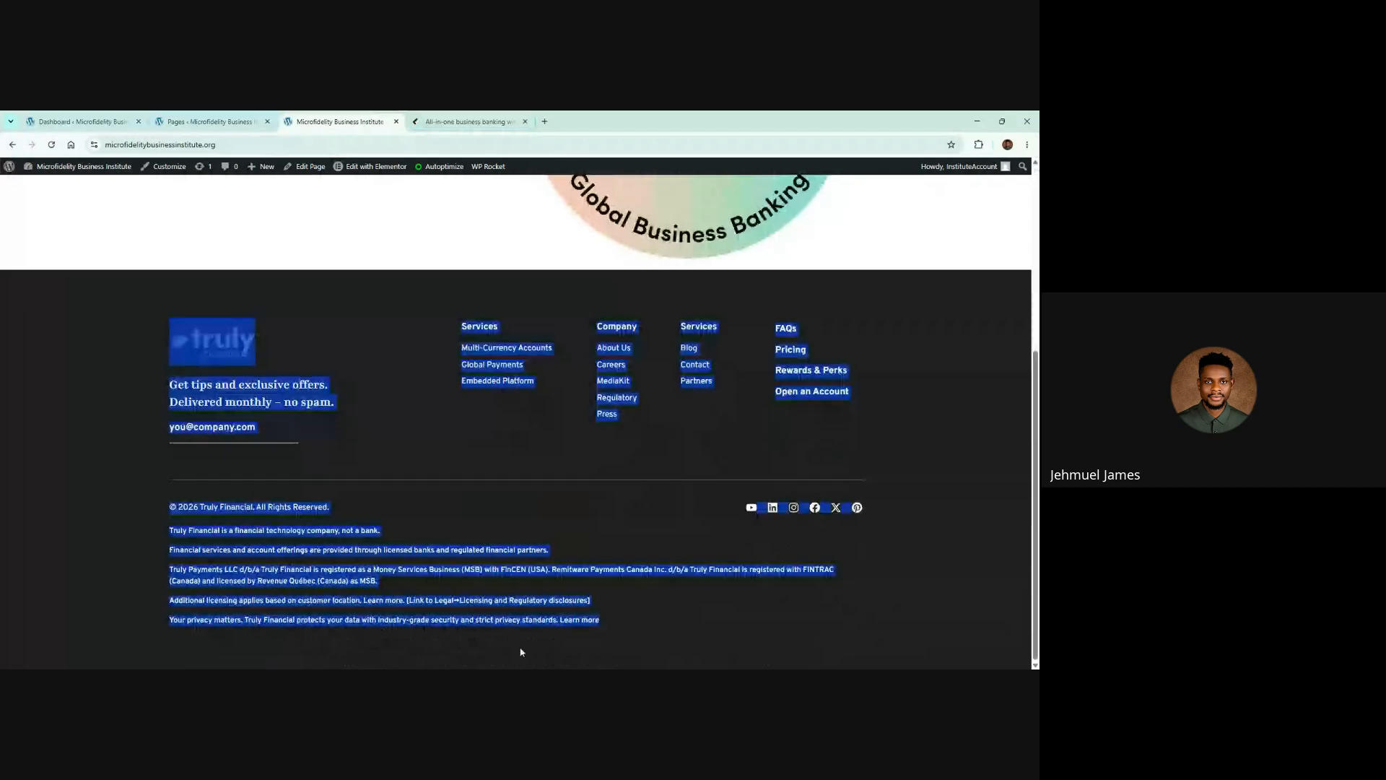
left_click(185, 669)
left_click(356, 344)
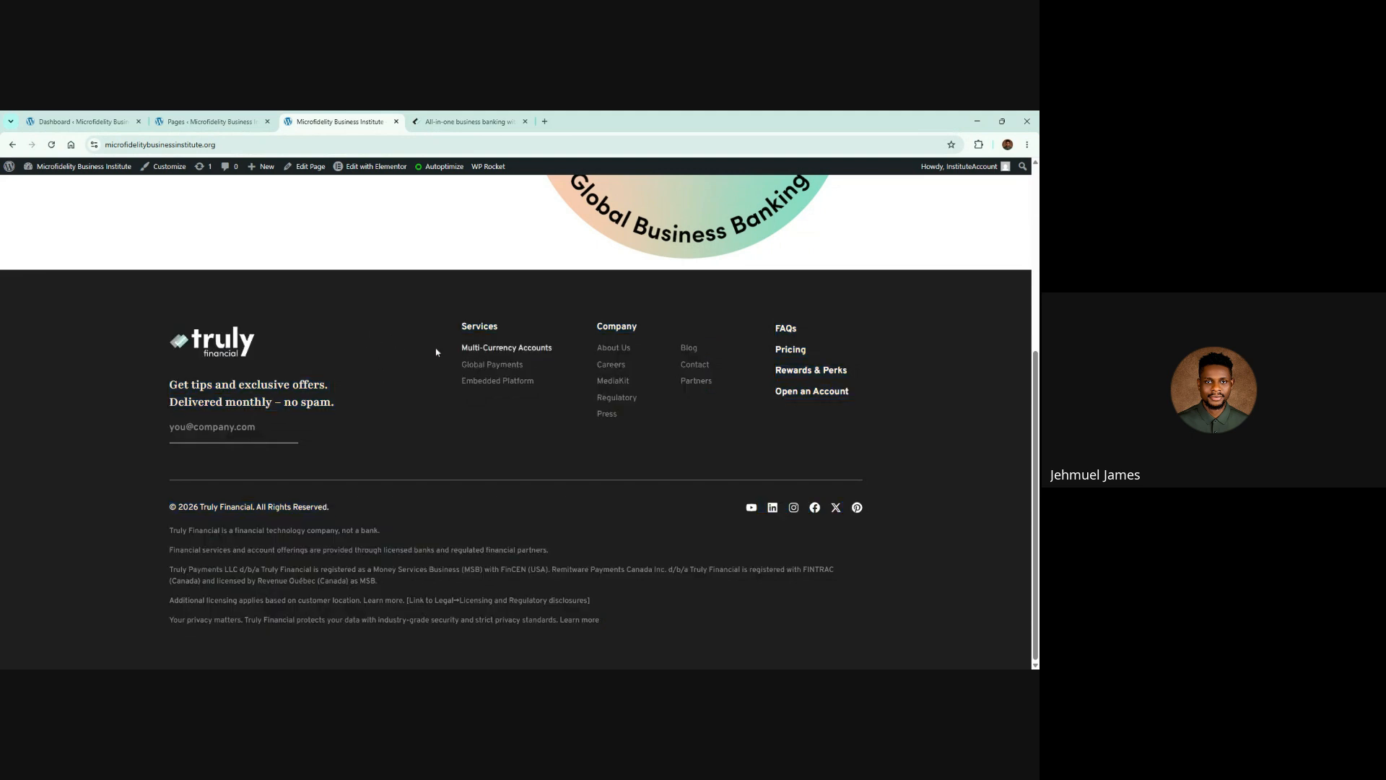
scroll(396, 312, "up", 4)
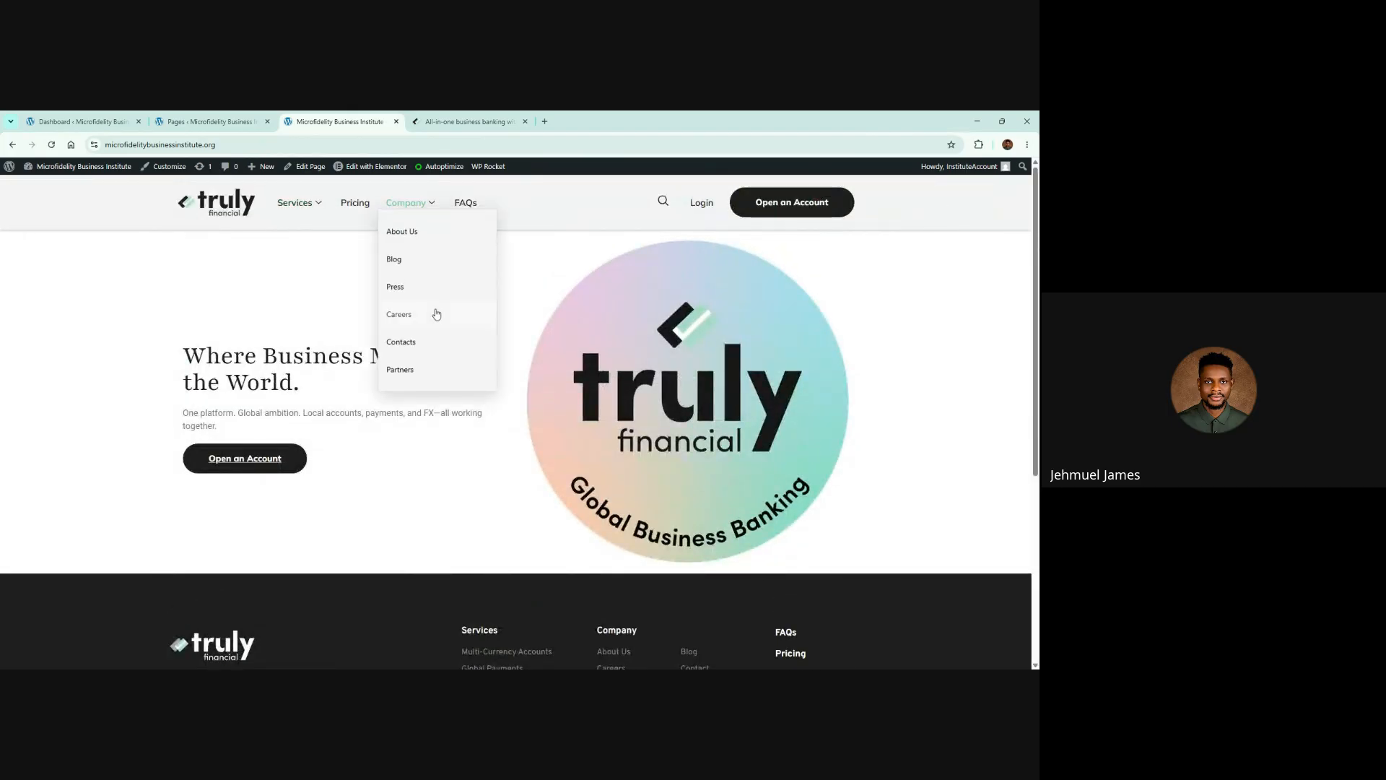
left_click_drag(76, 309, 738, 411)
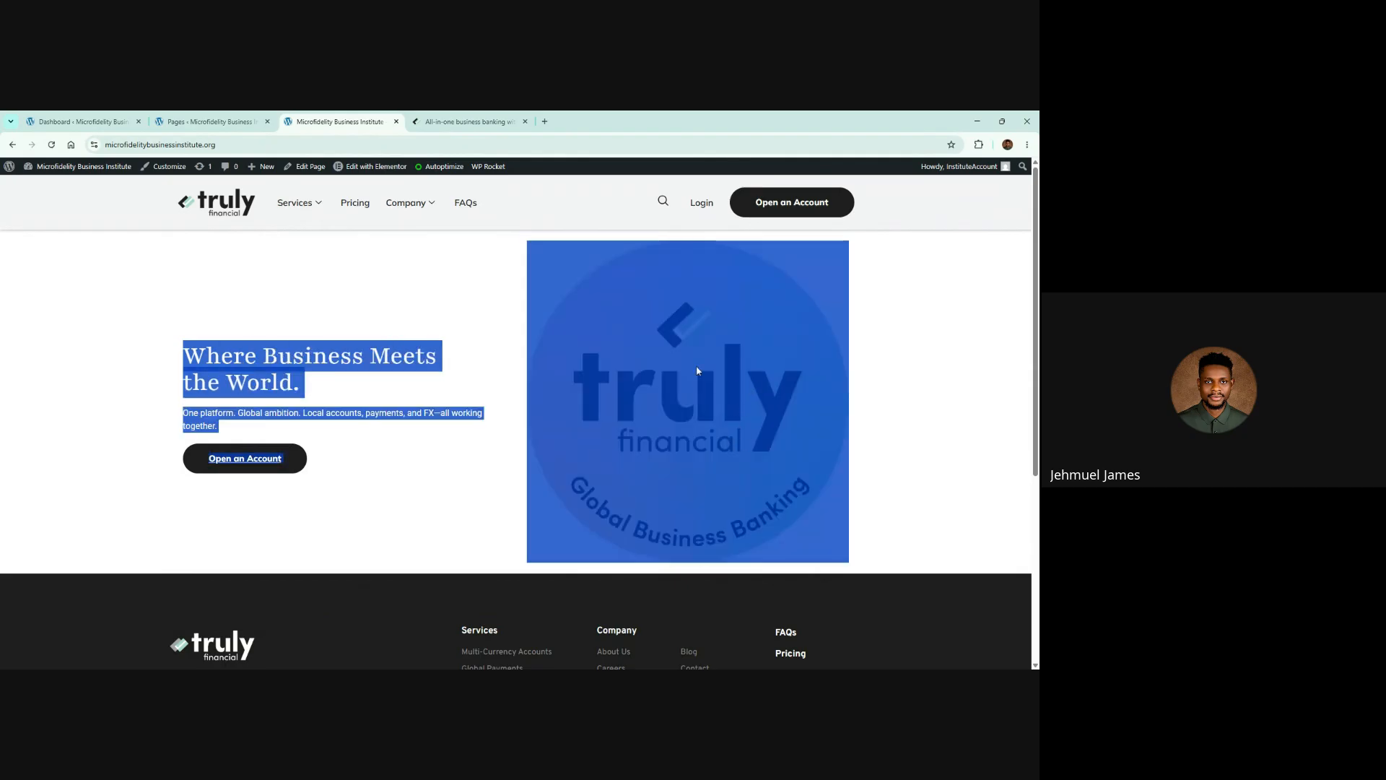
Open the site's Homepage for editing with Elementor from the WordPress list of pages
left_click(187, 120)
scroll(371, 512, "down", 2)
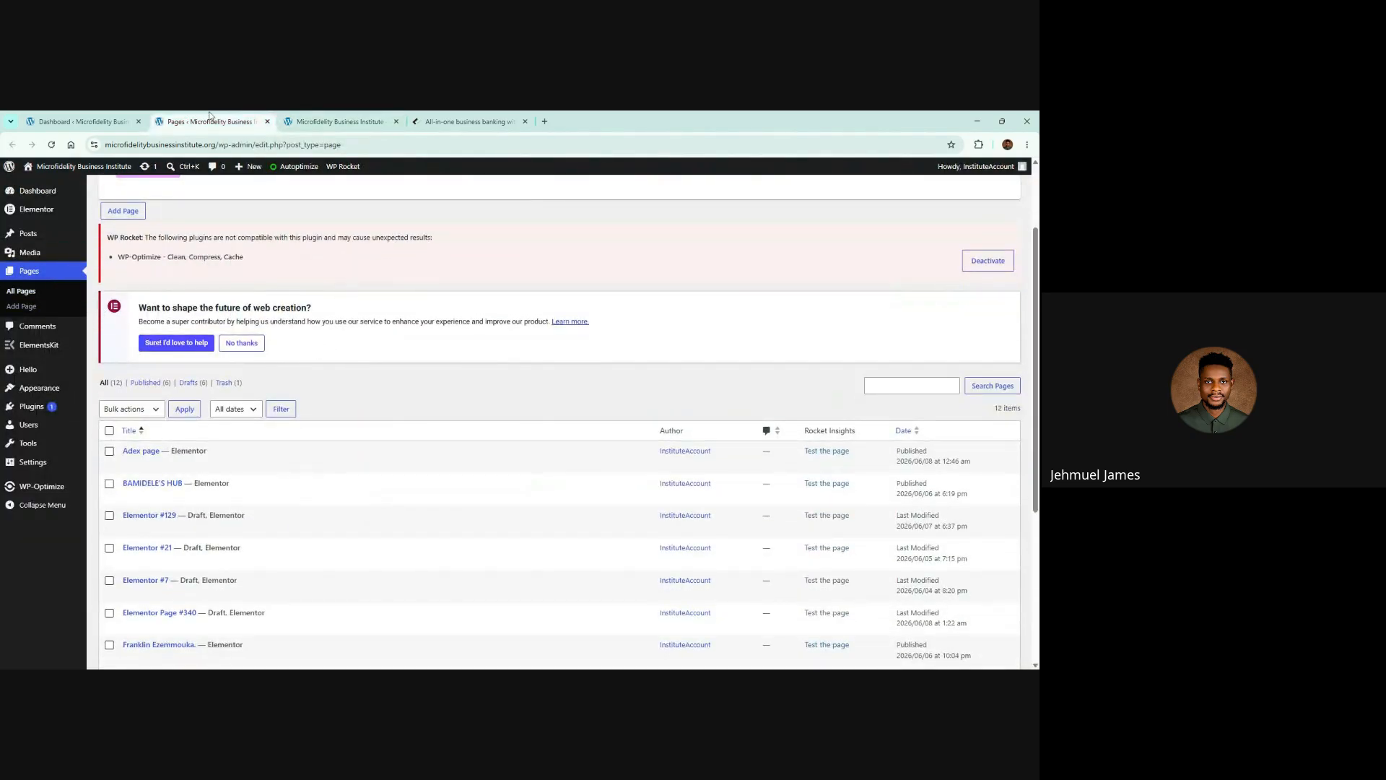
scroll(222, 390, "down", 5)
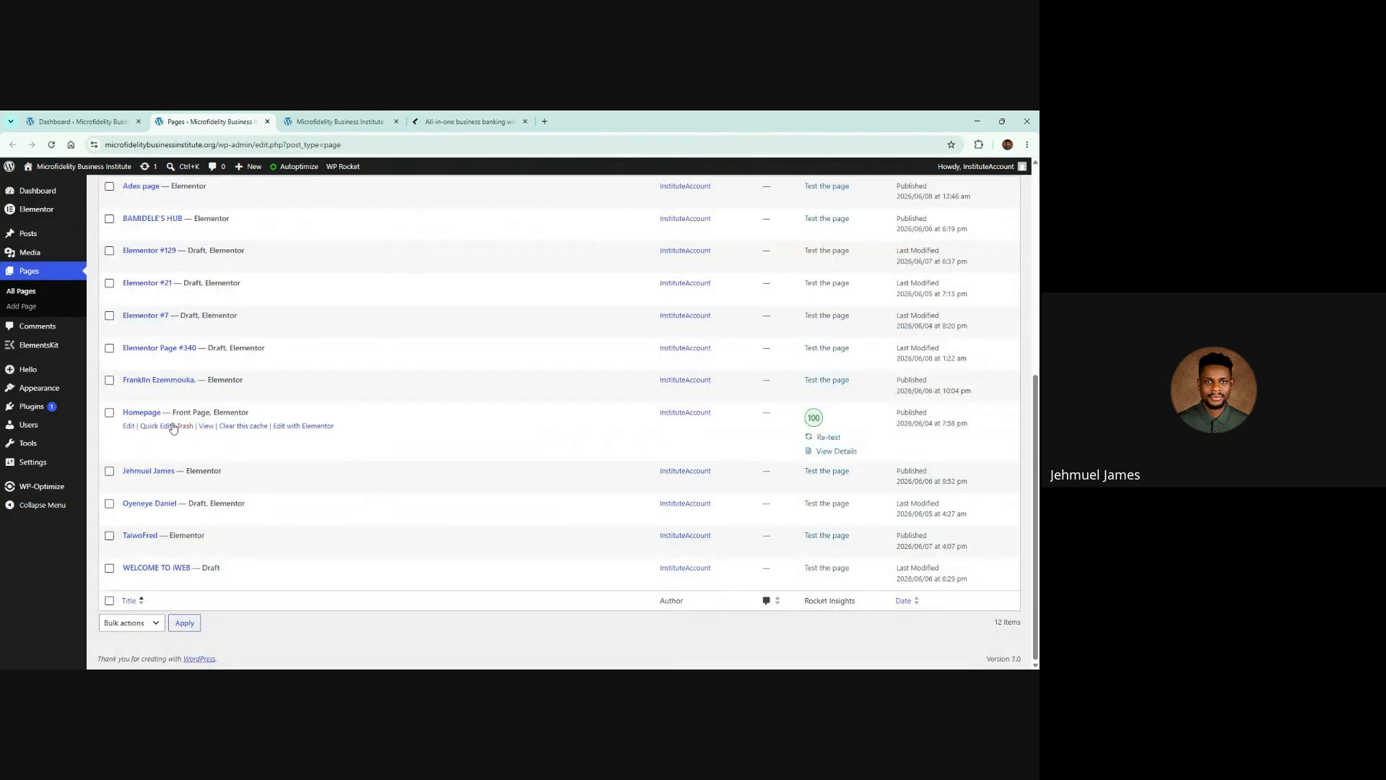
left_click(316, 431)
Examine the trulyfinancial.com reference homepage, from the hero section through the Apply, Scan, Done steps to the section below them
left_click(345, 121)
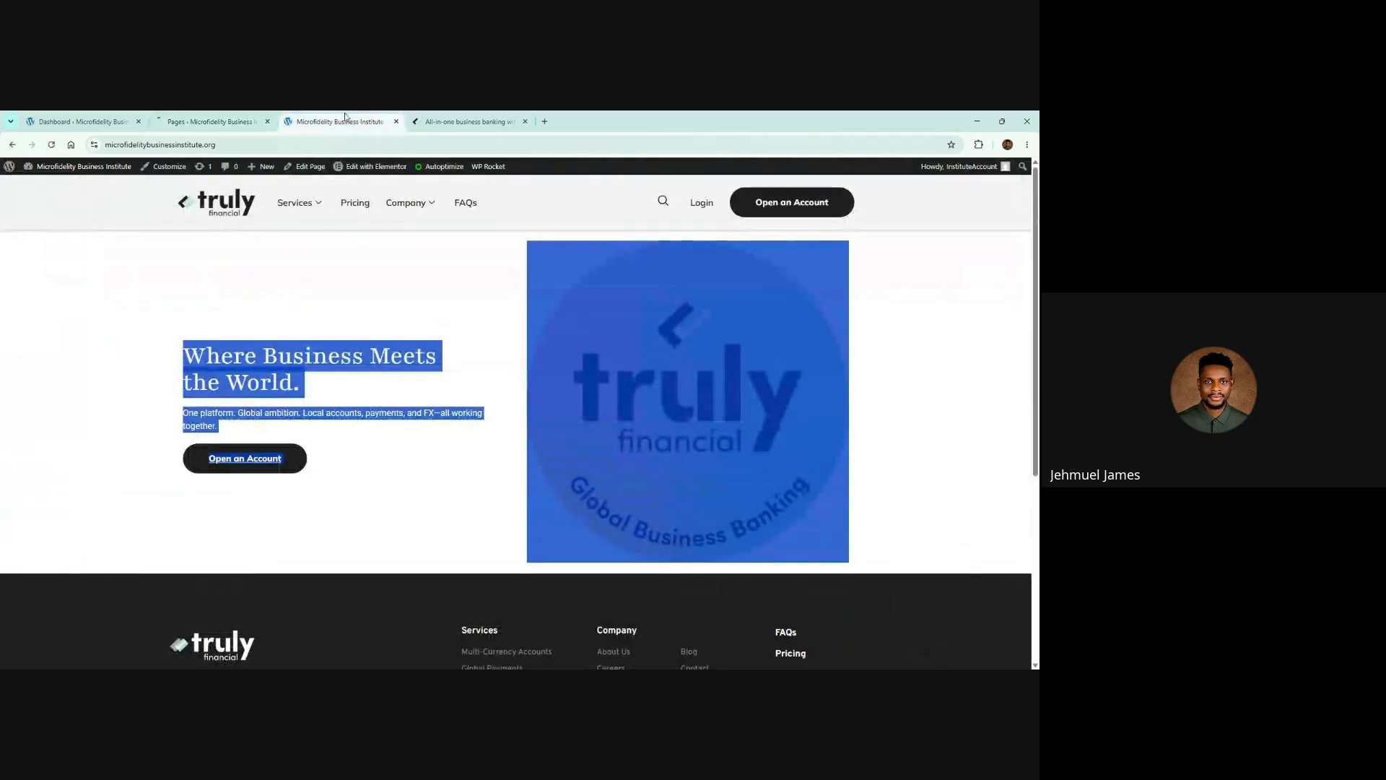
left_click(473, 120)
scroll(549, 426, "down", 3)
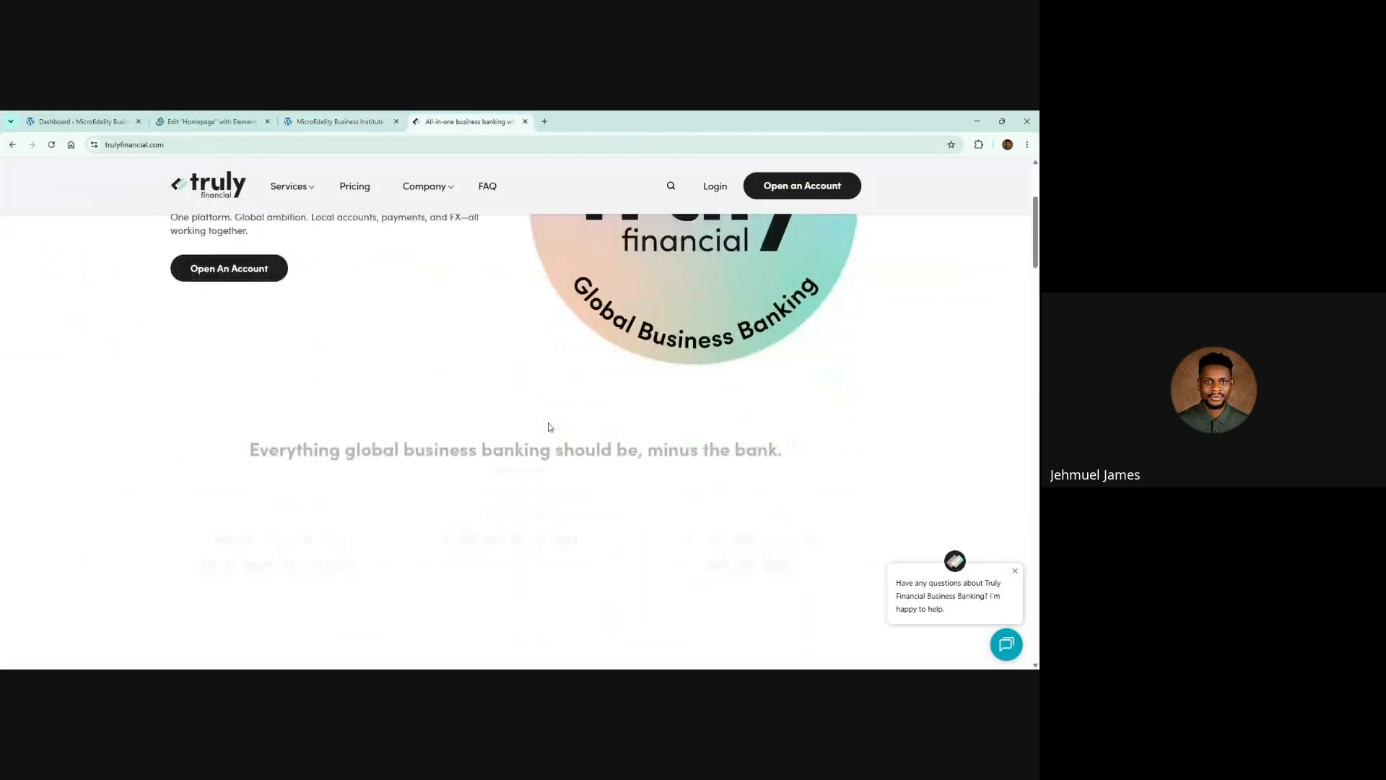
scroll(549, 427, "down", 3)
scroll(548, 426, "up", 5)
left_click_drag(114, 294, 570, 366)
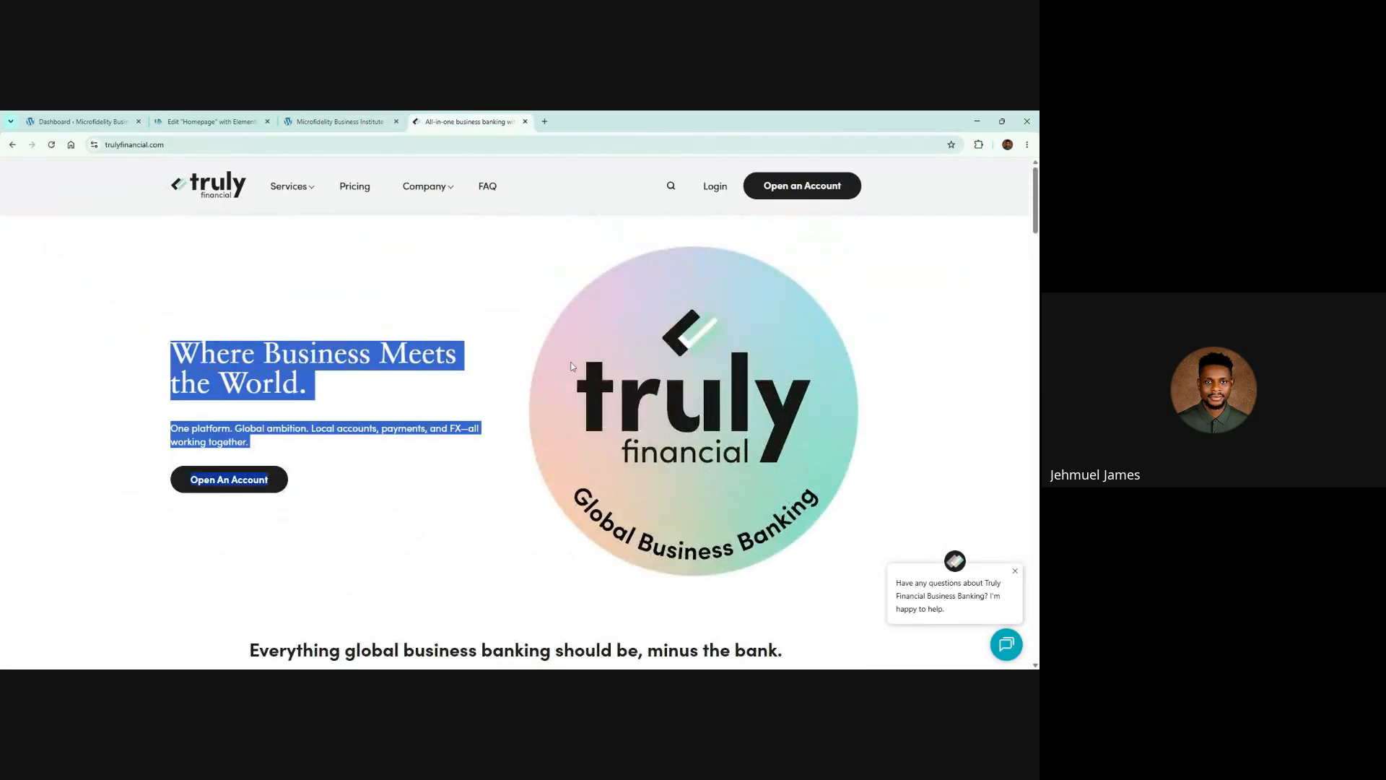
scroll(608, 514, "down", 10)
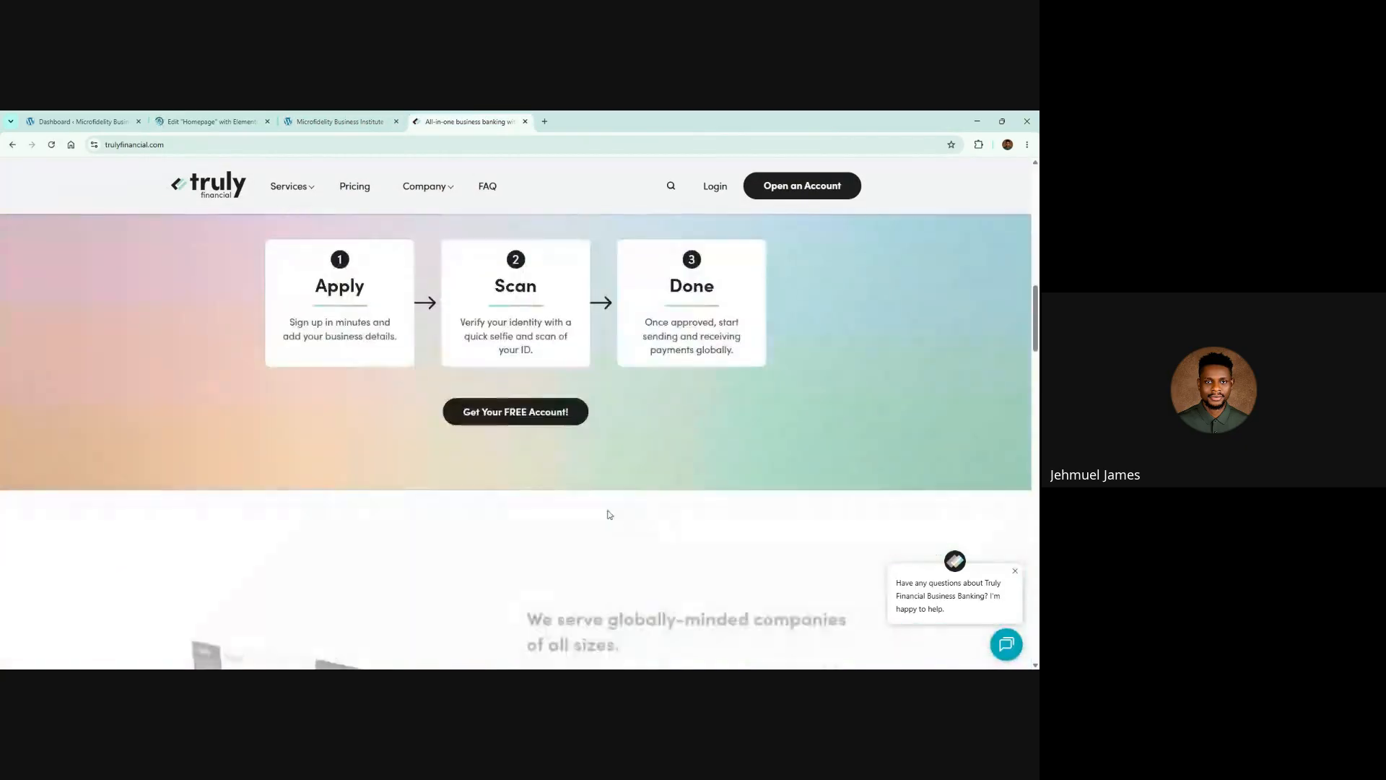
scroll(606, 511, "up", 2)
scroll(592, 500, "down", 3)
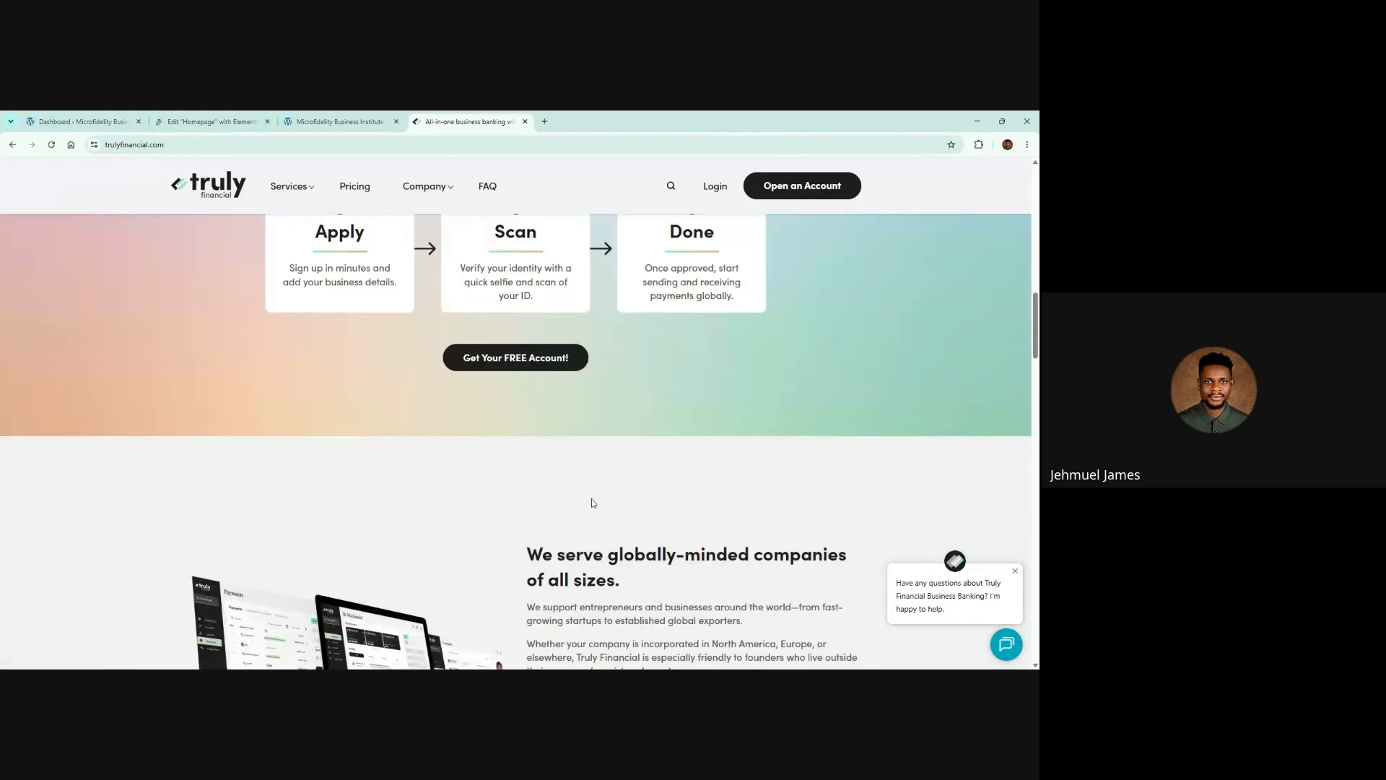
scroll(593, 503, "down", 4)
scroll(594, 514, "up", 5)
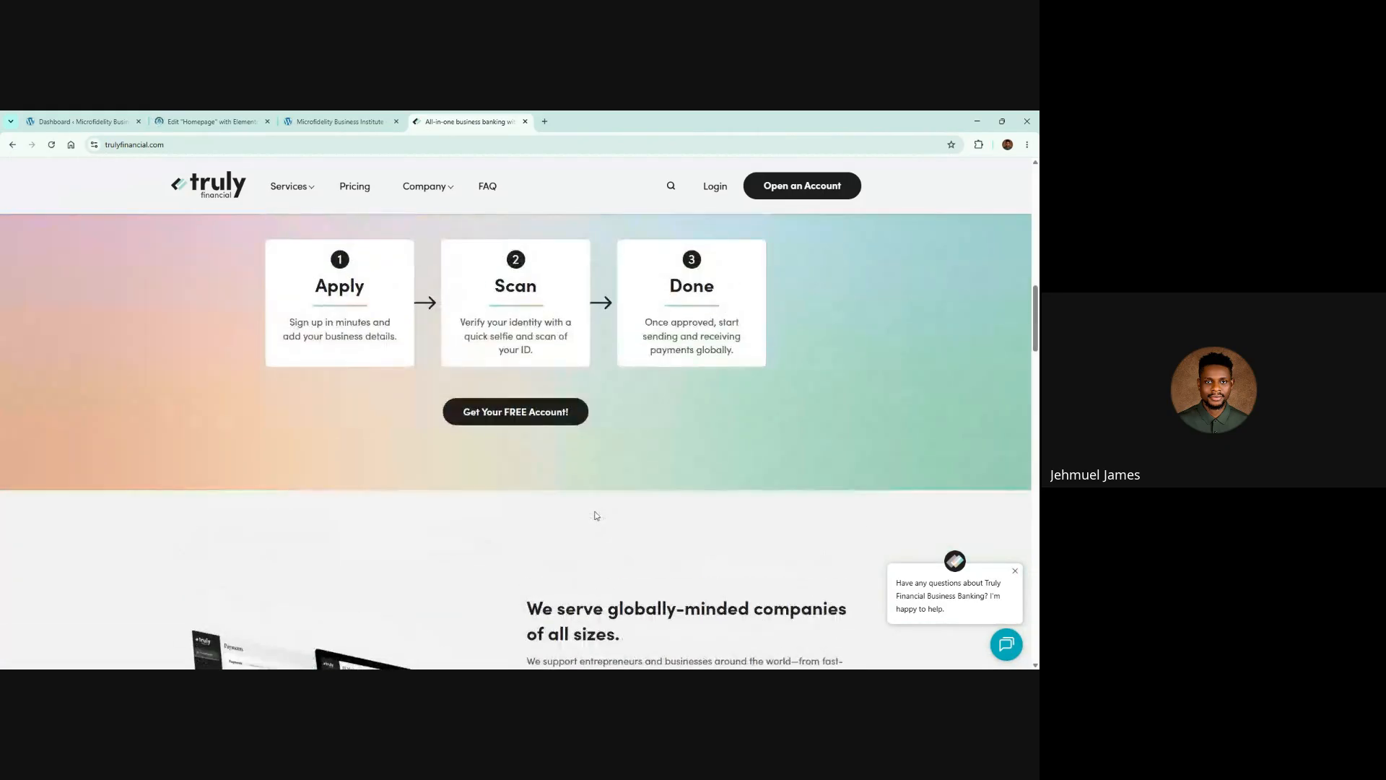
scroll(594, 514, "down", 3)
scroll(594, 514, "up", 4)
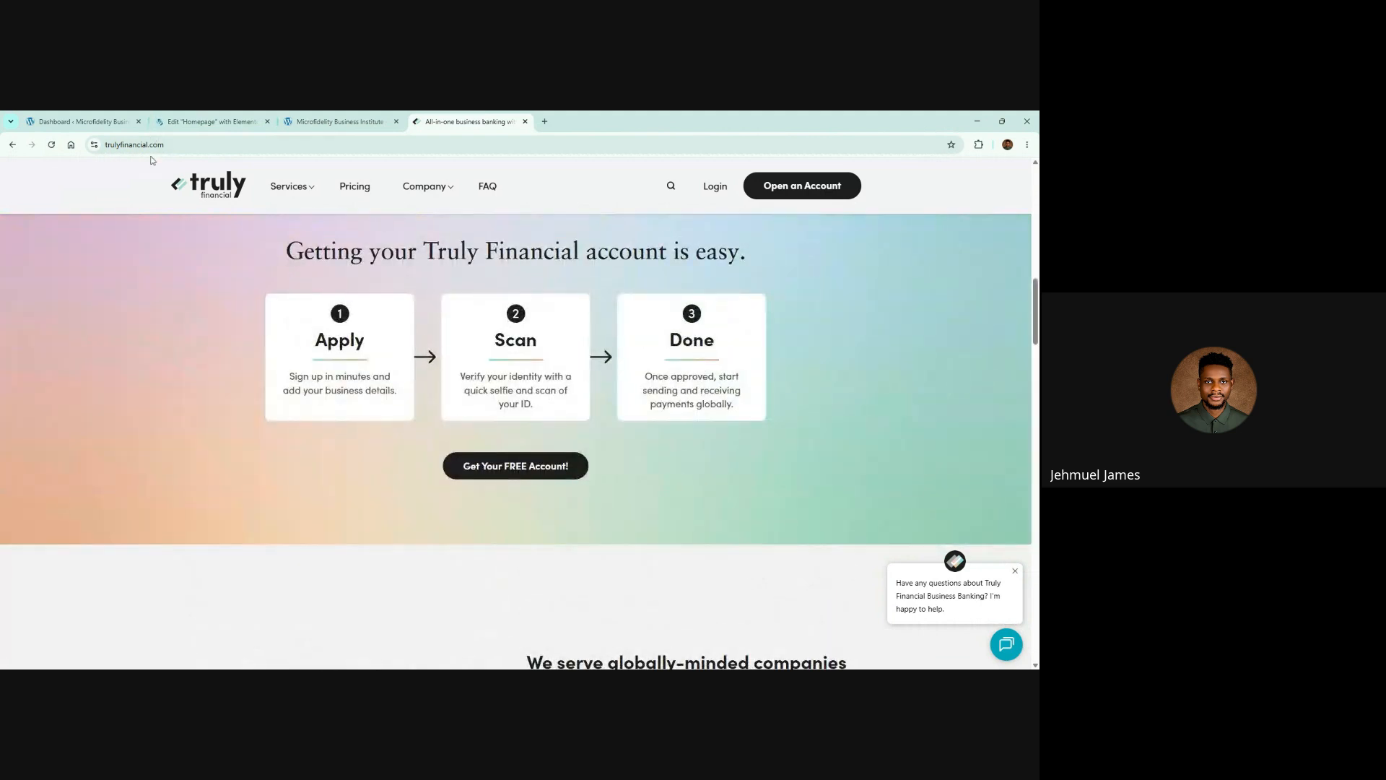
left_click(220, 116)
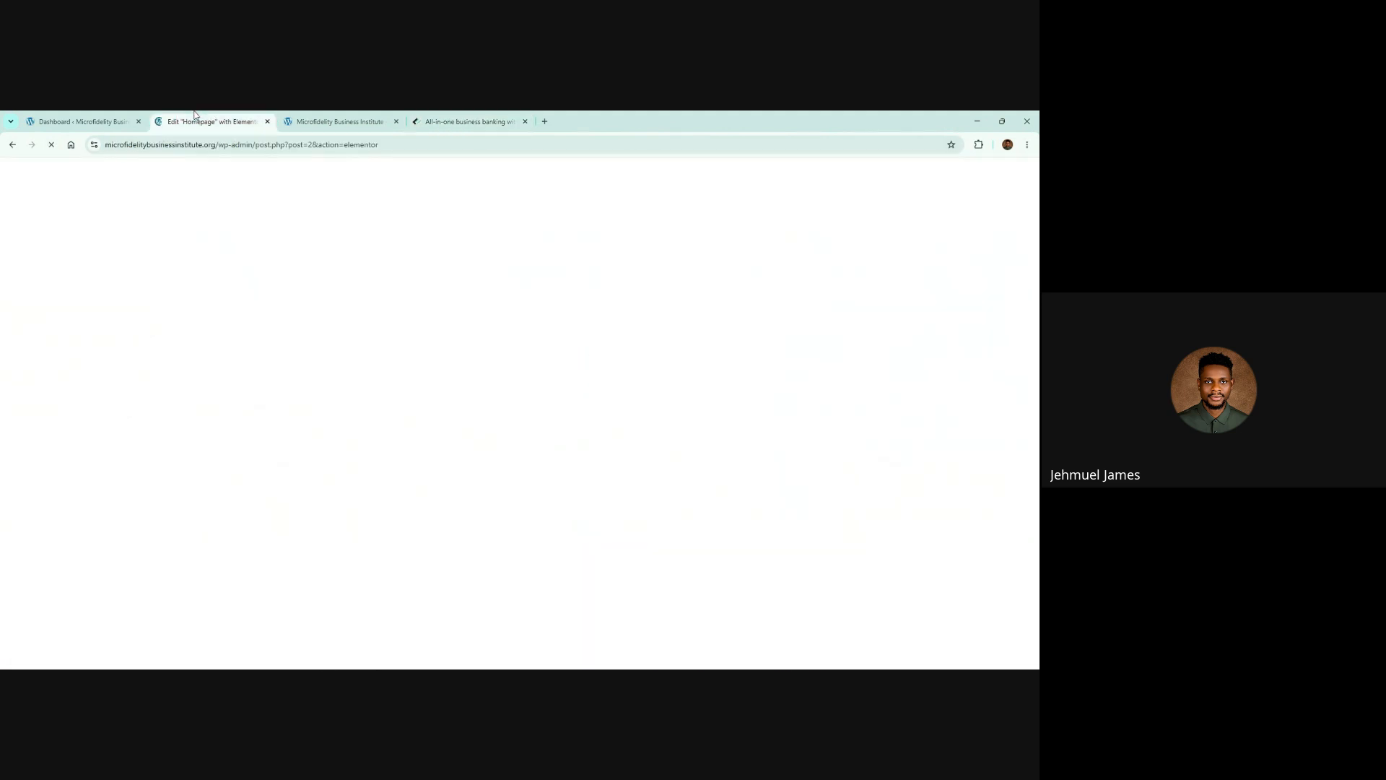
left_click(339, 121)
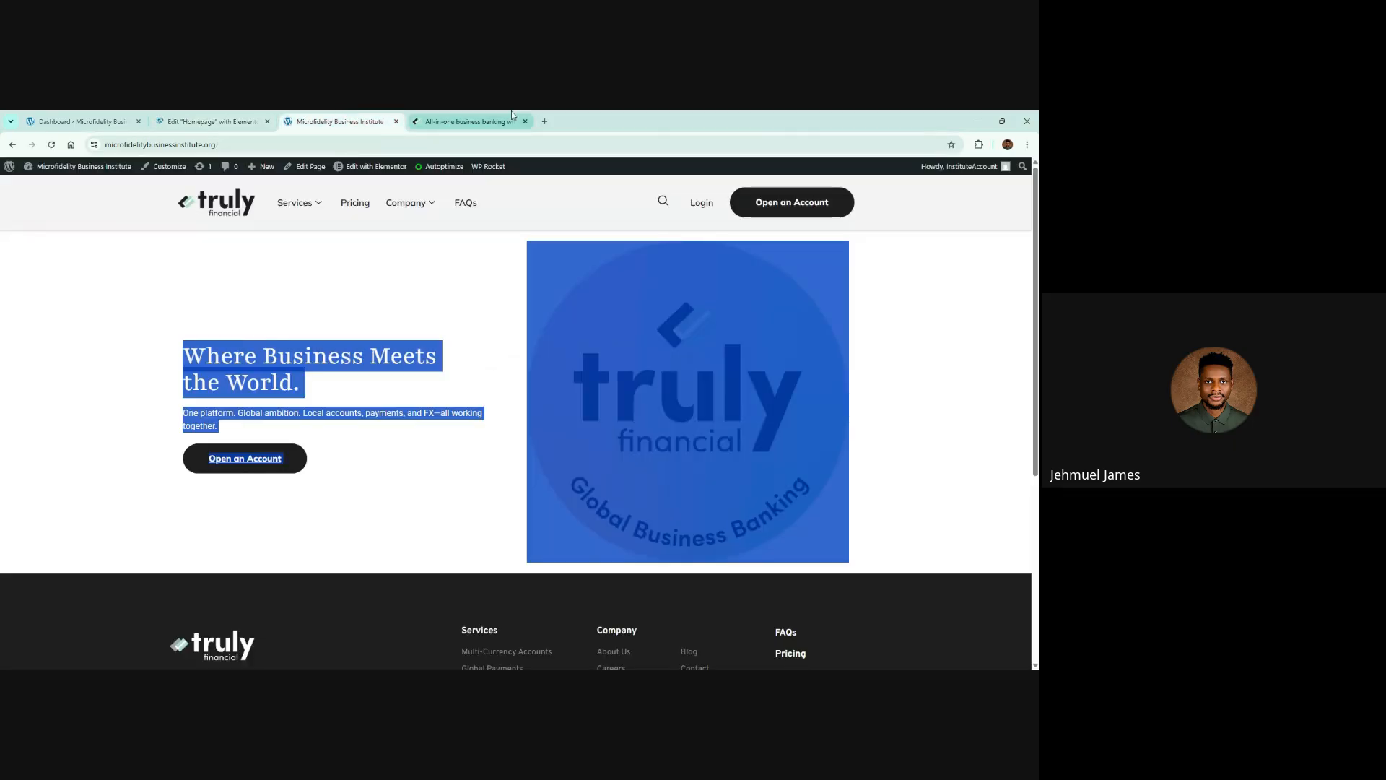
left_click(468, 122)
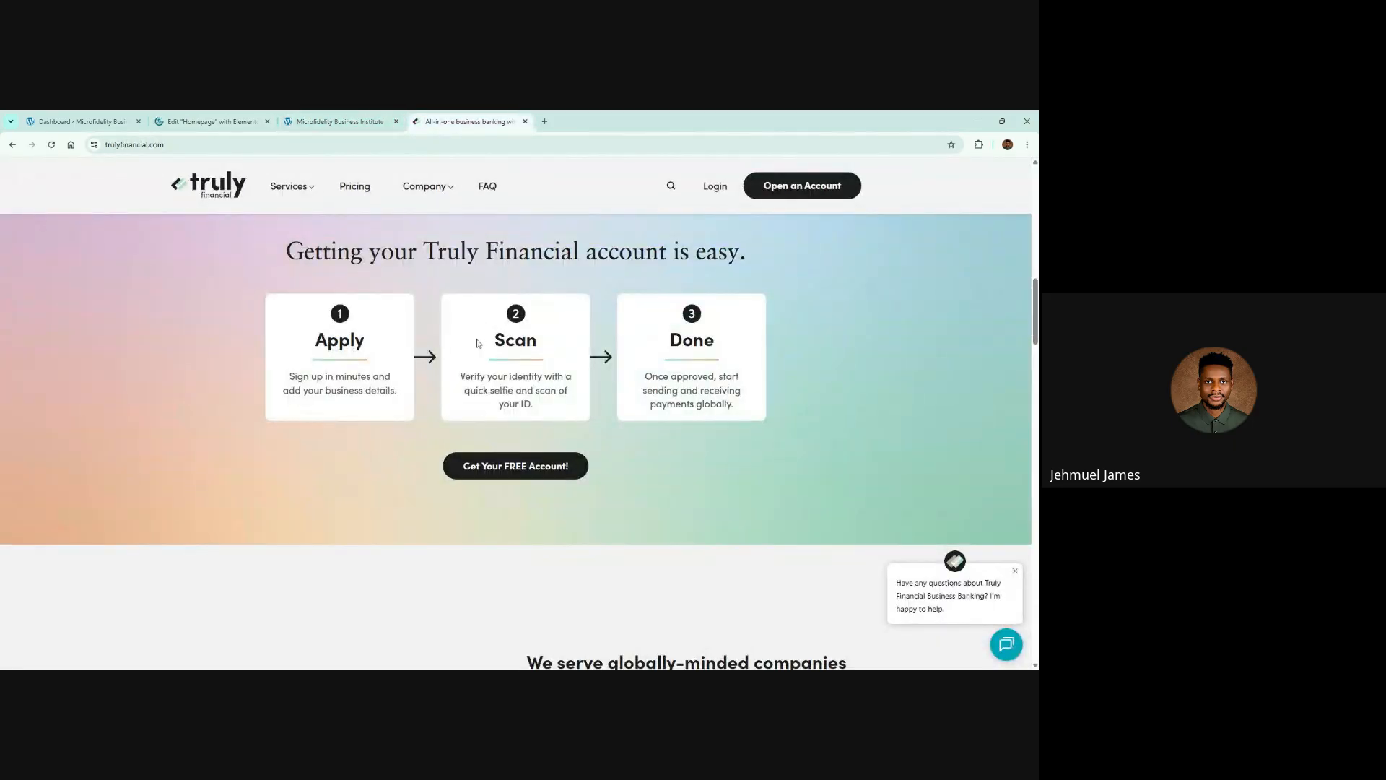
left_click(228, 680)
left_click(212, 121)
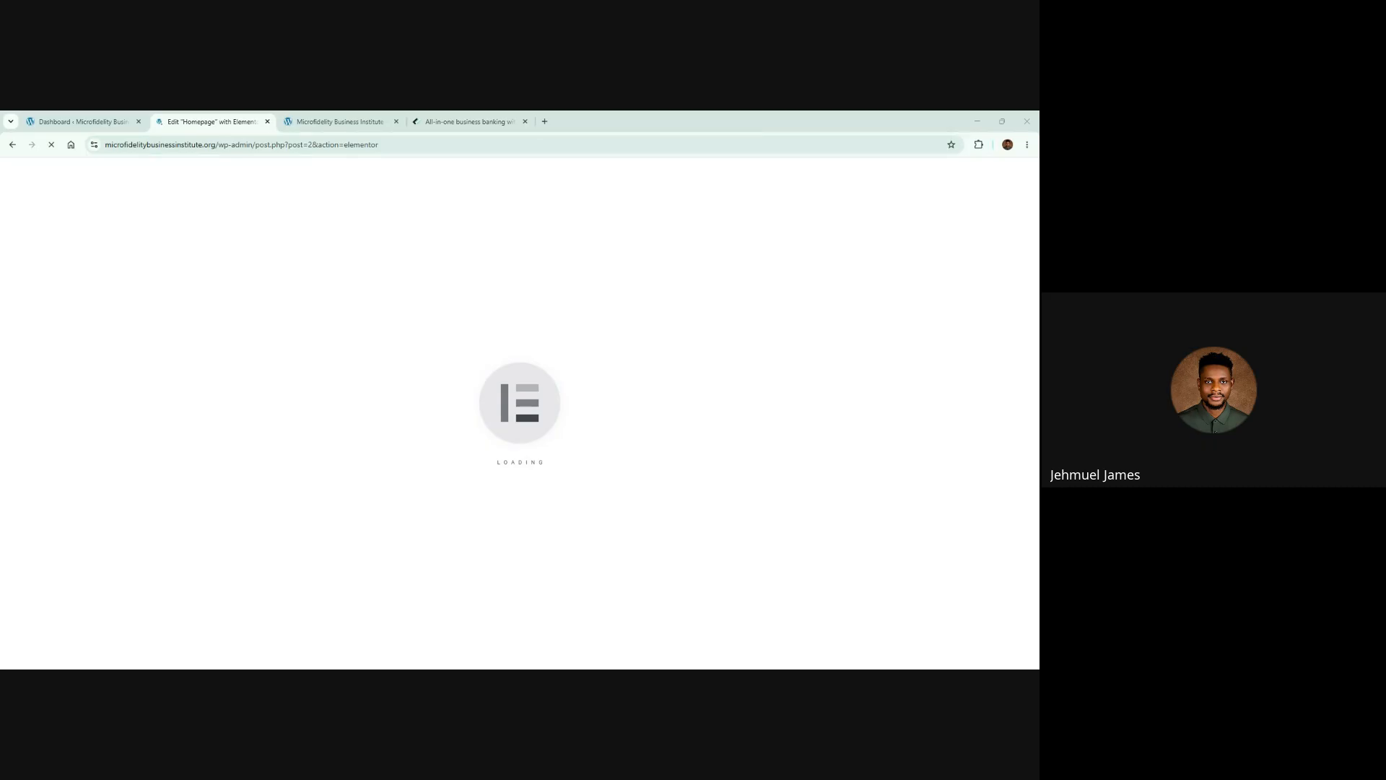
left_click(327, 116)
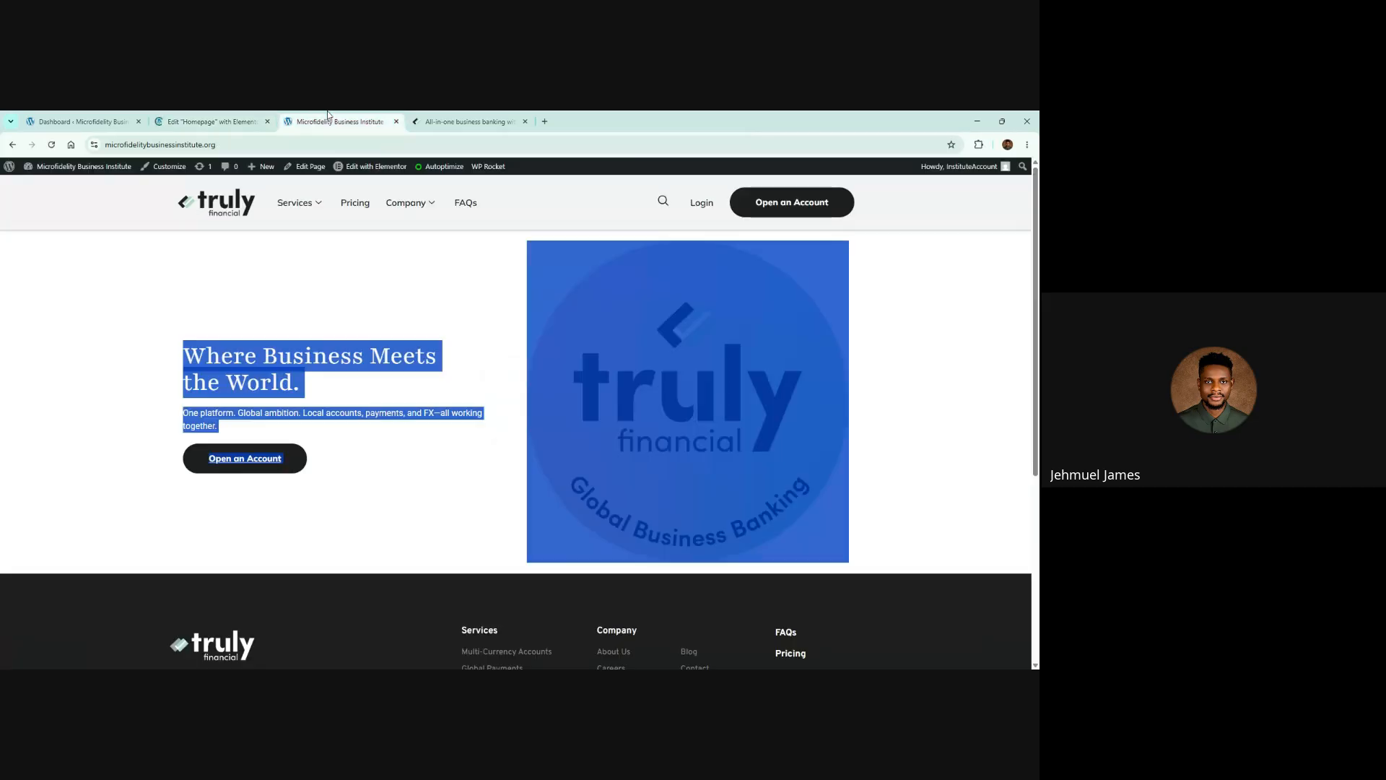
key("alt+Tab")
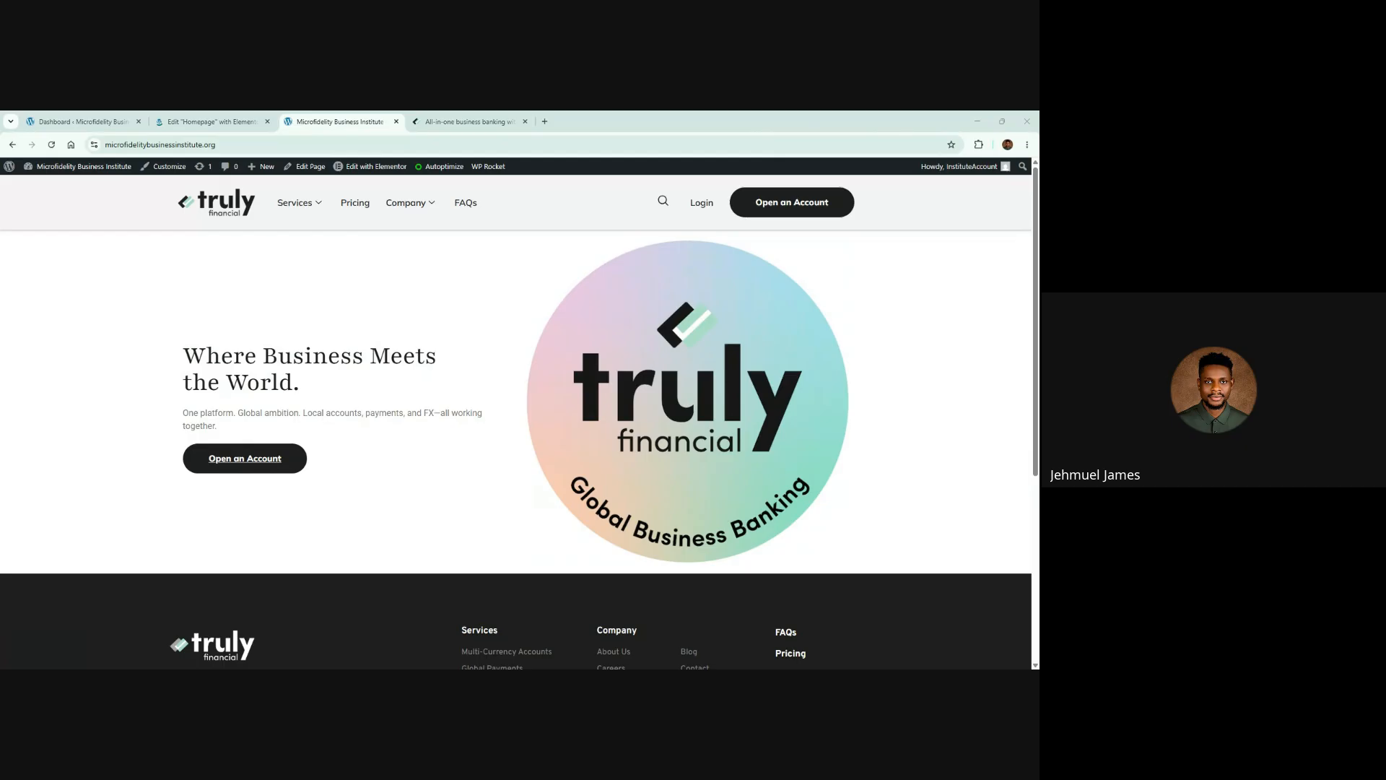
key("alt+Tab")
scroll(373, 495, "down", 3)
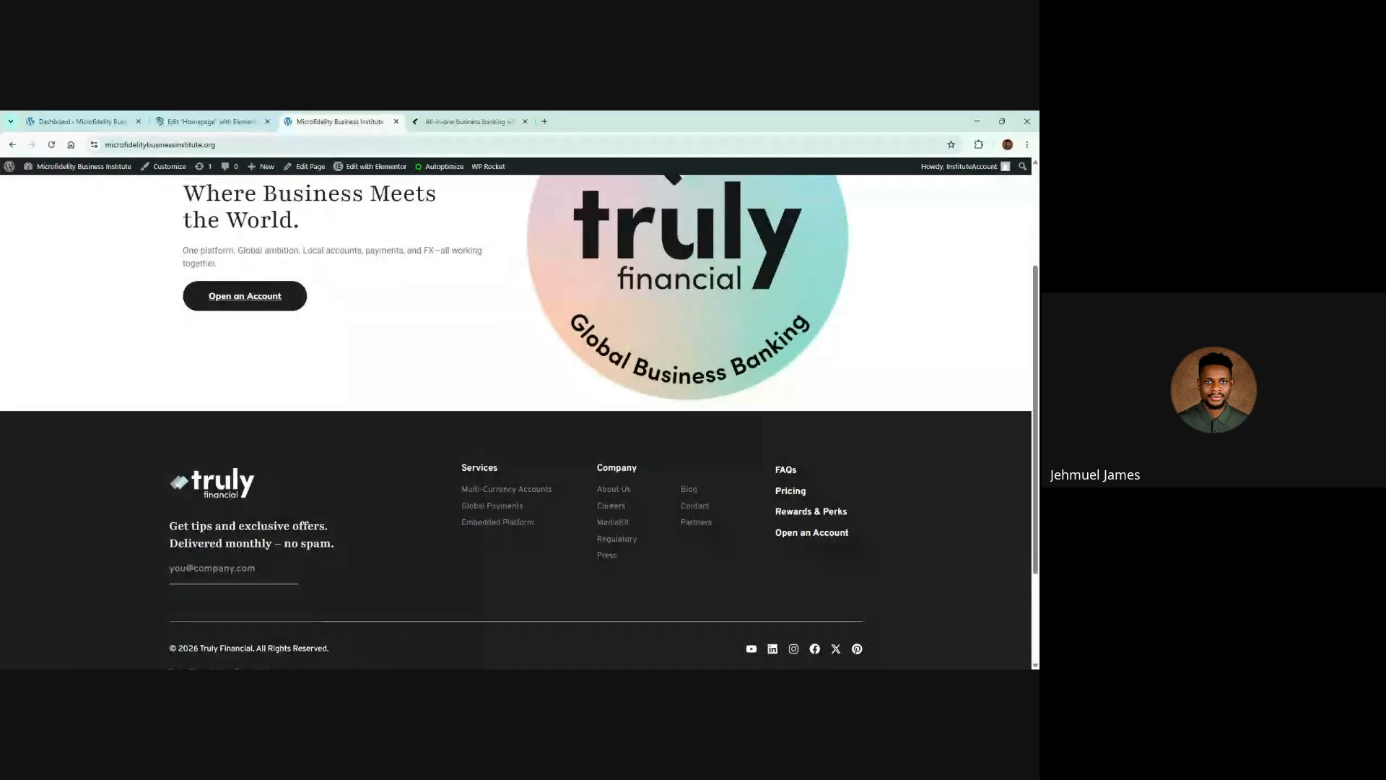
key("alt+Tab")
key("alt+Tab")
key("ctrl+Tab")
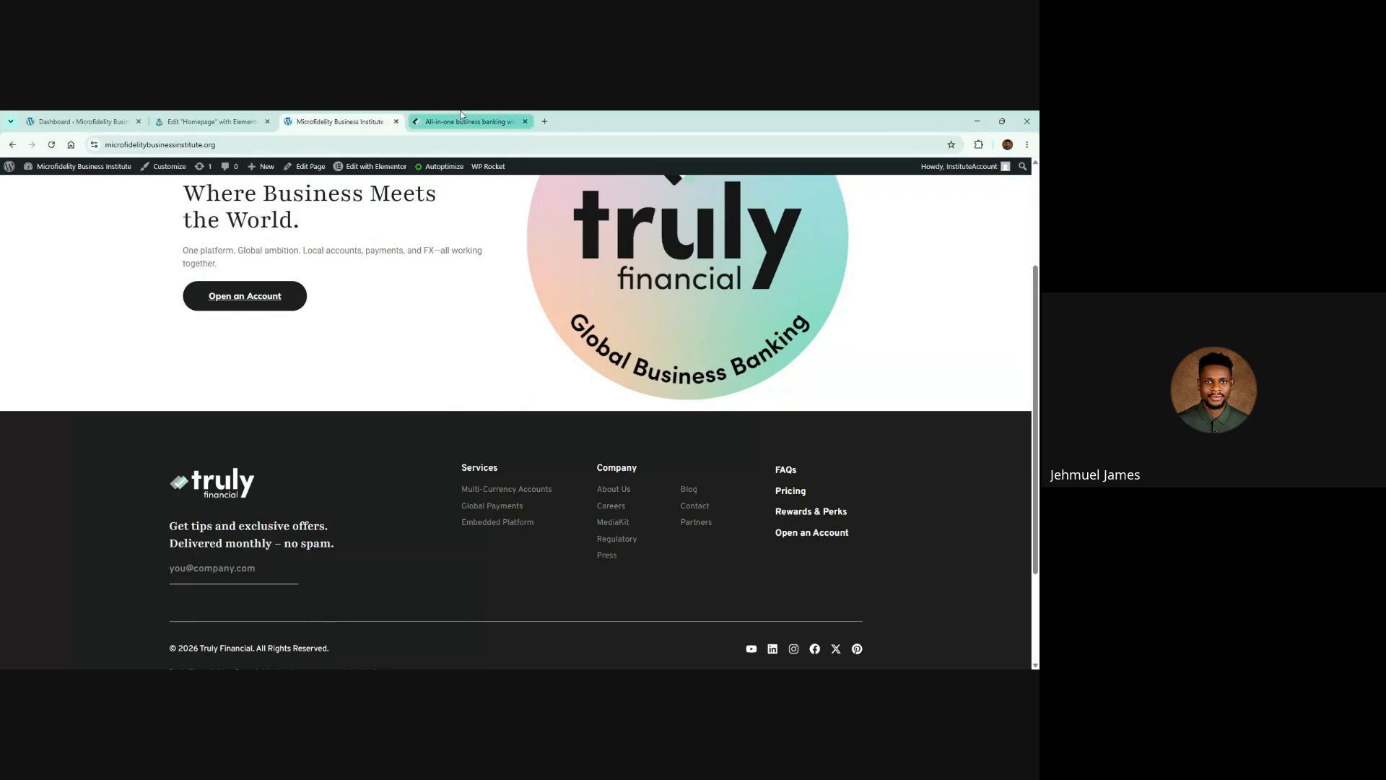
scroll(474, 410, "up", 4)
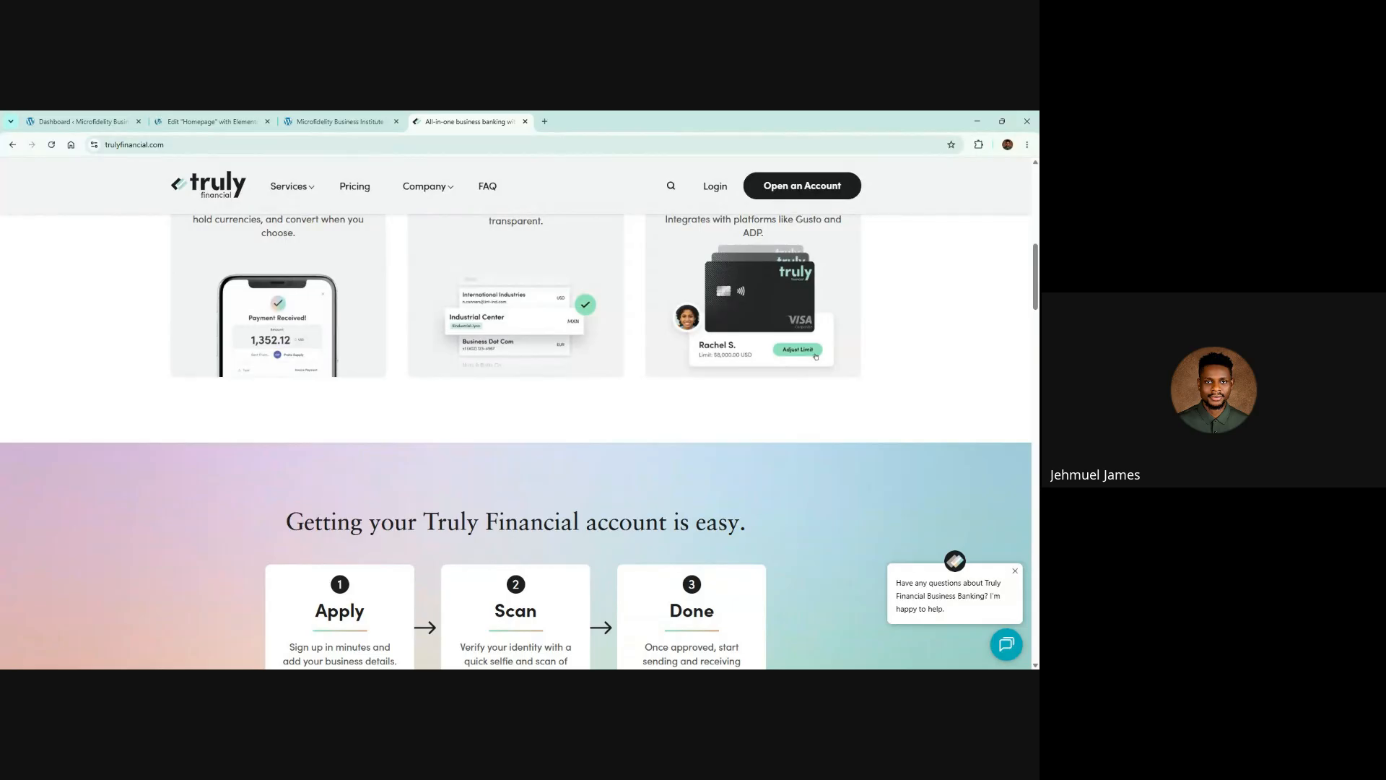
scroll(456, 384, "up", 10)
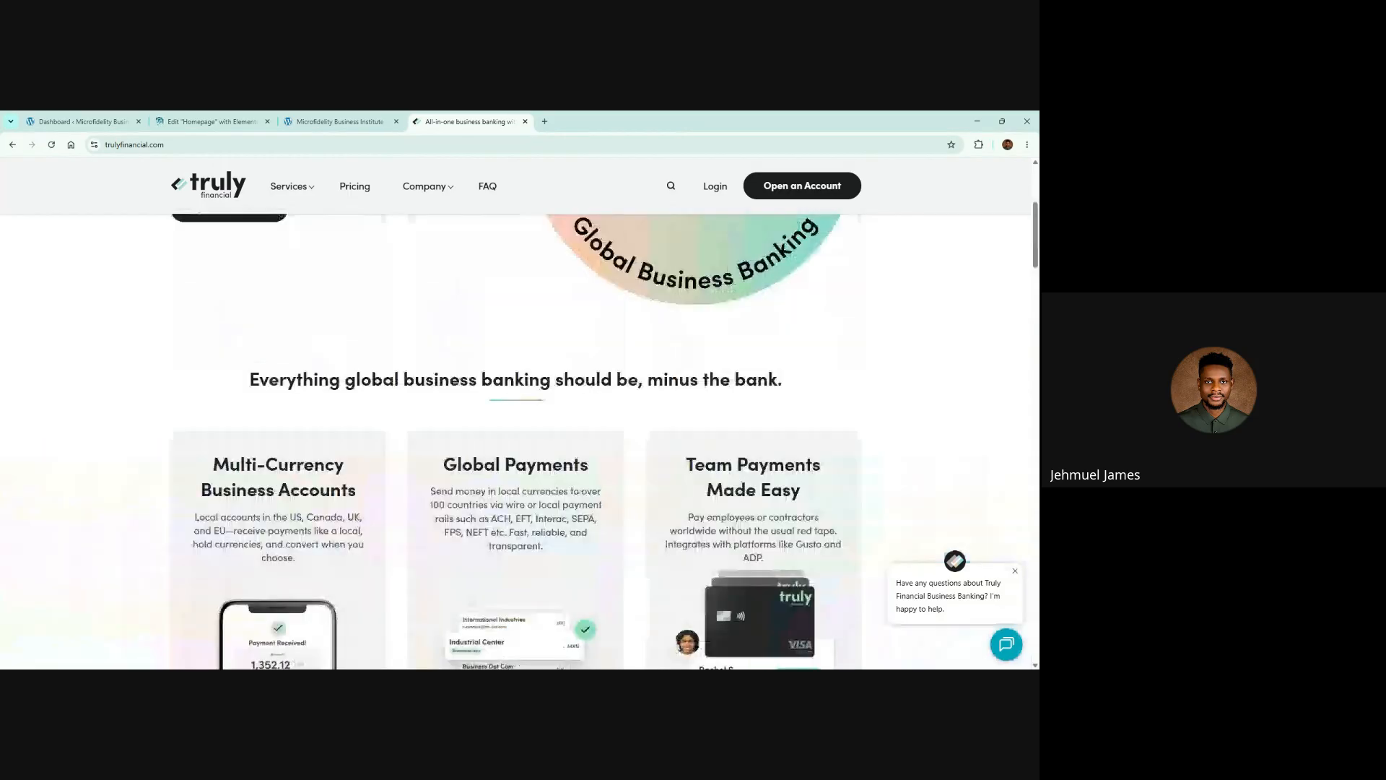
left_click(350, 290)
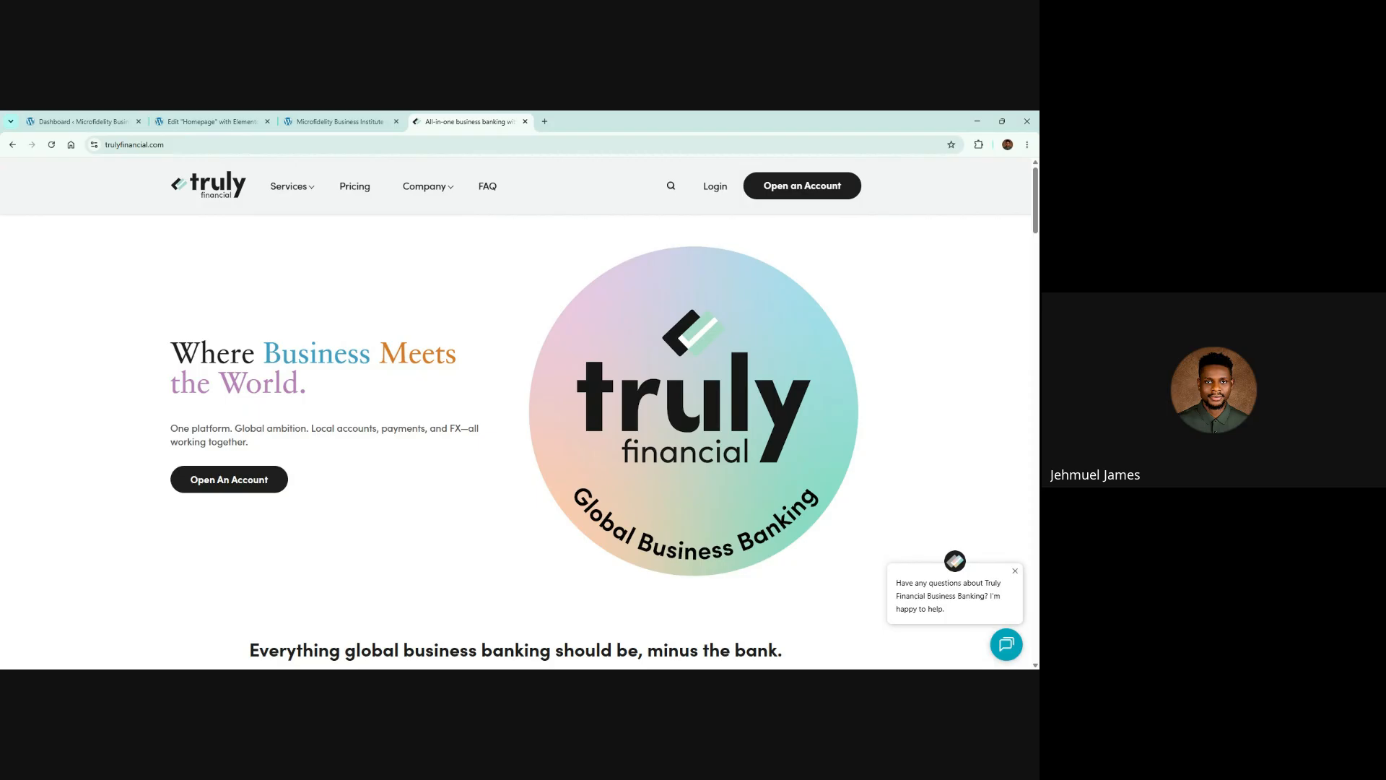
Delete the hero container with the heading, text, button and logo image from the Homepage in the Elementor editor
left_click(297, 117)
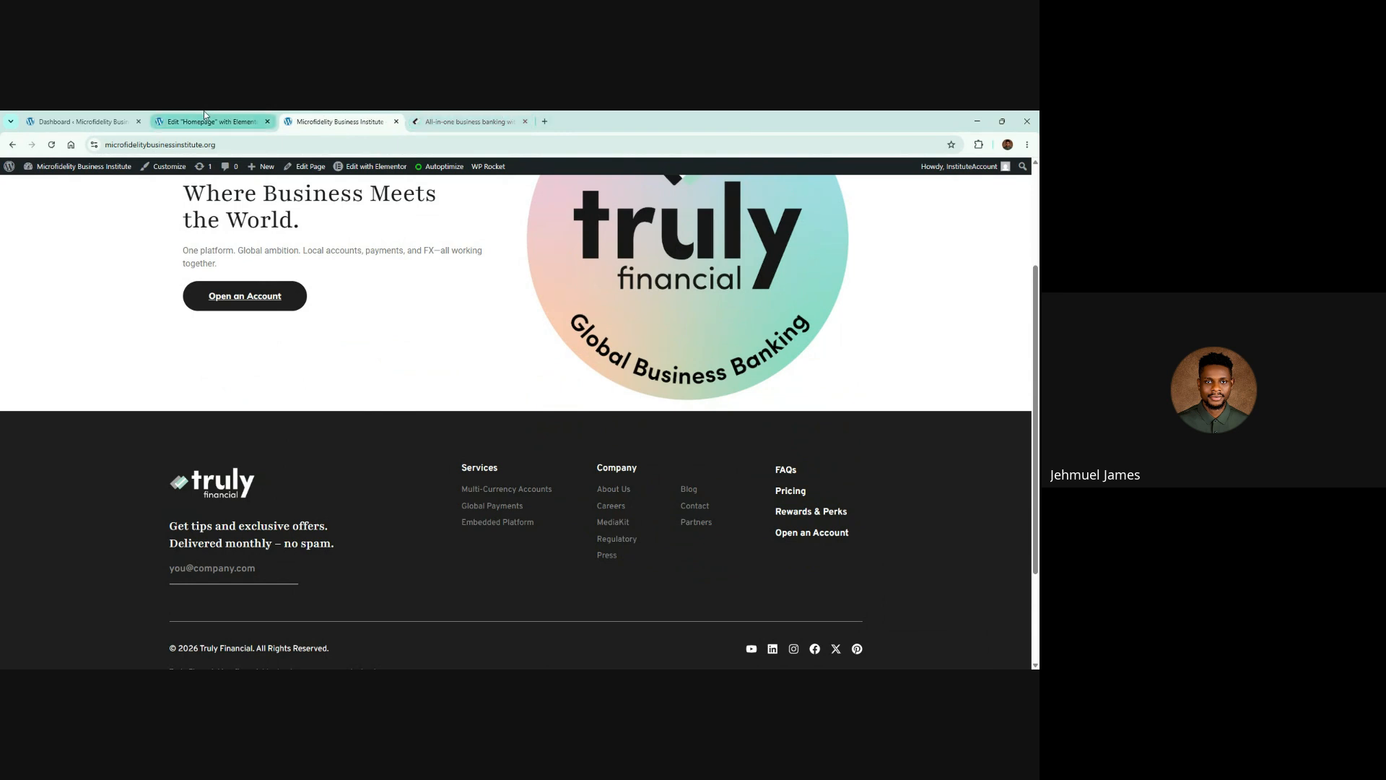
left_click(276, 123)
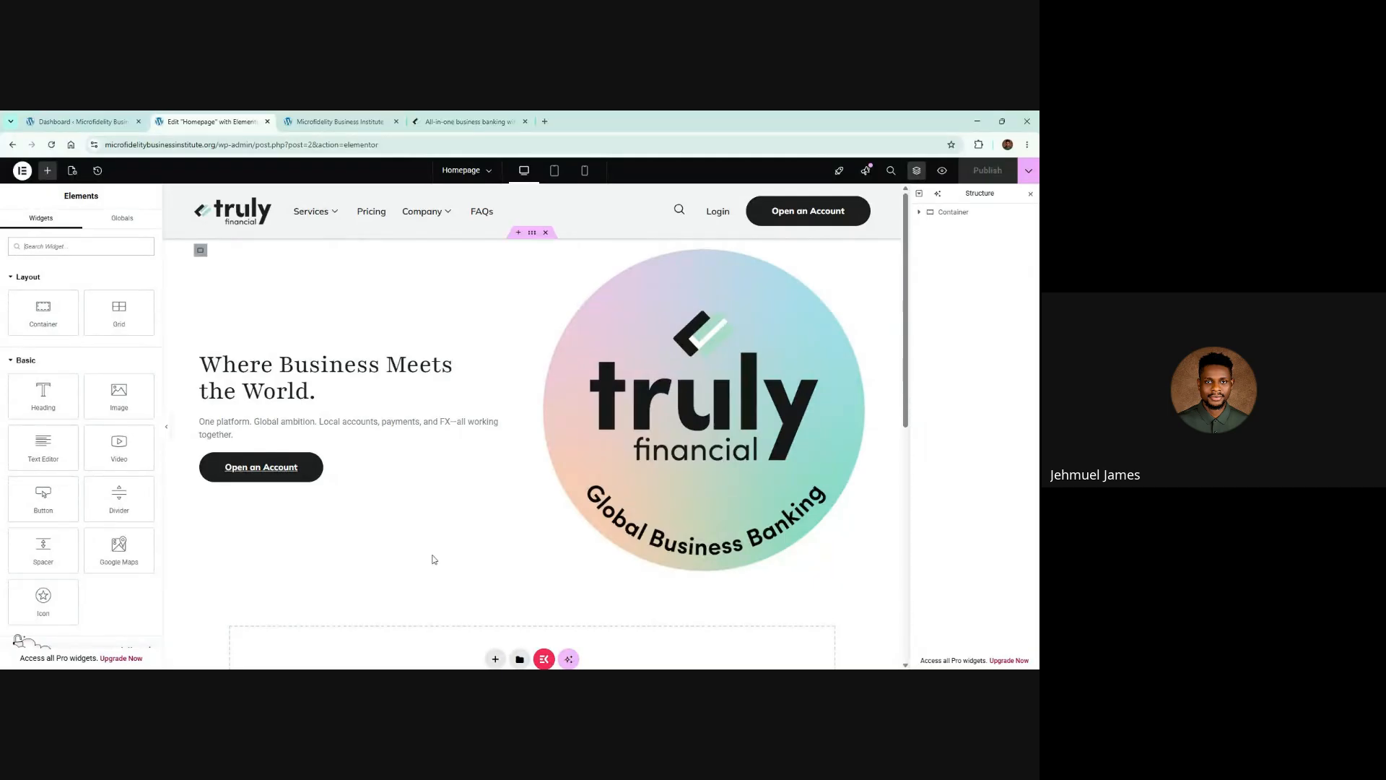
left_click(547, 232)
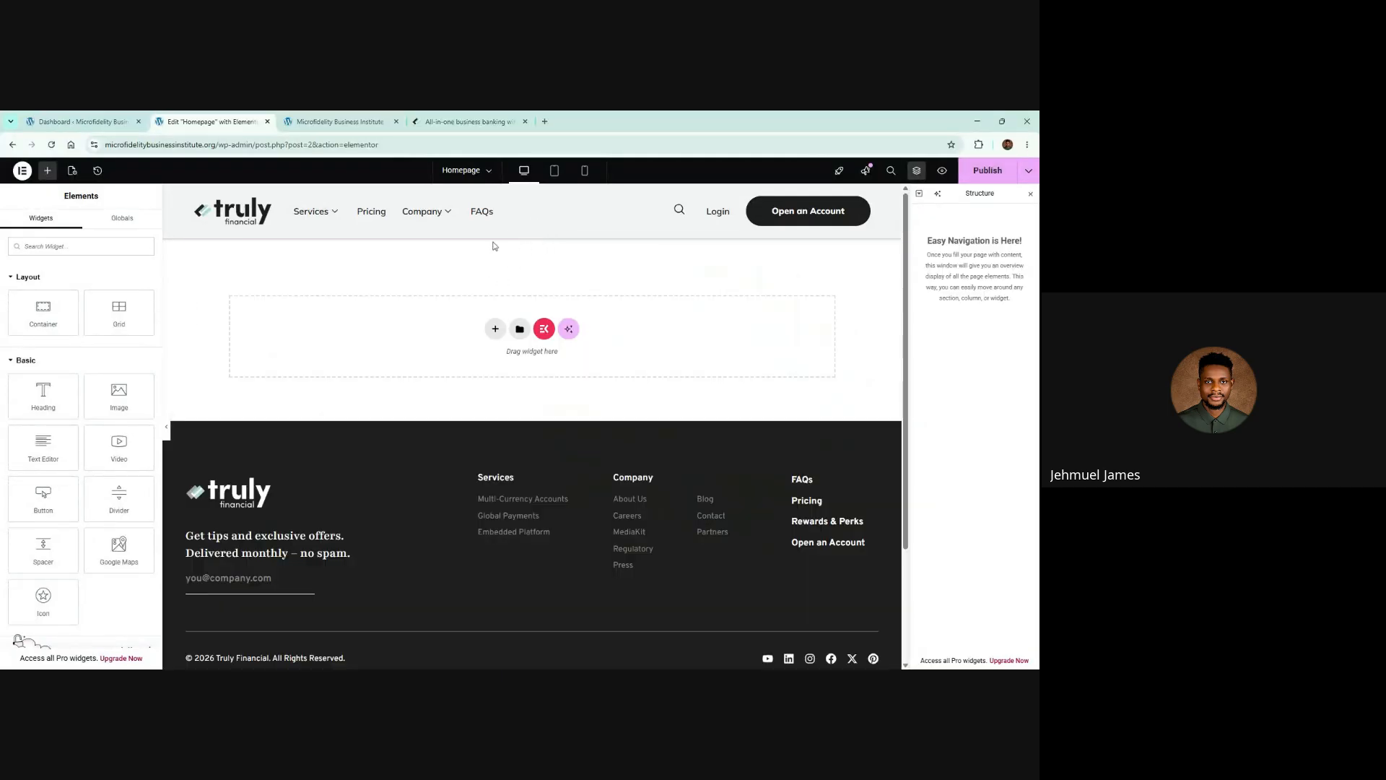
Compare the heading, text, button and image of the trulyfinancial.com hero section with the hero on the published homepage
left_click(439, 119)
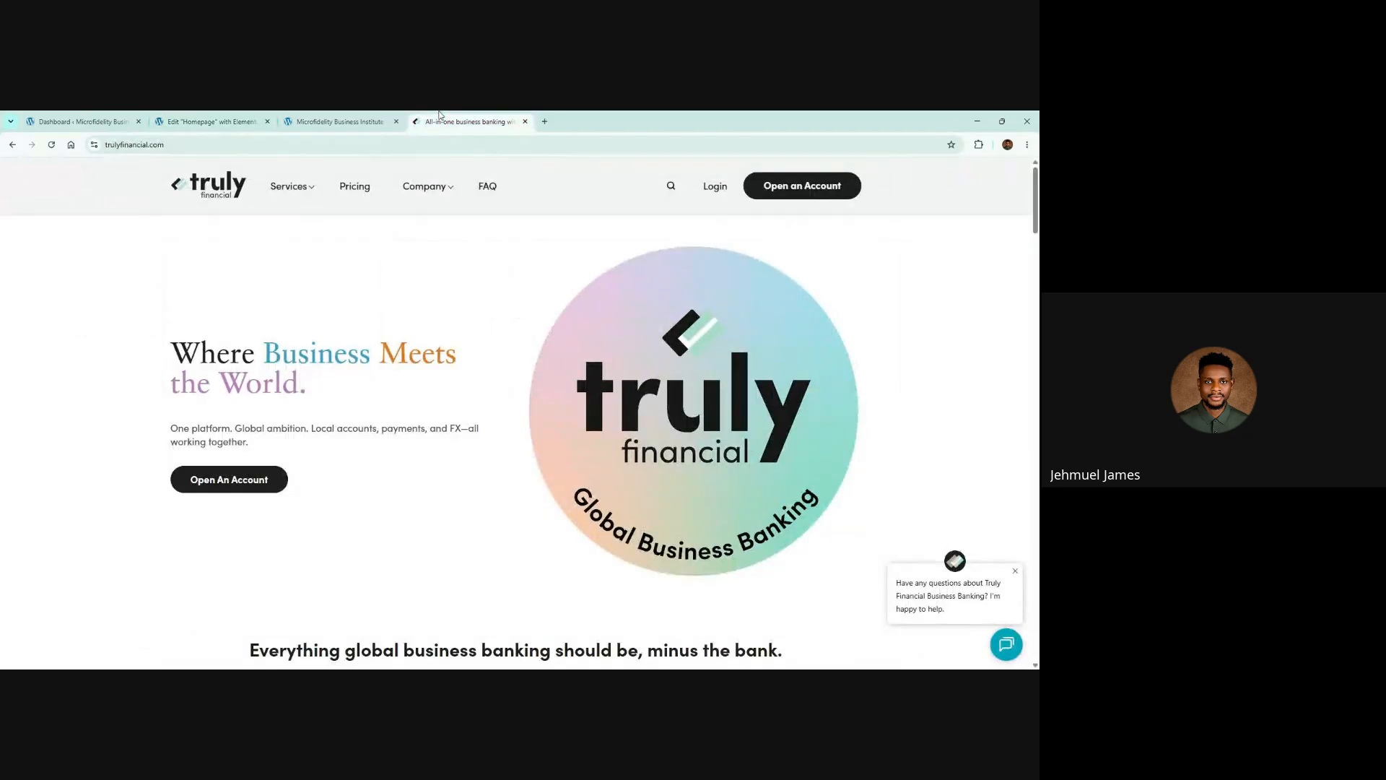
left_click_drag(61, 271, 849, 455)
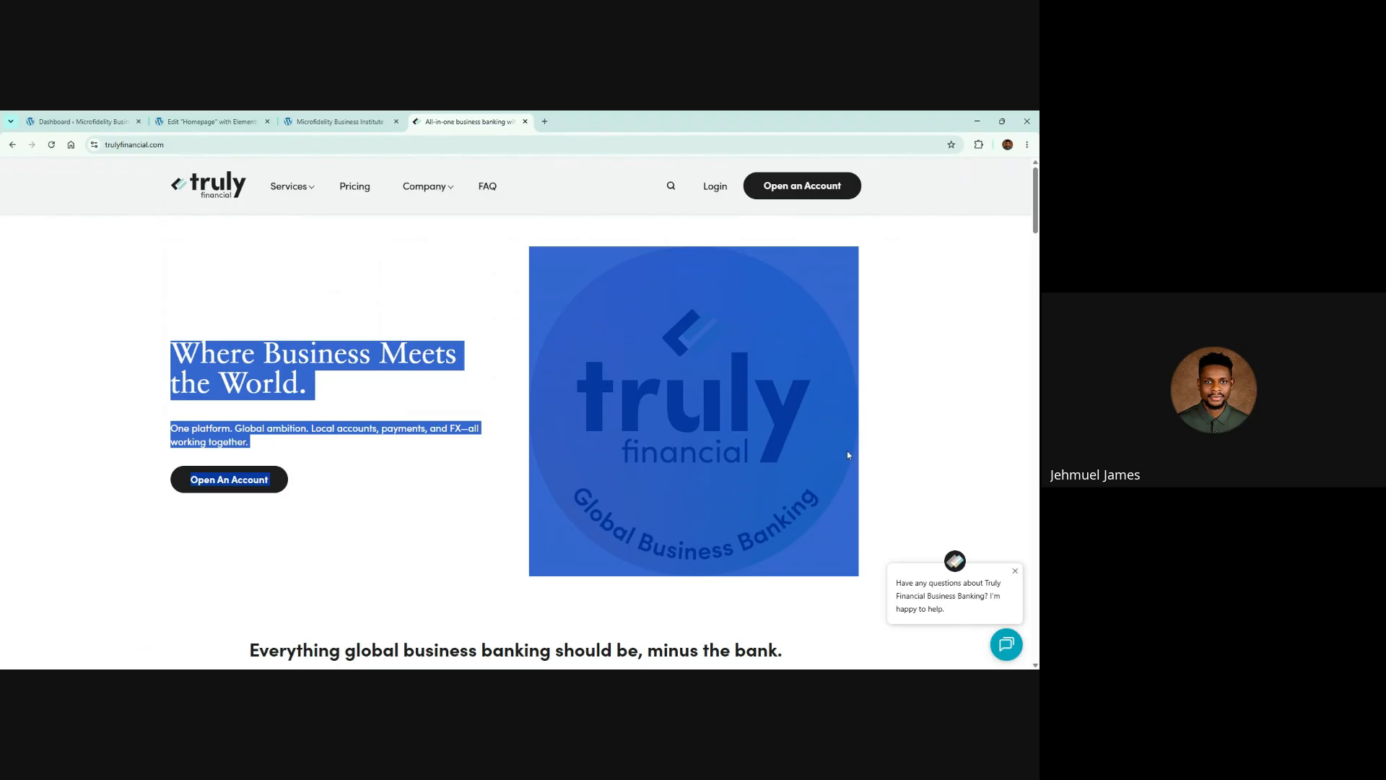
left_click(355, 322)
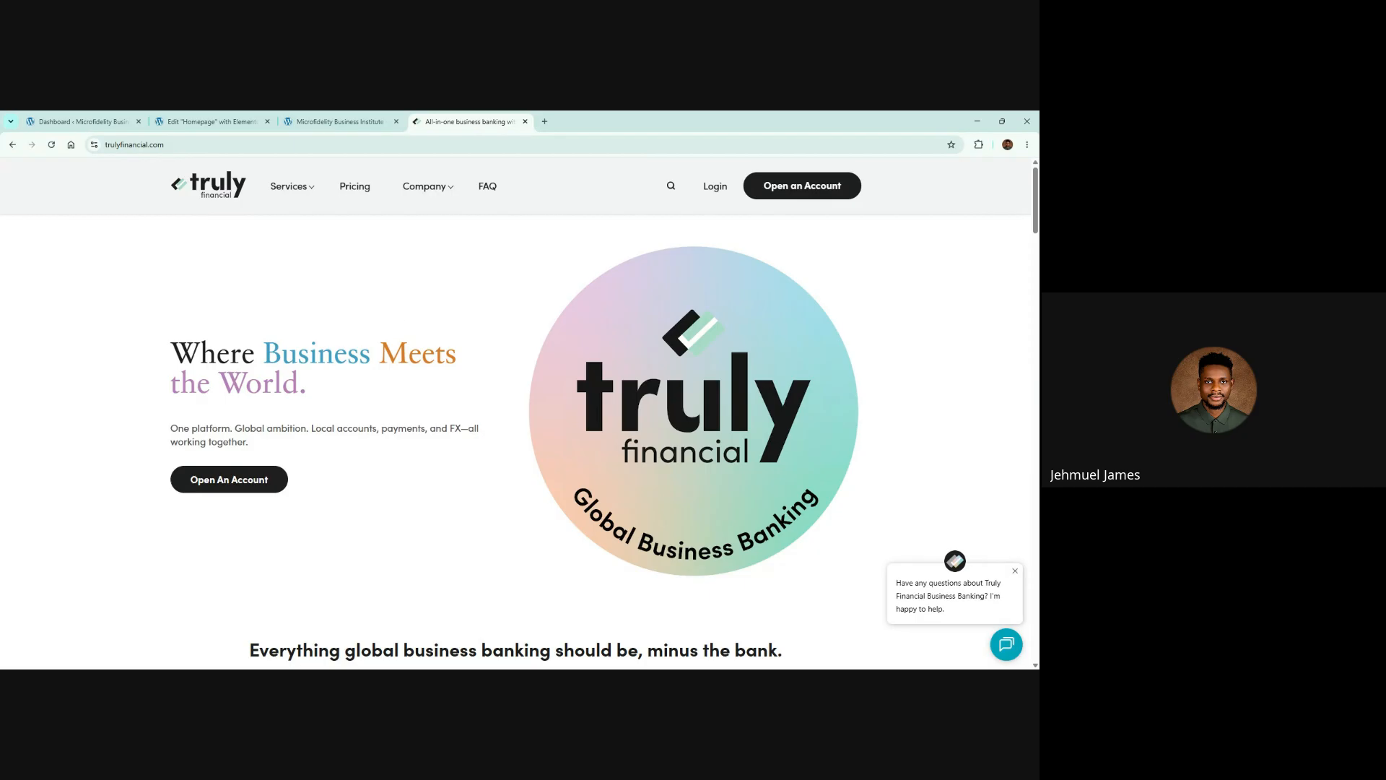
left_click_drag(172, 347, 366, 390)
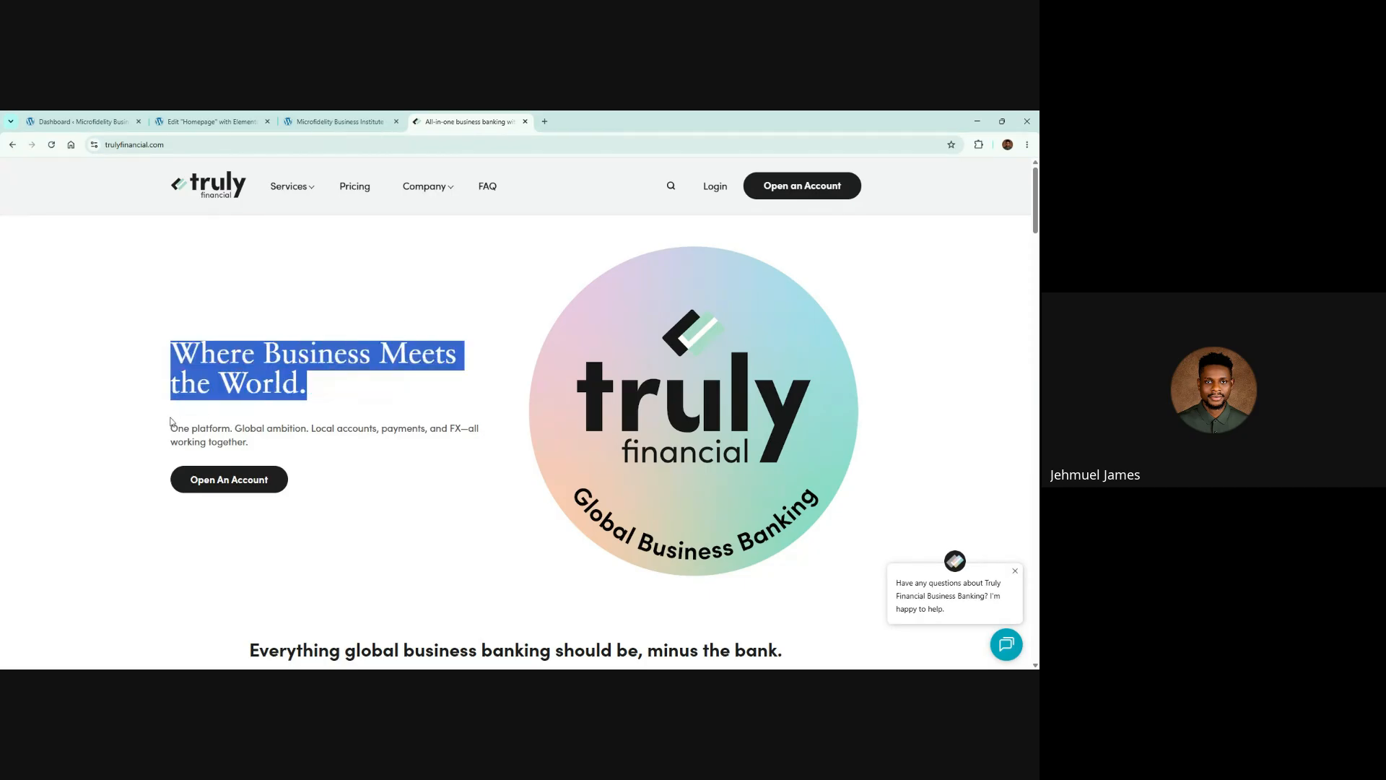
left_click_drag(171, 424, 182, 485)
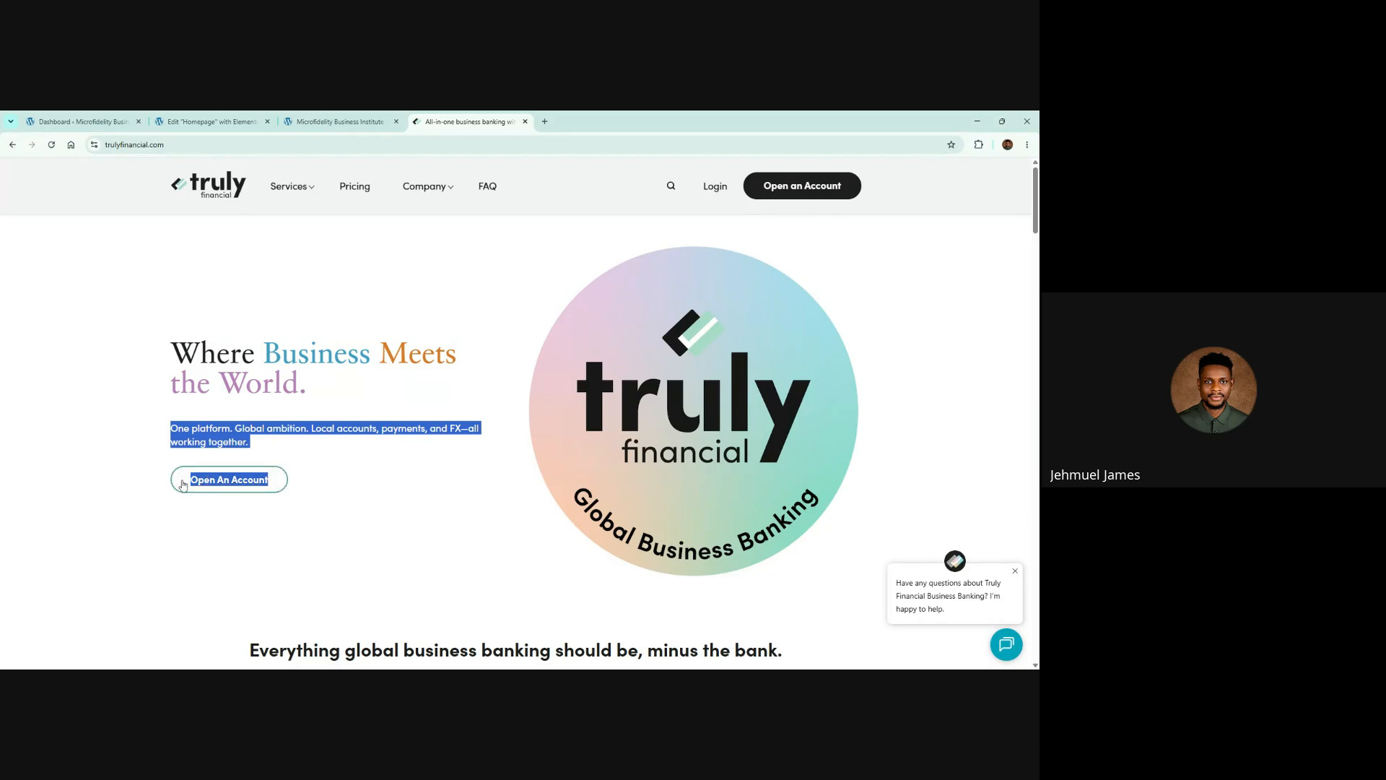
left_click(344, 516)
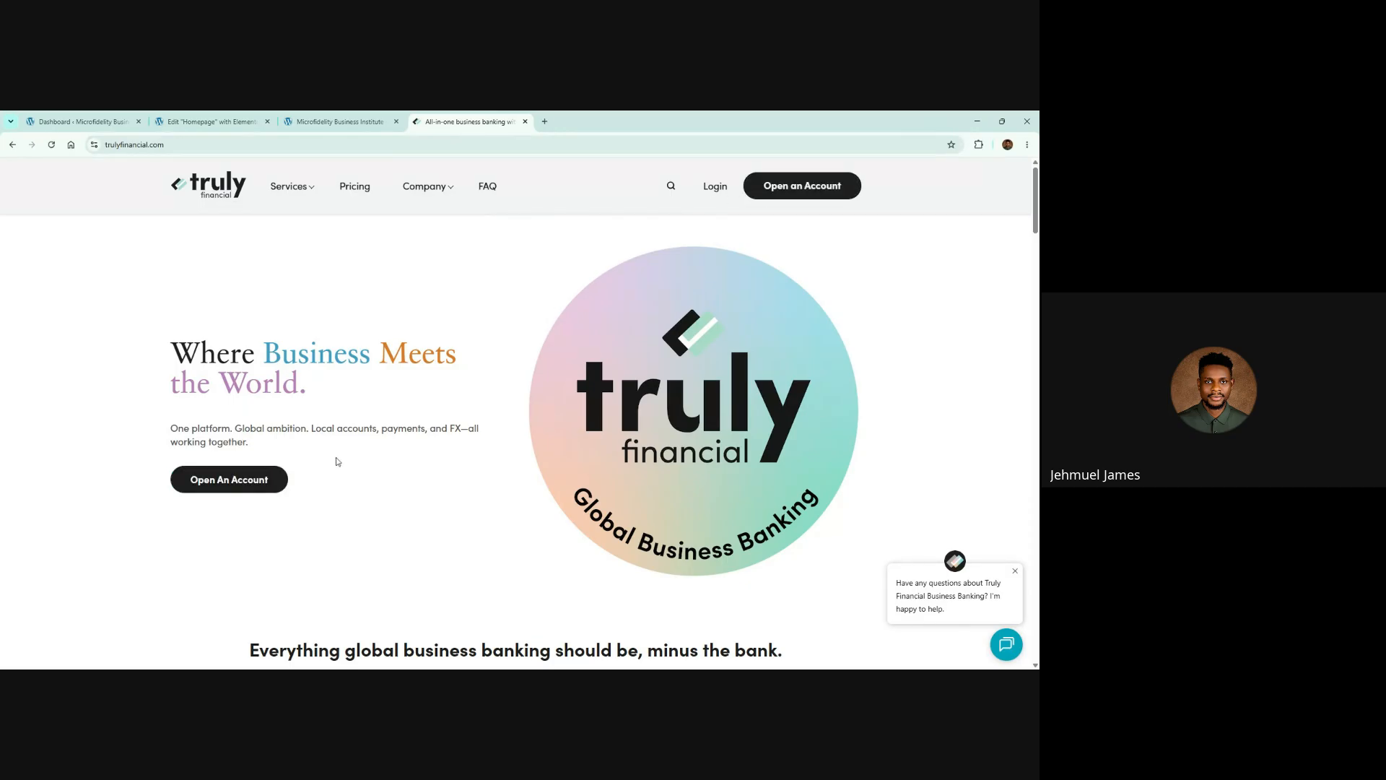
left_click(339, 121)
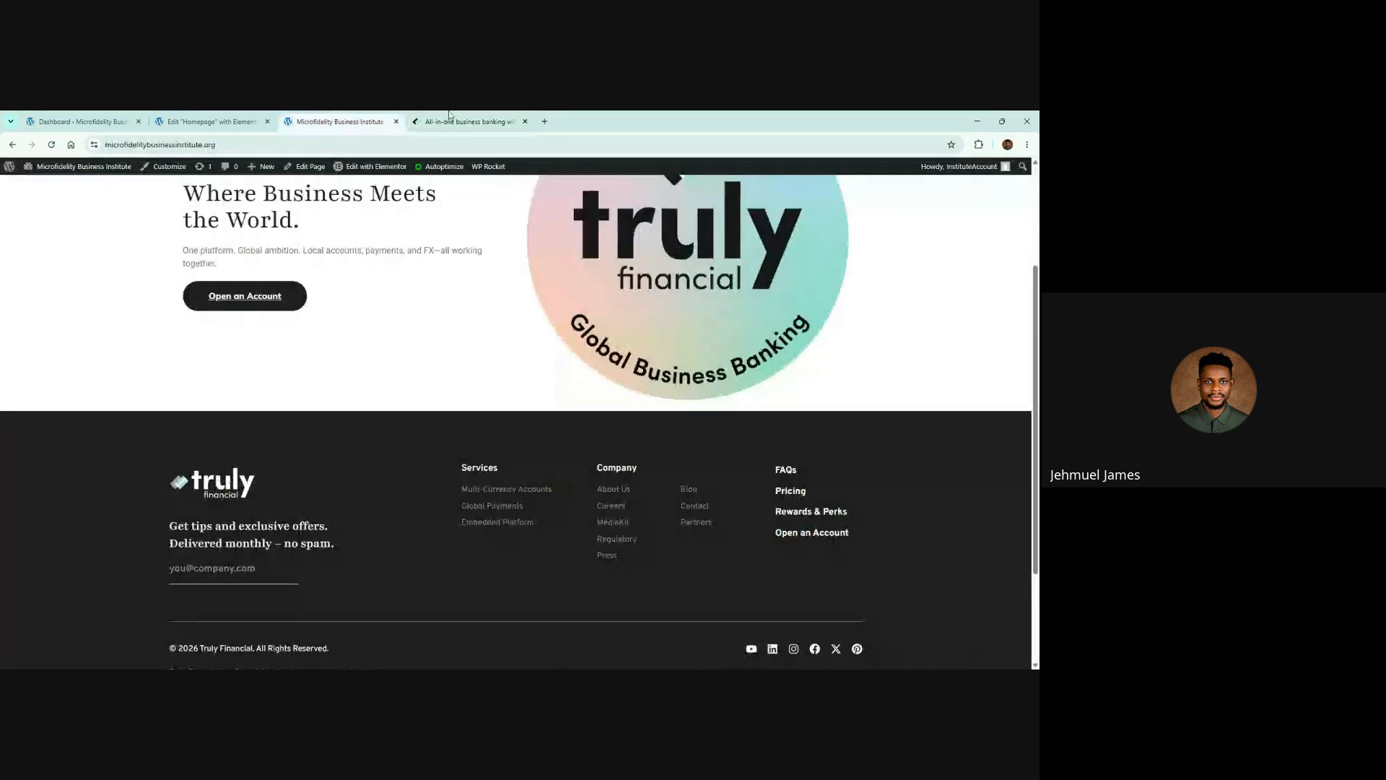
scroll(758, 269, "up", 1)
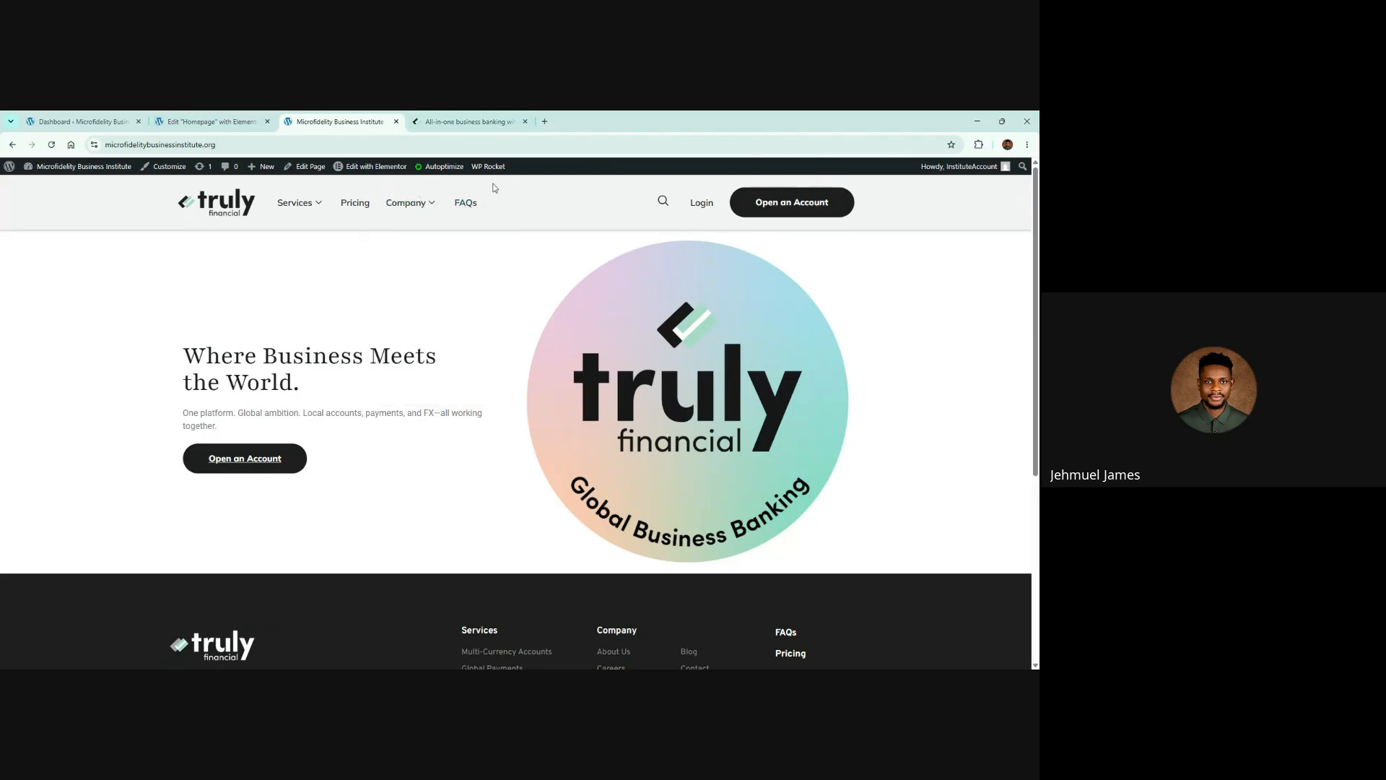
Open the active Header template from the ElementsKit header and footer templates for editing with Elementor
left_click(124, 117)
mouse_move(44, 346)
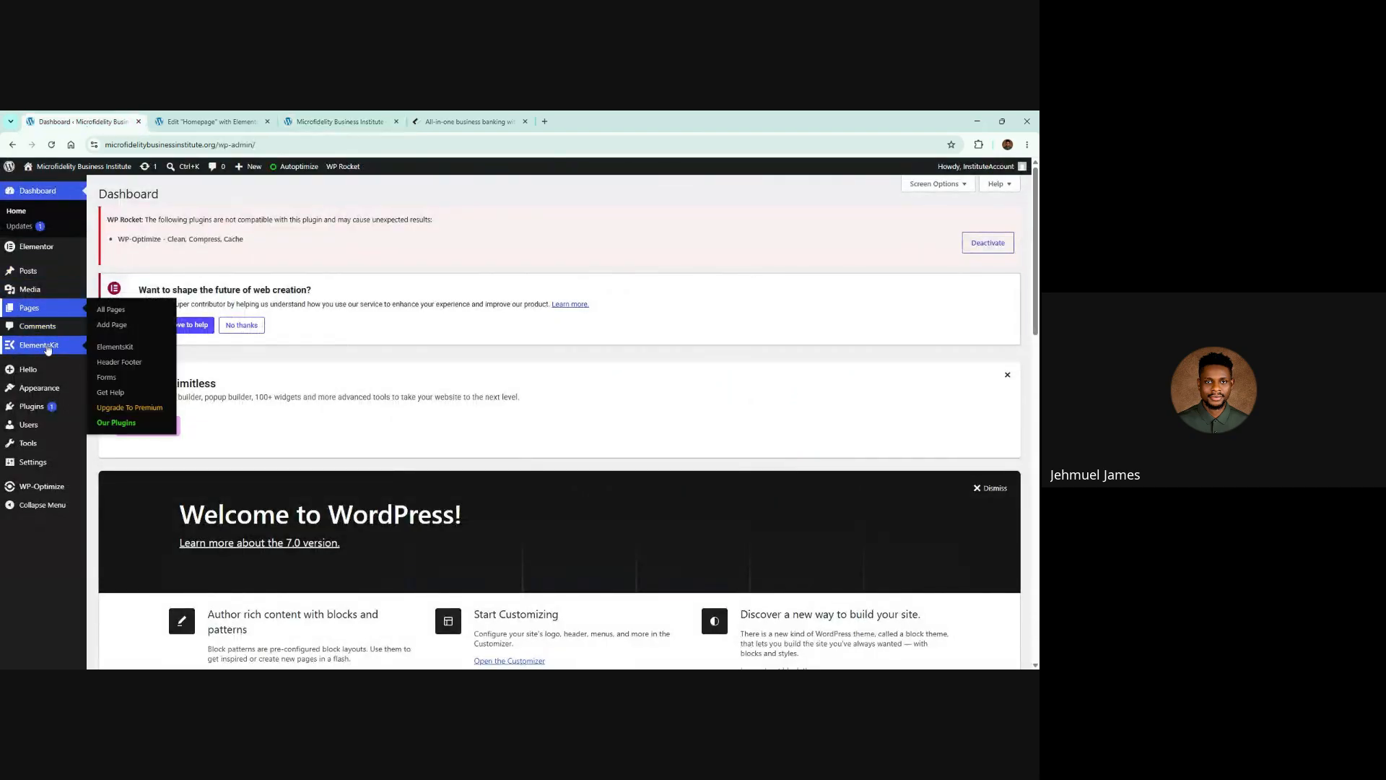
left_click(135, 366)
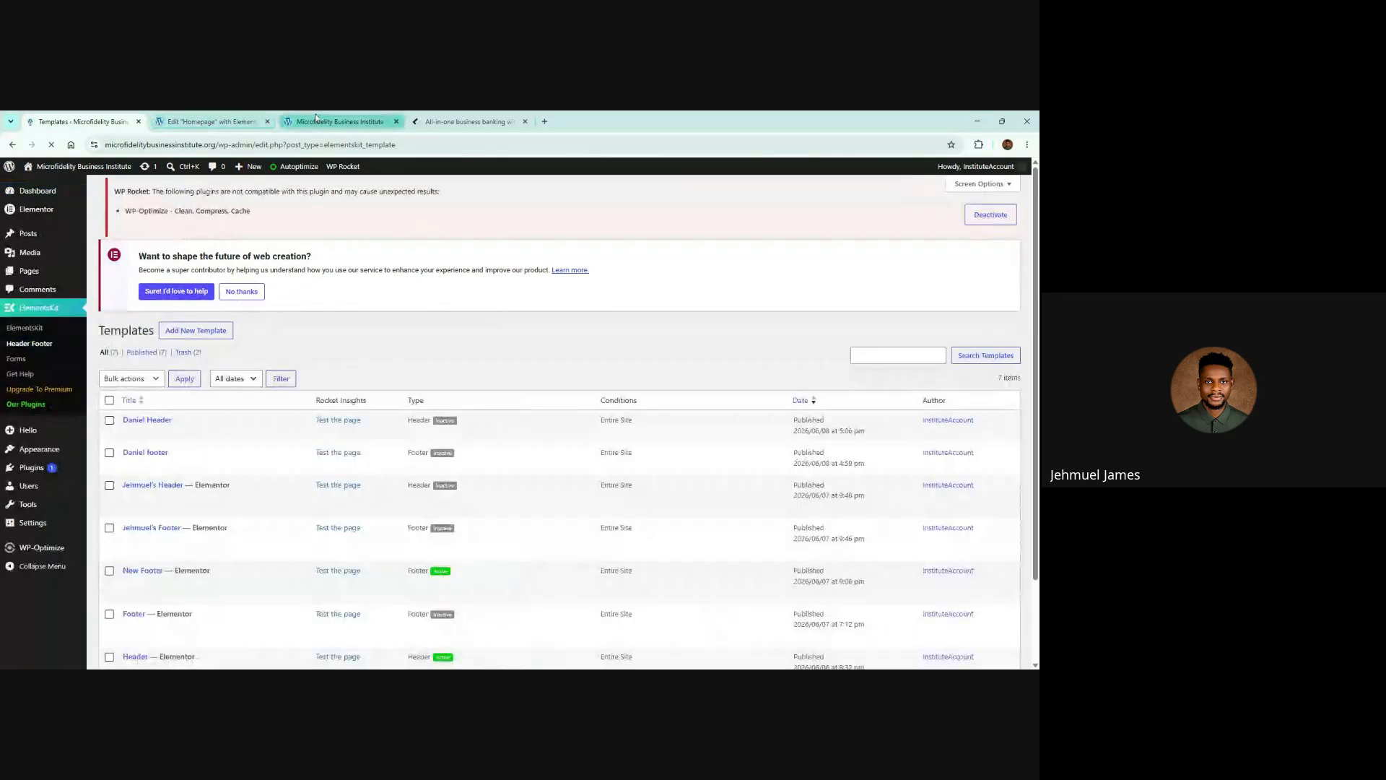
scroll(221, 404, "down", 1)
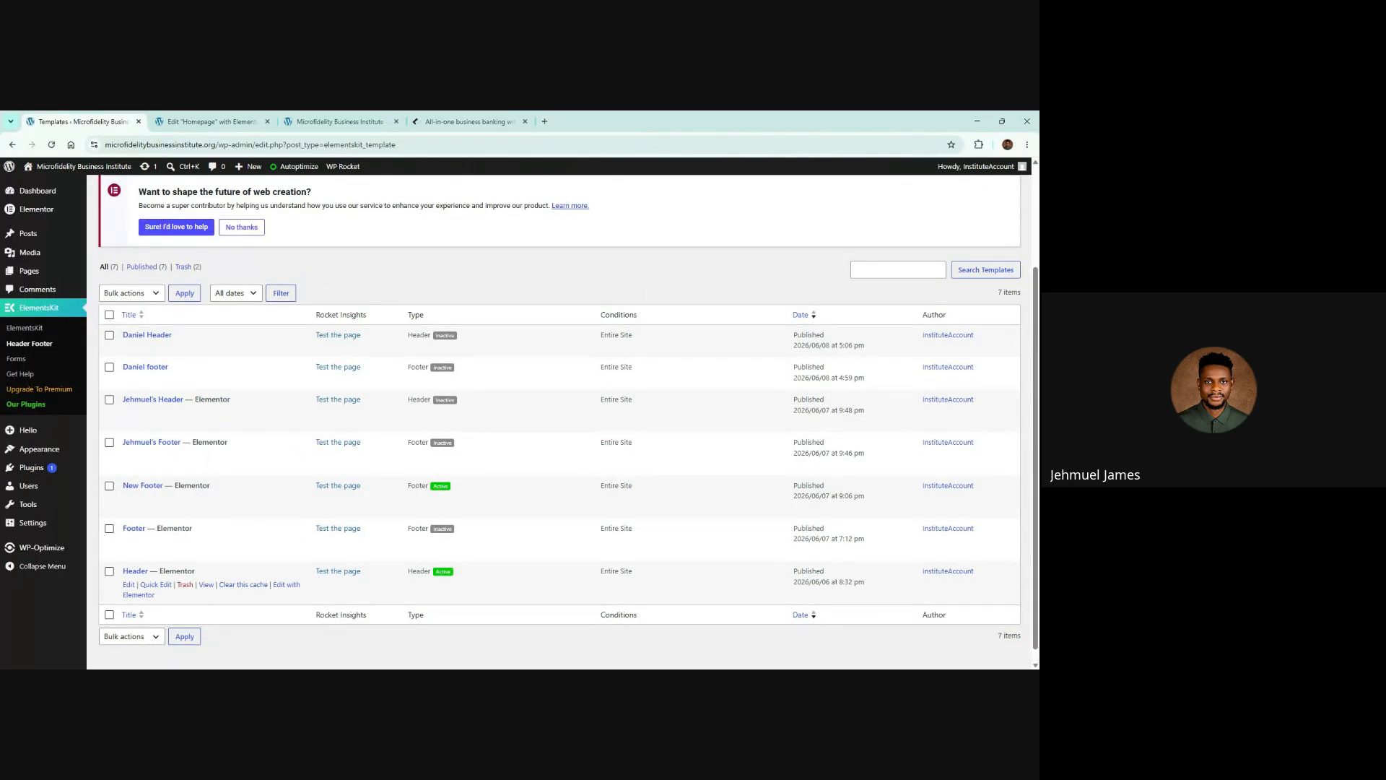
left_click(291, 589)
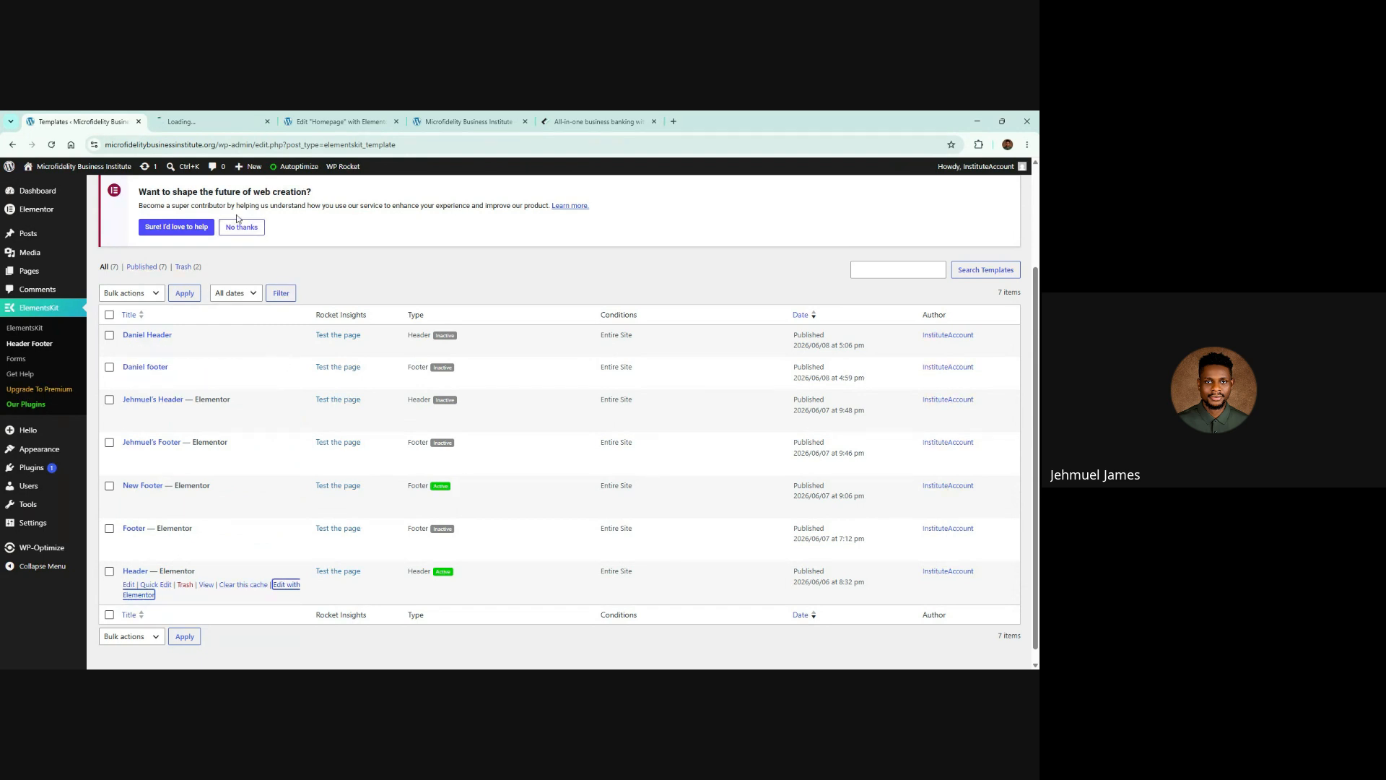
left_click(232, 123)
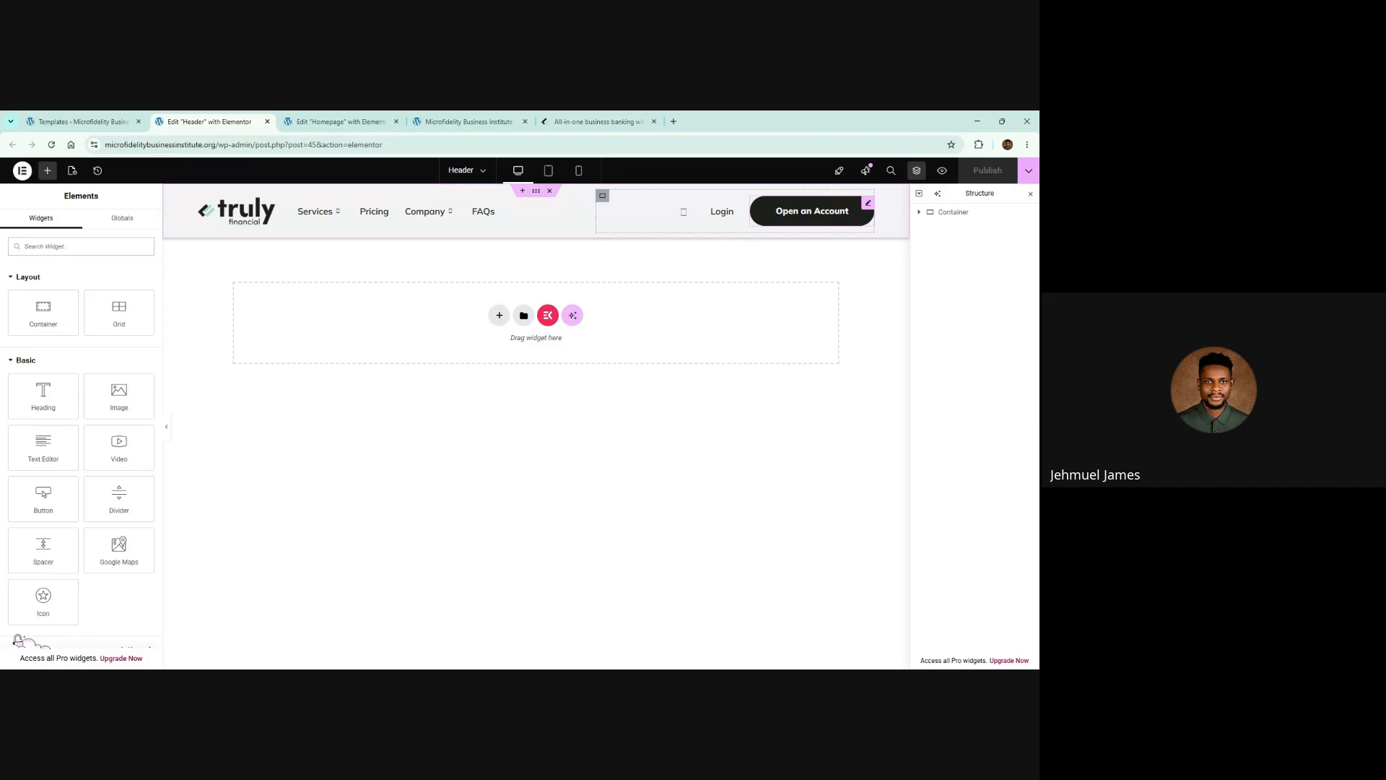
Give the header's Open an Account button a solid border 2 px wide on all sides, checking it against the trulyfinancial.com button
left_click(868, 205)
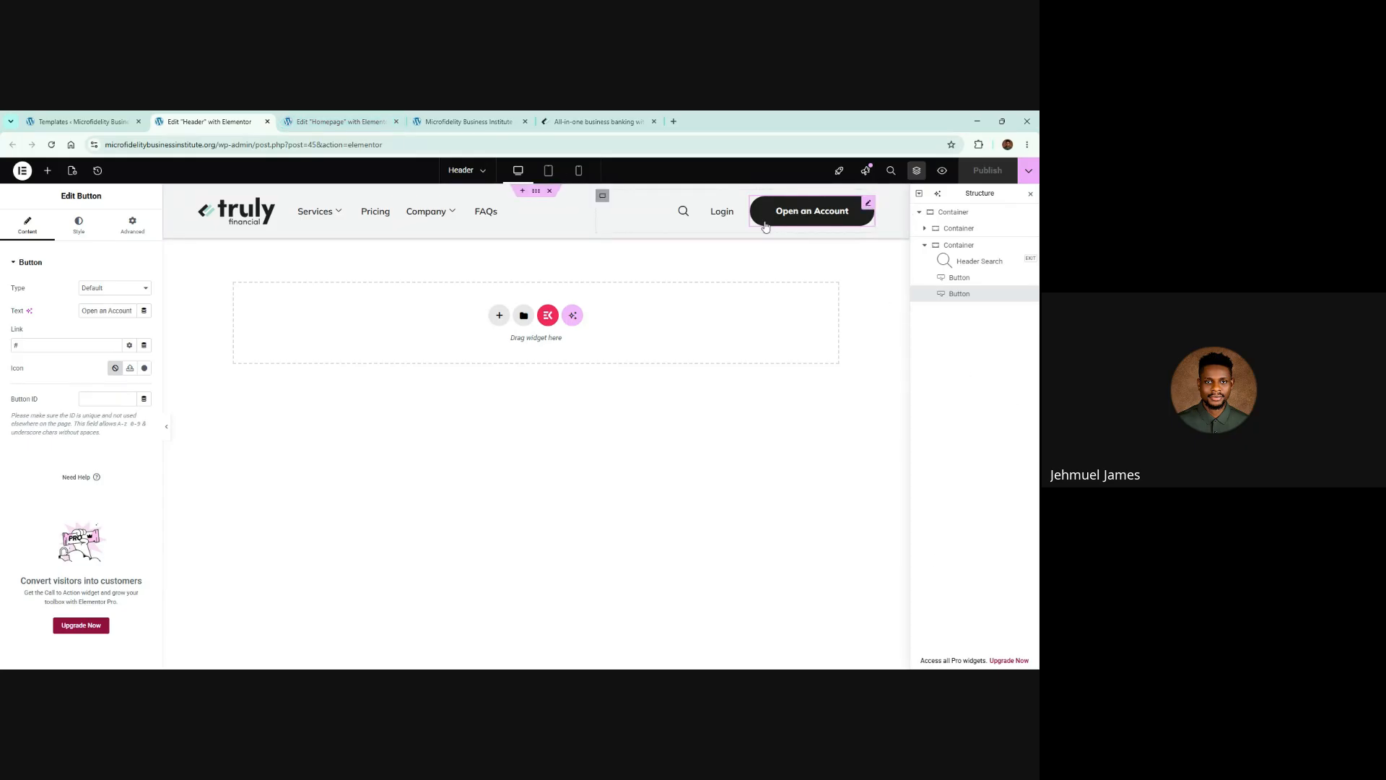
left_click(599, 122)
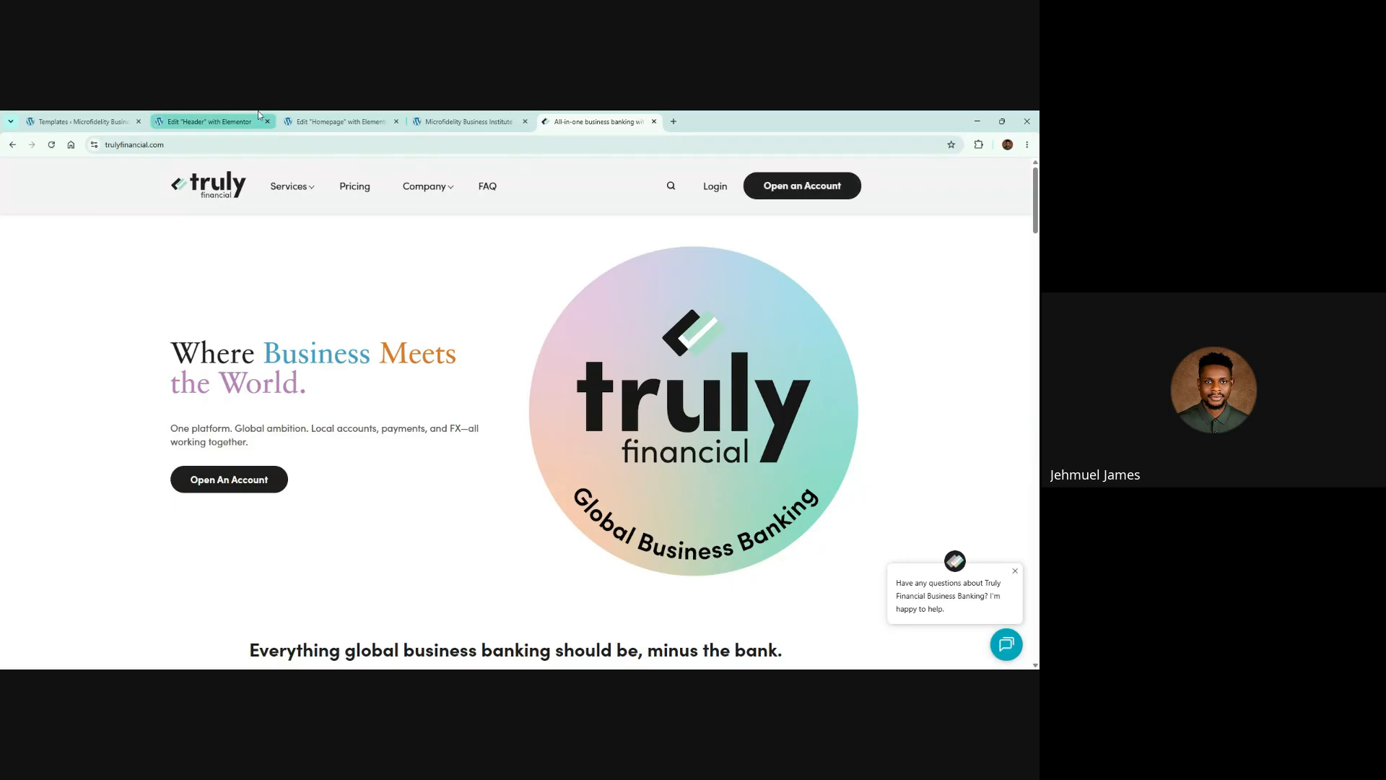
left_click(216, 121)
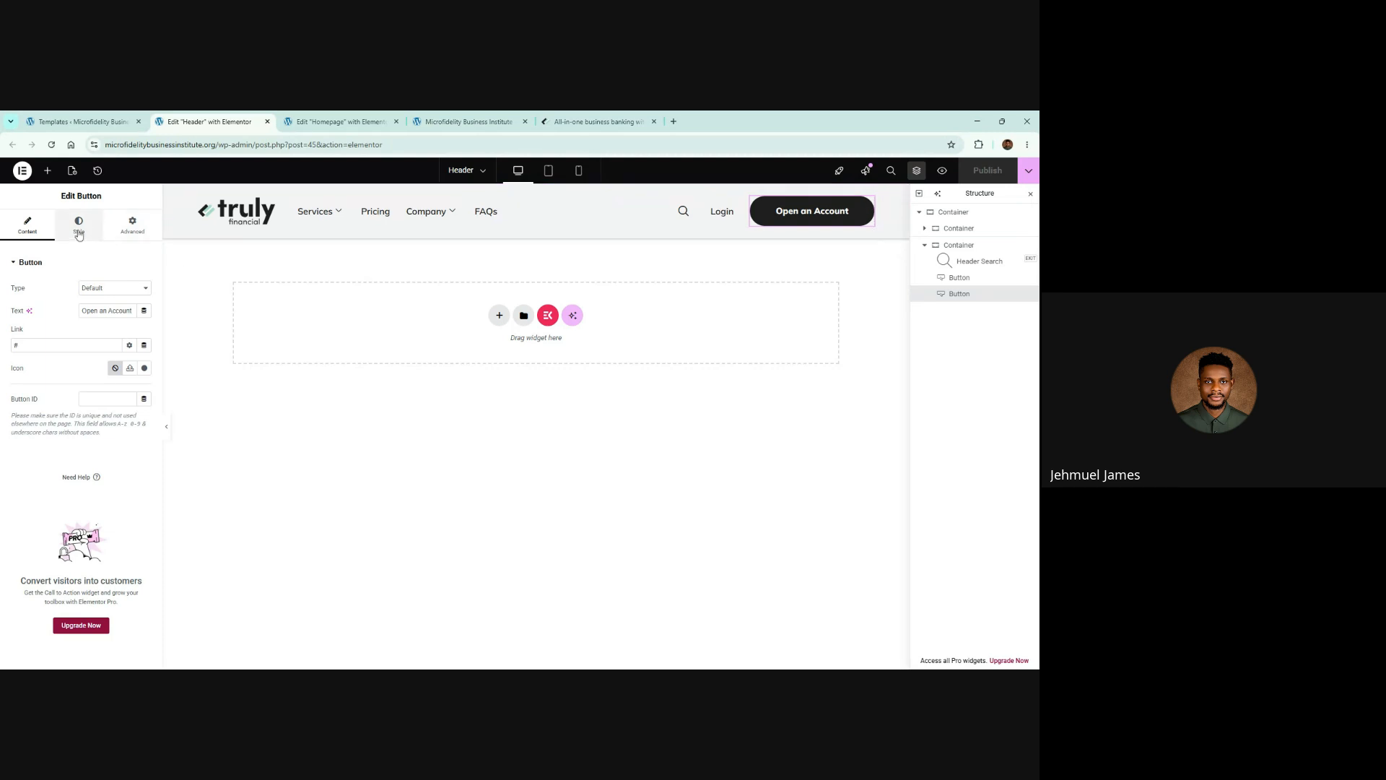
left_click(78, 229)
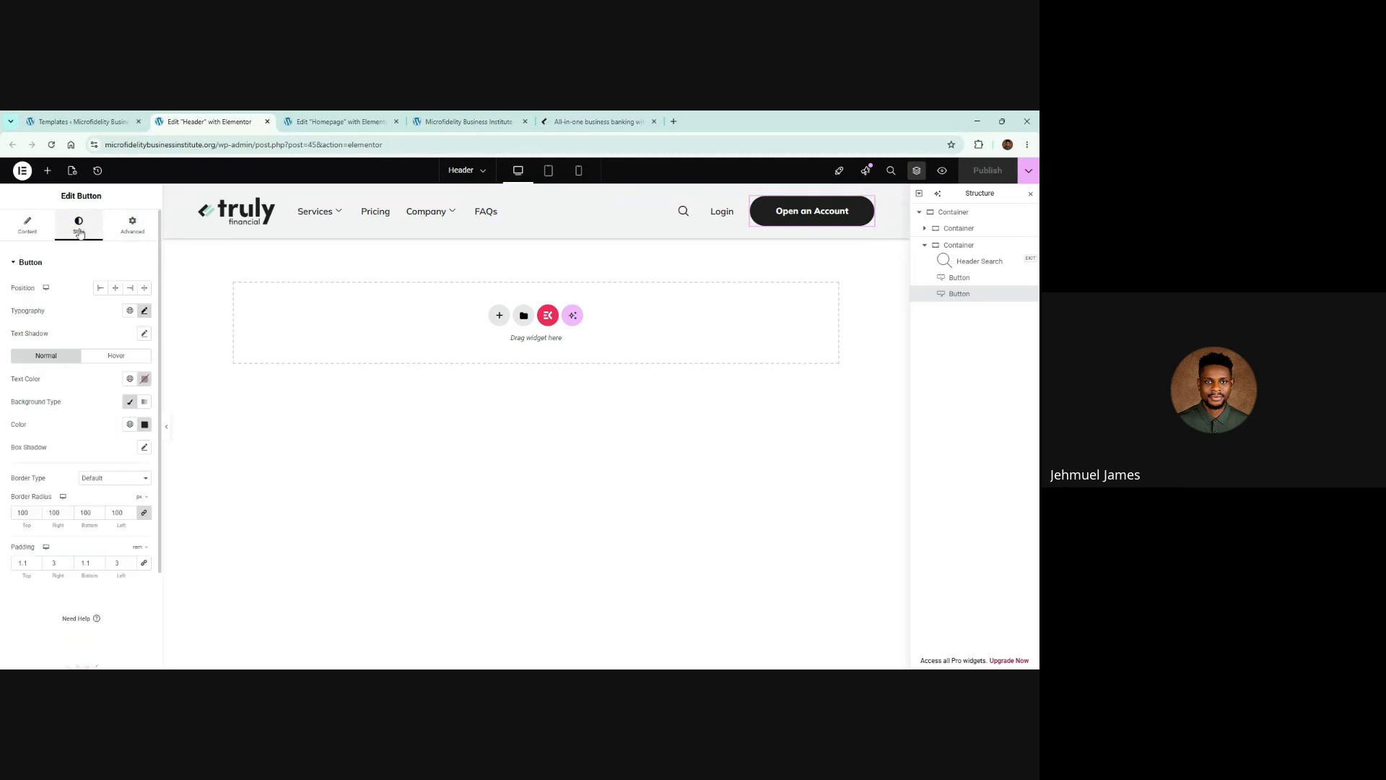
left_click(98, 492)
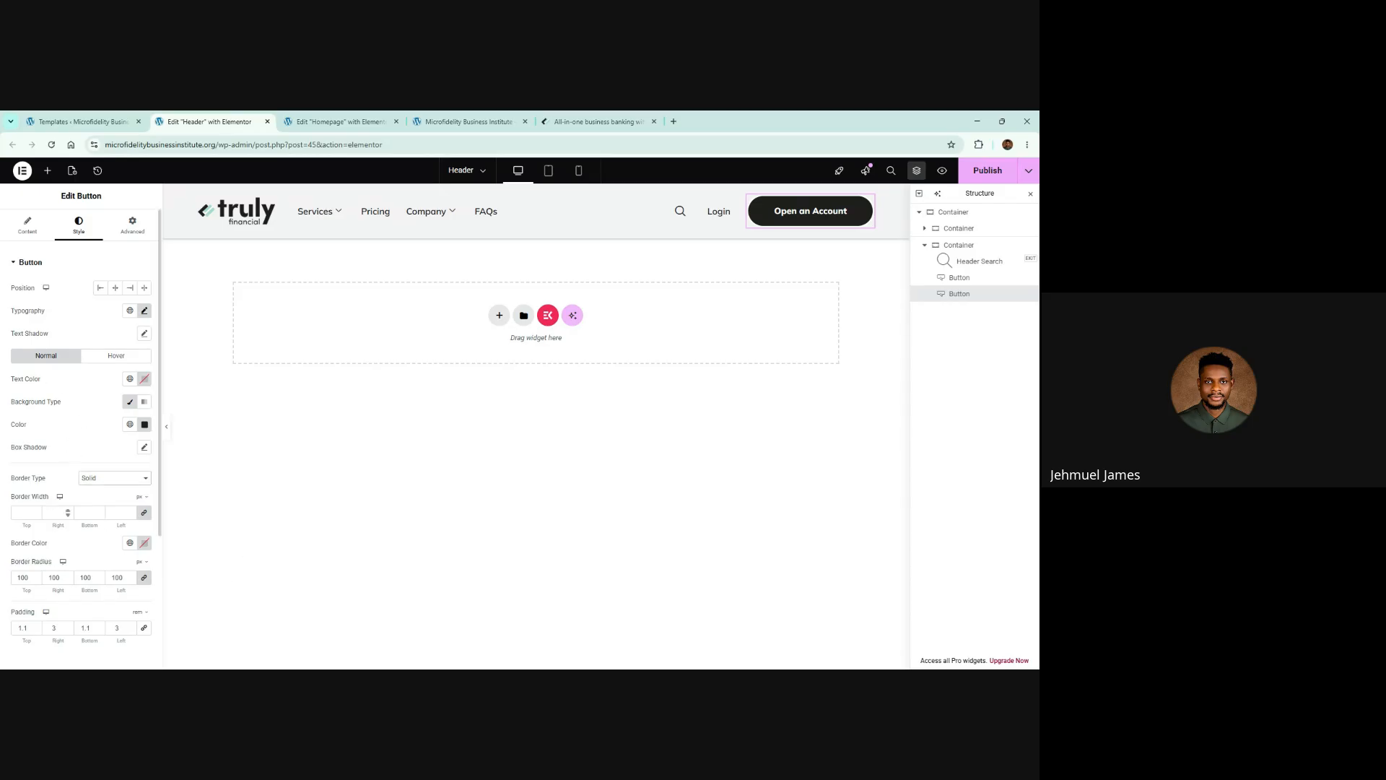
type("2")
Copy the Open an Account button's background colour #1E1E1E and apply it as the border colour
left_click(145, 425)
key("ctrl+c")
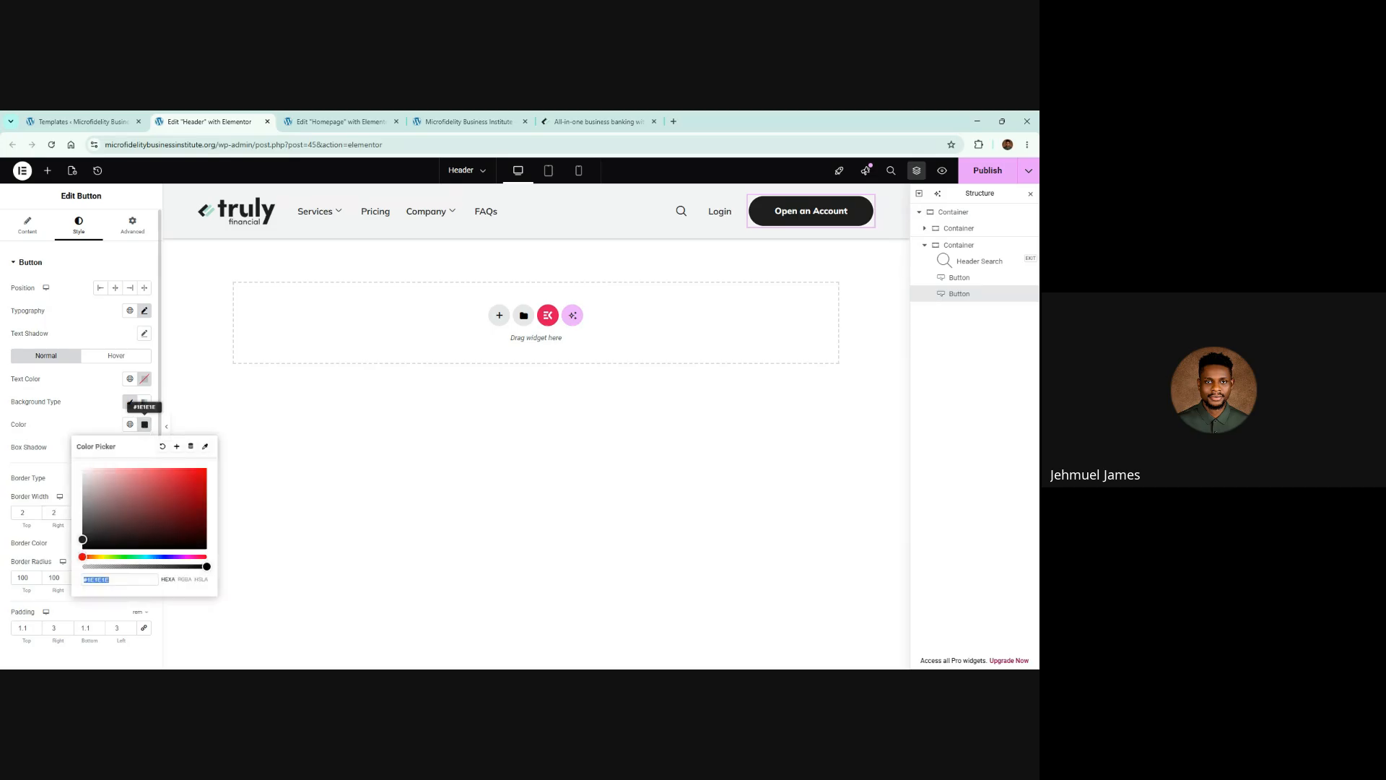
left_click(103, 406)
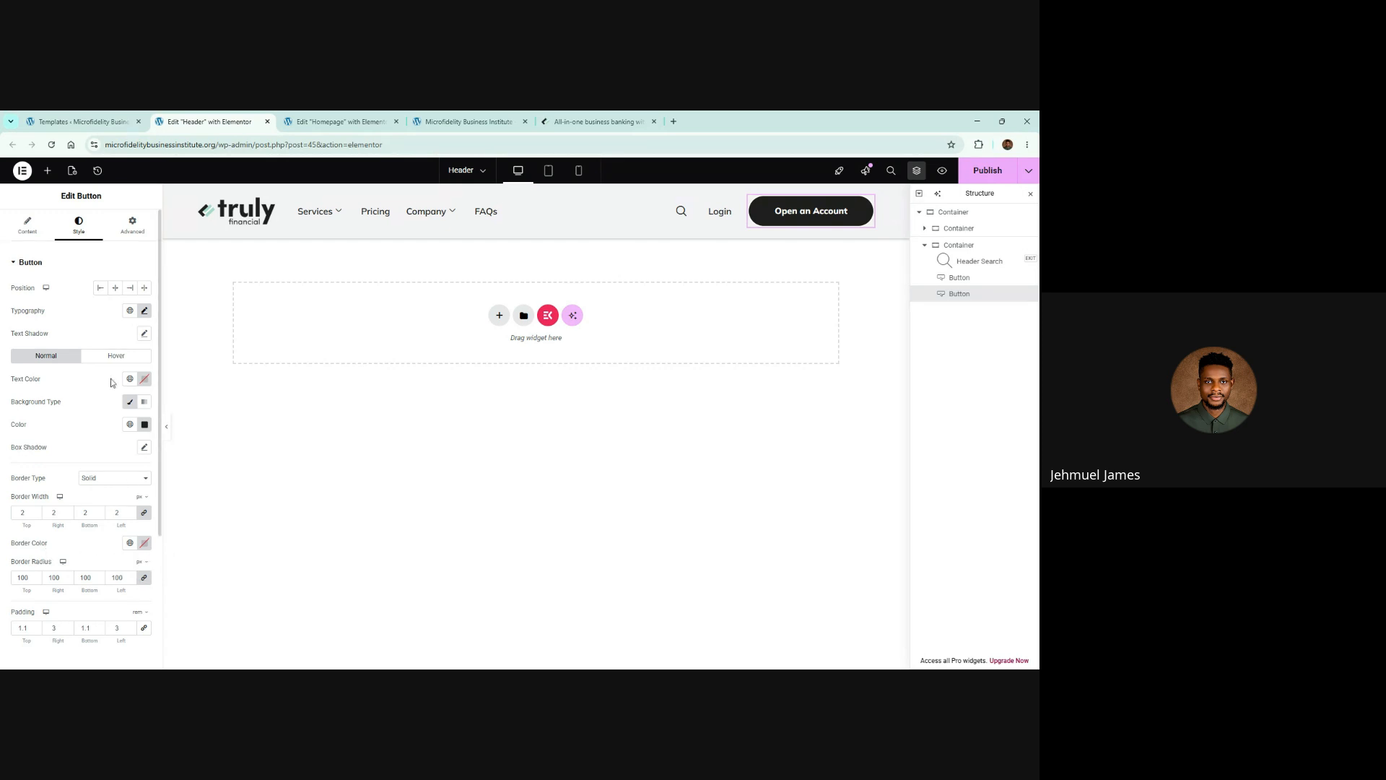
left_click(143, 547)
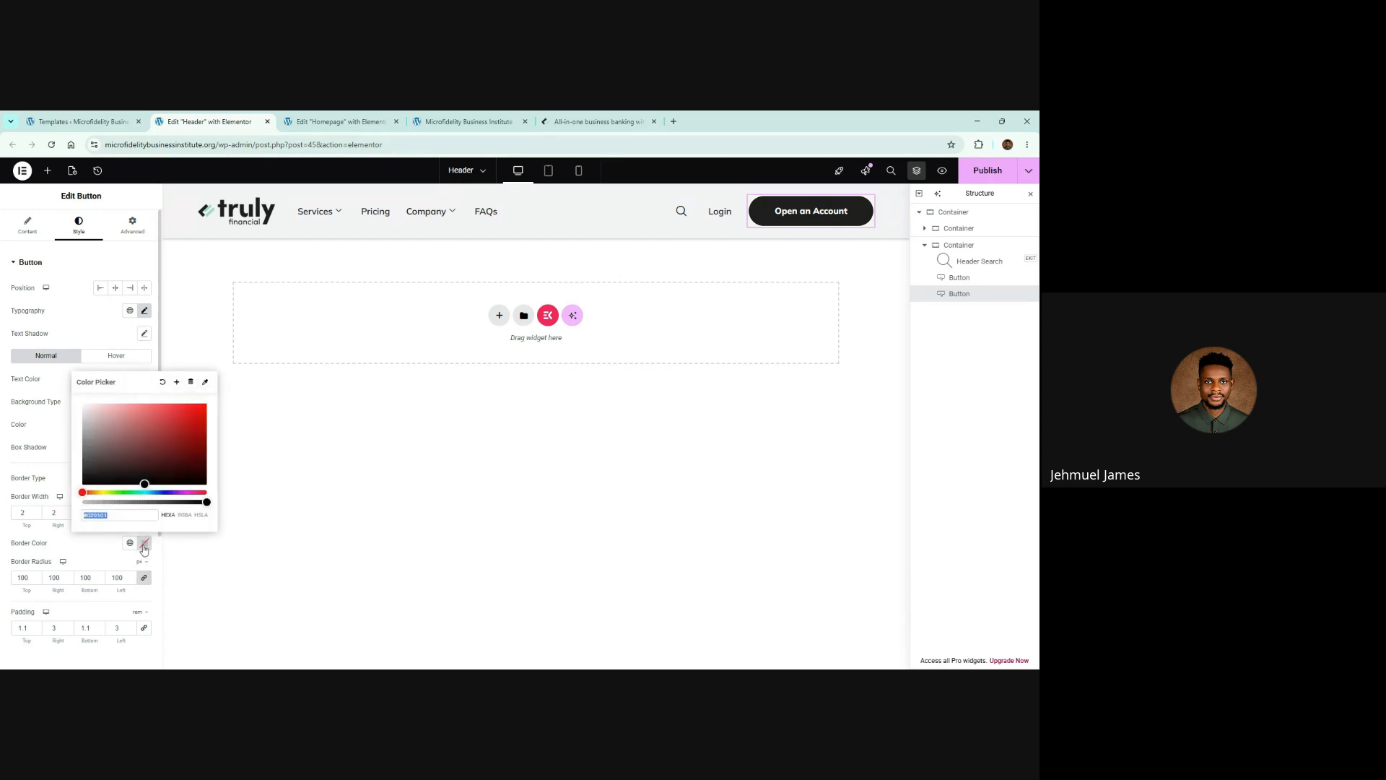
key("ctrl+v")
left_click(92, 555)
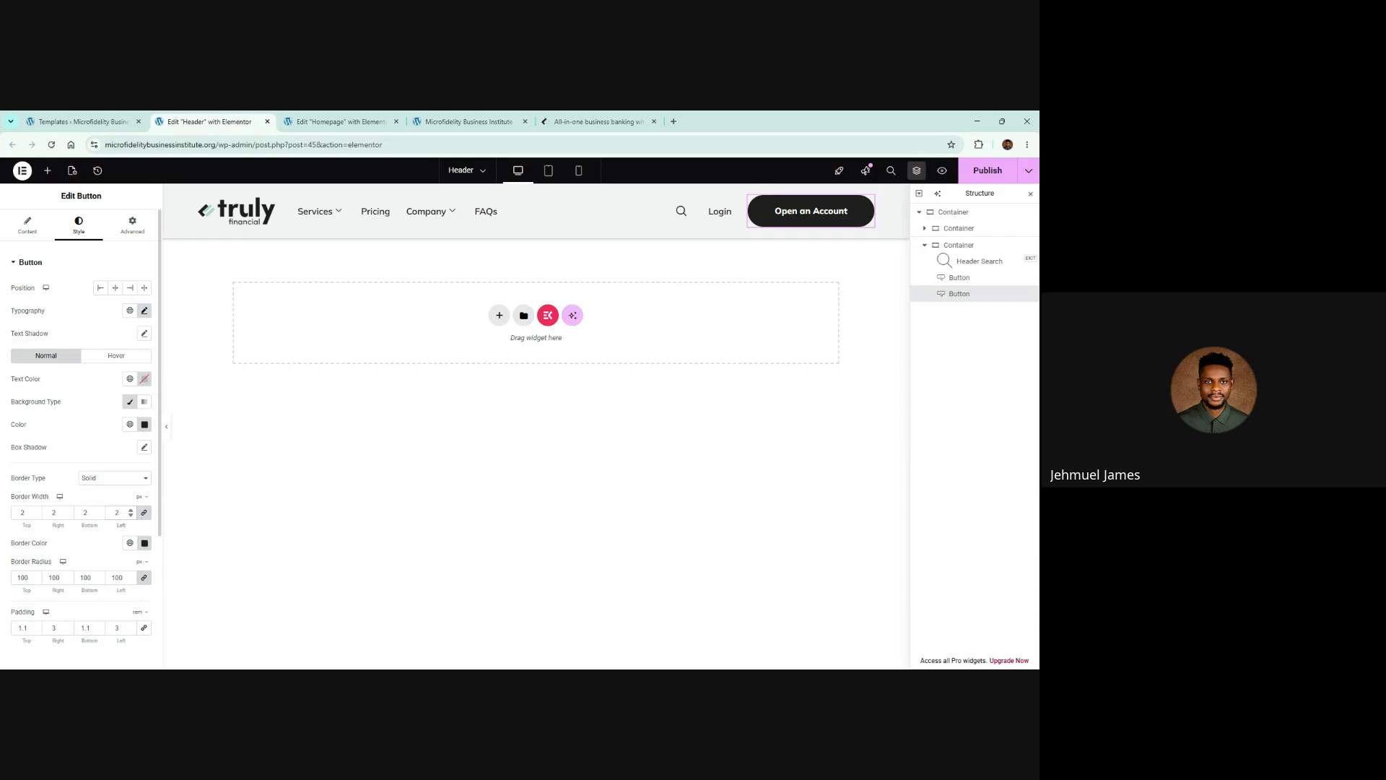
Set the Open an Account button's border width to 0 on all sides
left_click(143, 513)
type("0")
left_click(143, 514)
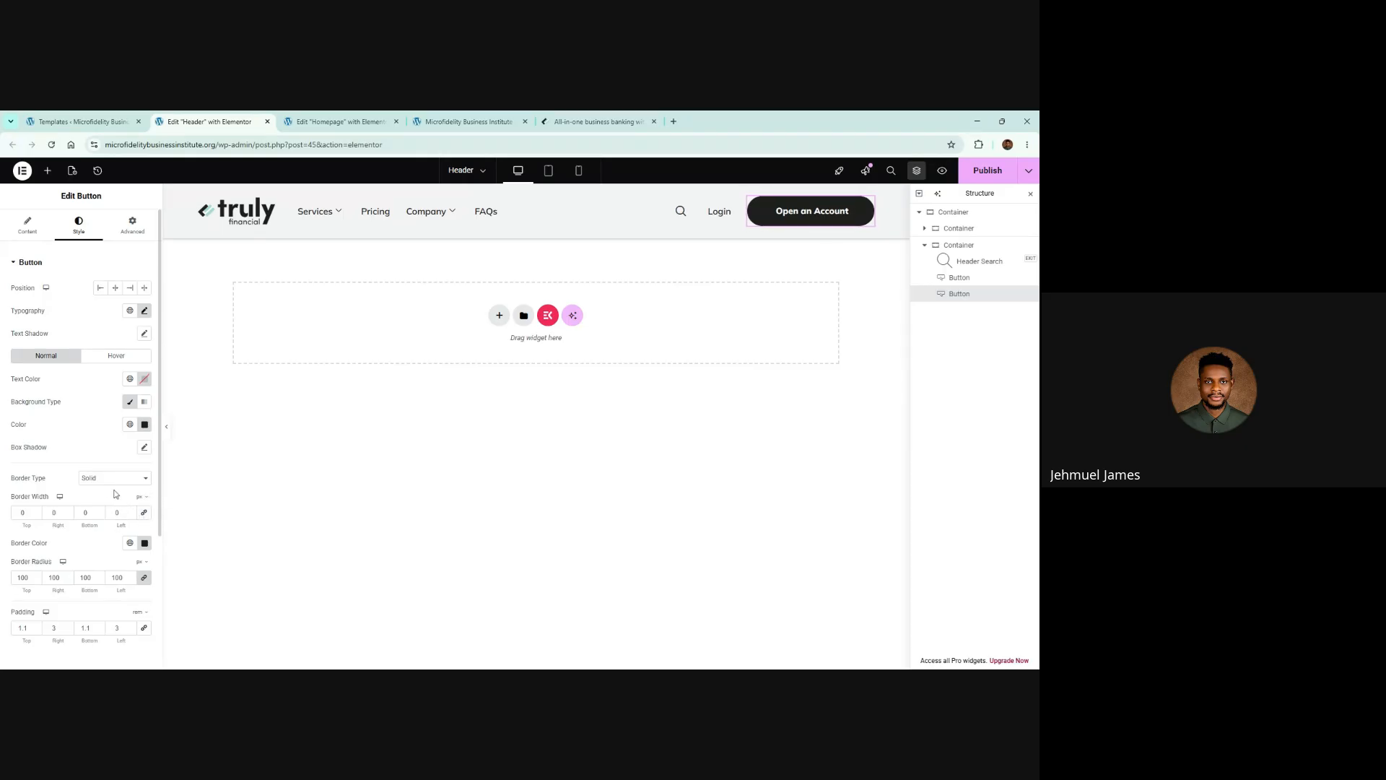
Show the button's hover style settings, set the linked border width to 2 px on all sides, and reapply border colour #1E1E1E
left_click(115, 356)
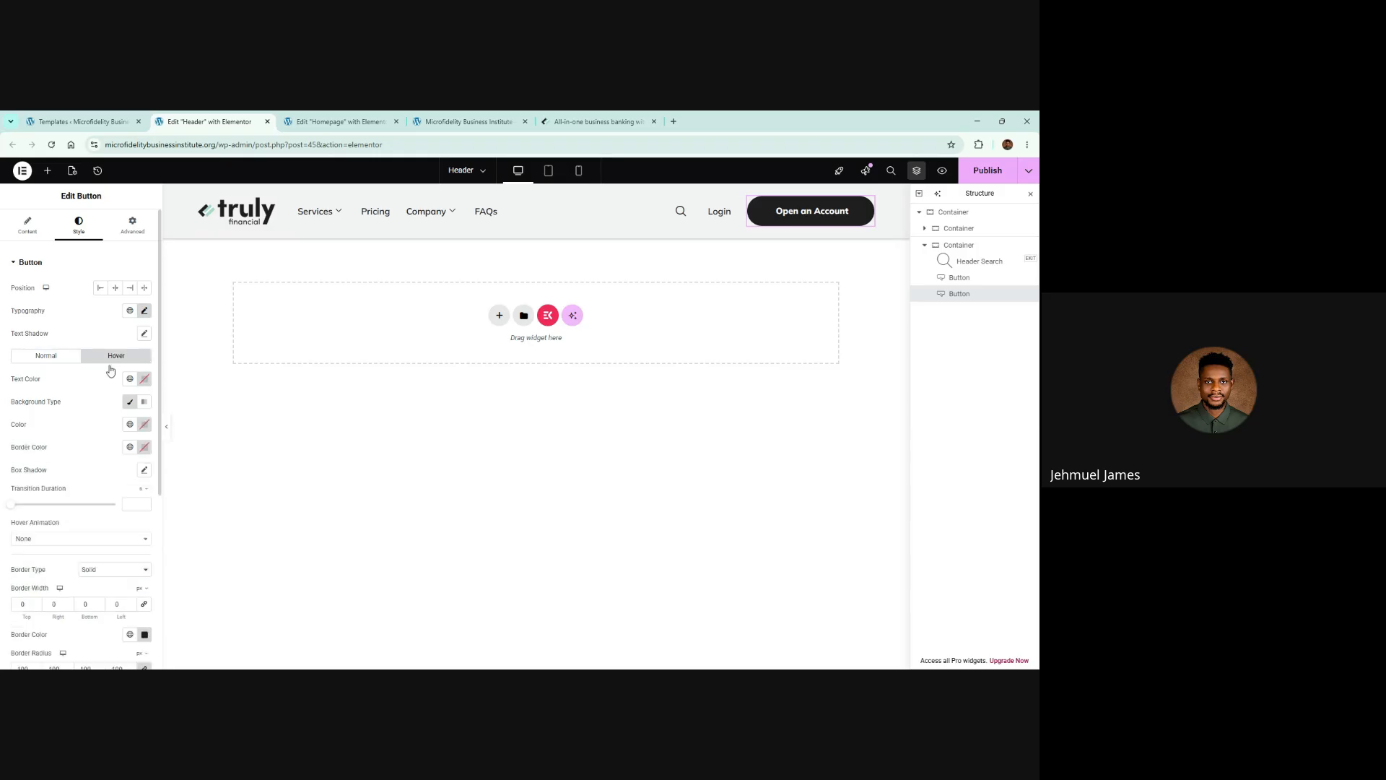
scroll(102, 433, "down", 3)
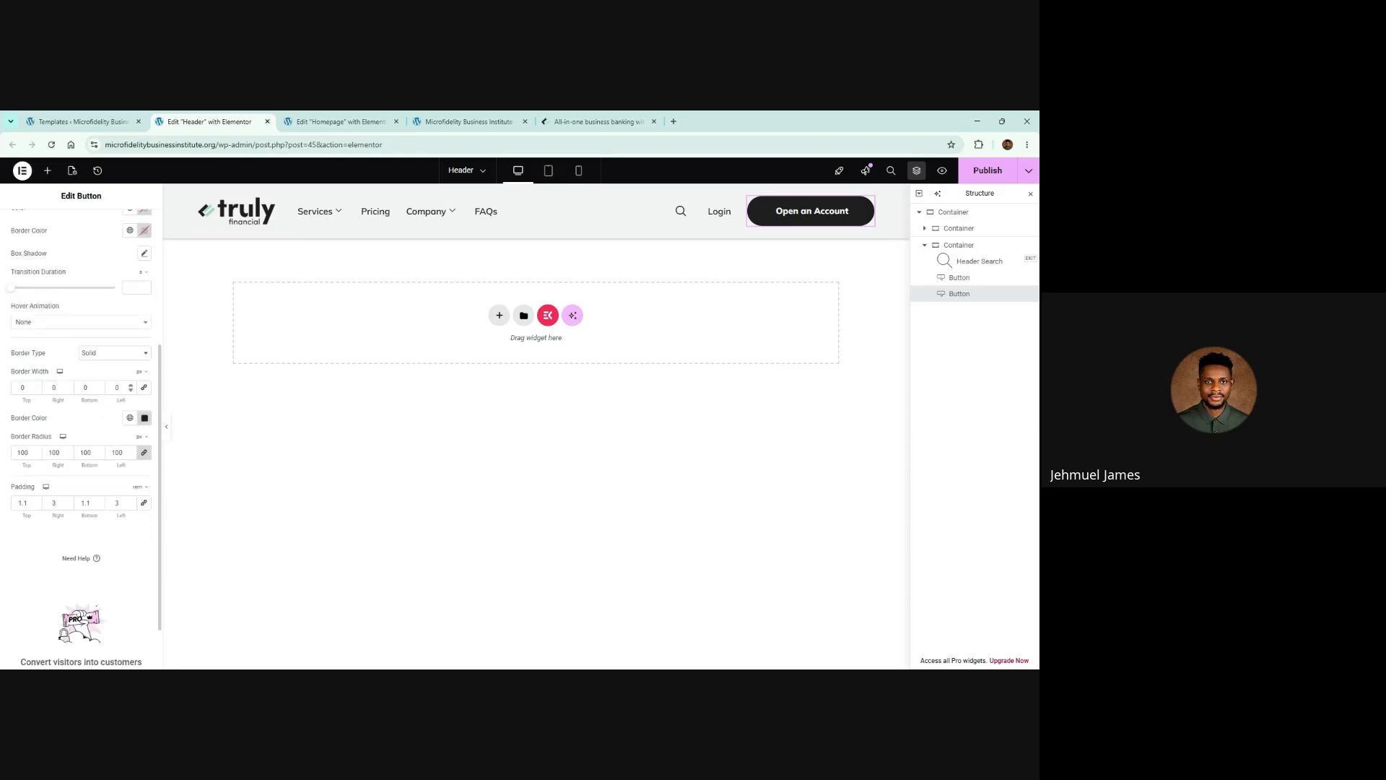
left_click(144, 390)
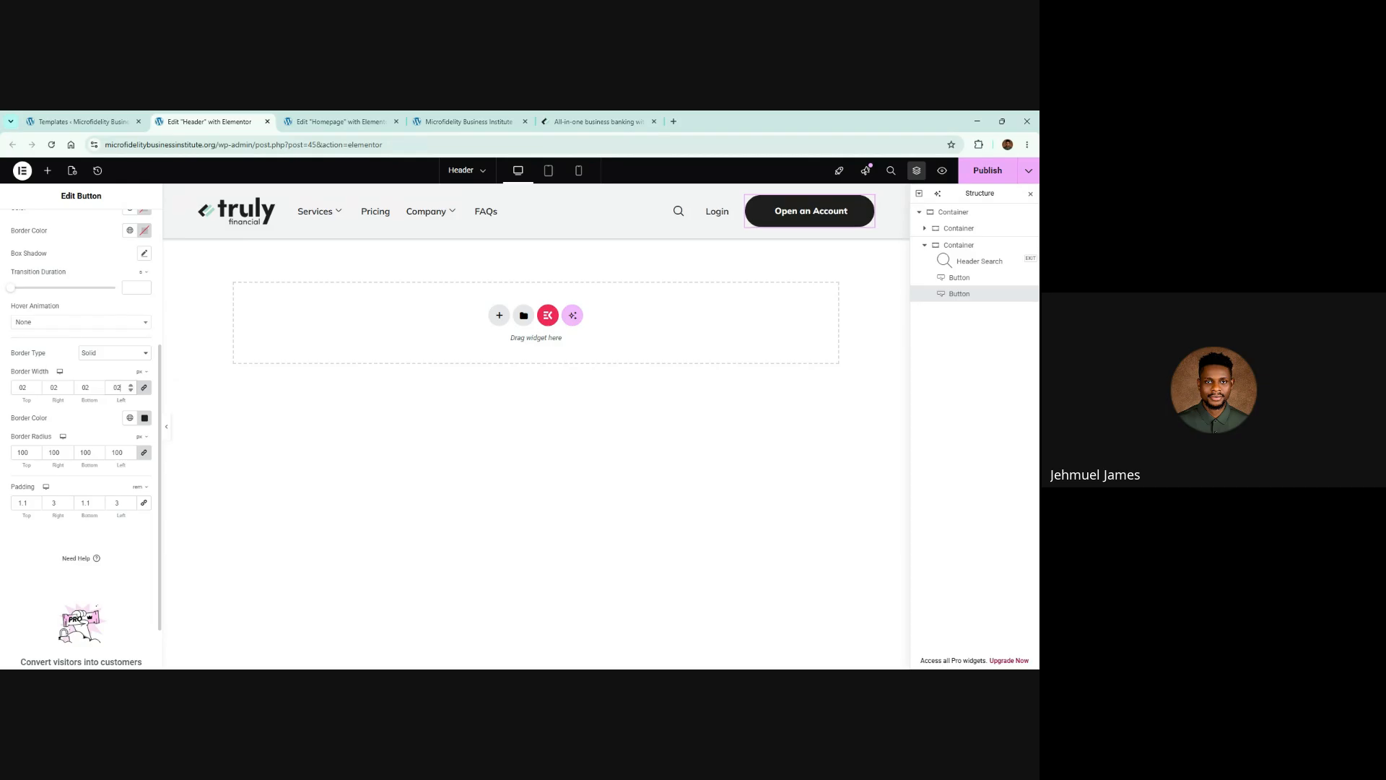
scroll(130, 387, "up", 3)
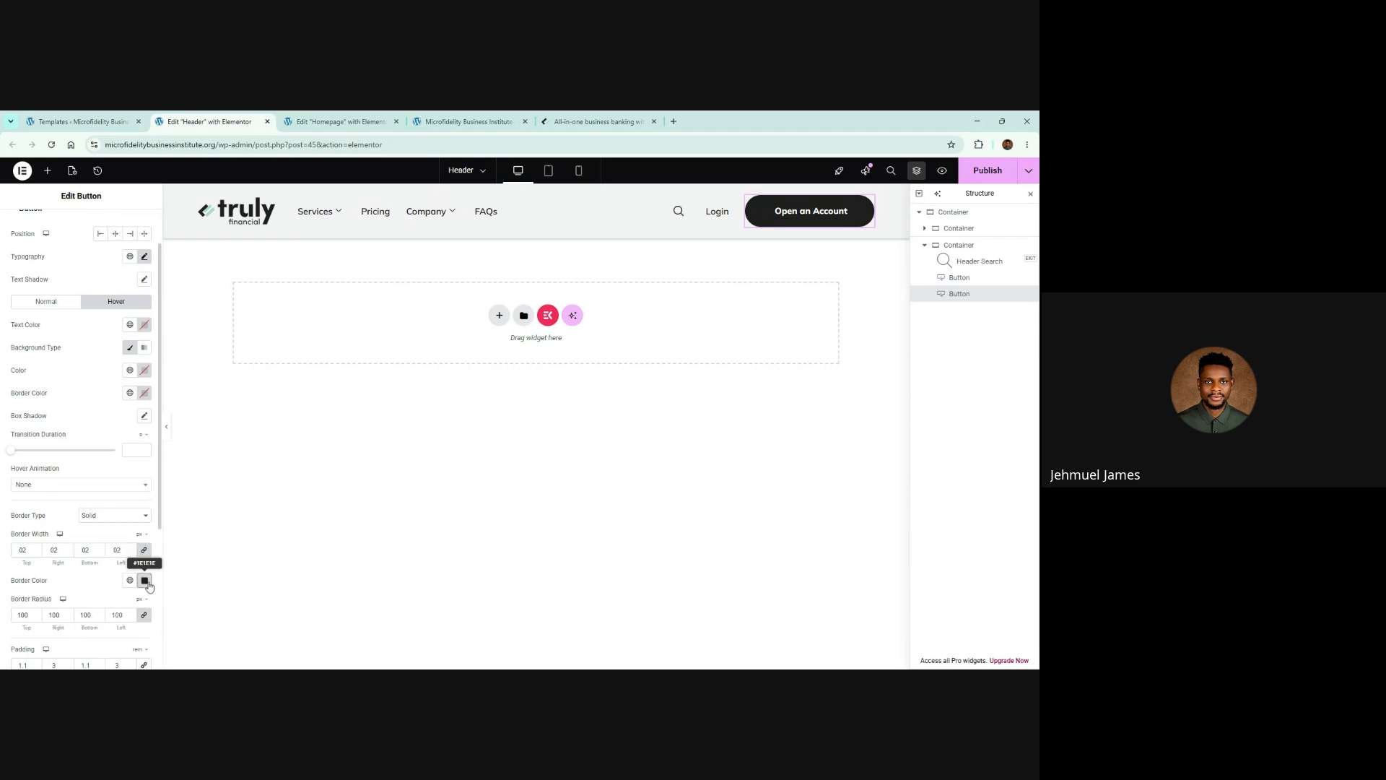
left_click(147, 583)
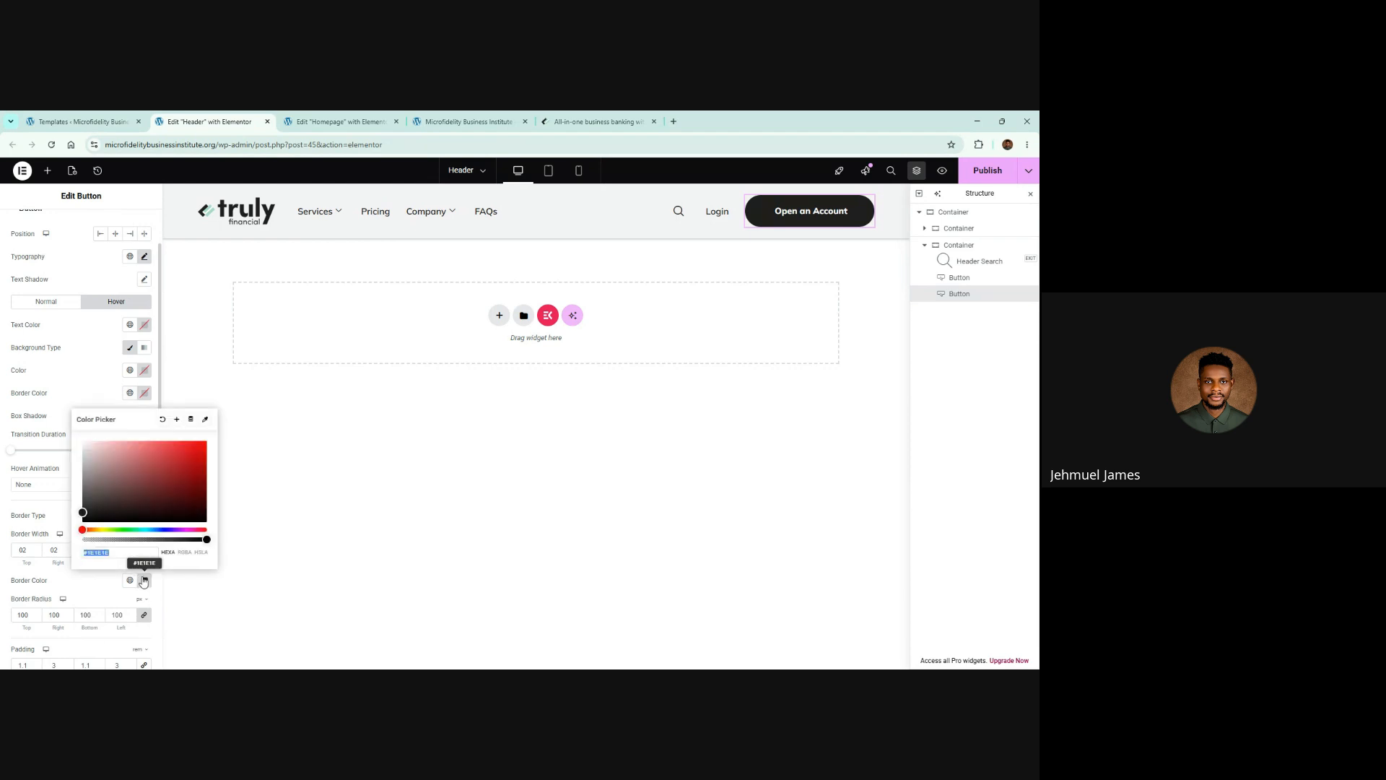
key("ctrl+v")
left_click(102, 579)
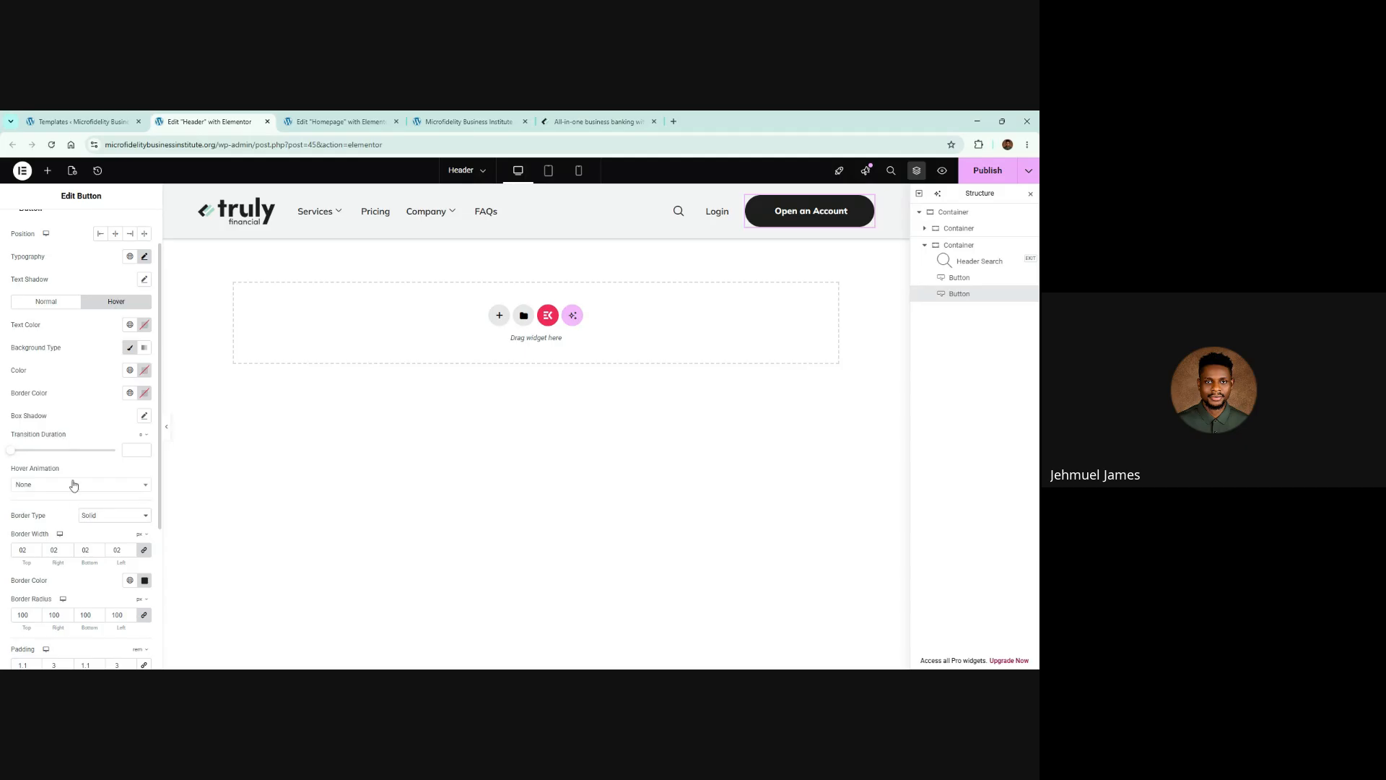
Make the Open an Account button's hover background fully transparent and set its hover text colour to #1E1E1E
left_click(144, 371)
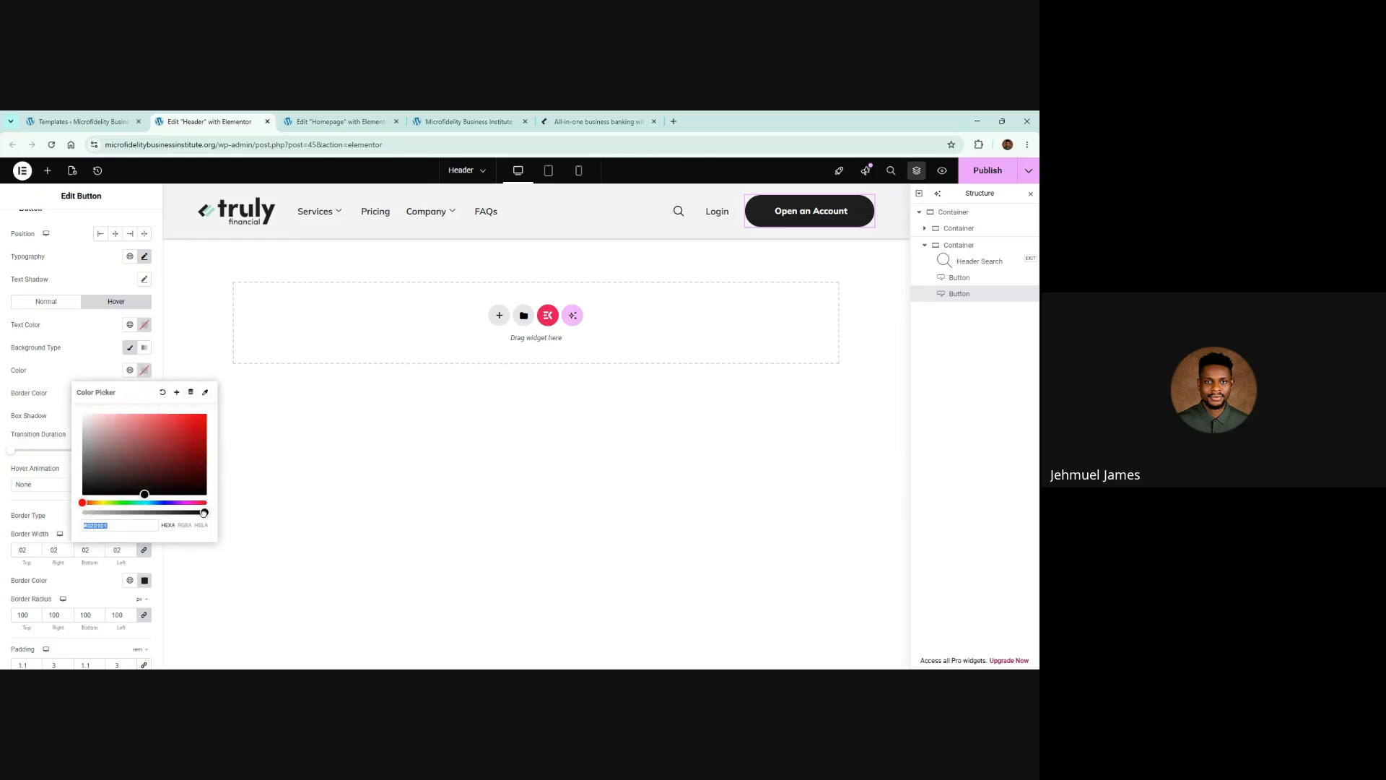
left_click_drag(204, 513, 84, 513)
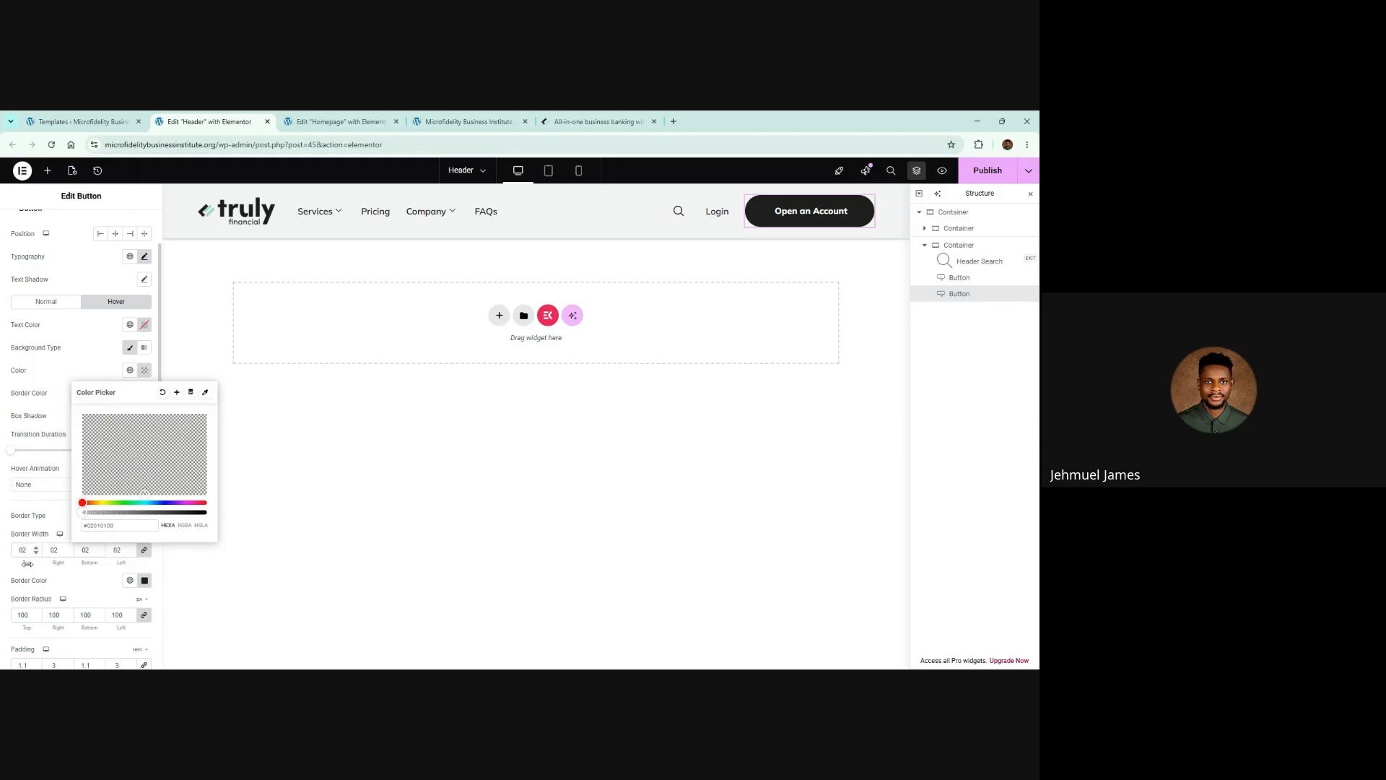
left_click(49, 515)
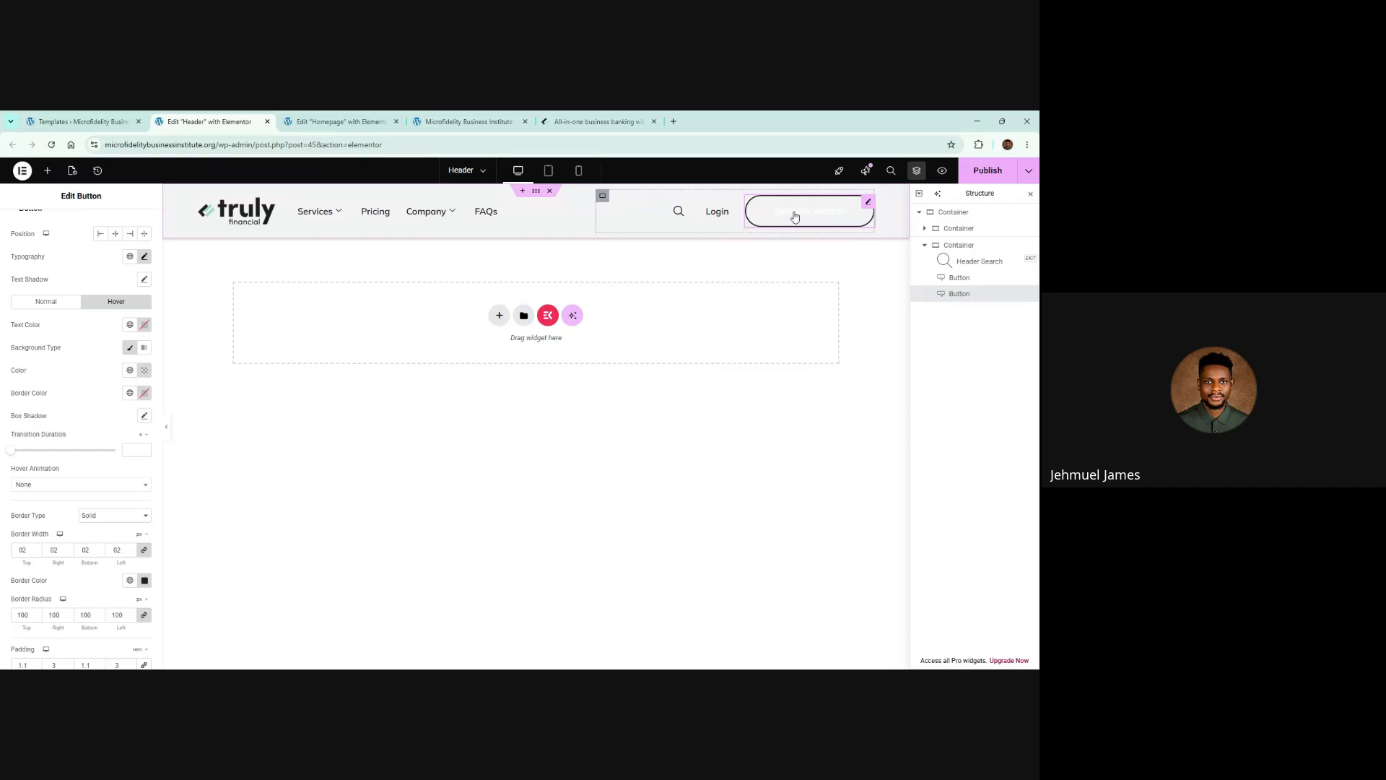
left_click(145, 326)
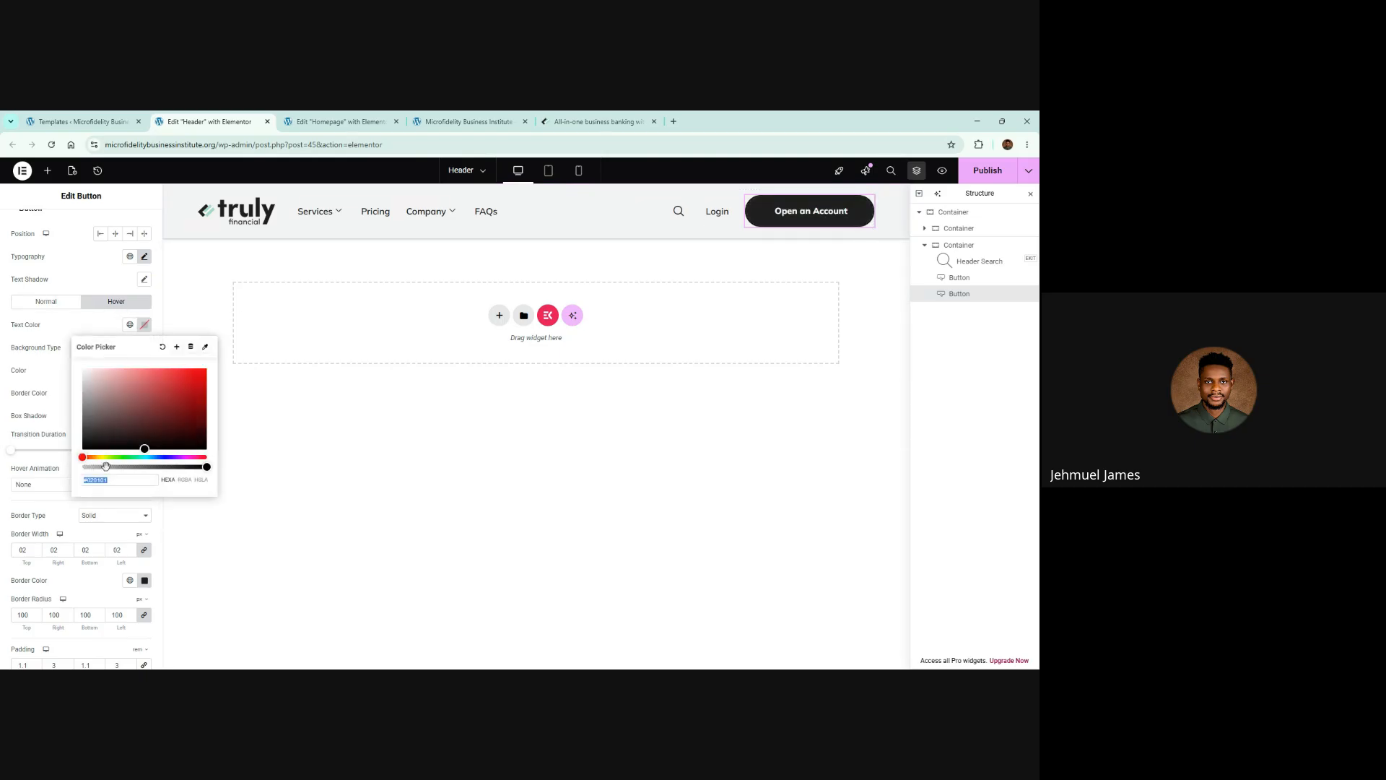
key("ctrl+v")
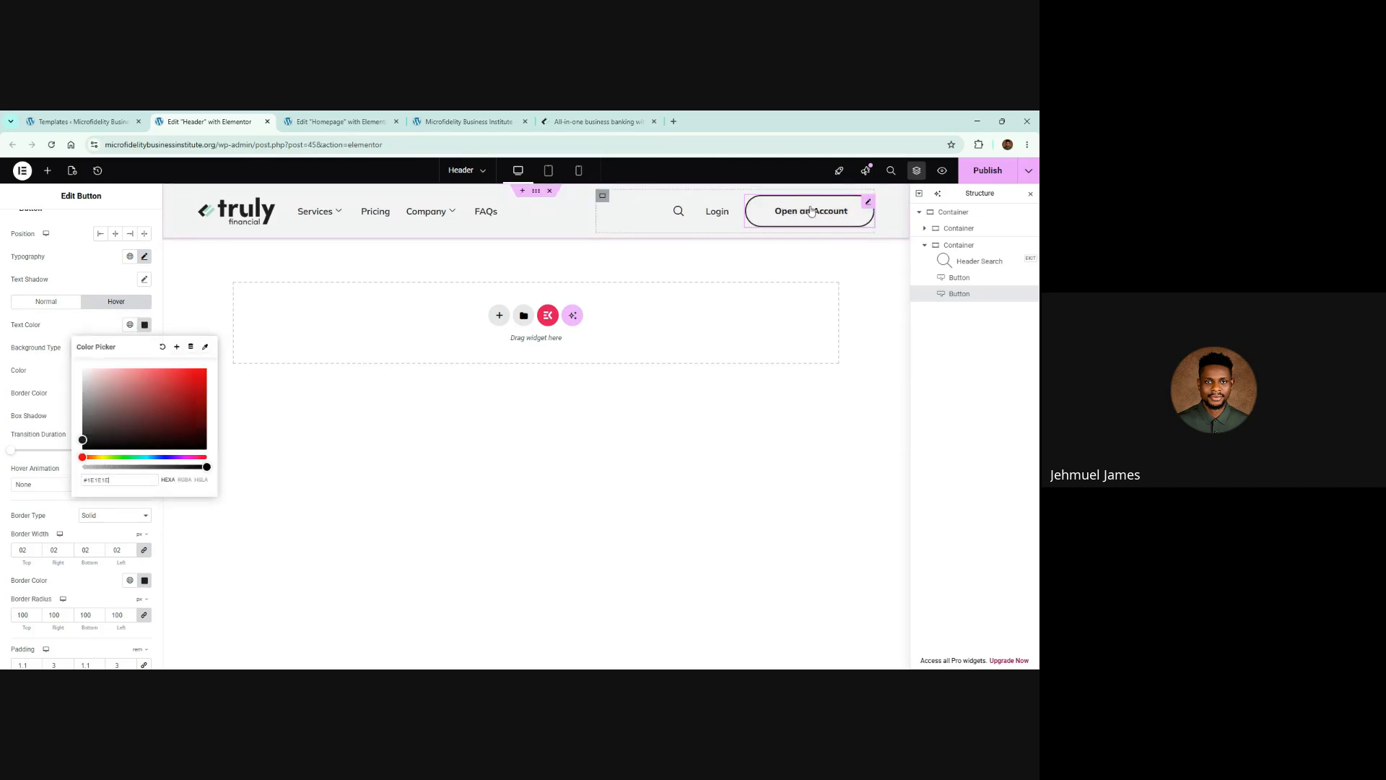
Compare the header button with the trulyfinancial.com reference and the Homepage editor, and publish the Header template
left_click(580, 115)
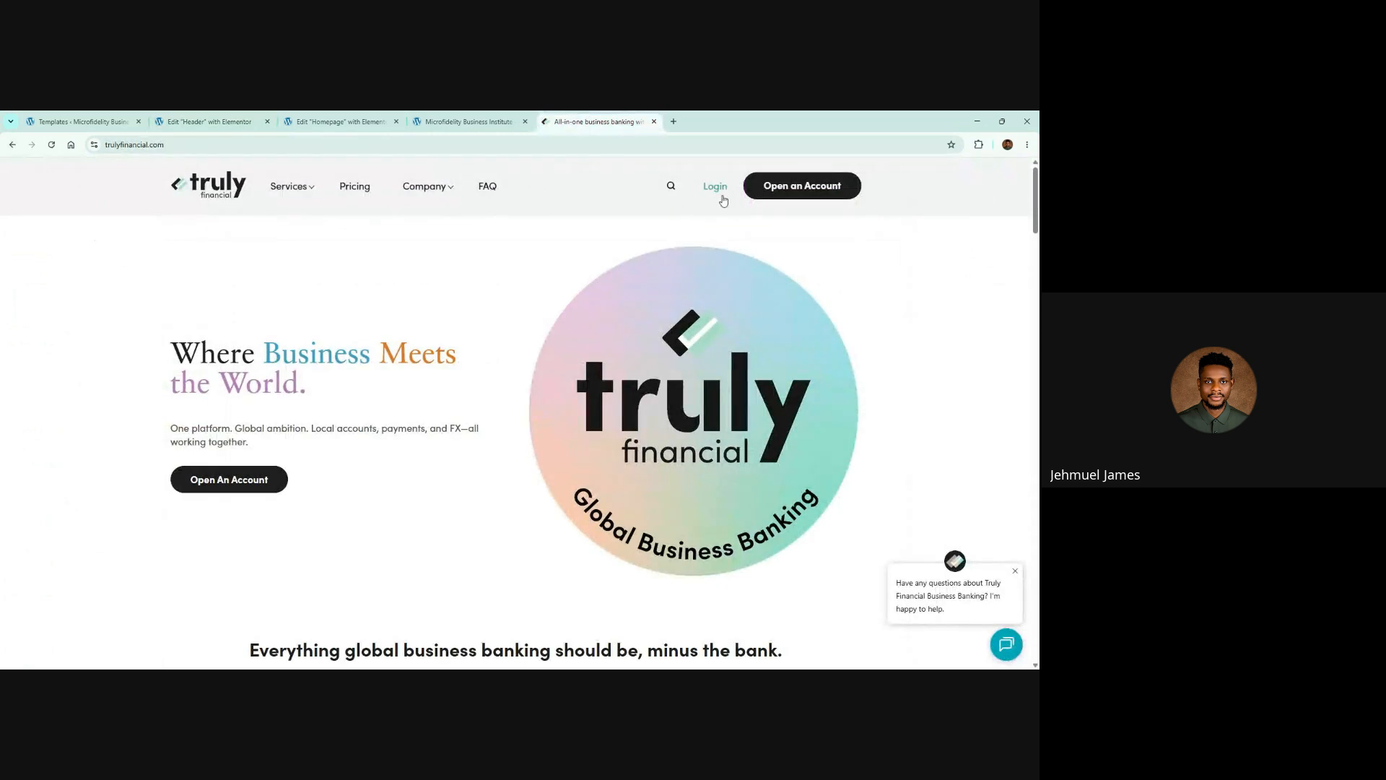
left_click(320, 116)
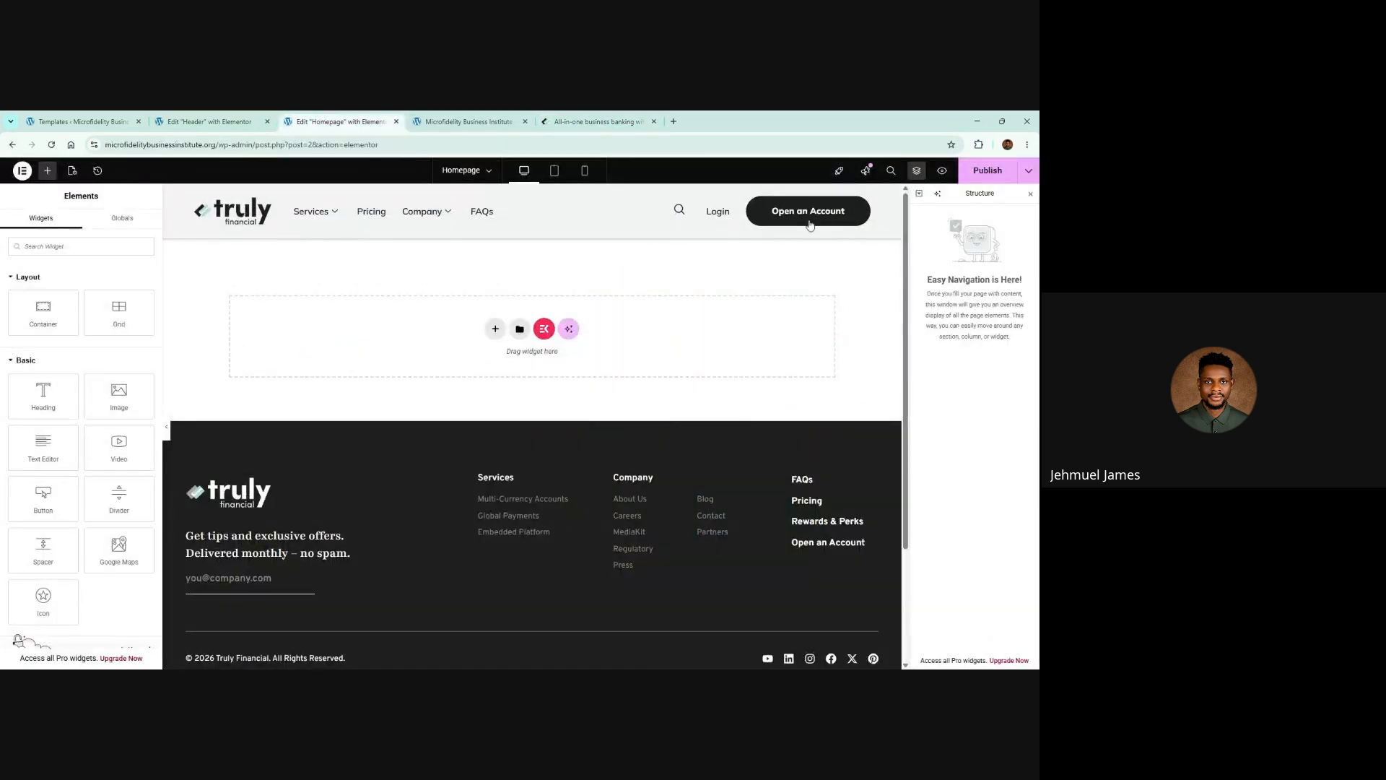
left_click(210, 121)
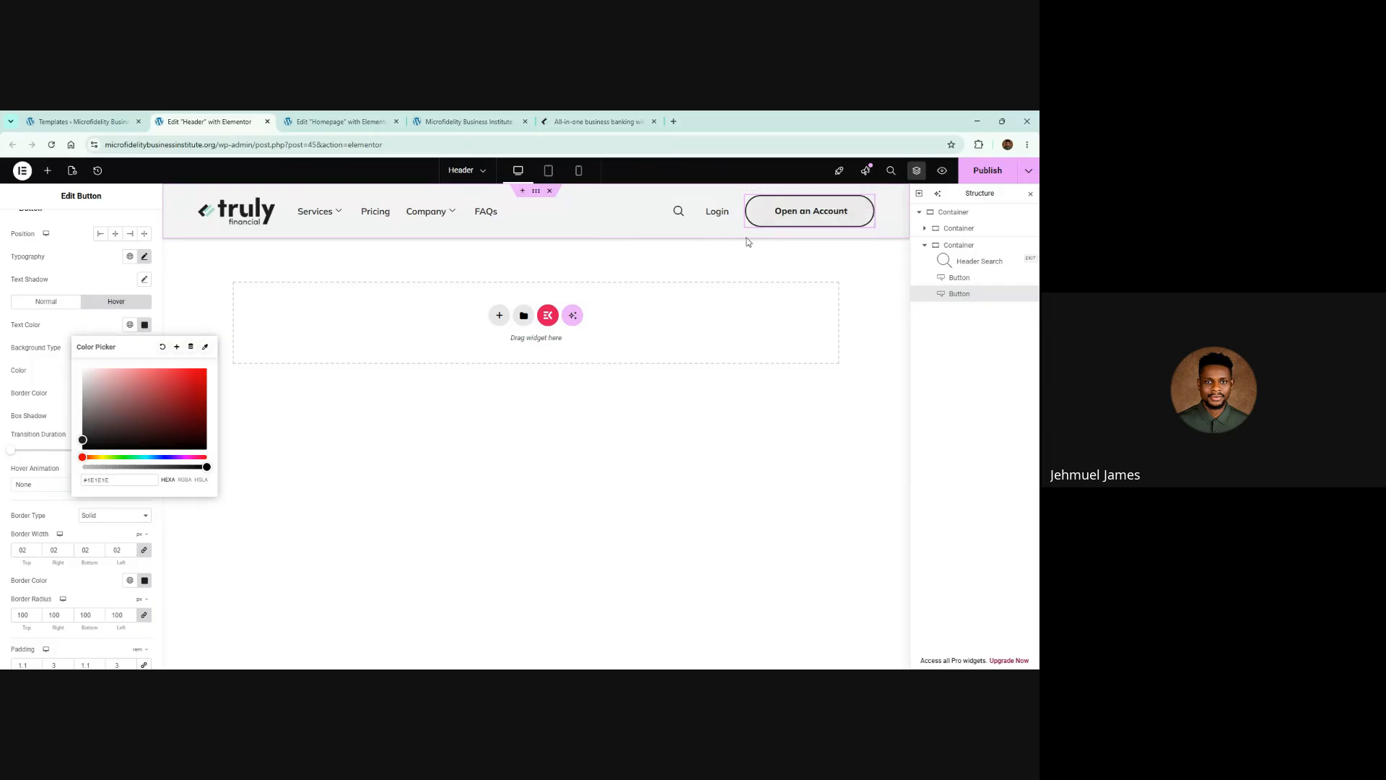
left_click(967, 172)
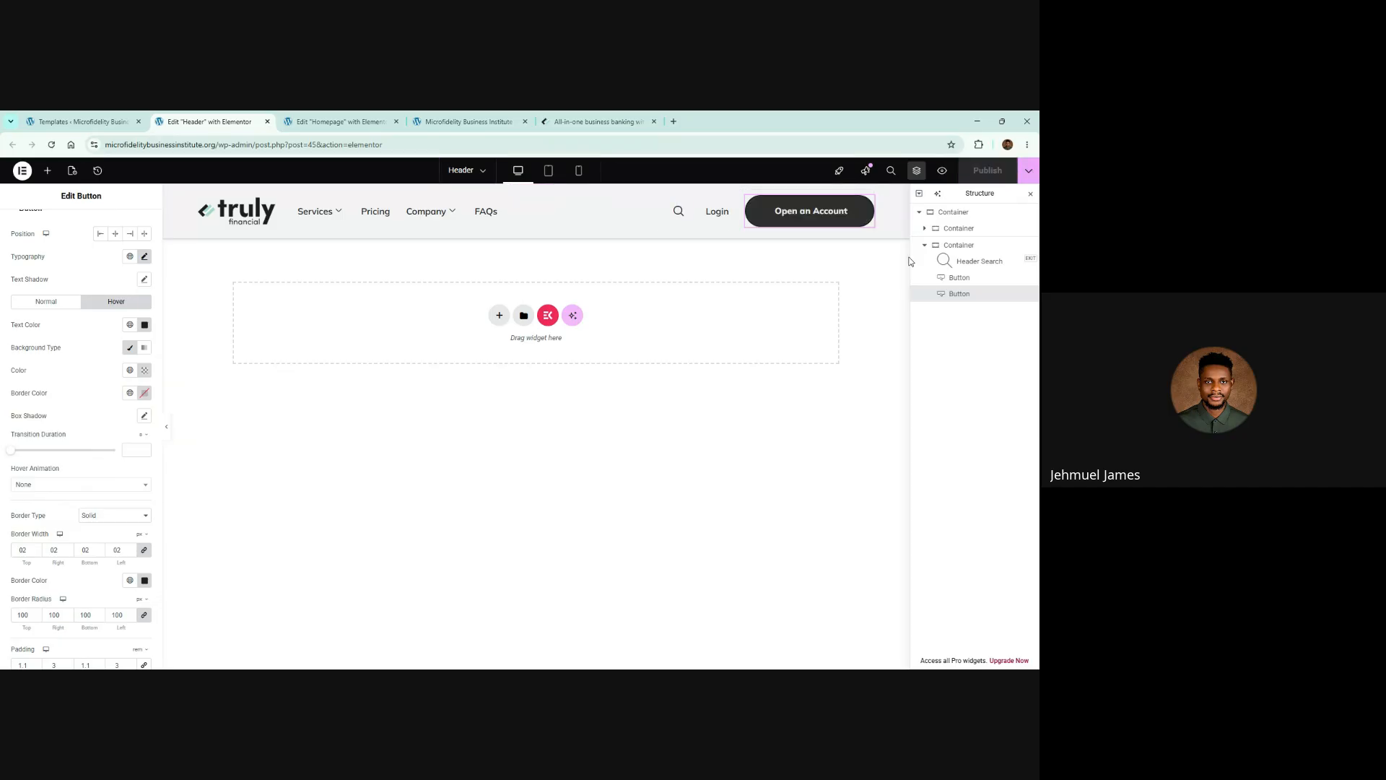
Check the trulyfinancial.com hero layout and add a row-direction flexbox container to the Homepage in the Elementor editor
left_click(368, 119)
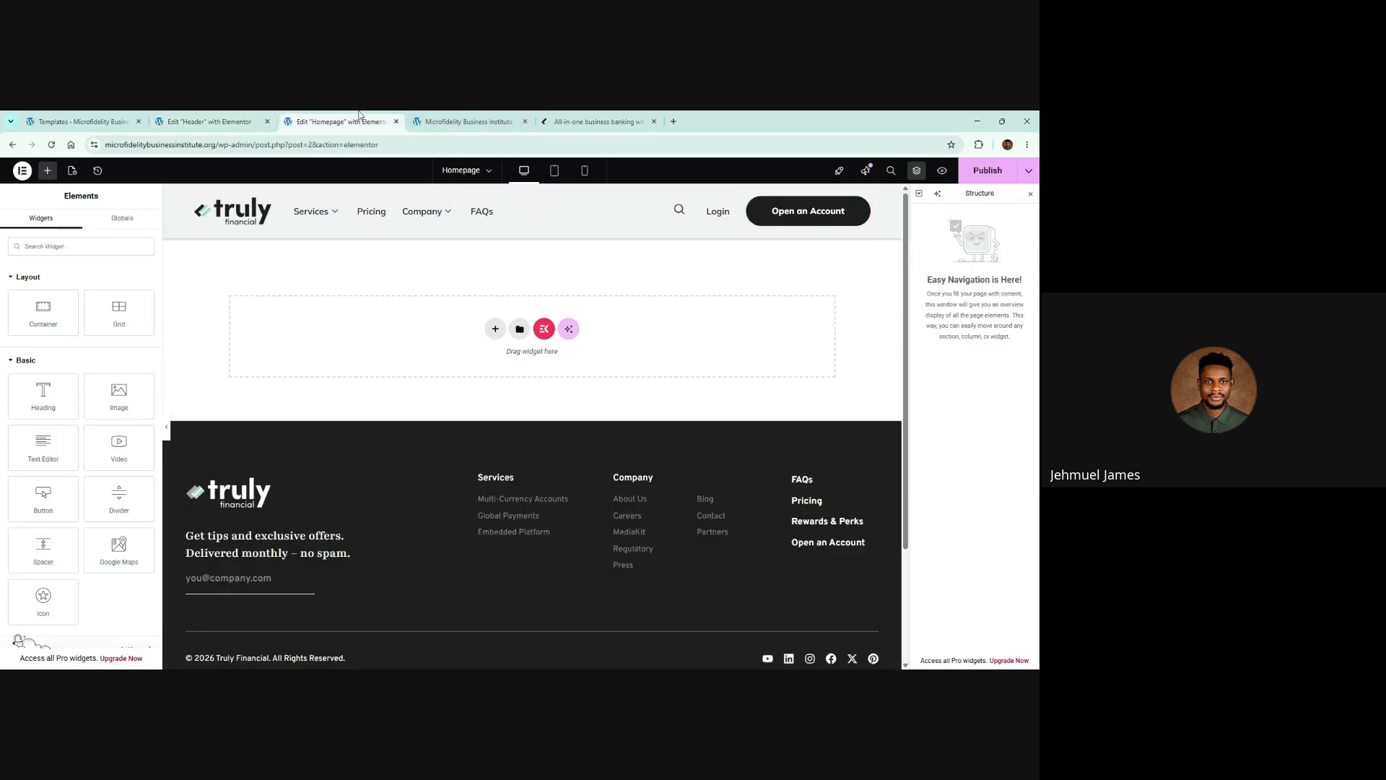
left_click(606, 117)
left_click_drag(132, 367, 768, 309)
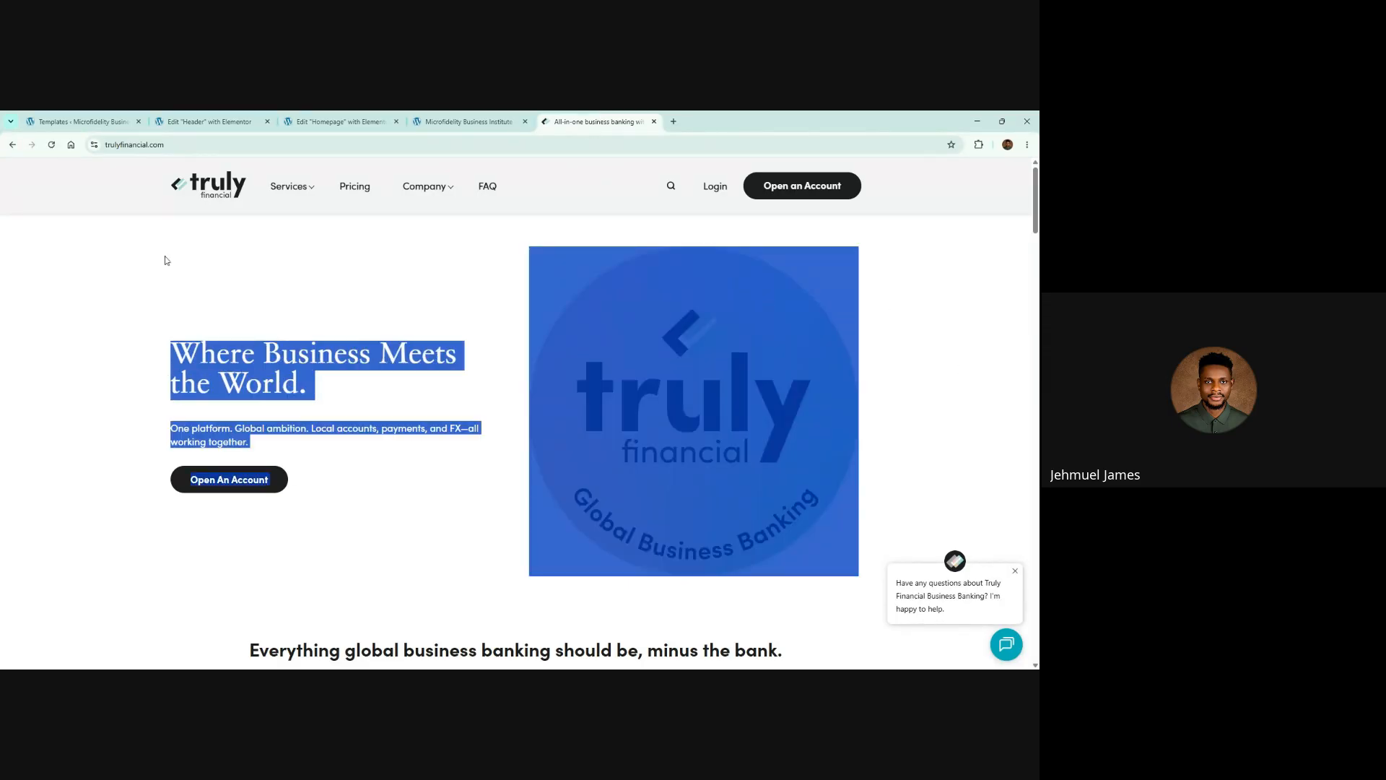
left_click(340, 121)
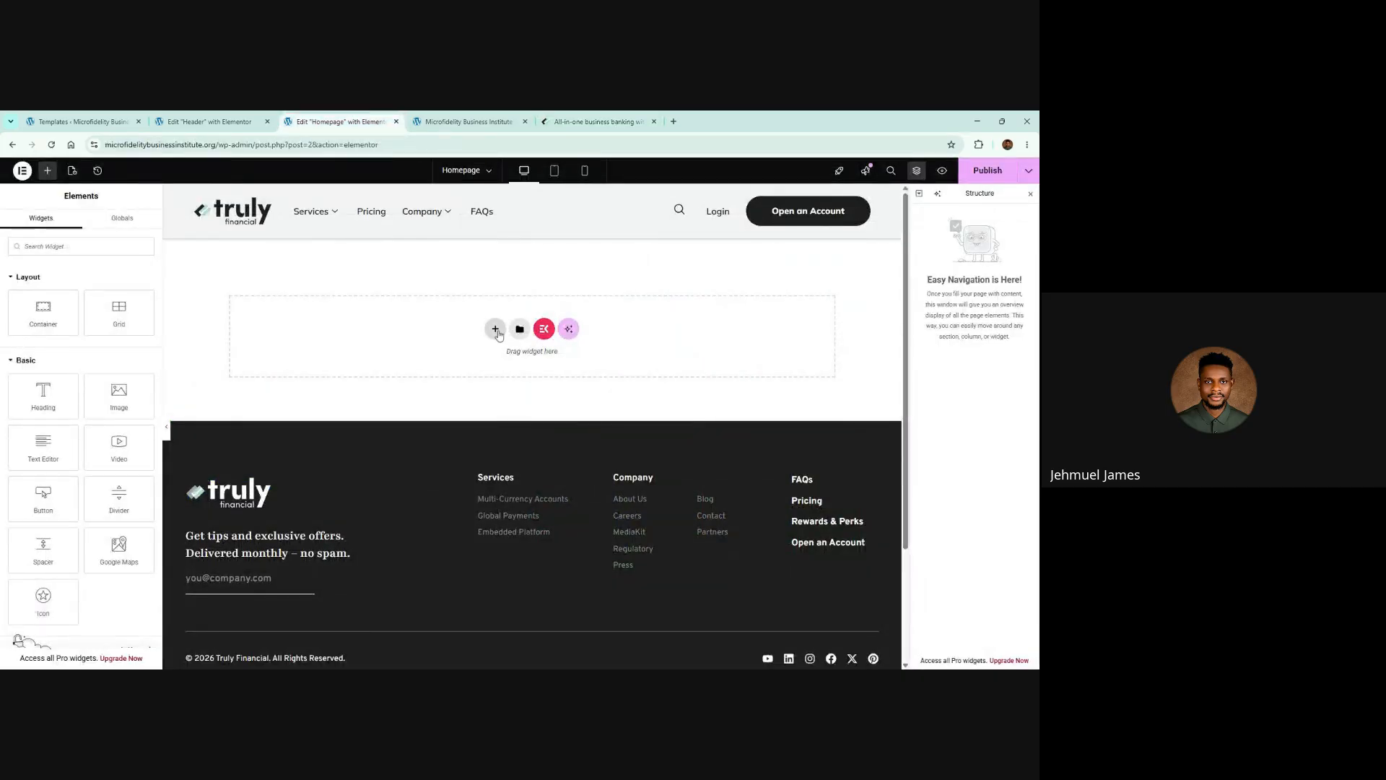
left_click(496, 330)
left_click(495, 361)
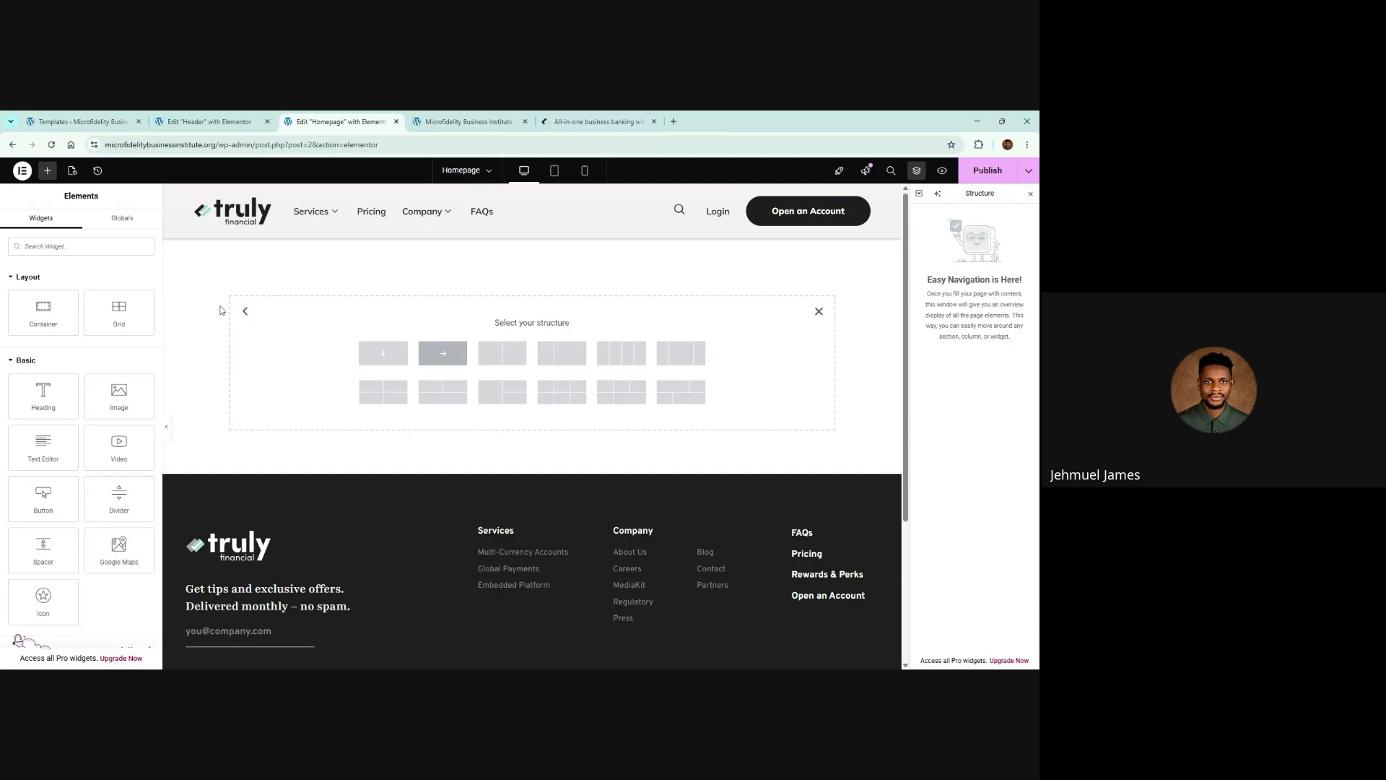
left_click(446, 362)
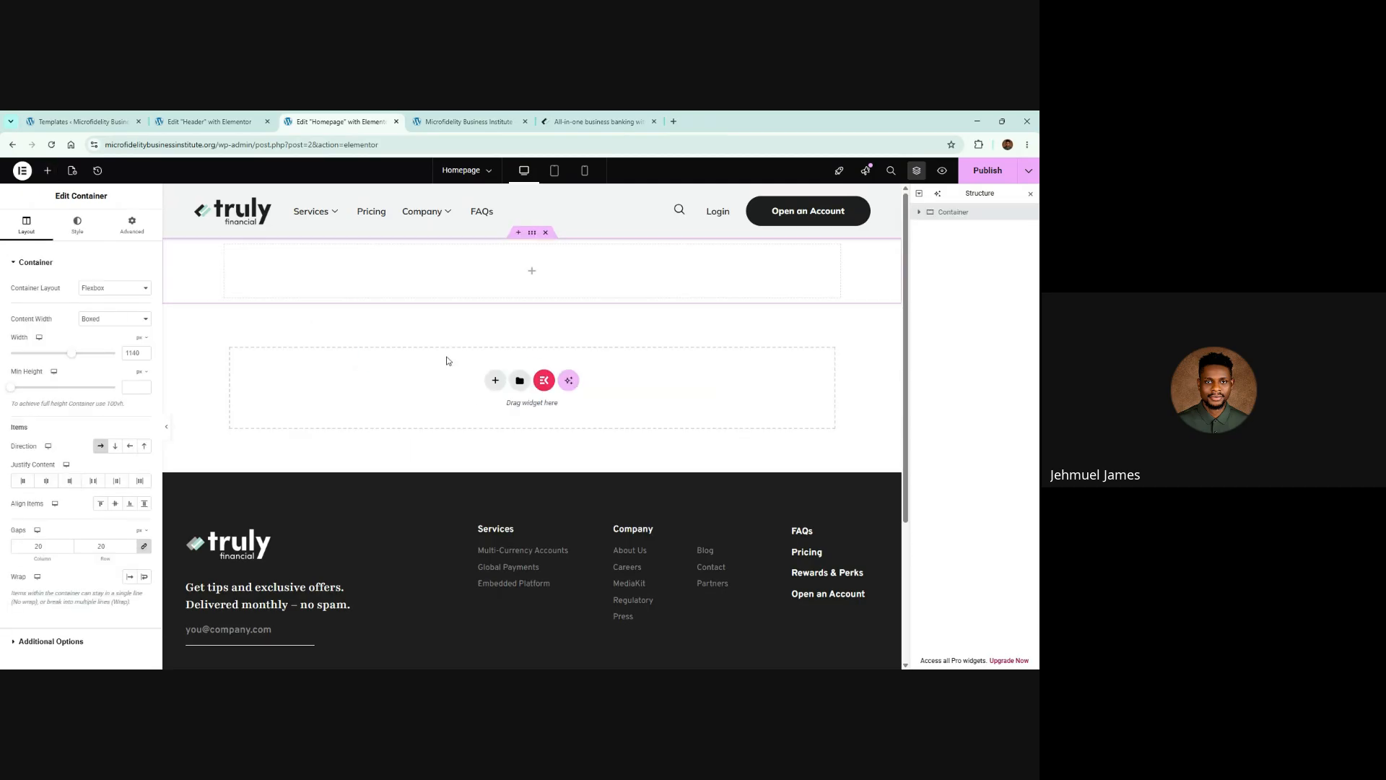
Nest a container inside the Homepage's row container and duplicate it to form two side-by-side columns
left_click(532, 273)
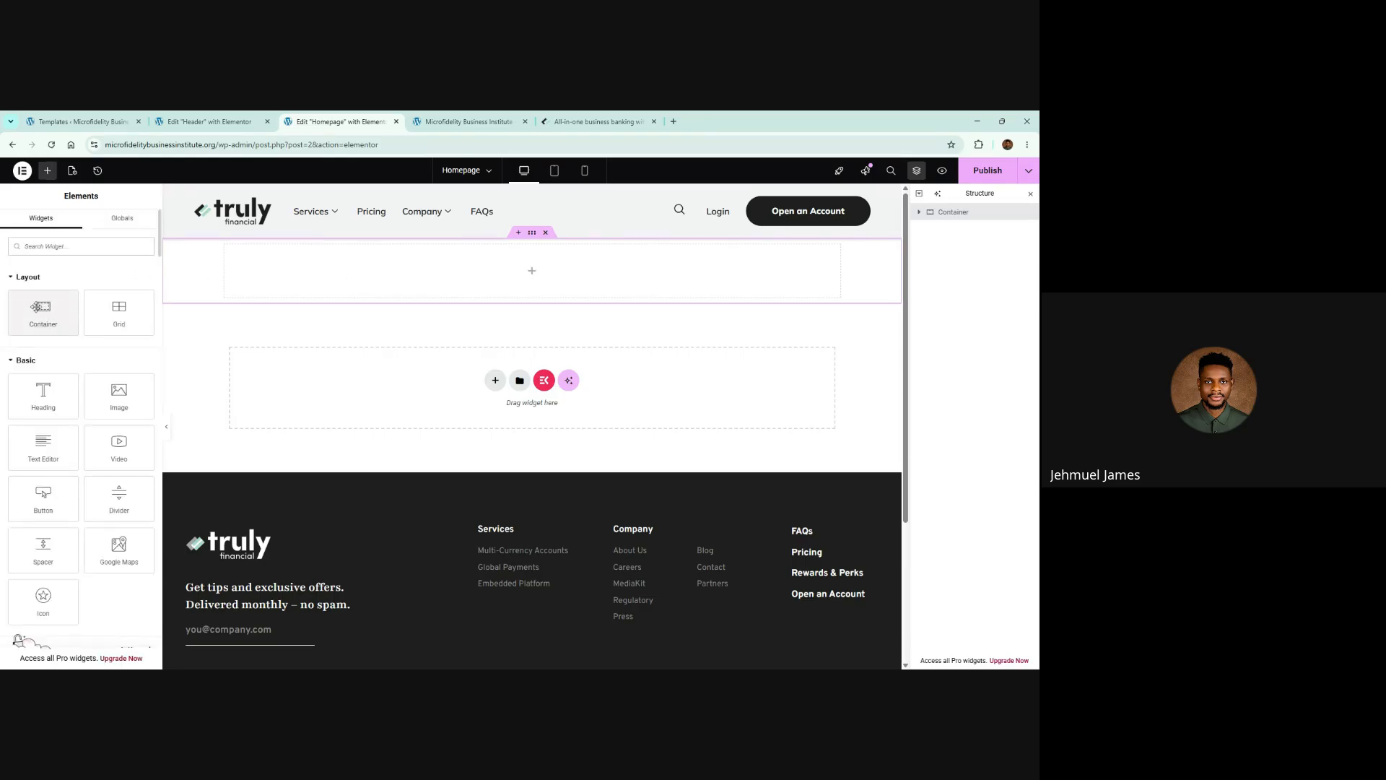
left_click_drag(38, 309, 569, 281)
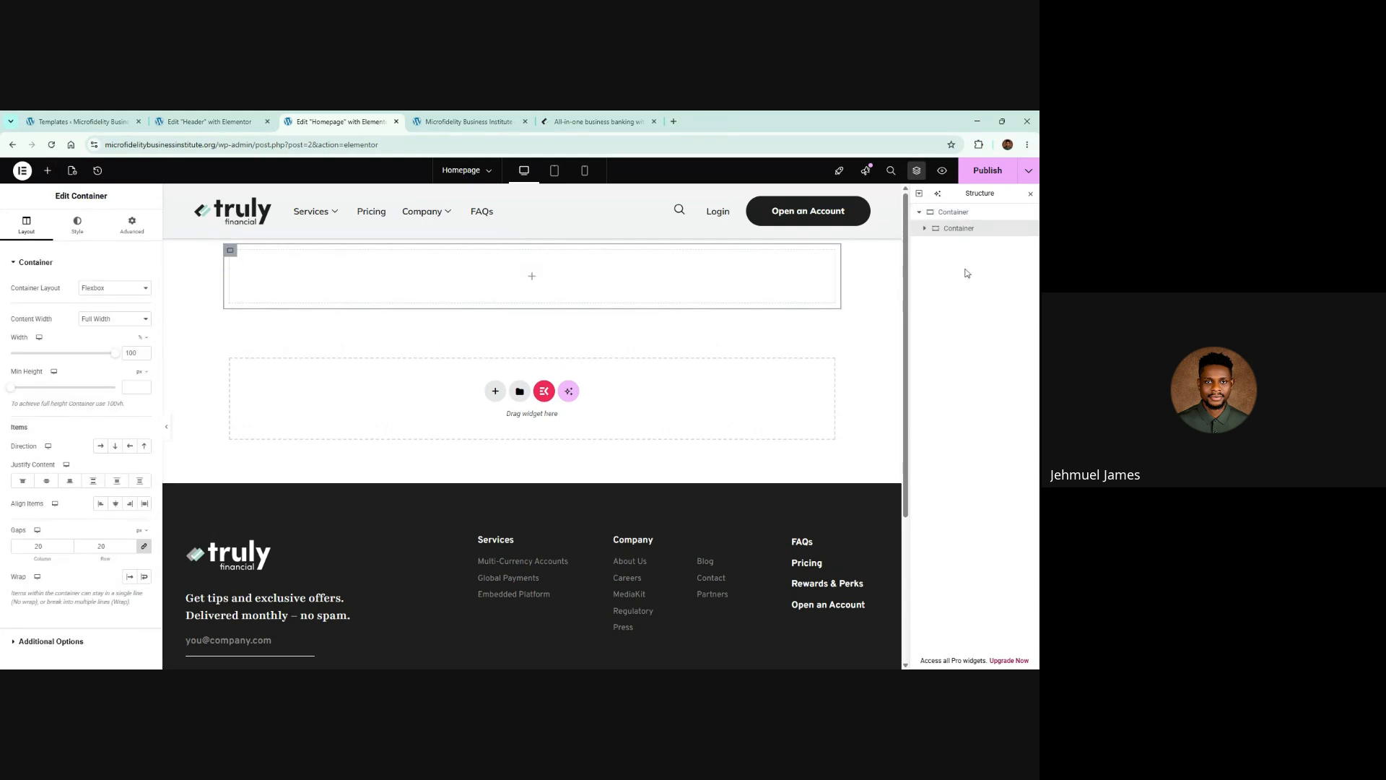
right_click(936, 231)
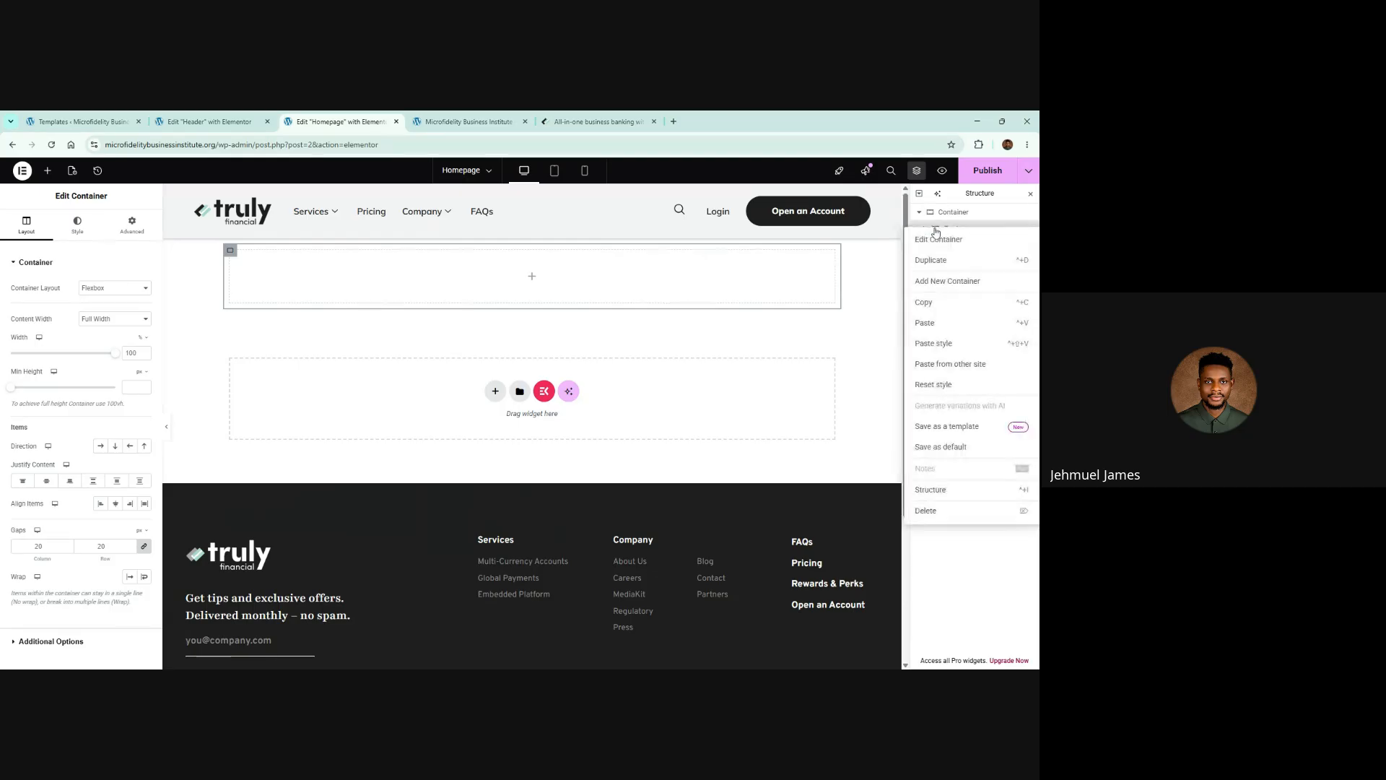
left_click(932, 261)
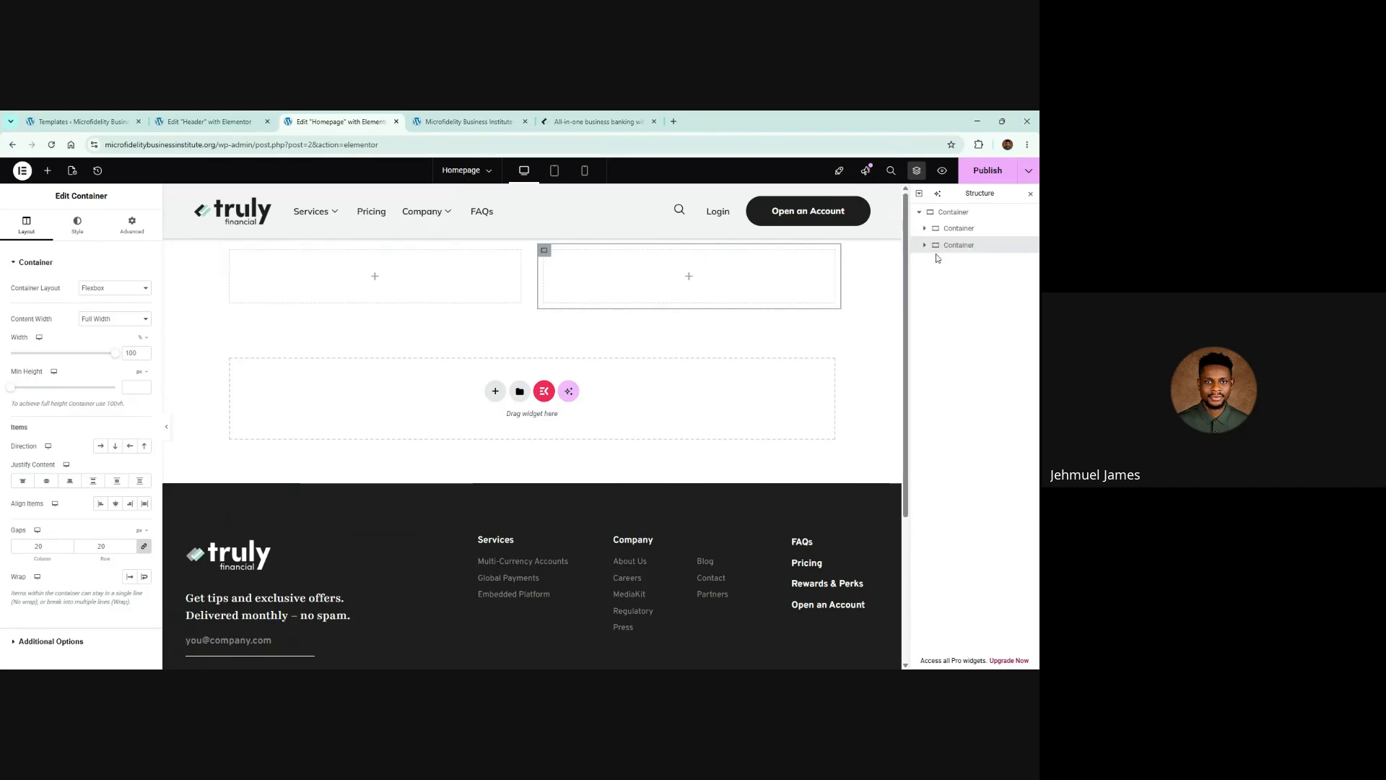
Add an Image widget to the second inner container and set its image to Truly-Financial-Global-Business-Banking-Orb-Logo-609.png from the media library
left_click(689, 277)
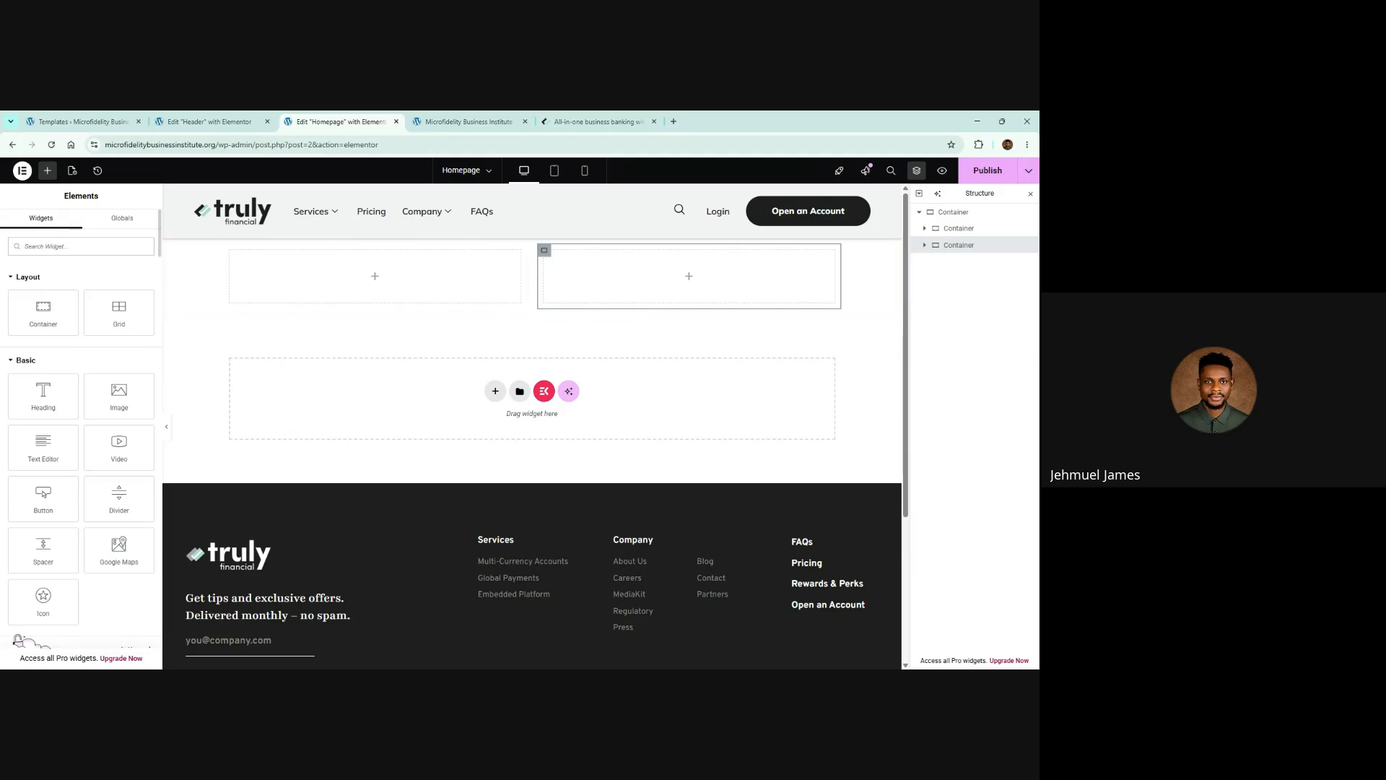
type("image")
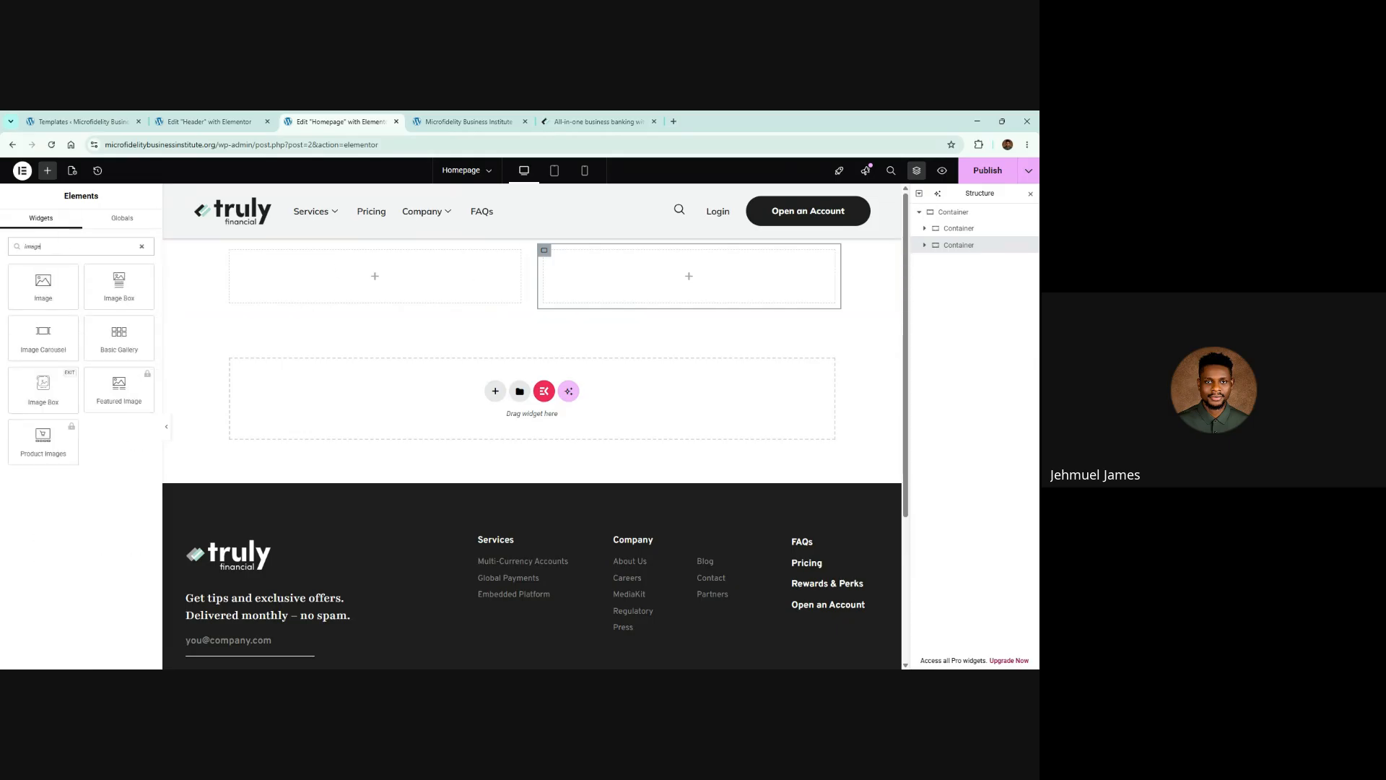
left_click_drag(40, 284, 697, 279)
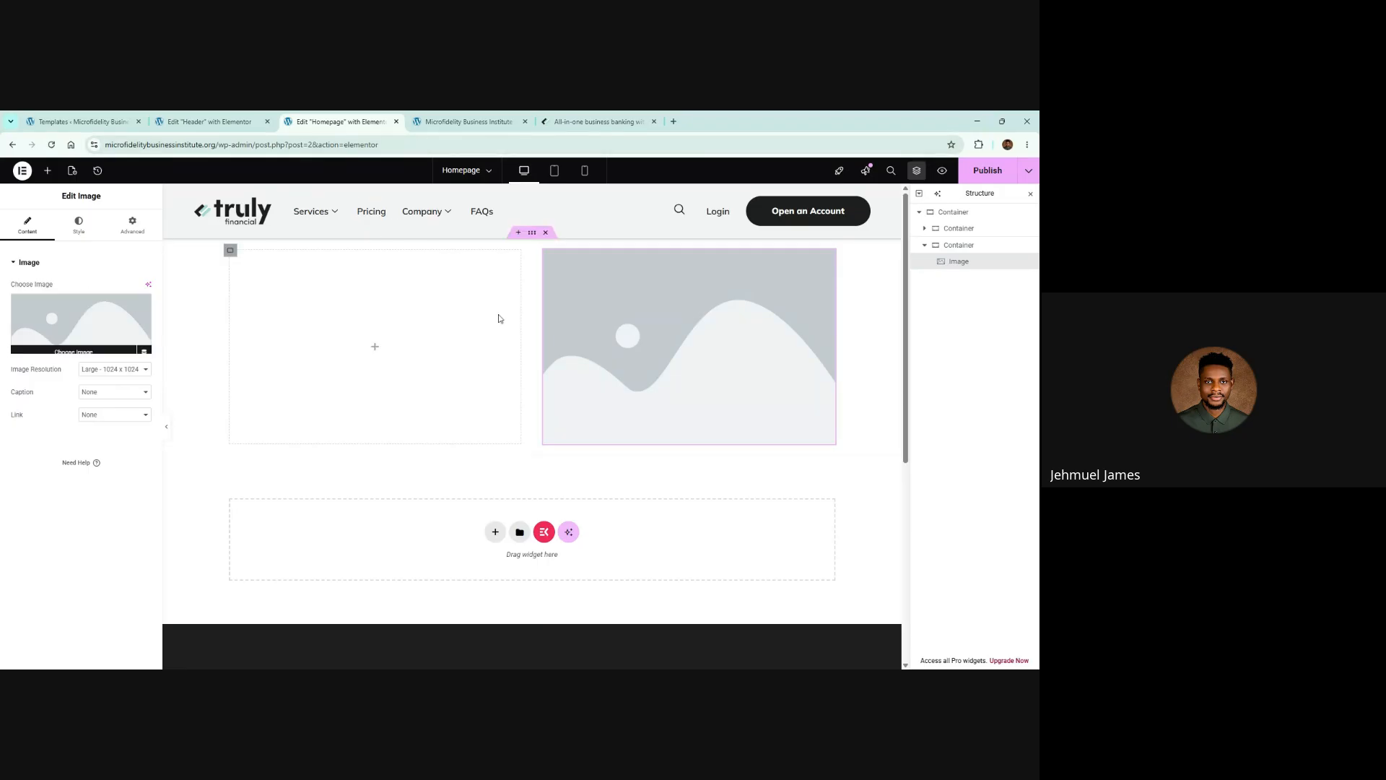
left_click(91, 318)
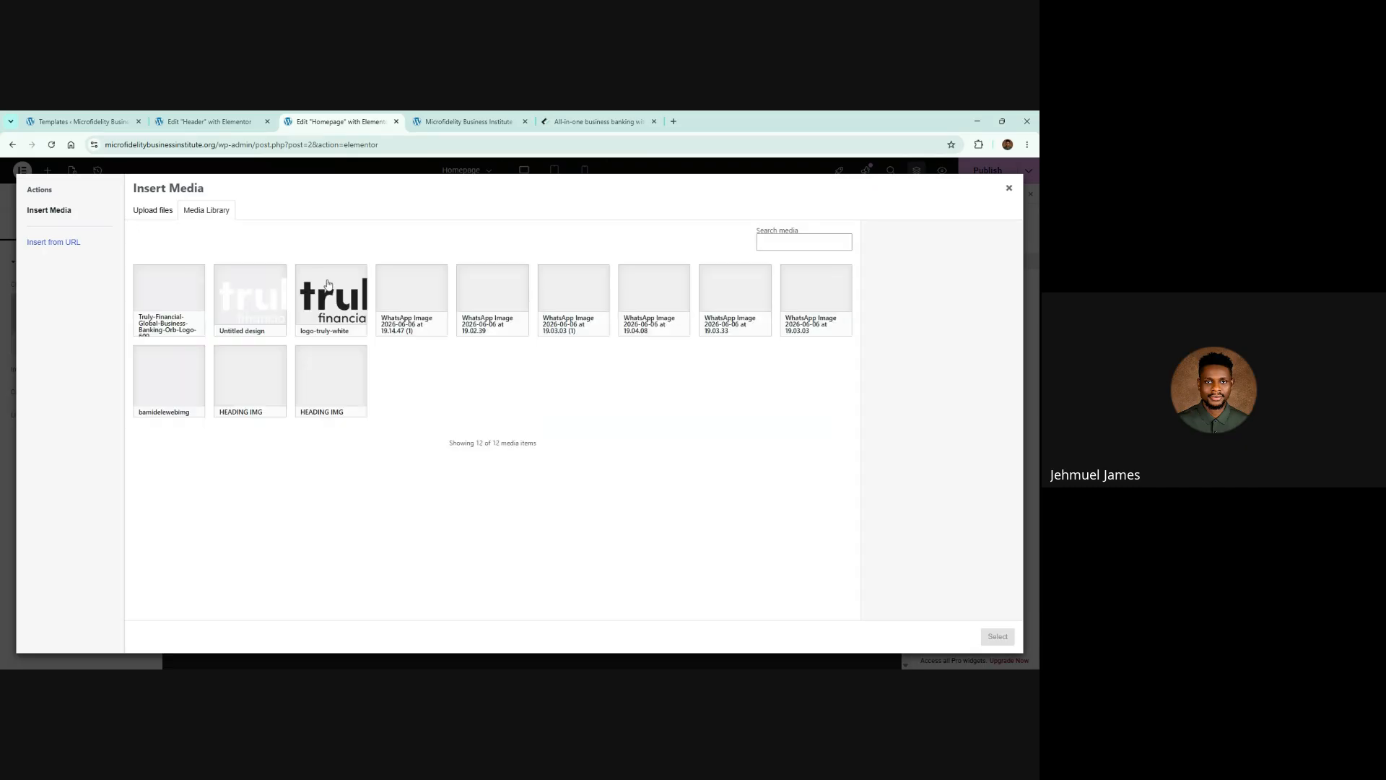
left_click(169, 284)
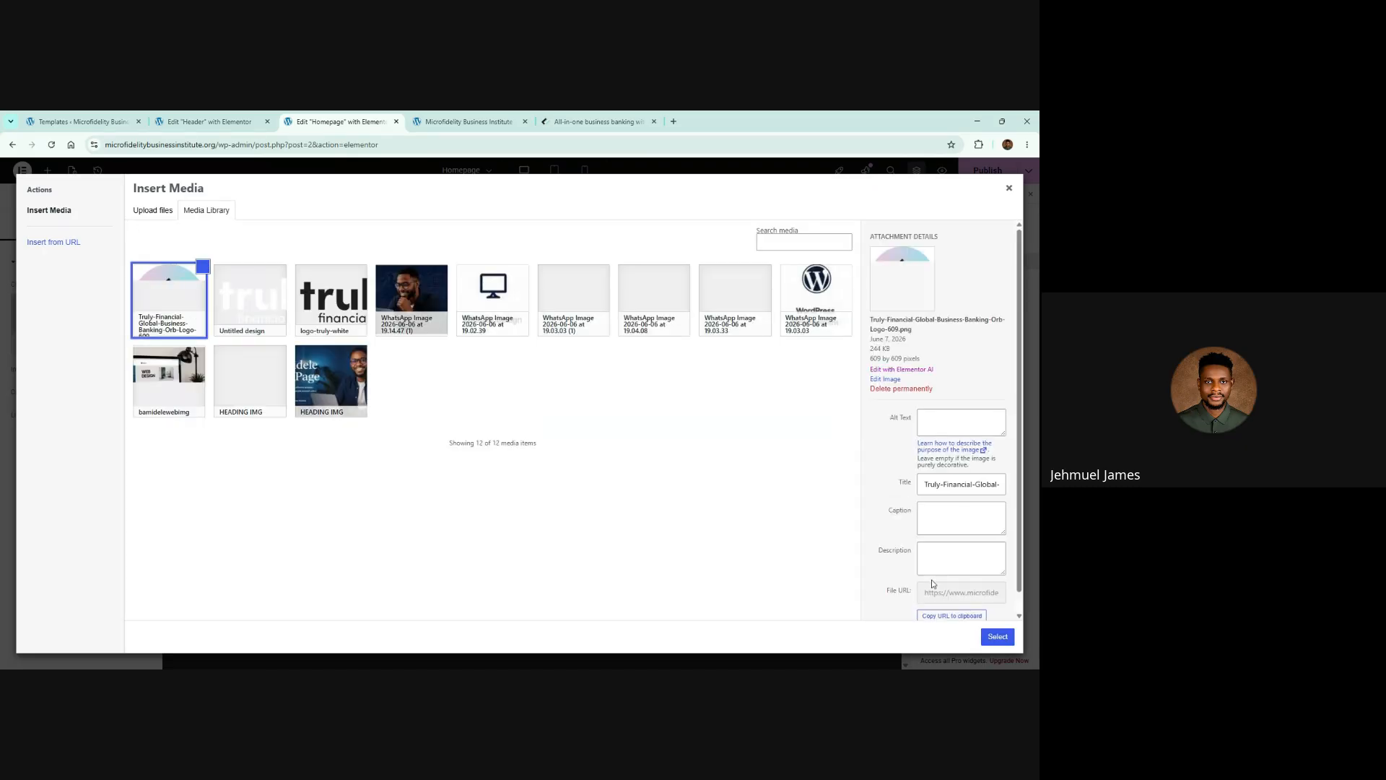
left_click(997, 636)
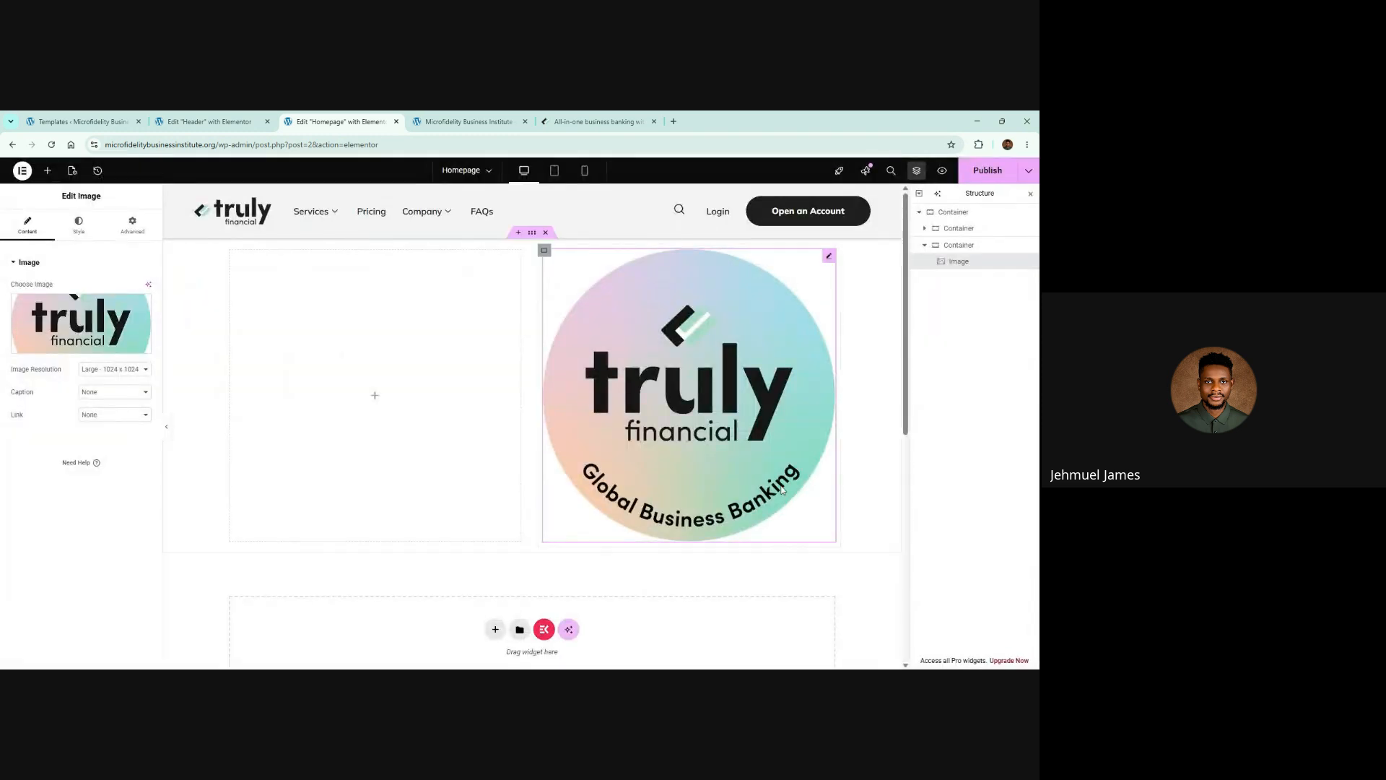
Add a Heading widget to the empty first inner container, with a Text Editor widget below it
left_click(376, 398)
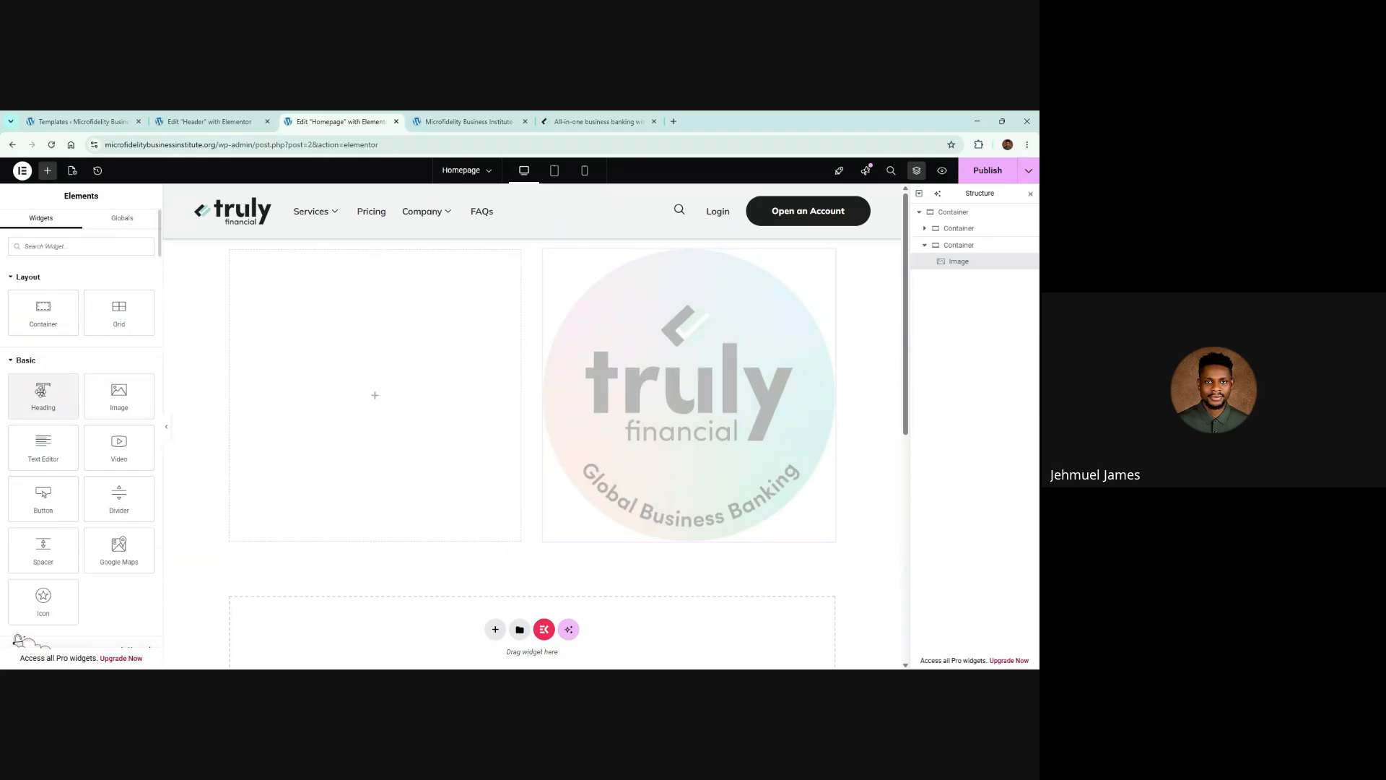
left_click_drag(42, 391, 398, 390)
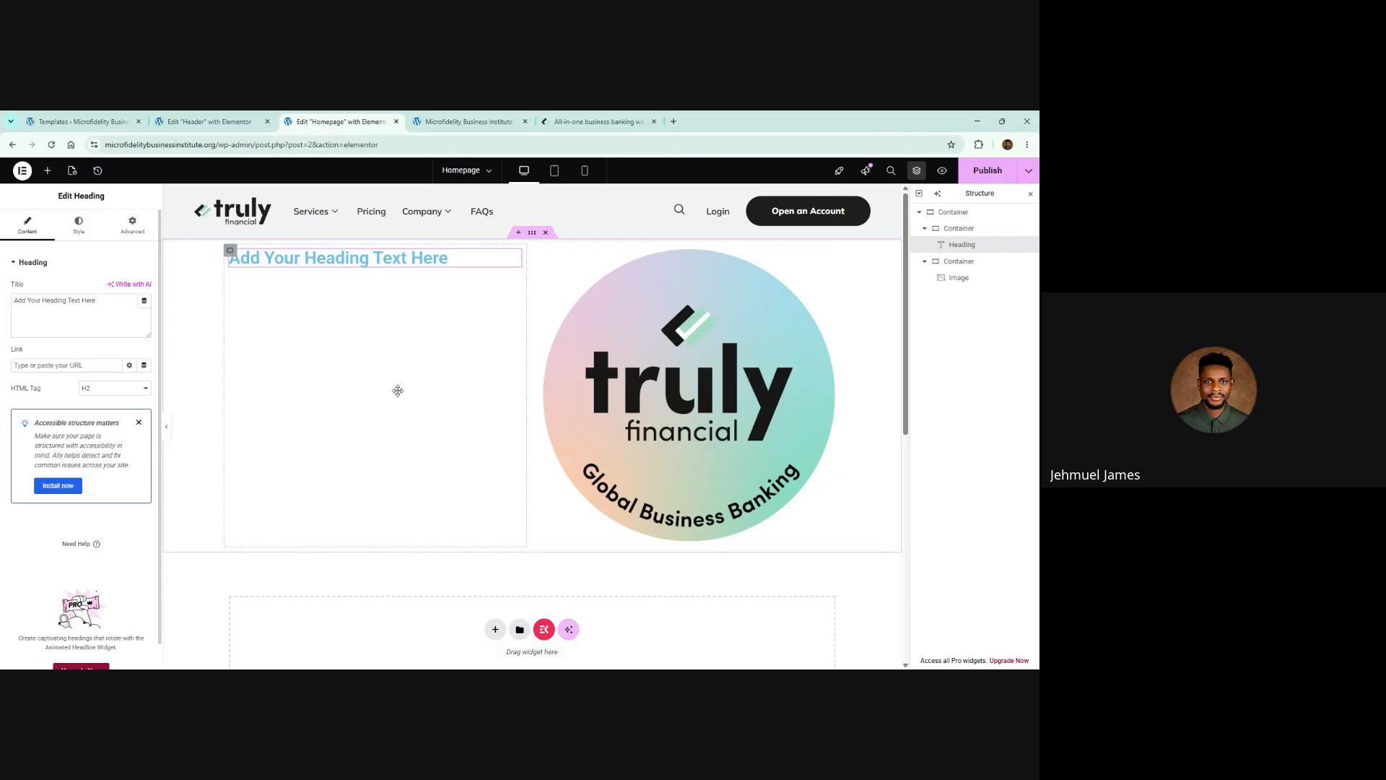
right_click(362, 382)
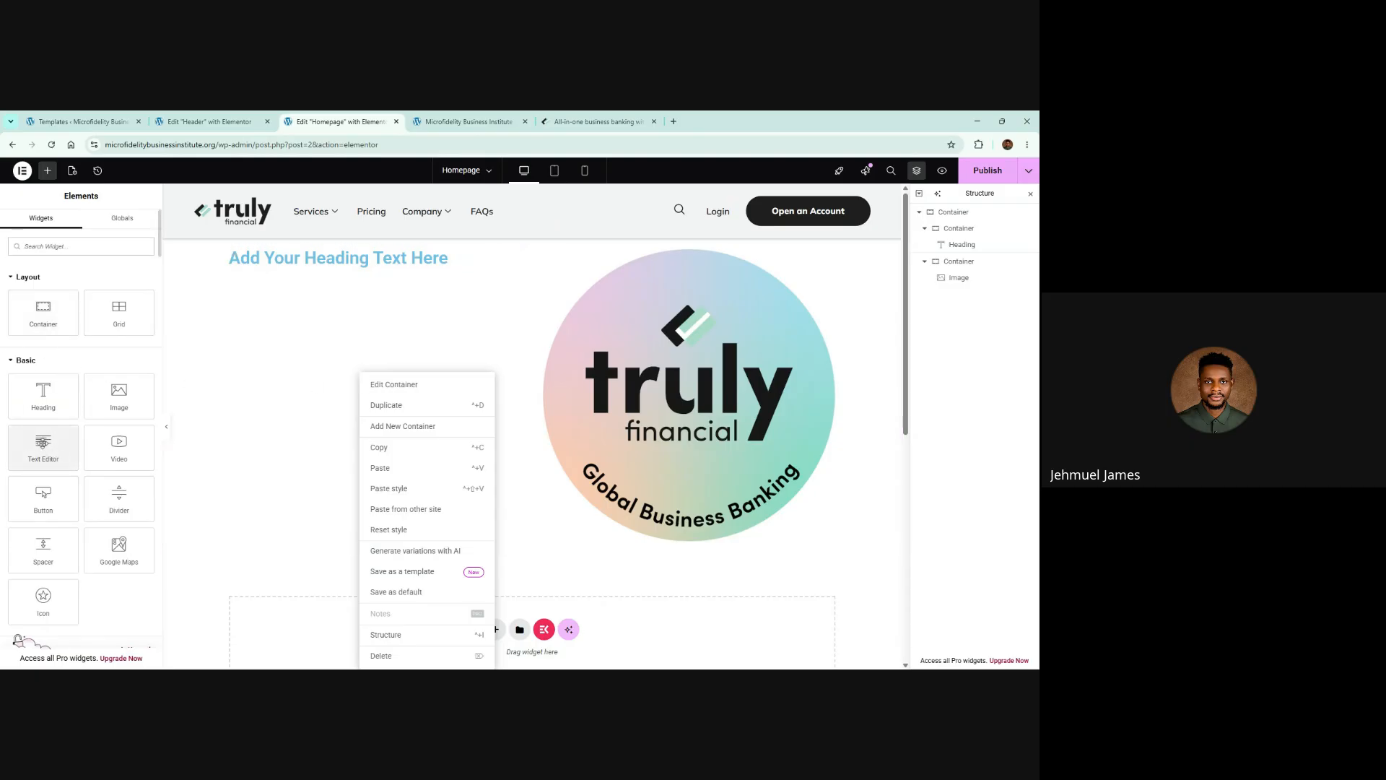
left_click_drag(46, 442, 347, 269)
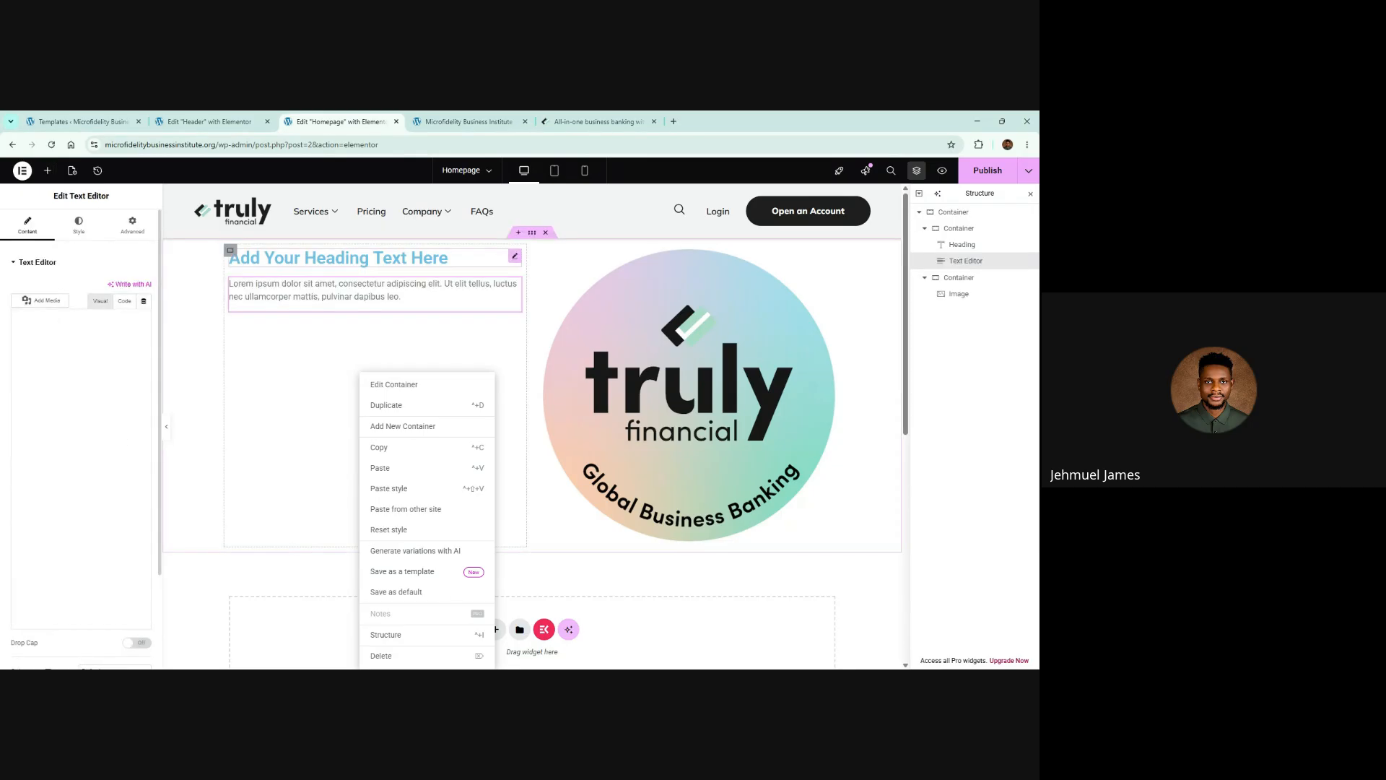
Copy the Open an Account button from the Header template and paste it below the text widget on the Homepage
left_click(204, 117)
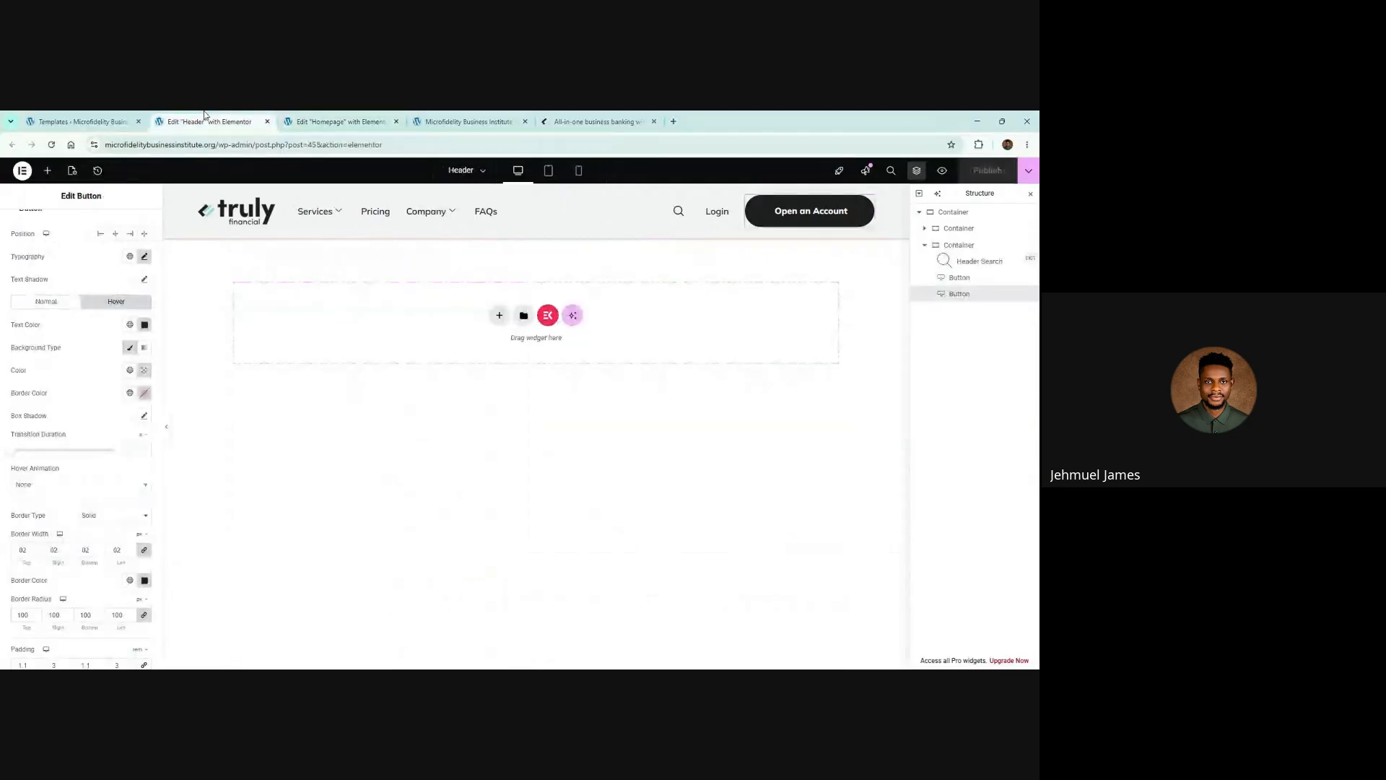
right_click(796, 212)
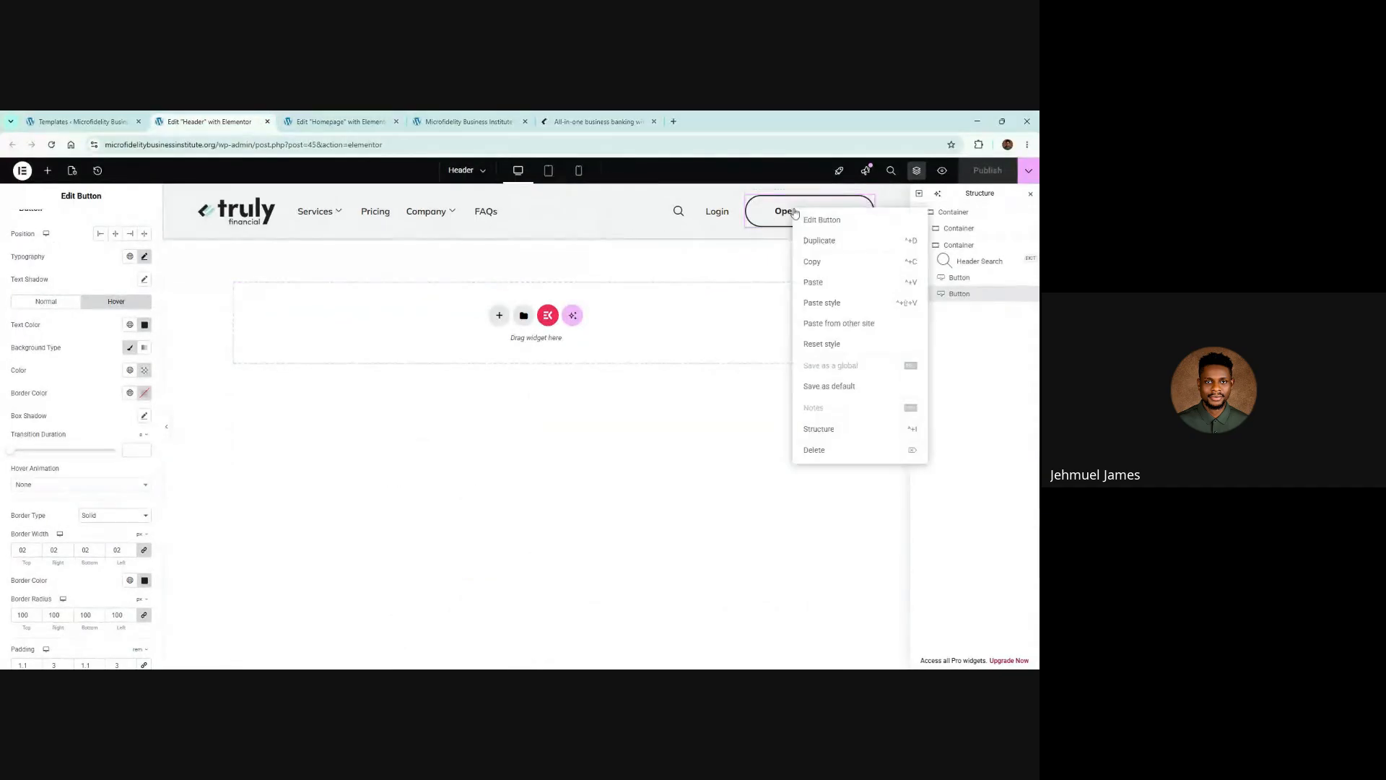
left_click(822, 261)
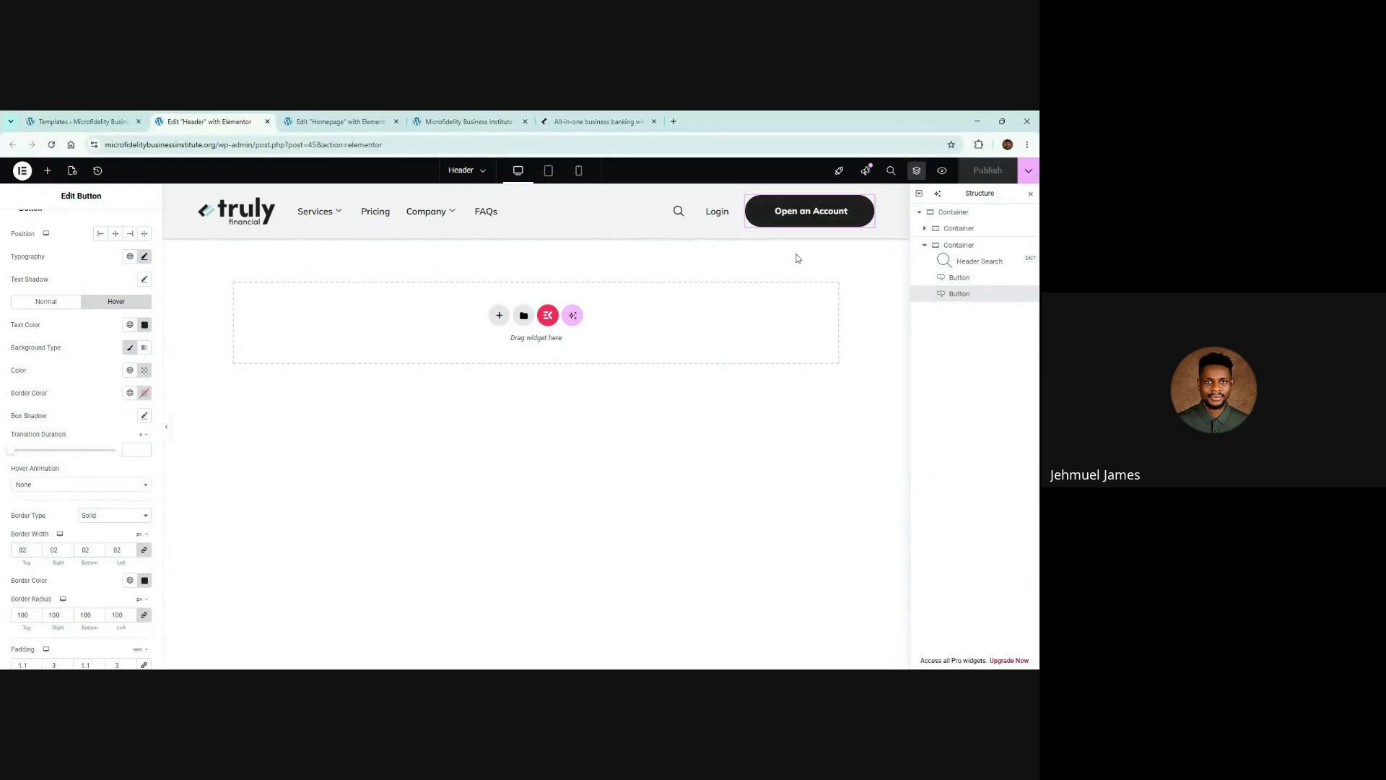
left_click(334, 119)
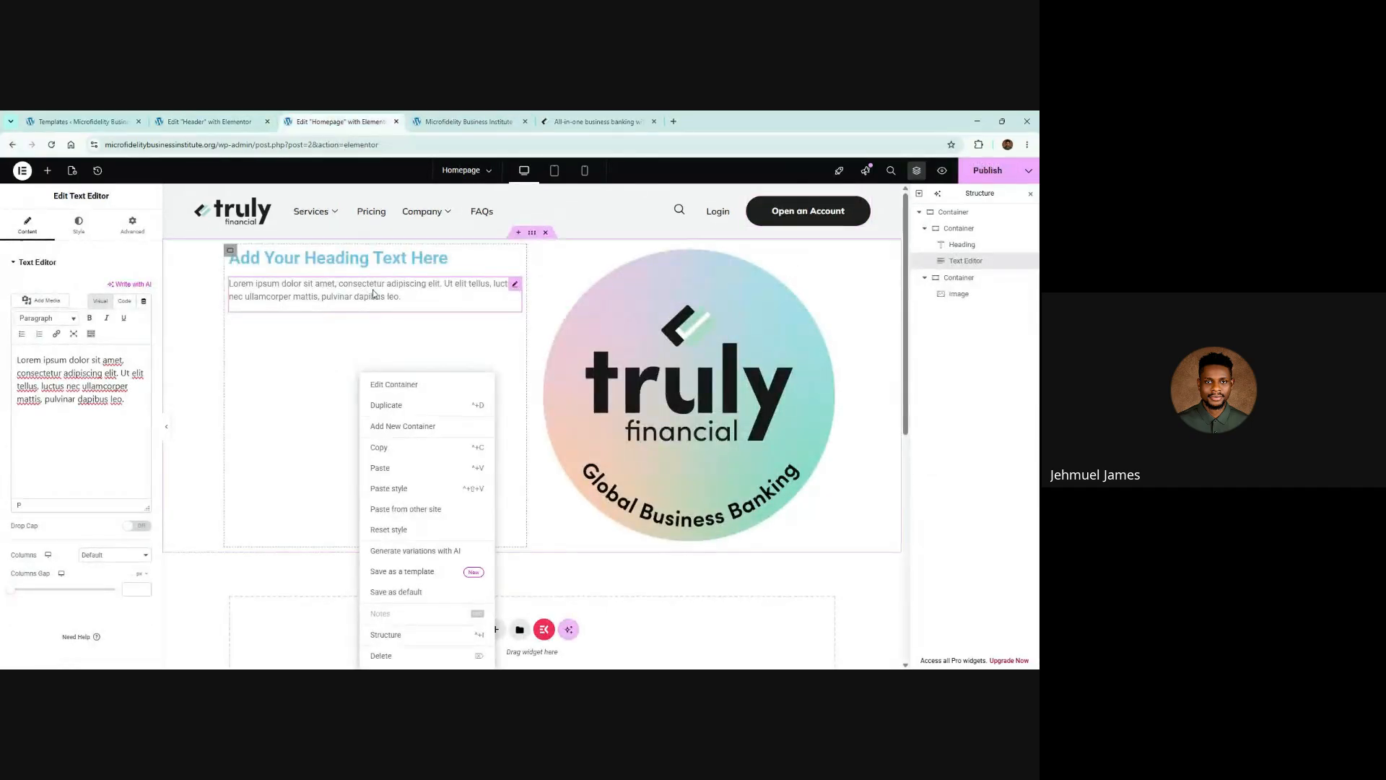
right_click(373, 294)
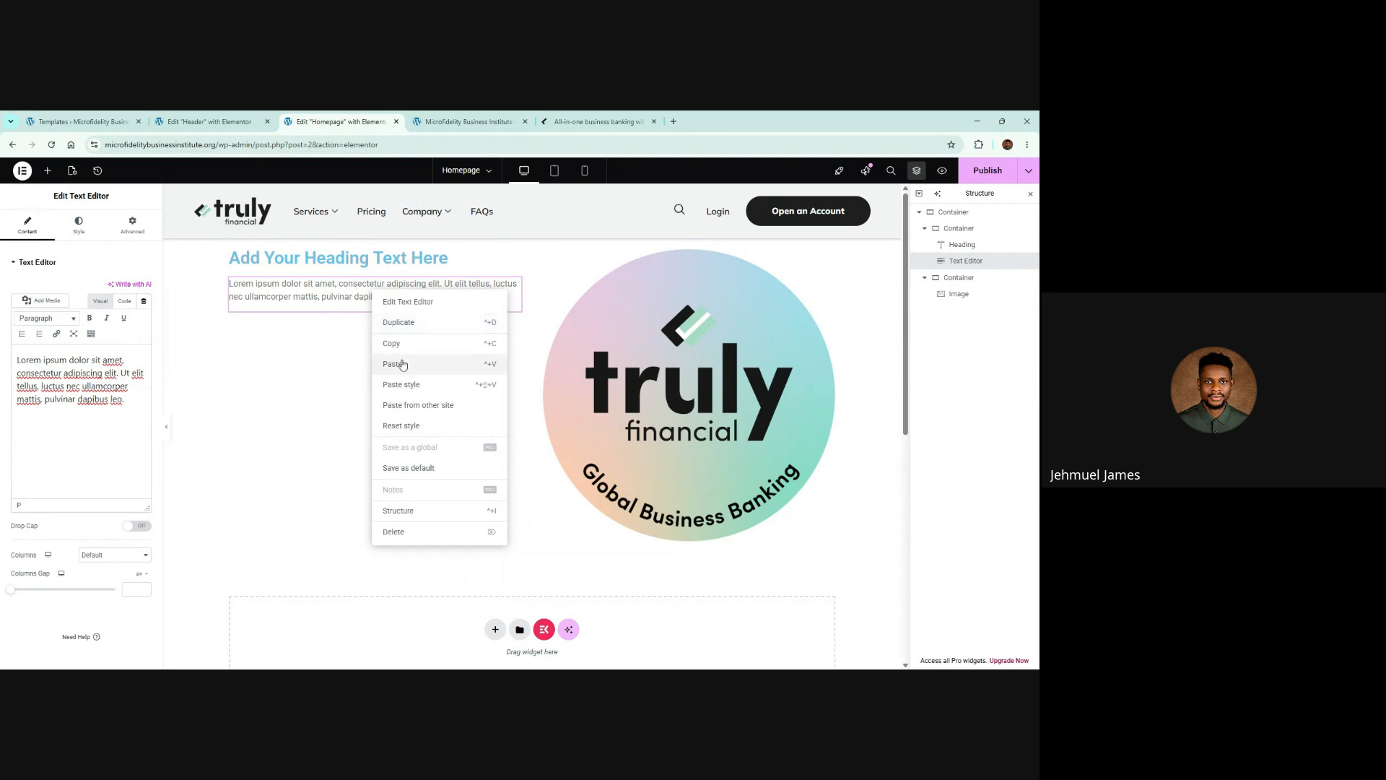
left_click(401, 364)
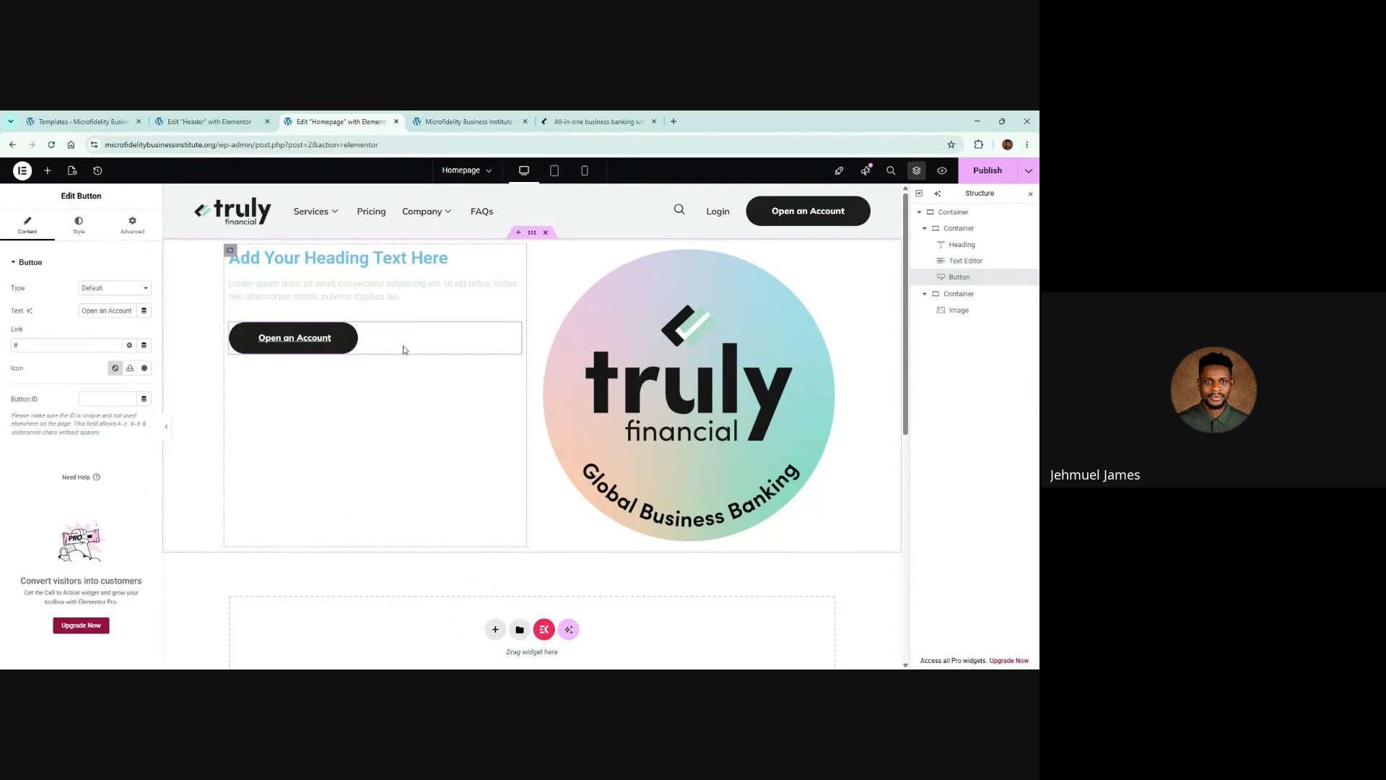
Copy the pasted button's background colour and apply it as the hero heading's text colour
left_click(76, 224)
left_click(144, 425)
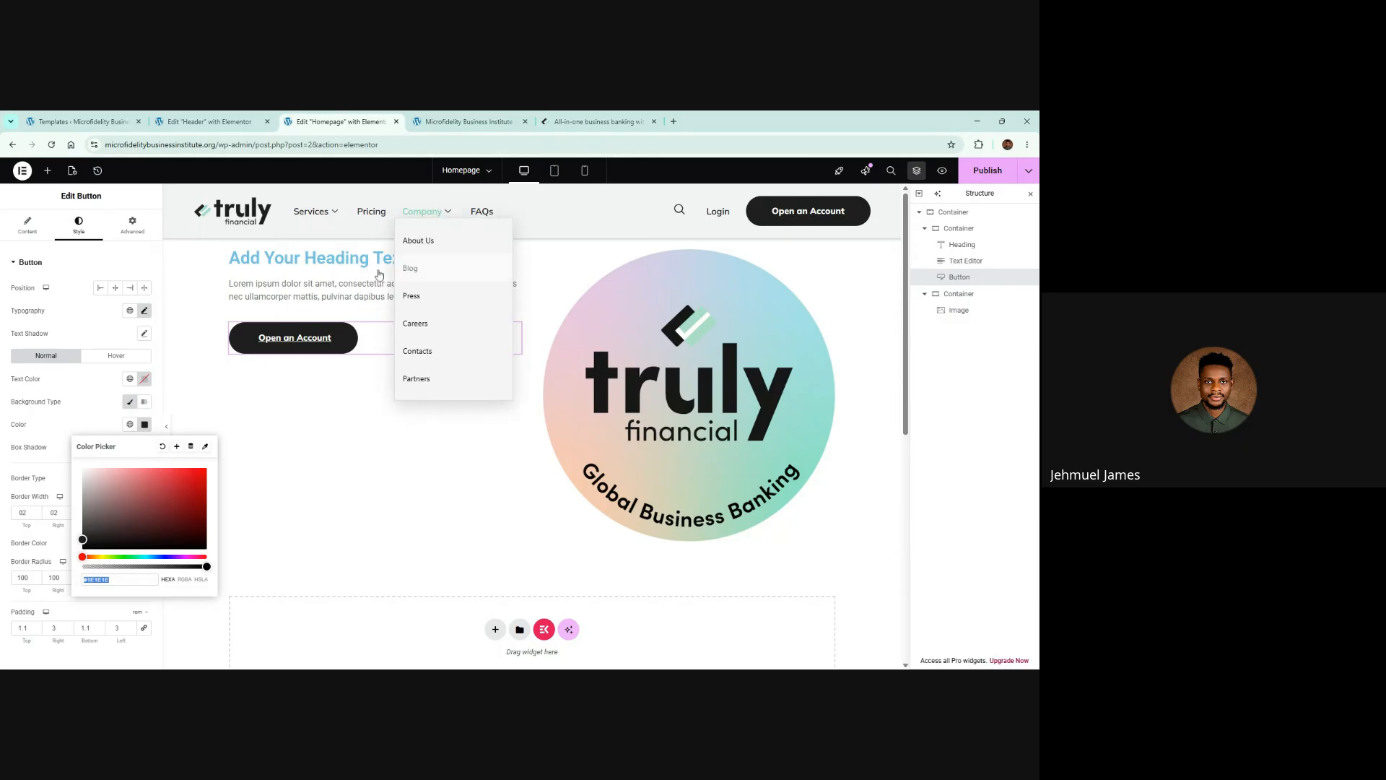
left_click(354, 258)
left_click(79, 224)
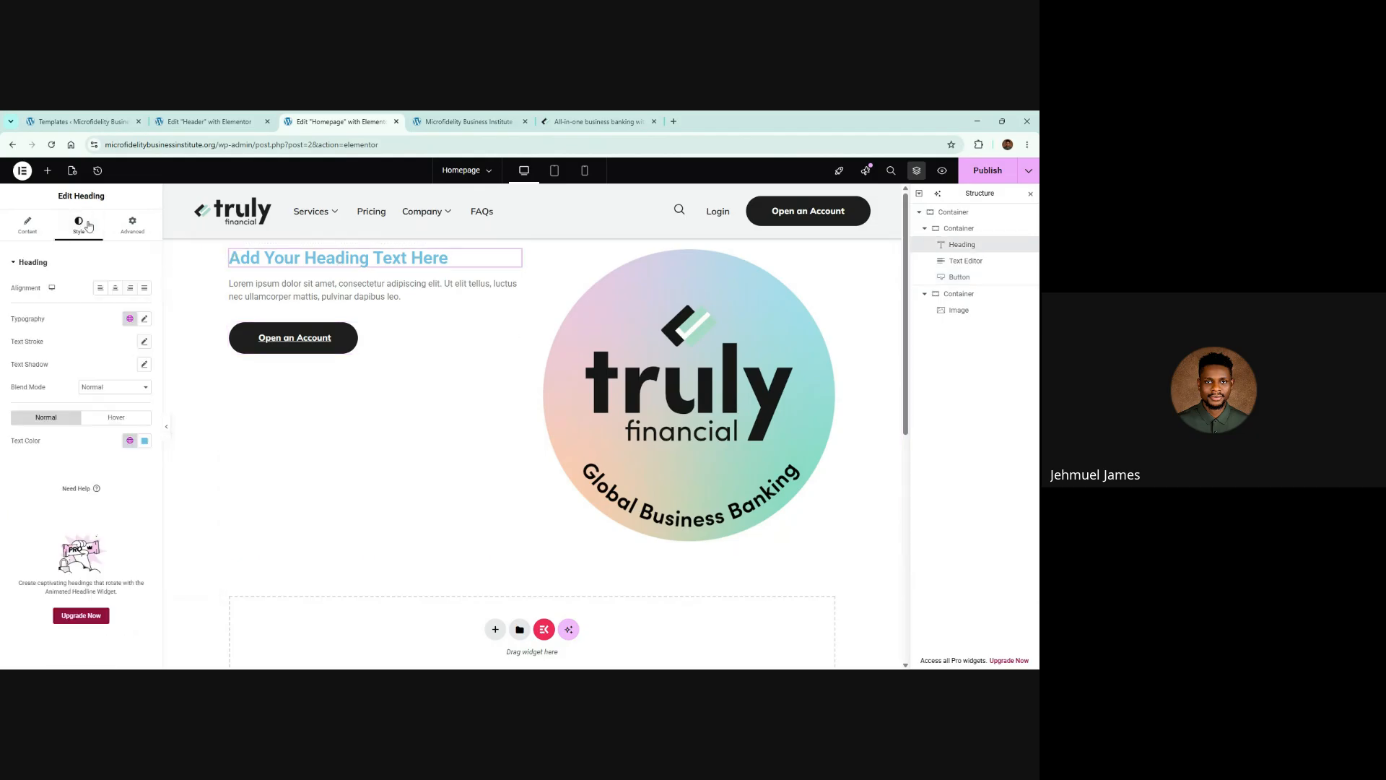
left_click(145, 441)
key("ctrl+v")
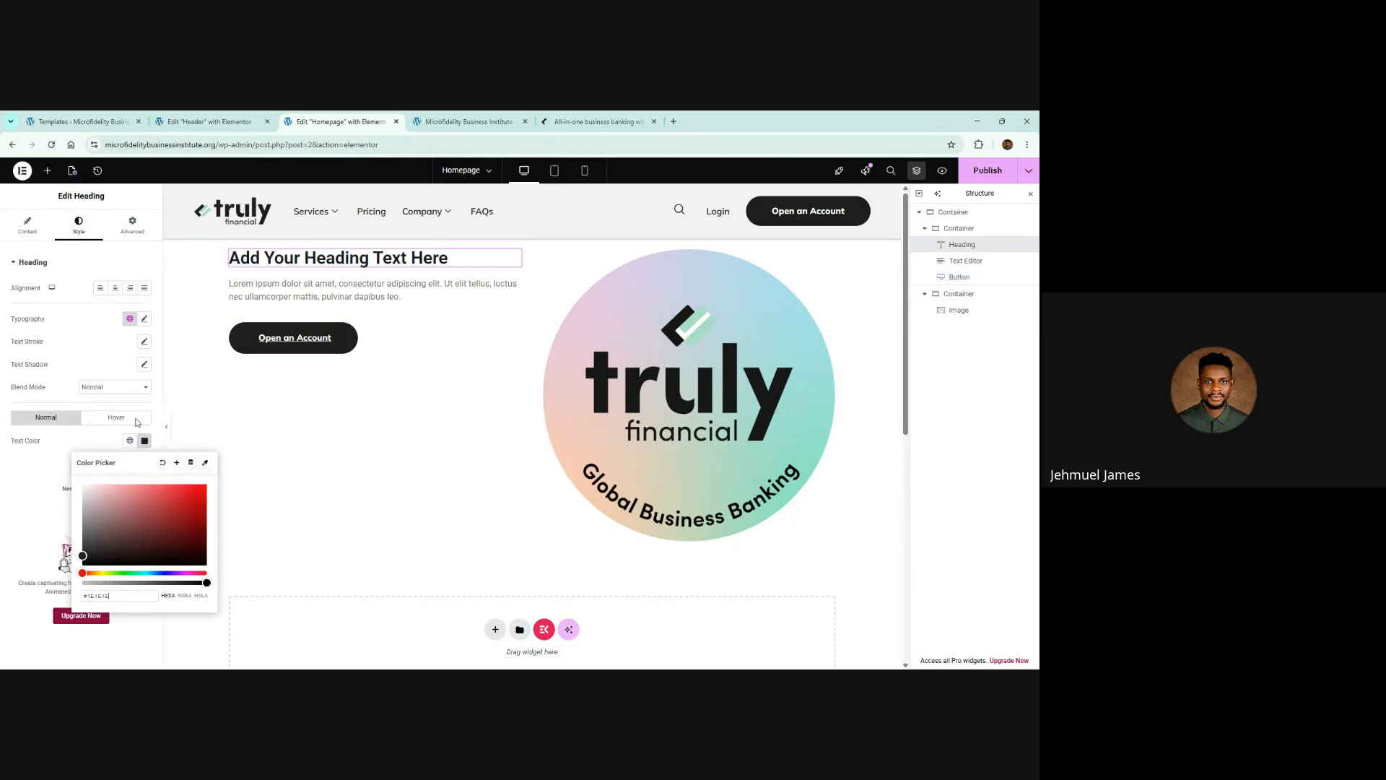
Set the hero heading's typography font family to Playfair
left_click(144, 318)
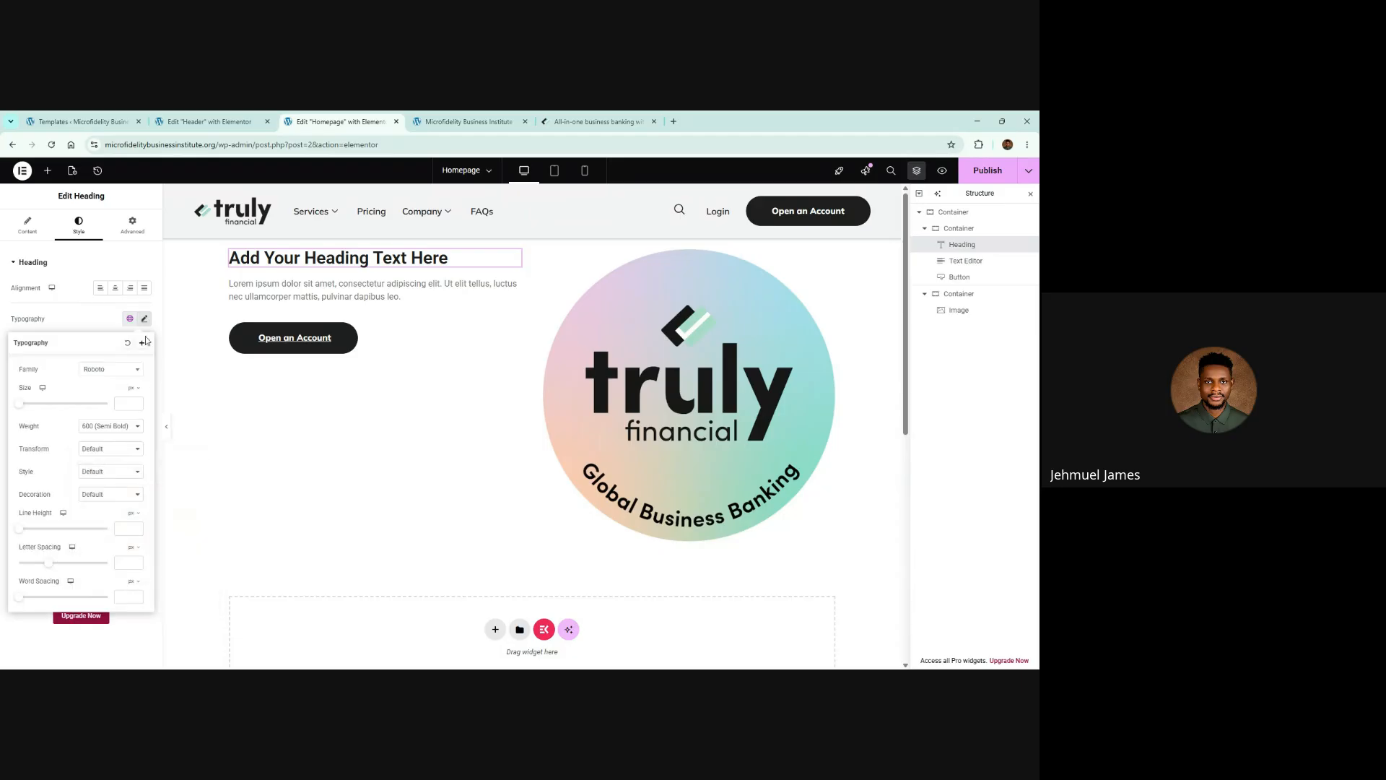
left_click(126, 371)
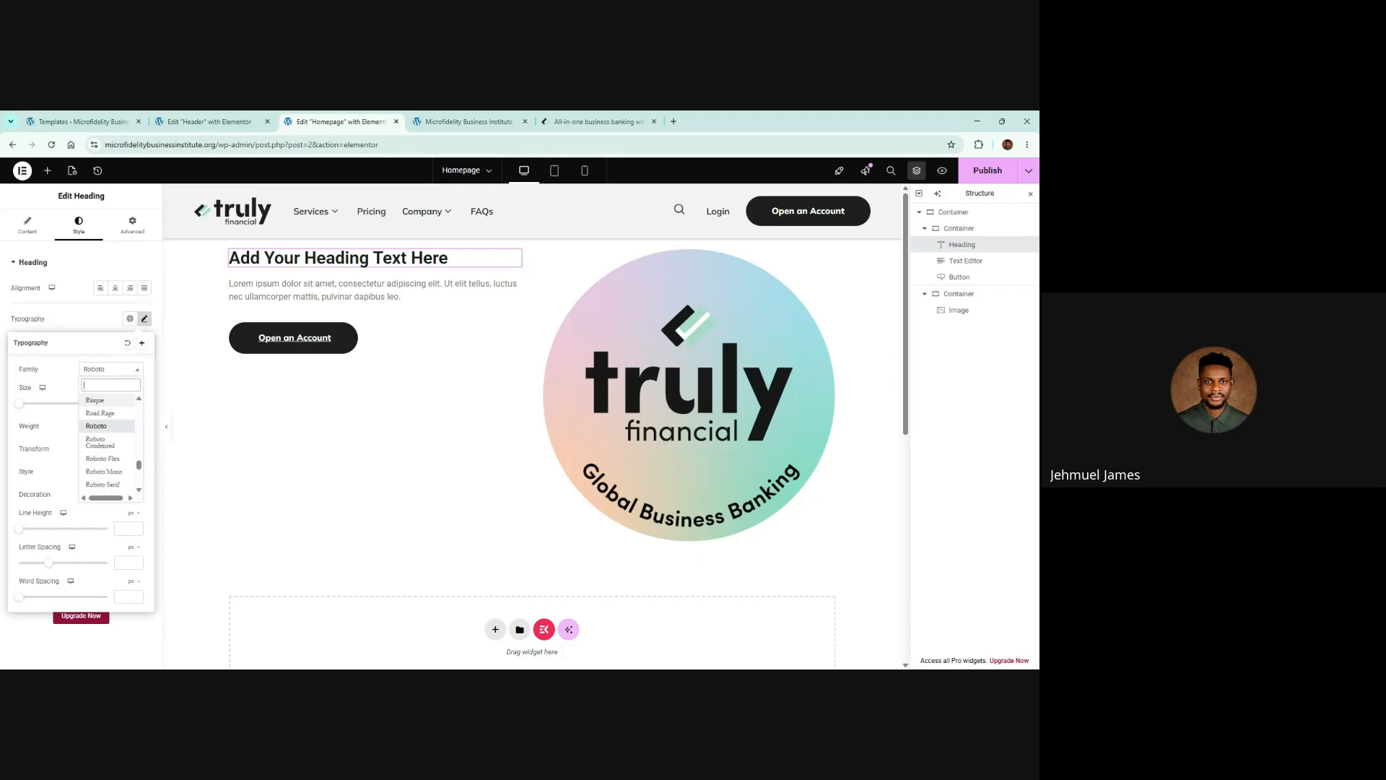
type("plai")
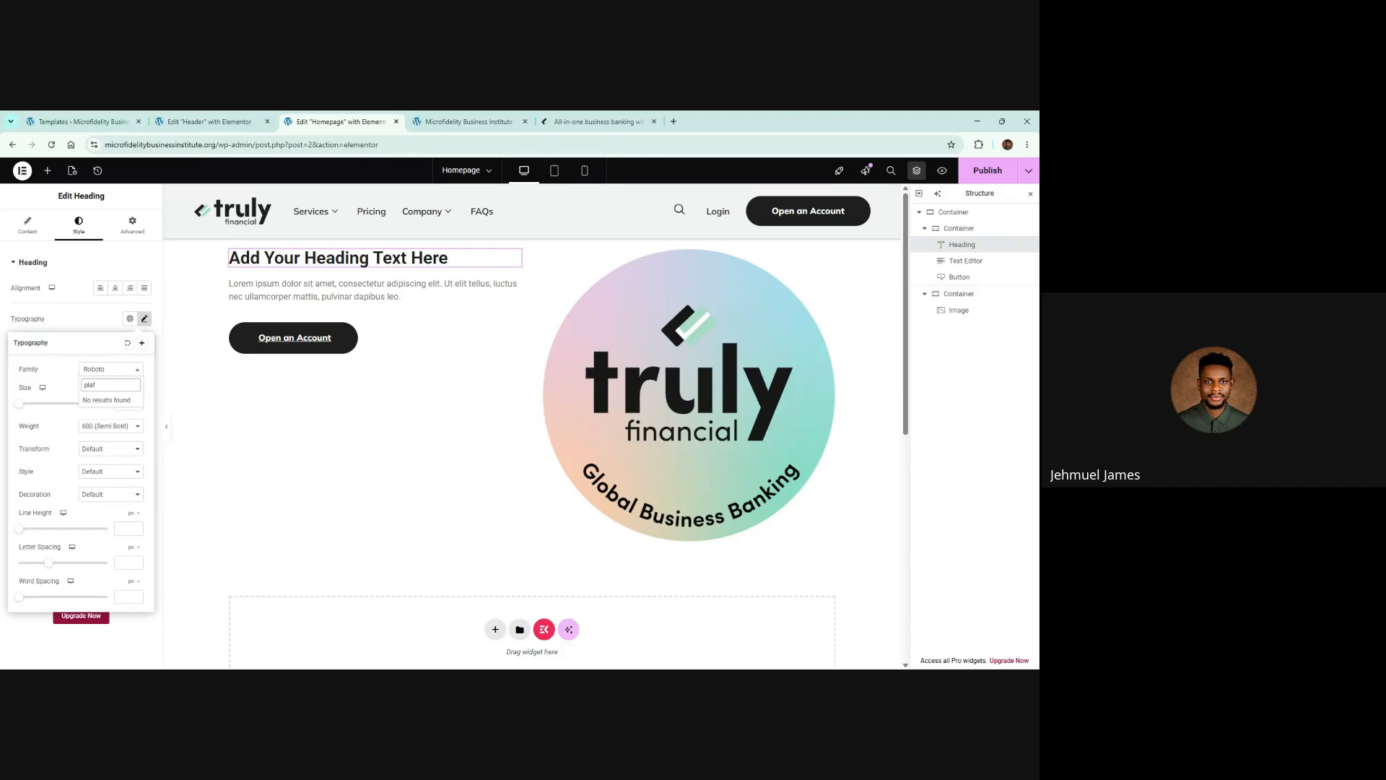
key("BackSpace")
type("y")
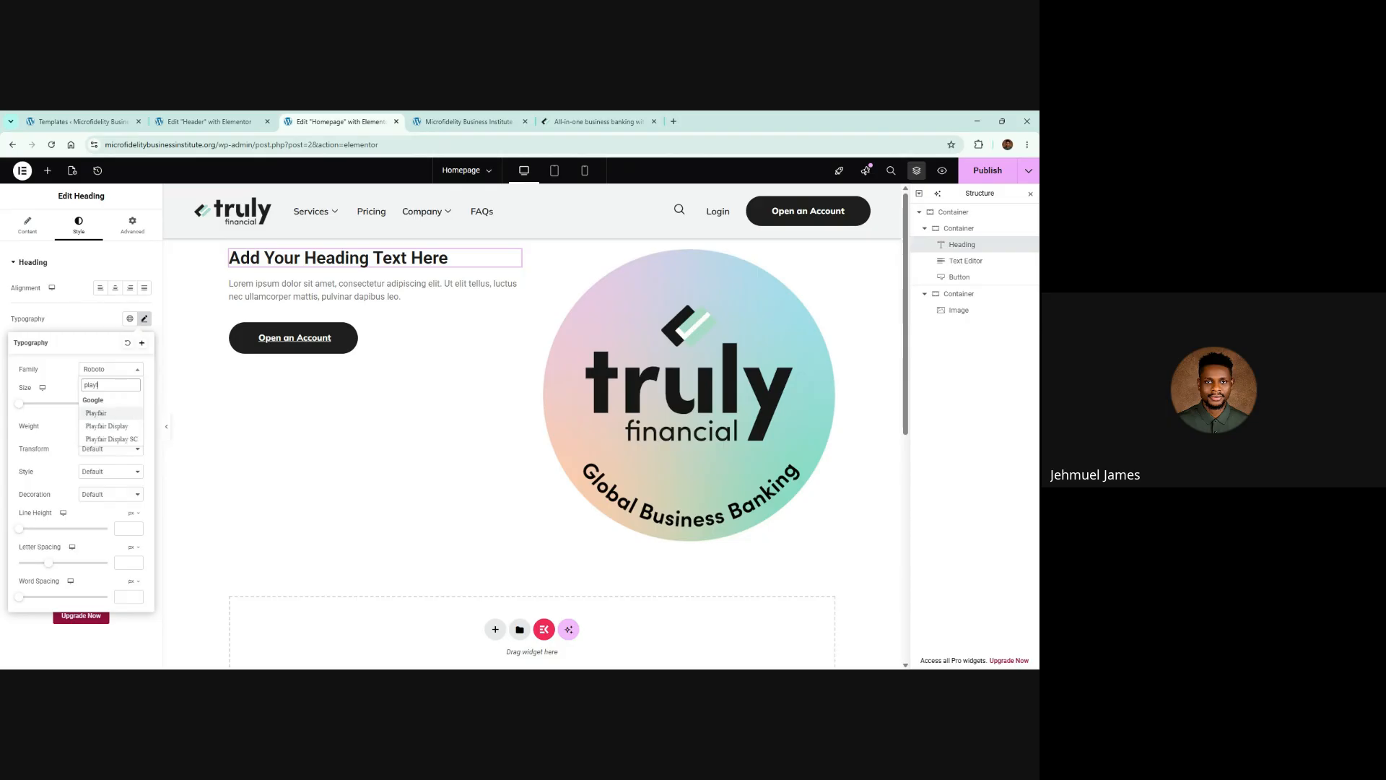
left_click(119, 419)
Copy the hero headline from trulyfinancial.com and replace the Homepage heading's title with "Where Business Meets the World."
left_click(598, 121)
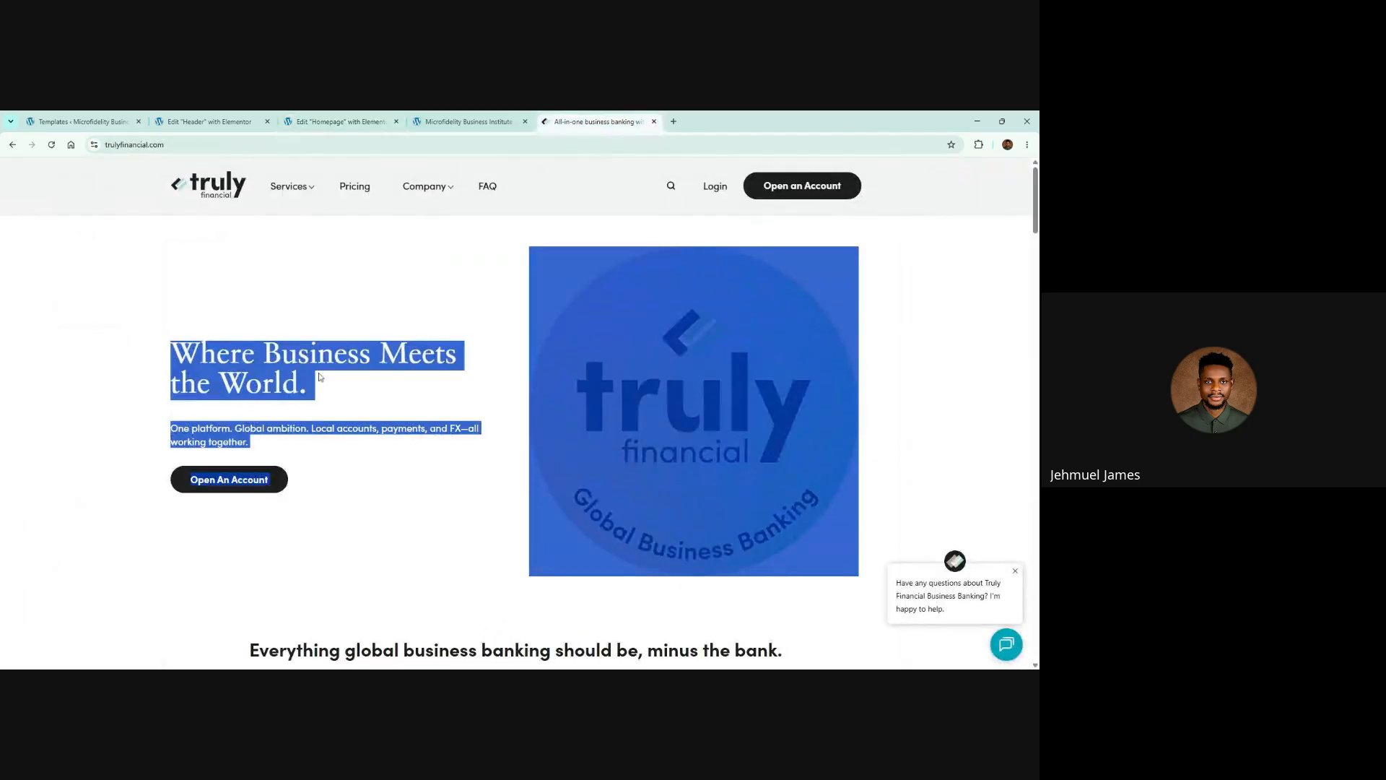
left_click(306, 296)
left_click_drag(174, 341, 416, 380)
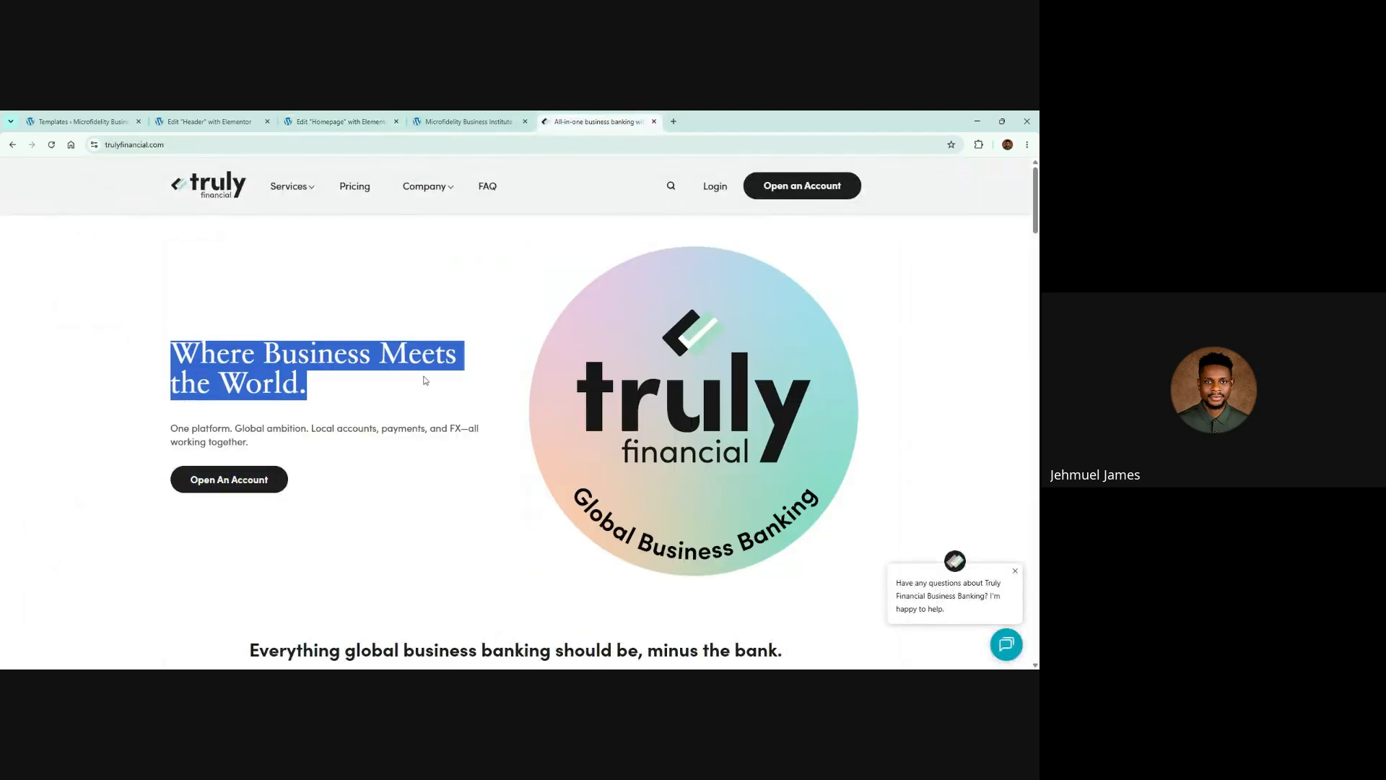
left_click(353, 120)
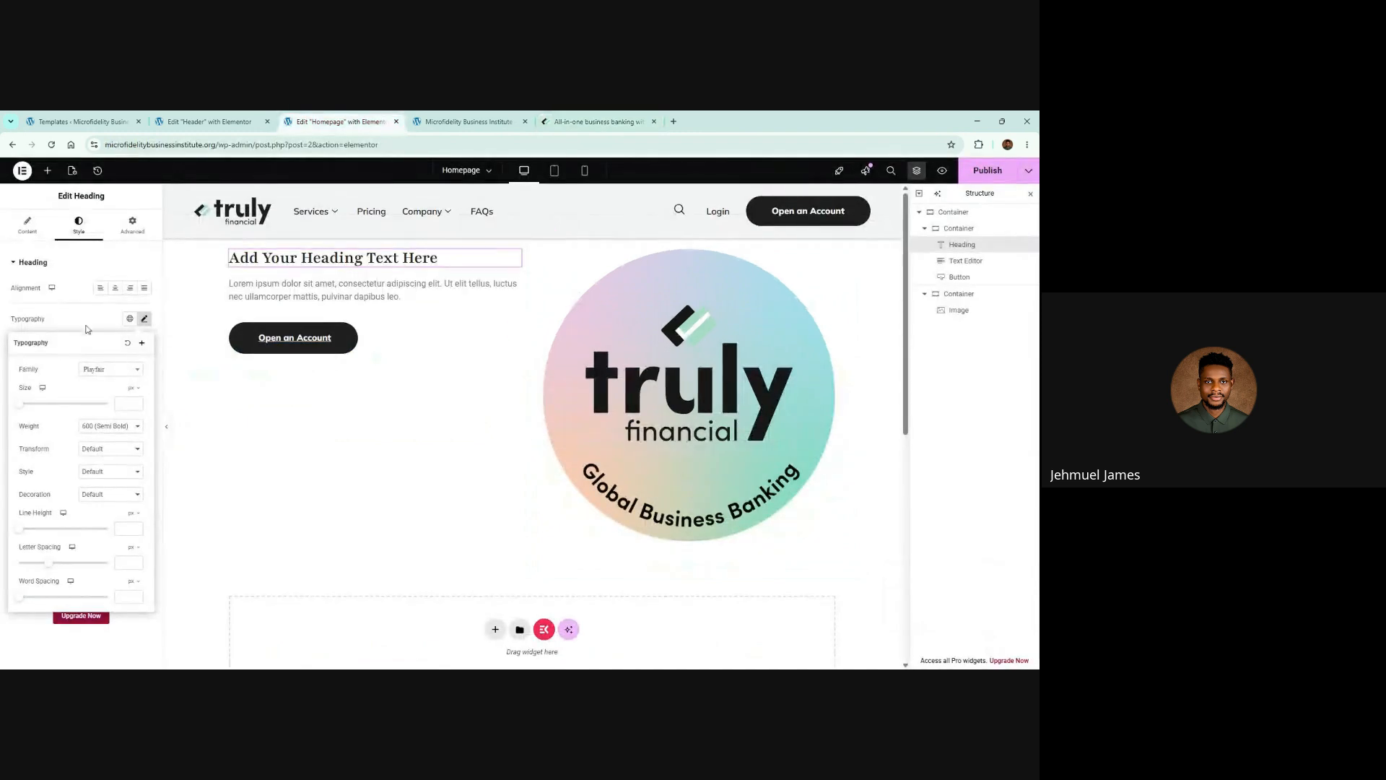
double_click(77, 316)
left_click(27, 225)
left_click(28, 225)
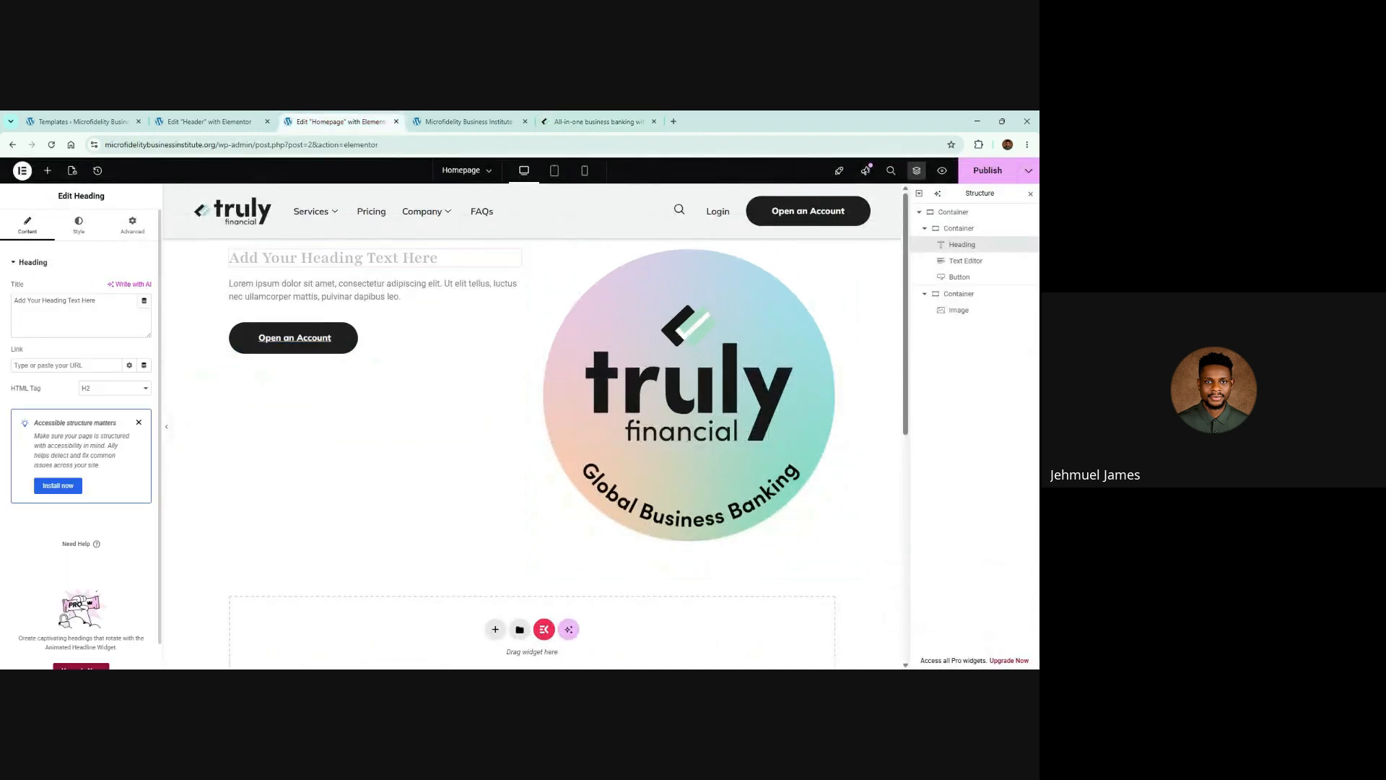
key("ctrl+a")
key("ctrl+v")
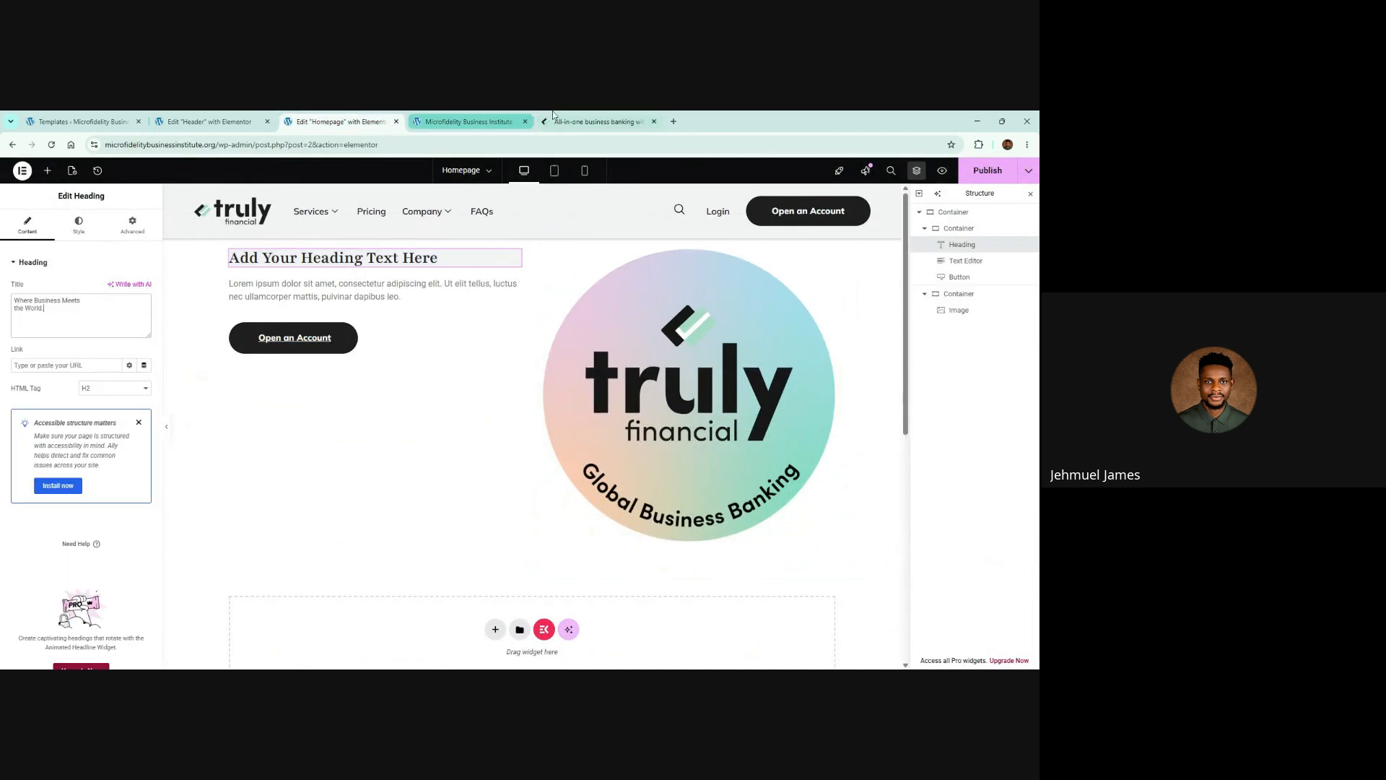
Copy the hero tagline from trulyfinancial.com and replace the Homepage text widget's placeholder with "One platform. Global ambition. Local accounts, payments, and FX—all working together."
left_click(615, 117)
triple_click(287, 429)
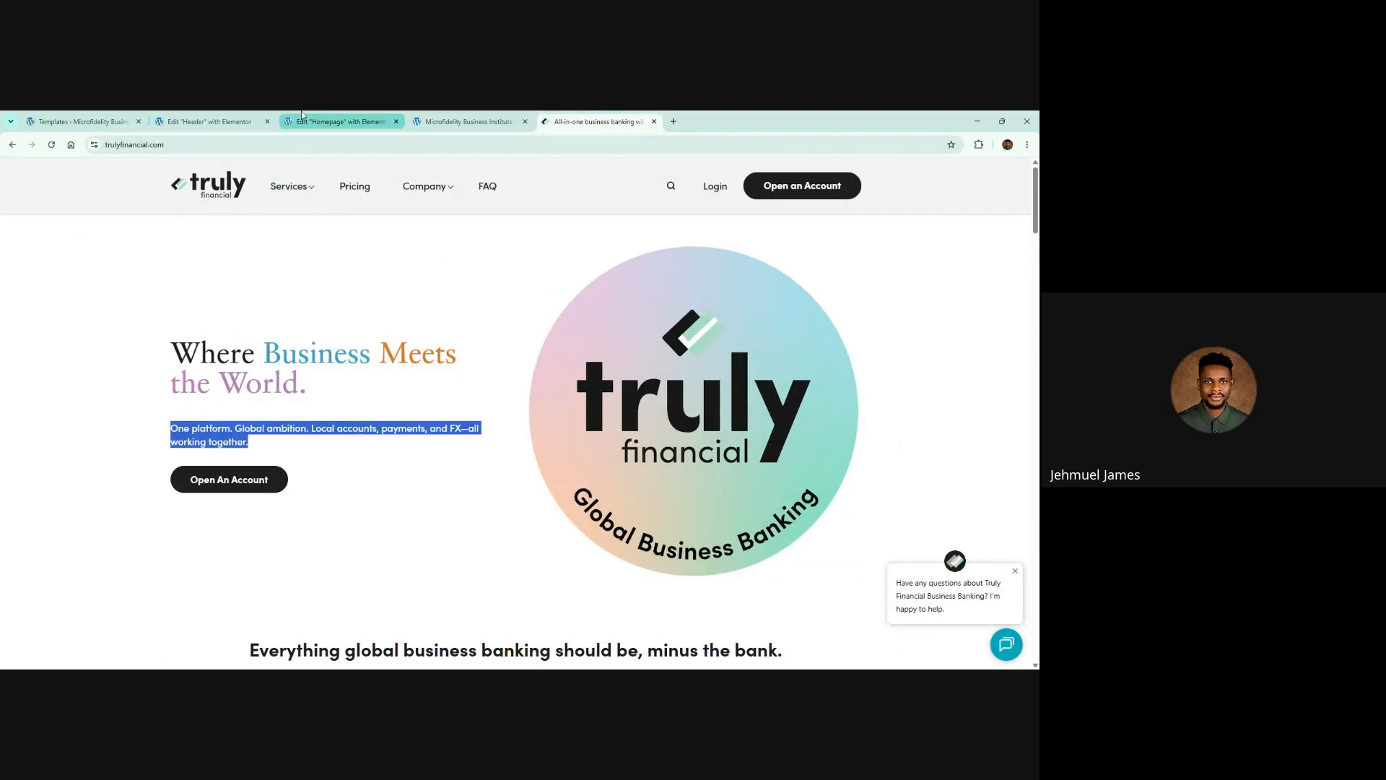
left_click(339, 121)
left_click(314, 289)
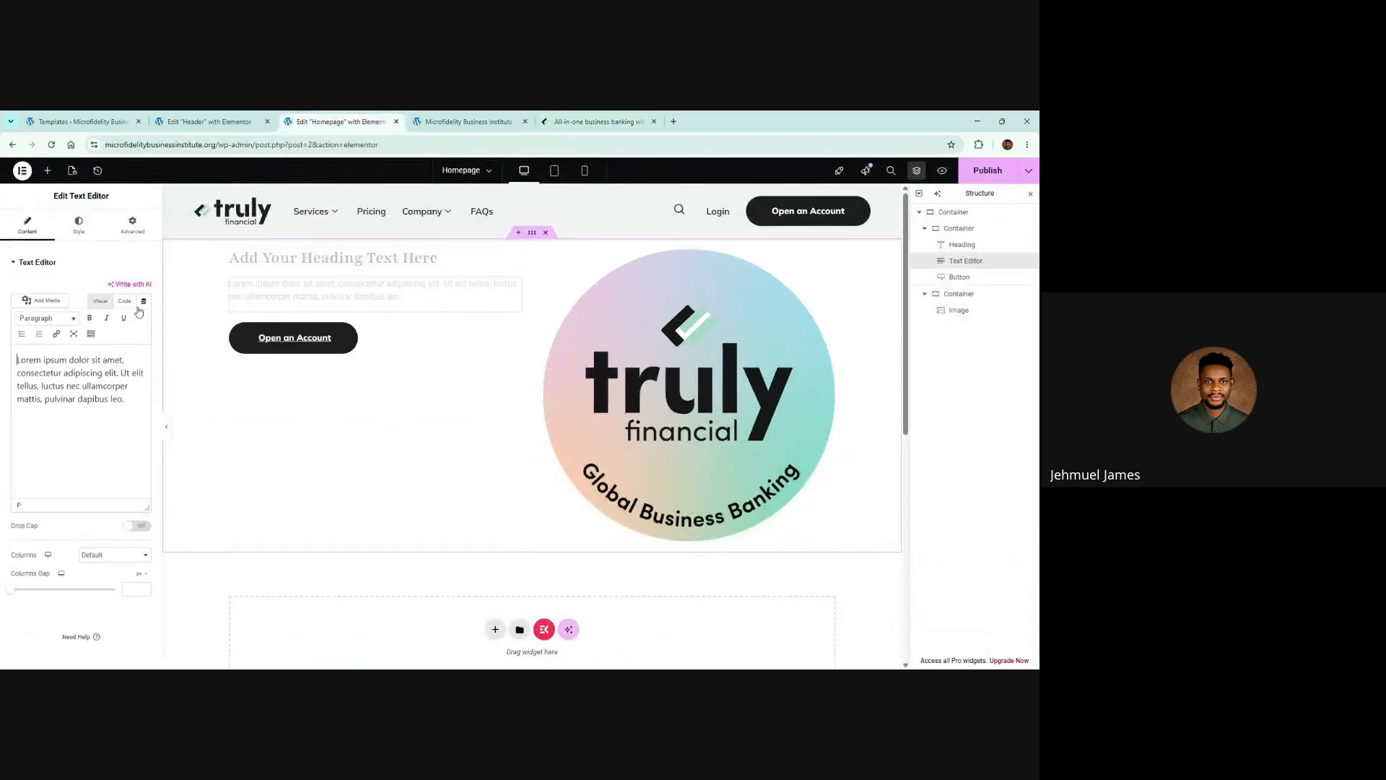
left_click(124, 300)
key("ctrl+a")
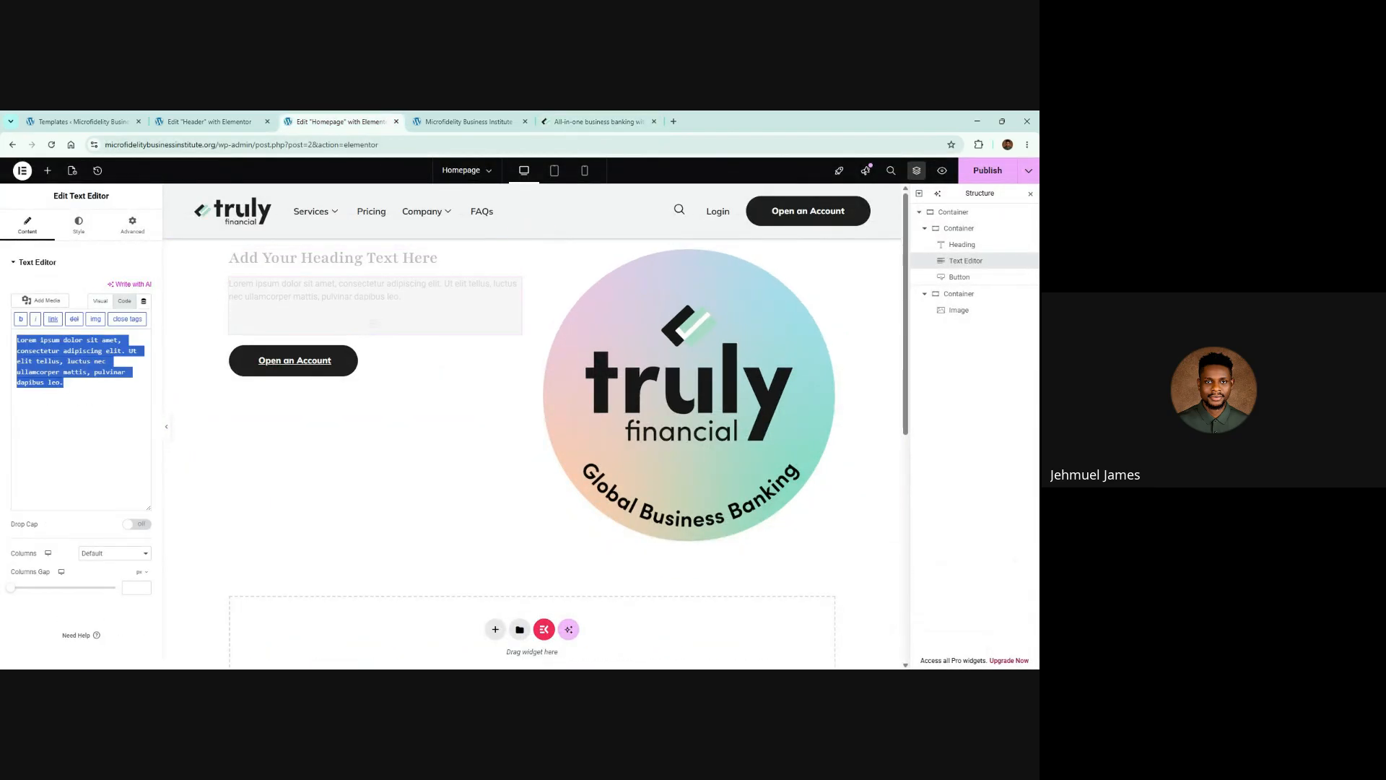
key("ctrl+v")
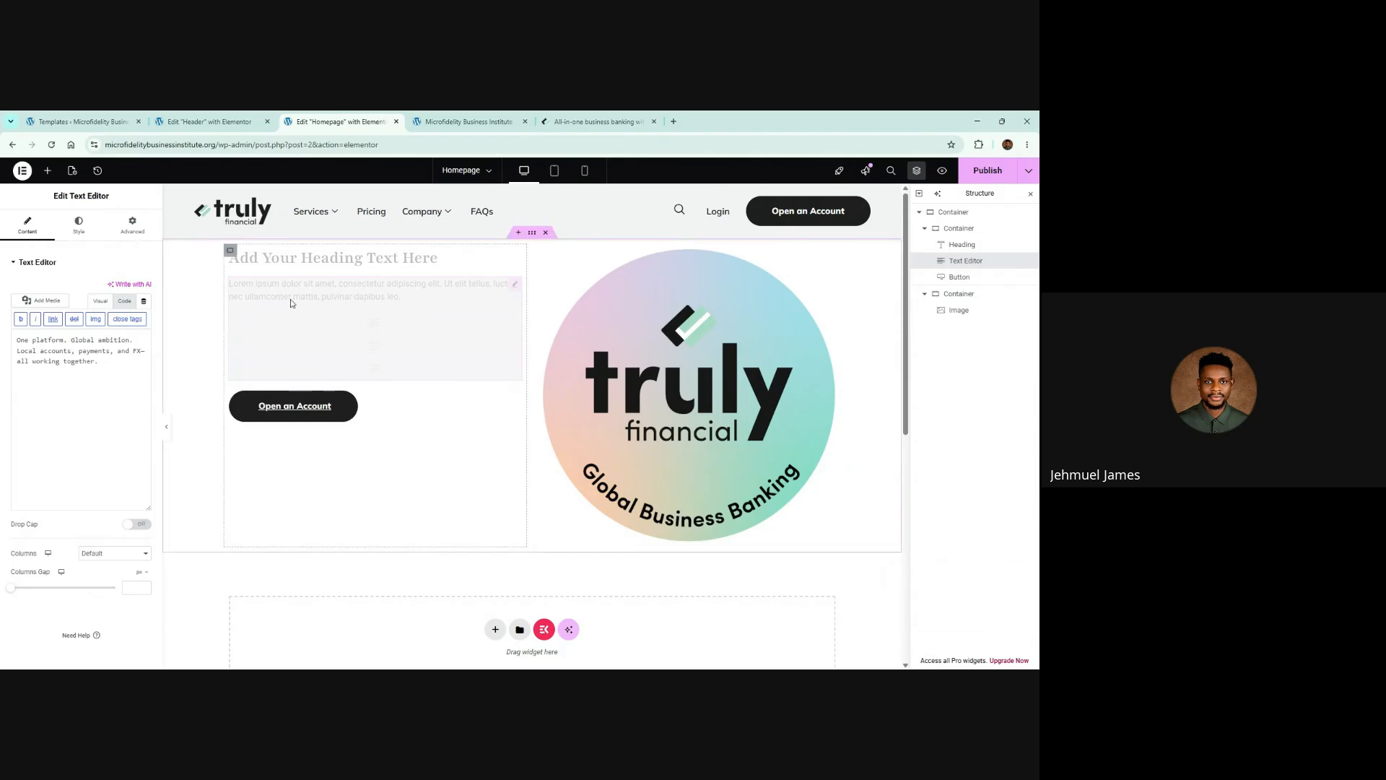
Inspect the hero headline's font styles on trulyfinancial.com and set the Homepage hero heading's font size to 49 px
left_click(567, 119)
left_click_drag(146, 339, 464, 355)
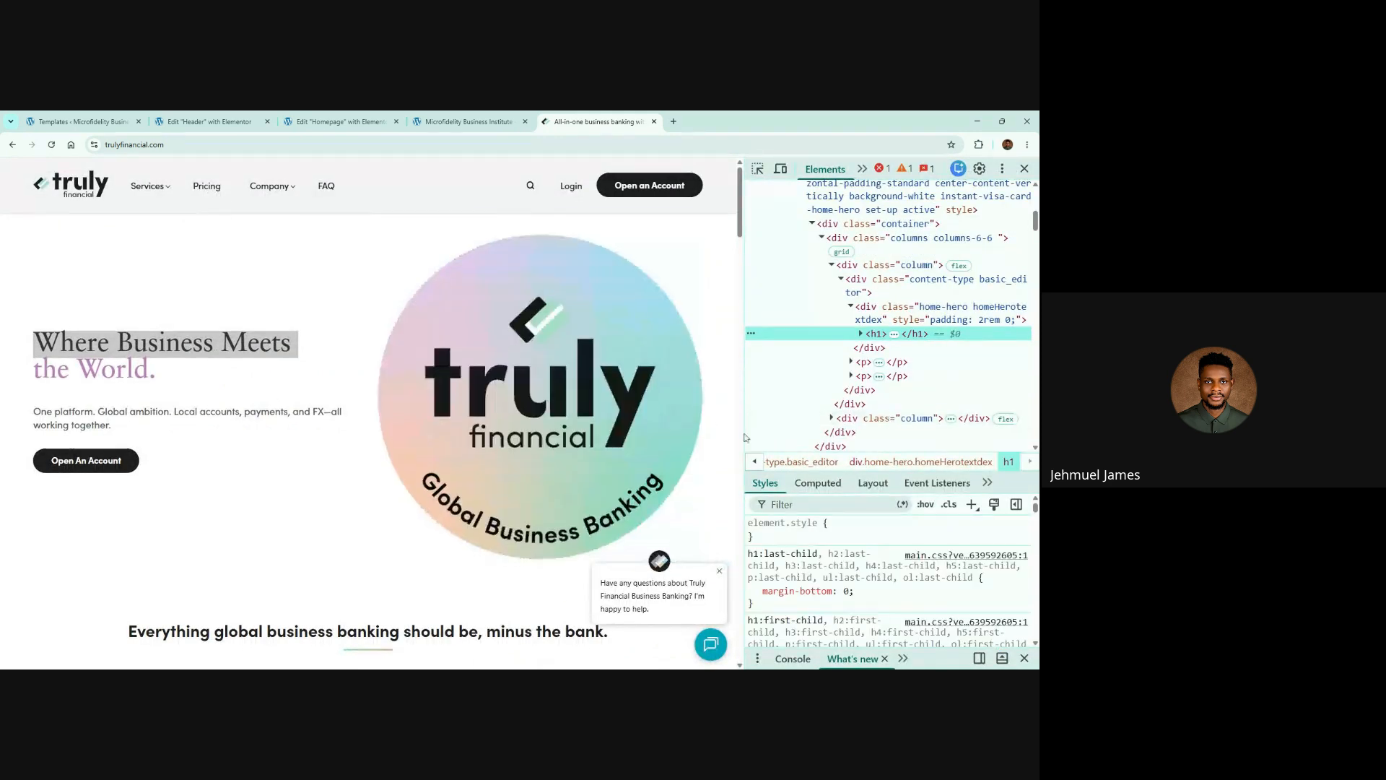
scroll(744, 436, "down", 3)
scroll(857, 588, "down", 4)
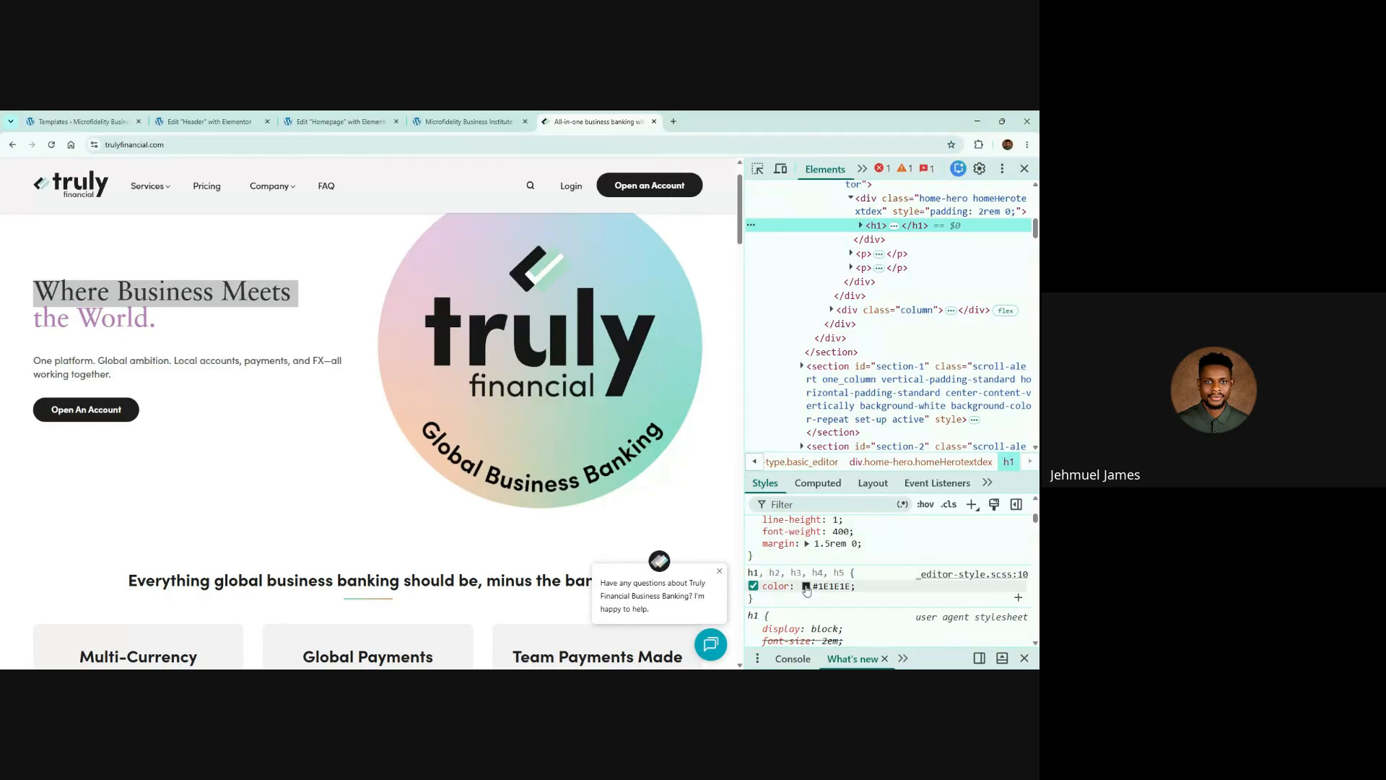
scroll(807, 589, "up", 2)
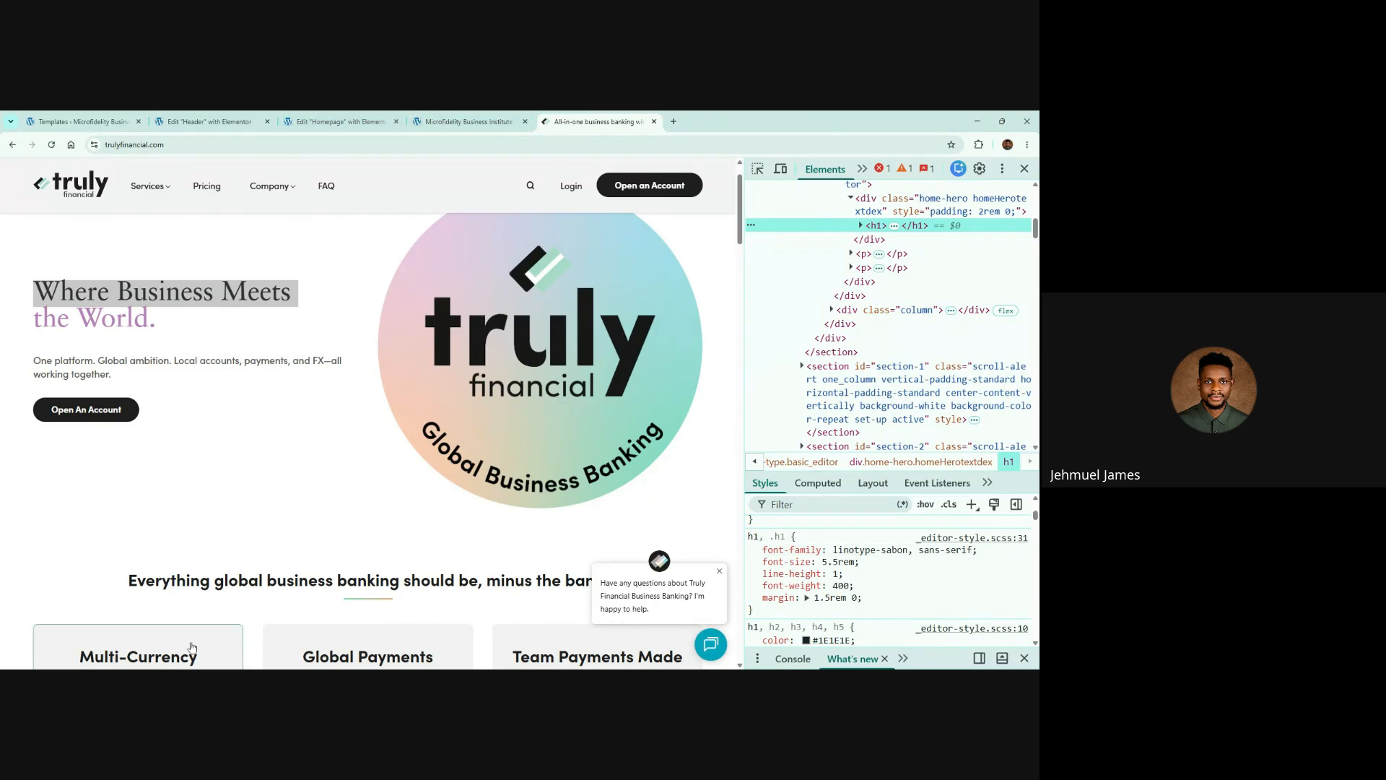
key("alt+Tab")
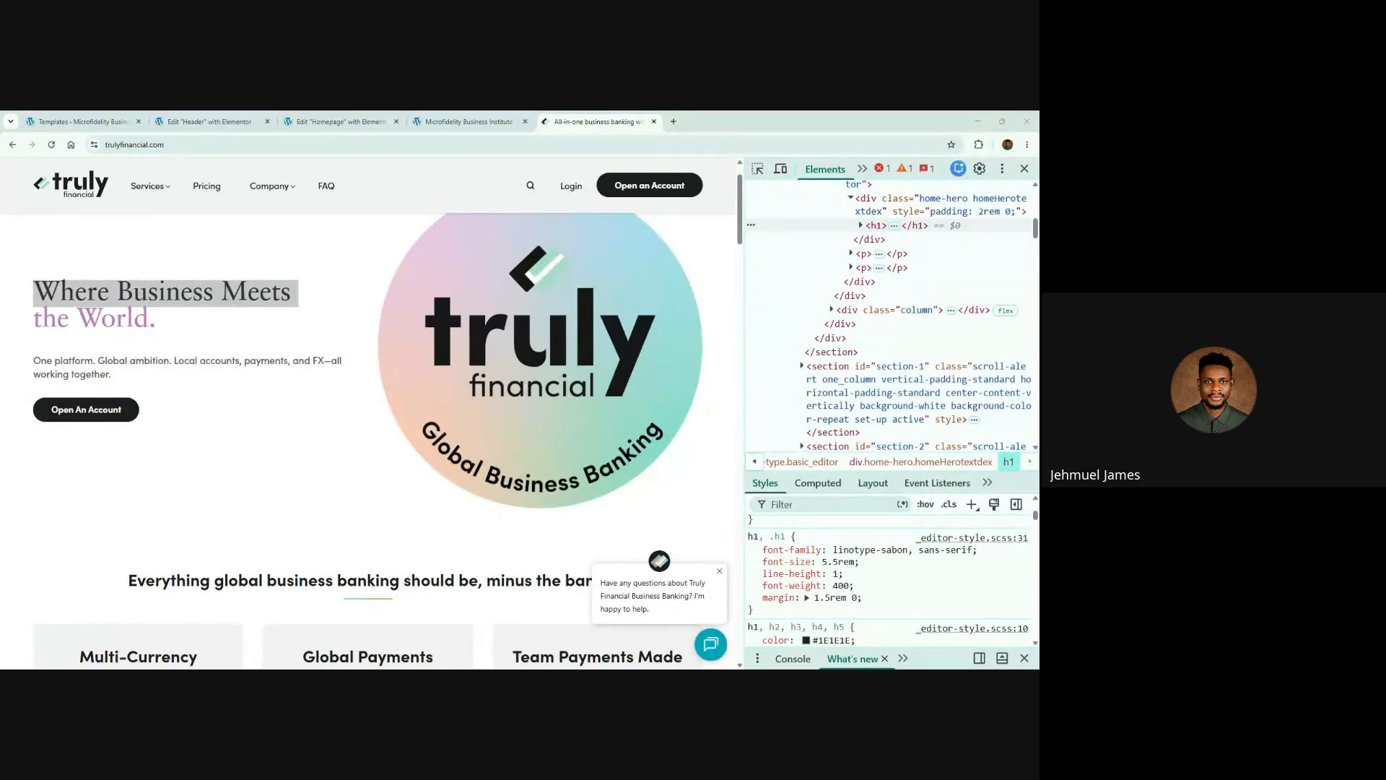
left_click(372, 119)
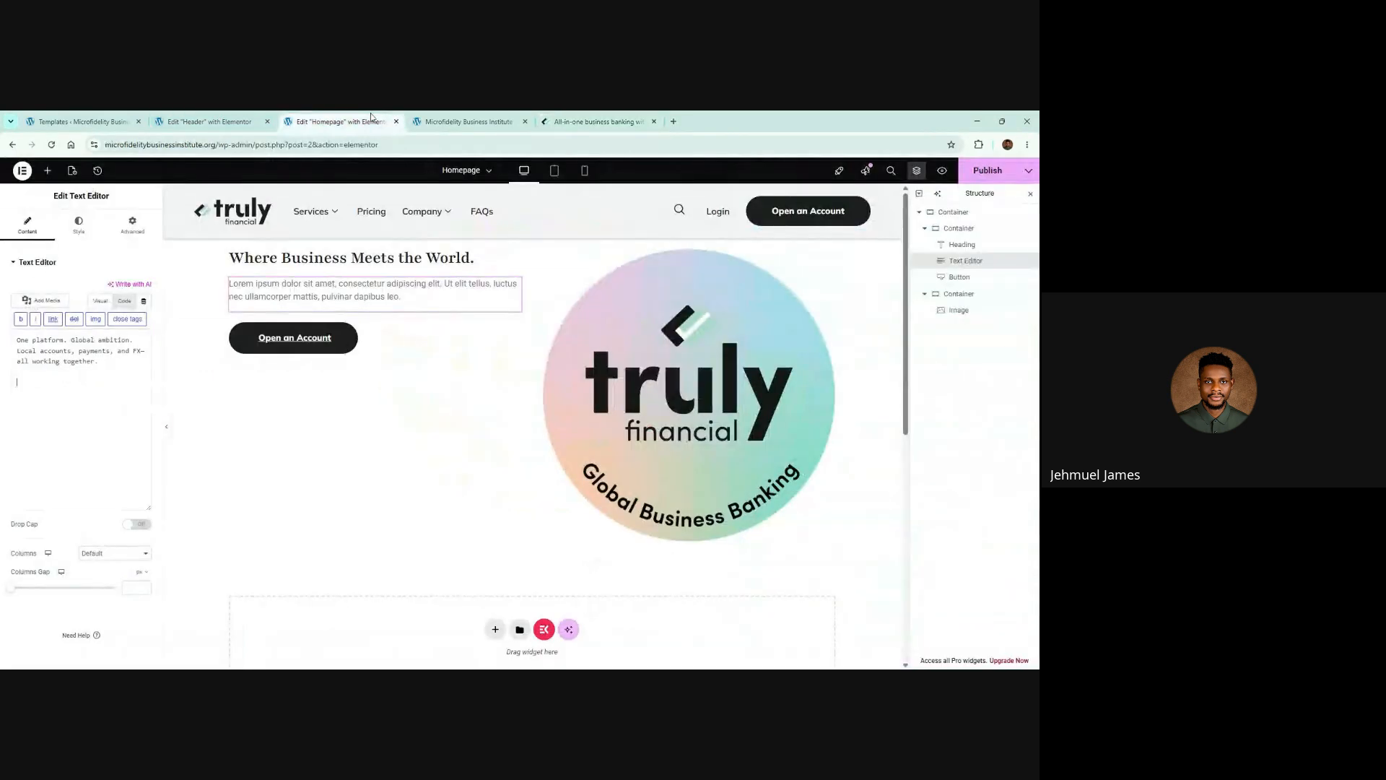
left_click(238, 258)
left_click(87, 228)
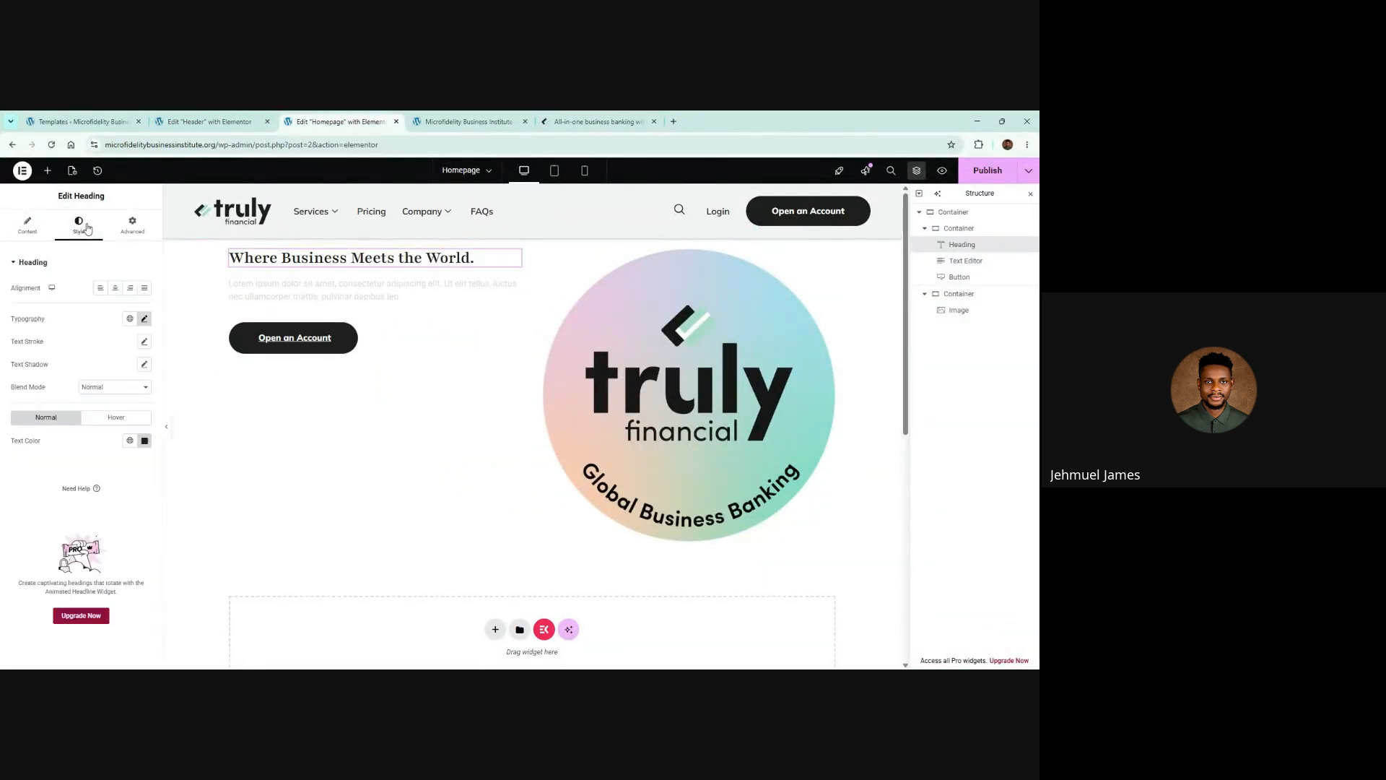
left_click(144, 318)
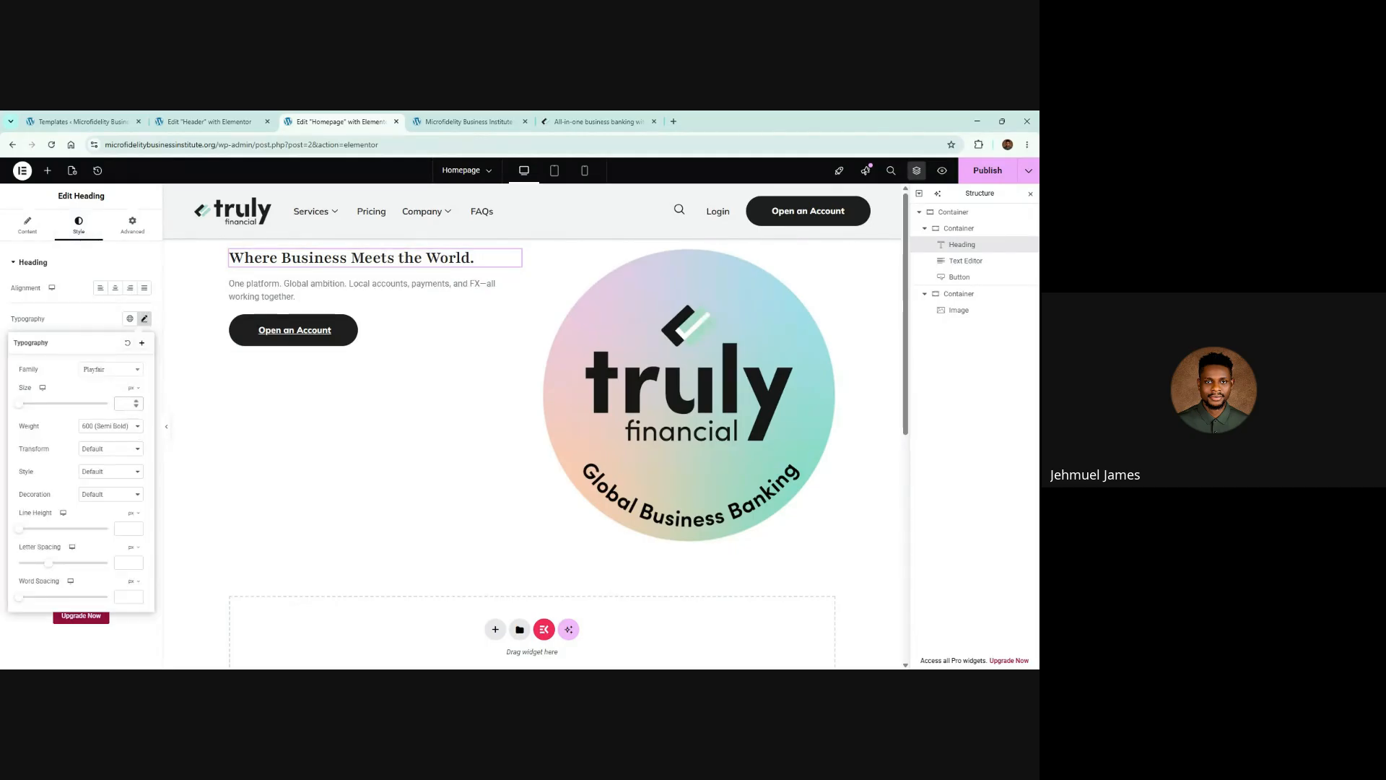
type("49")
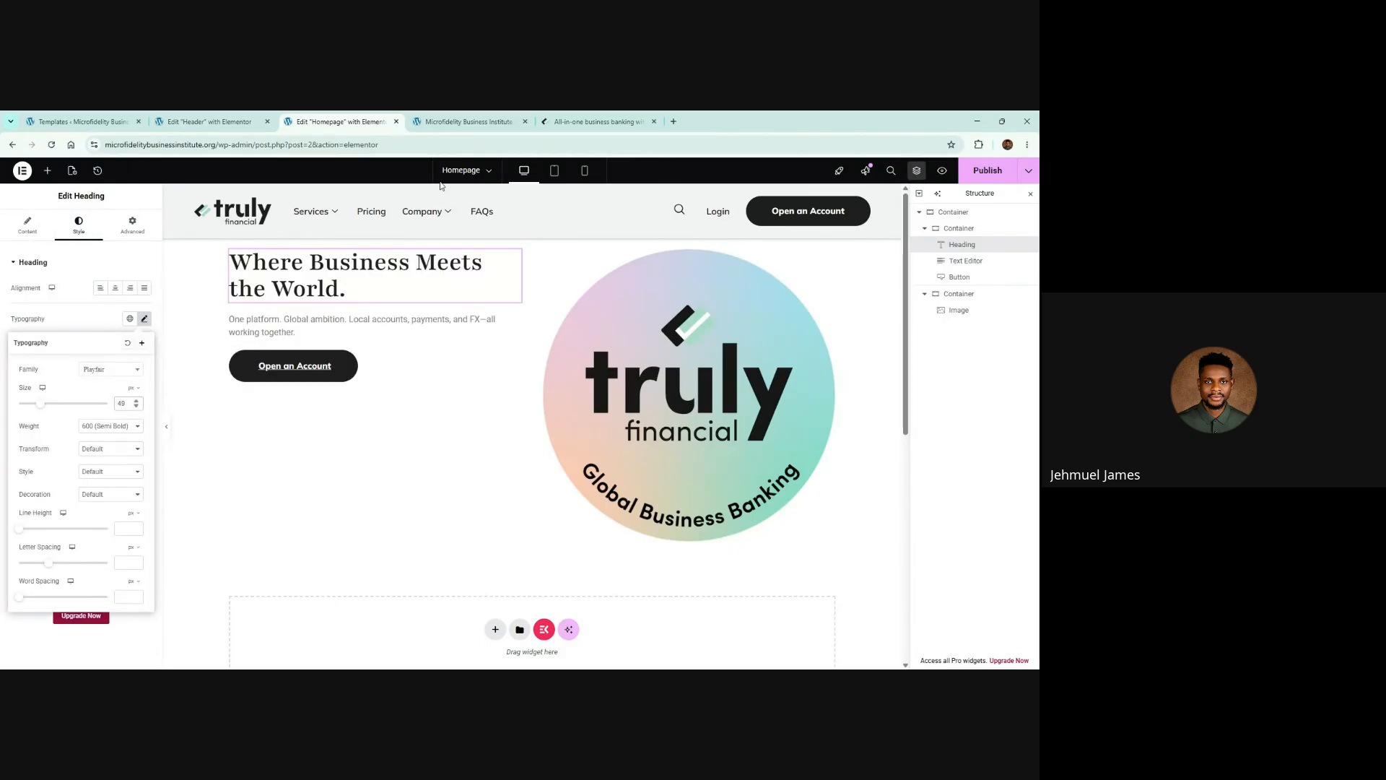
Compare the hero heading with the trulyfinancial.com headline and increase its font size to 56 px
left_click(483, 117)
left_click_drag(563, 116, 469, 116)
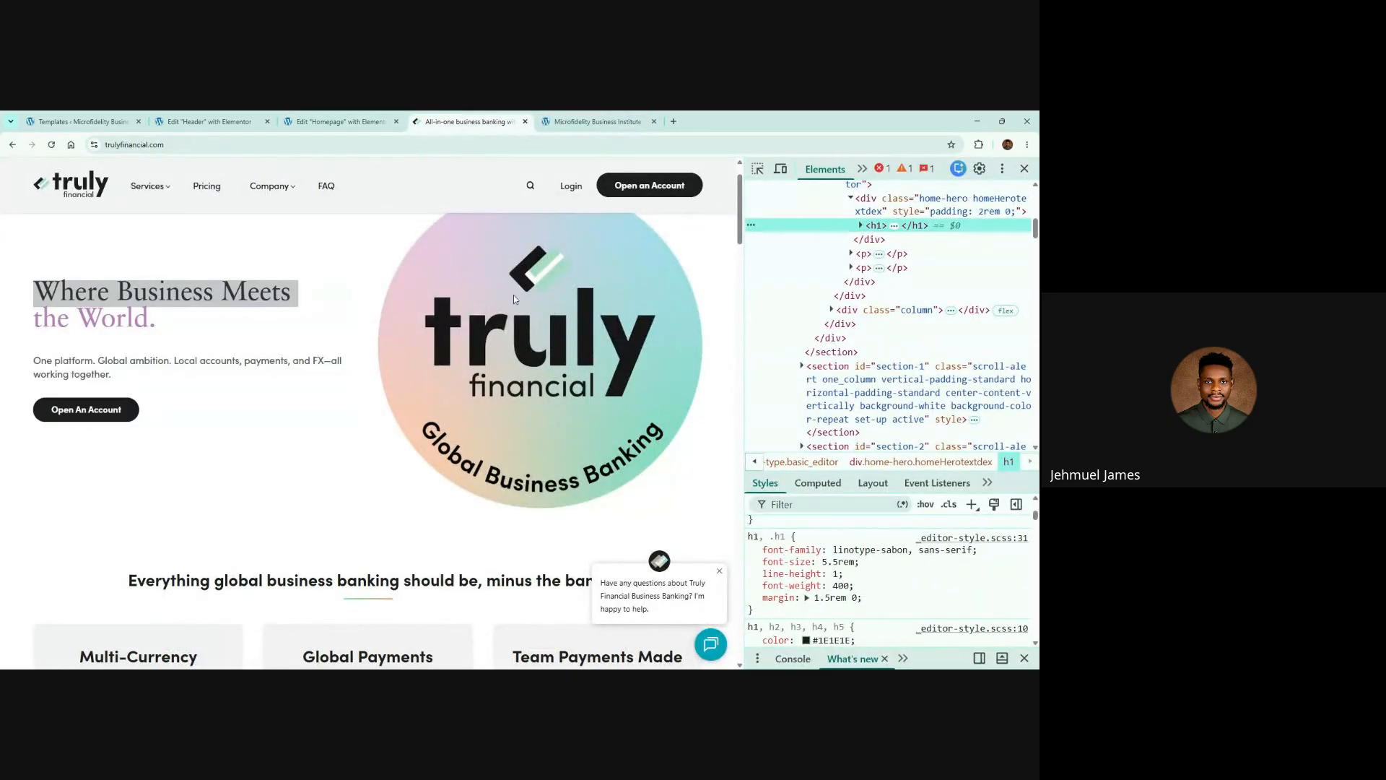
left_click(339, 117)
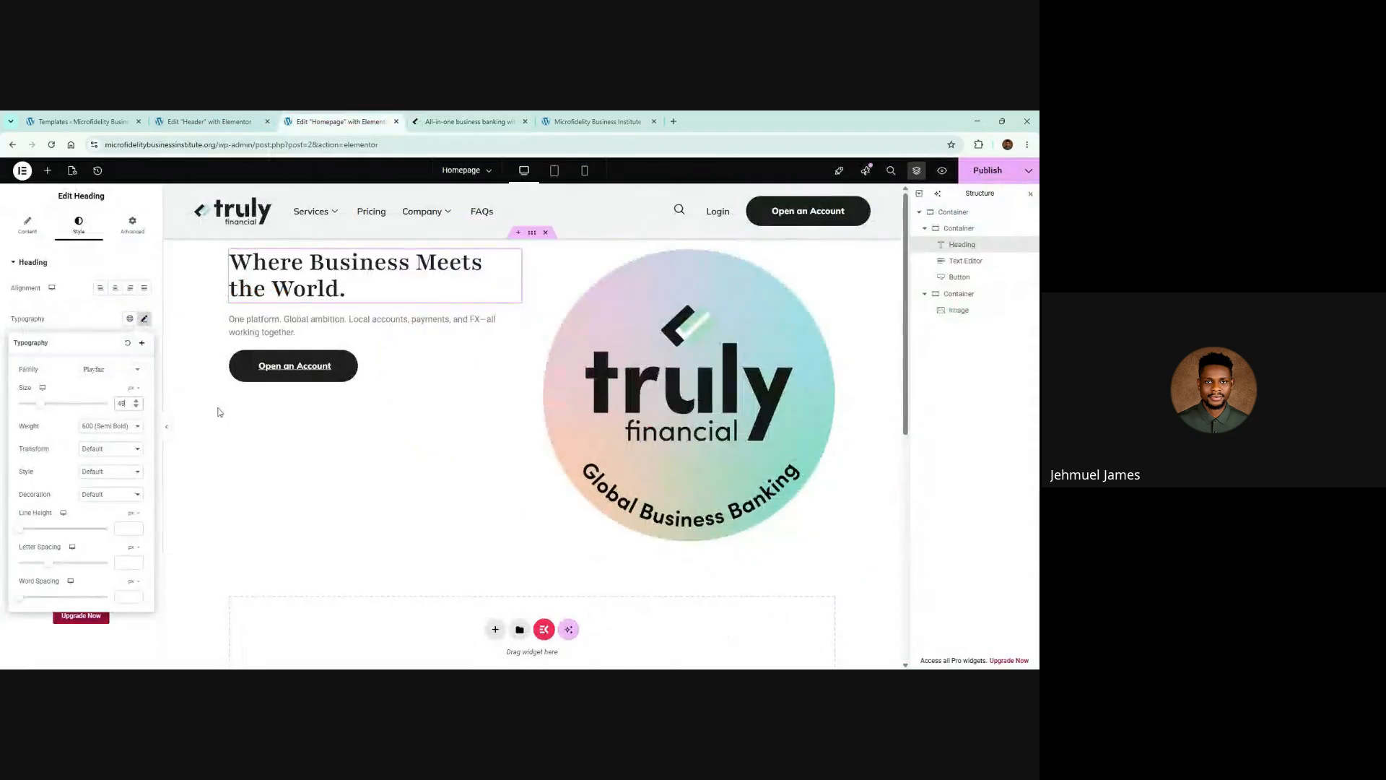
left_click(473, 120)
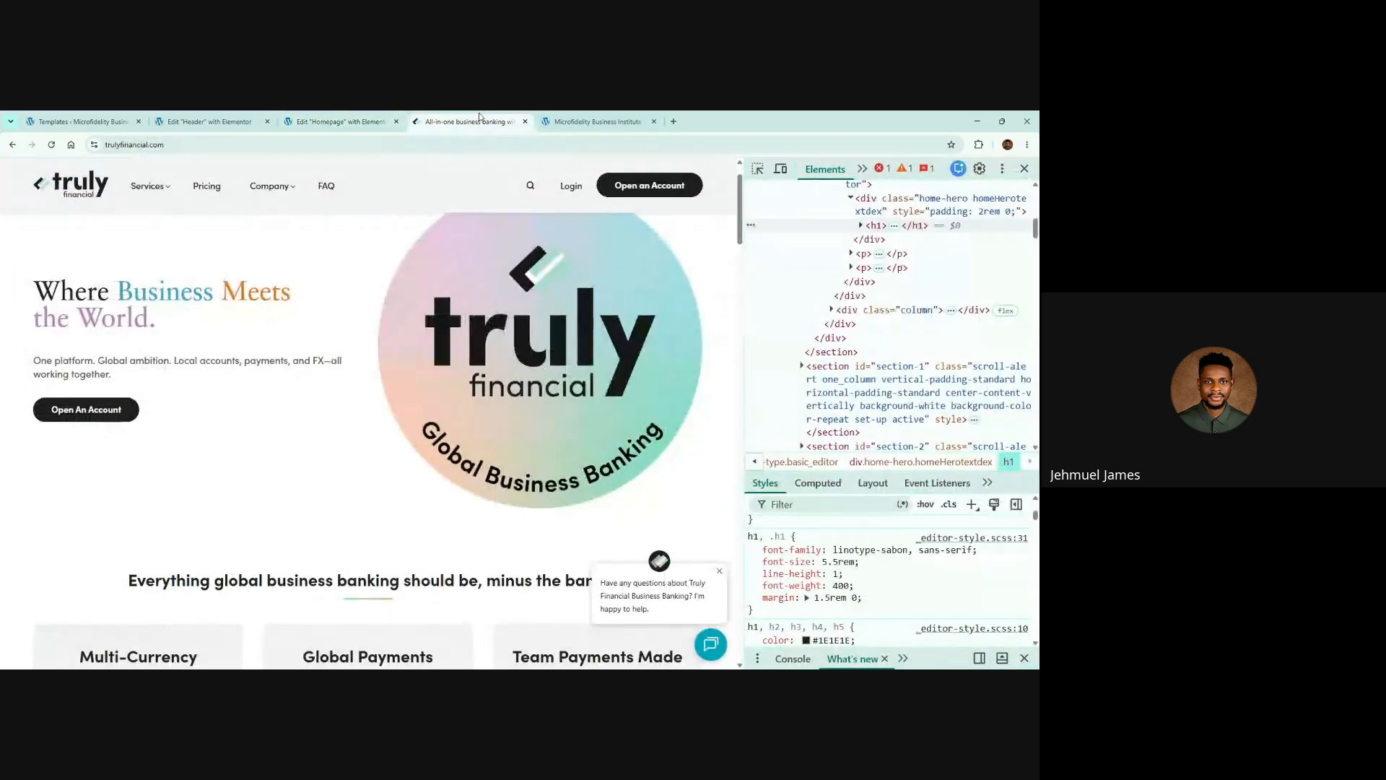
left_click(375, 115)
left_click(469, 122)
left_click(340, 121)
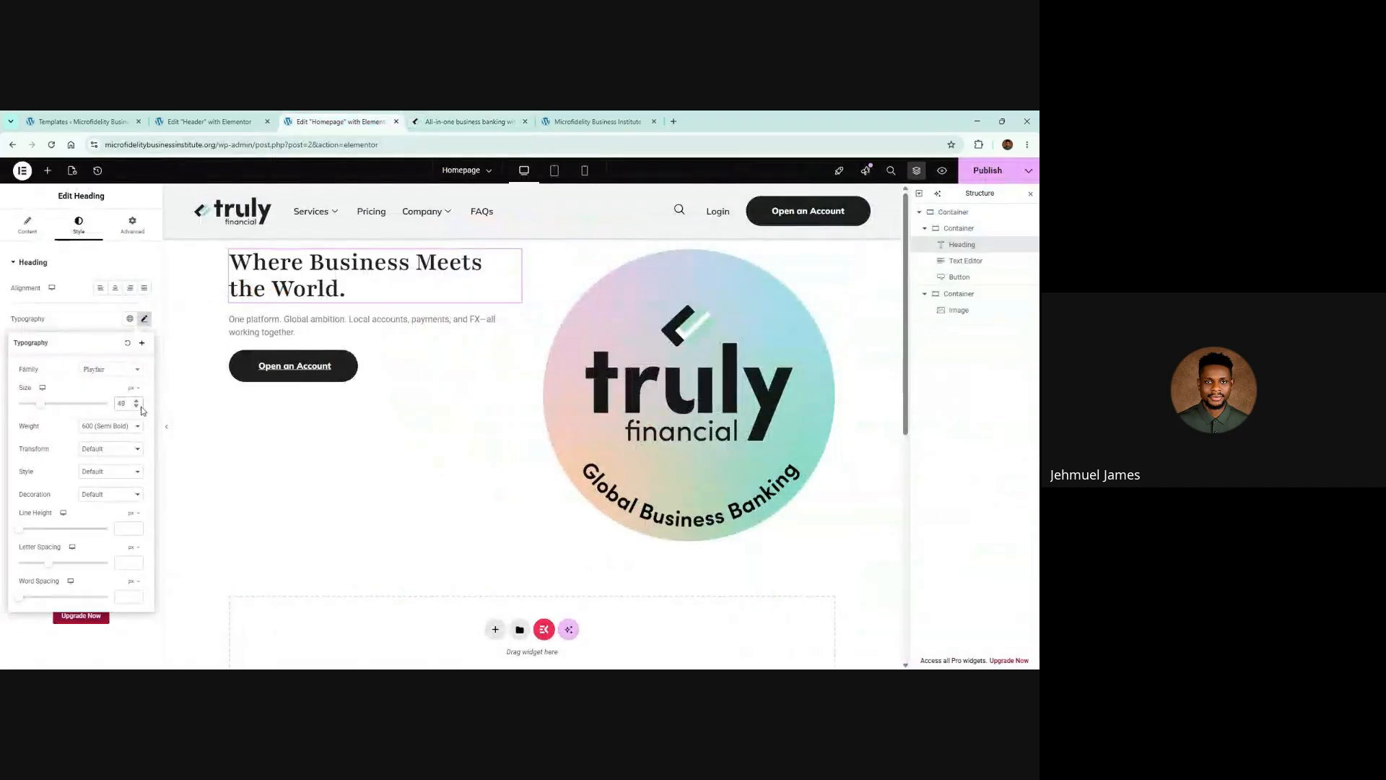
left_click(137, 401)
left_click(137, 400)
left_click(137, 400)
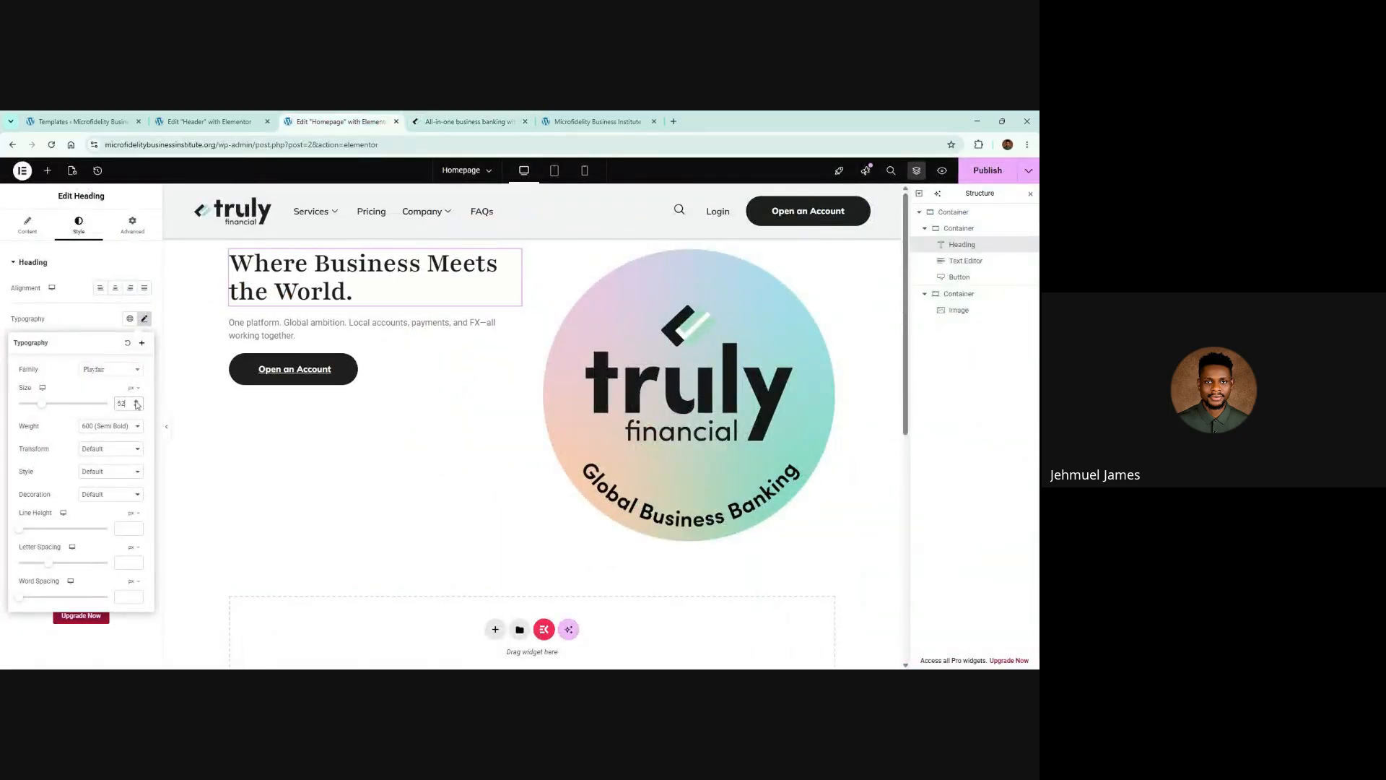
left_click(136, 401)
left_click(136, 401)
left_click(137, 401)
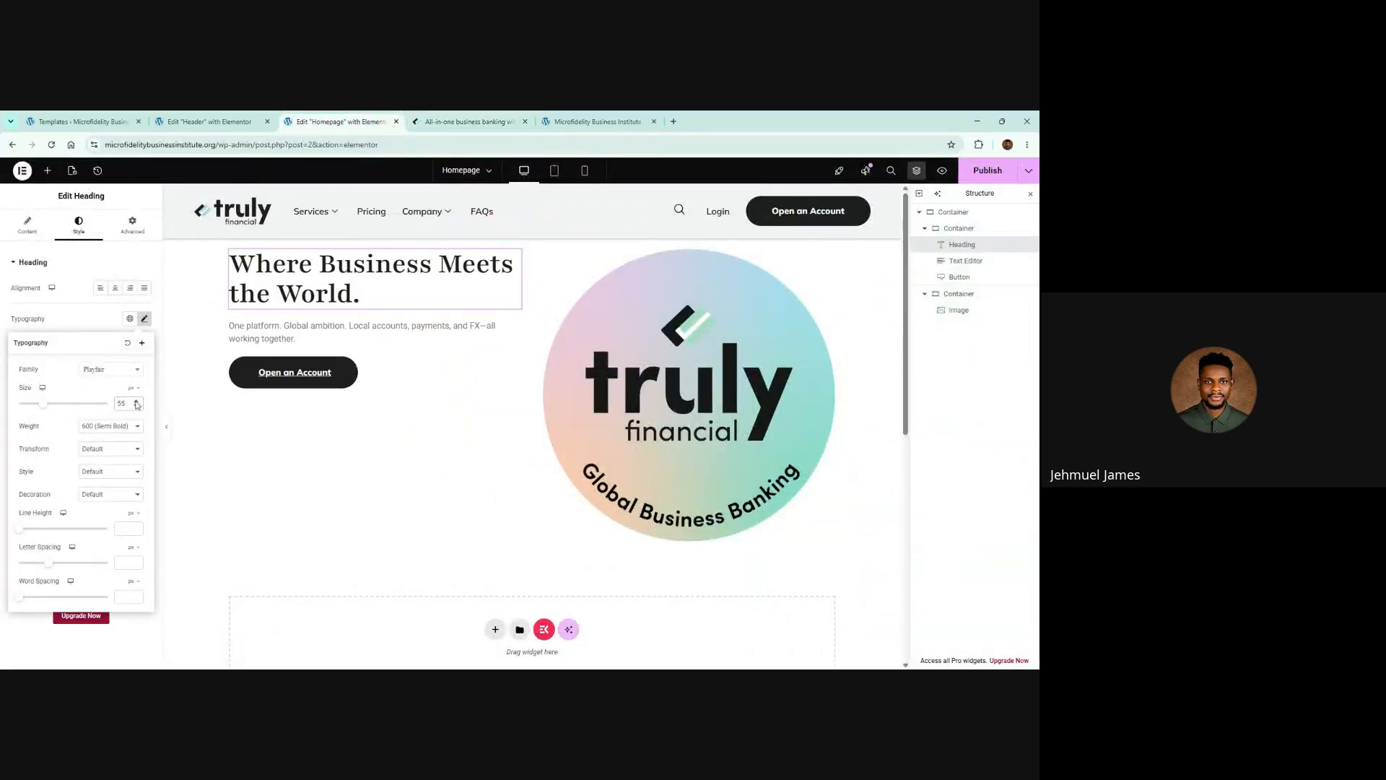
left_click(499, 120)
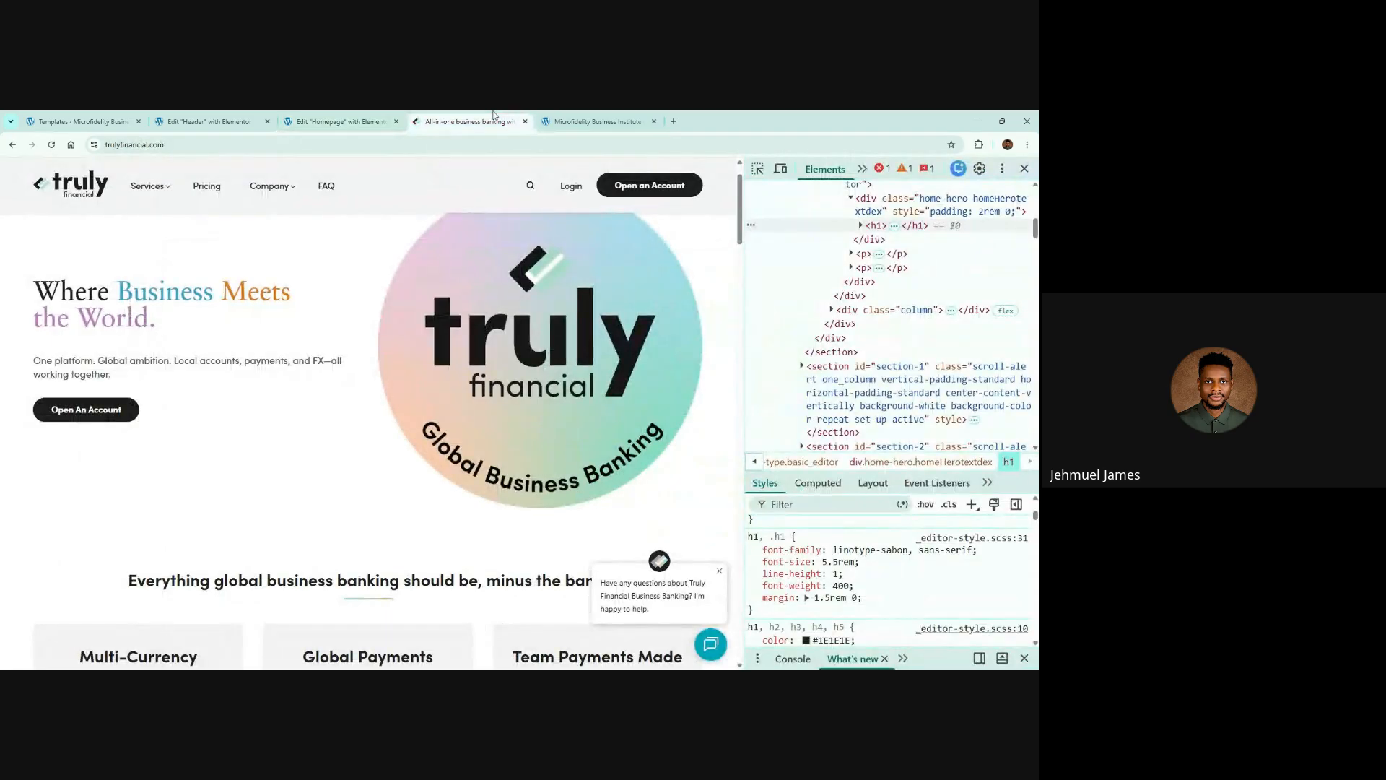
left_click(354, 120)
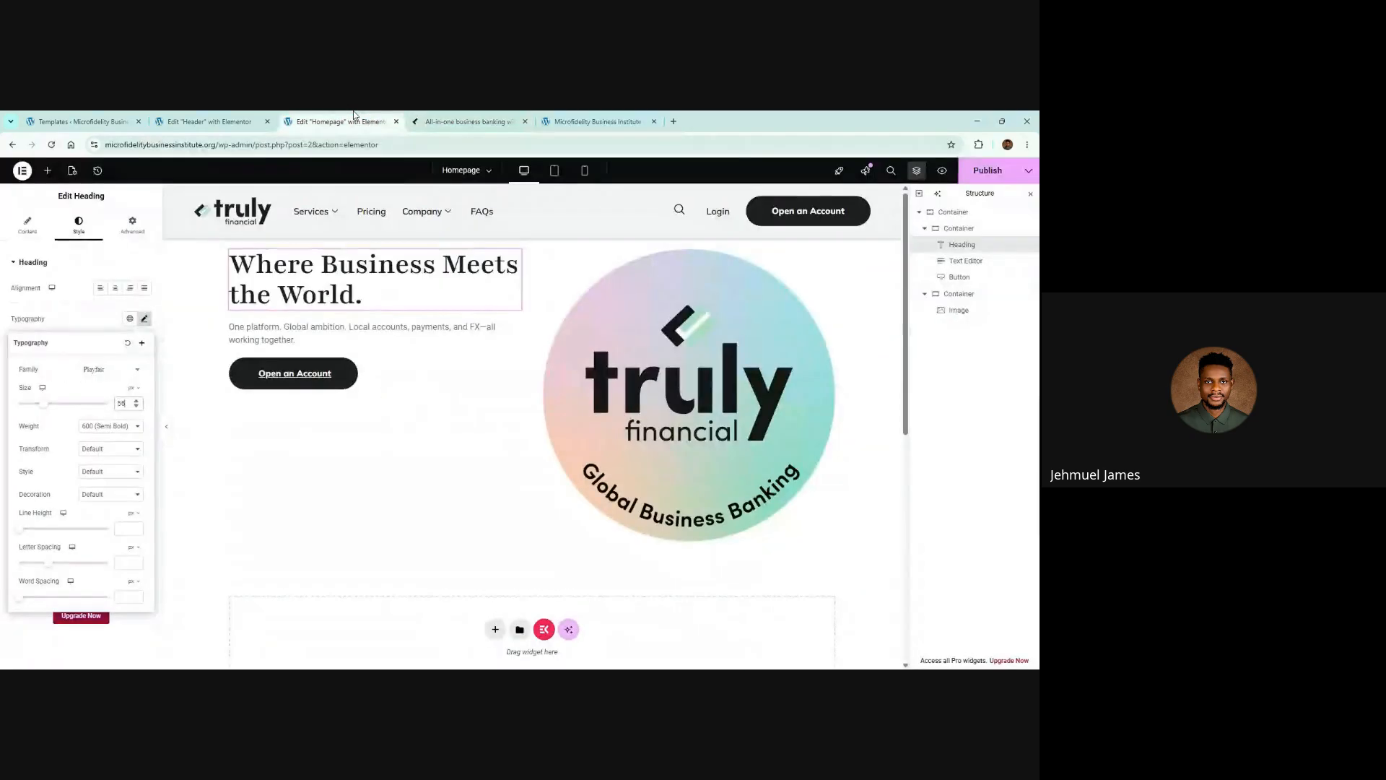
left_click(87, 318)
Set the font family of the tagline text below the hero heading to Overpass
left_click(325, 333)
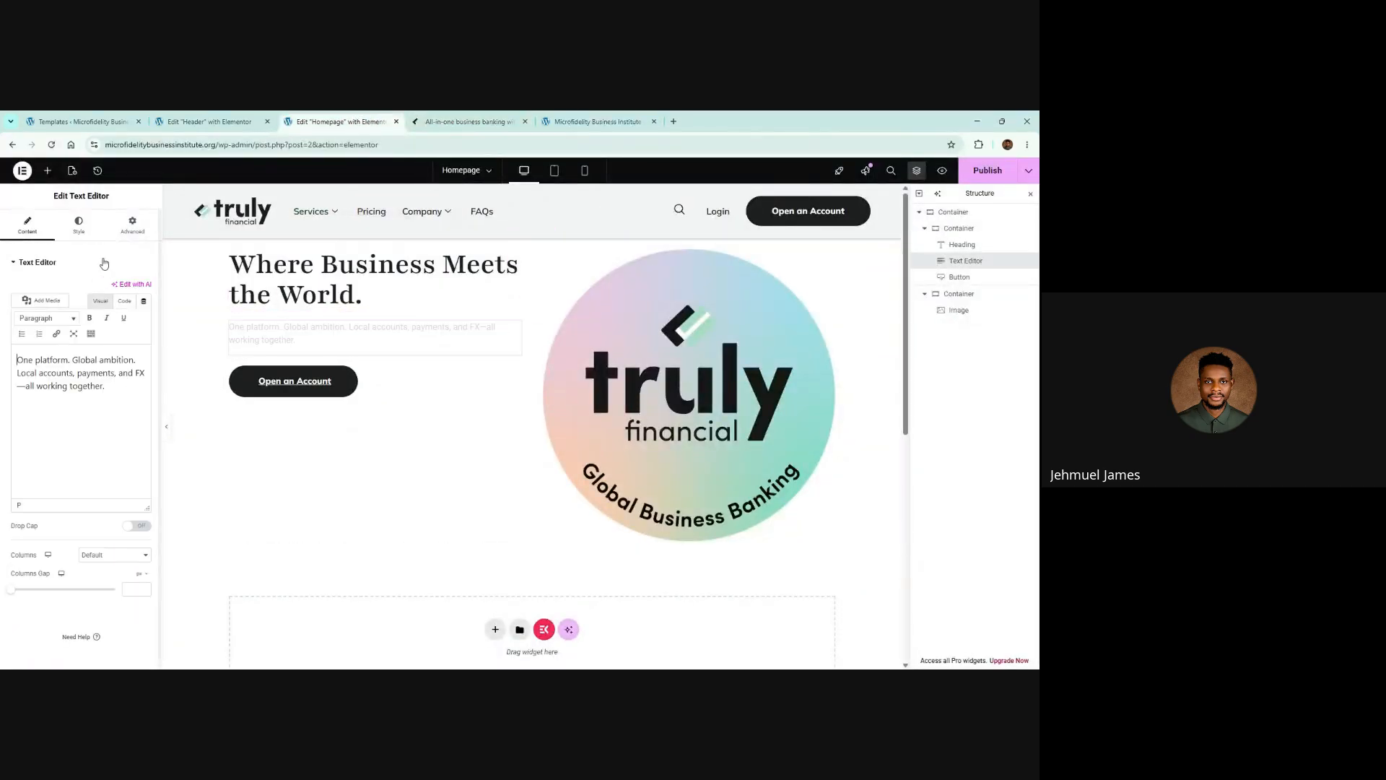
left_click(86, 223)
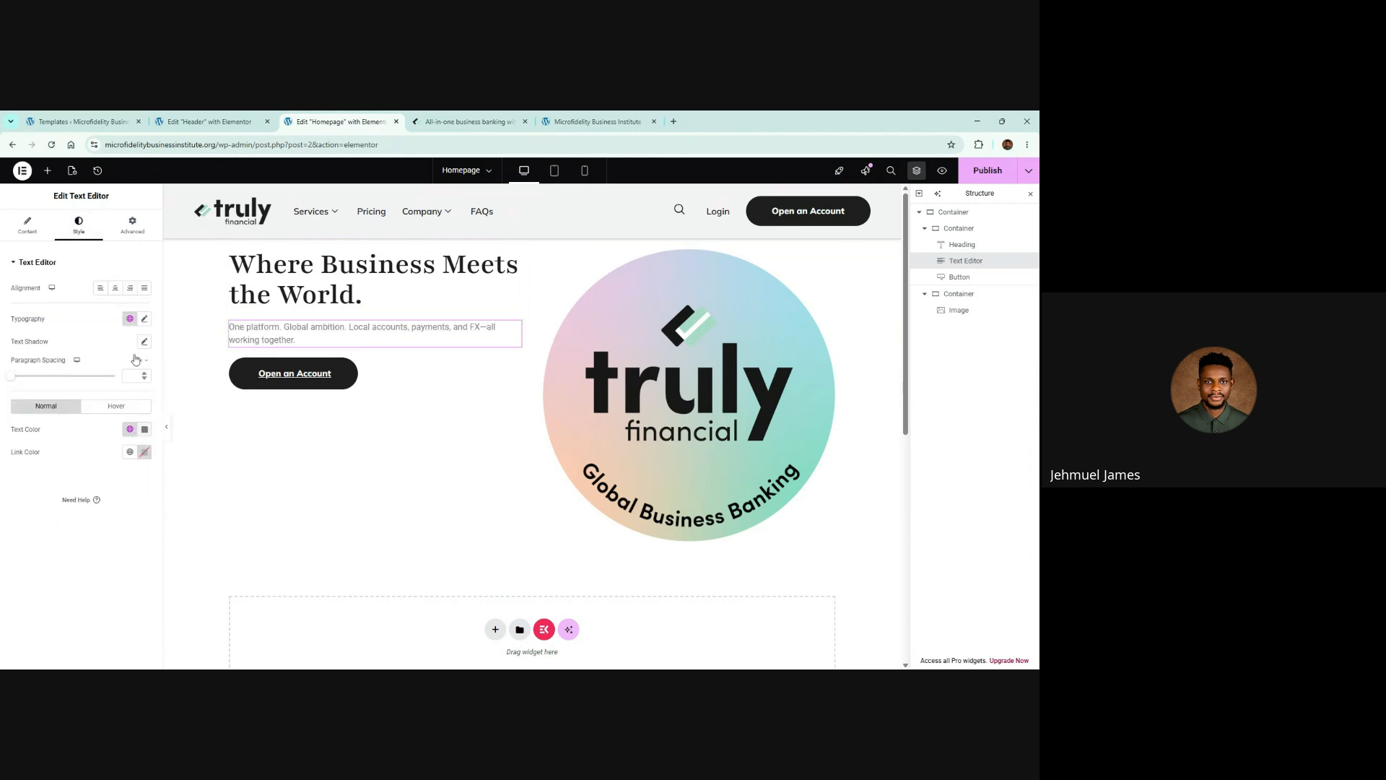
left_click(144, 319)
left_click(114, 372)
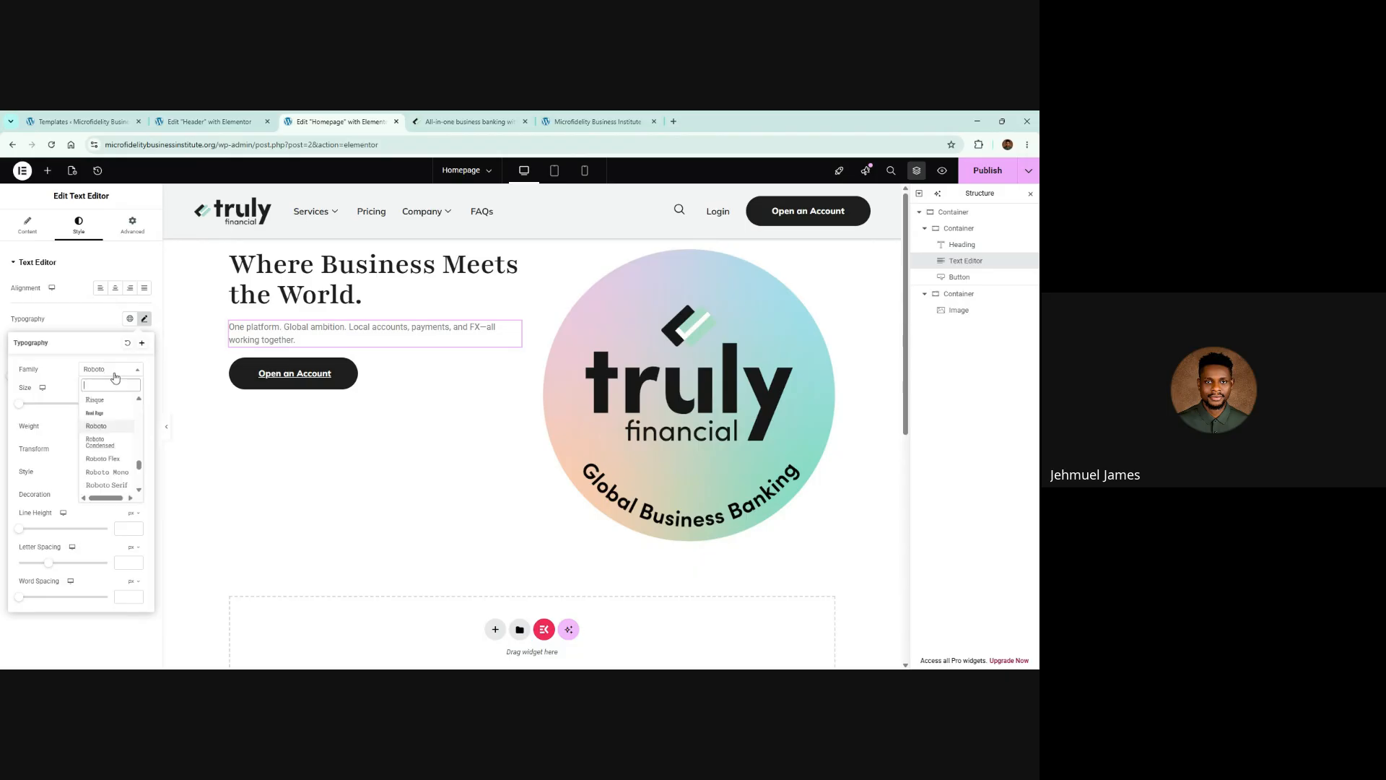
type("over")
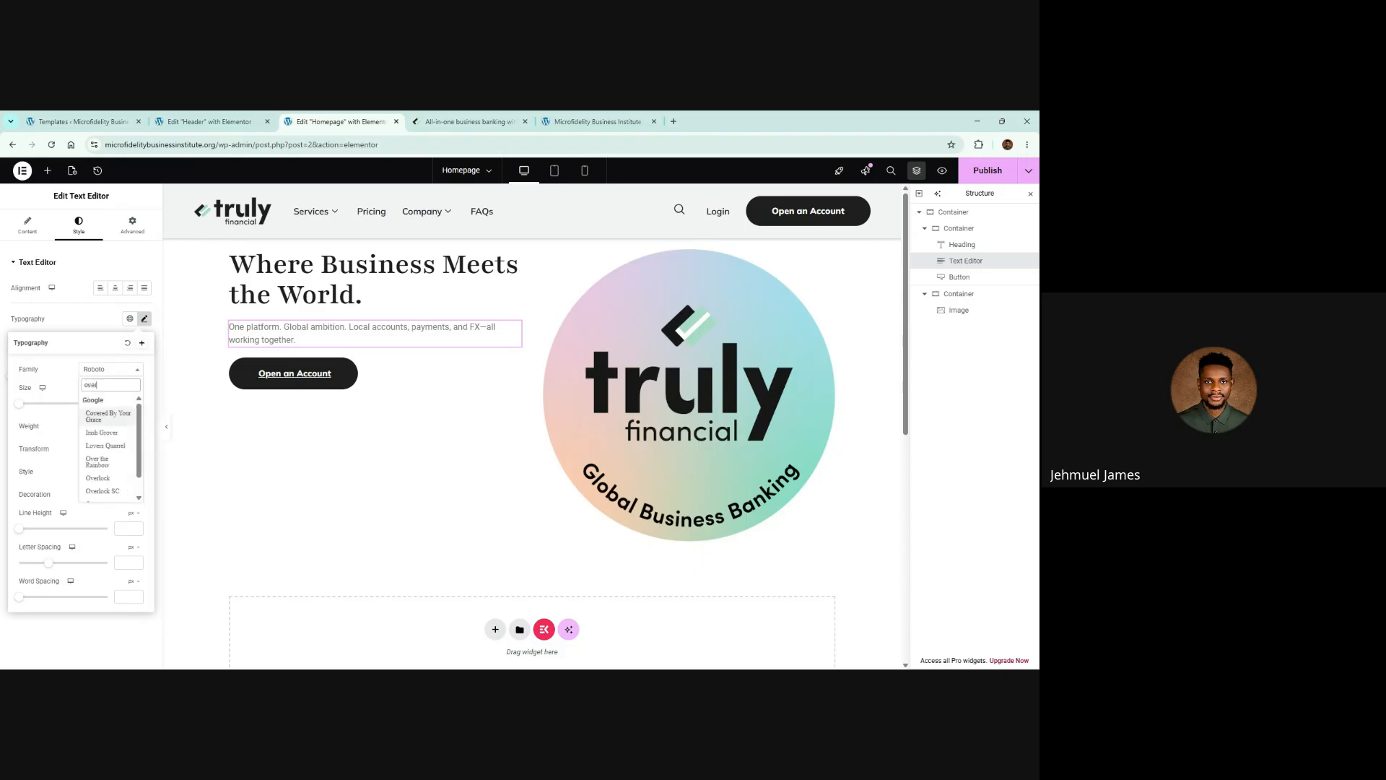
type("pass")
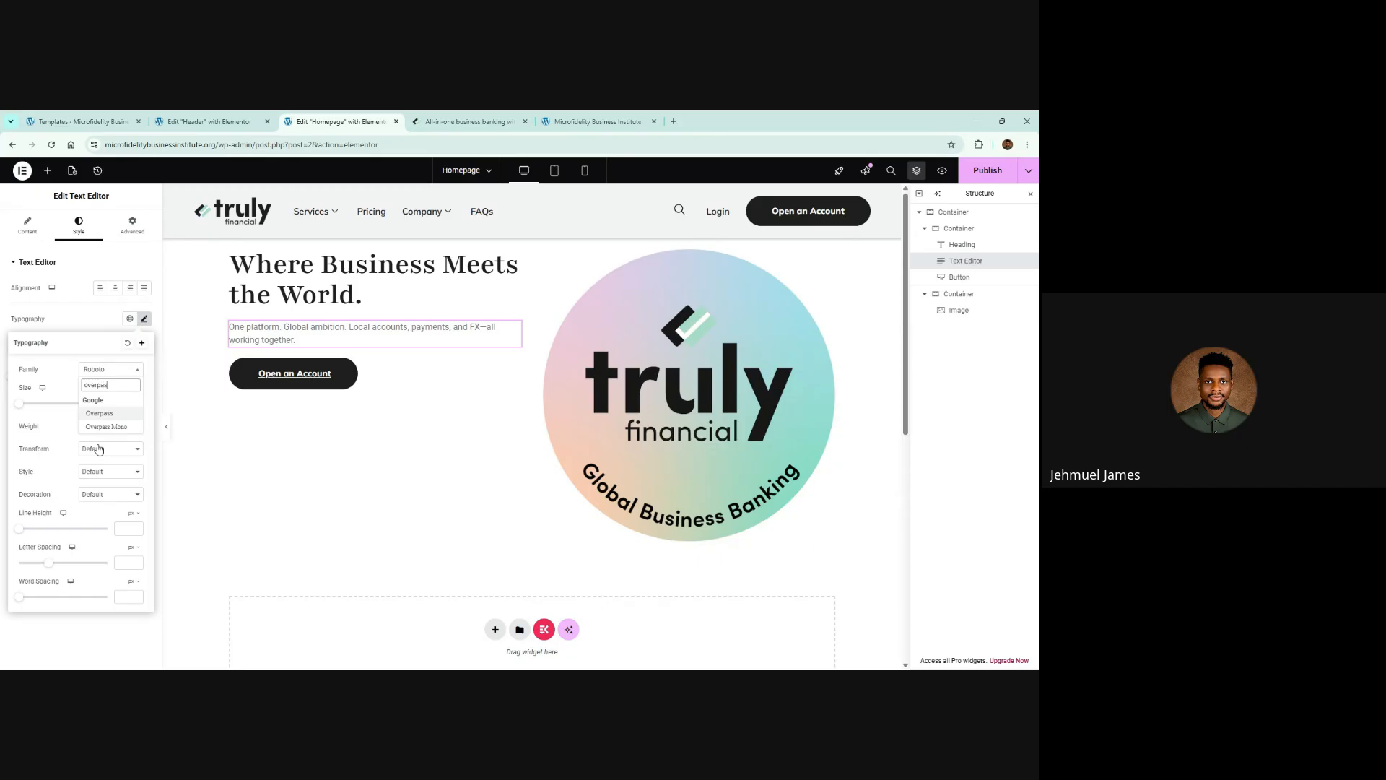
left_click(100, 413)
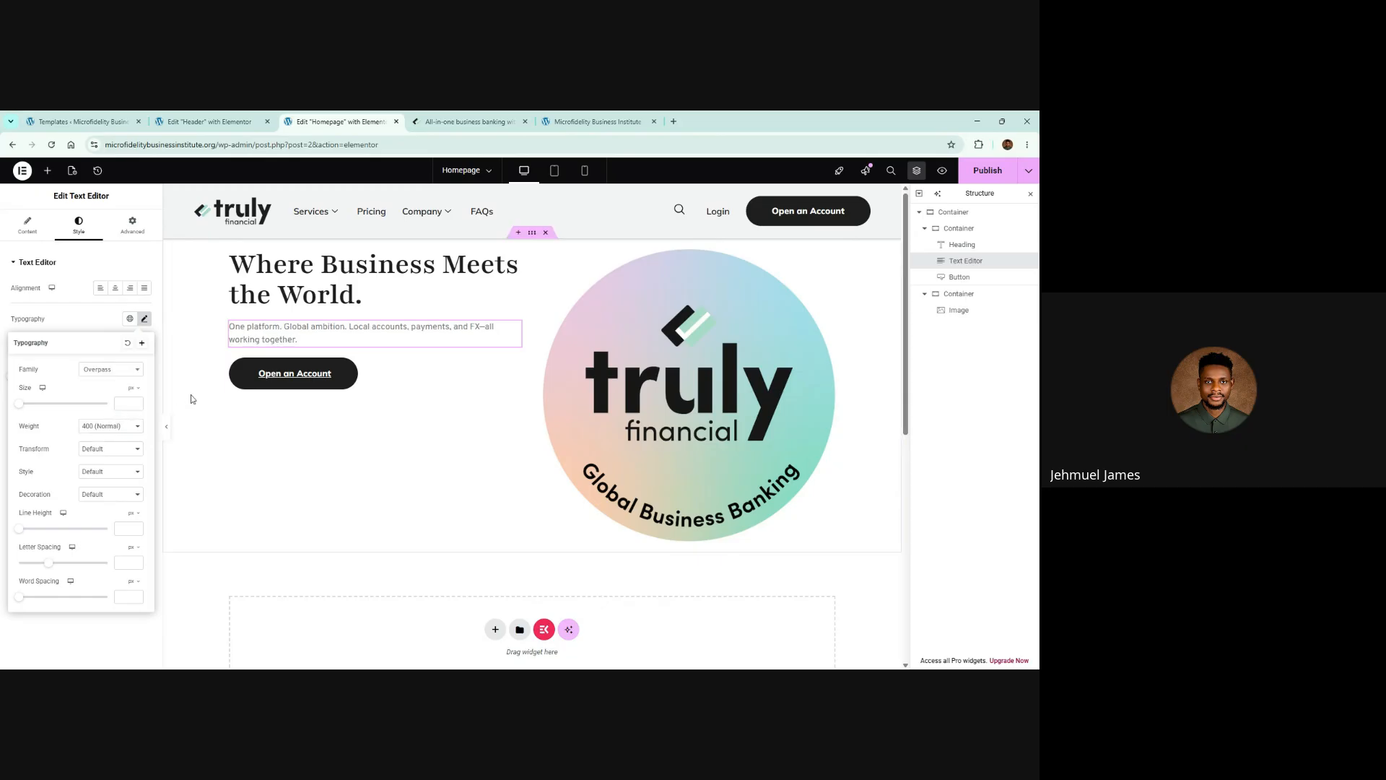
Inspect the tagline's font size on trulyfinancial.com and set the Homepage tagline text to 18 px
left_click(503, 118)
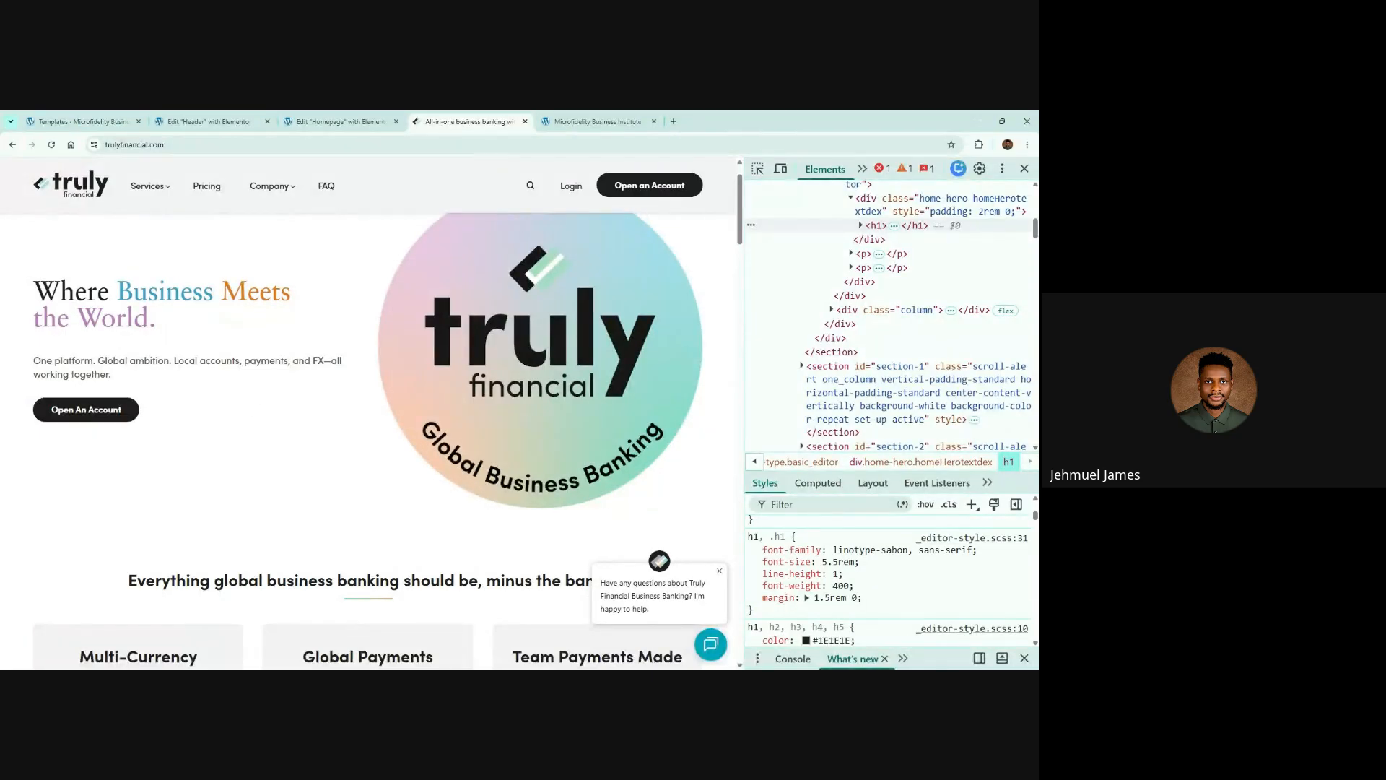
triple_click(149, 361)
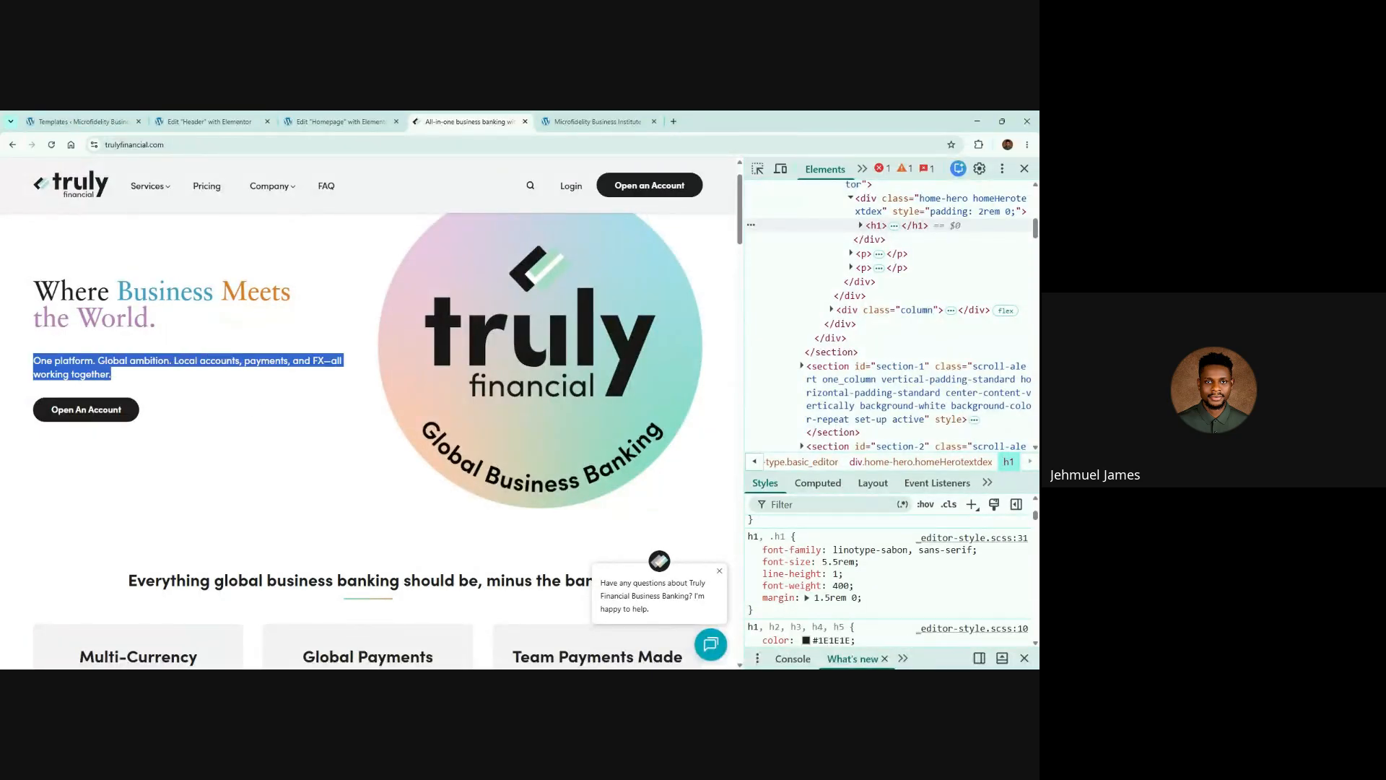
left_click(203, 473)
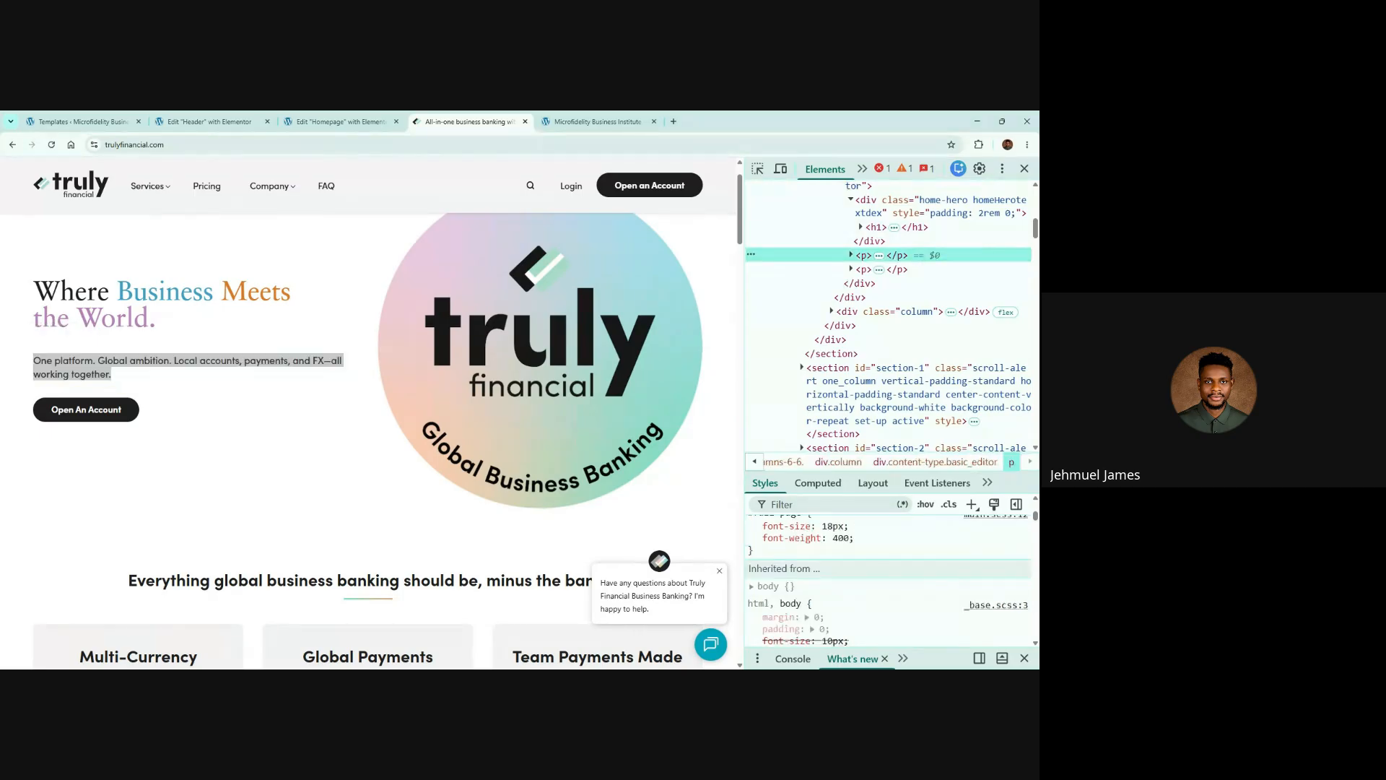
scroll(443, 553, "down", 1)
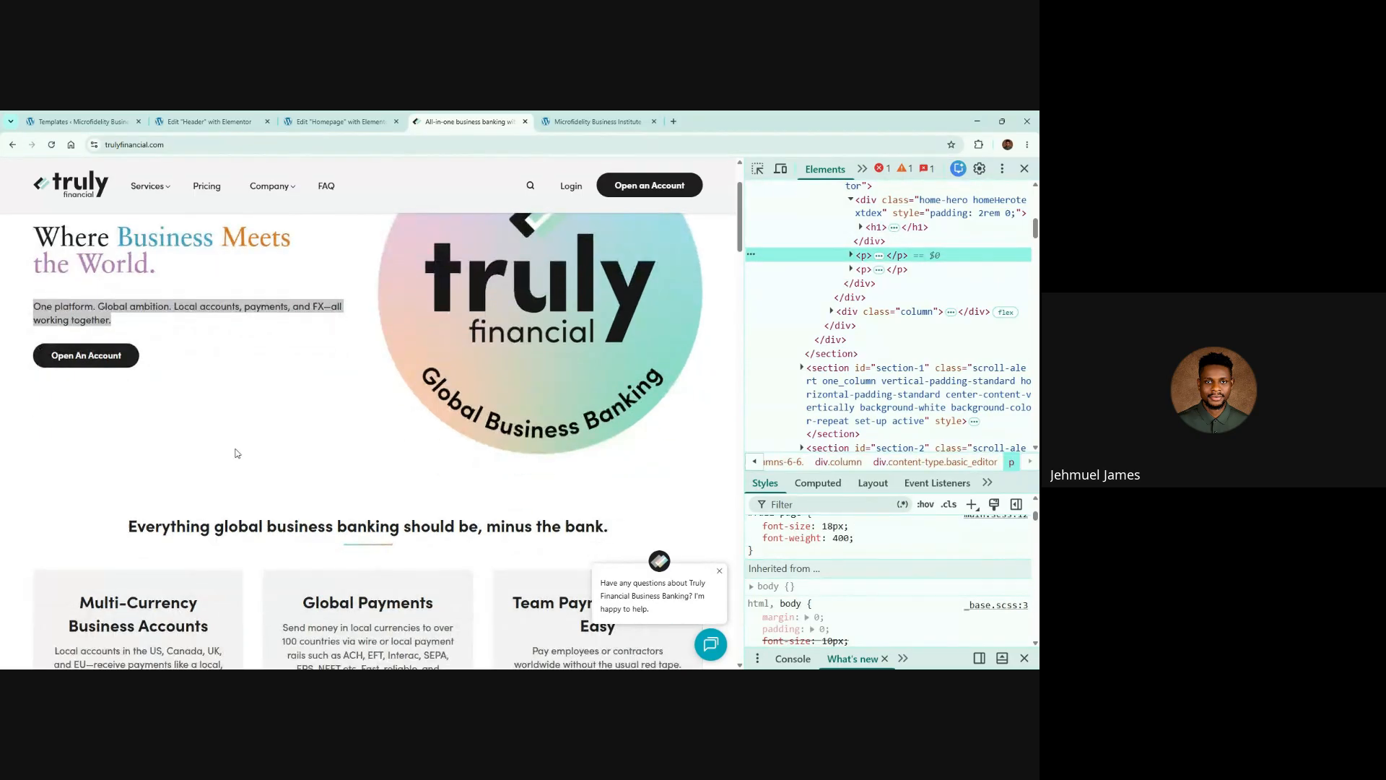
scroll(235, 453, "up", 2)
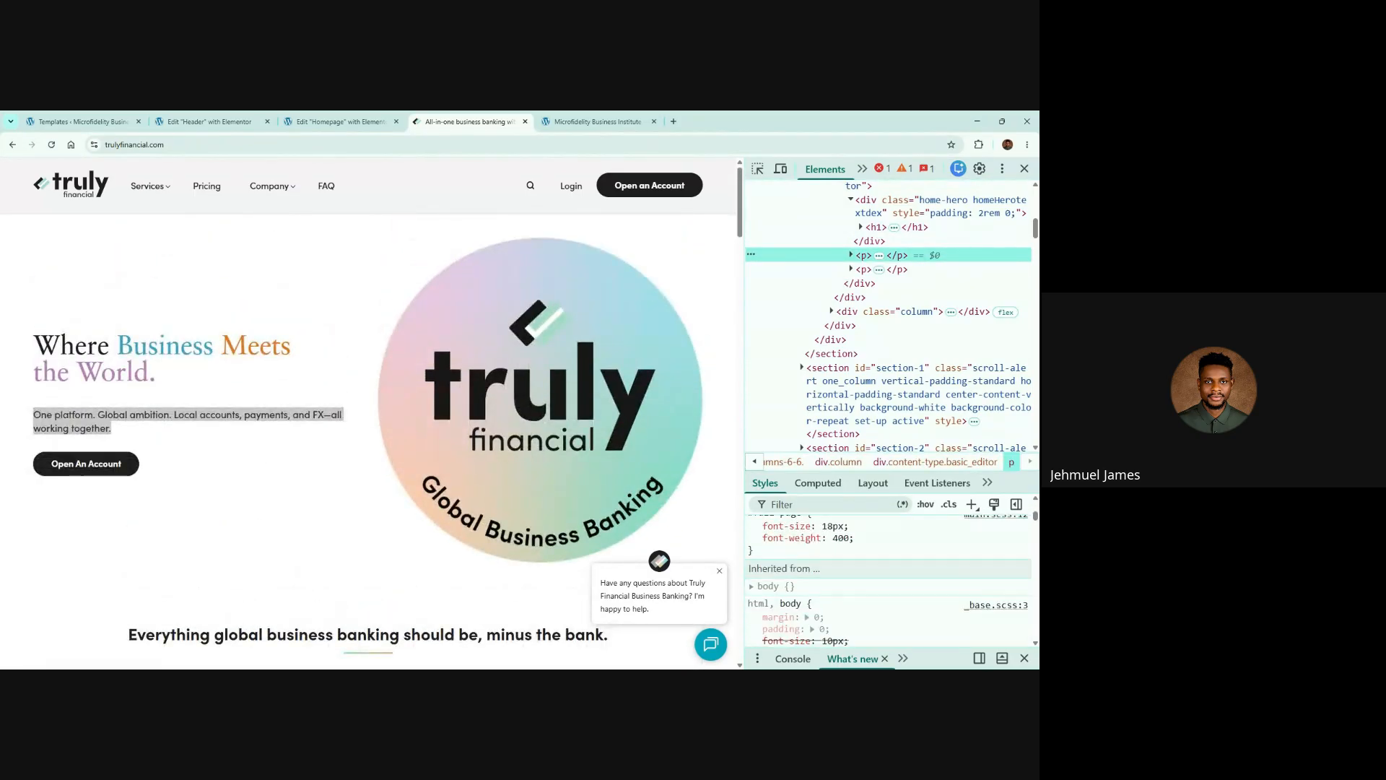
left_click(340, 121)
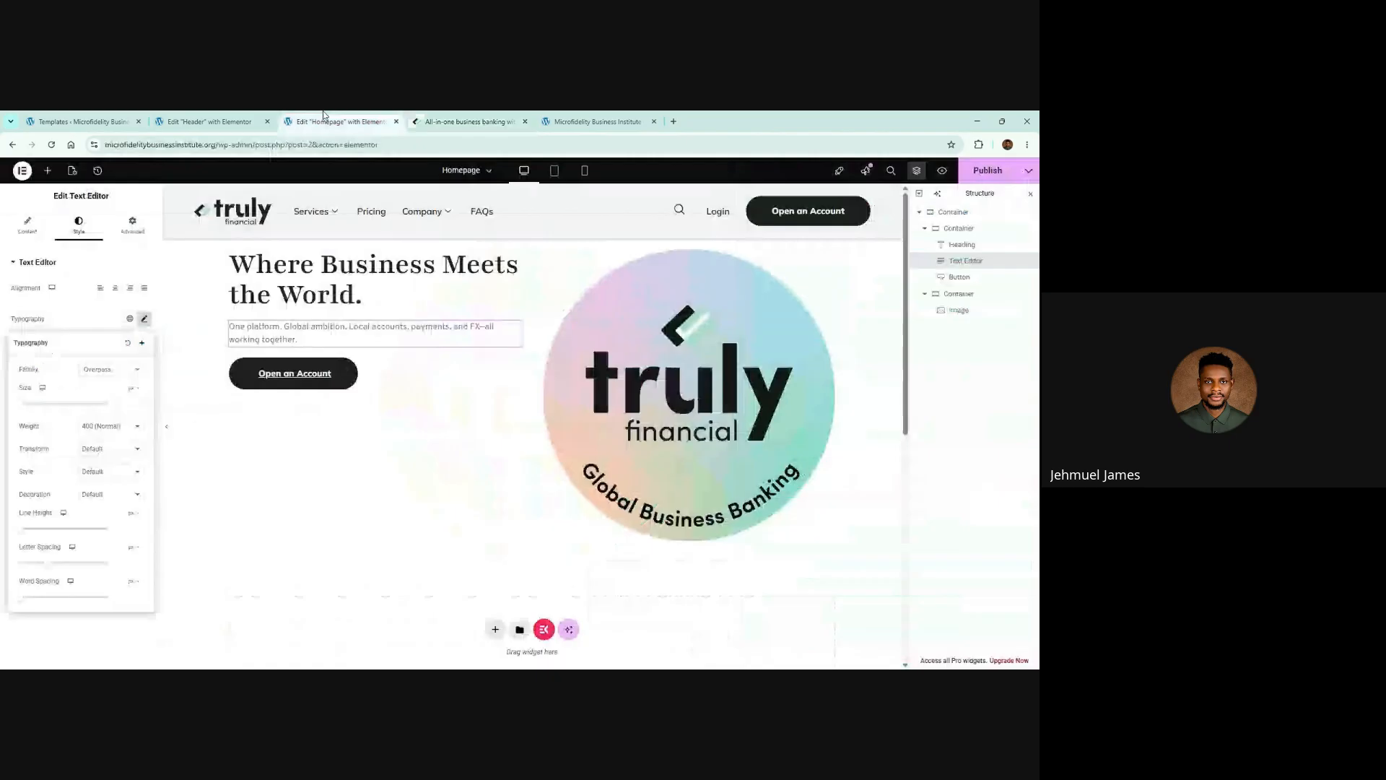
type("1")
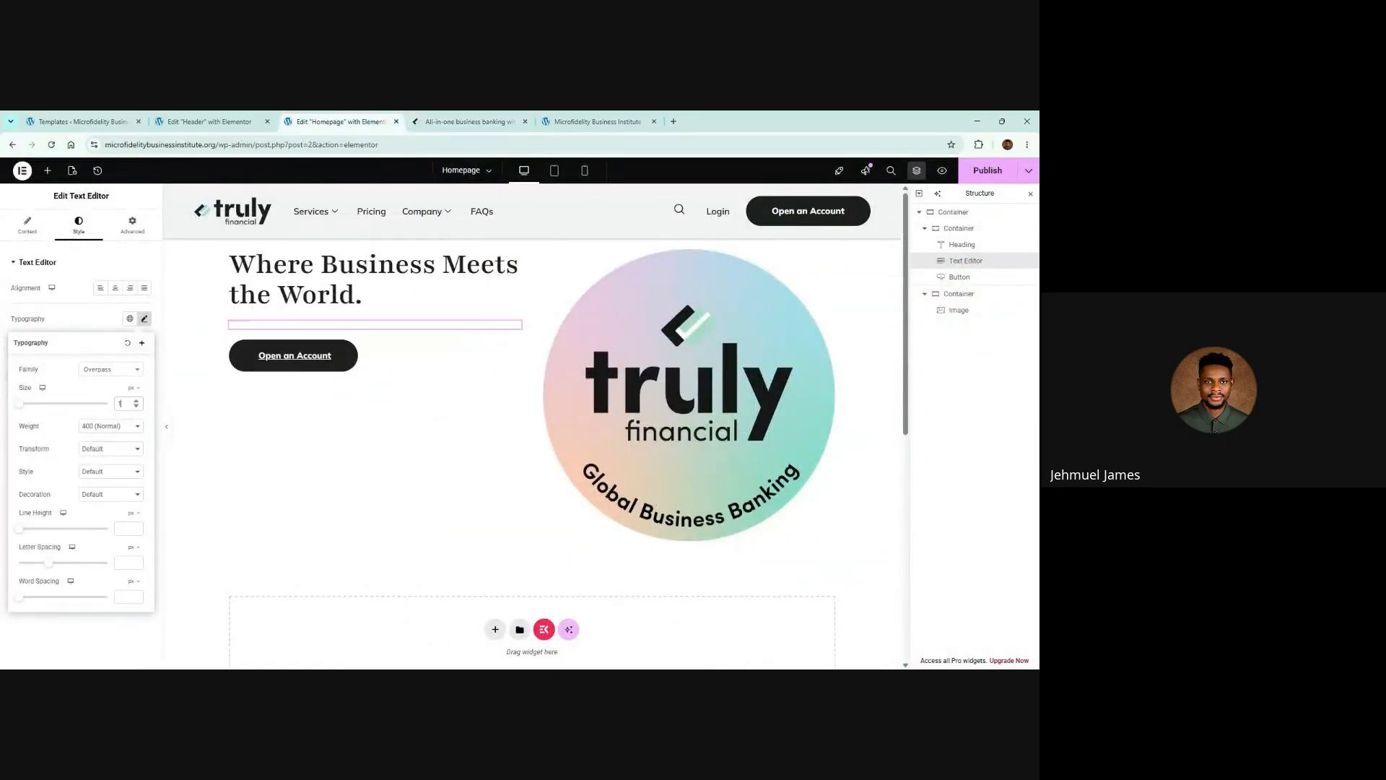
type("8")
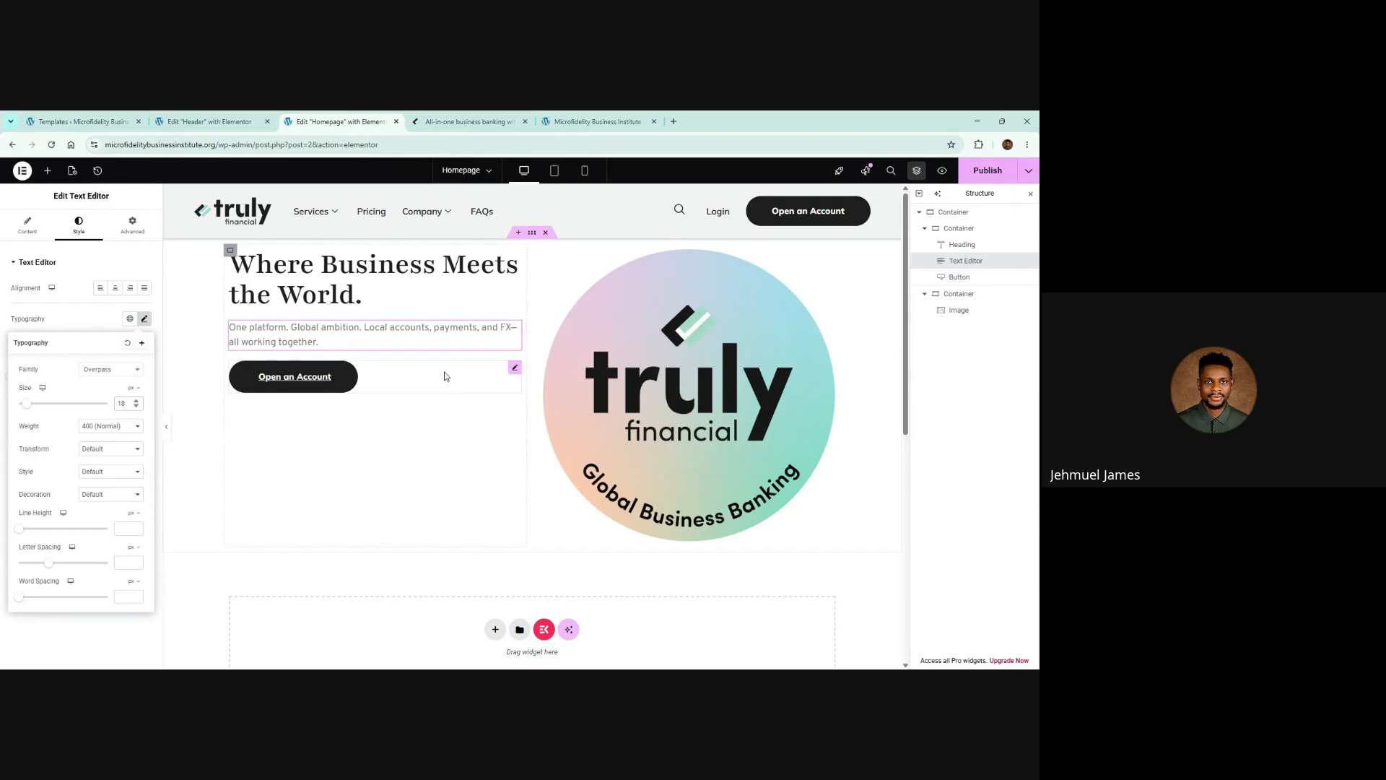
left_click(428, 269)
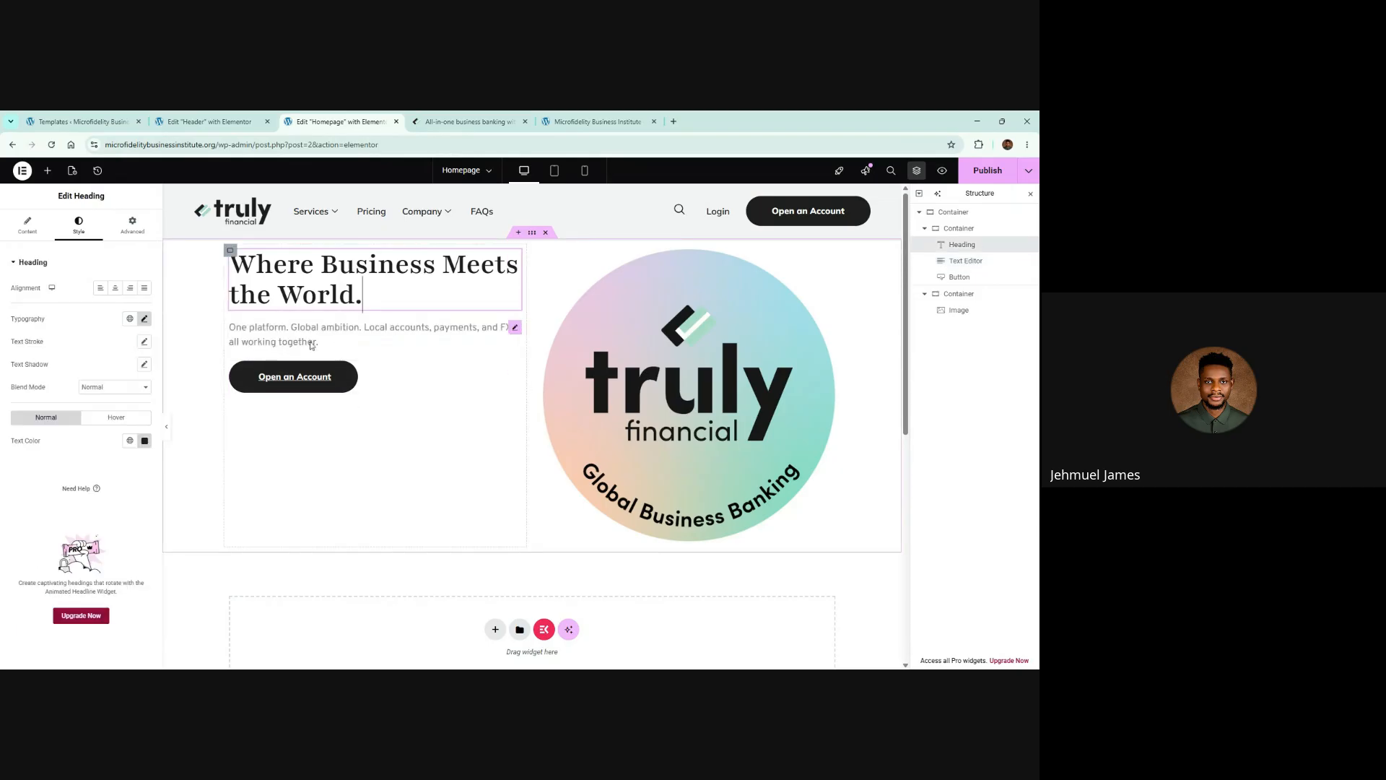
Close the developer tools on trulyfinancial.com and examine the hero's headline and tagline placement at full page width
left_click(447, 118)
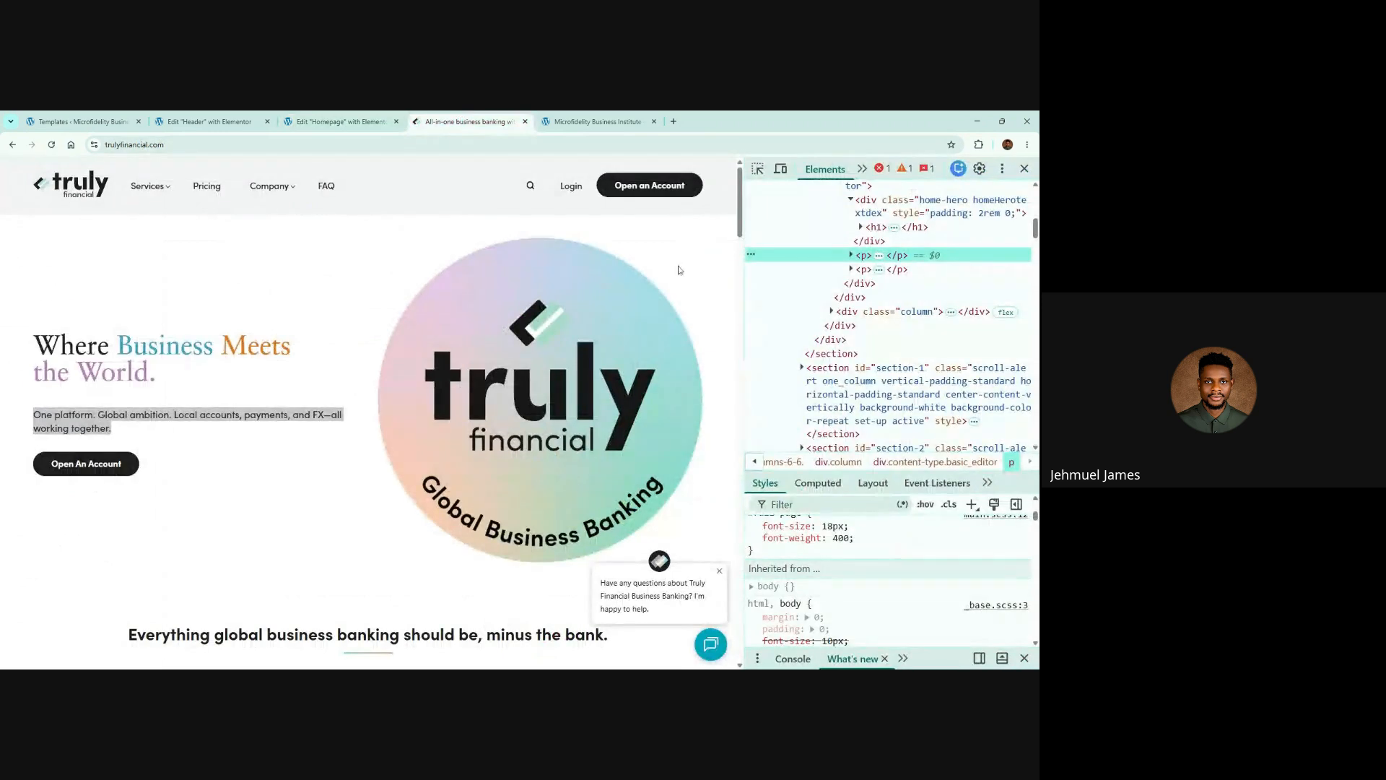
left_click(1031, 171)
left_click(383, 455)
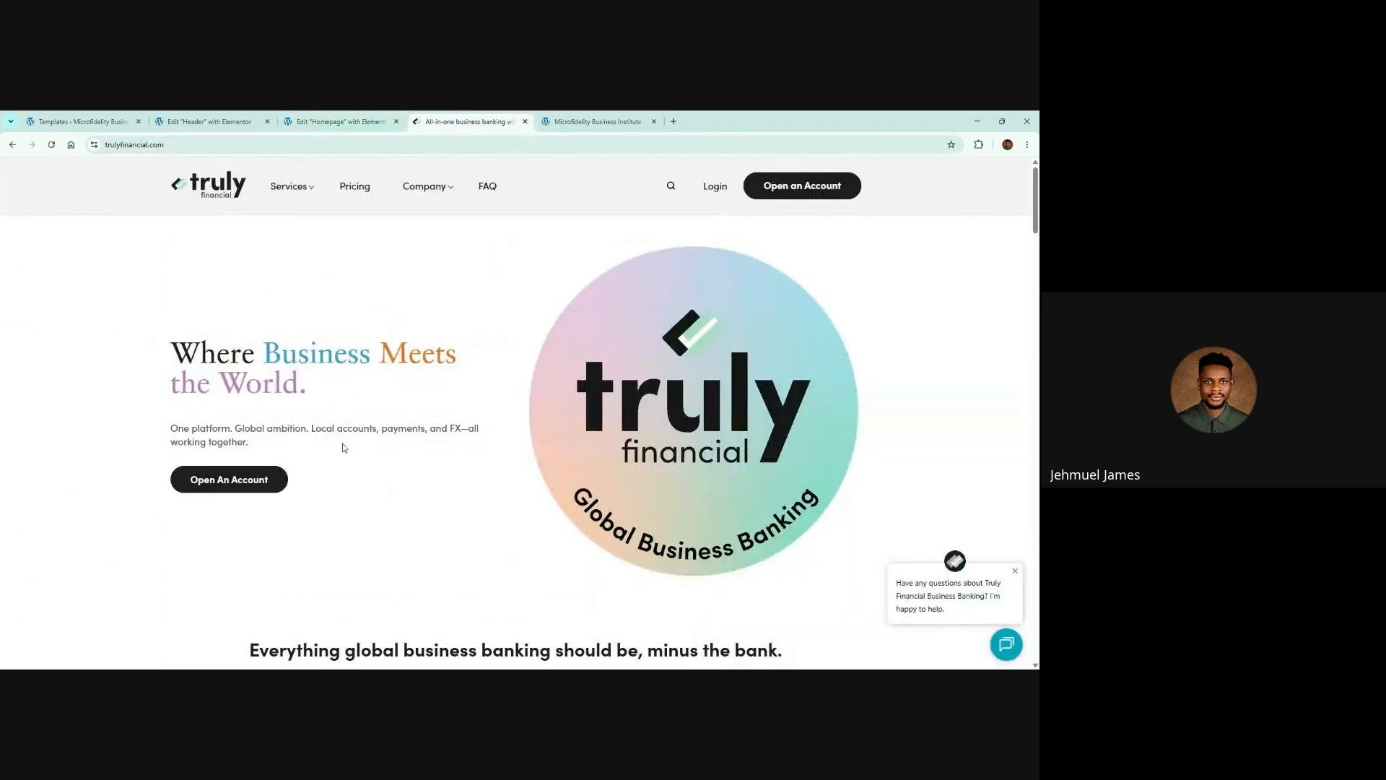
left_click_drag(240, 354, 243, 440)
Publish the Homepage edits and reload the live Microfidelity Business Institute site to check the hero section
left_click(340, 122)
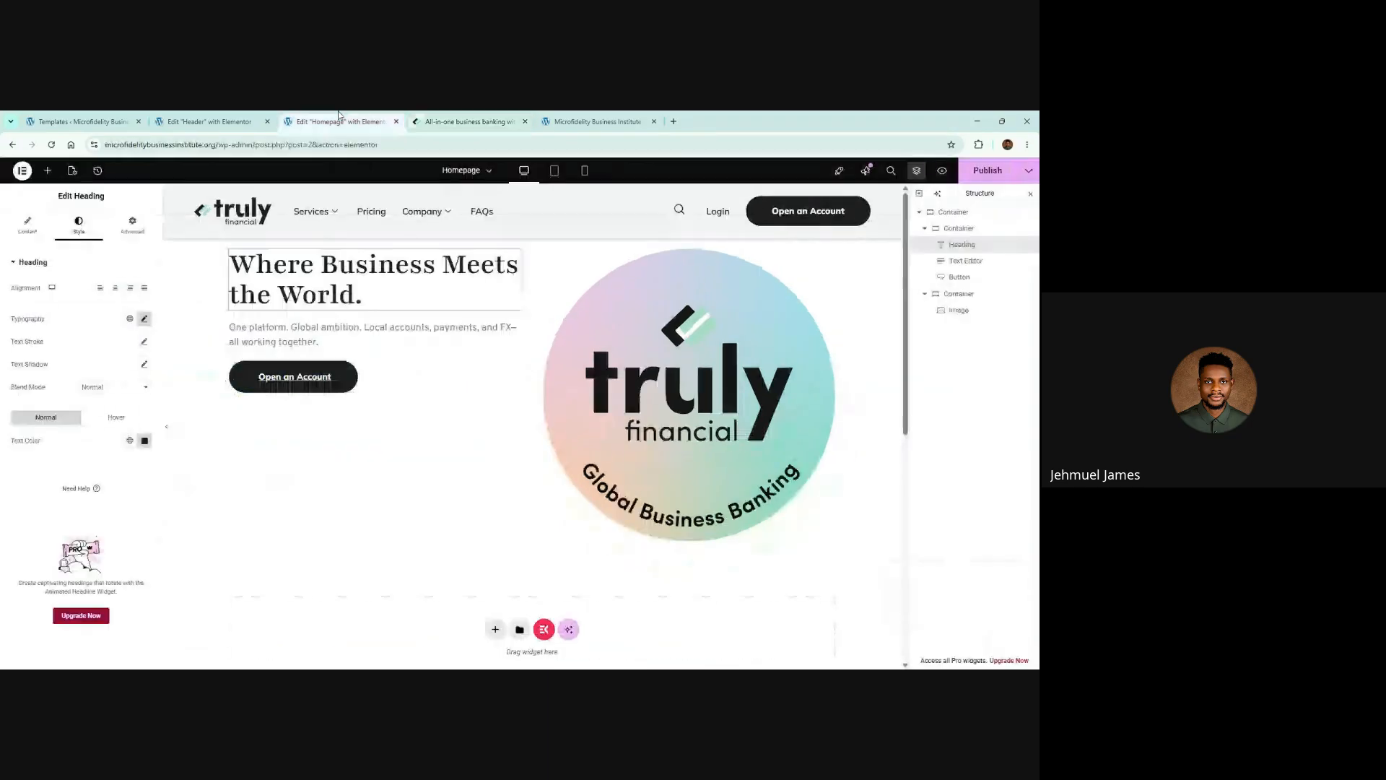
left_click(988, 171)
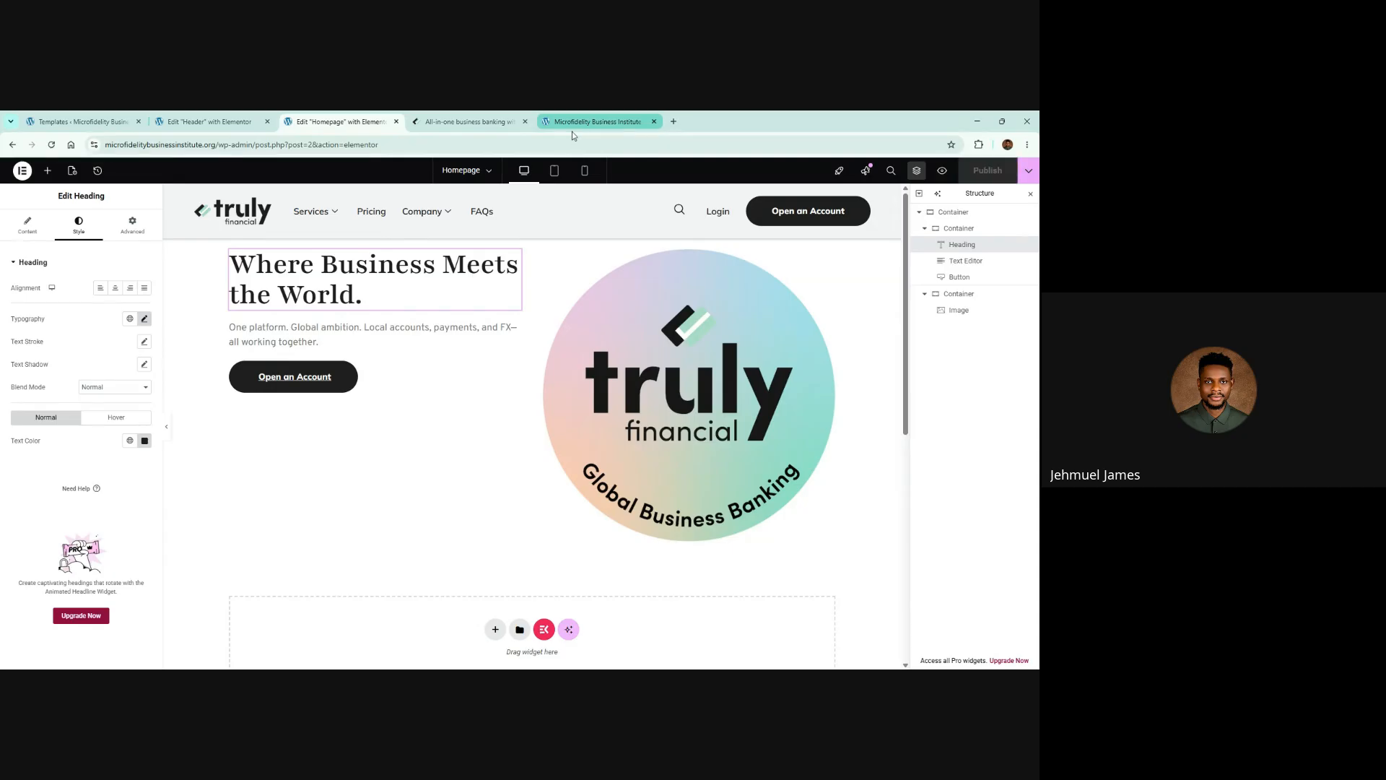
left_click(586, 114)
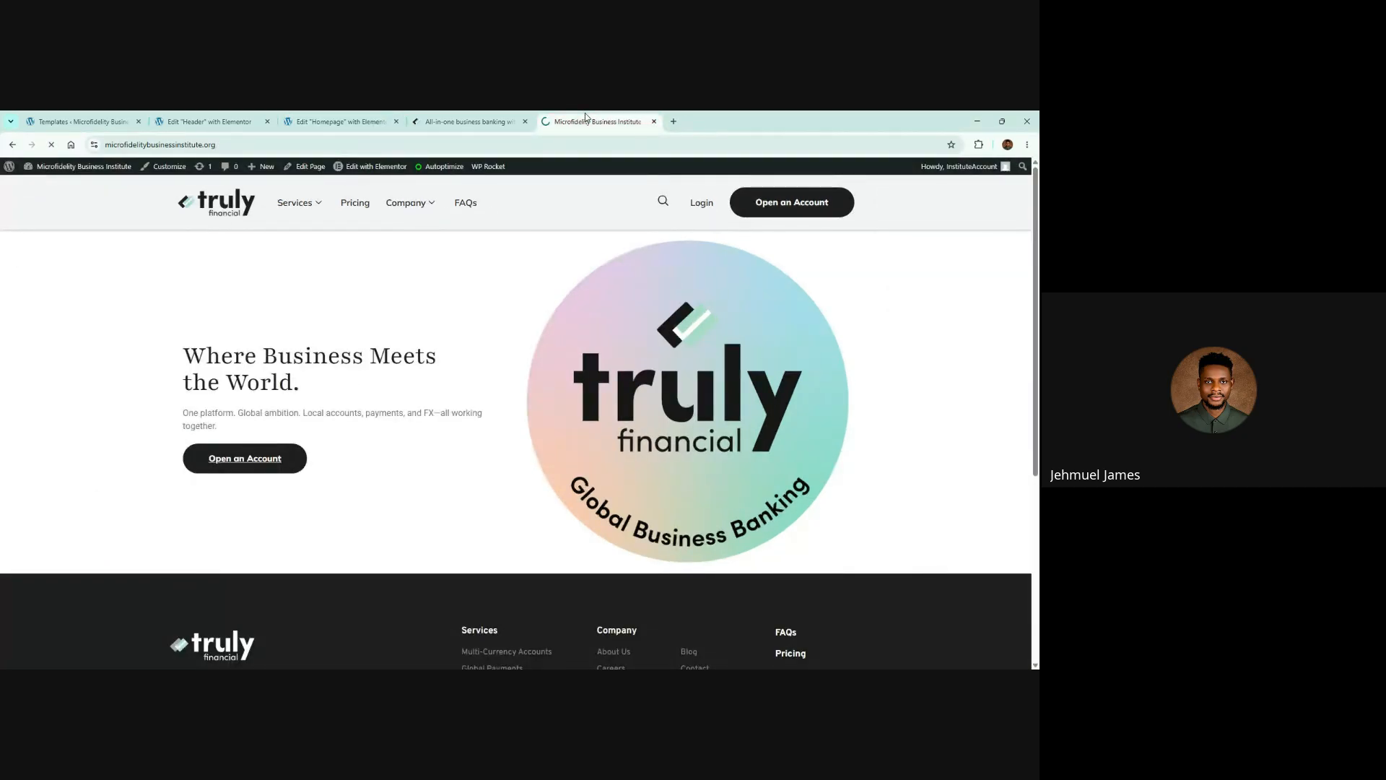
key("F5")
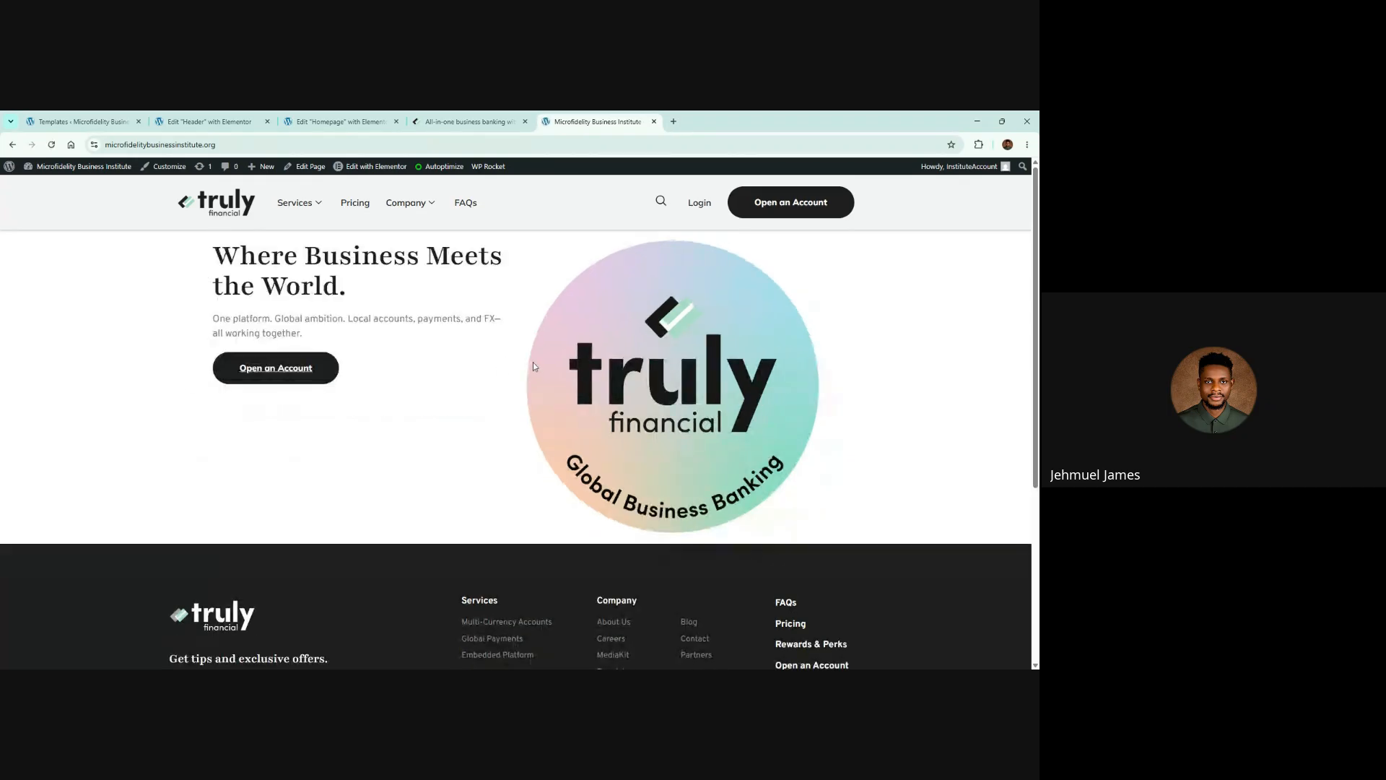
Center the heading, tagline and button vertically by justifying the content of their hero container to Center, and publish the Homepage
left_click(351, 118)
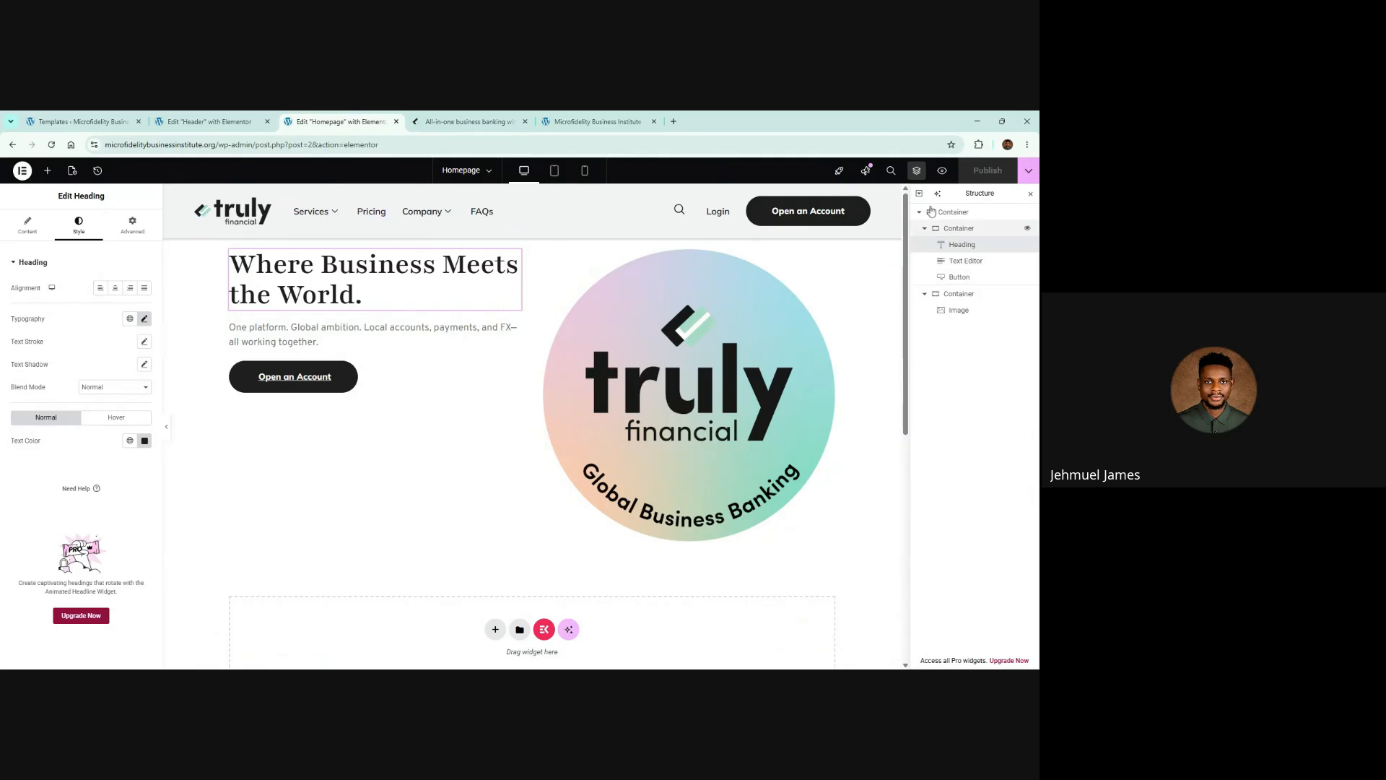
left_click(954, 230)
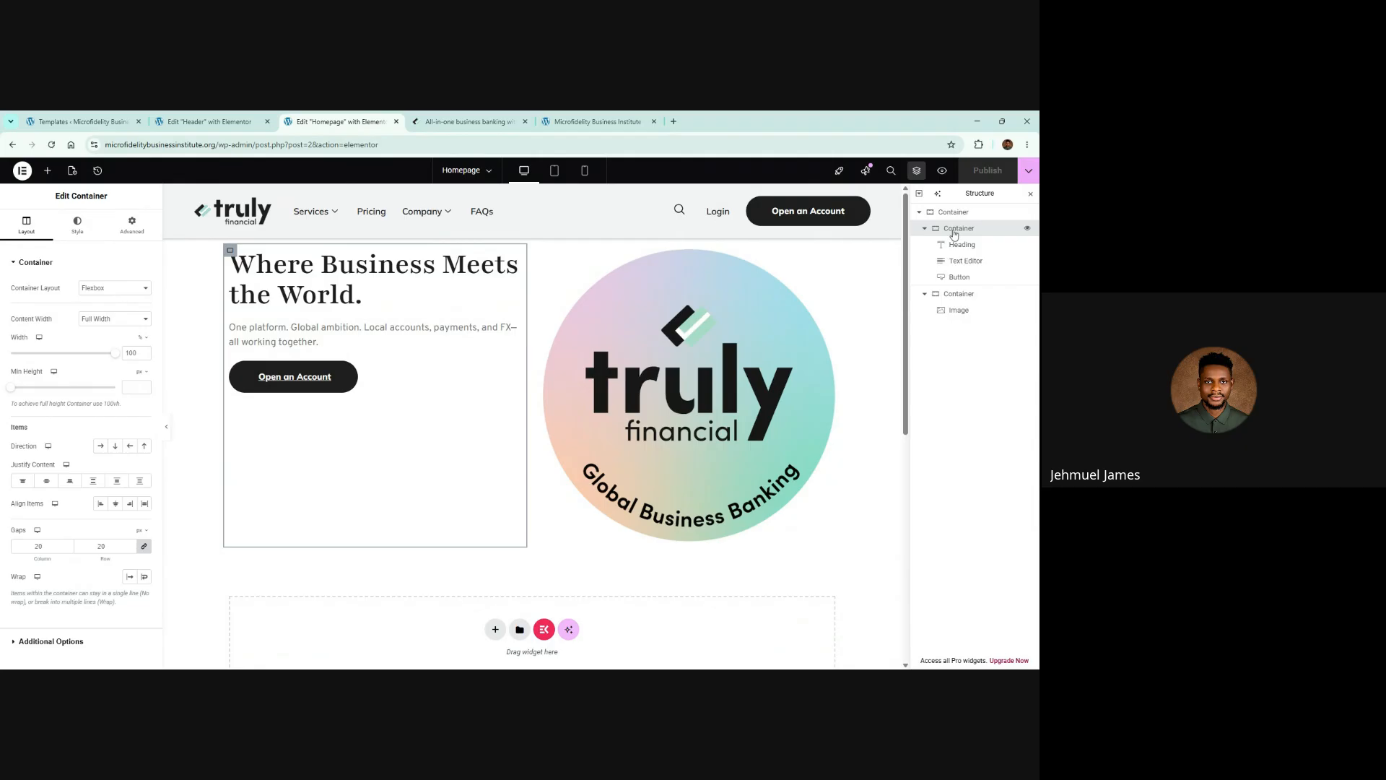
left_click(394, 286)
left_click(376, 340)
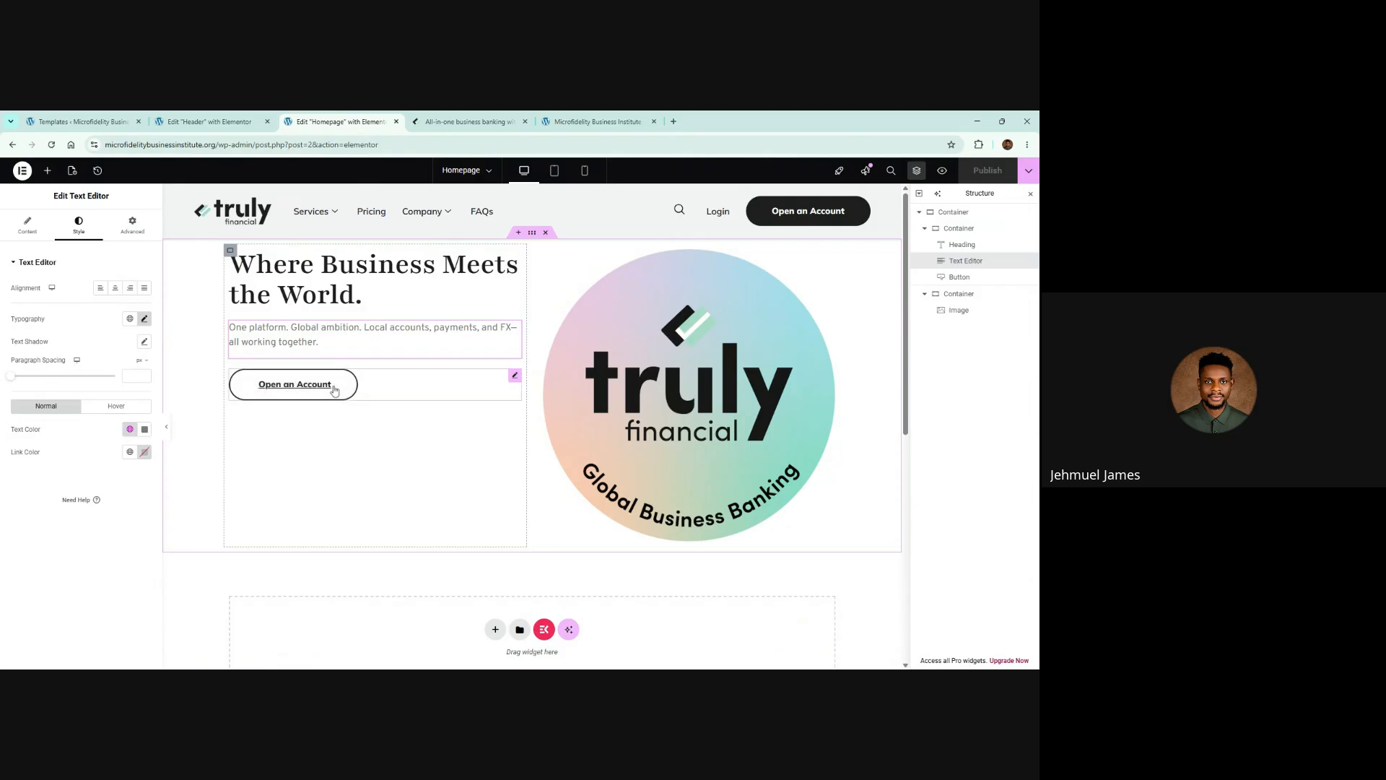
left_click(335, 391)
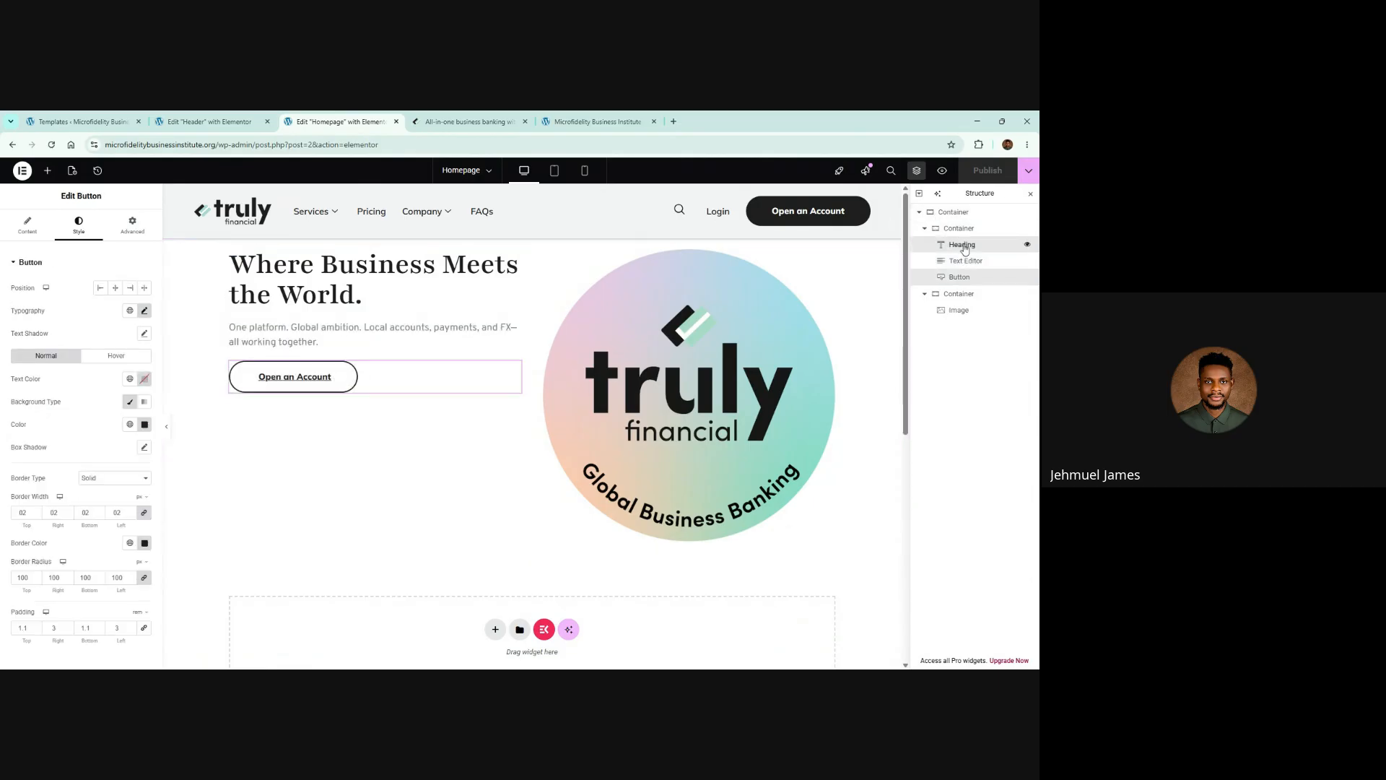
left_click(964, 248)
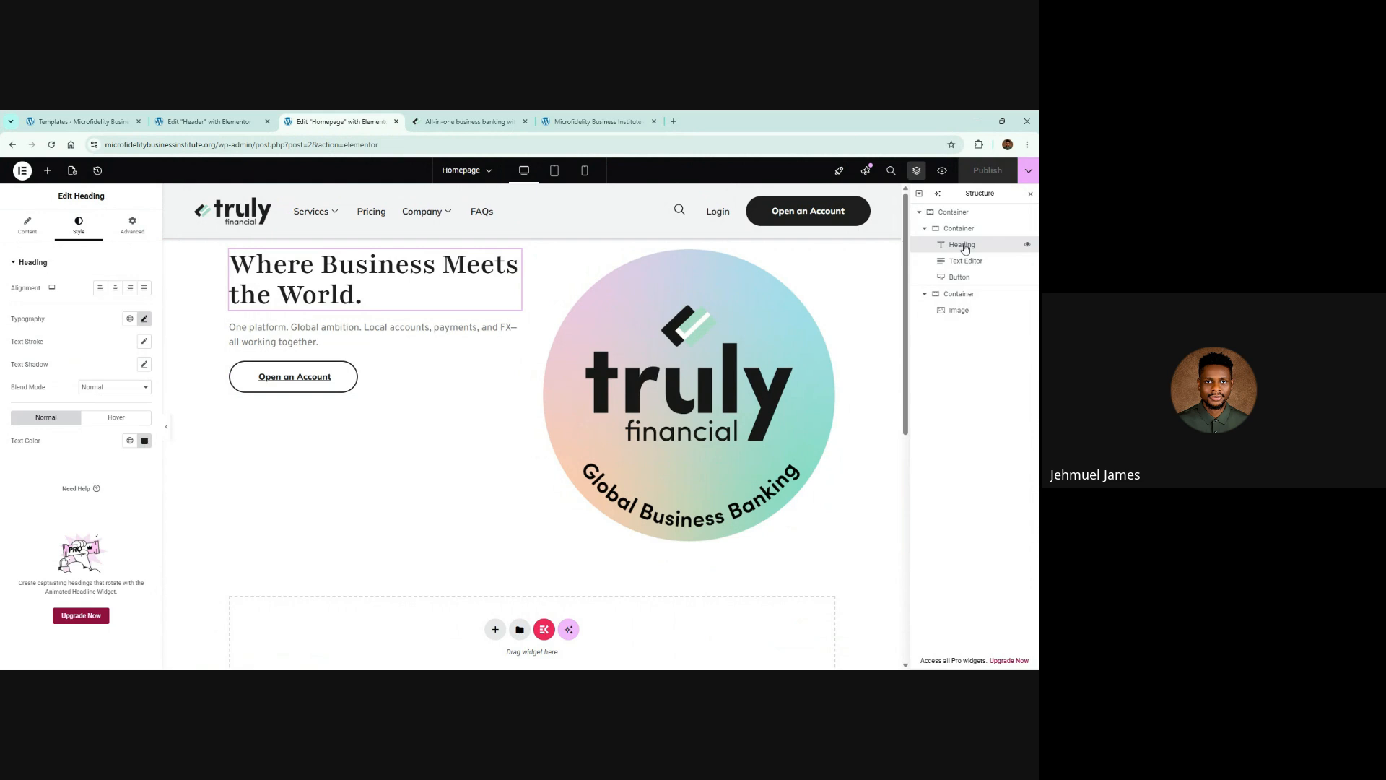
left_click(973, 262)
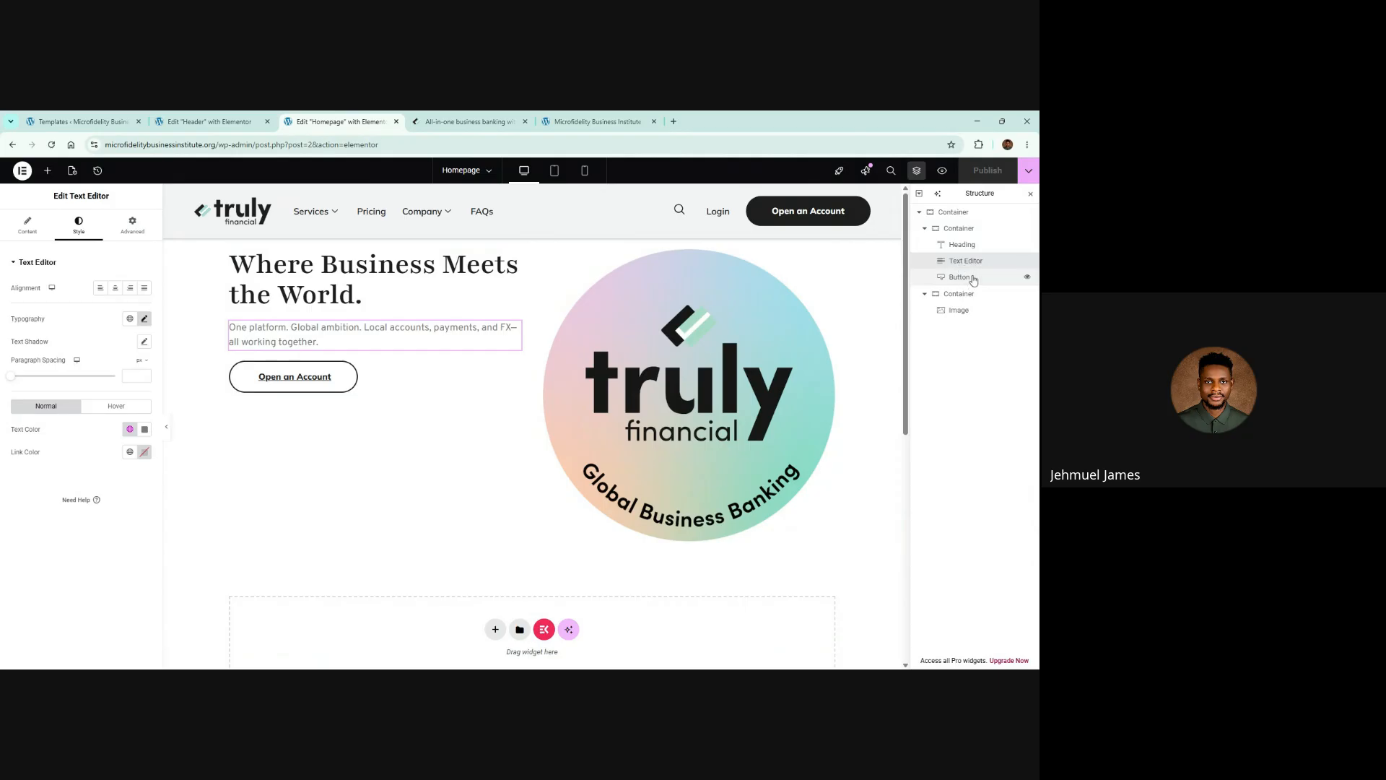
left_click(971, 278)
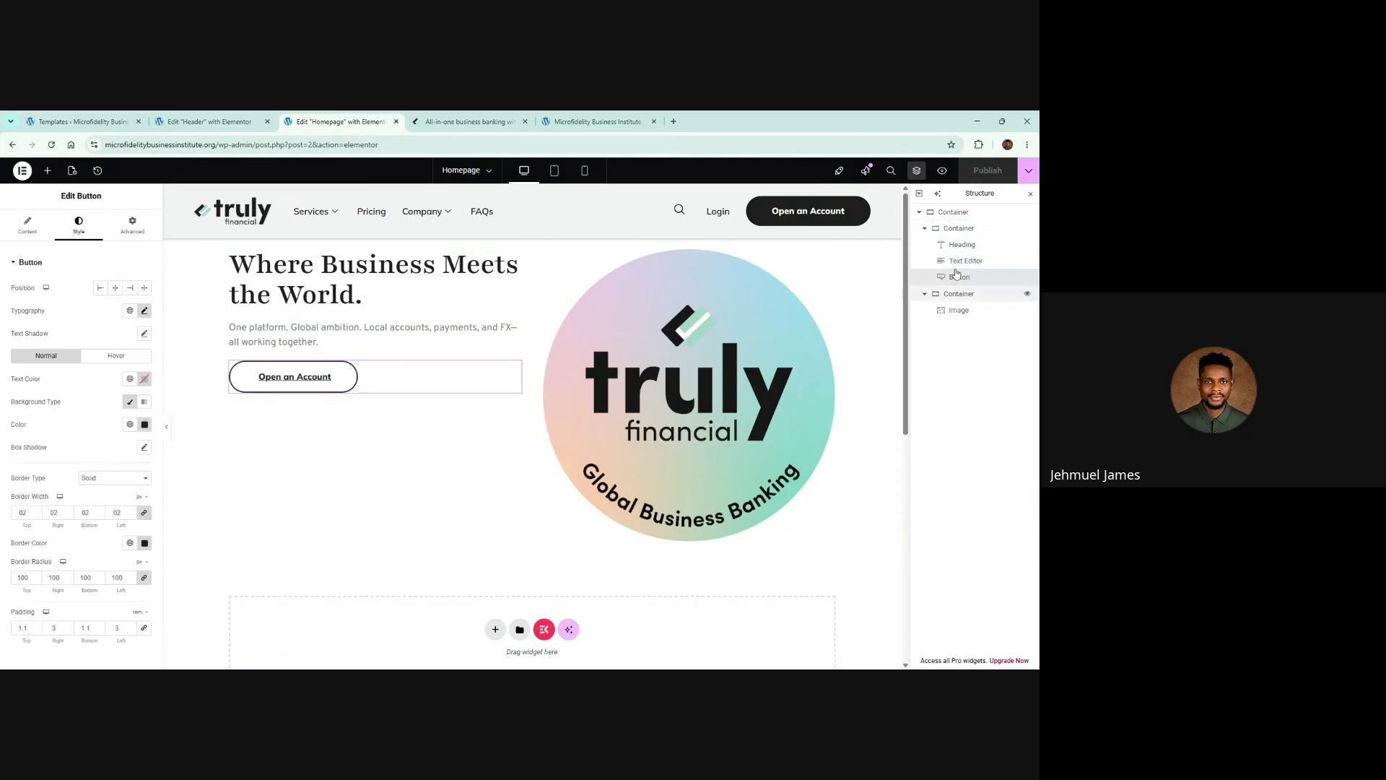
left_click(957, 233)
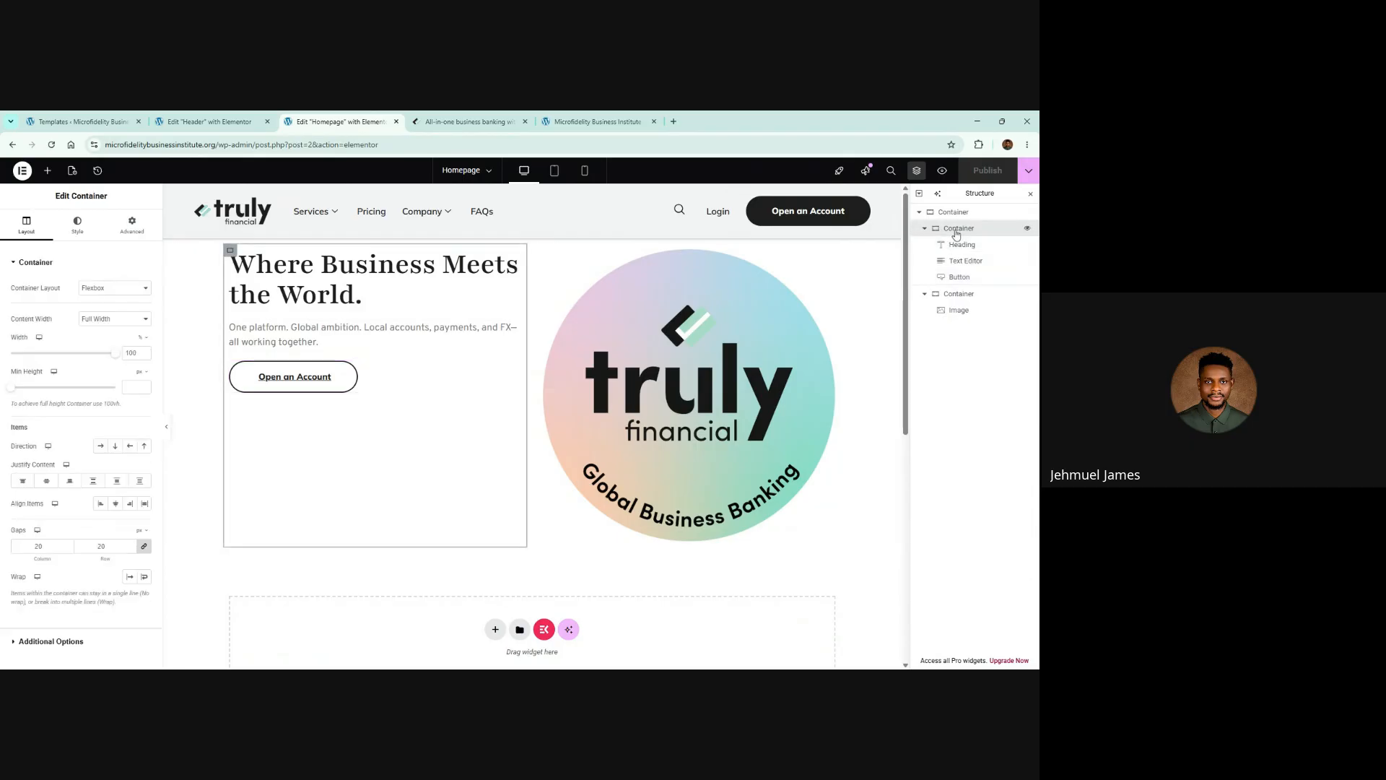
left_click(48, 481)
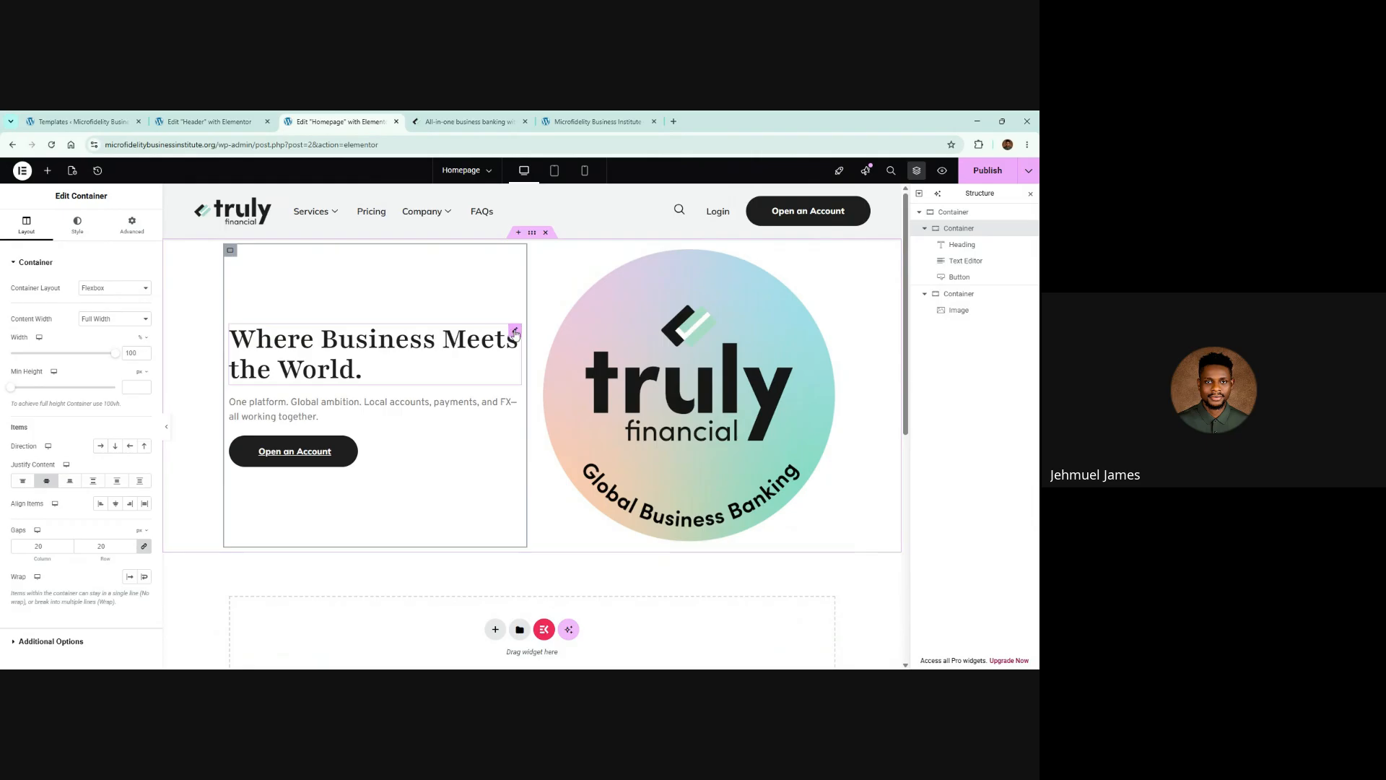
key("ctrl+s")
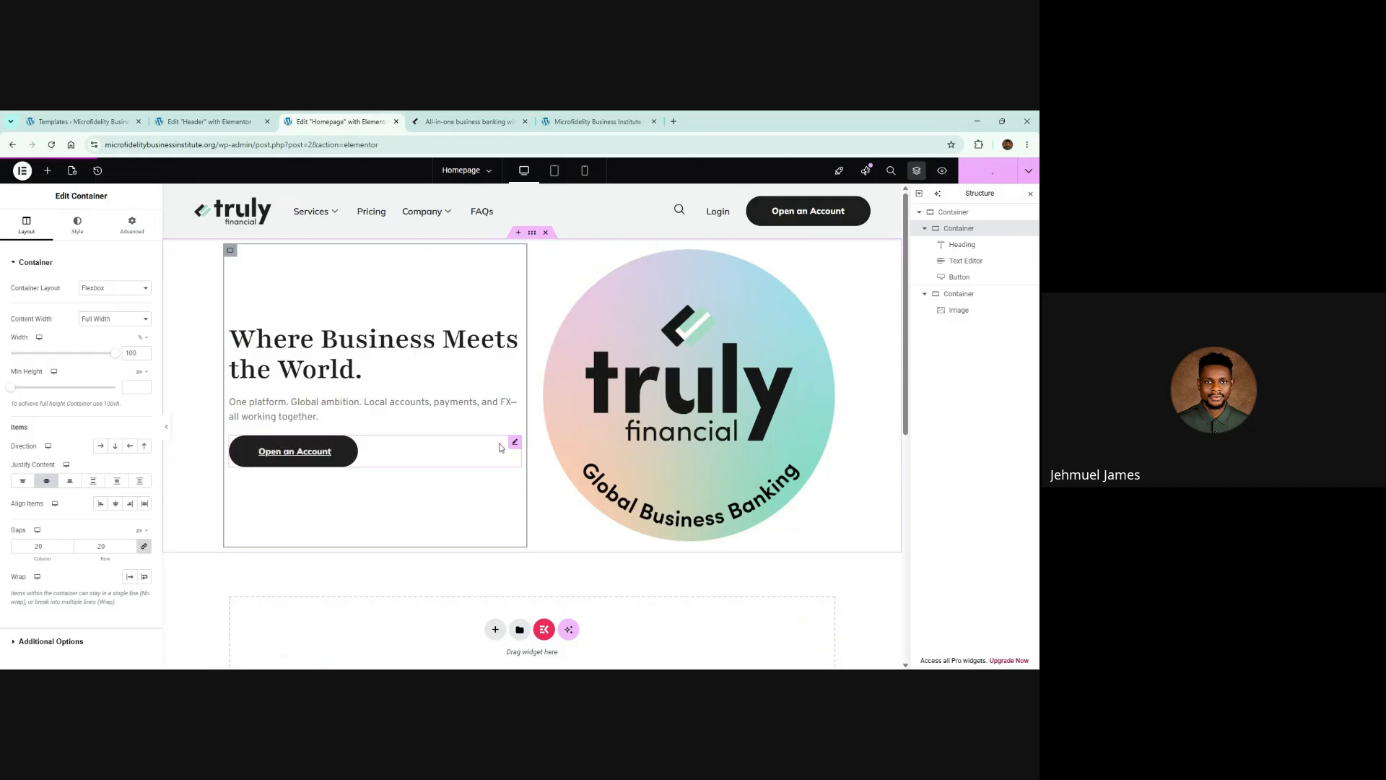
Set the text decoration of the hero's Open an Account button to None and publish the Homepage
left_click(517, 443)
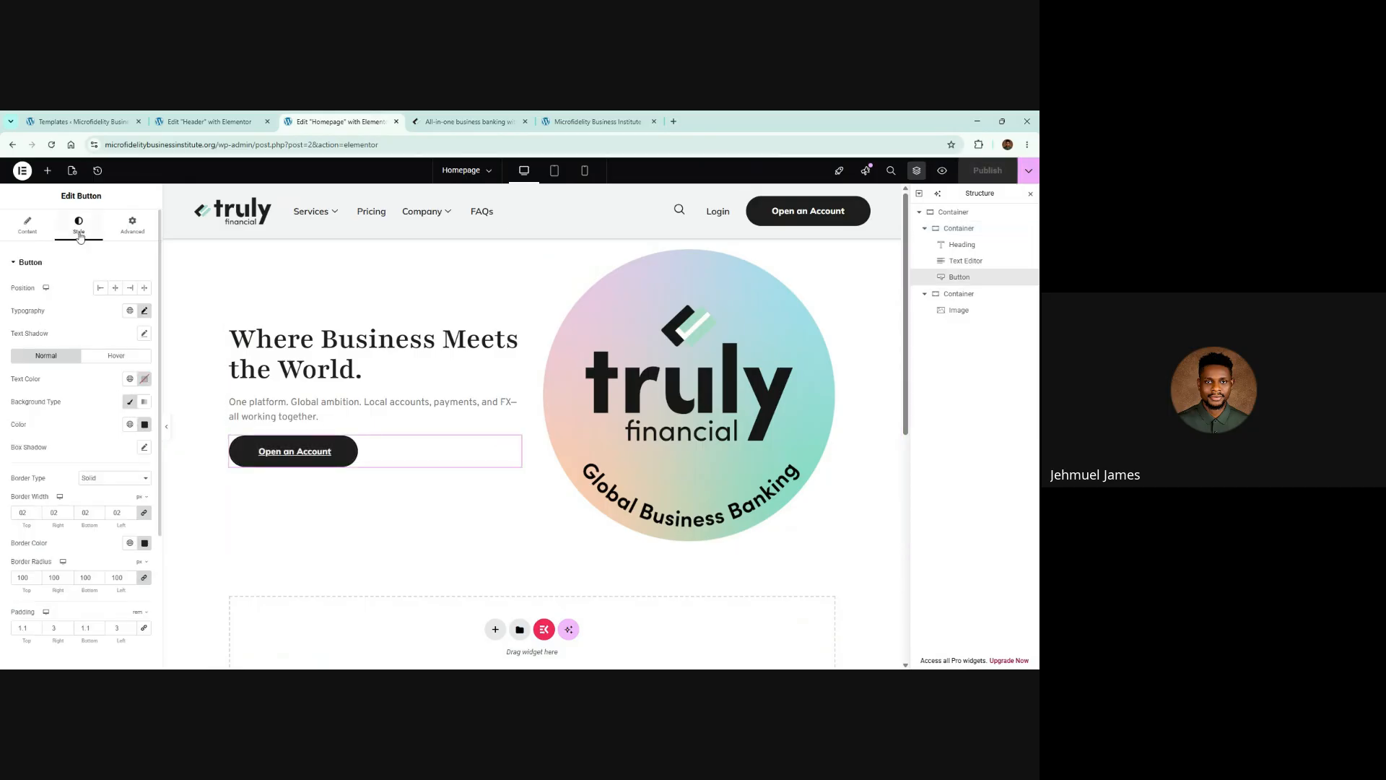
left_click(144, 310)
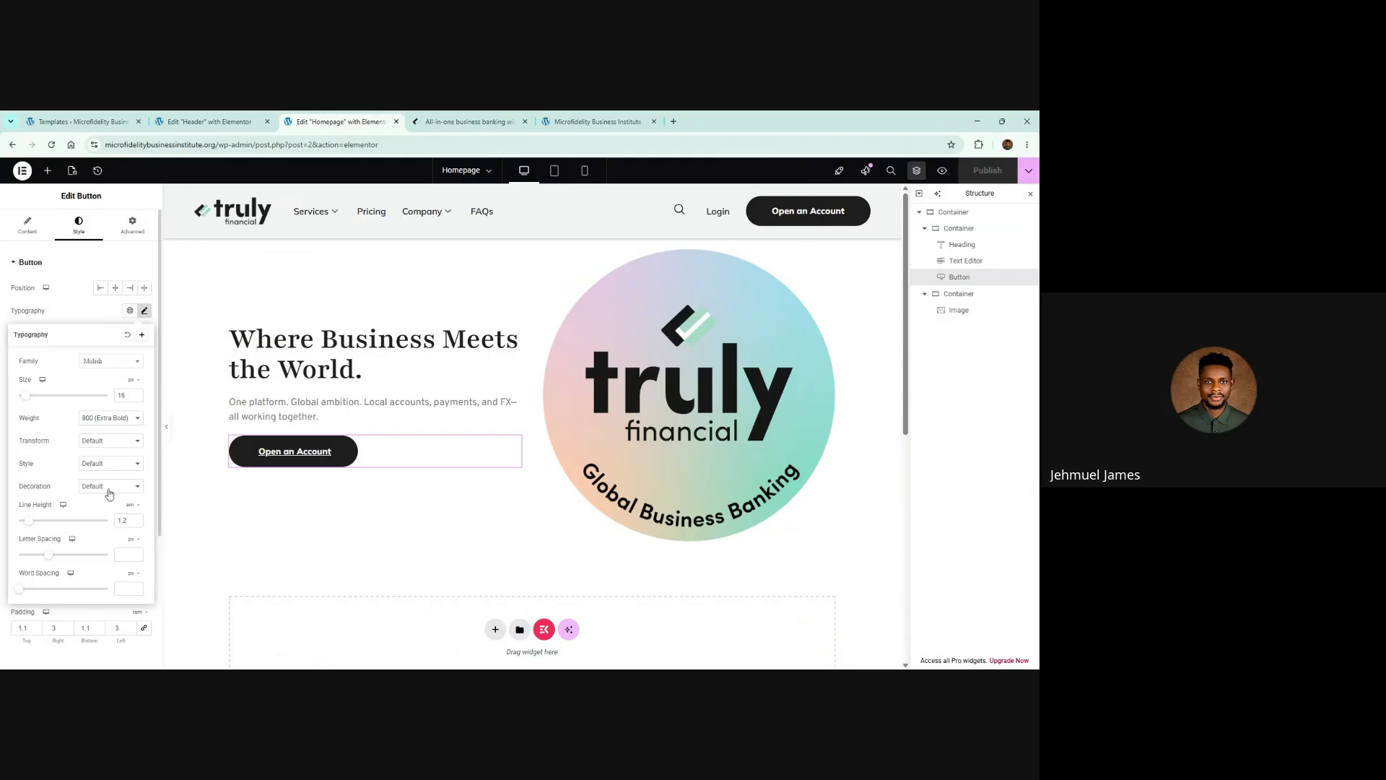
left_click(97, 553)
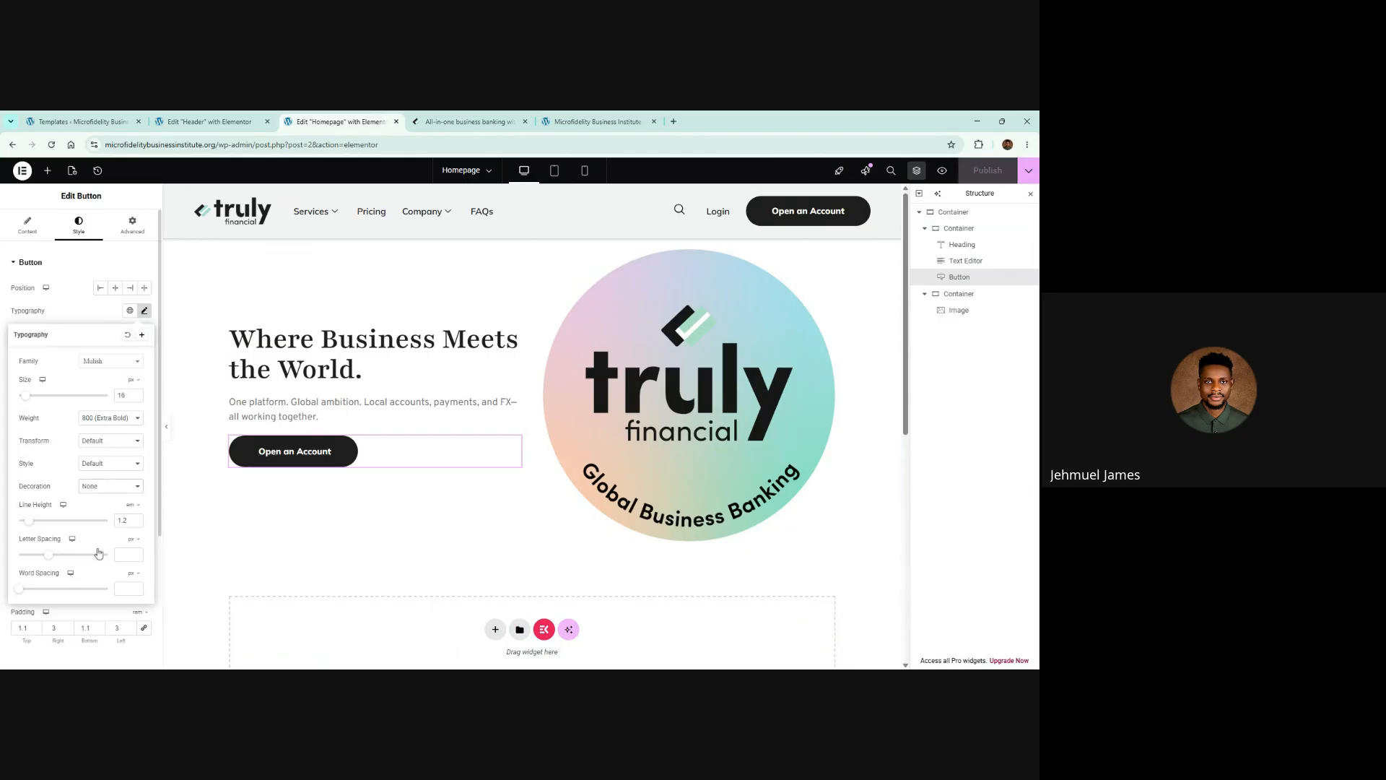
left_click(992, 172)
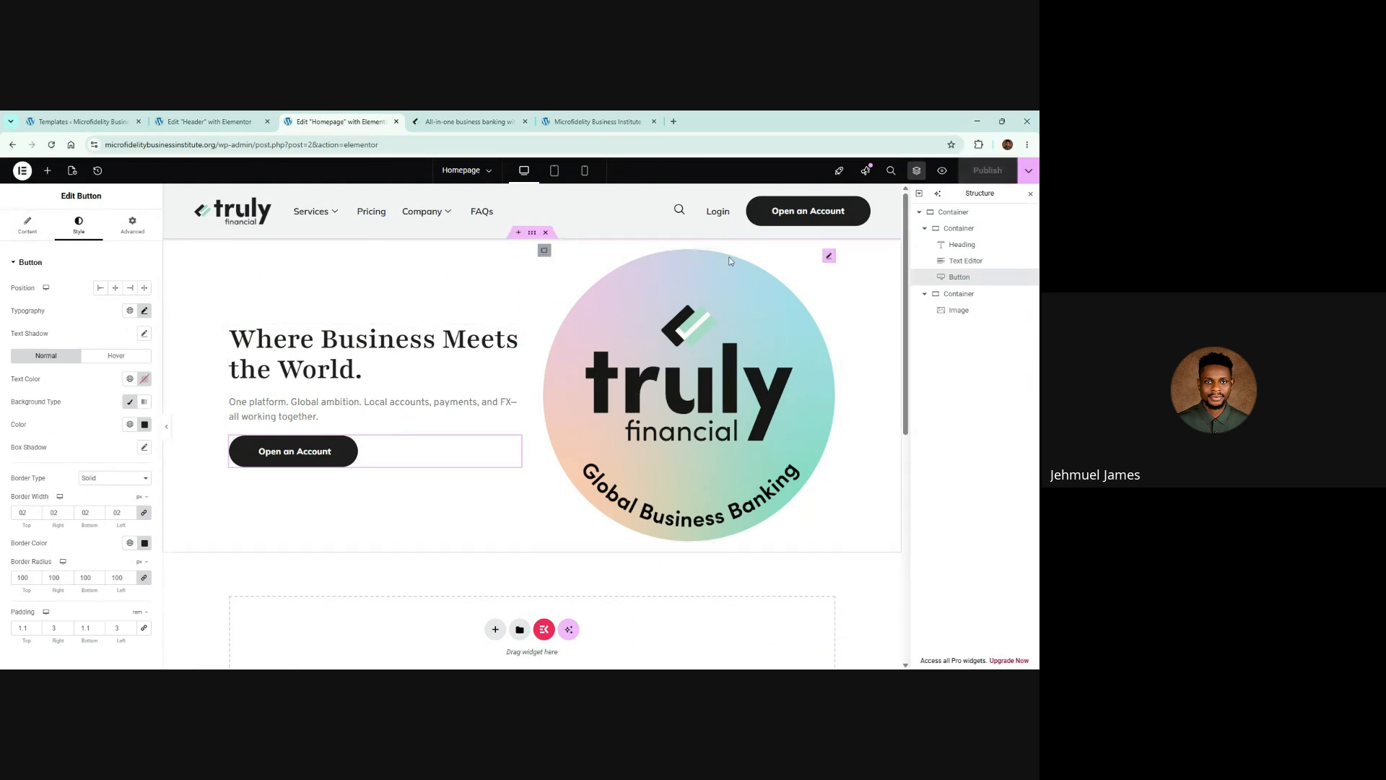
Compare the live homepage with trulyfinancial.com, examining how the header logo and hero headline align along their starting edge
left_click(610, 117)
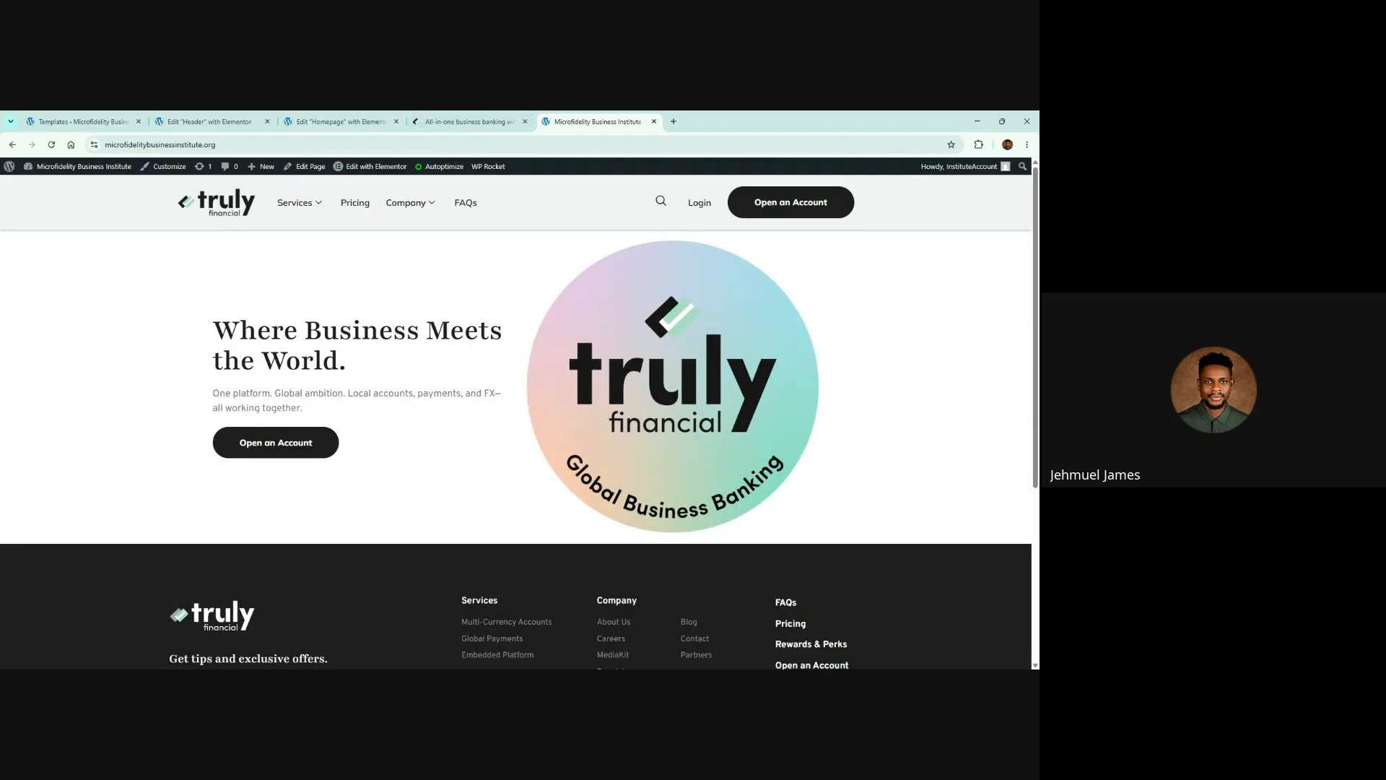
left_click(504, 121)
left_click(160, 352)
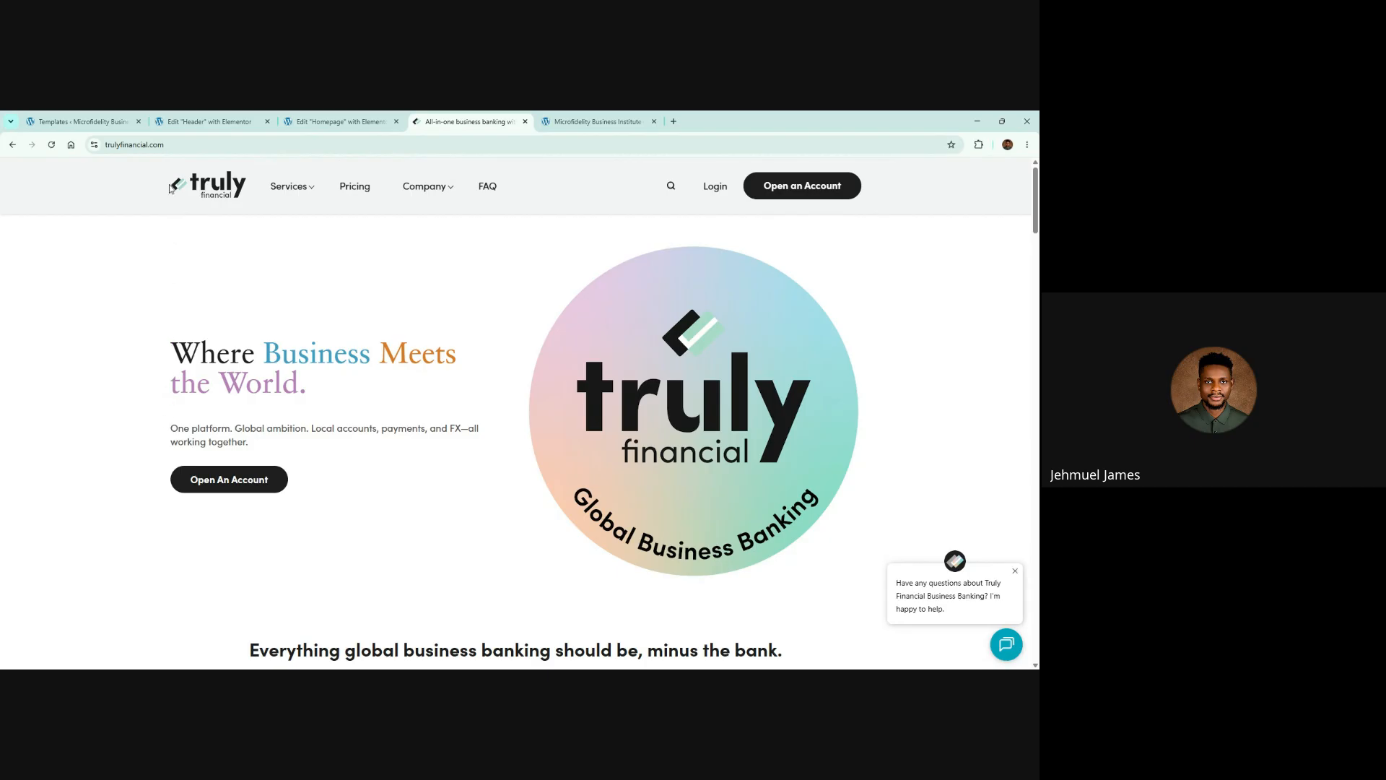
left_click_drag(167, 162, 140, 327)
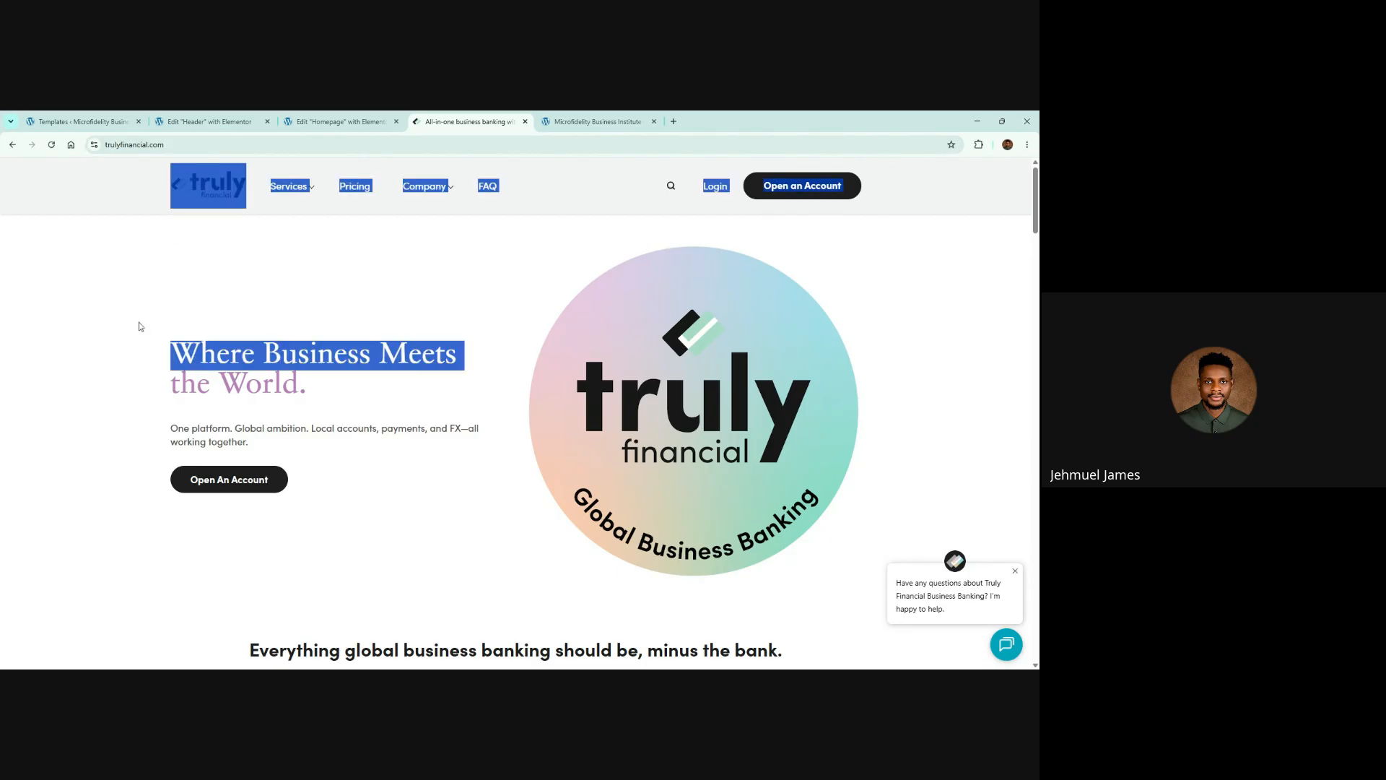
left_click(140, 326)
Copy the Header template container's 1250 px width to the Homepage hero's outer container and publish the page
left_click(340, 121)
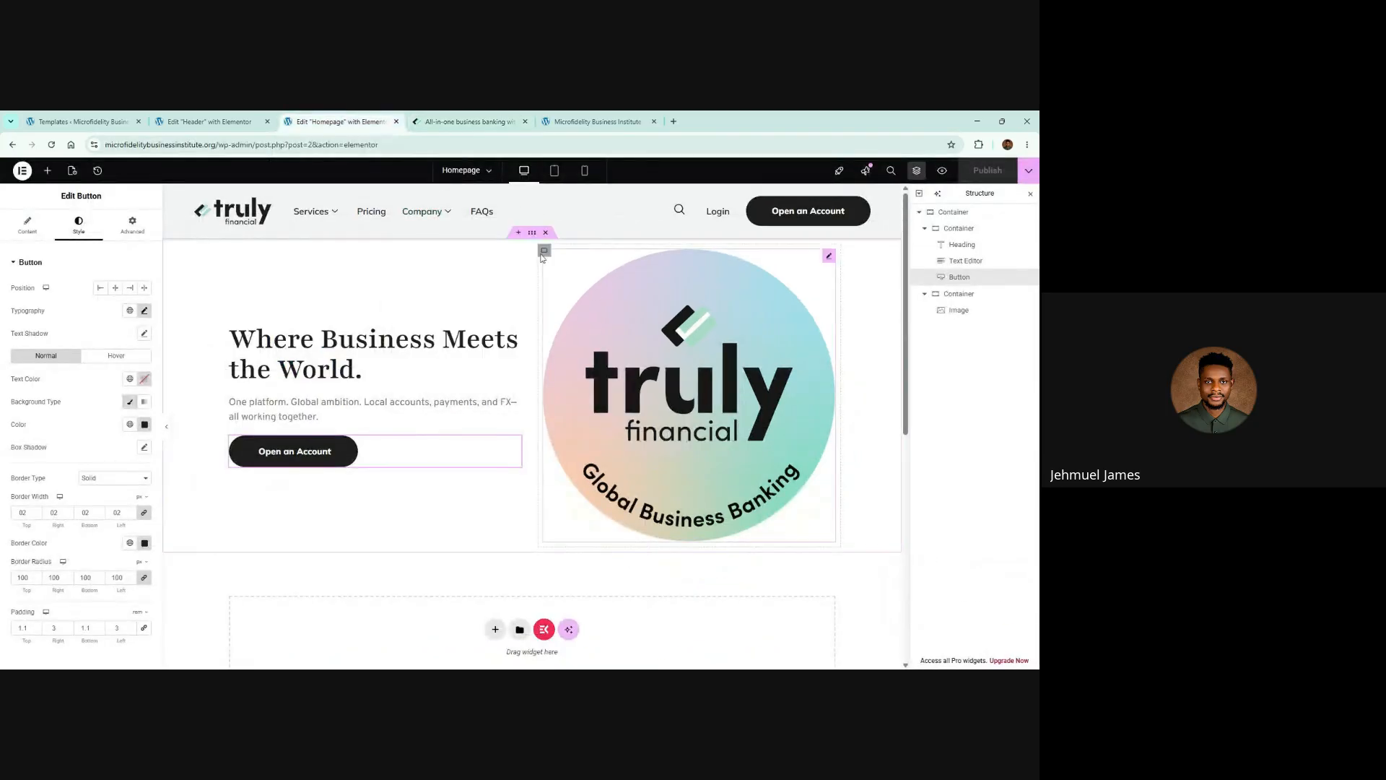
left_click(215, 121)
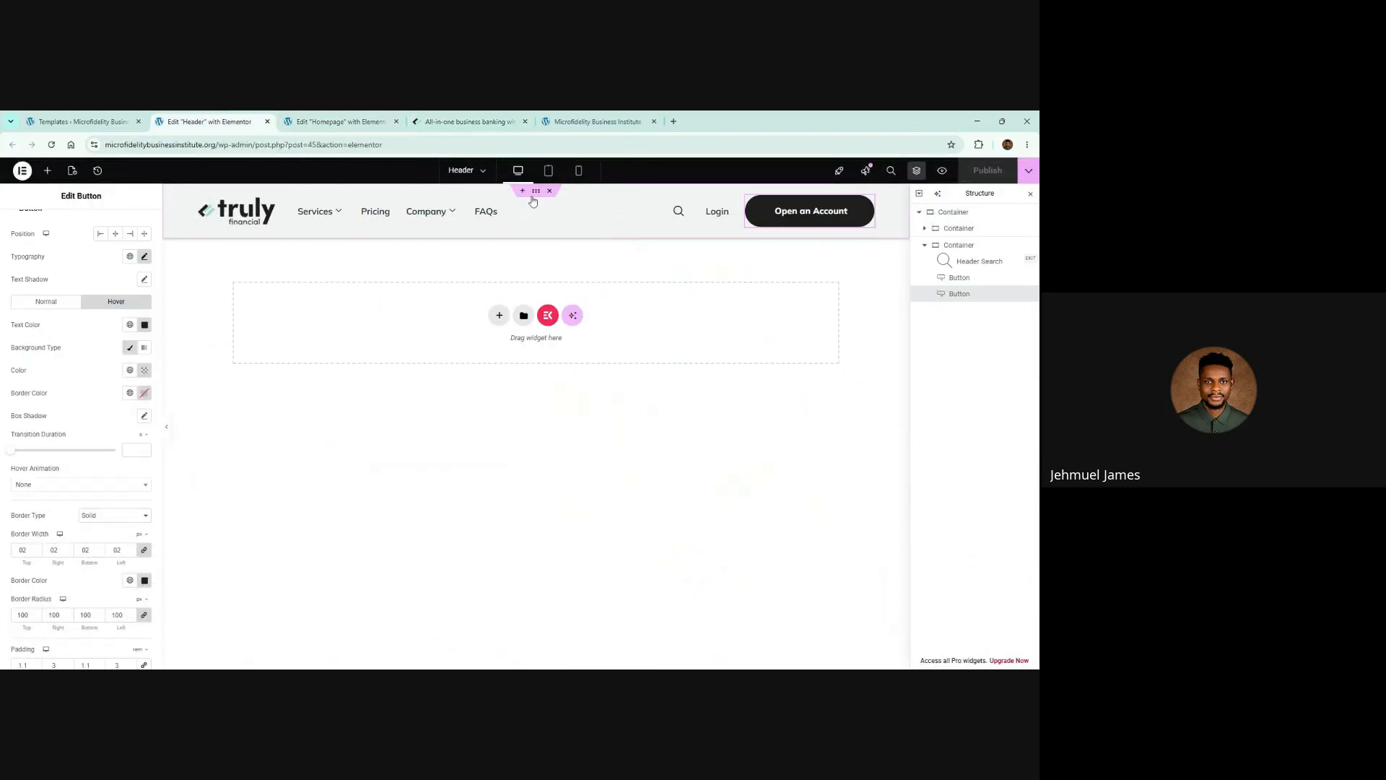
left_click(535, 192)
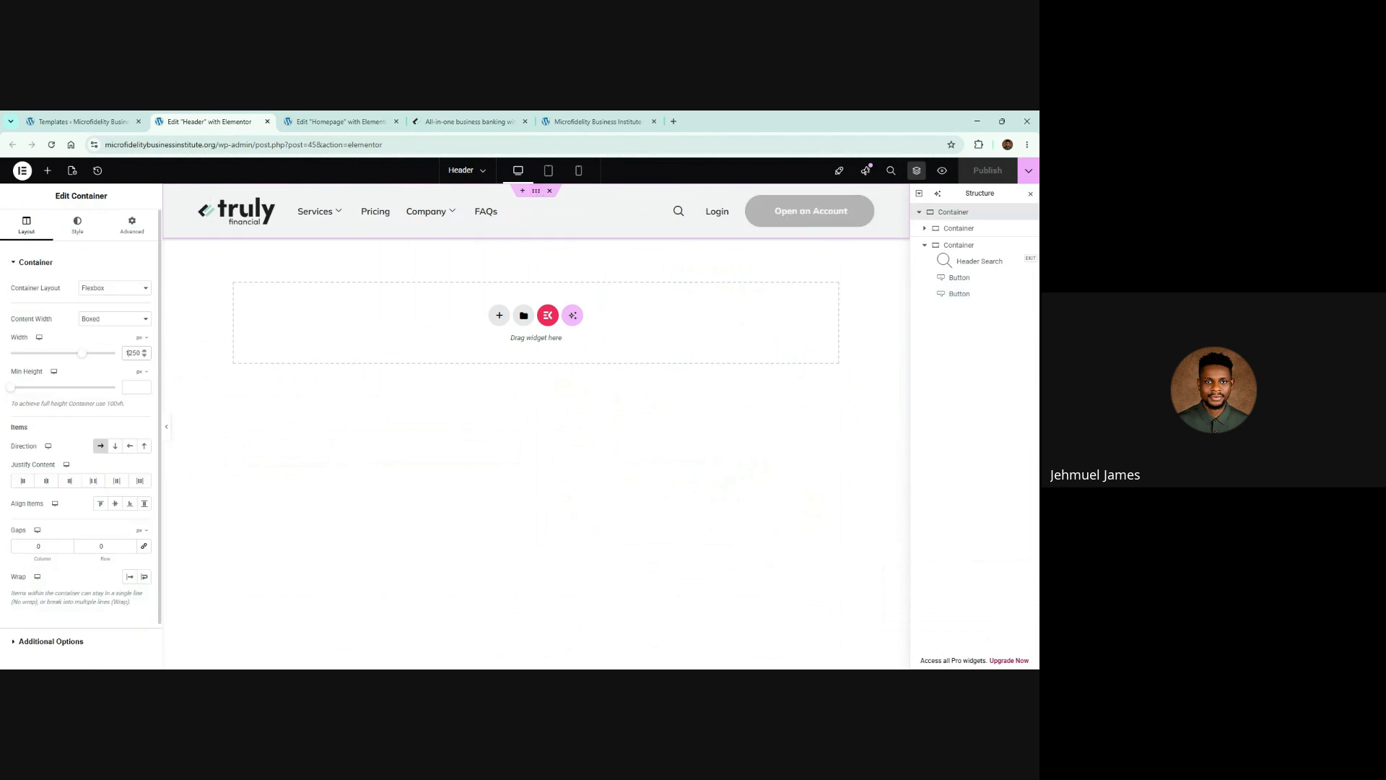
double_click(132, 353)
key("ctrl+c")
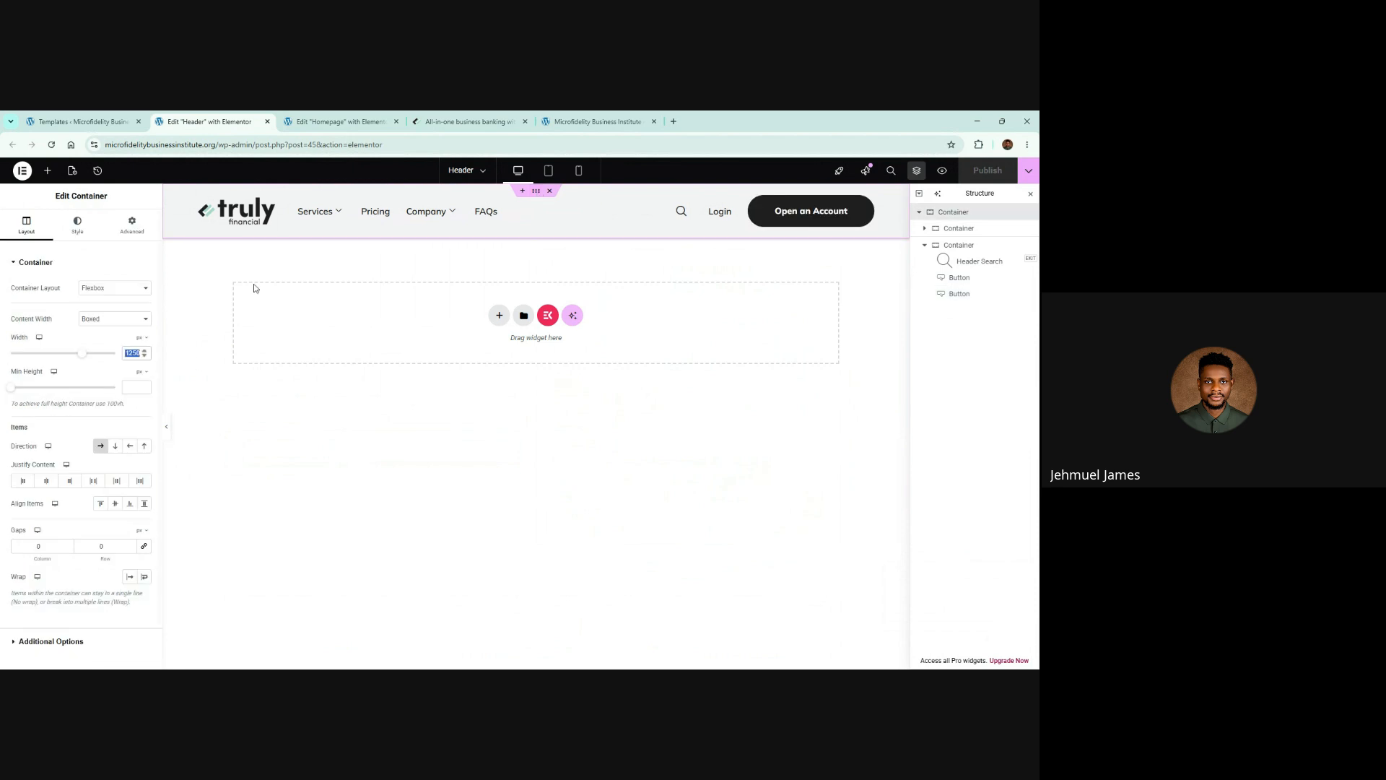
left_click(339, 121)
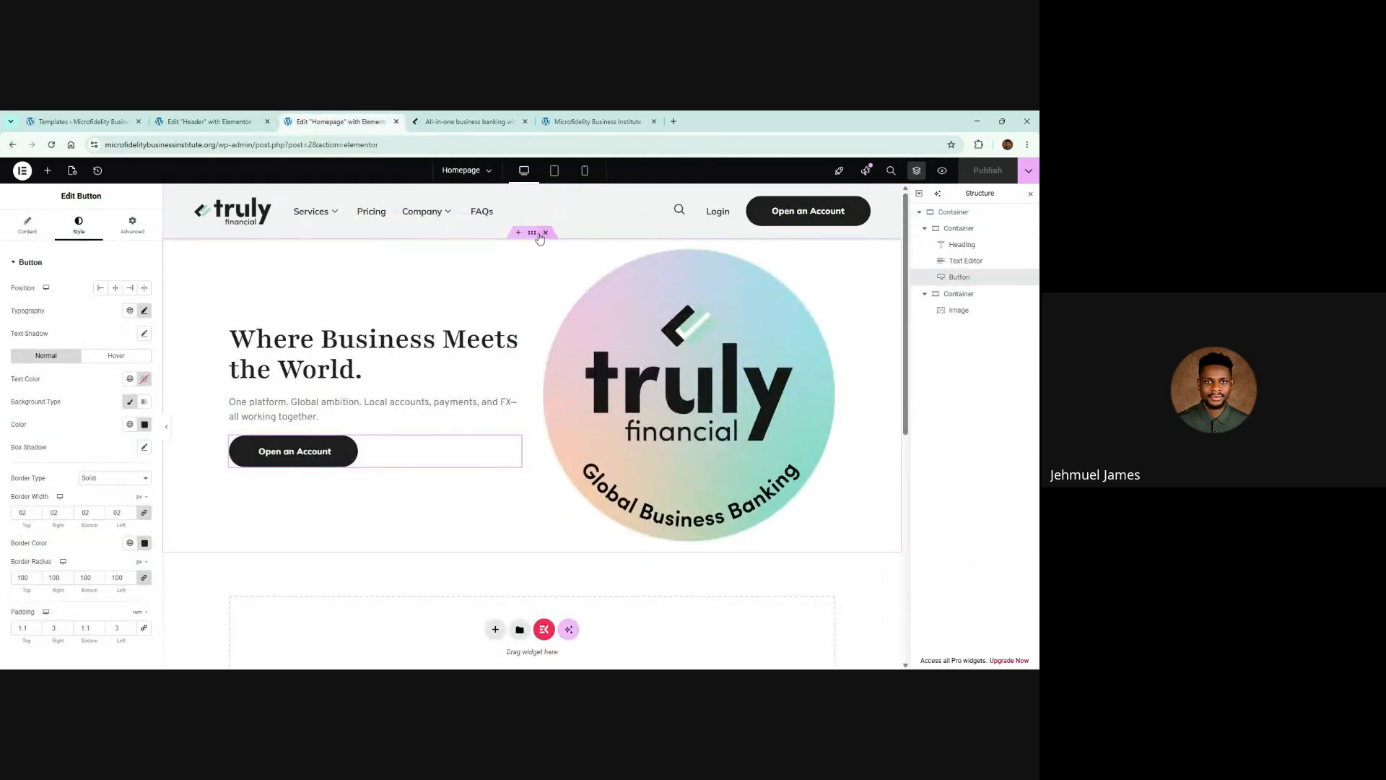
left_click(532, 231)
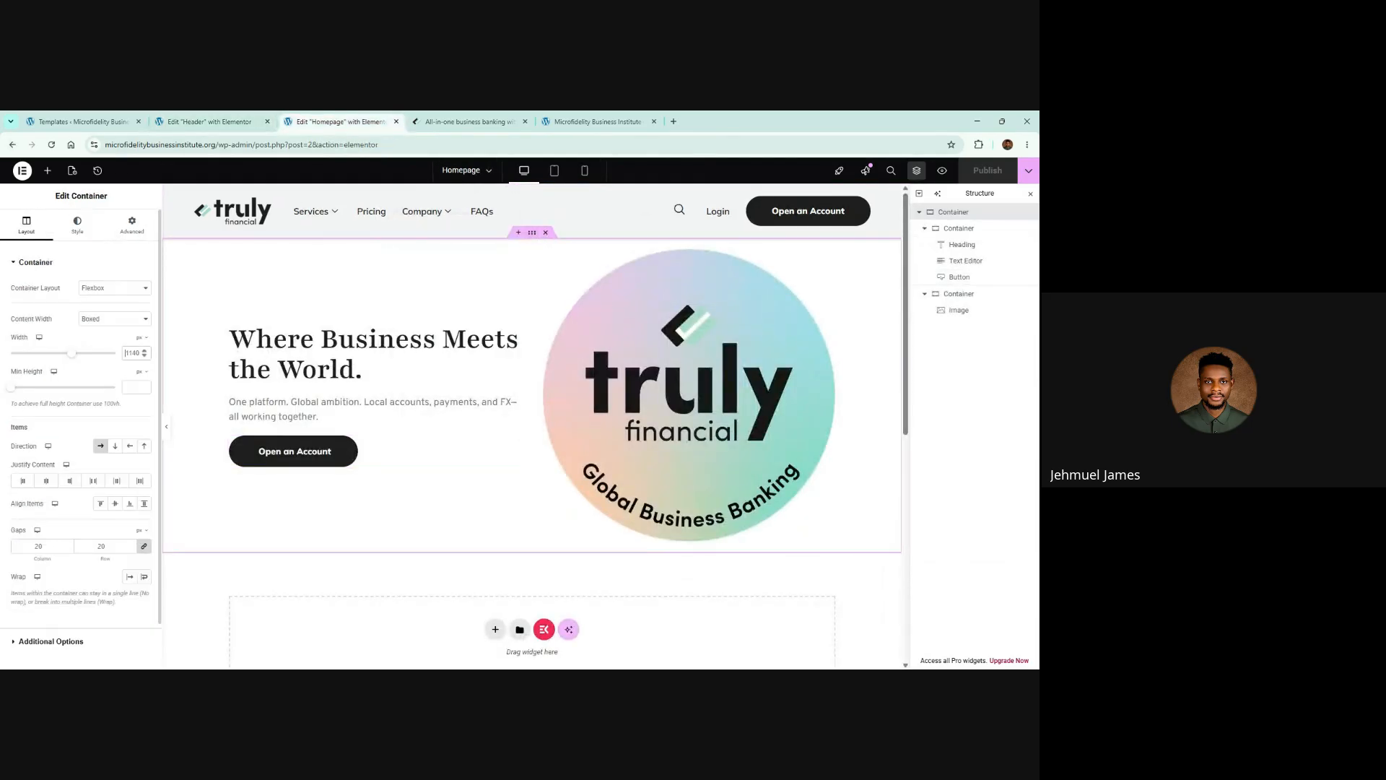
key("ctrl+v")
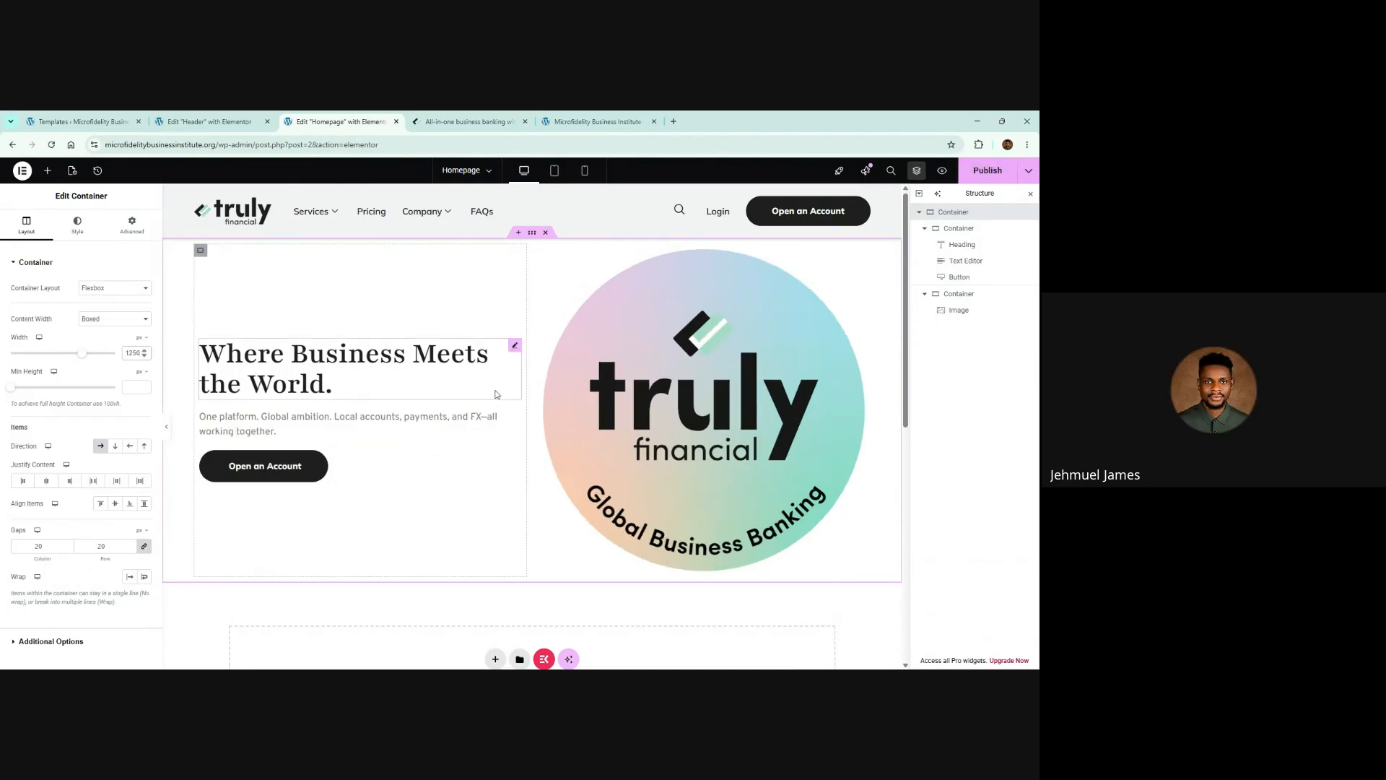
left_click(1003, 173)
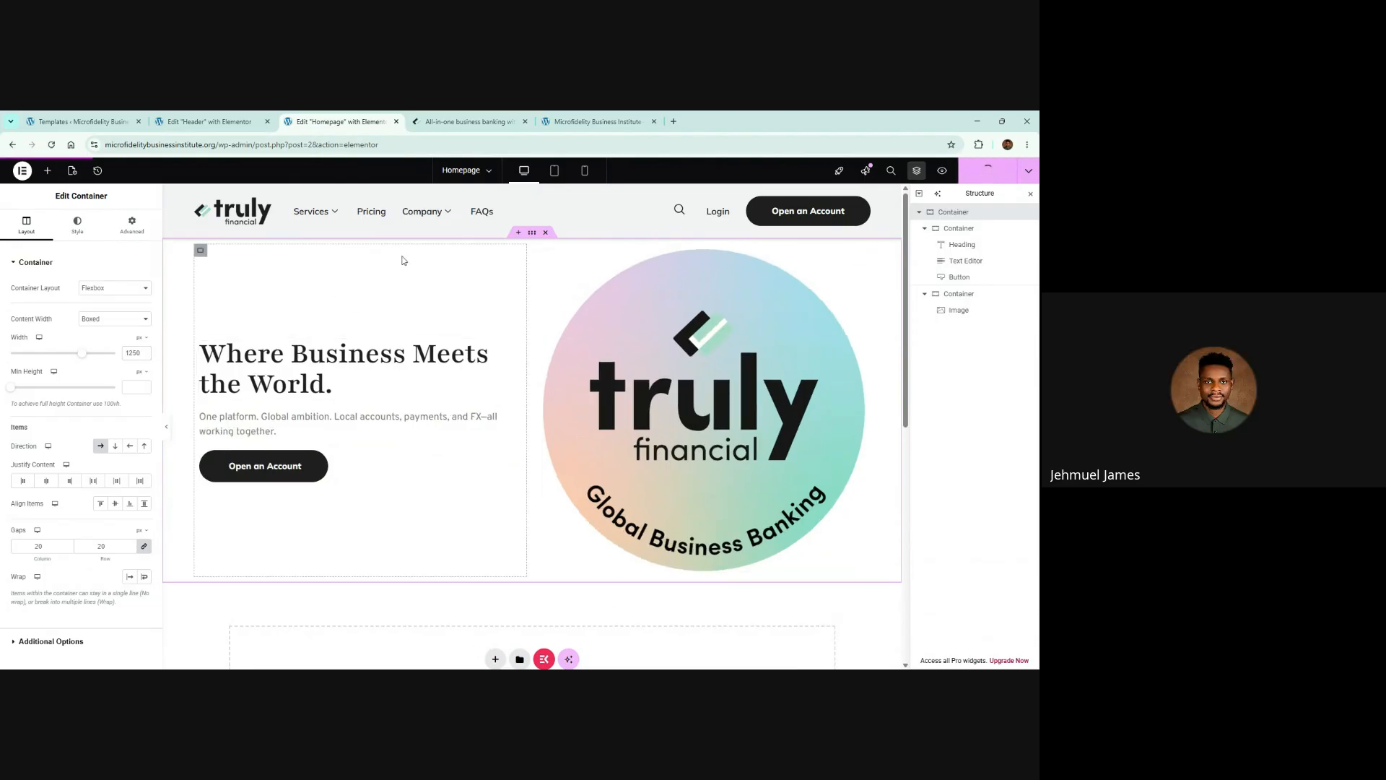
Check the Header container's padding settings and compare the Homepage hero's spacing with trulyfinancial.com
left_click(206, 122)
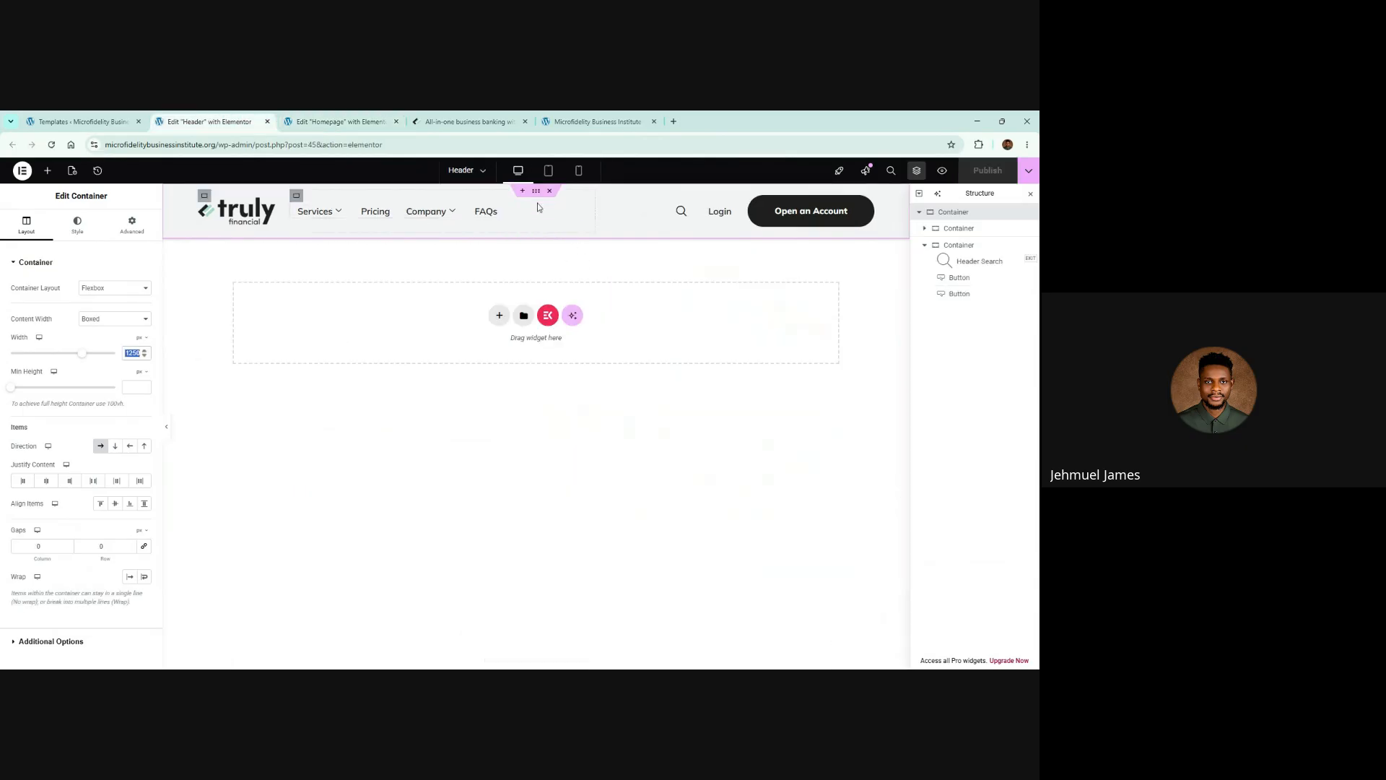
left_click(132, 224)
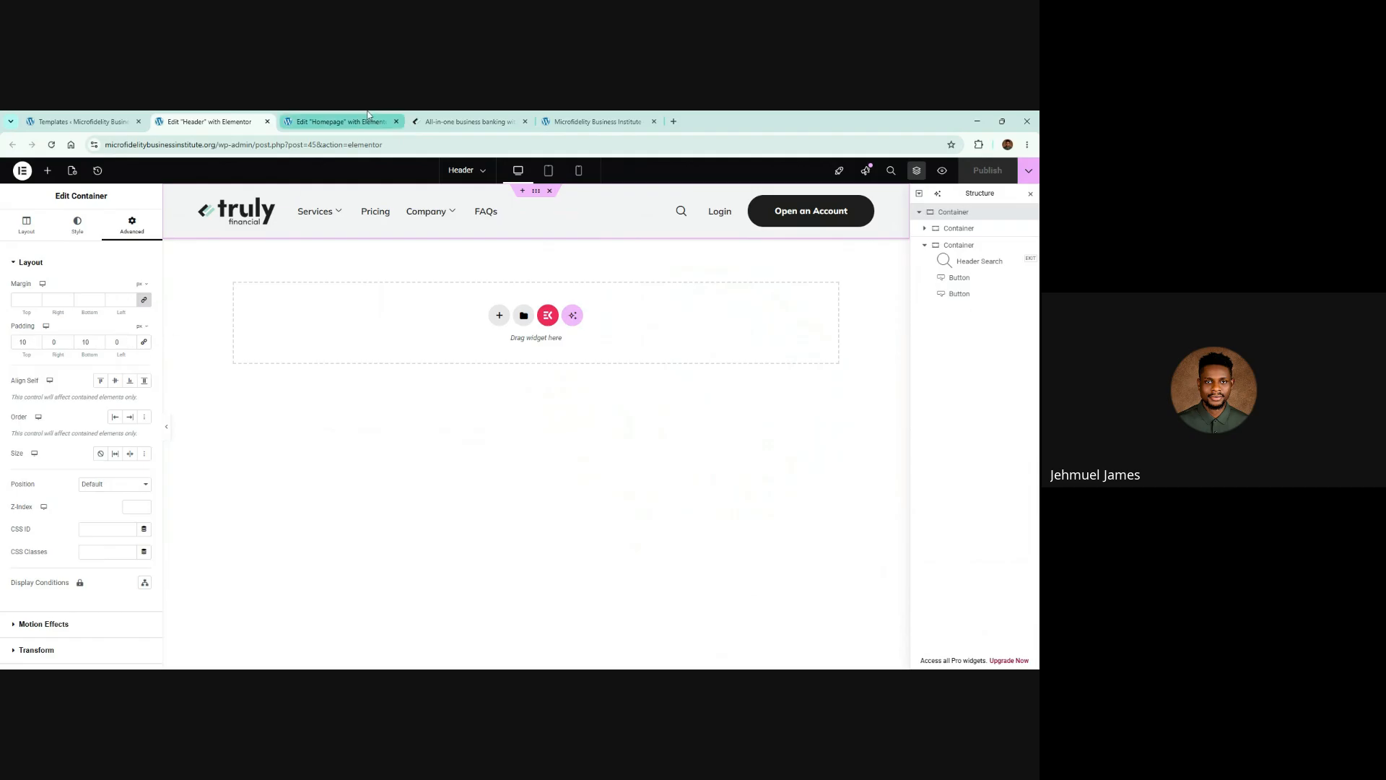
left_click(341, 121)
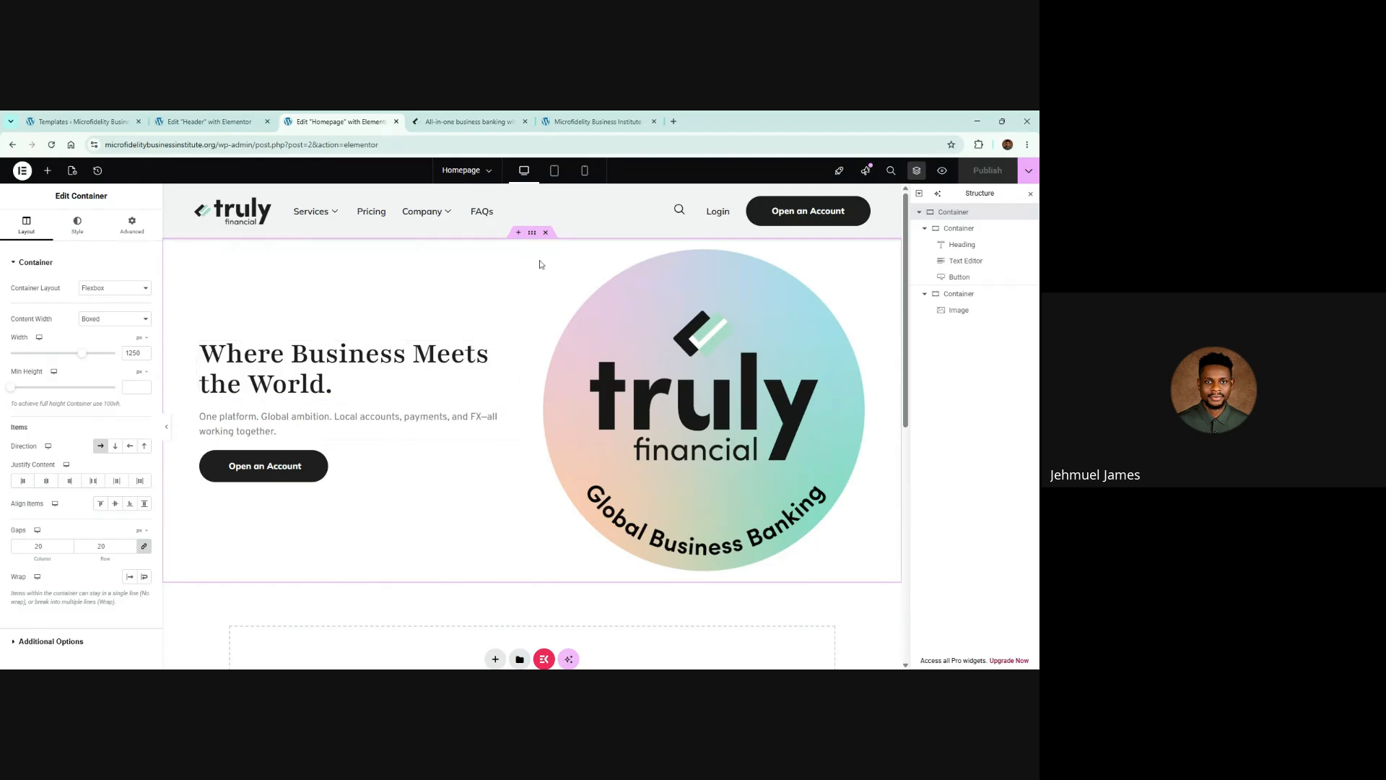
key("ctrl+Tab")
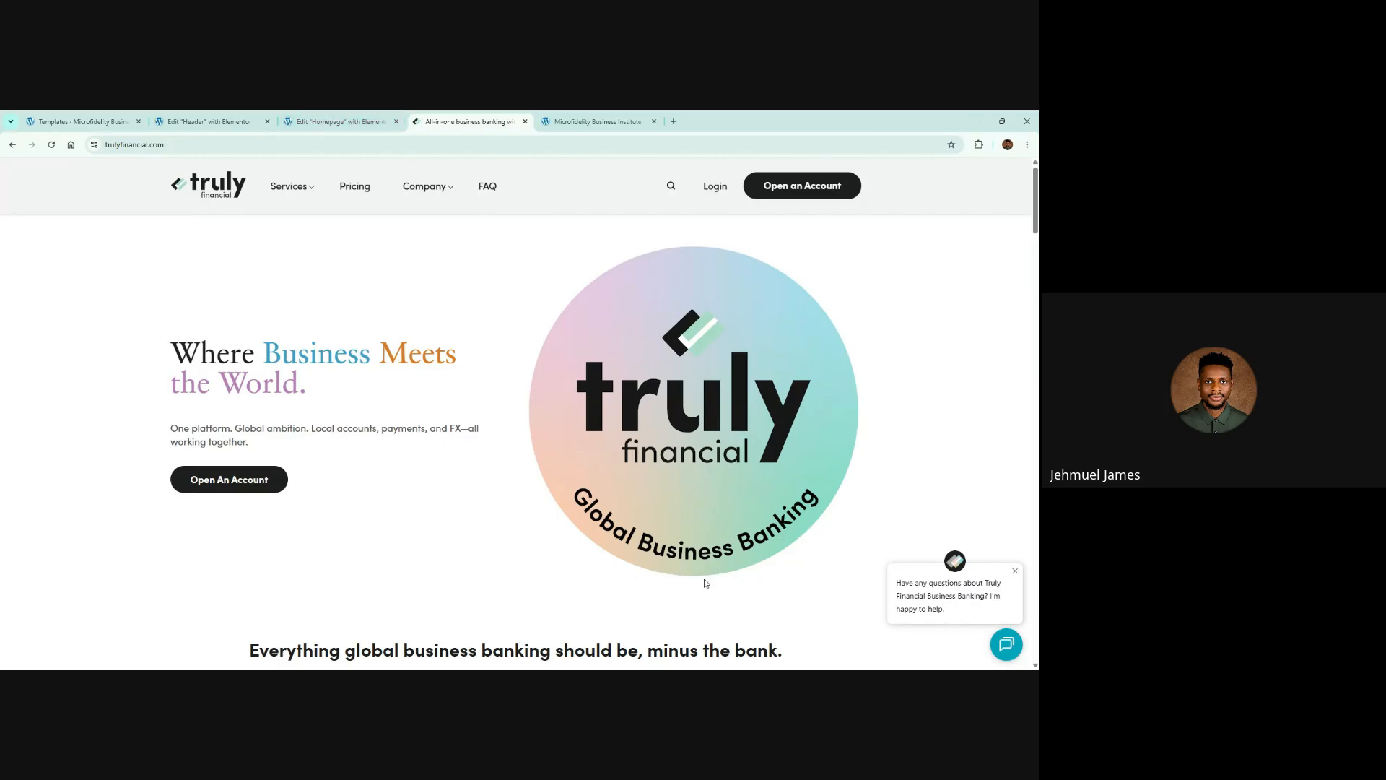
Unlink the padding sides of the Homepage hero's outer container and switch the padding unit to rem
left_click(334, 122)
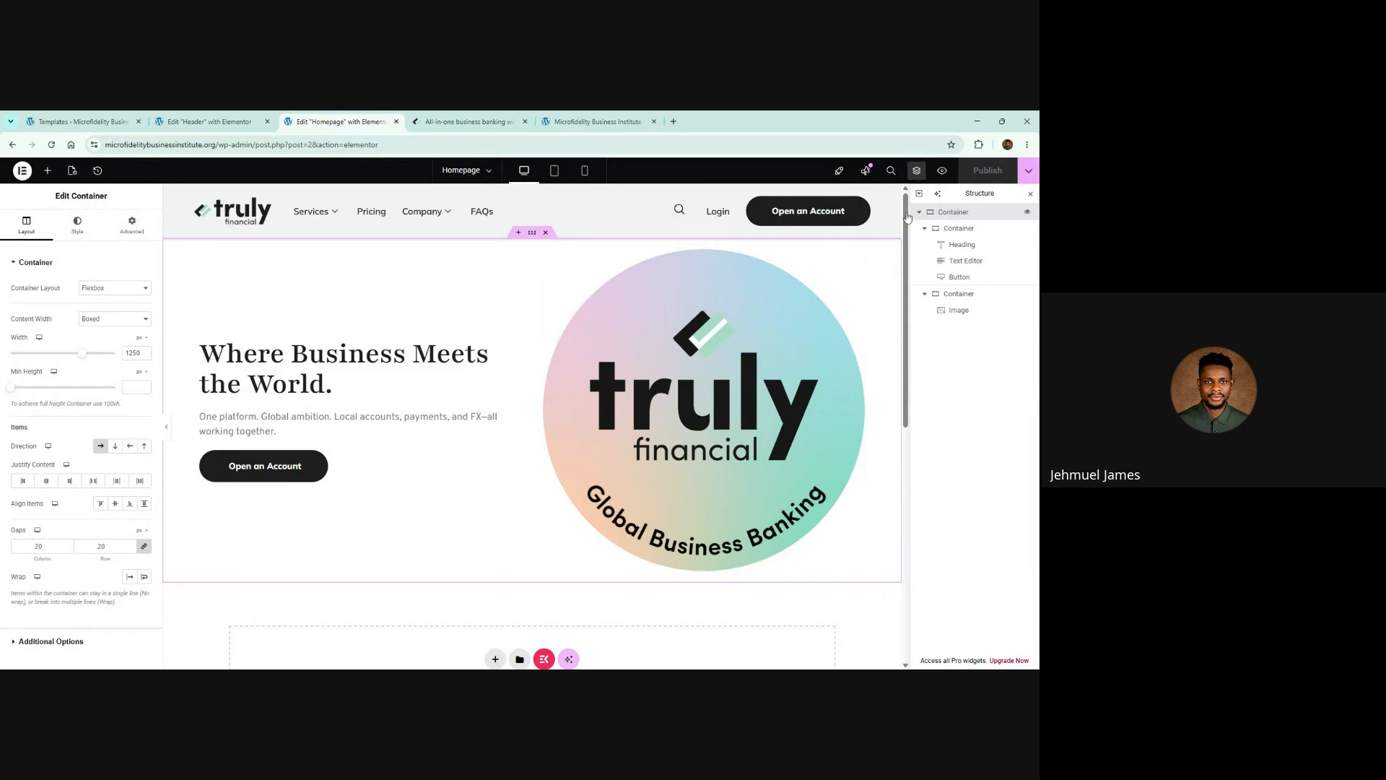
left_click(133, 226)
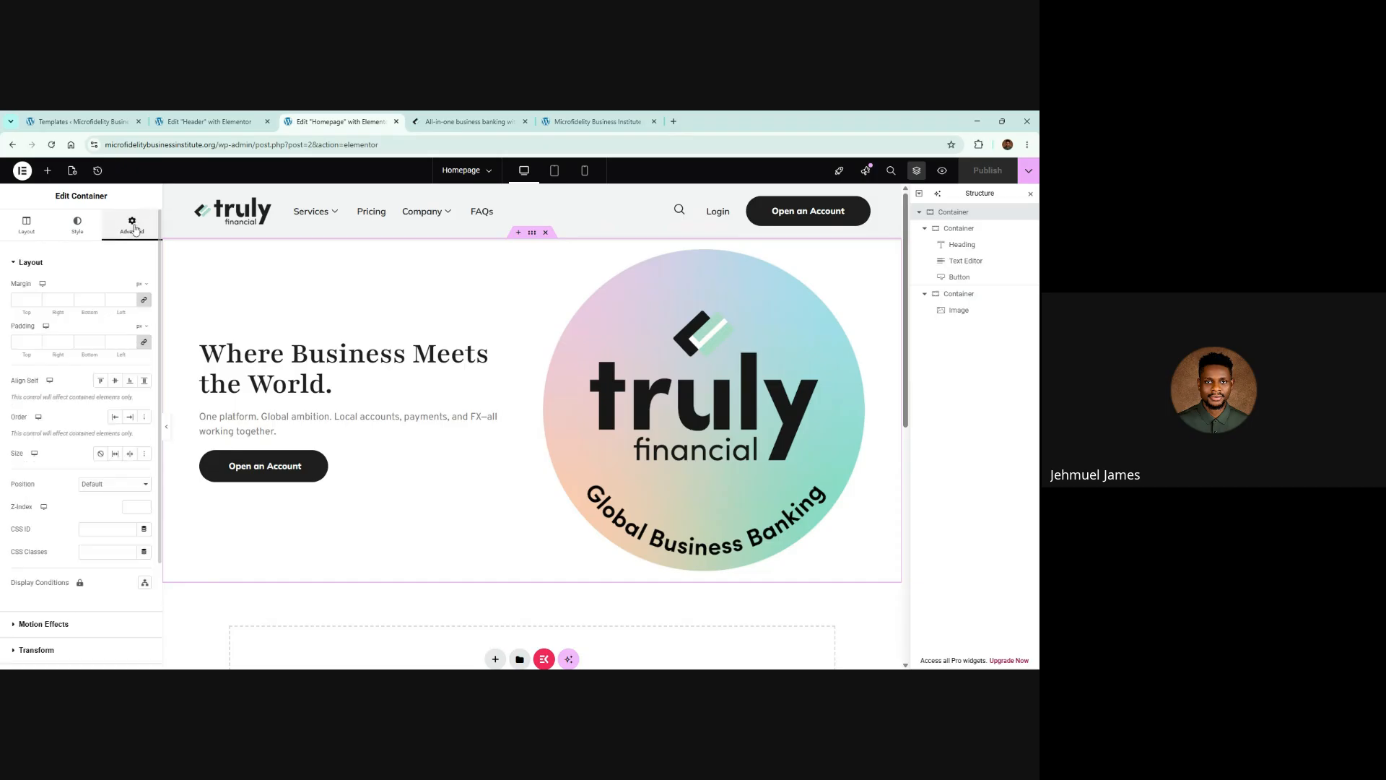
left_click(145, 343)
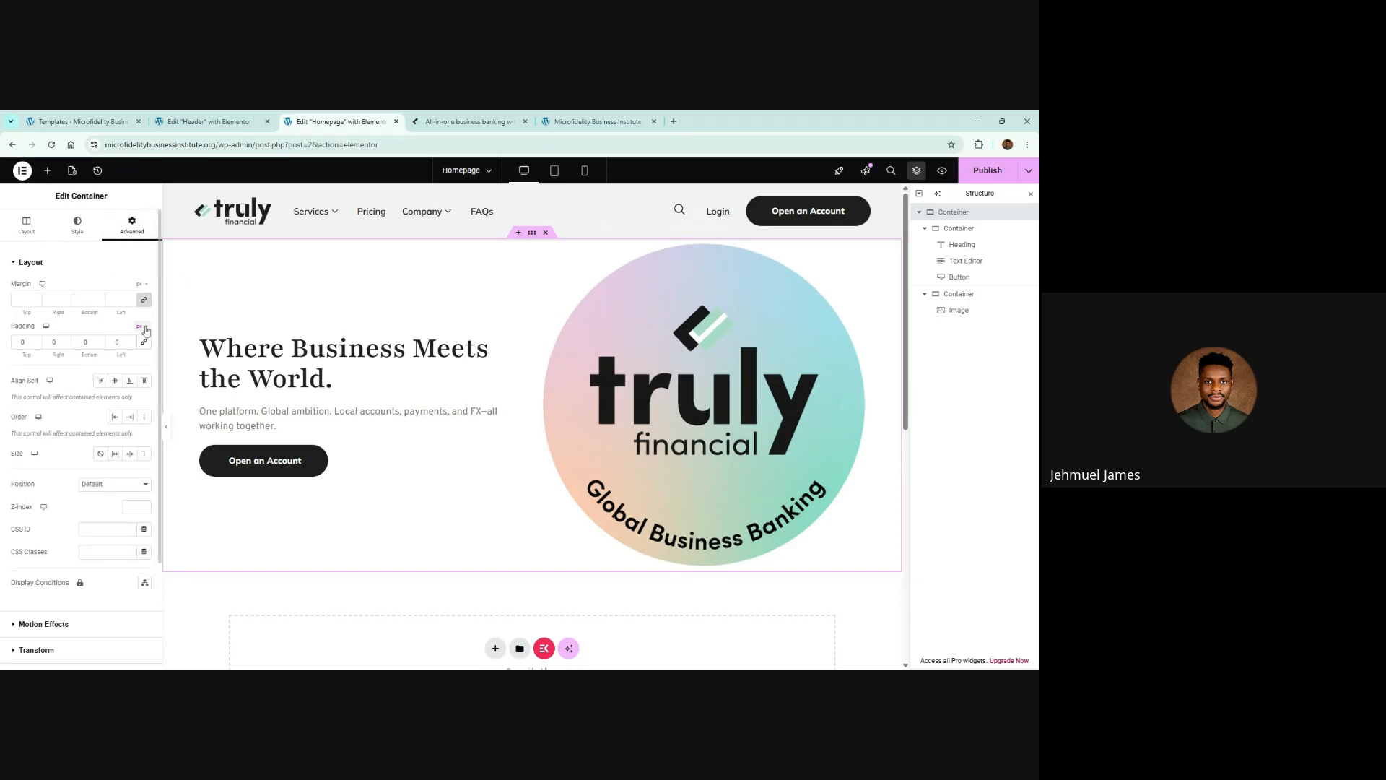
left_click(143, 326)
left_click(144, 375)
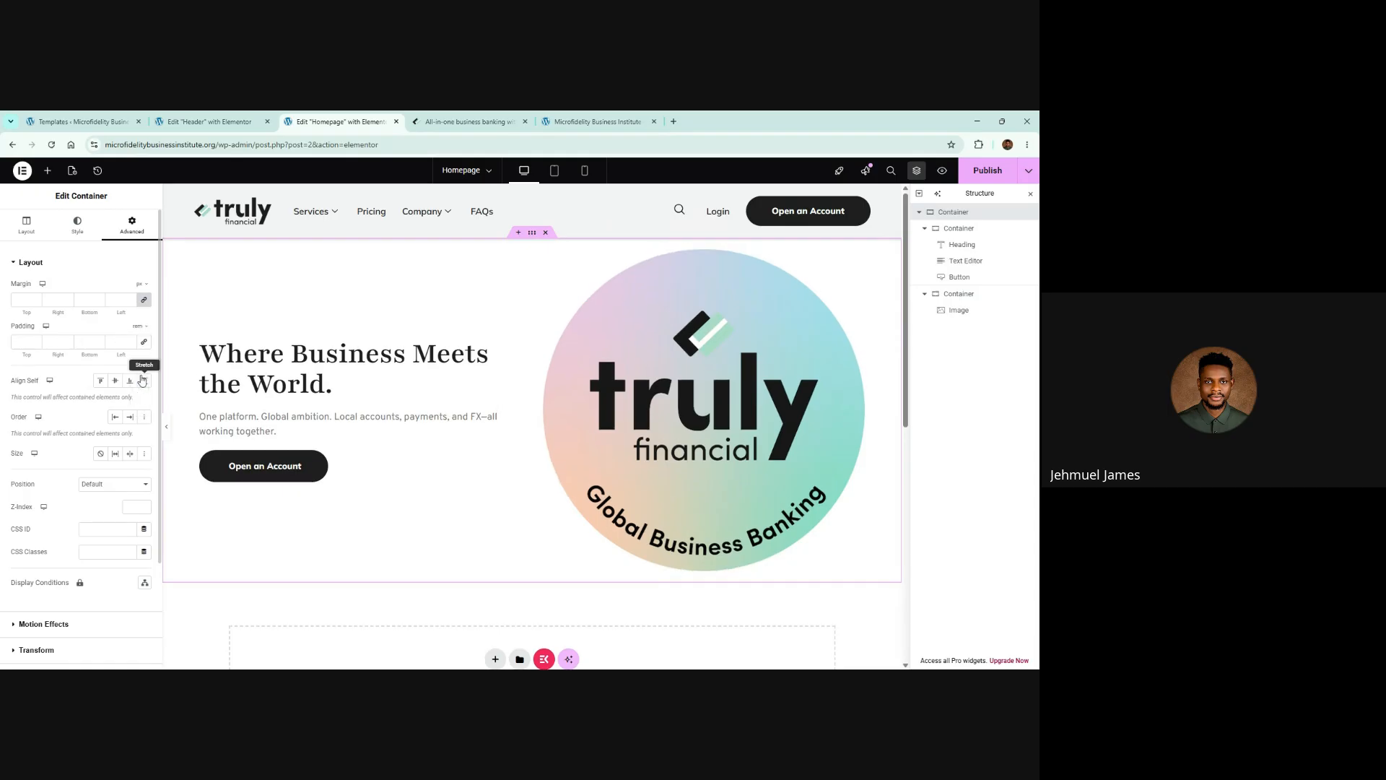
Set the hero outer container's top padding to 4 rem, checking the spacing against trulyfinancial.com
left_click(36, 343)
type("1")
left_click(36, 340)
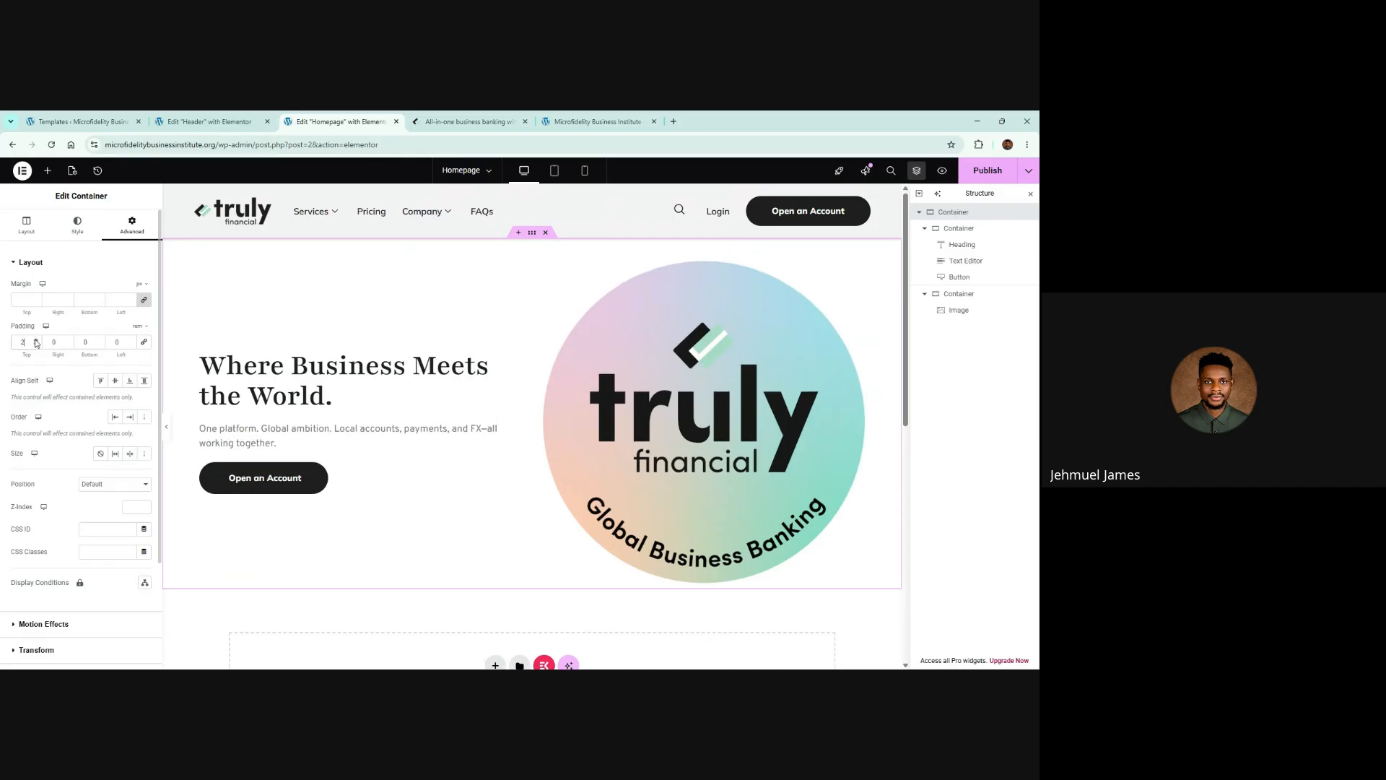
left_click(35, 340)
left_click(514, 117)
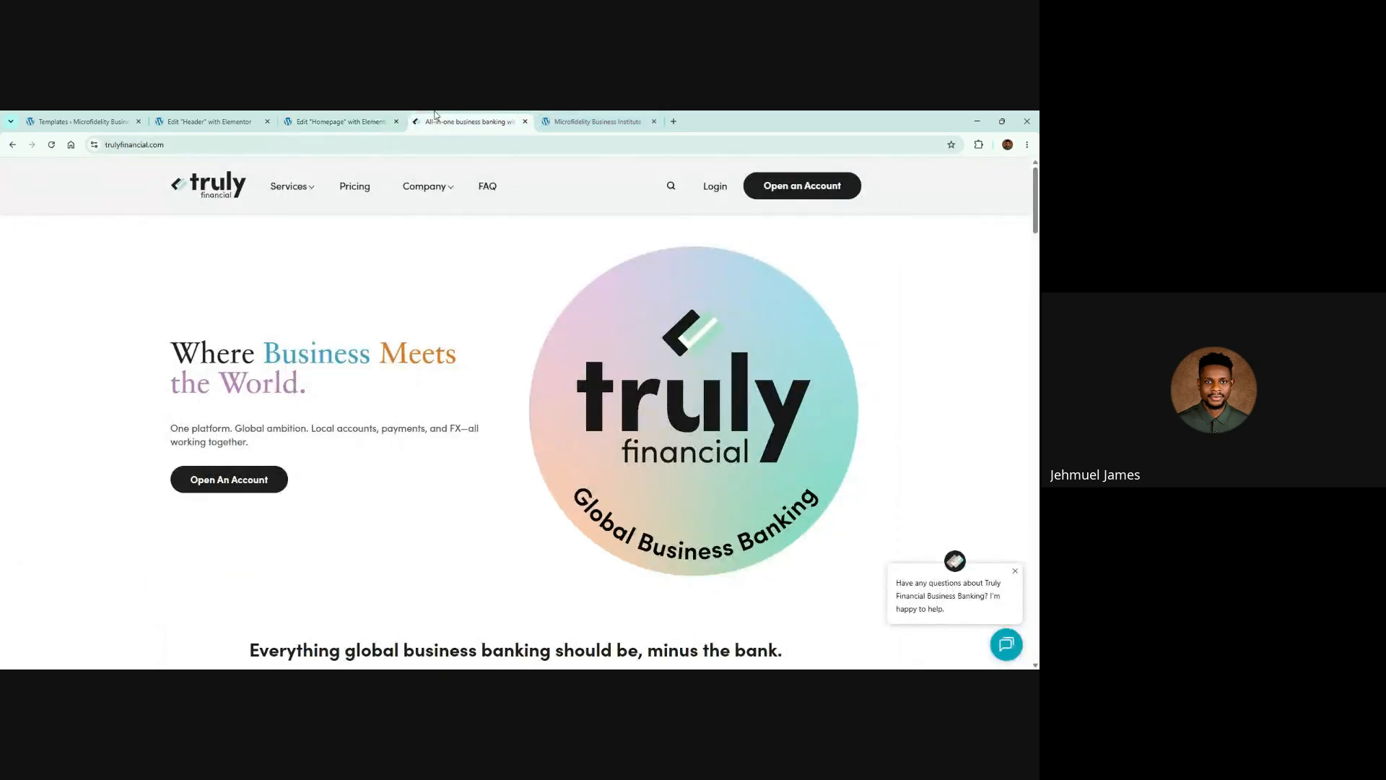
left_click(330, 116)
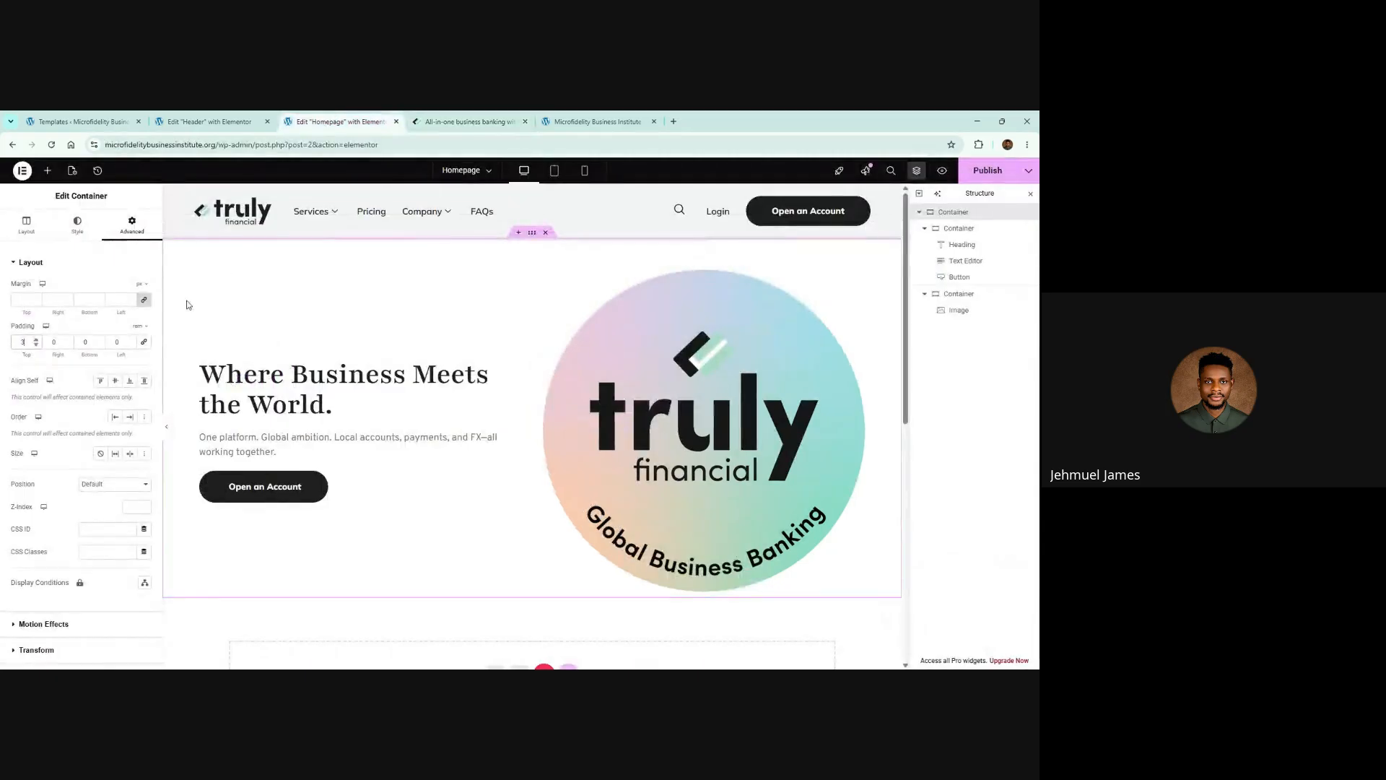
left_click(457, 116)
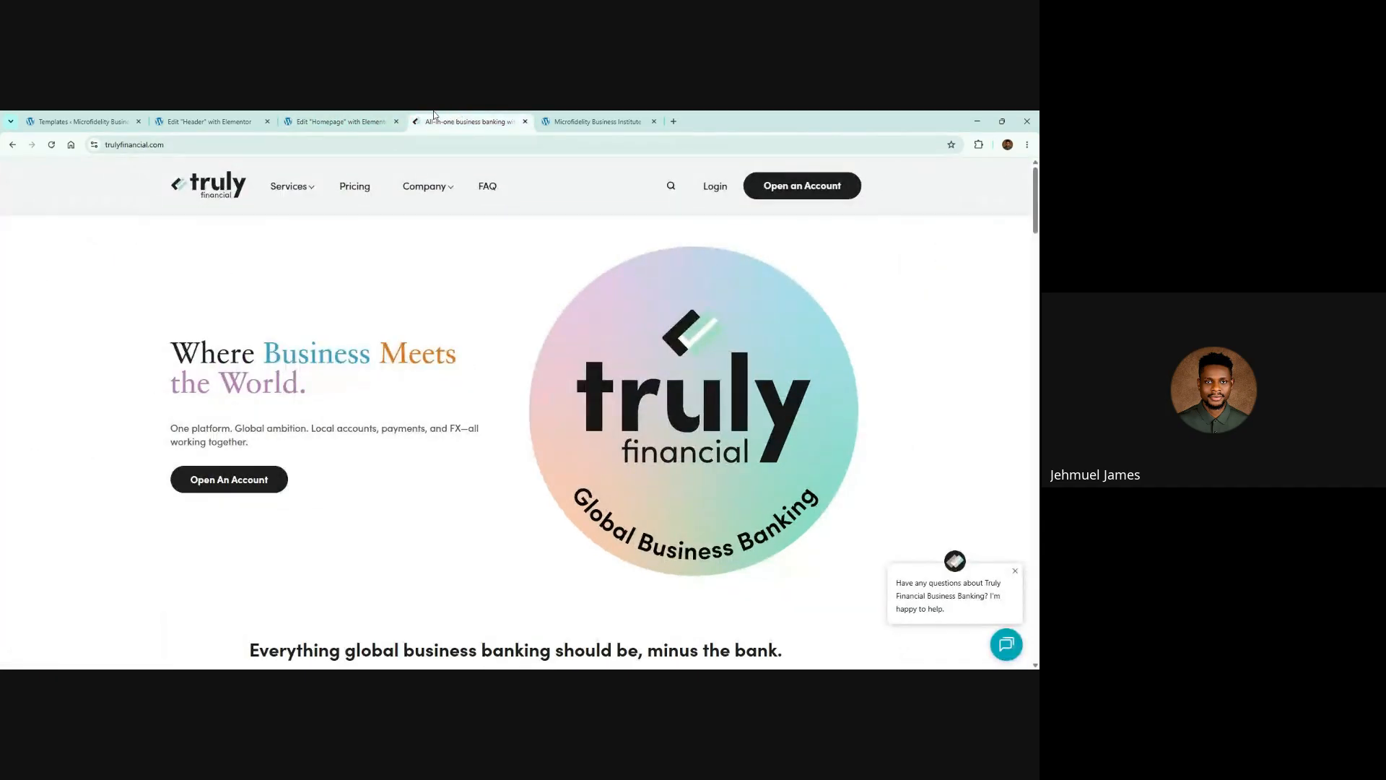
left_click(336, 120)
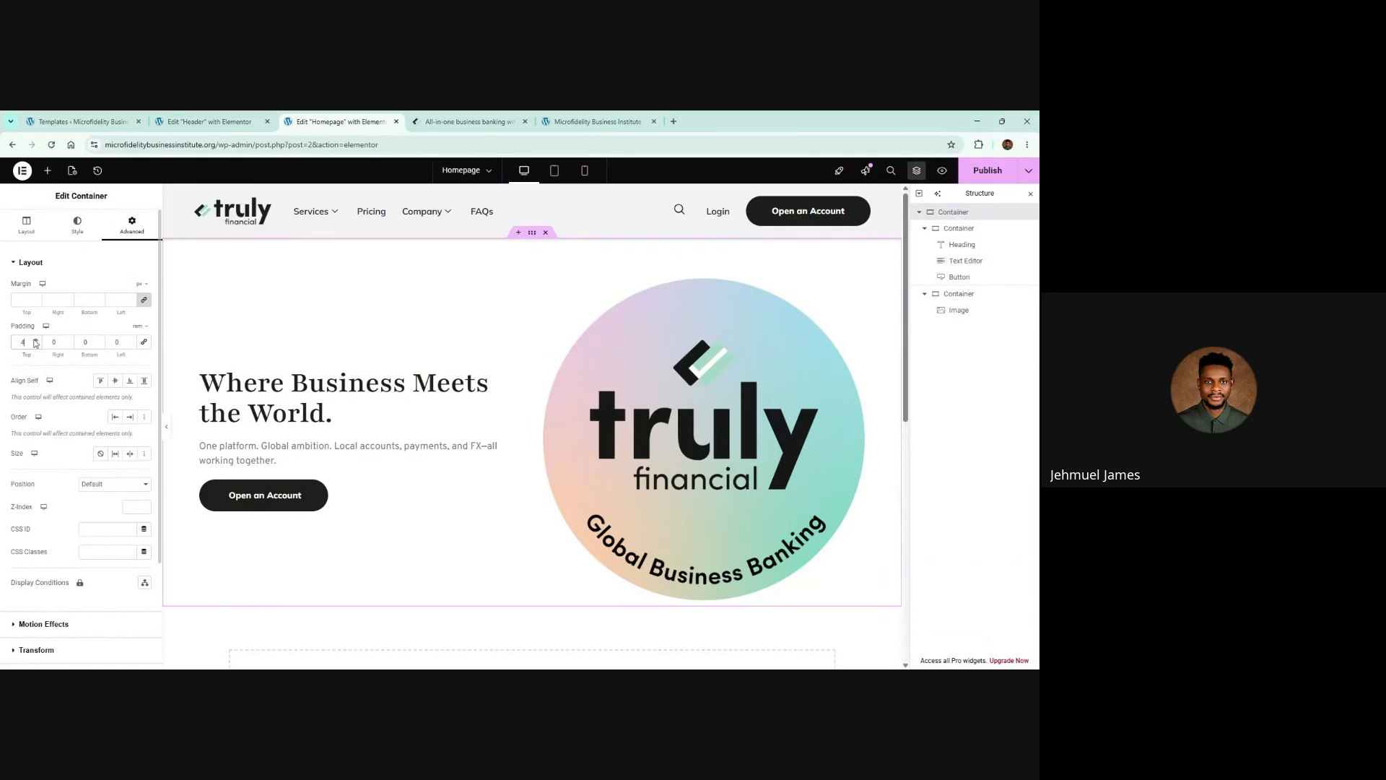
Set the hero outer container's bottom padding to 4 rem to match trulyfinancial.com, and publish the Homepage
left_click(451, 117)
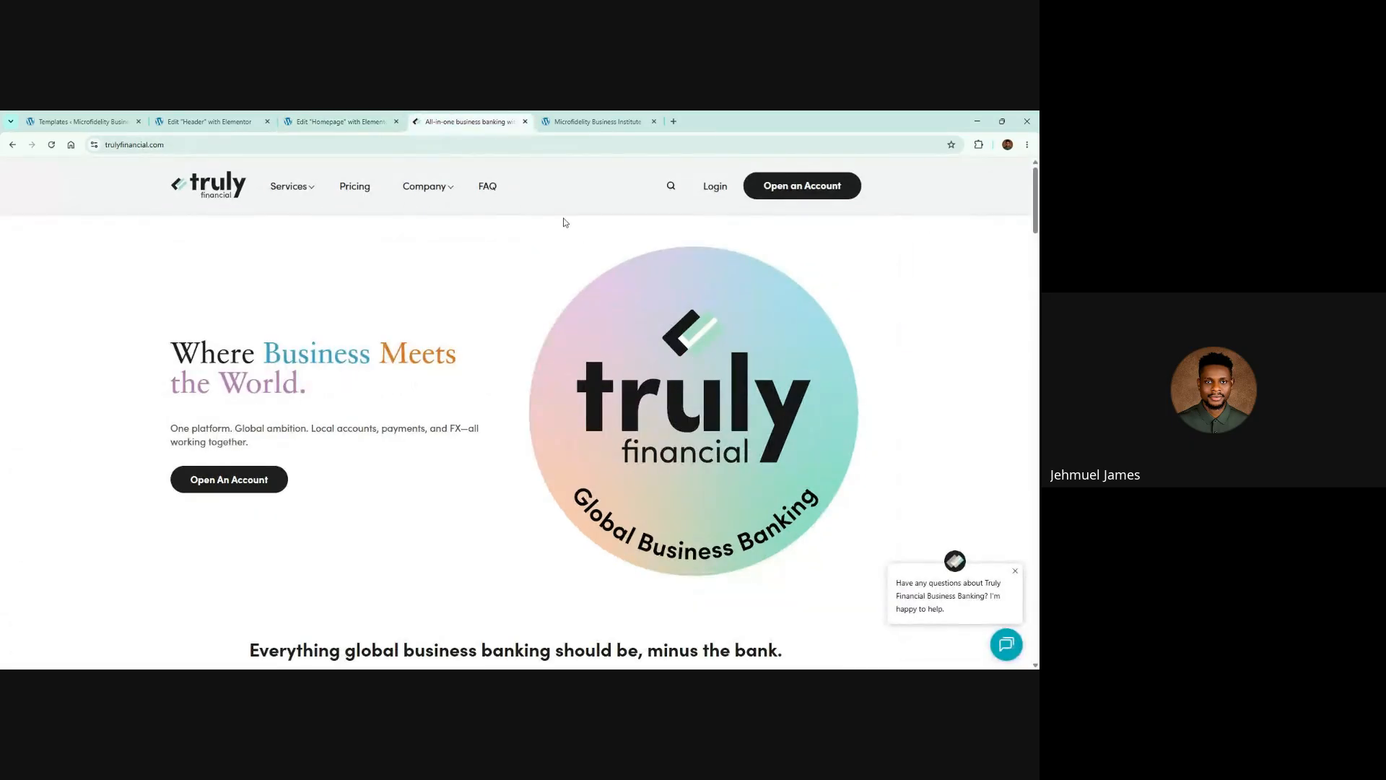
left_click(334, 117)
left_click(440, 118)
left_click(338, 118)
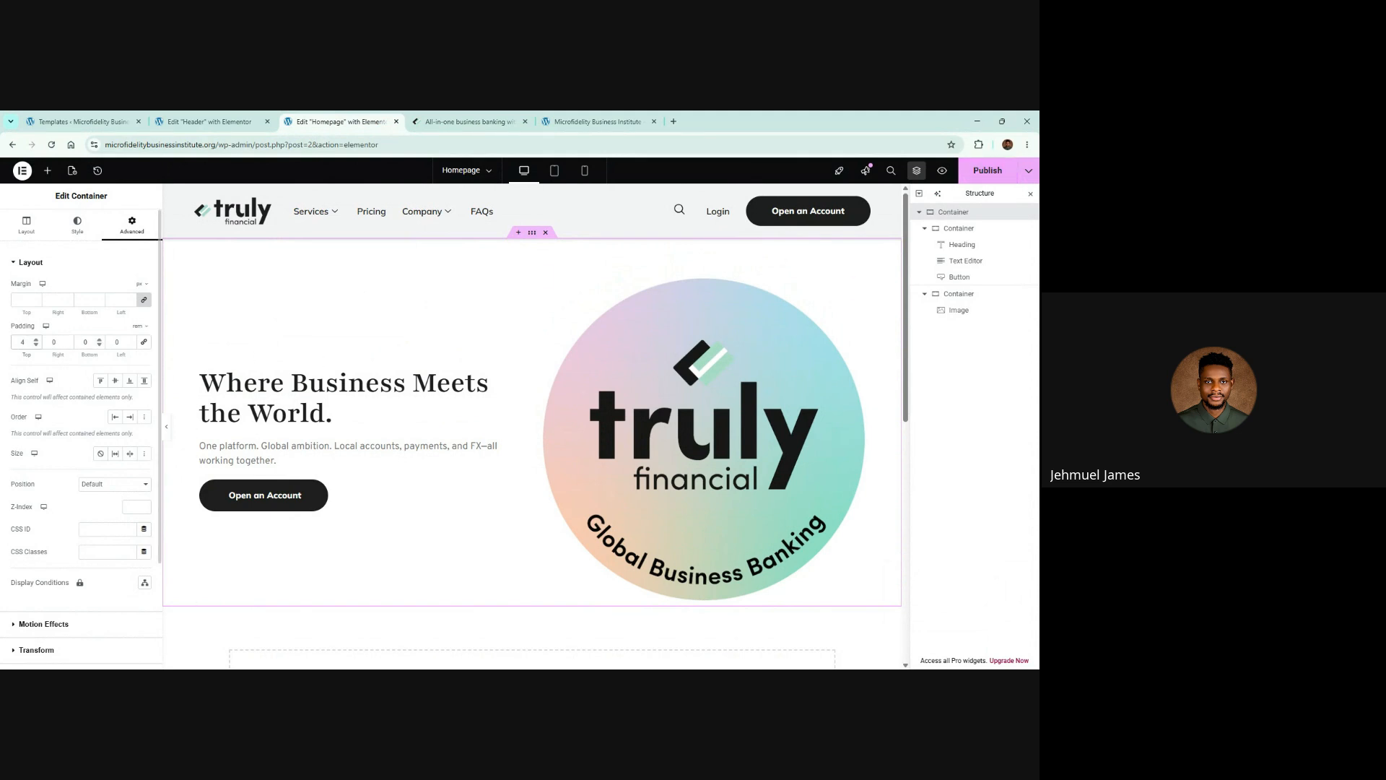
type("4")
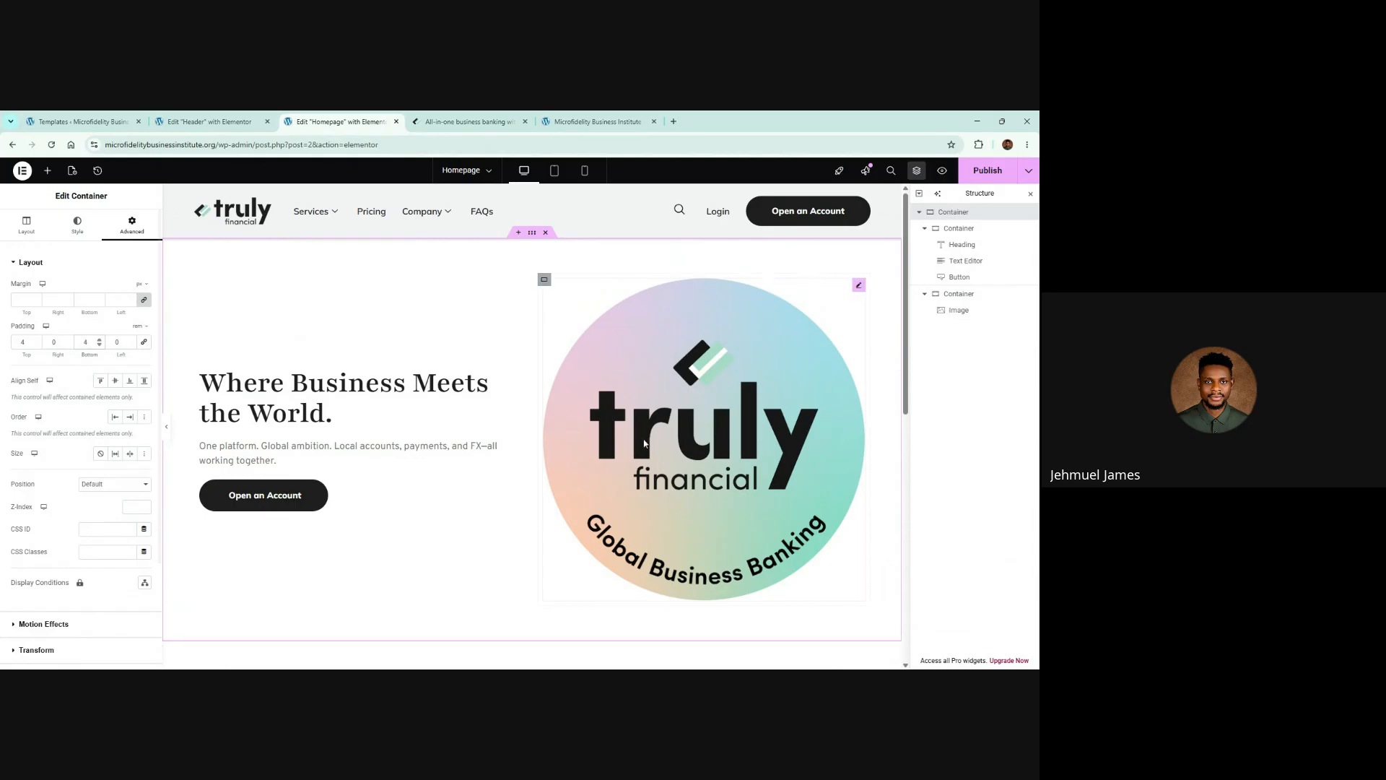
left_click(986, 171)
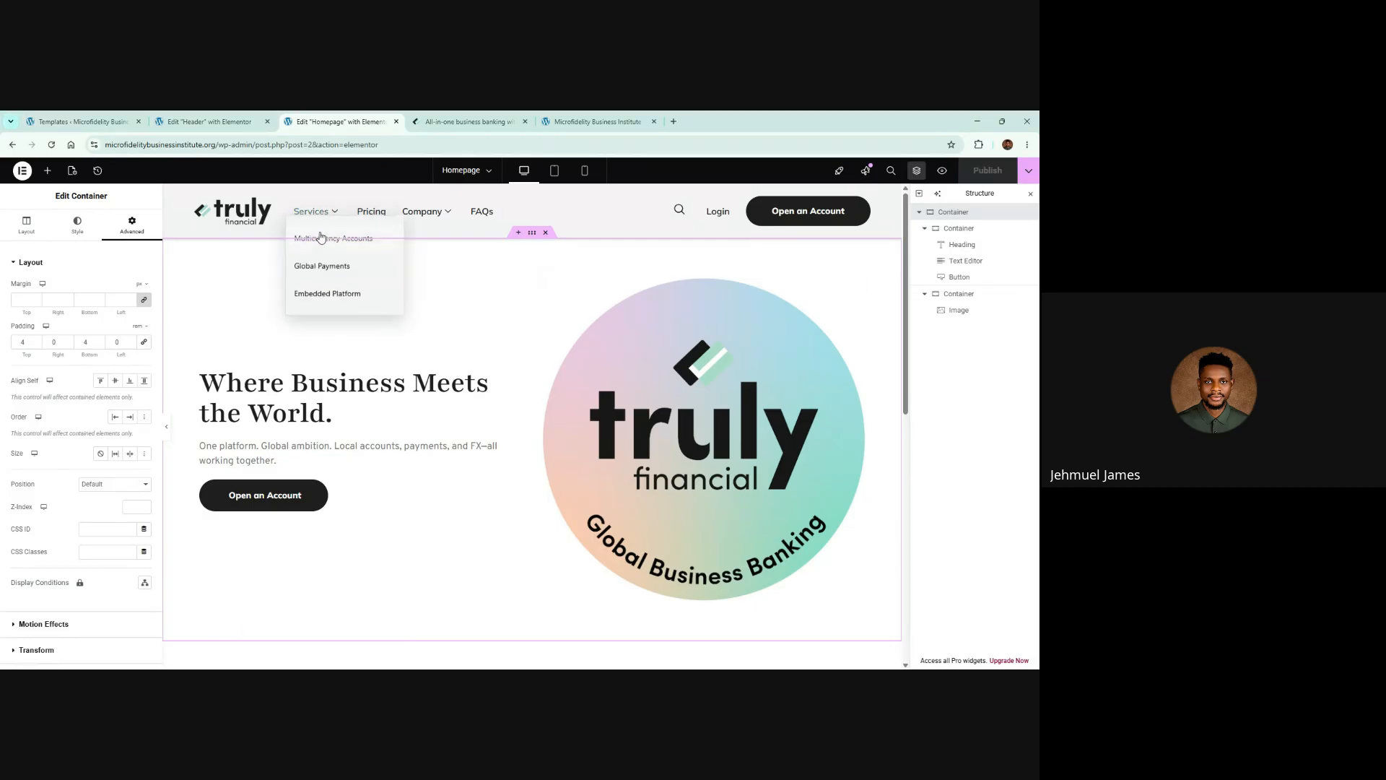
Compare the live homepage's hero spacing above and below the image with trulyfinancial.com
left_click(575, 117)
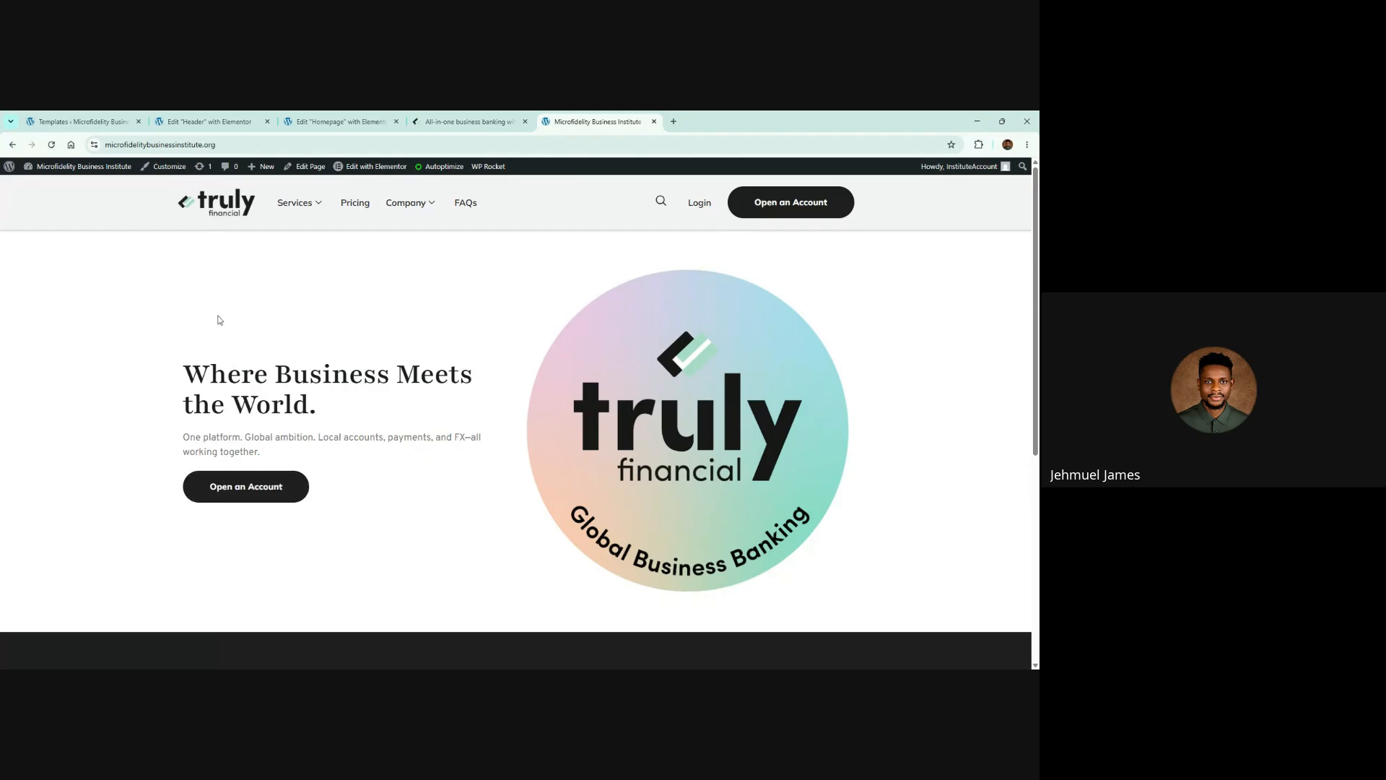
left_click(486, 115)
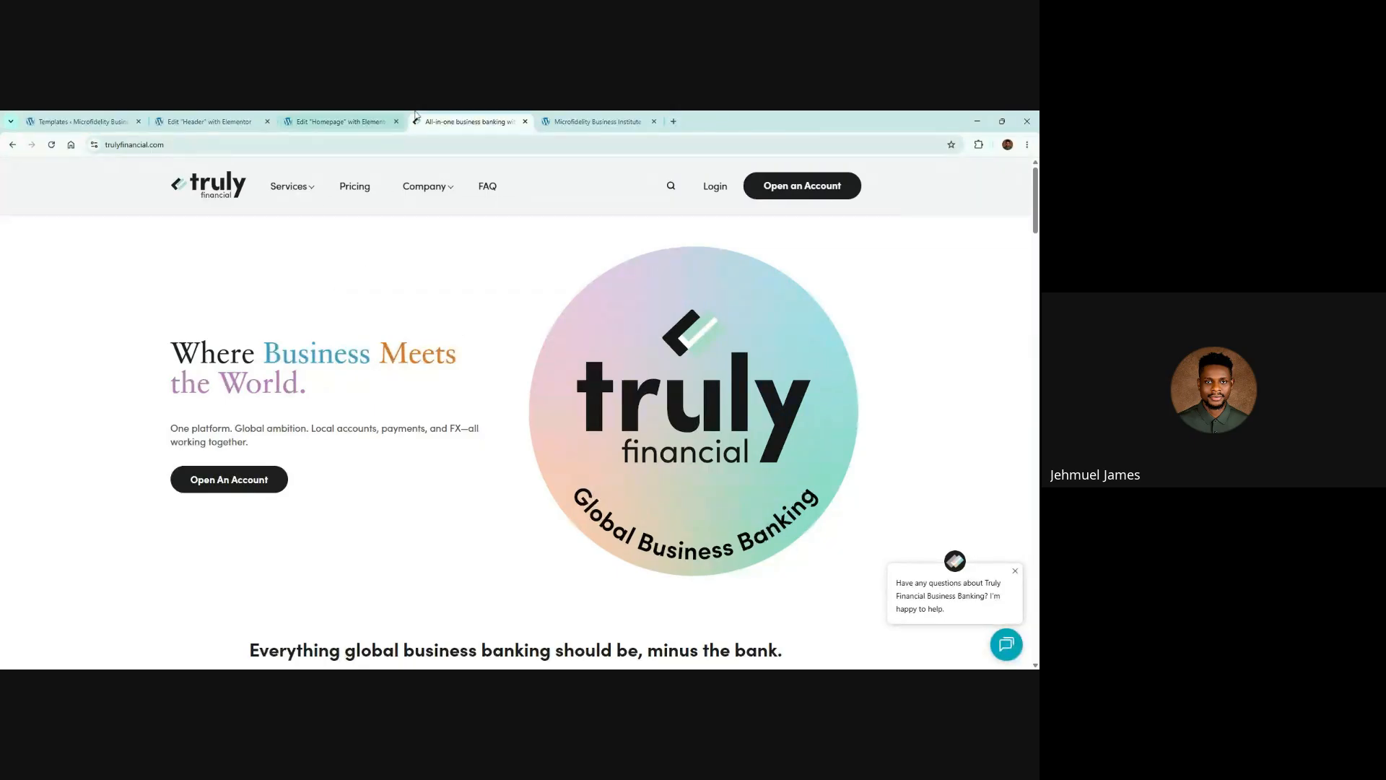
left_click(339, 121)
left_click(487, 117)
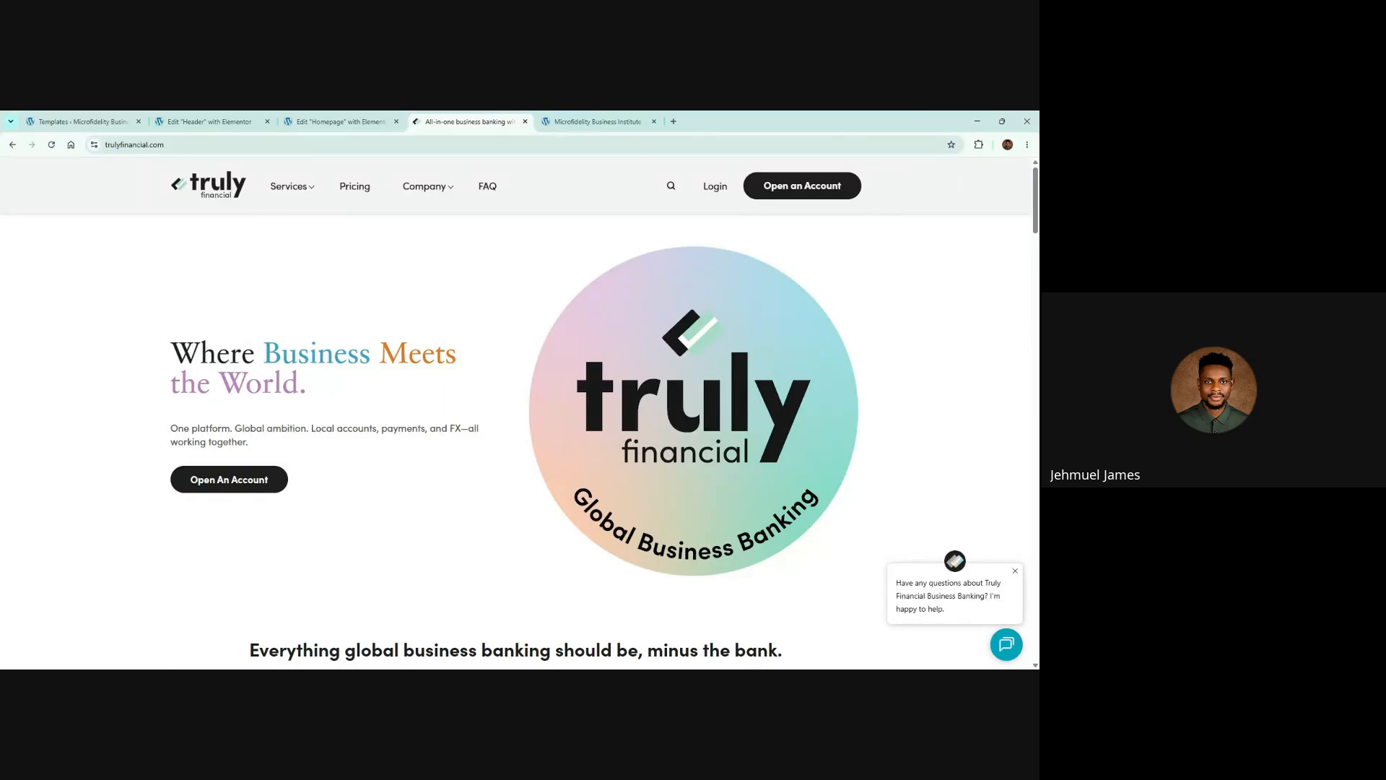
left_click(568, 125)
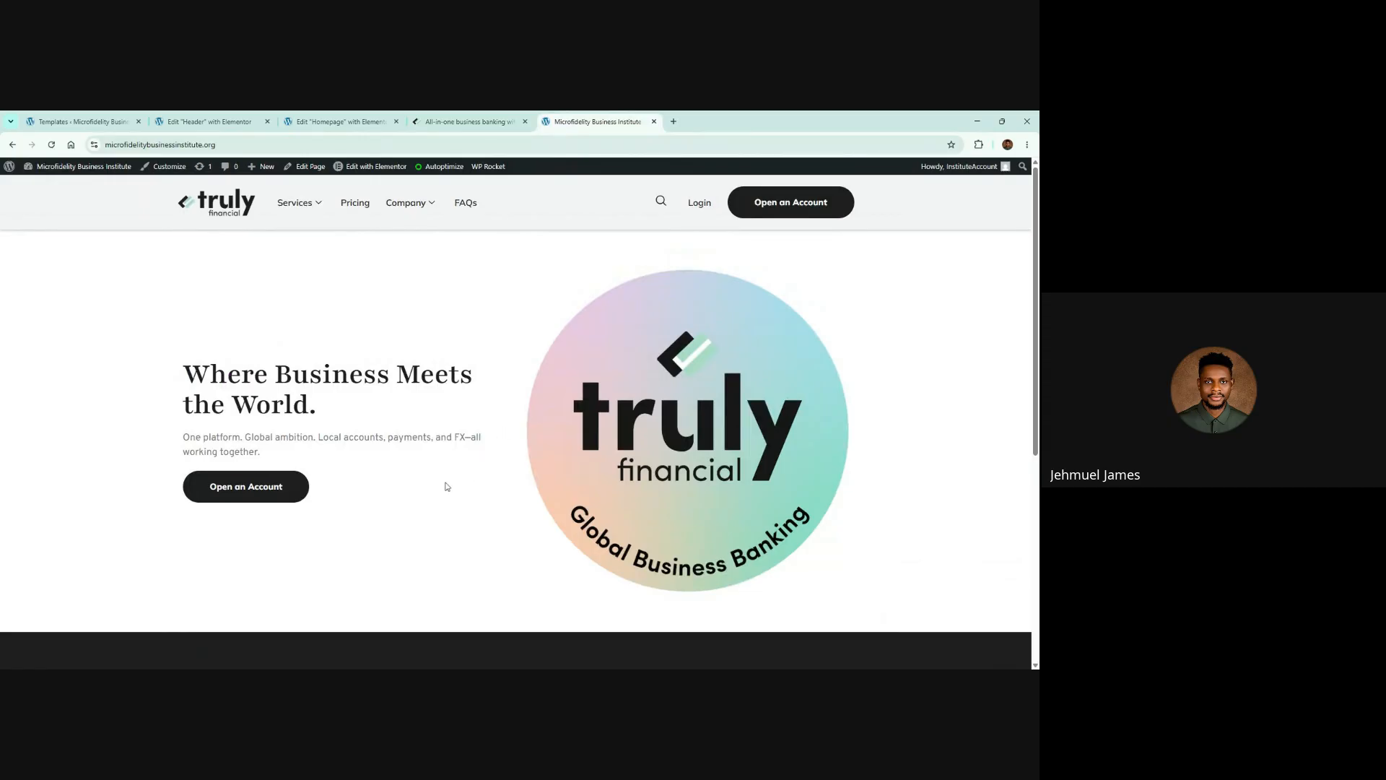
left_click(133, 625)
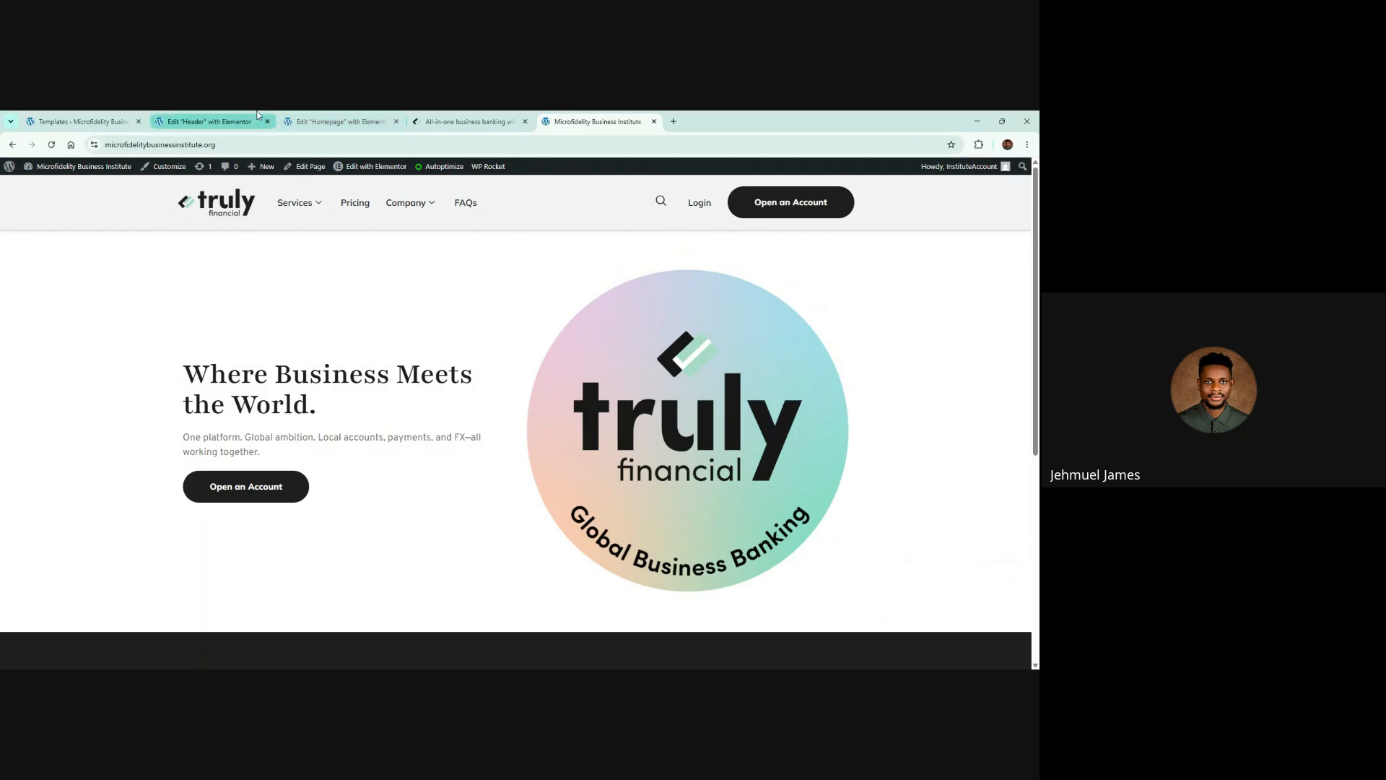
Close the Header template editor and bring the empty area below the Homepage hero into view
left_click(346, 120)
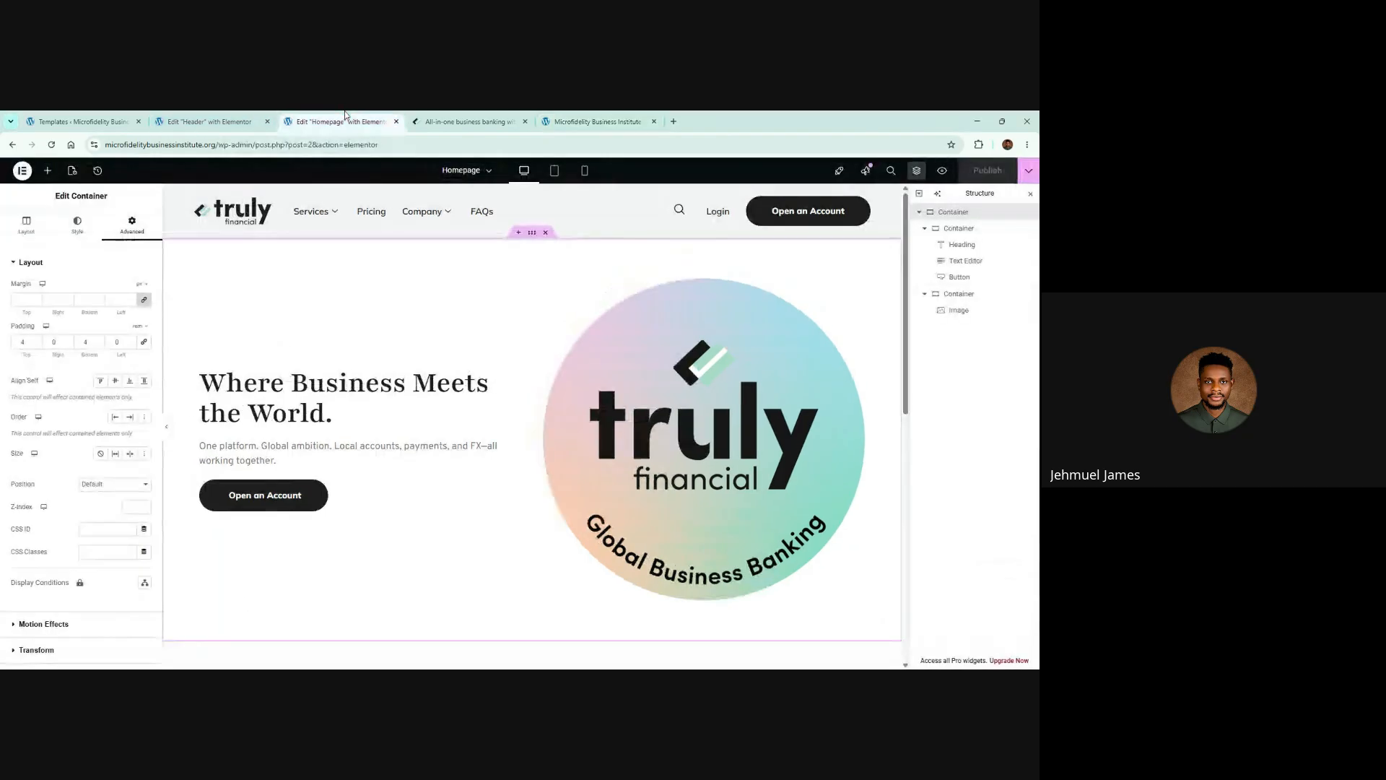
left_click(267, 122)
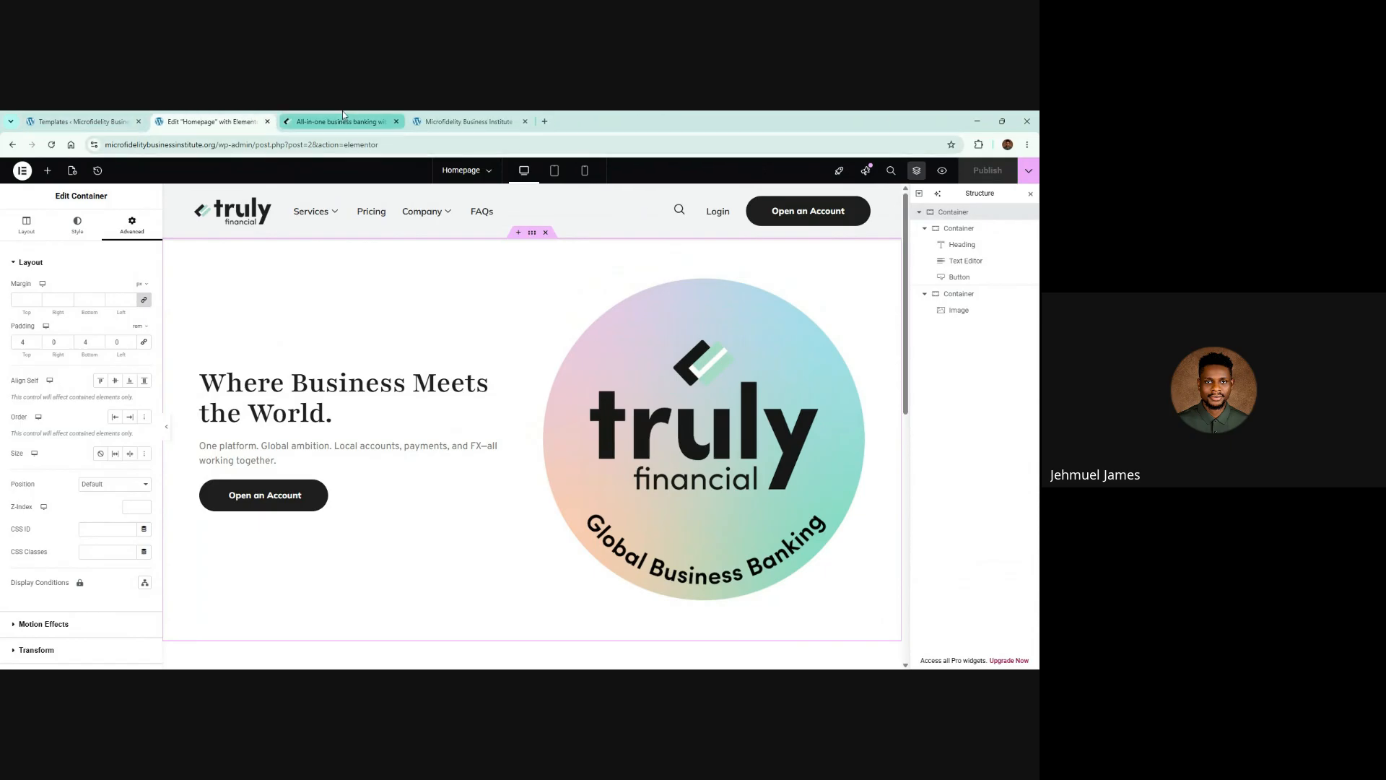
scroll(691, 334, "down", 3)
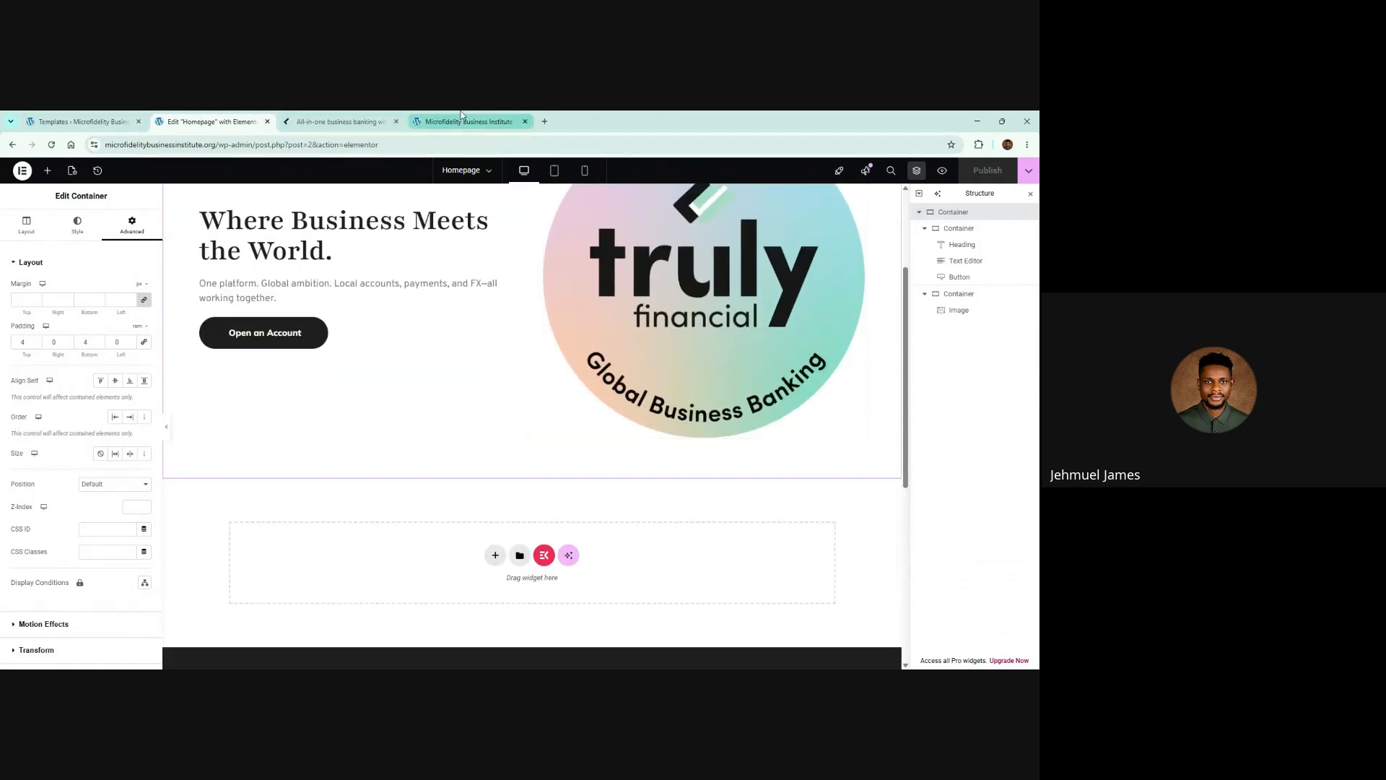
left_click(383, 120)
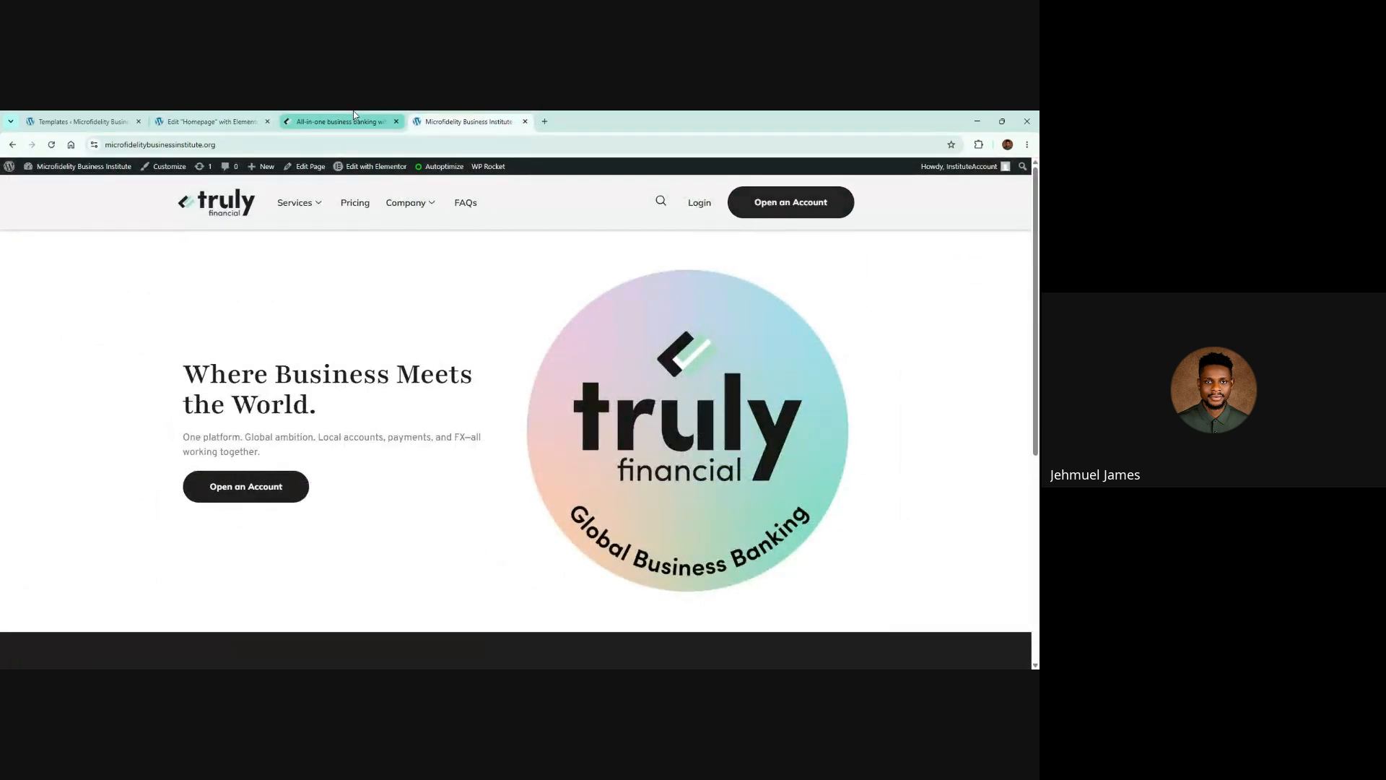
left_click(262, 118)
Dismiss the chat prompt on trulyfinancial.com and examine the extent of the section directly below its hero
left_click(354, 119)
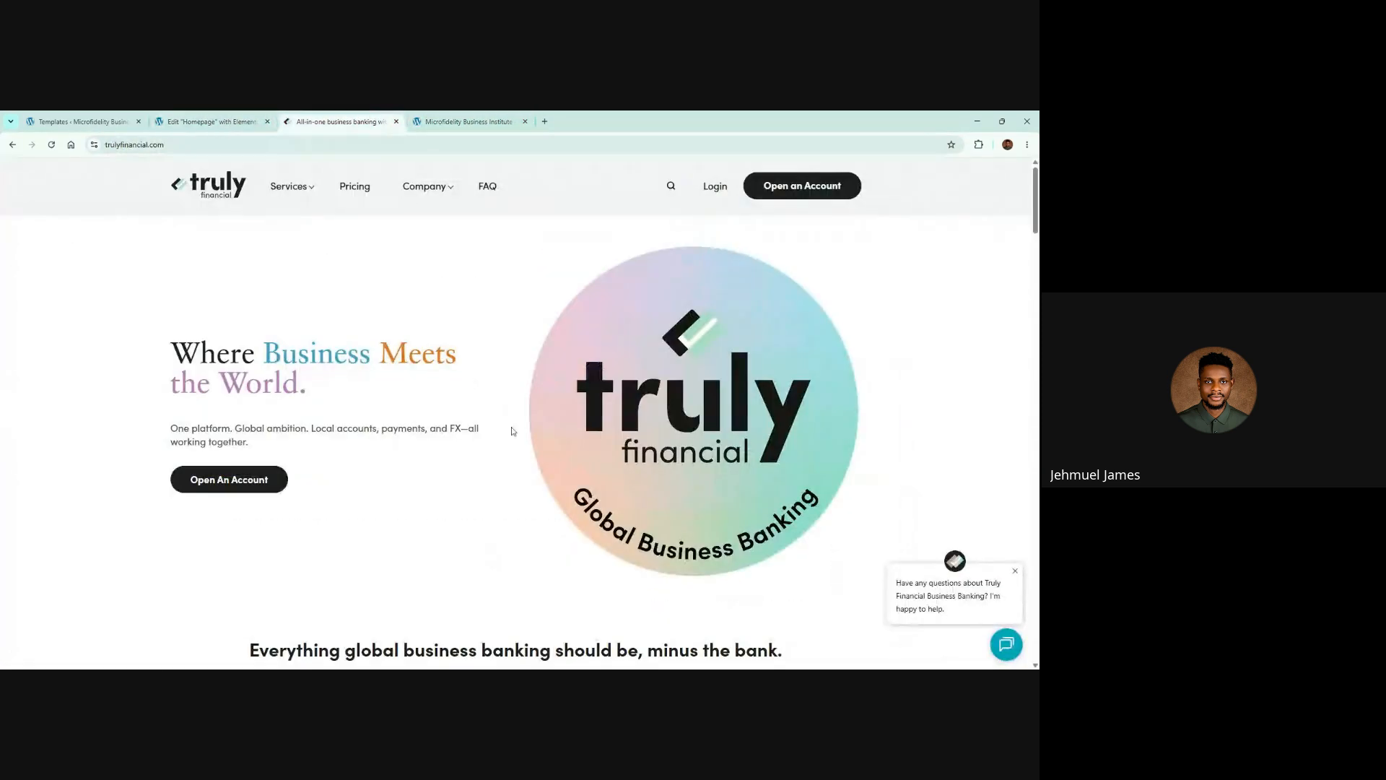
scroll(509, 427, "down", 5)
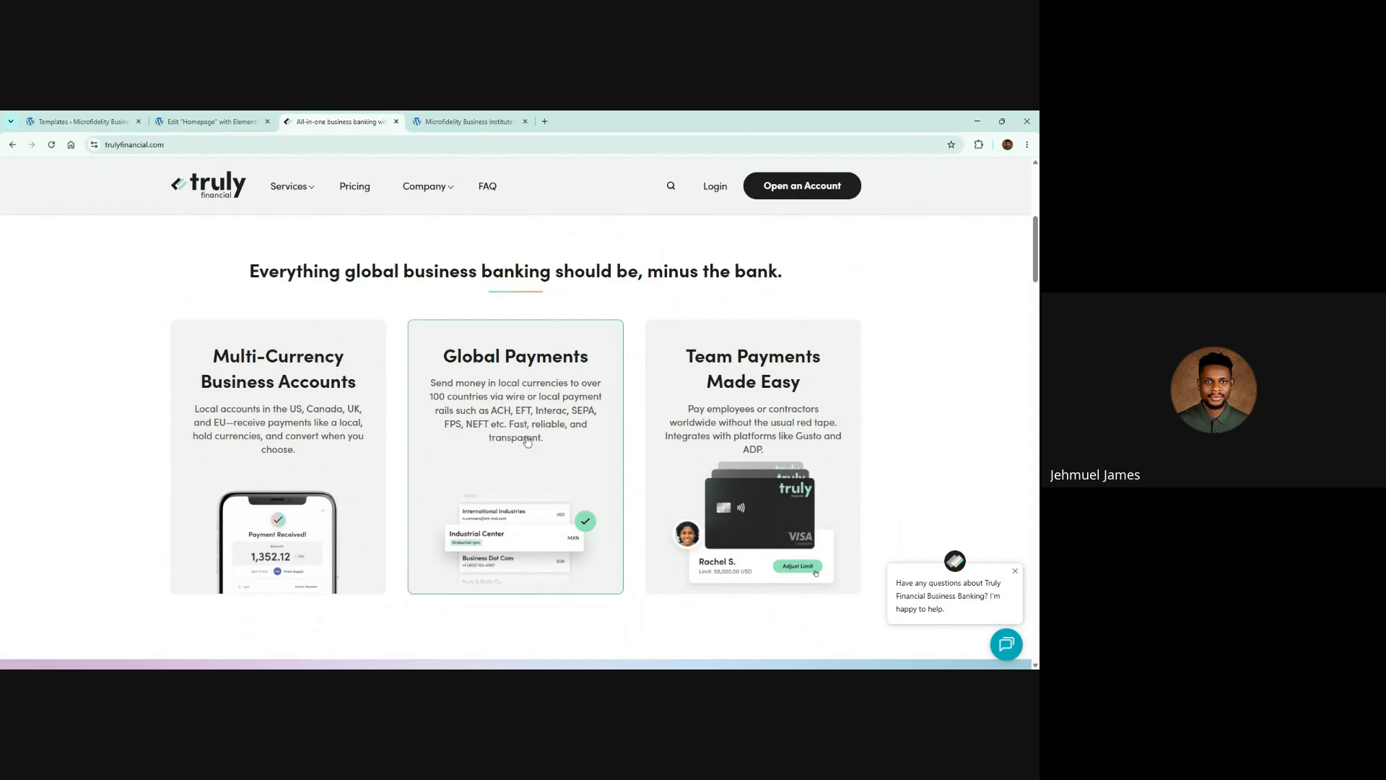
left_click(1017, 573)
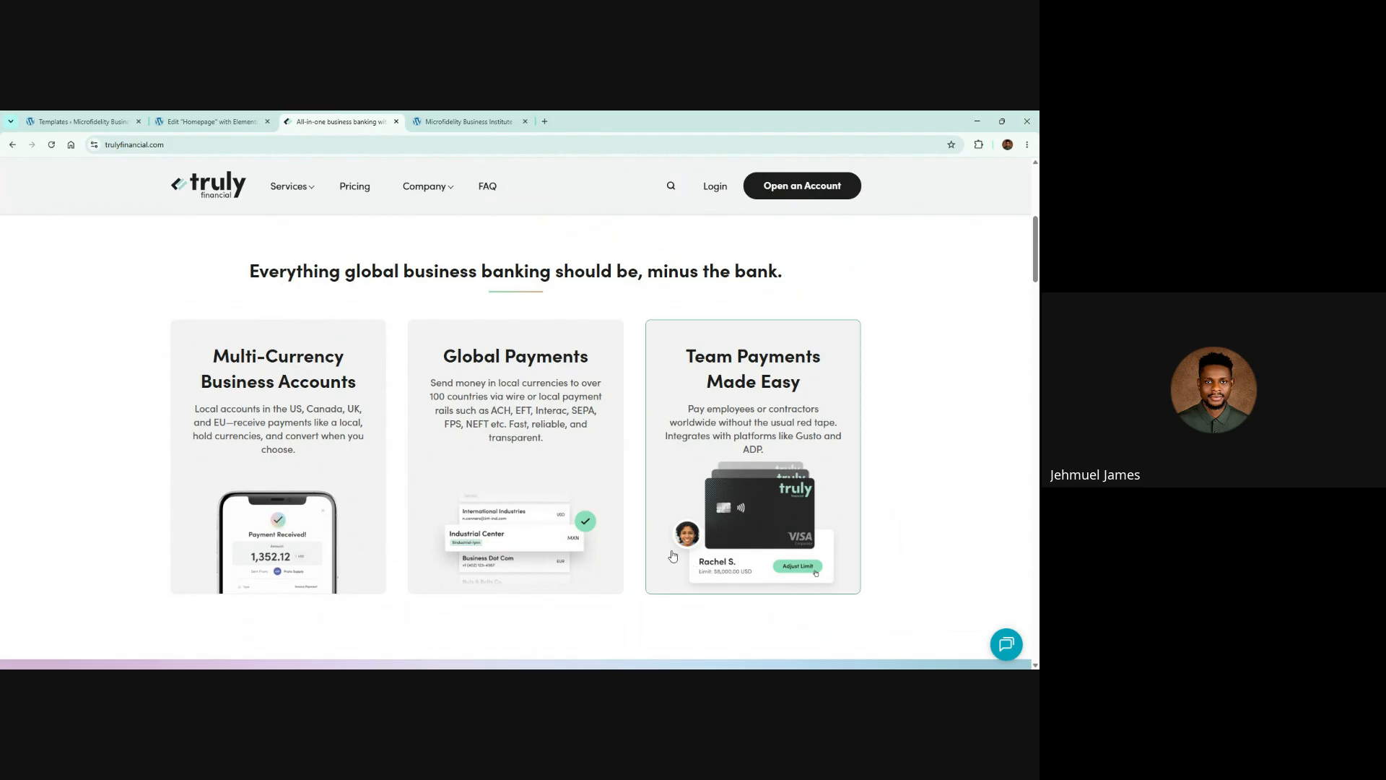
left_click_drag(97, 240, 975, 528)
left_click(77, 323)
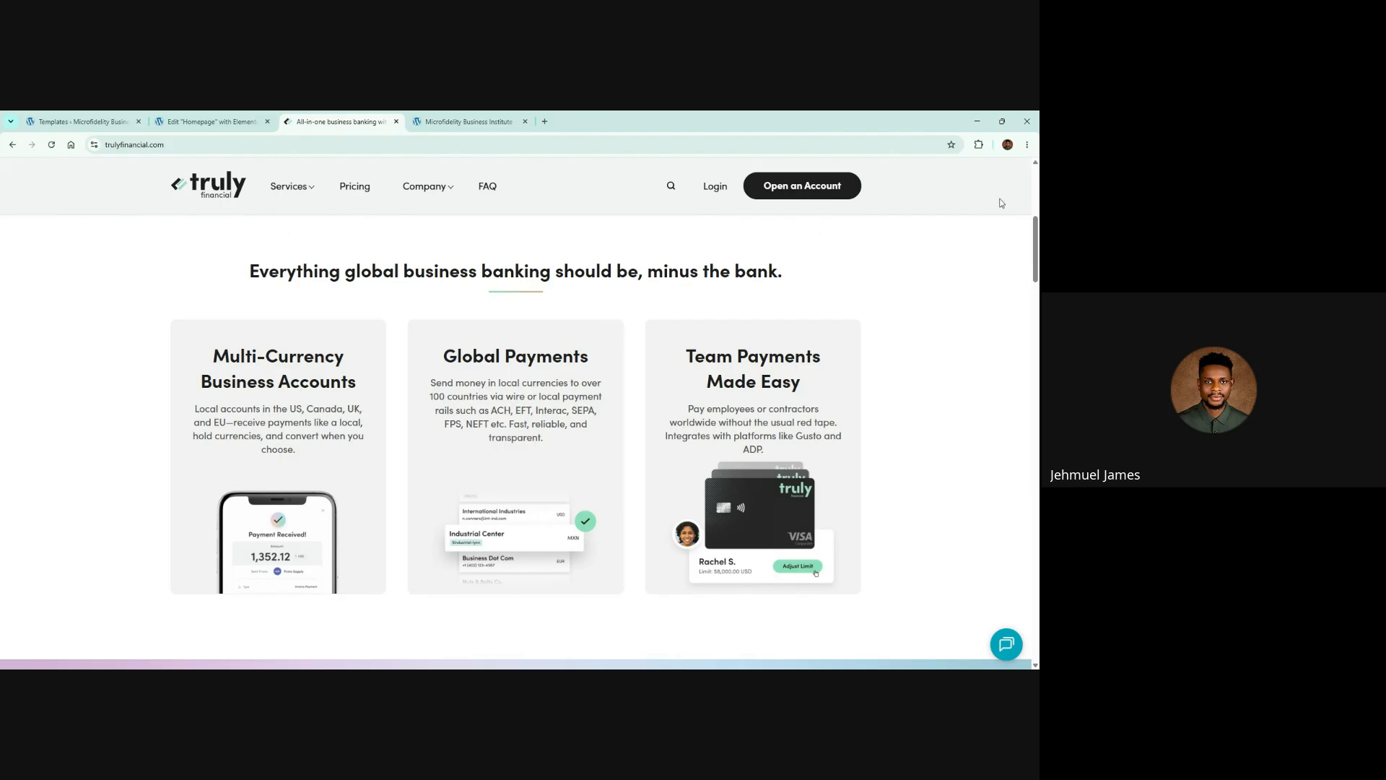
left_click_drag(1001, 203, 33, 335)
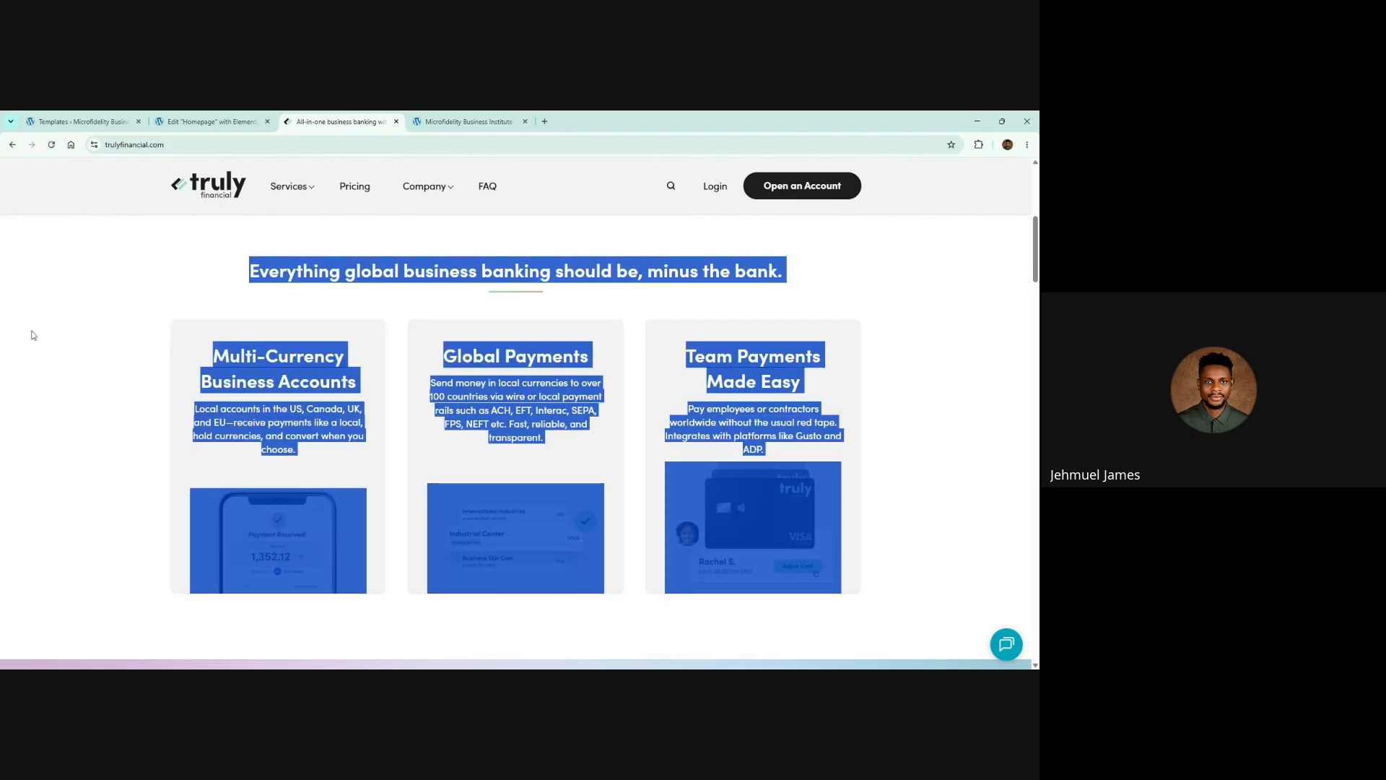
left_click(33, 335)
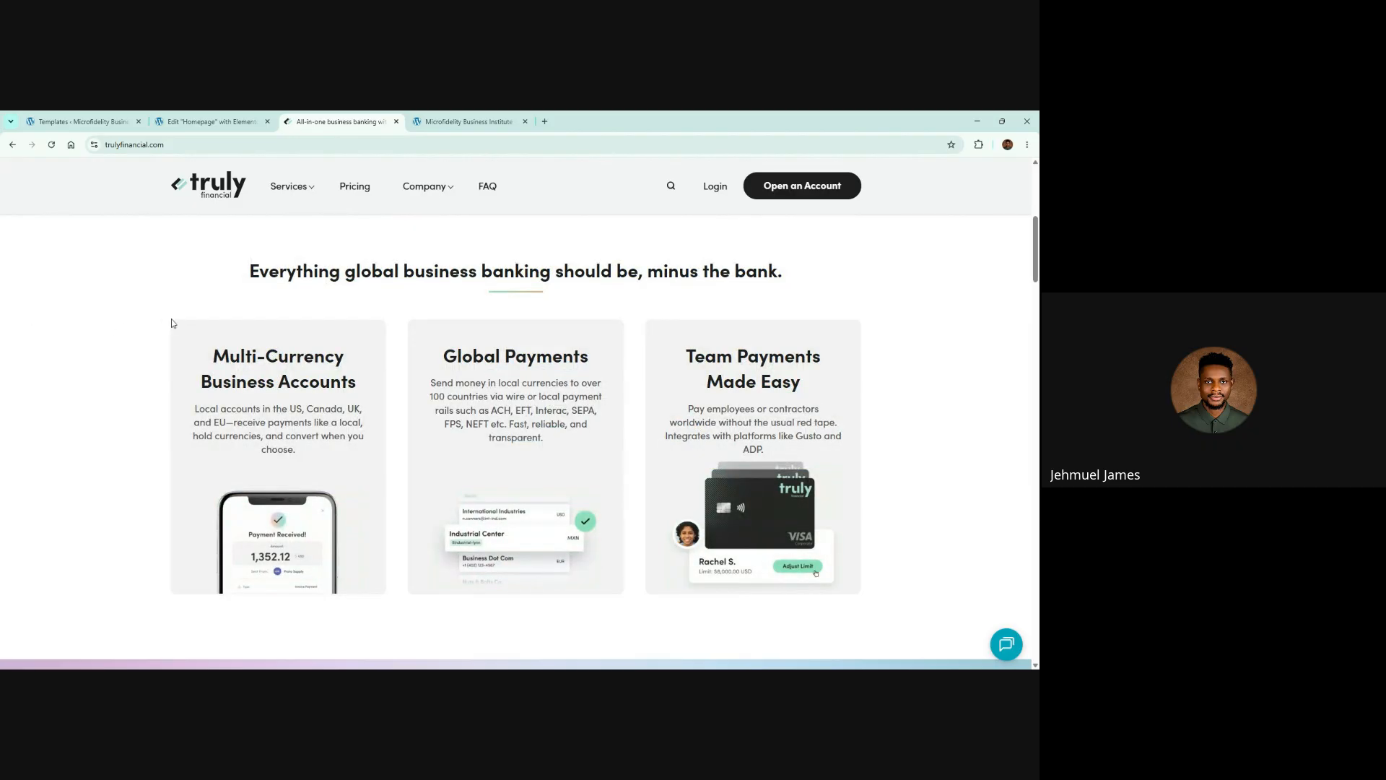
Examine how the reference section's three service cards and its heading are structured, and return to the Homepage editor
left_click_drag(211, 354, 838, 592)
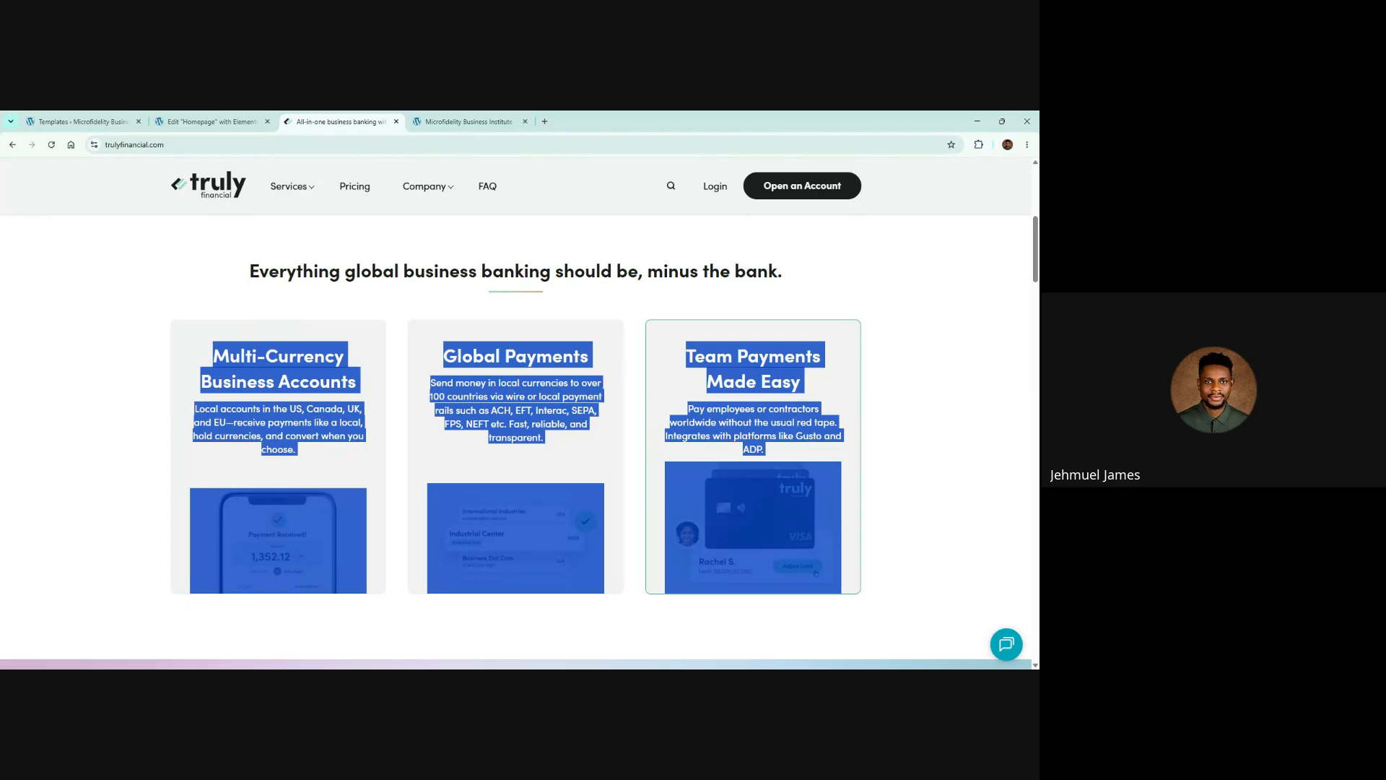
left_click(117, 322)
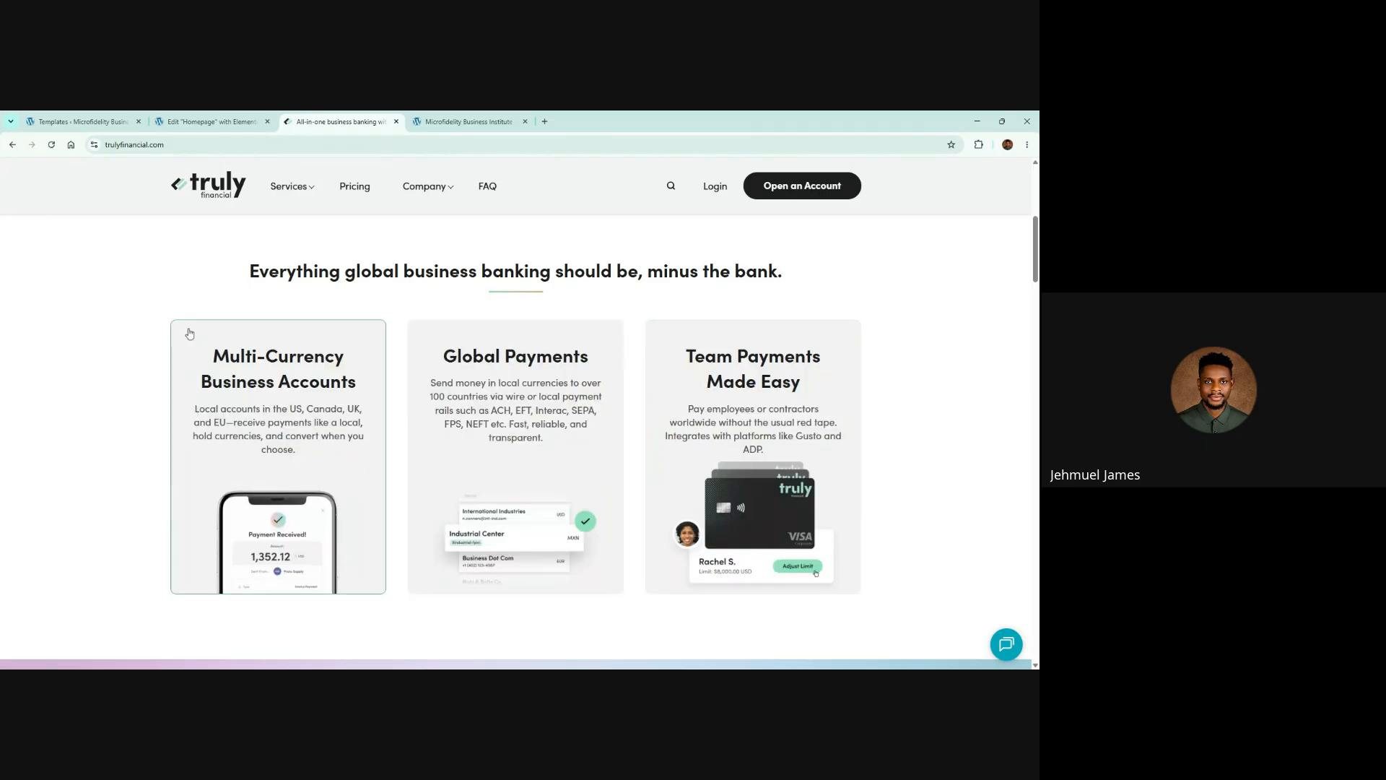
left_click_drag(193, 315, 296, 452)
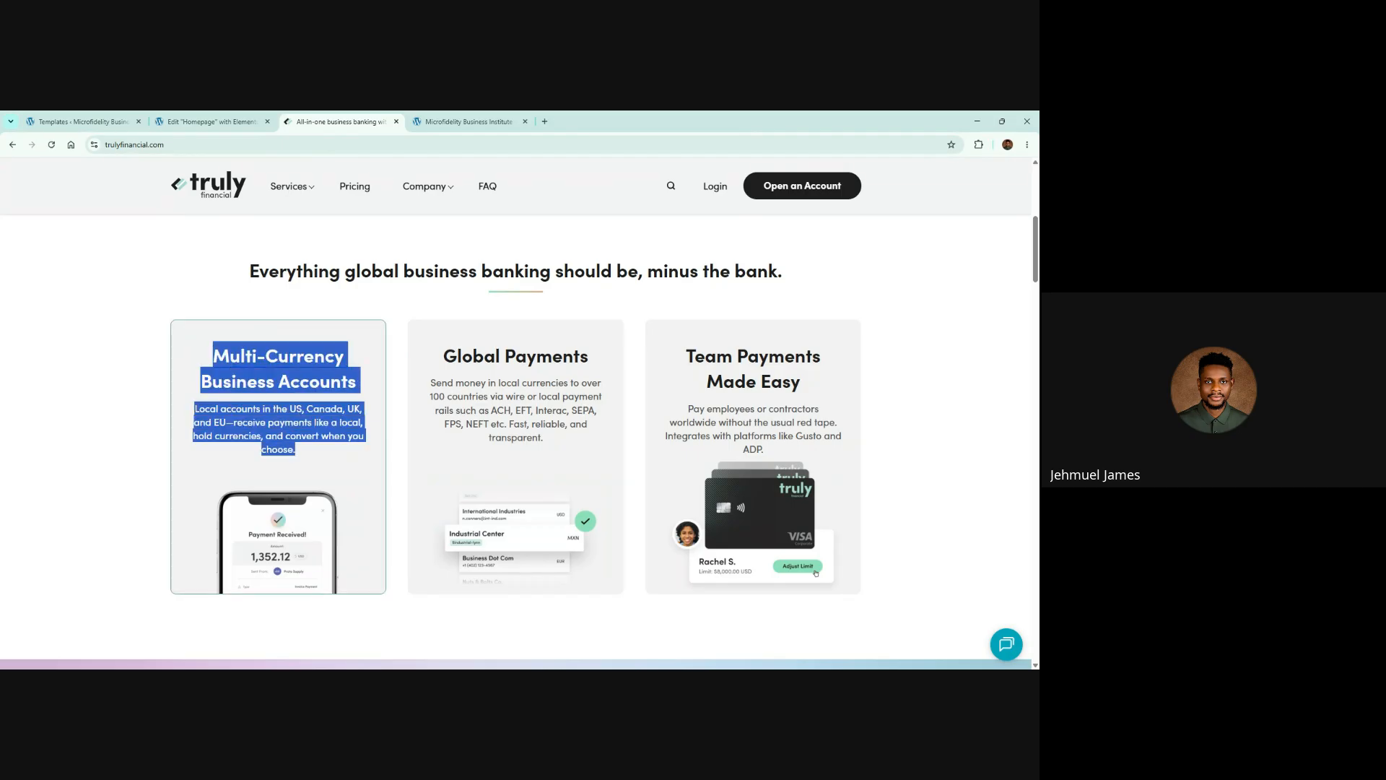
left_click_drag(400, 312, 500, 363)
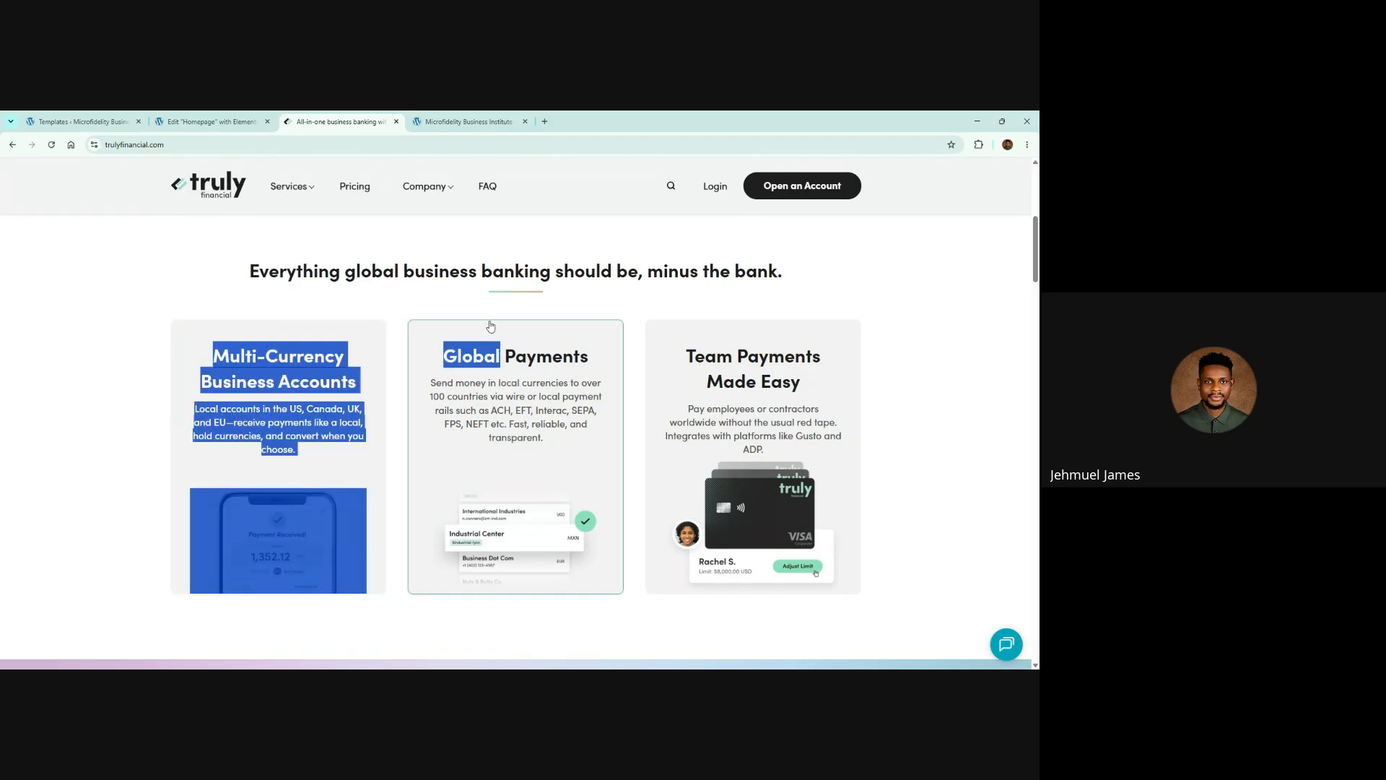
left_click(524, 317)
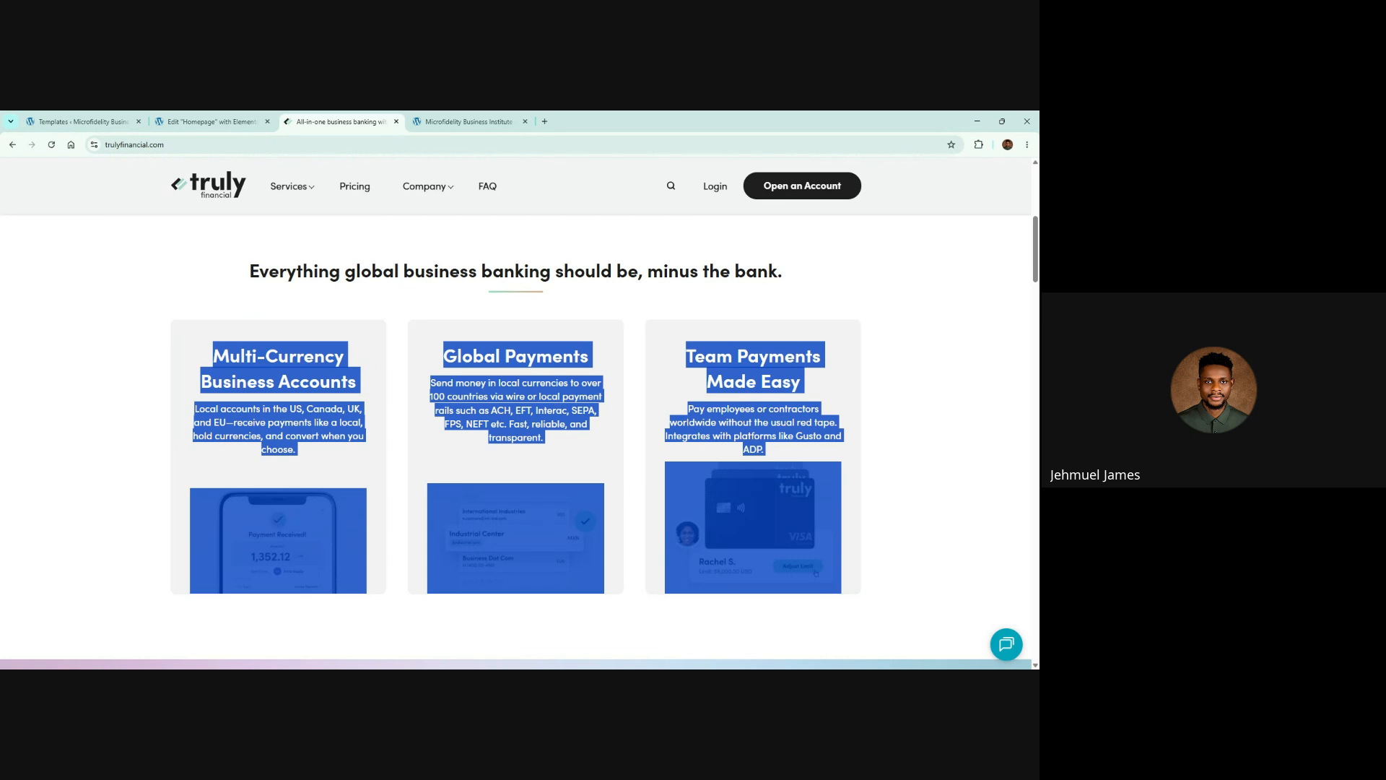
triple_click(516, 272)
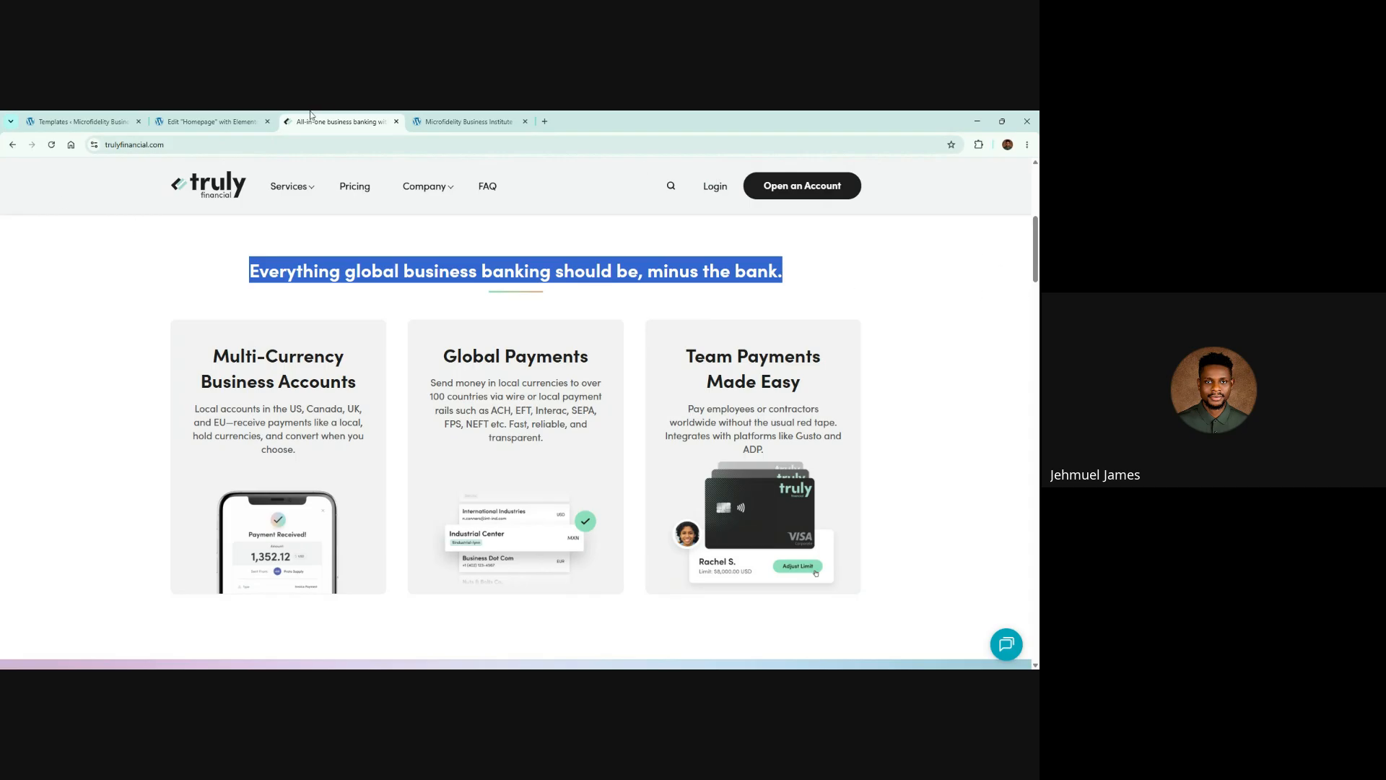
left_click(243, 117)
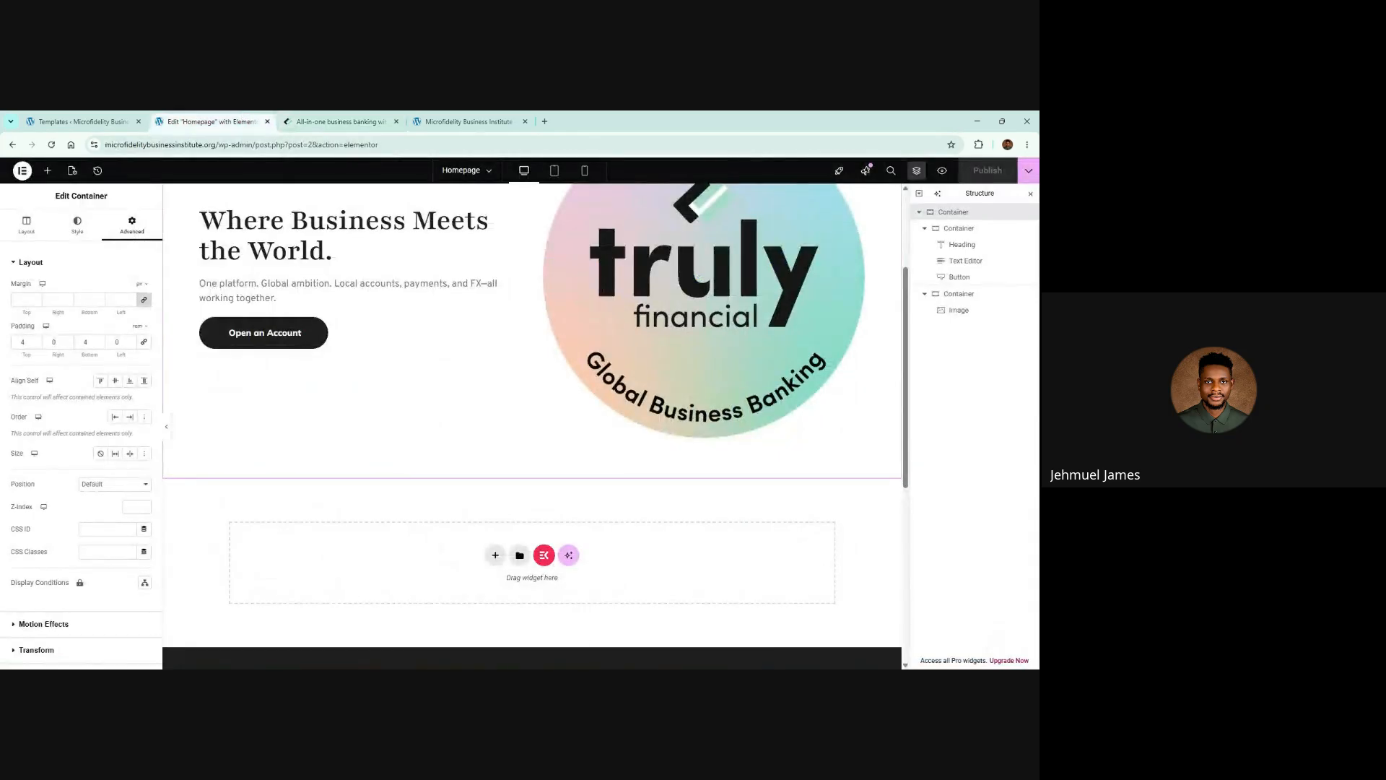
Add a single-column flexbox container below the hero, checking the reference section's heading on trulyfinancial.com before choosing the structure
left_click(496, 556)
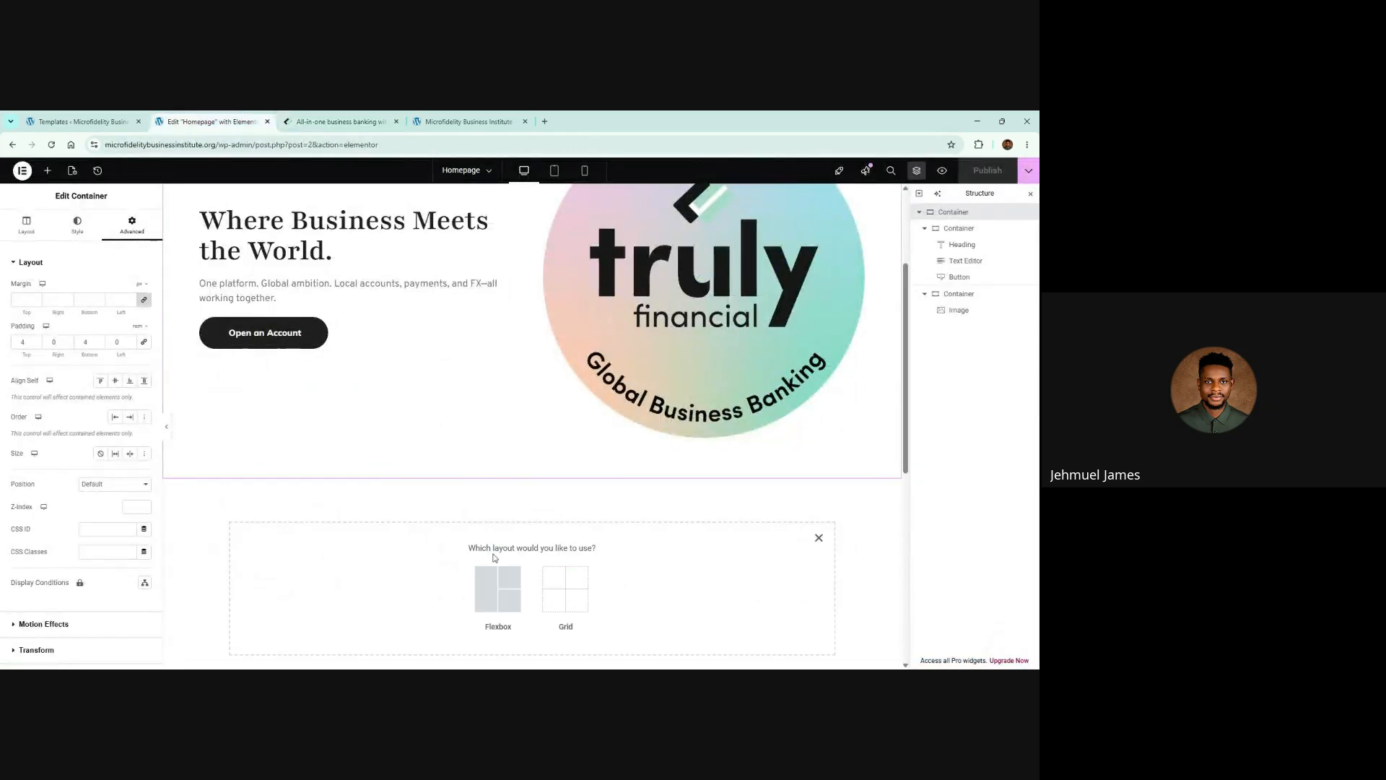
left_click(495, 596)
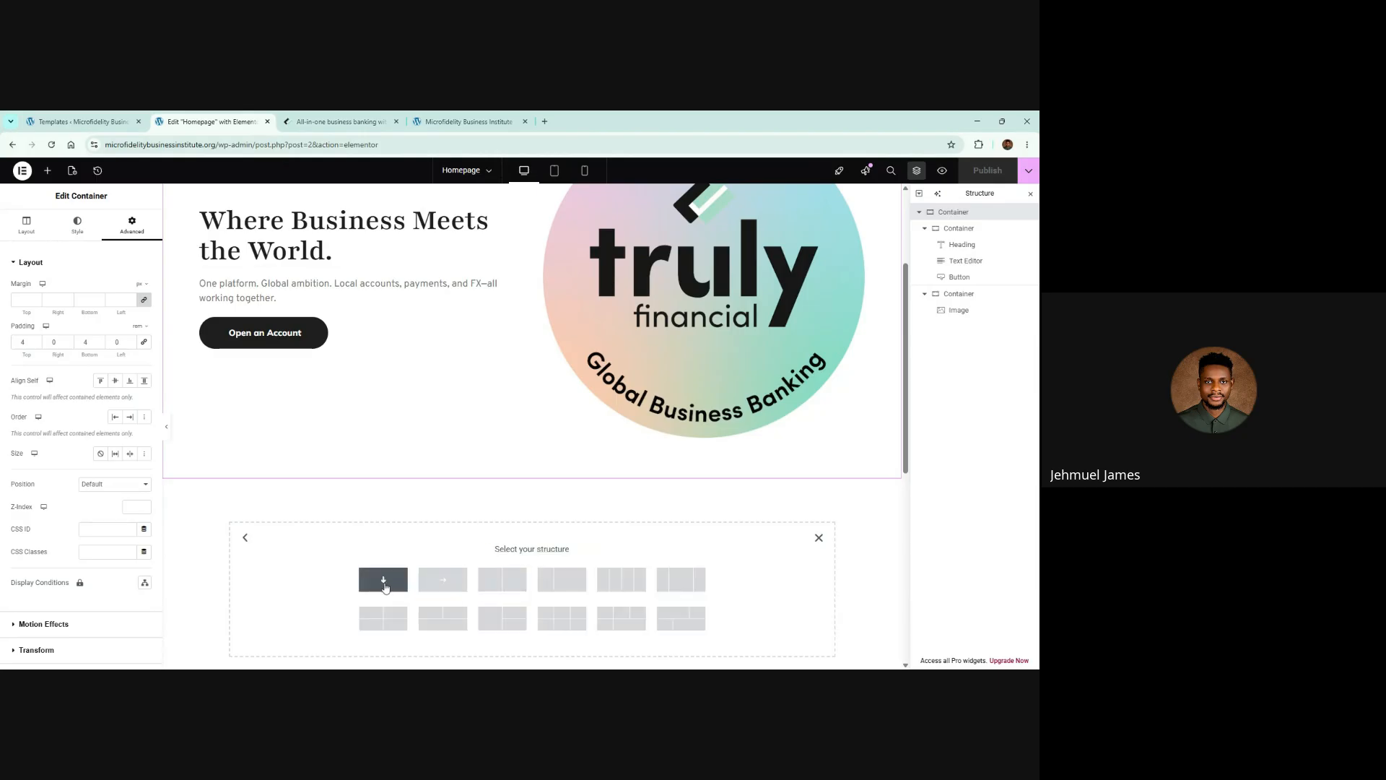
left_click(346, 120)
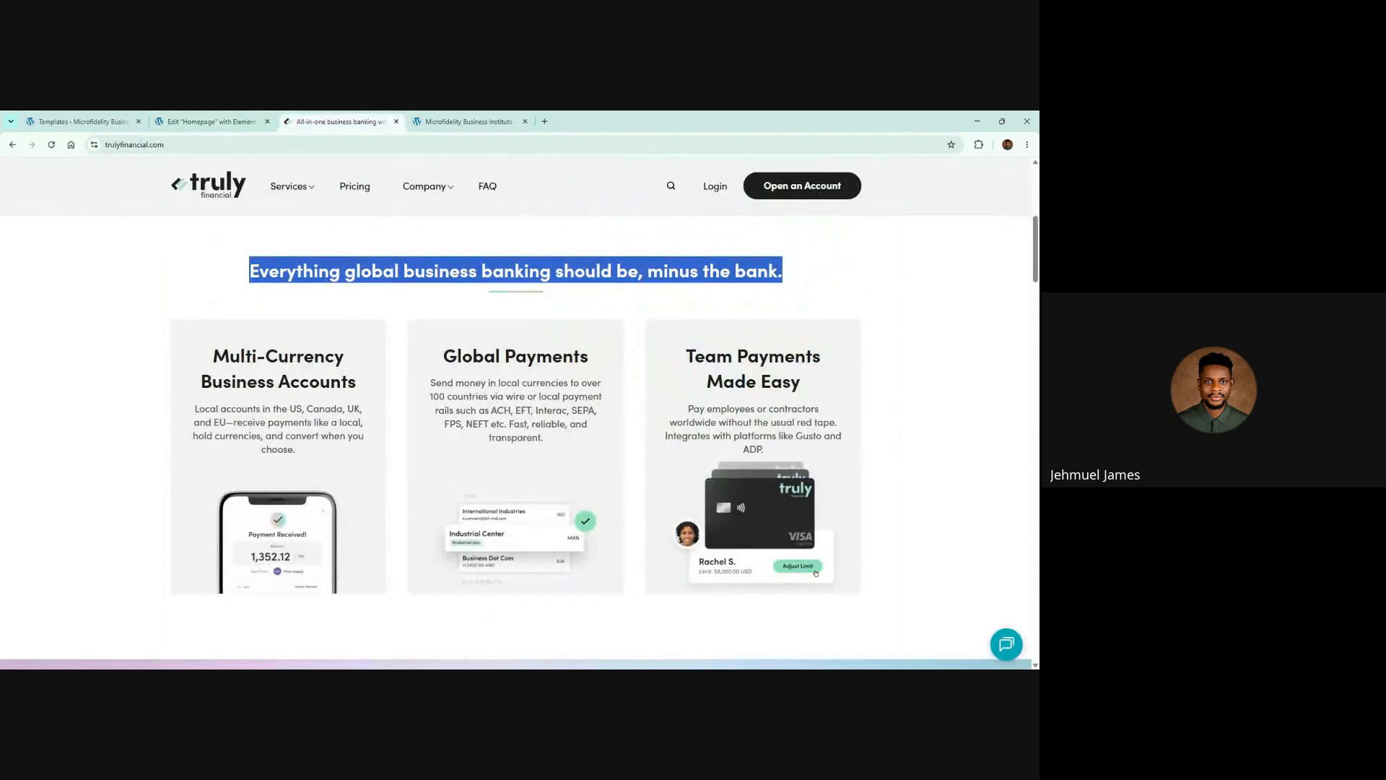
left_click(621, 249)
left_click_drag(258, 271, 856, 271)
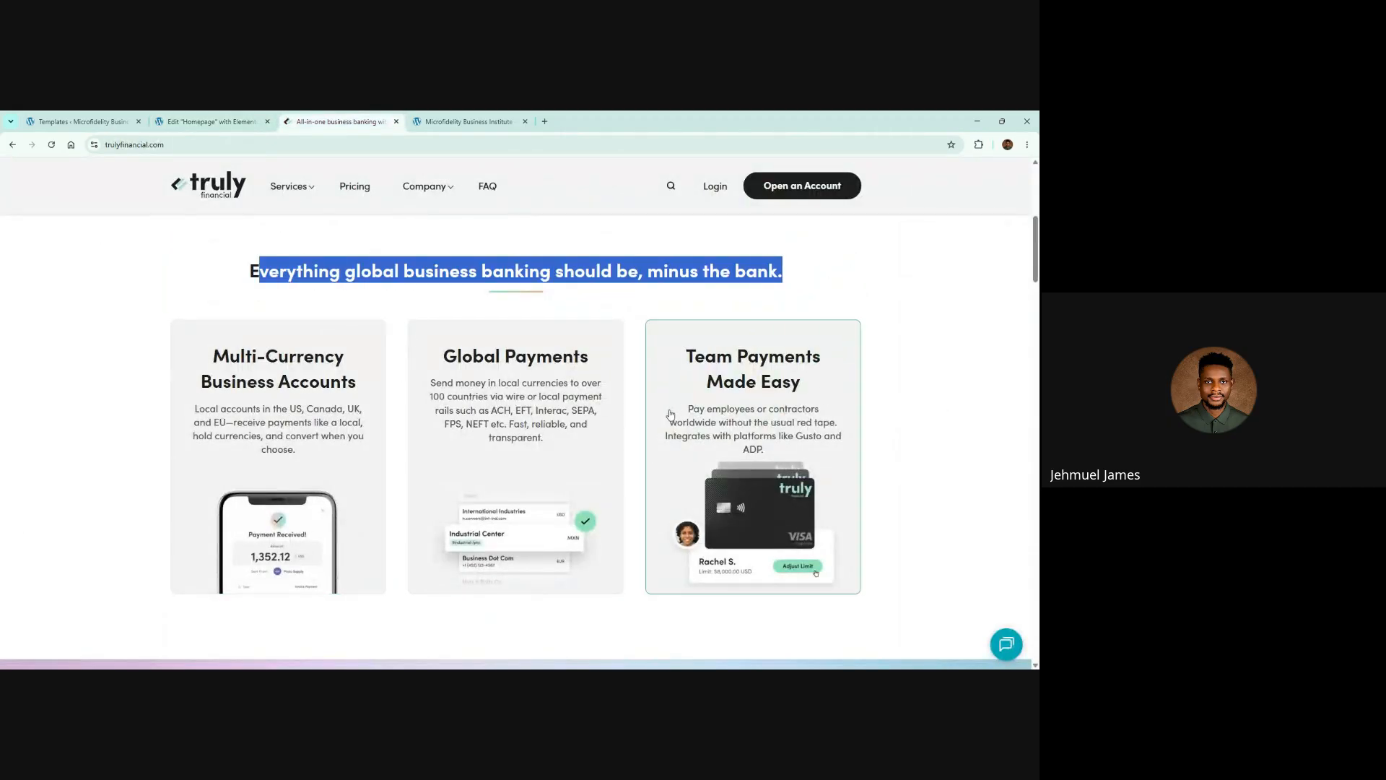
left_click(209, 122)
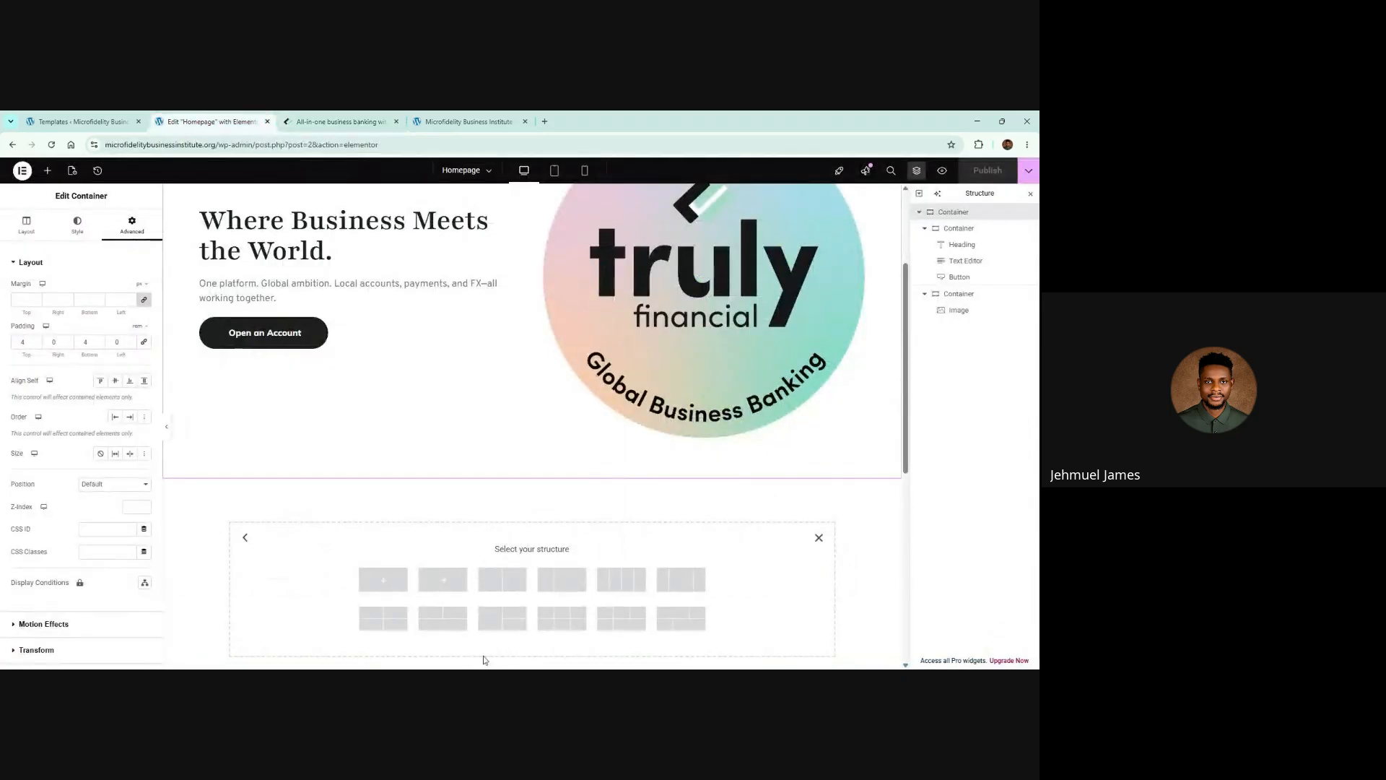
left_click(384, 580)
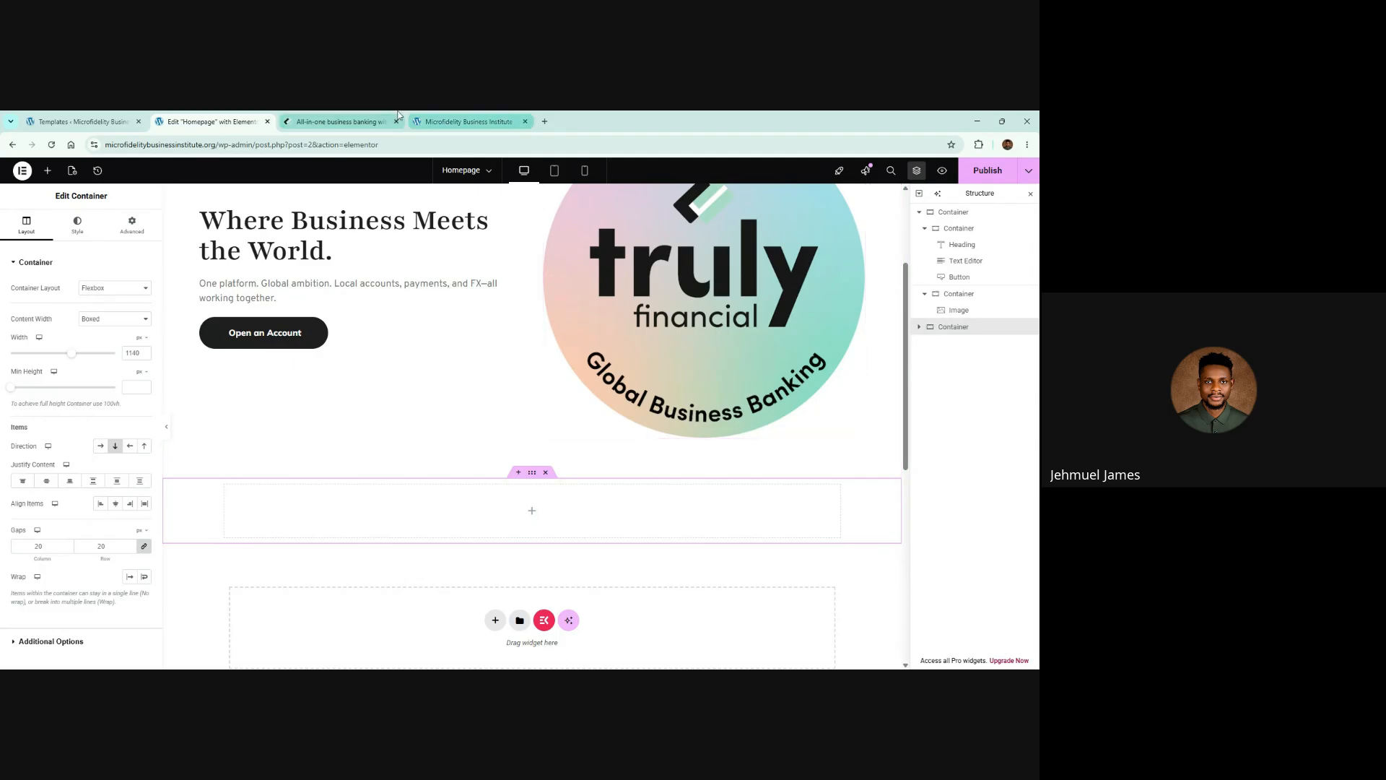
left_click(532, 511)
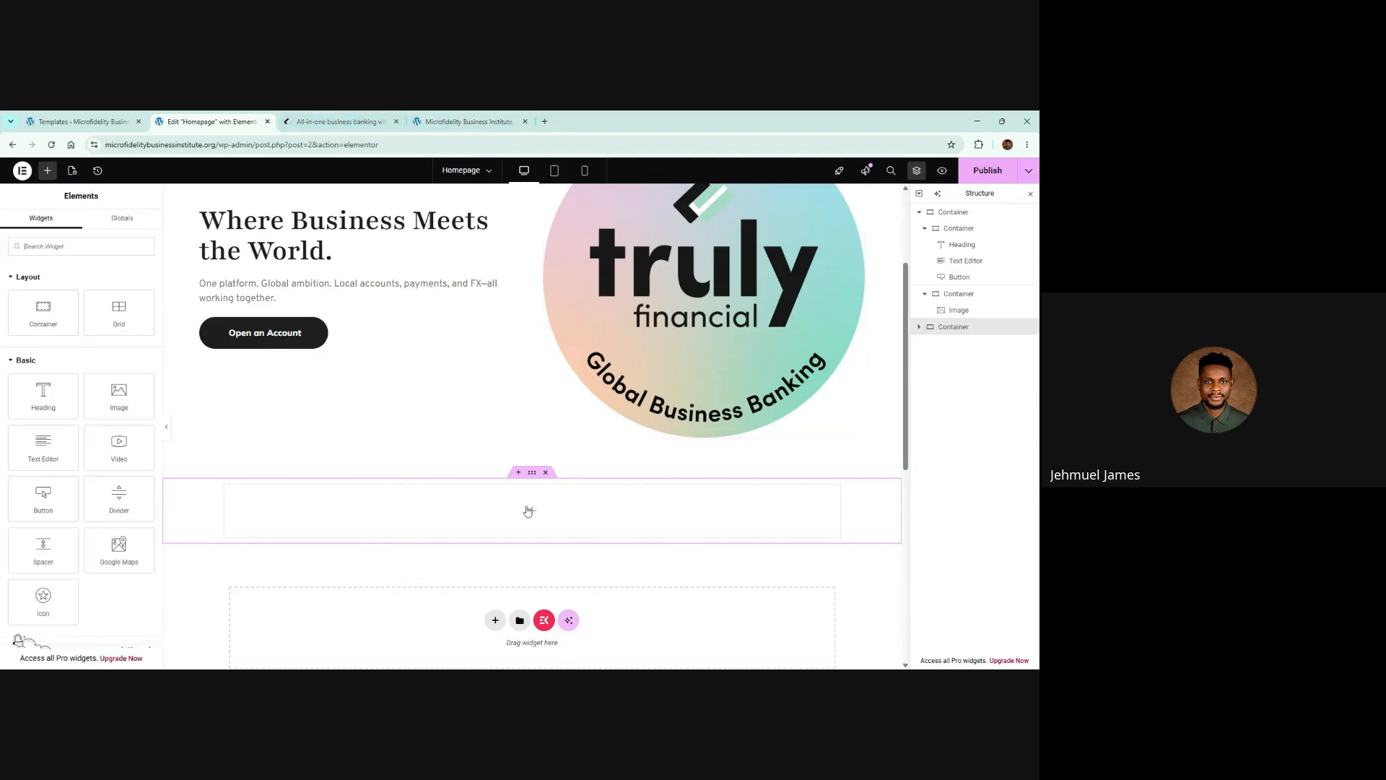
left_click(387, 117)
left_click(256, 118)
left_click_drag(37, 391, 552, 504)
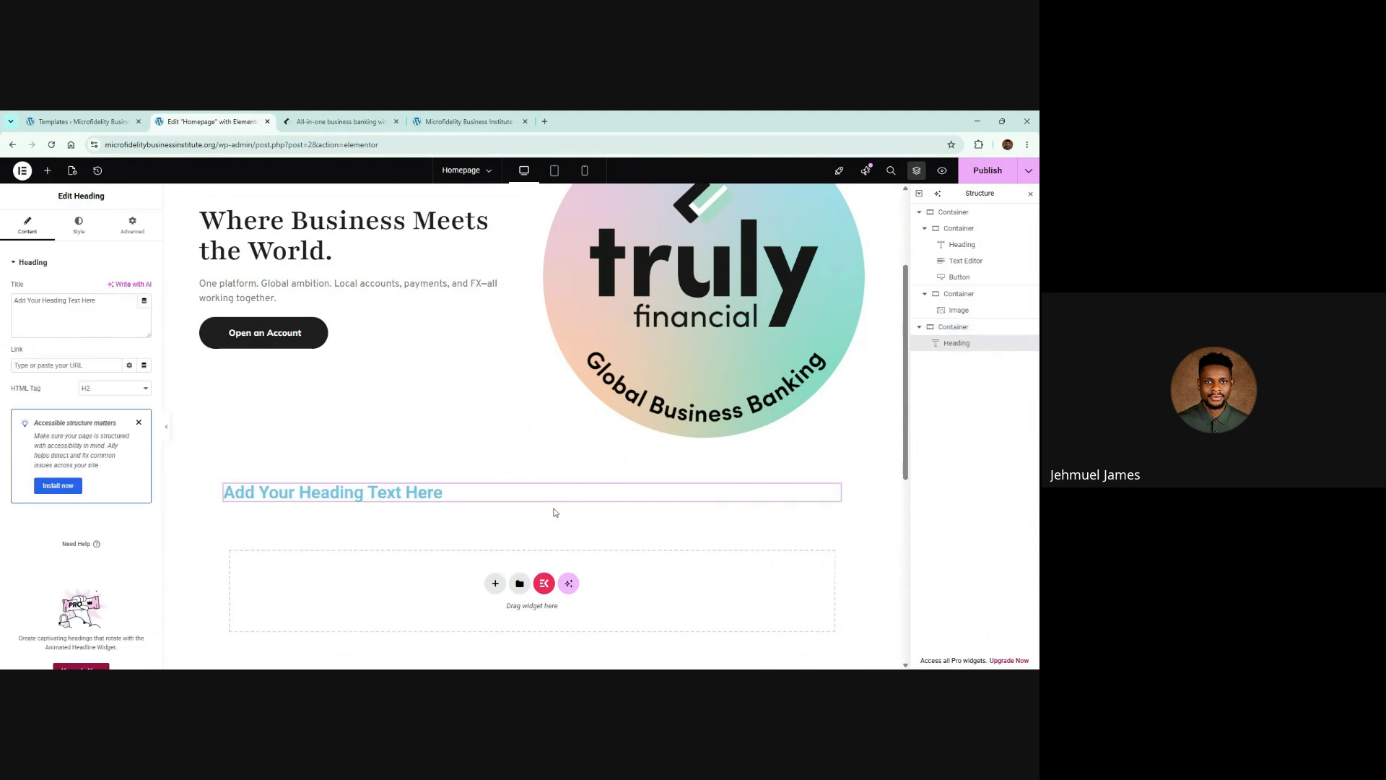
key("Delete")
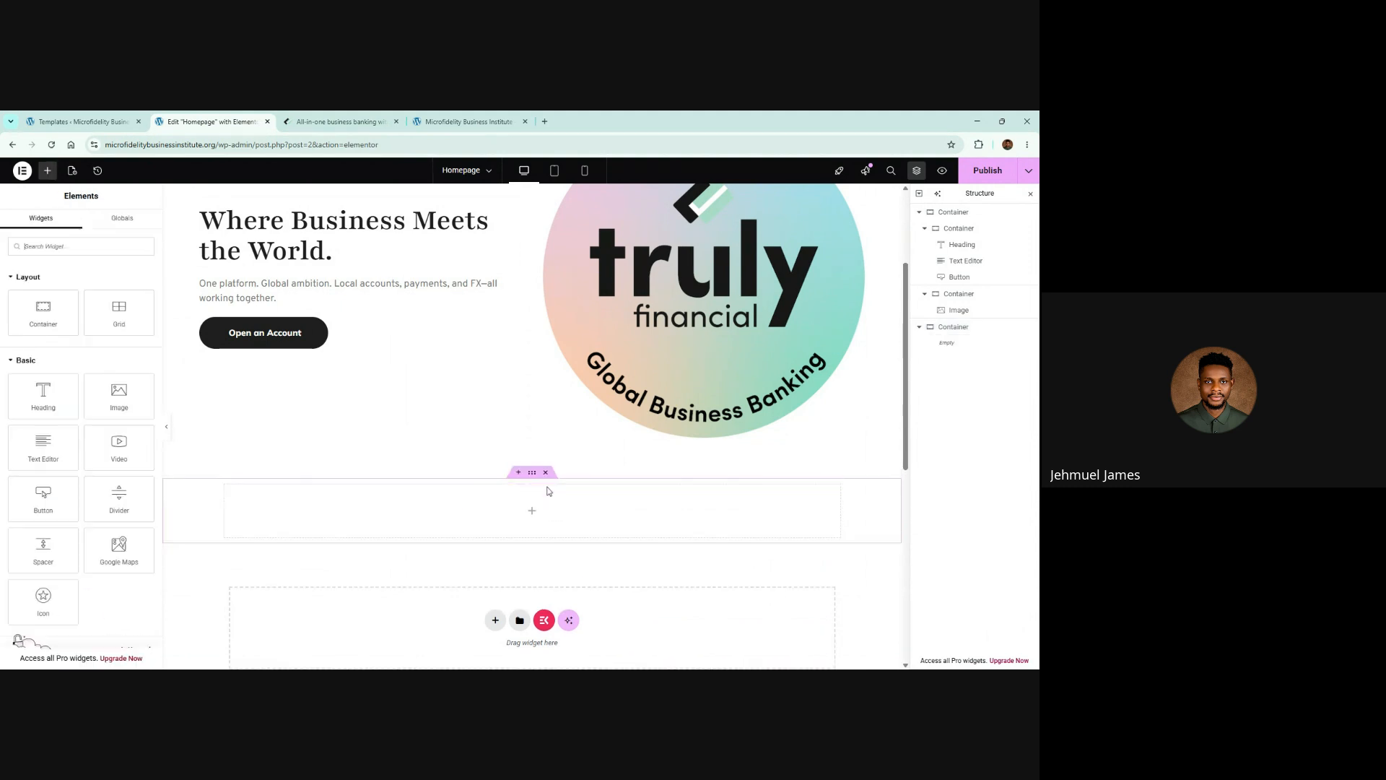
Copy the hero heading "Where Business Meets the World." into the new container below the hero and centre-align the copy
right_click(284, 230)
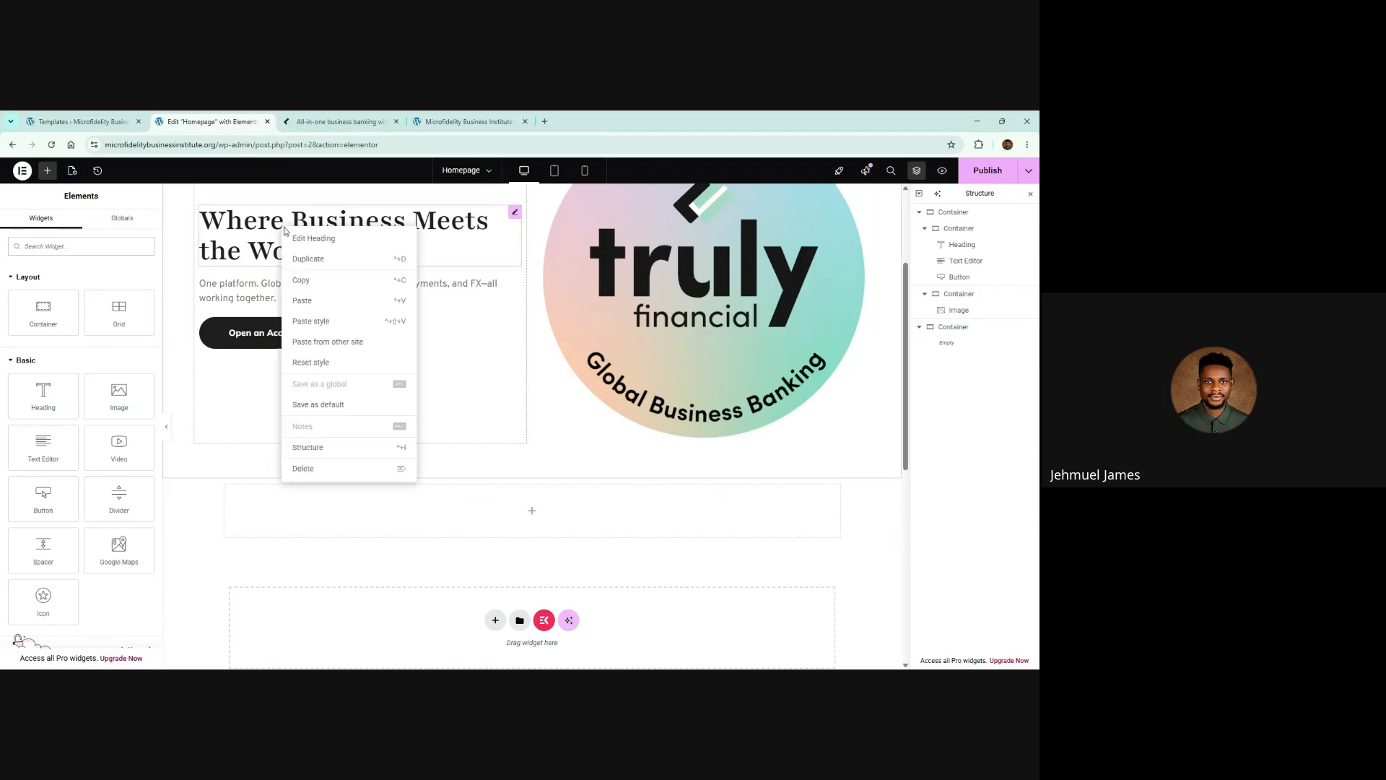
left_click(309, 280)
right_click(533, 512)
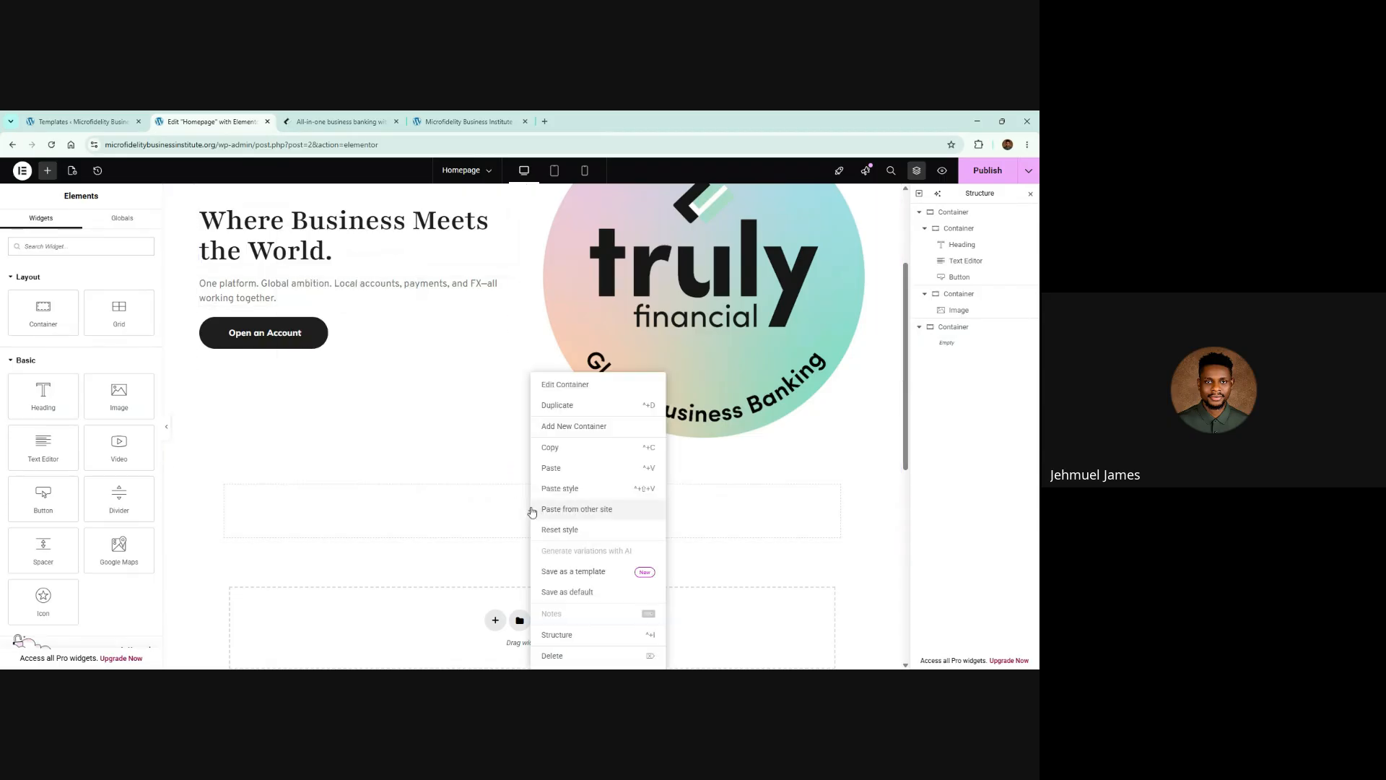
left_click(552, 469)
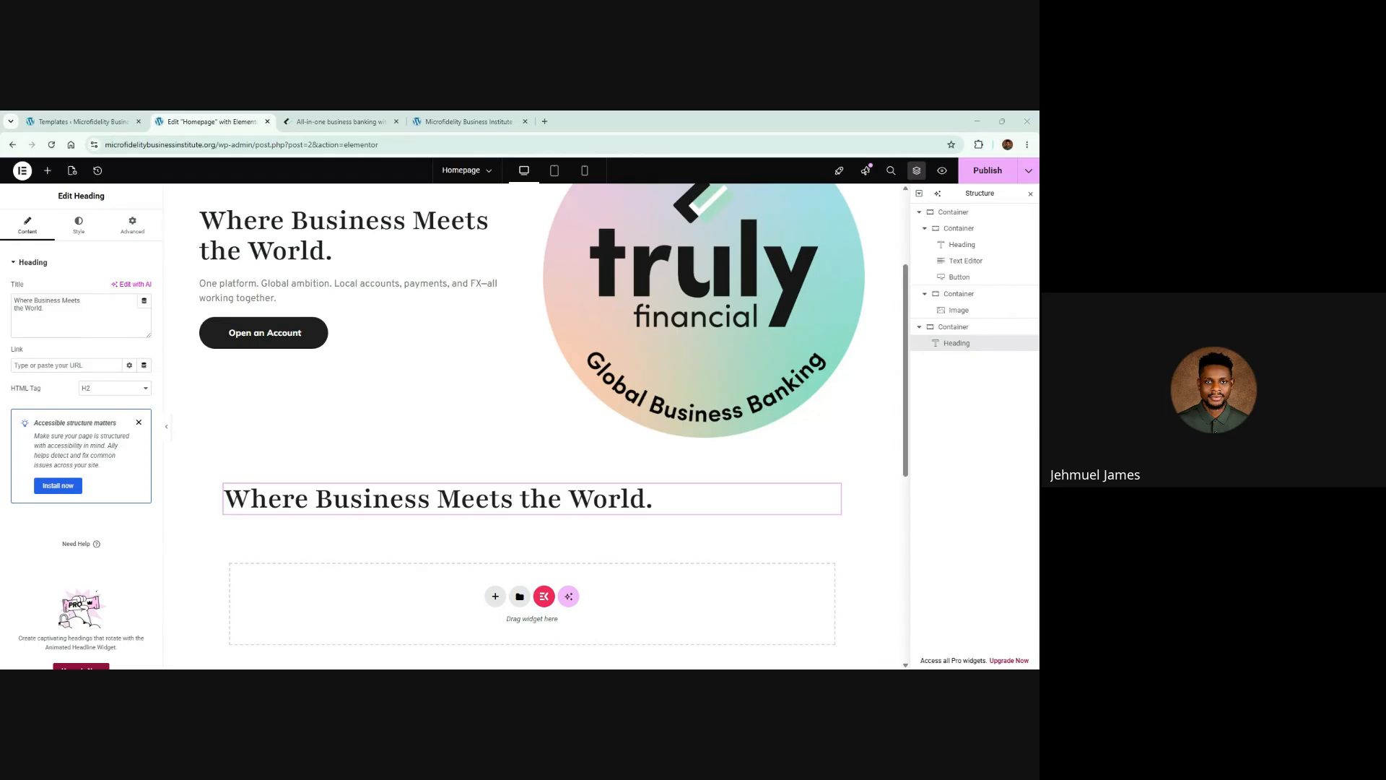
key("alt+Tab")
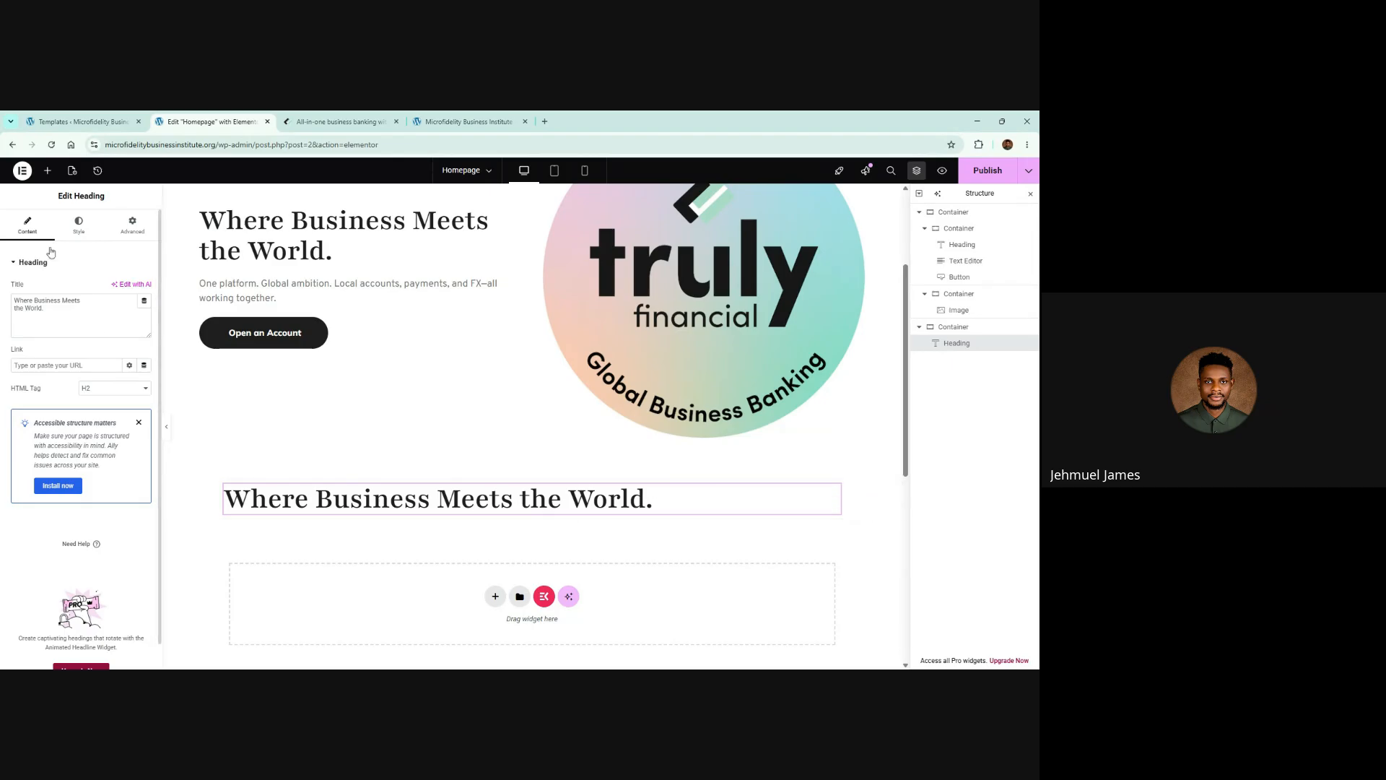
left_click(81, 235)
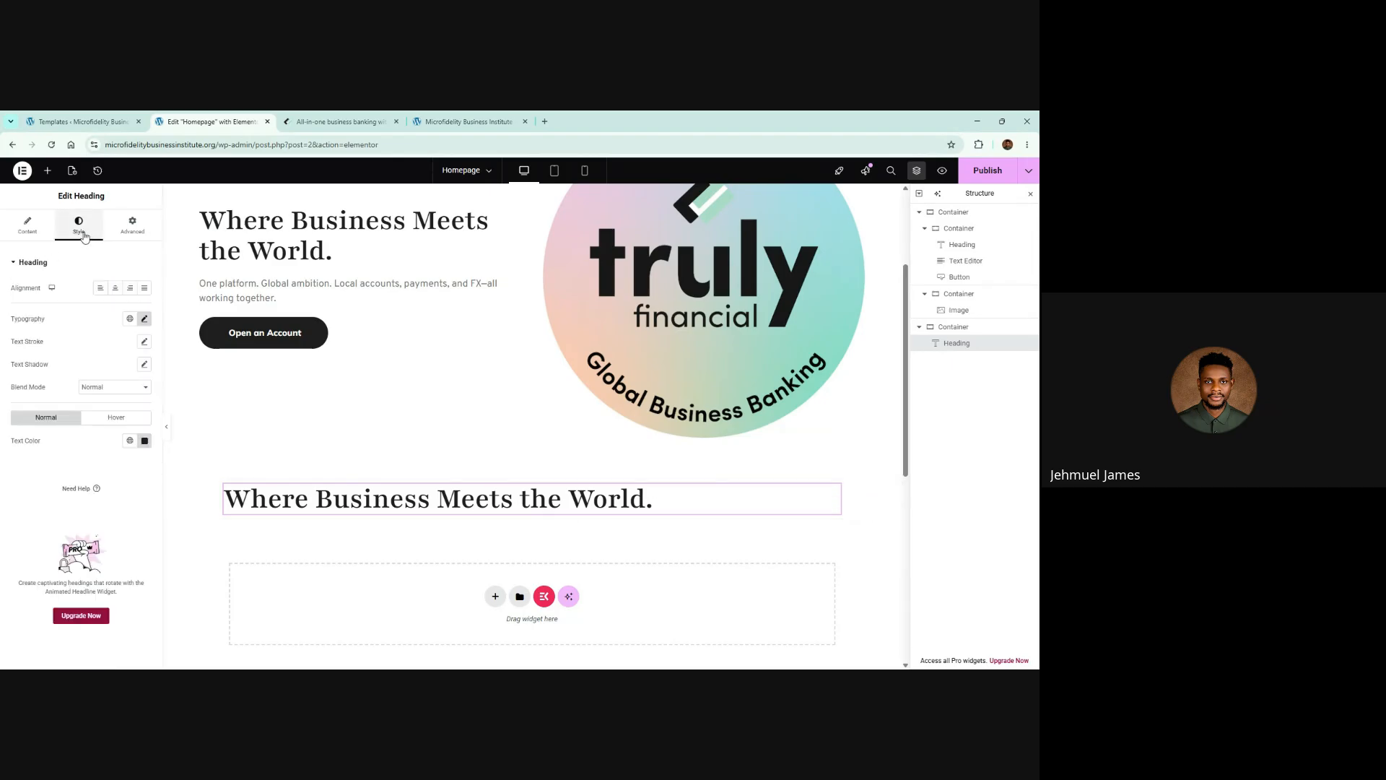
left_click(115, 290)
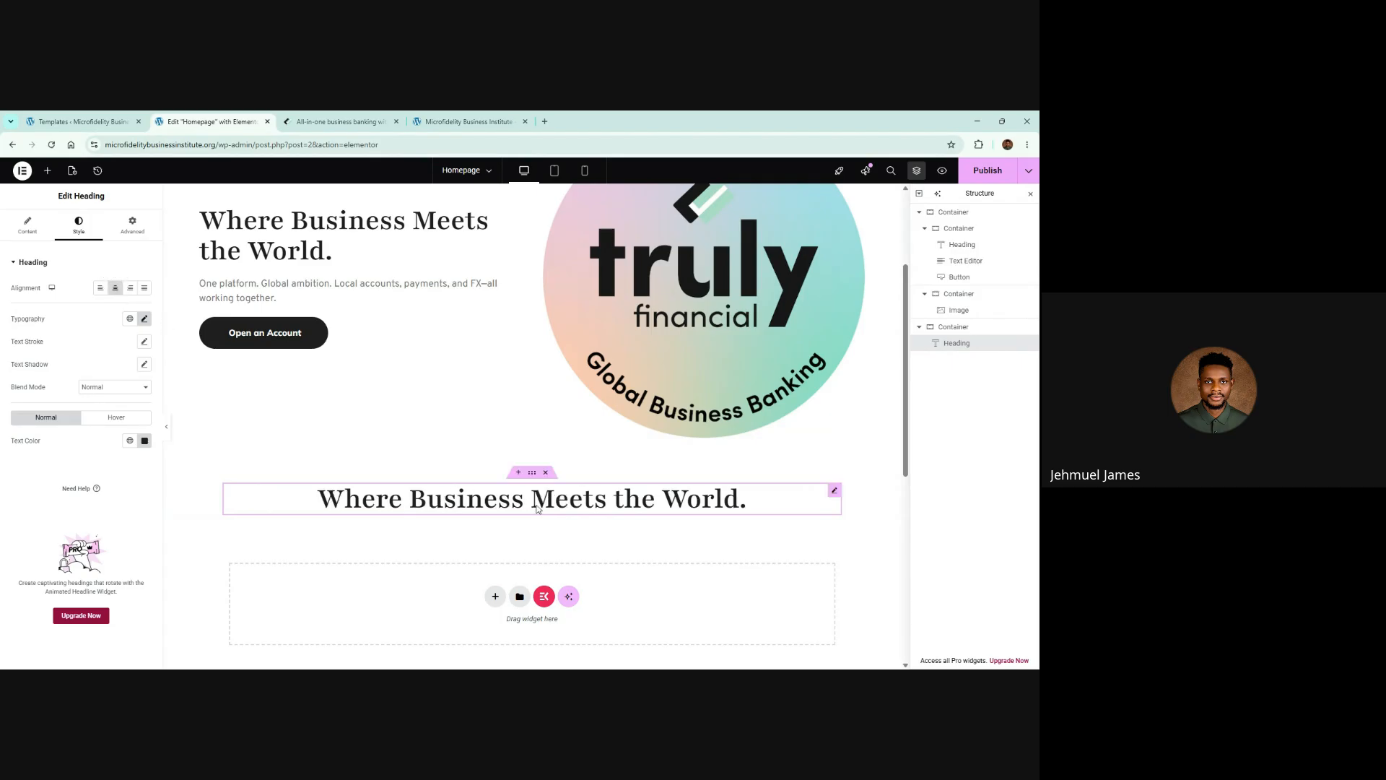
Open the browser's element inspector on the heading "Everything global business banking should be, minus the bank." on trulyfinancial.com
left_click(365, 117)
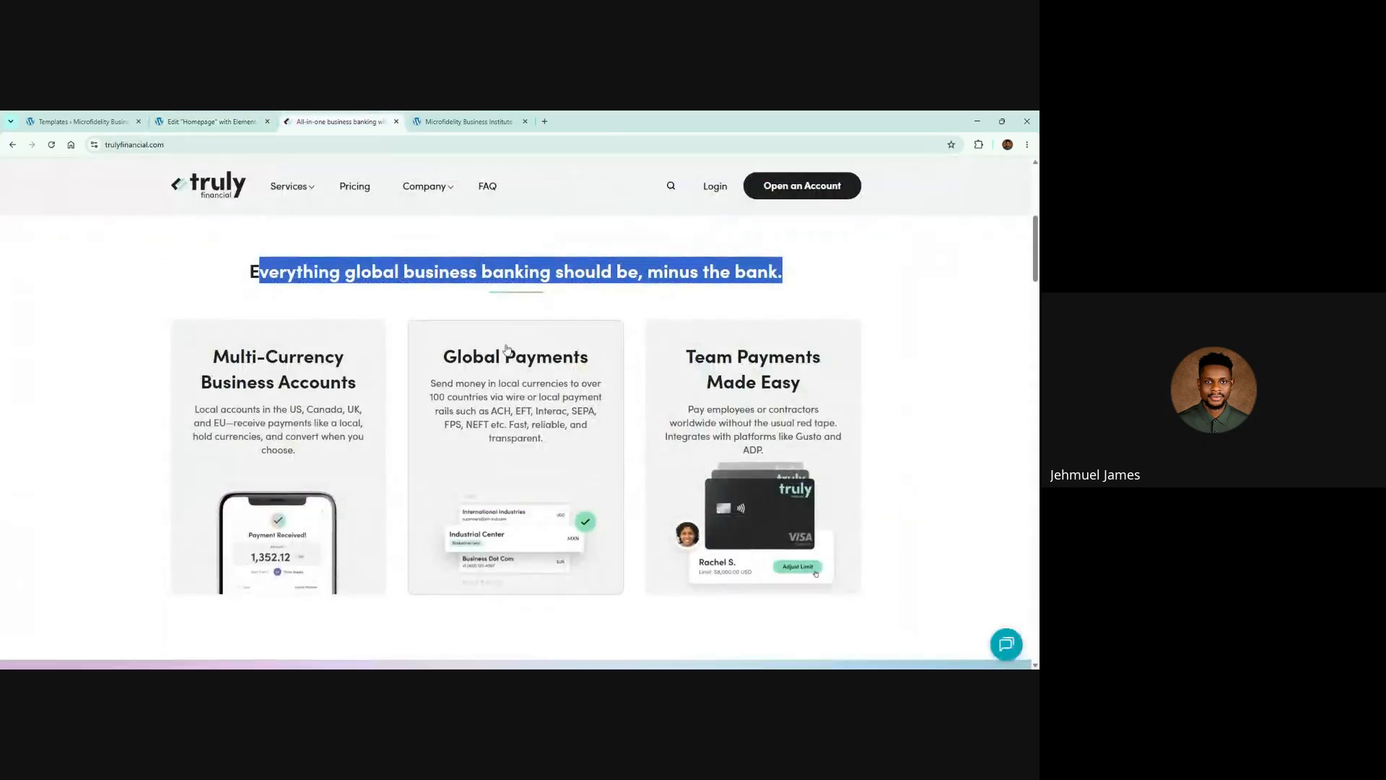
scroll(288, 408, "up", 5)
left_click(289, 409)
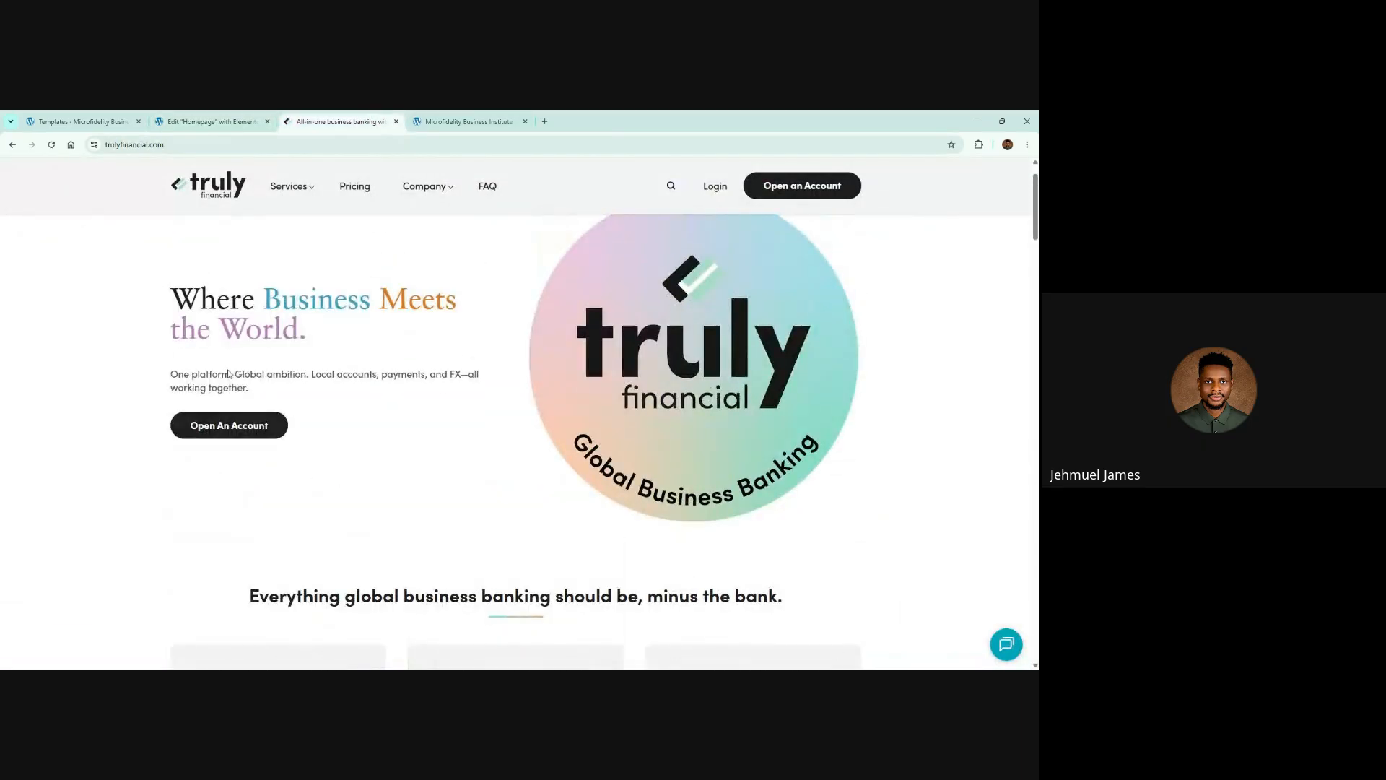
scroll(573, 576, "down", 1)
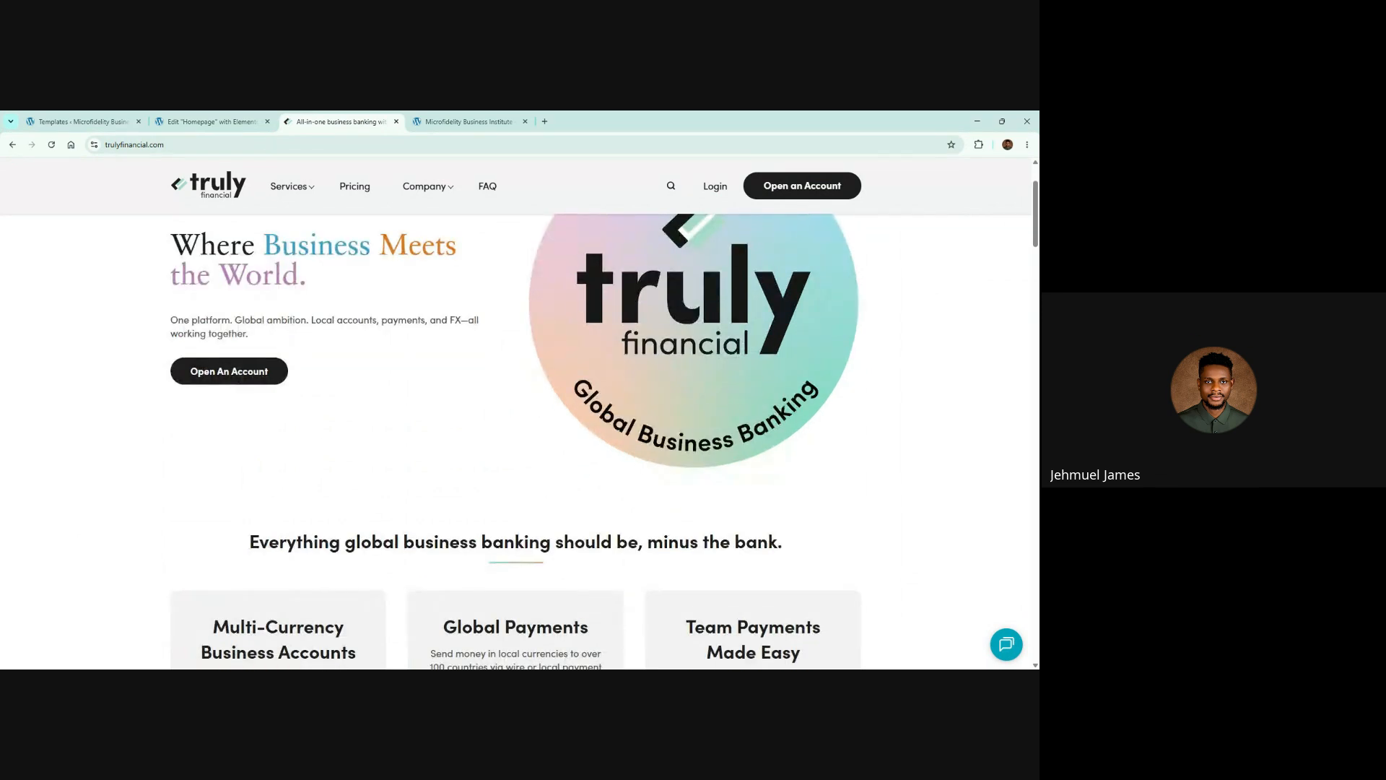
triple_click(478, 542)
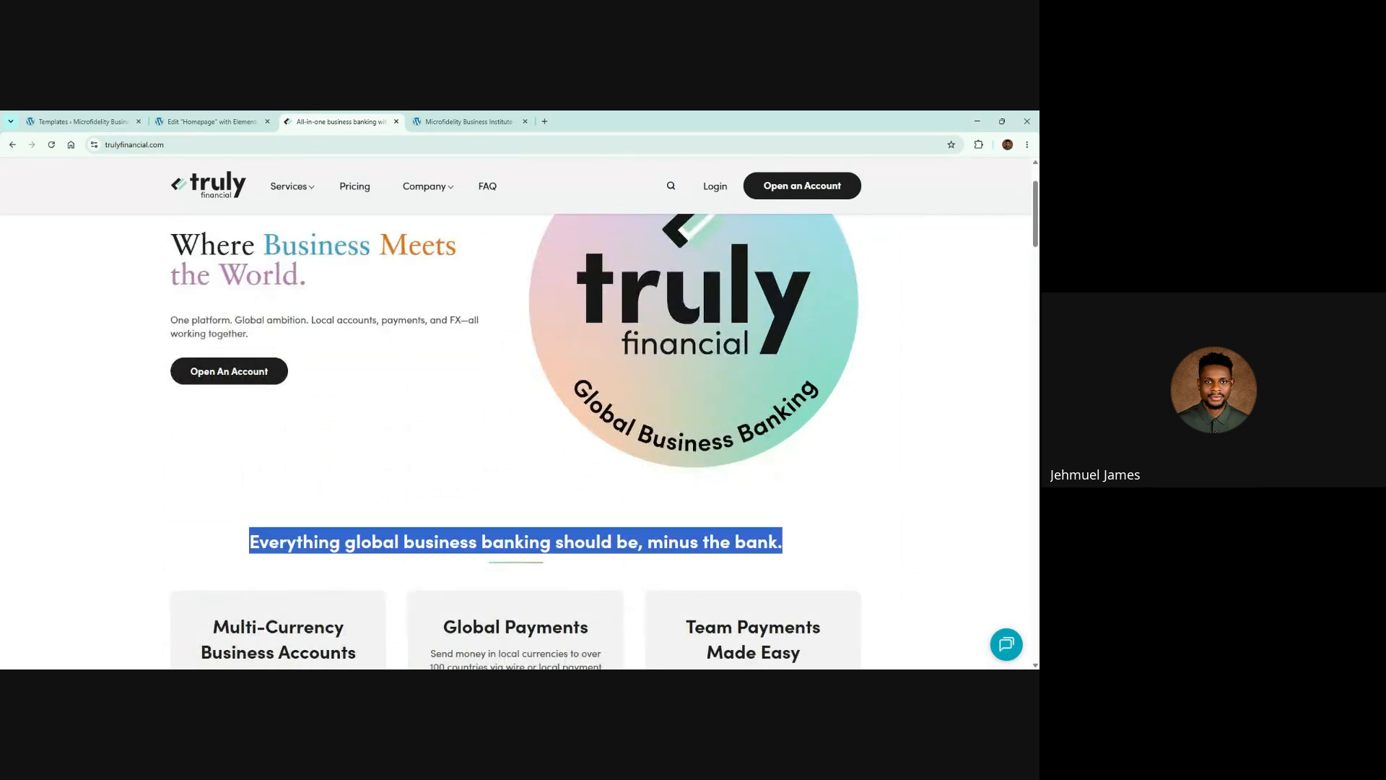
left_click(503, 652)
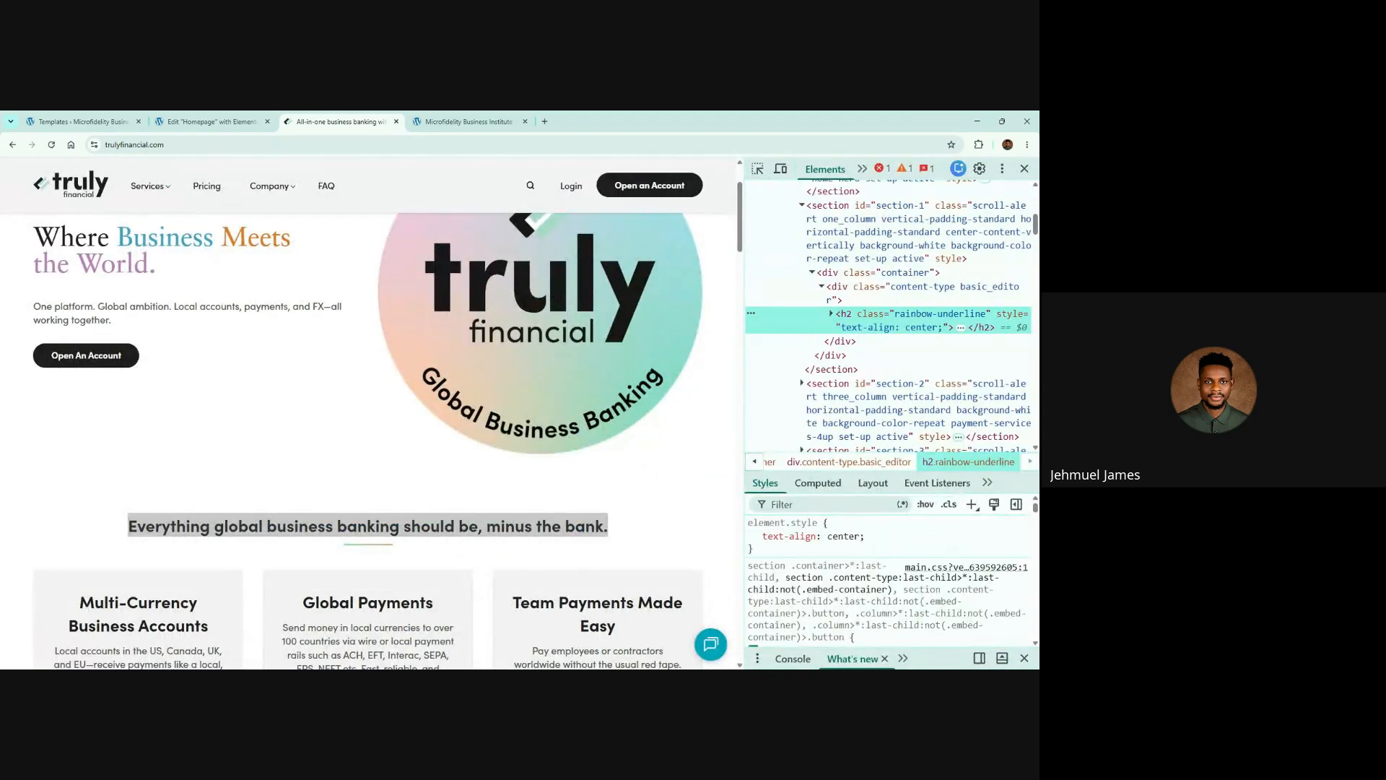
Examine the inspected heading's CSS rules for font size, weight and family, close the inspector and return to the Homepage editor
scroll(888, 578, "down", 1)
scroll(889, 578, "down", 2)
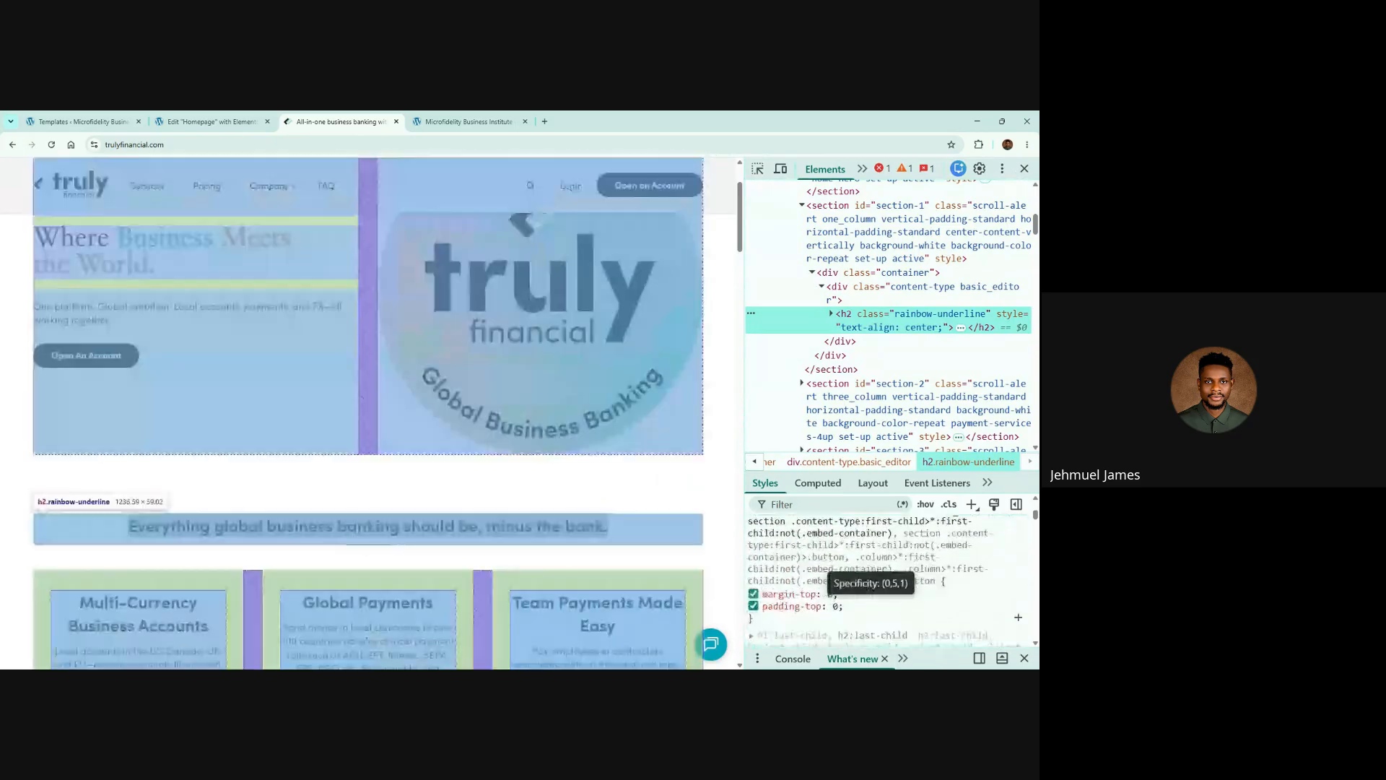
scroll(888, 562, "up", 2)
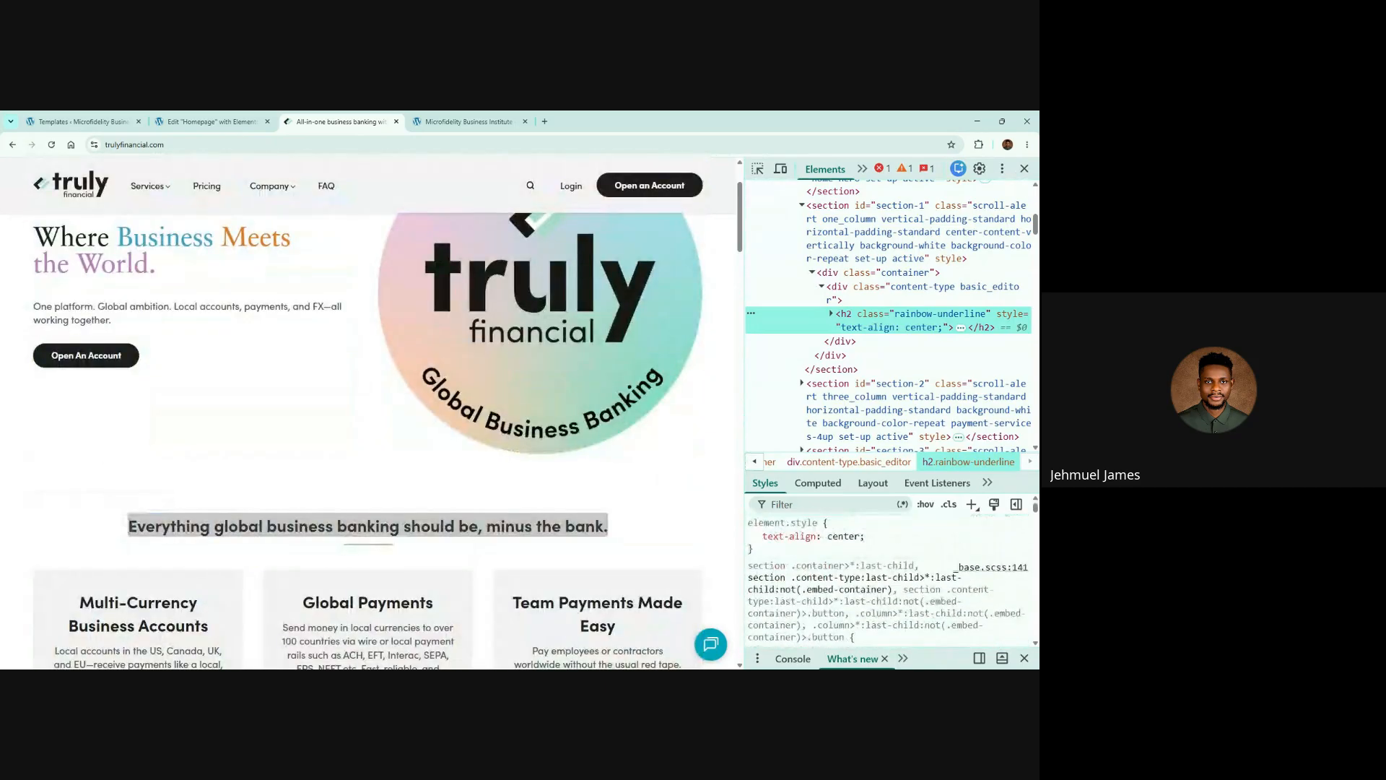
right_click(369, 526)
left_click(404, 515)
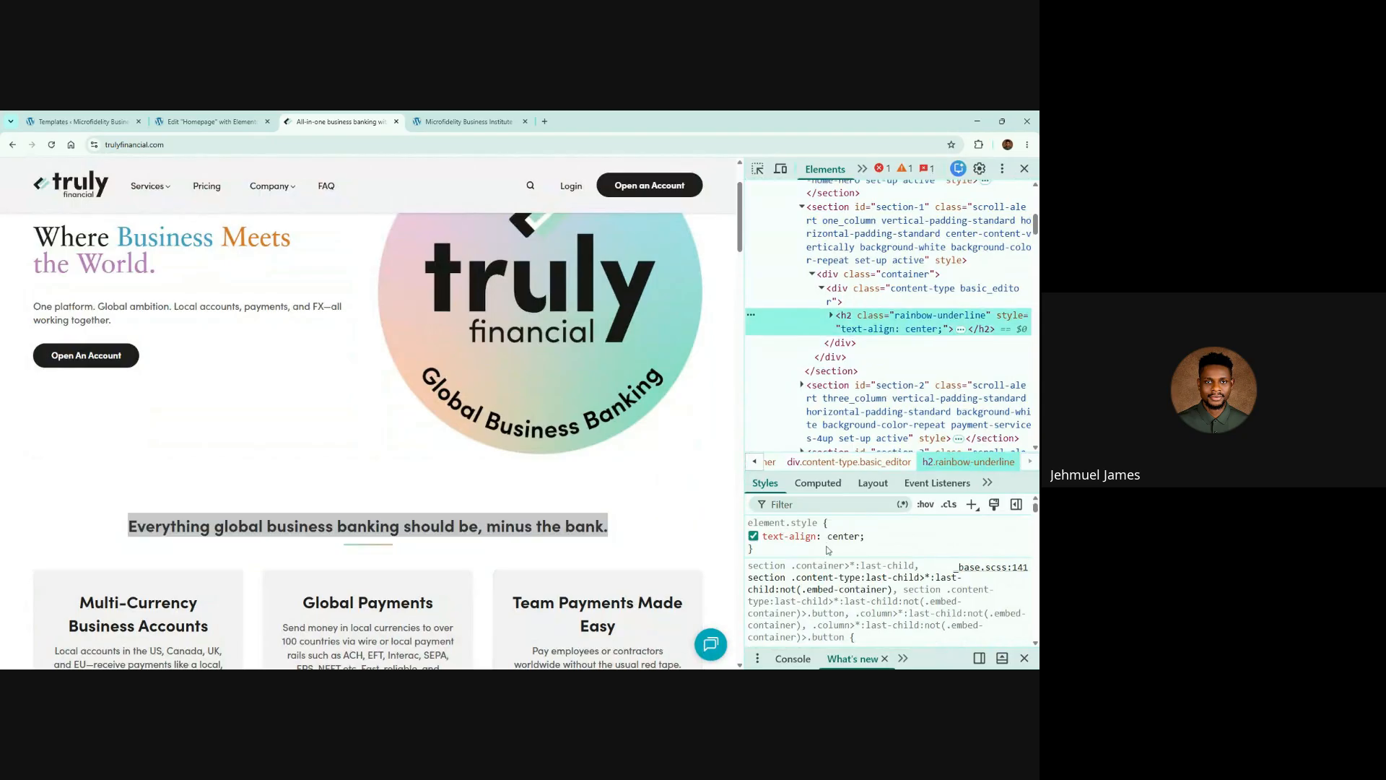
scroll(825, 546, "down", 3)
scroll(825, 546, "down", 5)
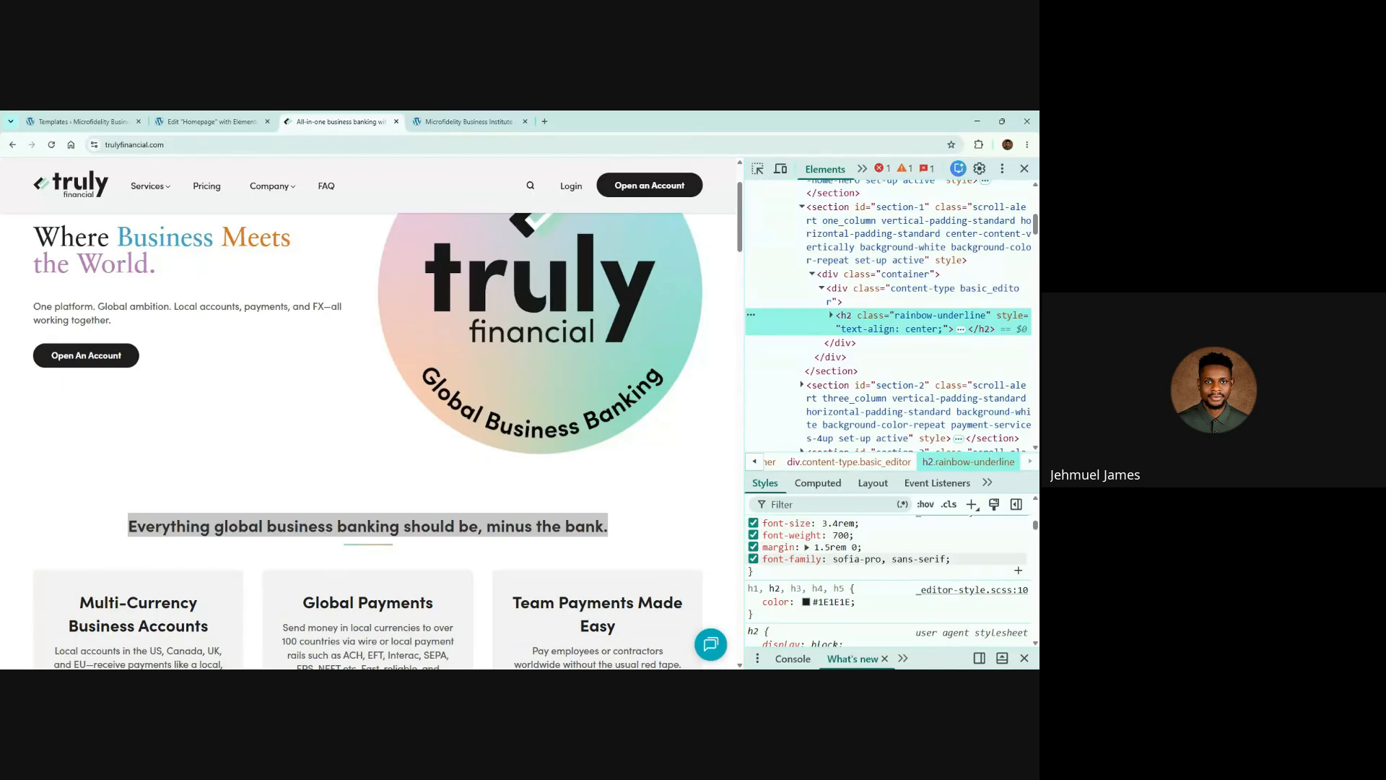
scroll(888, 571, "up", 2)
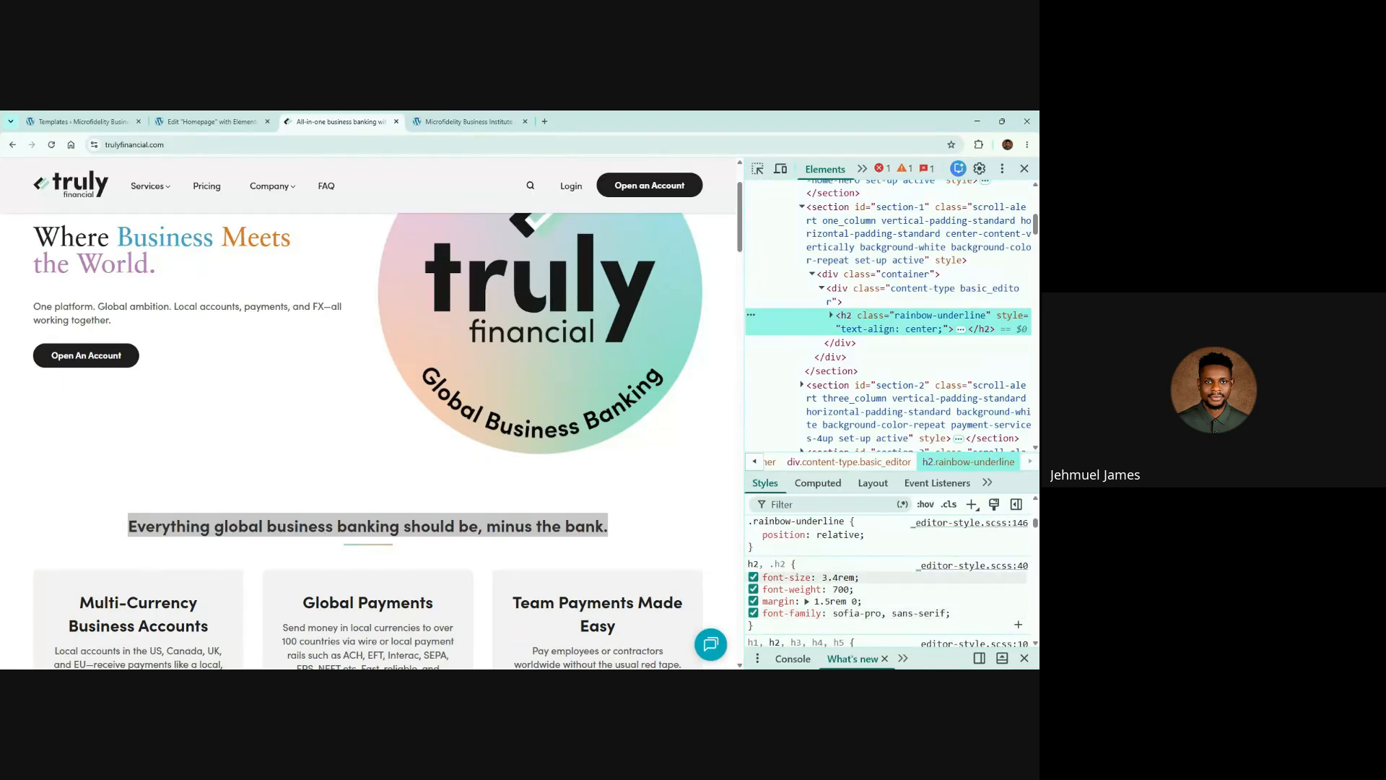
mouse_move(839, 578)
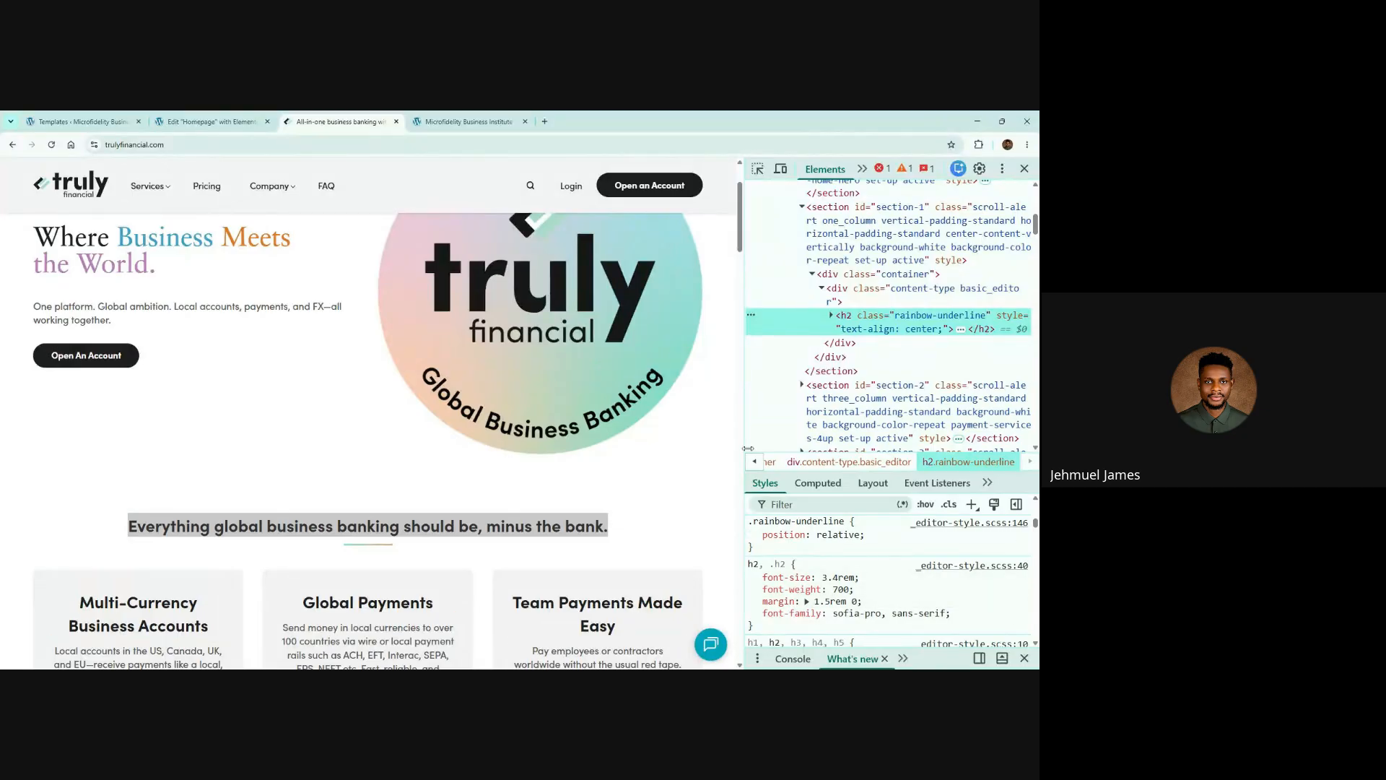
left_click(1024, 168)
left_click(210, 117)
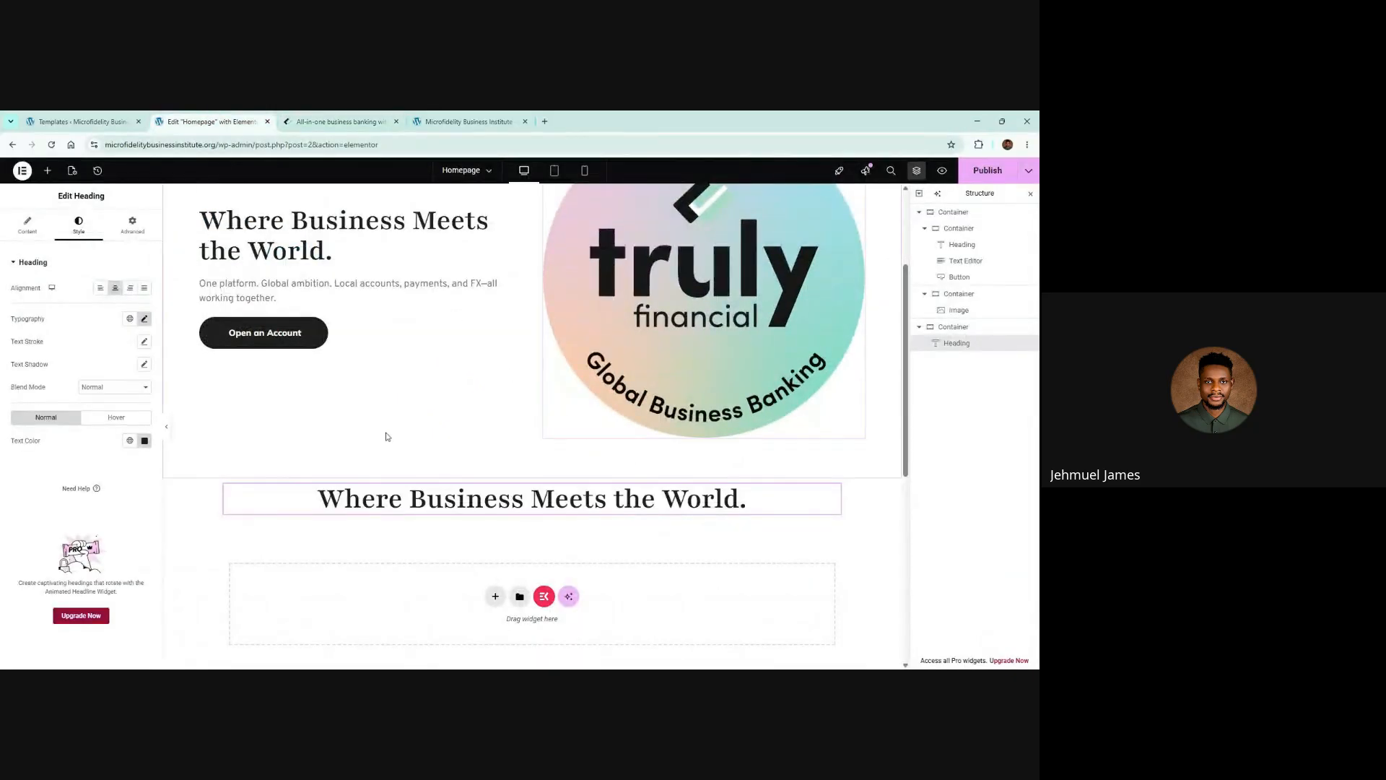
Change the font family of the heading in the new container to Overpass
left_click(144, 319)
left_click(111, 371)
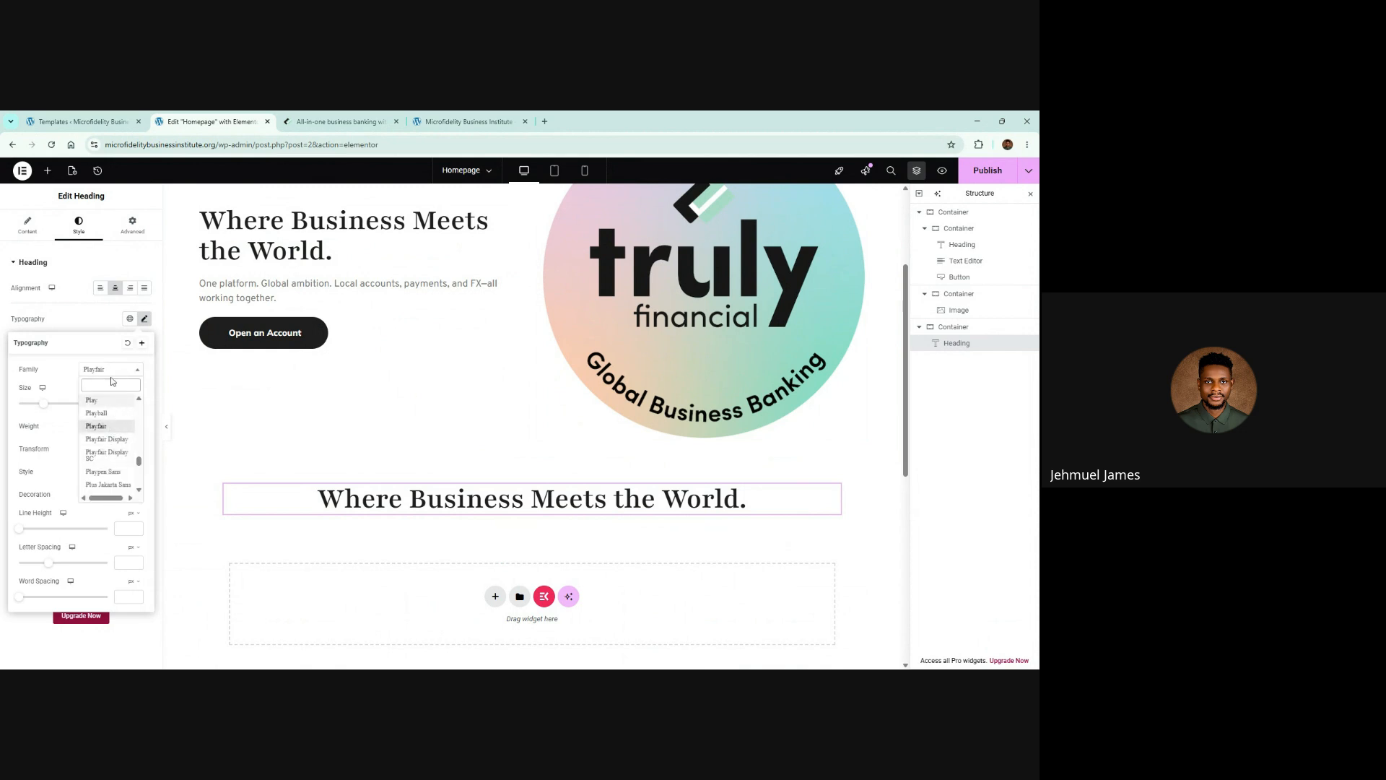
type("over")
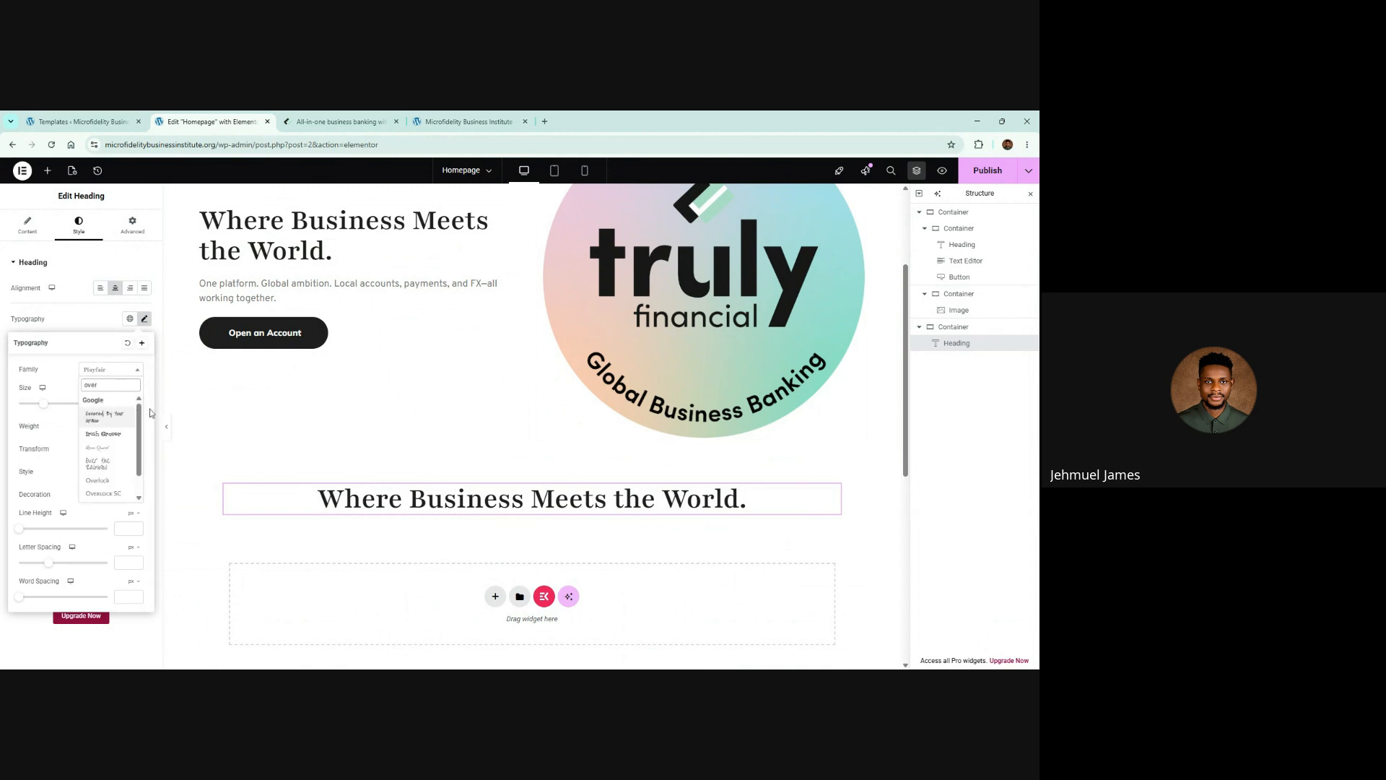
type("pass")
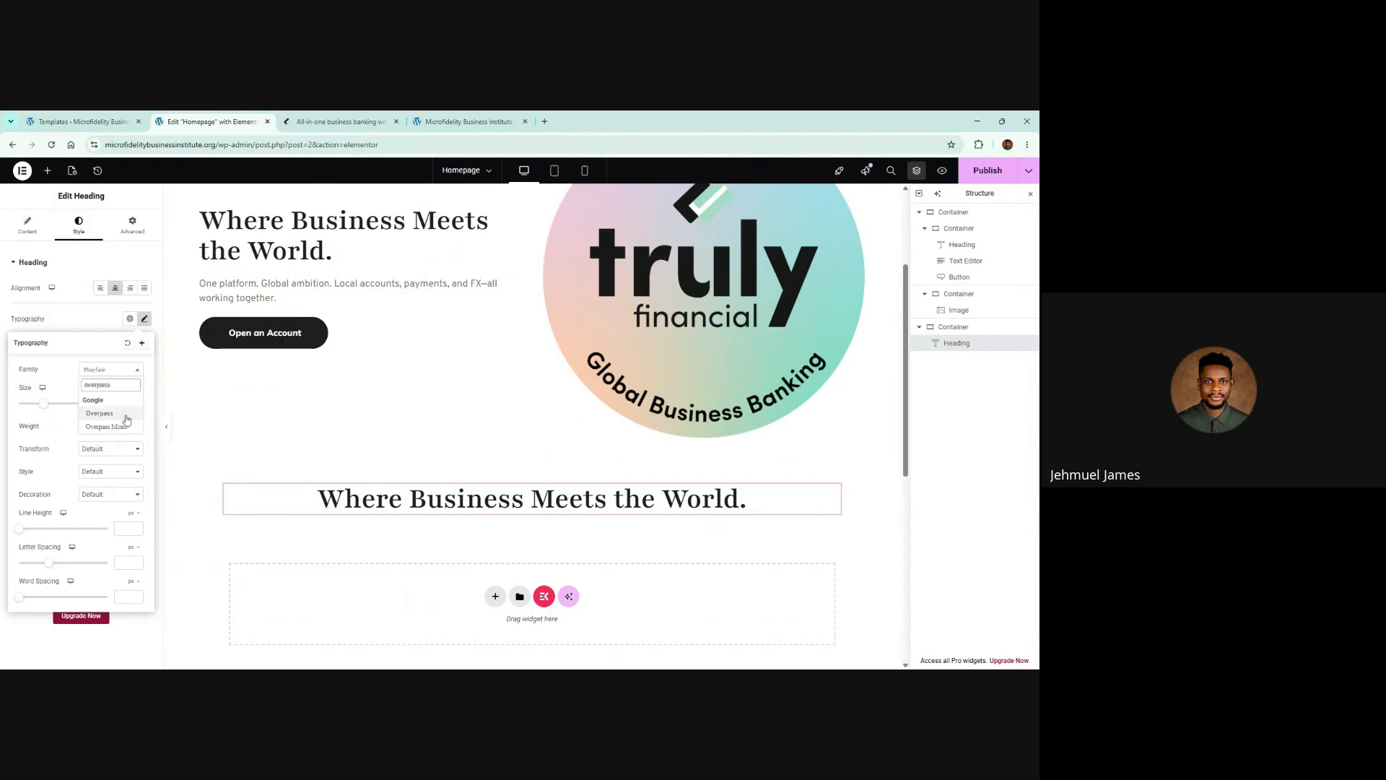
left_click(100, 414)
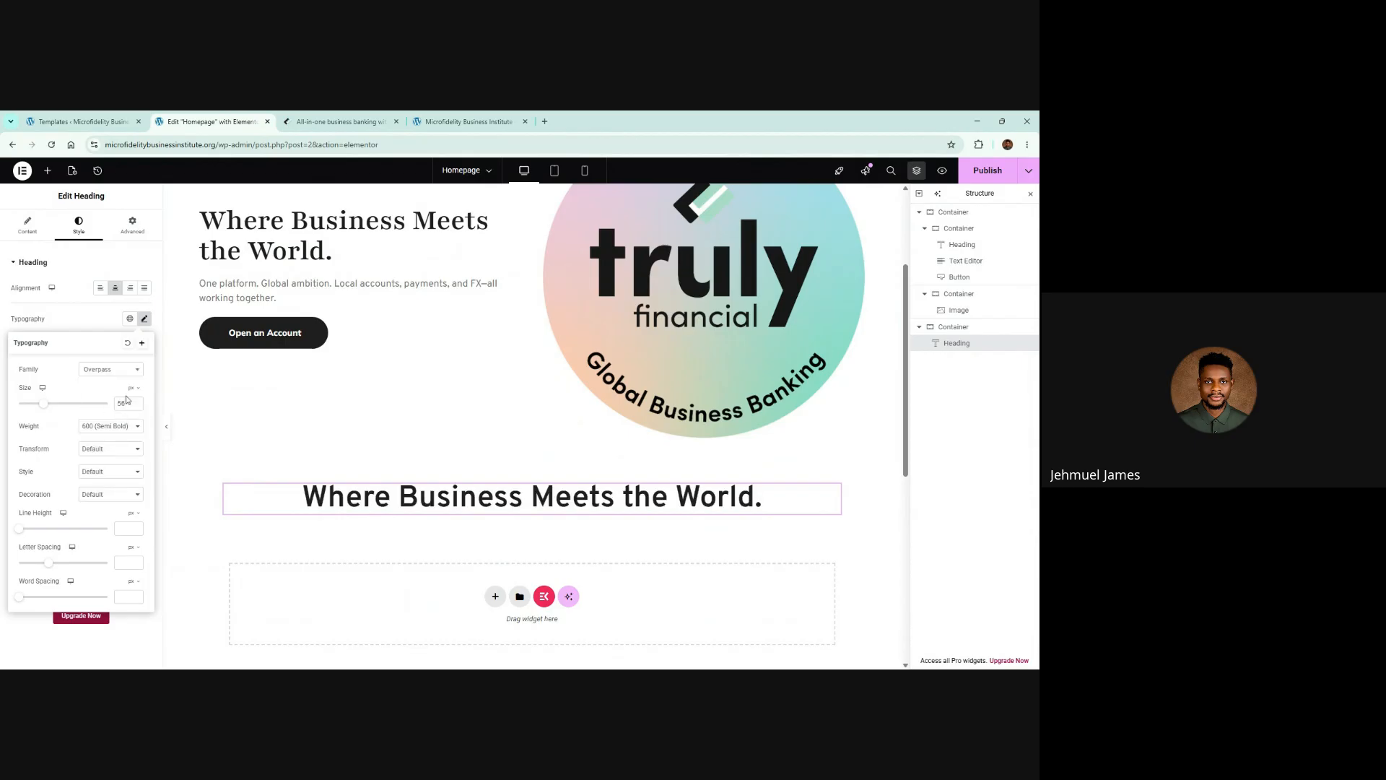
Try font sizes from 30 px upward on the new container's heading and settle on 38 px
type("30")
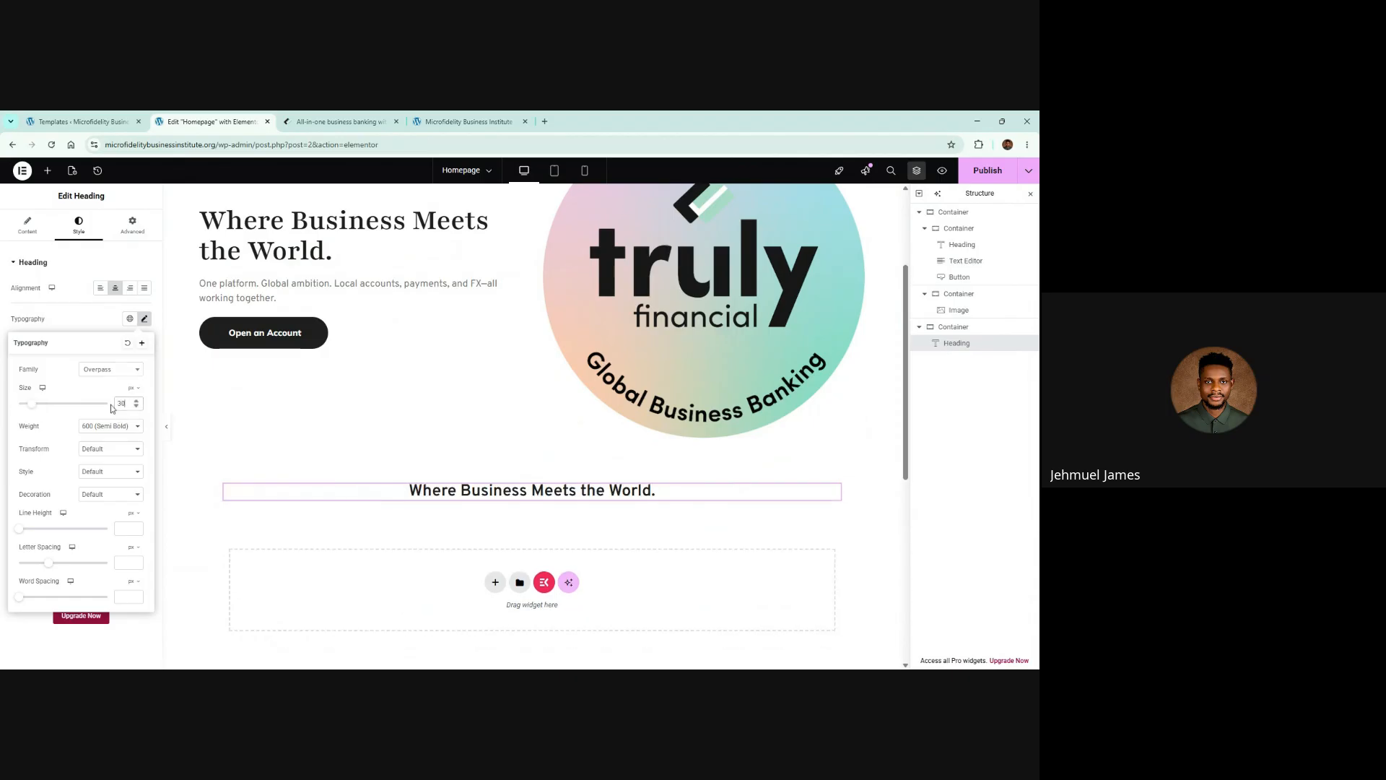
type(".6")
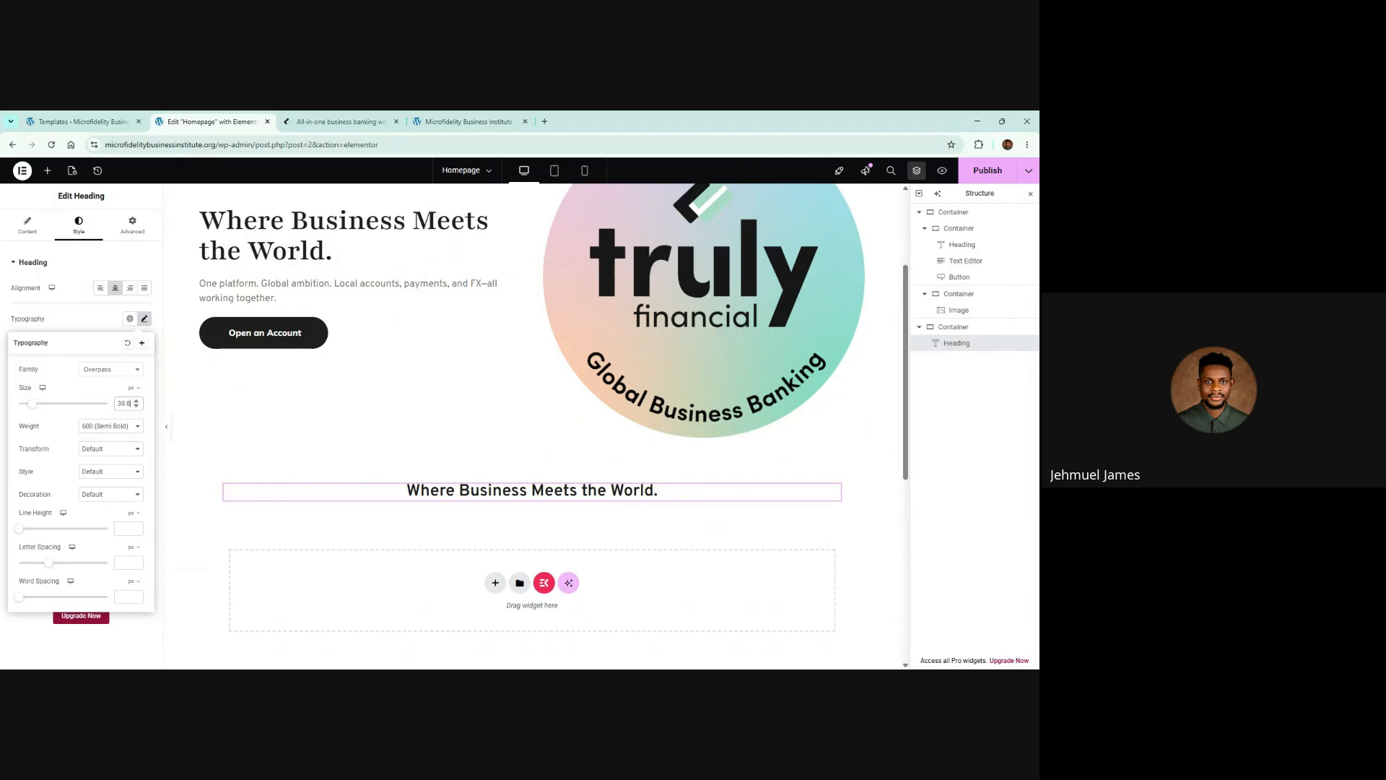
left_click(137, 402)
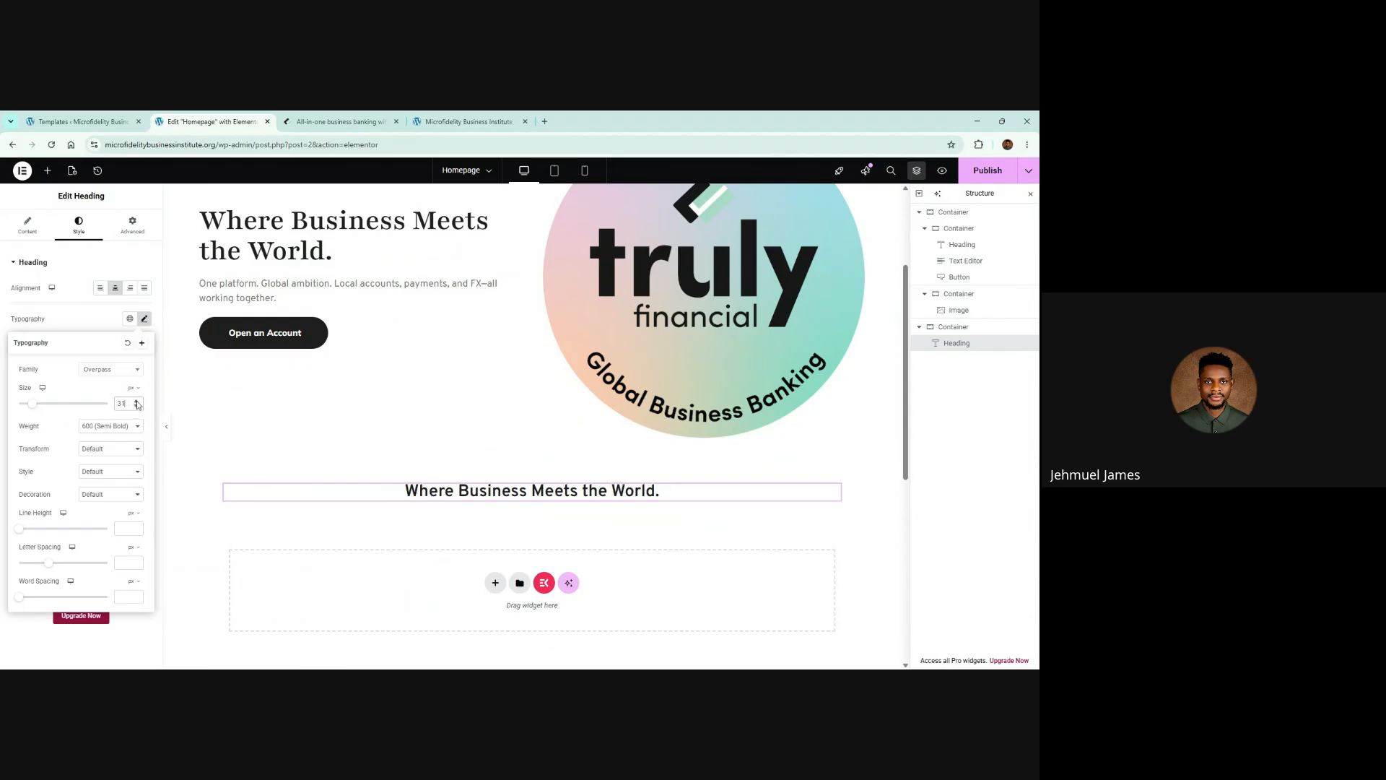
left_click(136, 401)
left_click(136, 401)
left_click(136, 401)
left_click(137, 401)
left_click(137, 401)
left_click(137, 403)
left_click(137, 402)
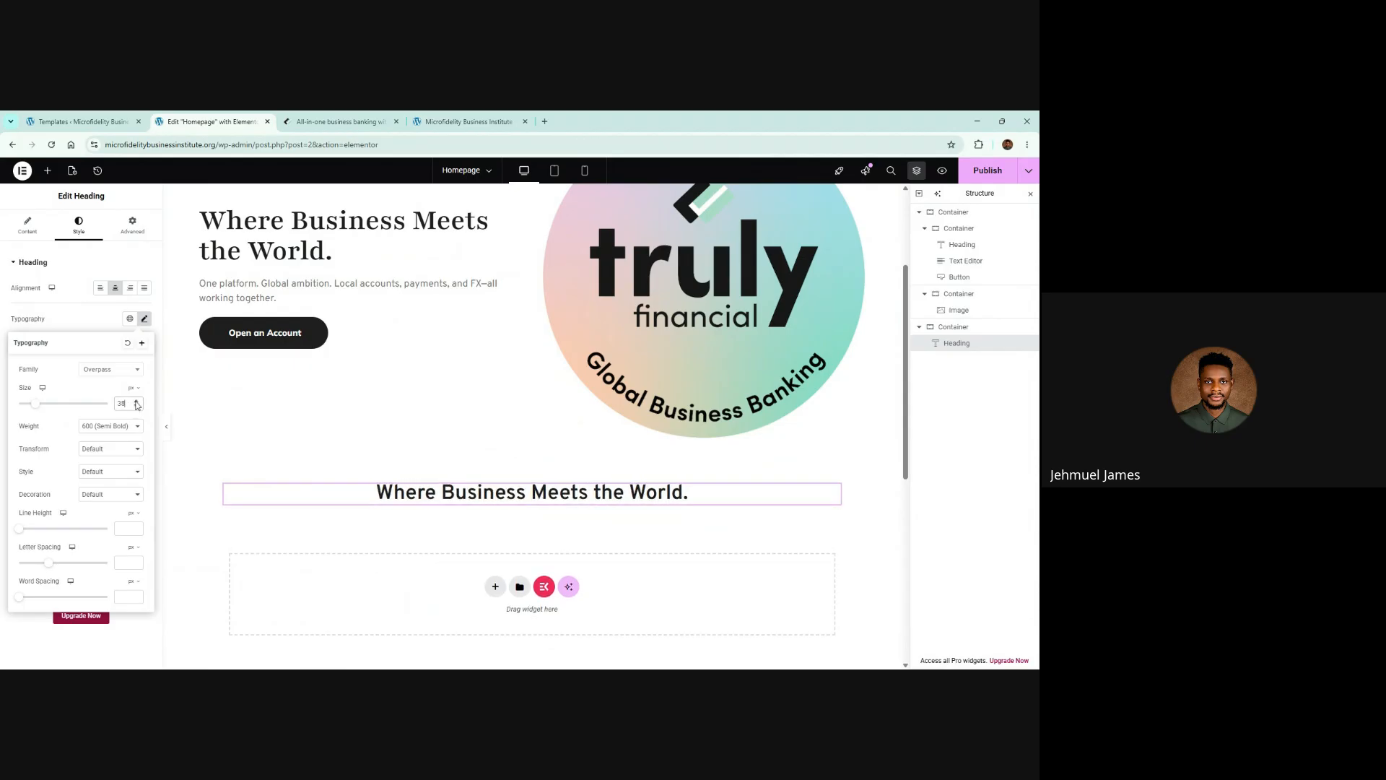
Try a 40 px font size on the new container's heading
left_click(136, 402)
left_click(137, 402)
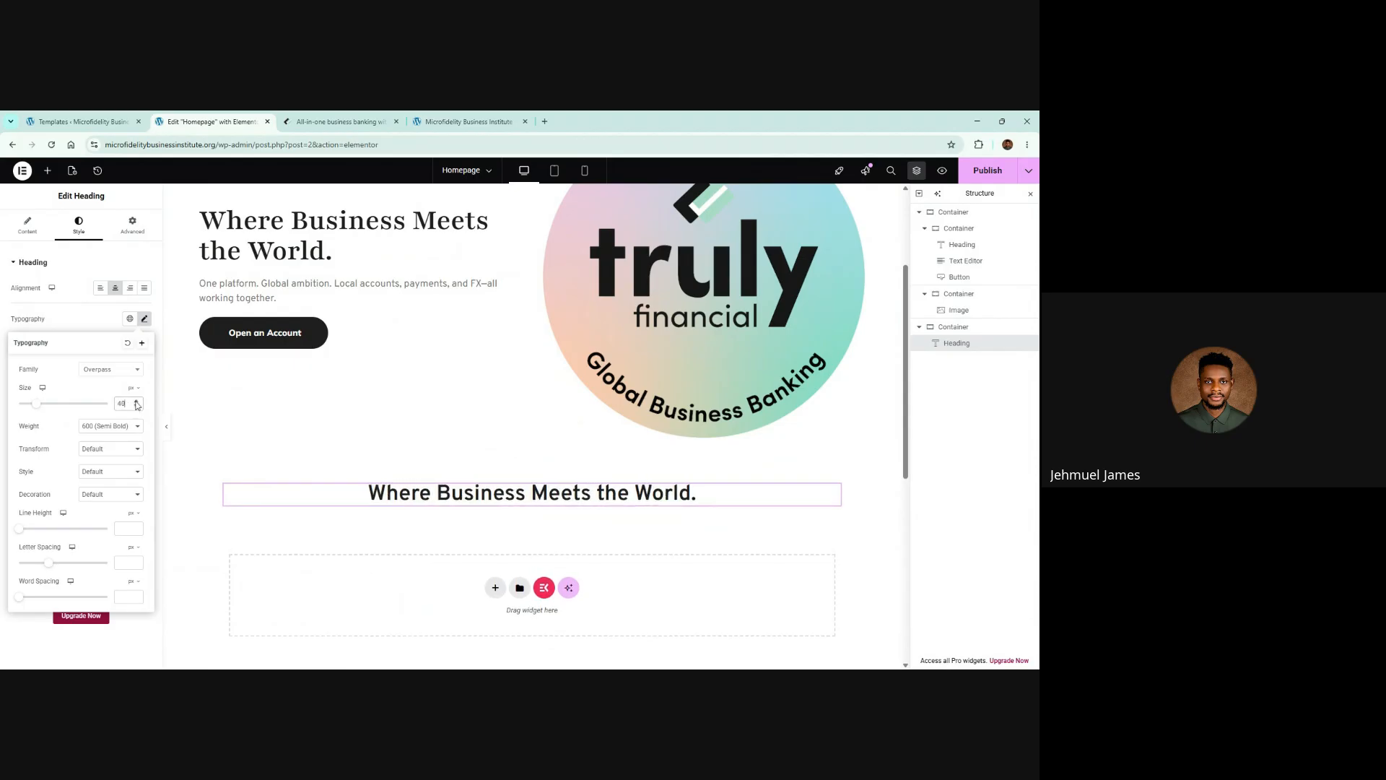
Replace the new container's heading text with the reference site's "Everything global business banking should be, minus the bank."
left_click(361, 120)
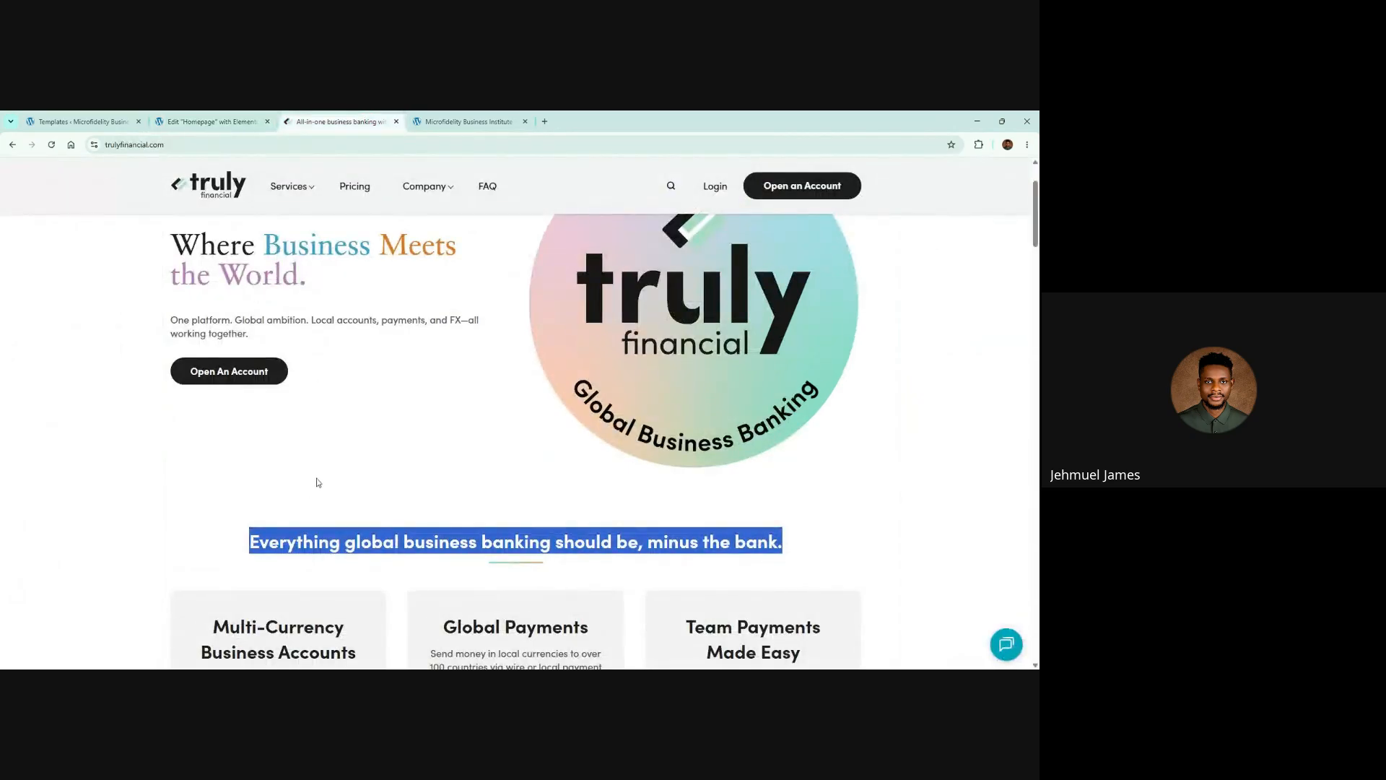
left_click(206, 121)
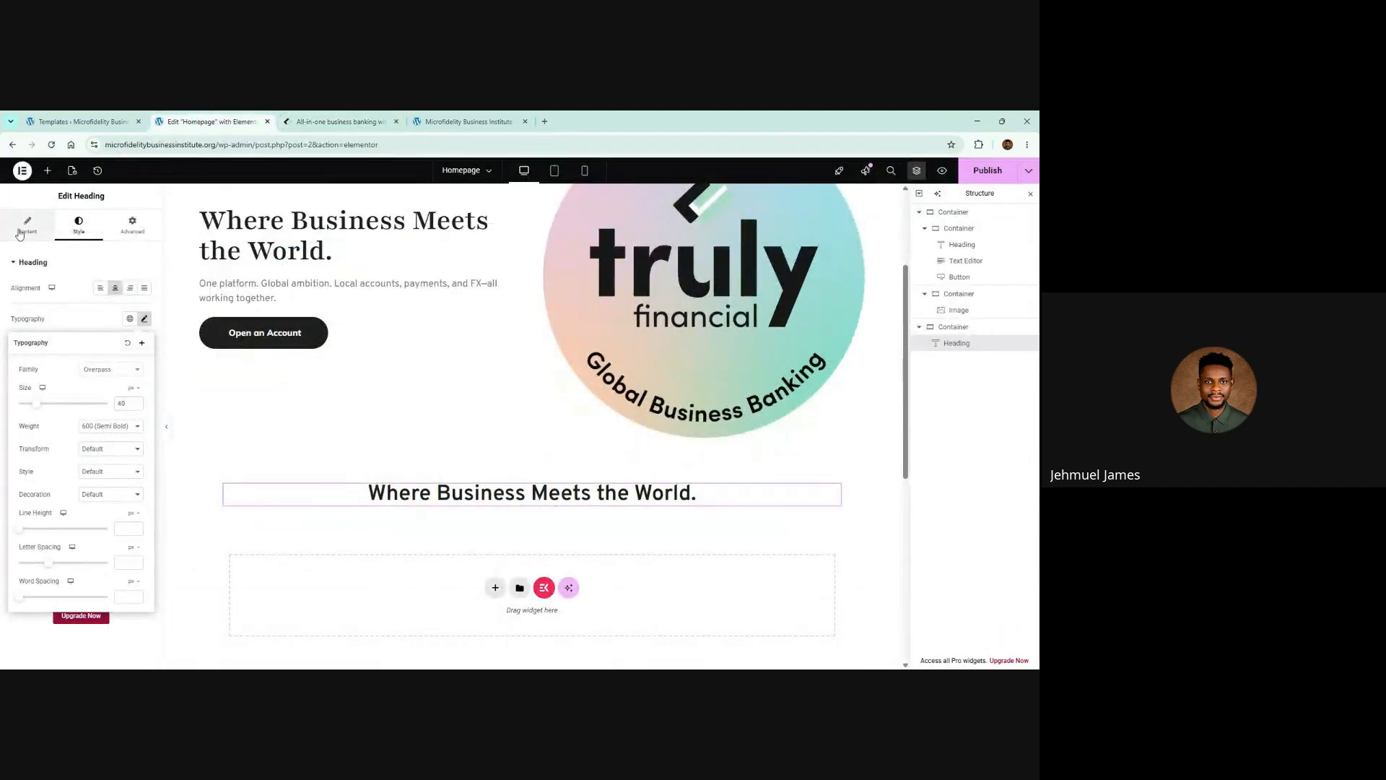
left_click(23, 226)
left_click(87, 321)
key("ctrl+a")
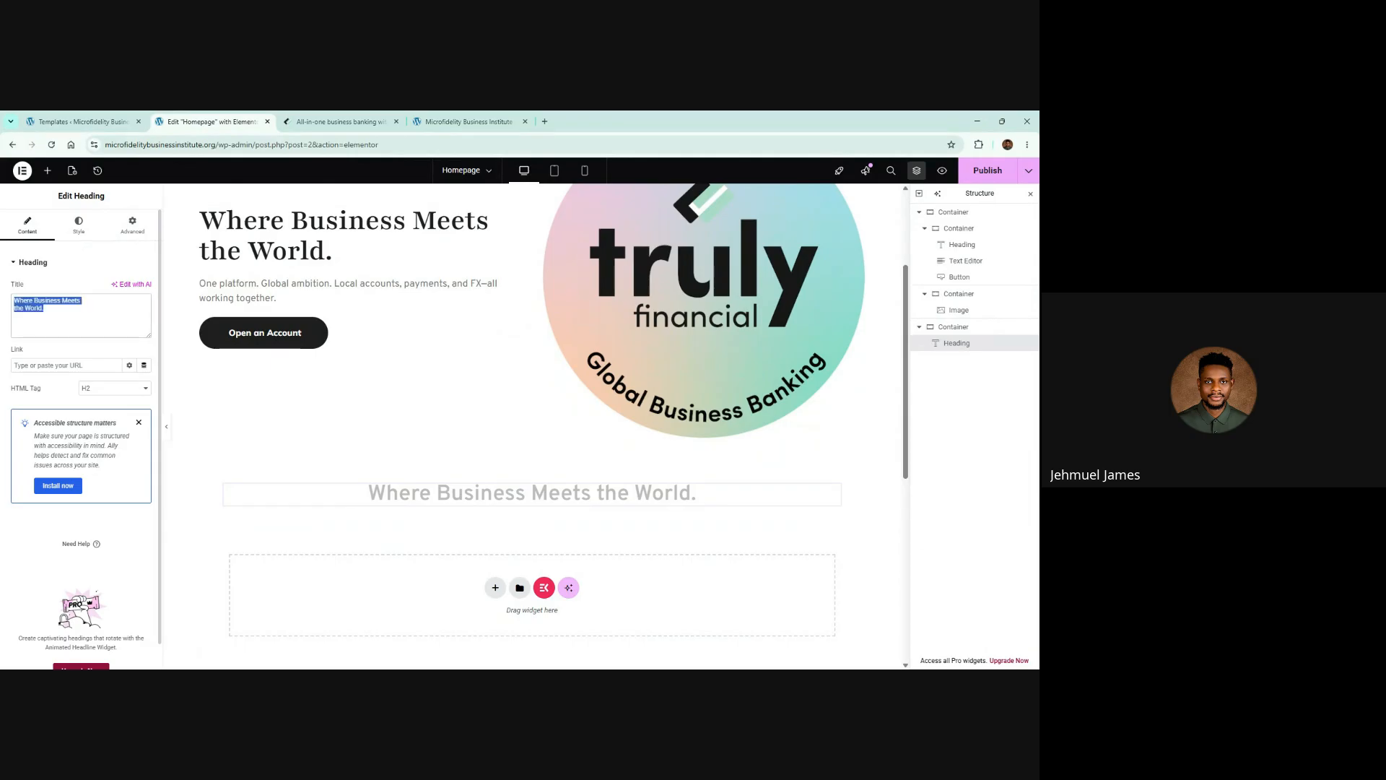
type("Everything global business banking should be, minus the bank.")
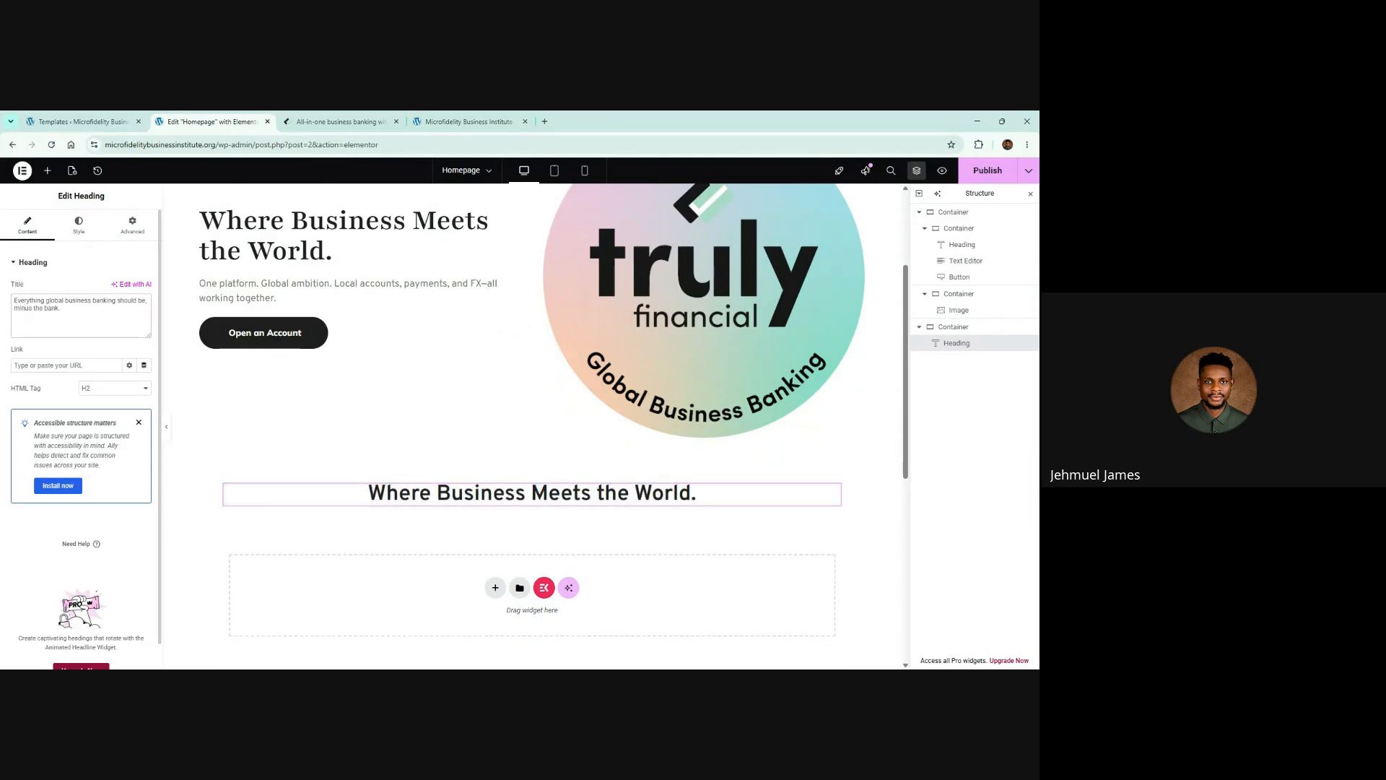
left_click(374, 293)
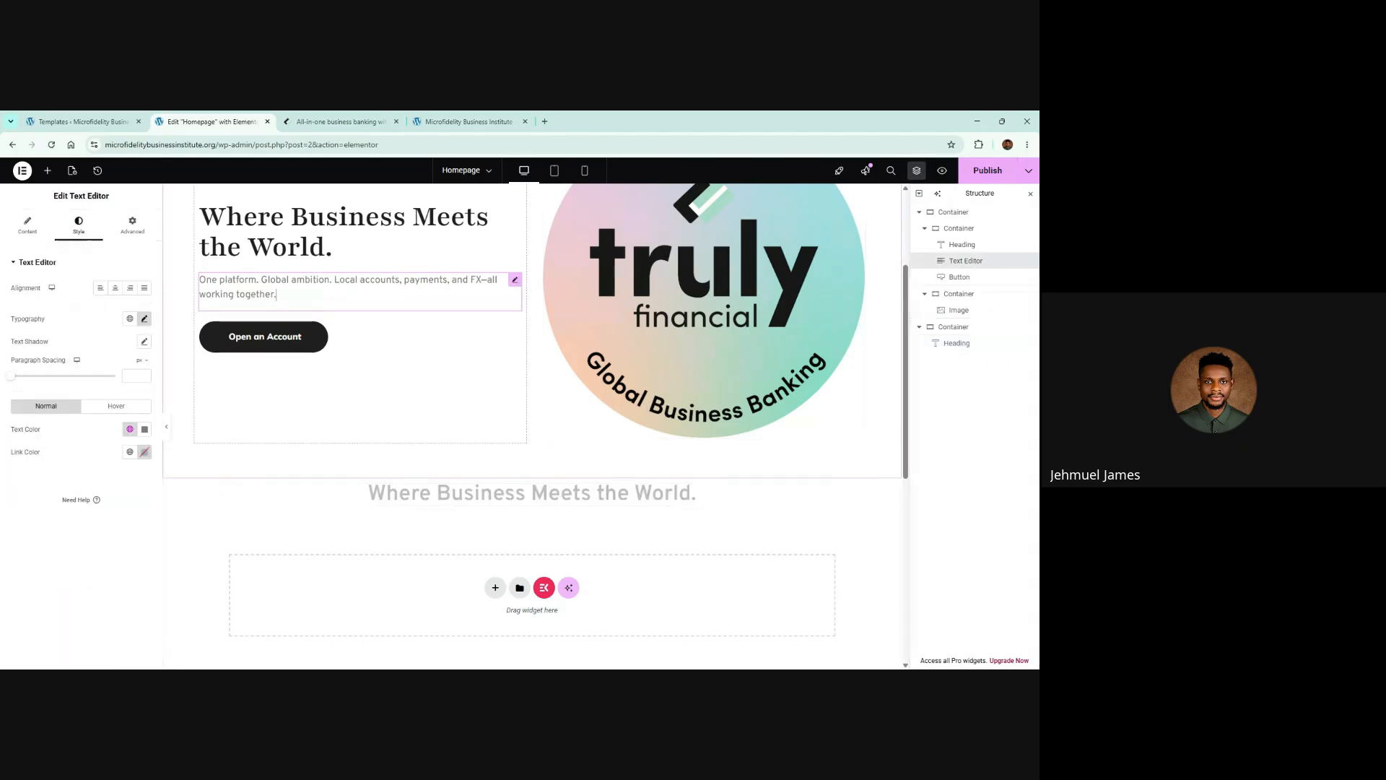
left_click(502, 503)
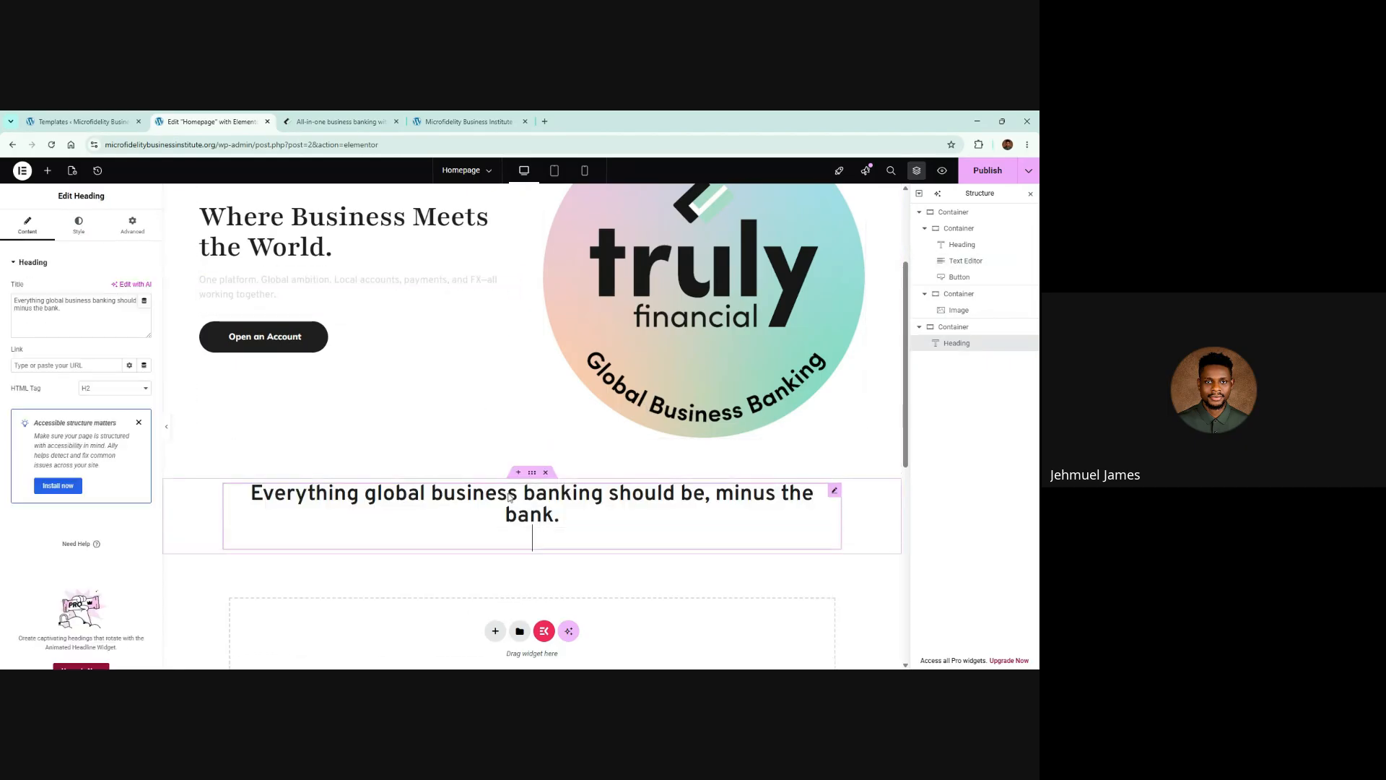
Compare the heading with its counterpart on trulyfinancial.com and reduce its font size to 30 px in the Homepage editor
left_click(355, 116)
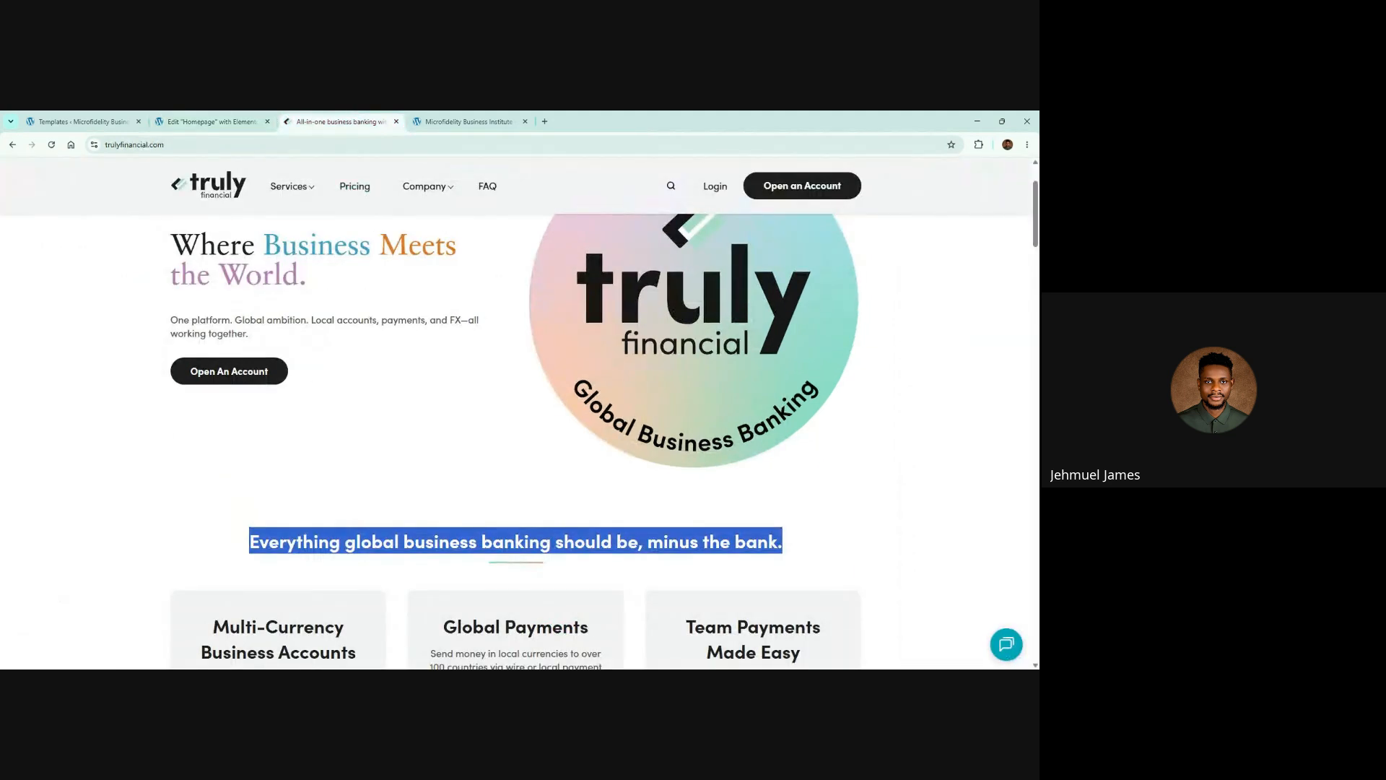
left_click(513, 481)
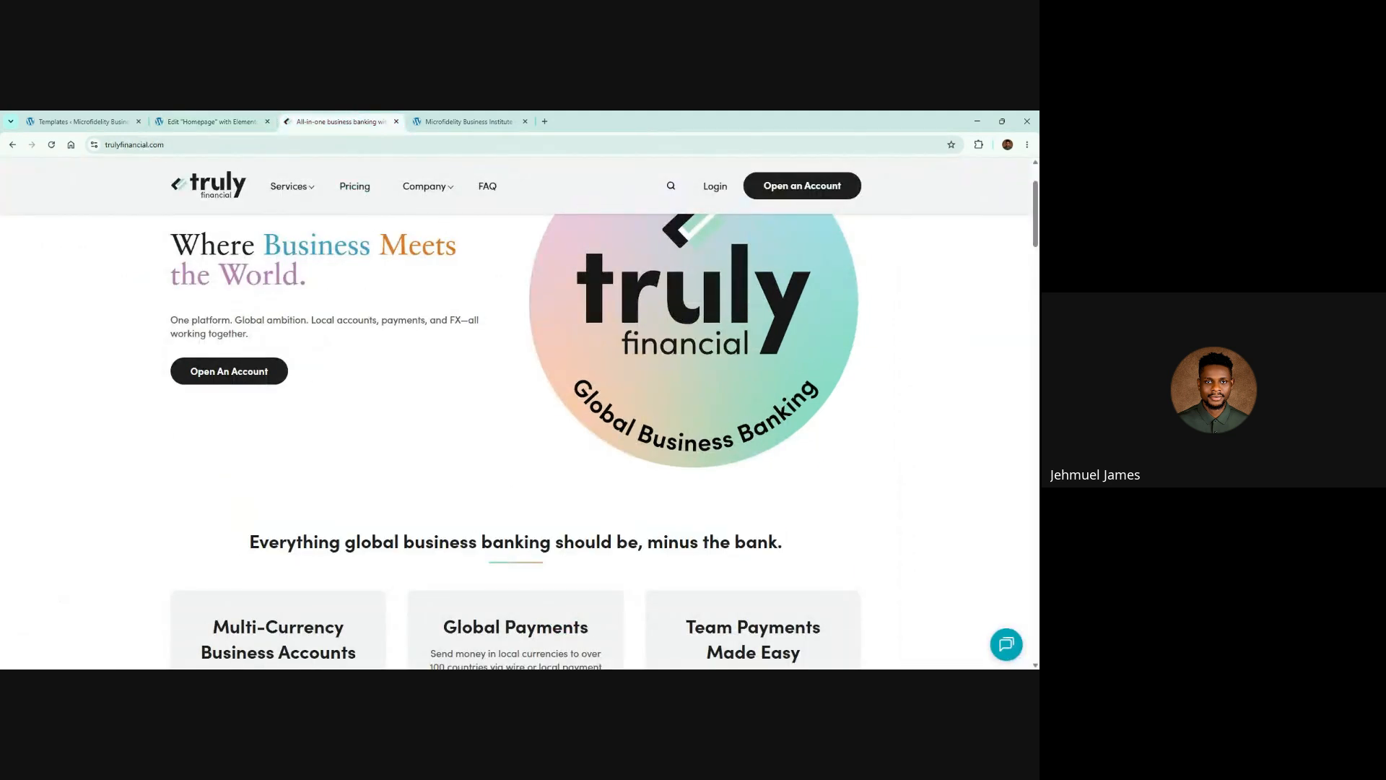
left_click(210, 121)
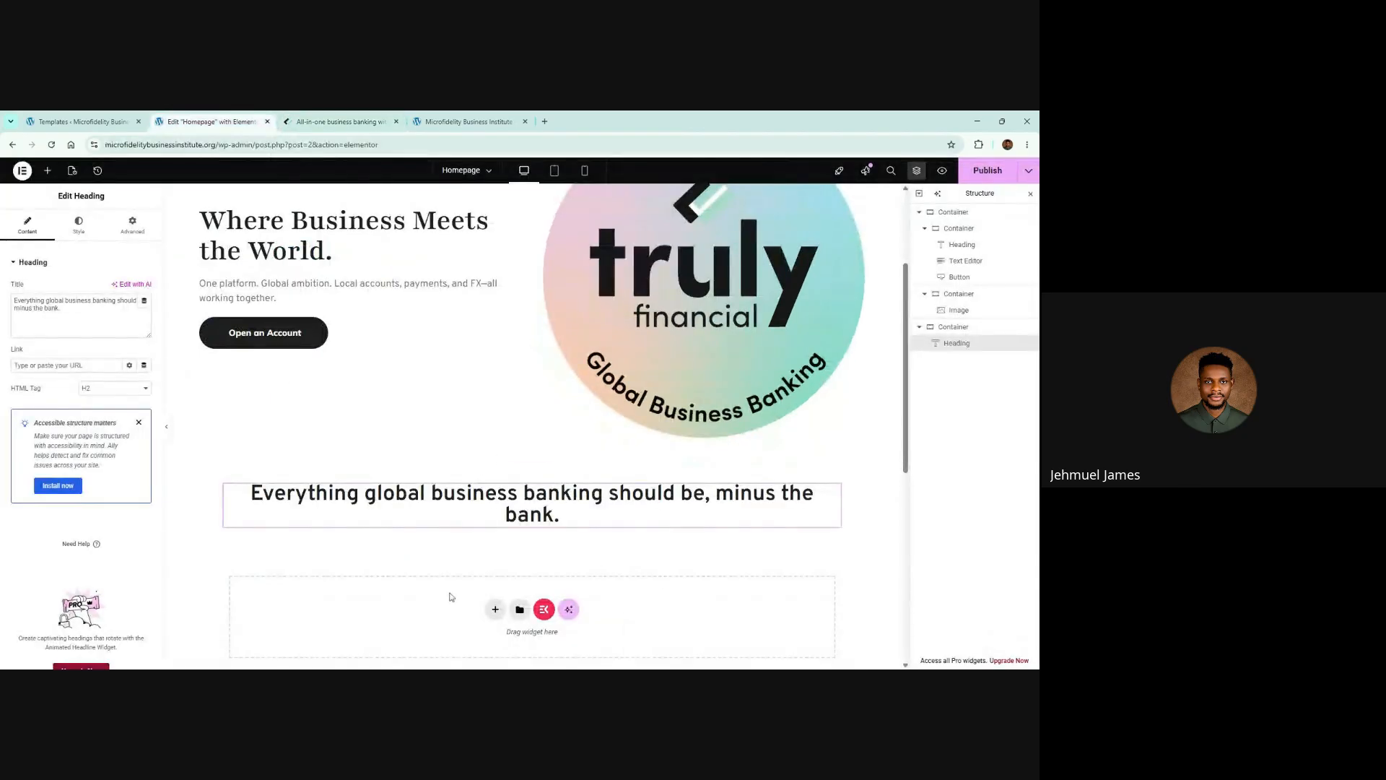
left_click(79, 224)
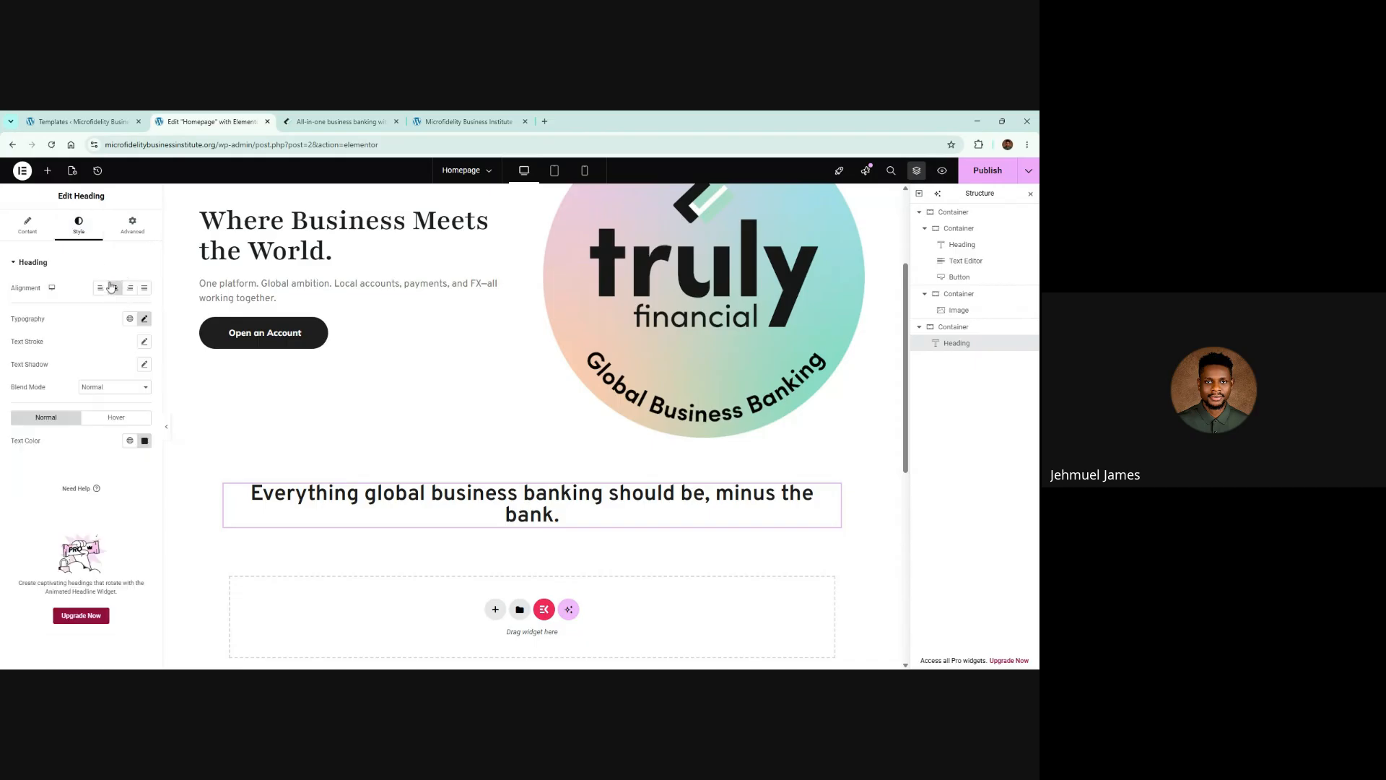
left_click(144, 319)
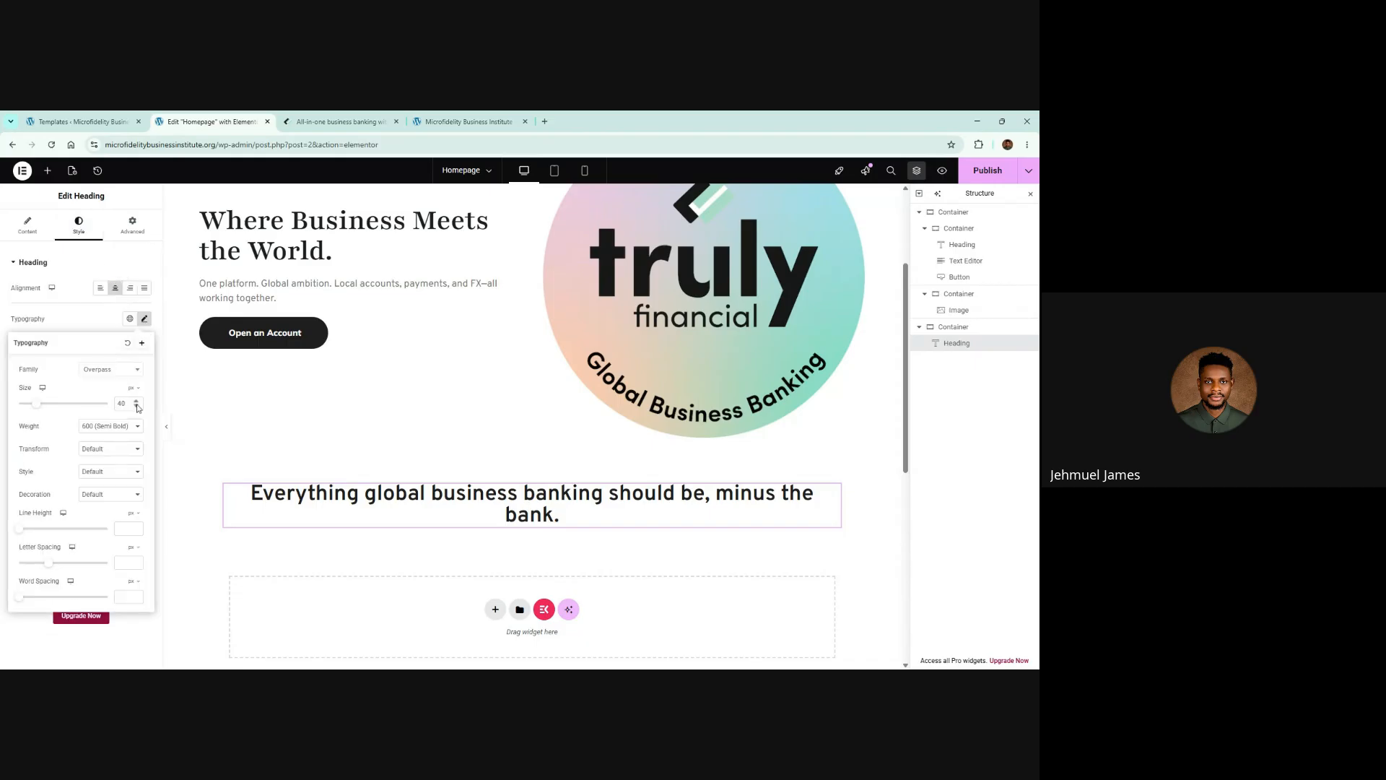
left_click(137, 406)
left_click(136, 407)
left_click(136, 407)
left_click(137, 407)
left_click(136, 407)
left_click(136, 406)
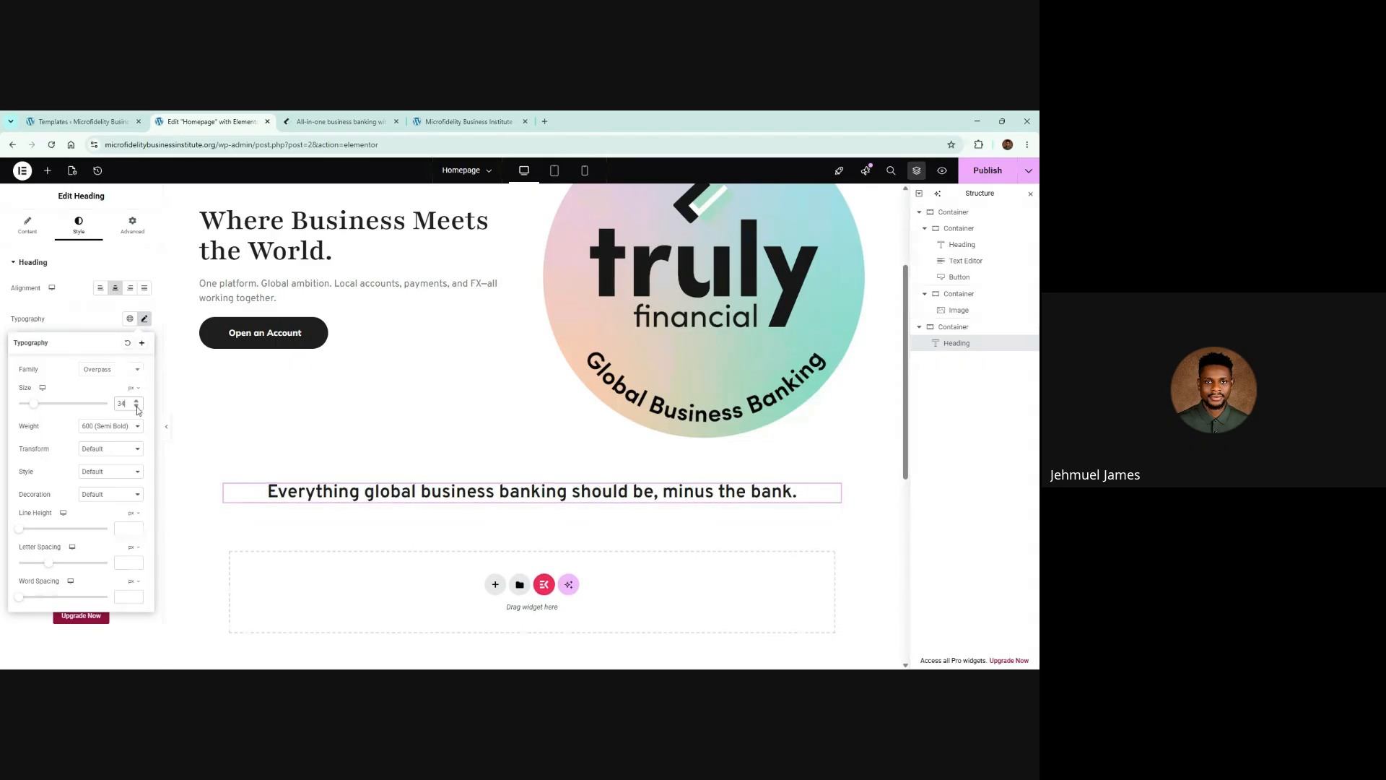
left_click(136, 407)
left_click(136, 407)
left_click(137, 407)
left_click(136, 407)
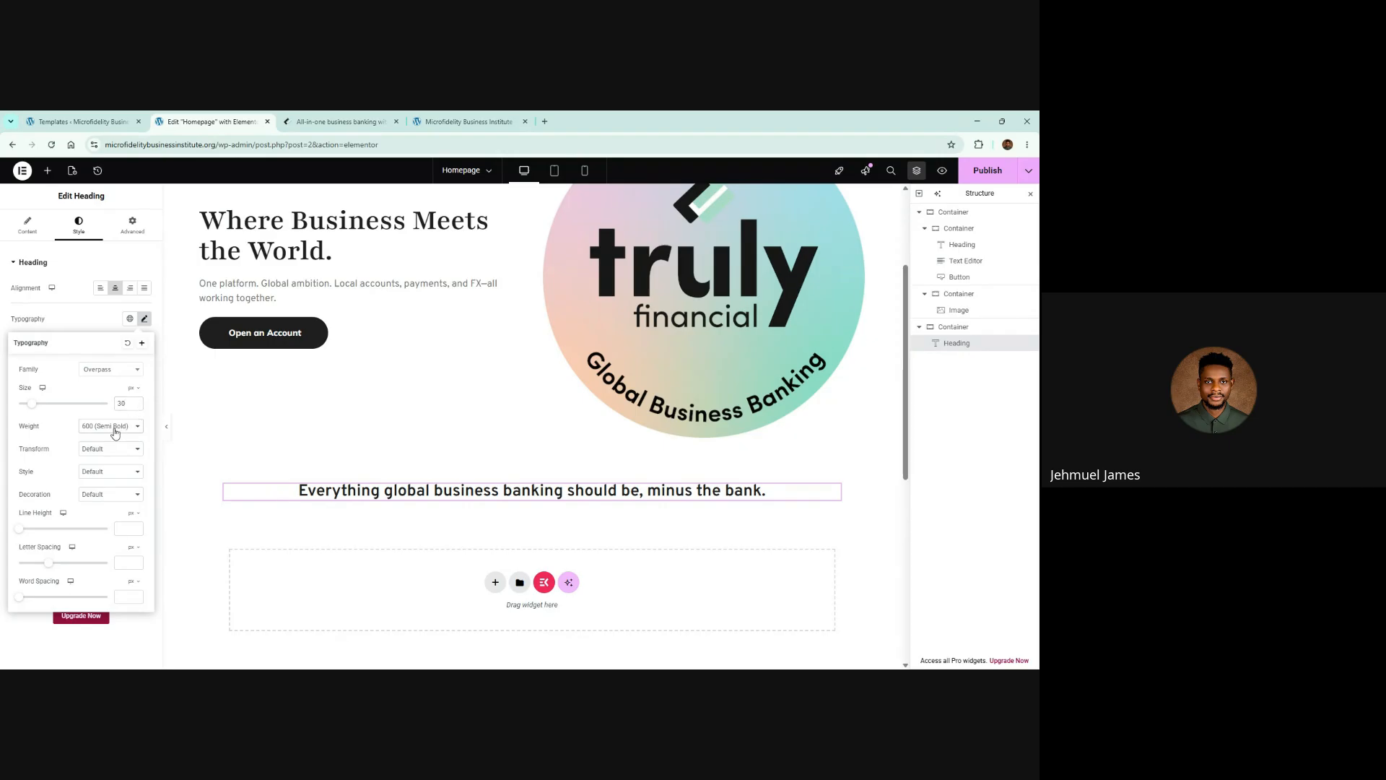
Set the section heading's font weight to 800 (Extra Bold), checking it against the reference heading on trulyfinancial.com
key("Down")
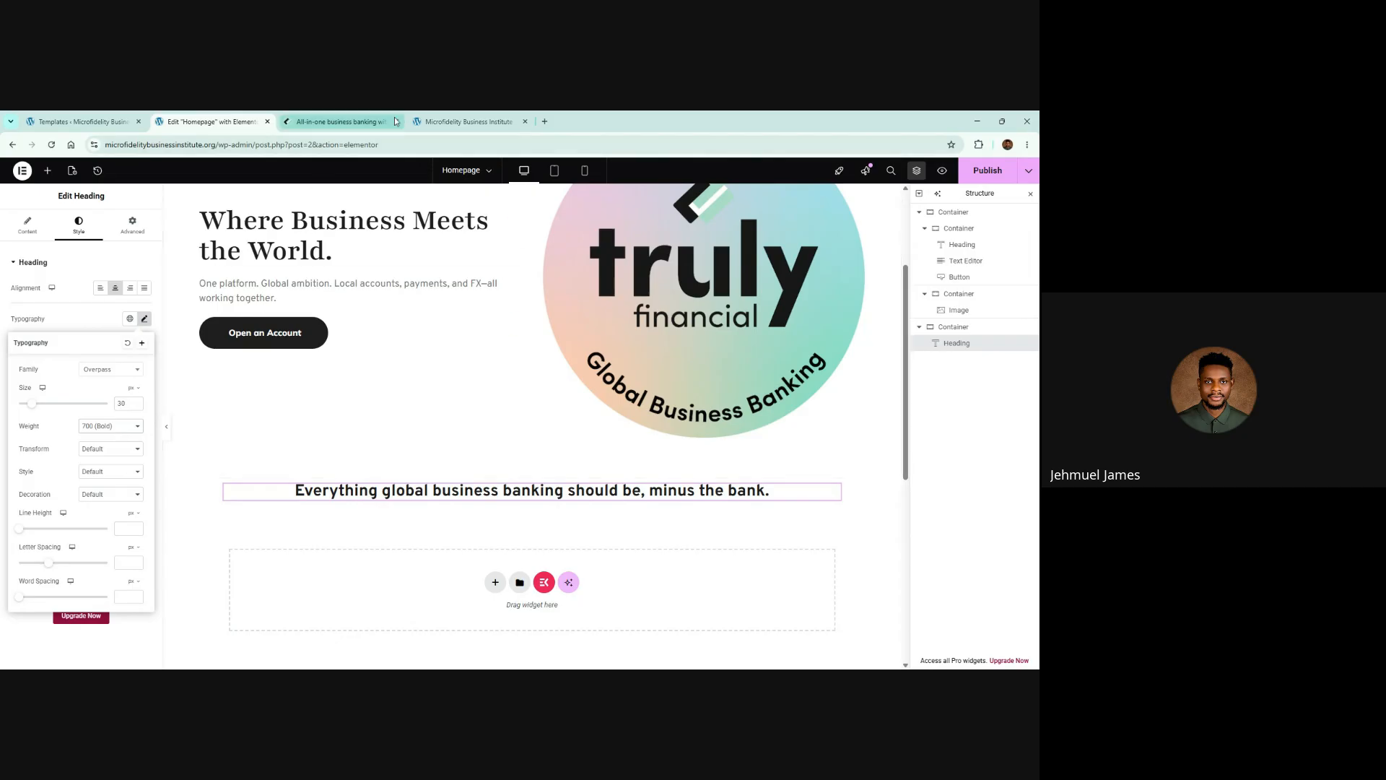
left_click(339, 121)
left_click(201, 117)
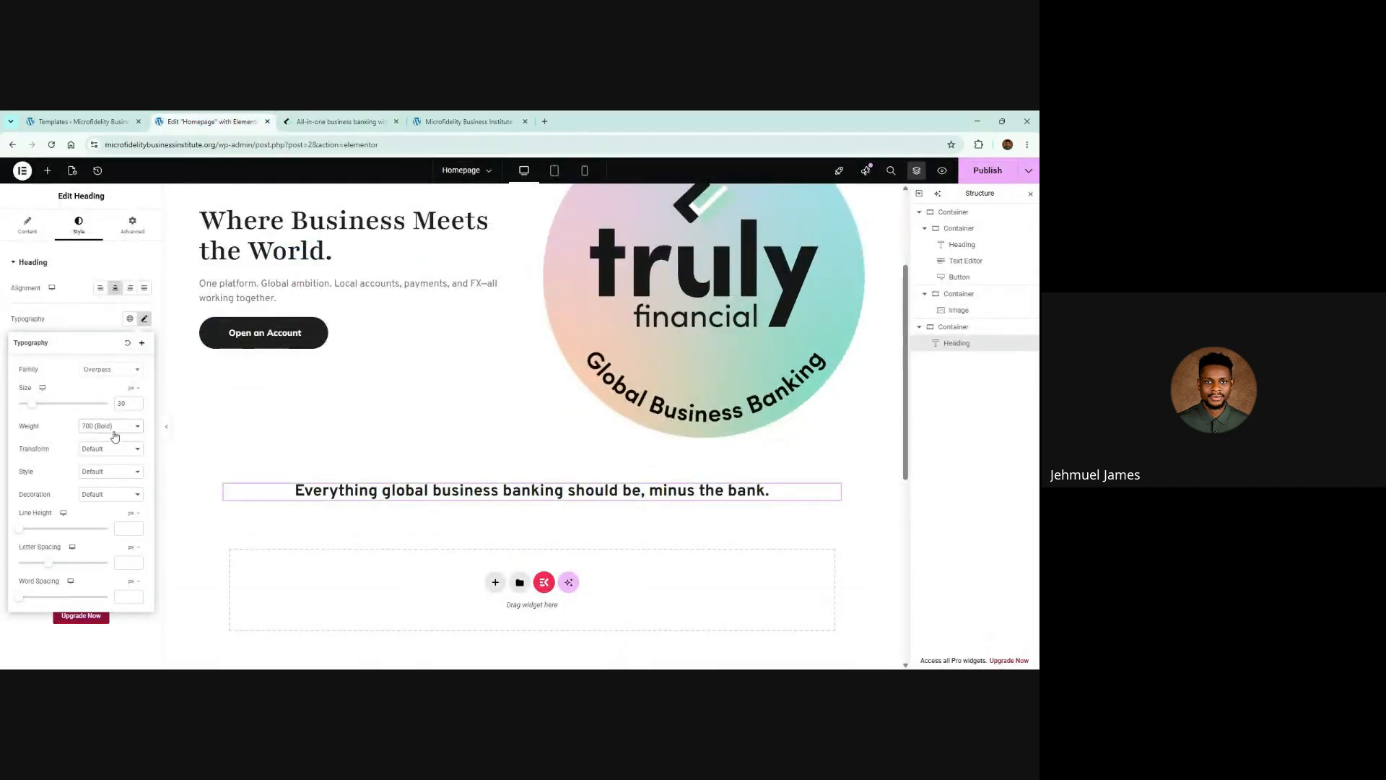
key("Down")
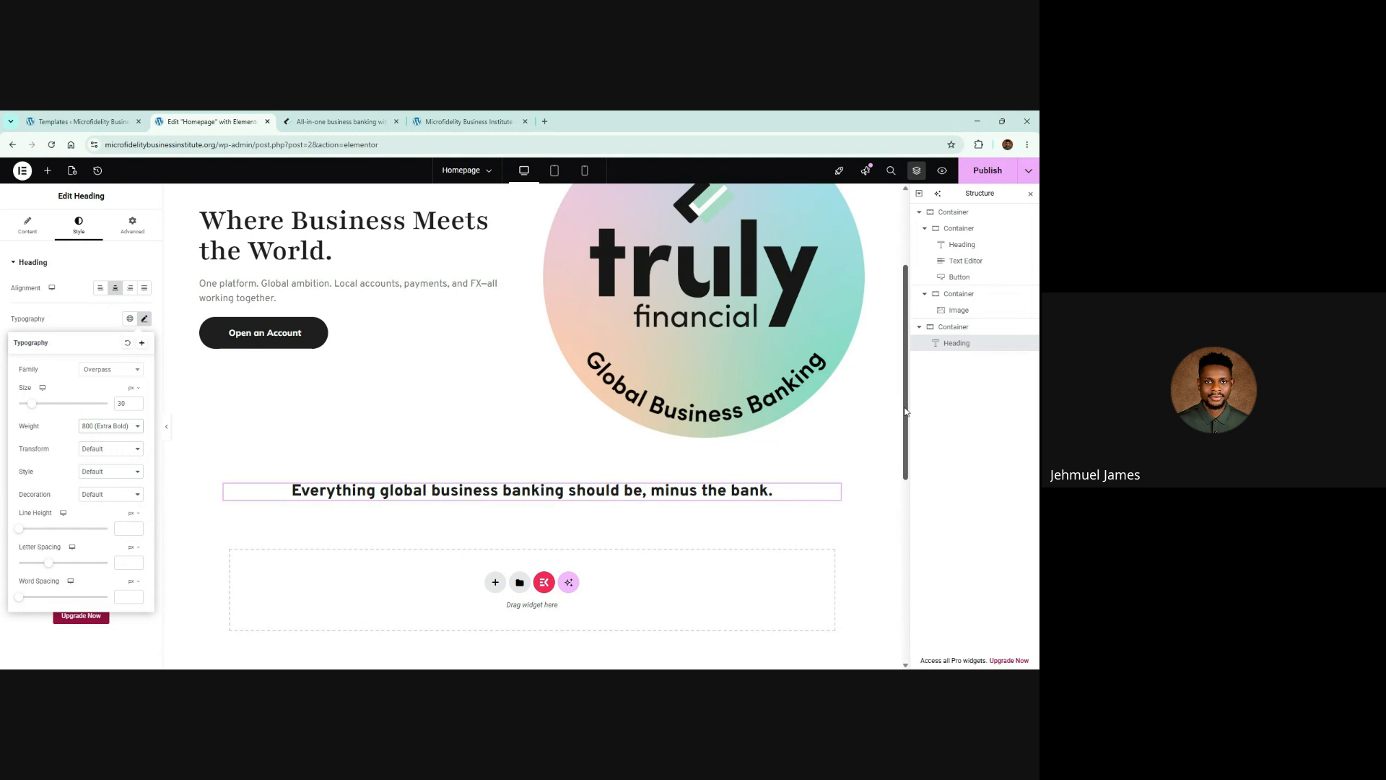
left_click(953, 329)
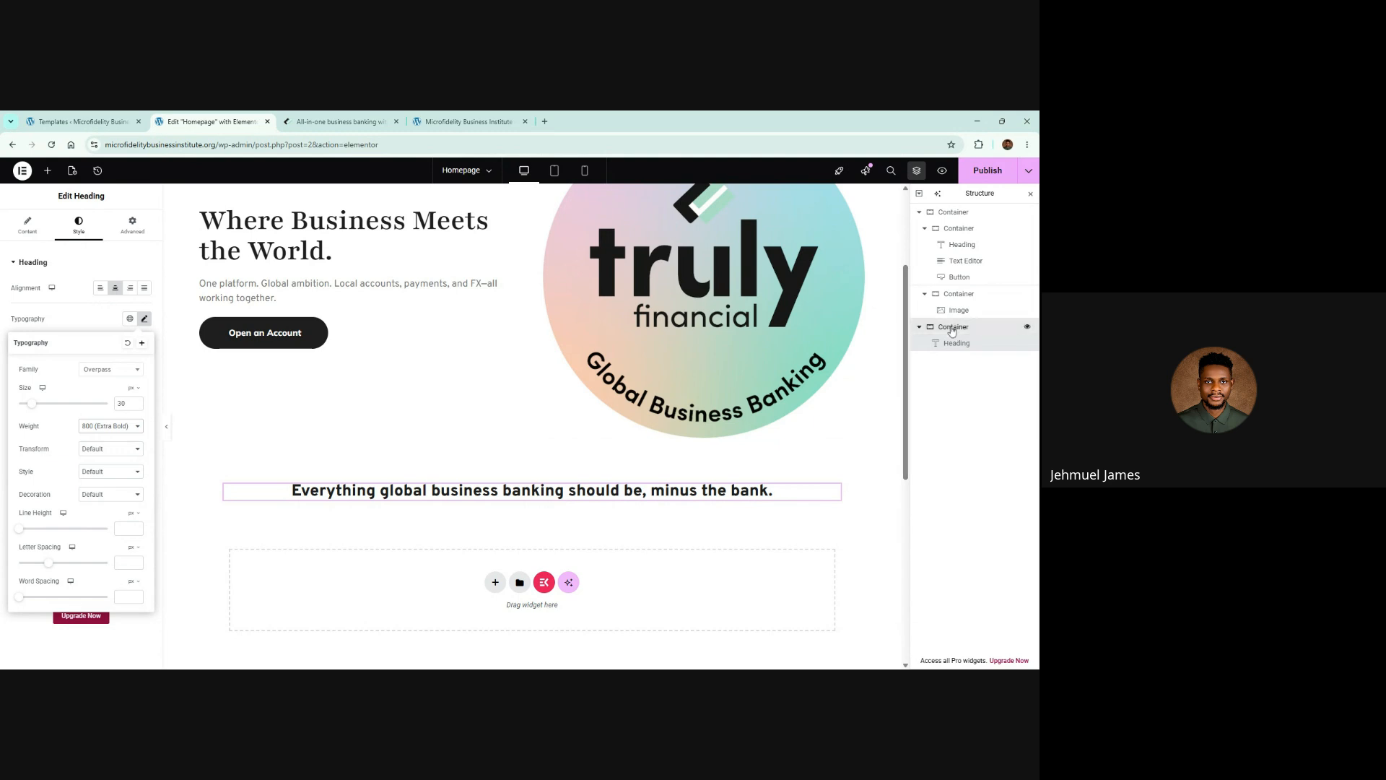
double_click(952, 329)
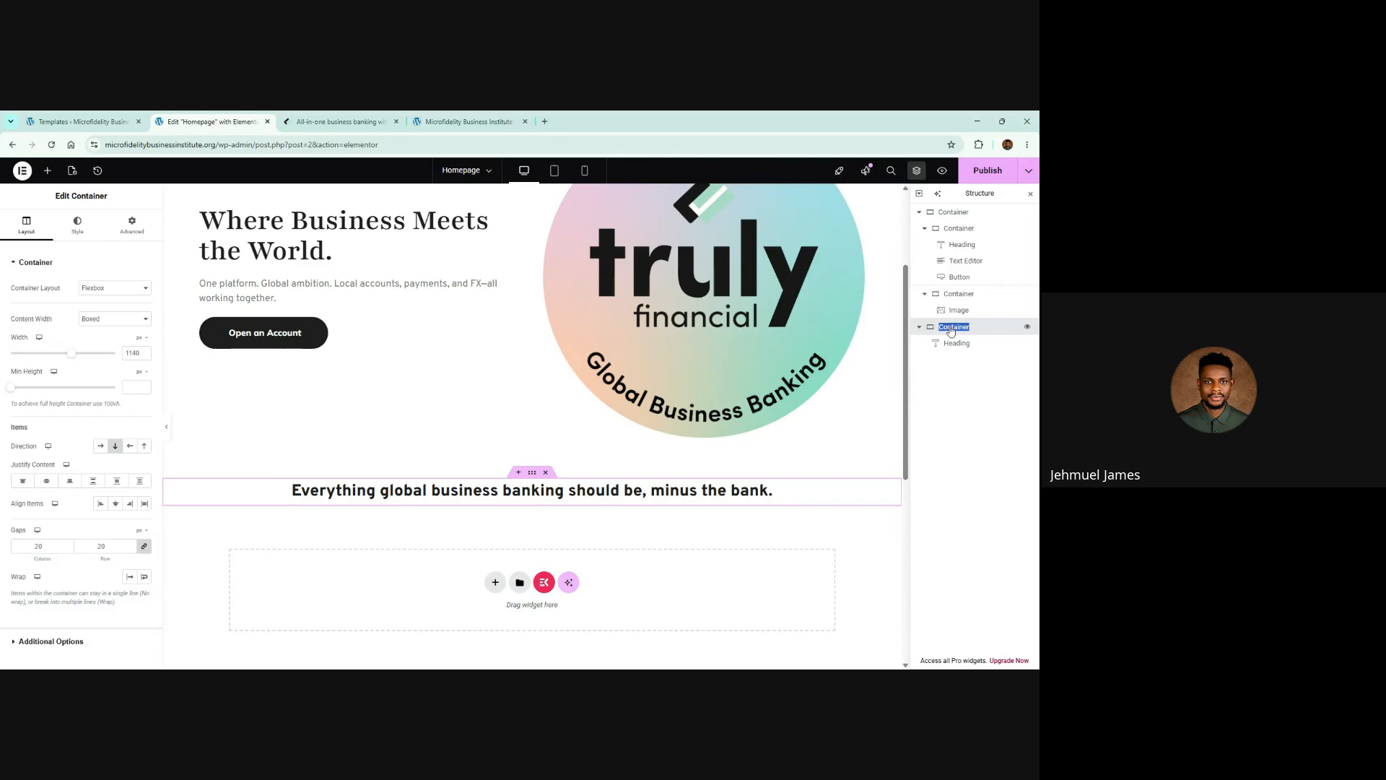
right_click(972, 333)
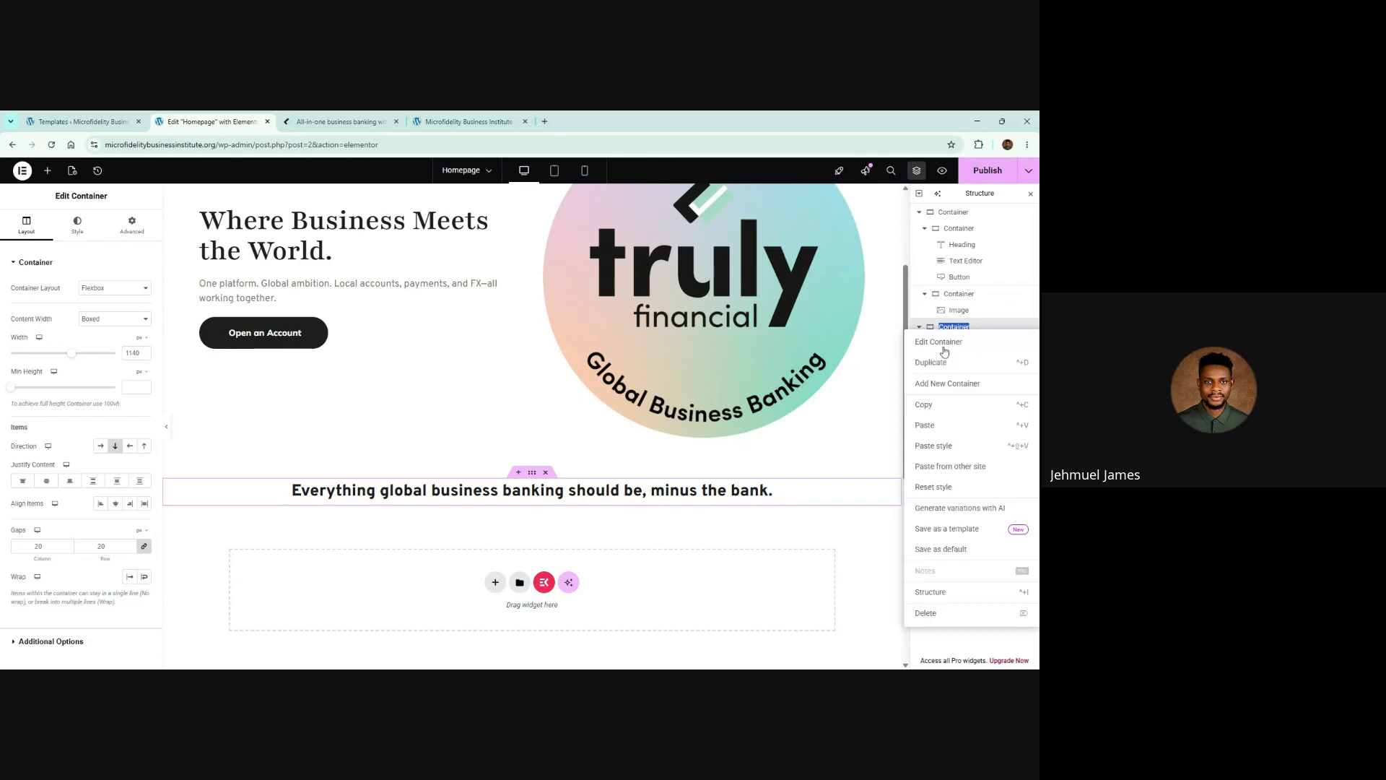
right_click(671, 497)
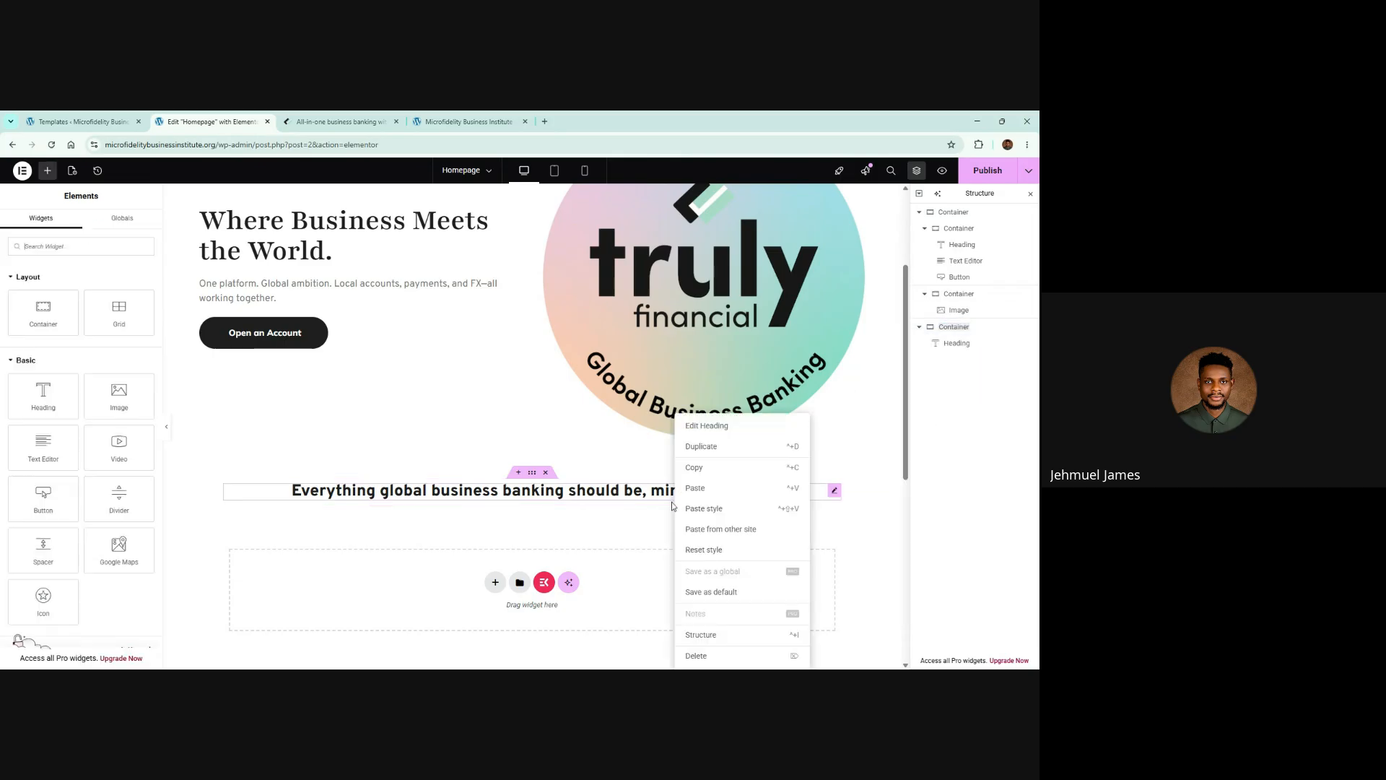
left_click(592, 518)
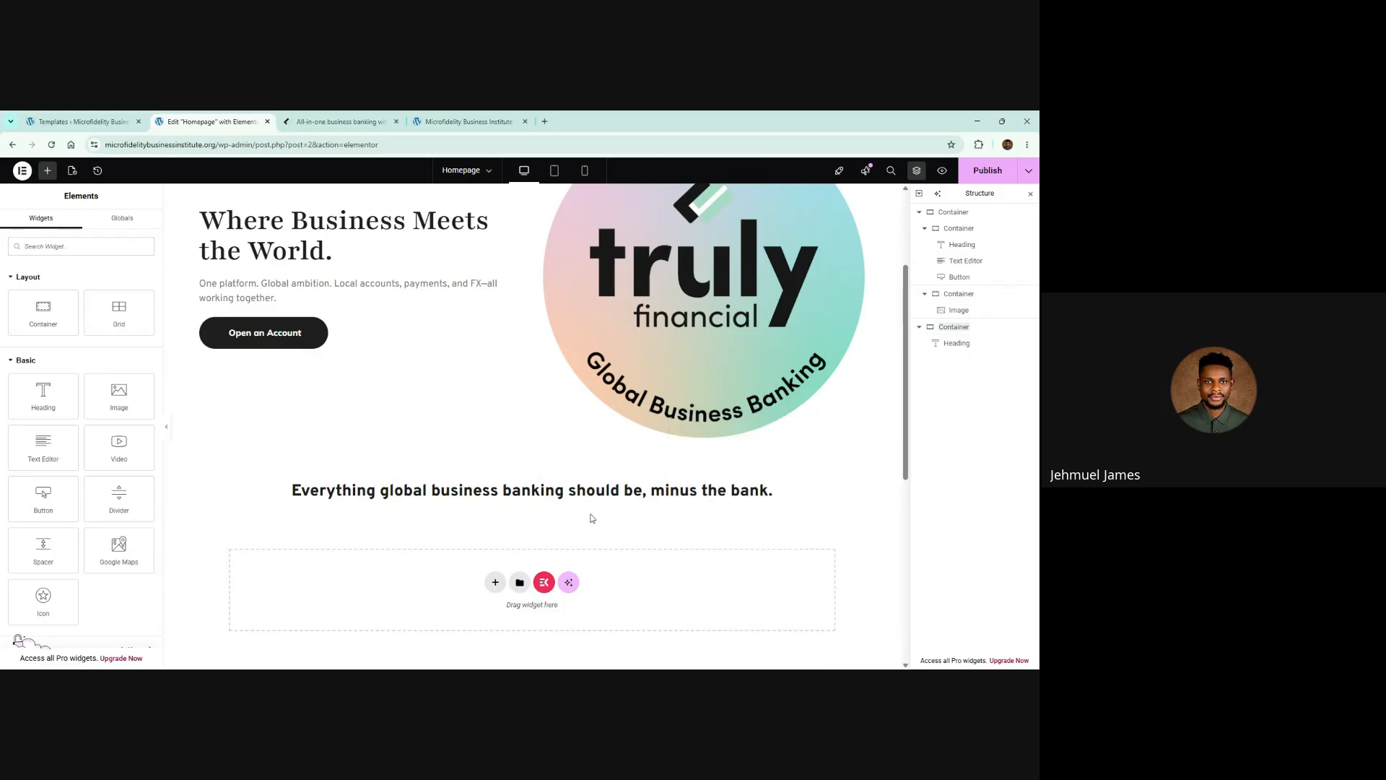
Add a container below the section heading and nest another container inside it
left_click(26, 359)
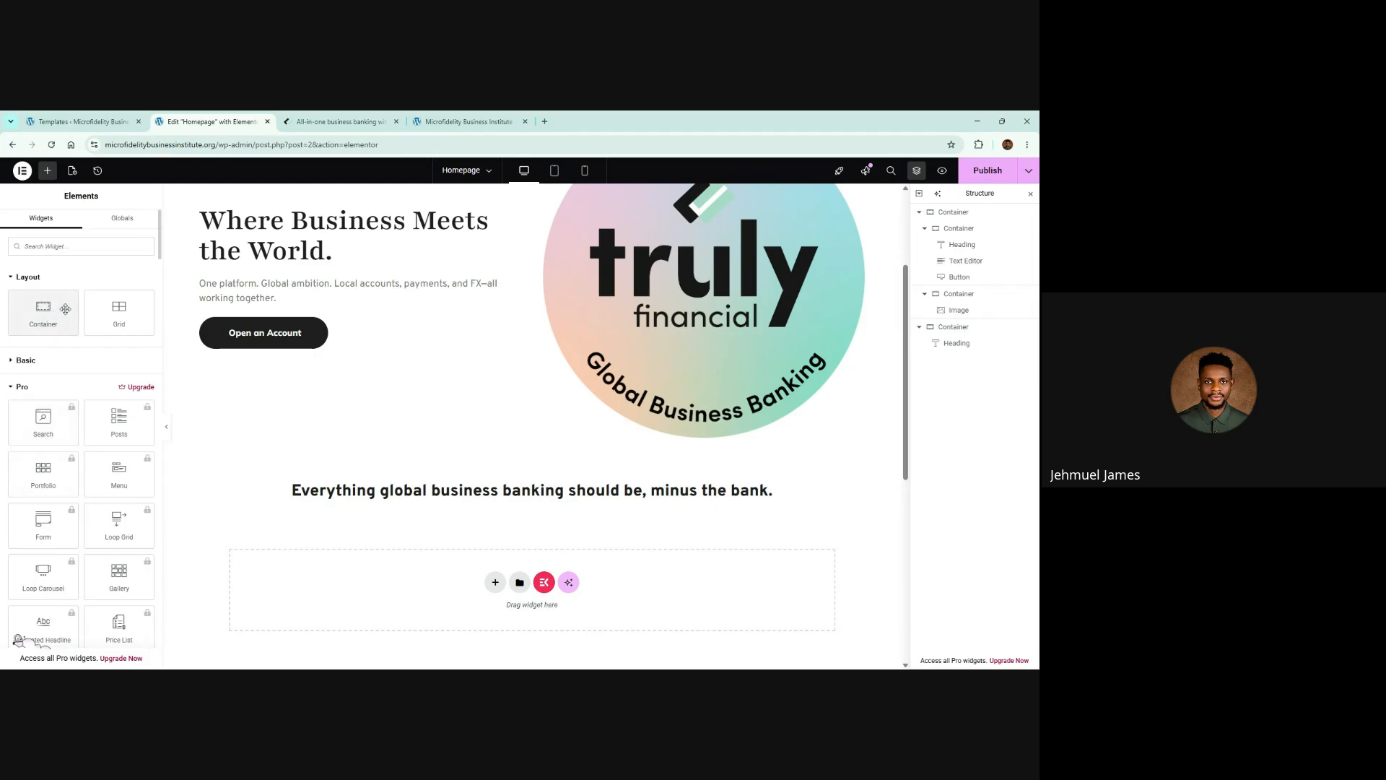
left_click_drag(40, 310, 512, 502)
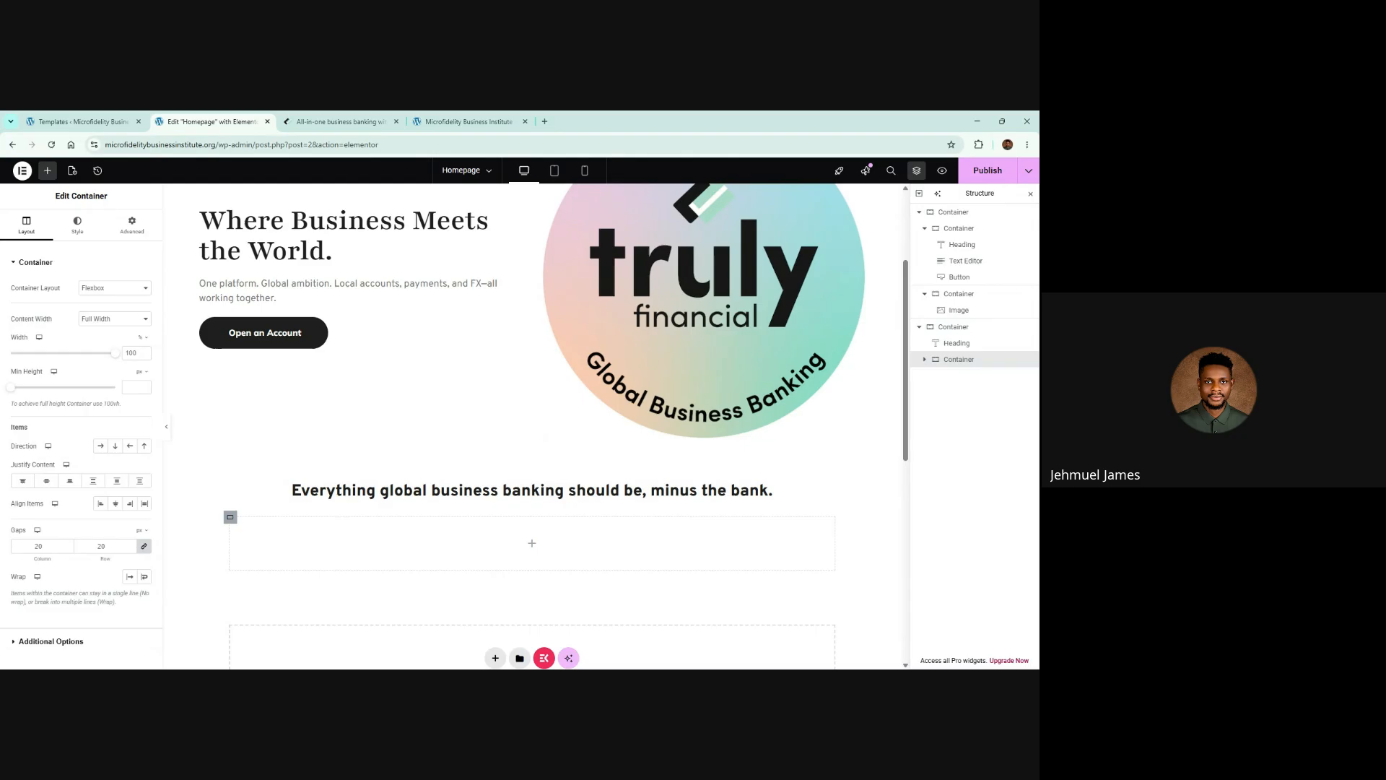
left_click(532, 544)
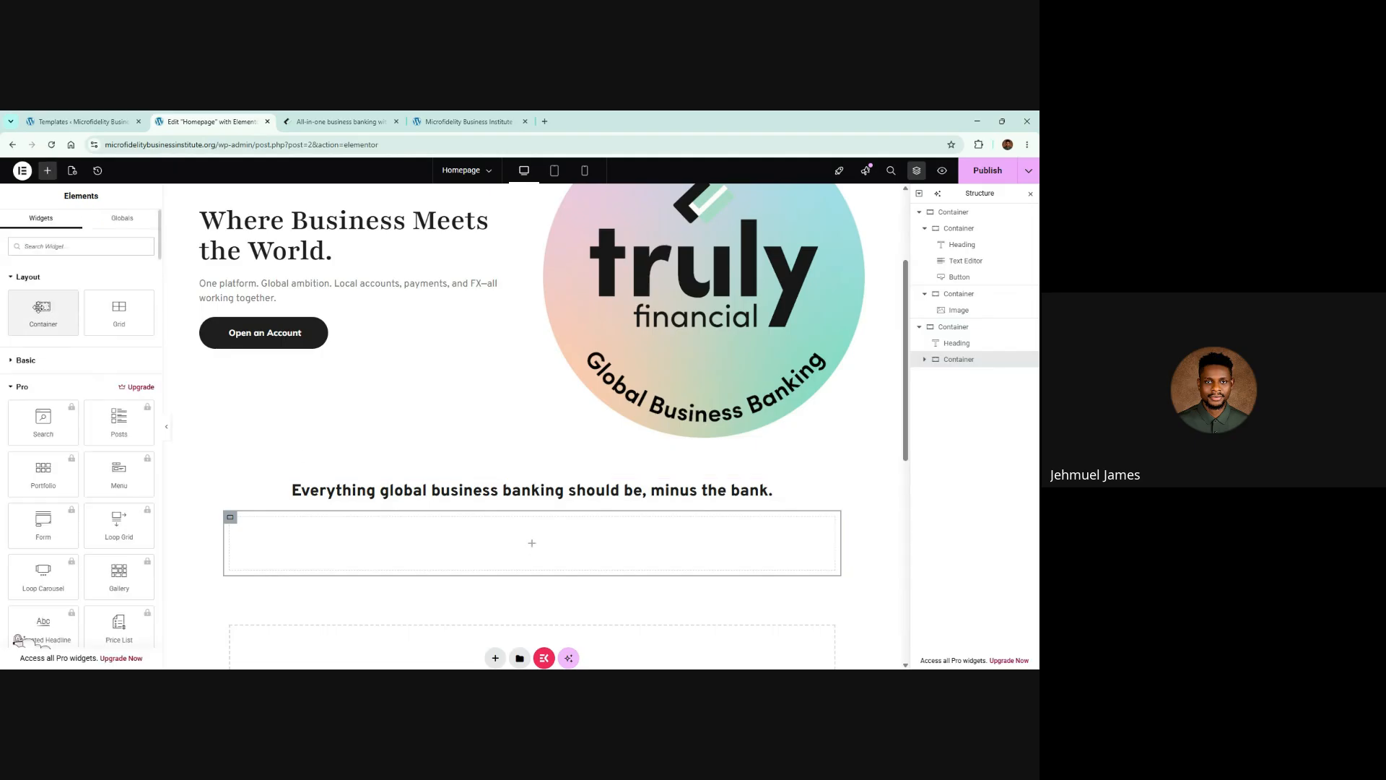
left_click_drag(41, 308, 532, 543)
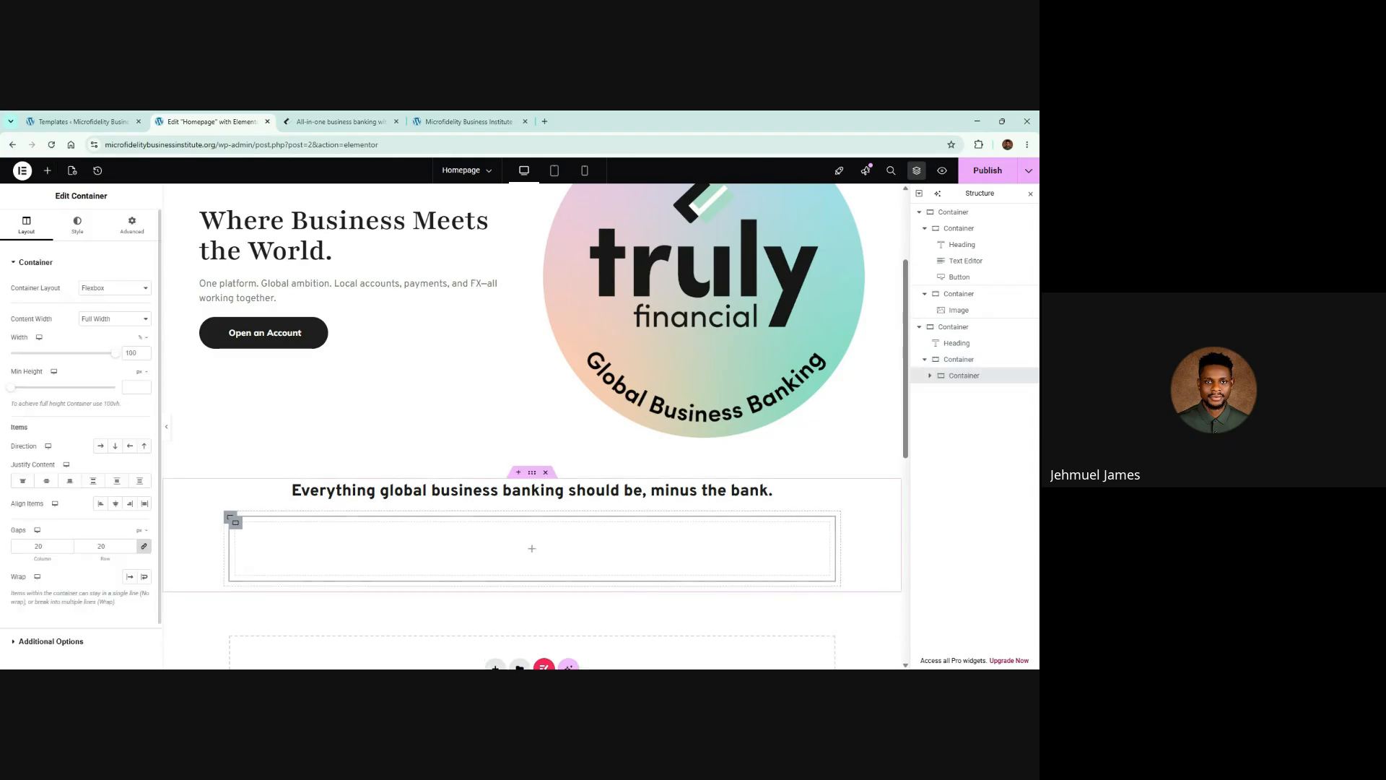
Duplicate the innermost container twice and set its parent container's direction to Row - horizontal
left_click(229, 517)
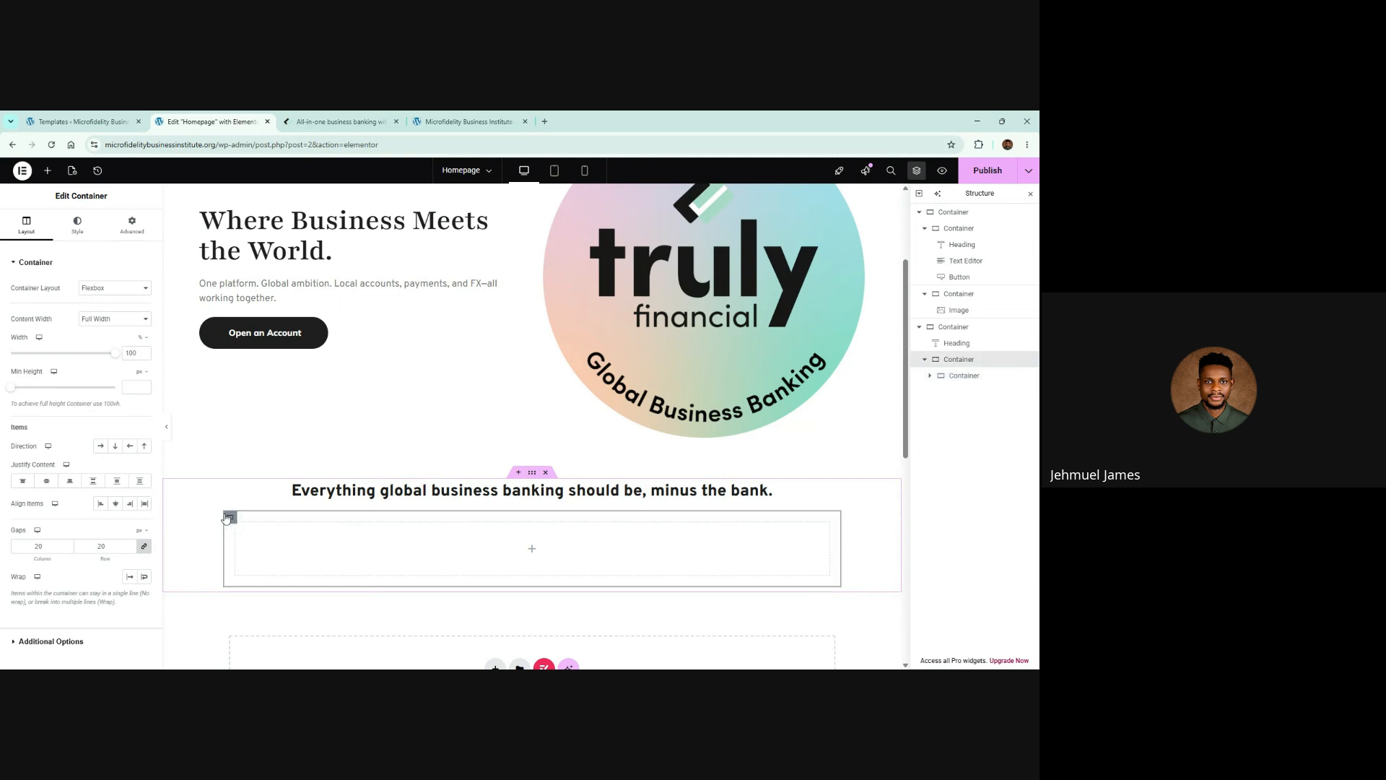
left_click(238, 527)
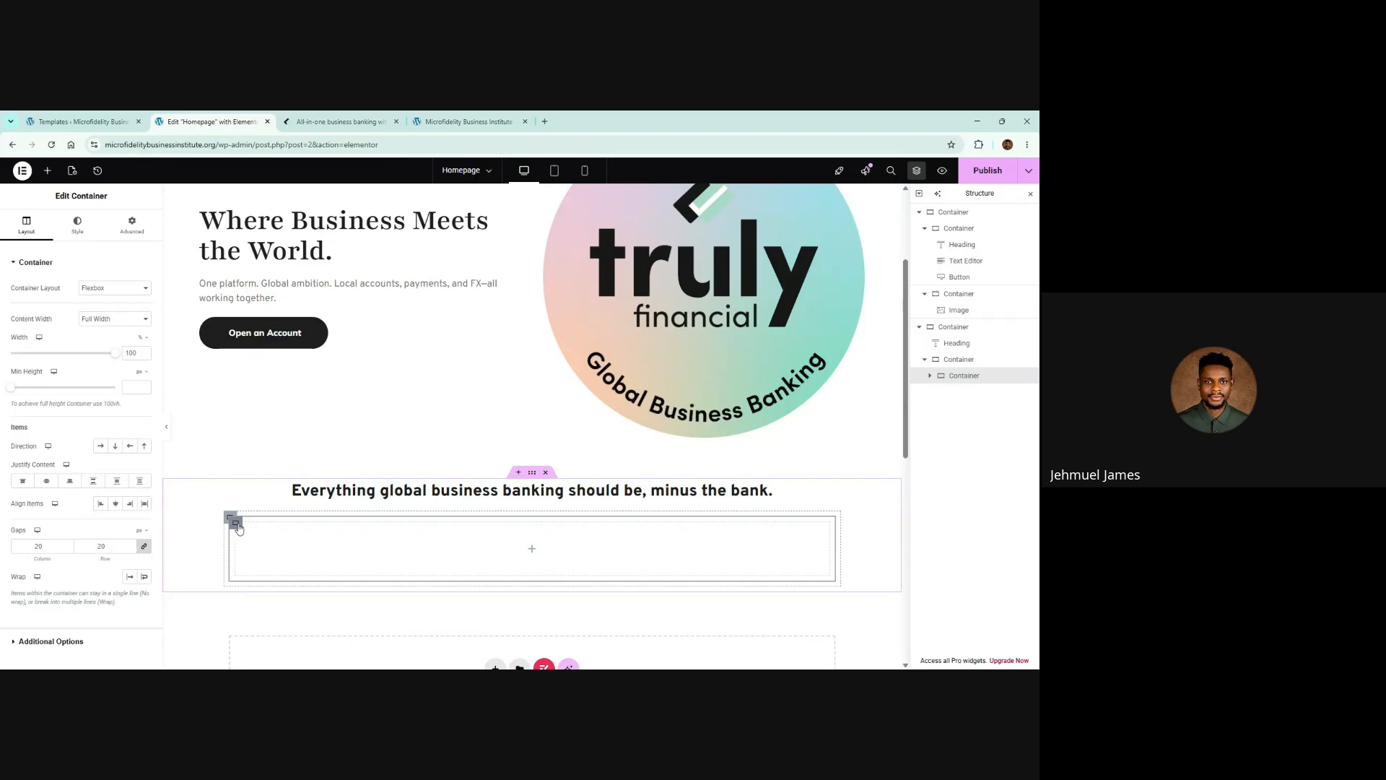
right_click(237, 525)
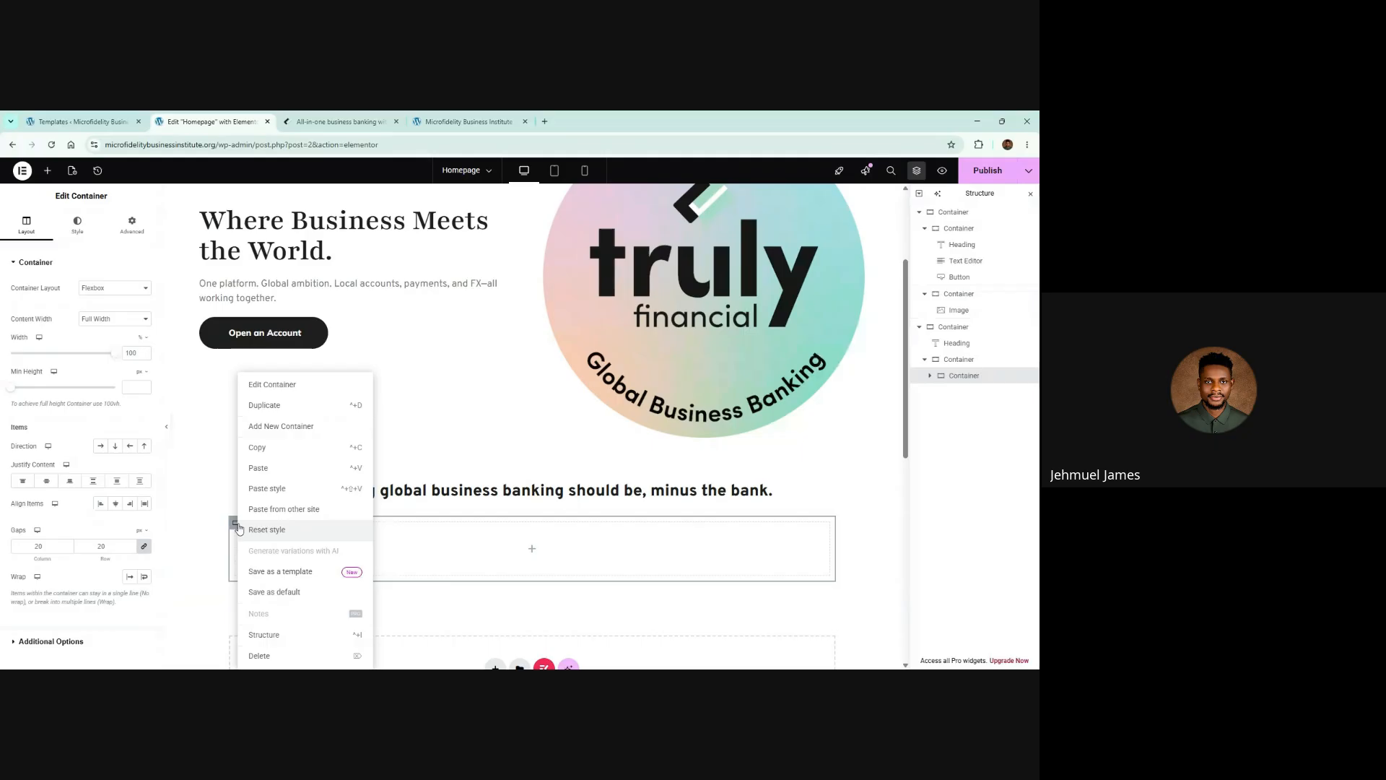
left_click(264, 407)
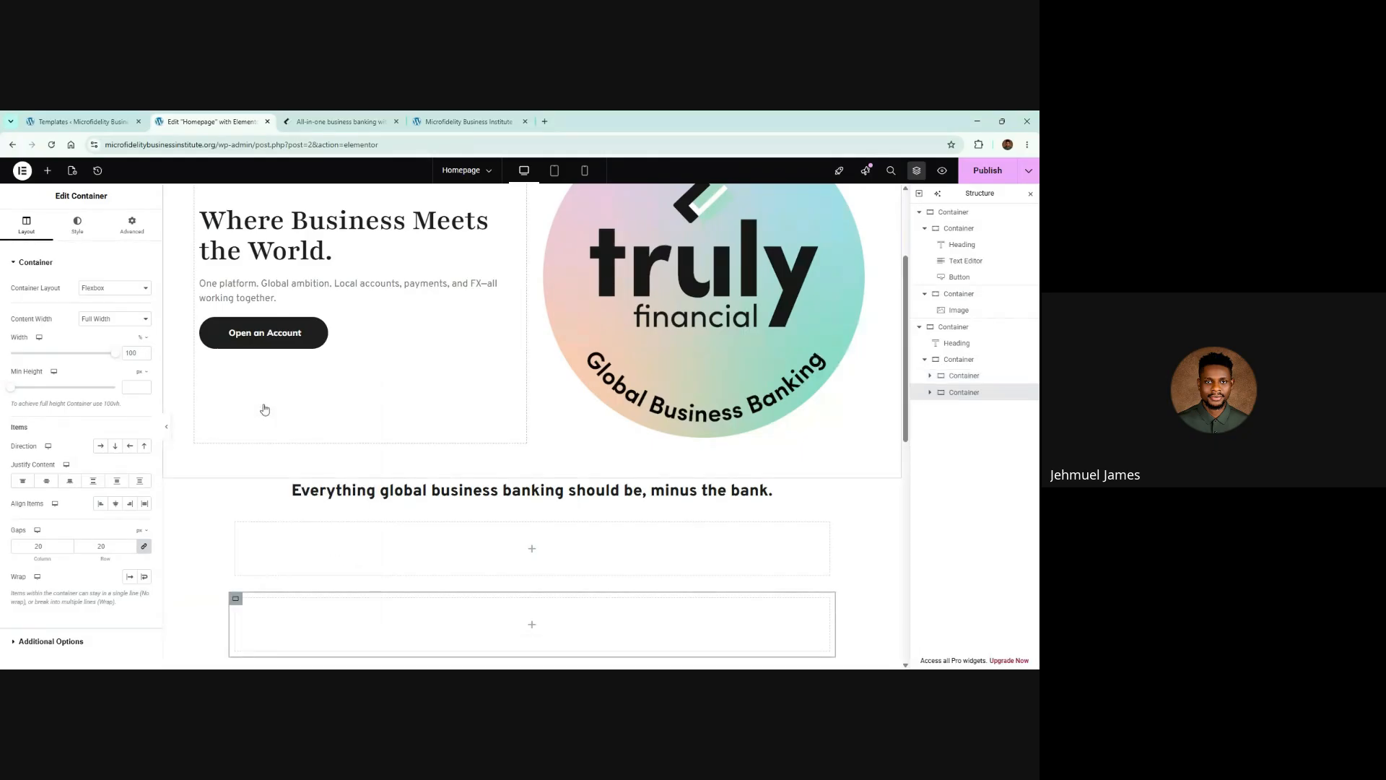
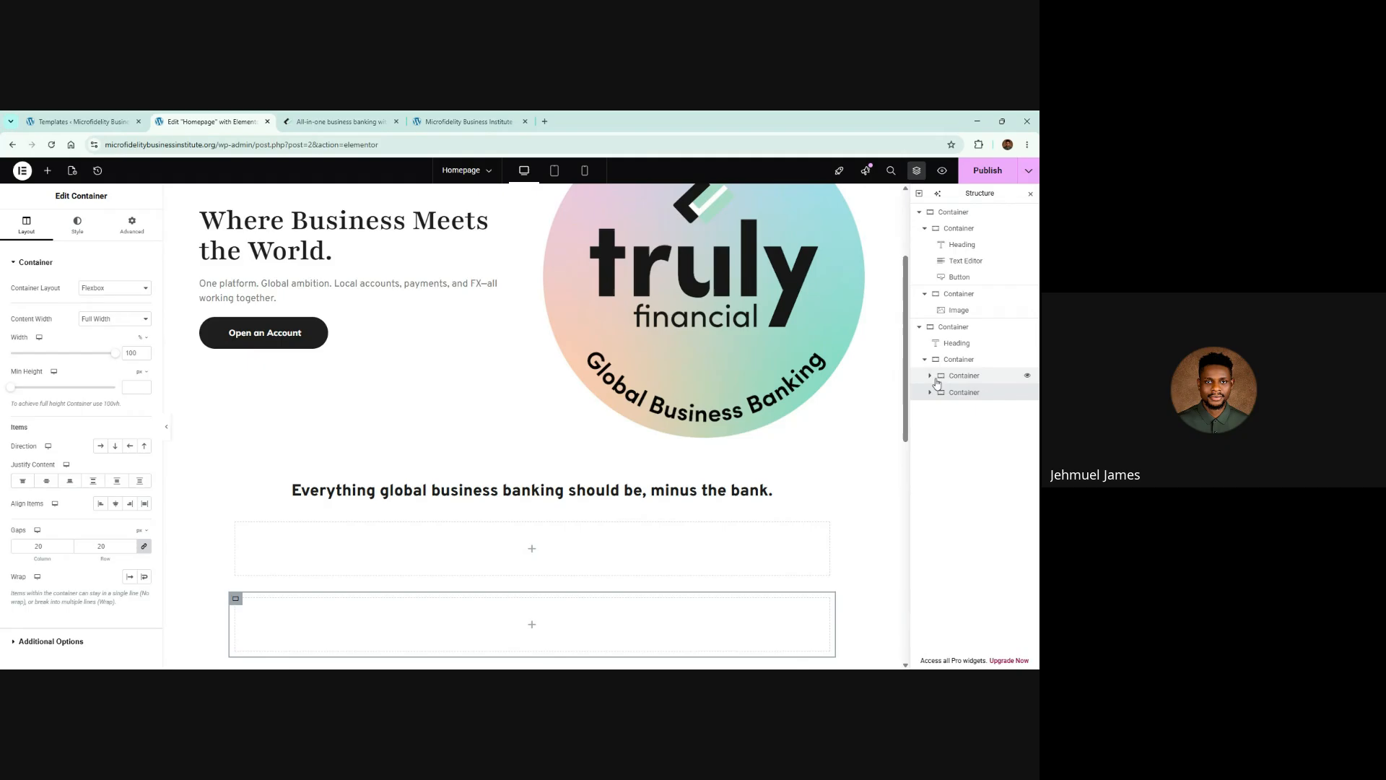
right_click(943, 398)
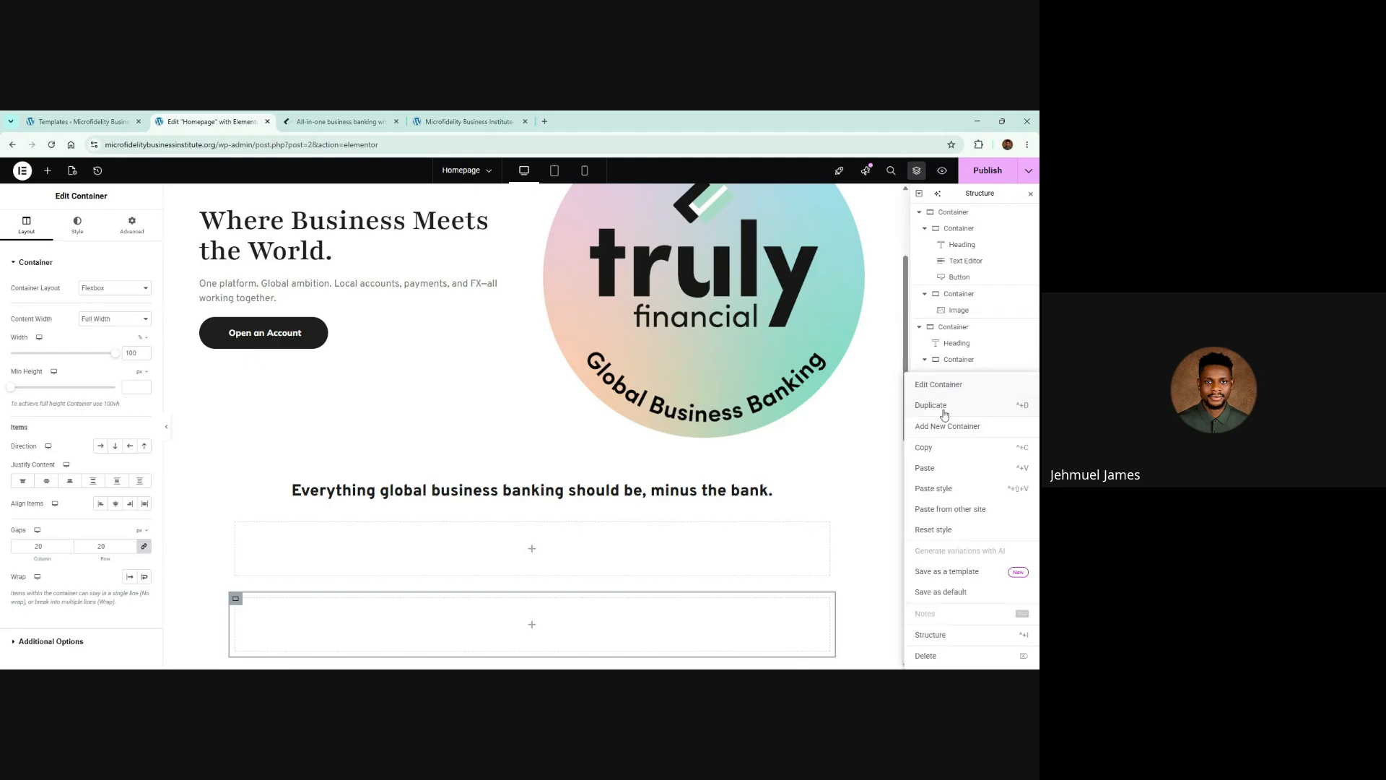
left_click(938, 407)
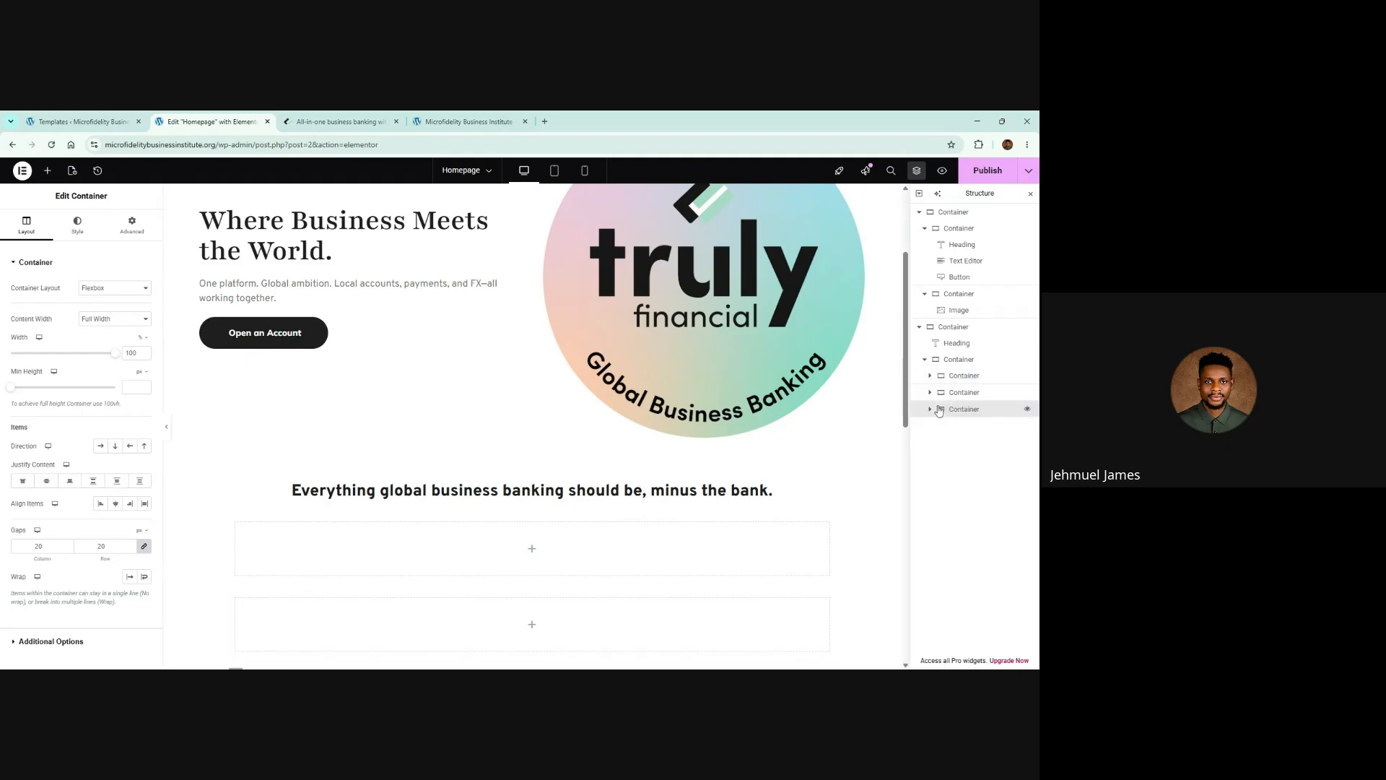
double_click(957, 360)
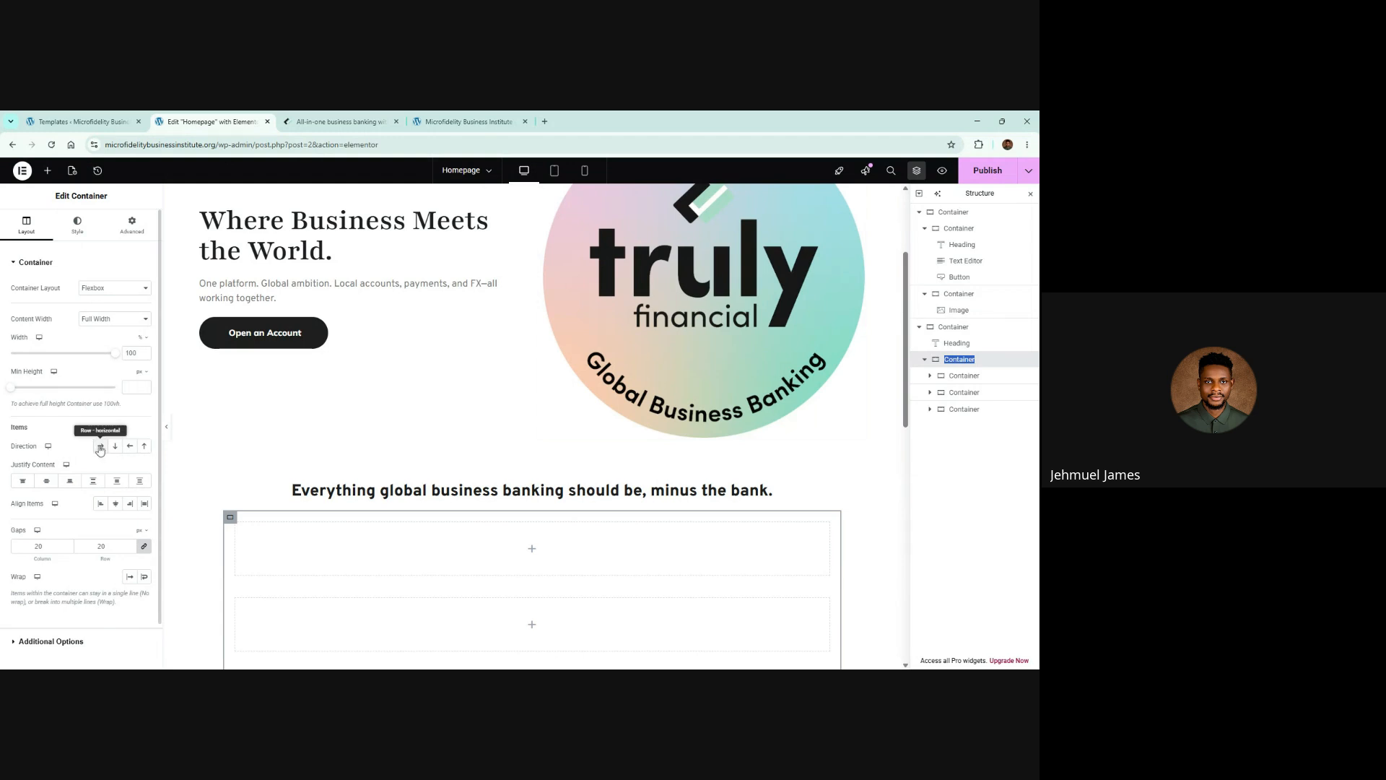
left_click(102, 448)
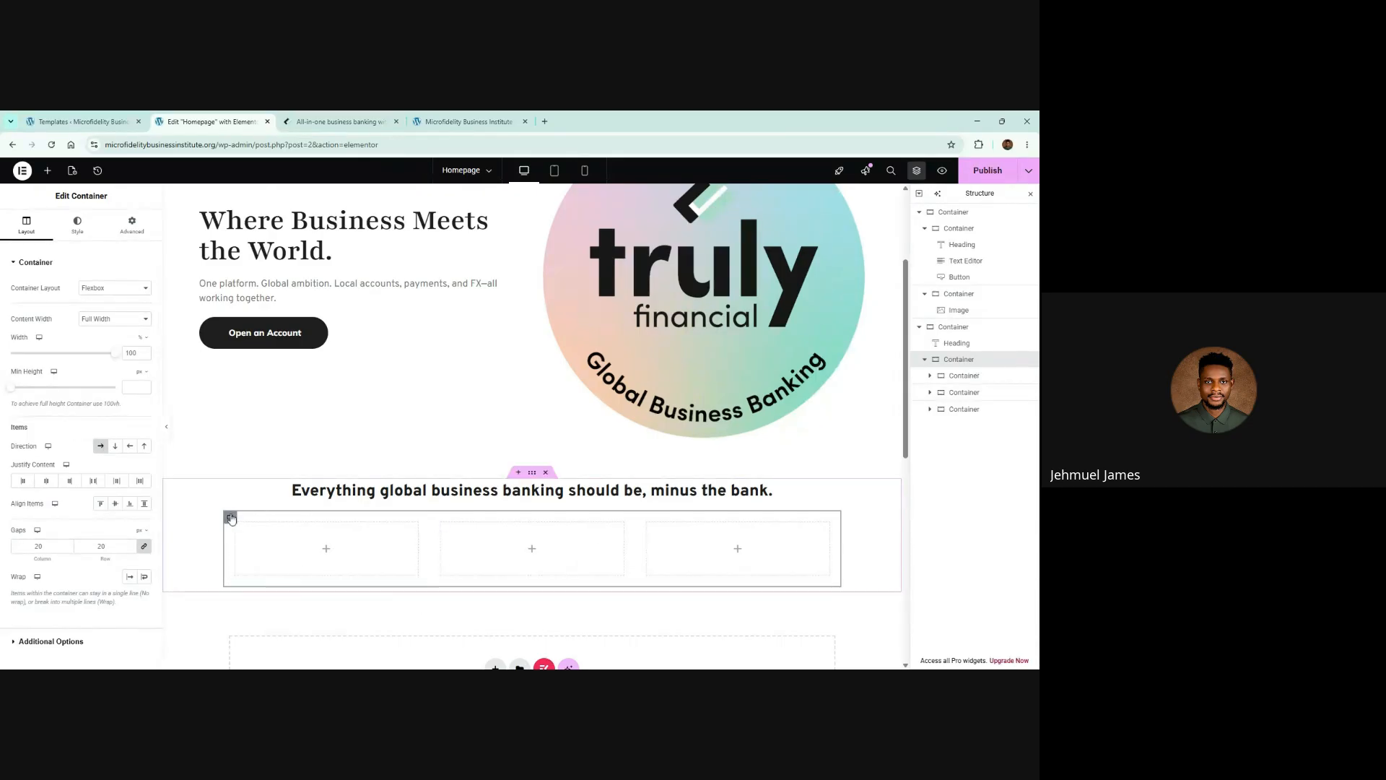
Check the three service cards on trulyfinancial.com and copy the section heading into the first card container in the Homepage editor
left_click(361, 120)
scroll(365, 402, "down", 3)
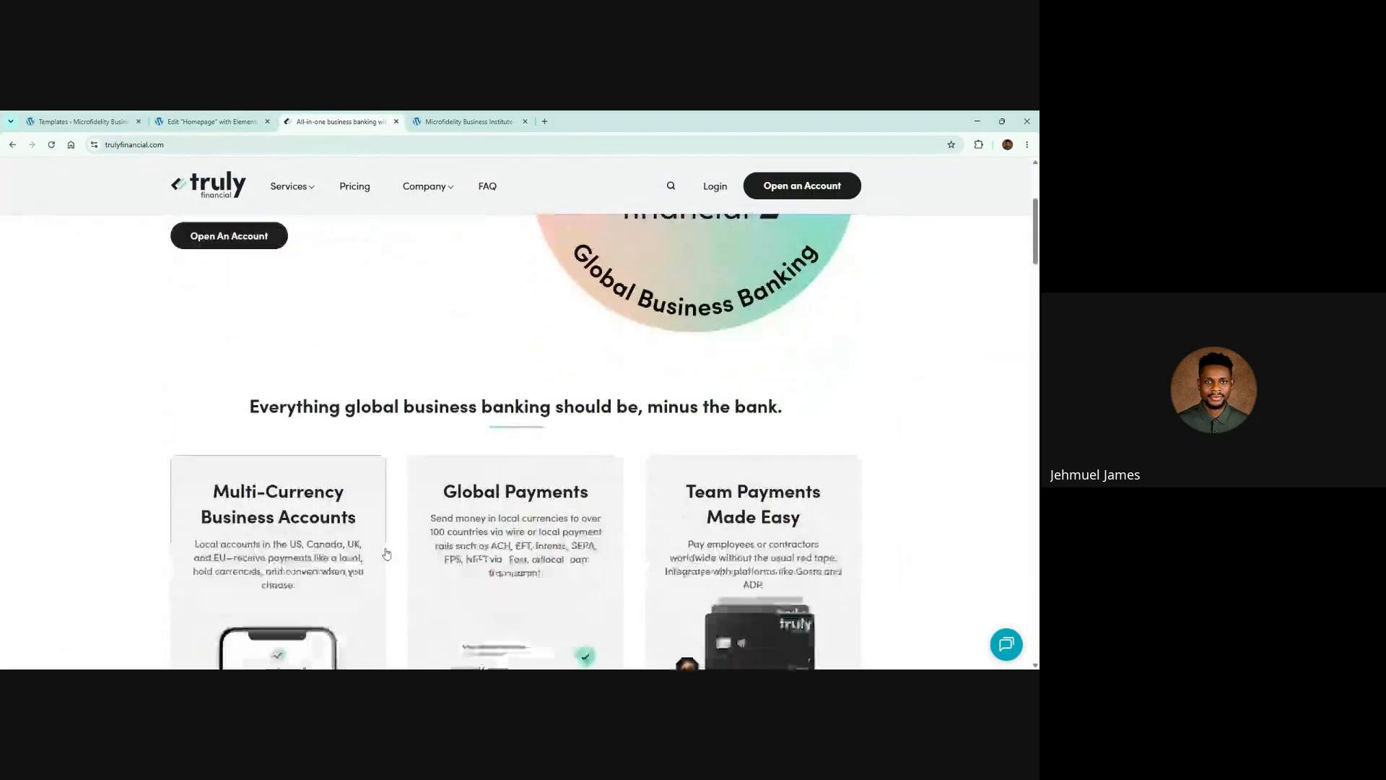
scroll(615, 460, "down", 2)
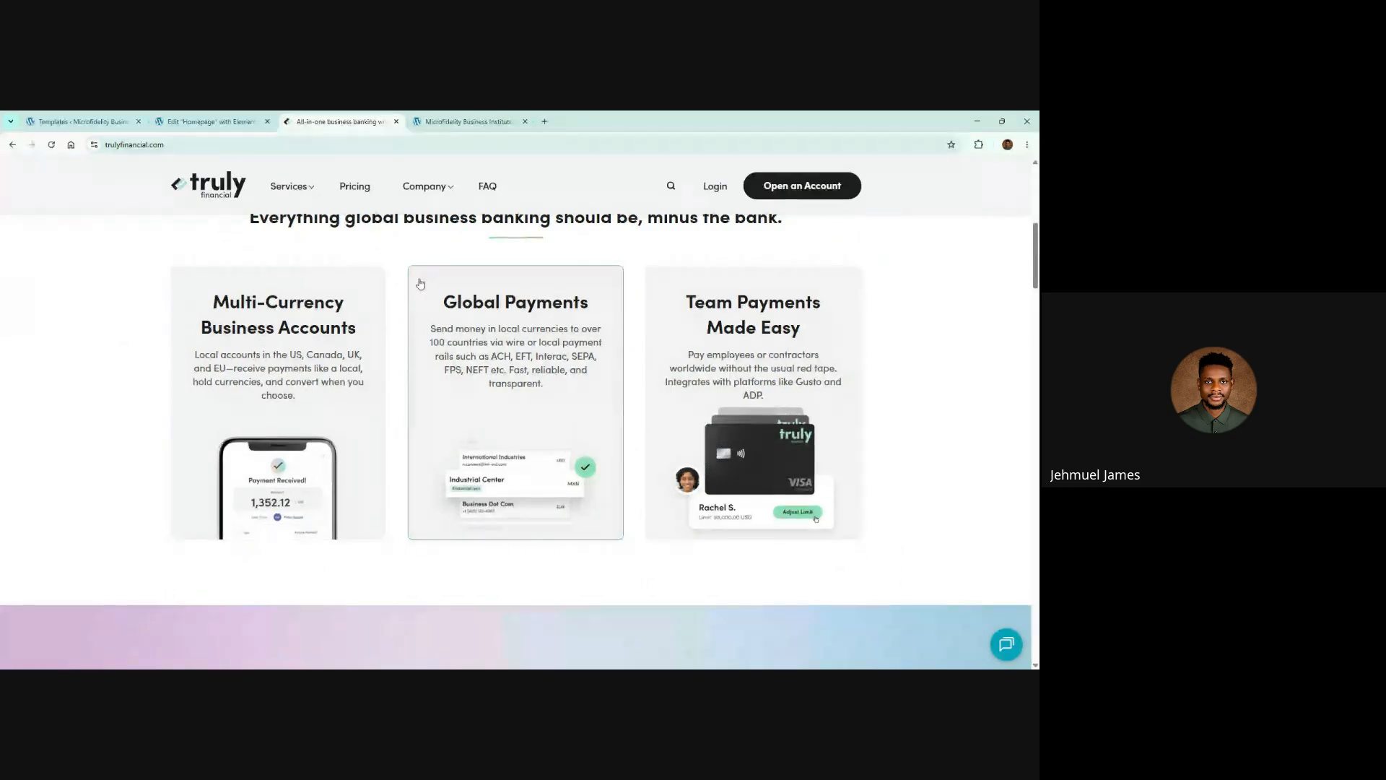
mouse_move(302, 248)
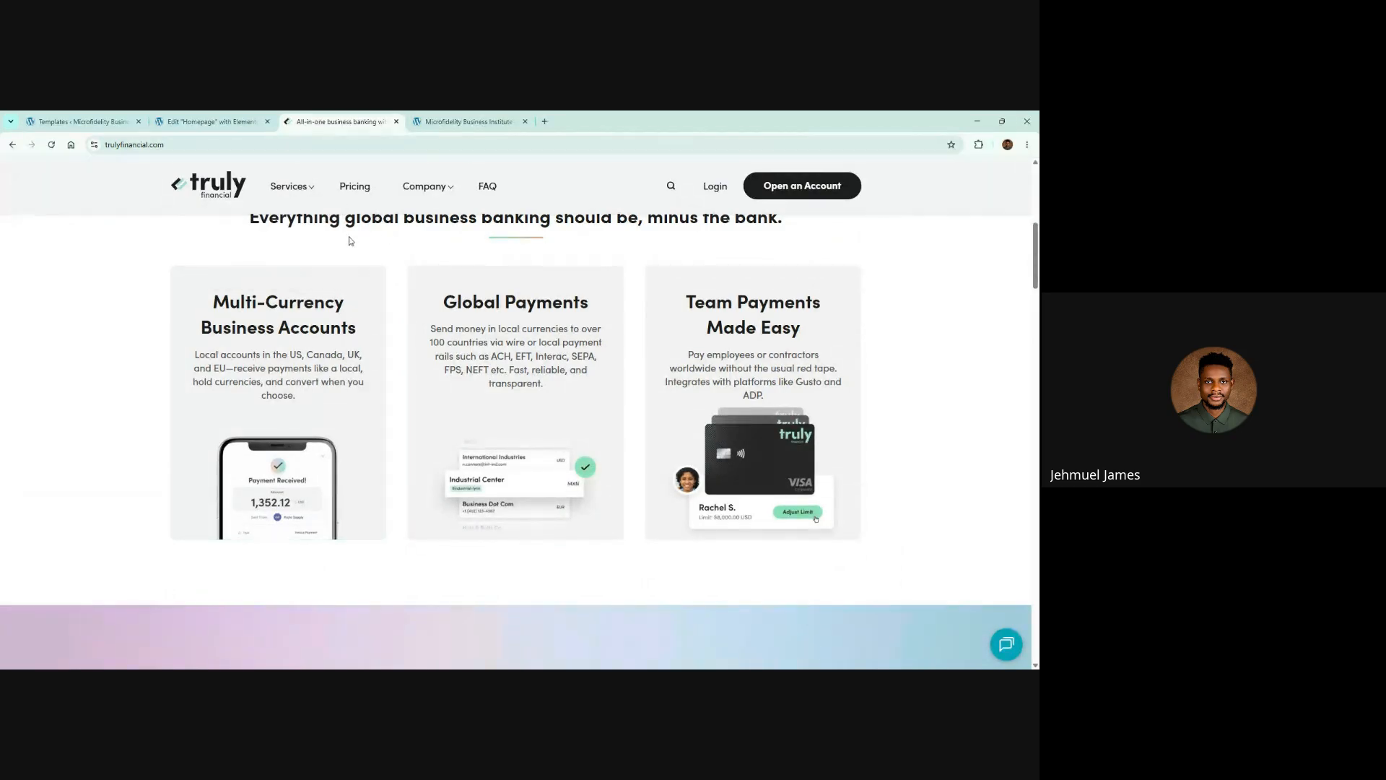
left_click(181, 121)
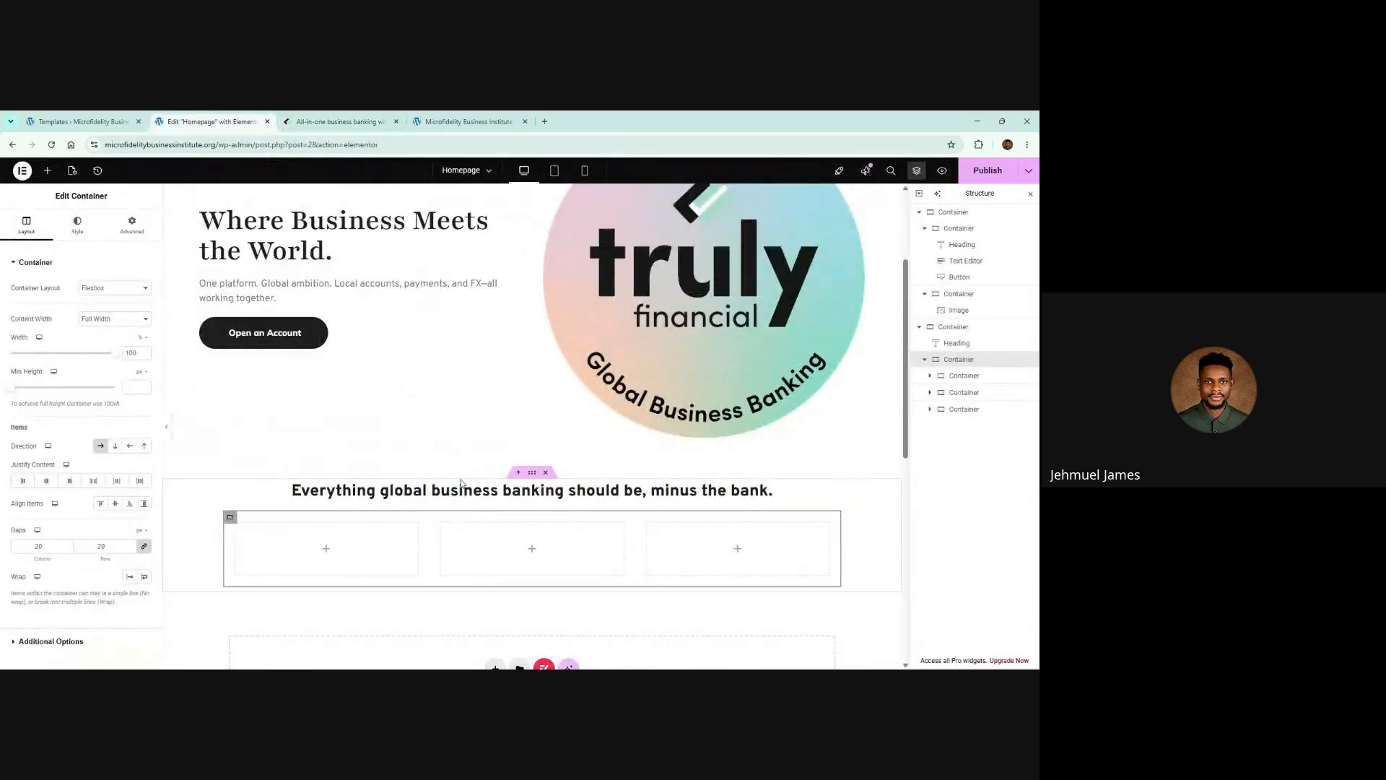
right_click(482, 497)
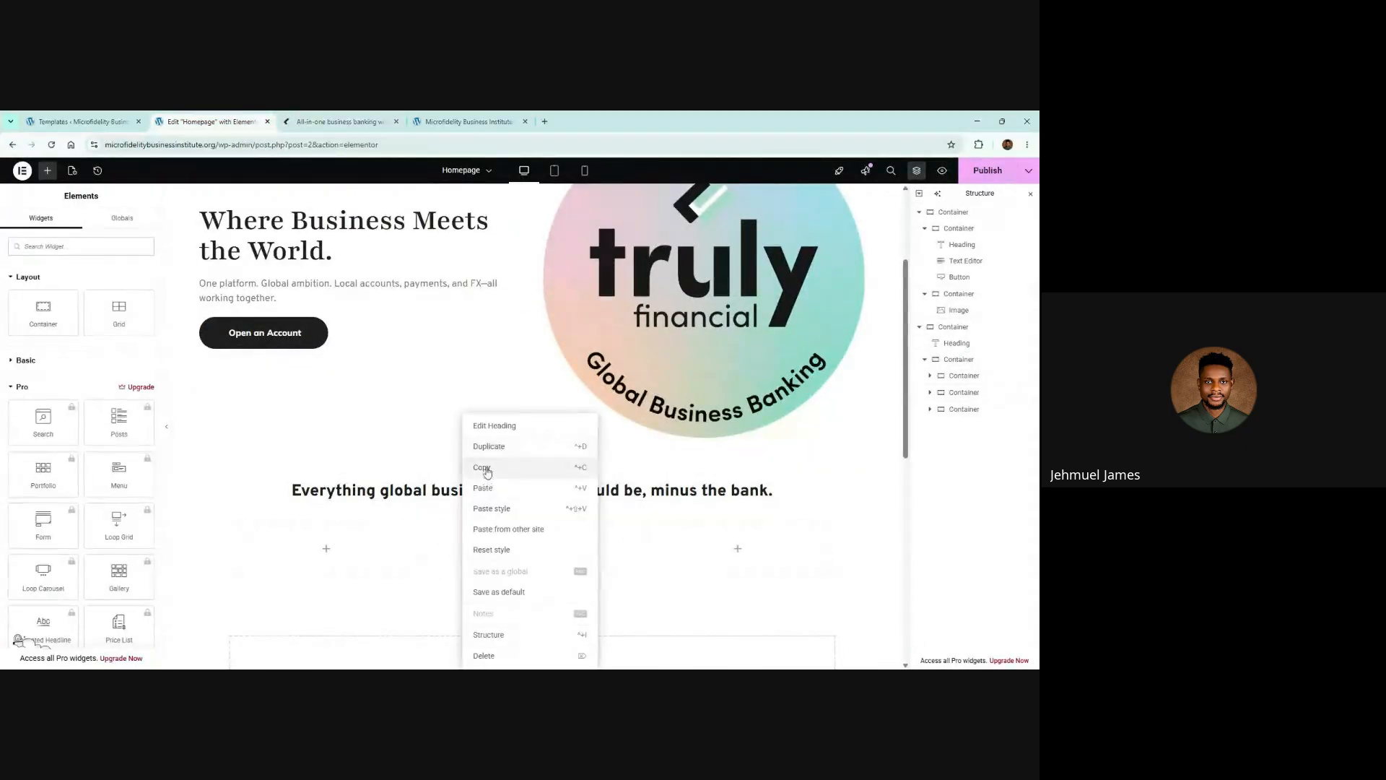
left_click(484, 467)
right_click(347, 547)
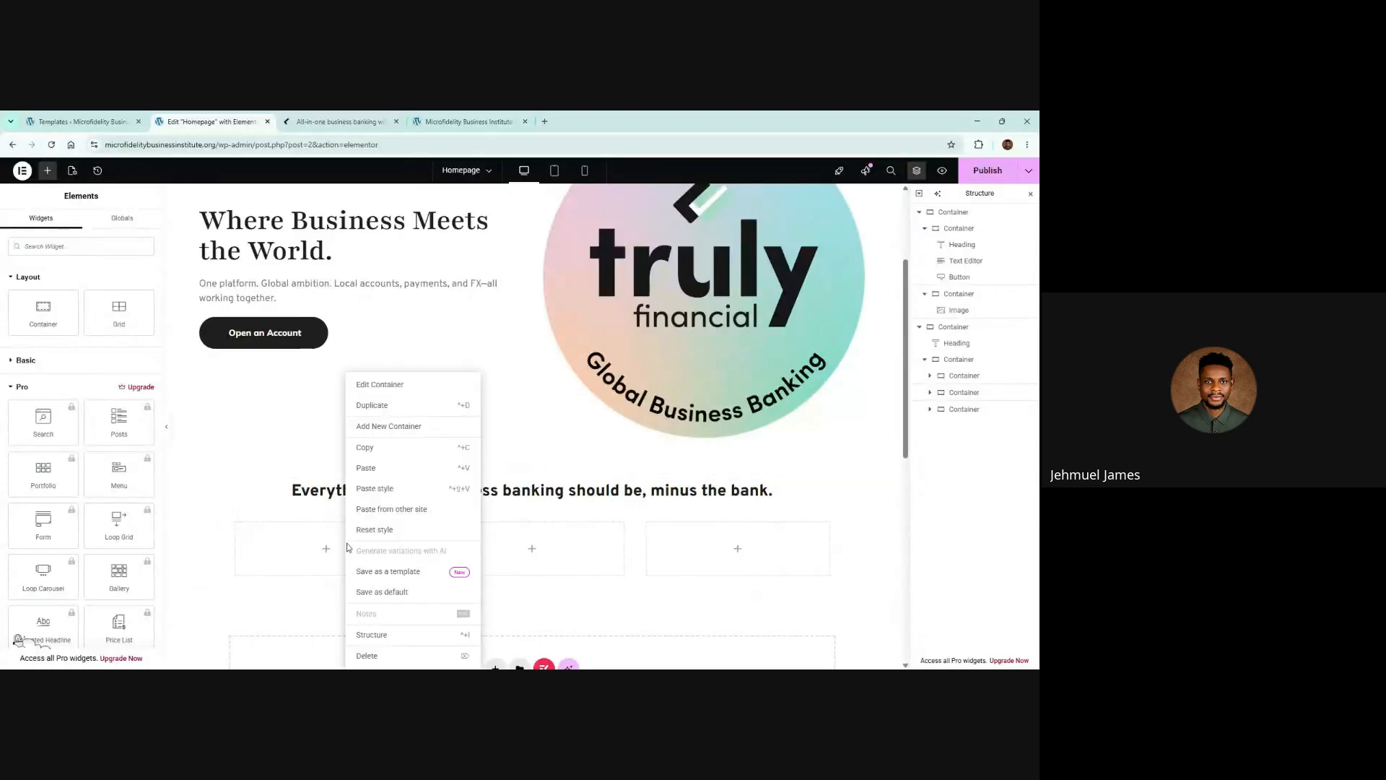
left_click(367, 465)
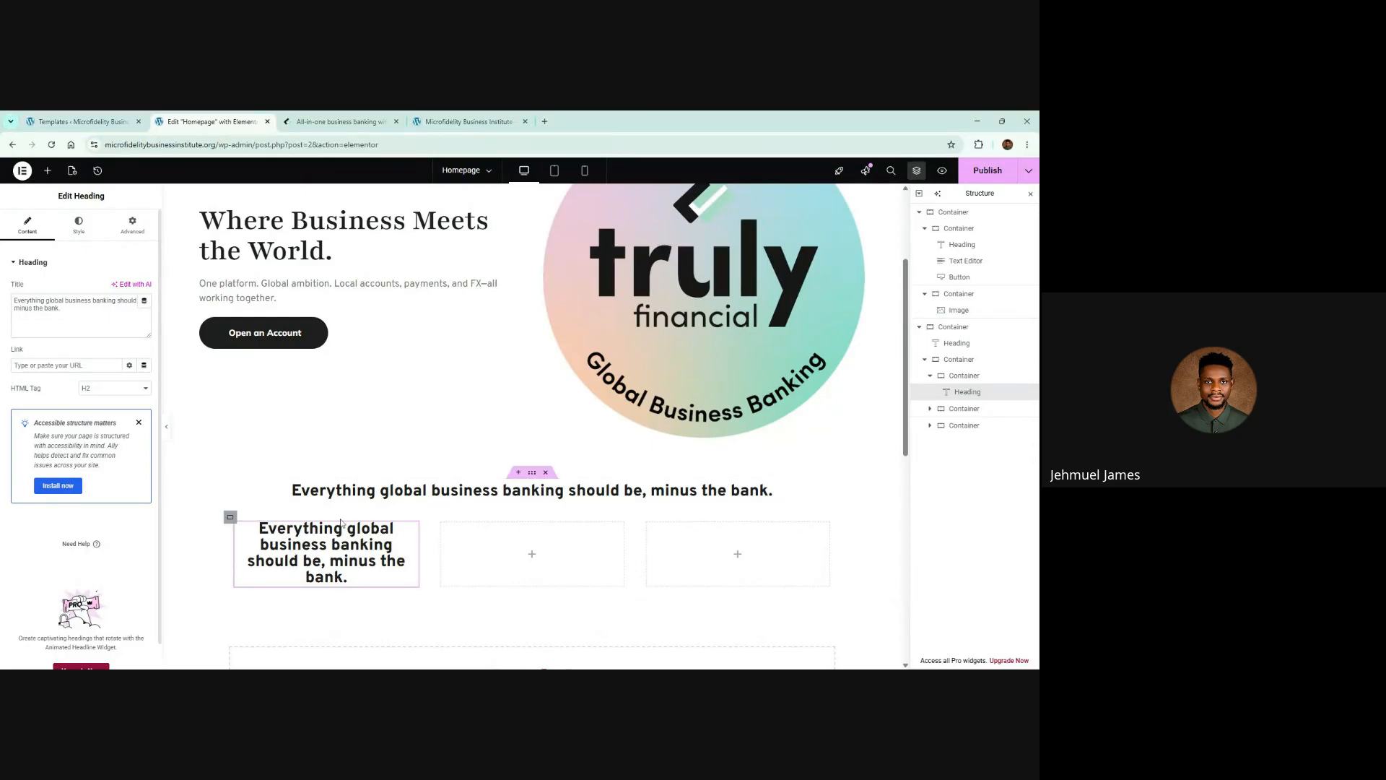
Replace the first card heading with "Multi-Currency Business Accounts" copied from trulyfinancial.com, inserting a <br> before "Business"
left_click(345, 122)
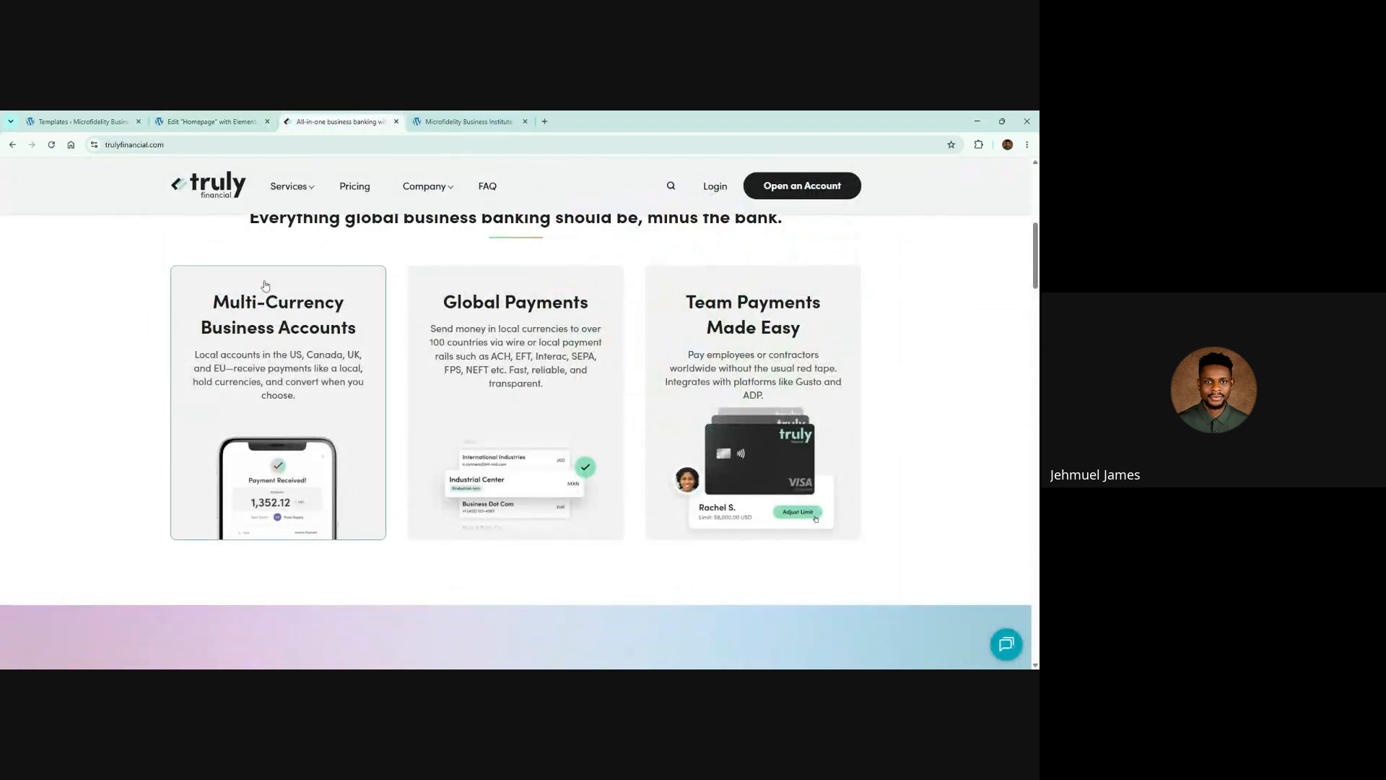
left_click_drag(211, 301, 357, 330)
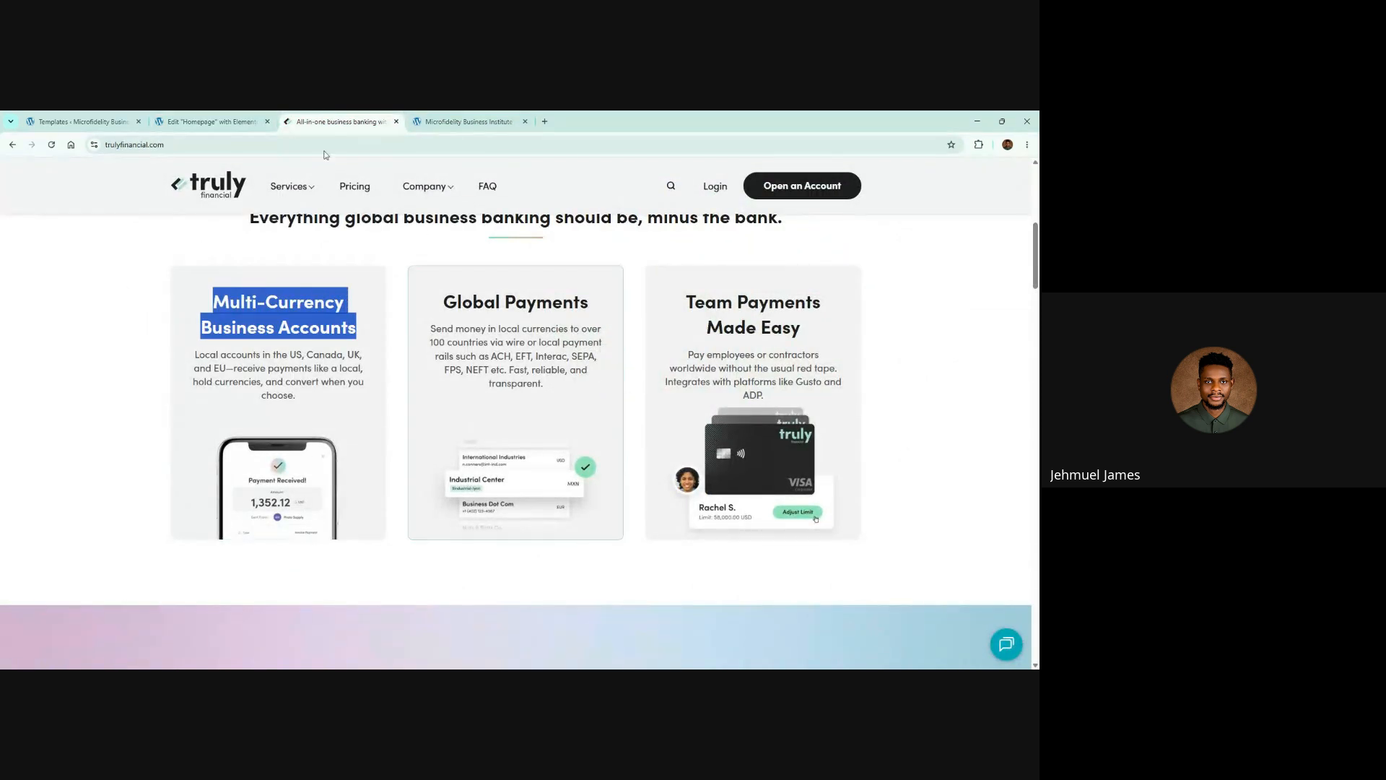
left_click(202, 119)
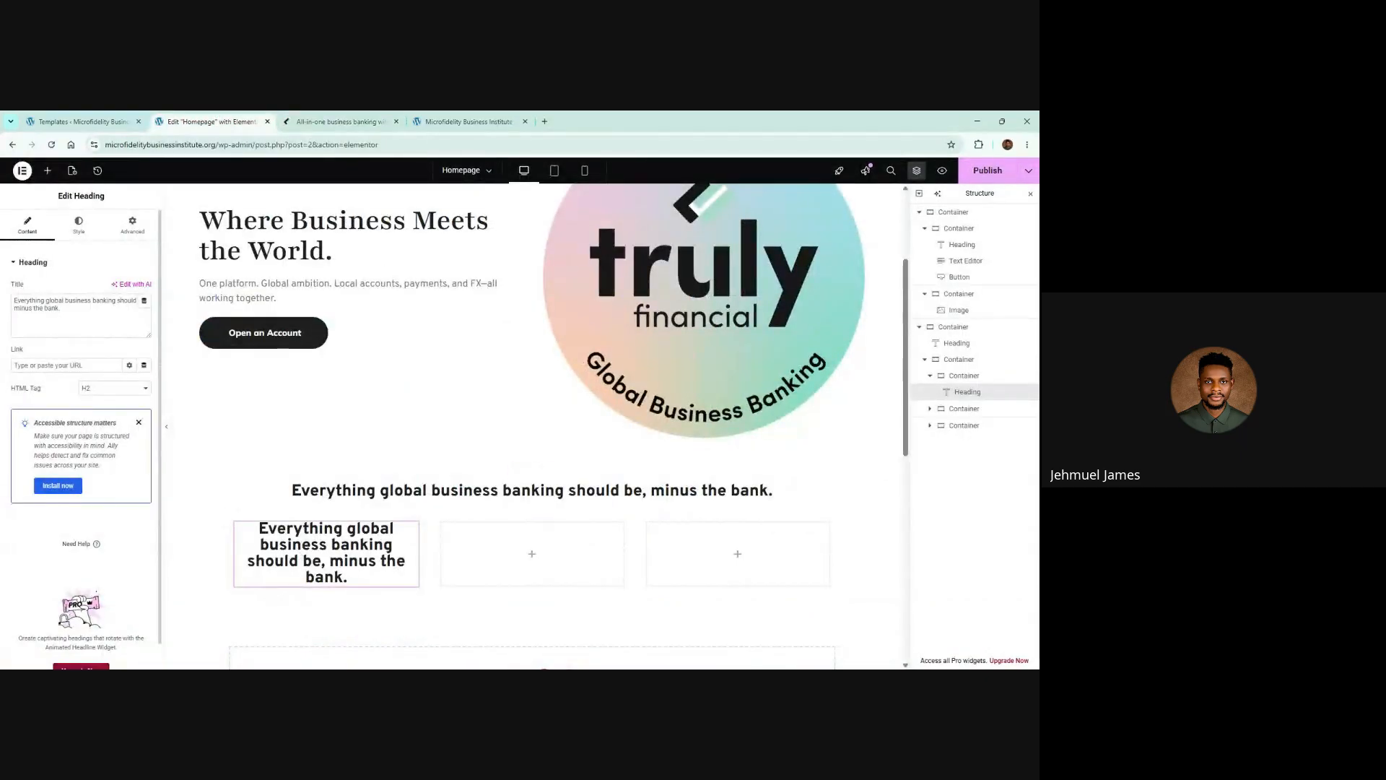
key("ctrl+a")
key("ctrl+v")
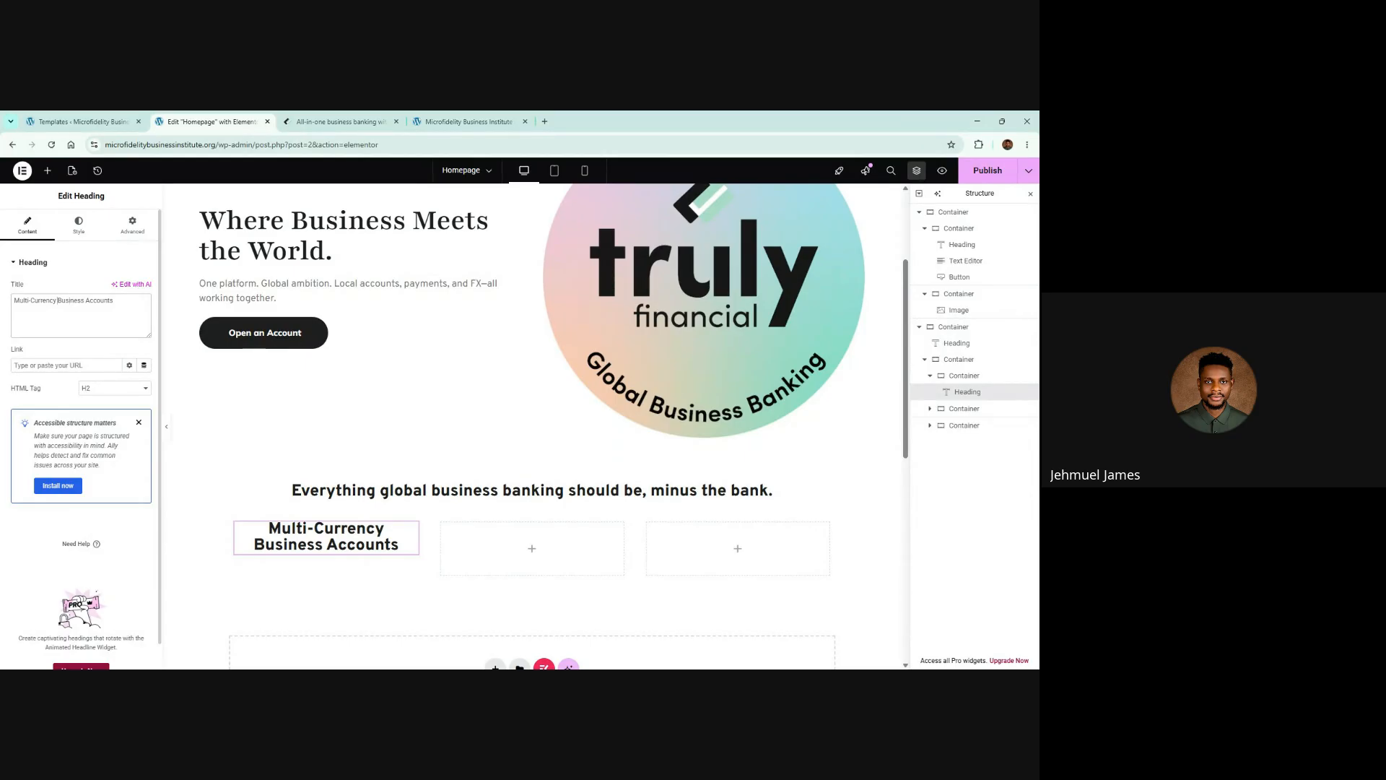
type("<br")
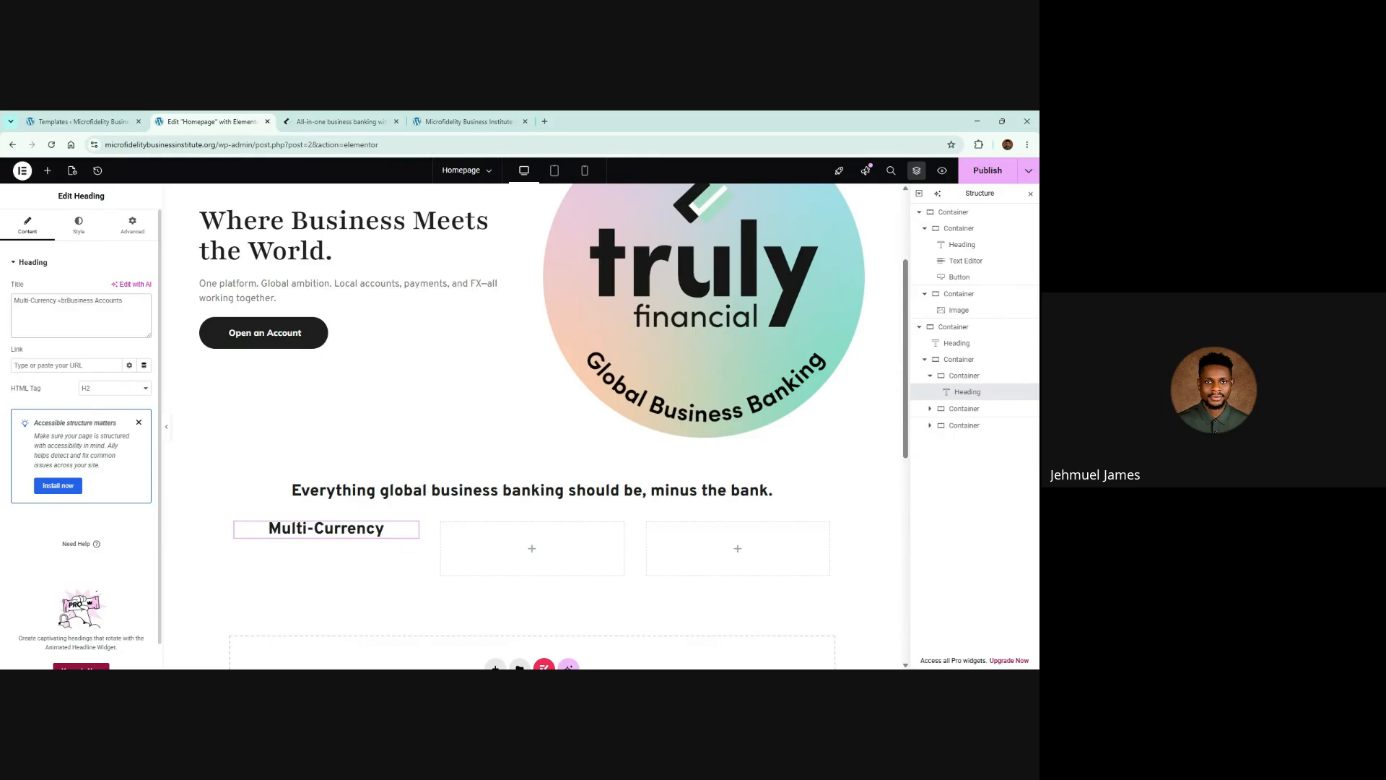
type(">")
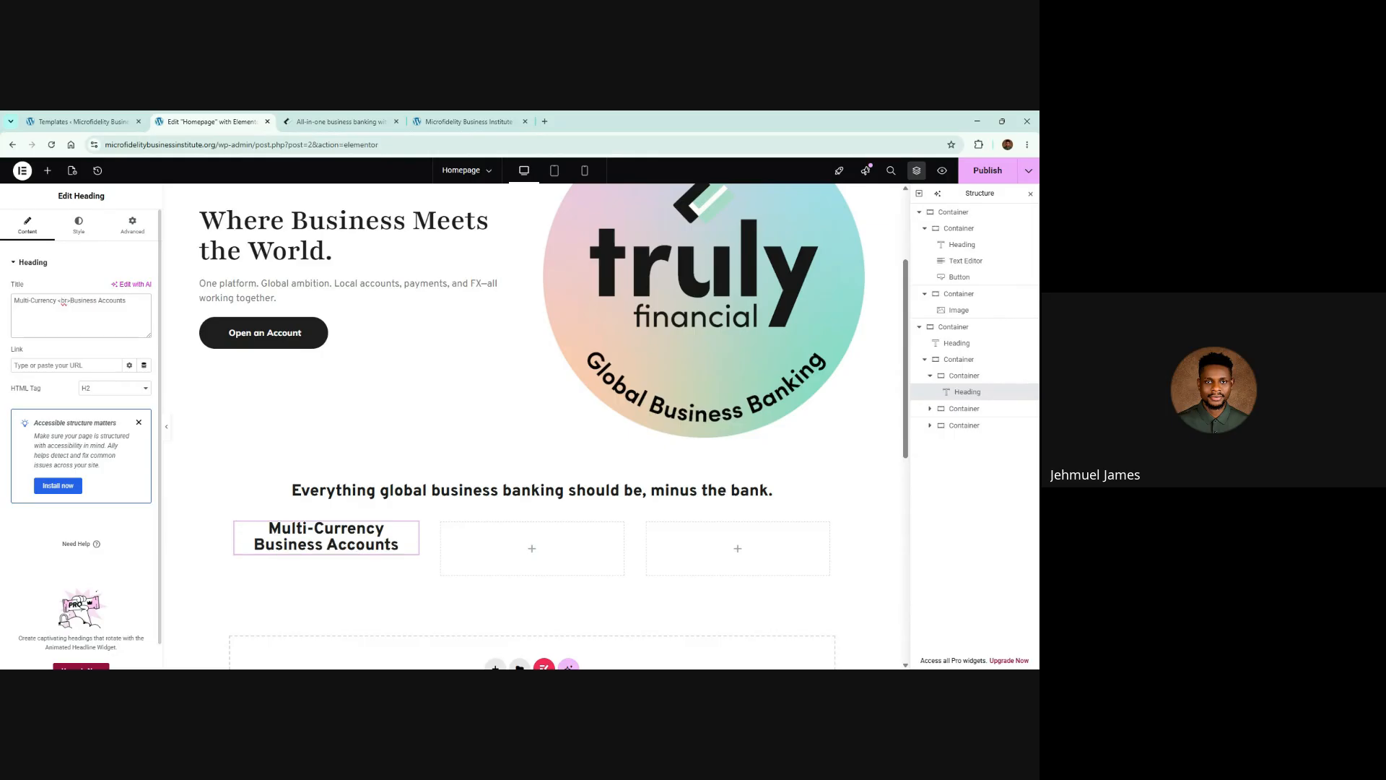
Copy the first card's heading into the second and third card containers
right_click(350, 539)
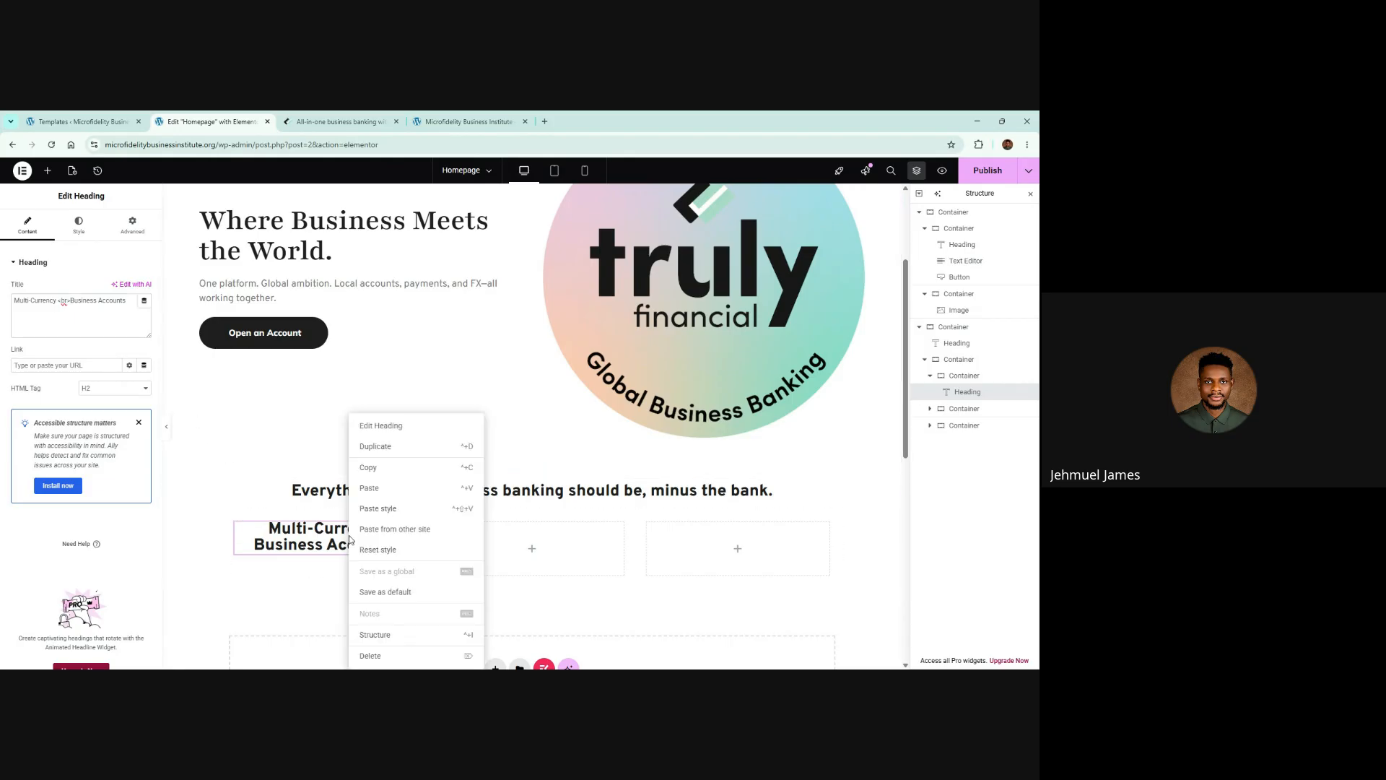
left_click(397, 467)
right_click(546, 545)
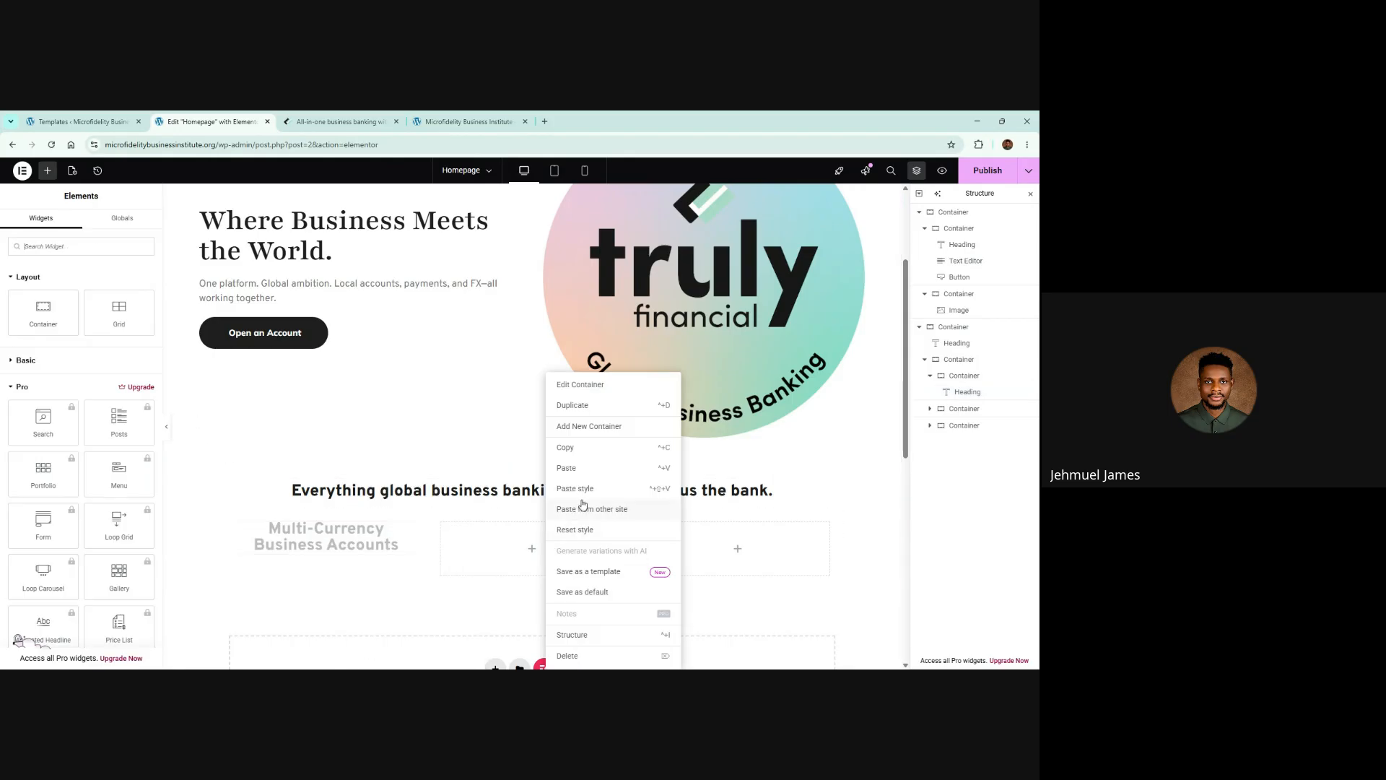
left_click(571, 469)
right_click(736, 553)
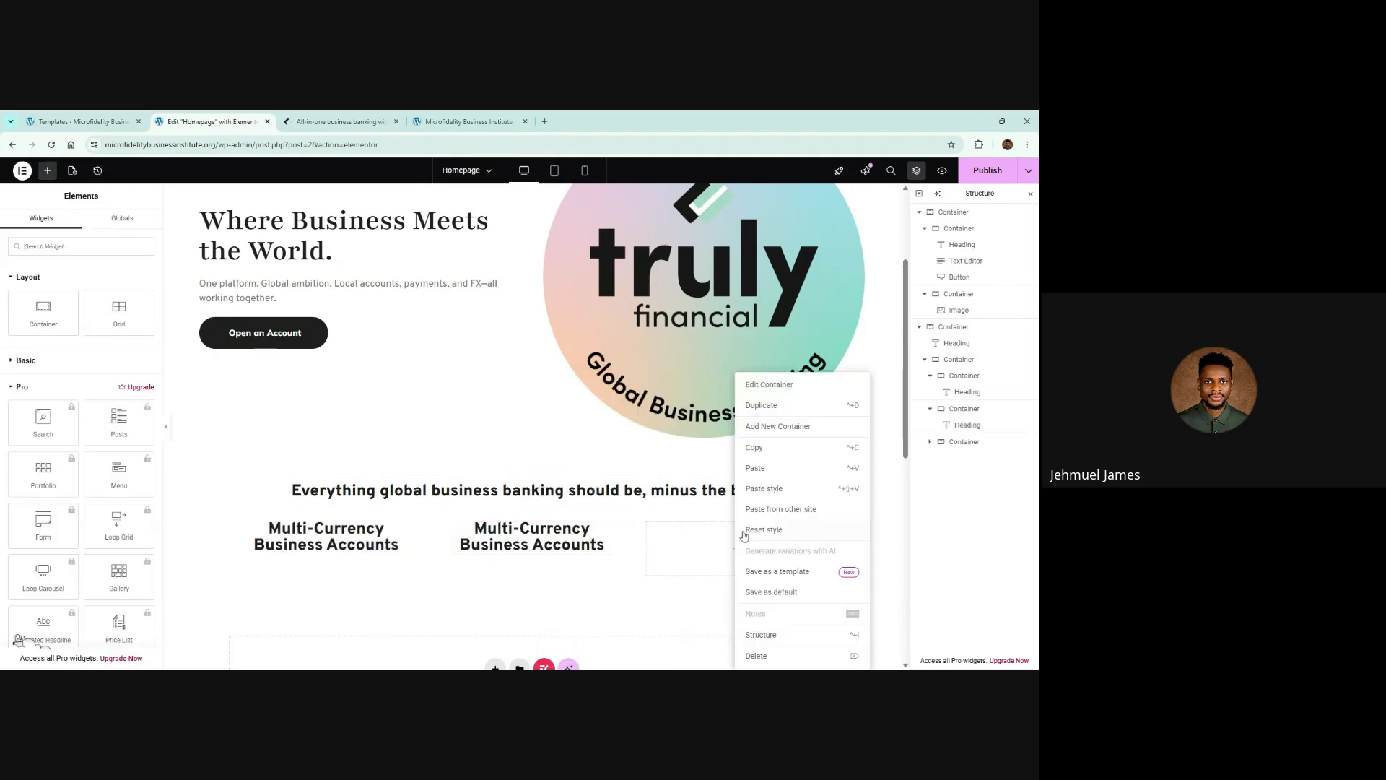
left_click(755, 467)
Look up the second card's title on trulyfinancial.com and change the second card heading to "Global Payments"
left_click(340, 121)
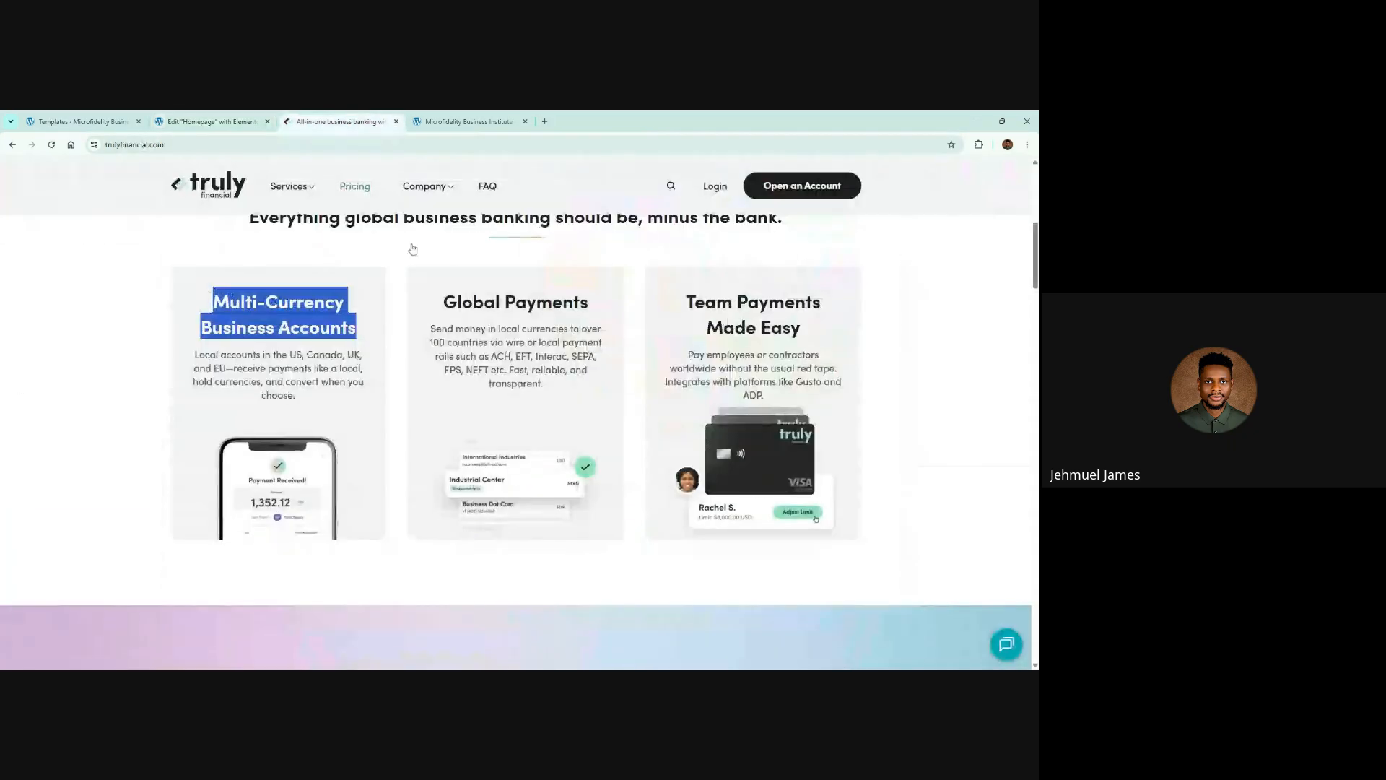
left_click(409, 293)
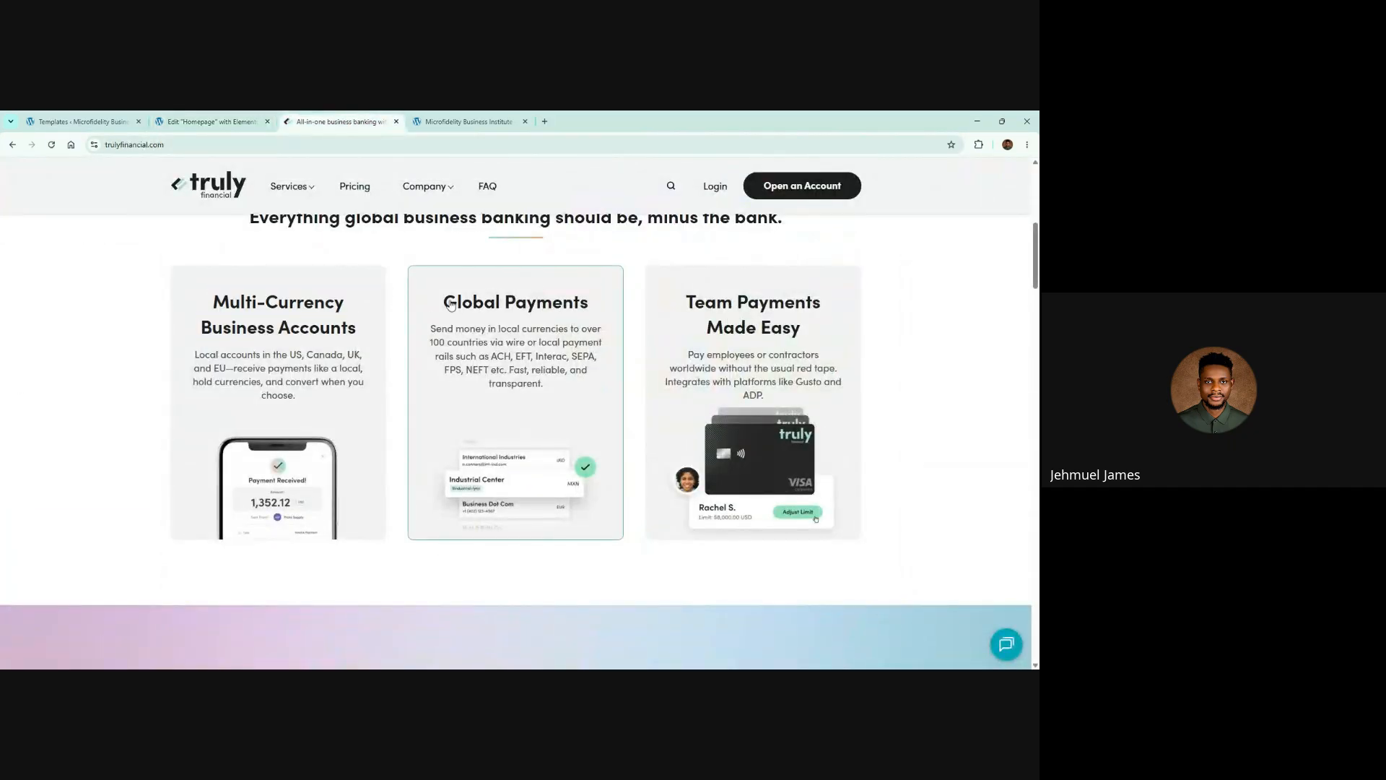
left_click(205, 122)
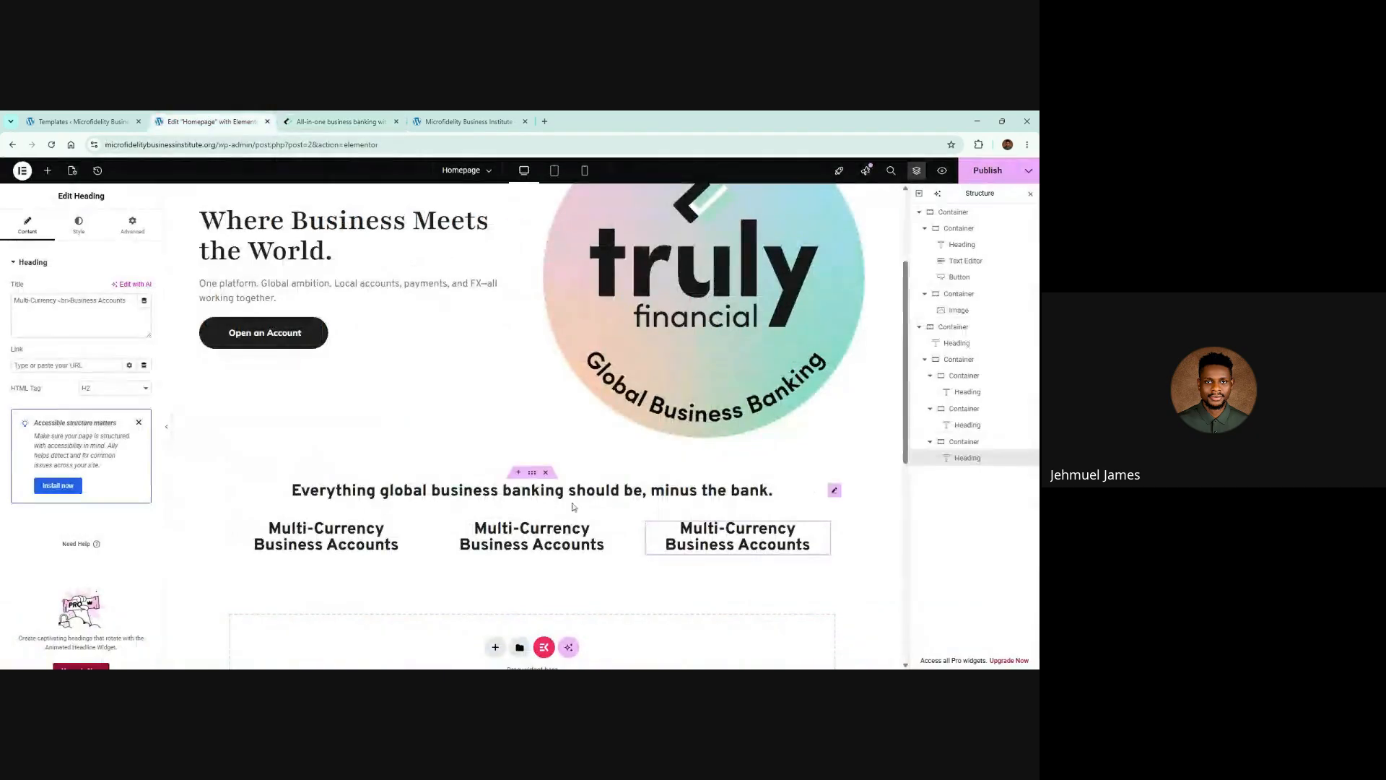
left_click(520, 536)
triple_click(64, 301)
type("Gl")
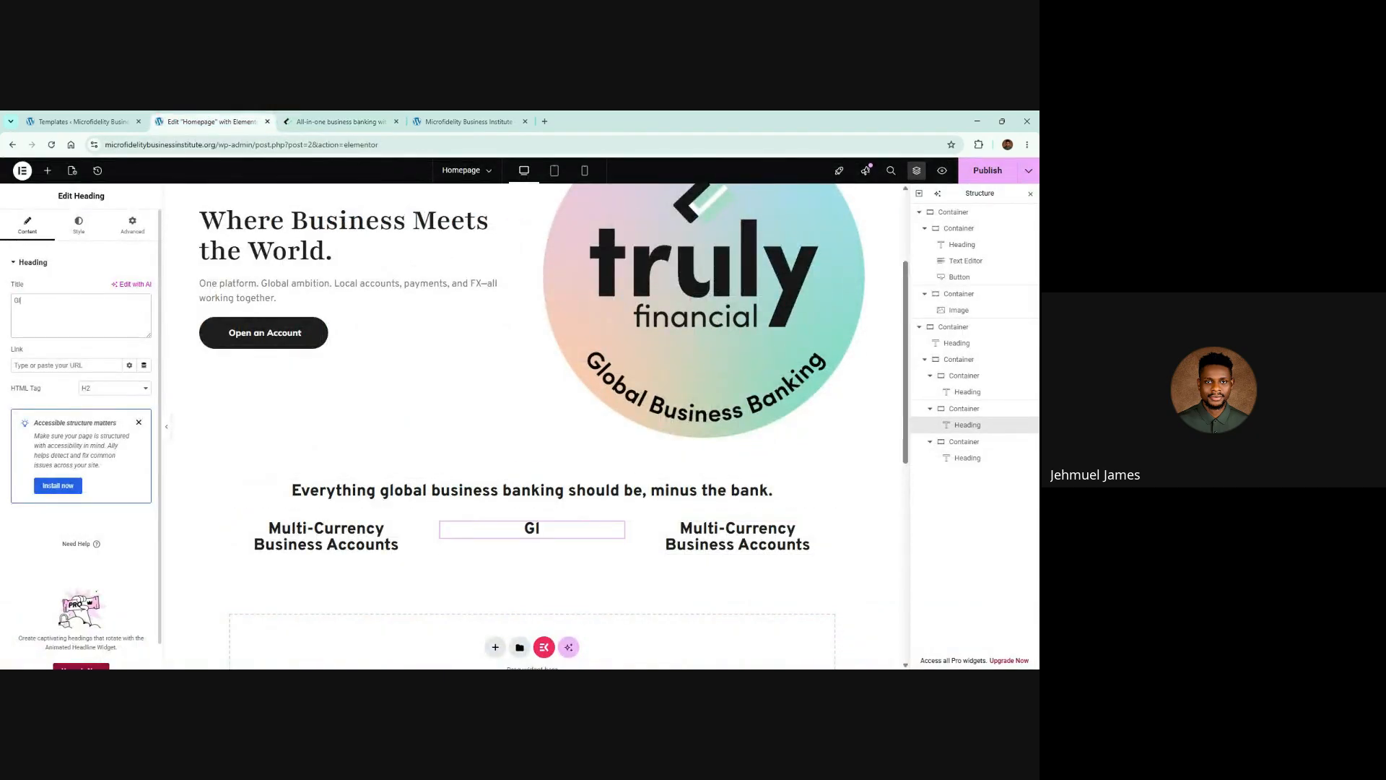
type("obal Payments")
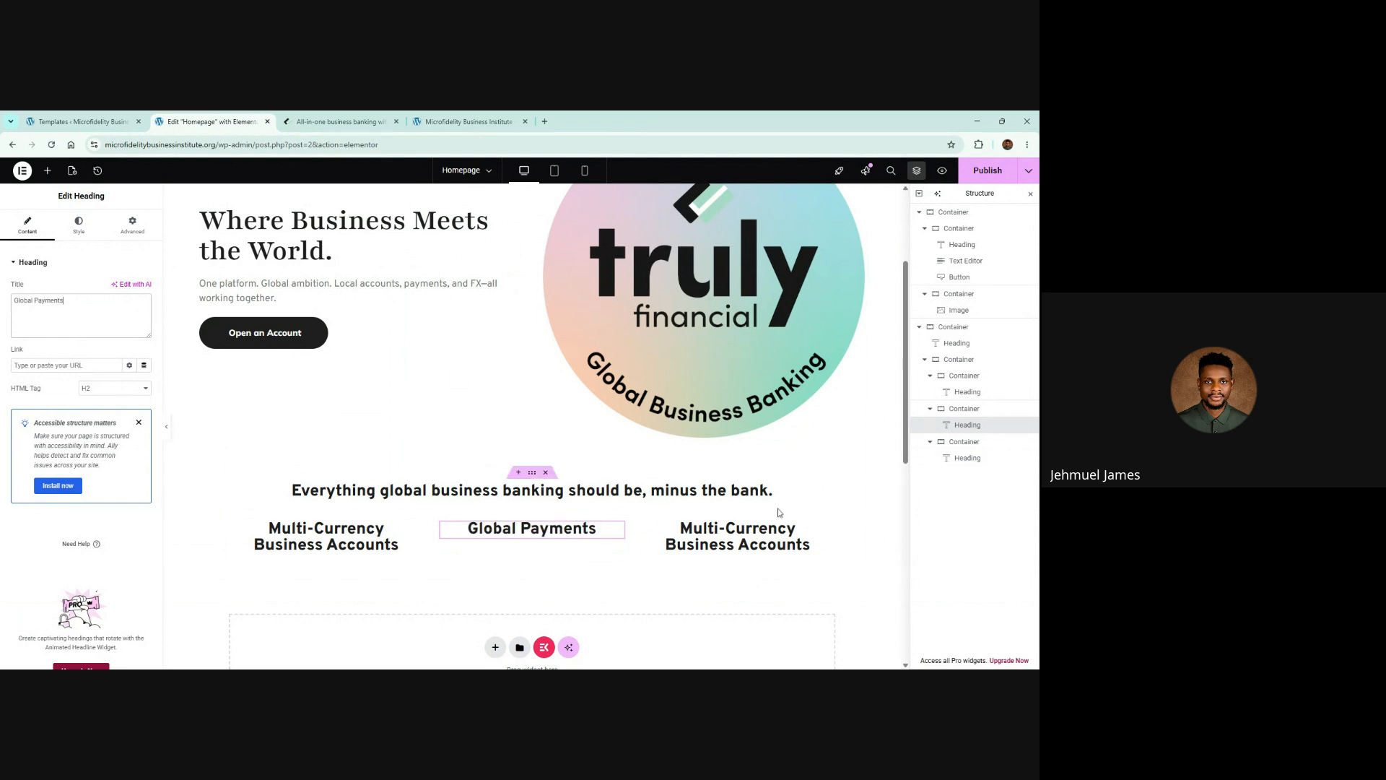
Look up the third card's title on trulyfinancial.com and change the third card heading to "Team Payments Made Easy"
left_click(312, 120)
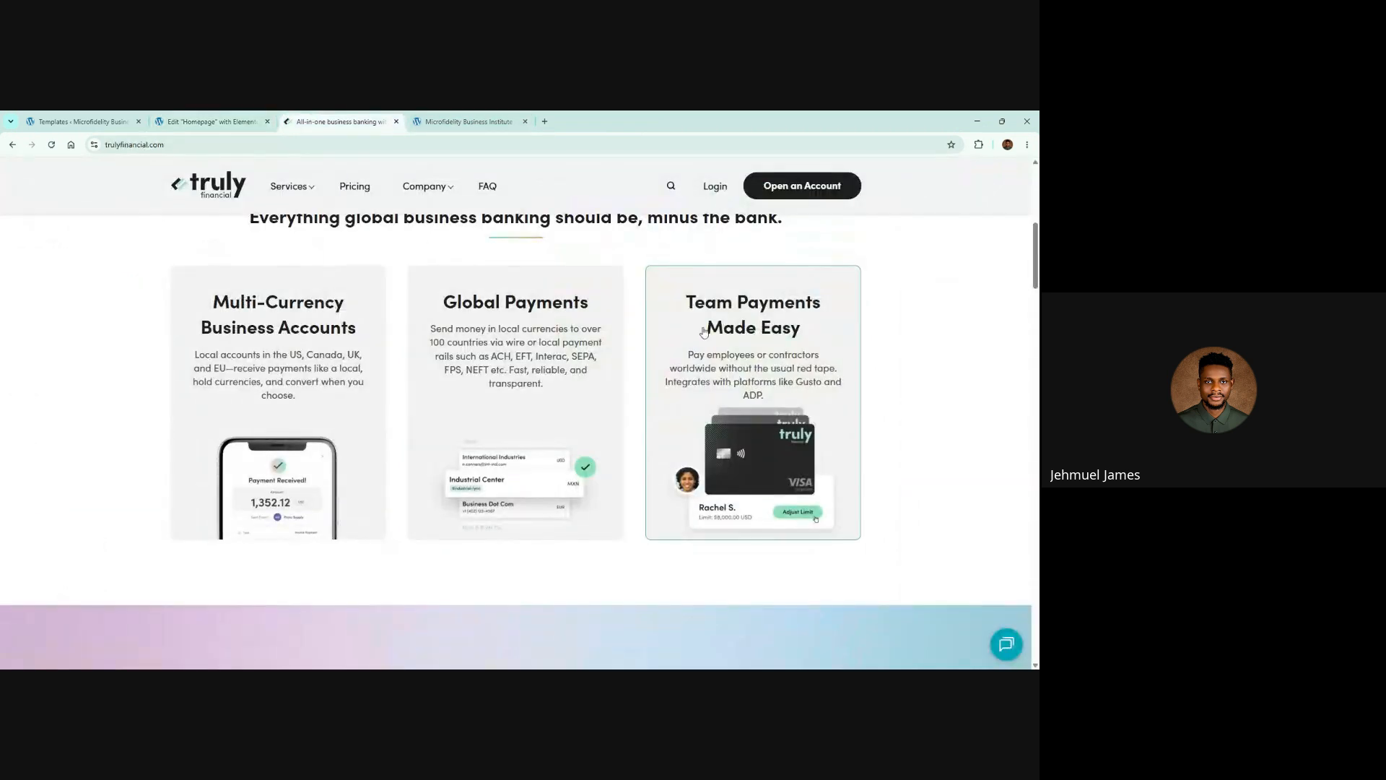
left_click(210, 121)
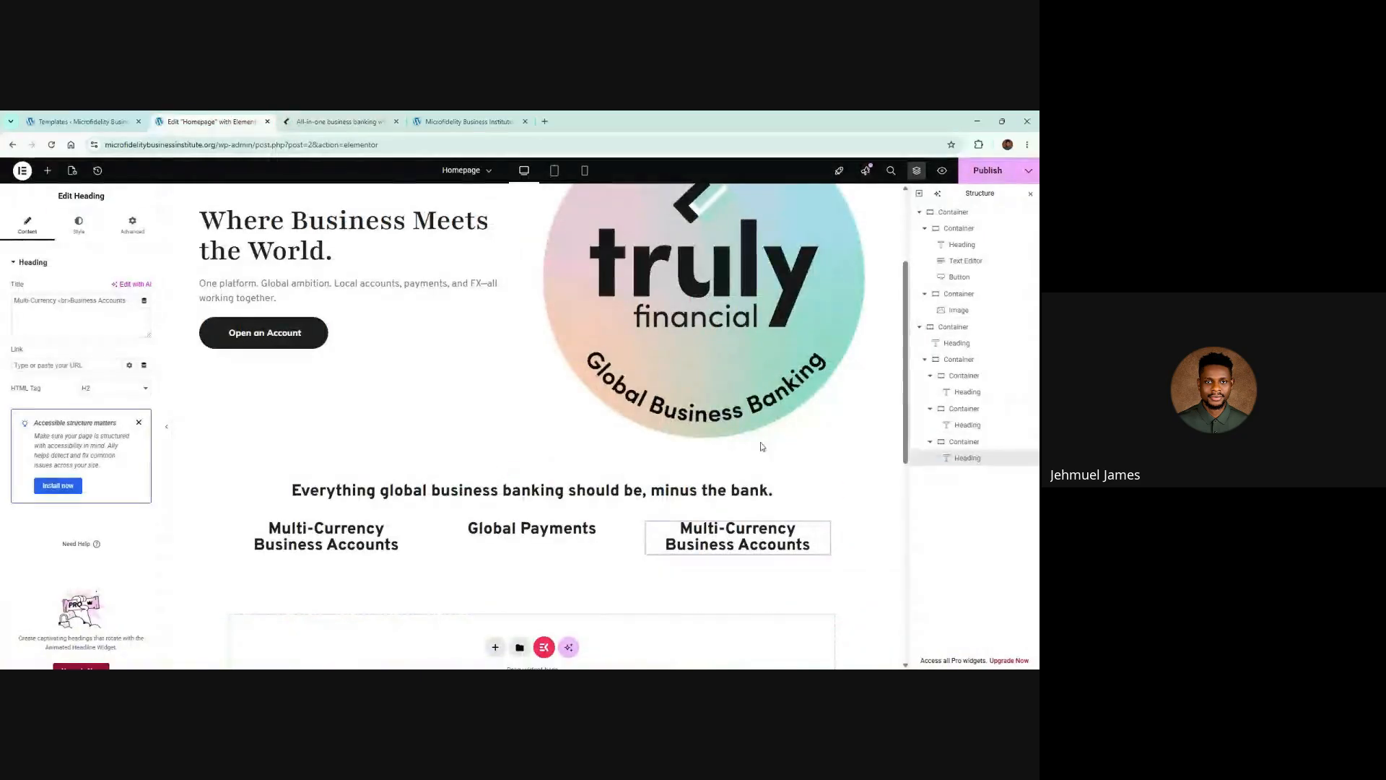
triple_click(69, 300)
type("Tea")
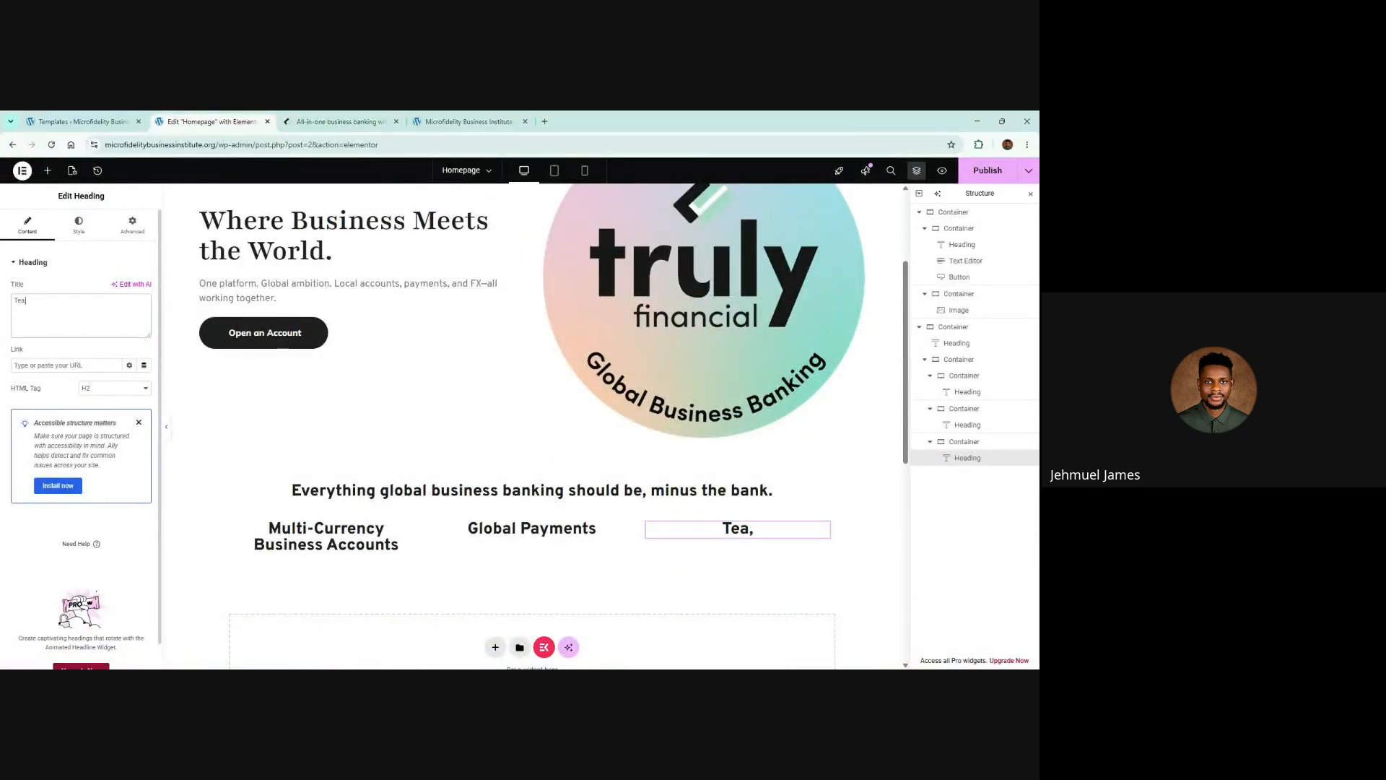
type("m Payment")
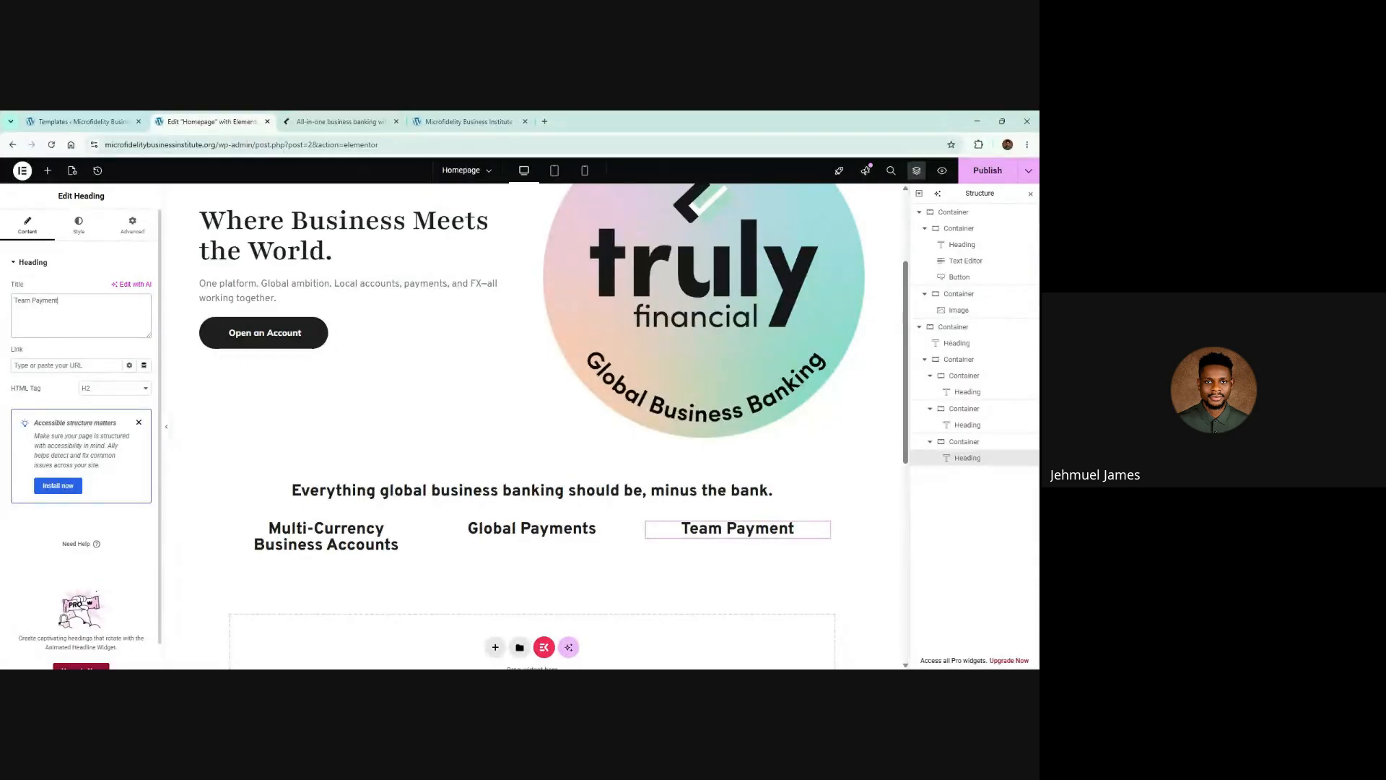
type("s made E")
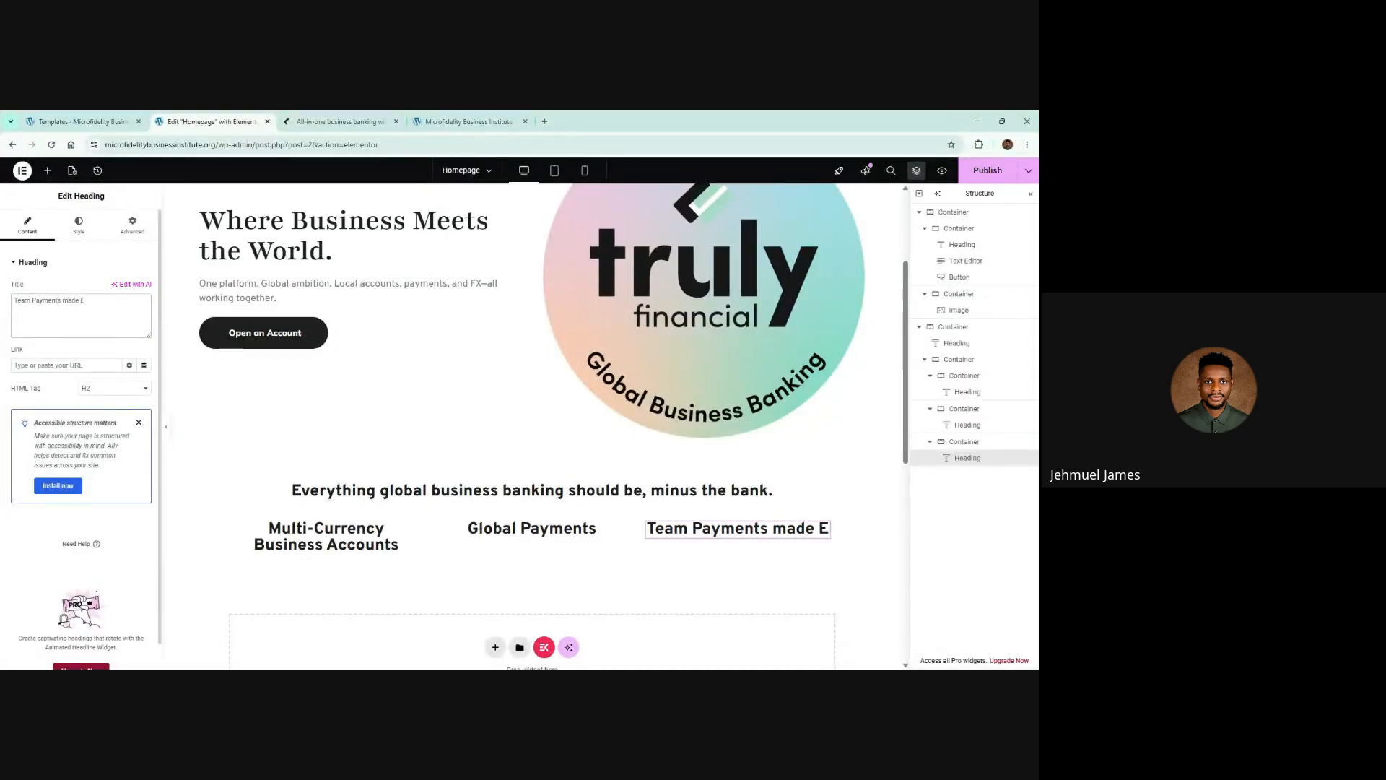
key("BackSpace")
key("BackSpace")
key("BackSpace")
key("BackSpace")
key("BackSpace")
key("BackSpace")
type("Ma")
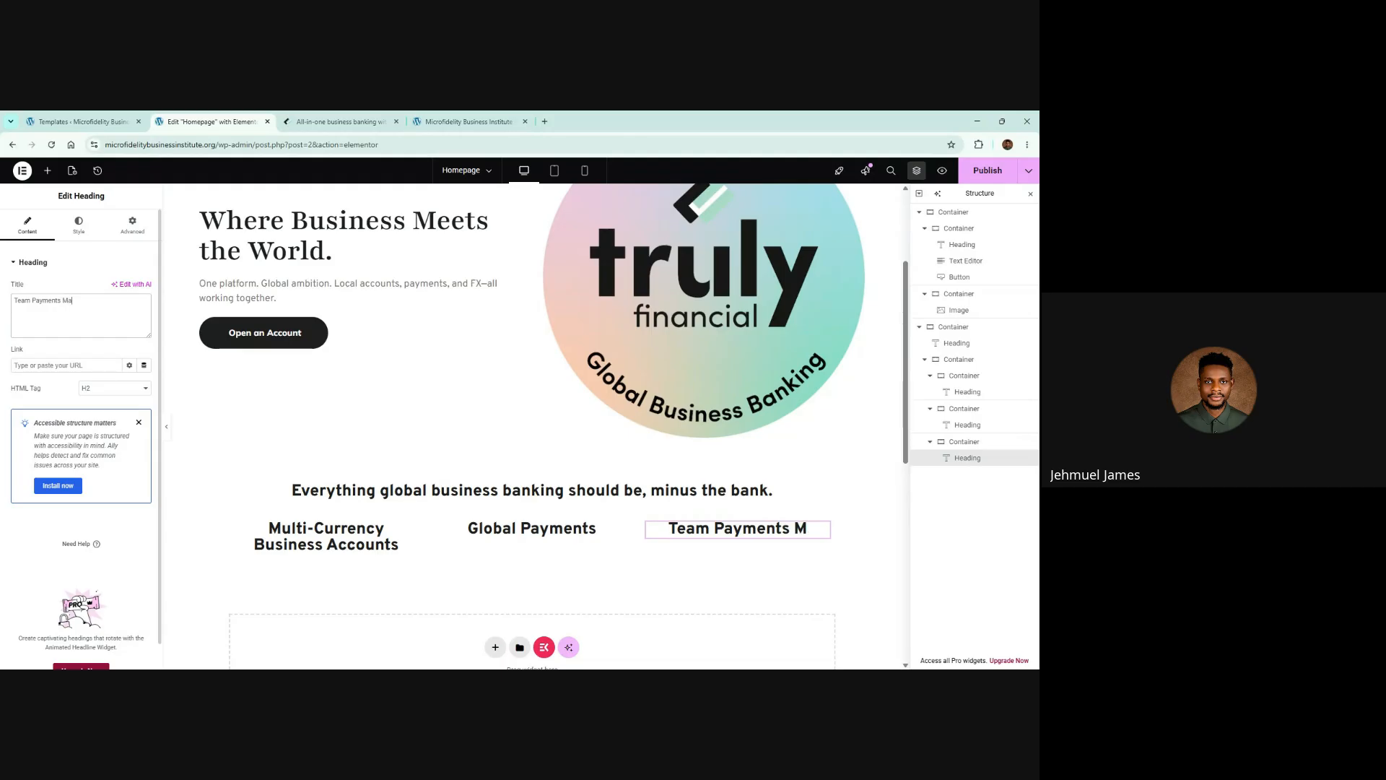
type("de Easy")
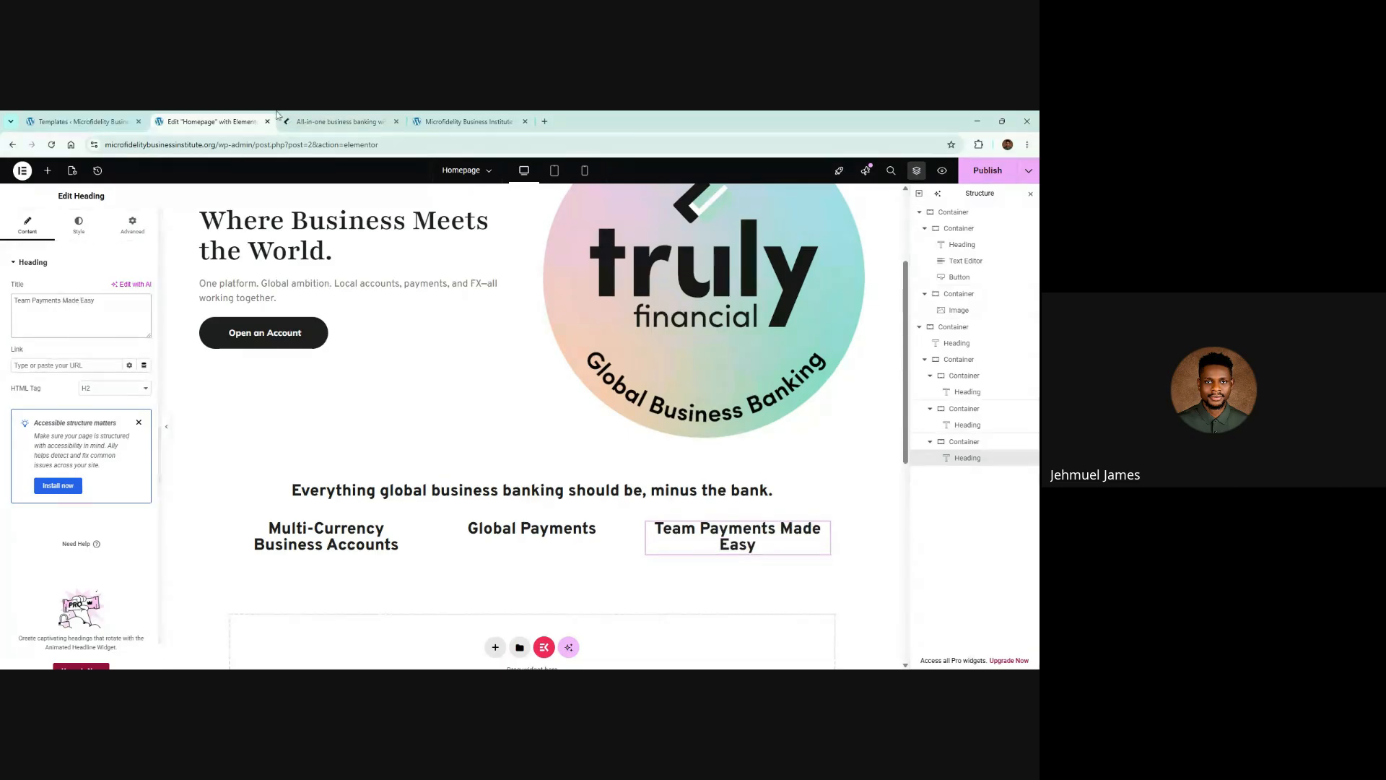
Insert a <br> after "Team Payments" in the third card heading and compare the cards with those on trulyfinancial.com
left_click(387, 120)
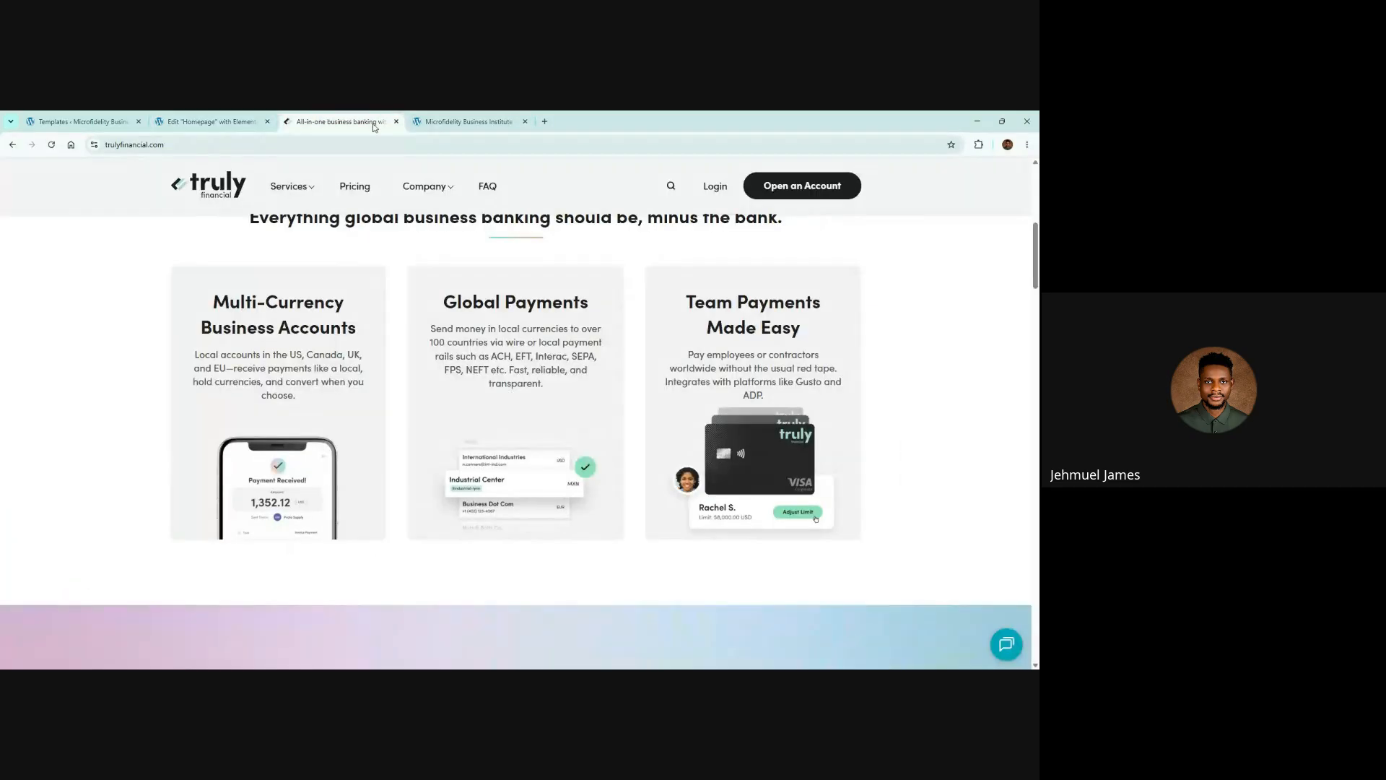
left_click(208, 122)
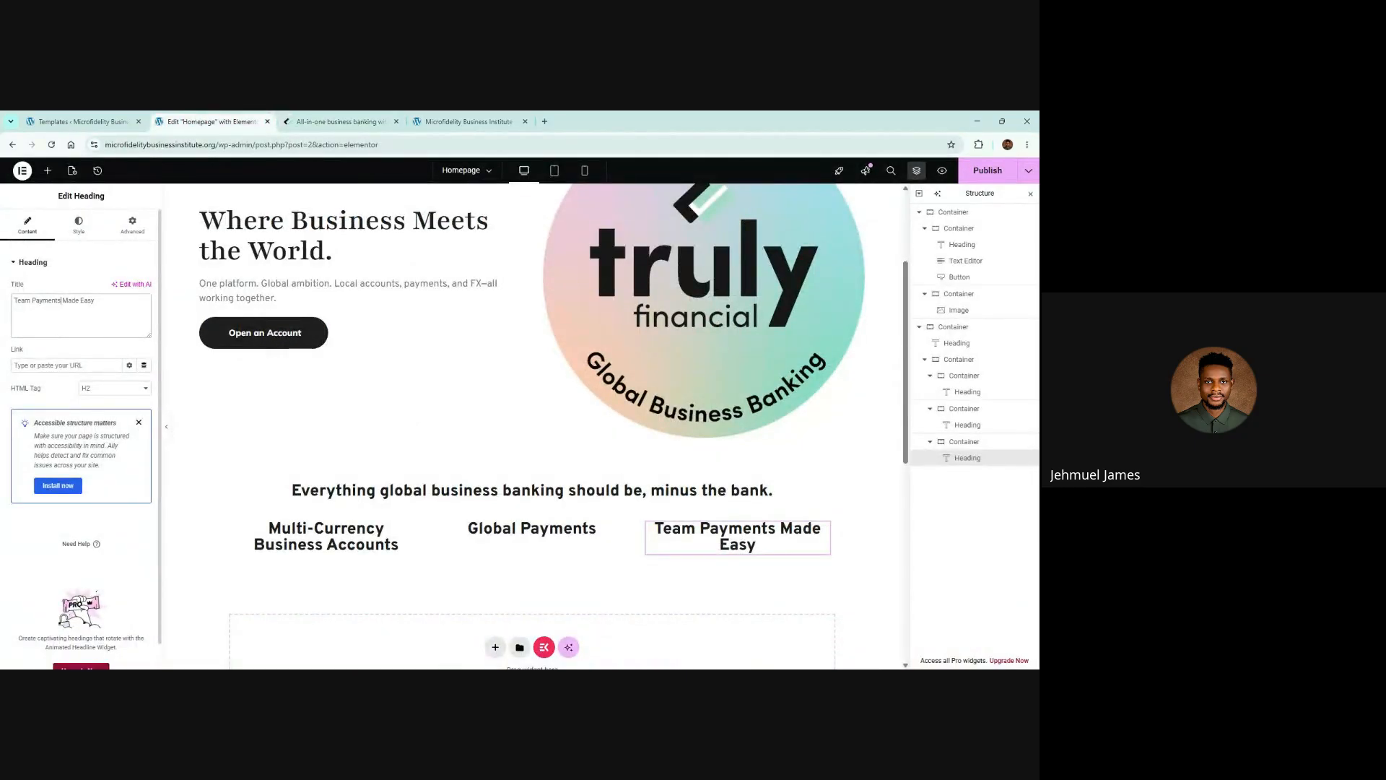
type("<")
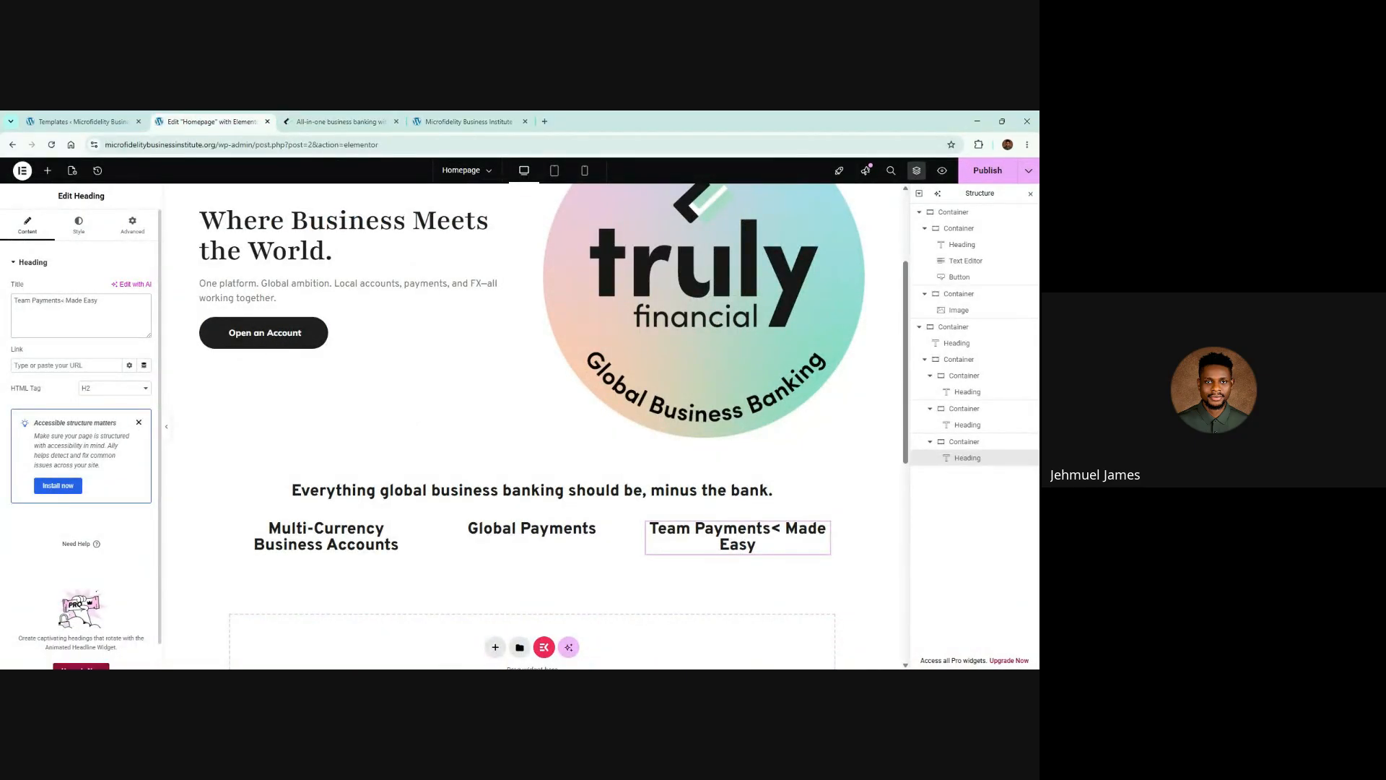
type("br>")
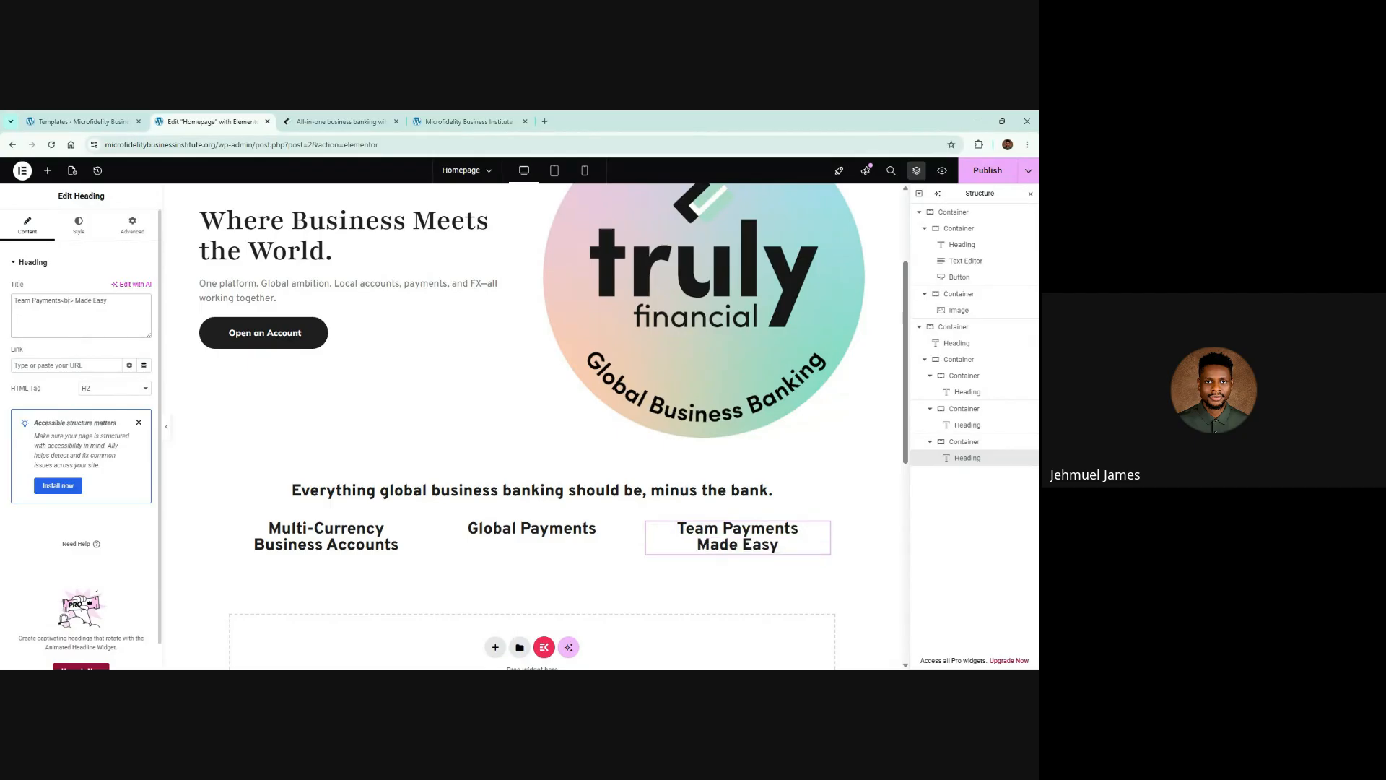
left_click(412, 116)
left_click(369, 117)
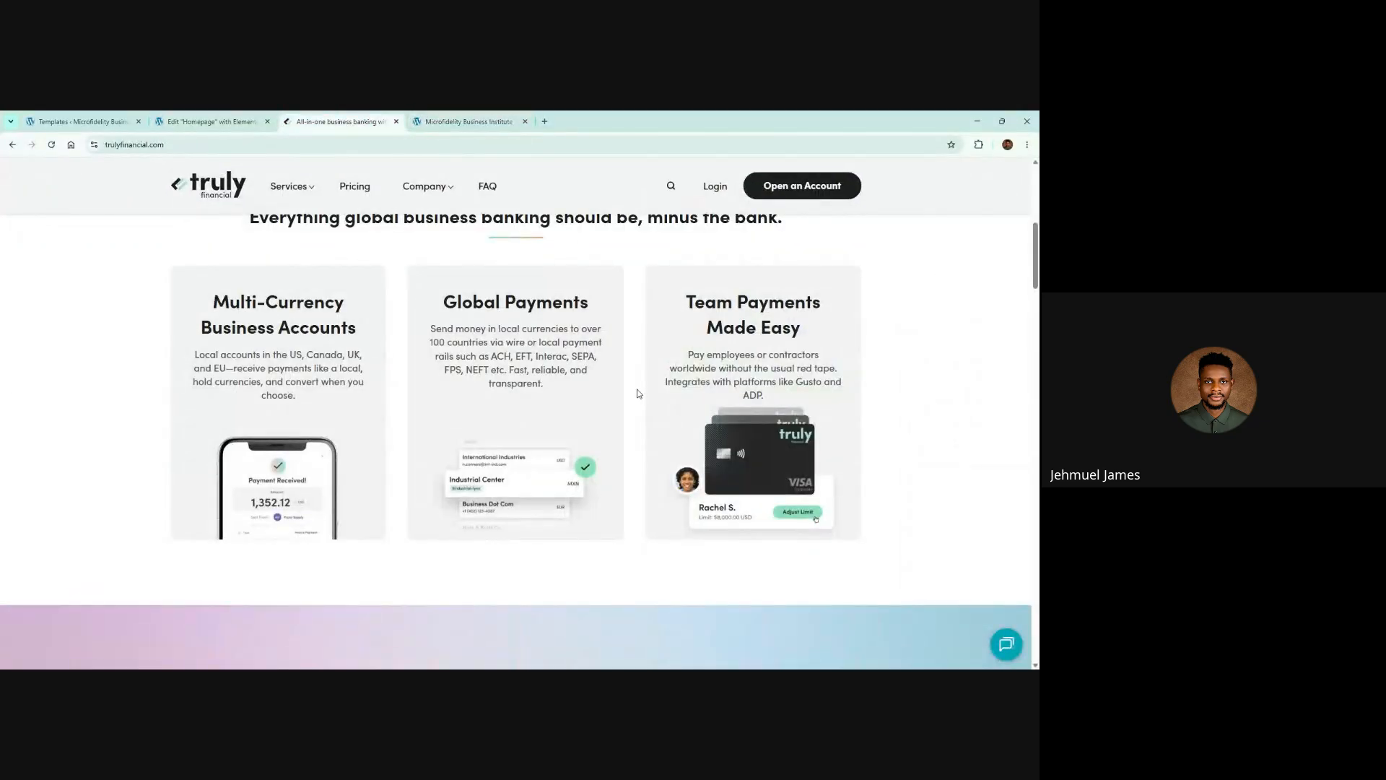
scroll(643, 392, "down", 1)
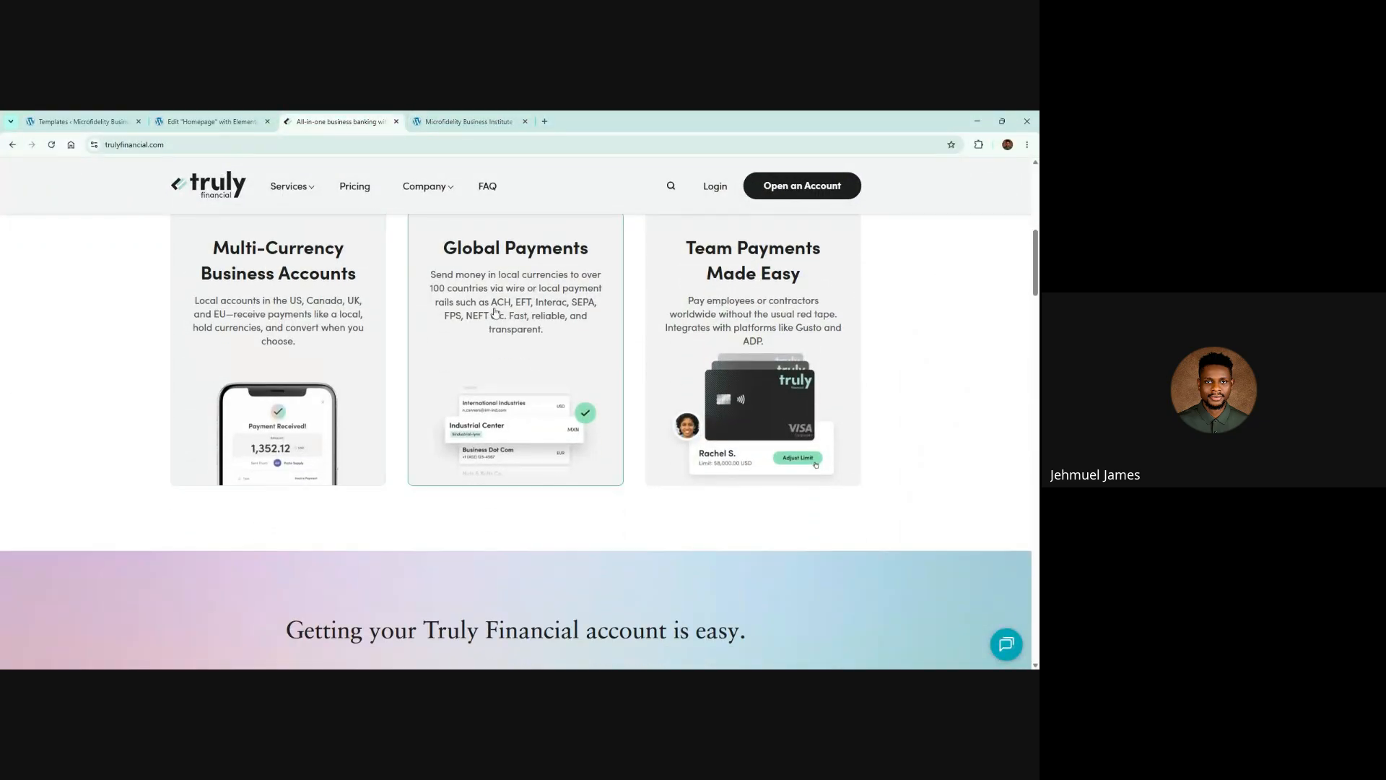
scroll(511, 313, "up", 2)
left_click(217, 122)
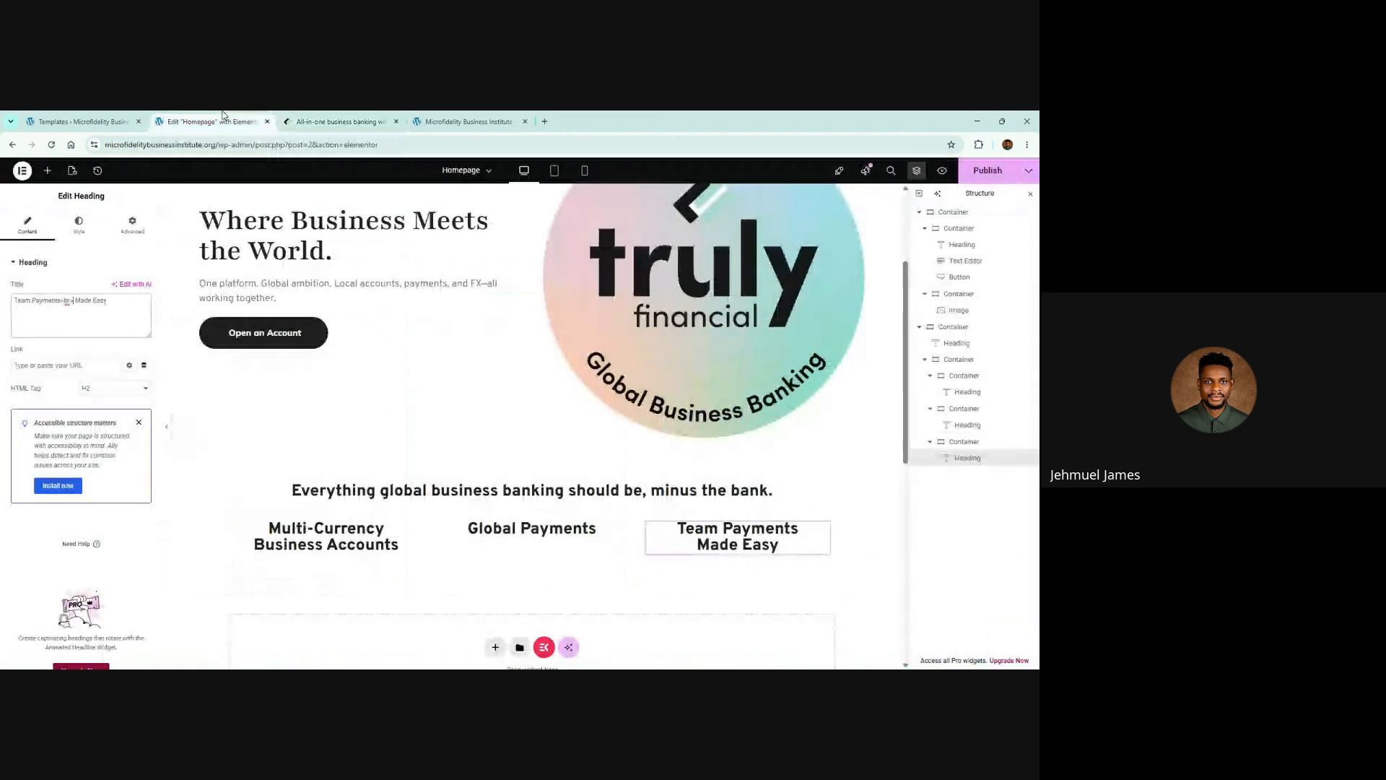
Copy the hero paragraph below the first card's "Multi-Currency Business Accounts" heading and centre its text
right_click(360, 286)
left_click(377, 336)
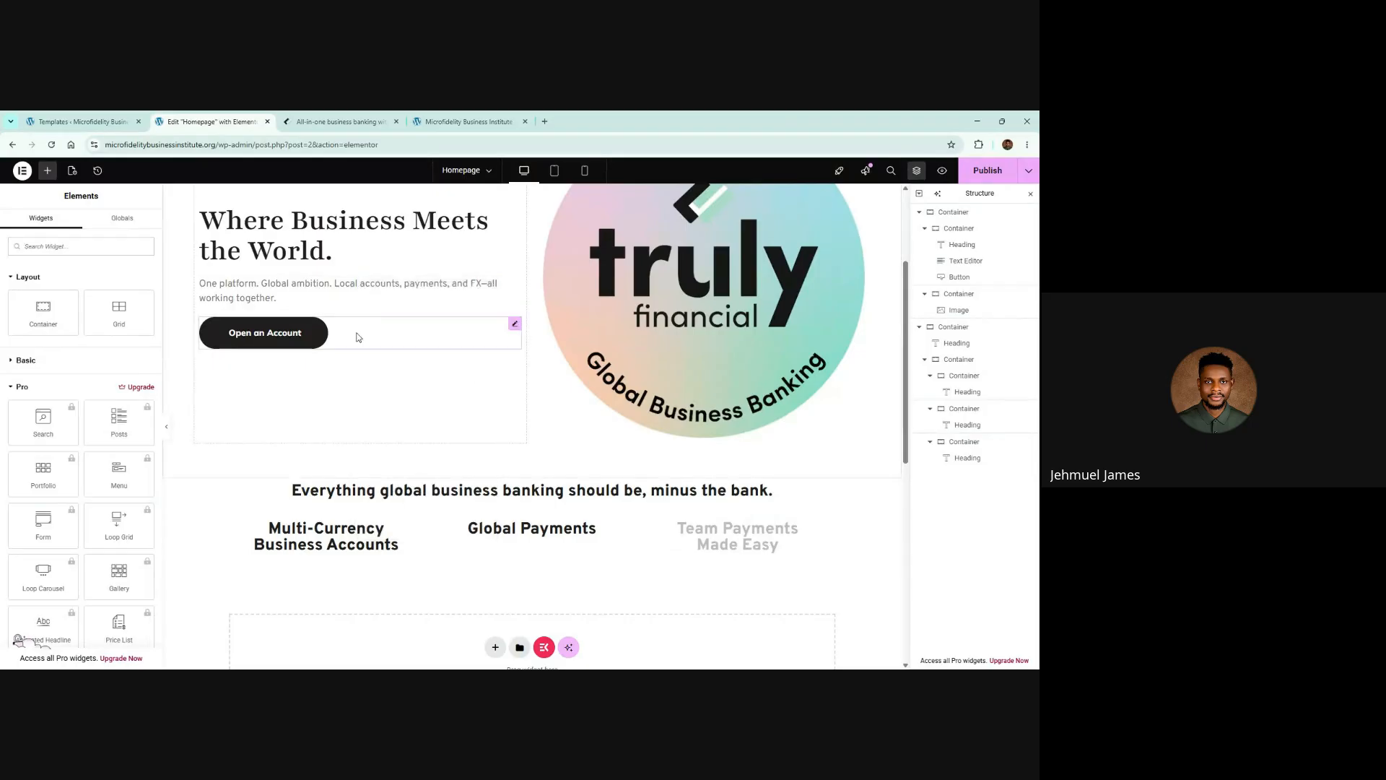
right_click(367, 546)
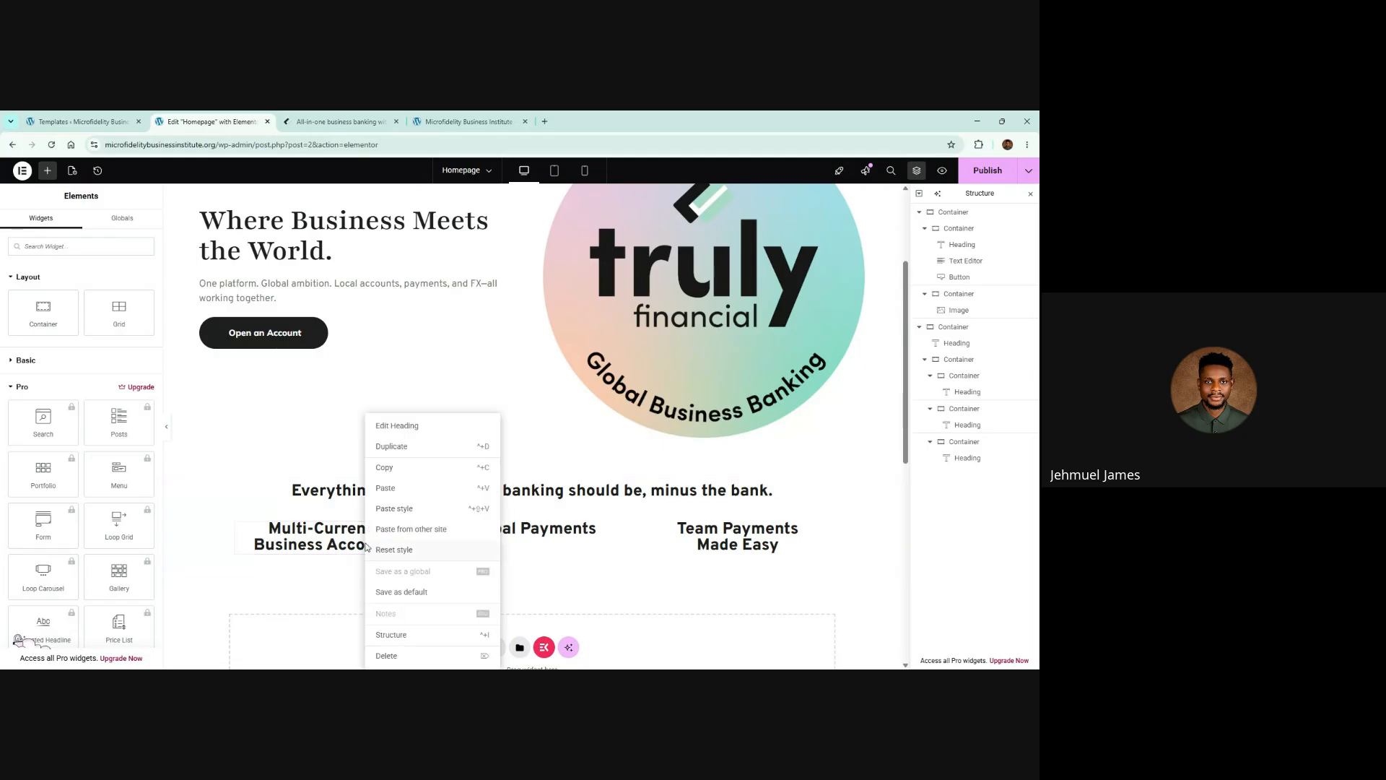
left_click(387, 488)
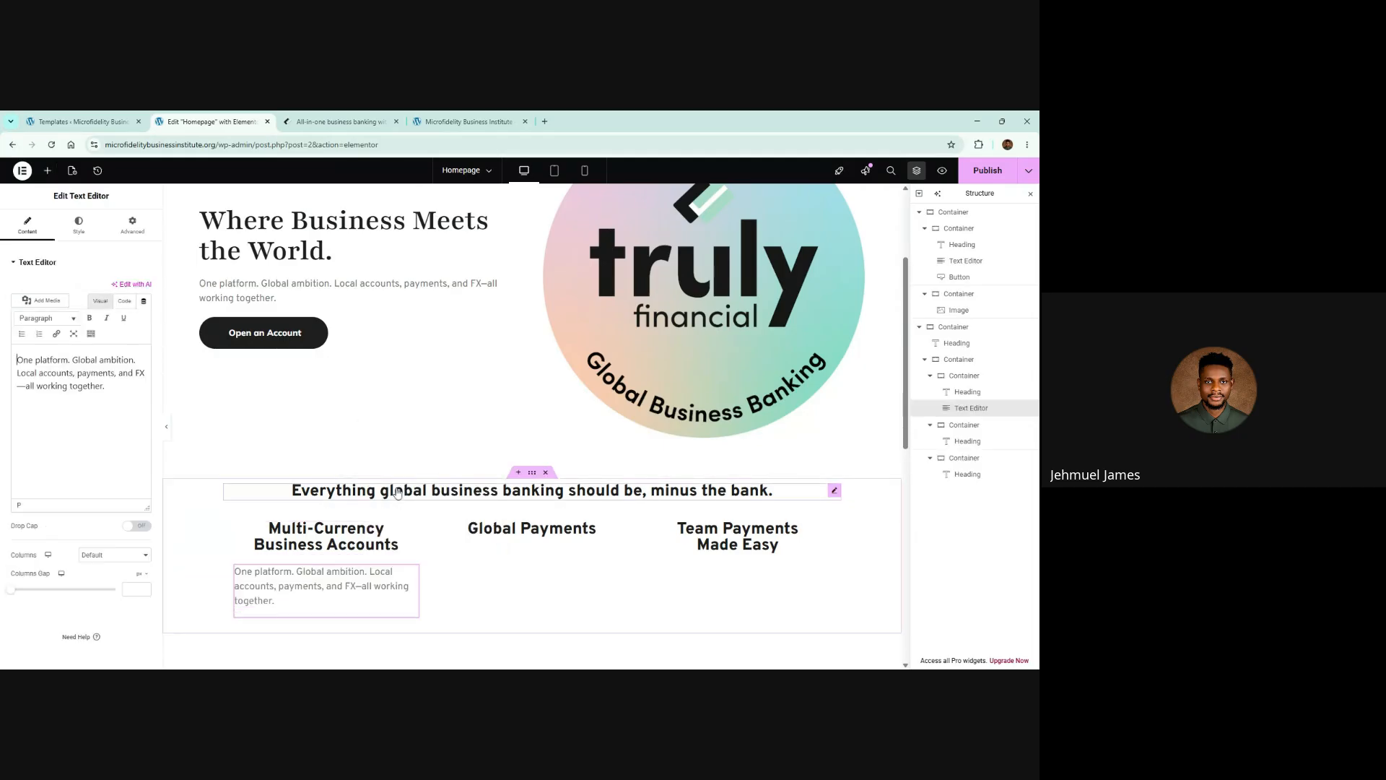
left_click(80, 226)
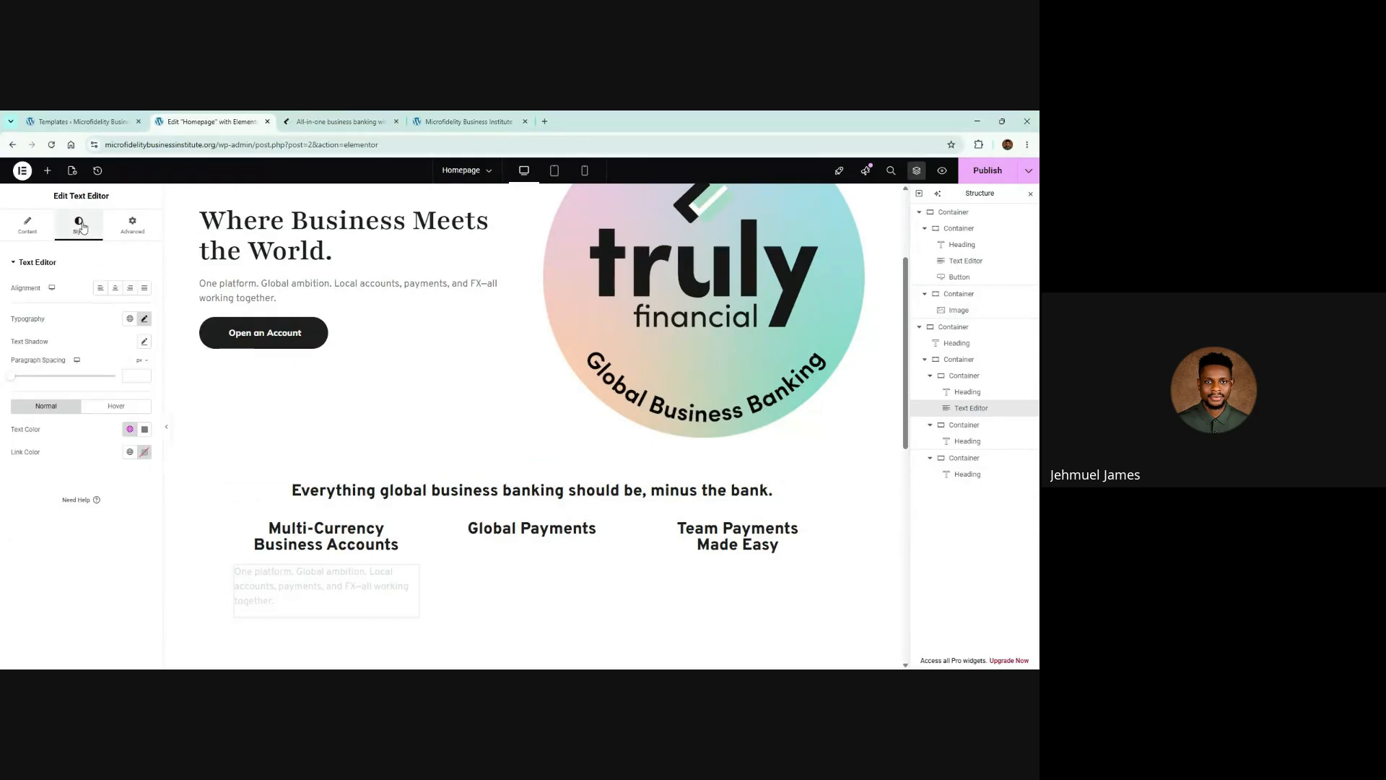
left_click(116, 290)
Replace the first card's paragraph with the Multi-Currency Business Accounts description copied from trulyfinancial.com
left_click(338, 121)
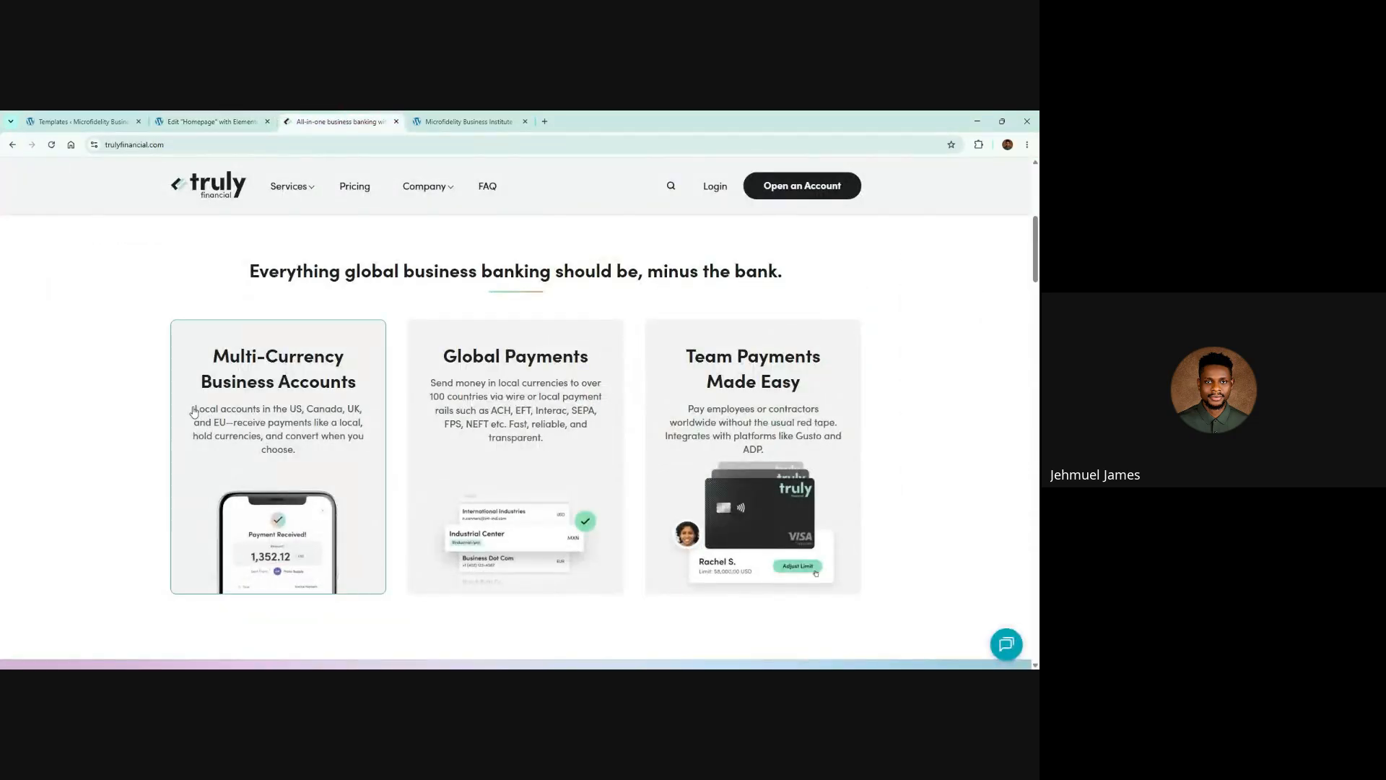
left_click_drag(144, 423, 295, 450)
left_click(144, 421)
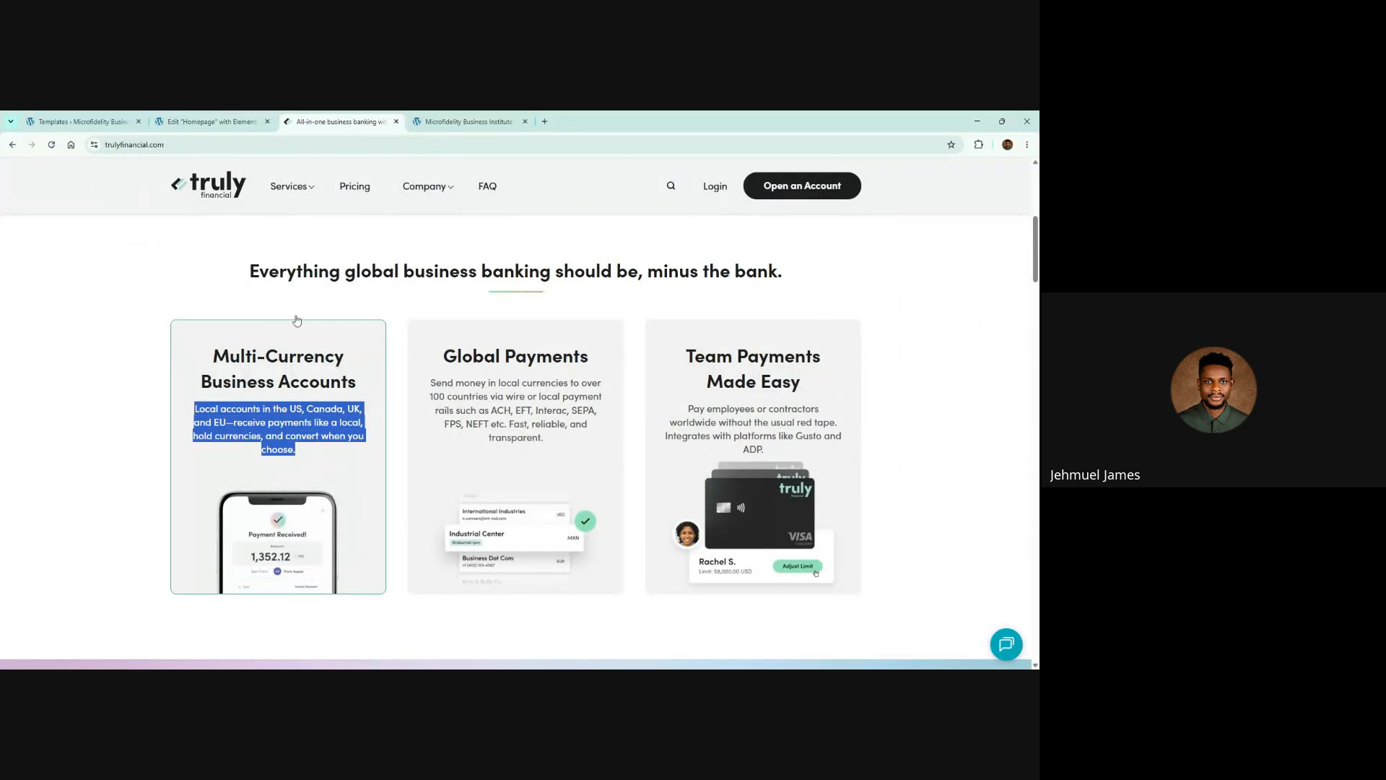
left_click(209, 121)
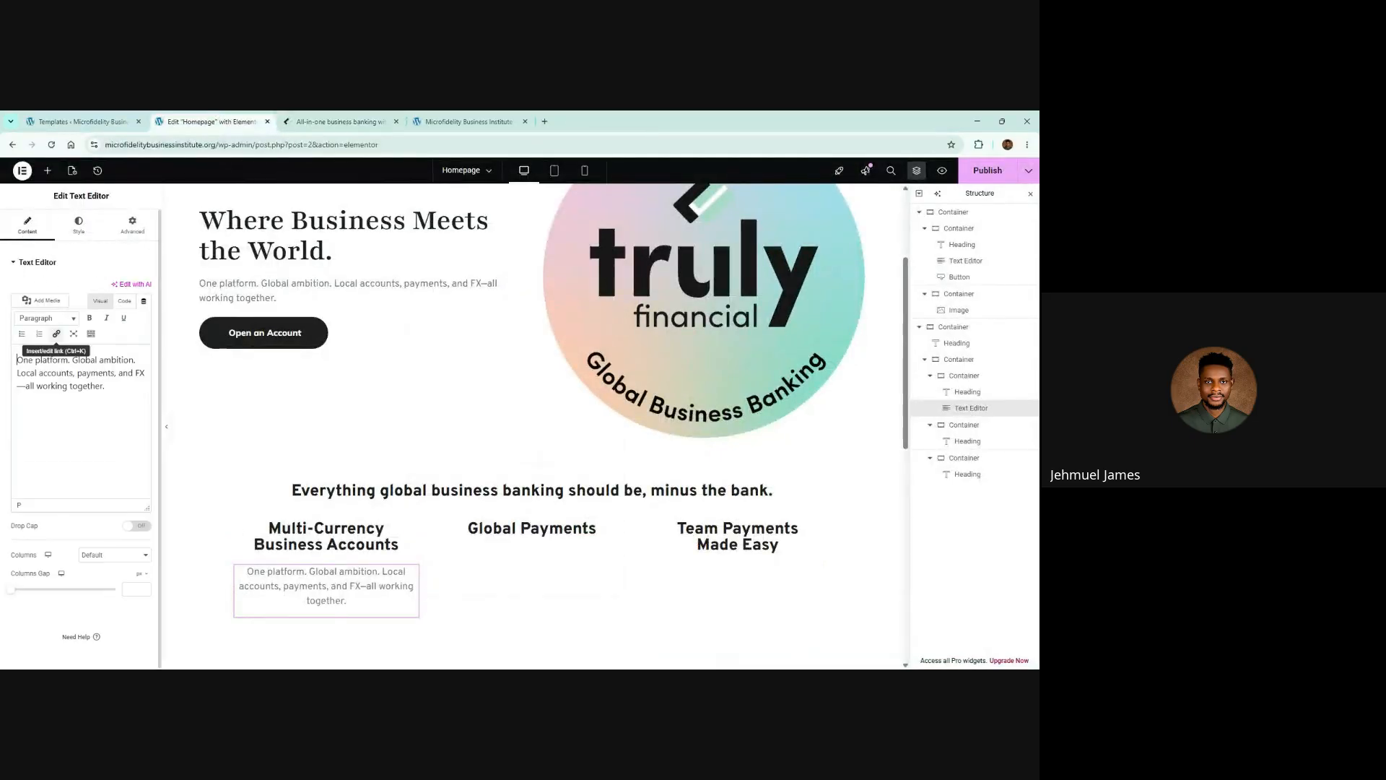
left_click(124, 300)
key("ctrl+a")
key("ctrl+v")
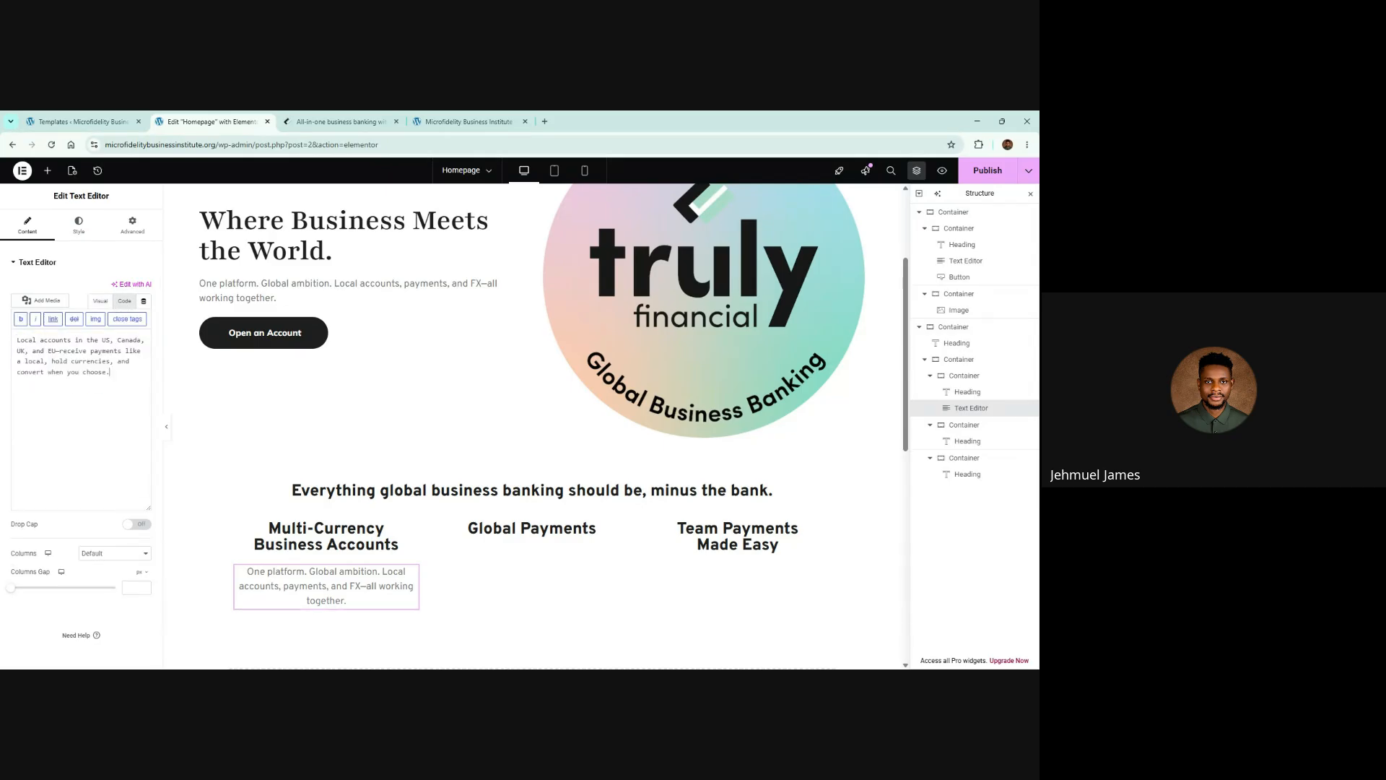
Duplicate the first card's paragraph, replace its text with trulyfinancial.com's Global Payments description, and move it below the second card's heading
left_click(363, 120)
left_click(397, 384)
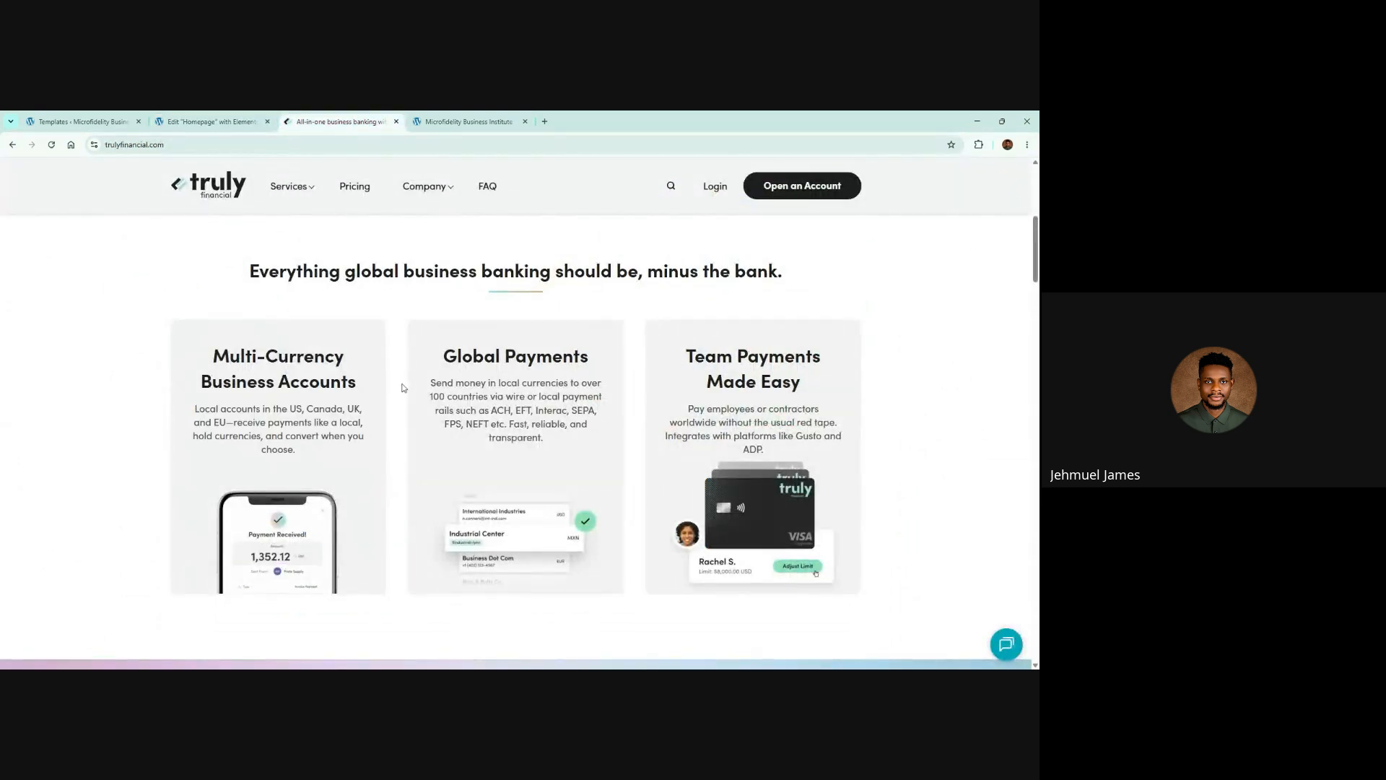
left_click_drag(403, 387, 587, 446)
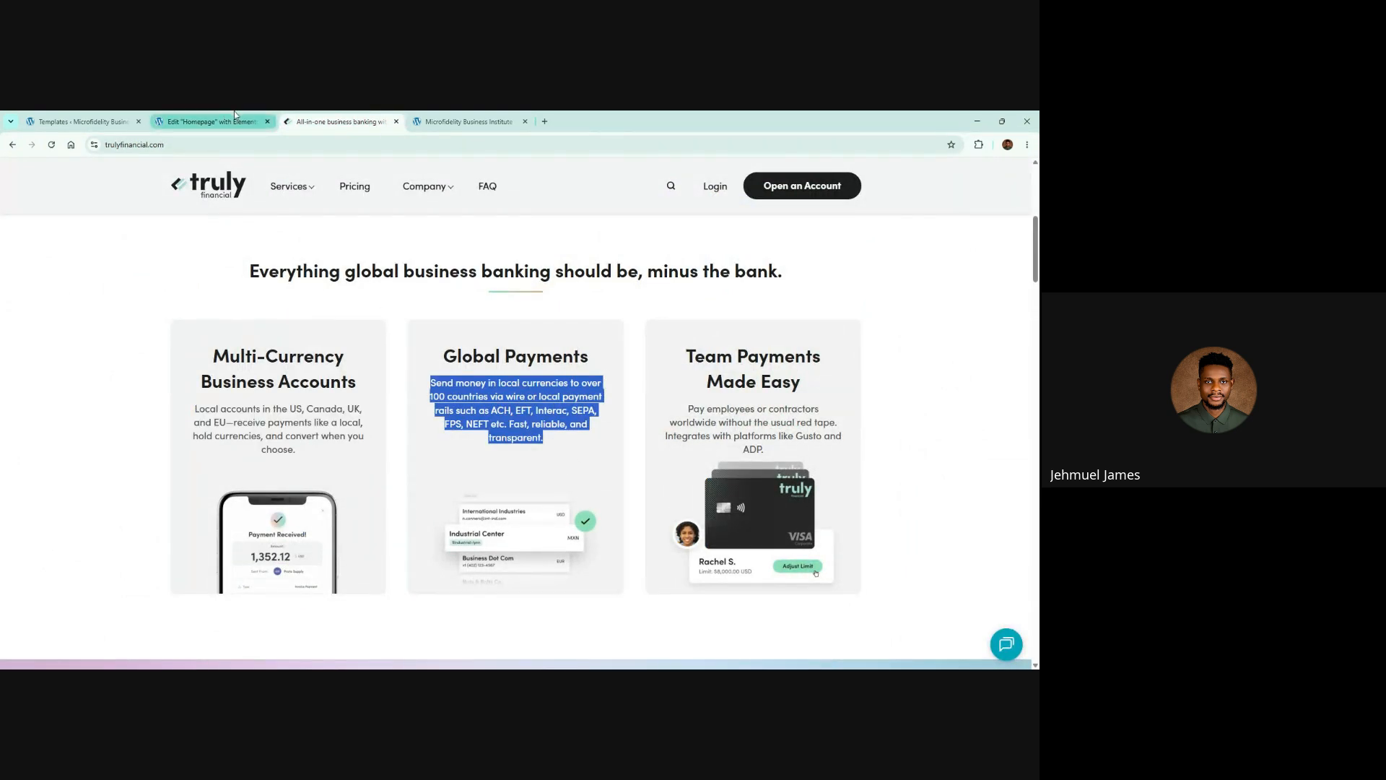
left_click(234, 116)
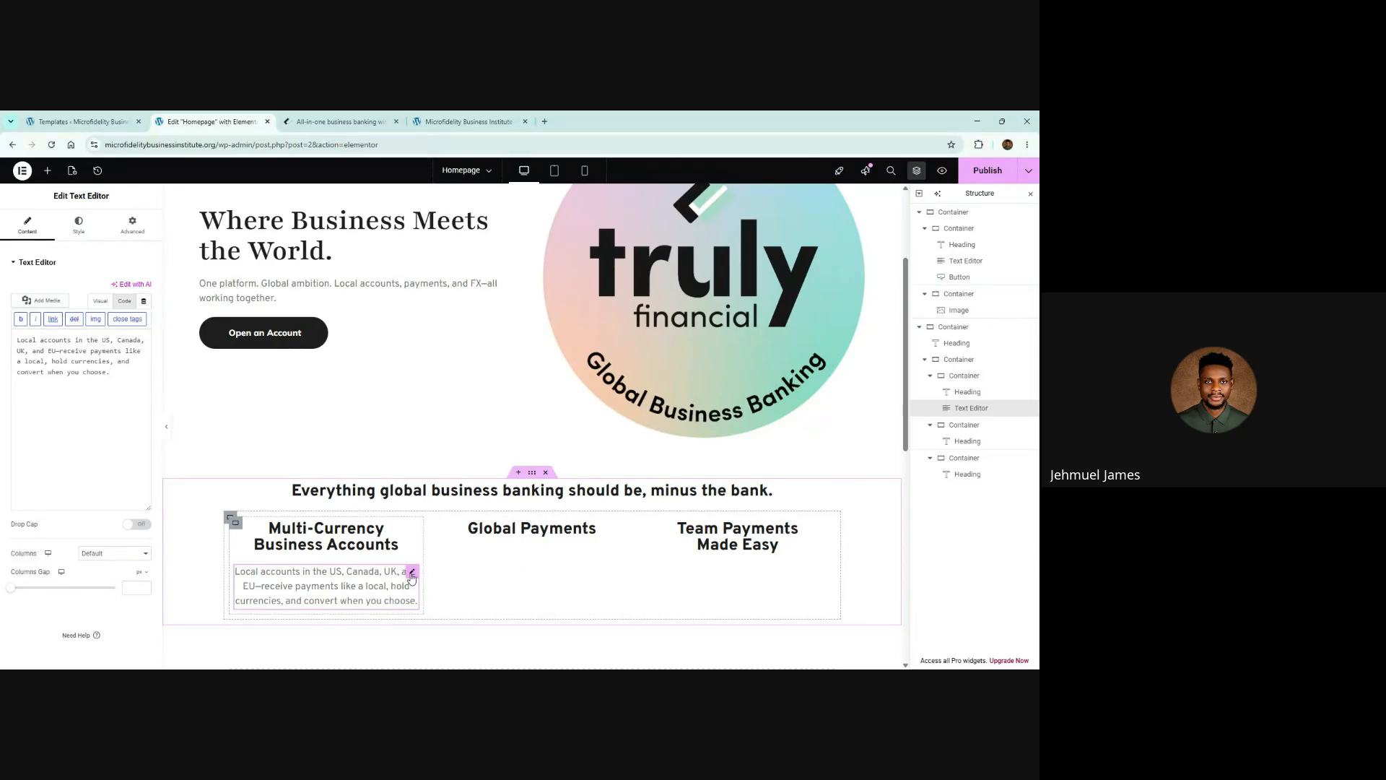
right_click(411, 578)
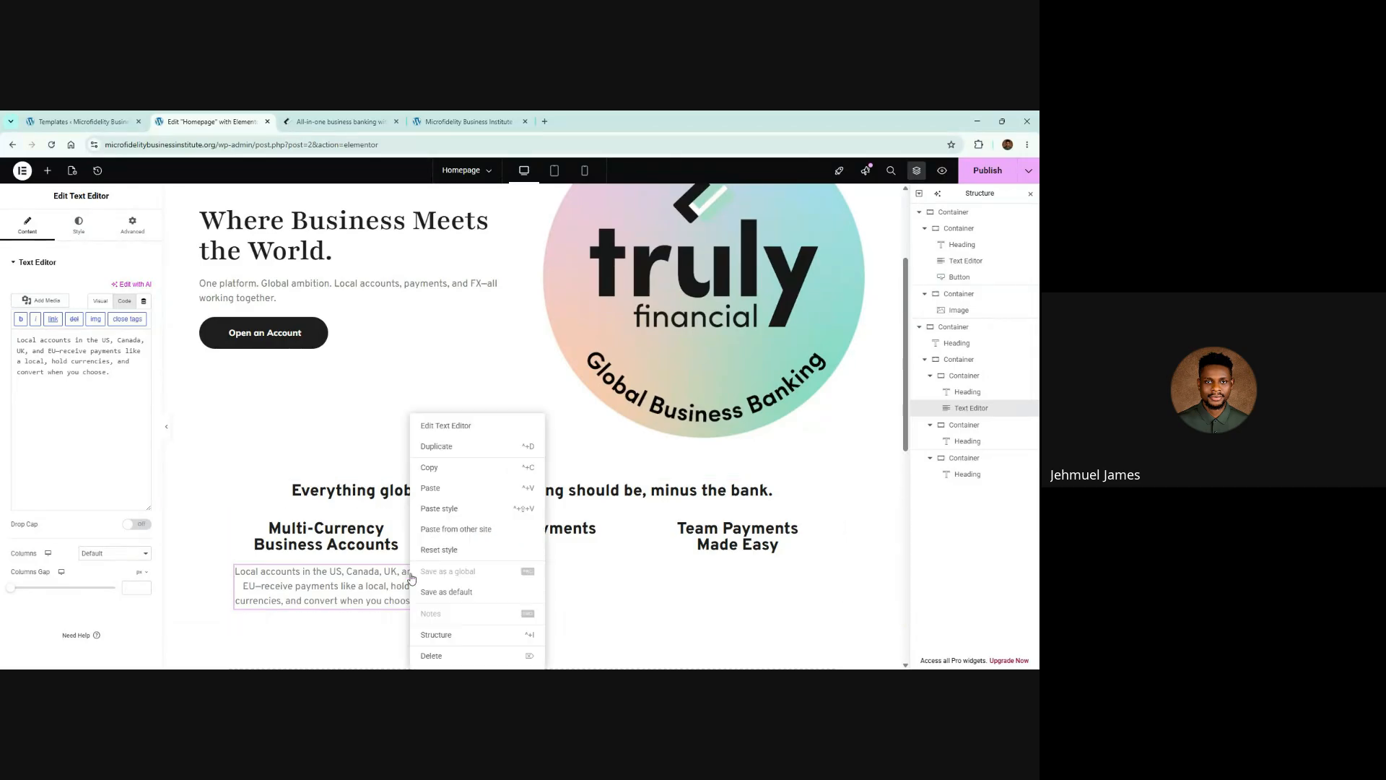
left_click(449, 447)
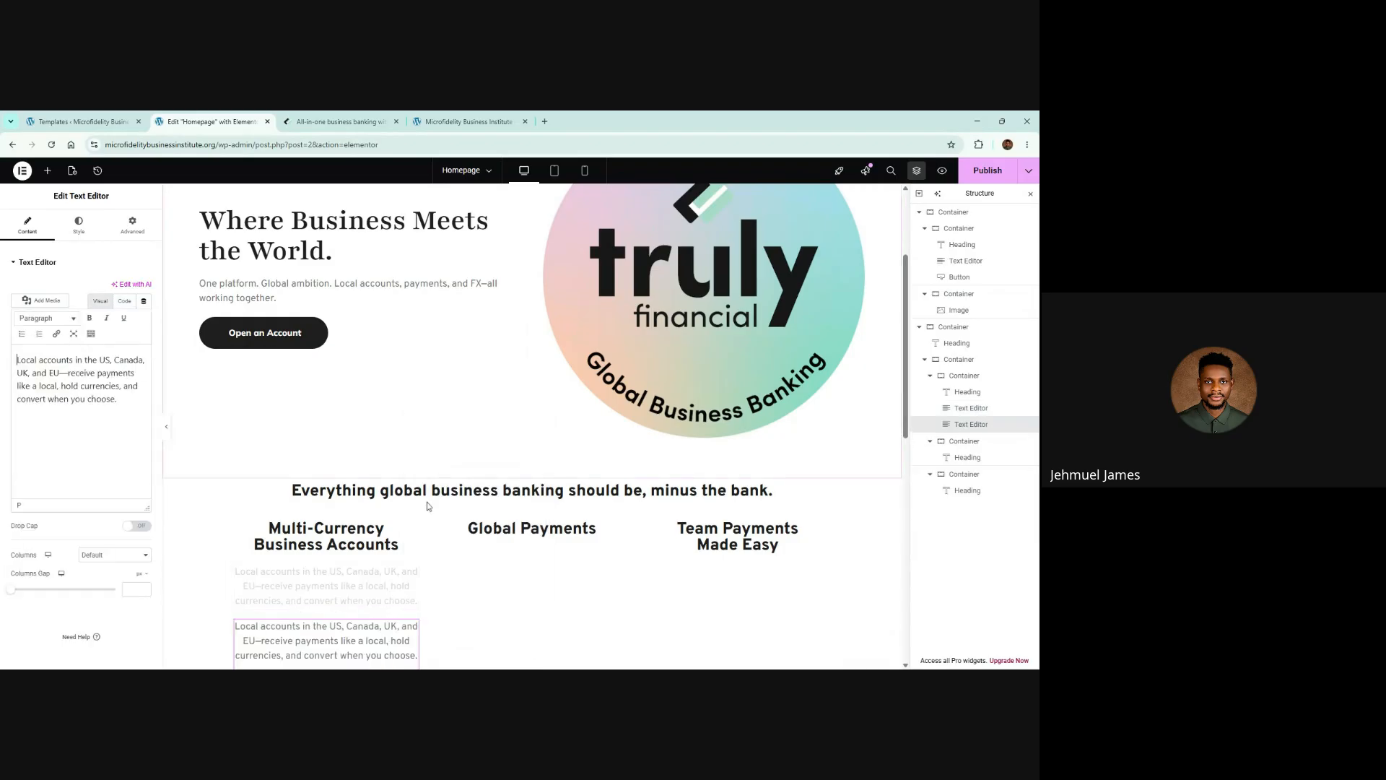
left_click(123, 302)
key("ctrl+a")
key("ctrl+v")
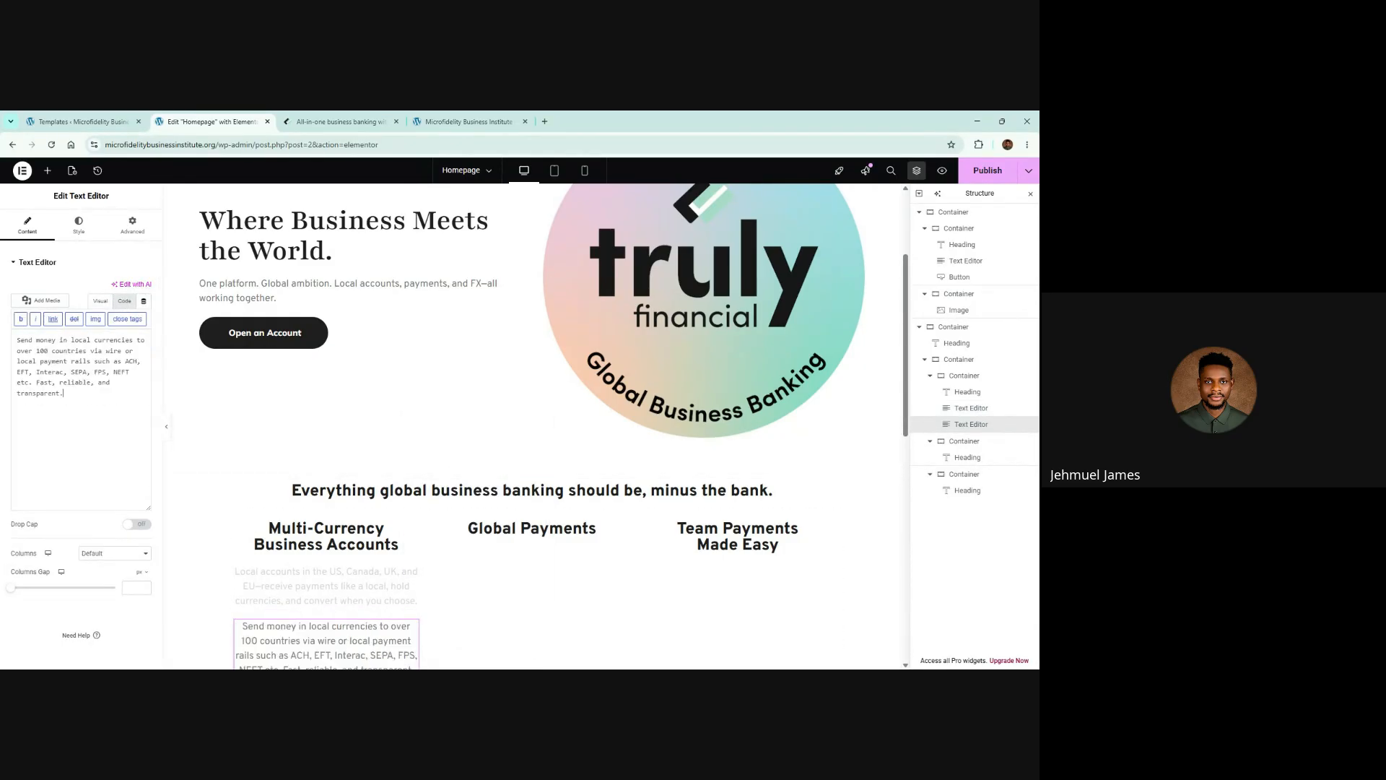
scroll(414, 474, "down", 2)
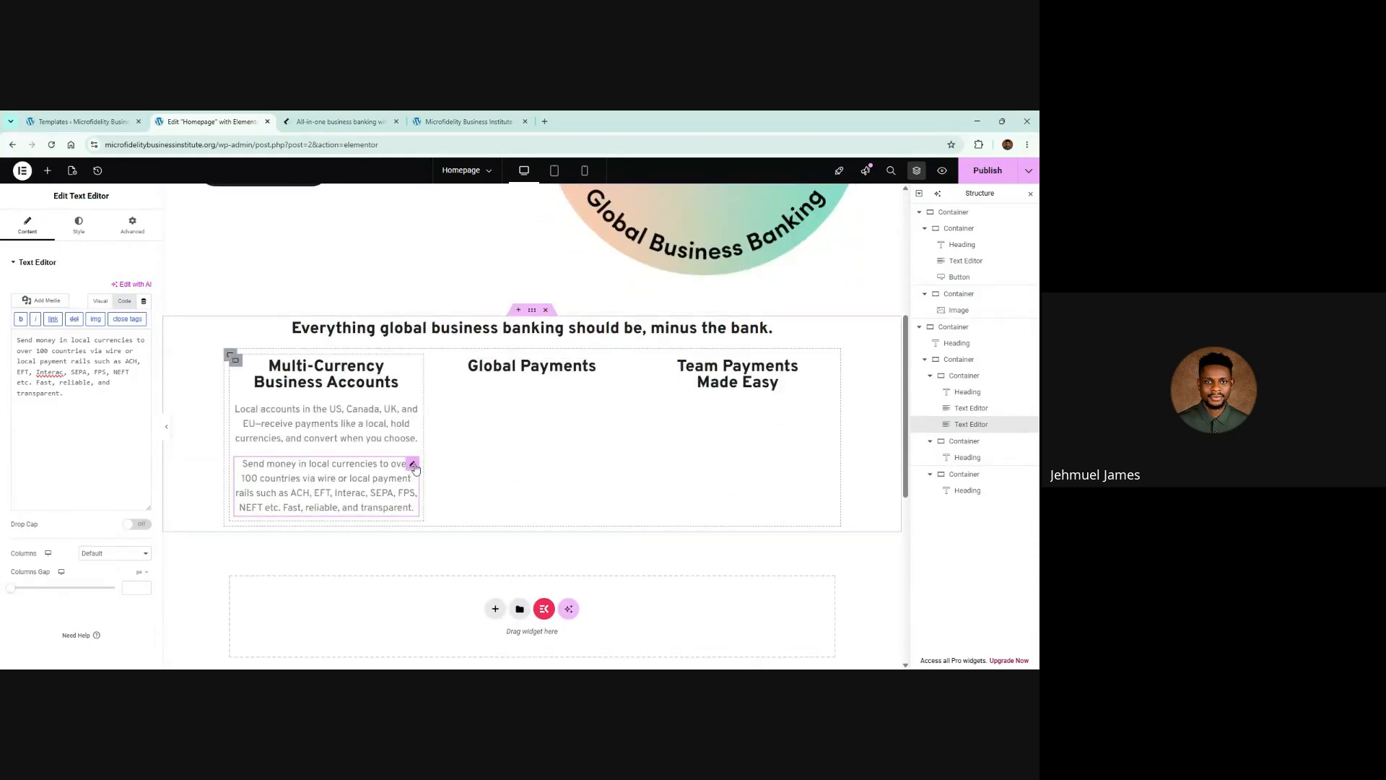
left_click_drag(415, 470, 526, 383)
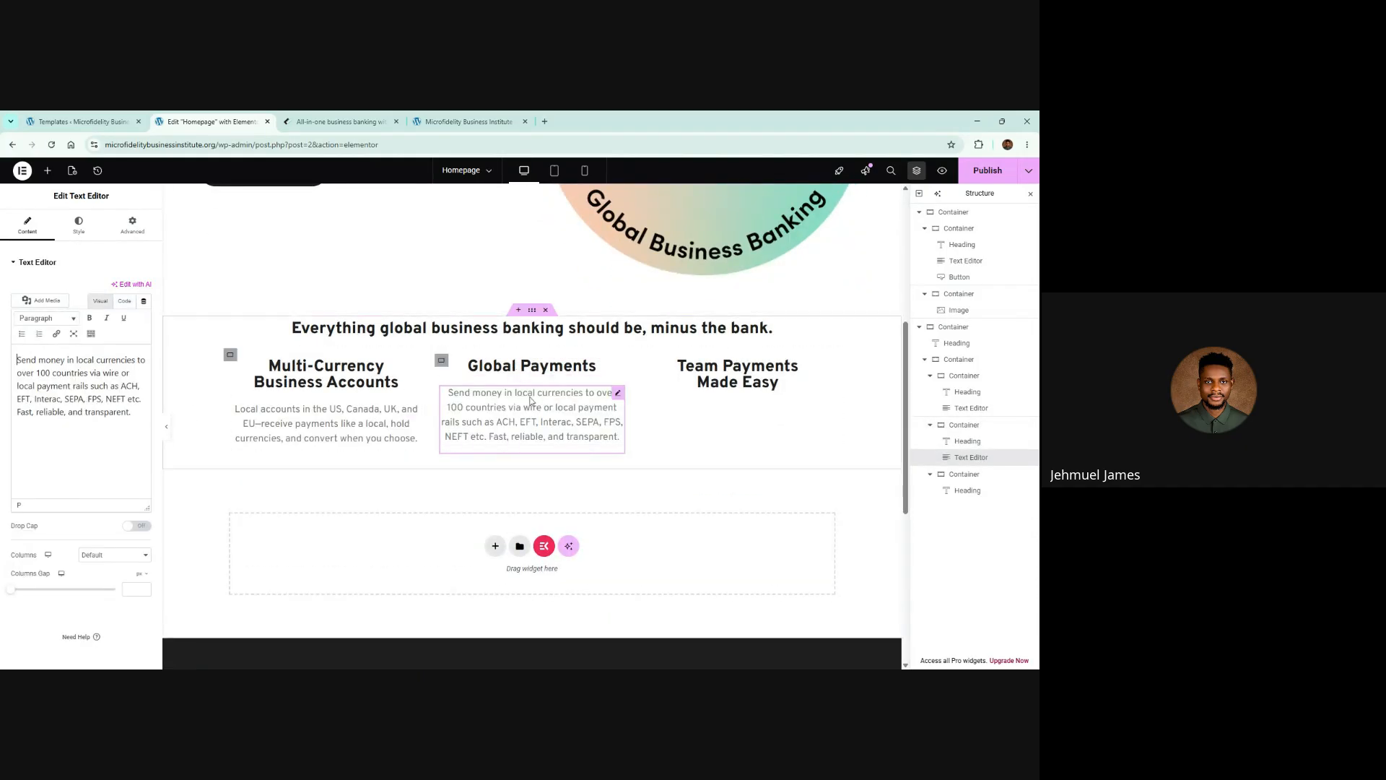
Duplicate the Global Payments description and move the copy below the "Team Payments Made Easy" heading
right_click(533, 399)
left_click(571, 437)
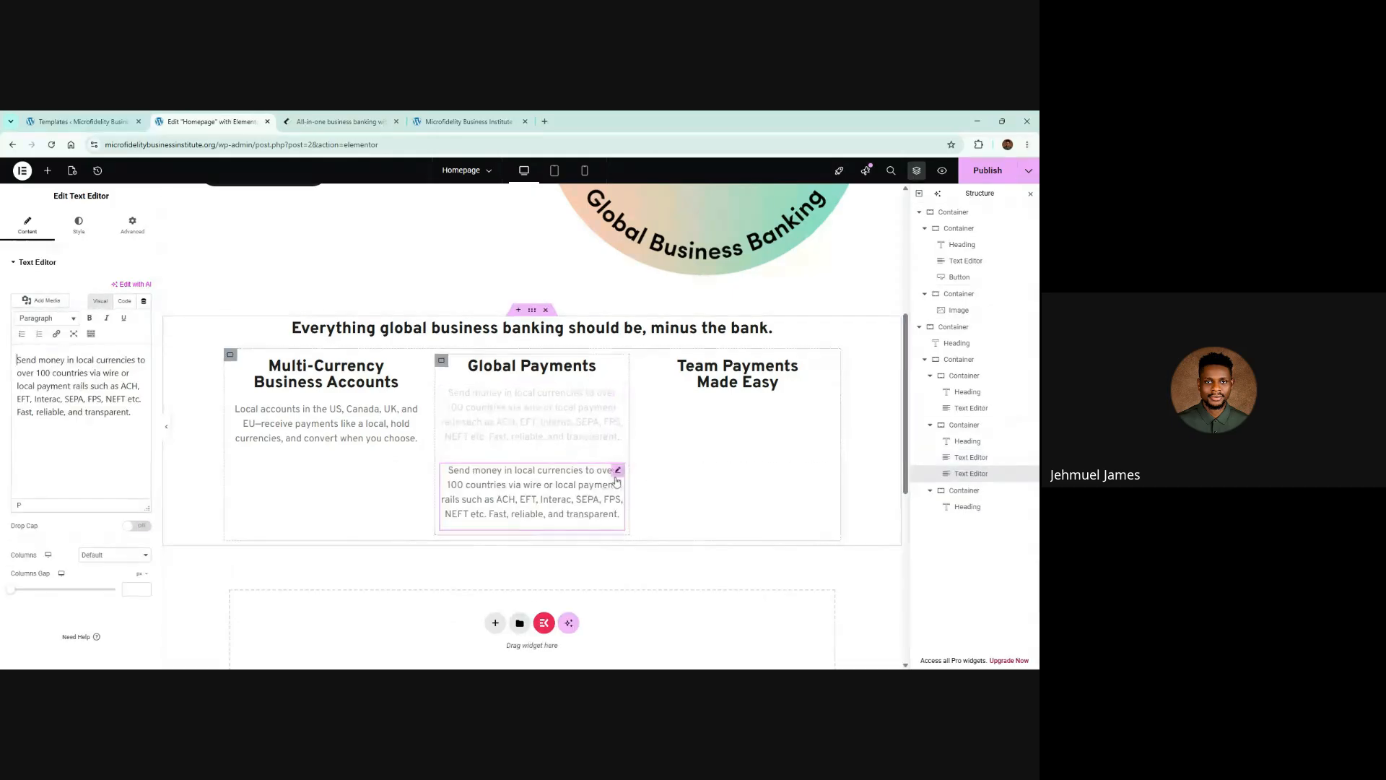
left_click_drag(619, 473, 624, 472)
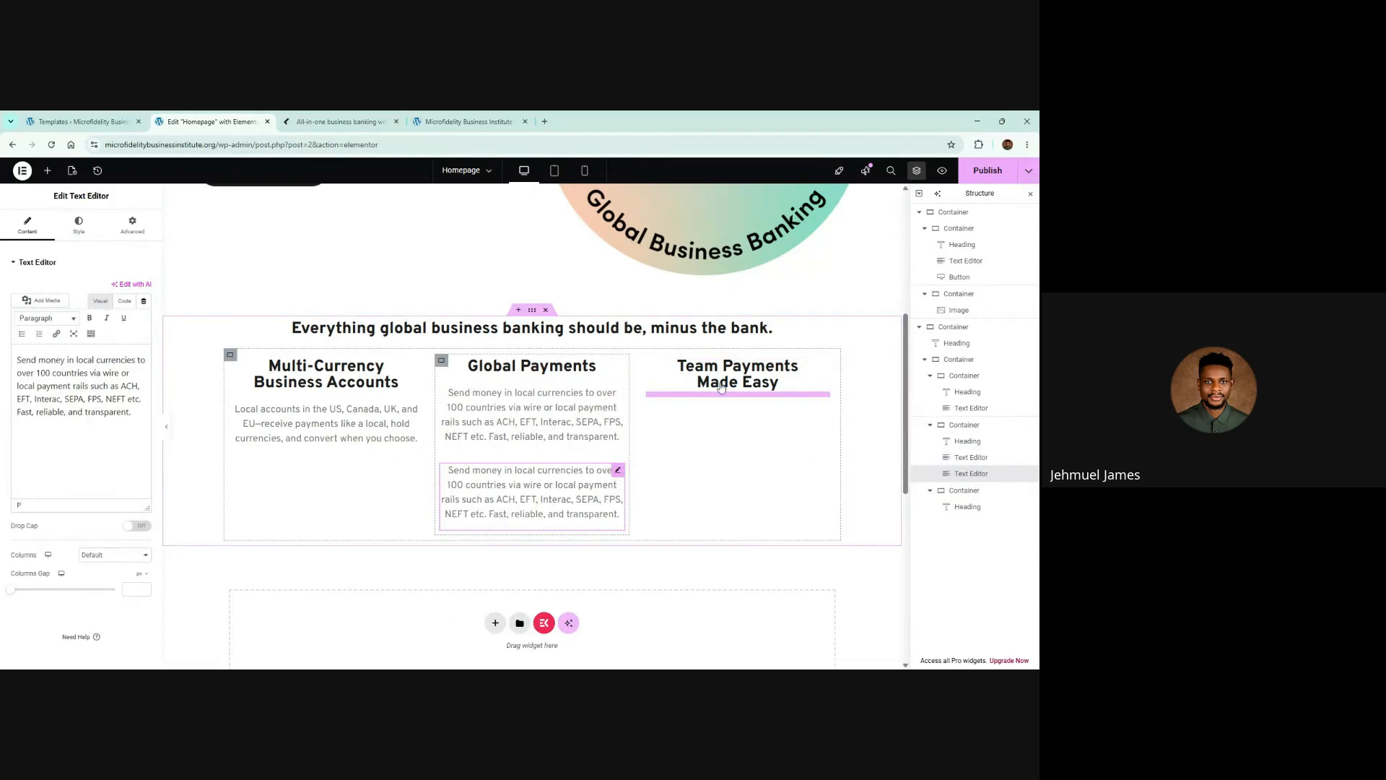
left_click_drag(720, 388, 721, 390)
Replace the third card's paragraph with the Team Payments Made Easy description copied from trulyfinancial.com
left_click(340, 121)
left_click(638, 425)
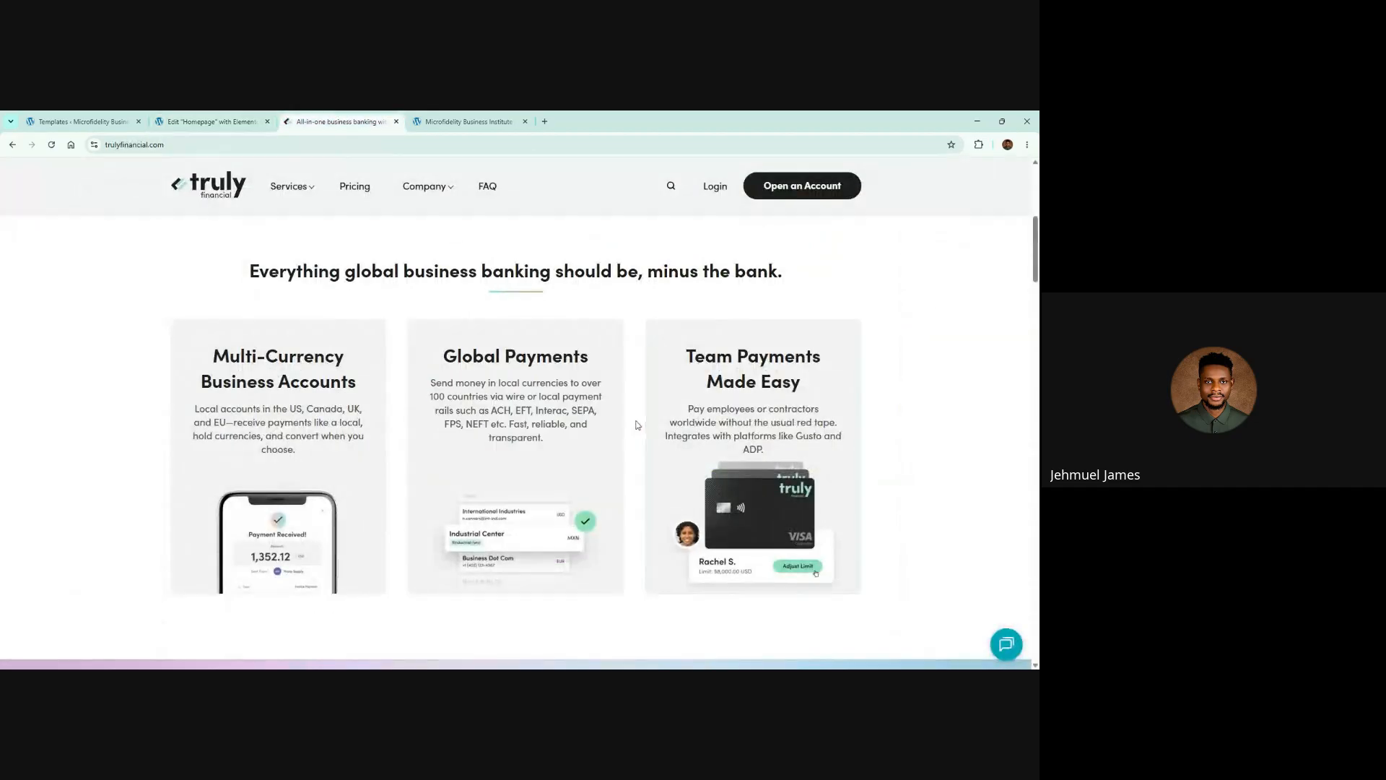
left_click_drag(642, 408, 802, 455)
key("ctrl+c")
left_click(206, 122)
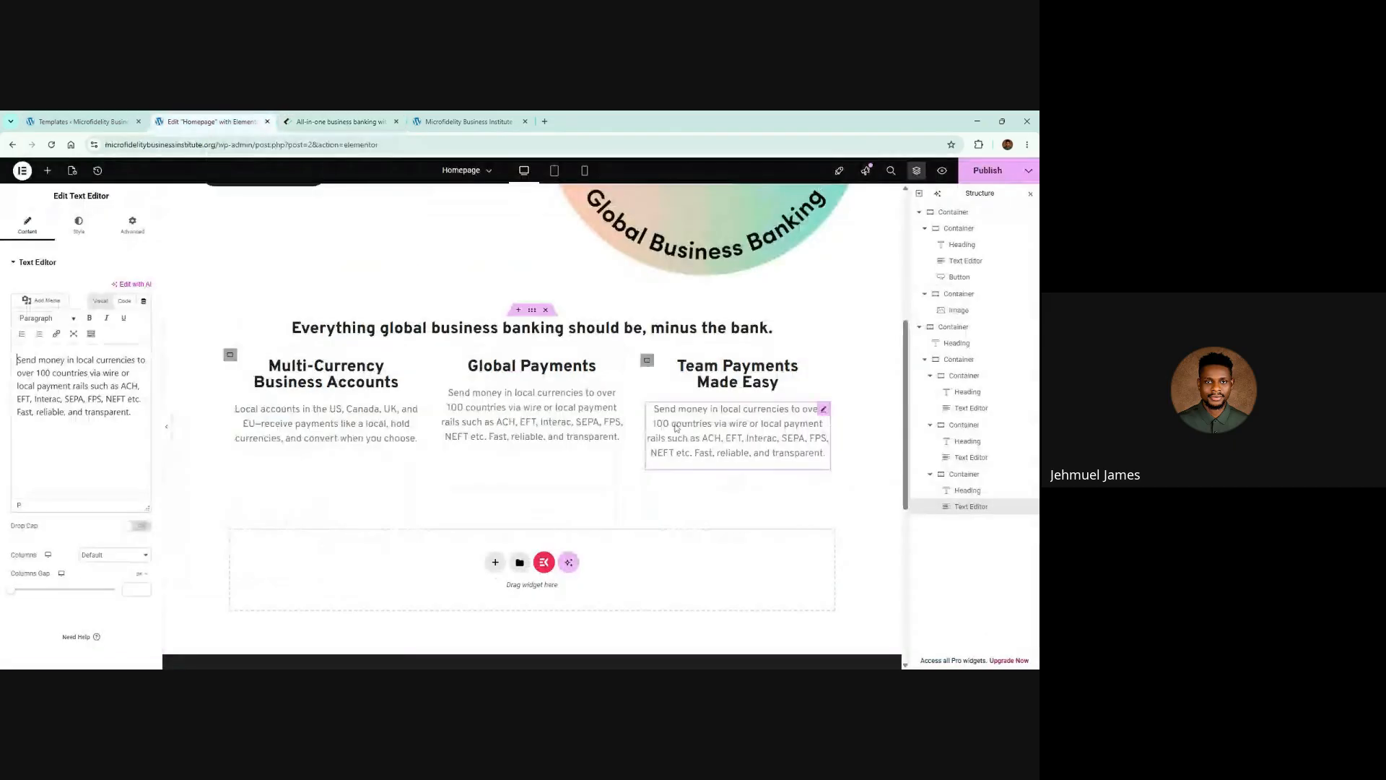
left_click(126, 301)
key("ctrl+a")
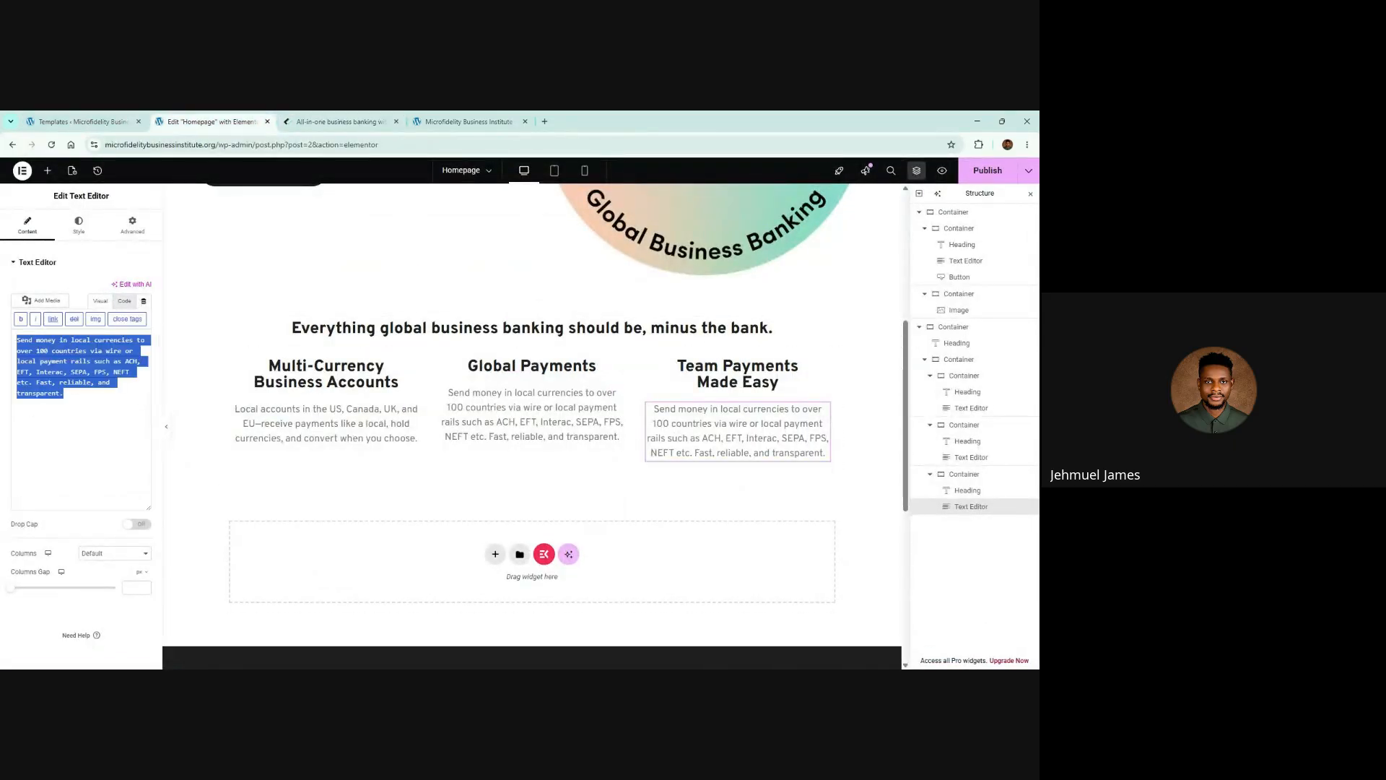
key("ctrl+v")
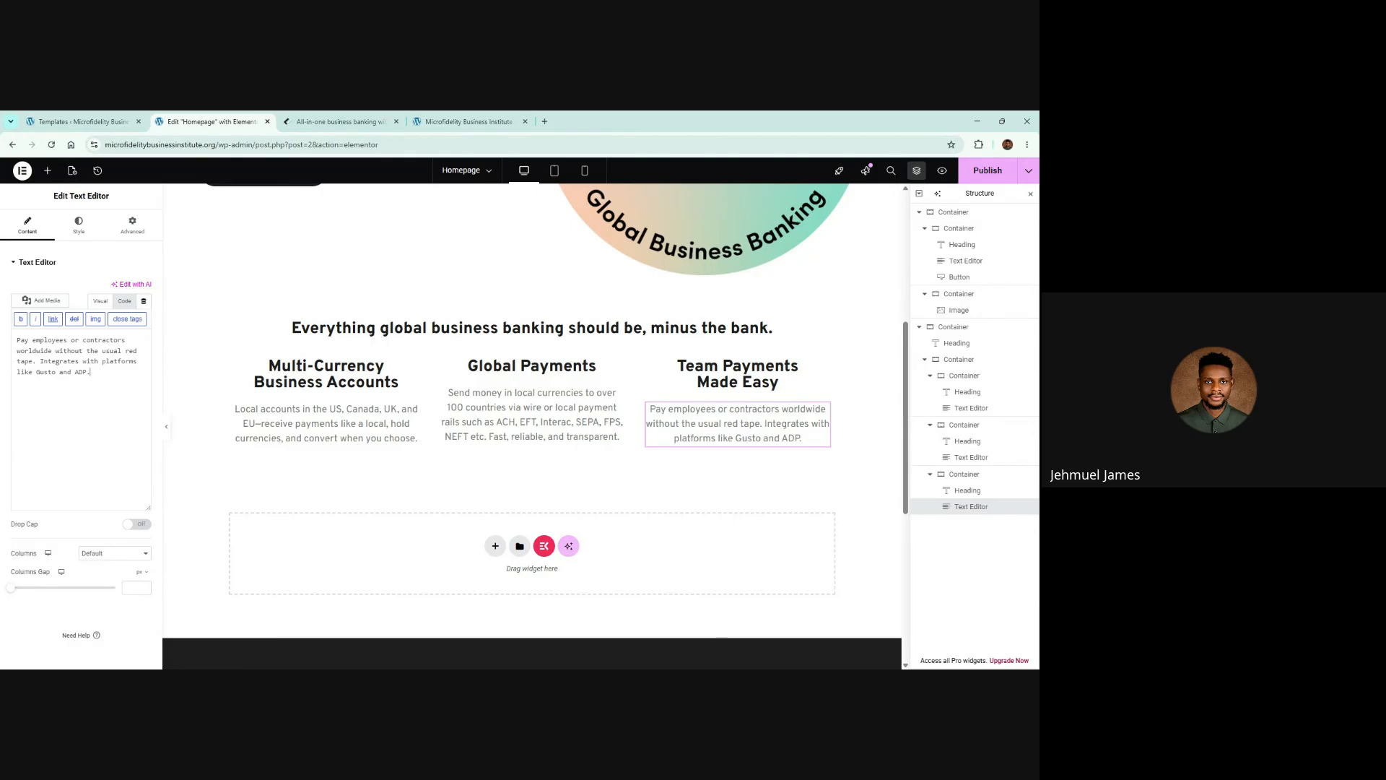
Examine the heading underline, card styling and following section on trulyfinancial.com and compare them with the Elementor page
left_click(339, 122)
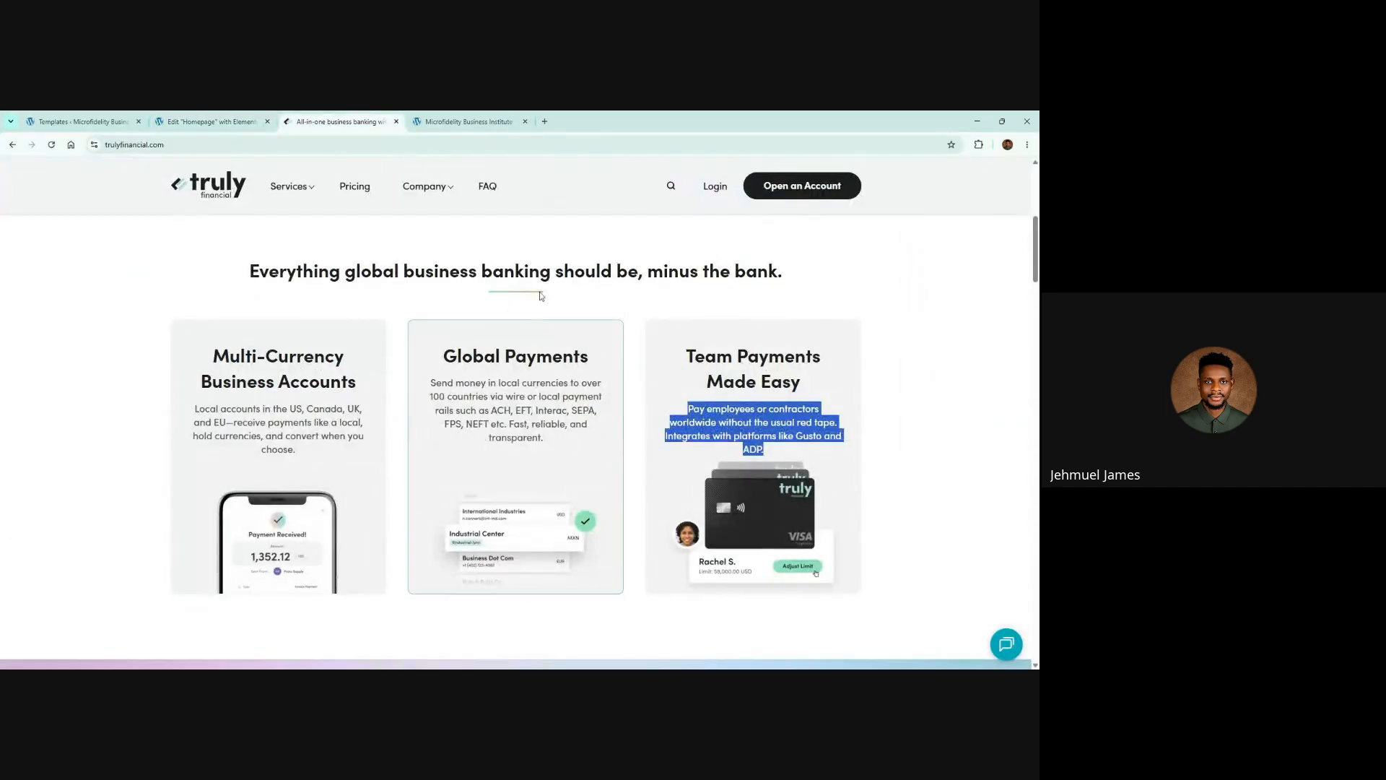
left_click(517, 293)
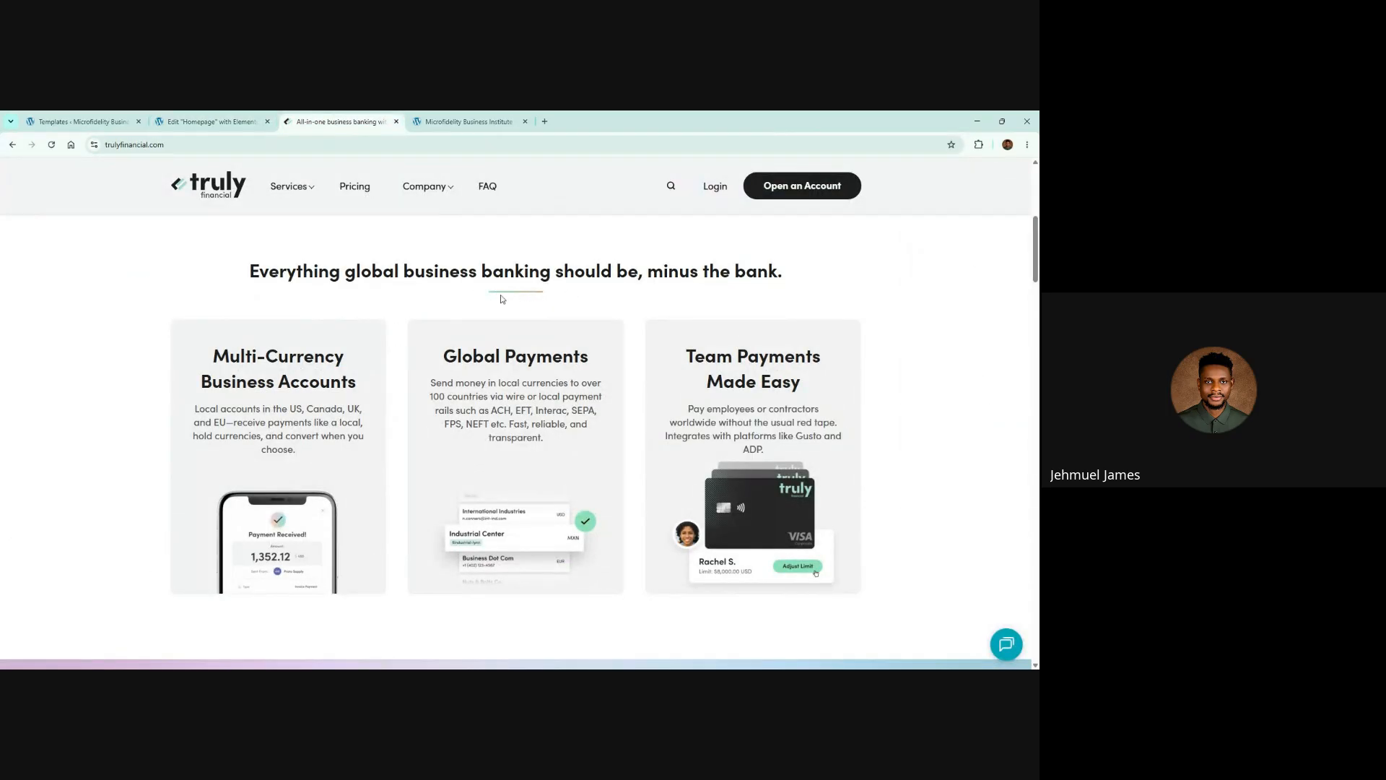
scroll(525, 296, "up", 2)
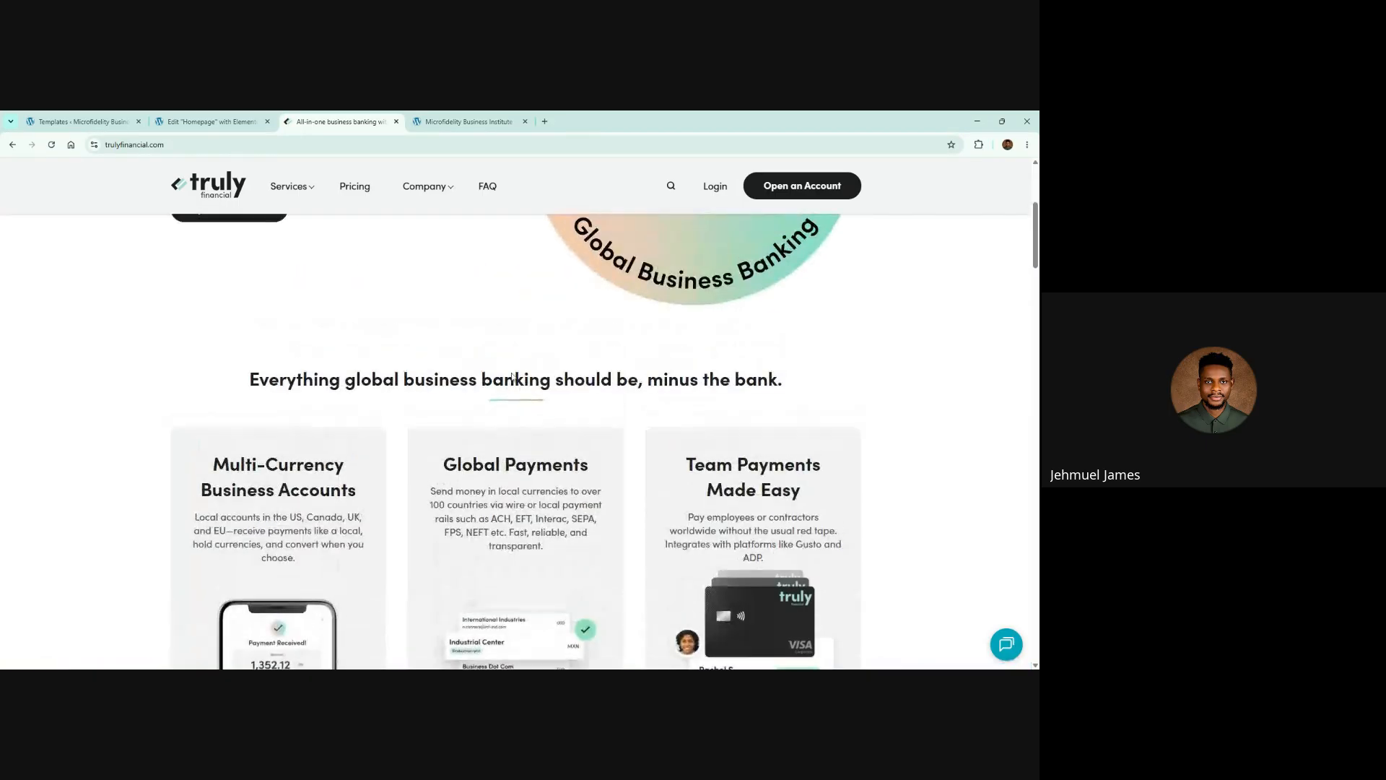
scroll(530, 403, "down", 8)
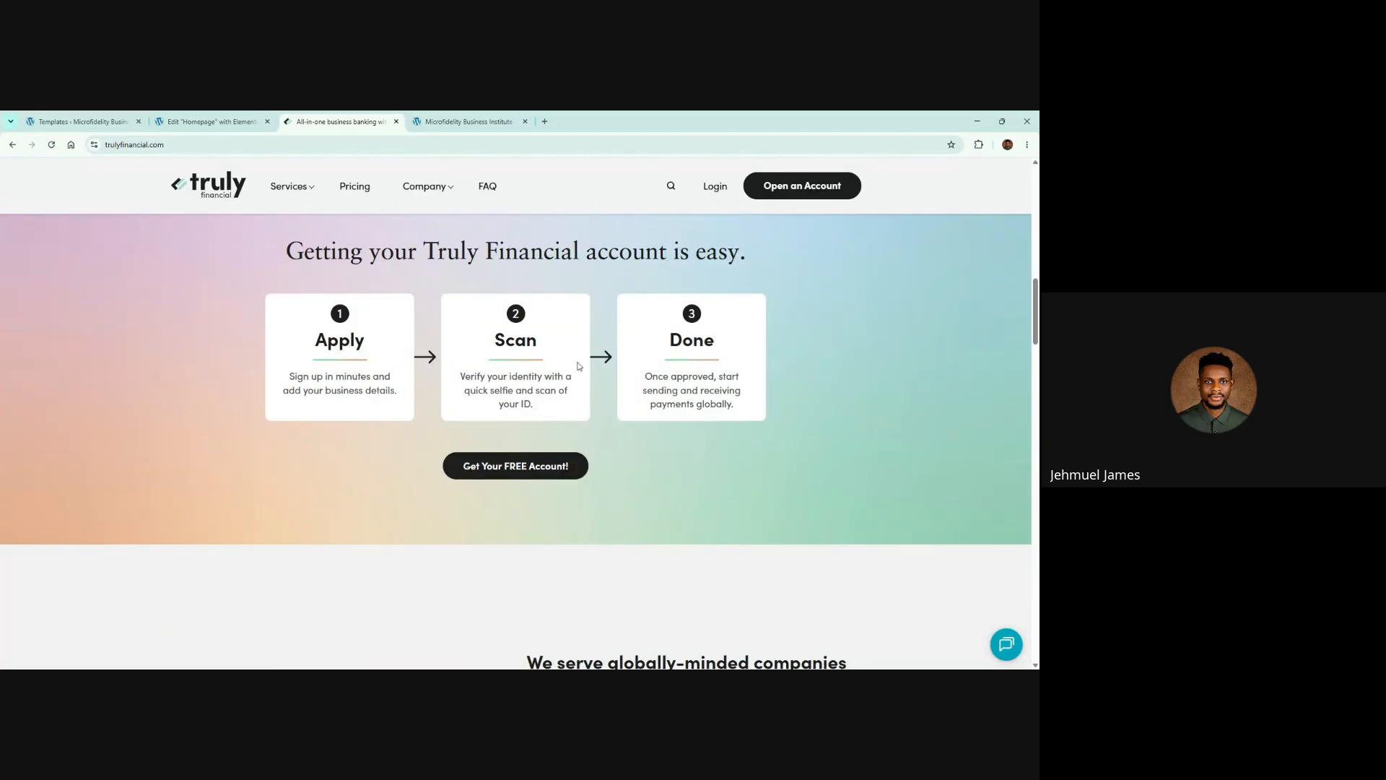
scroll(578, 366, "up", 10)
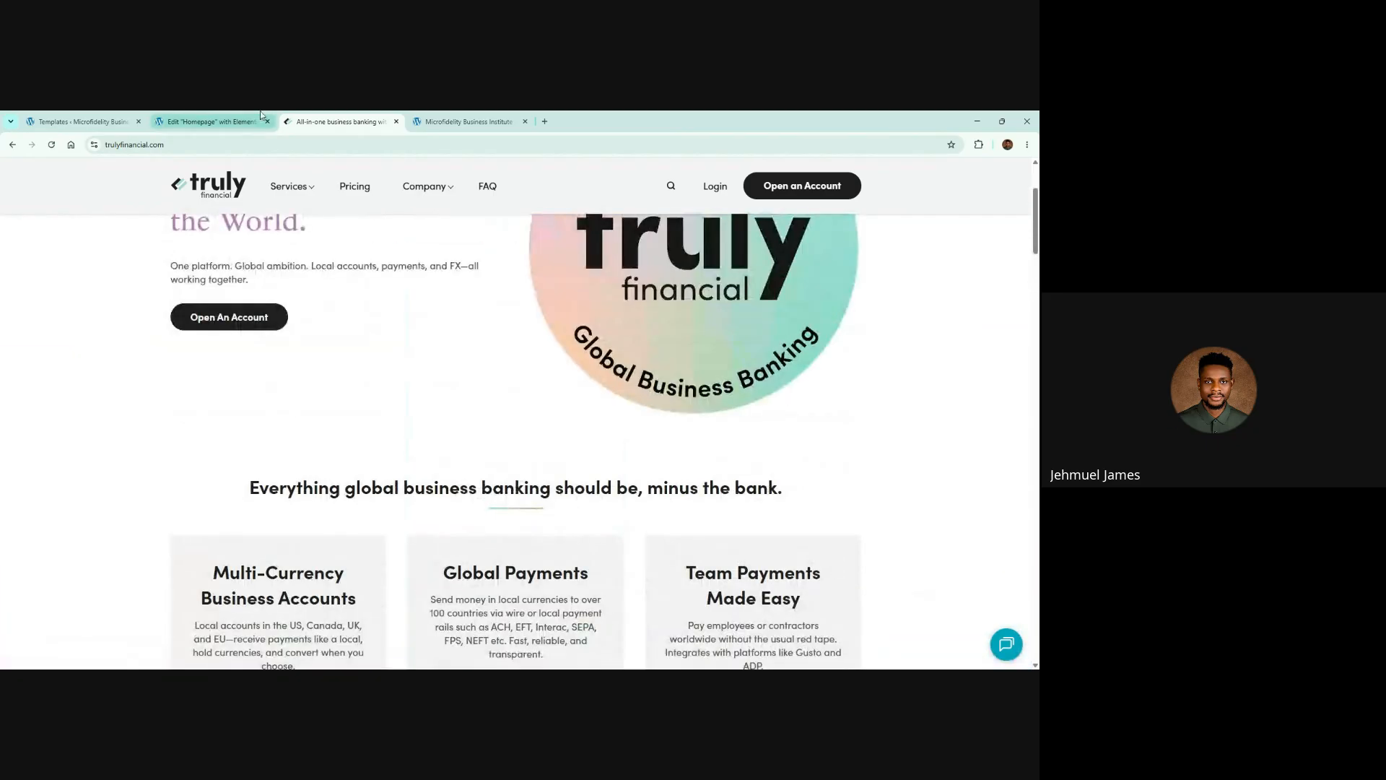
left_click(242, 114)
scroll(659, 399, "down", 2)
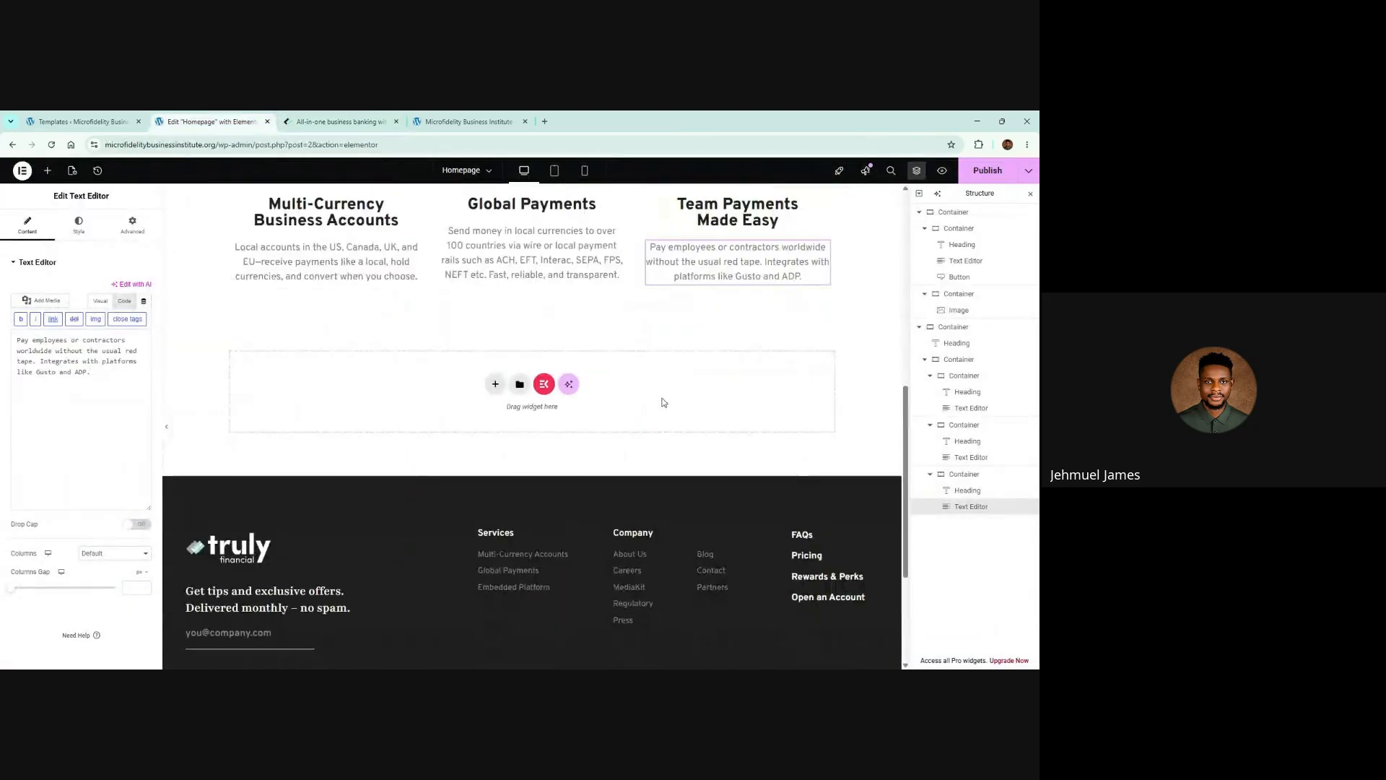
scroll(635, 440, "up", 3)
scroll(555, 470, "down", 1)
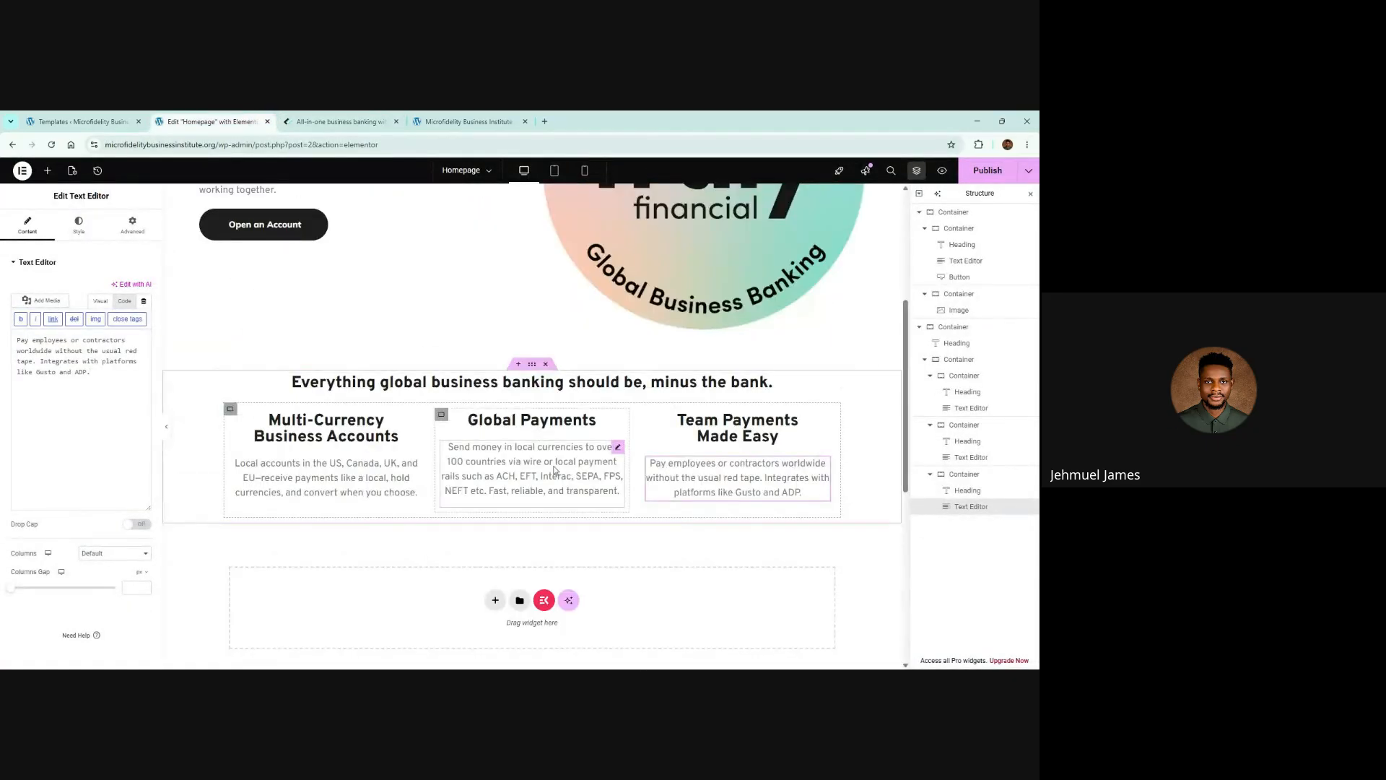
Check the three service cards on the Truly Financial site, and copy the round logo image from the homepage's hero section in Elementor
left_click(377, 113)
scroll(449, 544, "down", 2)
scroll(319, 418, "down", 2)
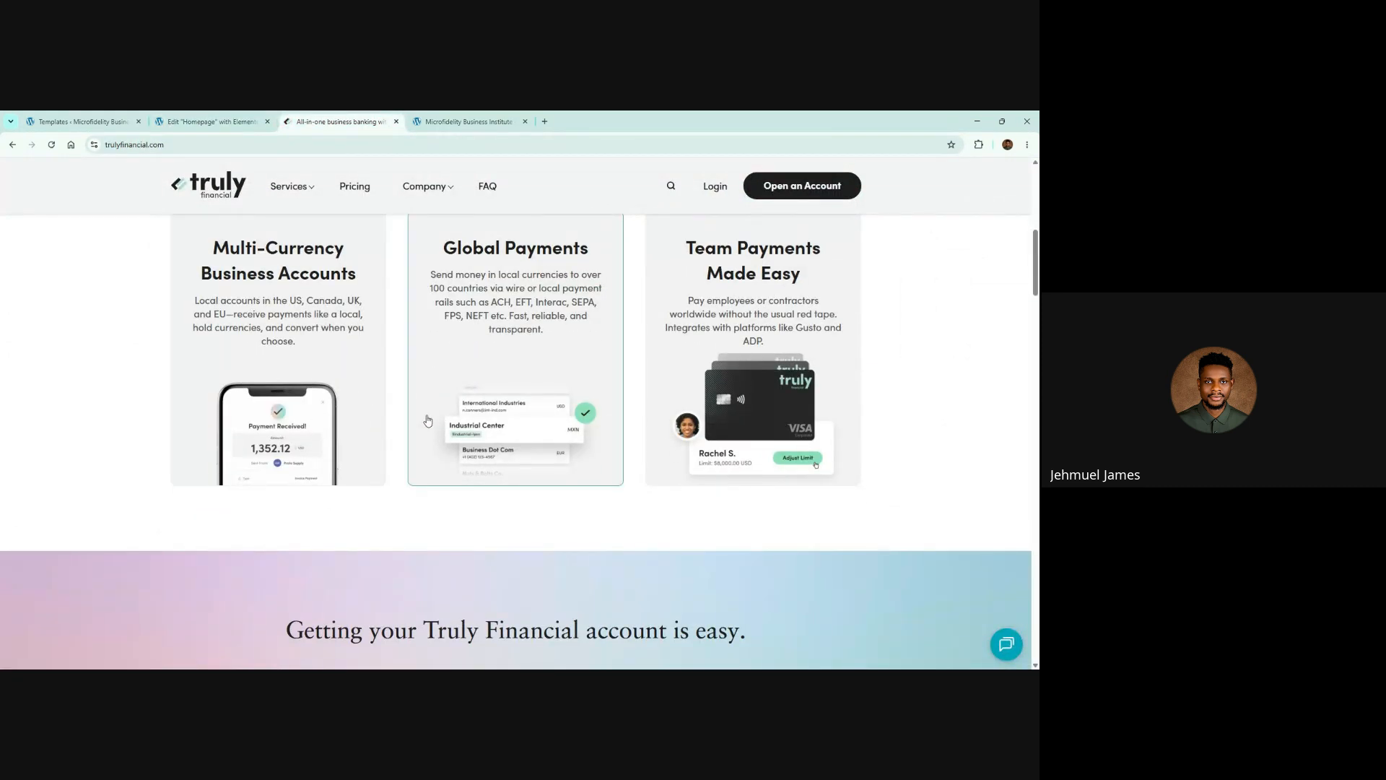
left_click(227, 114)
scroll(649, 289, "up", 1)
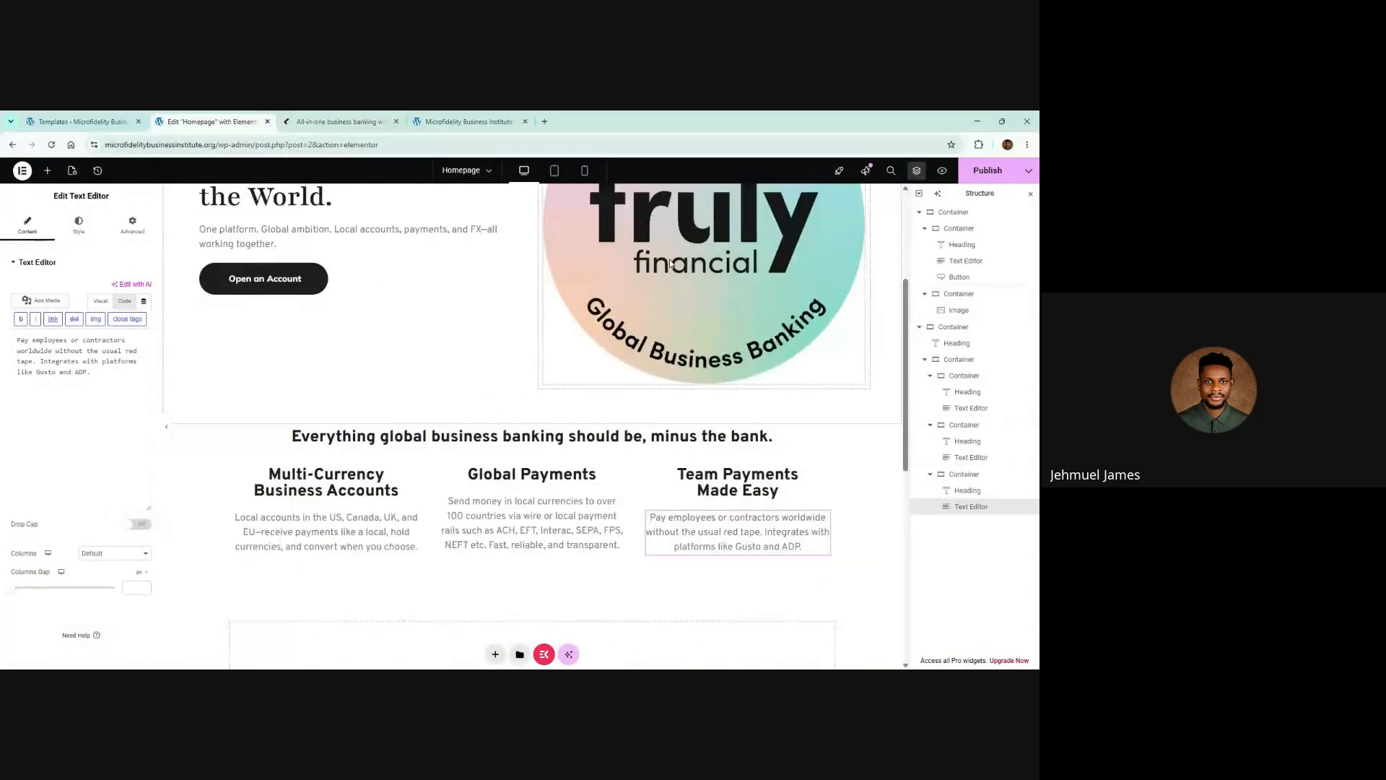
right_click(670, 264)
left_click(700, 322)
Paste the copied image widget below the text in the Multi-Currency Business Accounts, Global Payments and Team Payments Made Easy columns
scroll(700, 323, "down", 2)
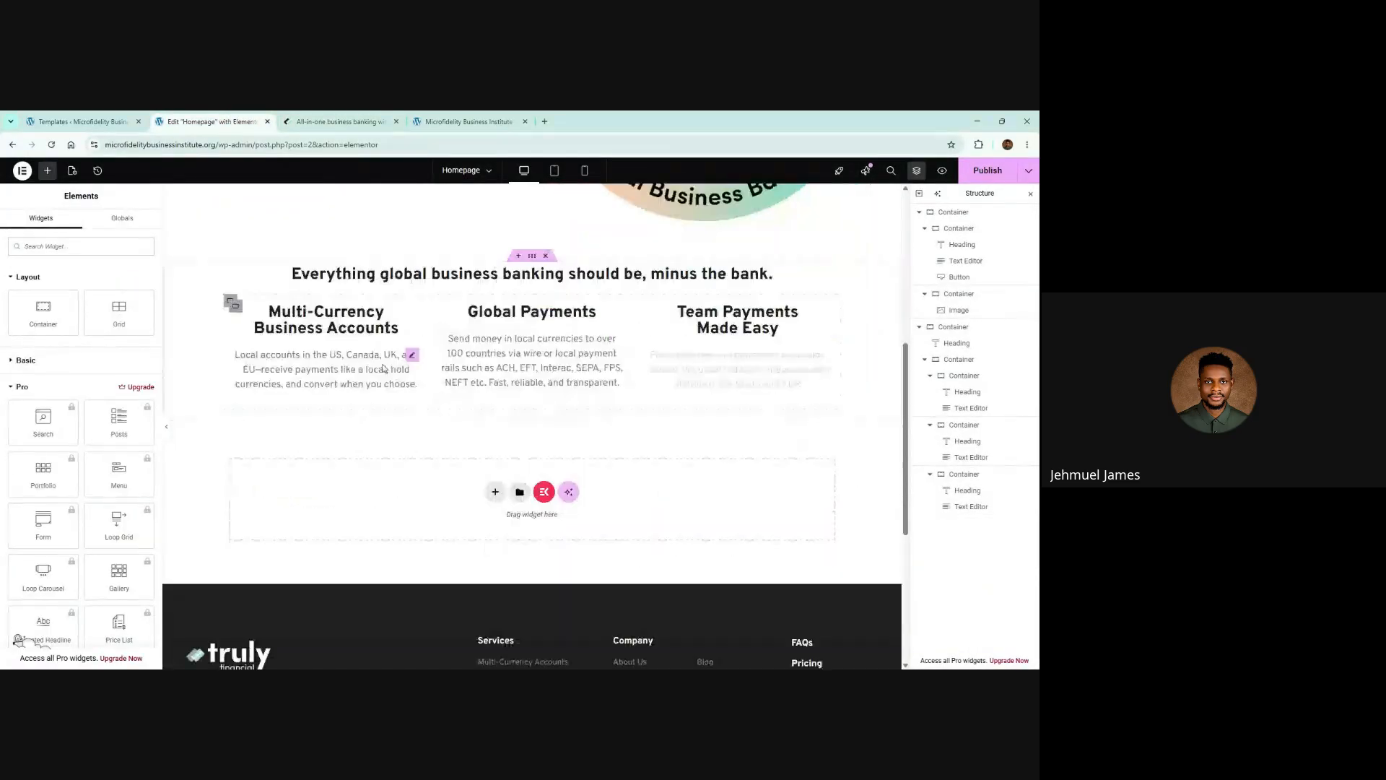
right_click(355, 372)
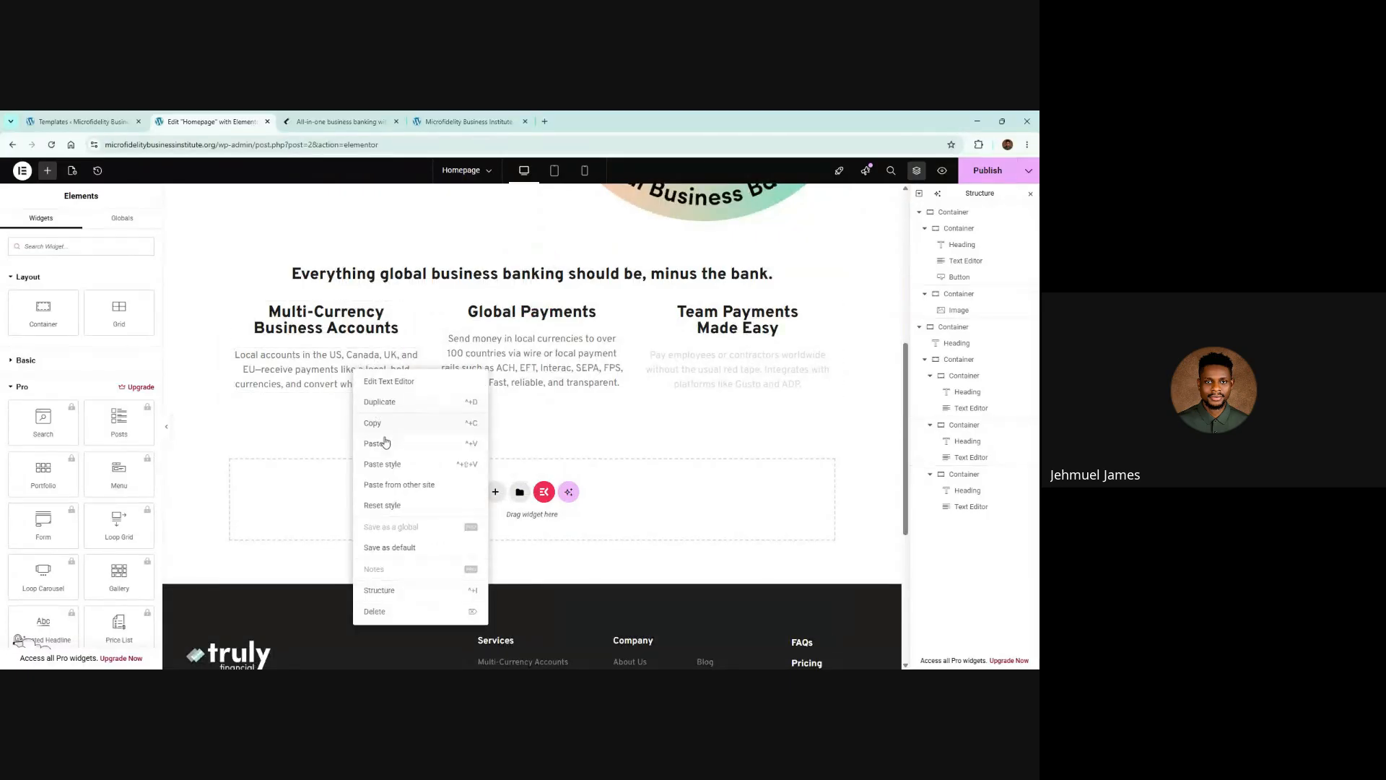
right_click(326, 362)
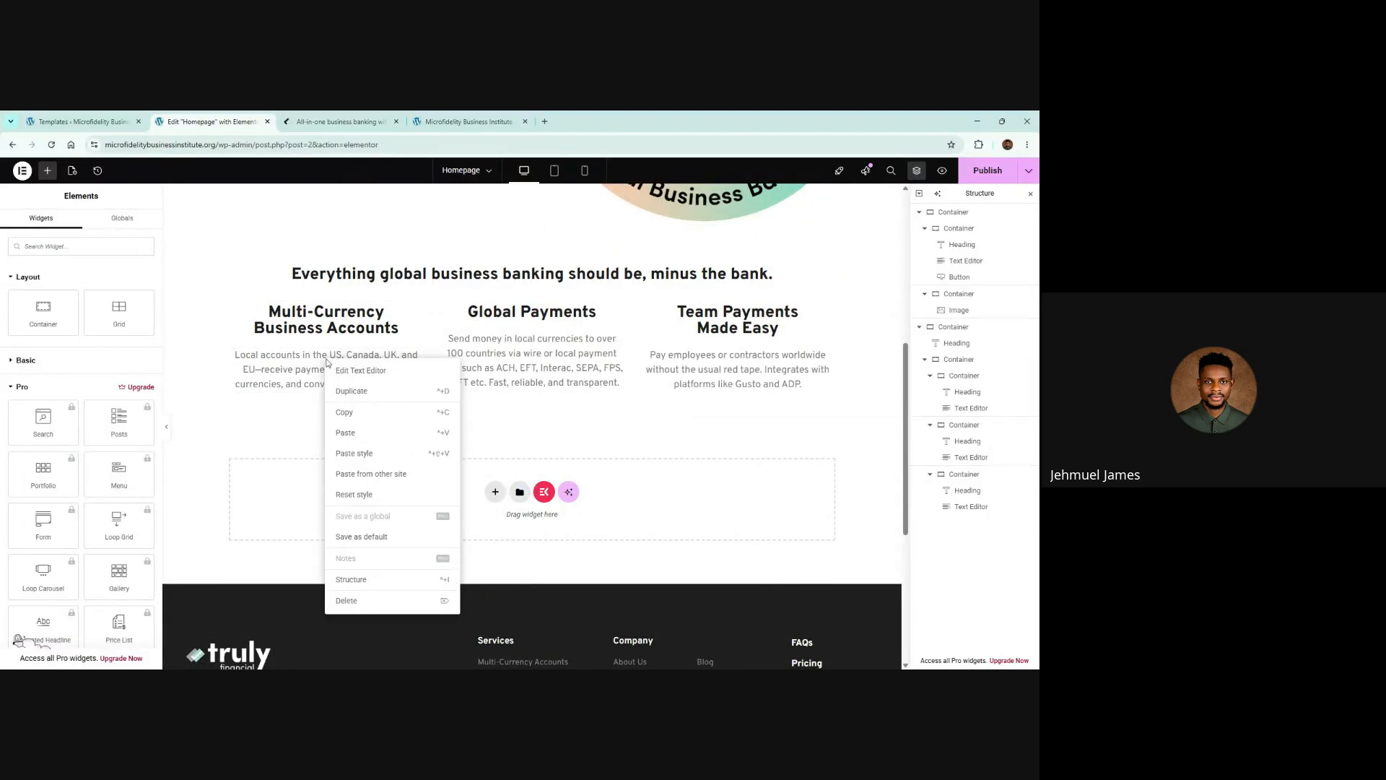
left_click(372, 434)
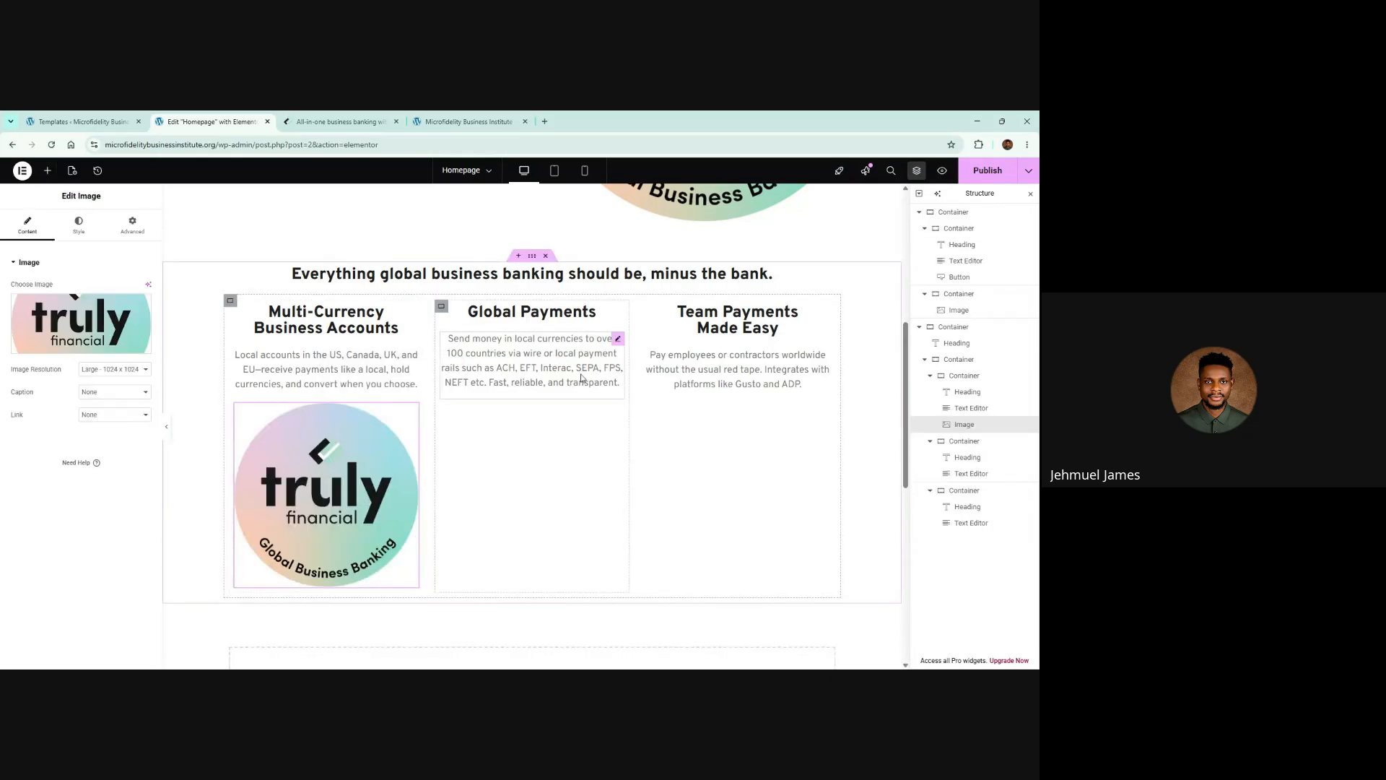
right_click(569, 448)
left_click(589, 498)
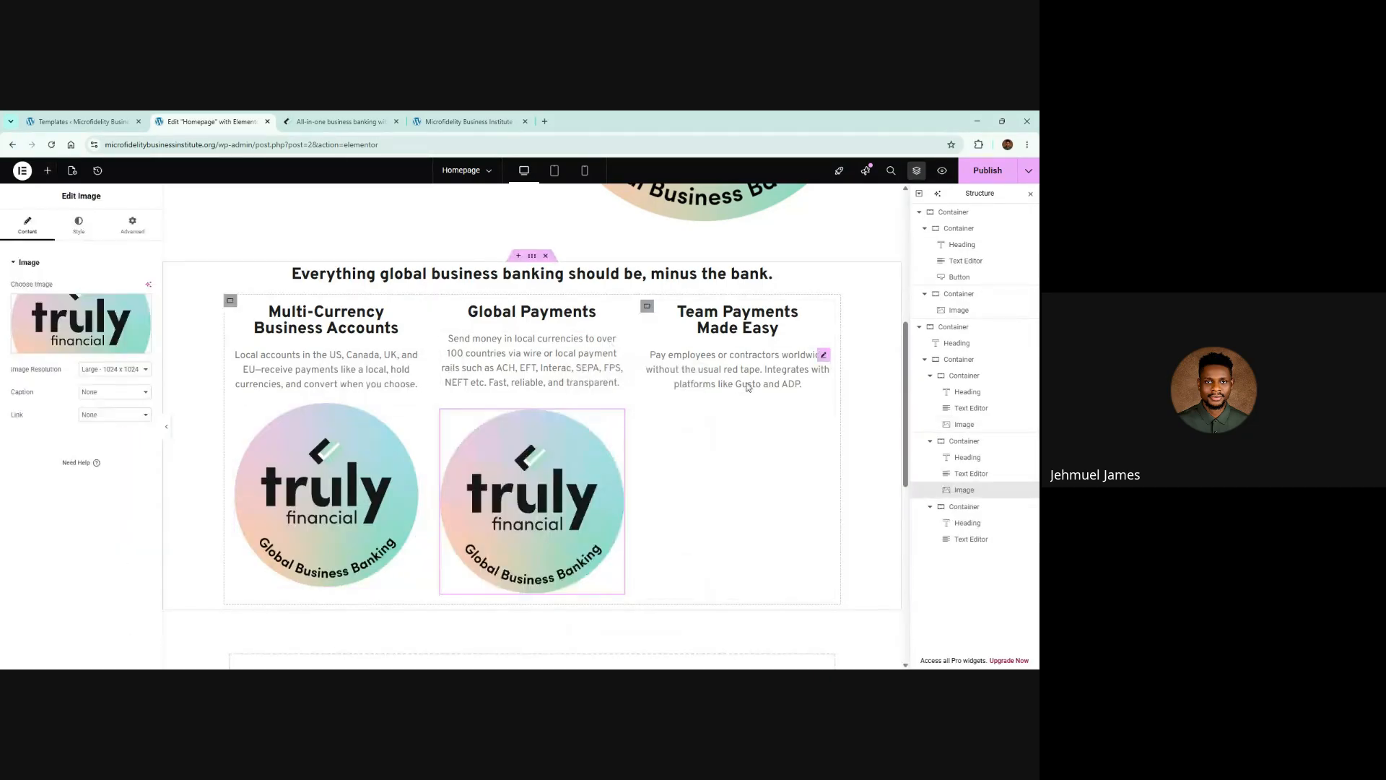
right_click(734, 373)
left_click(758, 440)
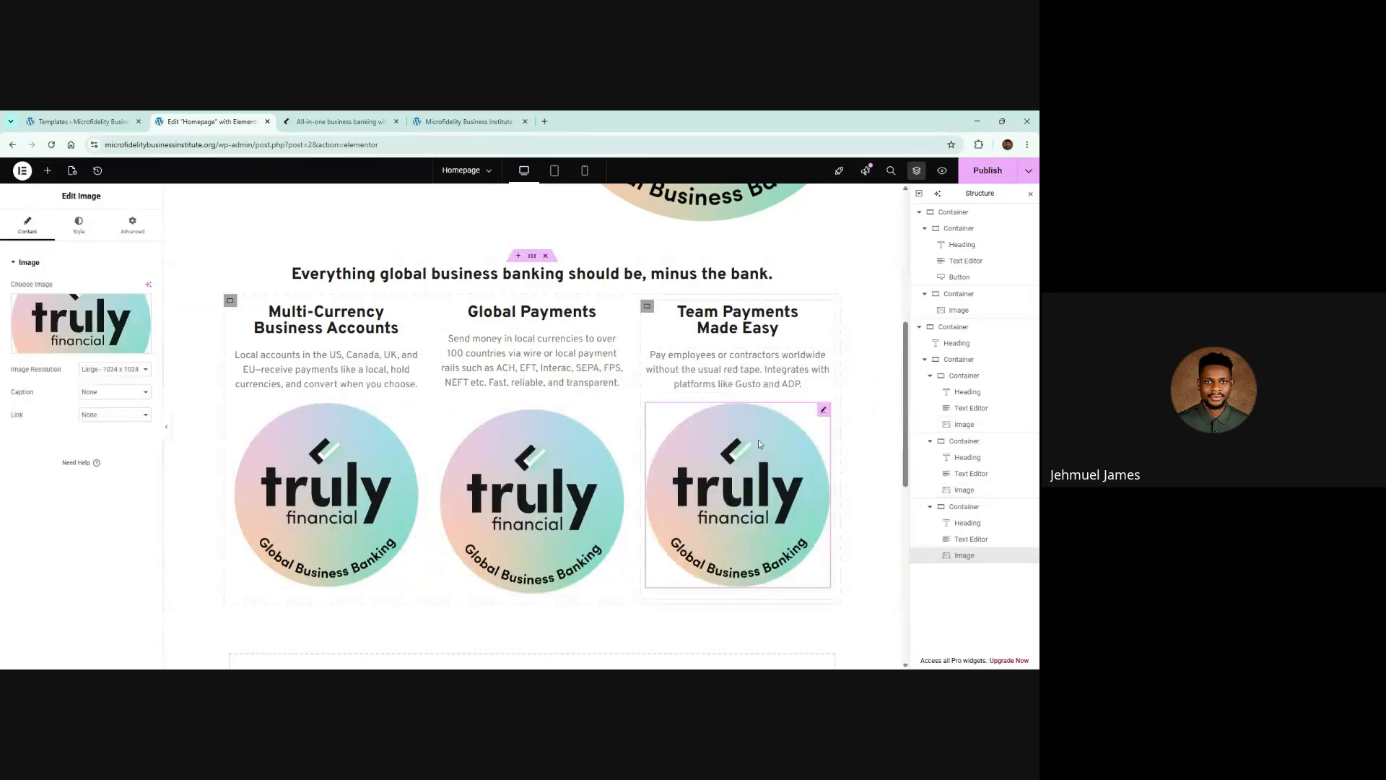
Save the phone picture from the Truly Financial site and upload GetPaidEasily-1-609x363.png as the Multi-Currency Business Accounts column's image
left_click(347, 117)
scroll(325, 361, "down", 2)
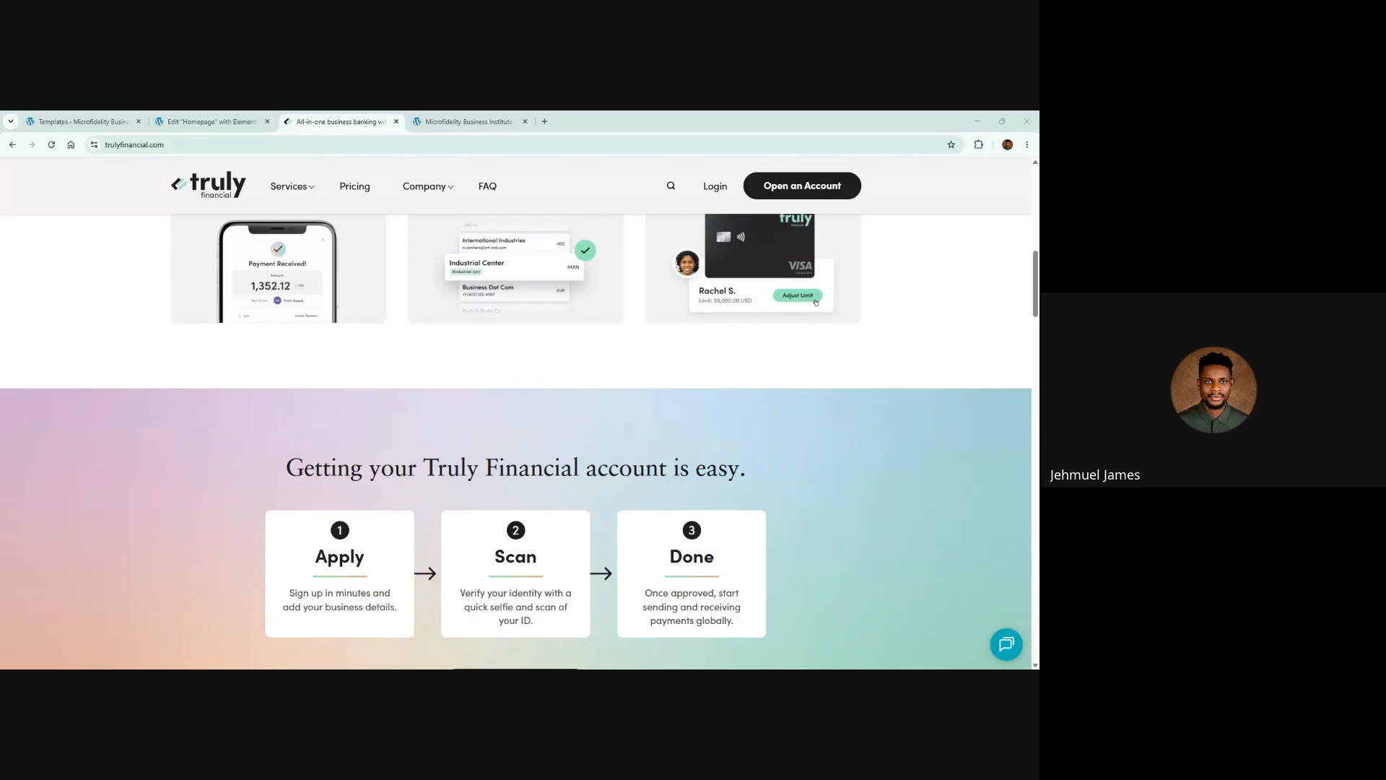
left_click(214, 117)
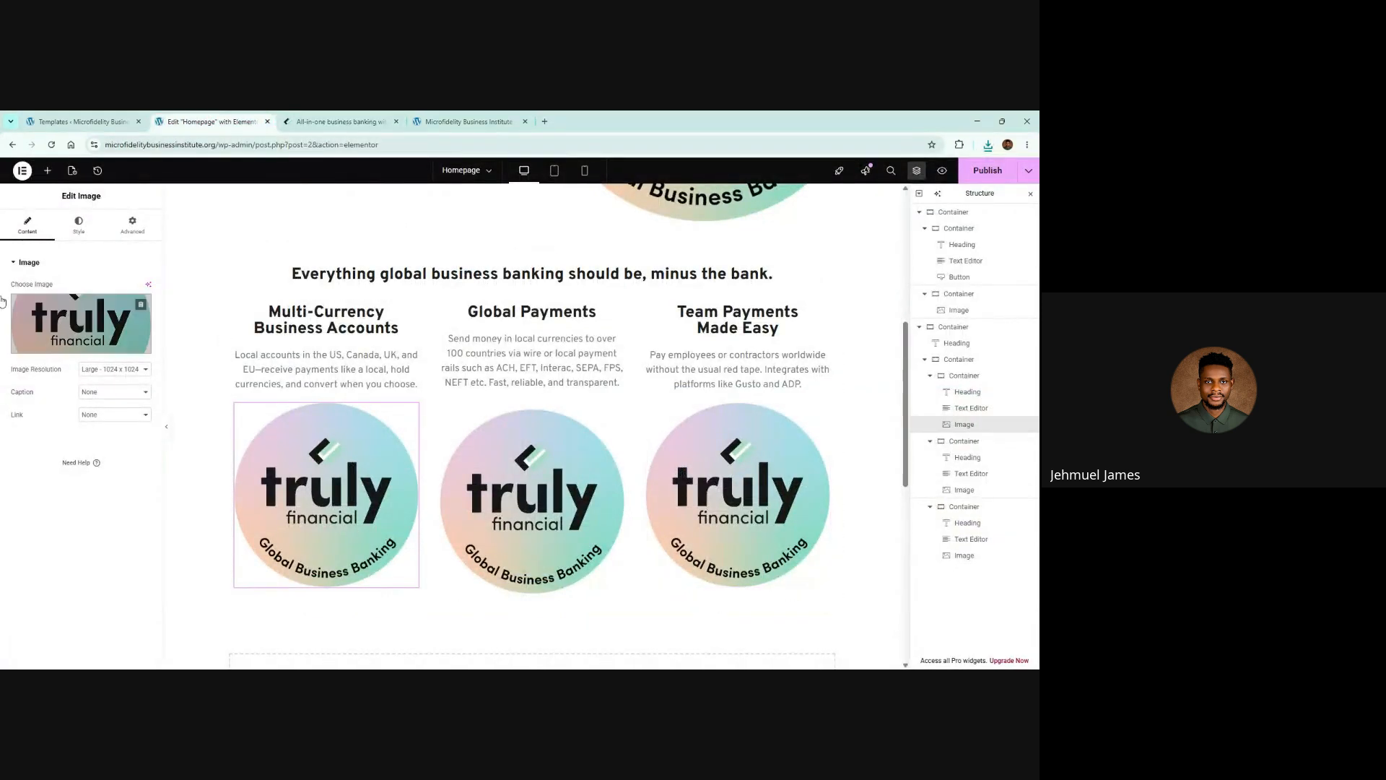
left_click(78, 313)
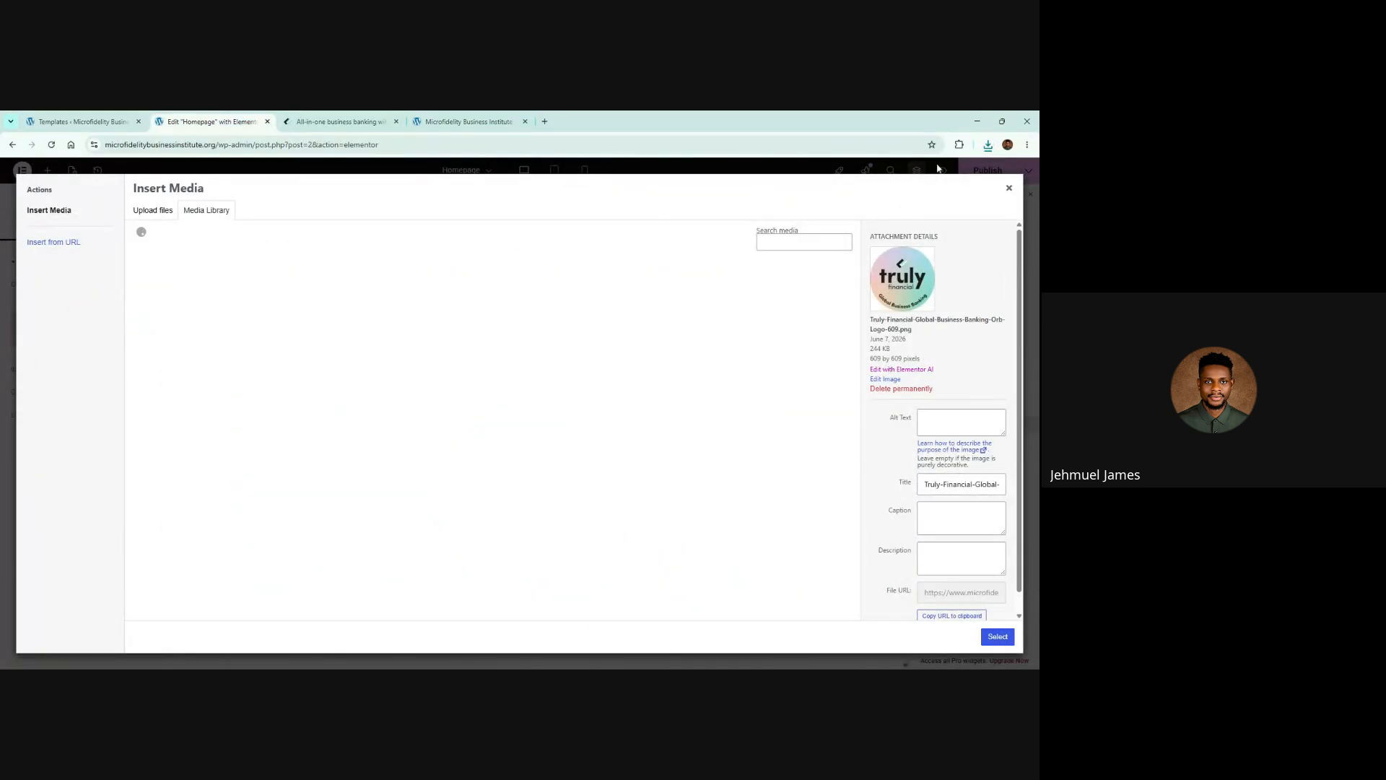
left_click_drag(982, 159, 542, 316)
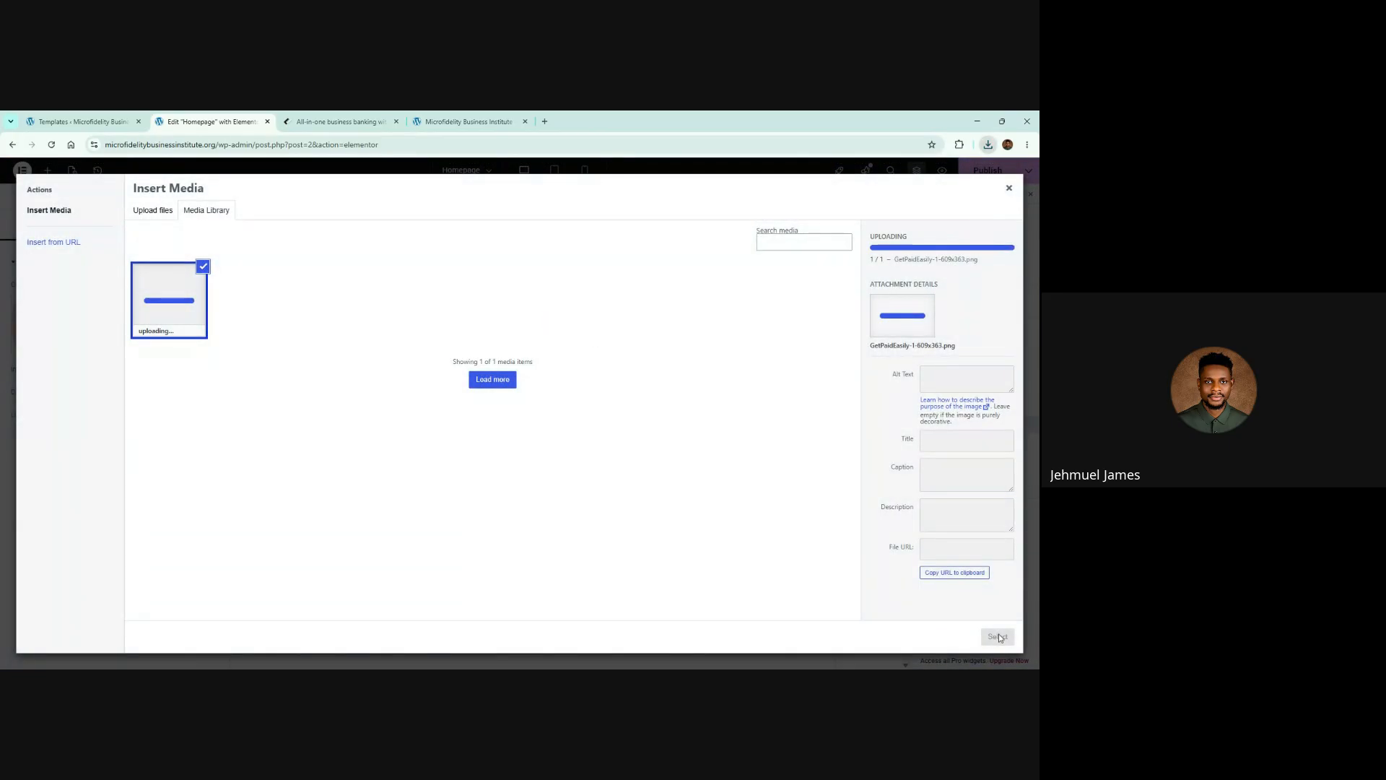
left_click(997, 634)
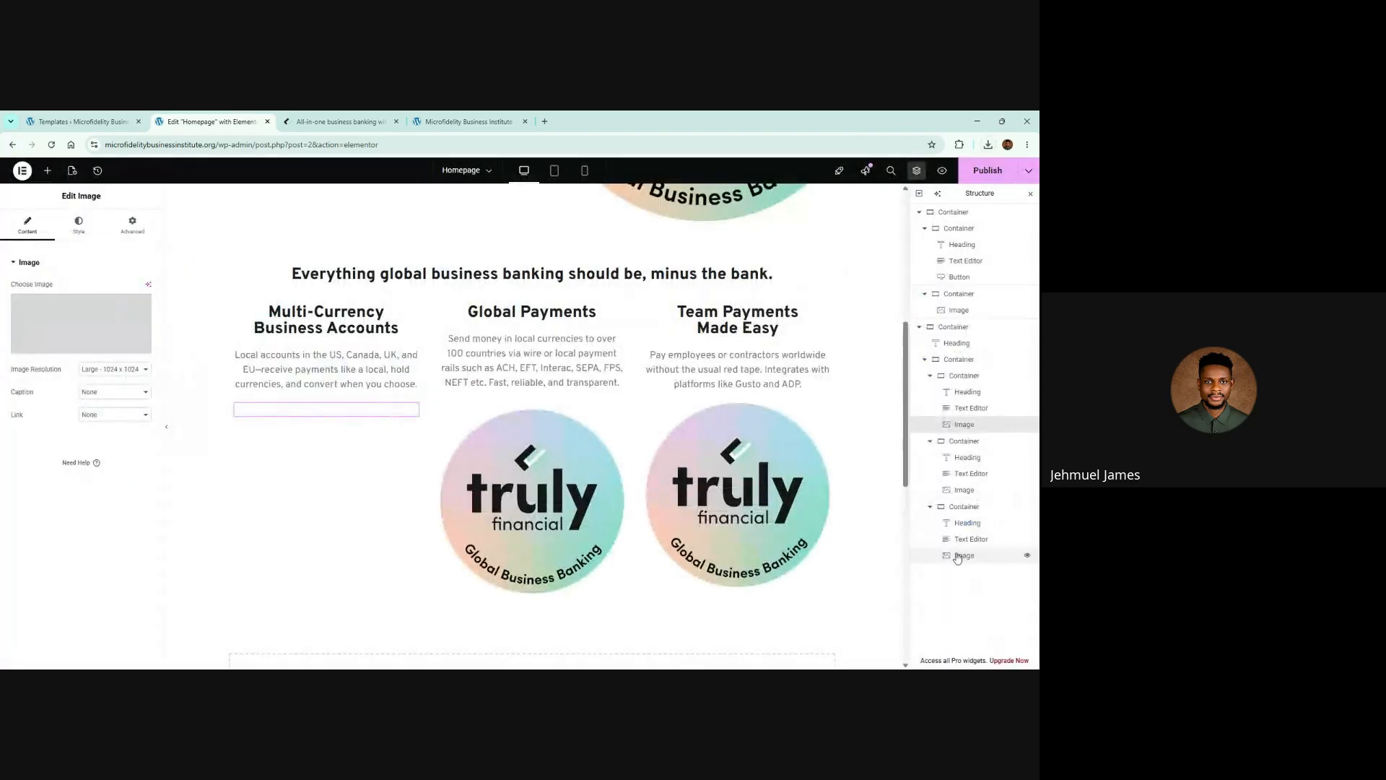
Save the payment list picture from the reference site and upload payment-example-609x381.png as the Global Payments column's image
left_click(535, 479)
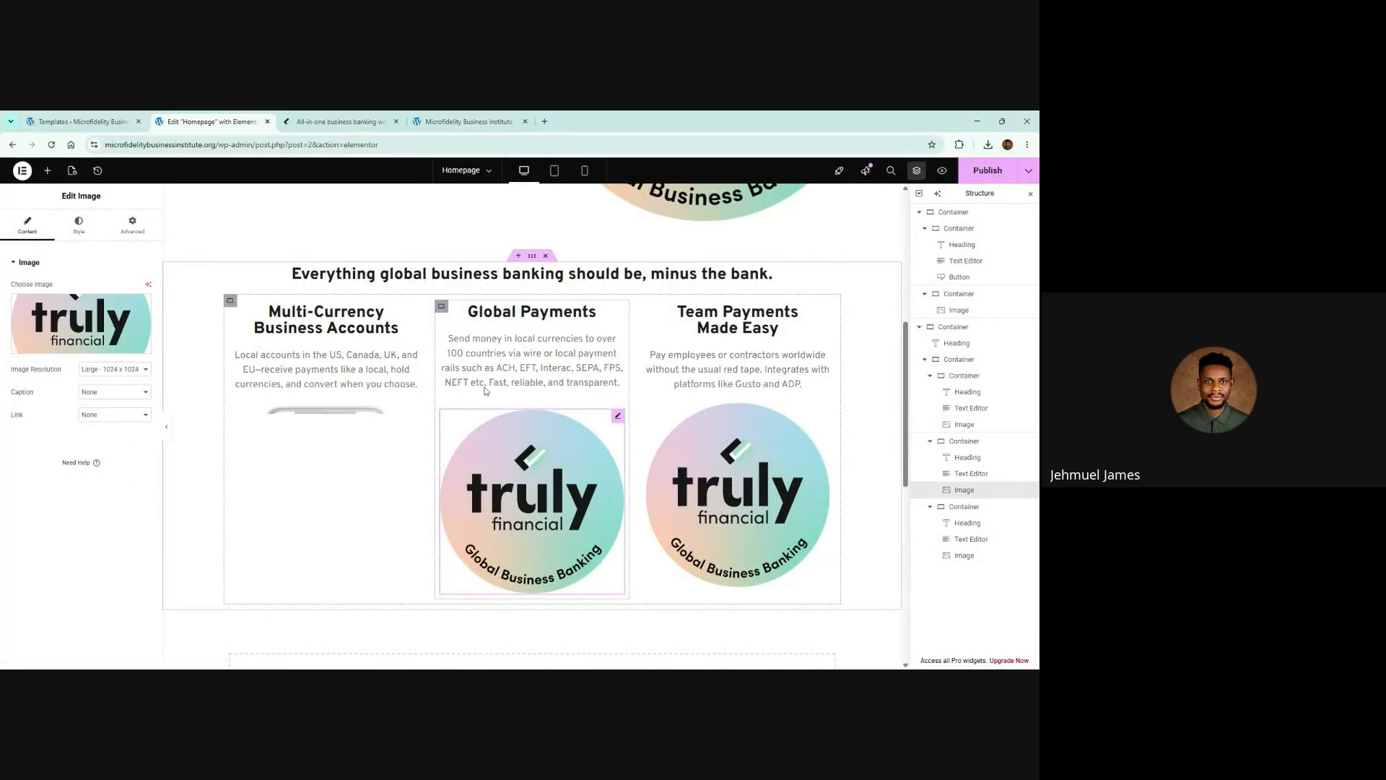
left_click(340, 121)
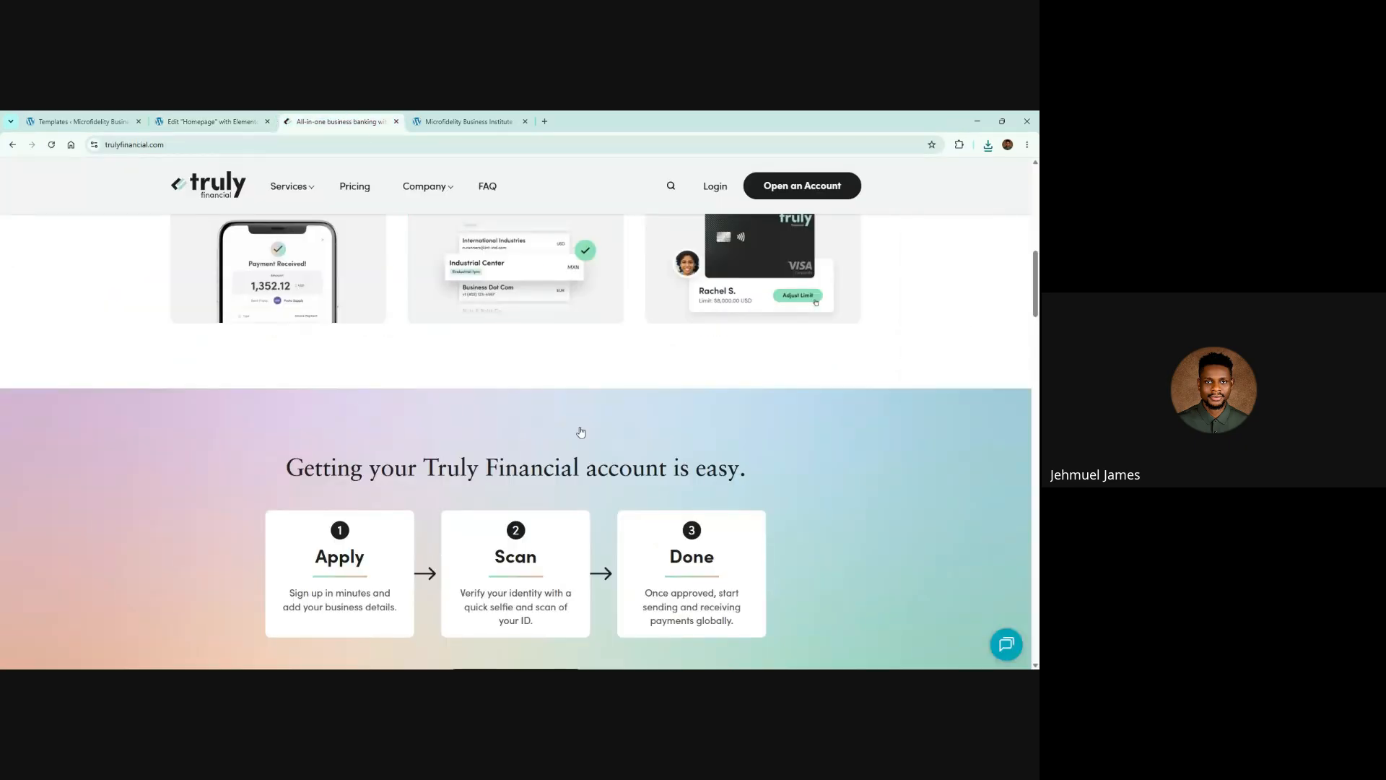
left_click(237, 121)
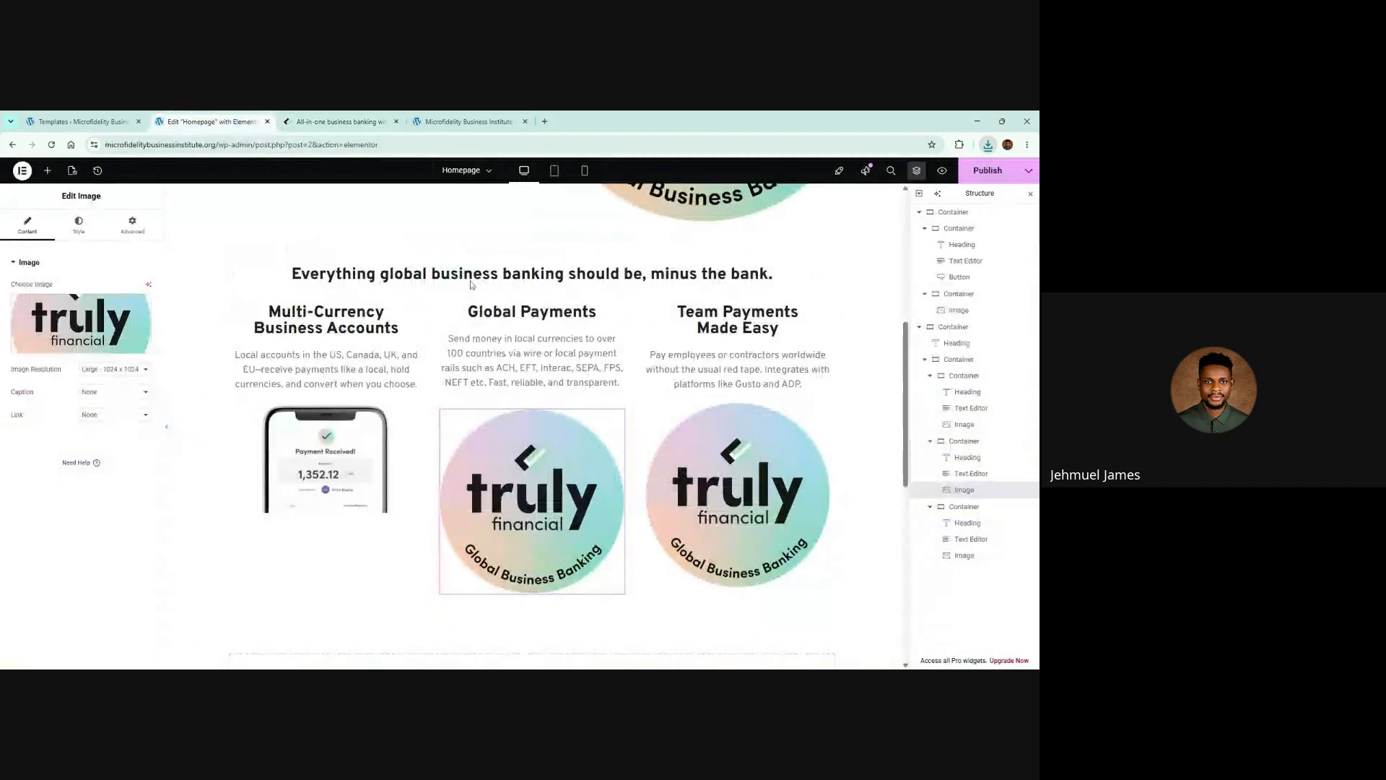
left_click(61, 315)
left_click(989, 145)
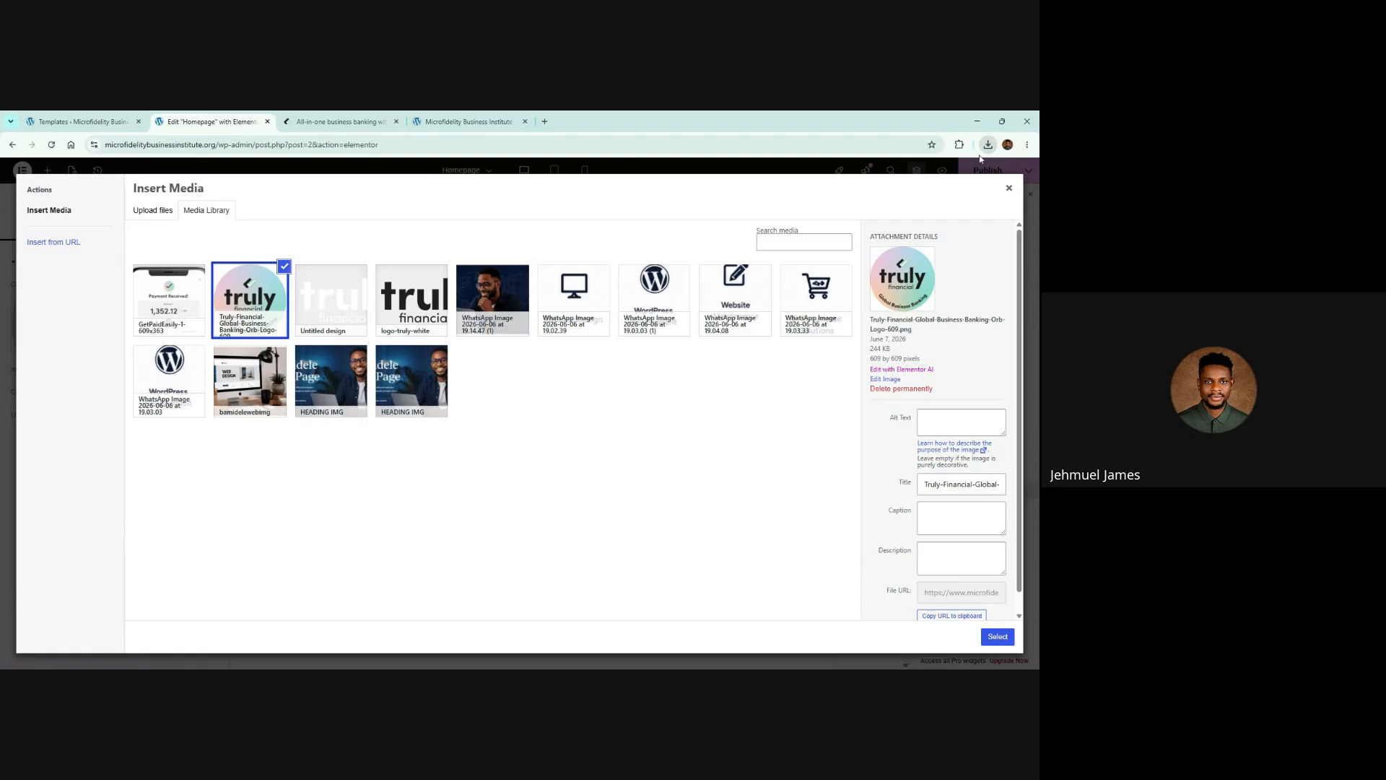
left_click_drag(881, 194, 658, 350)
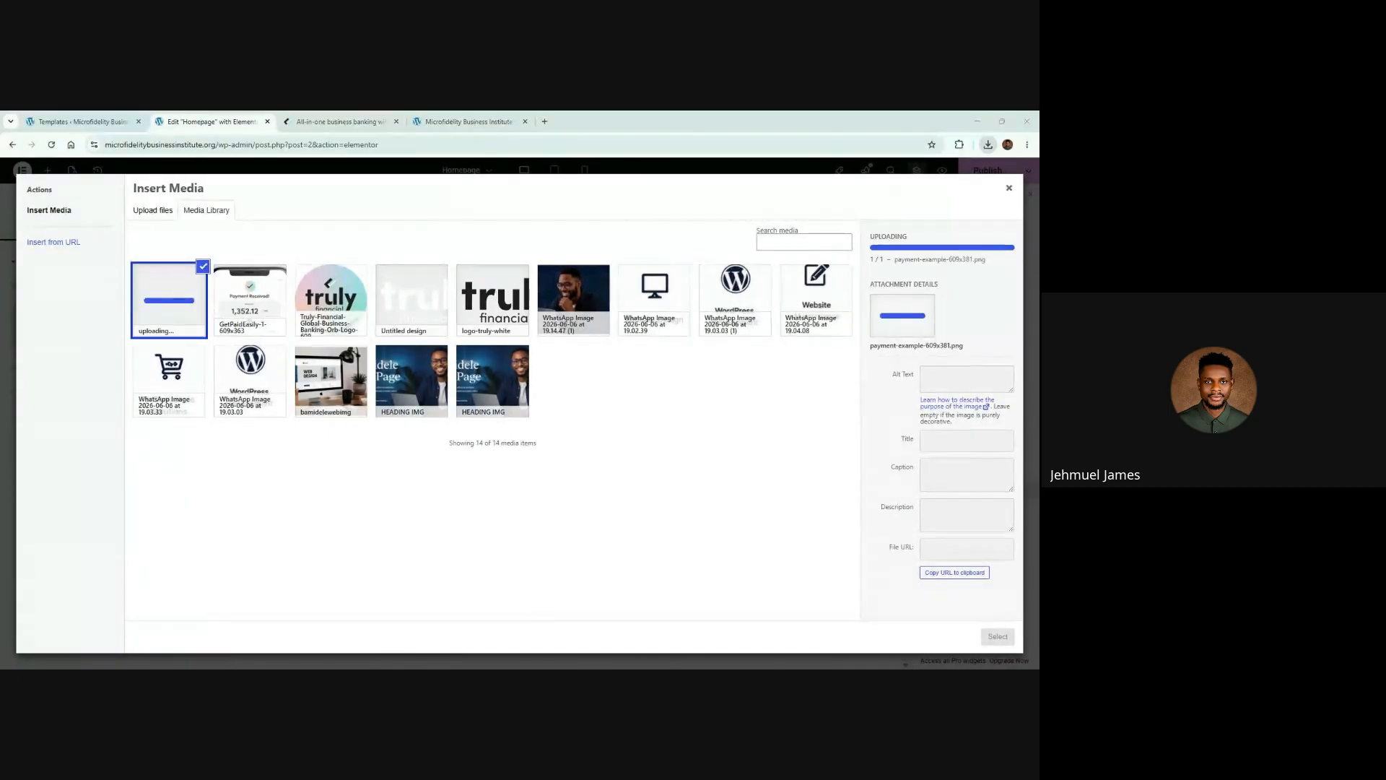
left_click(986, 630)
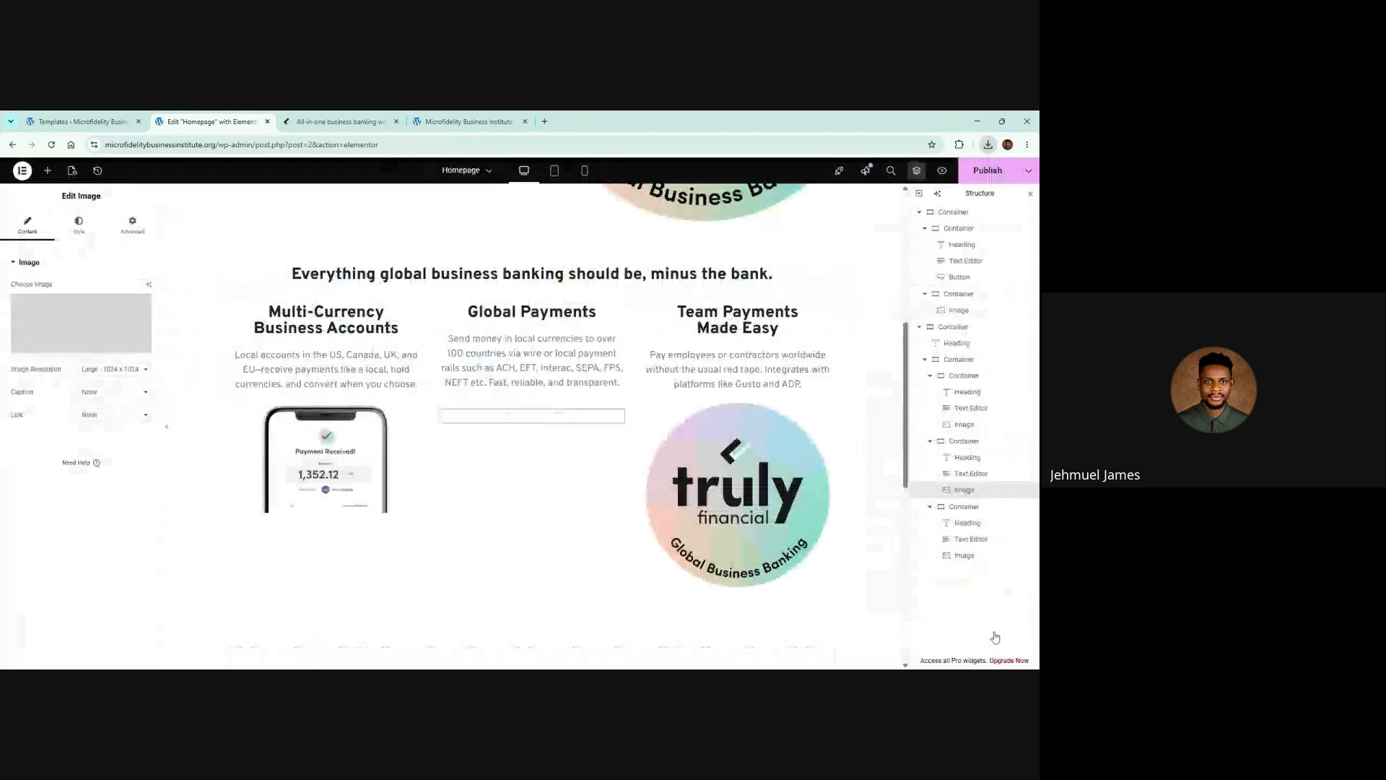
Save the card picture from the reference site and upload manage-team-spend-expenses-truly-financial-banking-609x456.png as the Team Payments Made Easy image
key("ctrl+Tab")
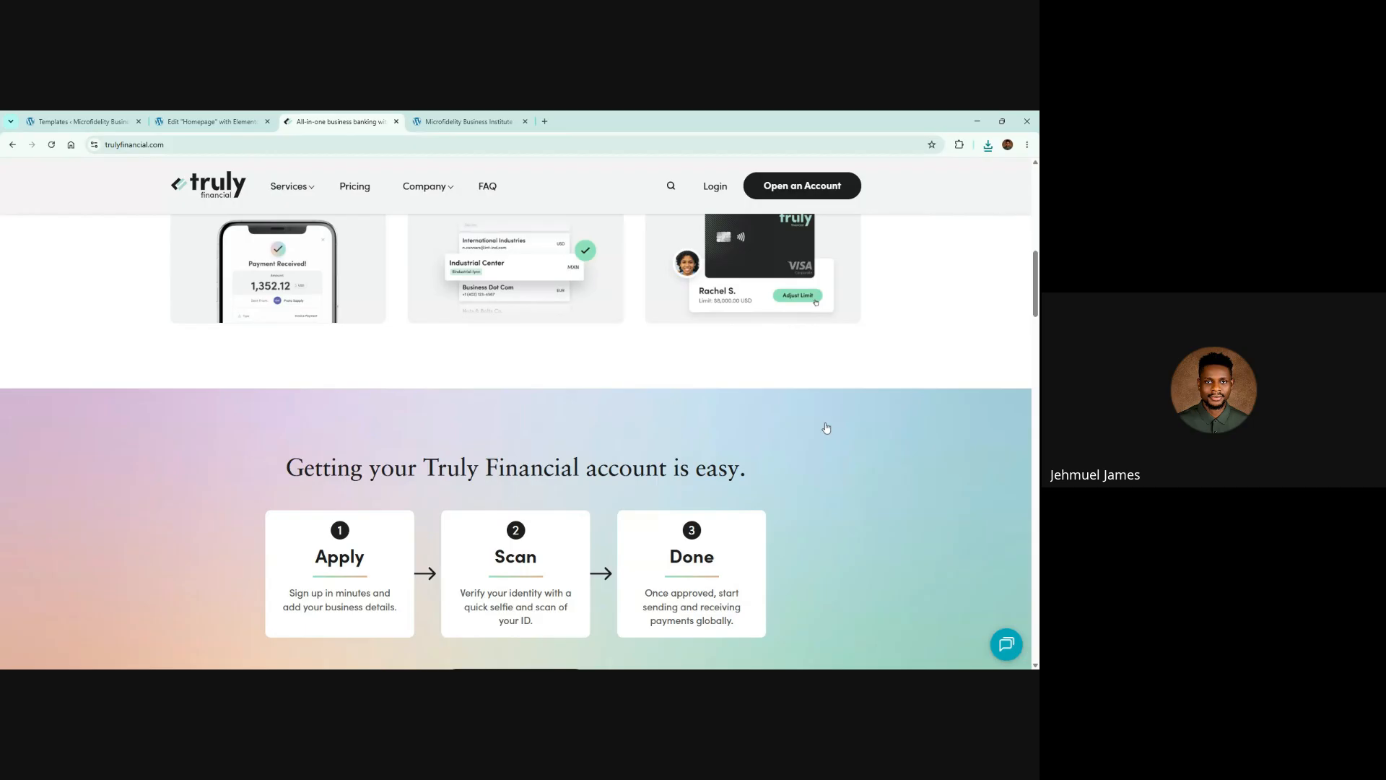
key("ctrl+shift+Tab")
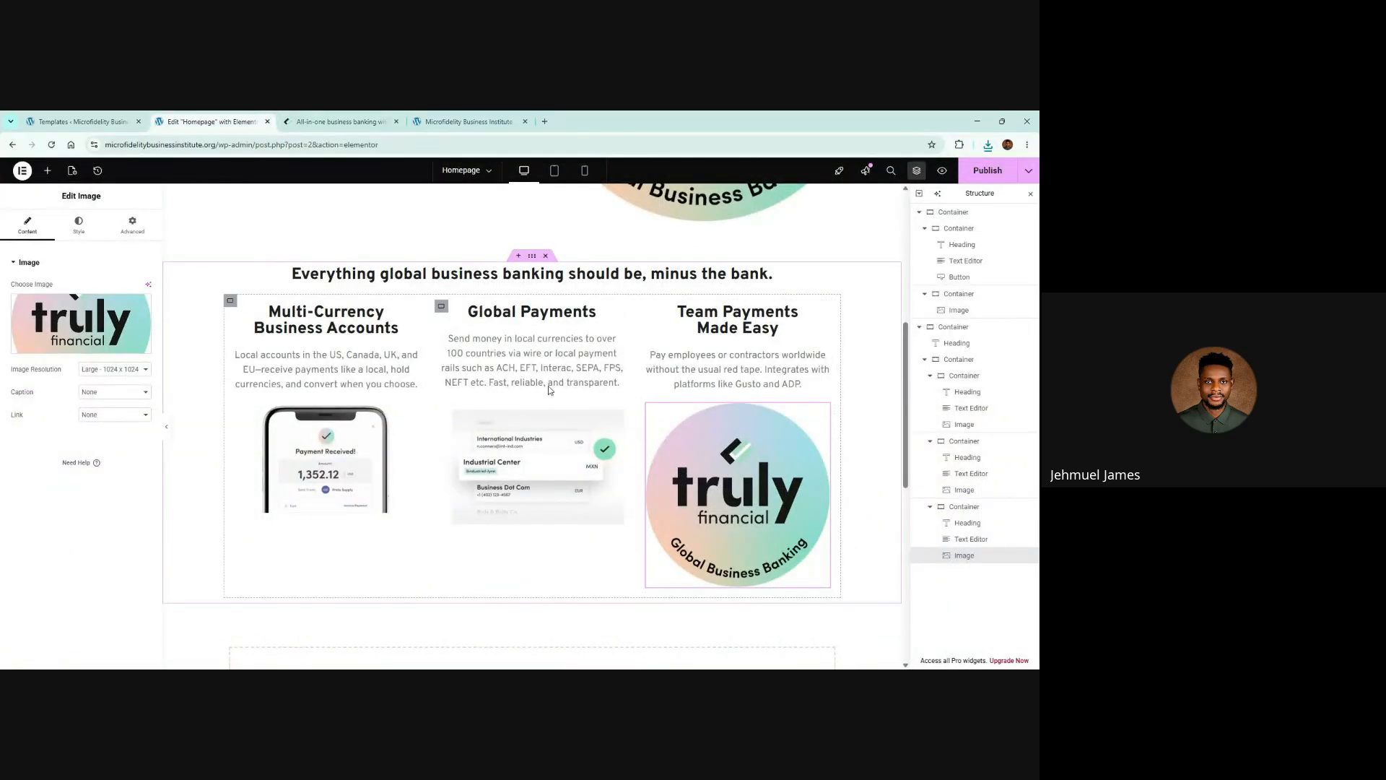
left_click(93, 321)
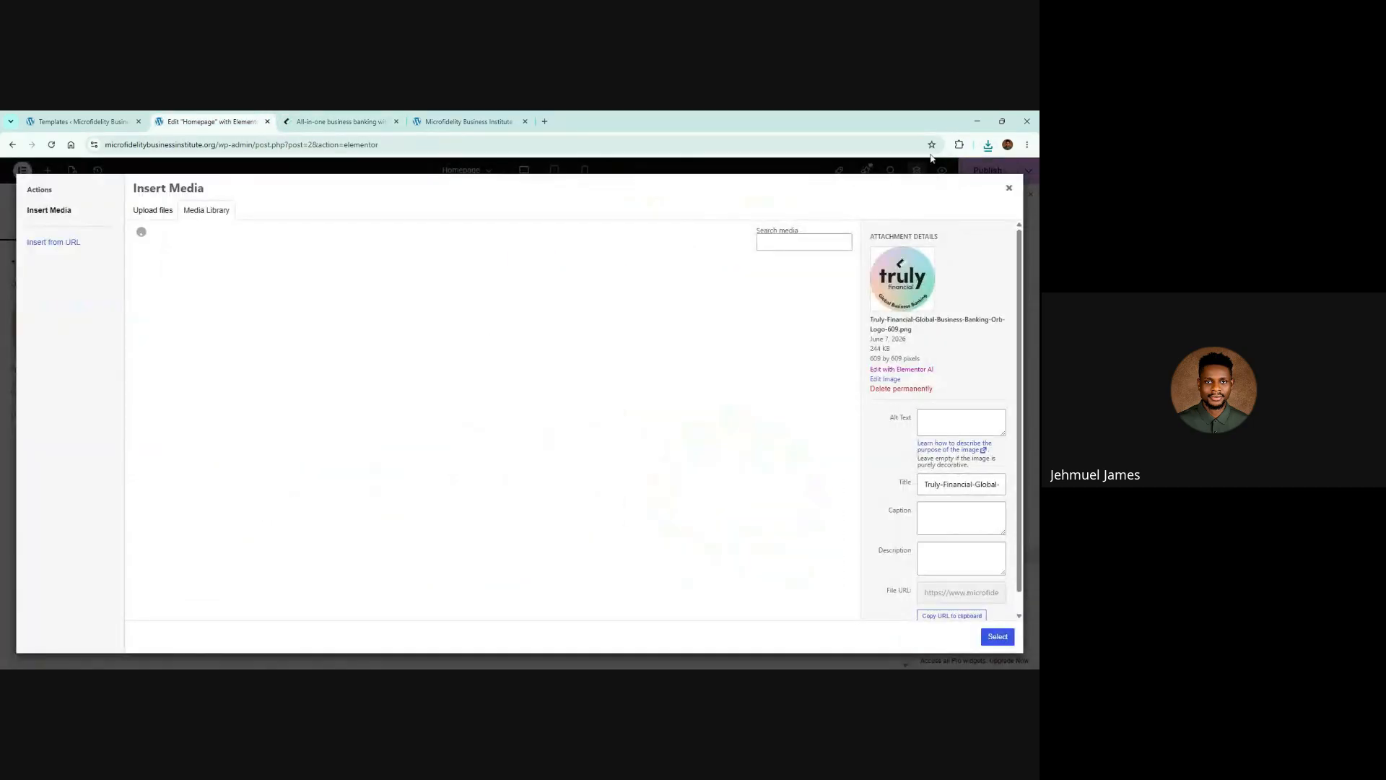
left_click(988, 150)
left_click_drag(895, 199, 557, 335)
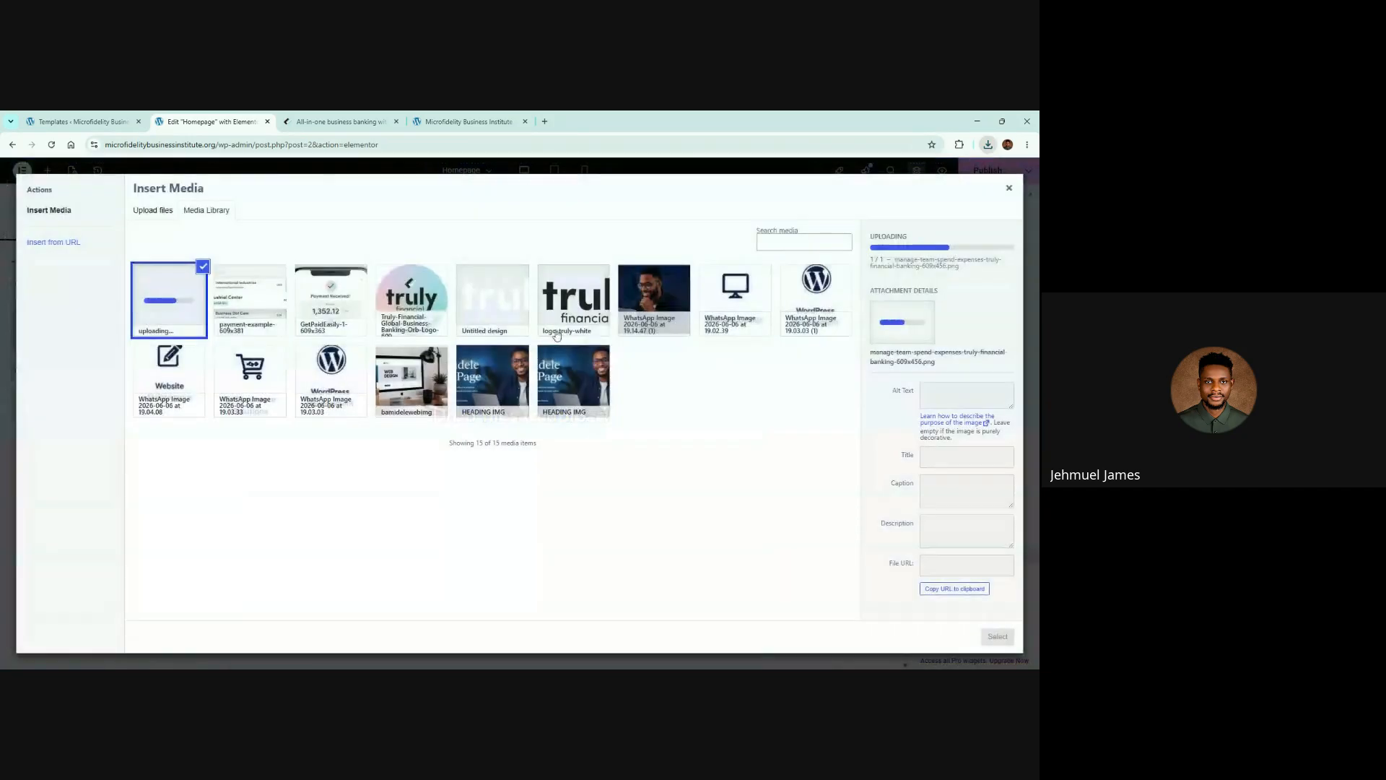
left_click(998, 636)
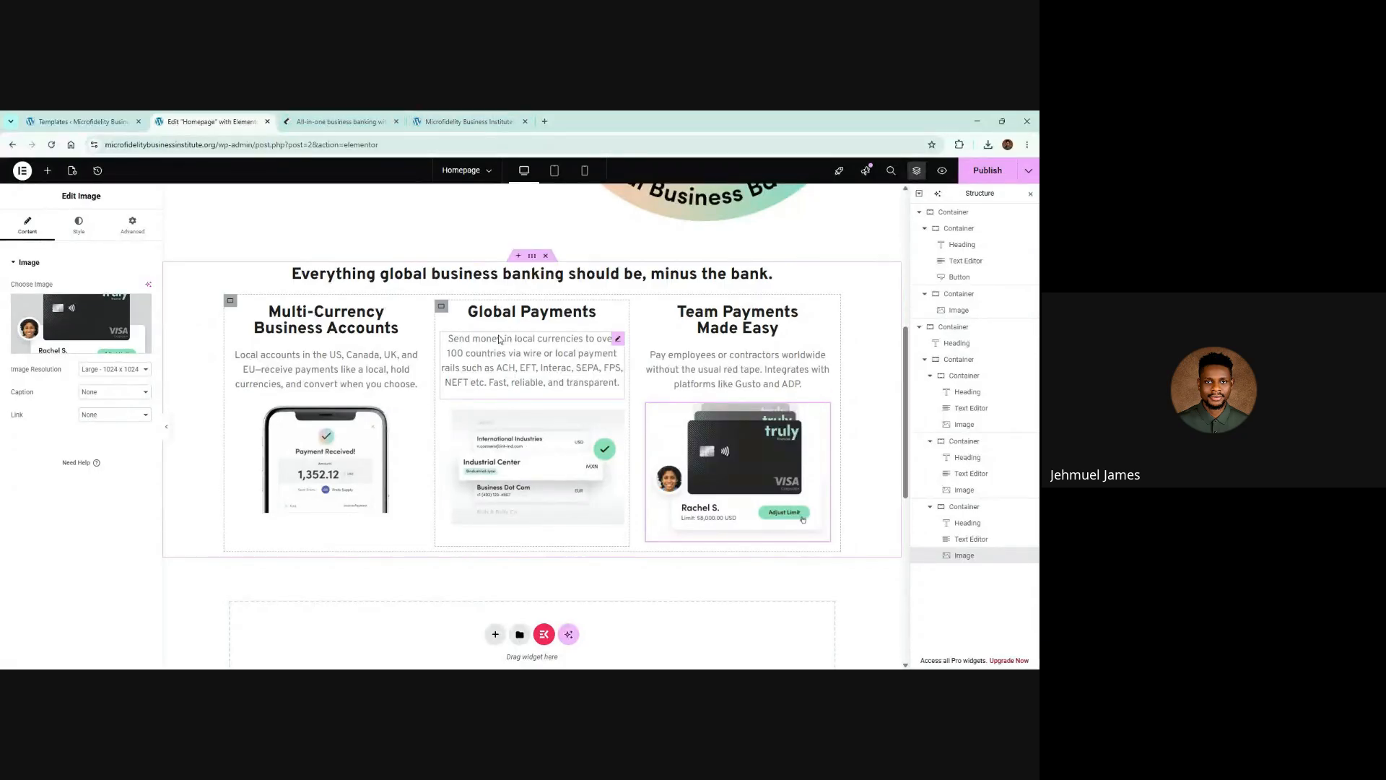
Inspect the Multi-Currency card on the Truly Financial site, sample its gray with the eyedropper, and copy the hex code #f2f2f2
left_click(340, 121)
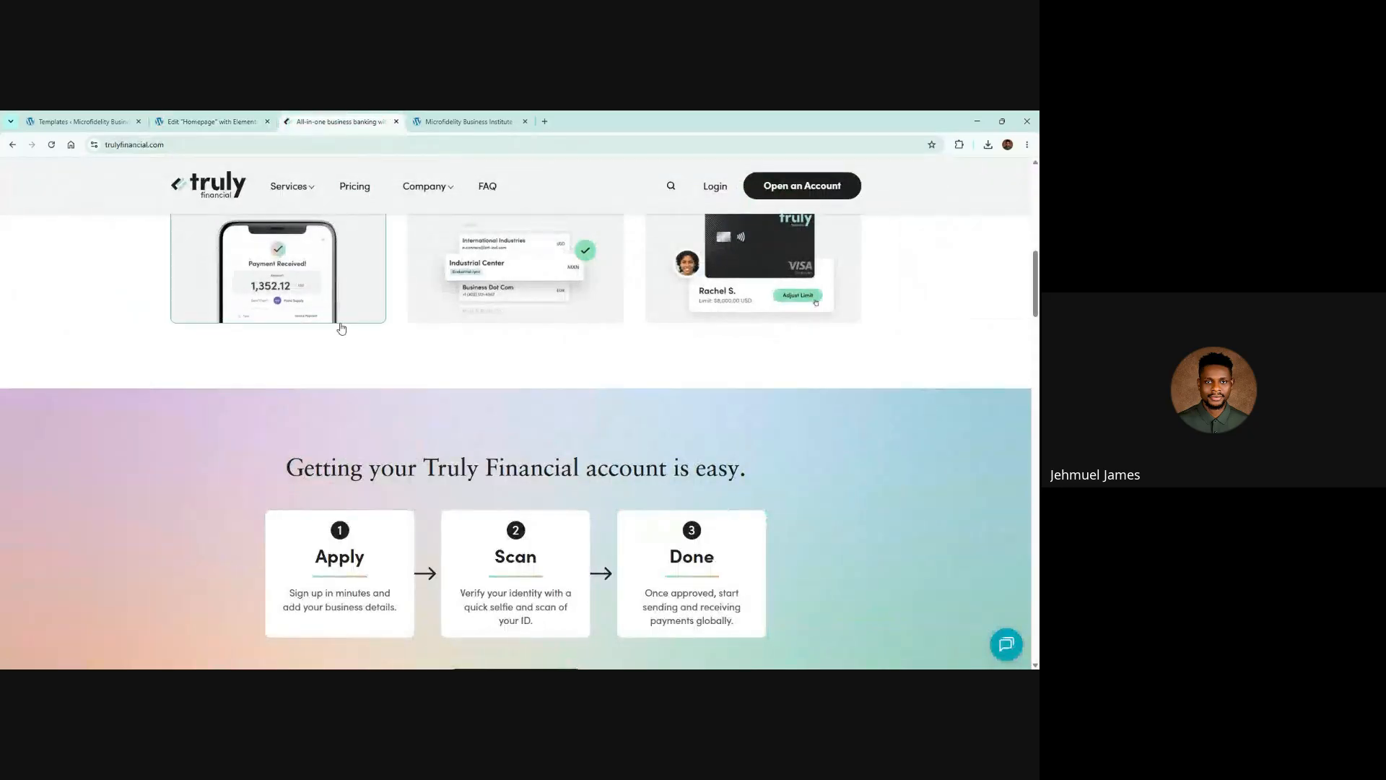
scroll(340, 329, "up", 3)
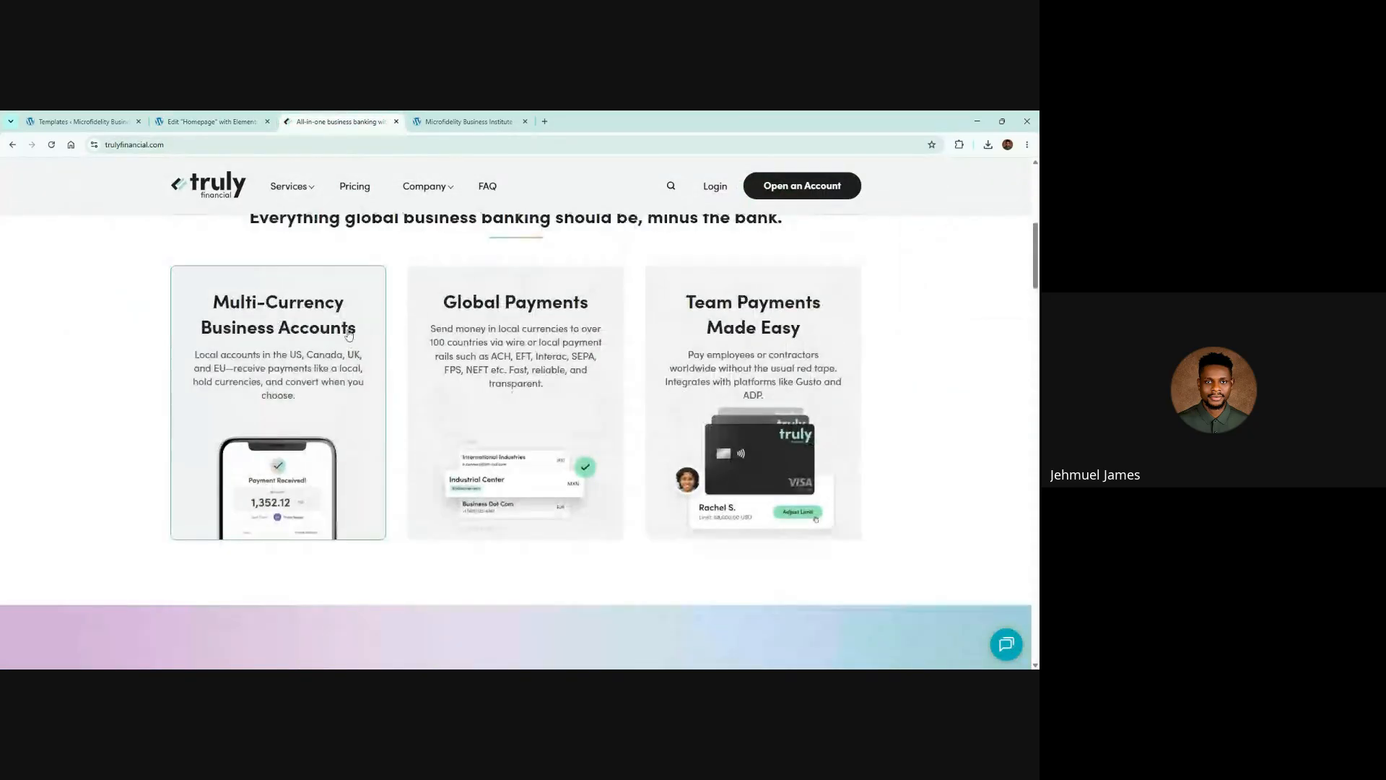
right_click(365, 287)
left_click(404, 409)
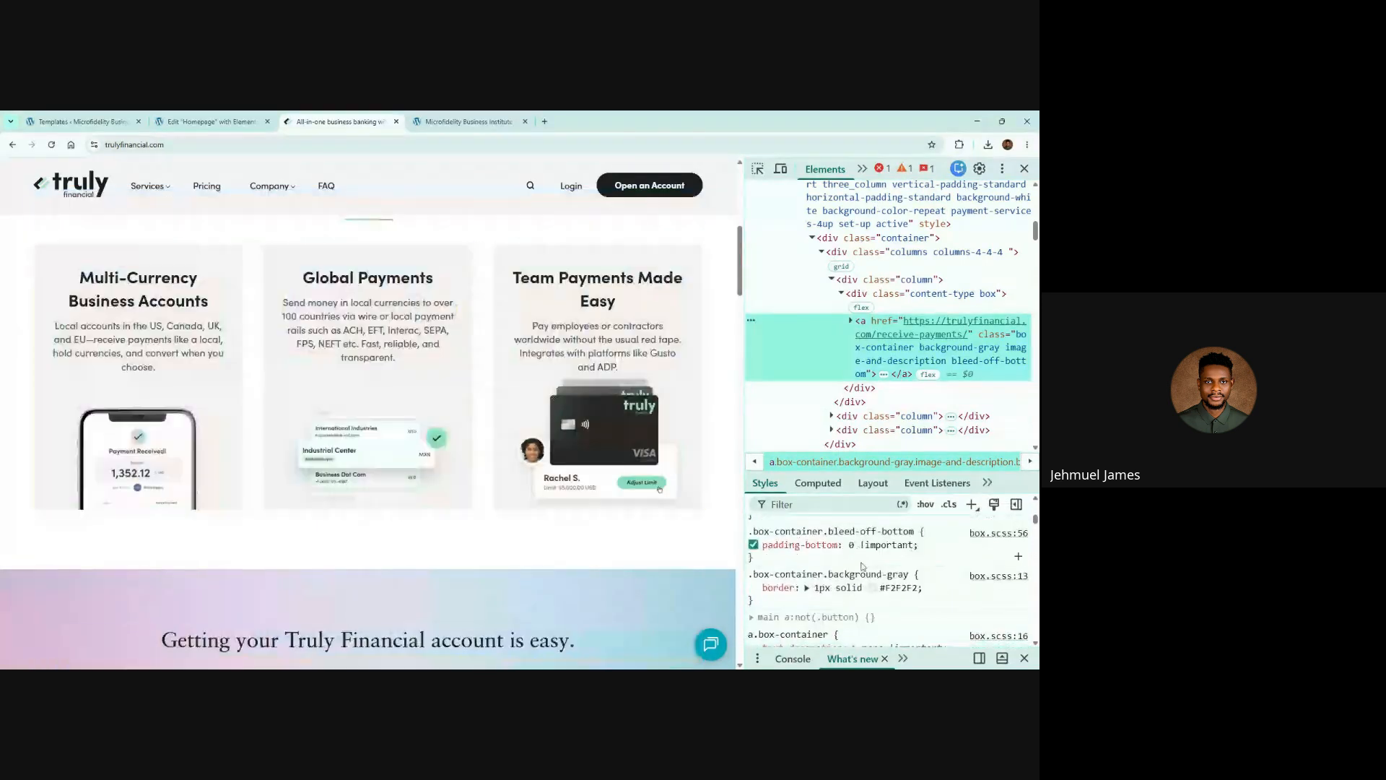
scroll(862, 567, "down", 1)
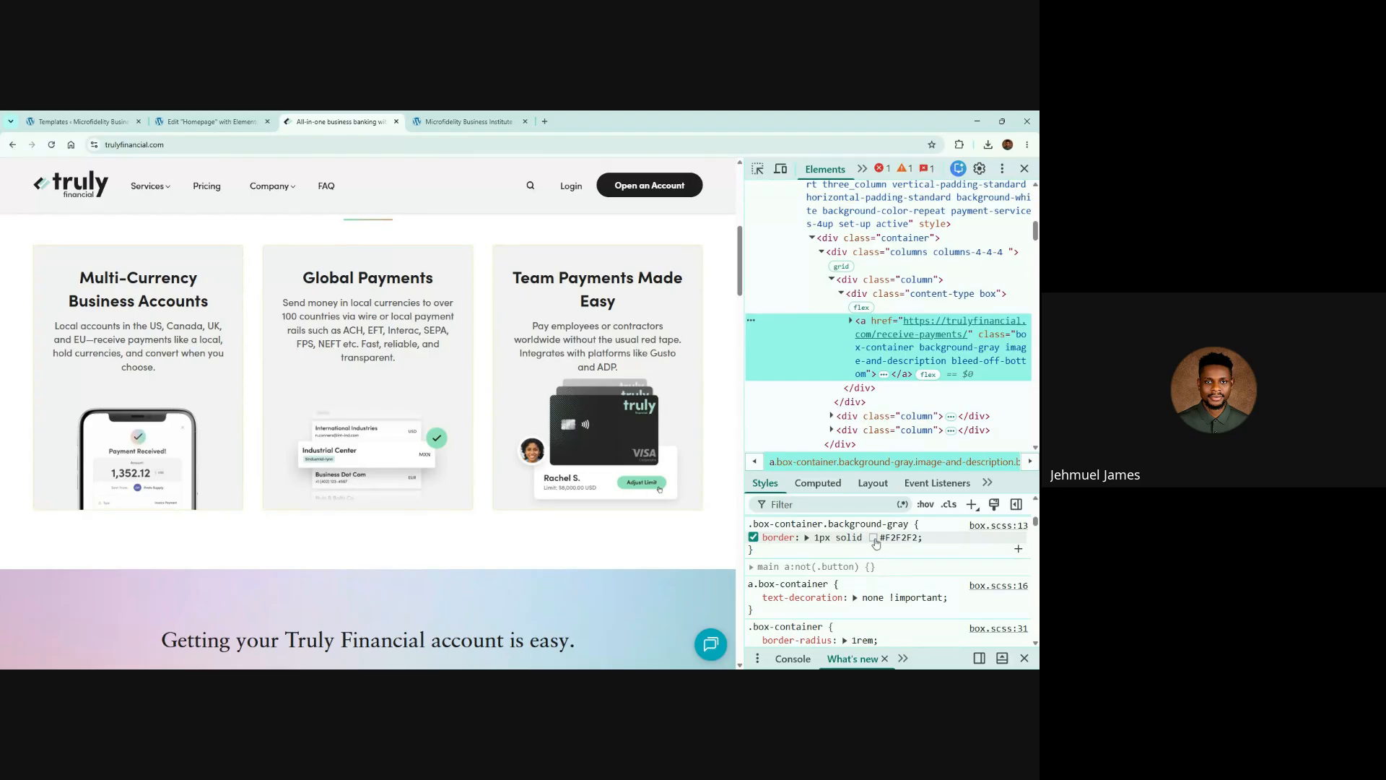
left_click(875, 538)
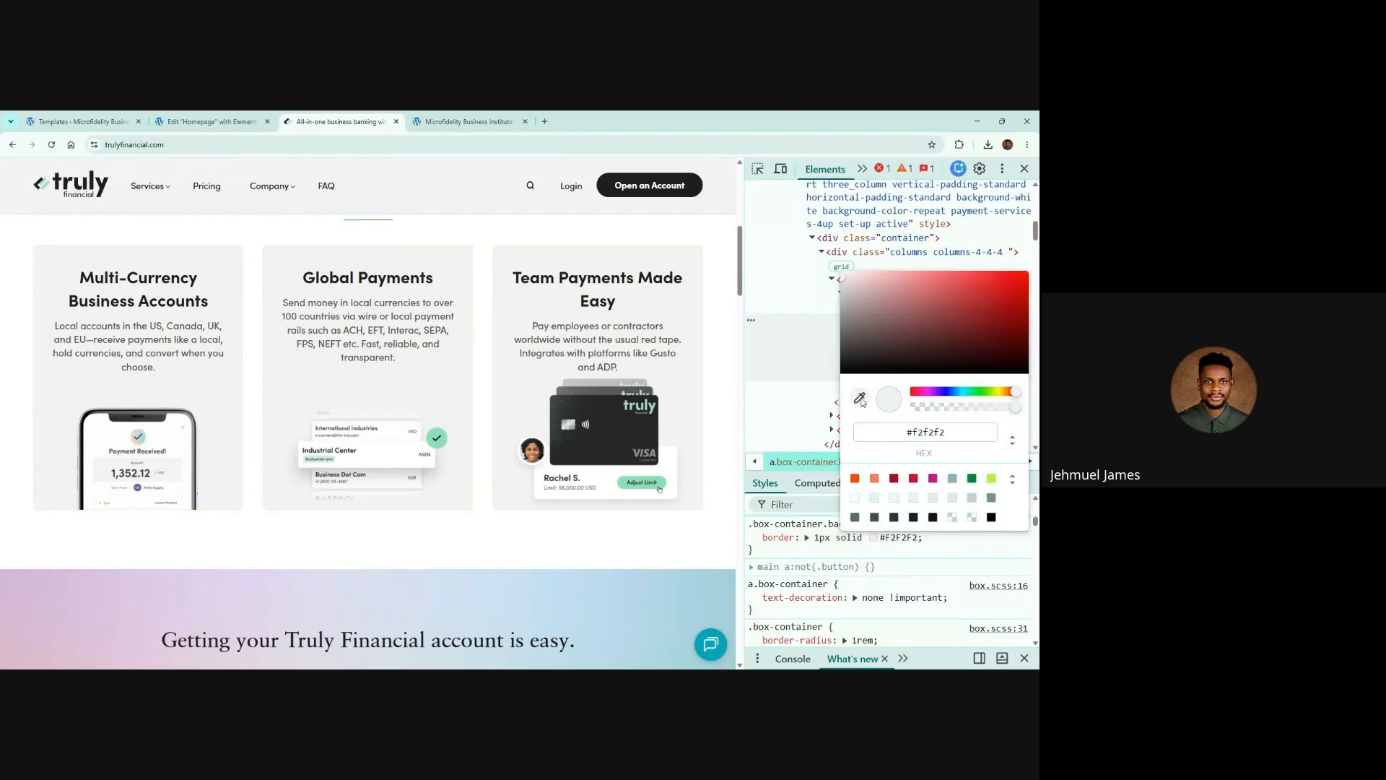
left_click(860, 399)
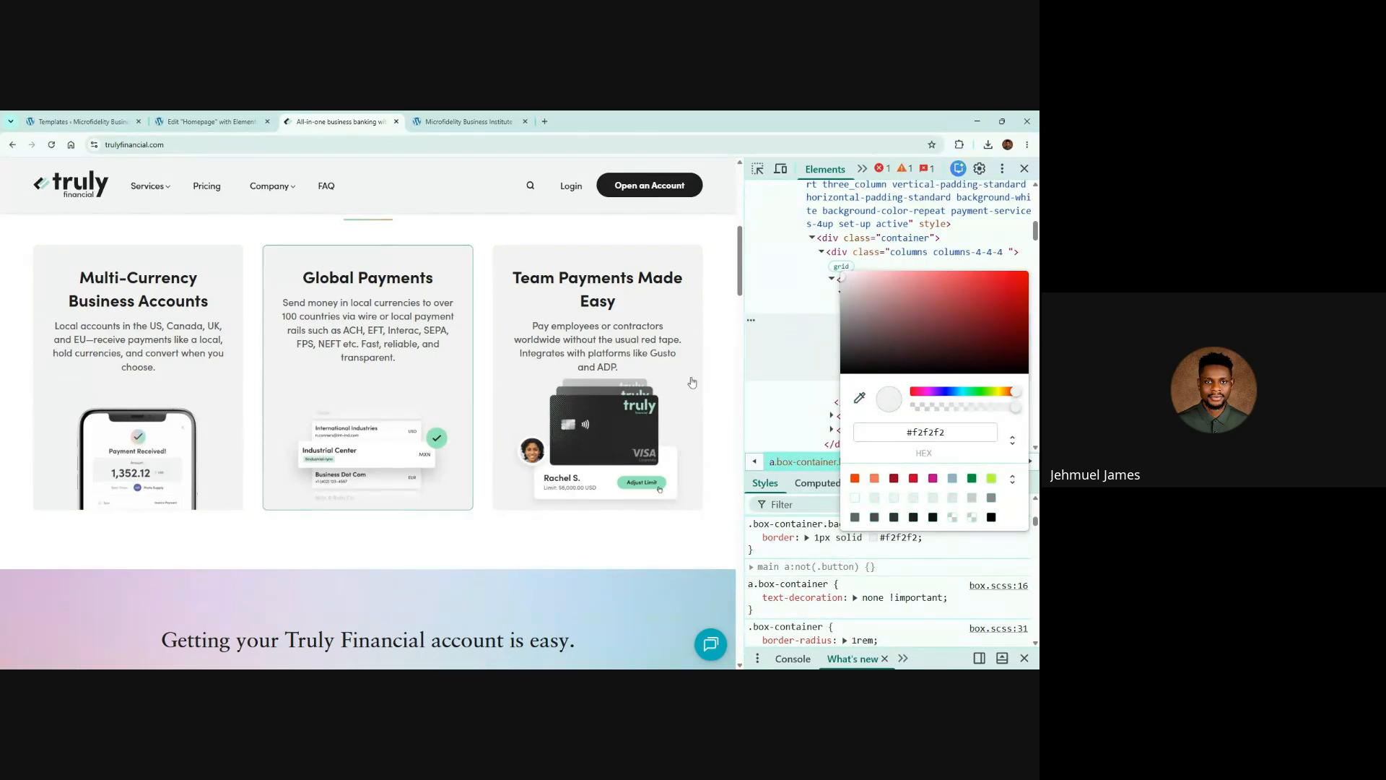
triple_click(926, 433)
key("ctrl+c")
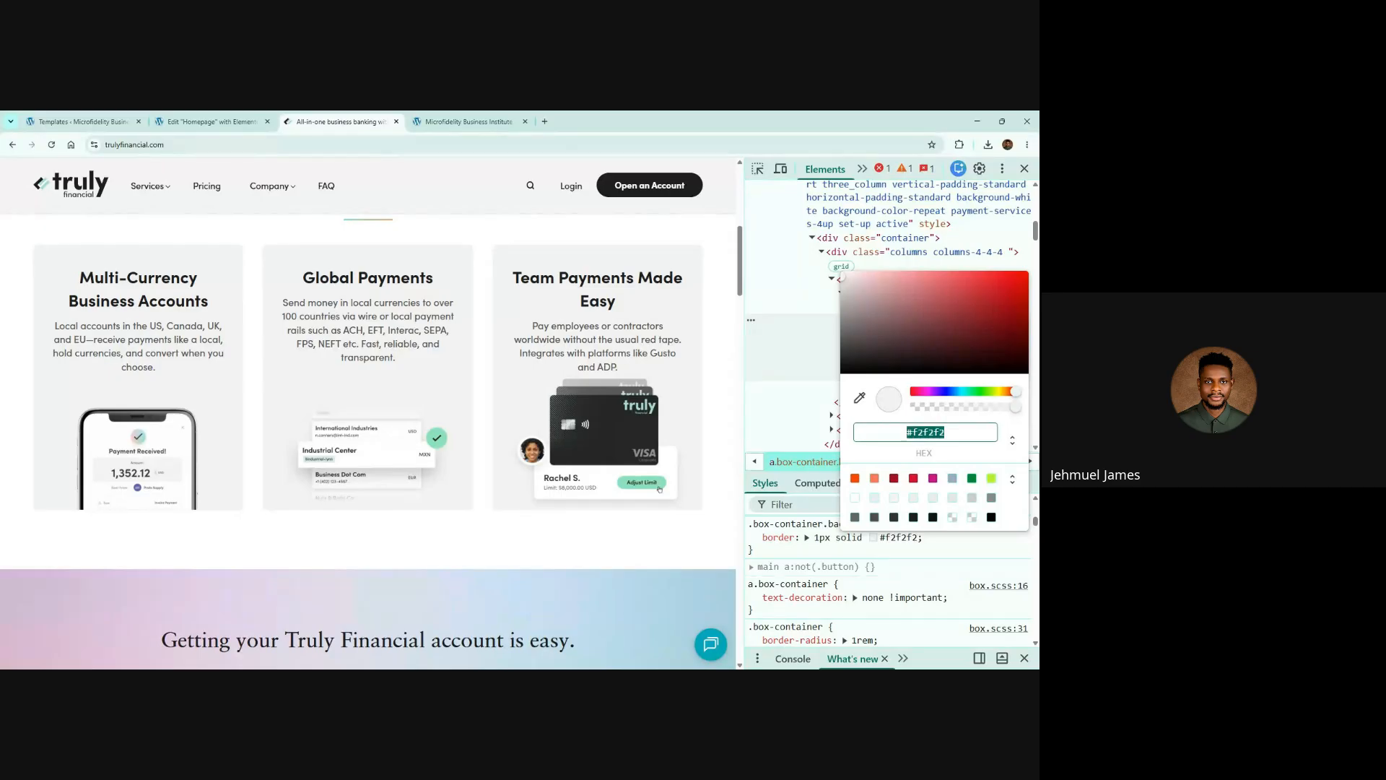
Return to the Elementor homepage editor and give the Multi-Currency Business Accounts column container a classic background color of #f2f2f2
left_click(219, 120)
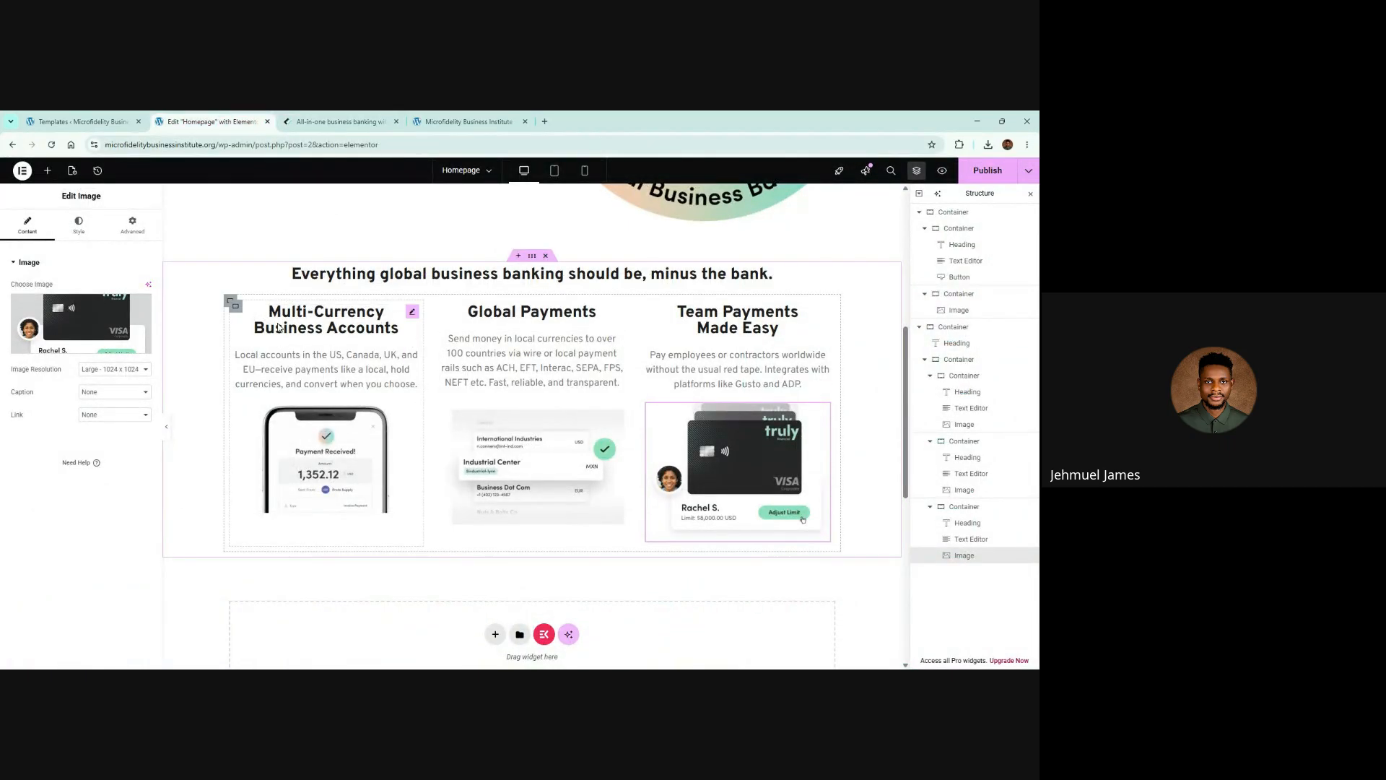
left_click(234, 309)
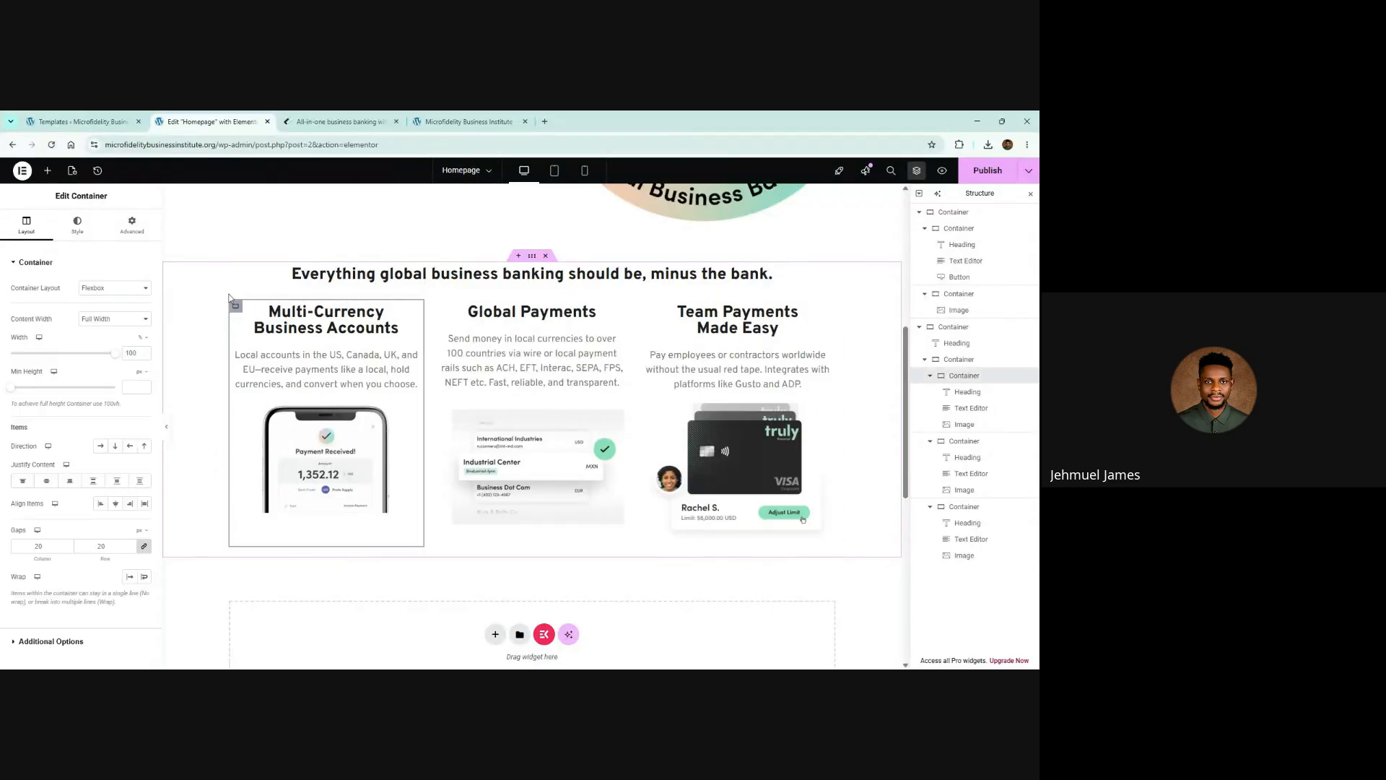
left_click(230, 301)
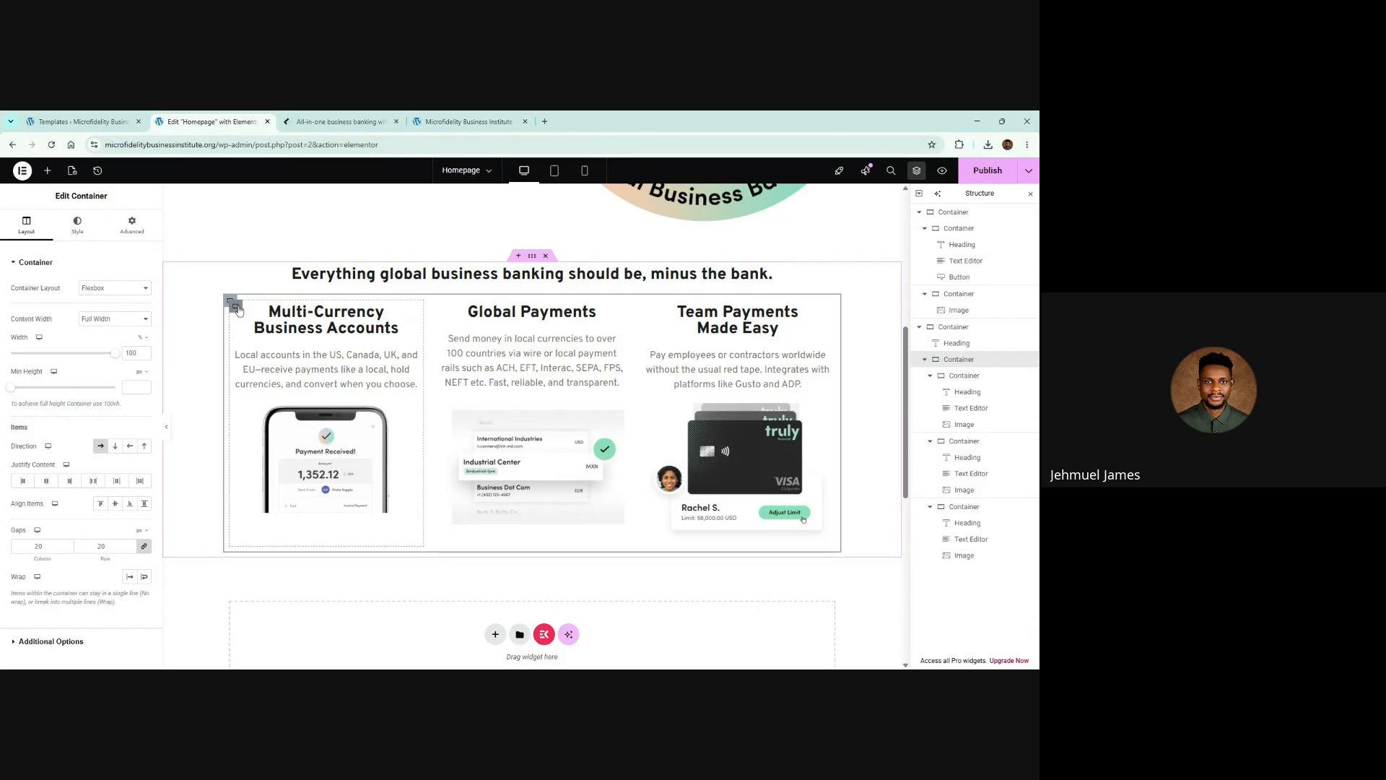
left_click(237, 308)
left_click(79, 230)
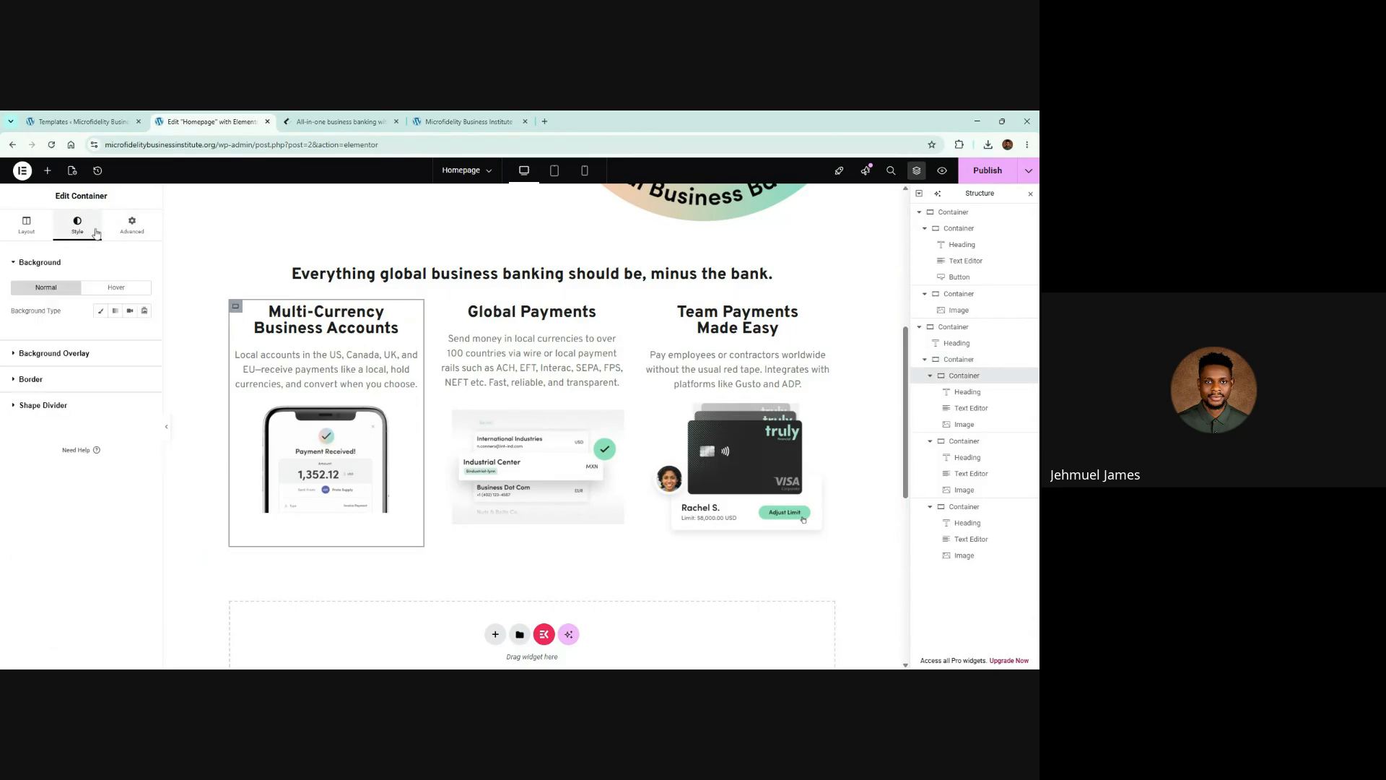
left_click(101, 312)
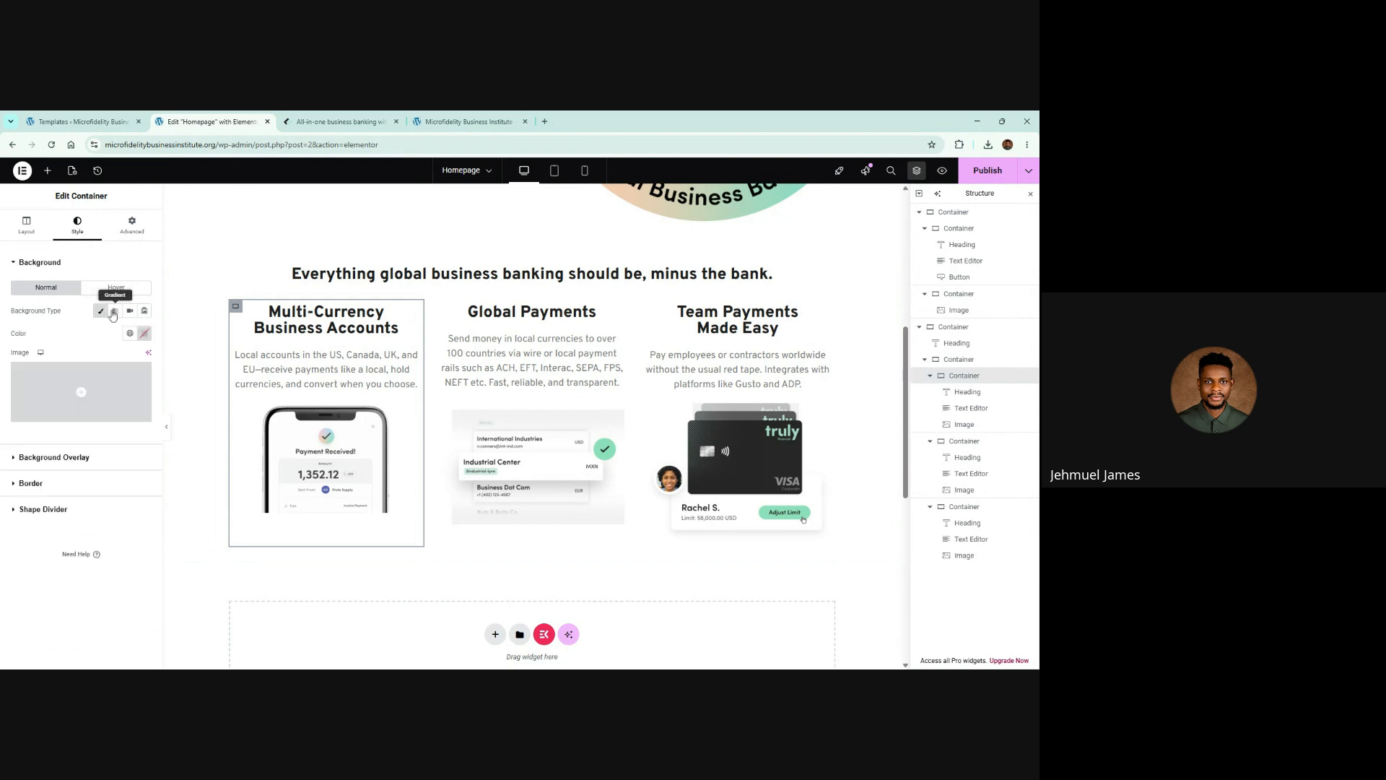
left_click(145, 334)
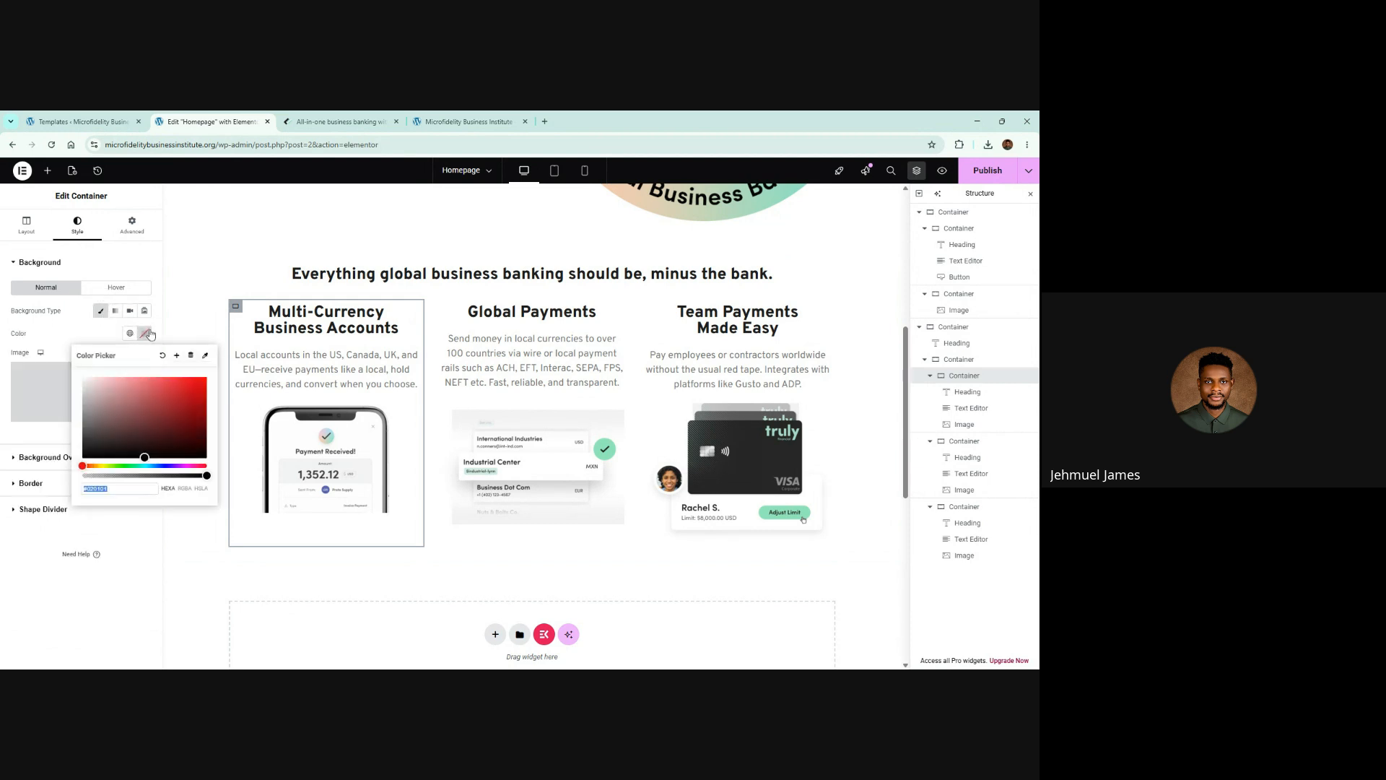
key("ctrl+v")
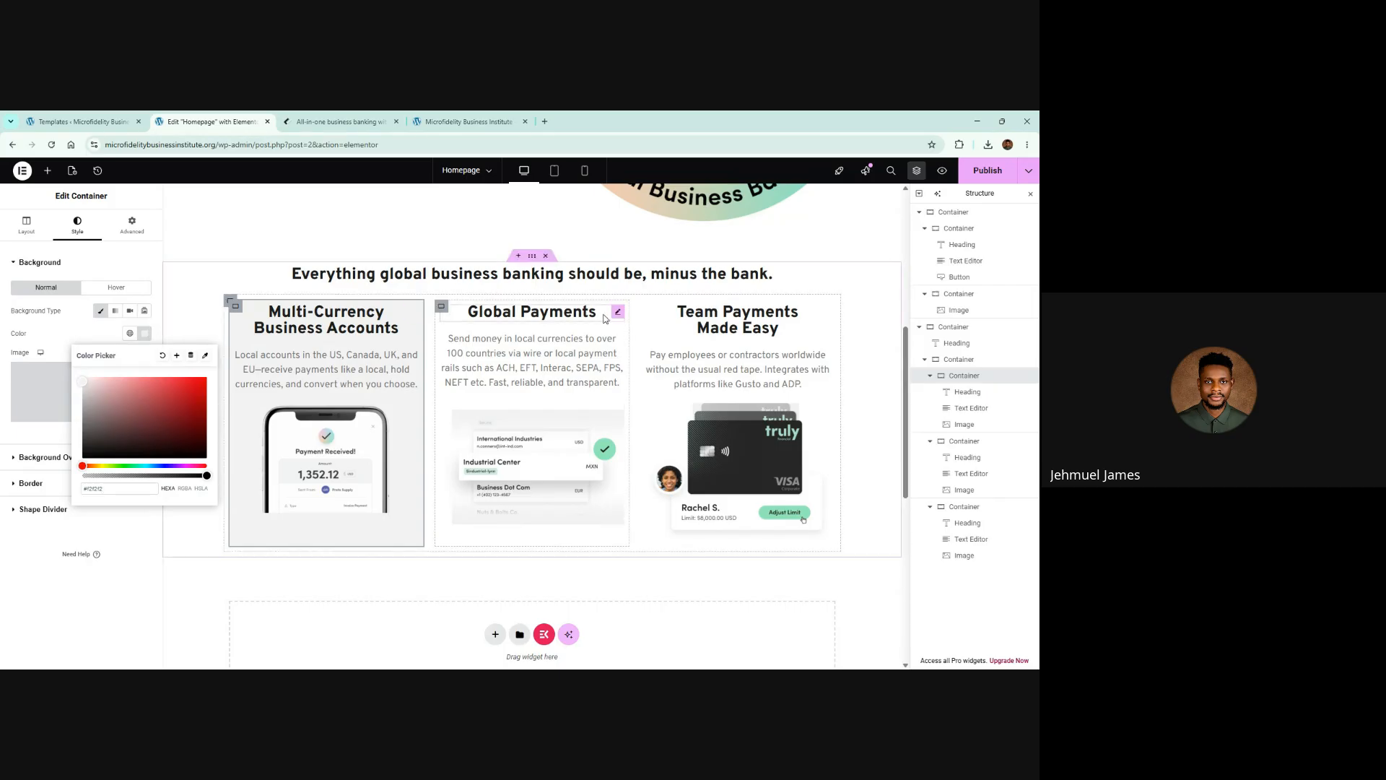
left_click(111, 327)
Give the Global Payments column container a classic background color of #f2f2f2
left_click(439, 318)
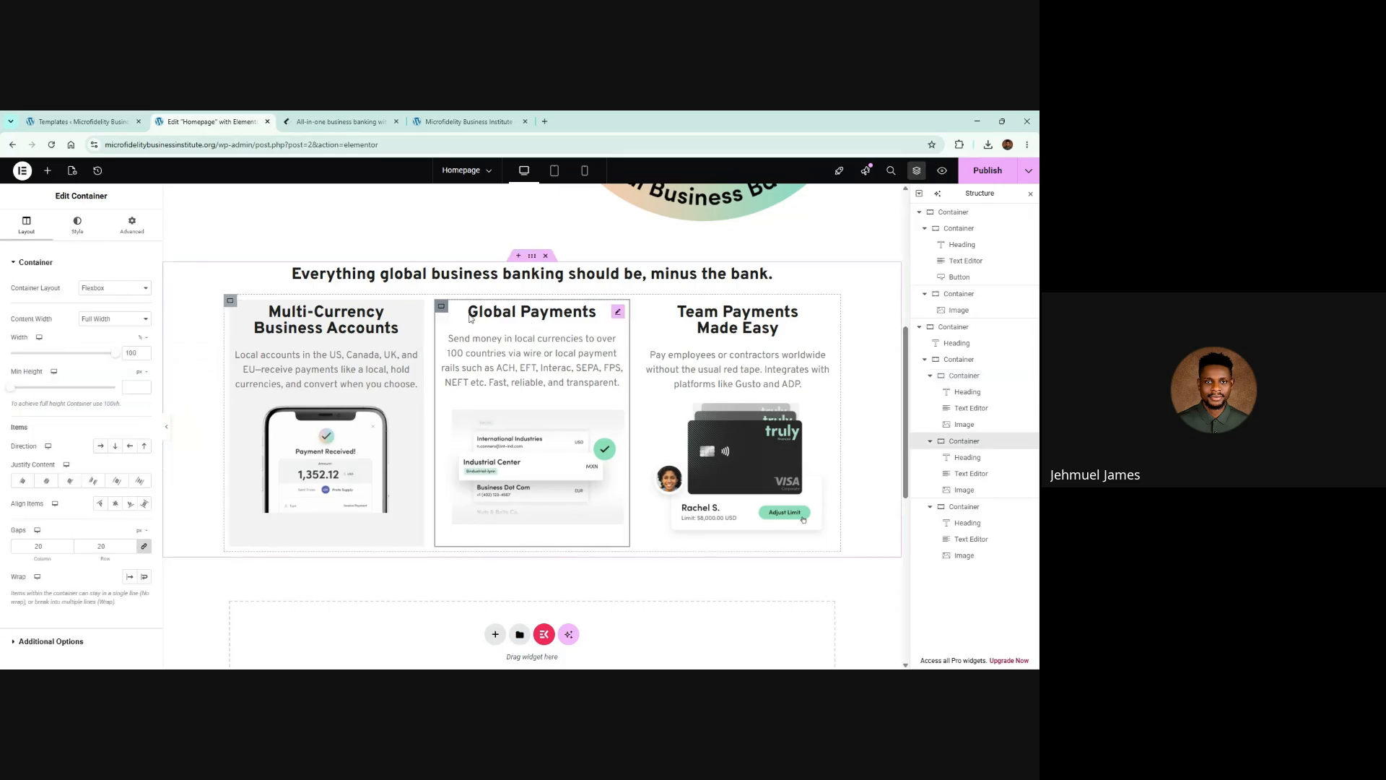
left_click(94, 231)
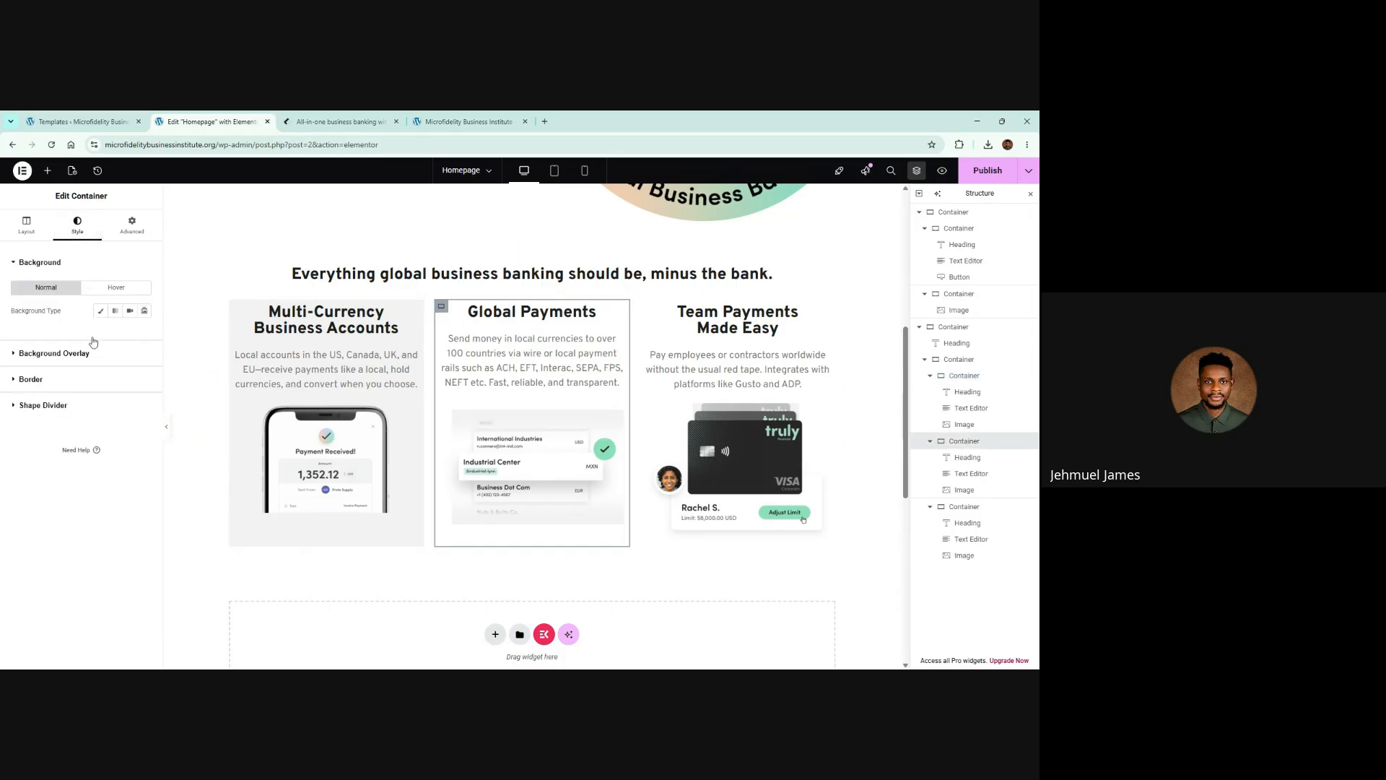
left_click(101, 311)
left_click(145, 337)
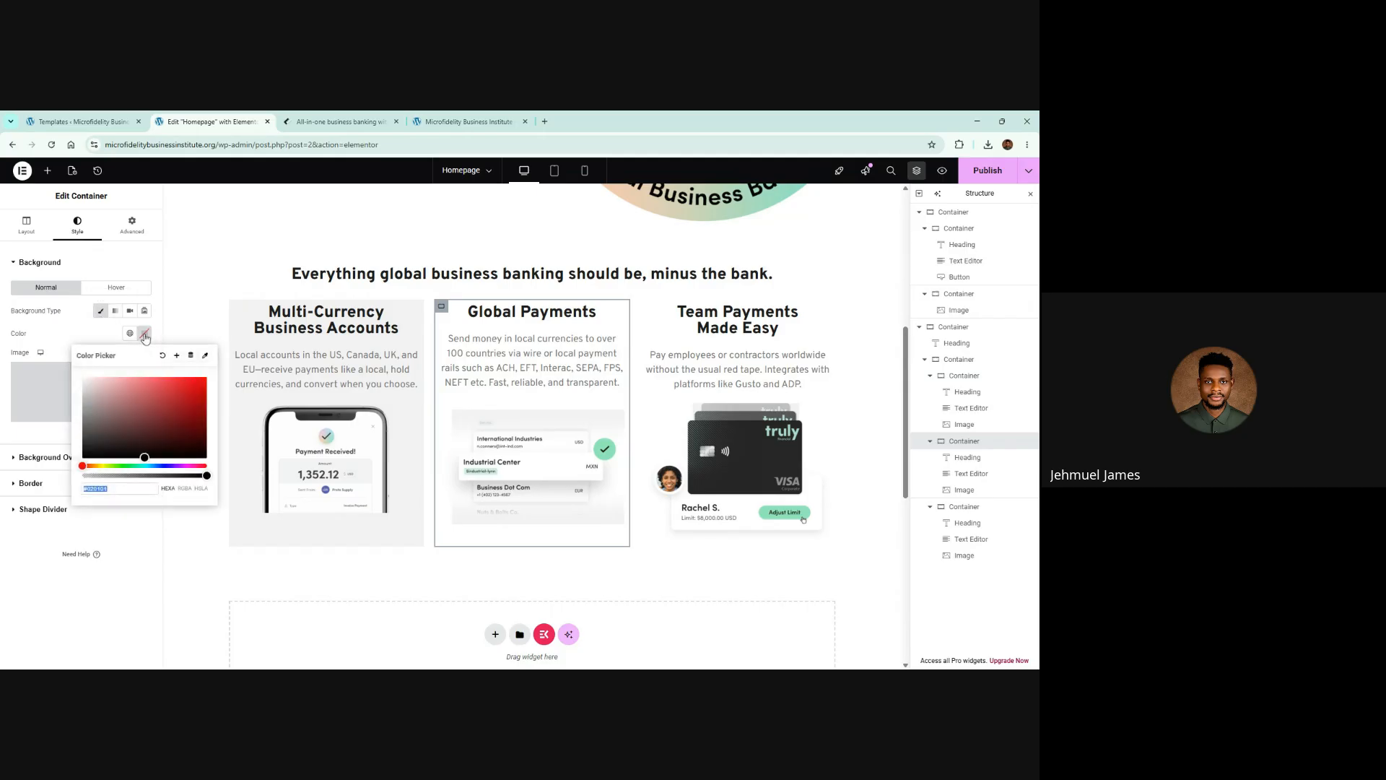
Give the Team Payments Made Easy column container a classic background color of #f2f2f2
left_click(664, 315)
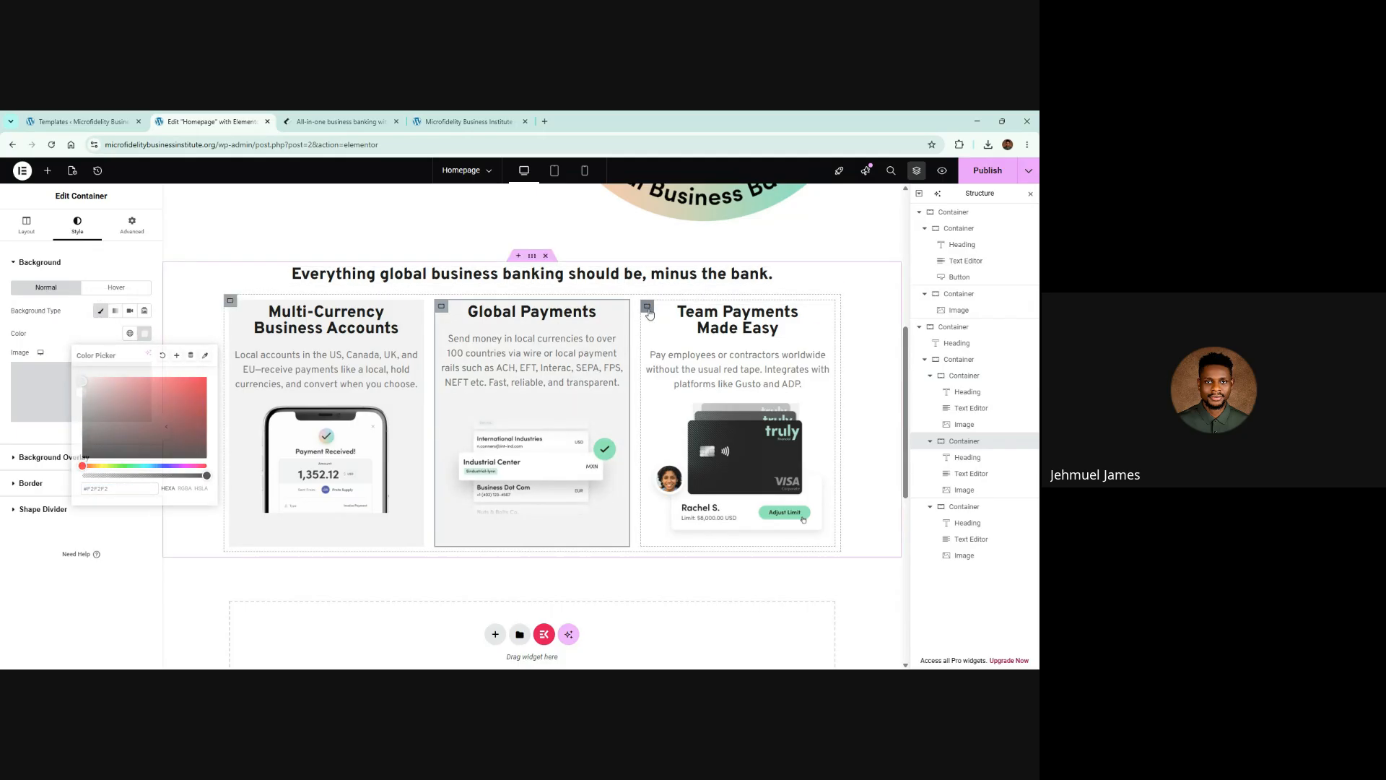
left_click(77, 229)
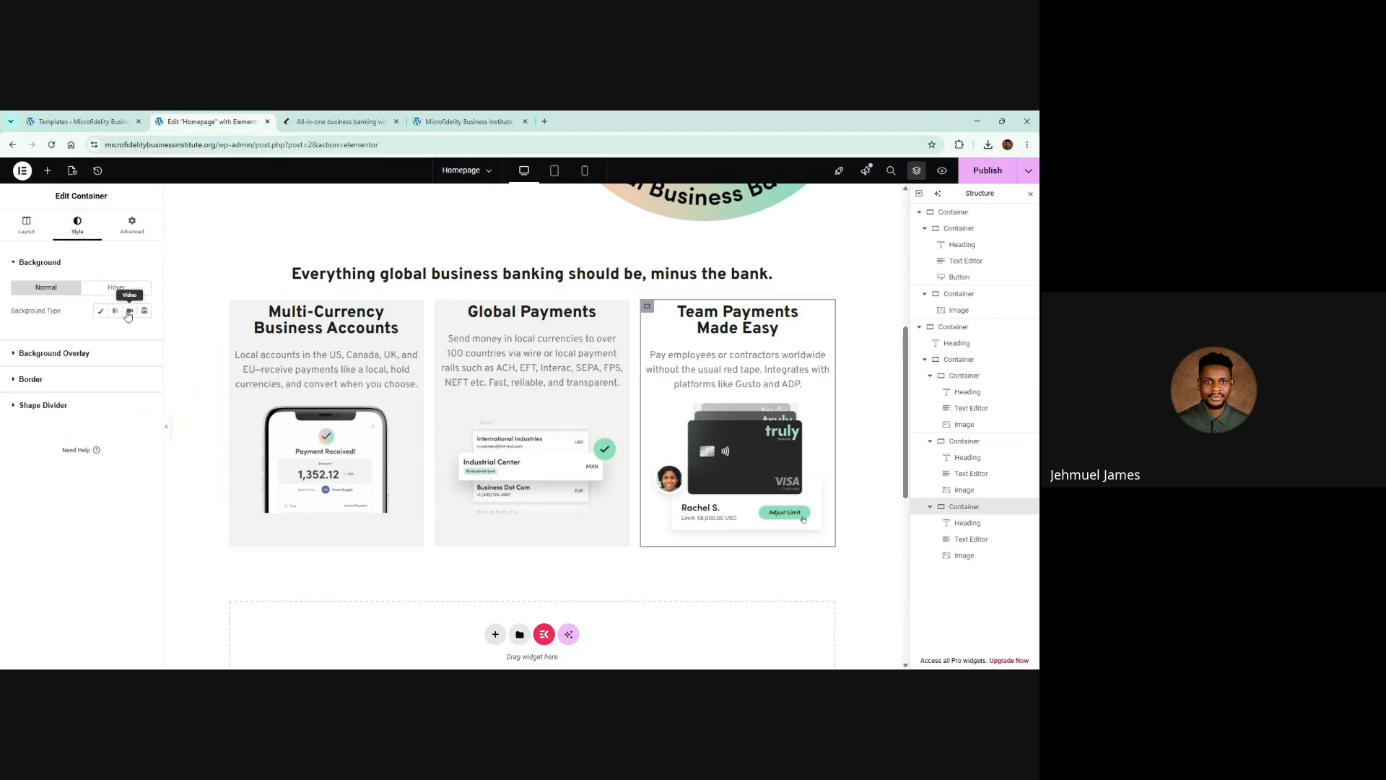
left_click(101, 310)
left_click(145, 333)
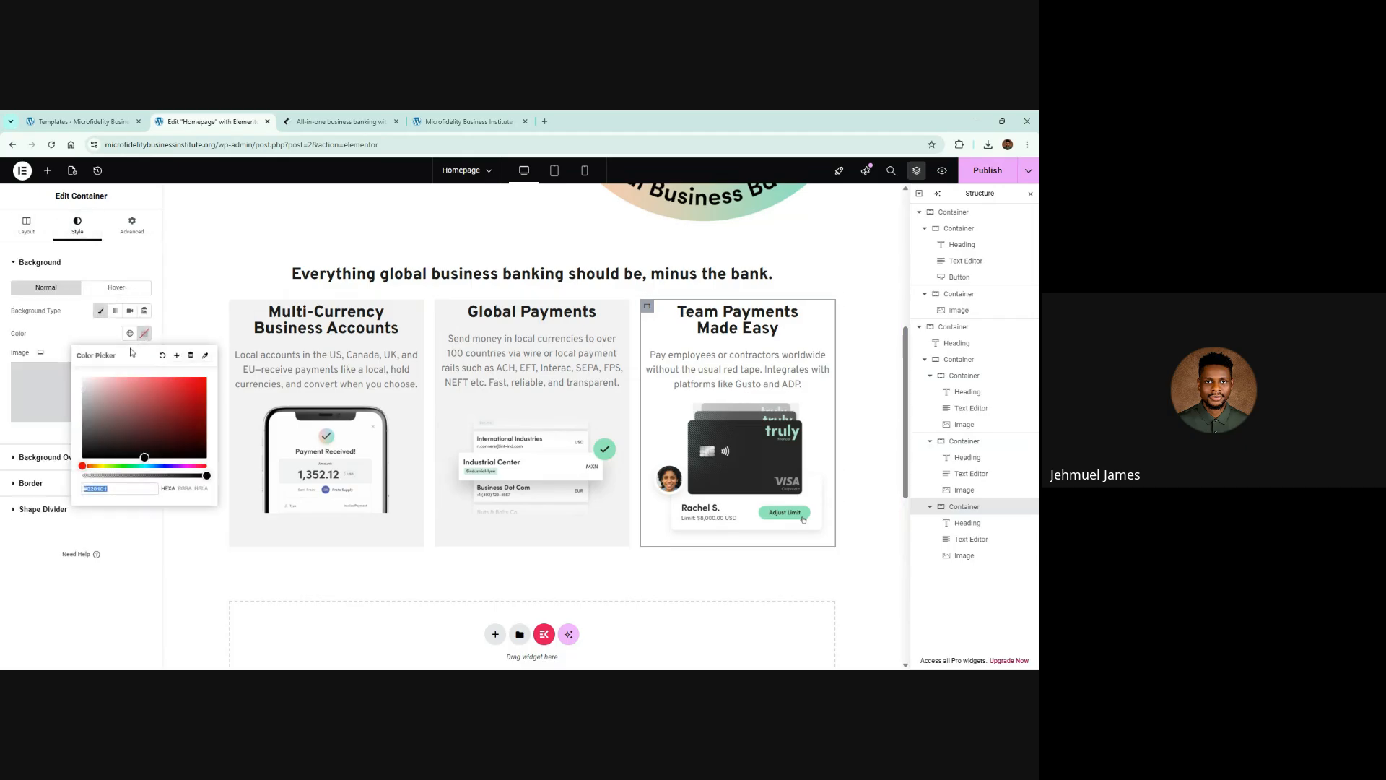
key("ctrl+v")
Inspect the Global Payments card on the Truly Financial site and read its border and corner radius styles
left_click(360, 116)
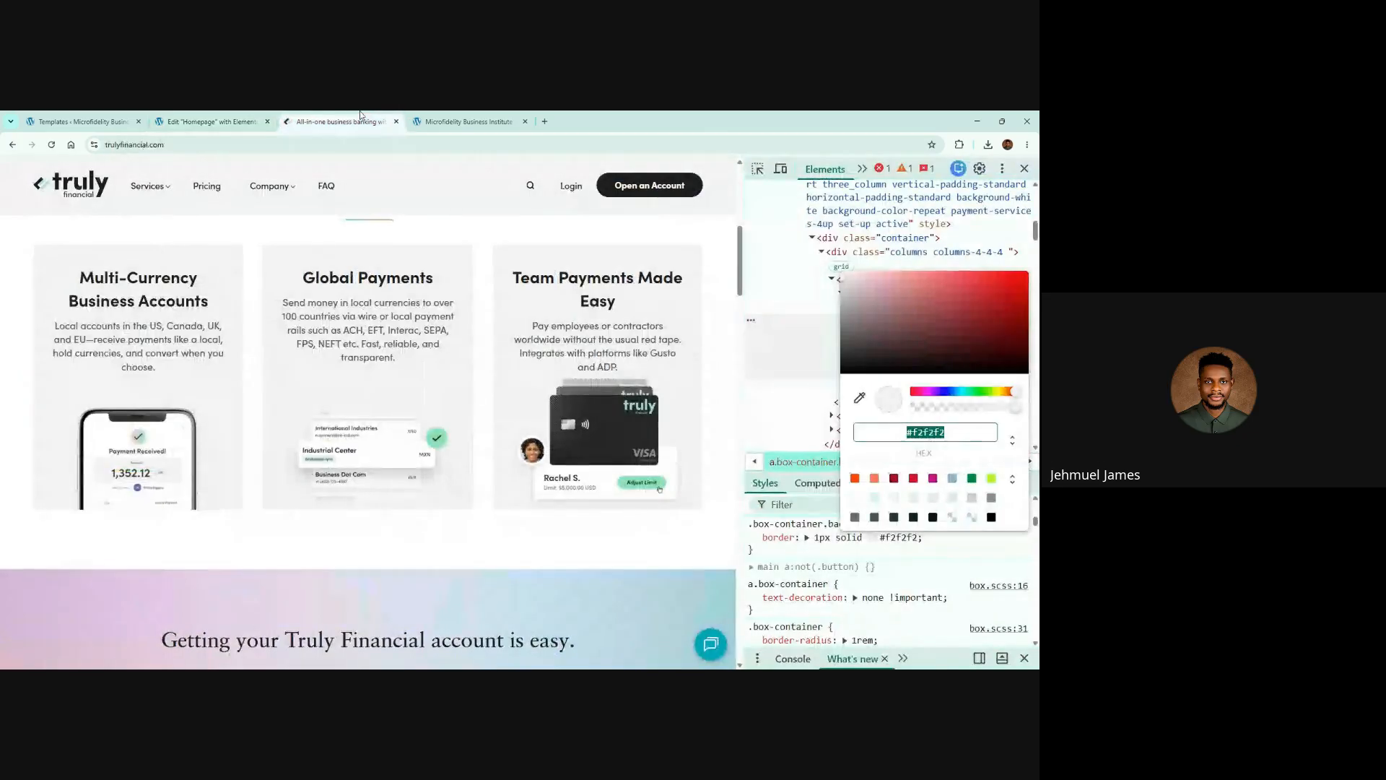
left_click(873, 537)
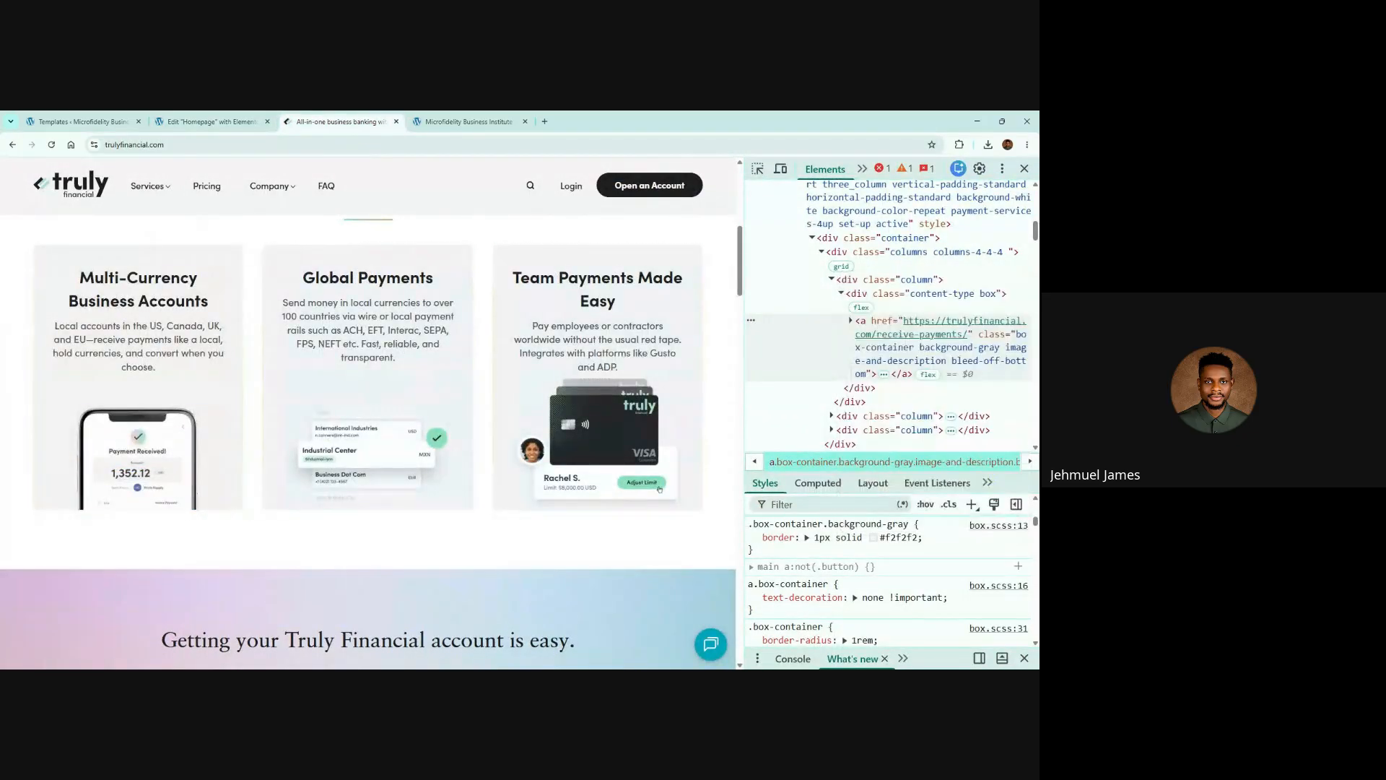
key("ctrl+shift+c")
left_click(445, 257)
scroll(866, 588, "up", 2)
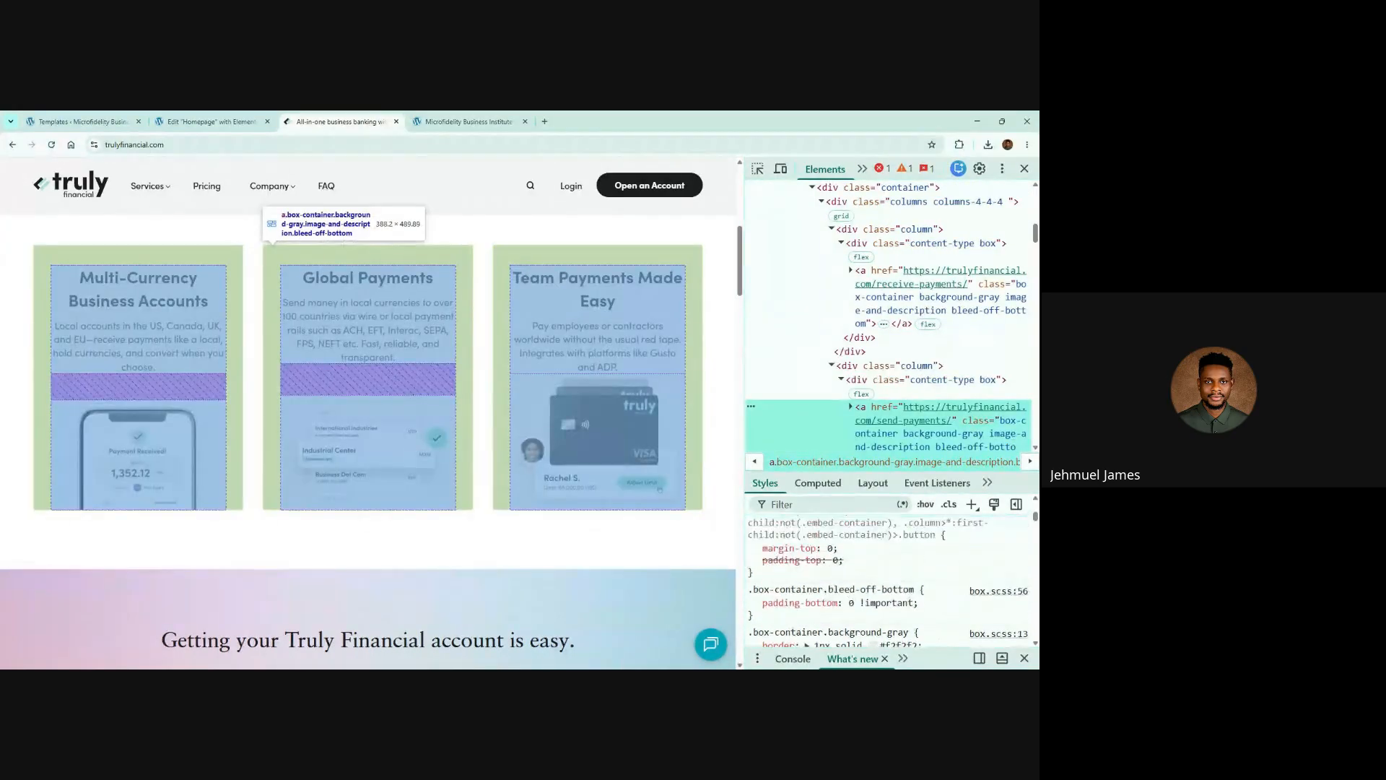
scroll(888, 578, "up", 5)
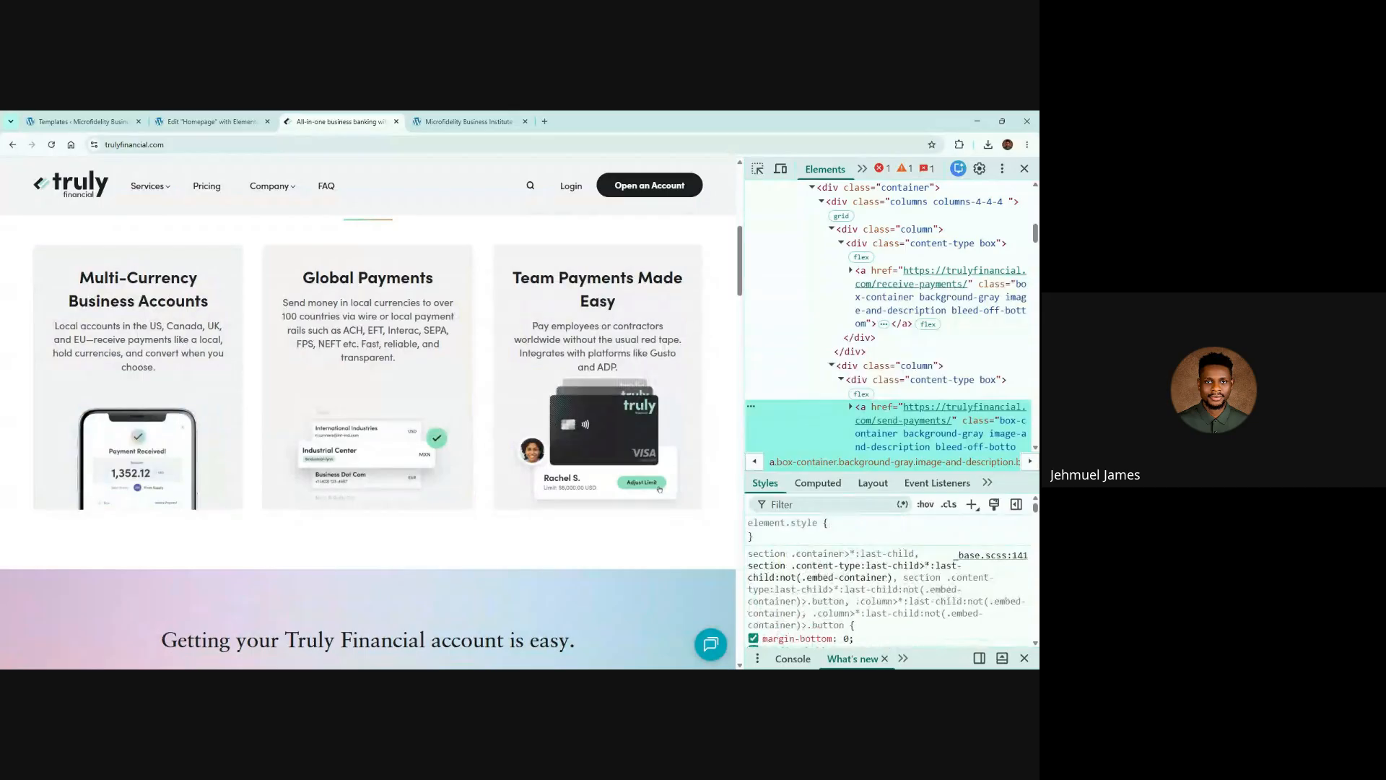
scroll(888, 577, "down", 6)
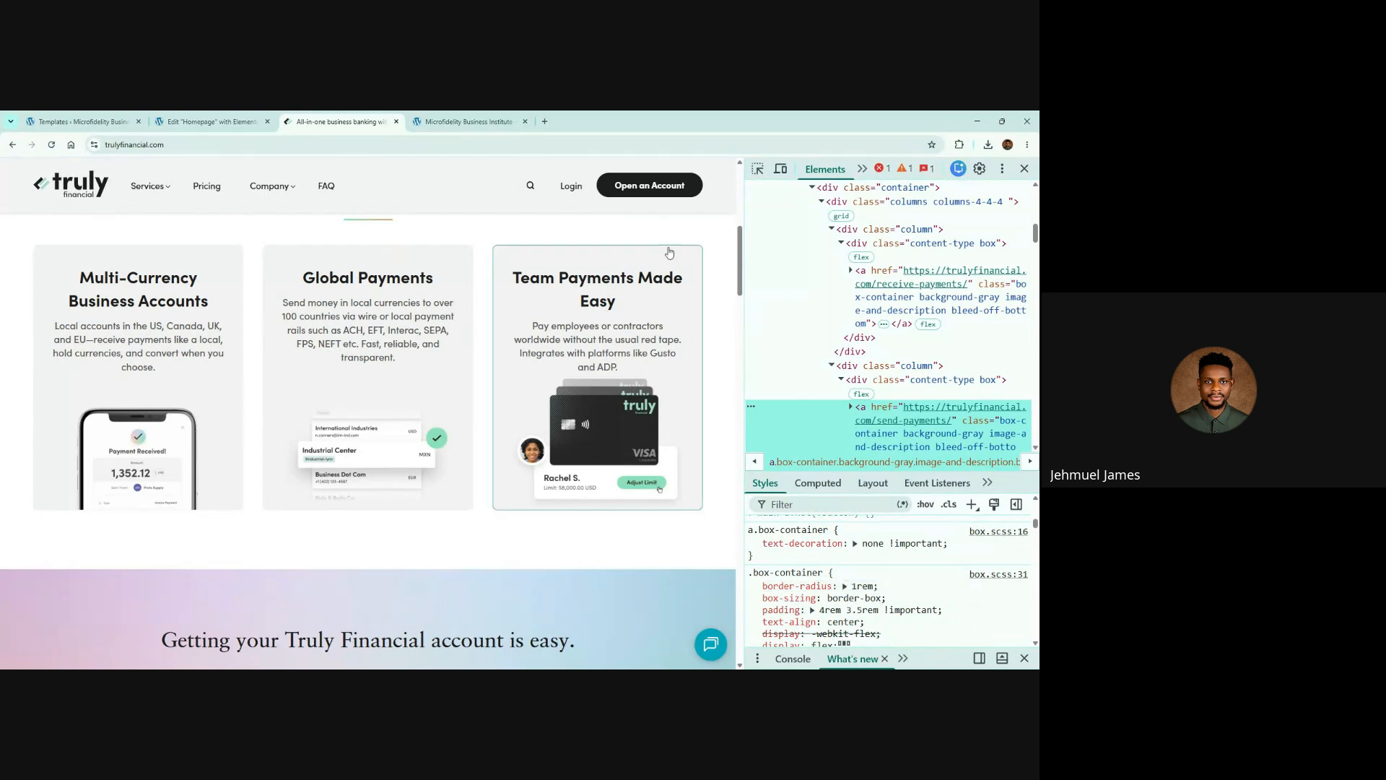
In the Elementor editor, give the Multi-Currency Business Accounts container a solid border with a width of 0 on all sides
left_click(272, 116)
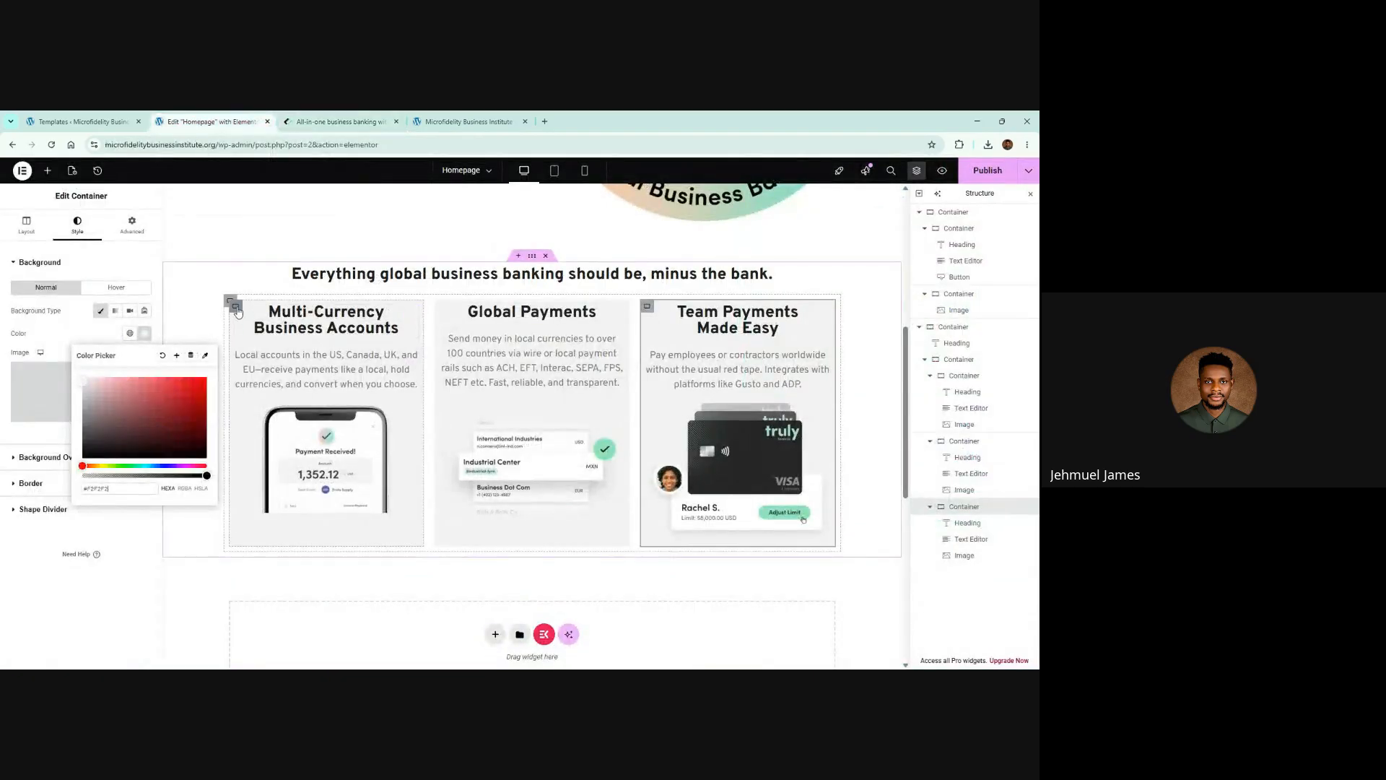
left_click(235, 307)
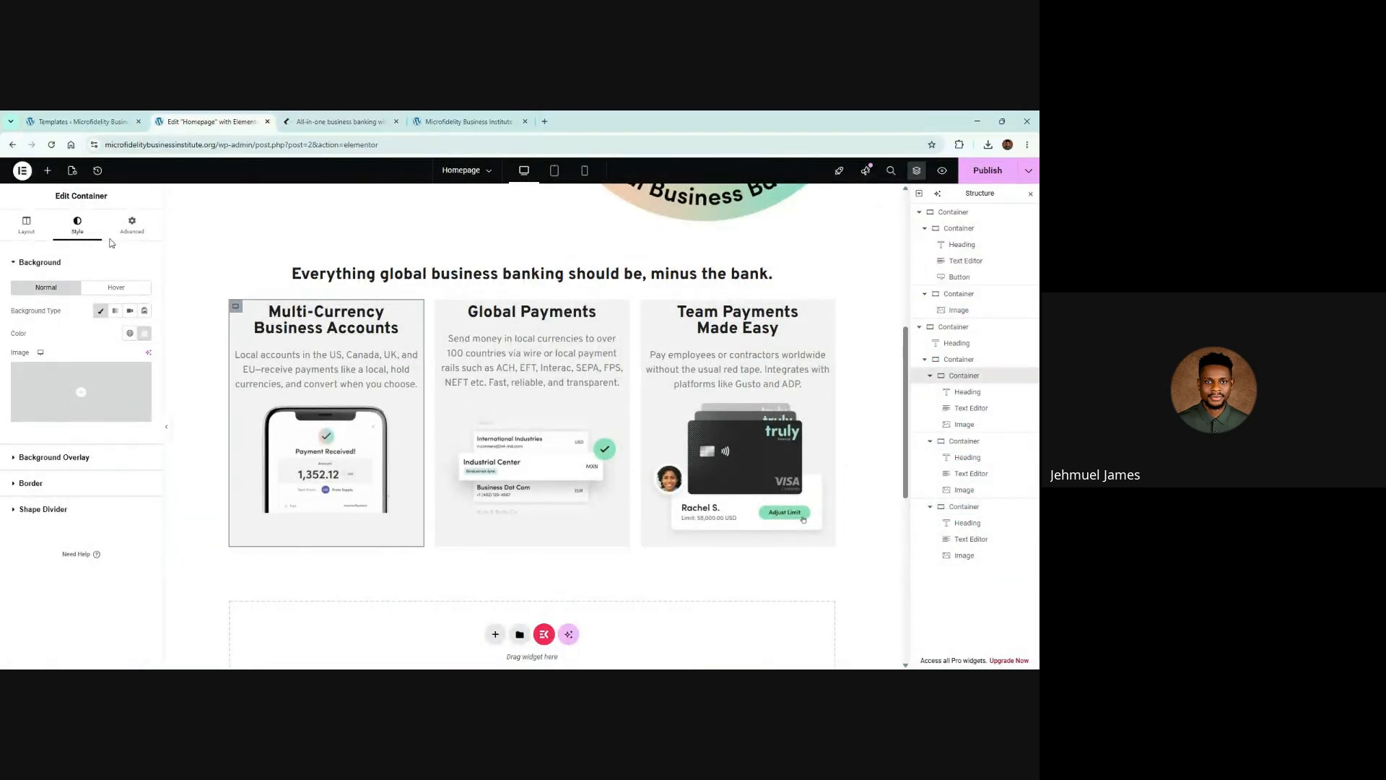
left_click(31, 483)
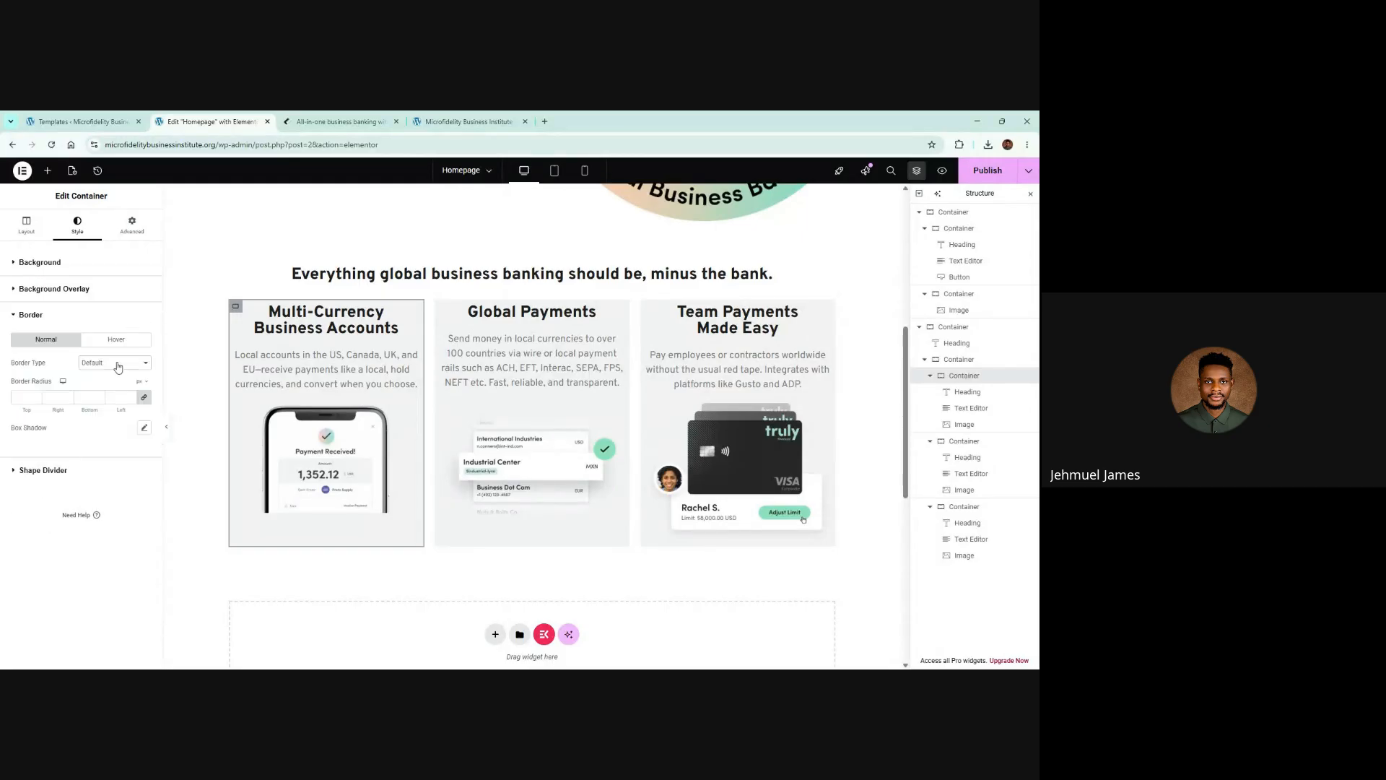
left_click(107, 408)
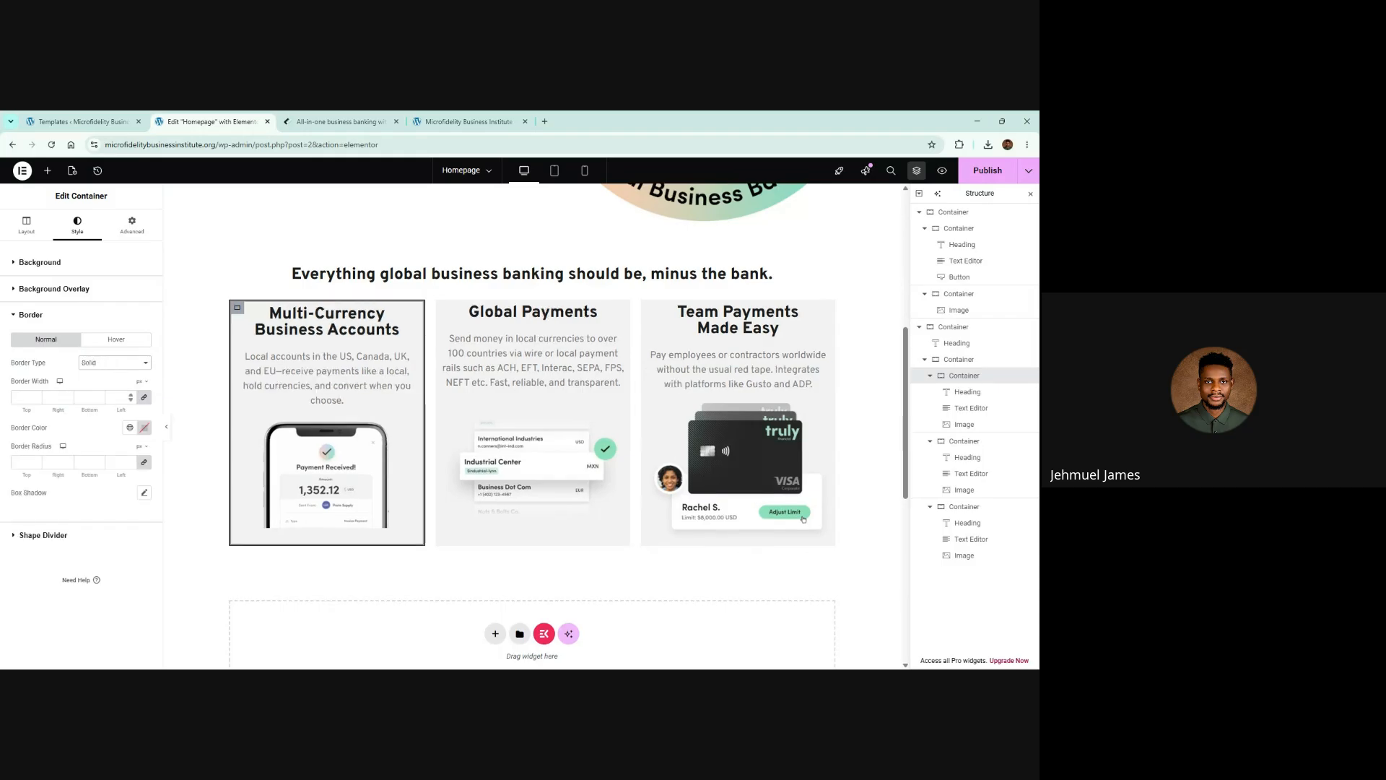
left_click(145, 399)
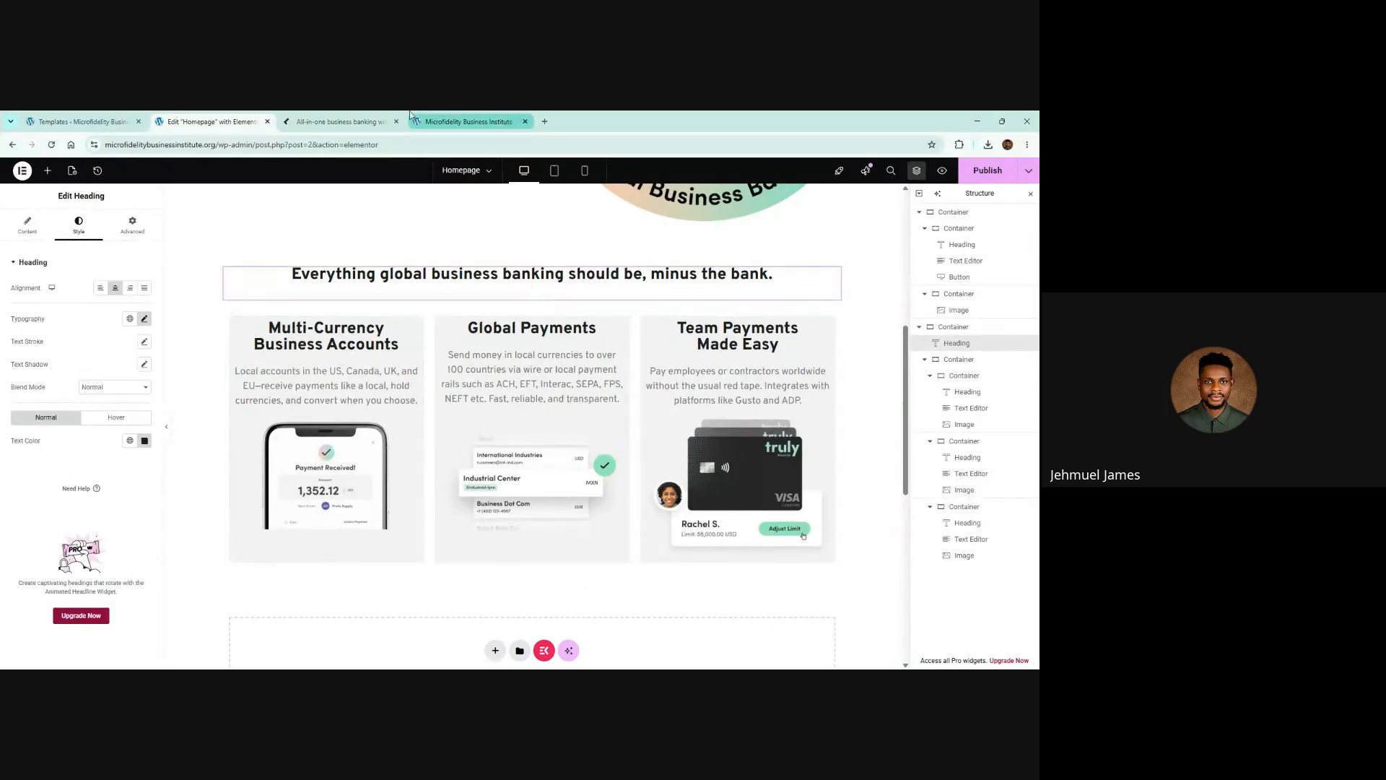
Compare the cards with the Truly Financial site and set the Multi-Currency container's border radius to 10 px on all corners
left_click(365, 120)
left_click(210, 121)
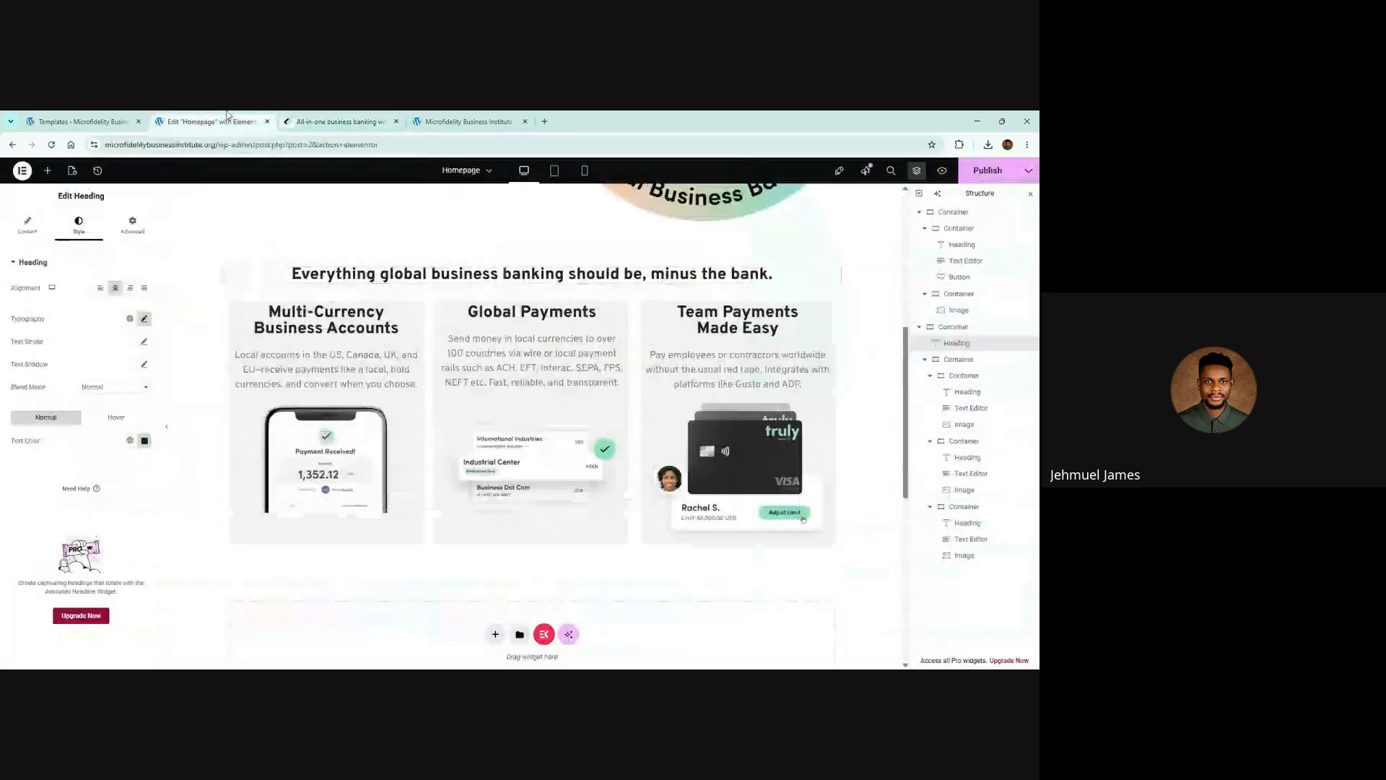
left_click(235, 305)
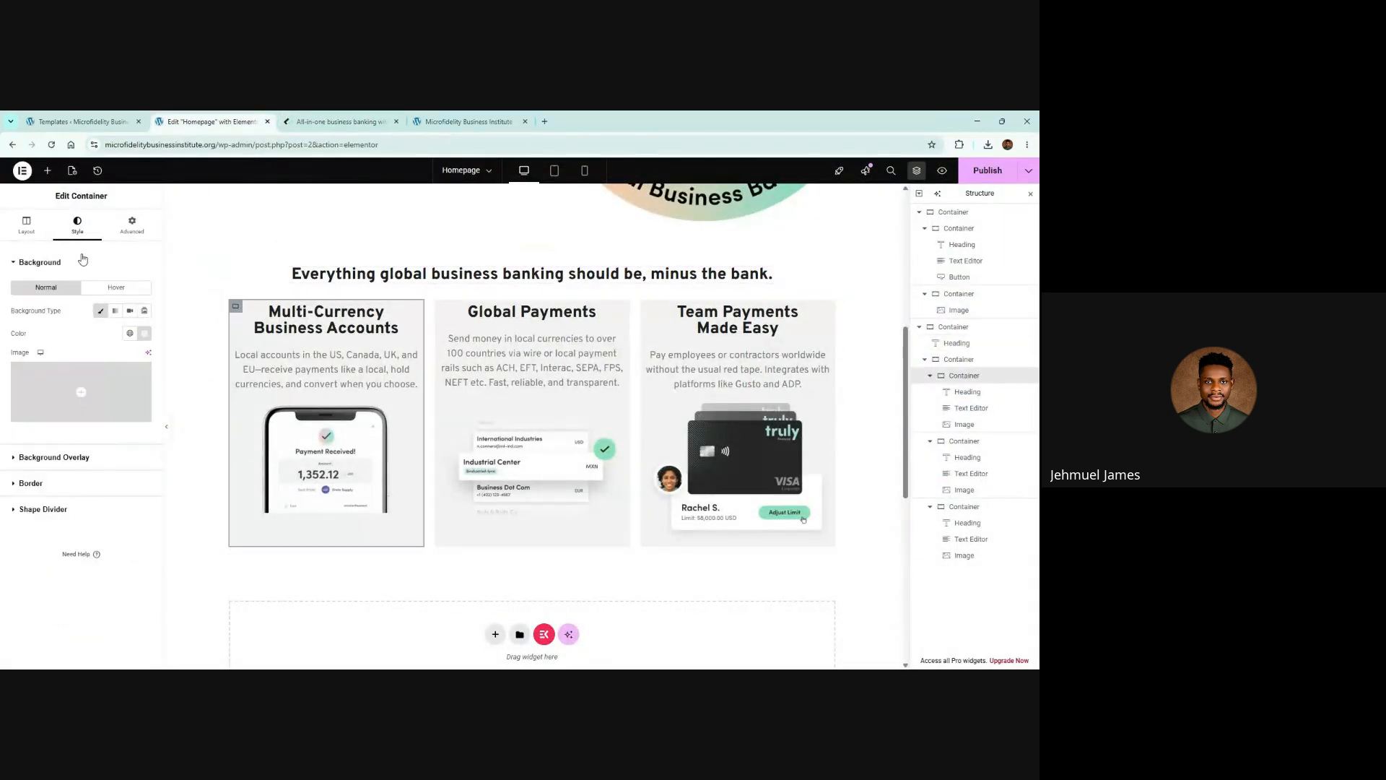
left_click(50, 457)
left_click(43, 383)
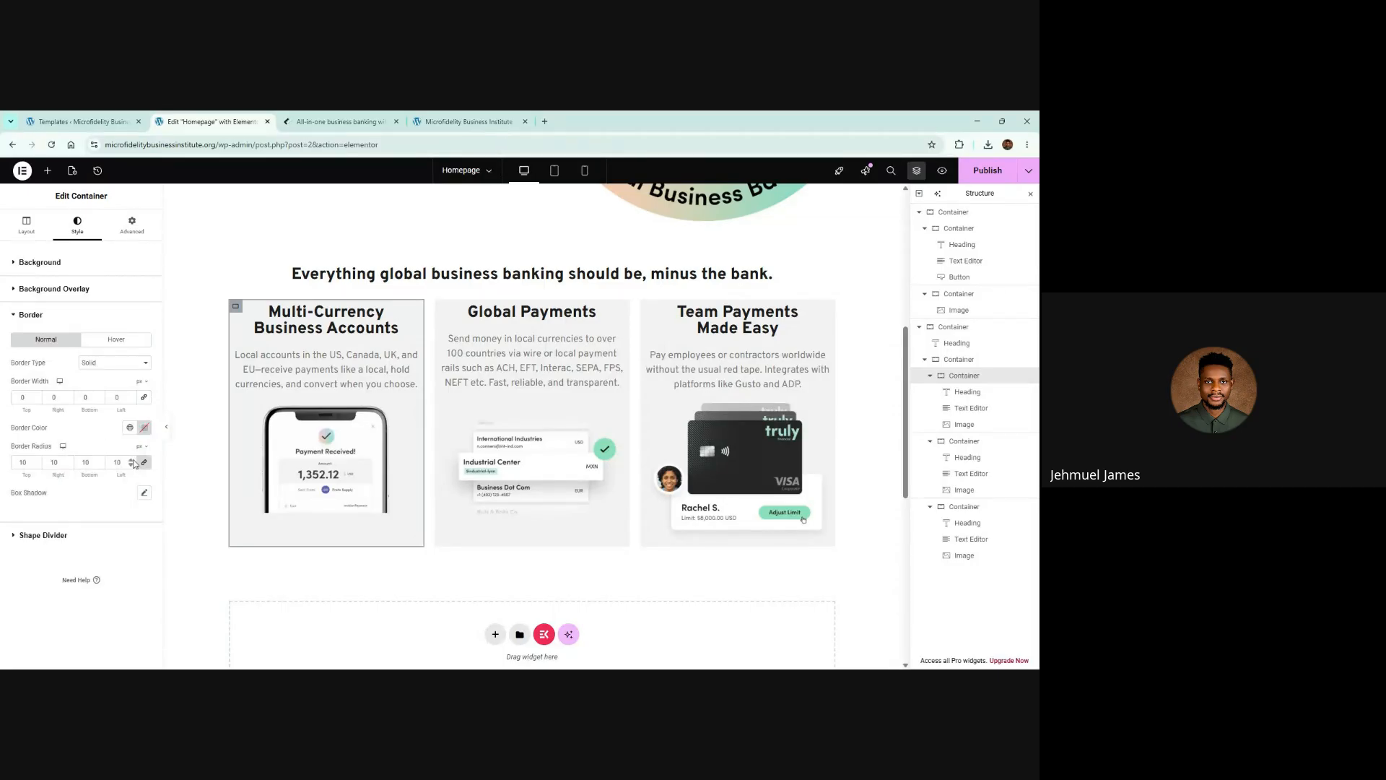
left_click(479, 274)
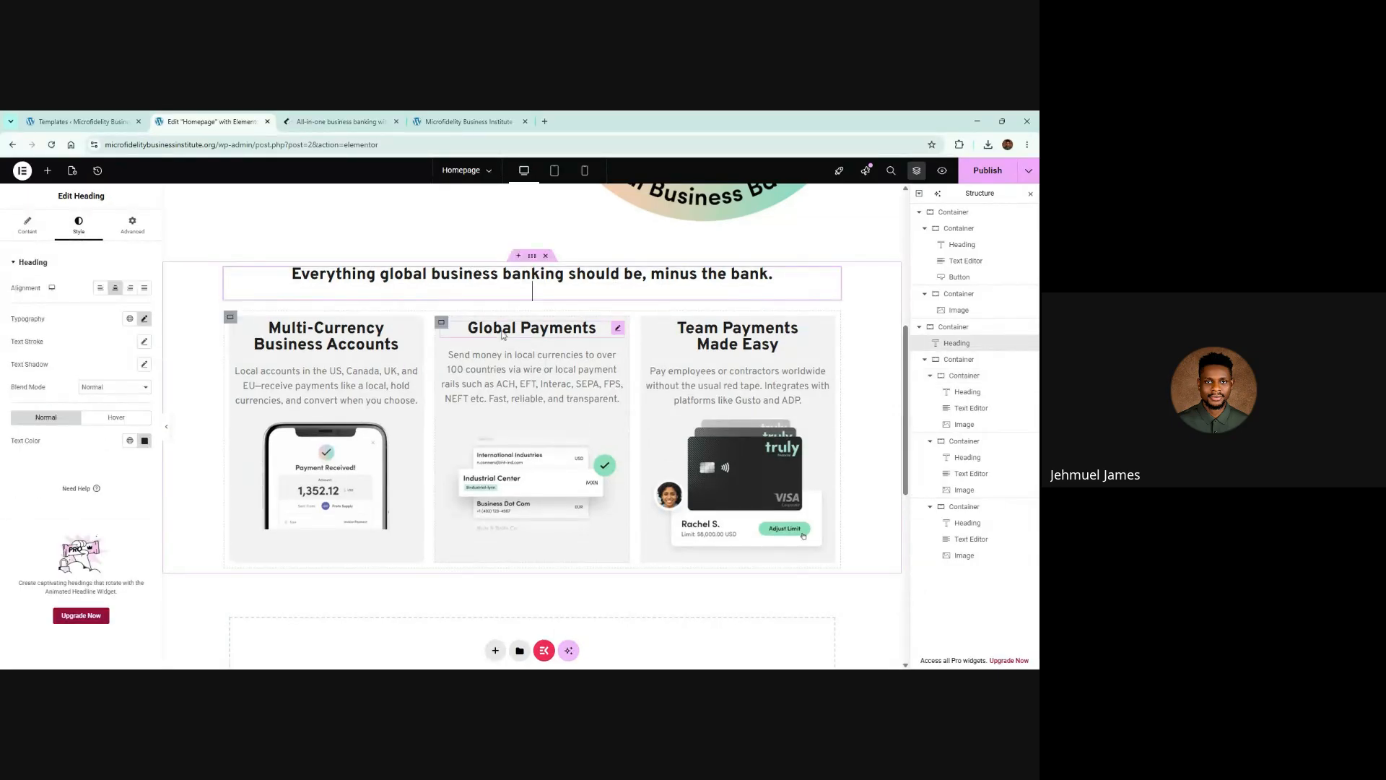
Check the reference site's card corners again and review the Multi-Currency container's border settings in the Elementor editor
left_click(352, 121)
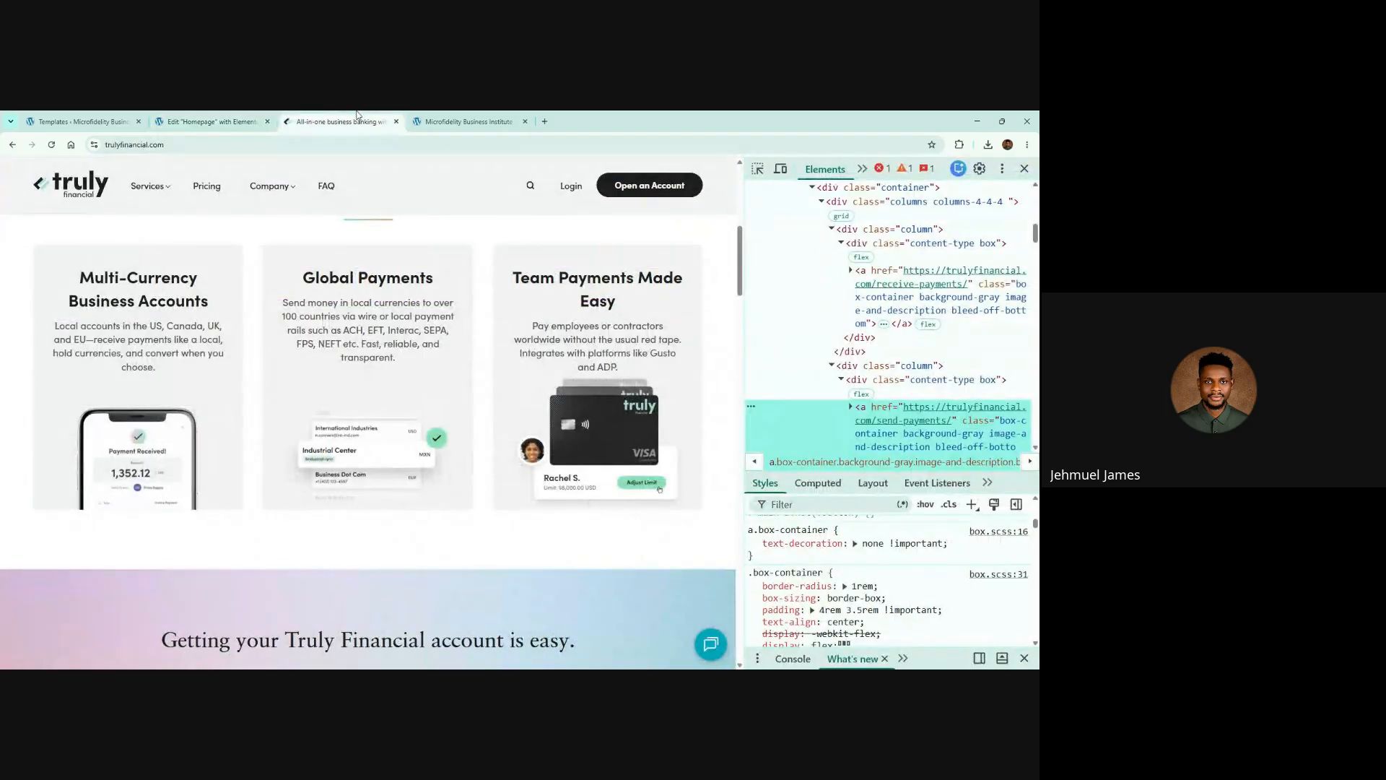
left_click(229, 118)
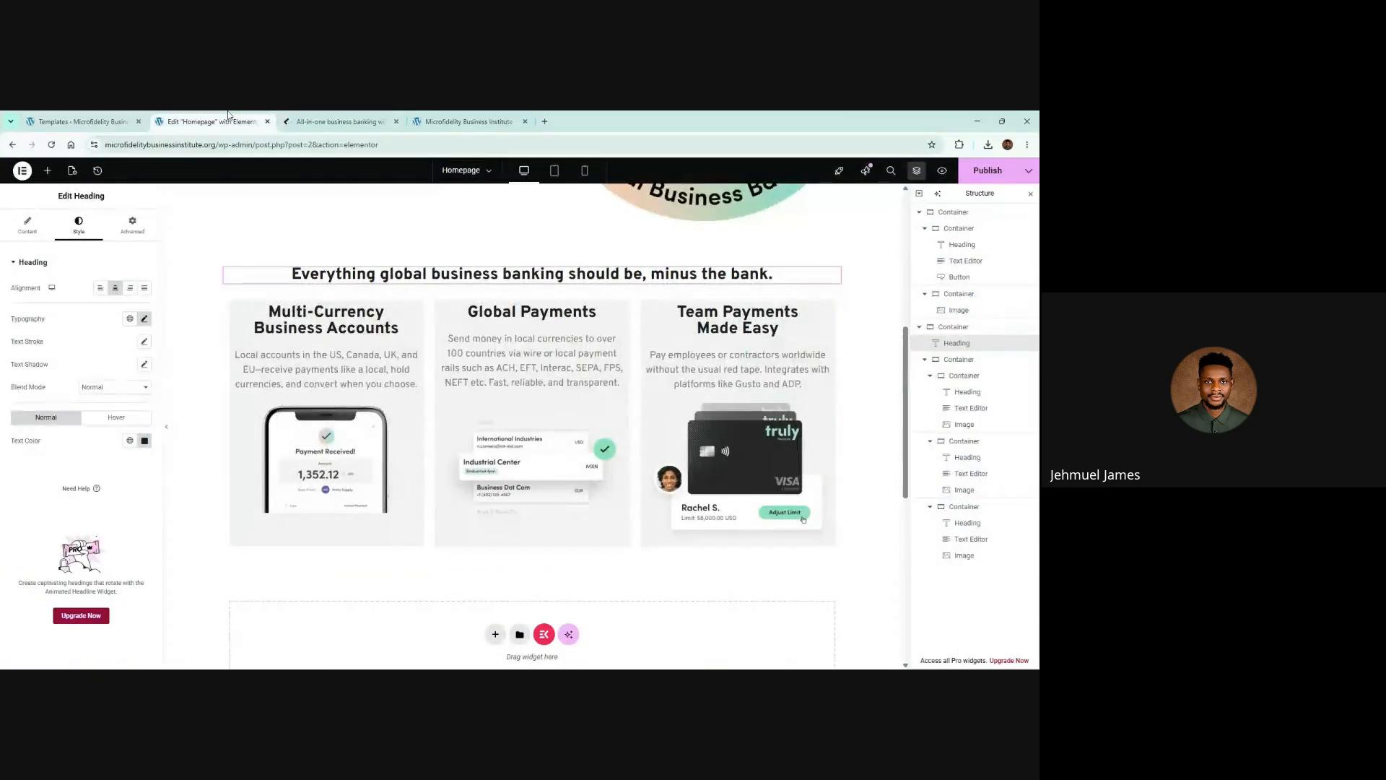
left_click(236, 305)
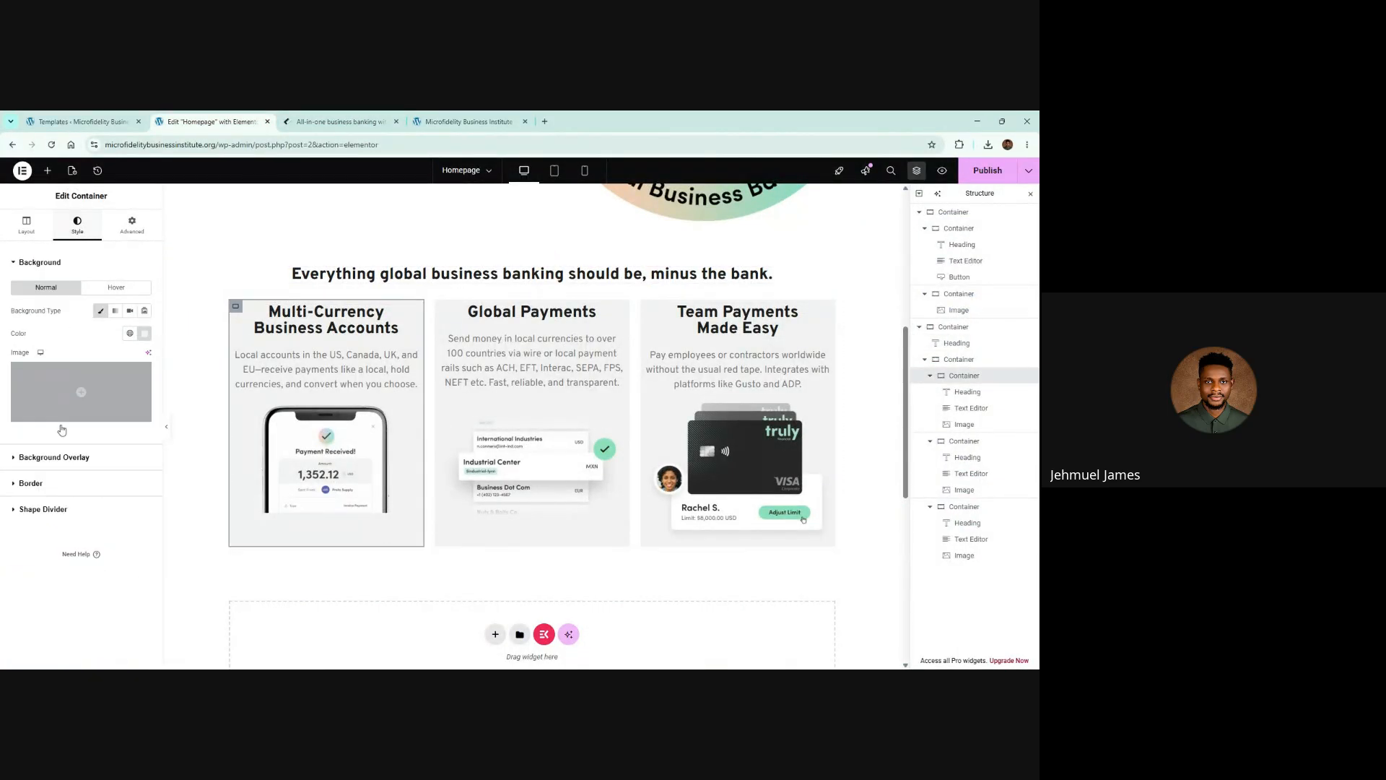
left_click(65, 493)
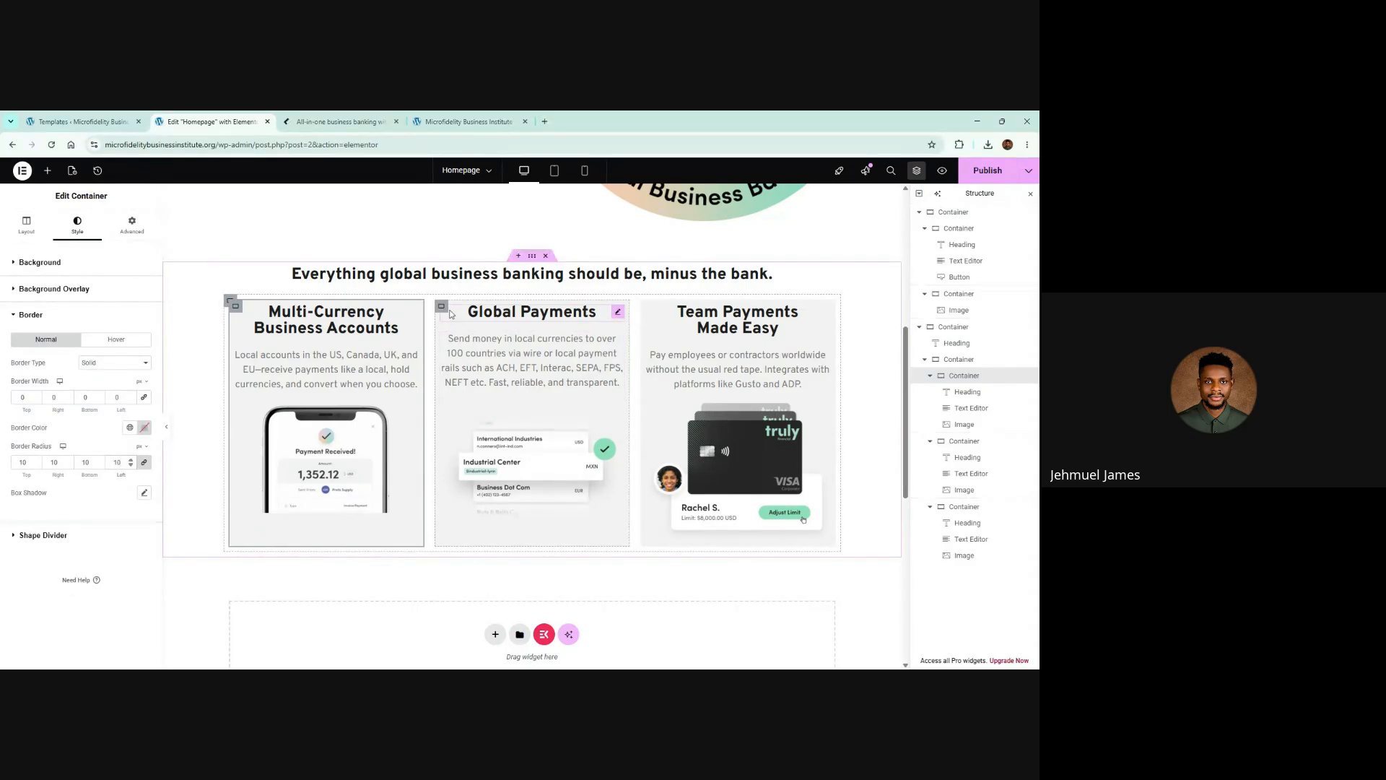
Give the Global Payments container a solid border with a width of 0 and a border radius of 10 px
left_click(441, 305)
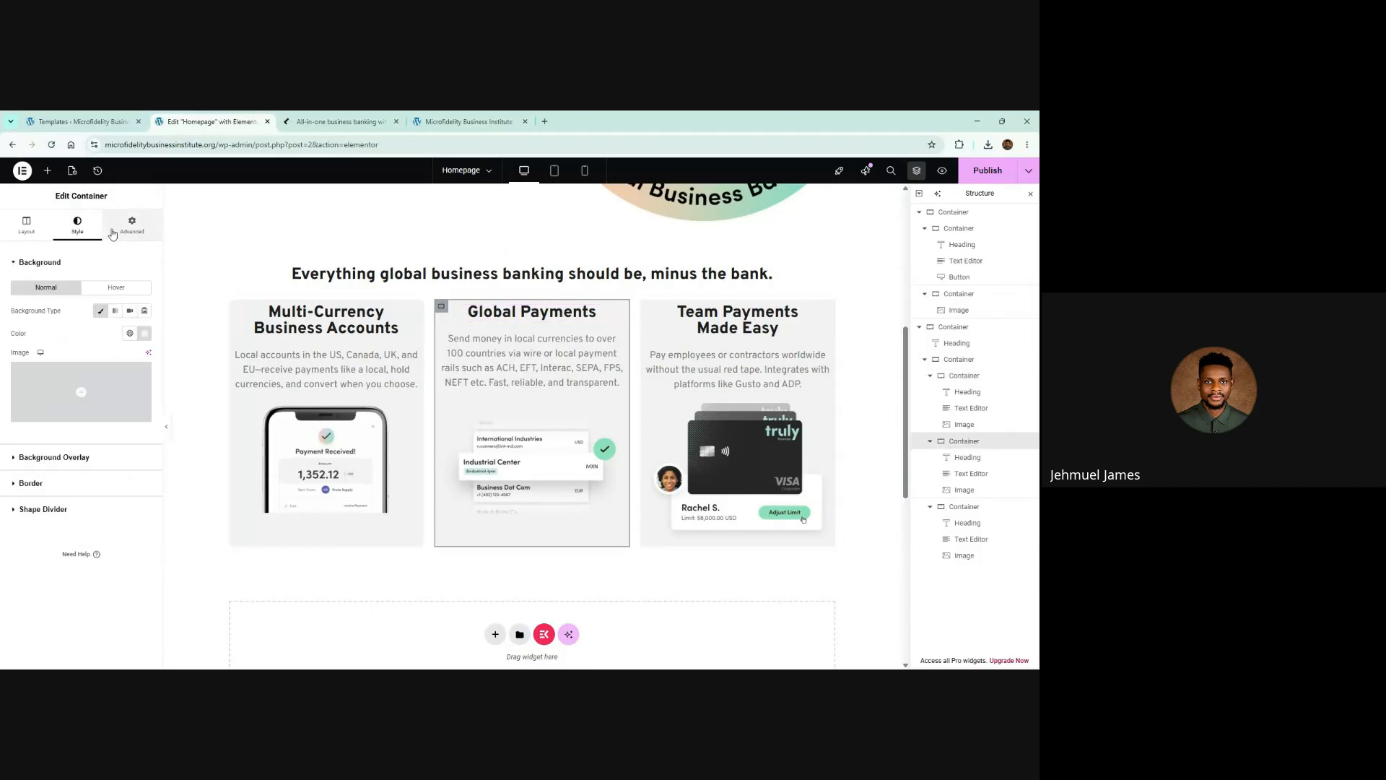
left_click(53, 485)
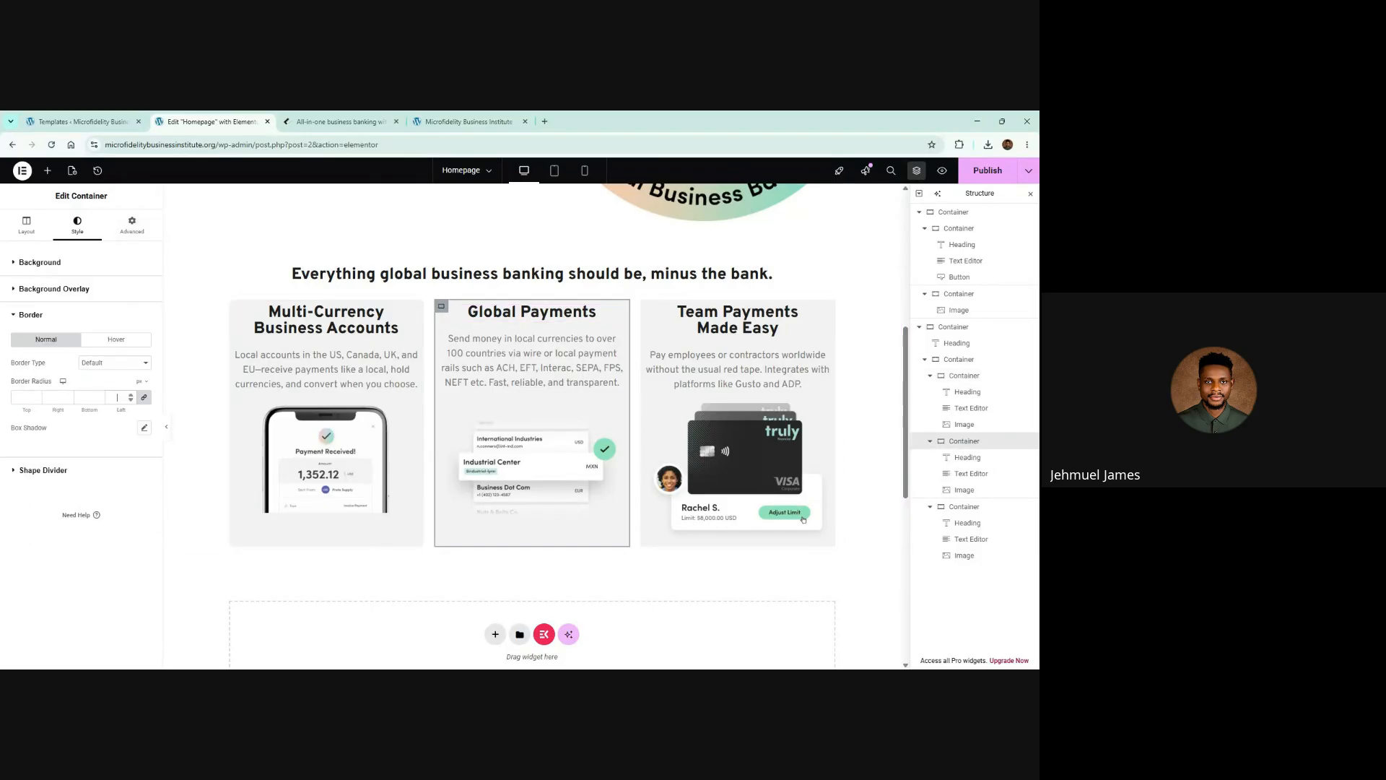
left_click(106, 363)
left_click(104, 407)
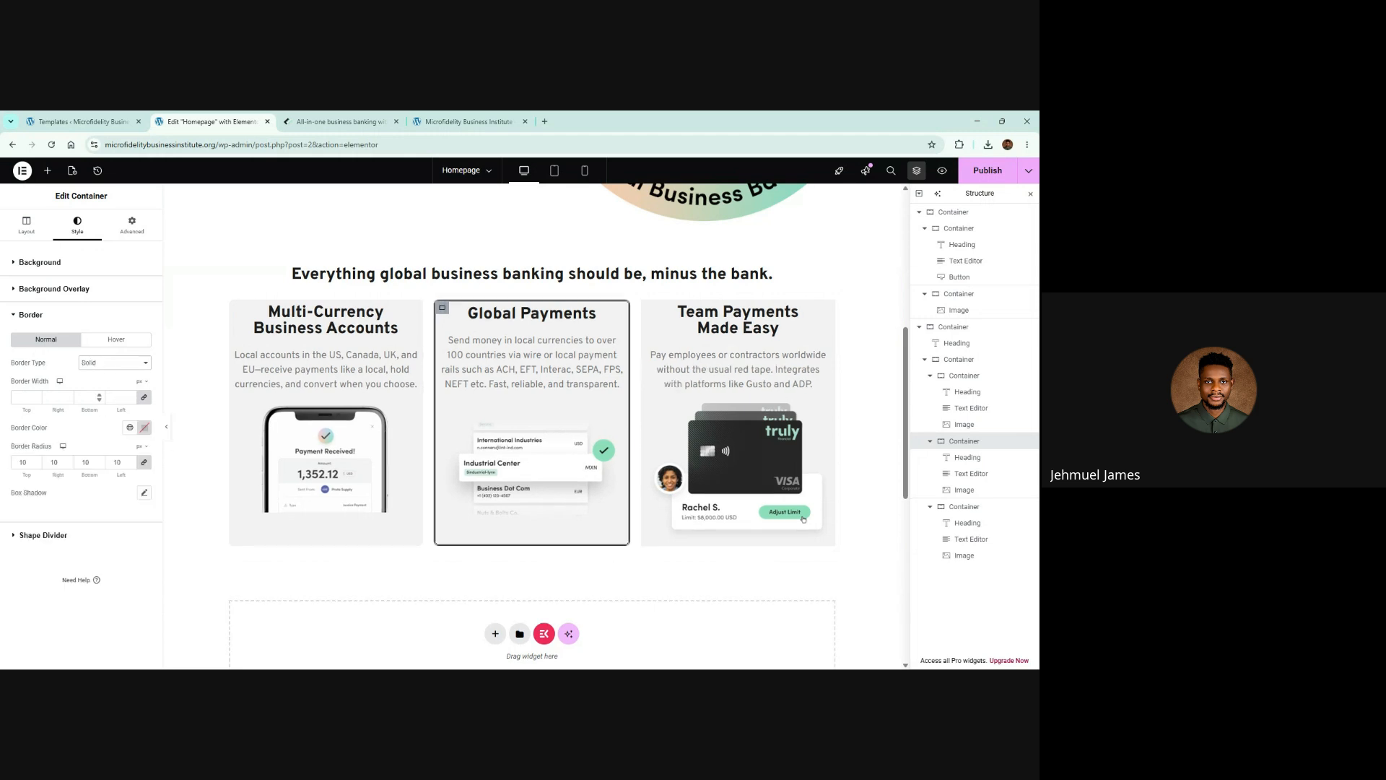
left_click(147, 402)
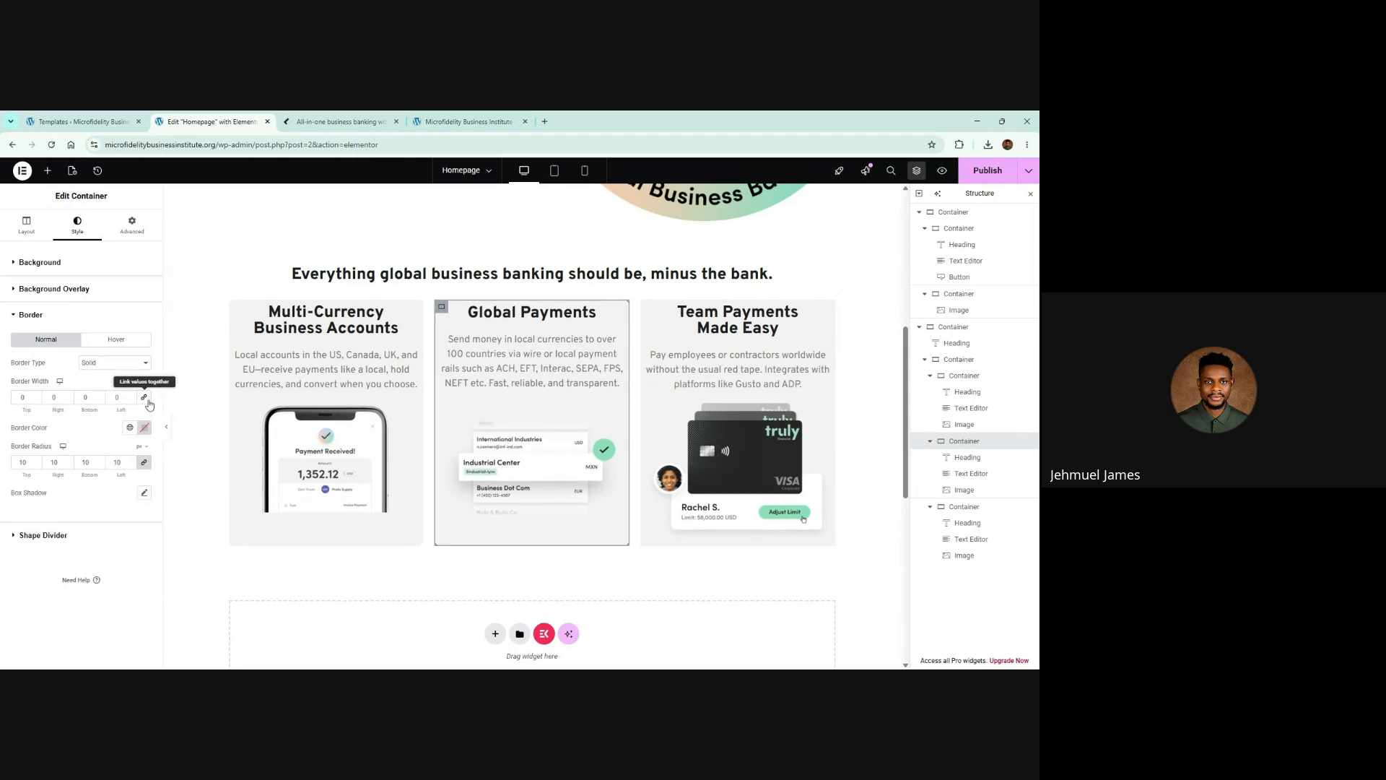
Give the Team Payments container a solid border with a width of 0 and a border radius of 10 px on all corners
left_click(648, 310)
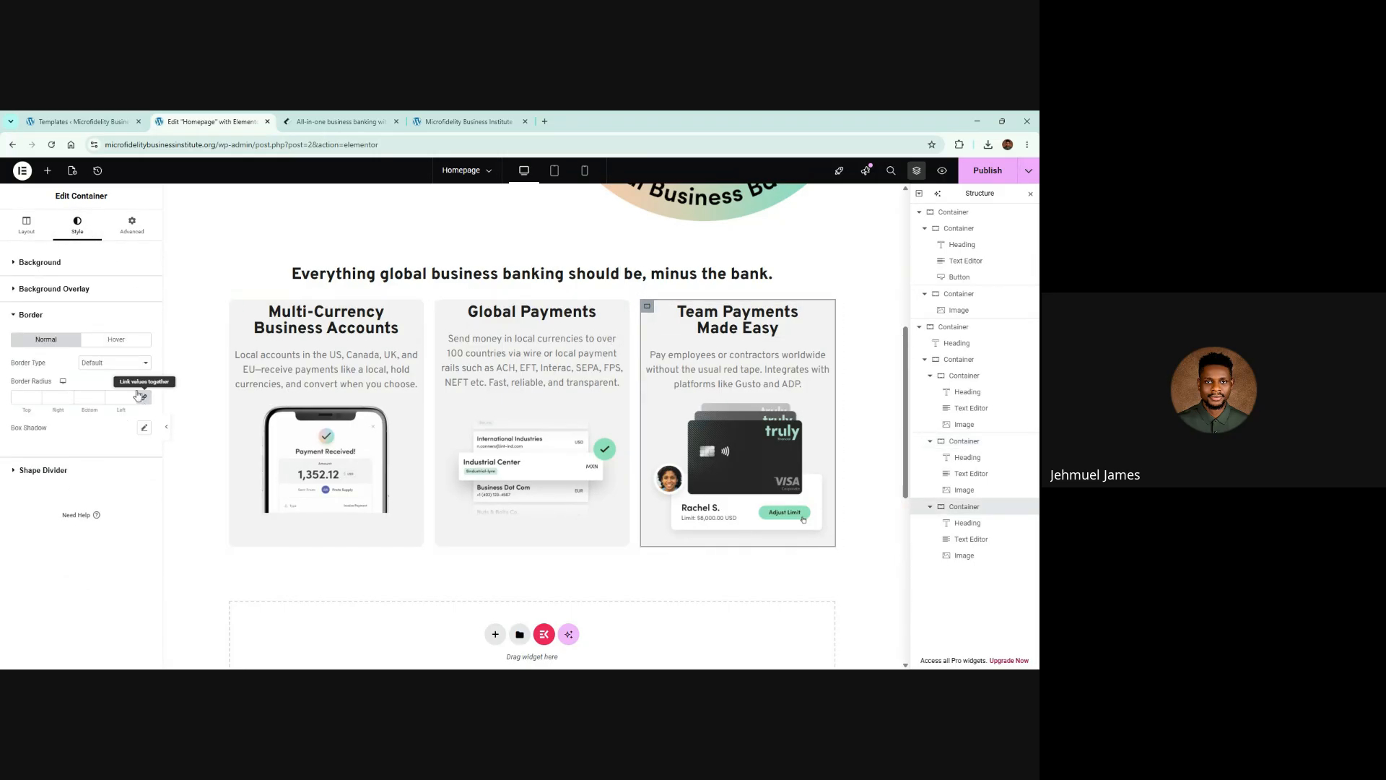
left_click(124, 369)
left_click(120, 393)
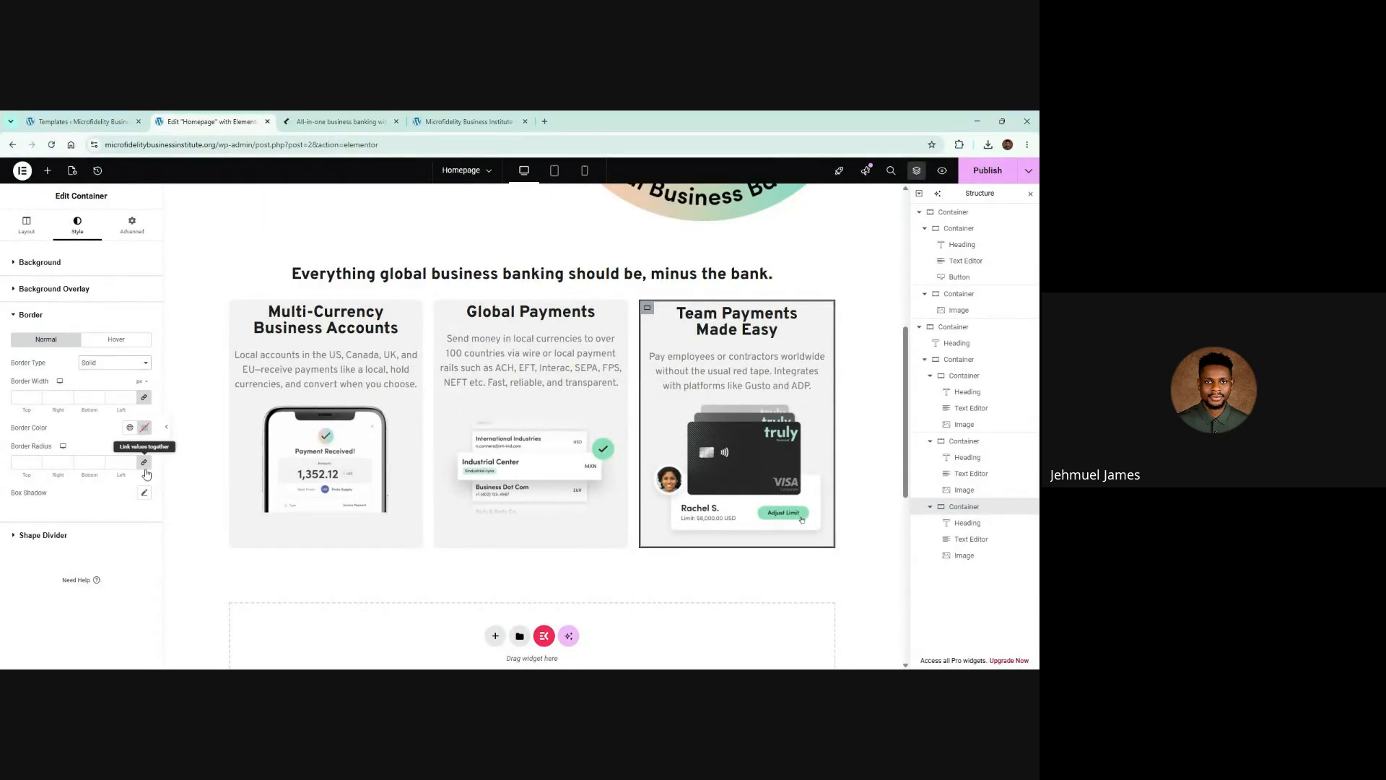
left_click(145, 398)
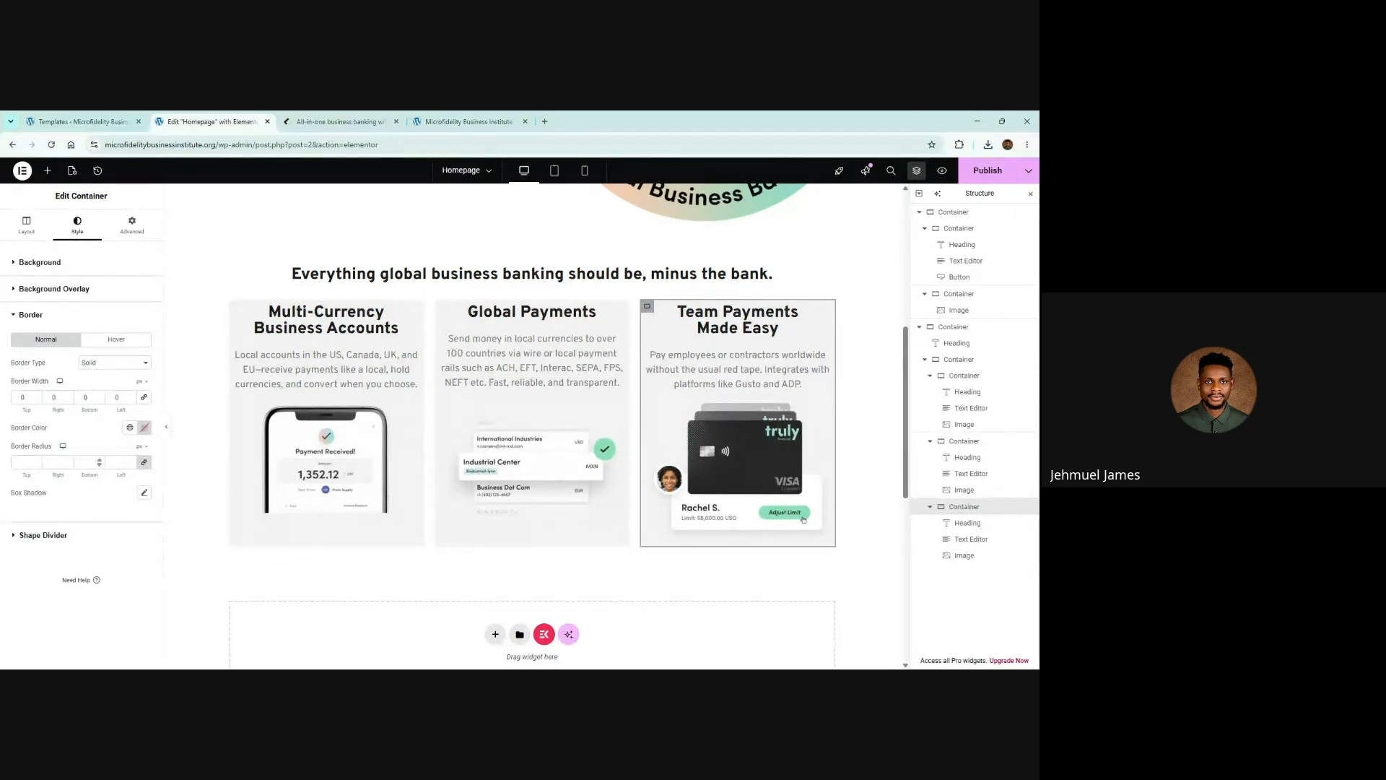
type("10")
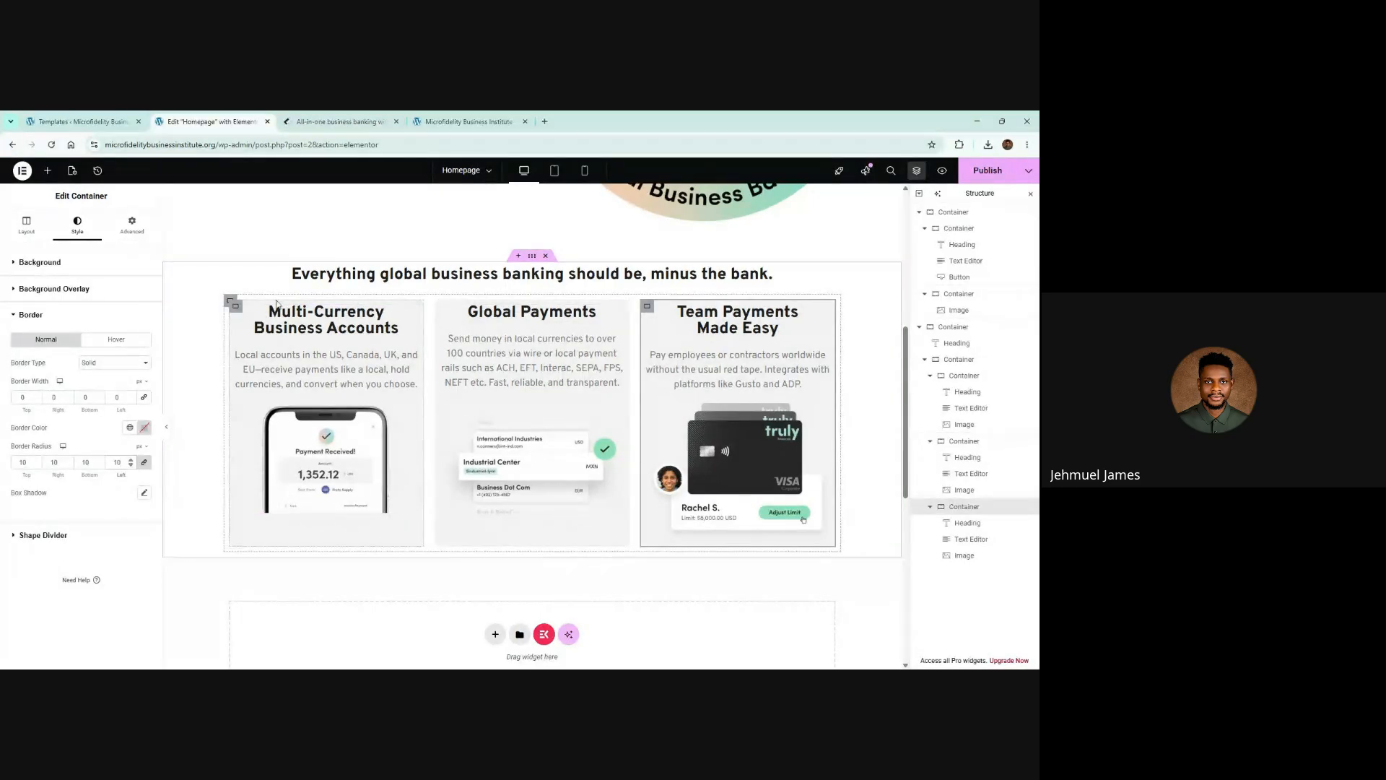
Check the Truly Financial cards, then unlink the Multi-Currency container's padding in Elementor, switch it to rem and set the top padding to 3
left_click(336, 119)
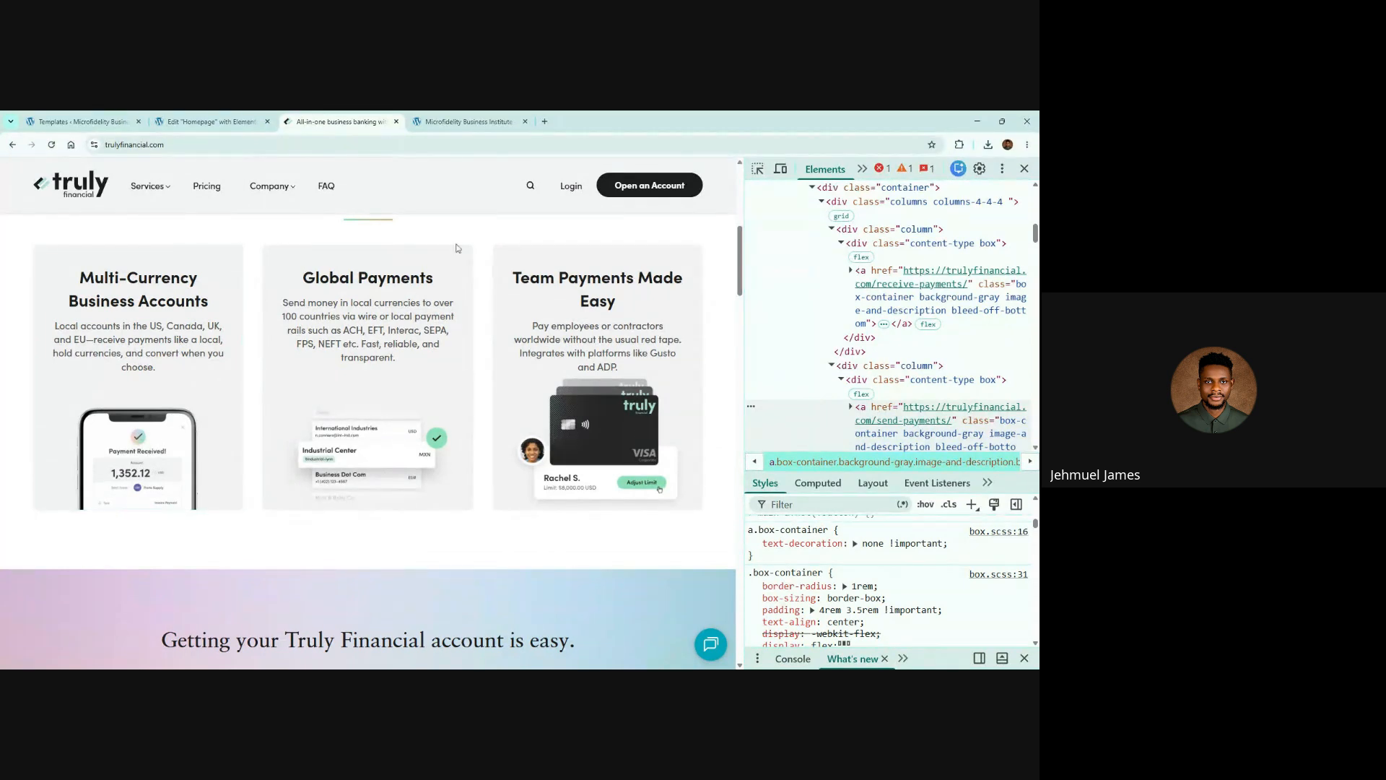
left_click(209, 121)
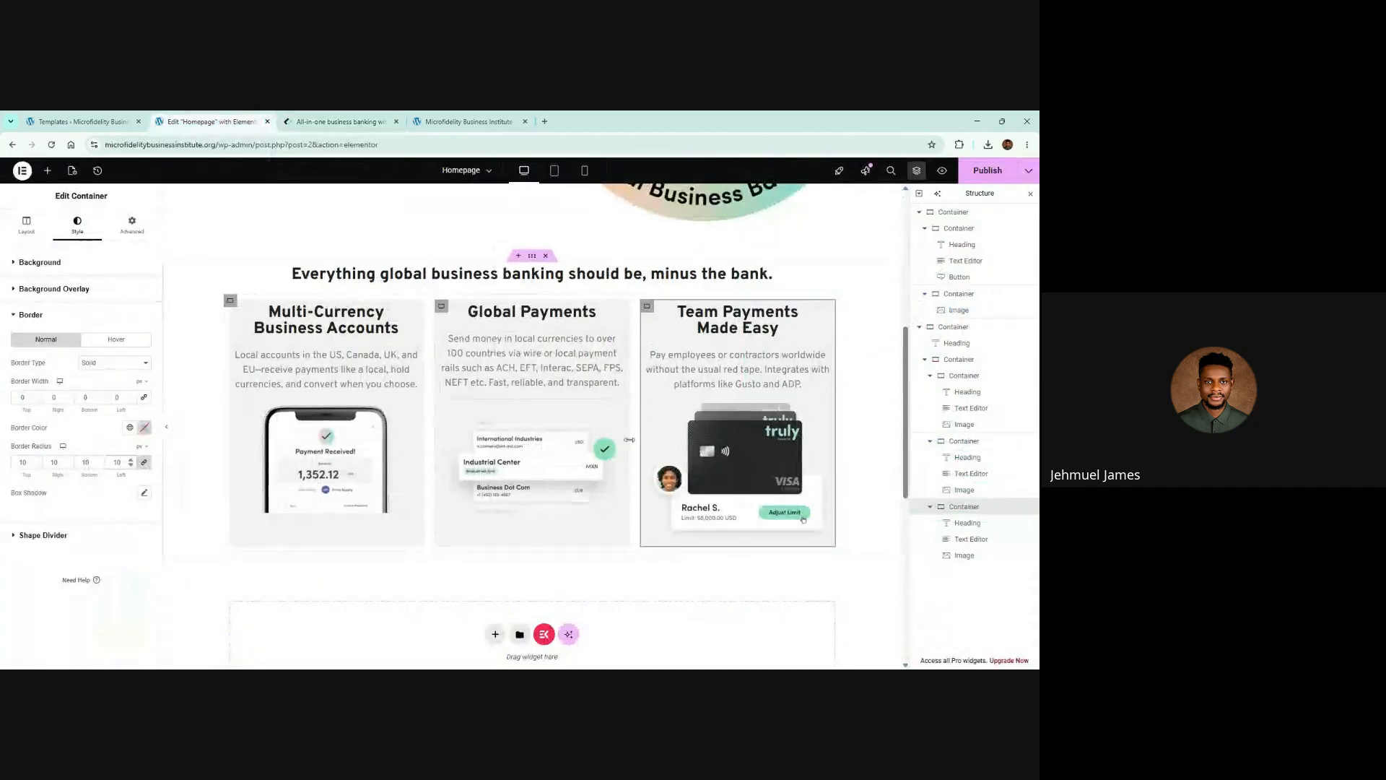
left_click(236, 308)
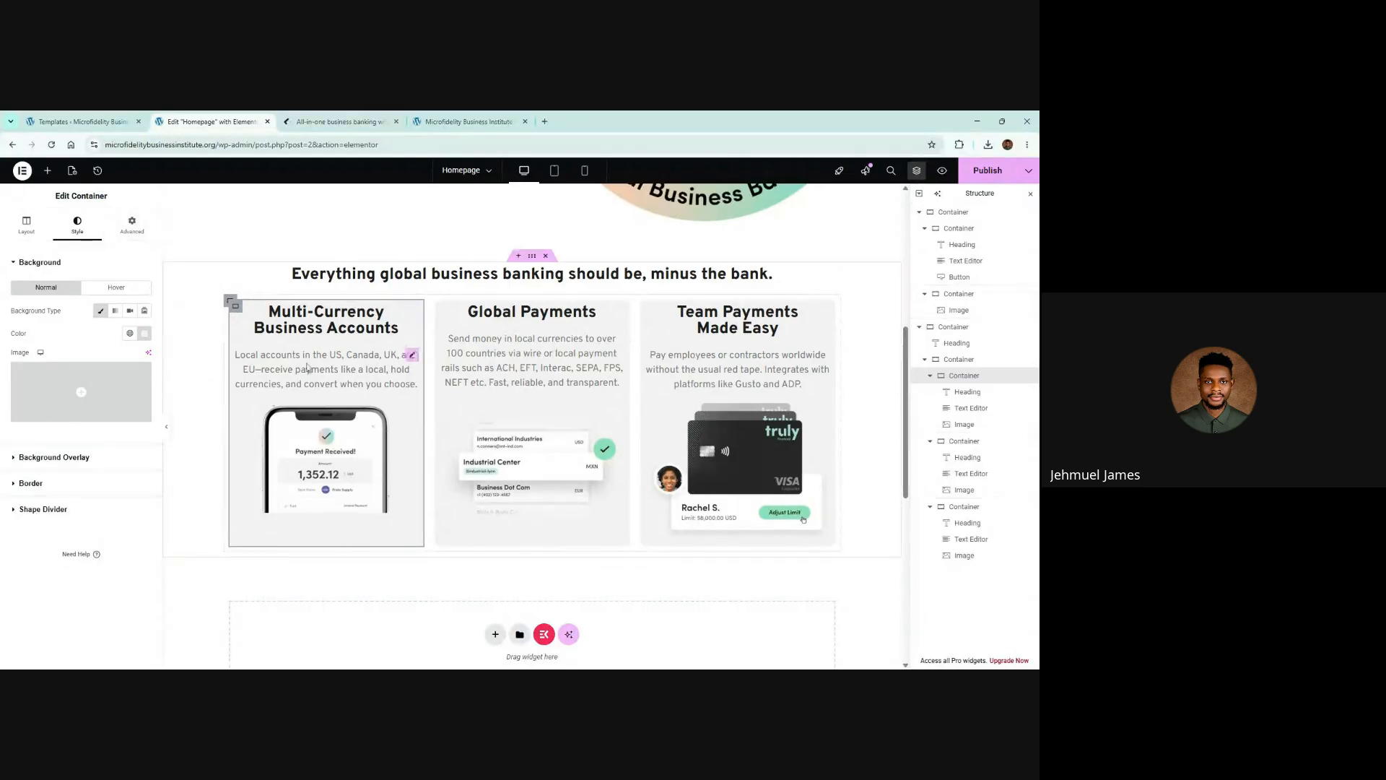
left_click(127, 224)
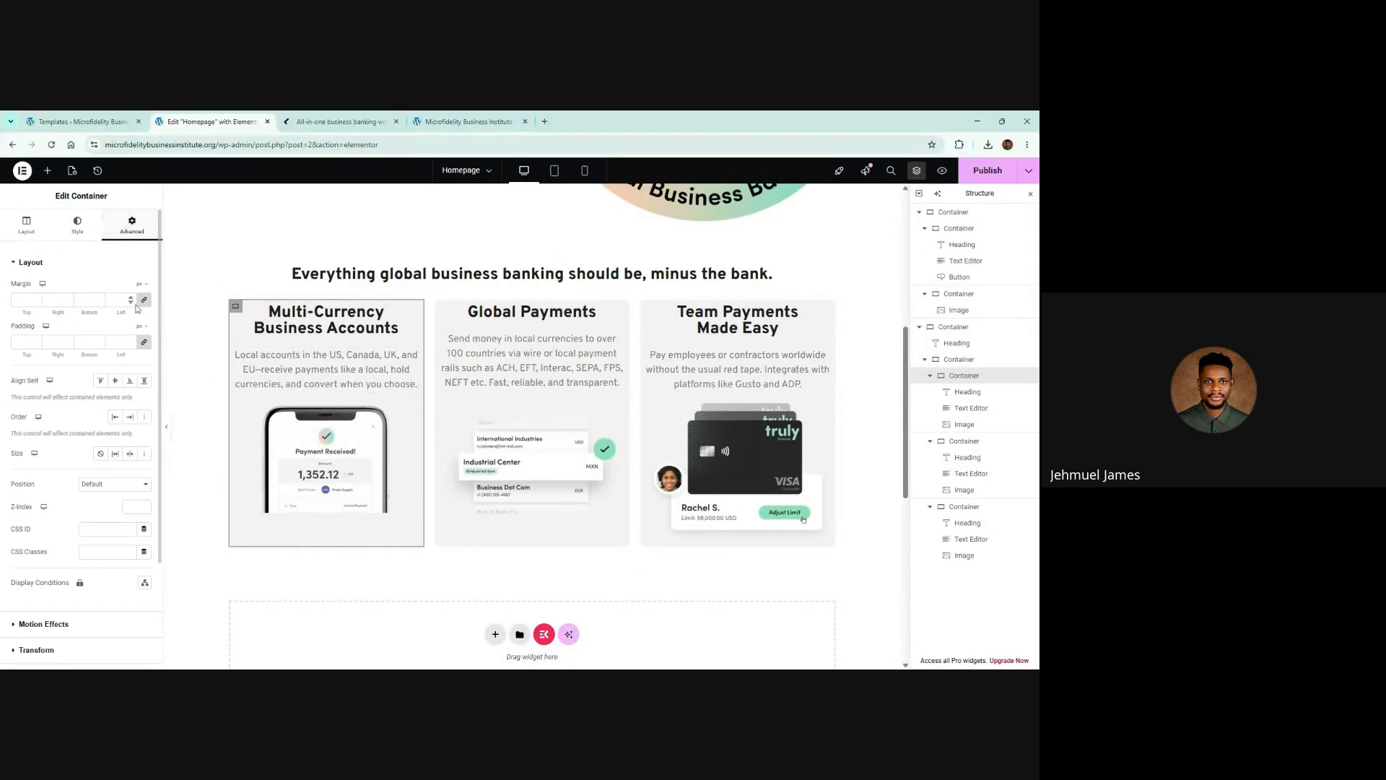
left_click(144, 343)
left_click(143, 327)
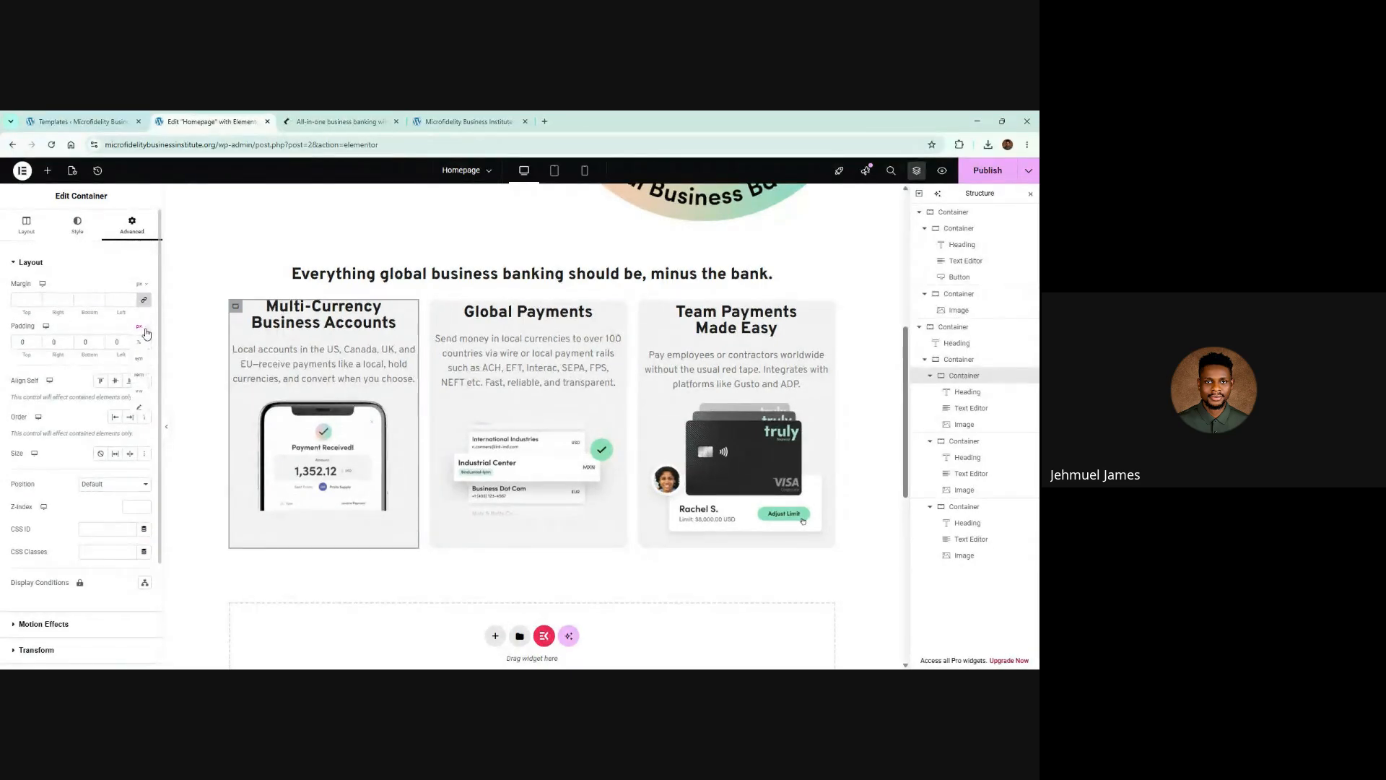
left_click(143, 381)
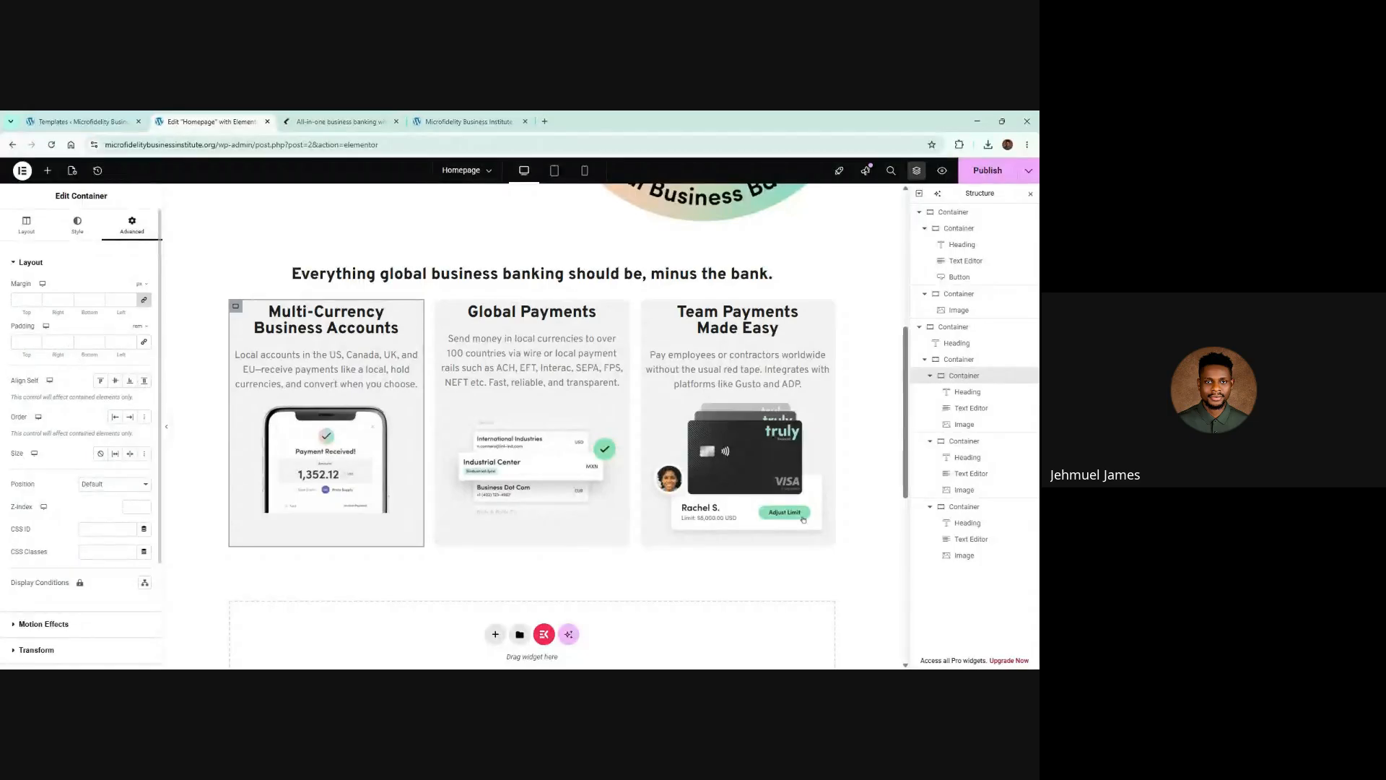
left_click(36, 341)
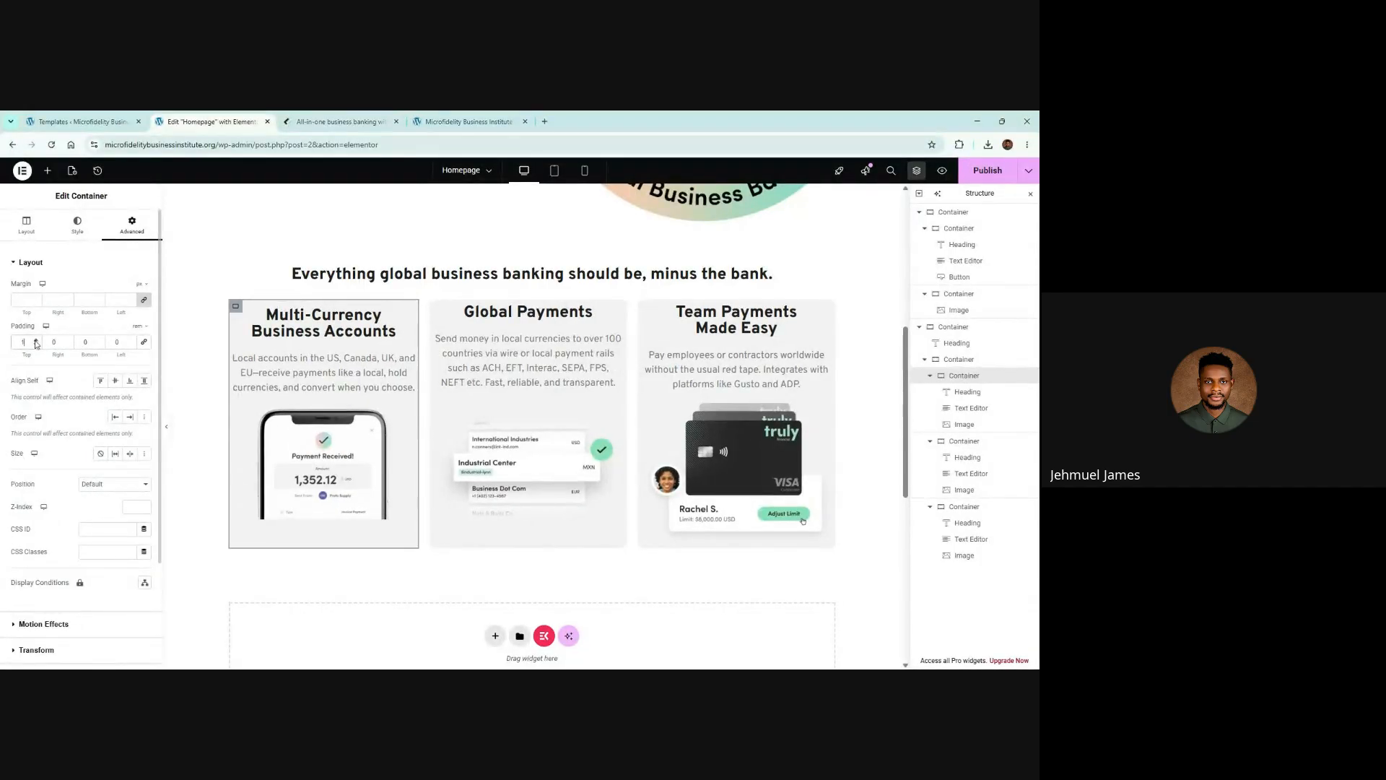
left_click(35, 341)
left_click(35, 341)
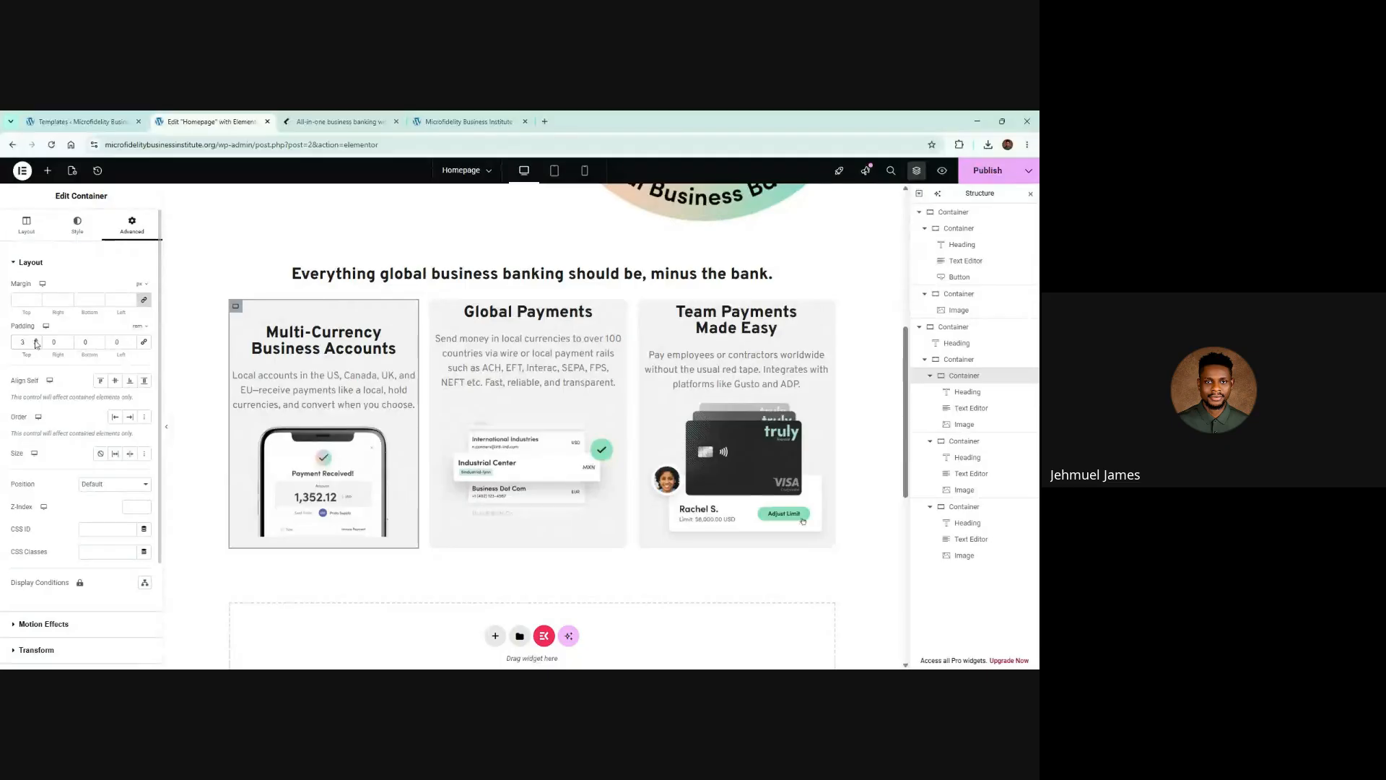
Compare with the Truly Financial cards and set the Multi-Currency container's left and right padding to 2 rem, with 0 at the bottom
left_click(354, 117)
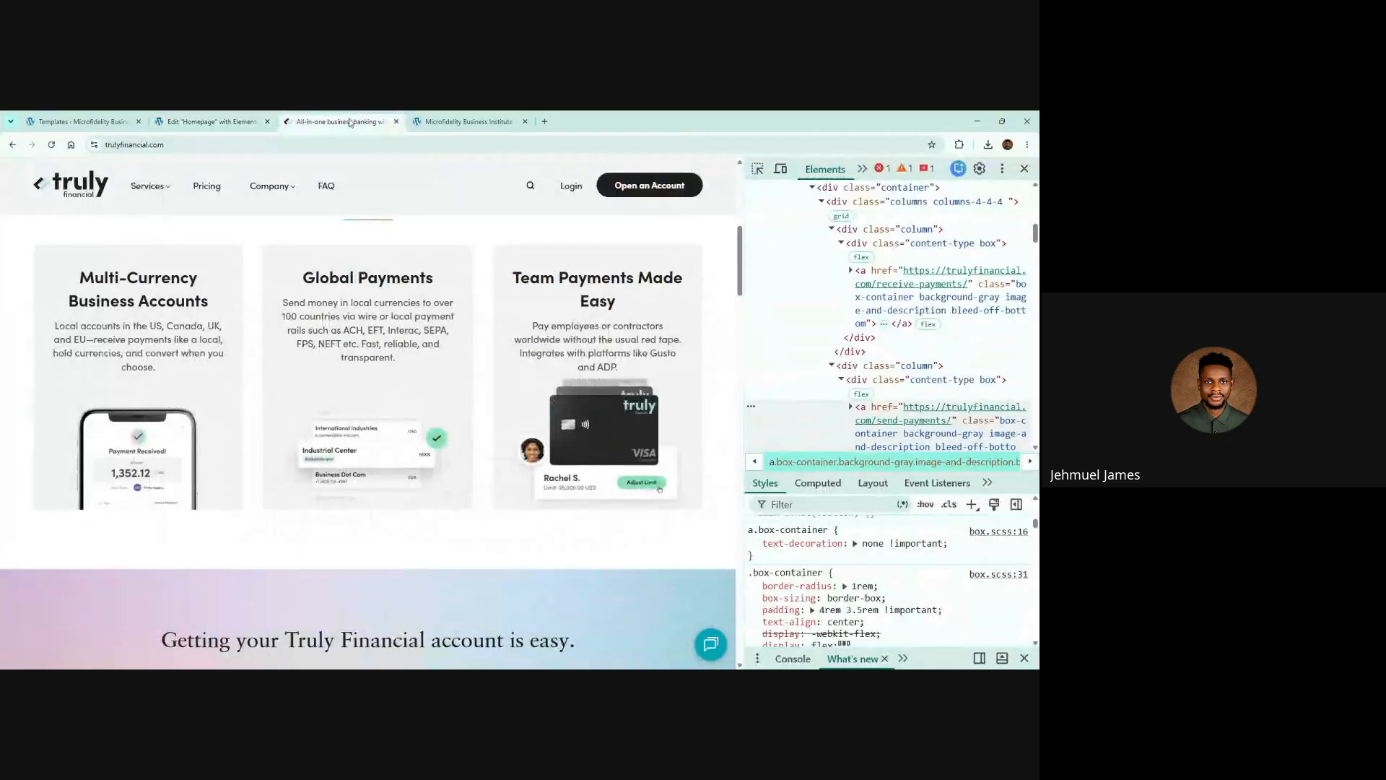
left_click(210, 121)
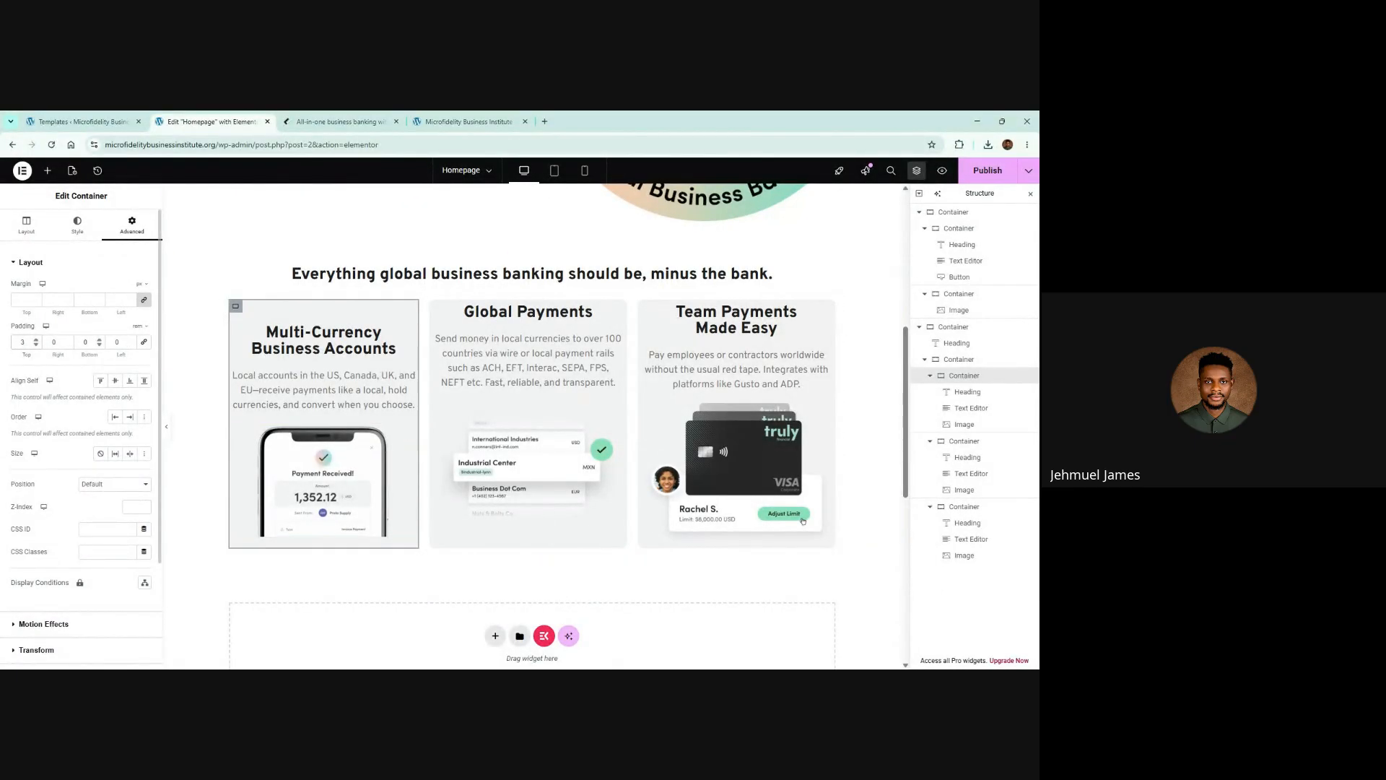
left_click(99, 343)
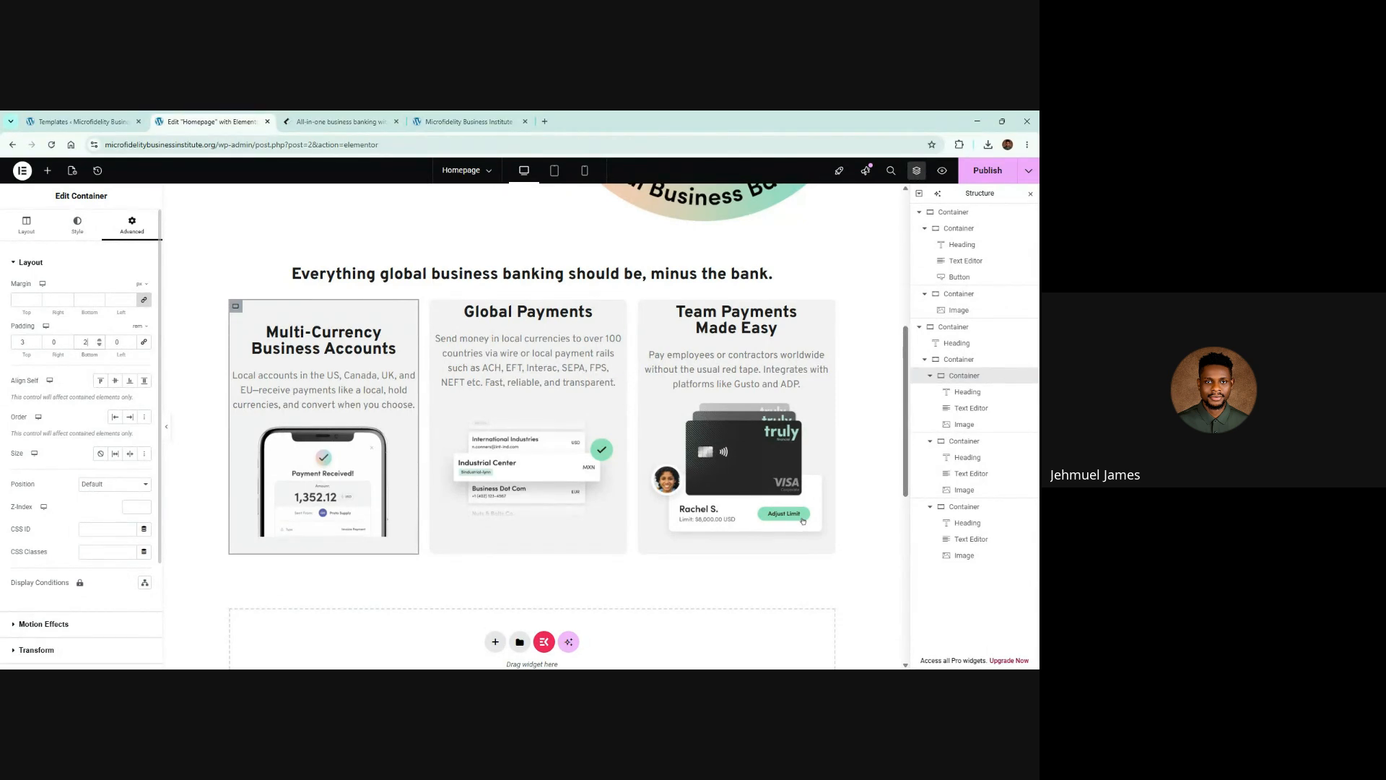
left_click(99, 345)
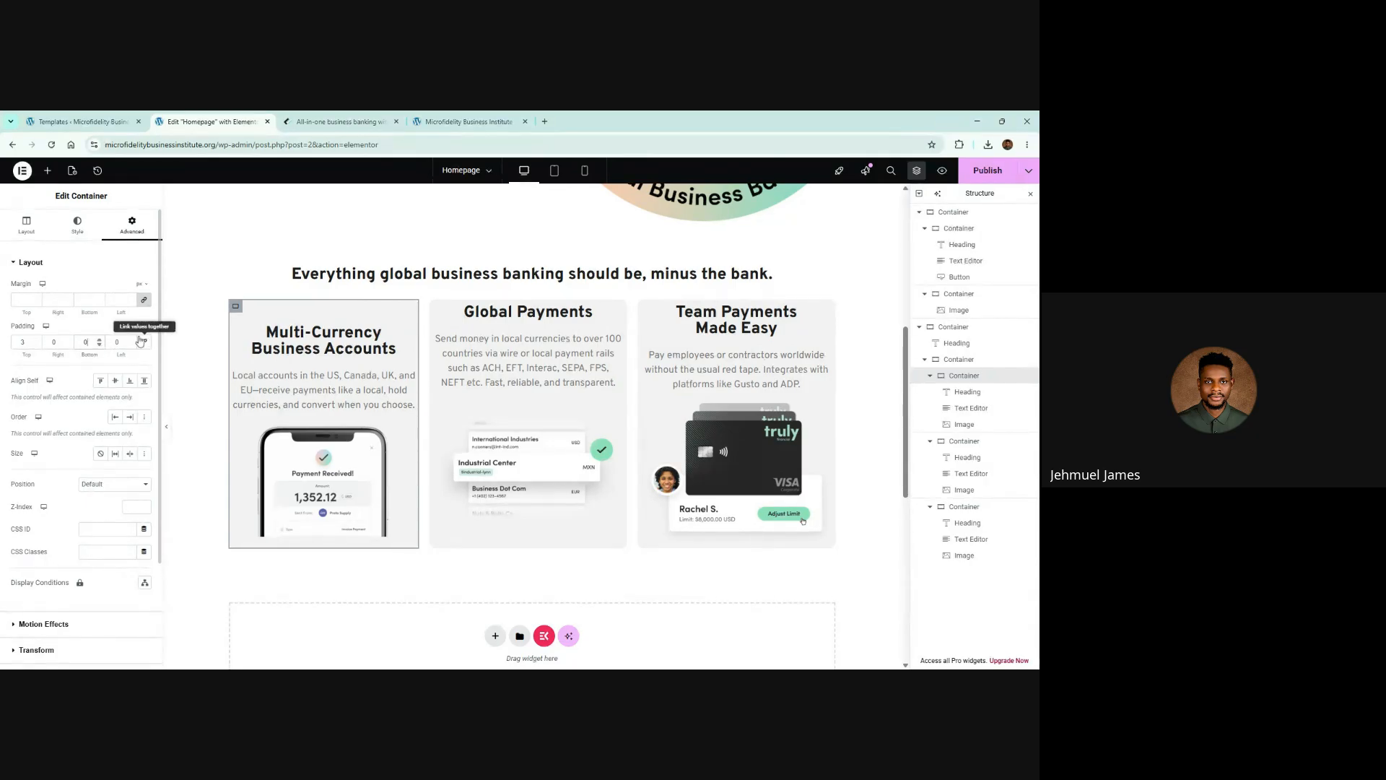
left_click(132, 342)
left_click(132, 341)
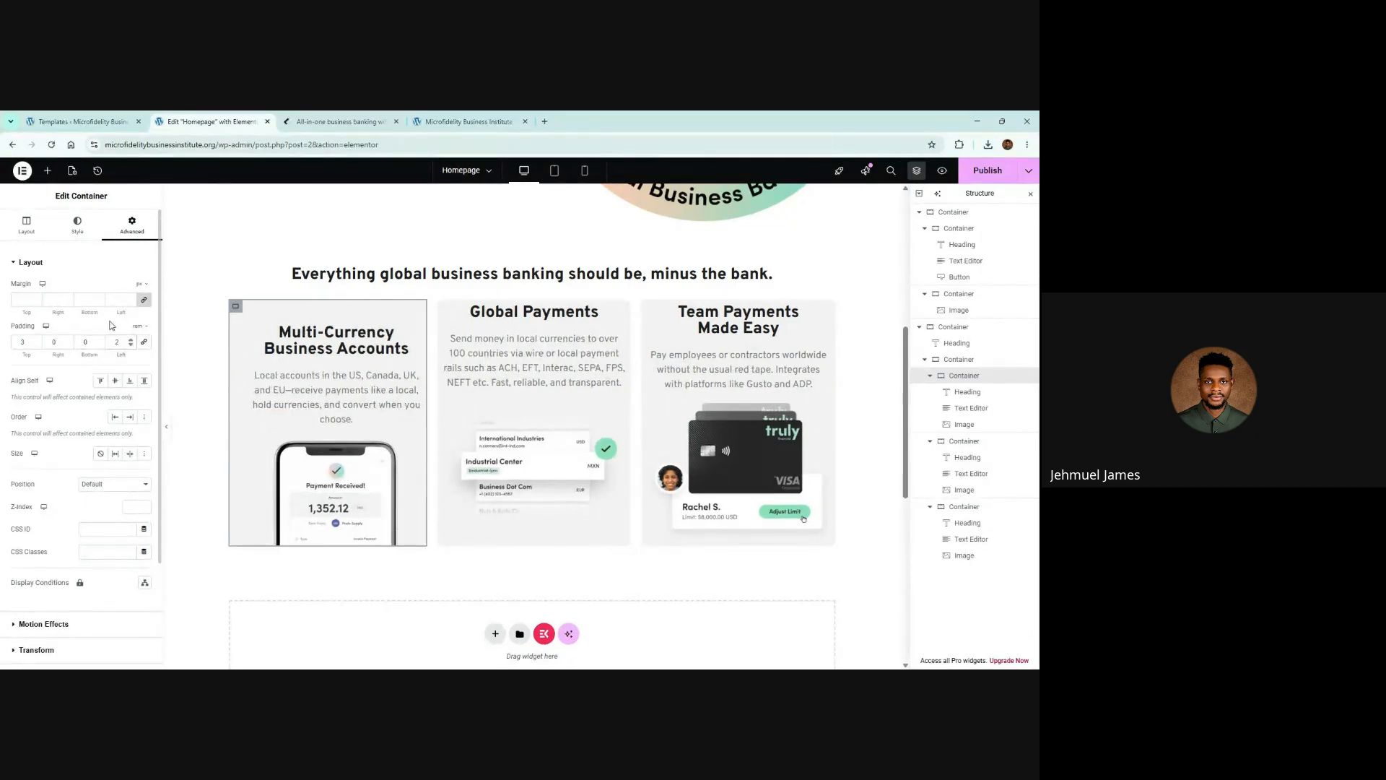
left_click(295, 117)
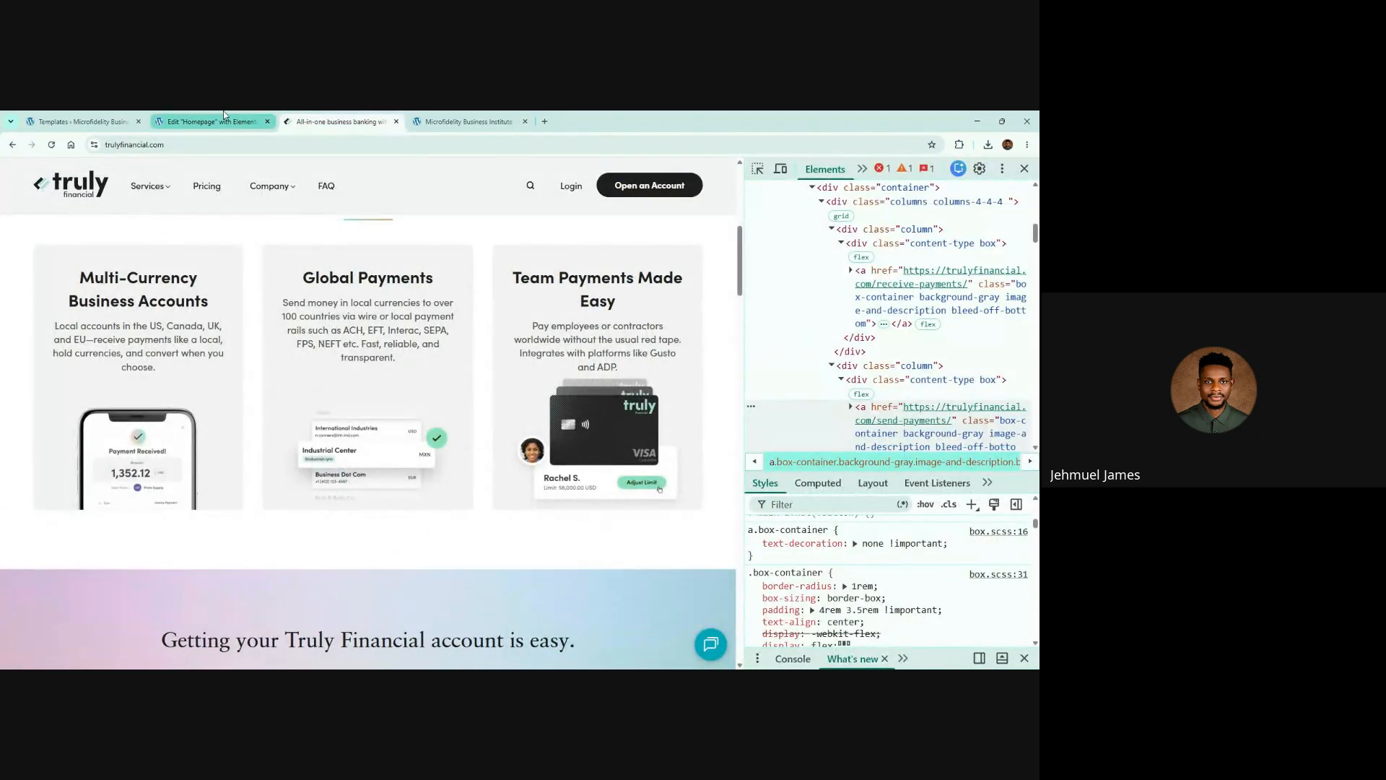
left_click(205, 122)
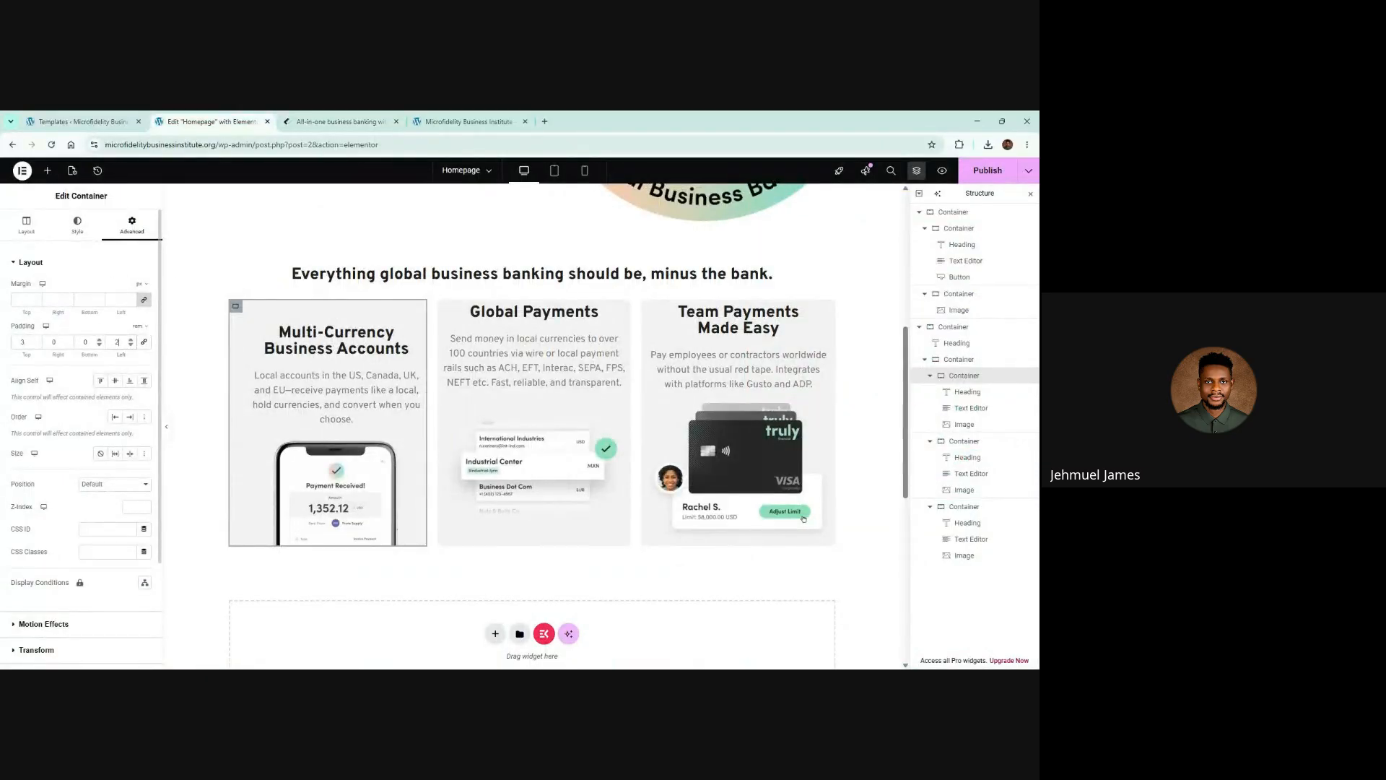
left_click(68, 340)
left_click(68, 339)
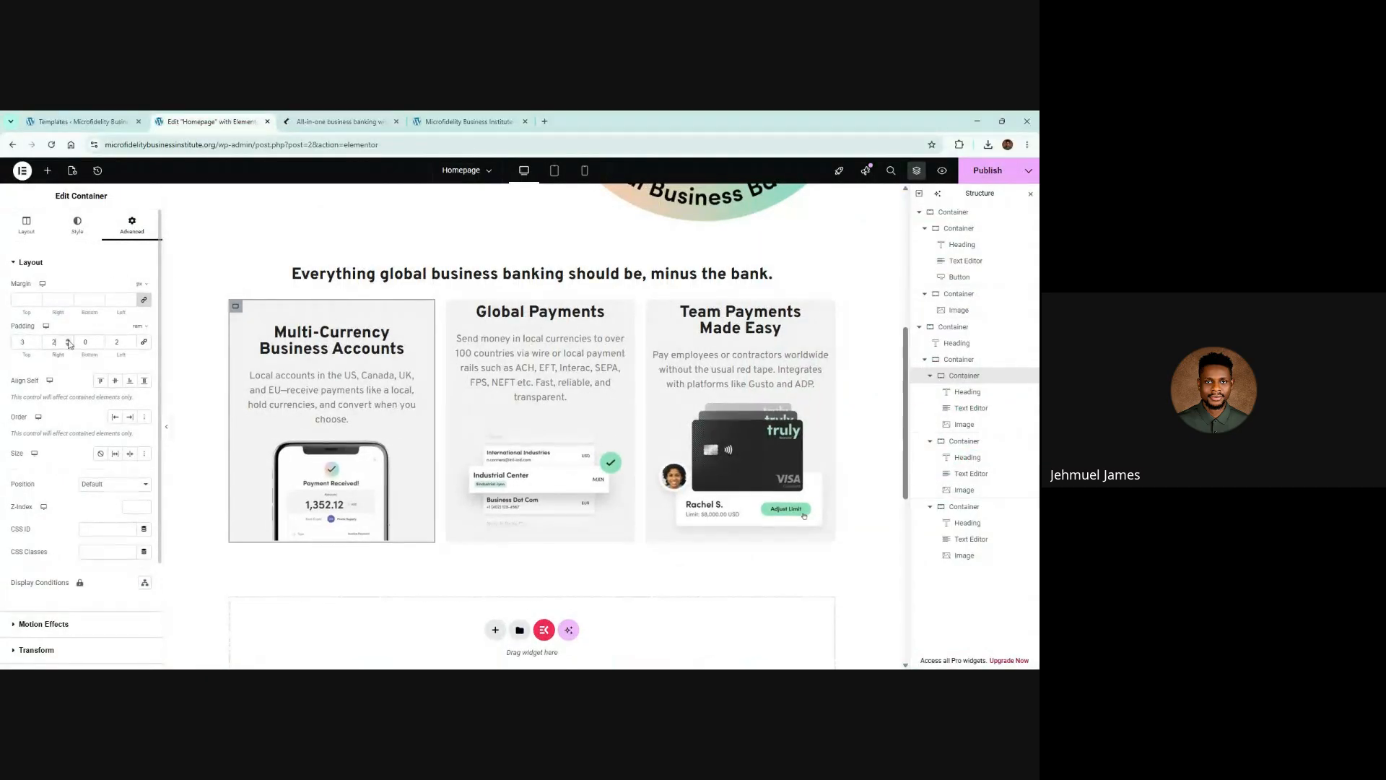
Unlink the Global Payments container's padding and set it in rem to 3 top, 2 right, 0 bottom and 2 left
left_click(452, 307)
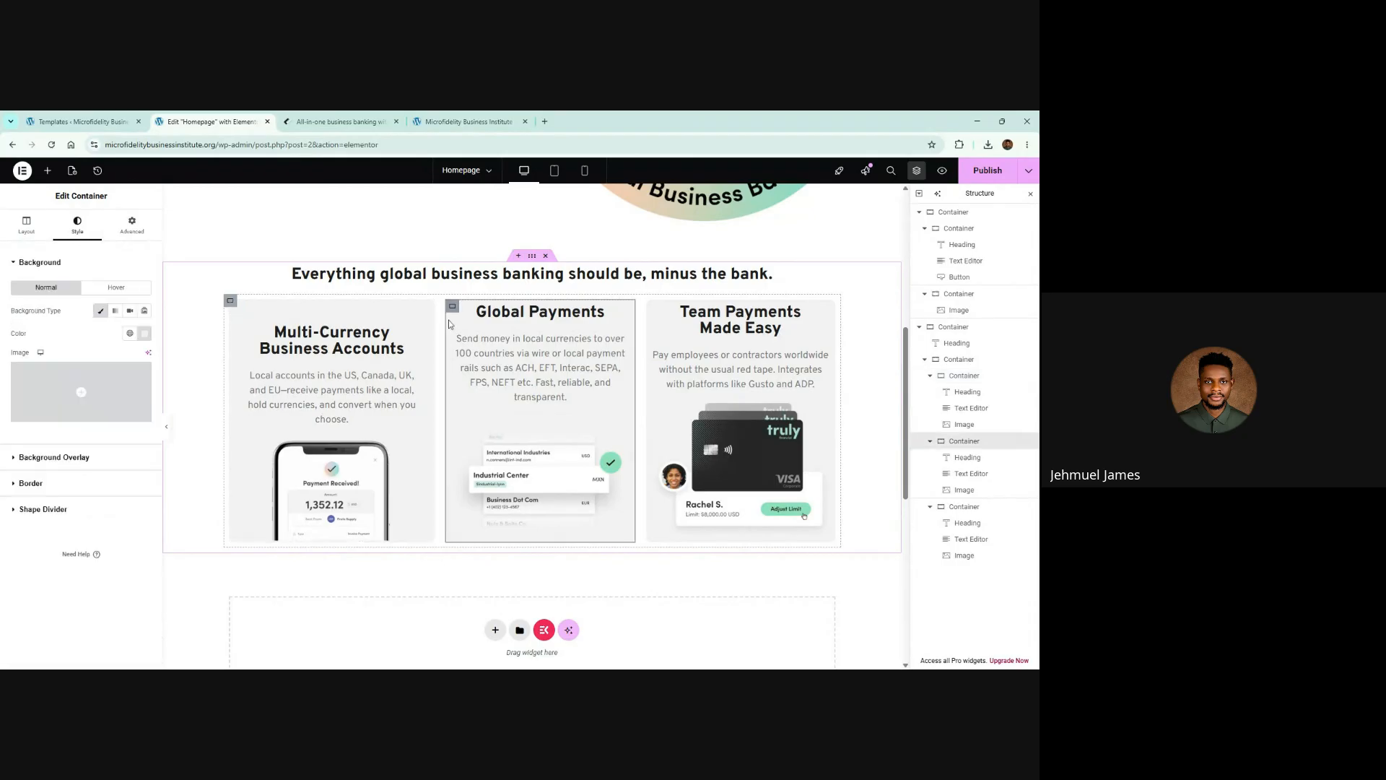
left_click(132, 226)
left_click(143, 339)
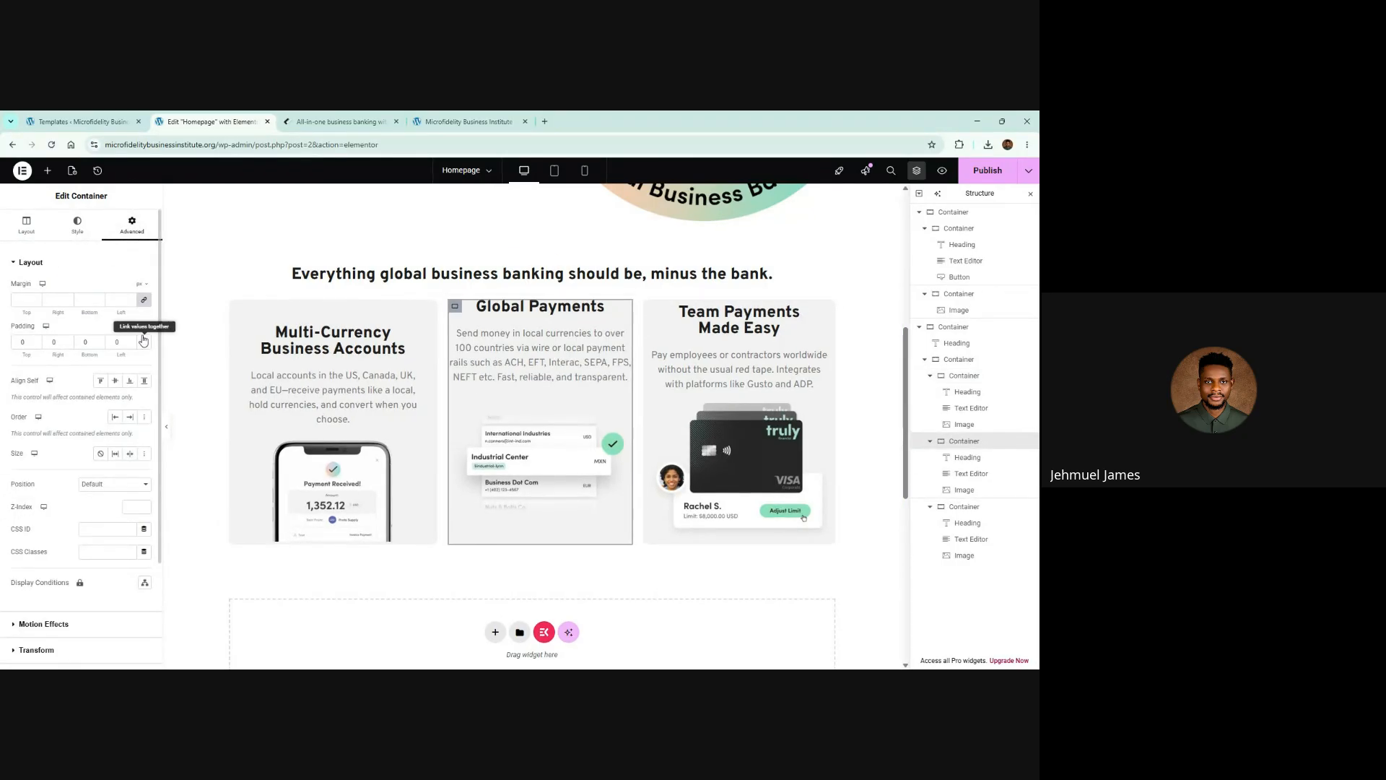
left_click(142, 328)
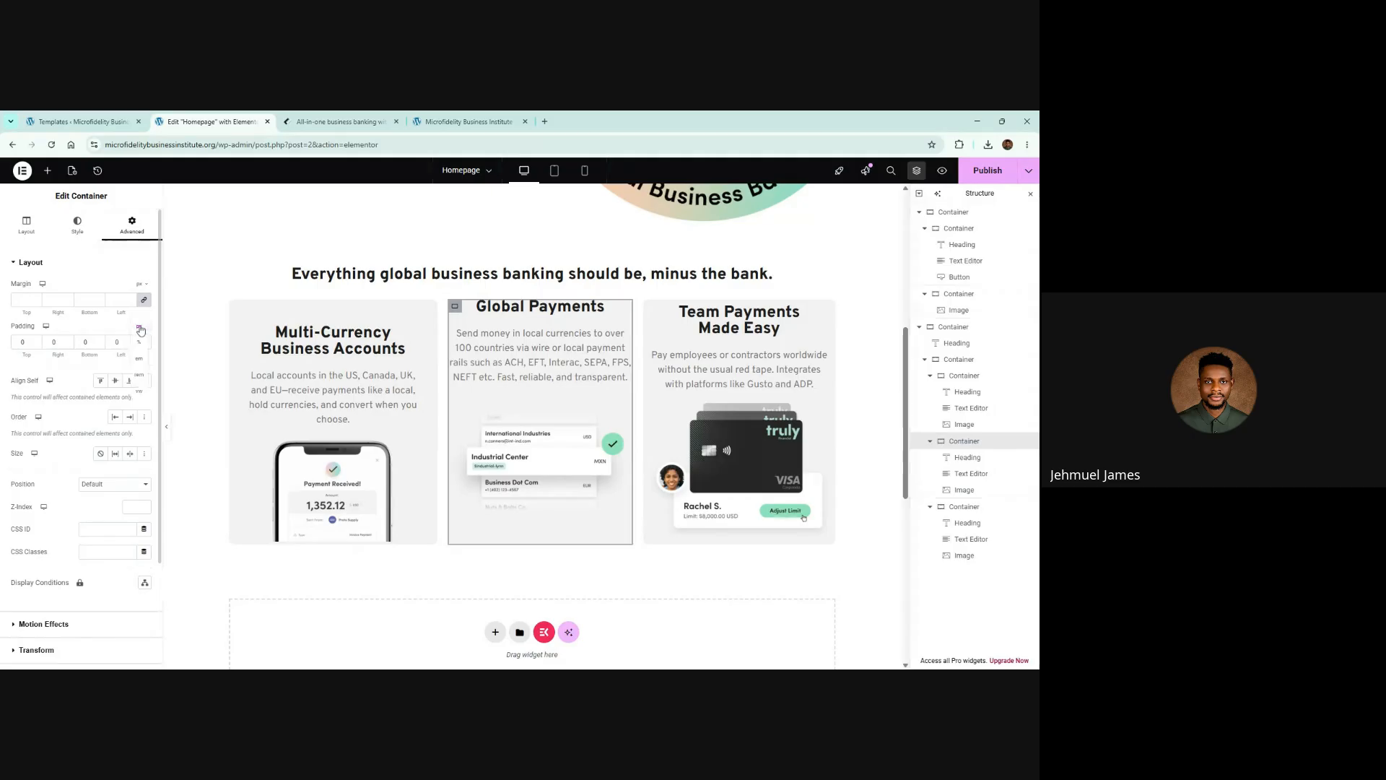
left_click(139, 375)
left_click(36, 343)
type("3")
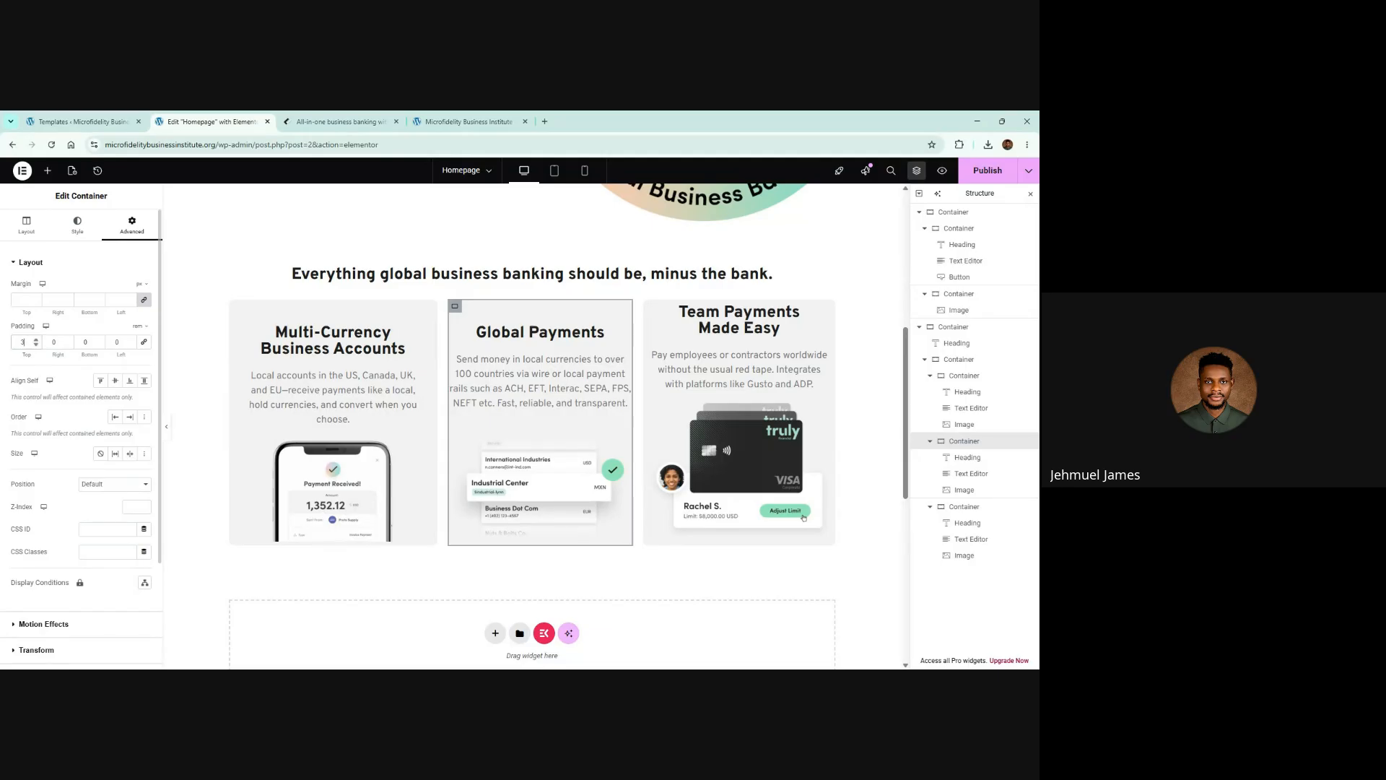
left_click(68, 340)
left_click(67, 340)
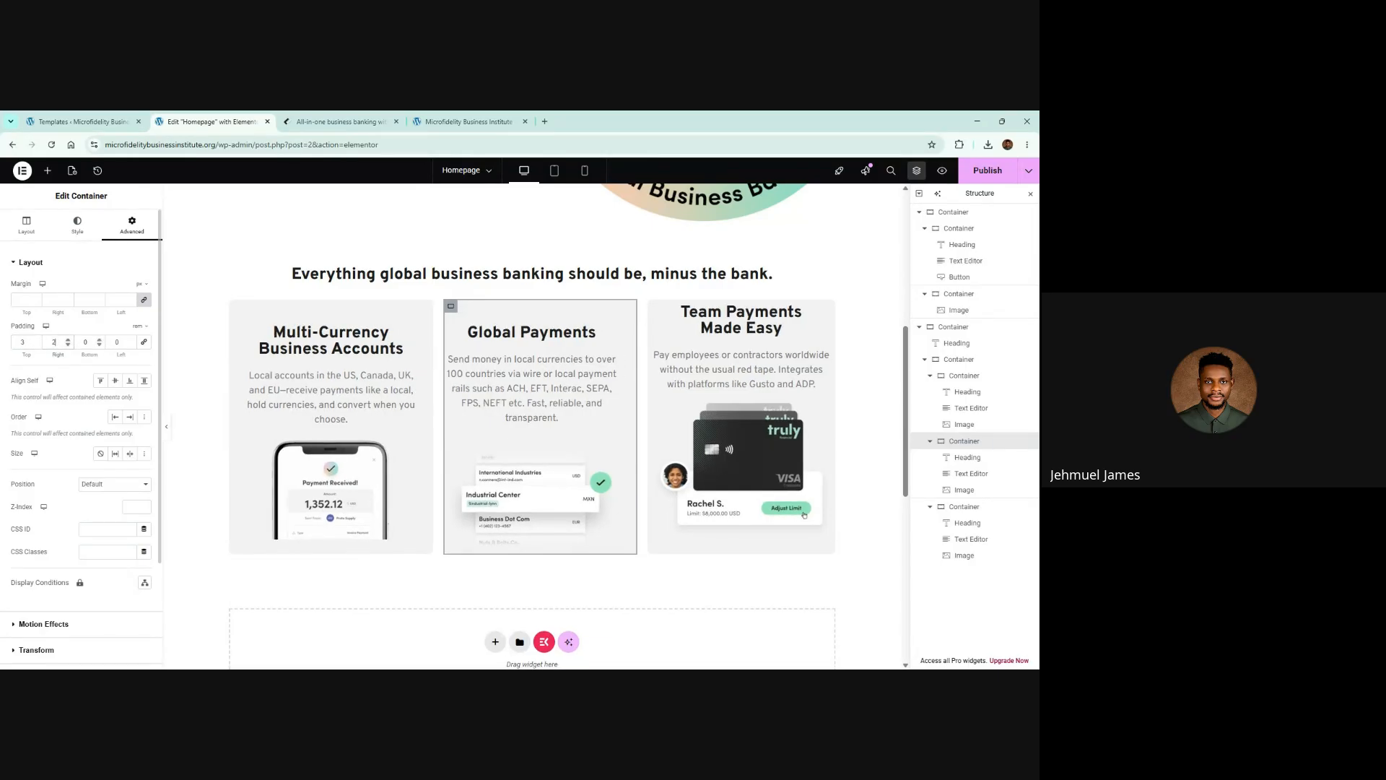
left_click(132, 340)
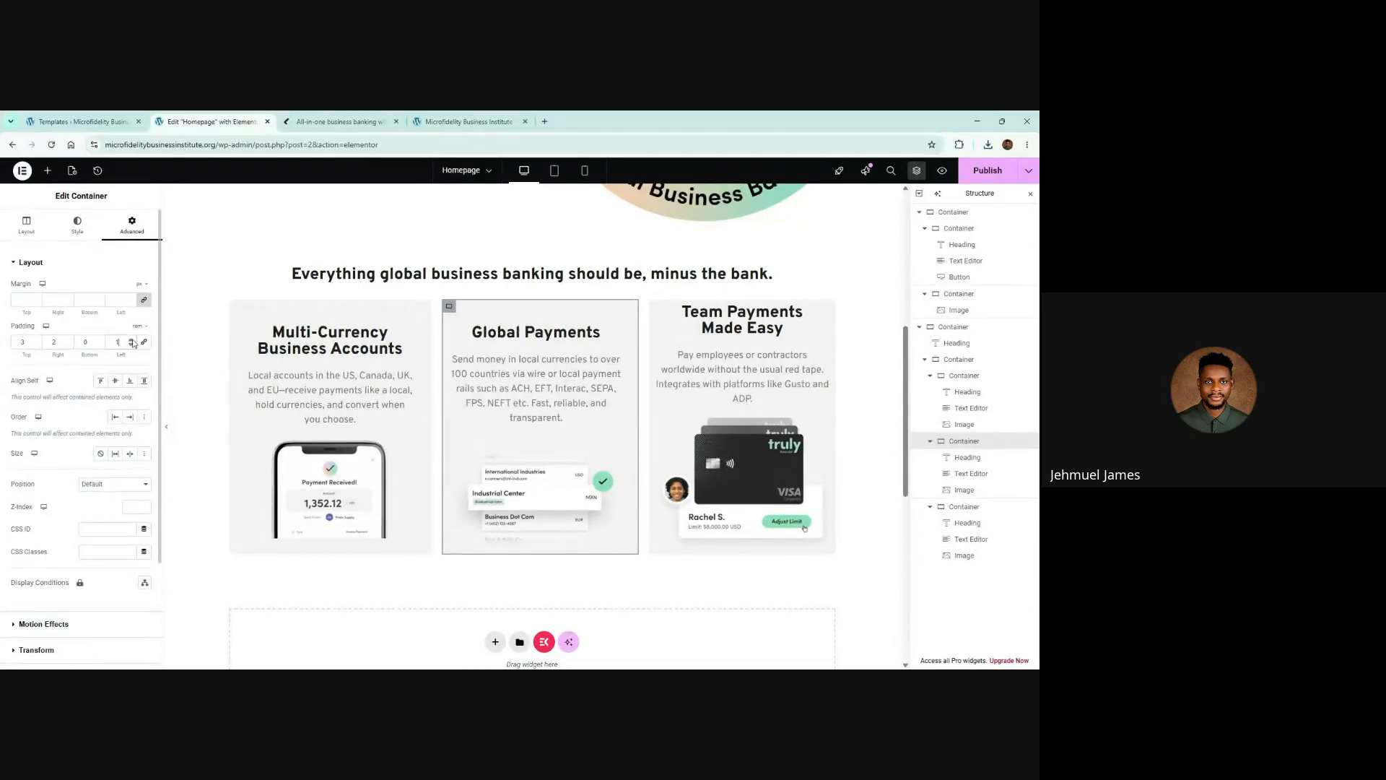
left_click(131, 339)
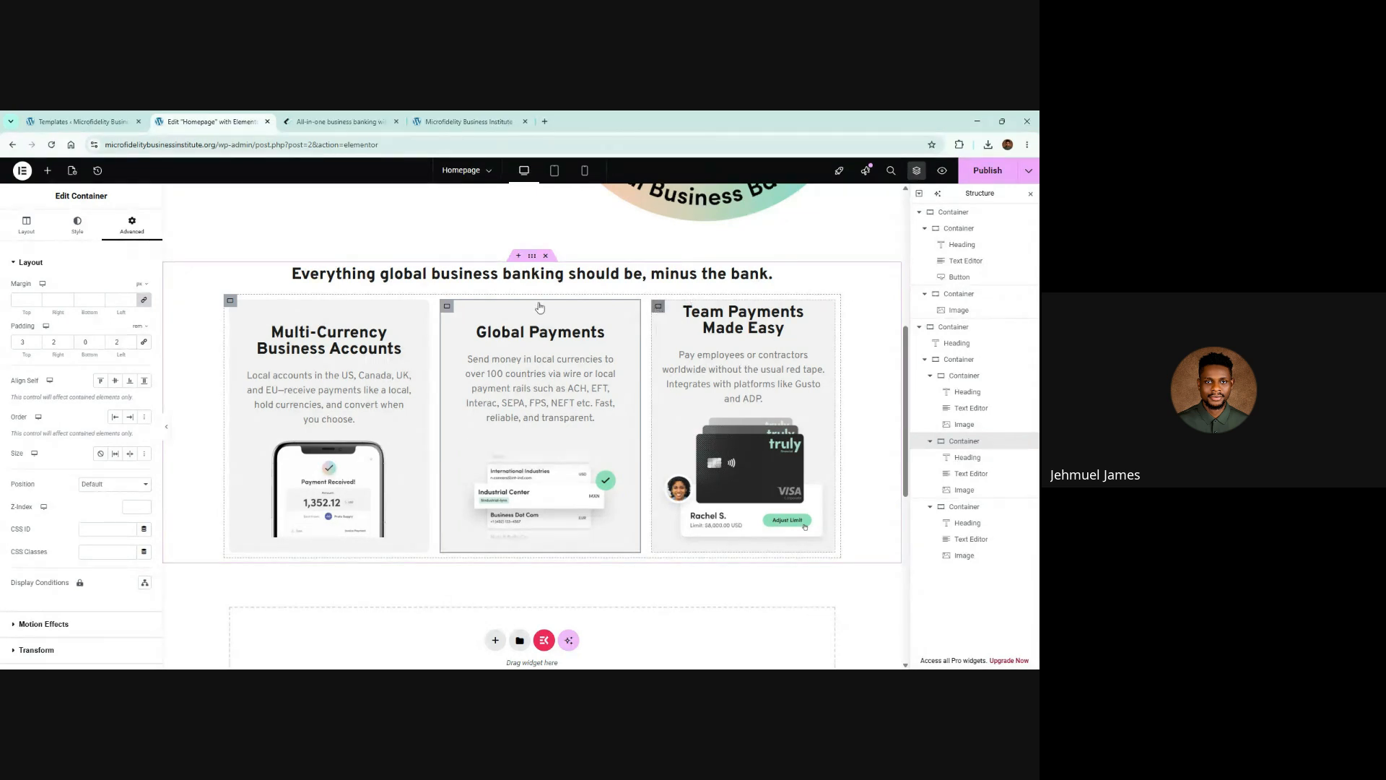
Set the Team Payments container's unlinked padding in rem to 3 top, 2 right, 0 bottom and 2 left
left_click(657, 306)
left_click(132, 224)
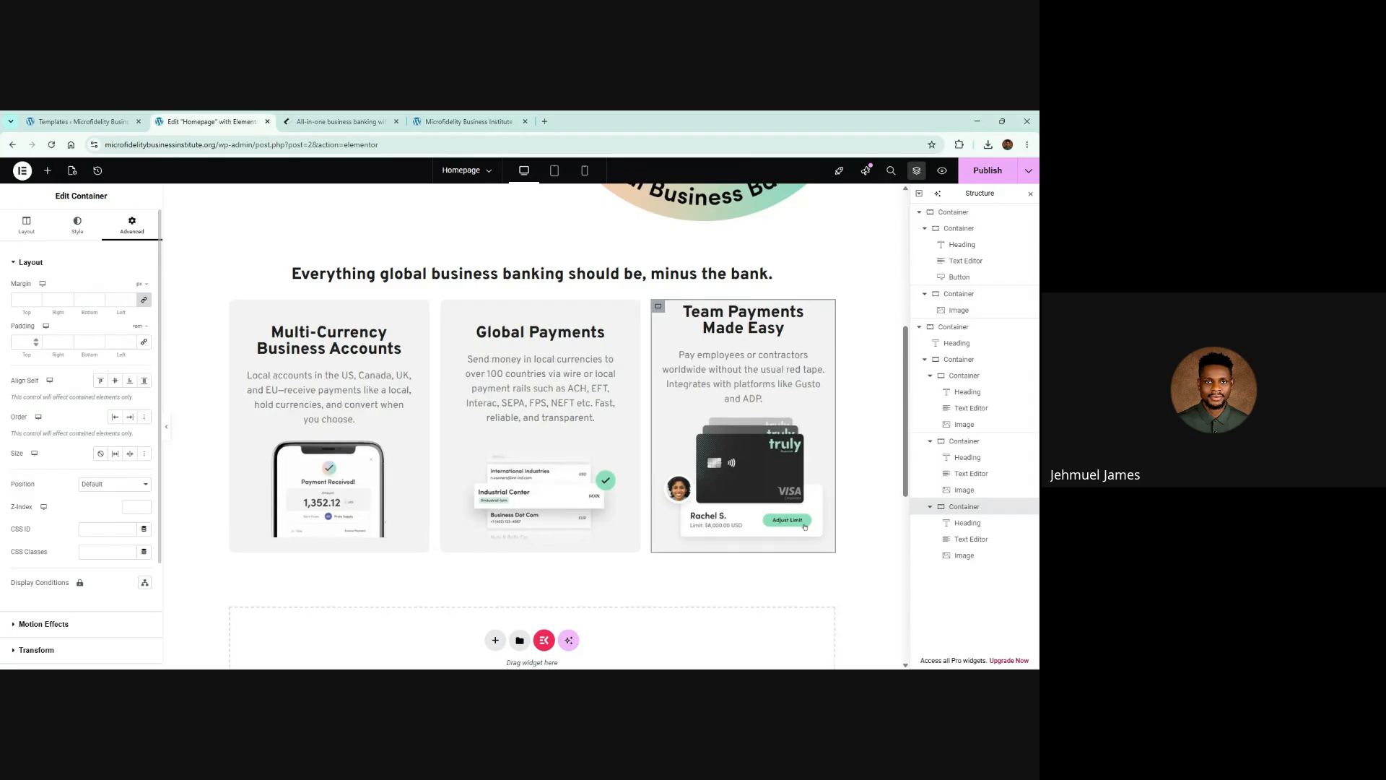
left_click(26, 343)
type("3")
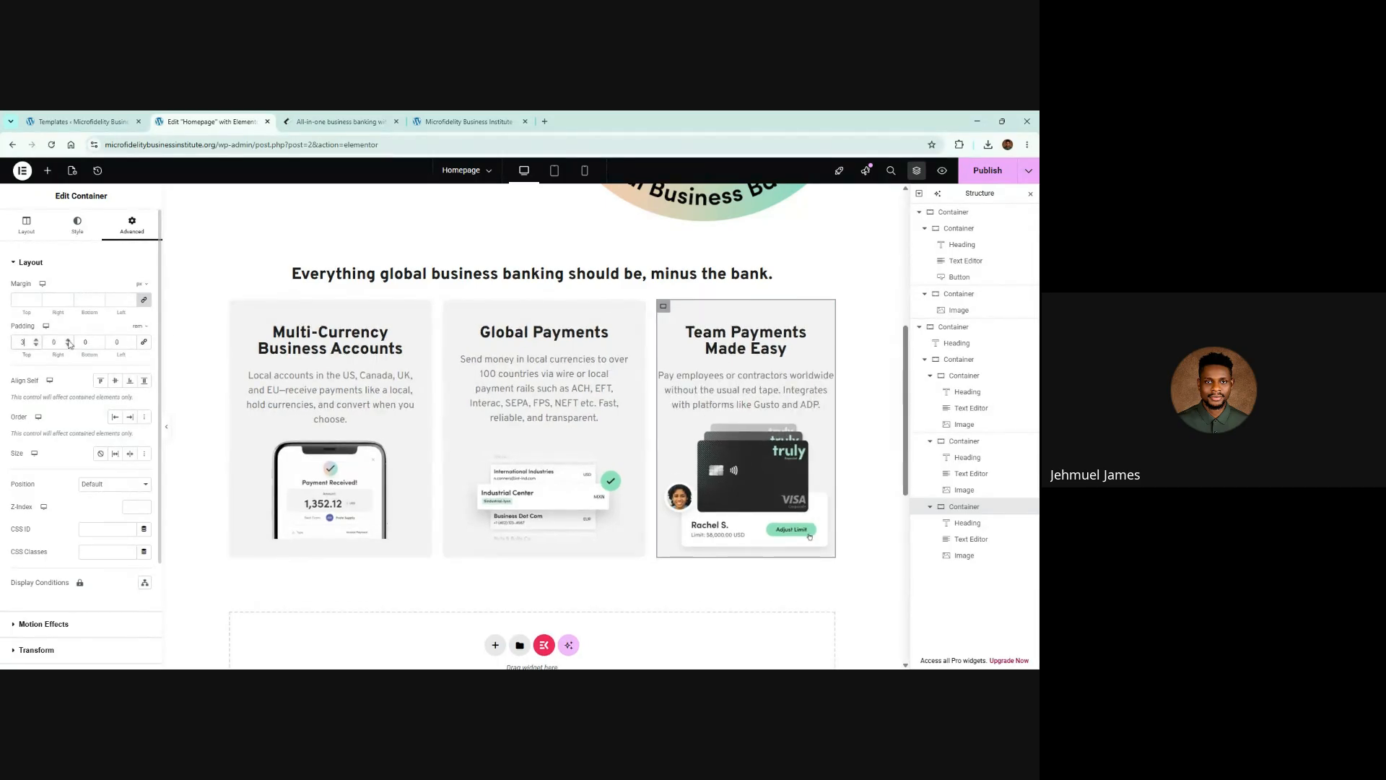
left_click(69, 340)
left_click(68, 340)
left_click(131, 340)
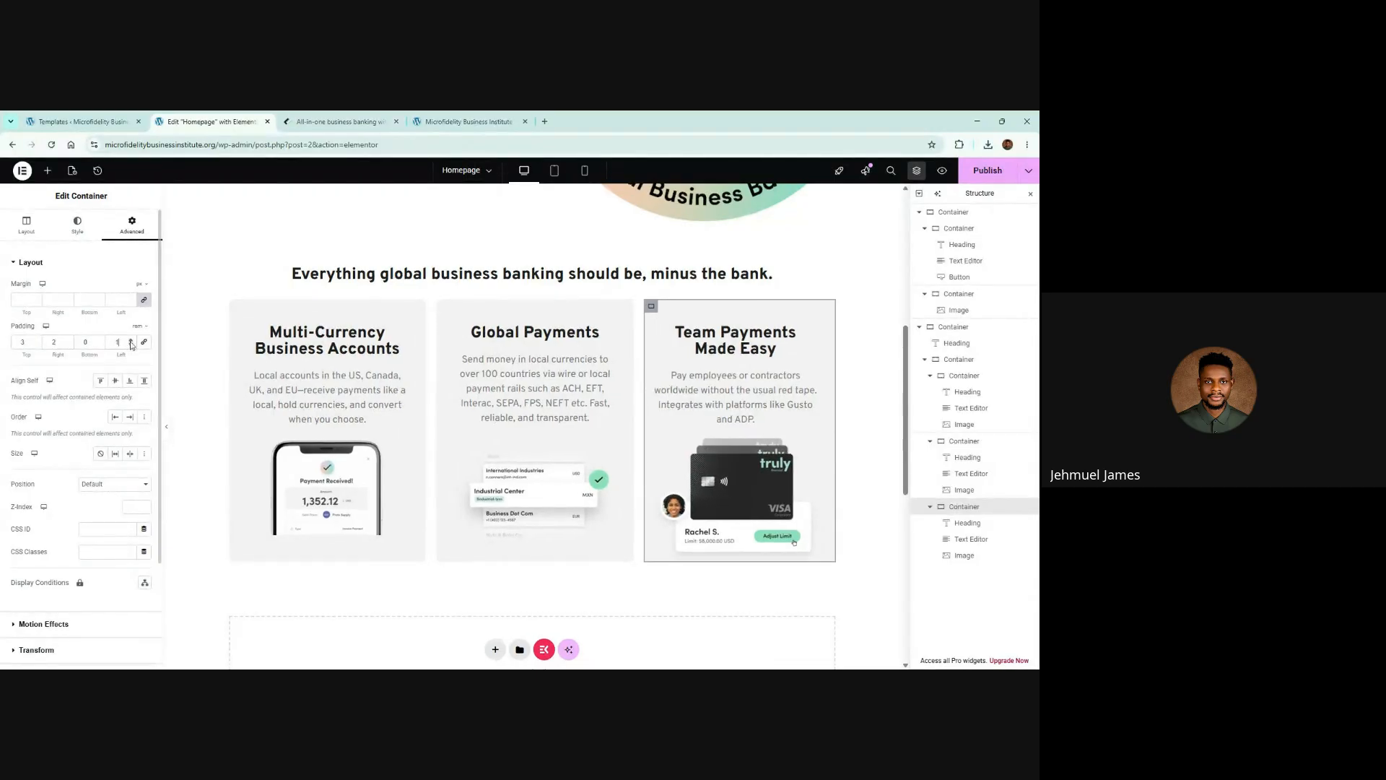
left_click(130, 340)
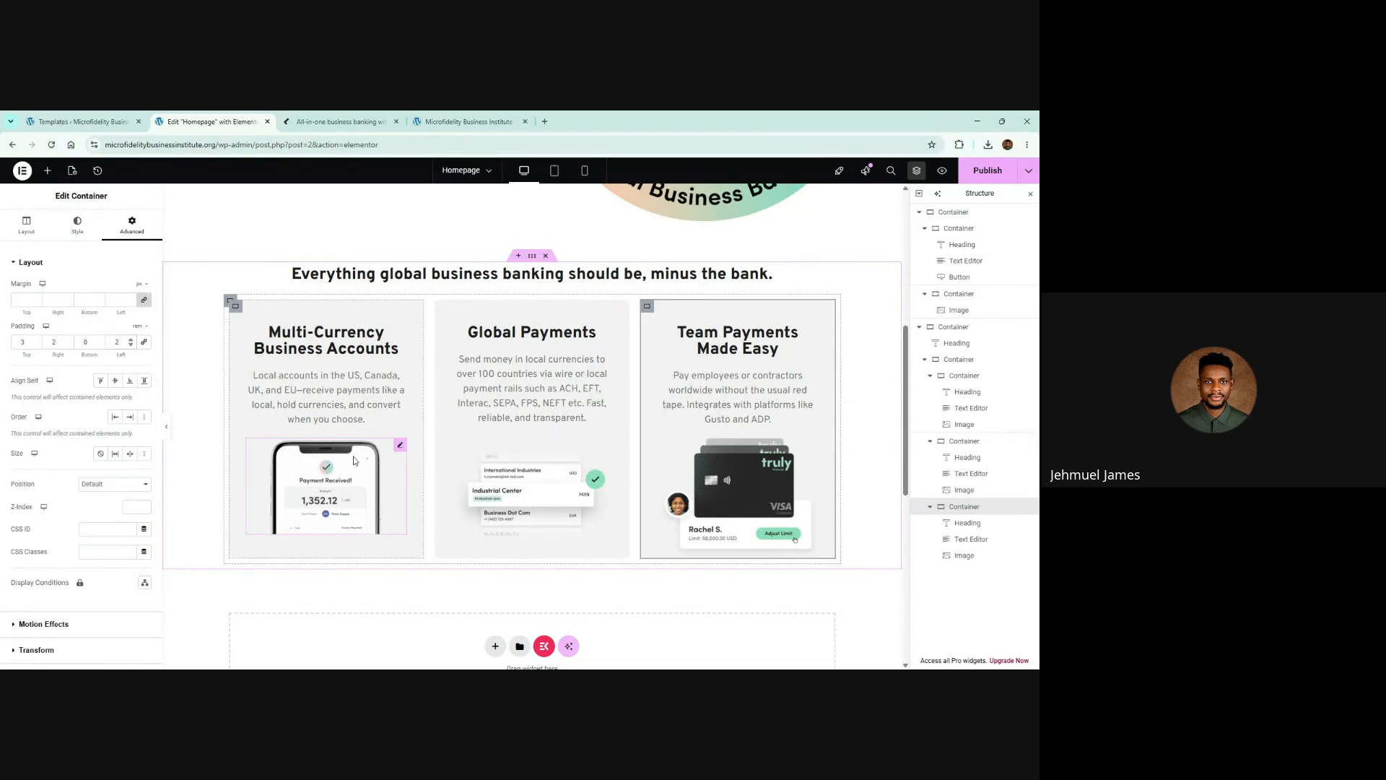
Try the Start and Center content justifications on the Multi-Currency container and settle on End
left_click(236, 307)
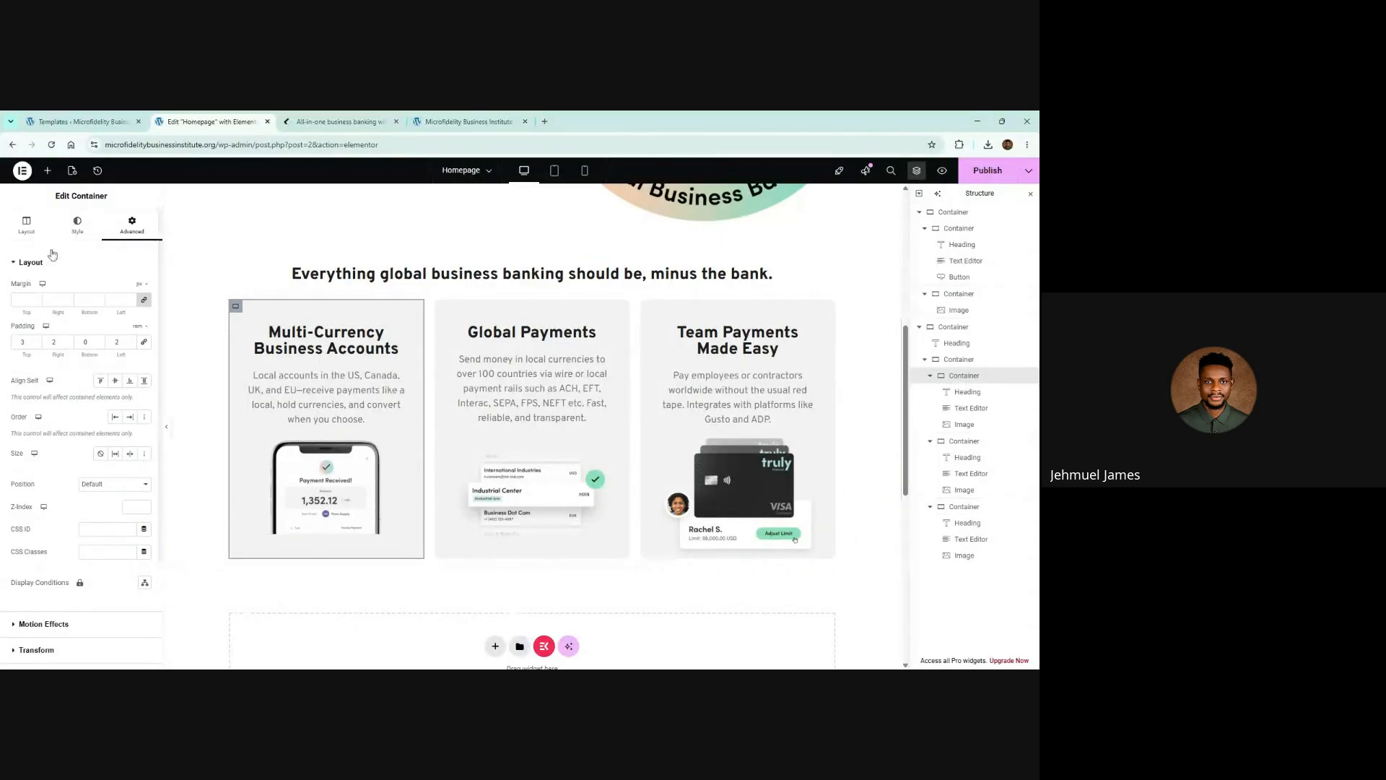
left_click(18, 230)
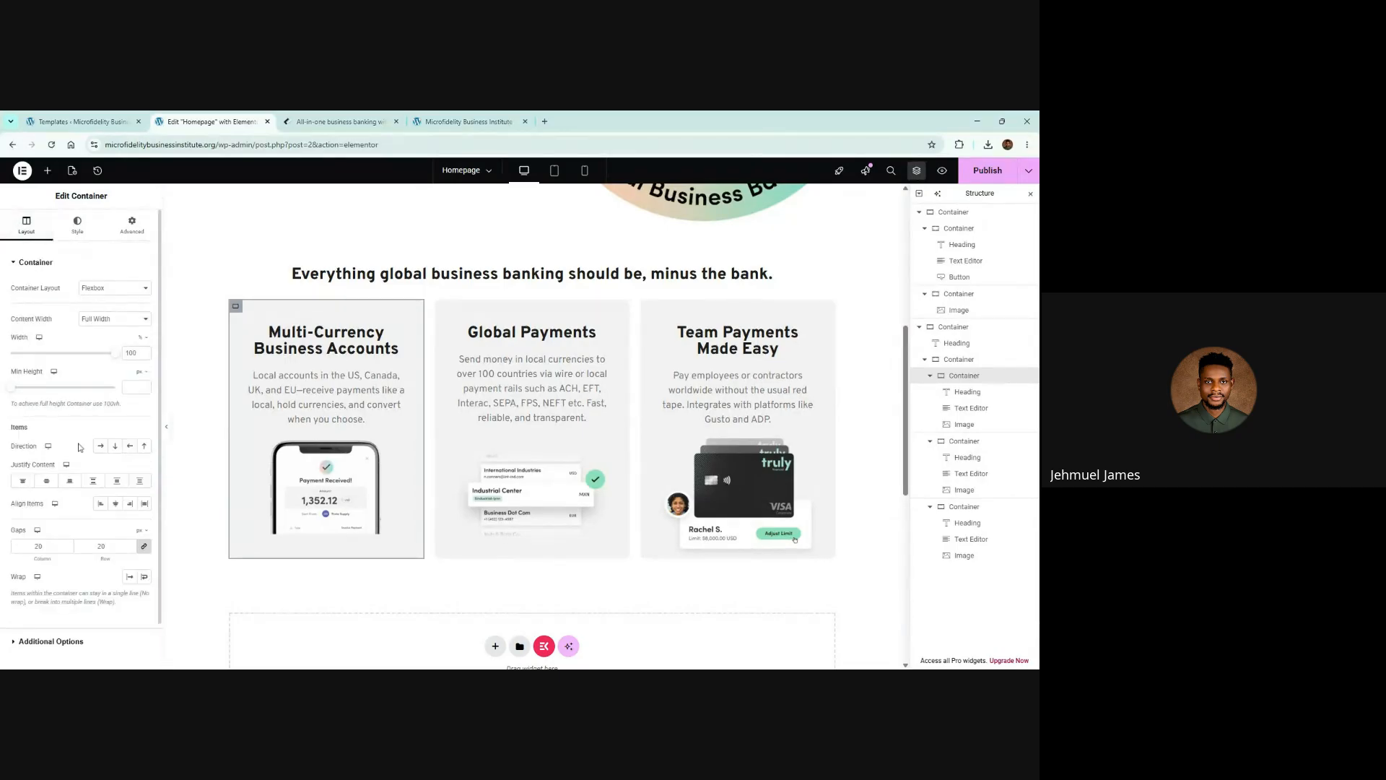
left_click(24, 481)
left_click(46, 483)
left_click(67, 484)
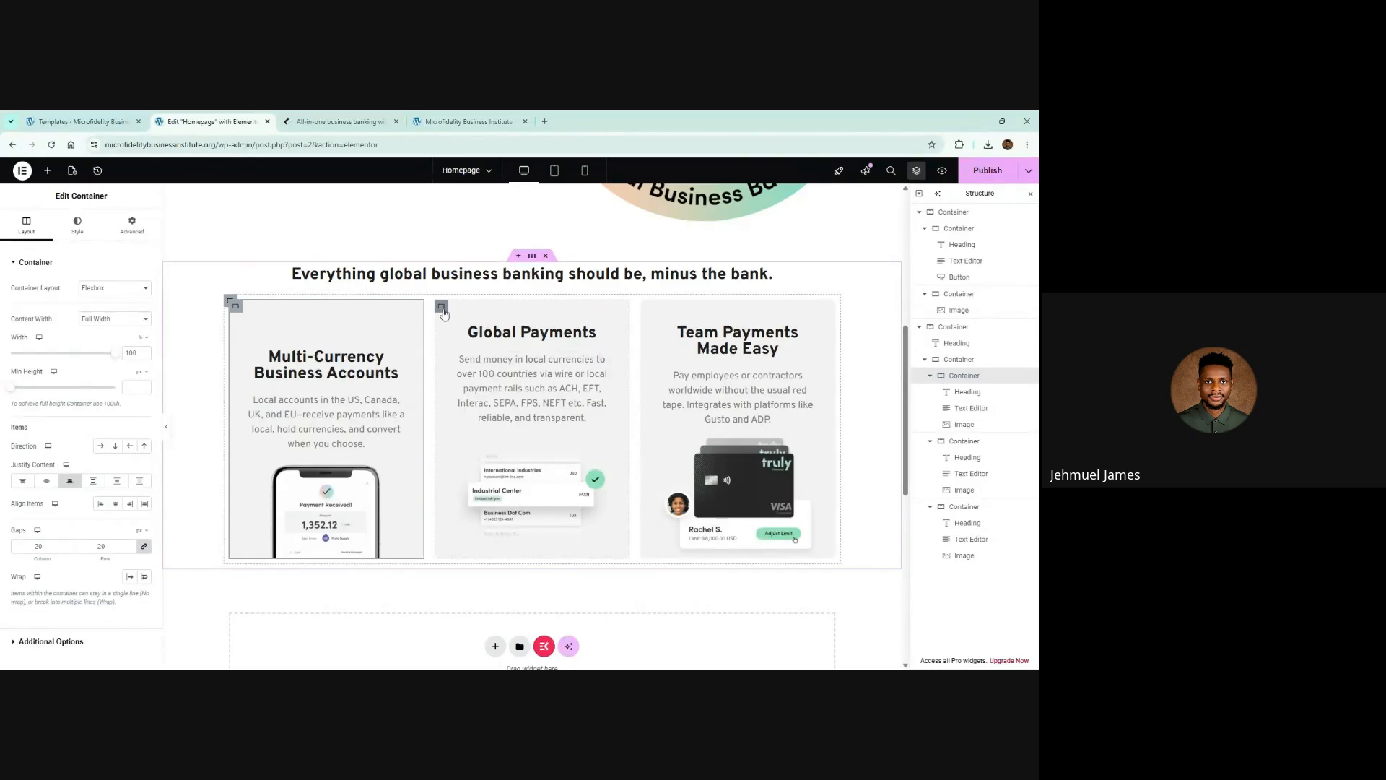
Set the content justification of the Global Payments and Team Payments containers to End
left_click(442, 309)
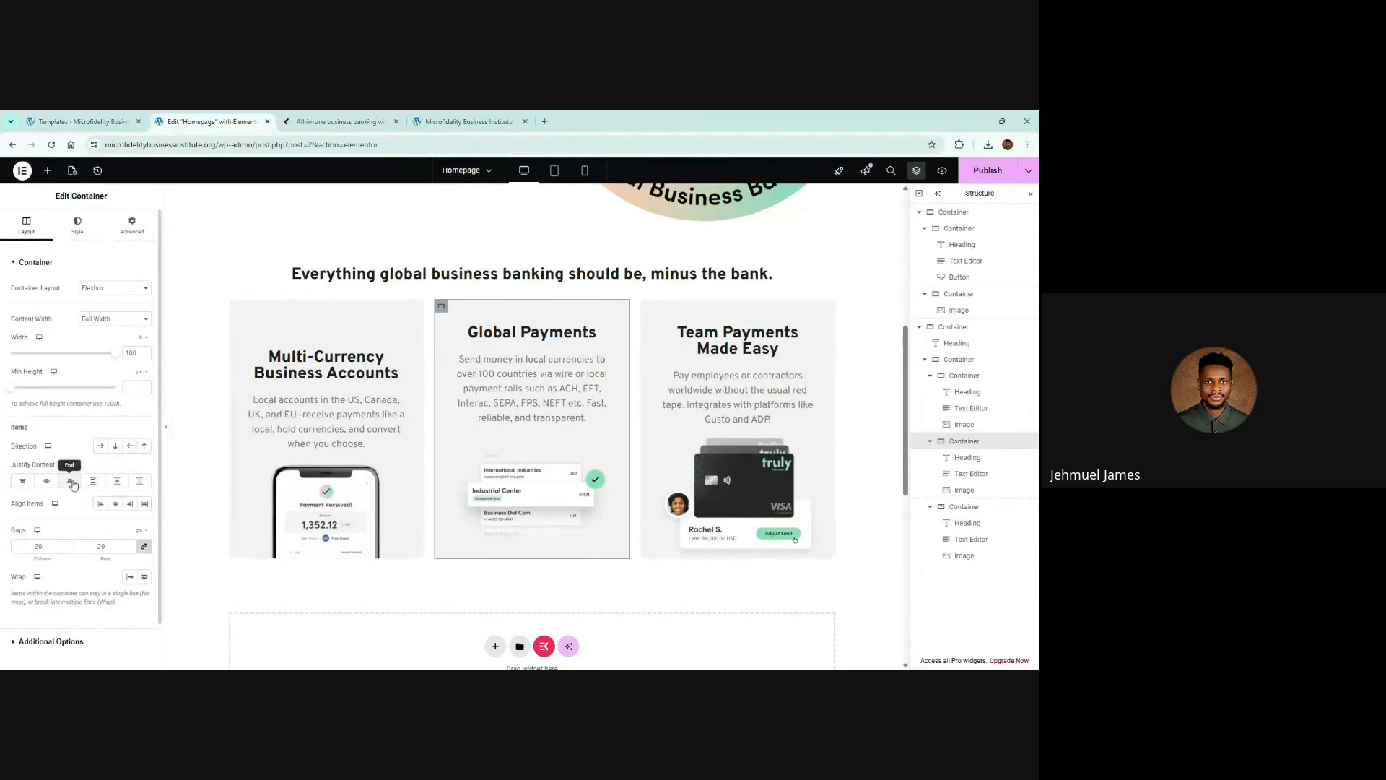
left_click(73, 484)
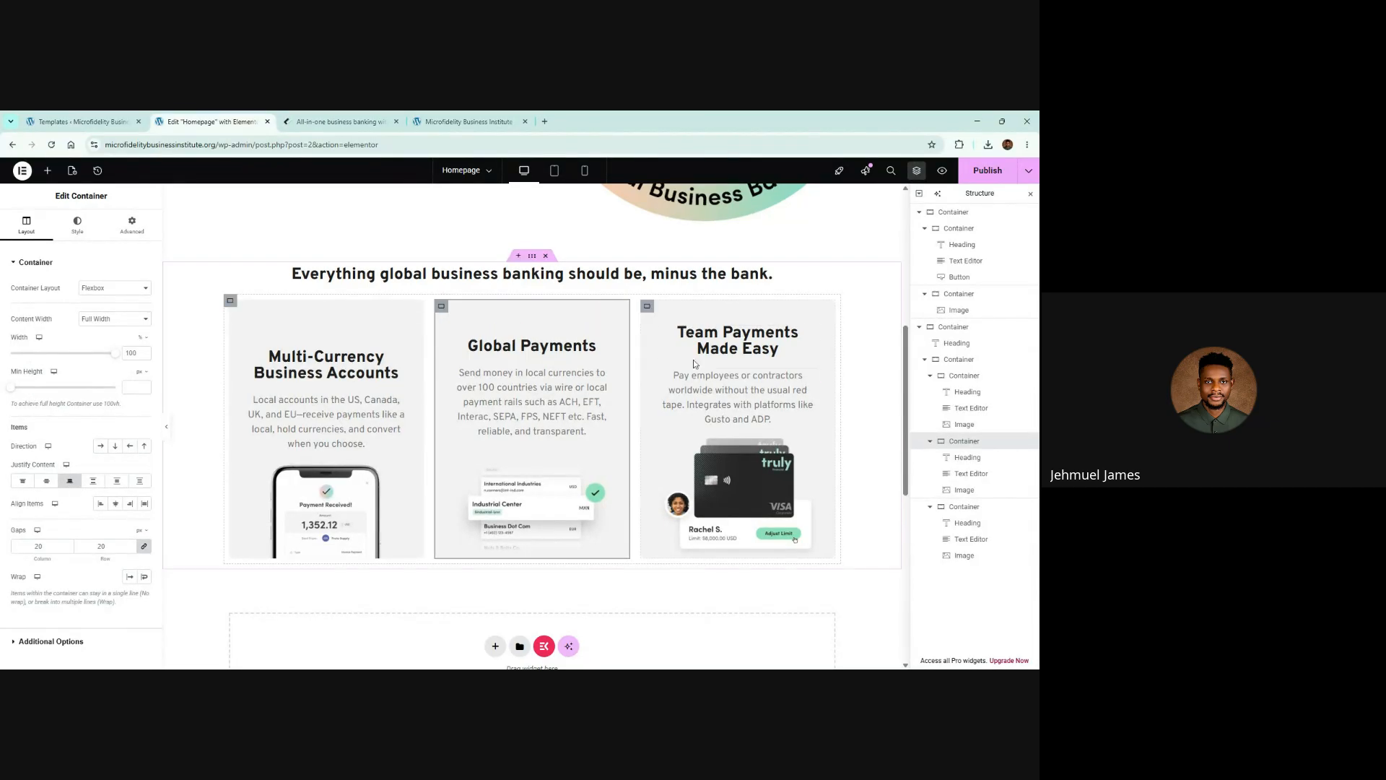
left_click(648, 313)
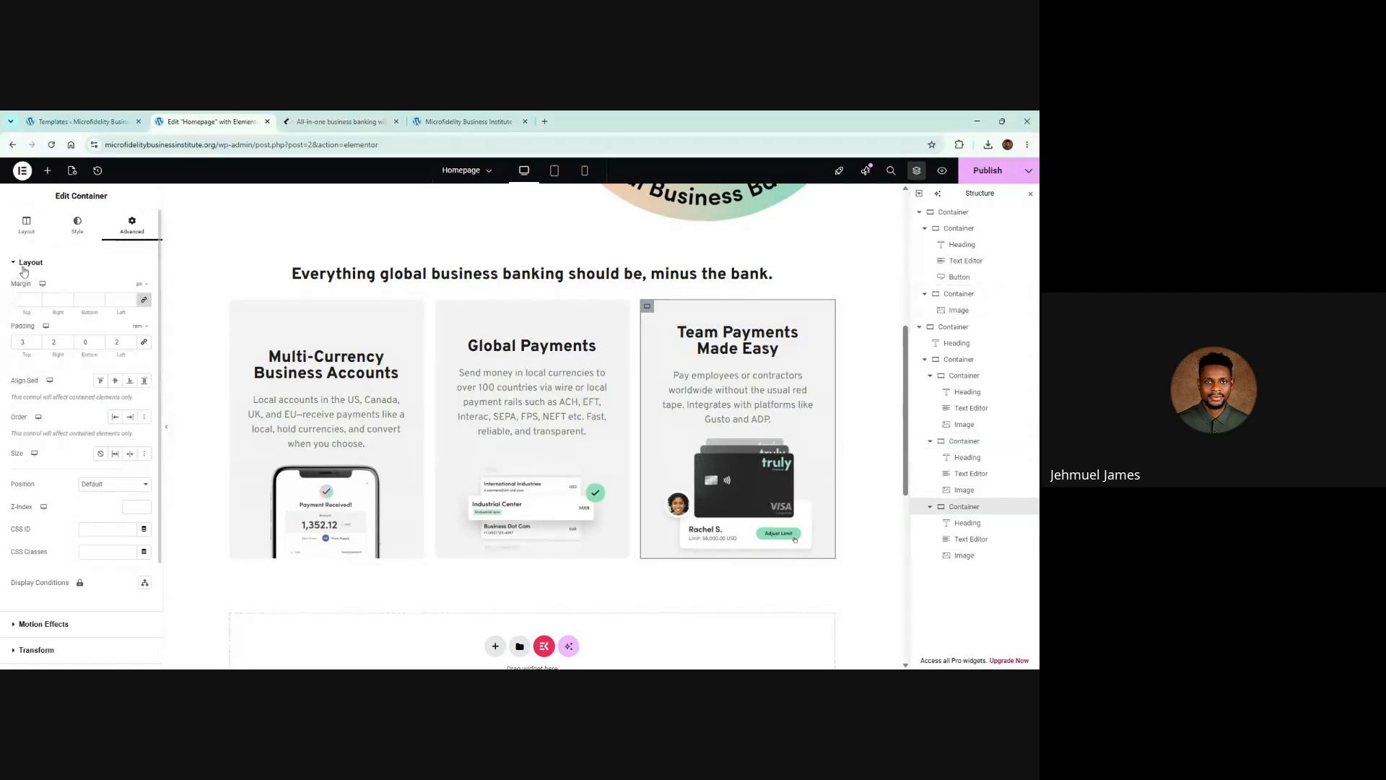
left_click(22, 239)
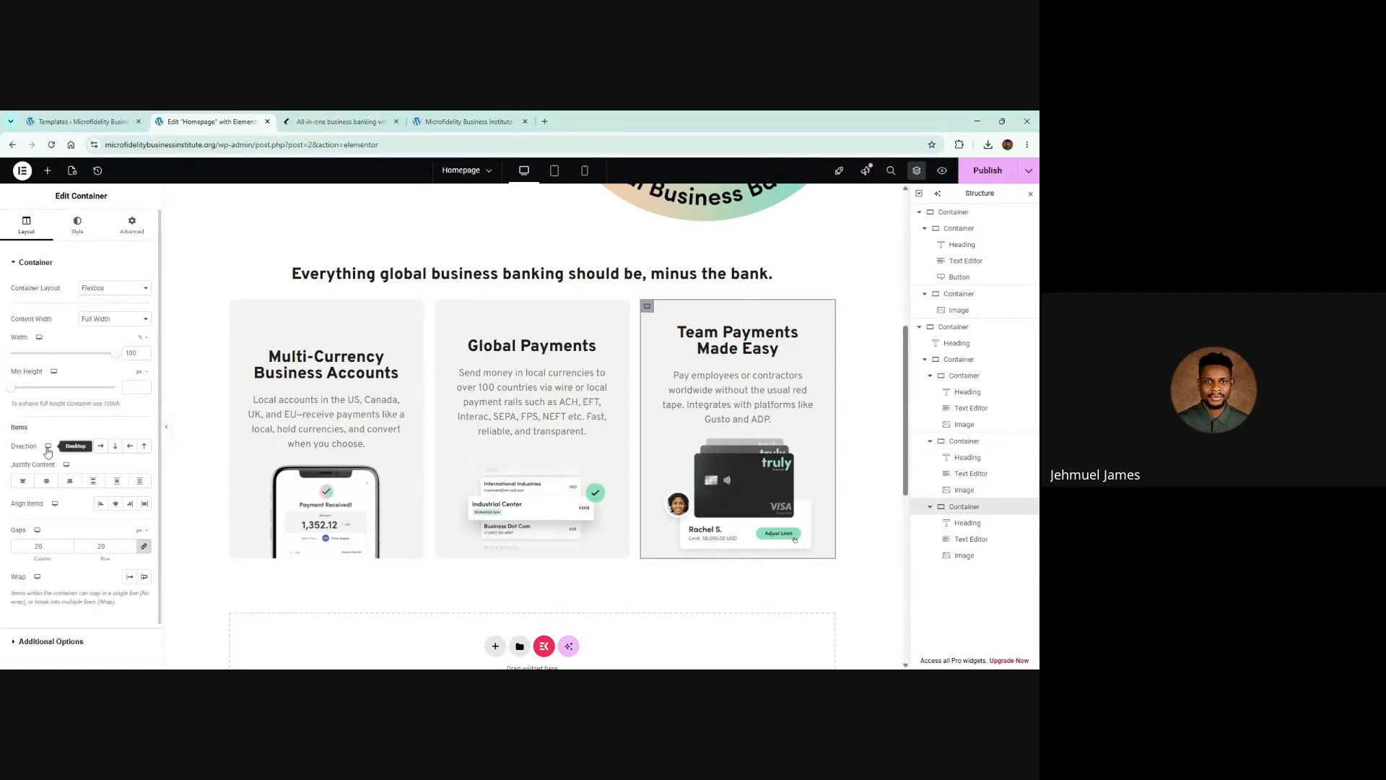
left_click(70, 489)
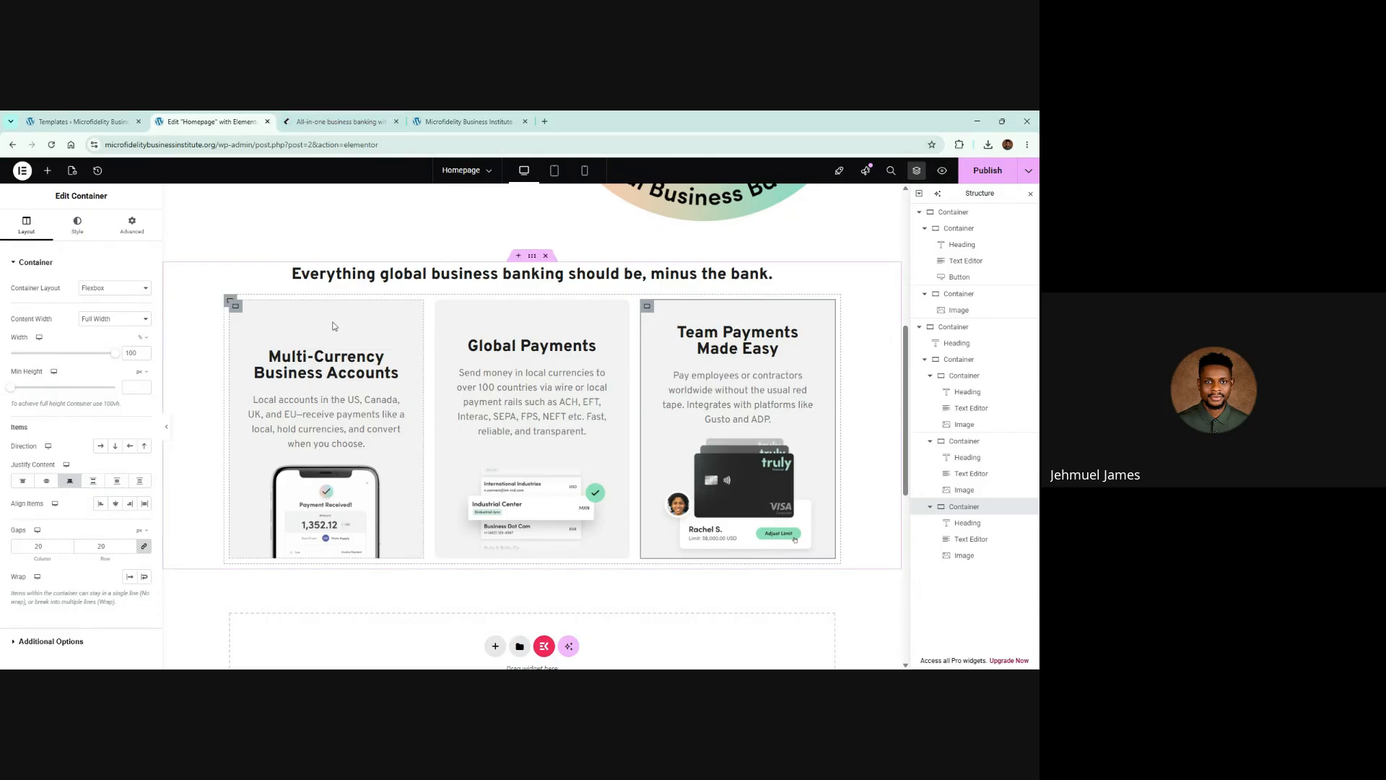
Try reducing the top padding of the Team Payments and Global Payments containers to 1 rem
left_click(128, 233)
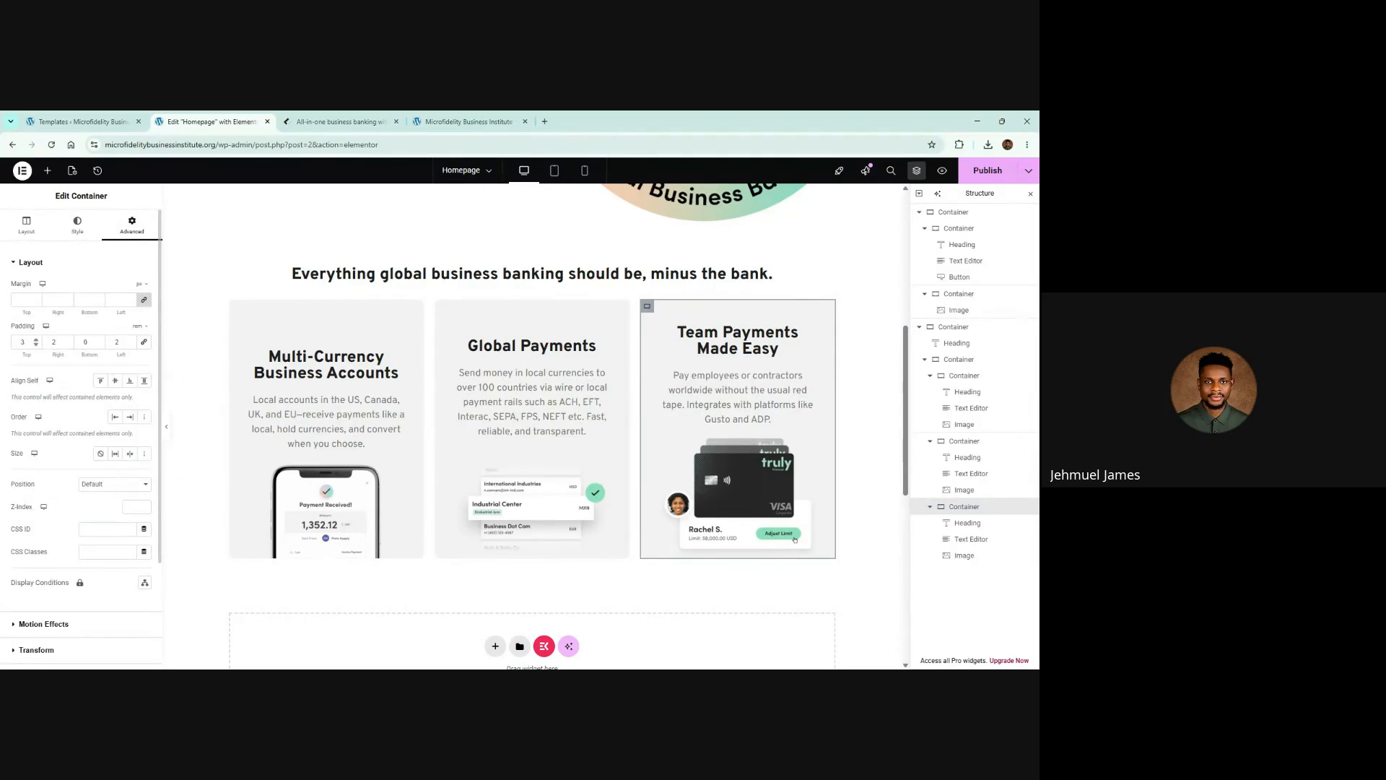
left_click(37, 345)
left_click(36, 345)
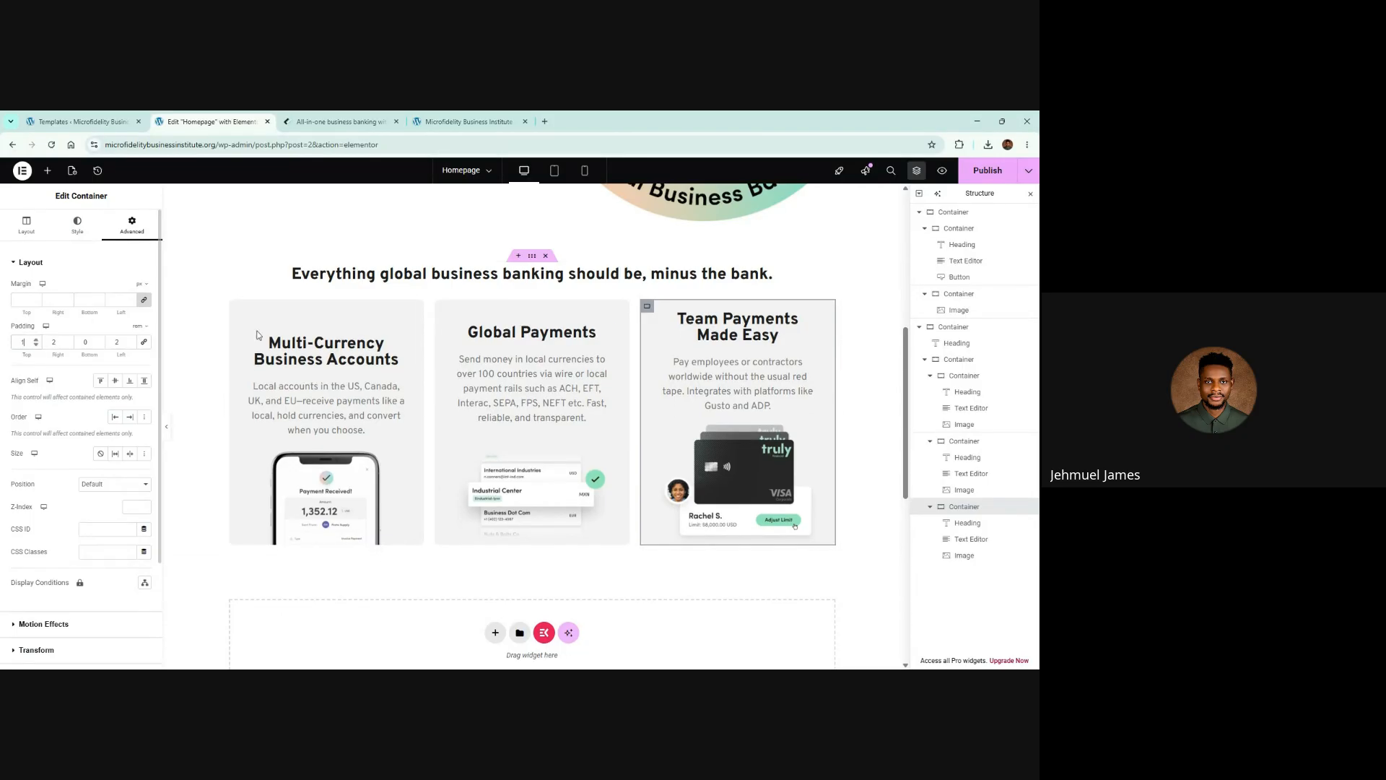
left_click(441, 307)
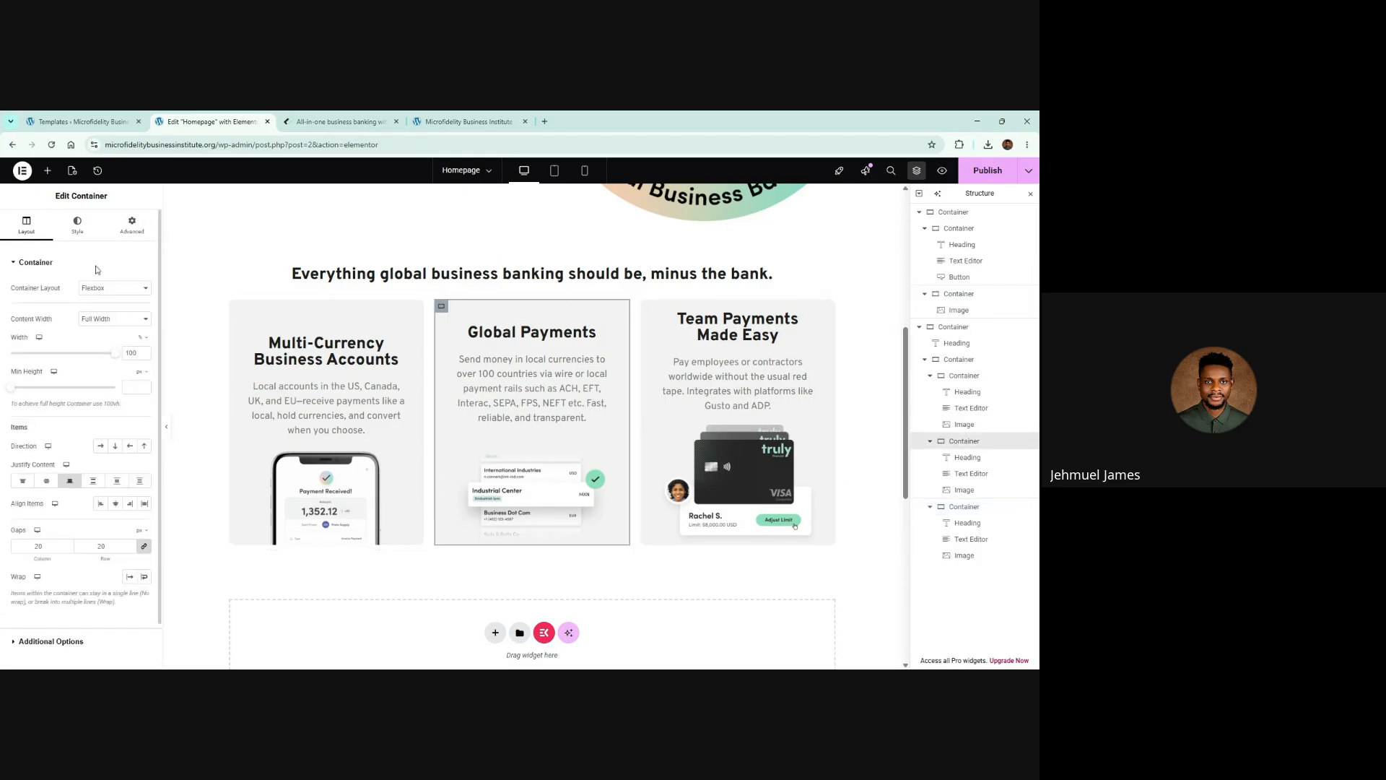
left_click(130, 228)
left_click(37, 345)
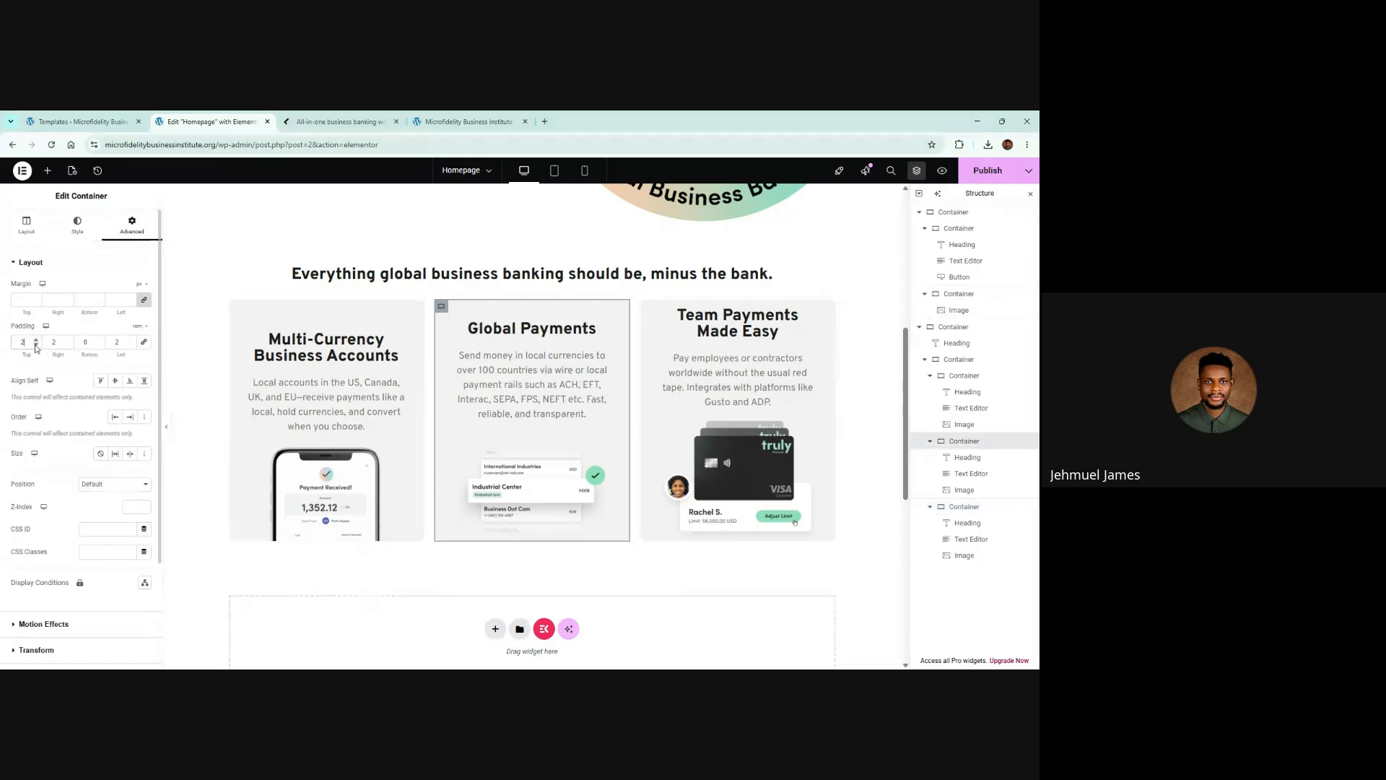
Restore the top padding of the Team Payments and Global Payments containers to 3 rem, checking the Multi-Currency container's padding for comparison
left_click(647, 307)
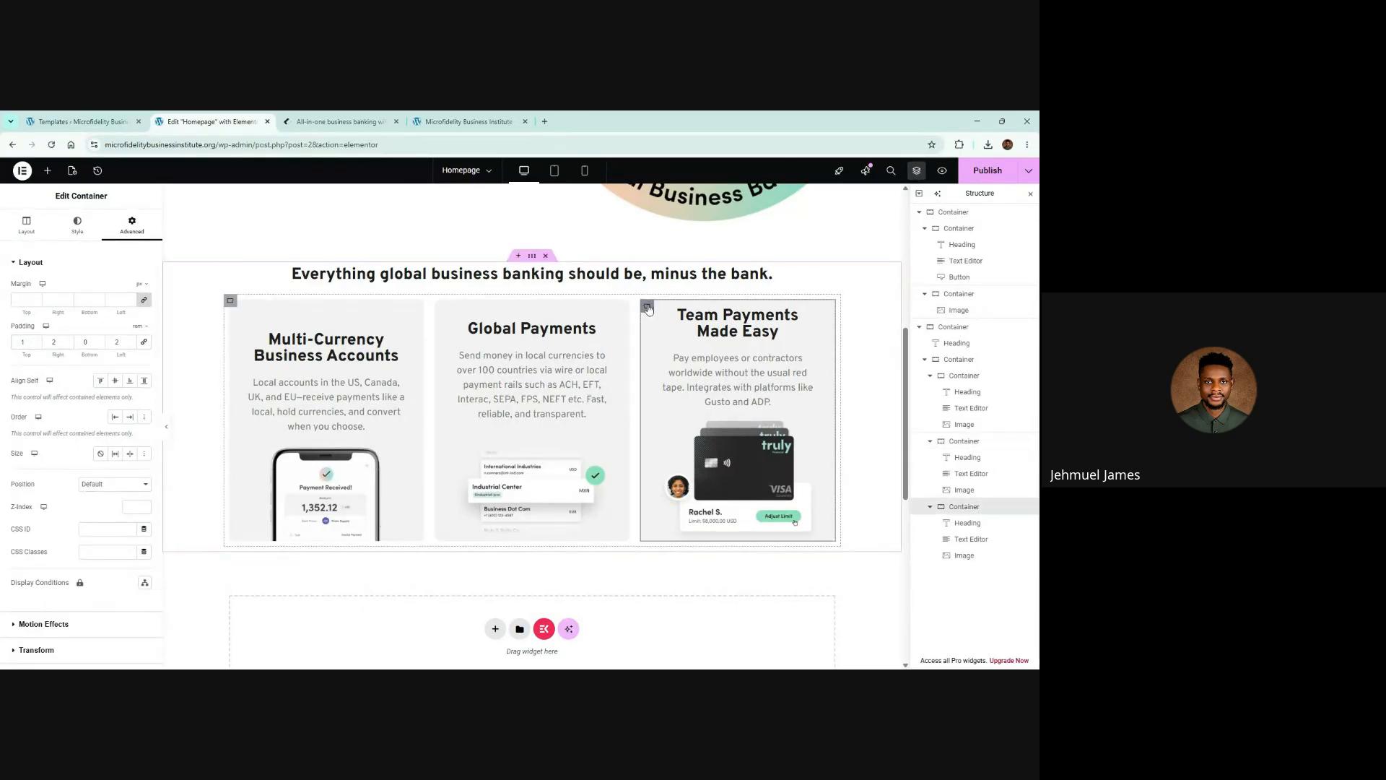
left_click(34, 340)
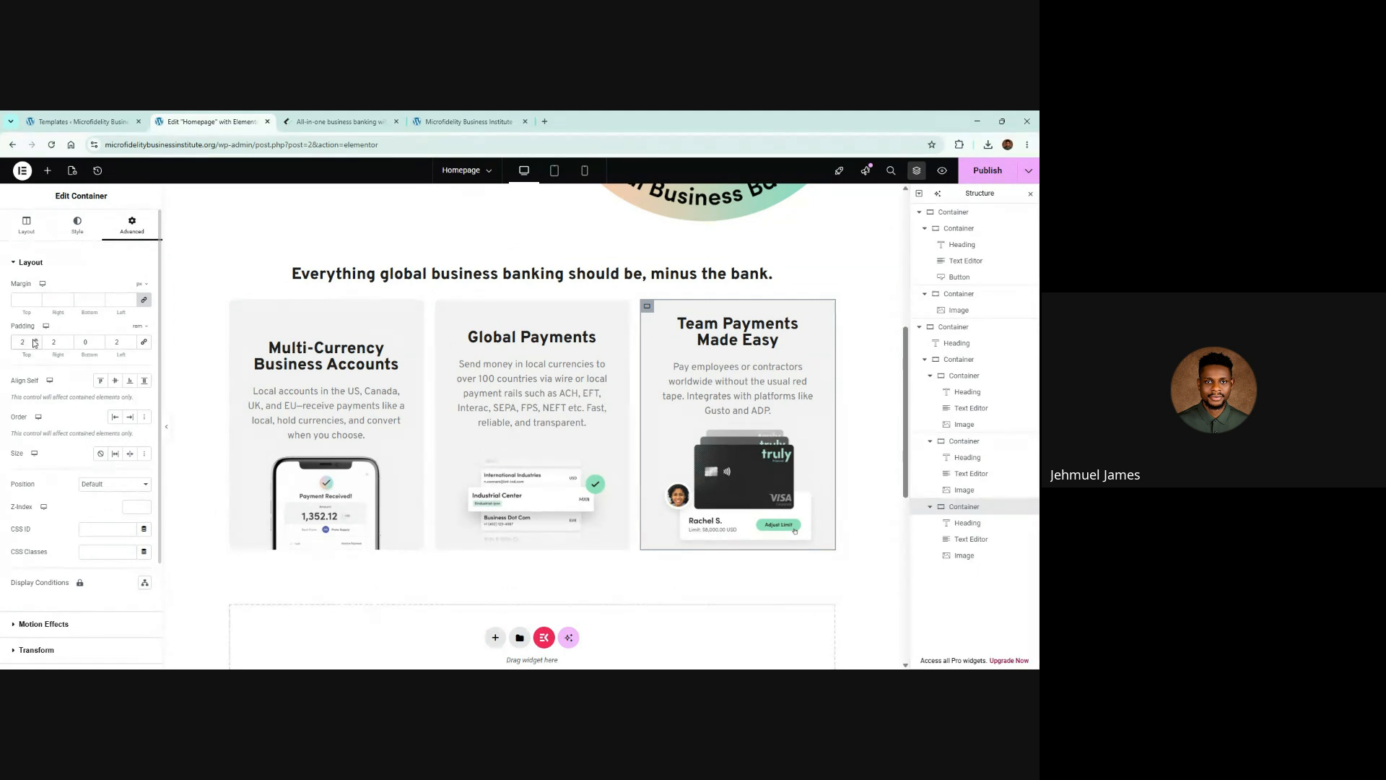
left_click(35, 339)
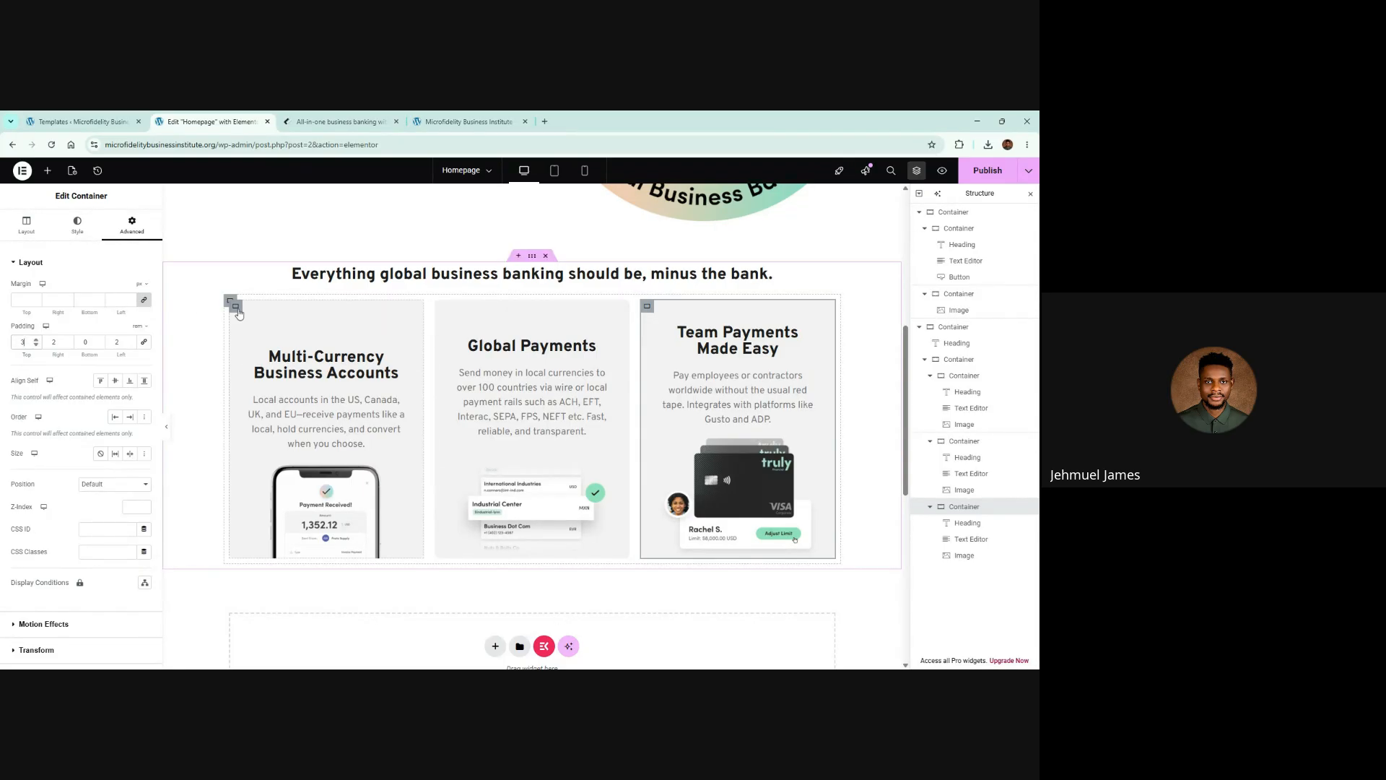
left_click(238, 310)
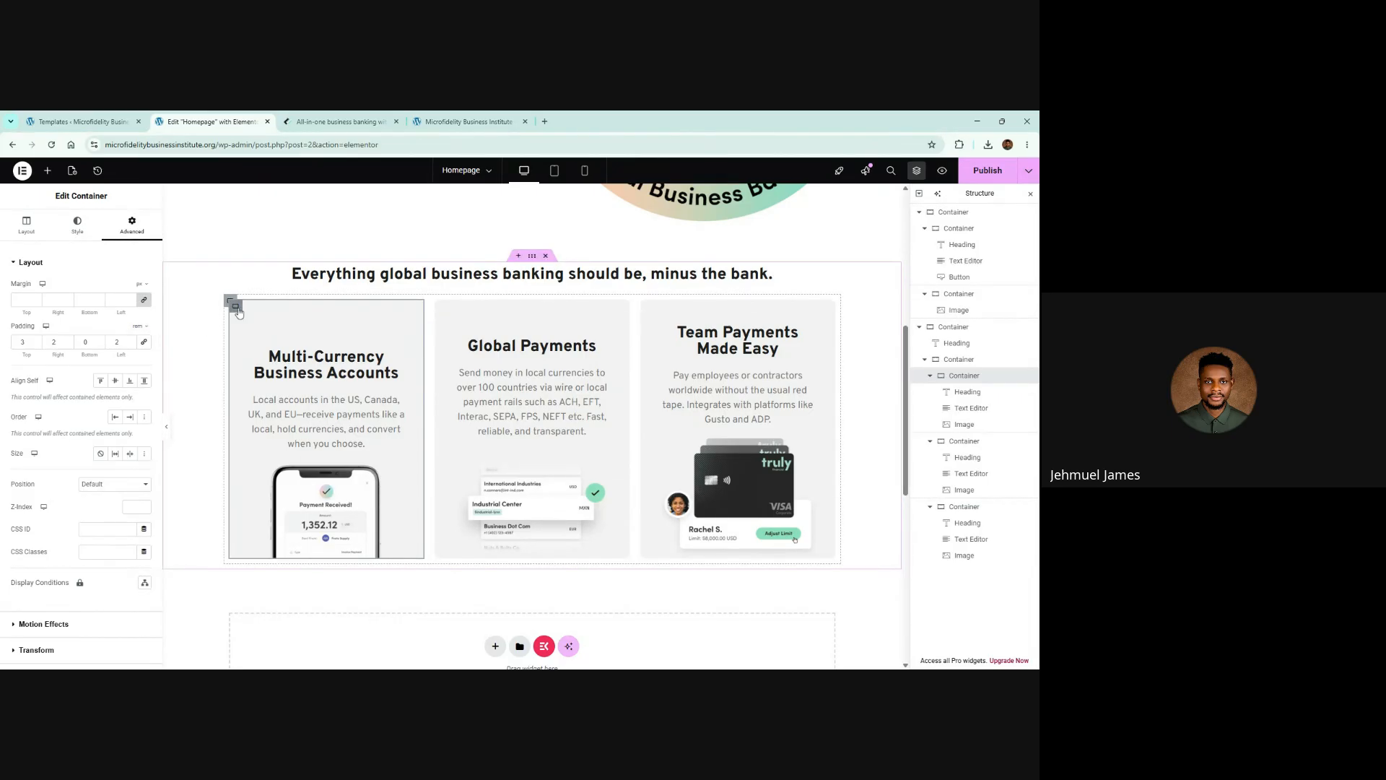
left_click(442, 307)
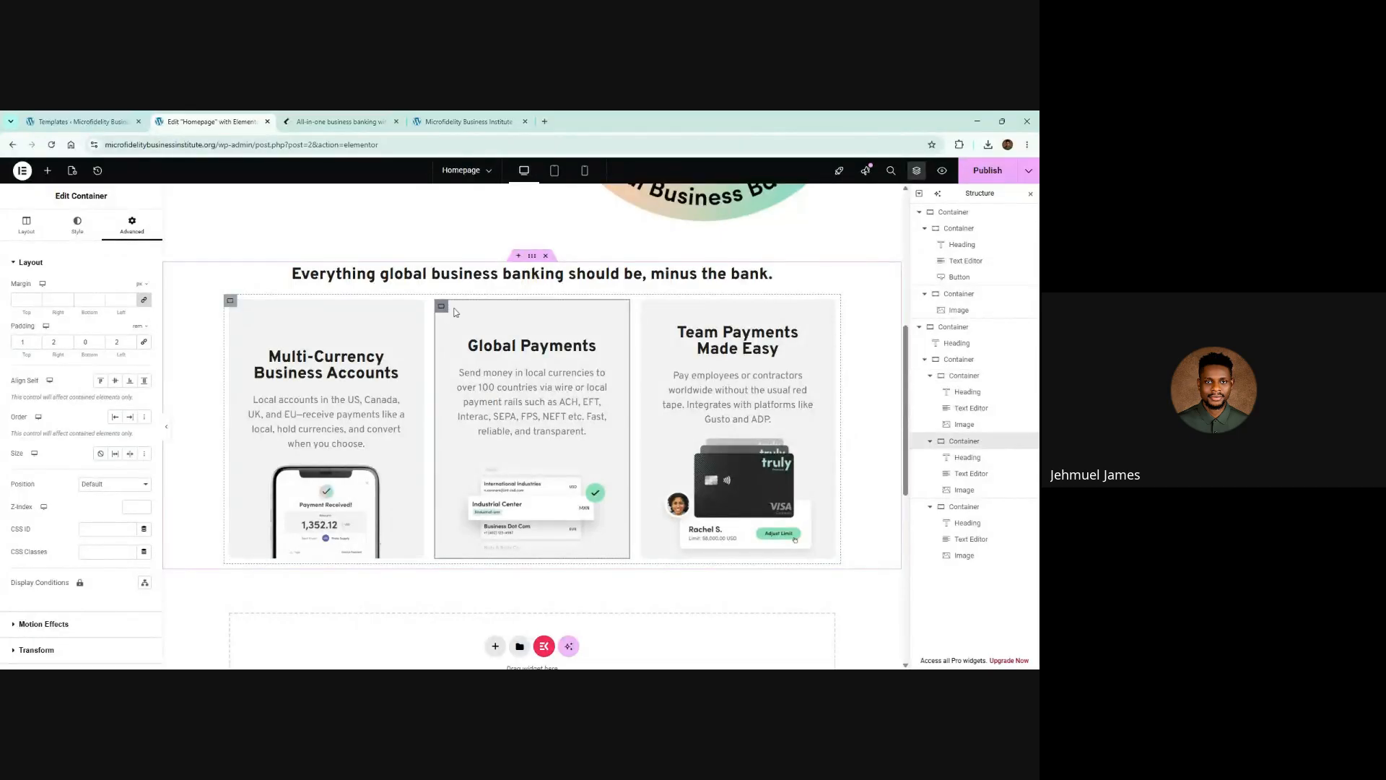
left_click(647, 306)
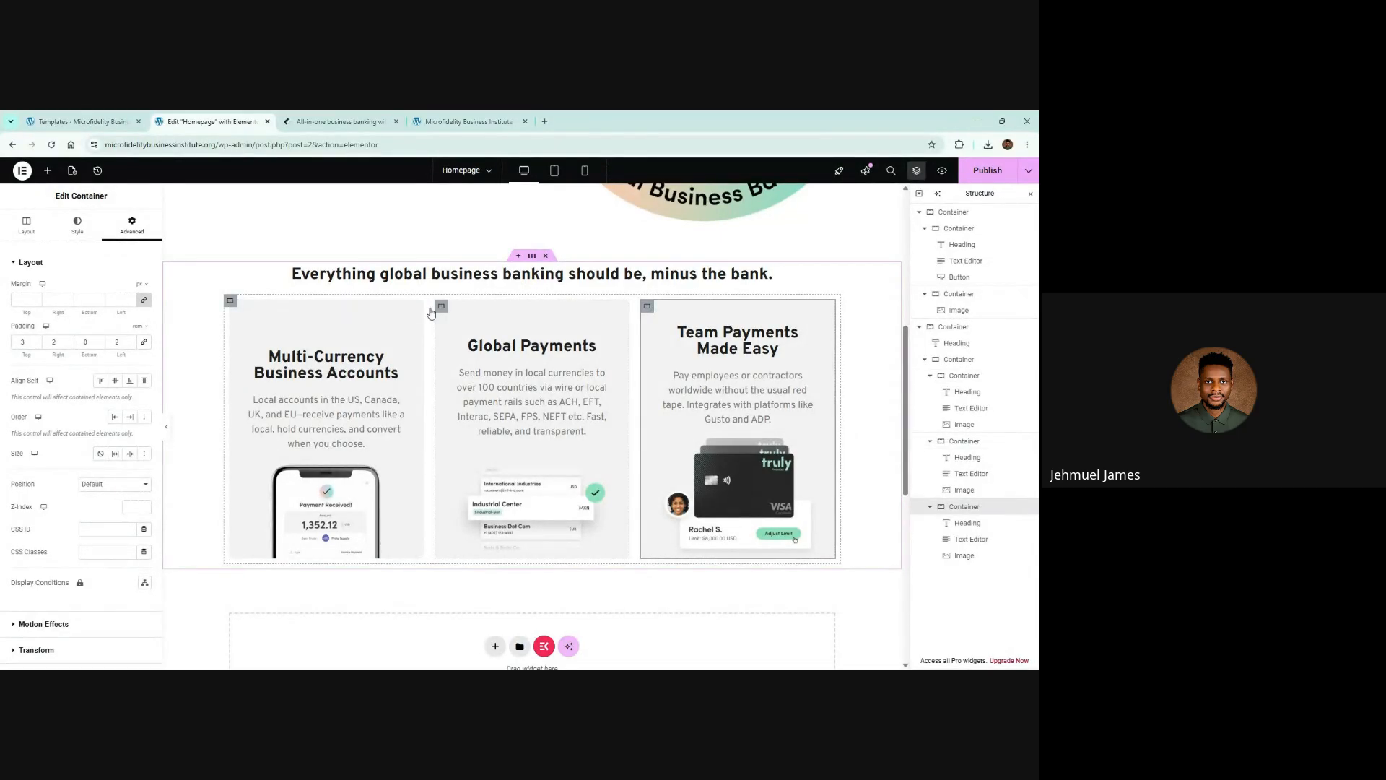
left_click(441, 307)
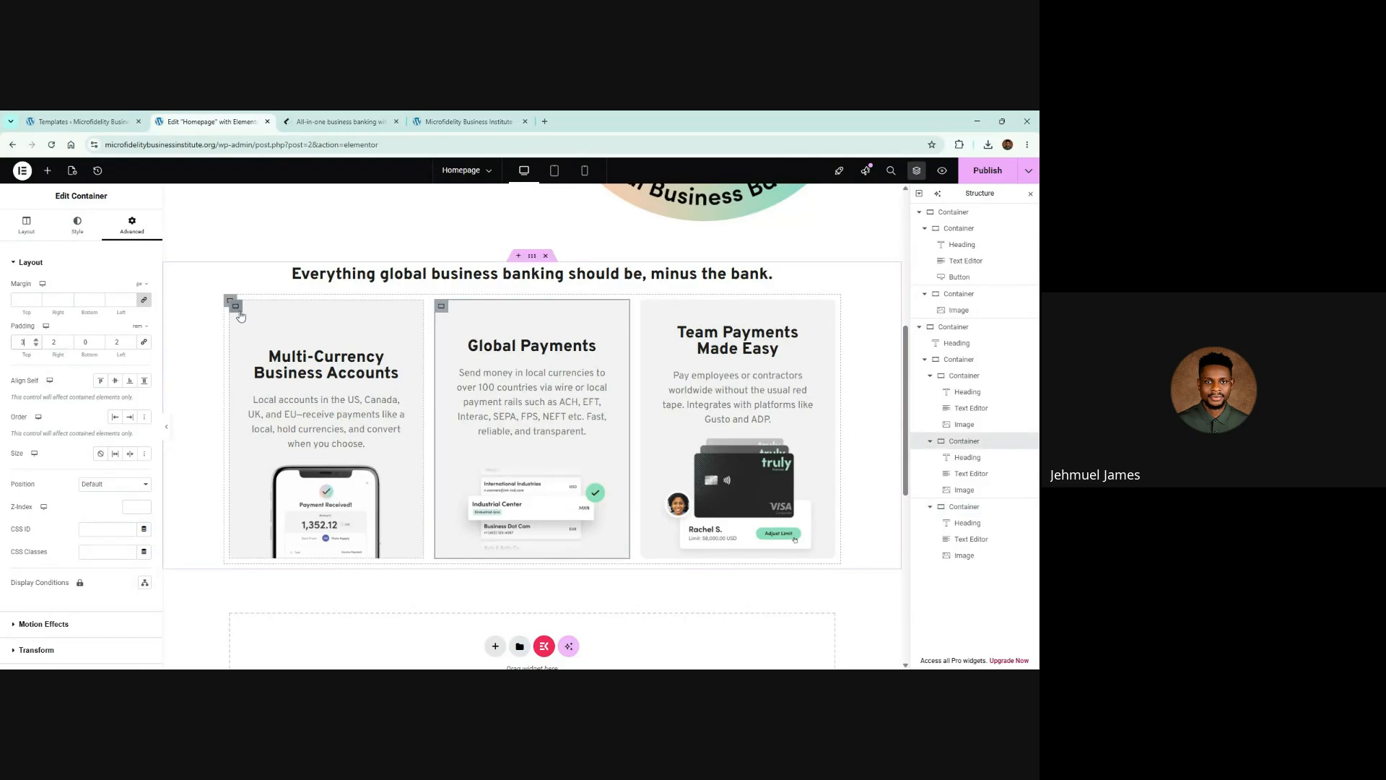
Try the Space Between, Space Around and Space Evenly justifications on the Multi-Currency container and settle on Space Between
left_click(238, 309)
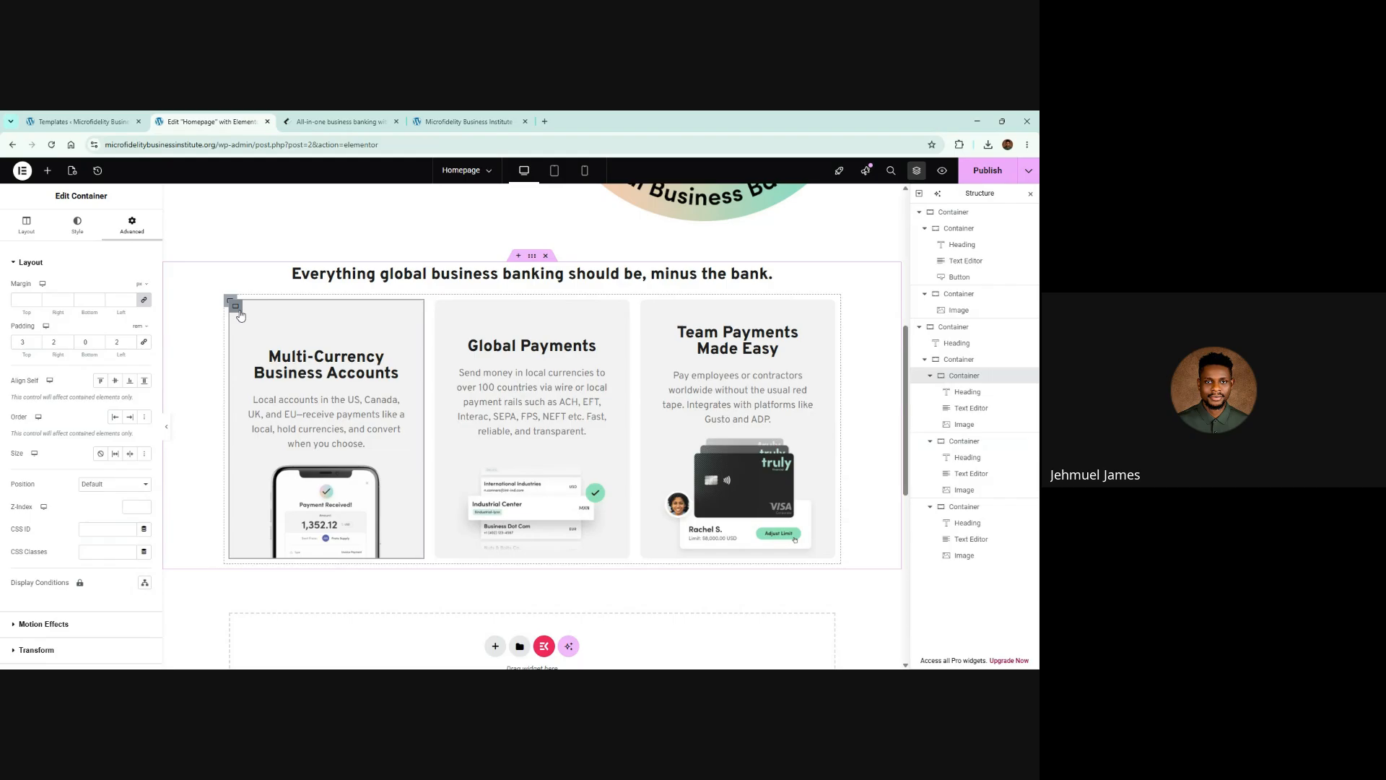
left_click(26, 230)
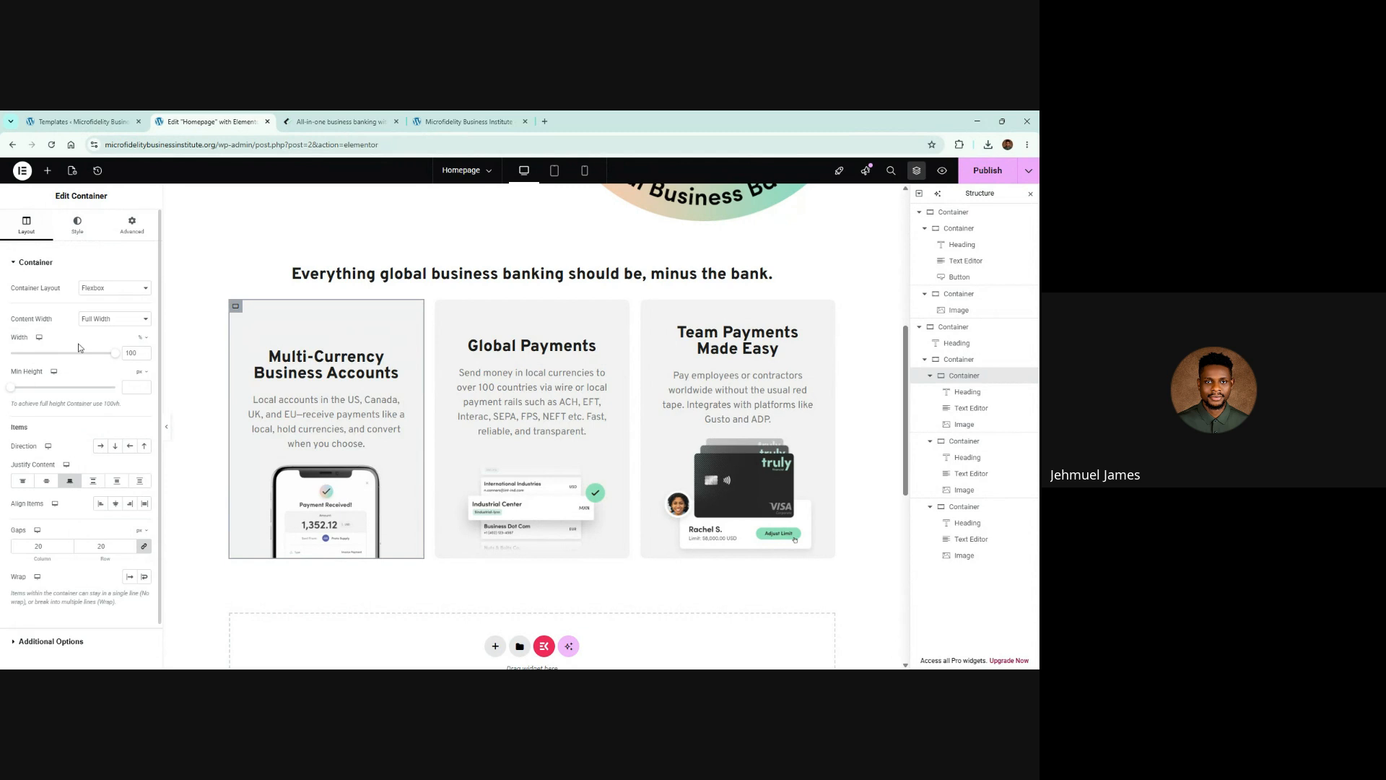
left_click(93, 482)
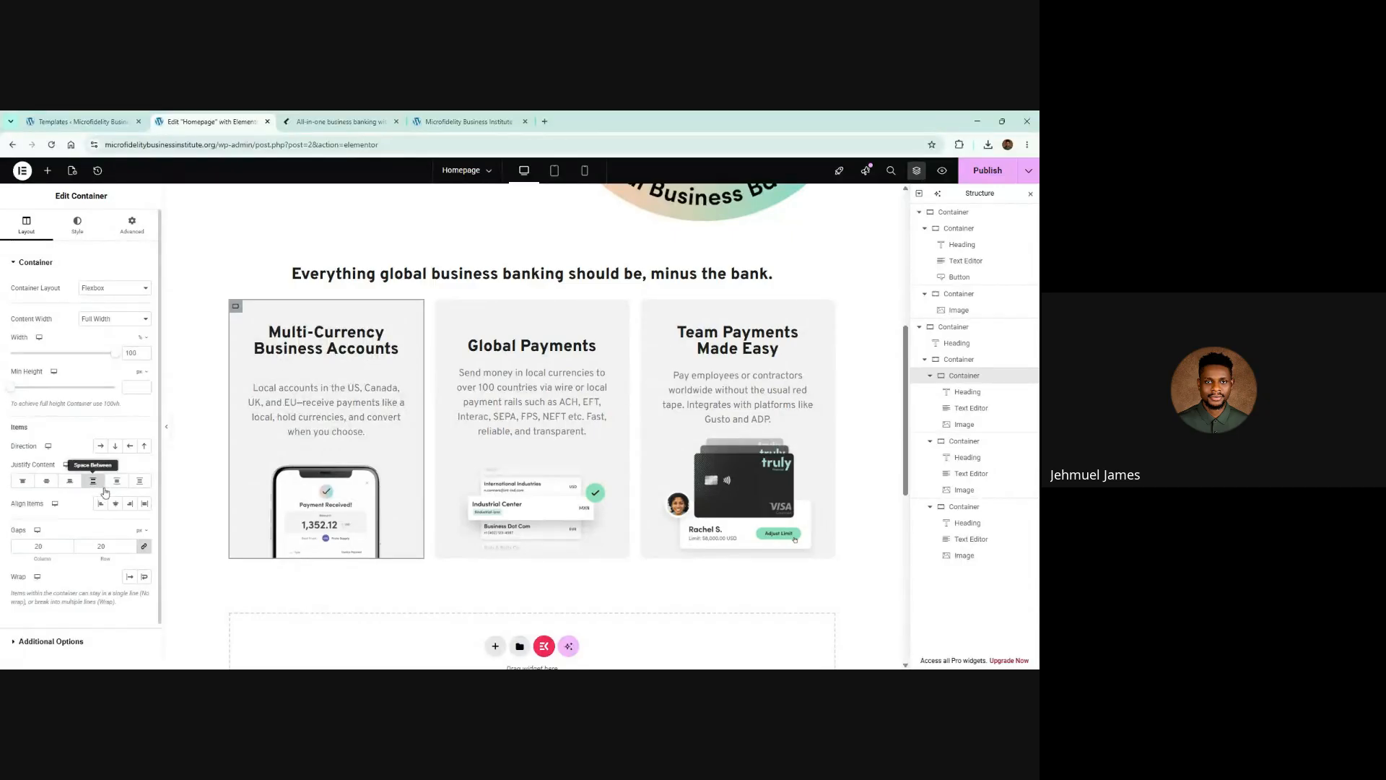
left_click(117, 482)
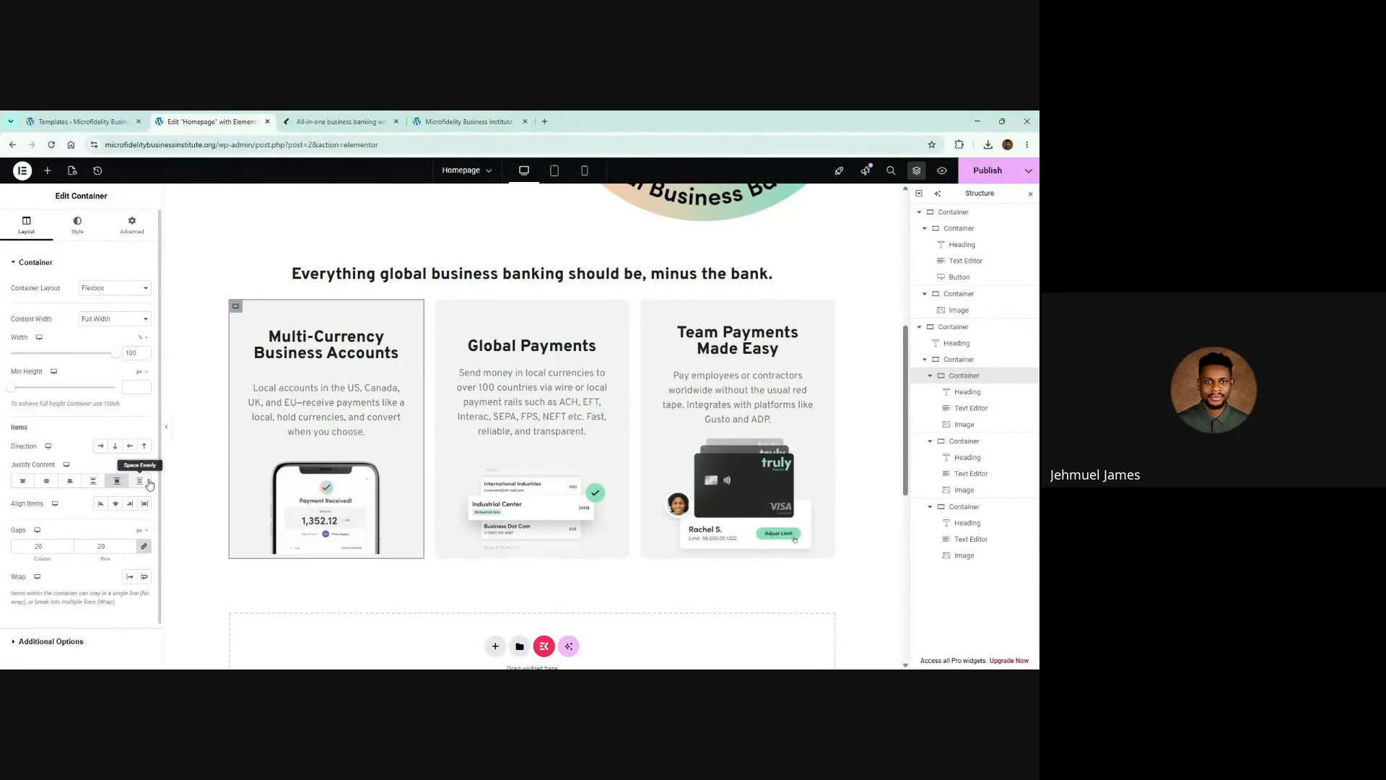
left_click(140, 484)
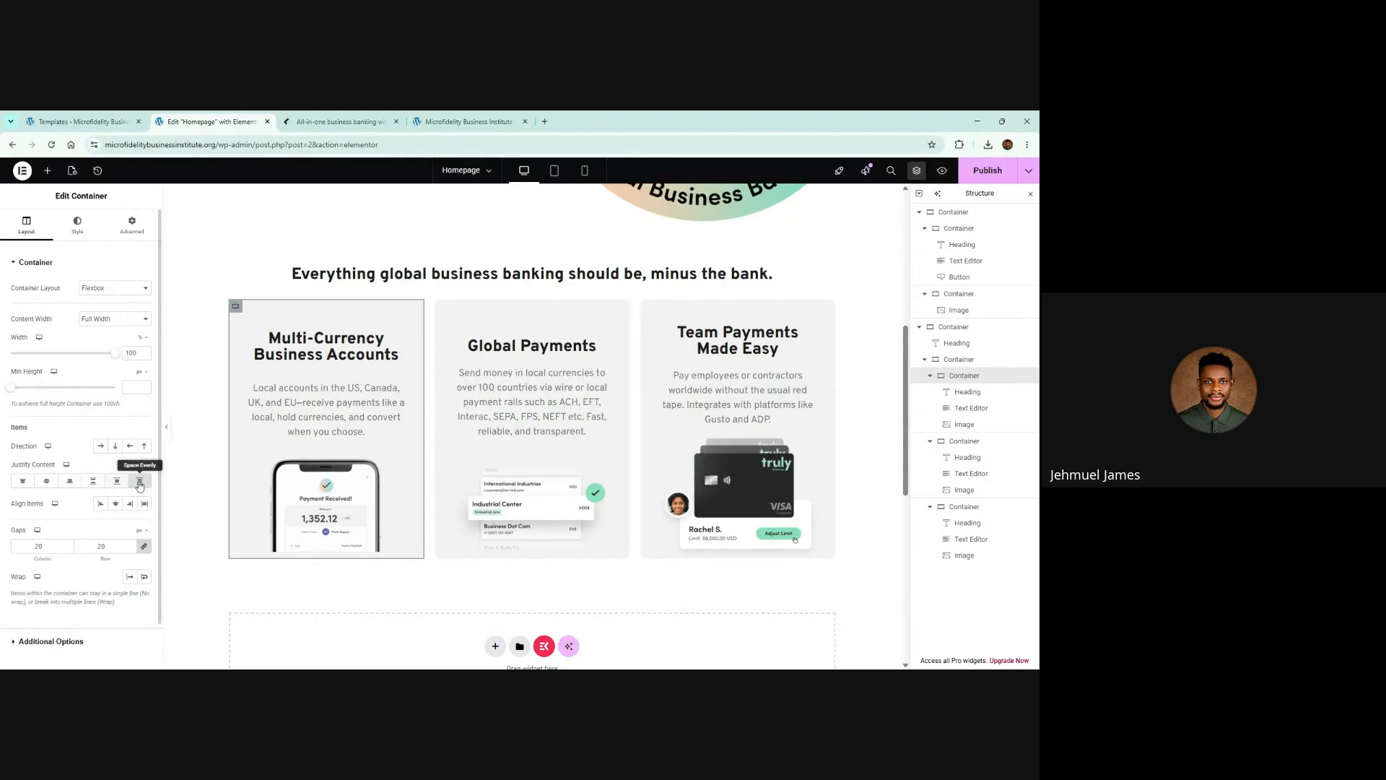
left_click(93, 481)
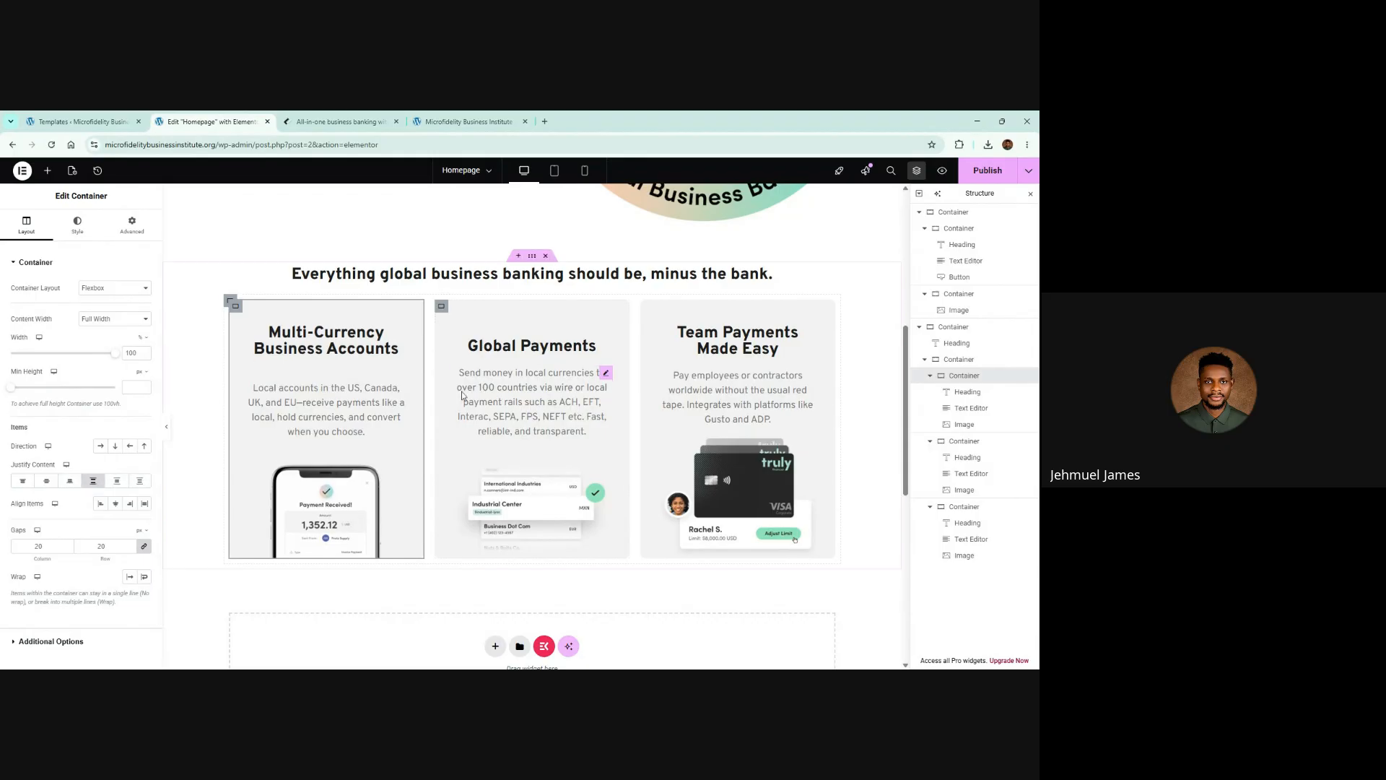
Set the content justification of the Global Payments and Team Payments containers to Space Between
left_click(442, 306)
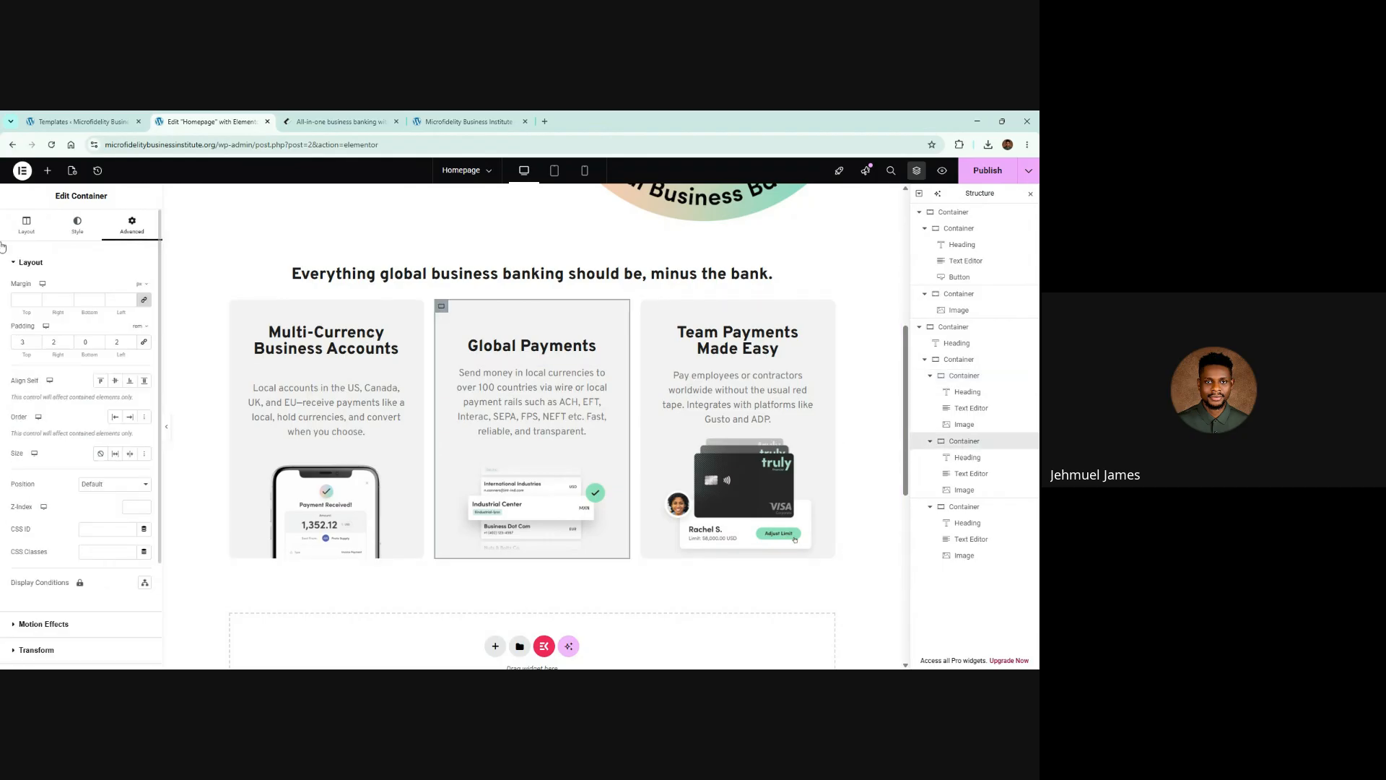
left_click(47, 224)
left_click(93, 481)
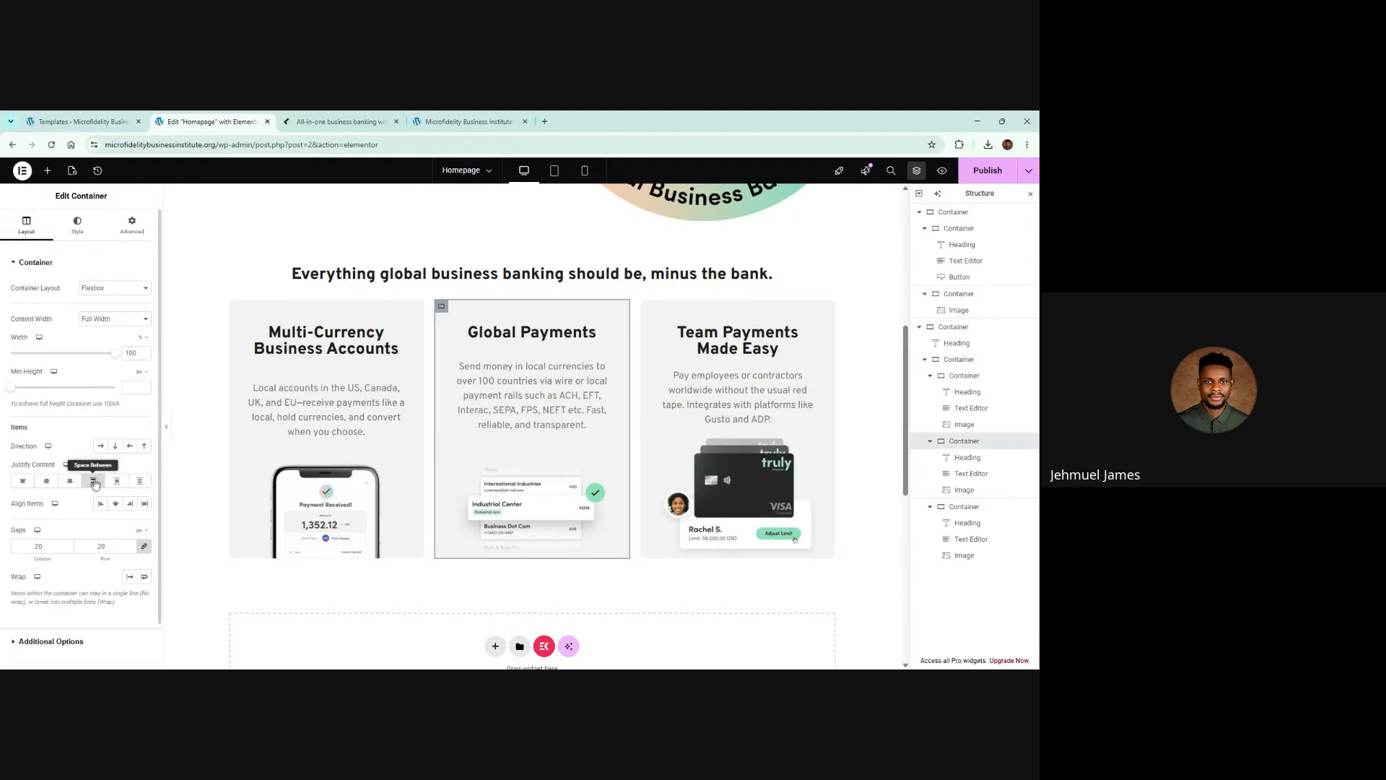
left_click(647, 306)
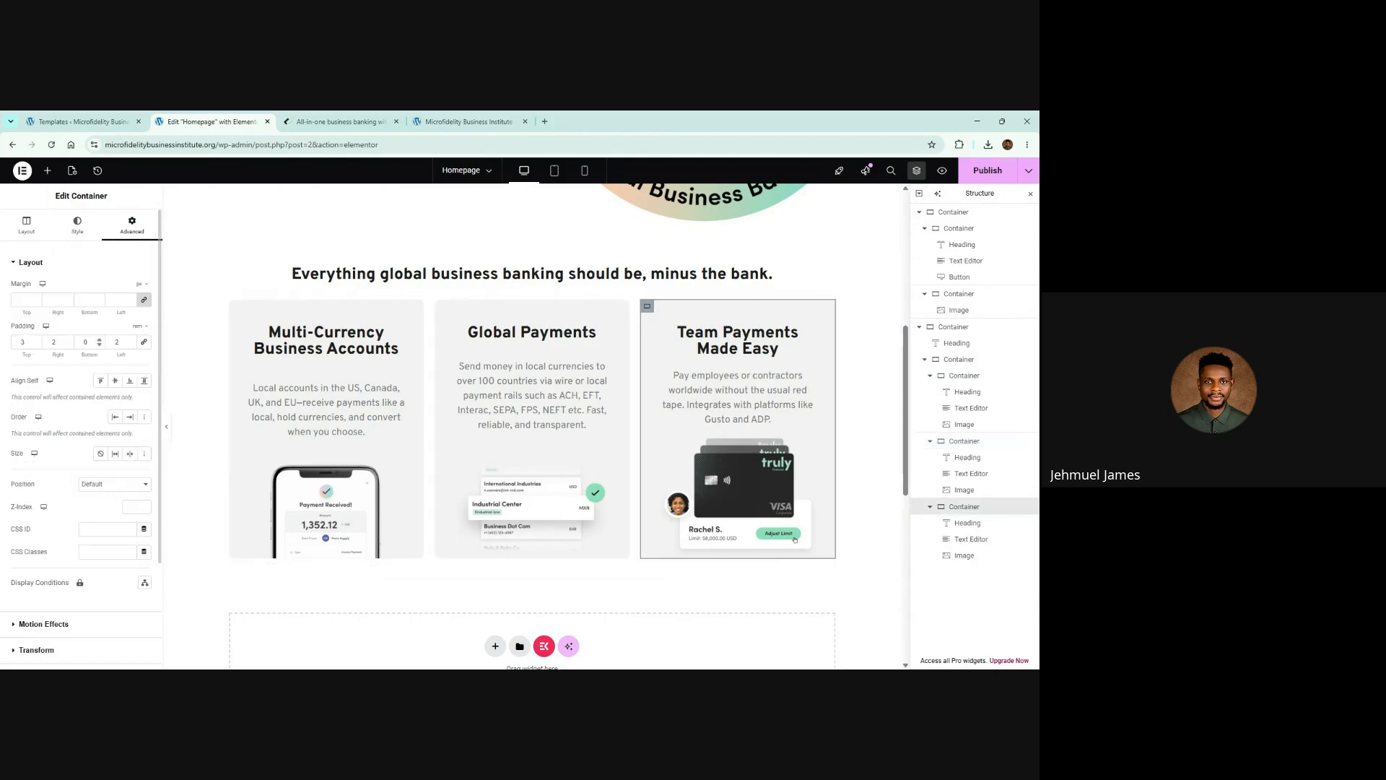
left_click(26, 224)
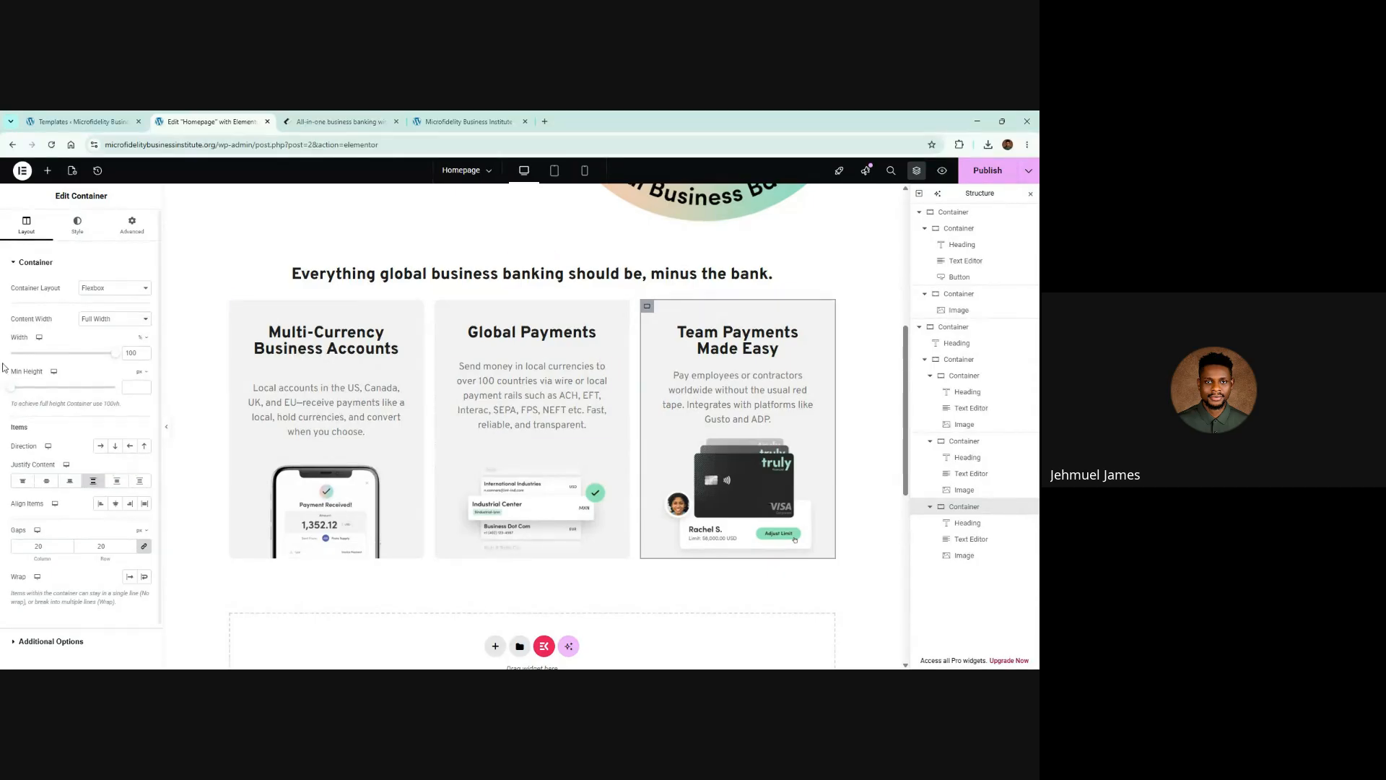
left_click(143, 225)
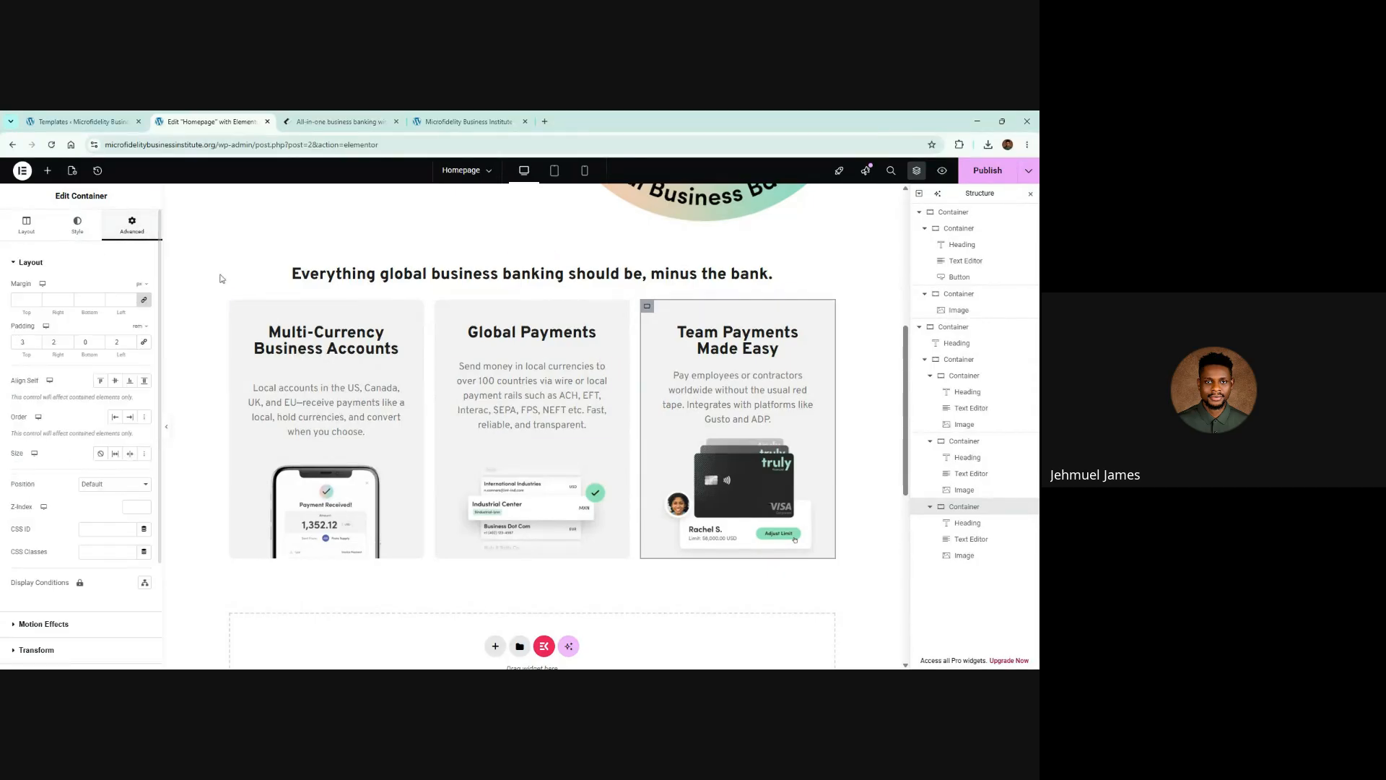
Publish the homepage, close the developer tools on the Truly Financial page and compare its cards with the recreated ones
left_click(988, 171)
left_click(367, 117)
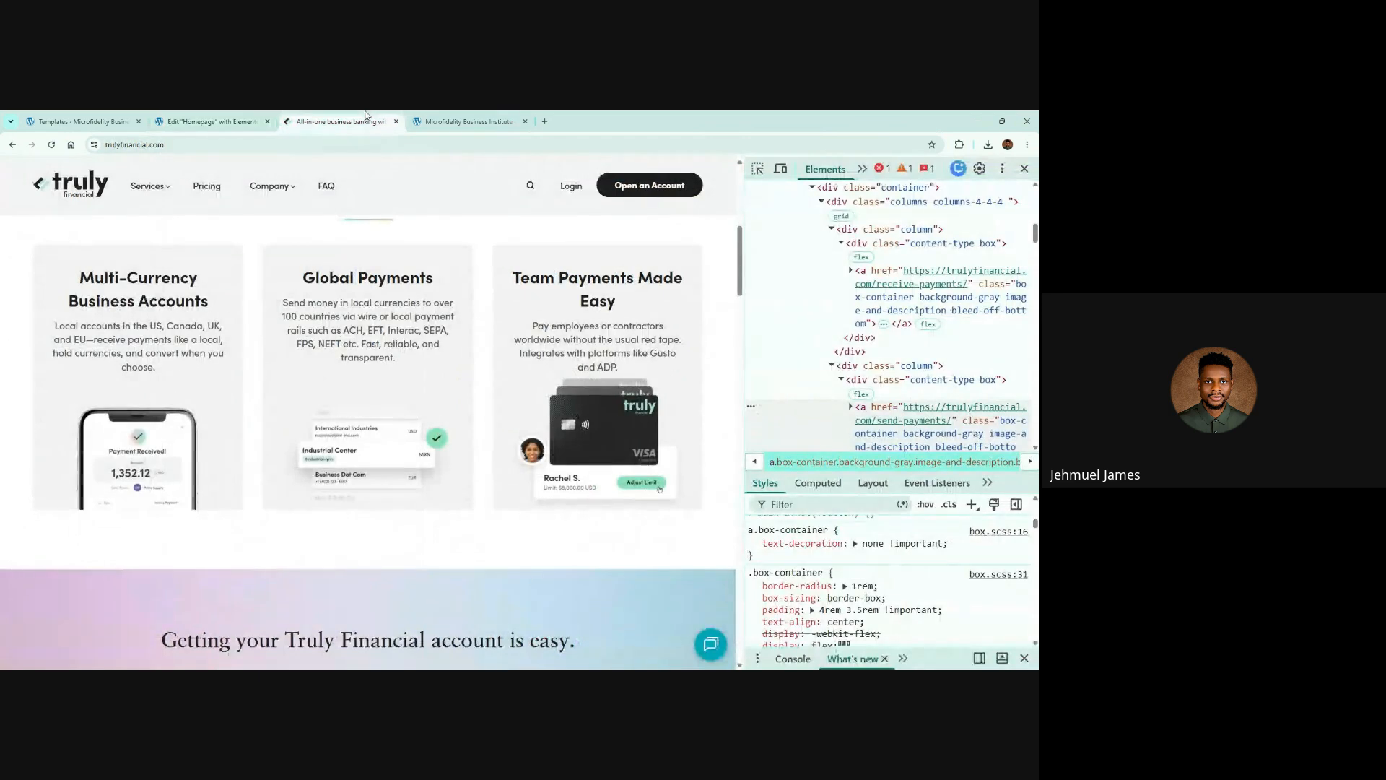
left_click(1024, 169)
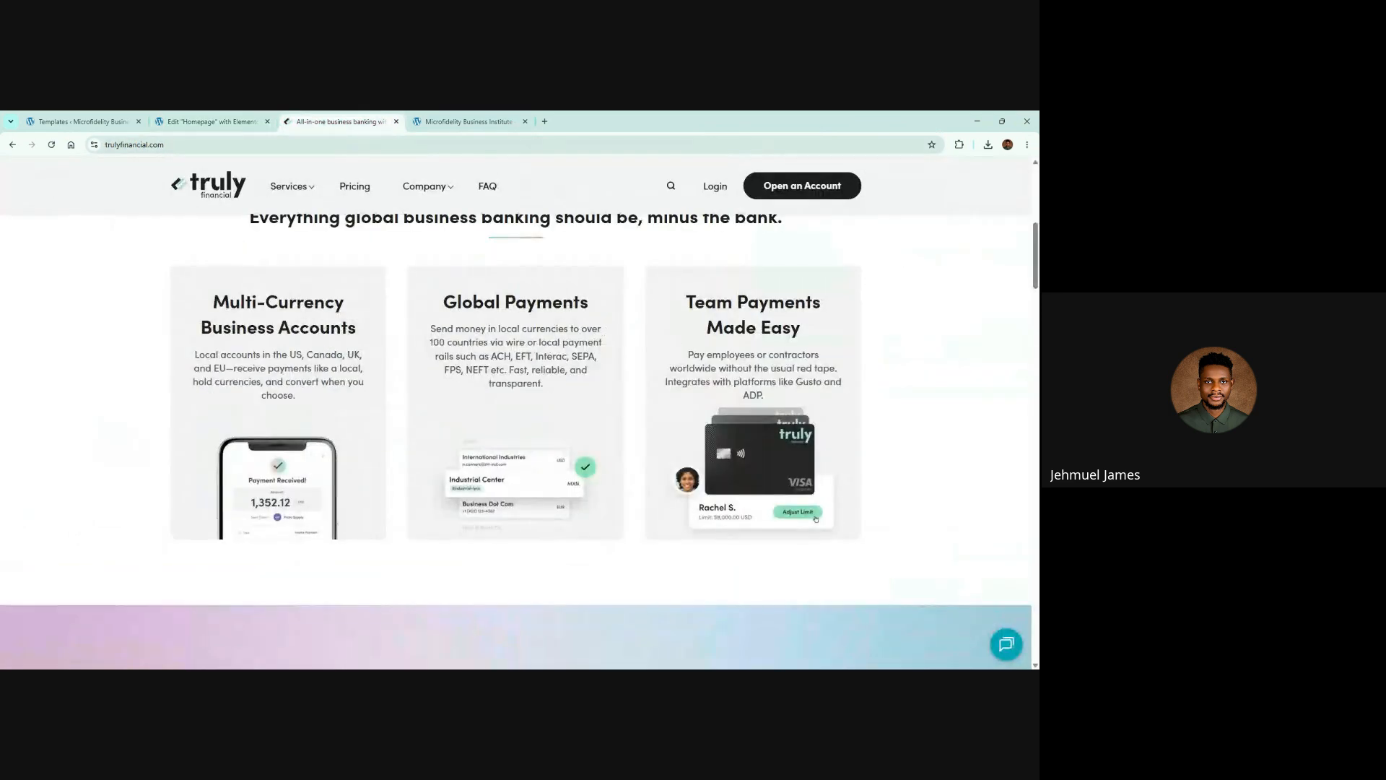
left_click(208, 121)
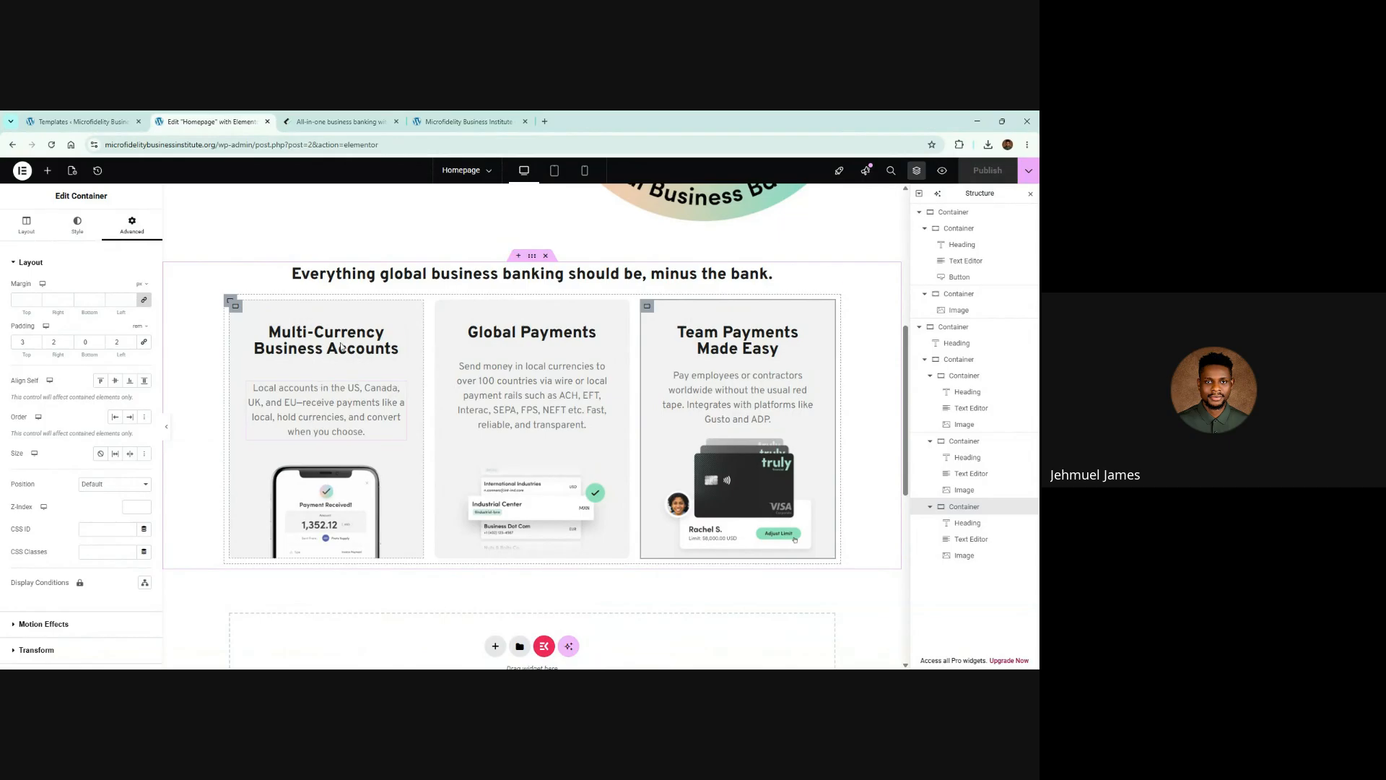
left_click(339, 122)
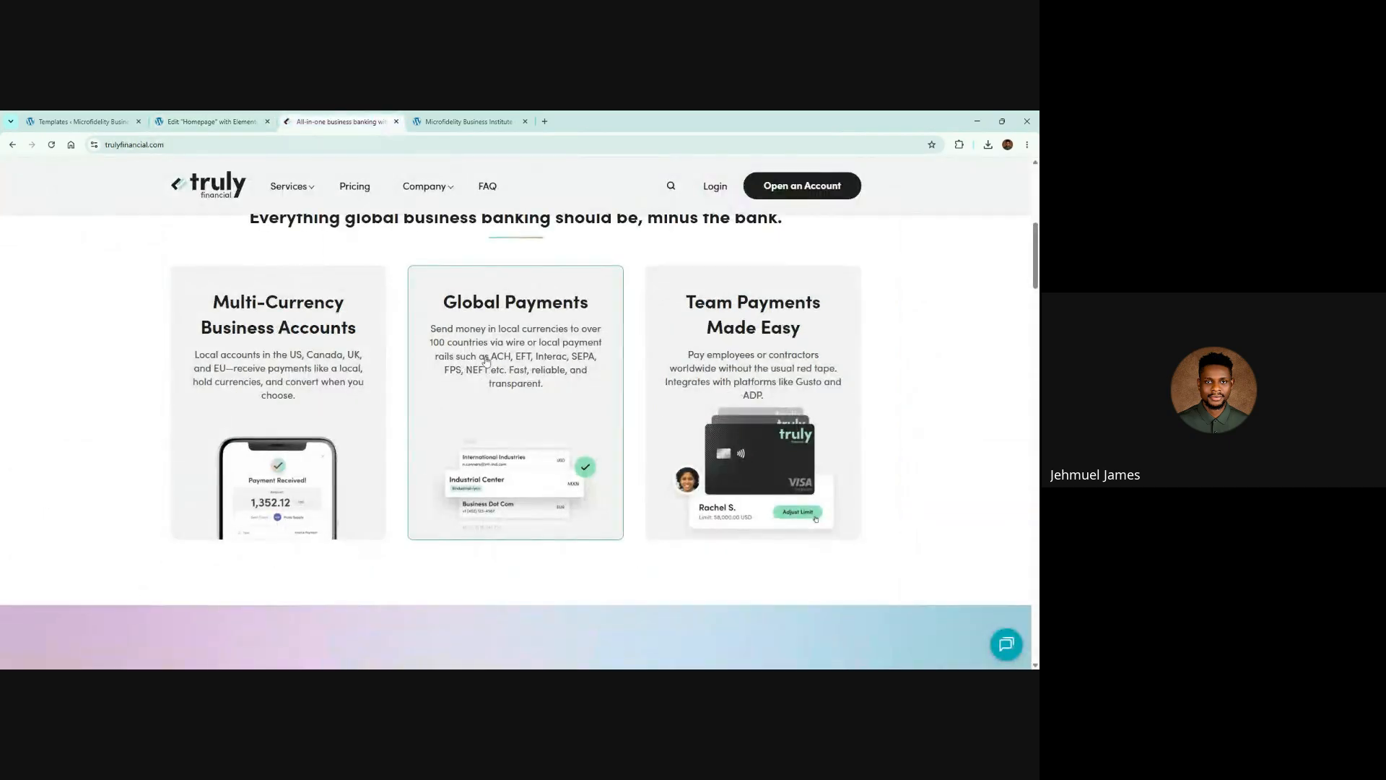
left_click(208, 121)
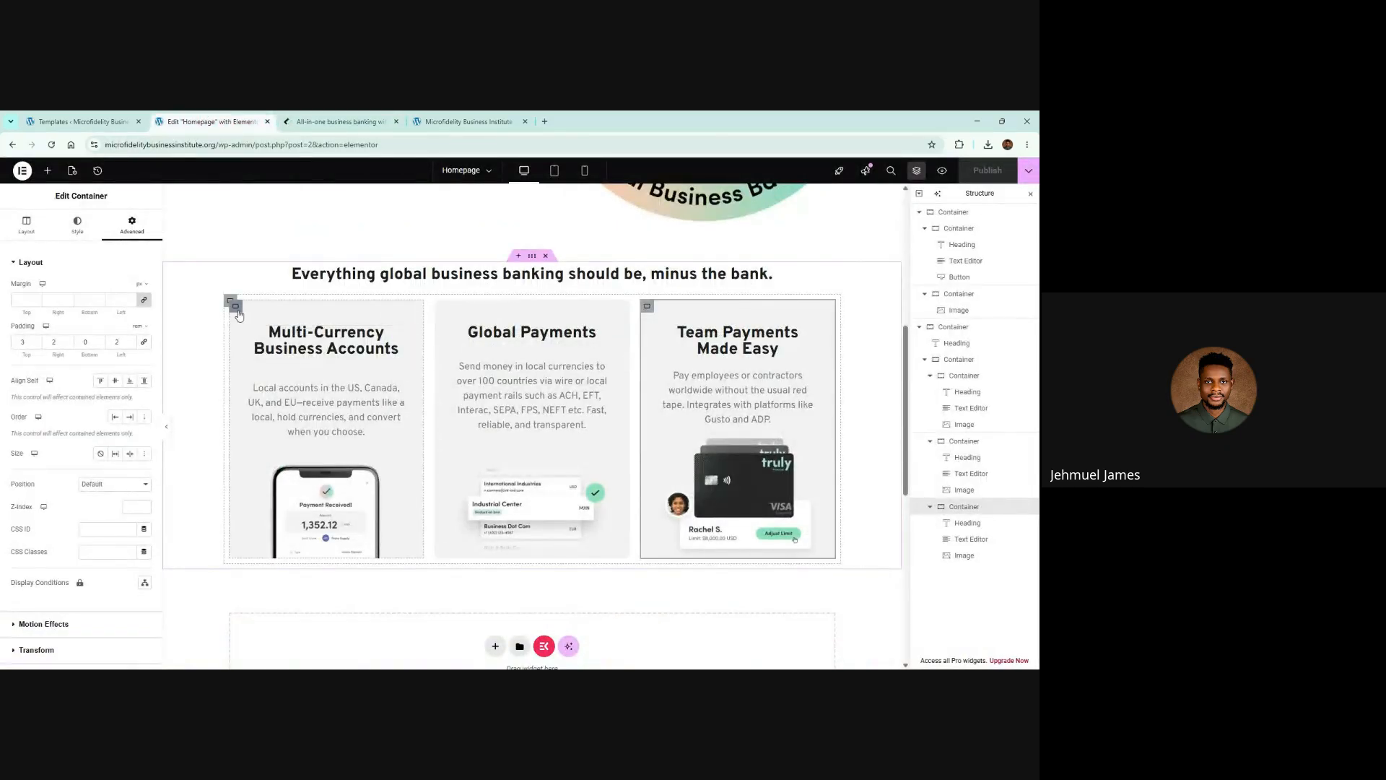
Unlink the Multi-Currency container's gap values and set both the column and row gaps to 0
left_click(237, 309)
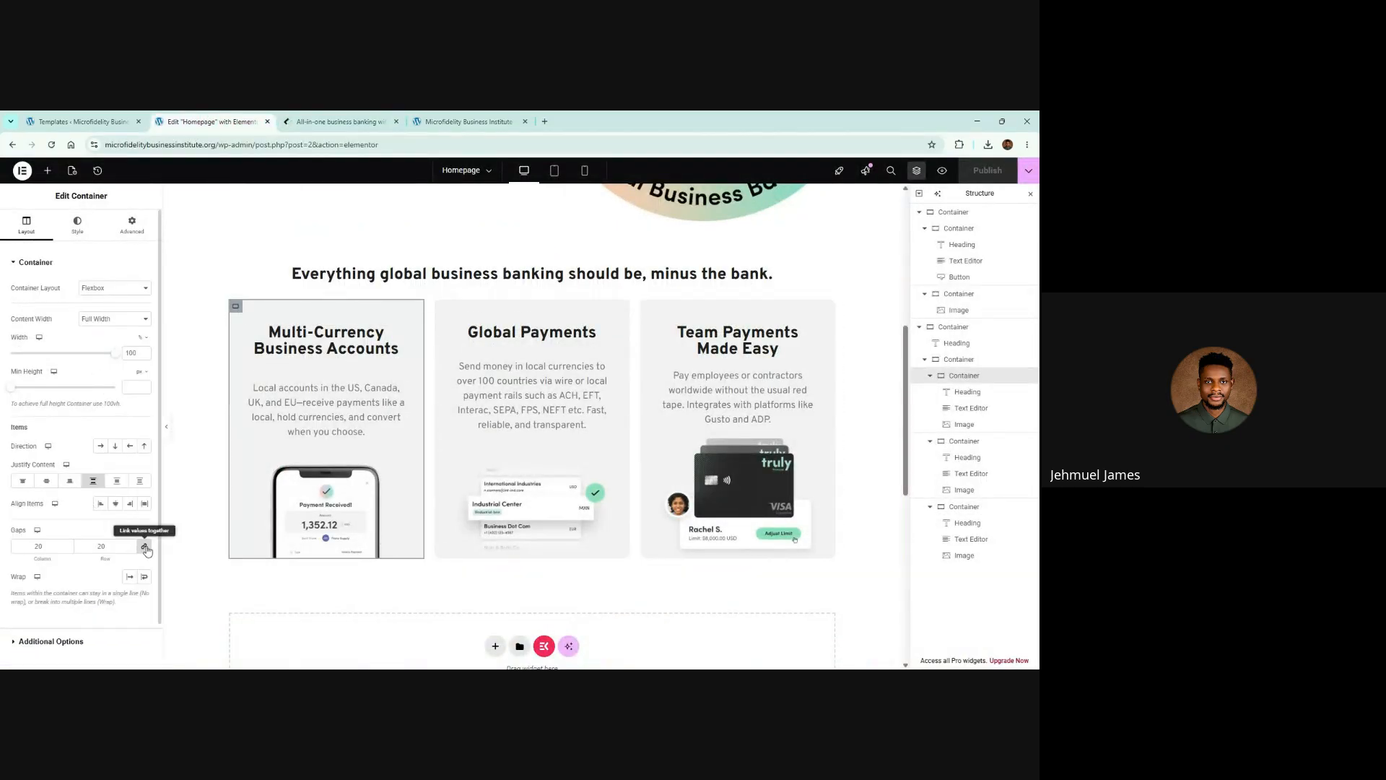
left_click(144, 548)
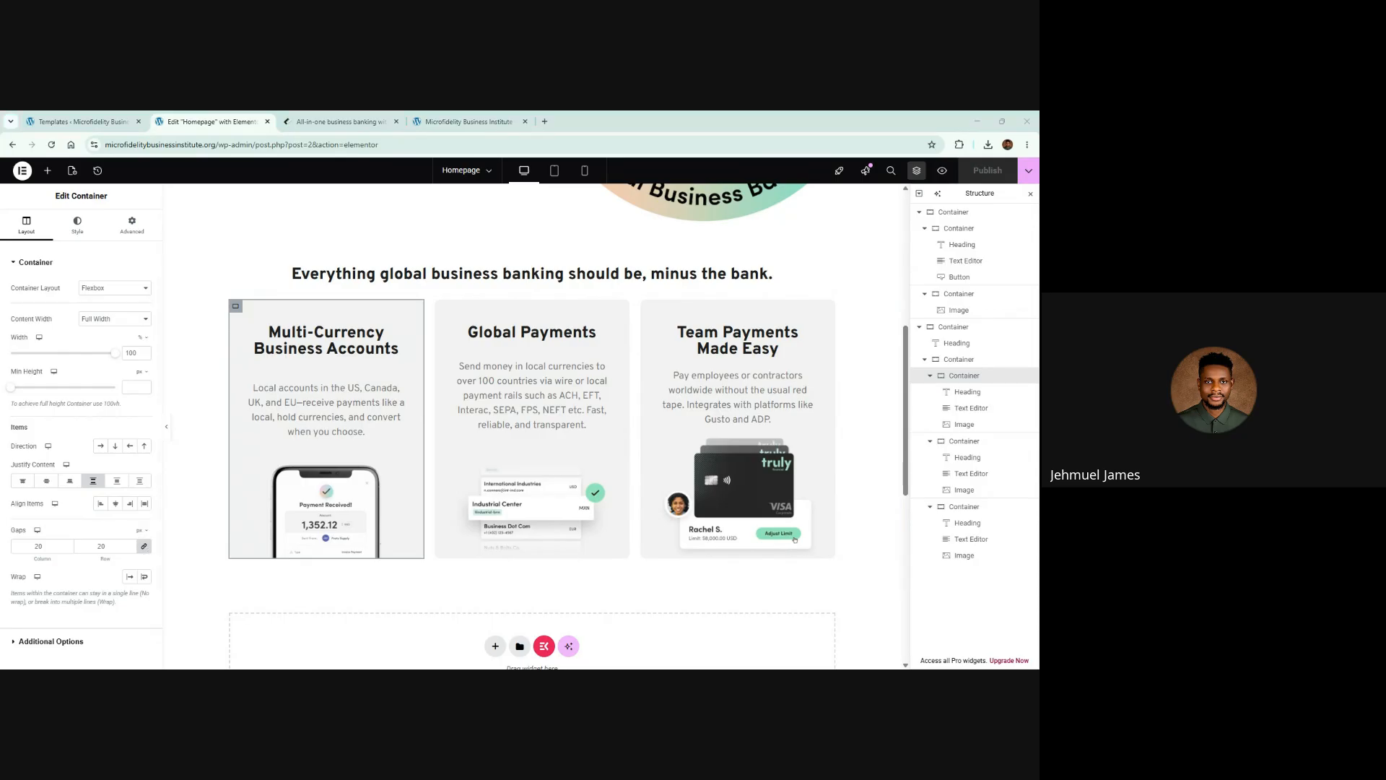
left_click(144, 548)
left_click(144, 549)
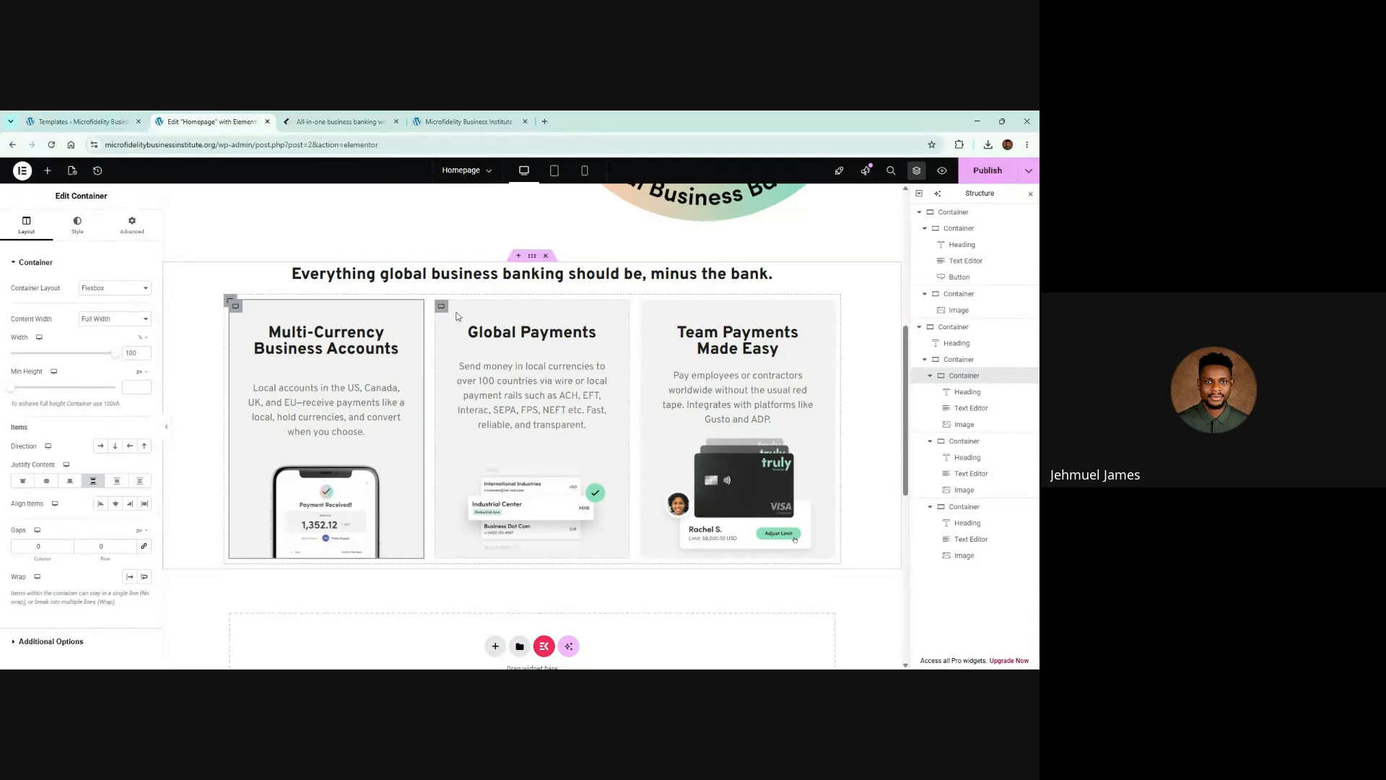
Unlink the gap values of the Global Payments and Team Payments containers and set their column and row gaps to 0
left_click(145, 548)
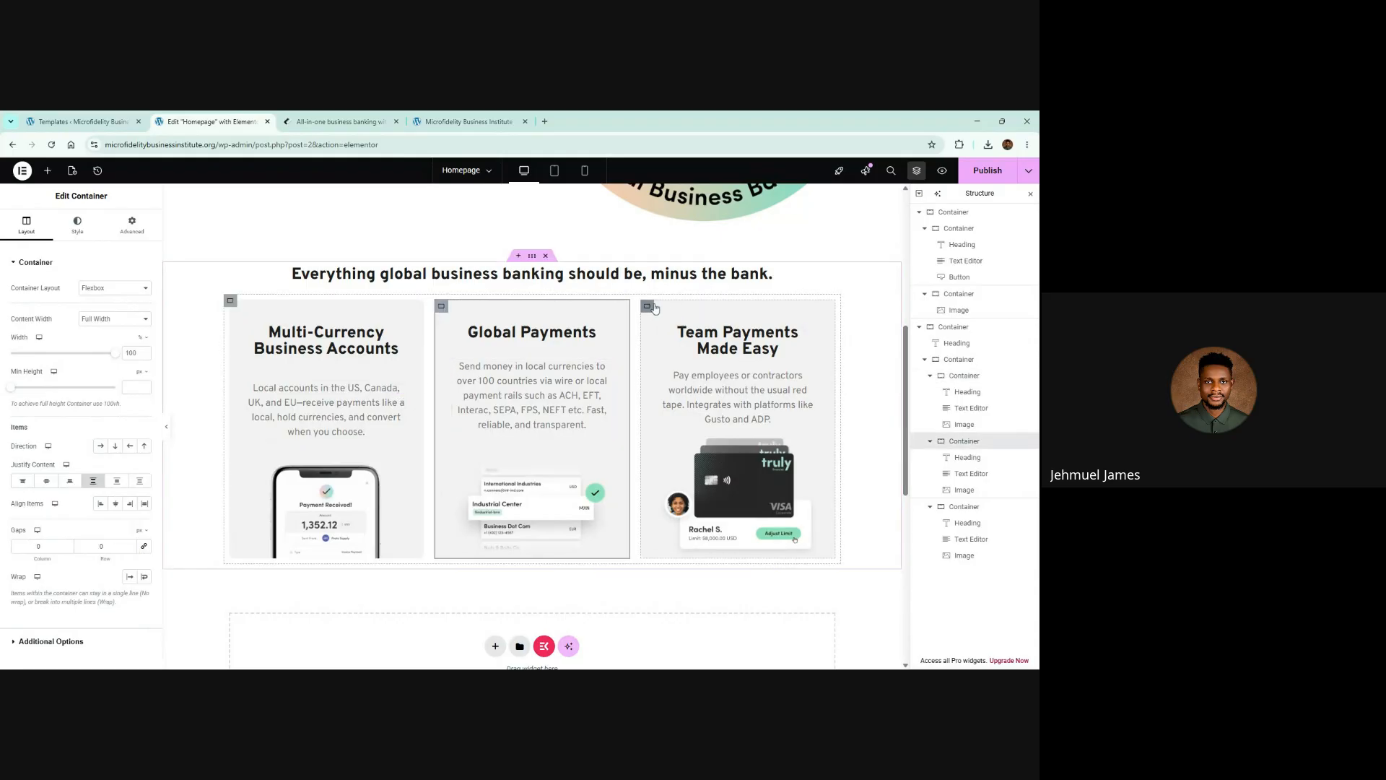
left_click(647, 306)
left_click(132, 224)
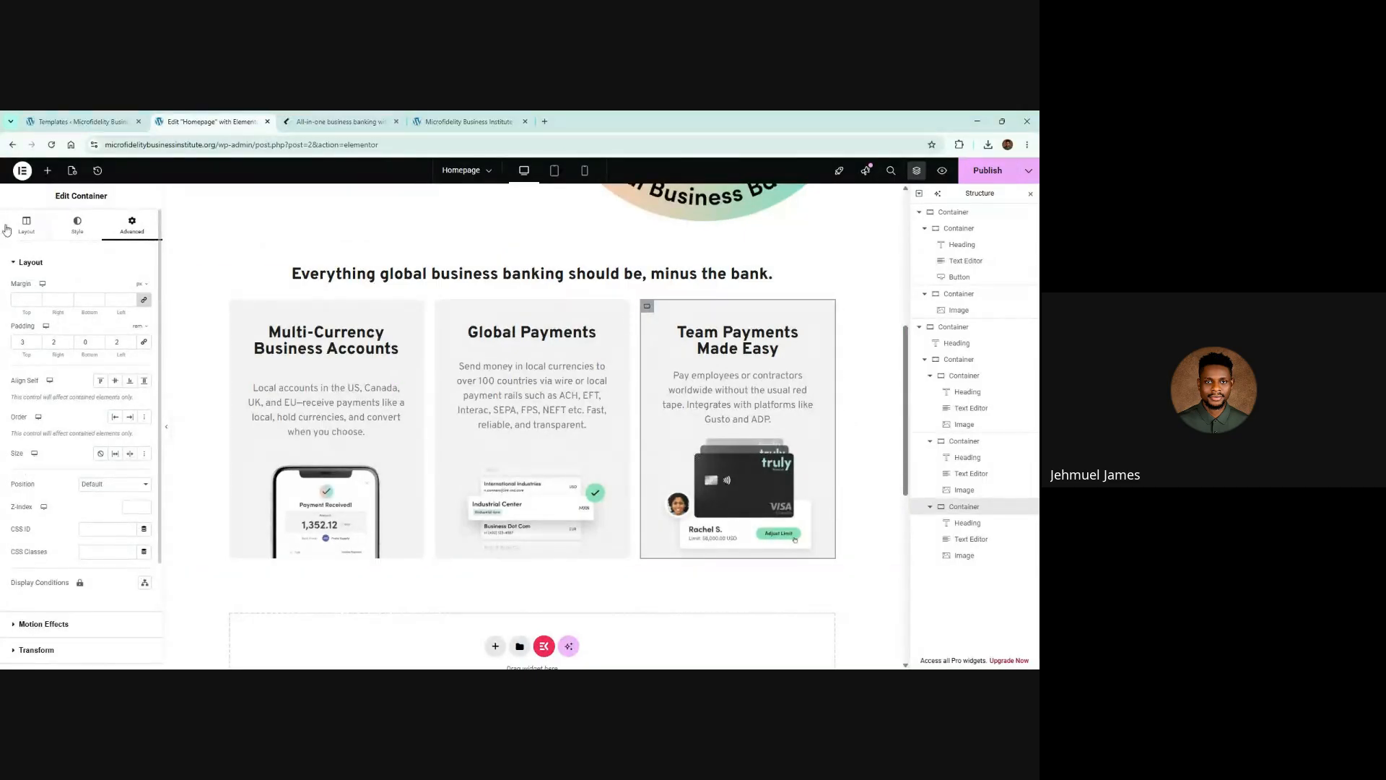
left_click(26, 224)
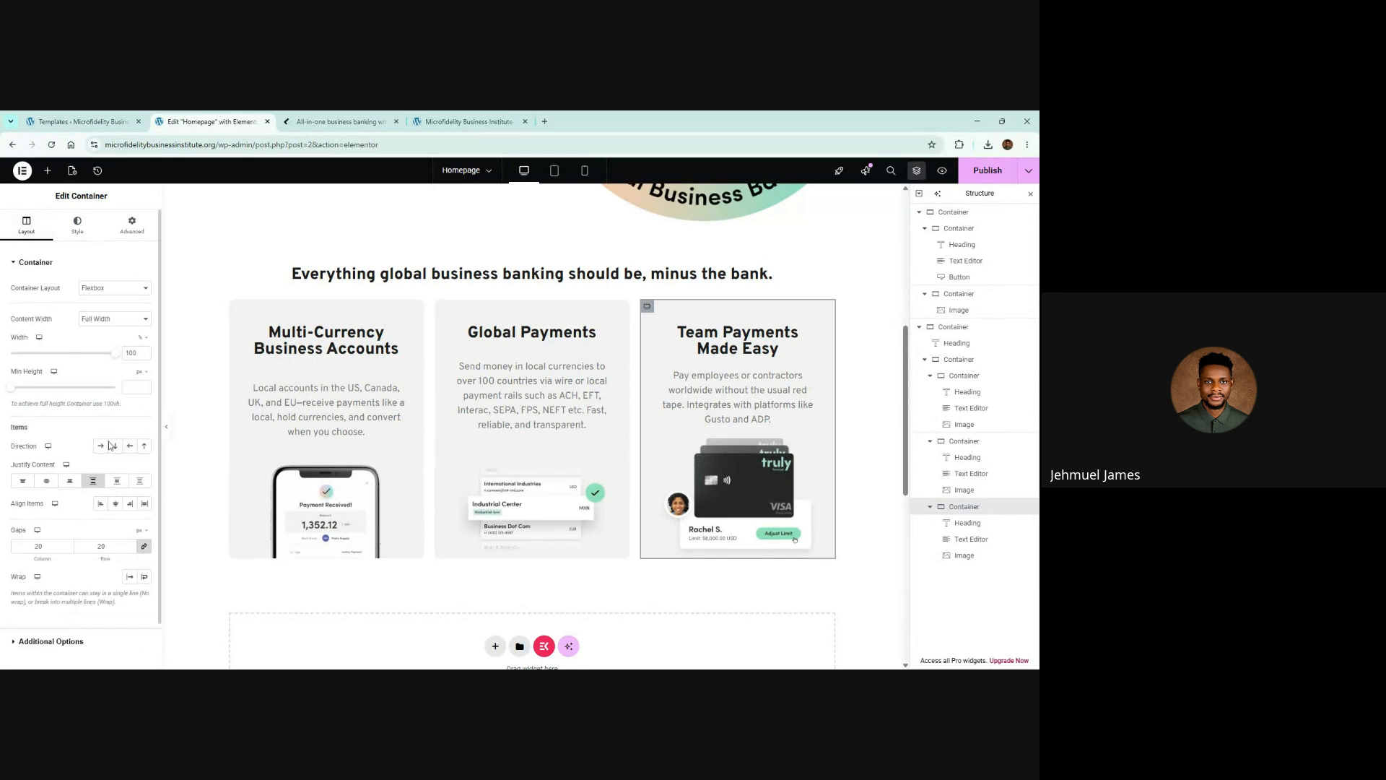
left_click(148, 553)
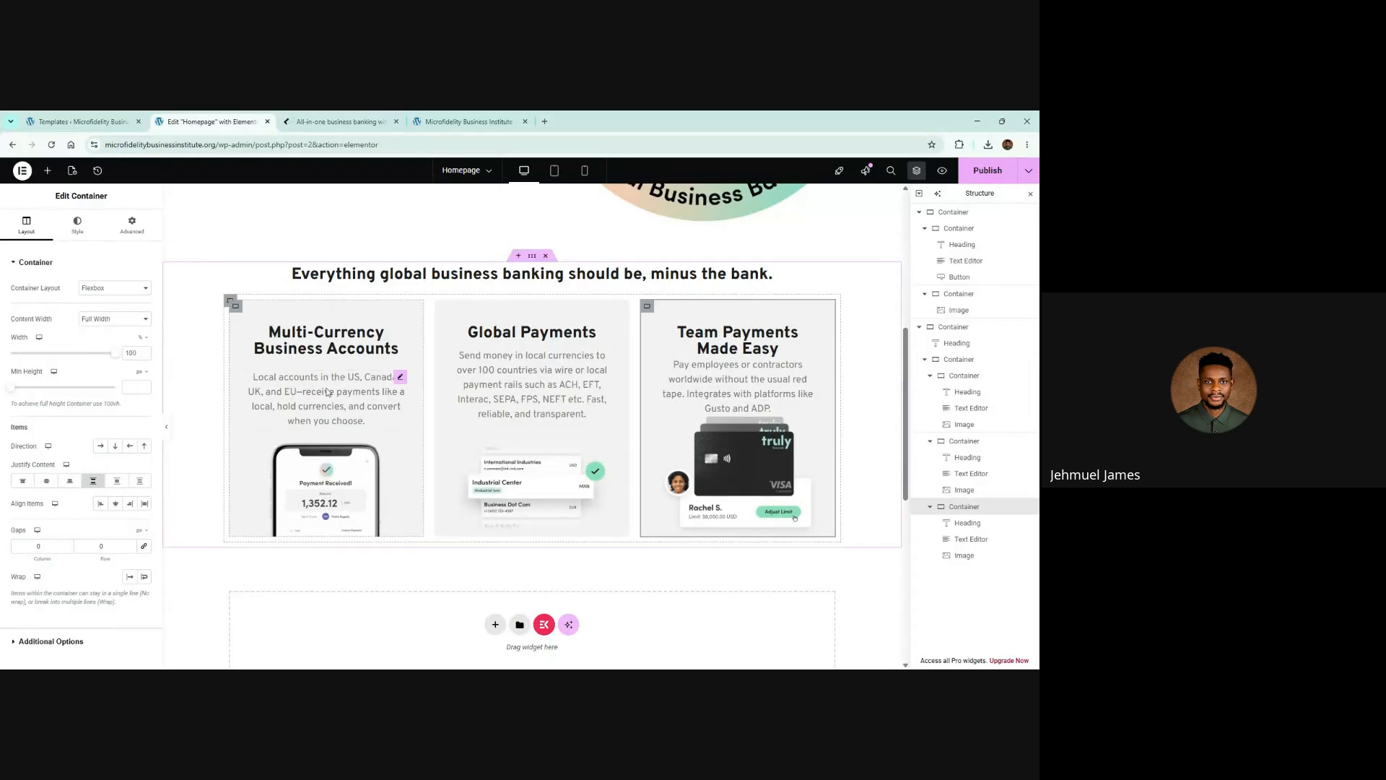
Compare the heading and description spacing of the recreated cards with the cards on the Truly Financial page
left_click(236, 306)
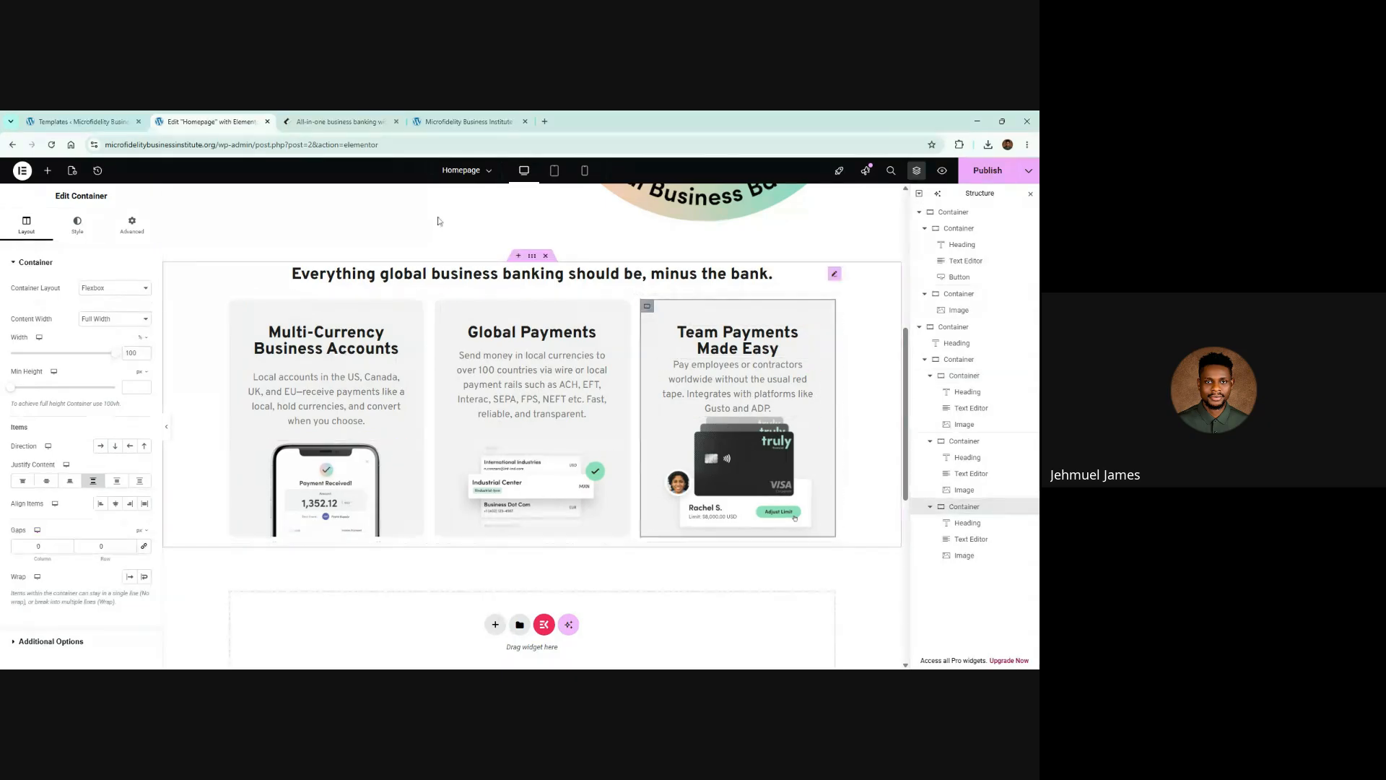
left_click(340, 121)
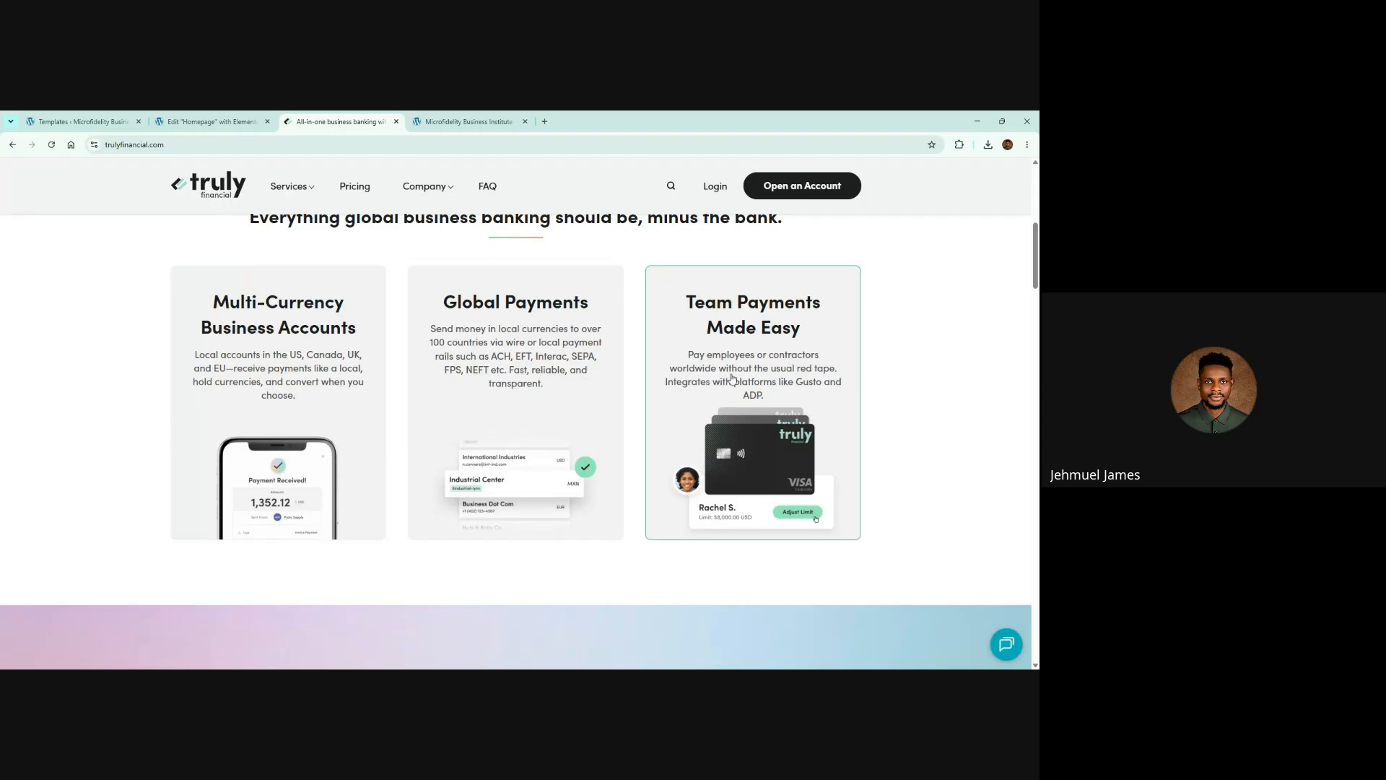
left_click(206, 121)
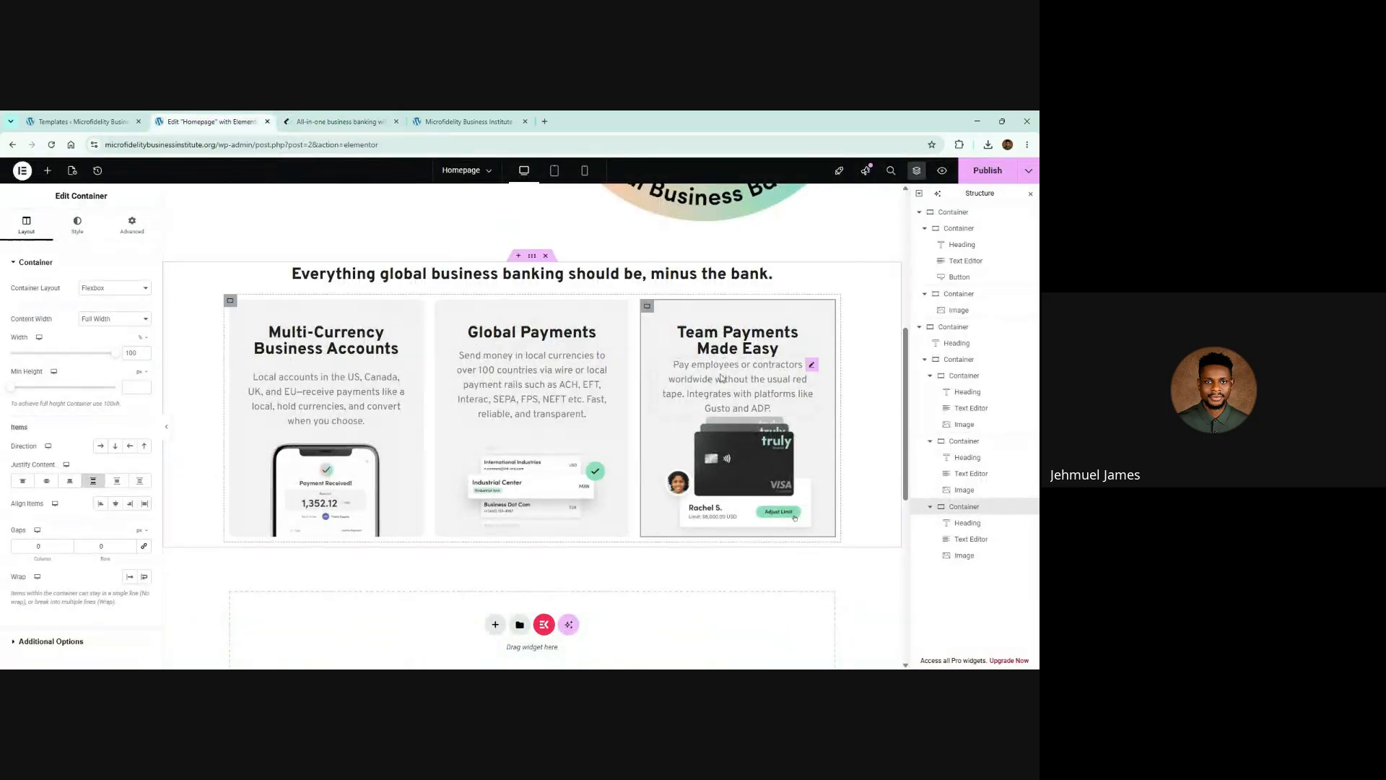
Unlink the Team Payments description's padding, switch its unit to rem and set the top padding to 1.5, checking the reference page for comparison
left_click(672, 368)
left_click(132, 223)
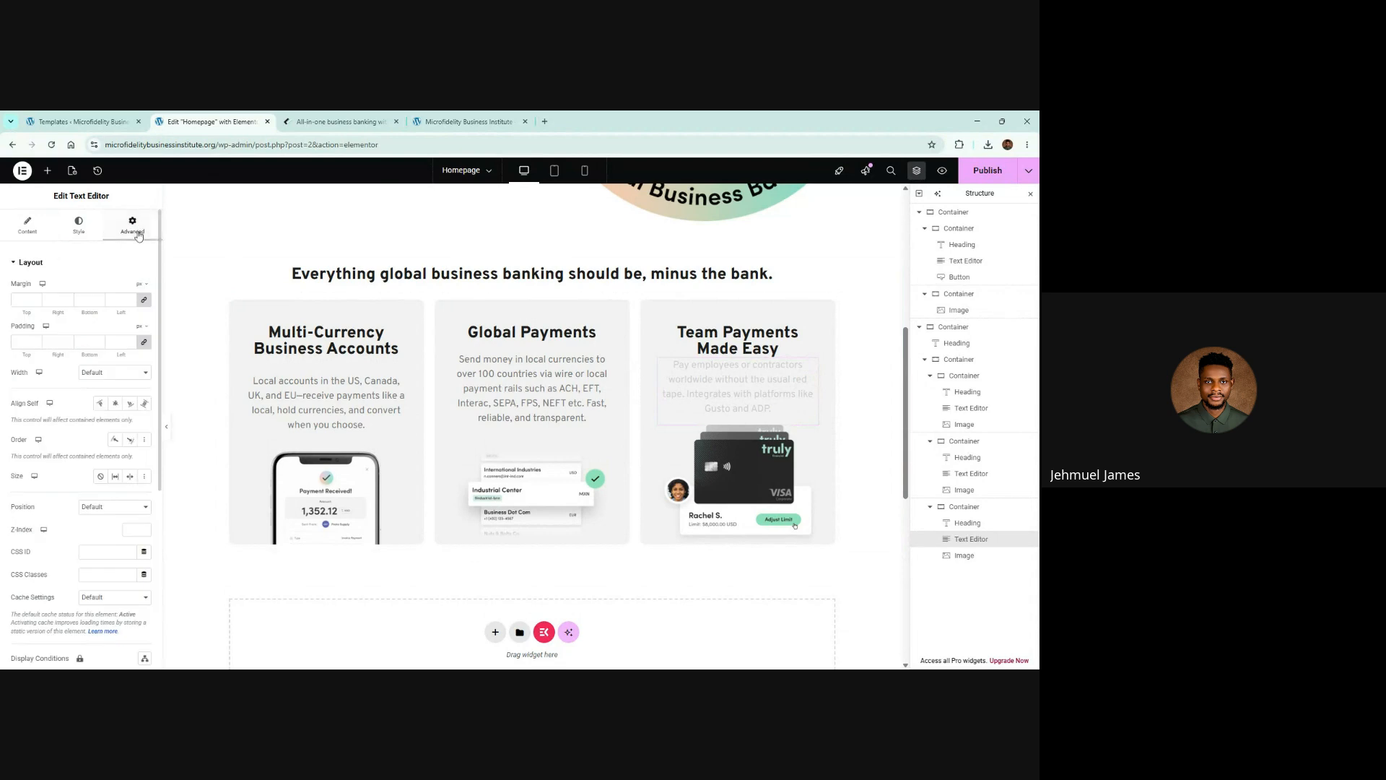
left_click(146, 346)
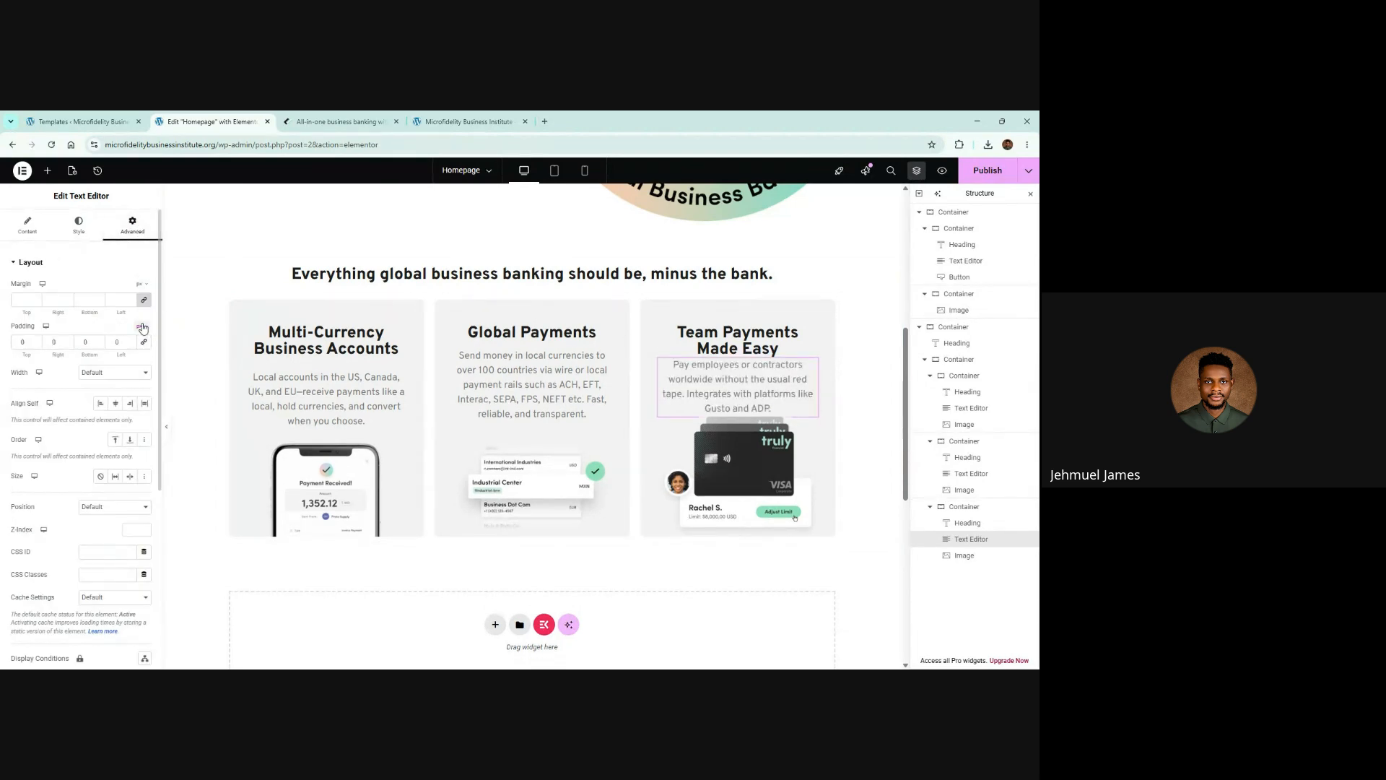
left_click(143, 327)
left_click(142, 367)
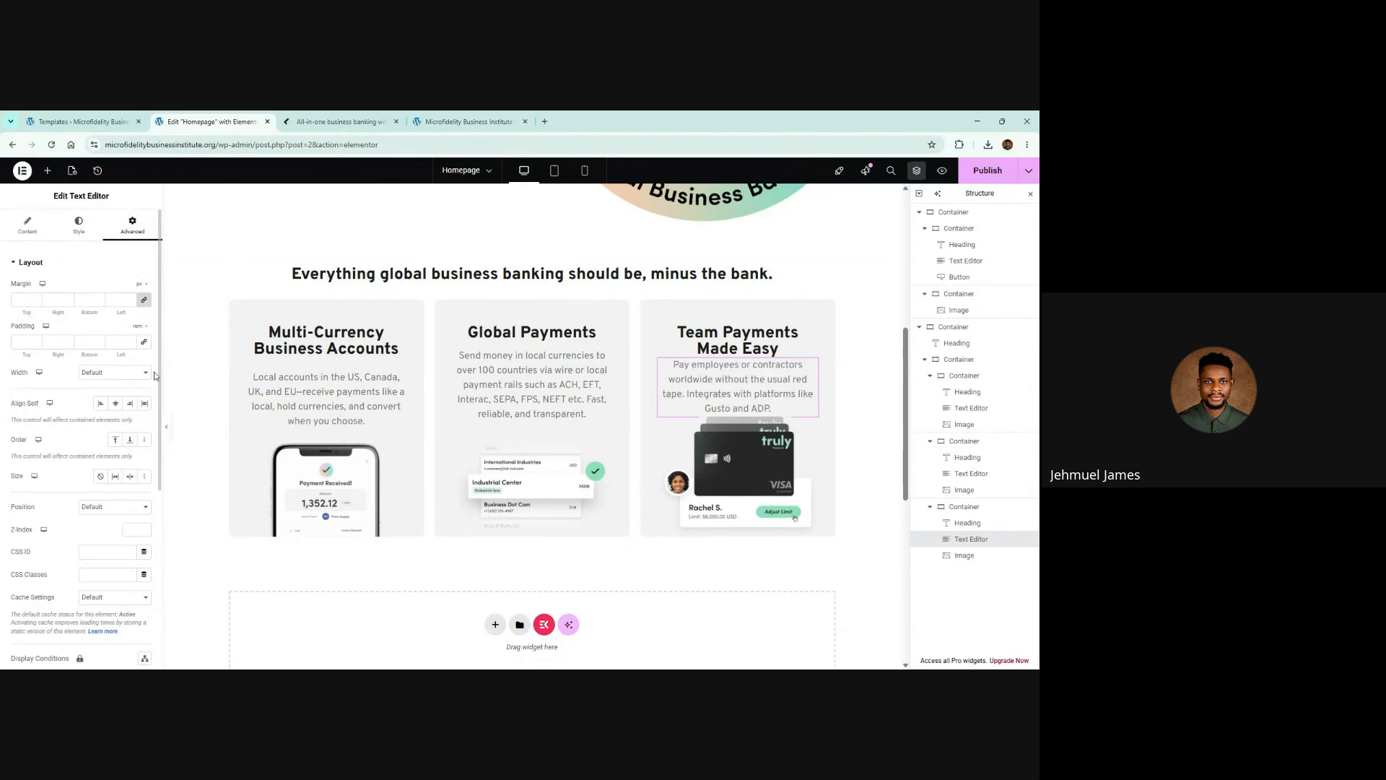
left_click(36, 343)
type("1")
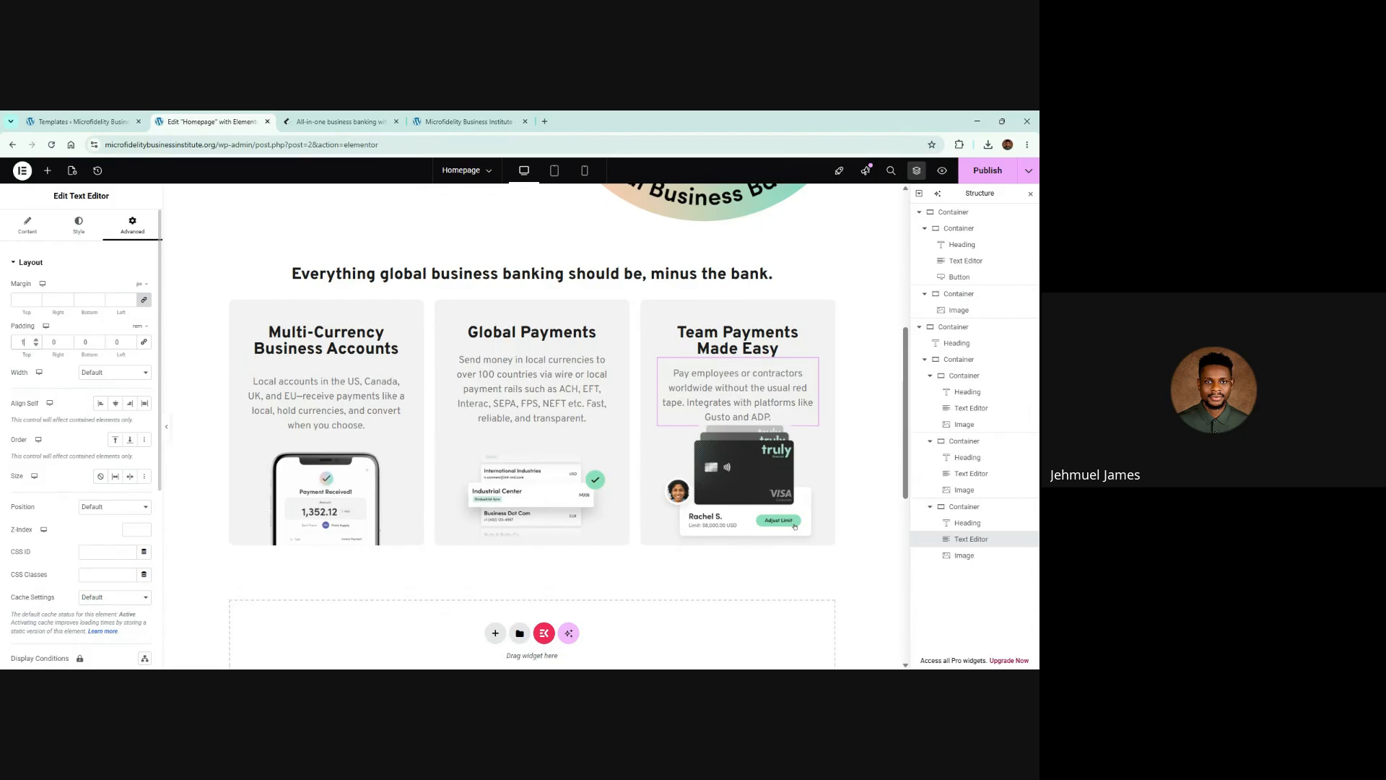
left_click(372, 117)
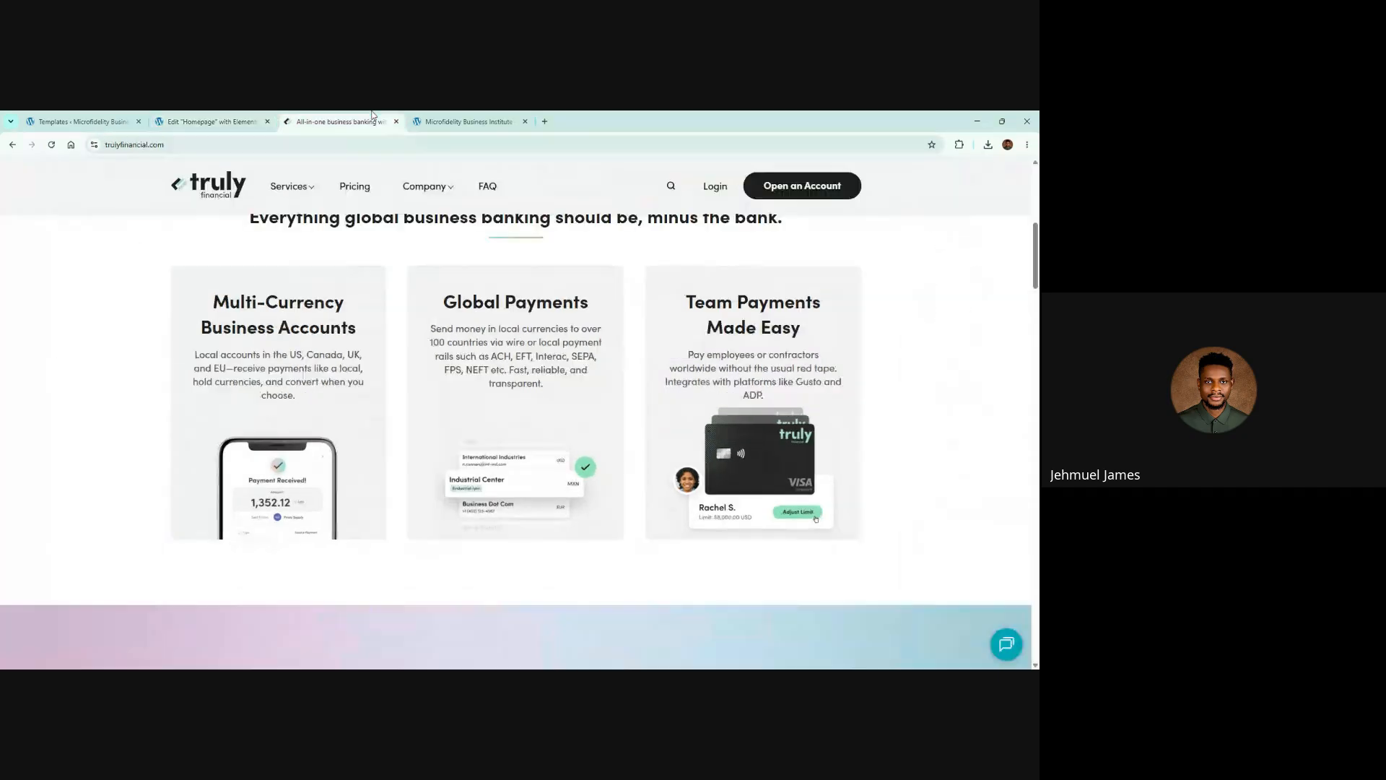
left_click(187, 119)
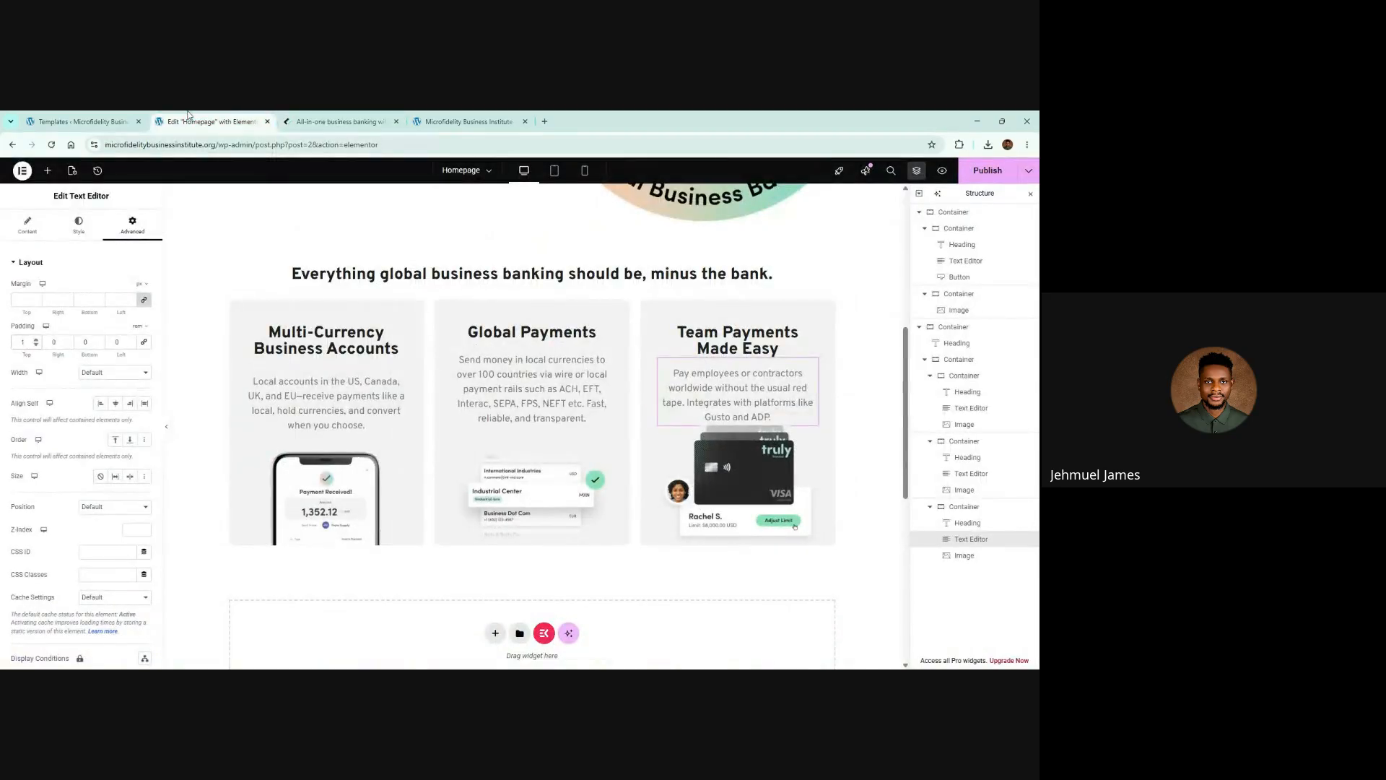
type(".5")
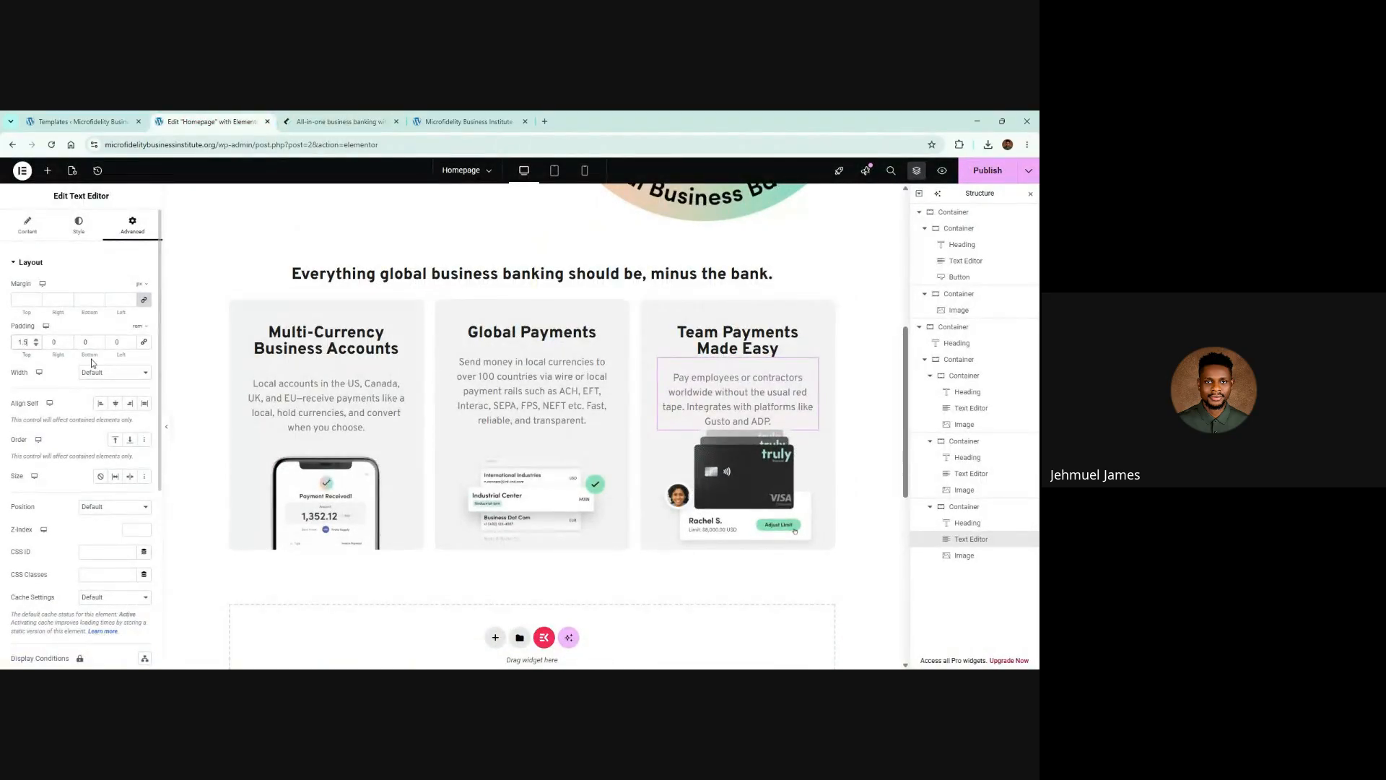
Copy the Team Payments description widget and publish the homepage
right_click(676, 377)
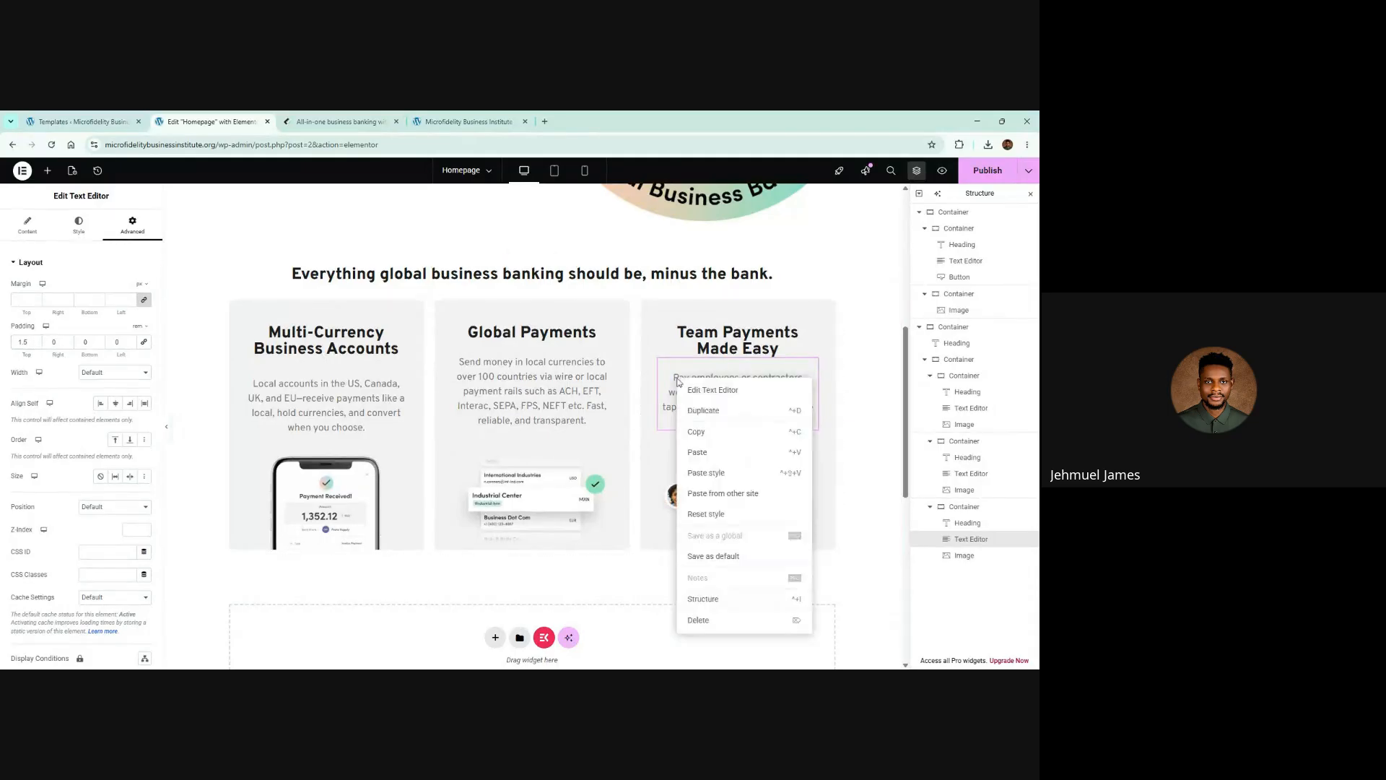
left_click(695, 436)
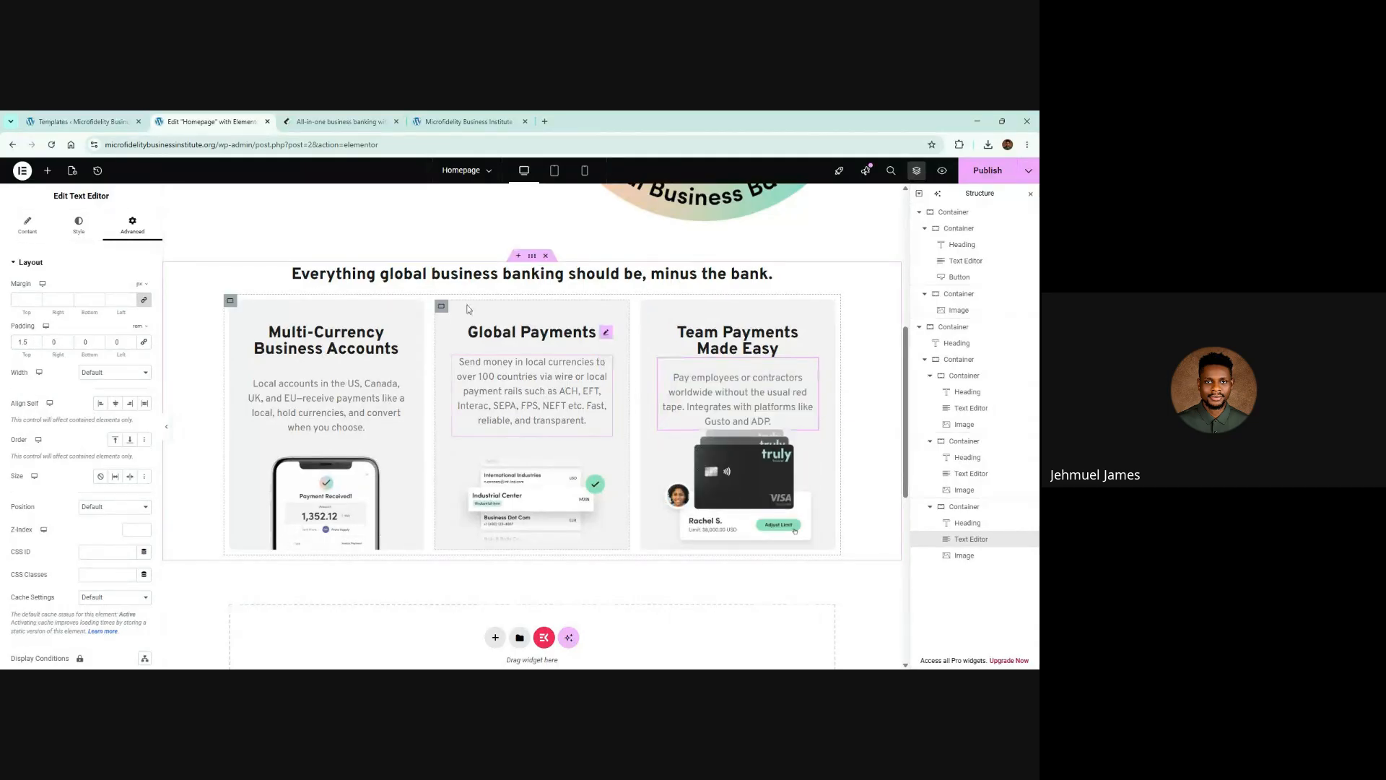
left_click(993, 179)
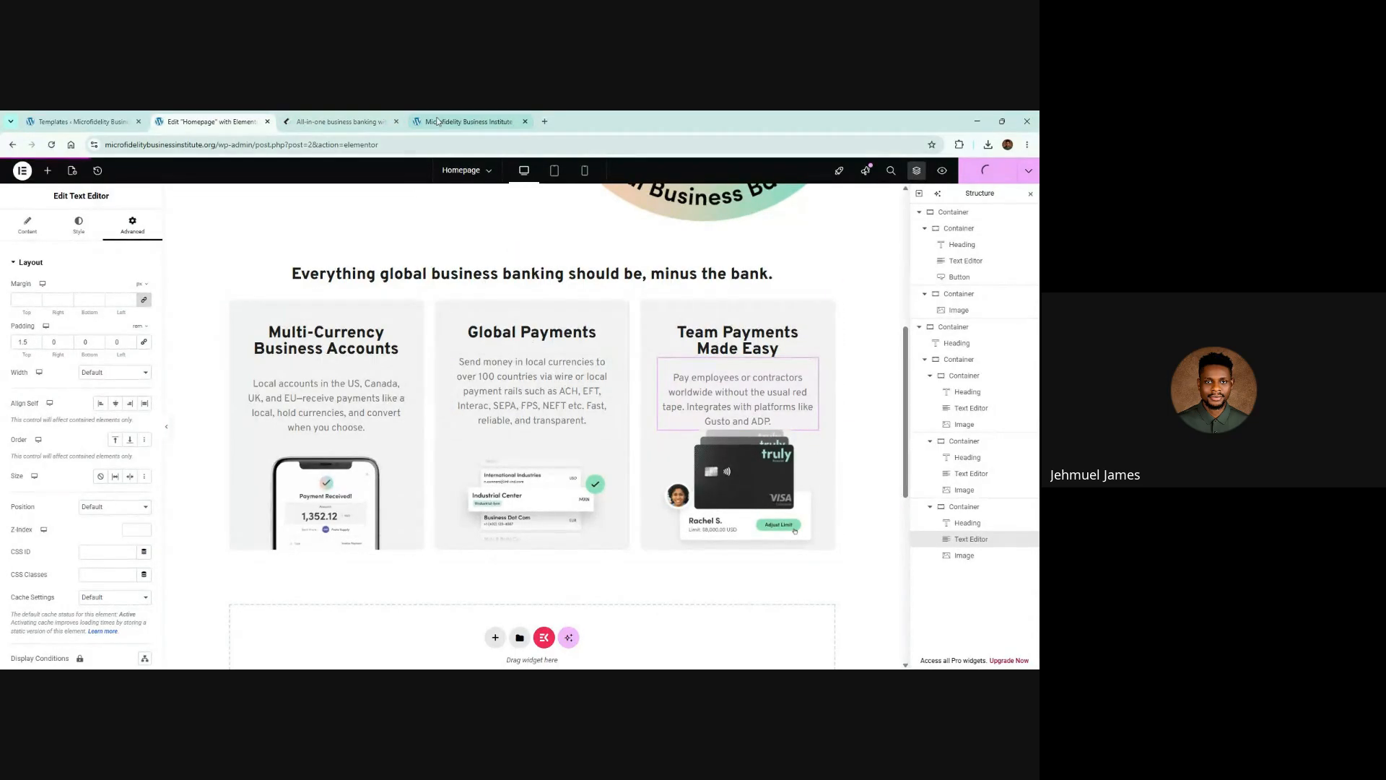
Check the cards against the Truly Financial page and review the Multi-Currency container's layout and padding settings
left_click(339, 121)
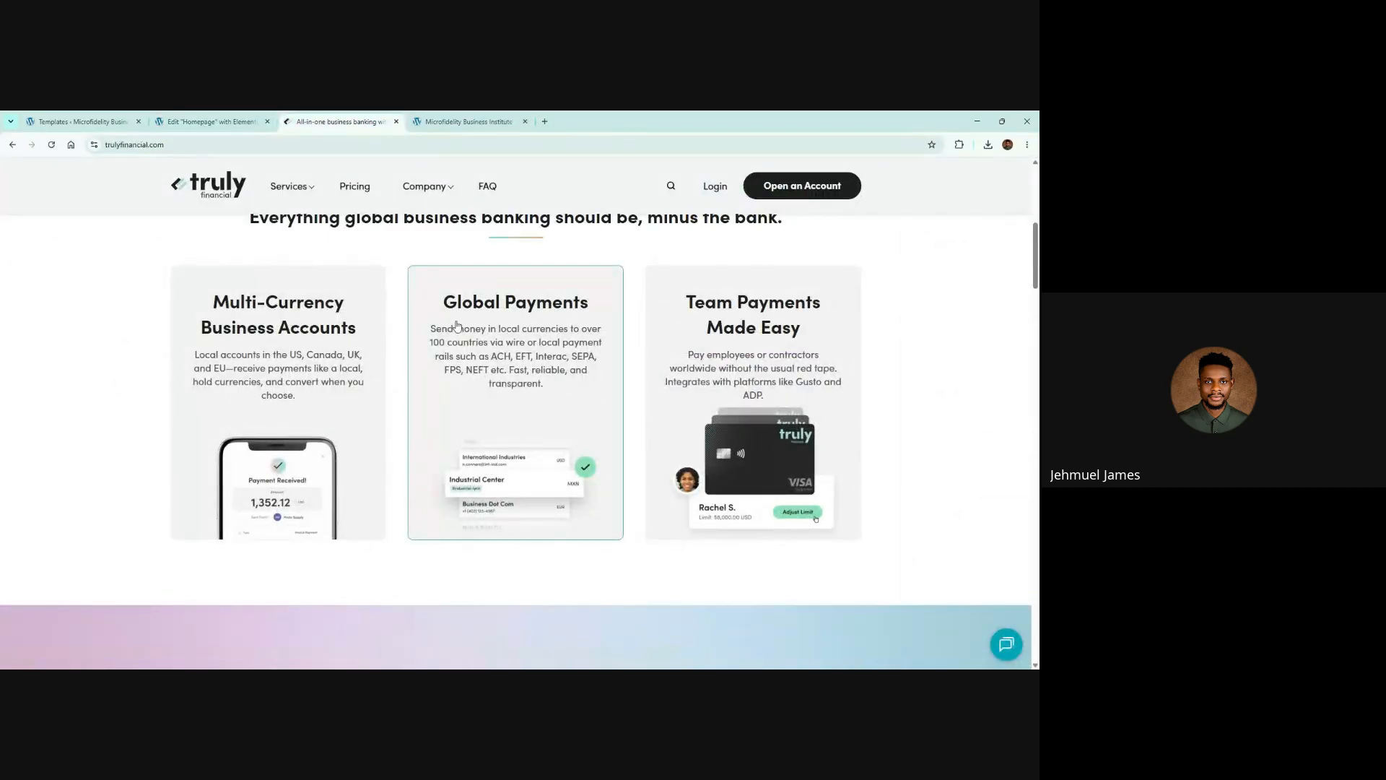
left_click(210, 122)
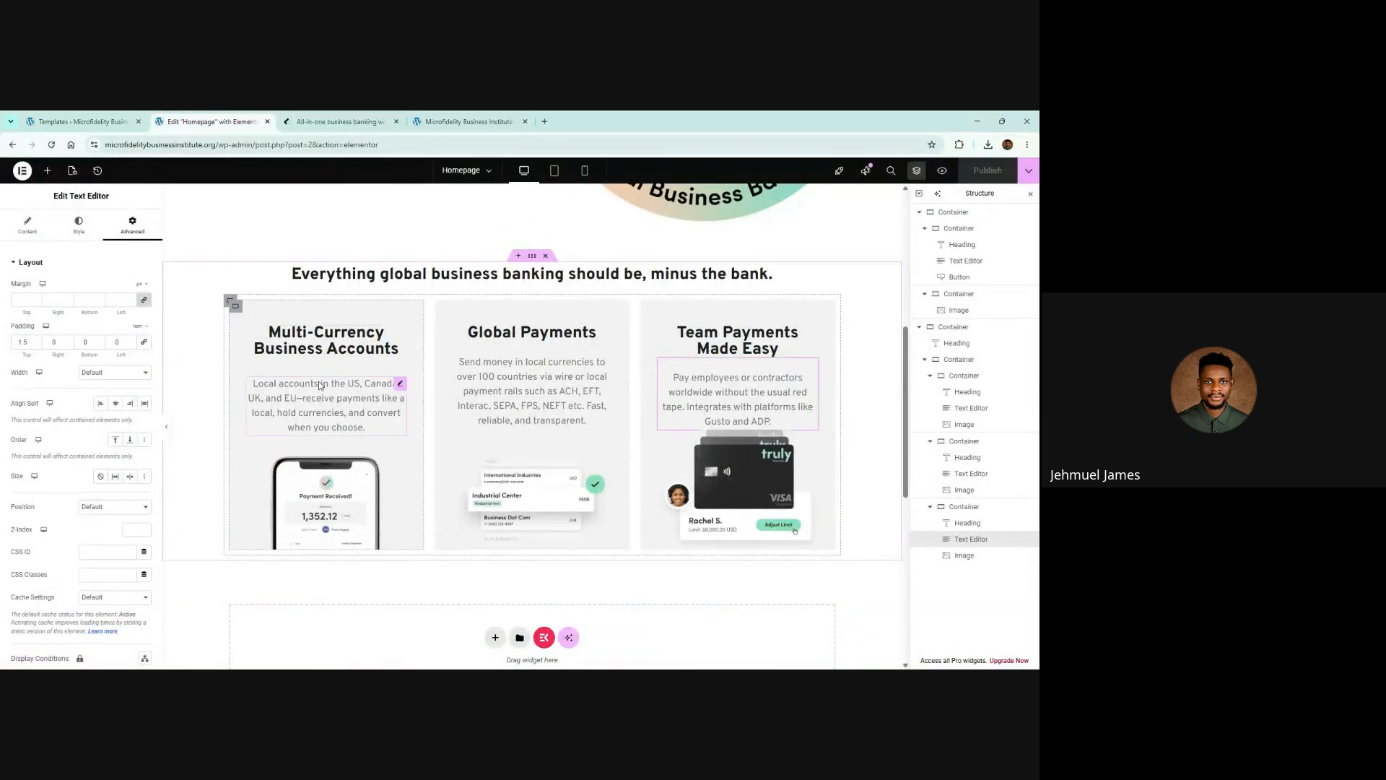
left_click(236, 307)
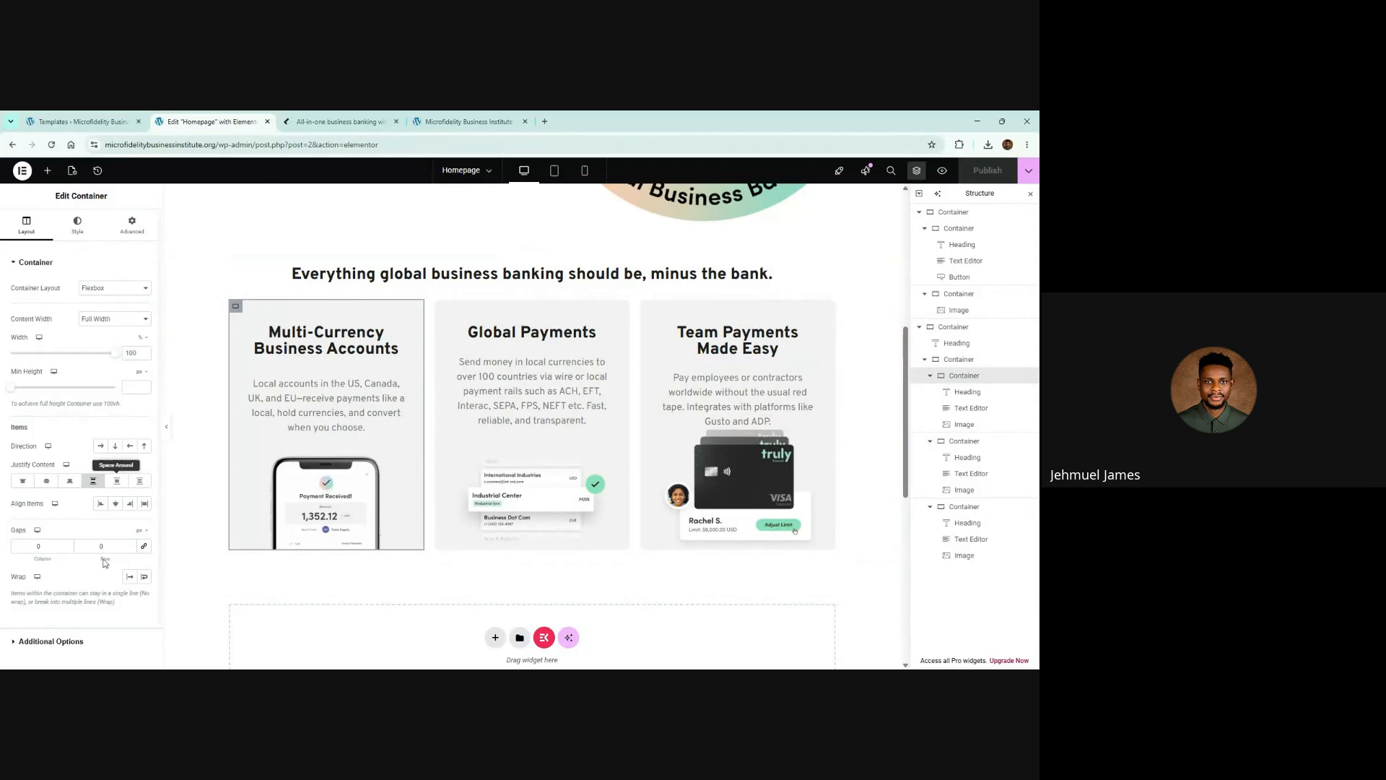
left_click(129, 230)
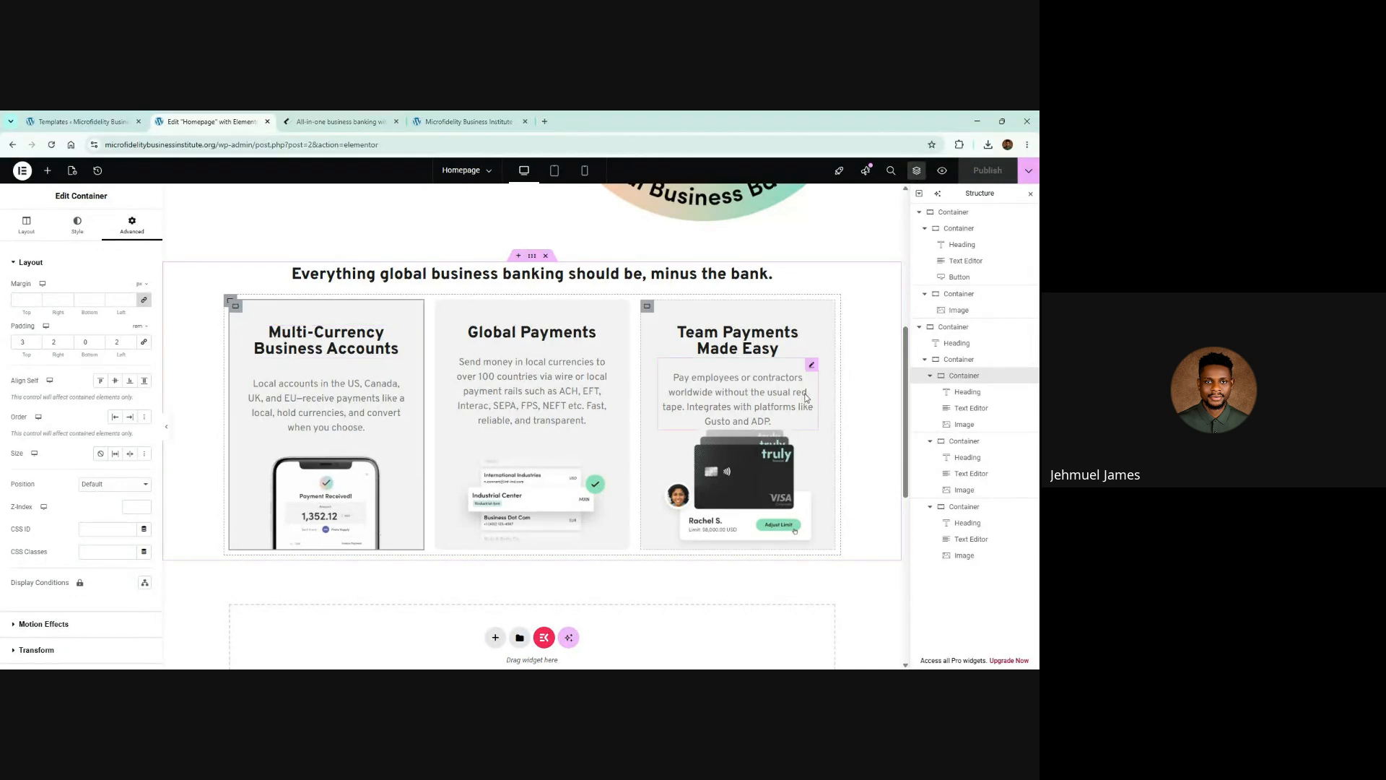
left_click(339, 121)
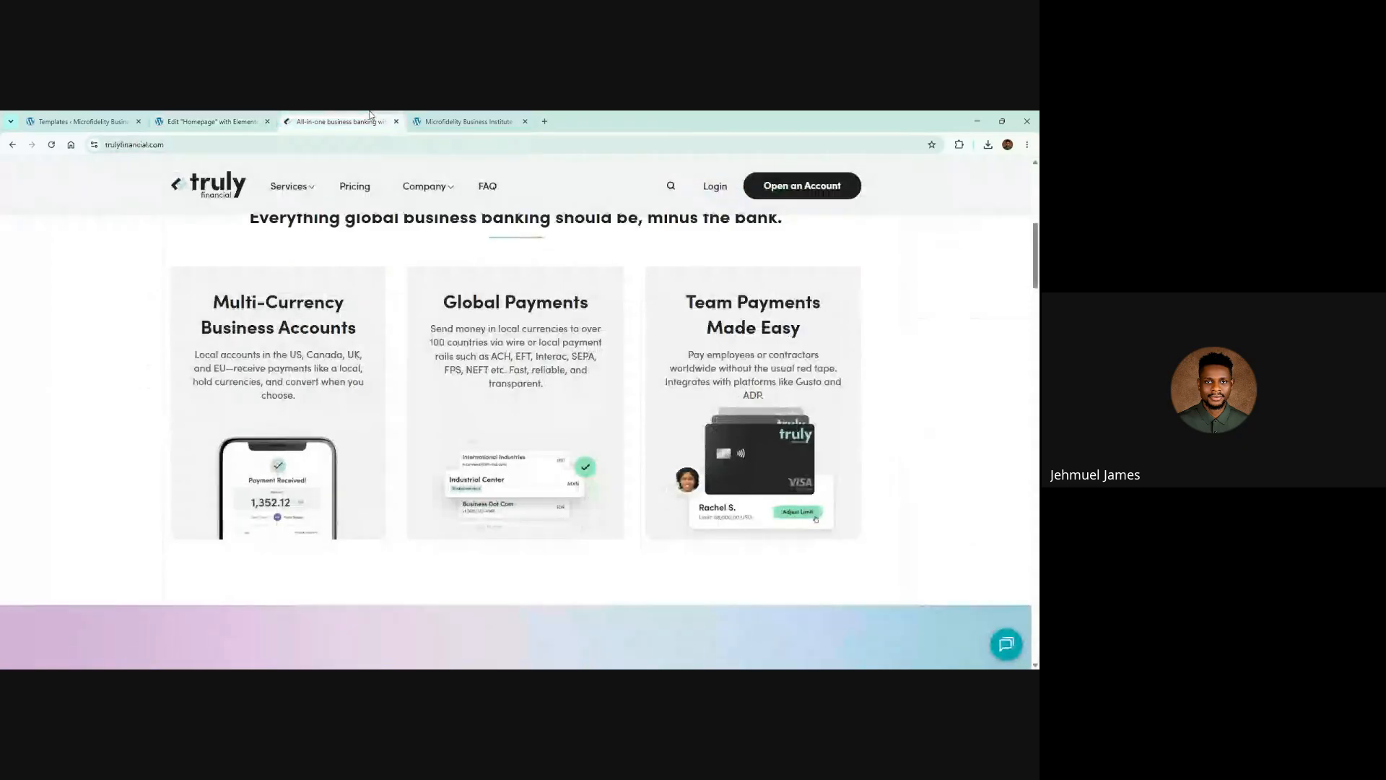
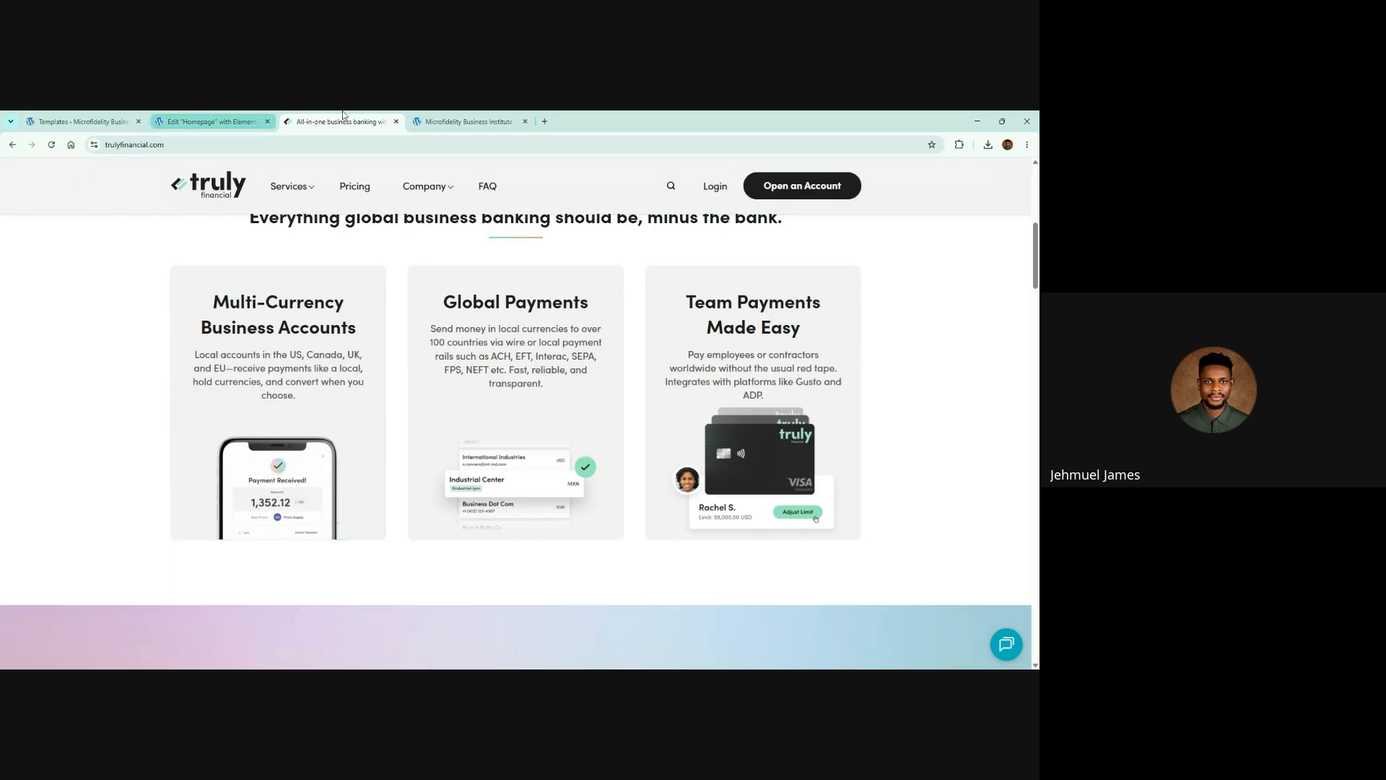
Reload the published Microfidelity homepage and examine the three services cards there
left_click(475, 120)
key("ctrl+r")
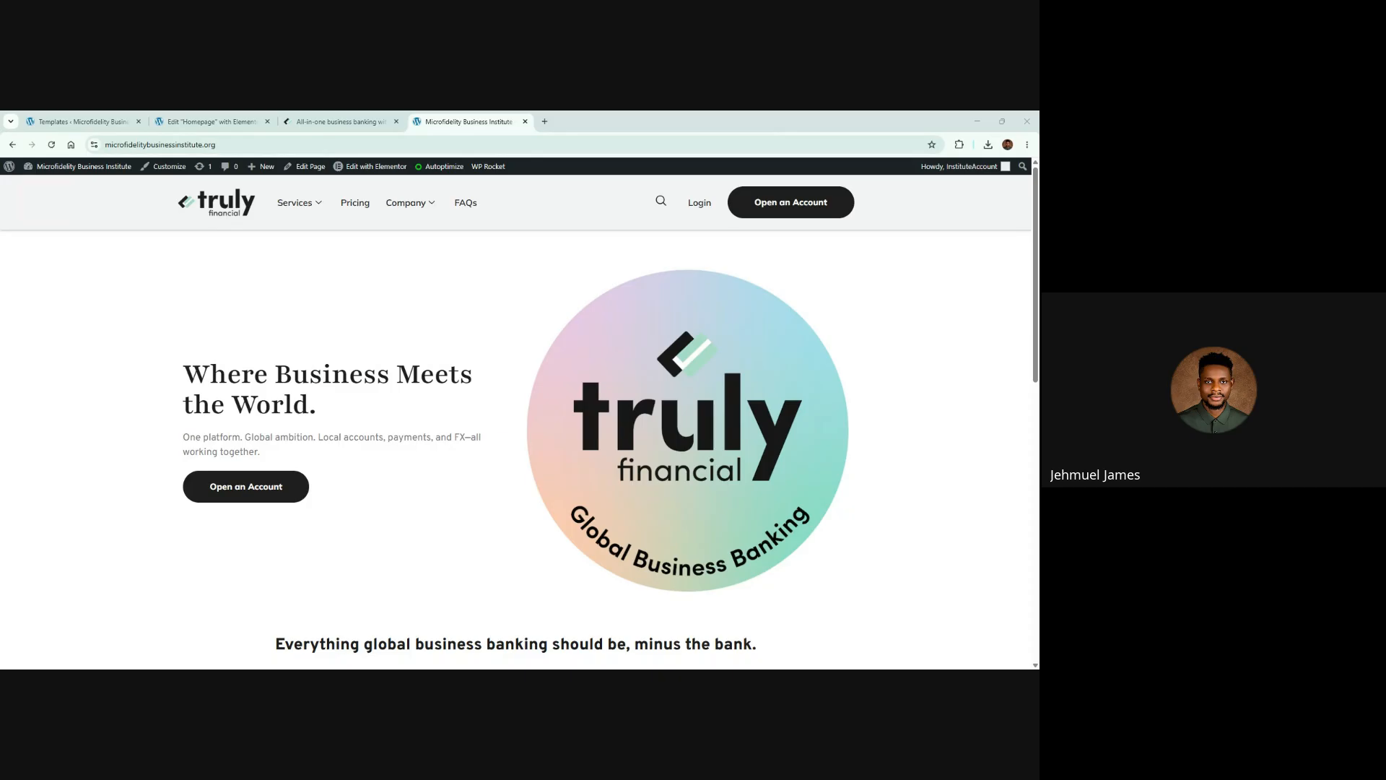
scroll(782, 496, "down", 5)
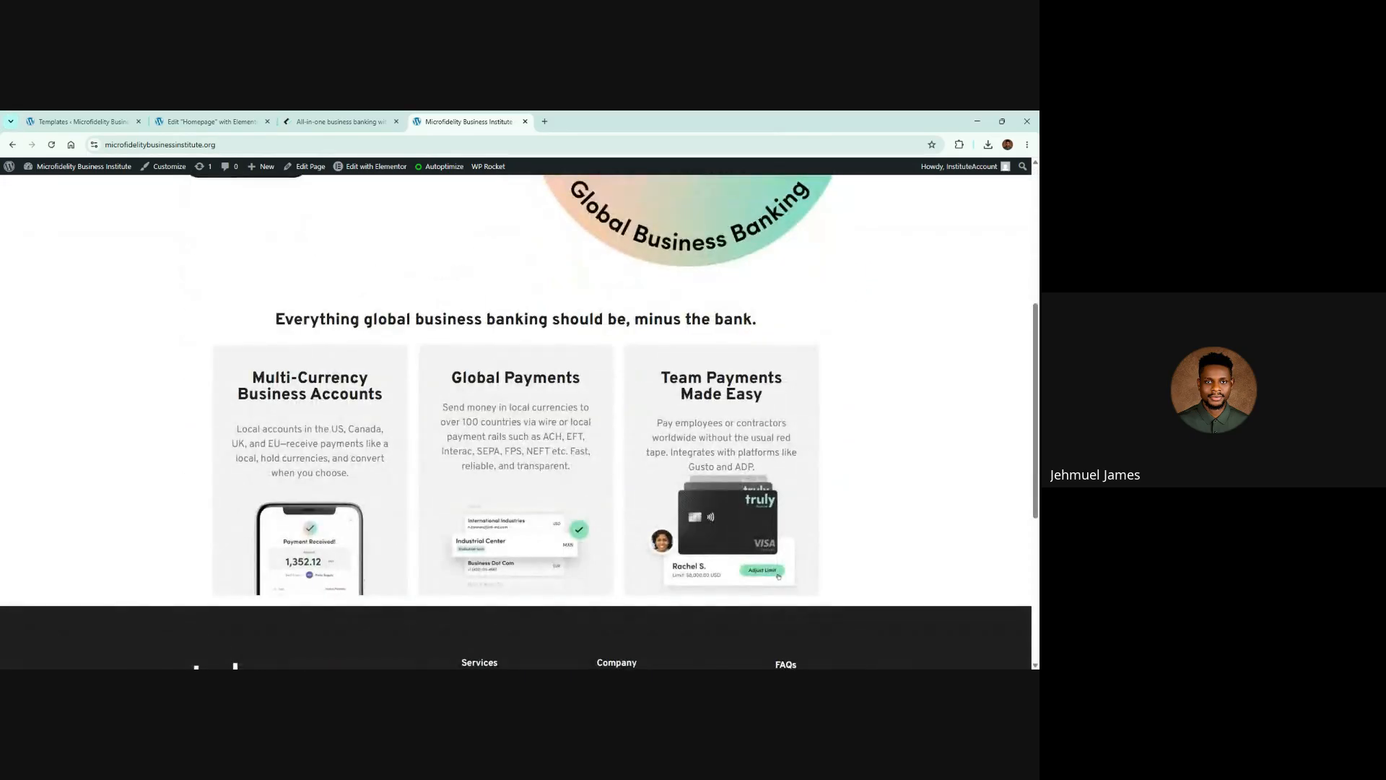
scroll(520, 421, "down", 1)
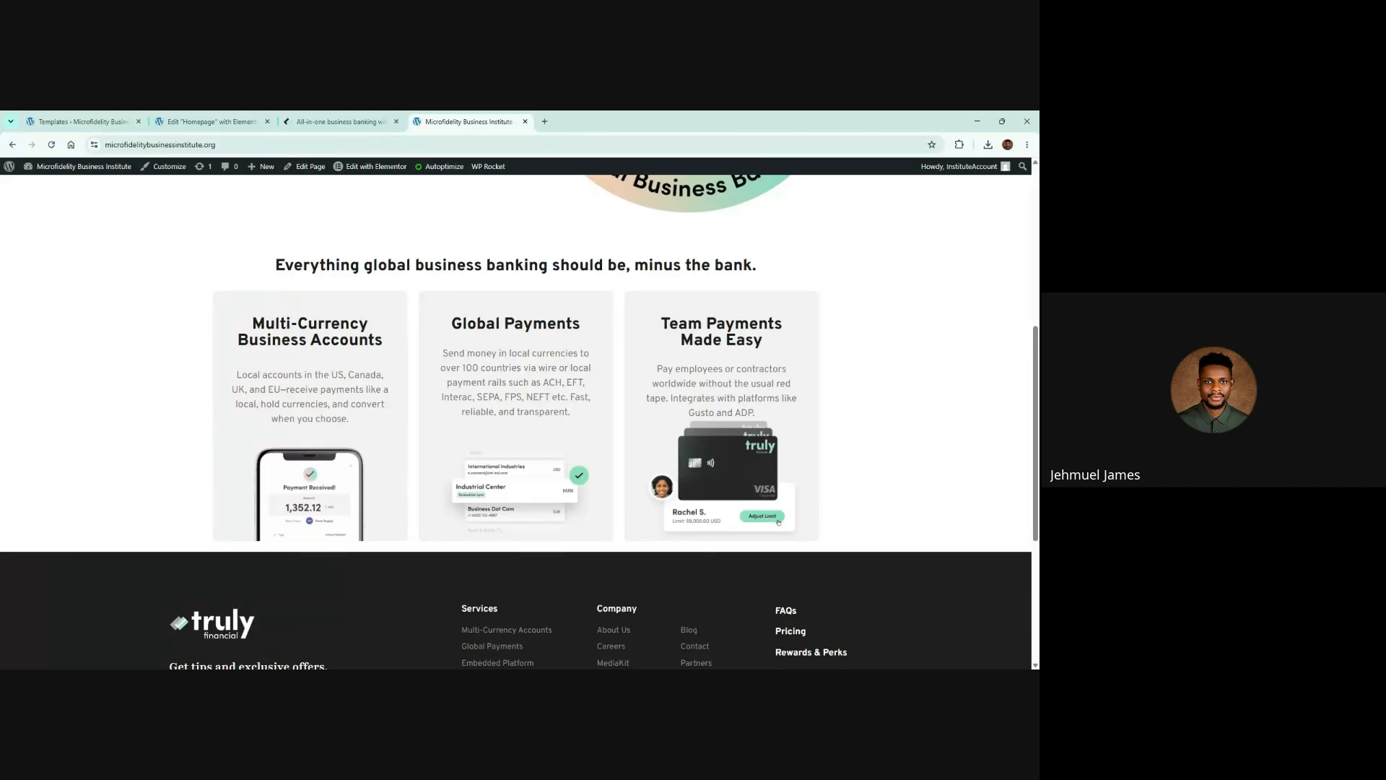
Set the Team Payments description's bottom padding to 0.5 rem in the Elementor editor and publish the homepage
left_click(234, 122)
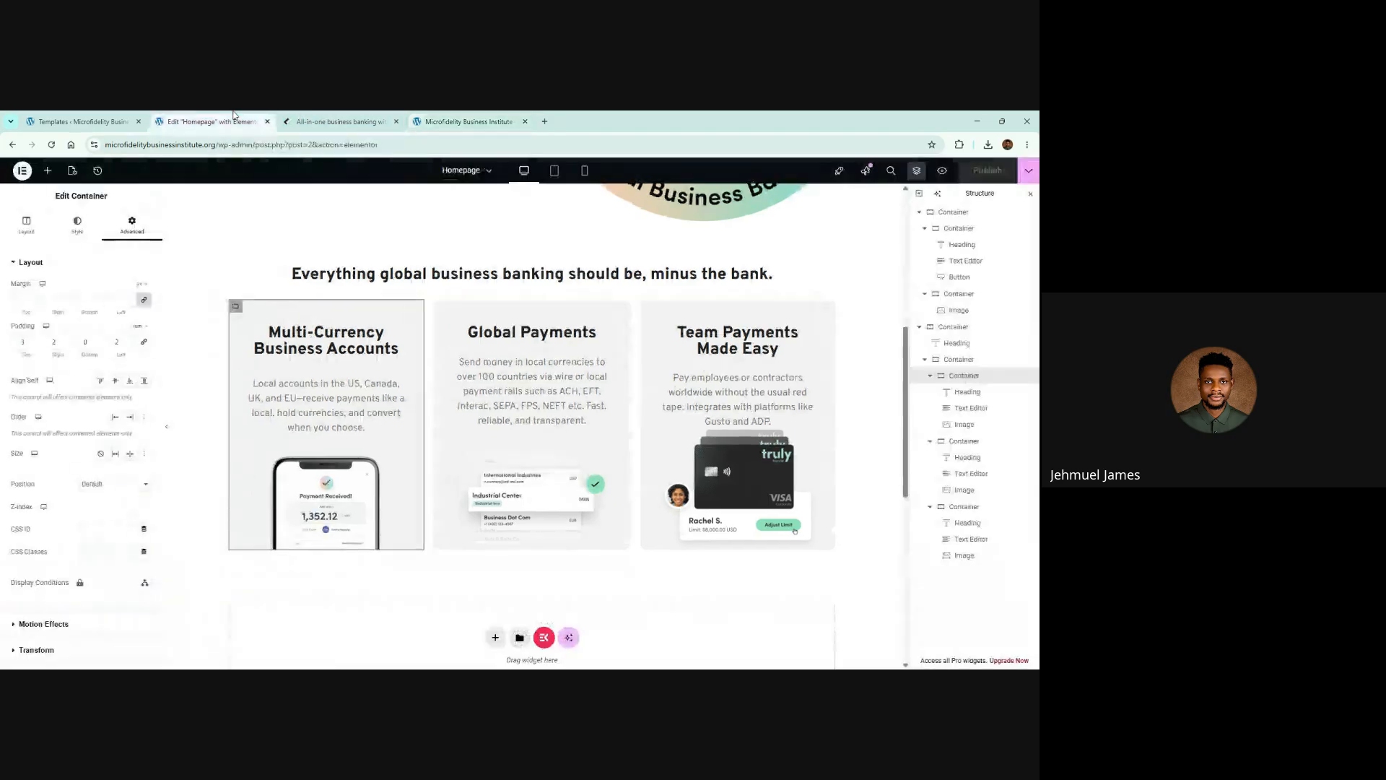
left_click(724, 406)
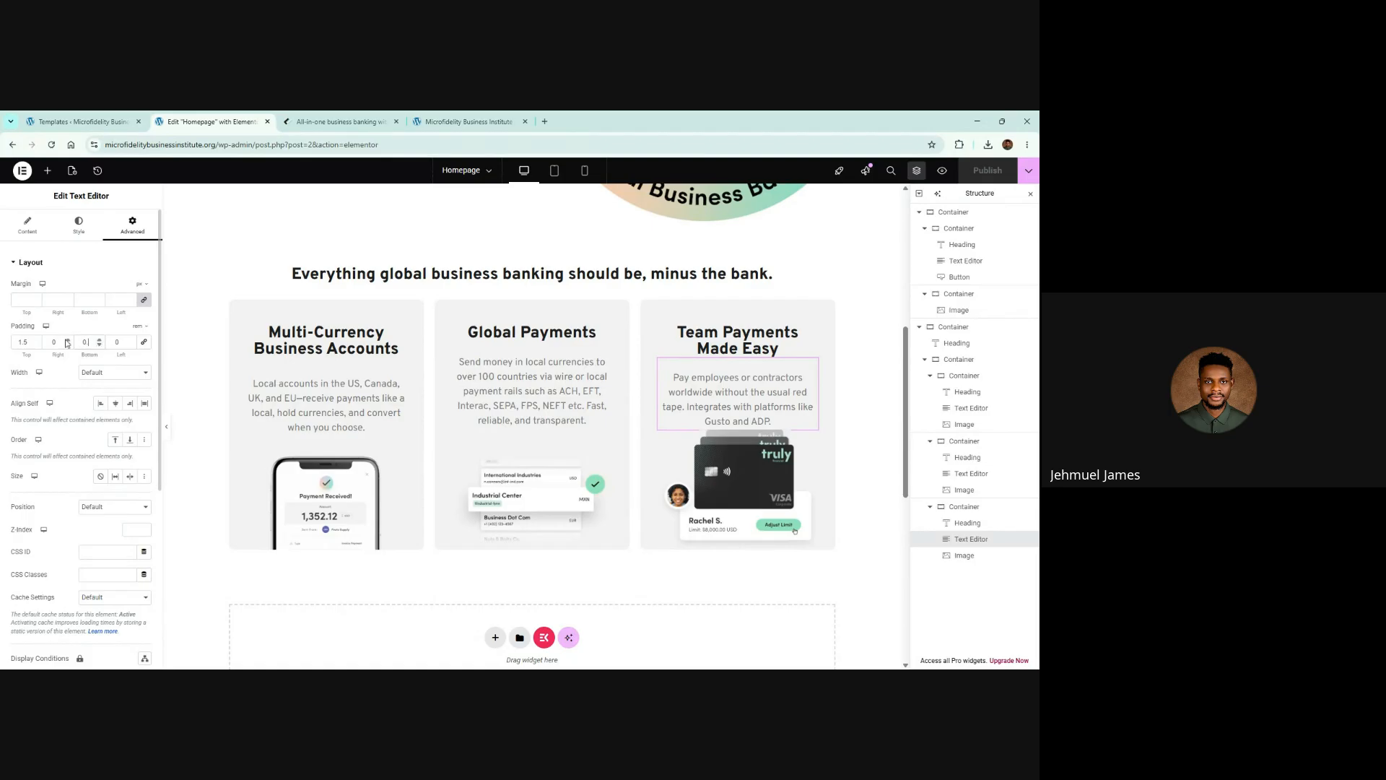
type(".5")
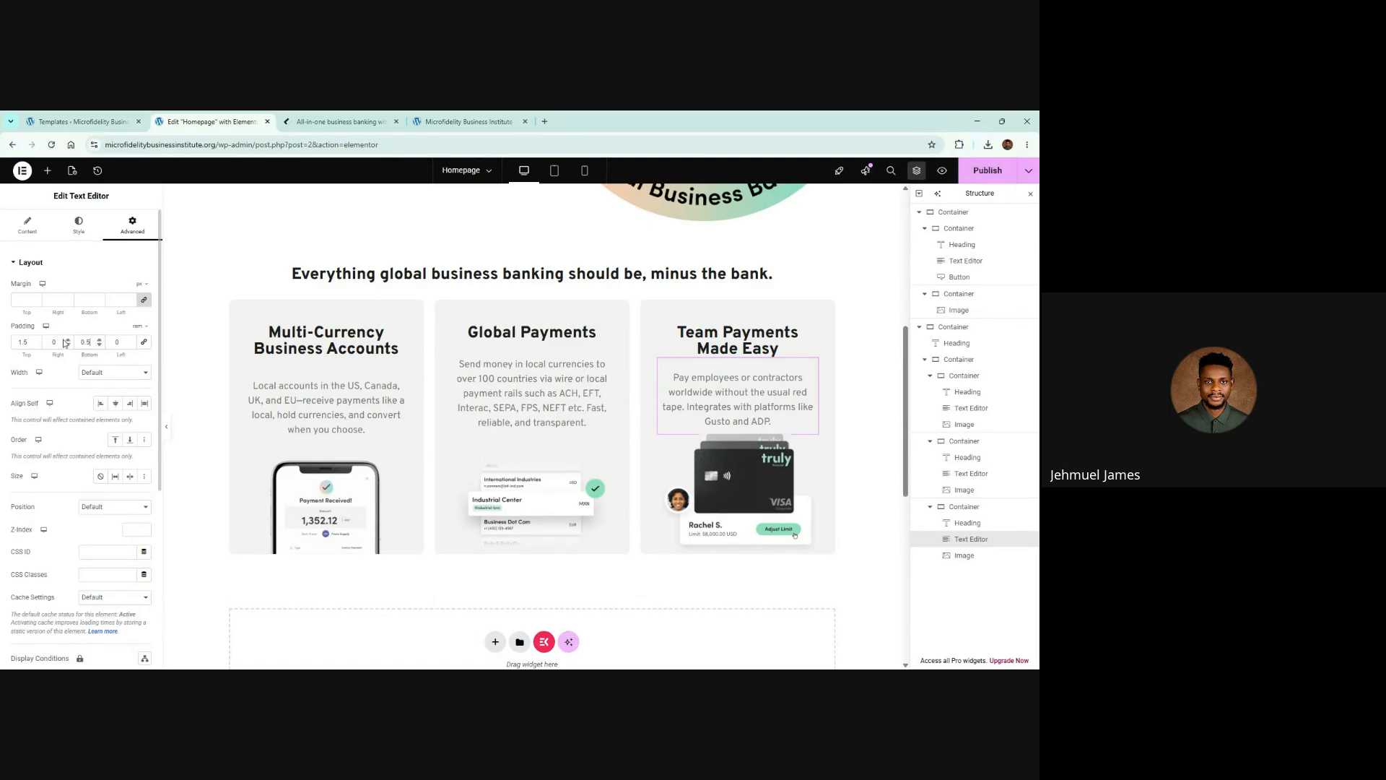
left_click(988, 171)
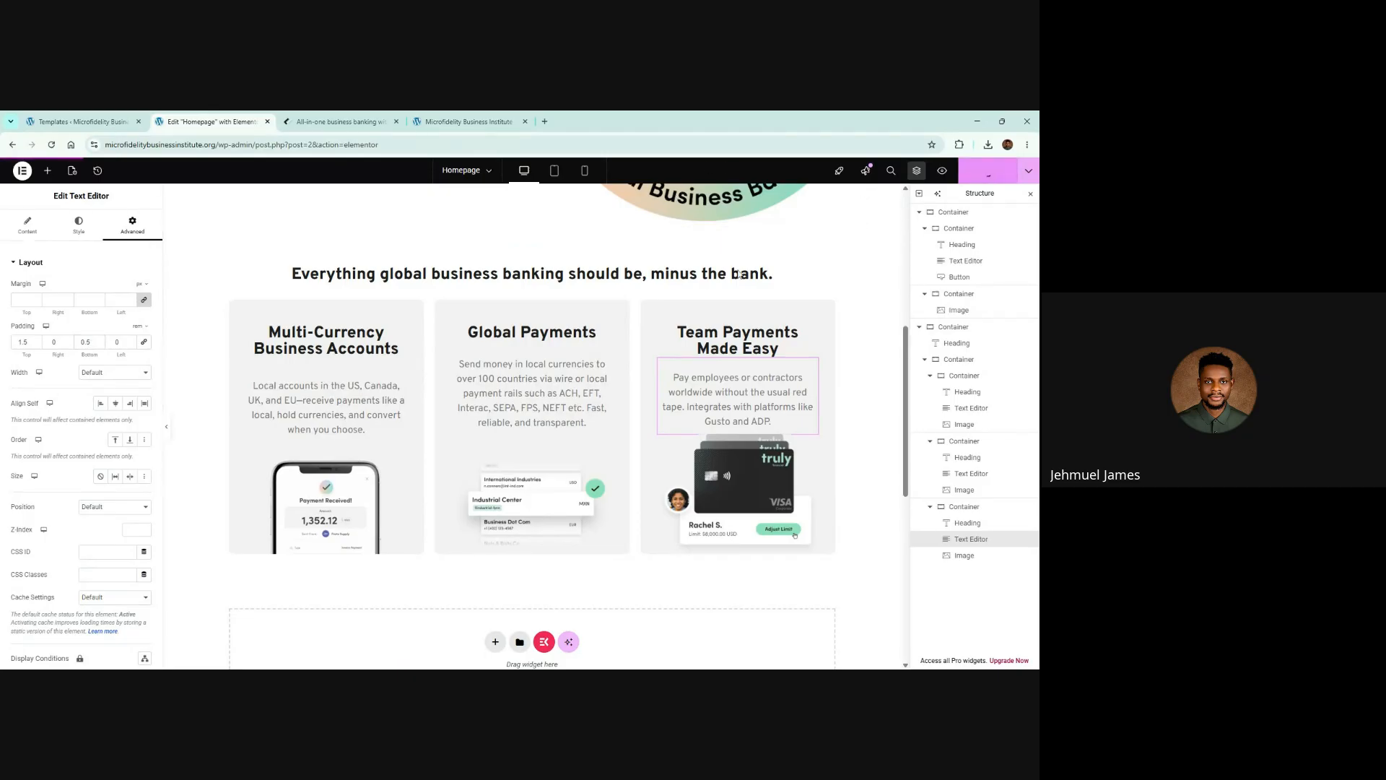
Unlink the padding of the parent container around the section heading and cards, switch its unit to rem and set the top padding to 4
left_click(534, 259)
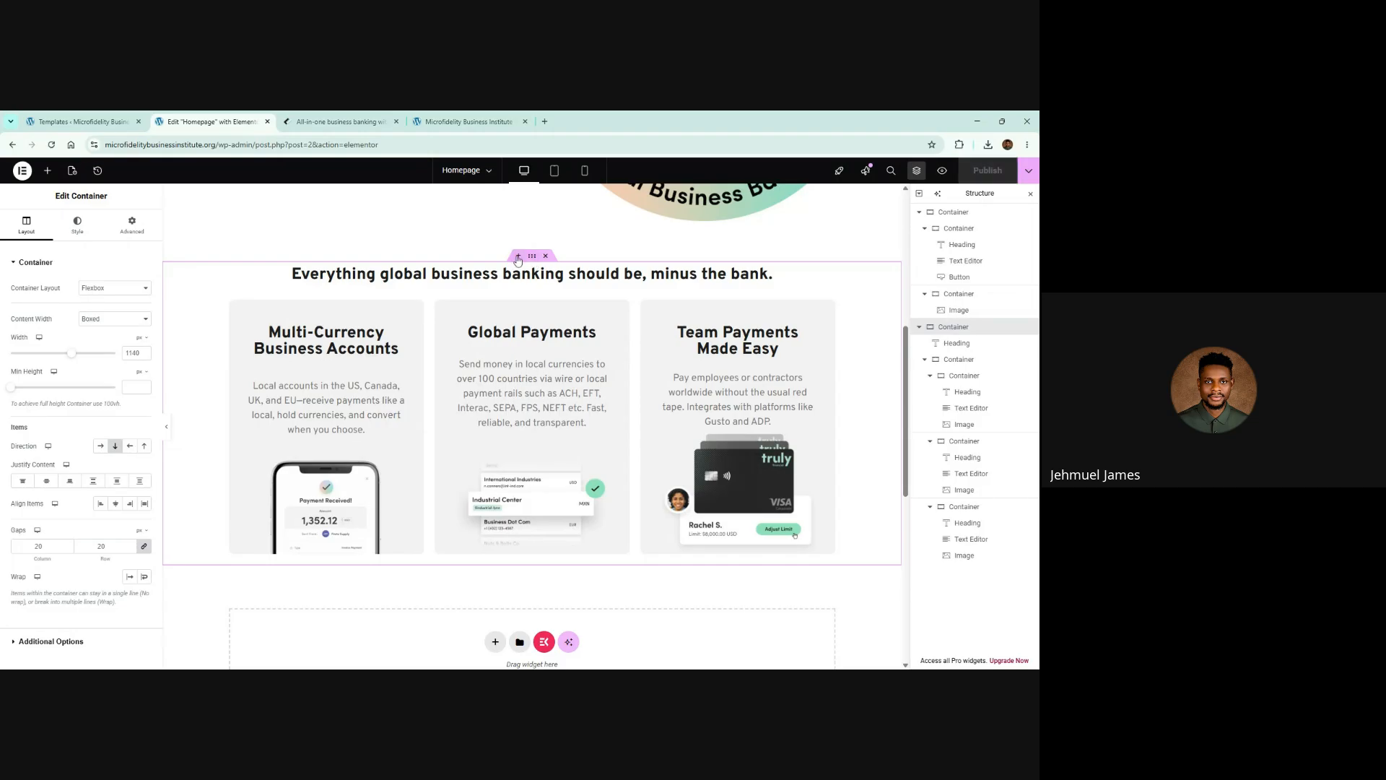
left_click(142, 229)
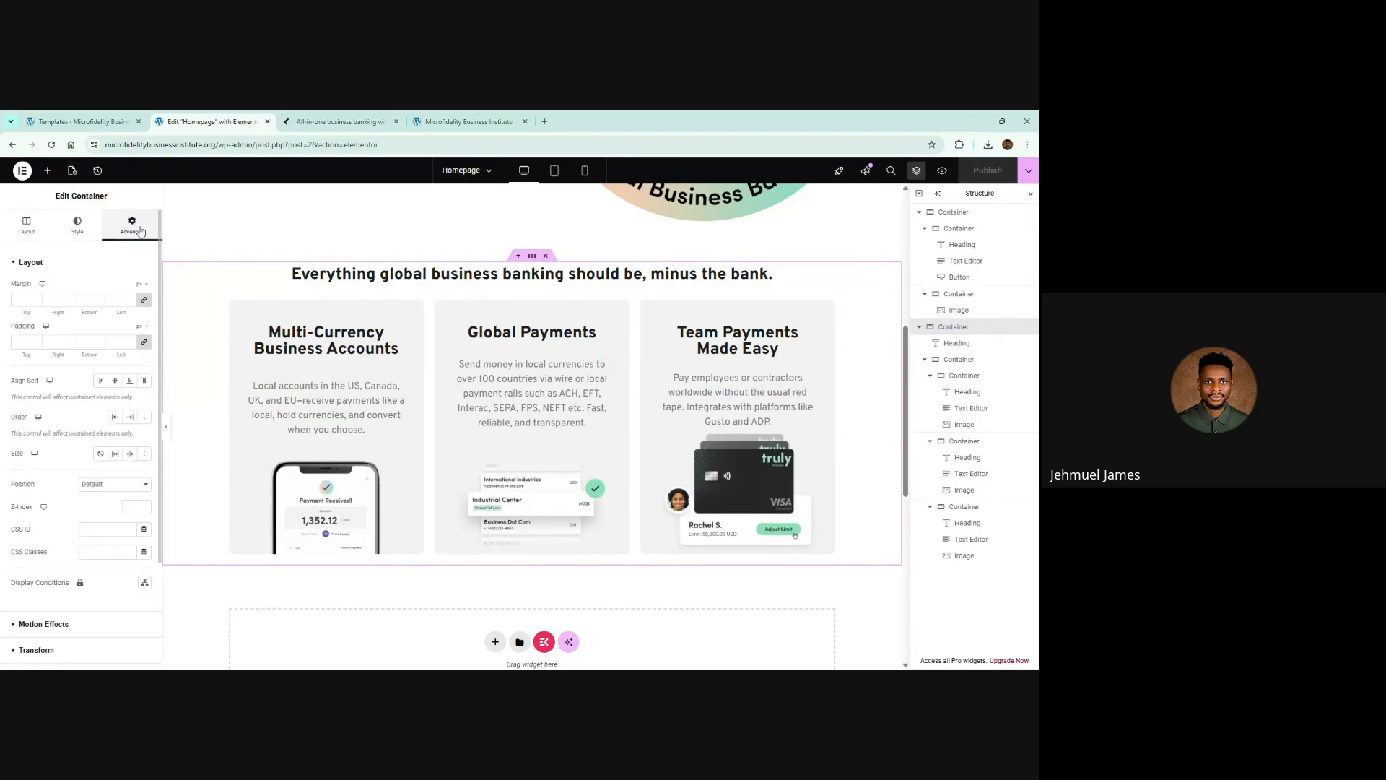
left_click(143, 341)
left_click(144, 331)
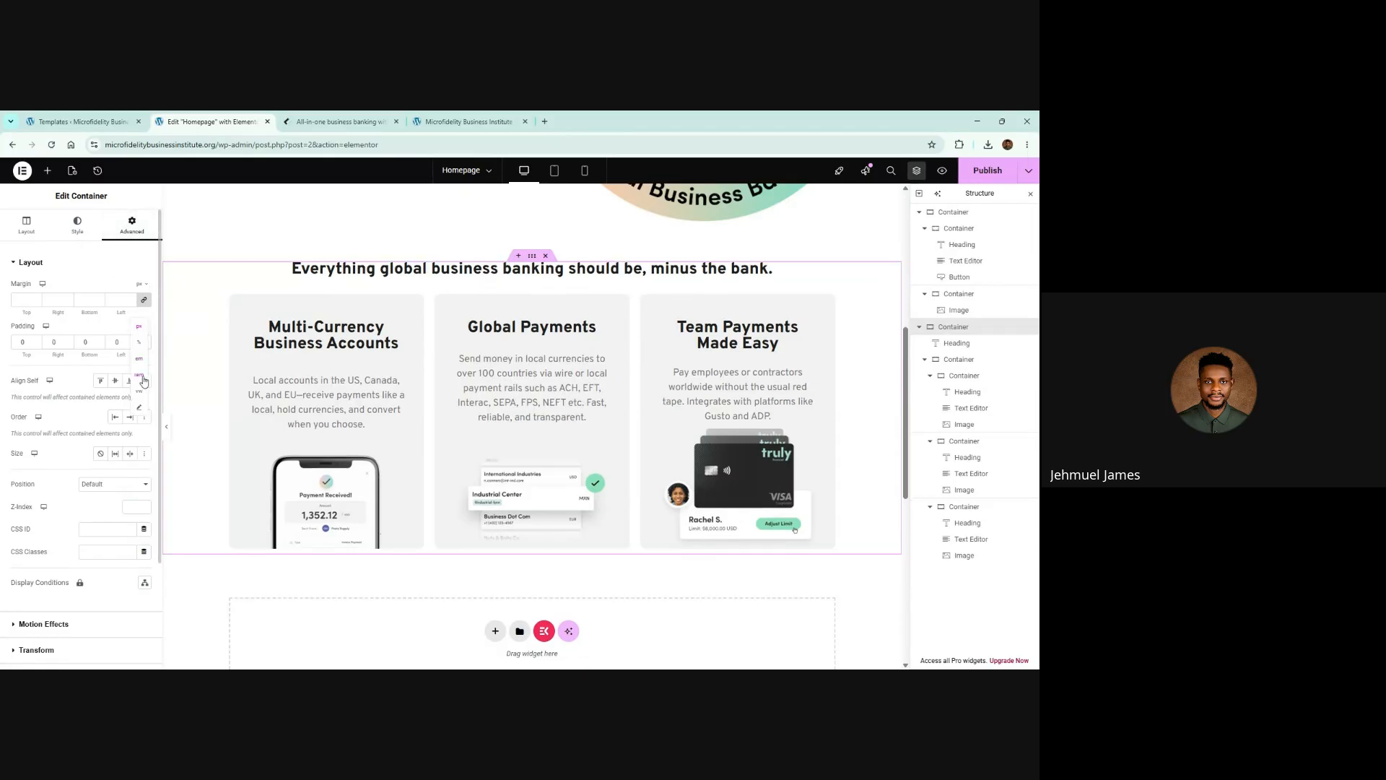
left_click(143, 381)
left_click(36, 340)
left_click(37, 339)
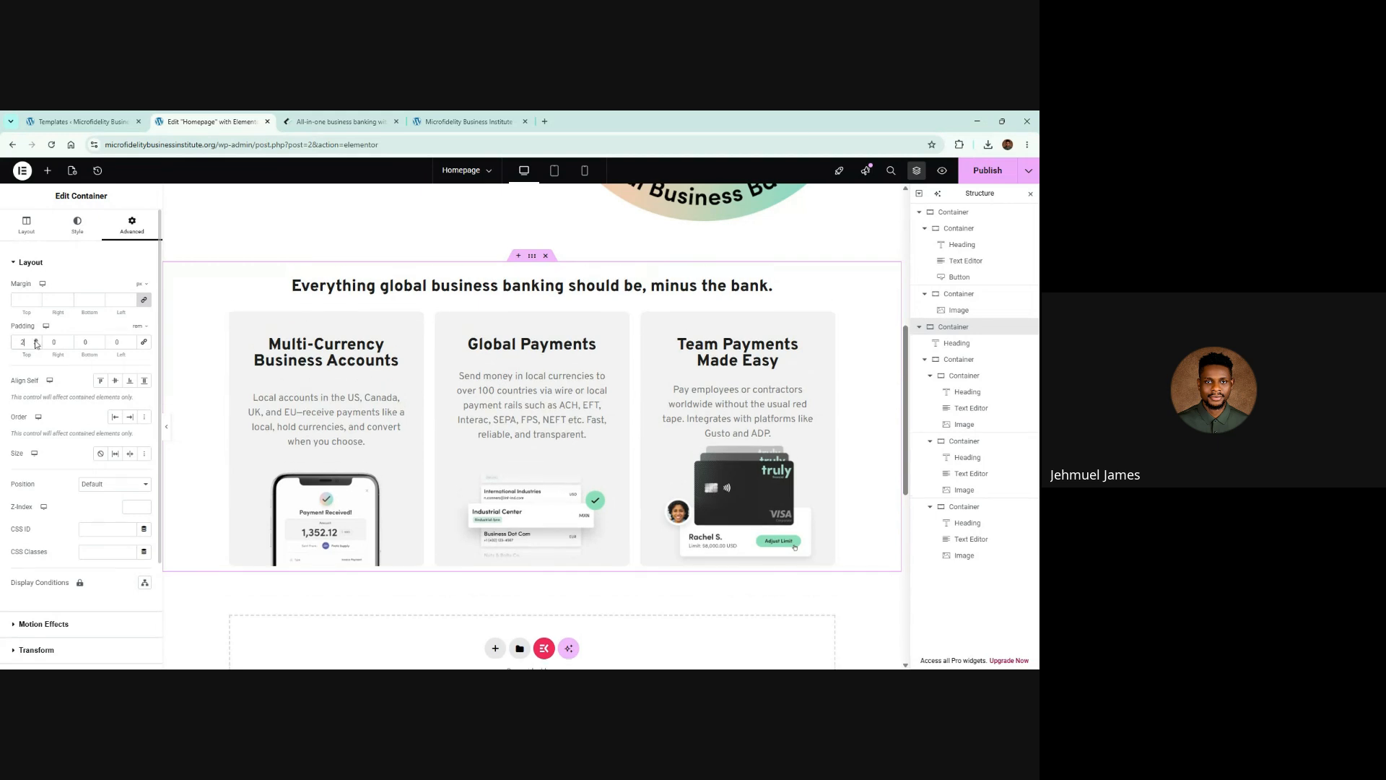
left_click(36, 339)
left_click(37, 339)
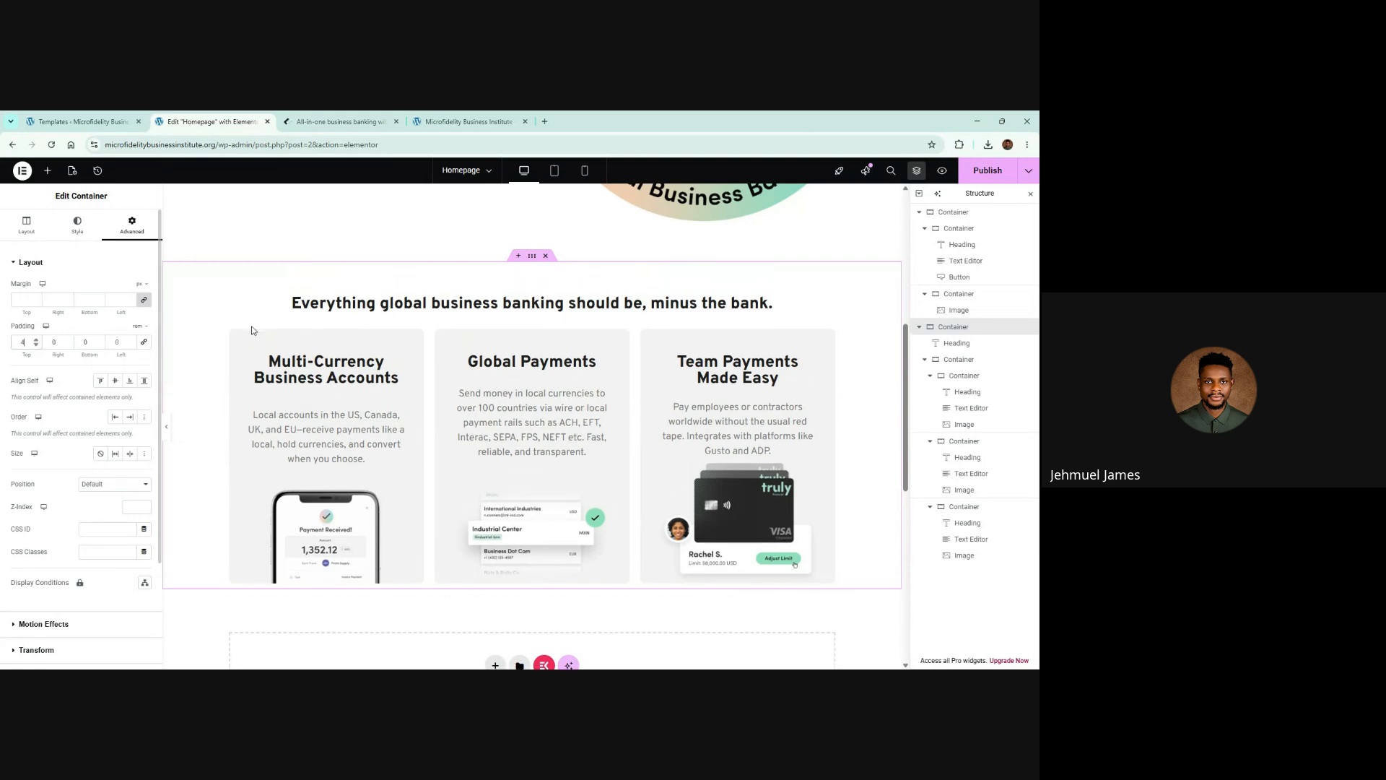
Check the section spacing on the Truly Financial page, set the parent container's bottom padding to 4 rem and publish the homepage
left_click(358, 120)
scroll(643, 323, "up", 1)
scroll(643, 323, "up", 3)
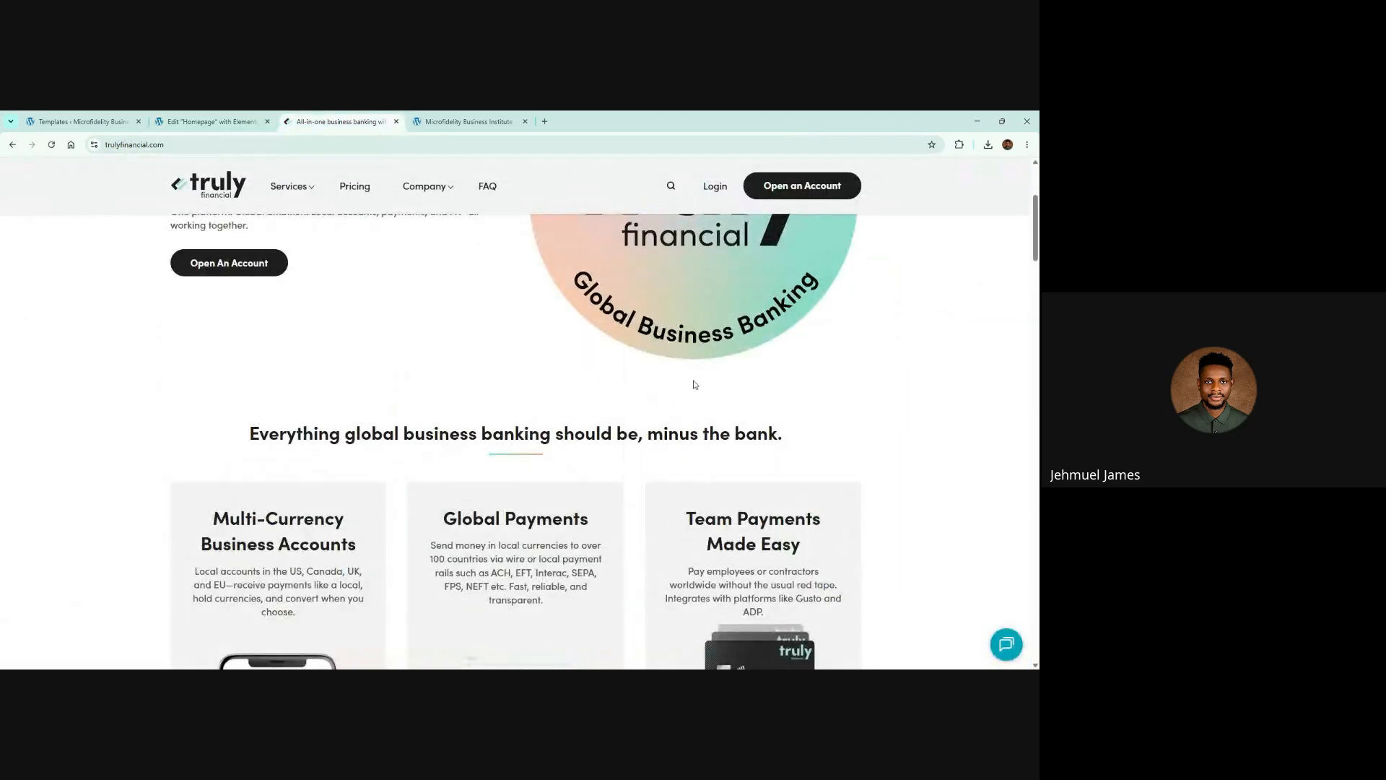
left_click(167, 120)
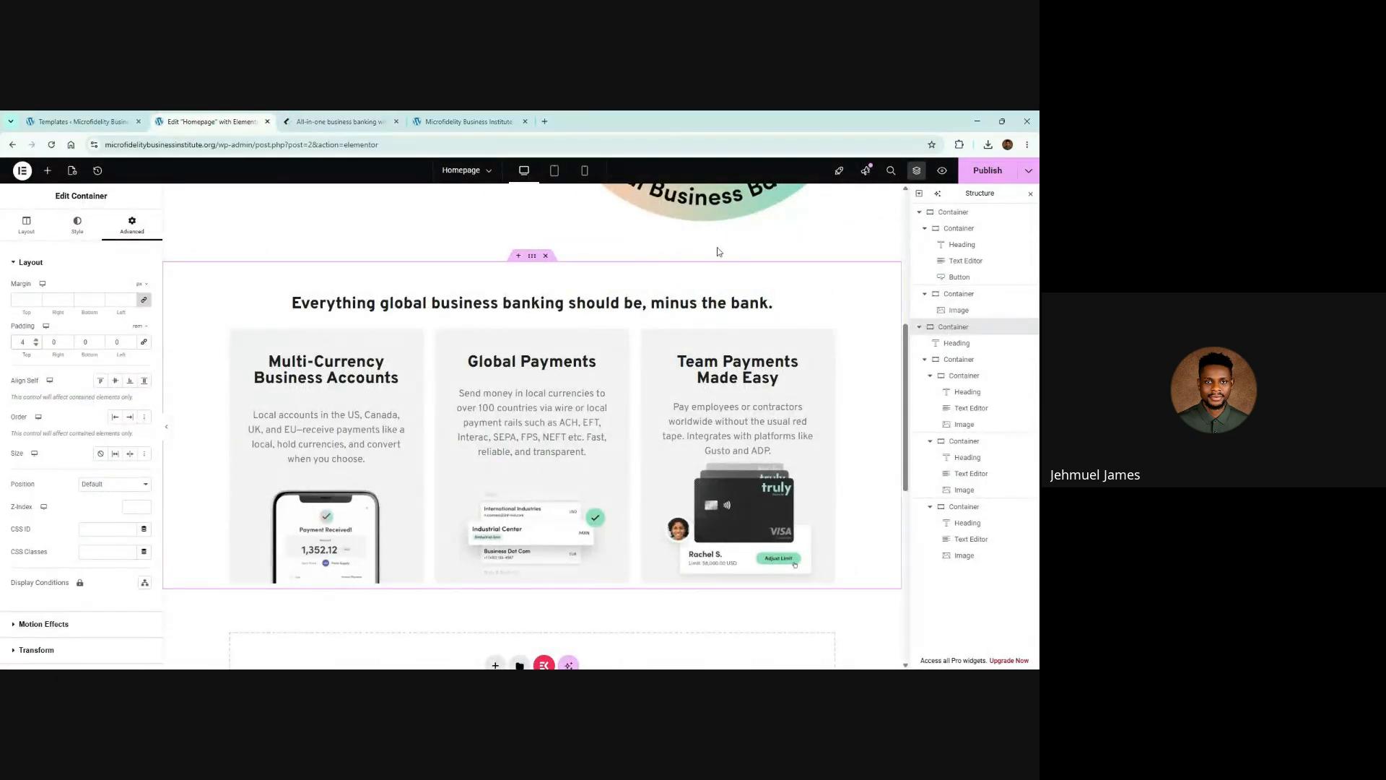
left_click(100, 340)
left_click(100, 339)
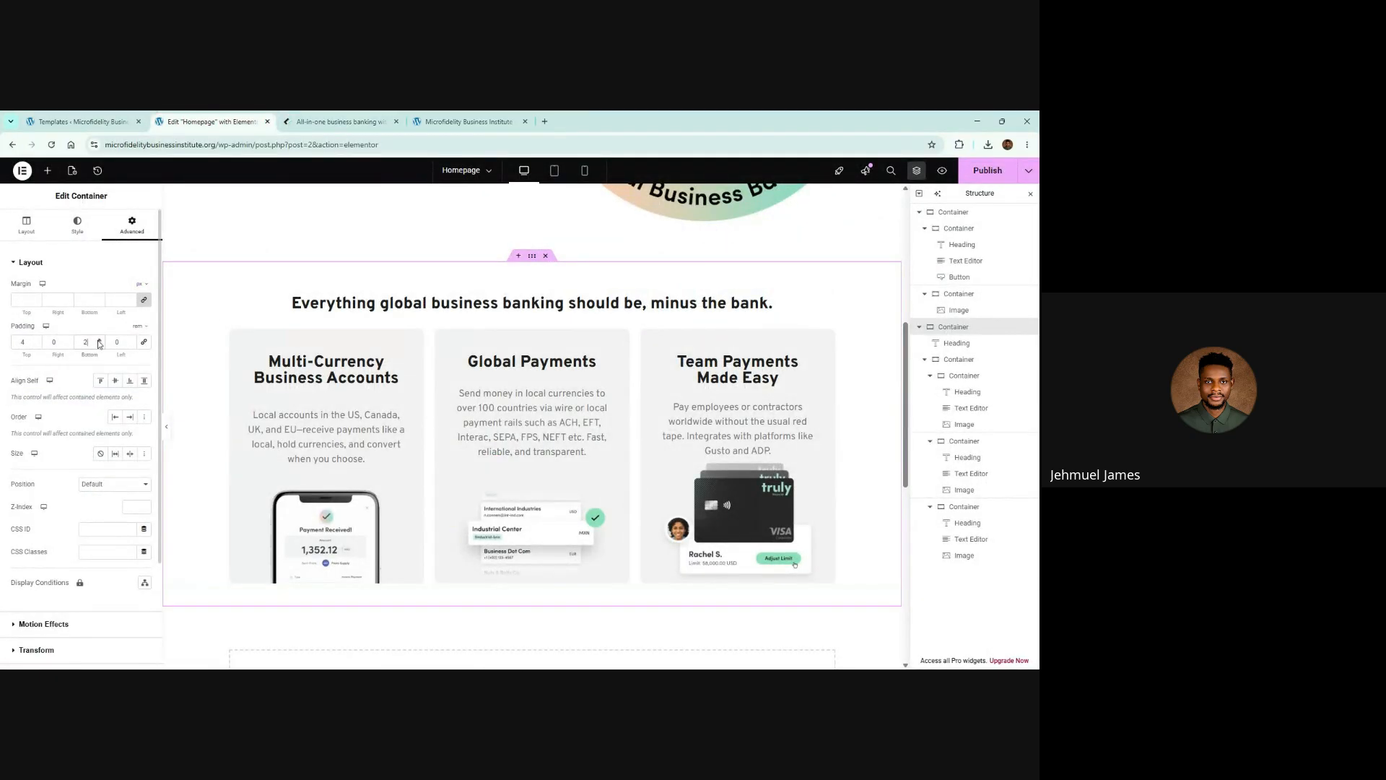
left_click(99, 339)
left_click(99, 340)
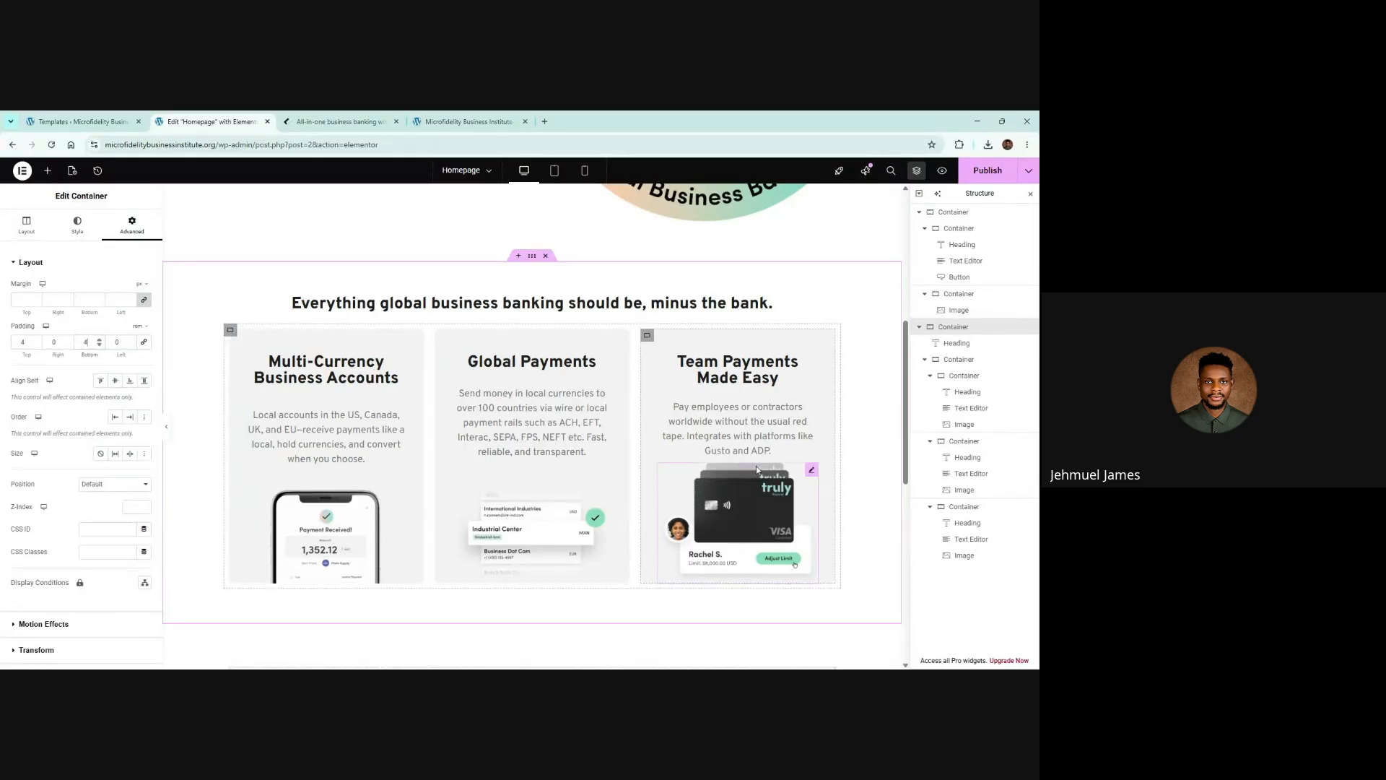
left_click(982, 176)
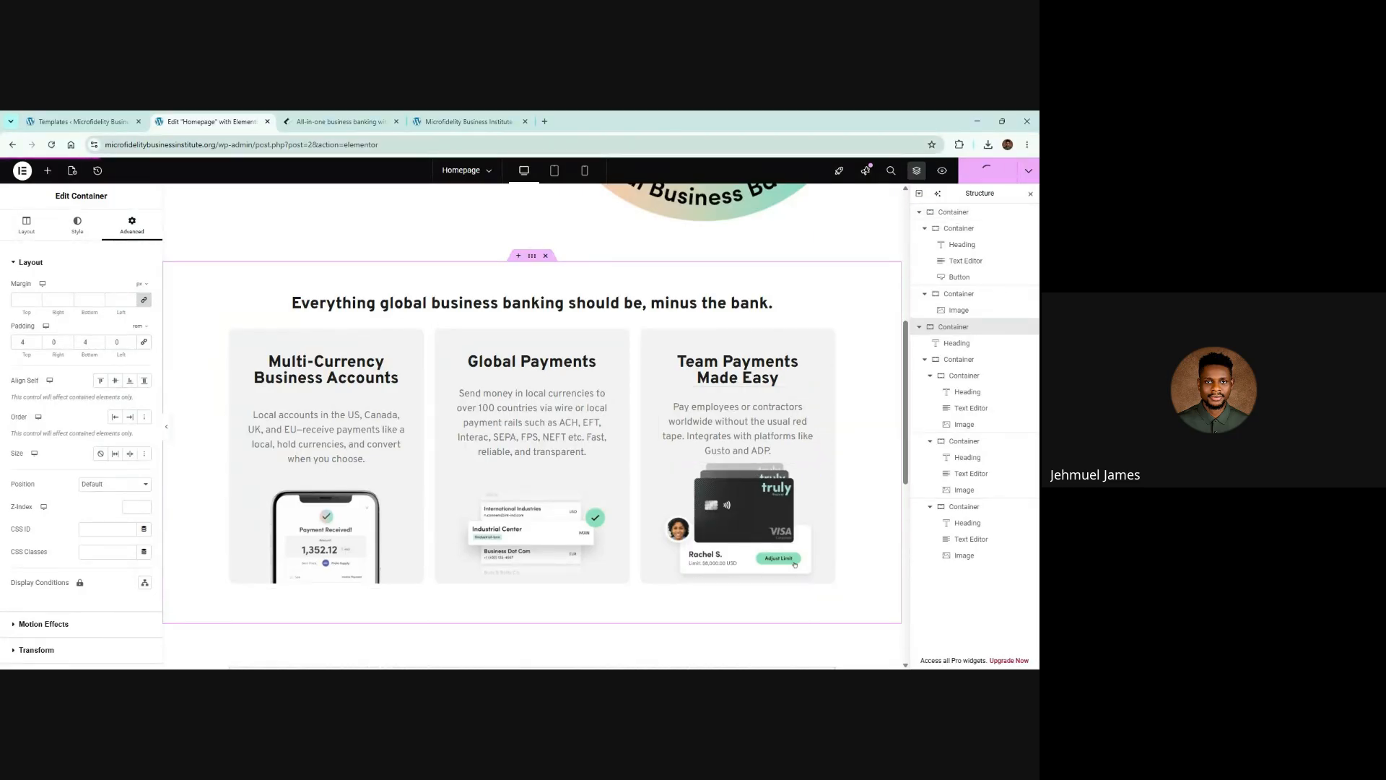
Compare the services section's spacing and card widths between the Truly Financial page and the published Microfidelity homepage
left_click(340, 121)
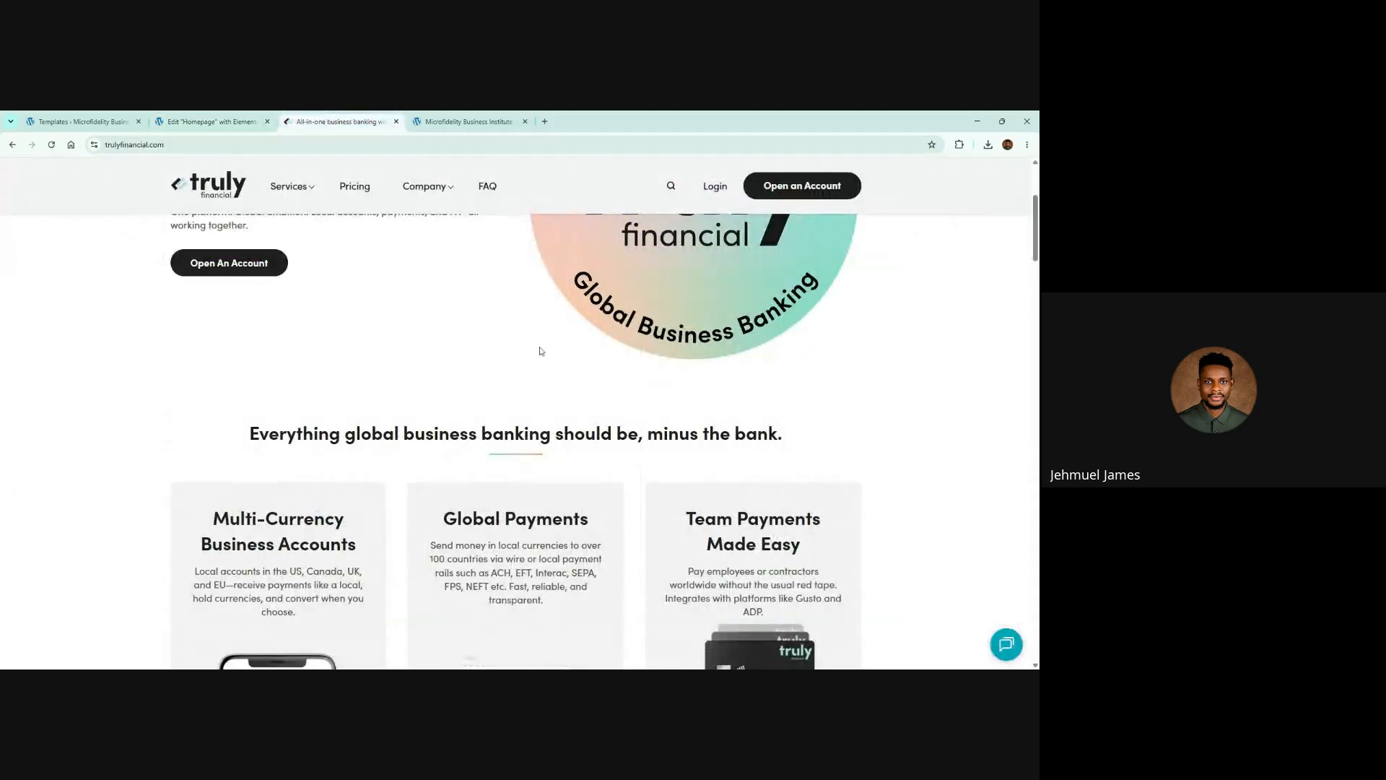
scroll(541, 351, "down", 3)
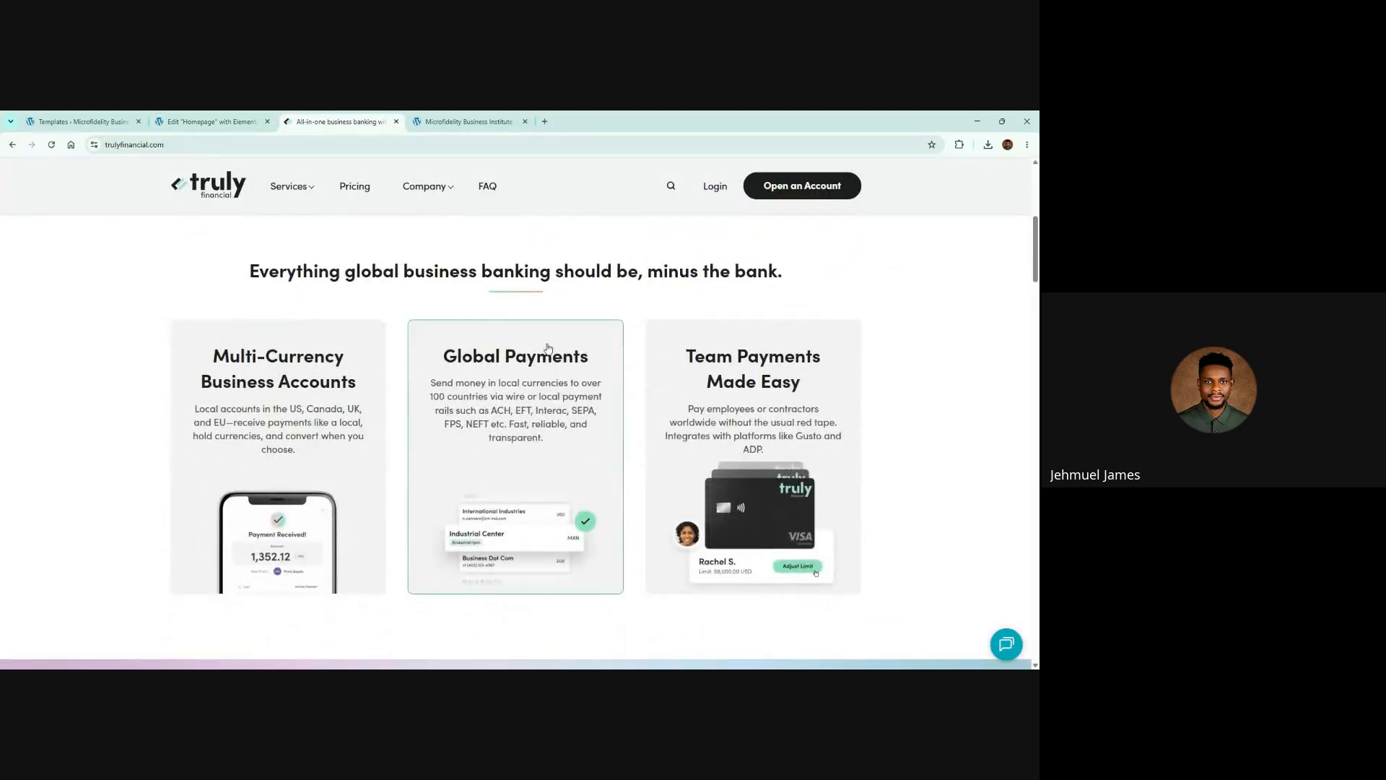
key("F5")
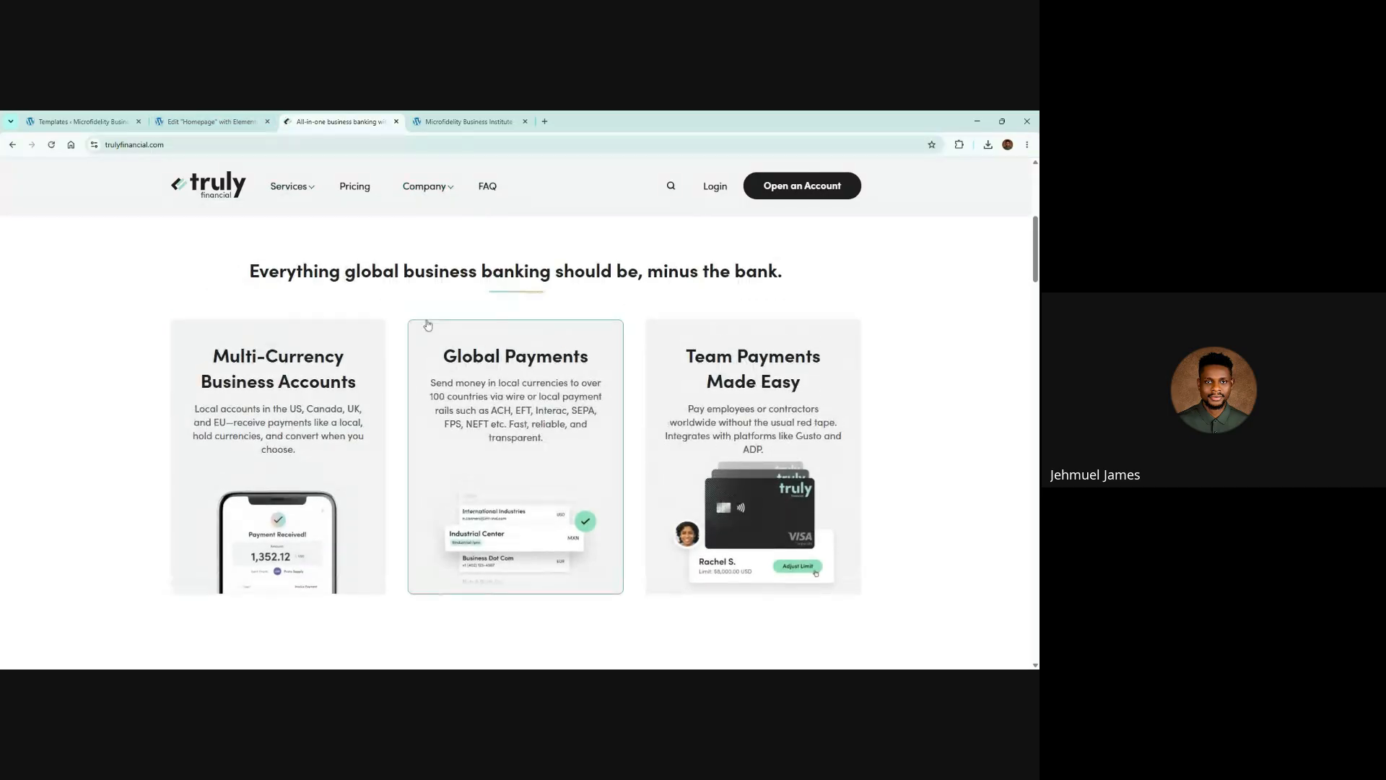
left_click(450, 120)
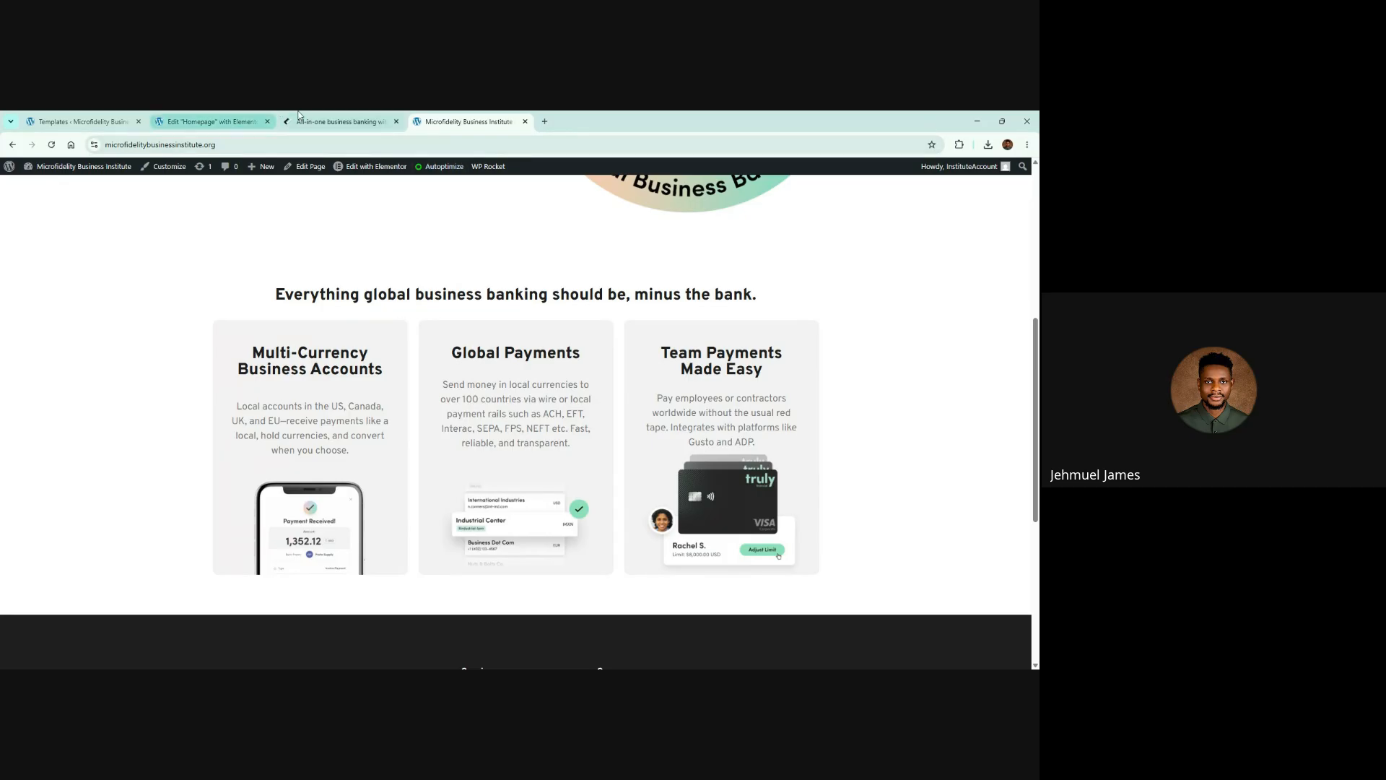
left_click(336, 121)
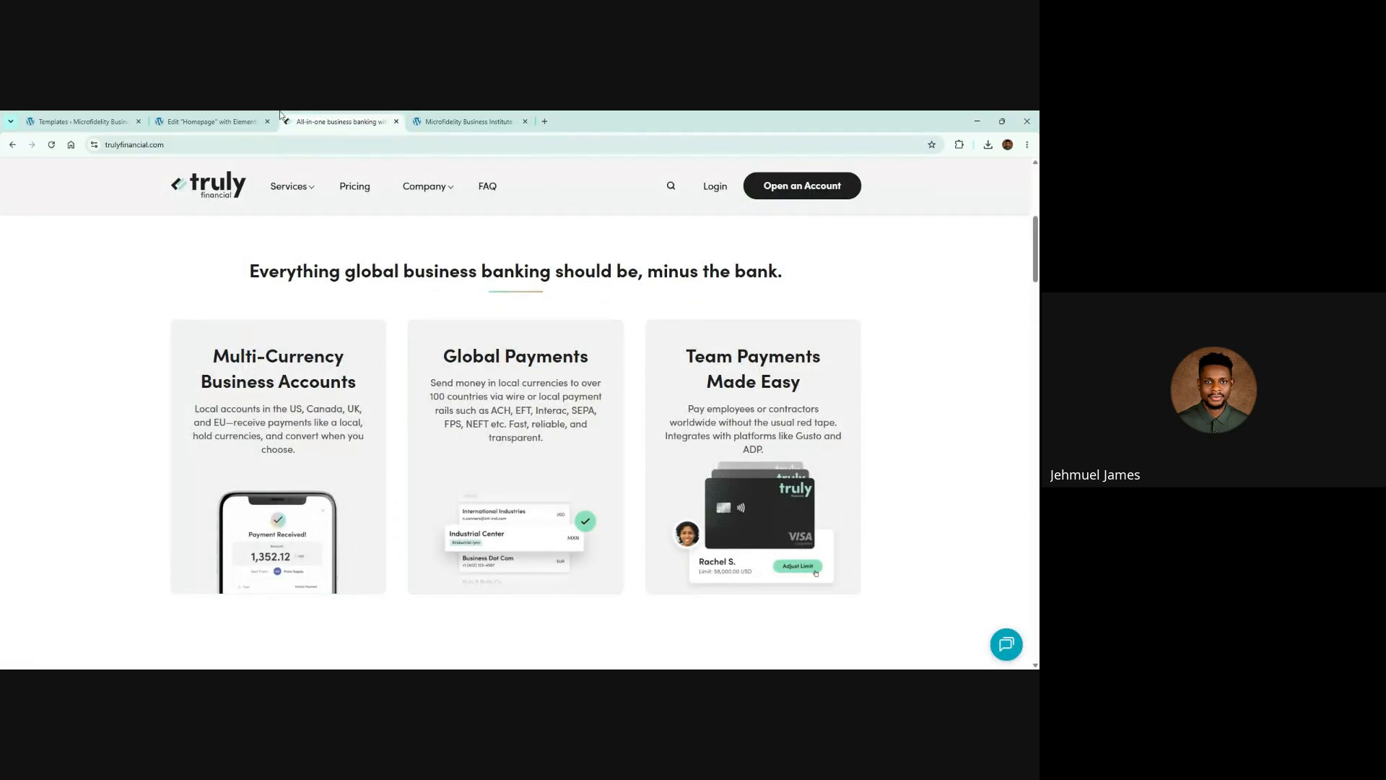
In the Elementor editor, unlink the gaps of the container holding the three cards and set the column gap to 30 px
left_click(238, 122)
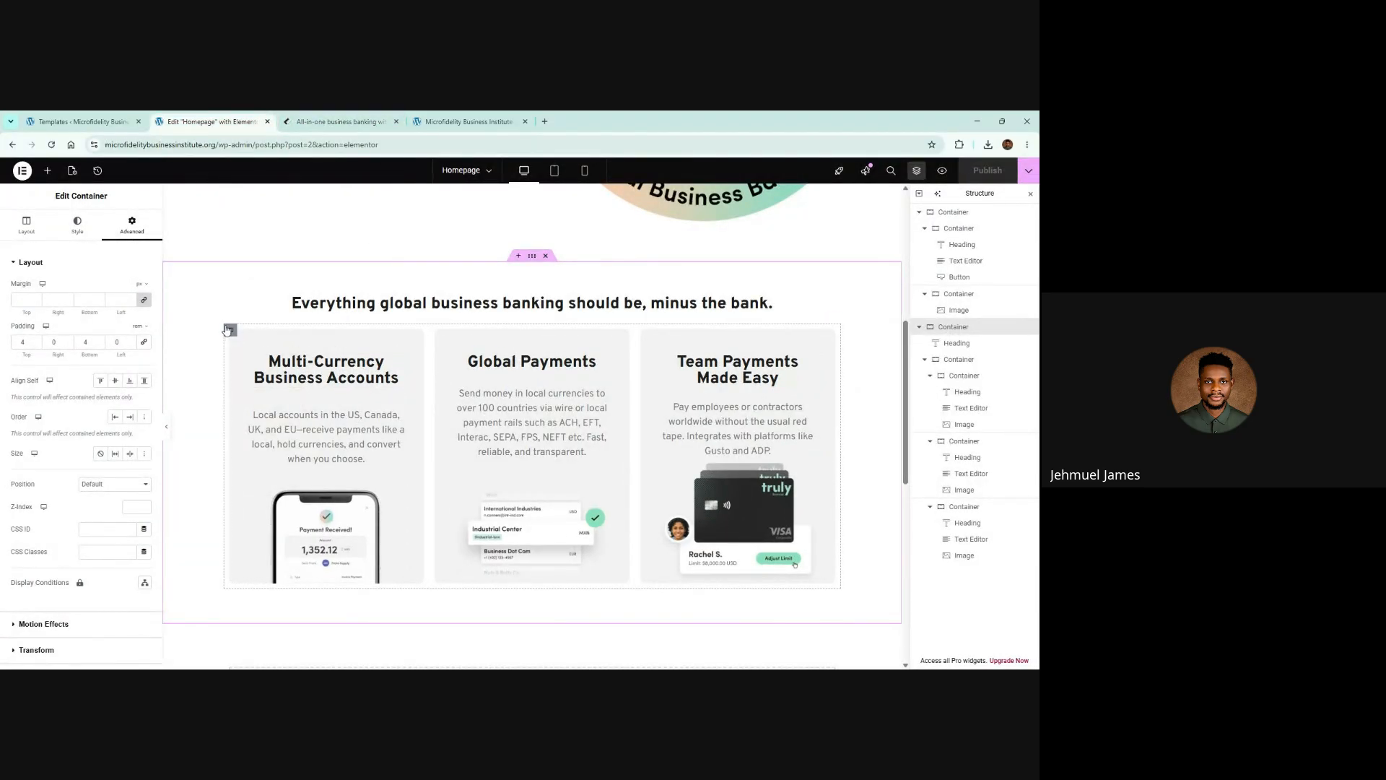
left_click(229, 330)
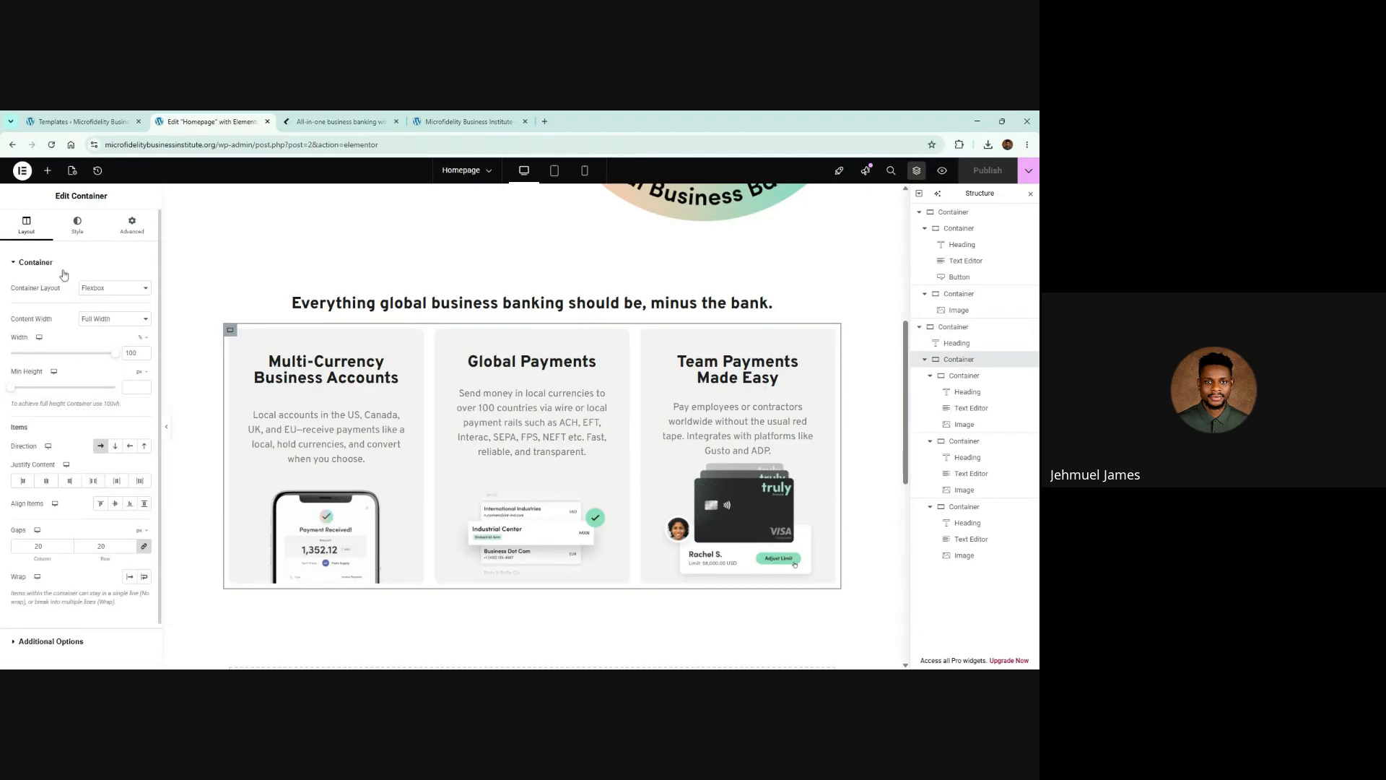
left_click(144, 551)
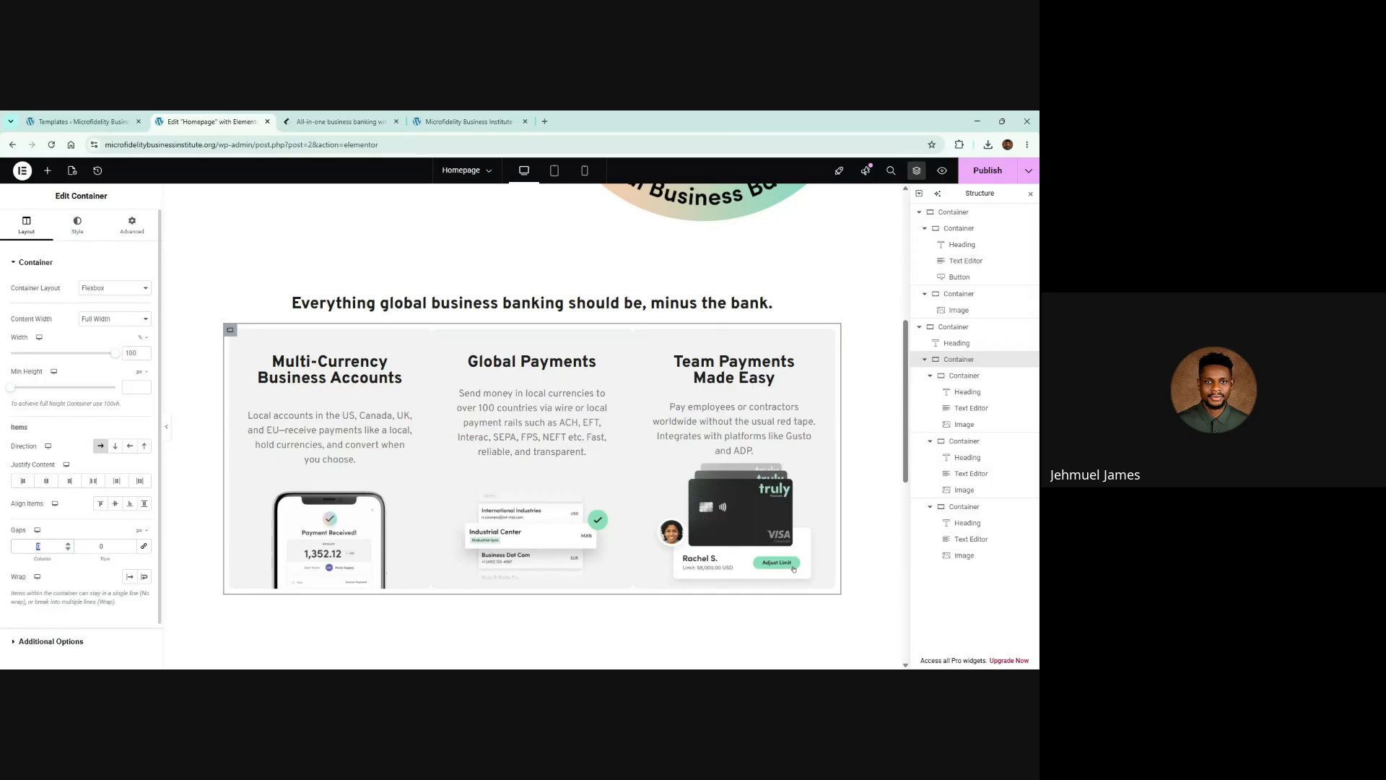
type("30")
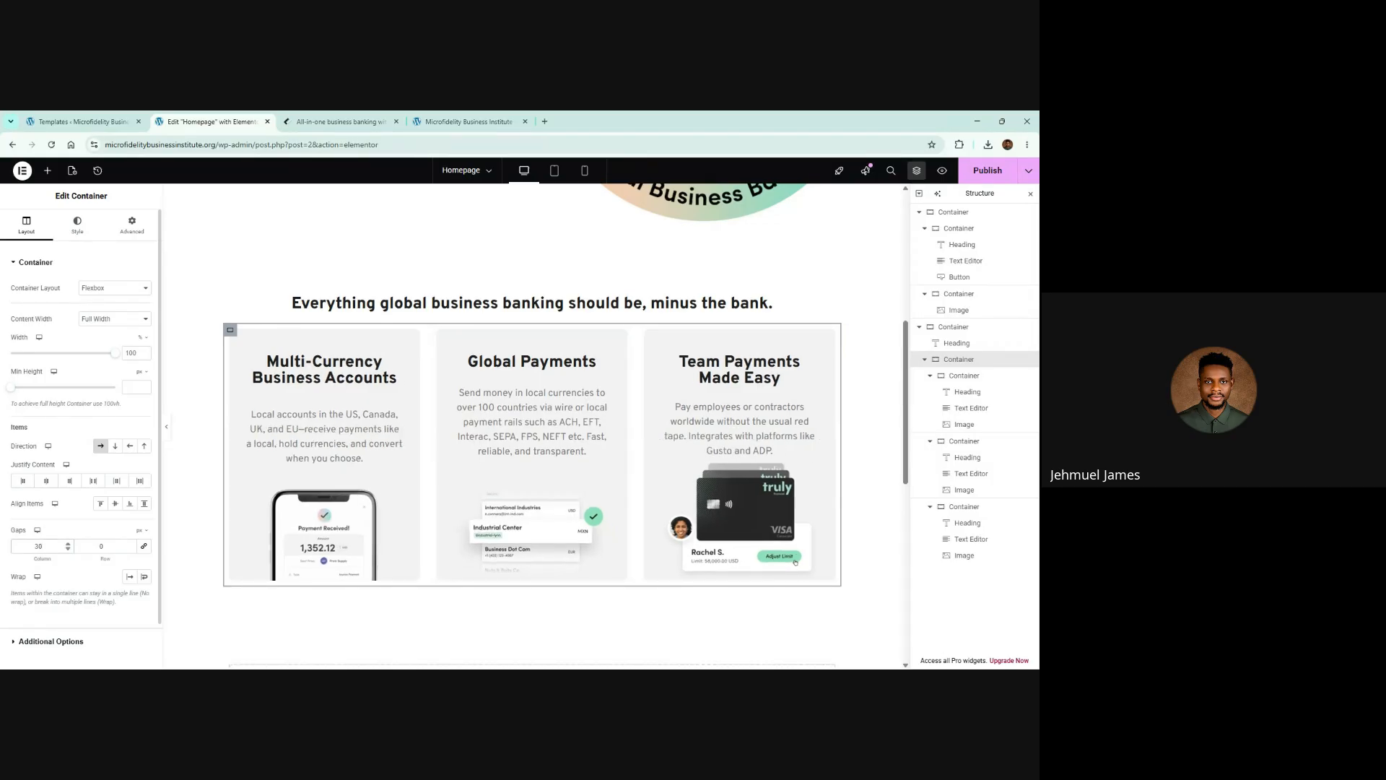
Compare the card spacing with the Truly Financial page, set the cards container's column gap to 40 px and publish the homepage
left_click(340, 122)
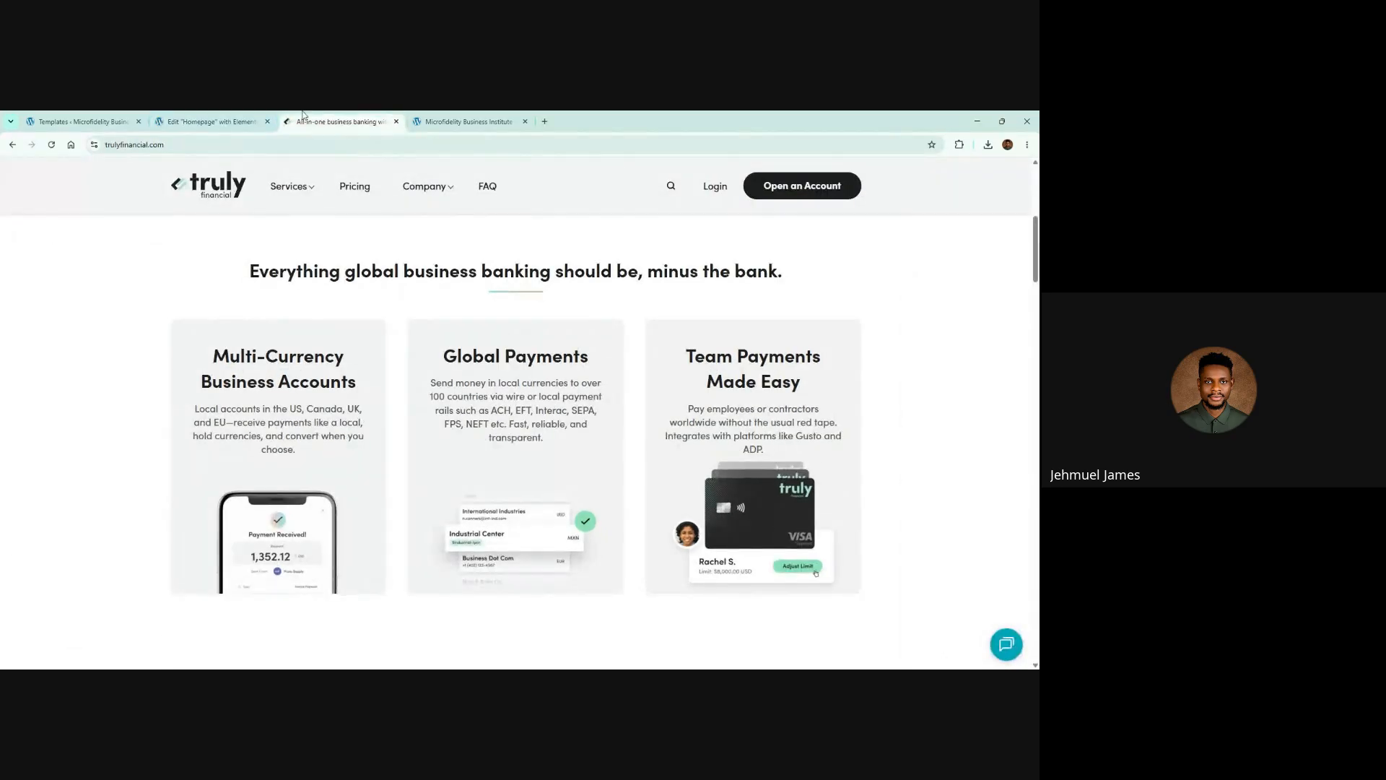
left_click(167, 118)
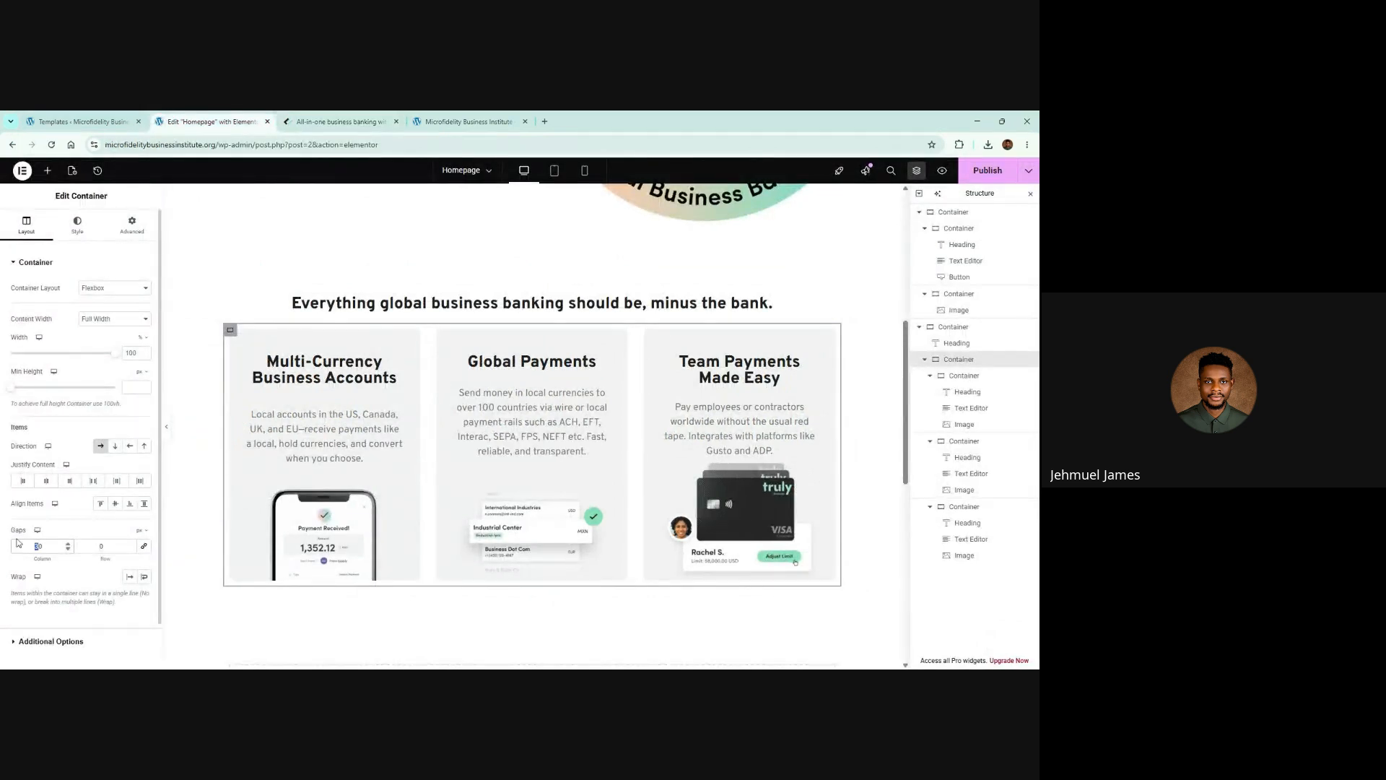
type("4")
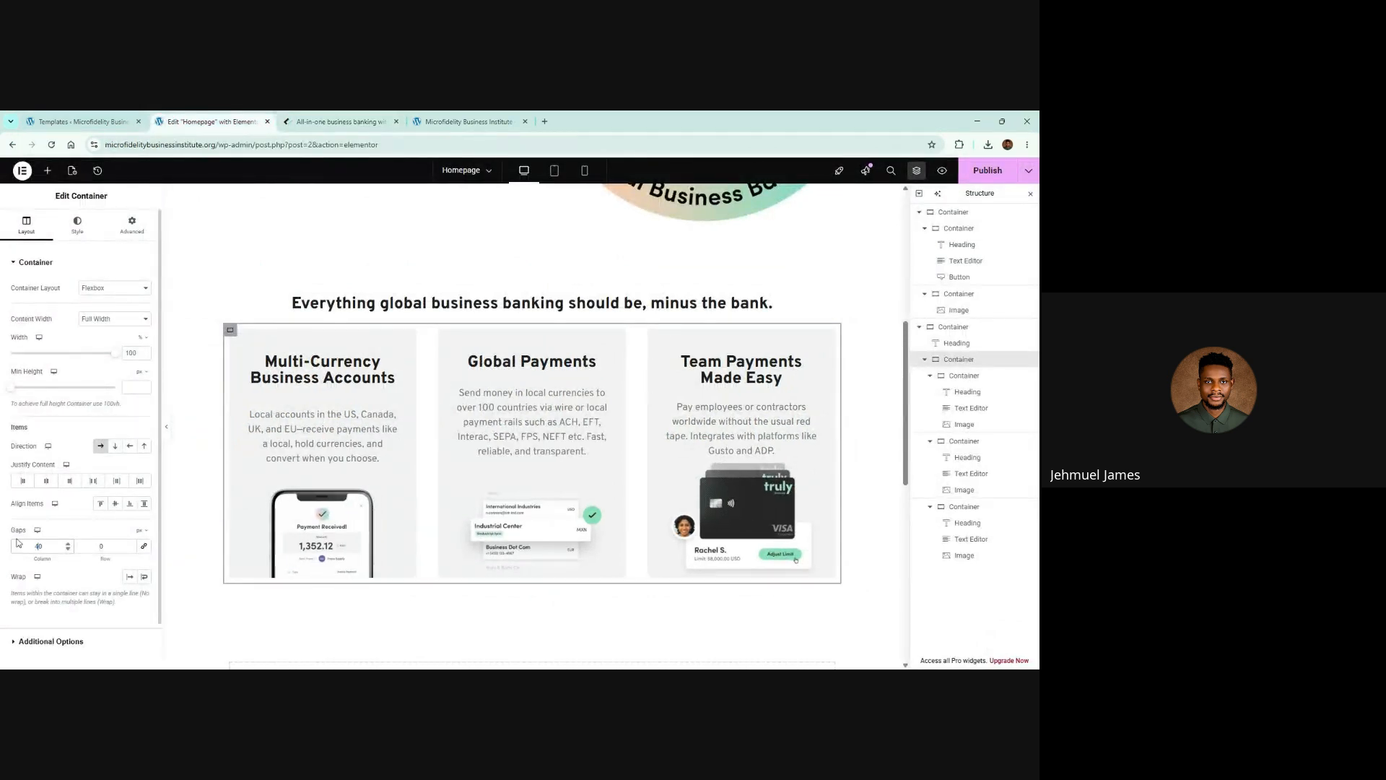
left_click(355, 116)
left_click(220, 114)
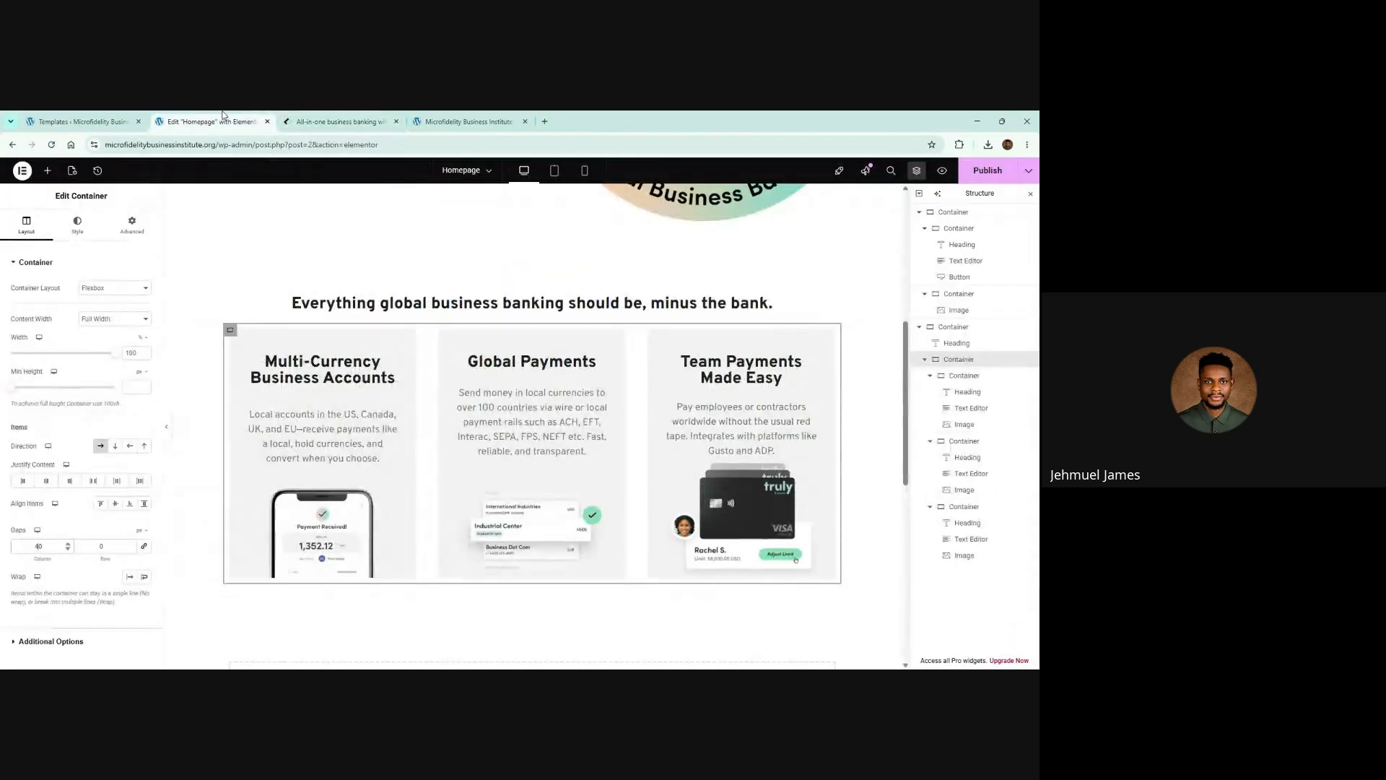
left_click(992, 178)
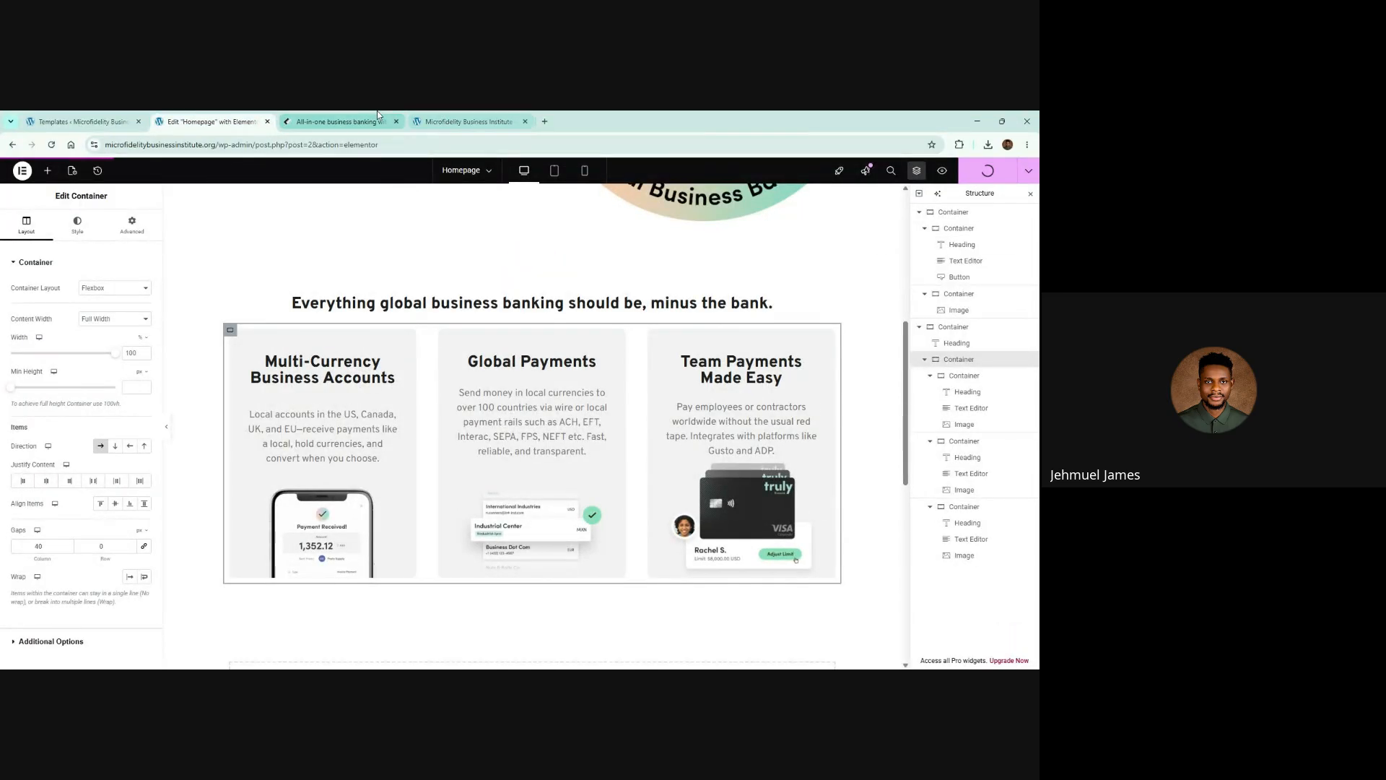
Check the reference card widths, set the services section's outer container to a boxed width of 1250 px and publish the homepage
left_click(340, 121)
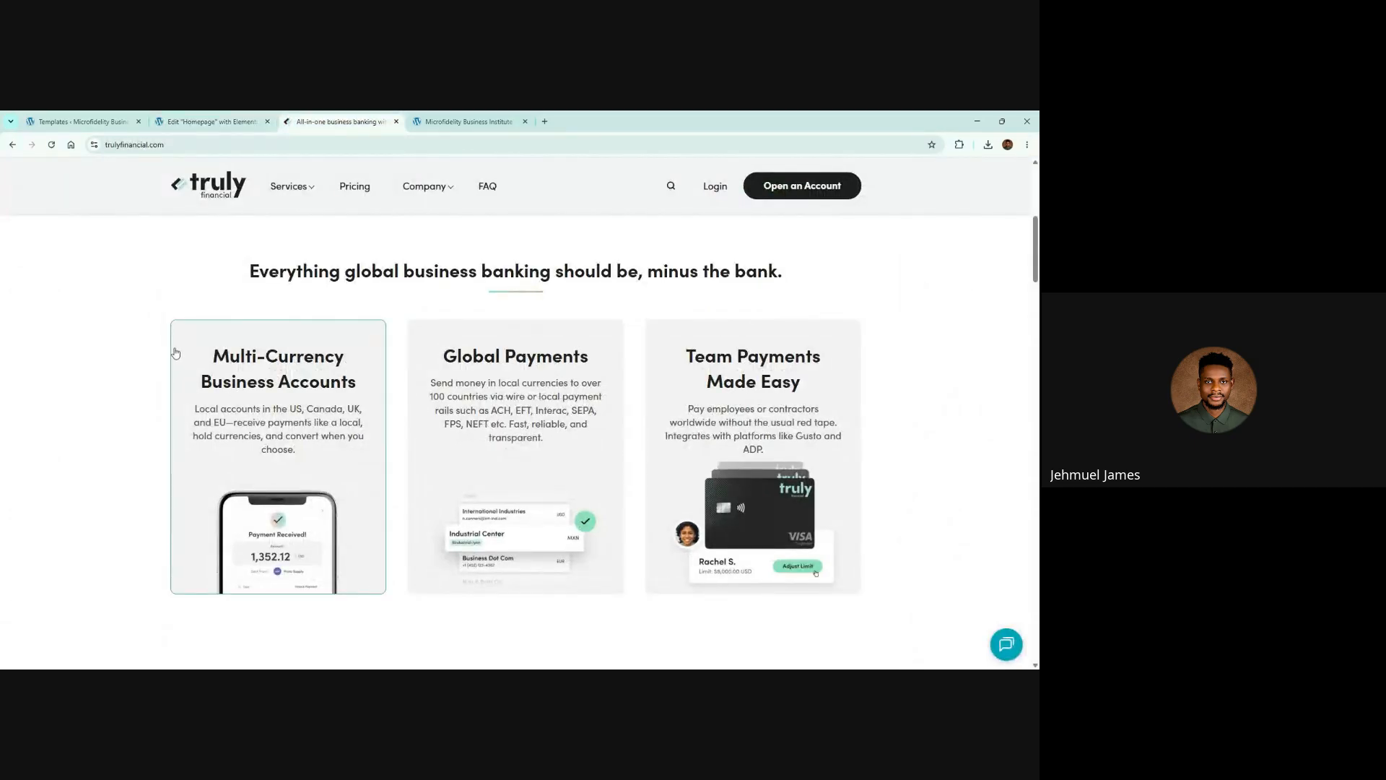
key("ctrl+Tab")
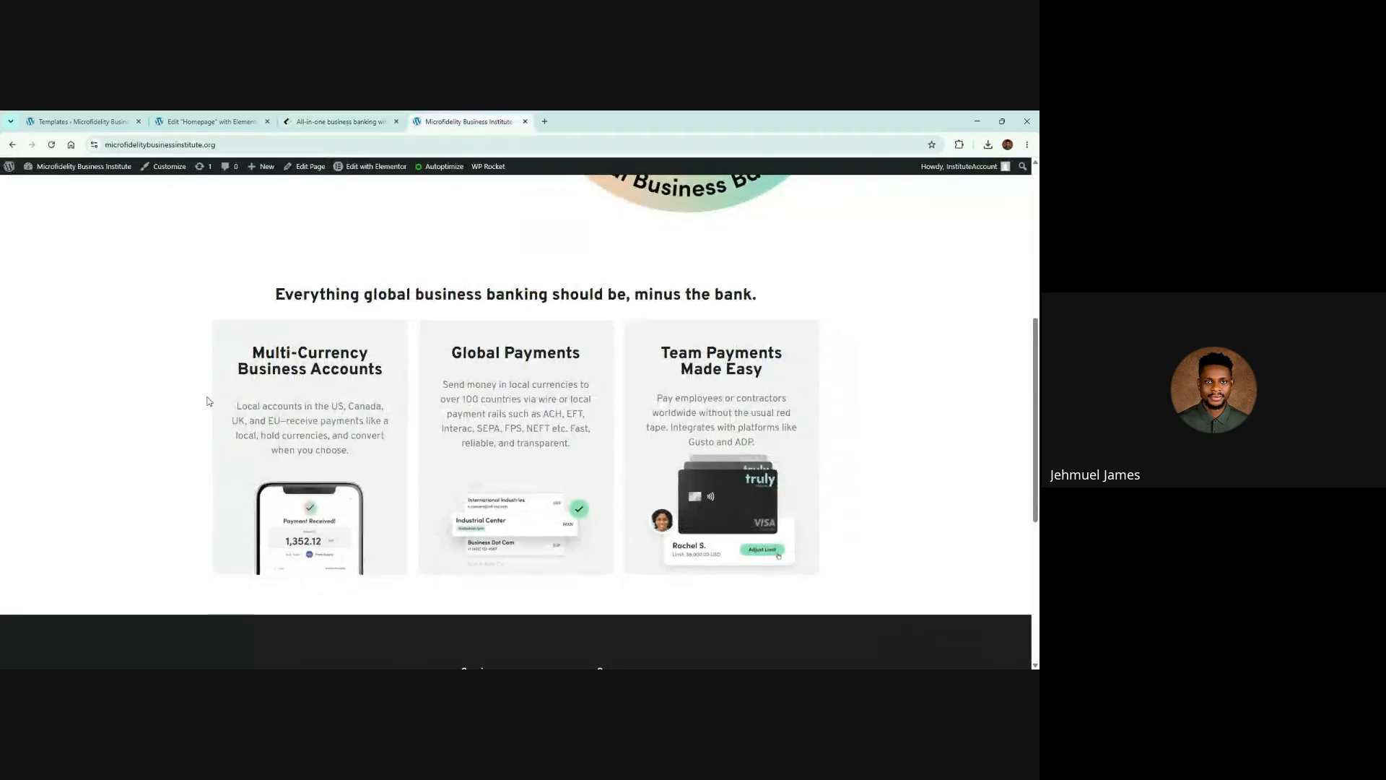
left_click(211, 114)
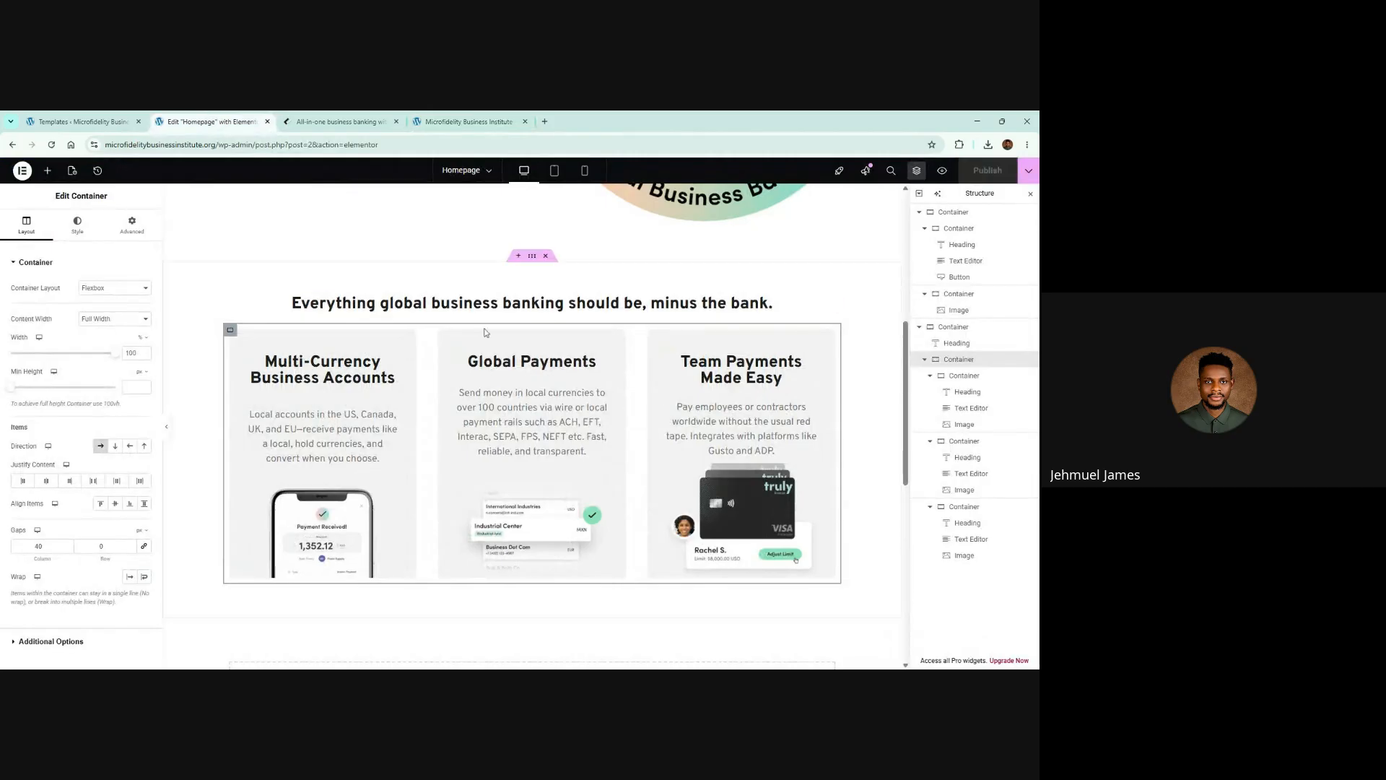
left_click(533, 257)
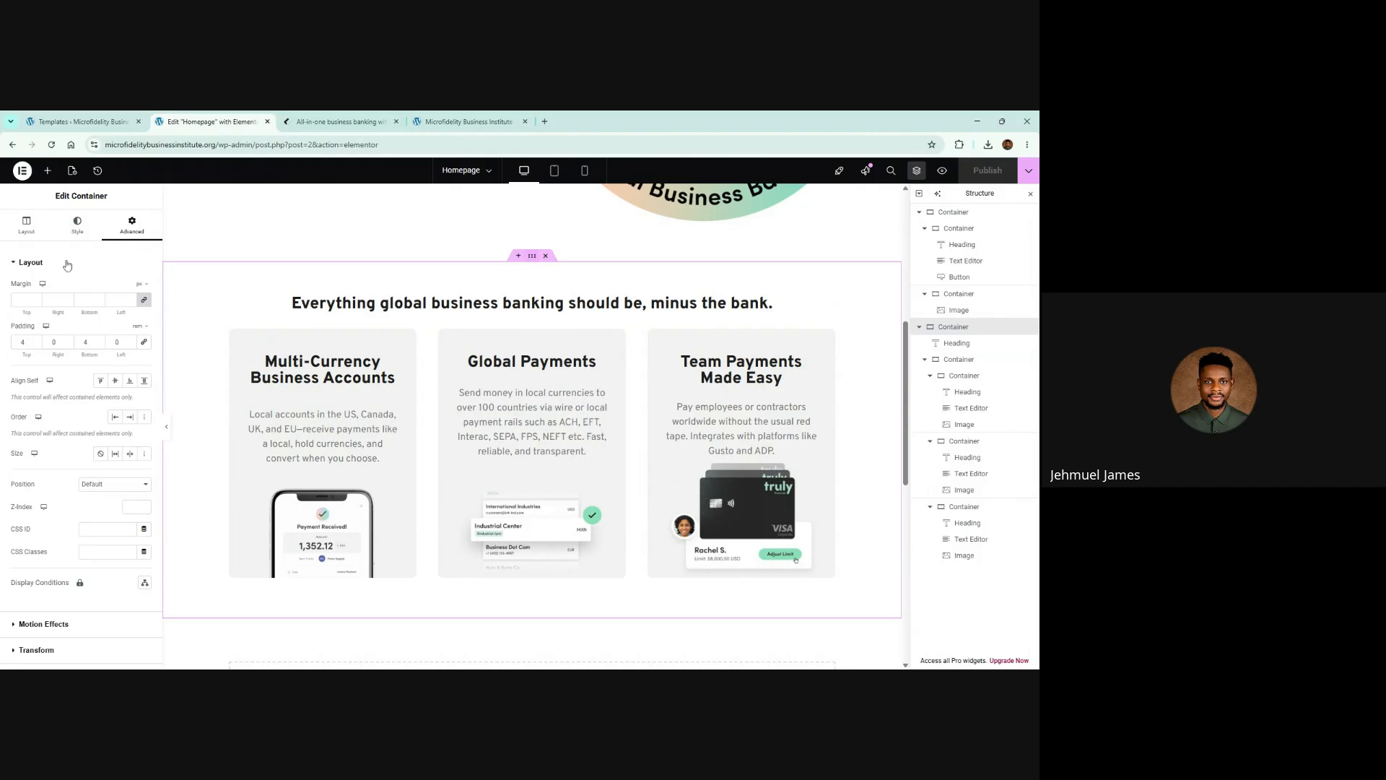
left_click(27, 224)
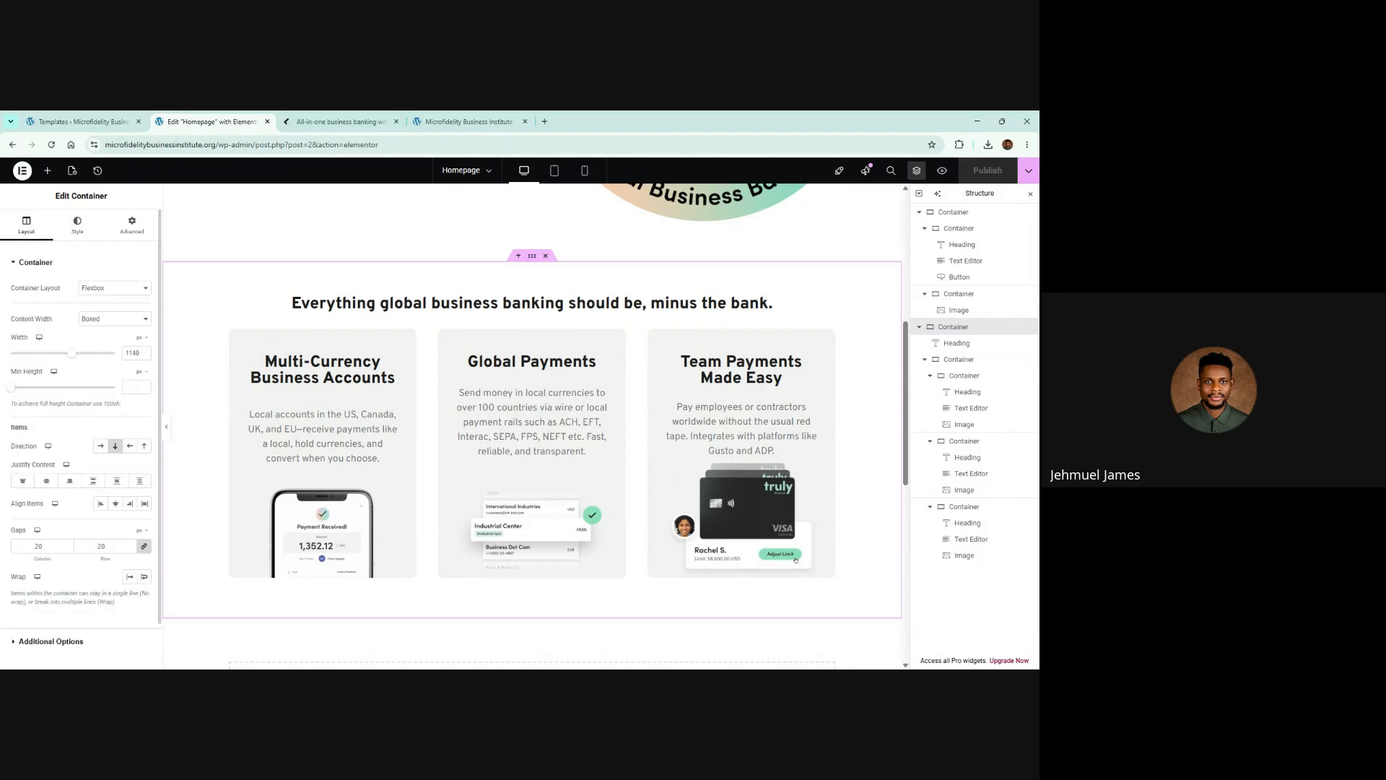
type("1250")
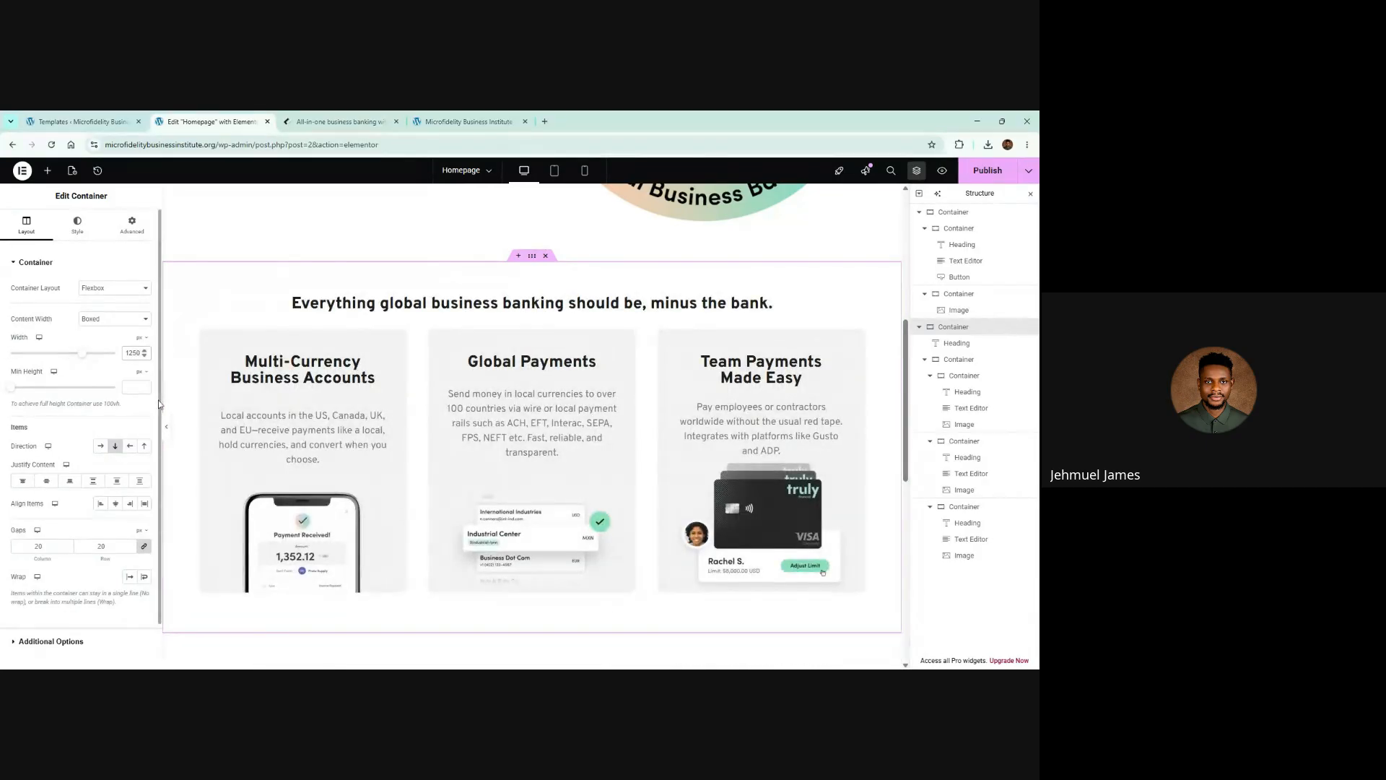
left_click(999, 177)
left_click(1000, 177)
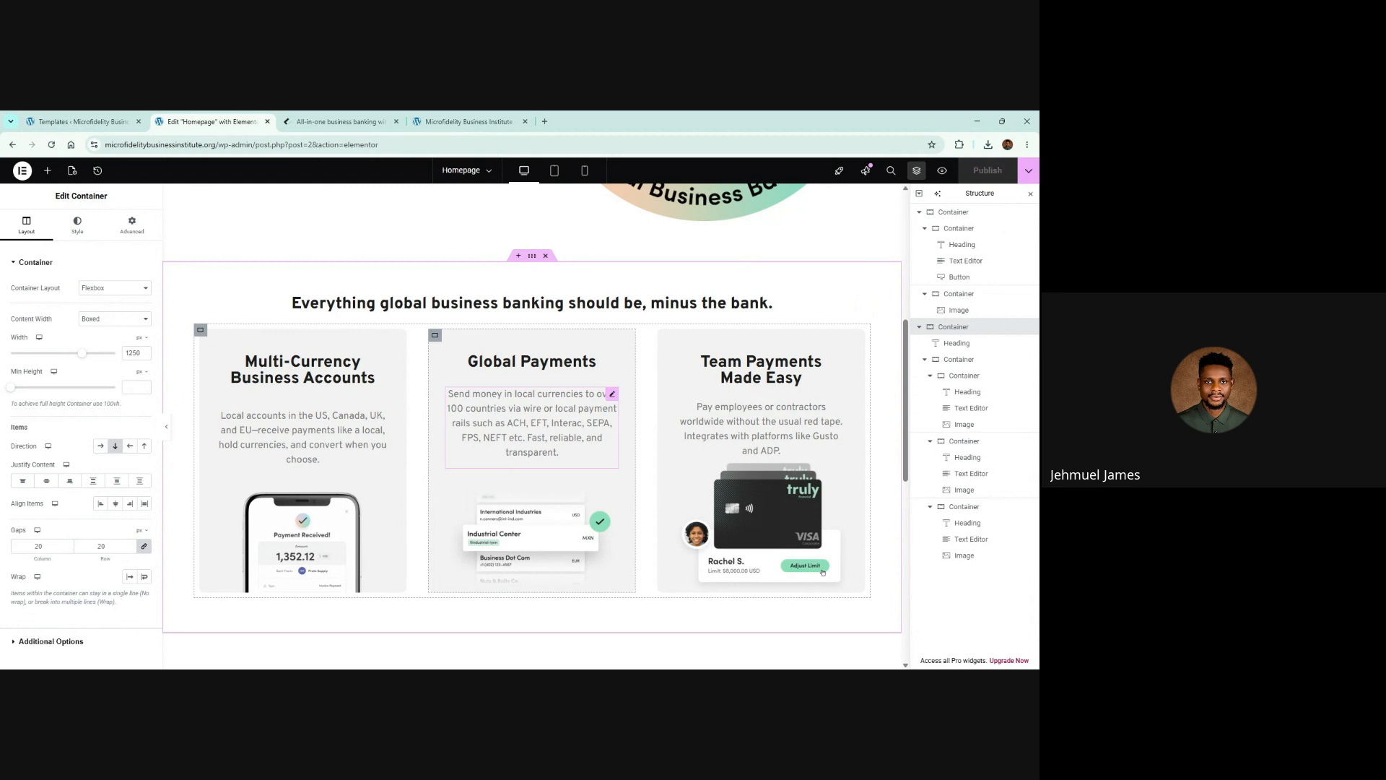
Reload the published Microfidelity homepage and compare its services section with the Truly Financial page
left_click(466, 121)
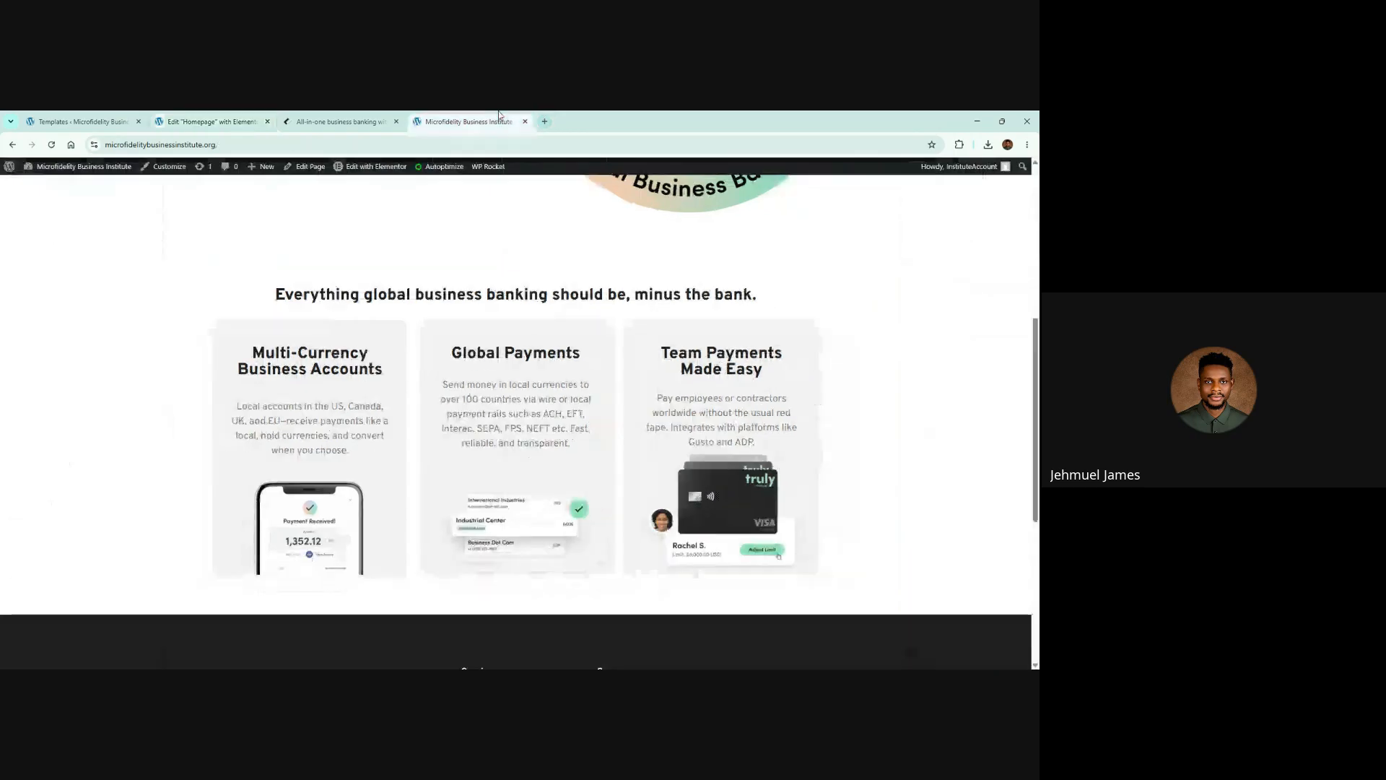
left_click(52, 144)
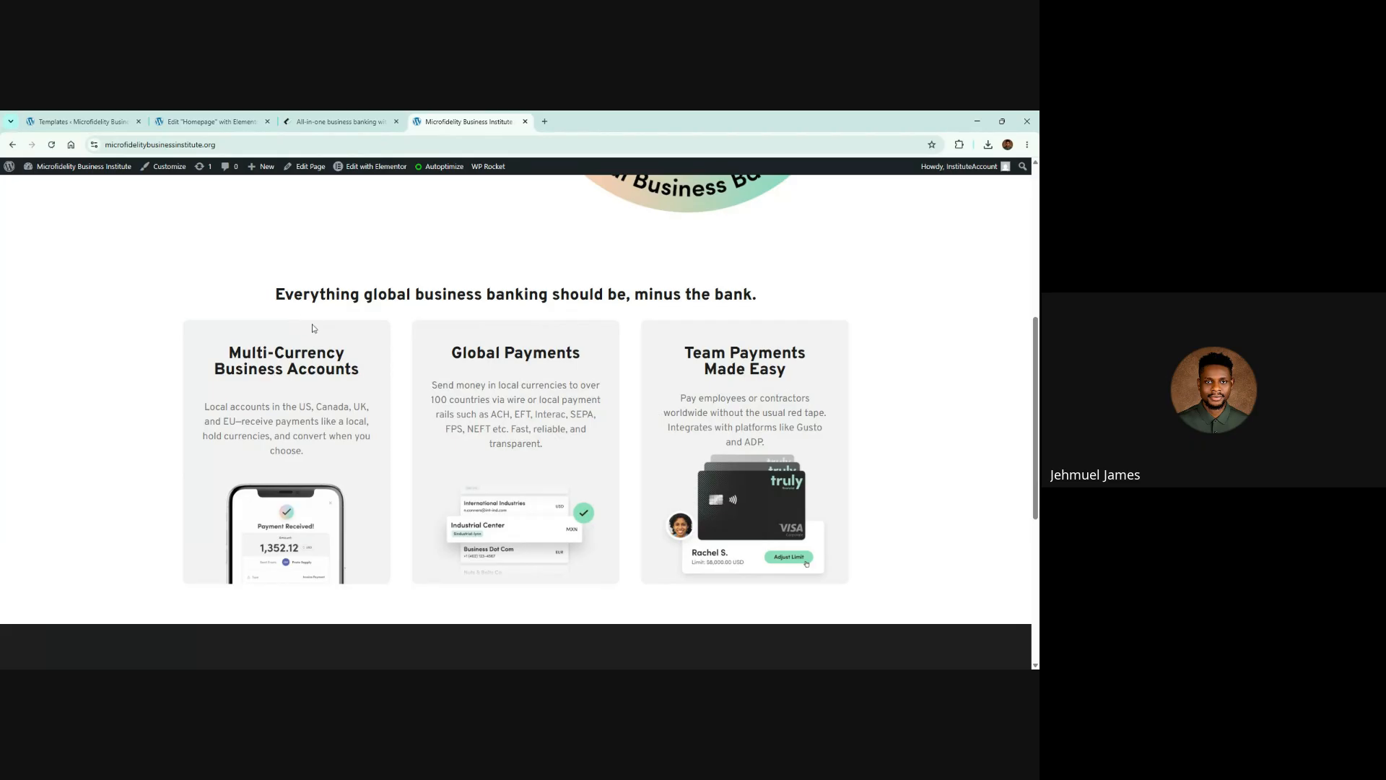
scroll(516, 419, "down", 1)
scroll(364, 338, "up", 2)
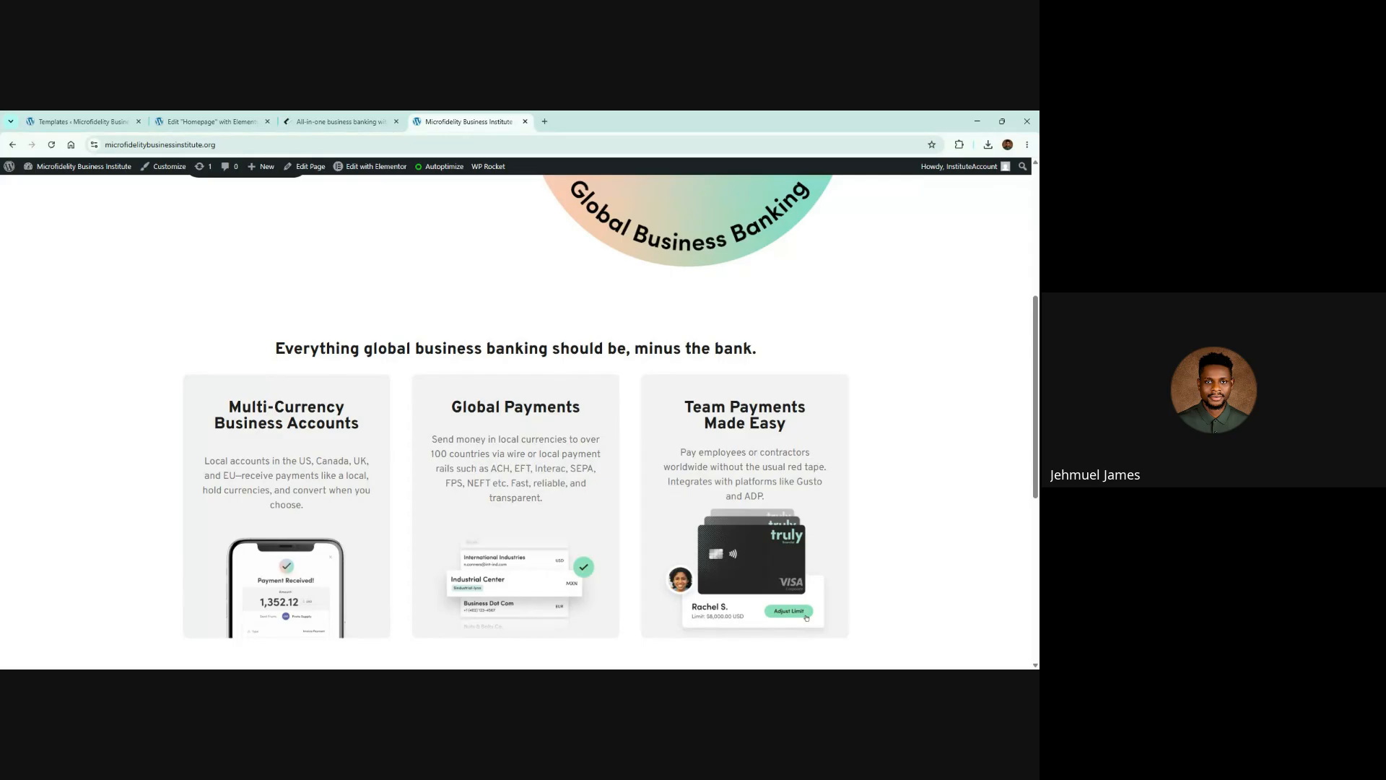
left_click(384, 127)
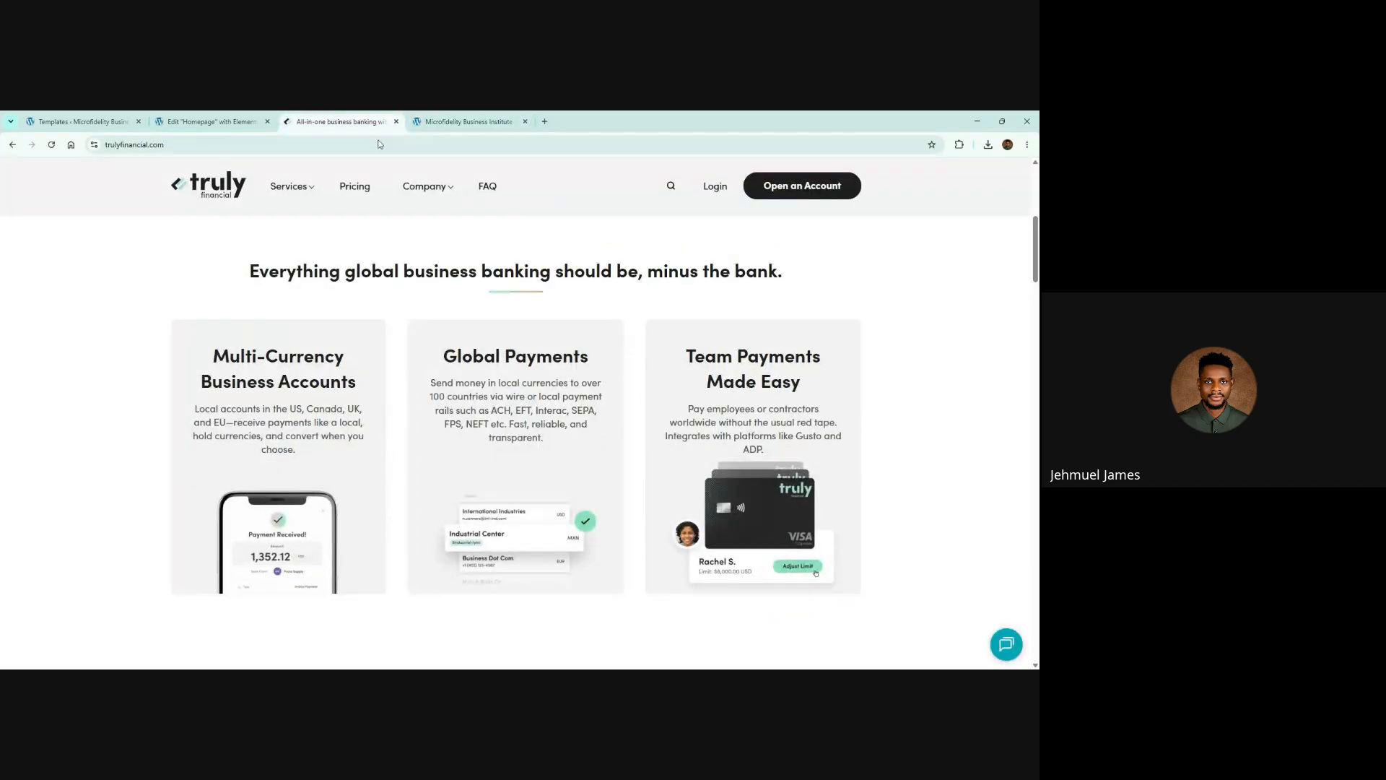
left_click(448, 117)
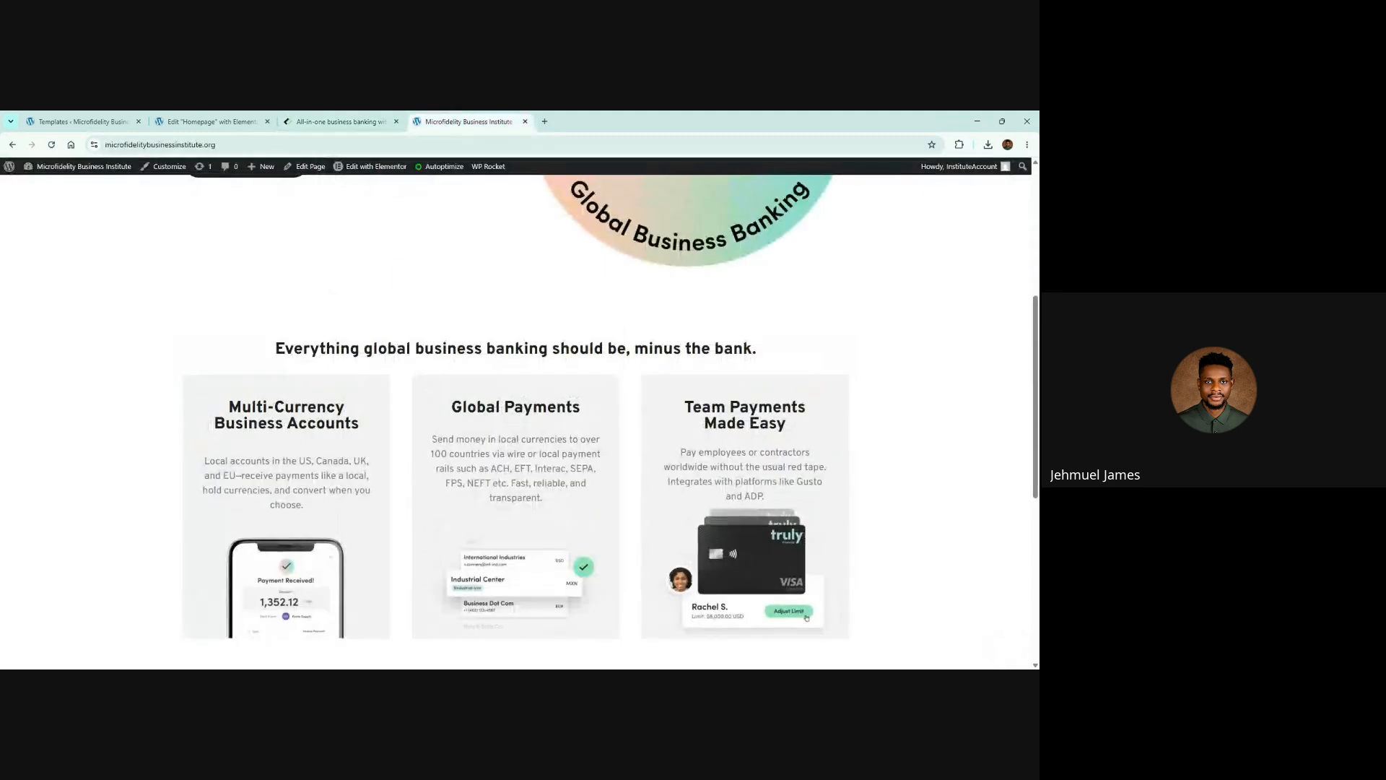
In the Elementor editor, set the services section heading's font to DM Sans and compare it with the Truly Financial page
left_click(209, 122)
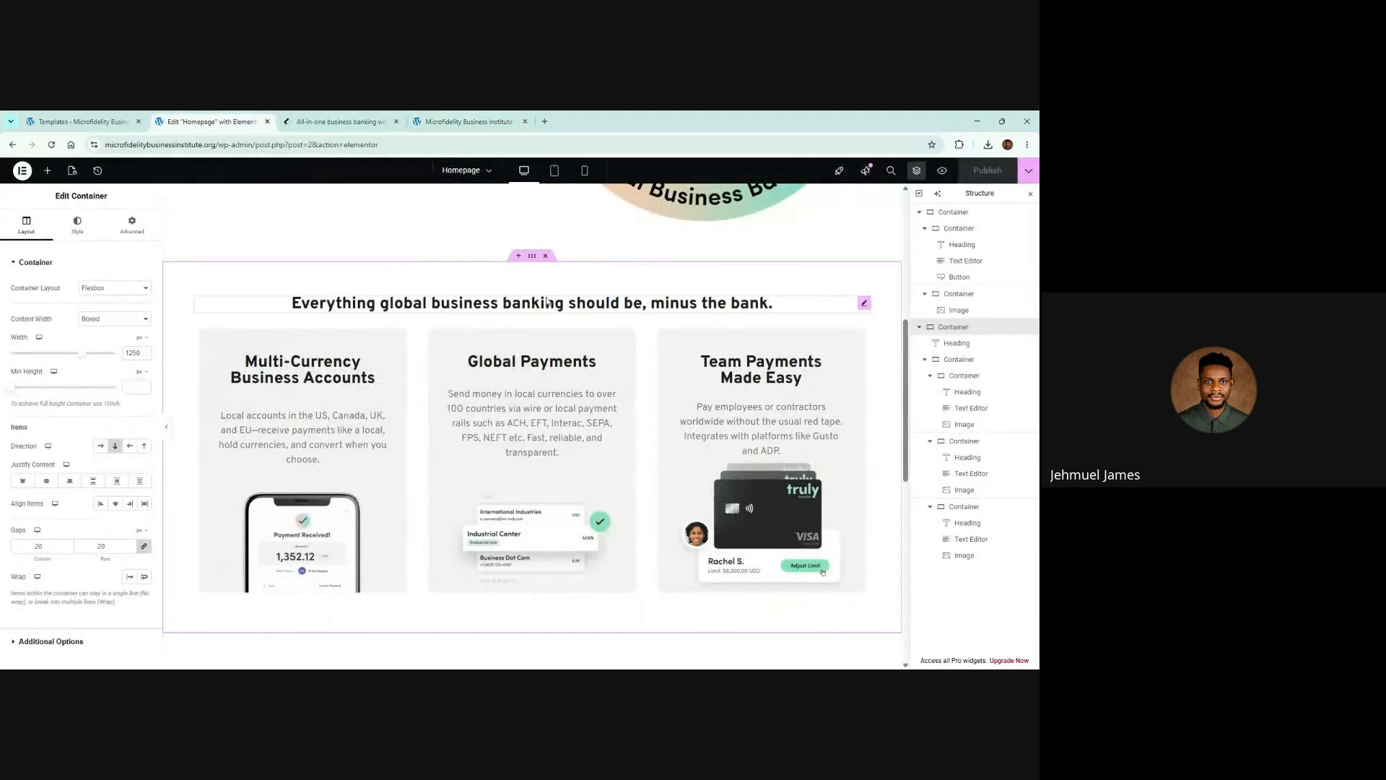
left_click(508, 309)
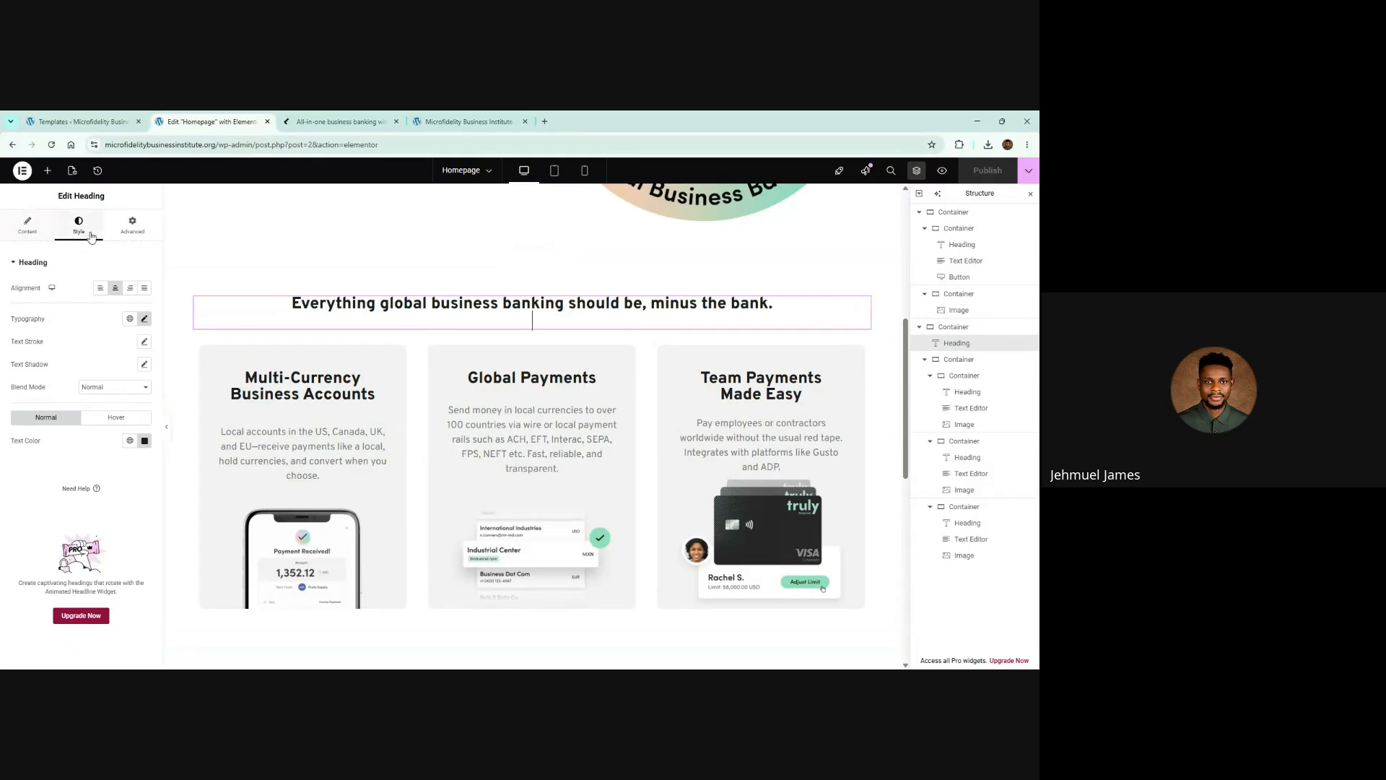
left_click(145, 319)
left_click(130, 369)
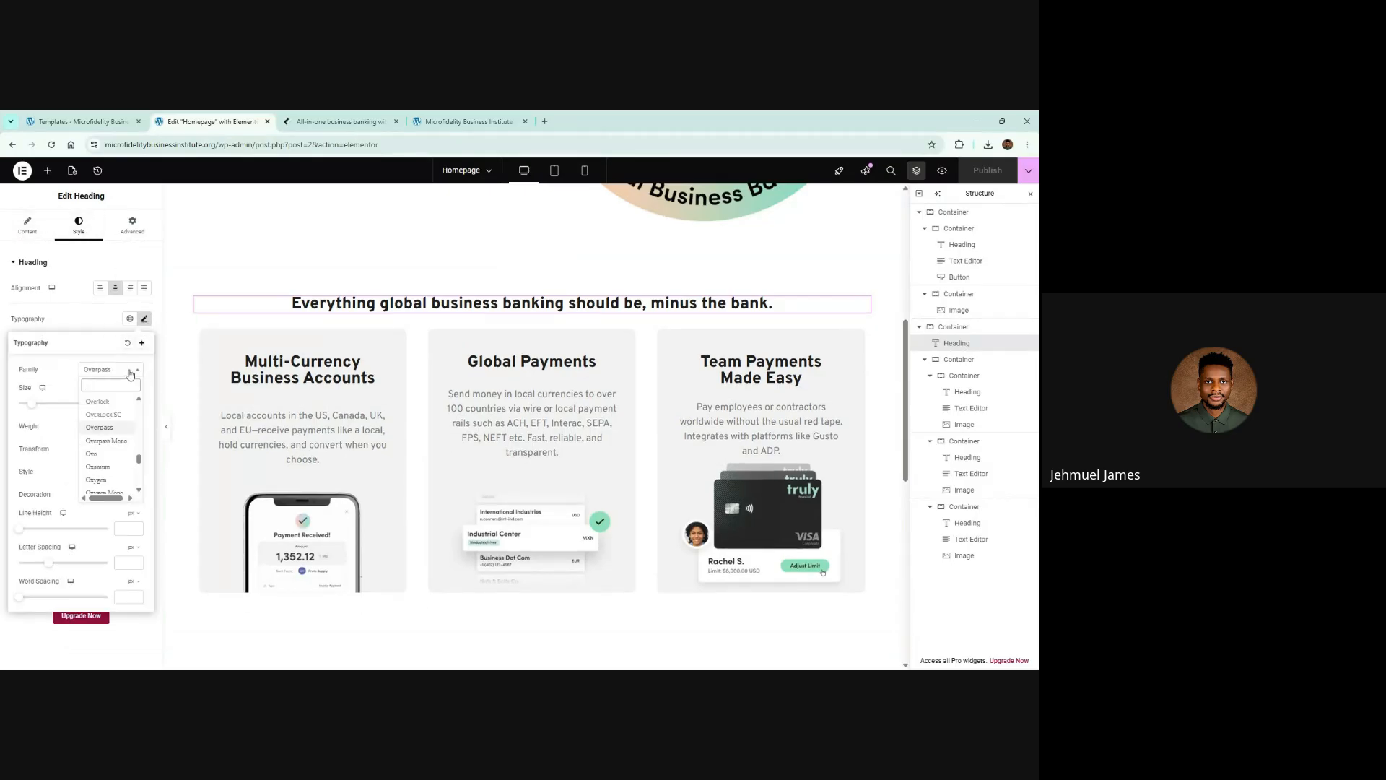
type("dm")
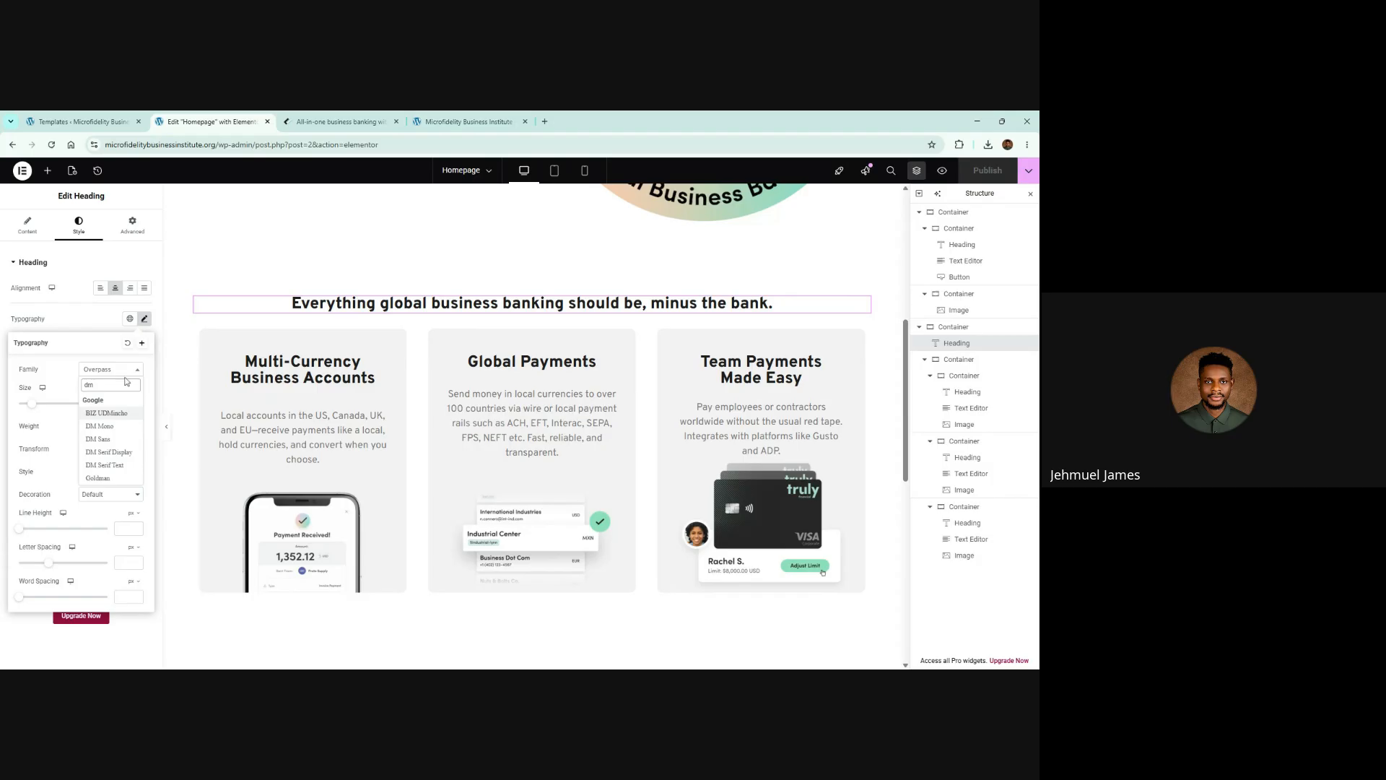
left_click(125, 448)
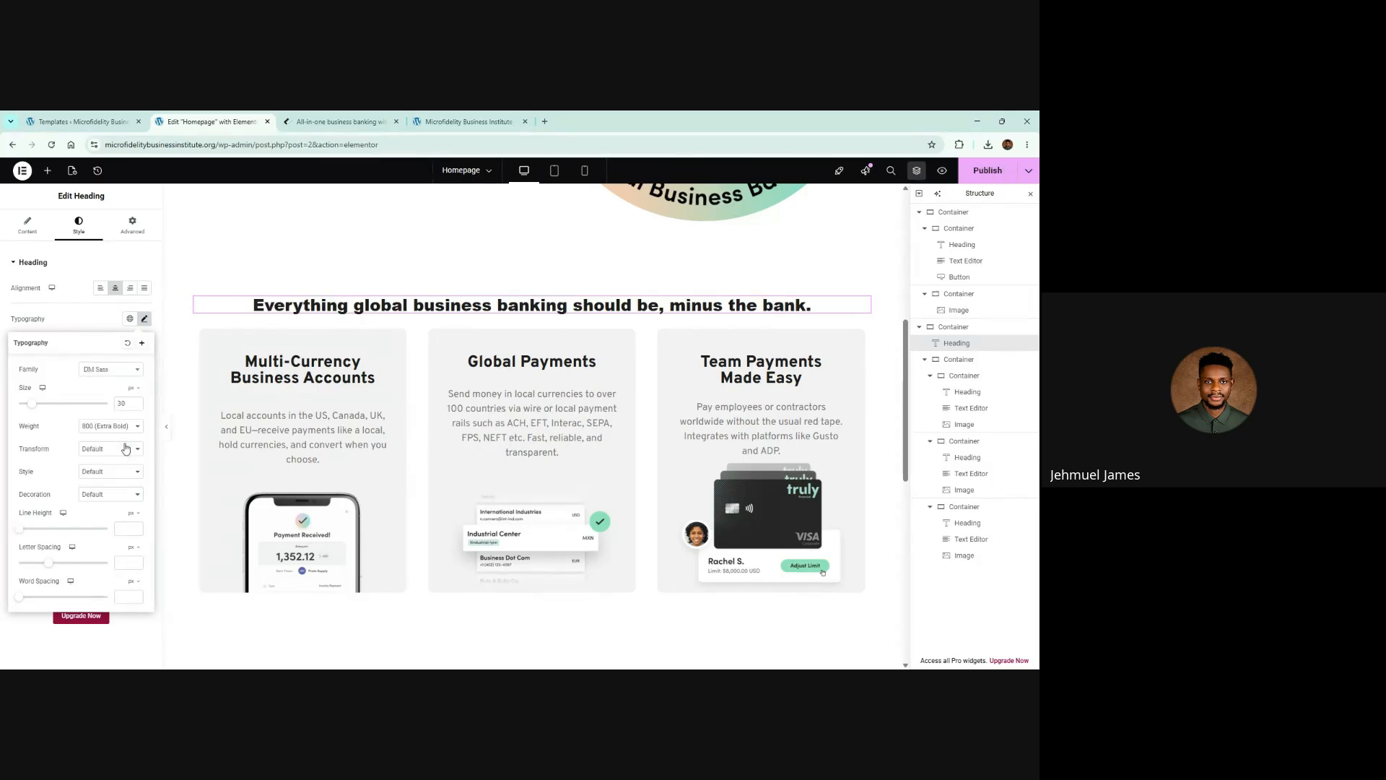
left_click(364, 118)
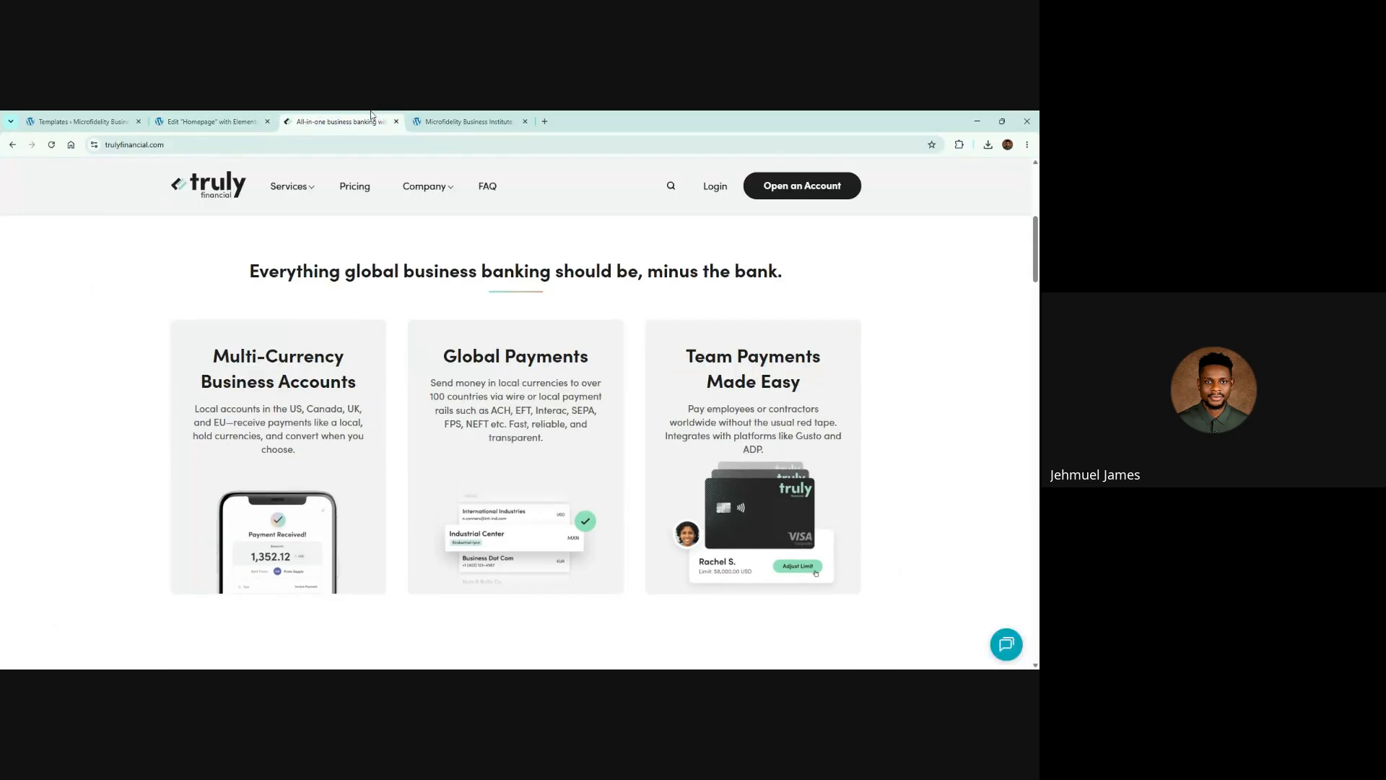
left_click(206, 122)
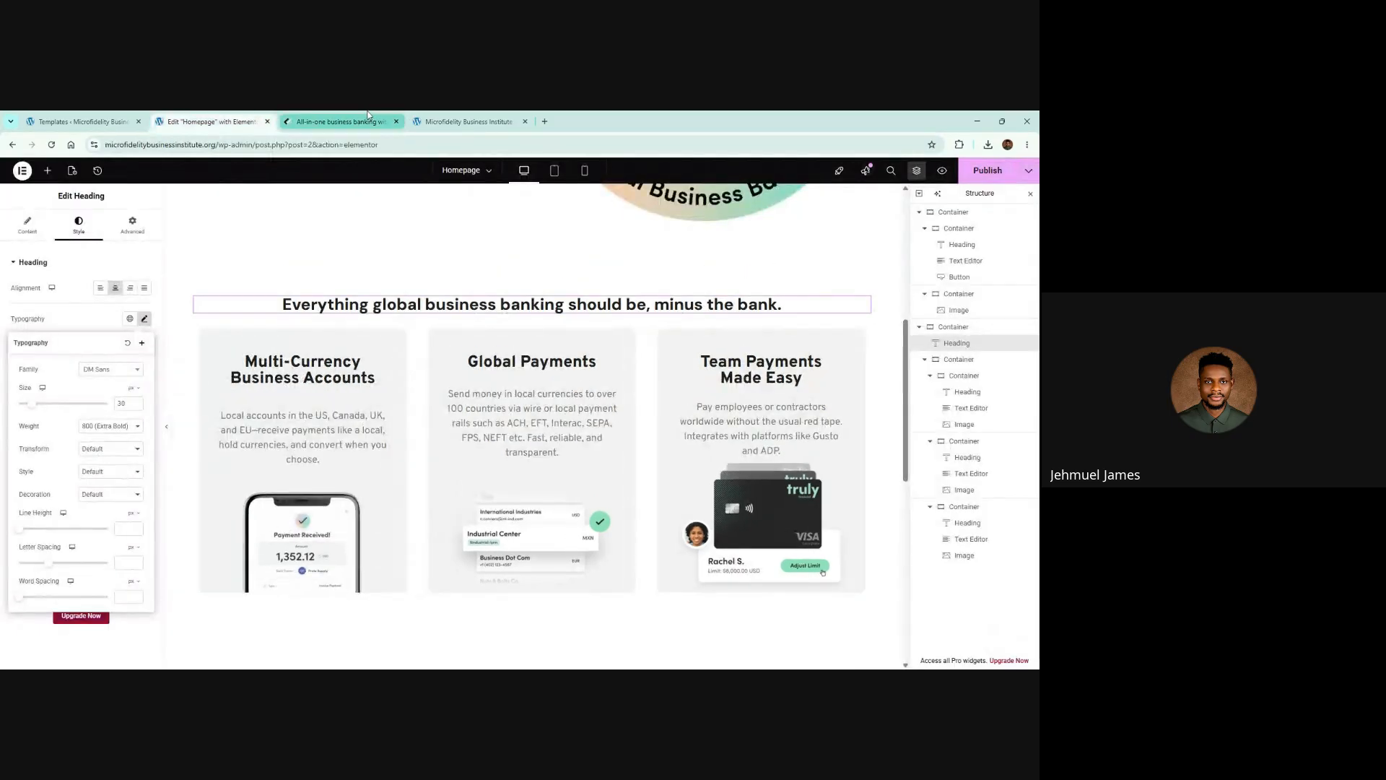
Try the DM Serif Display font on the services section heading
left_click(109, 369)
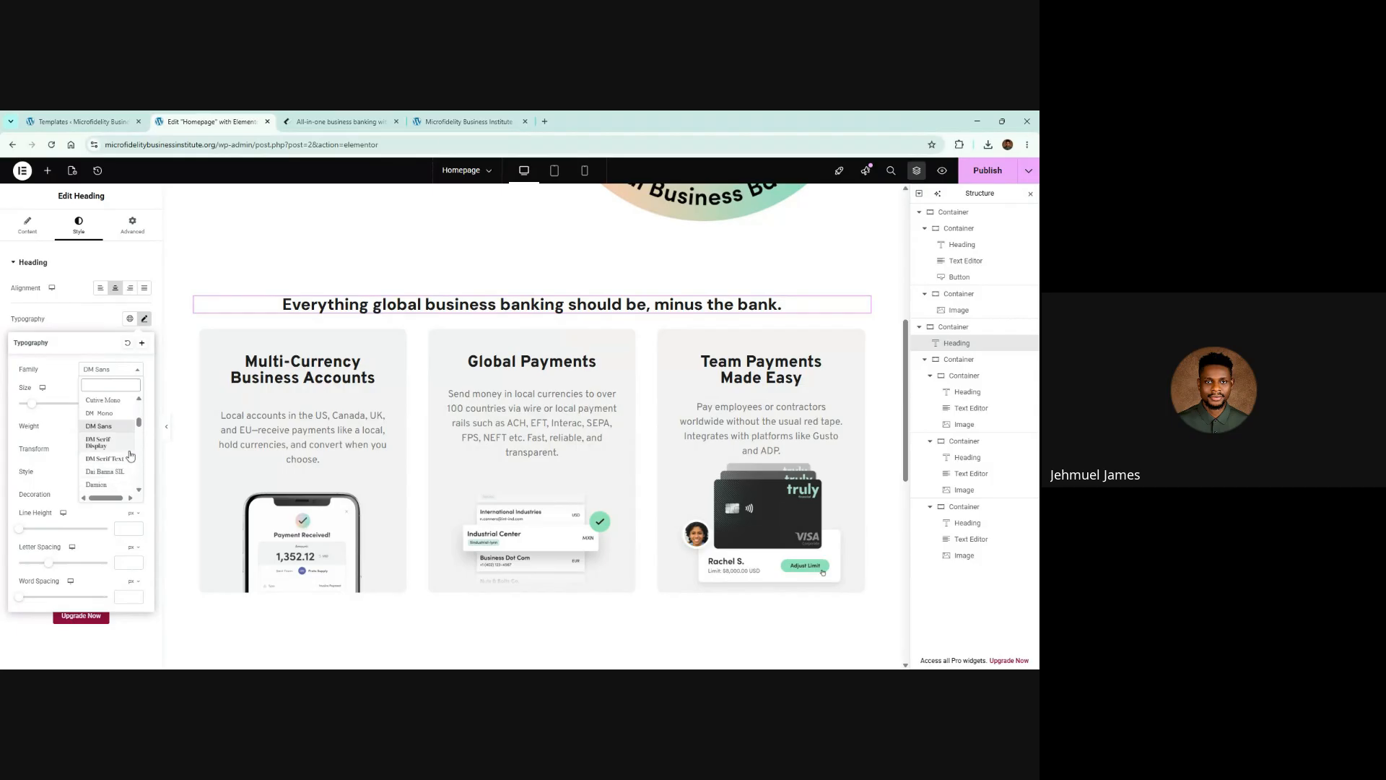
left_click(114, 446)
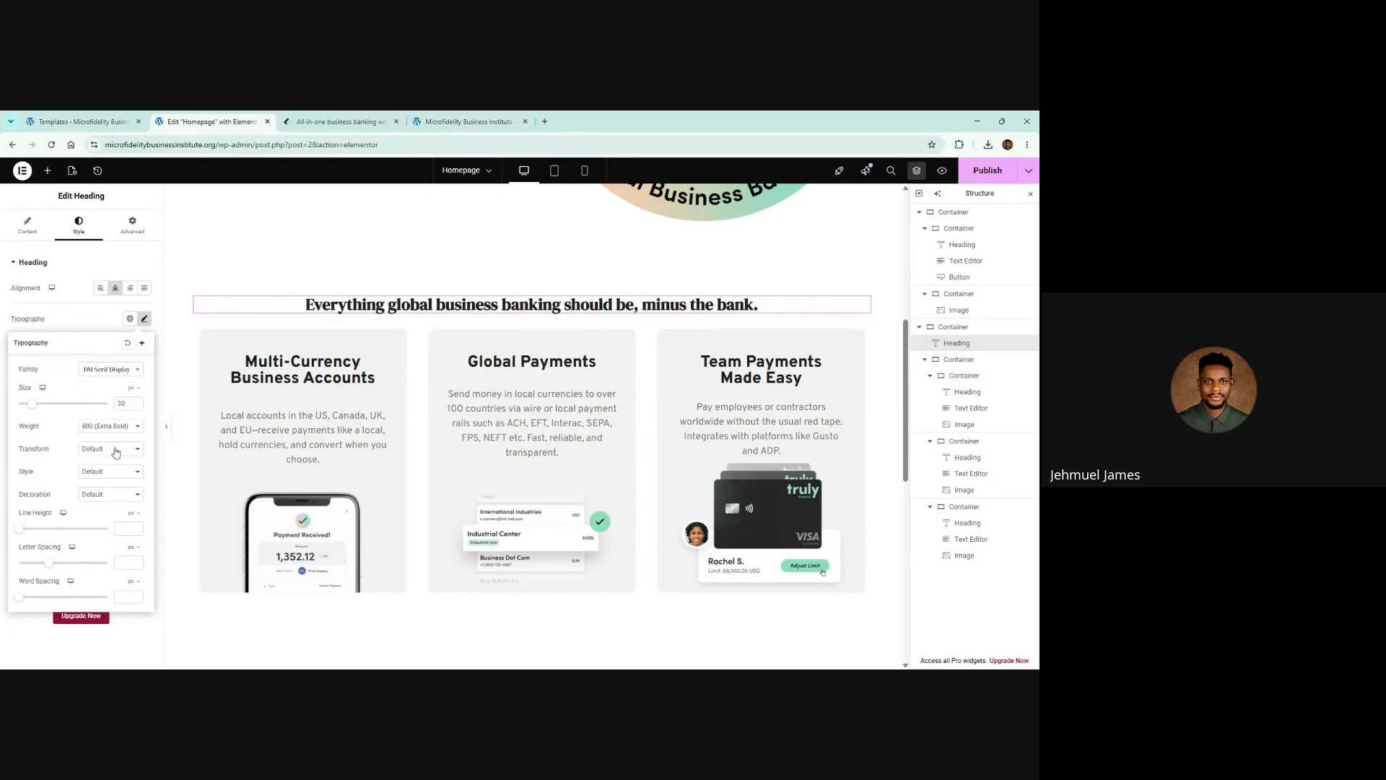
left_click(107, 369)
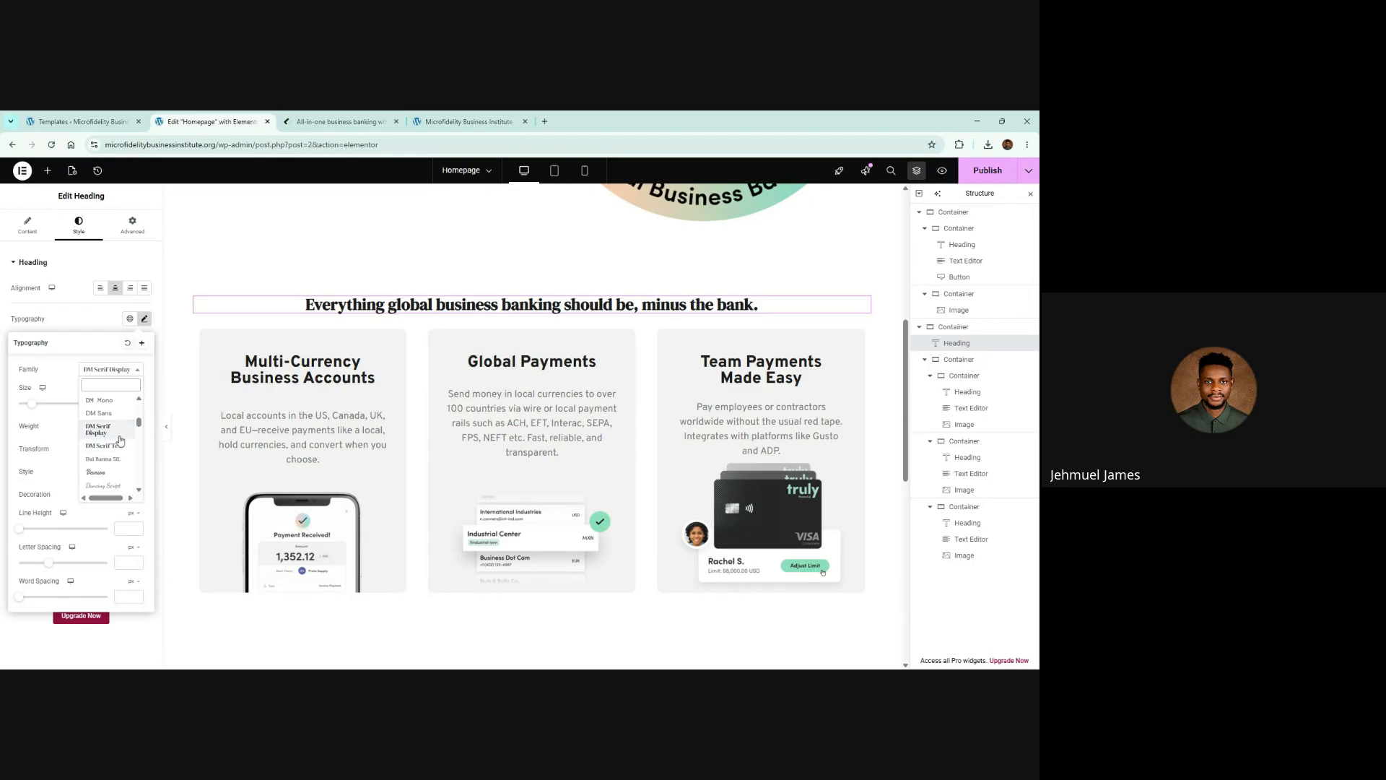
Set the hero heading "Where Business Meets the World." to DM Serif Display with a weight of 400 (Normal)
scroll(278, 375, "up", 5)
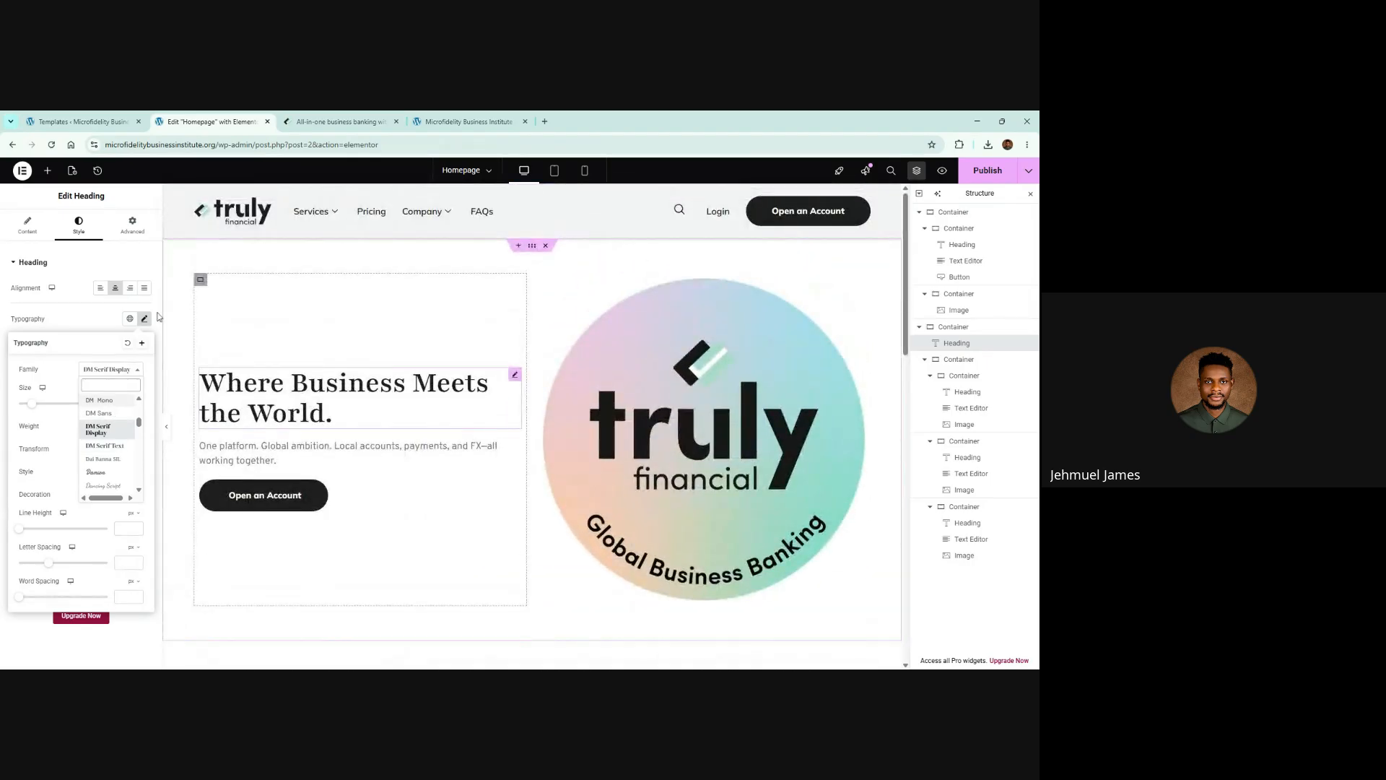
left_click(279, 383)
left_click(145, 319)
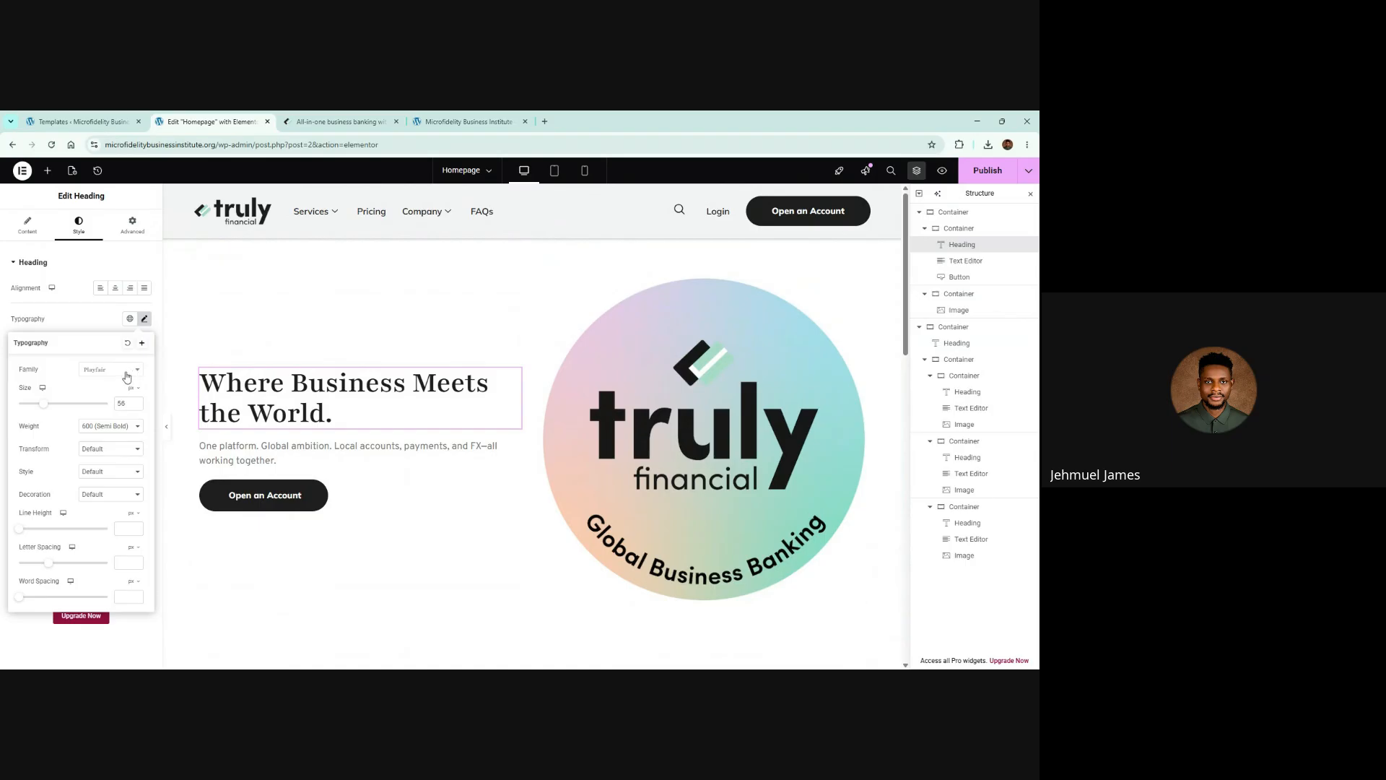
left_click(126, 376)
type("dm")
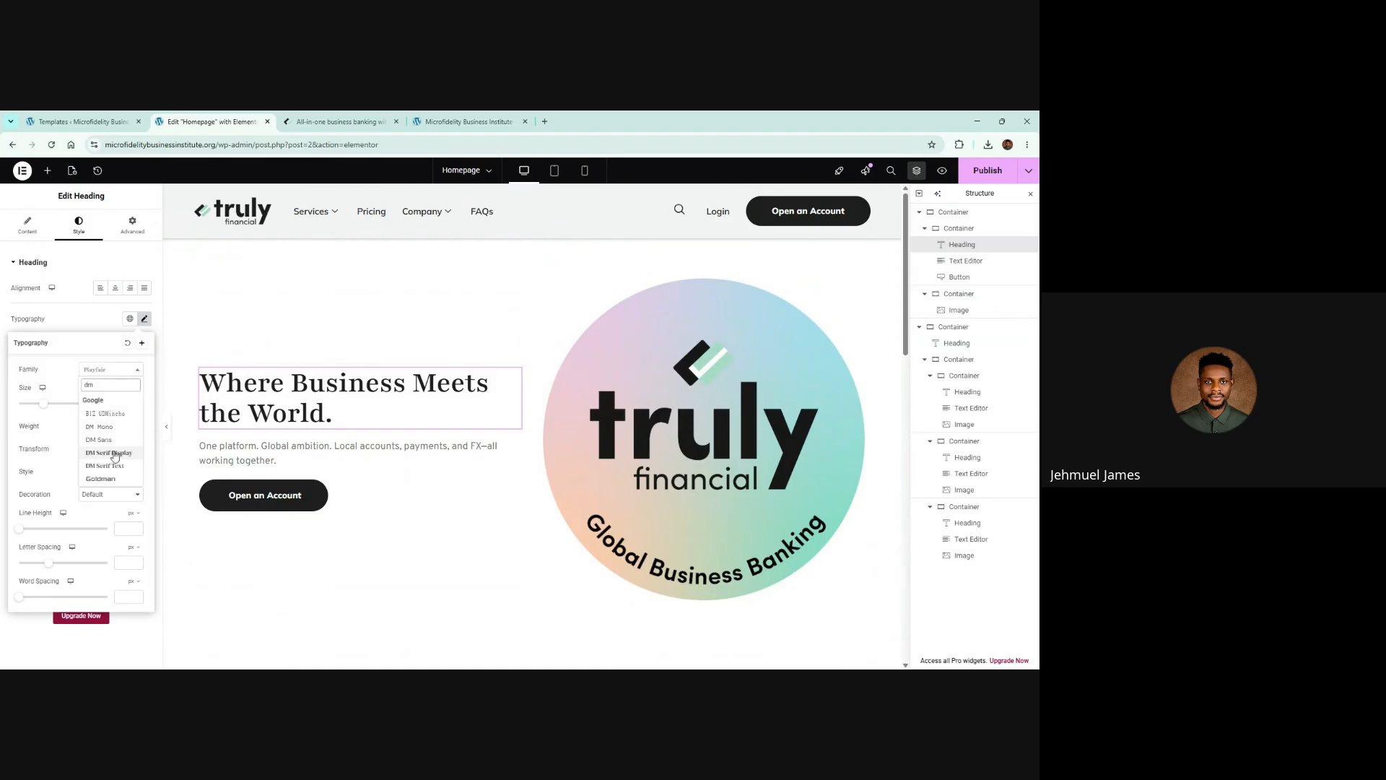
left_click(123, 453)
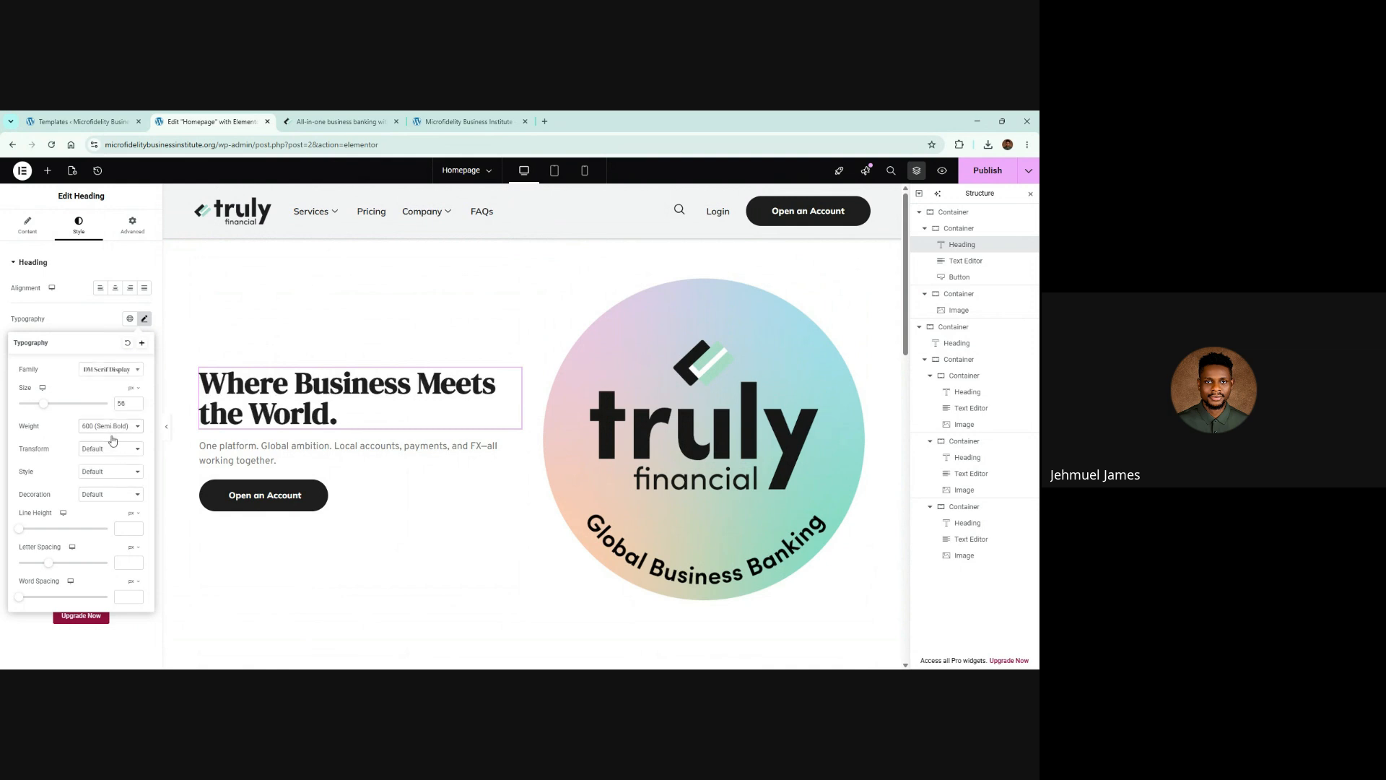
left_click(106, 488)
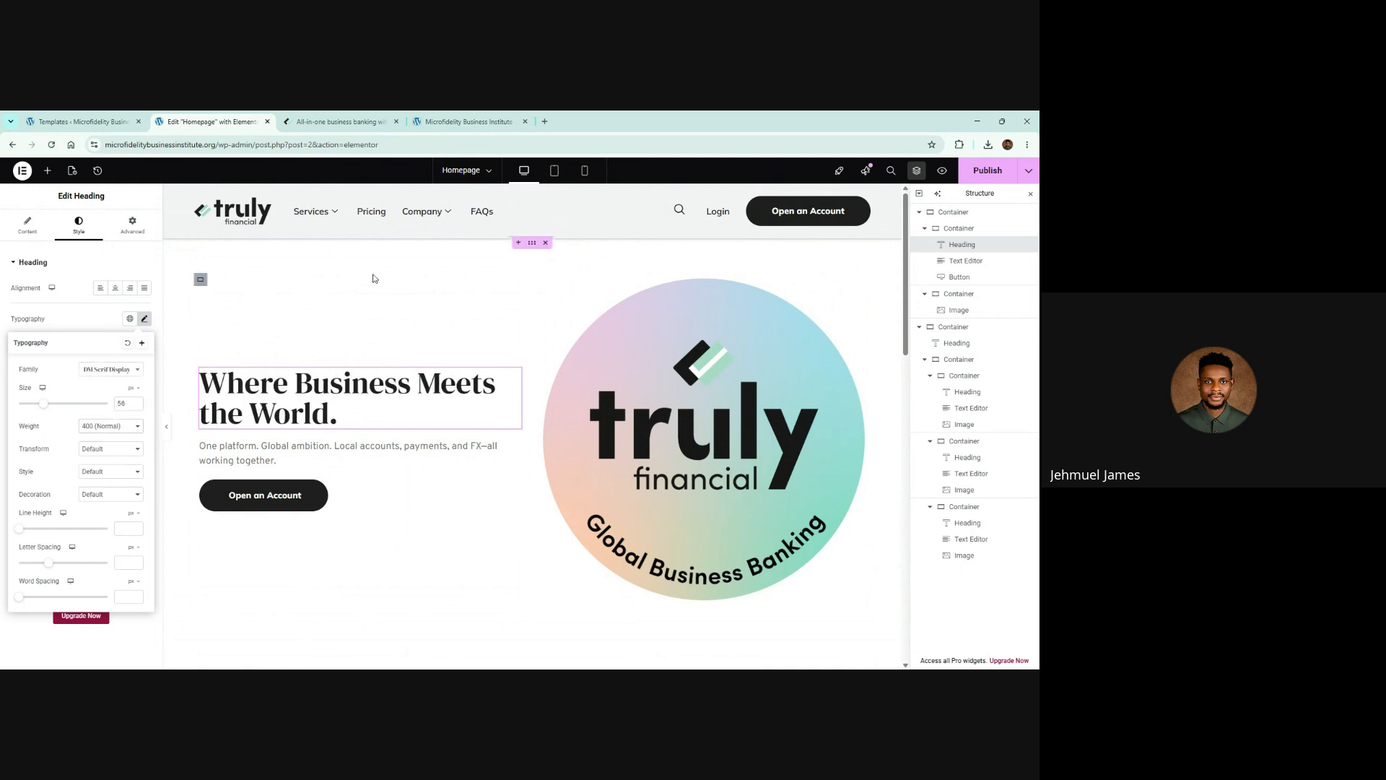
Compare the hero heading with the Truly Financial page, adjust its font weight and publish the homepage
left_click(364, 118)
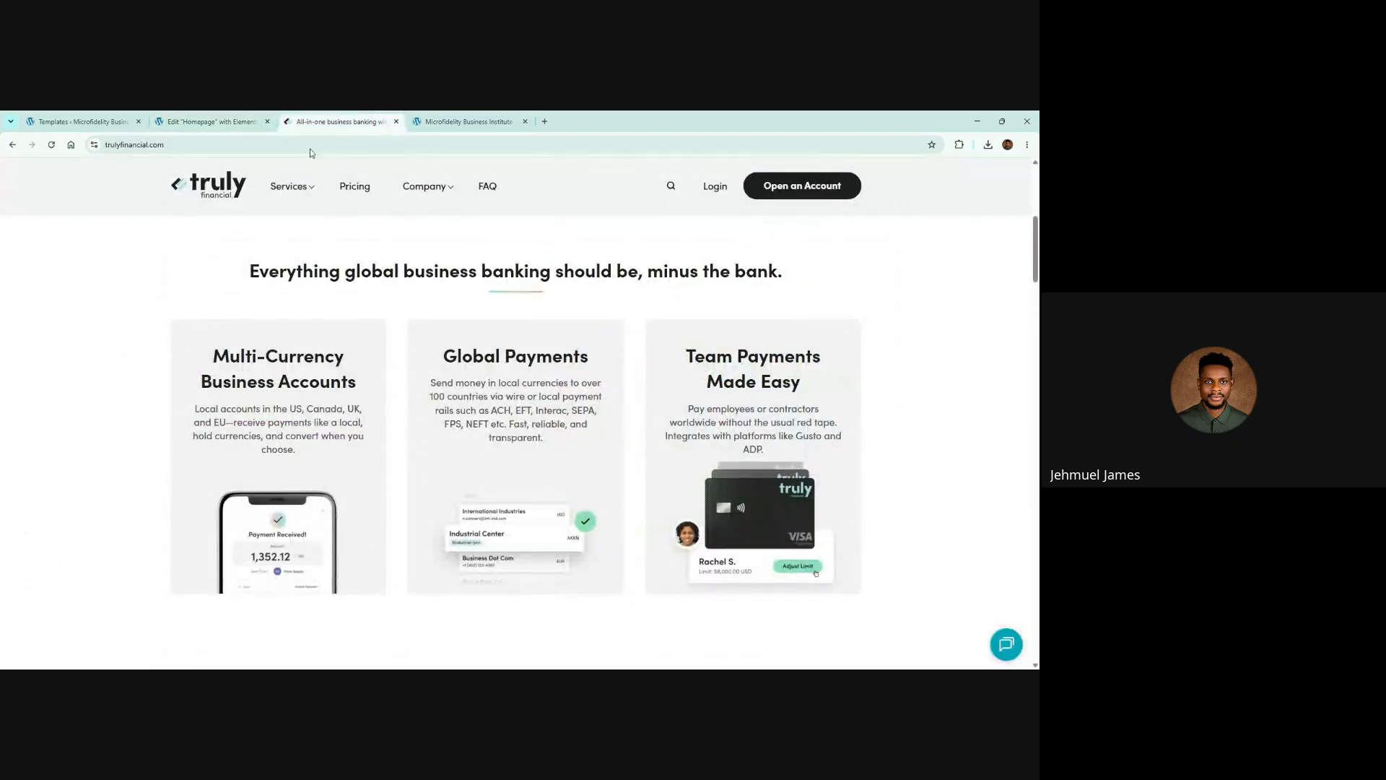
scroll(594, 277, "up", 5)
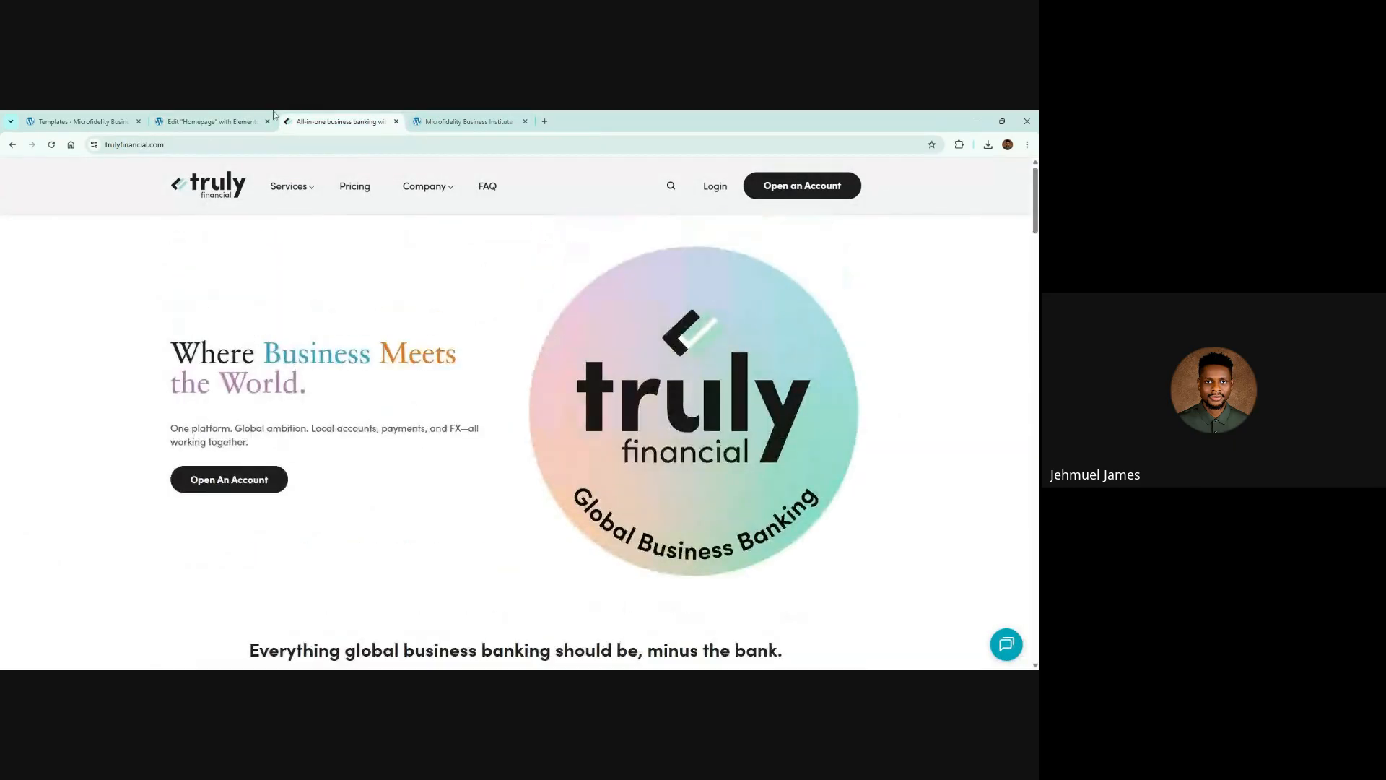
left_click(253, 119)
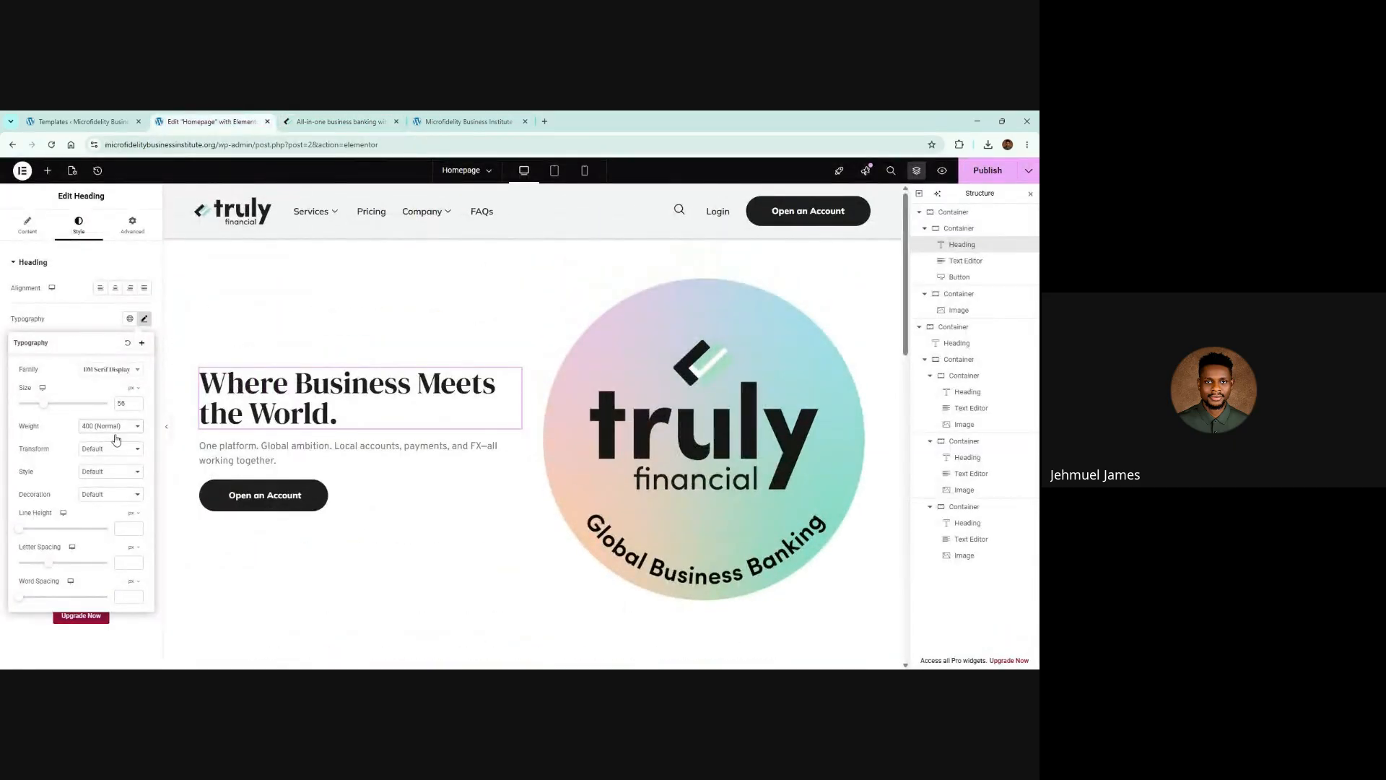
left_click(106, 456)
left_click(108, 469)
left_click(1002, 174)
Change the font of the services heading "Everything global business banking should be, minus the bank." to Lexend
scroll(548, 395, "down", 4)
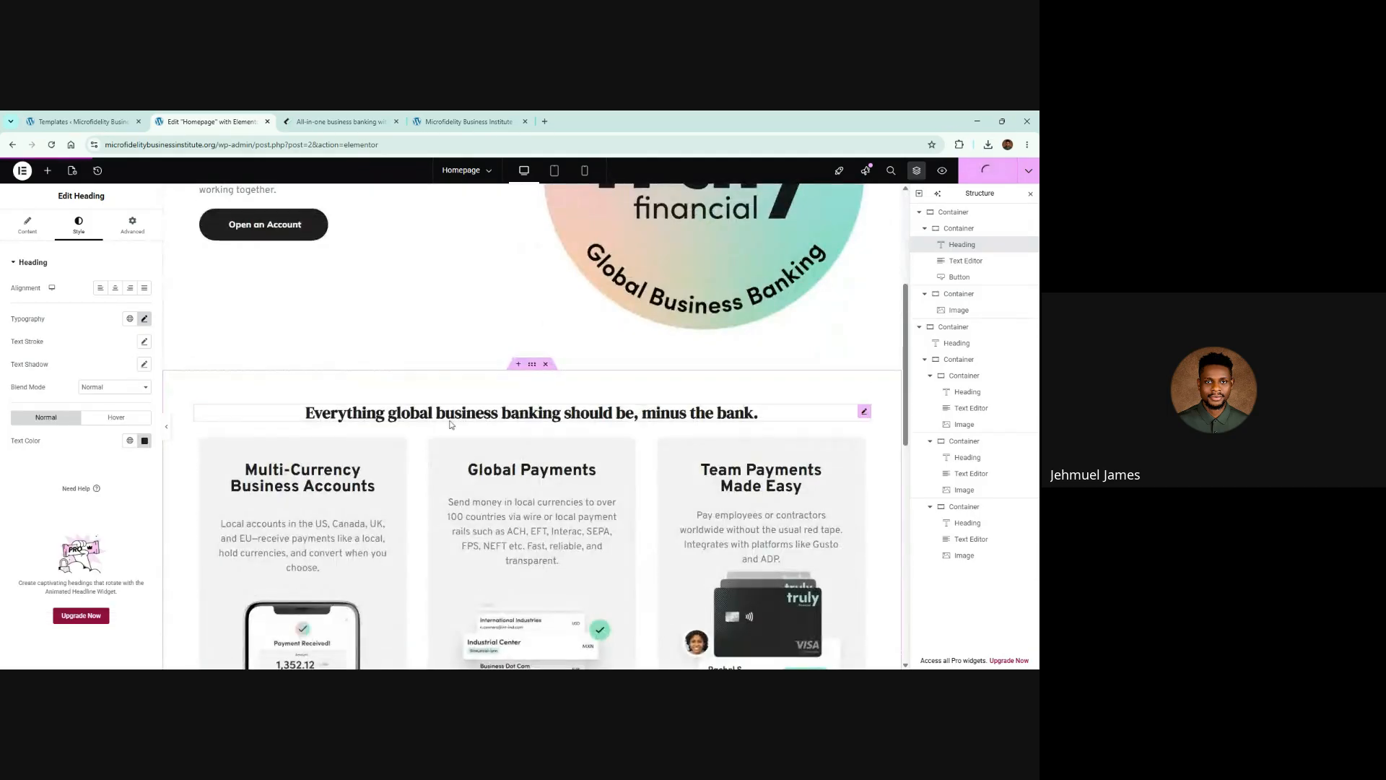
left_click(546, 415)
left_click(144, 318)
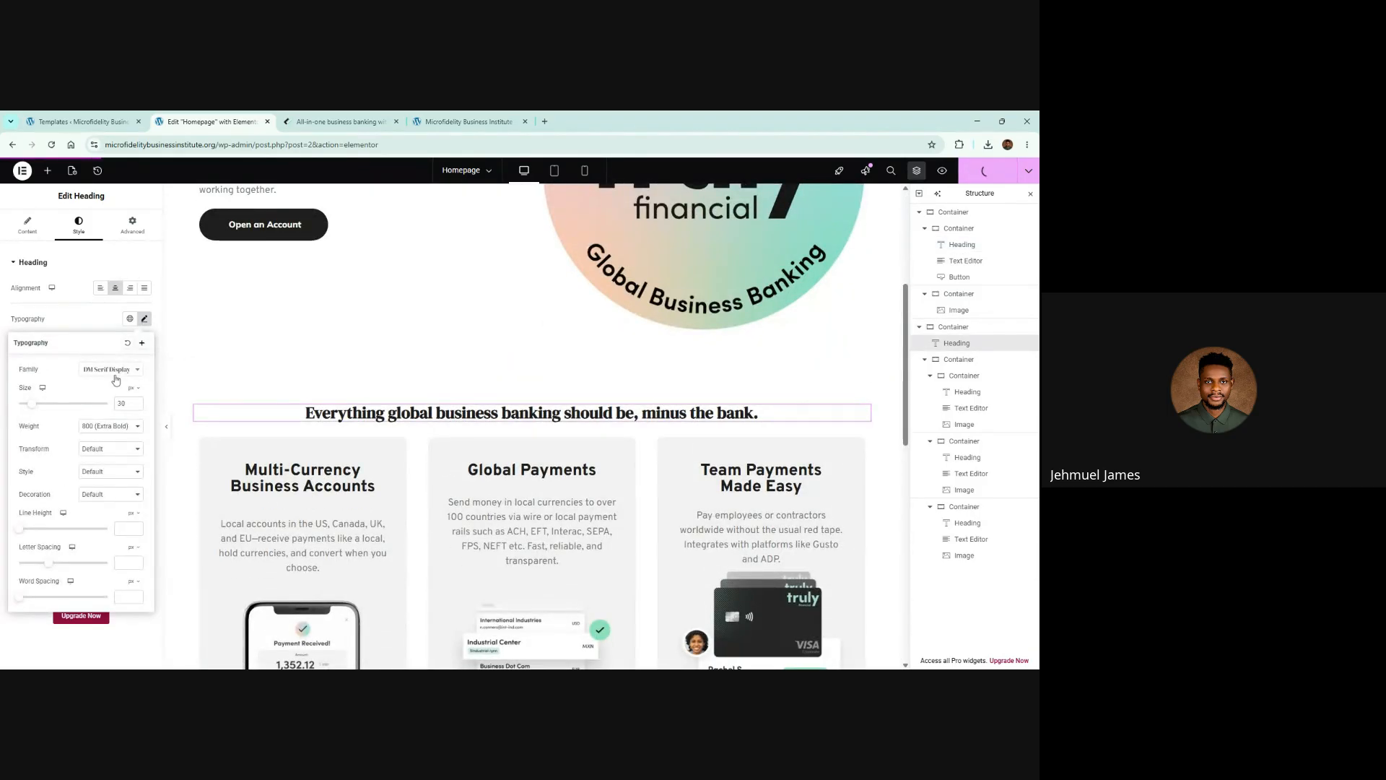
left_click(110, 369)
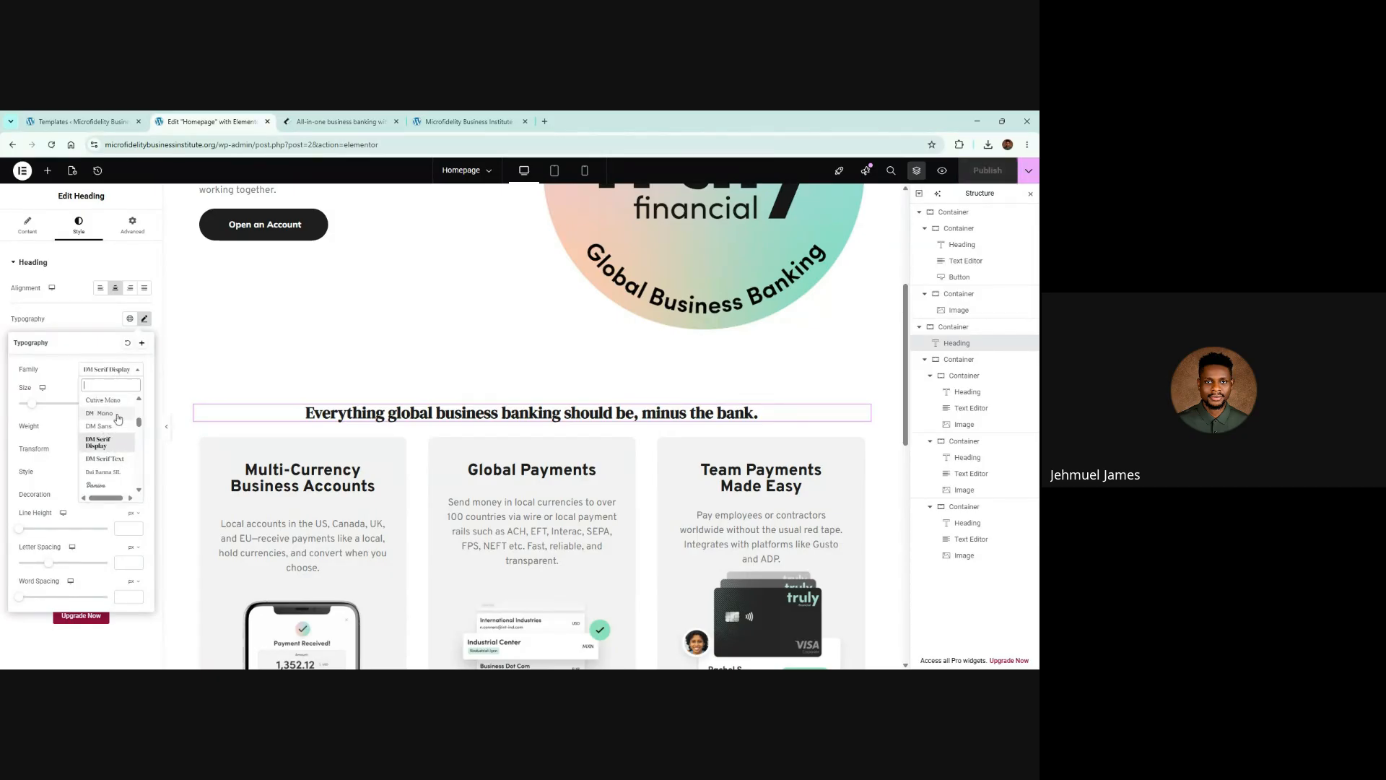
type("lexen")
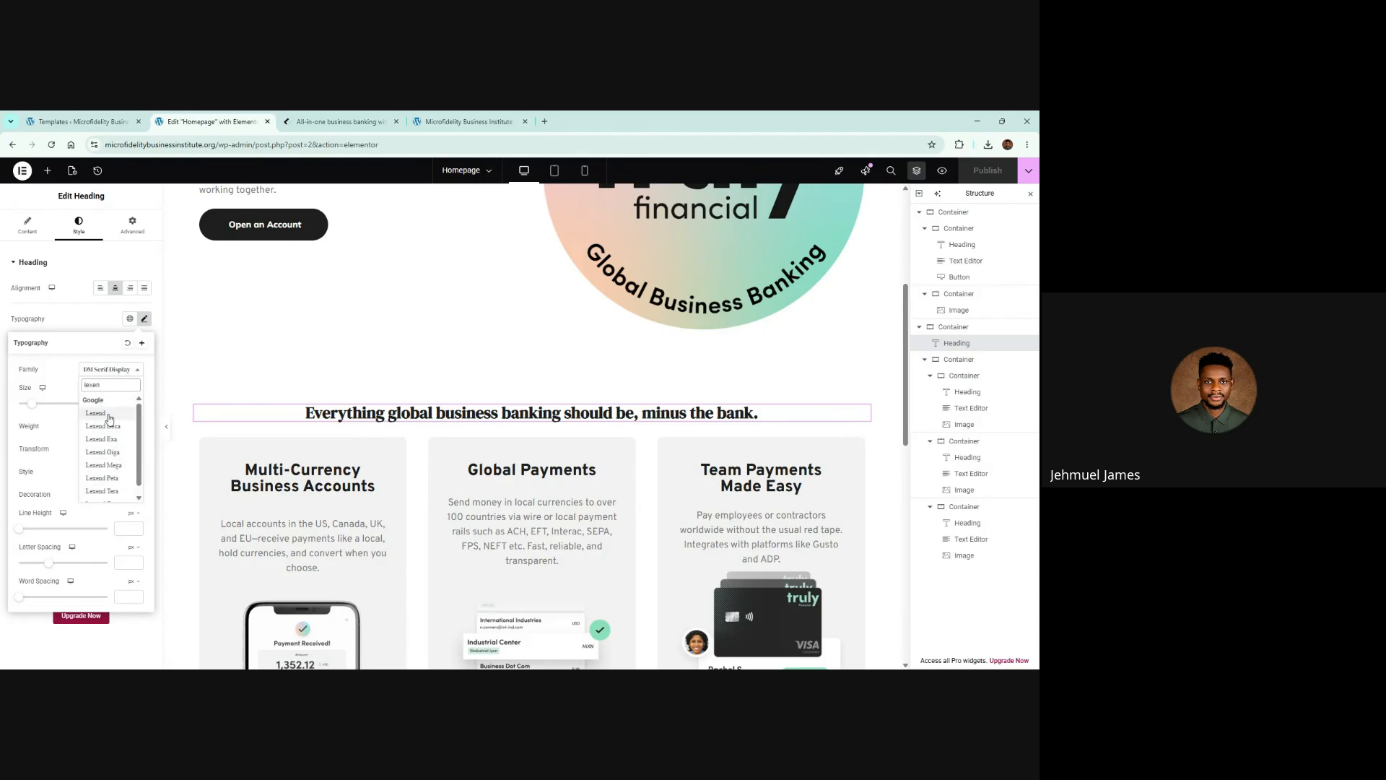
left_click(108, 414)
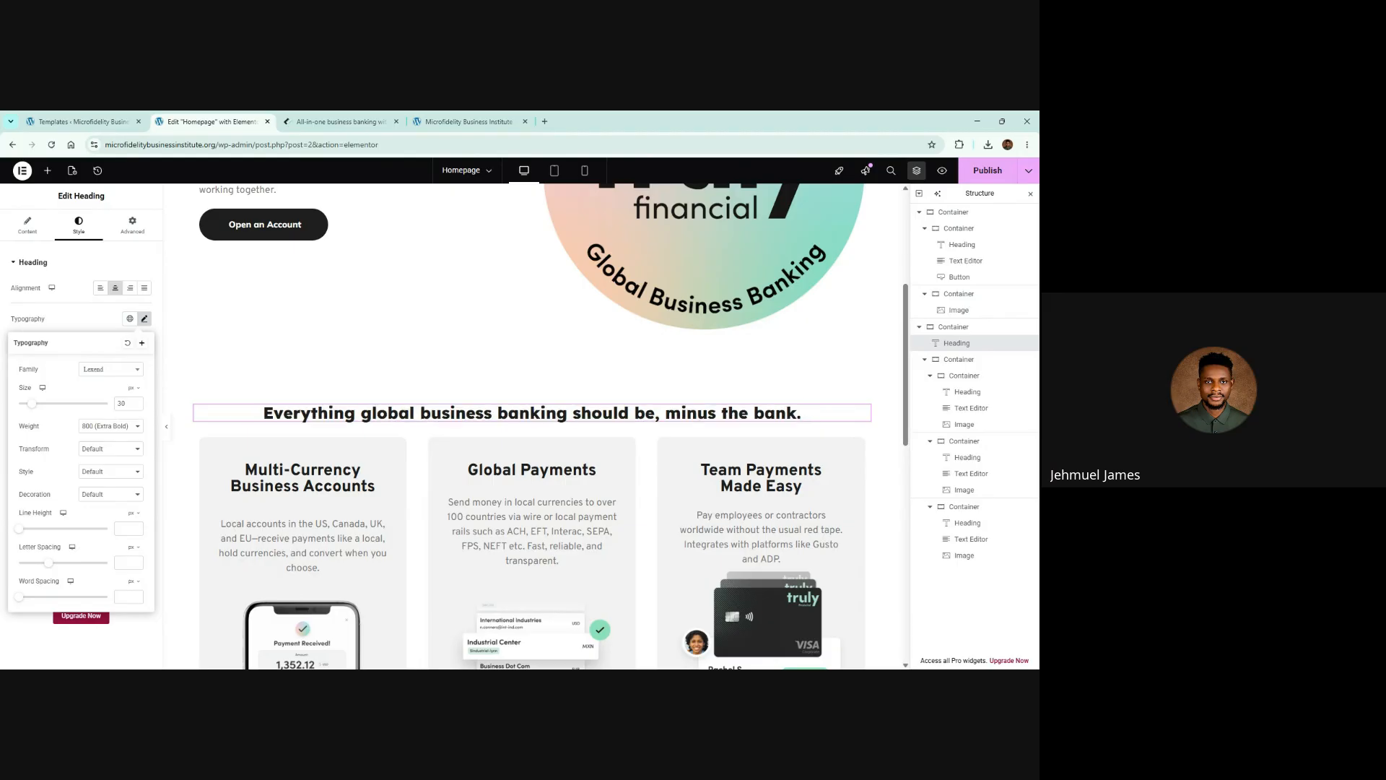
Try the Lato and Roboto fonts on the services section heading
left_click(90, 370)
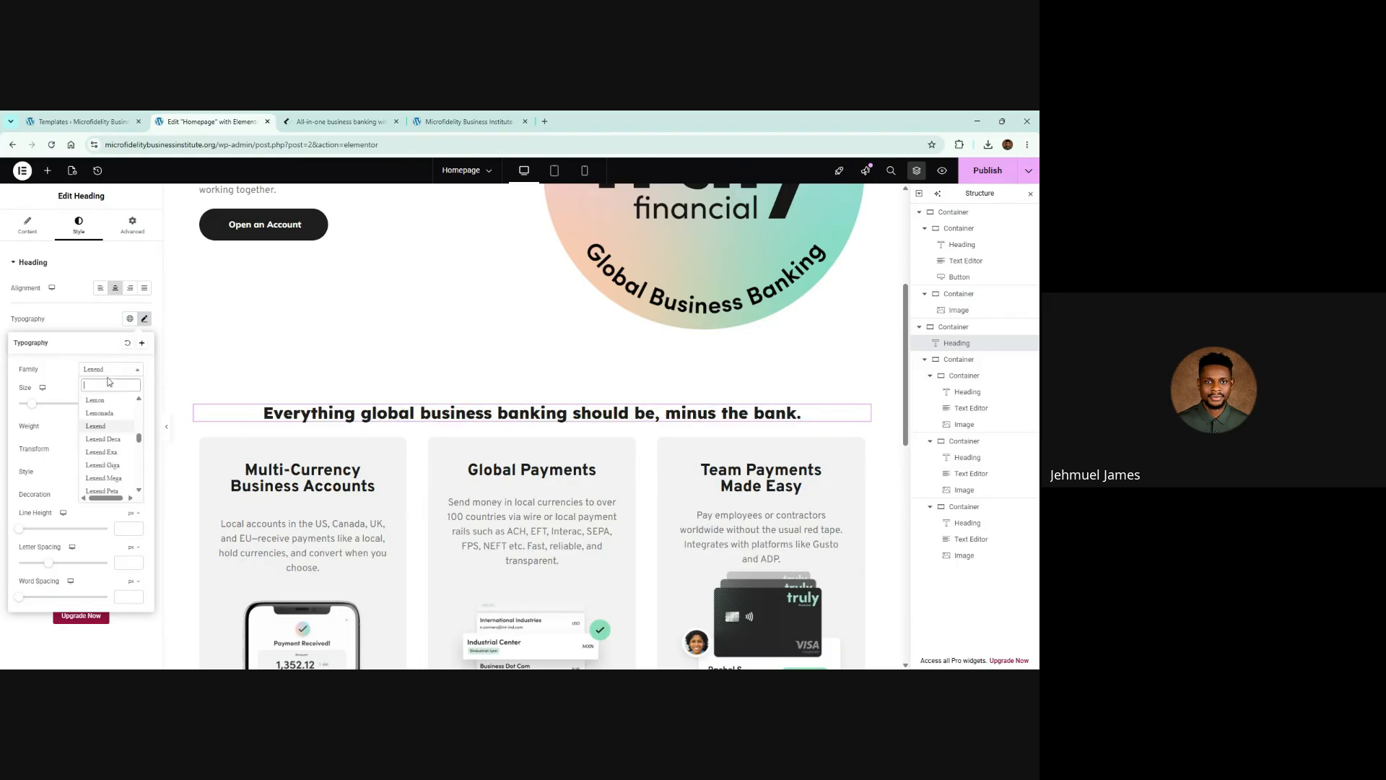
type("lato")
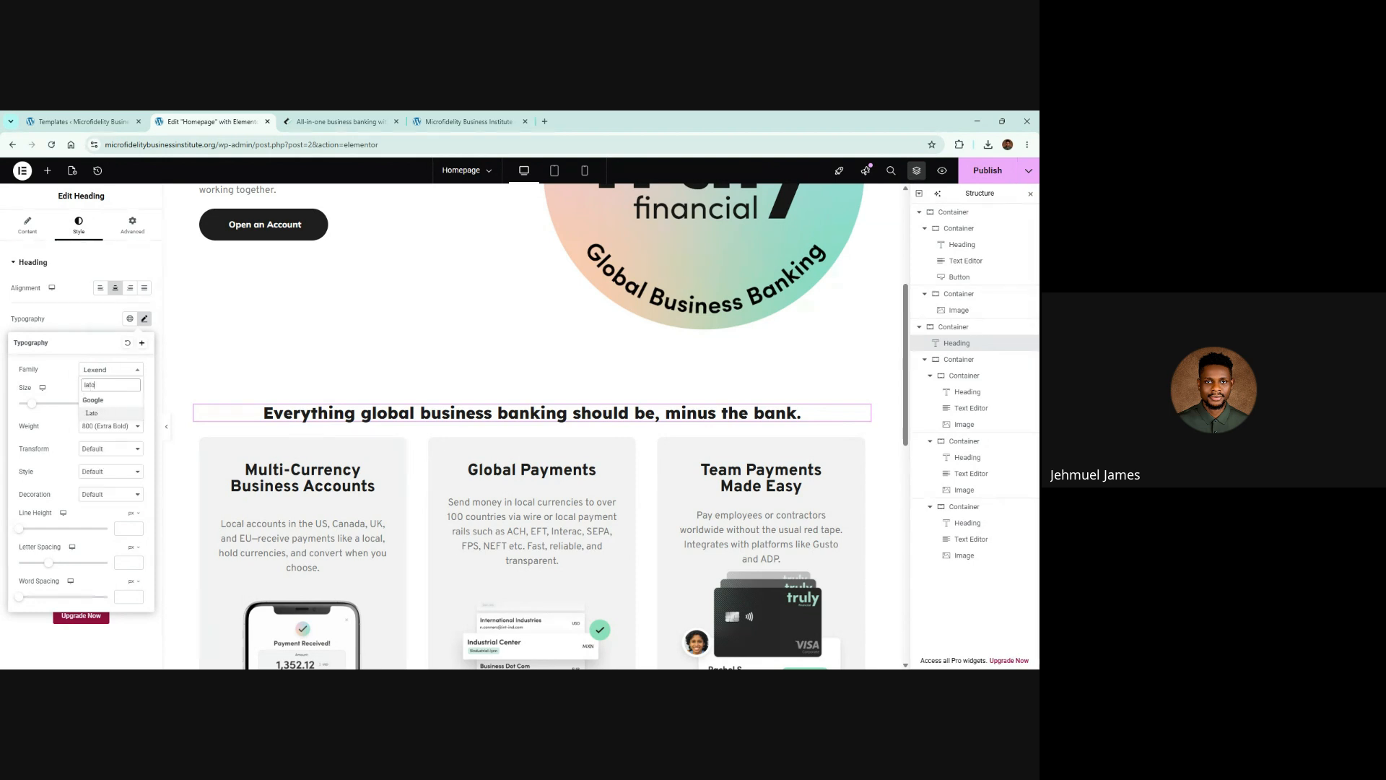
left_click(93, 413)
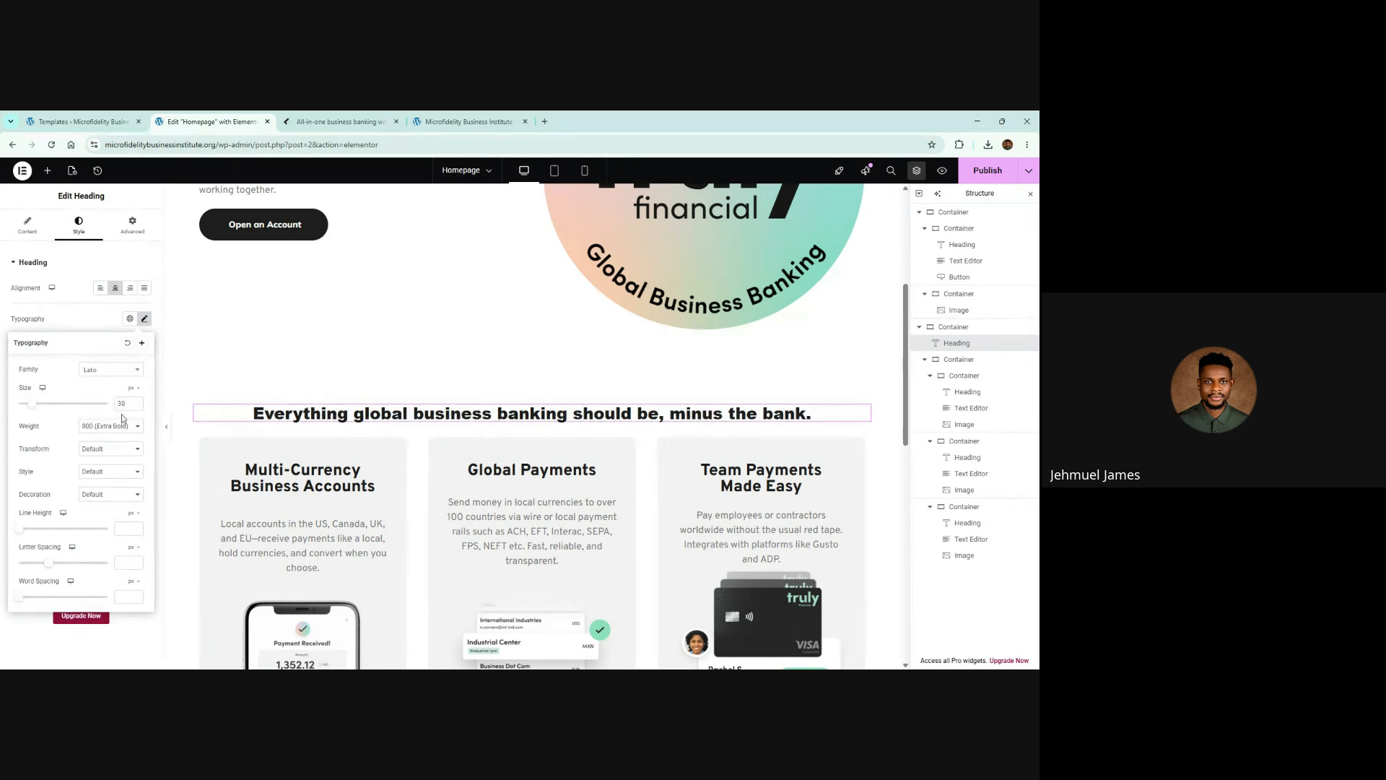
left_click(92, 375)
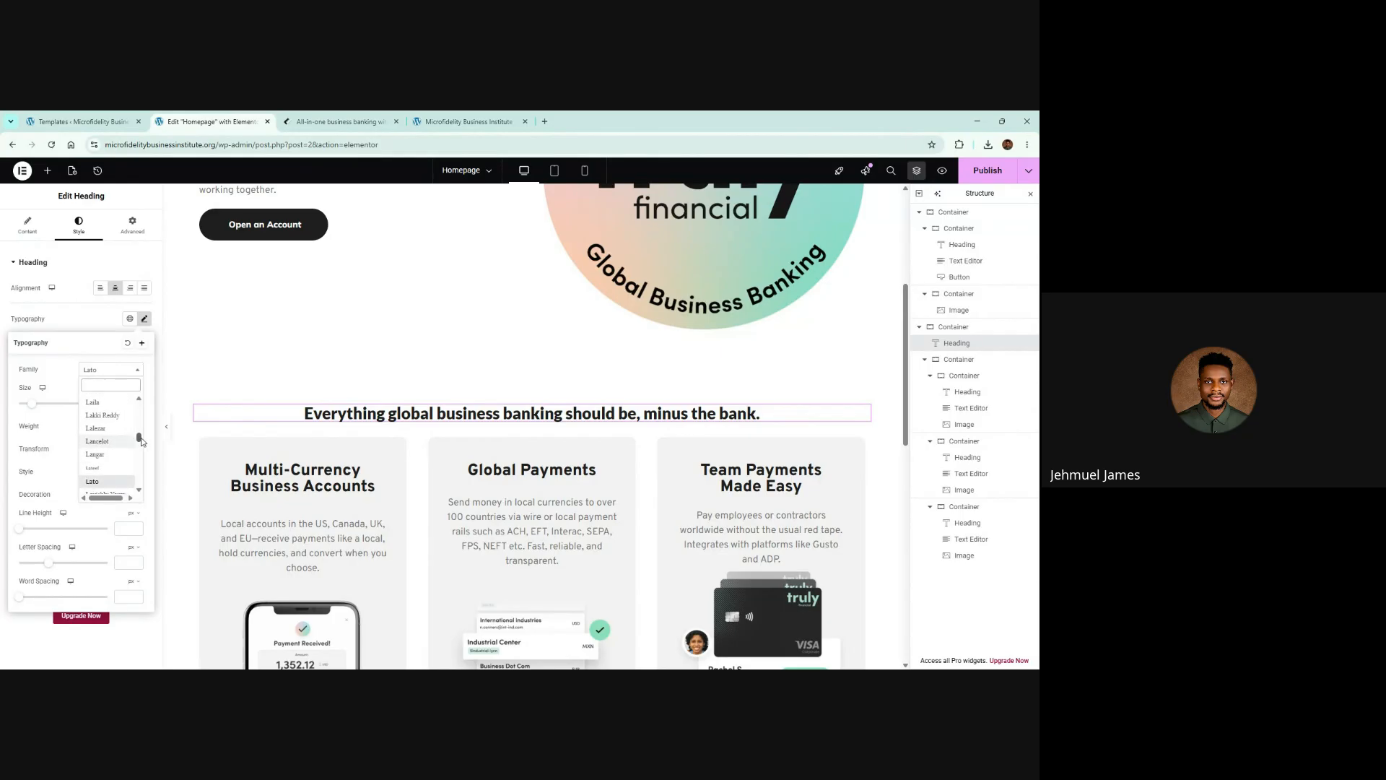
type("ro")
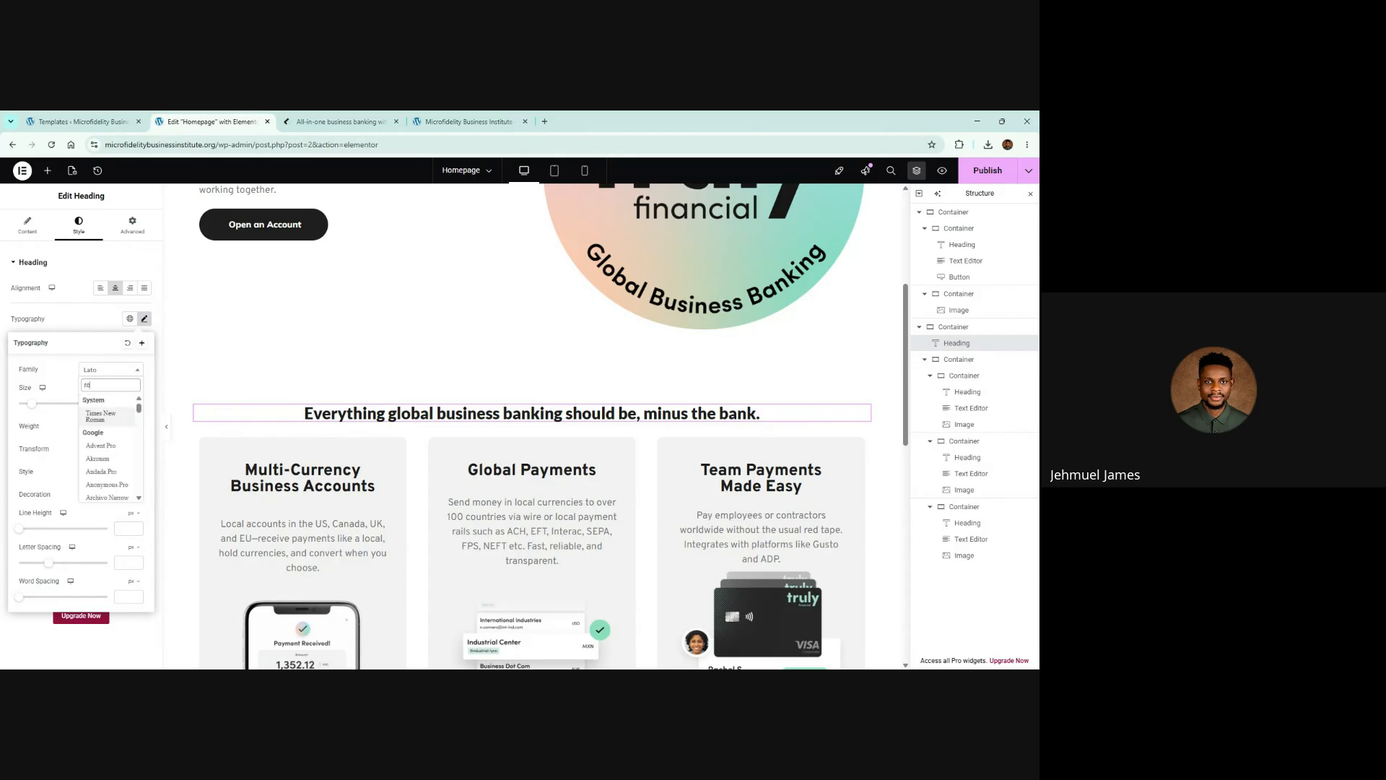
type("bot")
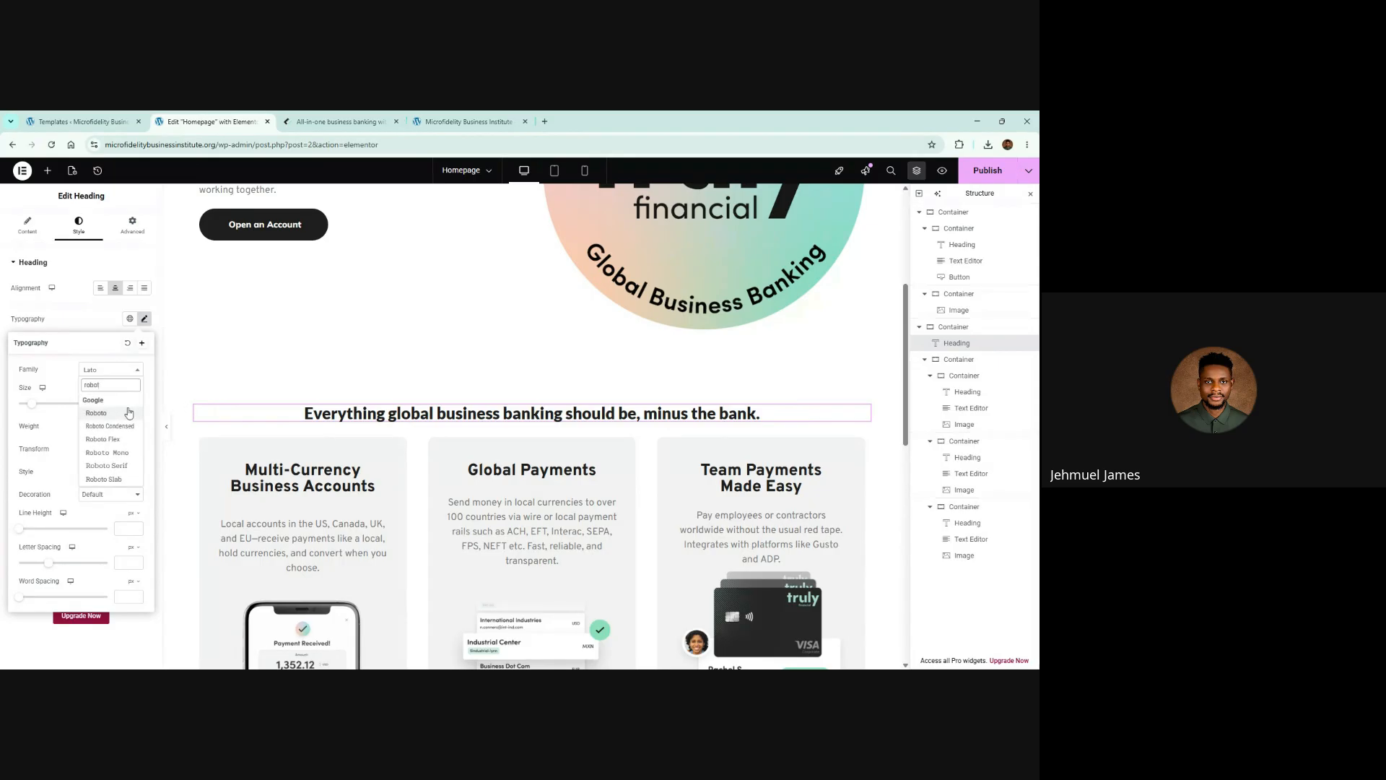
left_click(129, 413)
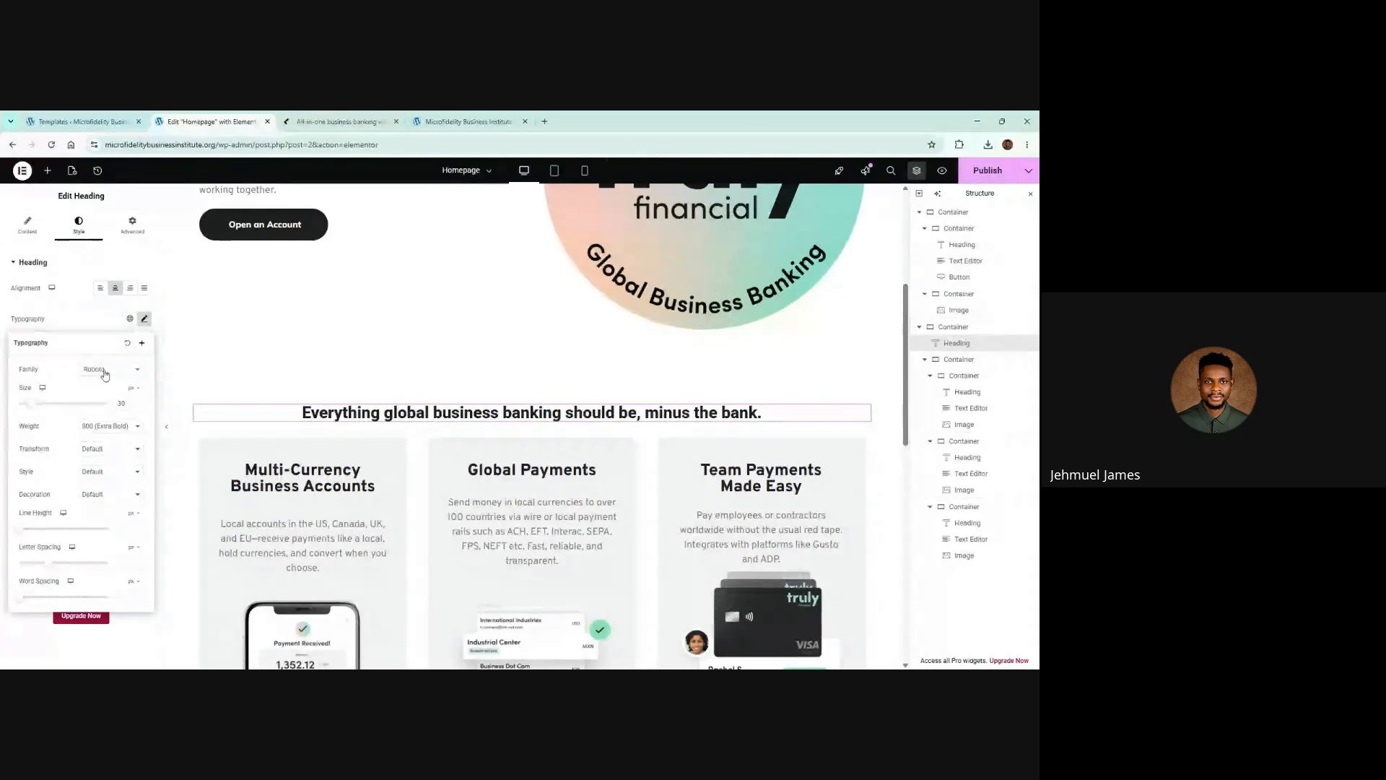
Set the services section heading's font to Work Sans and compare it with the heading on the Truly Financial page
left_click(107, 371)
type("work")
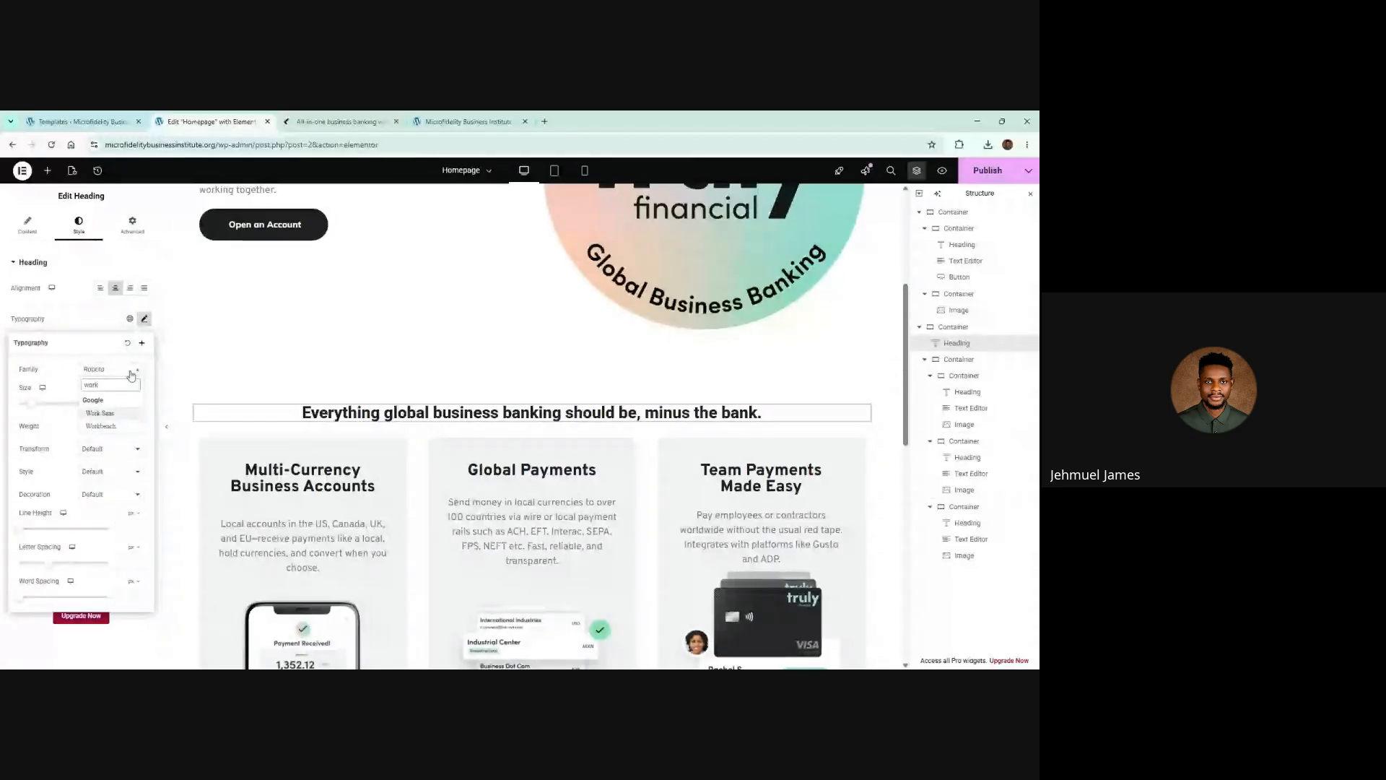
left_click(120, 414)
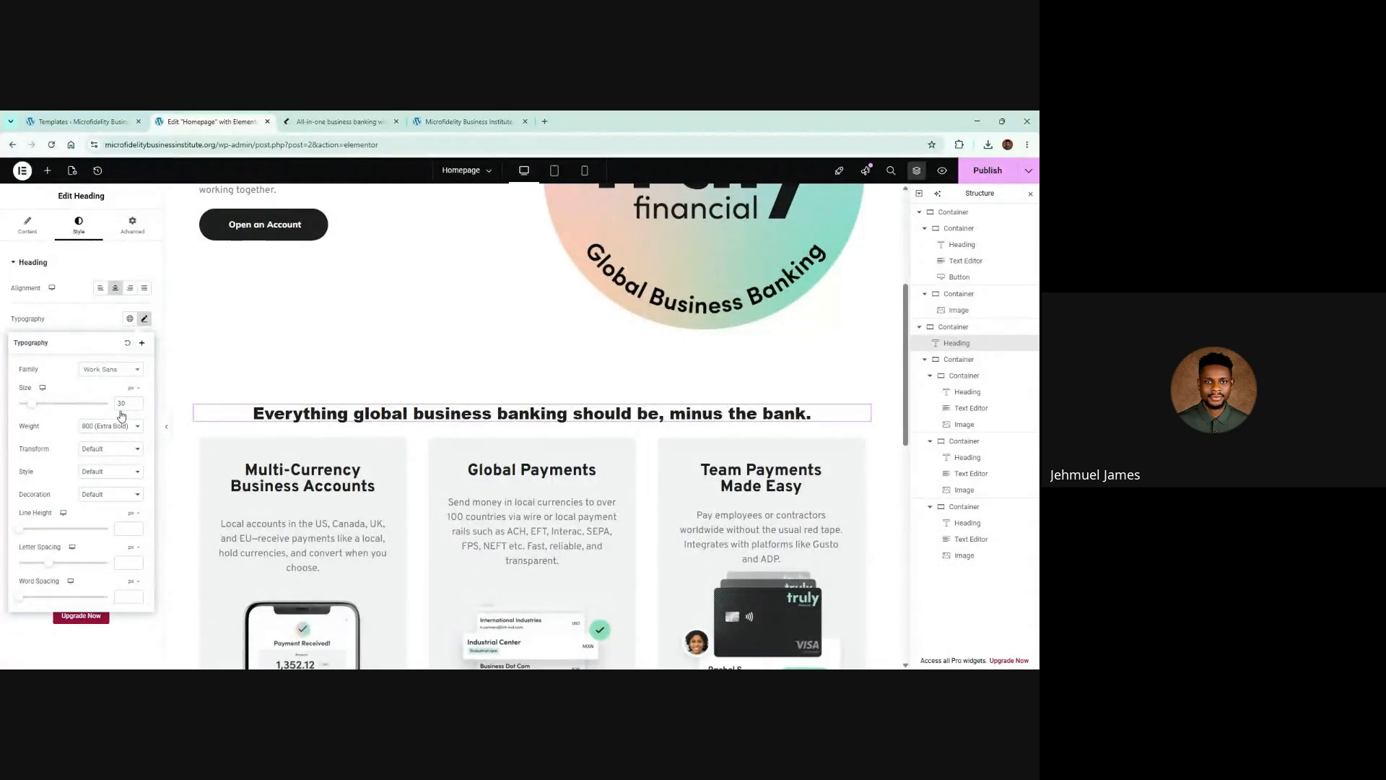
left_click(115, 371)
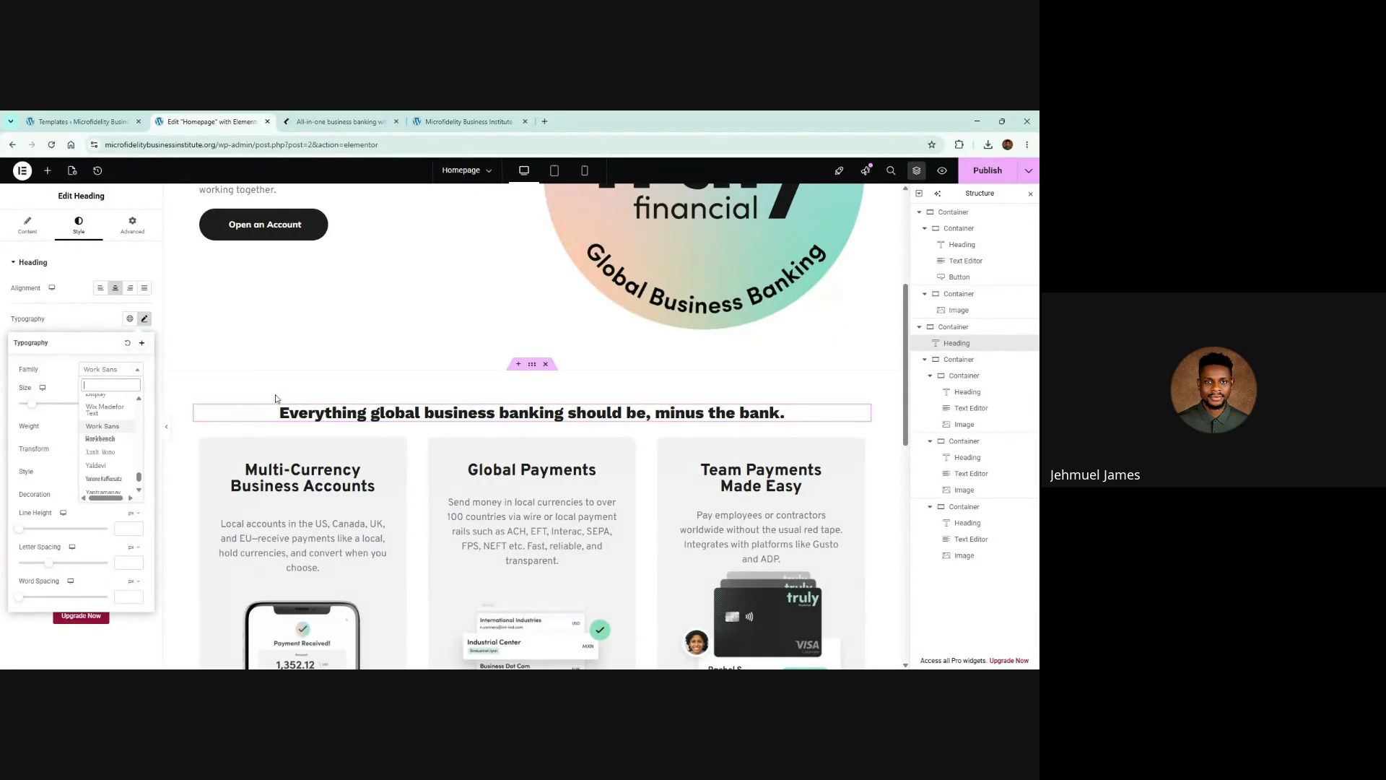
left_click(352, 120)
scroll(351, 506, "down", 2)
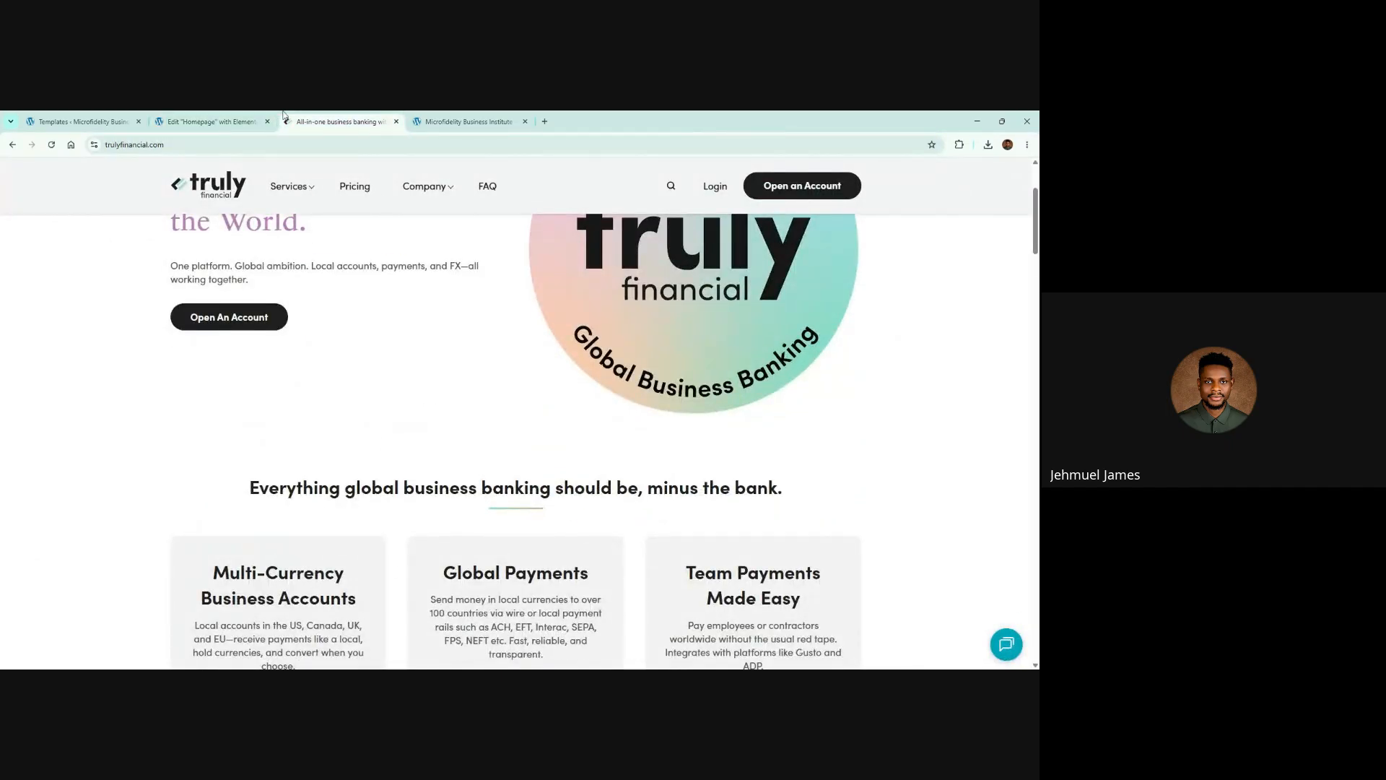
left_click(213, 122)
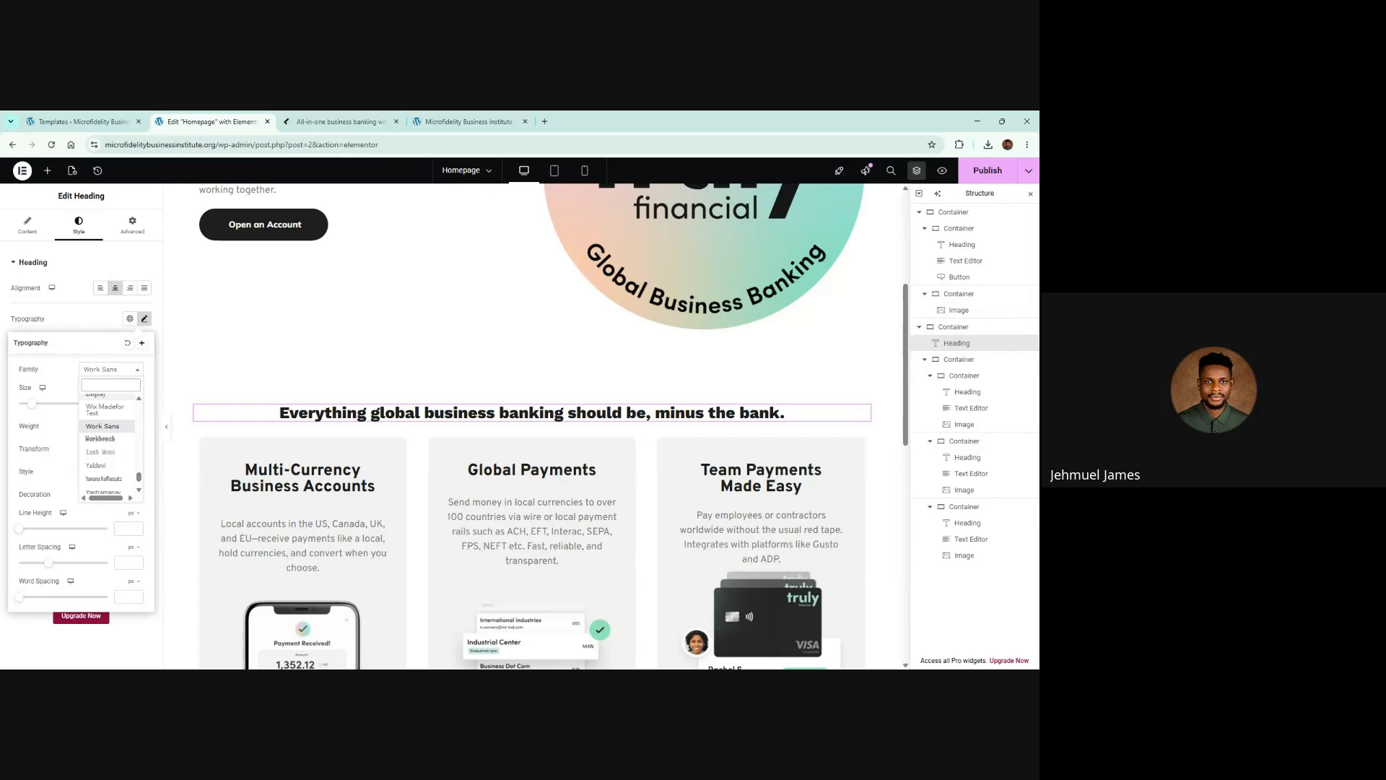
Try Lato and then Lexend on the services section heading and compare the result with the Truly Financial page
type("lato")
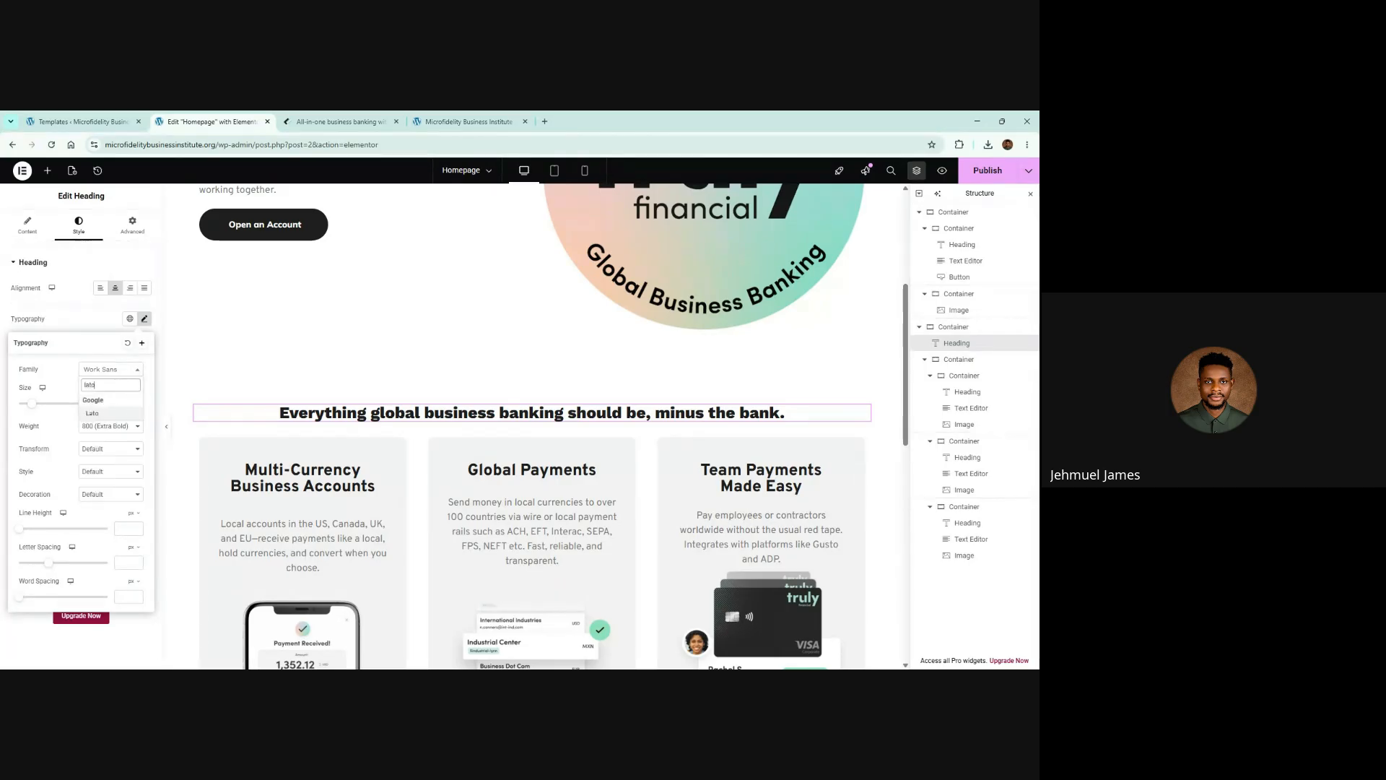
left_click(110, 417)
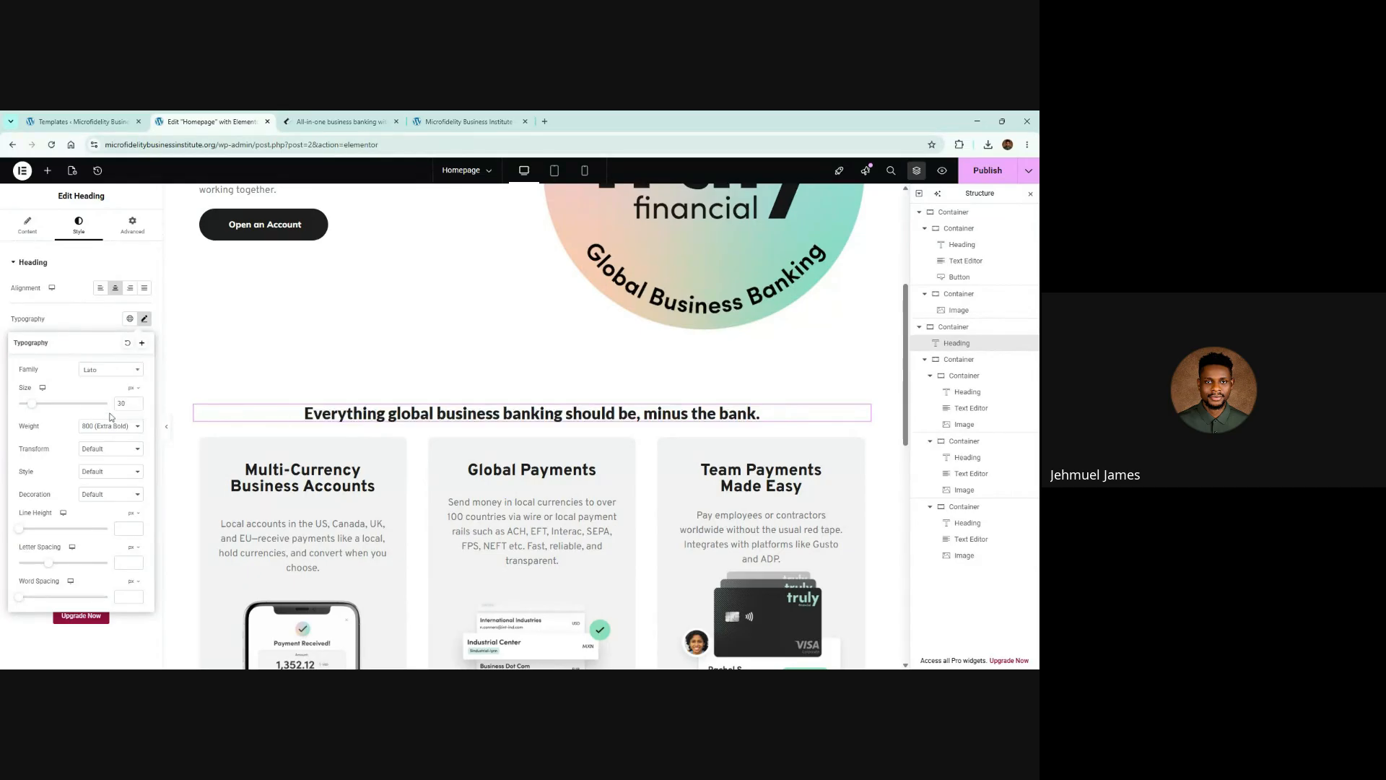
left_click(112, 370)
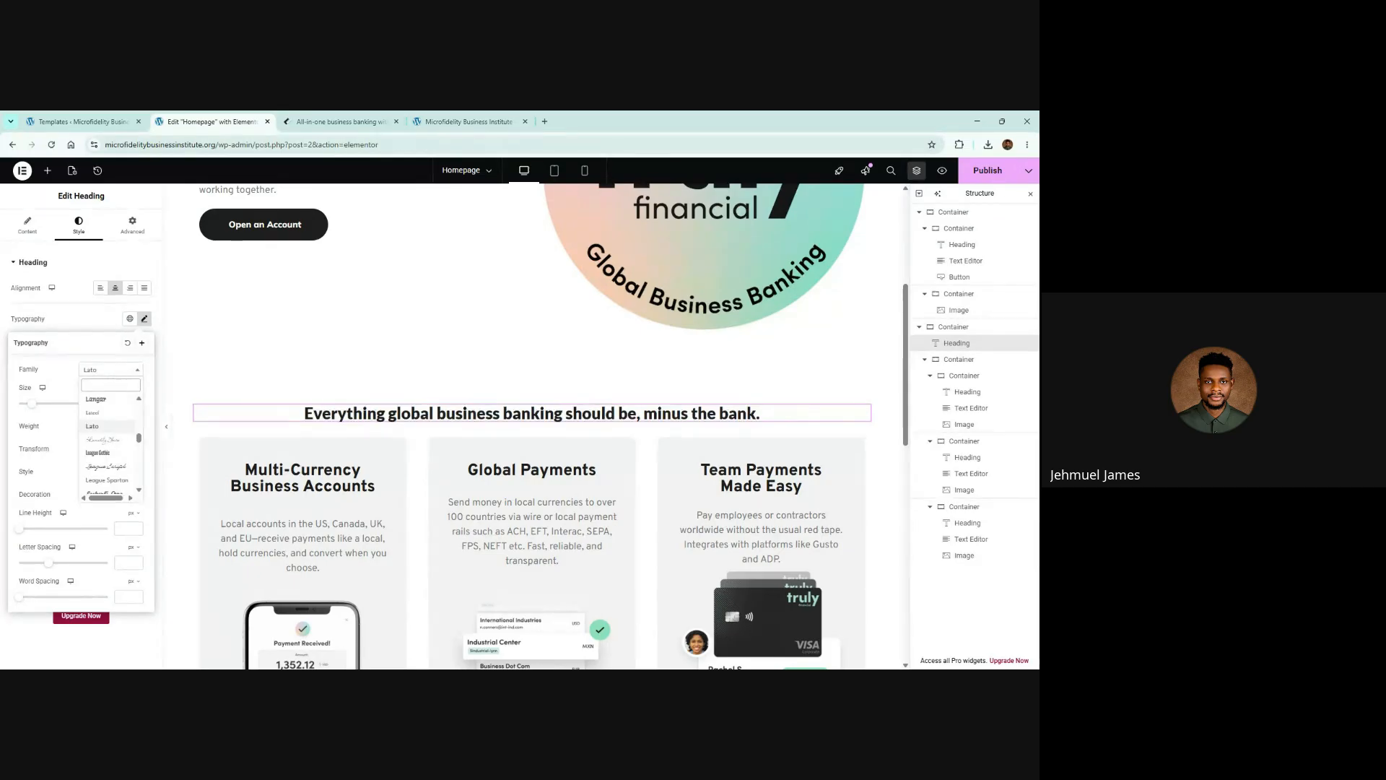
type("lexe")
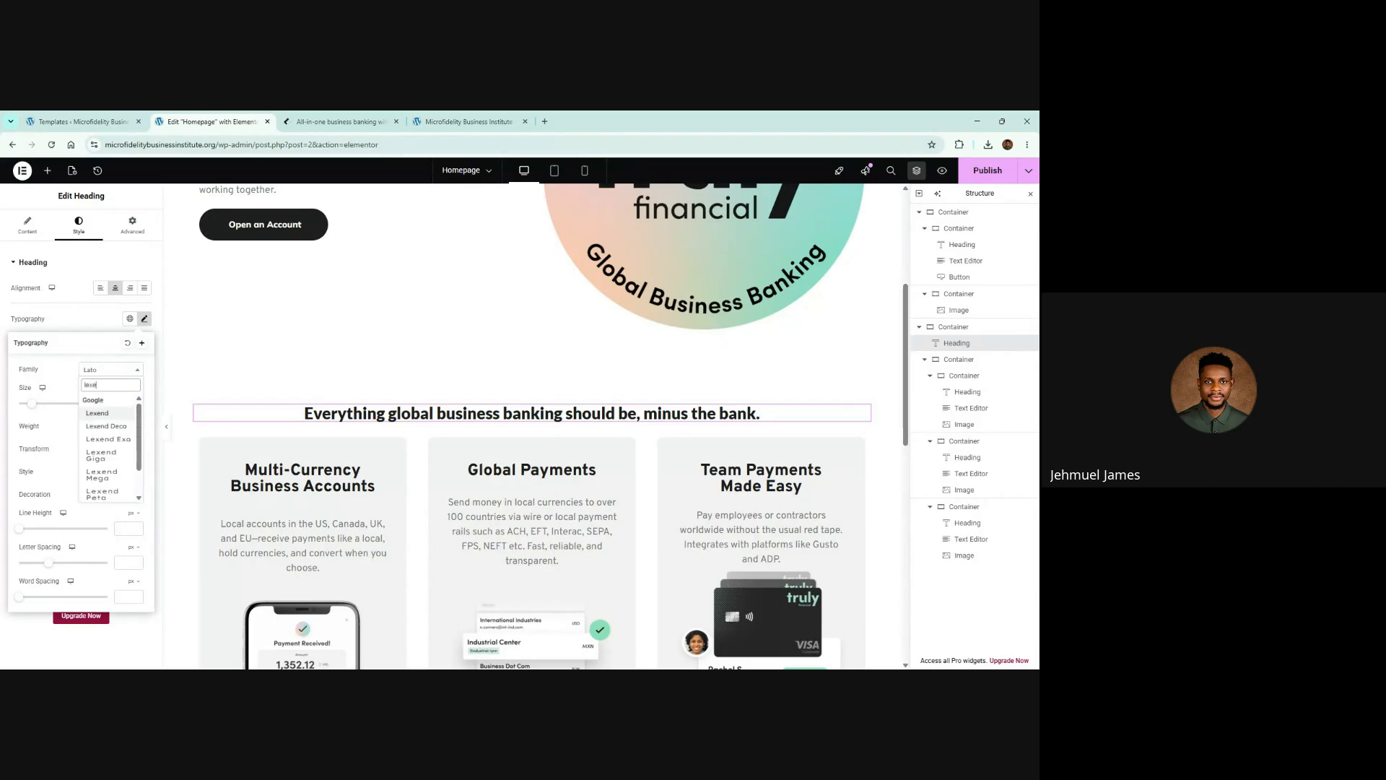
type("n")
left_click(110, 416)
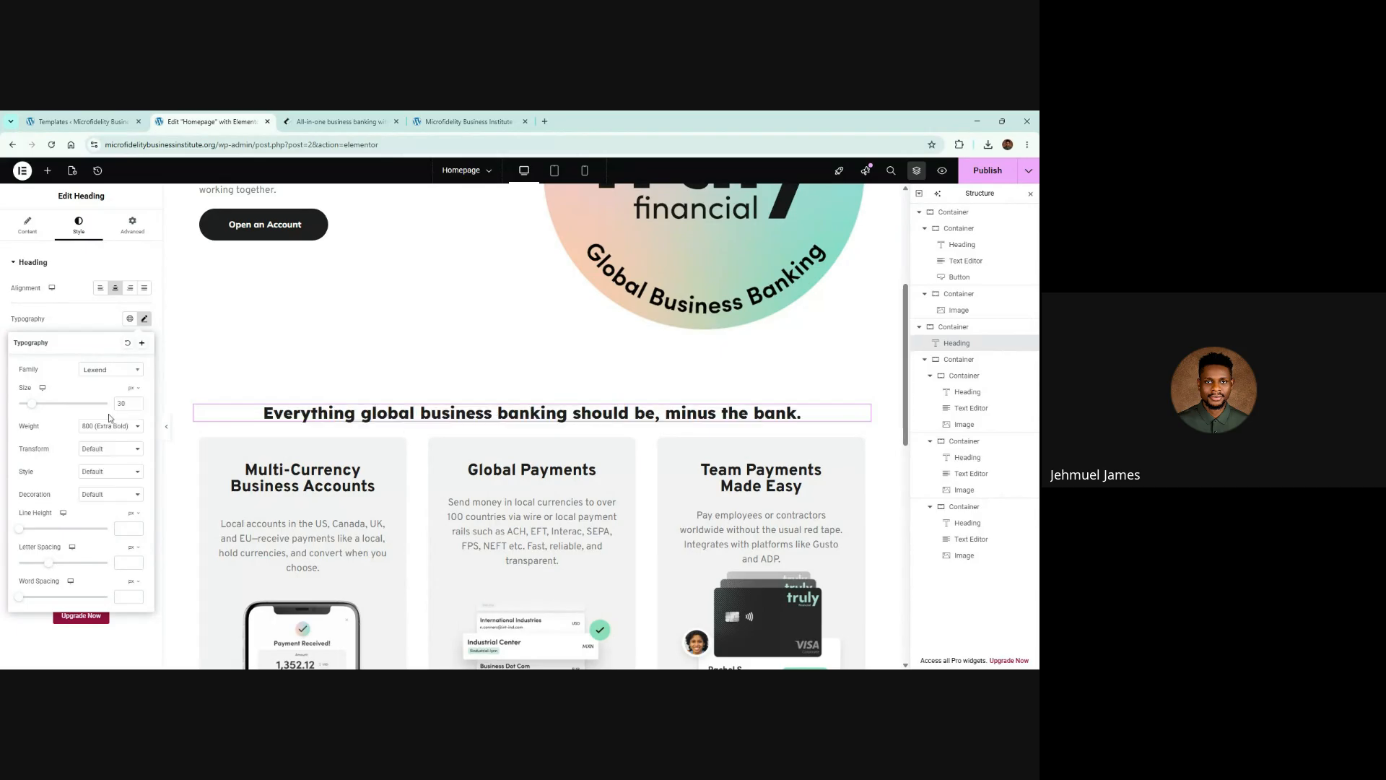
left_click(110, 371)
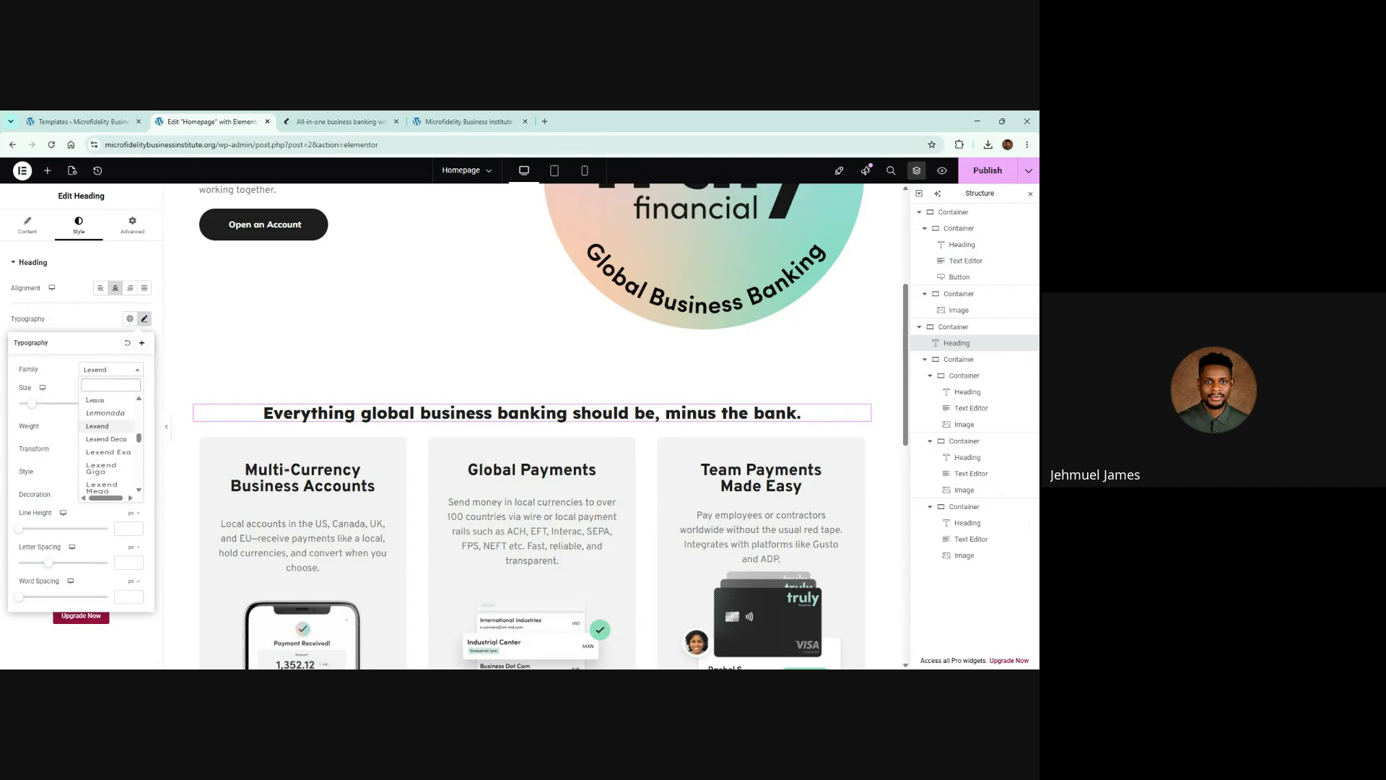
left_click(370, 121)
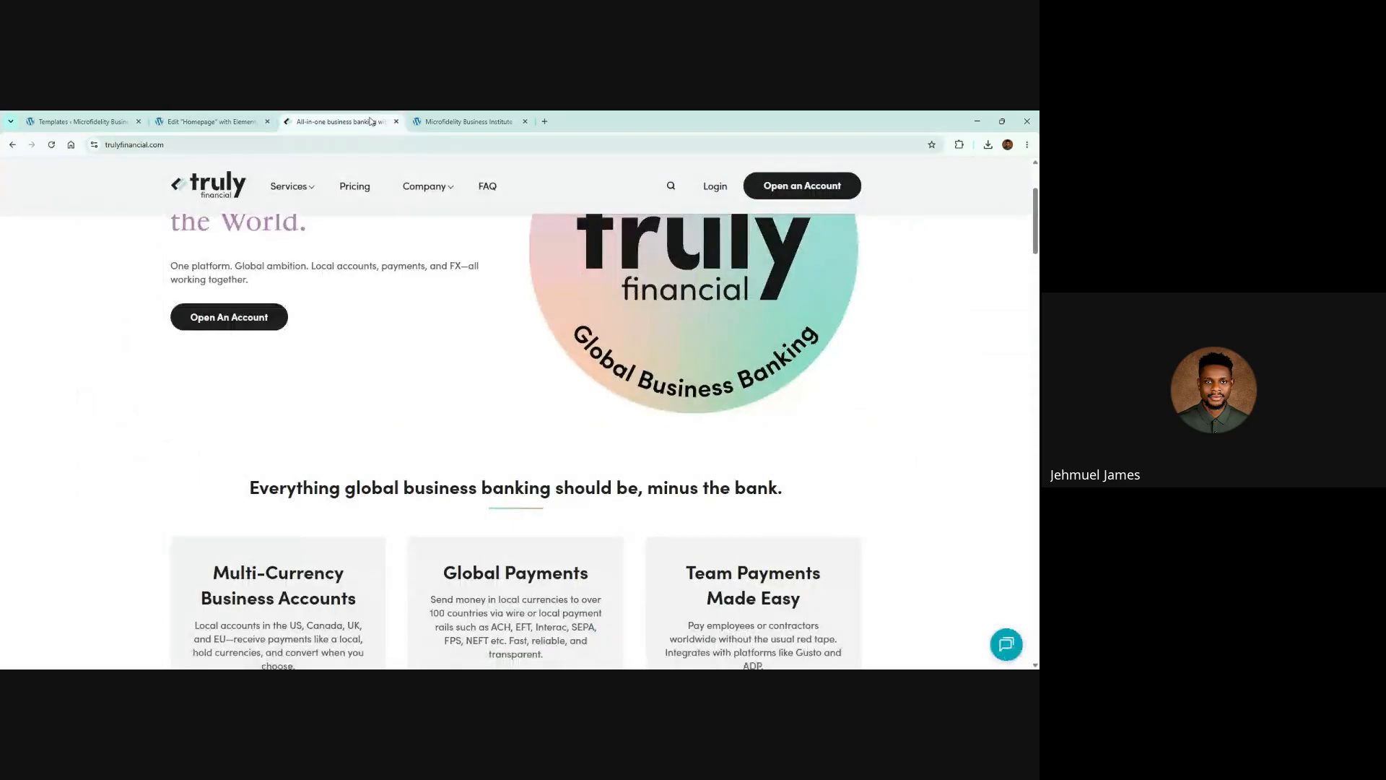
left_click(198, 121)
Set the services heading's weight to 700 (Bold) and its size to 32 px, and compare it with the reference page
left_click(112, 426)
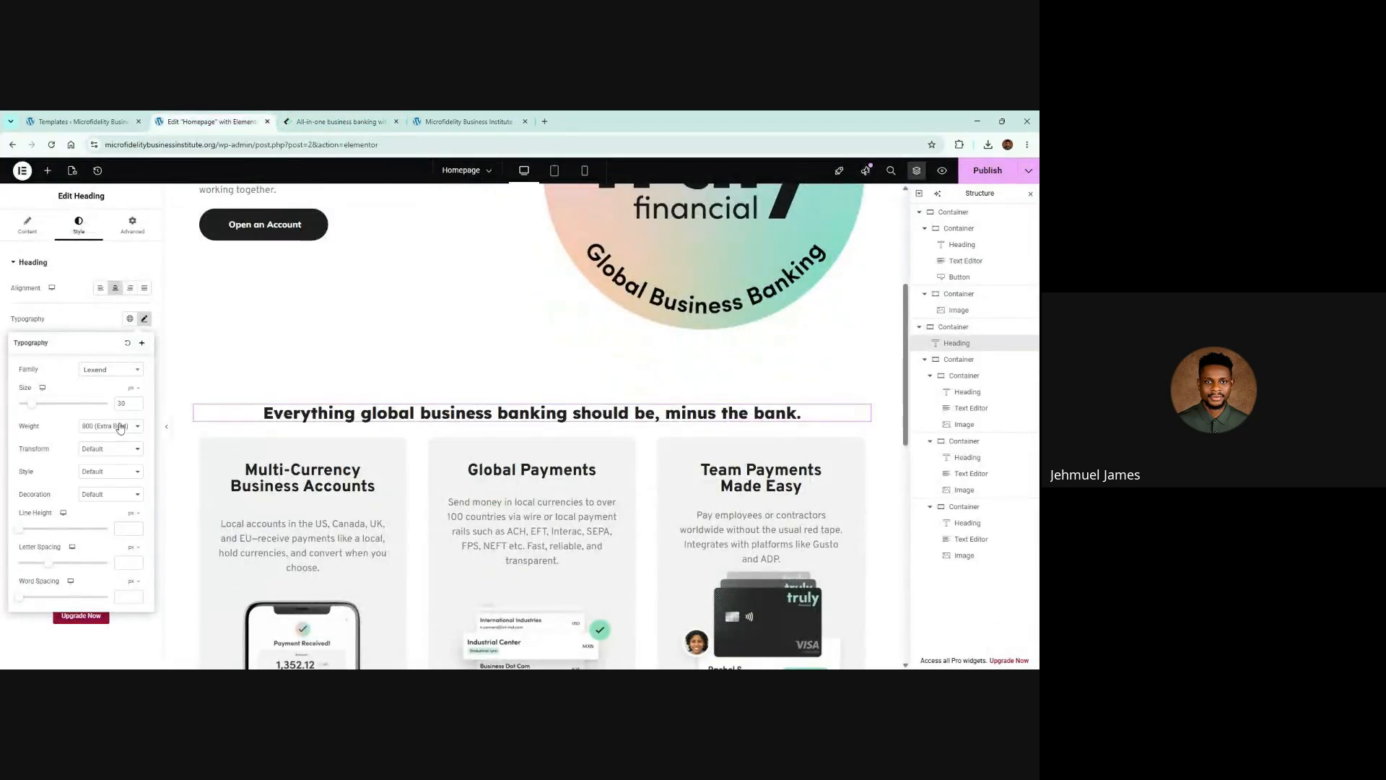
left_click(112, 519)
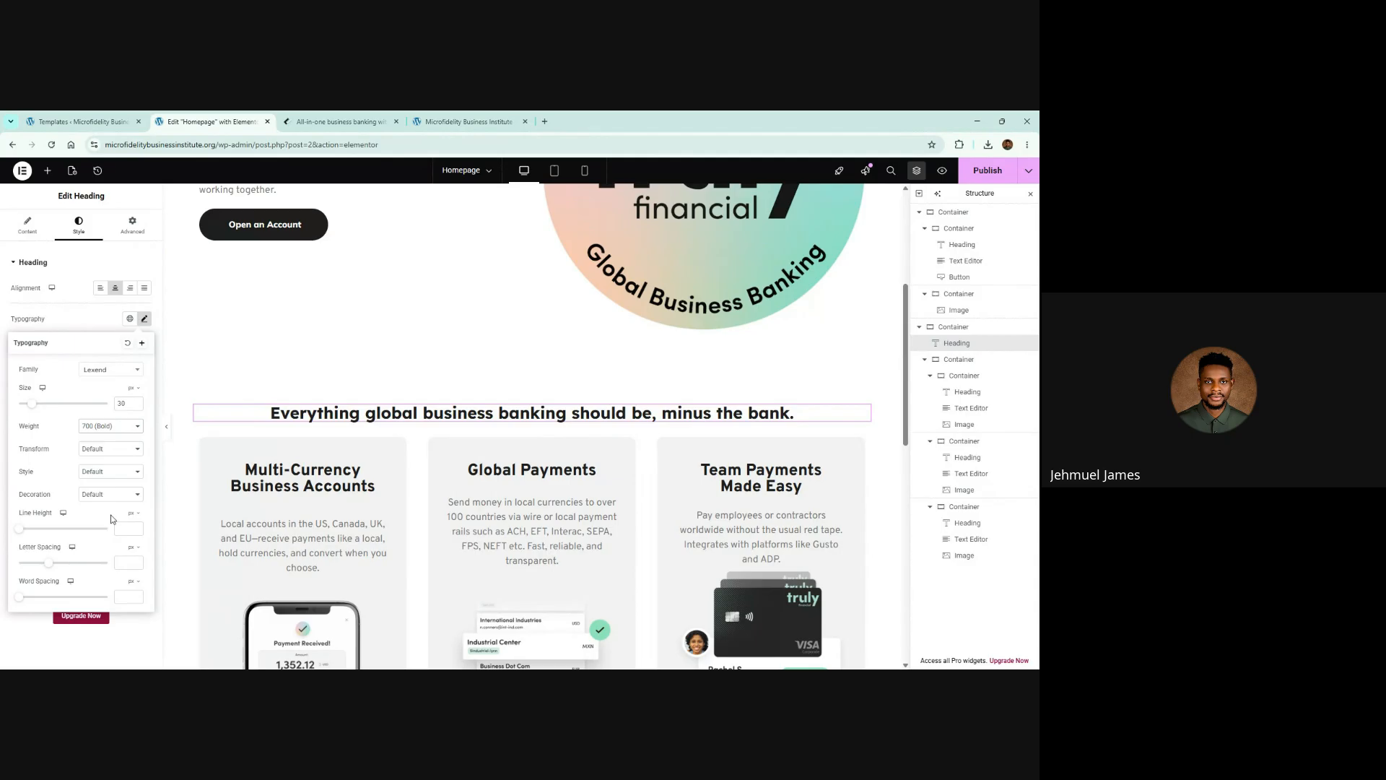
left_click(138, 402)
left_click(138, 401)
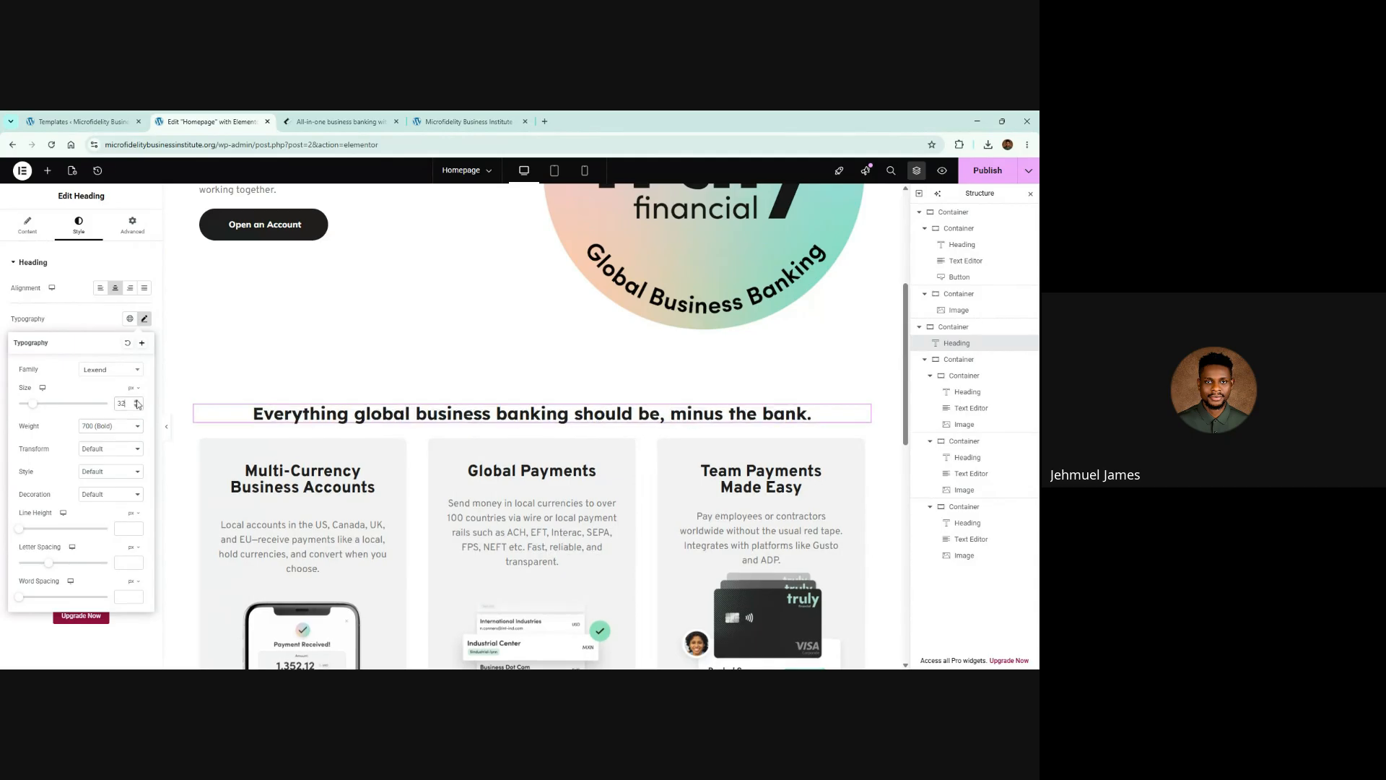
left_click(335, 121)
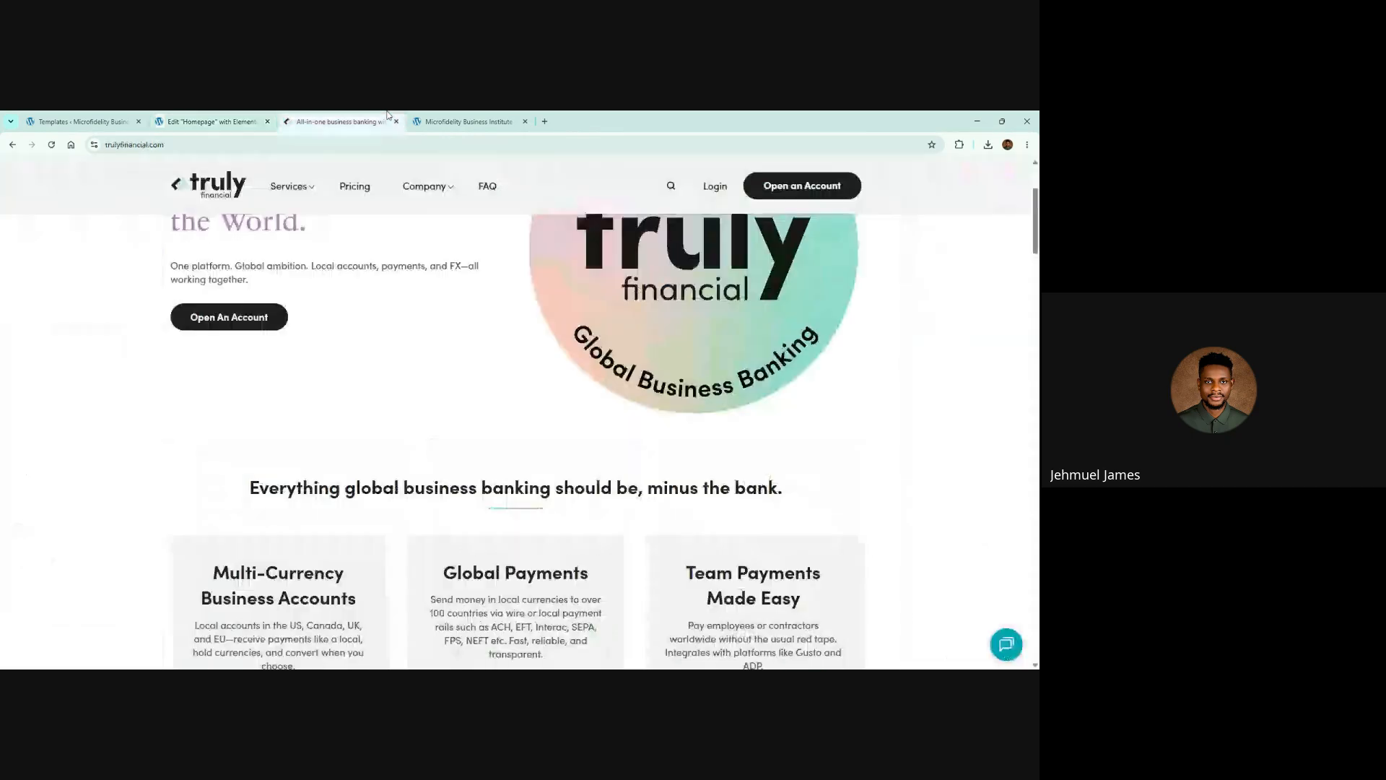
left_click(197, 120)
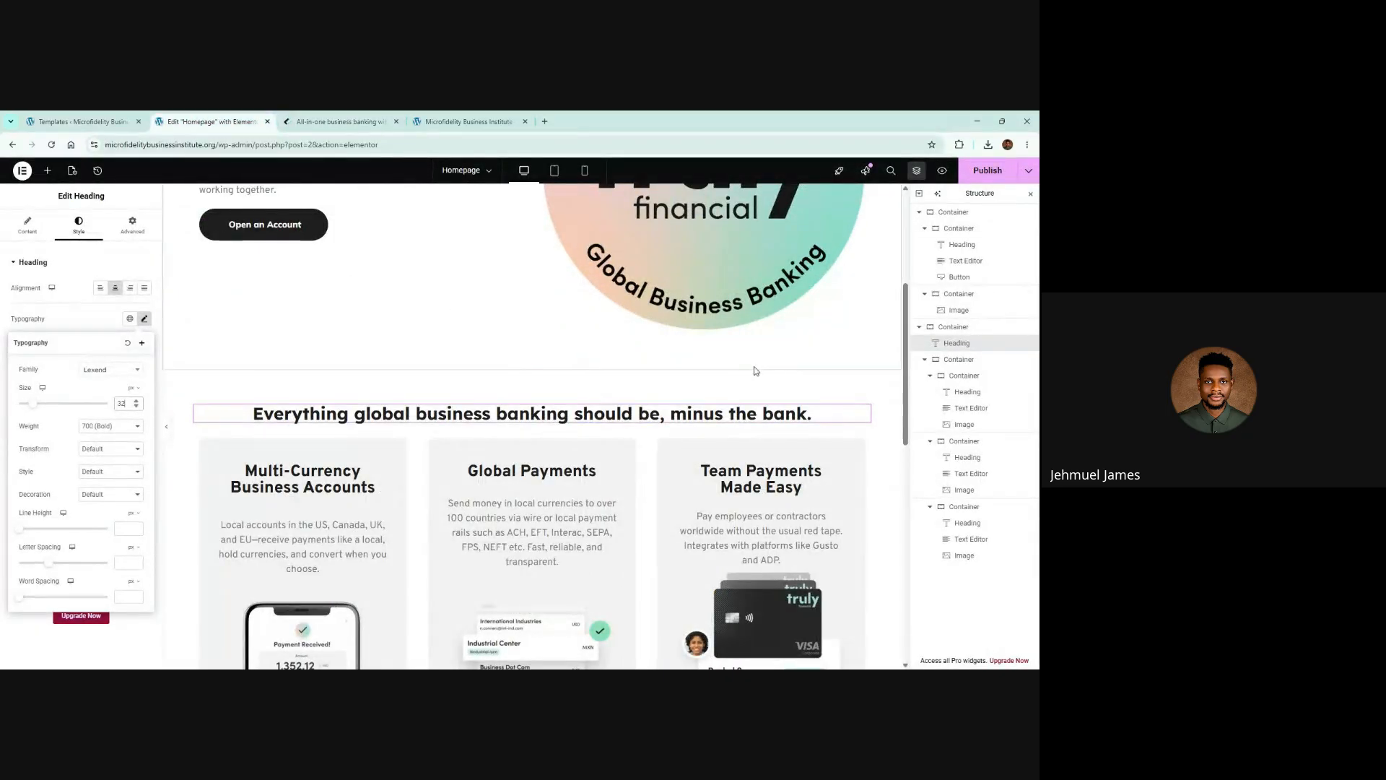
Change the services section heading's font to Jost and compare it with the reference heading
left_click(124, 370)
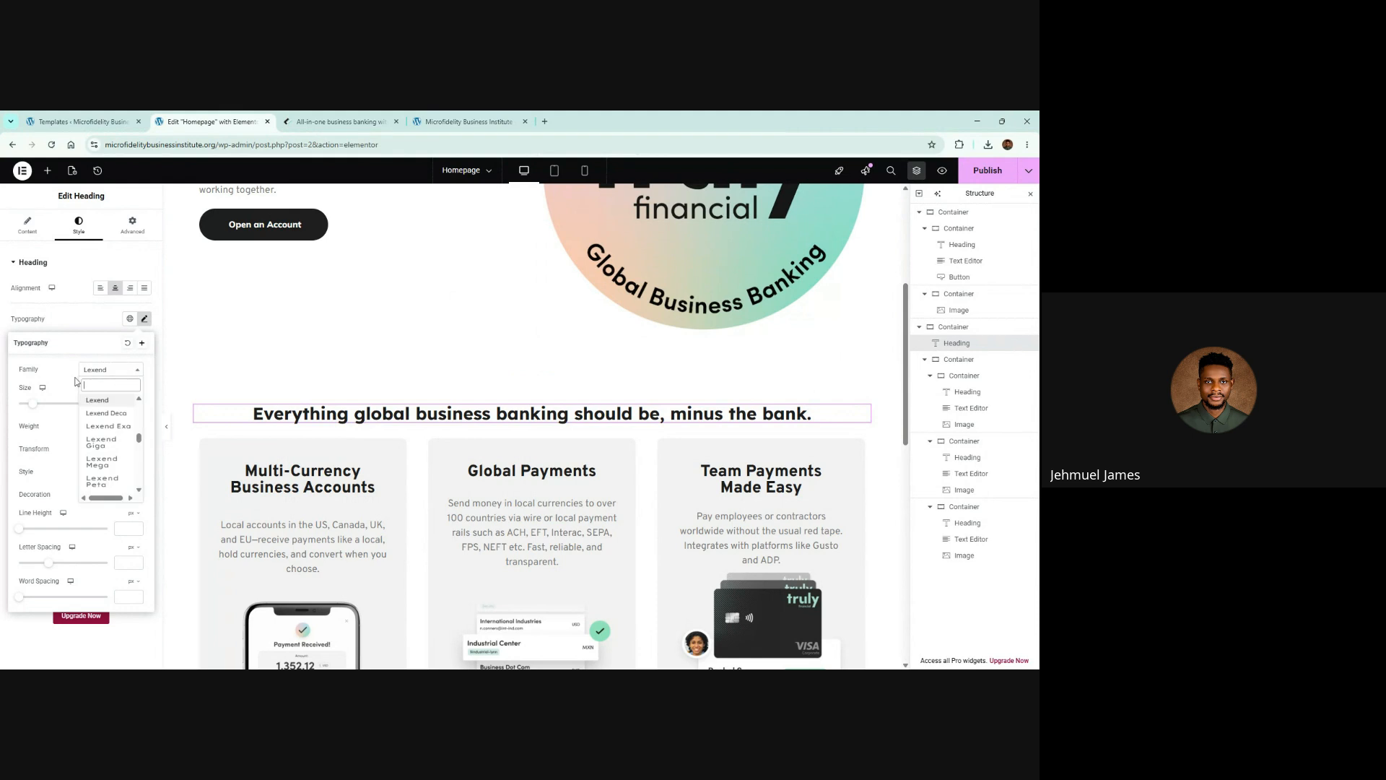
type("muli")
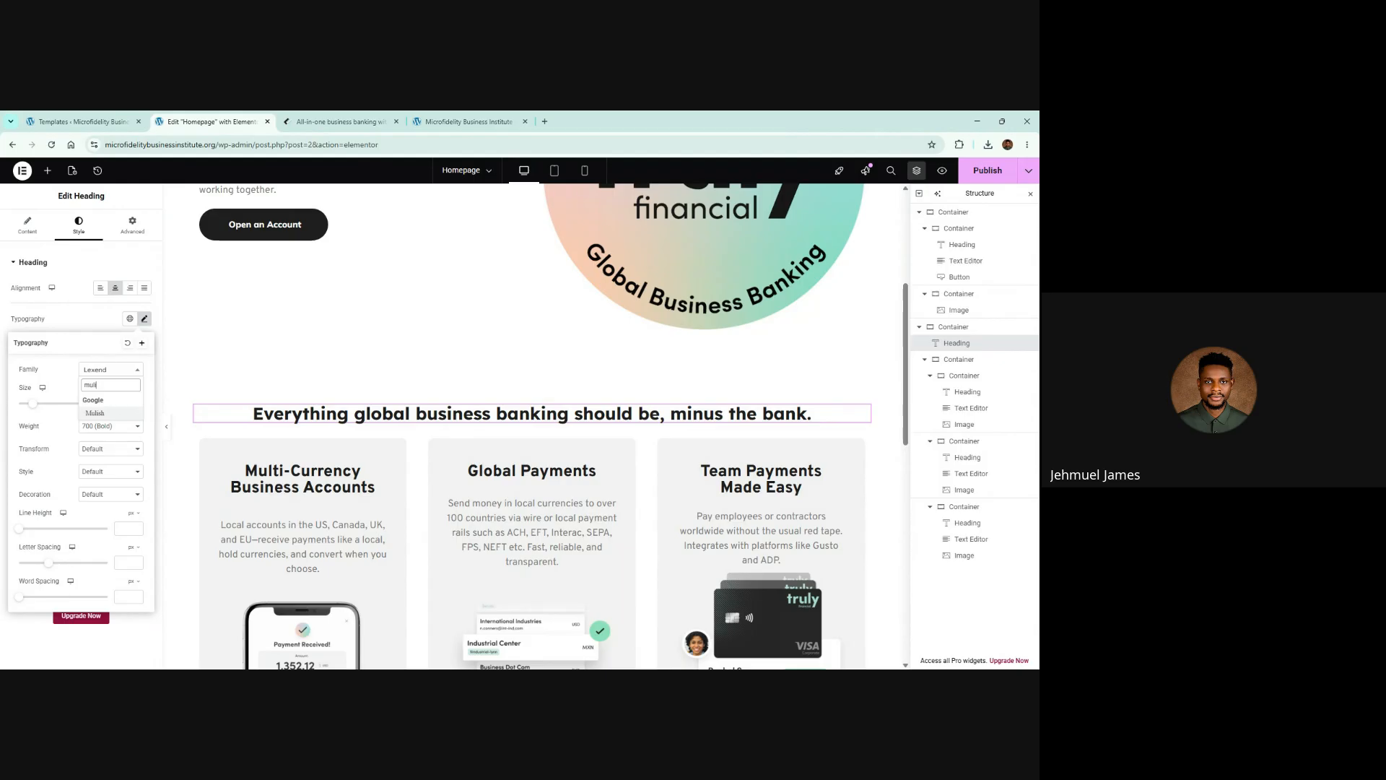
type("jost")
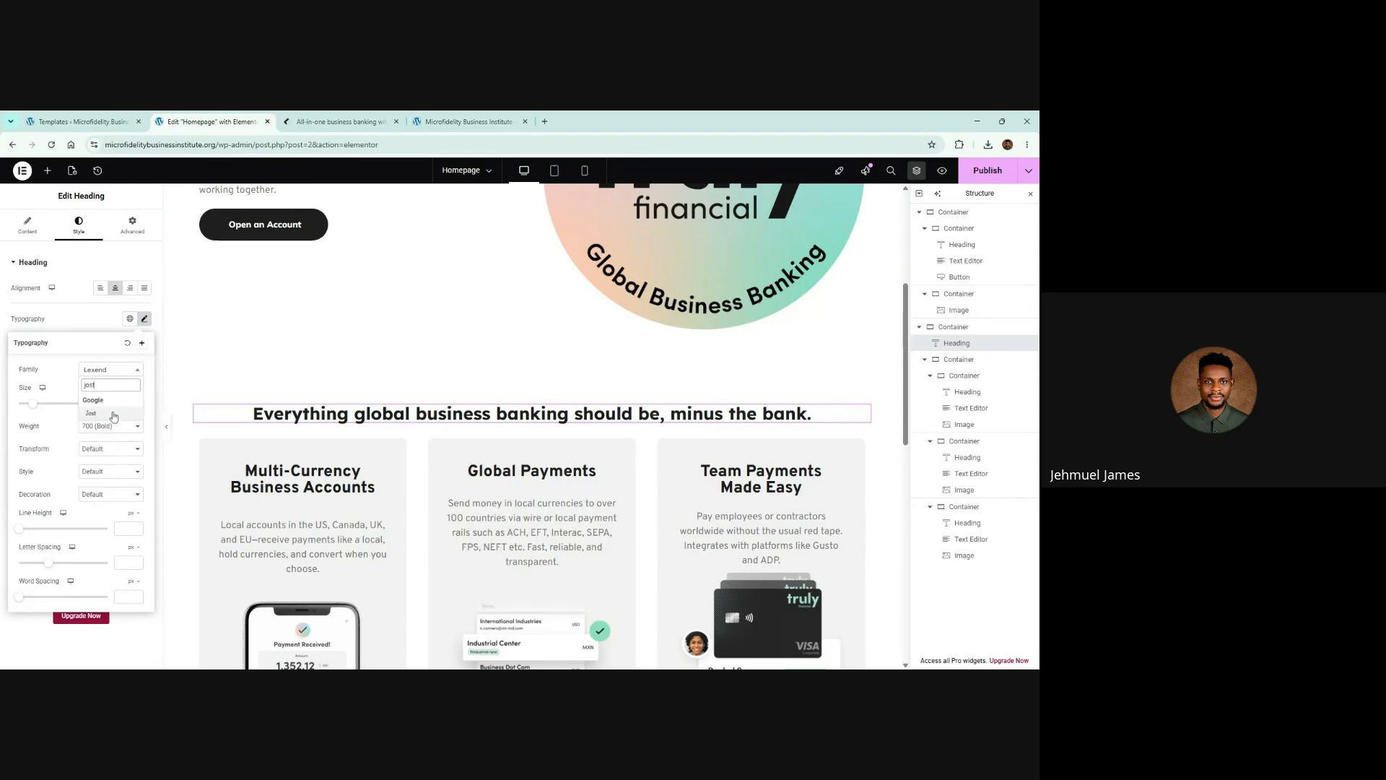
left_click(91, 414)
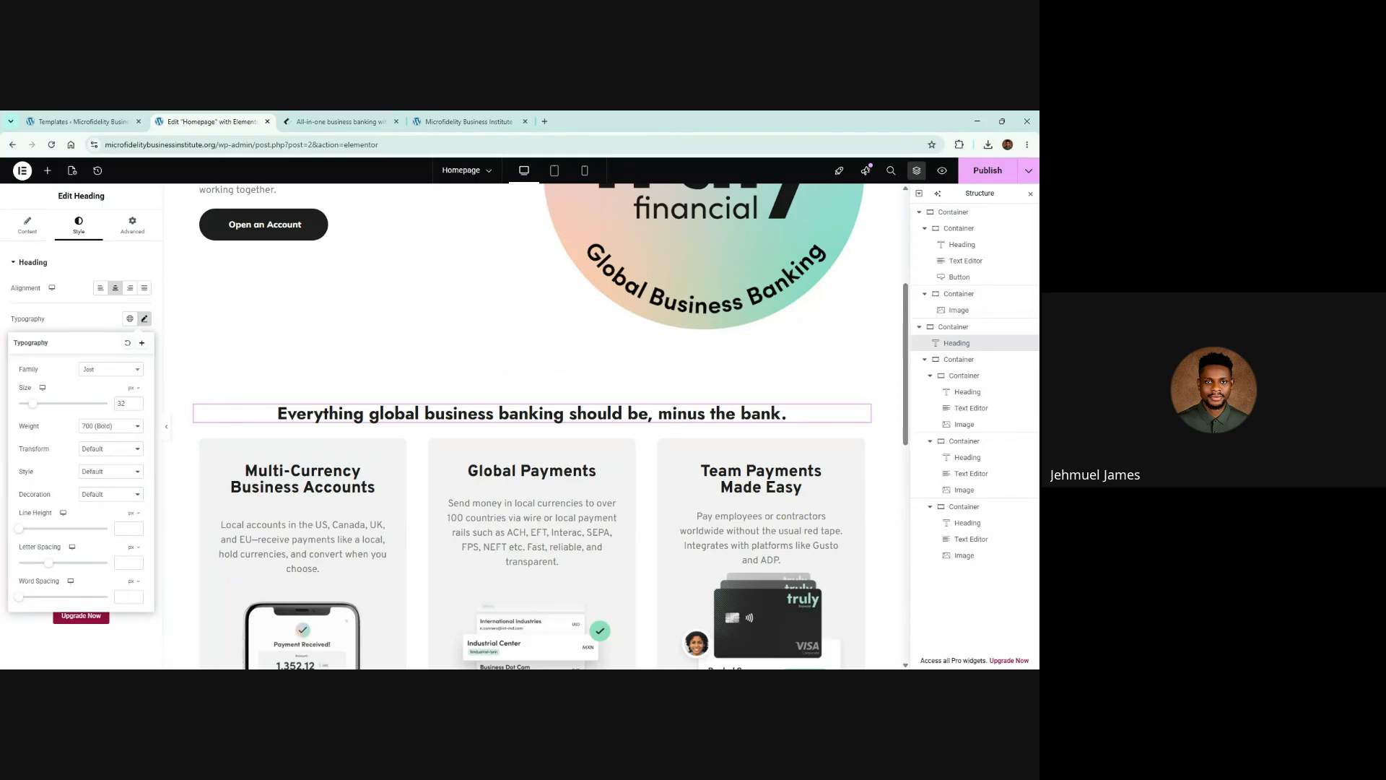
left_click(336, 121)
left_click(231, 118)
Try 33 px for the services heading, return it to 32 px and publish the homepage
left_click(137, 400)
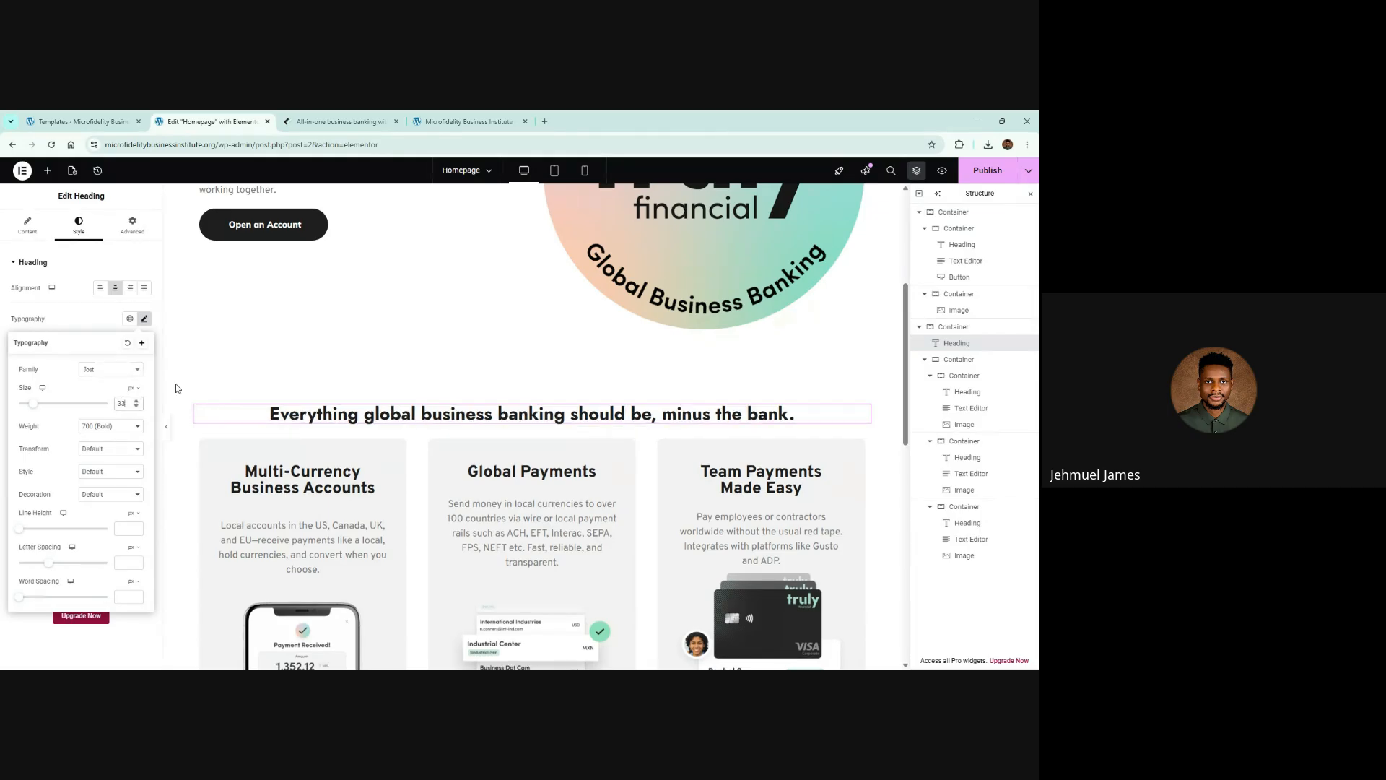
left_click(137, 405)
left_click(989, 171)
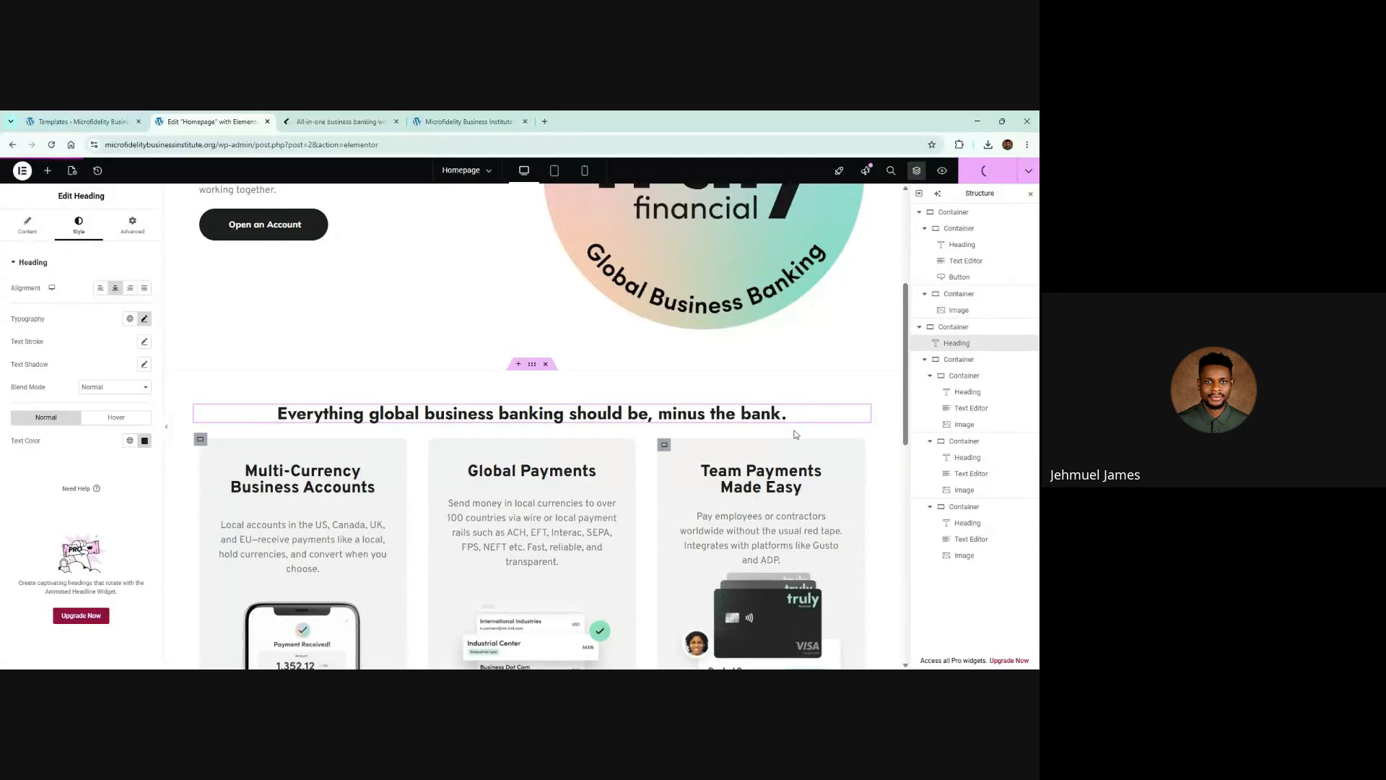
Set the "Multi-Currency Business Accounts" card heading's font to Jost and compare it with the Truly Financial page
scroll(766, 437, "down", 1)
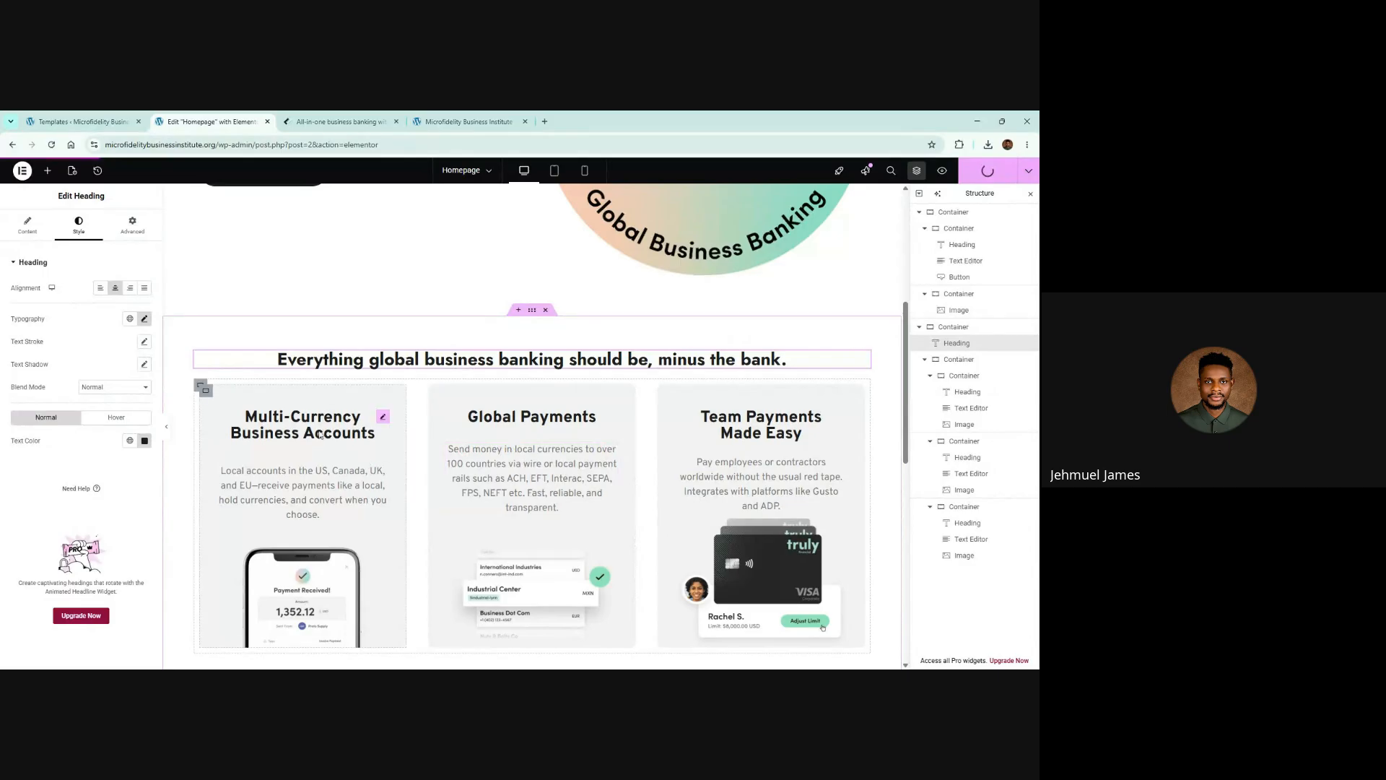
left_click(372, 432)
left_click(78, 224)
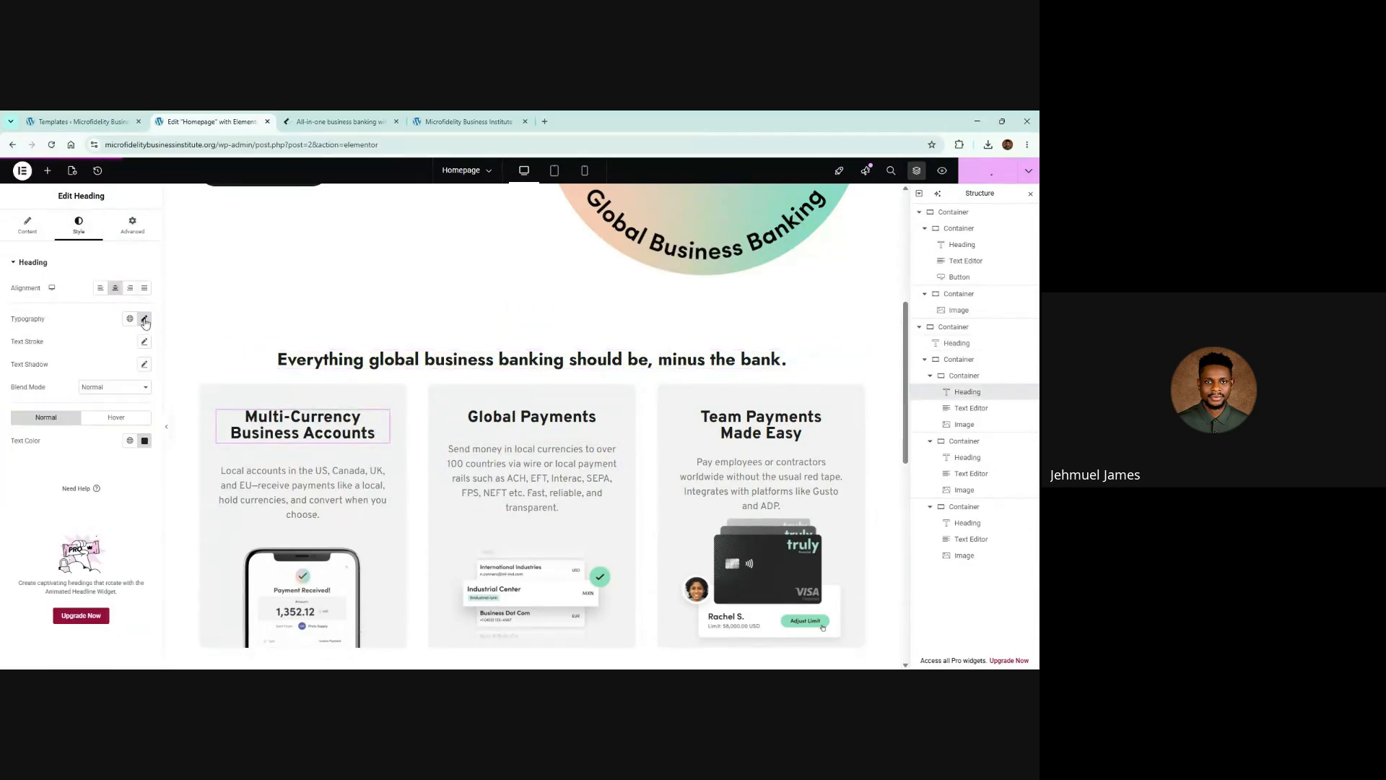
left_click(144, 319)
left_click(112, 372)
type("jost")
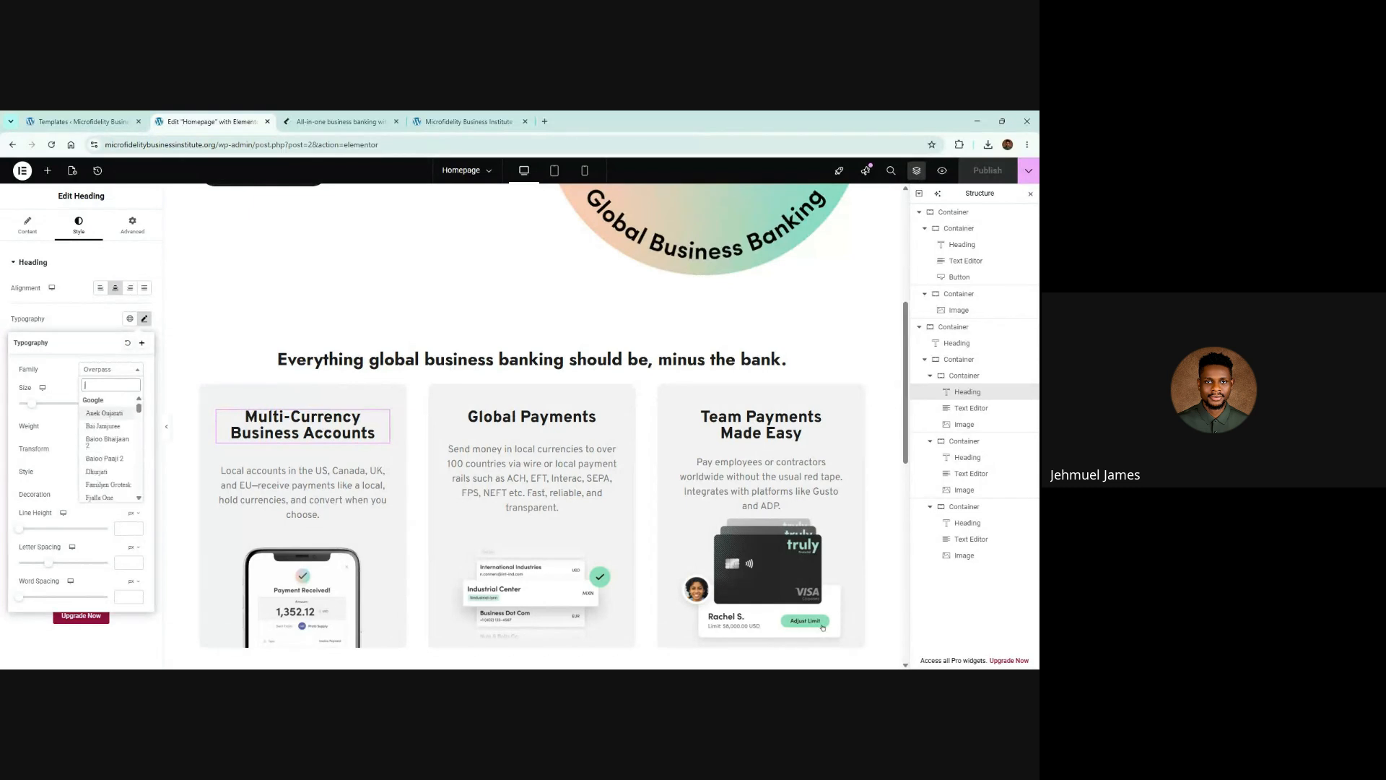
left_click(88, 413)
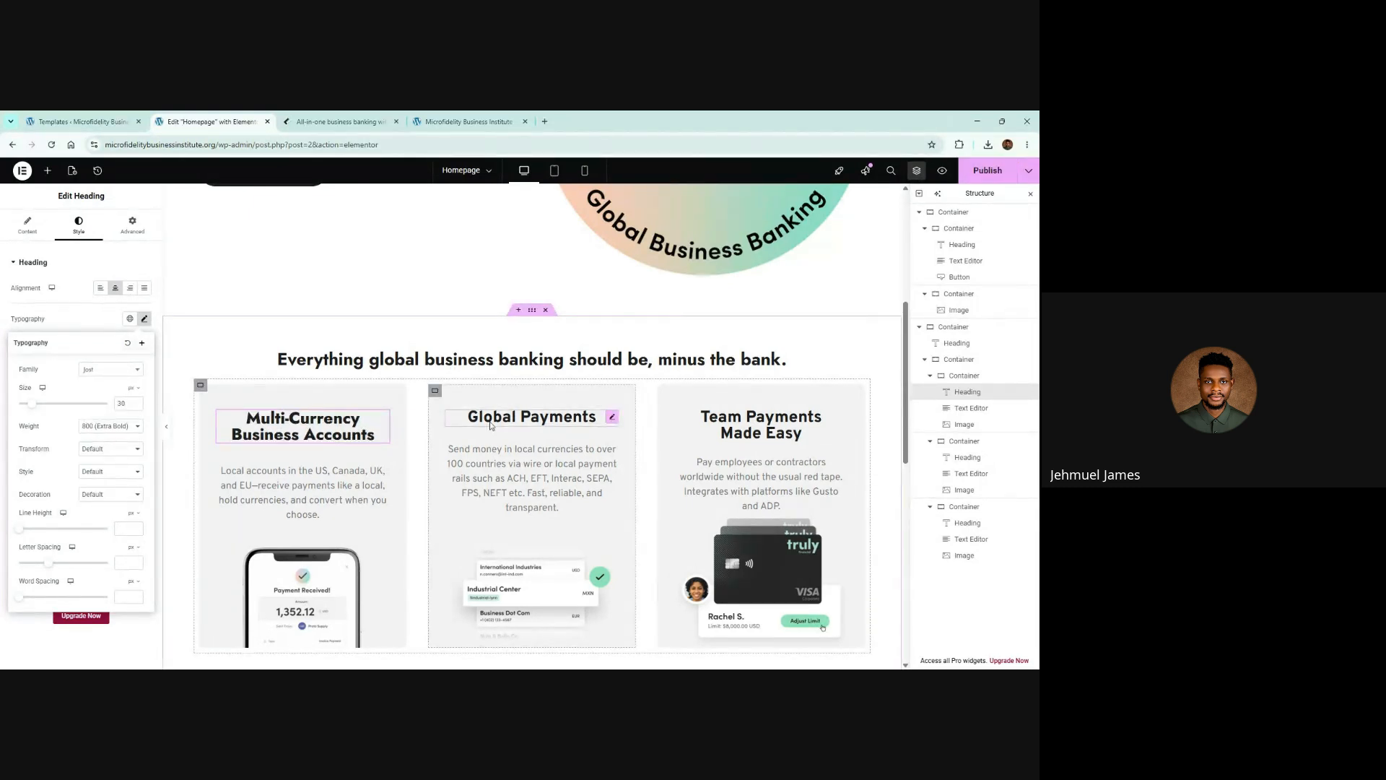
left_click(366, 122)
left_click(177, 119)
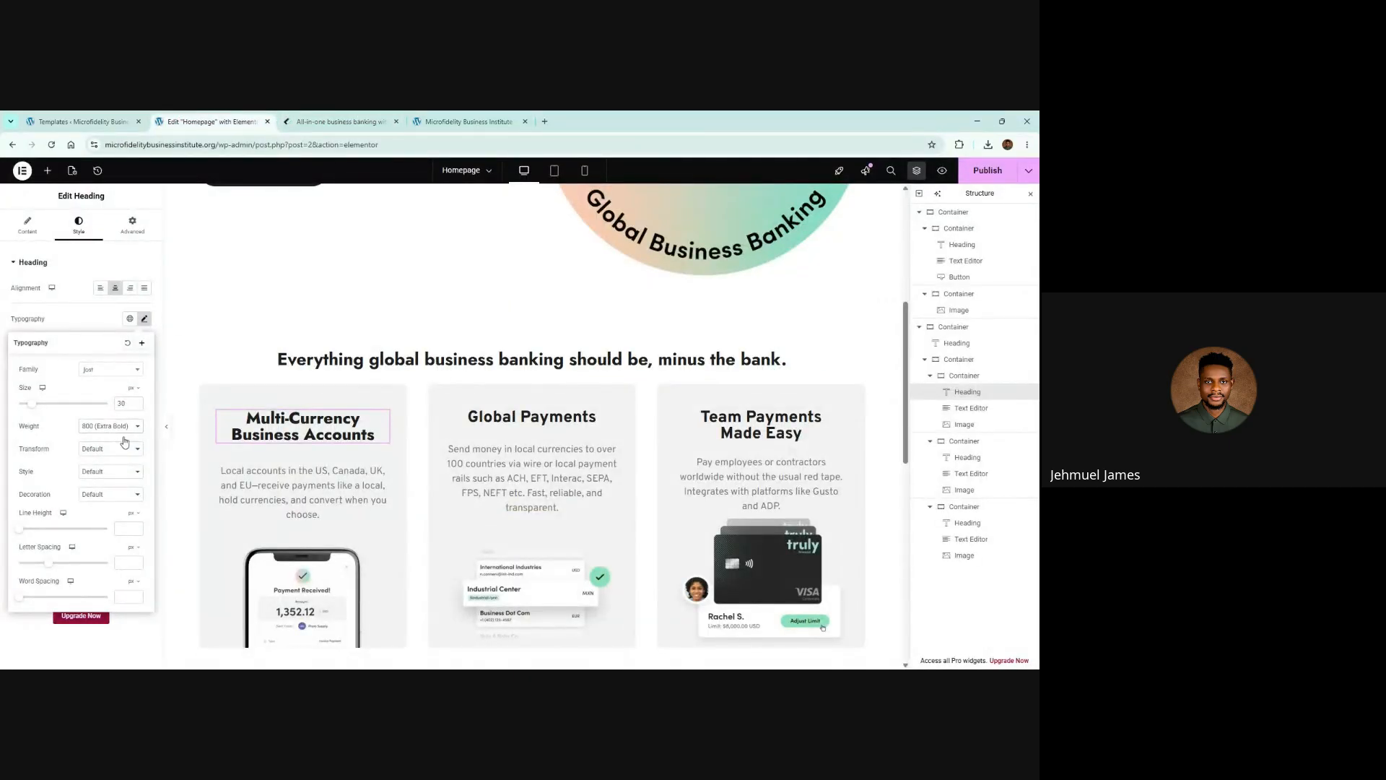
Set the "Multi-Currency Business Accounts" heading's weight to 700 (Bold) and check it against the reference card
left_click(332, 429)
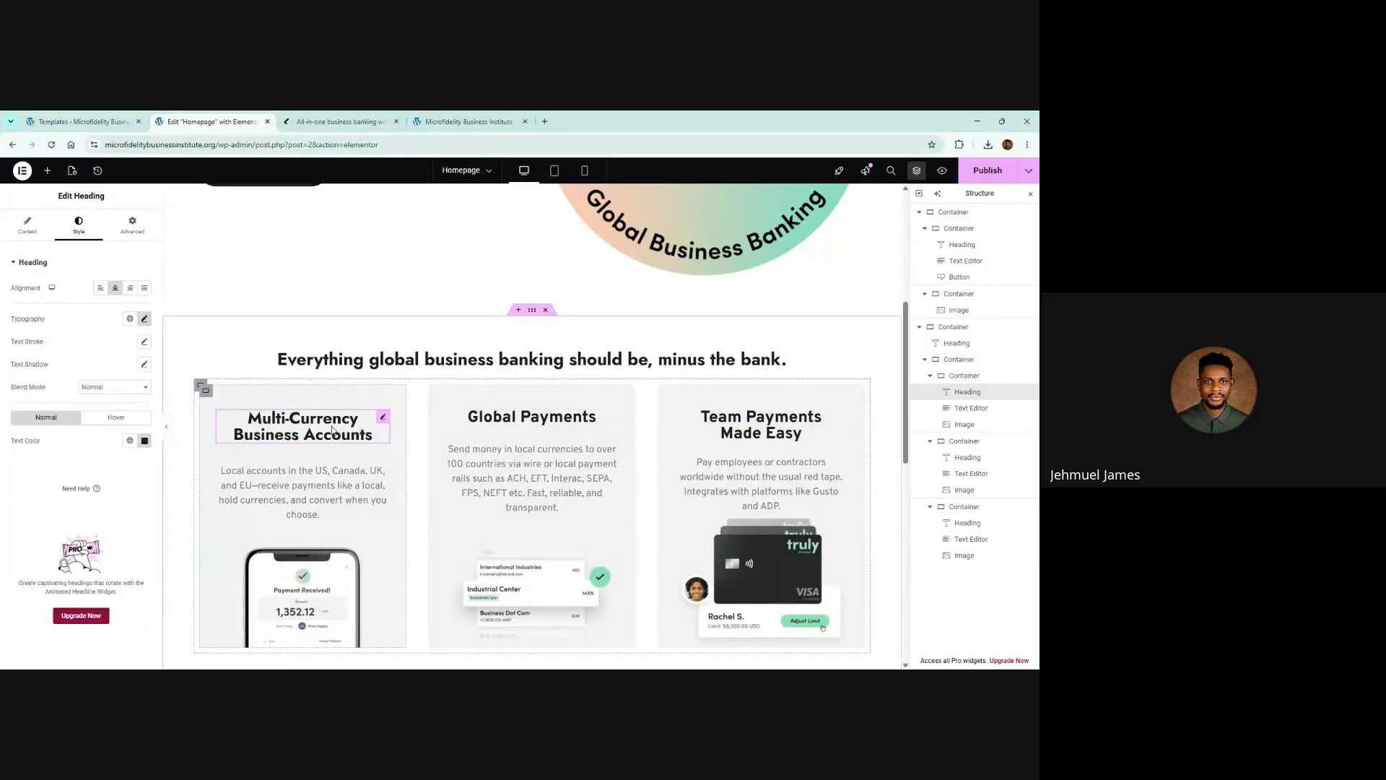
left_click(145, 320)
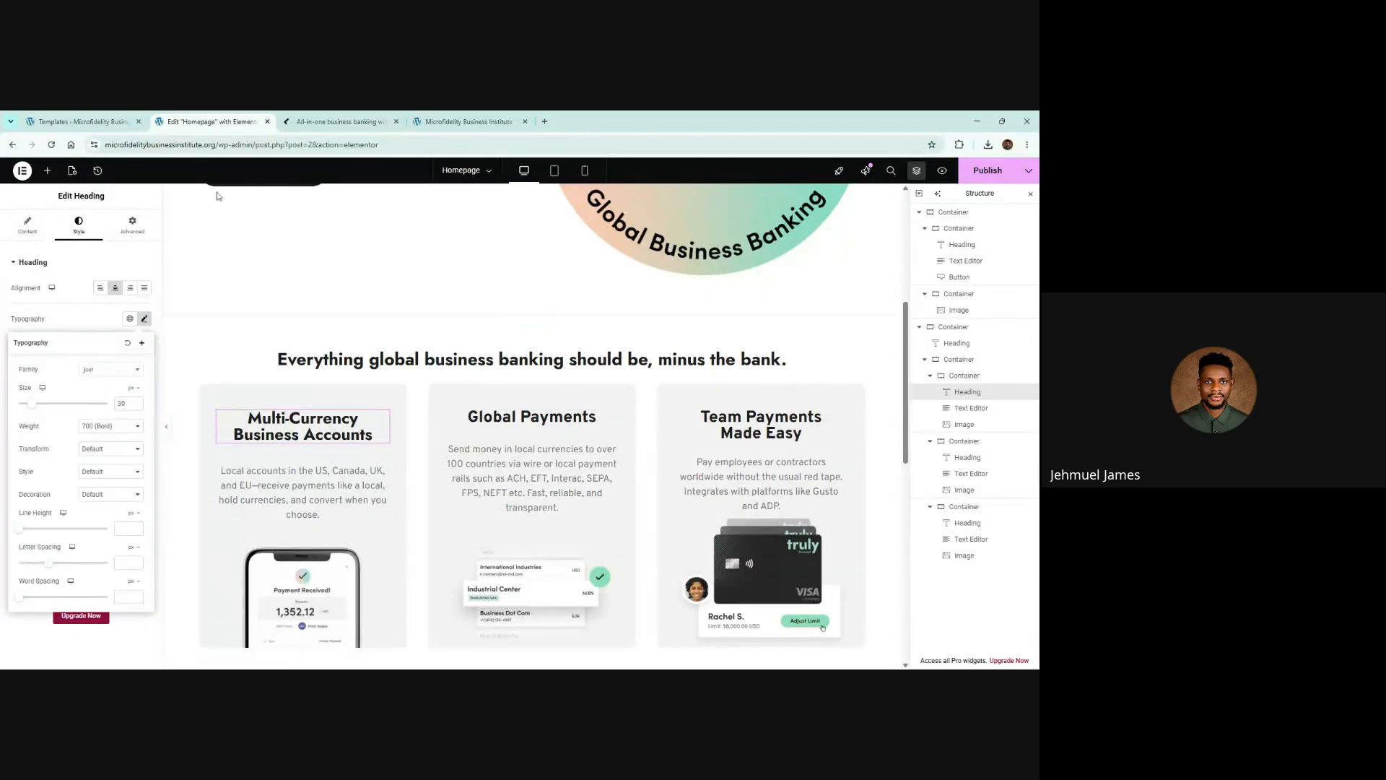
left_click(340, 121)
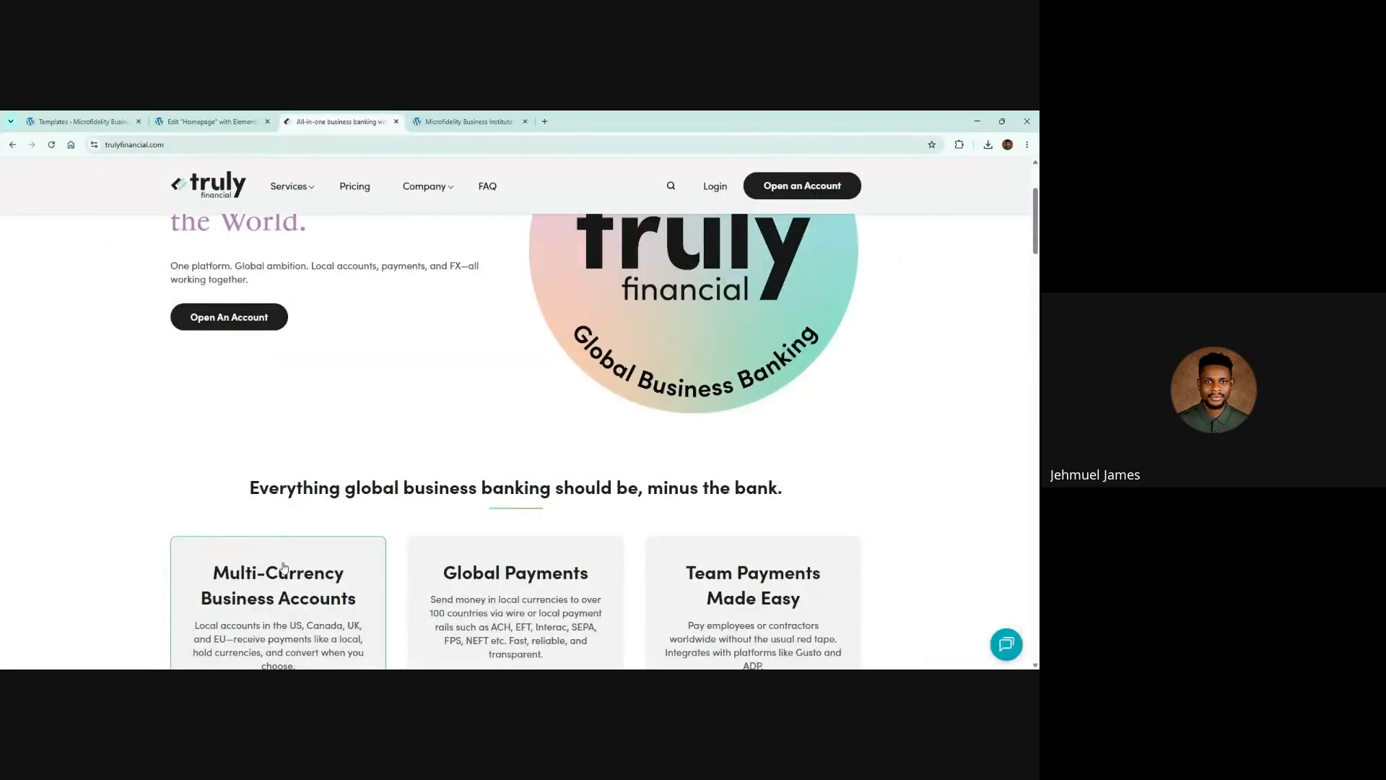
left_click(209, 122)
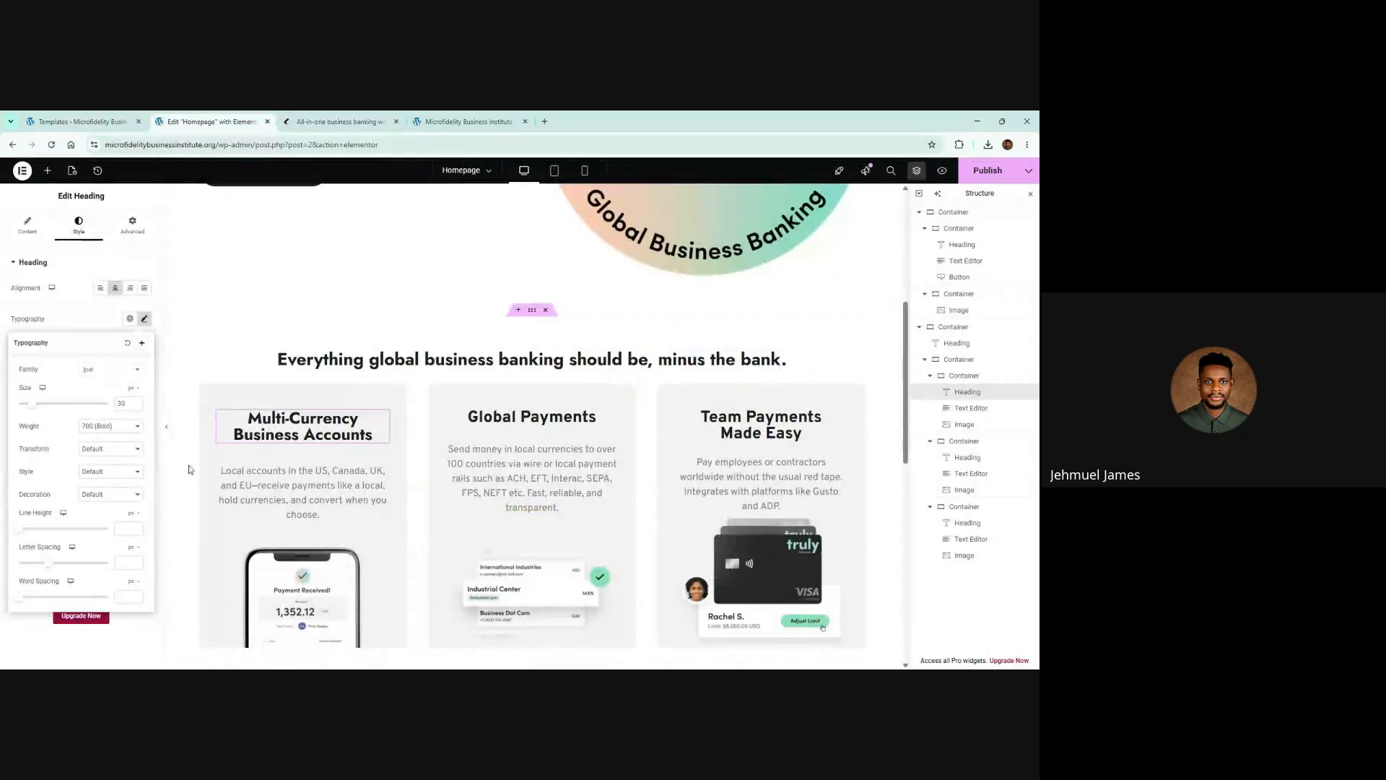
Try 34 px for the "Multi-Currency Business Accounts" heading and settle on a size of 32 px
left_click(137, 401)
left_click(137, 402)
left_click(137, 402)
left_click(136, 402)
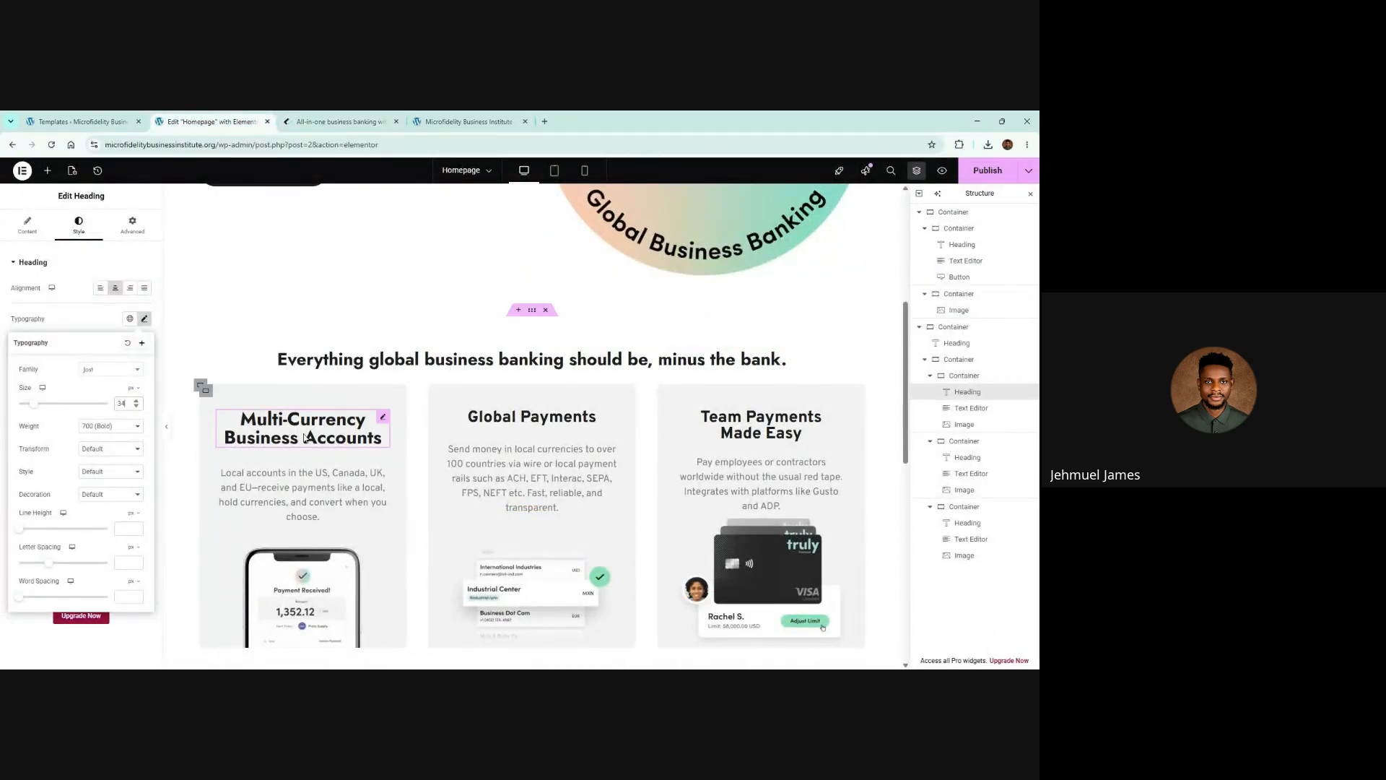
left_click(136, 405)
left_click(136, 405)
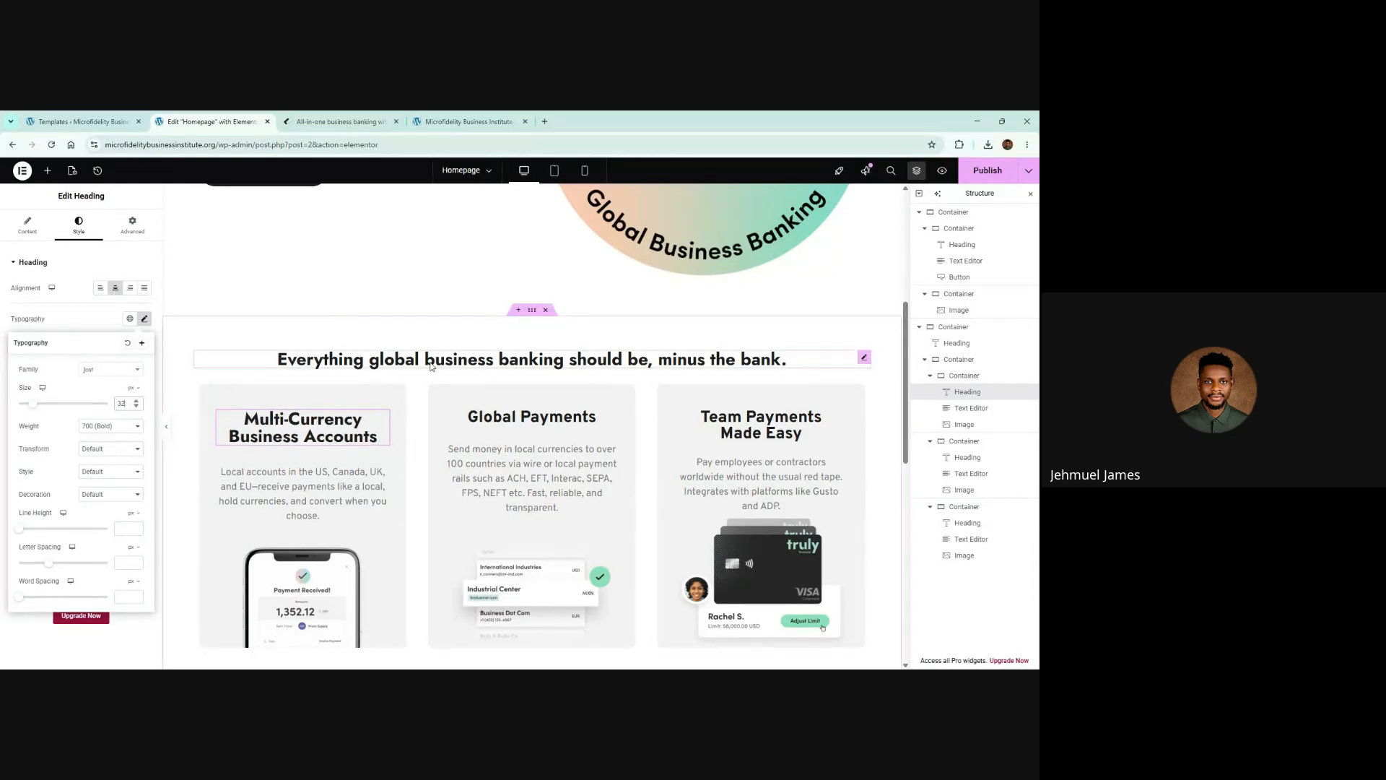
Reduce the font size of the heading "Everything global business banking should be, minus the bank." to 30.8 px
left_click(369, 361)
left_click(144, 318)
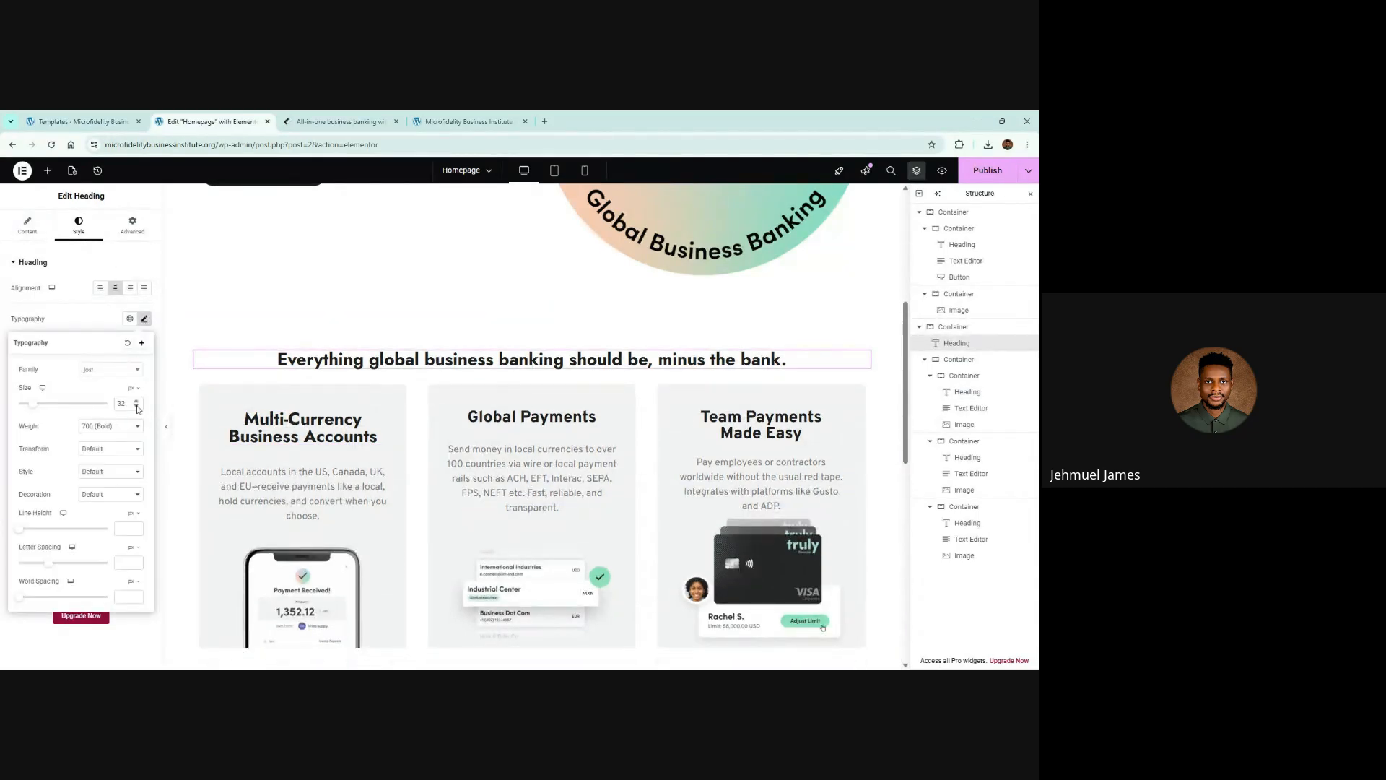
left_click(136, 406)
left_click(137, 406)
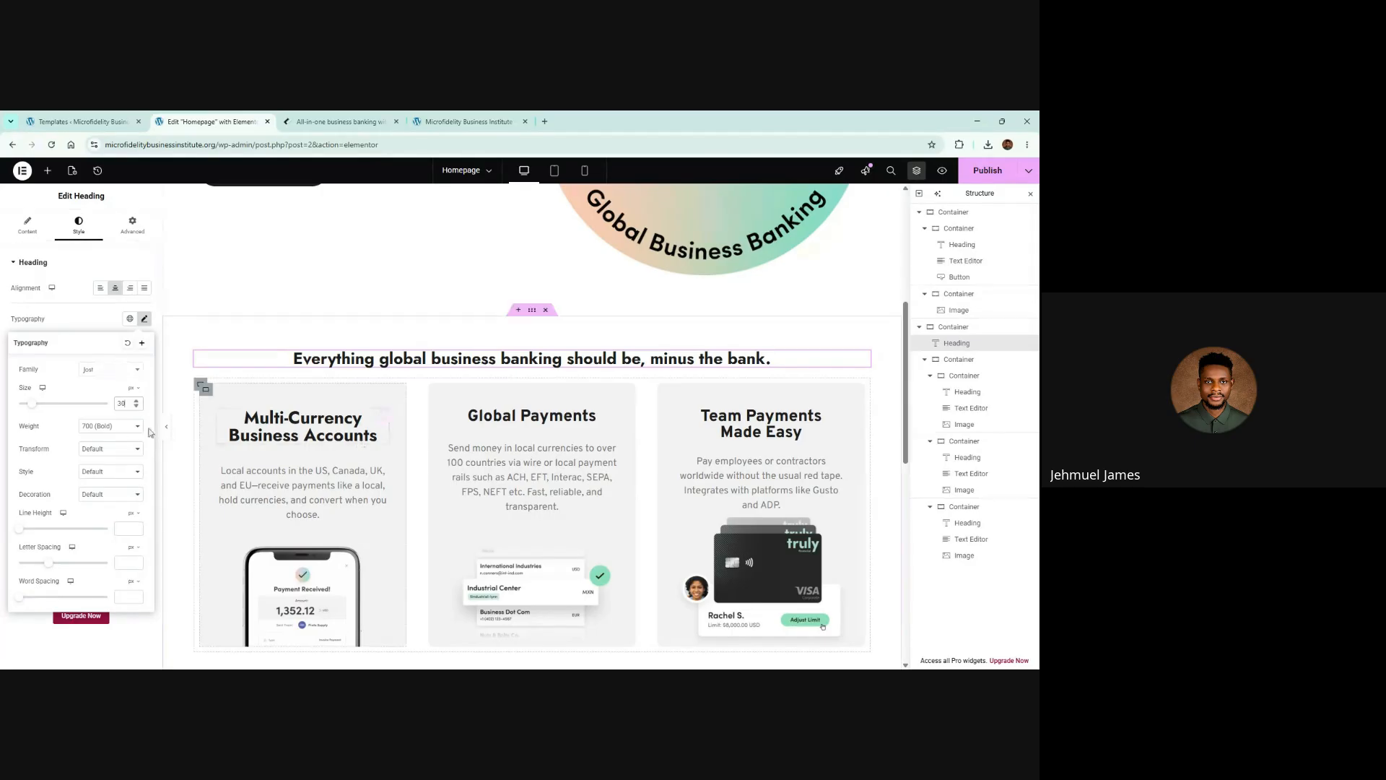
type(".8")
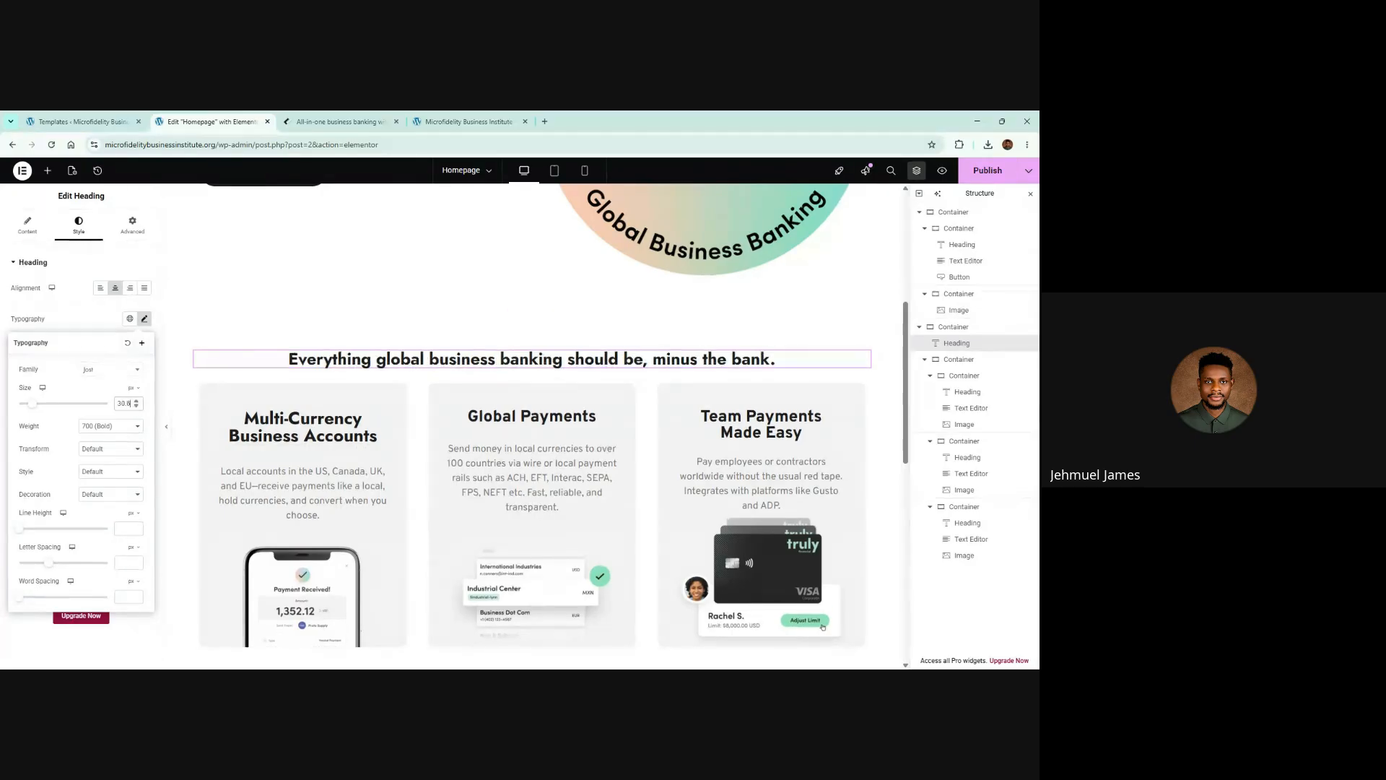
Copy the style of the "Multi-Currency Business Accounts" heading onto the "Global Payments" card heading
right_click(294, 424)
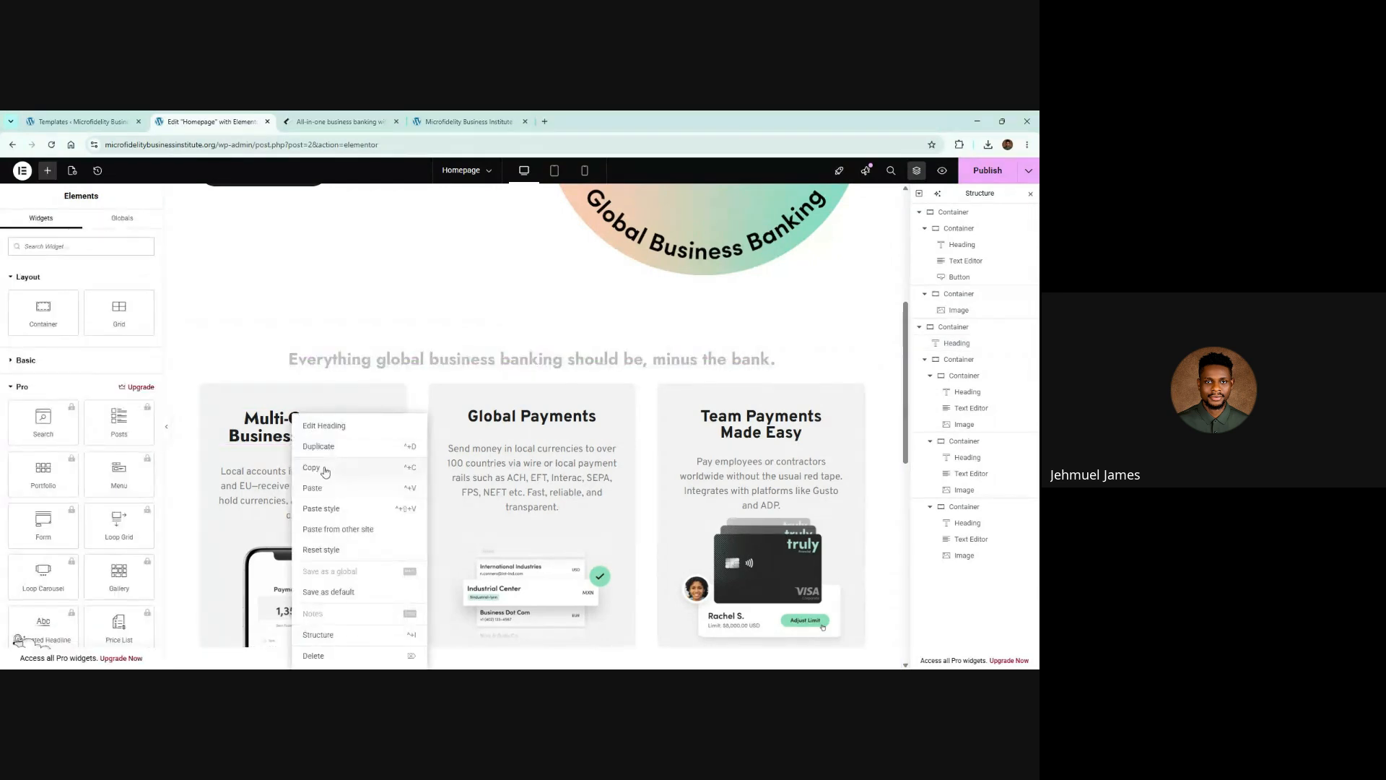
left_click(323, 469)
right_click(544, 423)
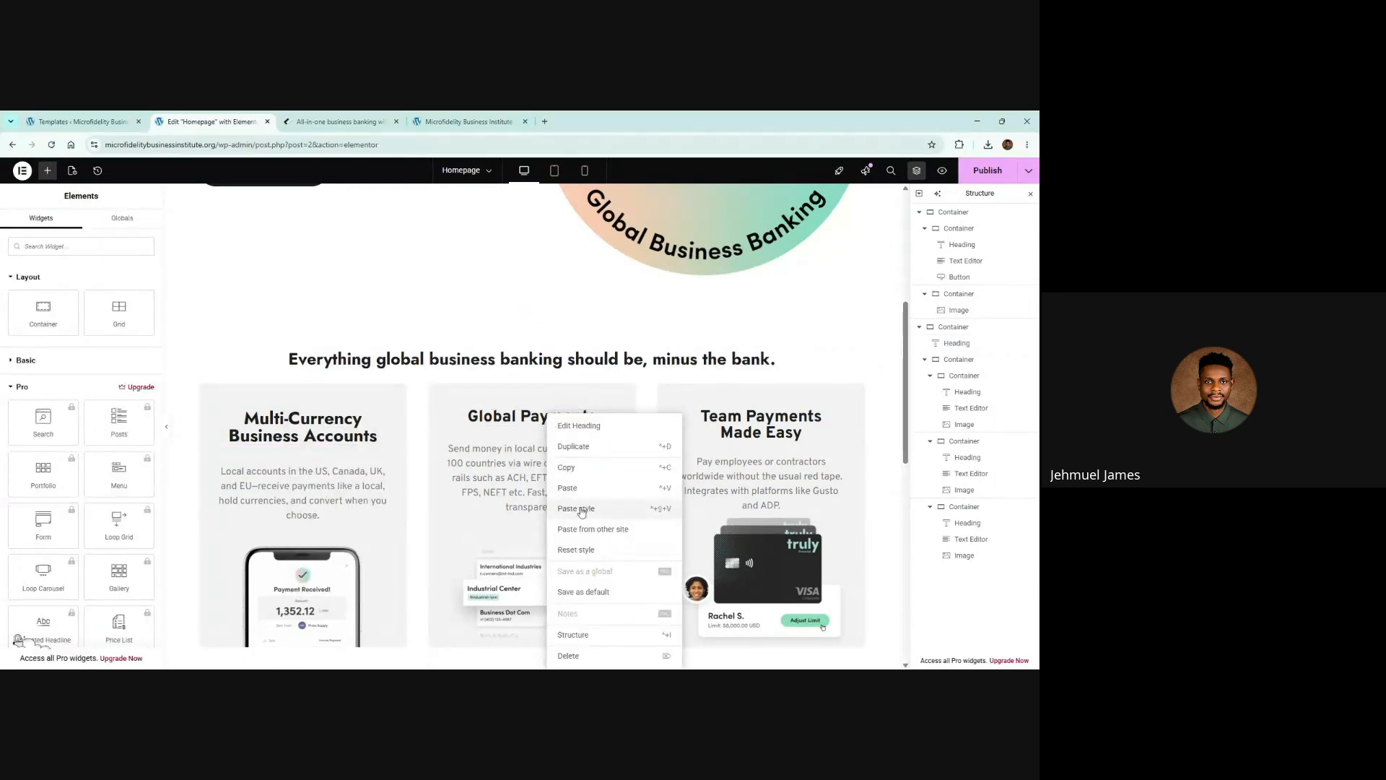
left_click(577, 505)
right_click(534, 418)
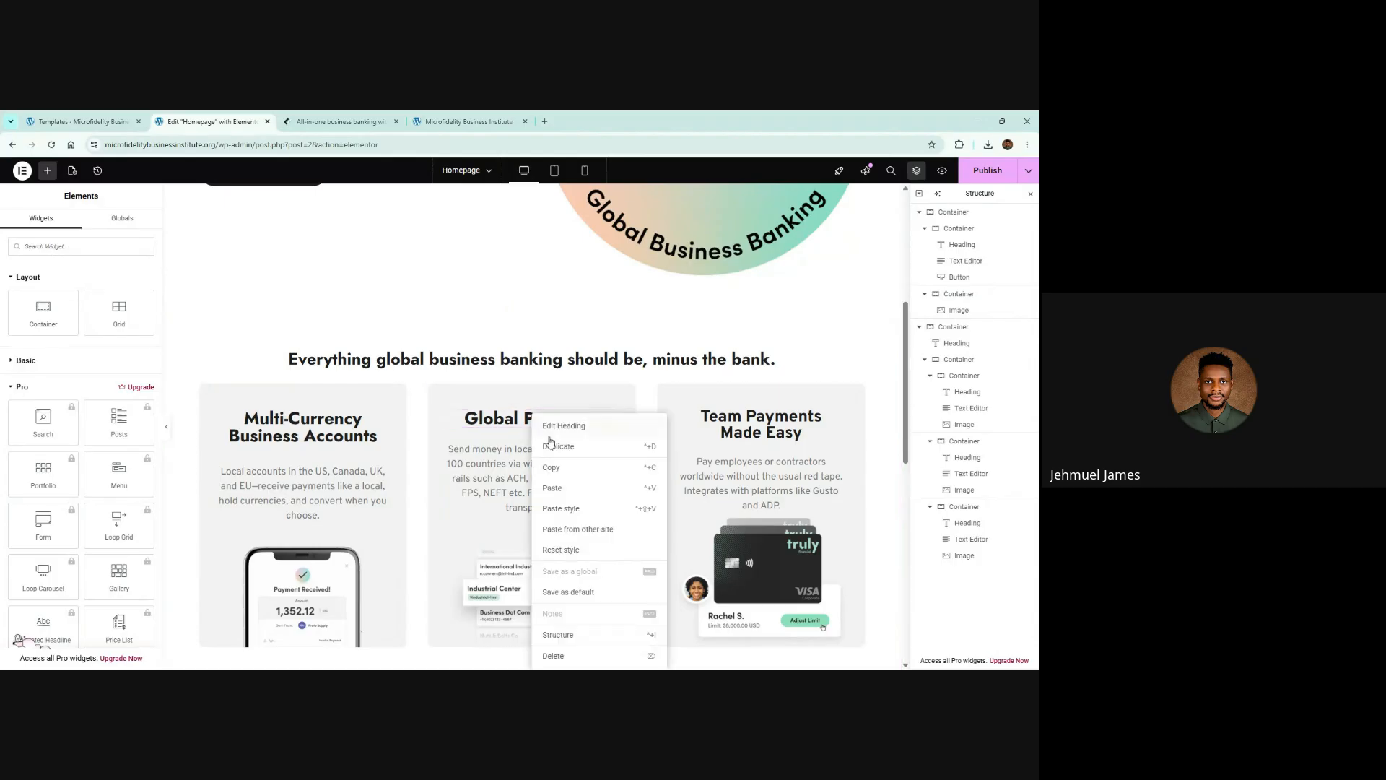
left_click(553, 490)
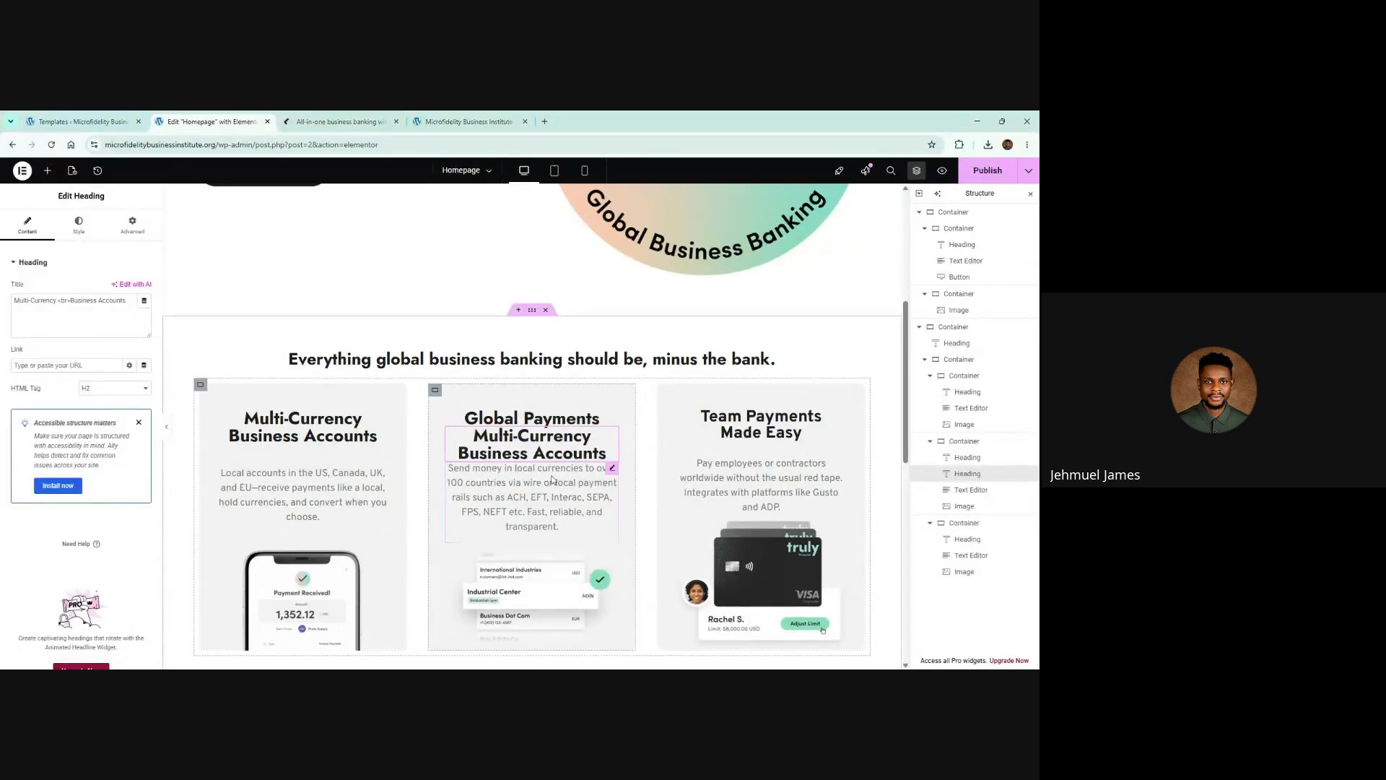
key("ctrl+z")
Paste the copied heading style onto the "Team Payments Made Easy" card heading and publish the homepage
right_click(748, 427)
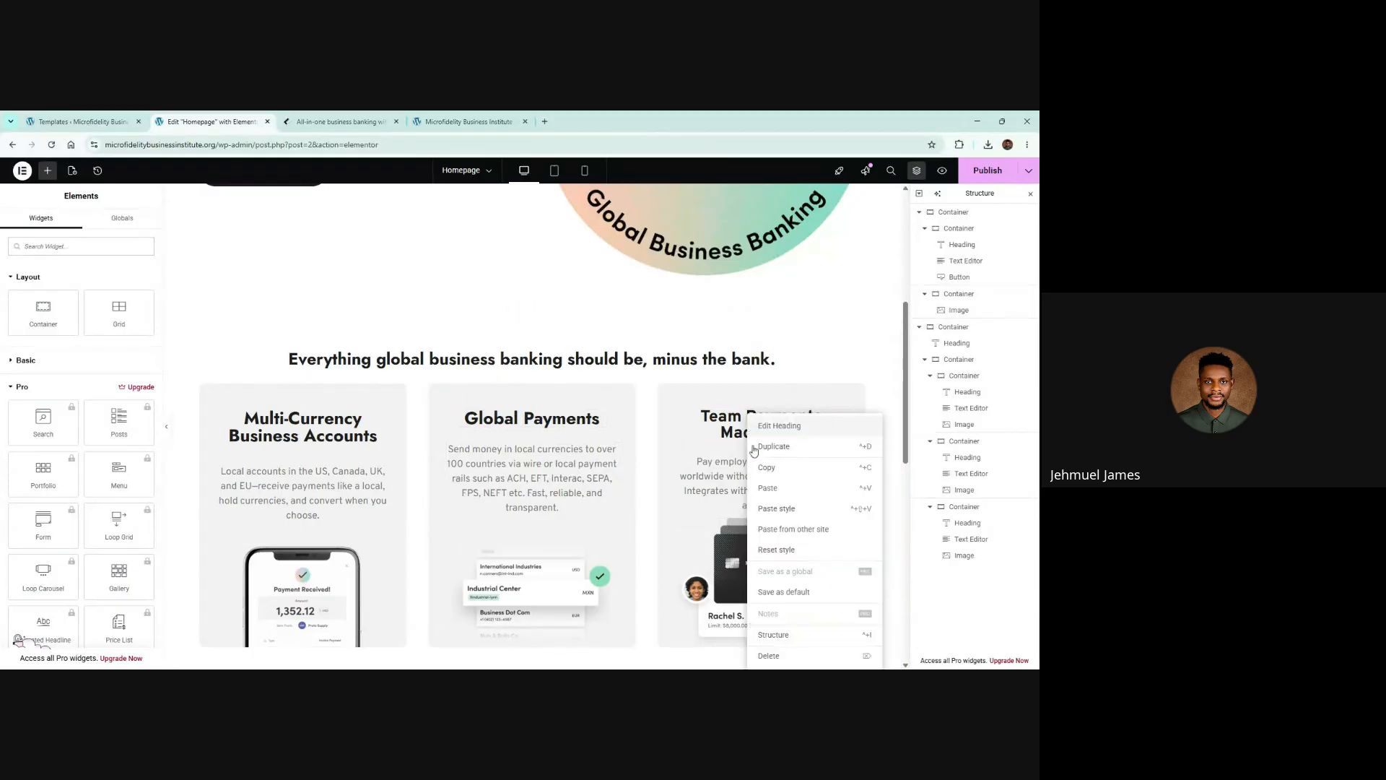
left_click(787, 509)
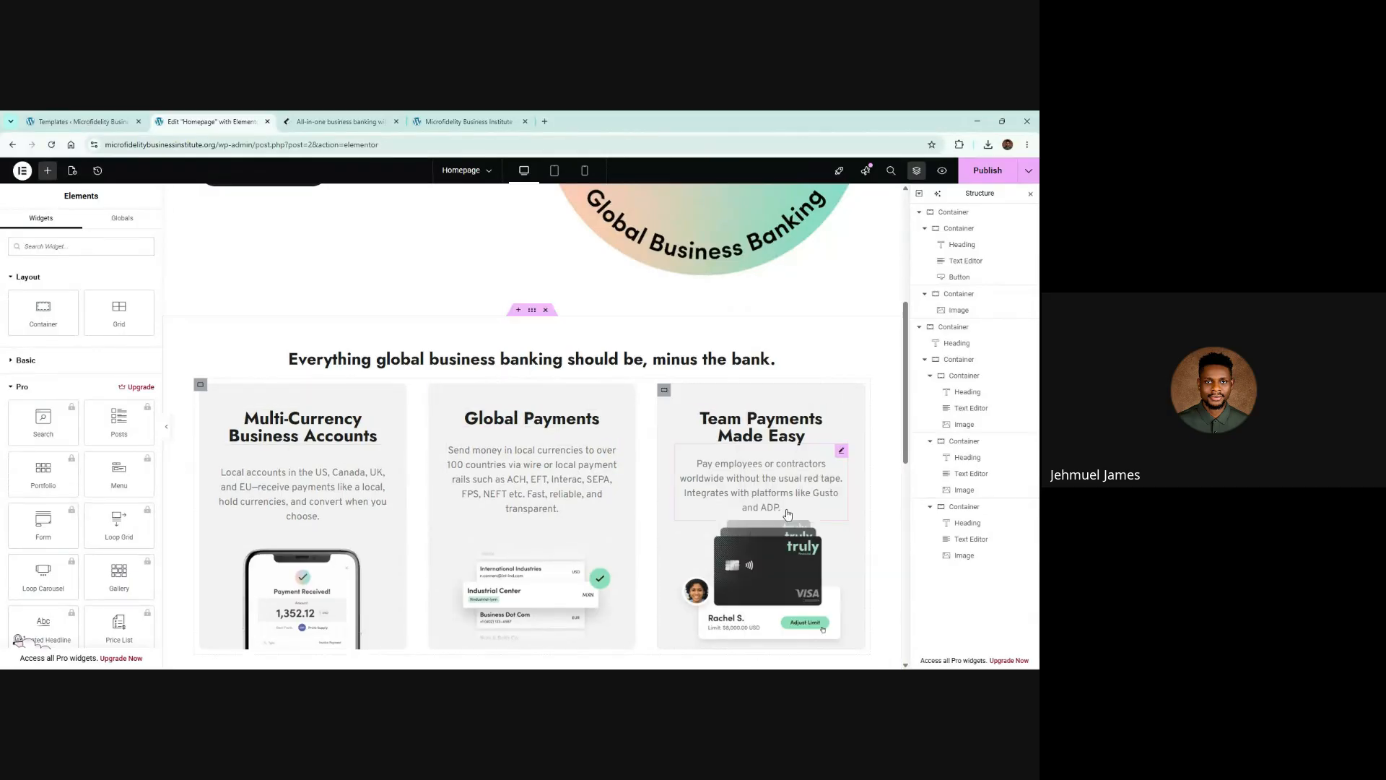
left_click(980, 176)
scroll(497, 330, "down", 2)
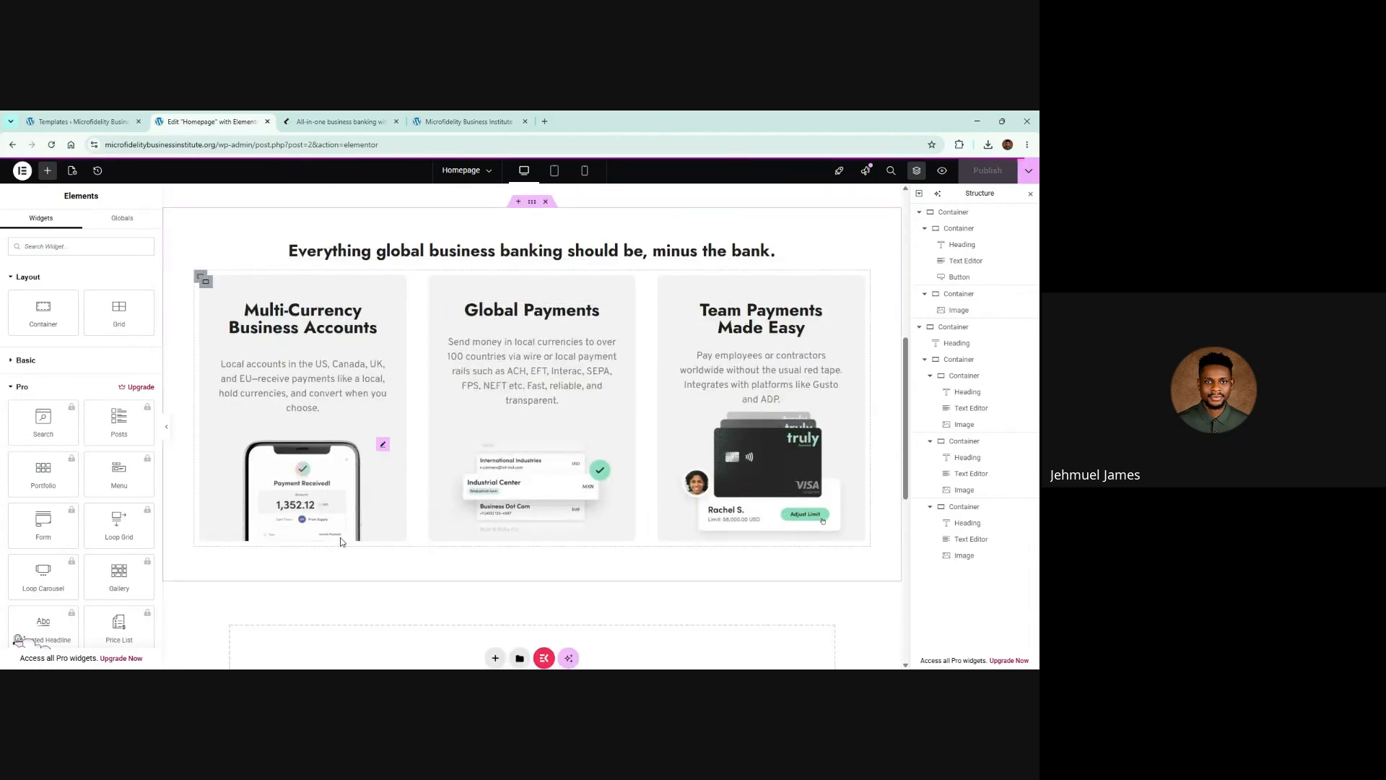
Reload the live Microfidelity Business Institute homepage to check the published card headings
left_click(440, 121)
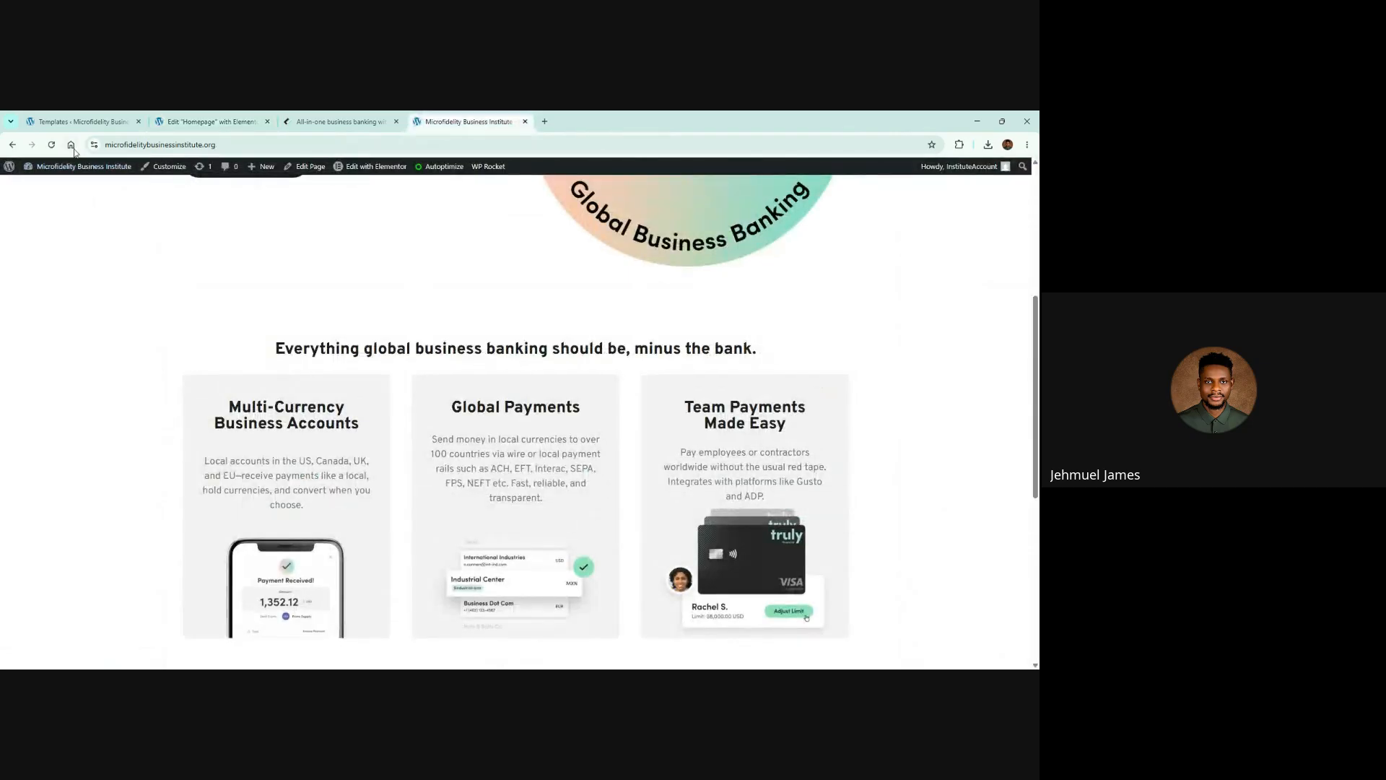
left_click(51, 145)
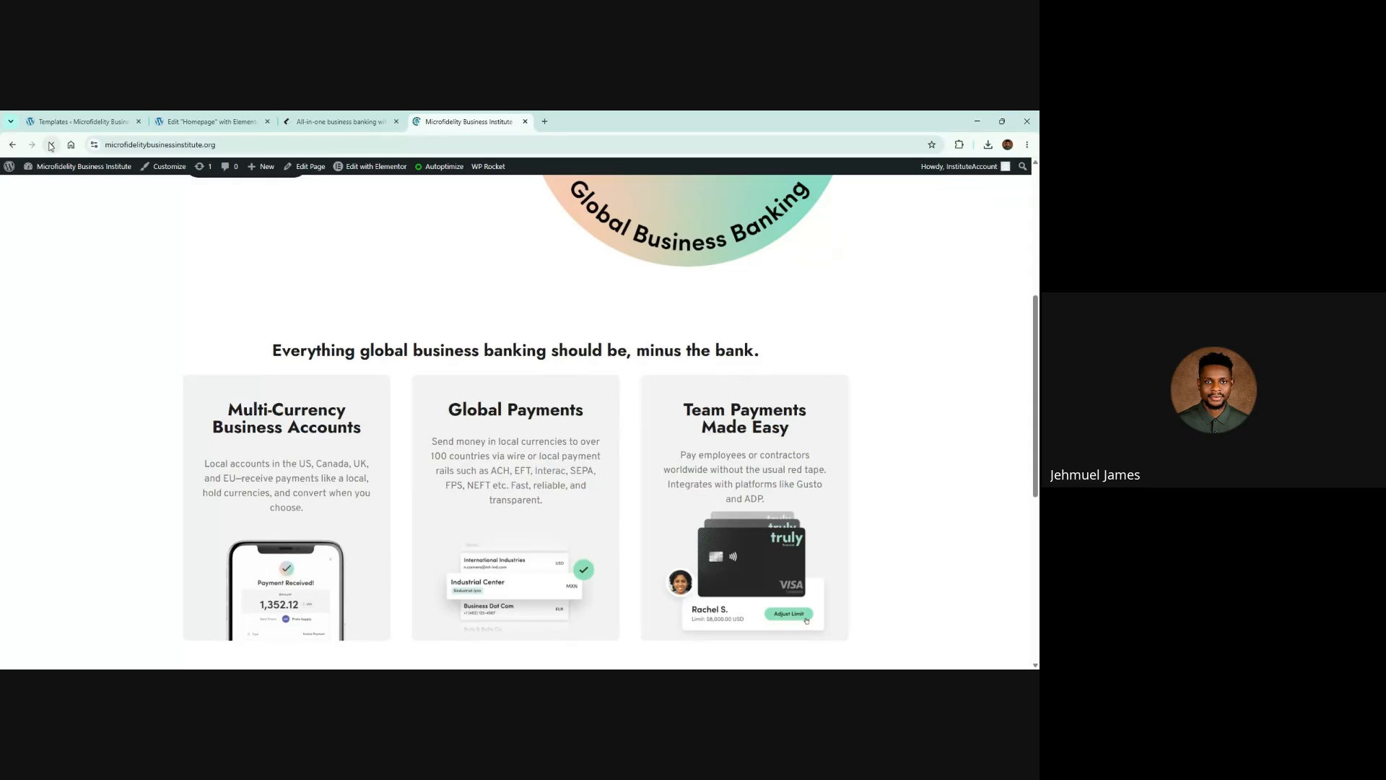
left_click(51, 145)
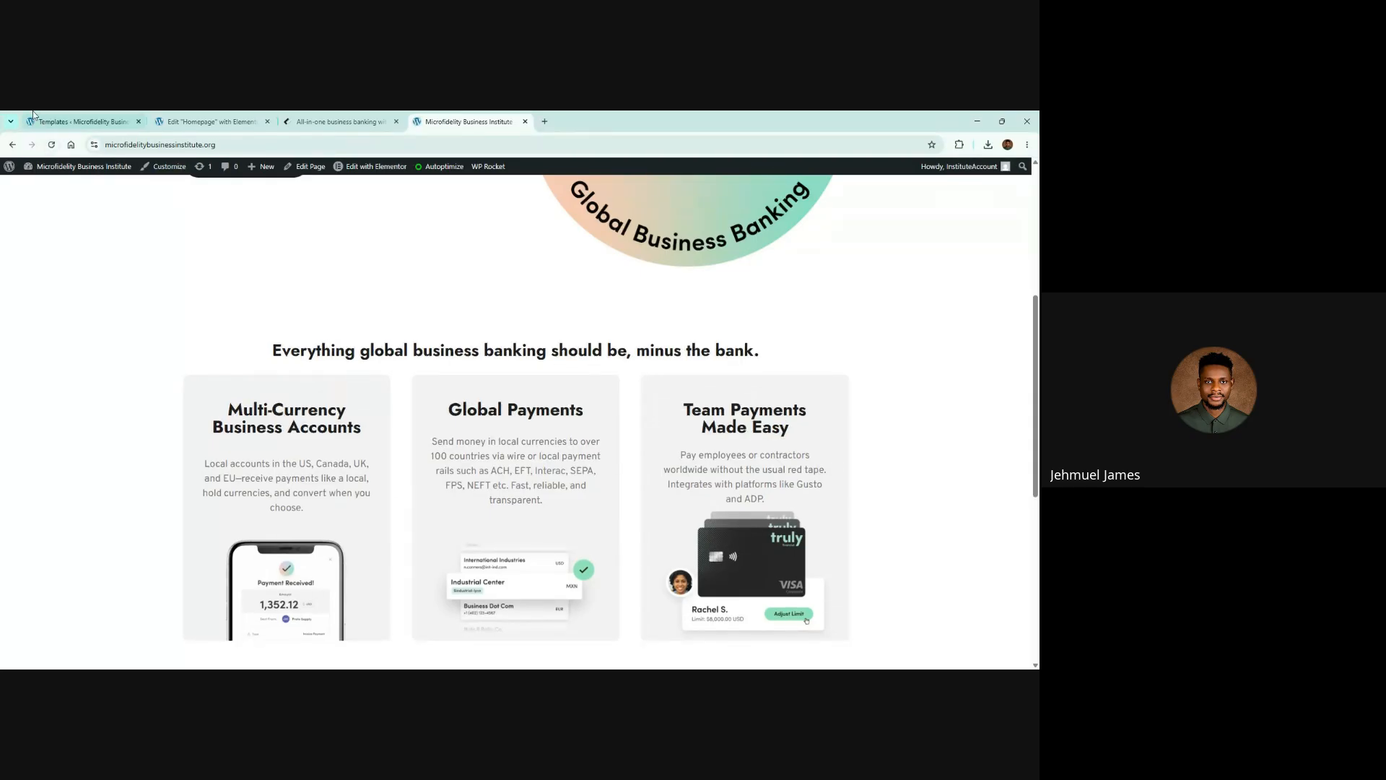
Examine the account steps section on the Truly Financial page and compare it with the three-card services section above
scroll(476, 396, "down", 6)
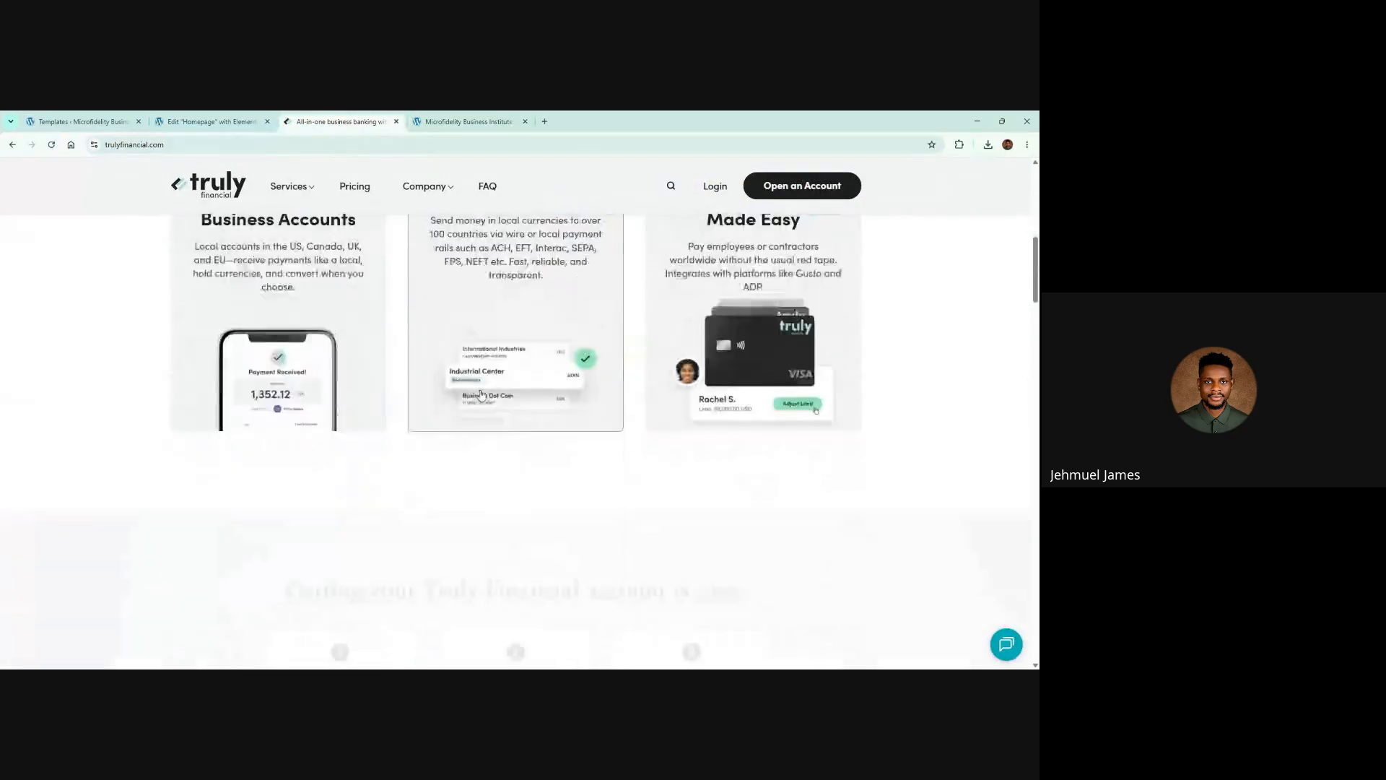
scroll(506, 512, "down", 3)
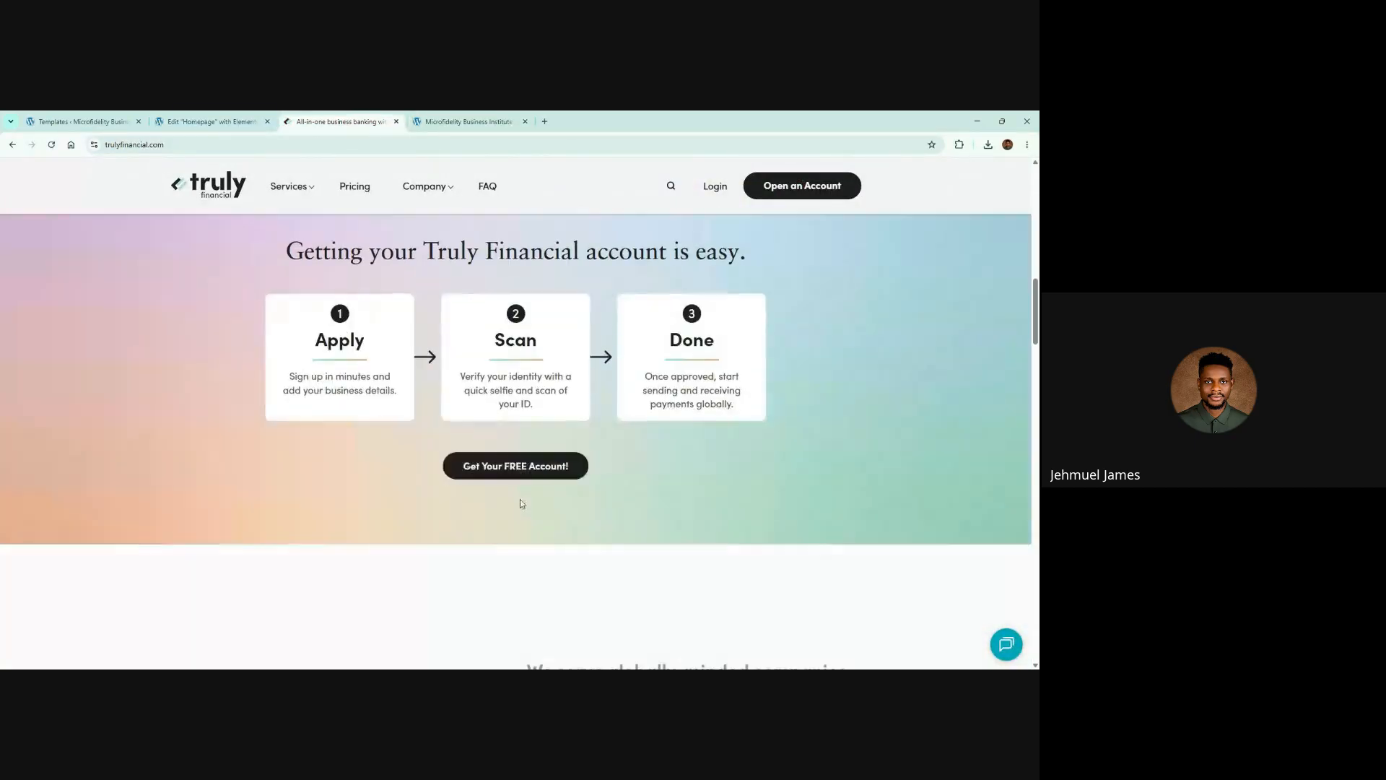
scroll(520, 500, "up", 2)
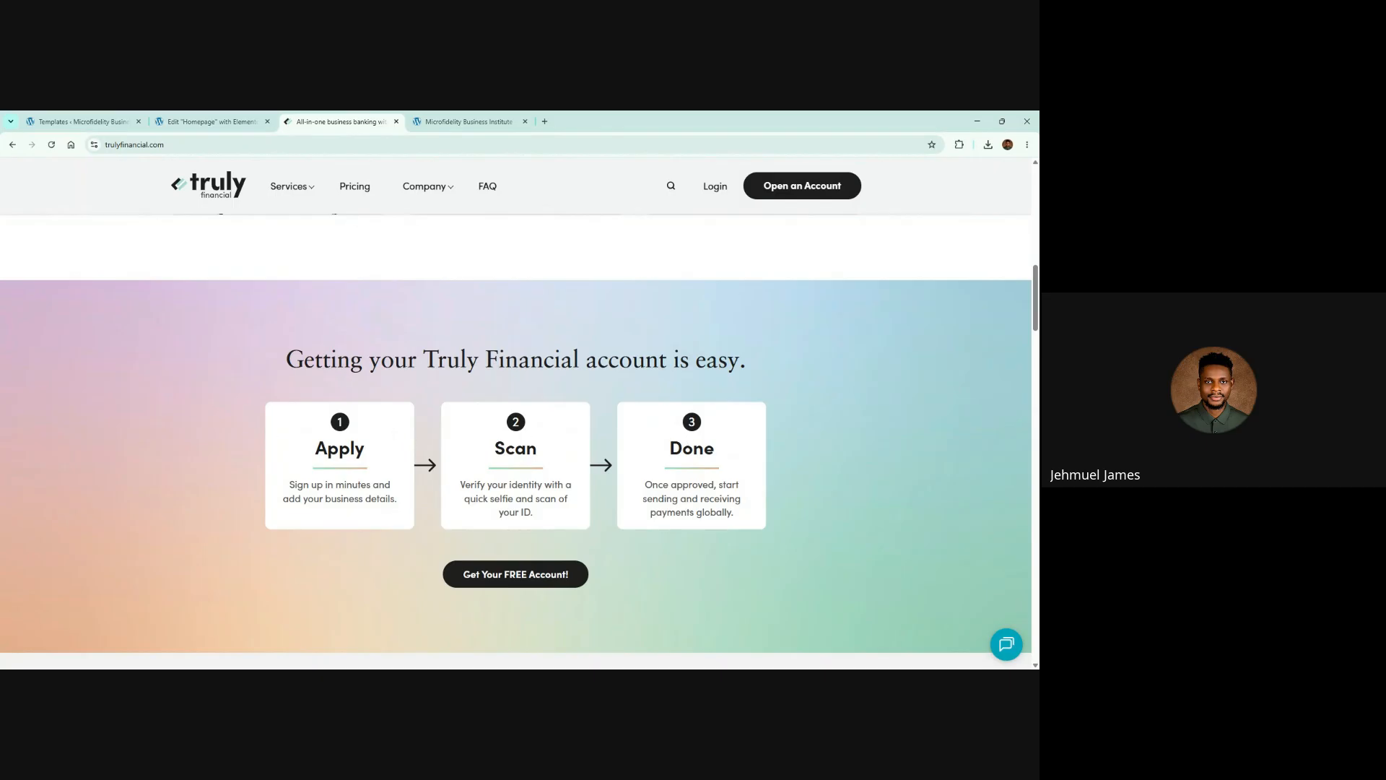
scroll(119, 405, "up", 10)
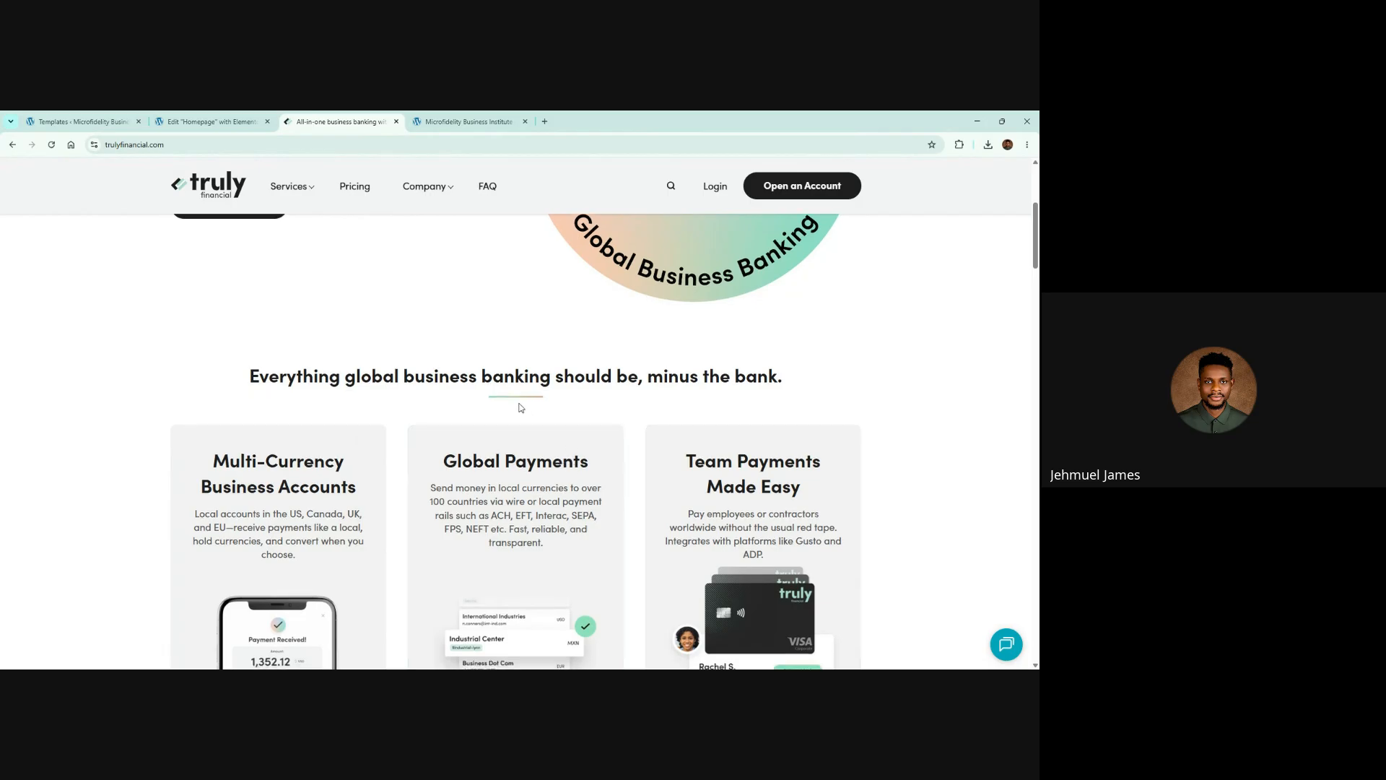
scroll(160, 321, "down", 1)
left_click_drag(2, 301, 982, 593)
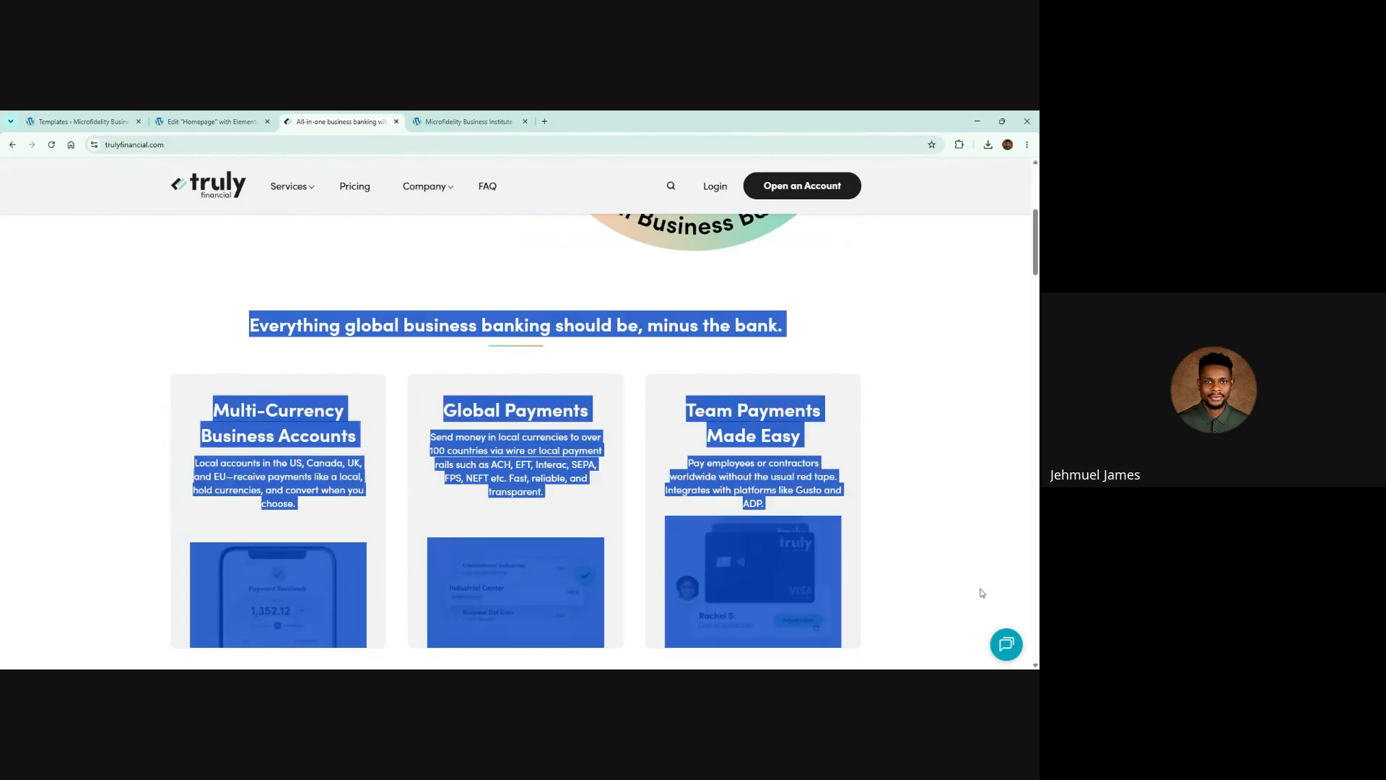
left_click(972, 547)
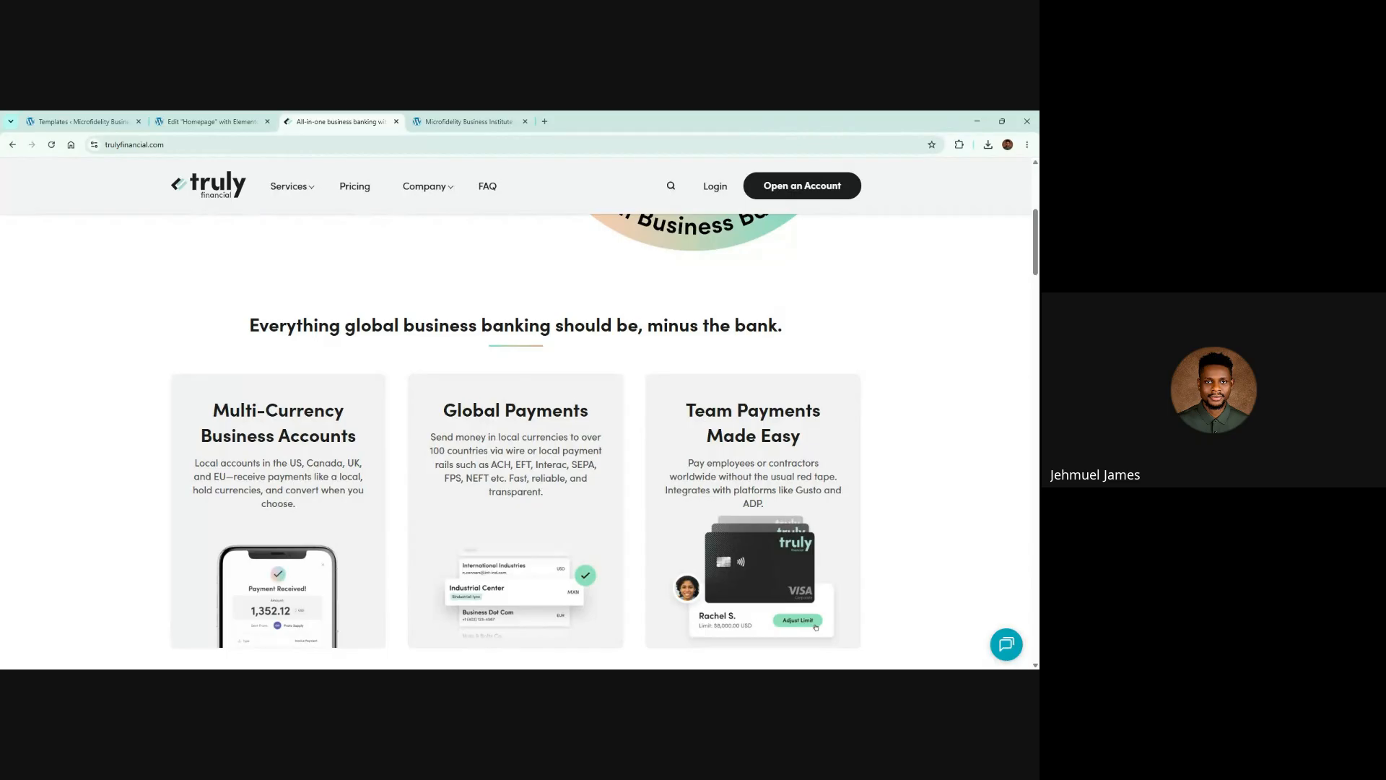
Return to the Elementor editor, add a flexbox container below the services section, and set its direction to column
left_click(209, 122)
scroll(505, 383, "down", 3)
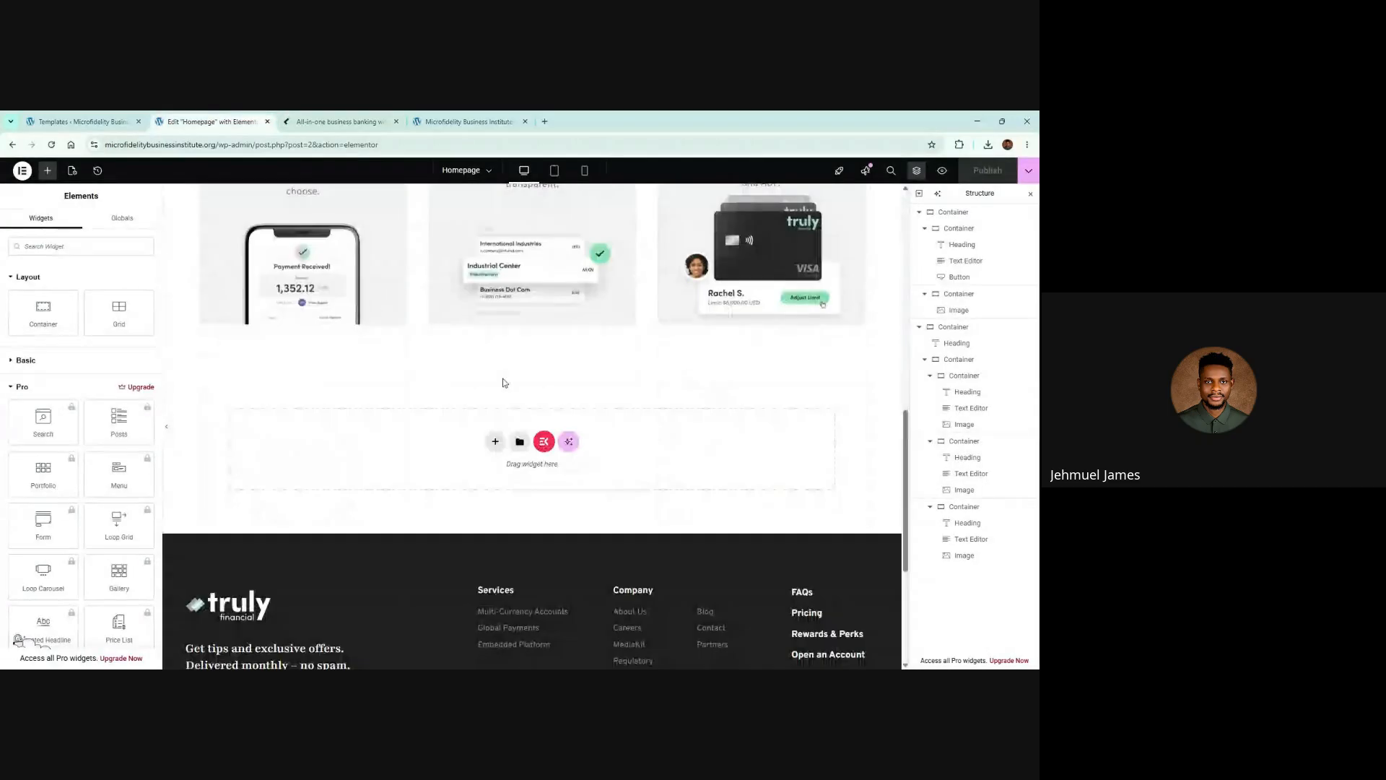
left_click(497, 440)
left_click(500, 471)
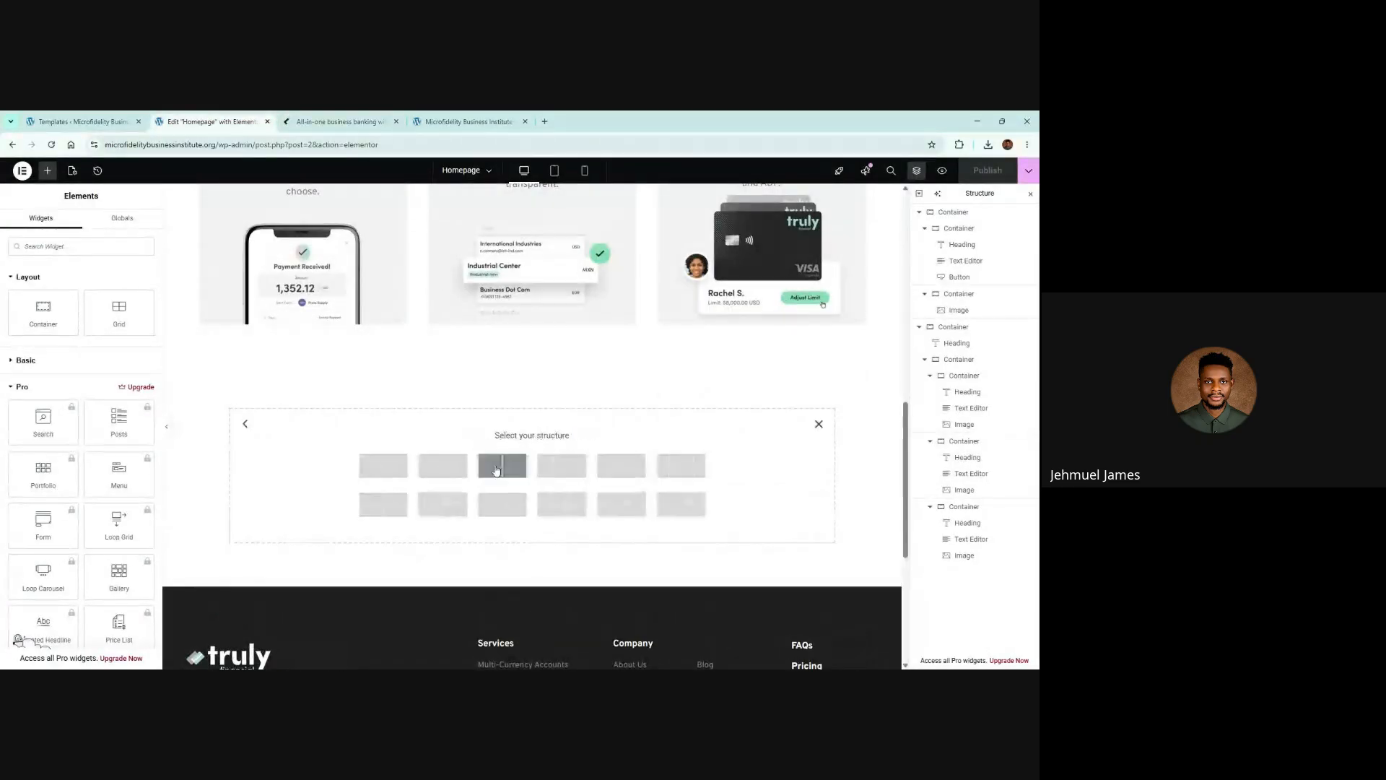
left_click(443, 468)
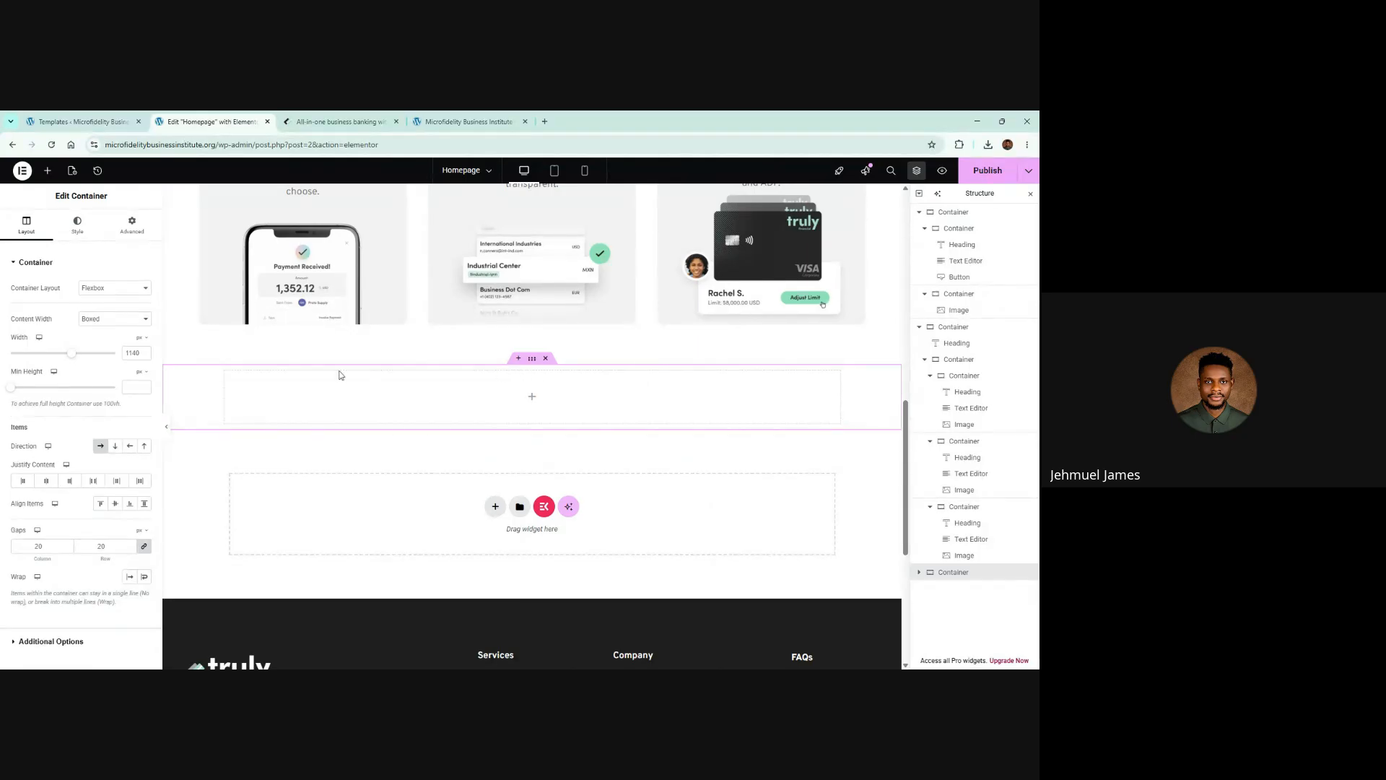
left_click(116, 446)
Nest an empty container inside the new section below the service cards
scroll(557, 351, "up", 4)
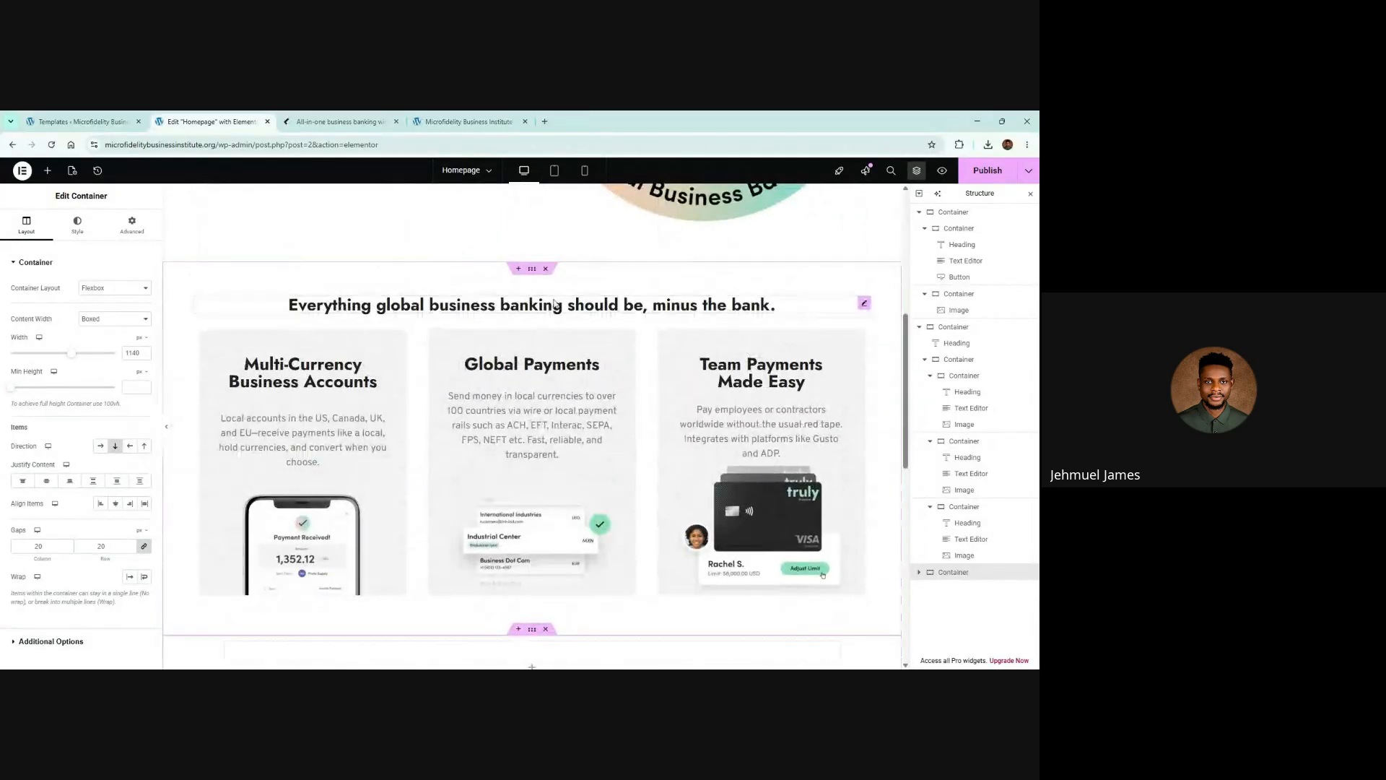
scroll(545, 537, "down", 2)
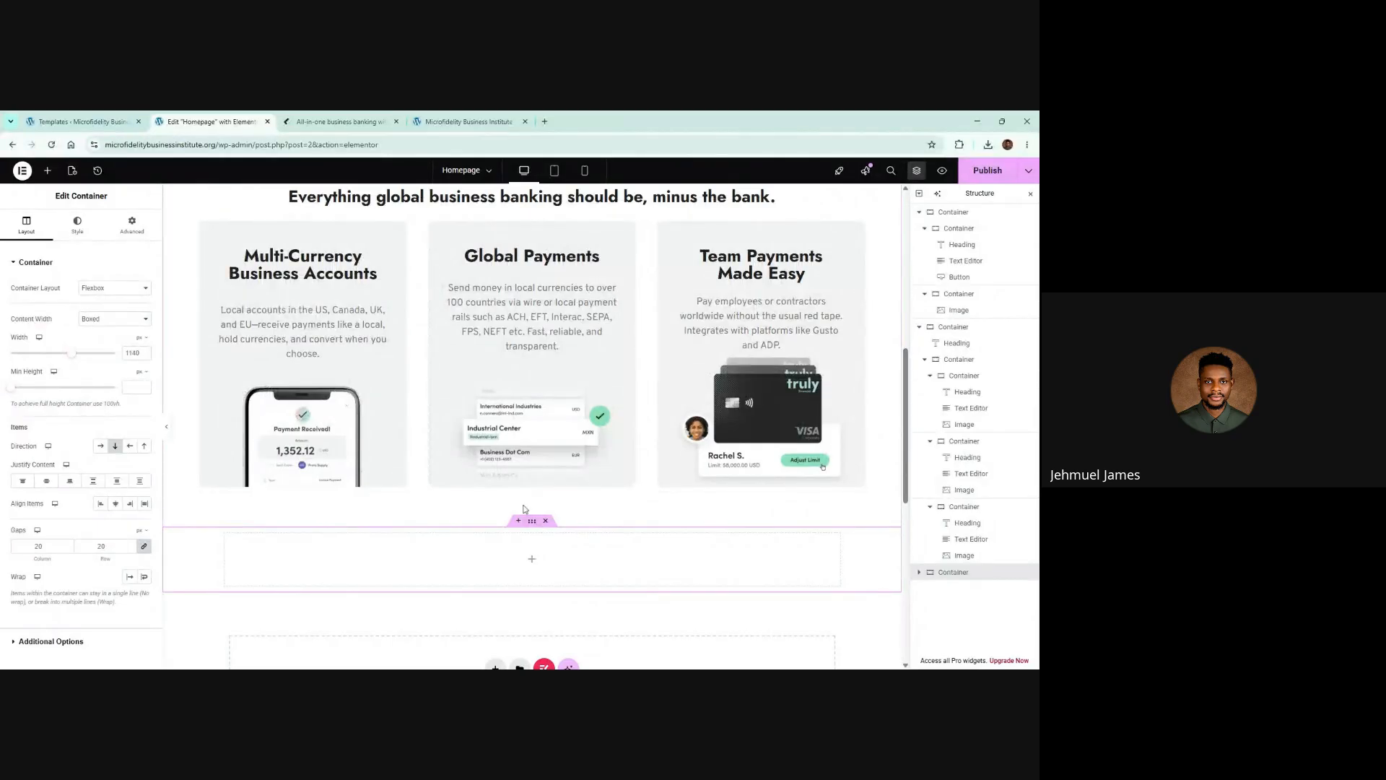
left_click(532, 561)
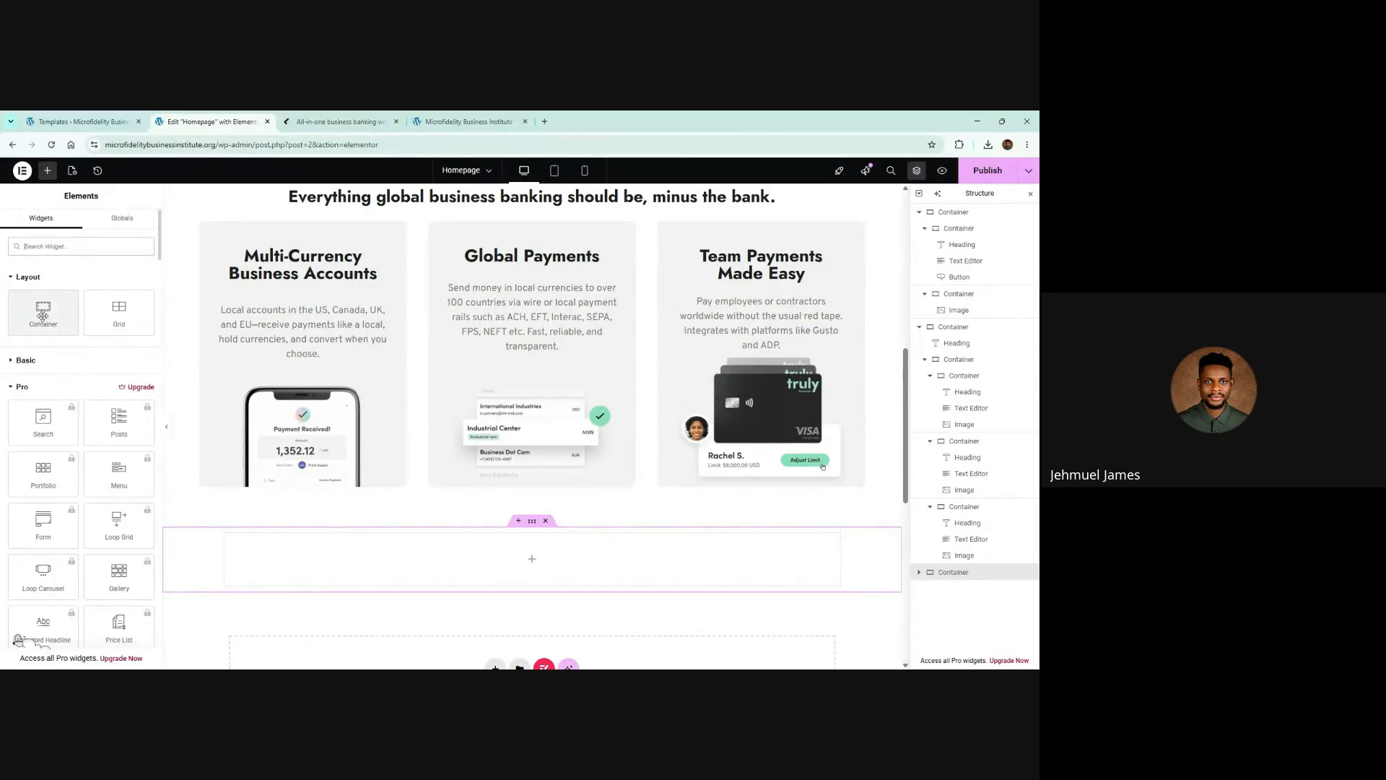
left_click_drag(43, 316, 534, 561)
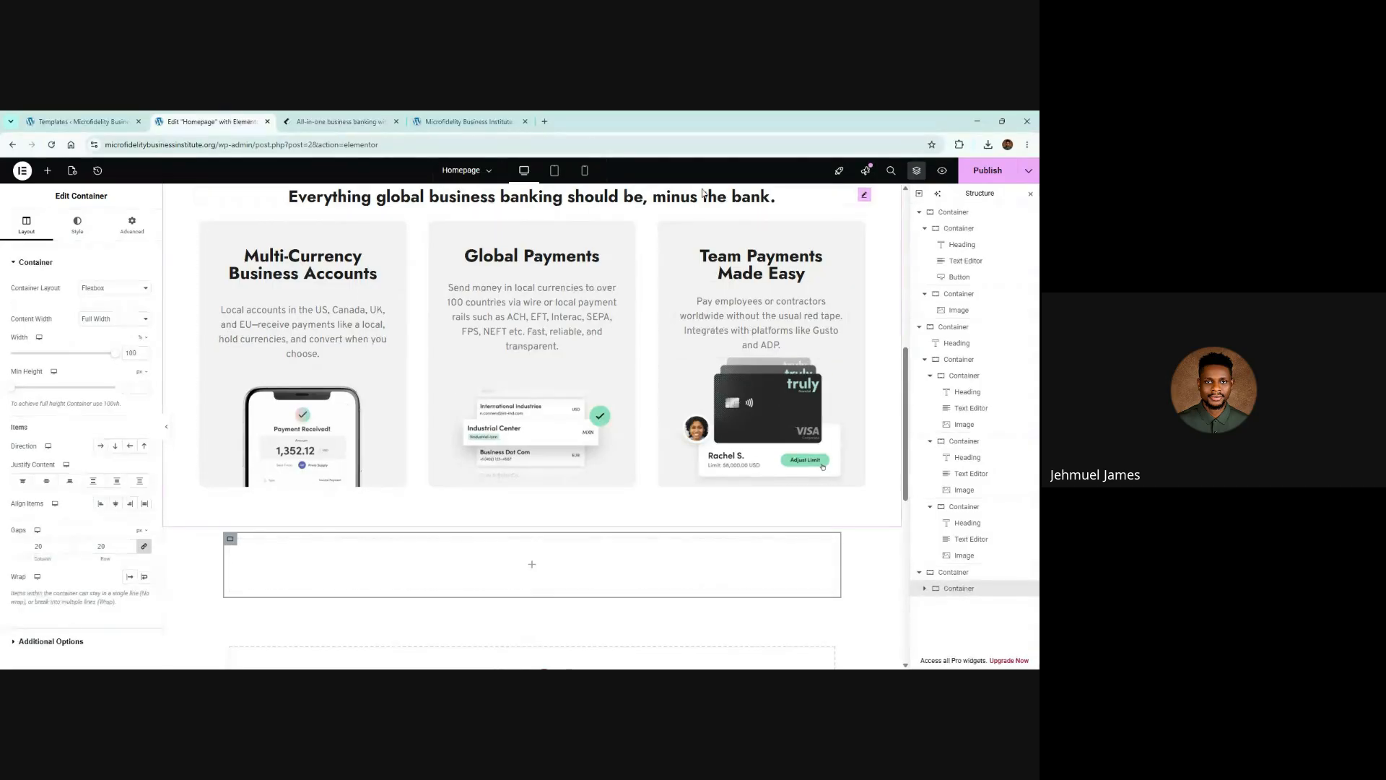
Duplicate the heading "Everything global business banking should be, minus the bank." and move the copy into the new section above its nested container
left_click(704, 193)
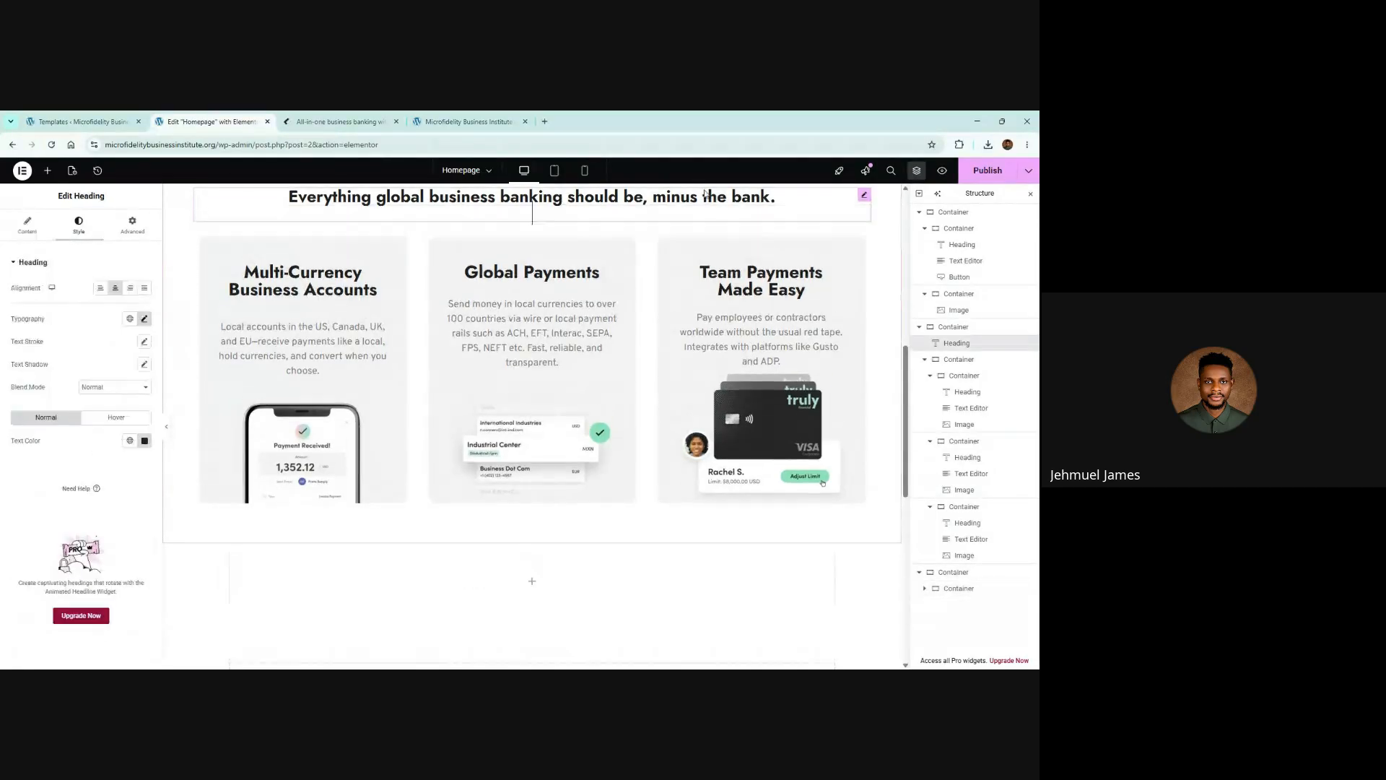
right_click(977, 346)
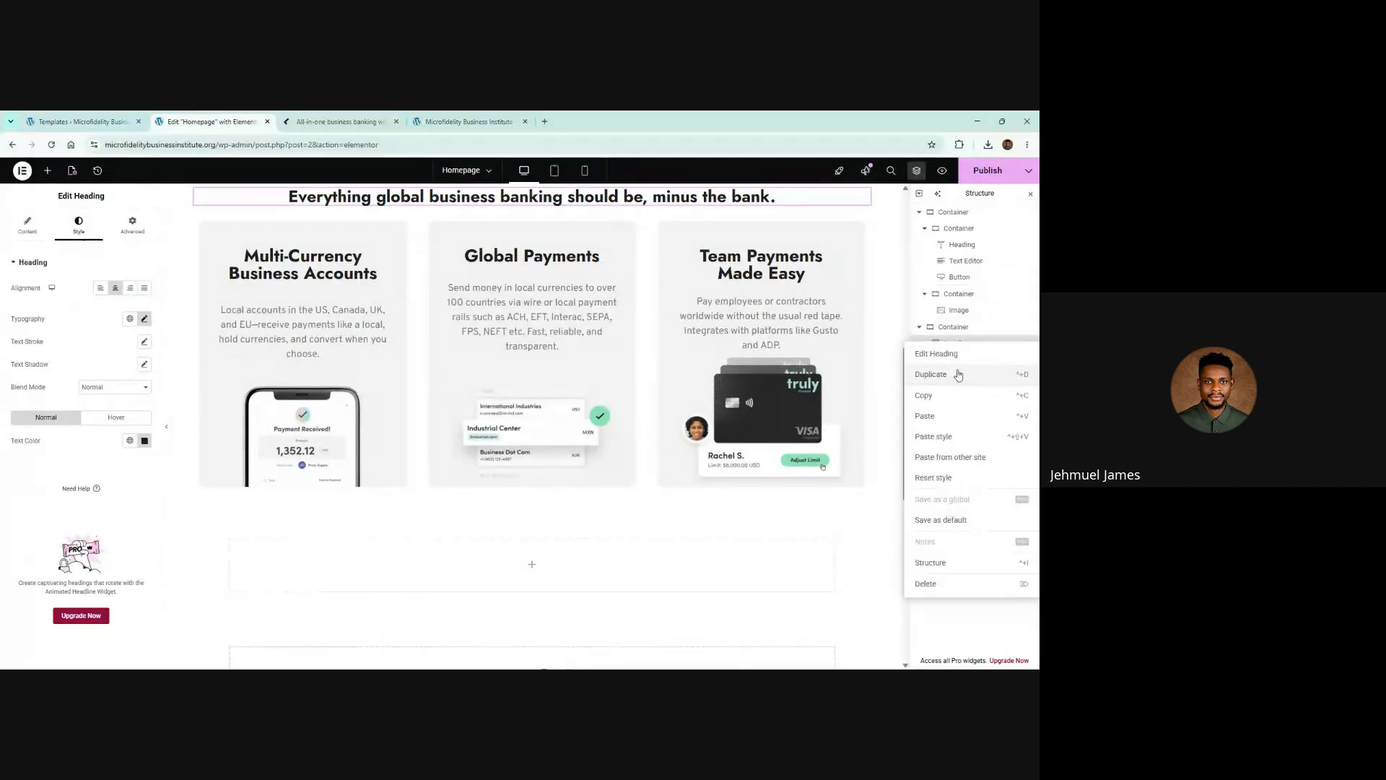
left_click(961, 375)
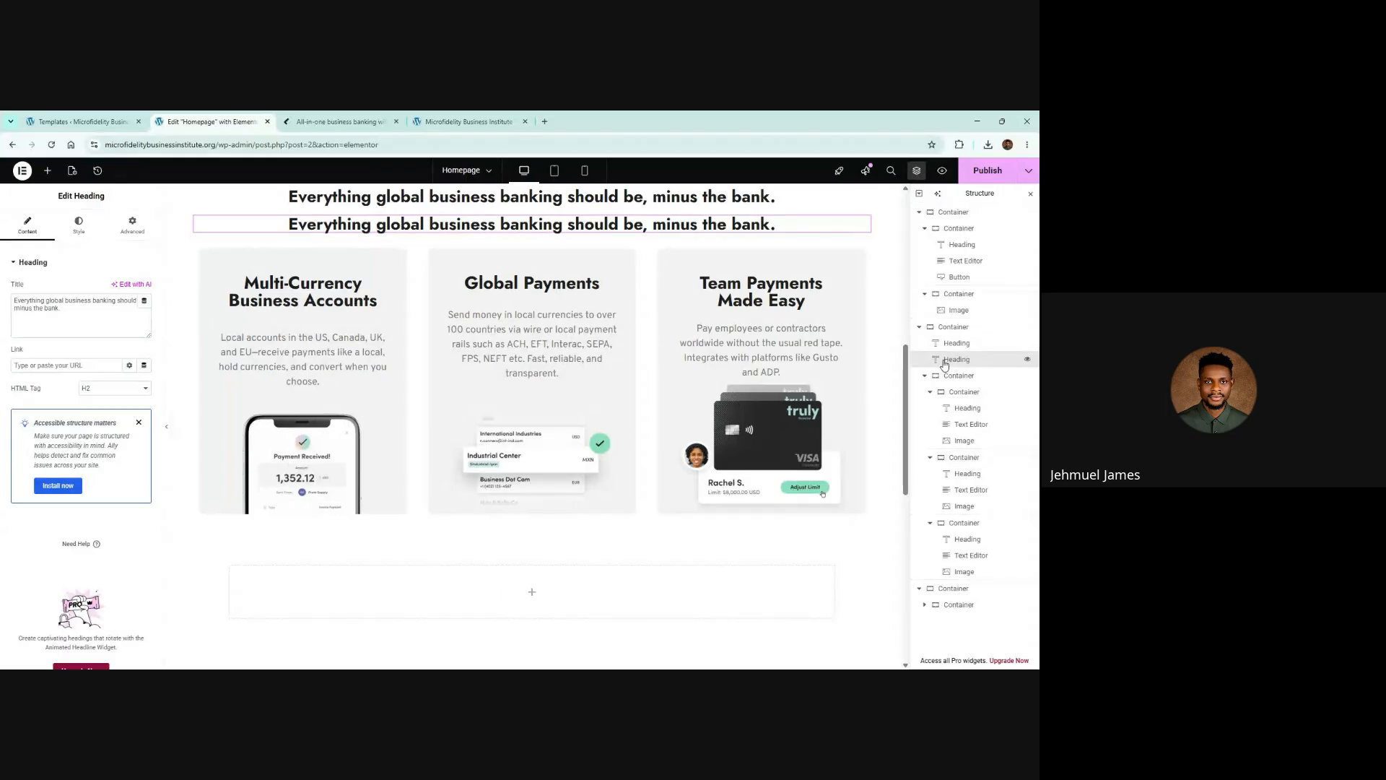
left_click_drag(945, 363, 949, 593)
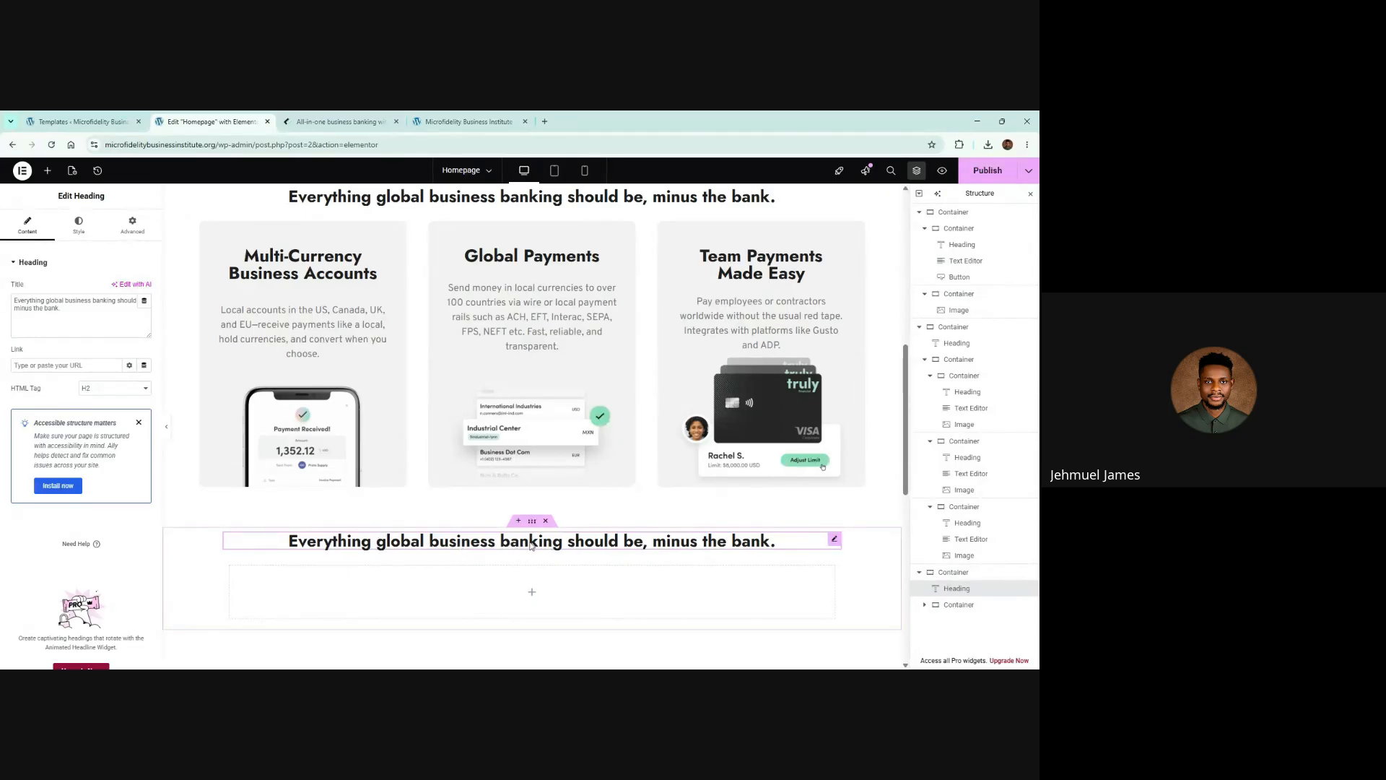
Create three containers inside the nested container below the copied heading and set their parent's direction to row
left_click(532, 593)
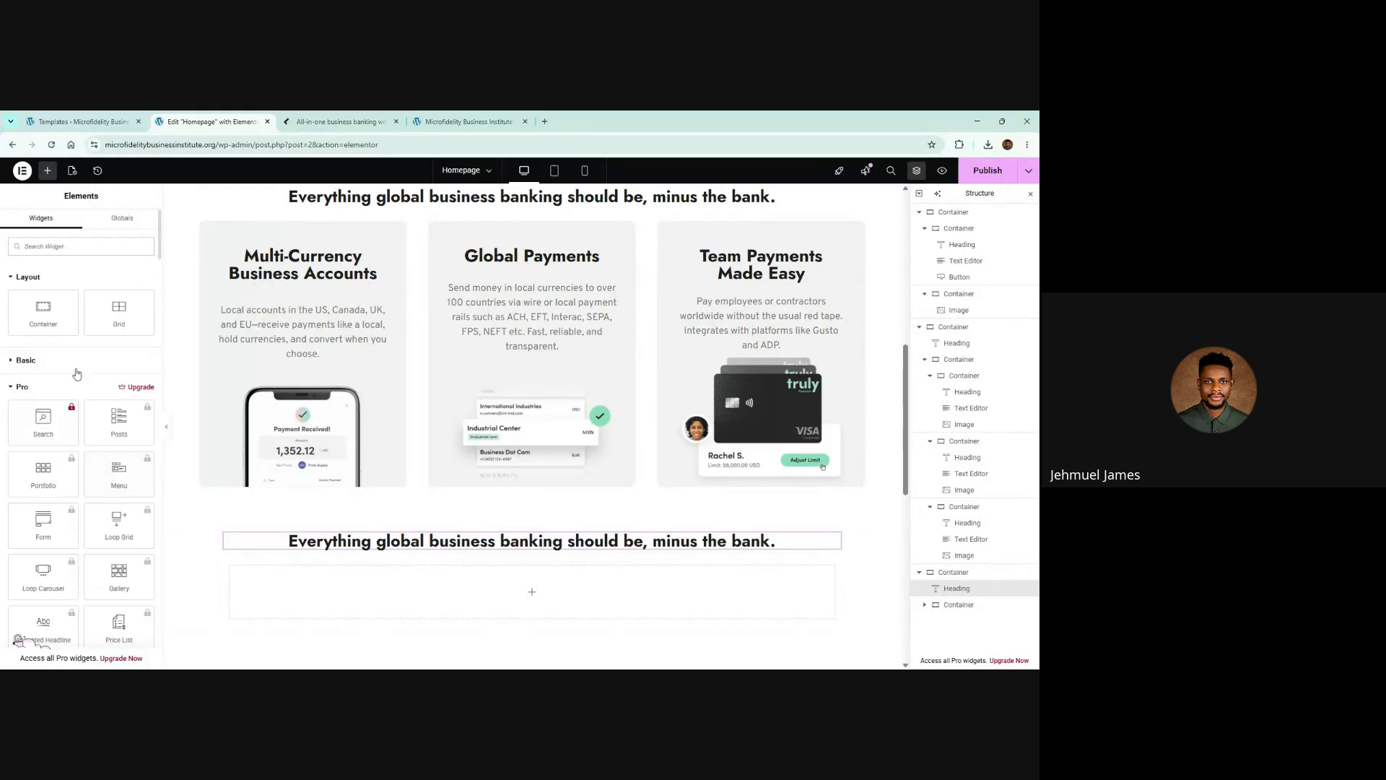
left_click_drag(53, 318, 332, 588)
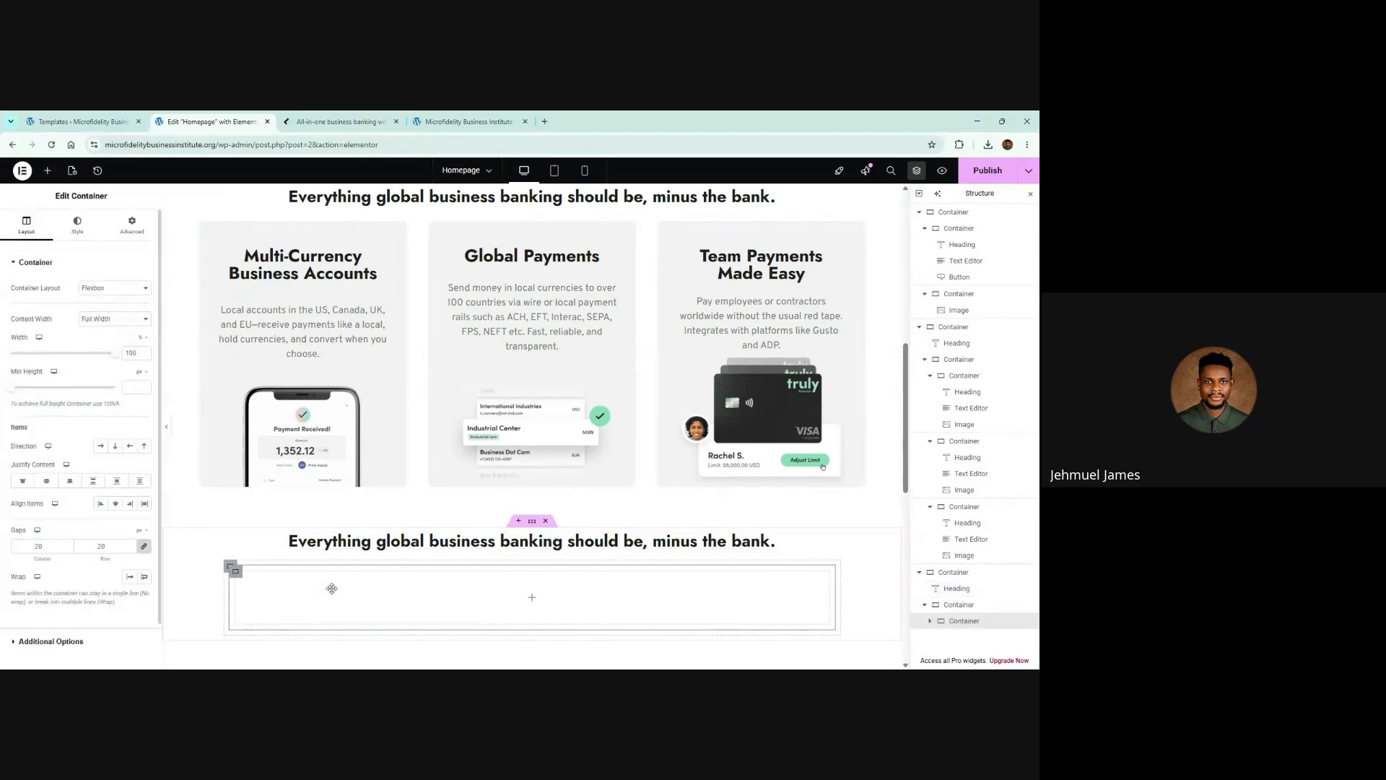
right_click(236, 575)
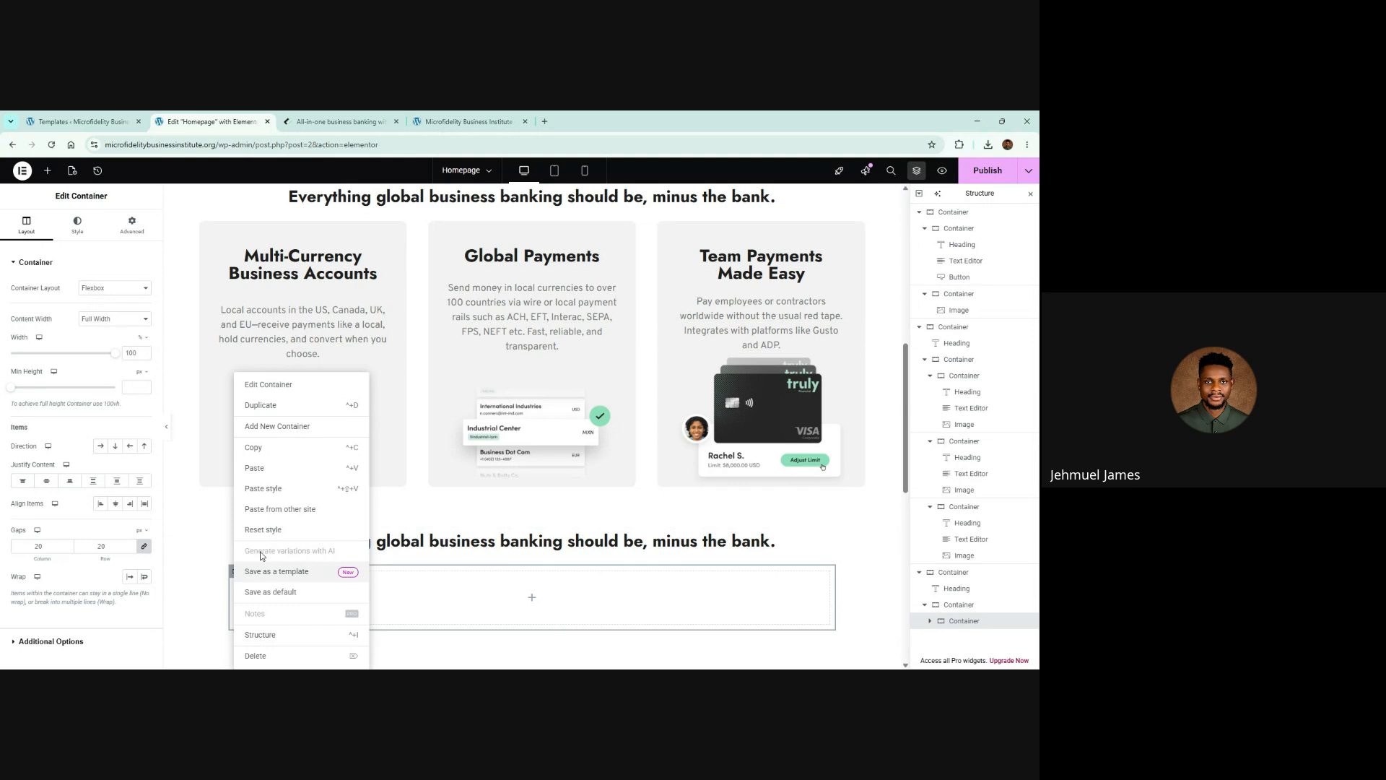
left_click(267, 471)
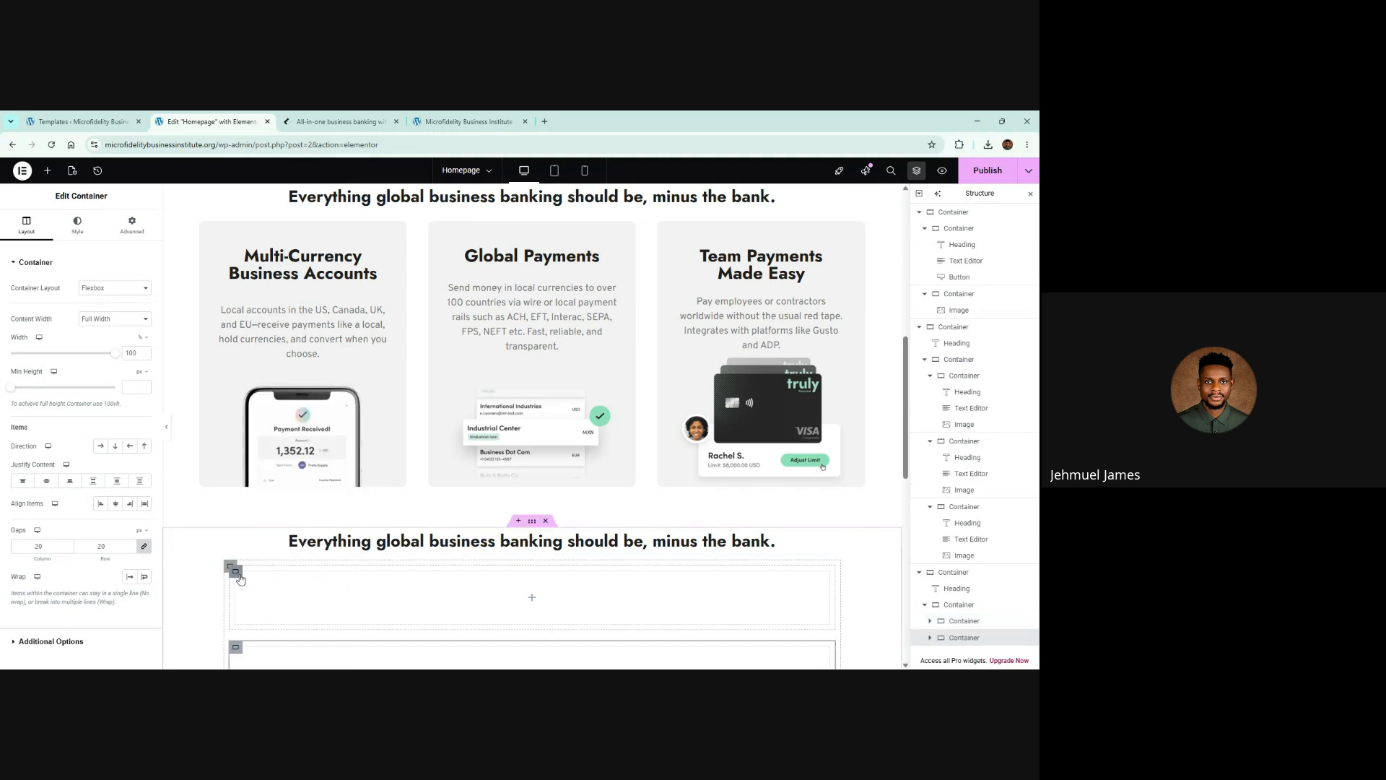
right_click(240, 575)
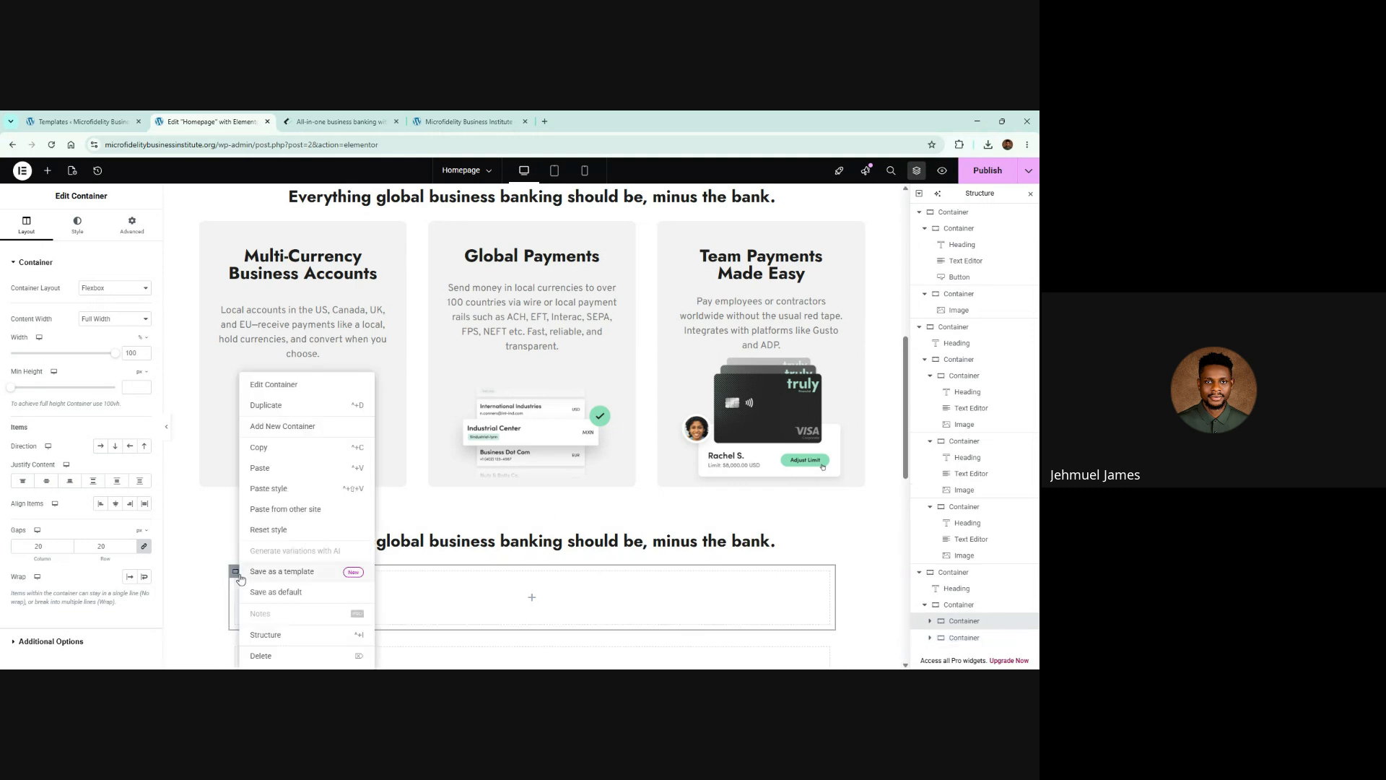
left_click(273, 406)
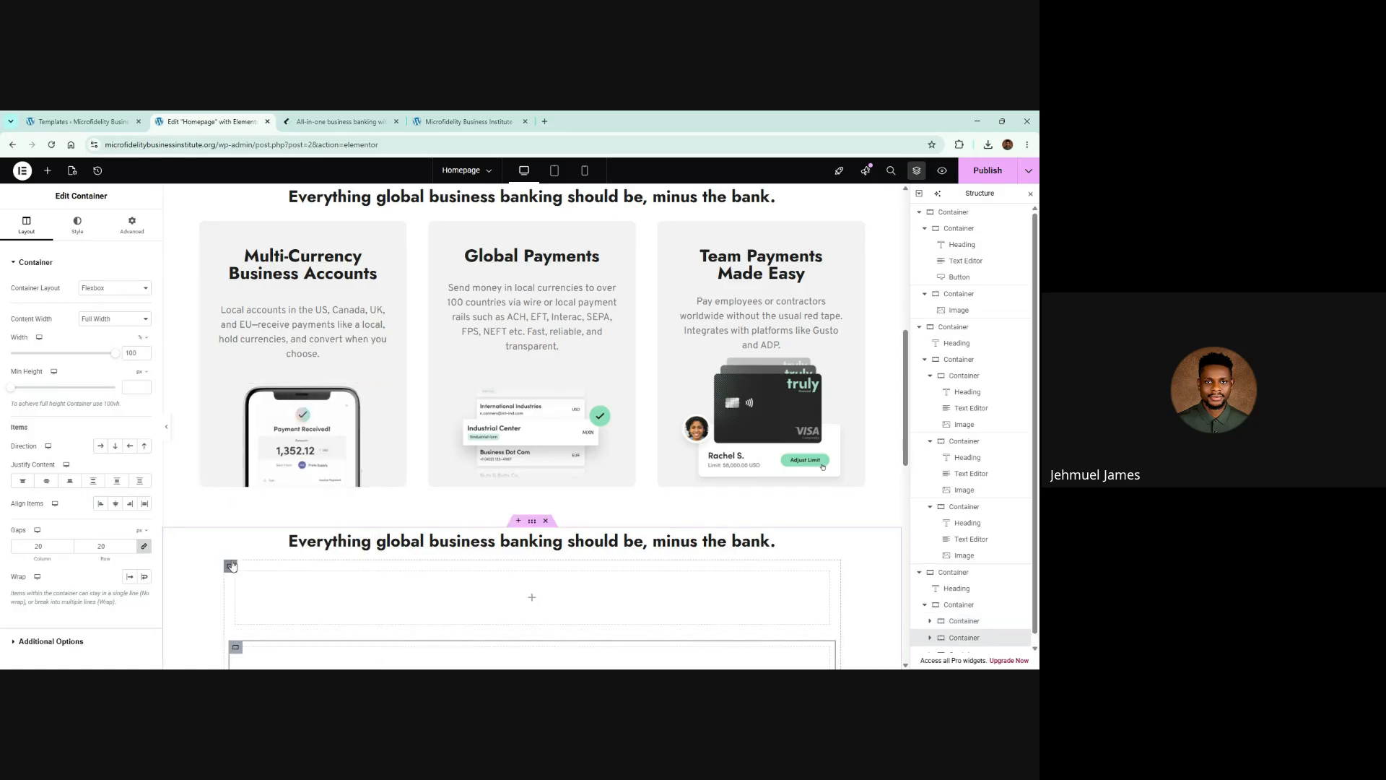
scroll(301, 517, "down", 2)
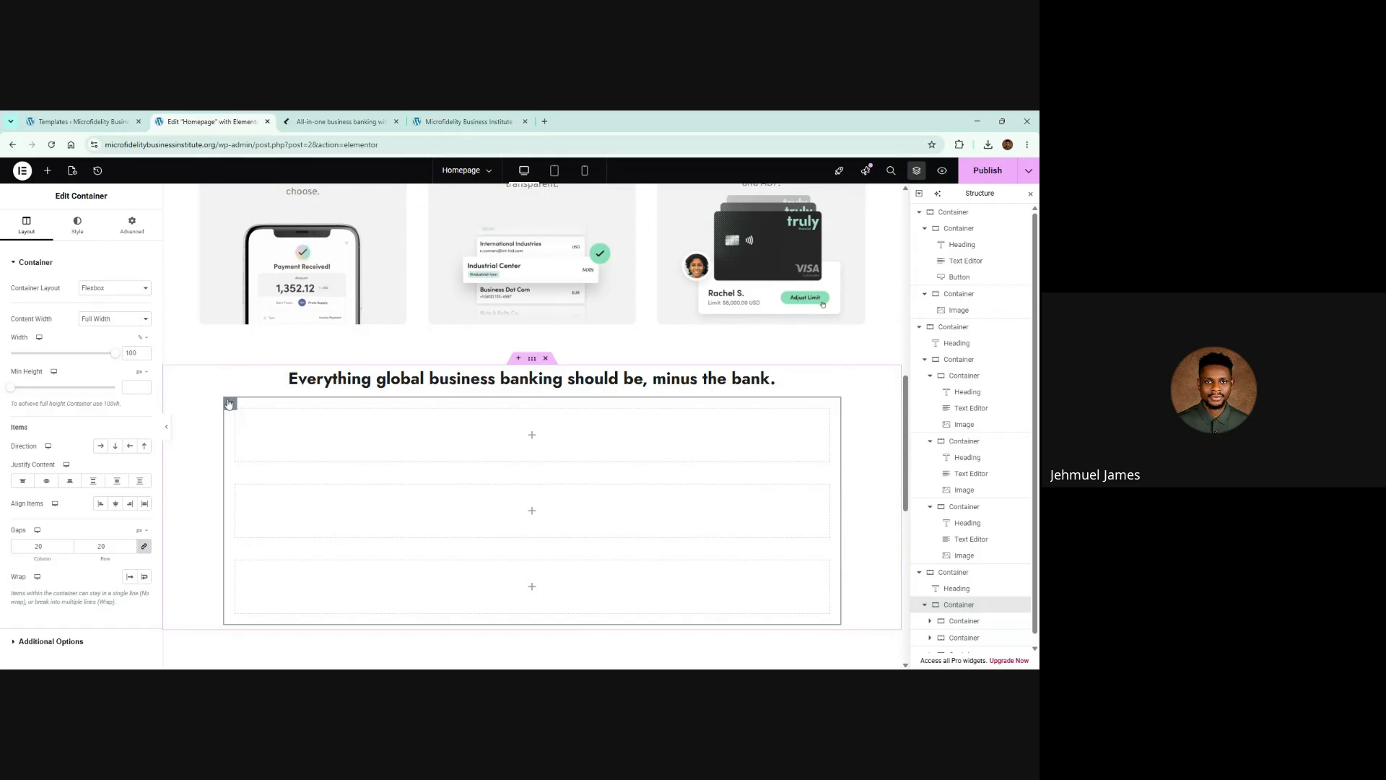
left_click(101, 446)
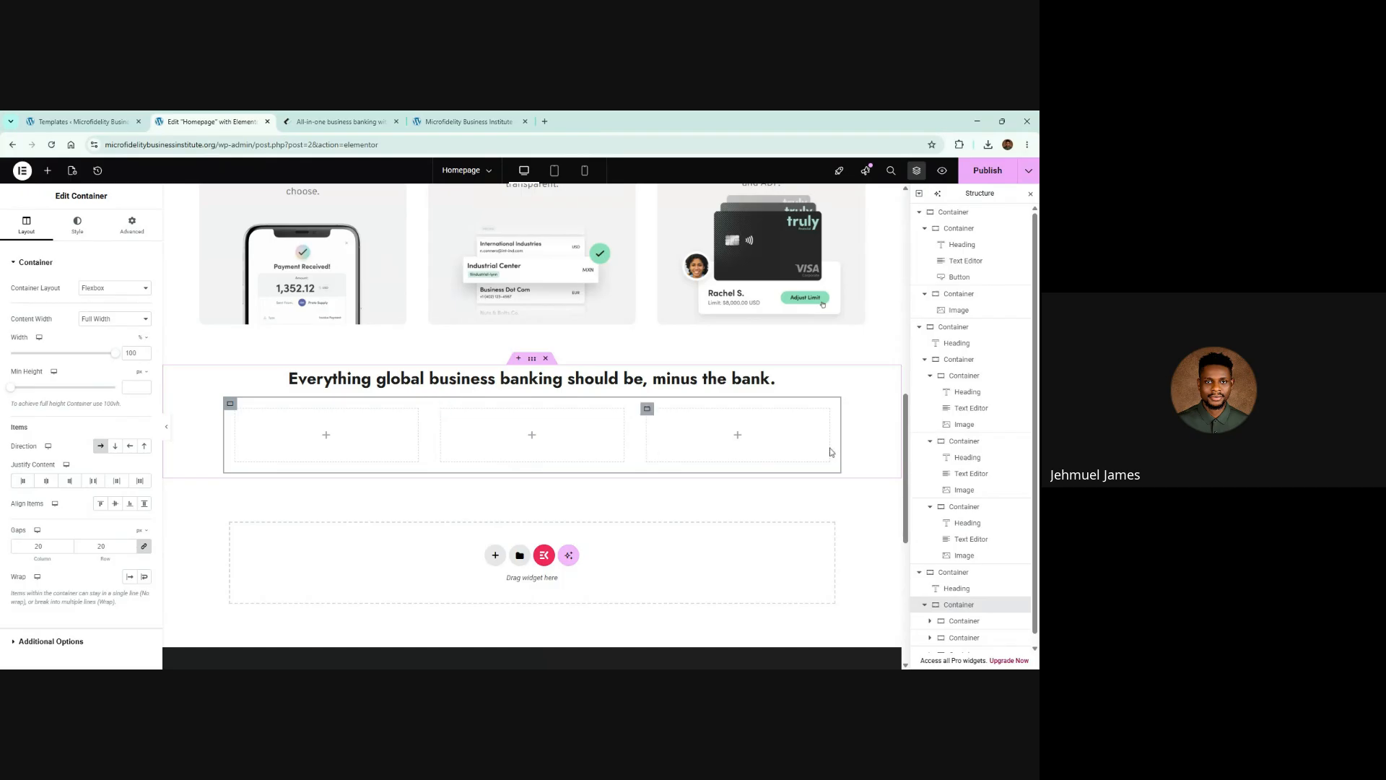
Replace the copied heading's text with "Getting your Truly Financial account is easy." copied from the Truly Financial reference site
left_click(520, 383)
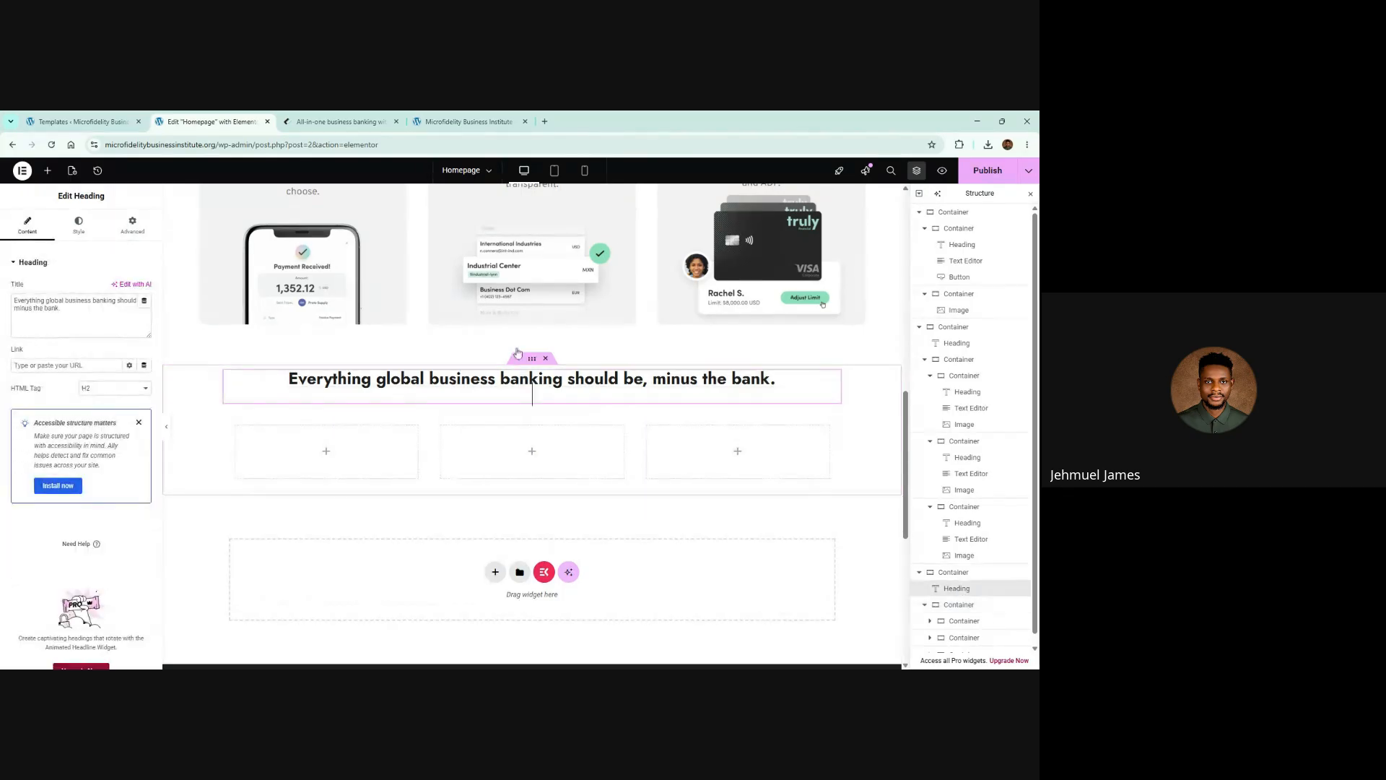
left_click(340, 121)
scroll(389, 366, "down", 7)
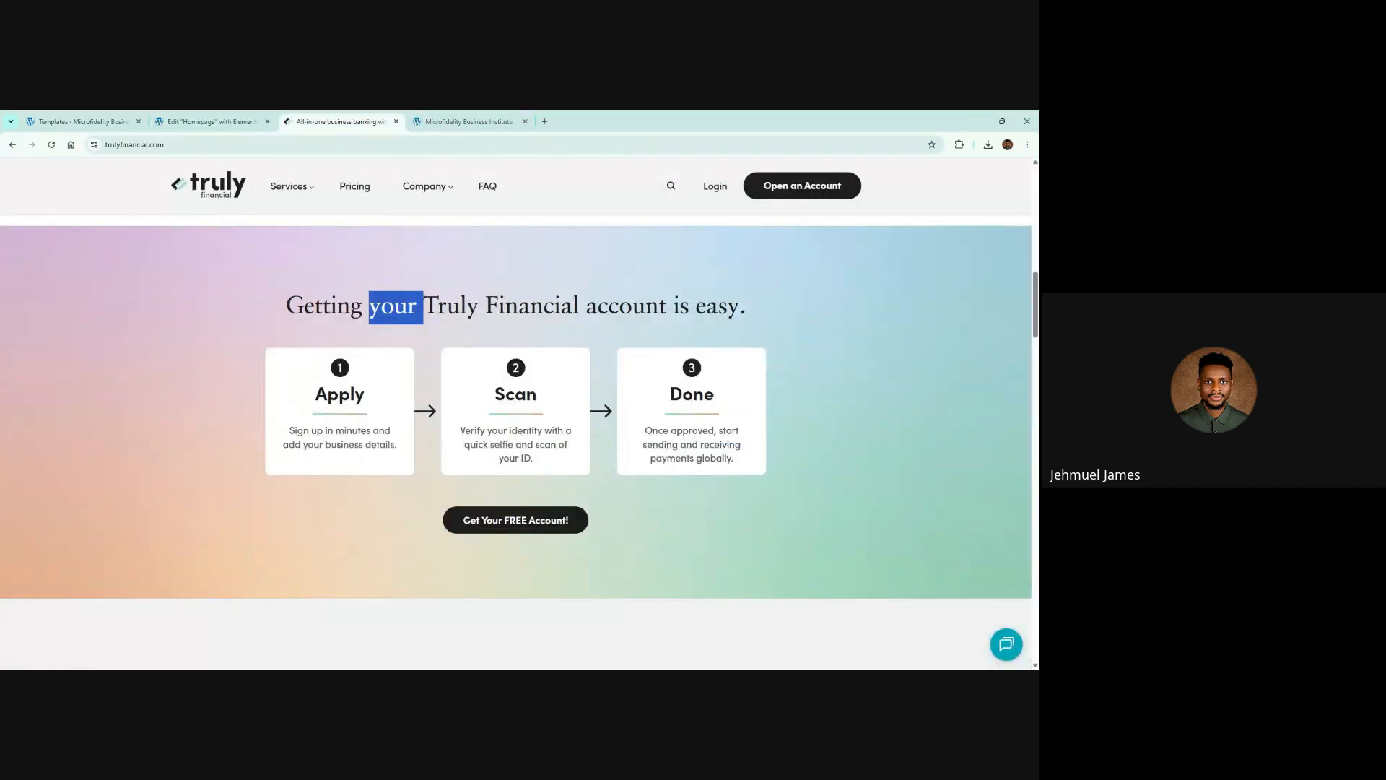
triple_click(396, 307)
key("ctrl+c")
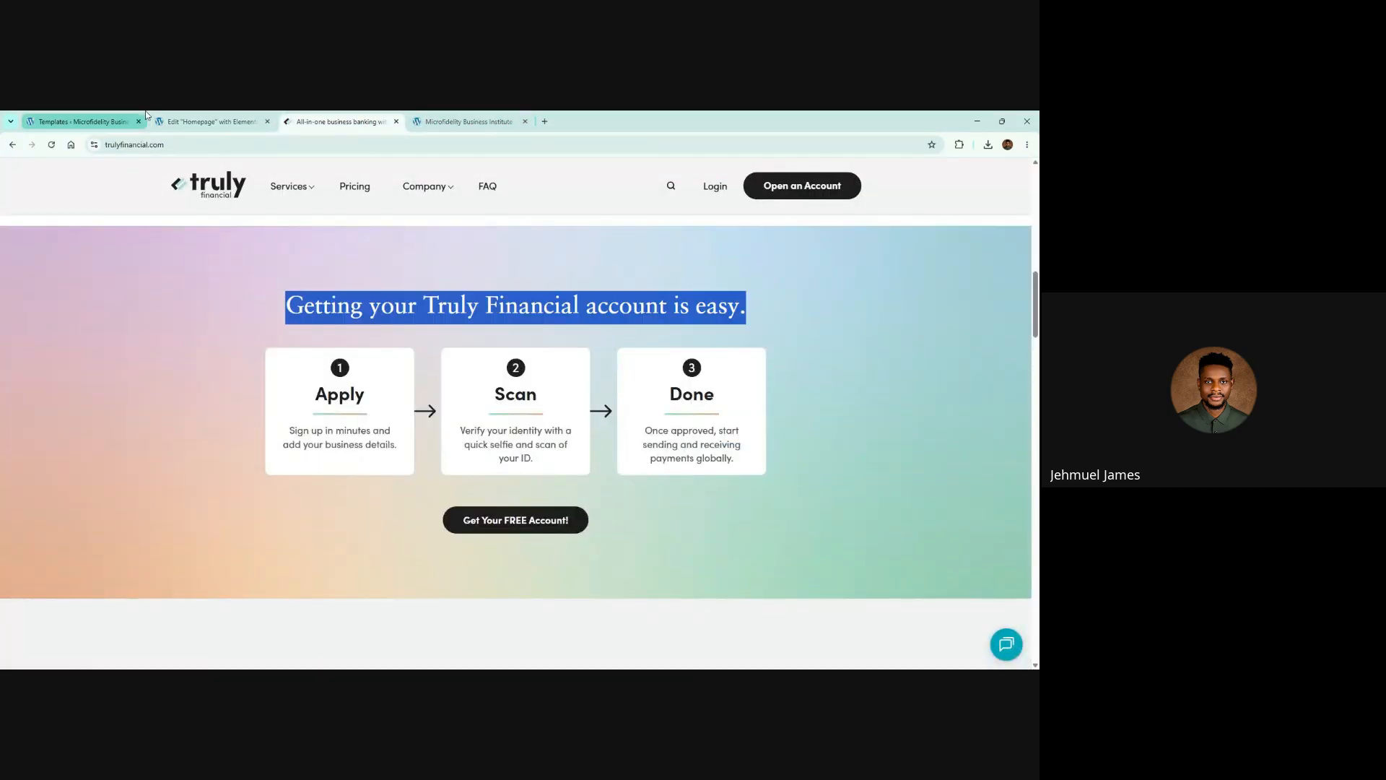
left_click(210, 121)
key("ctrl+a")
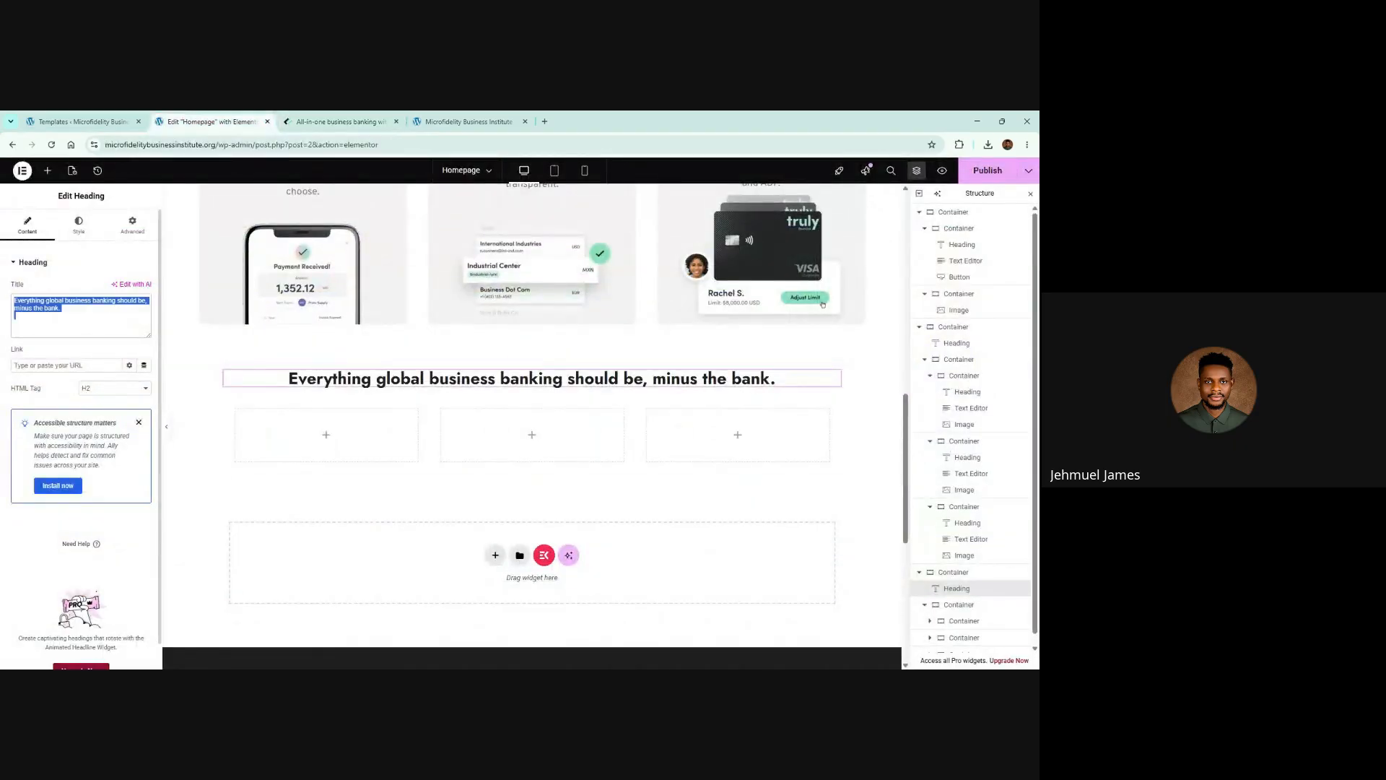
key("ctrl+v")
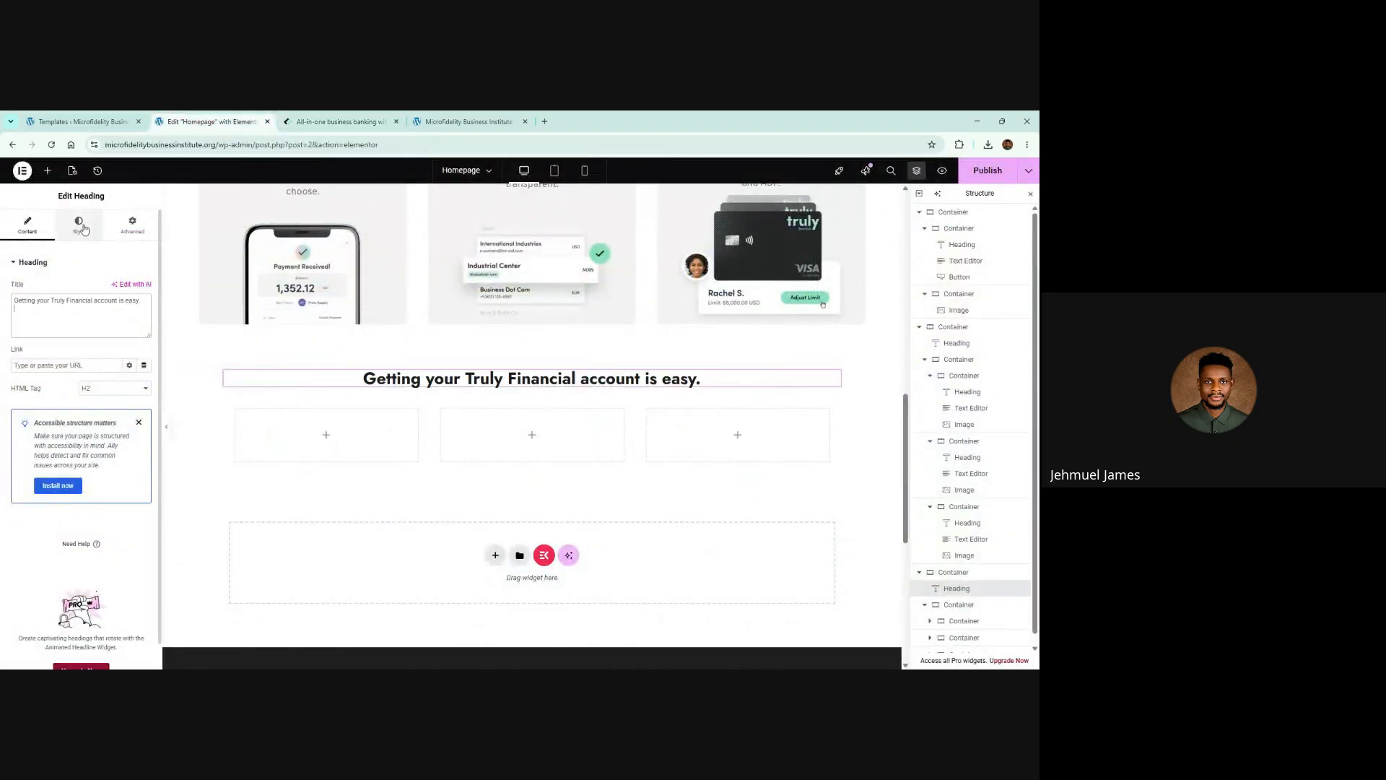
Copy the style of the hero heading "Where Business Meets the World." onto the "Getting your Truly Financial account is easy." heading
left_click(79, 224)
left_click(144, 318)
scroll(383, 294, "up", 4)
scroll(383, 293, "up", 5)
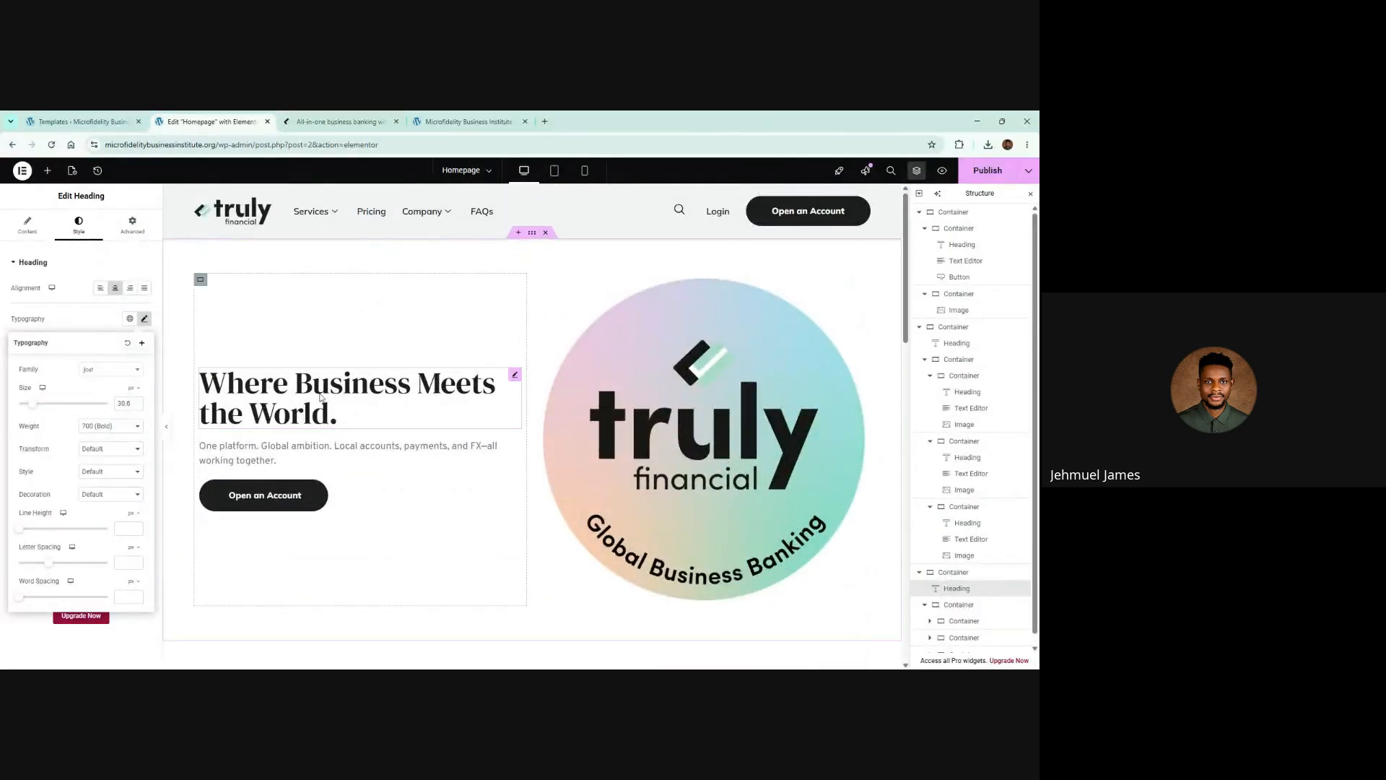
left_click(361, 398)
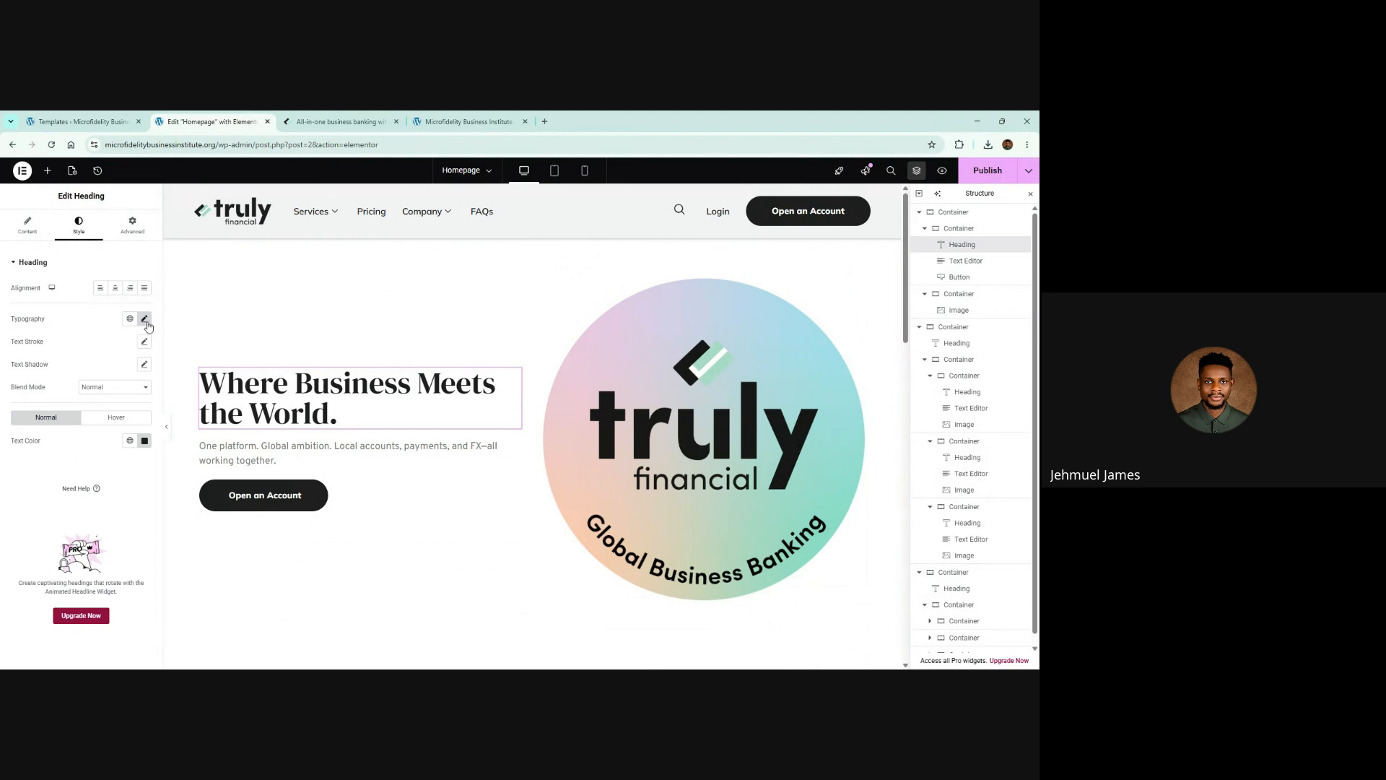
right_click(413, 391)
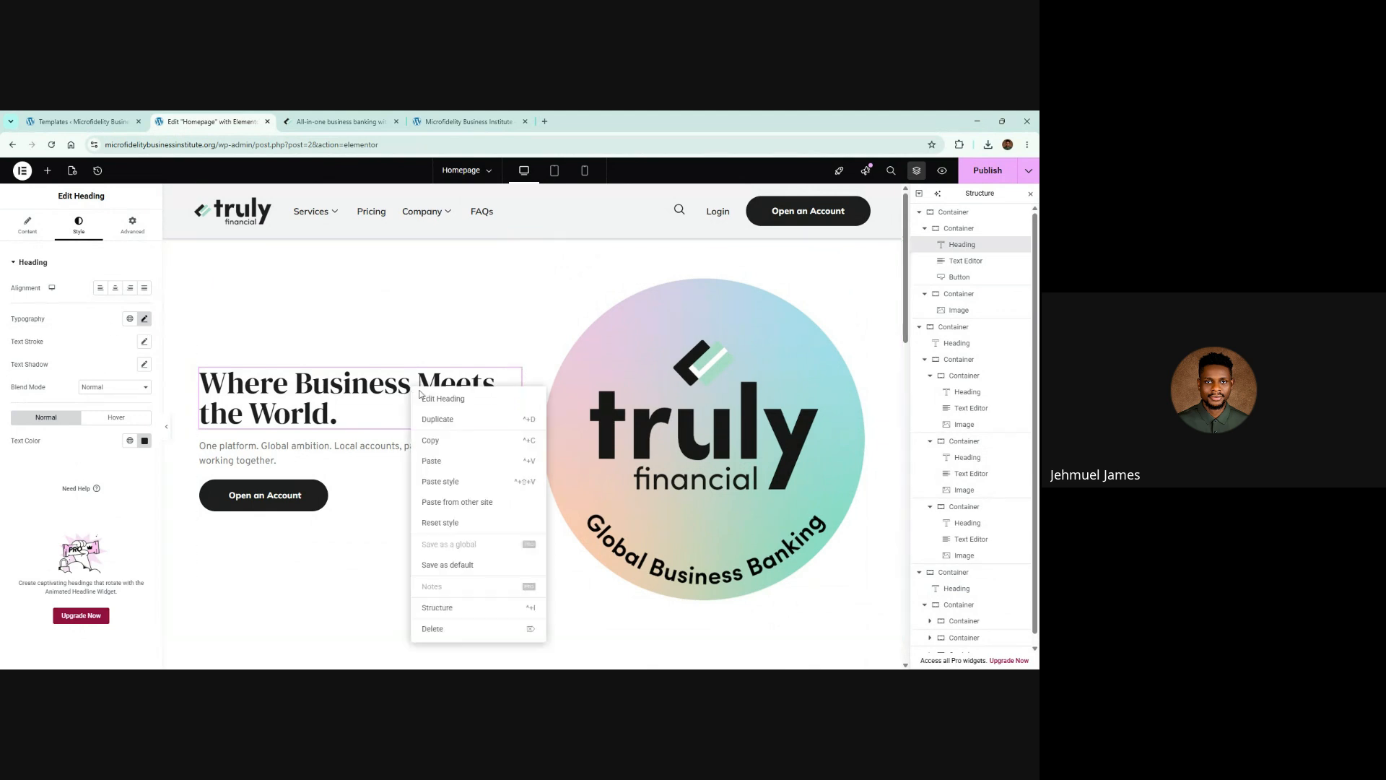
left_click(442, 437)
scroll(534, 434, "down", 10)
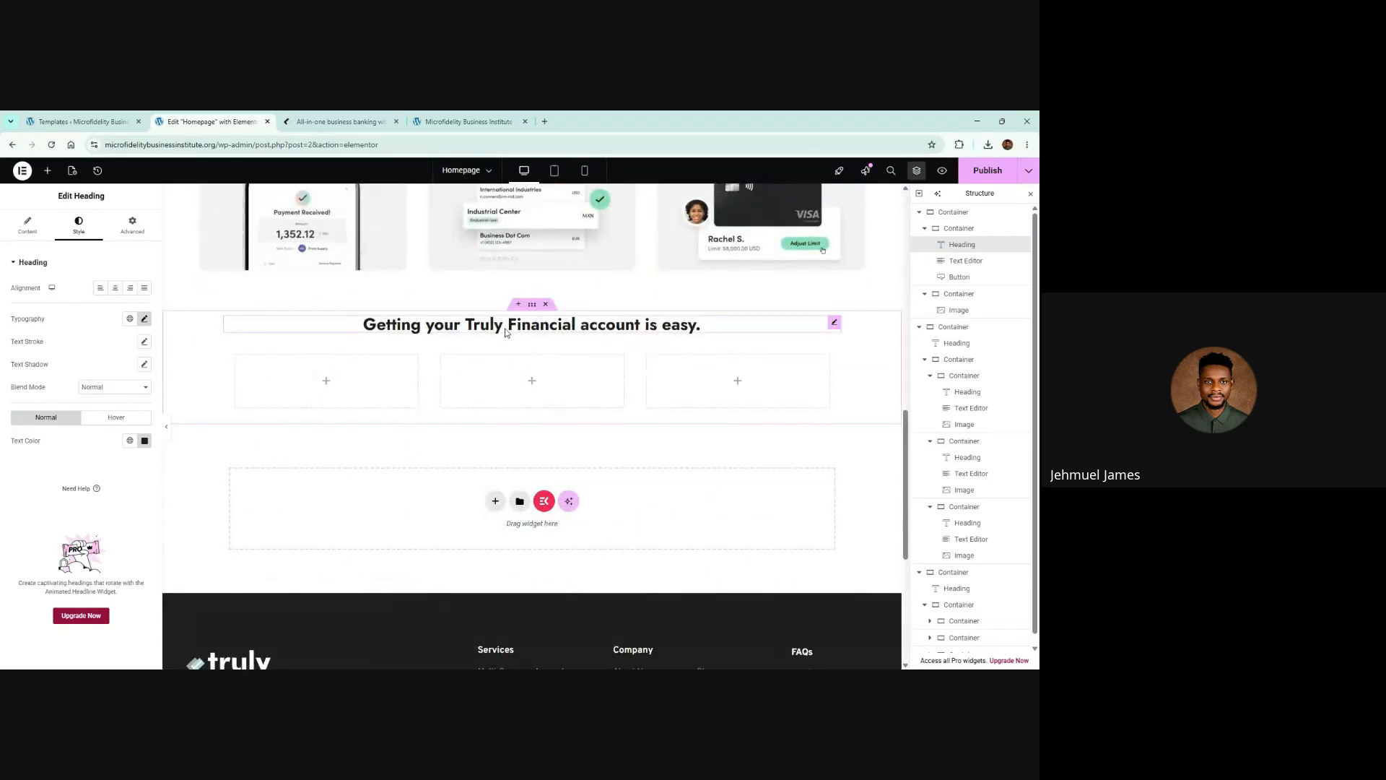
right_click(507, 329)
left_click(549, 423)
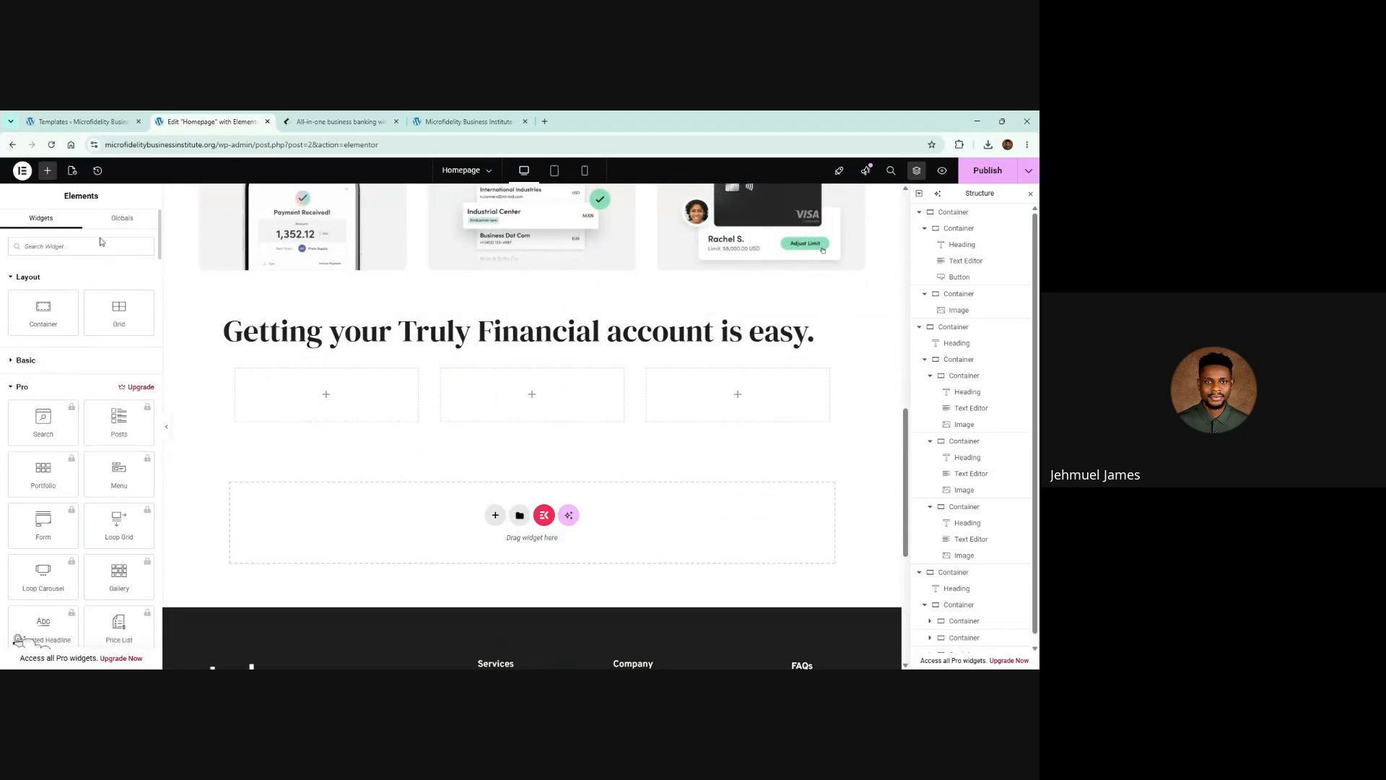
Set the "Getting your Truly Financial account is easy." heading's font size to 30.08 px and center its text
left_click(478, 344)
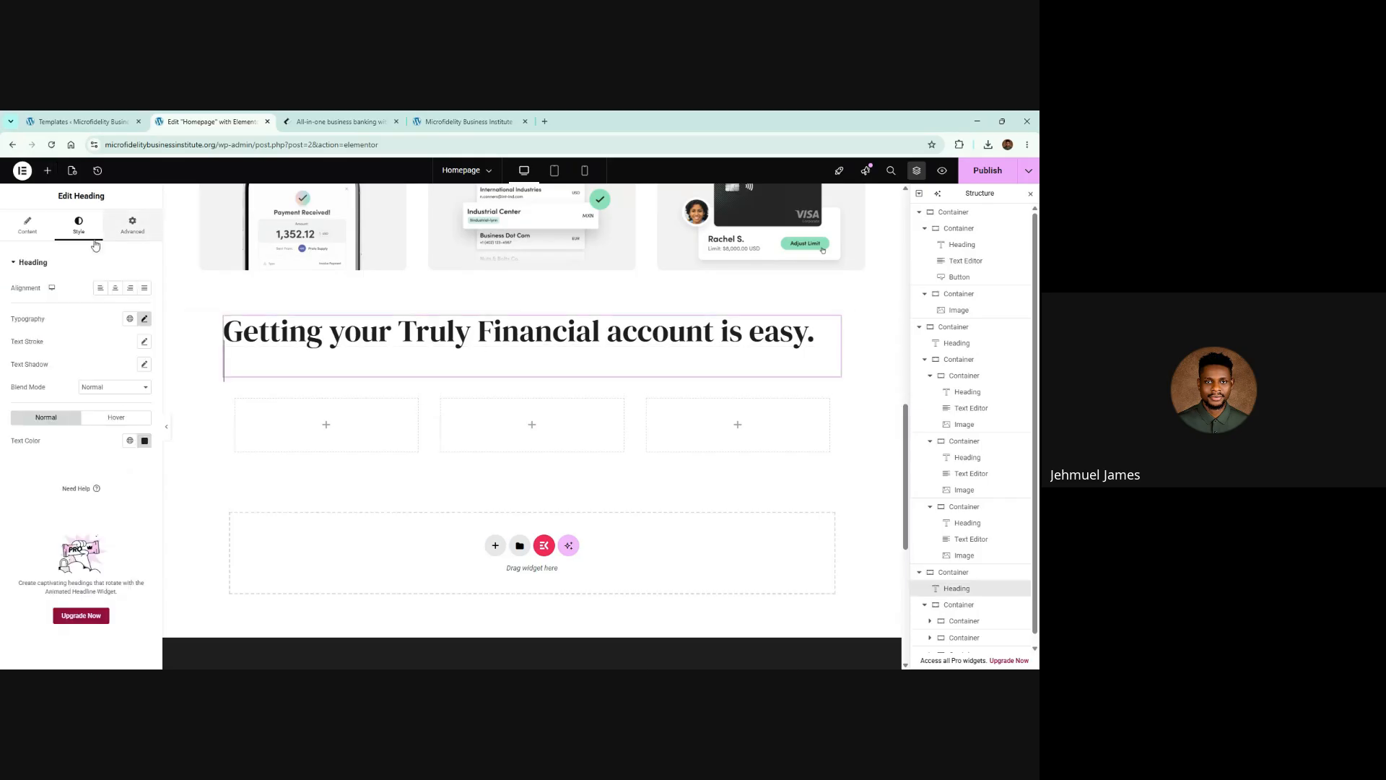
left_click(144, 319)
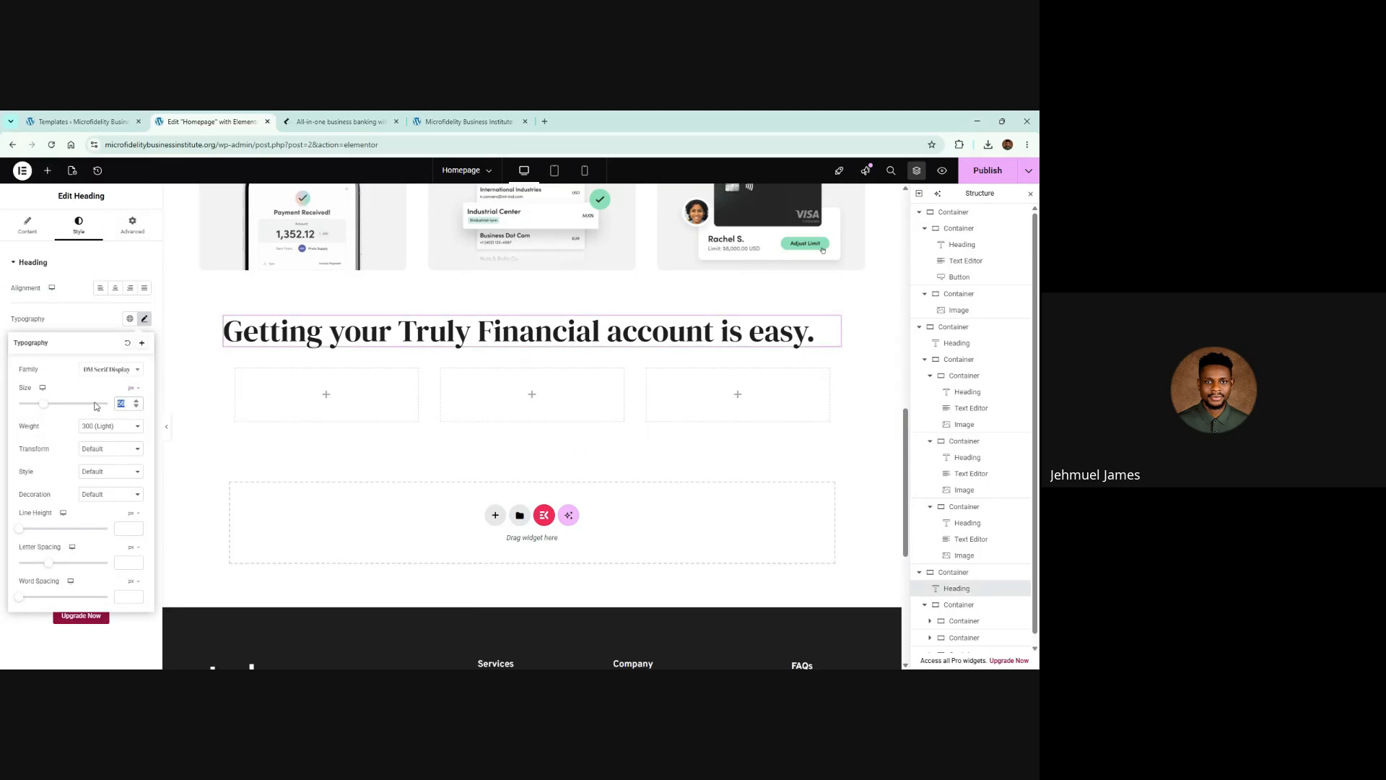
type("30")
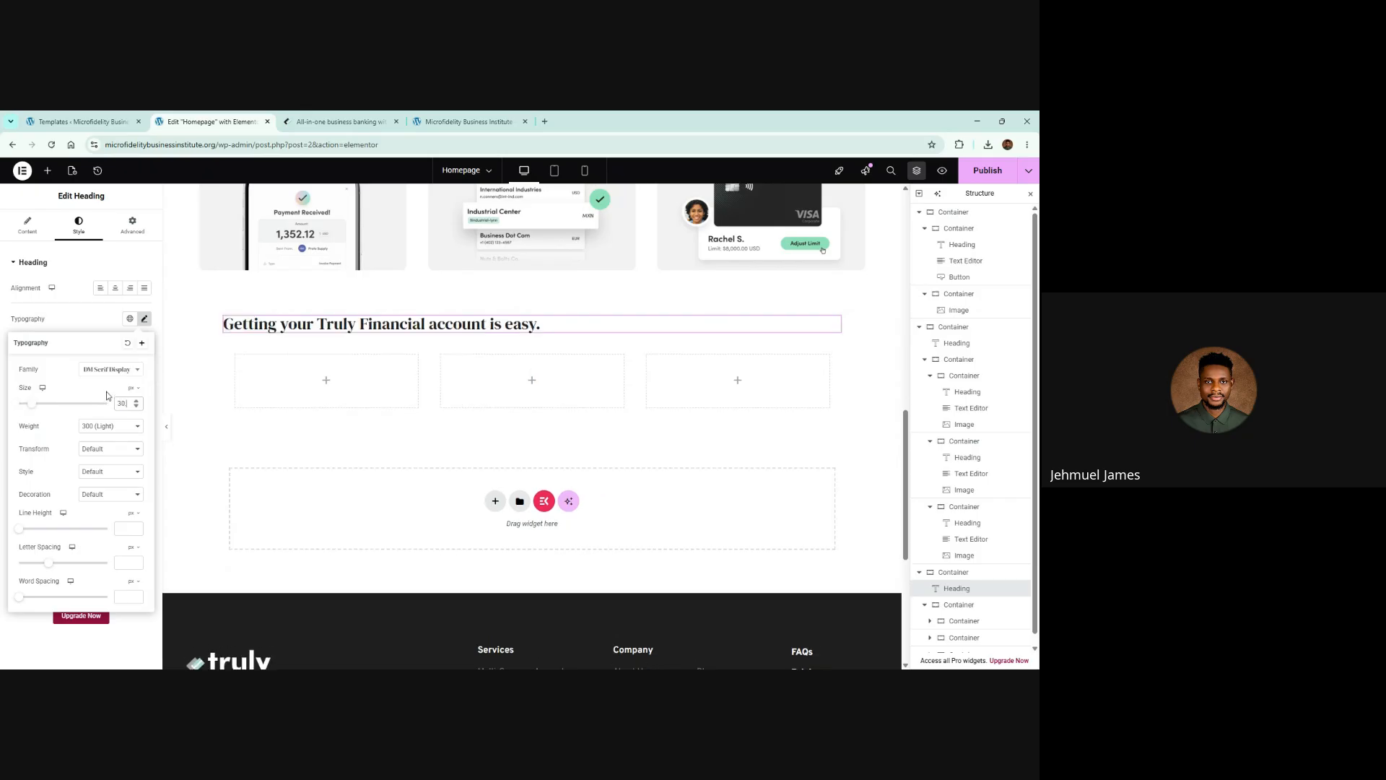
type(".08")
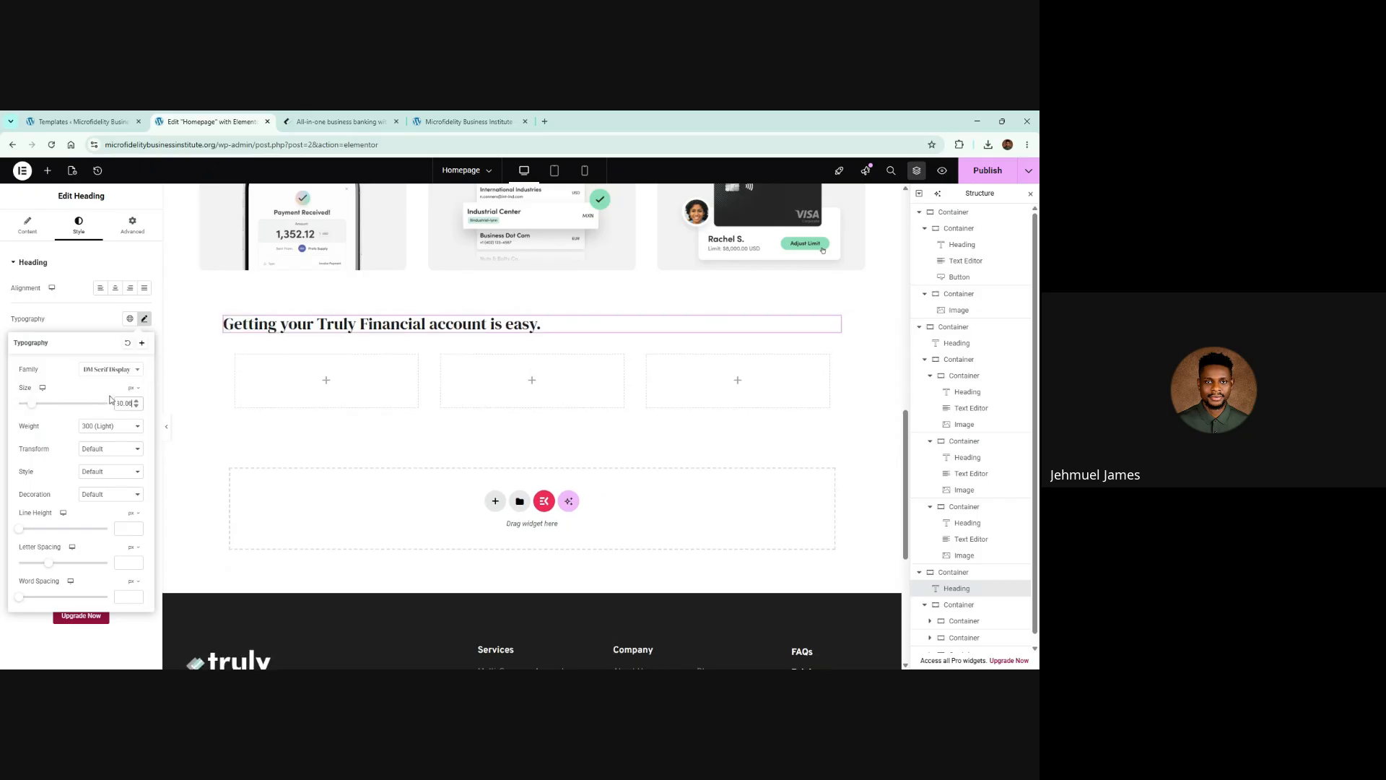
left_click(115, 291)
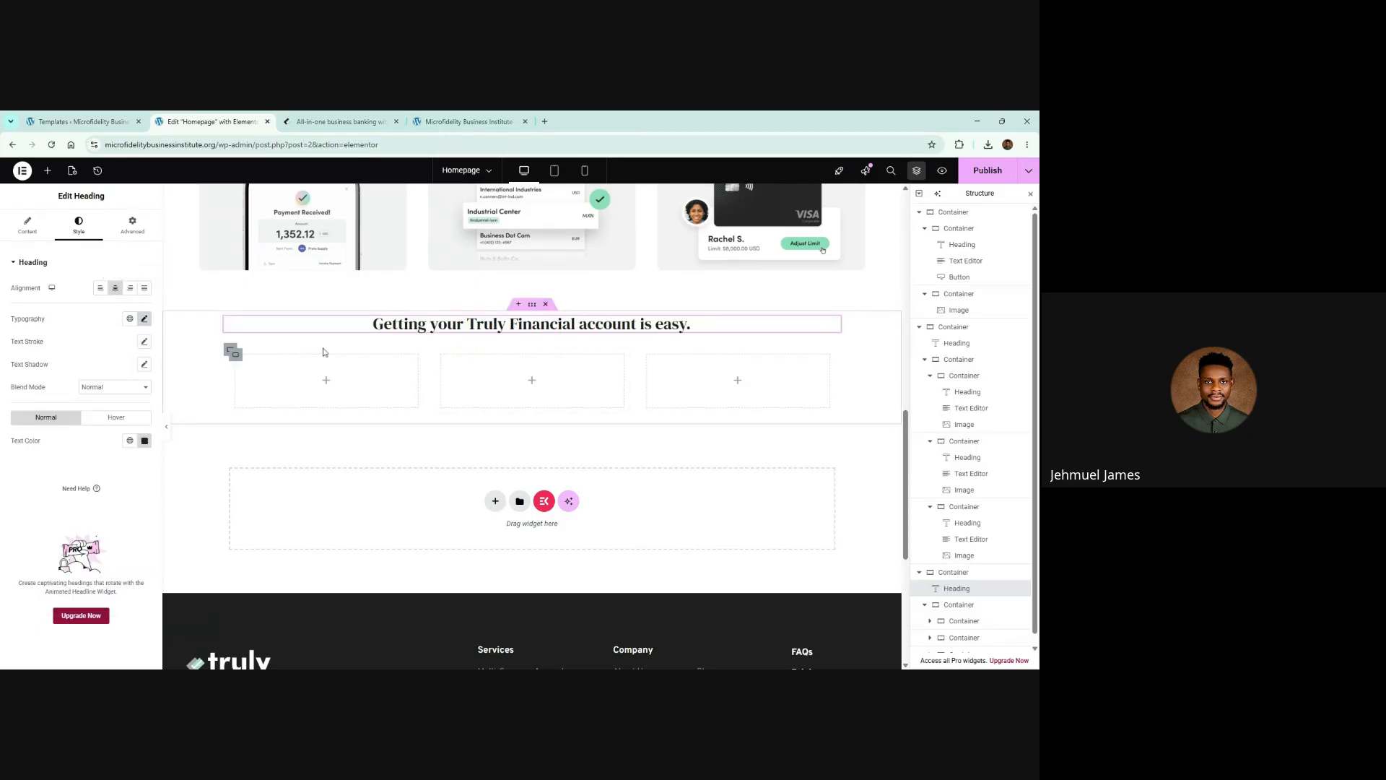
Compare the heading with the Truly Financial reference site and increase its font size to 34 px in the Elementor editor
left_click(368, 117)
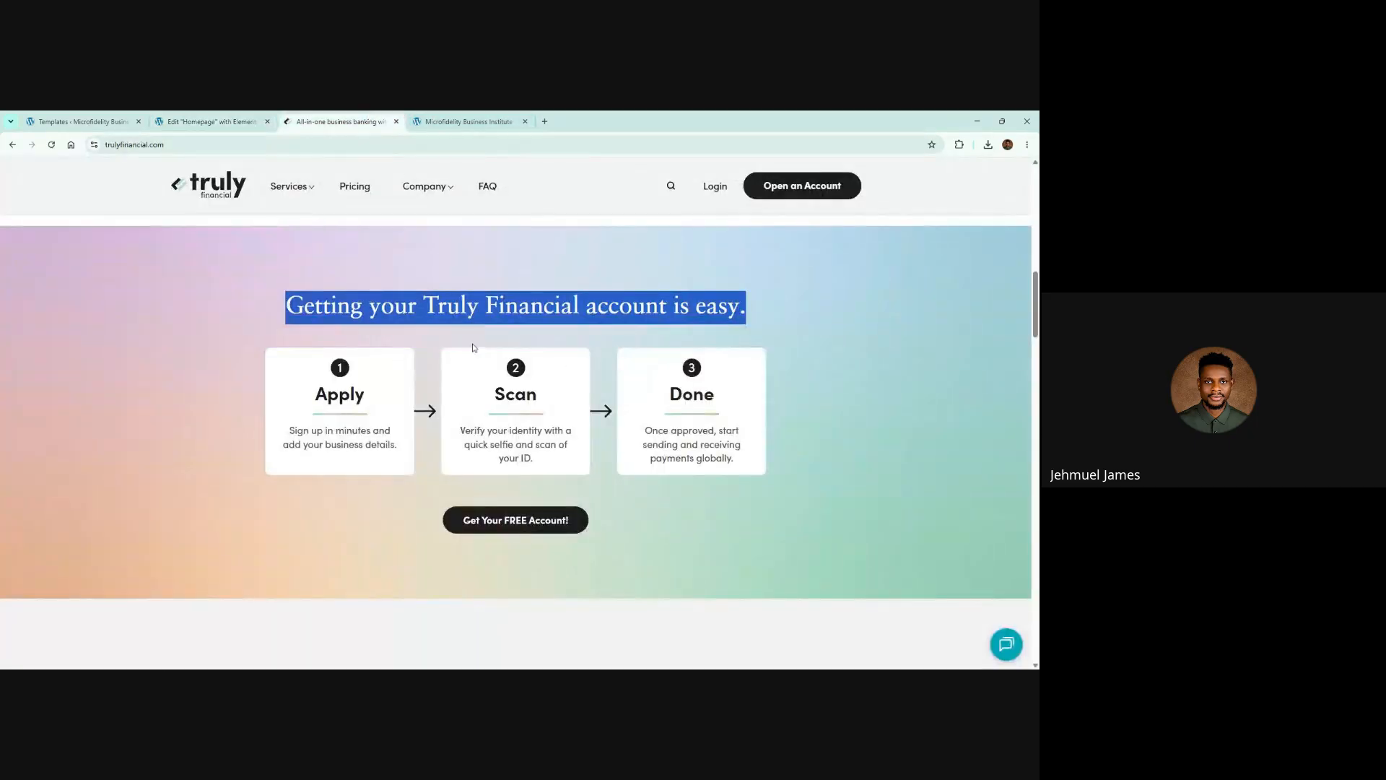
left_click(452, 263)
scroll(452, 263, "up", 10)
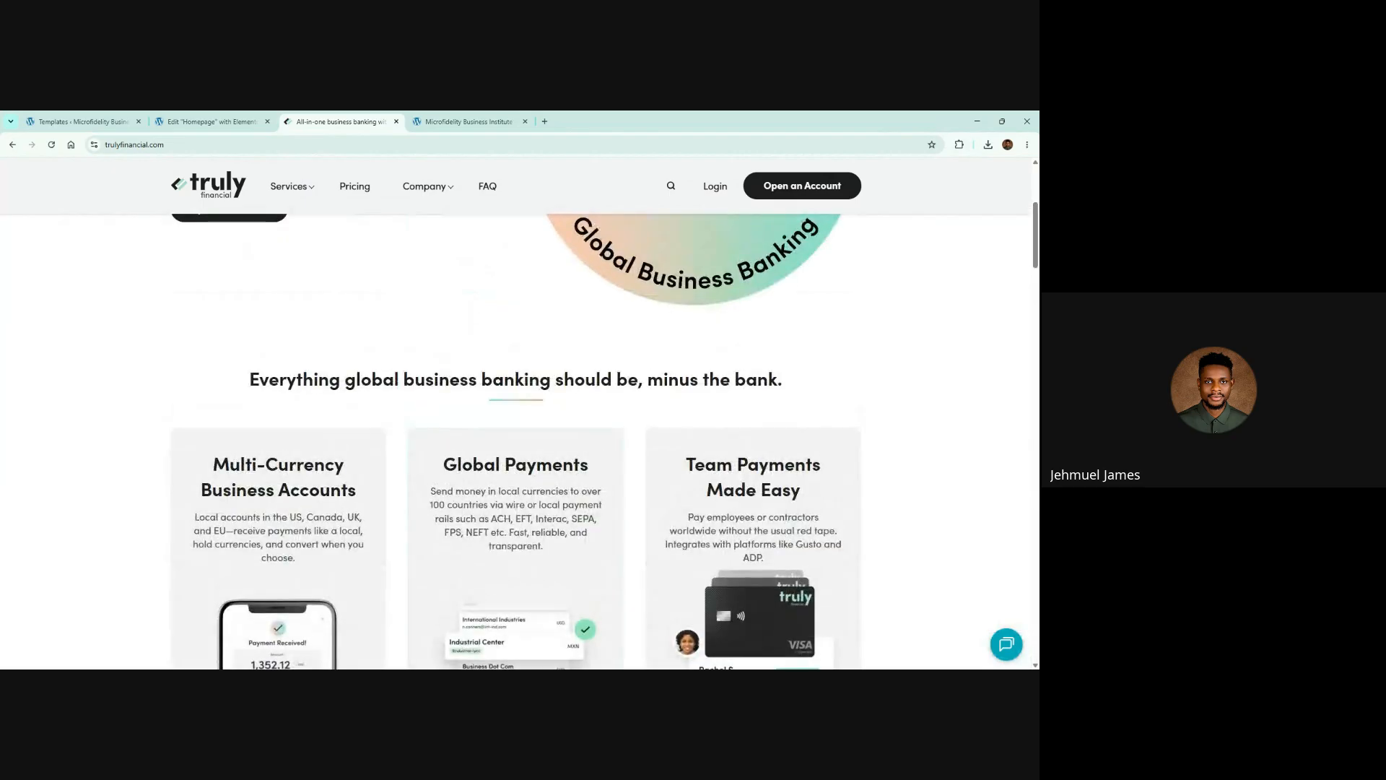
scroll(453, 381, "down", 7)
left_click(209, 121)
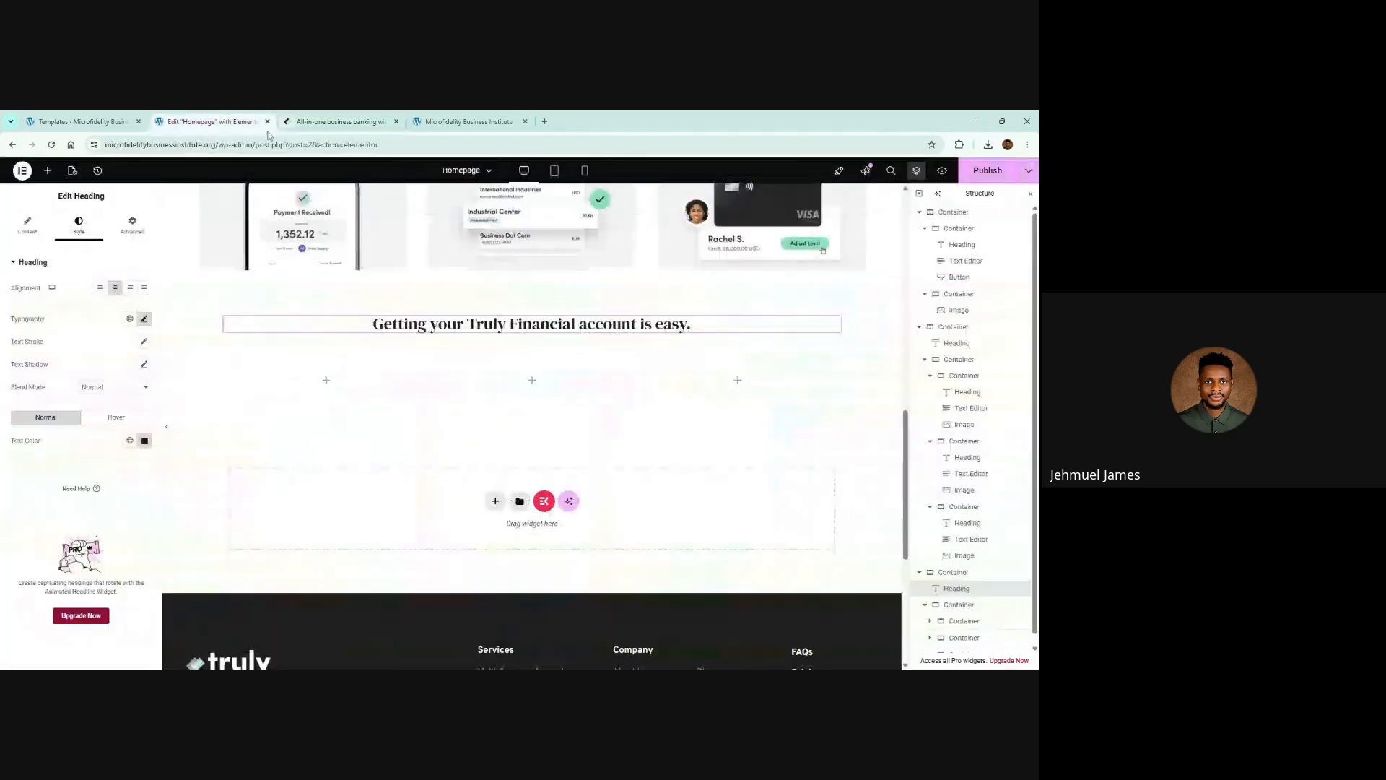
left_click(145, 319)
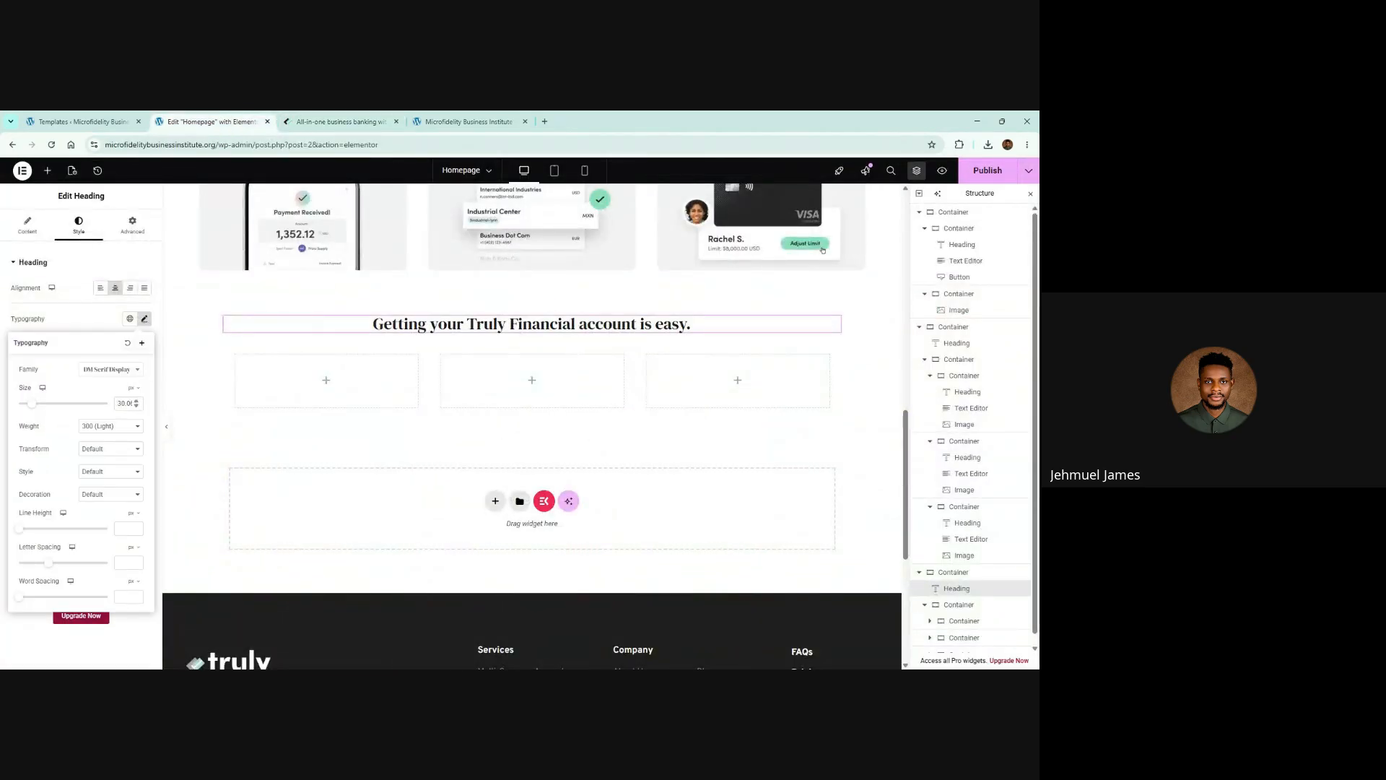
left_click(137, 402)
left_click(137, 402)
left_click(137, 402)
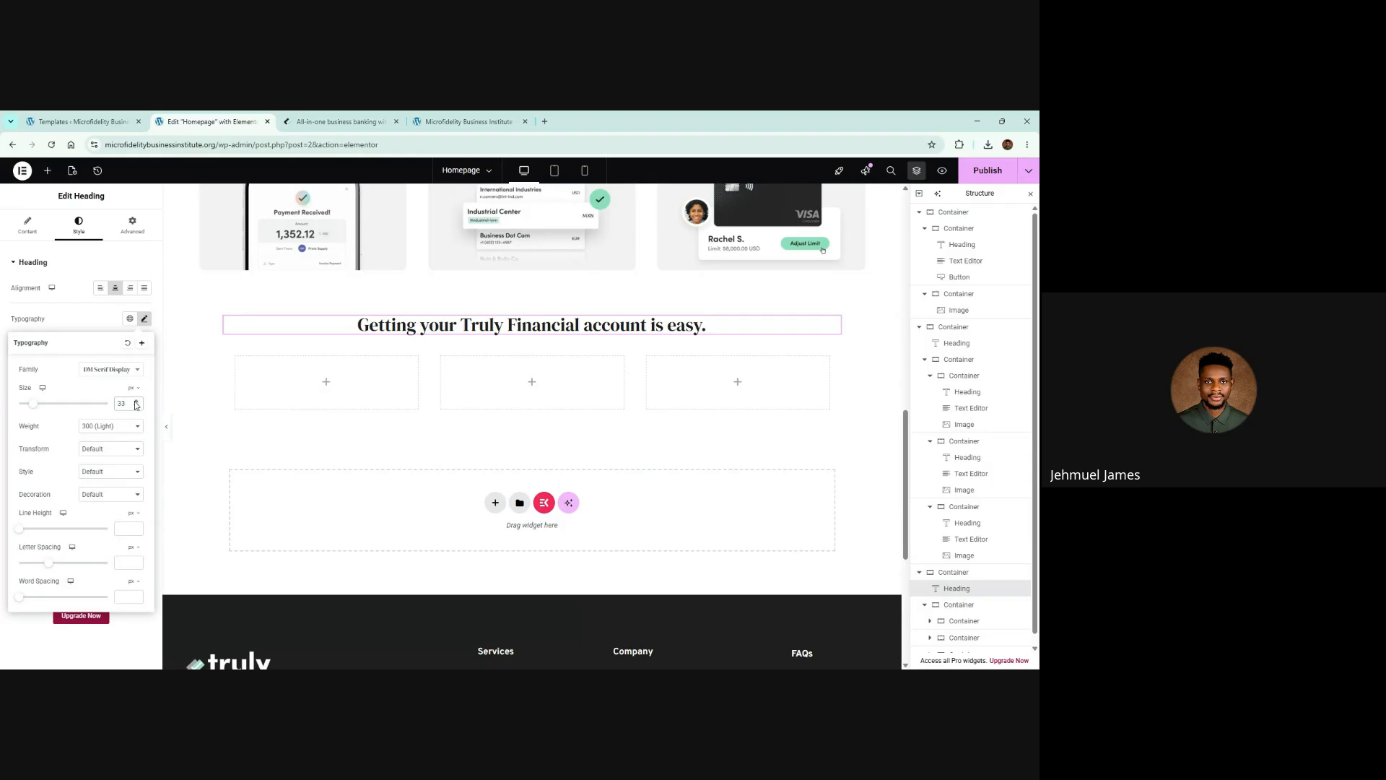
left_click(136, 402)
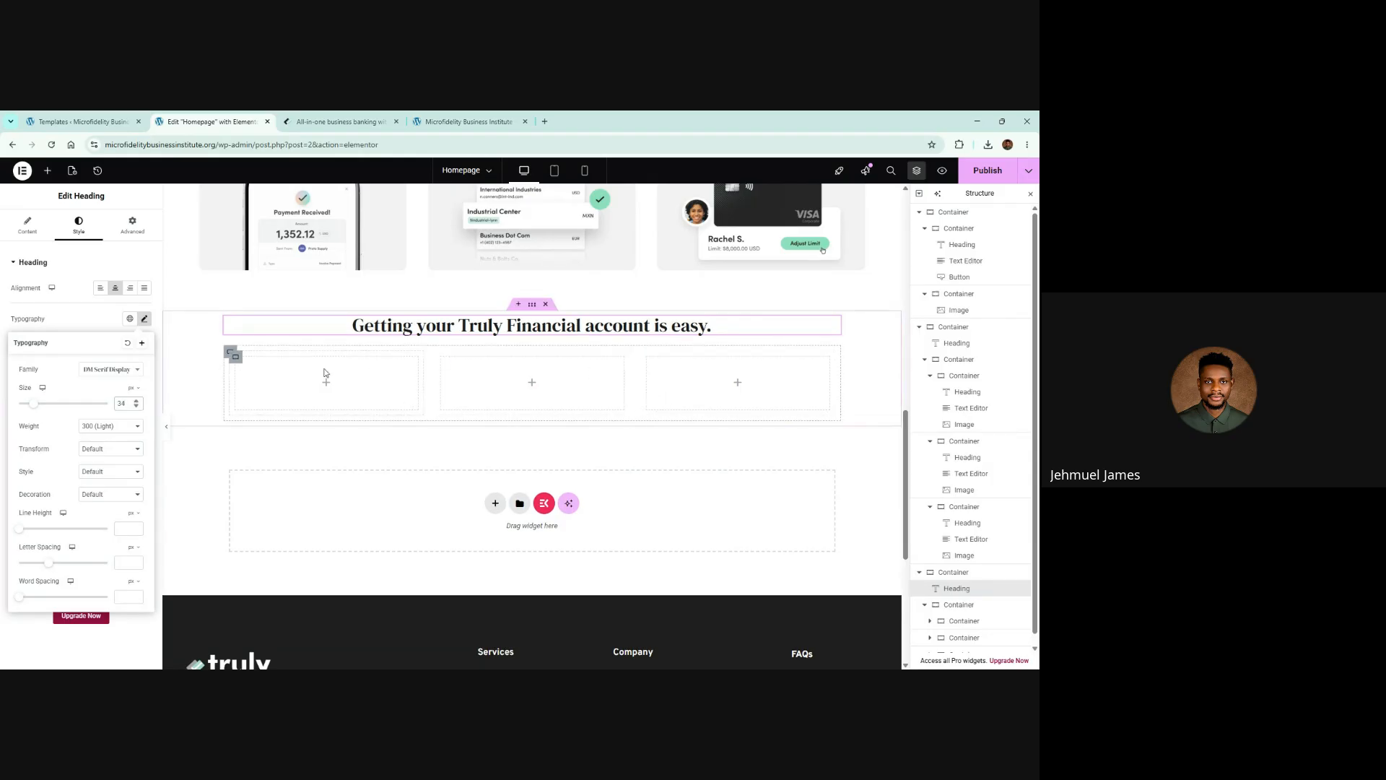
Check the card design on the reference site and give the first of the three containers a #fff background color in Elementor
left_click(373, 117)
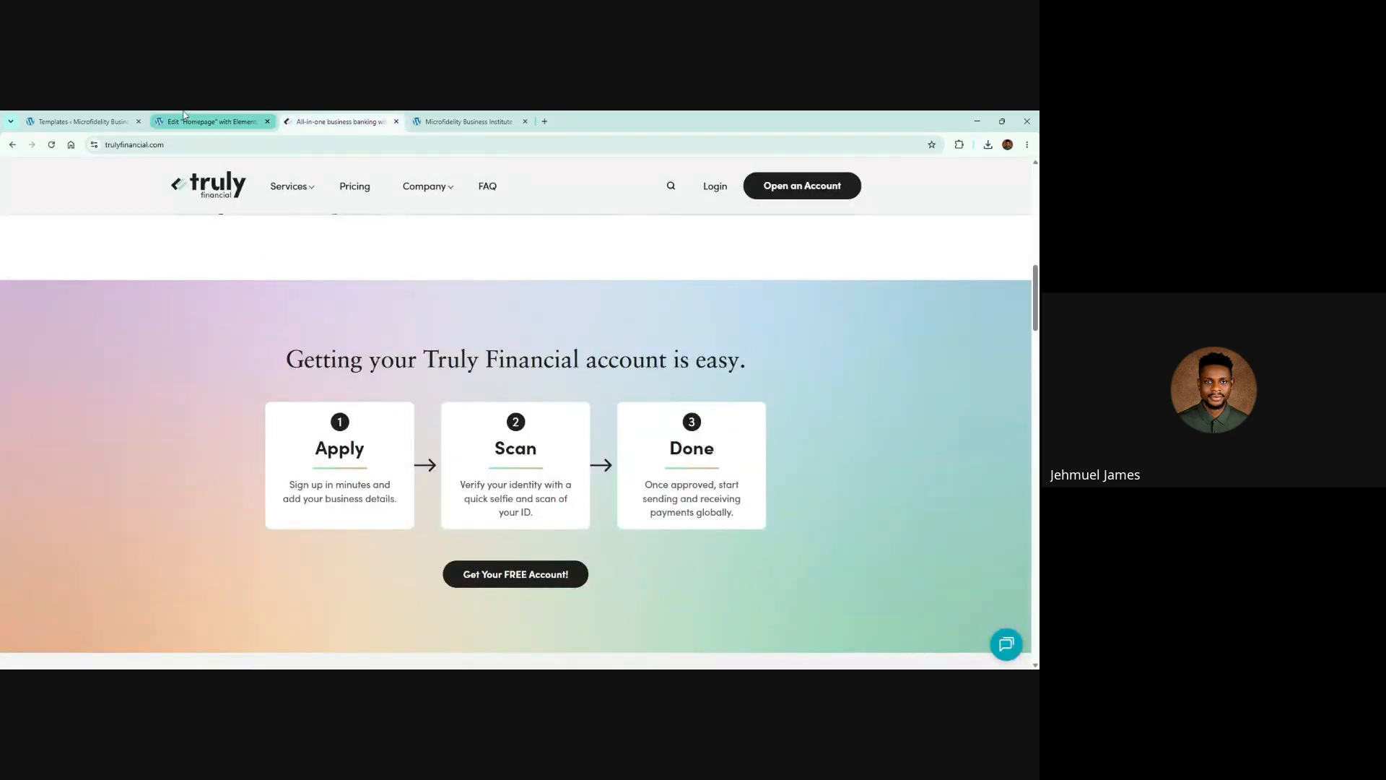
left_click(209, 121)
left_click(236, 357)
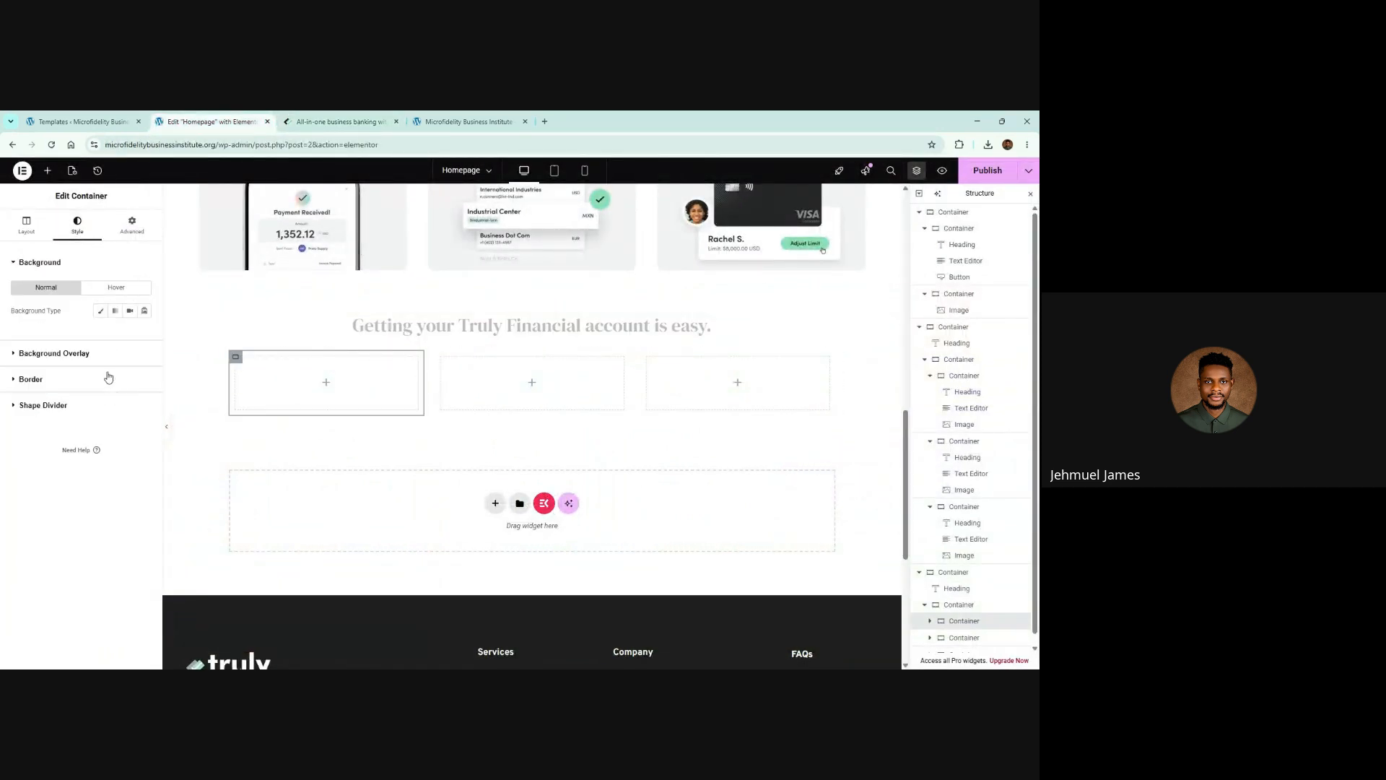
left_click(100, 311)
left_click(139, 334)
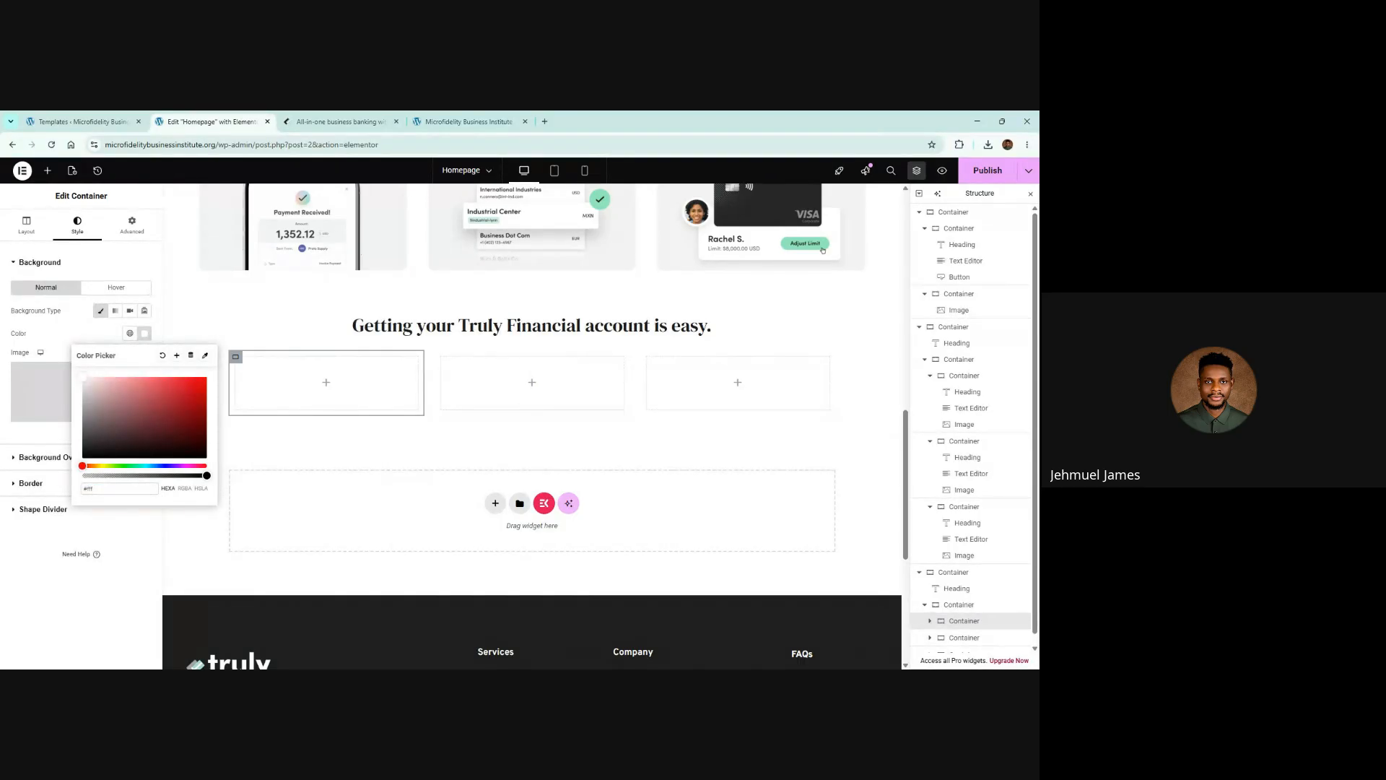
type("#fff")
left_click(123, 550)
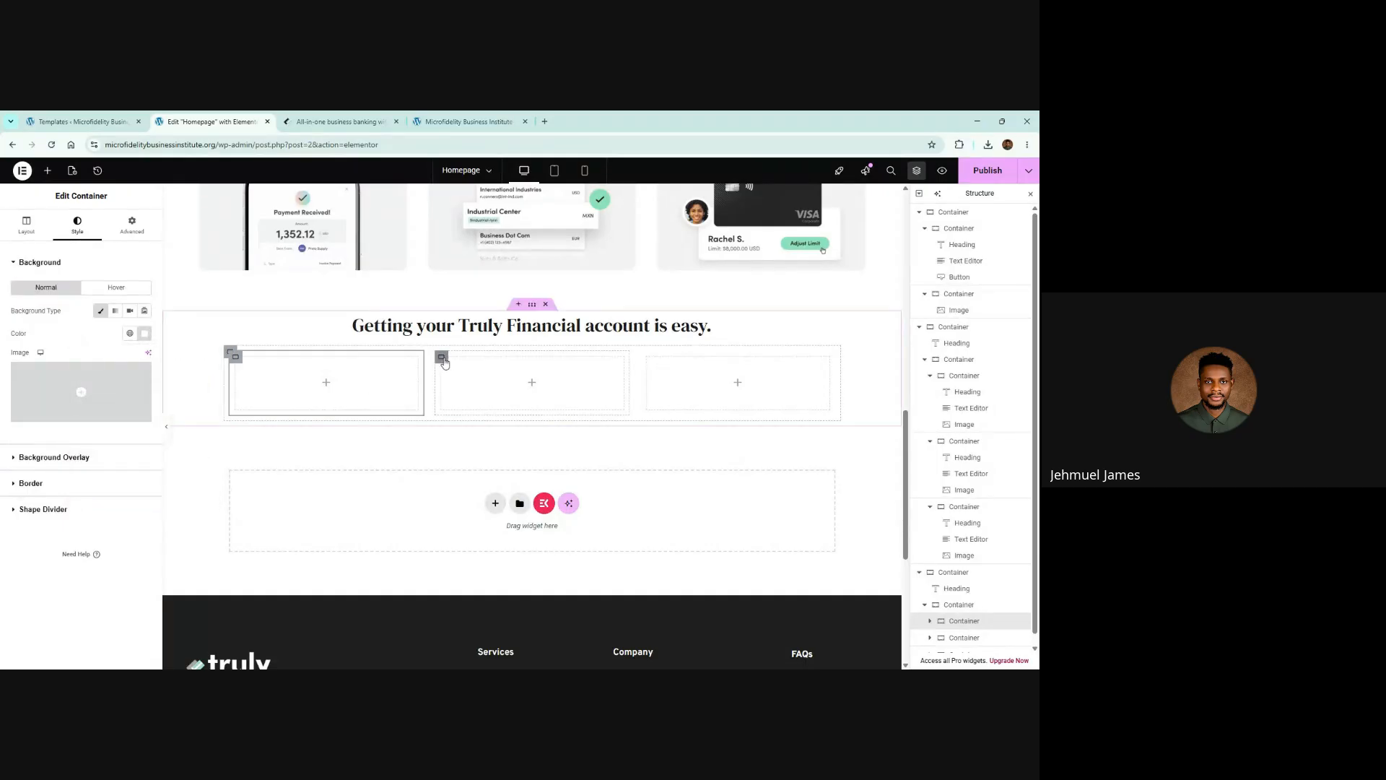
Give the middle container below the heading a classic background with the color #fff
left_click(441, 357)
left_click(77, 224)
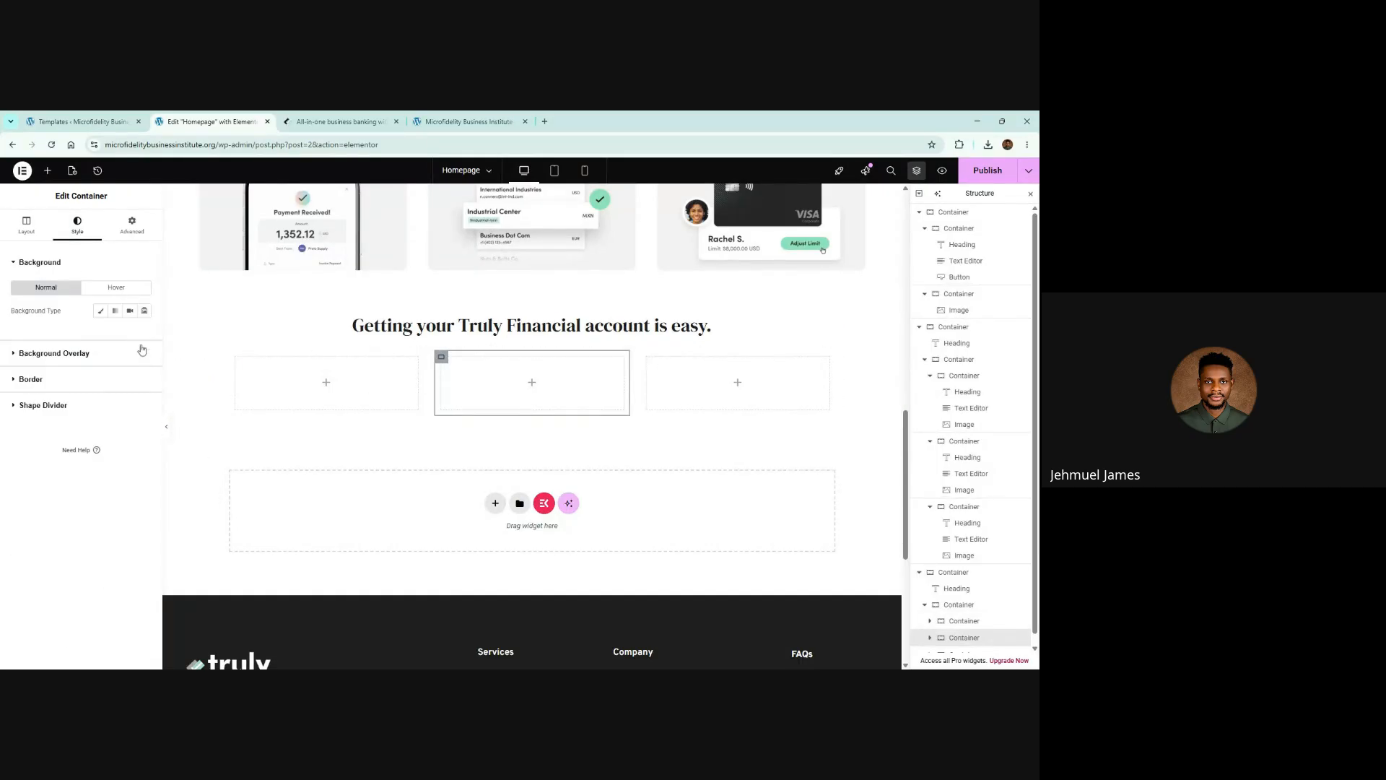
left_click(109, 312)
left_click(100, 311)
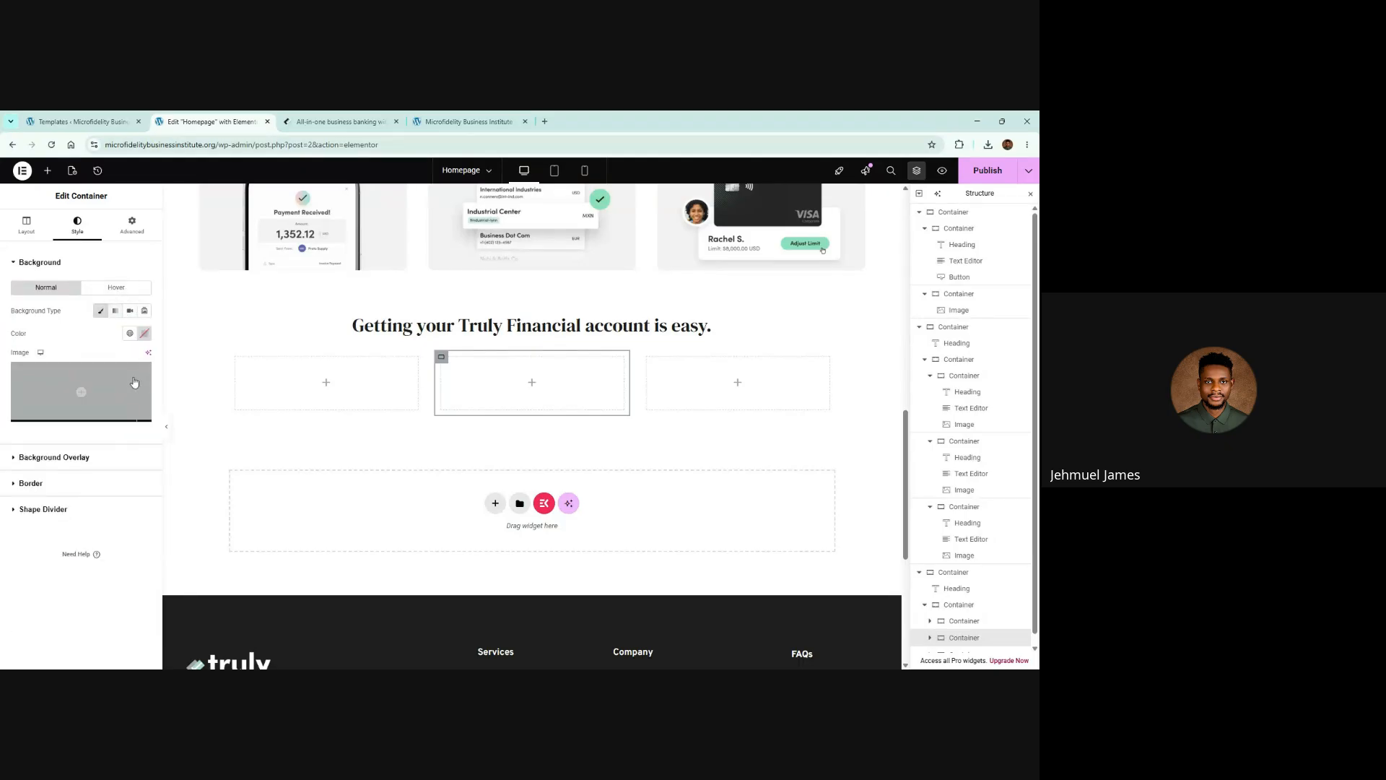
left_click(144, 333)
type("ff")
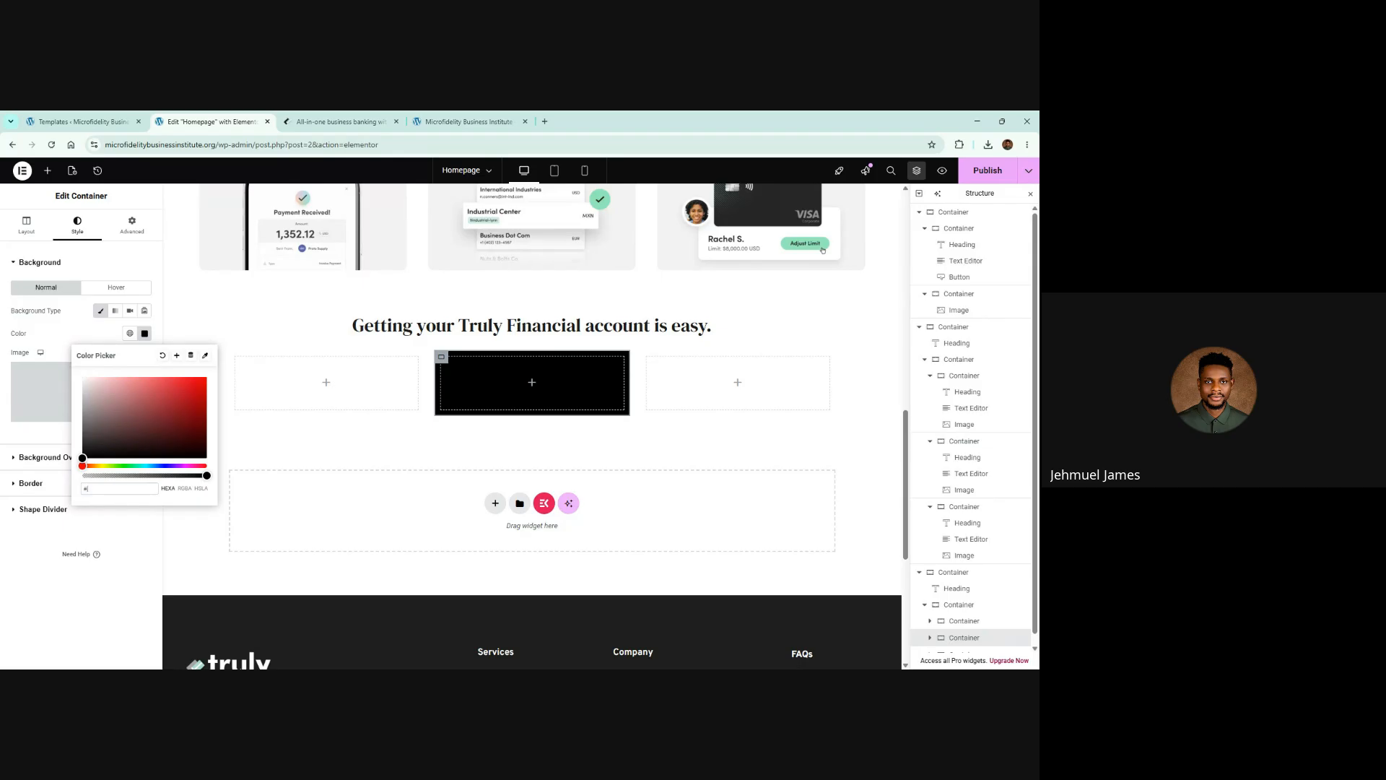
type("fff")
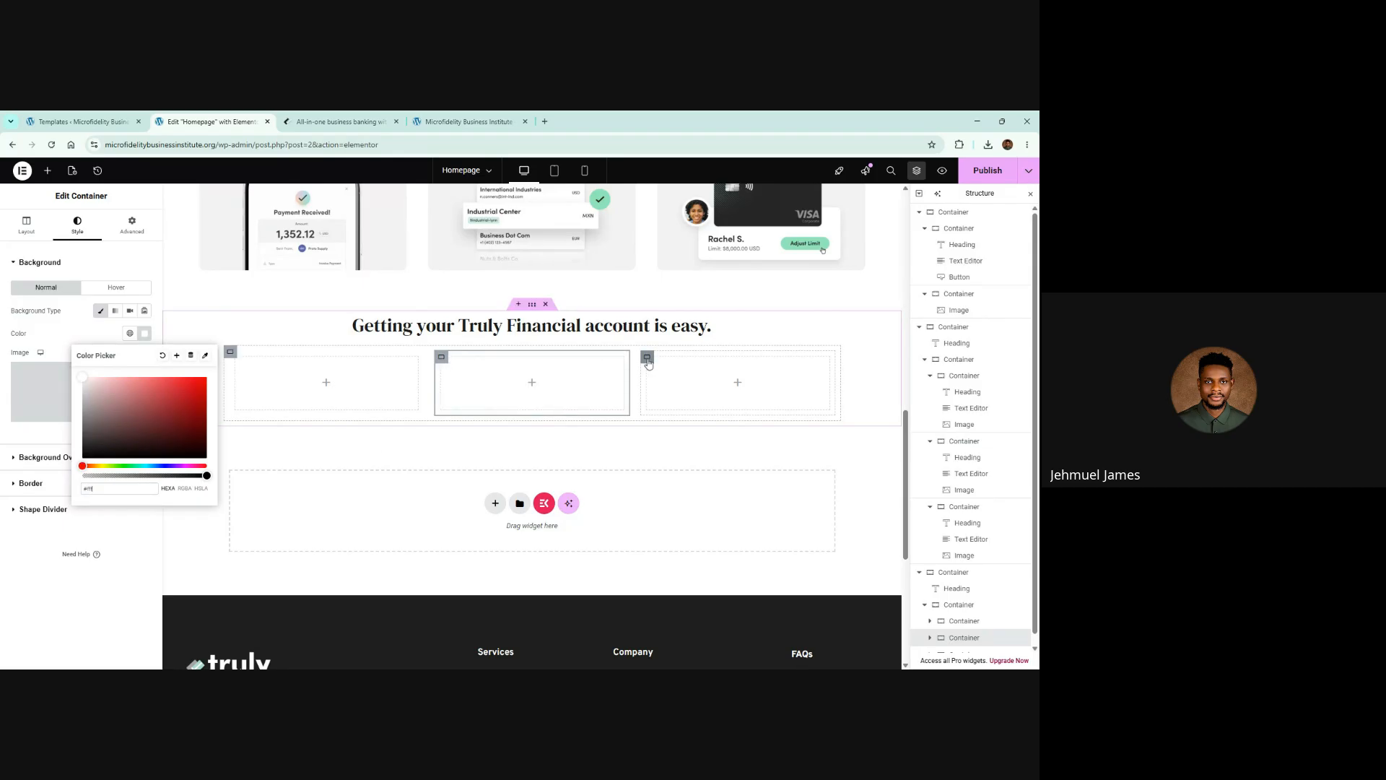
Give the third container below the heading a classic background with the color #fff
left_click(648, 361)
left_click(77, 224)
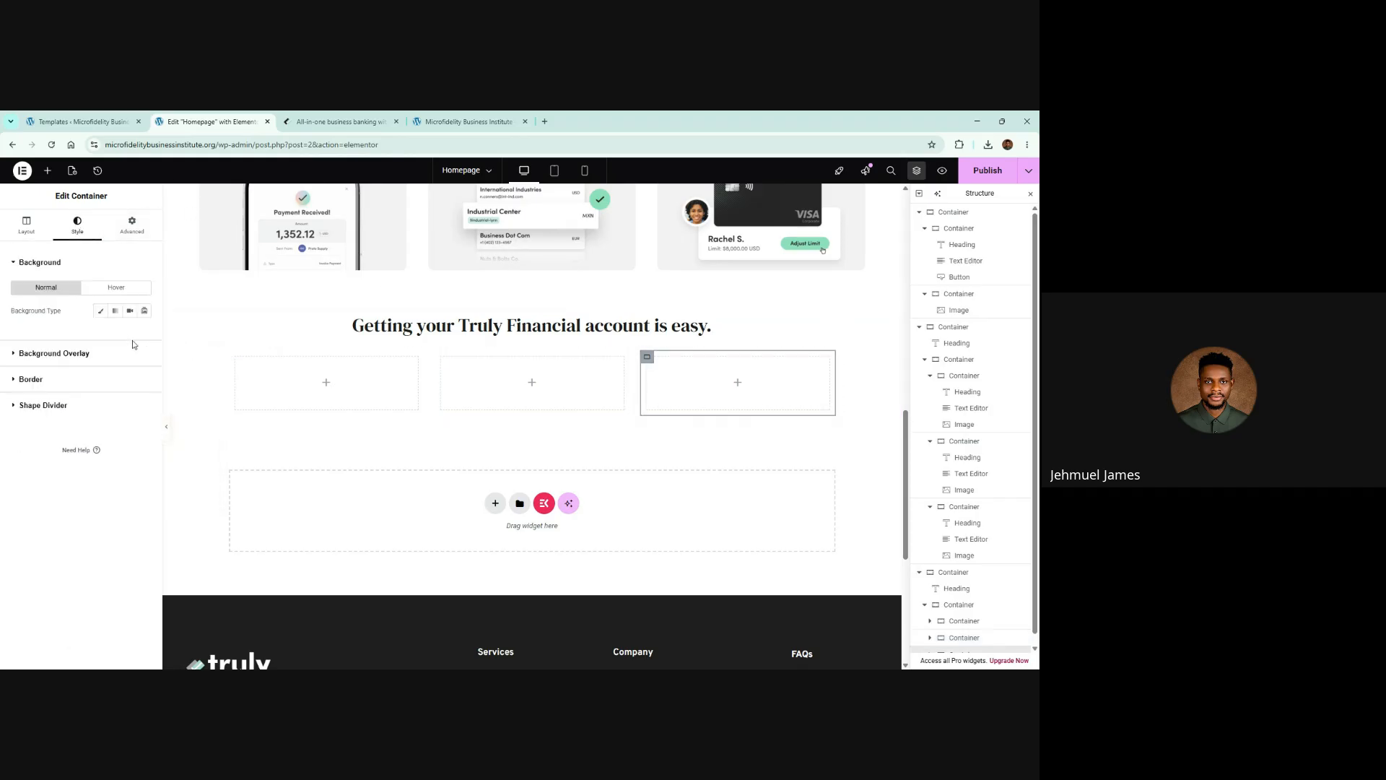
left_click(100, 311)
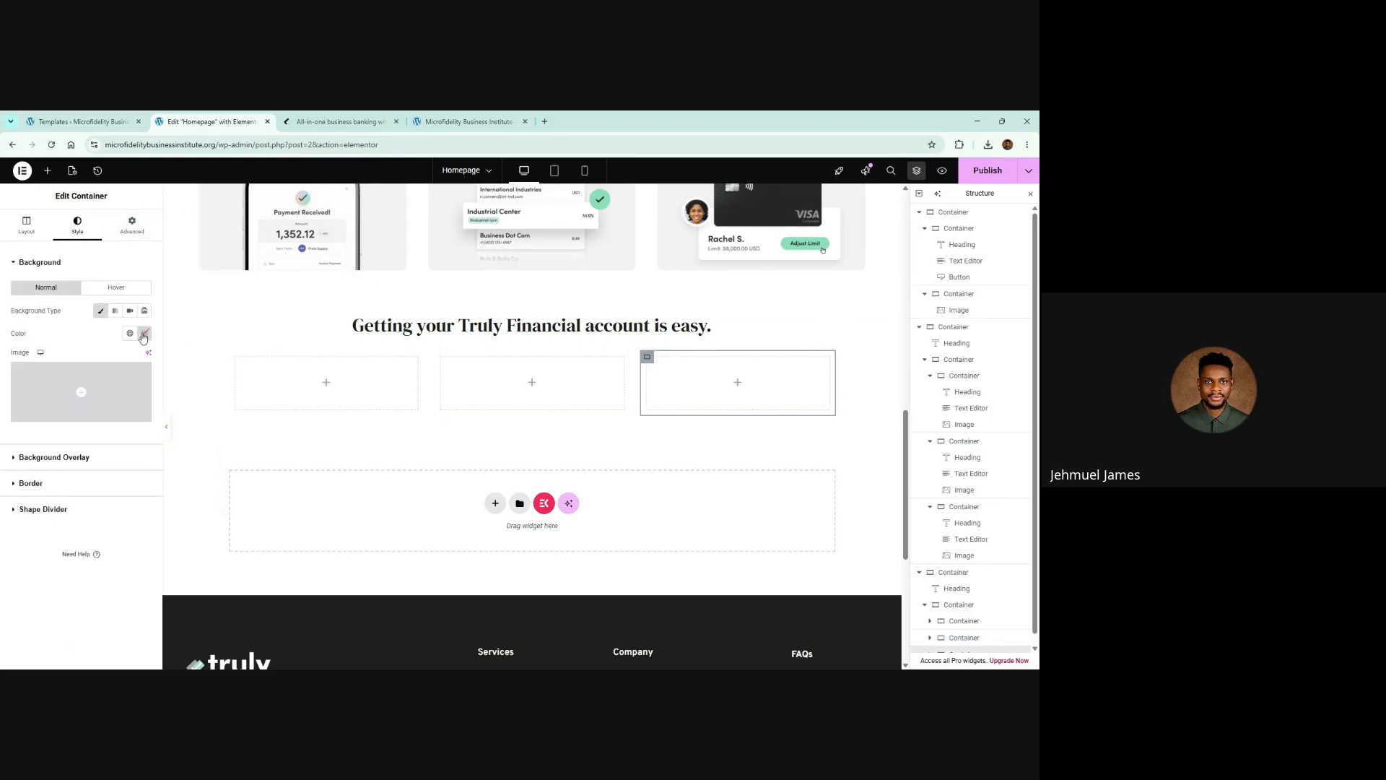
left_click(144, 334)
type("#fff")
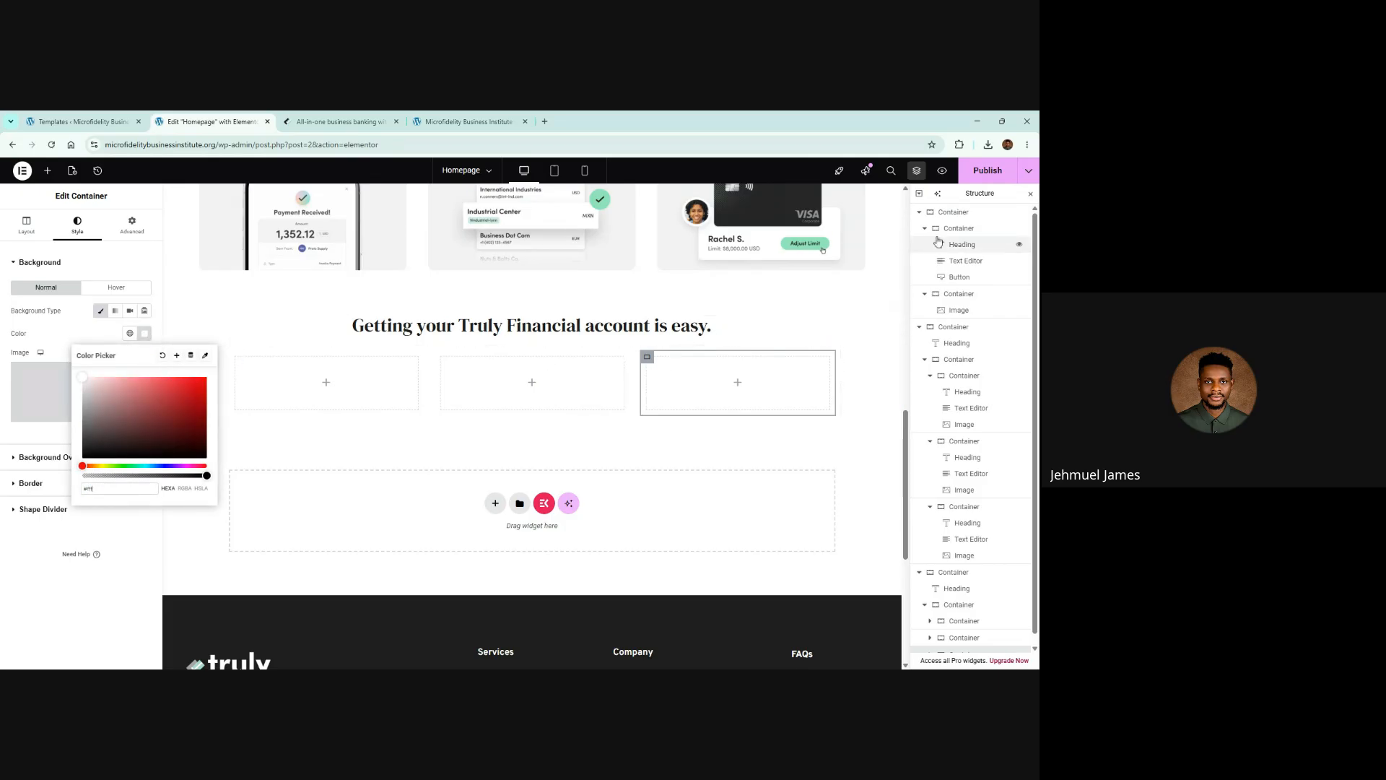
Switch to the Truly Financial reference site and inspect the HTML element of the gradient section containing the Apply, Scan and Done cards
left_click(342, 115)
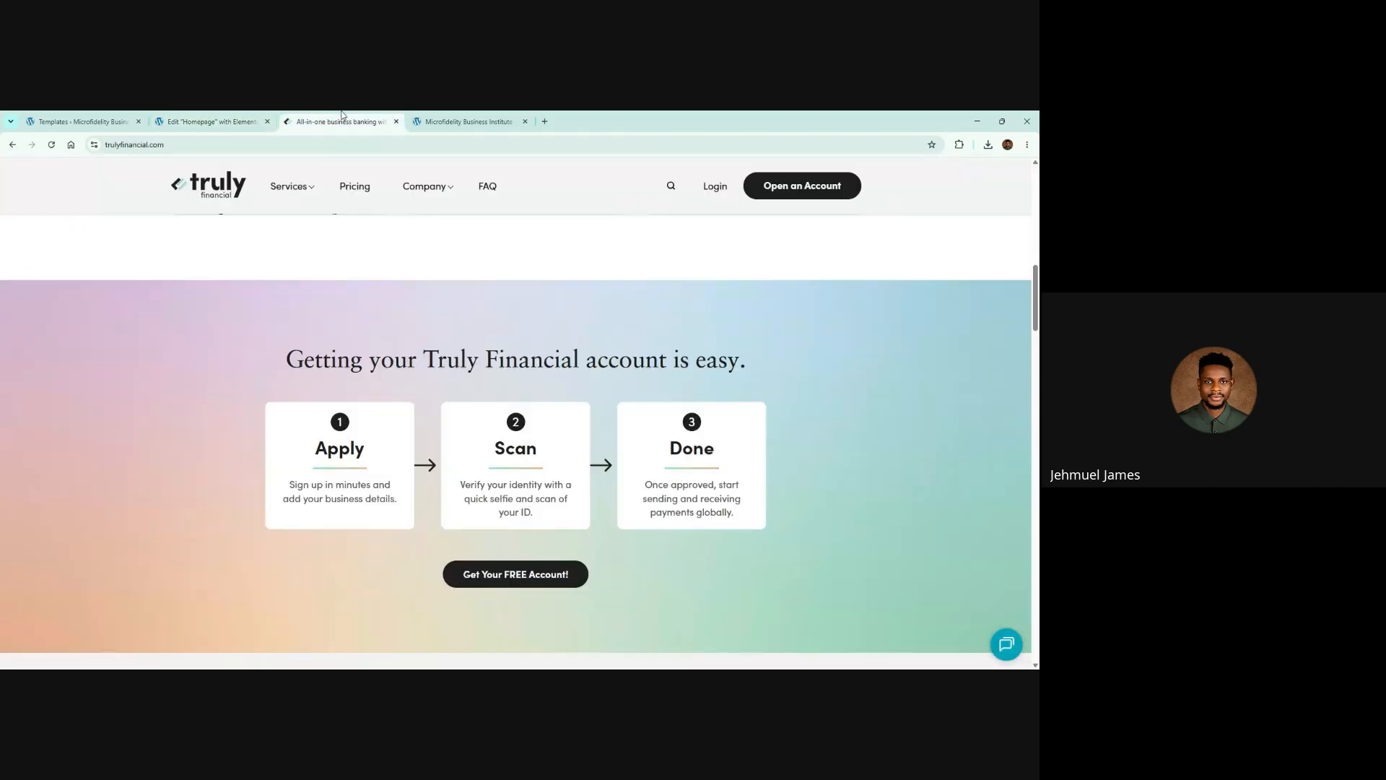
left_click_drag(186, 329, 212, 391)
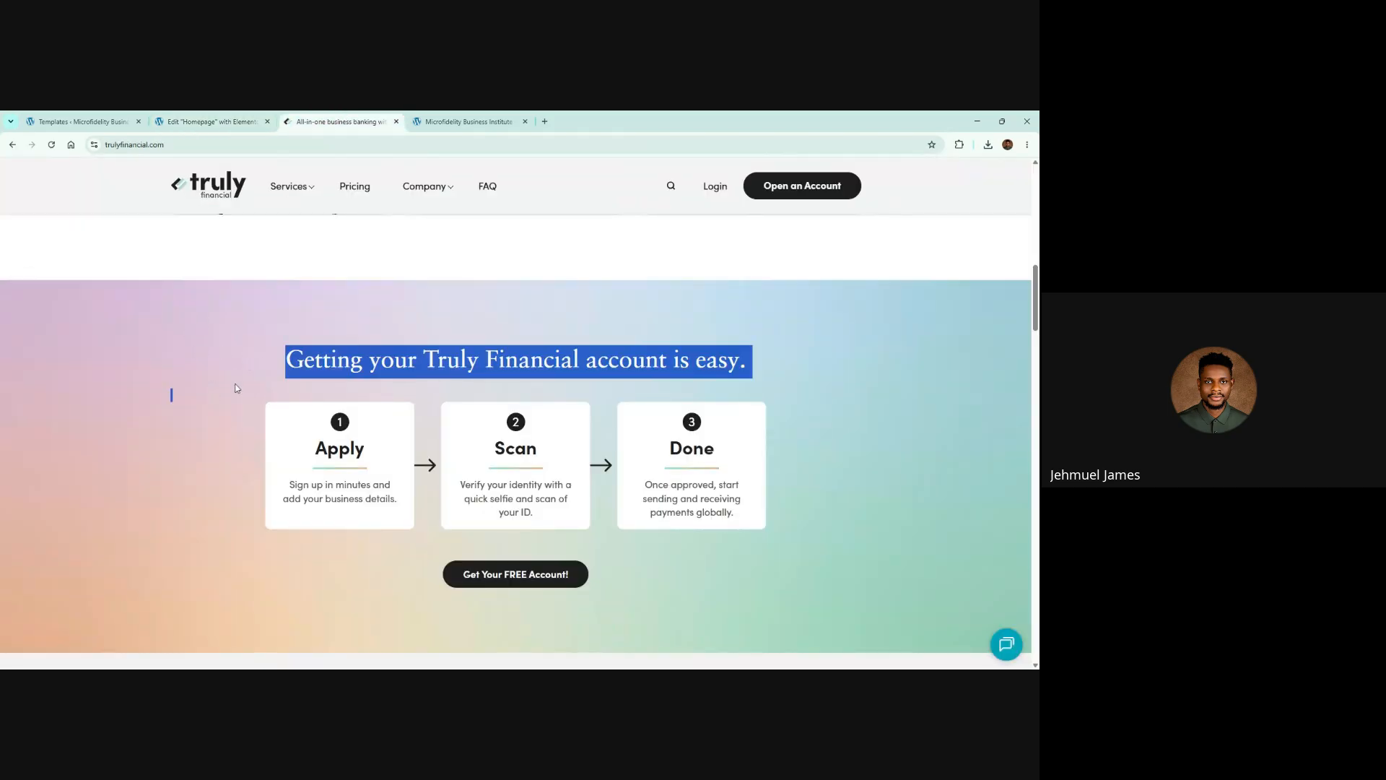
left_click(226, 371)
scroll(315, 376, "down", 3)
scroll(140, 348, "up", 1)
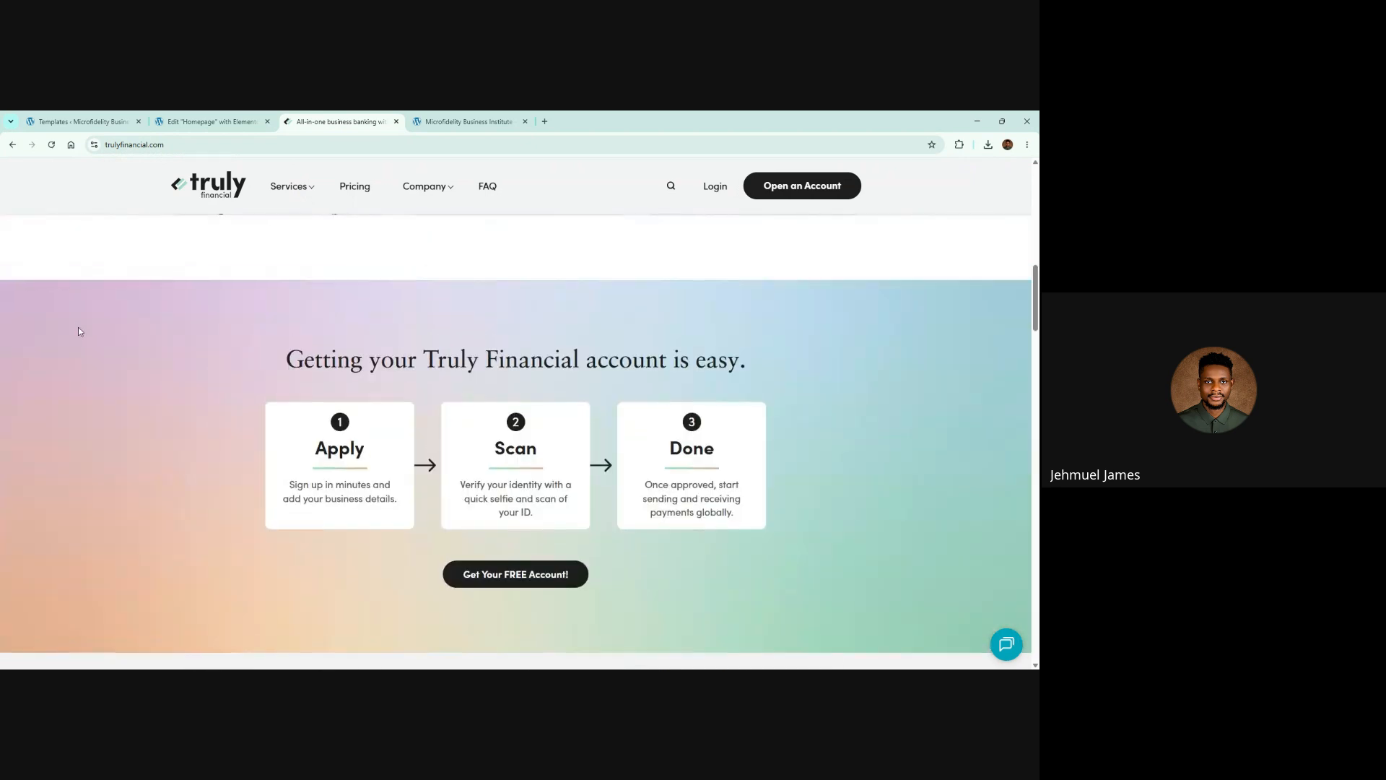
right_click(79, 329)
left_click(137, 533)
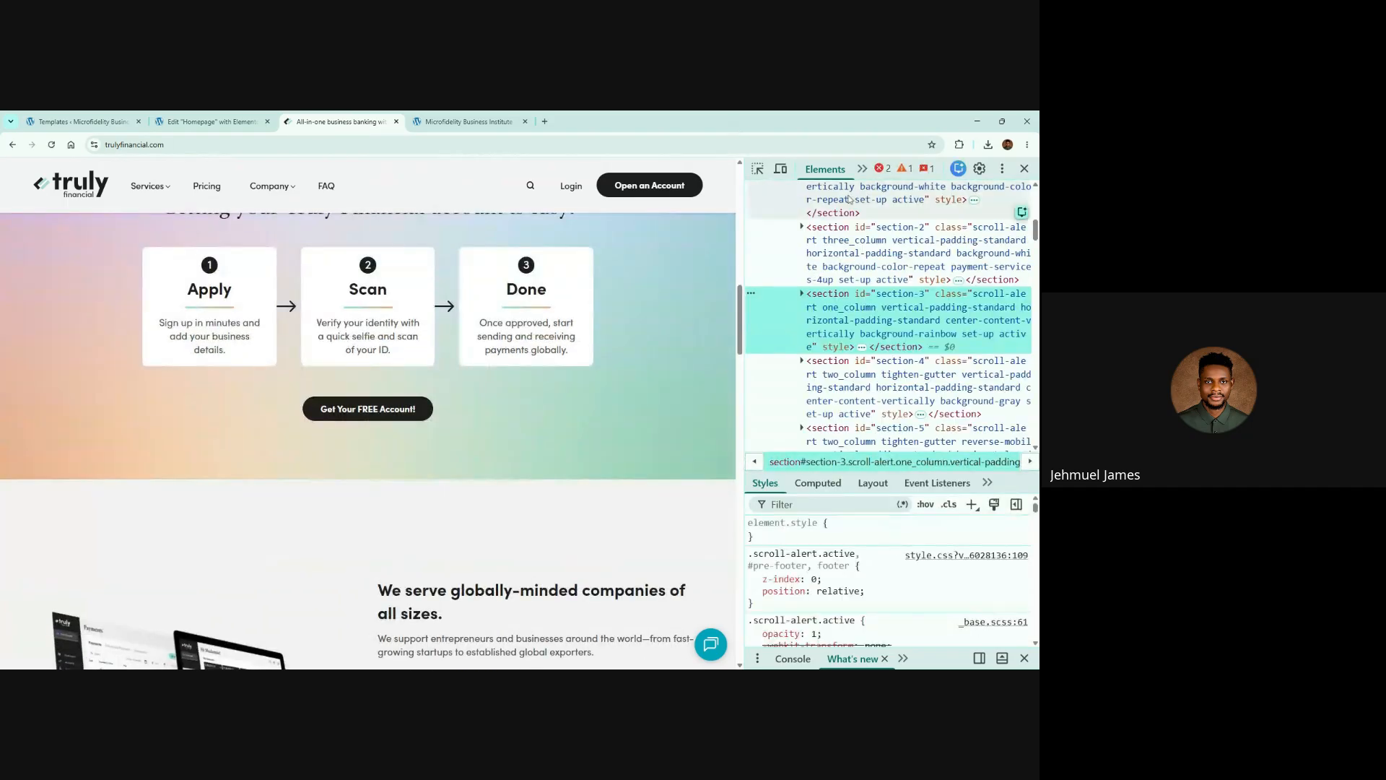
scroll(626, 308, "up", 3)
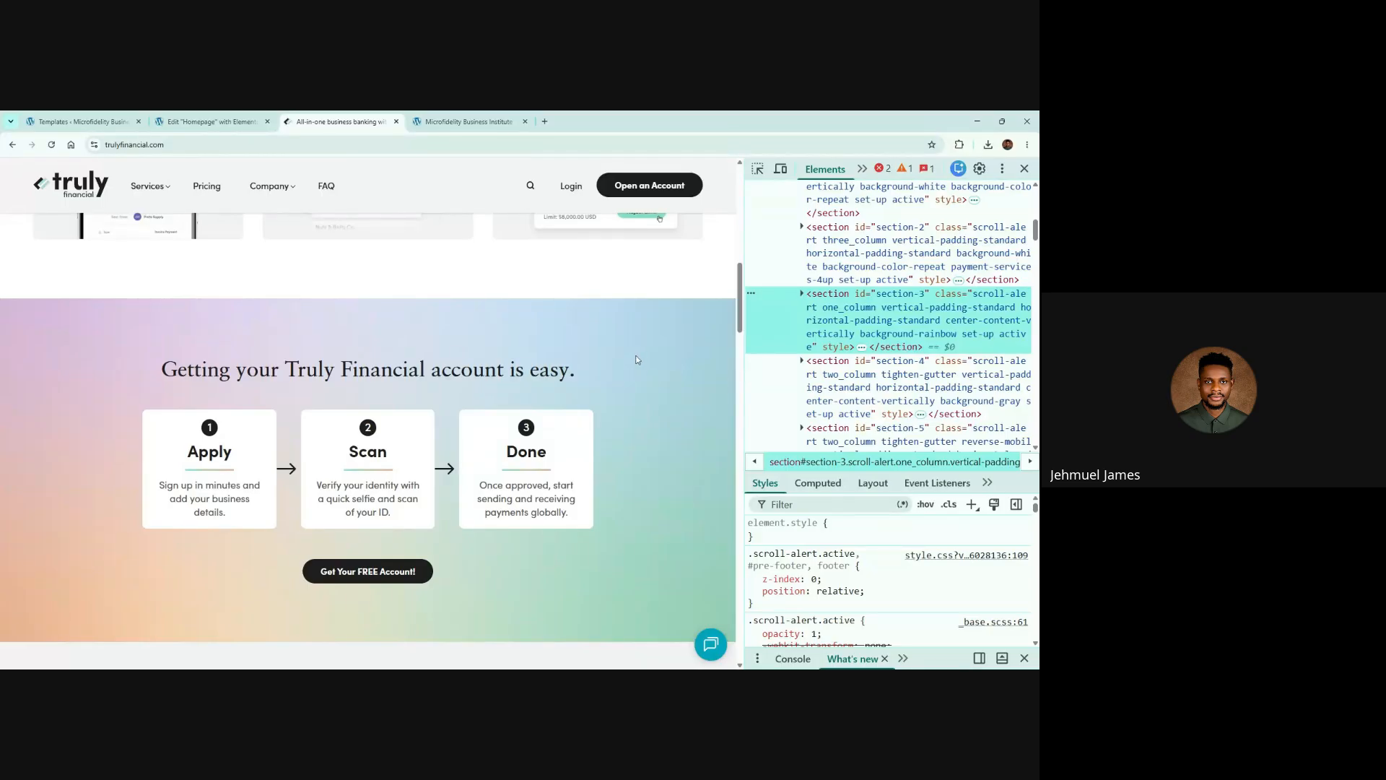
Show the page's source files in the developer tools and widen the file tree so file names are readable
scroll(888, 571, "down", 5)
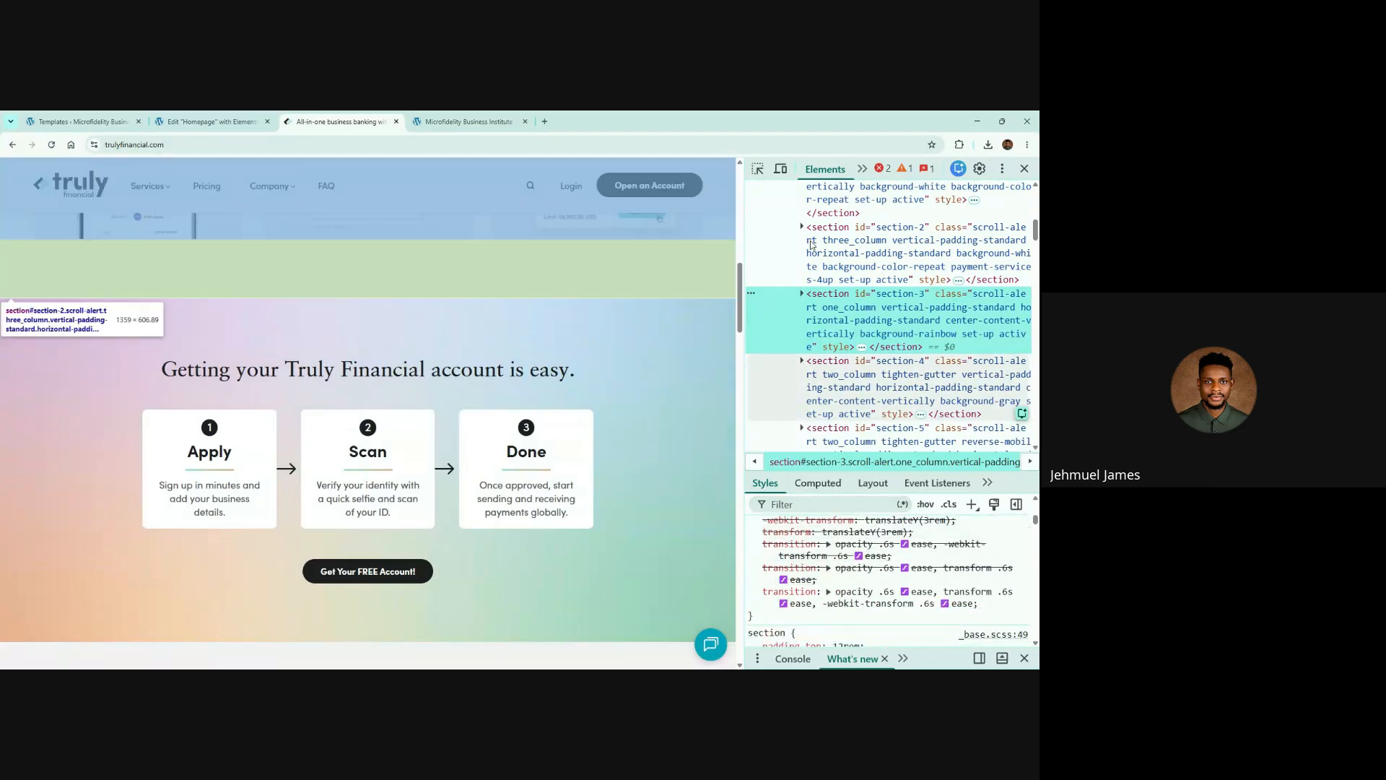
left_click(862, 173)
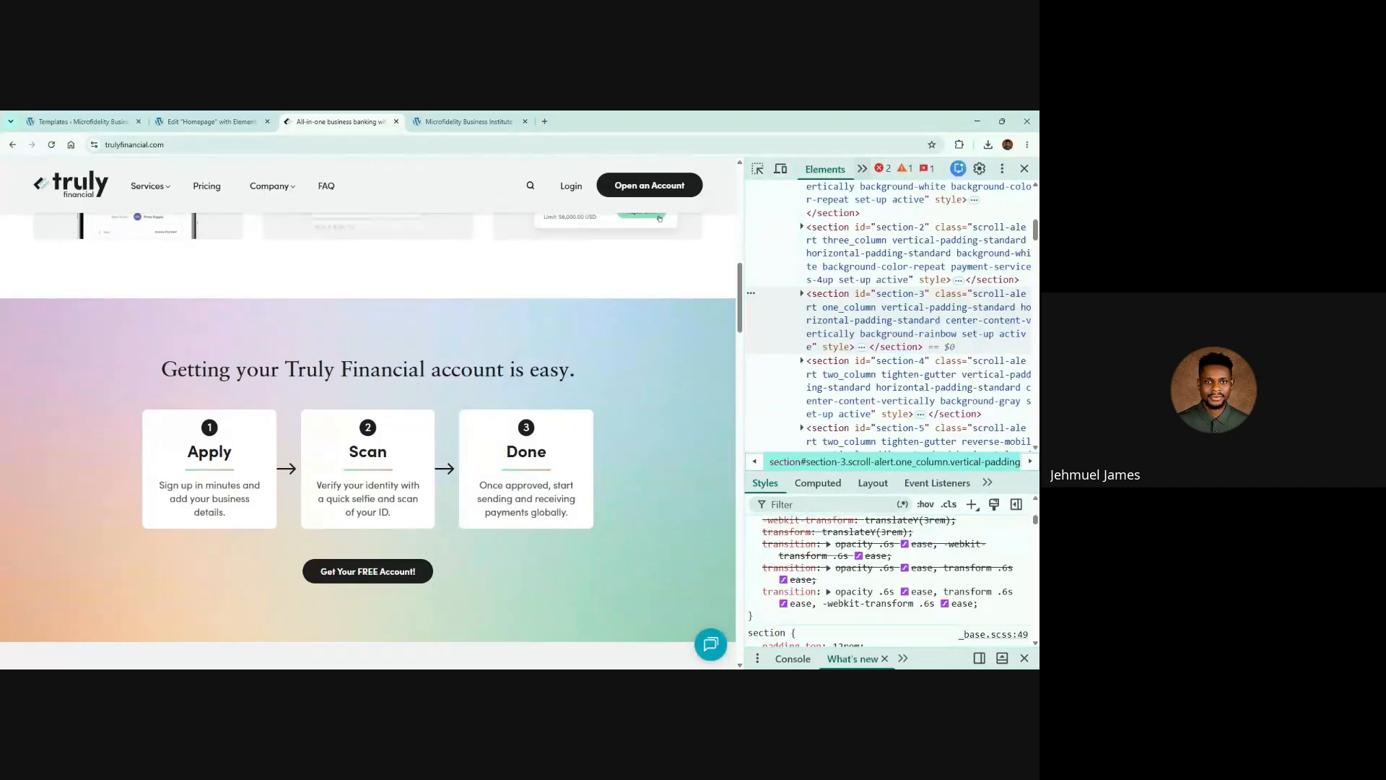
left_click(889, 207)
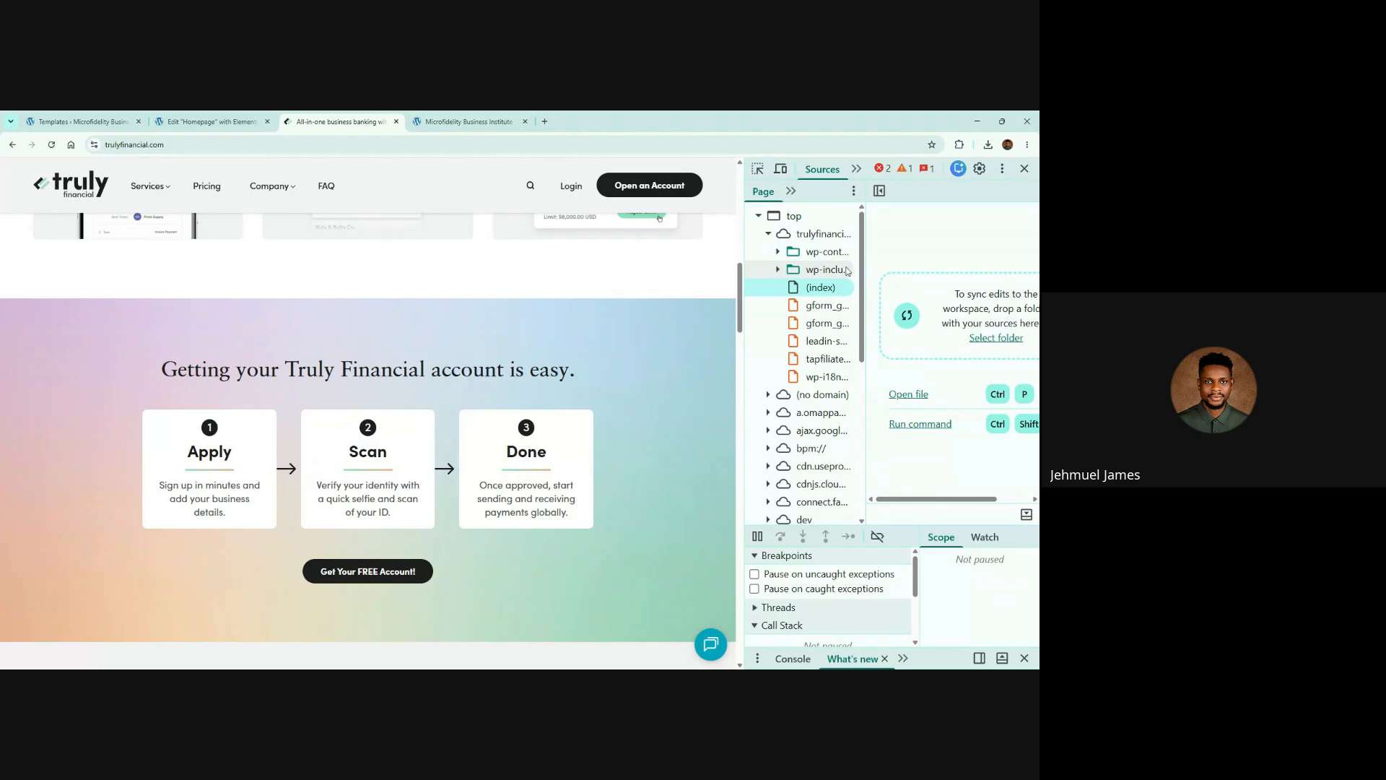
left_click_drag(866, 275, 944, 276)
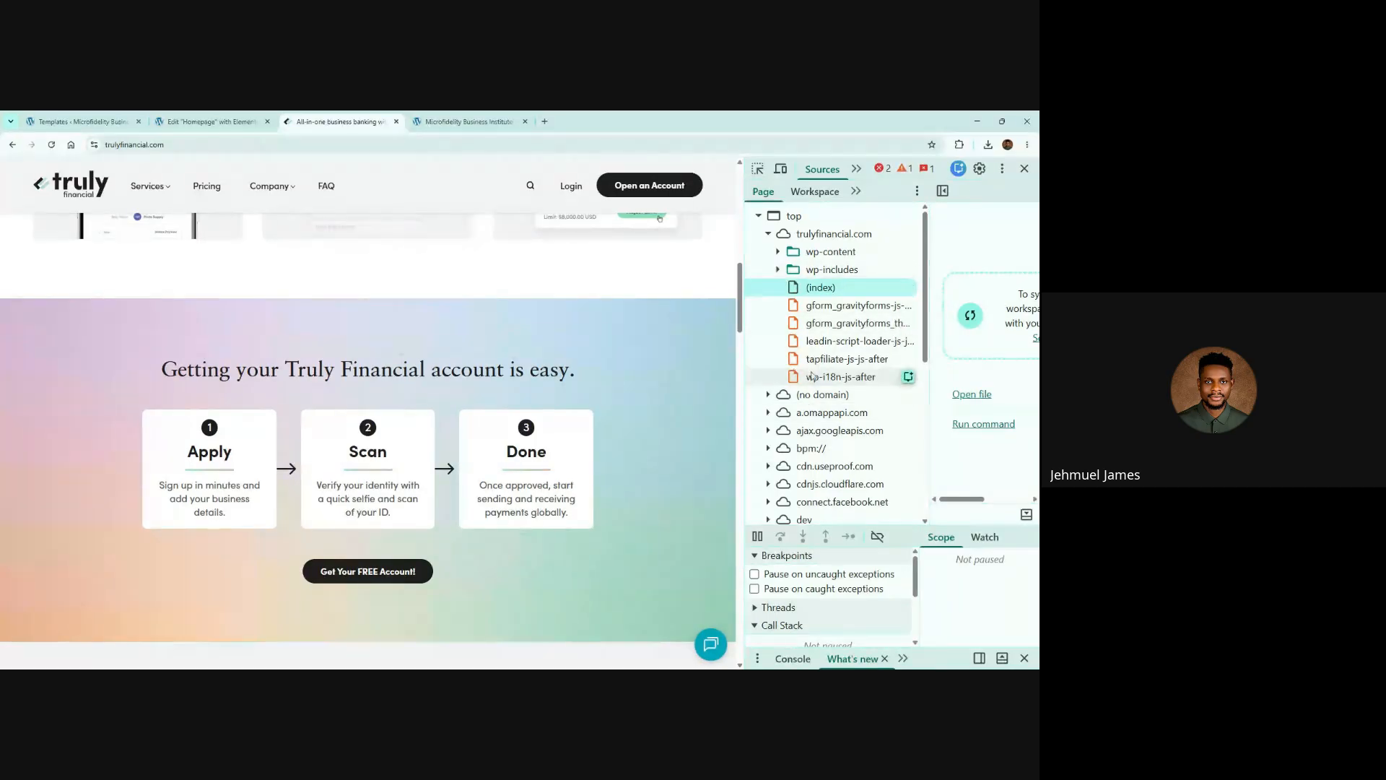
Preview the images in the 2024/03 and 2022/02 folders under wp-content/uploads
left_click(777, 252)
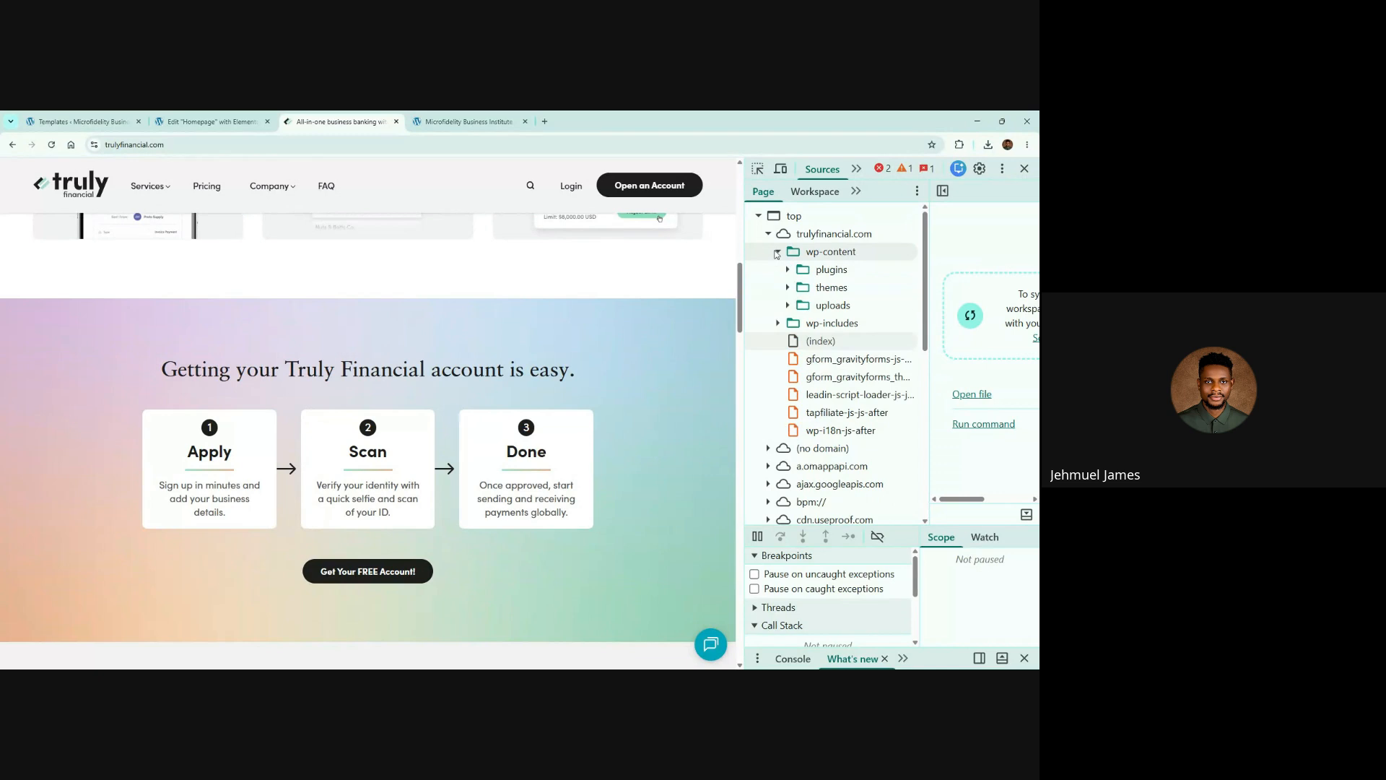
left_click(788, 306)
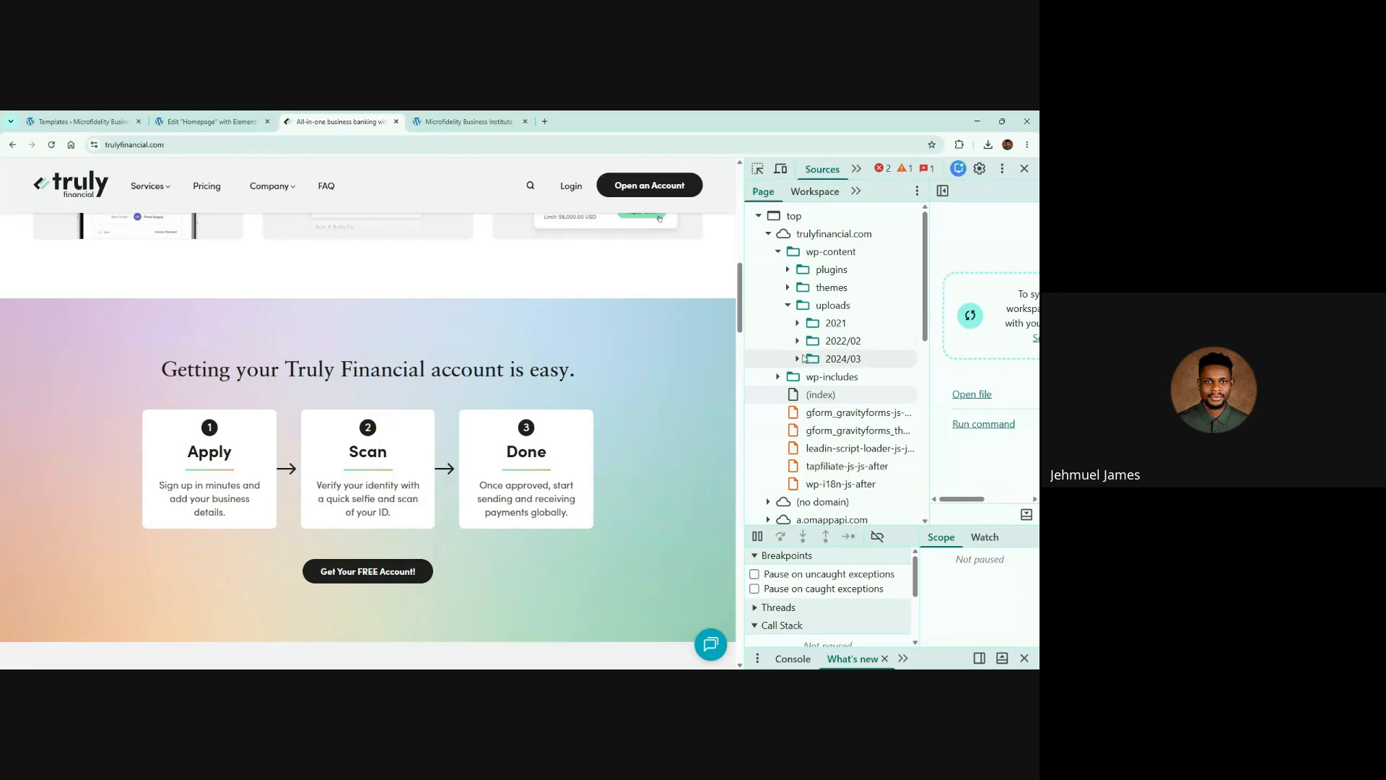
left_click(798, 361)
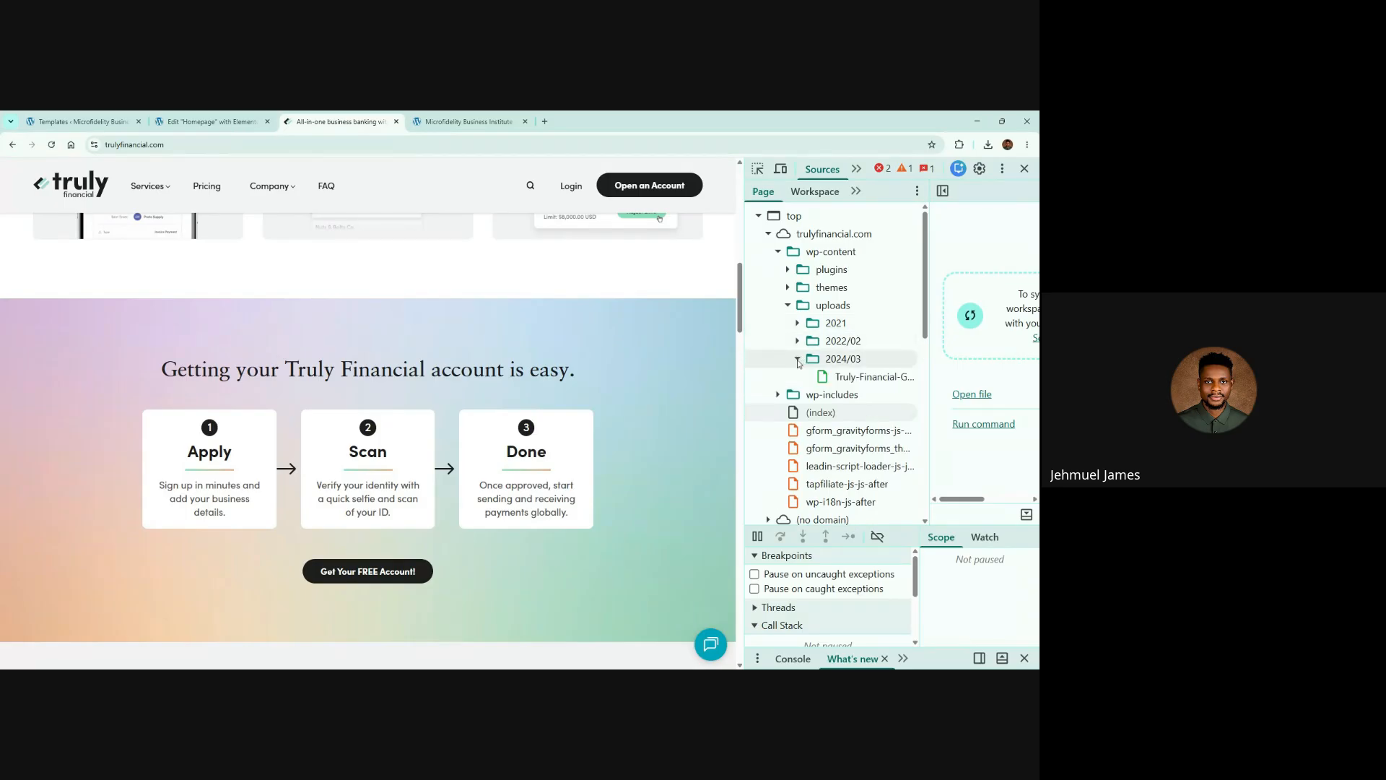
left_click(837, 378)
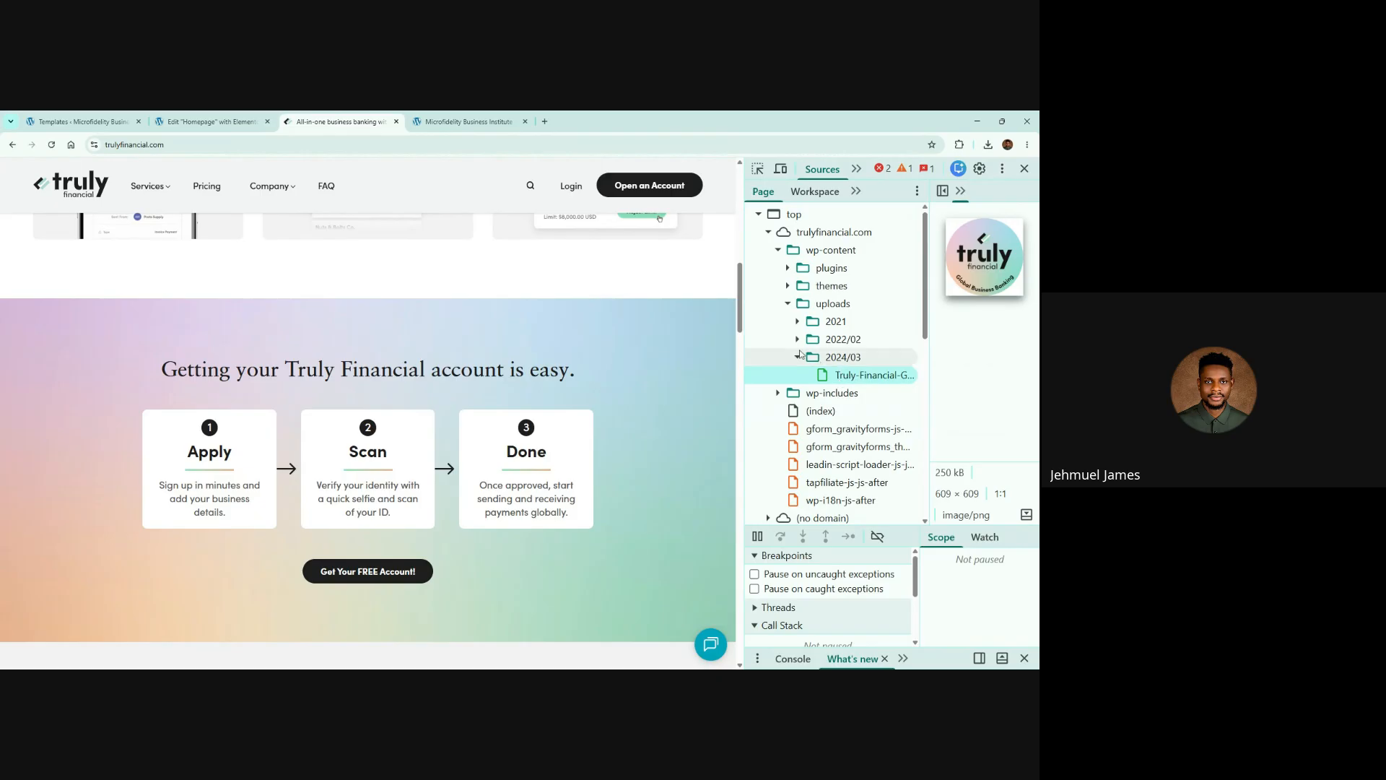
left_click(799, 339)
left_click(840, 359)
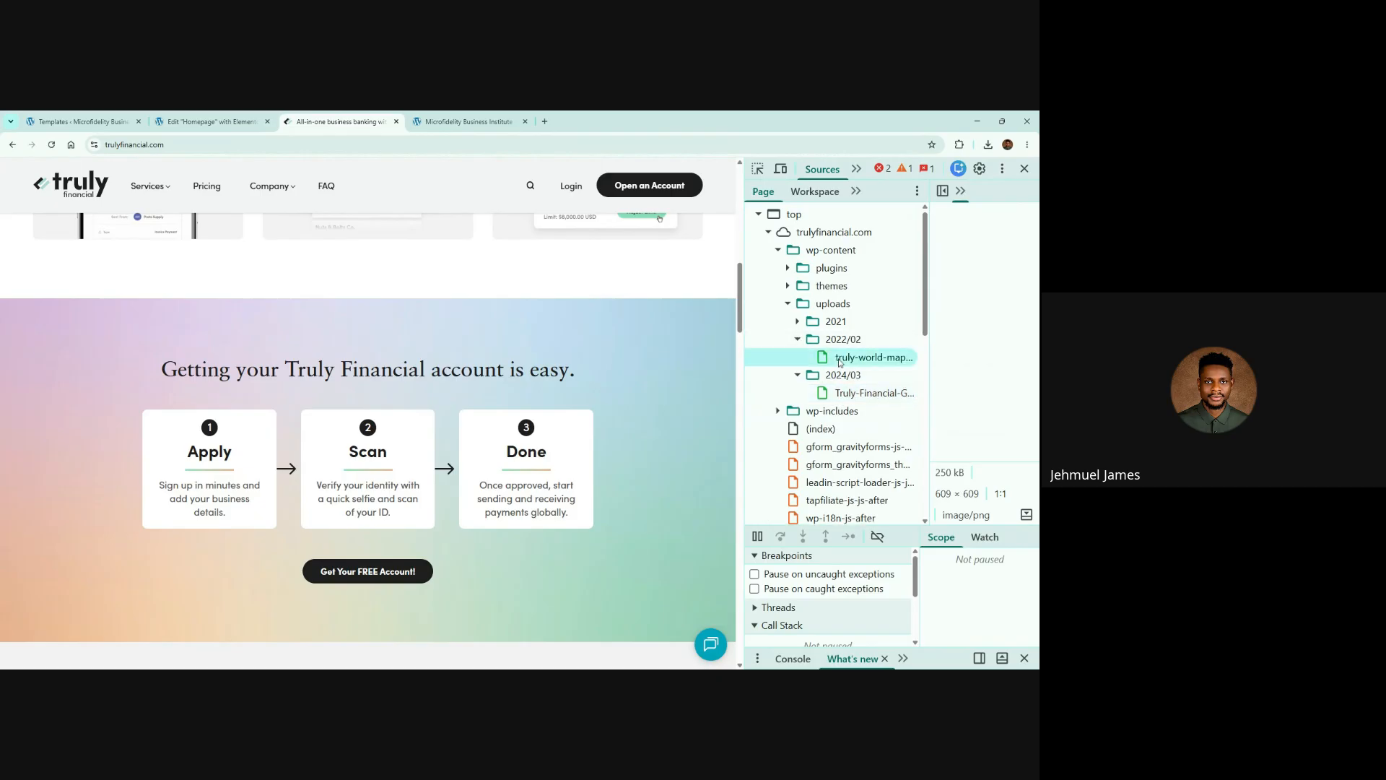
Preview the images in the 09 and 04 subfolders of the 2021 uploads folder
left_click(797, 322)
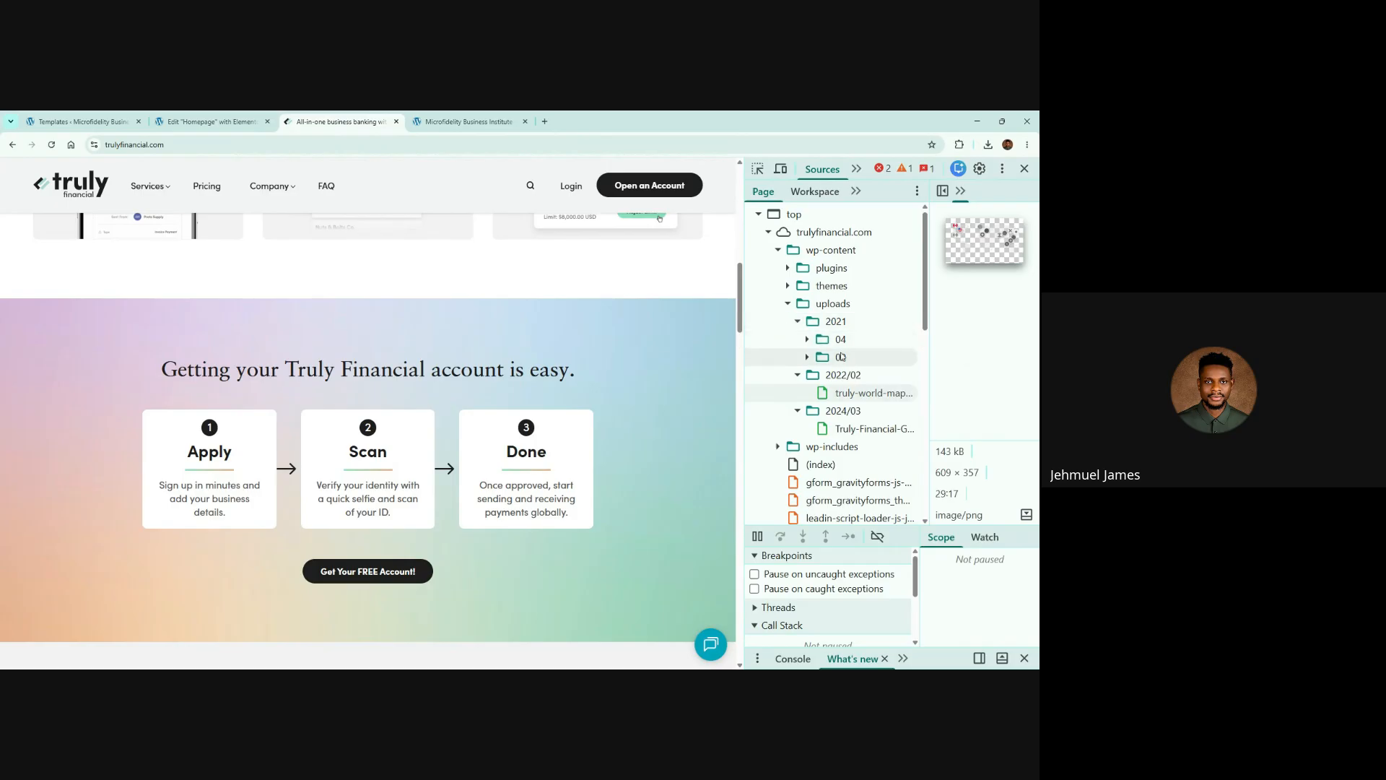
left_click(808, 357)
left_click(838, 376)
left_click(837, 393)
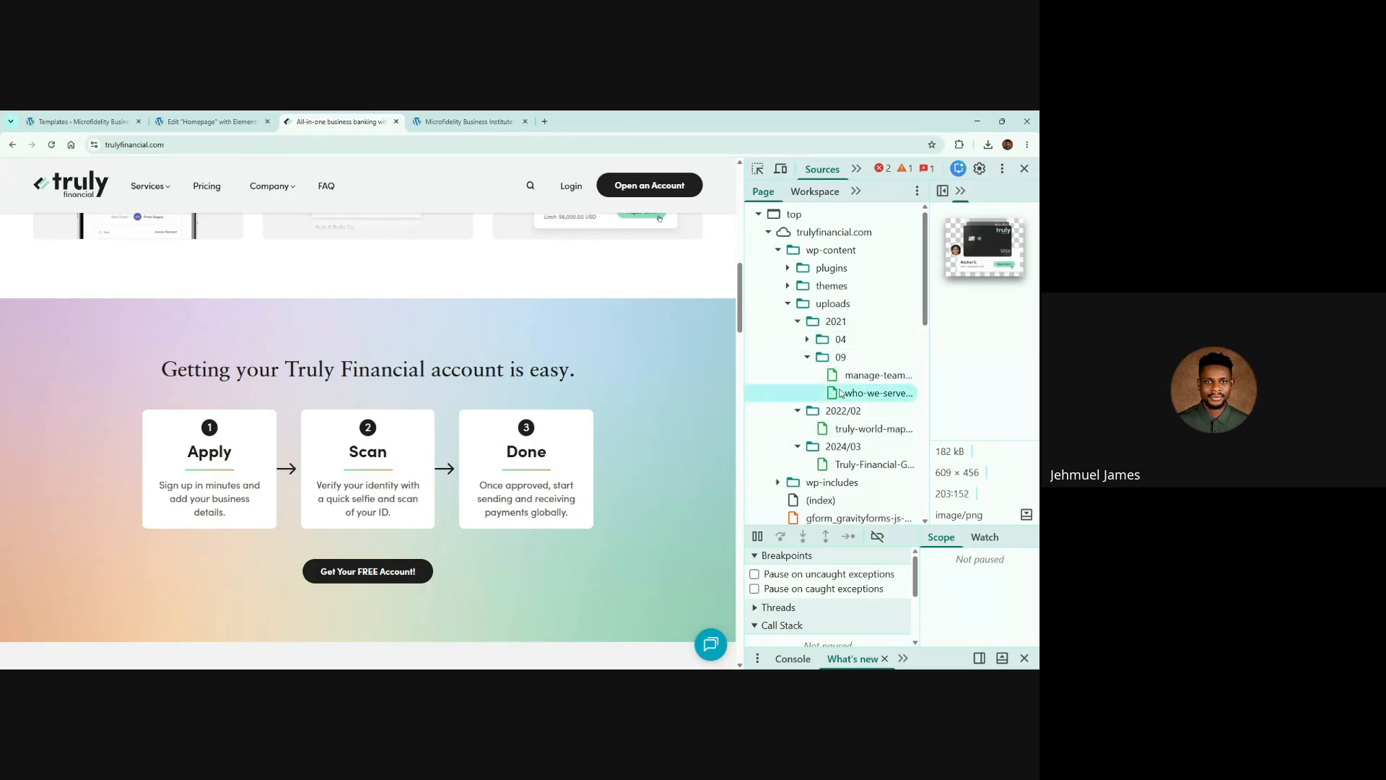
left_click(809, 339)
left_click(846, 358)
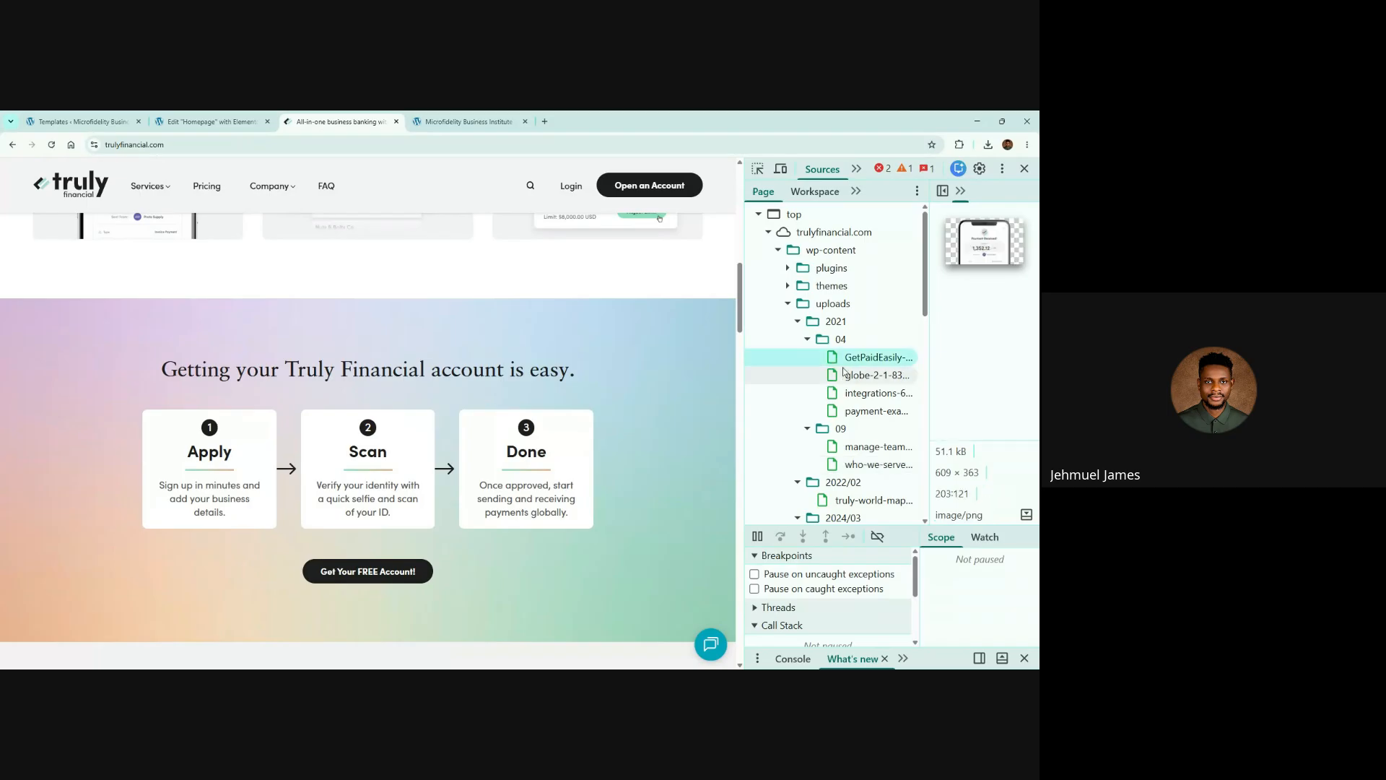
left_click(847, 376)
left_click(847, 396)
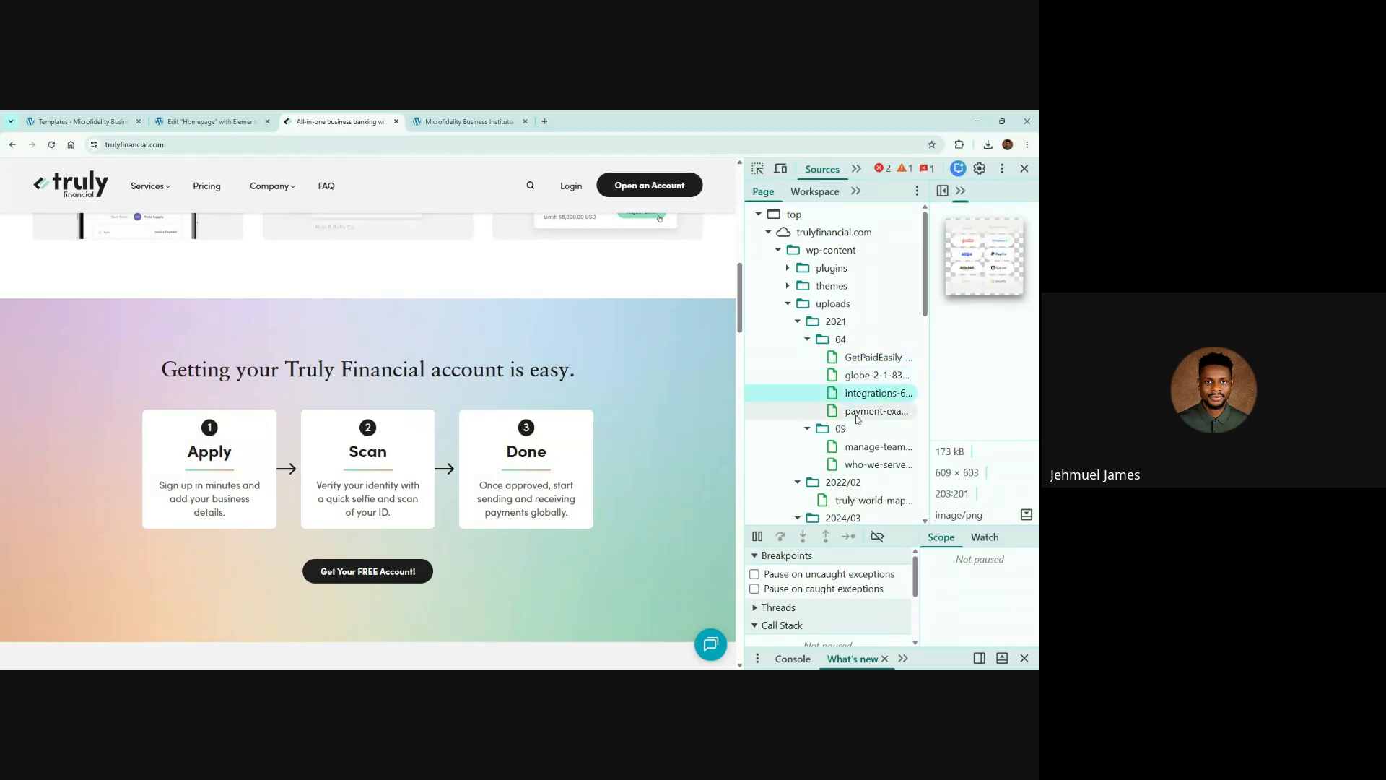
left_click(858, 412)
Collapse the 2021 uploads folder and inspect the script files in the plumbweb theme's assets folder
left_click(798, 322)
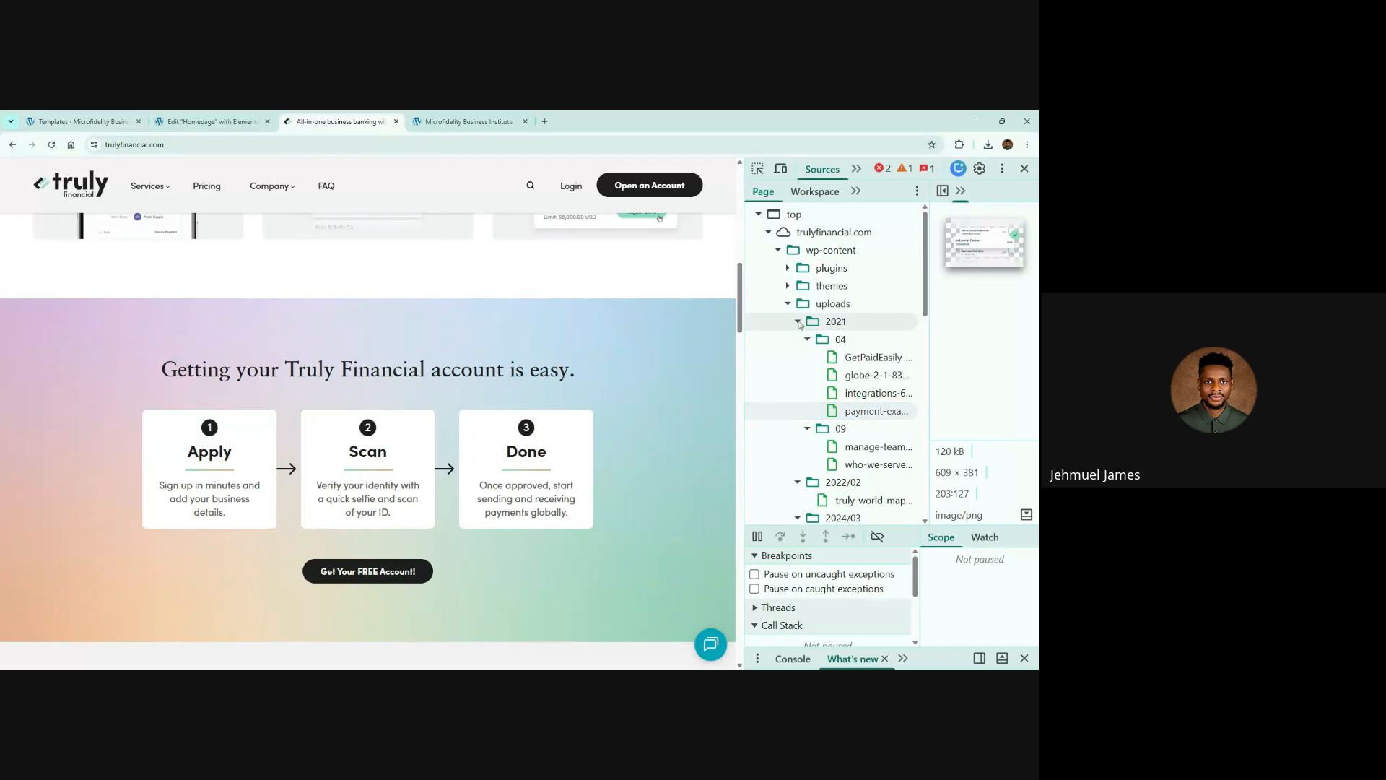
left_click(782, 306)
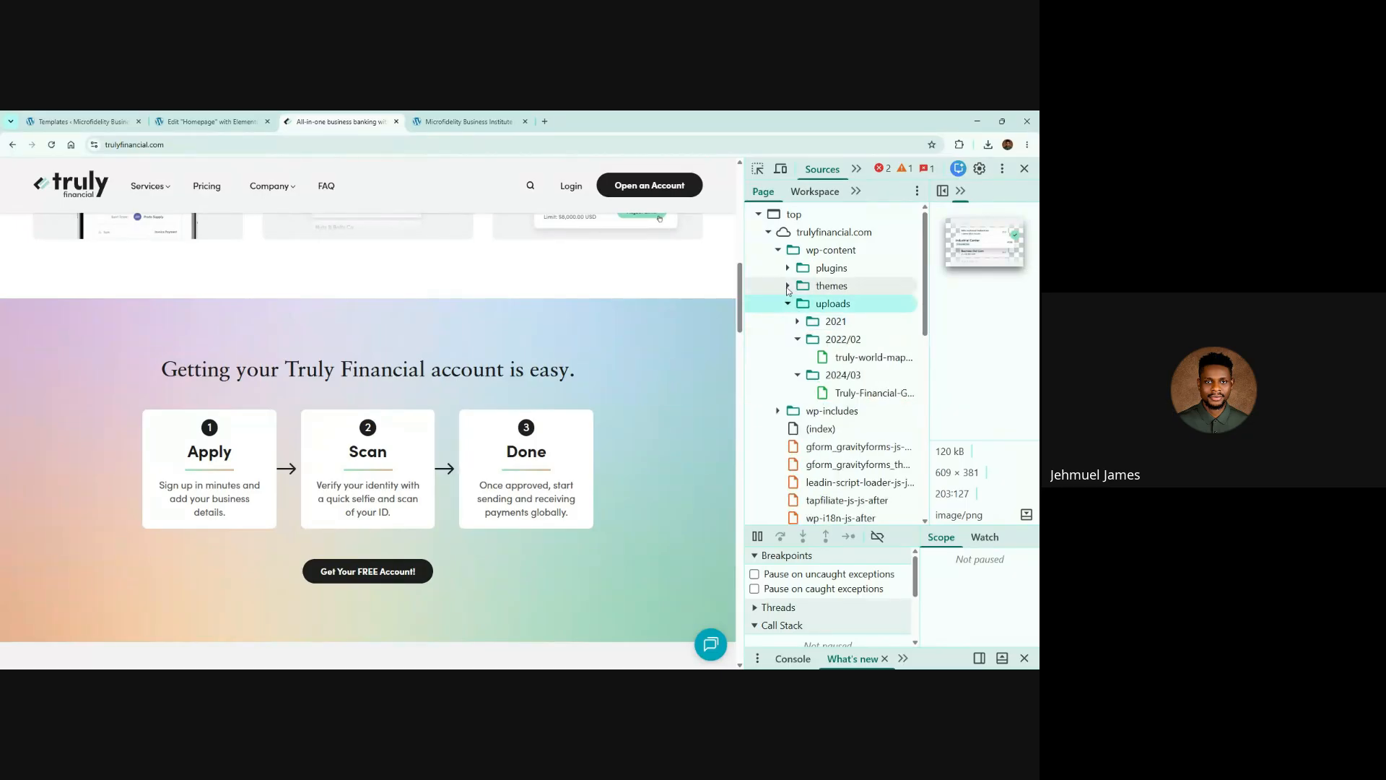
left_click(788, 286)
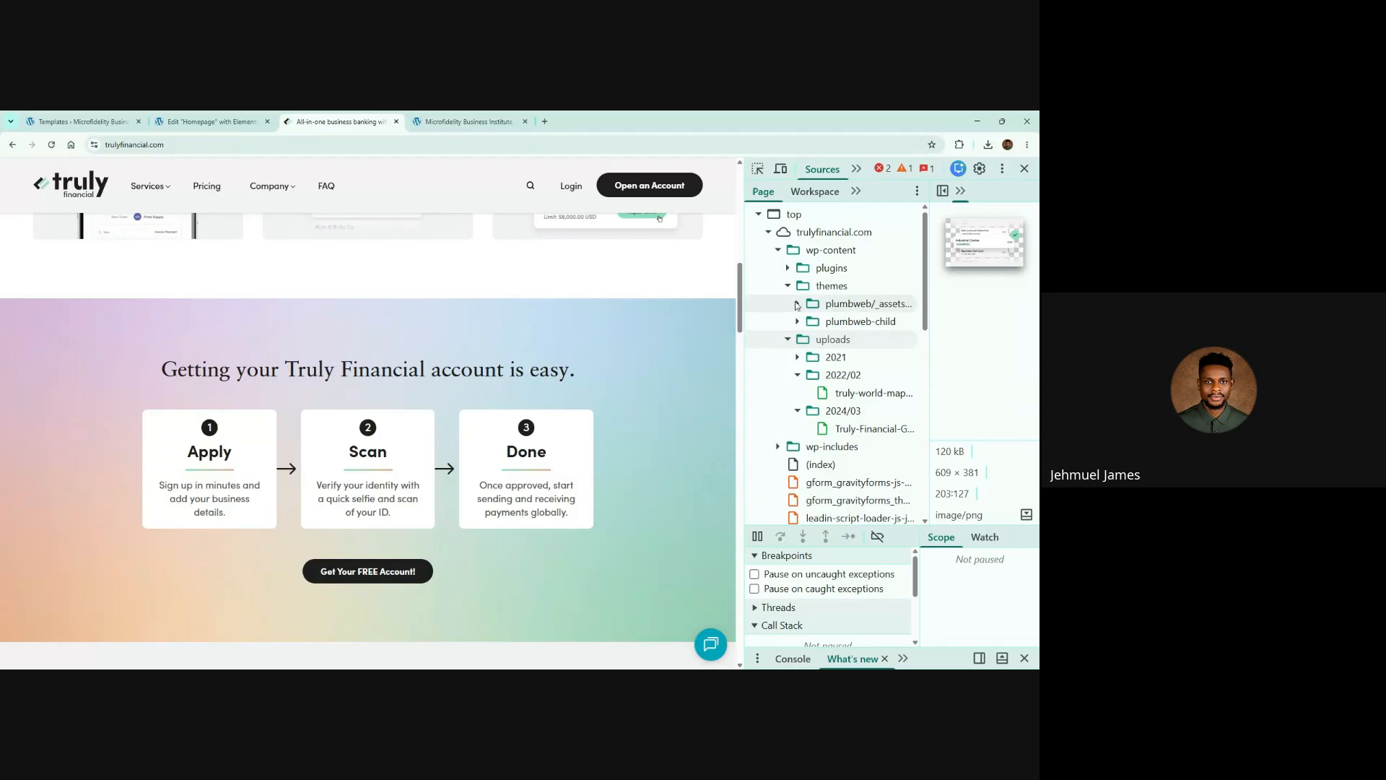
left_click(798, 304)
left_click(829, 325)
left_click(848, 339)
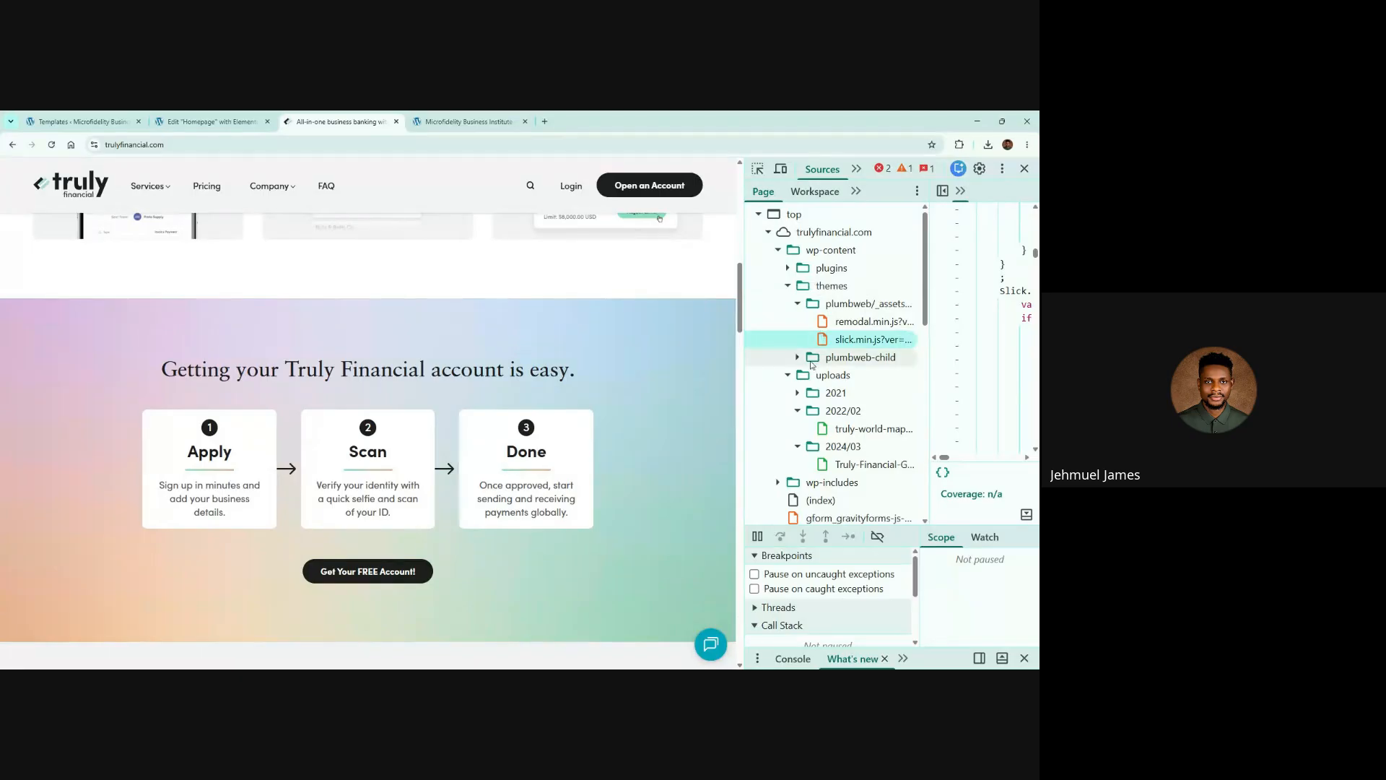
Expand the plumbweb-child theme's _assets/img folder and preview its arrow and logo images
left_click(798, 357)
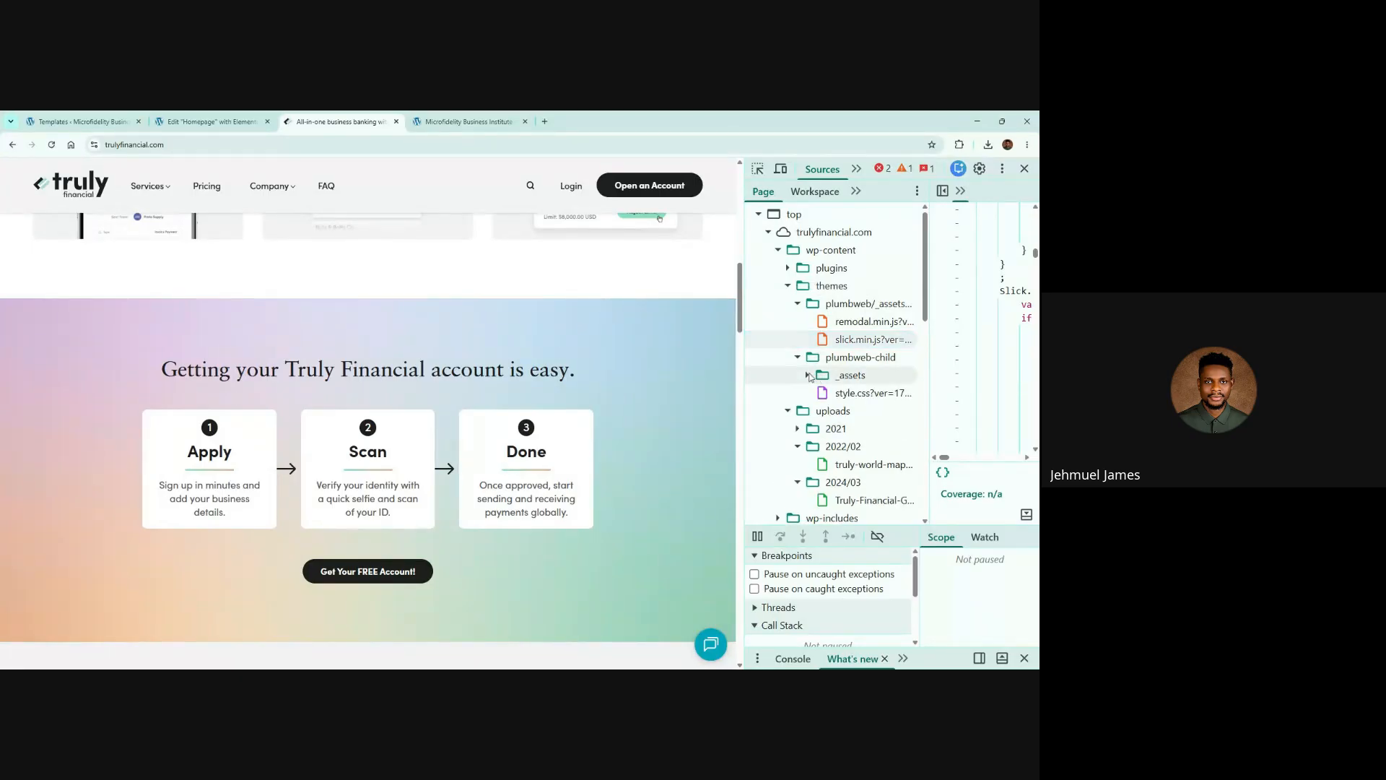
left_click(808, 375)
left_click(818, 429)
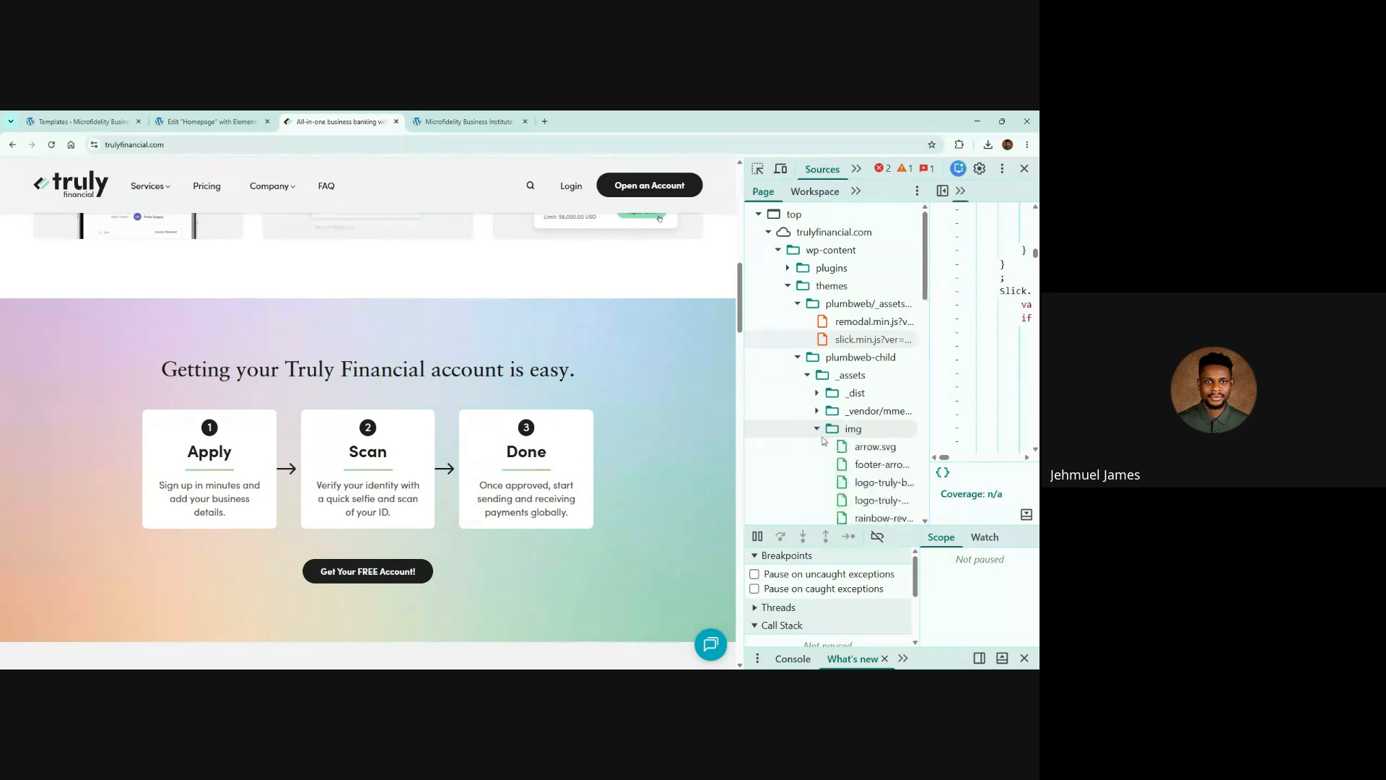
left_click(857, 448)
left_click(860, 465)
left_click(859, 501)
scroll(856, 482, "down", 3)
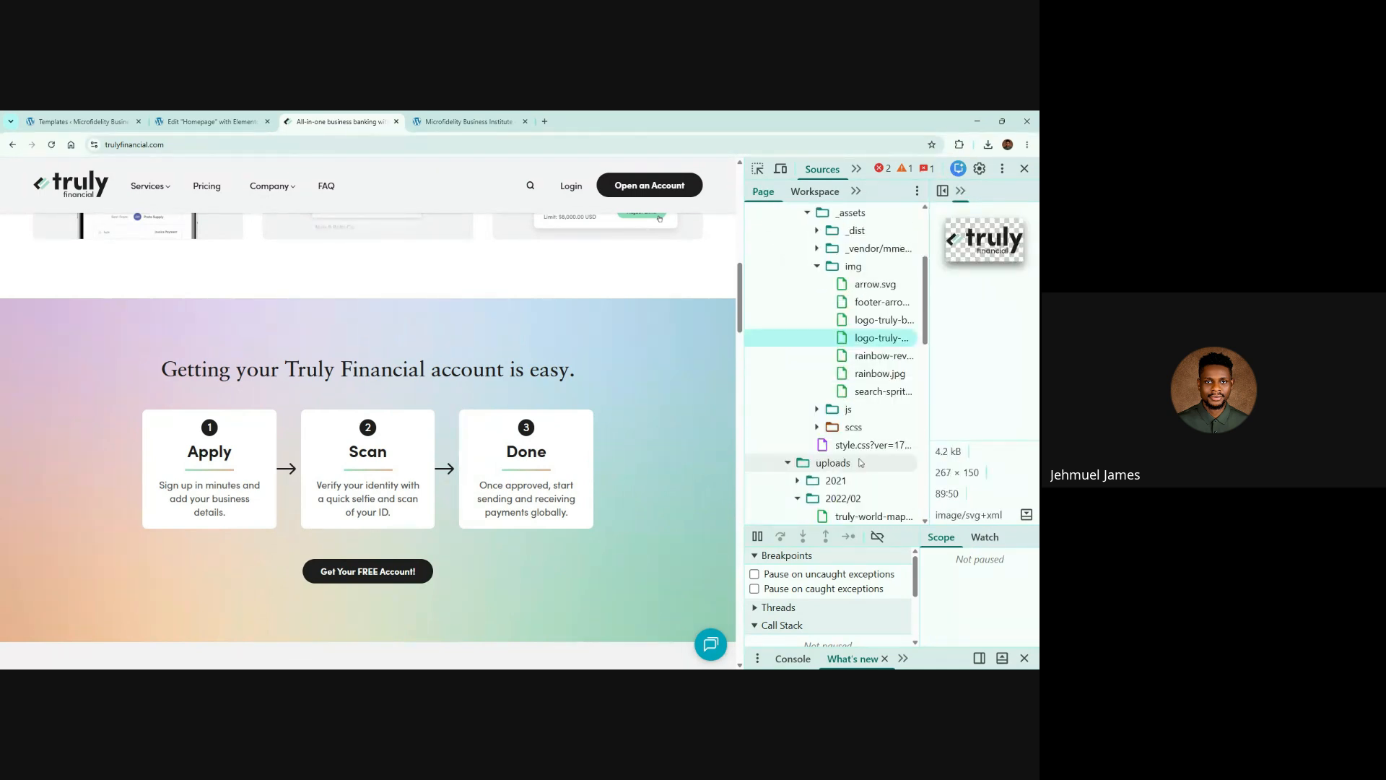
Compare the rainbow and reversed rainbow images in the img folder with the background of the account steps section
left_click(873, 391)
left_click(866, 373)
left_click(859, 363)
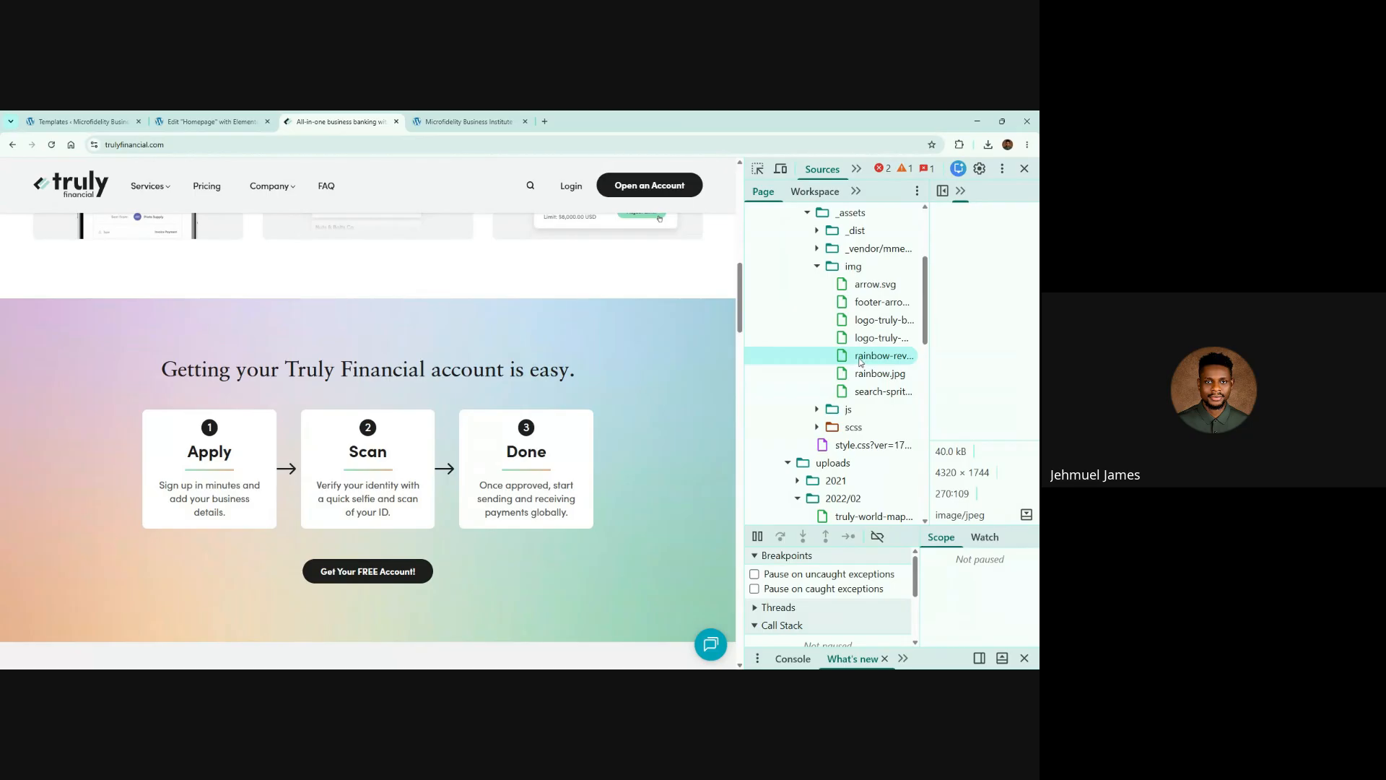
left_click(866, 374)
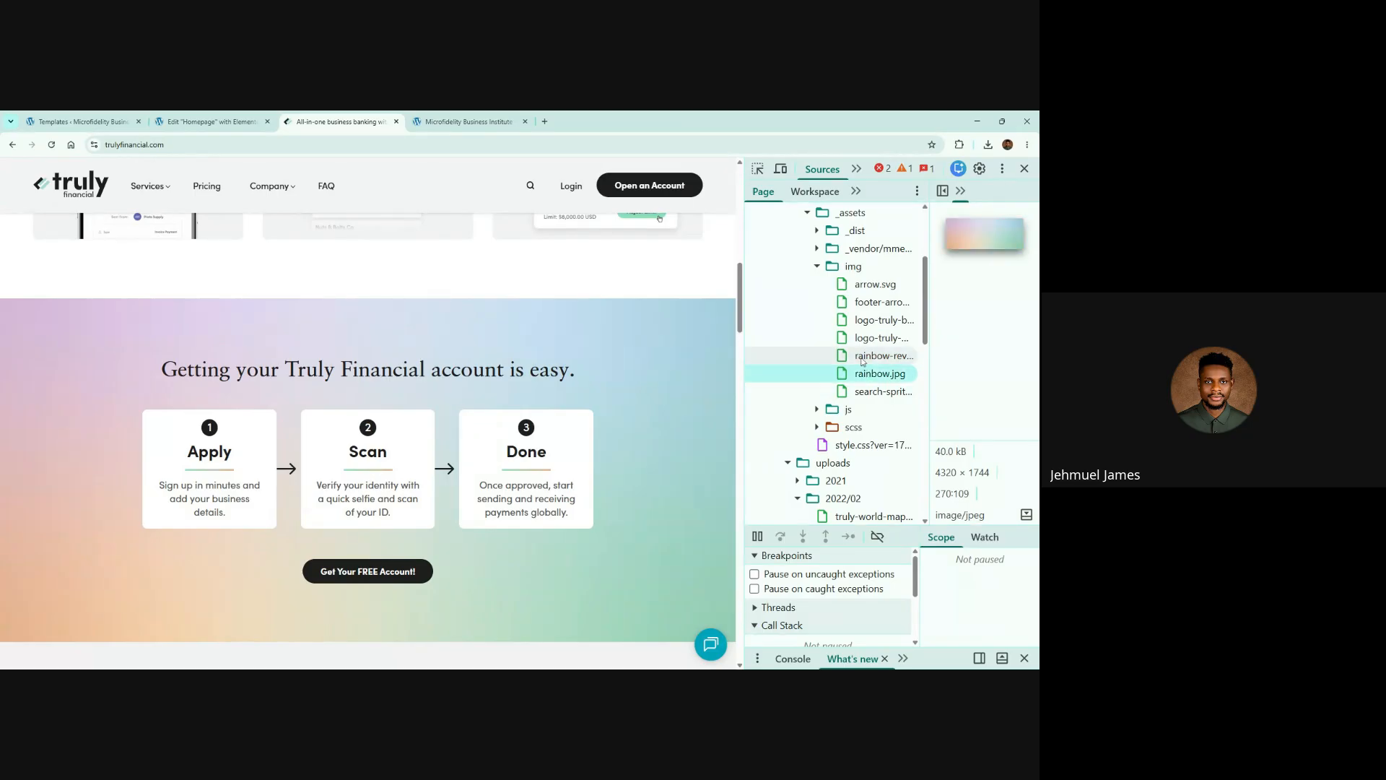
left_click(861, 361)
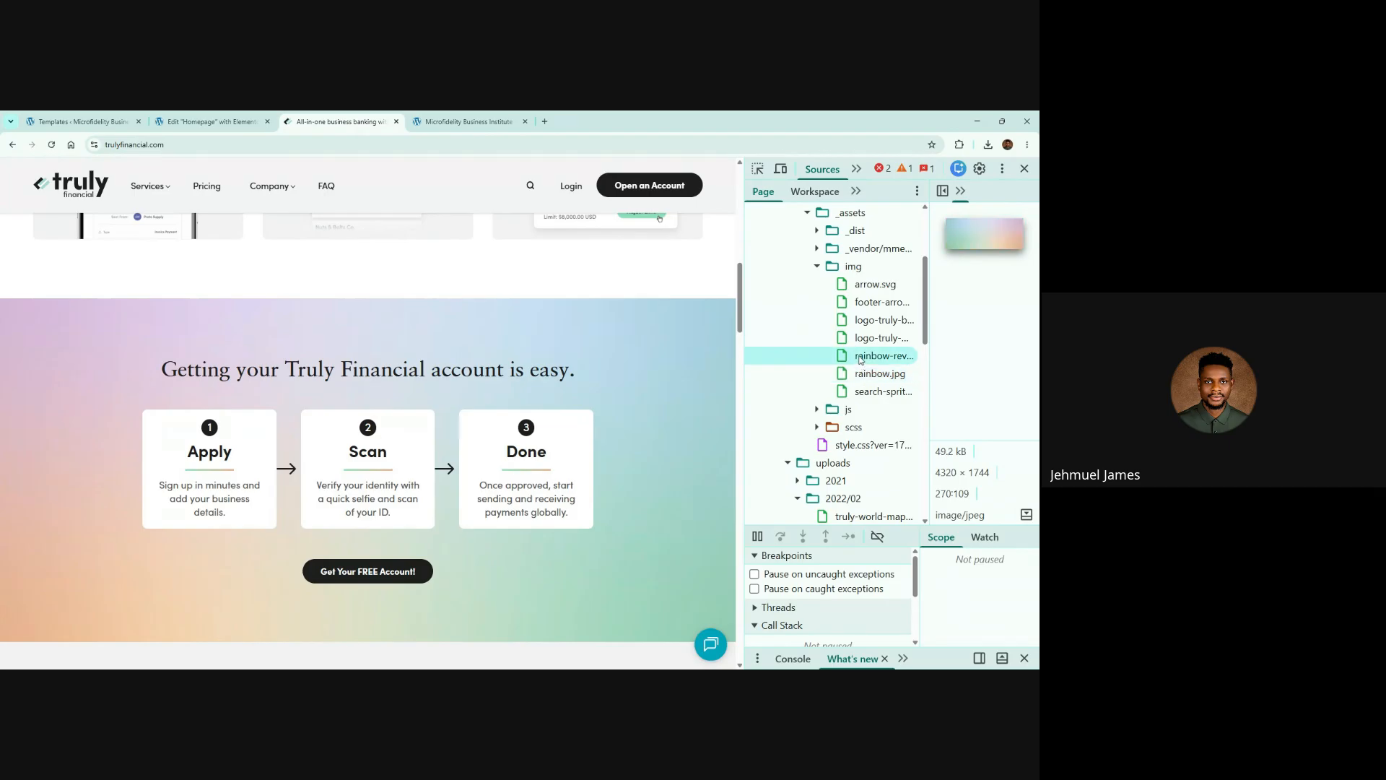
left_click(866, 377)
scroll(253, 380, "down", 1)
scroll(254, 381, "down", 2)
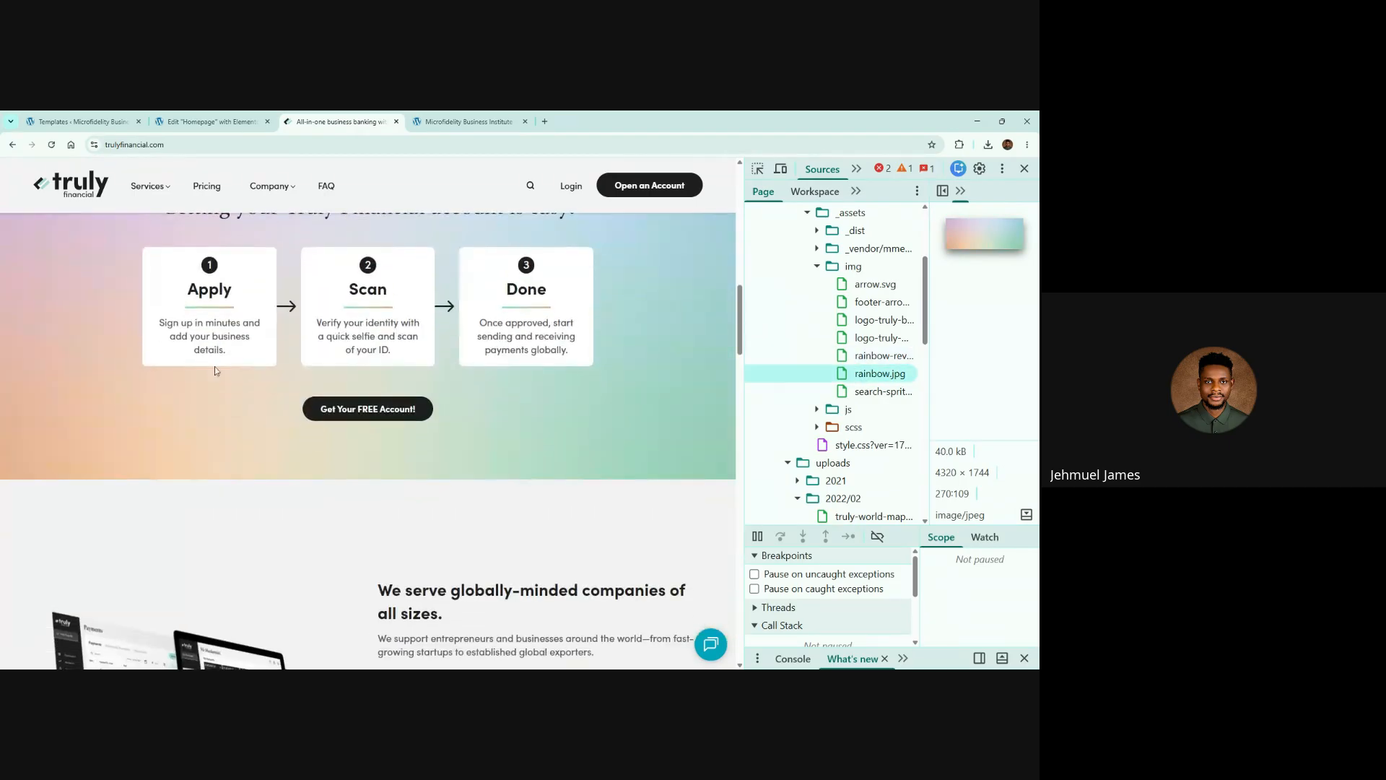
scroll(254, 380, "up", 1)
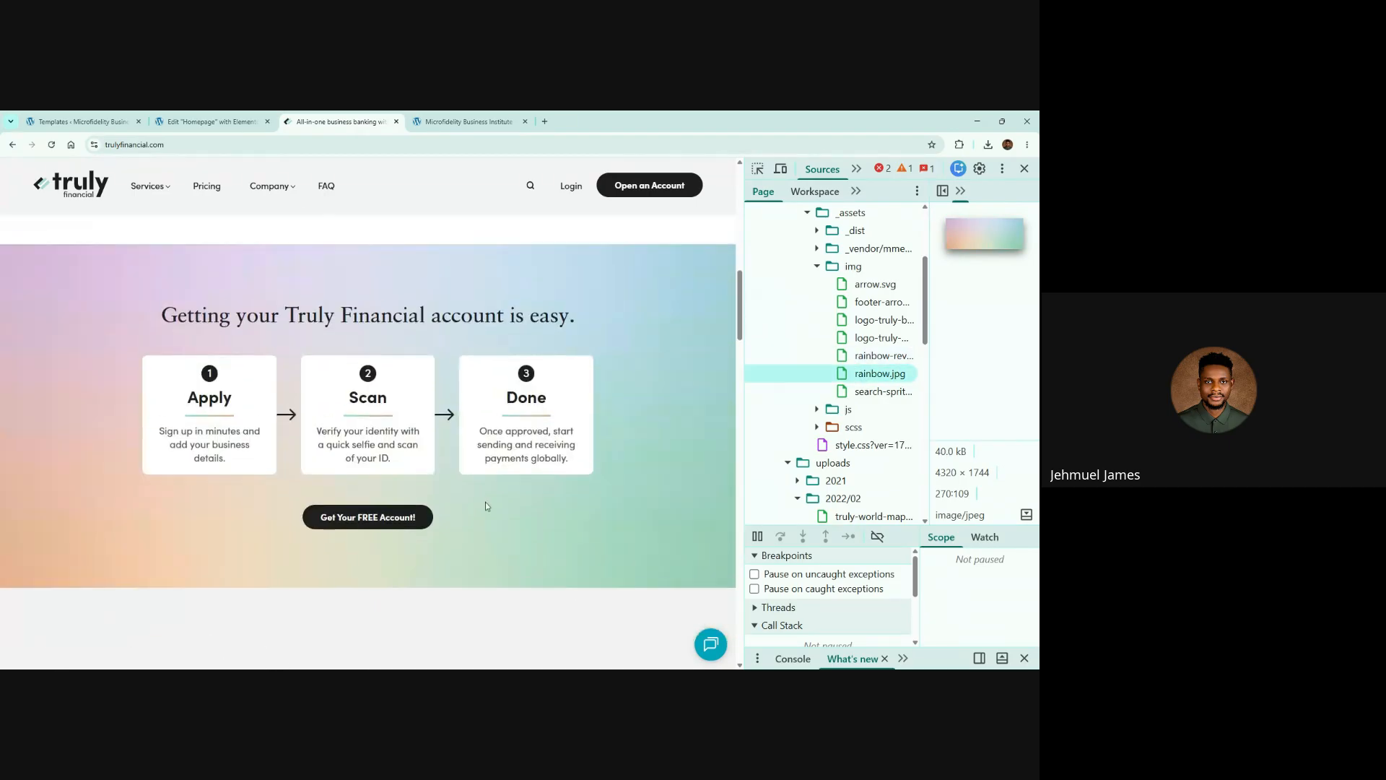
Preview the reversed rainbow image again, then open rainbow.jpg and select its preview
left_click(870, 361)
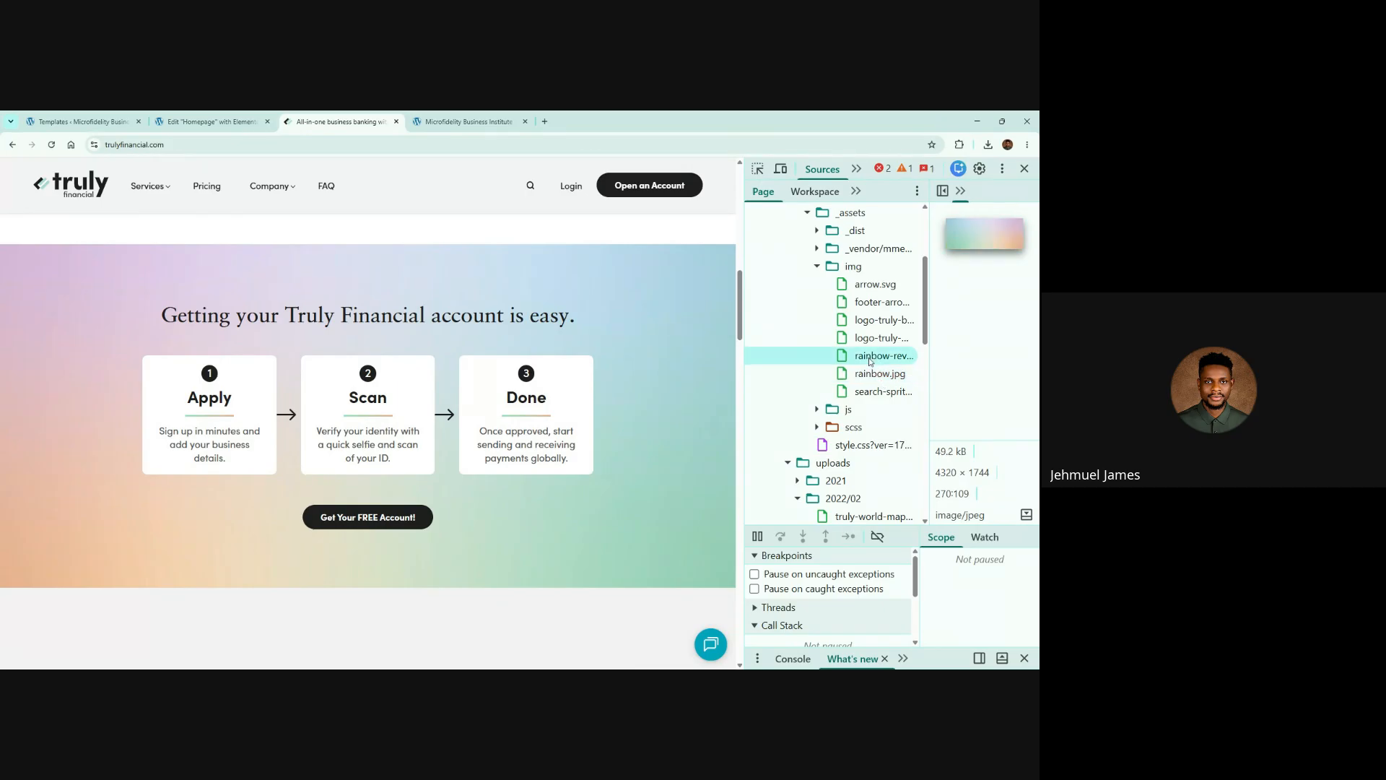
left_click(868, 378)
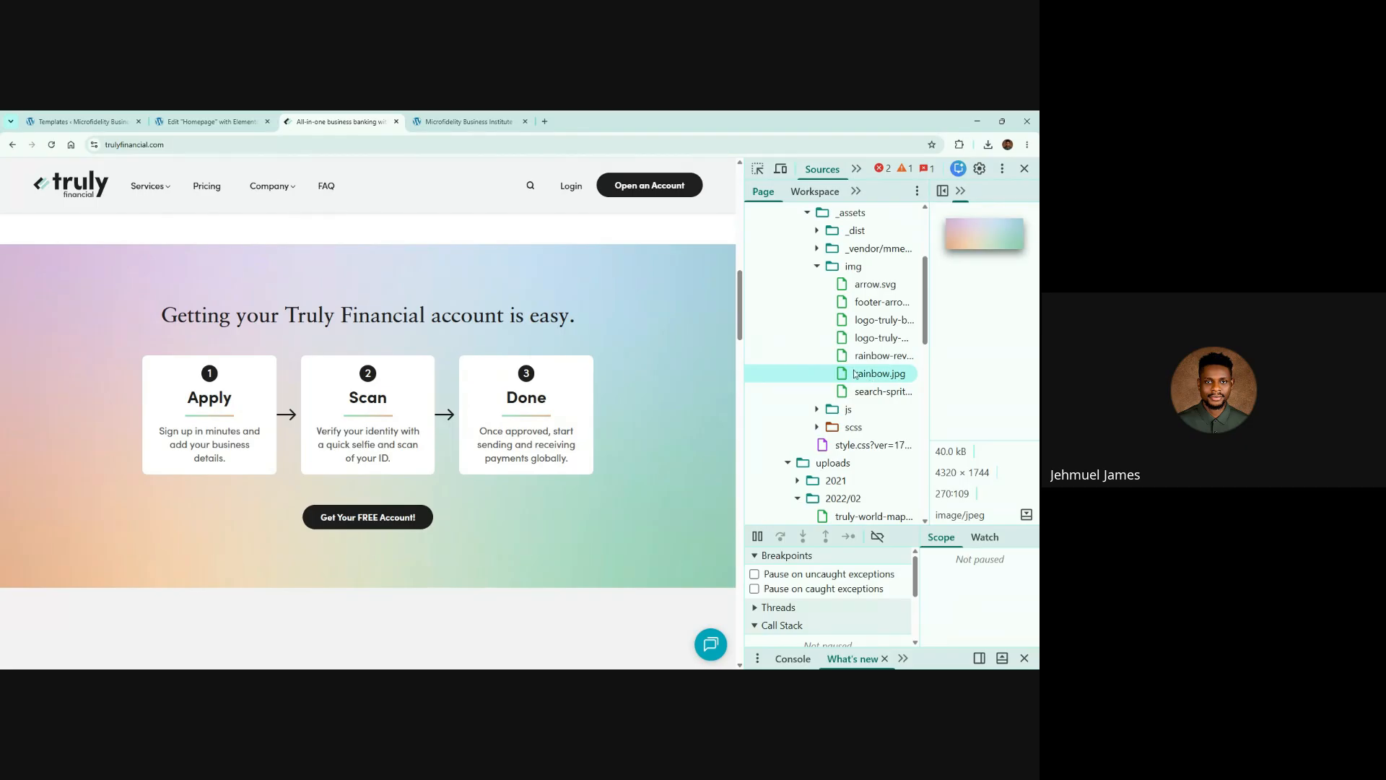
left_click(977, 238)
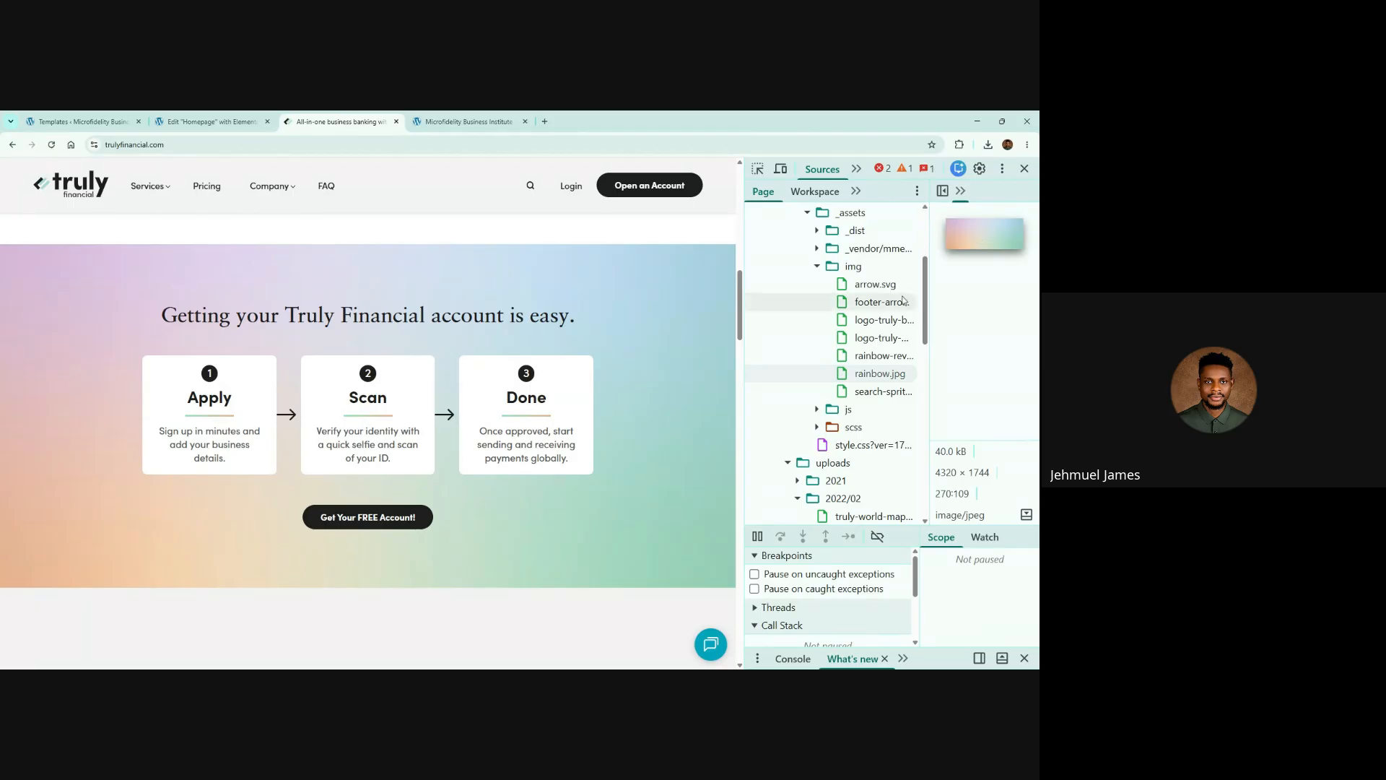
key("alt+Tab")
key("alt+Tab")
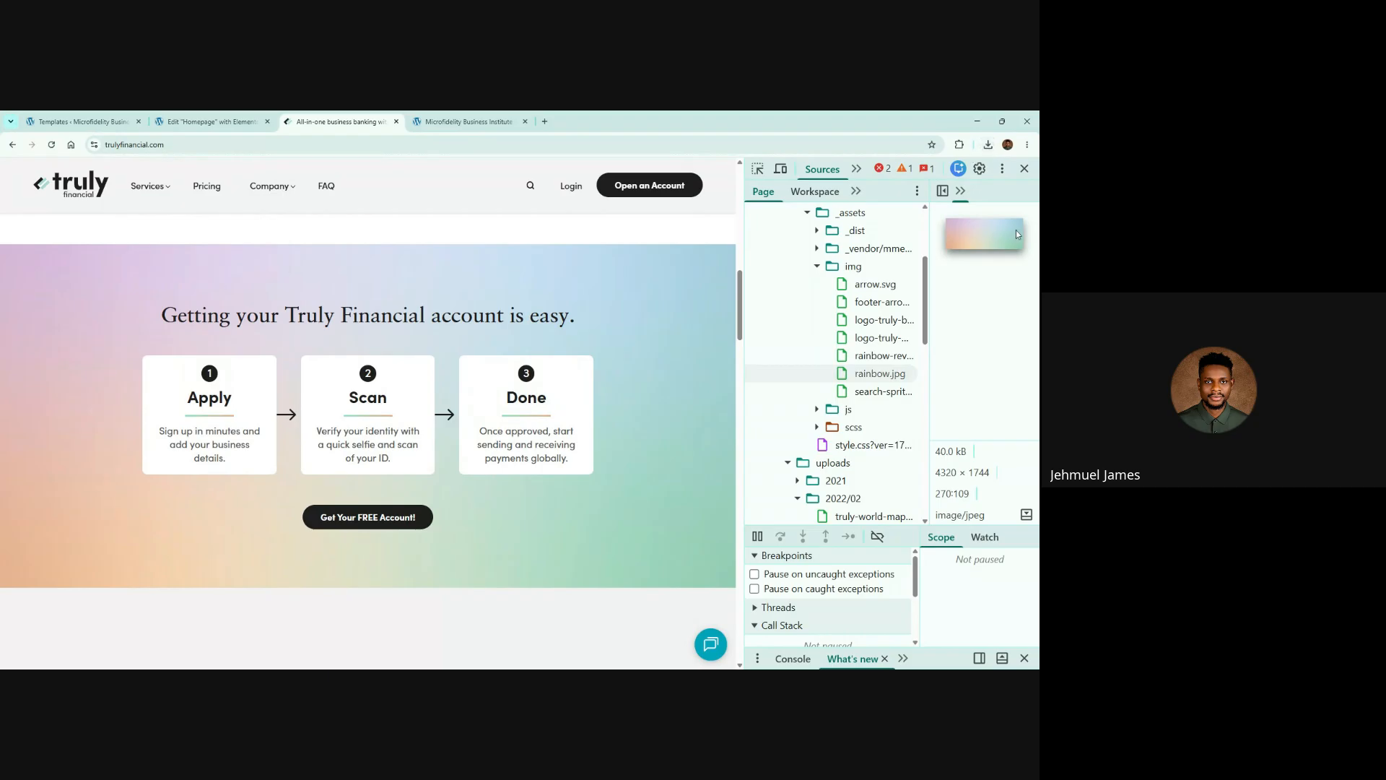
left_click(955, 288)
Switch to the Elementor homepage editor and give the container around the "Getting your Truly Financial account is easy." heading a classic background
left_click(224, 116)
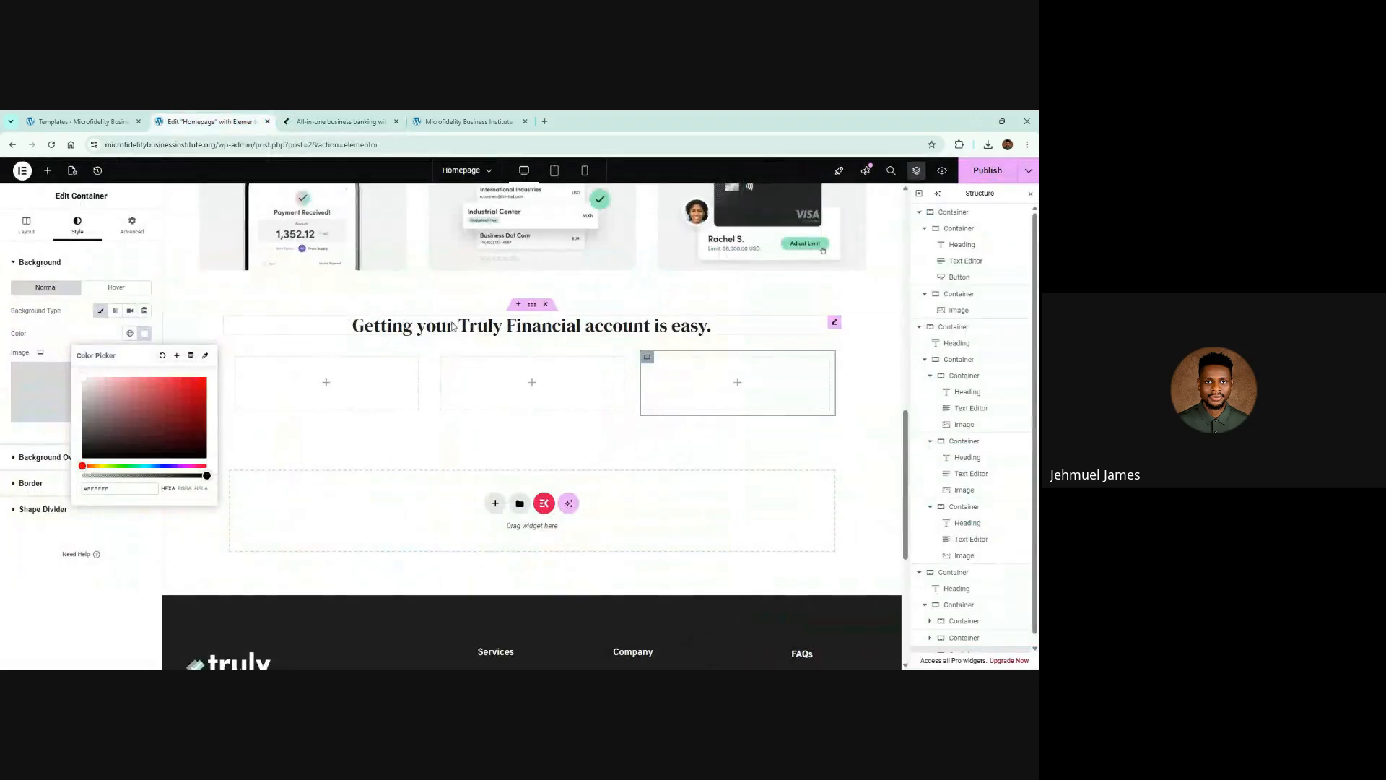
left_click(532, 306)
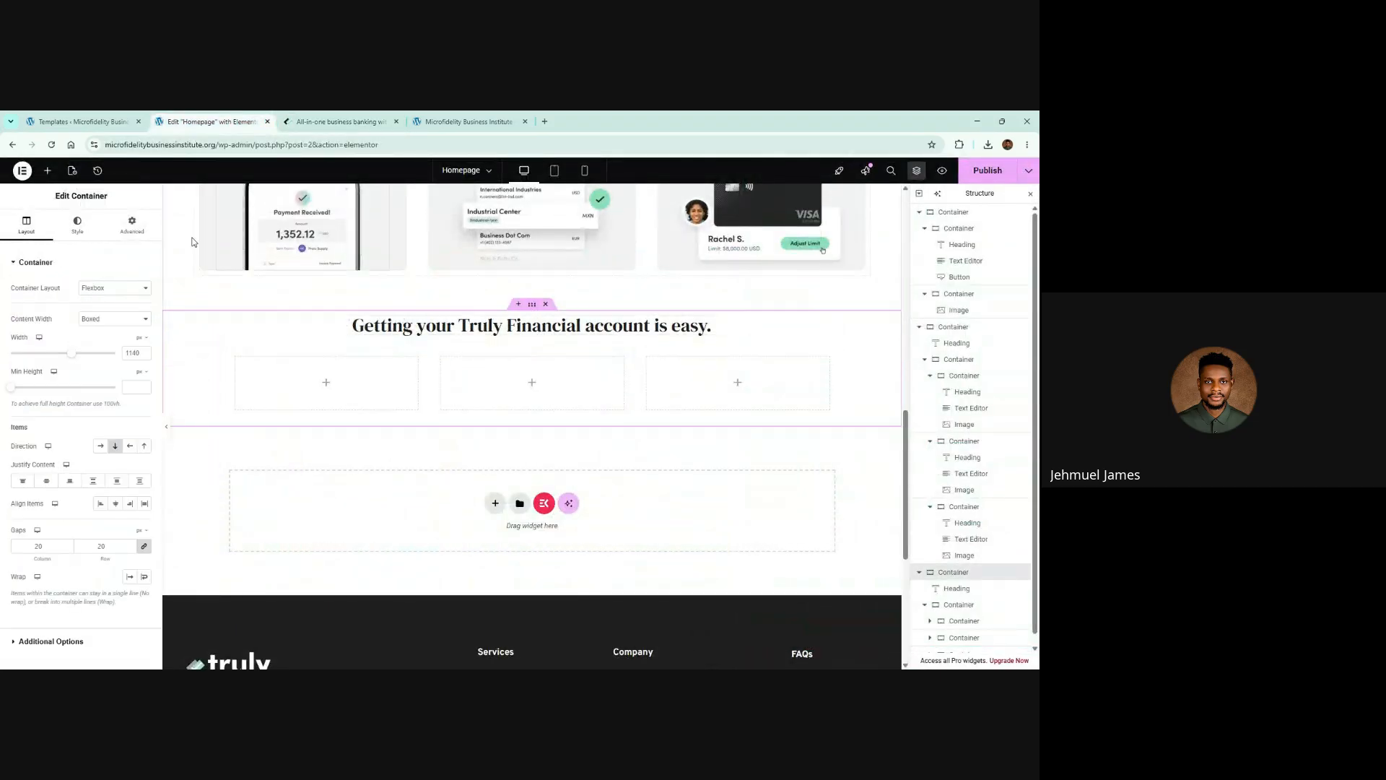
left_click(86, 232)
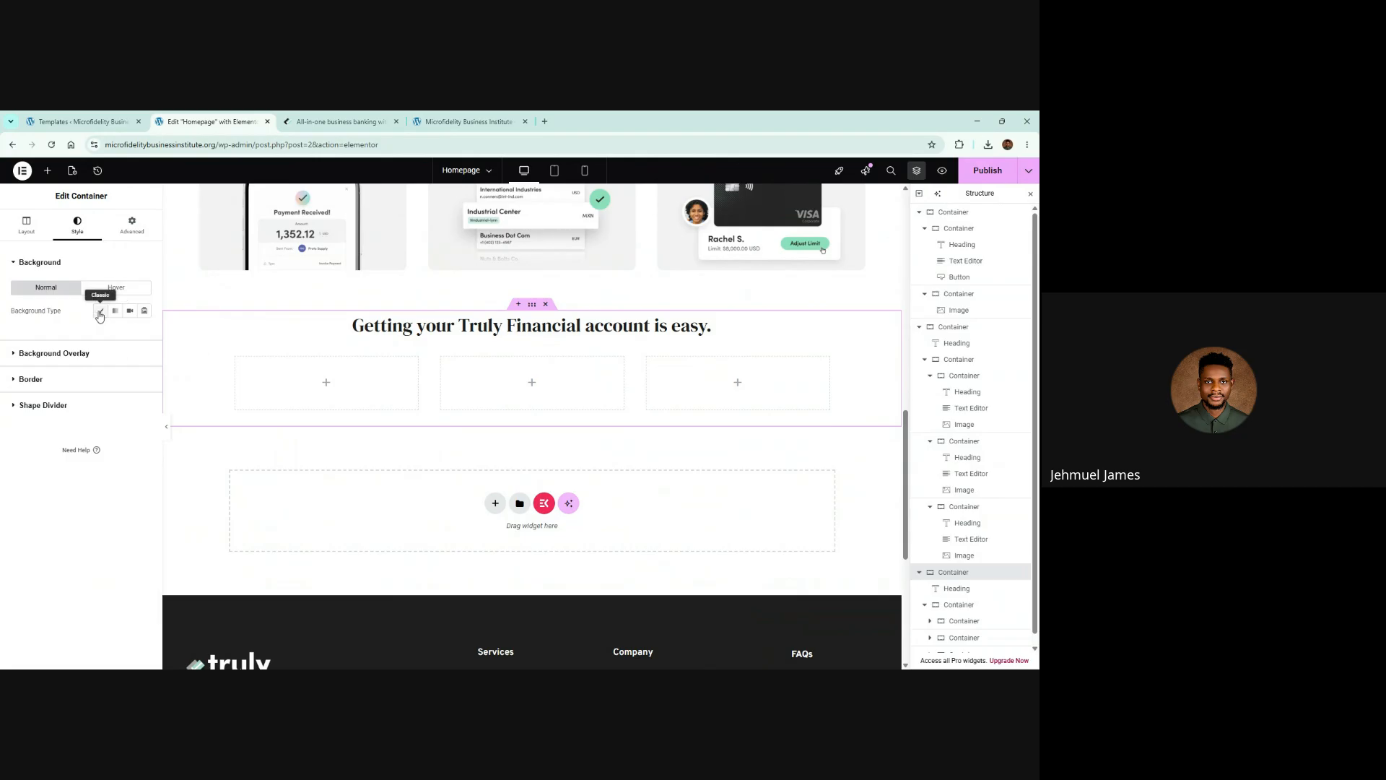
left_click(99, 311)
left_click(144, 333)
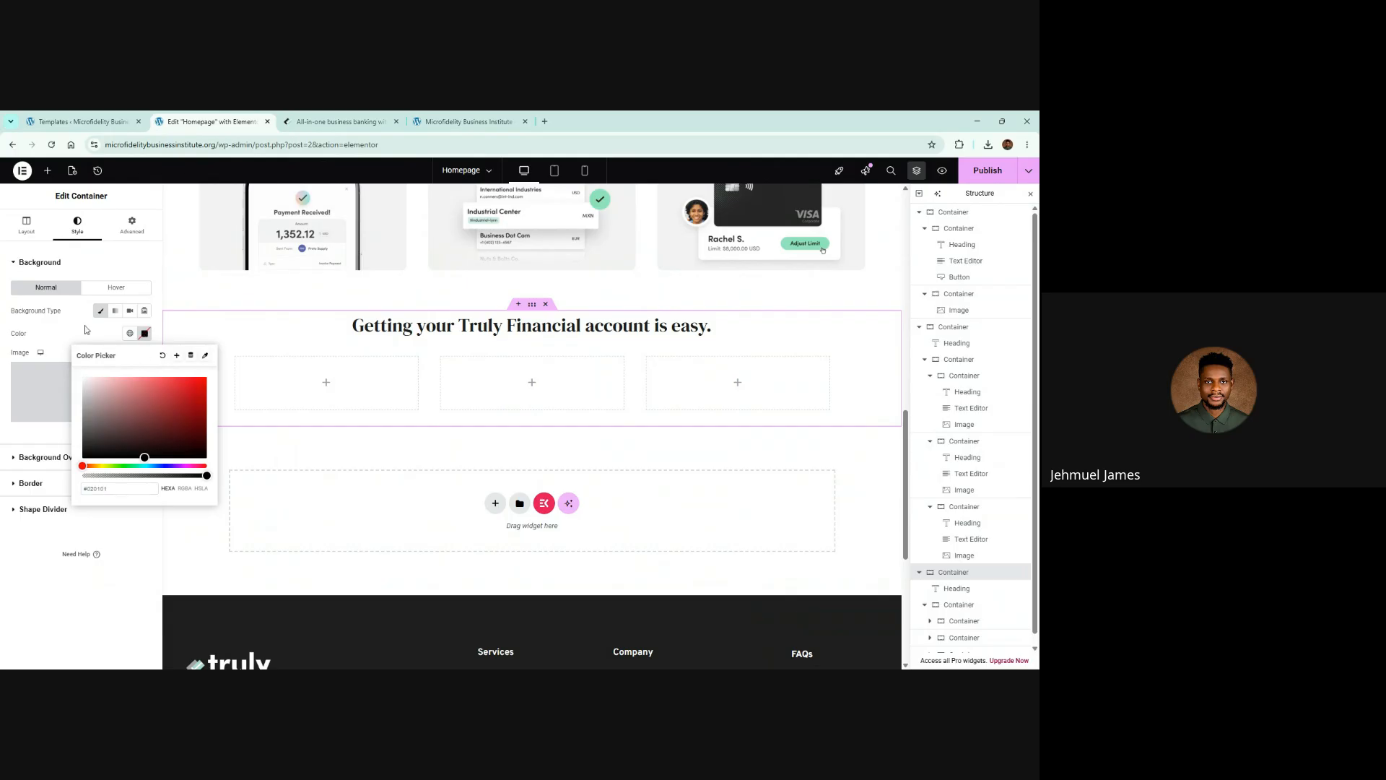
left_click(88, 330)
Upload rainbow.jpg to the media library and use it as the background image of the account steps container
left_click(83, 391)
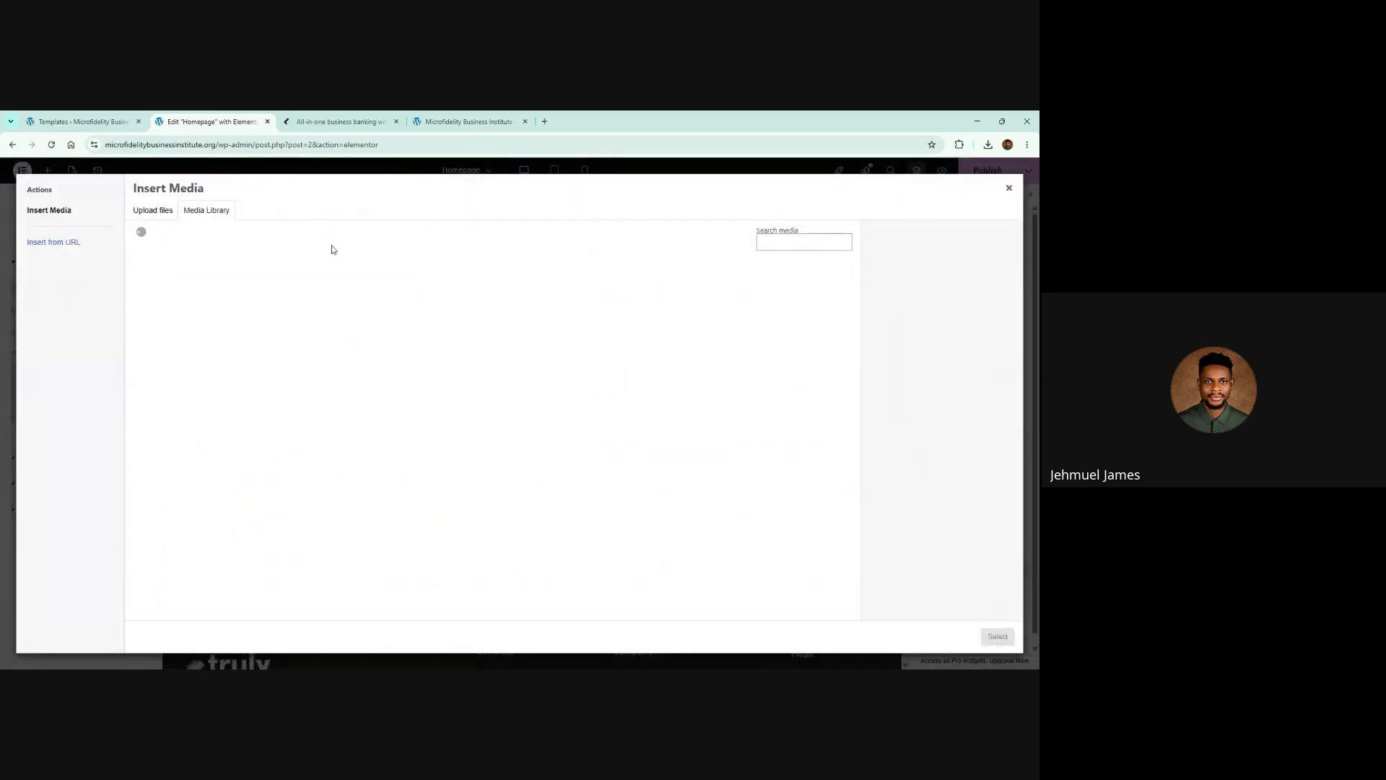
left_click(154, 212)
left_click(551, 406)
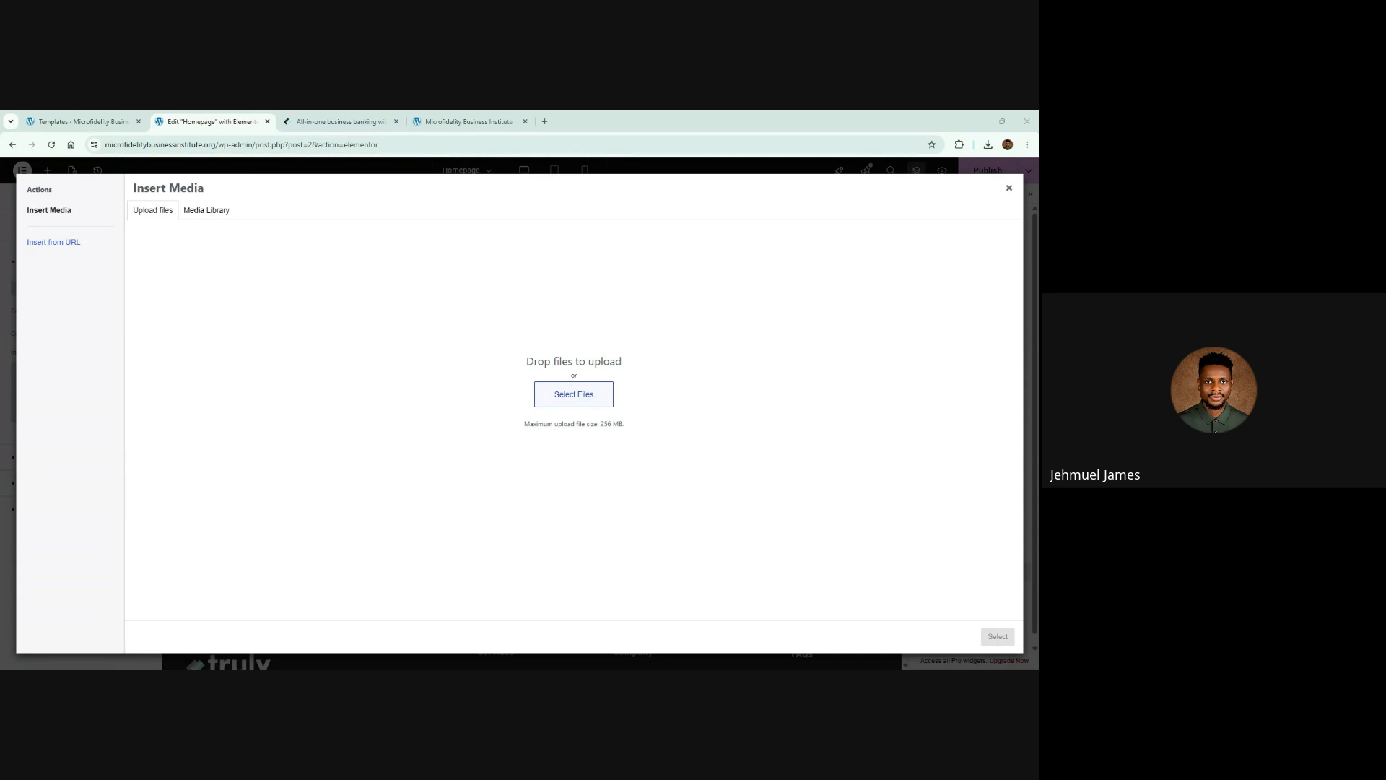
double_click(158, 232)
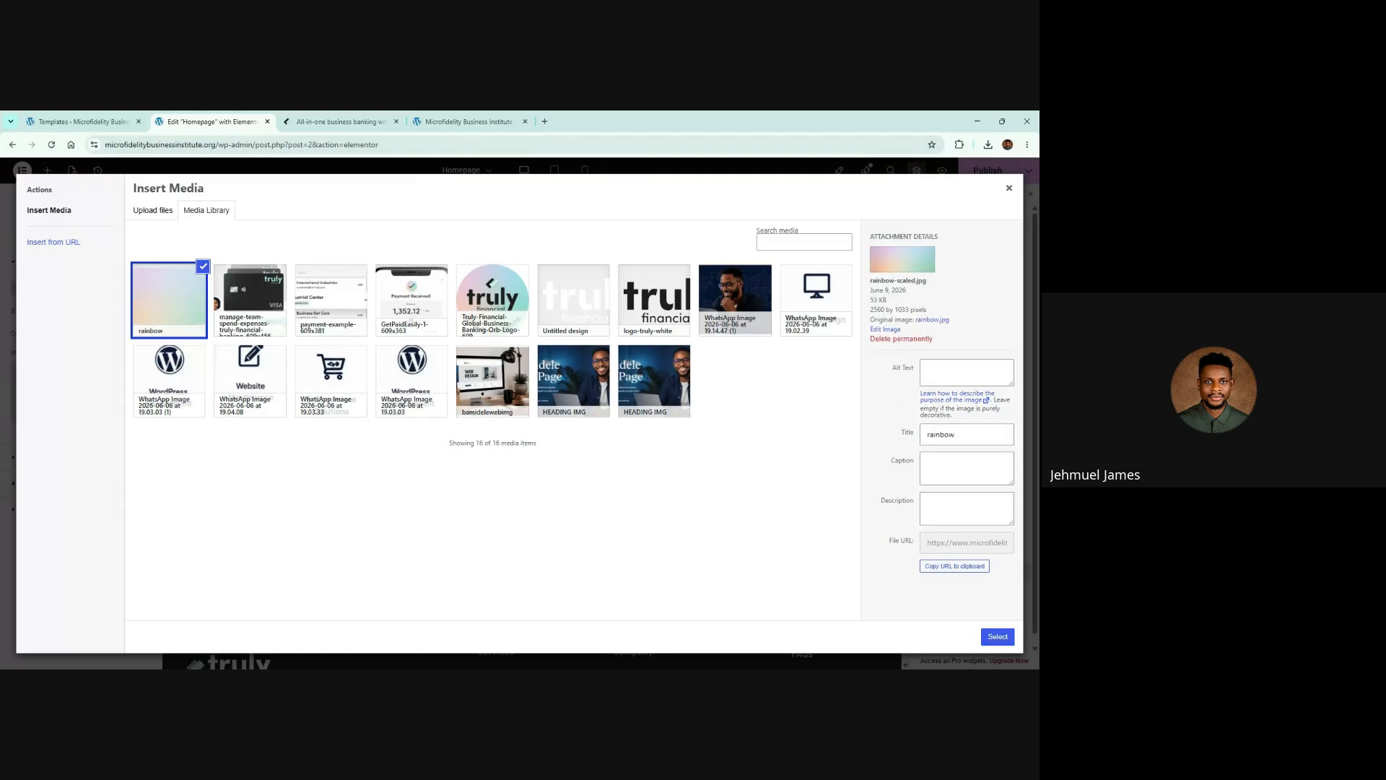
left_click(997, 637)
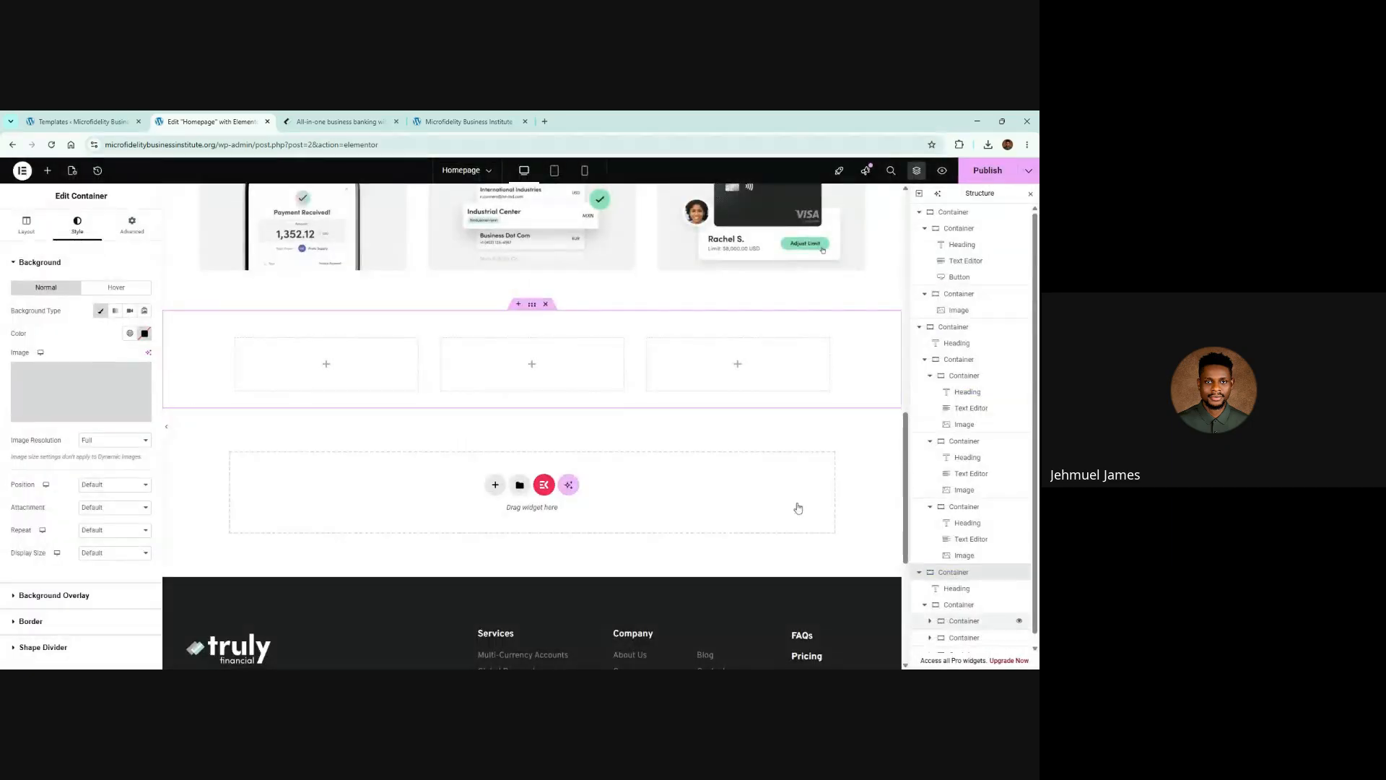
scroll(619, 348, "up", 1)
scroll(625, 343, "down", 3)
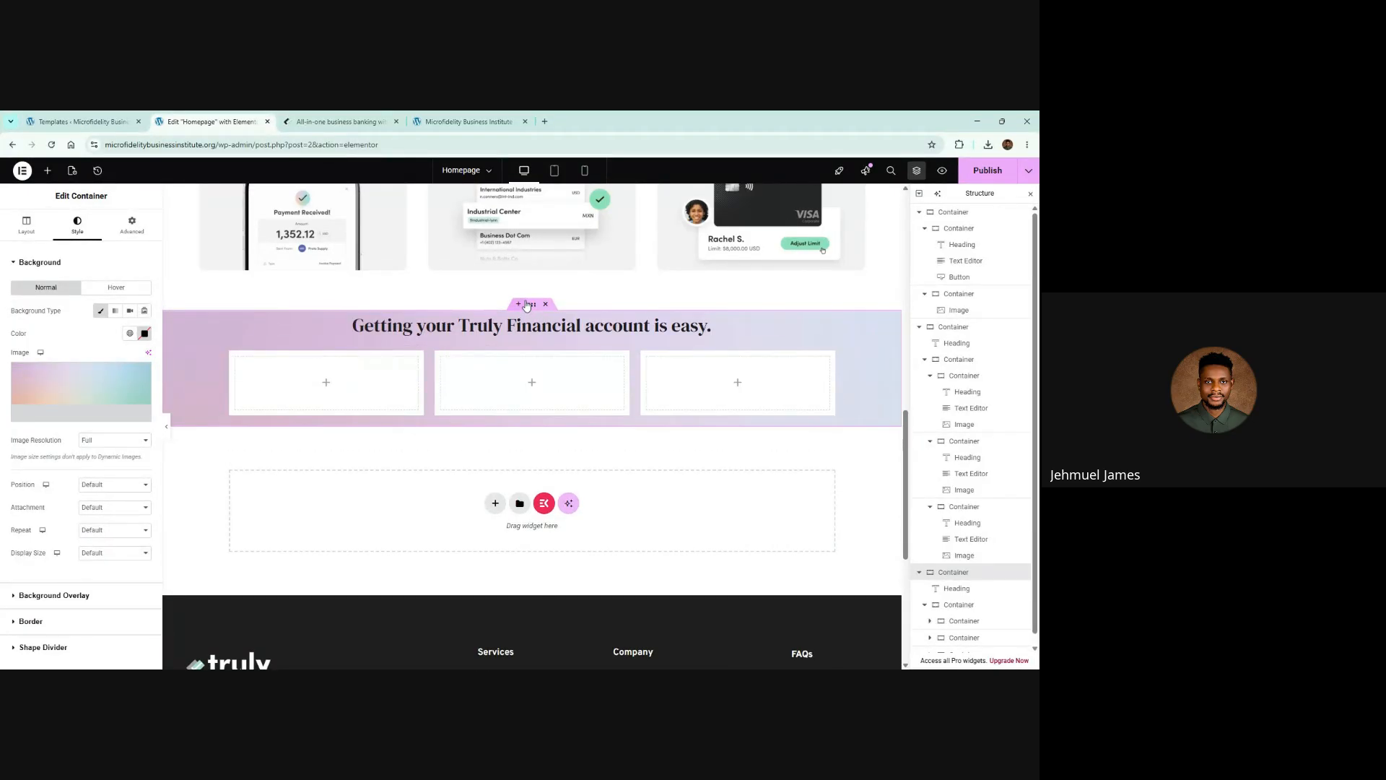
Close the developer tools on the Truly Financial site and compare its account steps section with the Elementor version
left_click(339, 122)
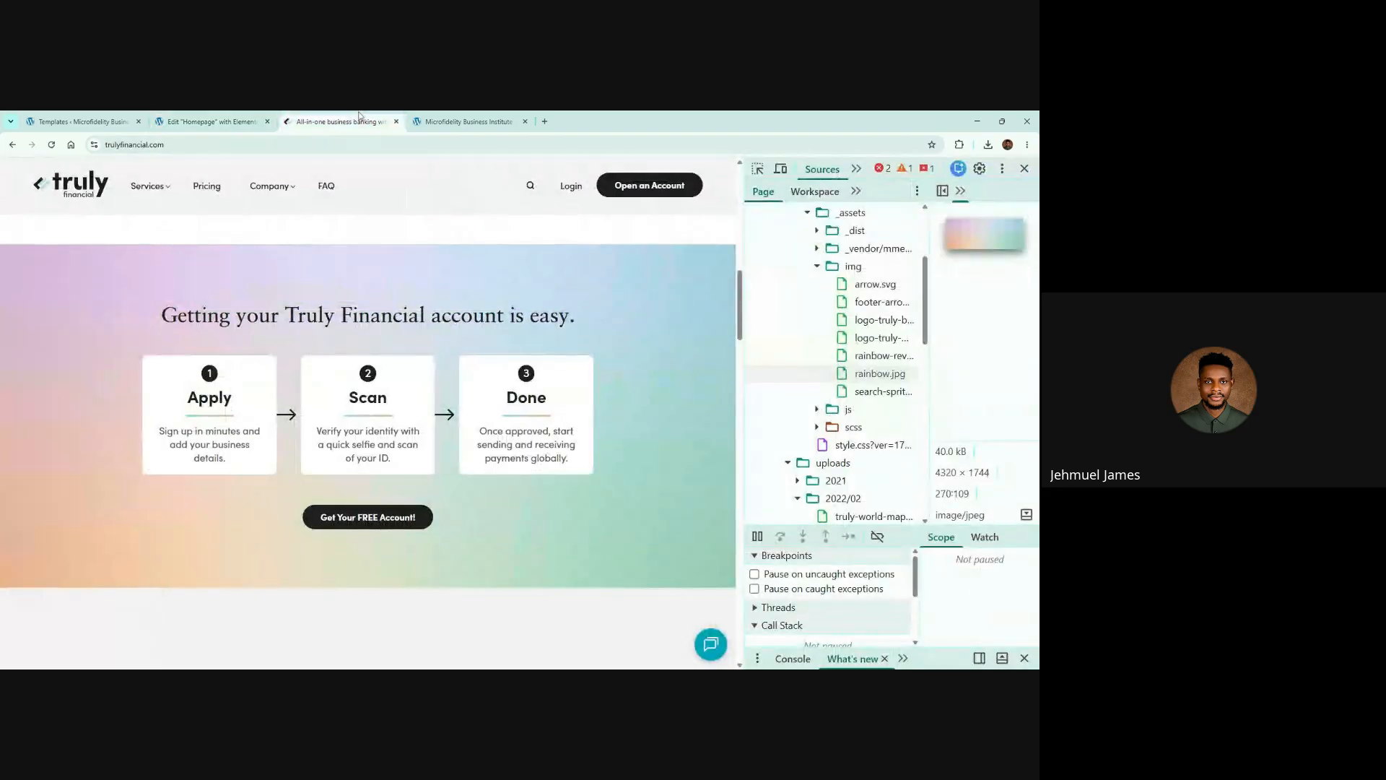
left_click(1024, 169)
scroll(481, 331, "down", 1)
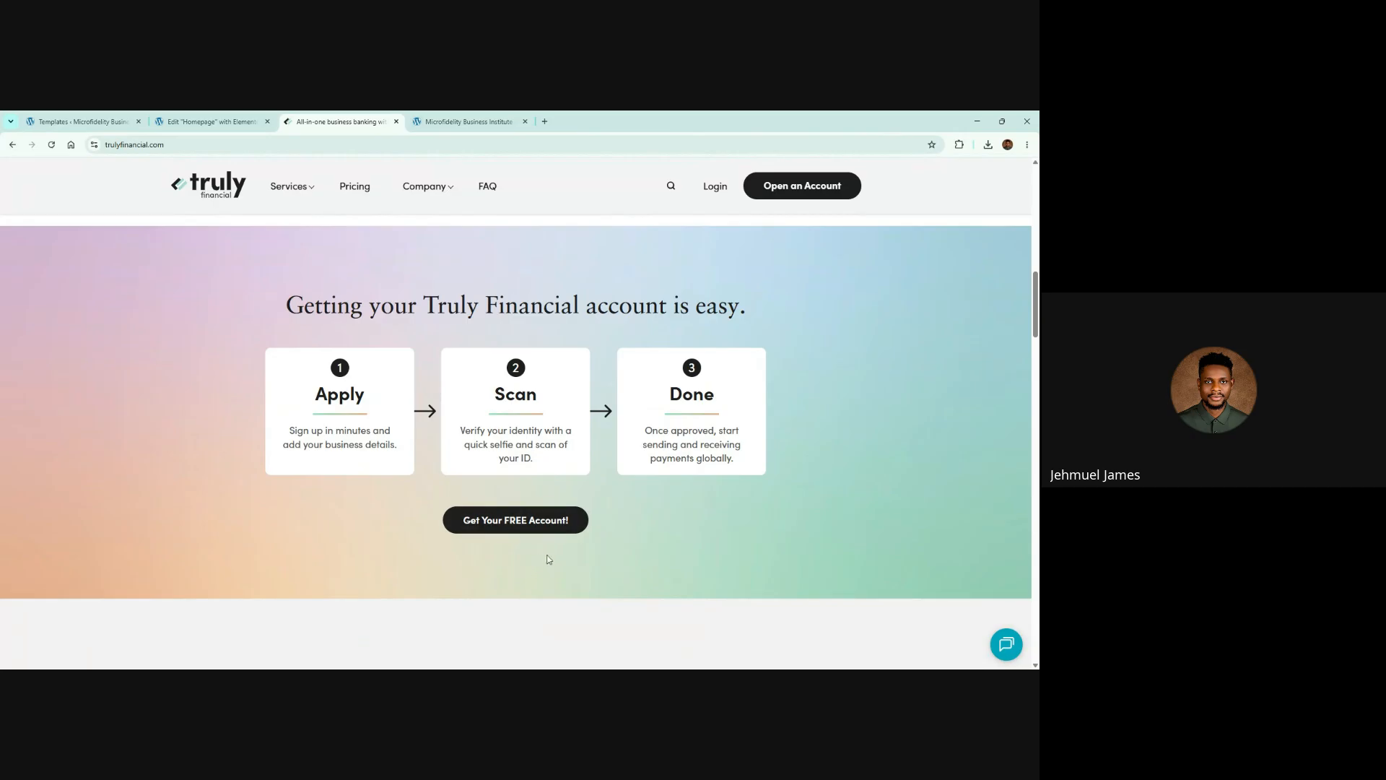
scroll(614, 469, "up", 1)
left_click(213, 115)
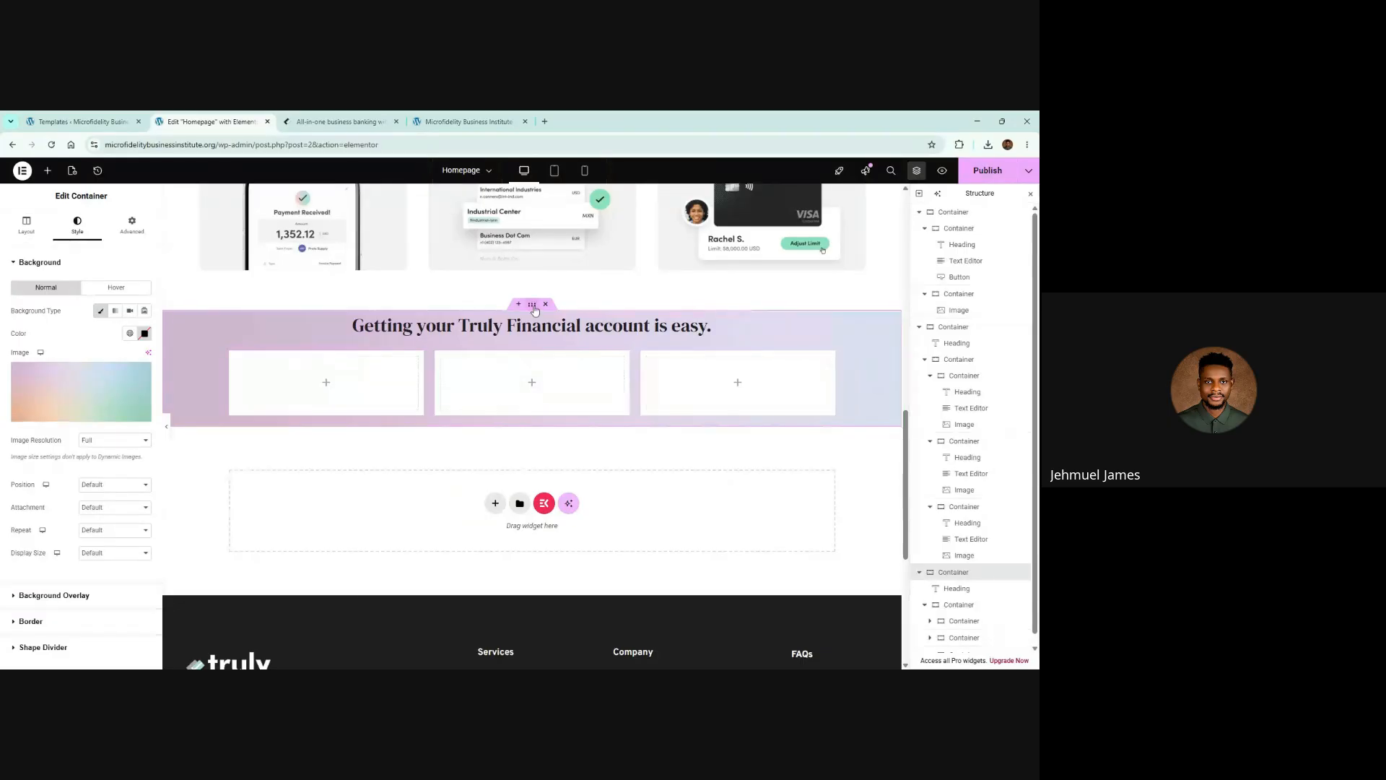
Unlink the account steps container's padding values, switch their unit to rem, and set top and bottom to 5
left_click(132, 229)
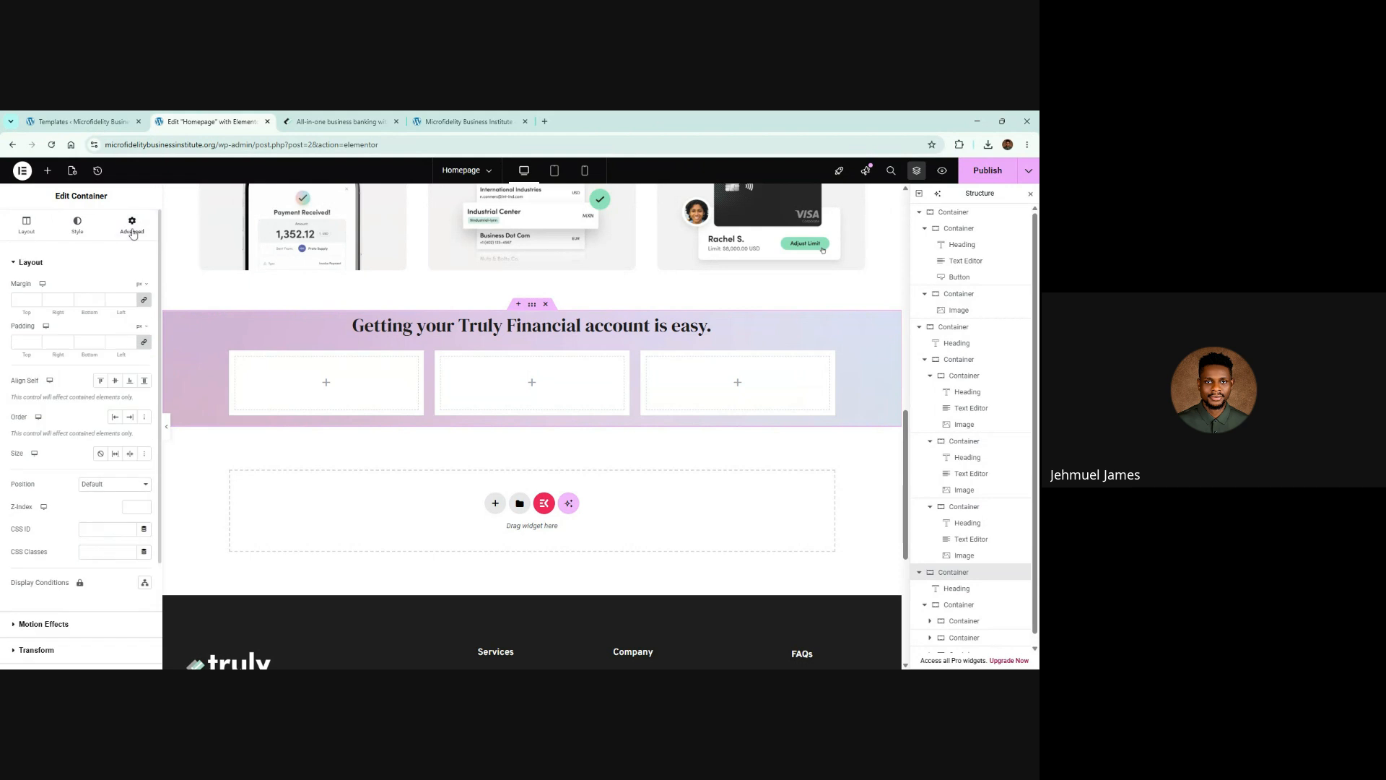
left_click(146, 347)
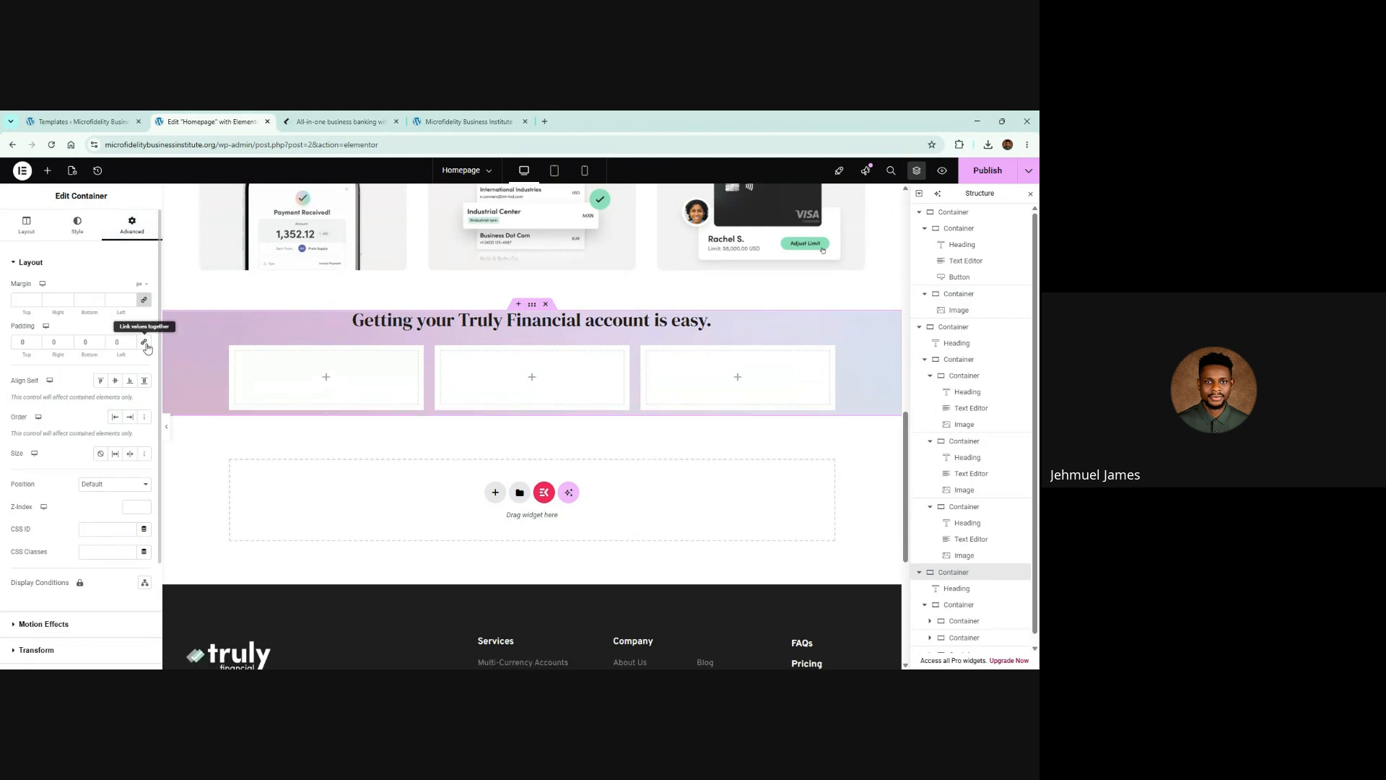
left_click(143, 327)
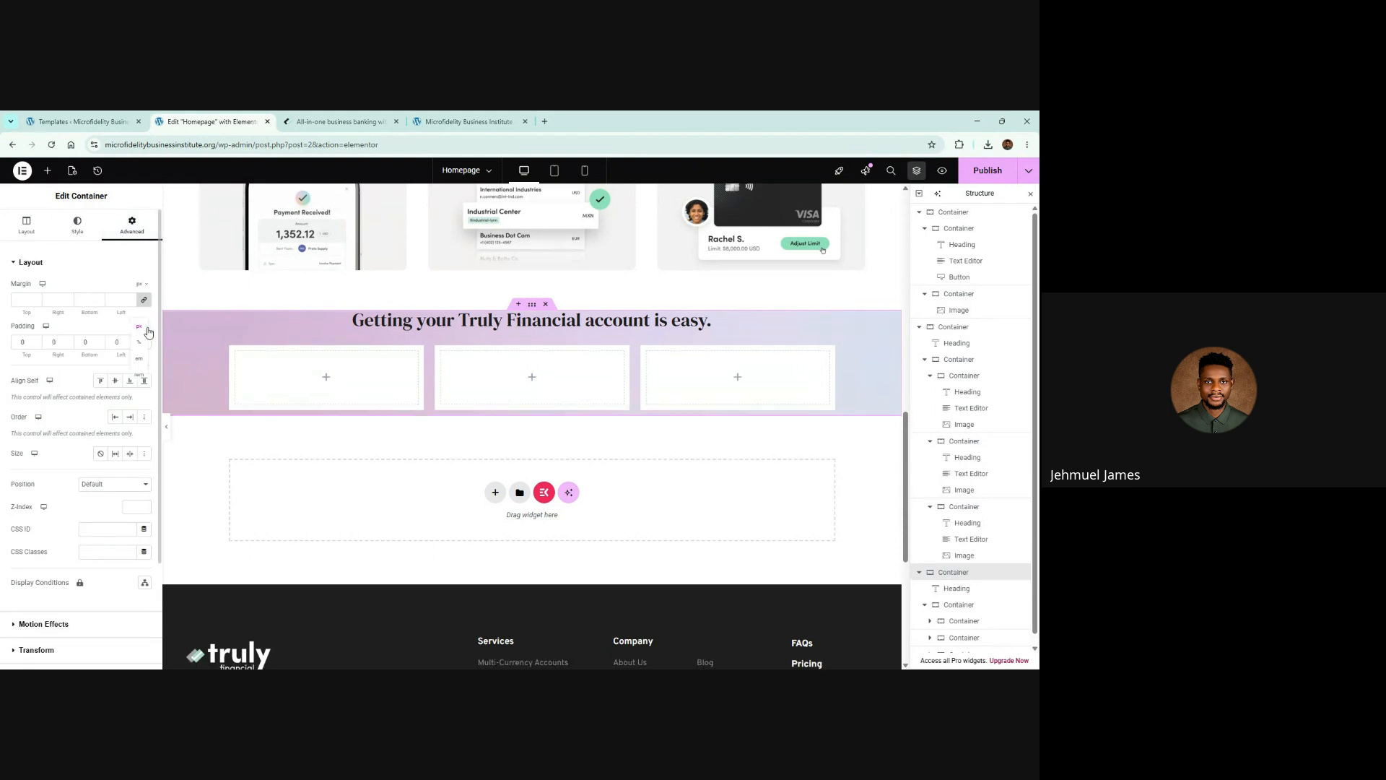
left_click(140, 374)
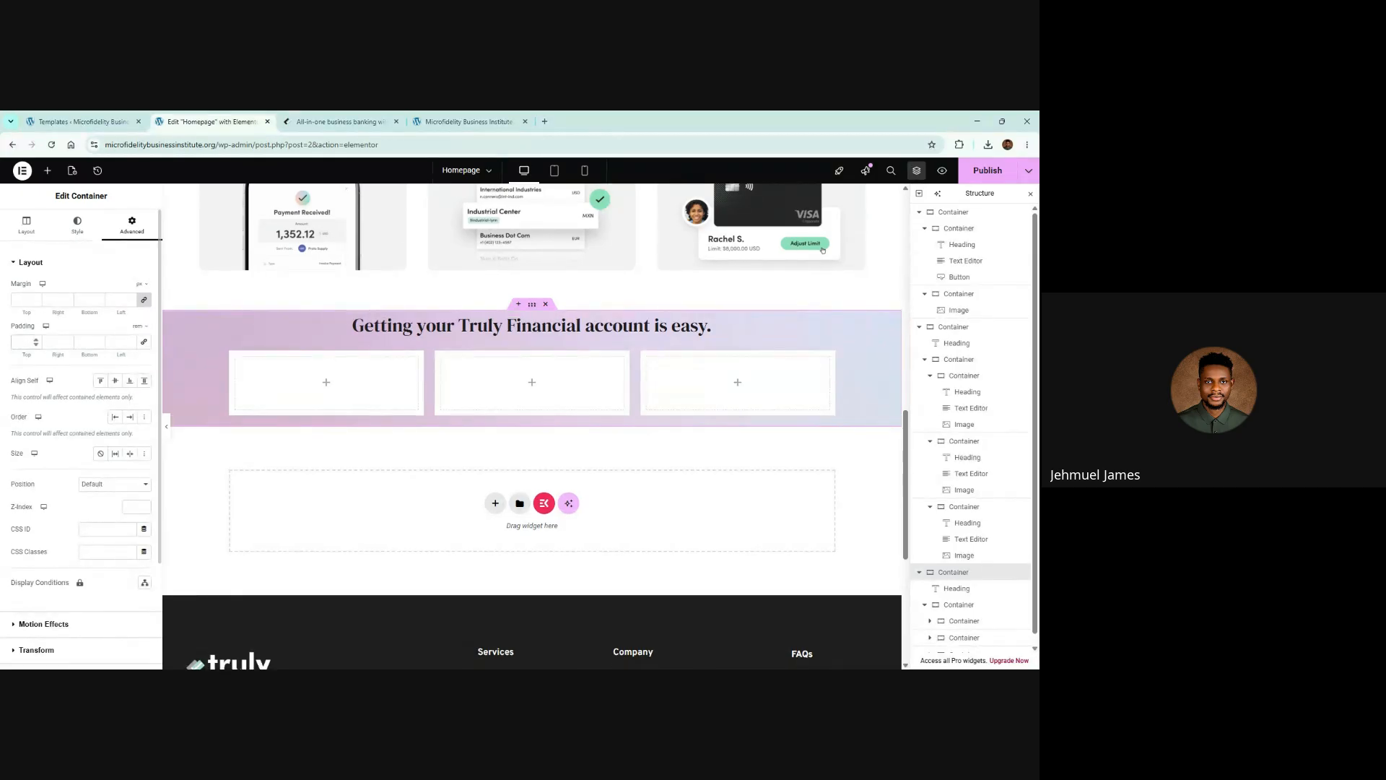
type("5")
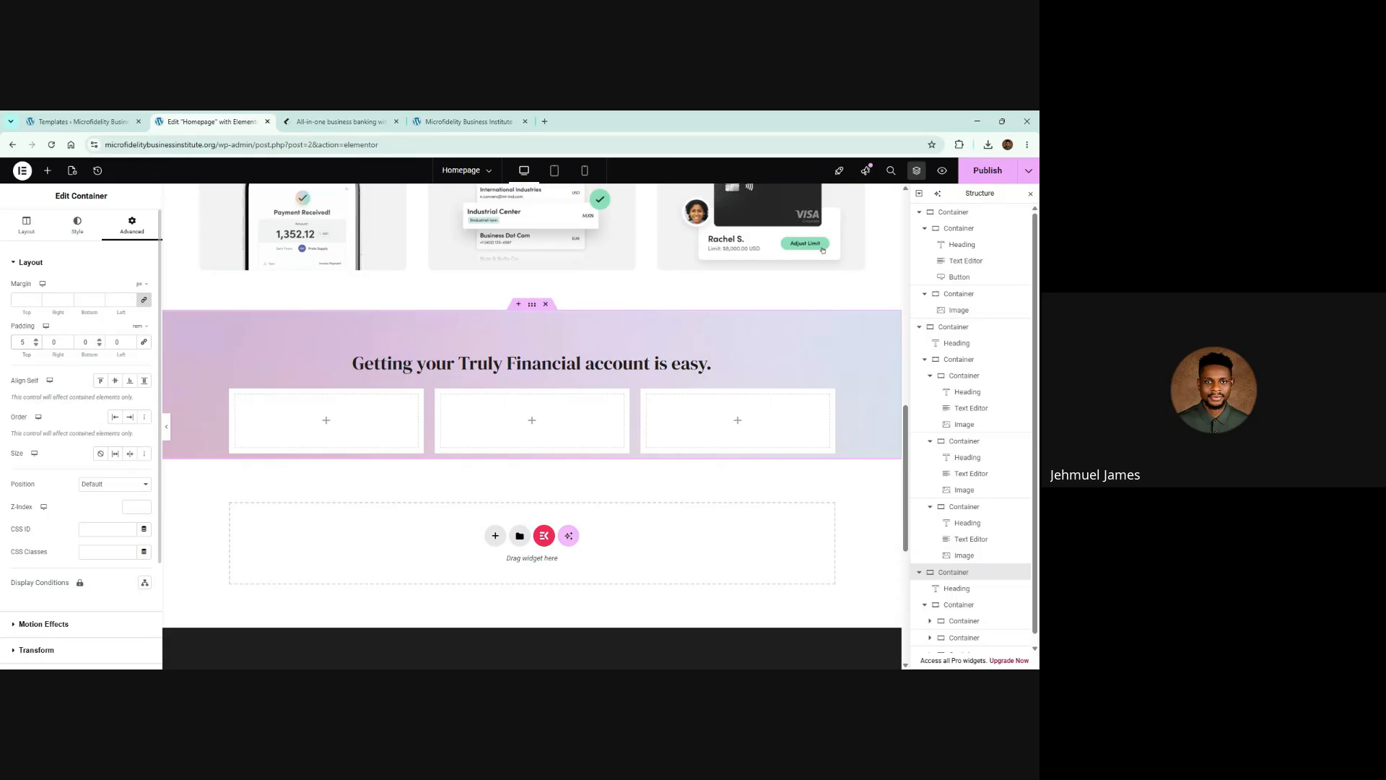
type("5")
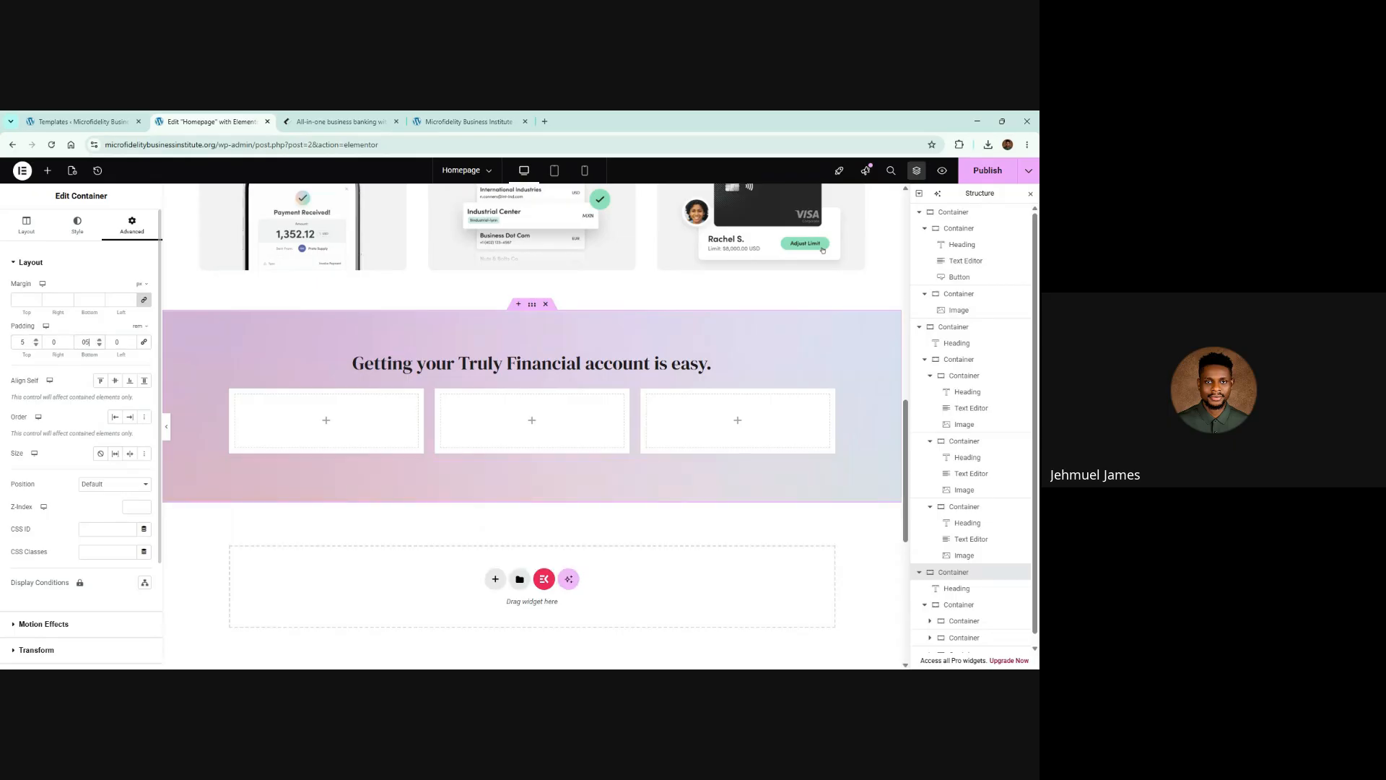
Increase the account steps container's top and bottom padding to 8 rem
left_click(37, 341)
left_click(37, 341)
left_click(37, 340)
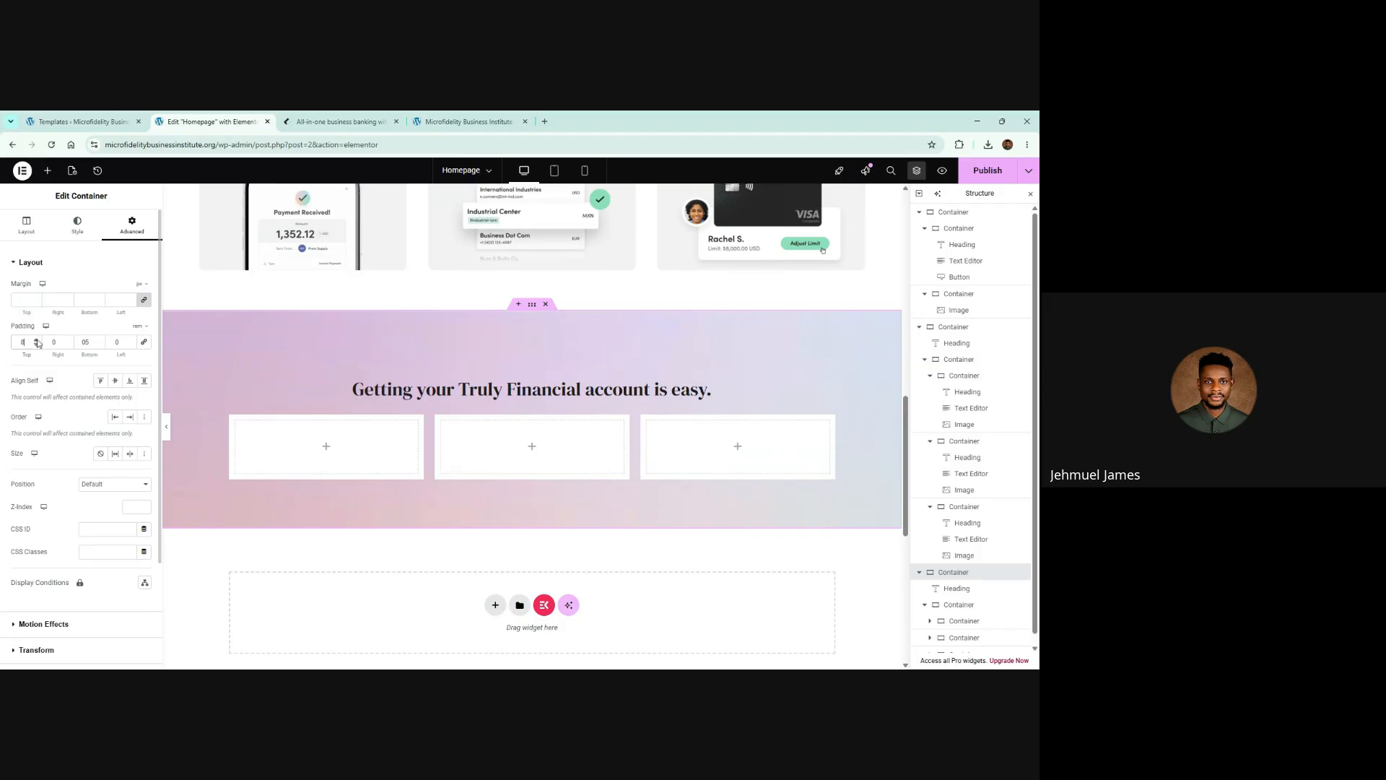
left_click(99, 340)
left_click(100, 341)
left_click(100, 341)
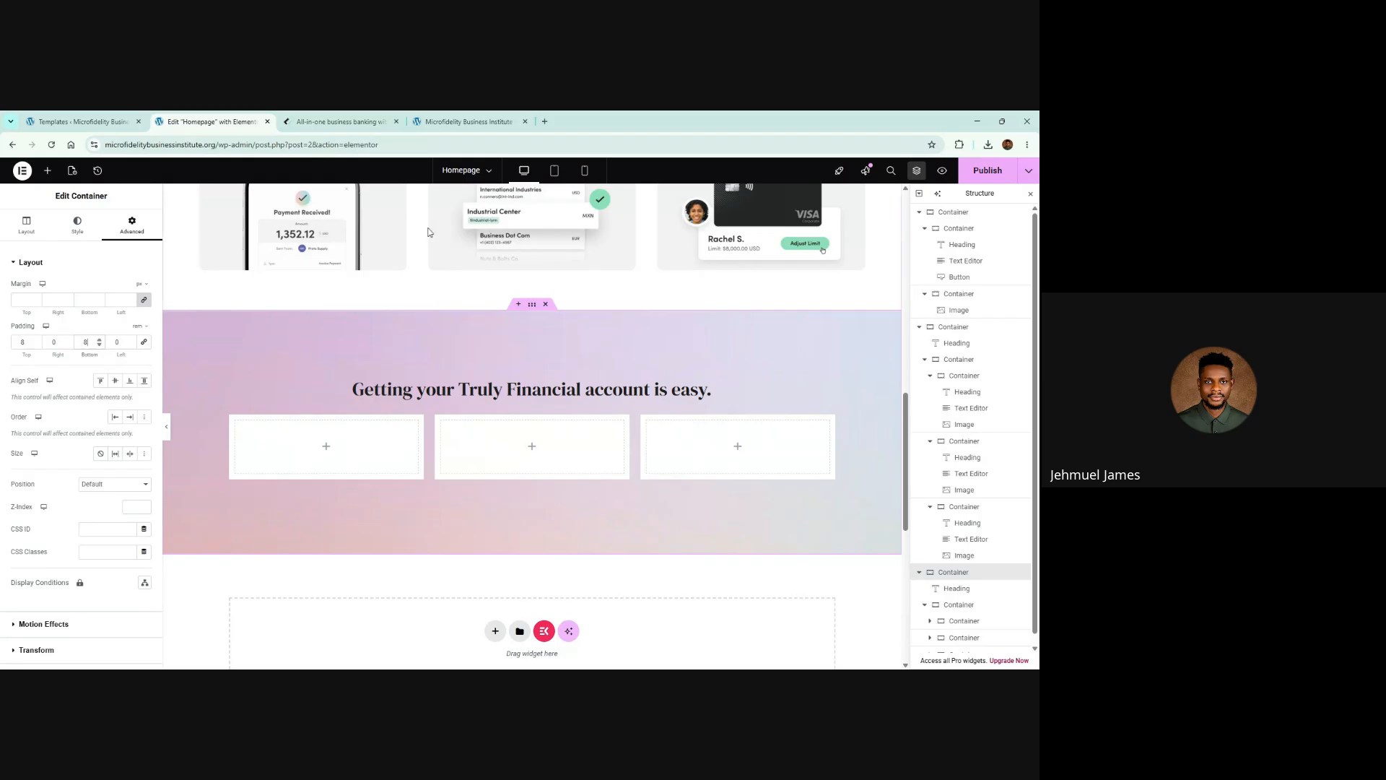
Check the reference section, then set the container's background image to Center Center position, No-repeat and Cover display size
left_click(339, 121)
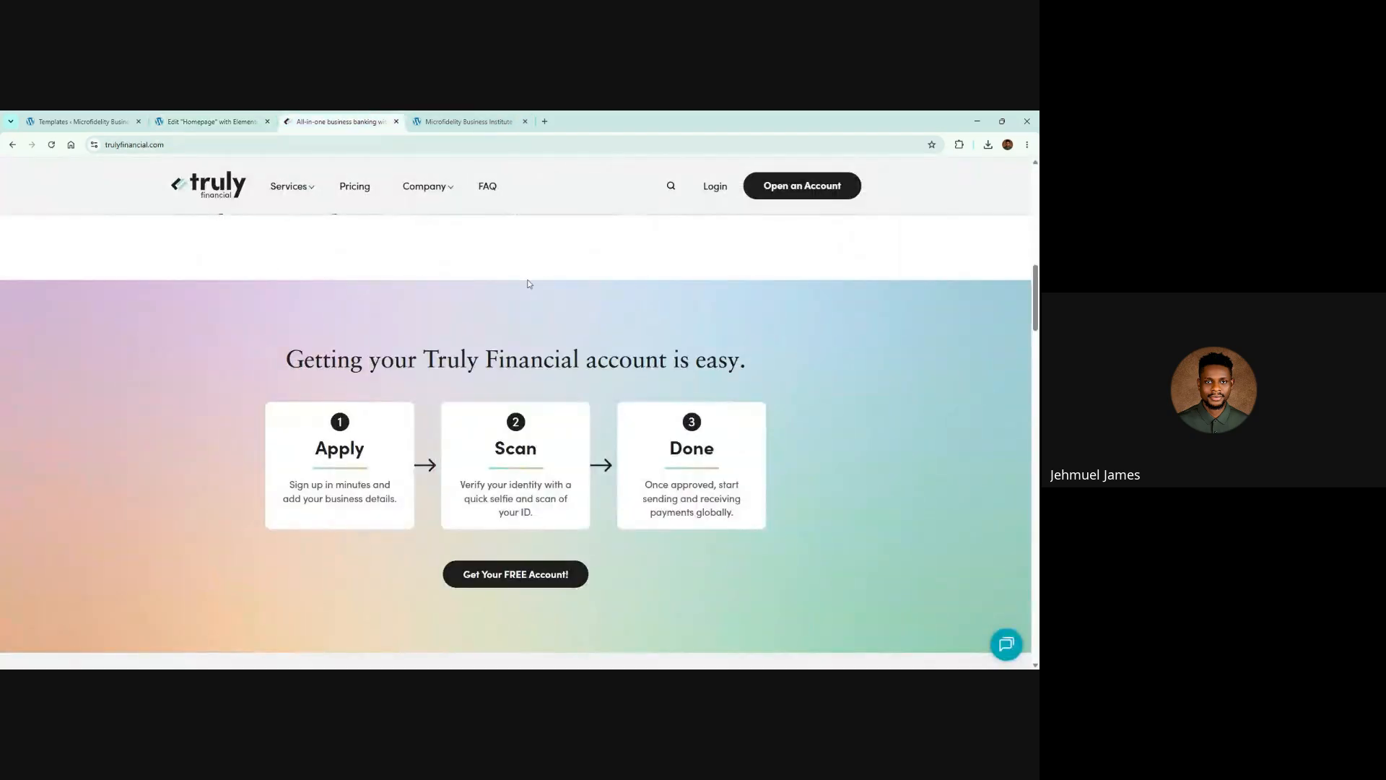
left_click(180, 120)
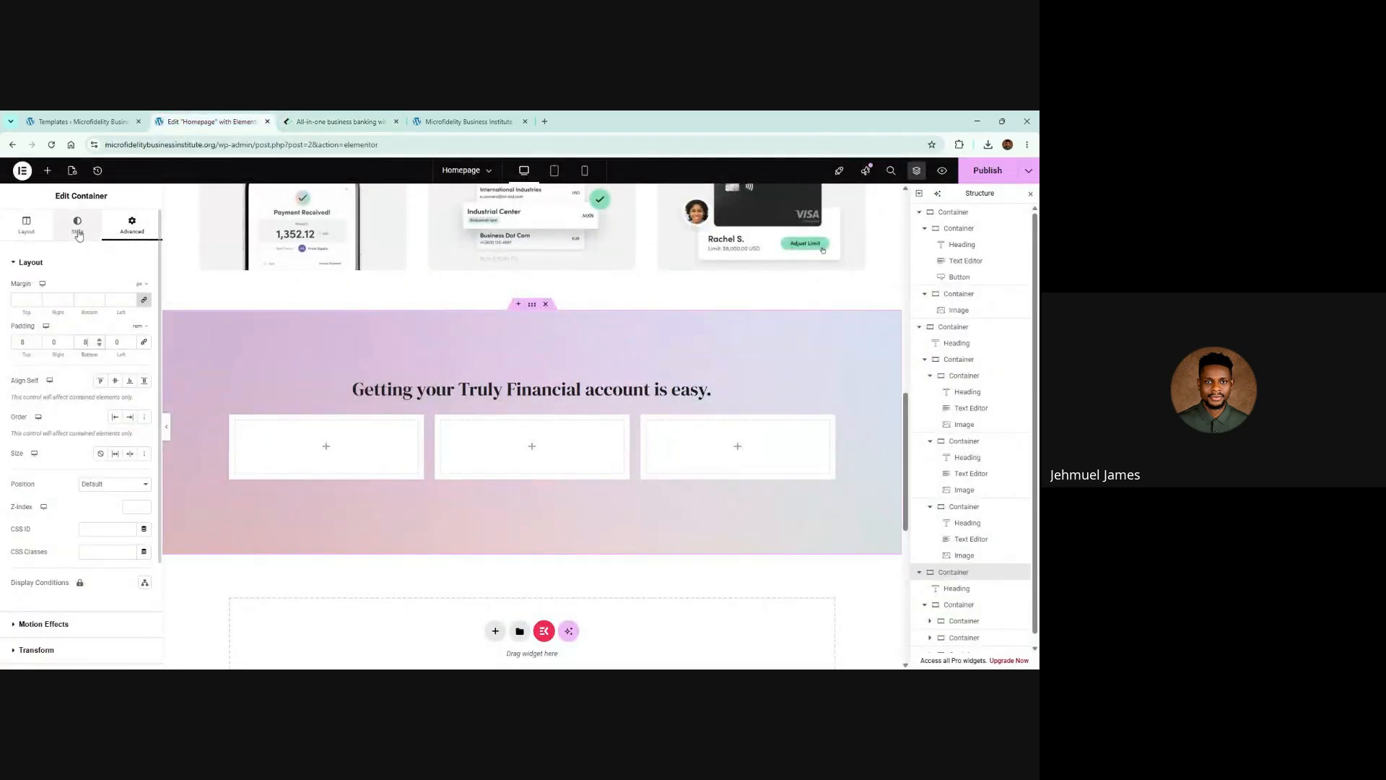
left_click(77, 228)
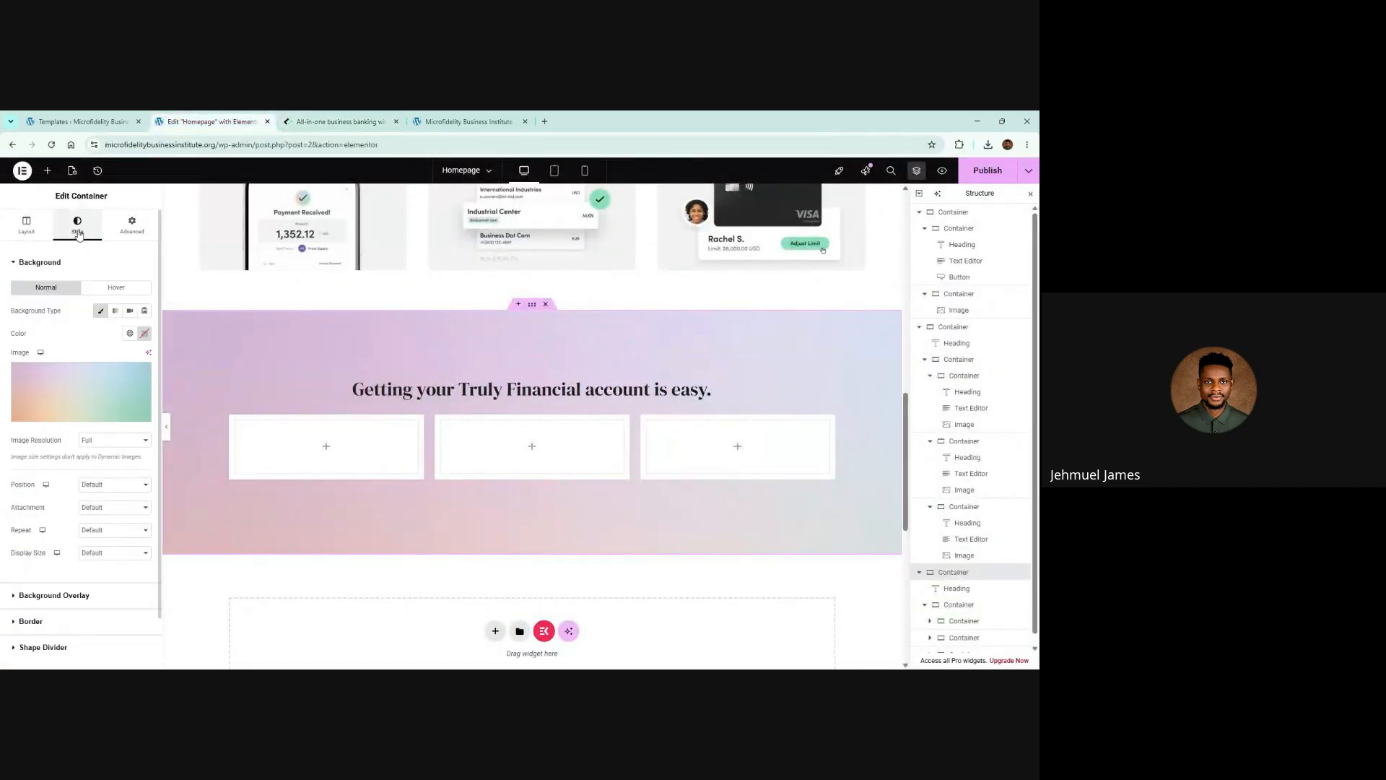
left_click(101, 498)
left_click(110, 515)
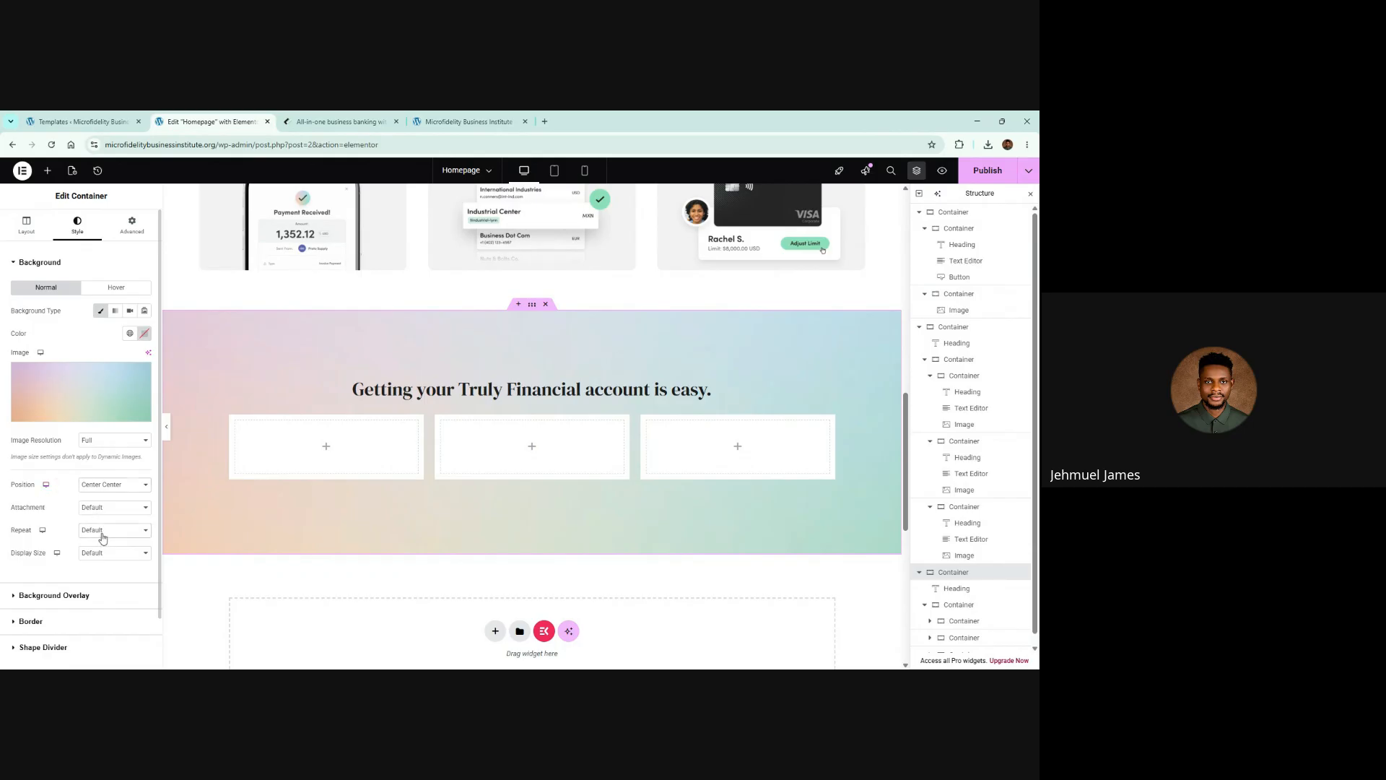
left_click(107, 567)
left_click(102, 565)
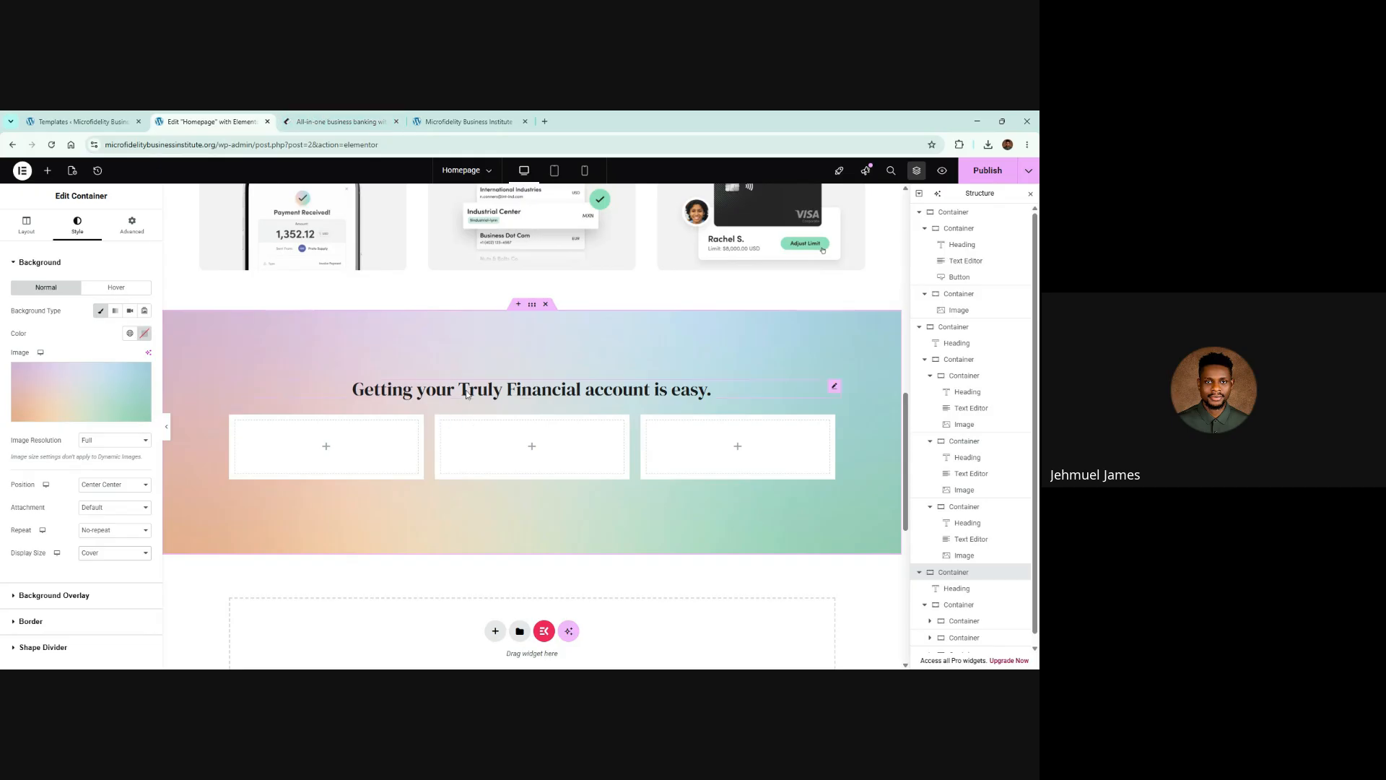
Examine the numbered step cards on the Truly Financial site and return to the Elementor homepage editor
left_click(340, 121)
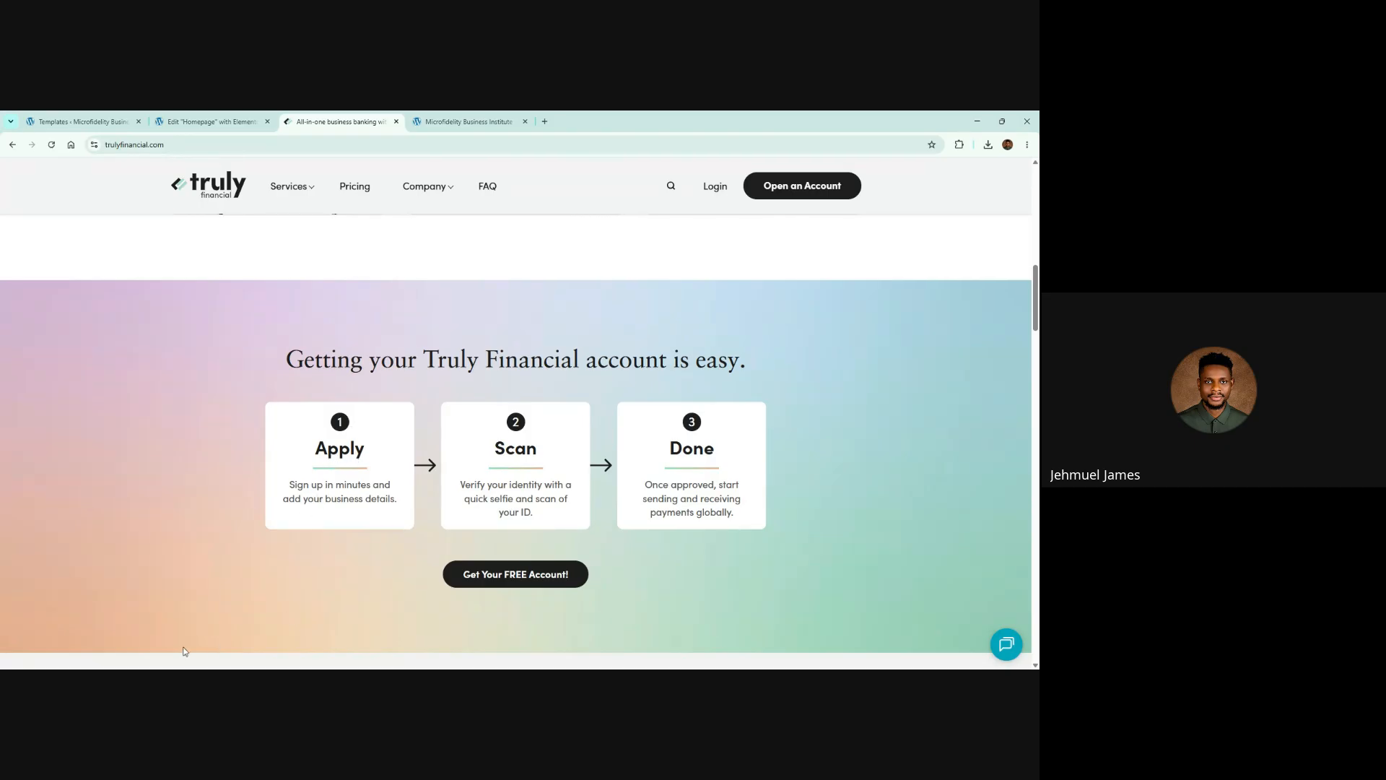
left_click(160, 676)
left_click(189, 120)
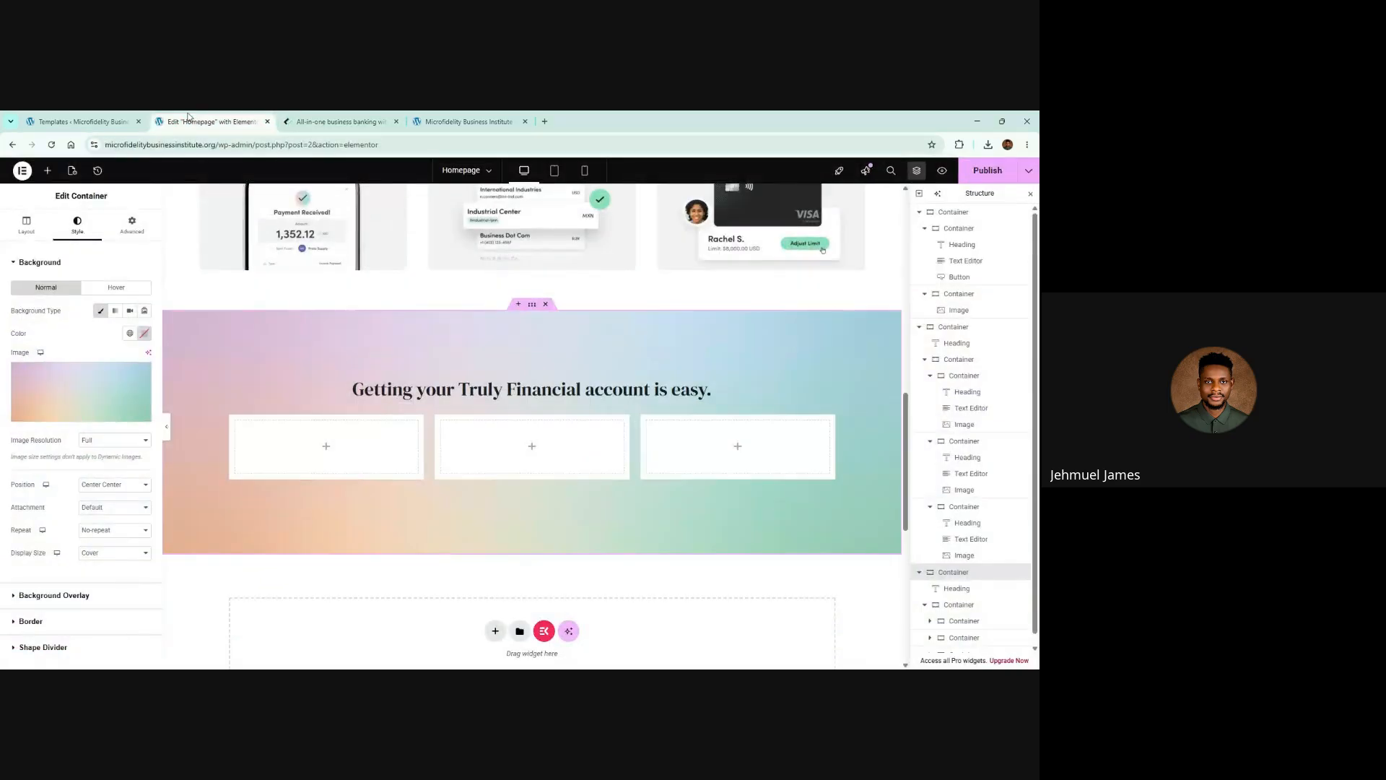
Search the widgets for "icon" and add an Icon widget to the first white box under the heading
left_click(326, 446)
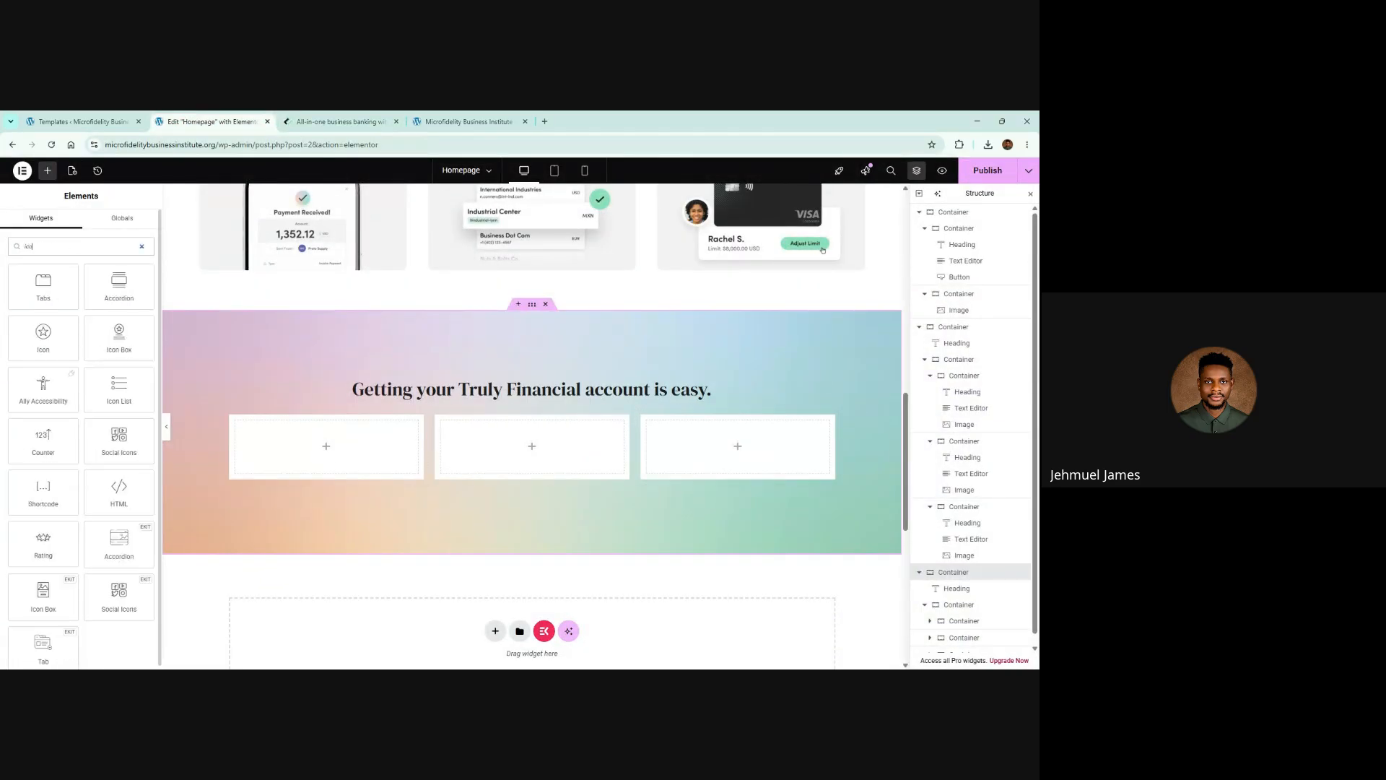
type("icon")
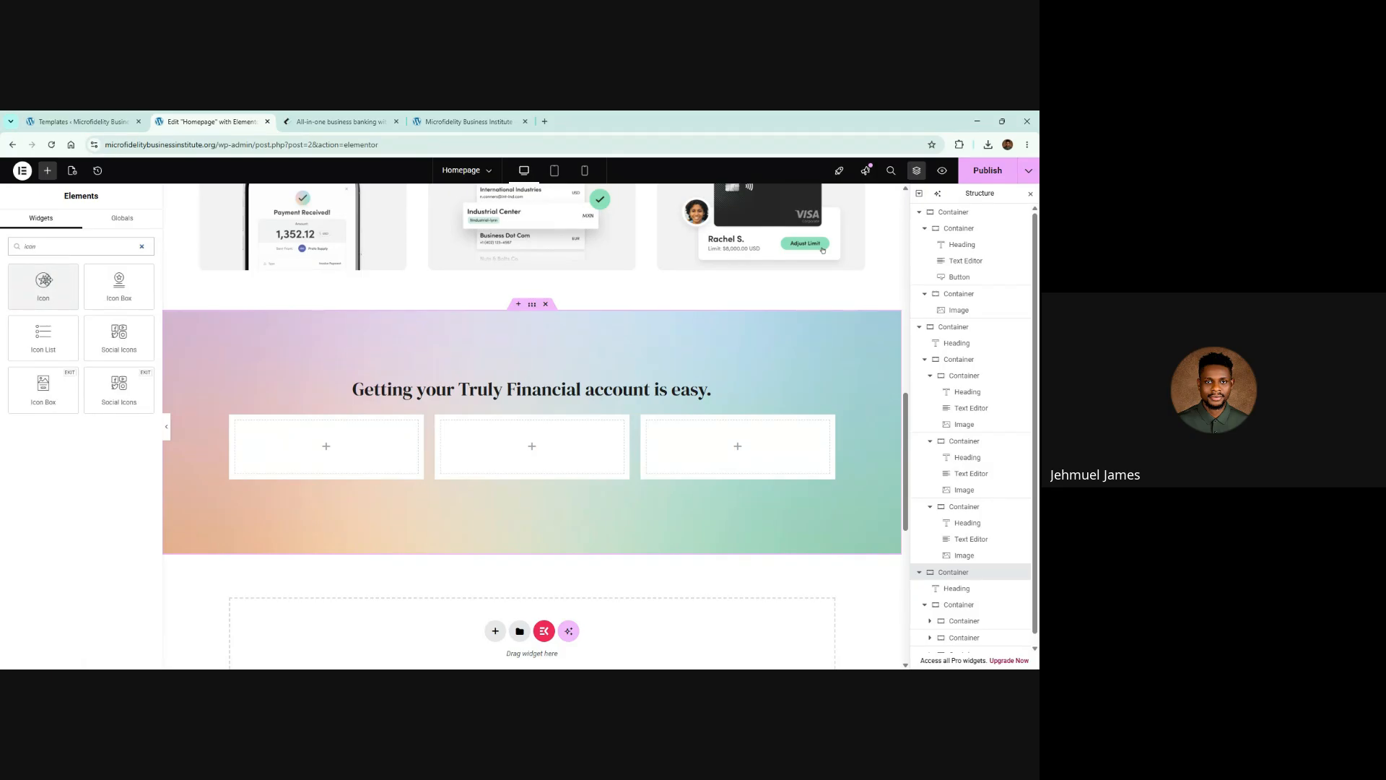
left_click_drag(44, 285, 326, 442)
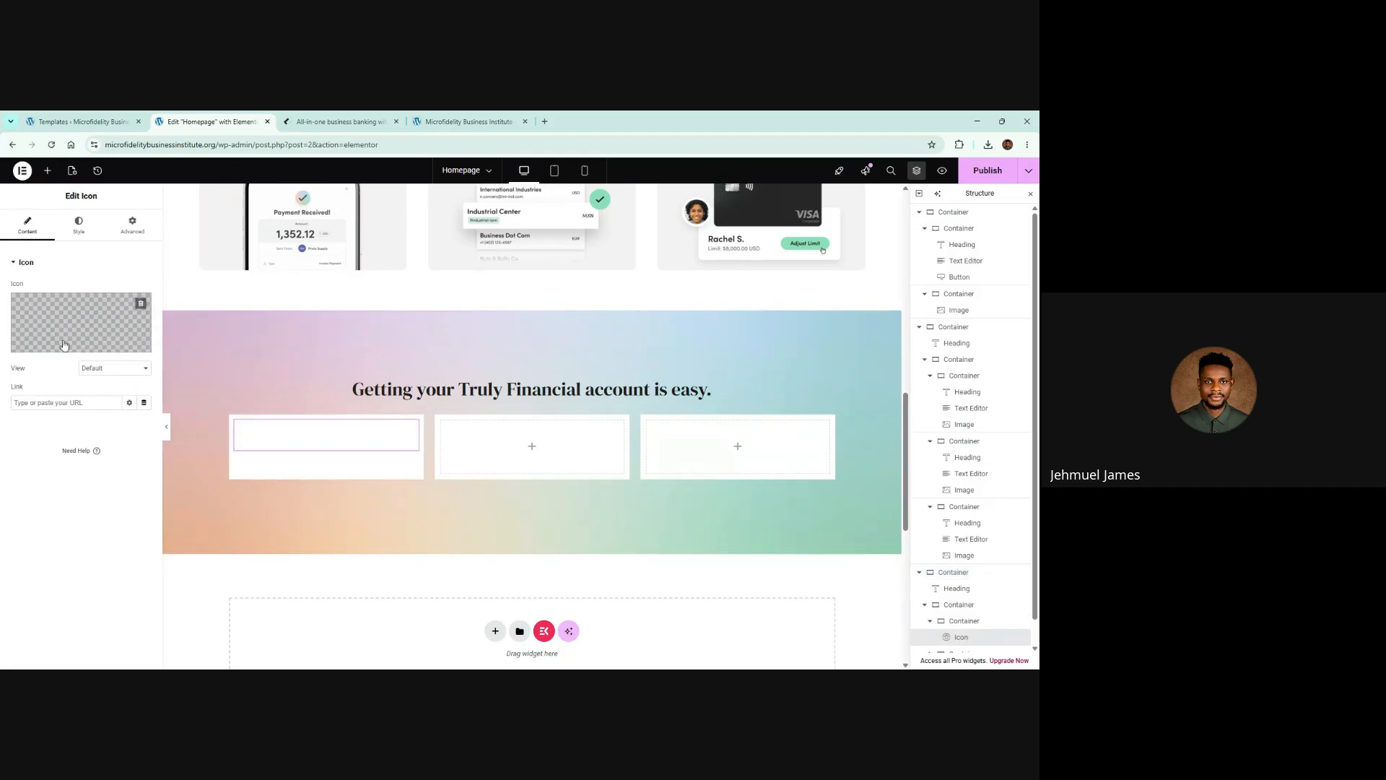
Search the icon library for "1" and look through the icons for a number one
left_click(54, 316)
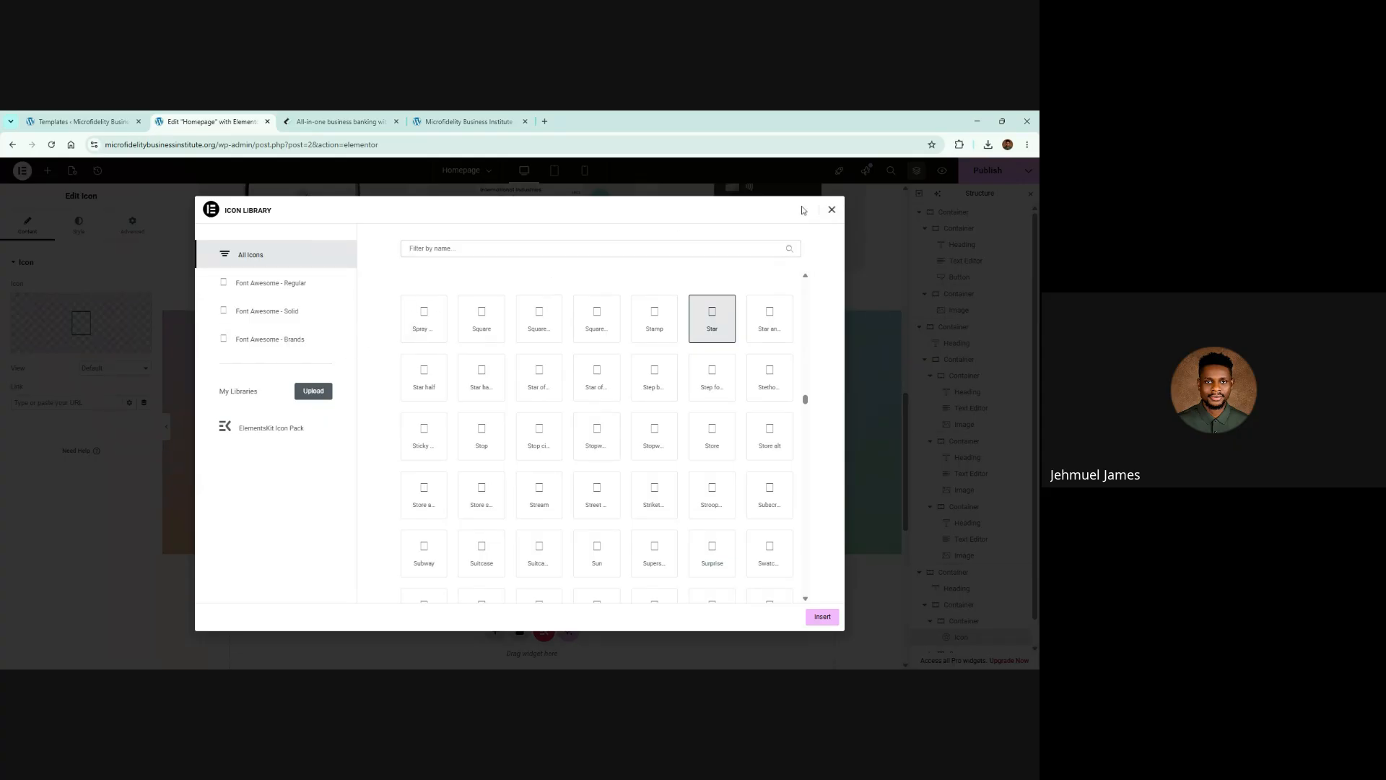
left_click(832, 209)
left_click(53, 318)
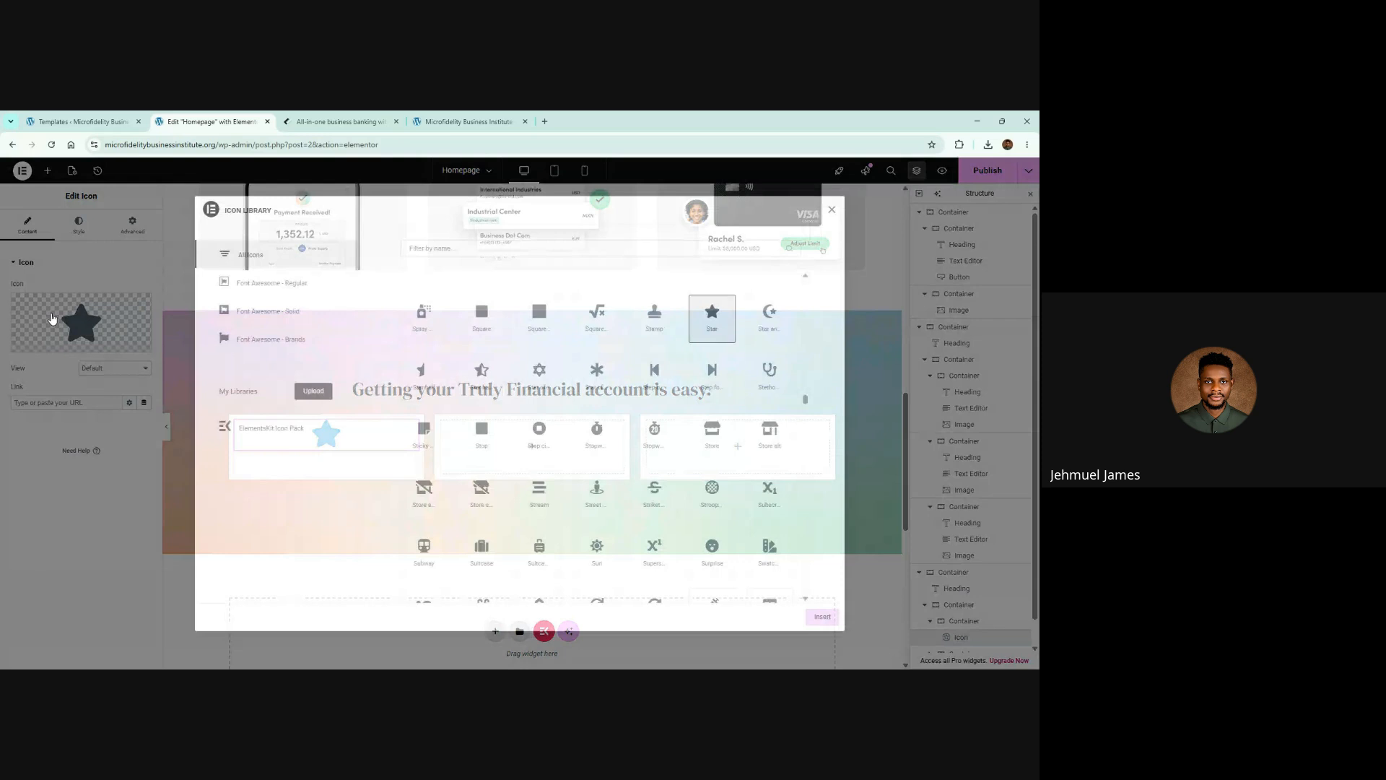
type("1")
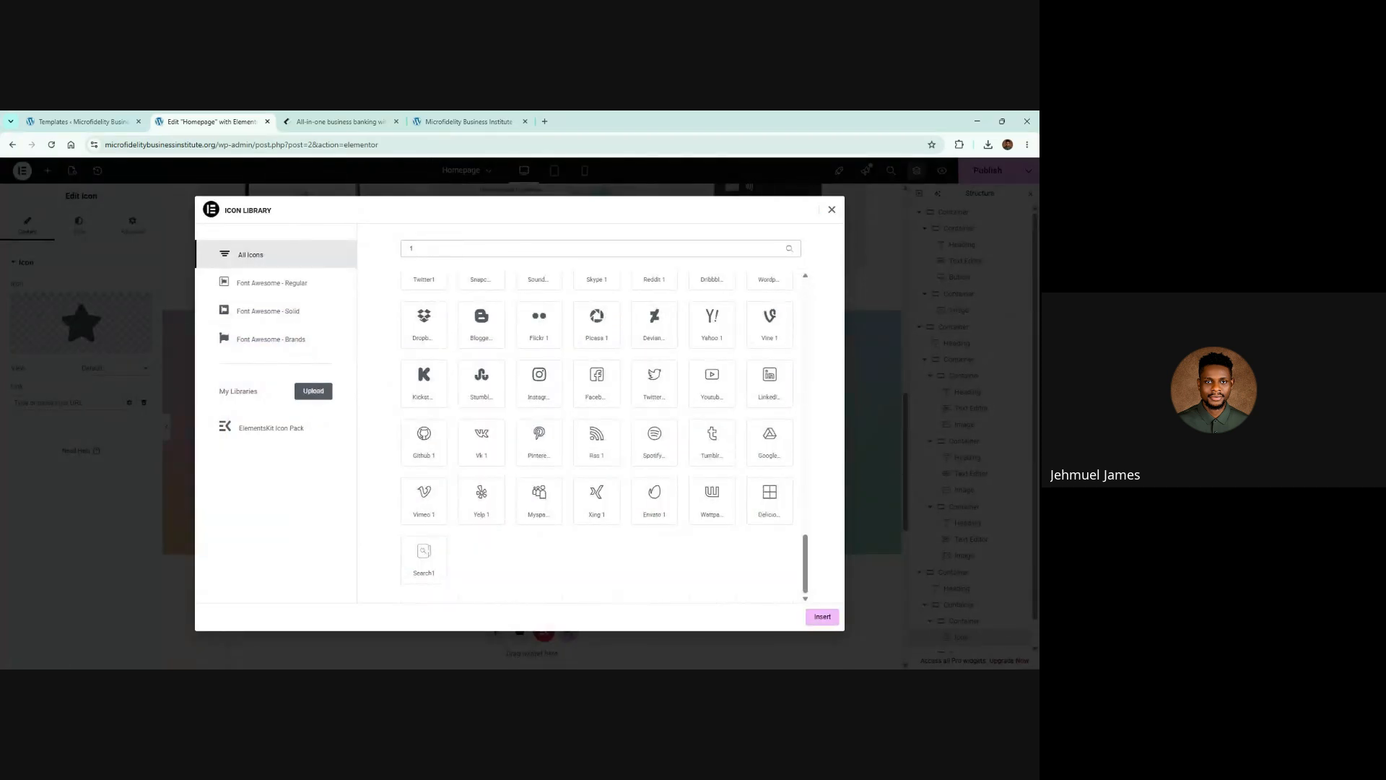
scroll(624, 426, "up", 5)
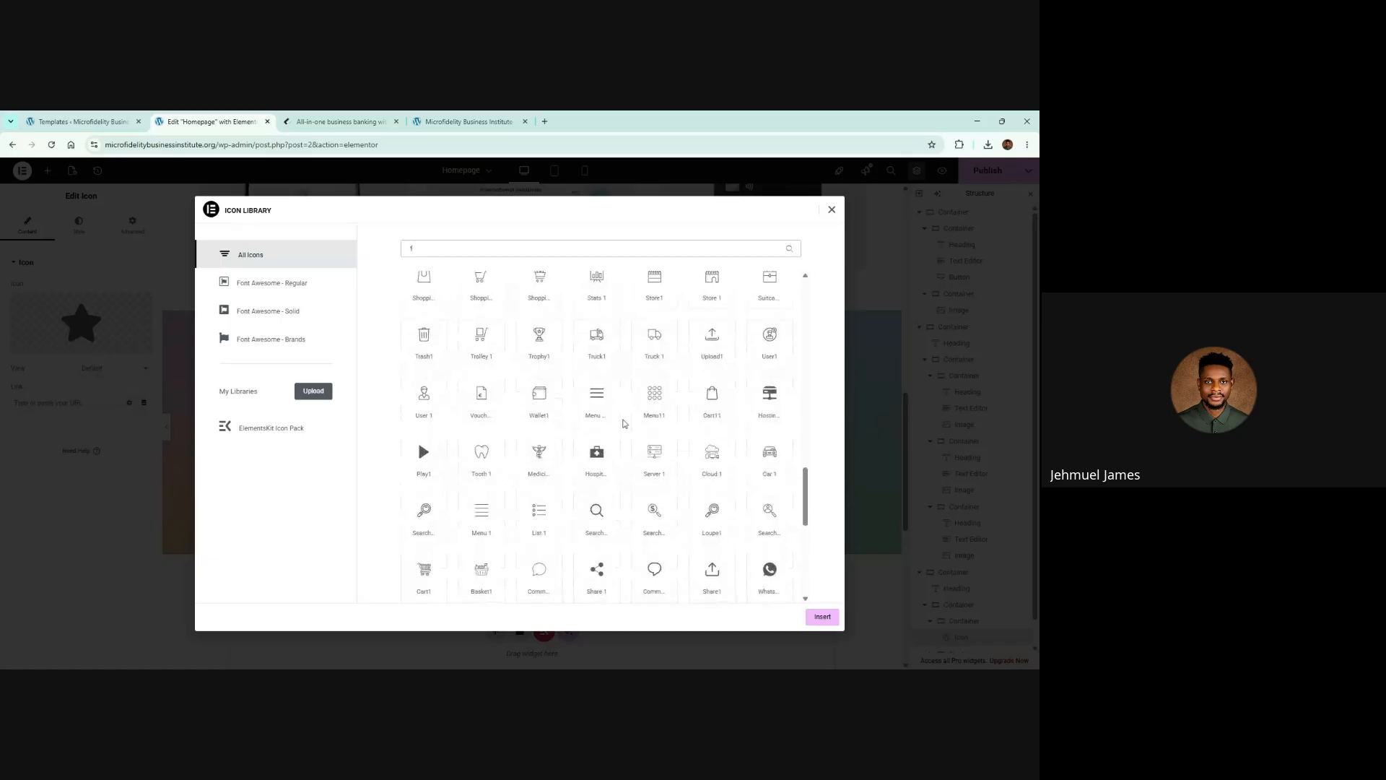
scroll(624, 424, "up", 6)
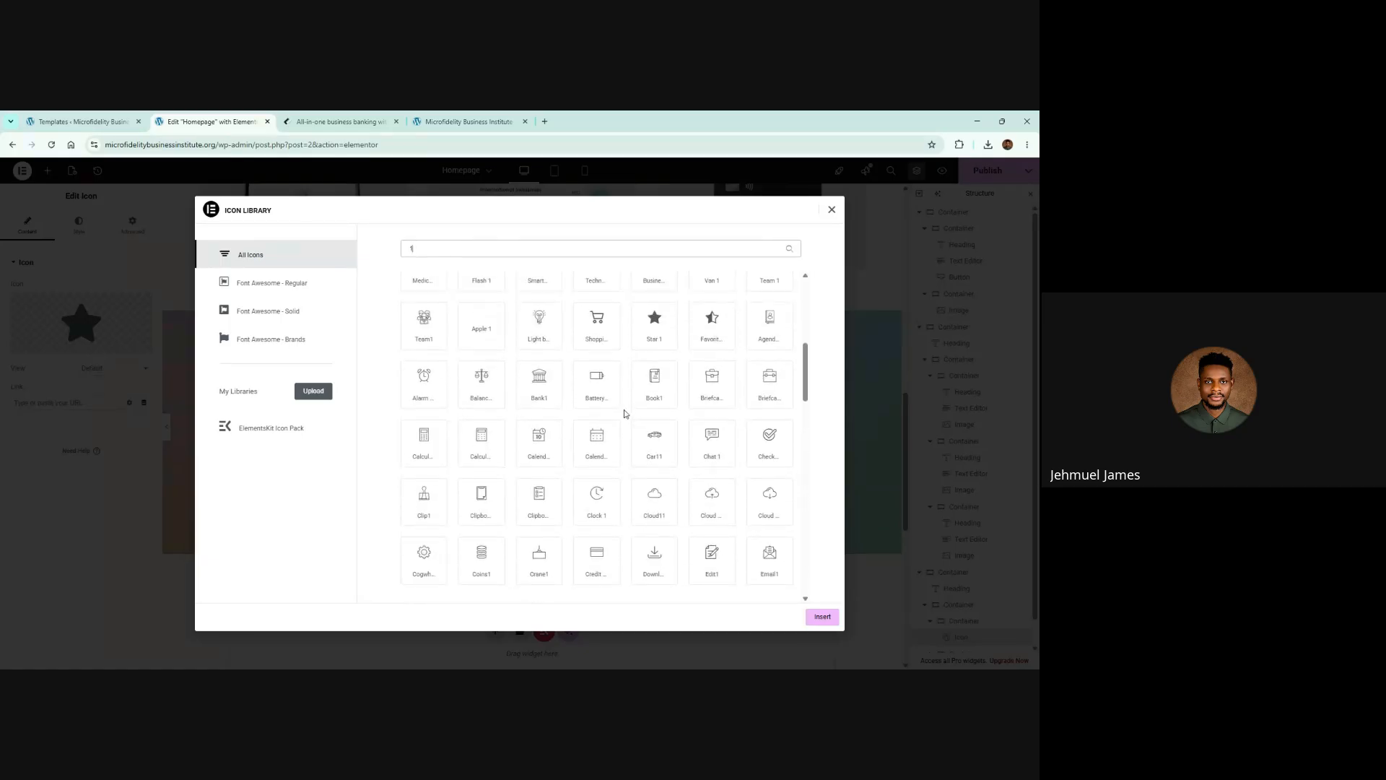
scroll(625, 414, "up", 4)
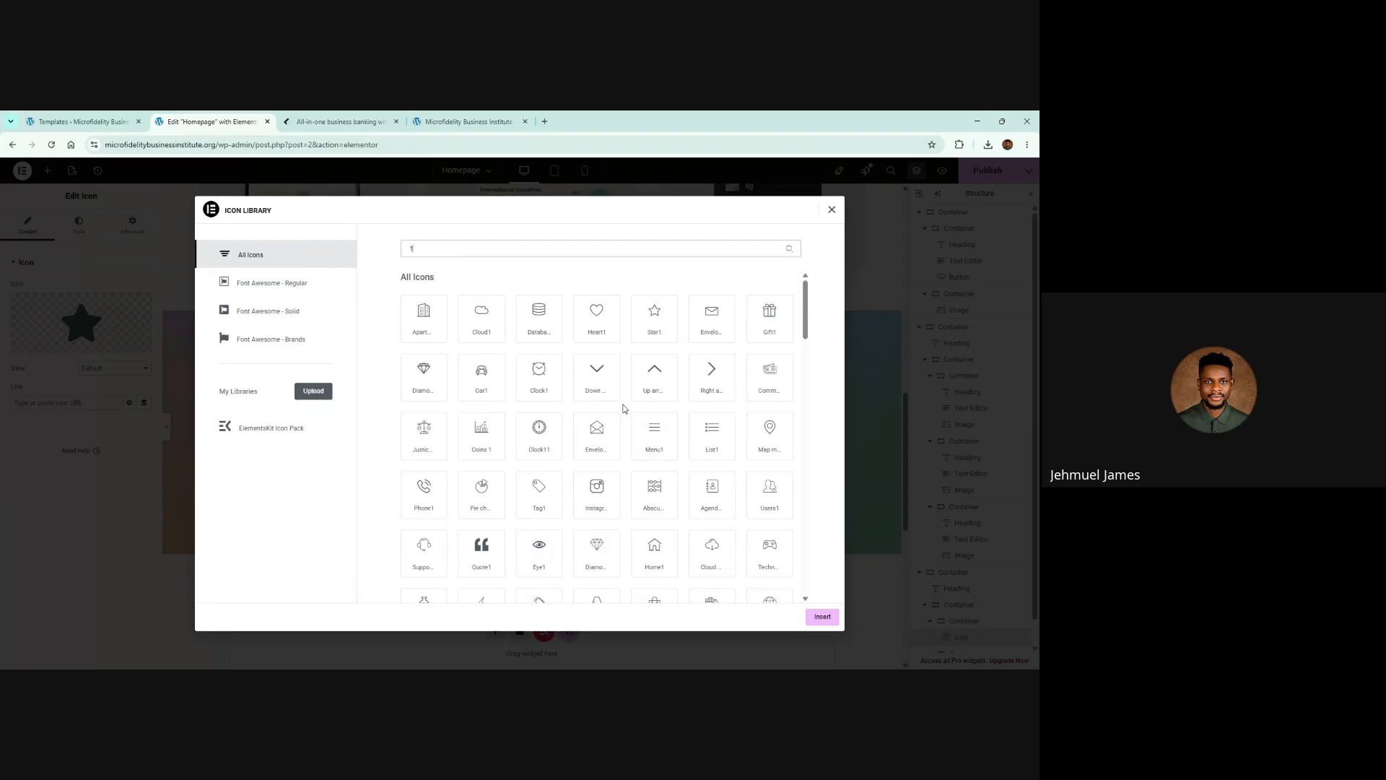
Close the icon library and delete the Icon widget from the first white box
left_click(832, 210)
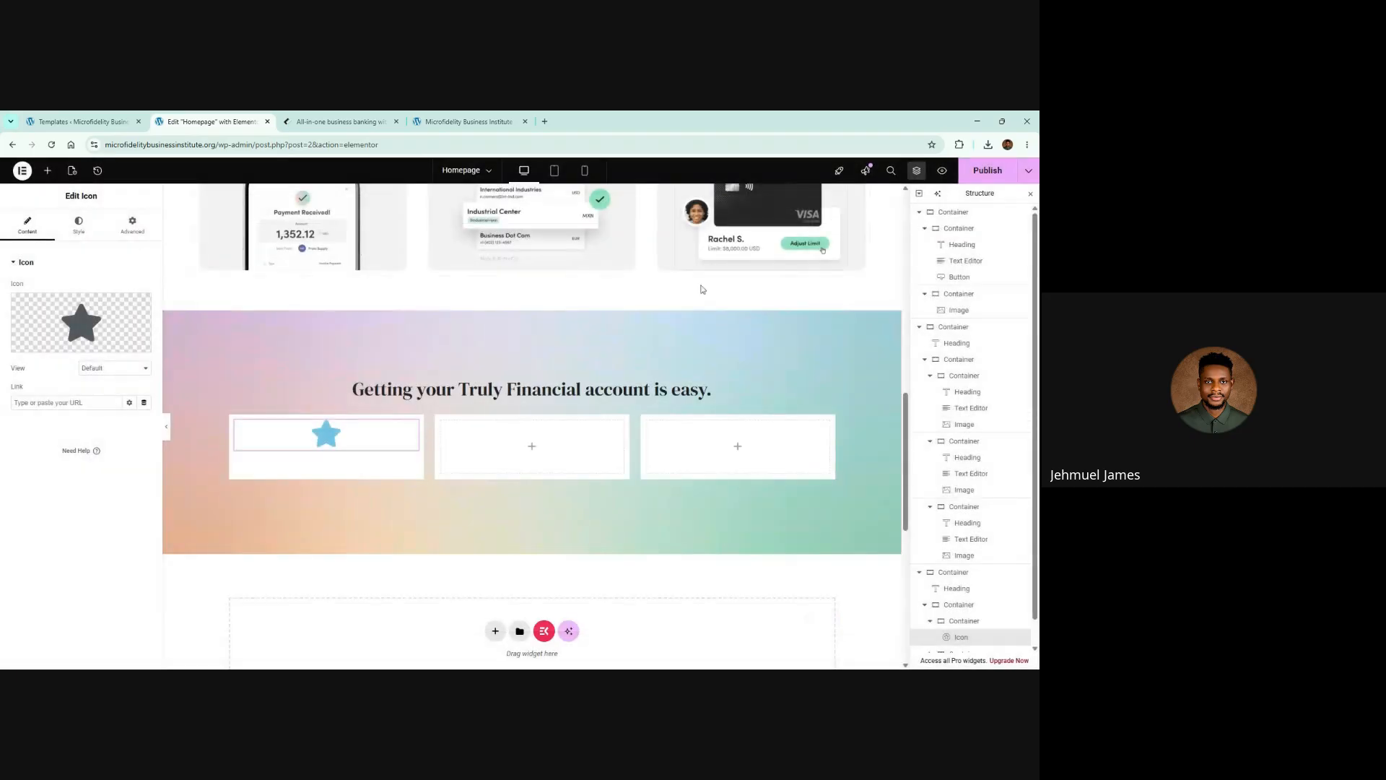
right_click(354, 446)
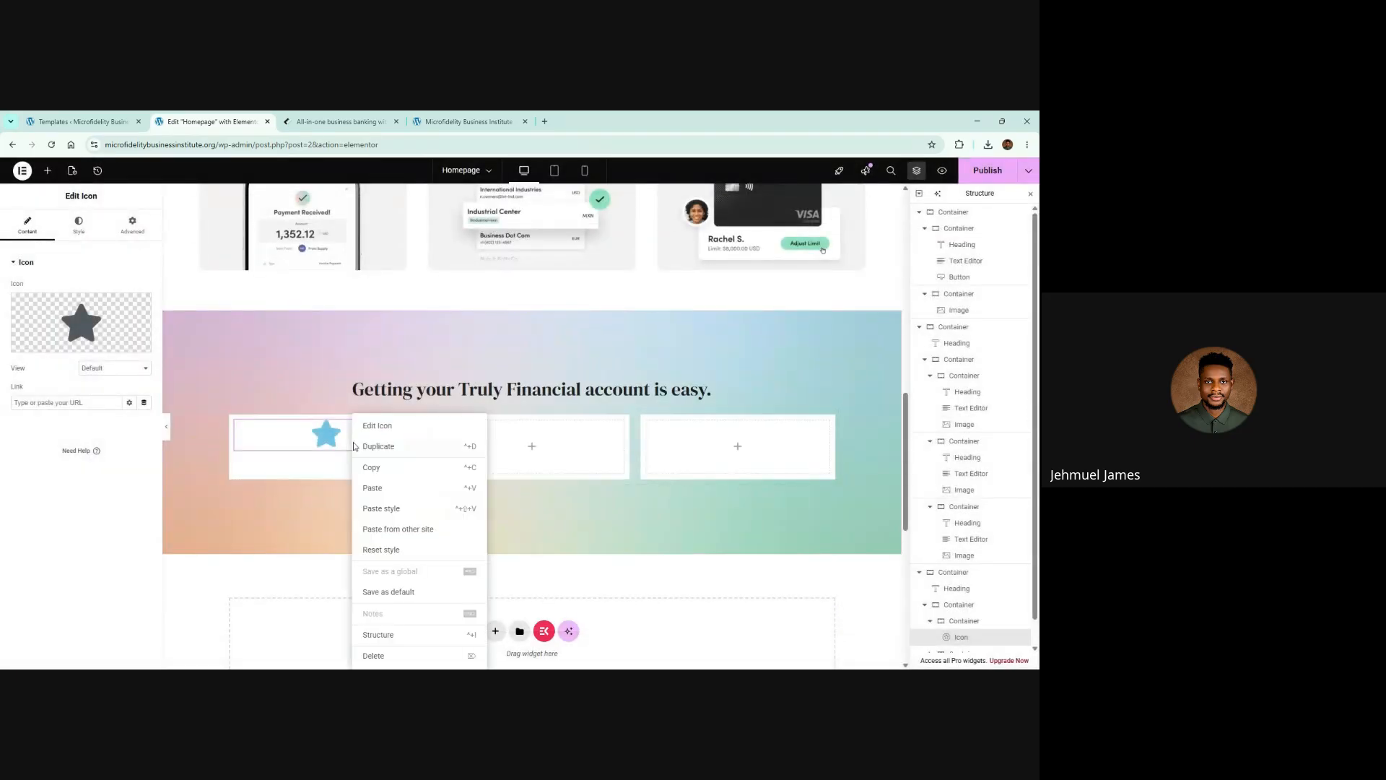
left_click(376, 655)
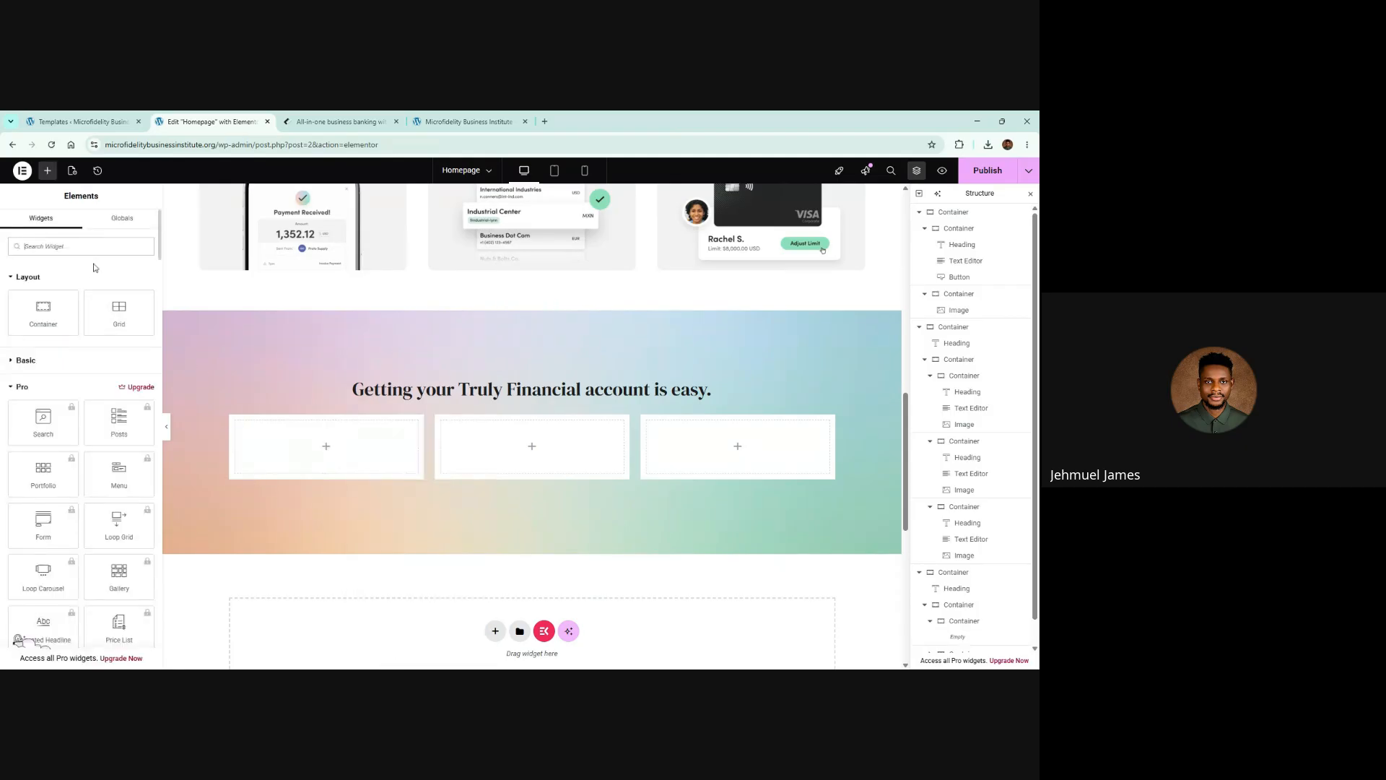
Search the widgets for "butt", add a Button widget to the first white box and set its text to "1"
type("butt")
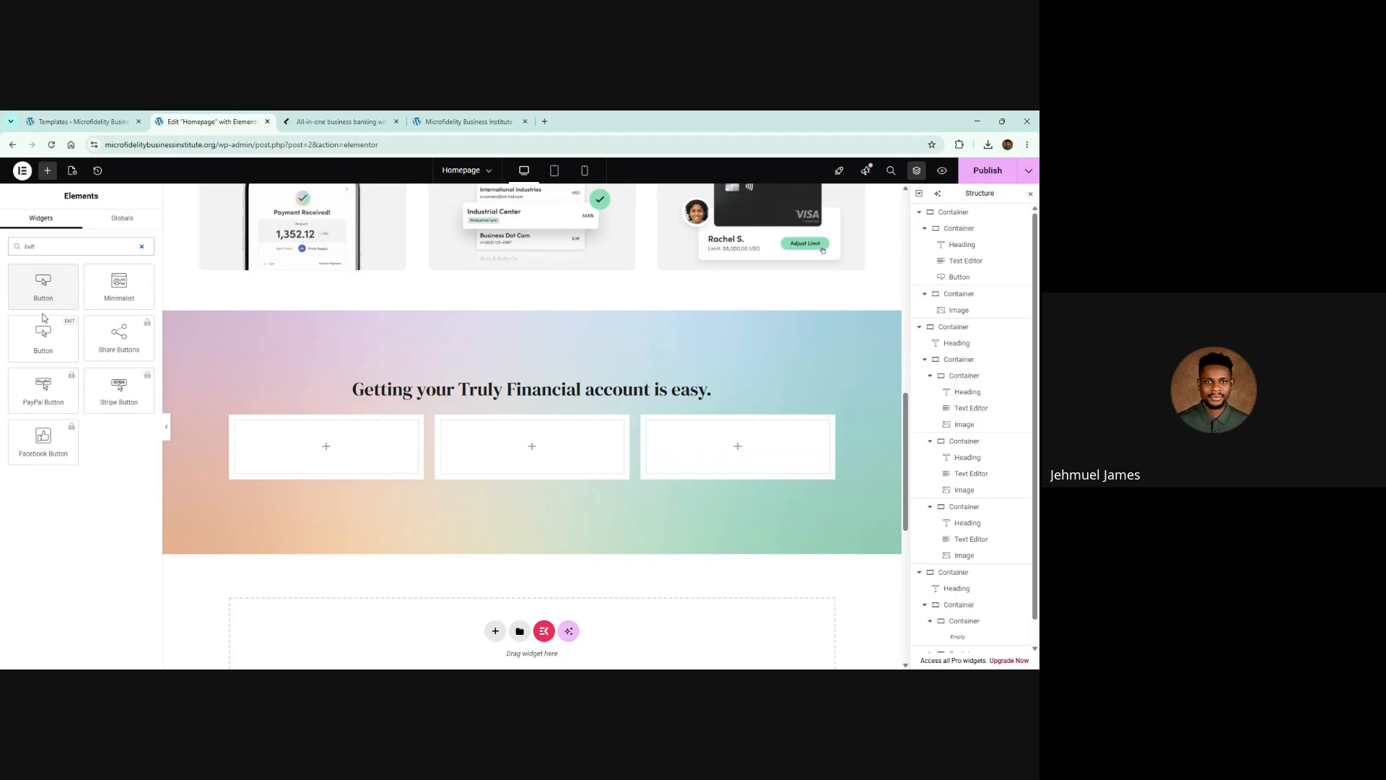
left_click_drag(43, 283, 324, 433)
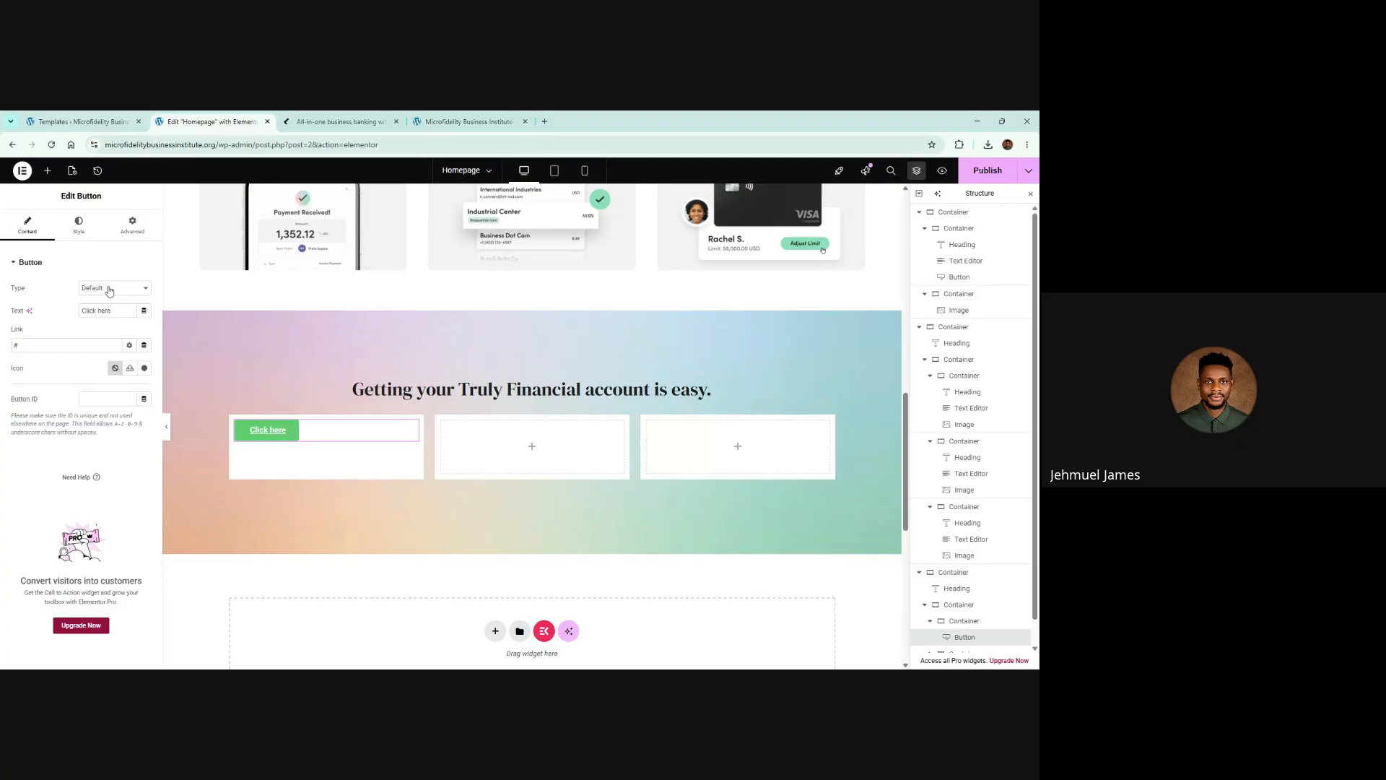
left_click_drag(107, 310, 80, 311)
type("1")
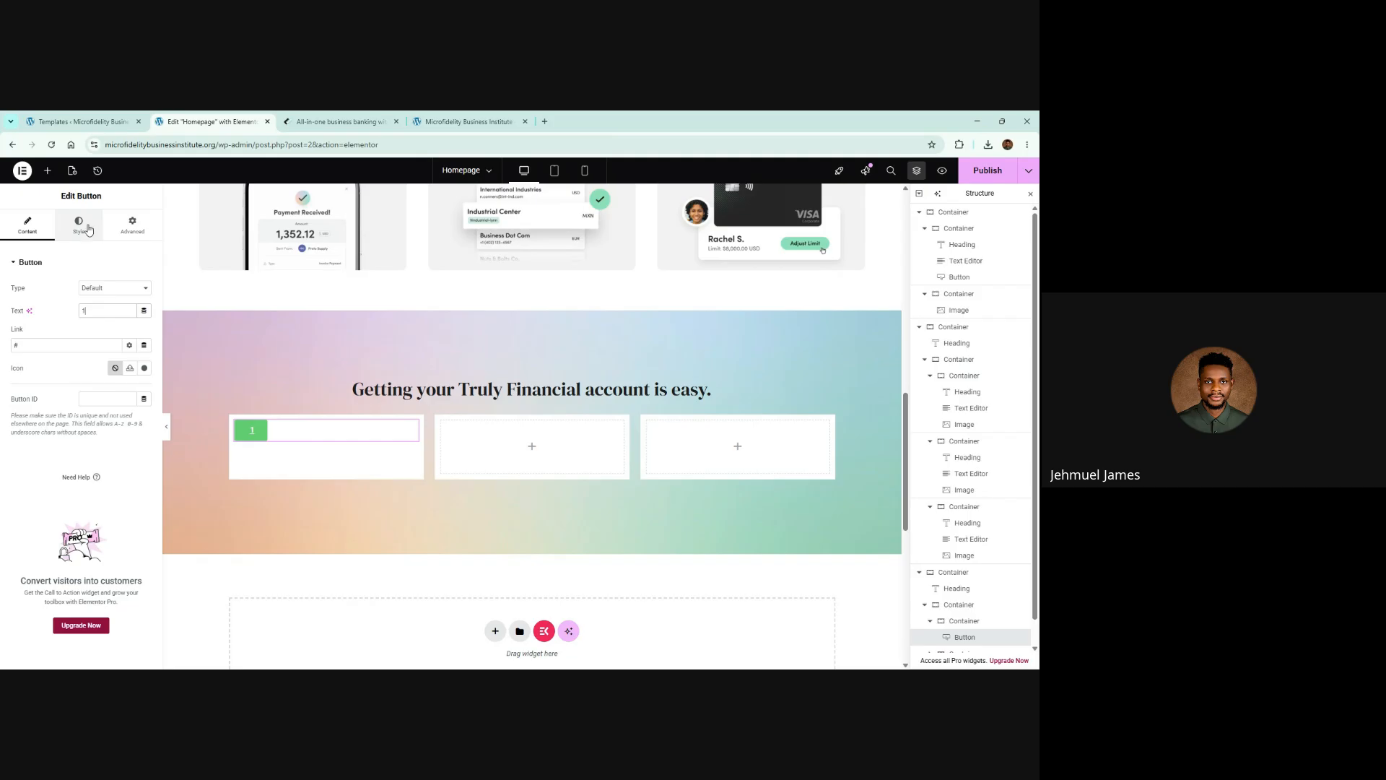
Round the button's corners with a border radius of 100% on all four sides
left_click(79, 224)
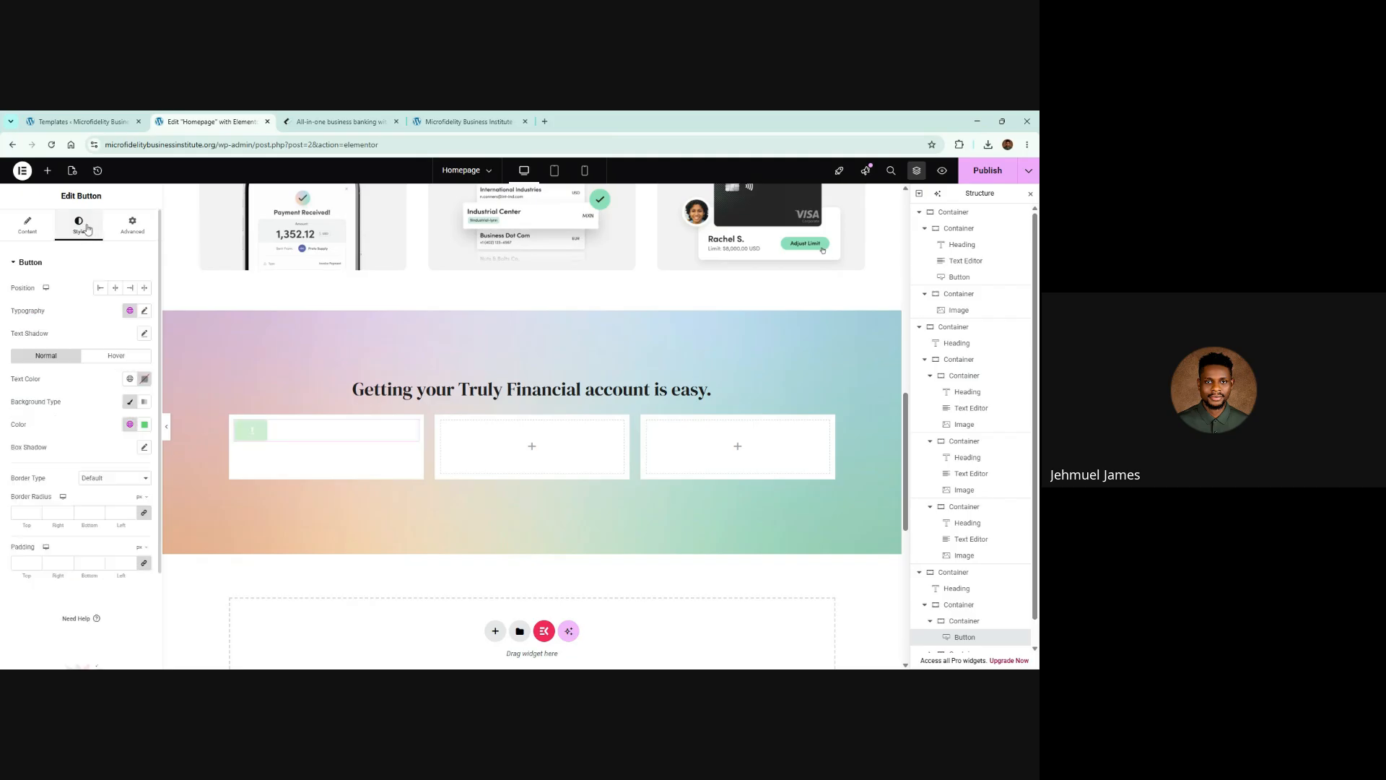
left_click(55, 513)
type("100")
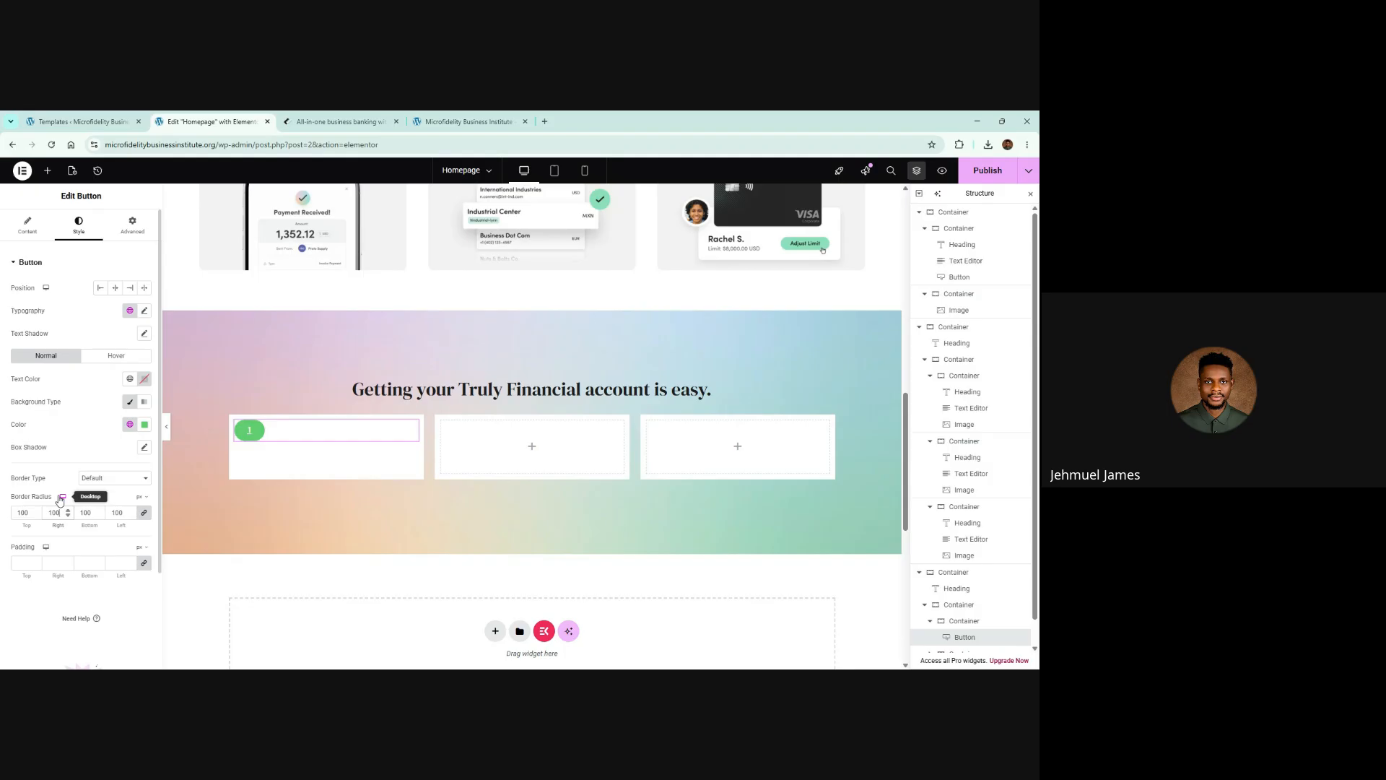
left_click(143, 496)
left_click(142, 514)
type("100")
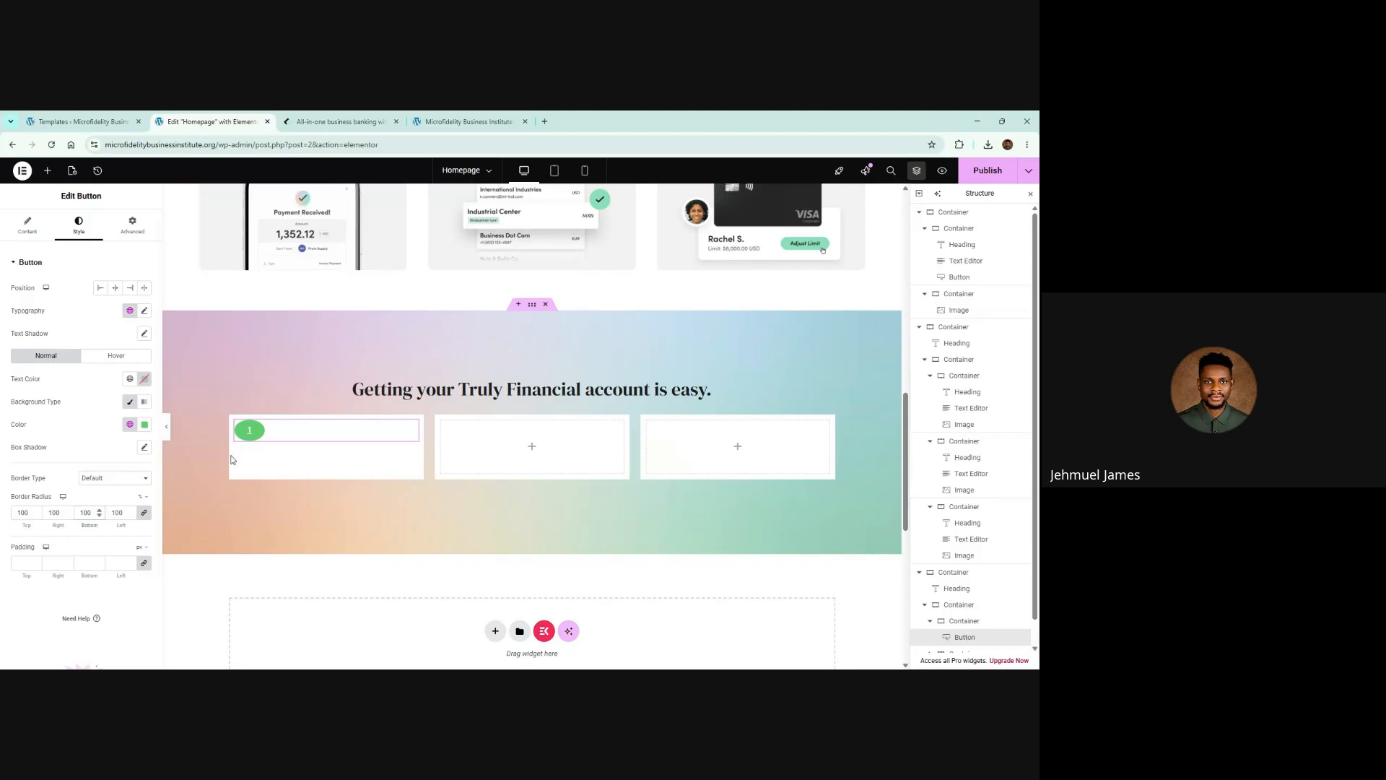
Unlink the button's padding values and set them to 1 top, 1.5 right, 1 bottom and 1.5 left
left_click(145, 564)
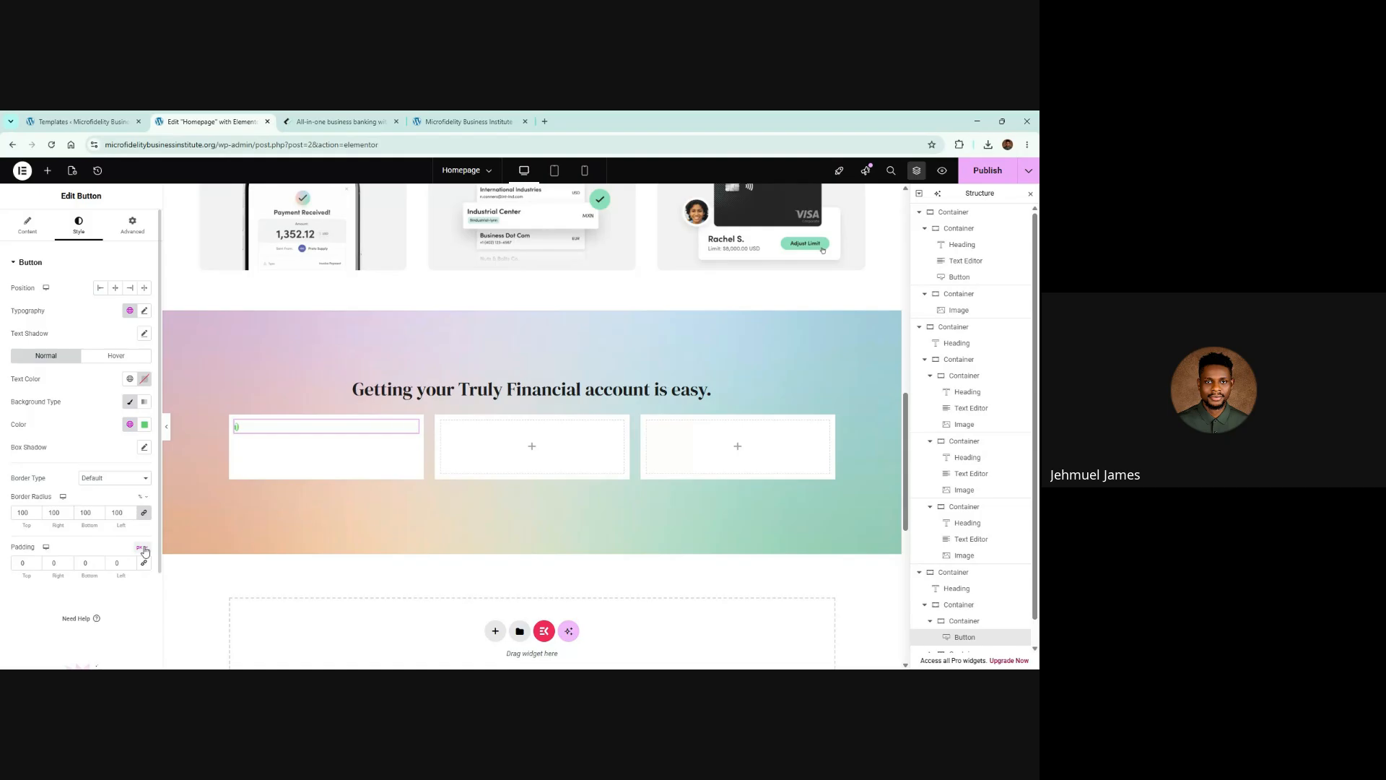
left_click(143, 548)
left_click(141, 598)
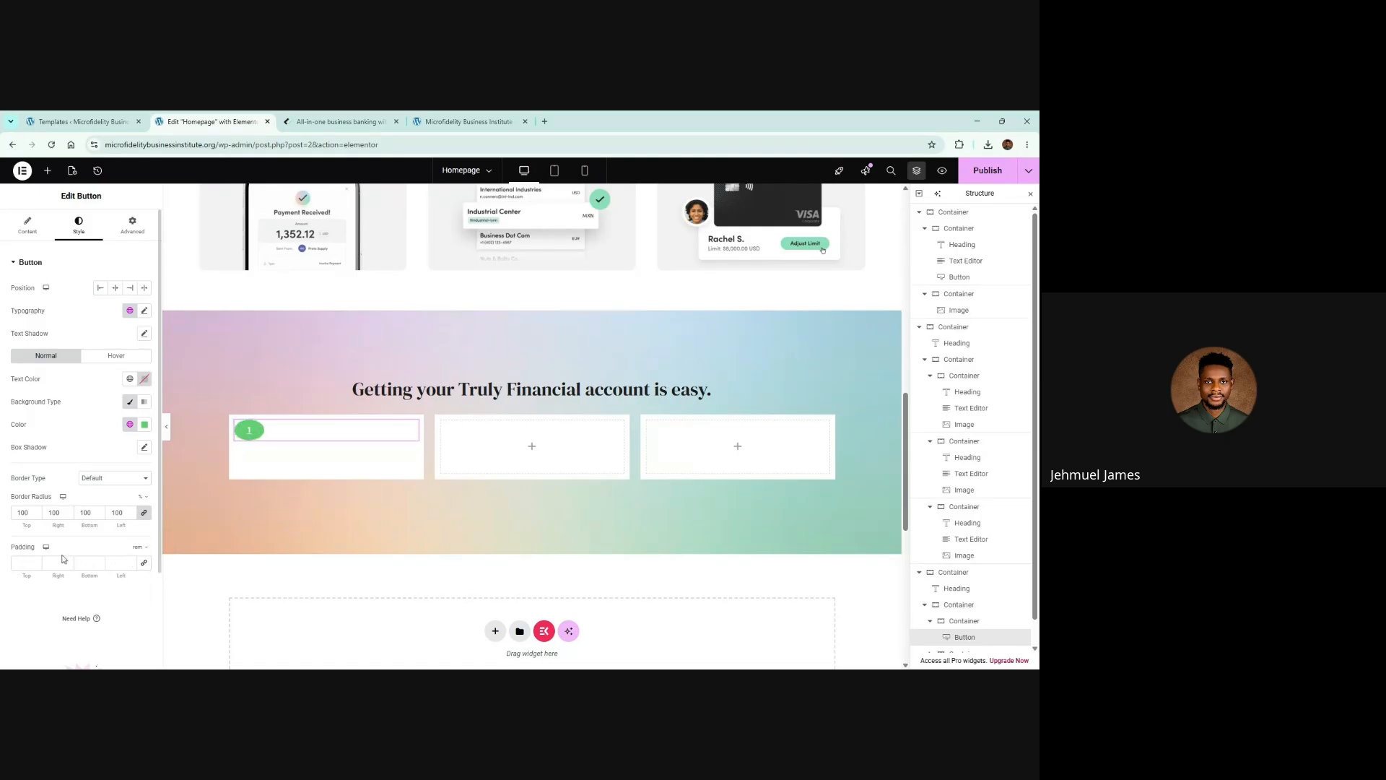
left_click(37, 563)
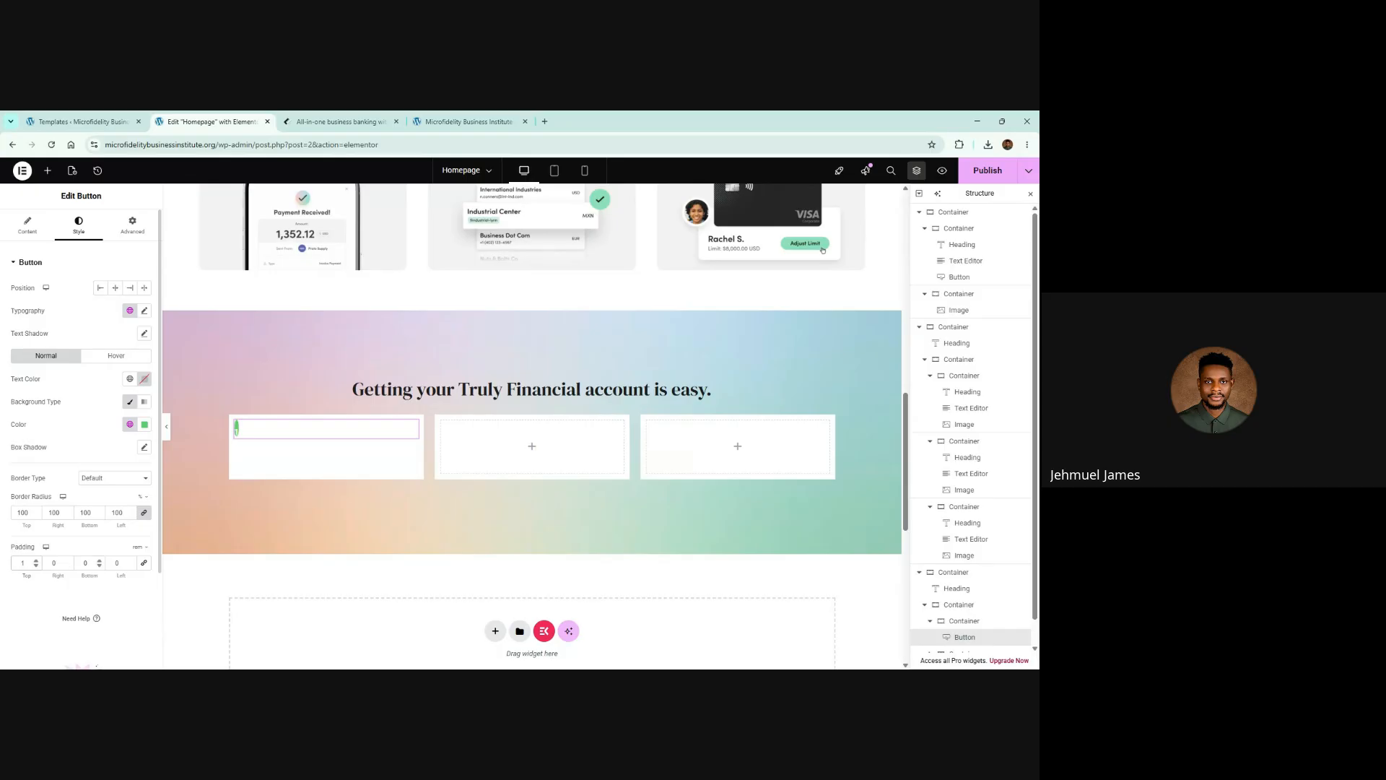
left_click(99, 562)
left_click(131, 561)
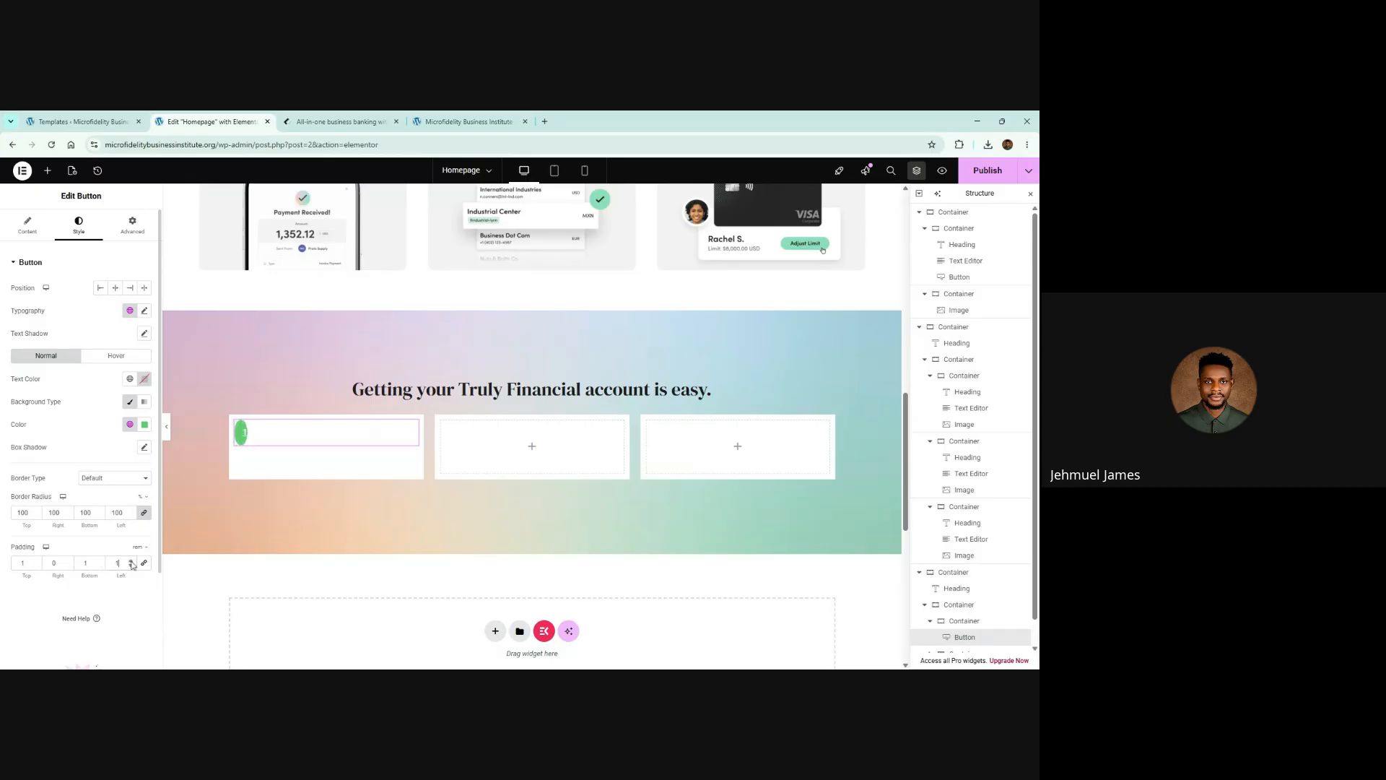
left_click(69, 561)
type(".2")
type(".2")
type("5")
type("5")
Delete the button from the first white box and search the widgets for "numb", clearing the search after checking
right_click(267, 437)
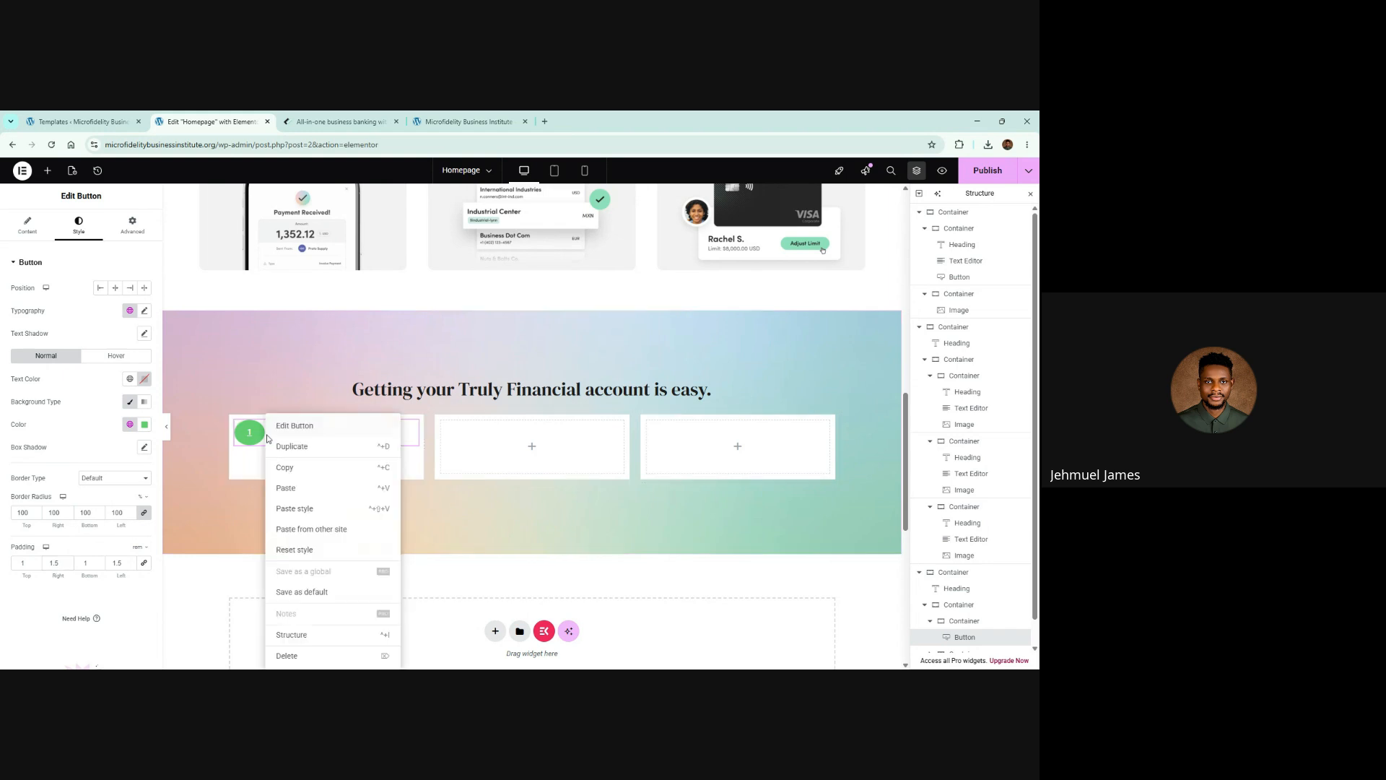
left_click(288, 656)
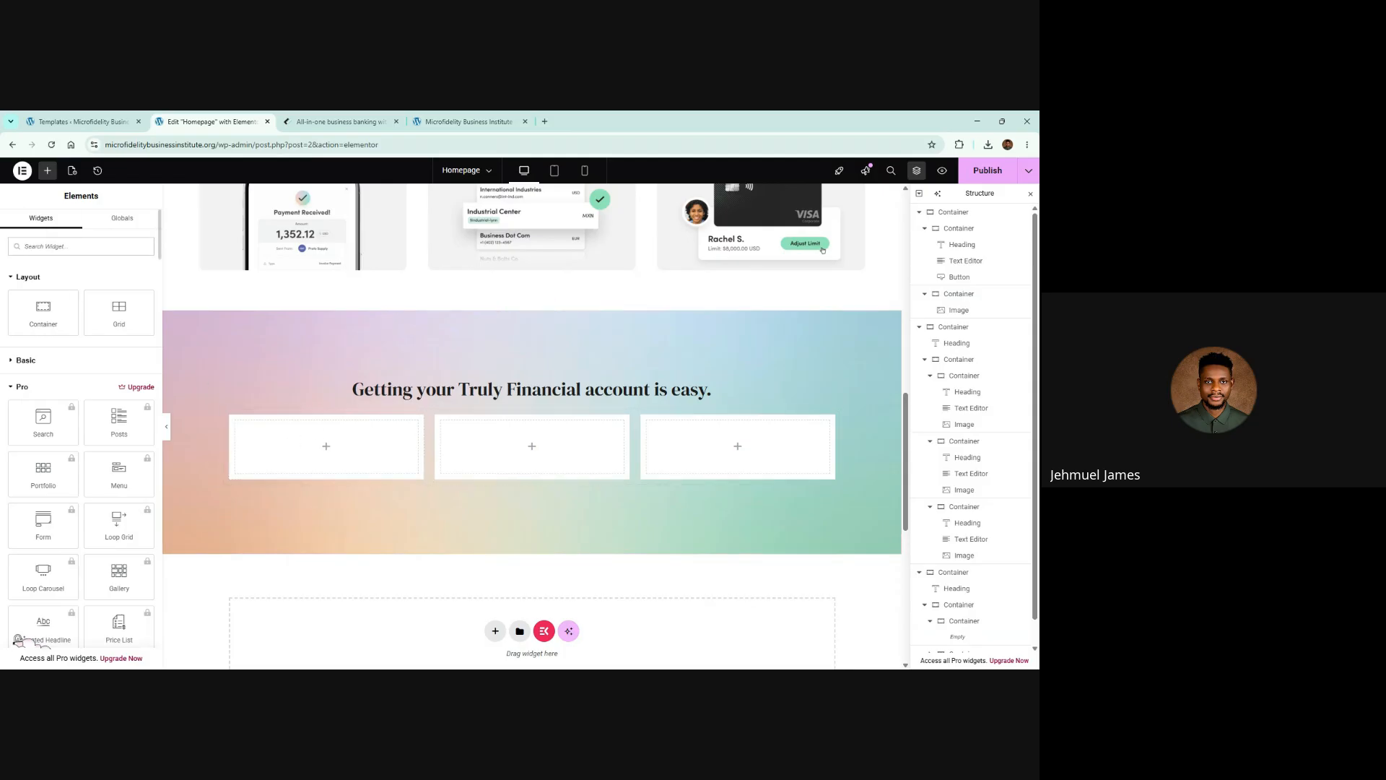
type("numb")
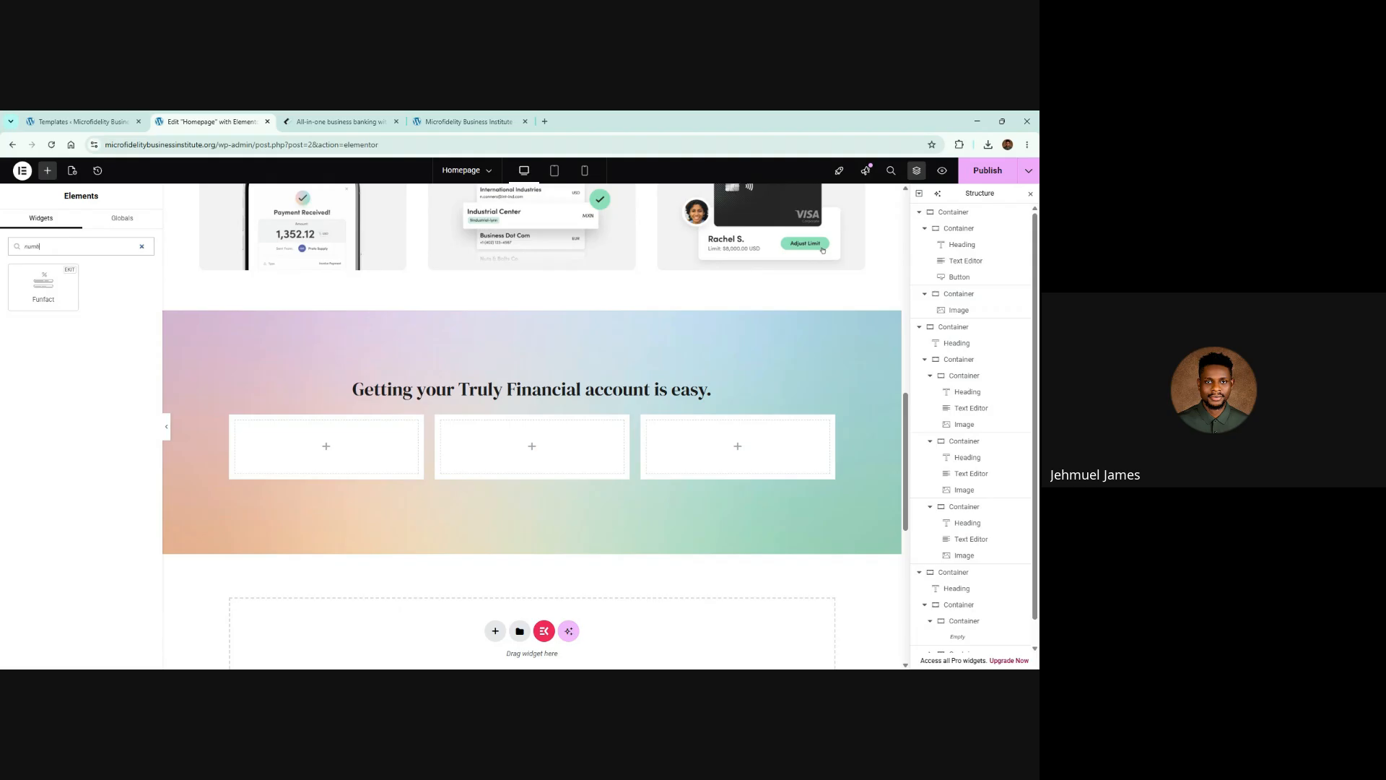
type("r")
type("e")
key("ctrl+a")
key("BackSpace")
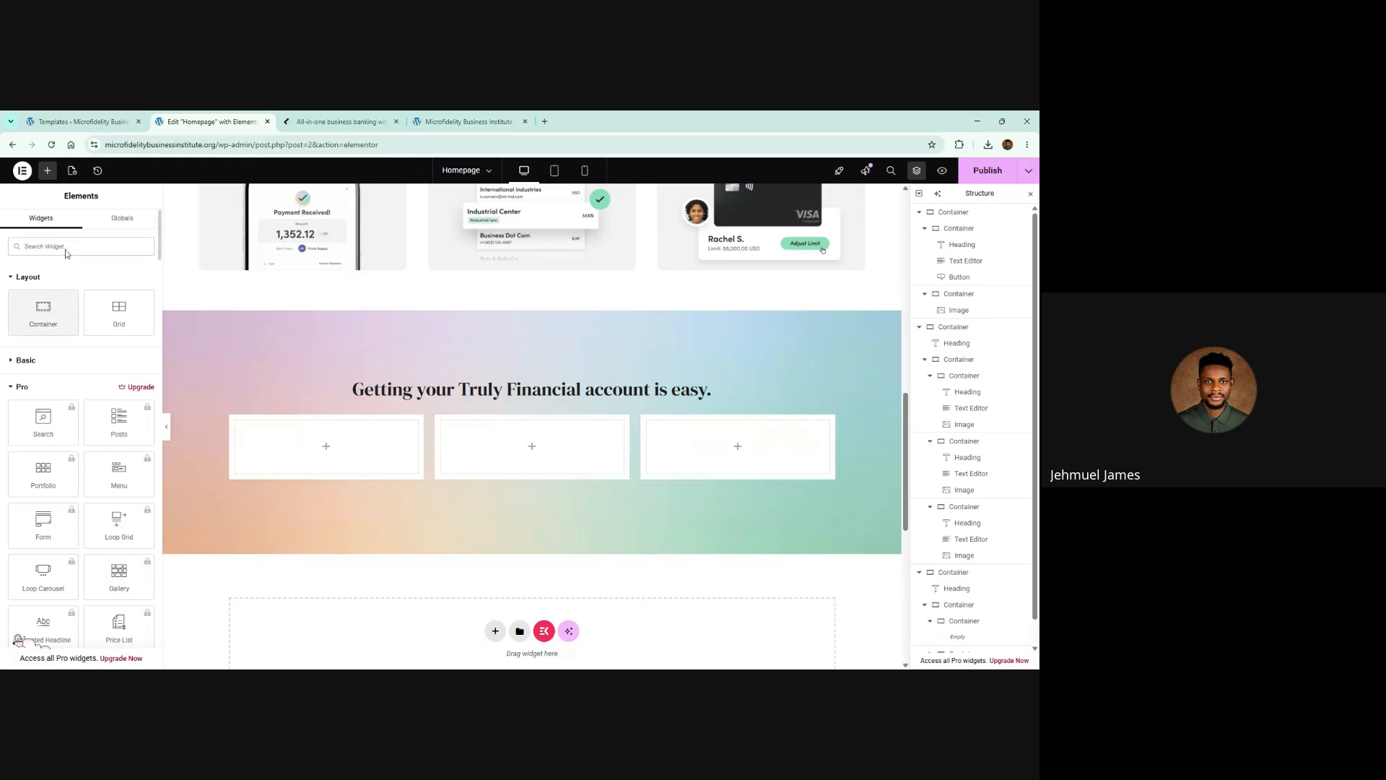
Search the widgets for "hea" and add a Heading widget to the first white box
scroll(75, 390, "down", 2)
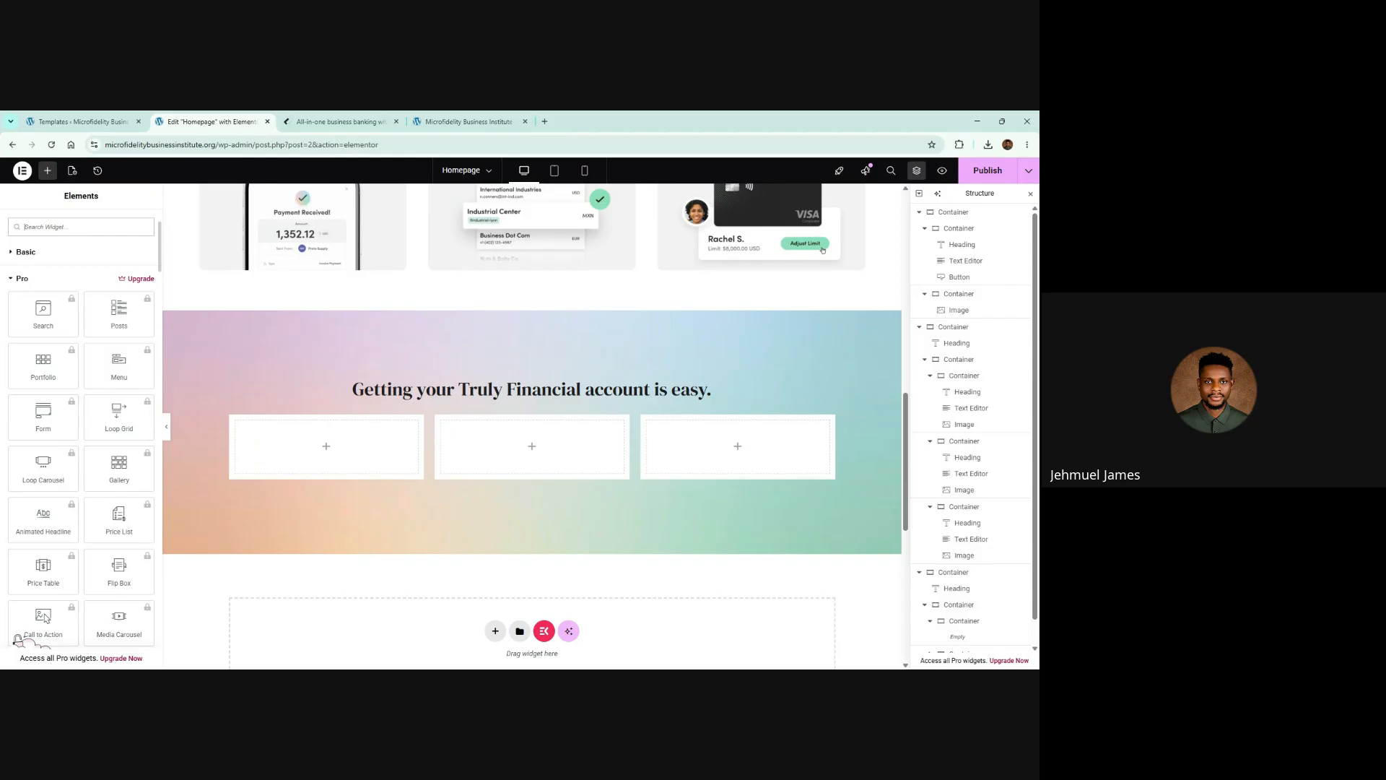
type("hea")
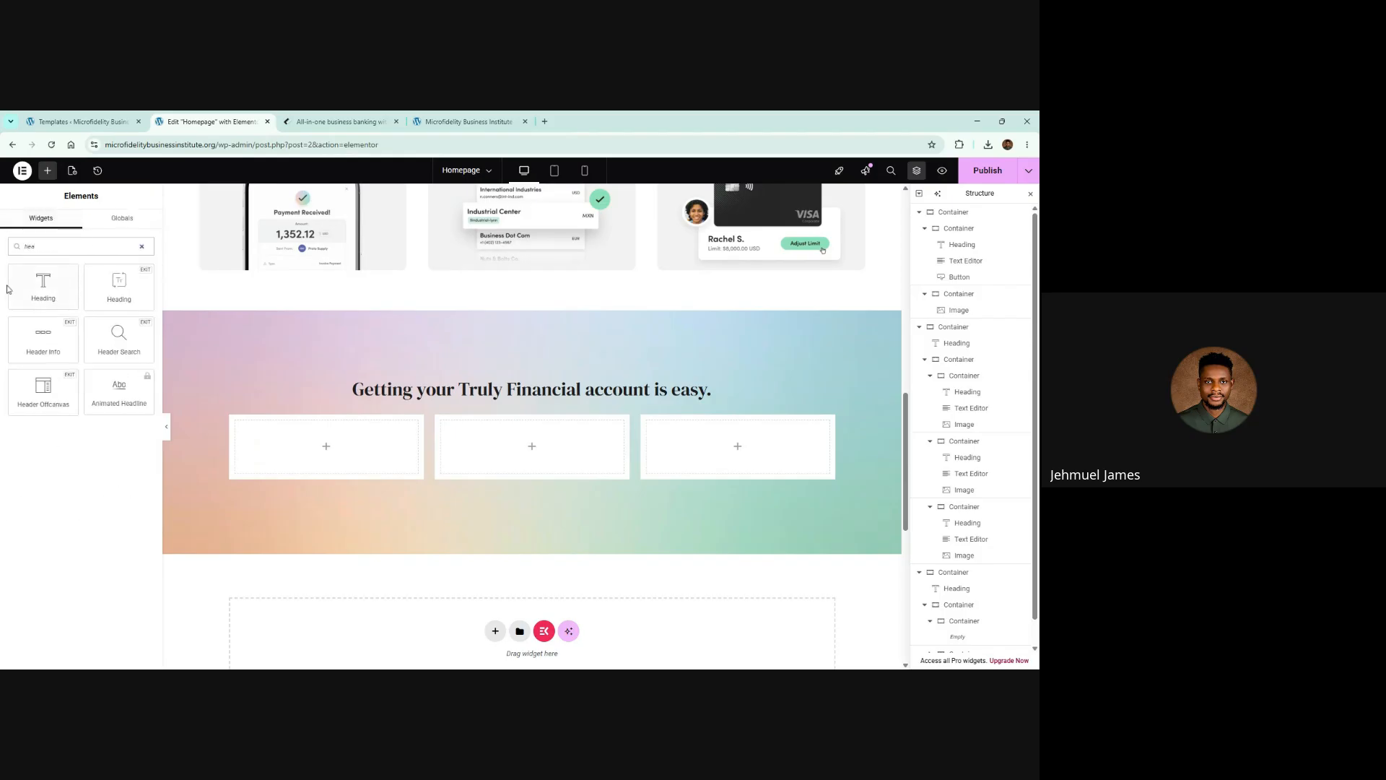
left_click_drag(43, 285, 320, 443)
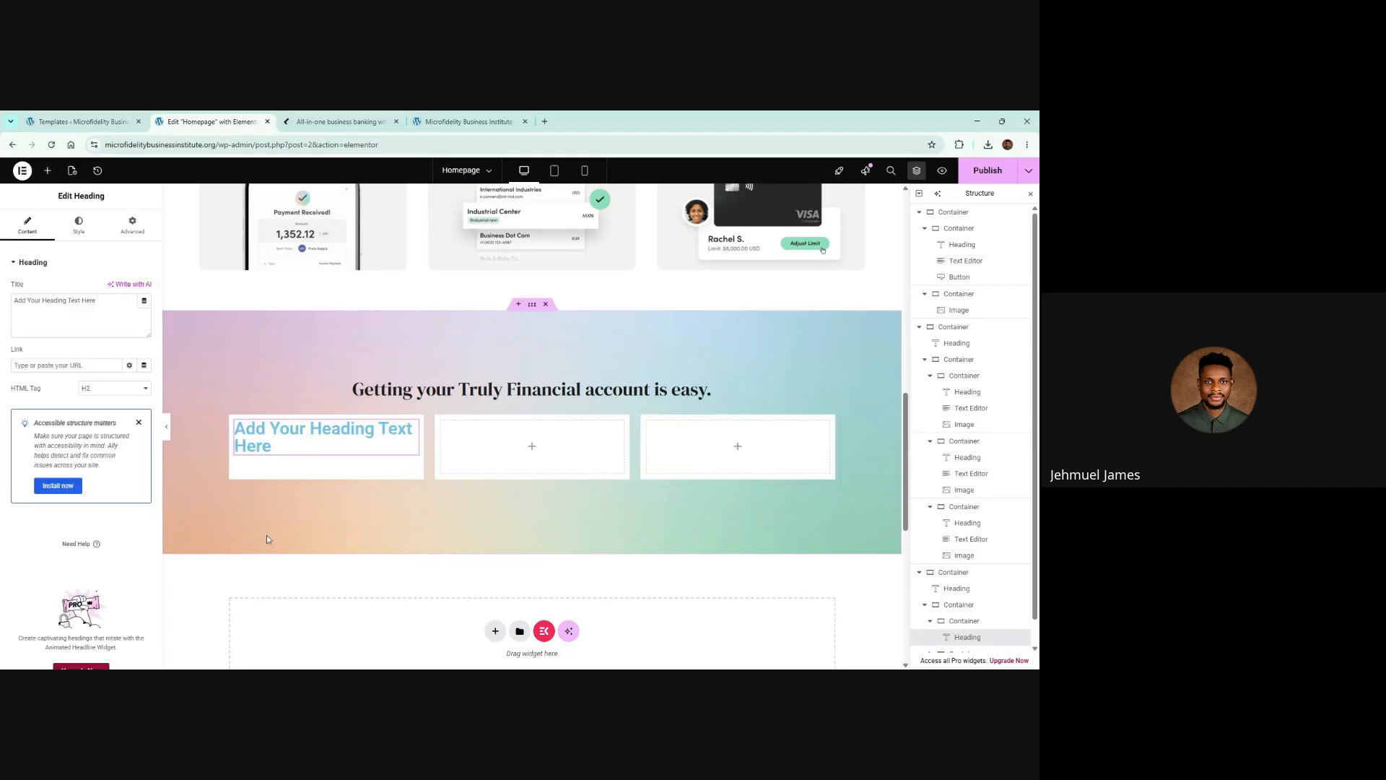
Switch to the WordPress admin and open the ElementsKit settings for enabling and disabling widgets
left_click(97, 116)
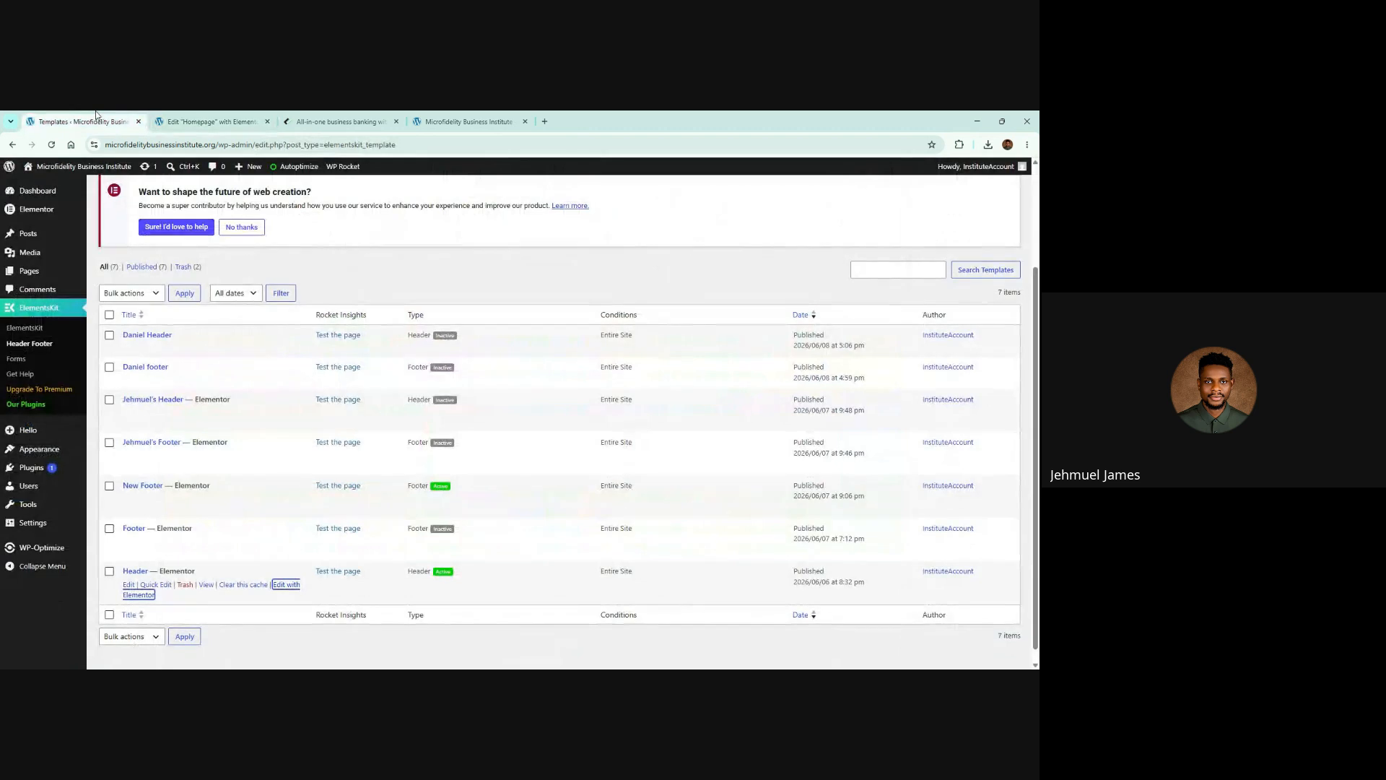
left_click(42, 330)
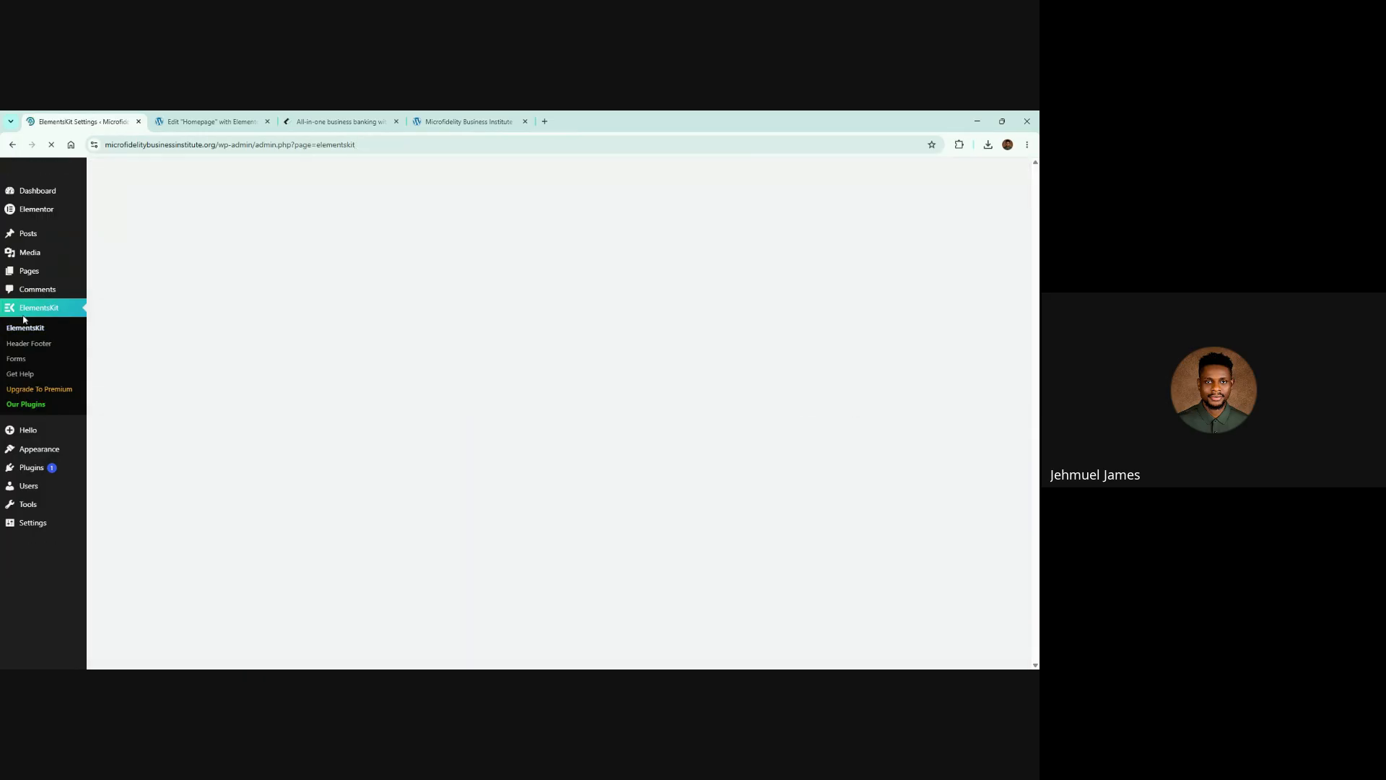
scroll(163, 369, "down", 1)
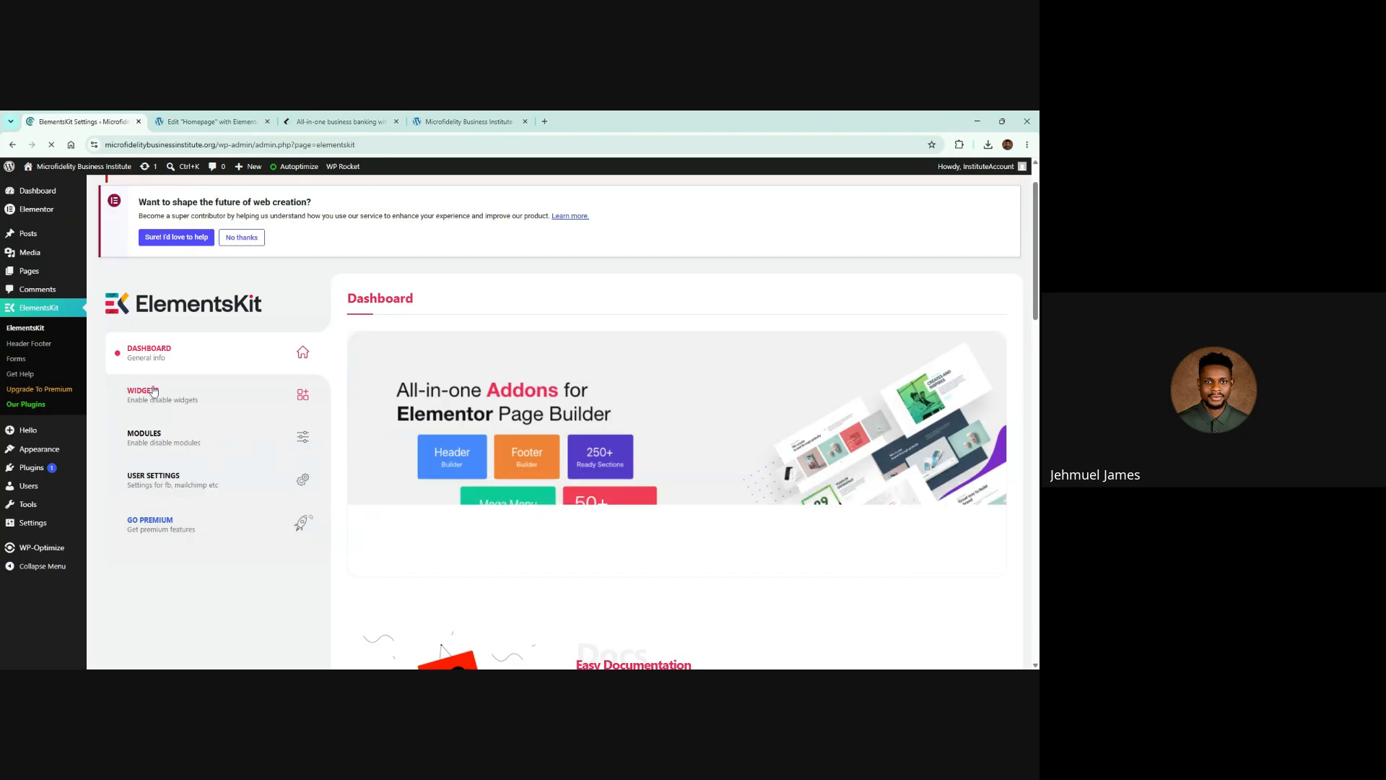
scroll(153, 391, "down", 4)
scroll(153, 391, "up", 3)
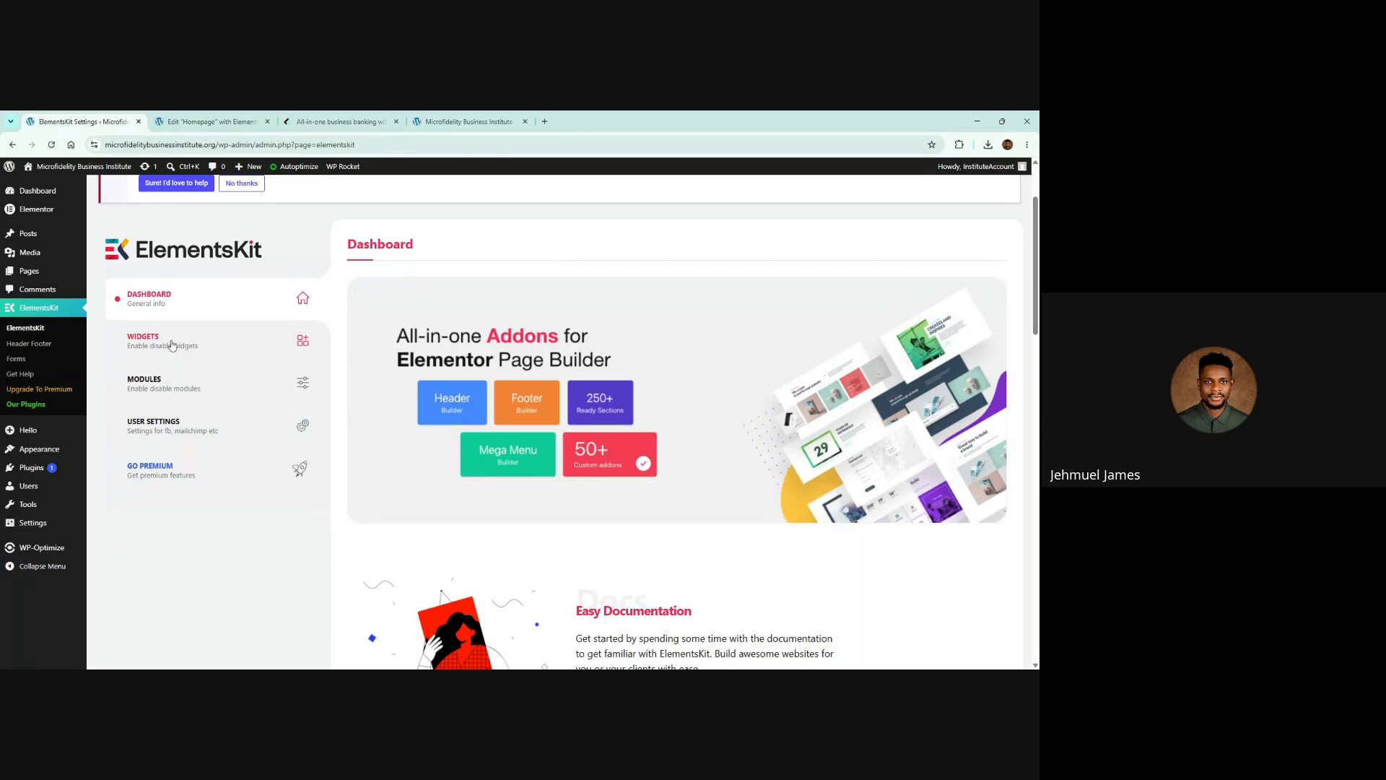
left_click(172, 344)
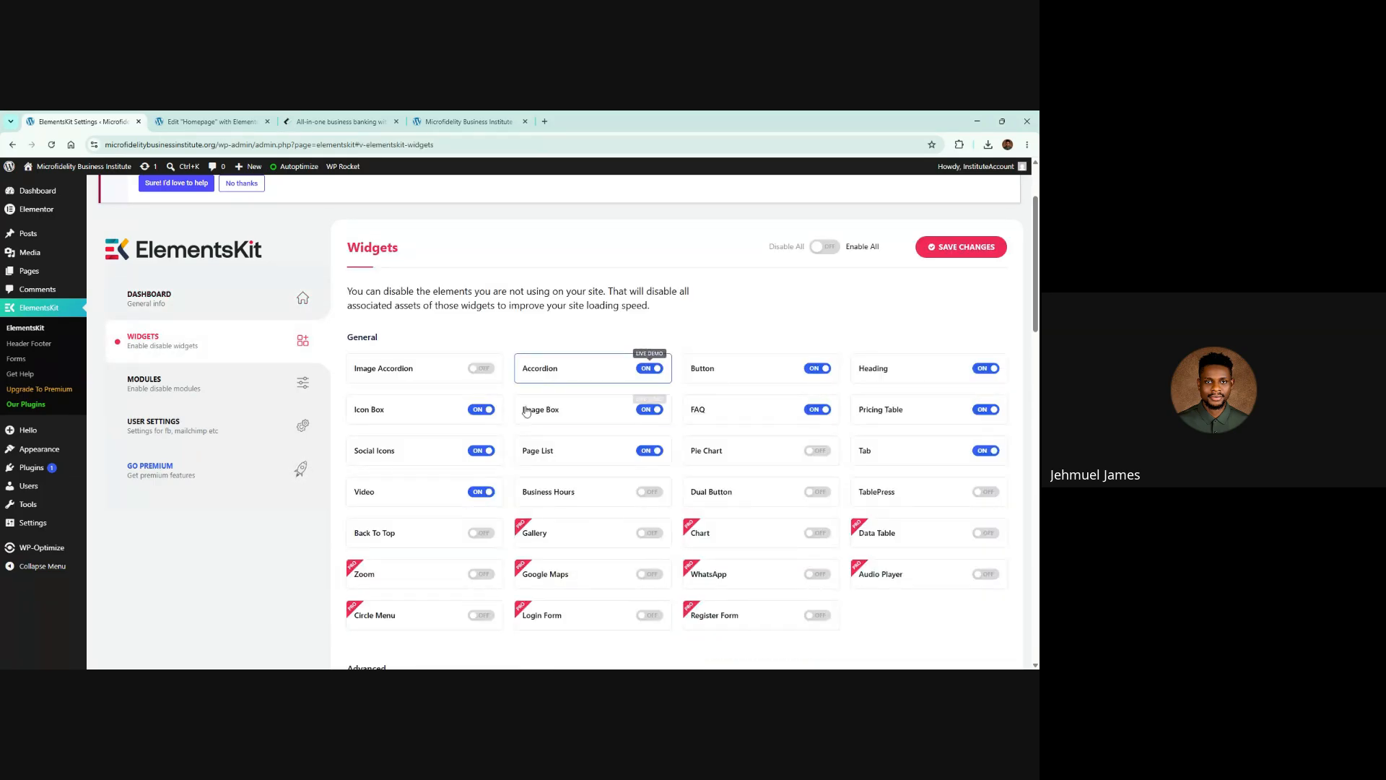
Search the ElementsKit widgets page for "number" and clear the search text
scroll(649, 435, "down", 1)
scroll(648, 435, "down", 1)
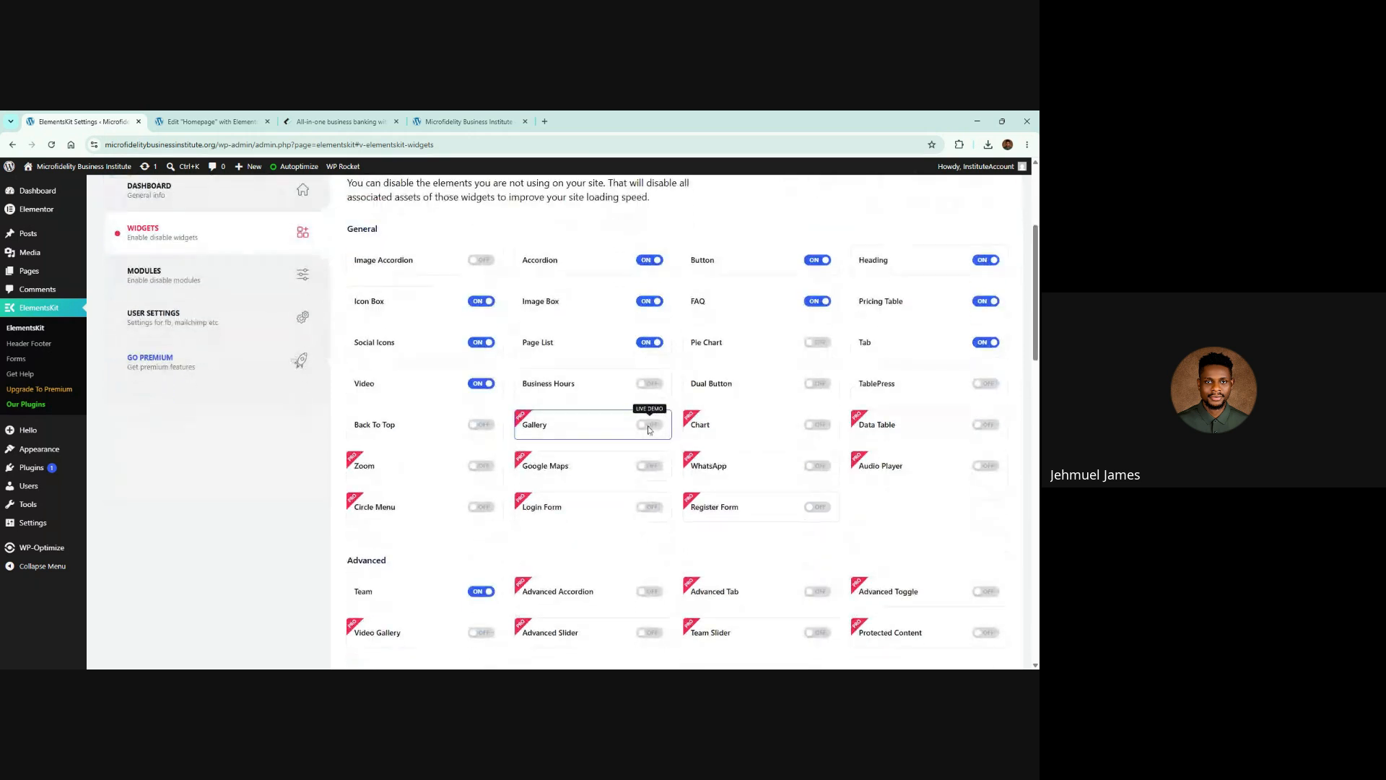
key("ctrl+f")
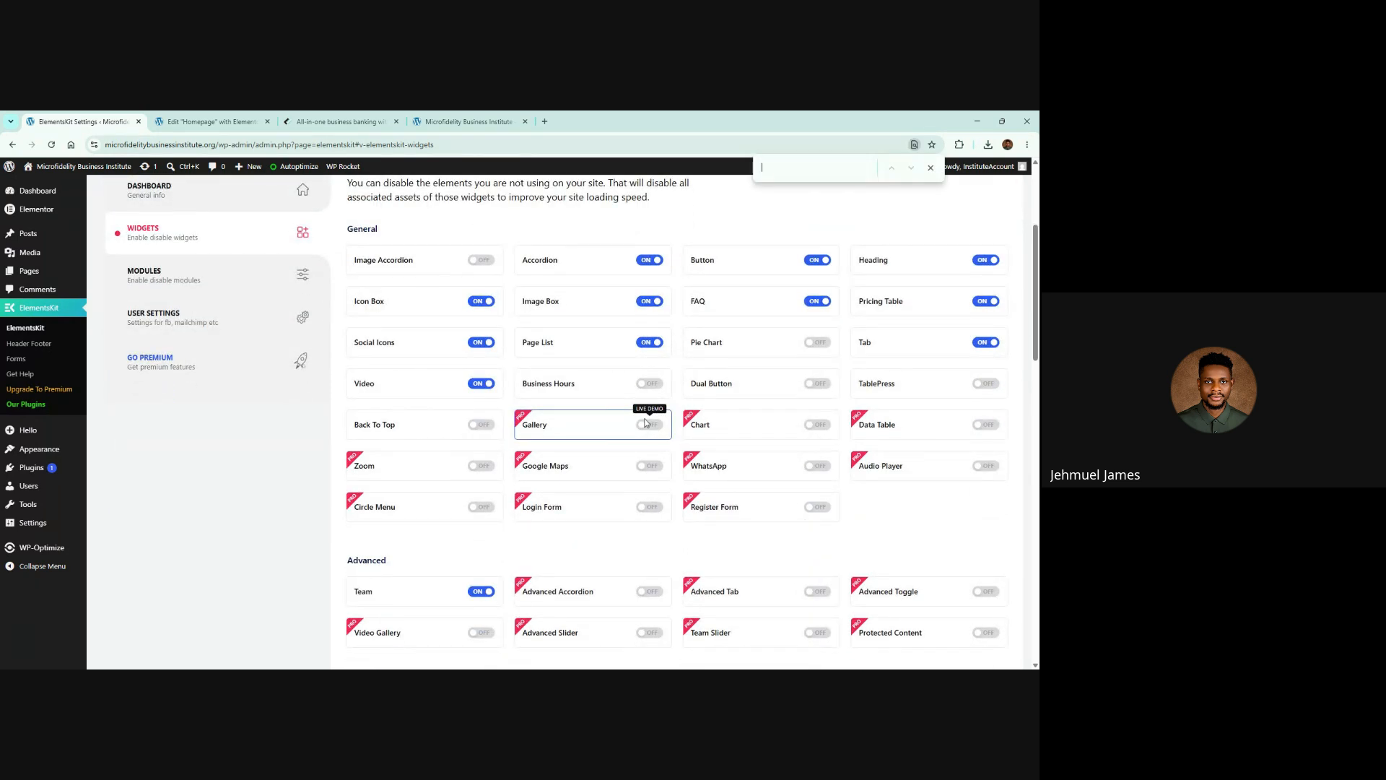
type("number")
double_click(770, 167)
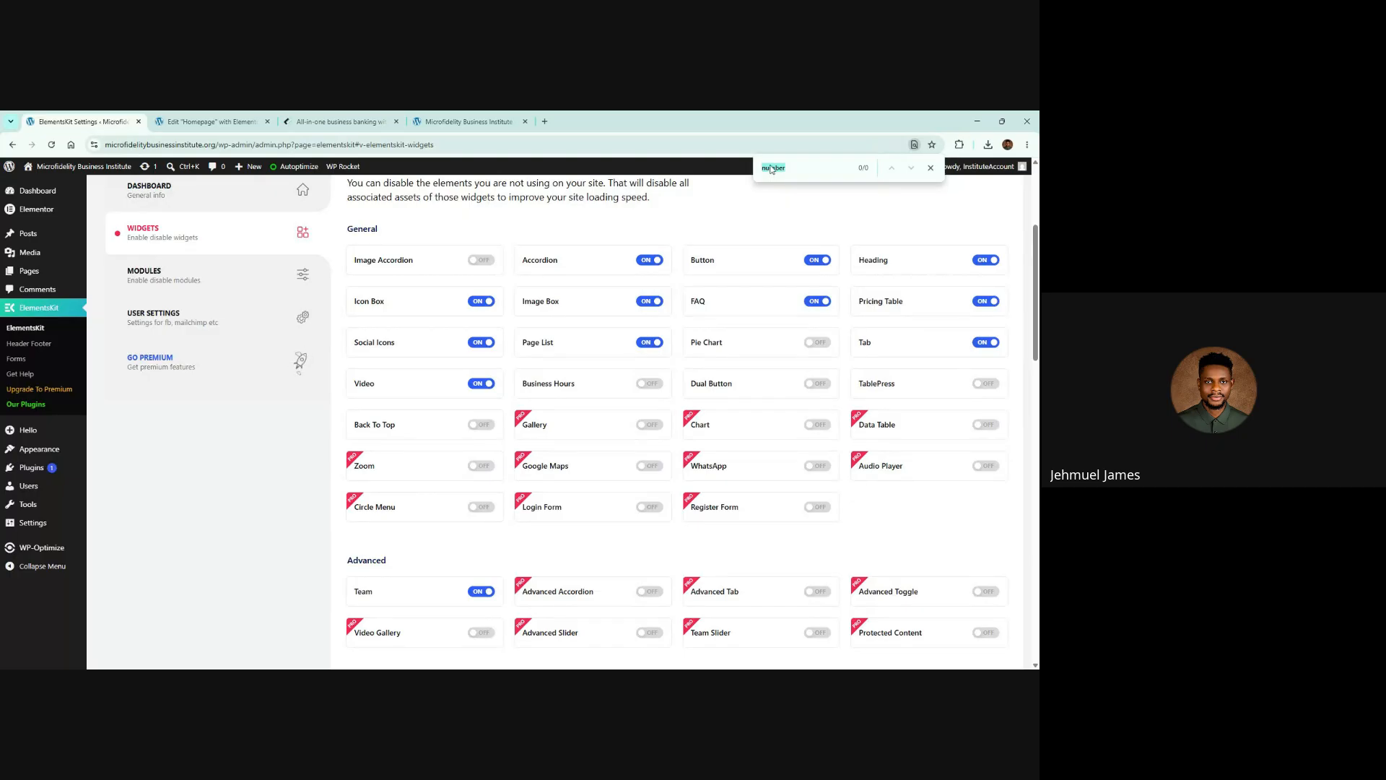
key("BackSpace")
Look through all ElementsKit widget categories for a widget suited to numbered step cards
scroll(728, 460, "down", 6)
scroll(729, 460, "down", 4)
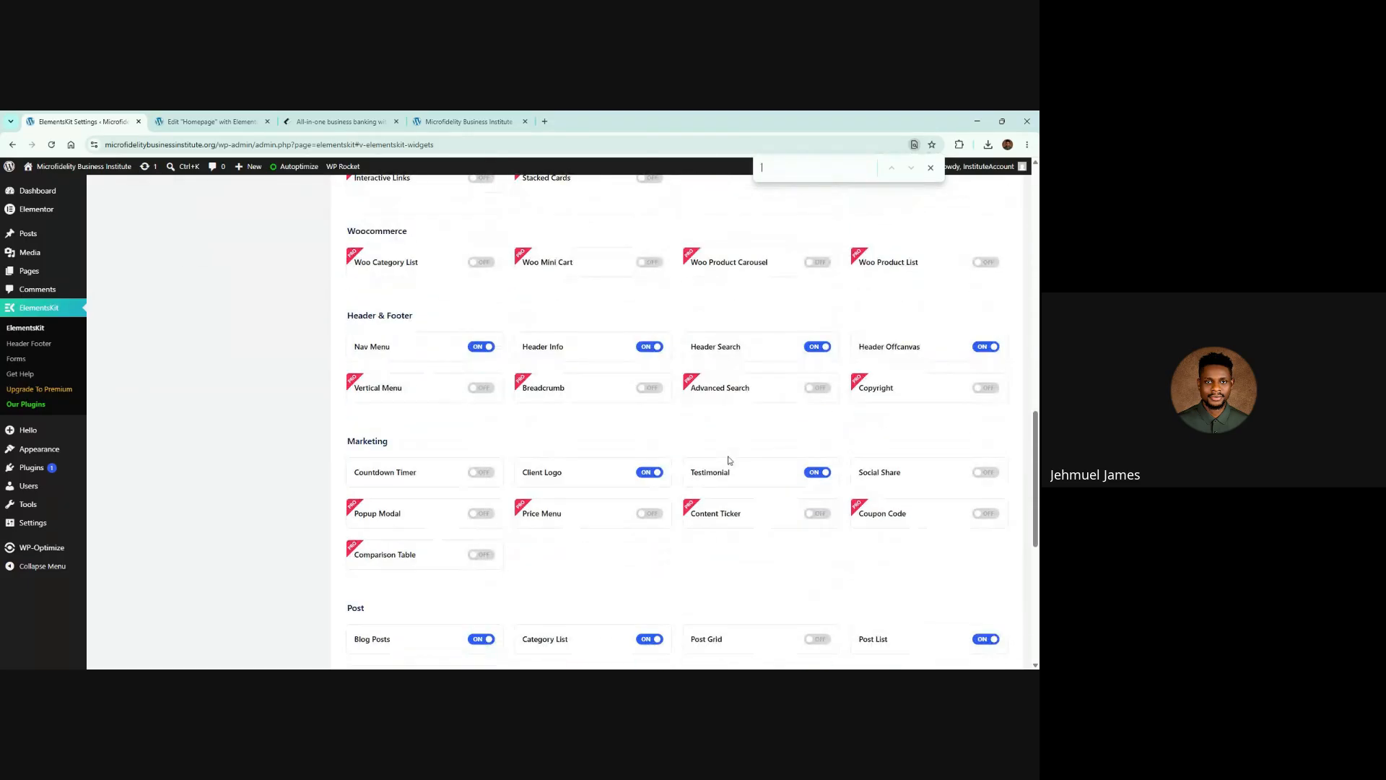
scroll(728, 460, "down", 2)
scroll(729, 460, "down", 5)
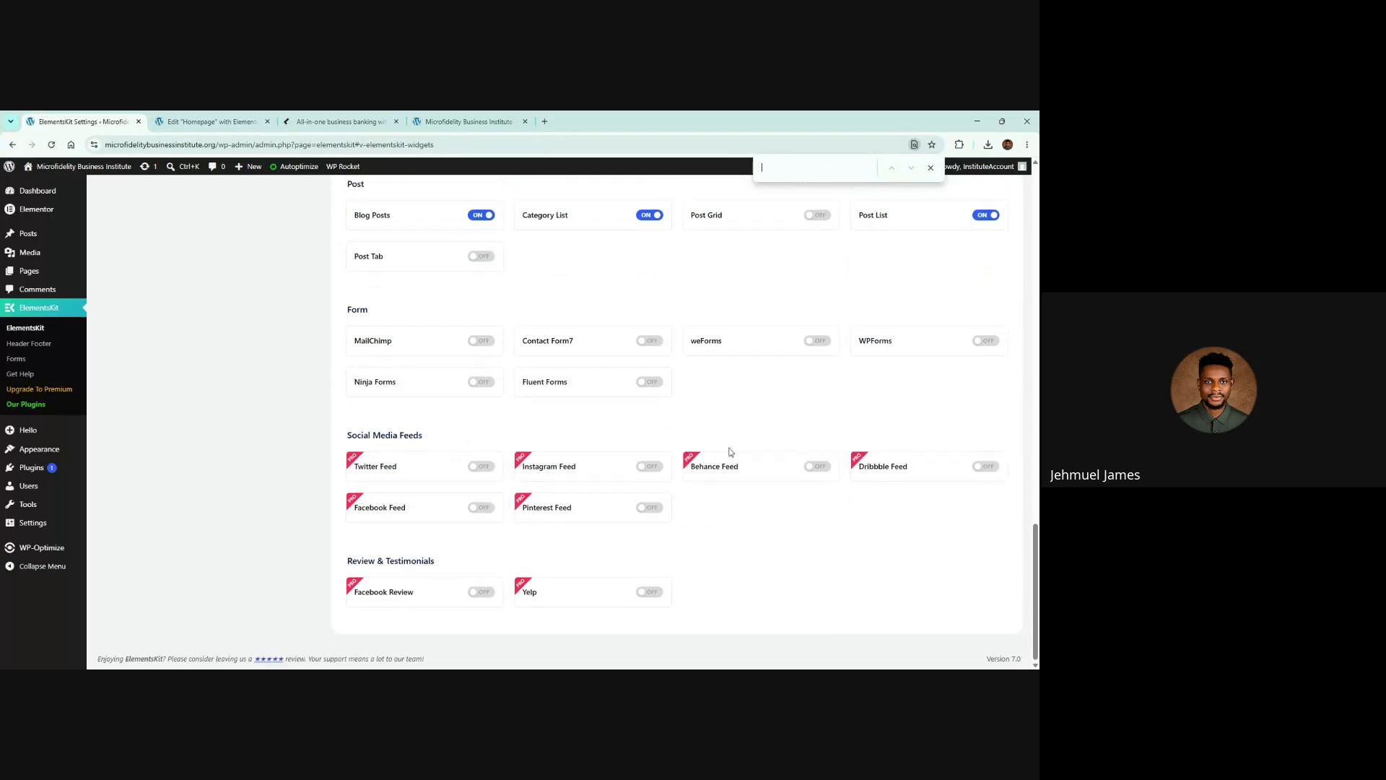
scroll(730, 452, "up", 15)
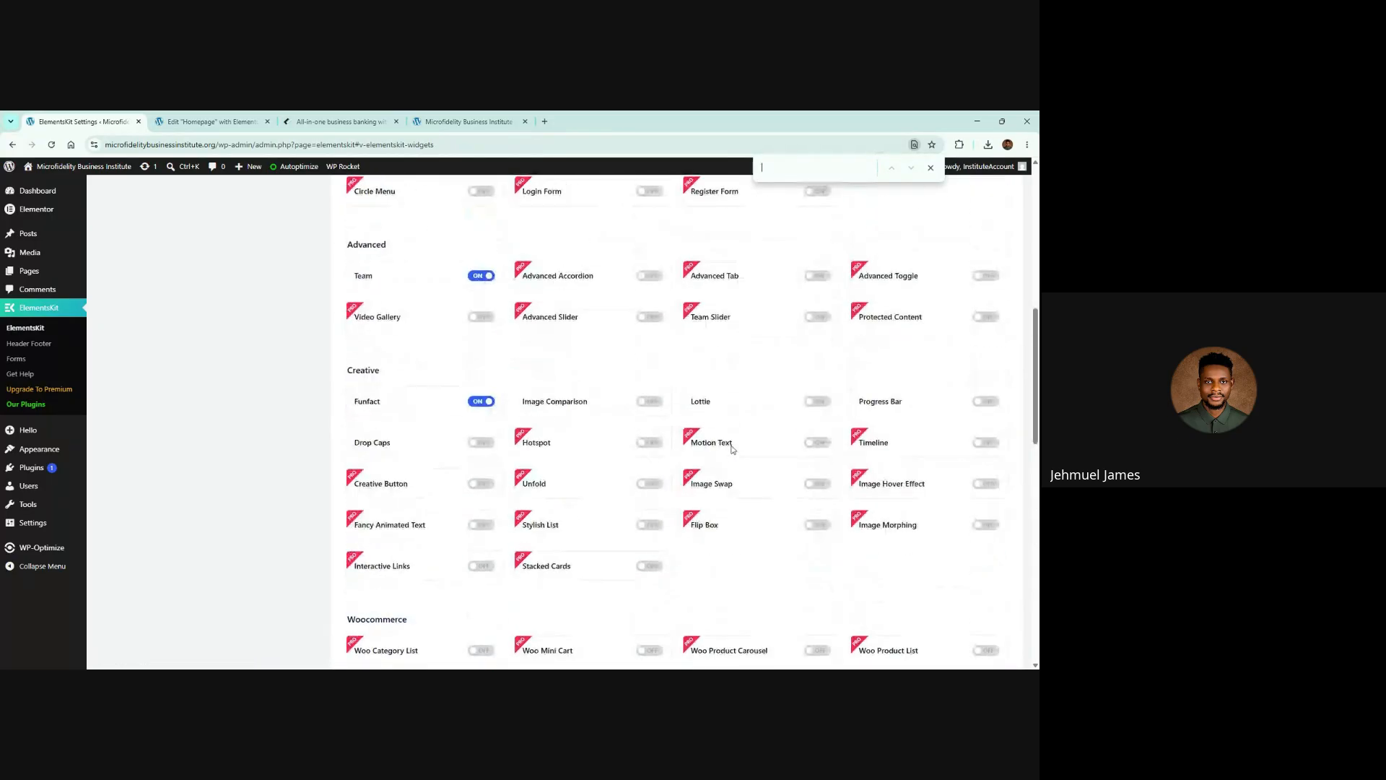
scroll(732, 448, "up", 5)
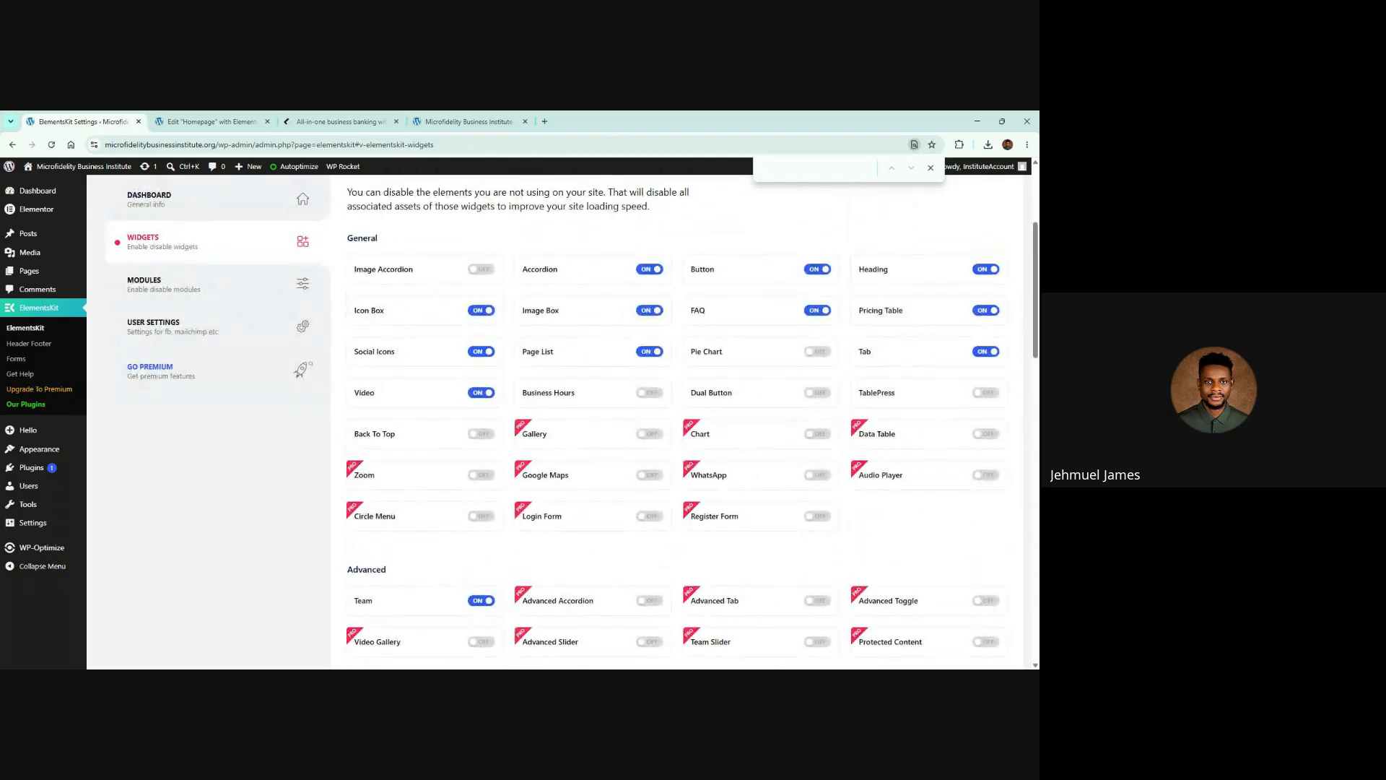
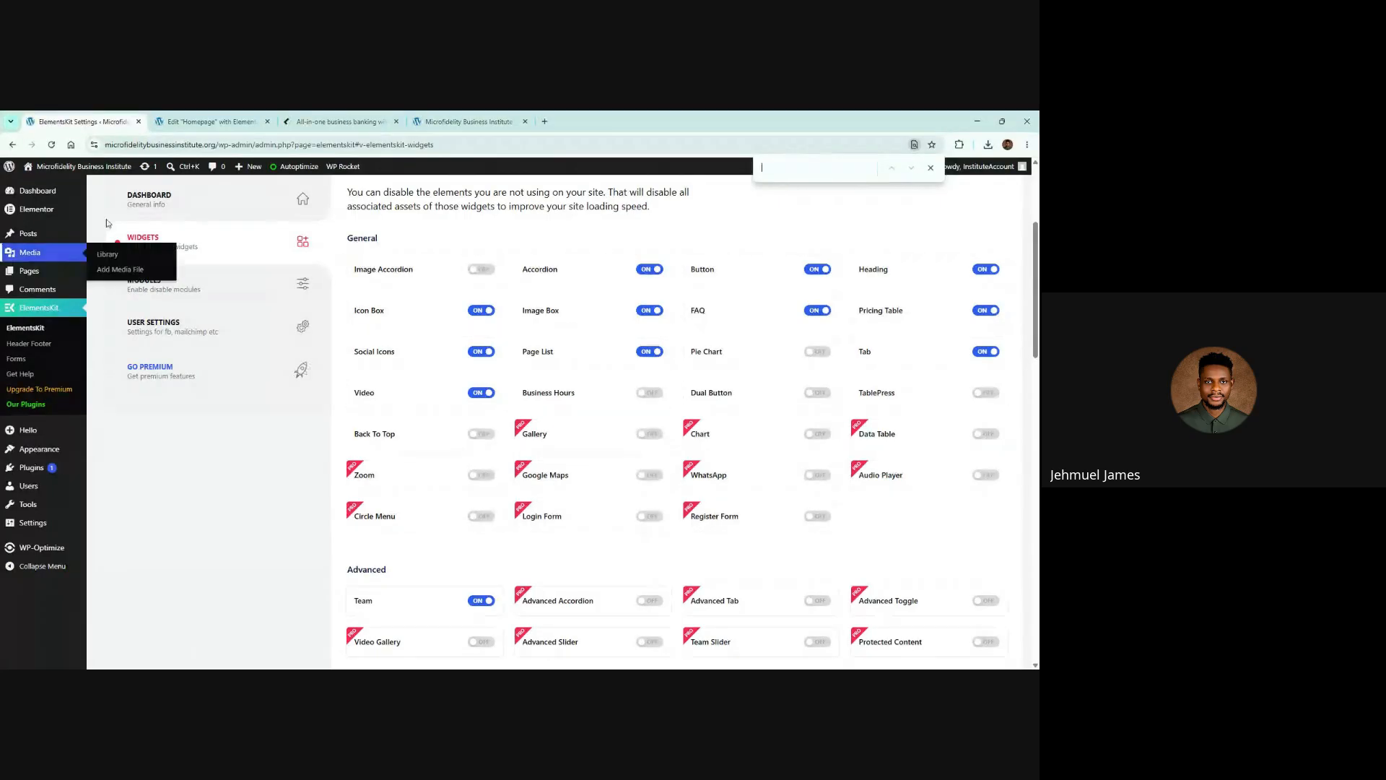
Return to the Elementor homepage editor and set the first box's heading text to "1"
left_click(229, 116)
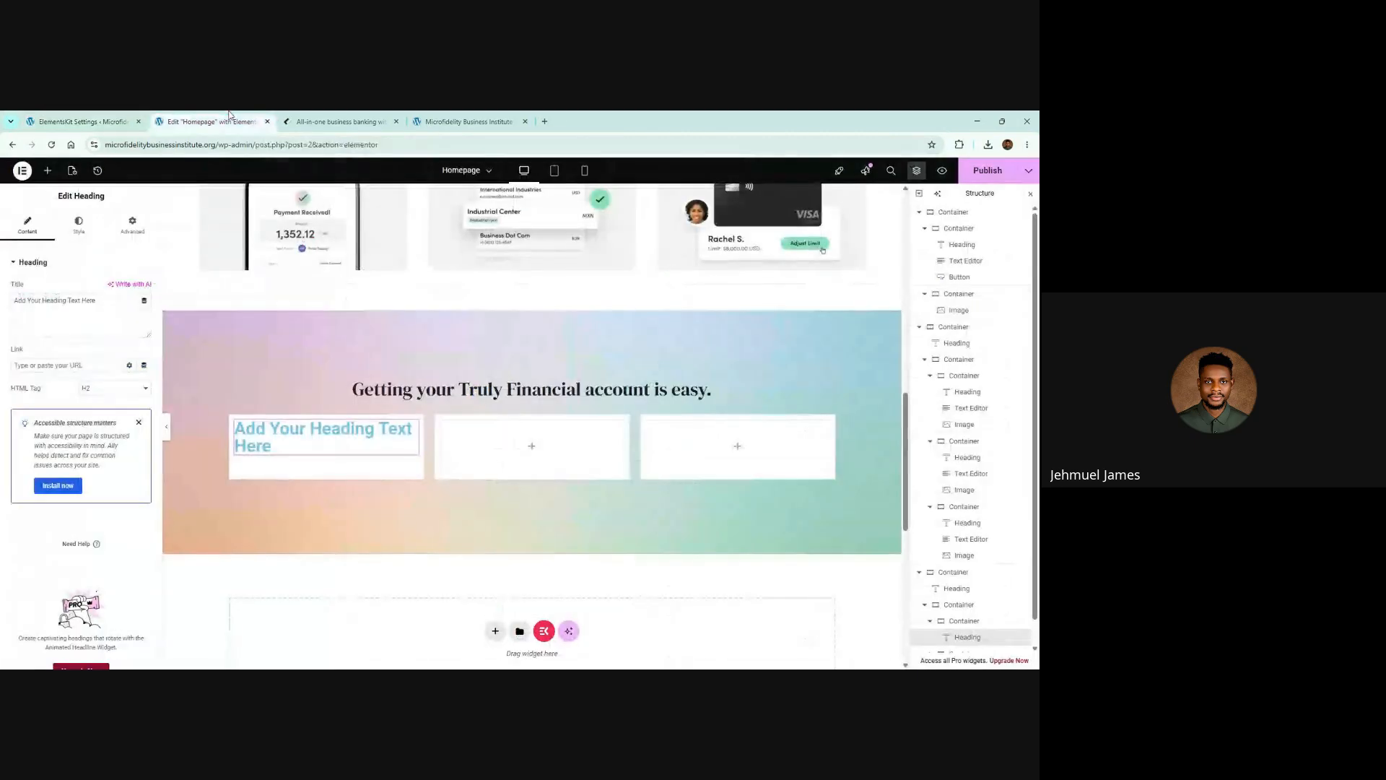
triple_click(58, 301)
type("1")
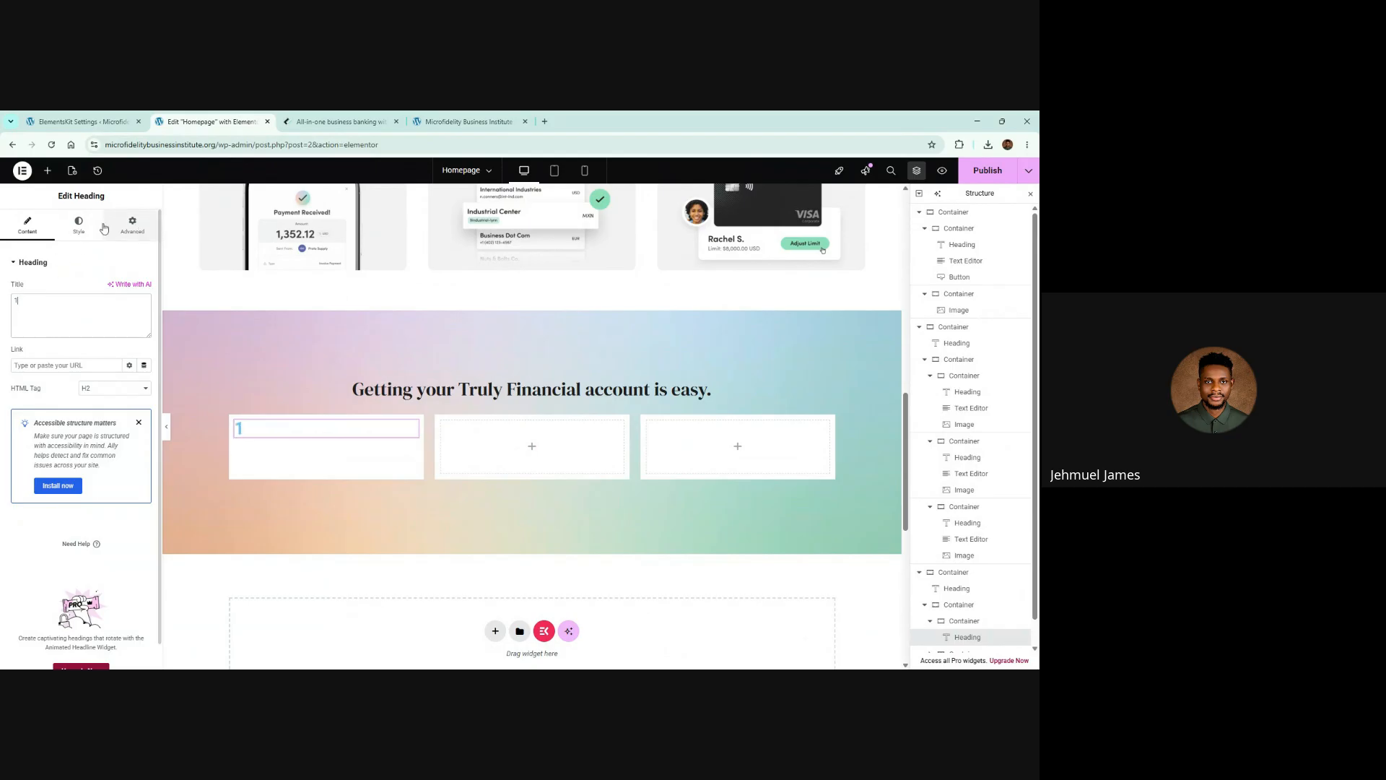
Give the "1" heading in the first box a classic background with a muted red colour
left_click(100, 228)
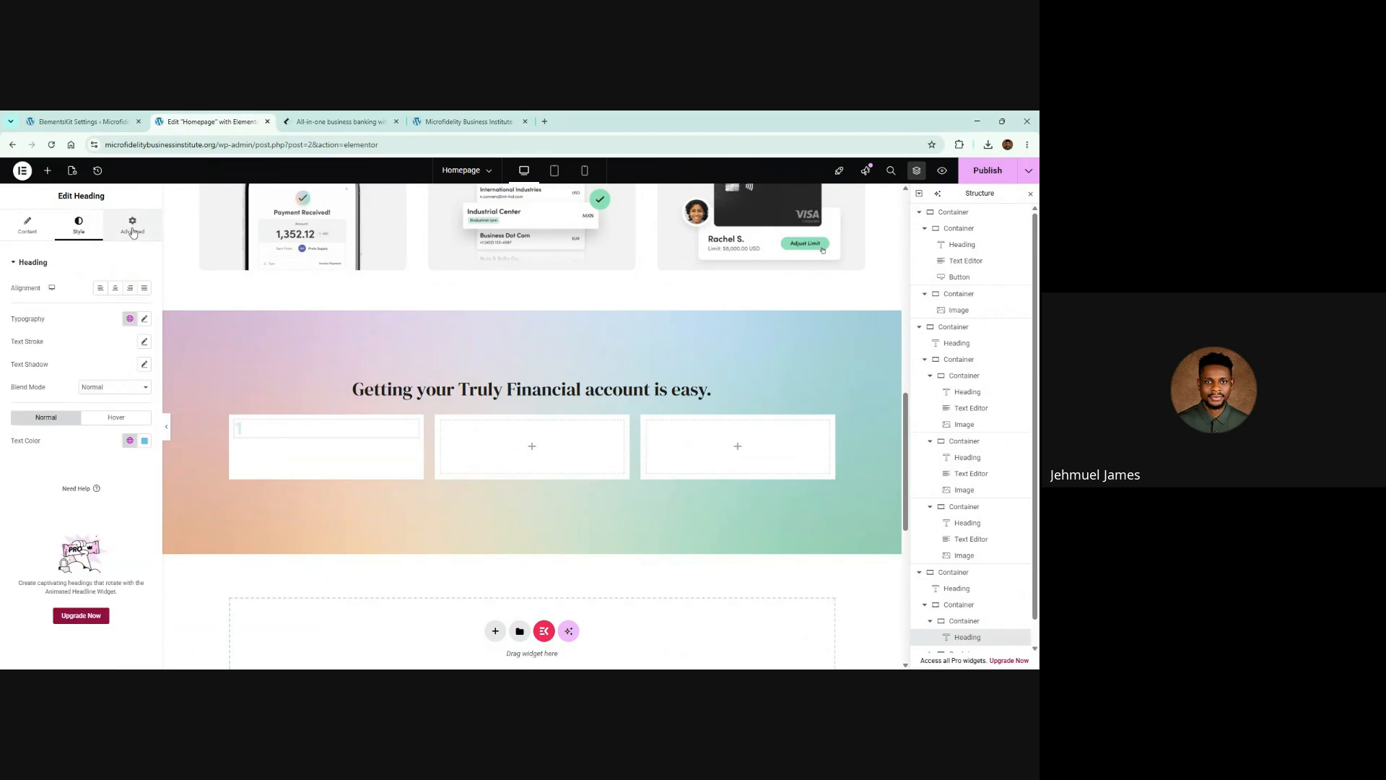
left_click(132, 233)
scroll(72, 470, "down", 5)
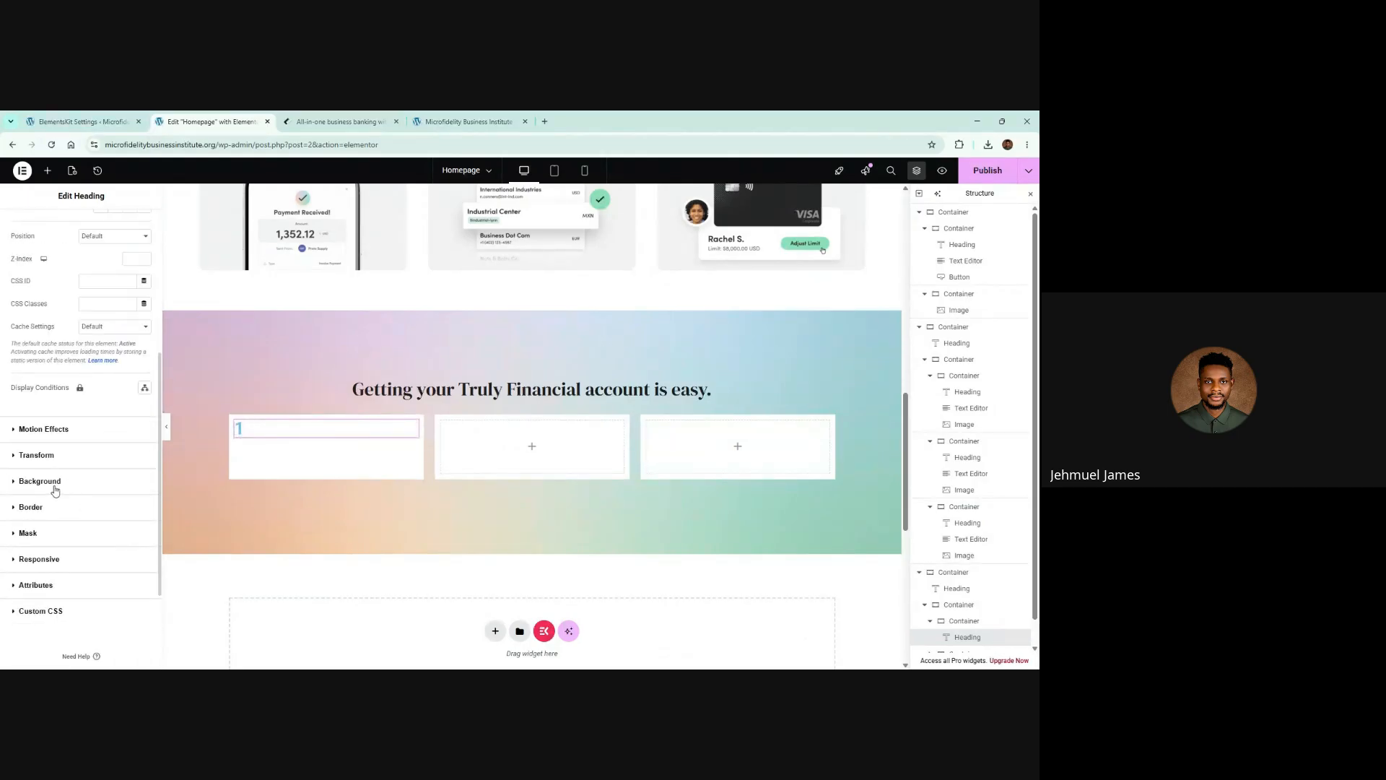
left_click(58, 483)
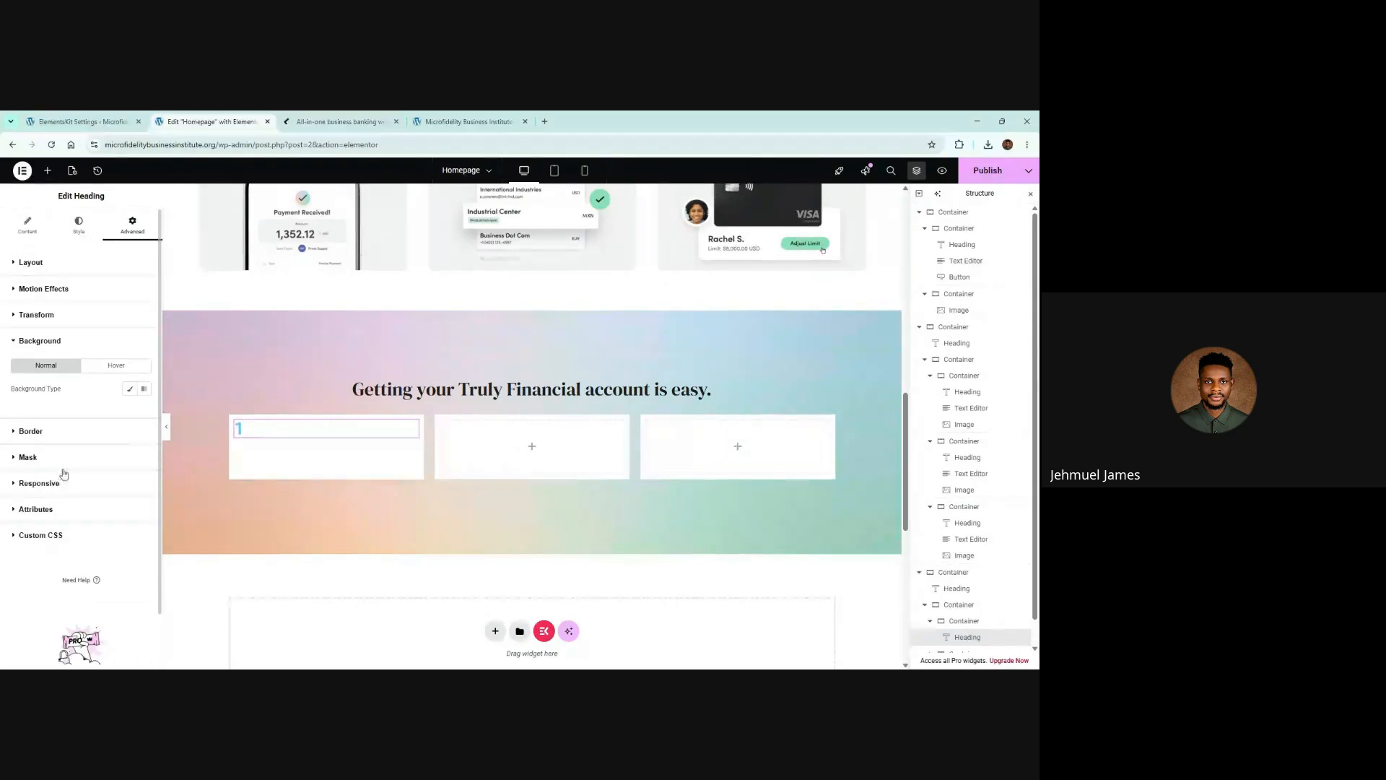
left_click(130, 388)
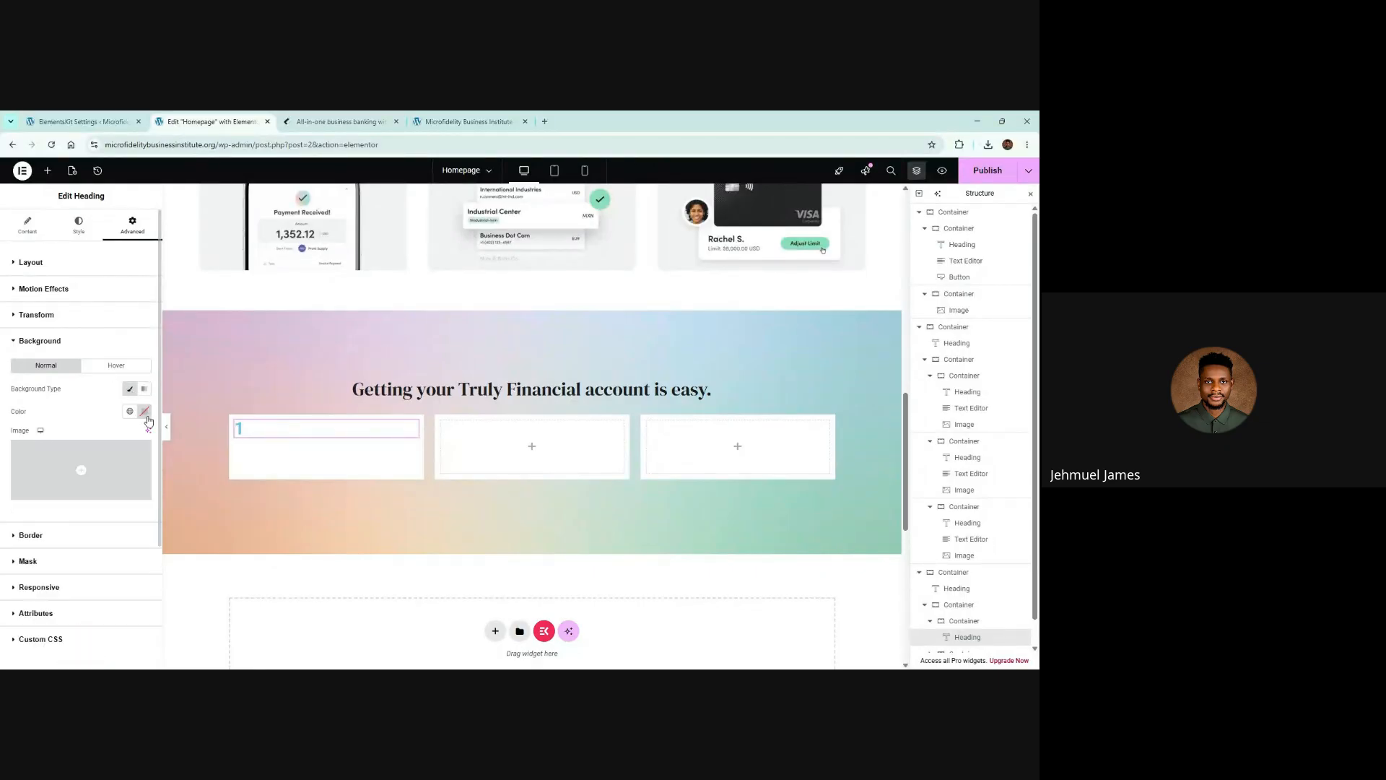
left_click(144, 410)
left_click(185, 475)
left_click(140, 484)
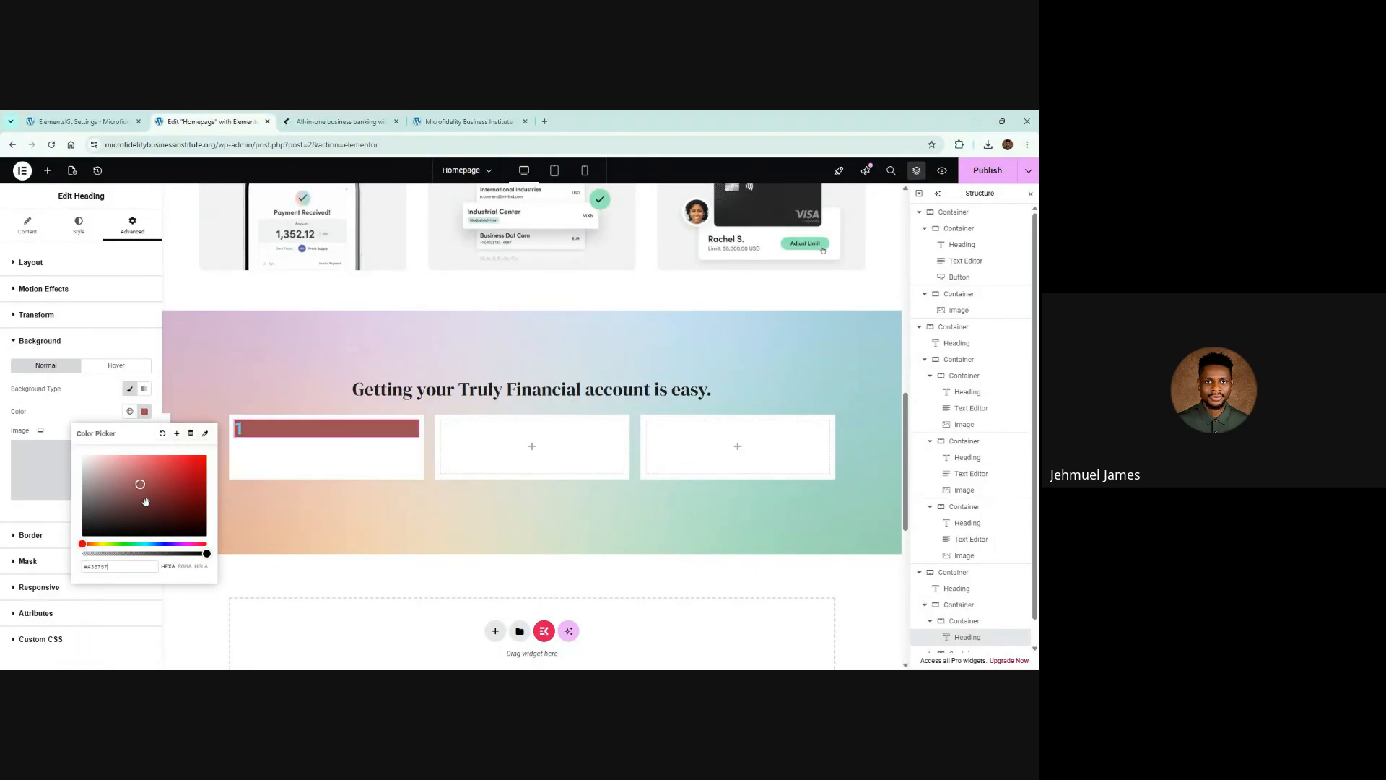
left_click(96, 411)
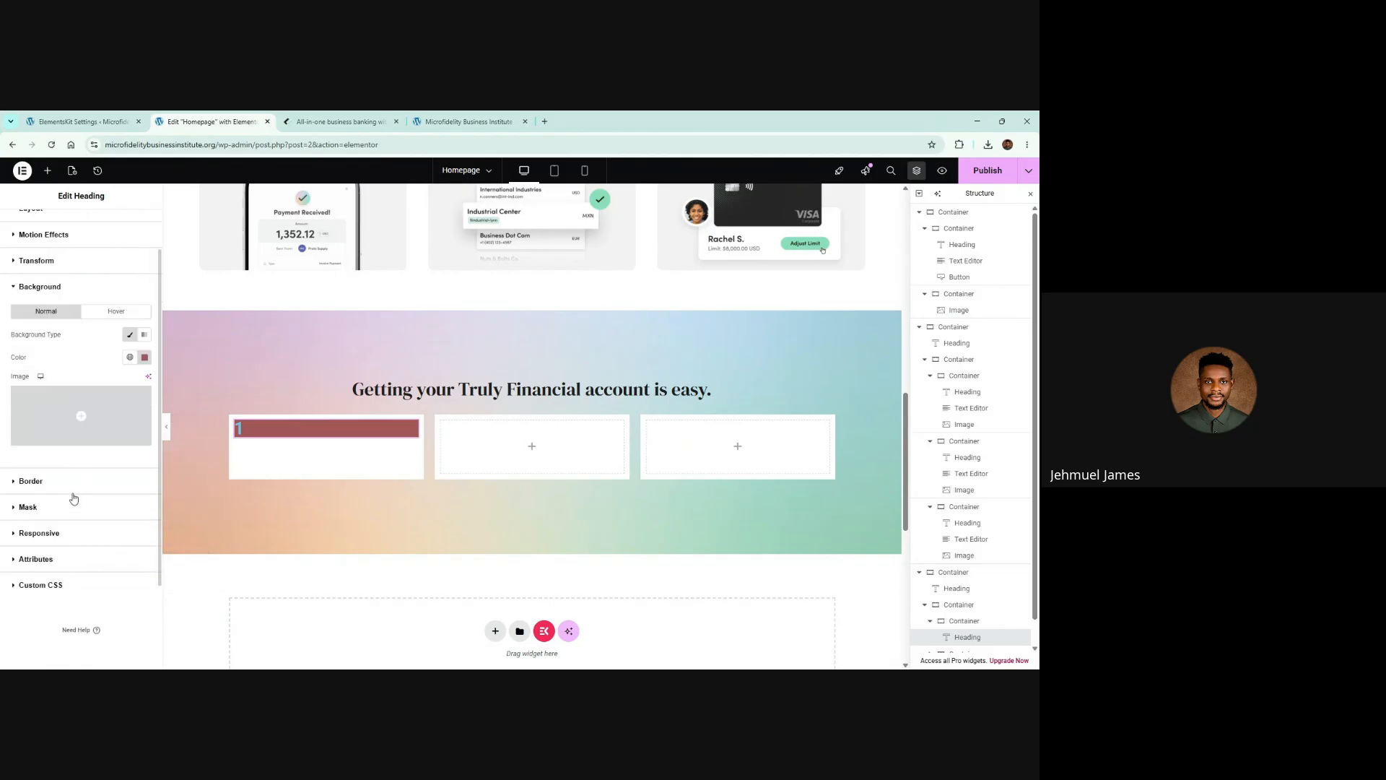
Set the "1" heading's border radius to 104 px on all corners and align the heading to the centre of its box
left_click(70, 482)
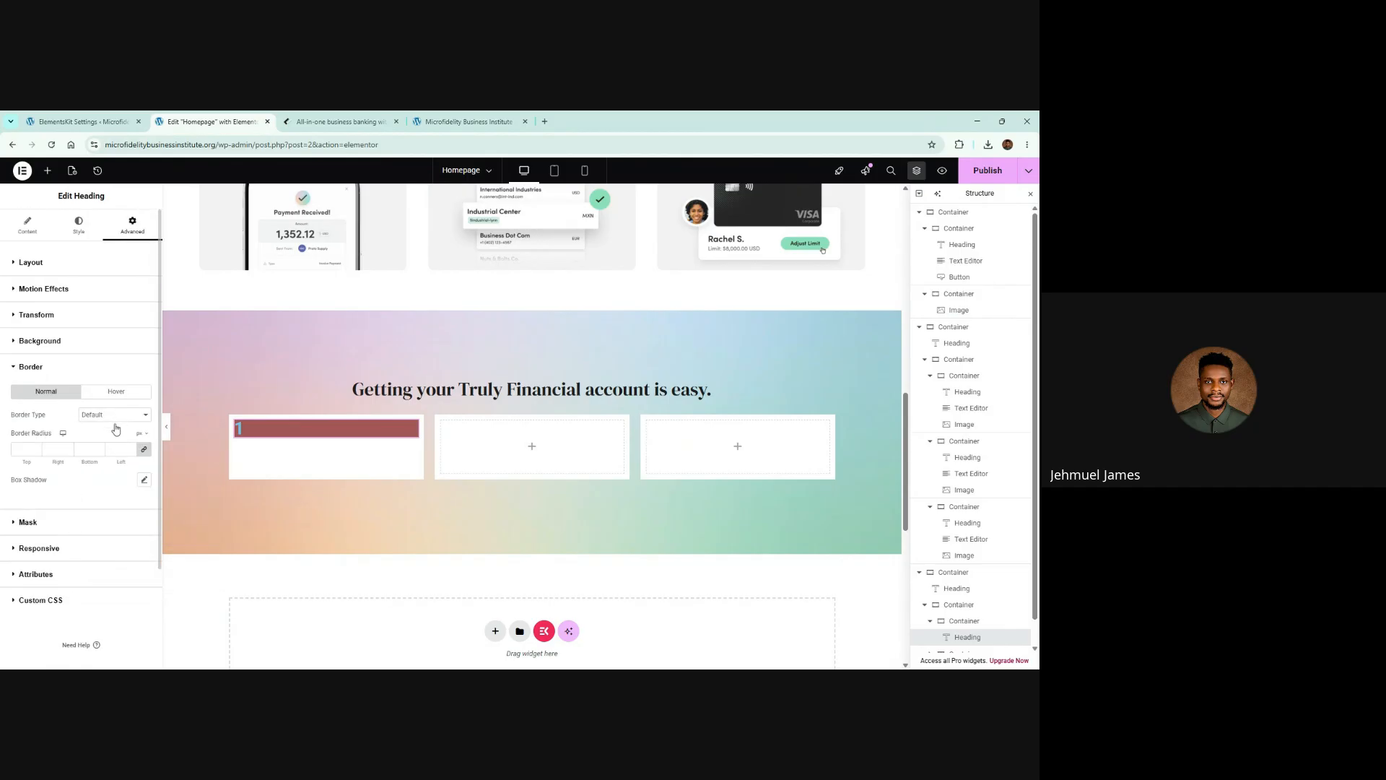
type("04")
left_click(106, 269)
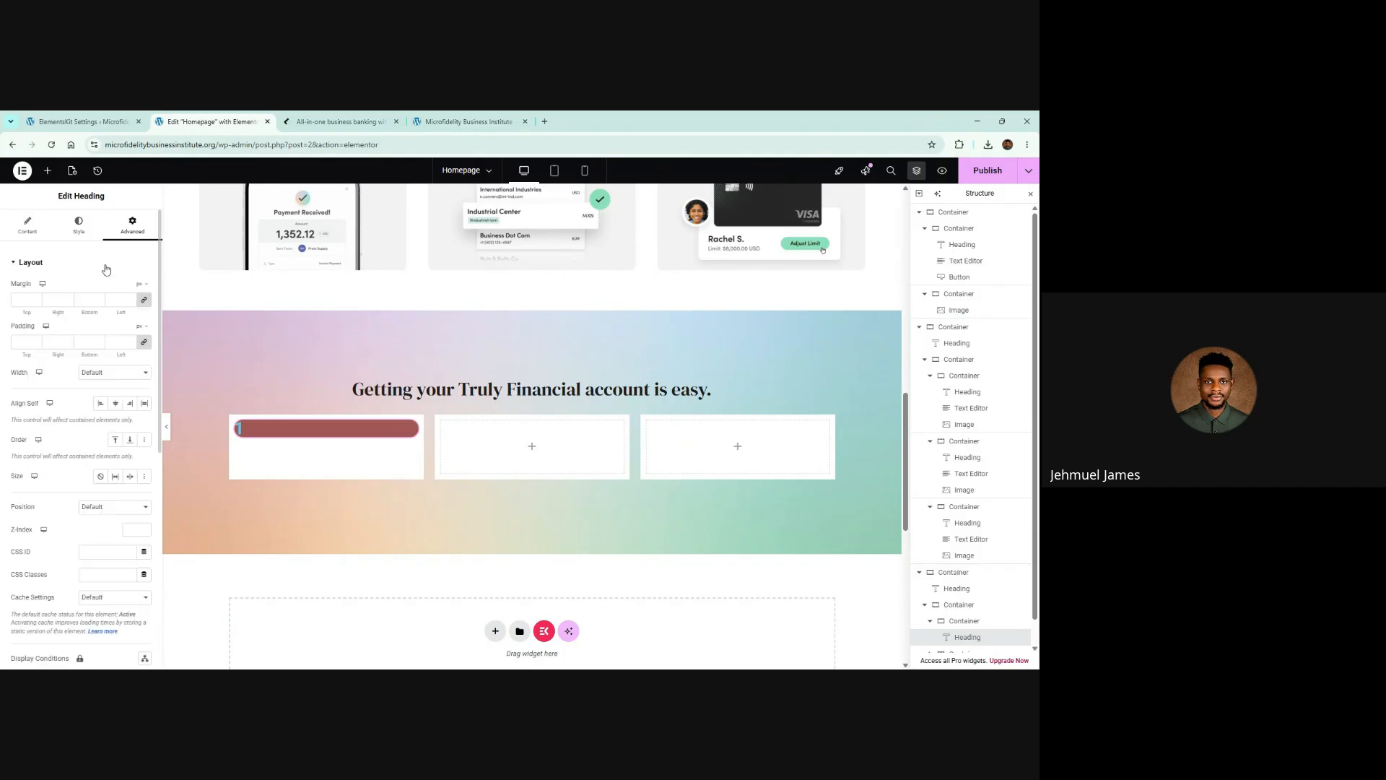
left_click(117, 406)
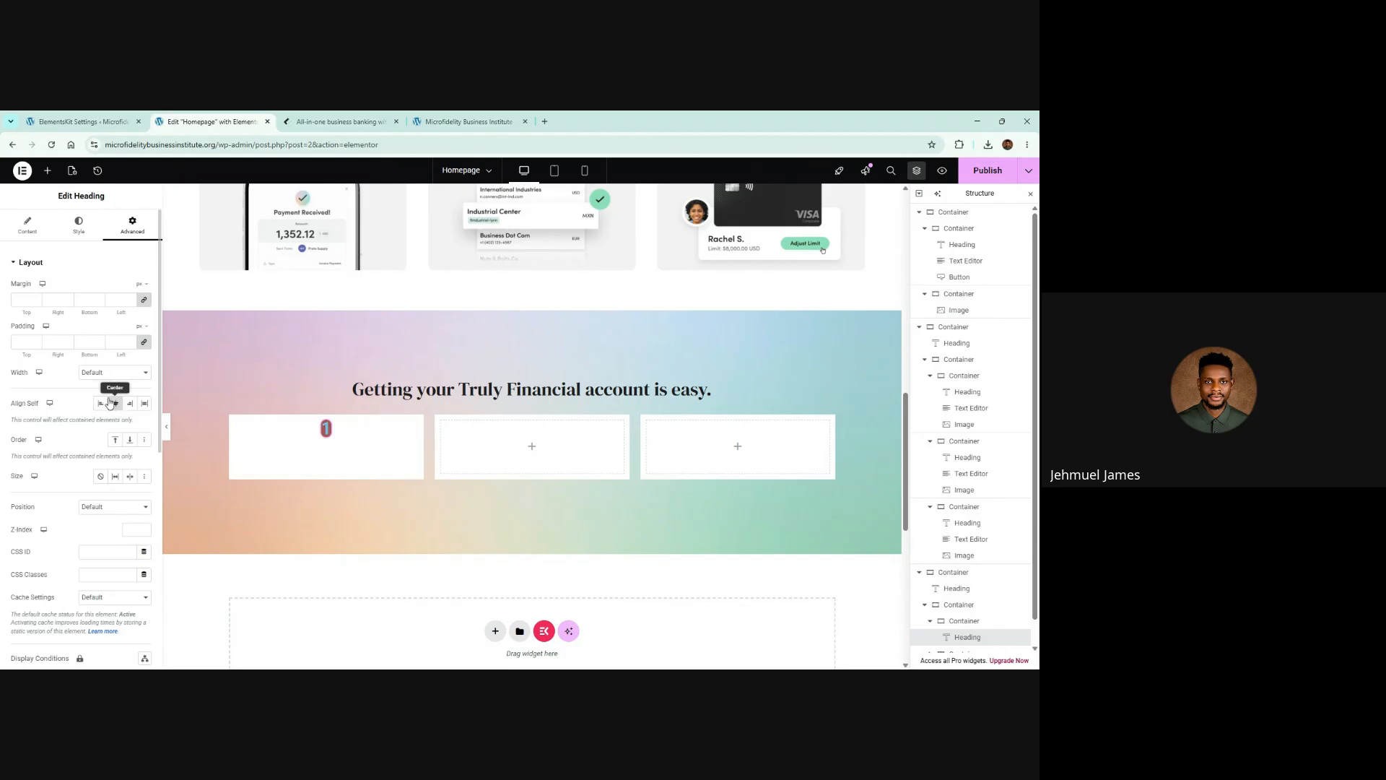
Unlink the "1" heading's padding and set it to 5 px top and bottom, 12 px right and left
left_click(146, 343)
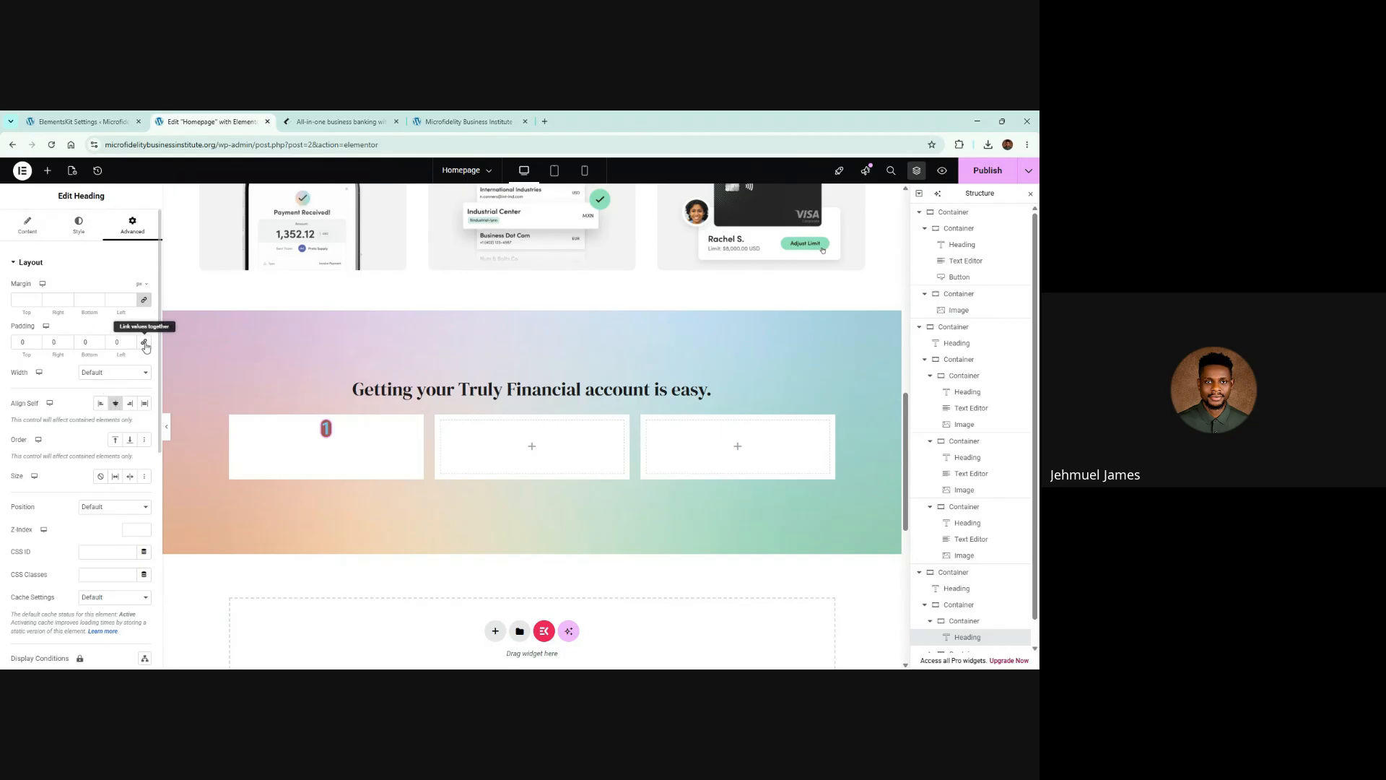
left_click(142, 327)
left_click_drag(113, 342, 160, 342)
type("10")
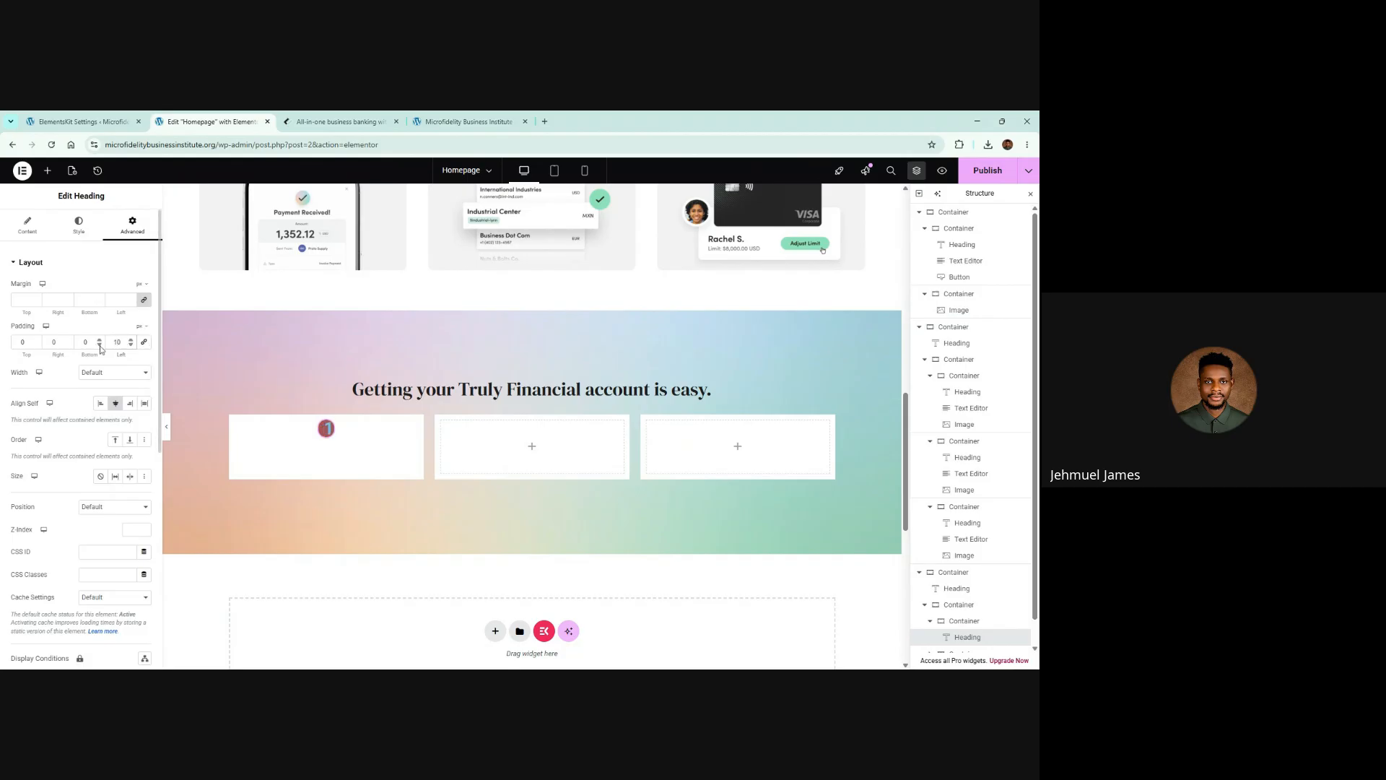
type("1")
type("1")
type("1")
left_click_drag(91, 343, 70, 342)
type("55")
left_click(119, 342)
Check the number style on the Truly Financial site, set the "1" heading's font family to Jost and choose another font weight
left_click(79, 230)
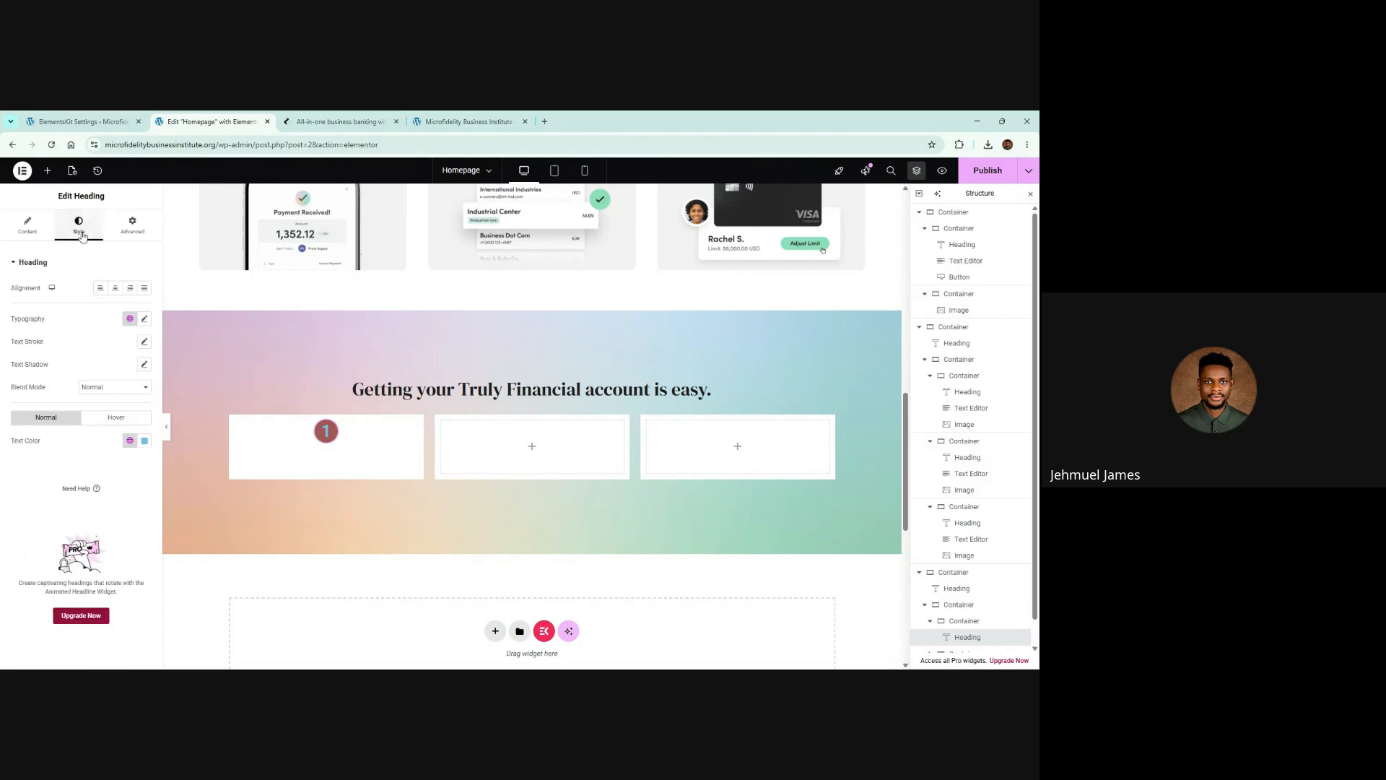
left_click(144, 318)
left_click(117, 372)
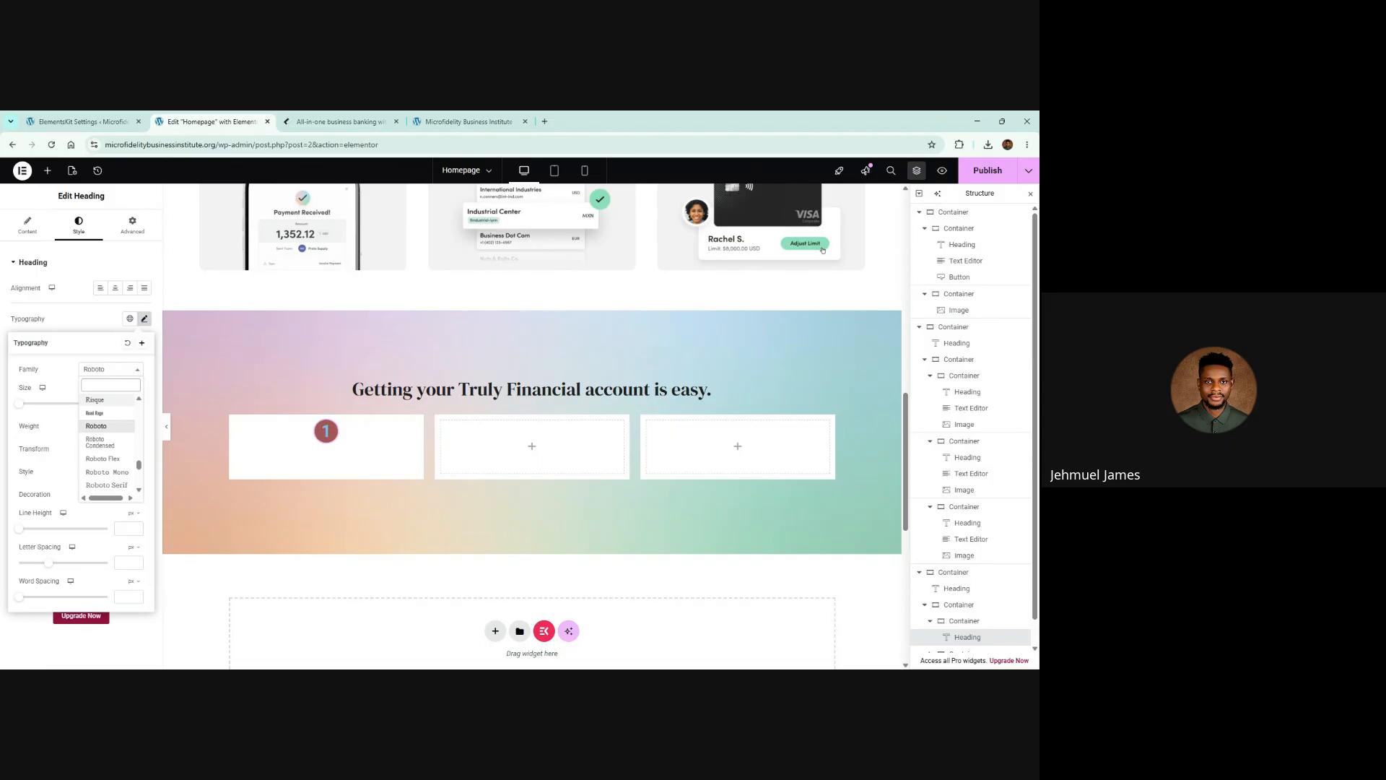
left_click(336, 121)
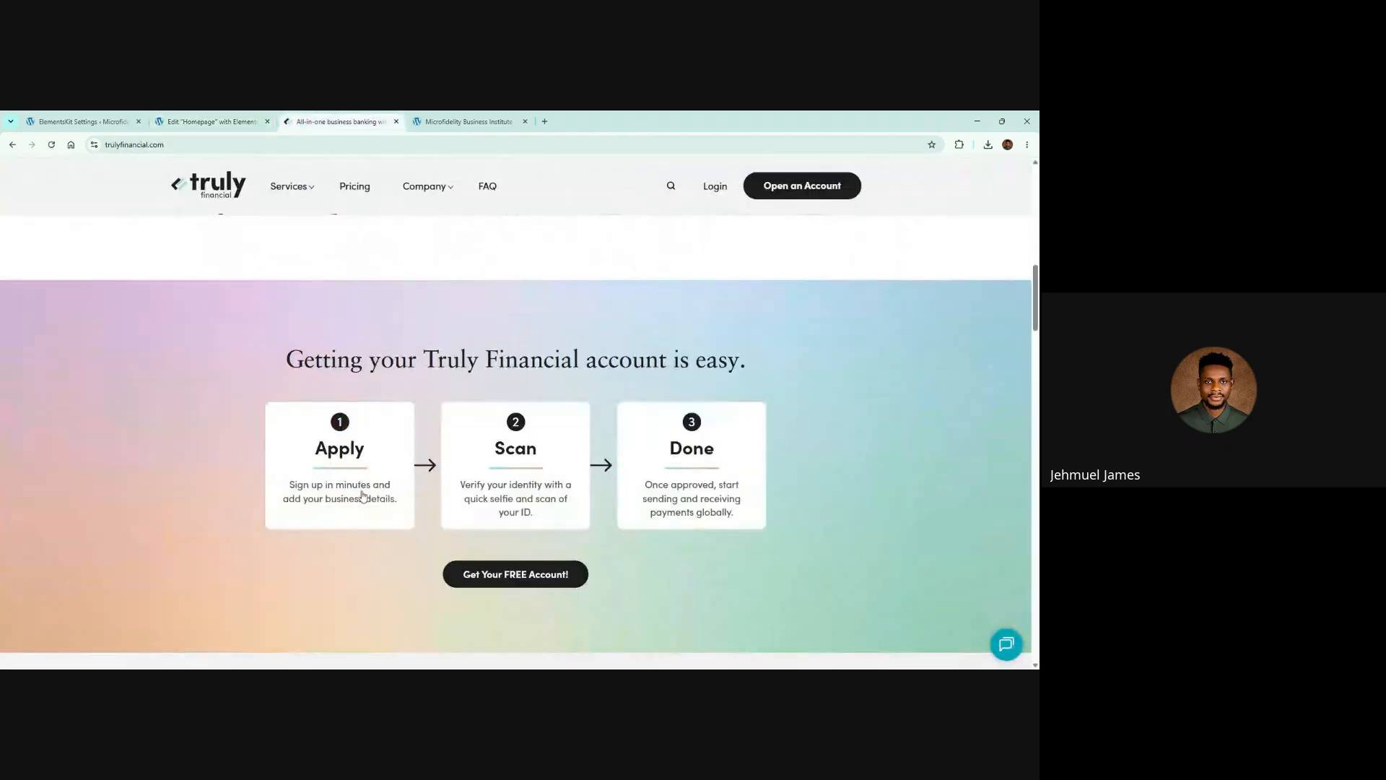
left_click(208, 122)
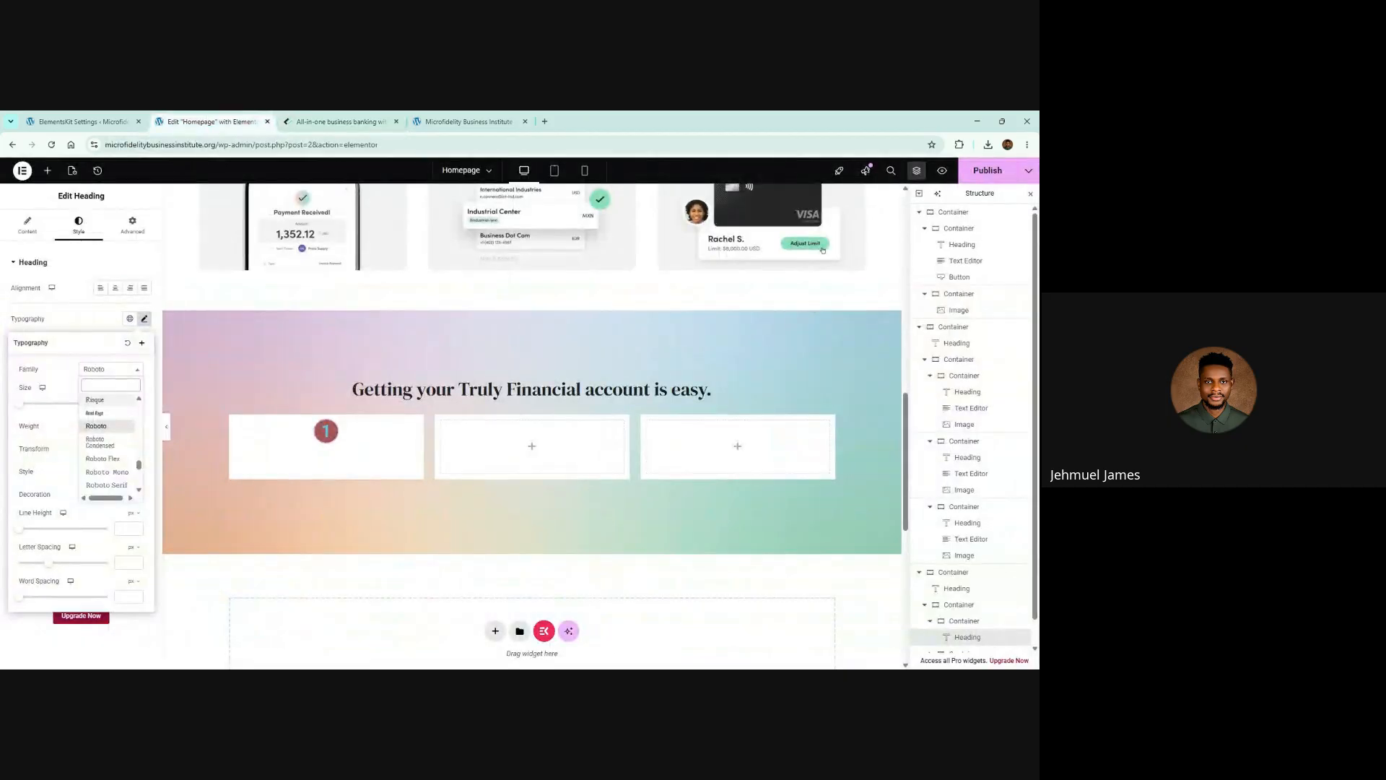
type("jost")
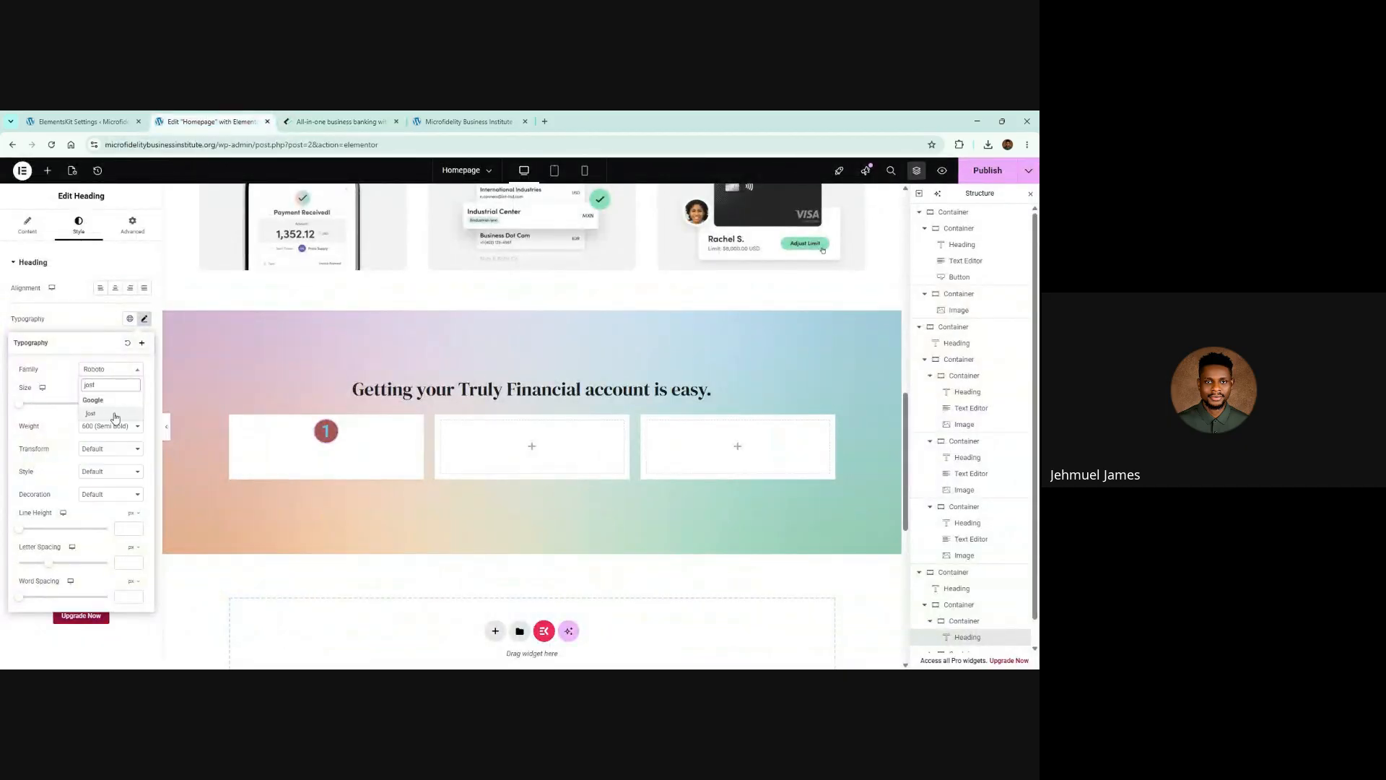
left_click(113, 417)
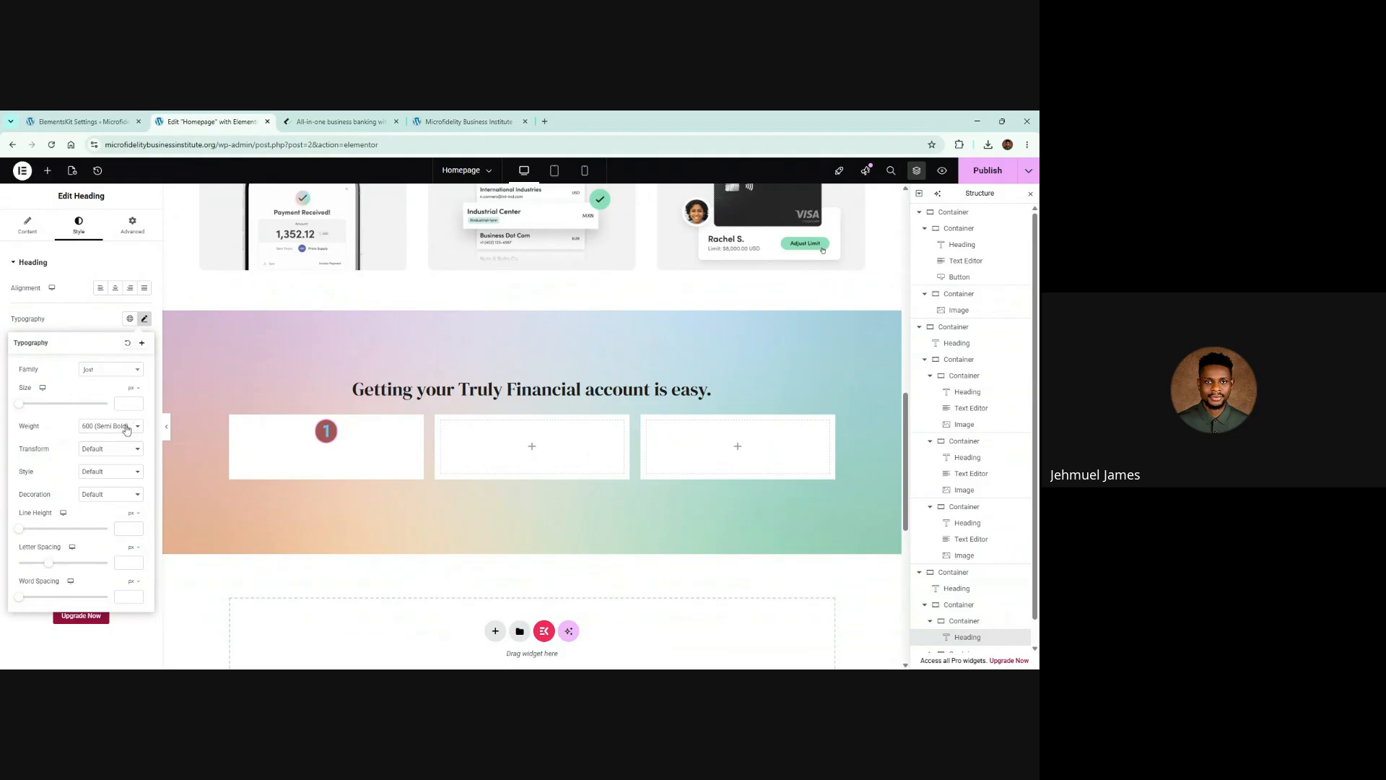
left_click(125, 426)
left_click(110, 488)
Try font sizes 14 and 20 for the "1" heading and settle on 32
type("14")
key("BackSpace")
key("BackSpace")
type("20")
key("ctrl+a")
type("32")
left_click(79, 321)
Set the "1" heading's text colour to white (fff)
left_click(144, 441)
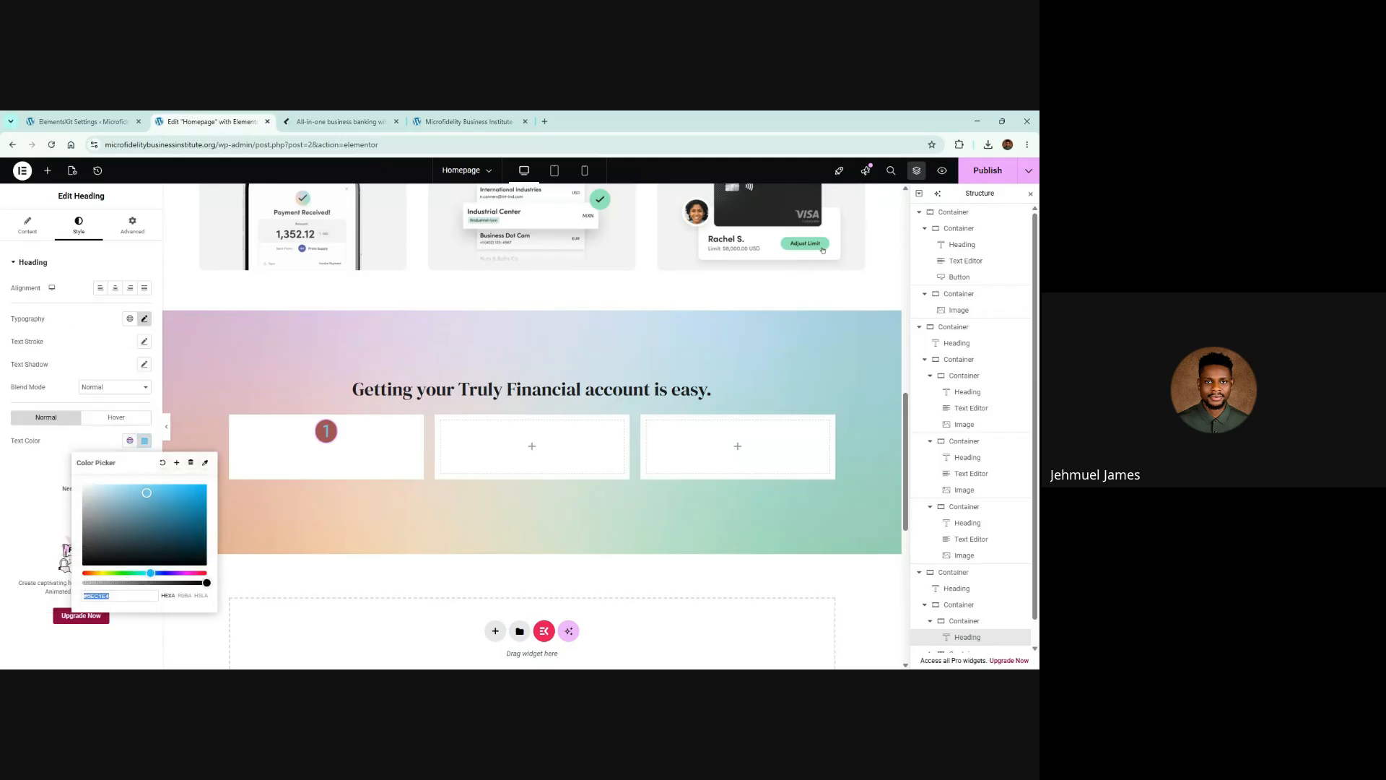
type("fff")
left_click(69, 344)
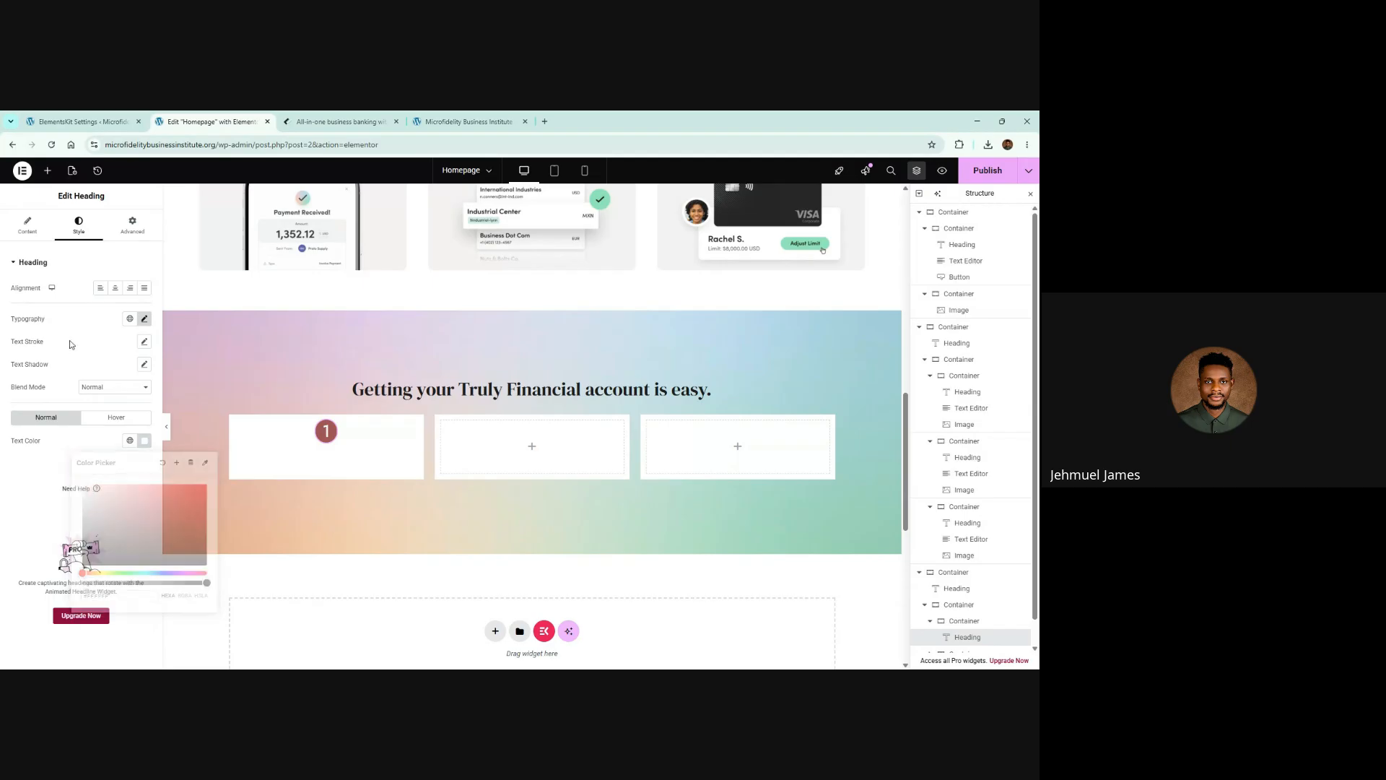
Set the "1" heading's background colour to #1e1e1e
left_click(122, 230)
scroll(102, 473, "down", 3)
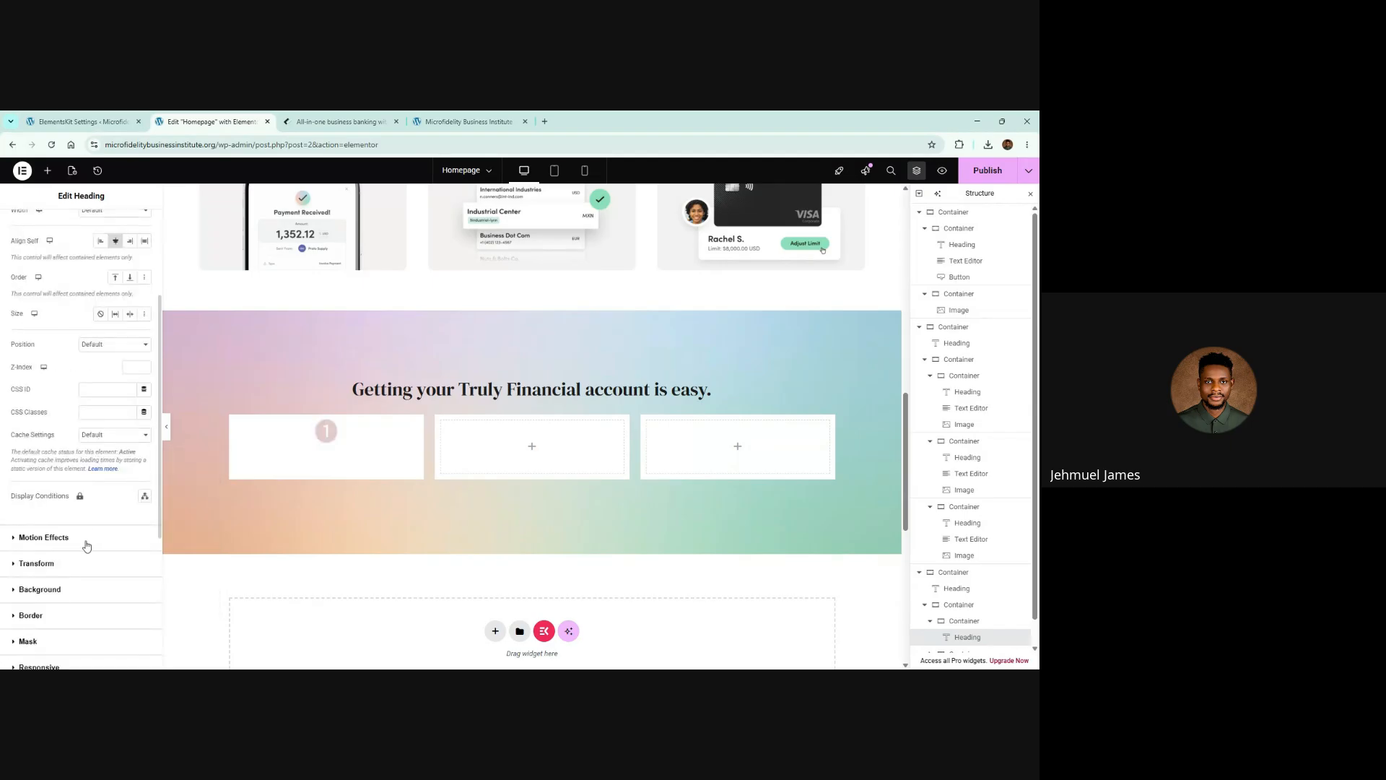
left_click(40, 590)
left_click(145, 411)
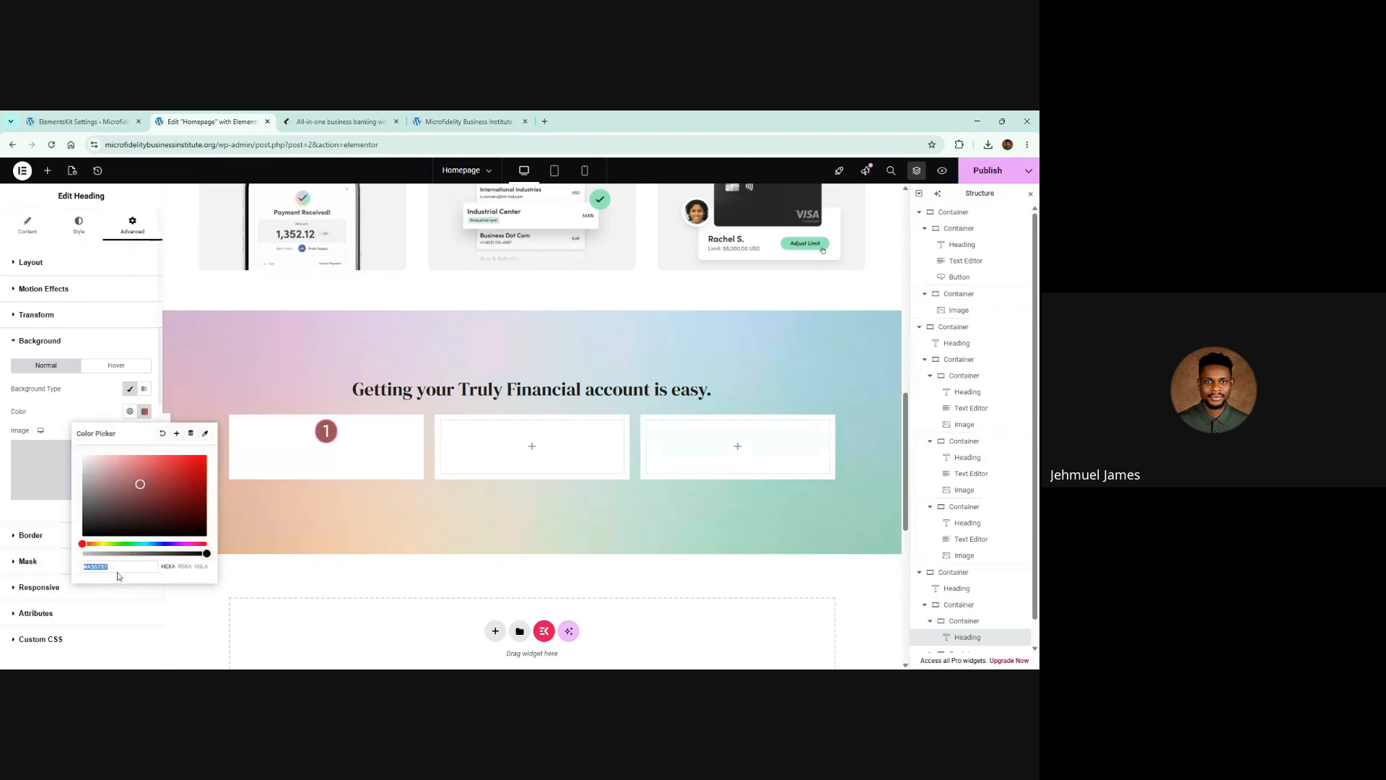
key("ctrl+a")
type("#1e1e1e")
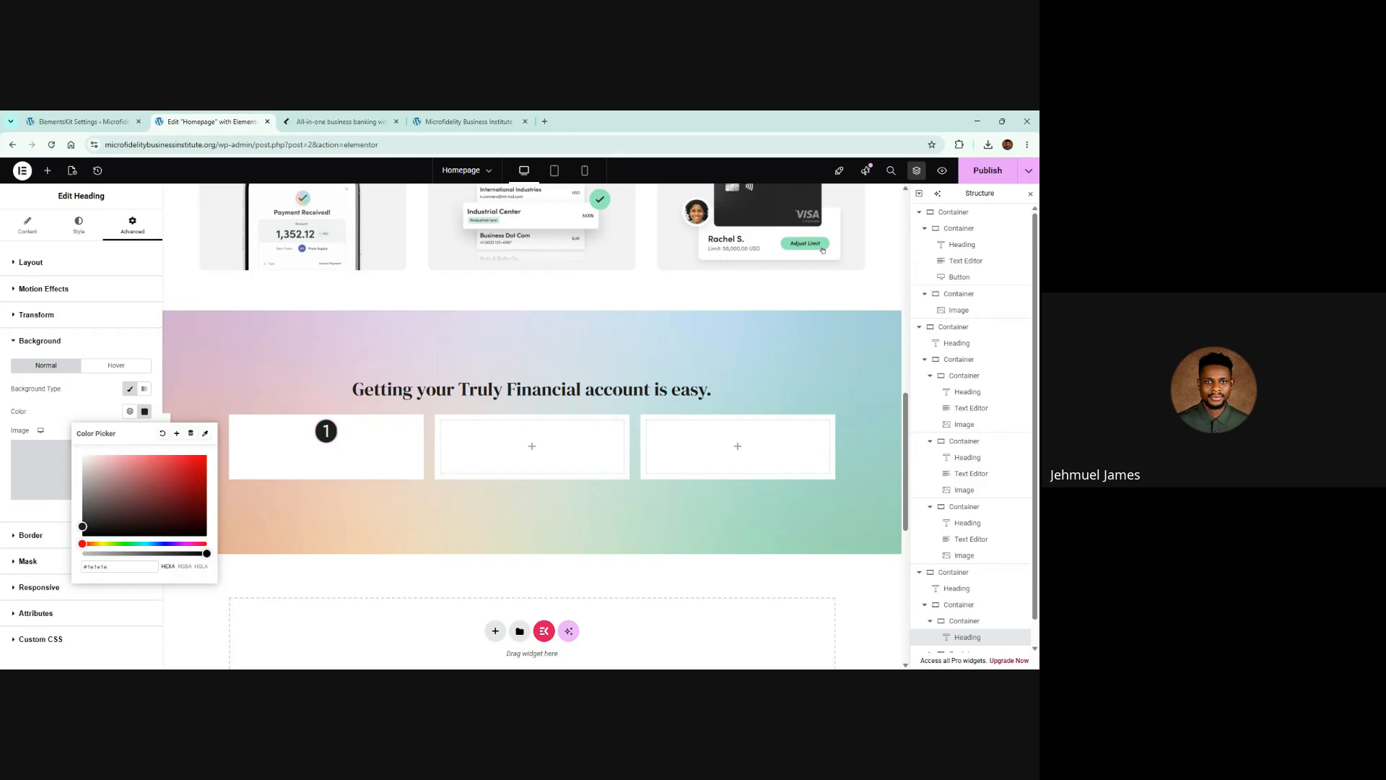
left_click(70, 406)
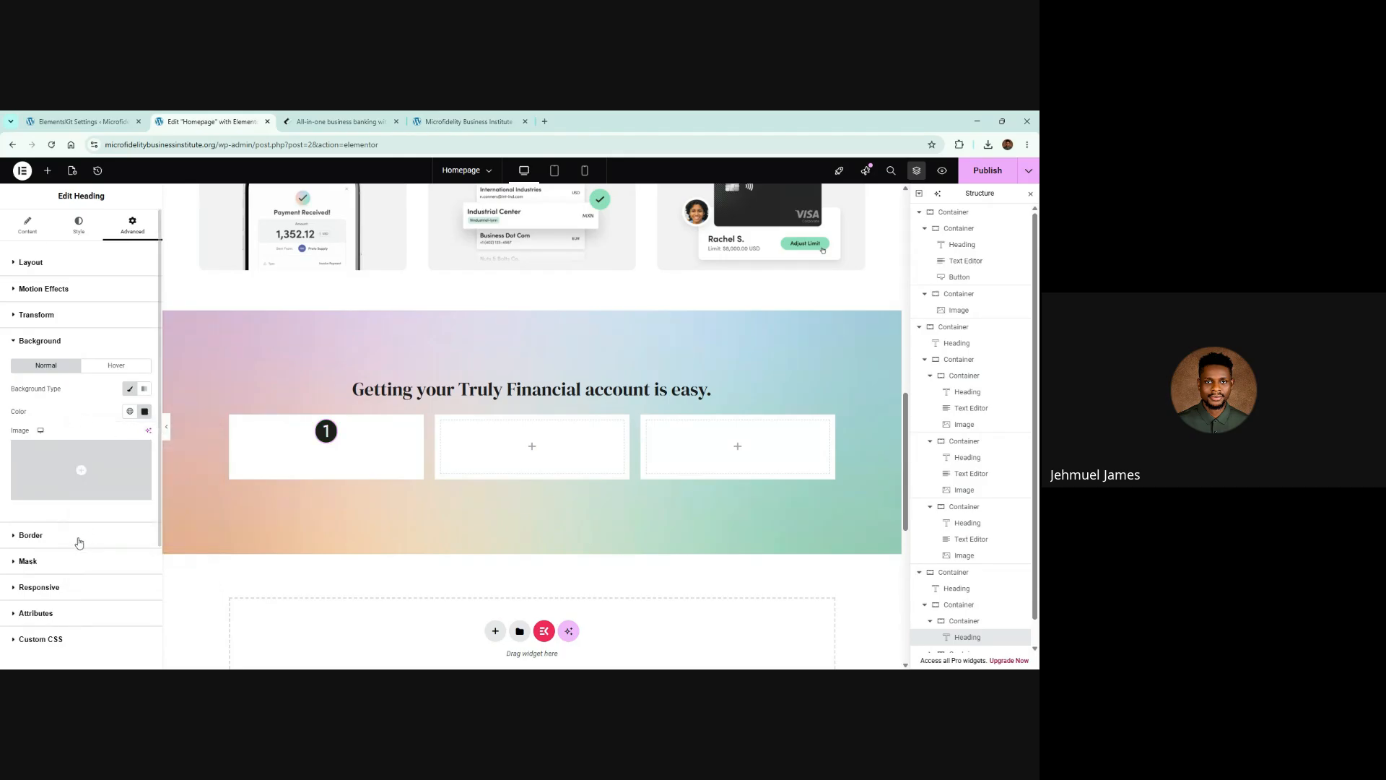
Set the "1" heading's border type to None and deselect it by selecting the section title
left_click(80, 542)
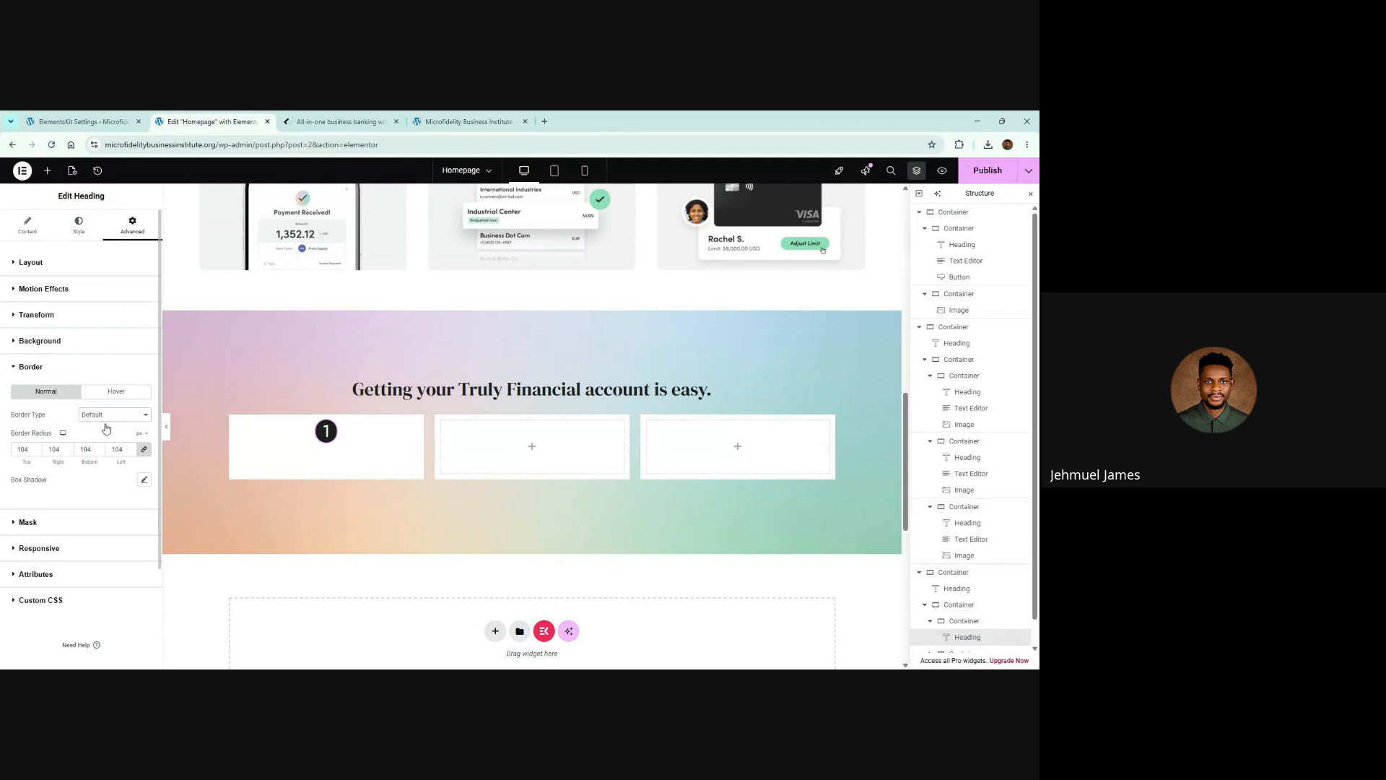
left_click(99, 447)
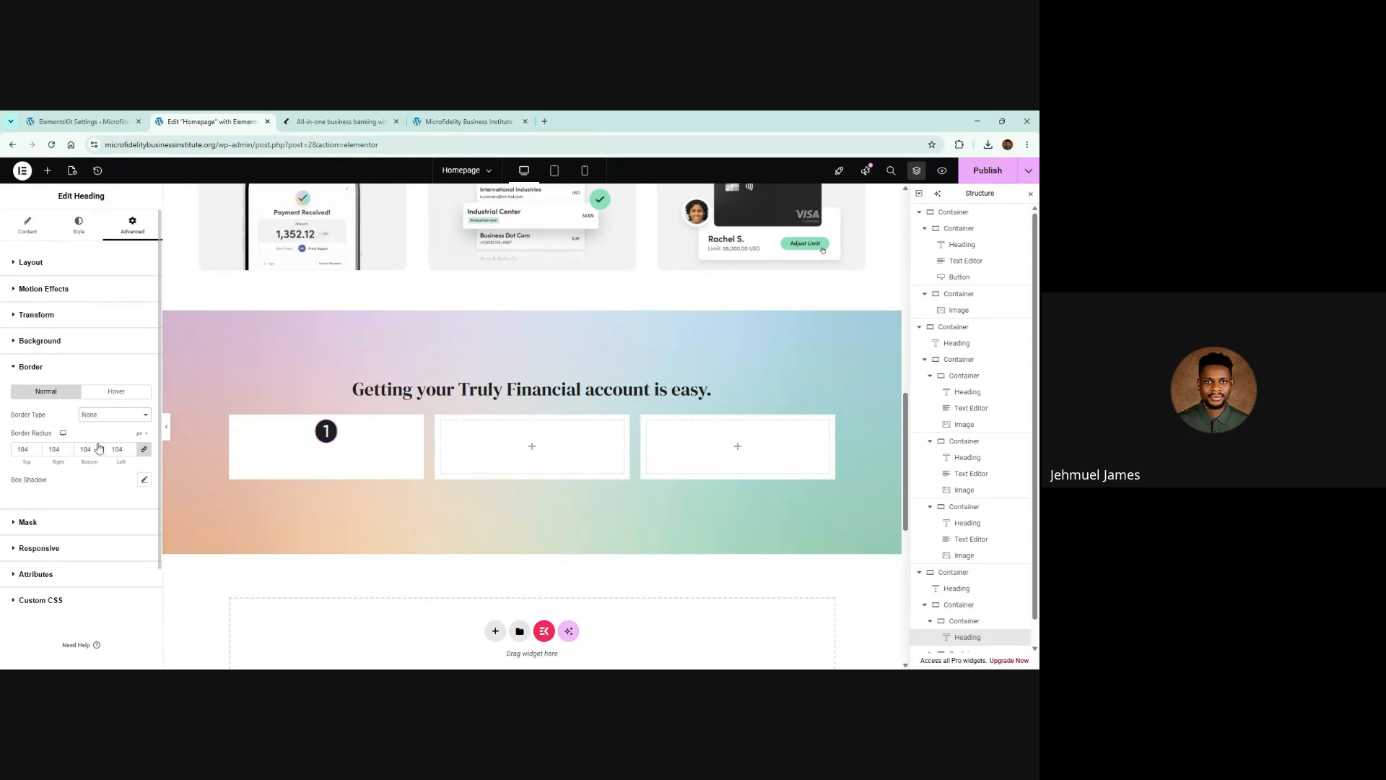
left_click(475, 397)
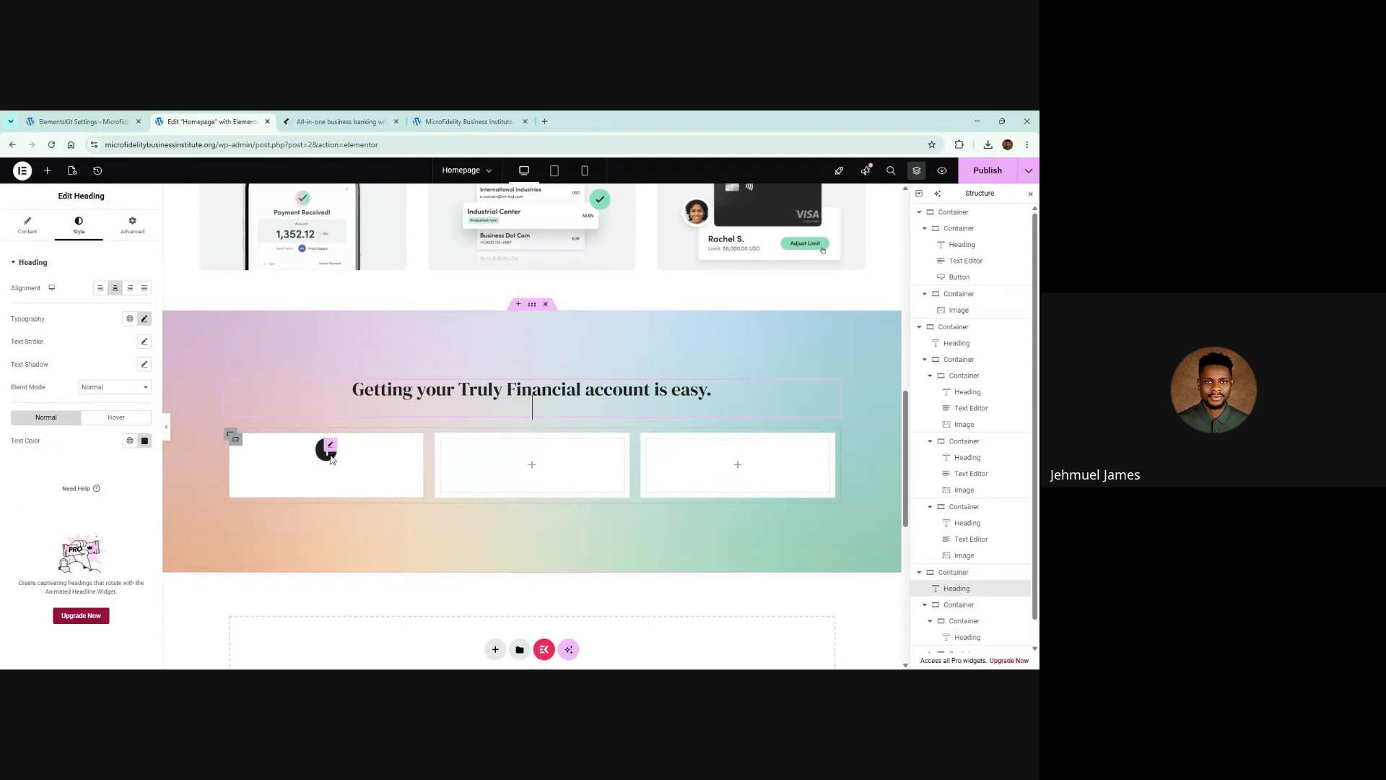
Compare the number badge with the step cards on the Truly Financial site and review the badge's layout settings in the Elementor editor
left_click(389, 118)
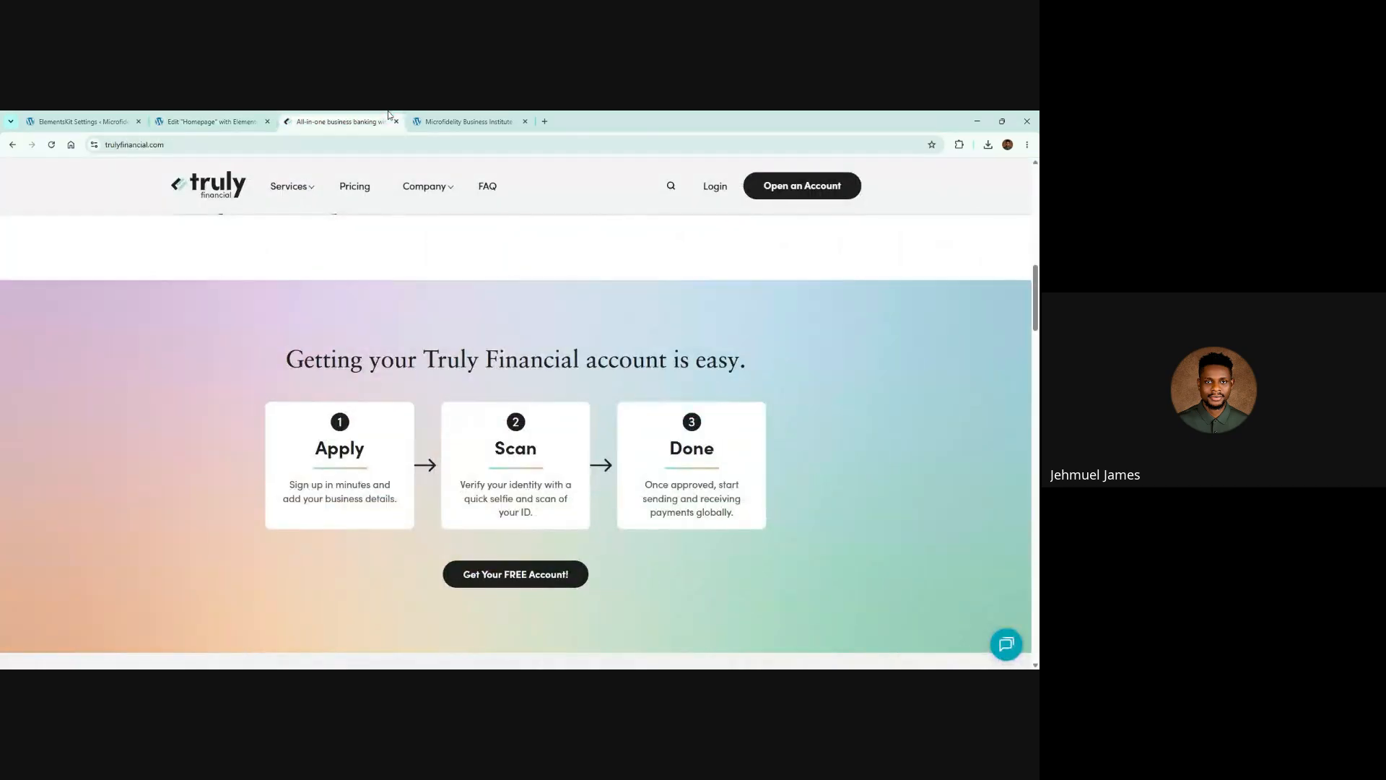
left_click(210, 121)
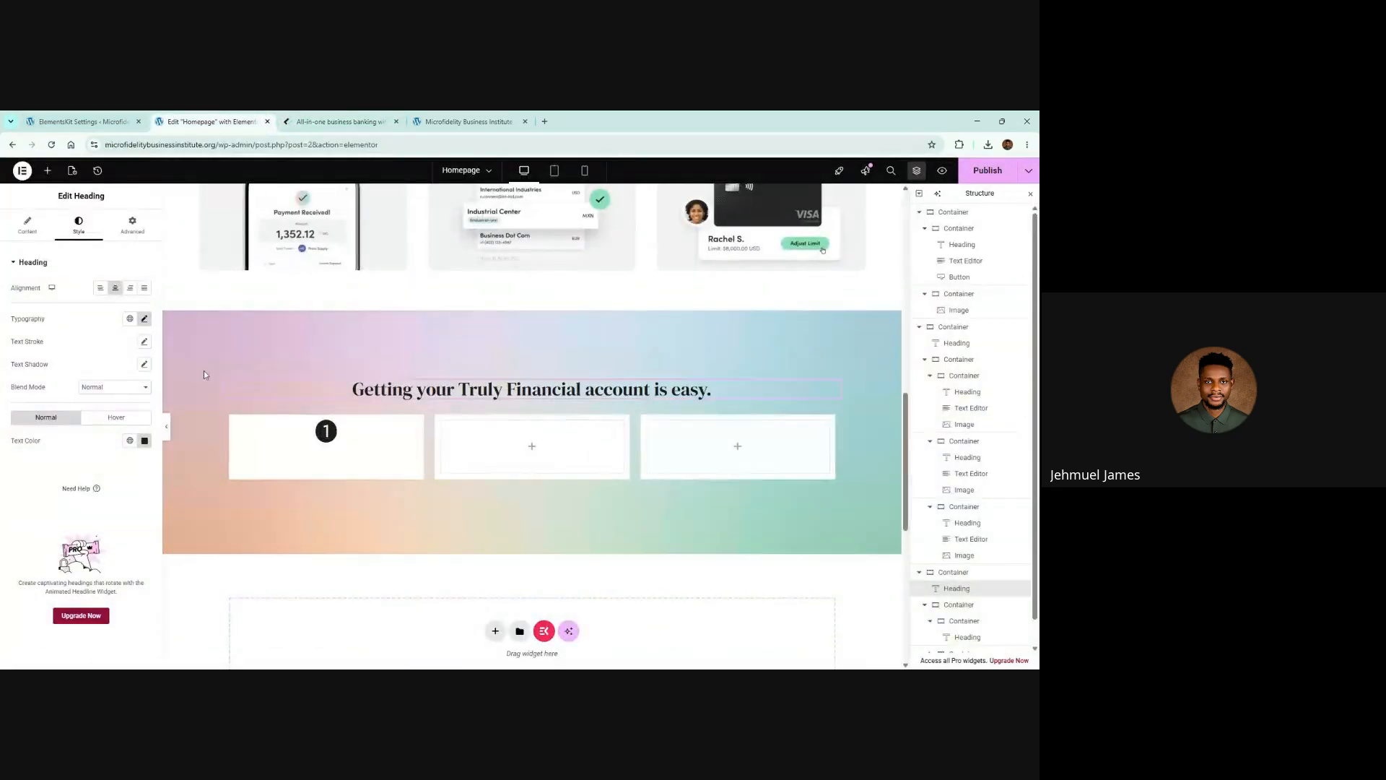
key("alt+Tab")
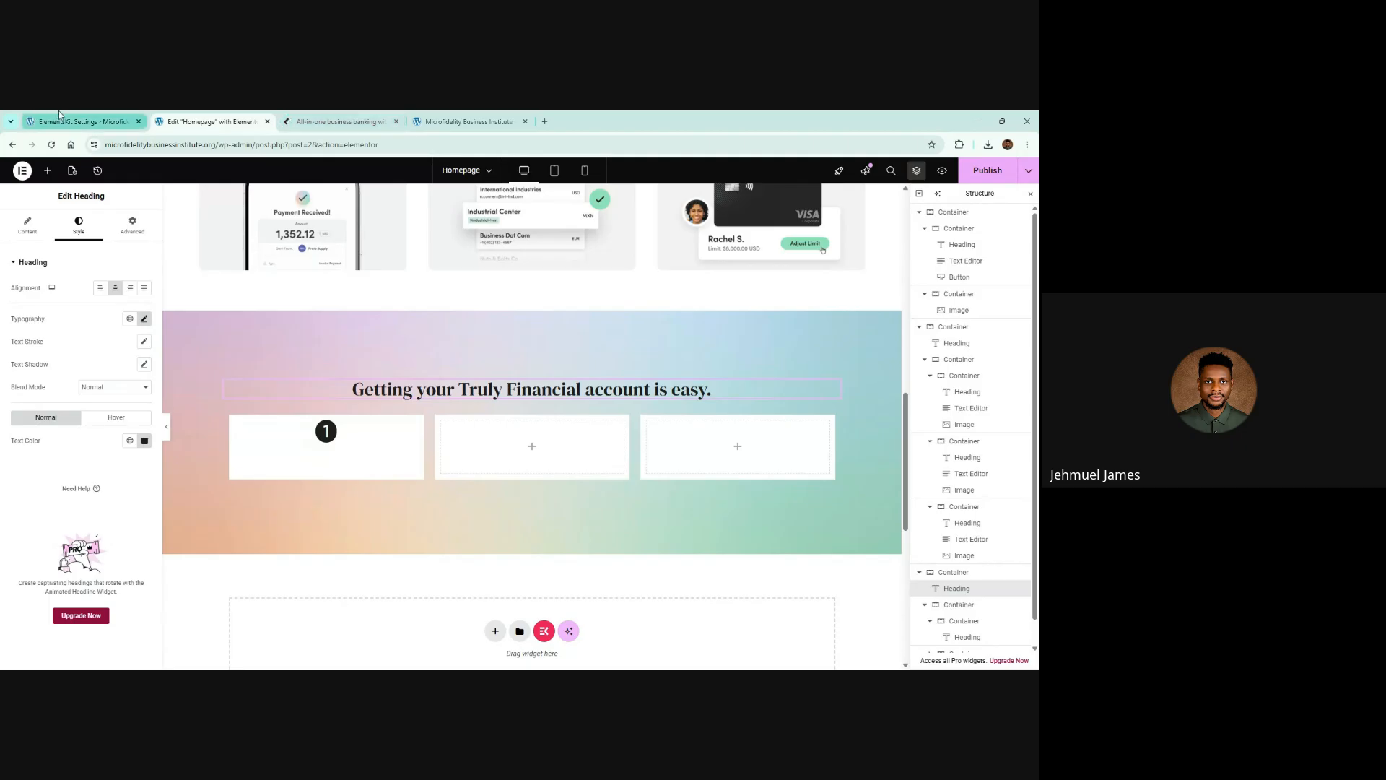
left_click(330, 431)
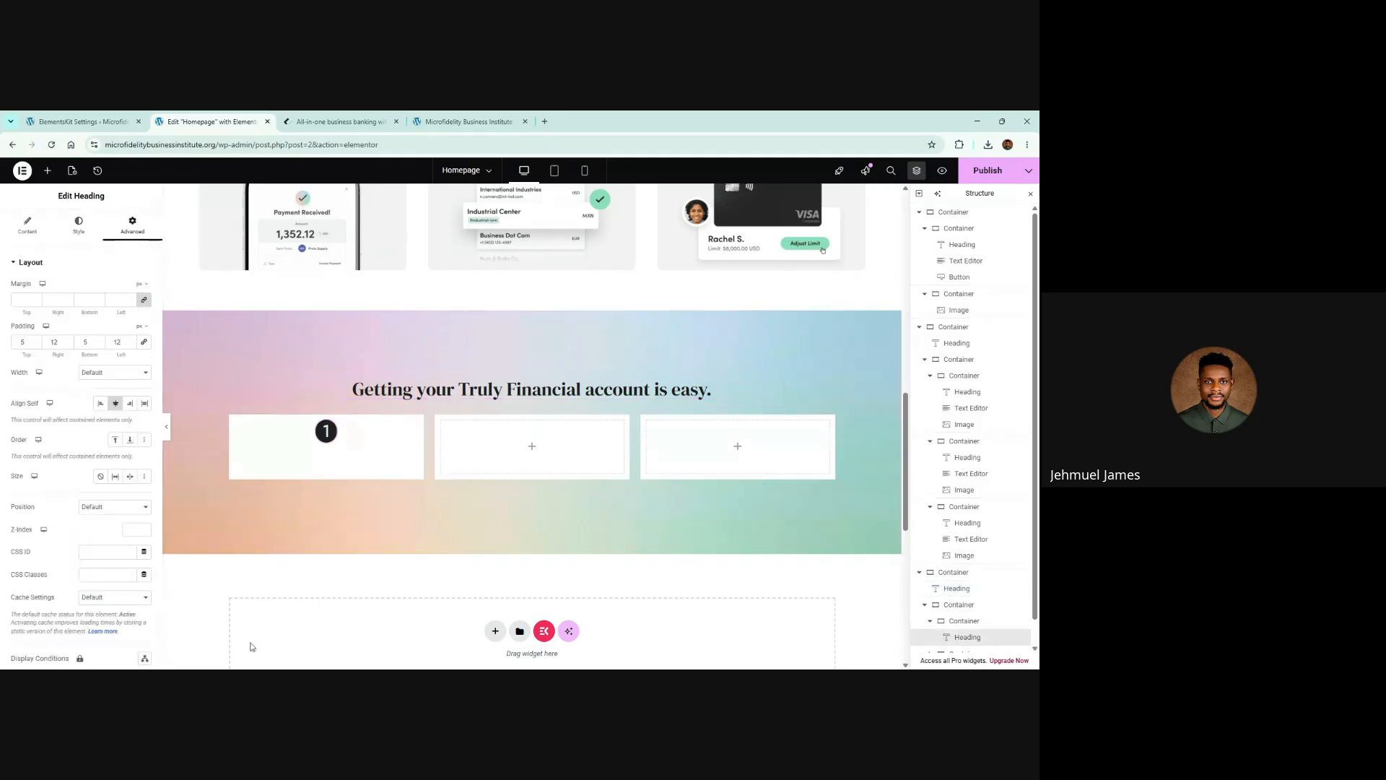
key("alt+Tab")
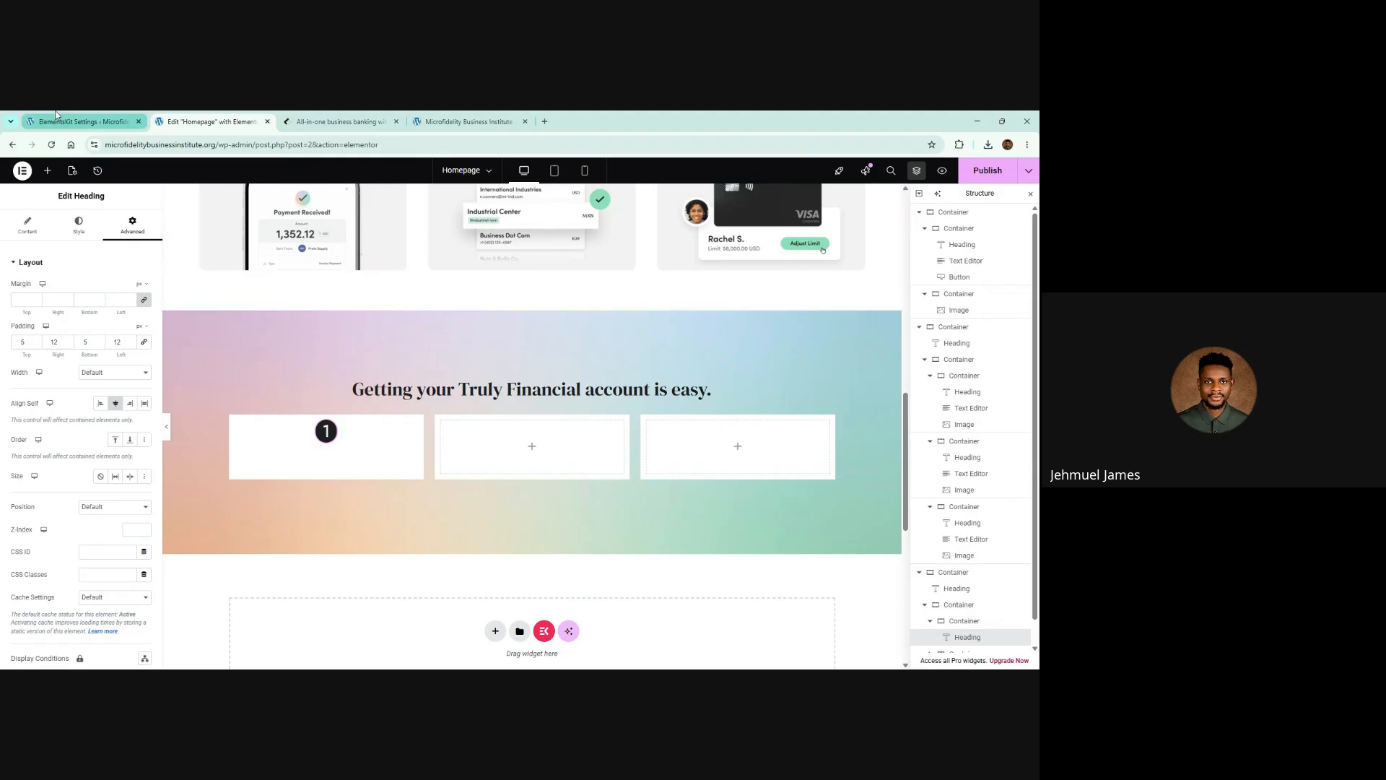
Open the WordPress Add Plugins page and search the plugin directory for "icons"
left_click(80, 121)
scroll(44, 505, "down", 1)
mouse_move(44, 468)
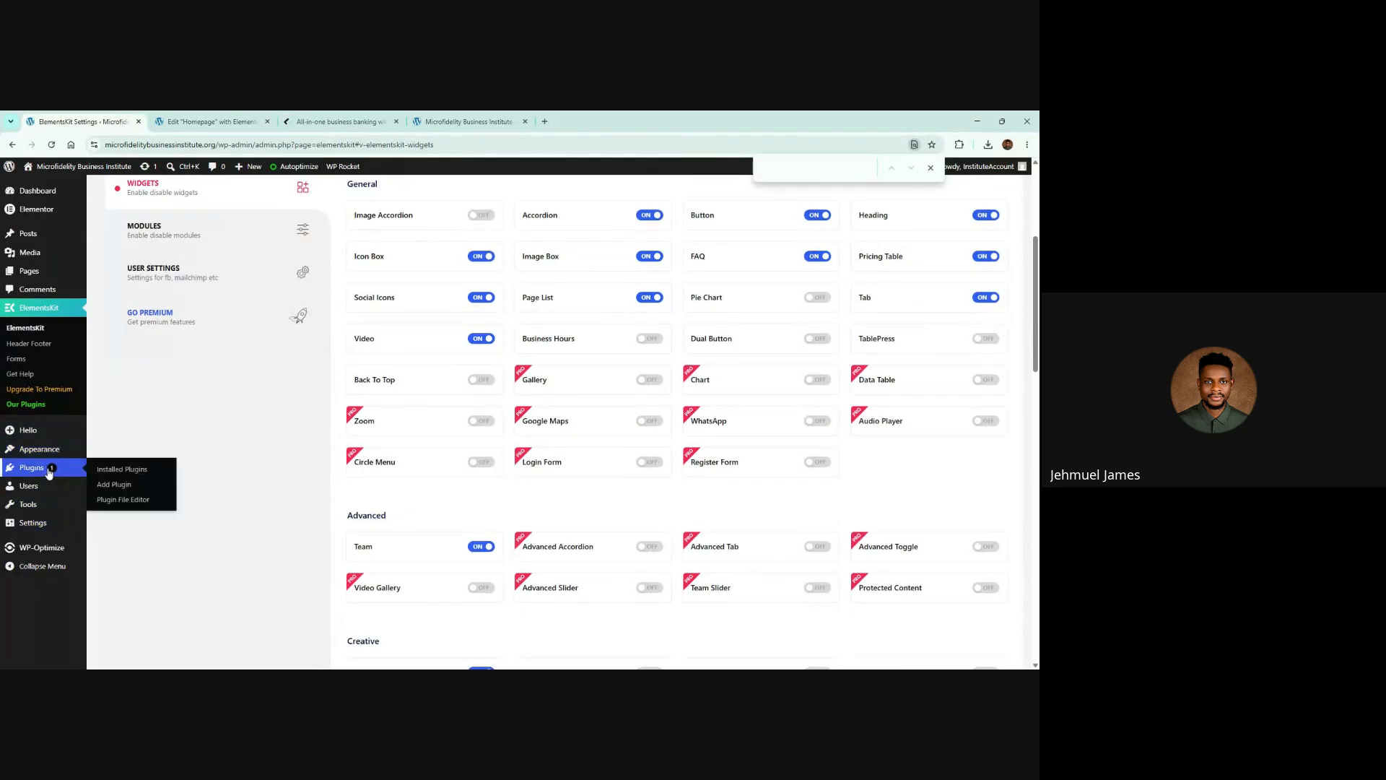
left_click(120, 485)
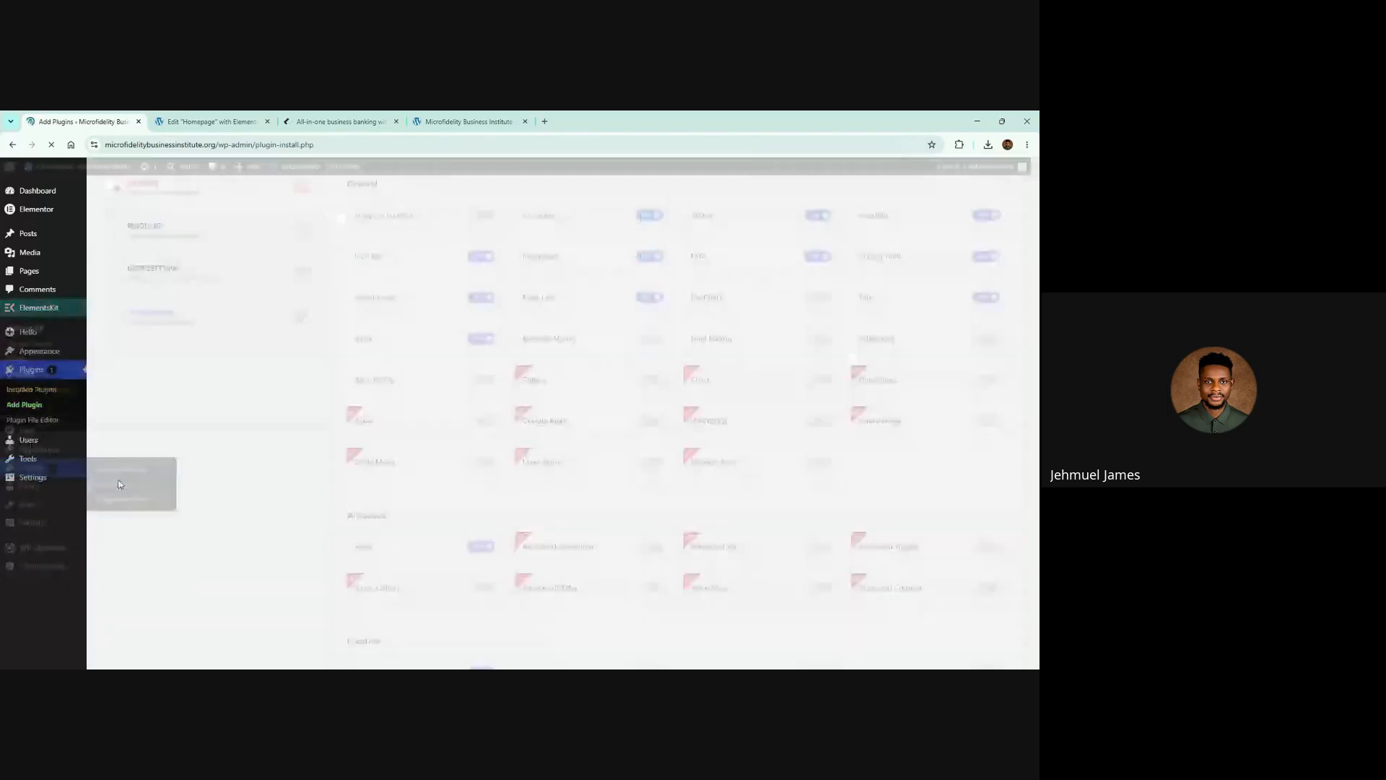
left_click(903, 336)
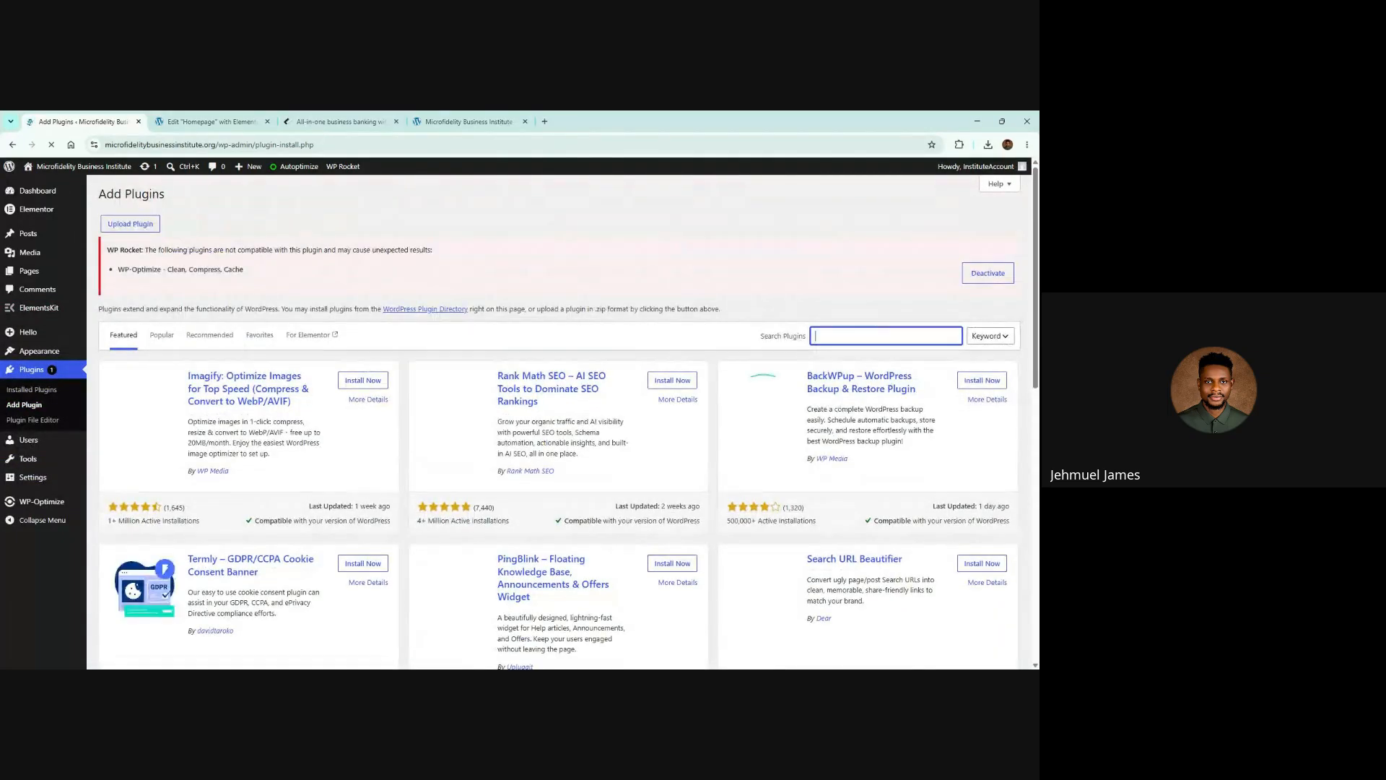
type("iconm")
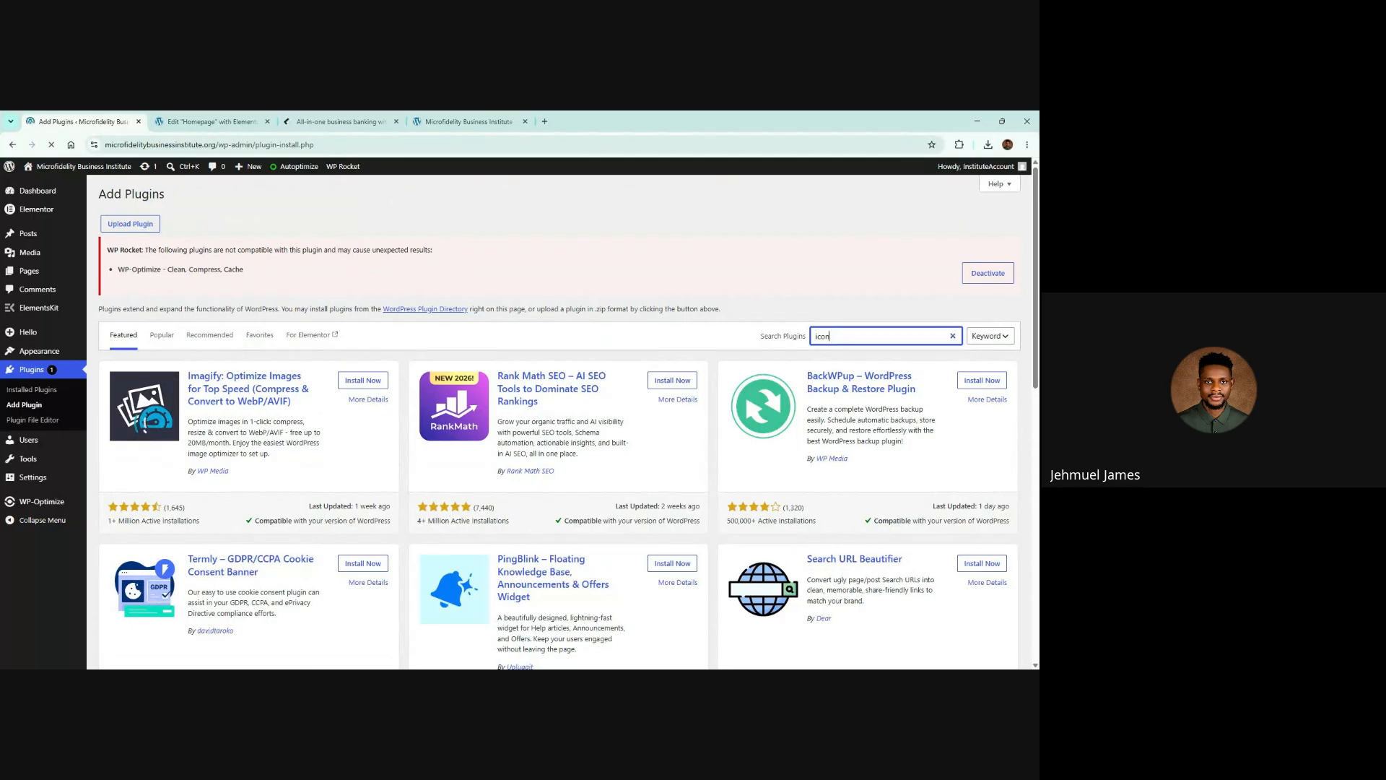
key("BackSpace")
type("s")
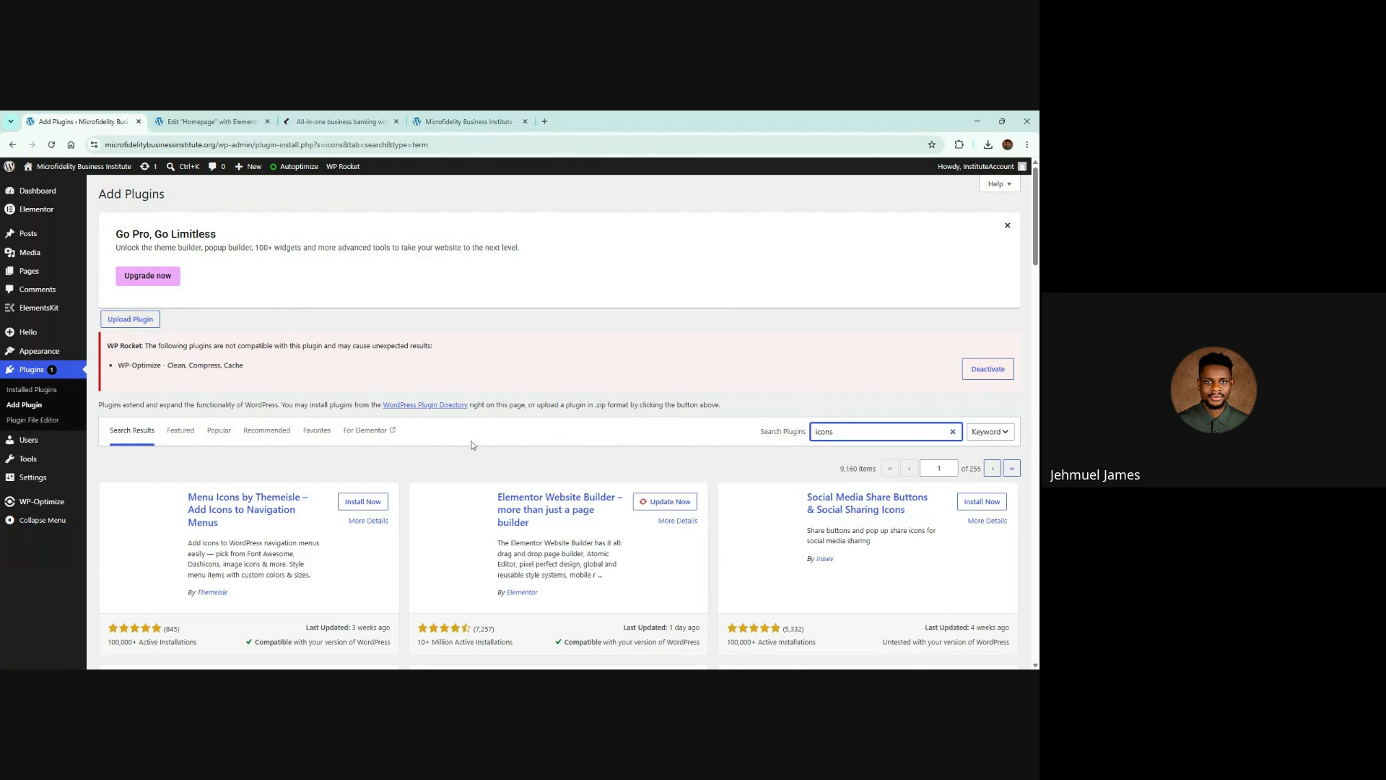
Install the Menu Icons by Themeisle and Icon Element – Icon Pack for Elementor Page Builder plugins from the search results
scroll(476, 444, "down", 1)
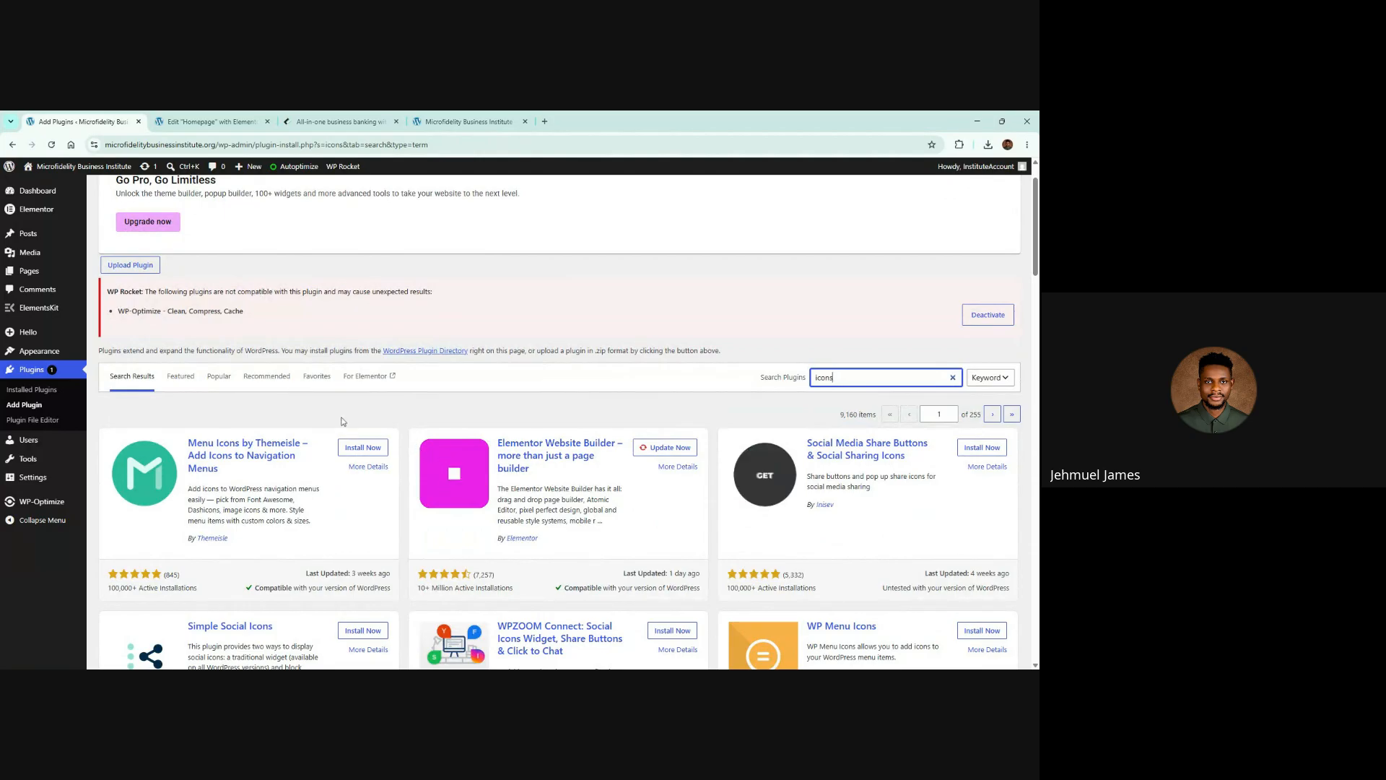
scroll(396, 406, "down", 1)
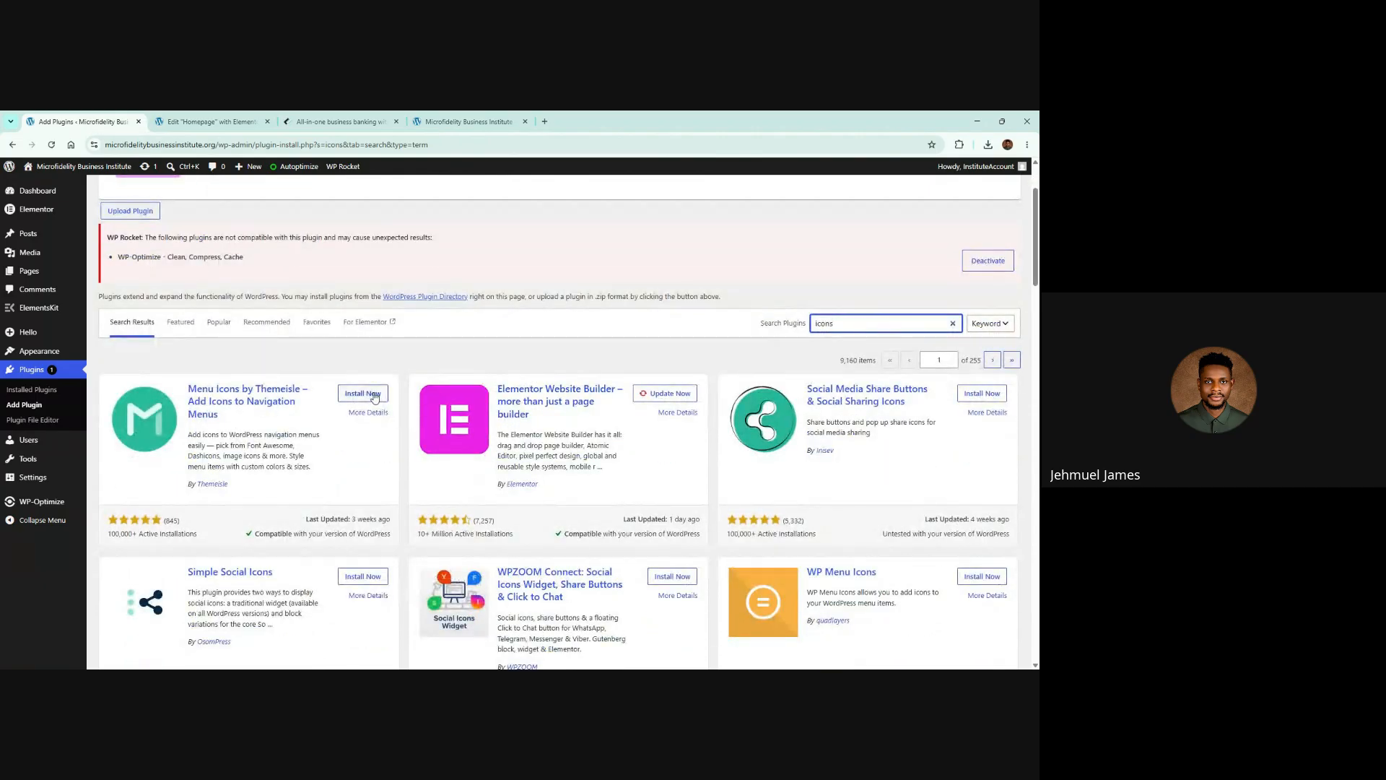
scroll(339, 346, "down", 4)
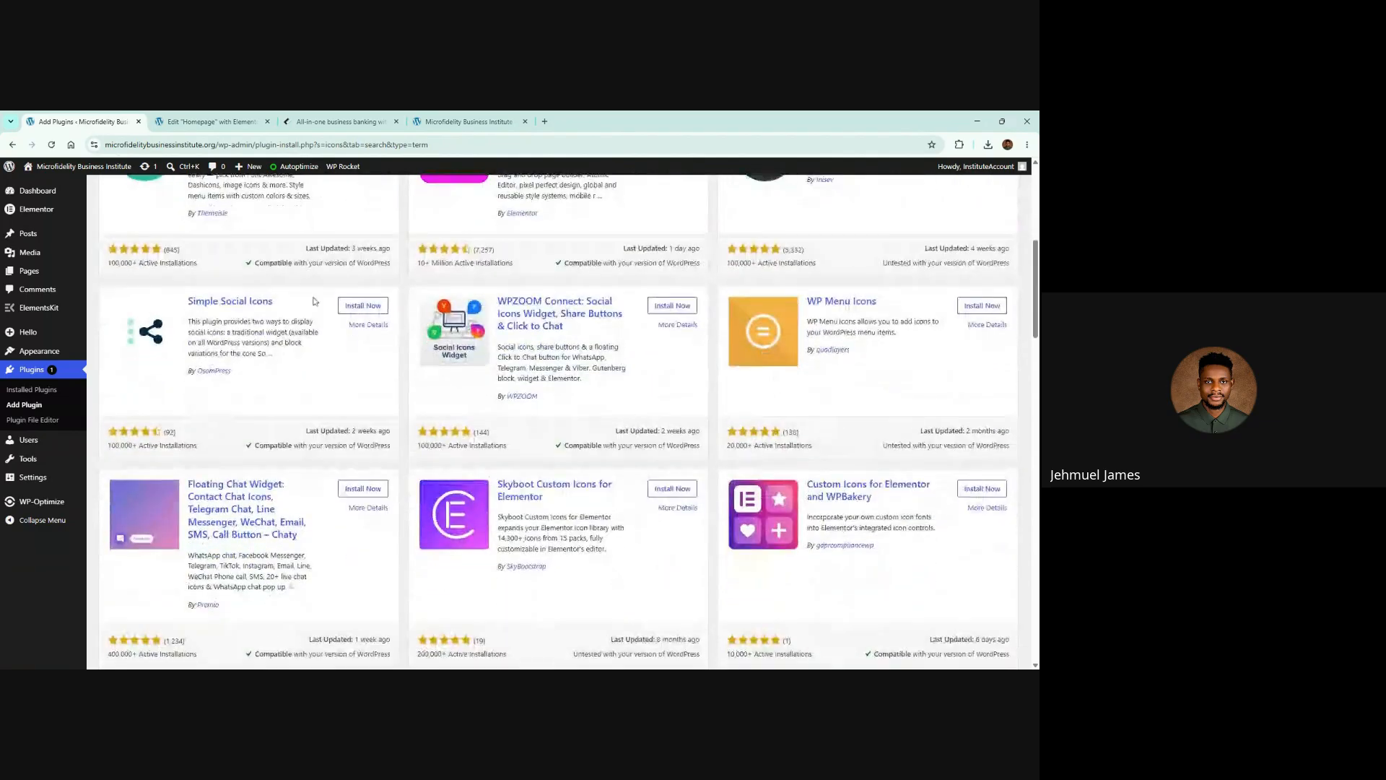
scroll(315, 301, "up", 3)
scroll(421, 406, "down", 5)
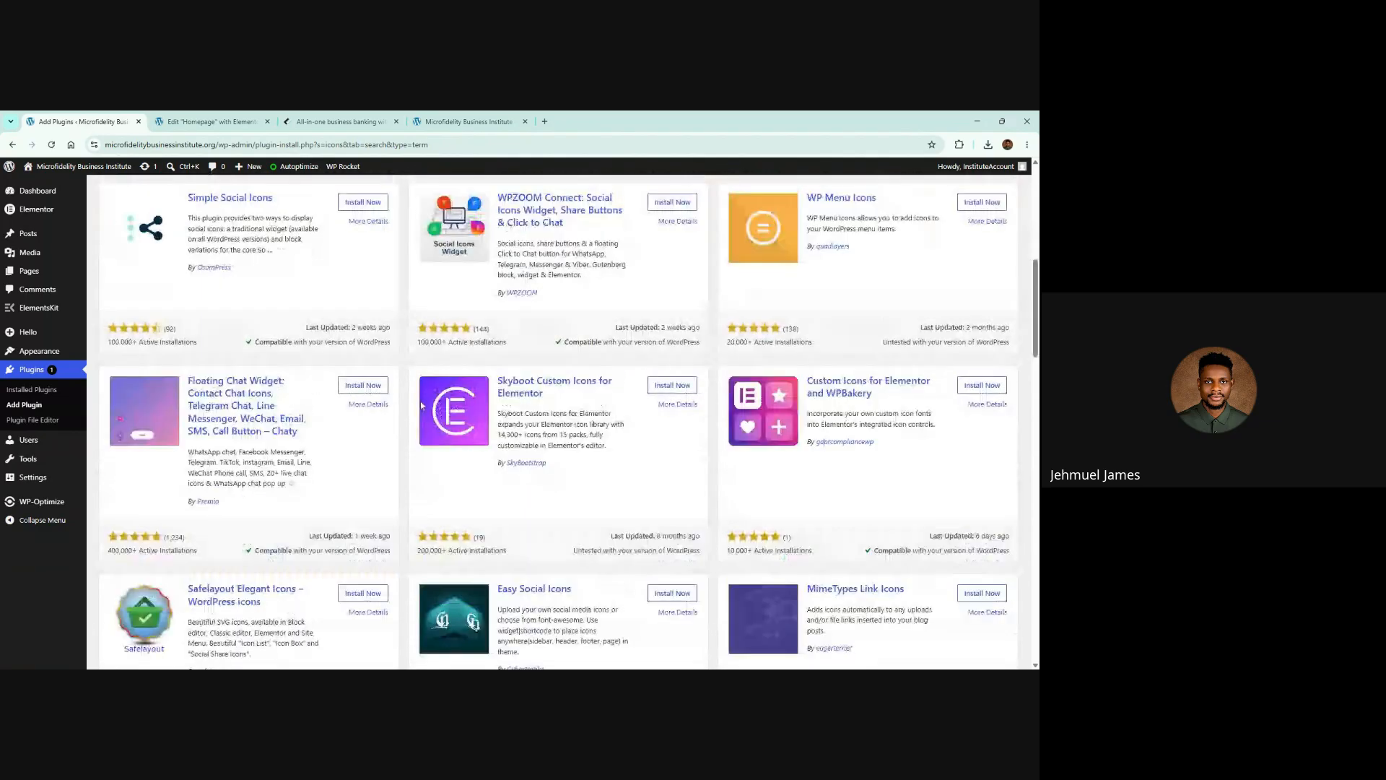
scroll(359, 511, "down", 1)
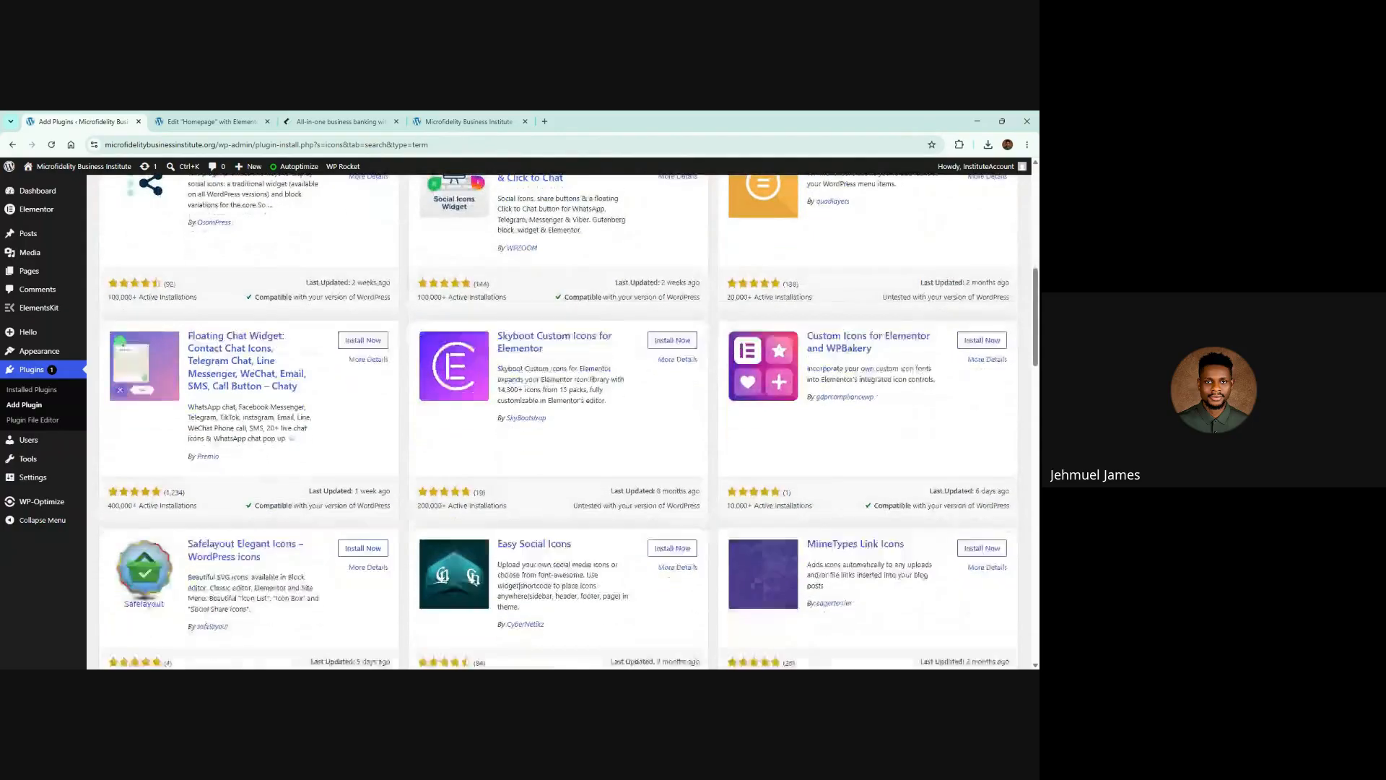
scroll(526, 479, "down", 2)
scroll(653, 452, "down", 4)
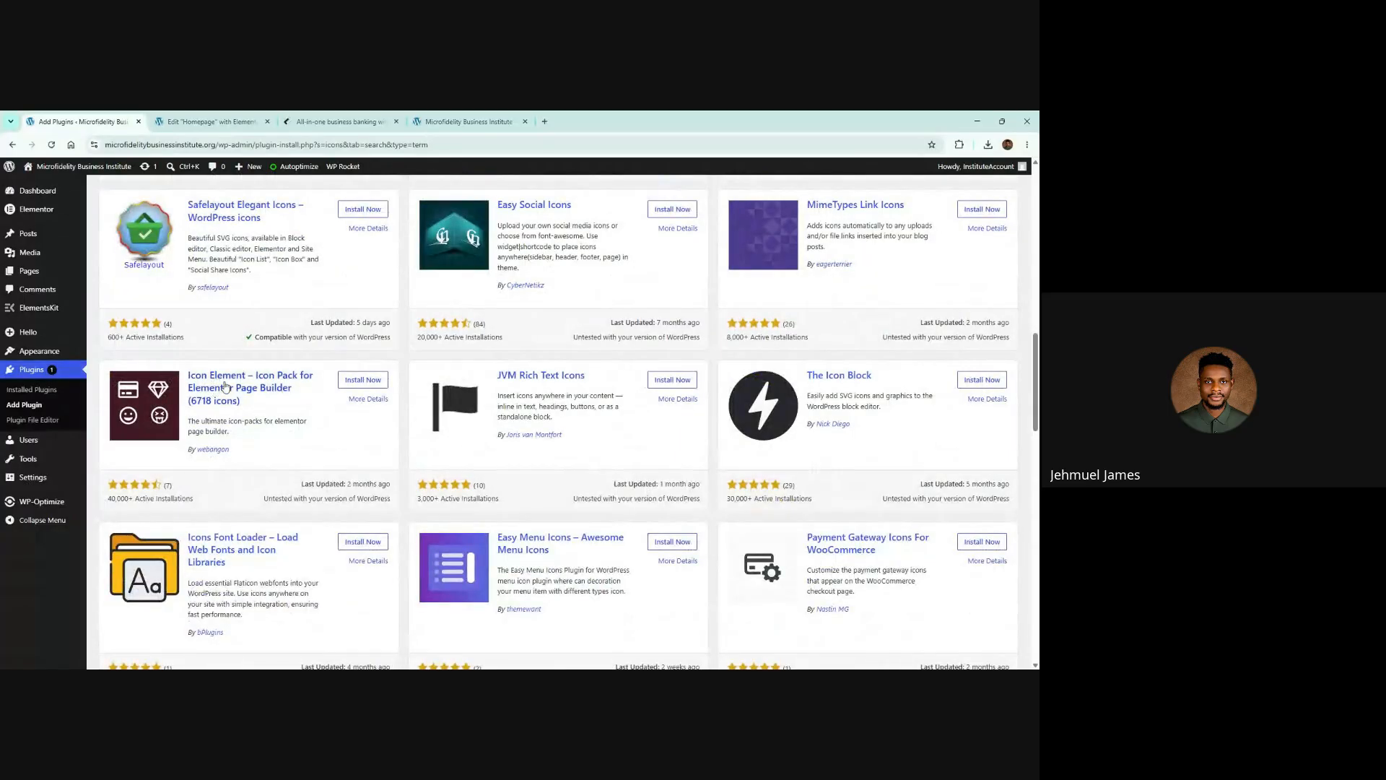
left_click(368, 381)
Install and activate the Skyboot Custom Icons for Elementor plugin and look through its list of included icon packs
scroll(642, 436, "down", 5)
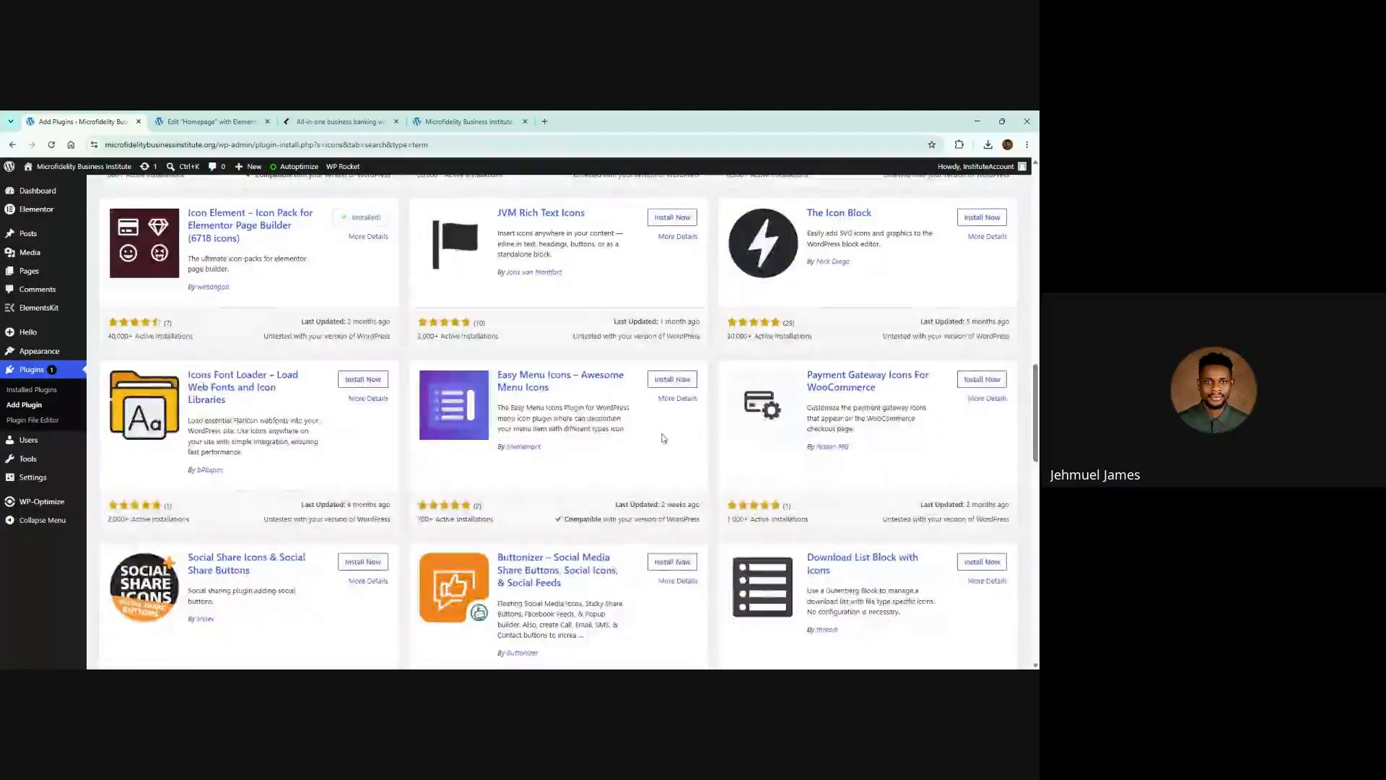
scroll(663, 436, "down", 6)
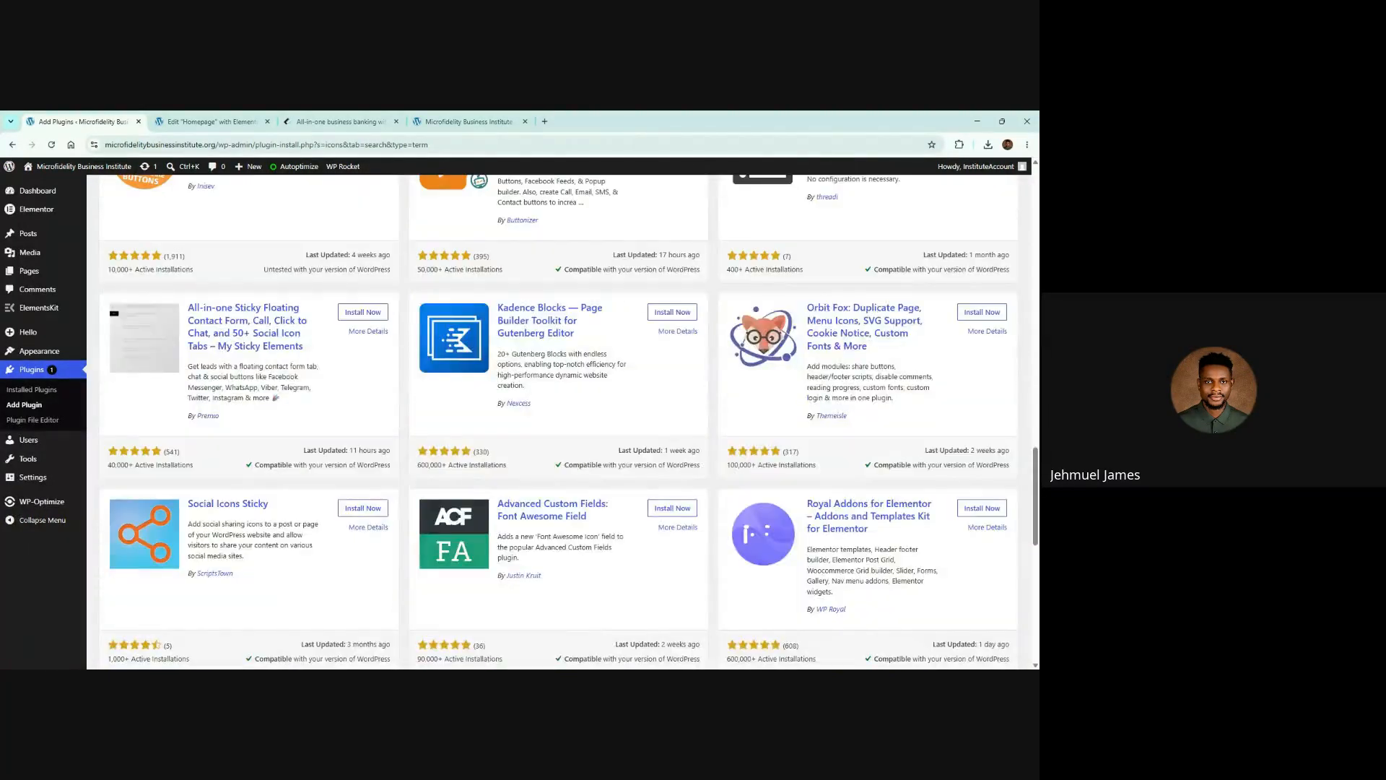
scroll(663, 437, "down", 4)
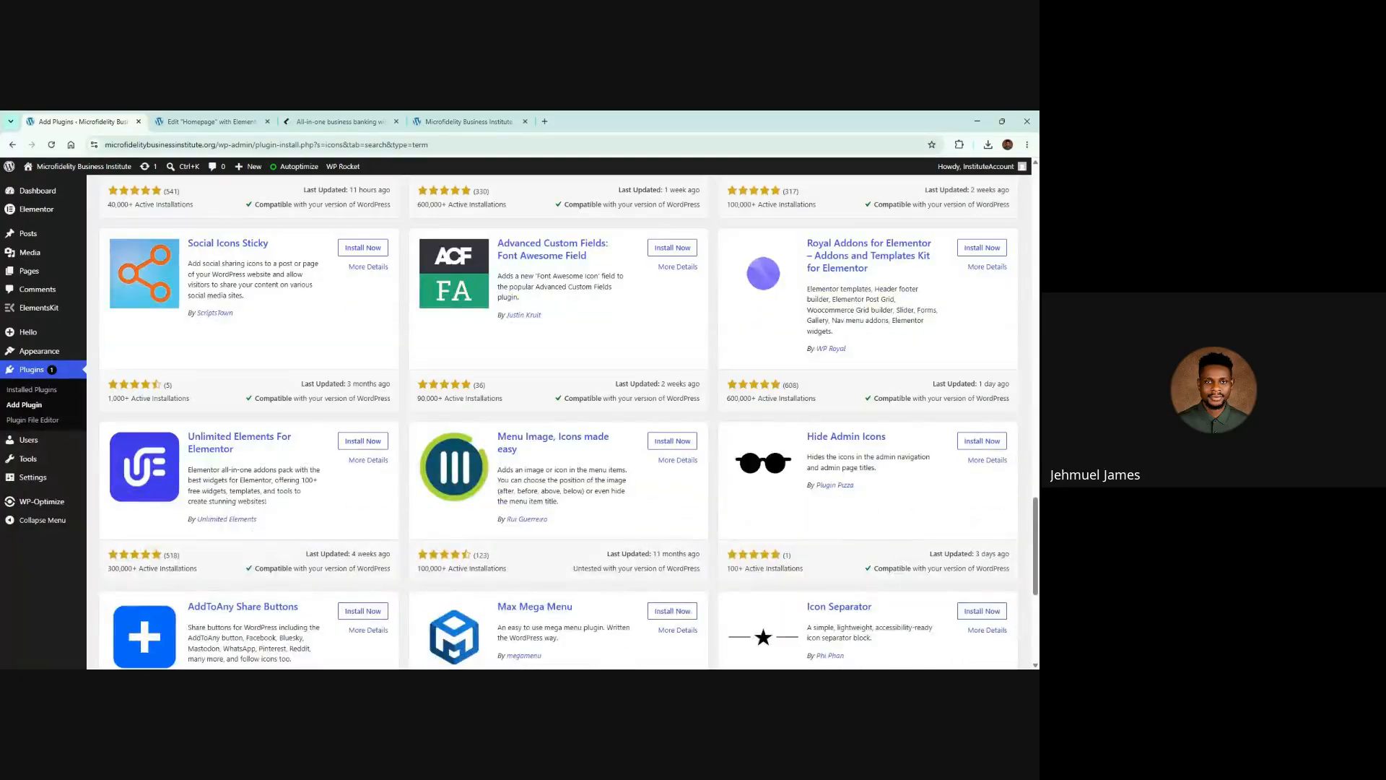
scroll(657, 435, "down", 3)
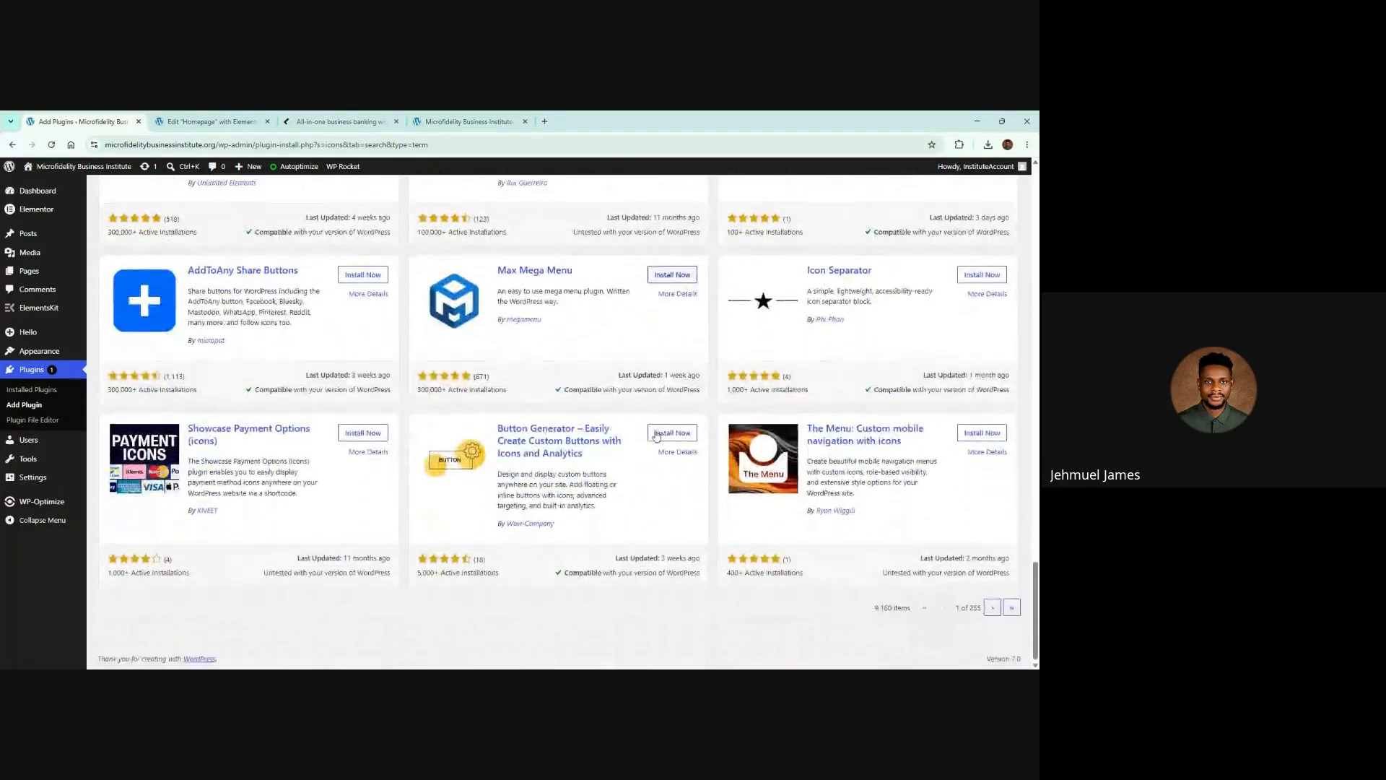
scroll(656, 435, "up", 15)
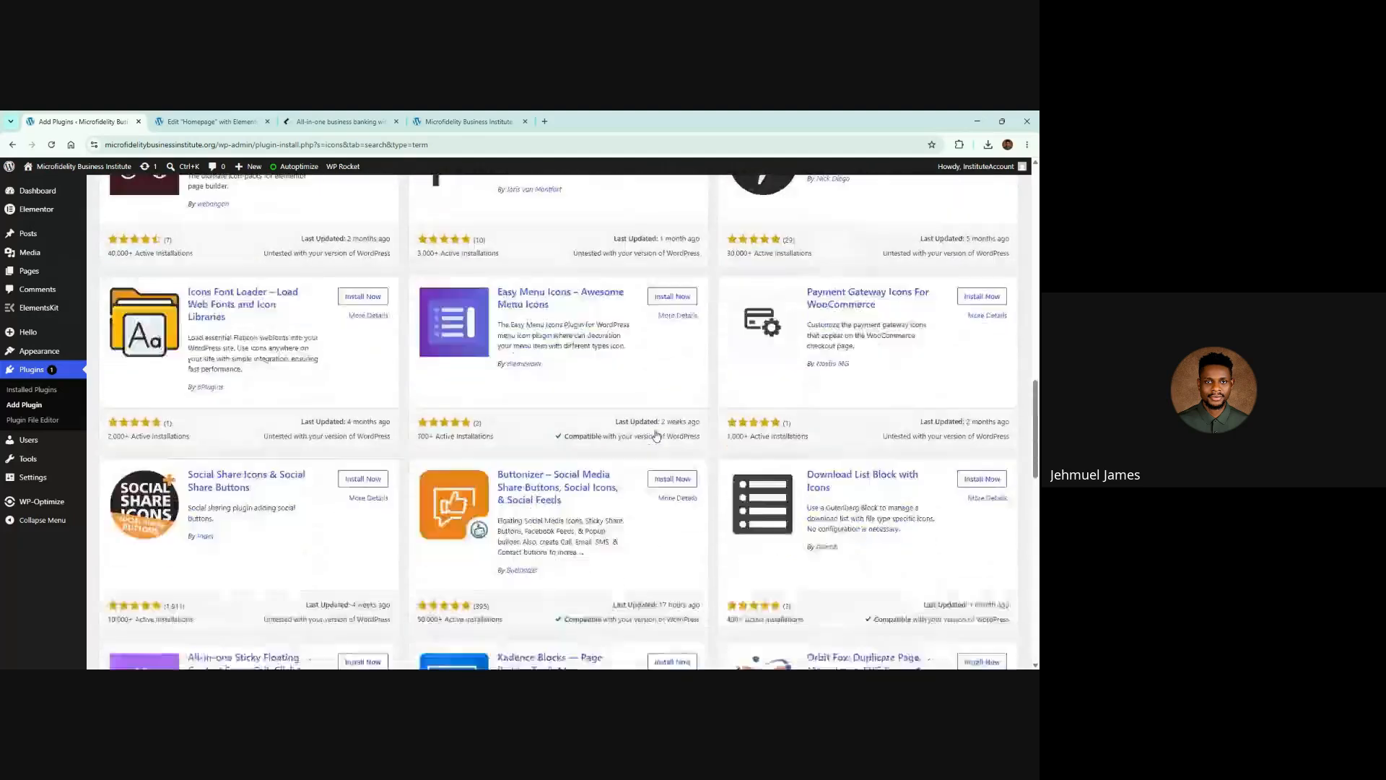
scroll(656, 436, "up", 10)
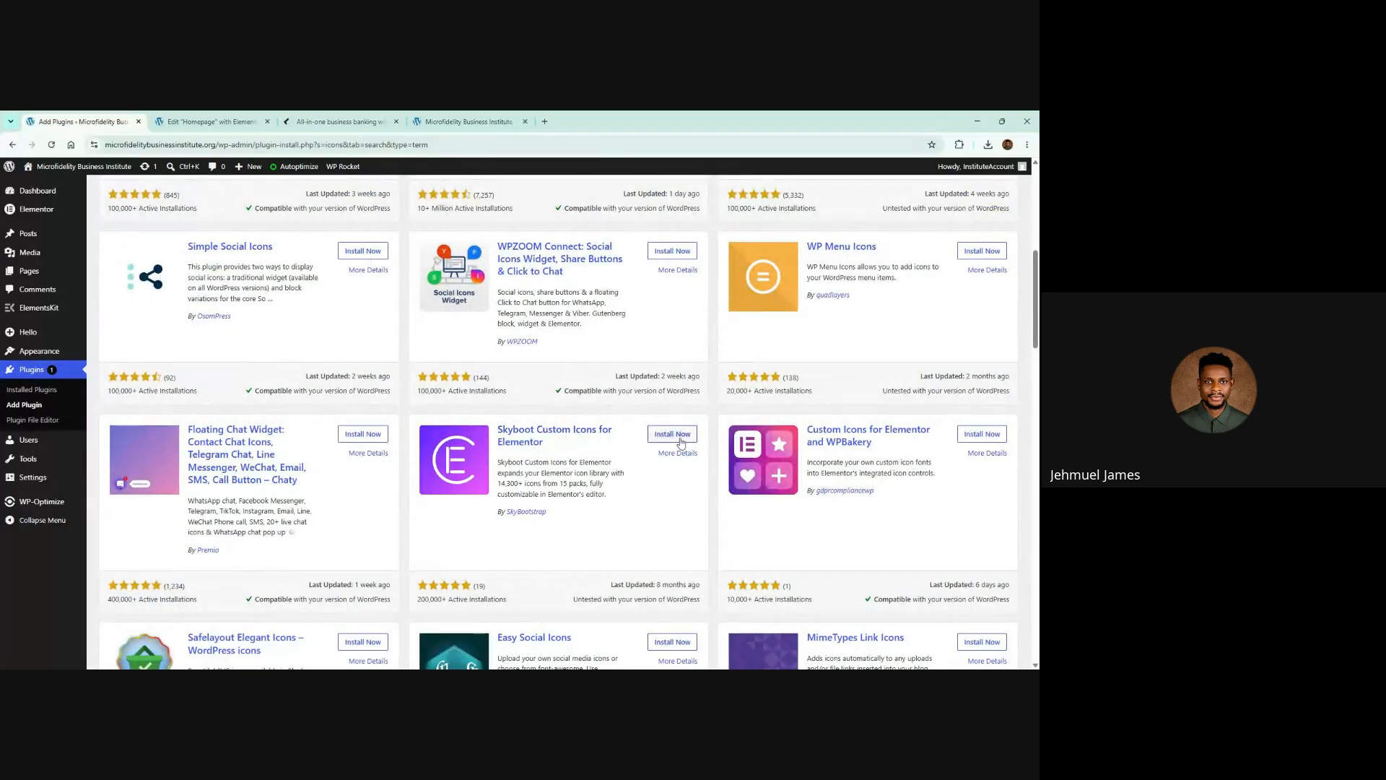
left_click(677, 435)
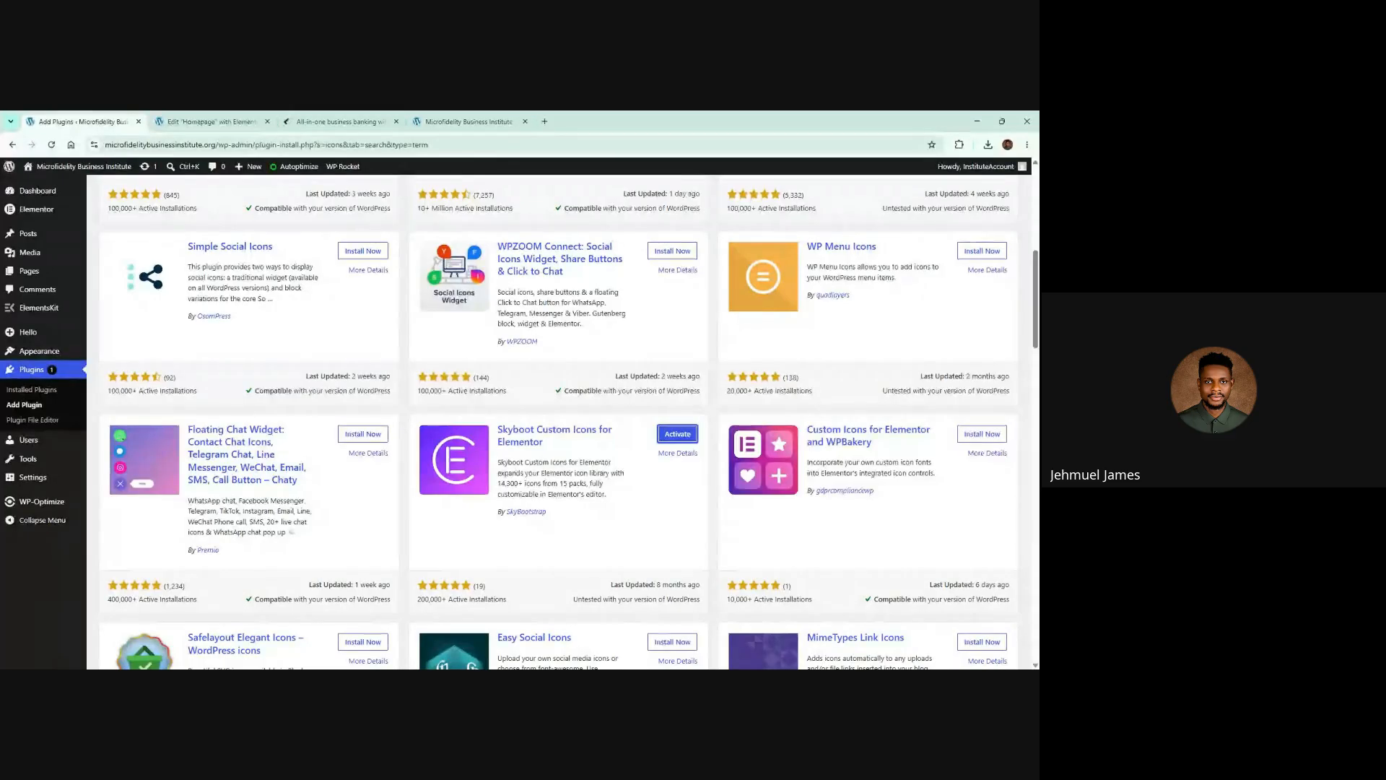
left_click(677, 436)
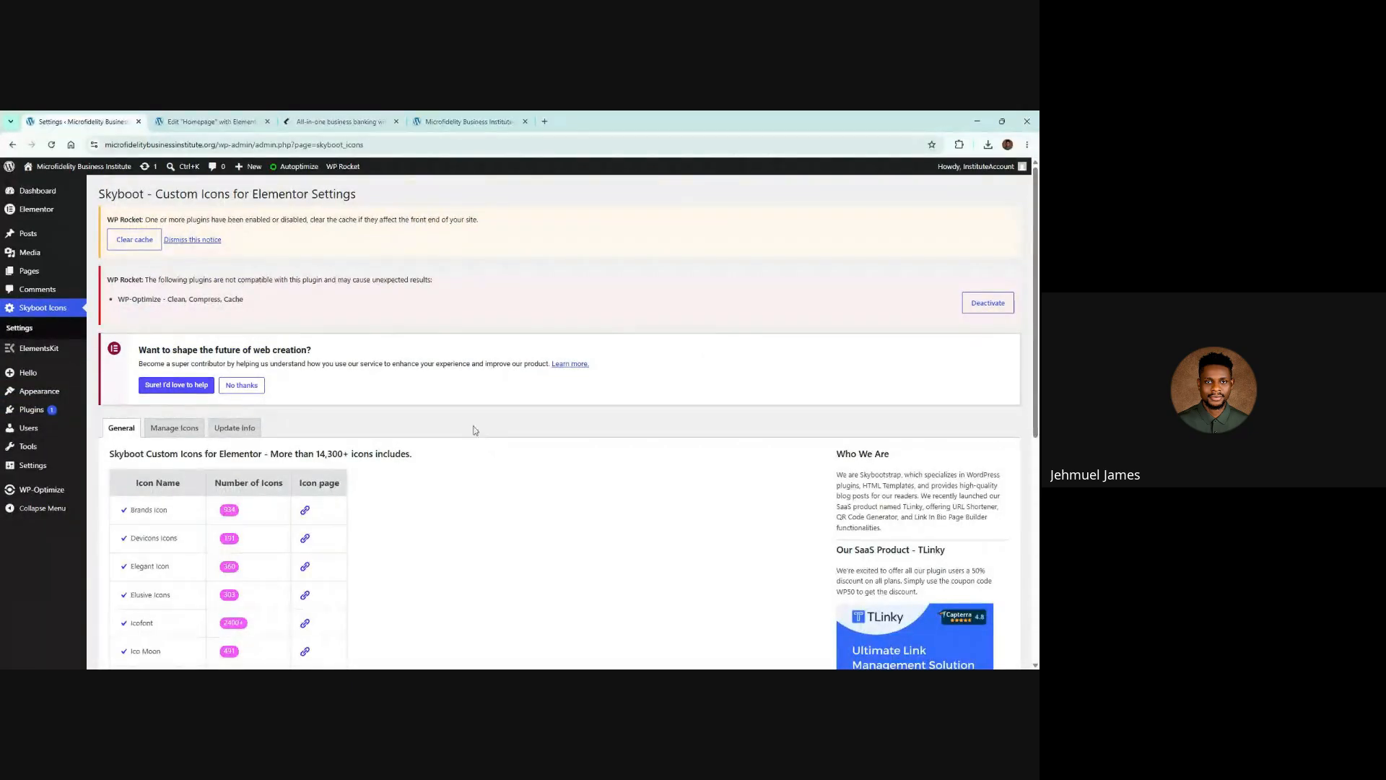
scroll(462, 431, "down", 6)
scroll(179, 394, "up", 2)
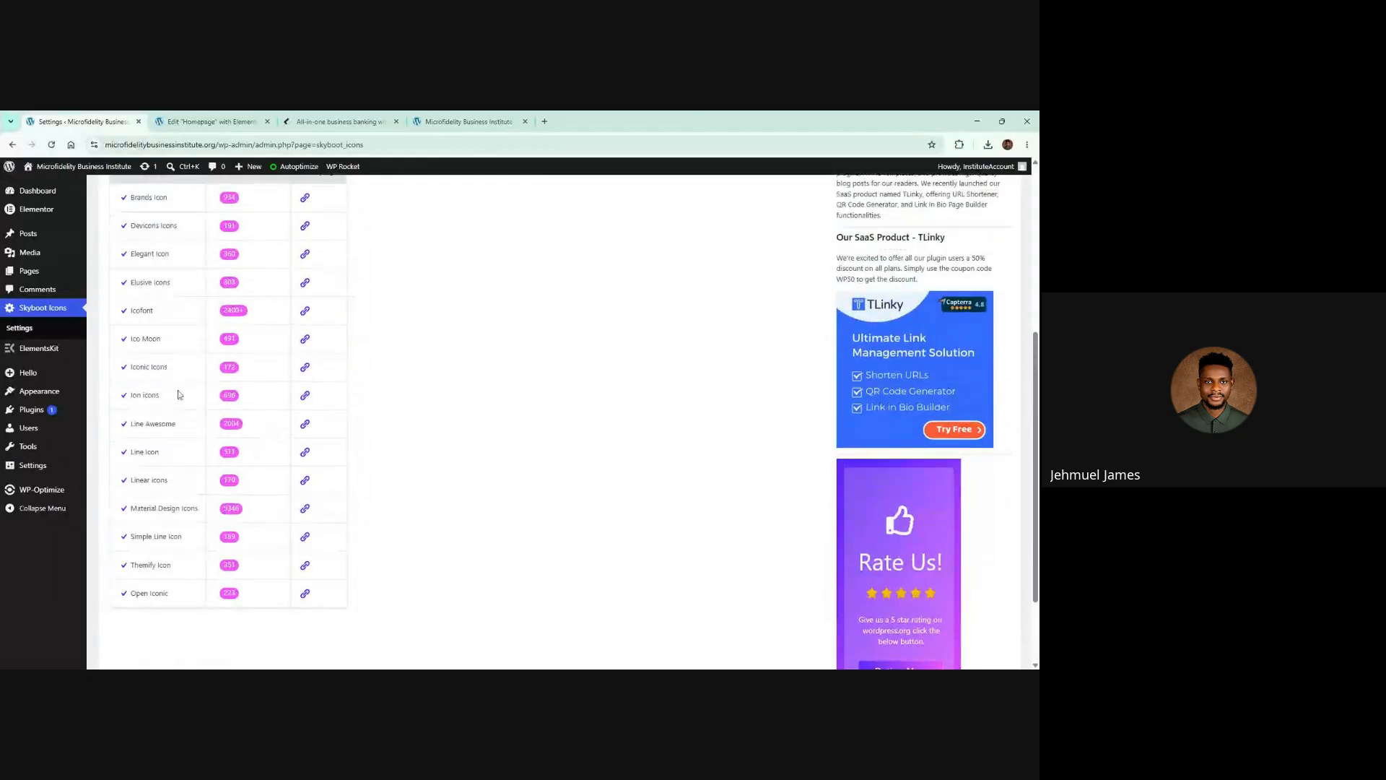
Bulk-activate the Icon Element and Menu Icons plugins on the installed plugins page
left_click(32, 409)
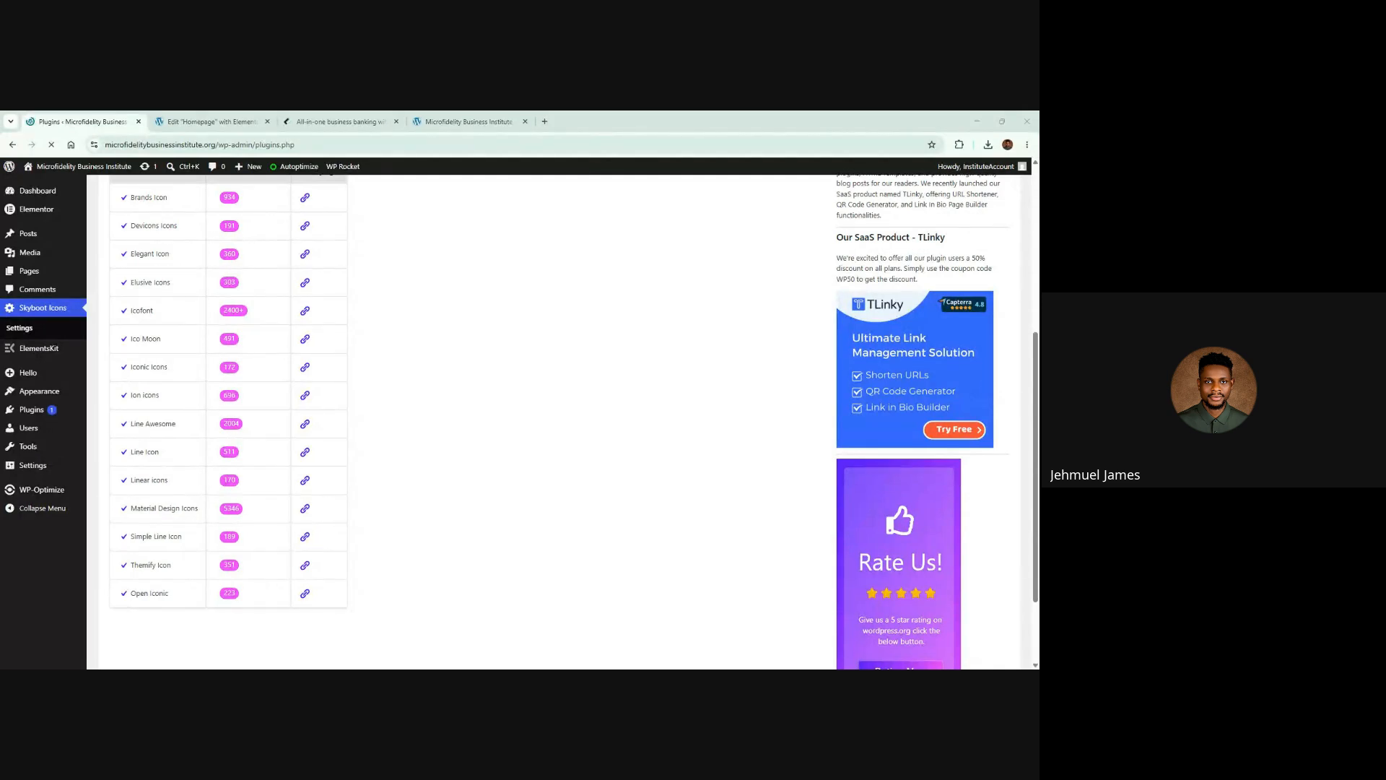
scroll(156, 439, "down", 8)
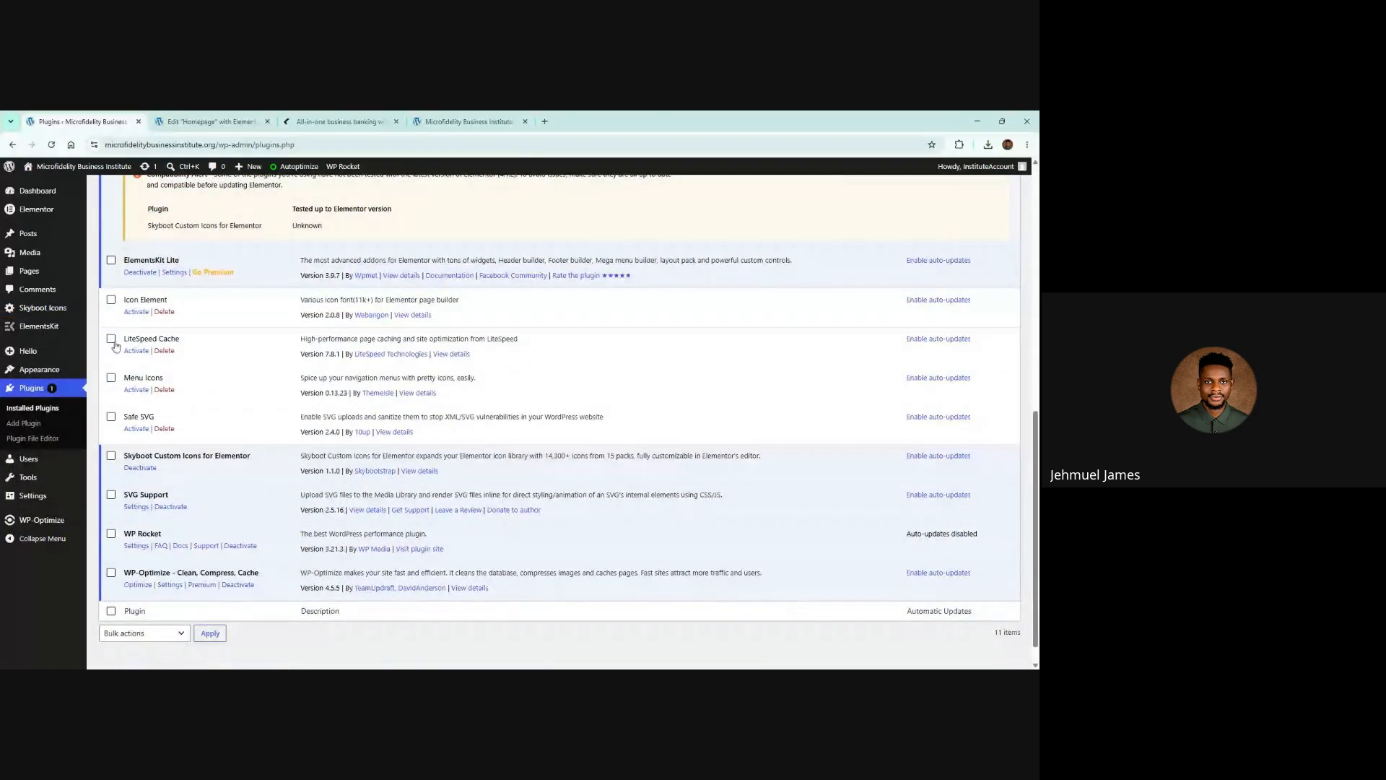
left_click(110, 378)
left_click(110, 303)
scroll(138, 549, "down", 1)
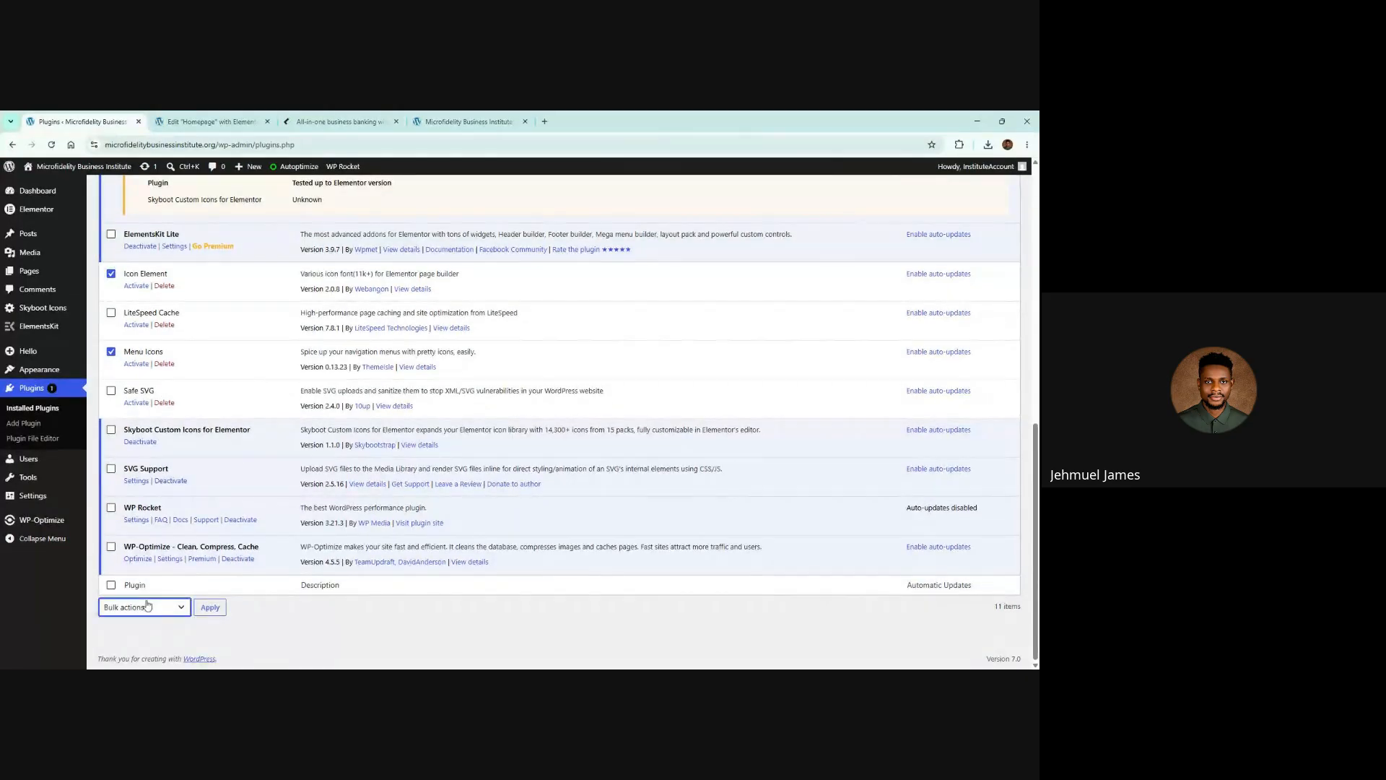
left_click(152, 633)
left_click(205, 609)
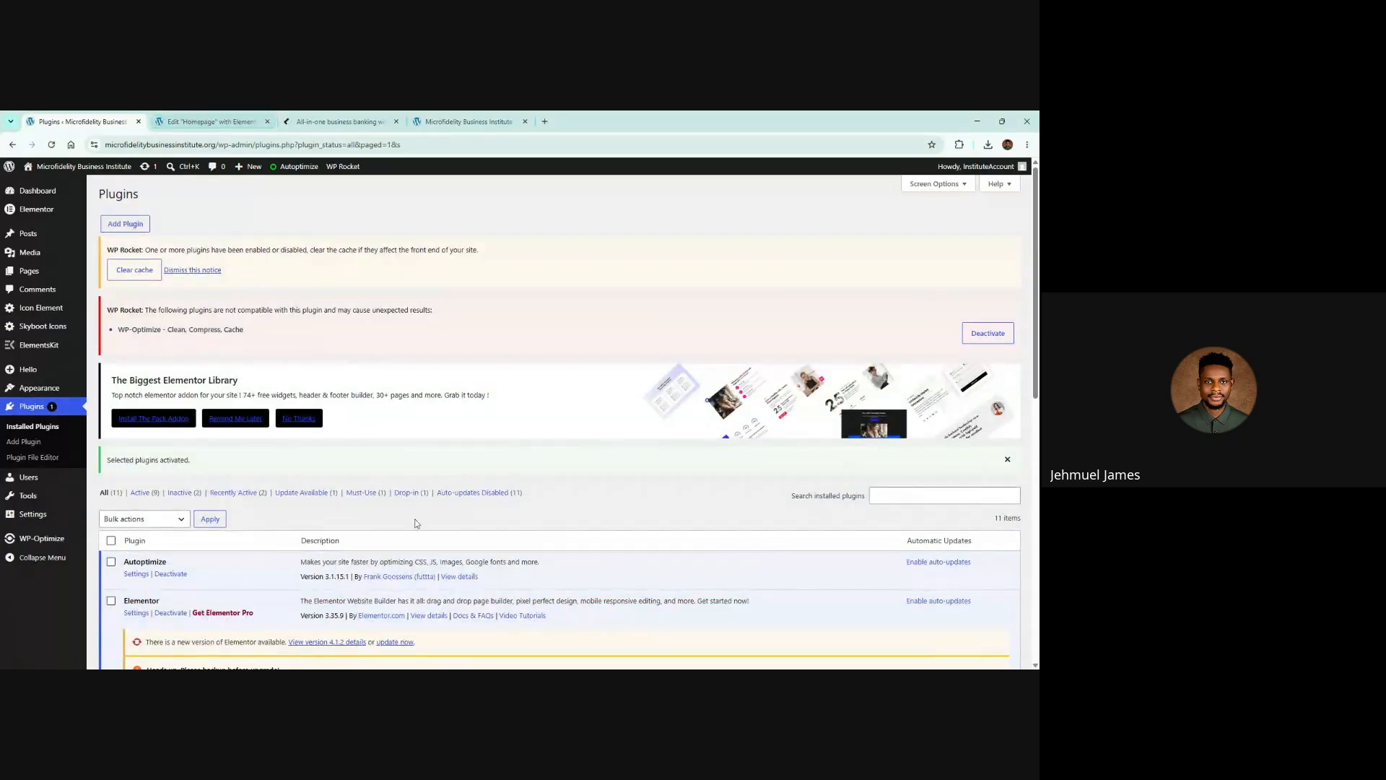
scroll(416, 523, "down", 4)
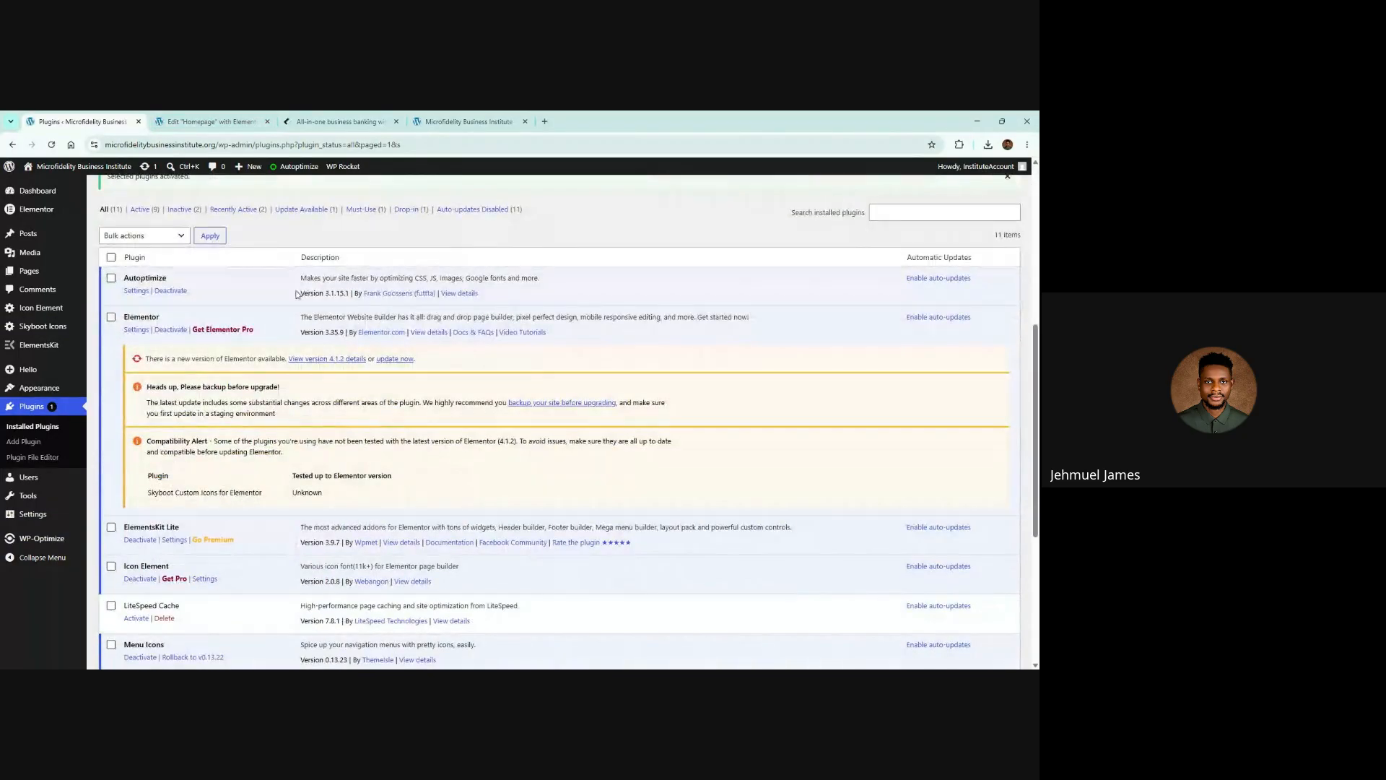
Switch back to the Elementor editor, publish the homepage and reload the editor
left_click(210, 121)
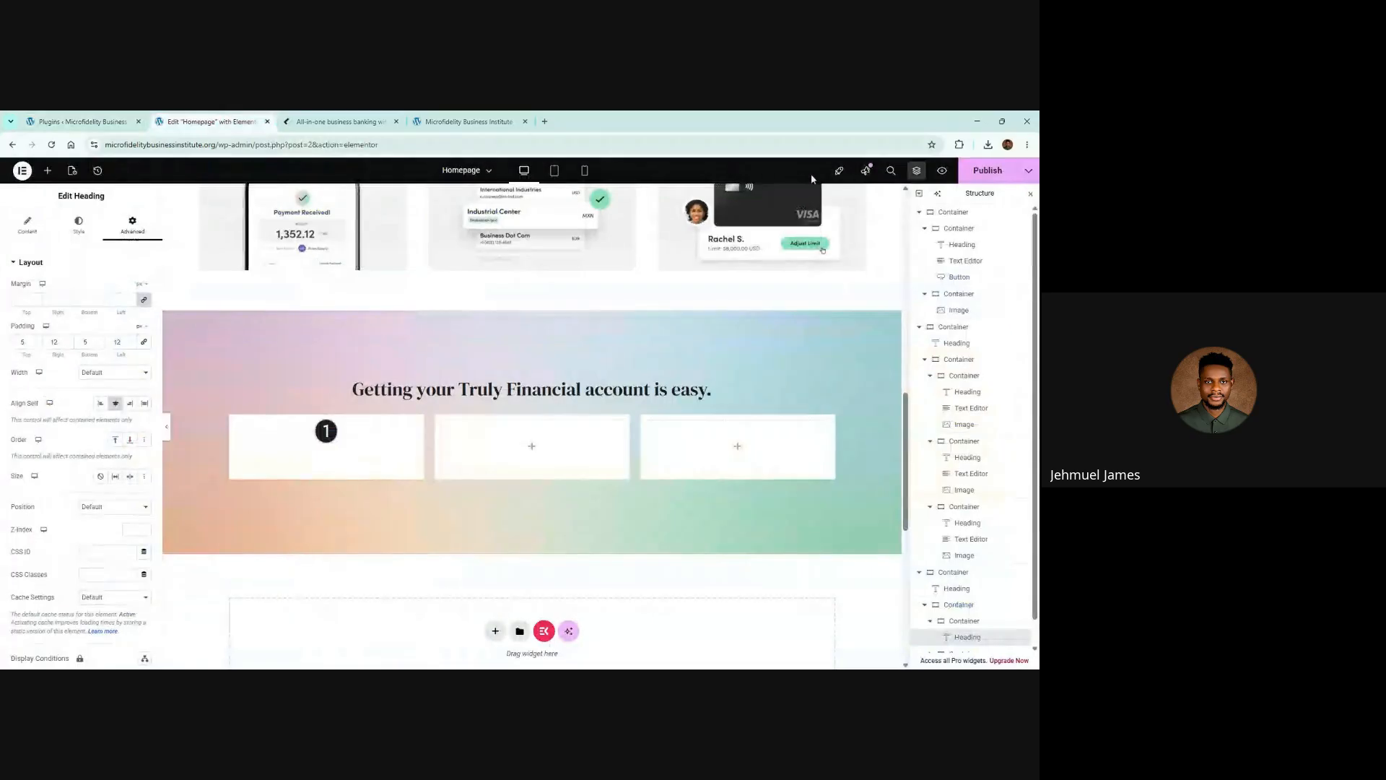
left_click(982, 178)
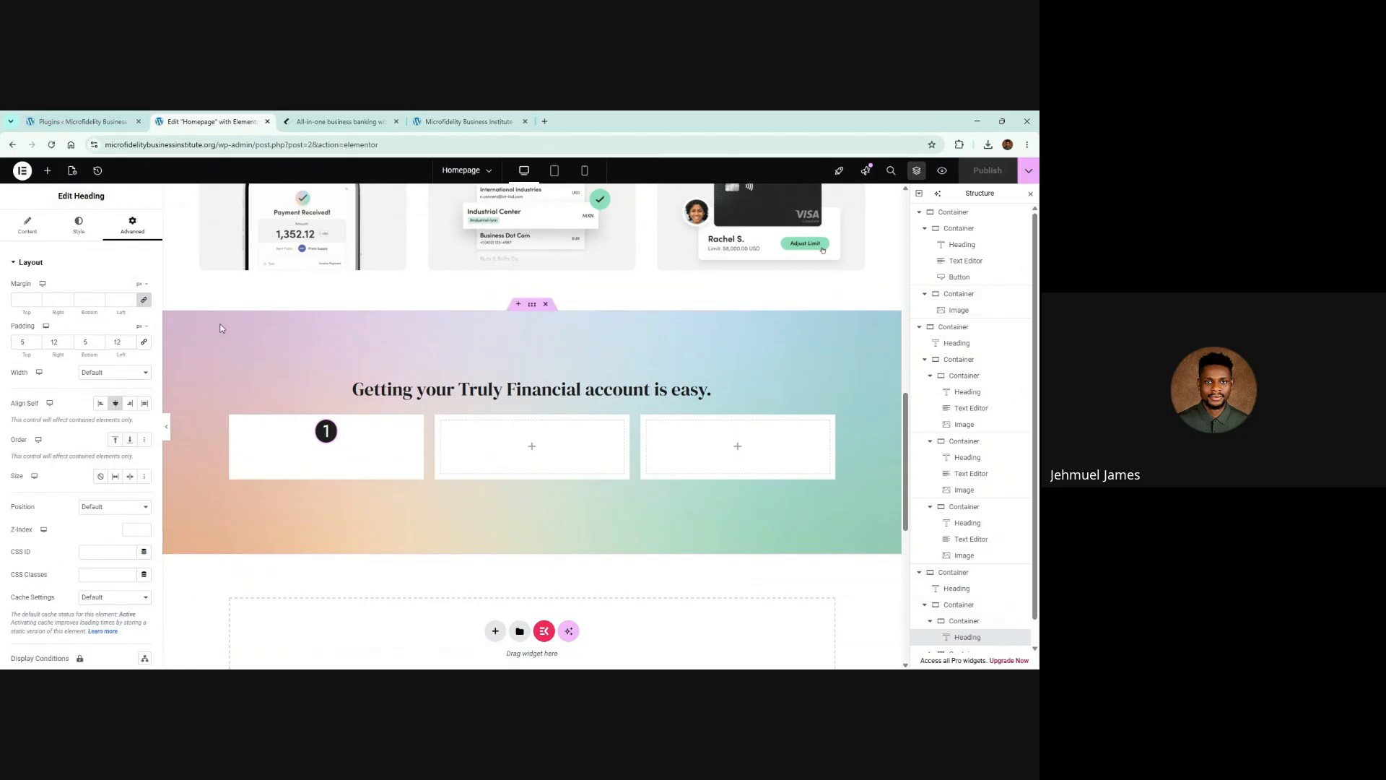
key("ctrl+r")
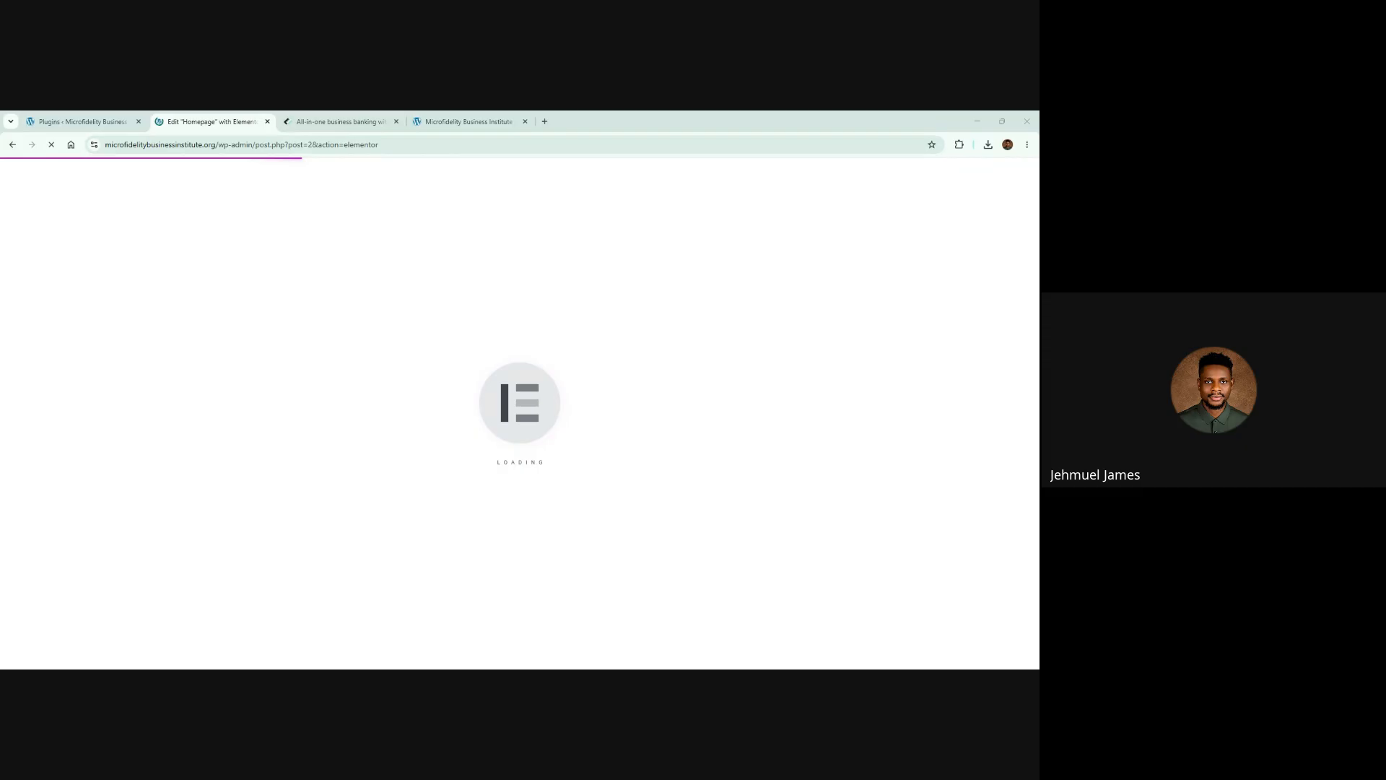
Add an Icon widget inside the first step card, above the "1" number badge
scroll(486, 605, "down", 5)
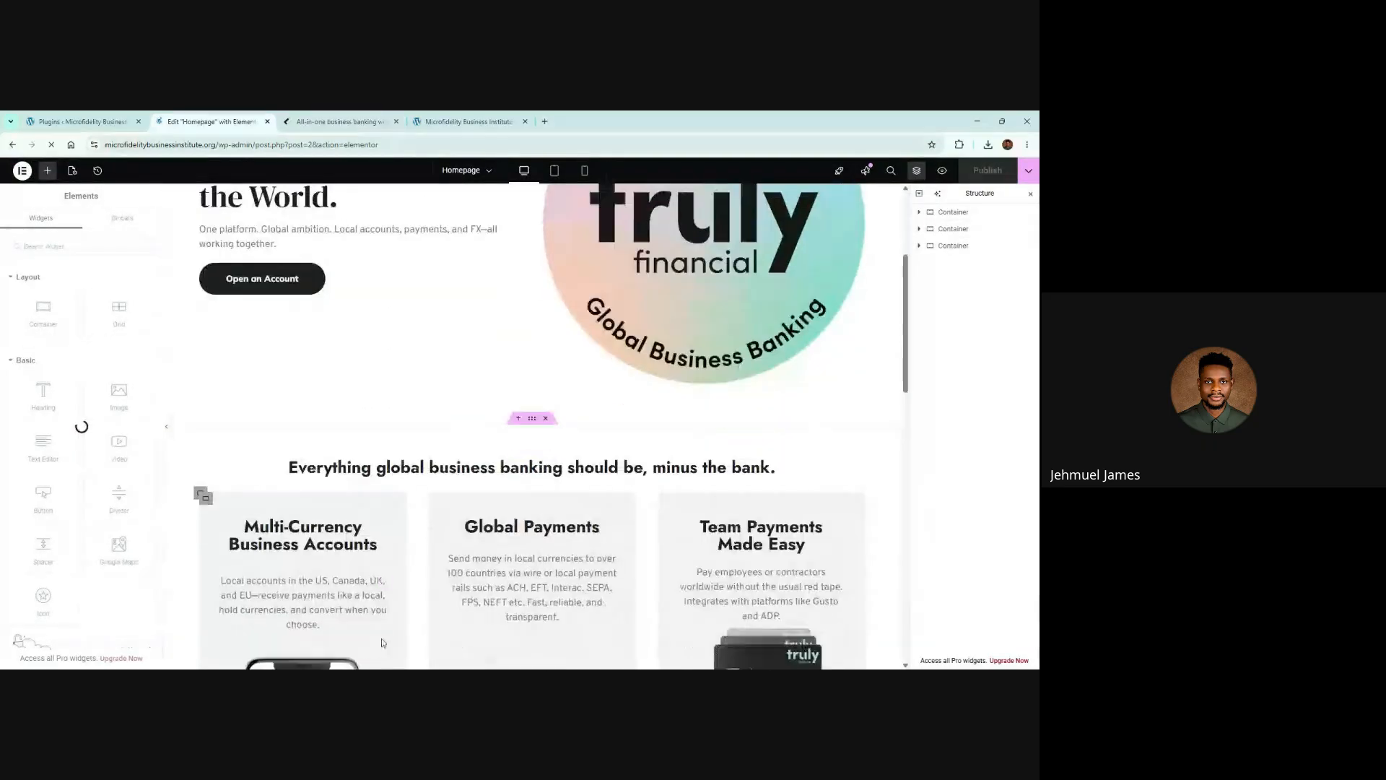
scroll(486, 605, "down", 5)
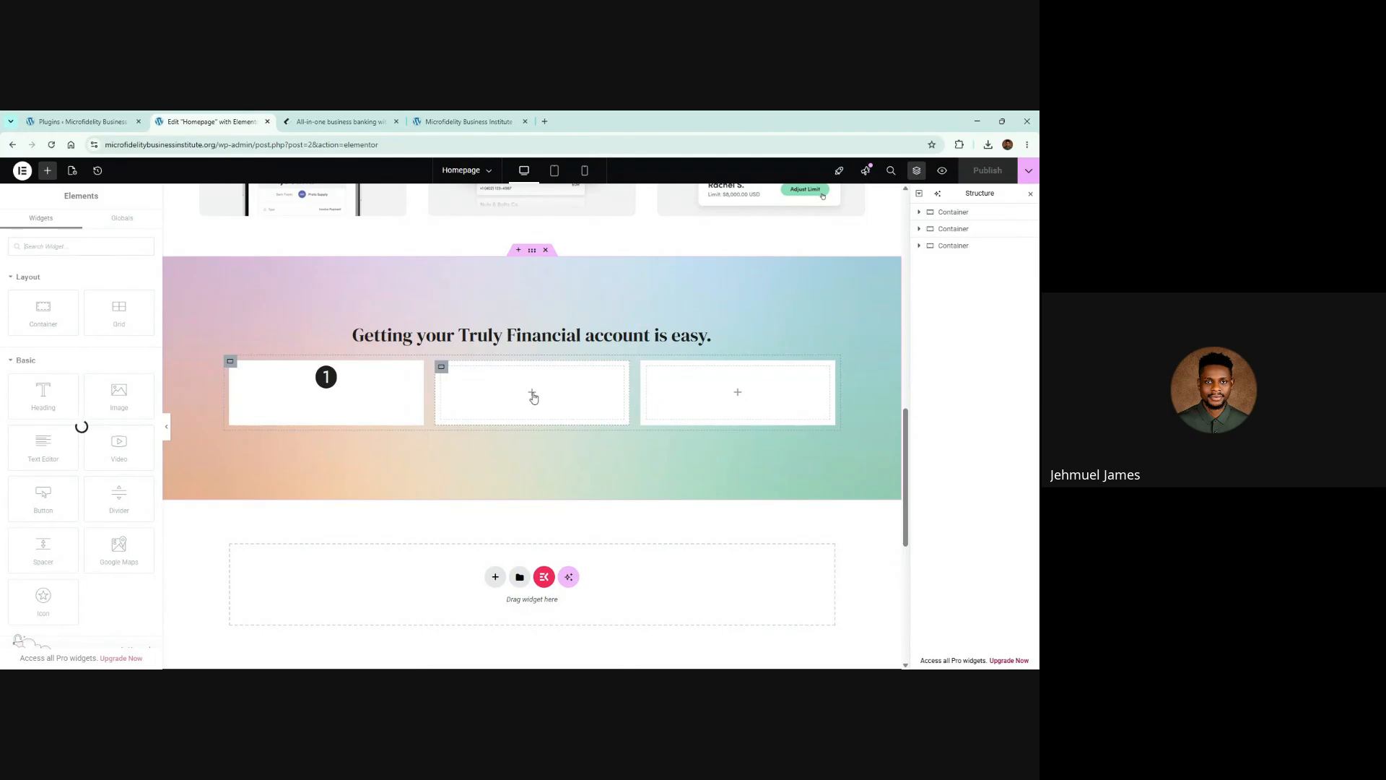
left_click(421, 334)
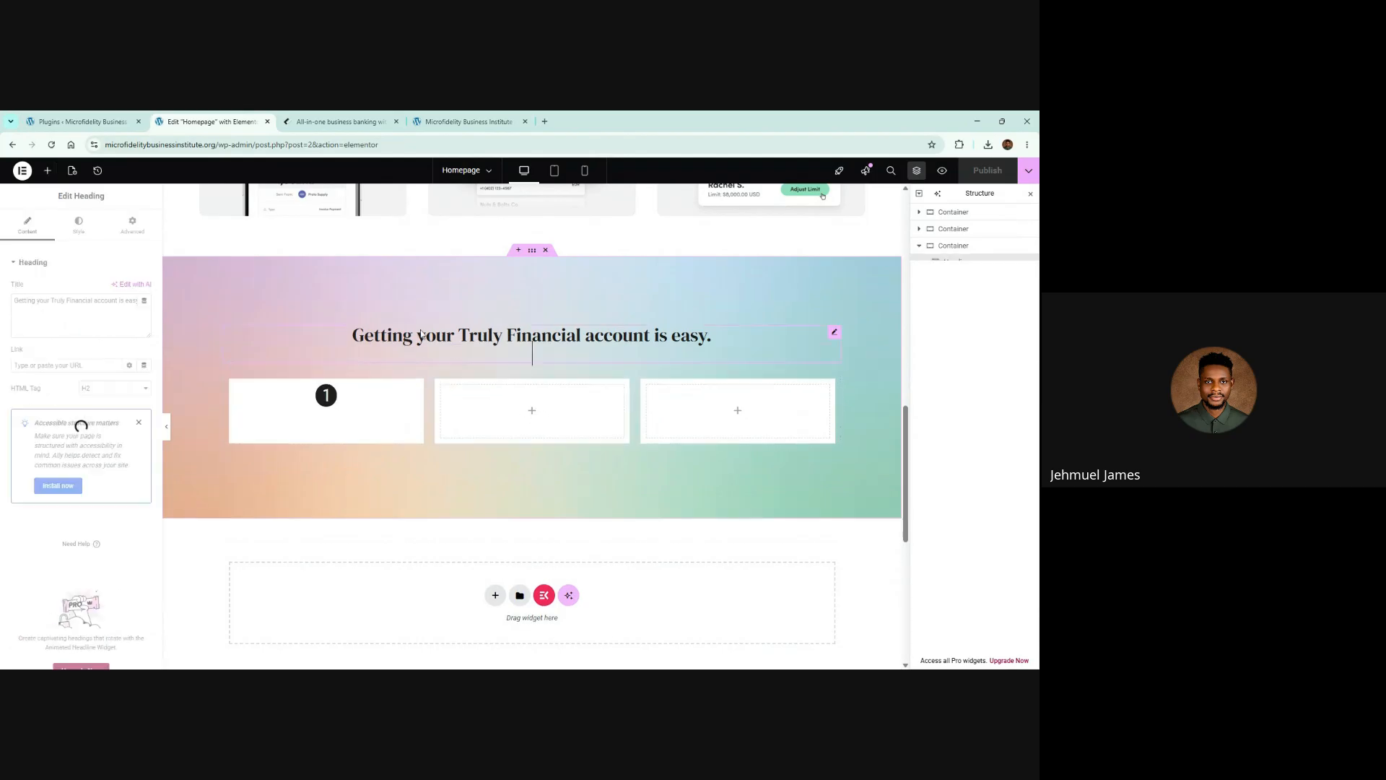
left_click(531, 392)
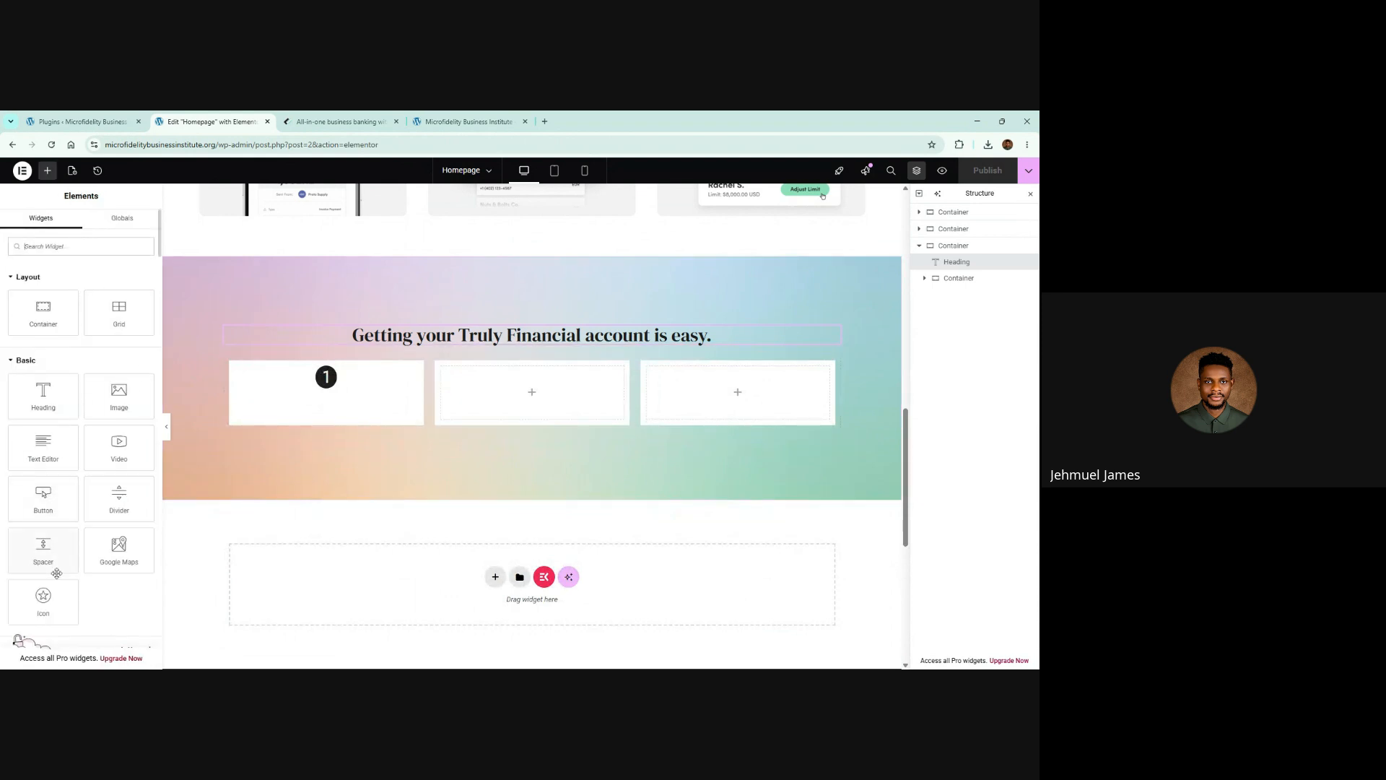
left_click_drag(44, 603, 433, 383)
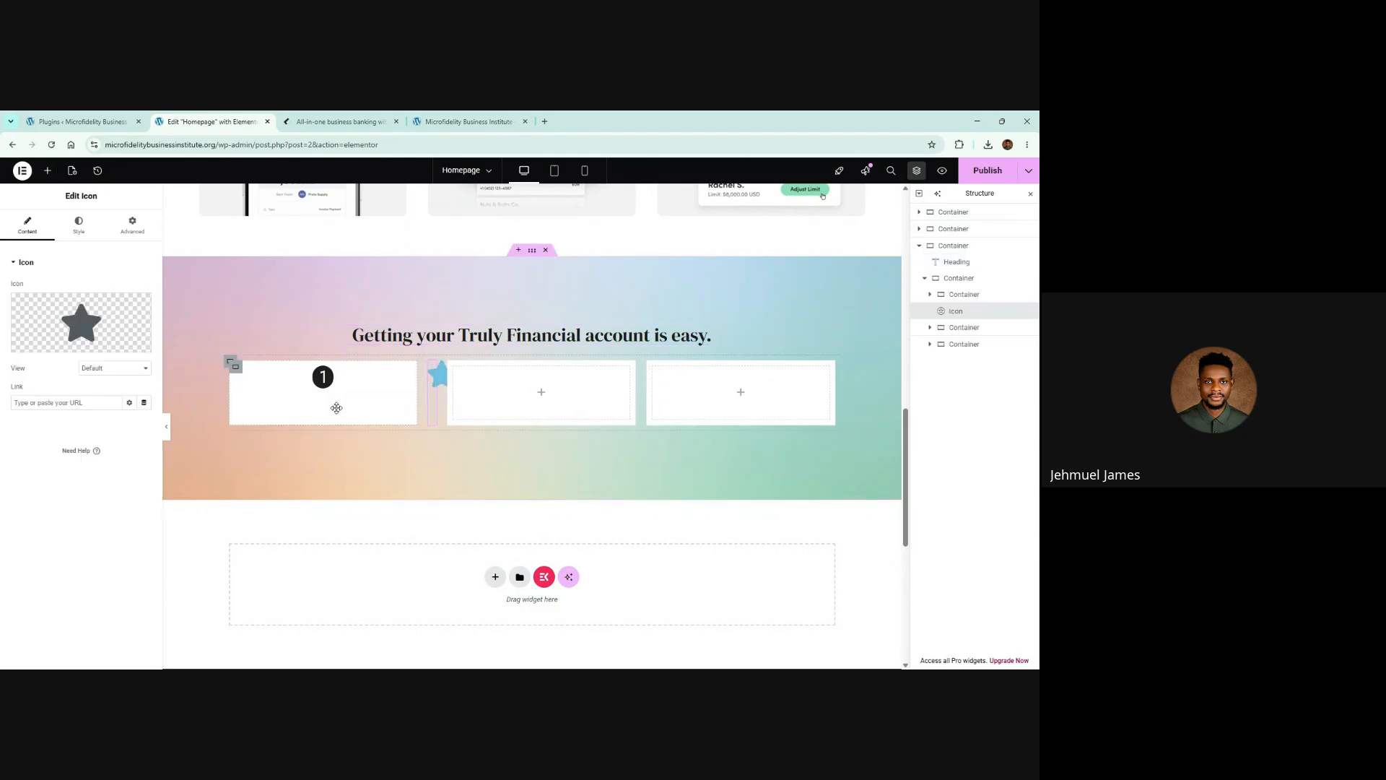
left_click_drag(433, 370, 318, 375)
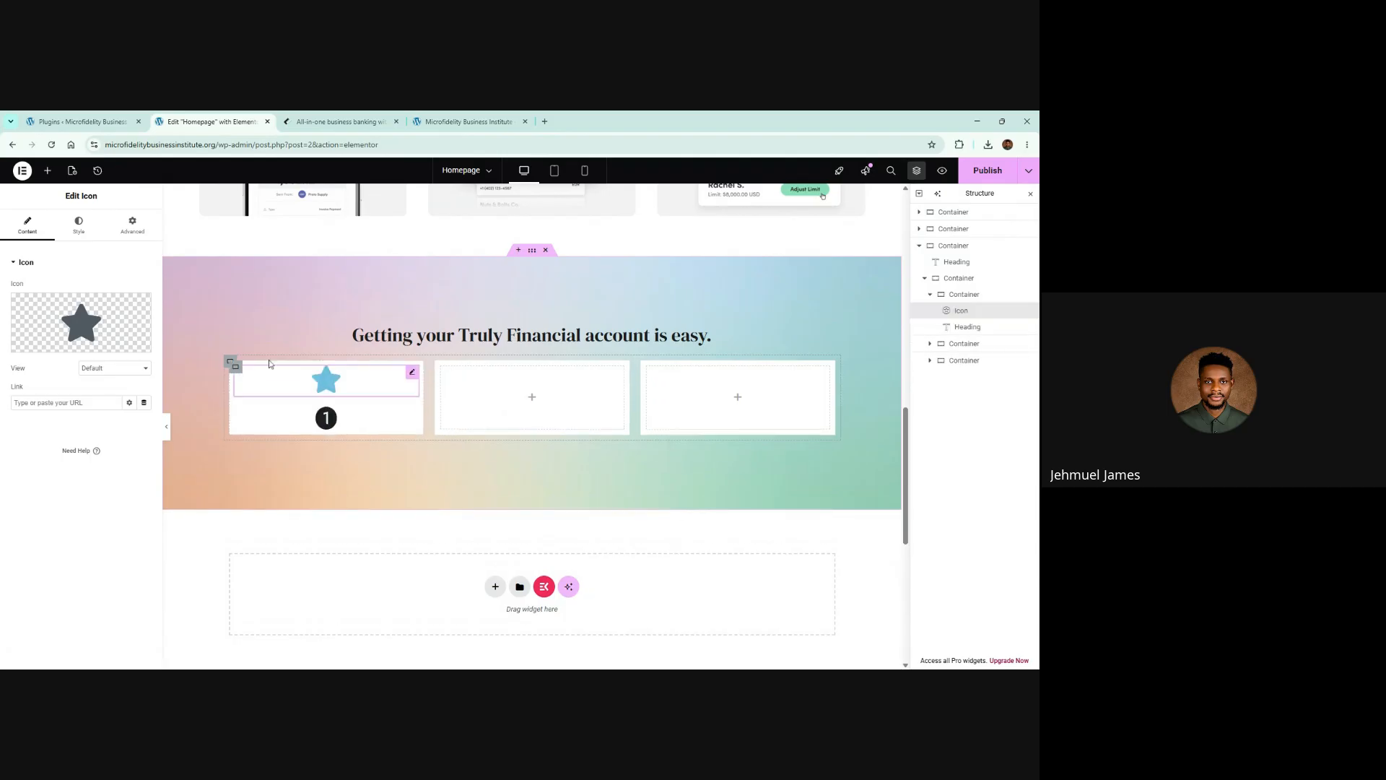
Open the icon library for the first card's Icon widget and search all icons for "1"
left_click(67, 319)
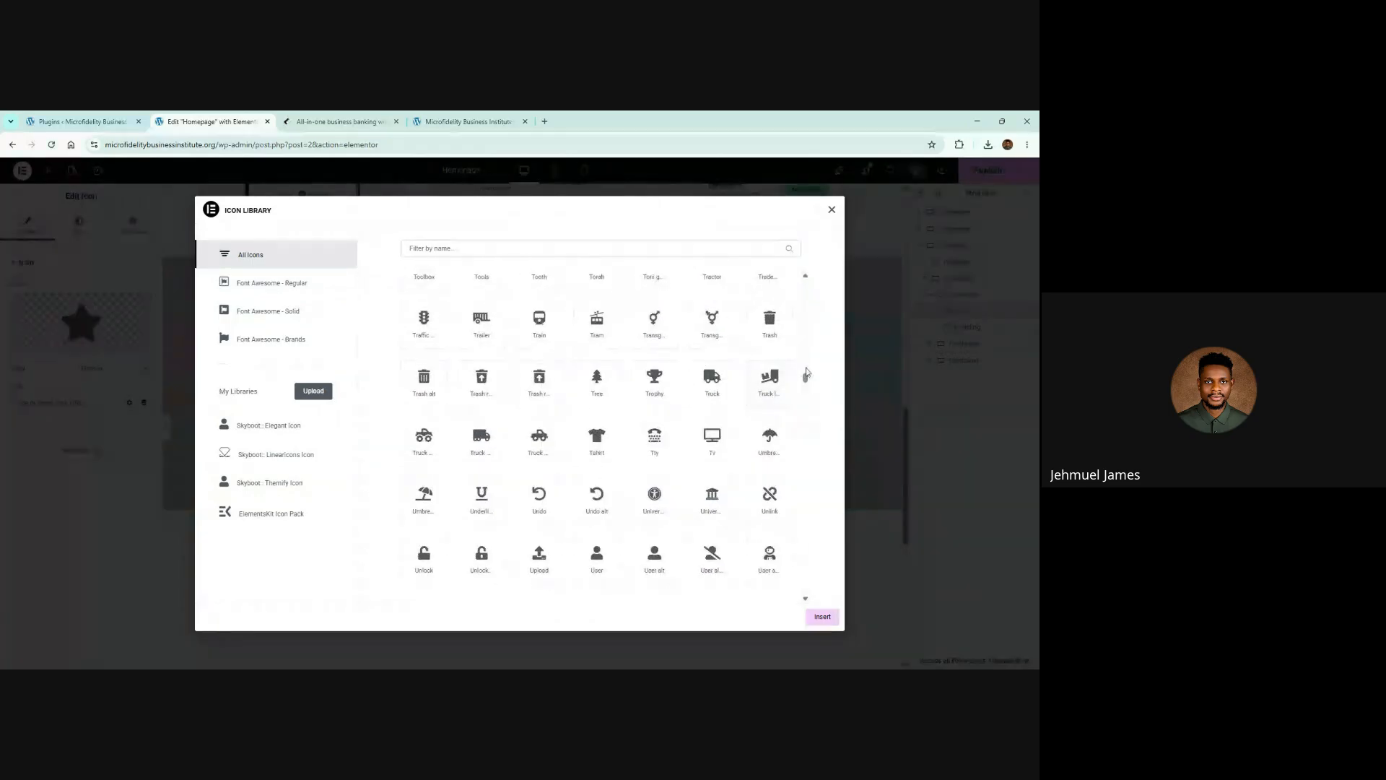
left_click_drag(806, 381, 777, 399)
left_click(521, 245)
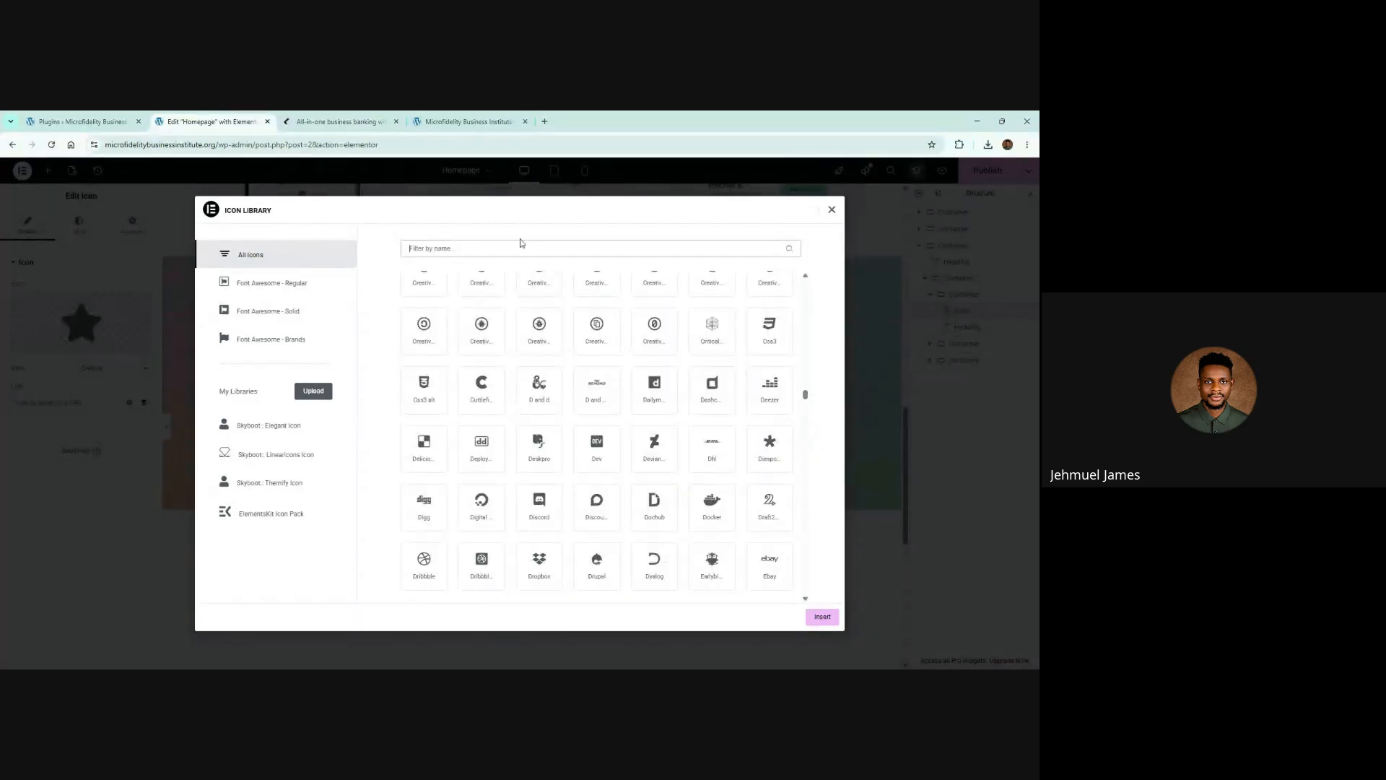
type("1")
scroll(613, 442, "up", 10)
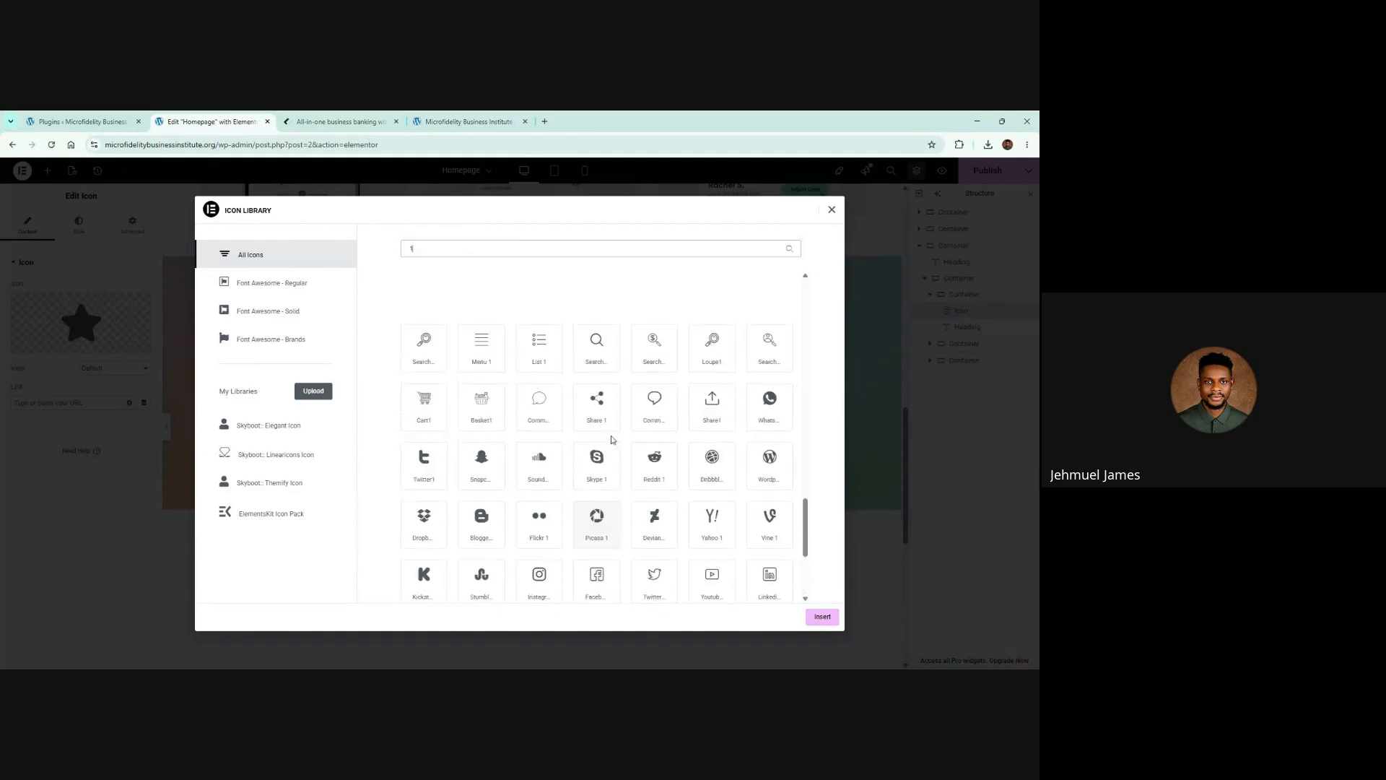
scroll(621, 447, "up", 10)
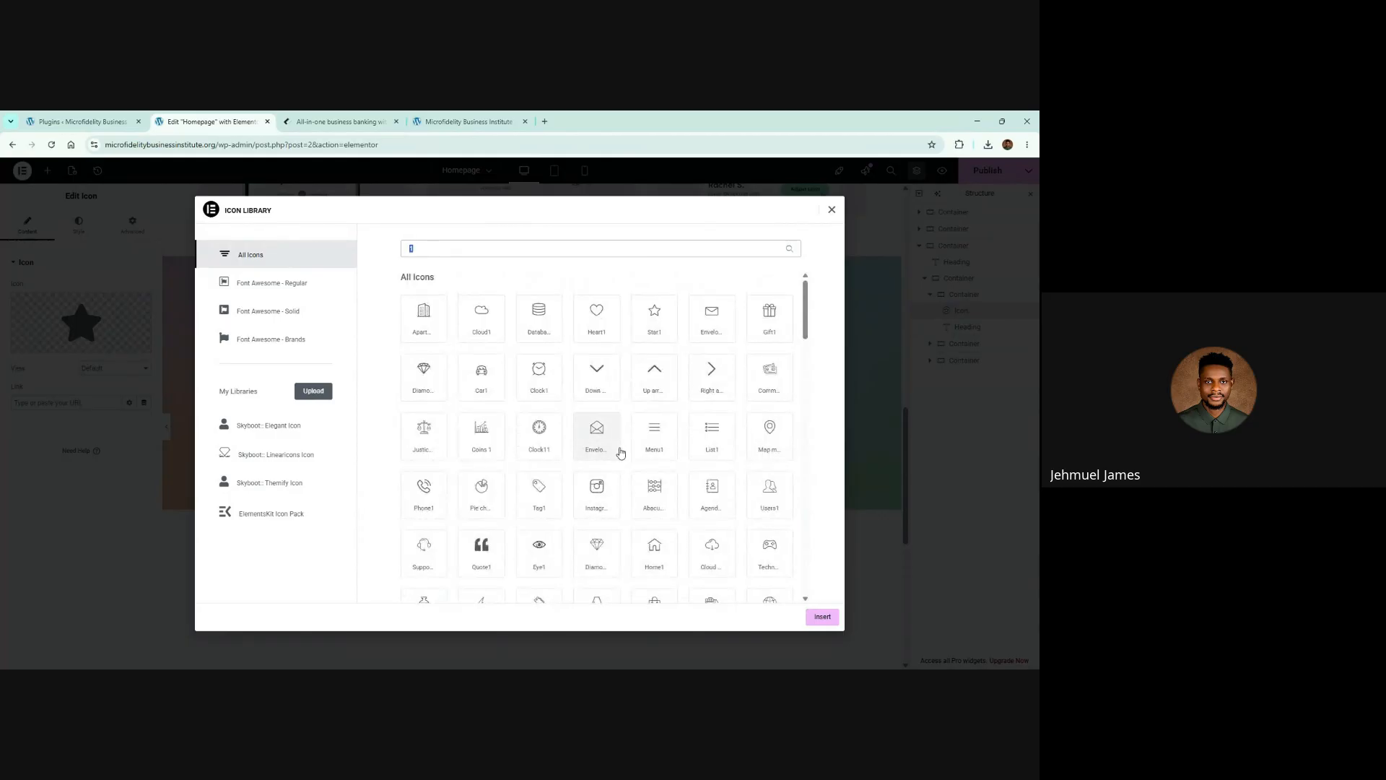
Search the icon library for "one", look through the matches and clear the filter
type("one")
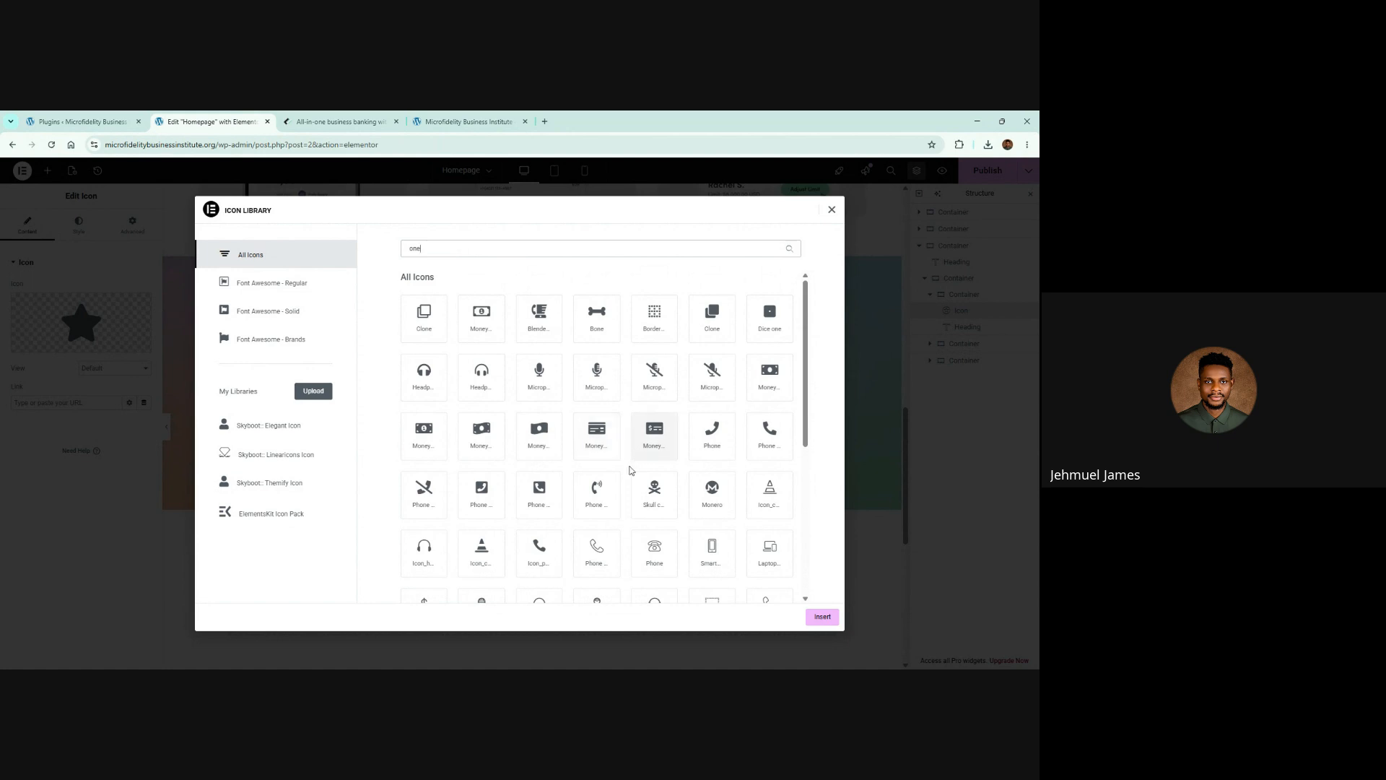
scroll(630, 470, "down", 5)
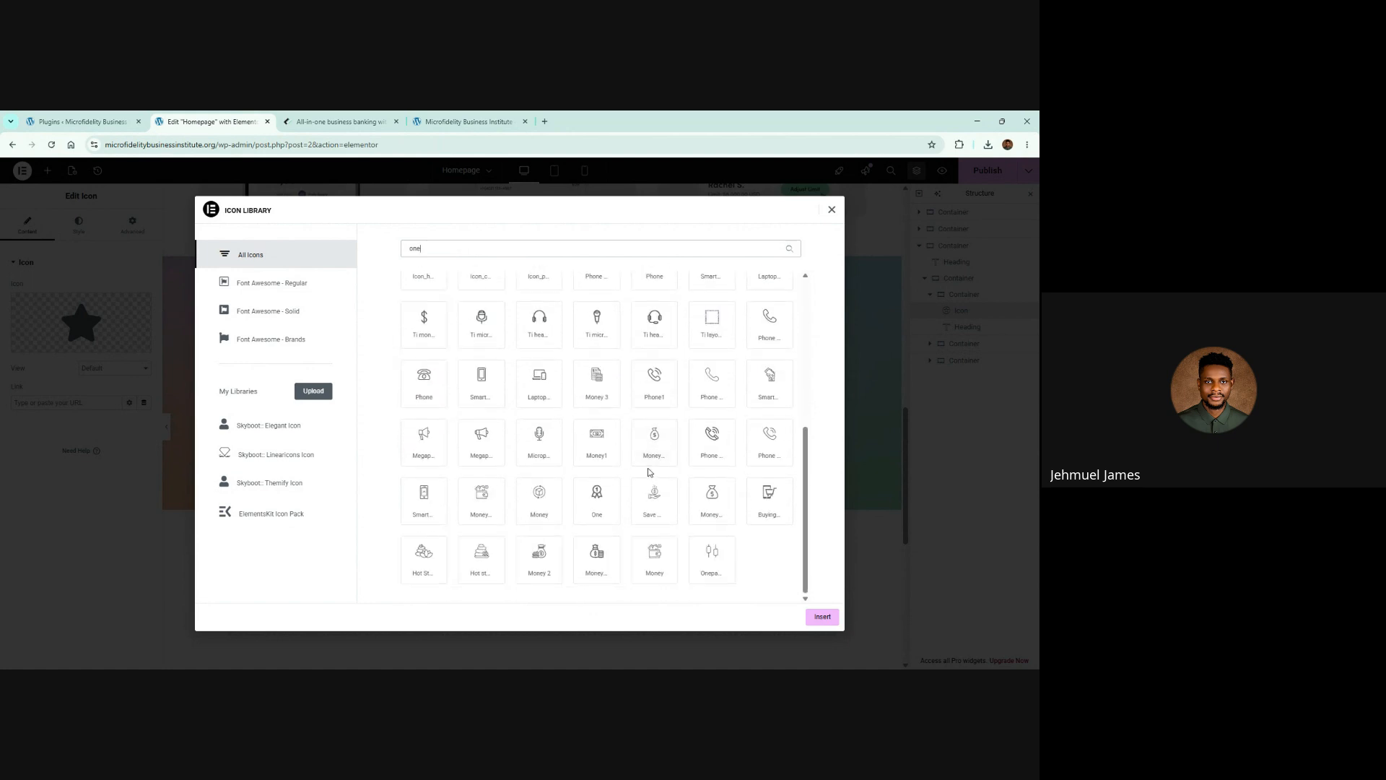
key("ctrl+a")
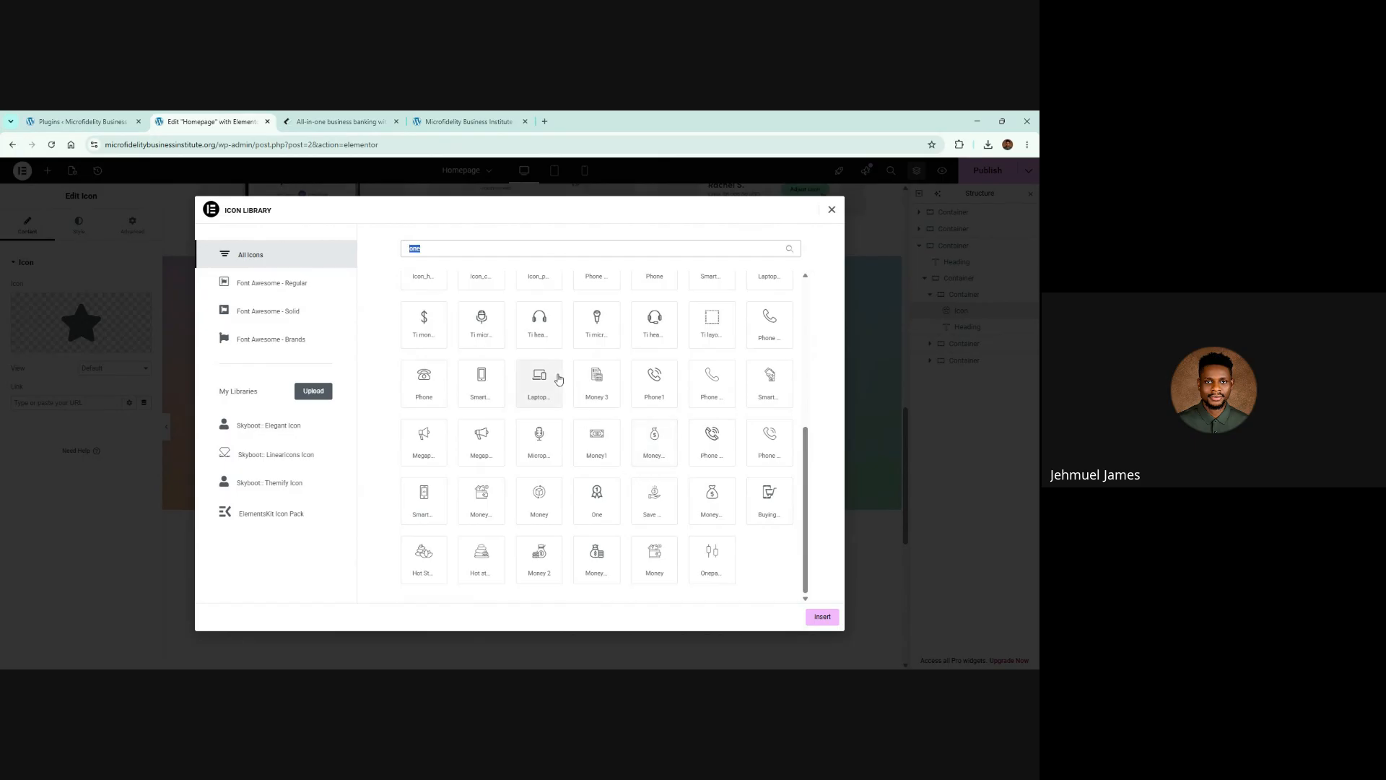
key("BackSpace")
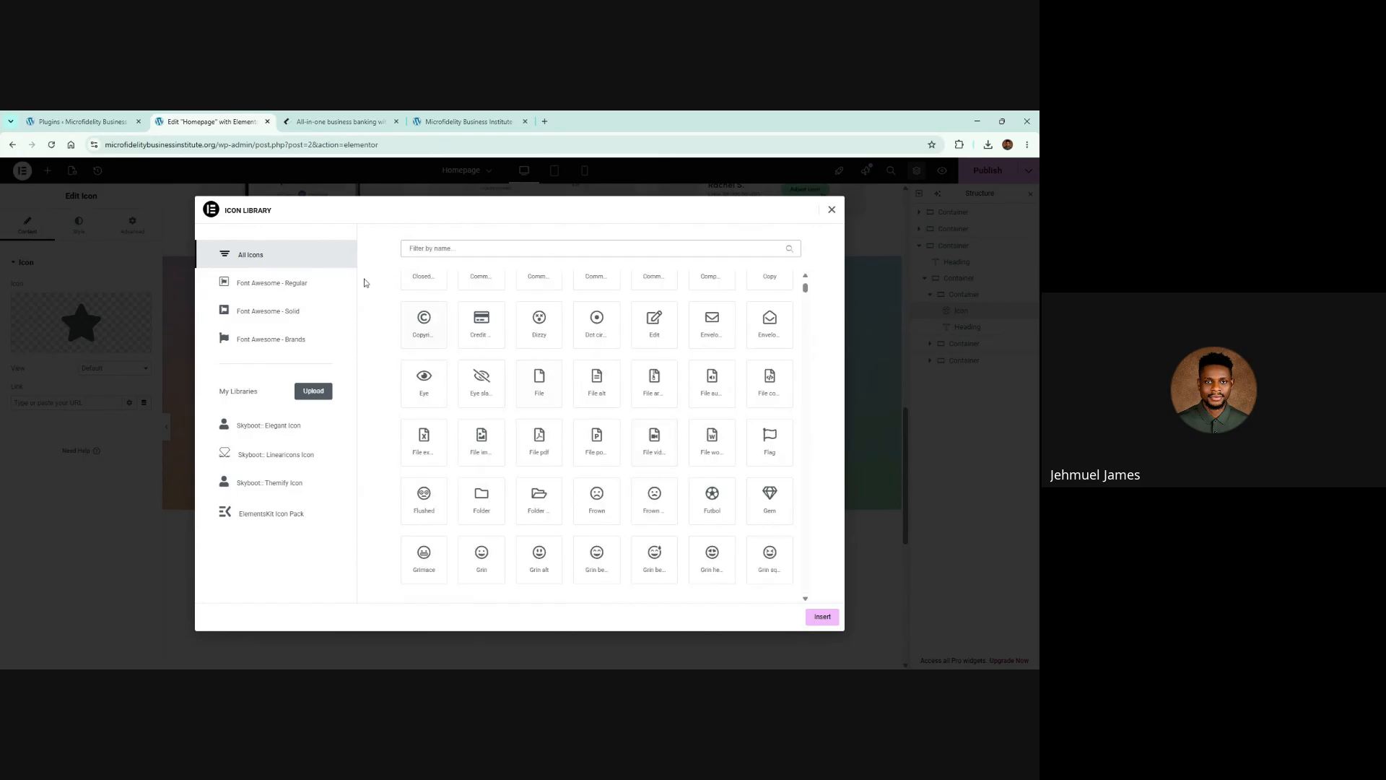
Browse the unfiltered icon list for a number icon suited to the first step card
left_click(114, 116)
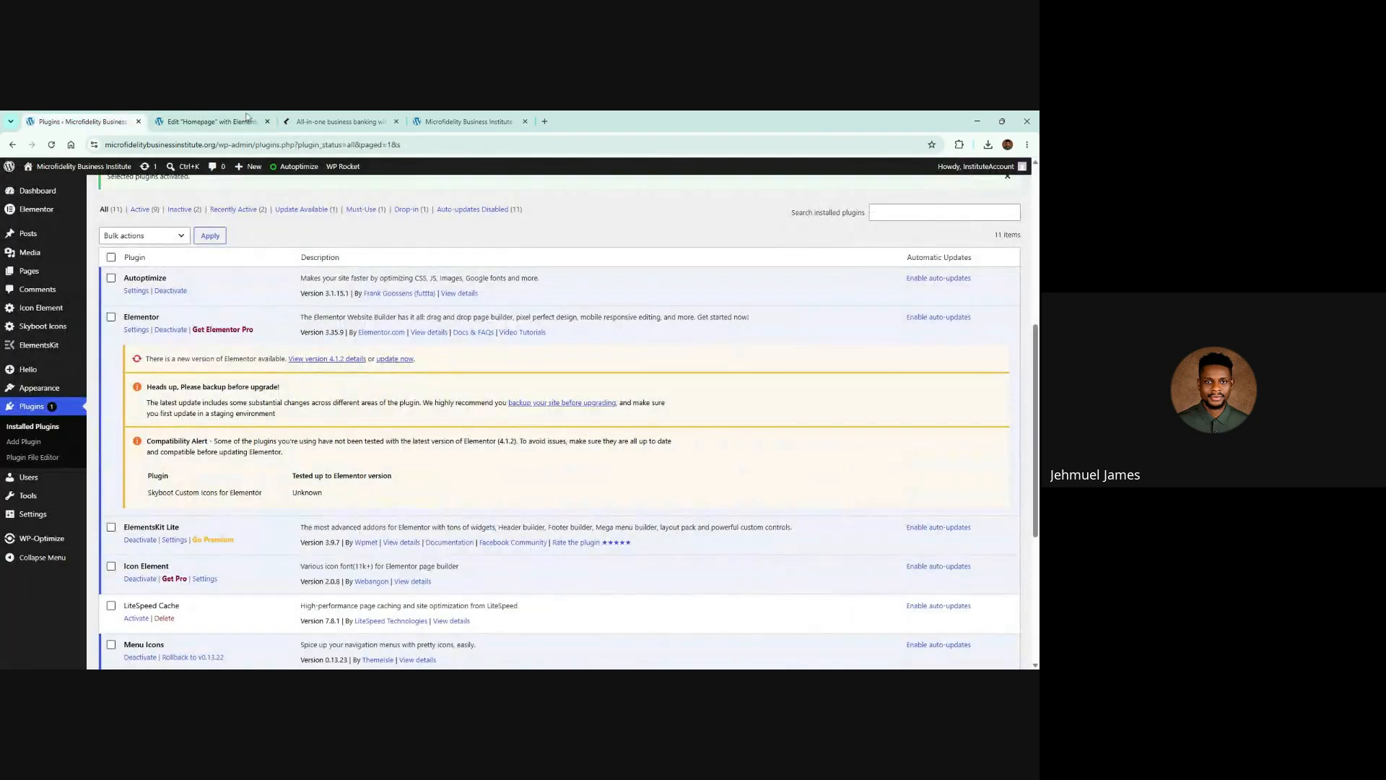
left_click(209, 121)
scroll(560, 396, "down", 10)
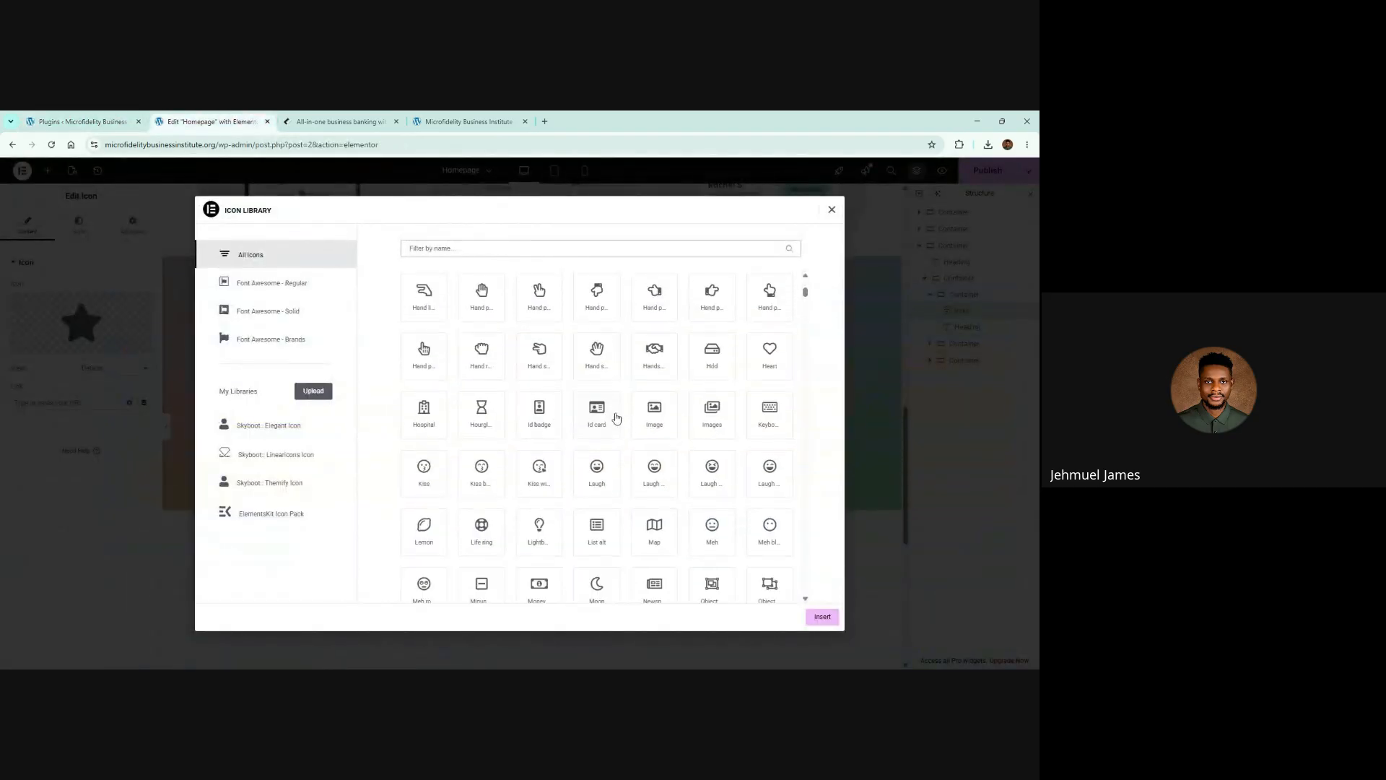
scroll(628, 455, "down", 10)
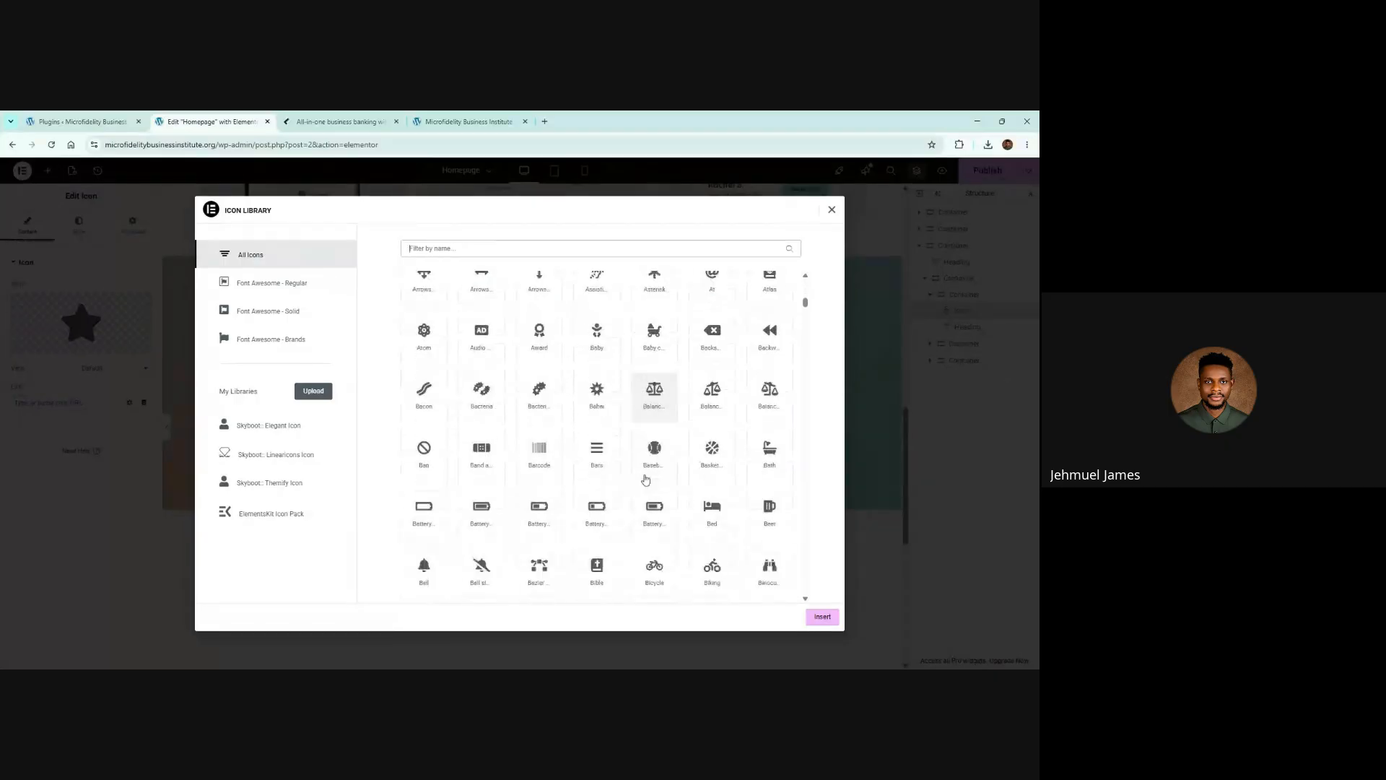
scroll(645, 476, "down", 10)
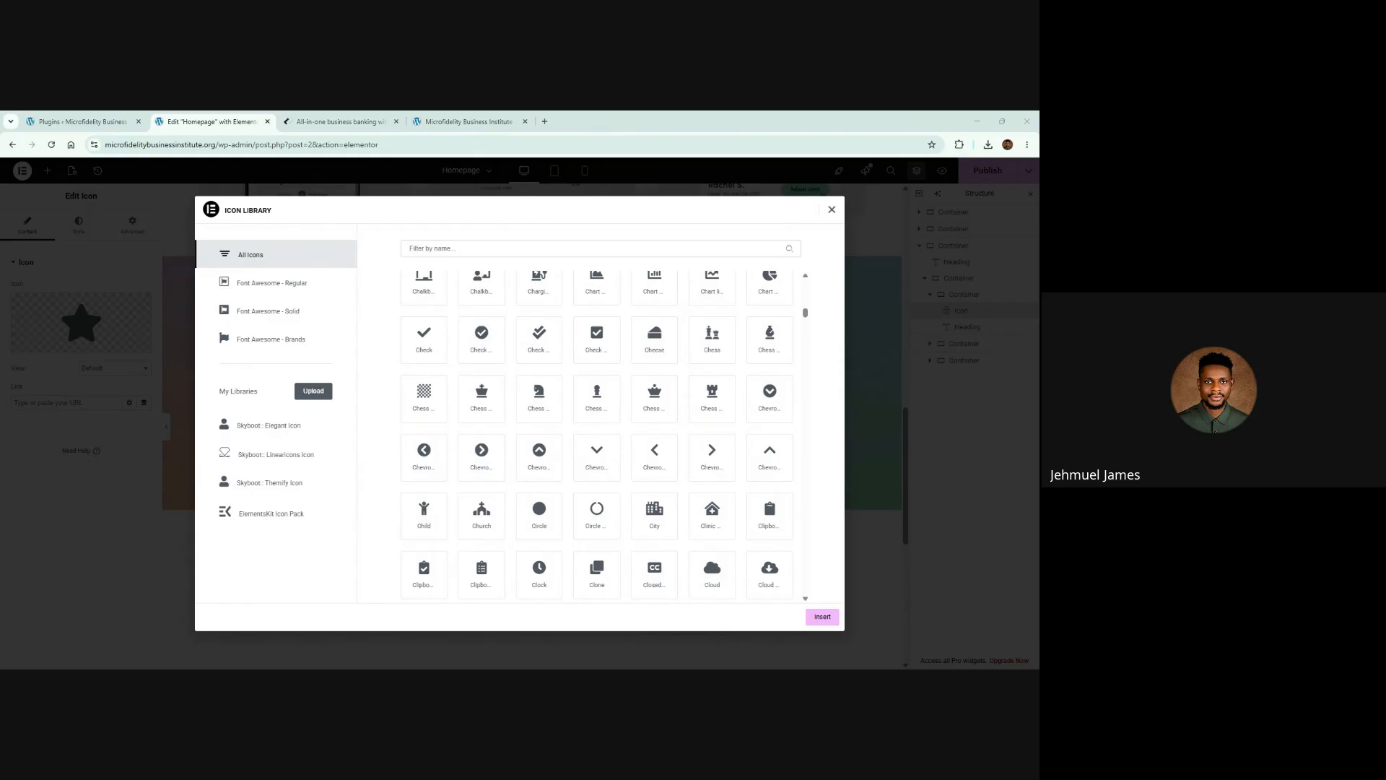
scroll(722, 433, "down", 10)
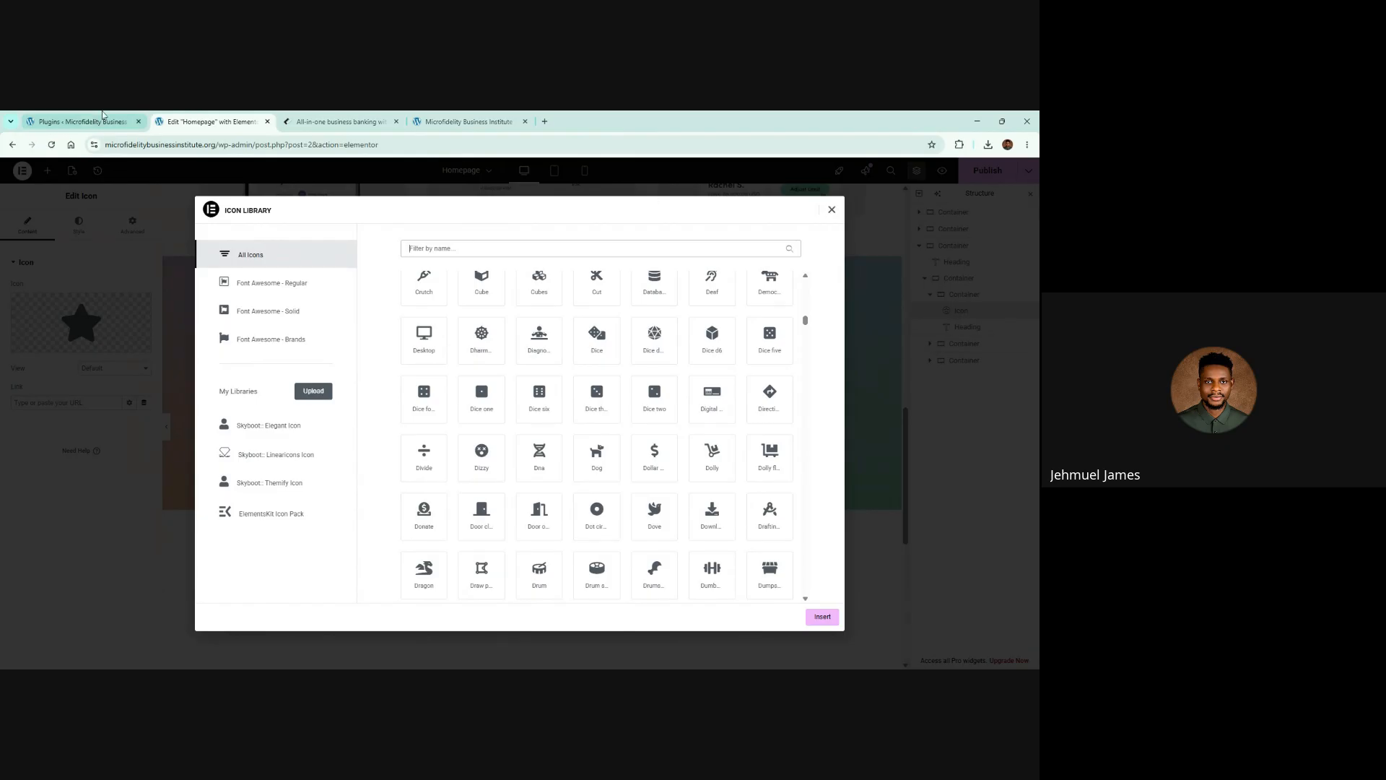
scroll(505, 418, "down", 6)
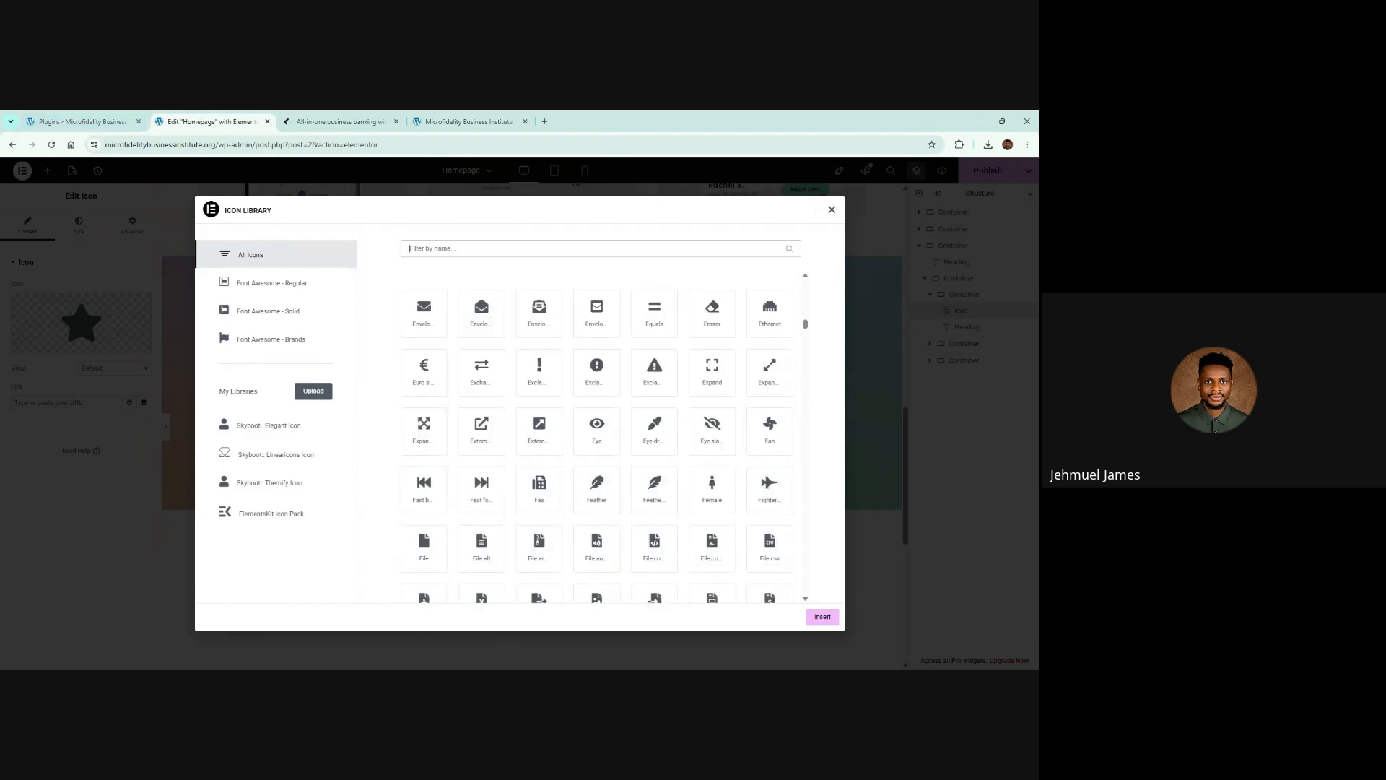
Search the icon library for "2", look through the matches and close the library without inserting an icon
type("2")
scroll(711, 437, "up", 1)
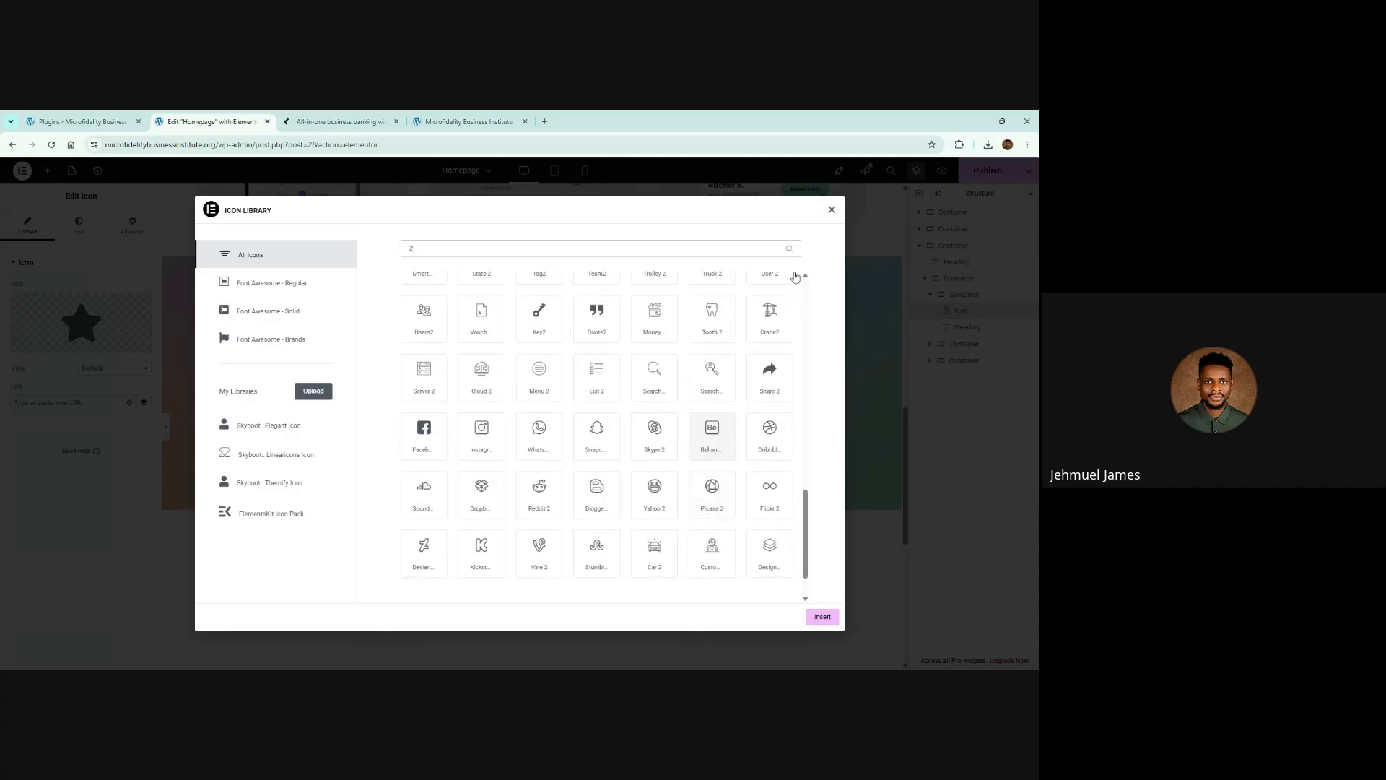
scroll(632, 369, "up", 10)
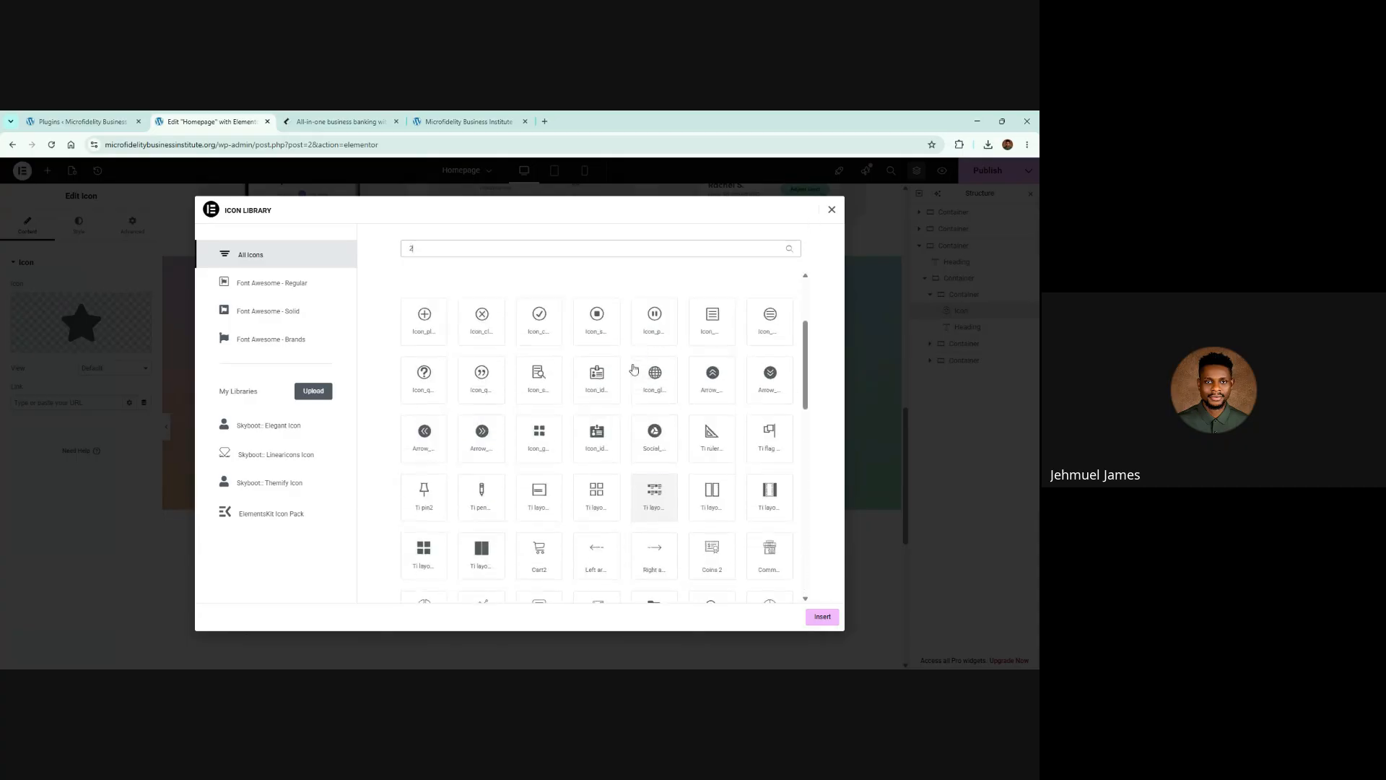
scroll(644, 372, "down", 10)
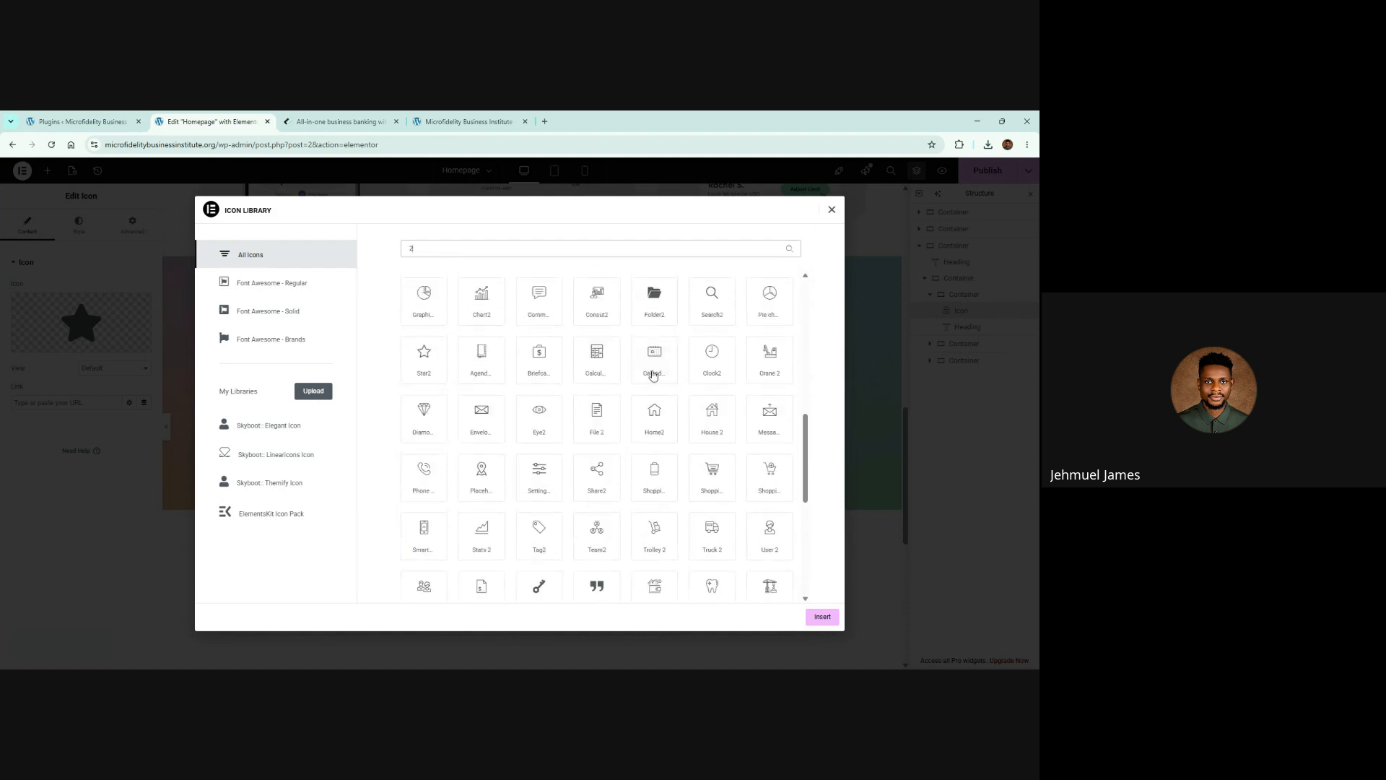
left_click(833, 210)
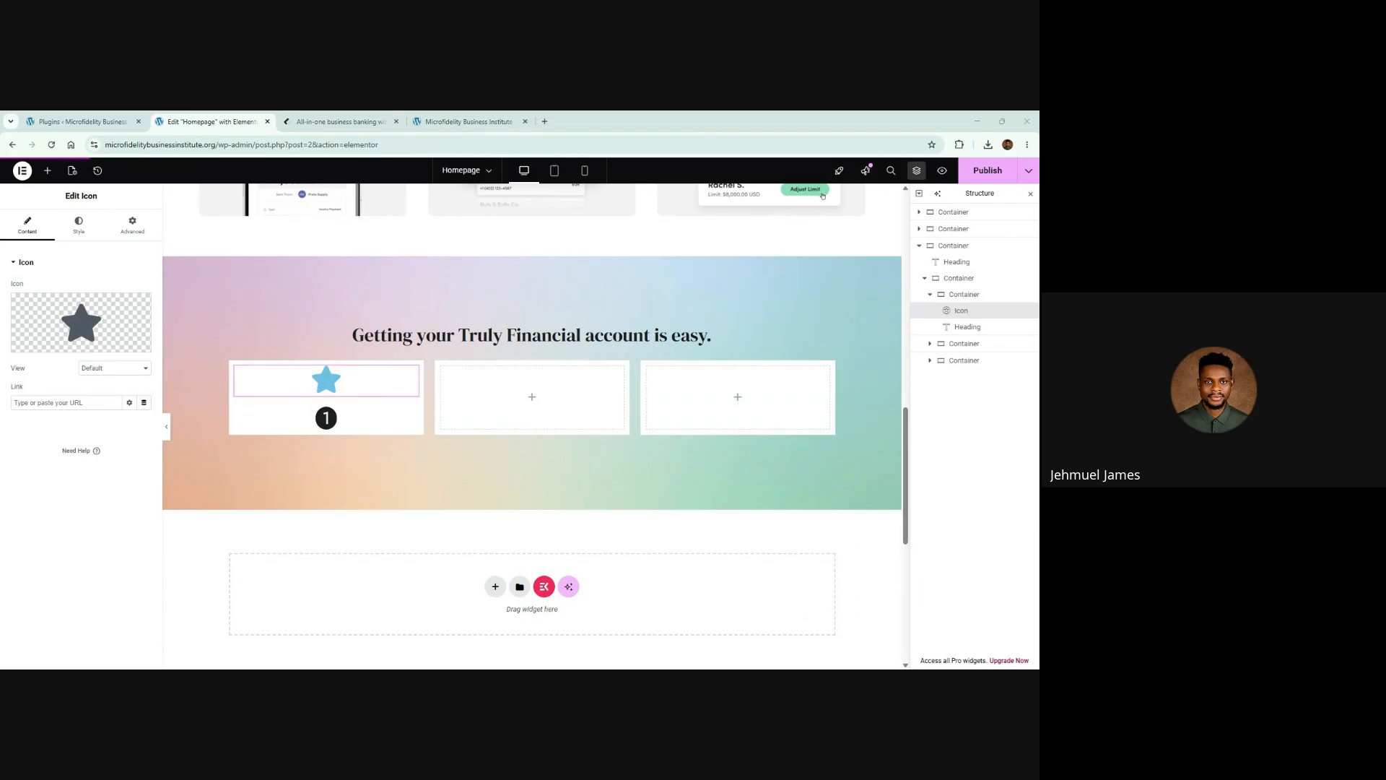
Switch to the WordPress plugins page, go to adding a new plugin and search for "unlimited elements"
left_click(80, 122)
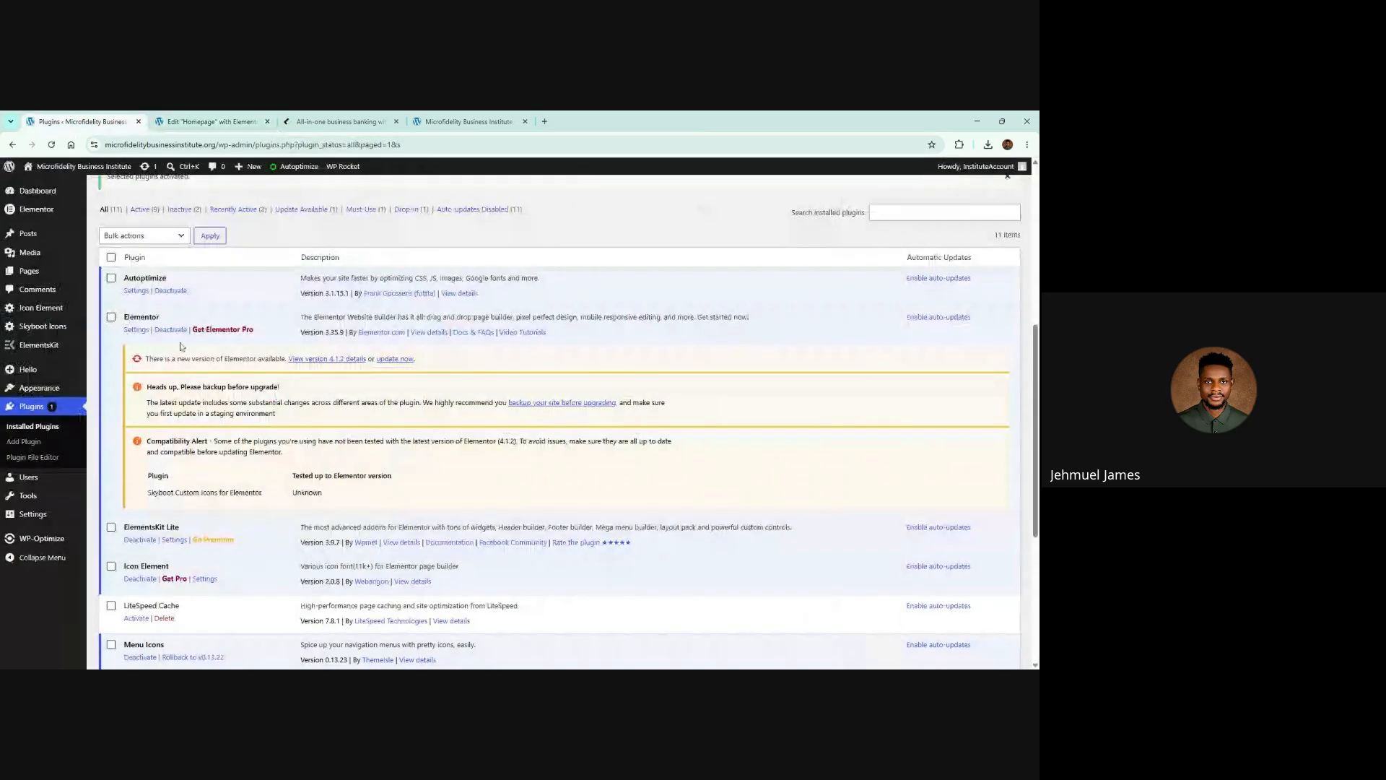
scroll(181, 347, "down", 5)
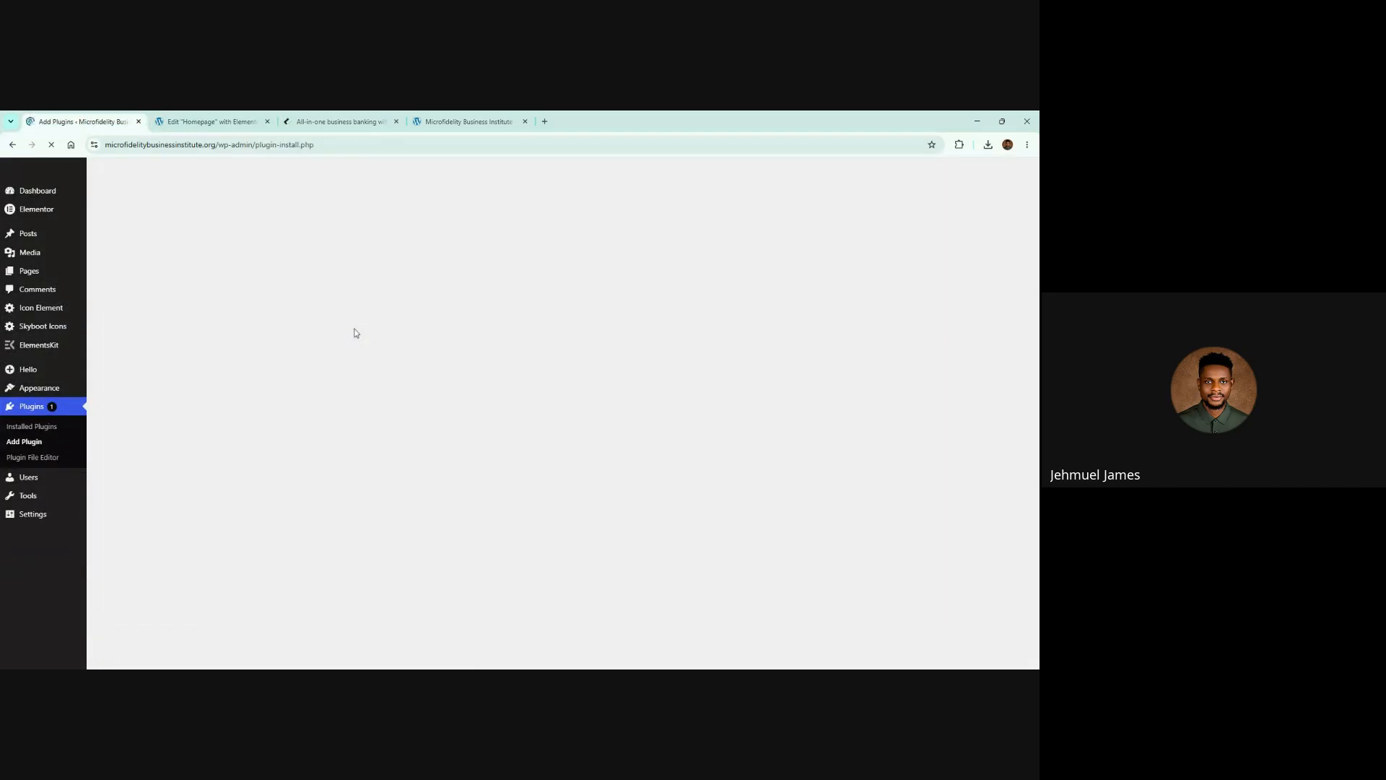
left_click(853, 479)
type("u")
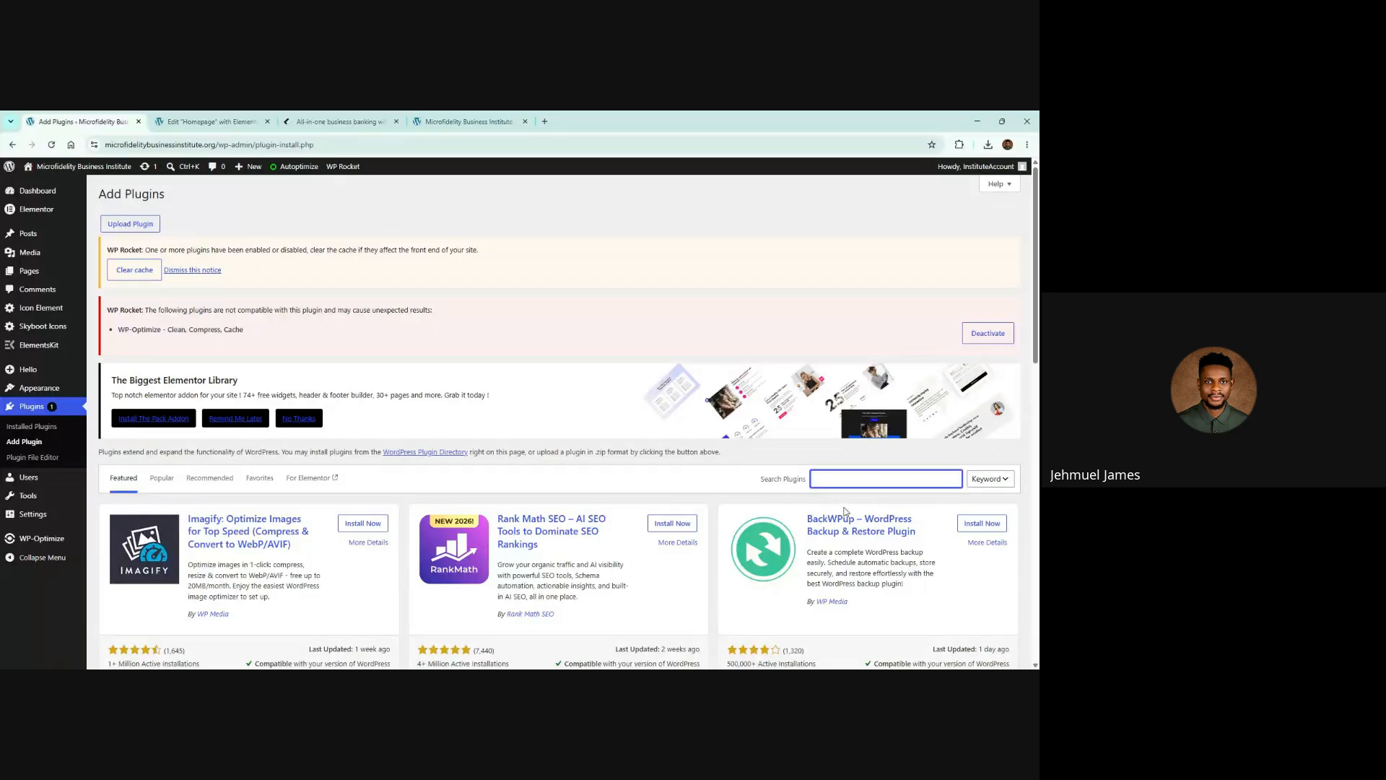
type("nlim")
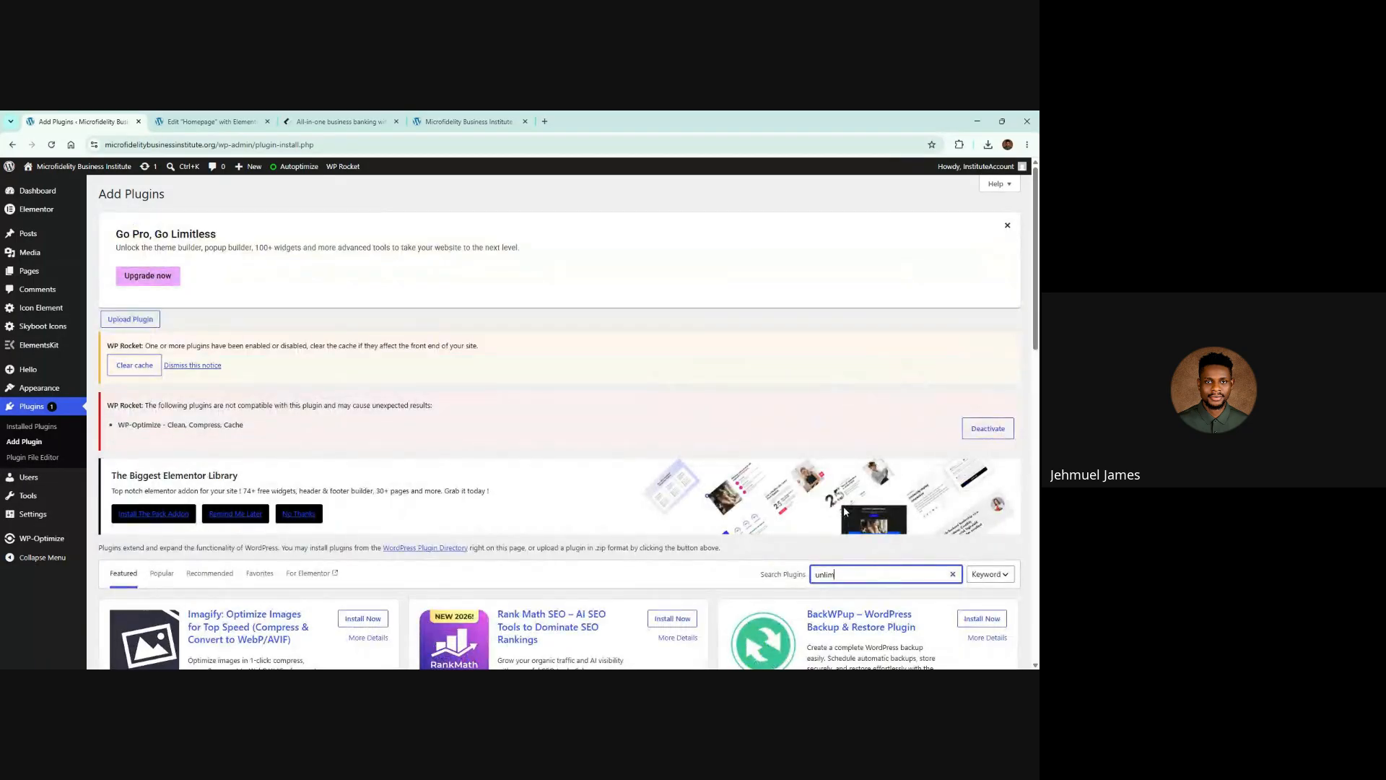
type("ited elememts")
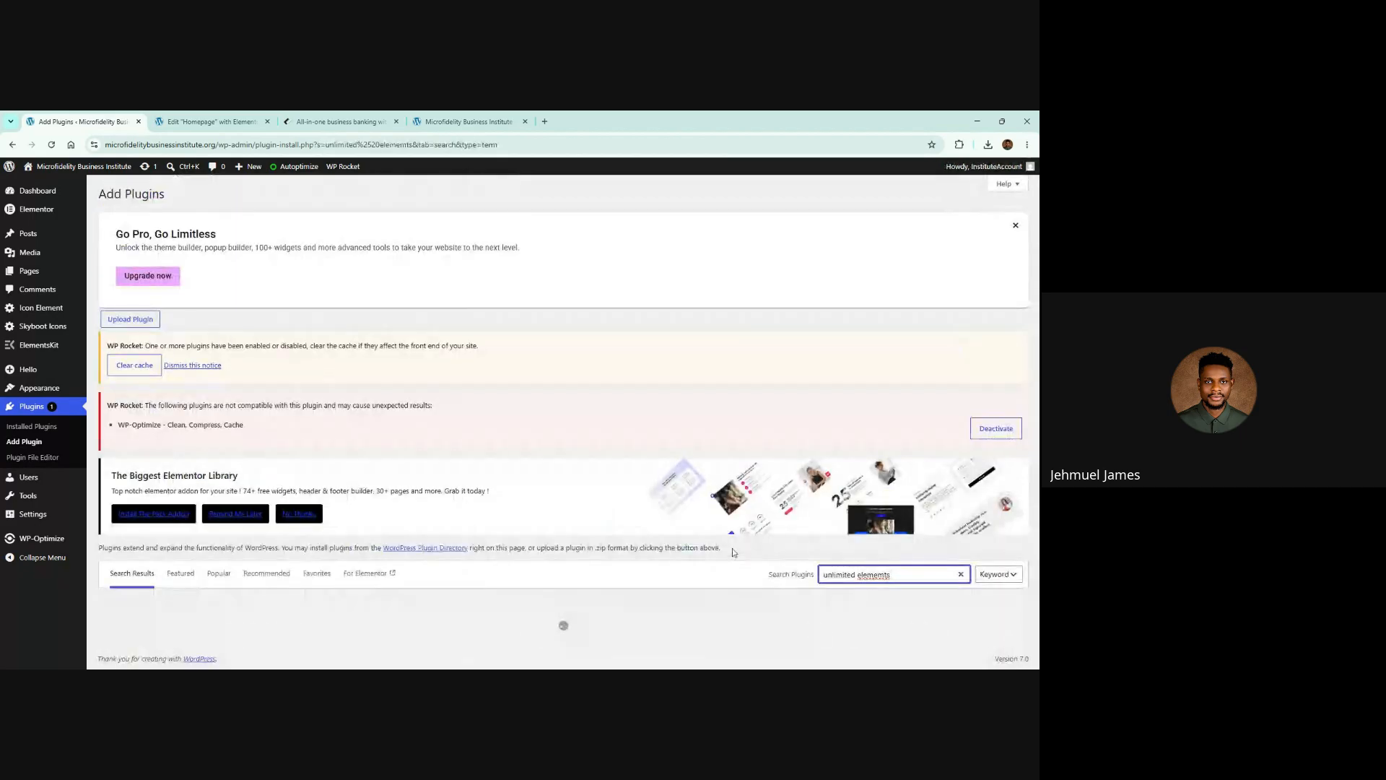
key("BackSpace")
key("BackSpace")
key("BackSpace")
type("nts")
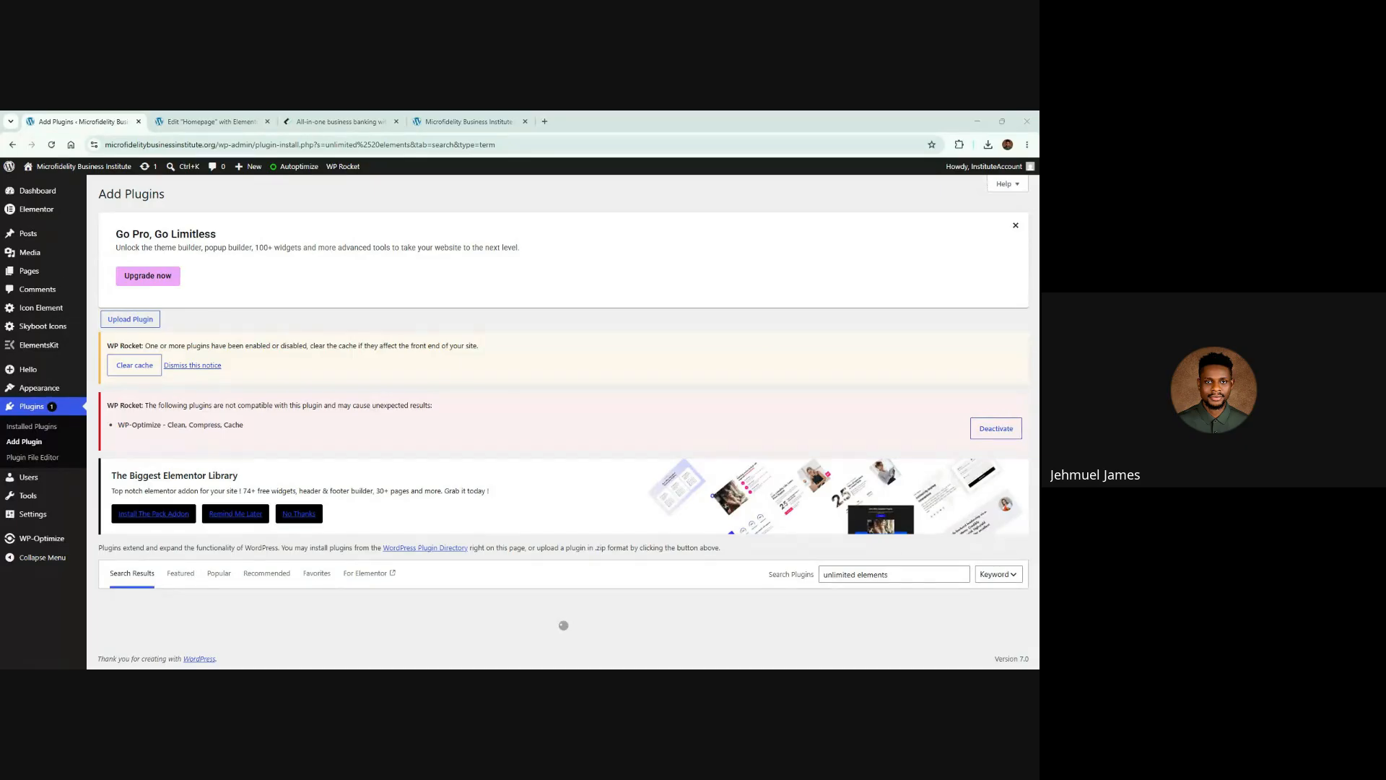
Install and activate the Unlimited Elements For Elementor plugin and skip its email notification opt-in
scroll(434, 546, "down", 2)
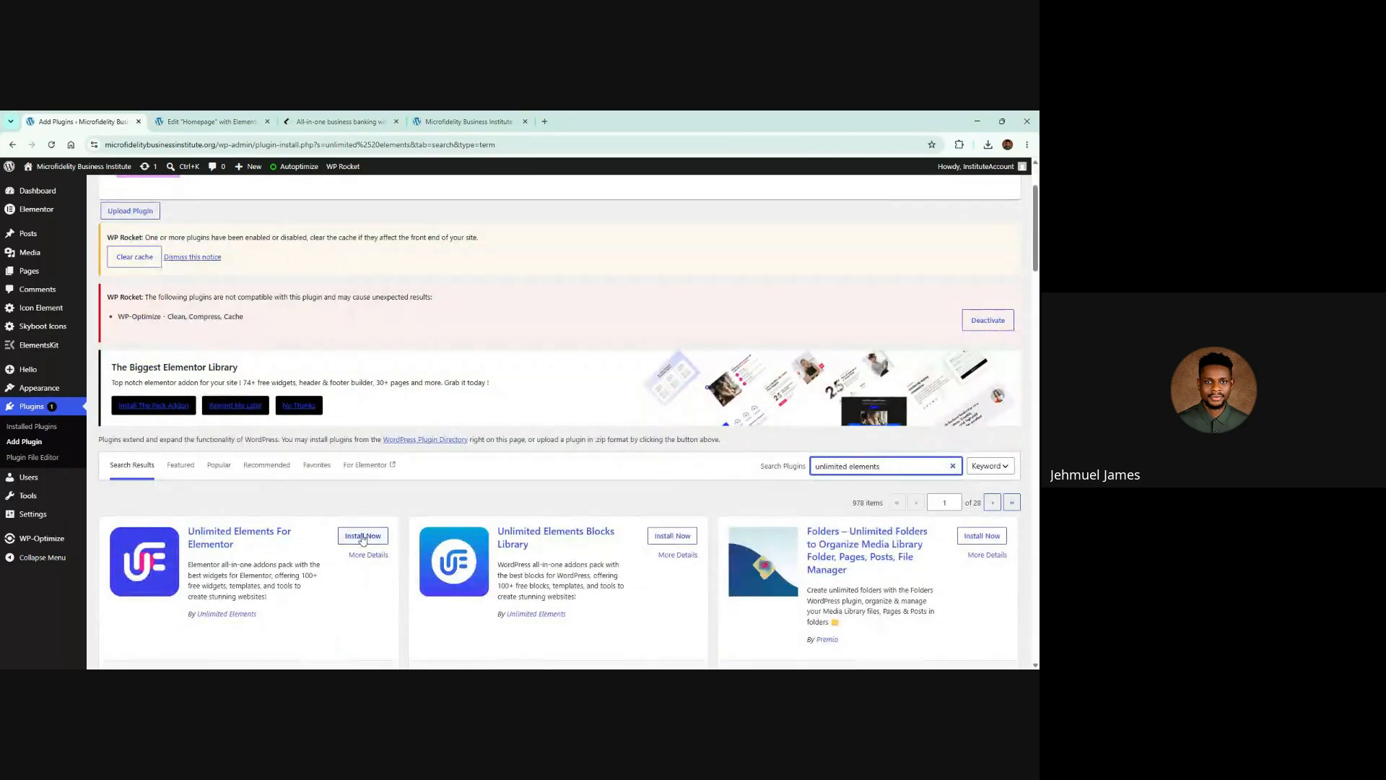
left_click(362, 537)
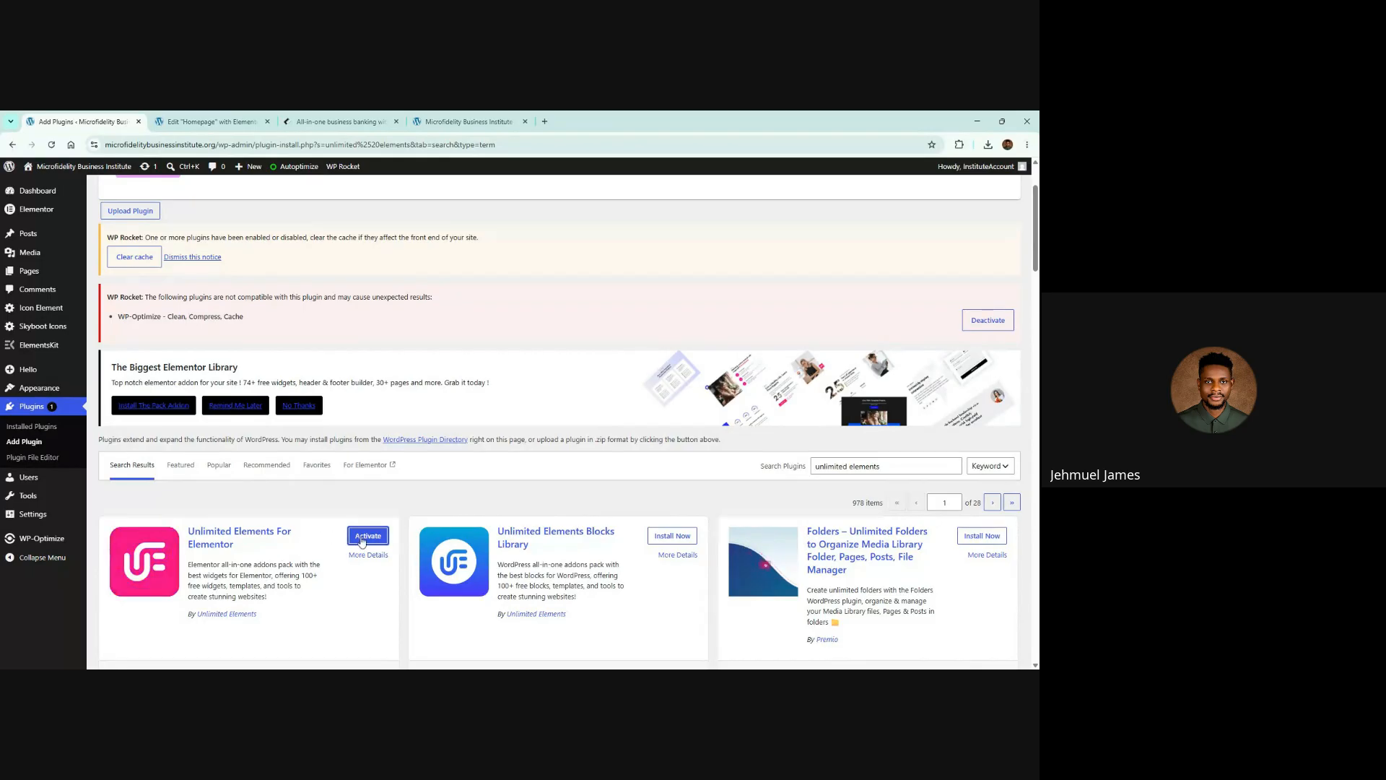
left_click(367, 535)
scroll(363, 541, "down", 3)
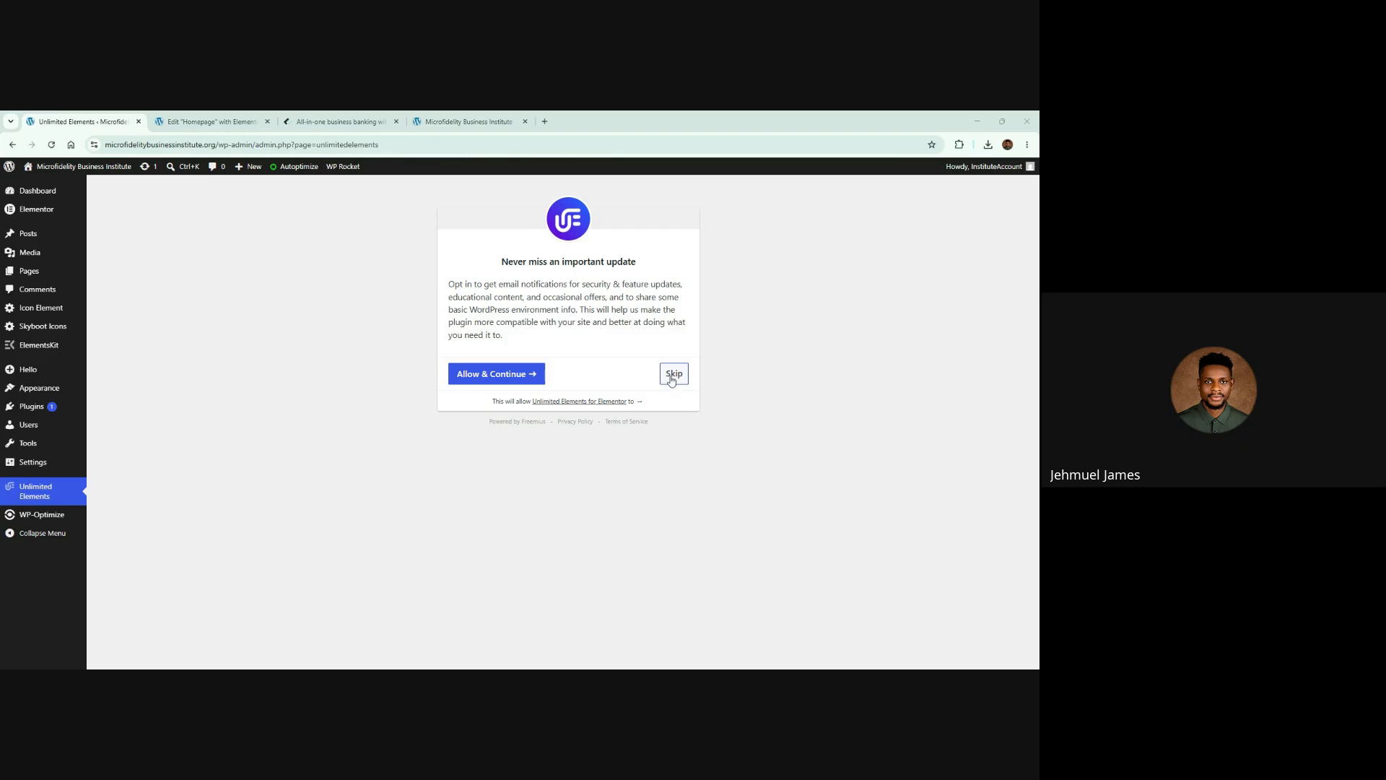
left_click(663, 375)
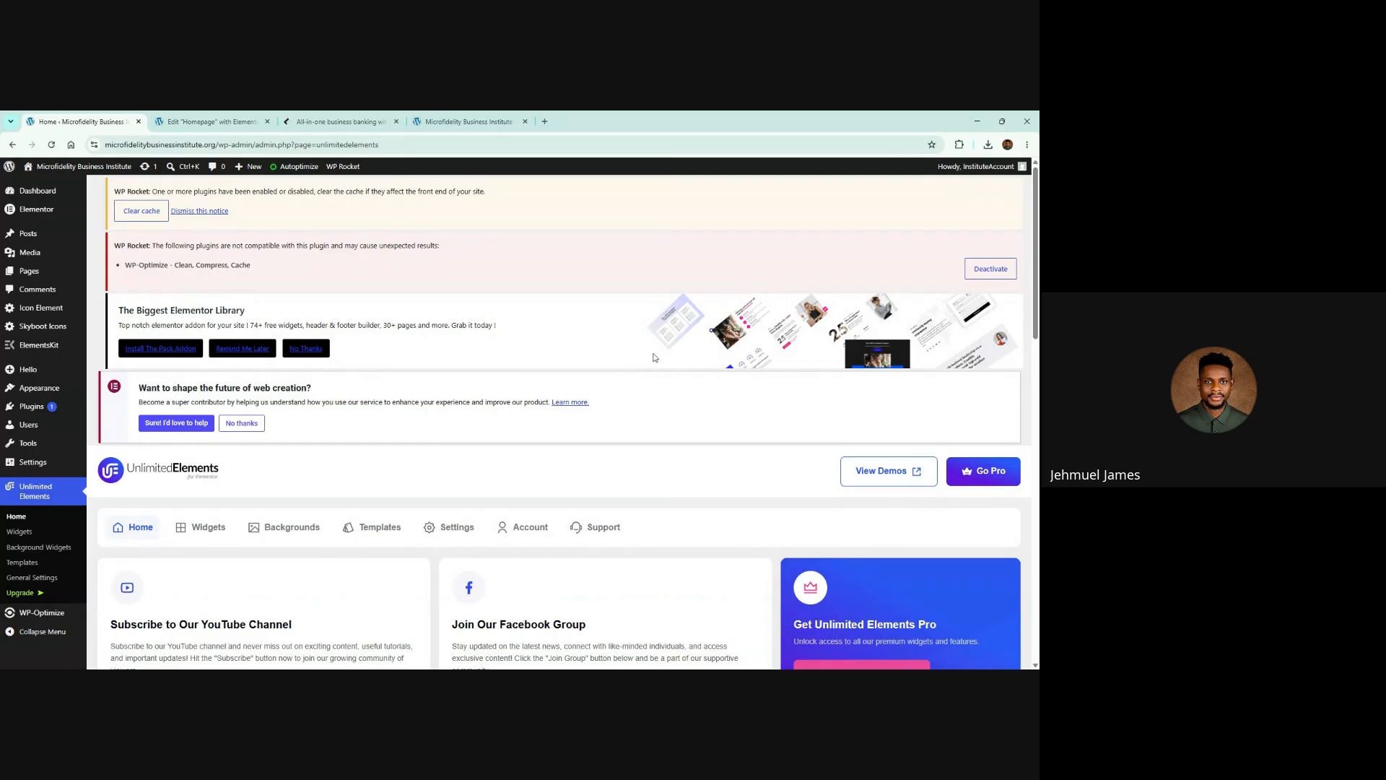
Open the Unlimited Elements widget catalogue and search it for "number"
scroll(43, 325, "down", 3)
scroll(51, 448, "down", 2)
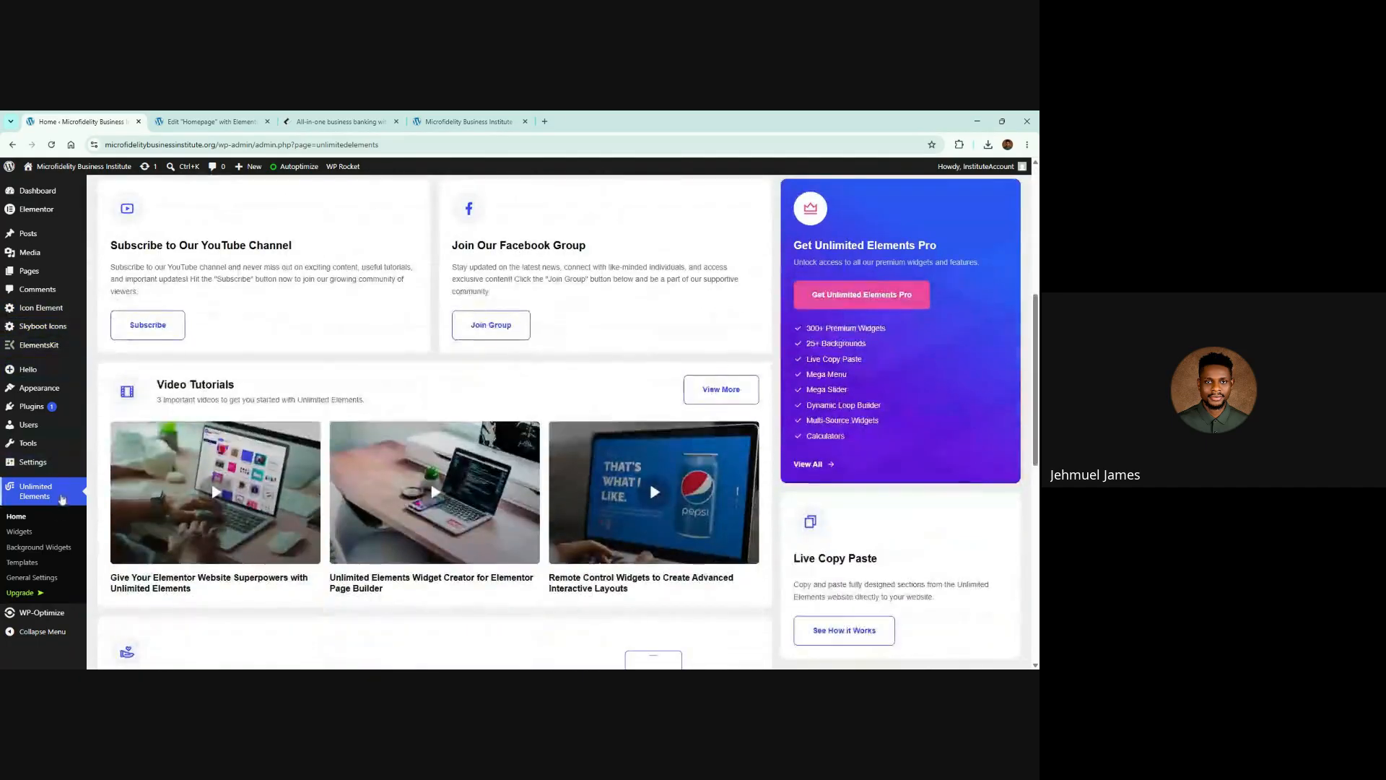
scroll(31, 533, "down", 1)
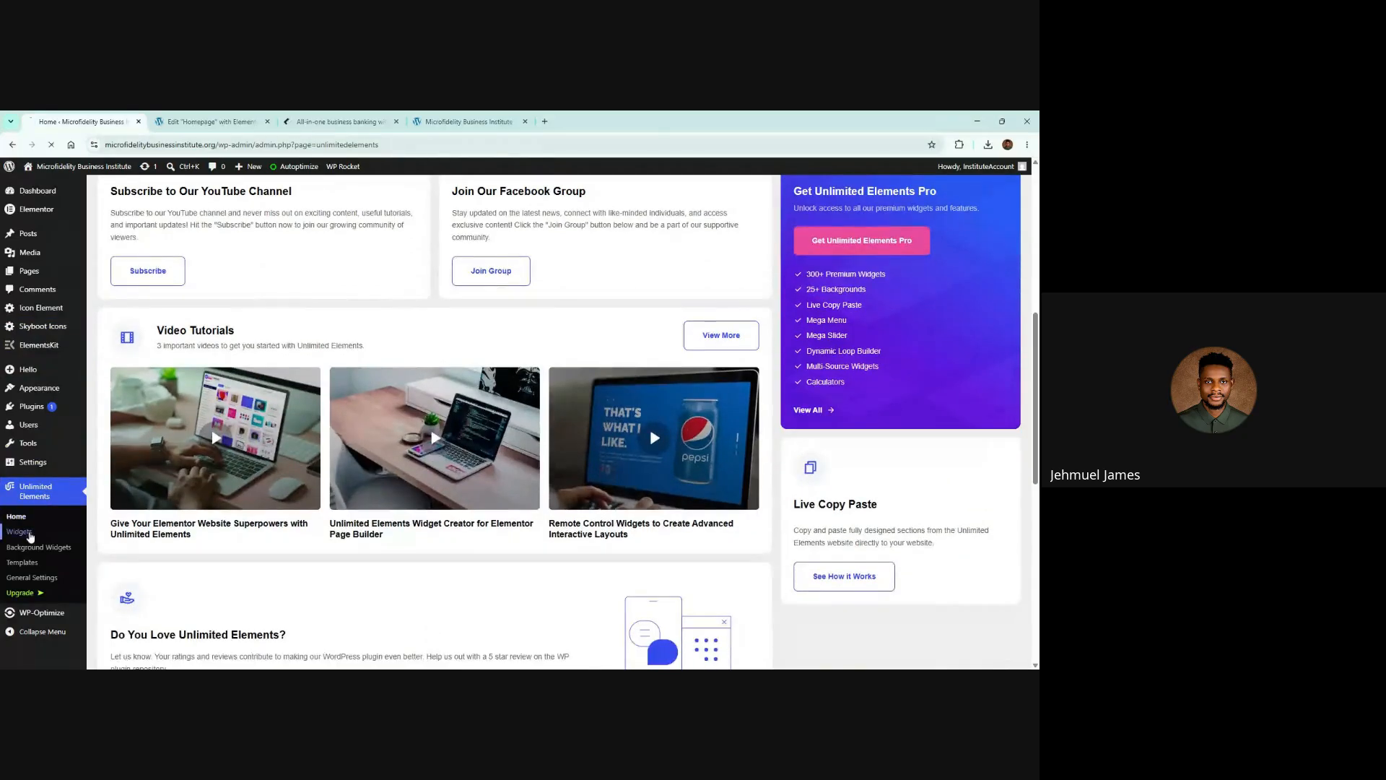
left_click(30, 536)
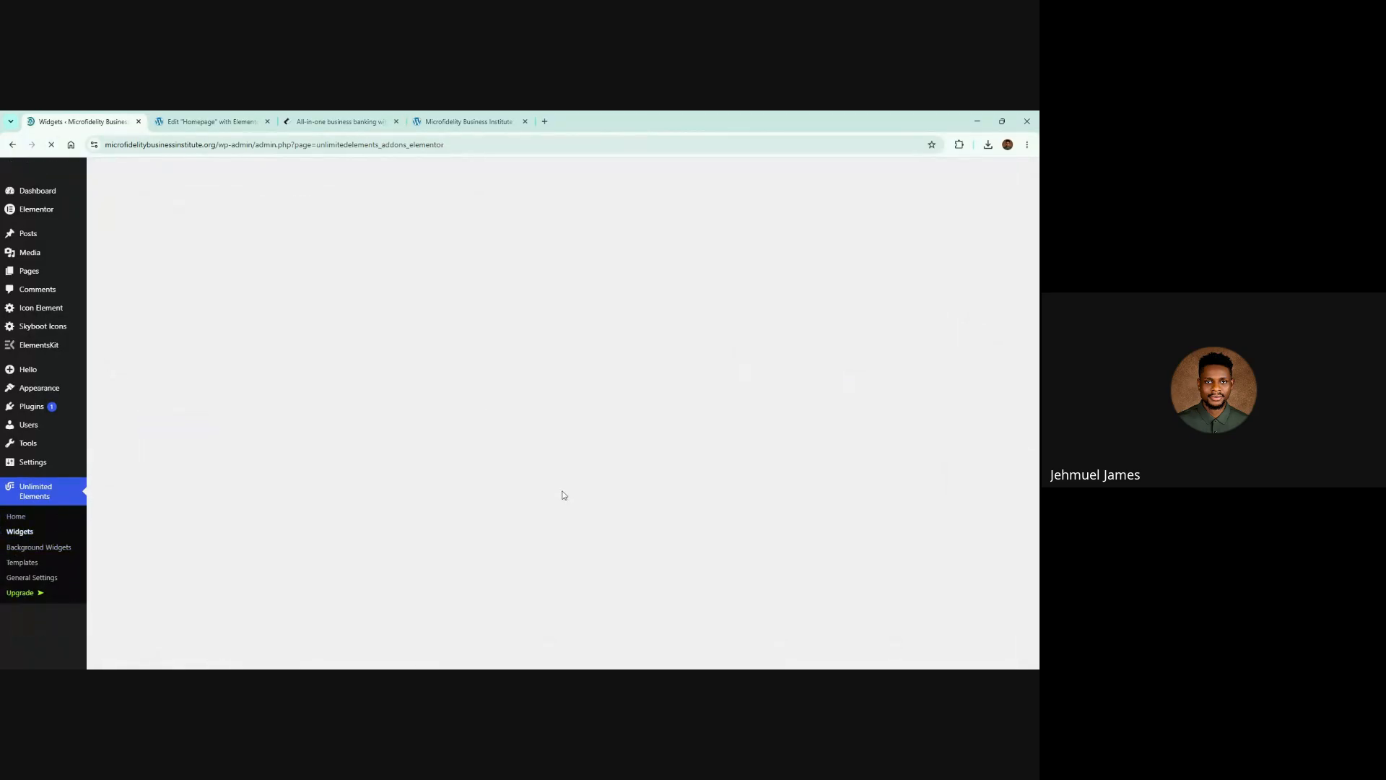
scroll(774, 560, "down", 4)
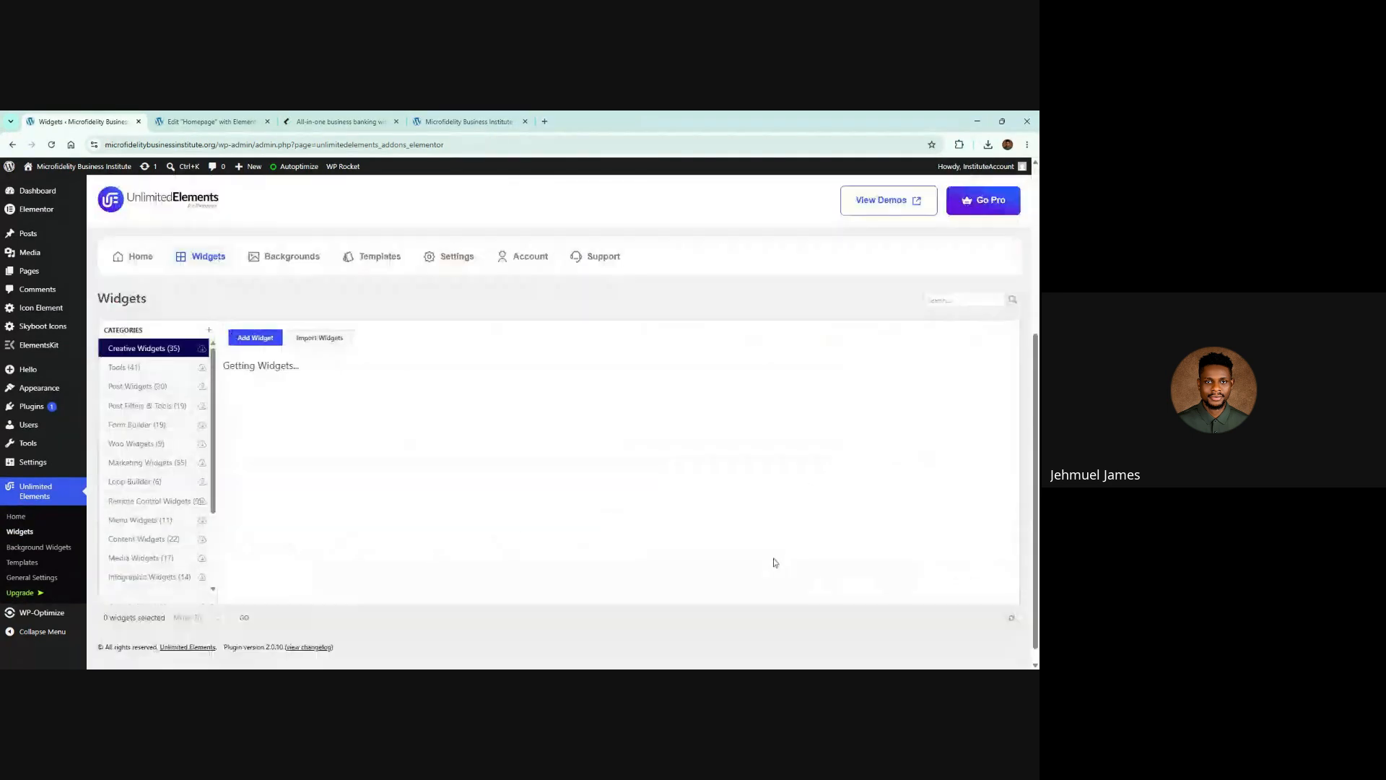
left_click(964, 300)
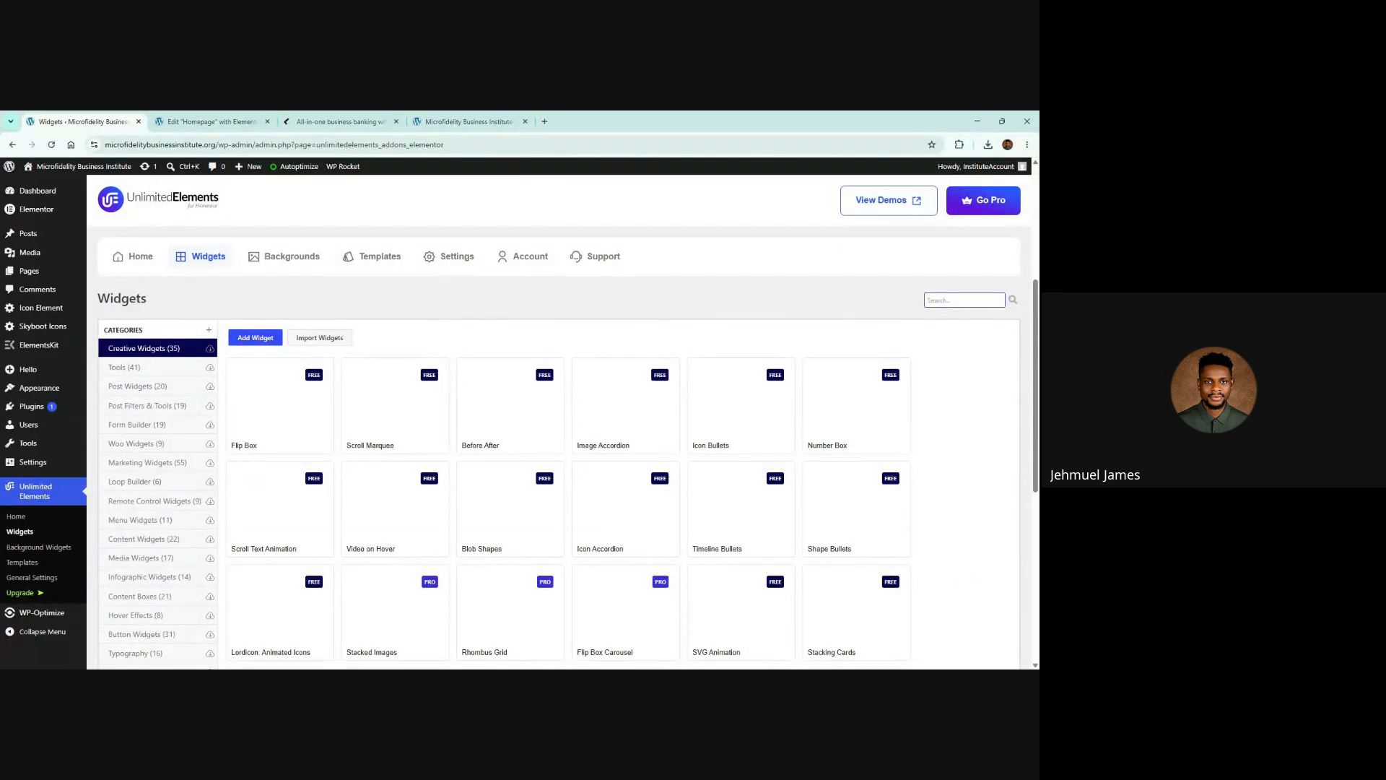
type("number")
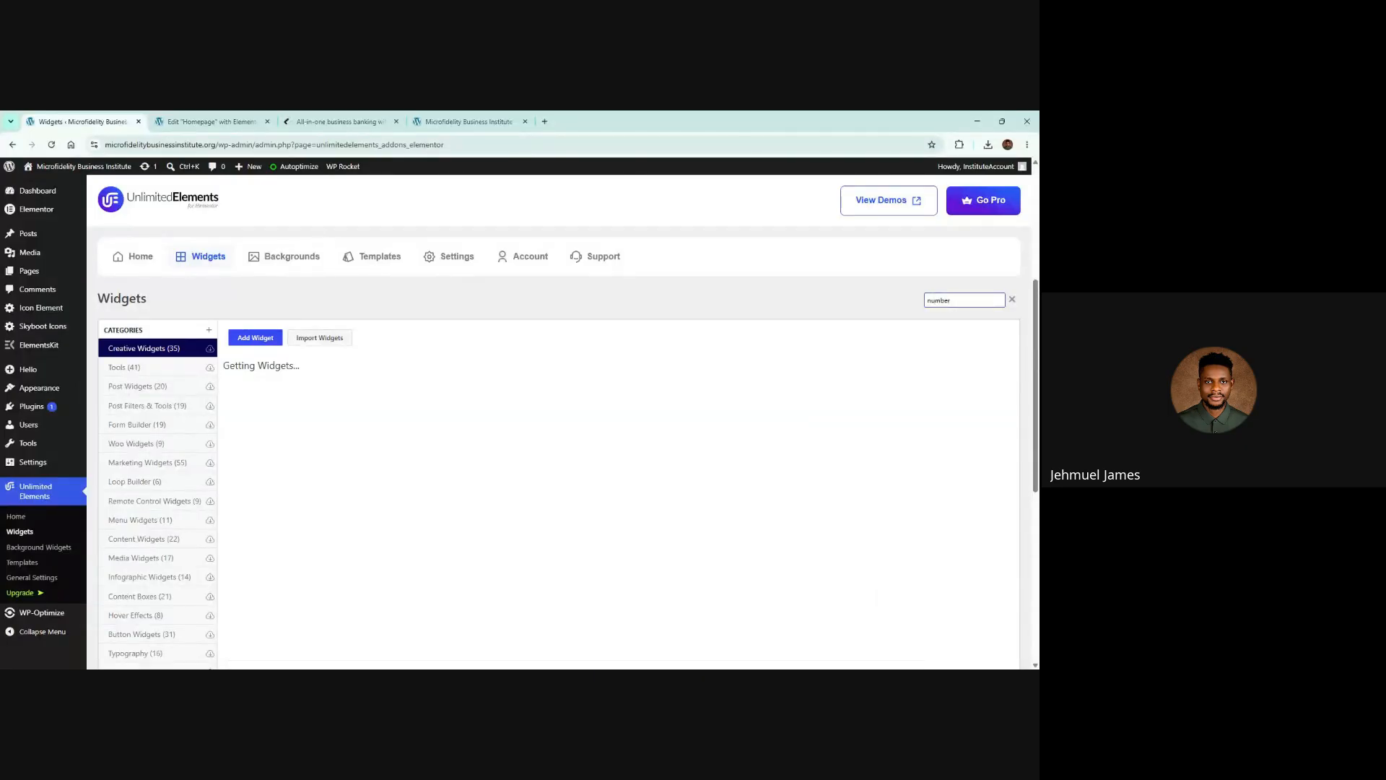
scroll(916, 312, "up", 1)
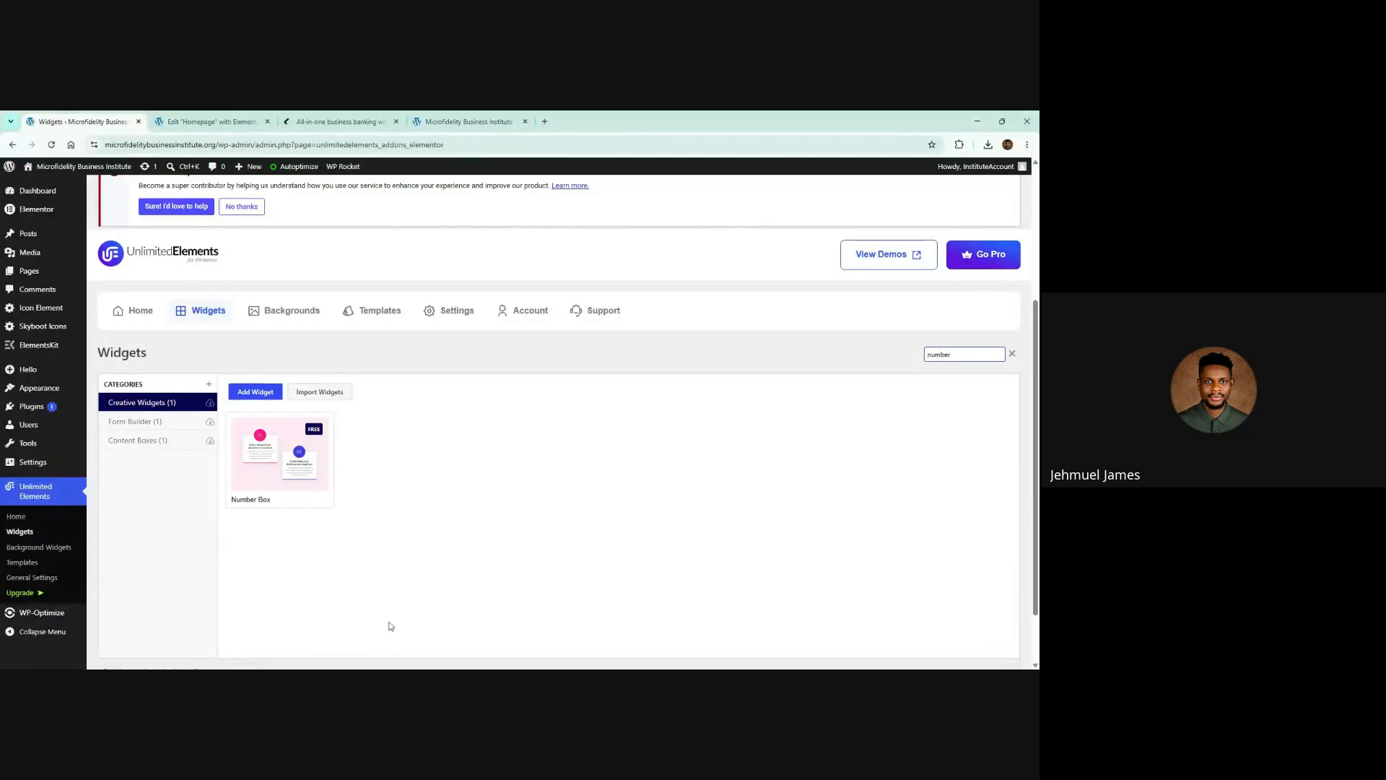
Check the "number" matches in the Form Builder, Content Boxes and Creative Widgets categories of the Unlimited Elements catalogue
left_click(150, 427)
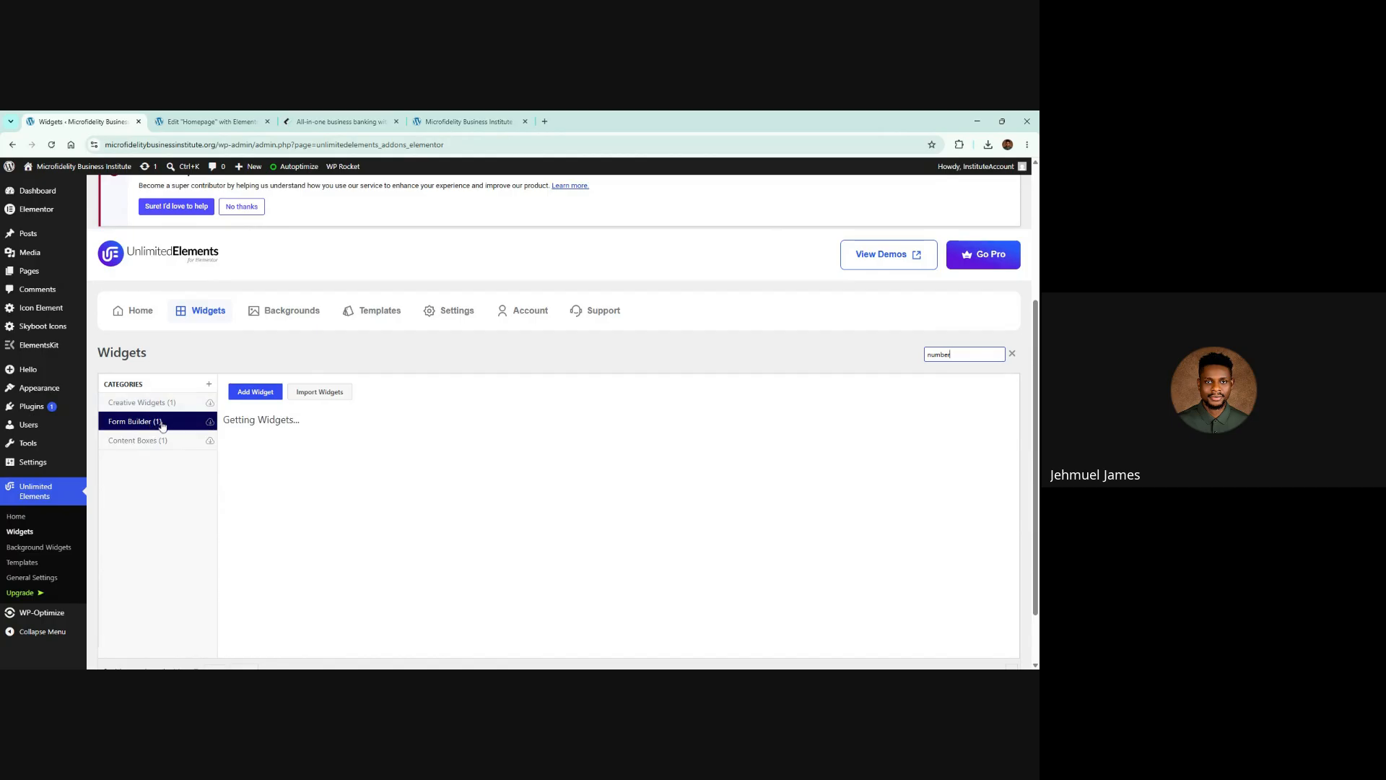
mouse_move(263, 493)
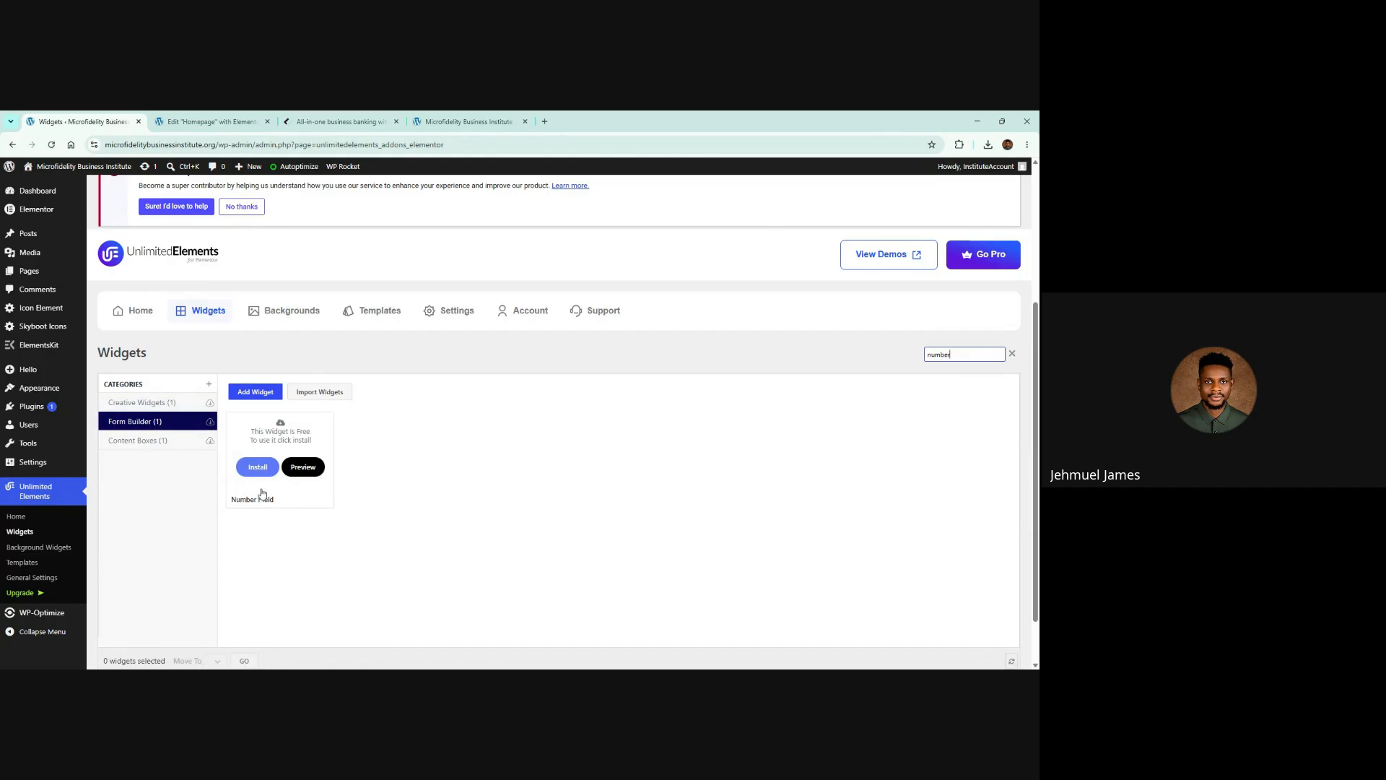
left_click(147, 443)
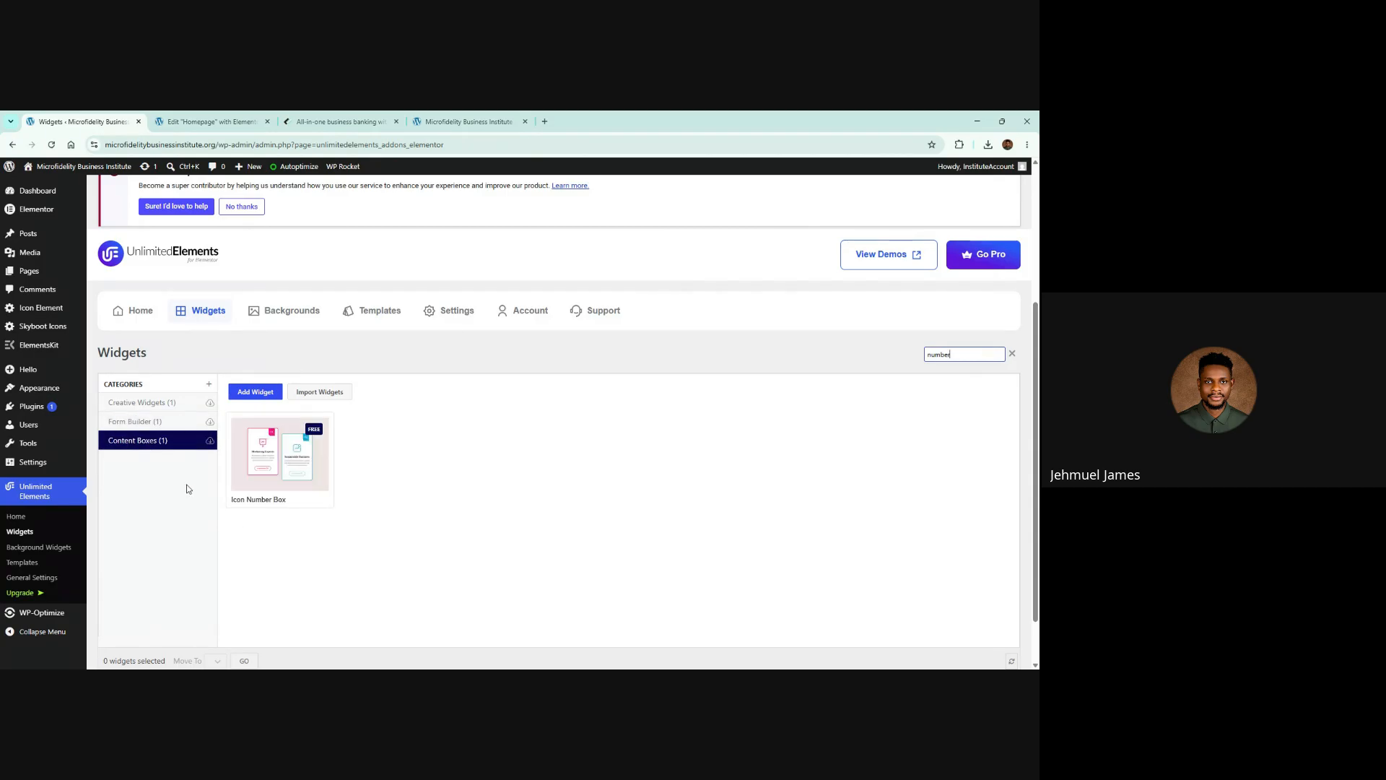
mouse_move(318, 460)
left_click(166, 405)
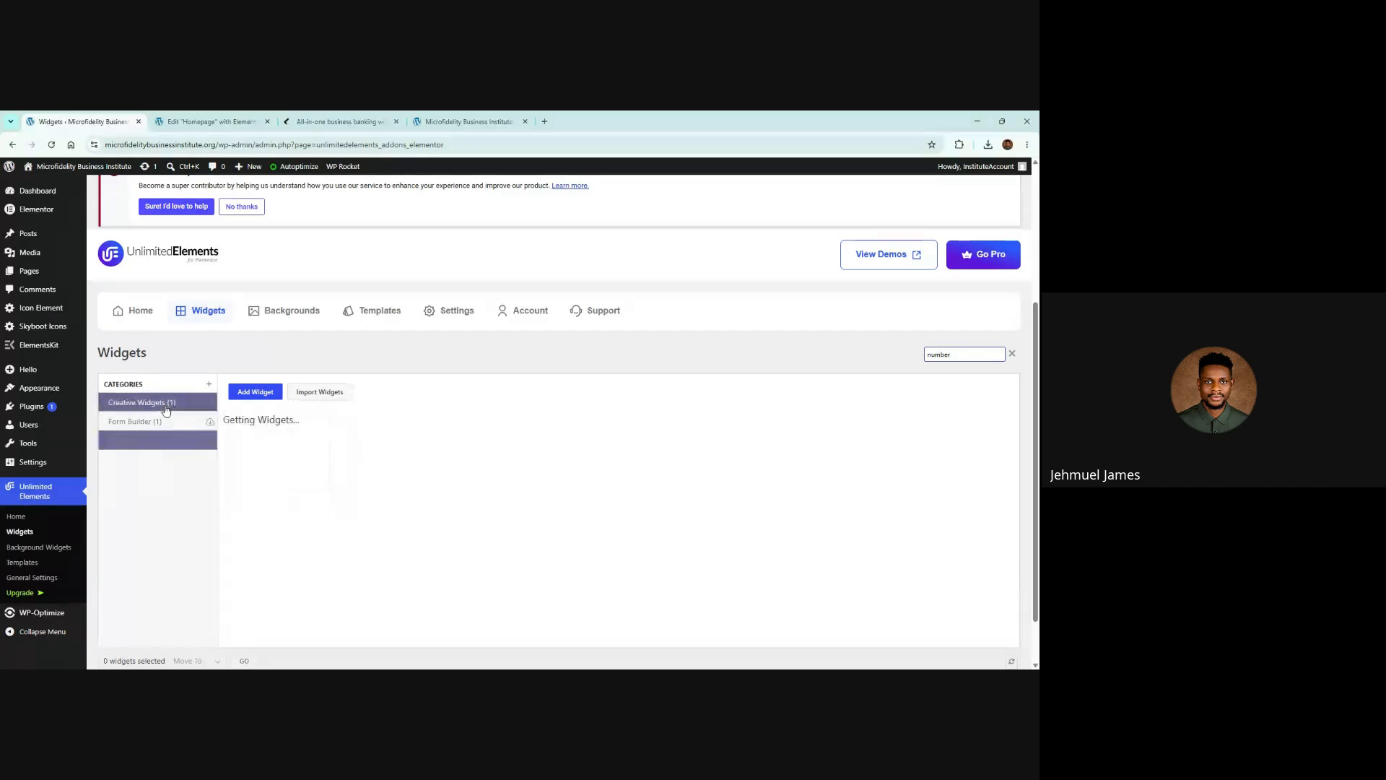
double_click(931, 355)
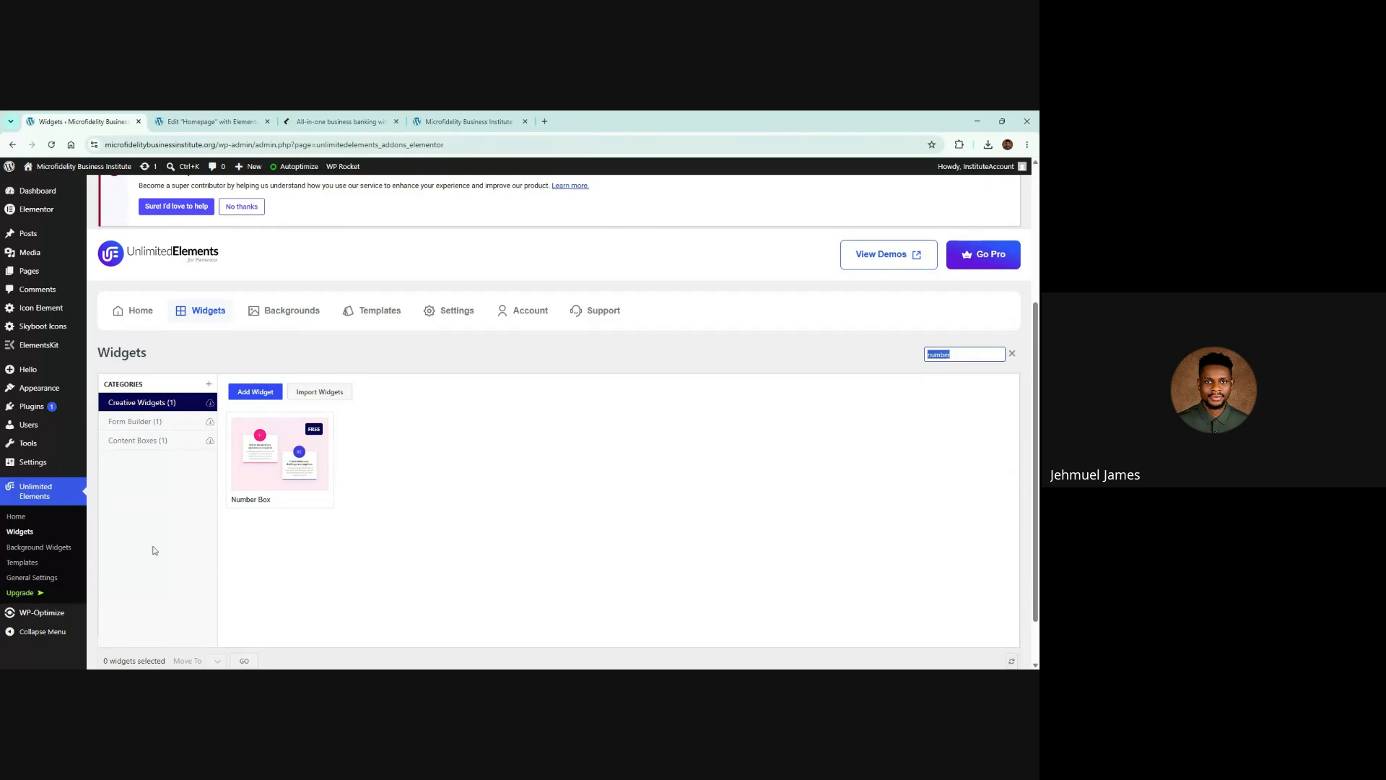
Go to adding a new plugin, search for "theplus addon", and shorten the search to "theplus"
mouse_move(43, 410)
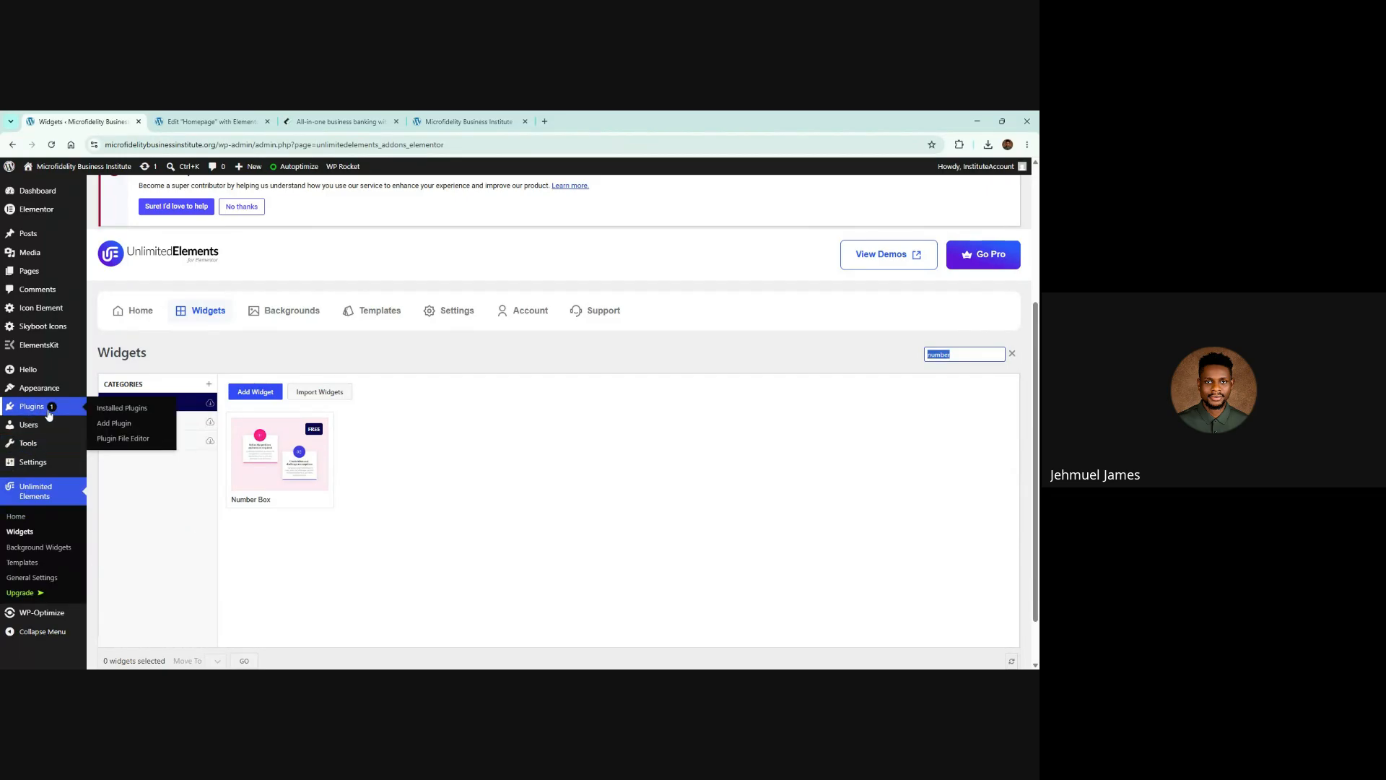
left_click(109, 426)
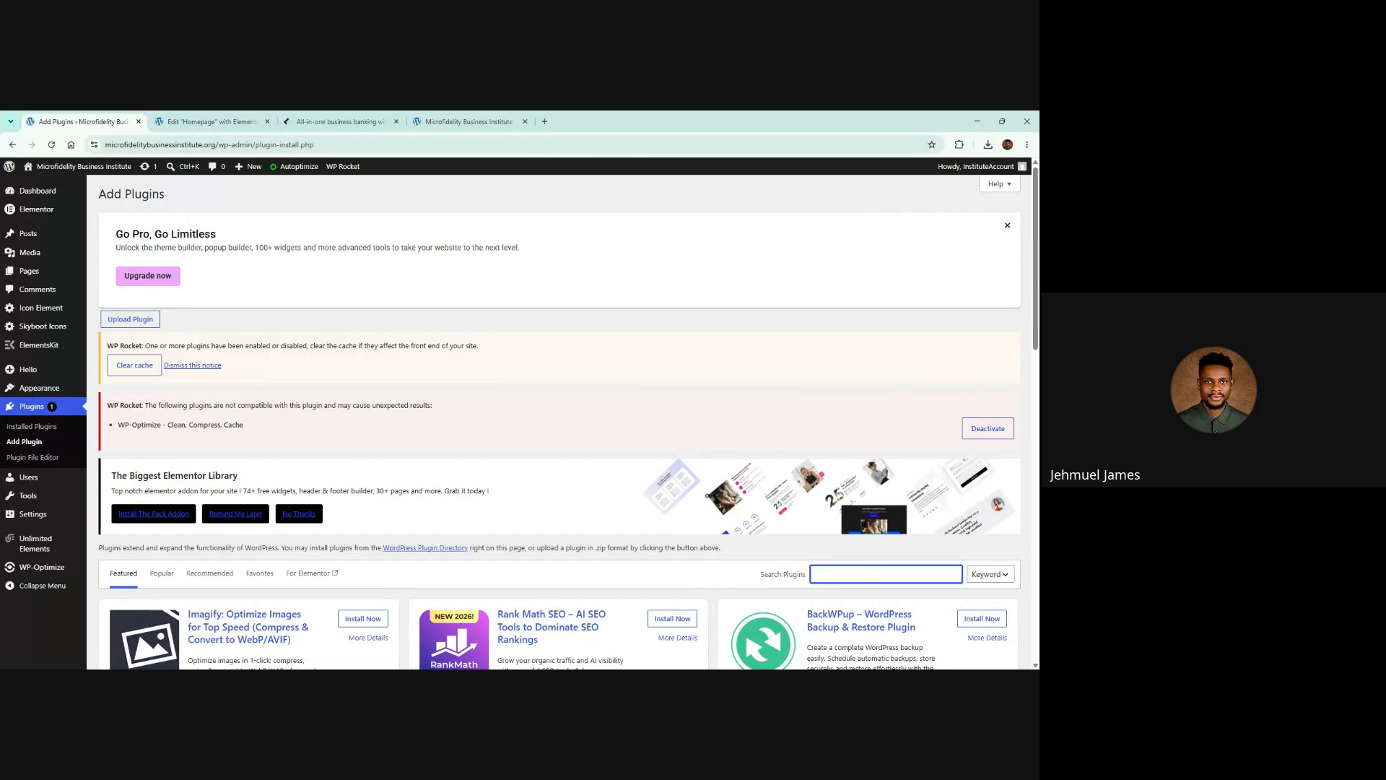
type("theplus addon")
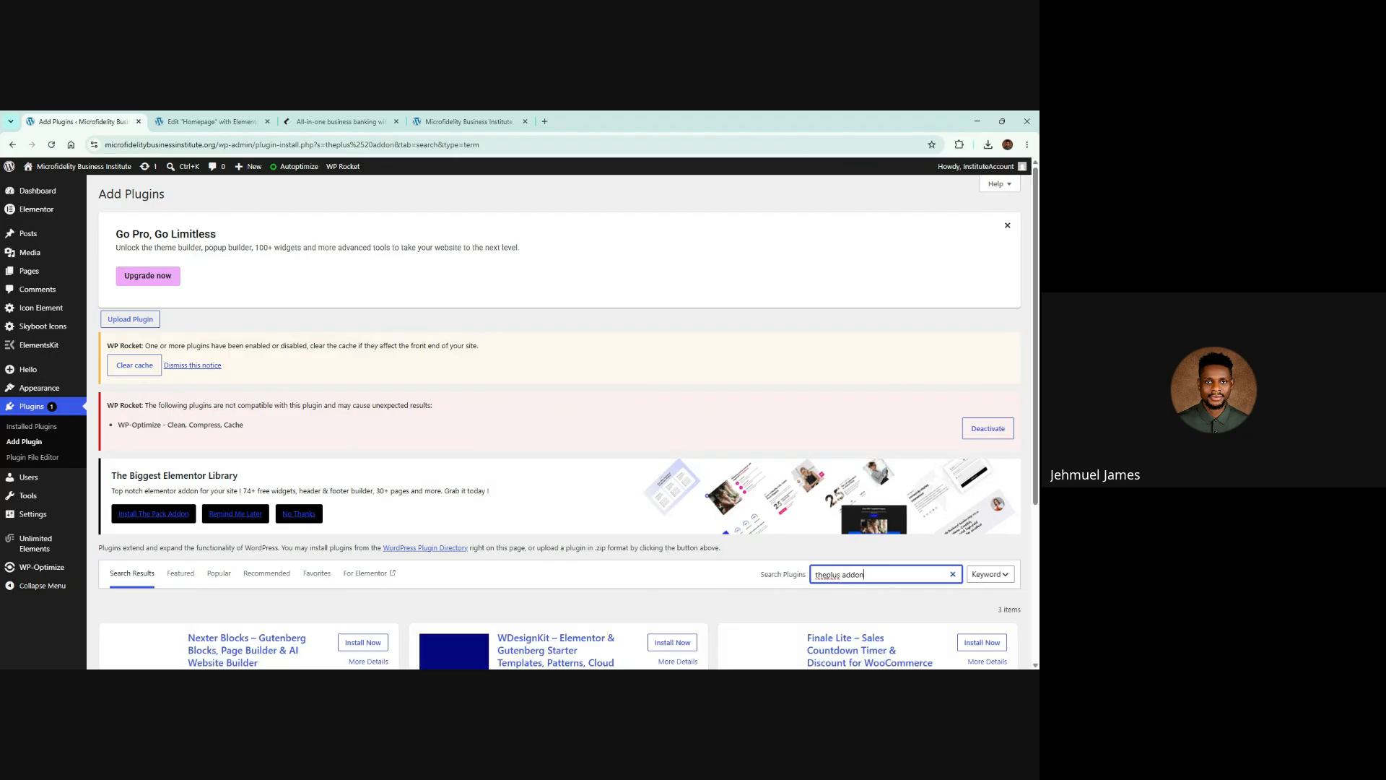
scroll(824, 314, "down", 3)
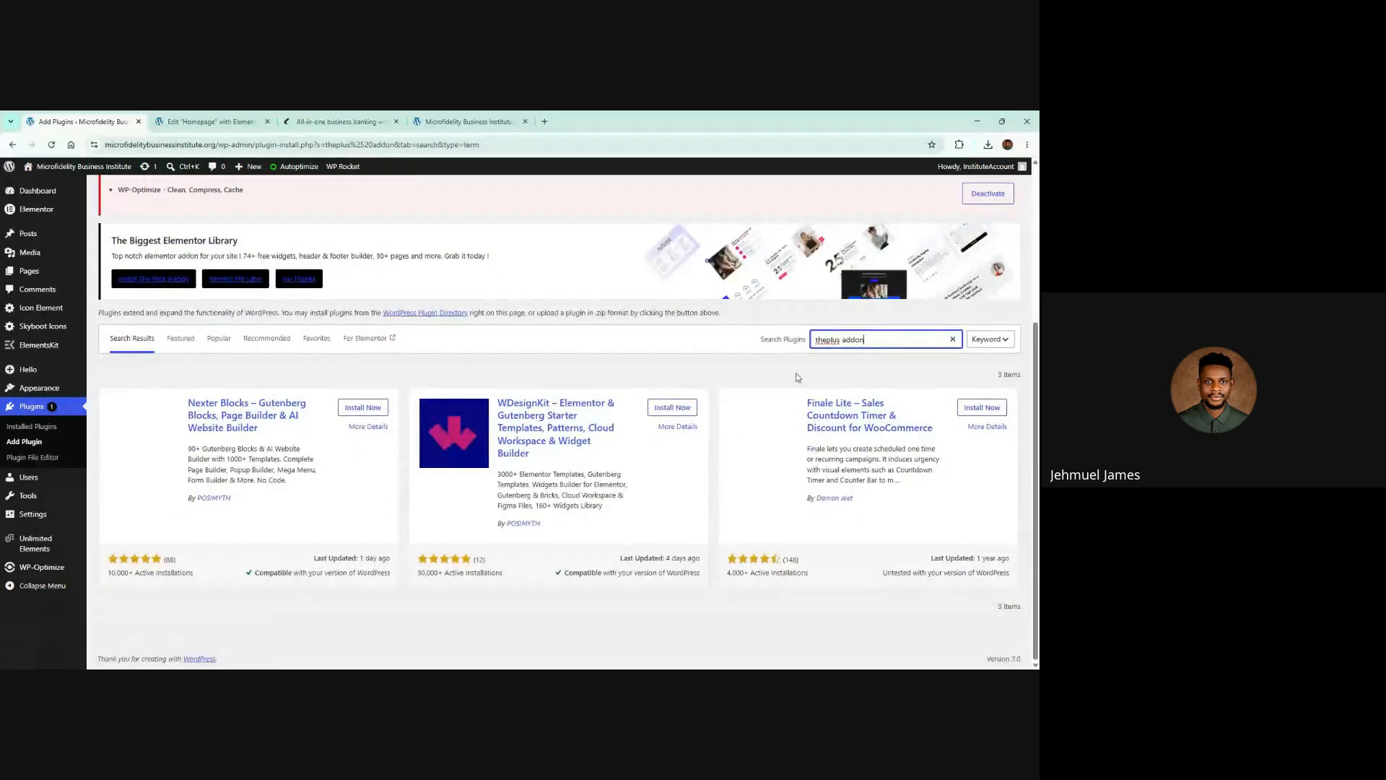
double_click(850, 339)
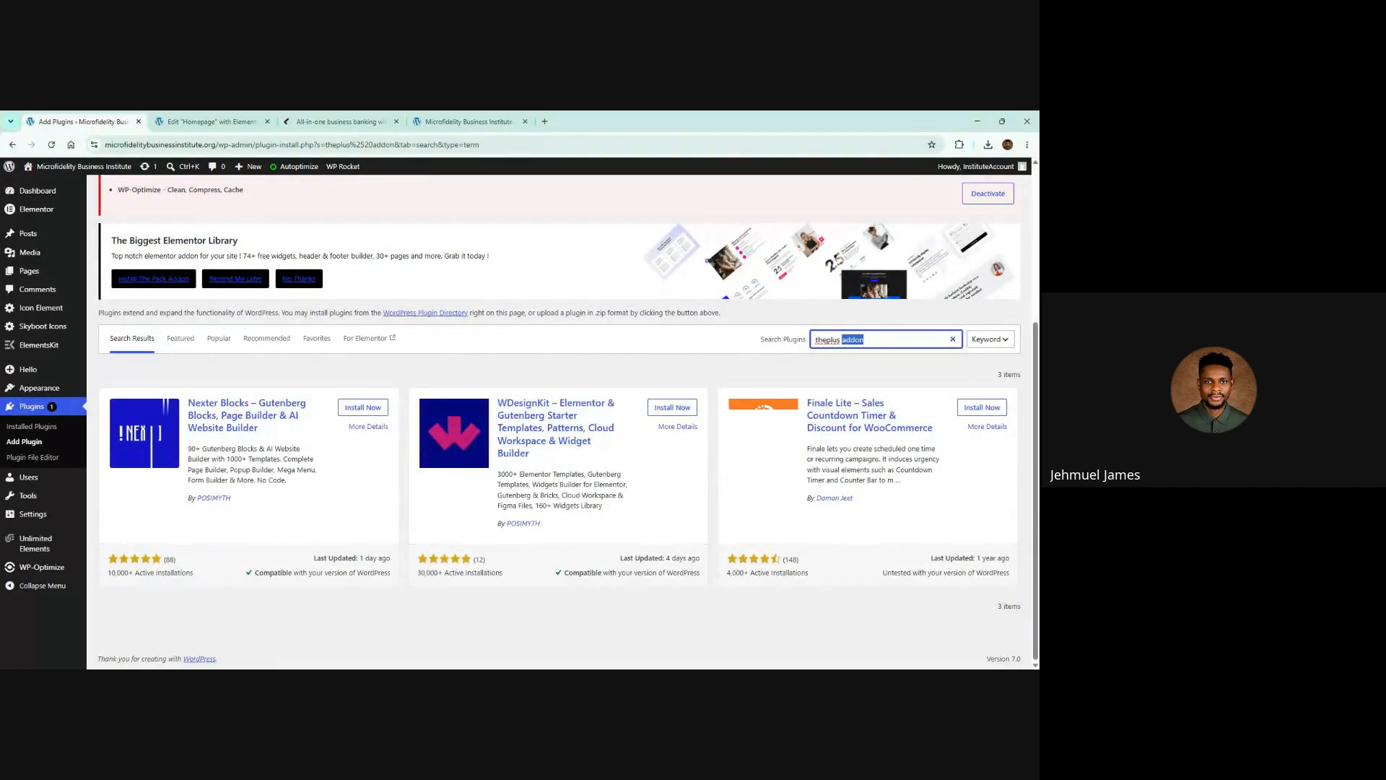
key("BackSpace")
key("BackSpace")
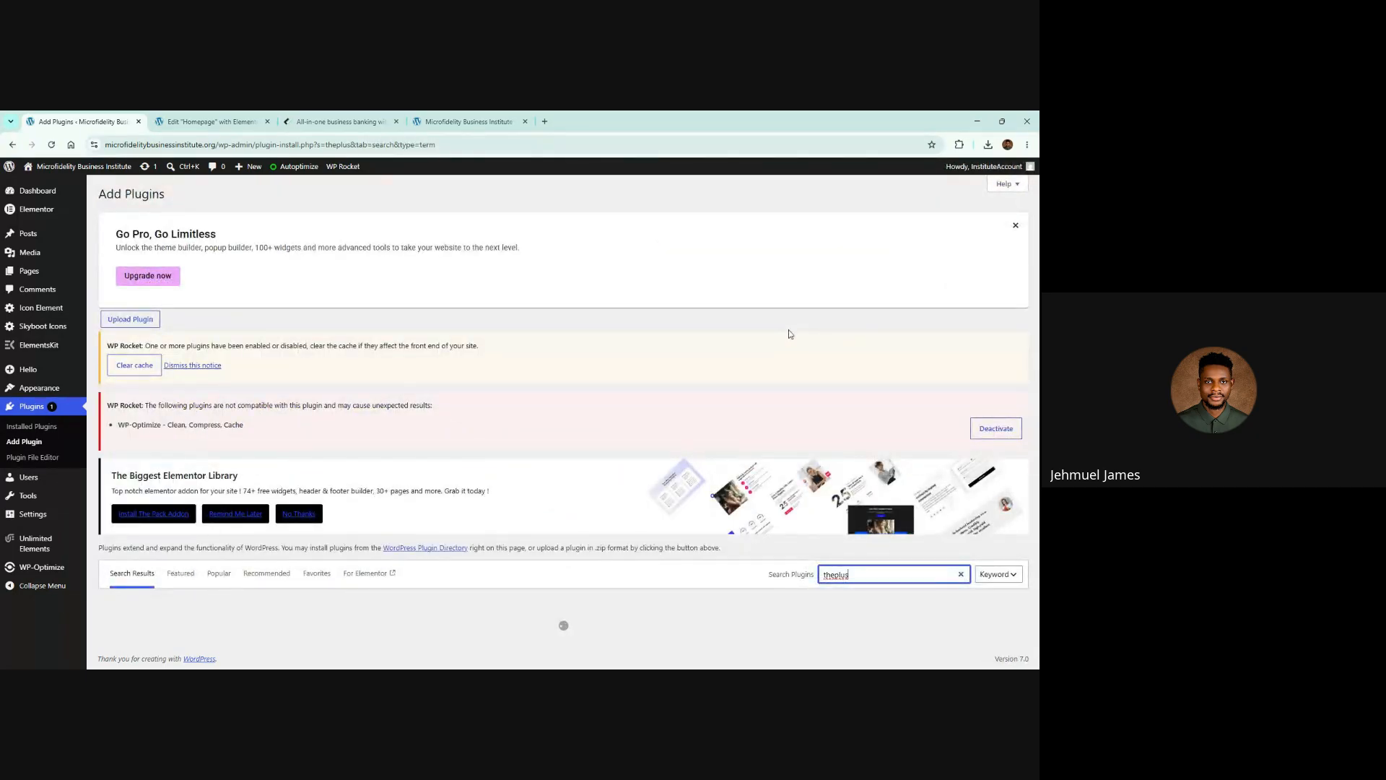
scroll(790, 334, "down", 3)
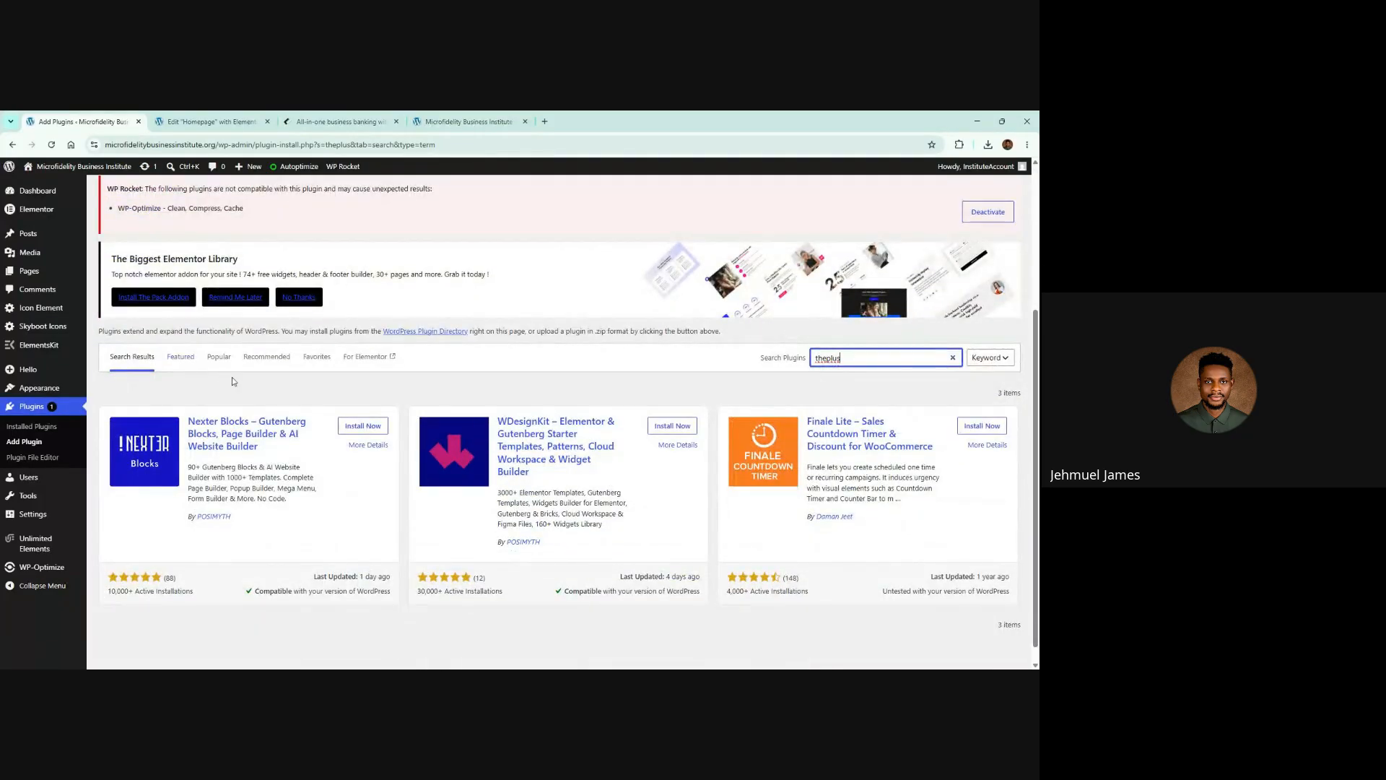
Show the featured plugins, try to open the listing of plugins for Elementor, and return to the featured plugins
left_click(192, 361)
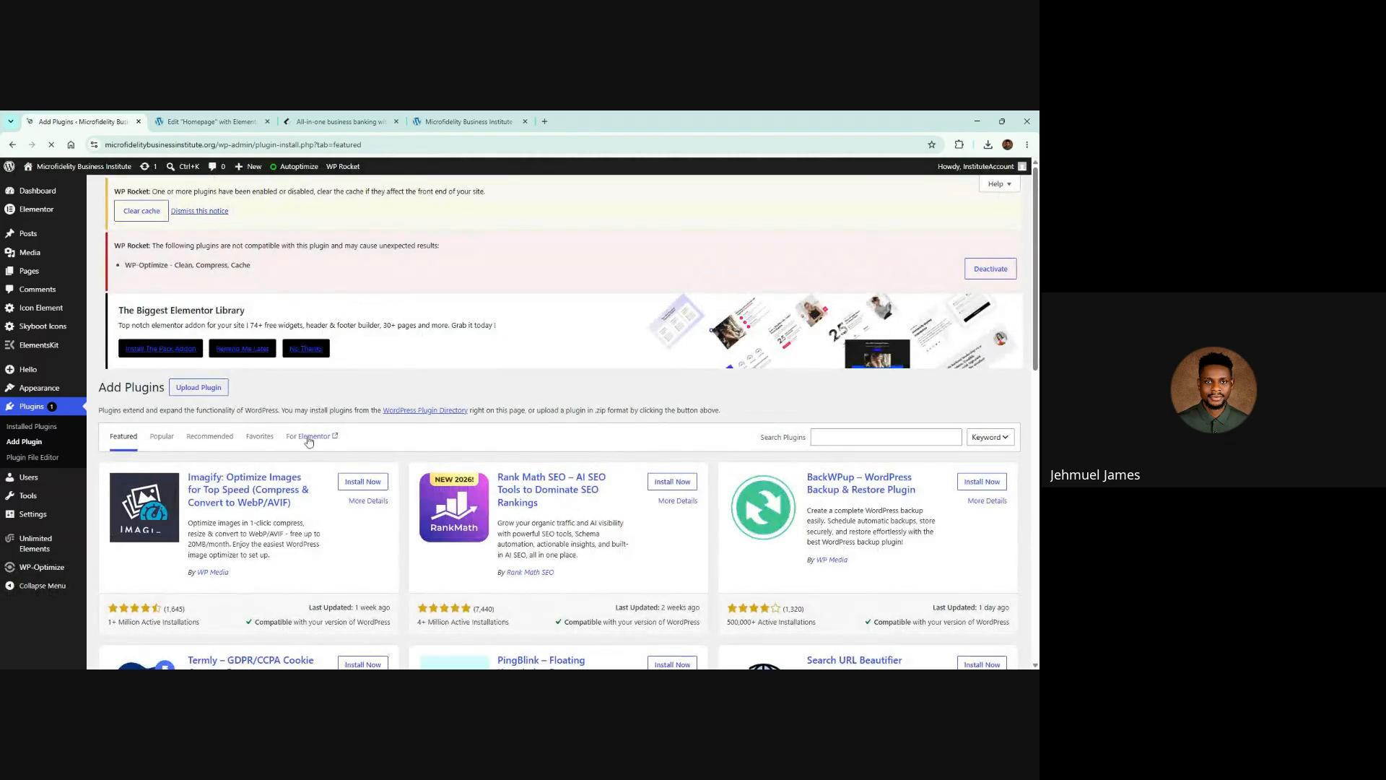
left_click(310, 437)
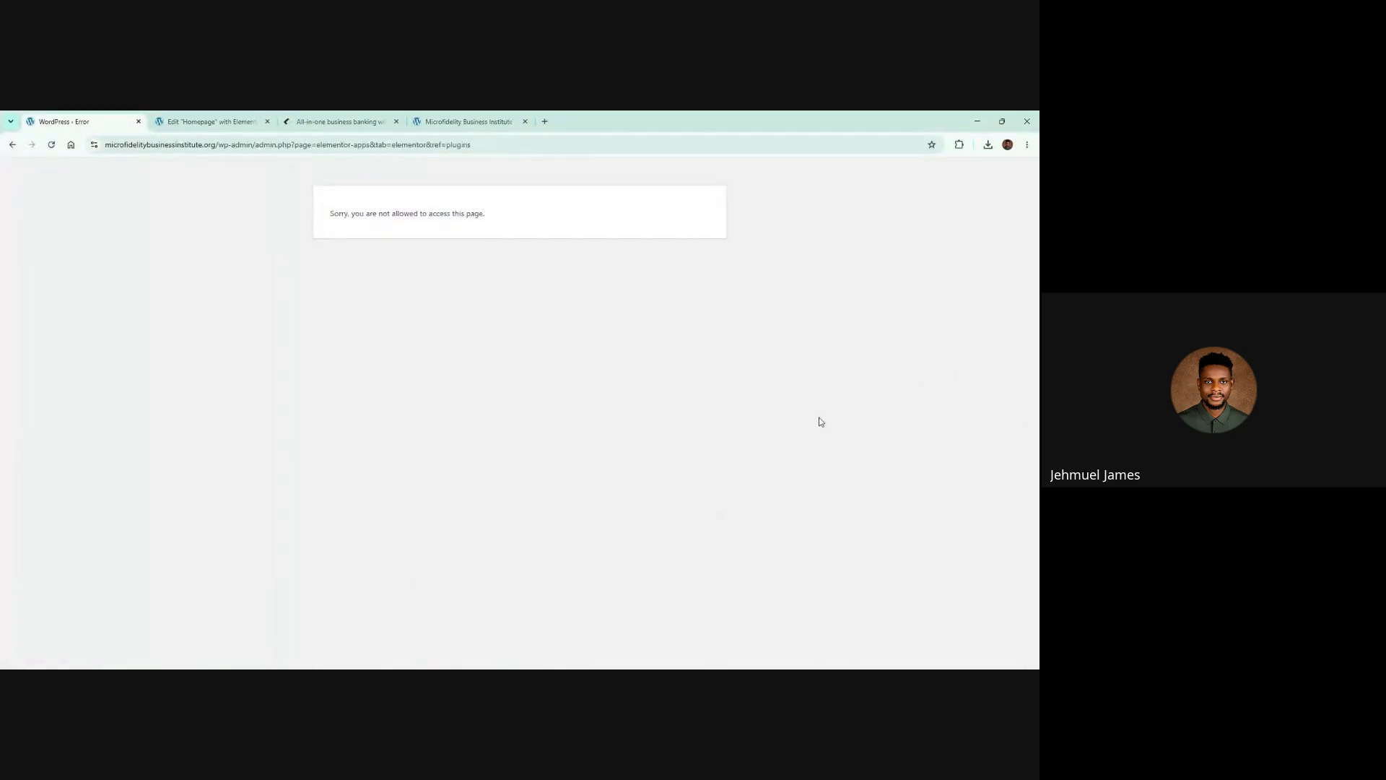
left_click(12, 145)
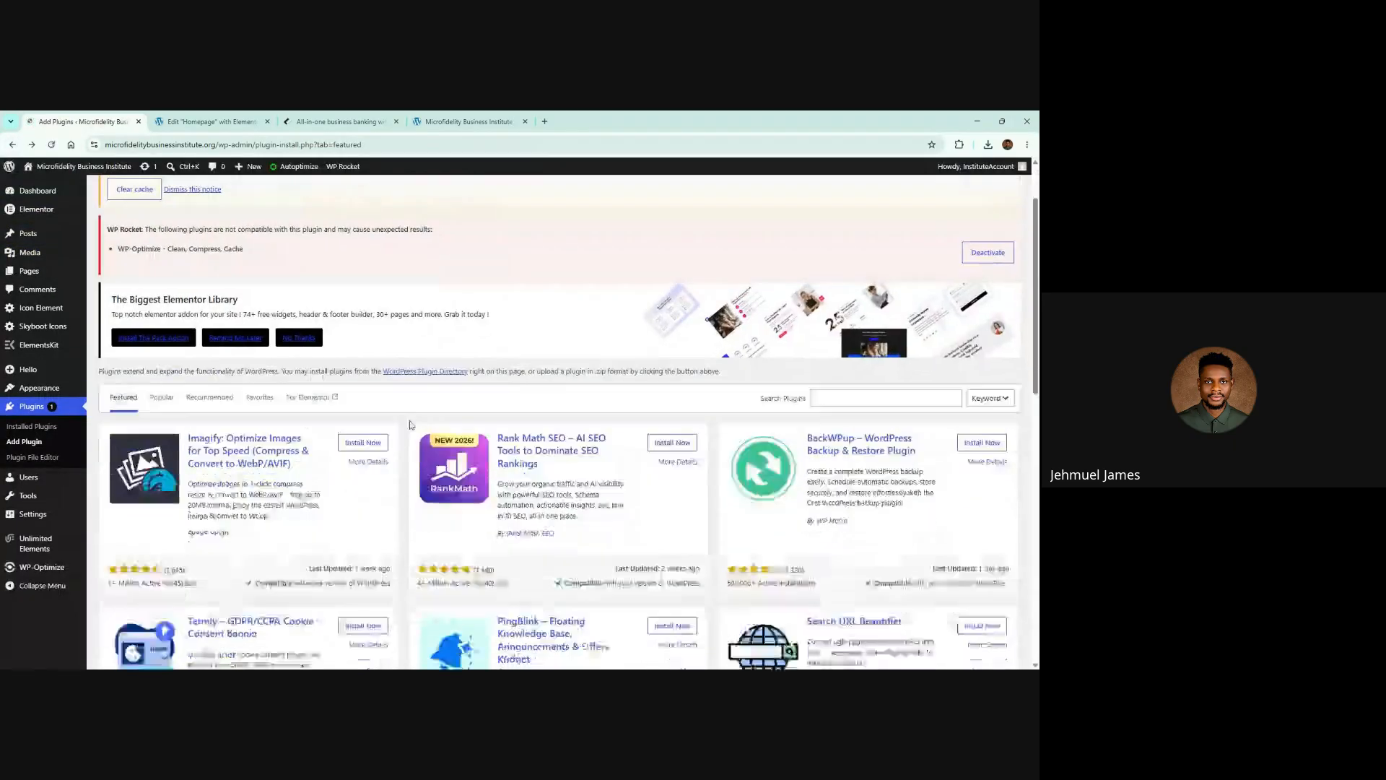
Search the plugin directory for "happy addons" and install the Happy Addons for Elementor plugin
left_click(886, 302)
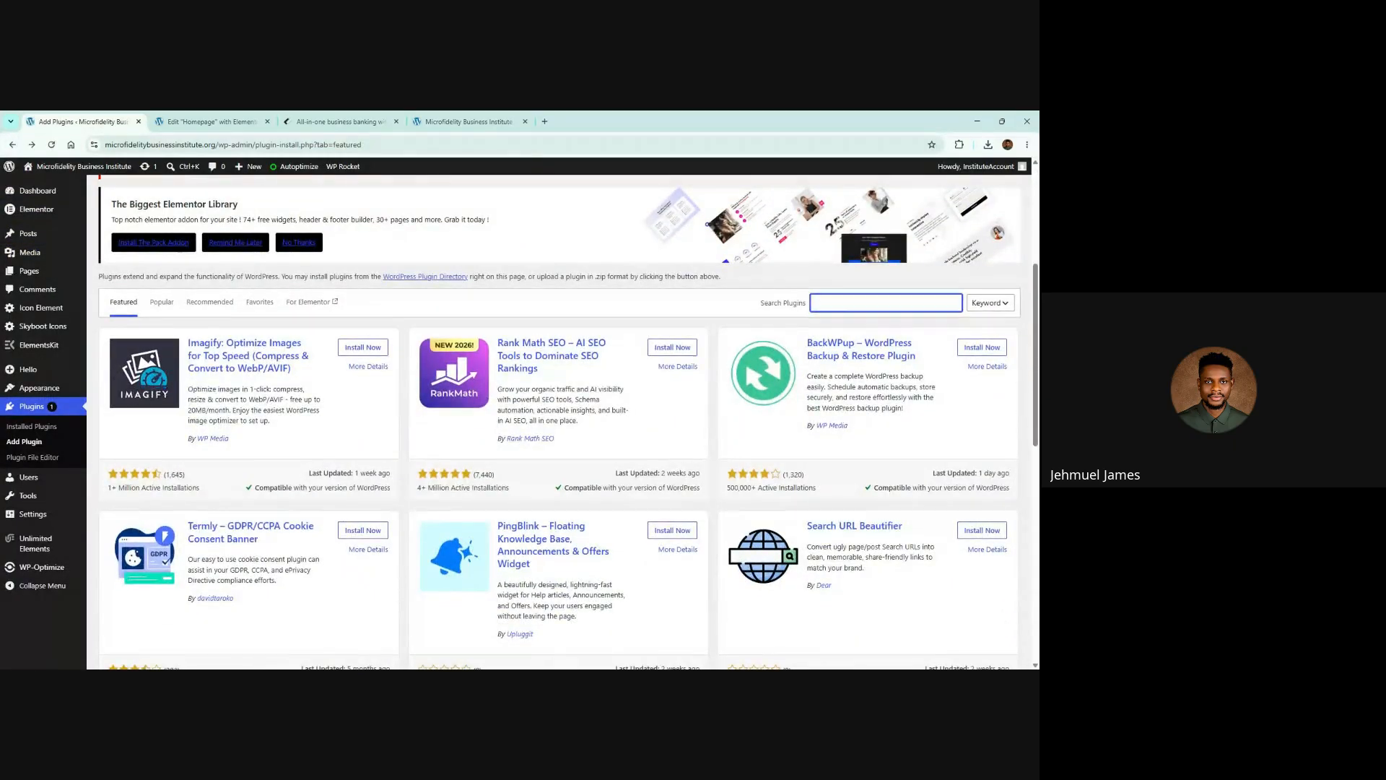
type("happy addons")
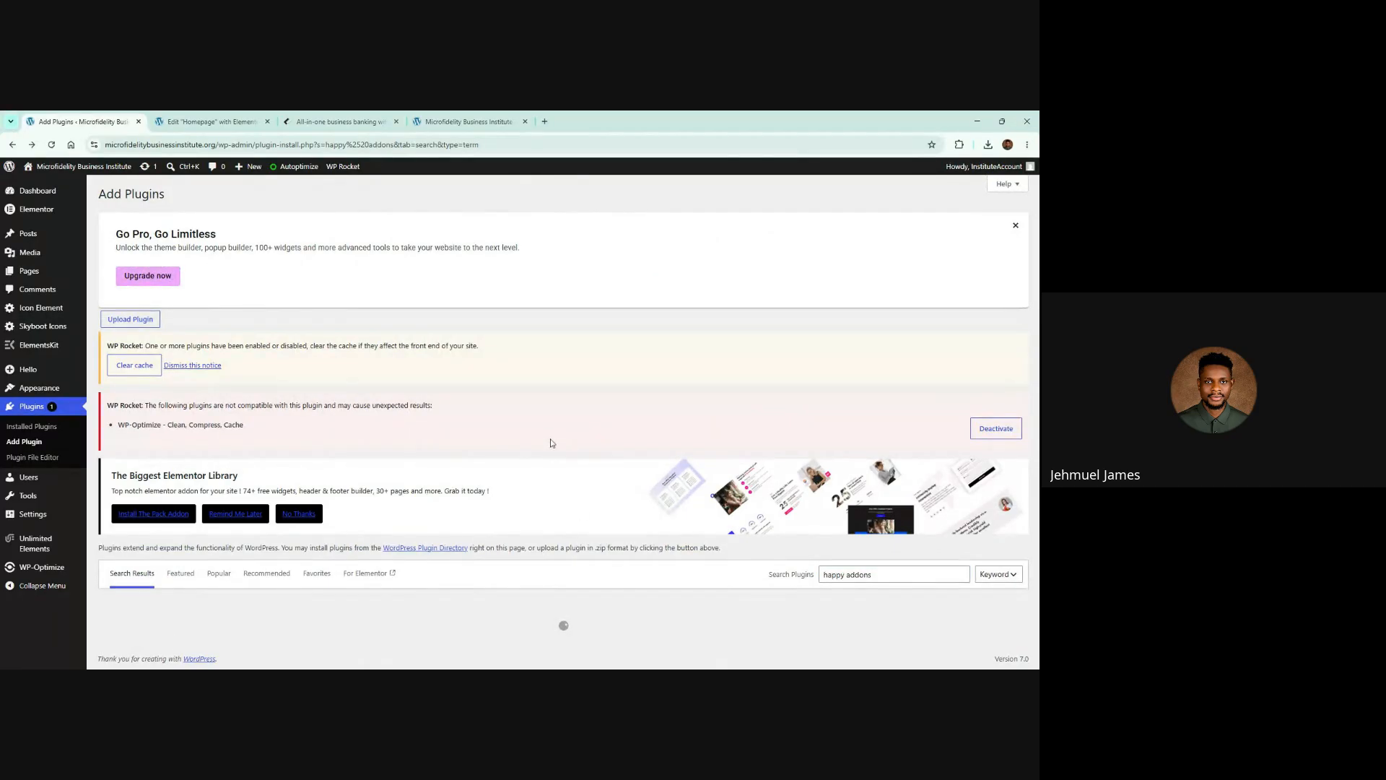
scroll(608, 357, "down", 2)
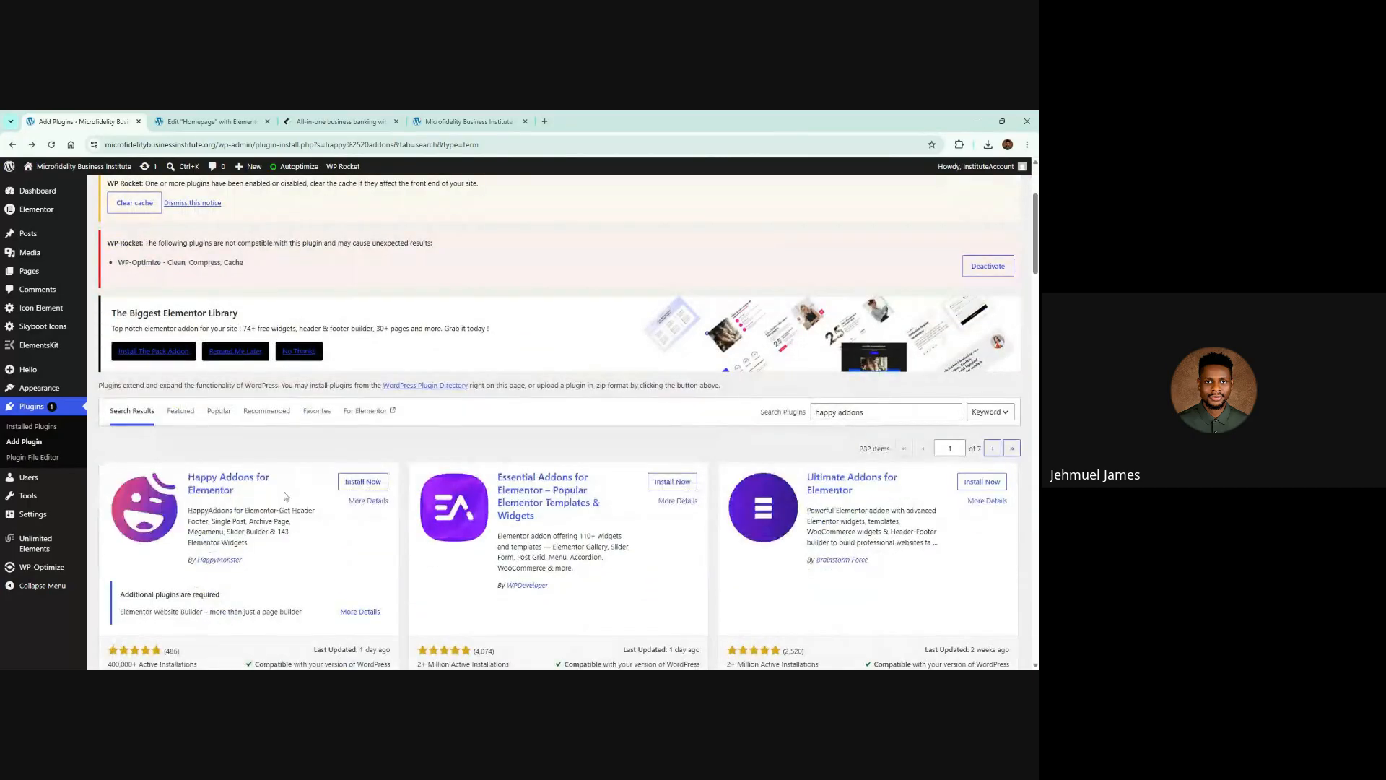
scroll(694, 414, "down", 3)
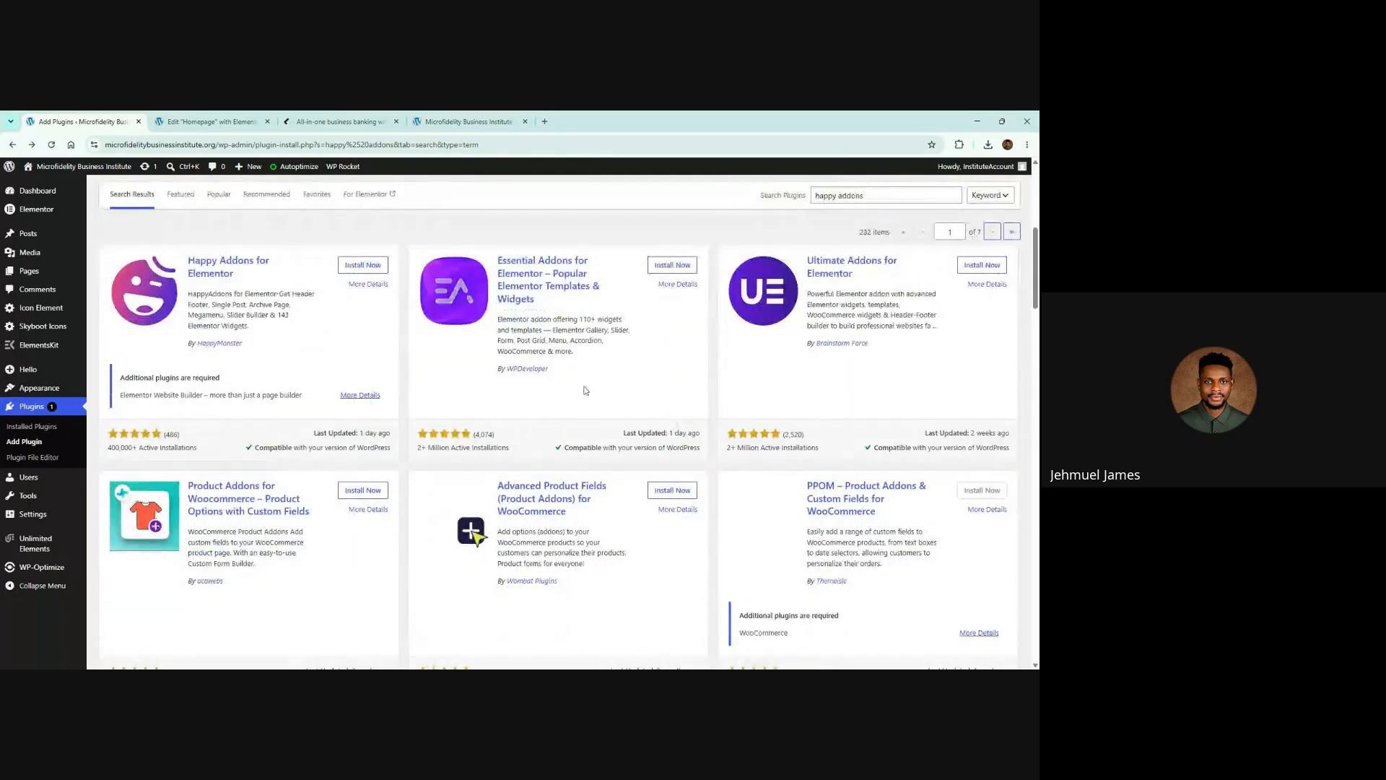
left_click(353, 267)
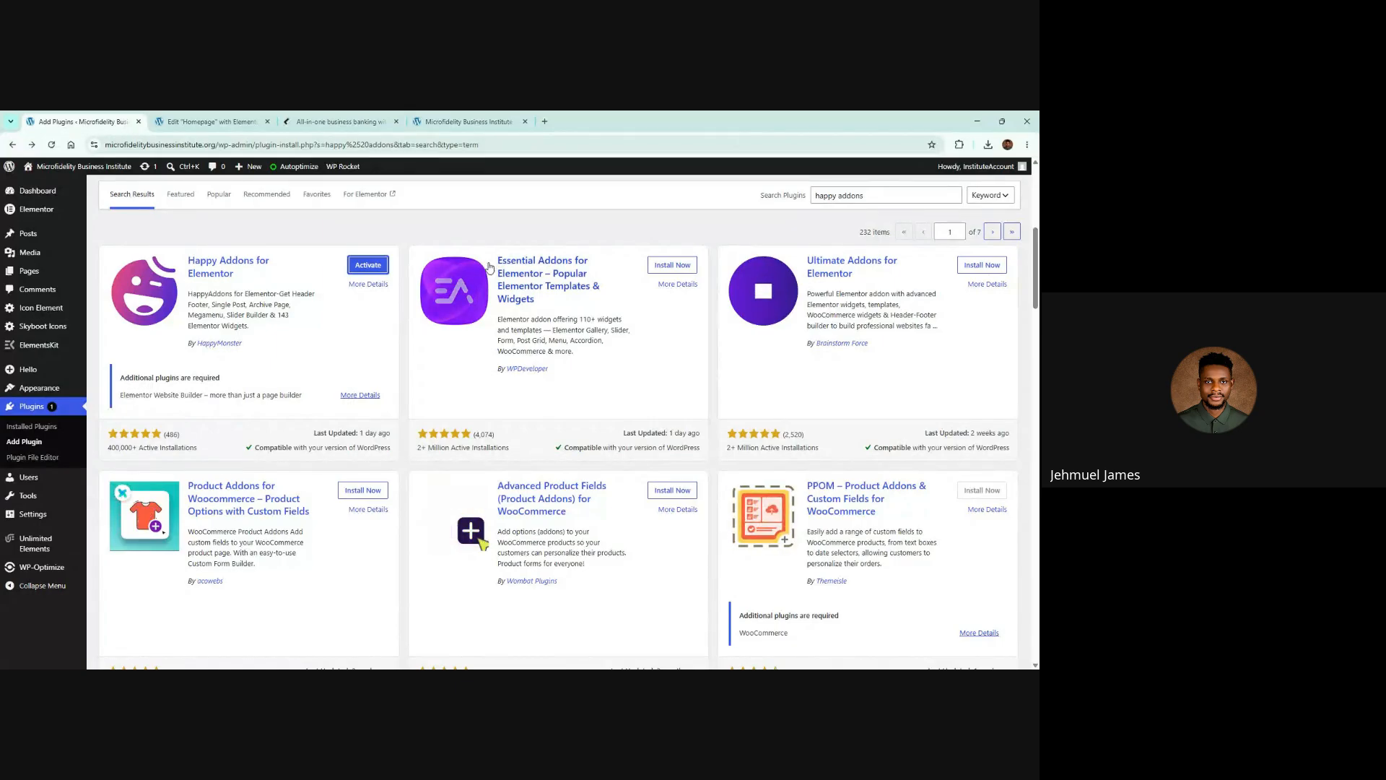
Look through the remaining "happy addons" results and broaden the plugin search to "addons"
scroll(491, 266, "down", 3)
scroll(513, 347, "down", 1)
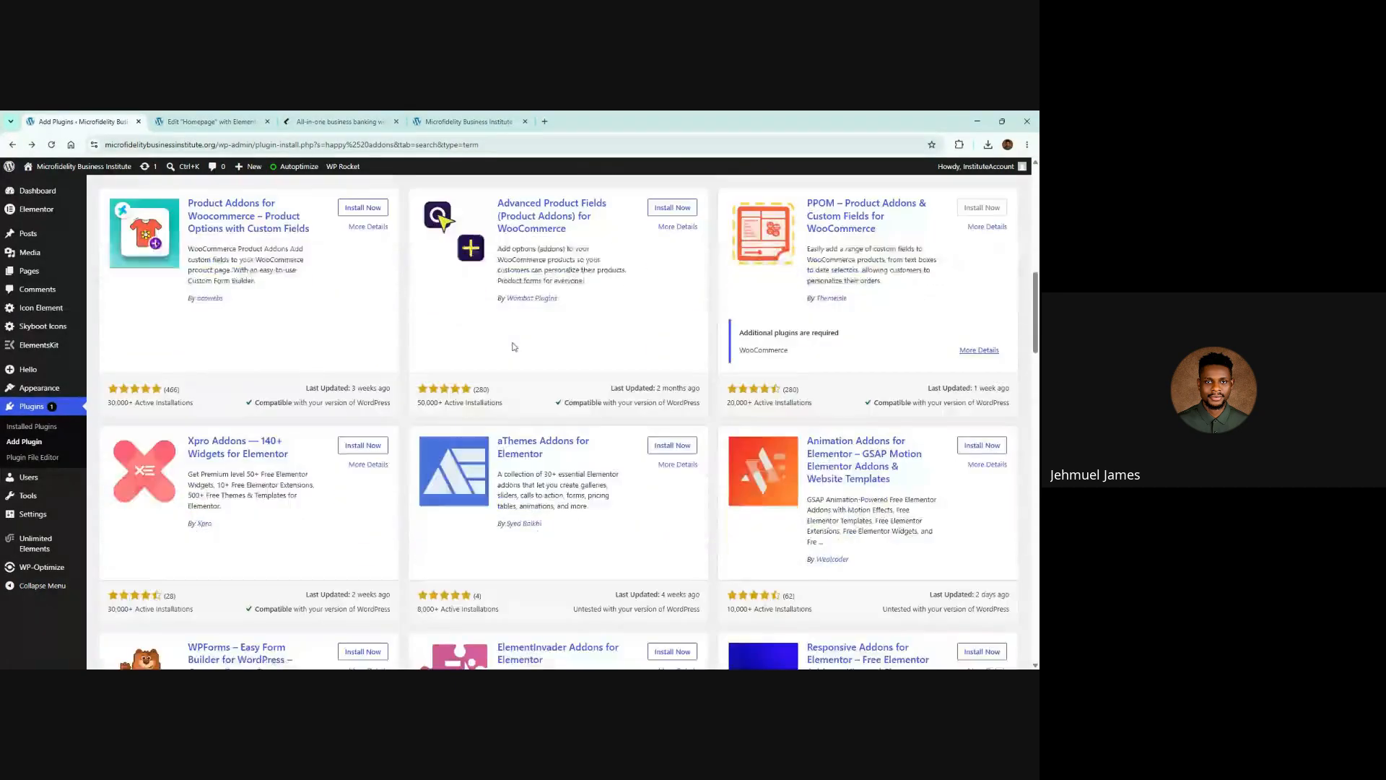
scroll(514, 347, "down", 3)
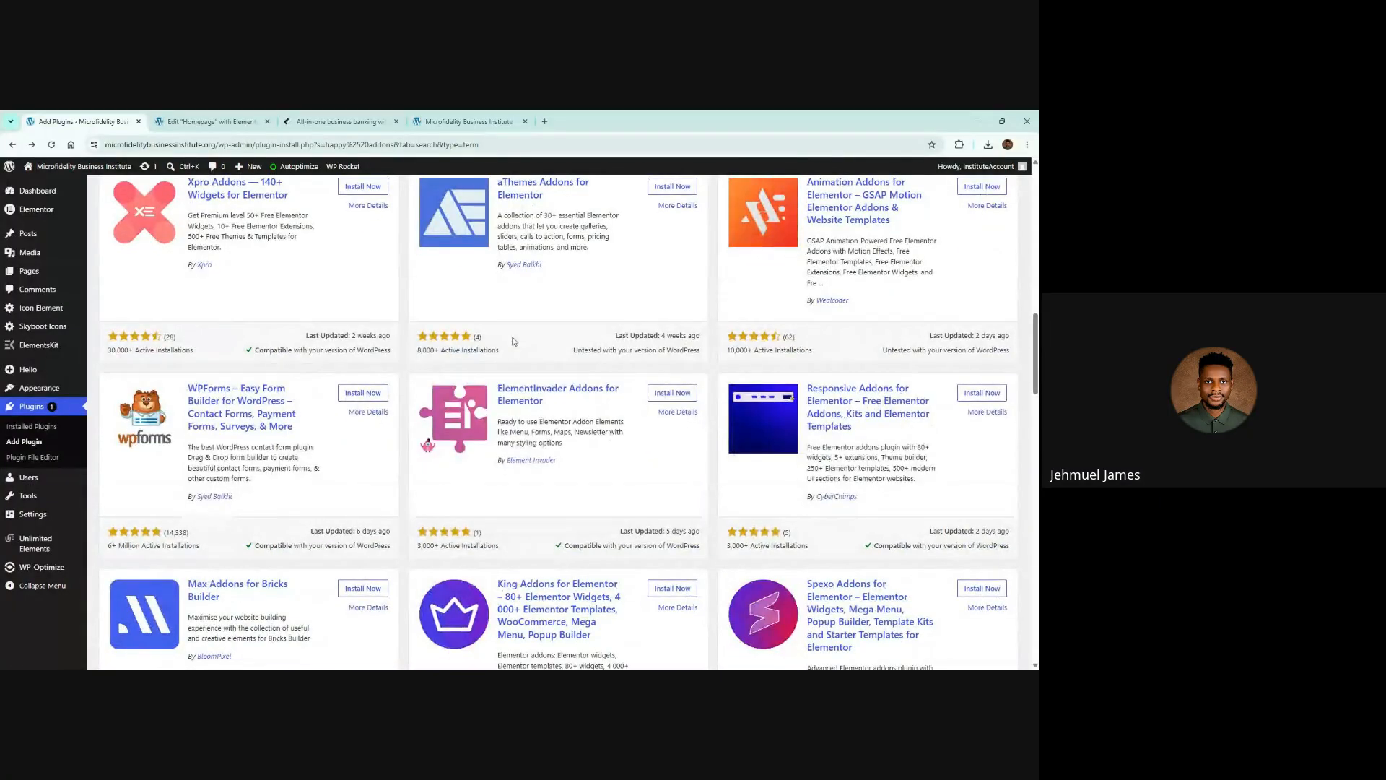
scroll(513, 338, "down", 3)
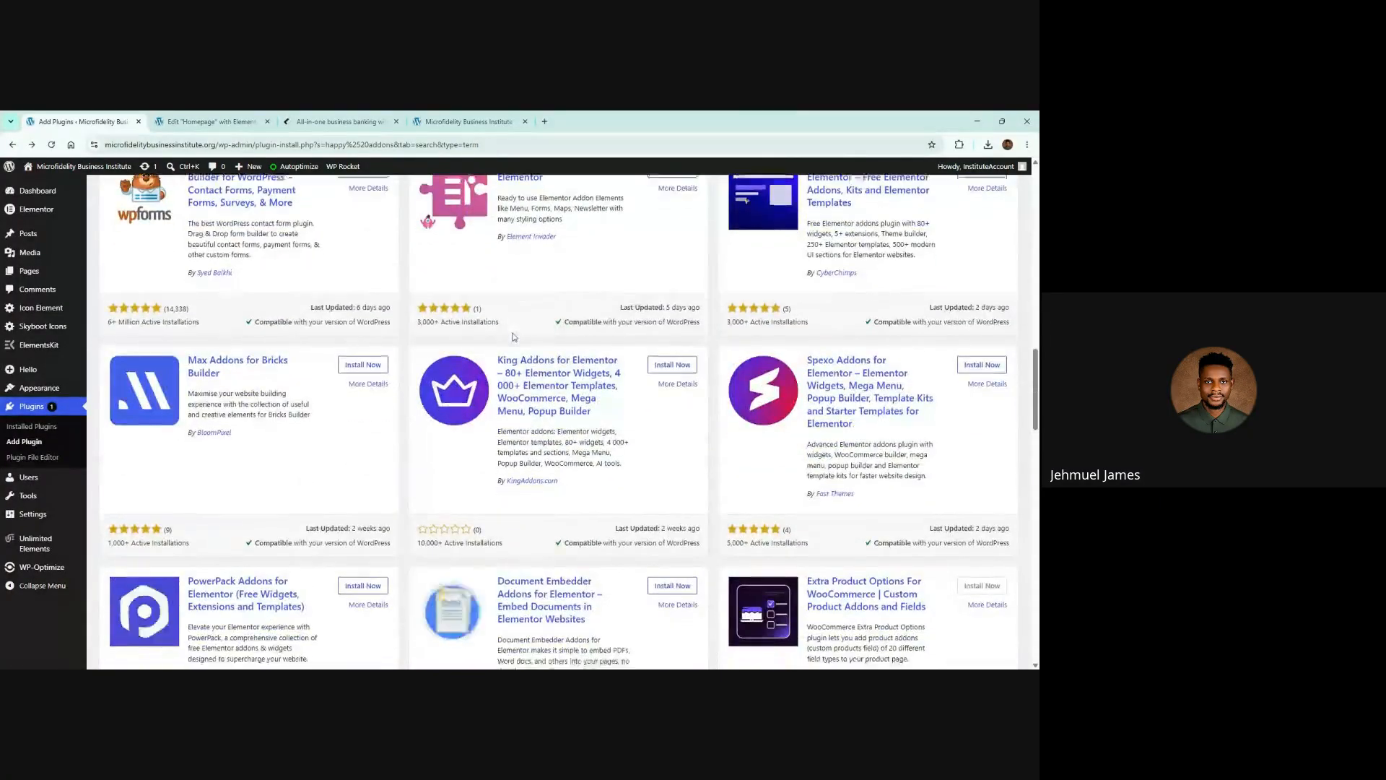
scroll(516, 334, "up", 12)
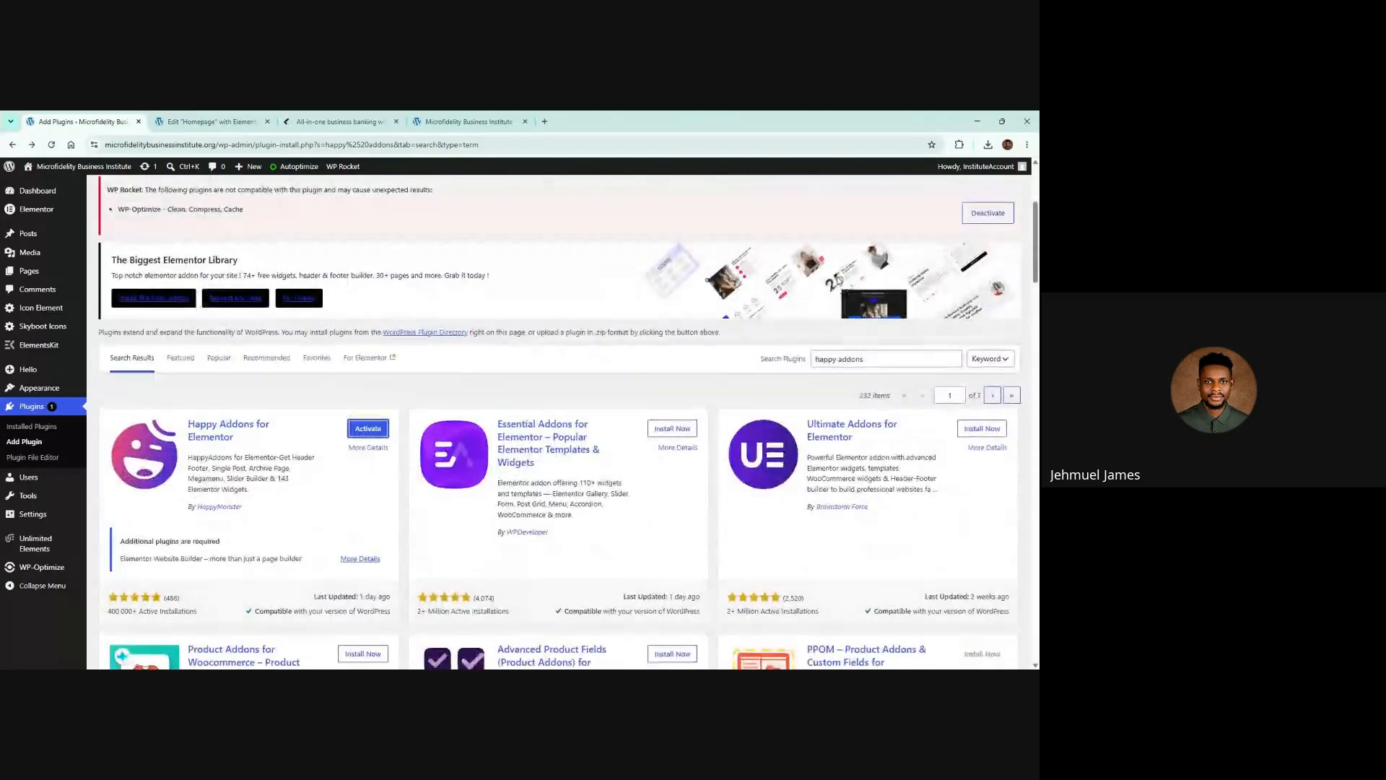
scroll(838, 281, "up", 3)
left_click_drag(814, 574, 864, 574)
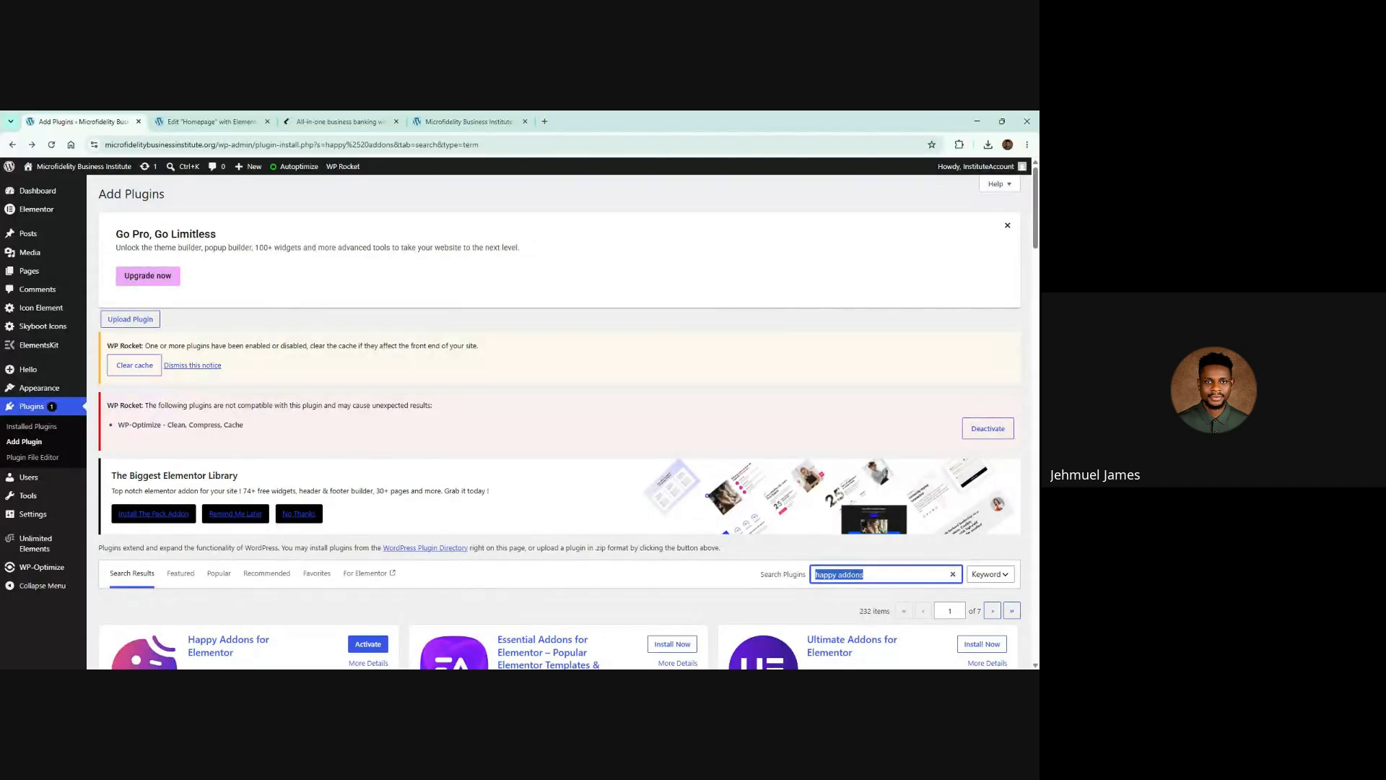
type("addons")
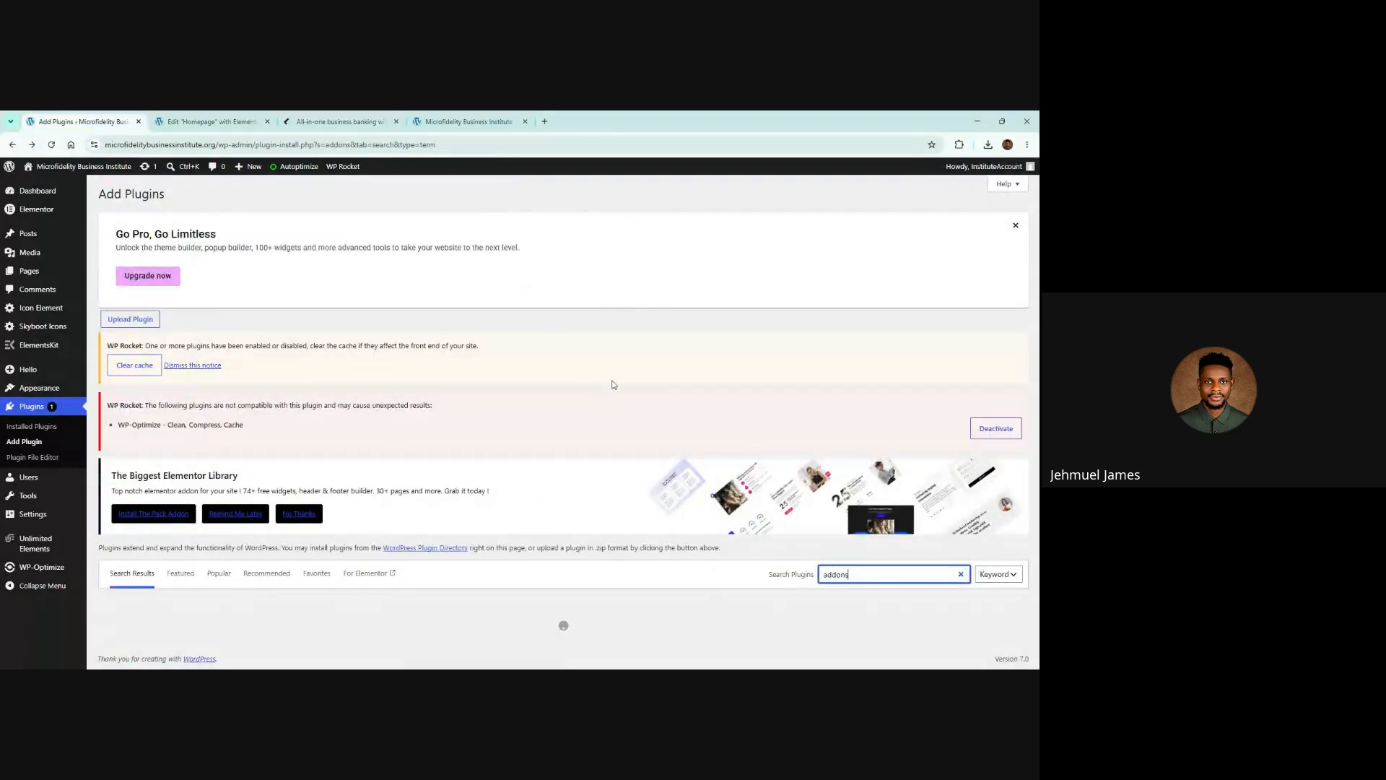
Find and install The Plus Addons for Elementor plugin, and look through the other addon results
scroll(711, 415, "down", 5)
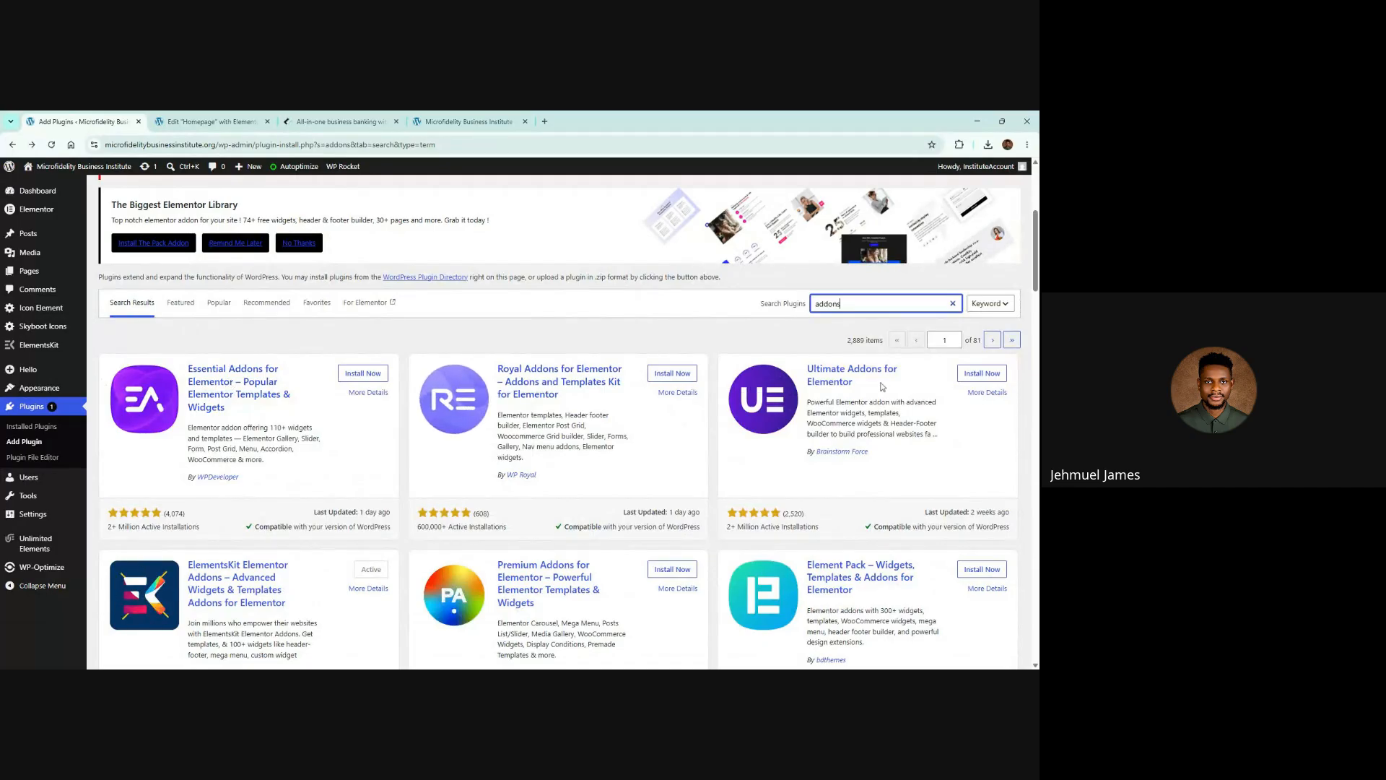
scroll(881, 387, "down", 3)
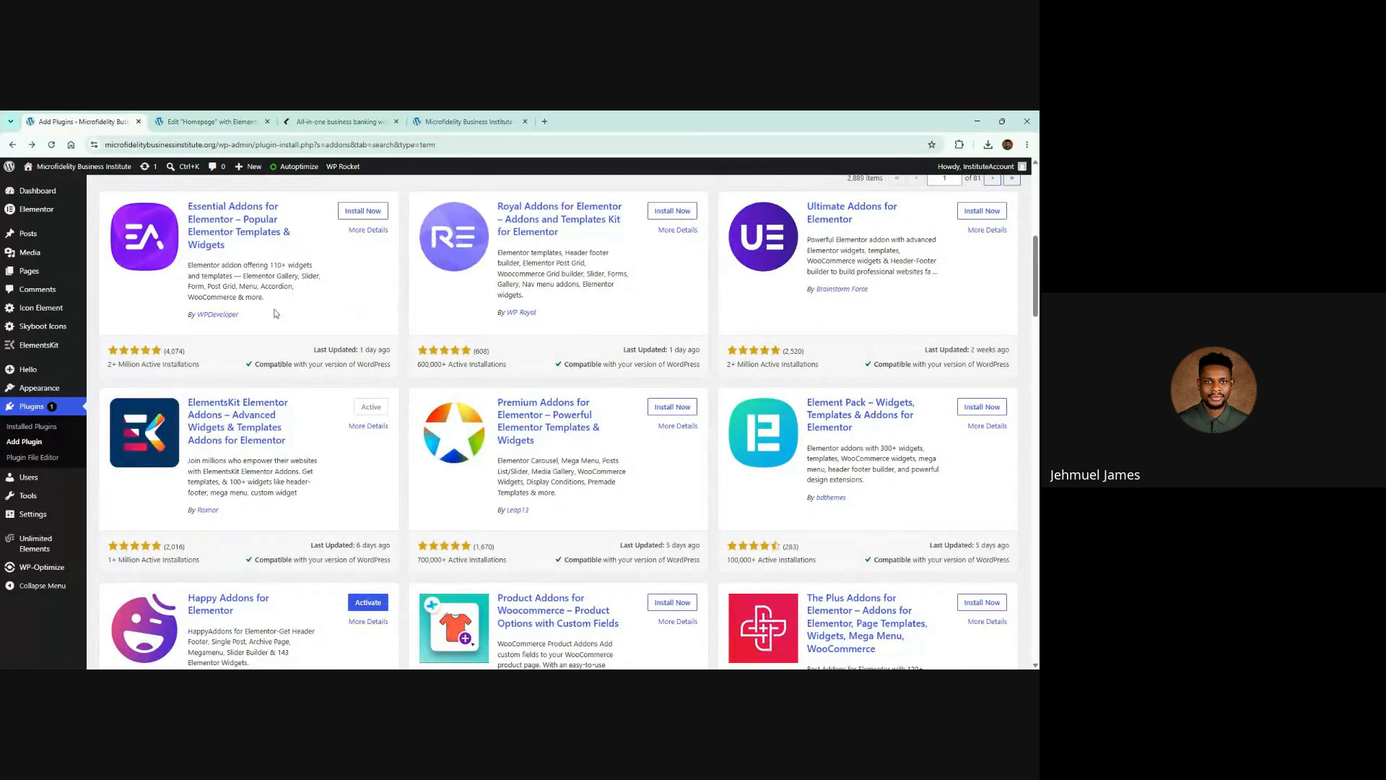
scroll(318, 367, "down", 1)
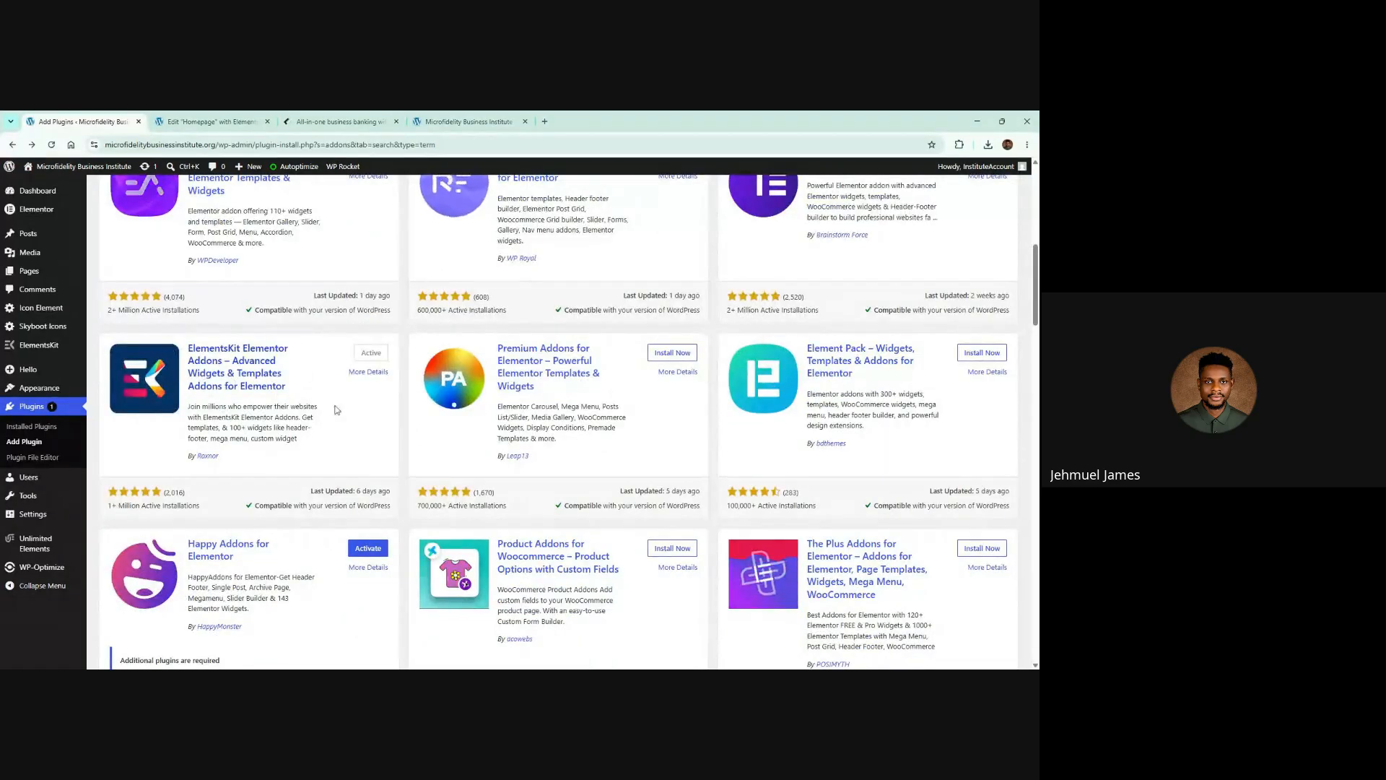
scroll(335, 410, "down", 4)
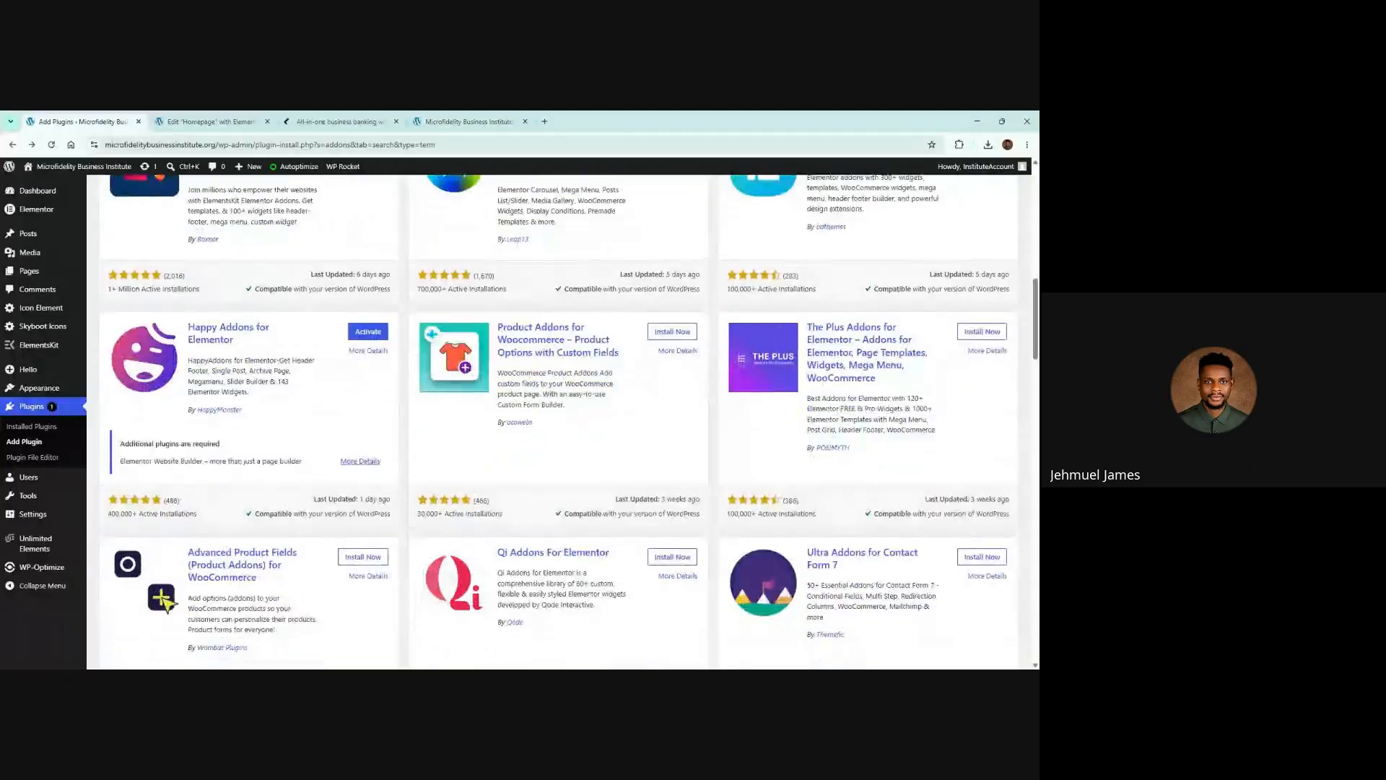
scroll(166, 603, "down", 1)
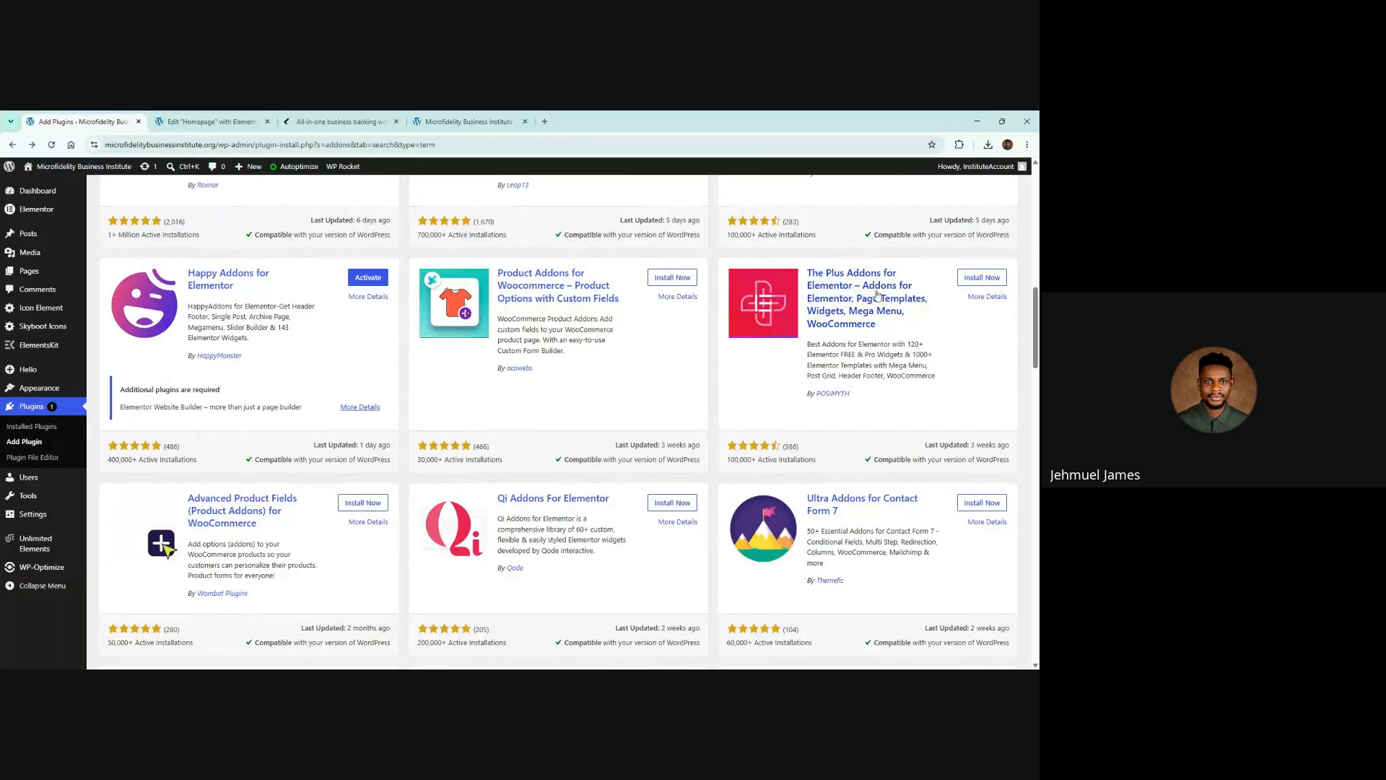
left_click(980, 278)
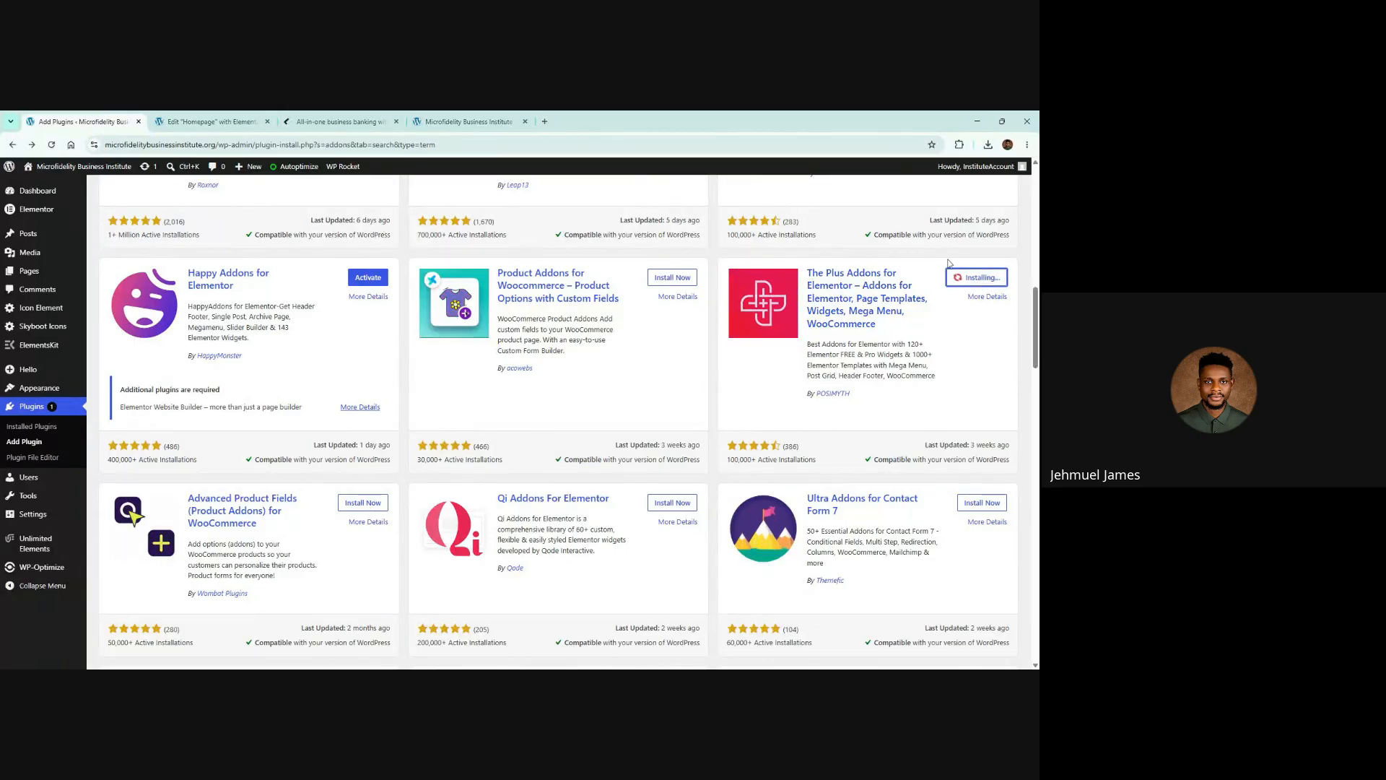
scroll(948, 262, "down", 3)
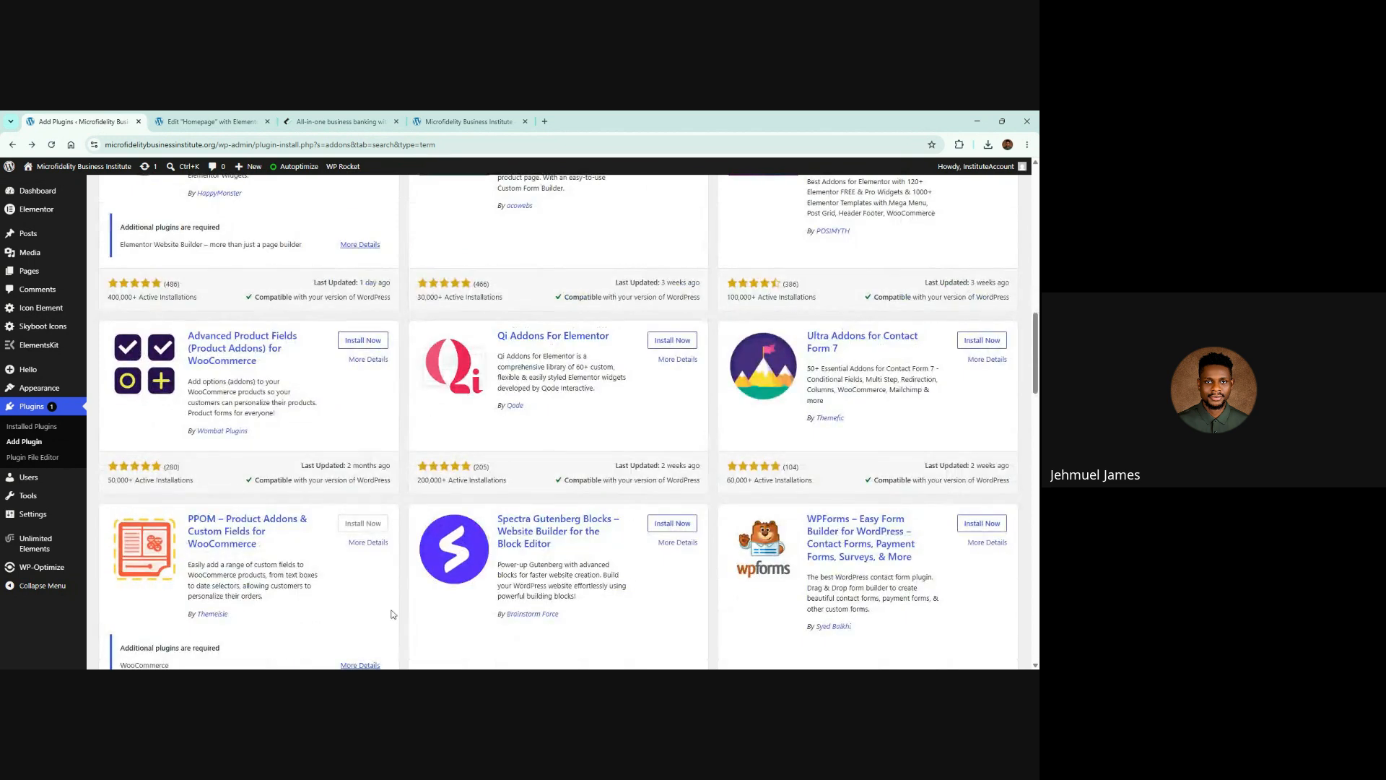
scroll(392, 613, "down", 4)
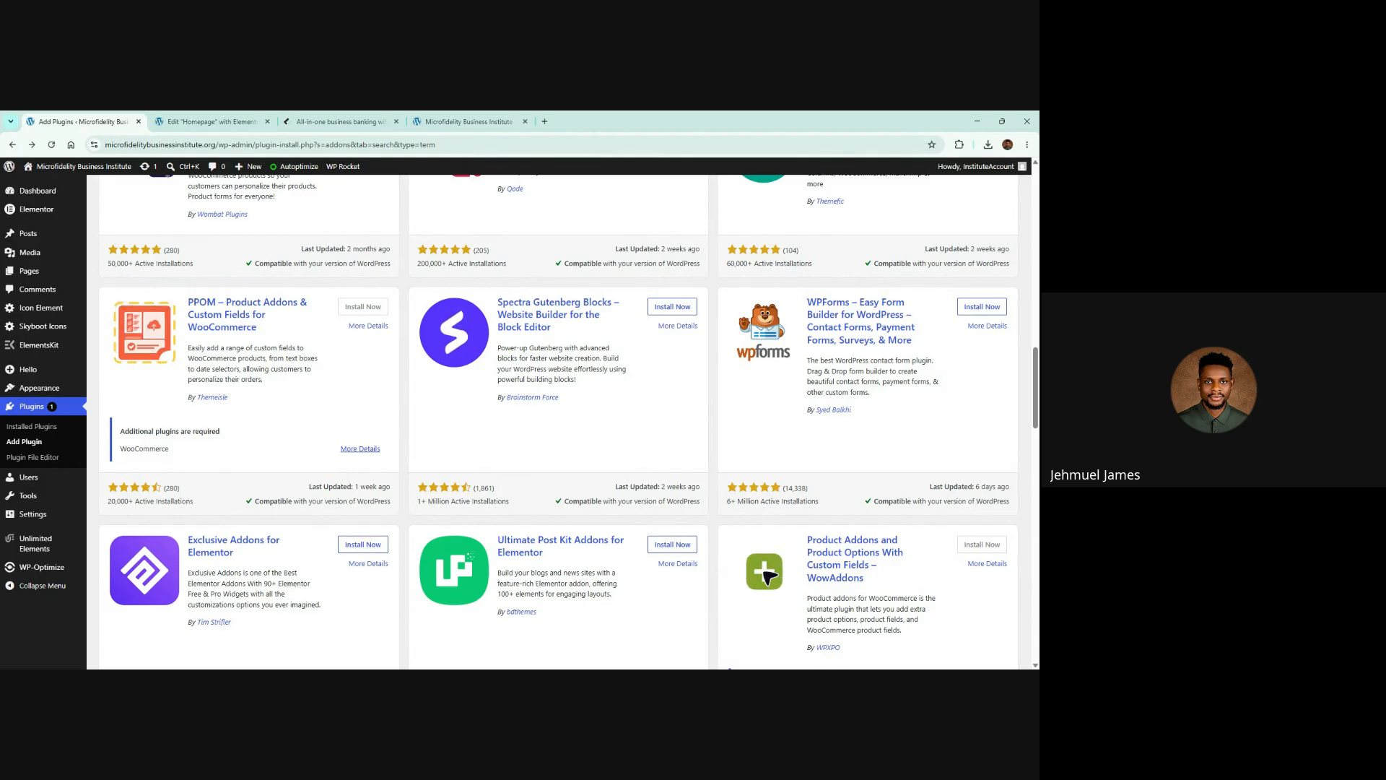
scroll(843, 438, "up", 7)
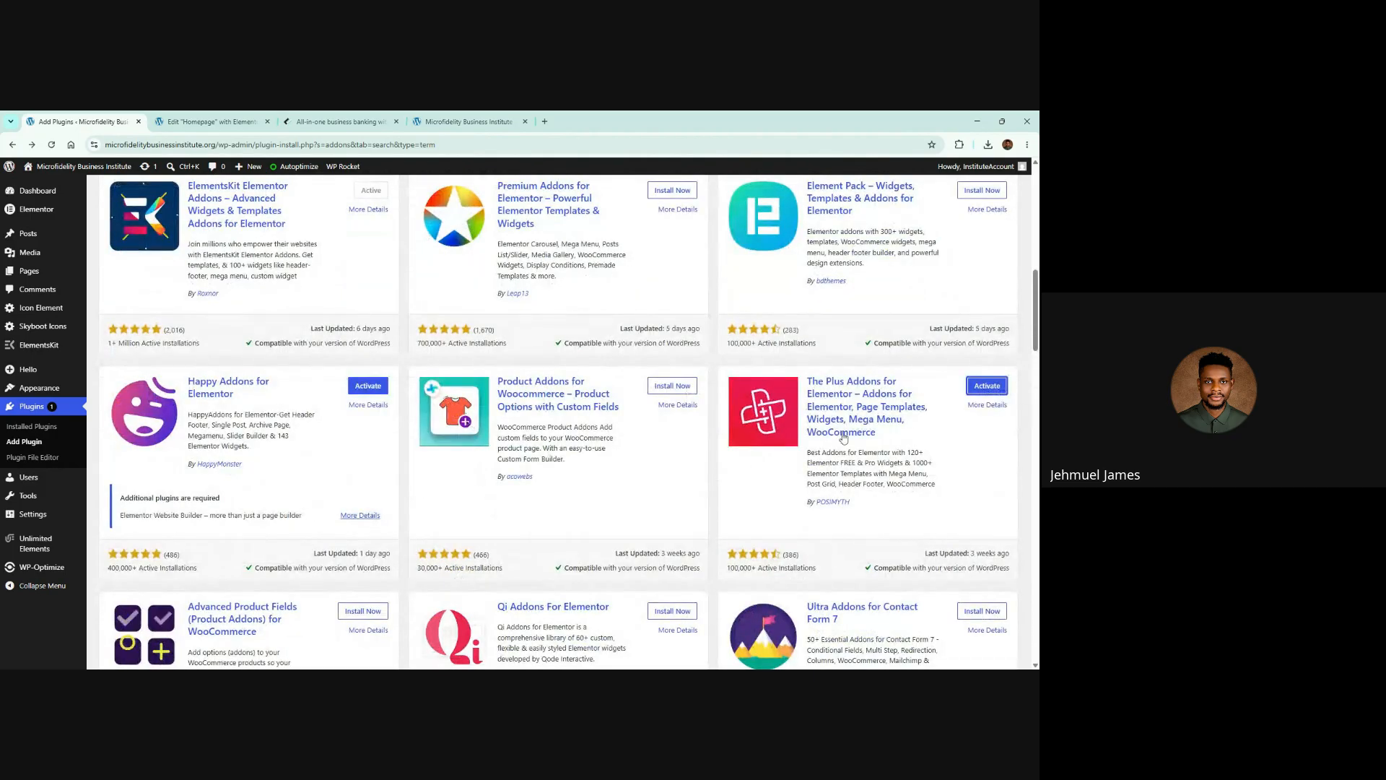
Activate The Plus Addons for Elementor plugin and look through the list of installed plugins
left_click(986, 387)
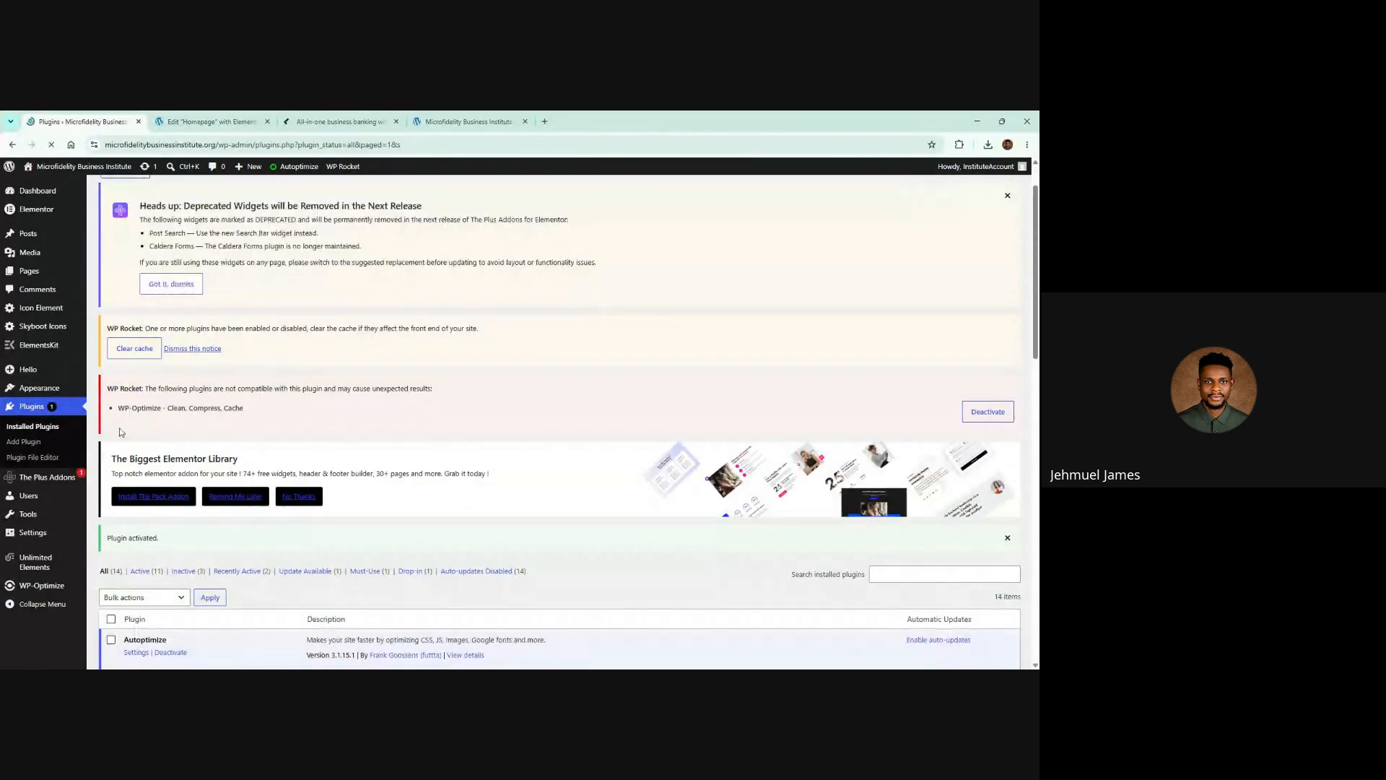
scroll(57, 405, "down", 1)
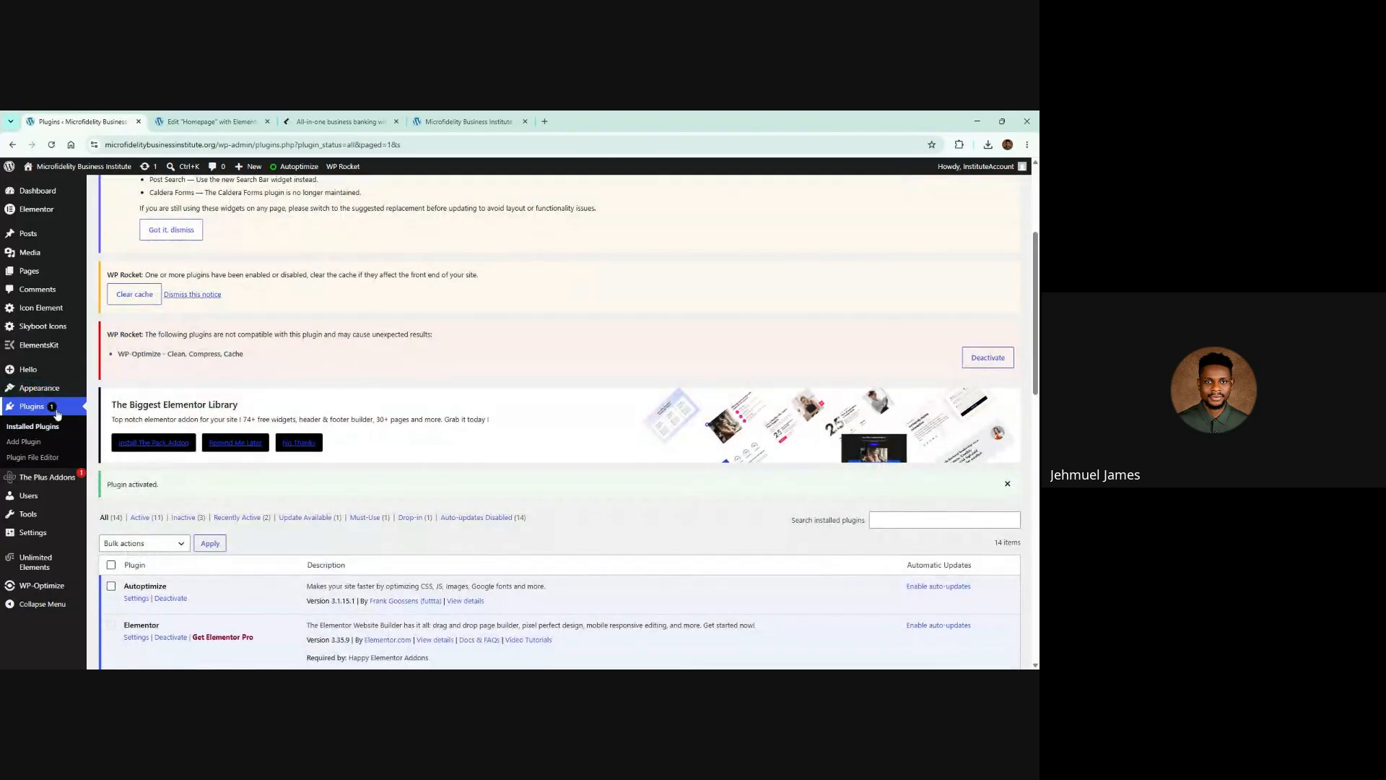
scroll(58, 413, "down", 8)
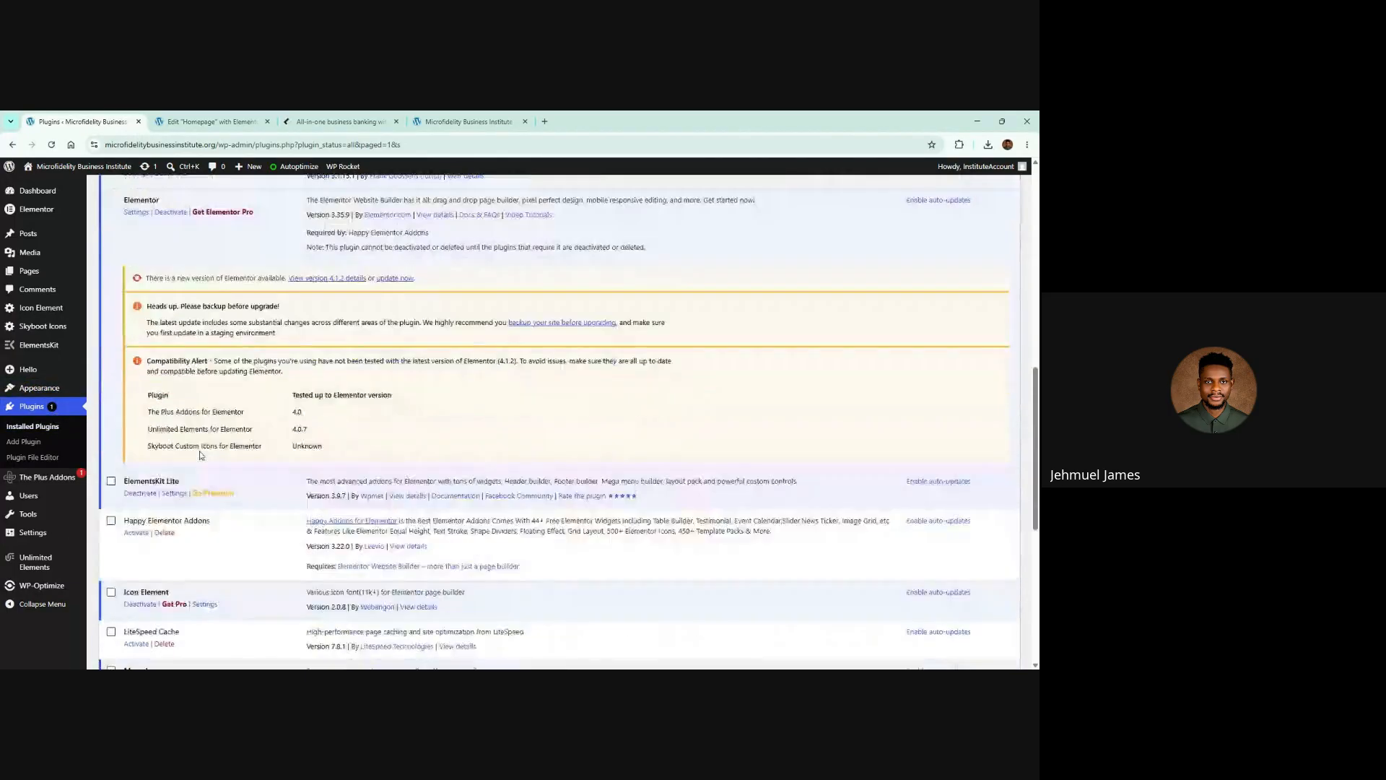
scroll(201, 454, "down", 6)
scroll(68, 407, "up", 4)
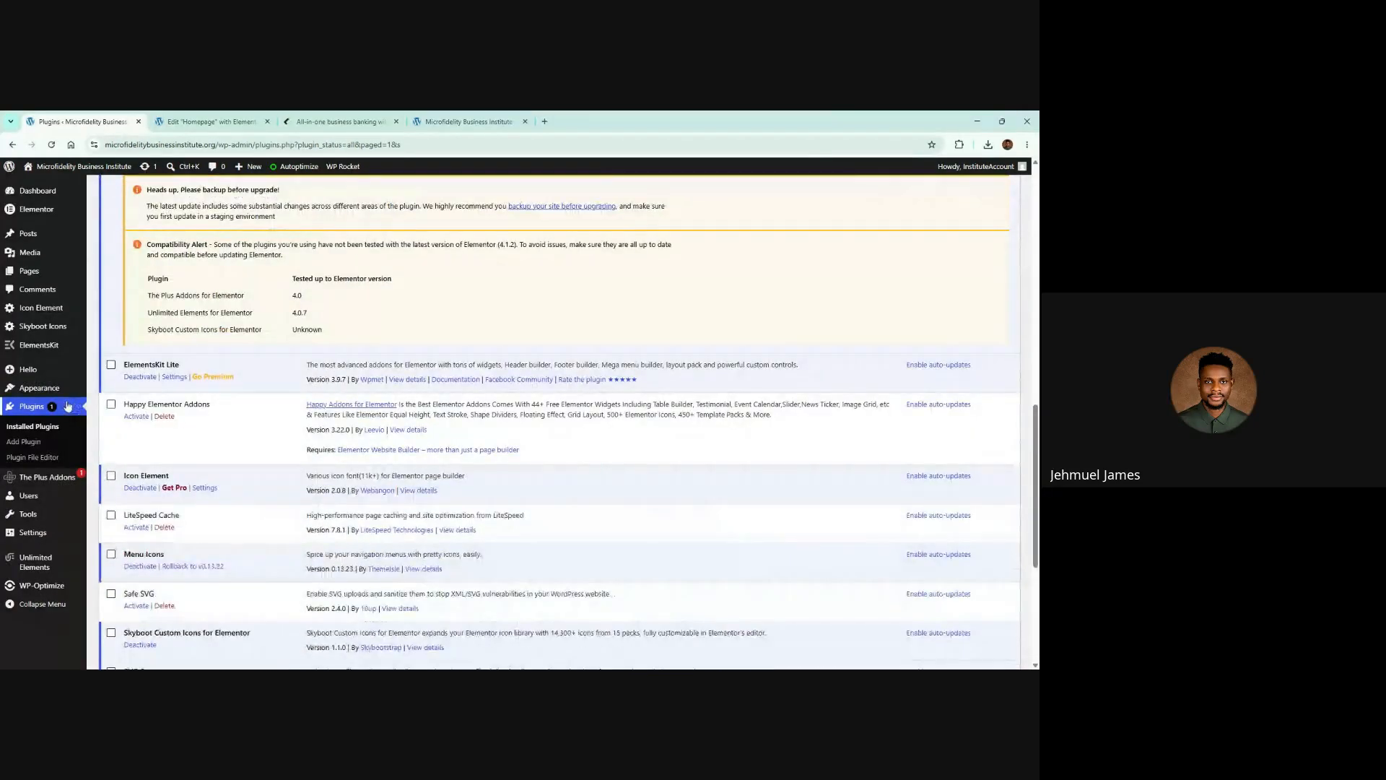
Open the widgets setup of The Plus Addons and choose Use Elementor Widgets as the way to start
mouse_move(66, 470)
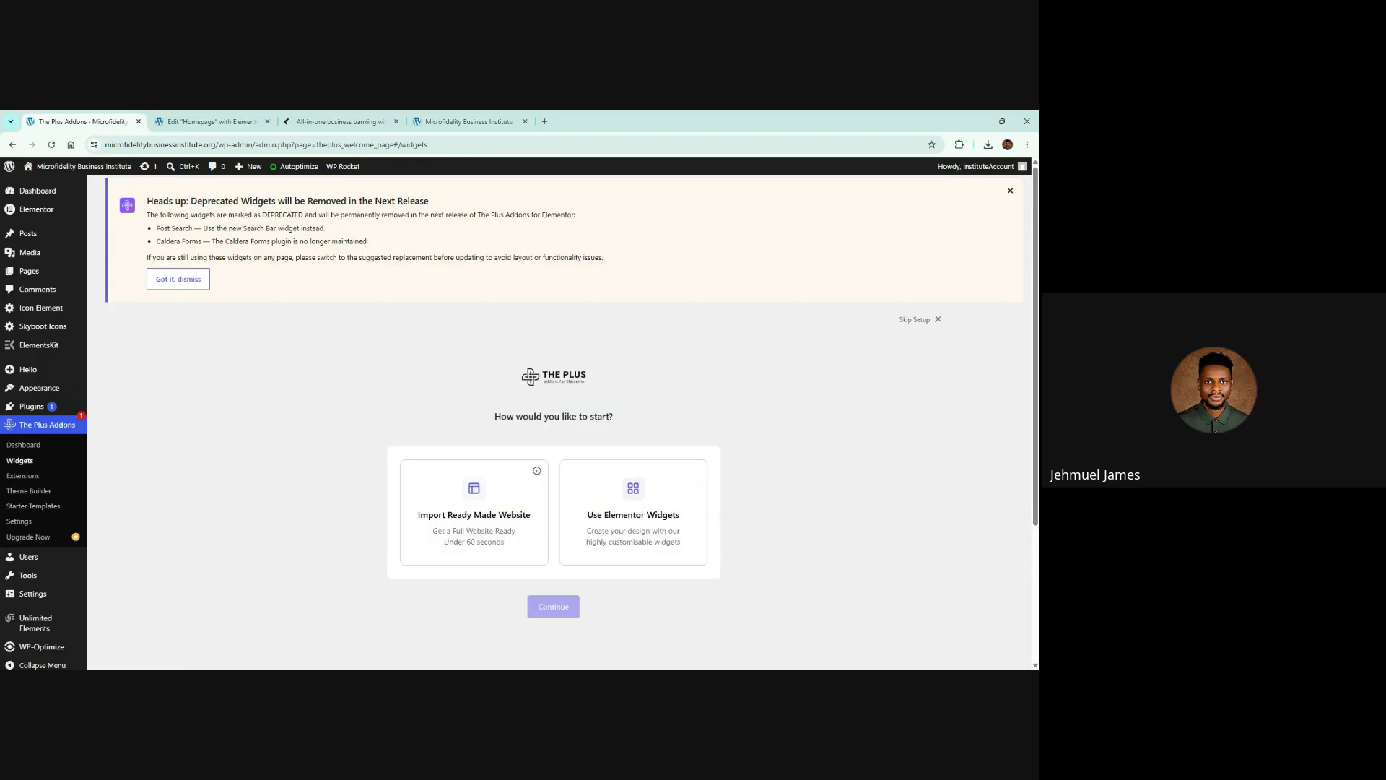
scroll(273, 299, "down", 3)
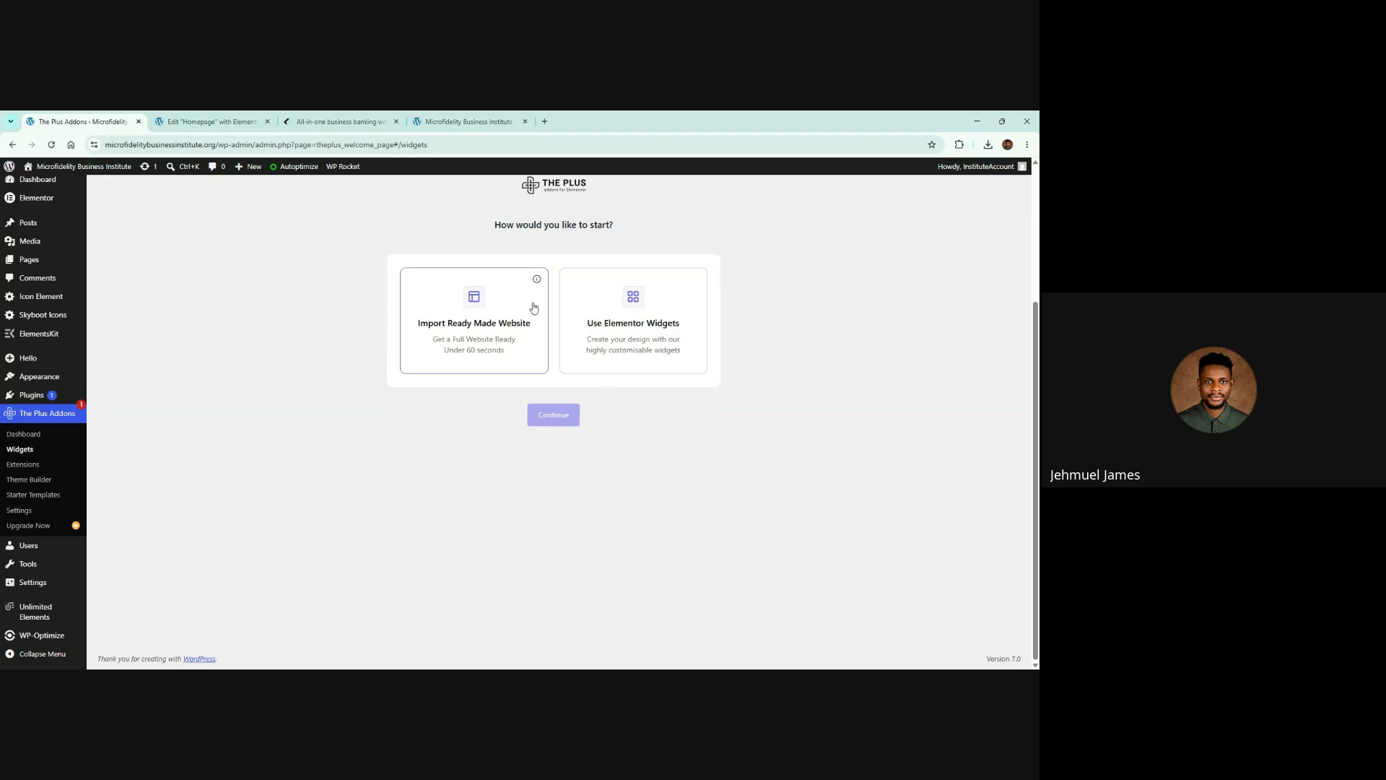
scroll(536, 278, "up", 1)
left_click(634, 356)
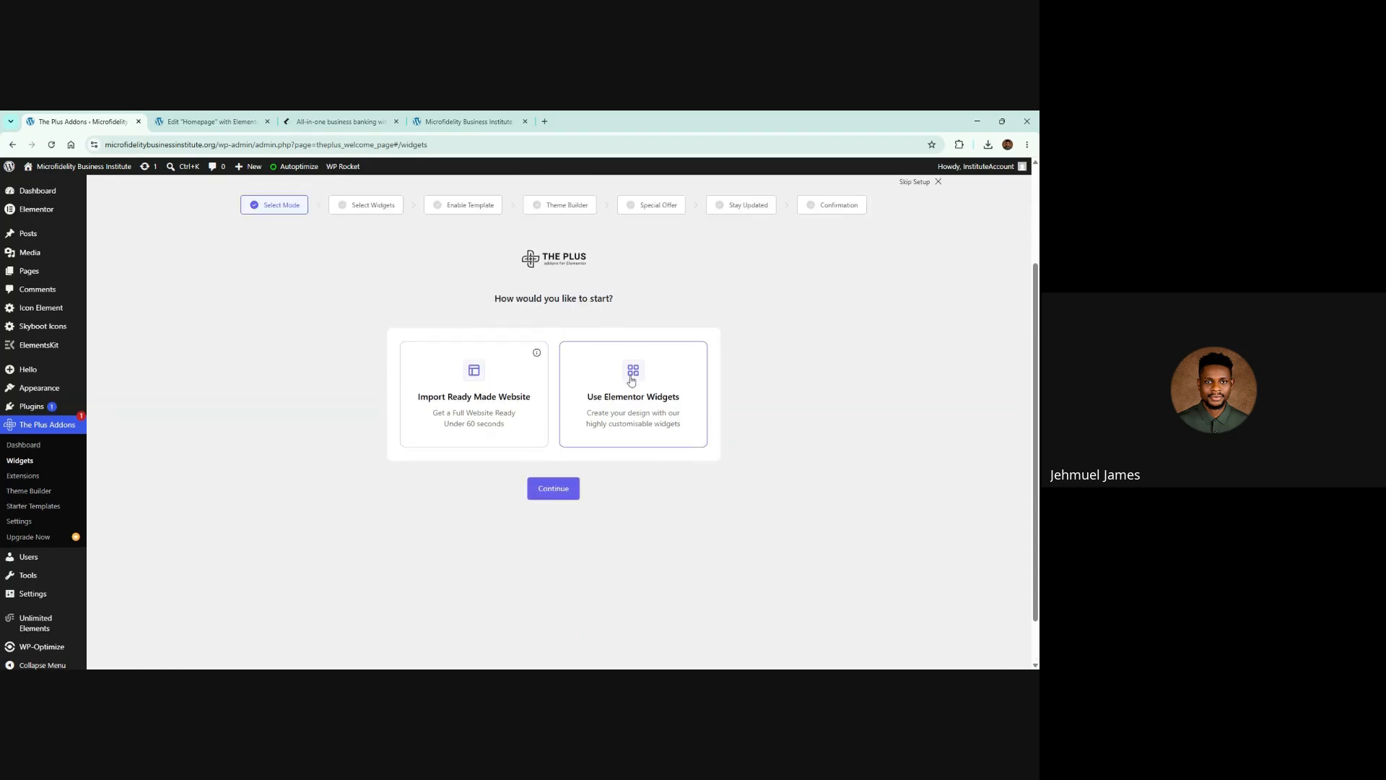
left_click(555, 490)
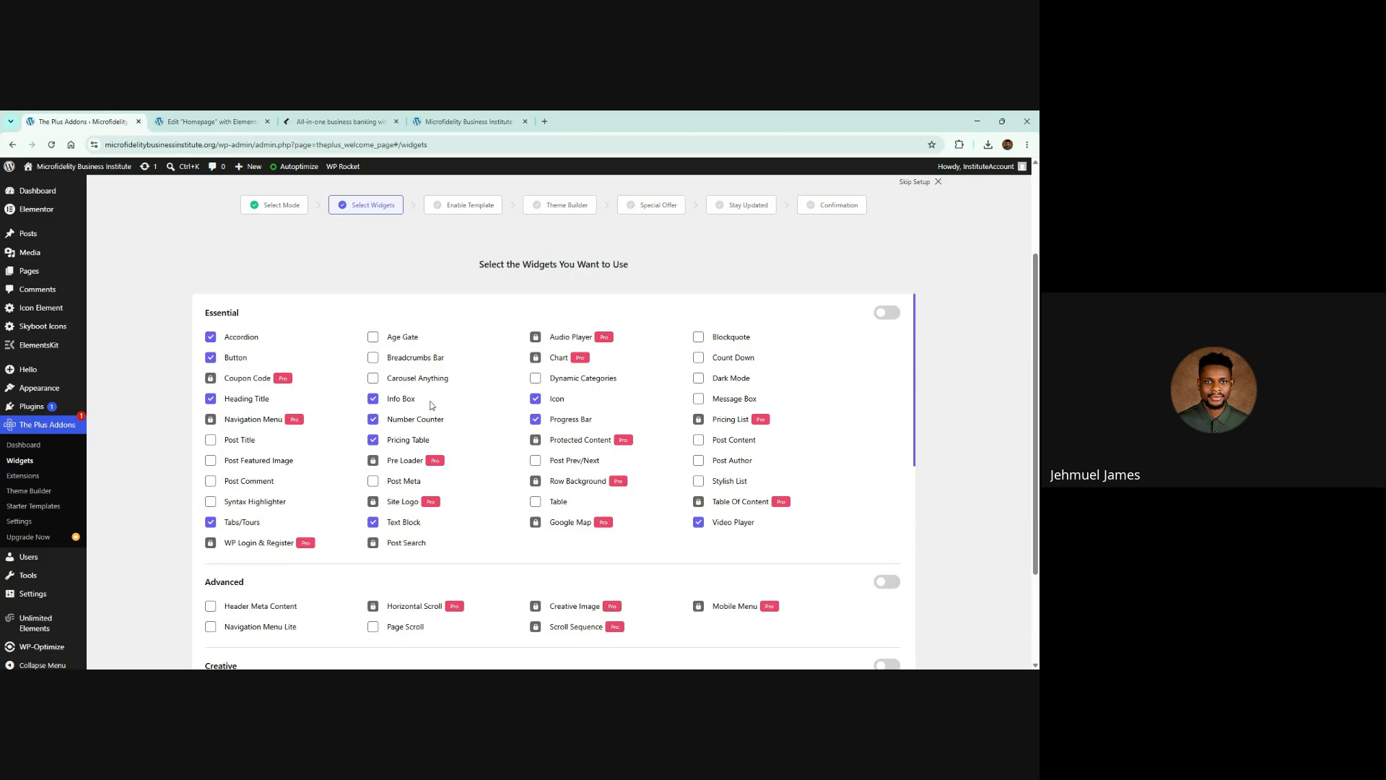
Search the widget selection for "number", look through all widget categories, and accept the preselected widgets
key("ctrl+f")
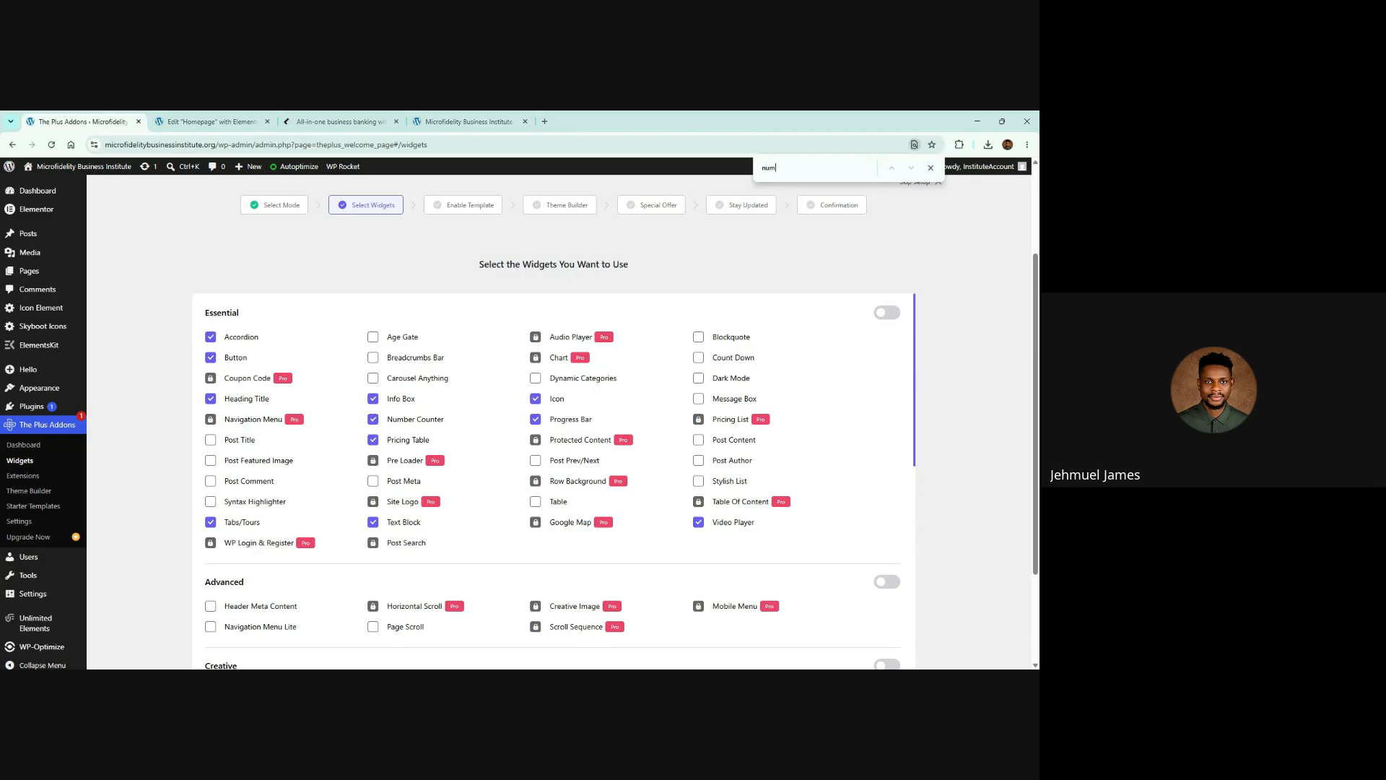
type("ber")
scroll(538, 451, "down", 1)
scroll(456, 458, "down", 2)
scroll(460, 454, "down", 3)
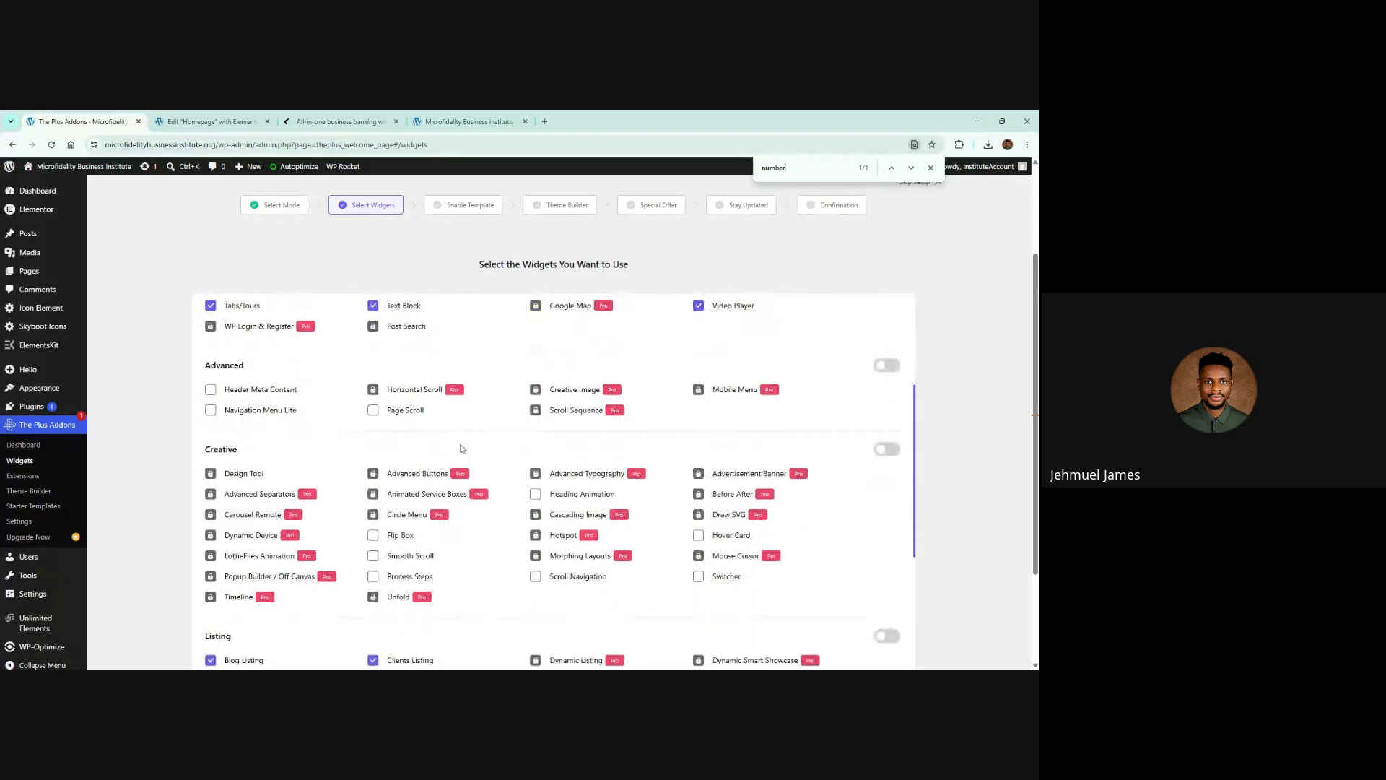
scroll(469, 438, "down", 10)
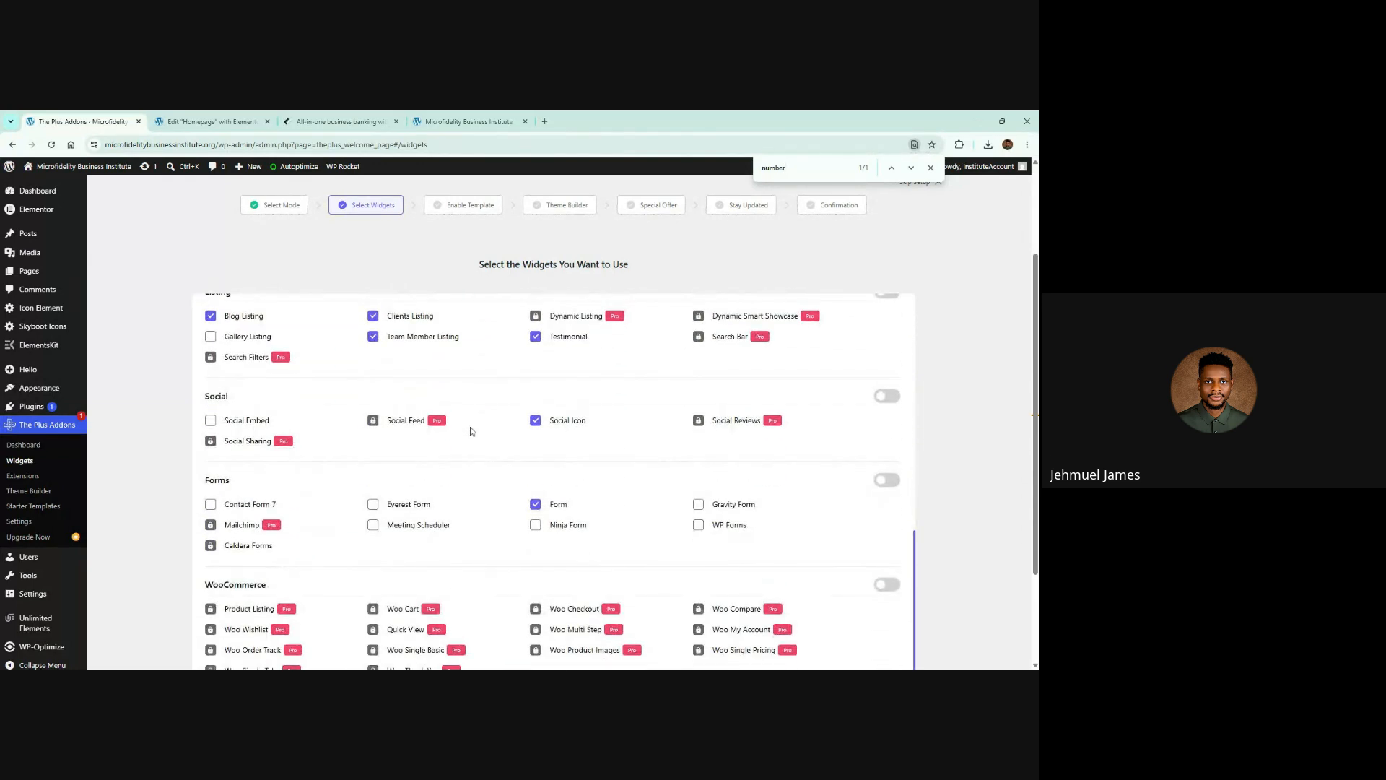
left_click(930, 168)
scroll(626, 505, "down", 4)
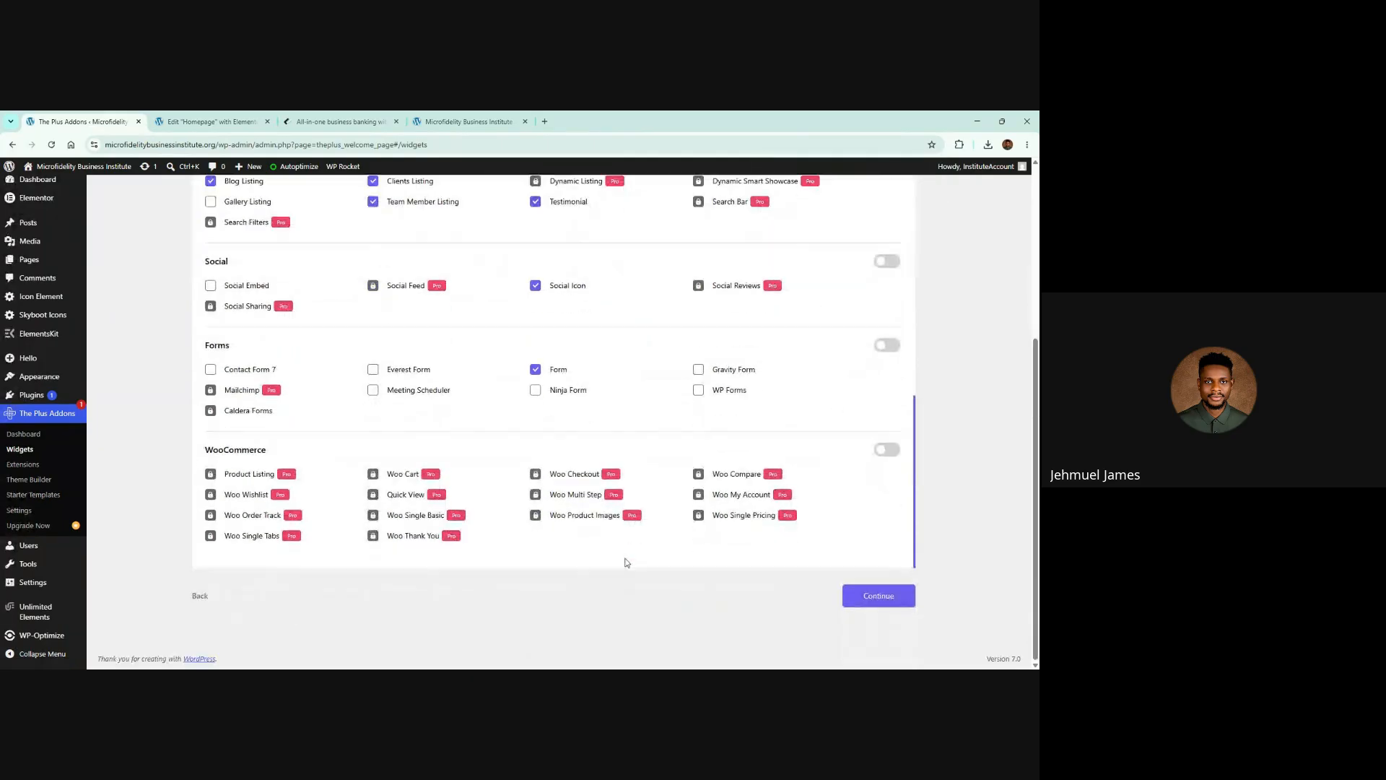
left_click(858, 600)
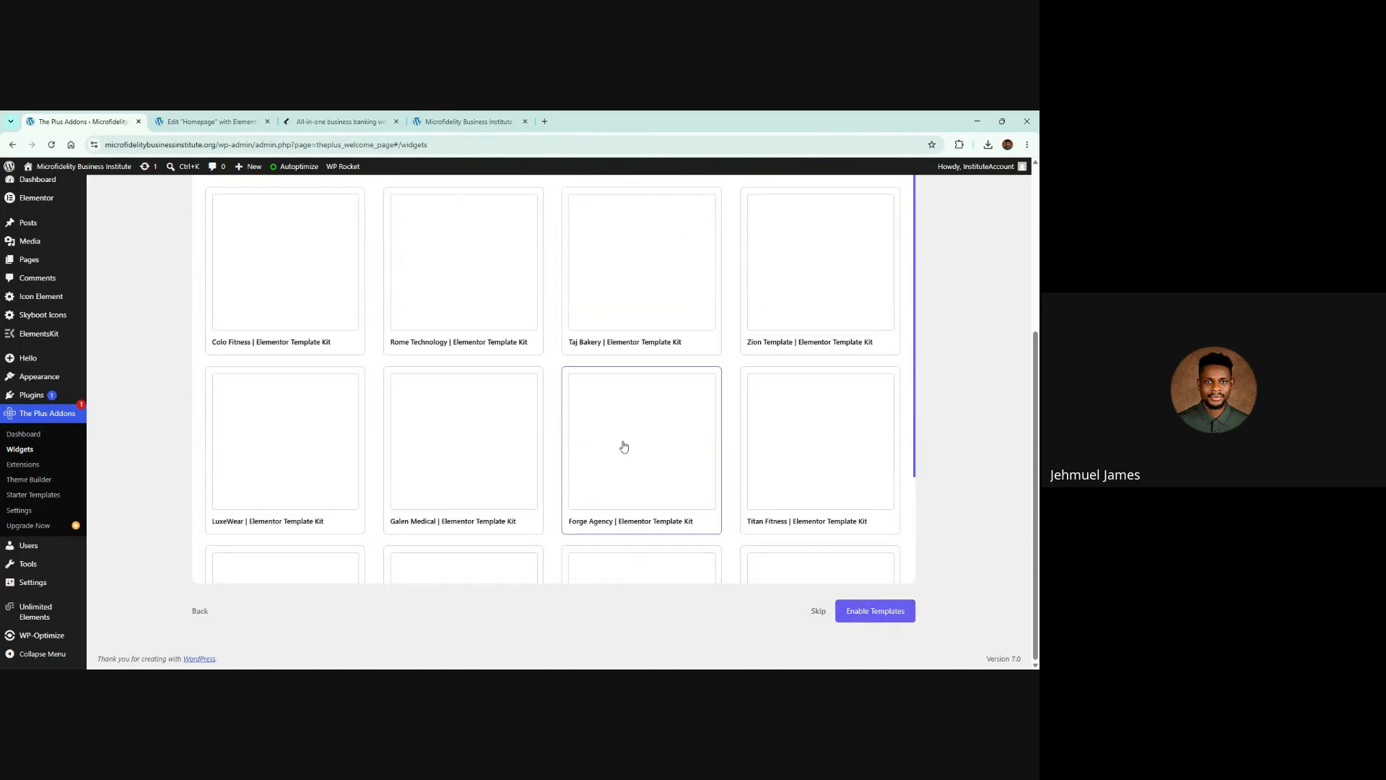
Finish The Plus Addons setup, skipping the templates, the theme builder and the newsletter subscription
scroll(622, 446, "down", 2)
left_click(821, 611)
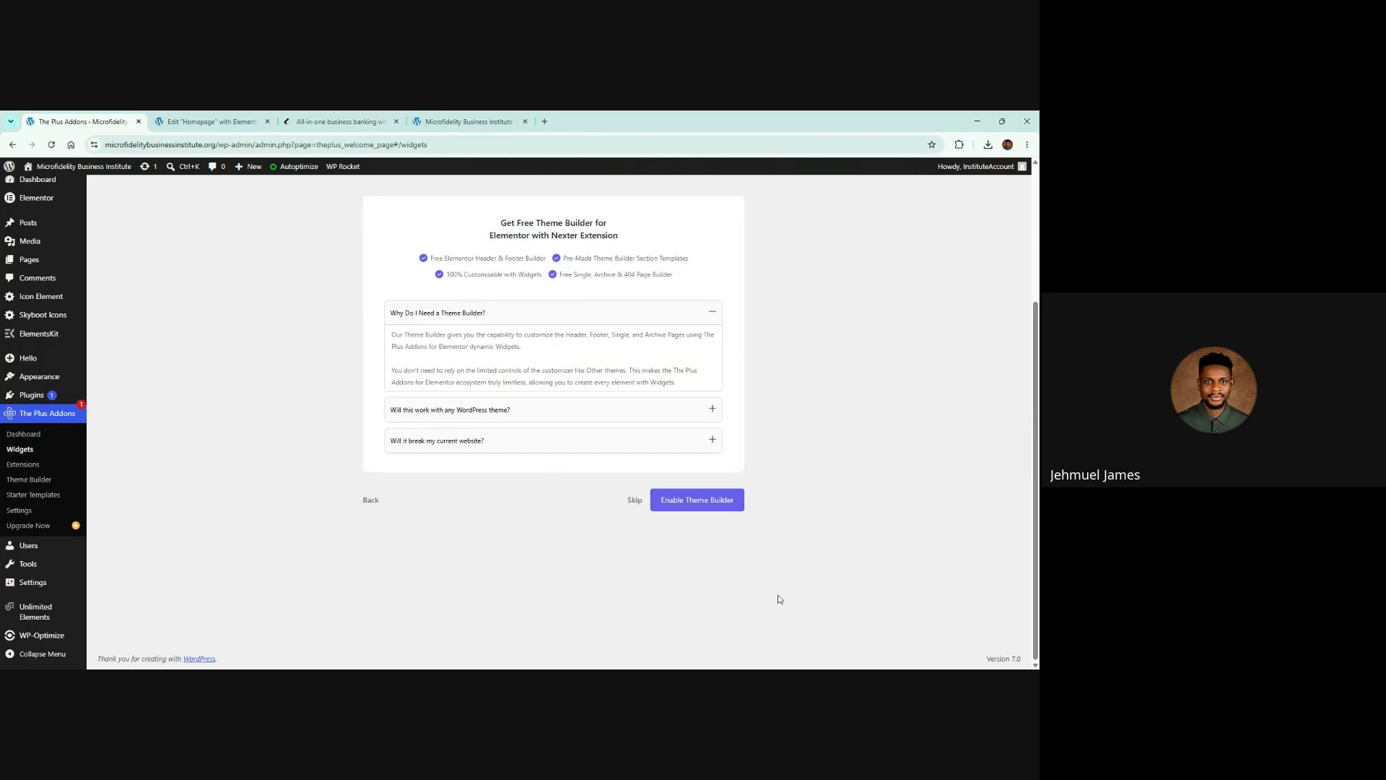
left_click(635, 502)
scroll(517, 501, "down", 2)
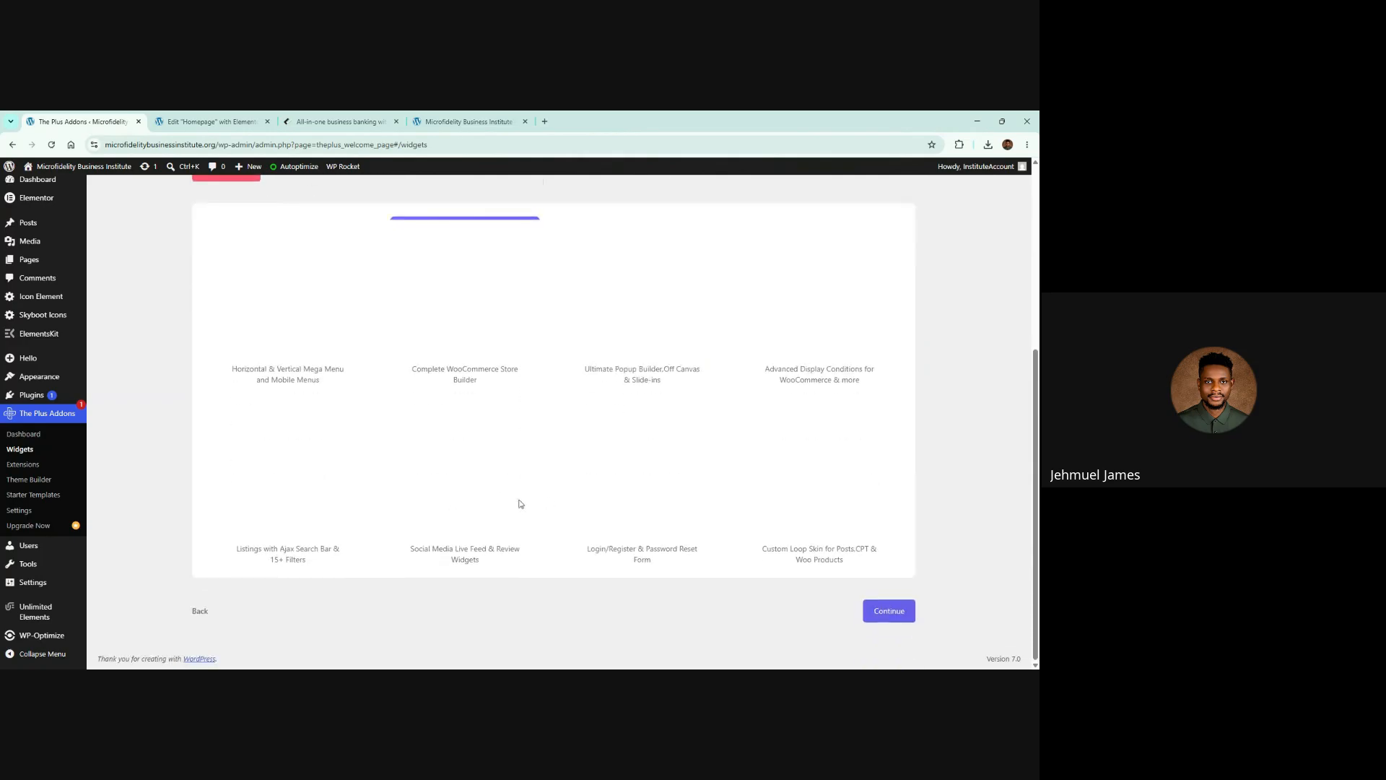
left_click(890, 611)
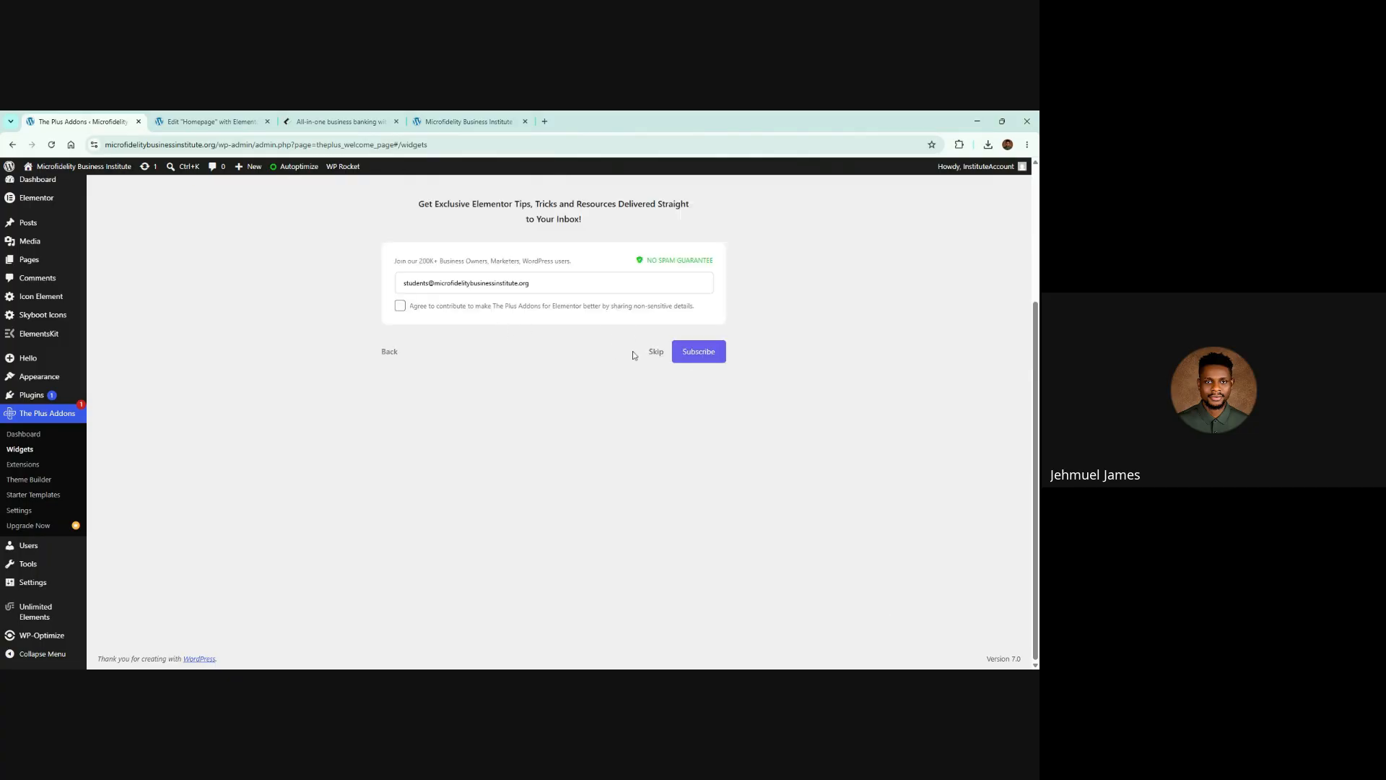
left_click(656, 352)
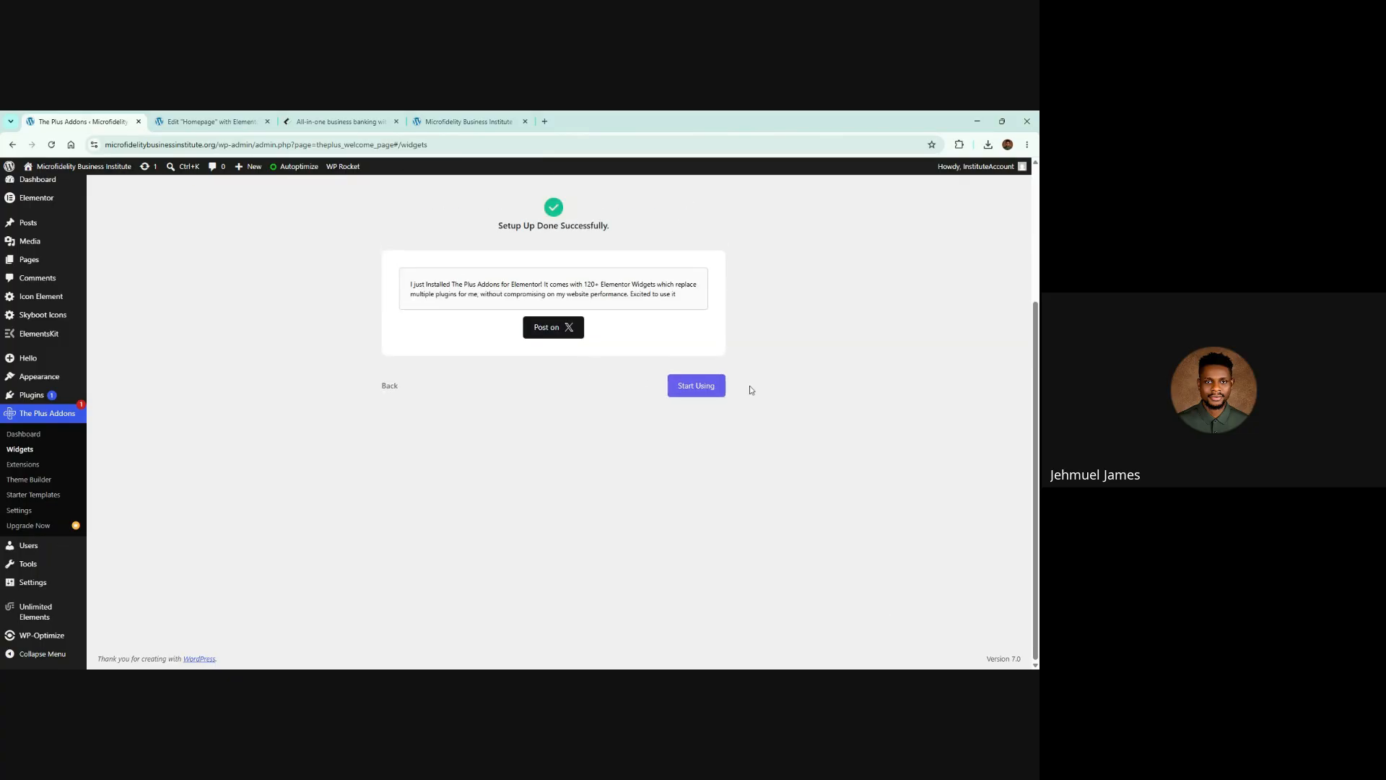
left_click(694, 386)
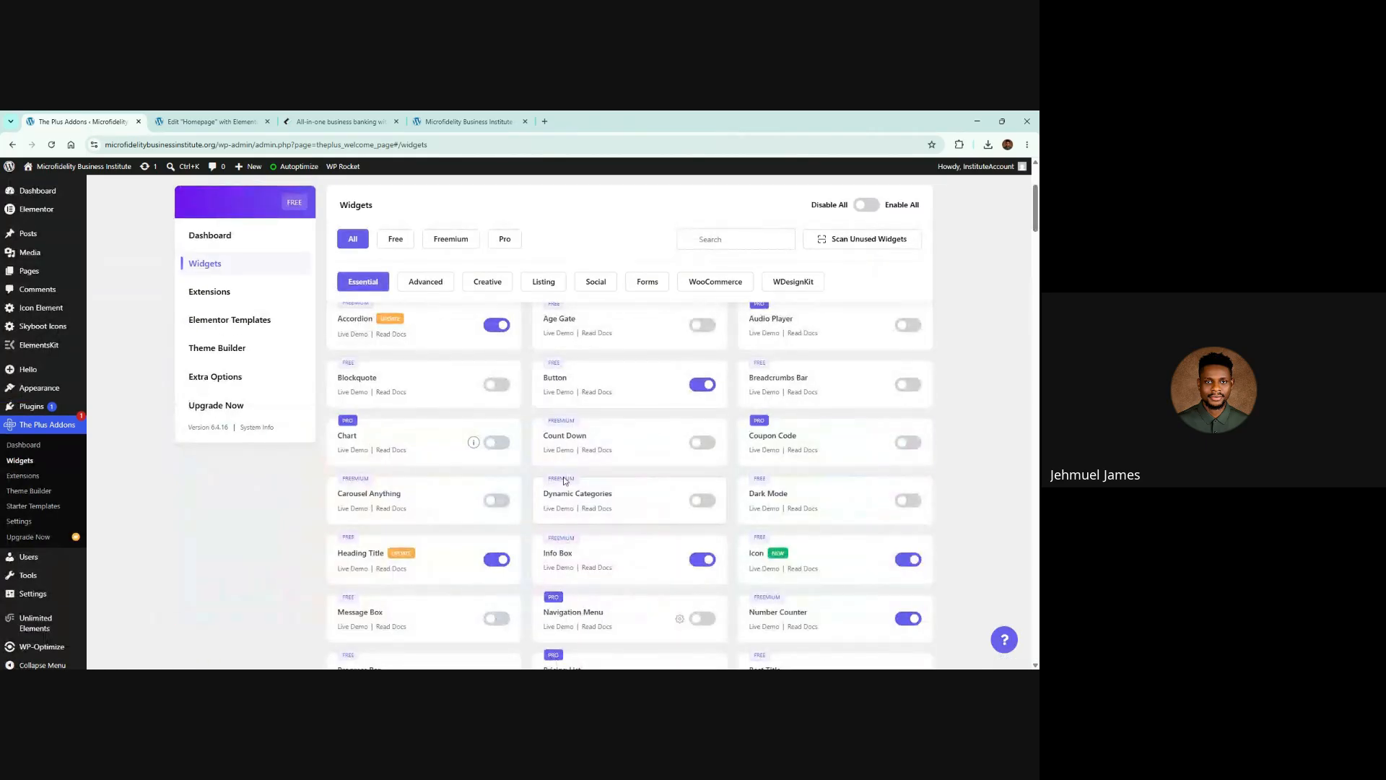
Look through The Plus Addons widget list, checking which Essential and Advanced widgets are enabled or available for free
scroll(798, 623, "down", 10)
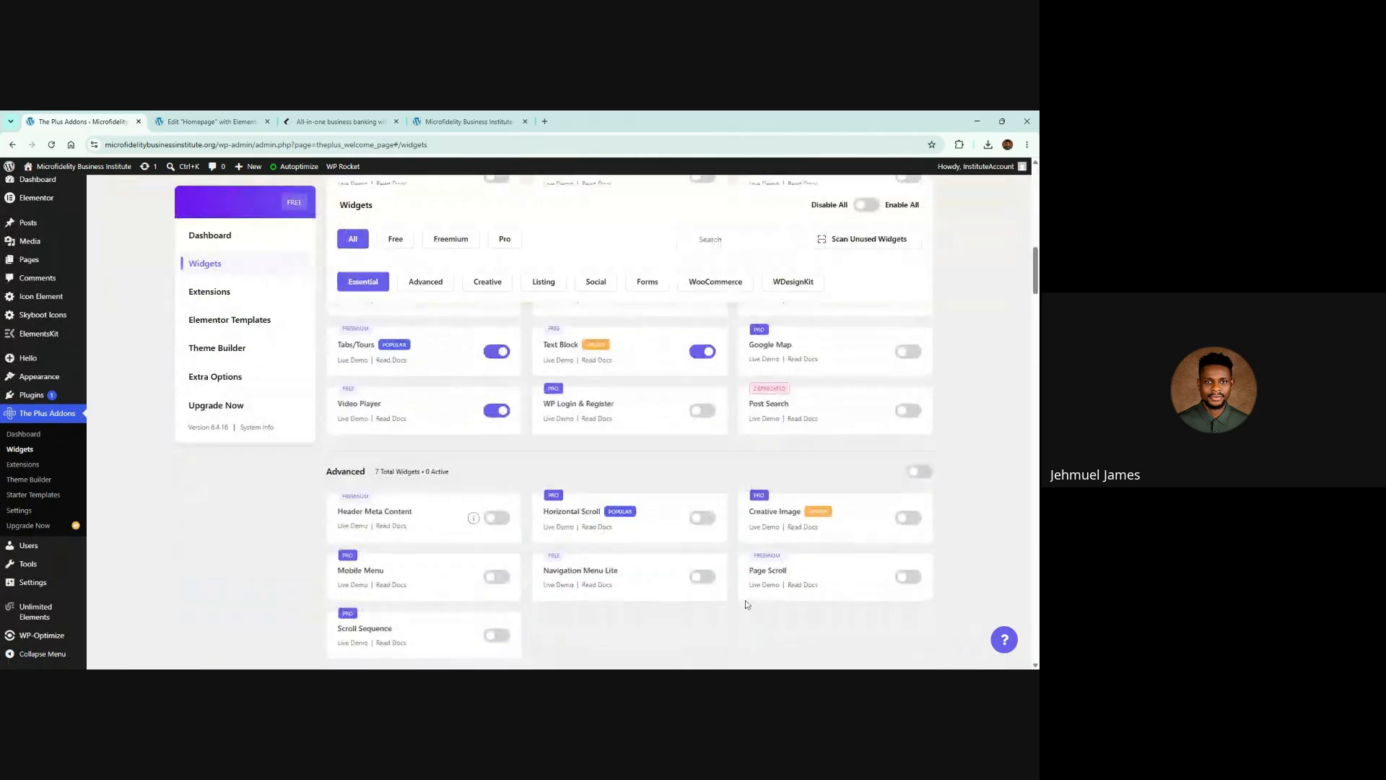
scroll(798, 622, "down", 4)
left_click_drag(1034, 333, 998, 184)
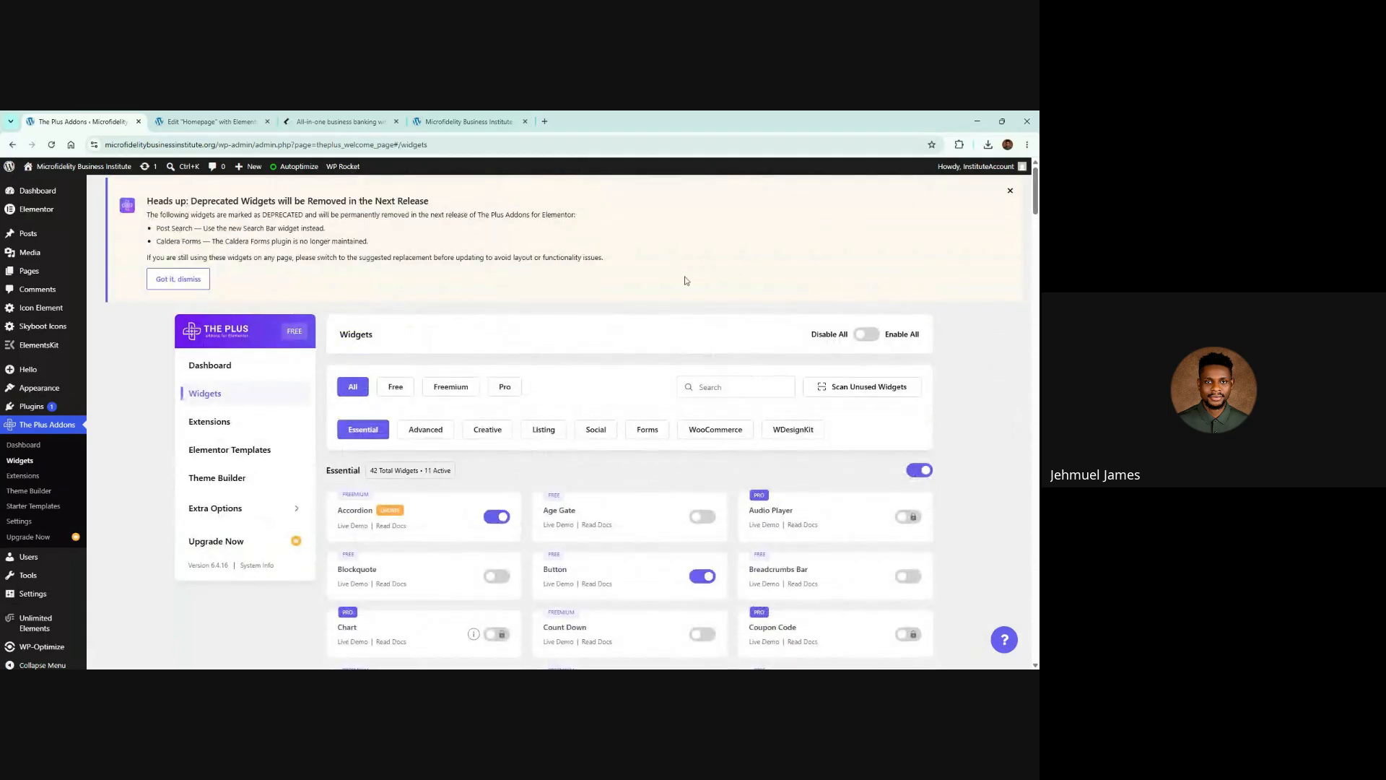
scroll(430, 486, "down", 6)
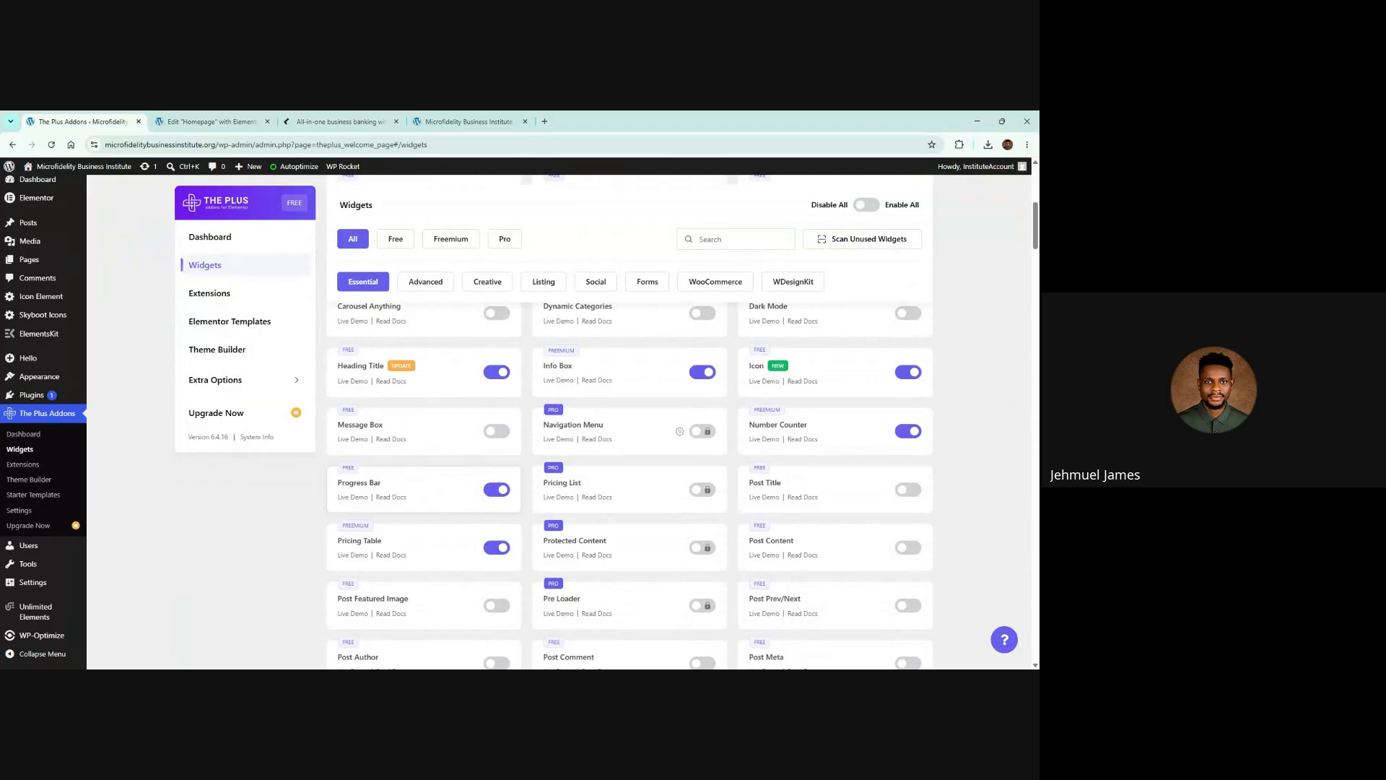
scroll(434, 488, "down", 2)
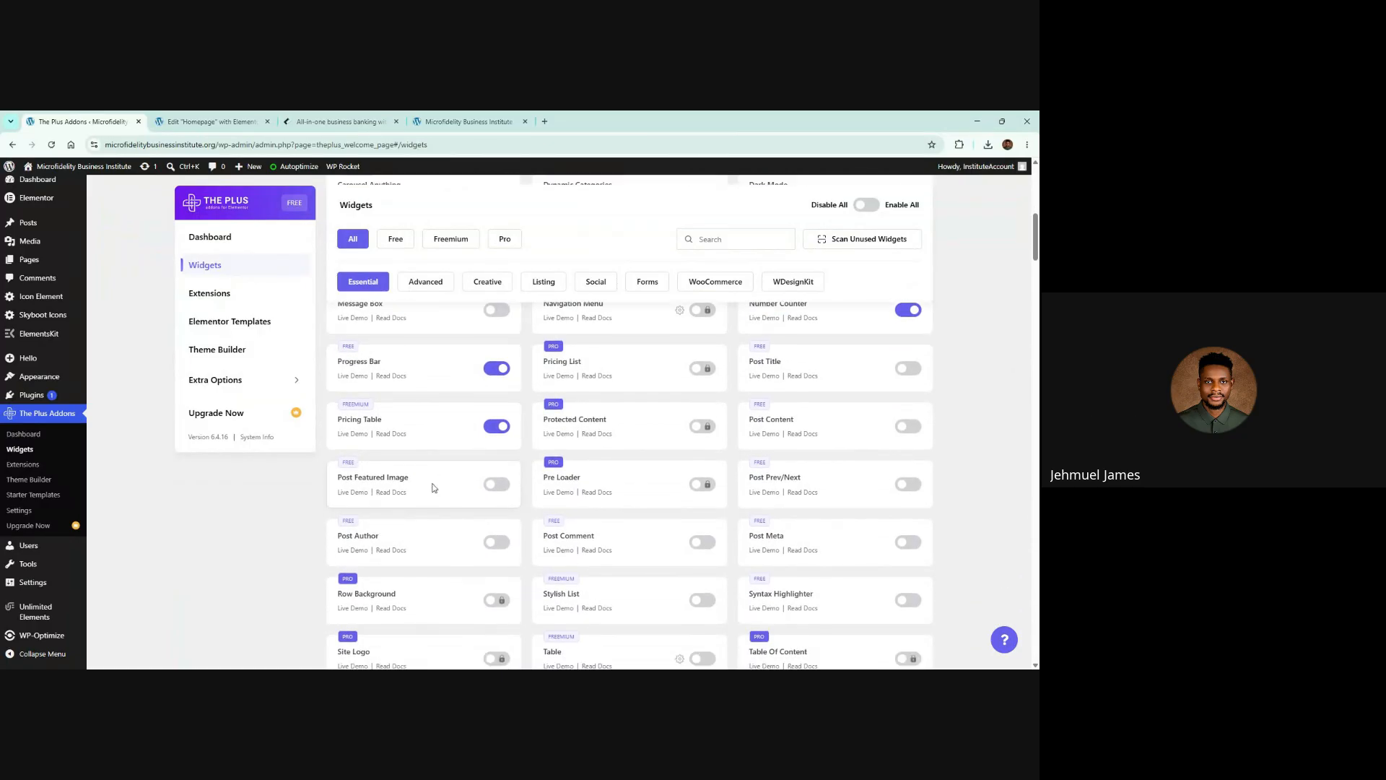
scroll(434, 488, "down", 3)
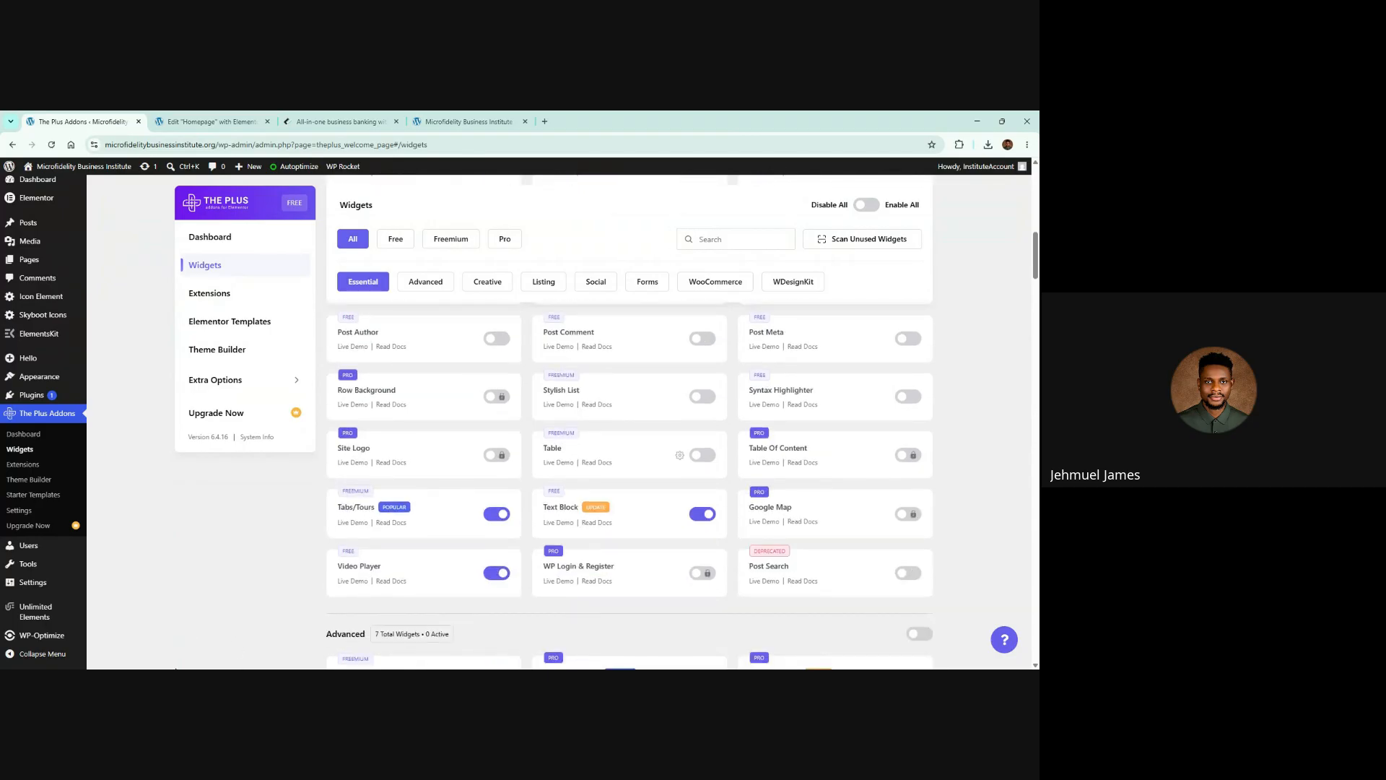
scroll(629, 422, "down", 1)
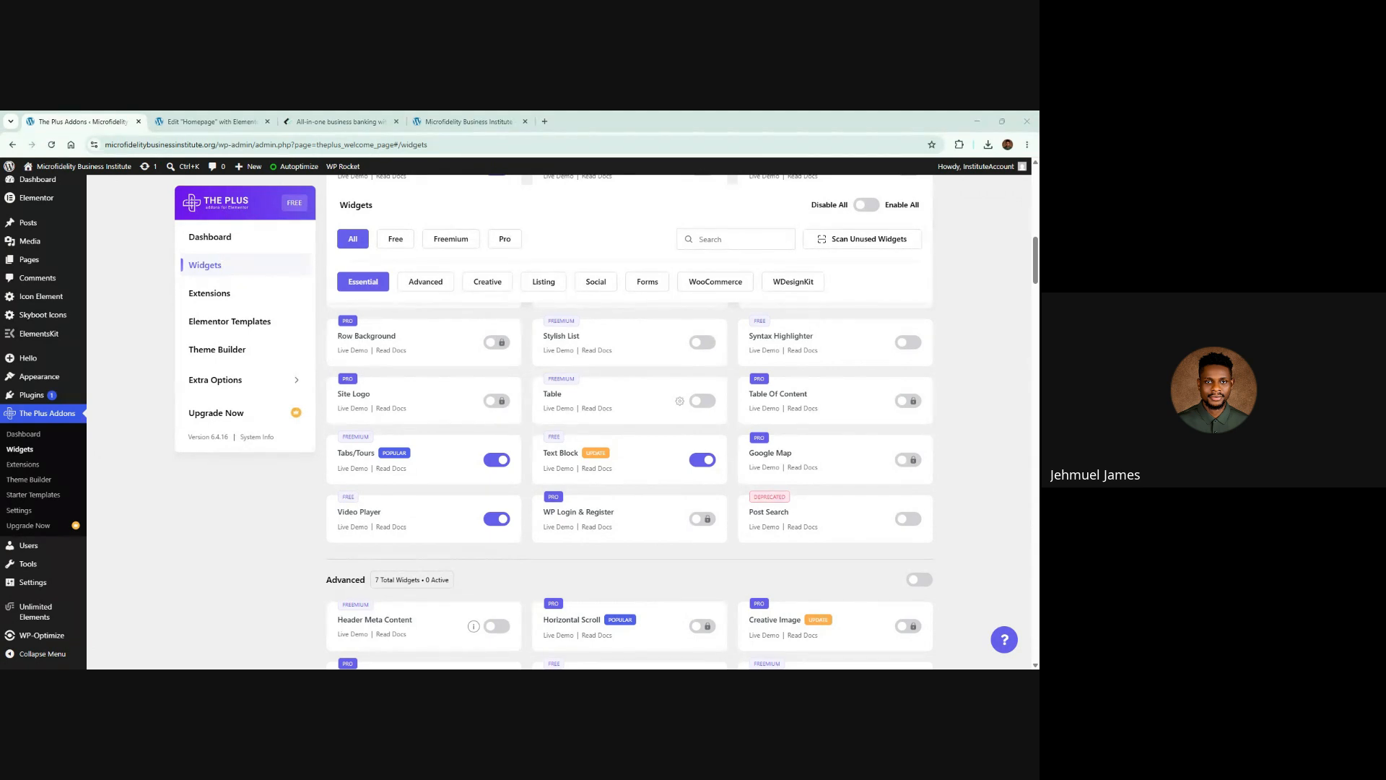
scroll(653, 484, "up", 15)
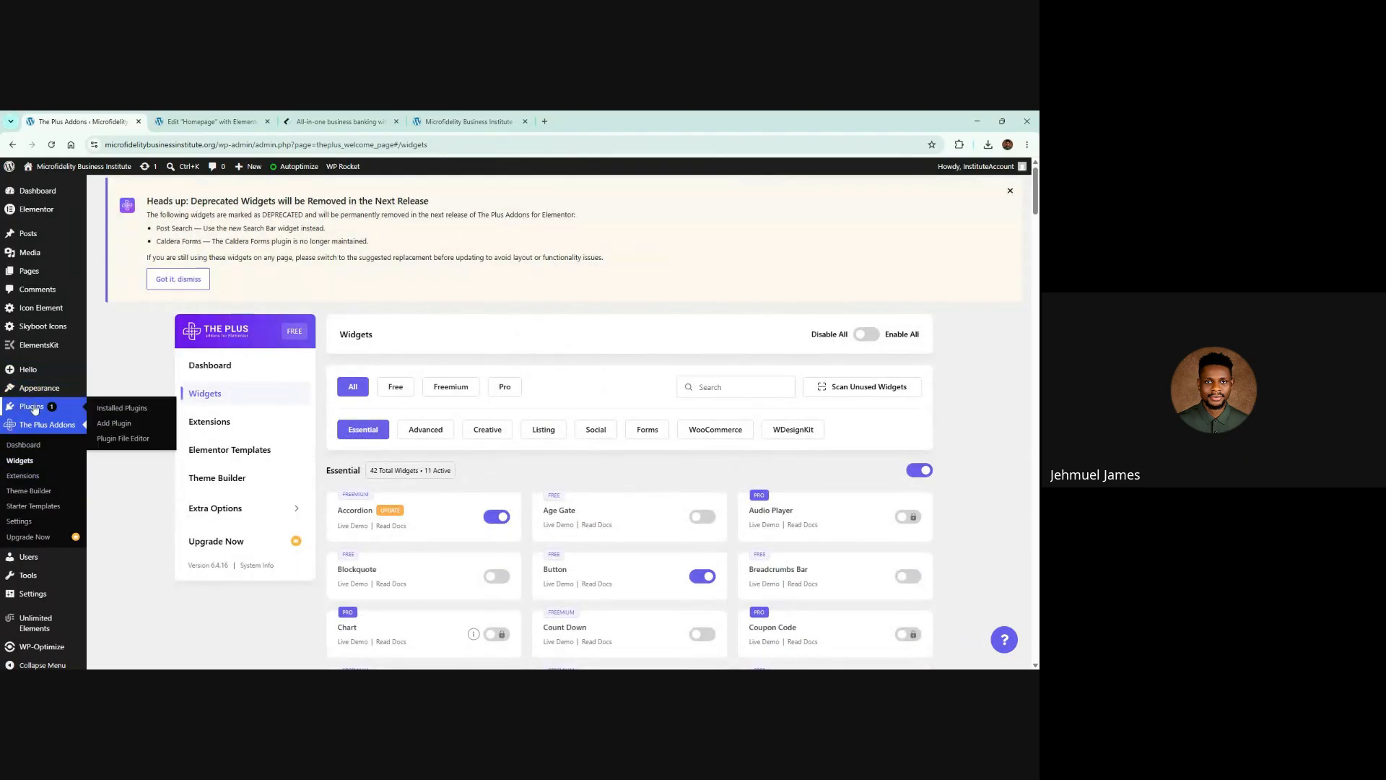
Find Happy Elementor Addons among the installed plugins and activate it
left_click(33, 409)
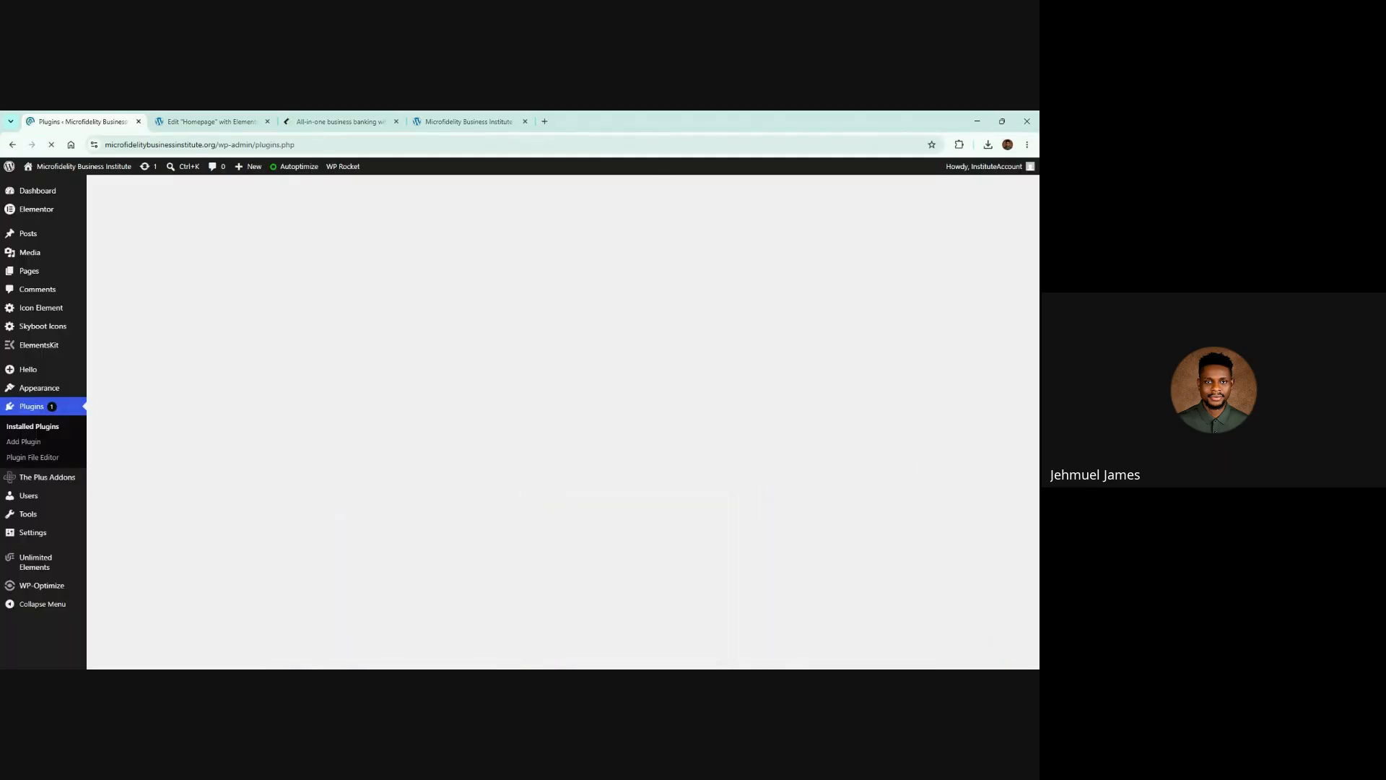
scroll(485, 479, "down", 10)
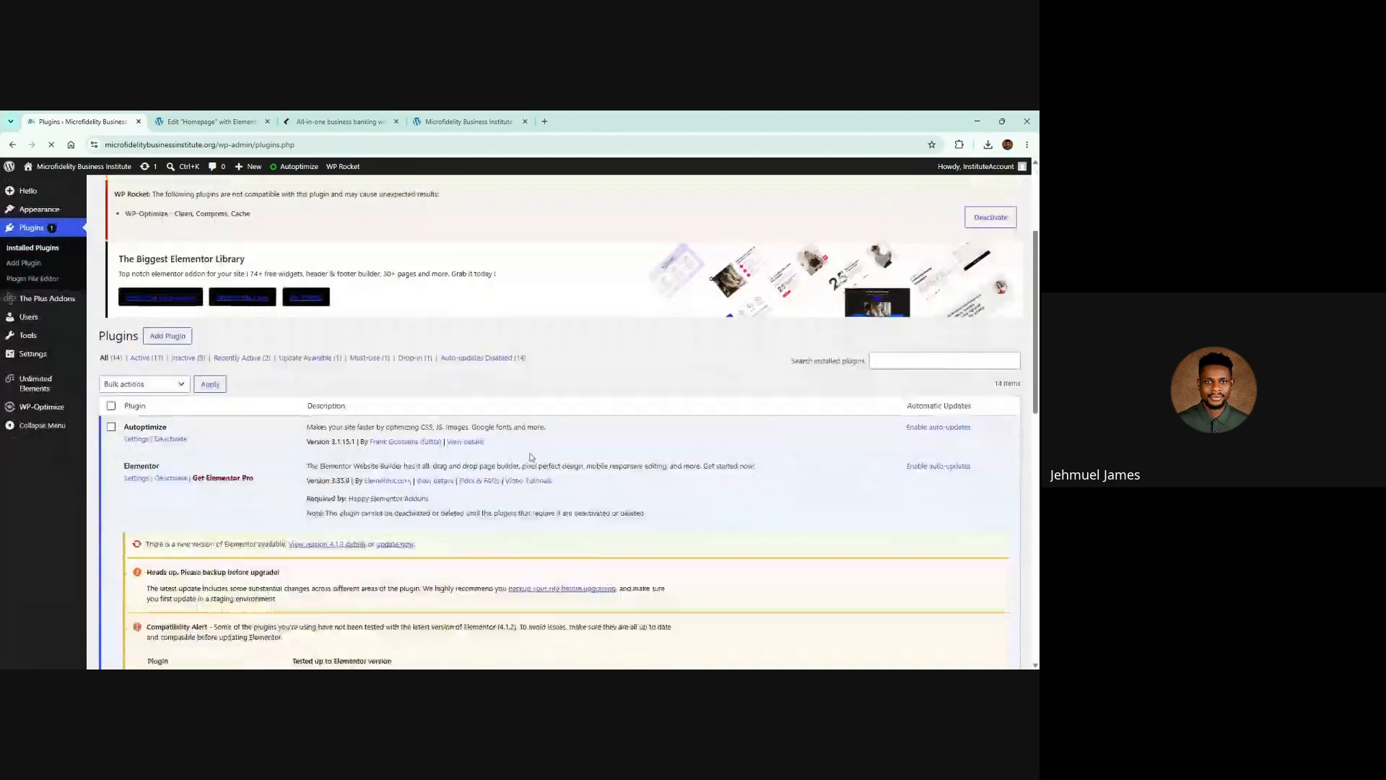
scroll(484, 478, "down", 2)
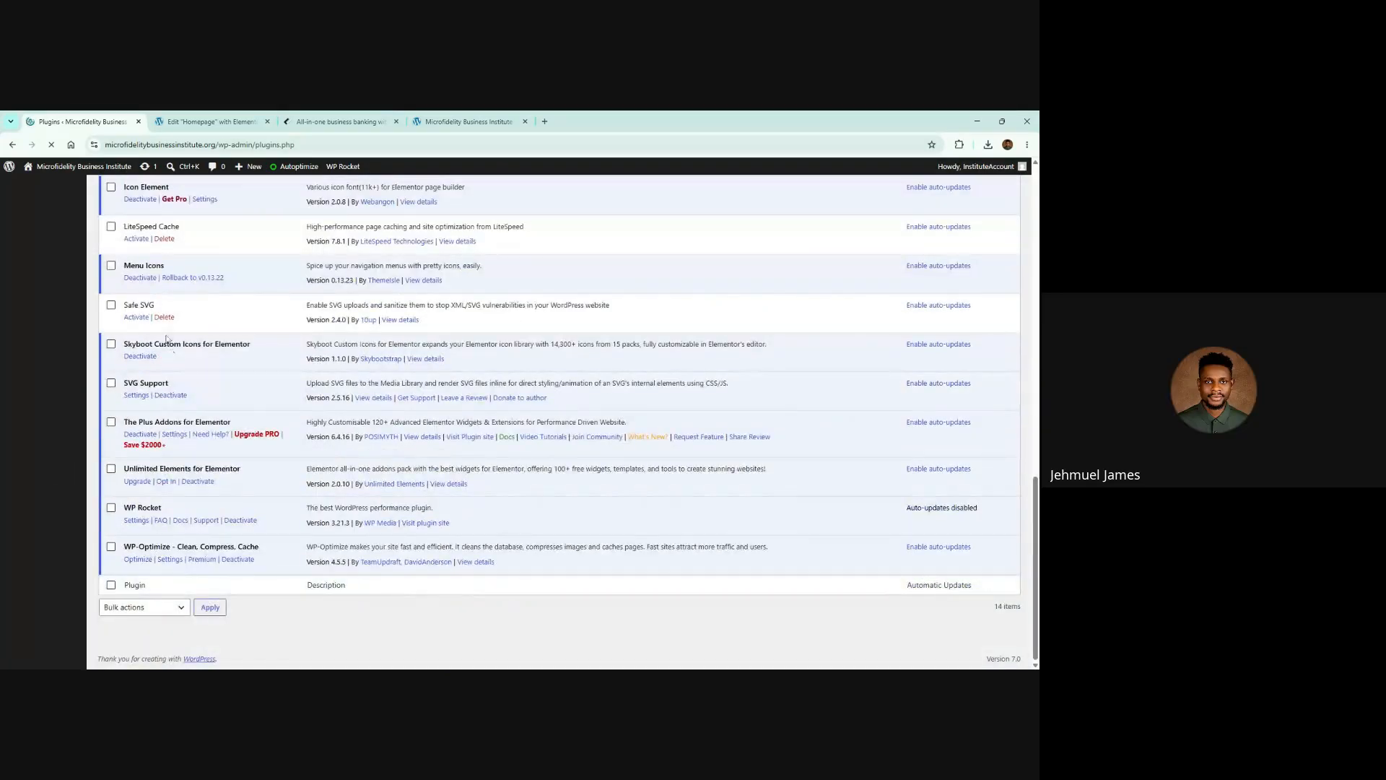
scroll(173, 314, "up", 5)
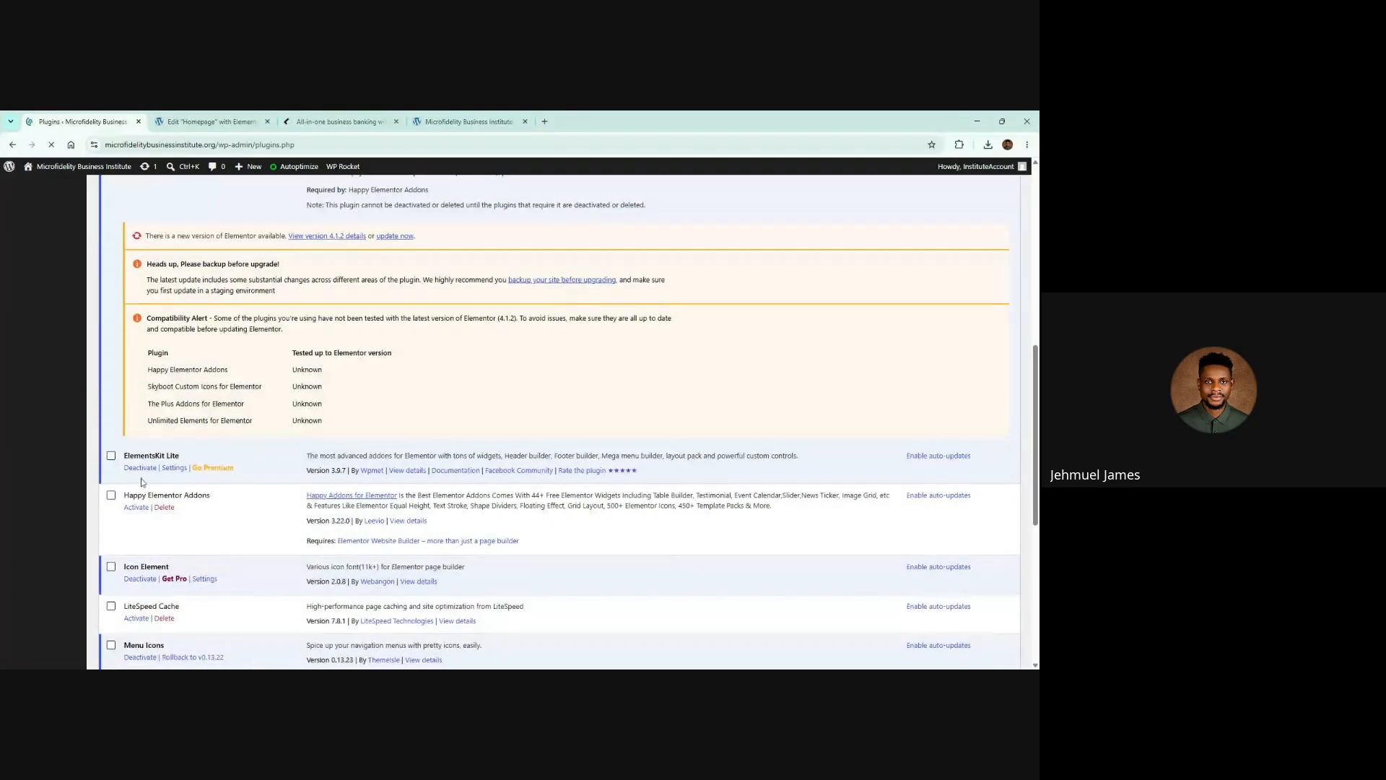
left_click(136, 507)
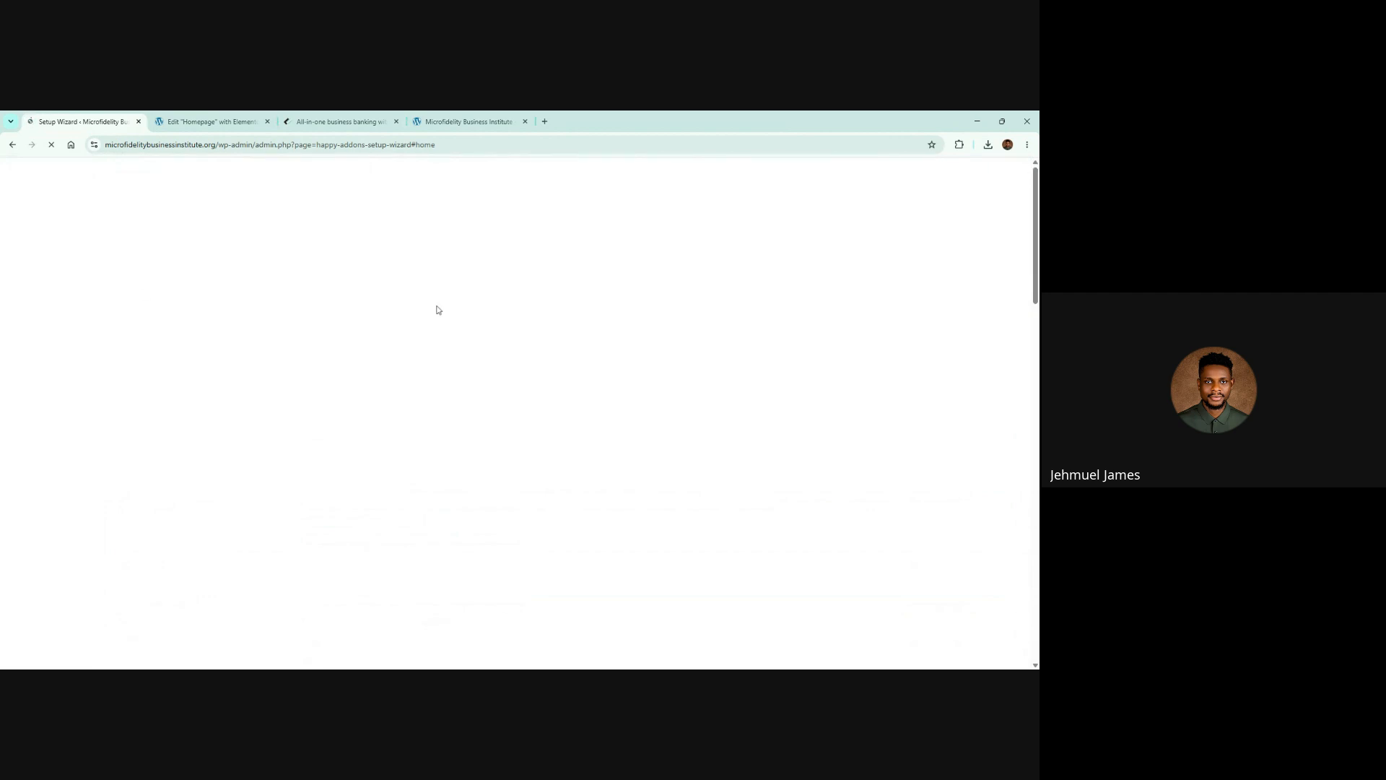
scroll(431, 294, "down", 2)
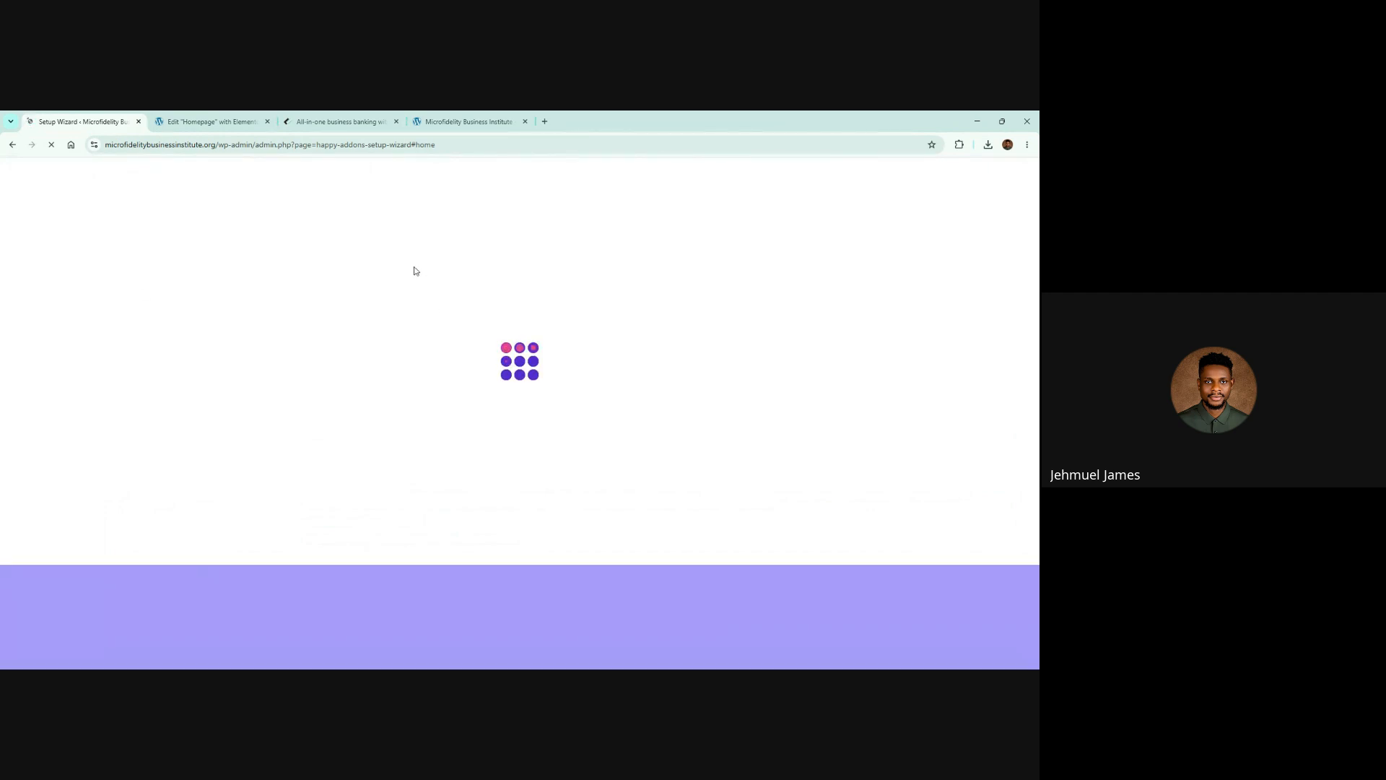
Review the Truly Financial reference page from the step cards to the integrations section, and return to the Homepage in the Elementor editor
left_click(368, 119)
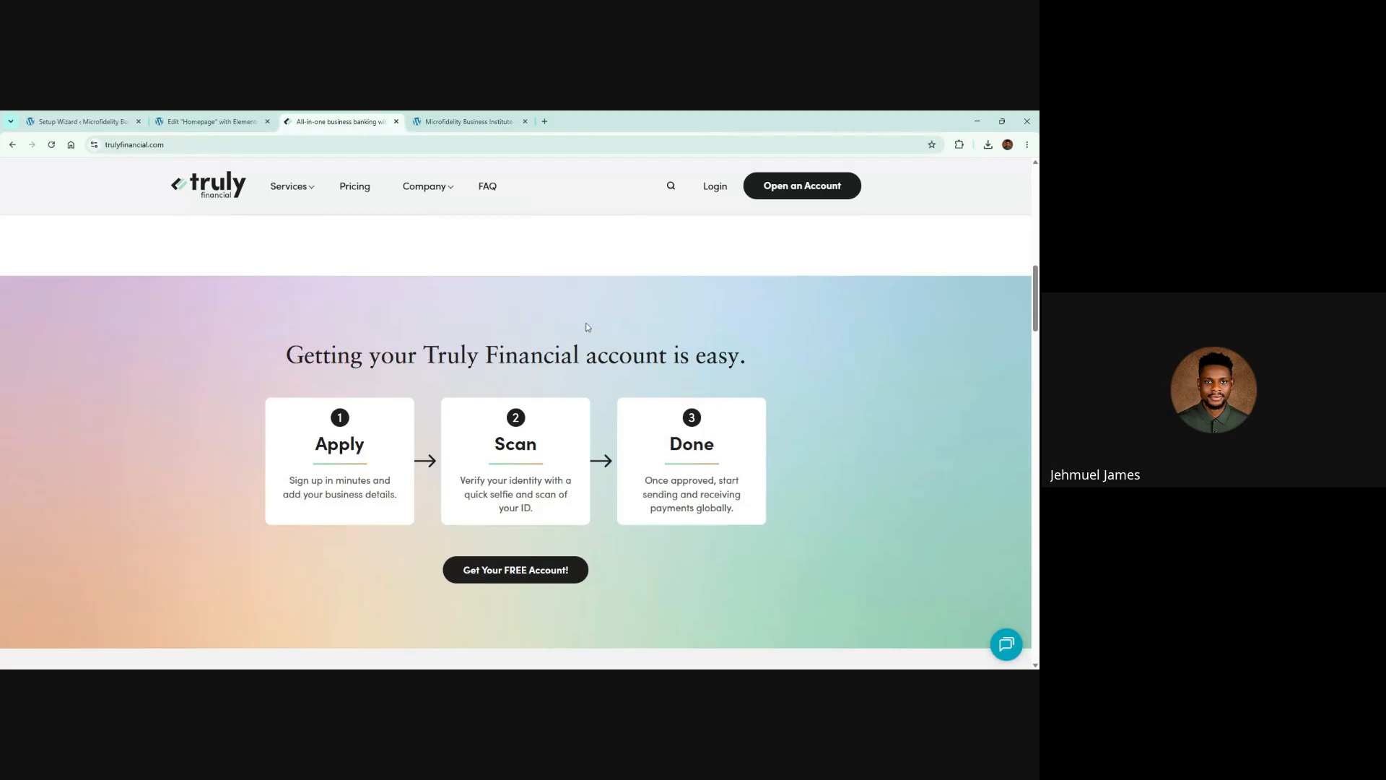
scroll(589, 322, "down", 5)
scroll(592, 321, "down", 12)
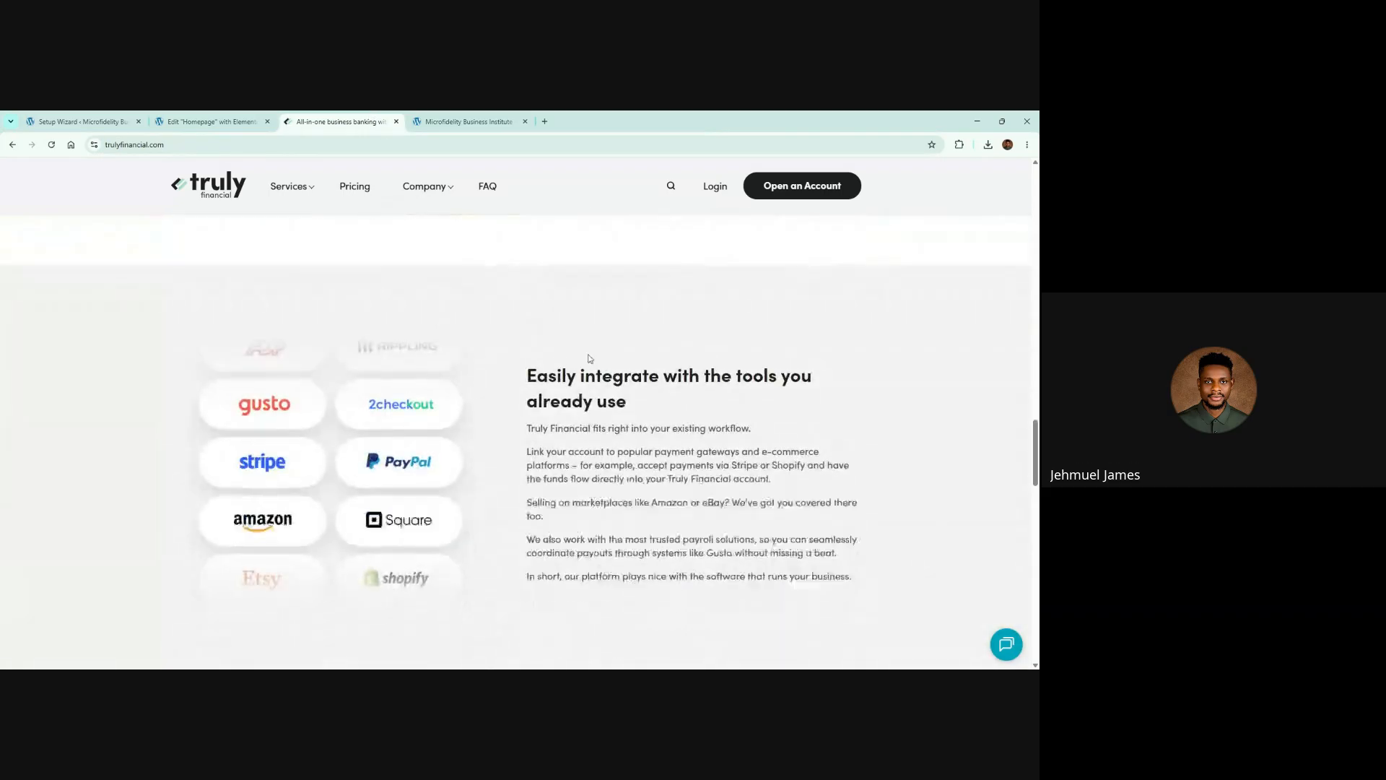
scroll(452, 310, "up", 6)
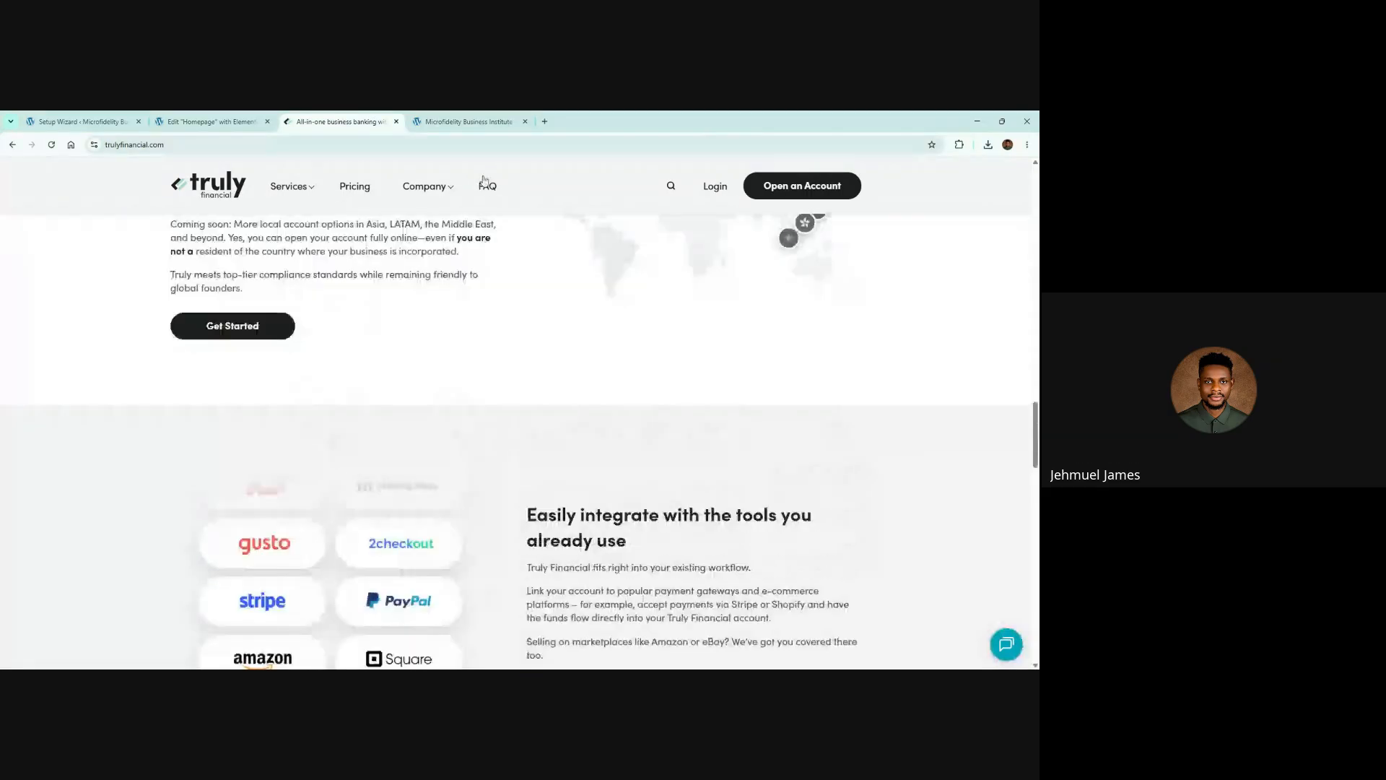
left_click(205, 120)
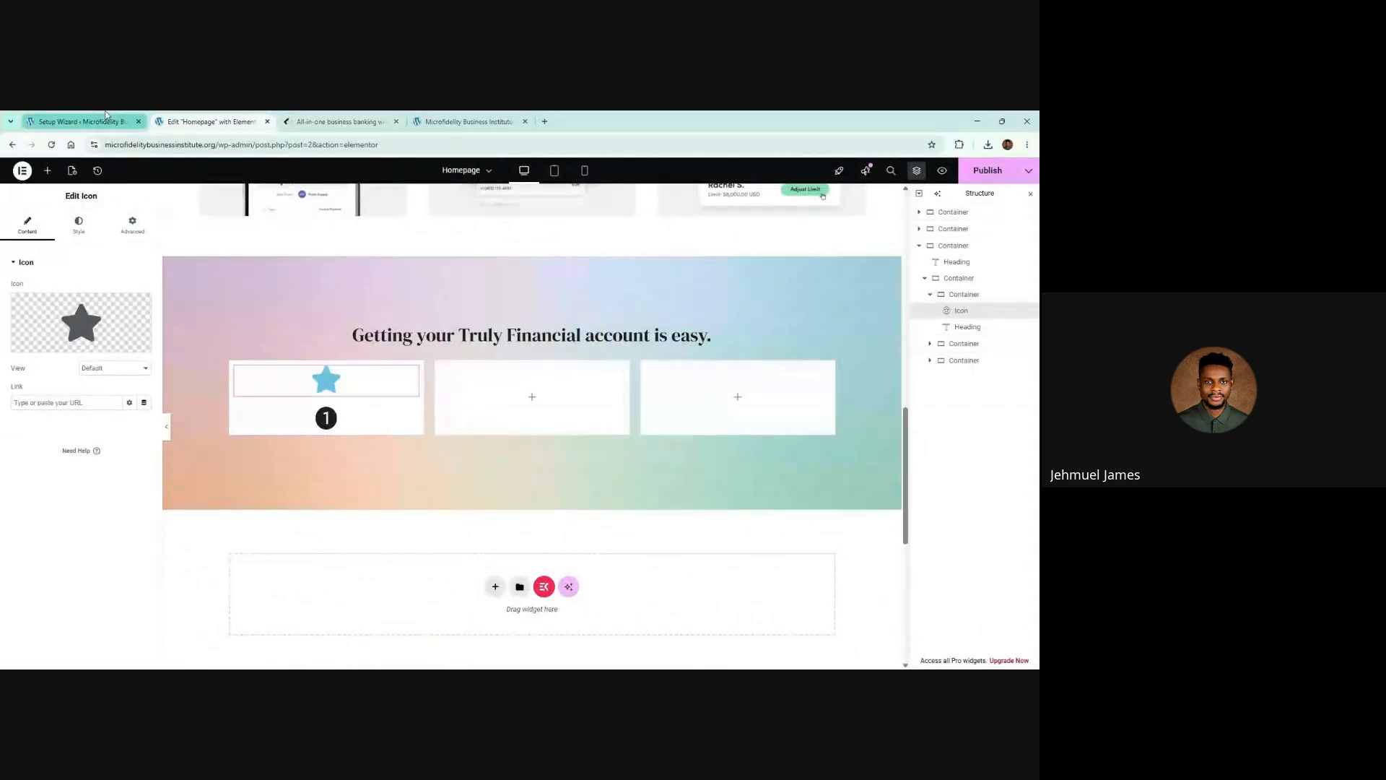
Begin the Happy Addons setup wizard as a power user who configures the widgets manually
left_click(83, 121)
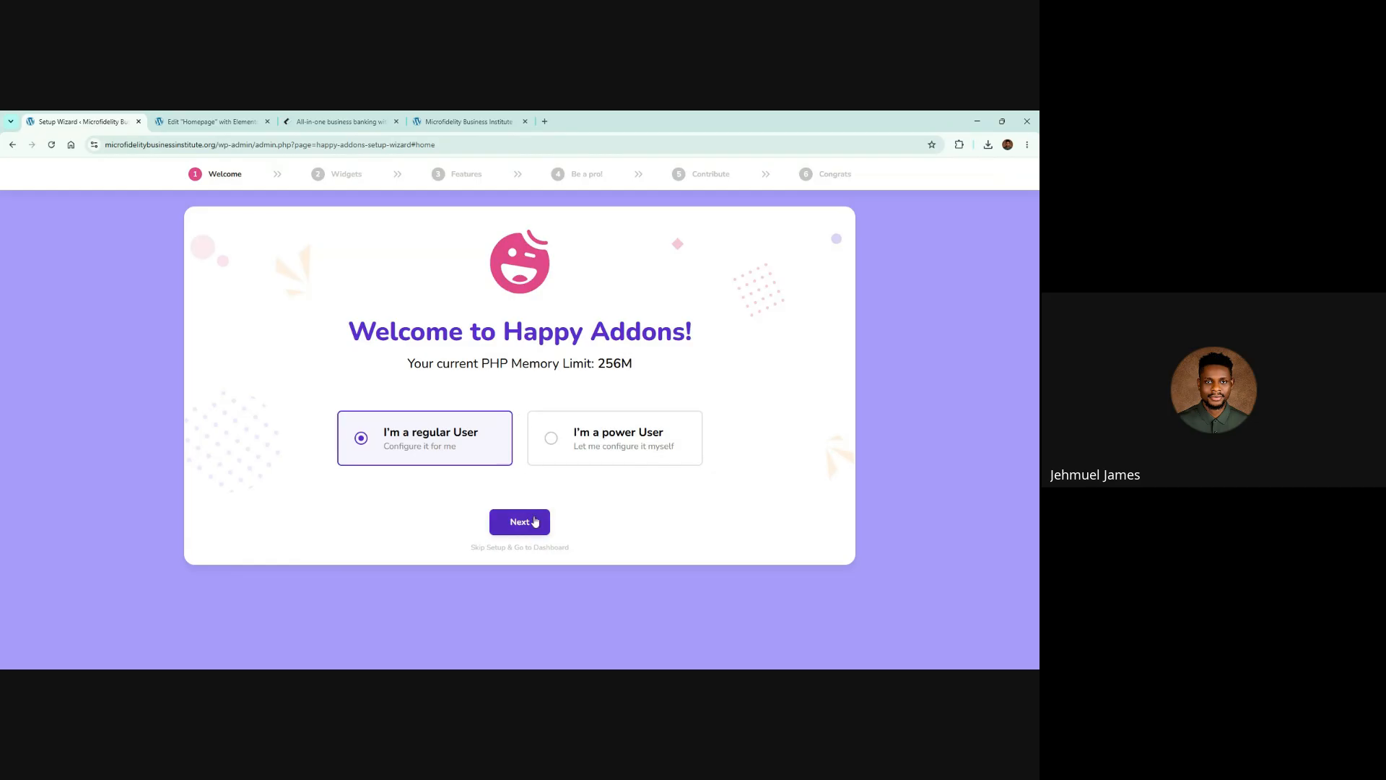
left_click(549, 441)
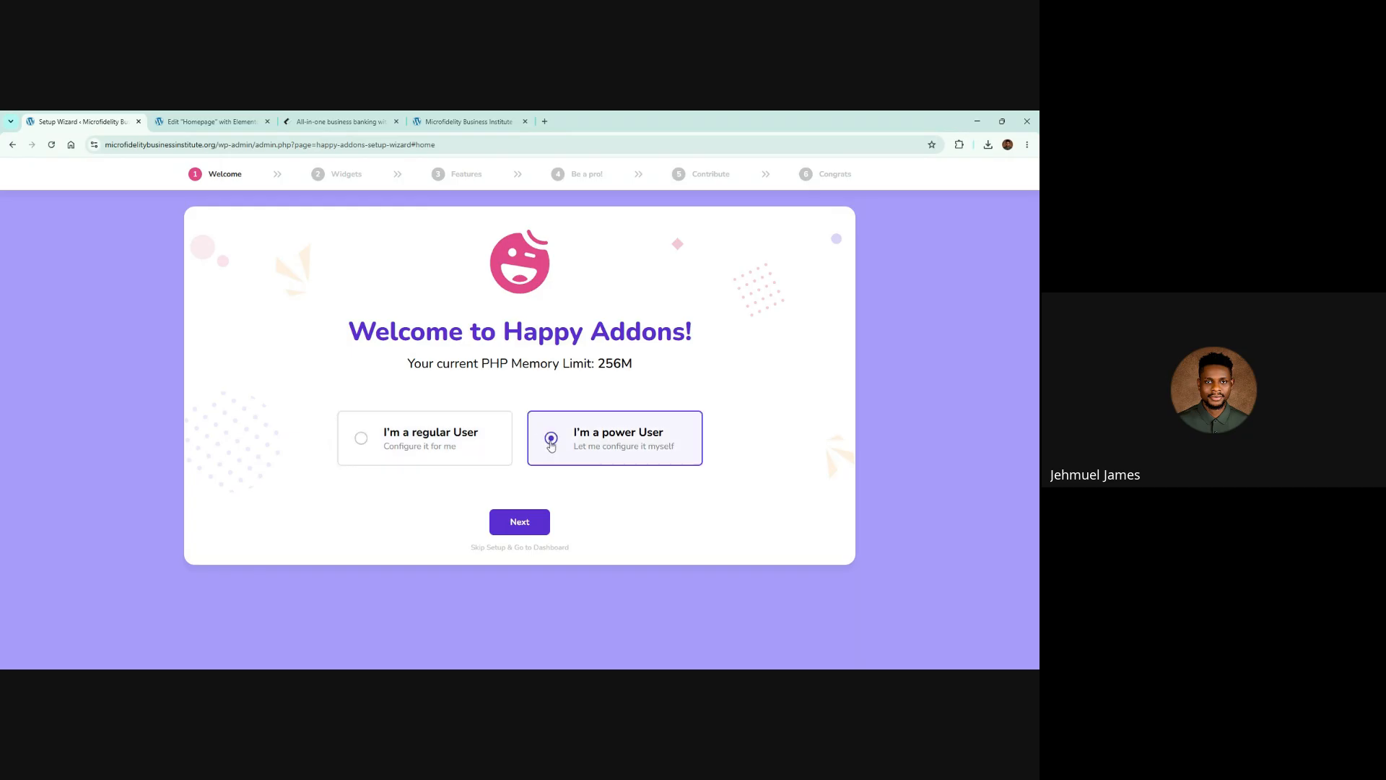
left_click(516, 529)
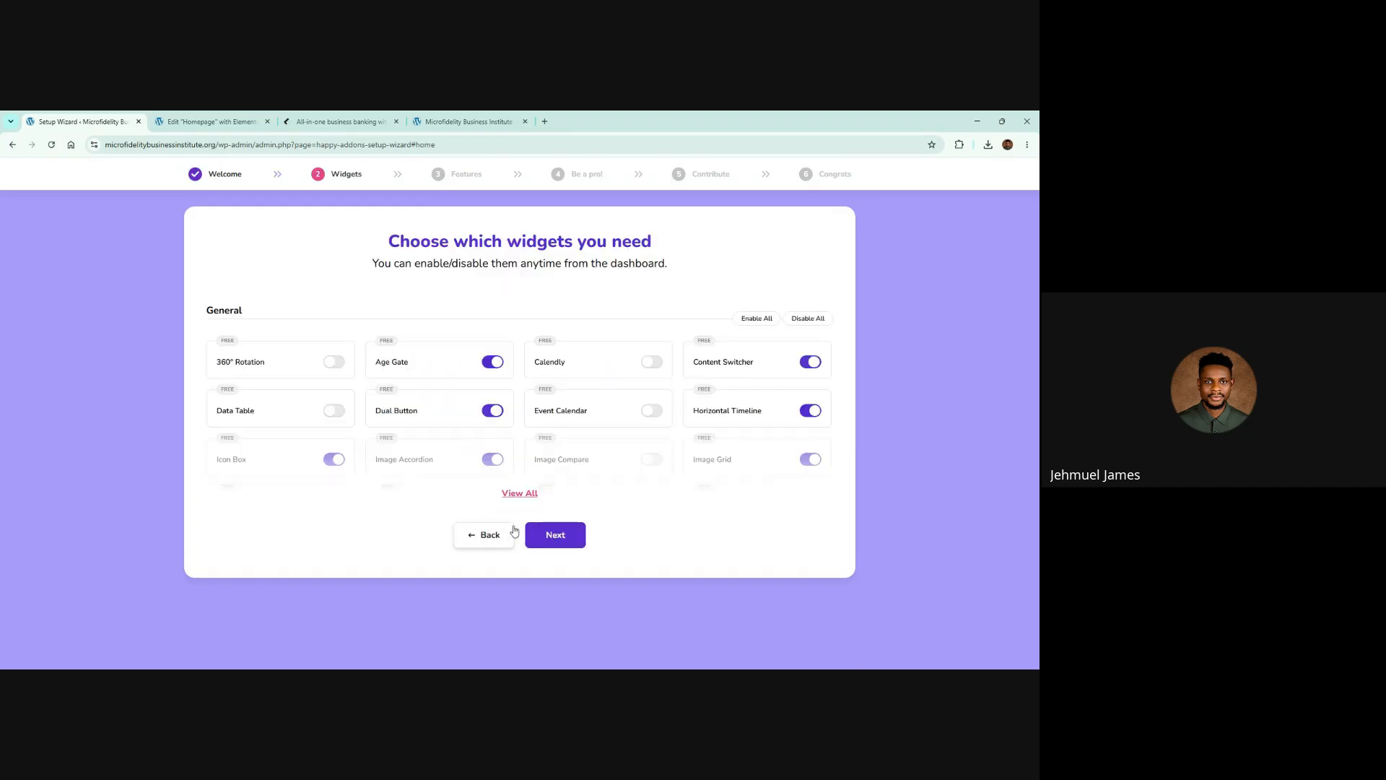
Expand the full Happy Addons widget list, search it for "number" and enable the Number widget
left_click(514, 494)
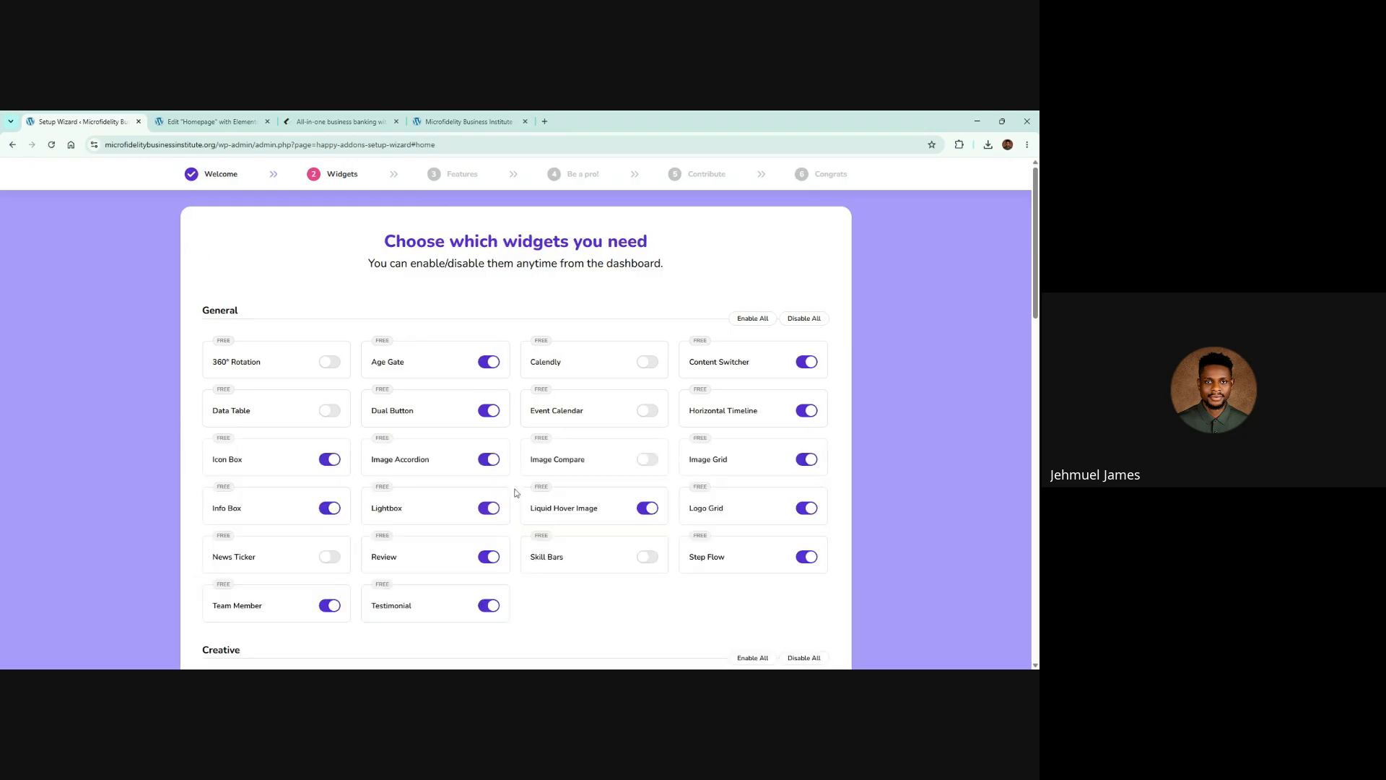
scroll(515, 493, "down", 1)
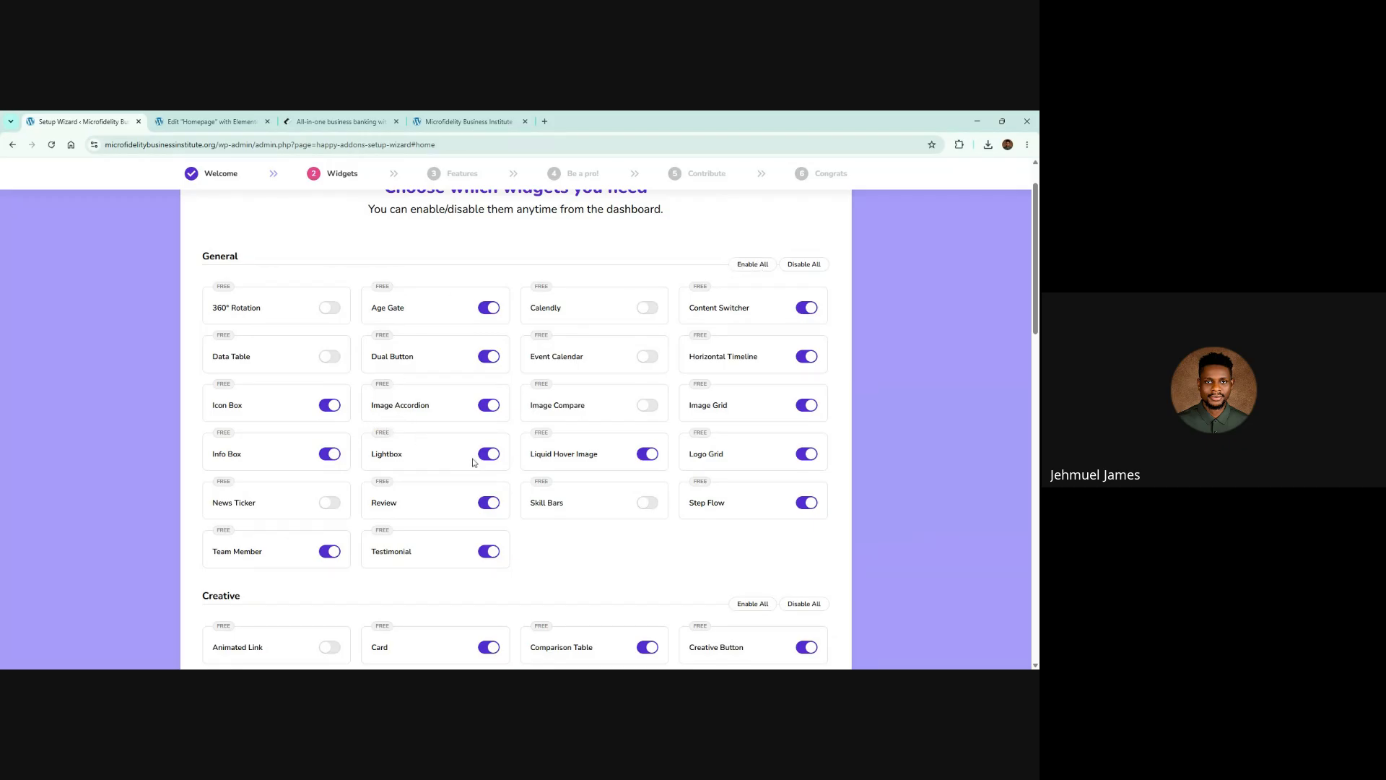
key("ctrl+f")
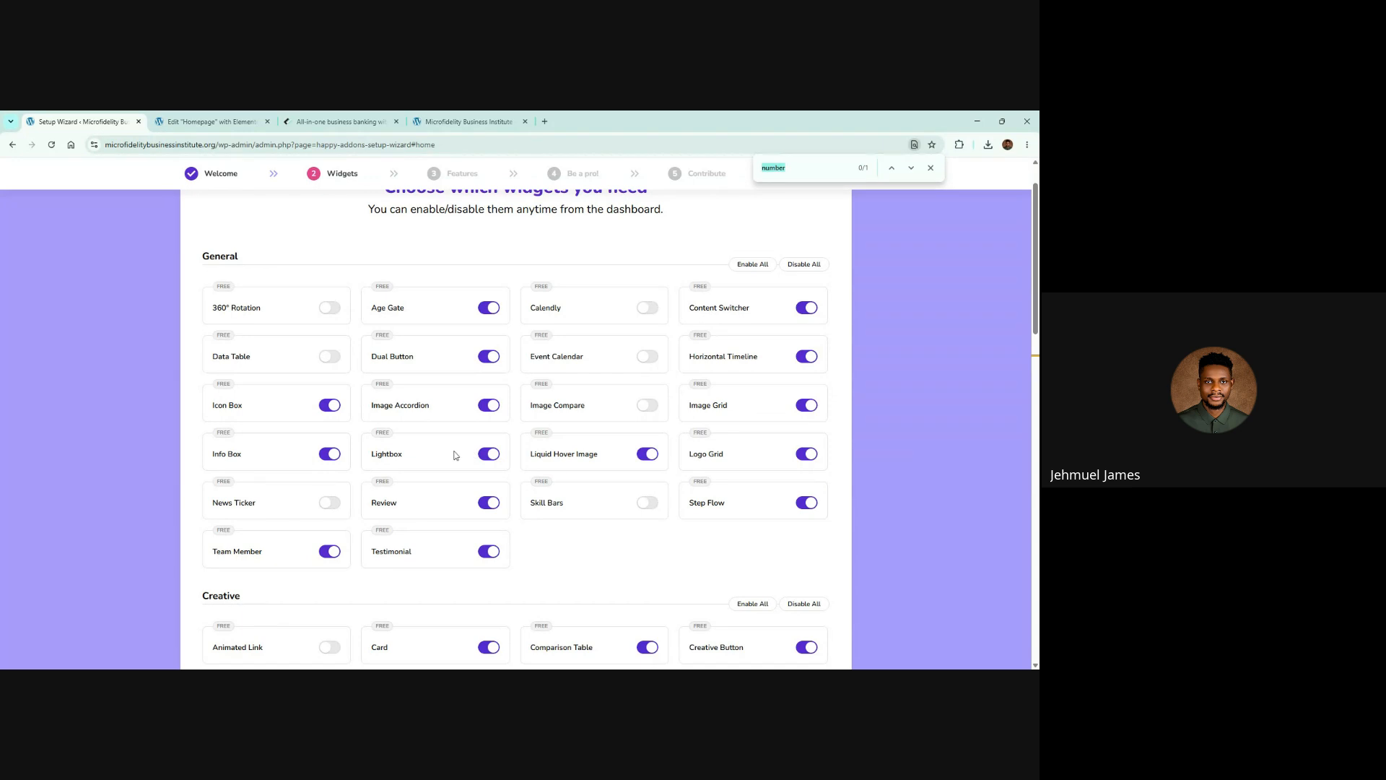
key("Return")
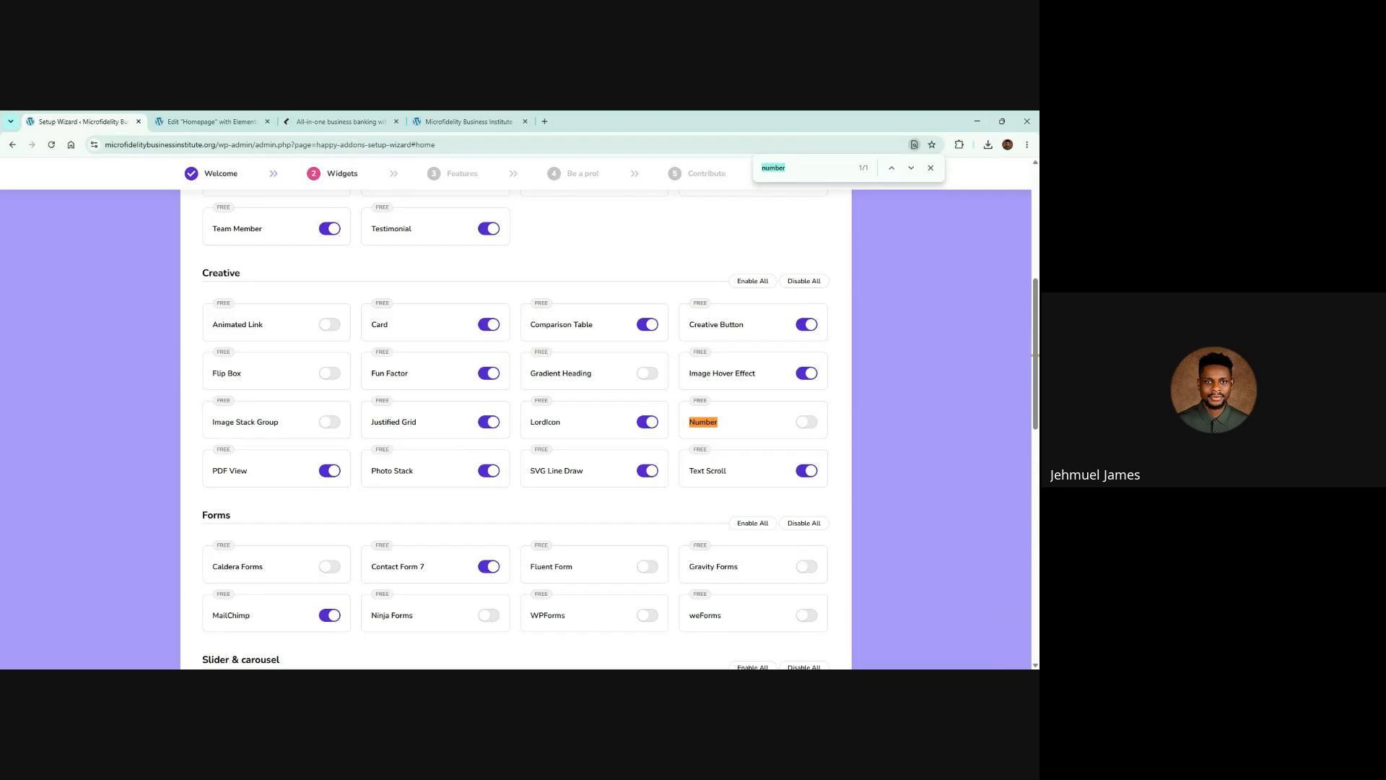
left_click(806, 423)
Disable all Forms and Creative widgets, keeping only the Number widget enabled
scroll(561, 390, "down", 3)
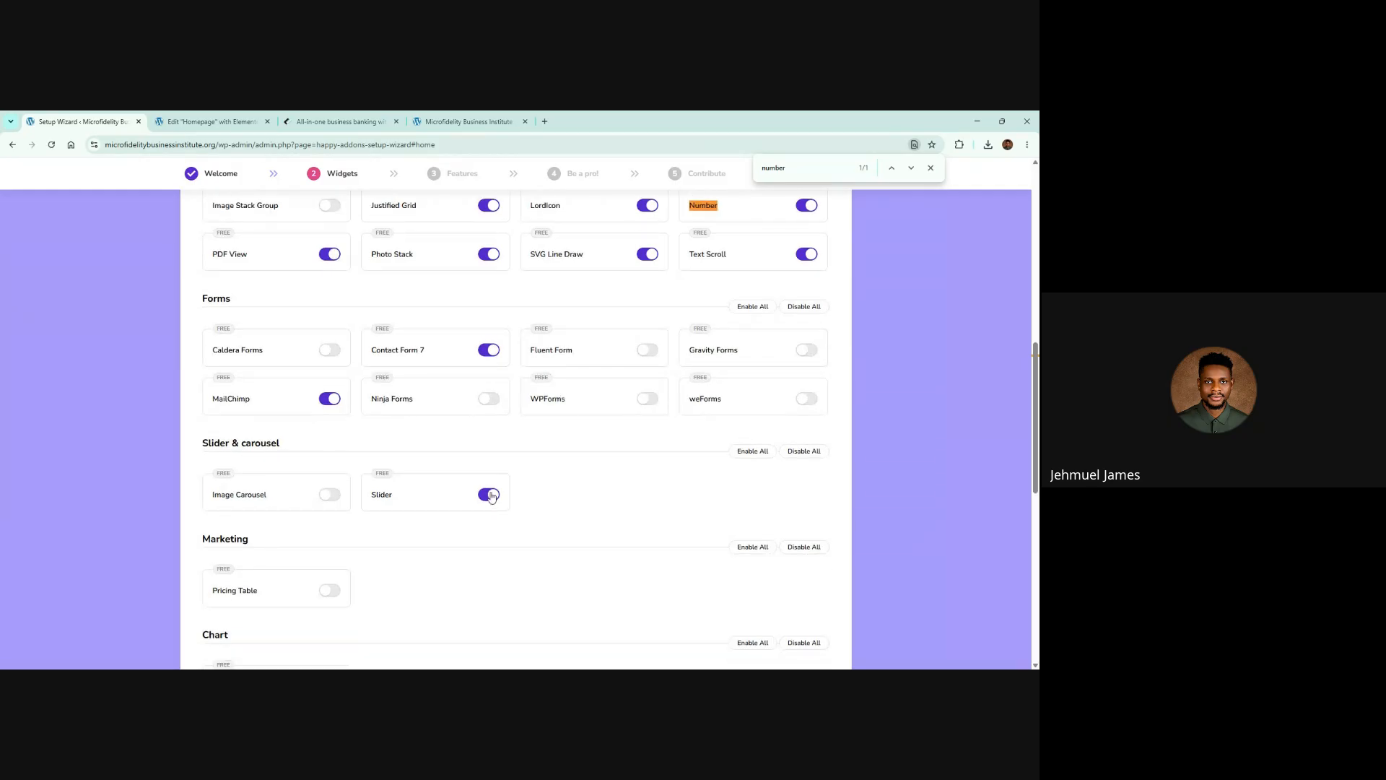
left_click(803, 306)
scroll(801, 311, "up", 2)
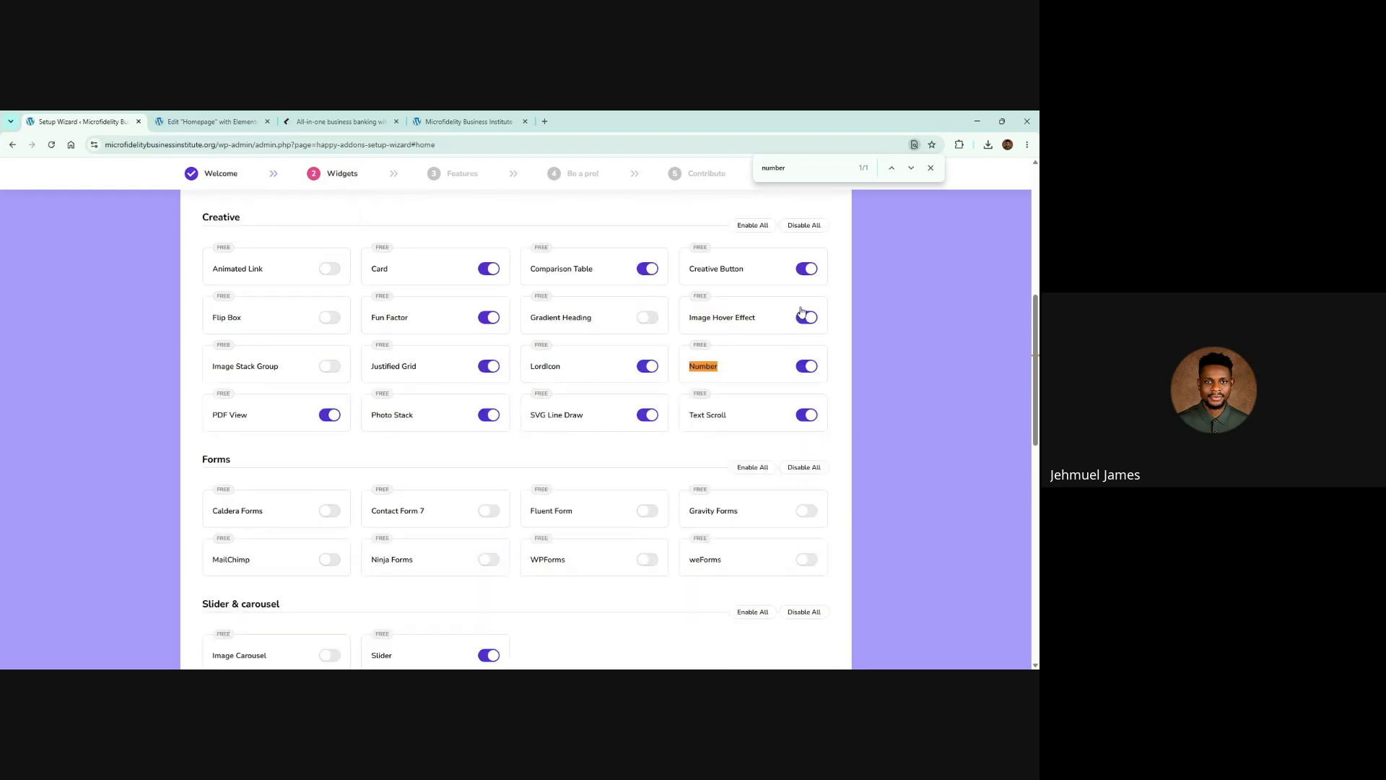
left_click(801, 236)
left_click(807, 367)
scroll(806, 361, "up", 3)
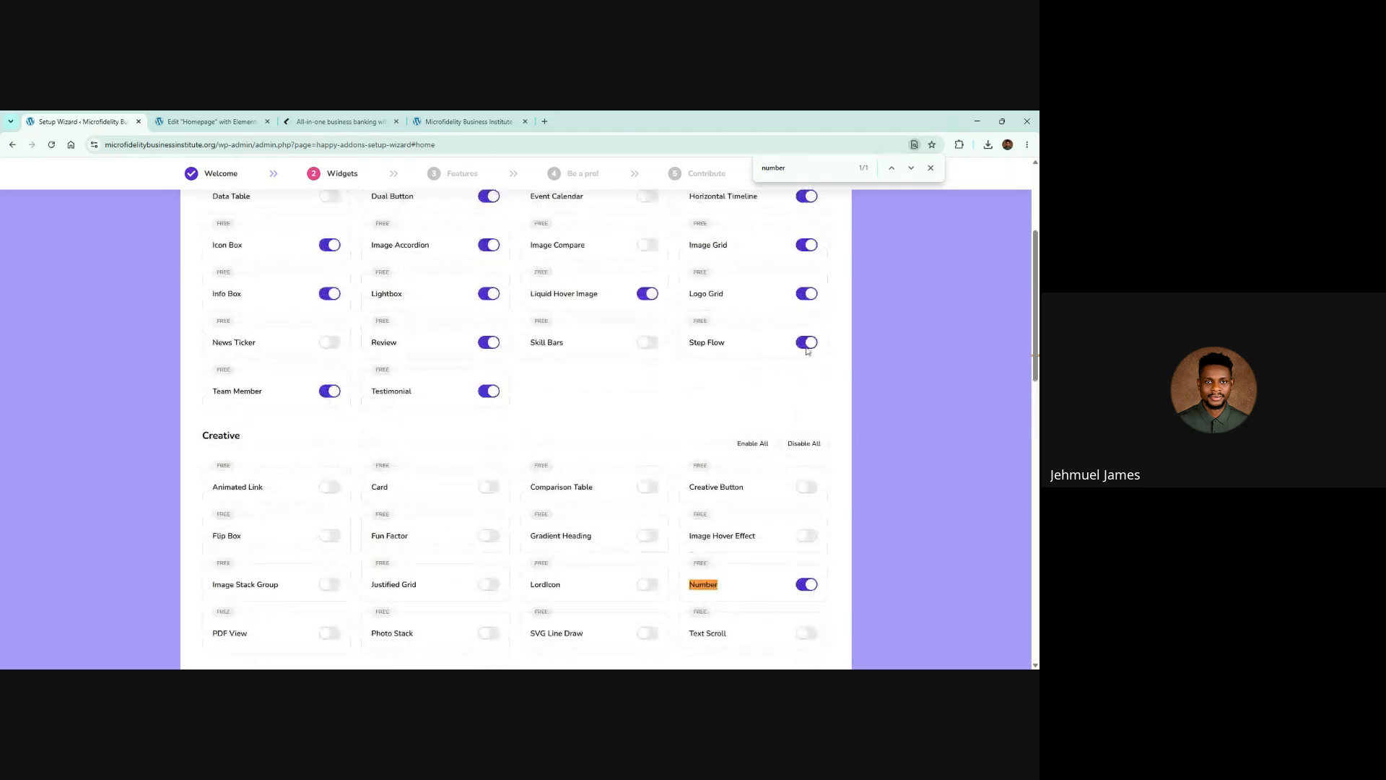
Disable all widgets in the General and Slider & carousel groups
scroll(807, 350, "up", 2)
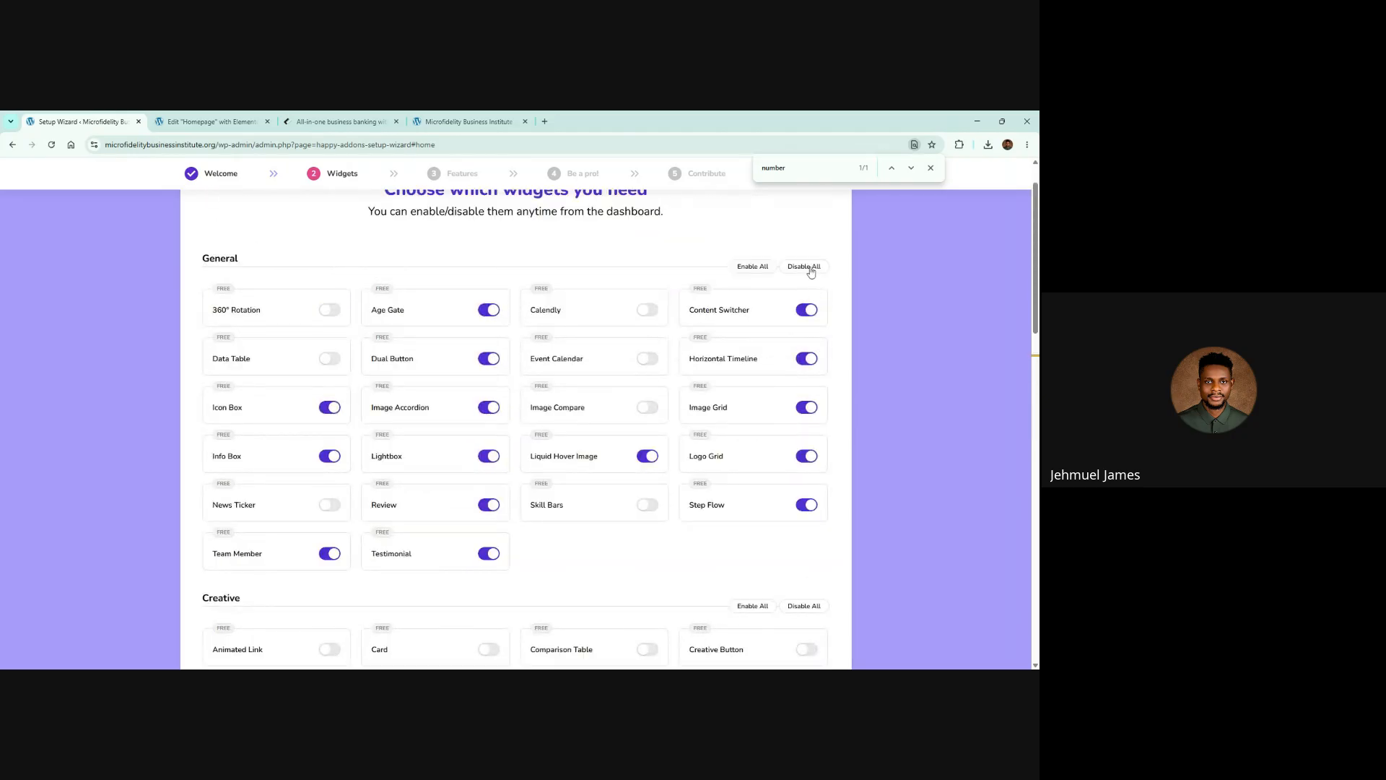
left_click(809, 268)
scroll(665, 349, "up", 1)
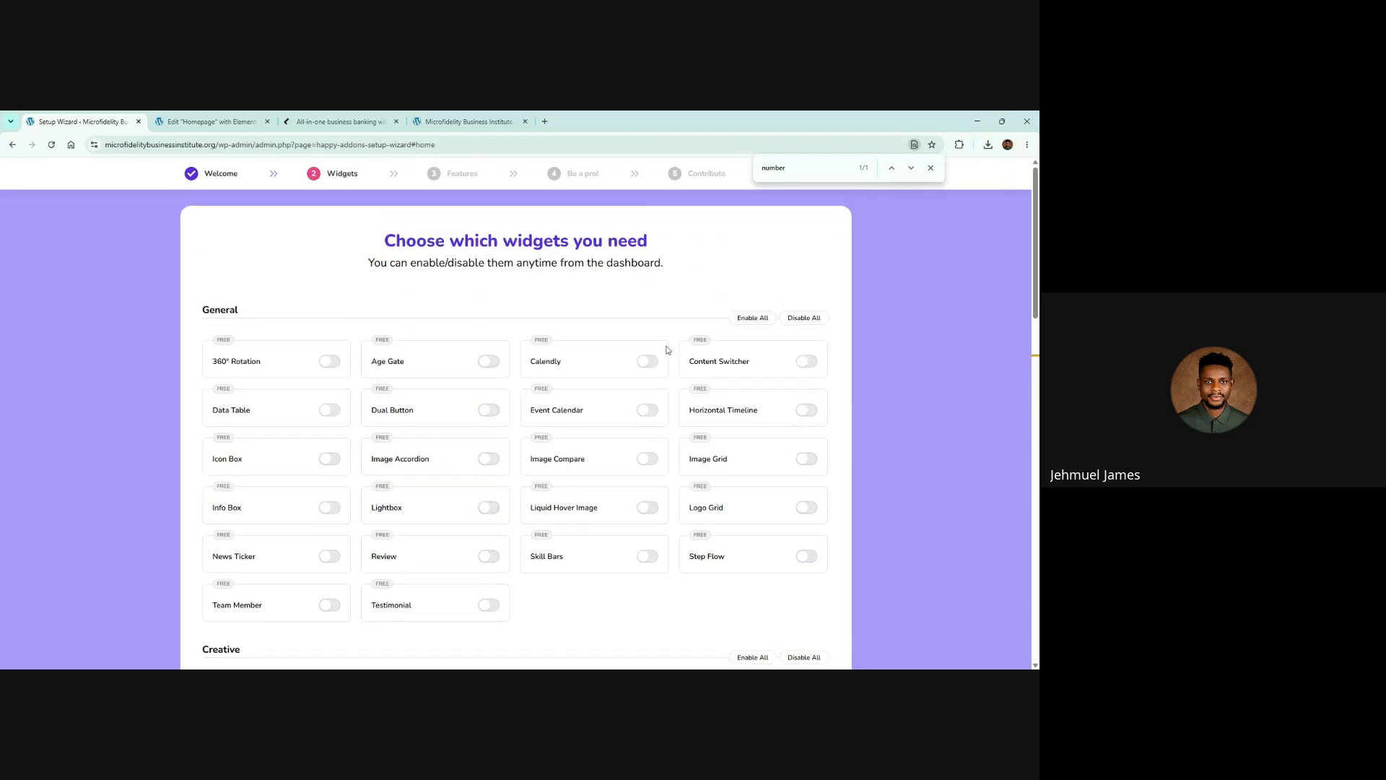
scroll(667, 349, "down", 10)
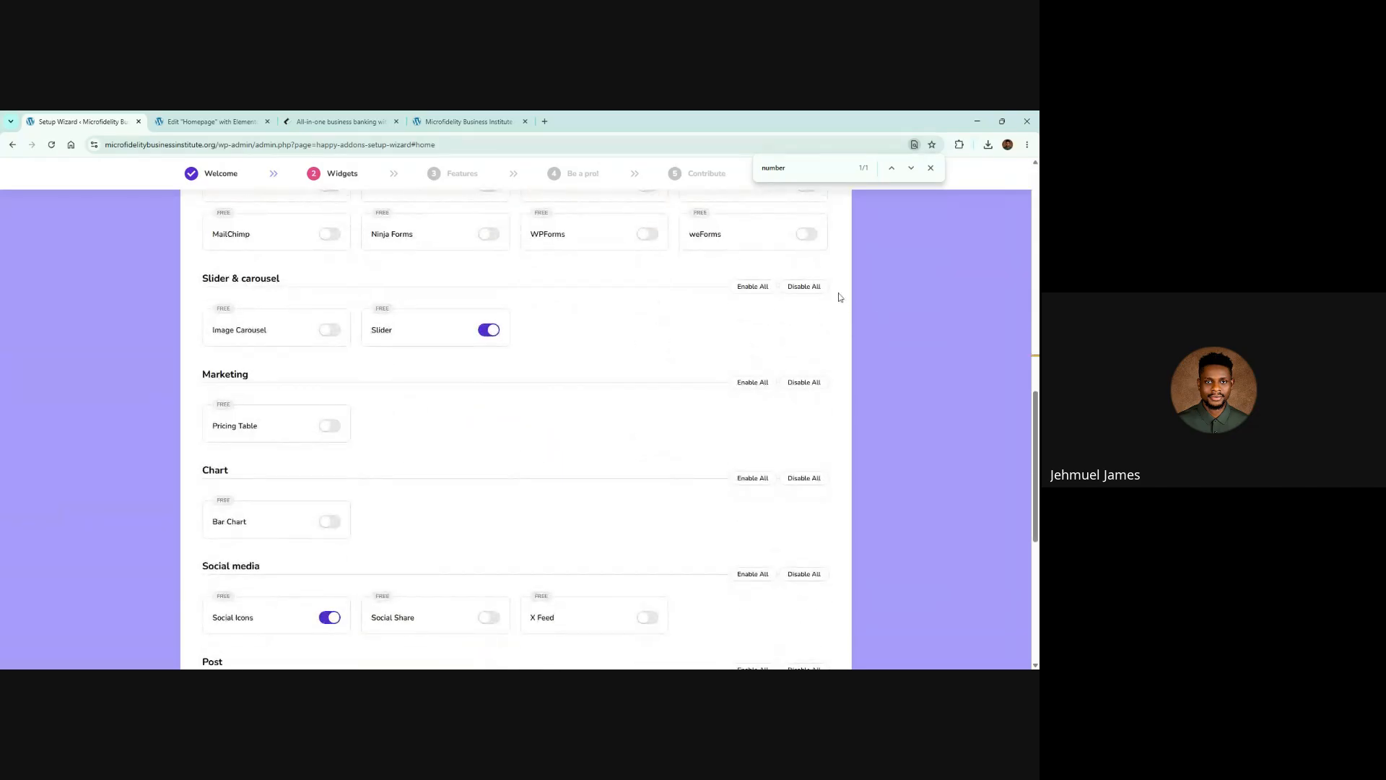
left_click(804, 287)
scroll(800, 307, "down", 2)
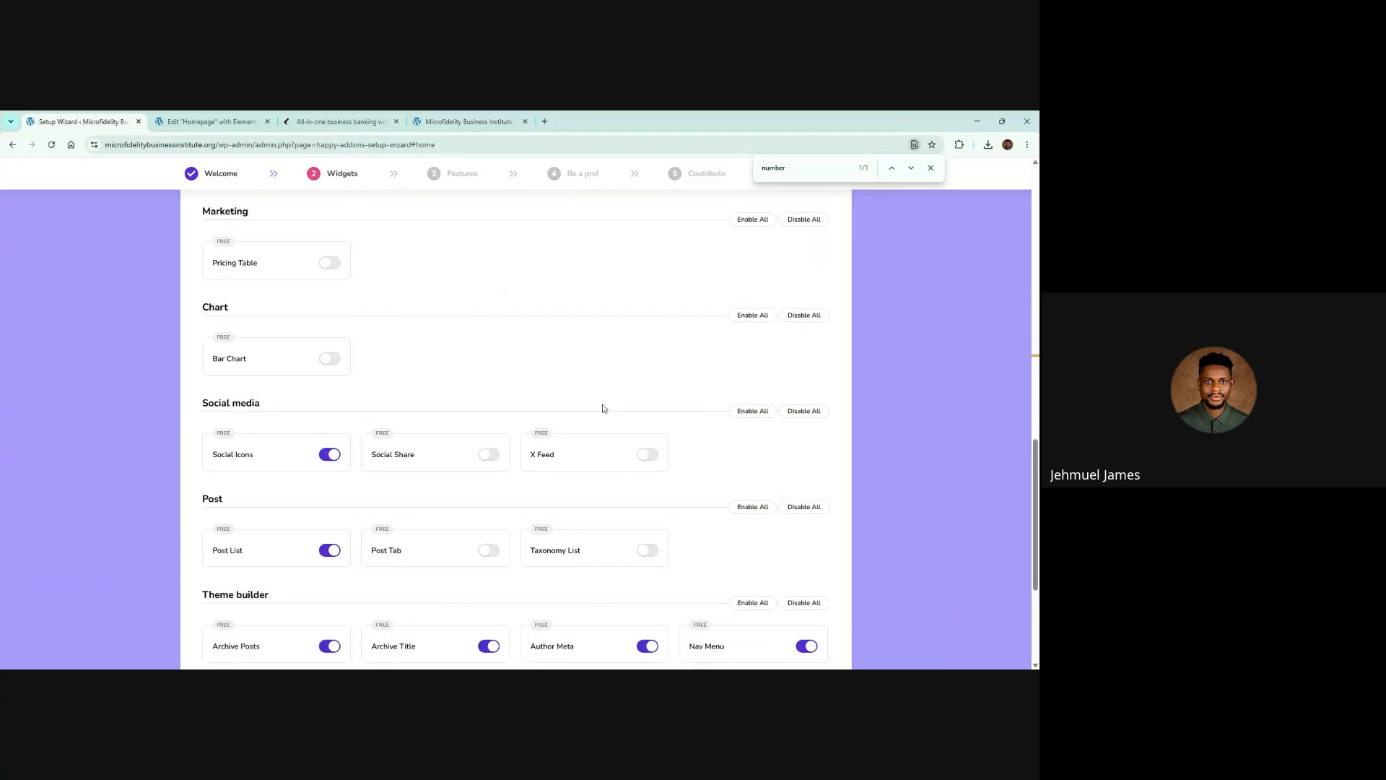
Disable all Social media, Post and Theme builder widgets and proceed to the feature selection
scroll(603, 408, "down", 2)
left_click(805, 303)
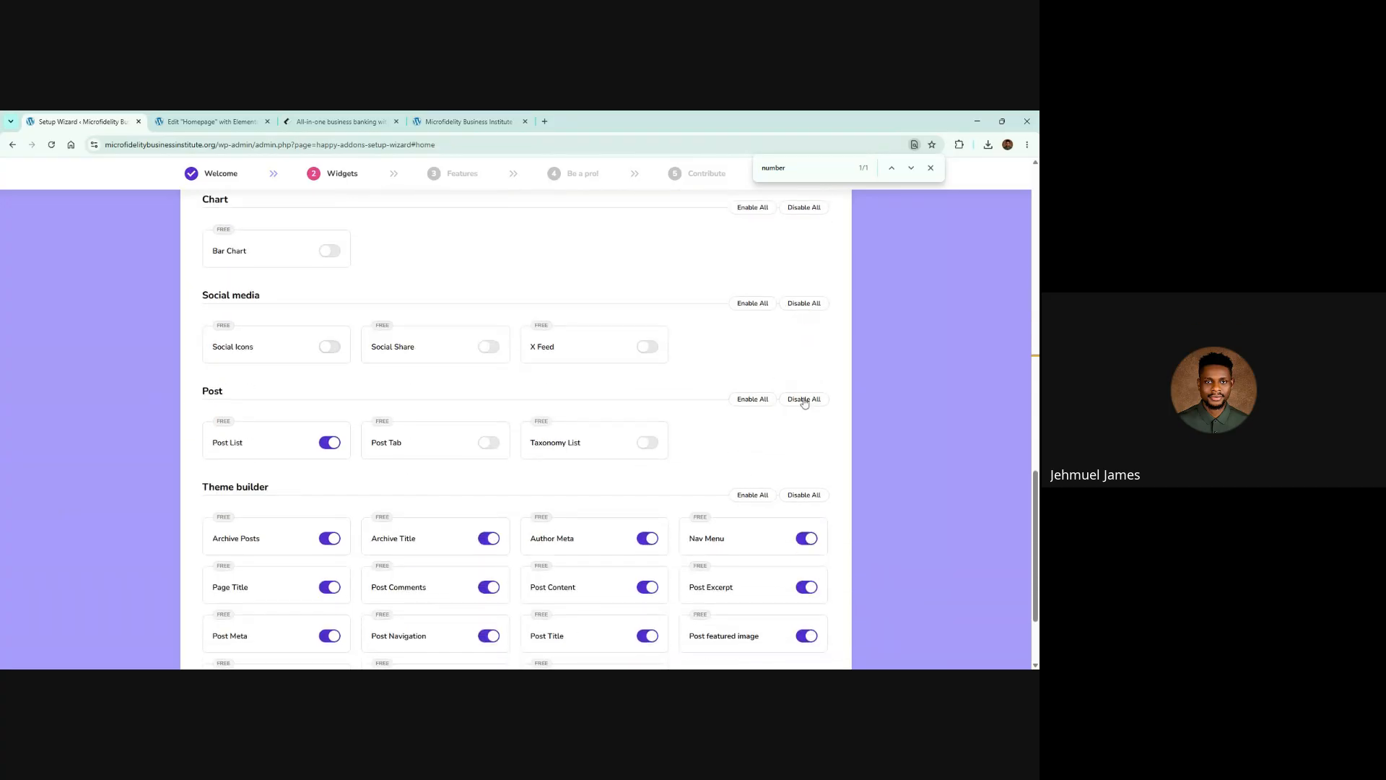
left_click(805, 399)
left_click(803, 495)
scroll(800, 500, "down", 1)
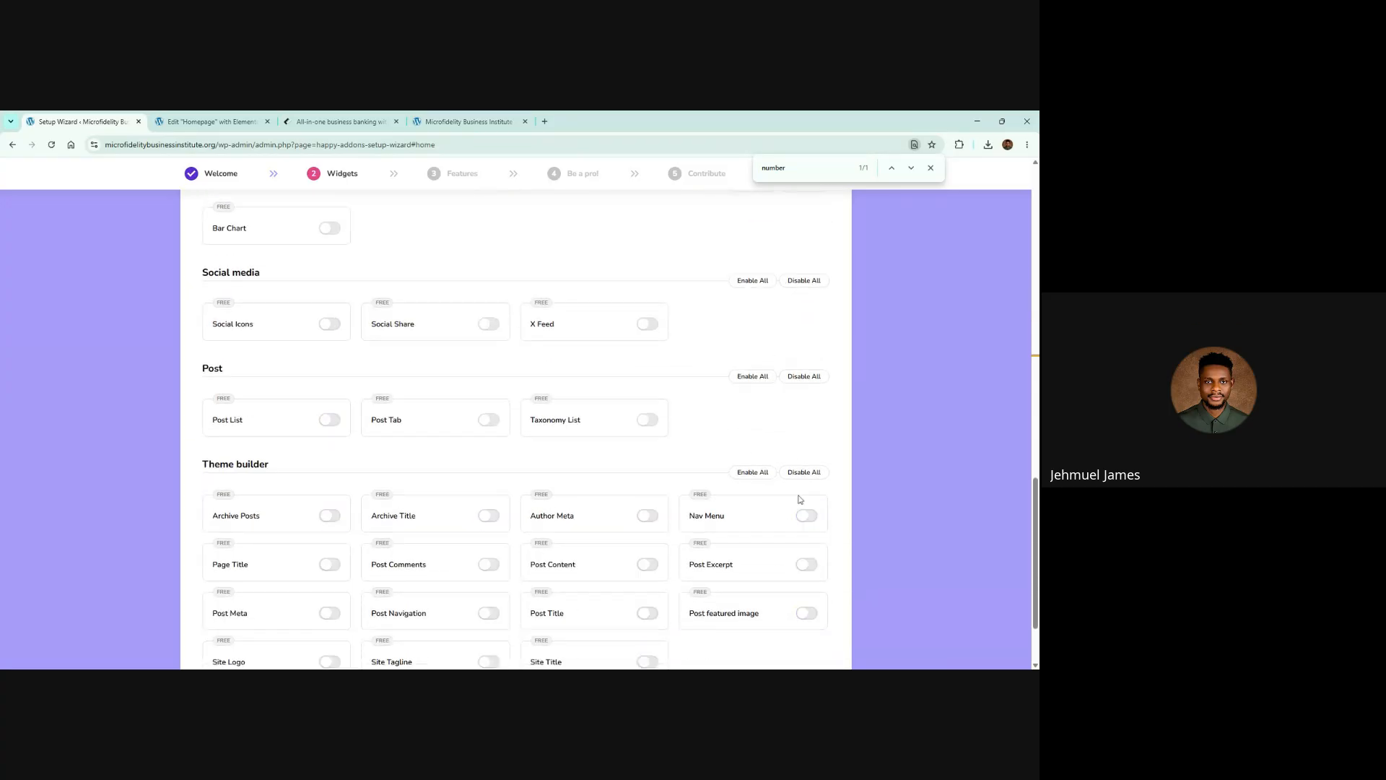
scroll(800, 499, "down", 2)
left_click(561, 615)
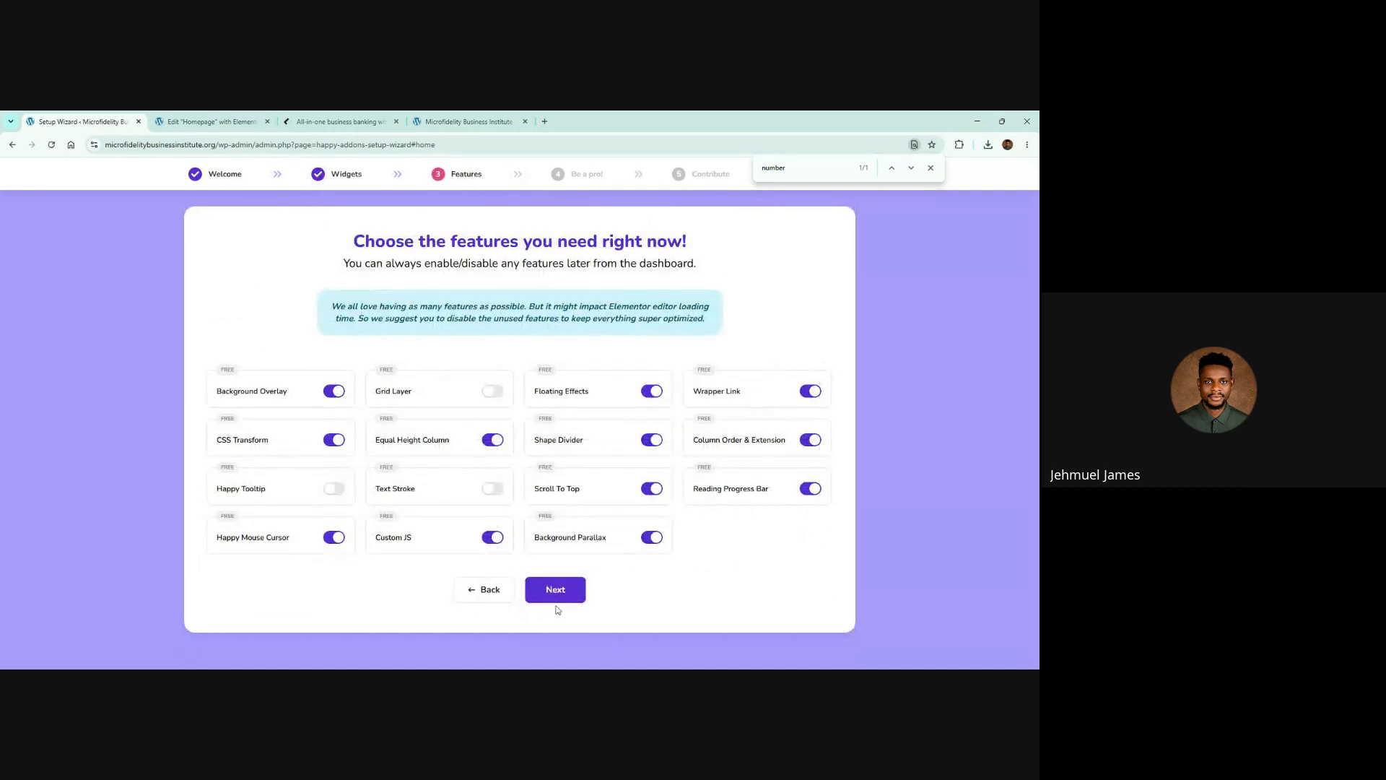
Disable the Background Overlay, CSS Transform, Happy Mouse Cursor, Custom JS and Equal Height Column features
left_click(335, 392)
left_click(332, 441)
left_click(333, 538)
left_click(497, 538)
left_click(496, 441)
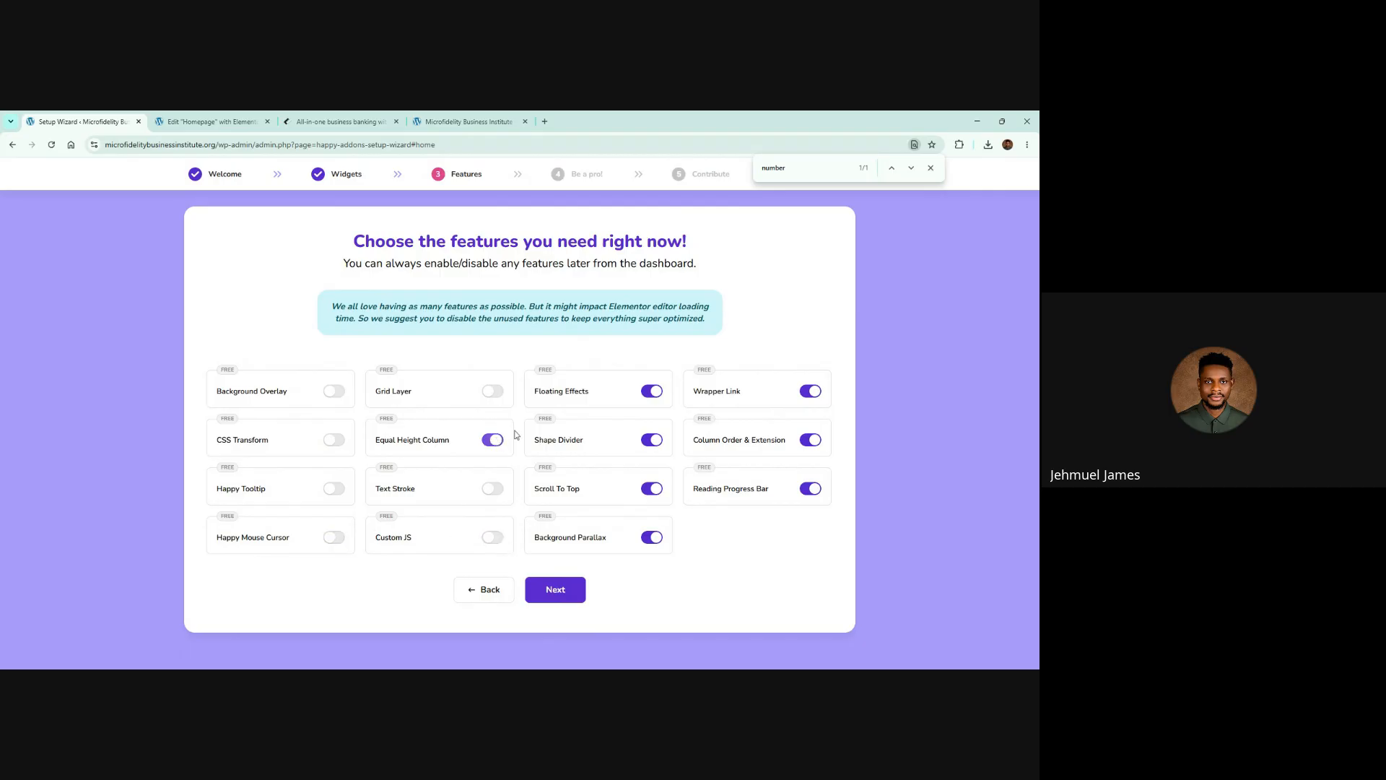
Disable Floating Effects, Shape Divider, Scroll To Top, Background Parallax, Reading Progress Bar, Column Order & Extension and Wrapper Link, and proceed
left_click(655, 394)
left_click(652, 441)
left_click(650, 491)
left_click(652, 540)
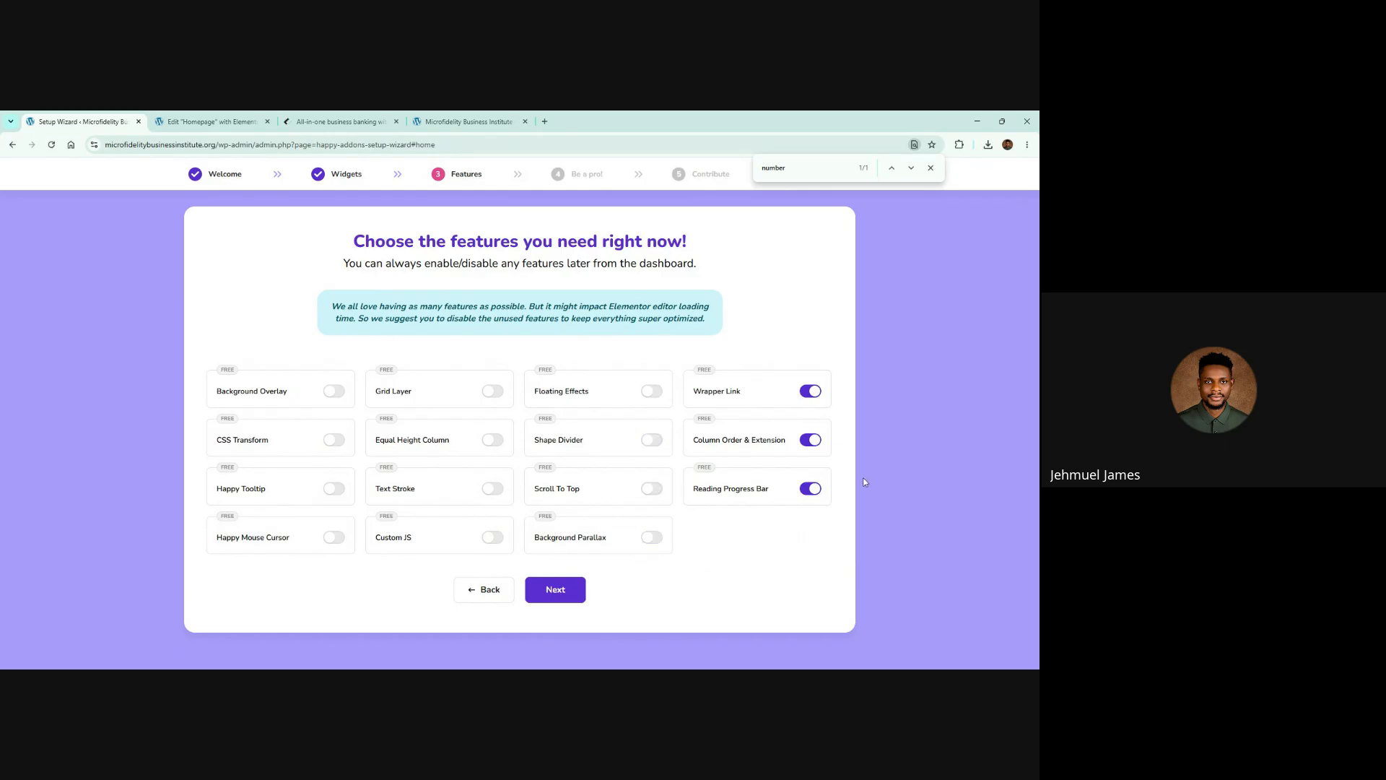
left_click(812, 491)
left_click(811, 440)
left_click(811, 392)
left_click(547, 595)
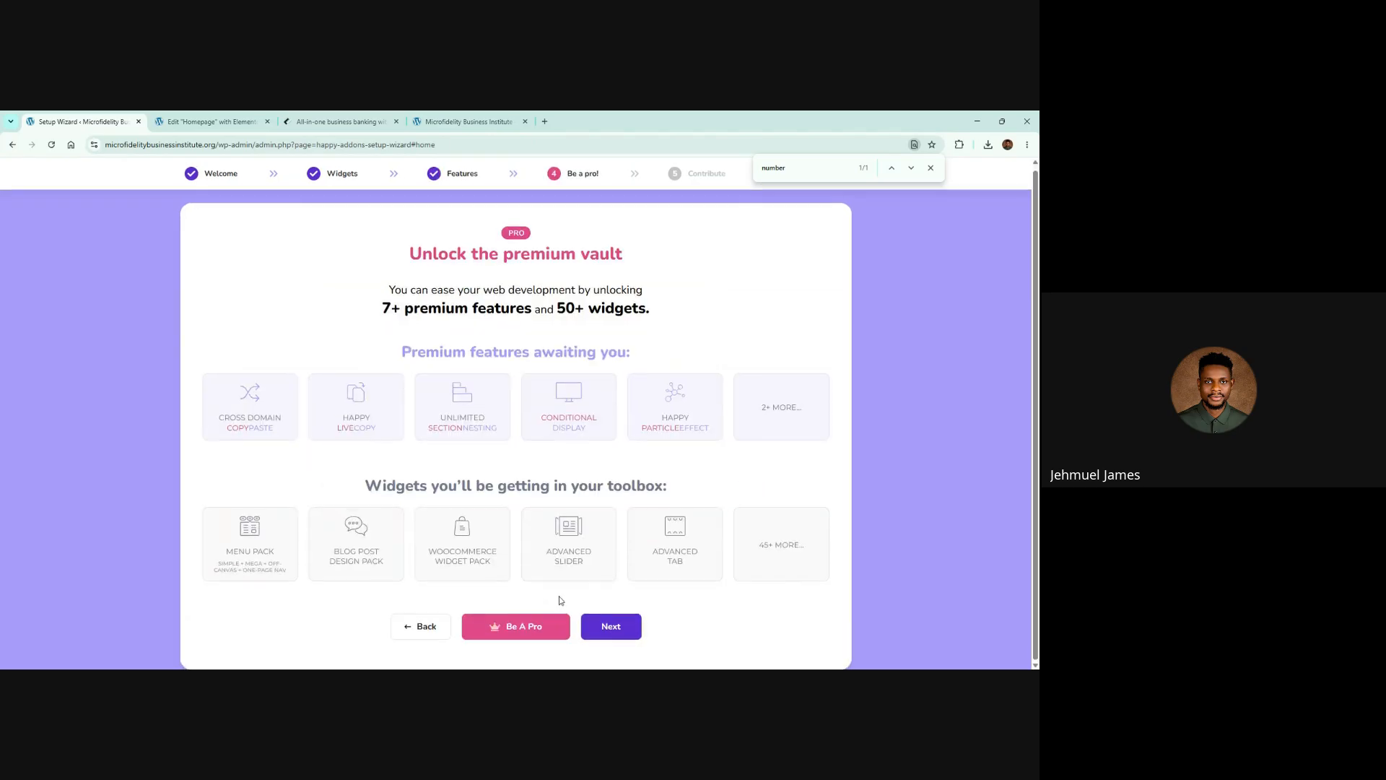
Finish the Happy Addons setup, skipping the Pro upgrade and opting out of contributing usage data
left_click(590, 624)
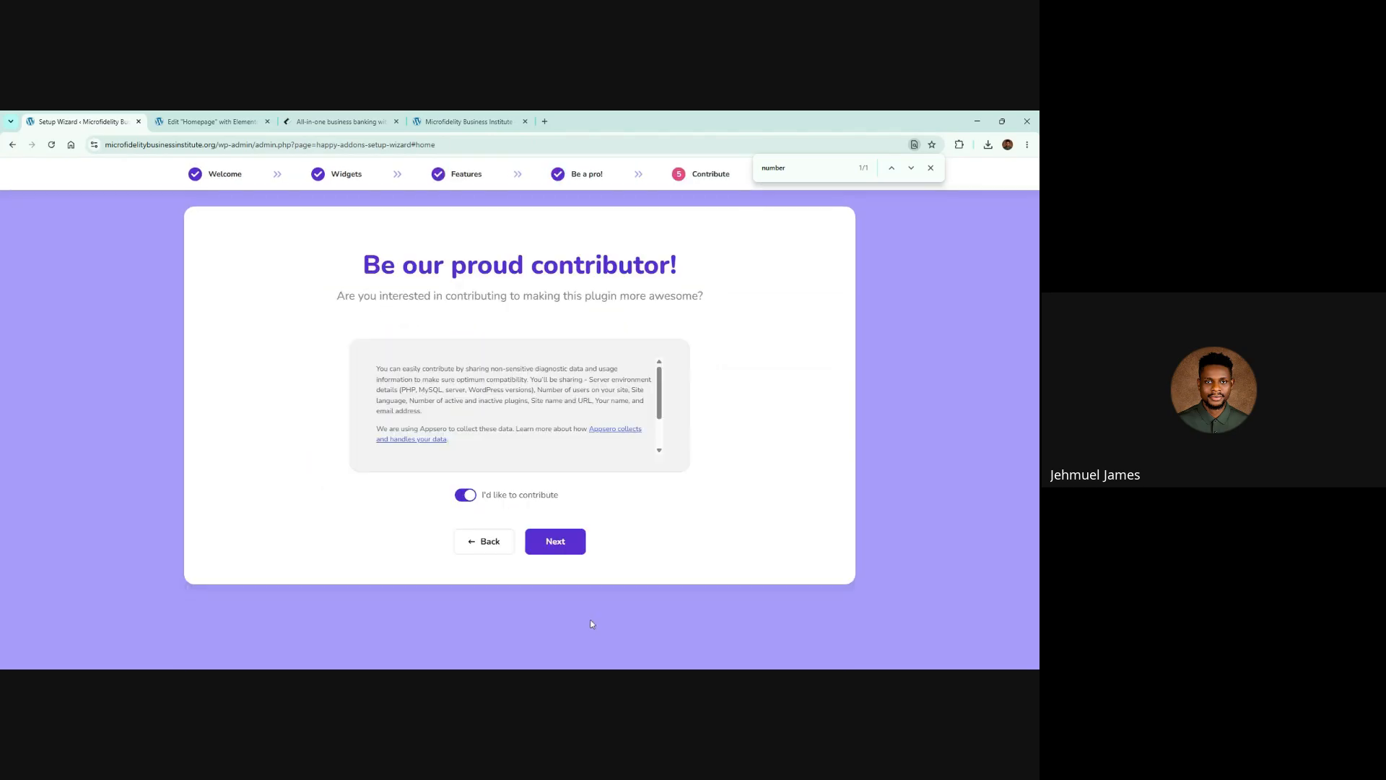
left_click(465, 495)
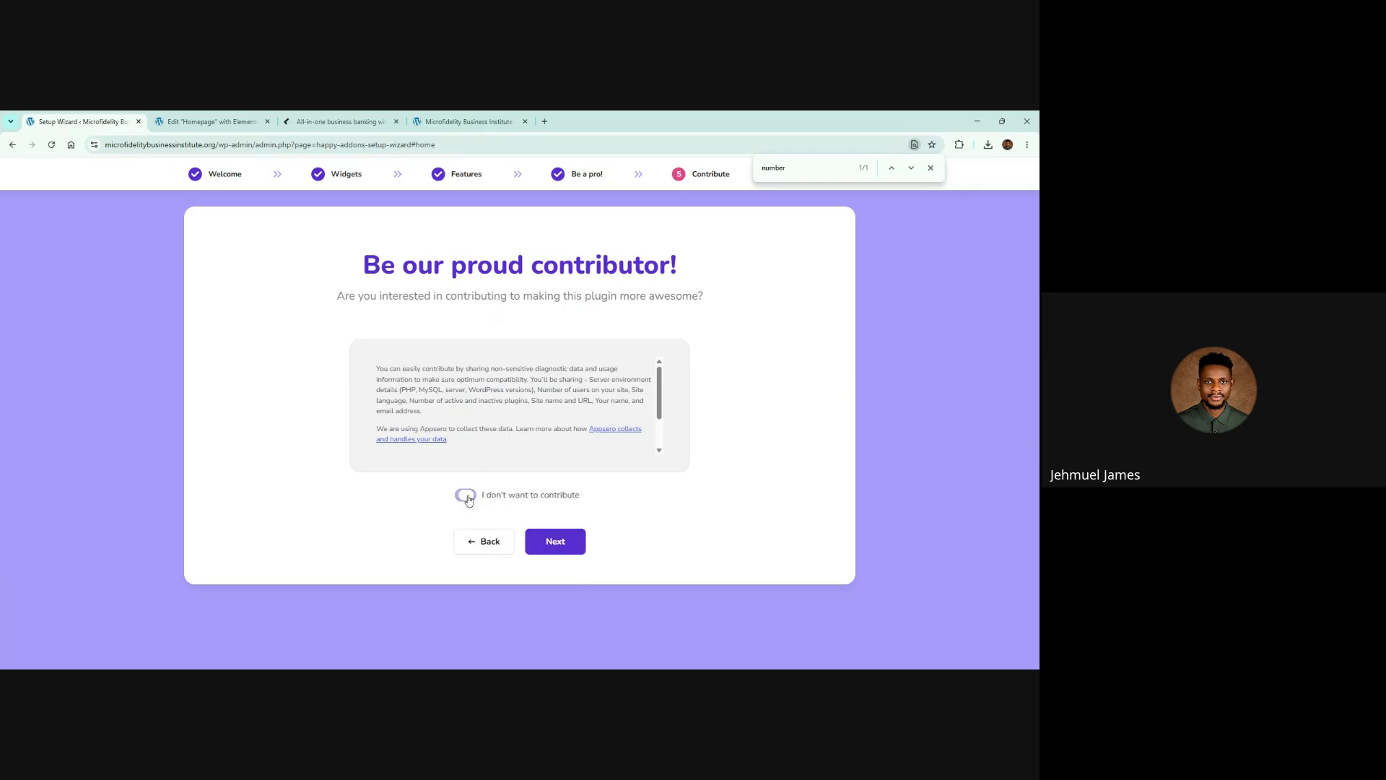
left_click(550, 543)
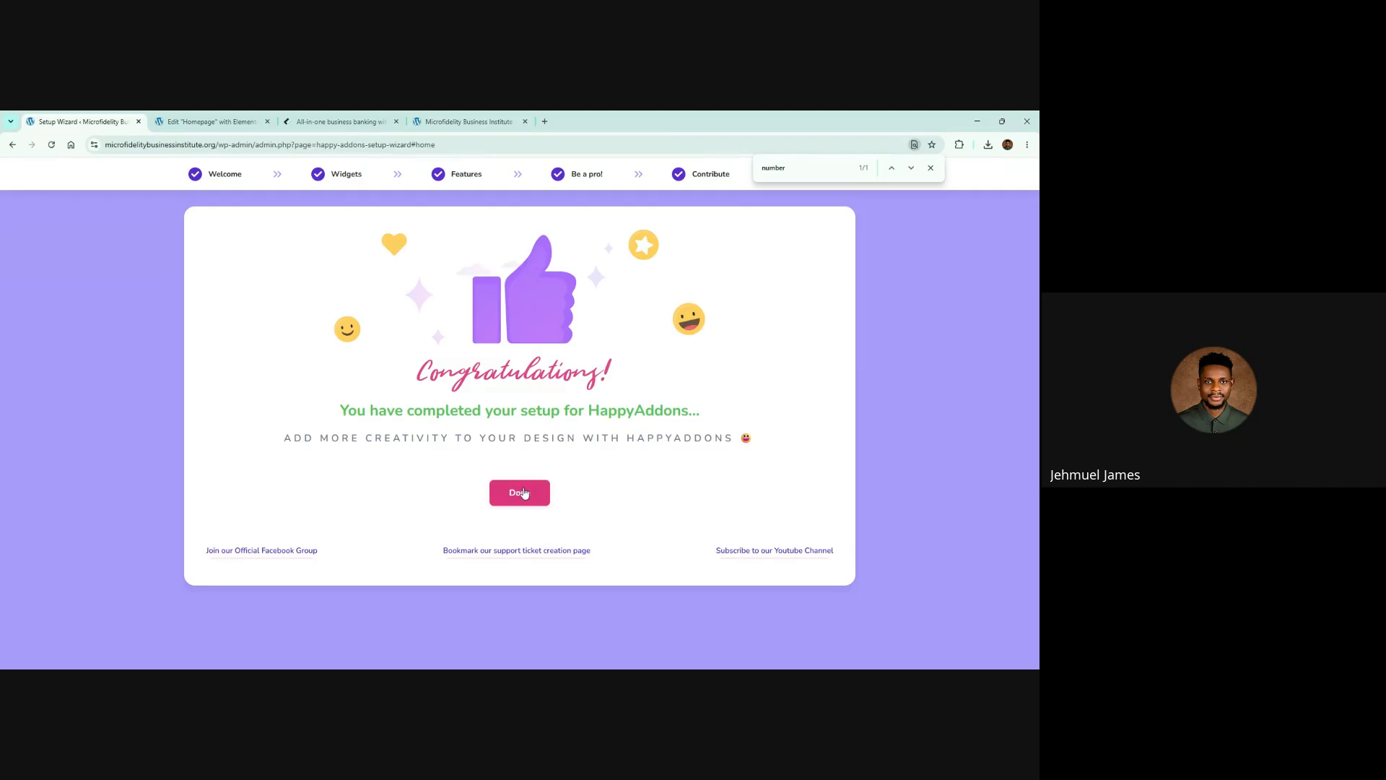
left_click(525, 493)
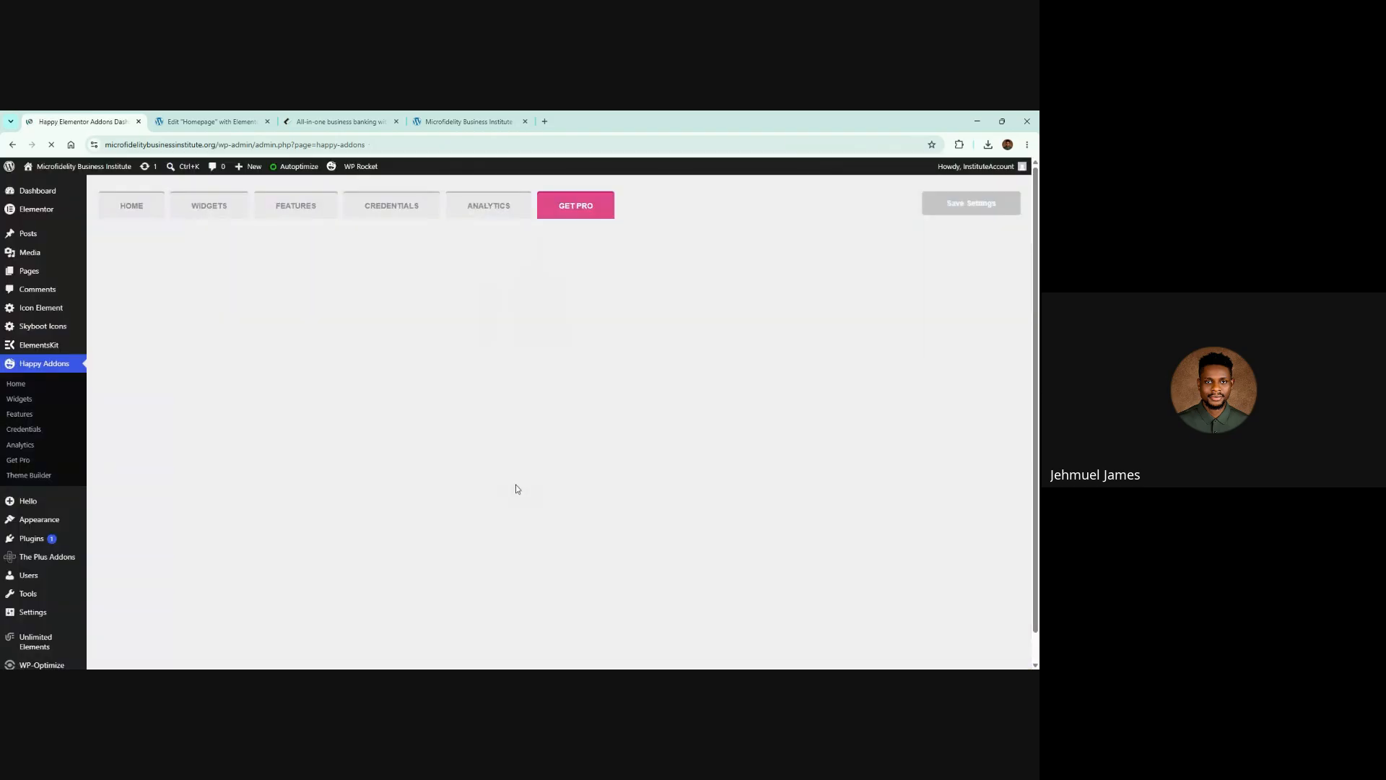
Publish the Homepage in the Elementor editor and reload the editor
left_click(224, 120)
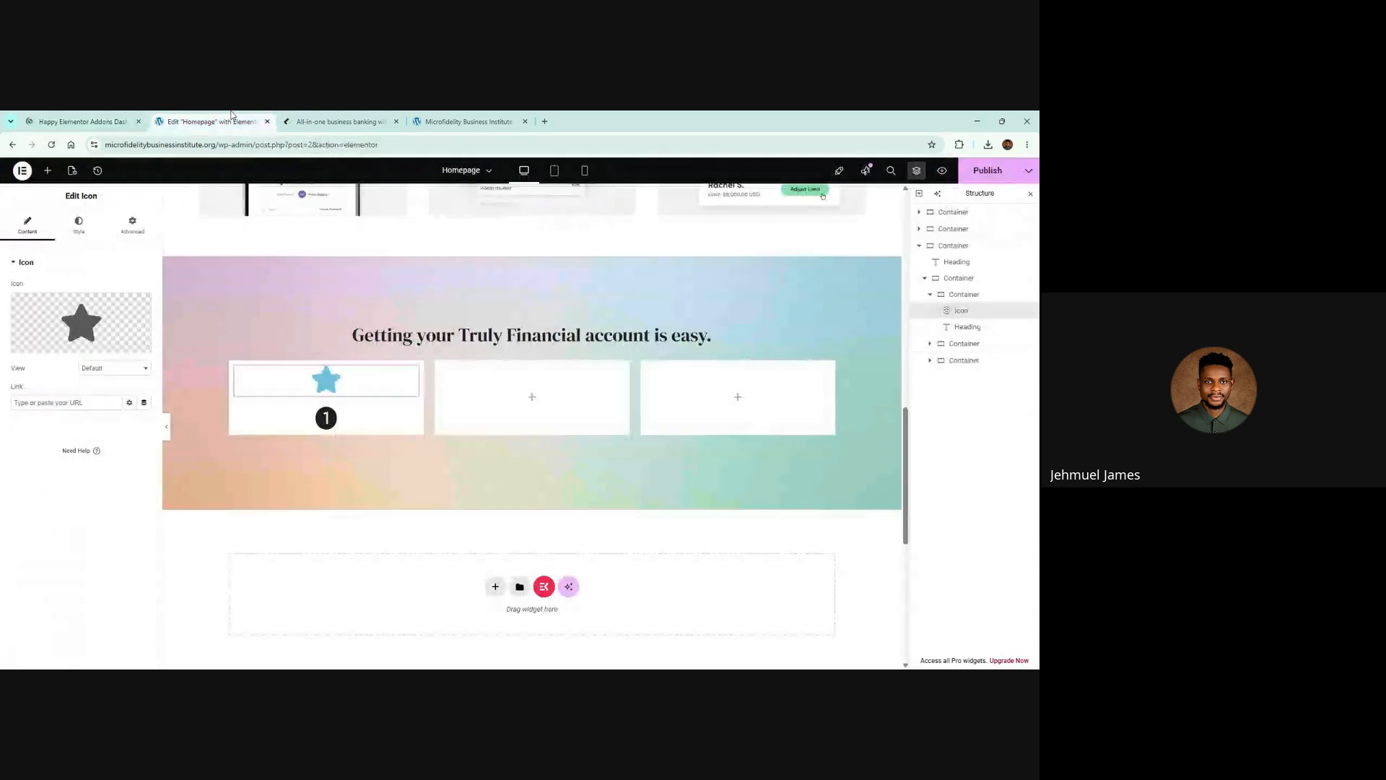
left_click(994, 176)
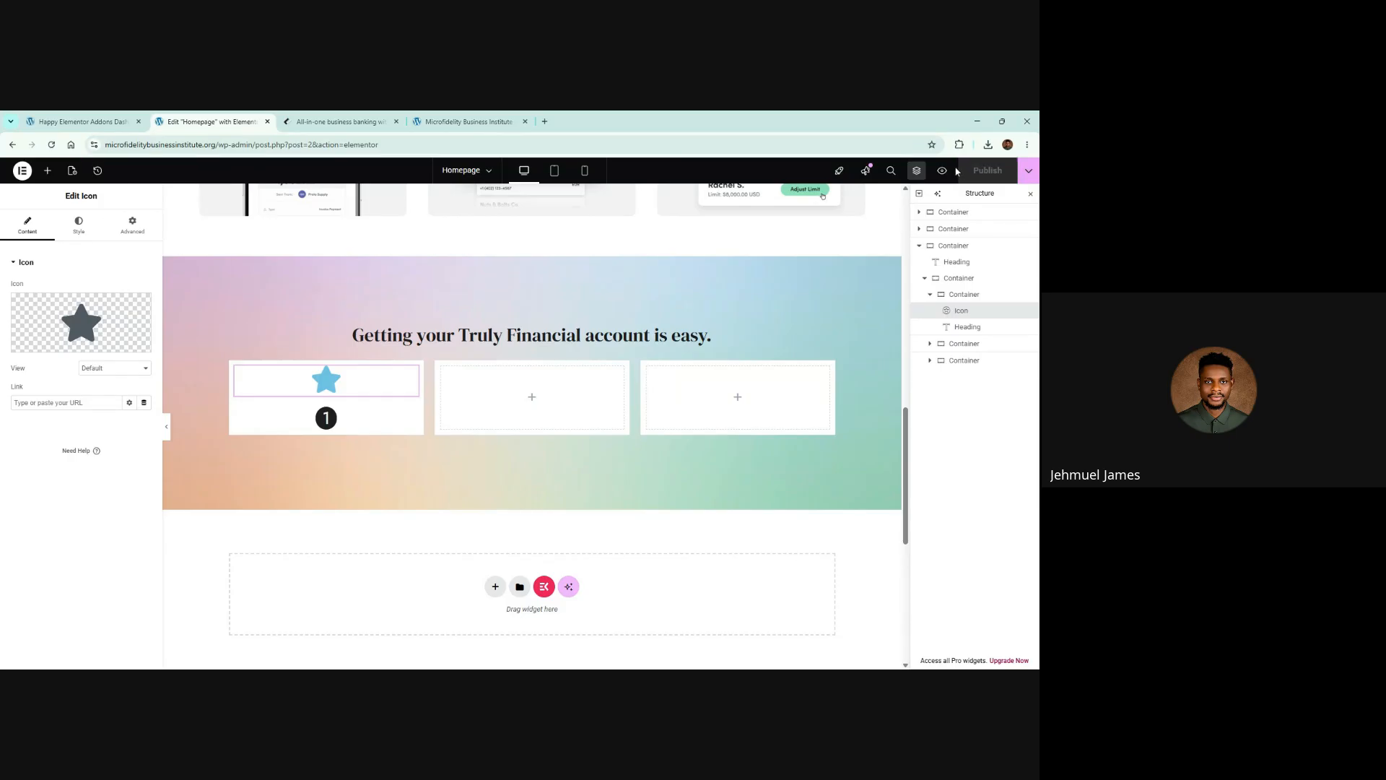
key("ctrl+r")
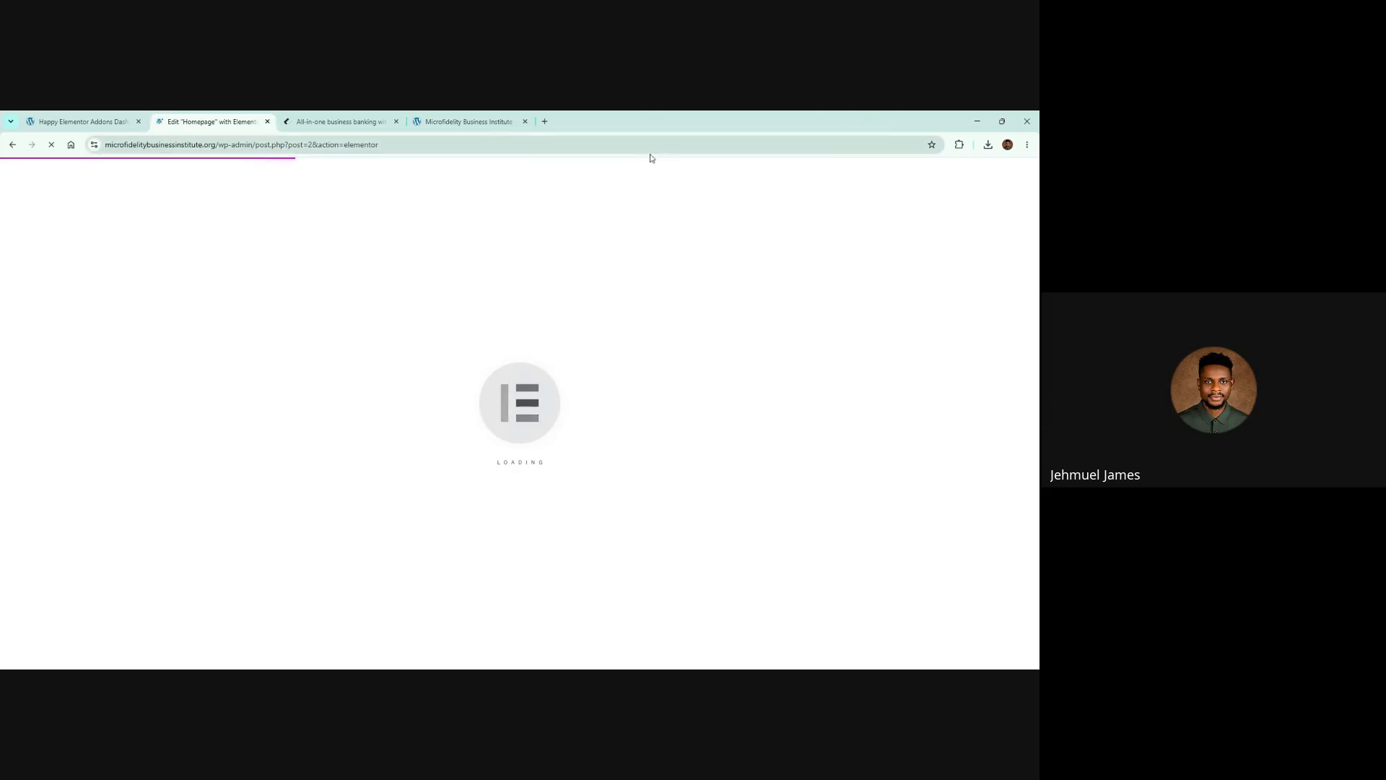
Review the live homepage and the step cards section on the Truly Financial reference page
left_click(457, 122)
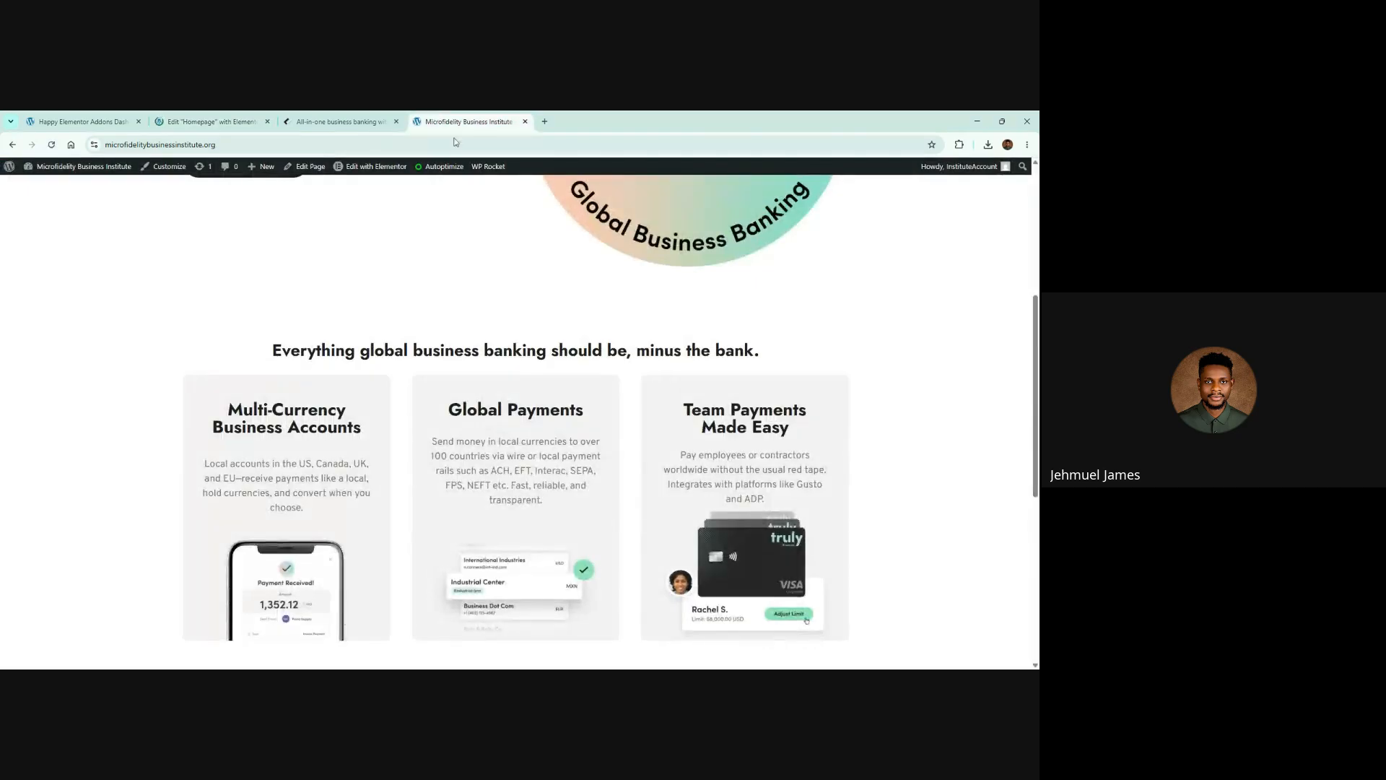
scroll(517, 302, "down", 7)
scroll(552, 282, "up", 13)
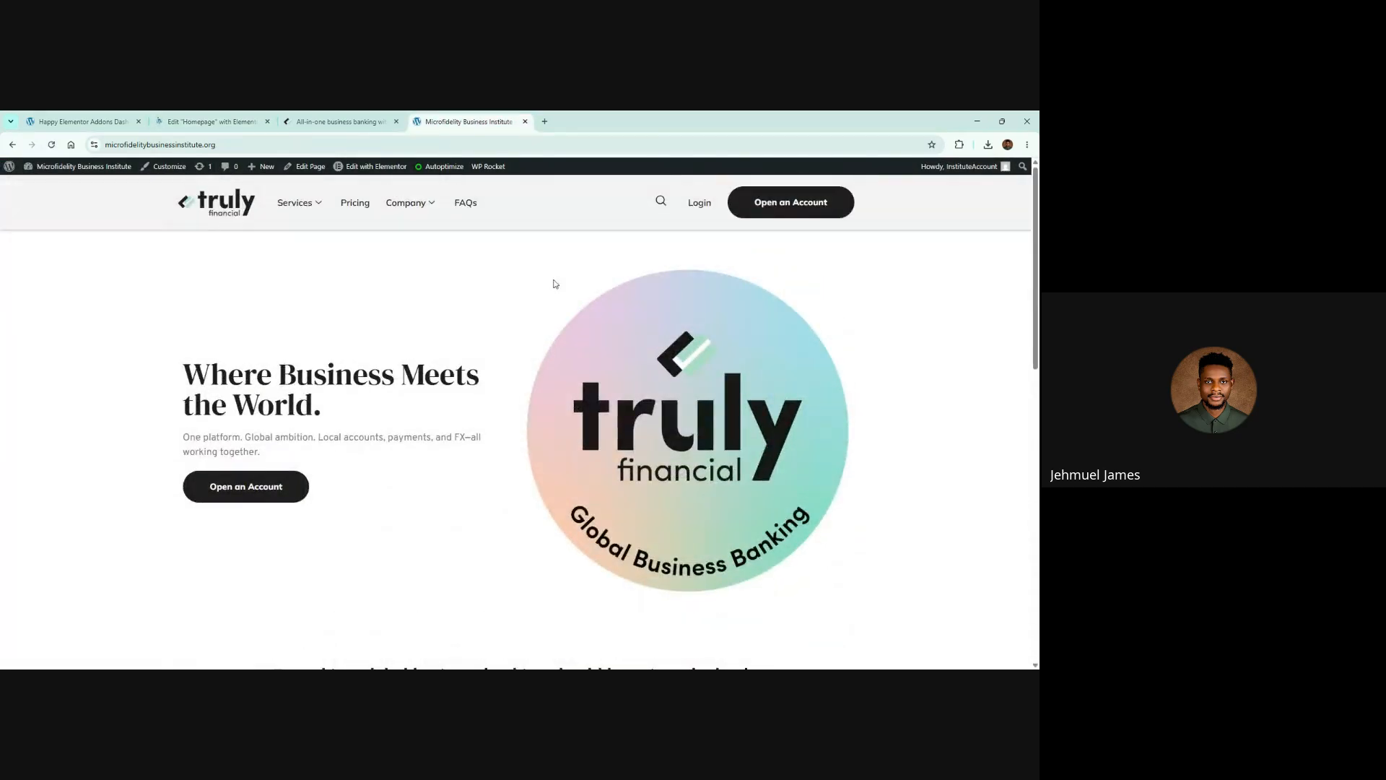
left_click(238, 122)
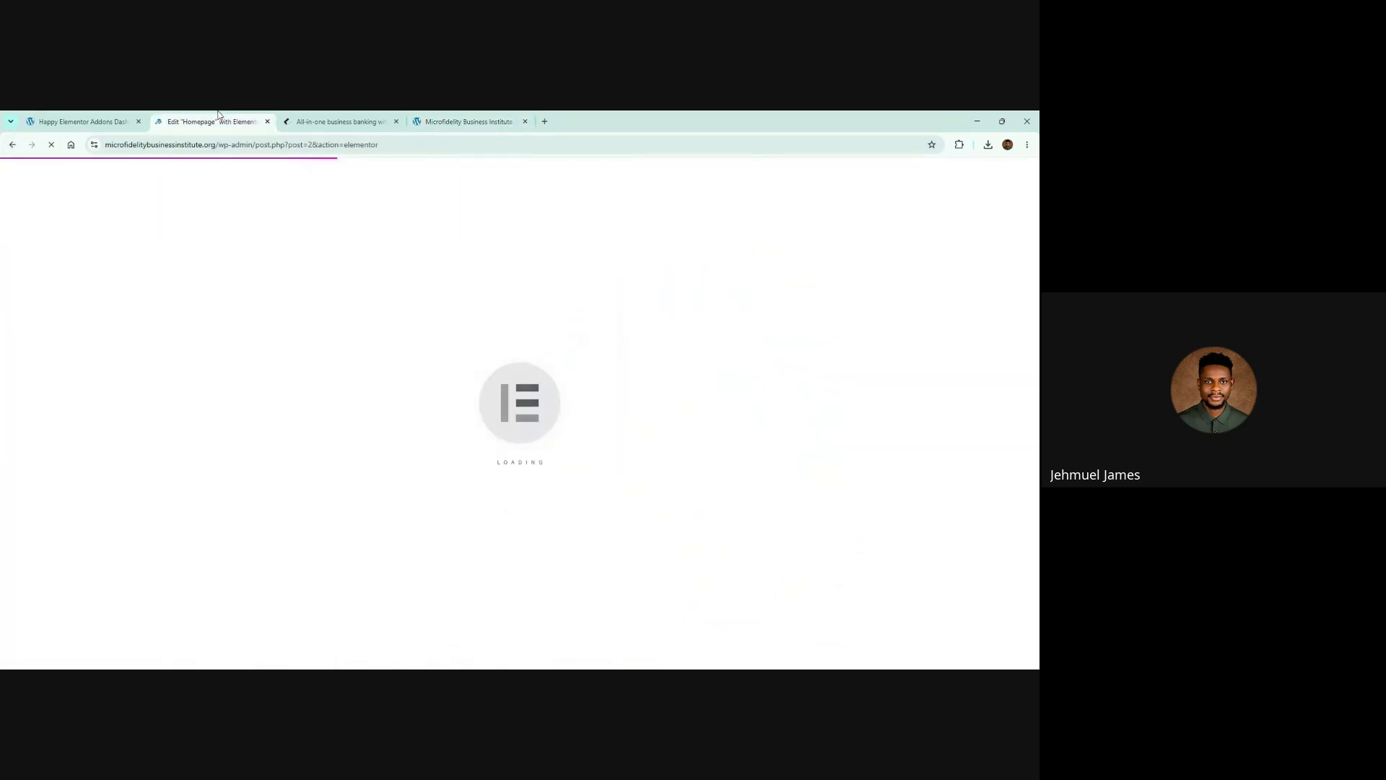
left_click(311, 121)
mouse_move(430, 186)
scroll(492, 225, "up", 5)
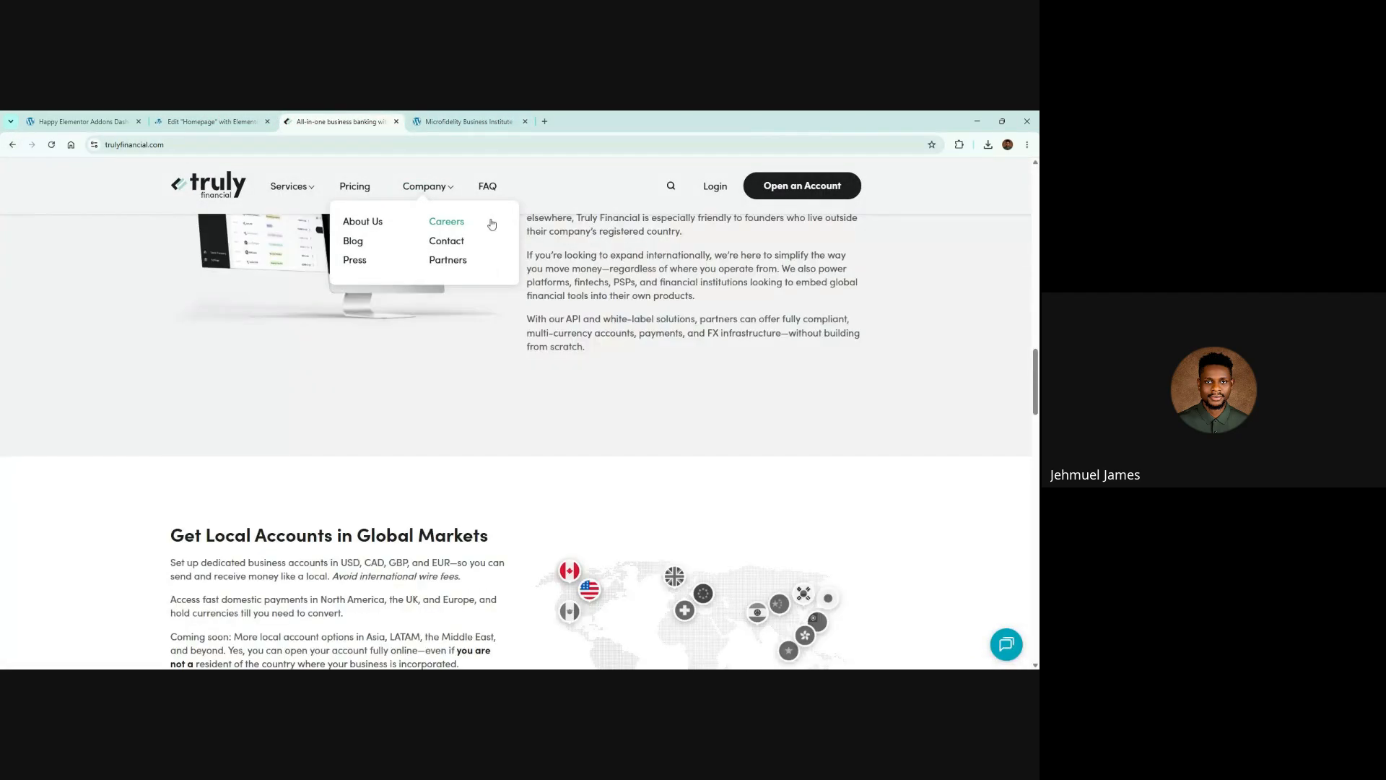
scroll(442, 326, "up", 7)
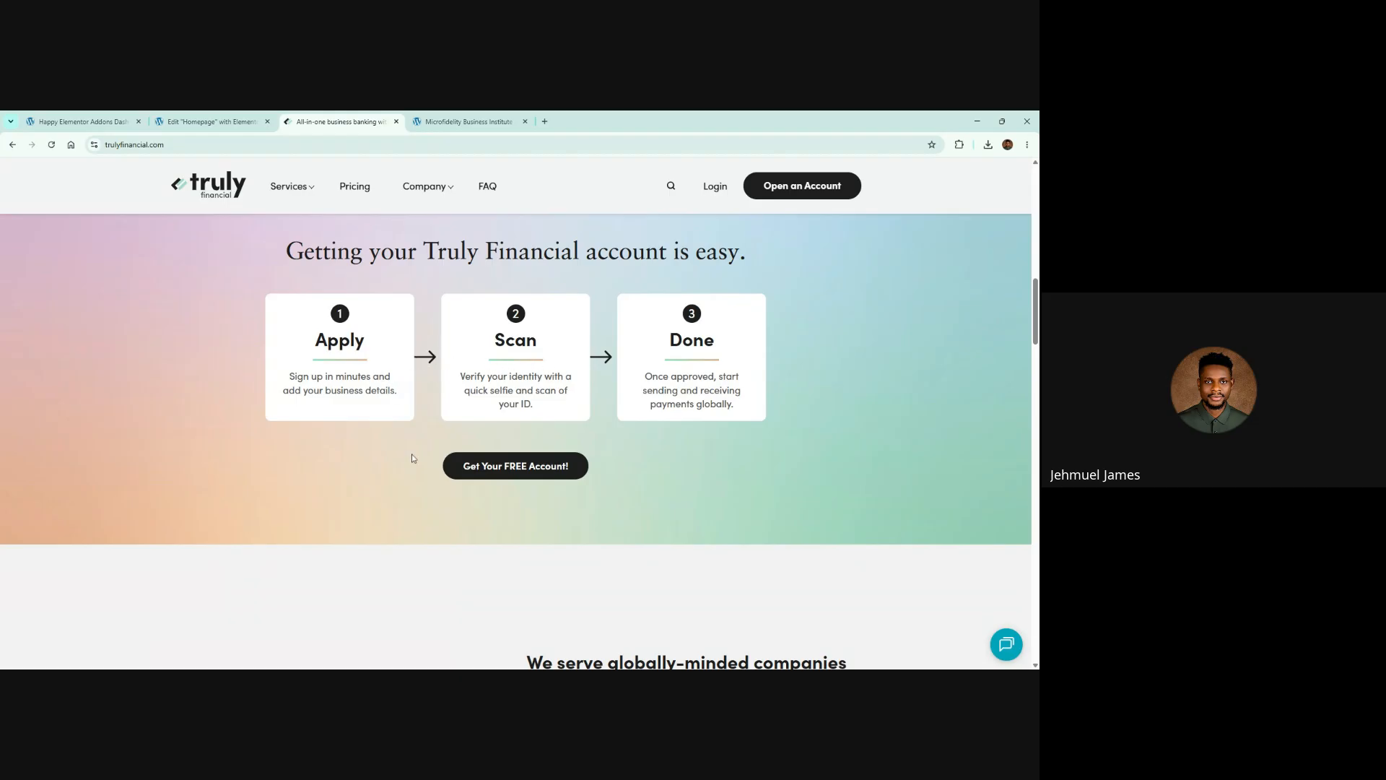
key("alt+Tab")
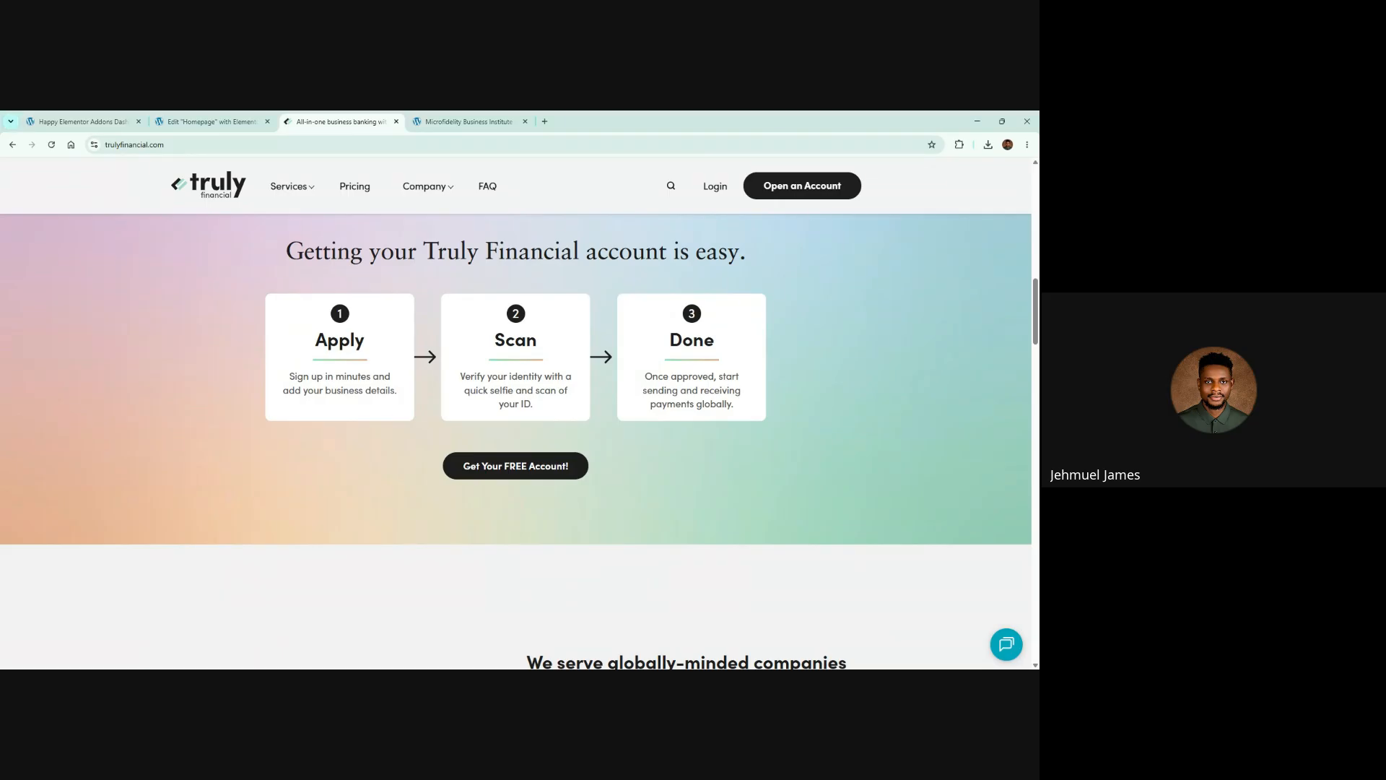
Back in the Elementor editor, delete the star icon and the number heading from the first step card
left_click(206, 121)
scroll(355, 445, "down", 10)
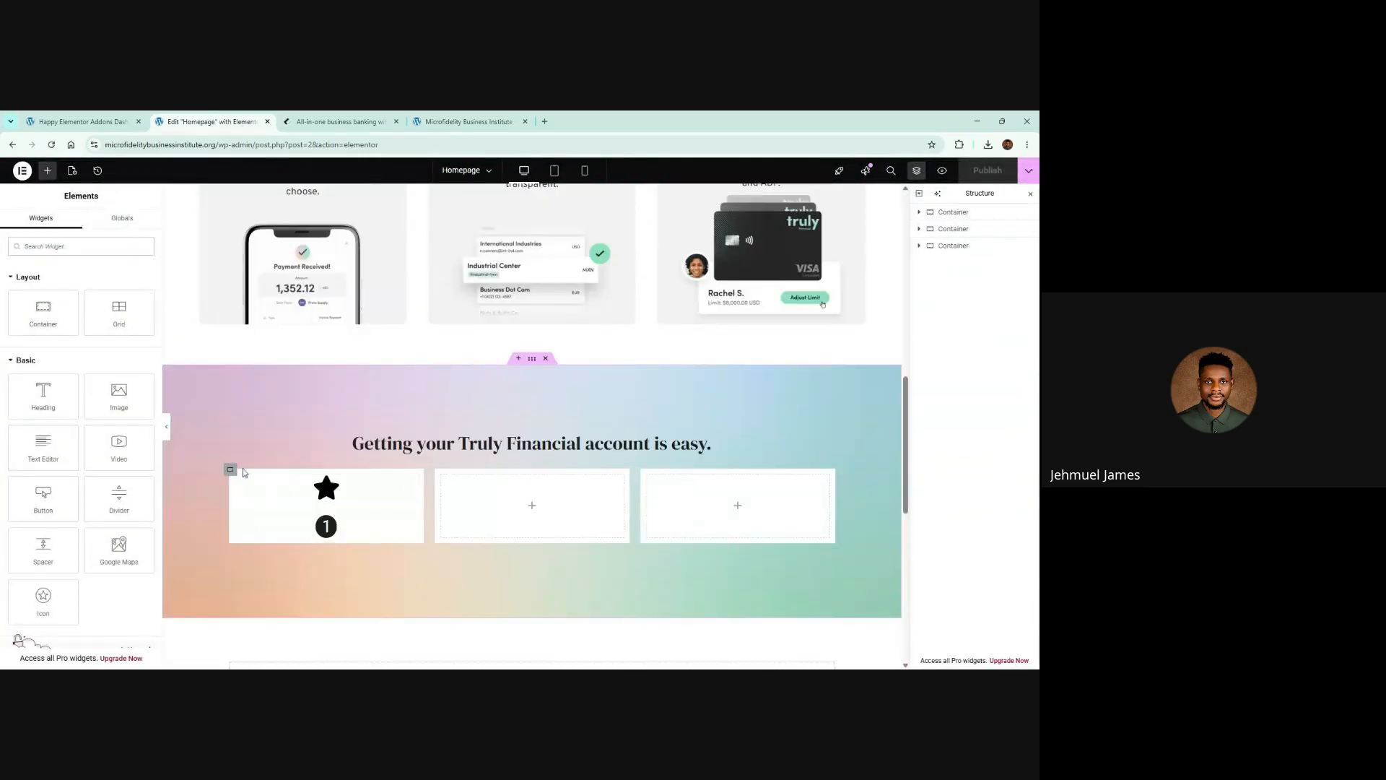
right_click(340, 498)
left_click(367, 614)
right_click(326, 489)
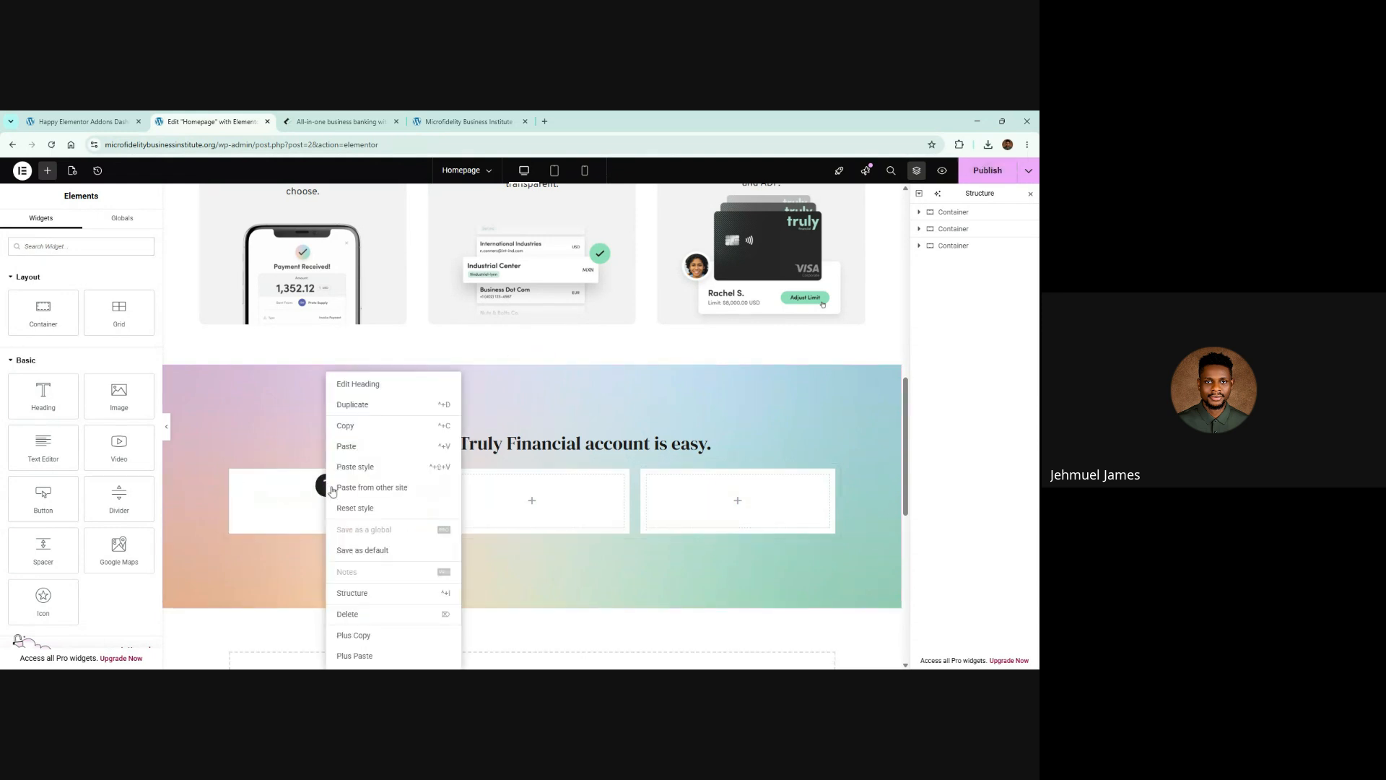
left_click(358, 614)
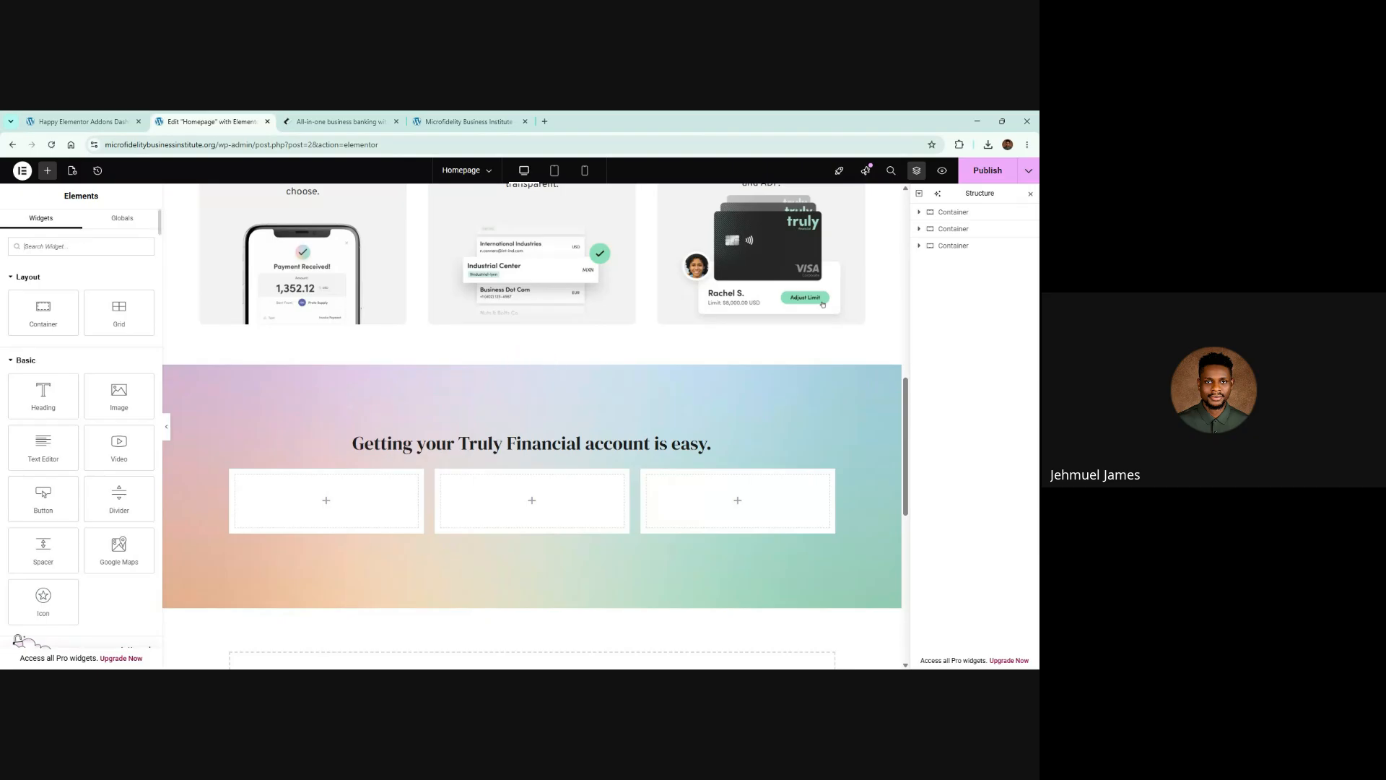
Add a Happy Addons Number widget to the first step card and set its text to 1
type("nu")
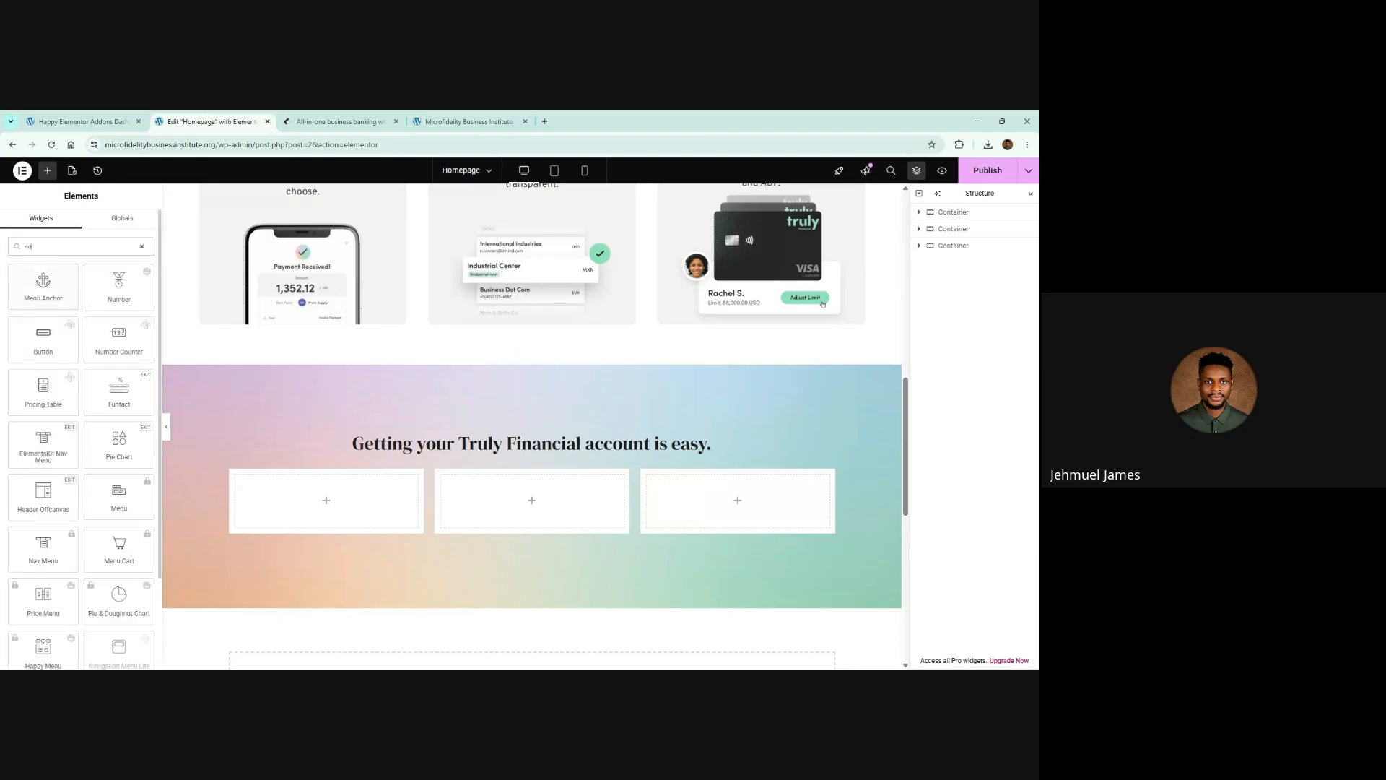
left_click_drag(110, 278, 297, 493)
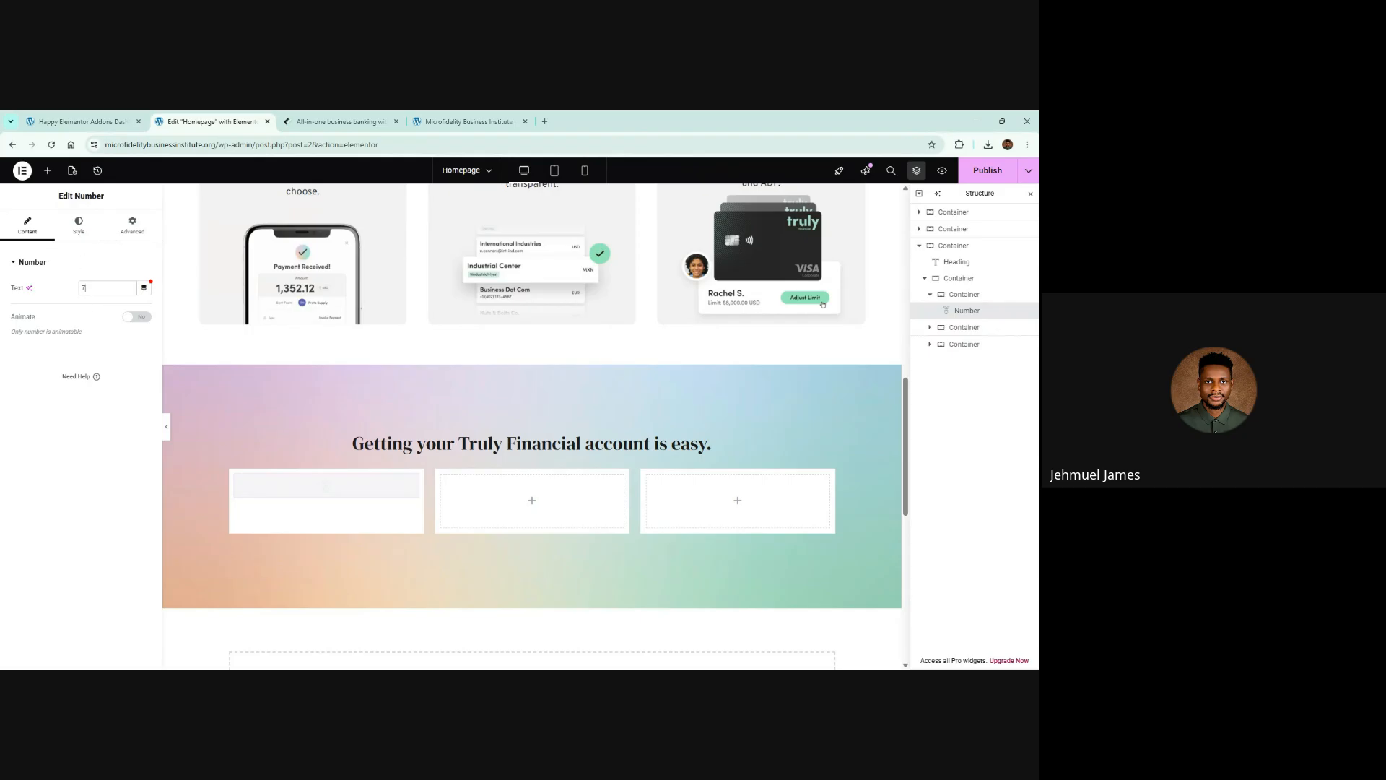
type("1")
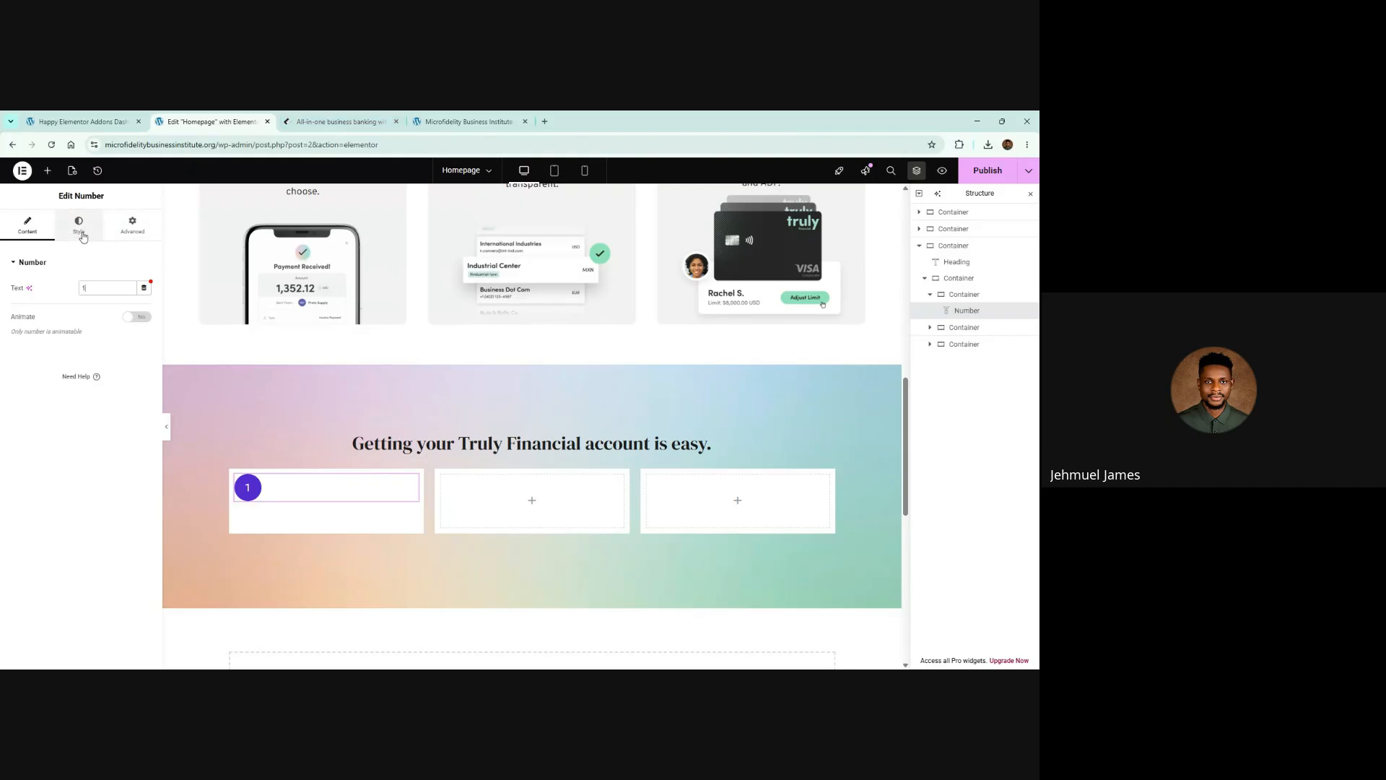
Give the Number widget a classic background with the colour #1e1e1e
left_click(80, 225)
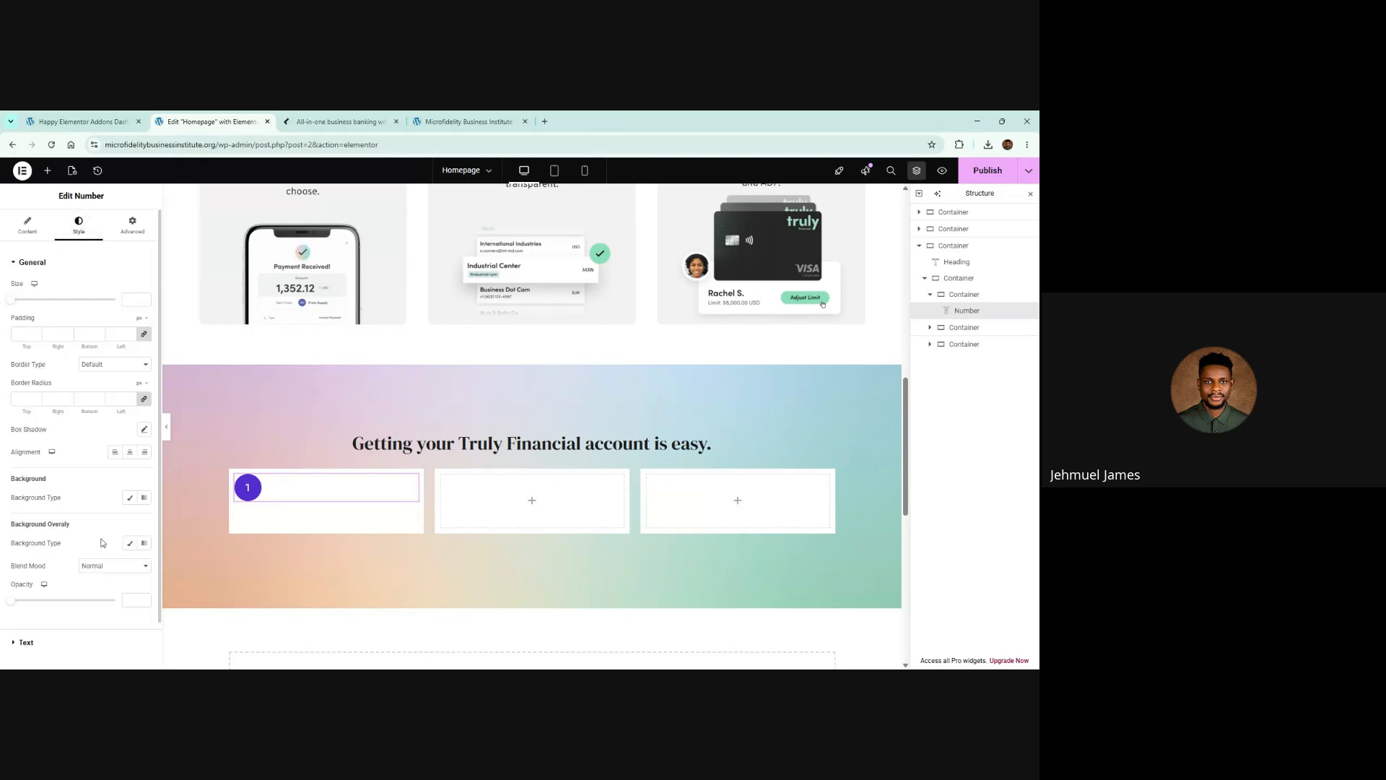
scroll(123, 340, "down", 2)
left_click(131, 453)
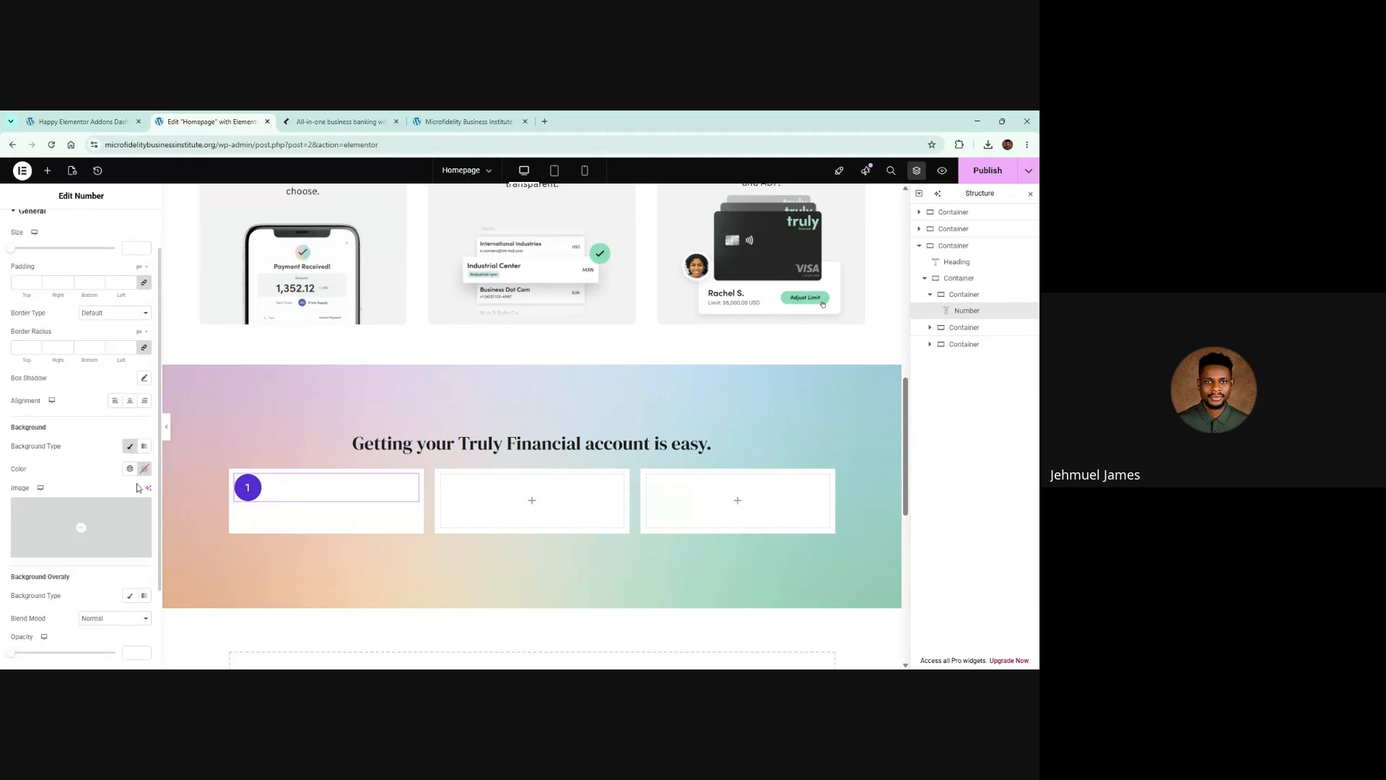
left_click(145, 469)
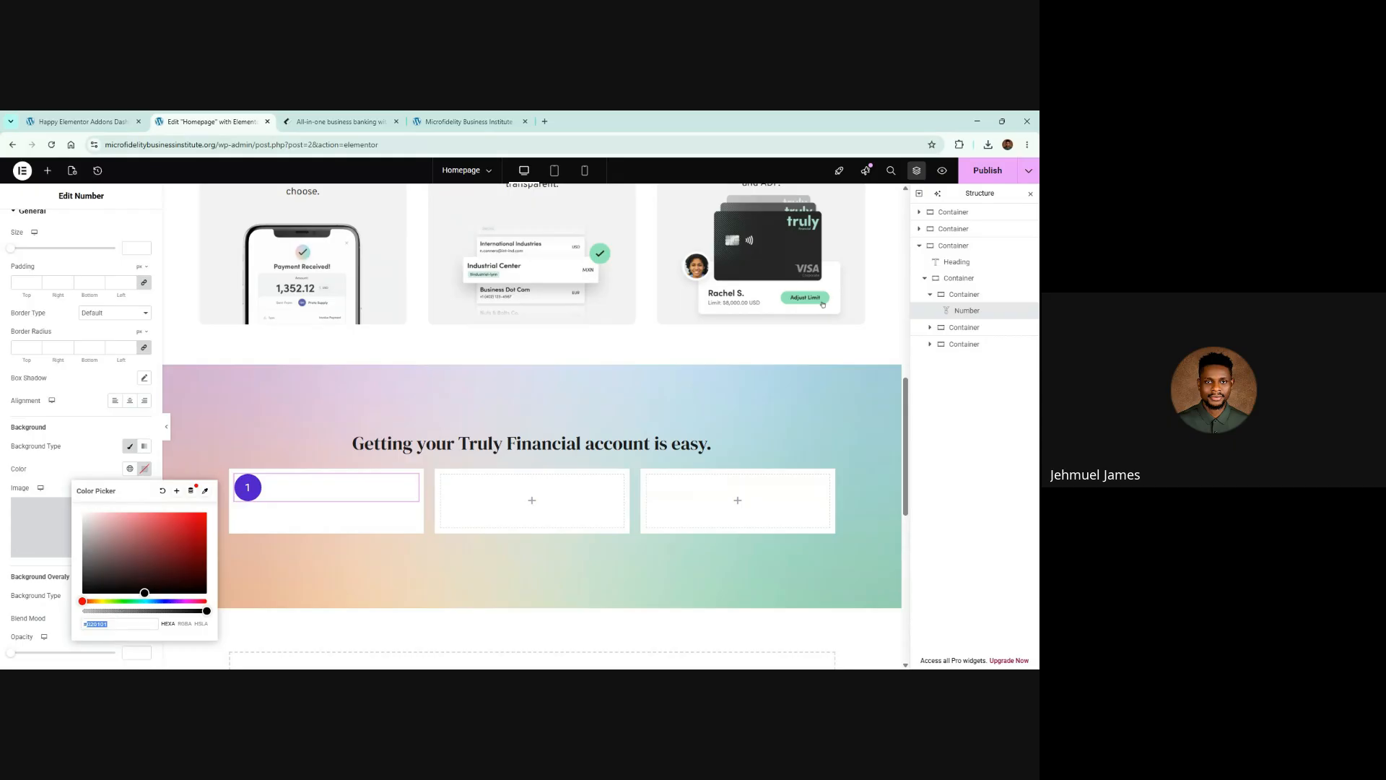
type("#1e1e1e")
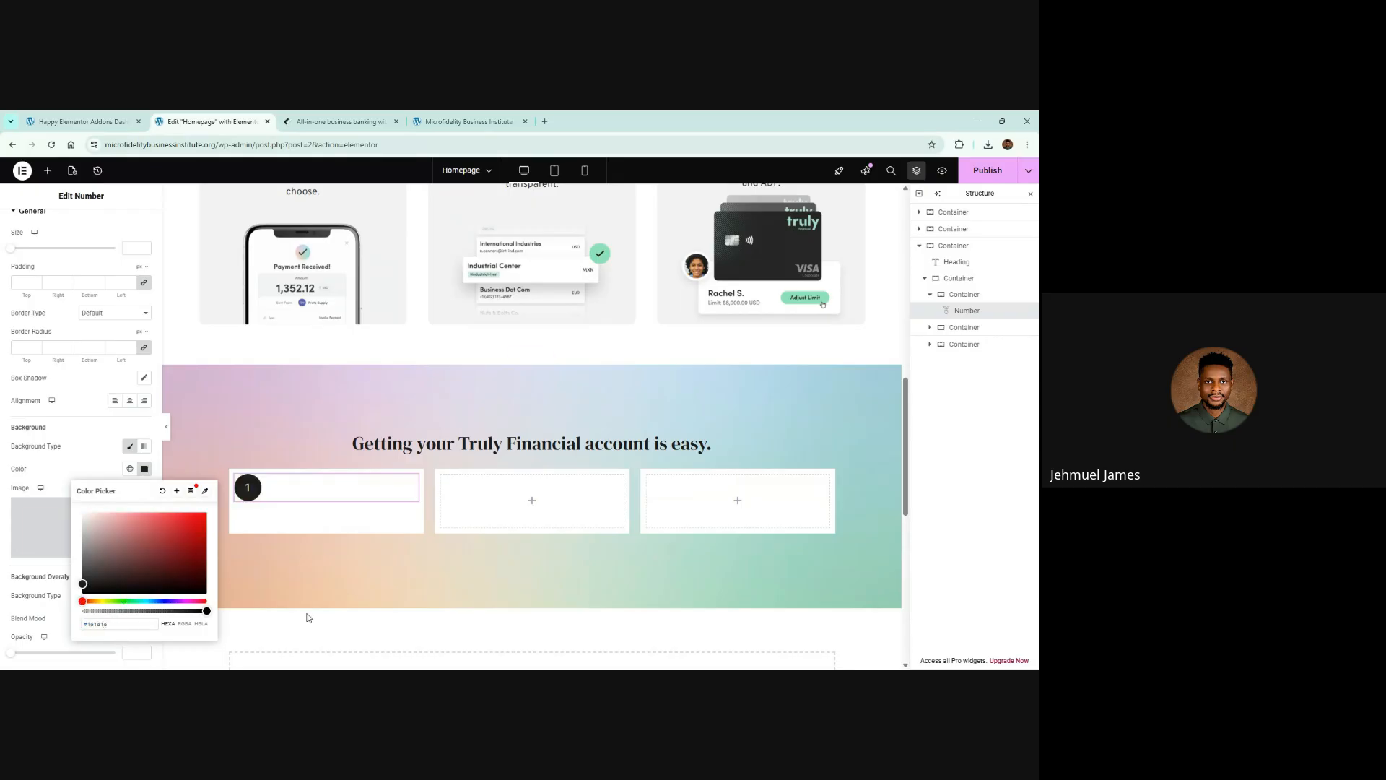
left_click(491, 479)
Add an empty container to the section and place it in the card row between the second and third cards
scroll(483, 554, "down", 2)
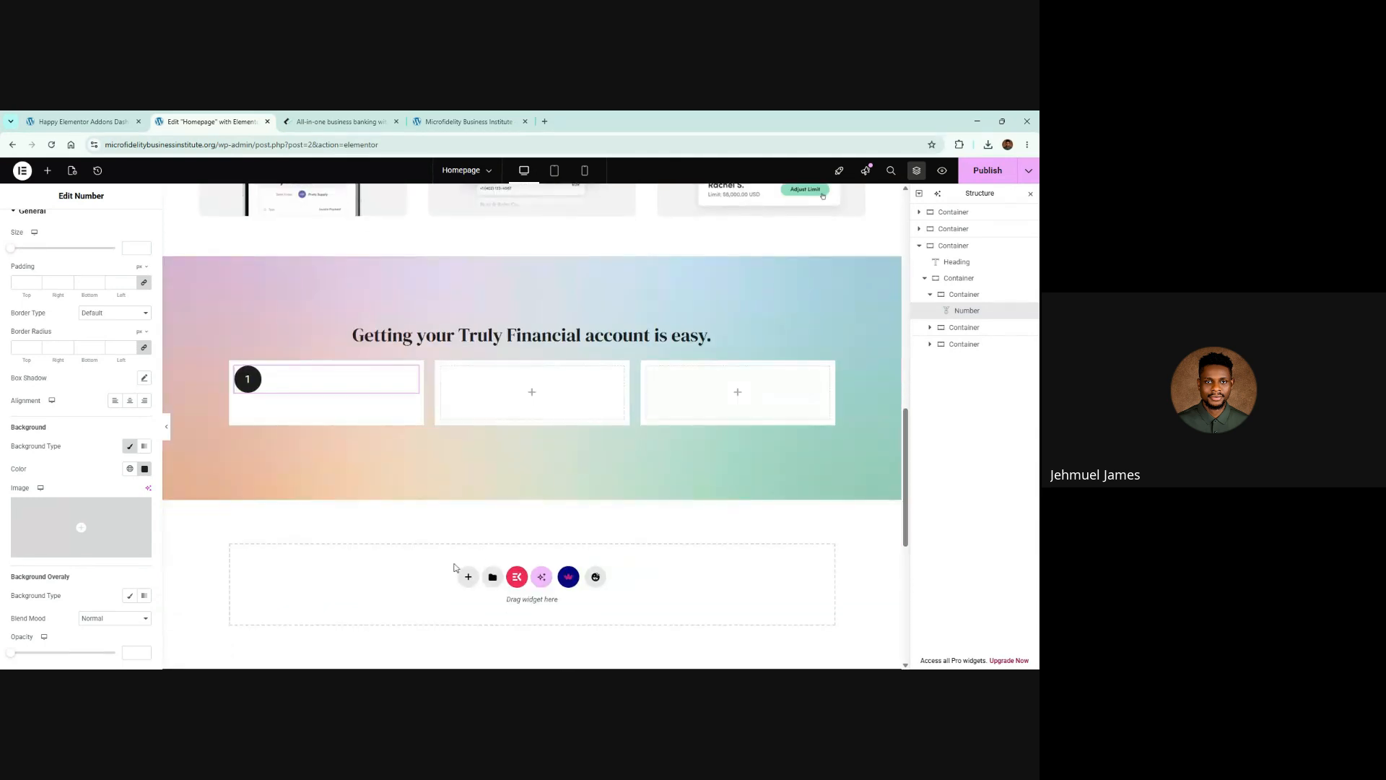
right_click(431, 590)
left_click(370, 579)
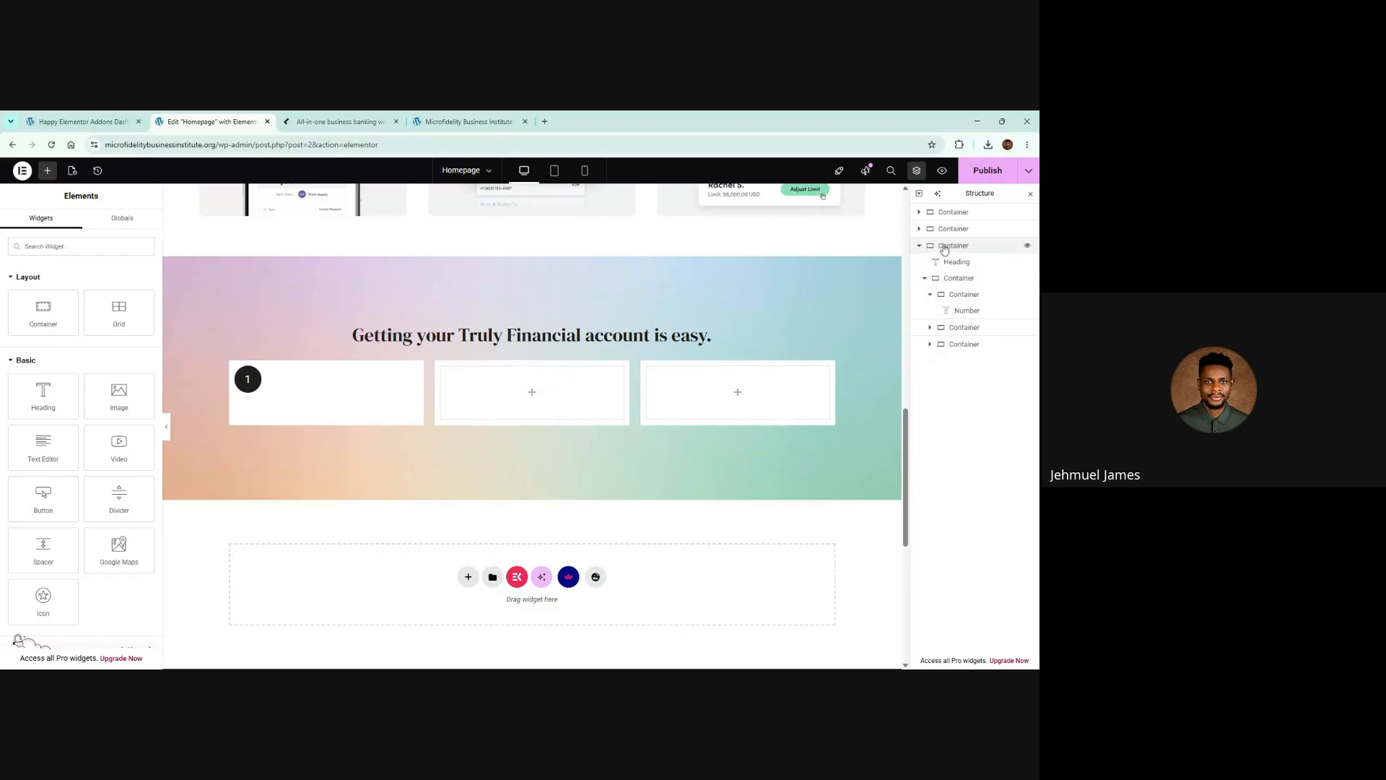
left_click(959, 344)
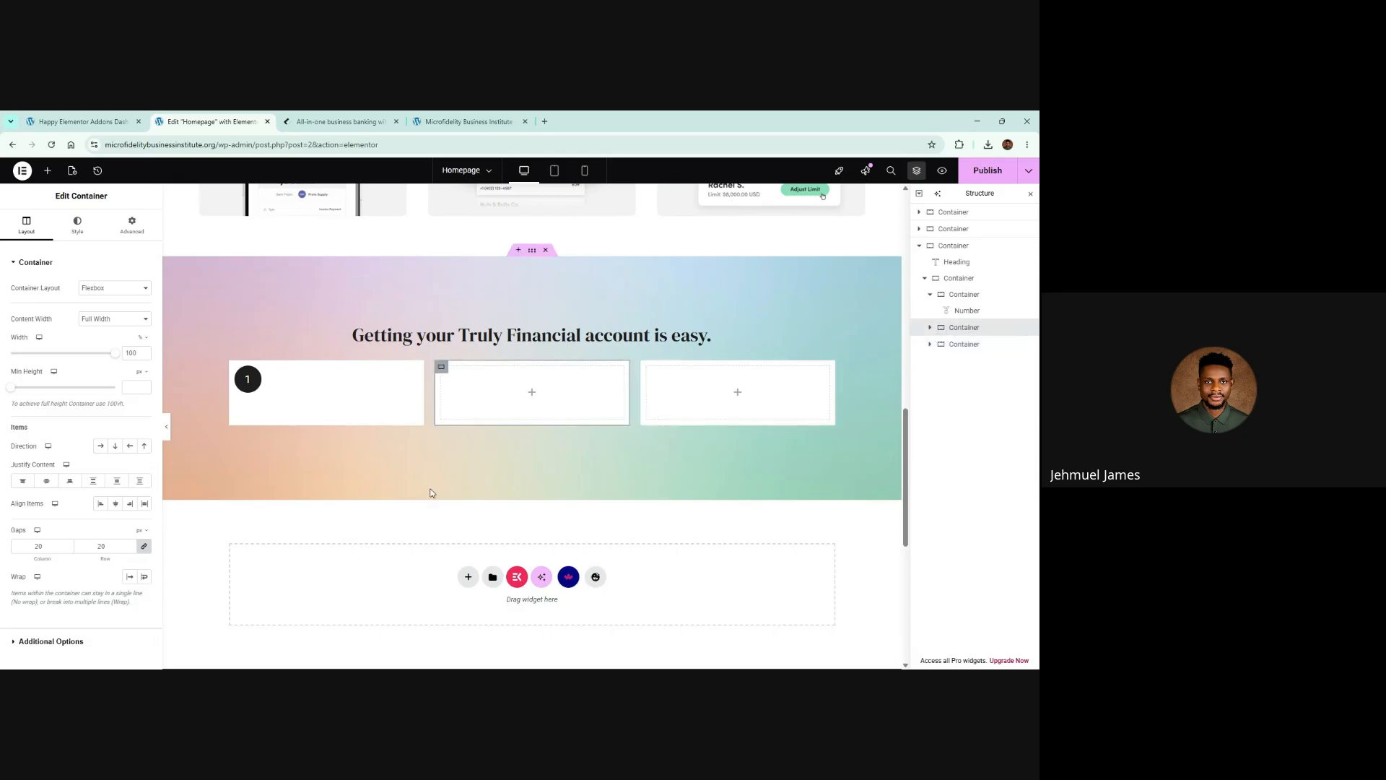
right_click(457, 577)
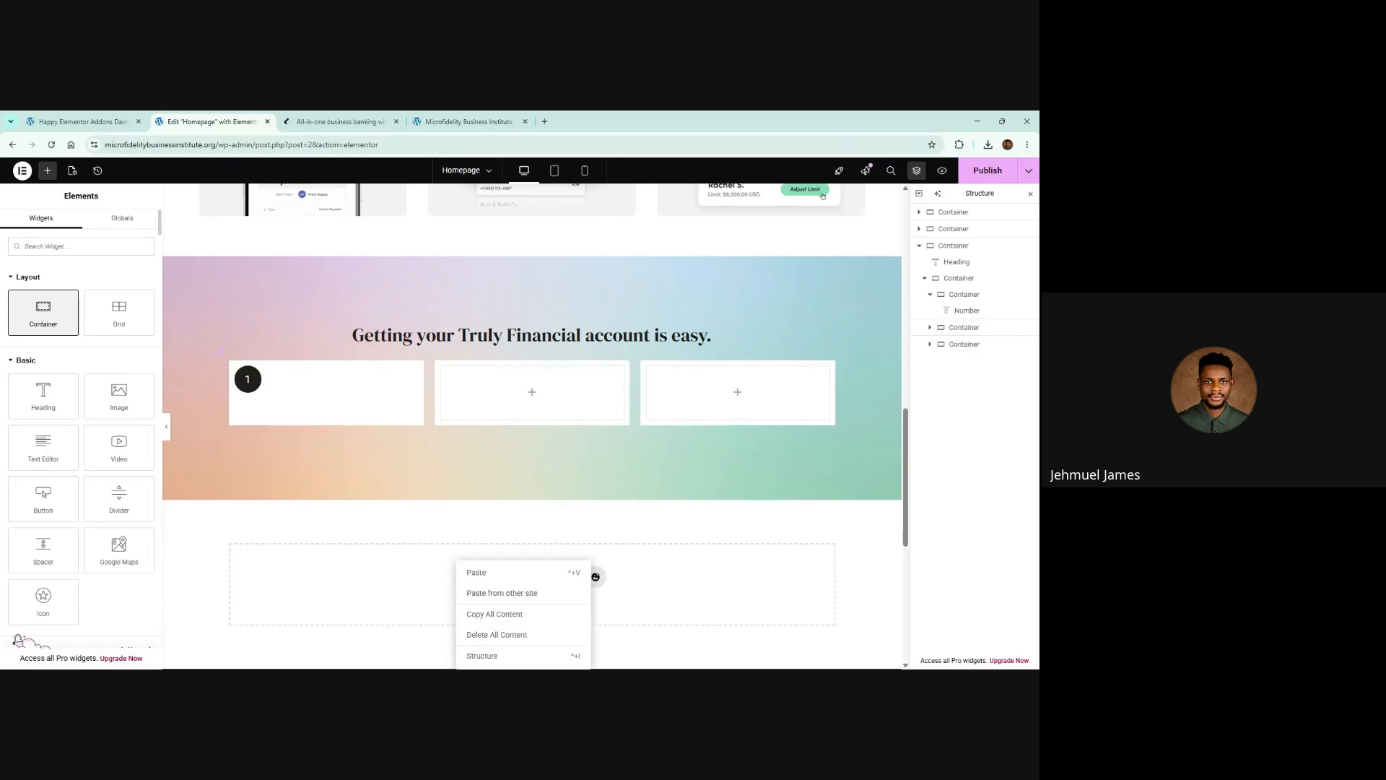
left_click_drag(43, 313, 220, 352)
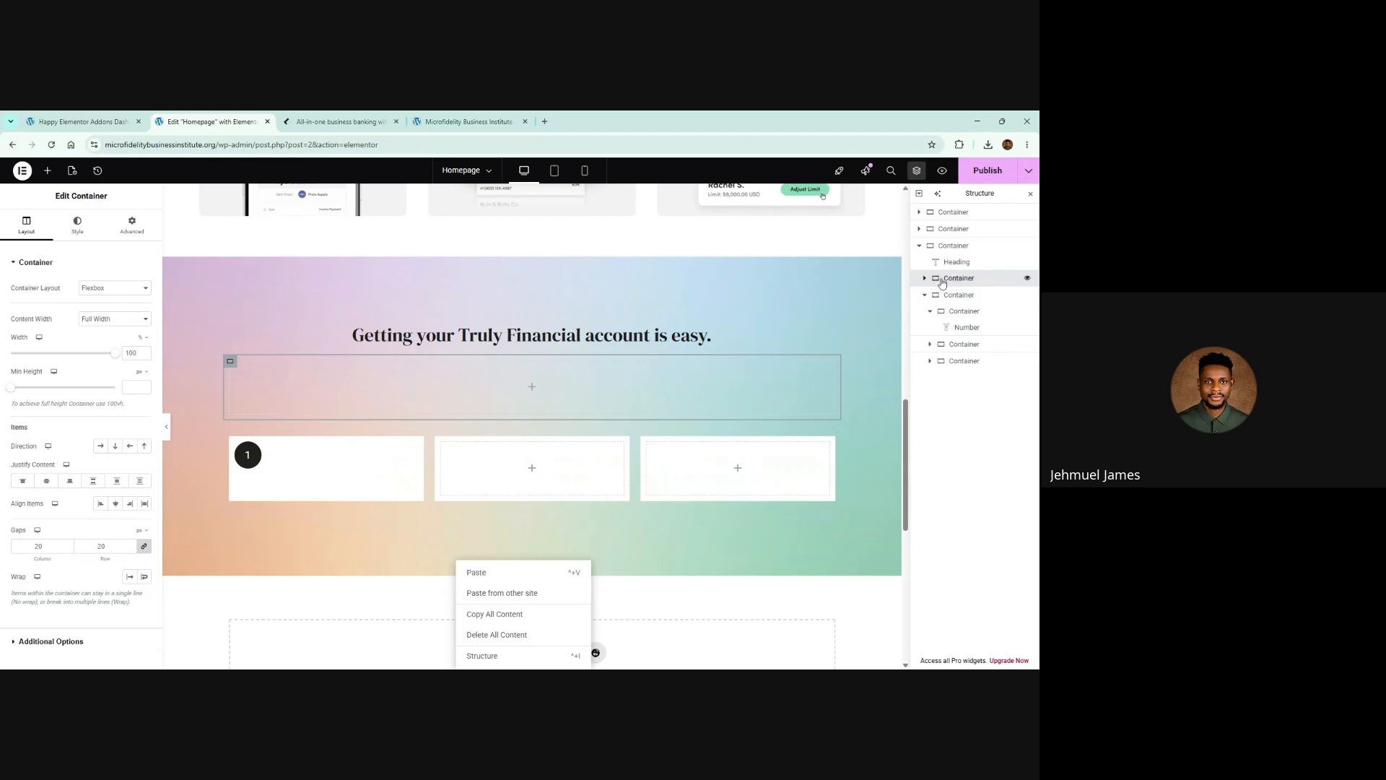
left_click_drag(942, 283, 940, 393)
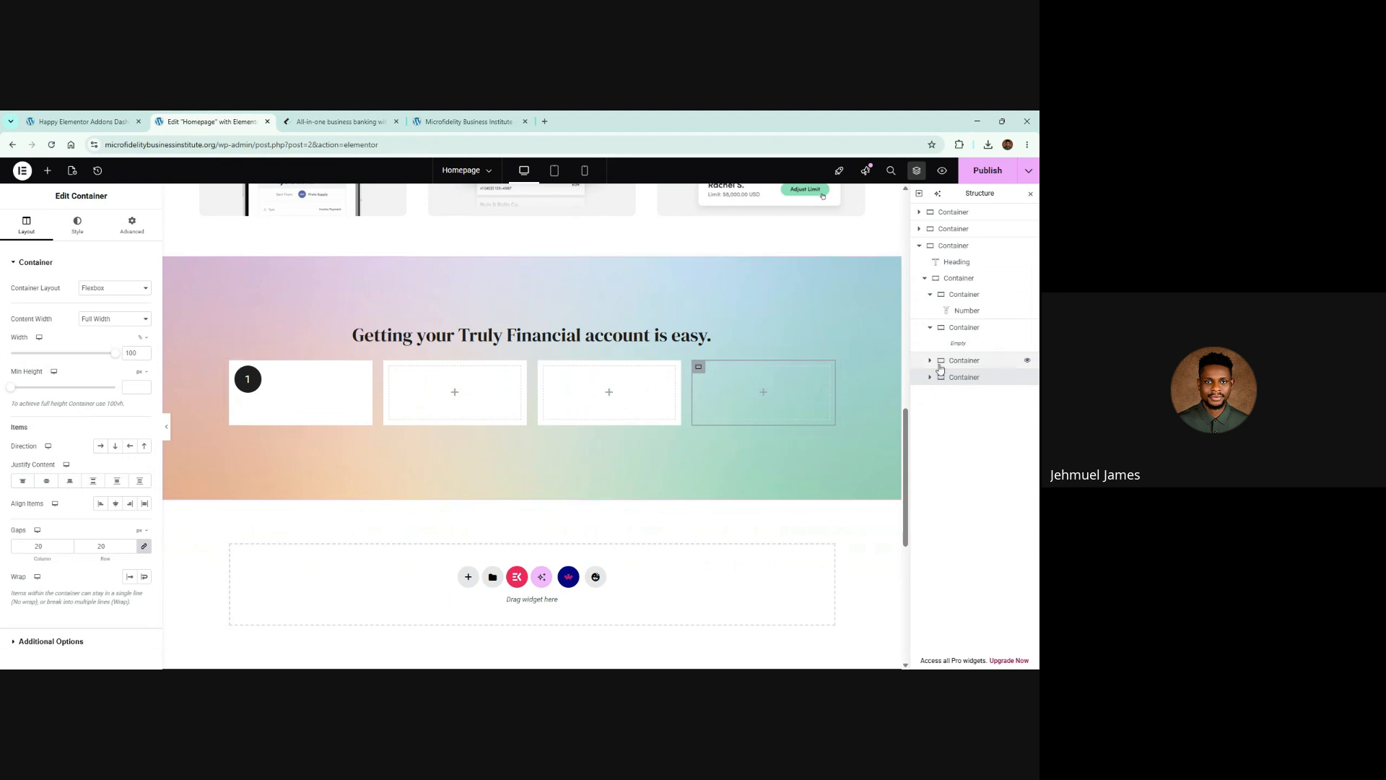
left_click_drag(947, 365, 949, 388)
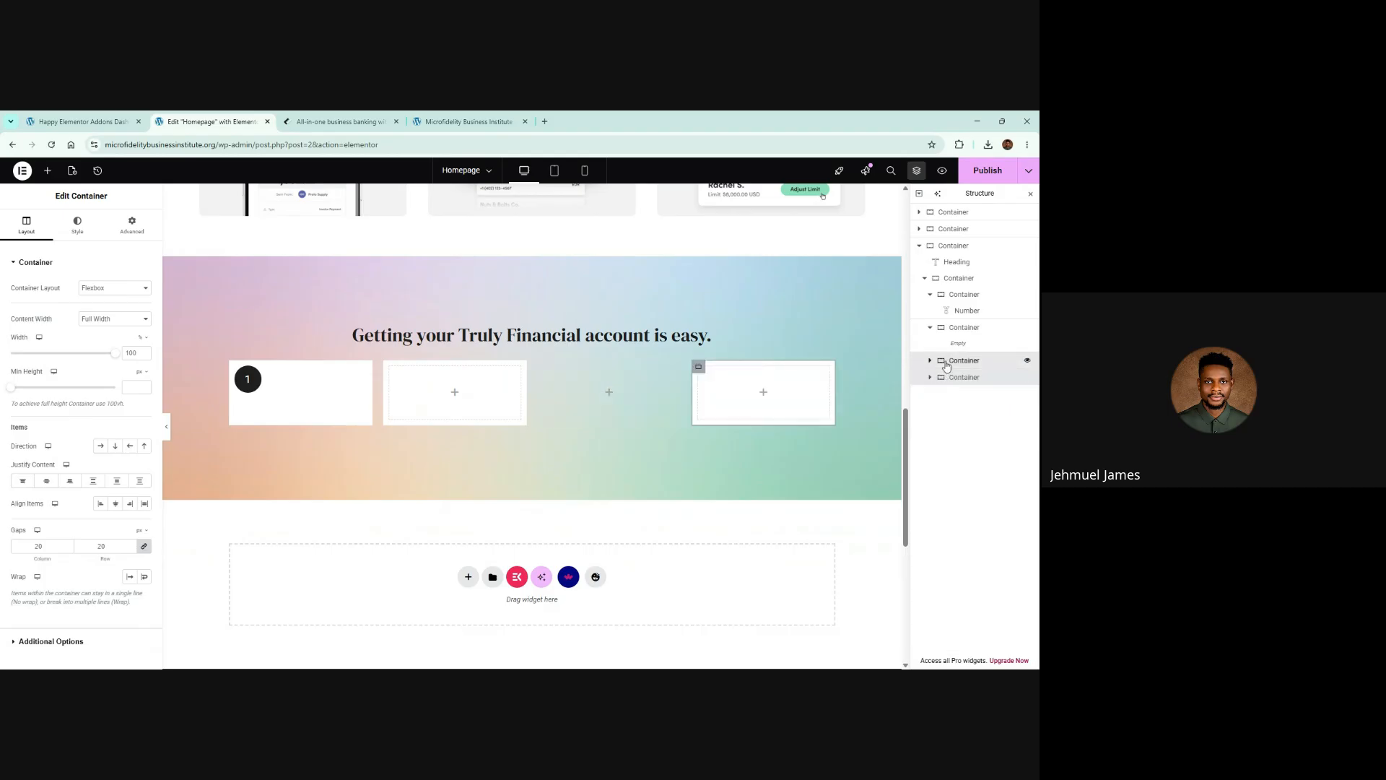
Duplicate the empty container and reorder the row so an empty container sits between each pair of cards, as on the reference page
right_click(947, 365)
left_click(939, 365)
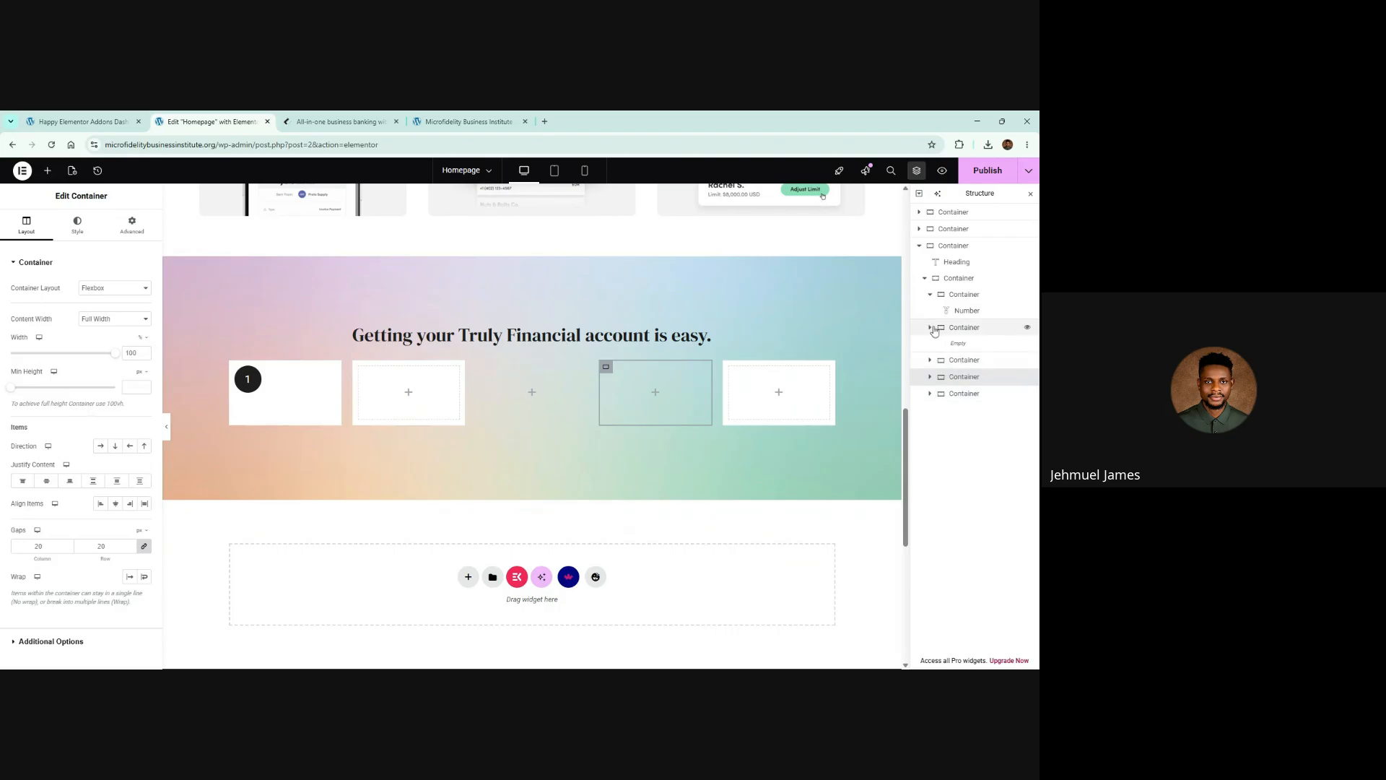
left_click(931, 328)
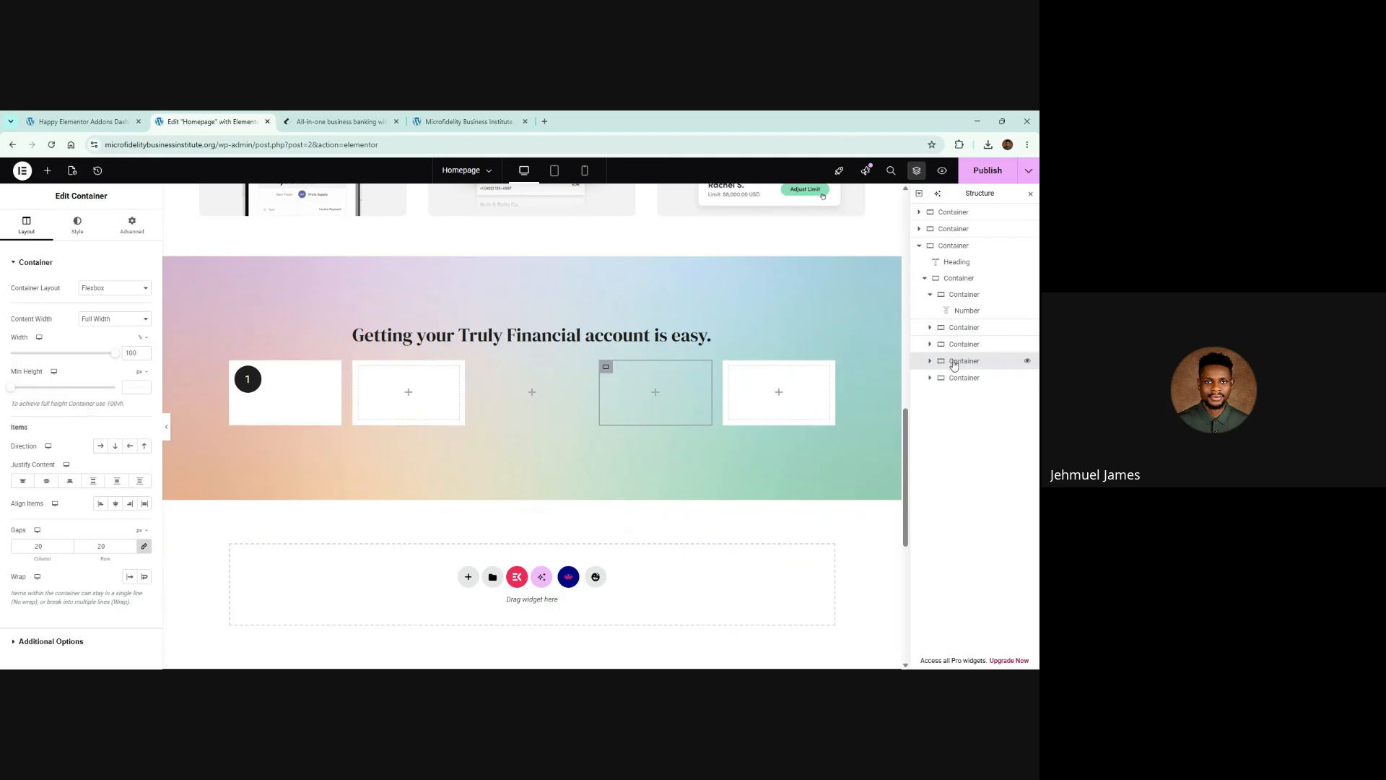
left_click_drag(955, 363, 954, 346)
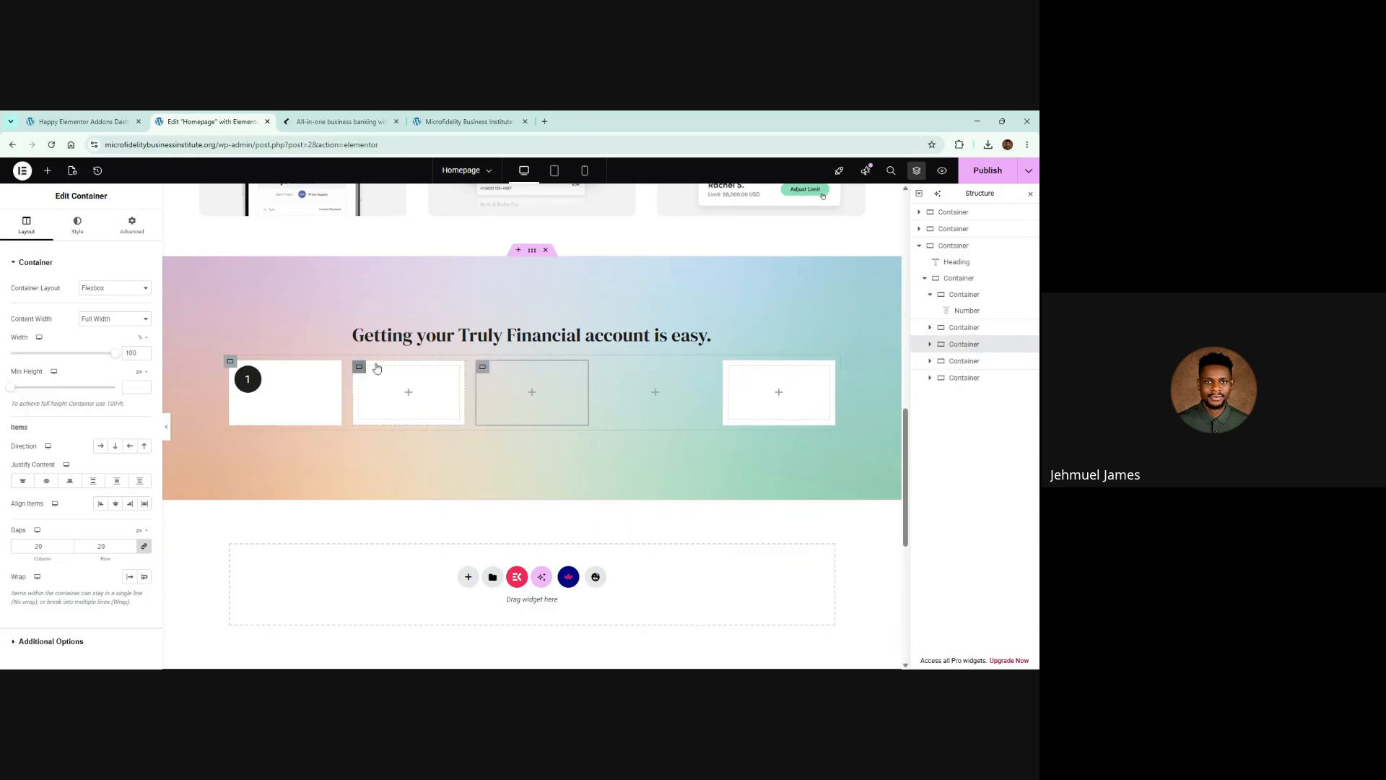
left_click(352, 117)
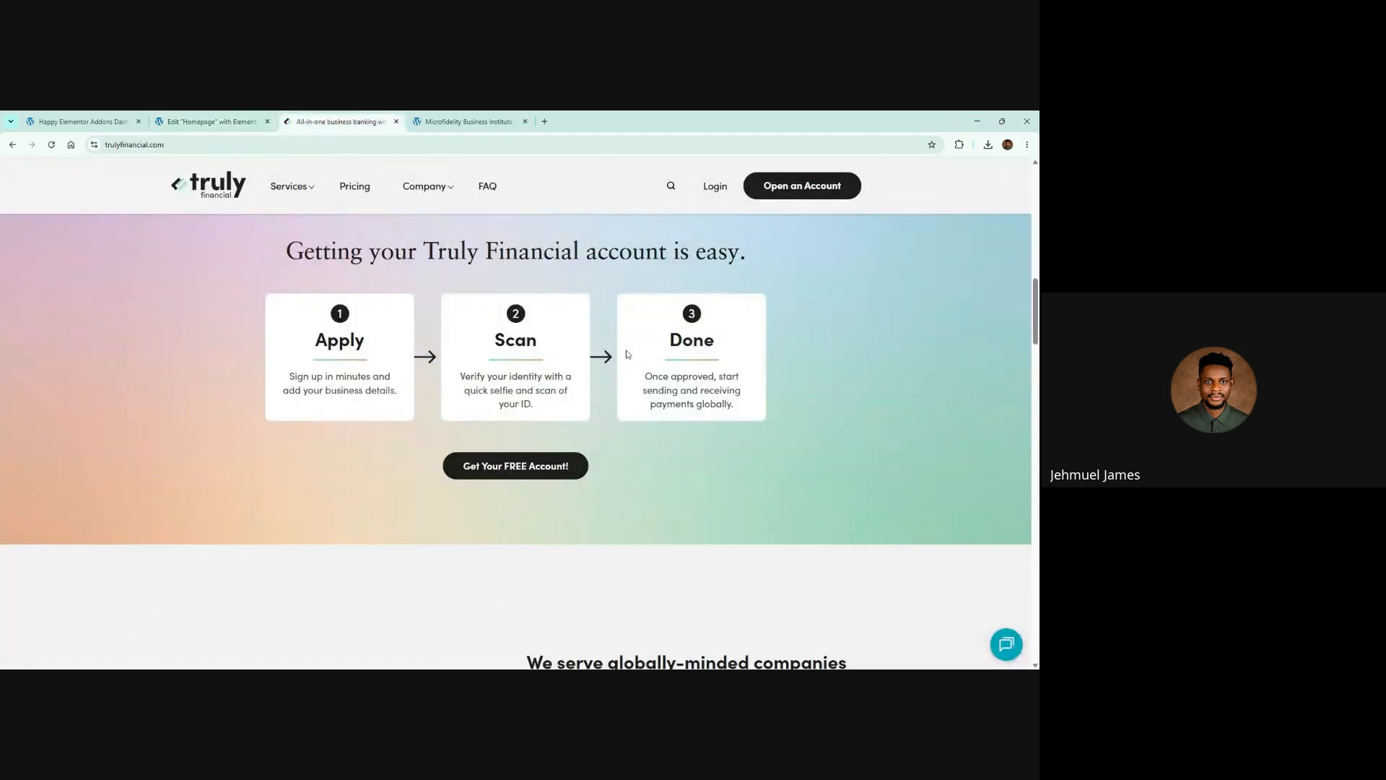
left_click(210, 122)
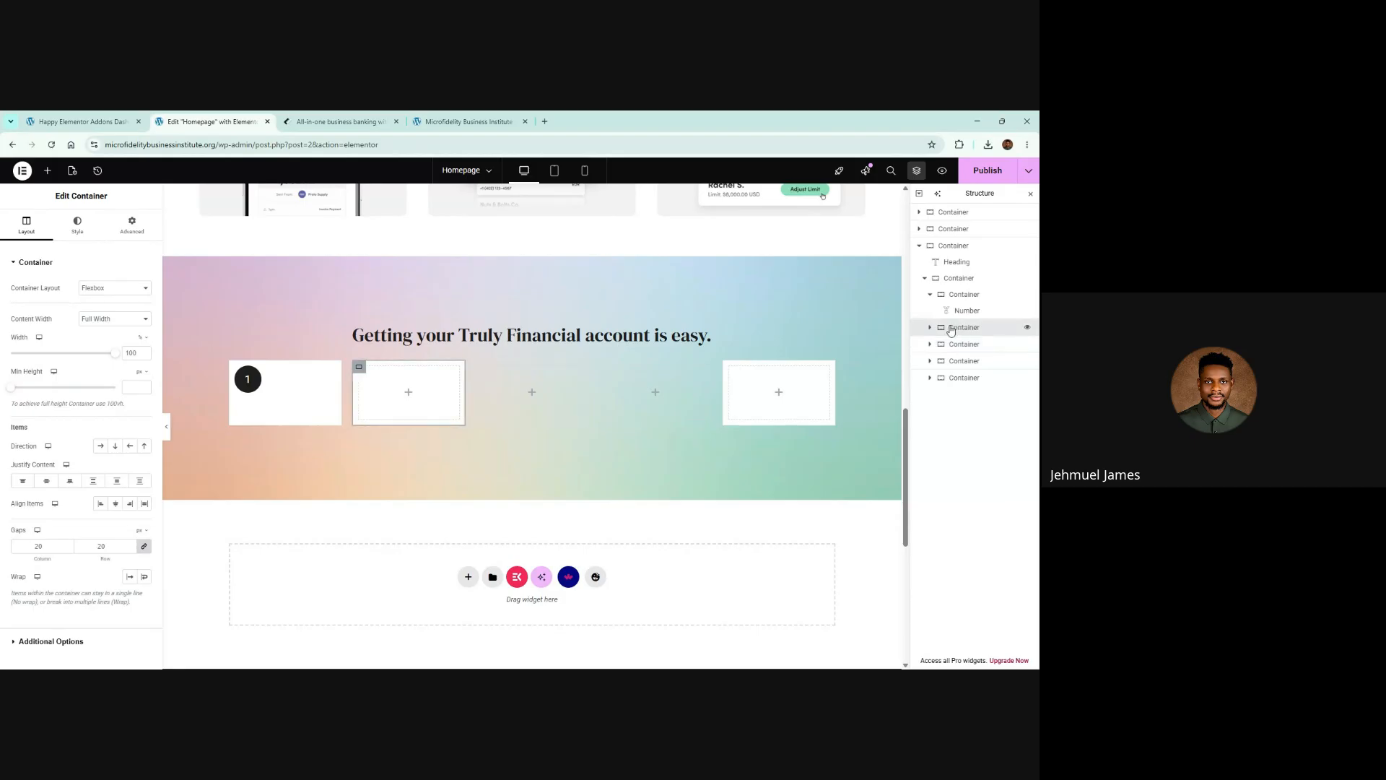
left_click_drag(951, 330, 951, 354)
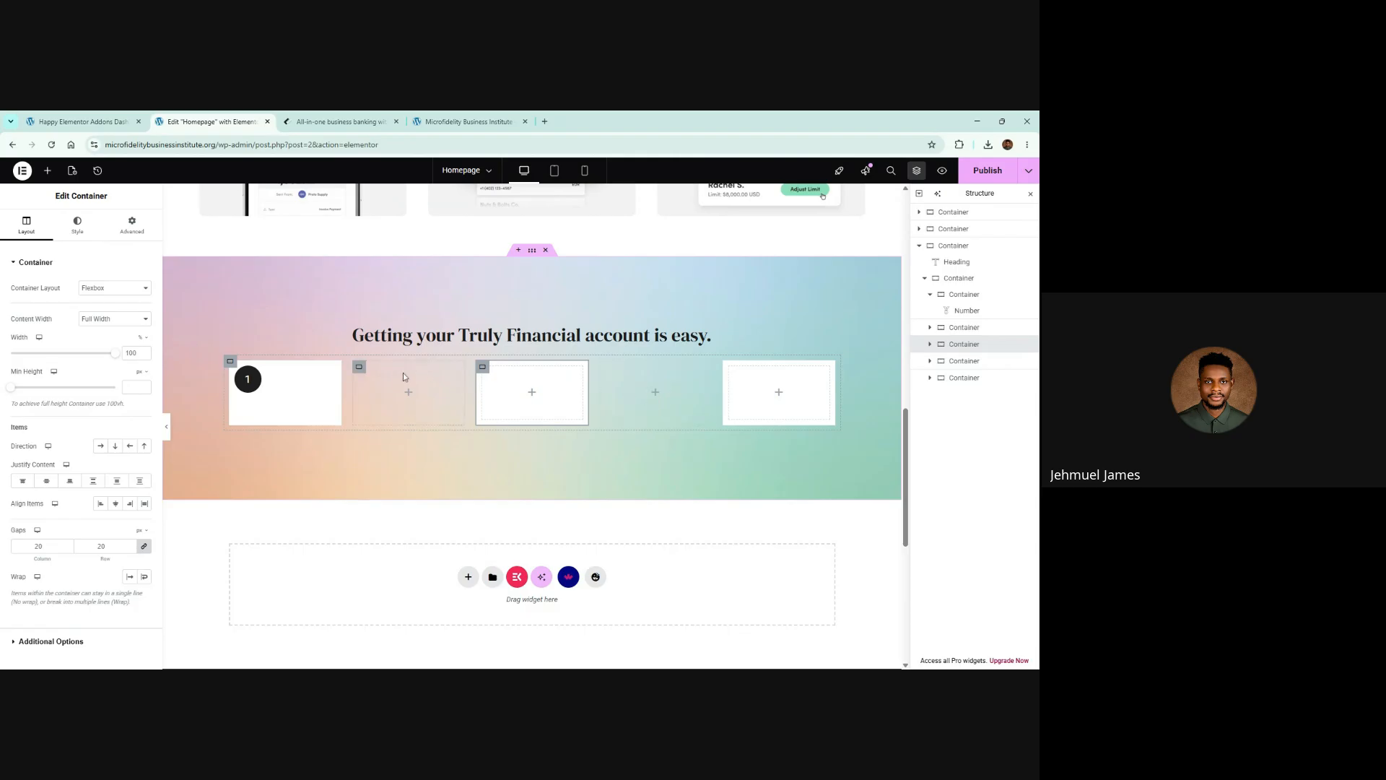
Set the width of both empty containers between the cards to 25%
left_click(363, 372)
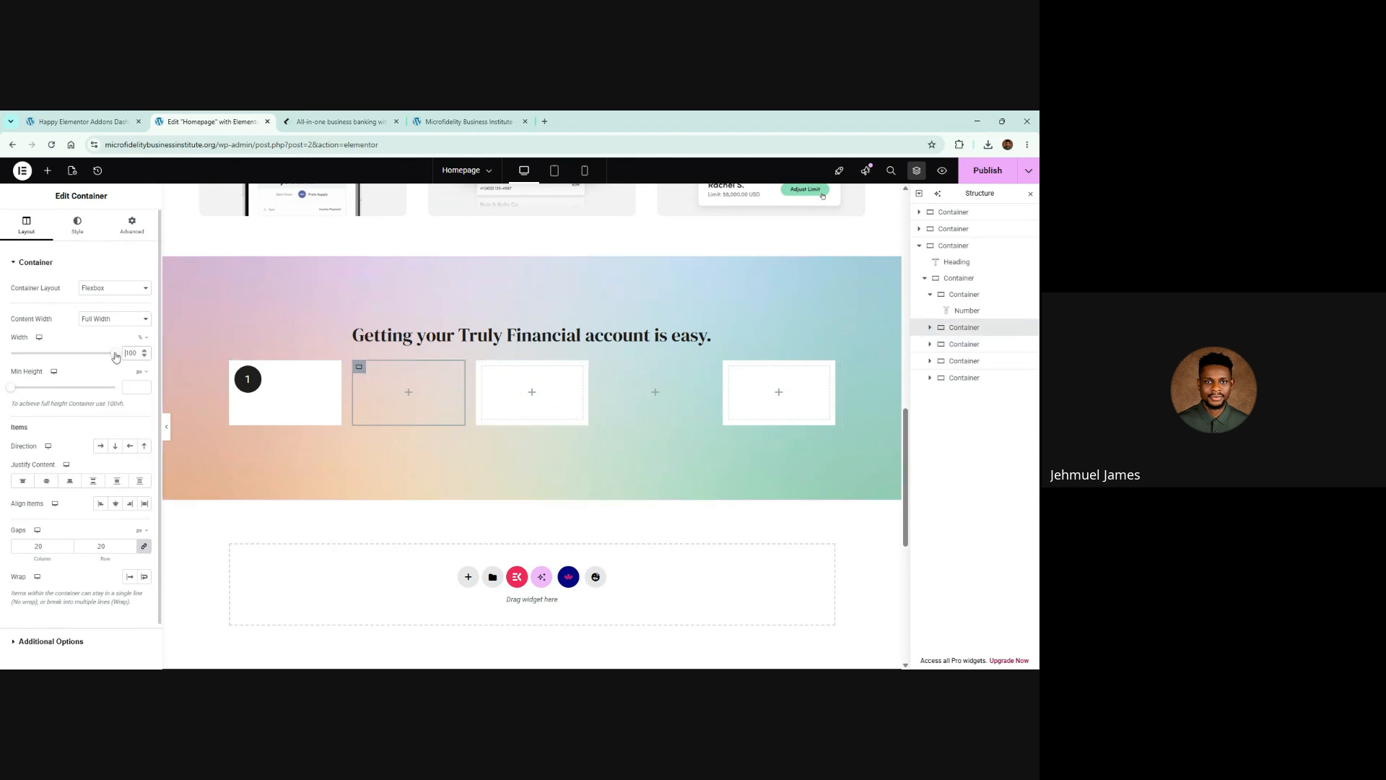
type("25")
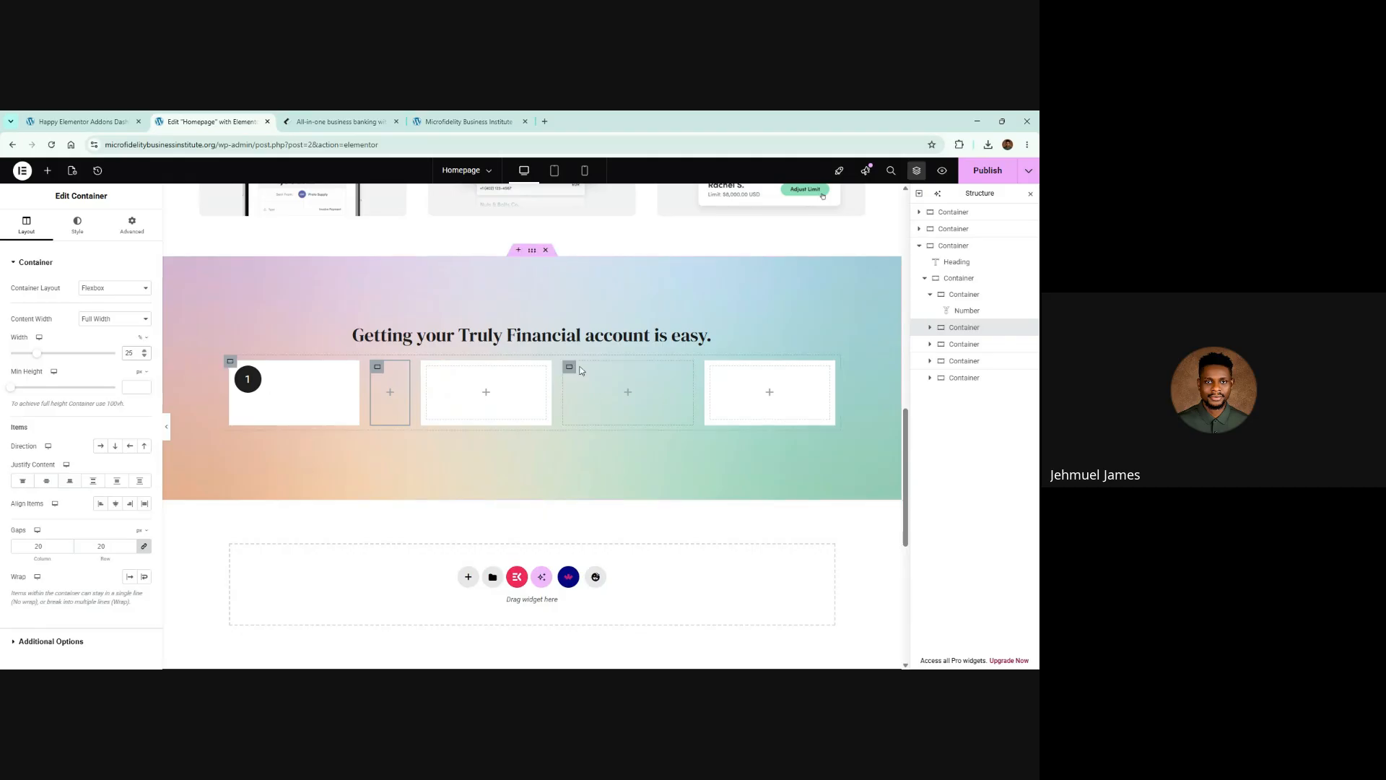
left_click(570, 367)
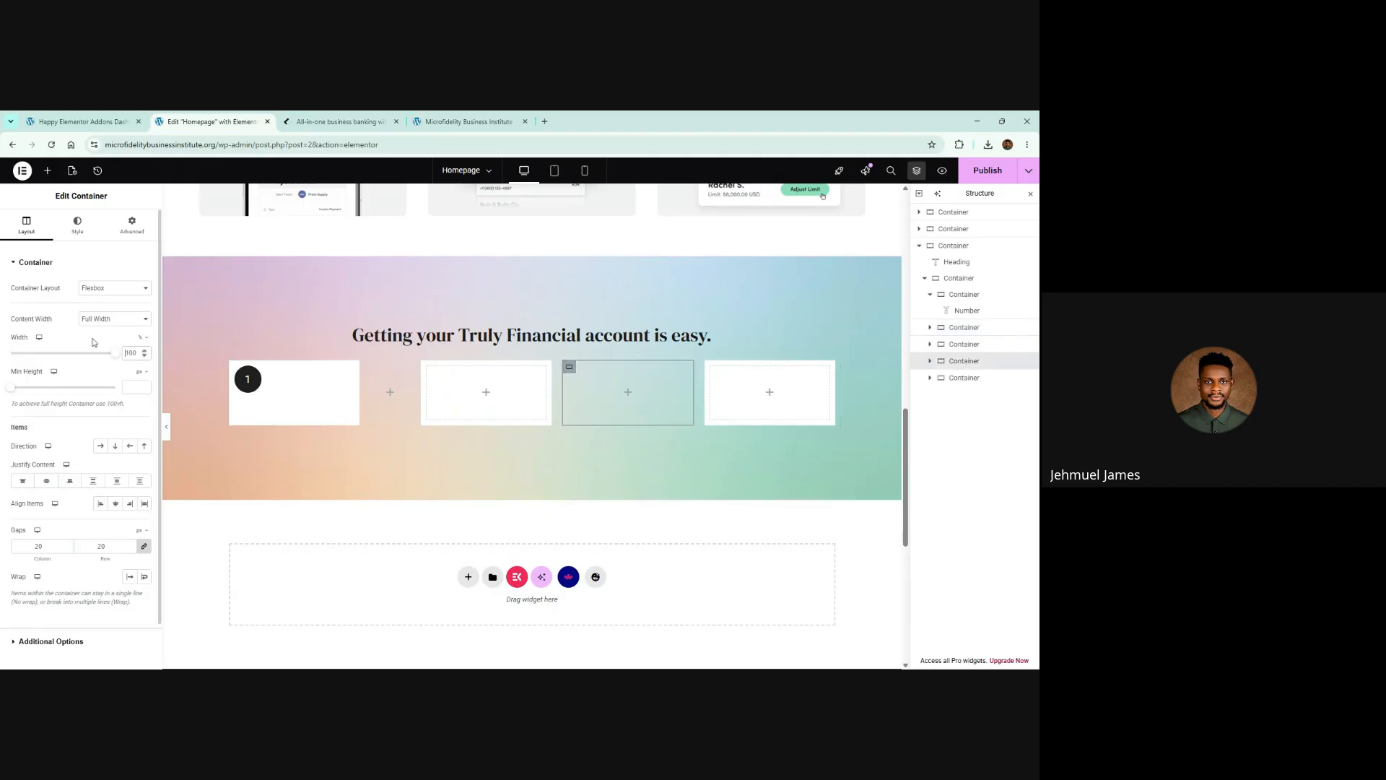
type("25")
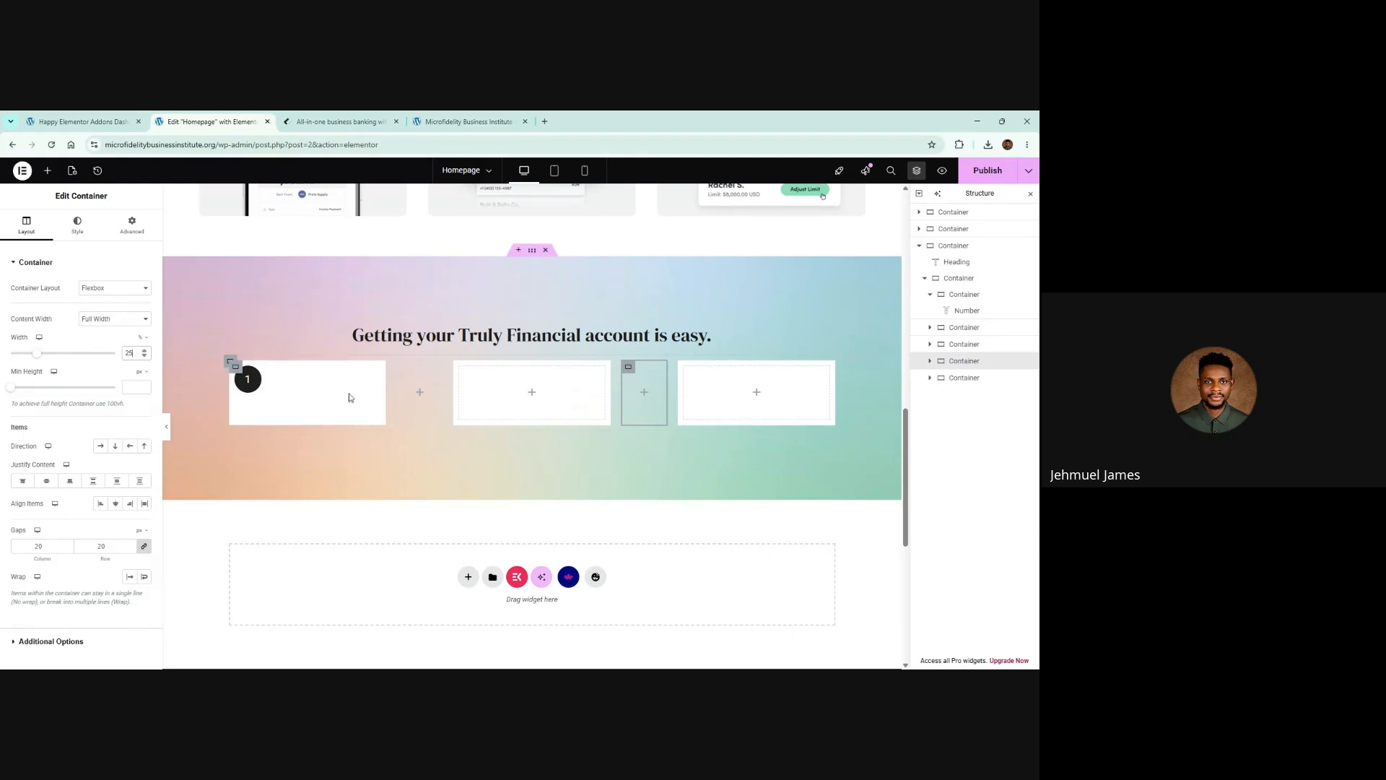
left_click(422, 396)
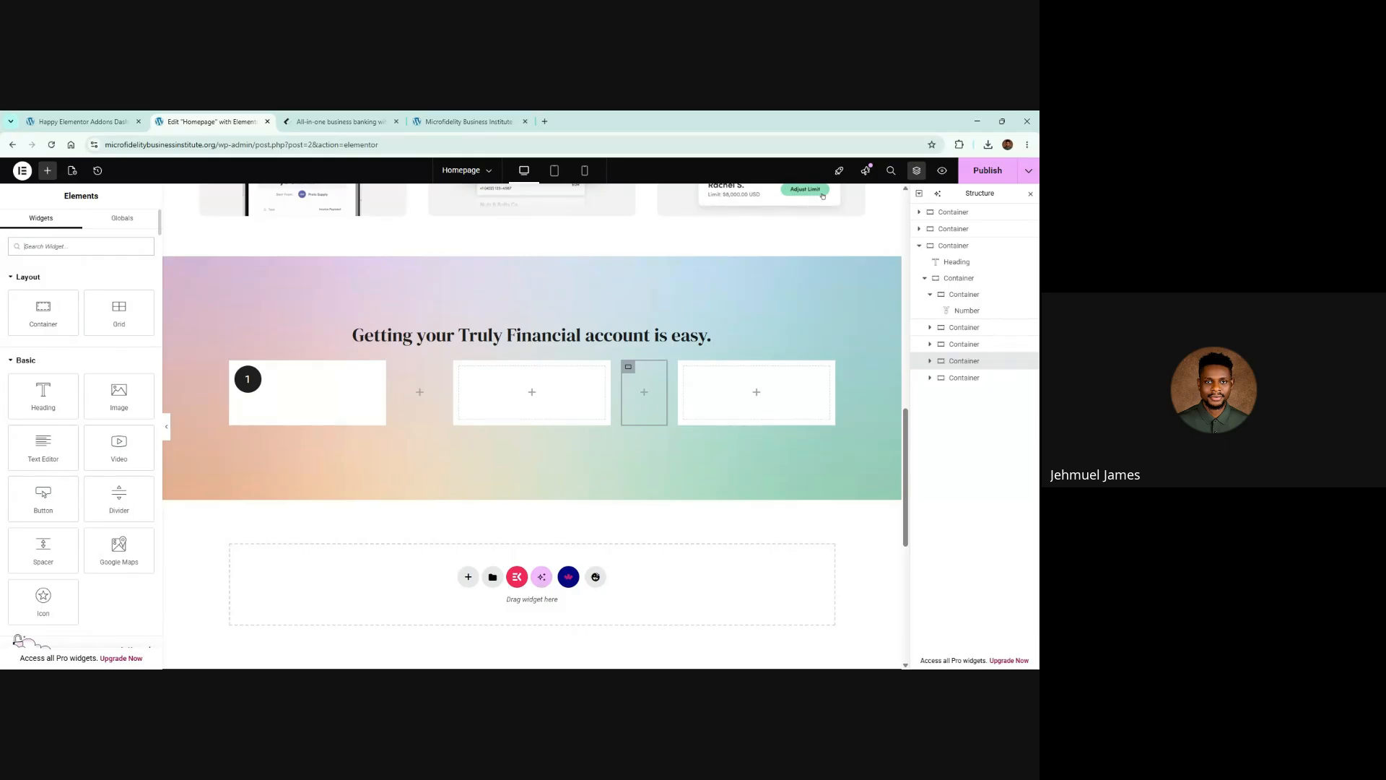
Switch to the Truly Financial reference page and open its source files in the browser's developer tools
left_click(340, 121)
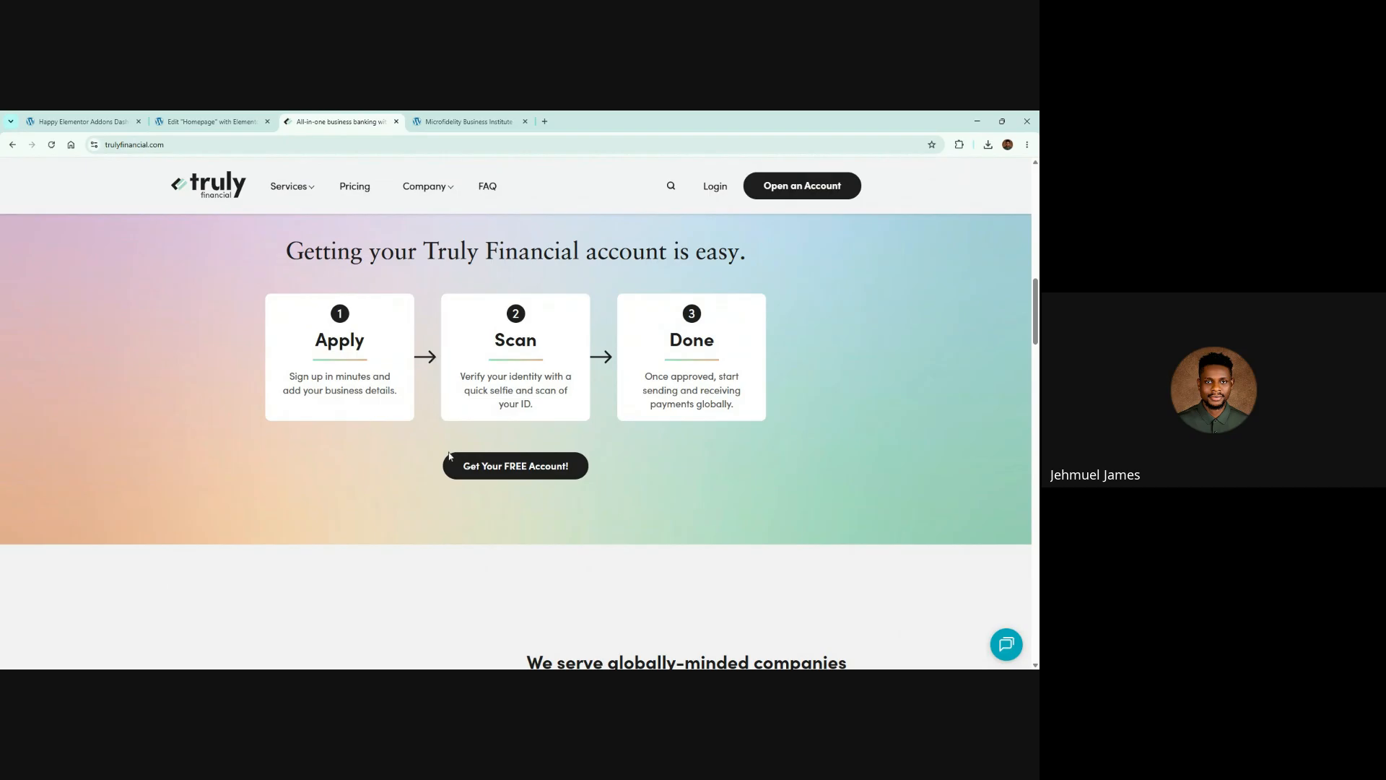
key("ctrl+shift+i")
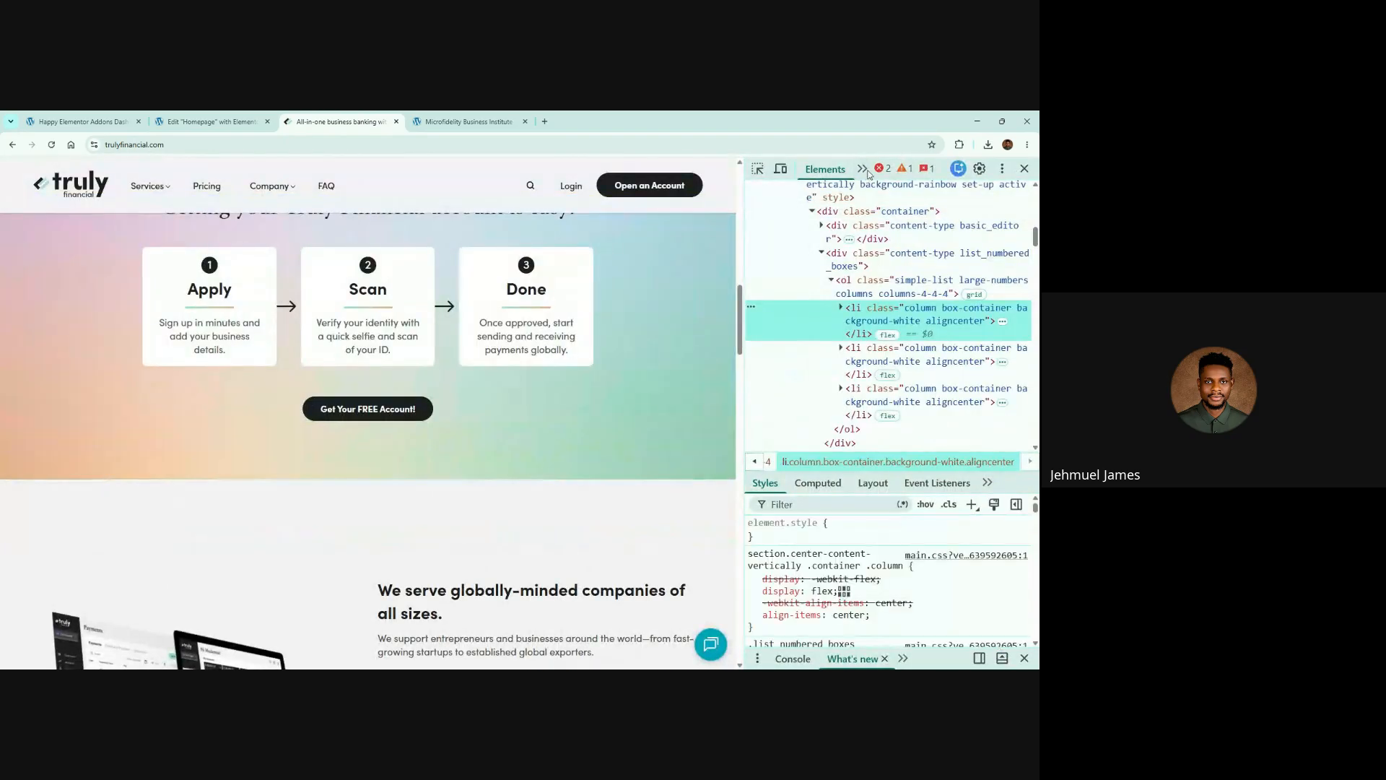
left_click(866, 172)
left_click(875, 208)
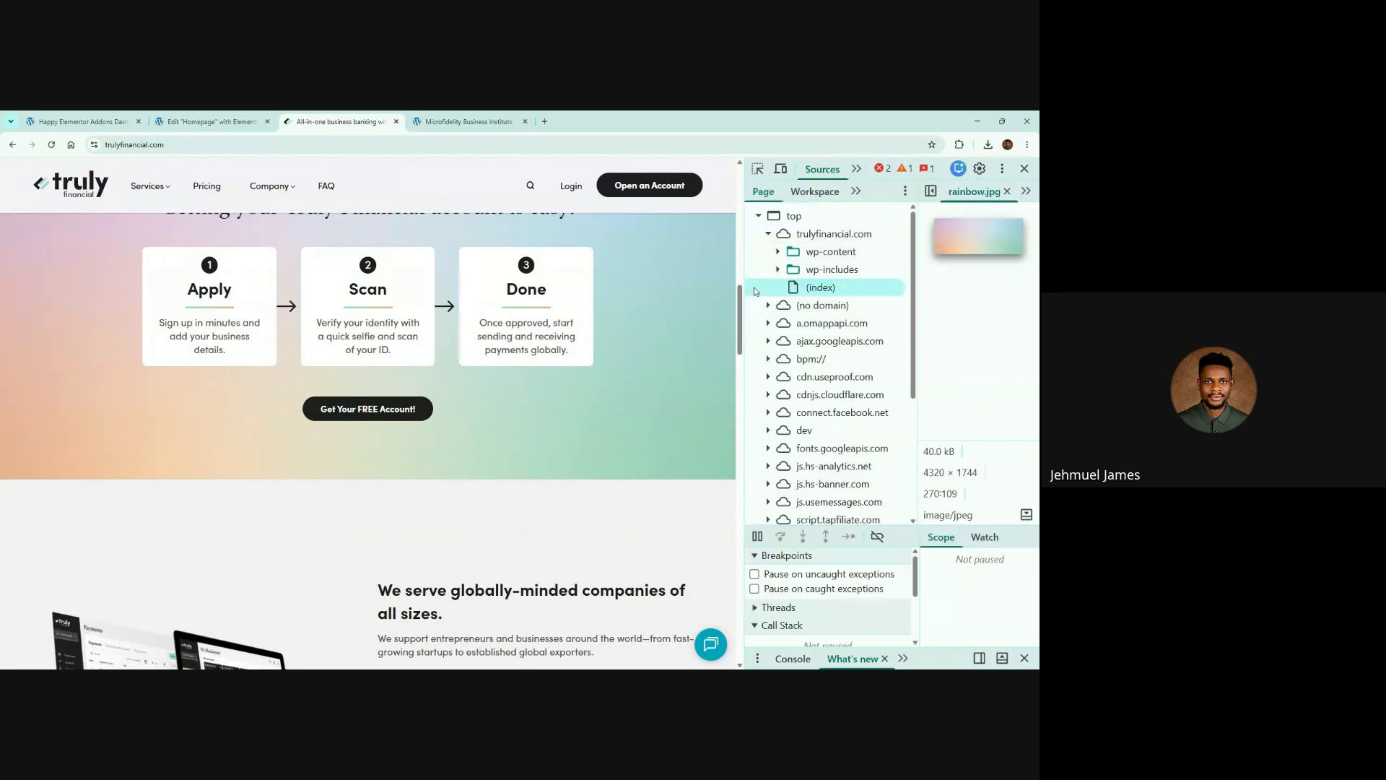
Browse wp-content to the img folder in themes/plumbweb-child/_assets and preview its SVG files to look for the card arrow
left_click(778, 252)
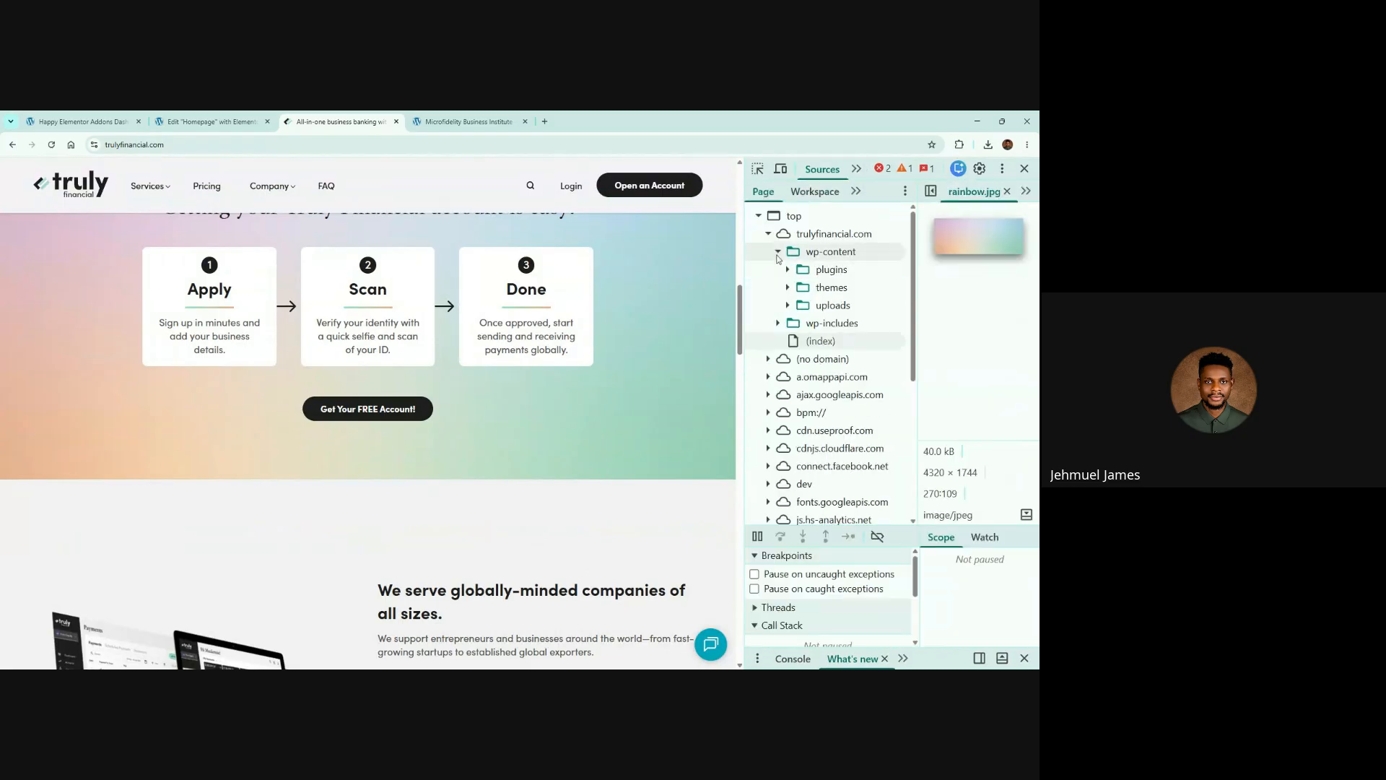
left_click(788, 270)
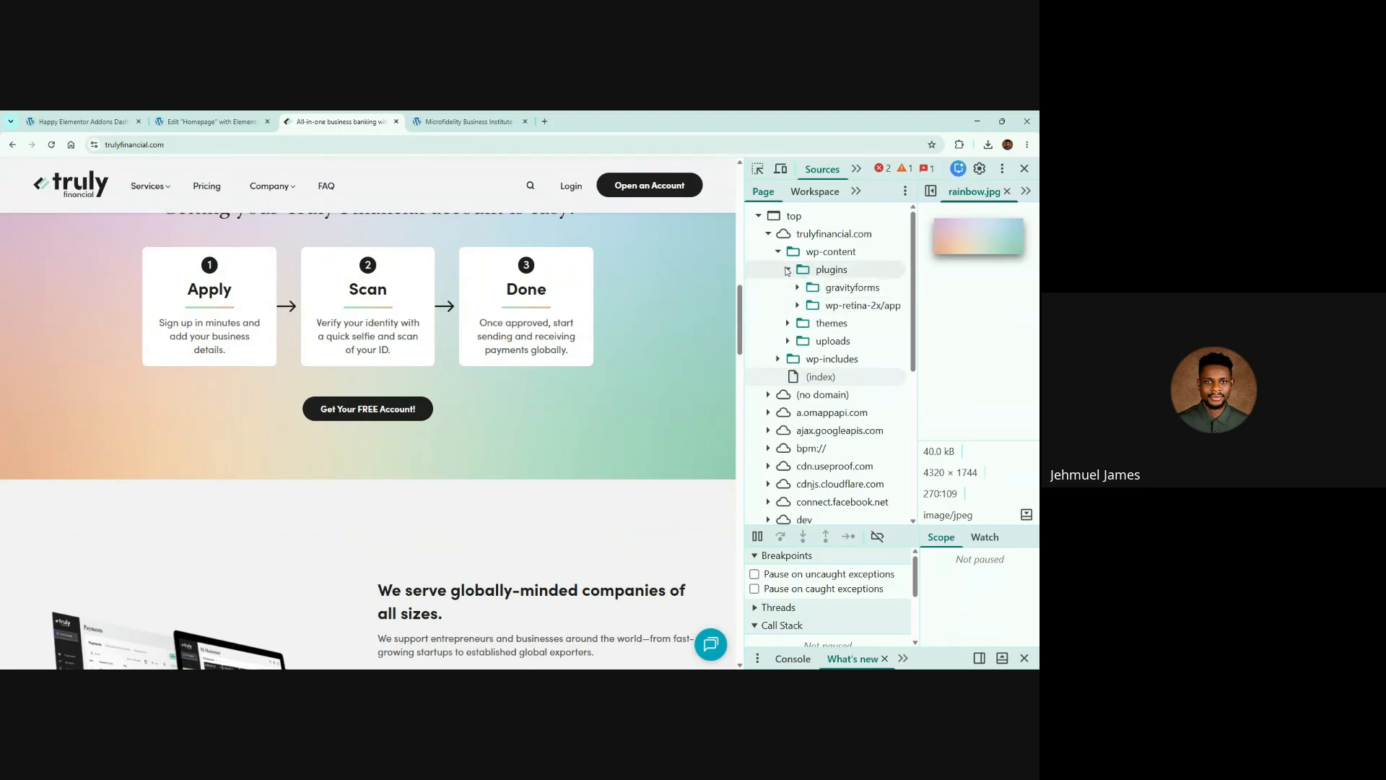
left_click(788, 270)
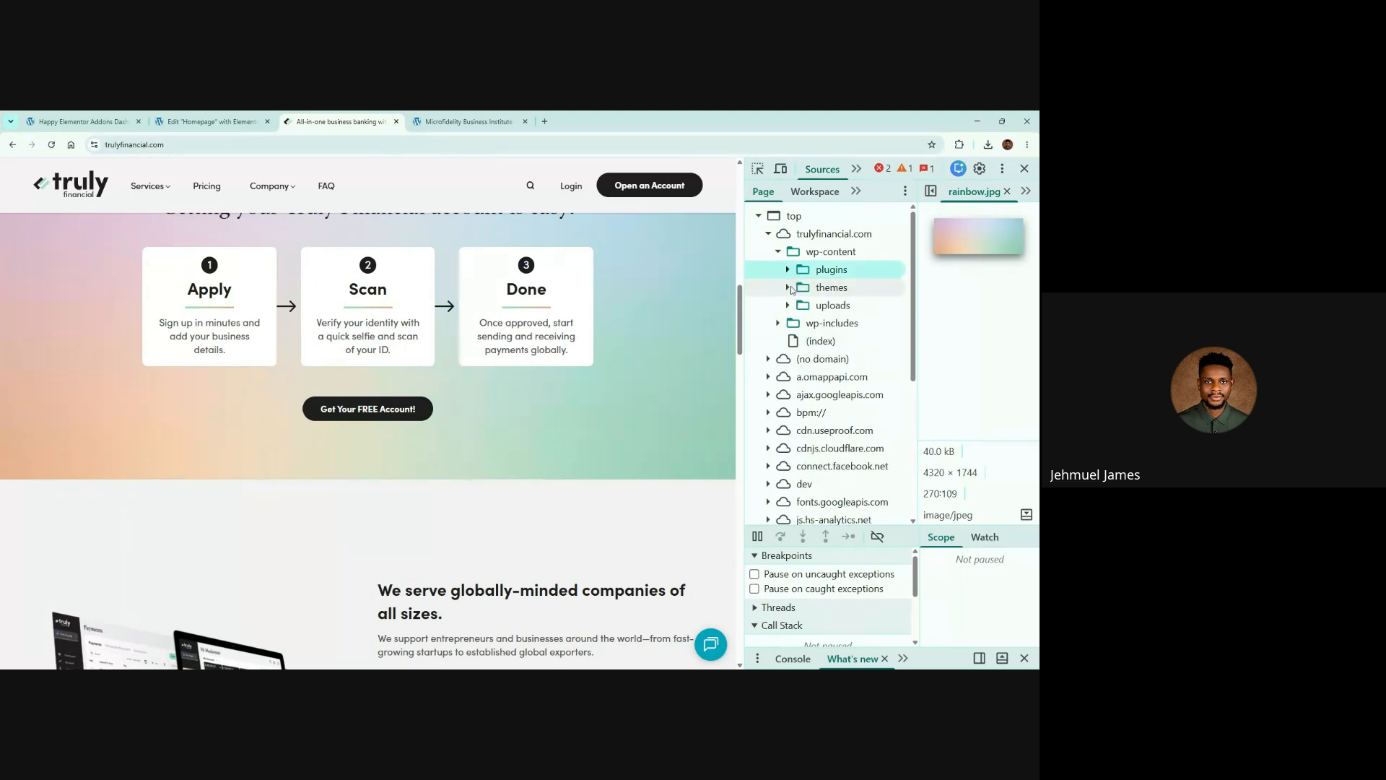
left_click(789, 288)
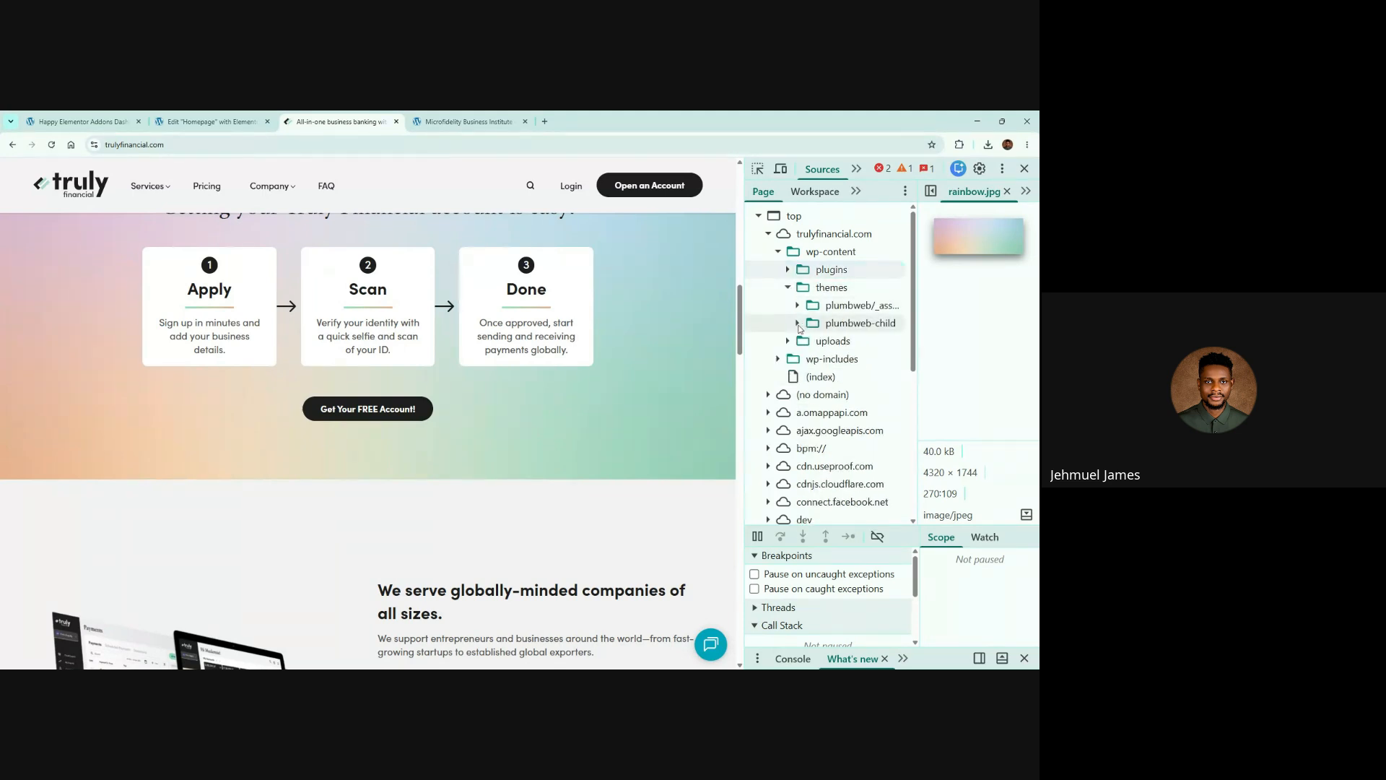
left_click(798, 324)
left_click(806, 342)
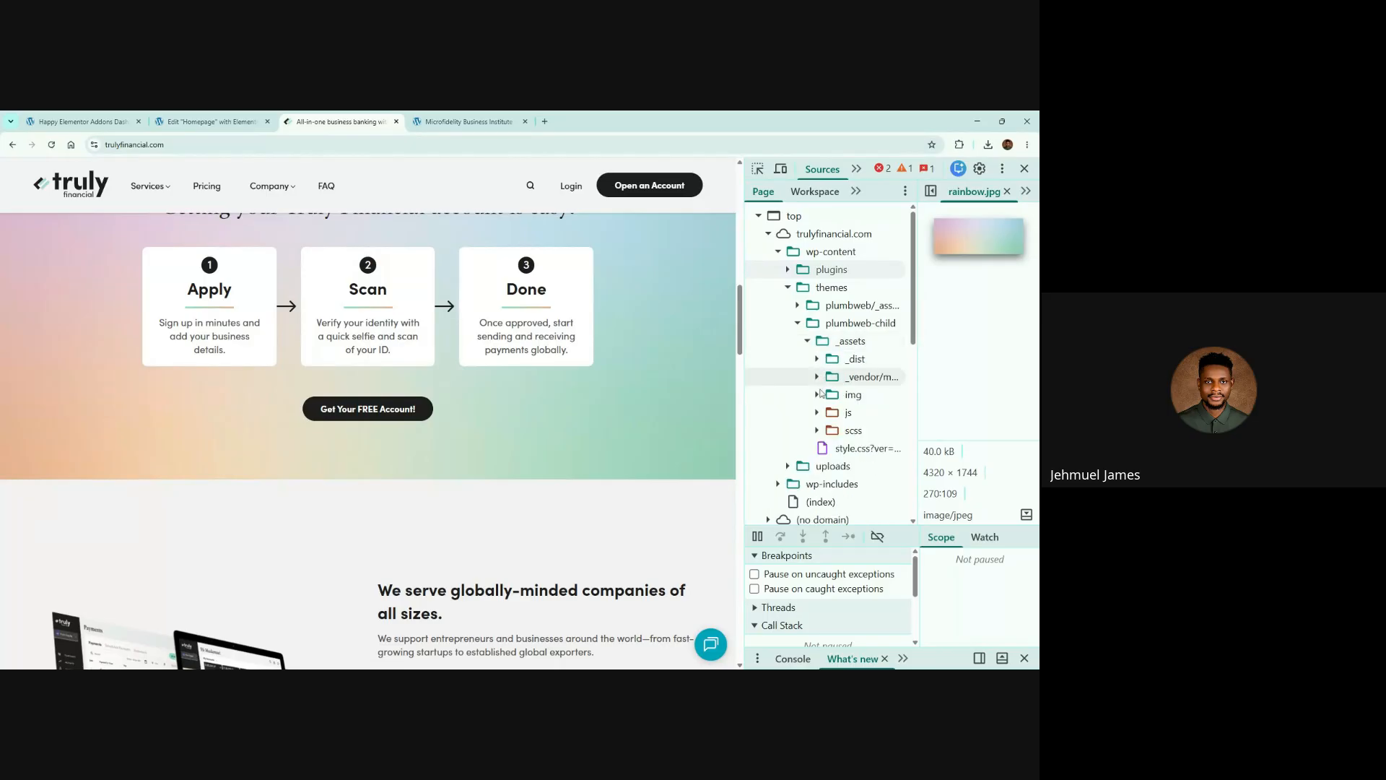
left_click(817, 394)
left_click(853, 413)
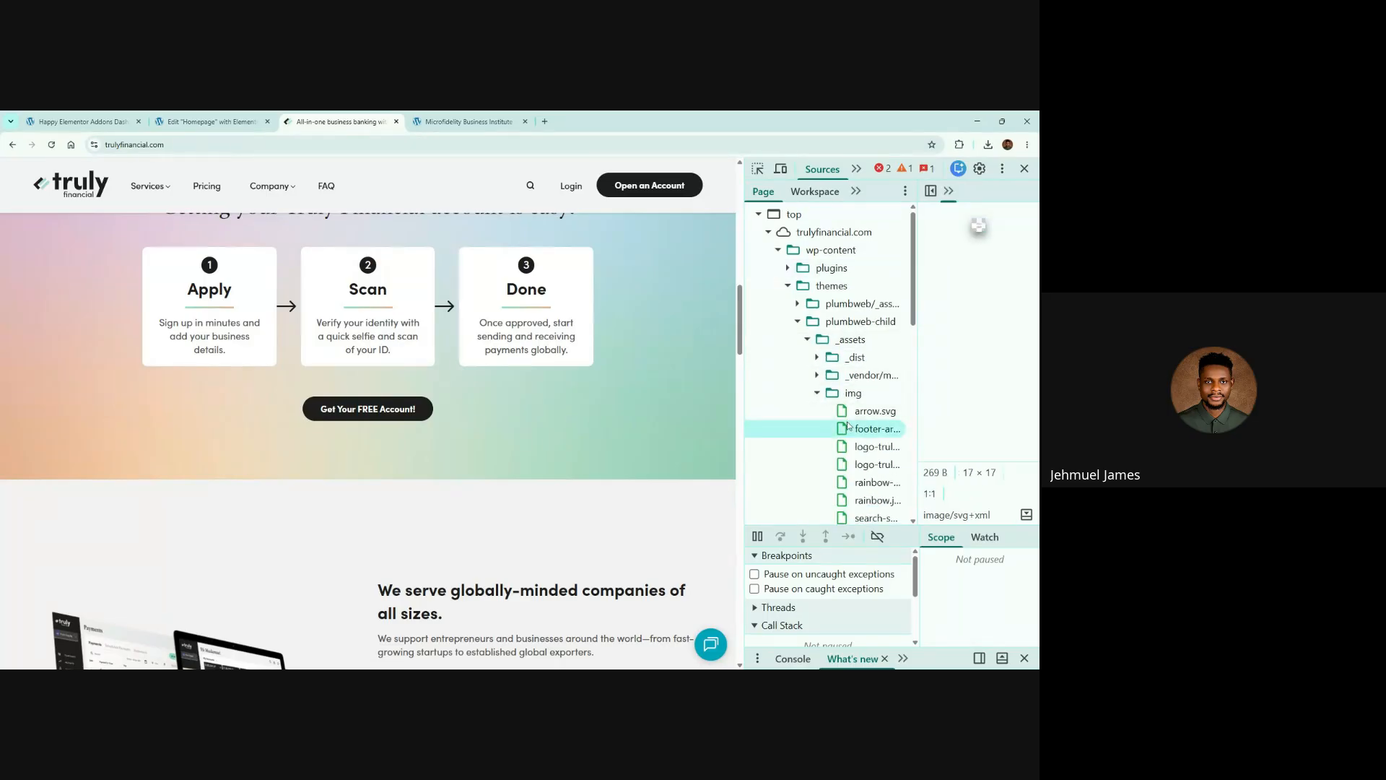
View the site's arrow.svg asset on its own in a separate browser tab, and close that tab
left_click_drag(979, 249, 971, 245)
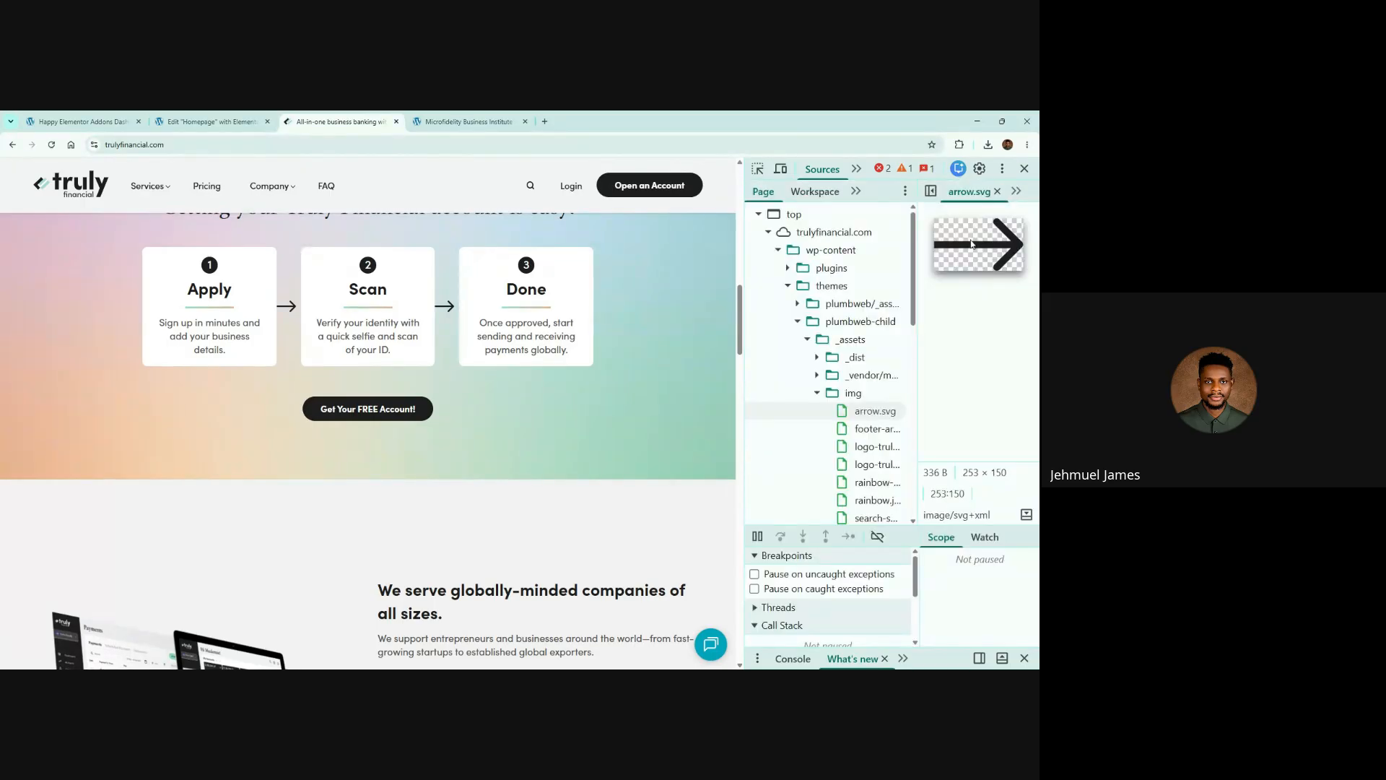
left_click_drag(372, 477, 374, 476)
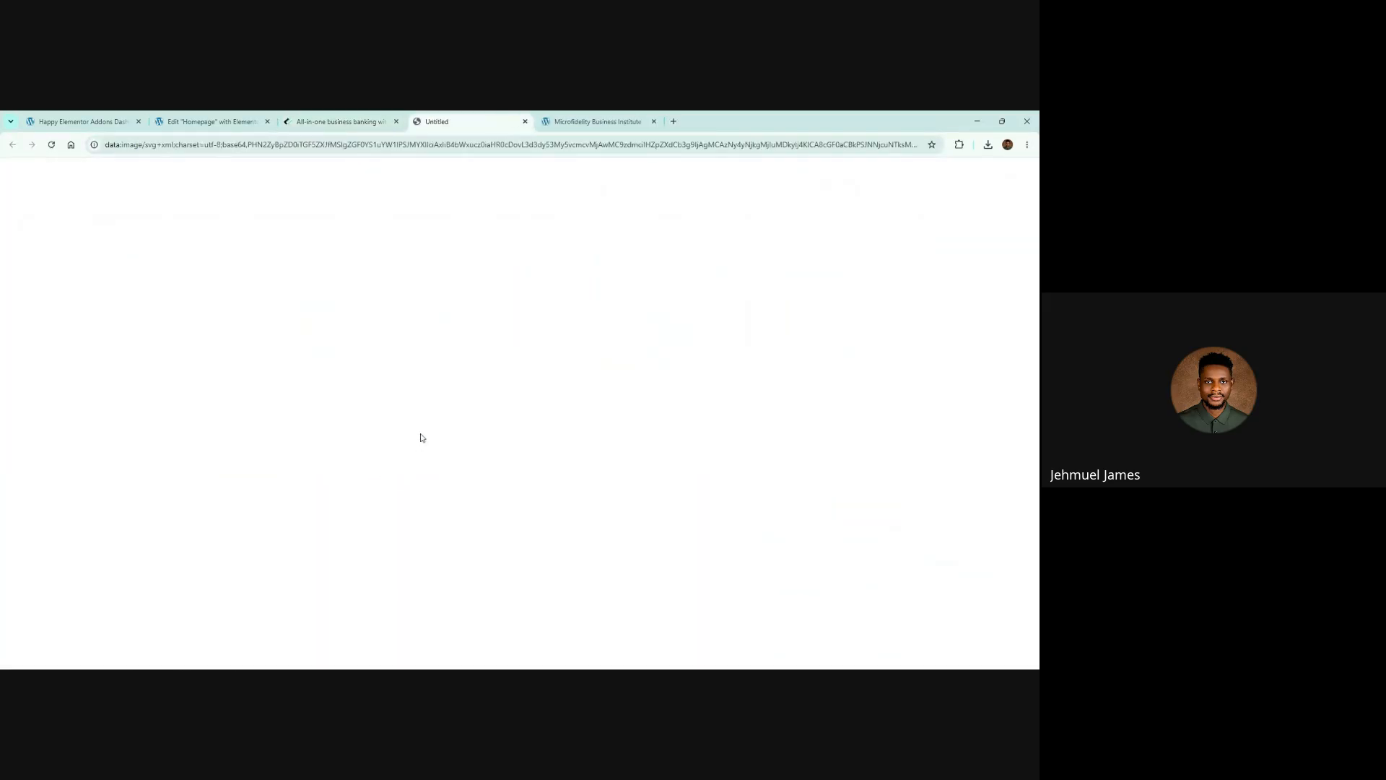
left_click(525, 121)
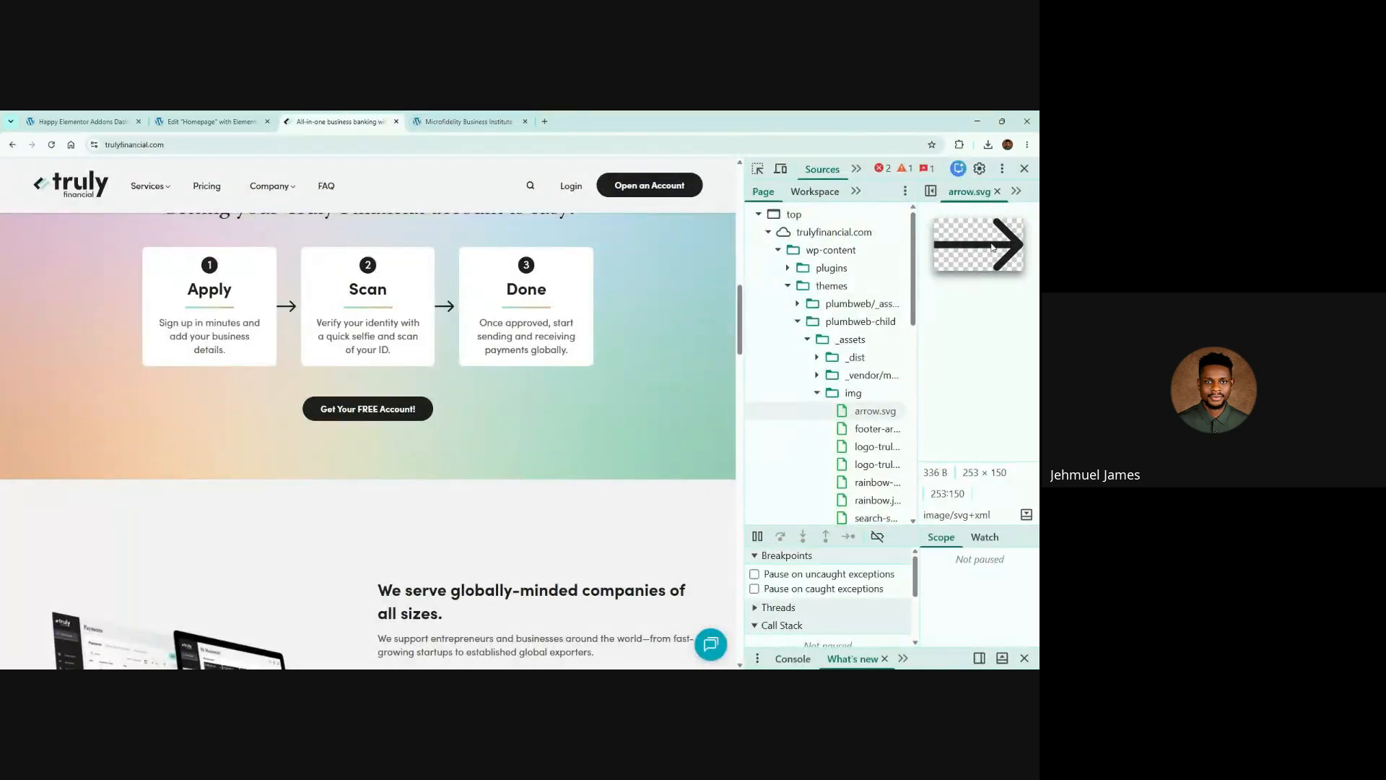
key("alt+Tab")
key("alt+Tab")
In the Elementor homepage editor, add an Icon widget to the empty container between the first and second cards
left_click(231, 120)
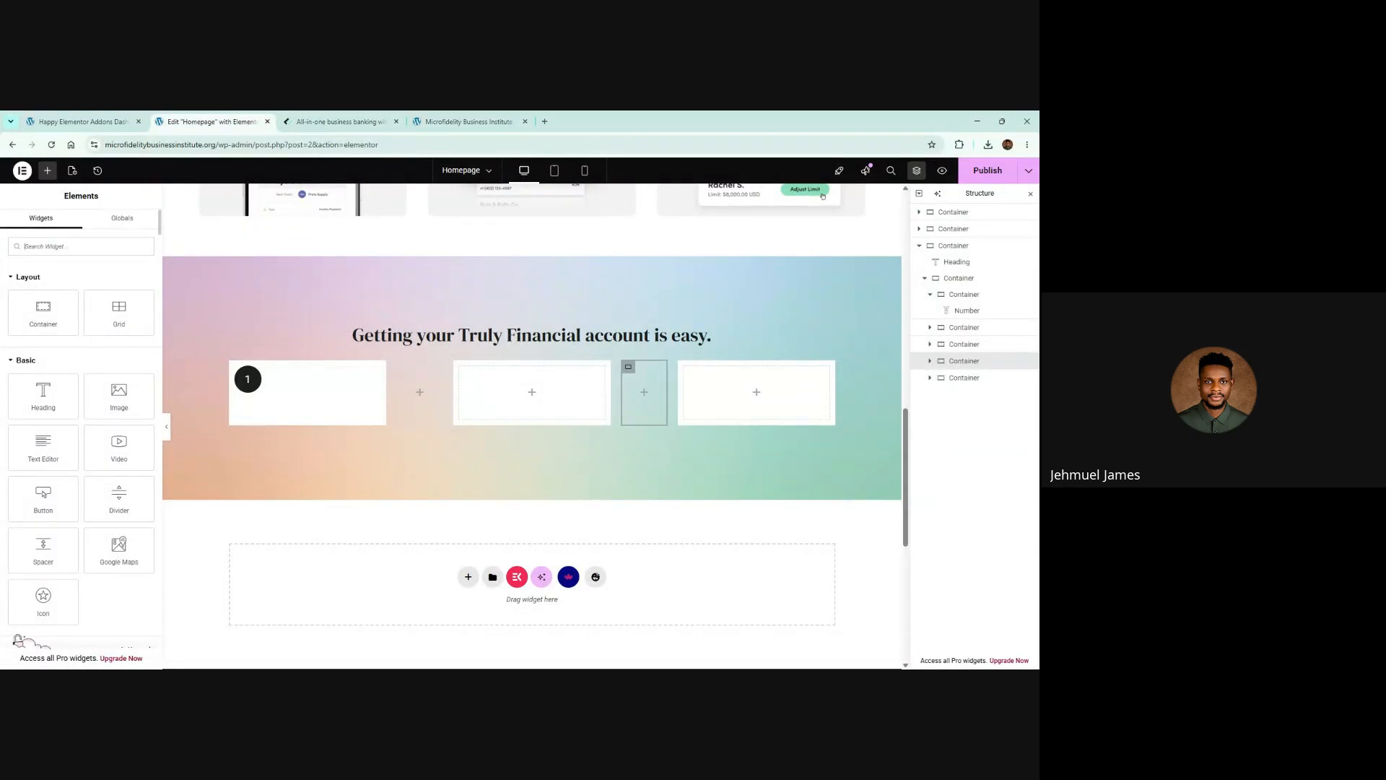
type("icon")
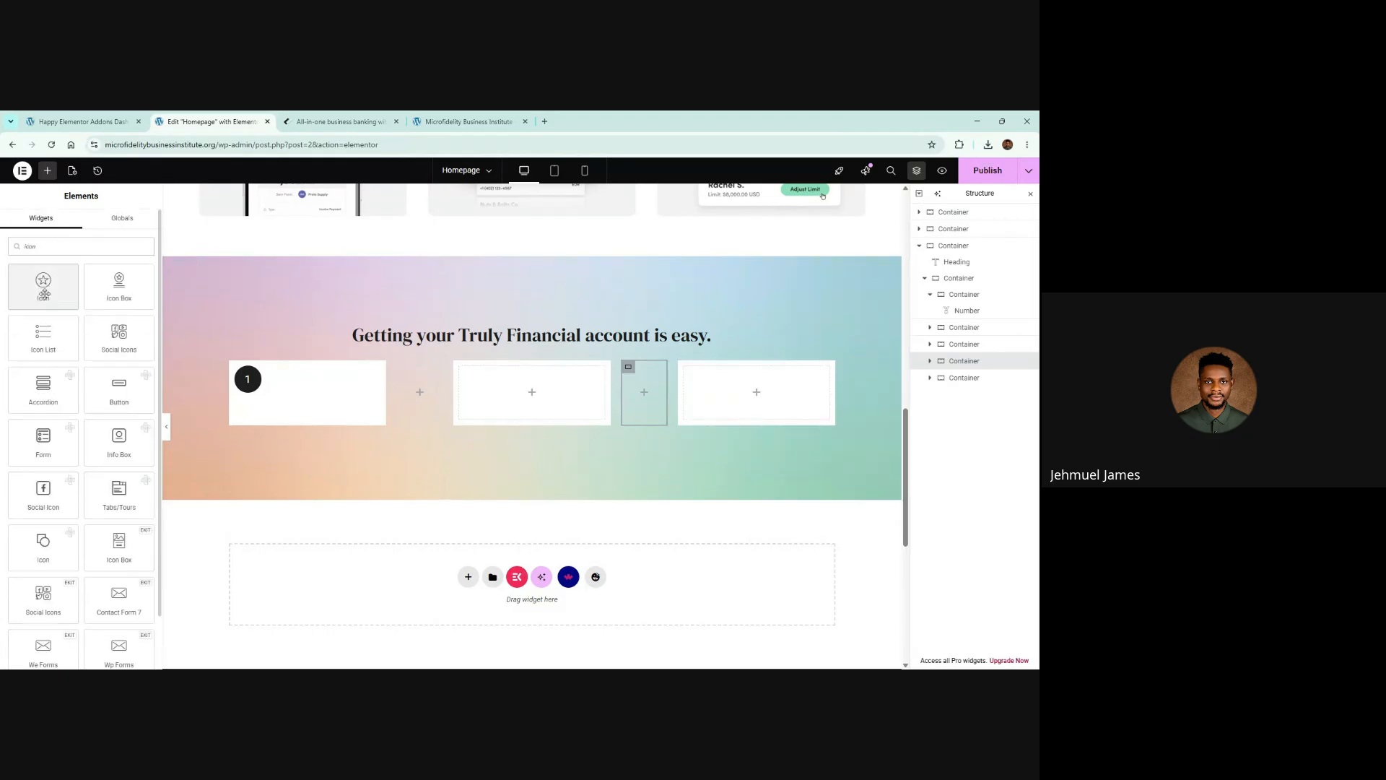
left_click_drag(43, 294, 419, 381)
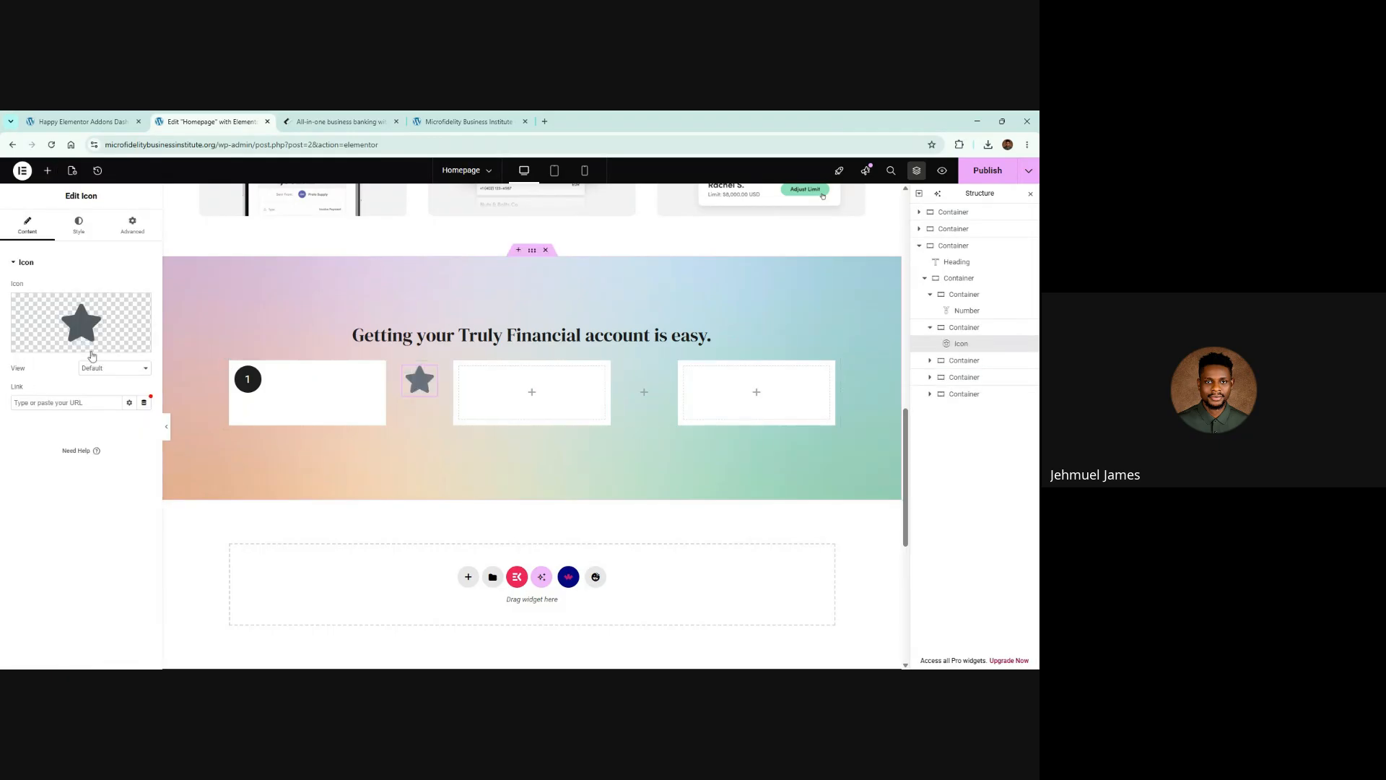
Replace the star icon with the thin right arrow found by searching the icon library for "arrow"
left_click(37, 327)
type("arrow")
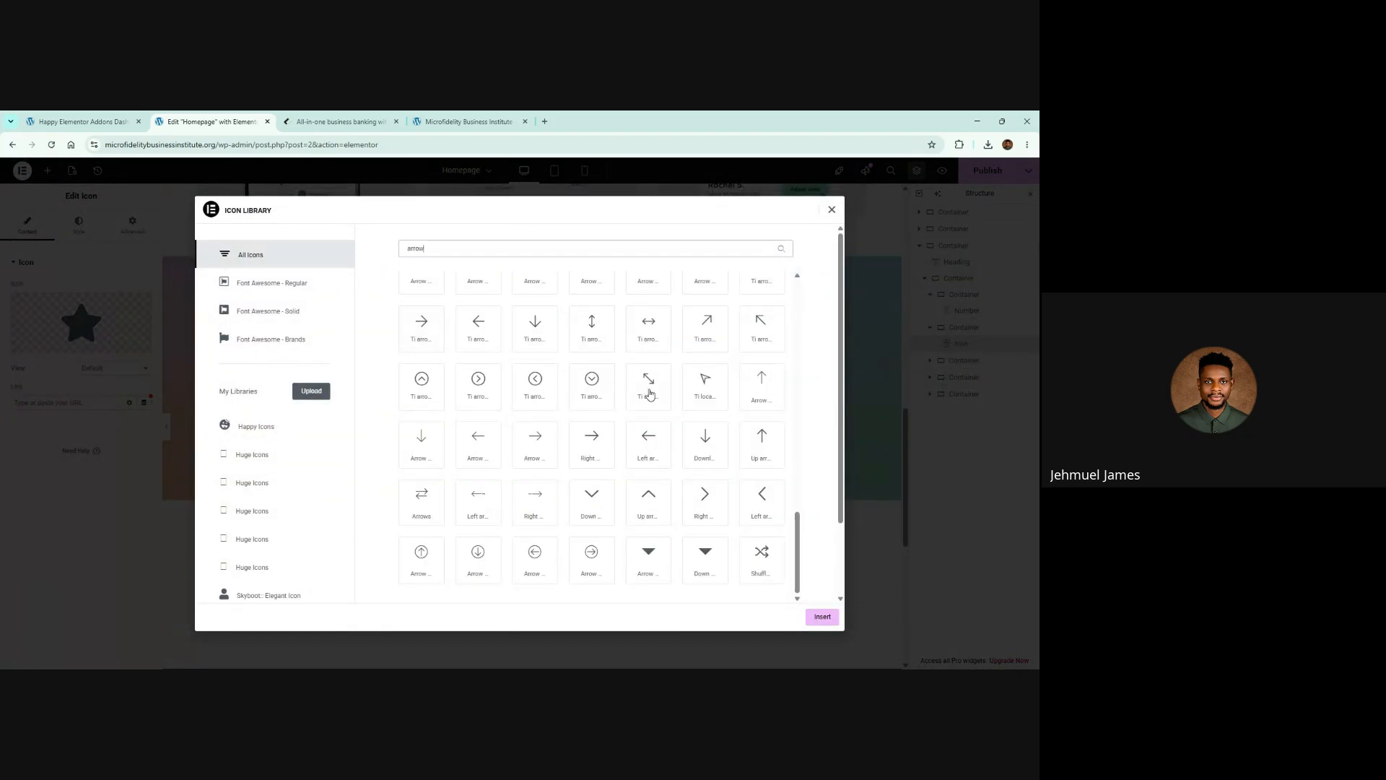
scroll(704, 390, "up", 2)
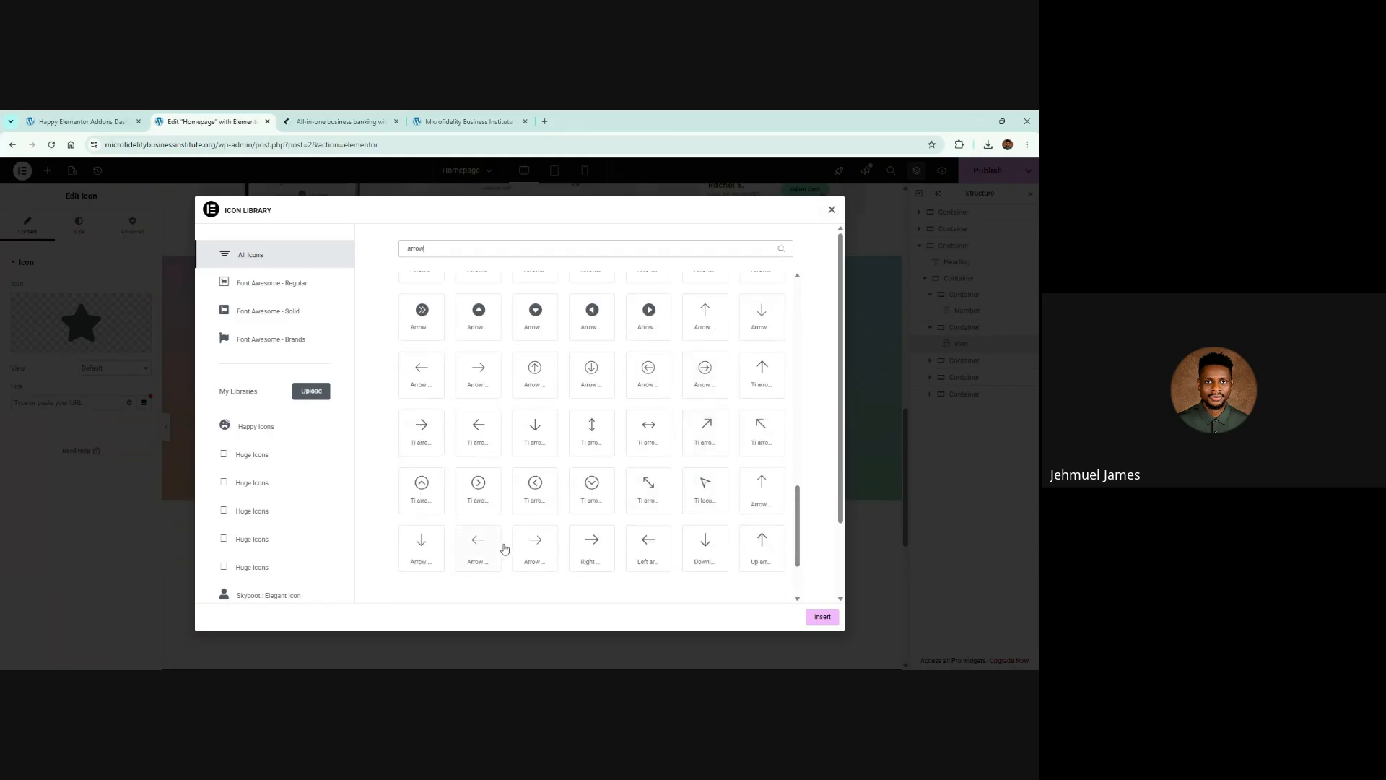
left_click(601, 548)
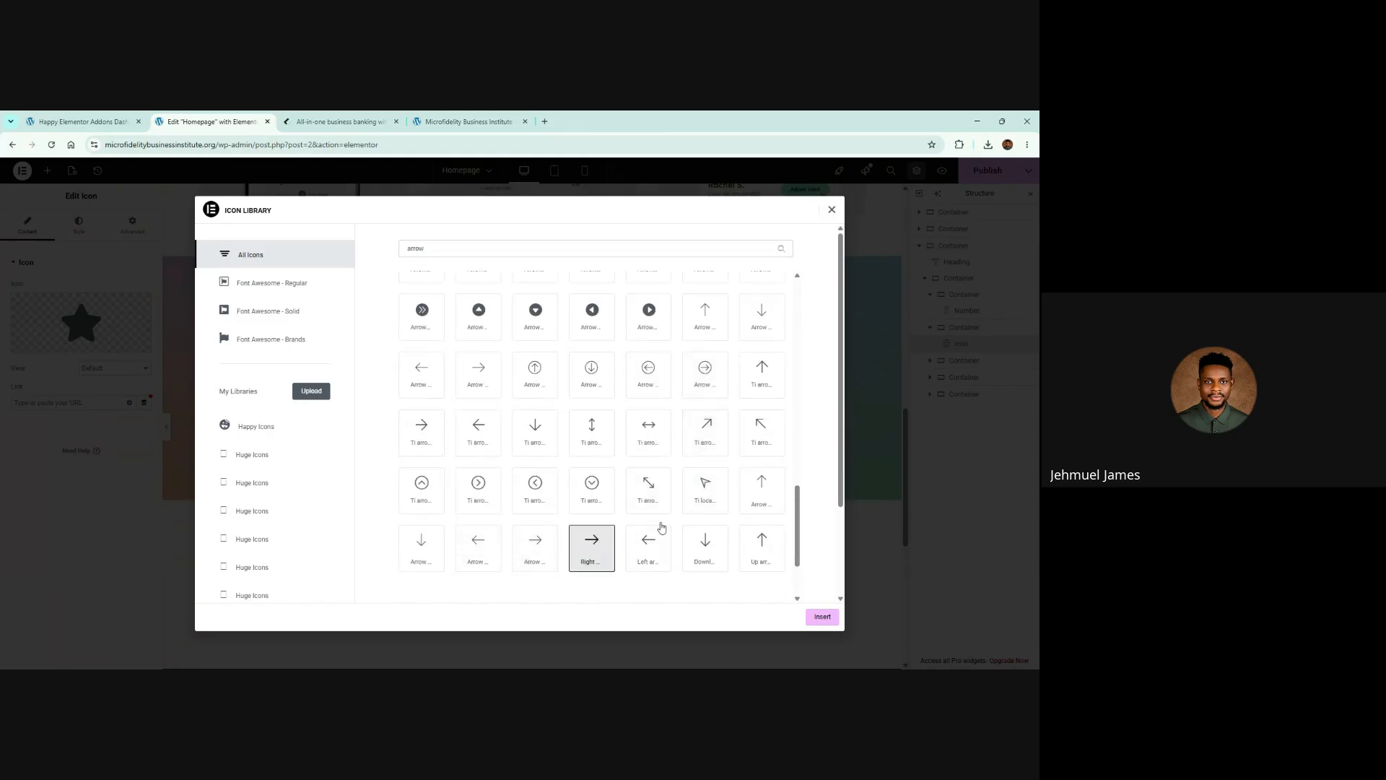
scroll(762, 541, "down", 2)
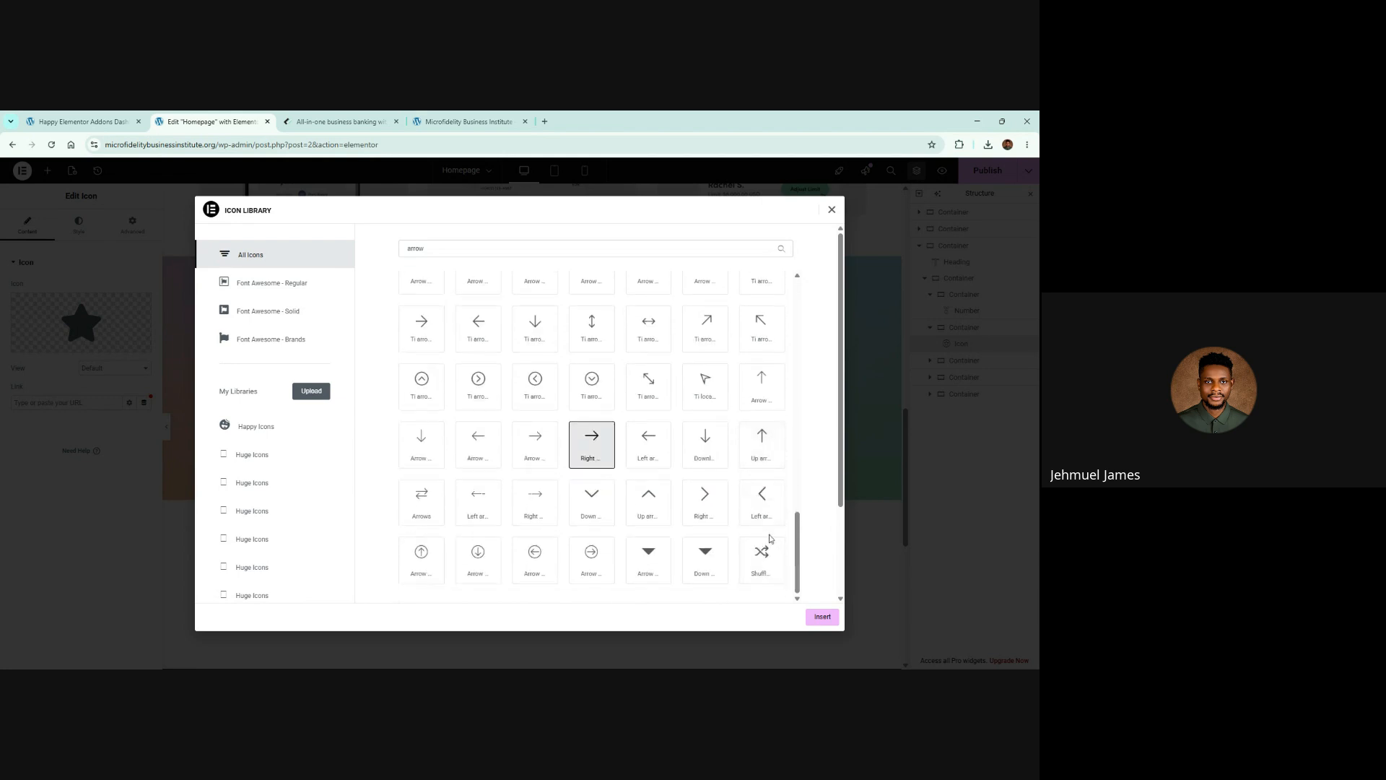
left_click(829, 615)
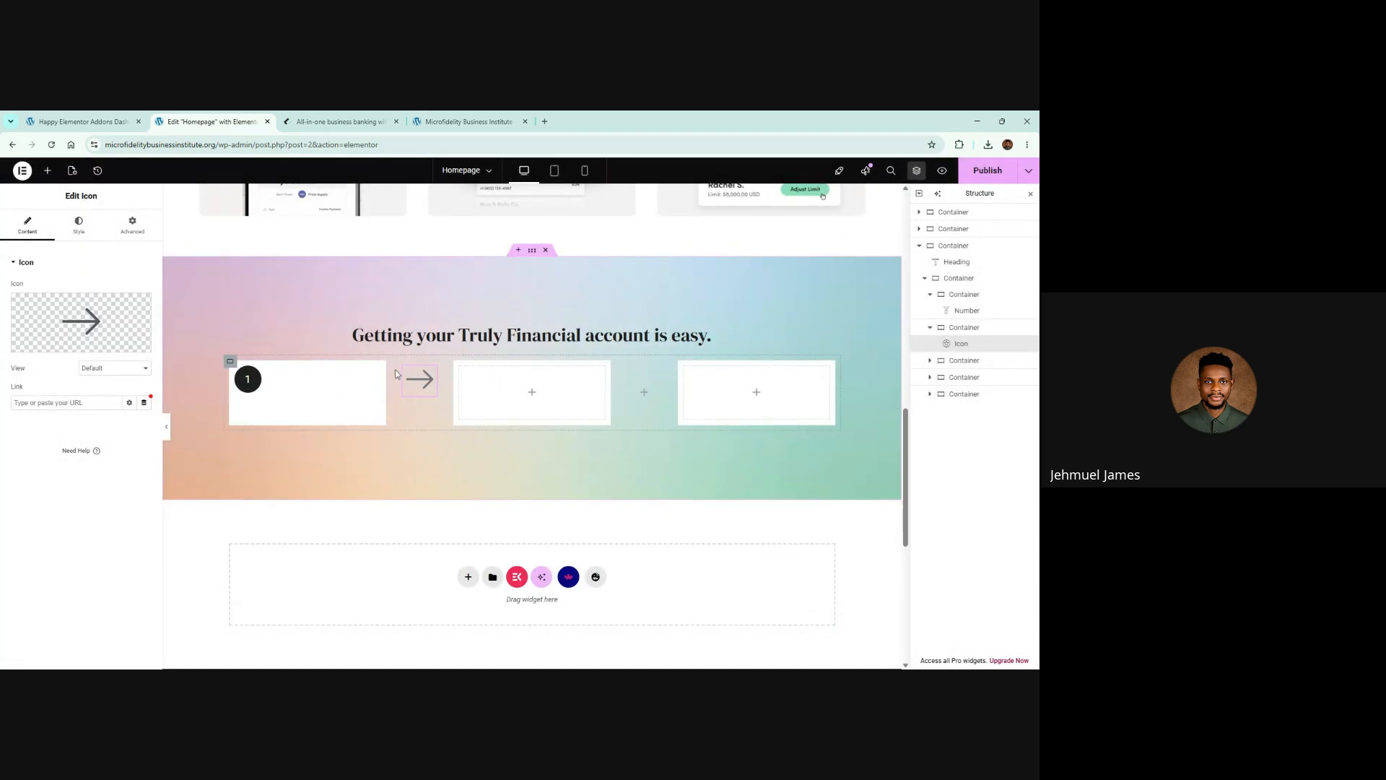
Close the developer tools on the trulyfinancial.com page and check the arrows between its step cards
left_click(340, 121)
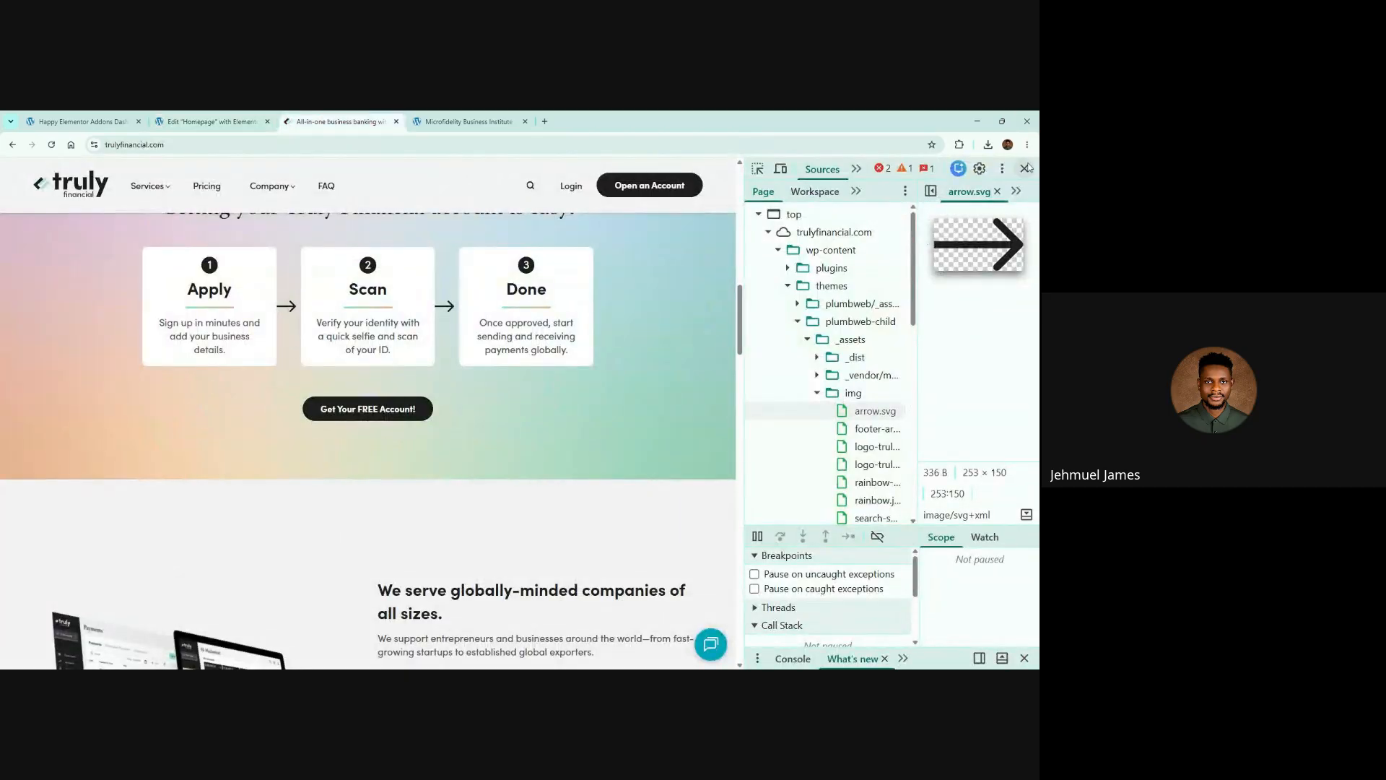
left_click(1025, 169)
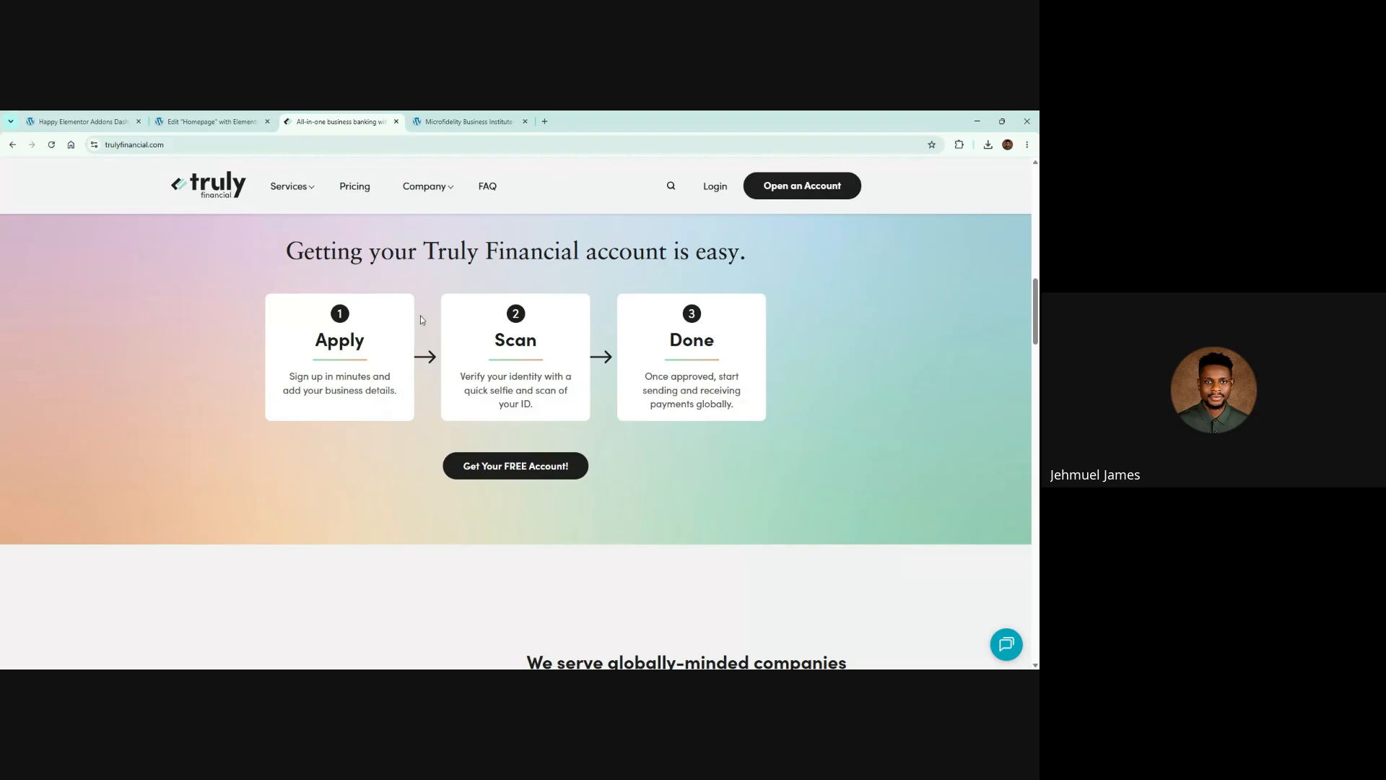
key("ctrl+shift+Tab")
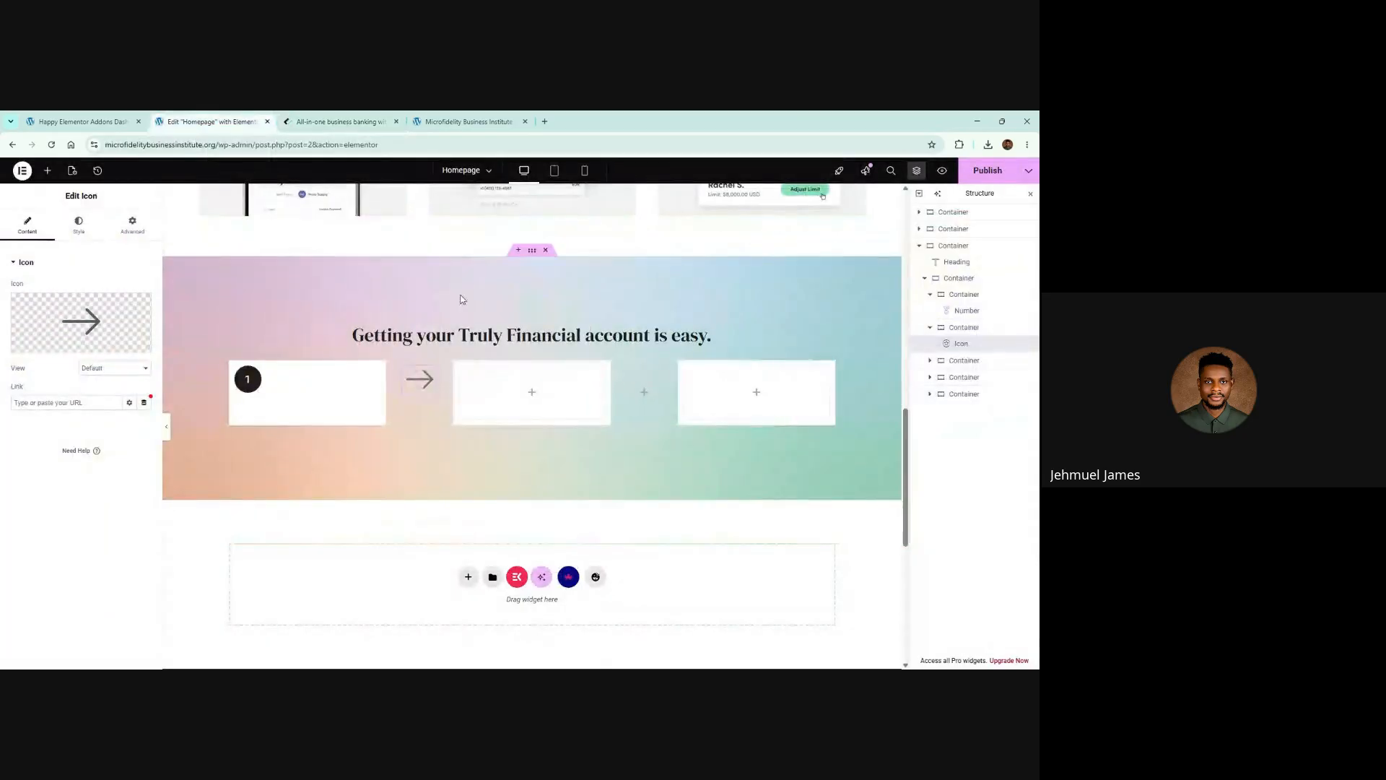
Set the arrow icon's primary color to #1e1e1e
left_click(78, 225)
left_click(148, 334)
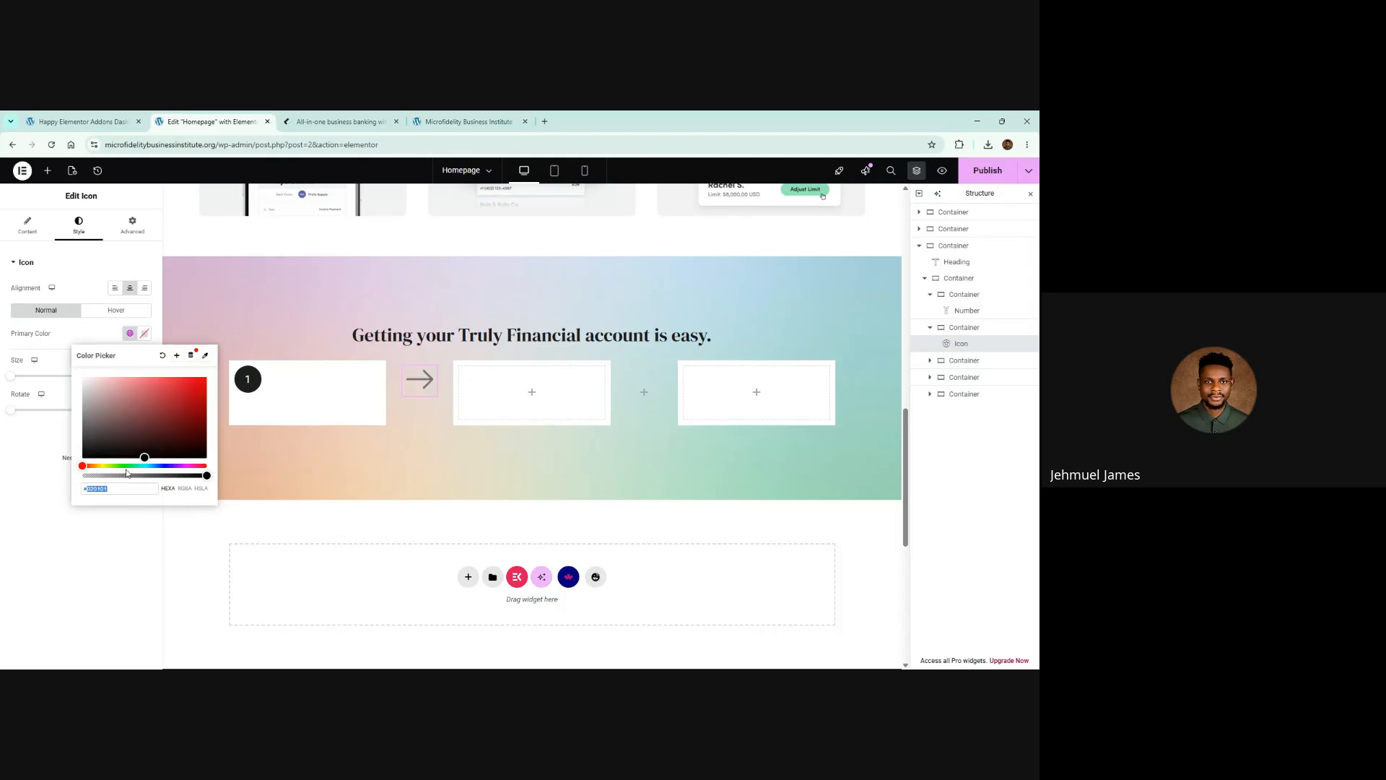
type("#1e1e1e")
left_click(104, 592)
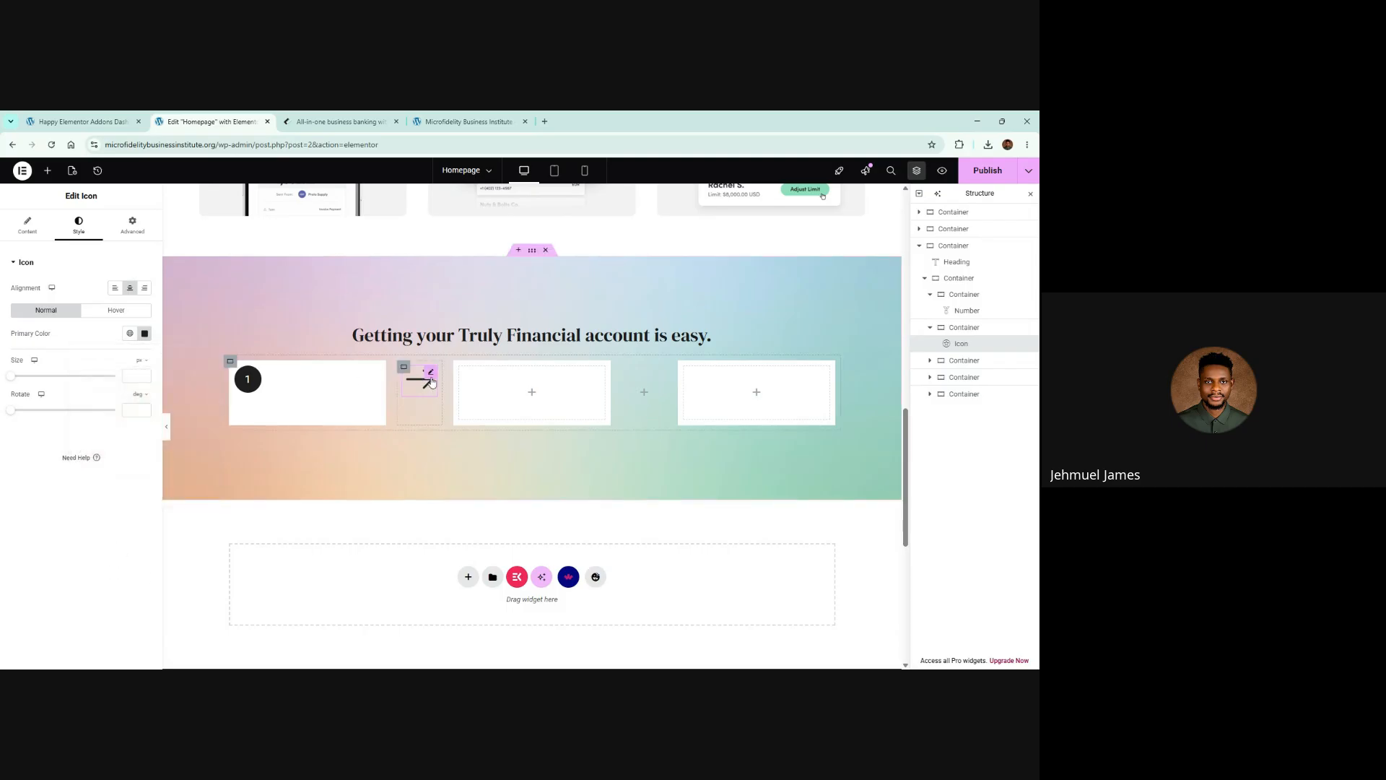
Add an Image widget to the empty container between the second and third cards and open its image chooser
left_click(646, 393)
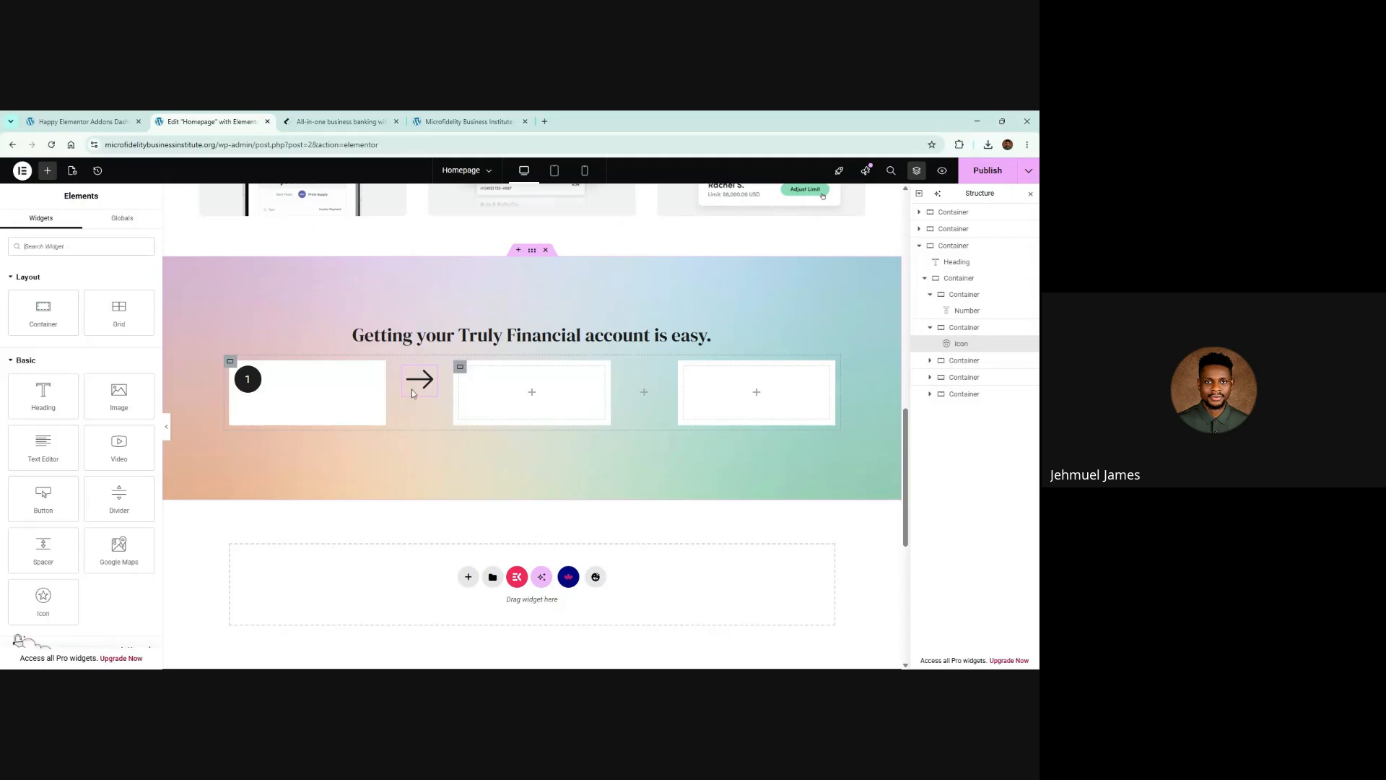
left_click_drag(141, 389, 644, 383)
left_click(84, 315)
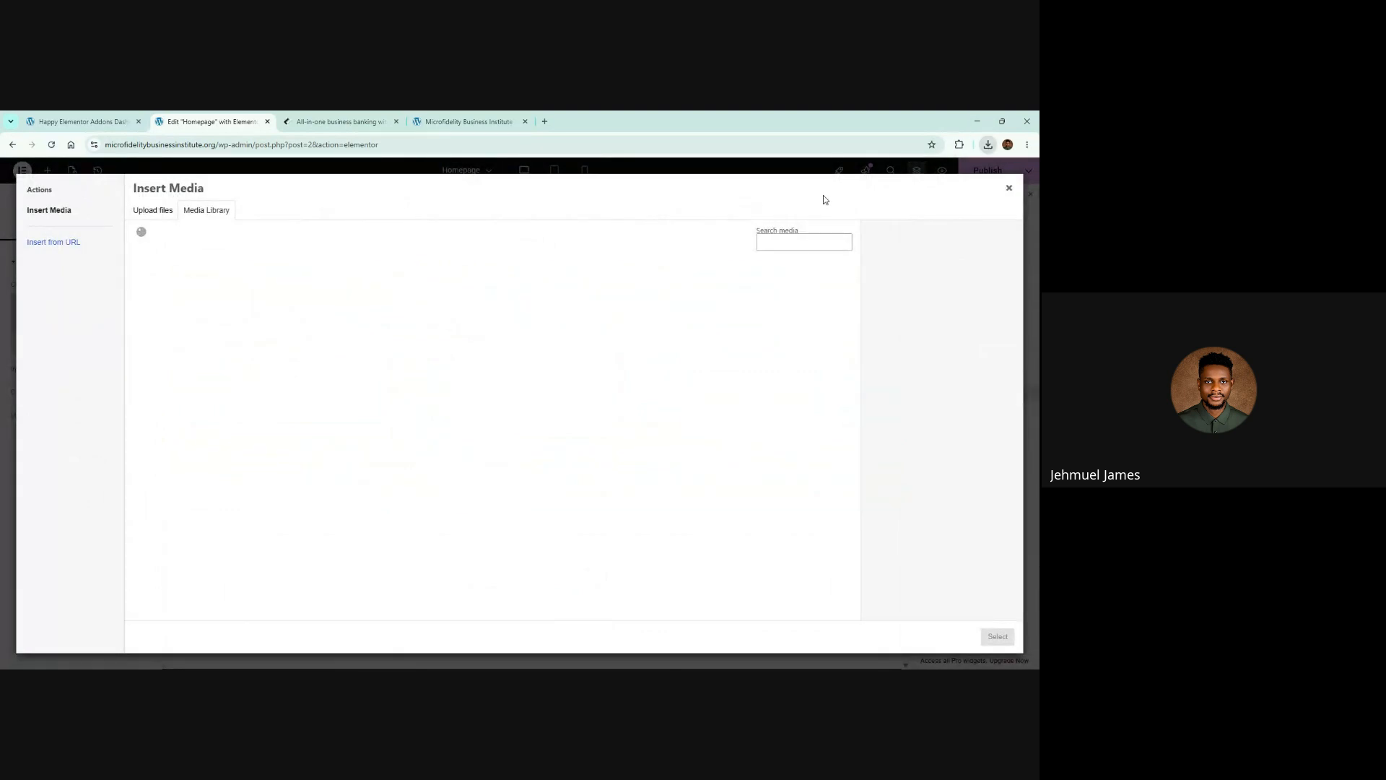
Try to upload arrow.svg to the media library, and leave the chooser without picking an image
left_click(151, 211)
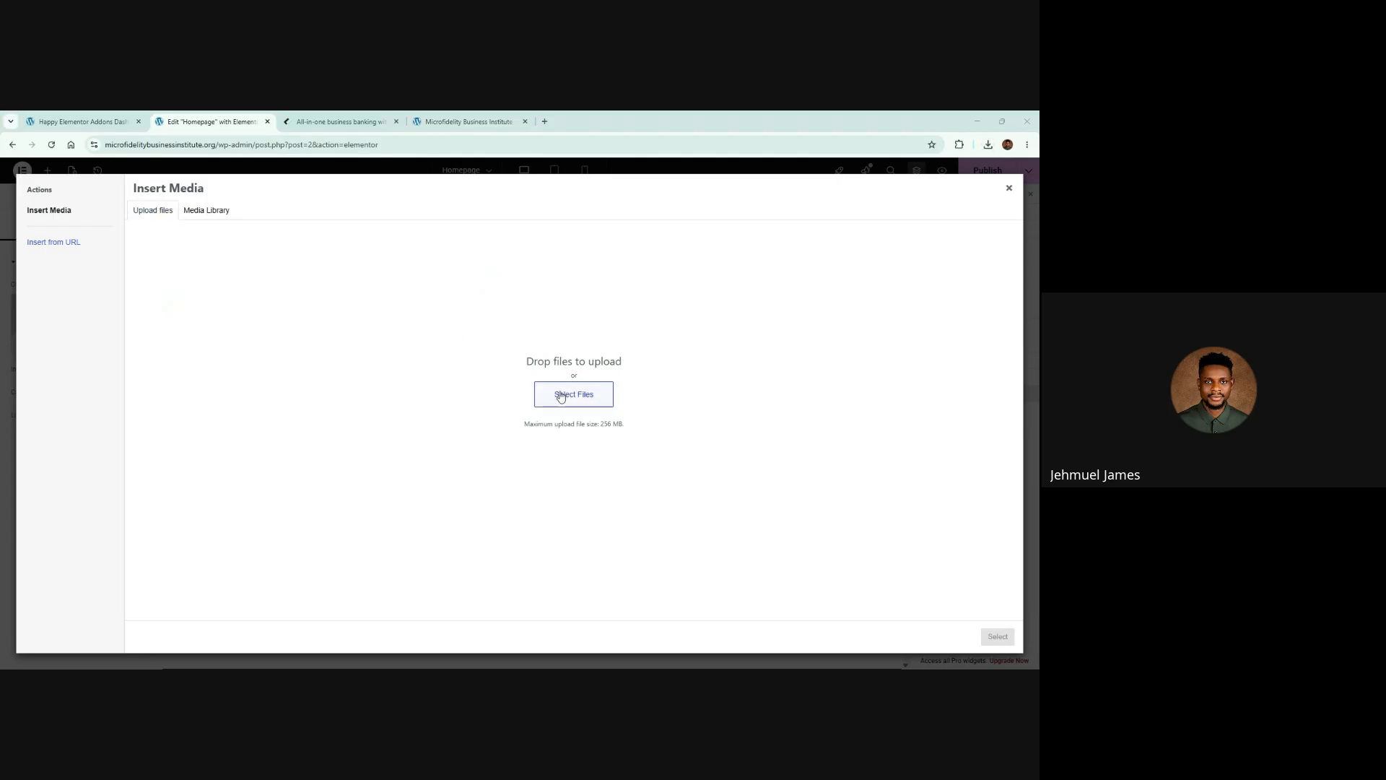
double_click(148, 229)
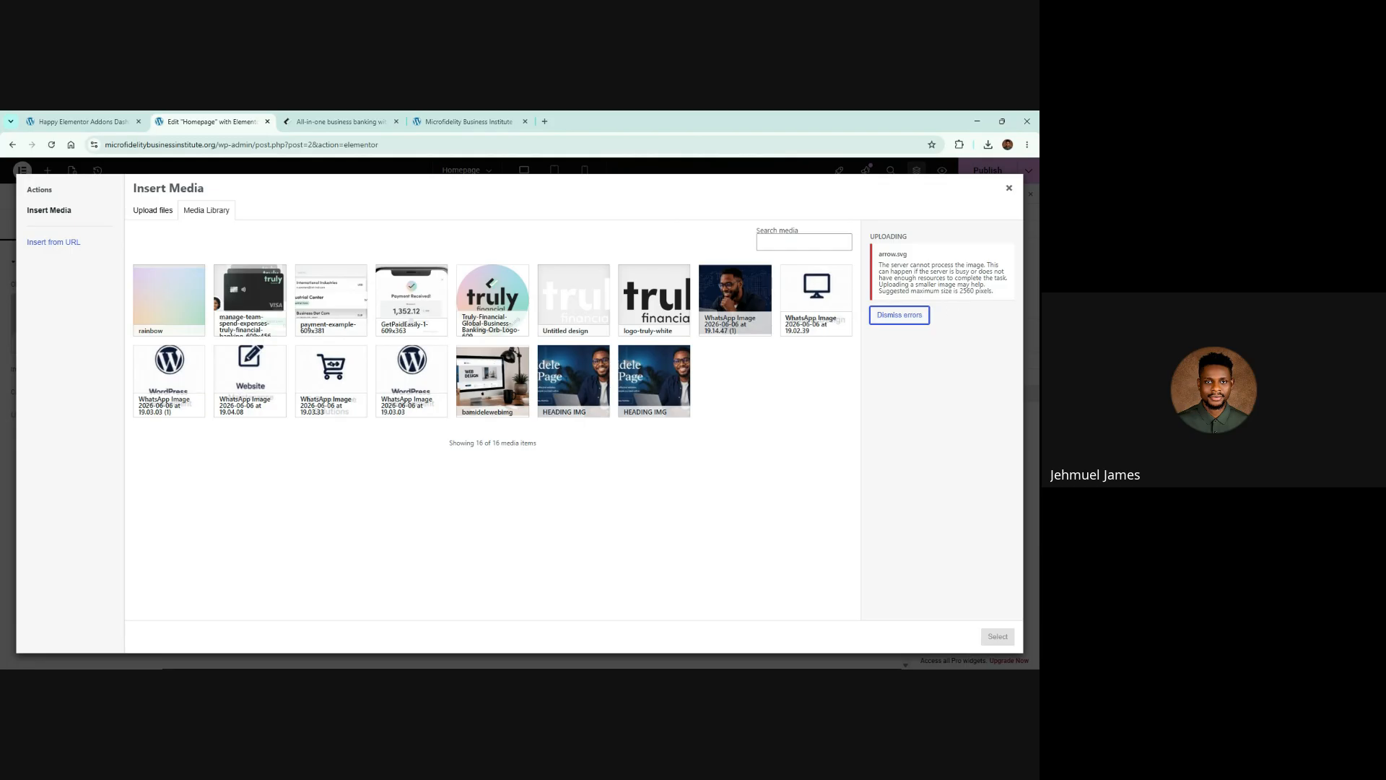
left_click(283, 310)
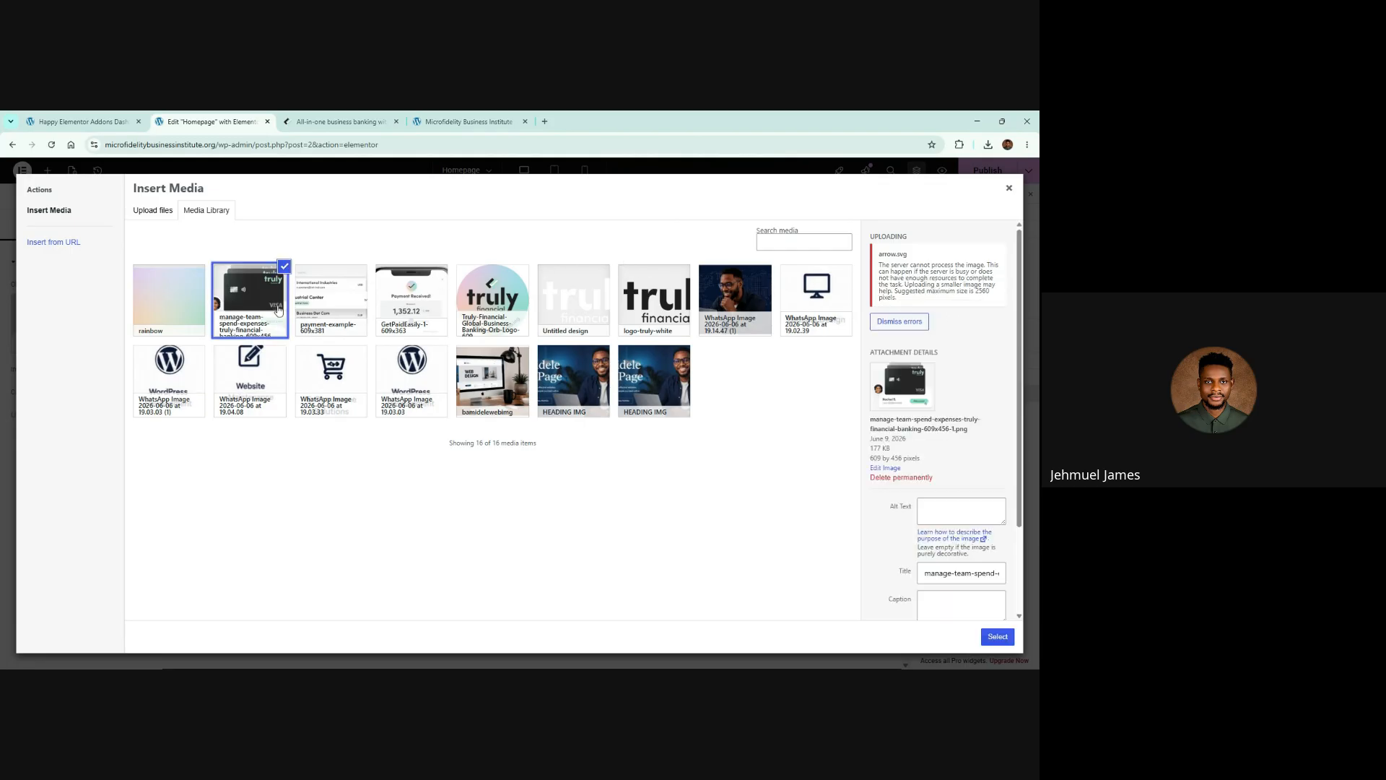
left_click(361, 309)
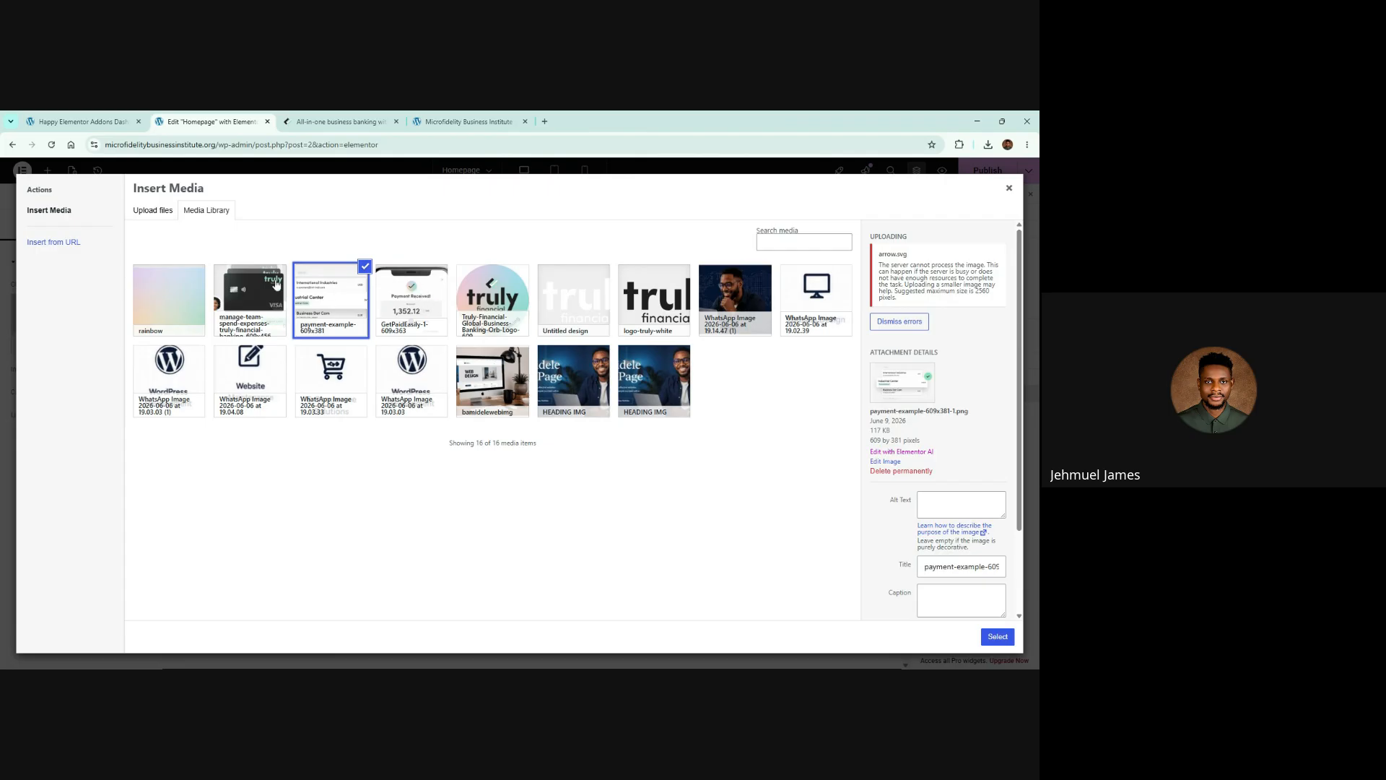
left_click(1008, 191)
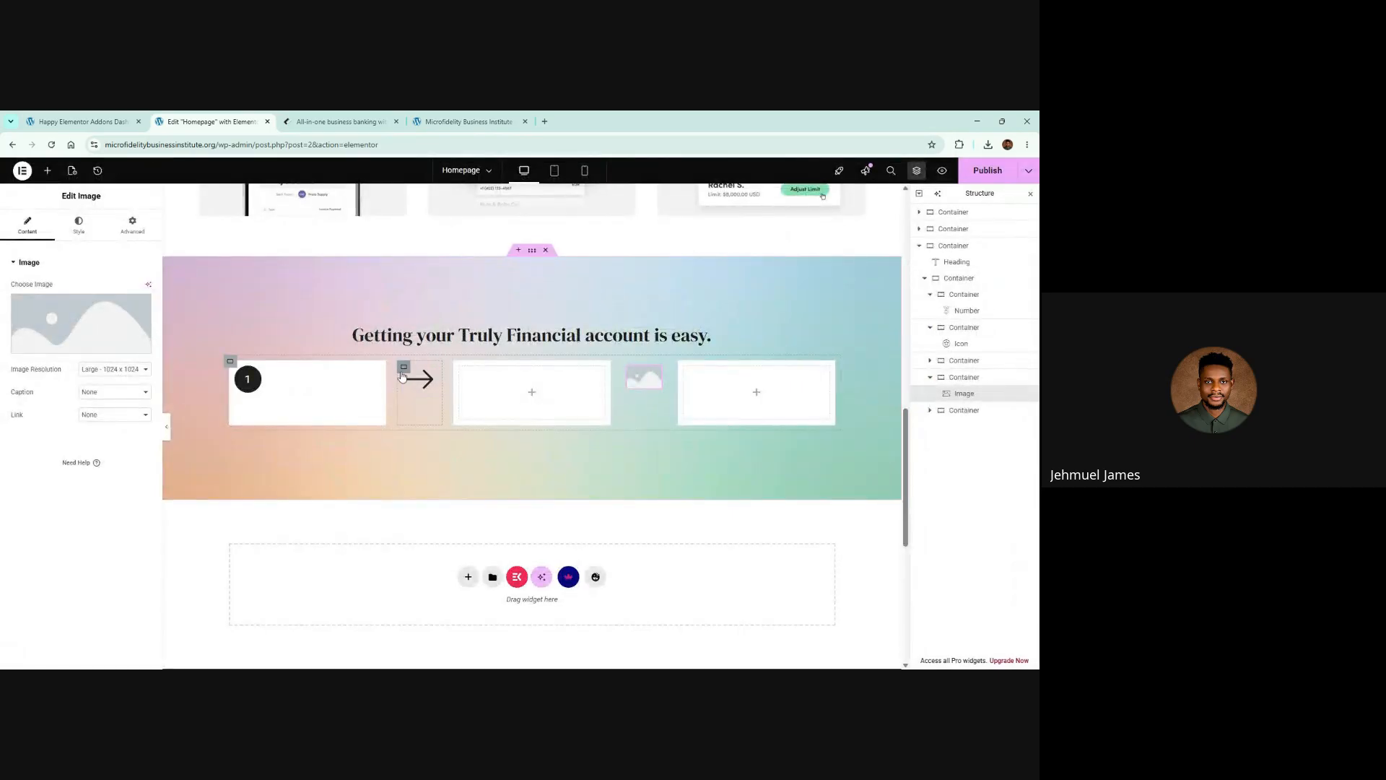
Reopen the icon library for the arrow after the first card and look through the "arrow" matches for alternatives
left_click(403, 370)
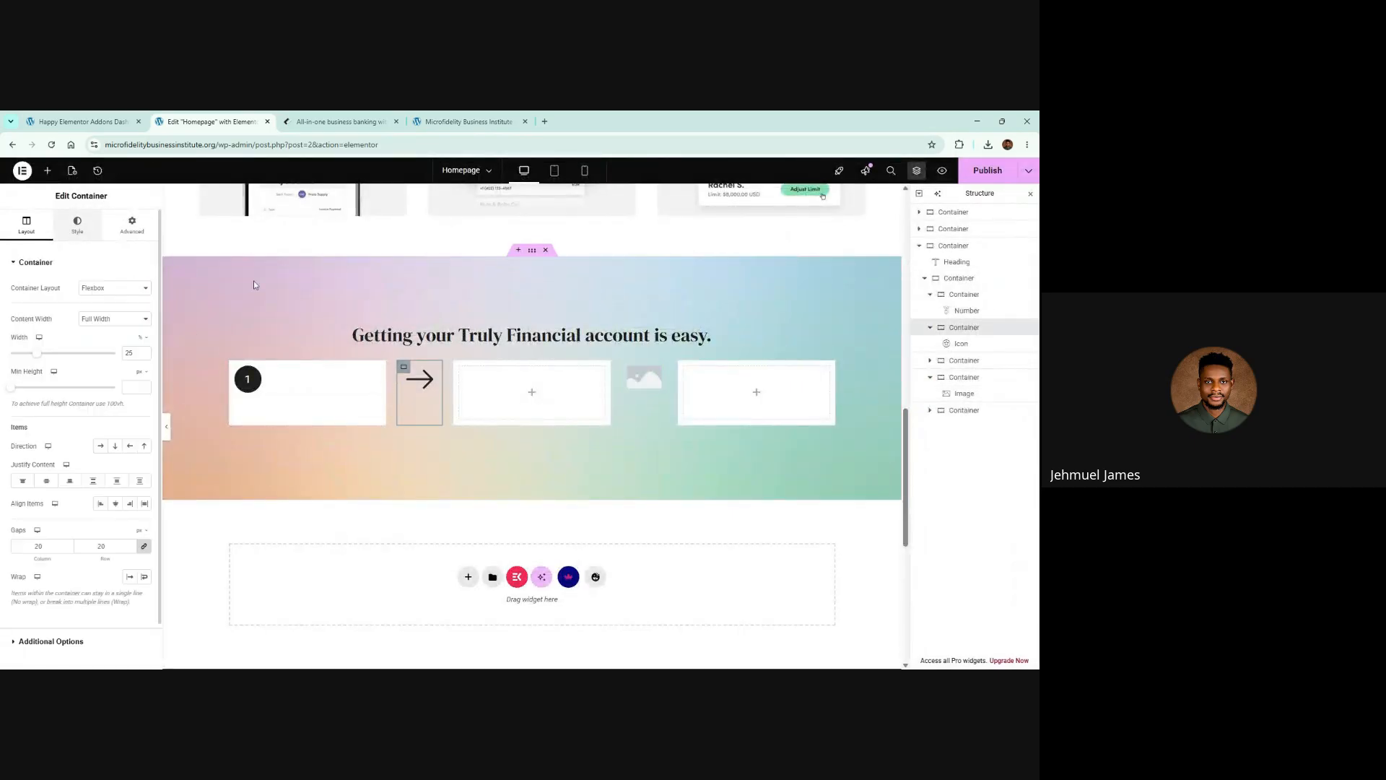
left_click(429, 375)
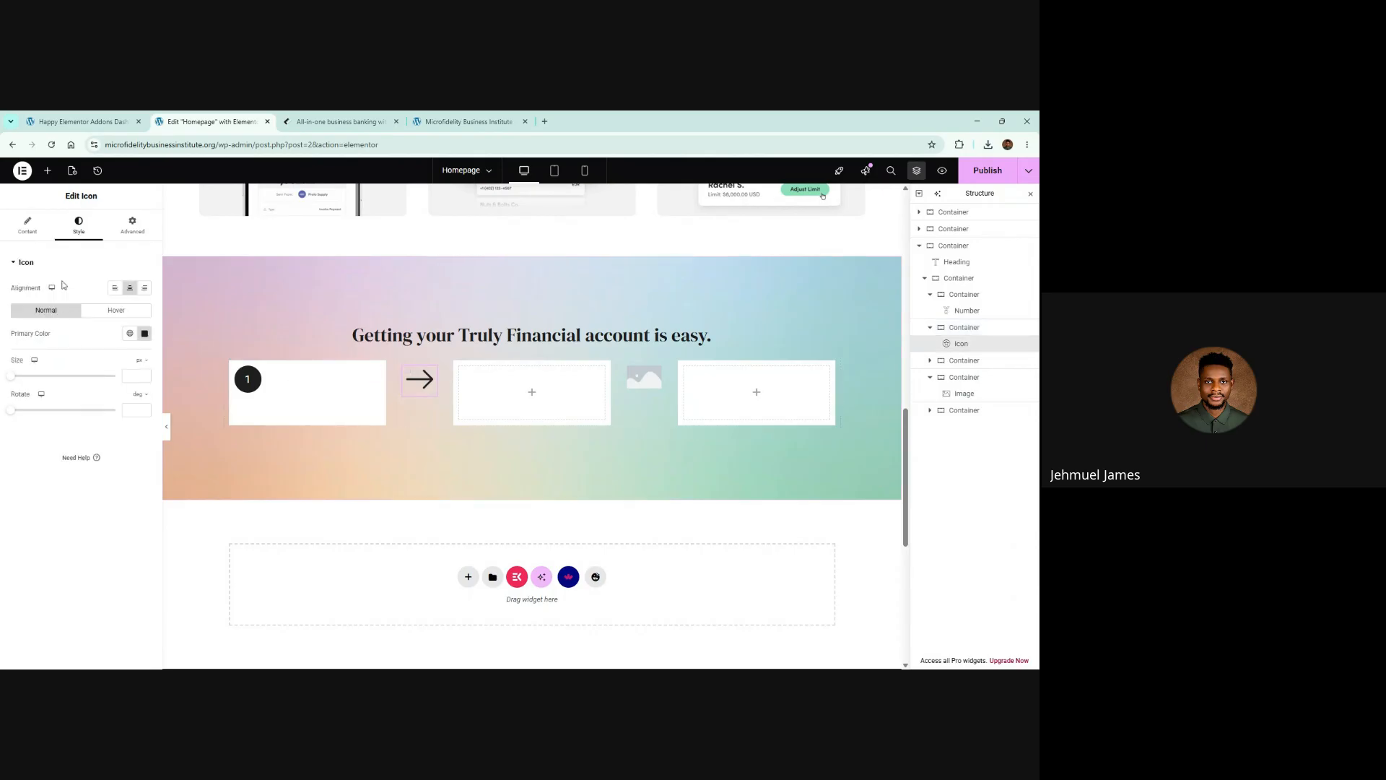
left_click(70, 312)
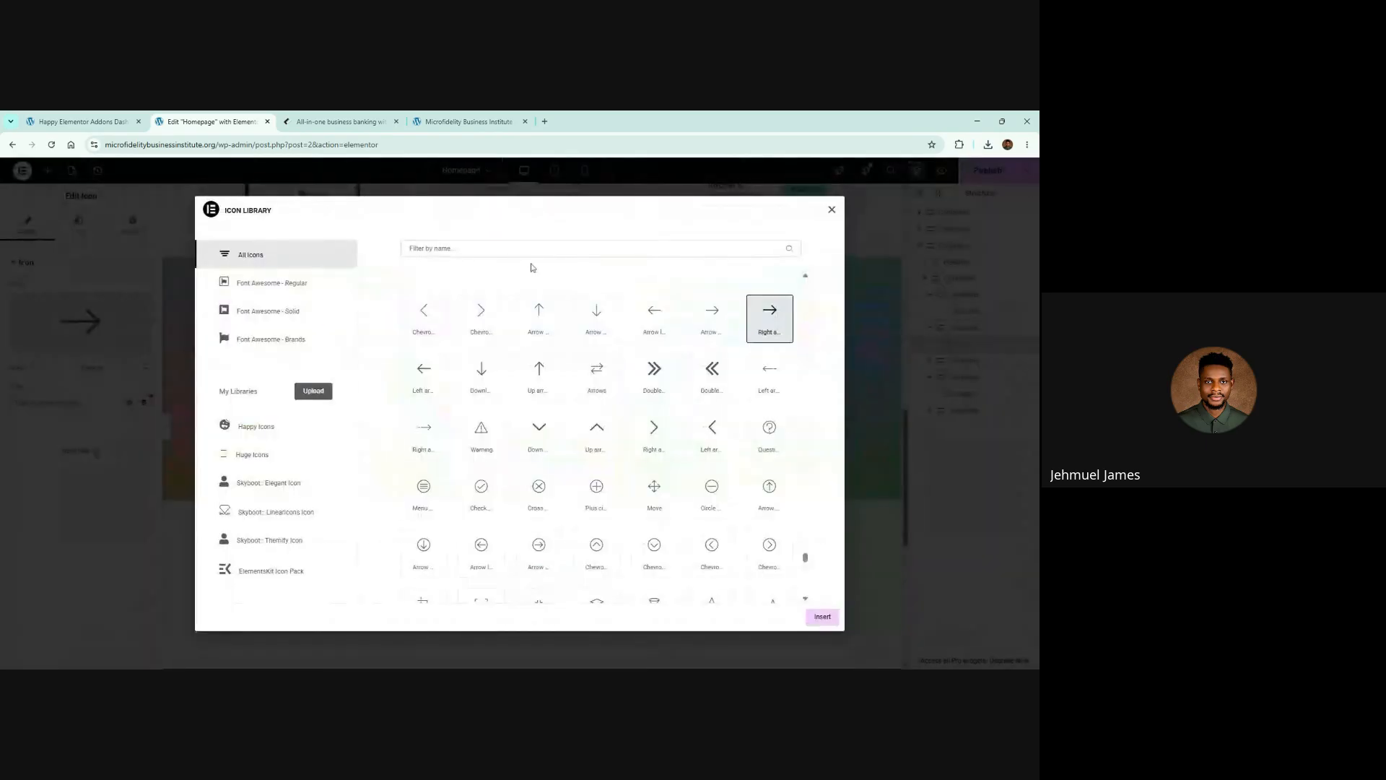
type("arrow")
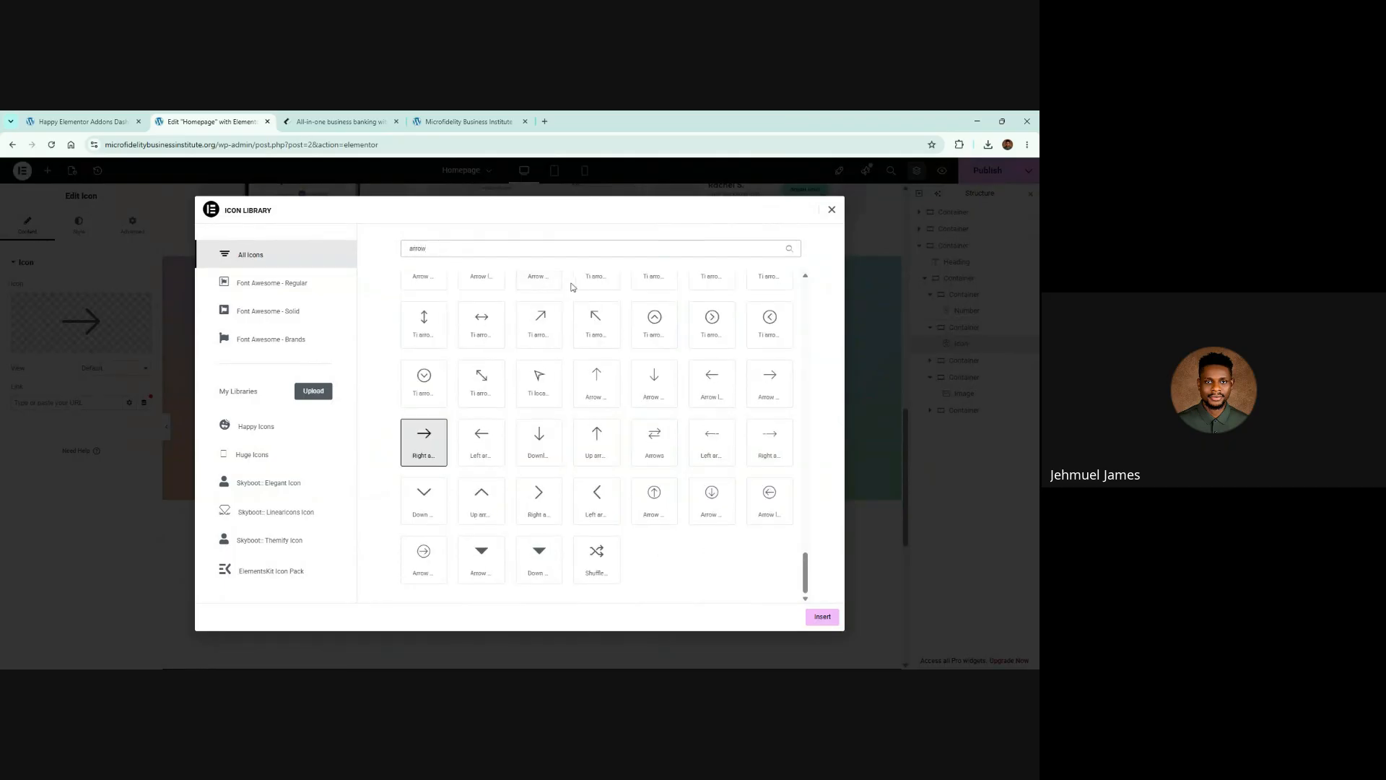
scroll(545, 379, "up", 2)
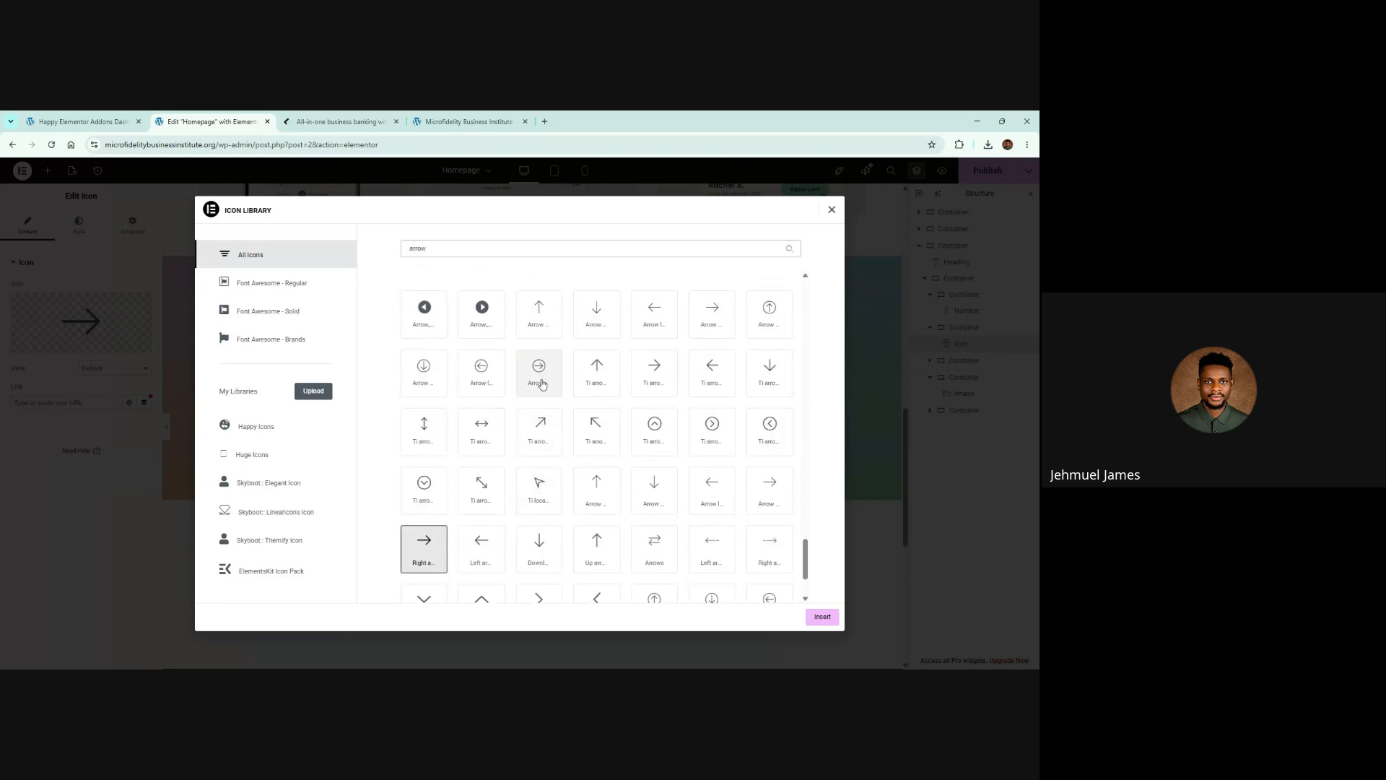
scroll(542, 383, "up", 2)
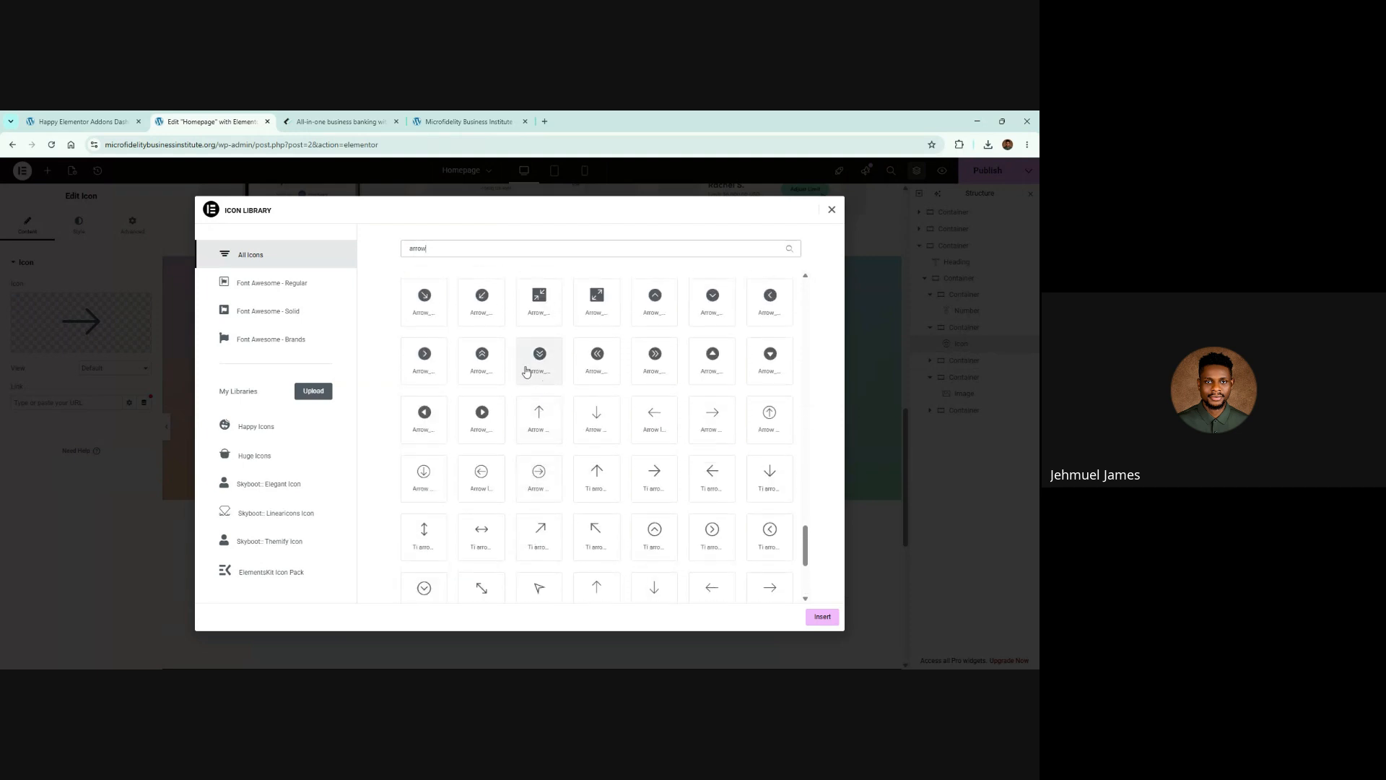
Review the site's installed WordPress plugins, including the icon and SVG support plugins
left_click(86, 121)
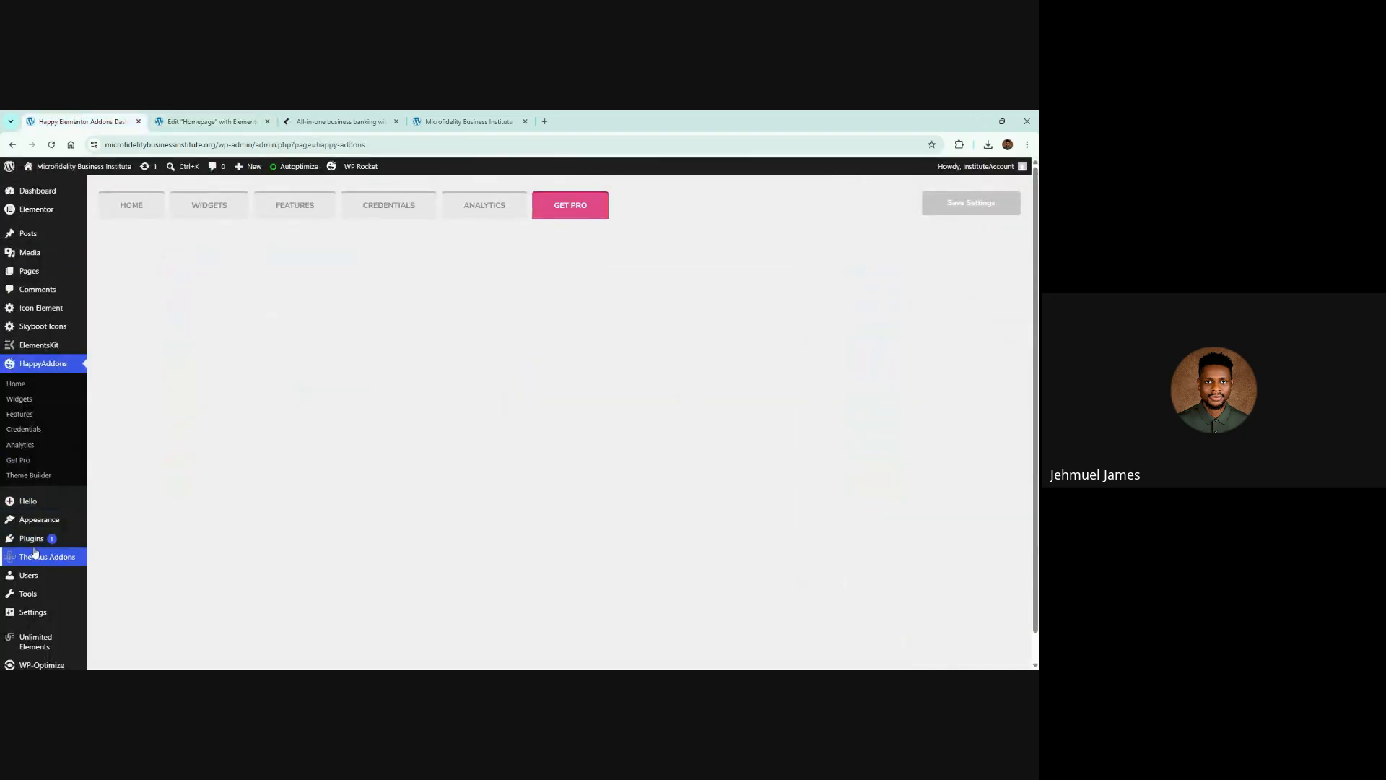
mouse_move(35, 547)
scroll(264, 471, "down", 1)
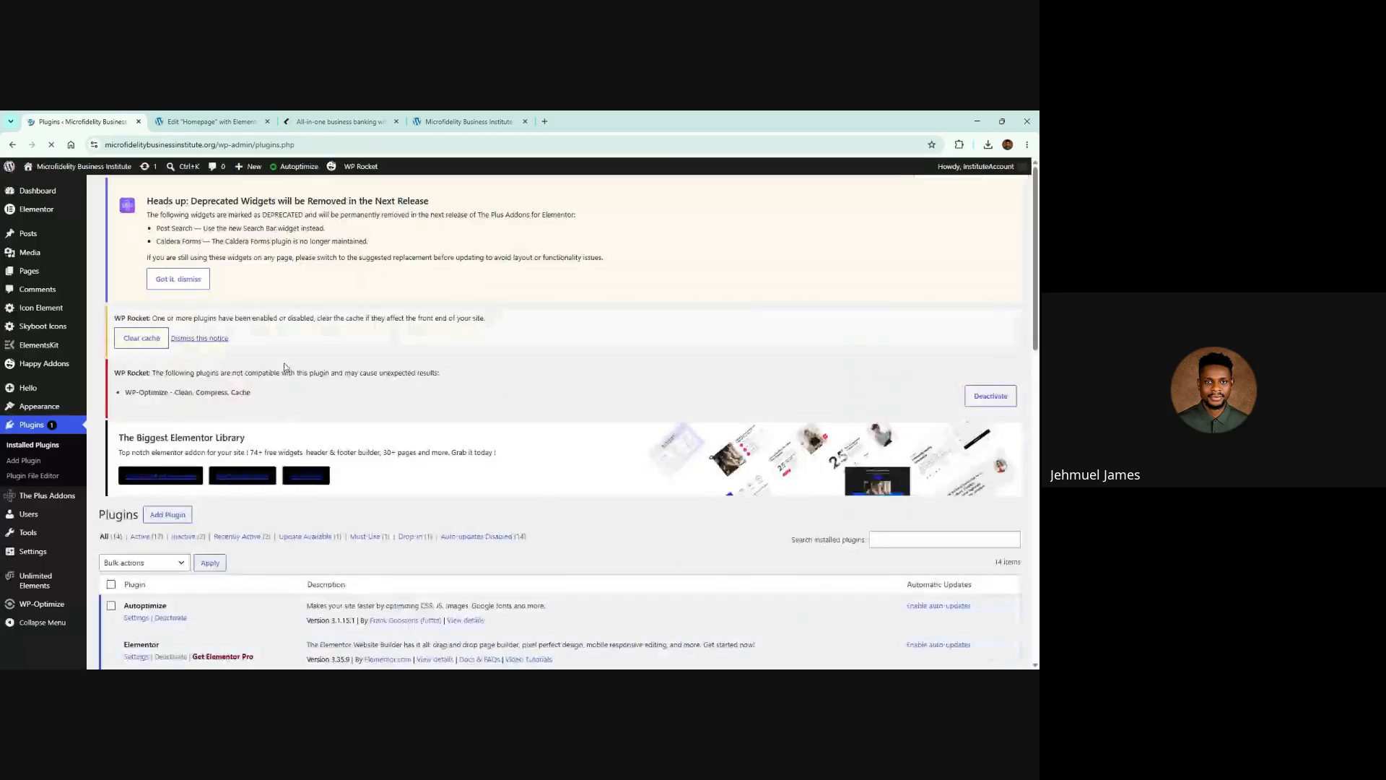
scroll(285, 368, "down", 15)
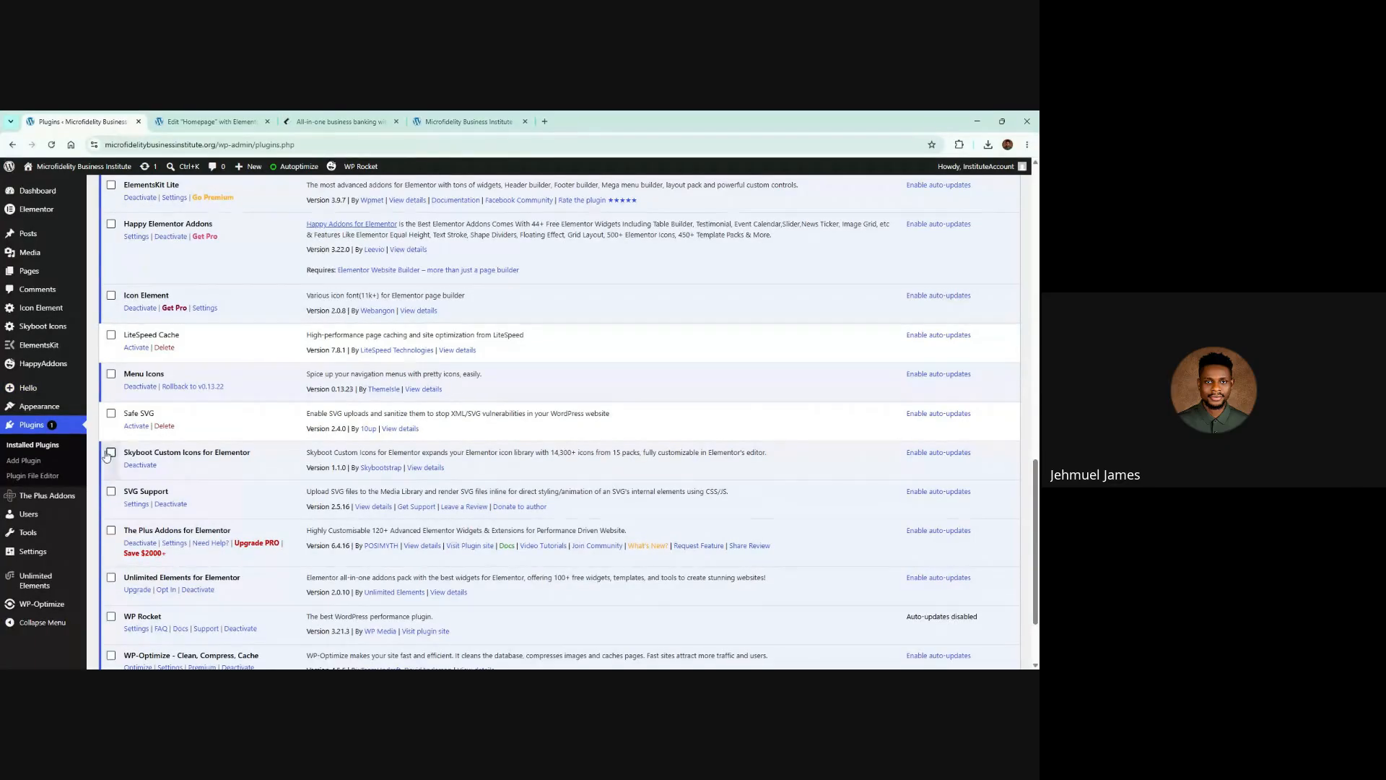
Back in the Elementor icon library, compare the "arrow" matches across the Huge Icons, Skyboot and ElementsKit icon packs
left_click(208, 121)
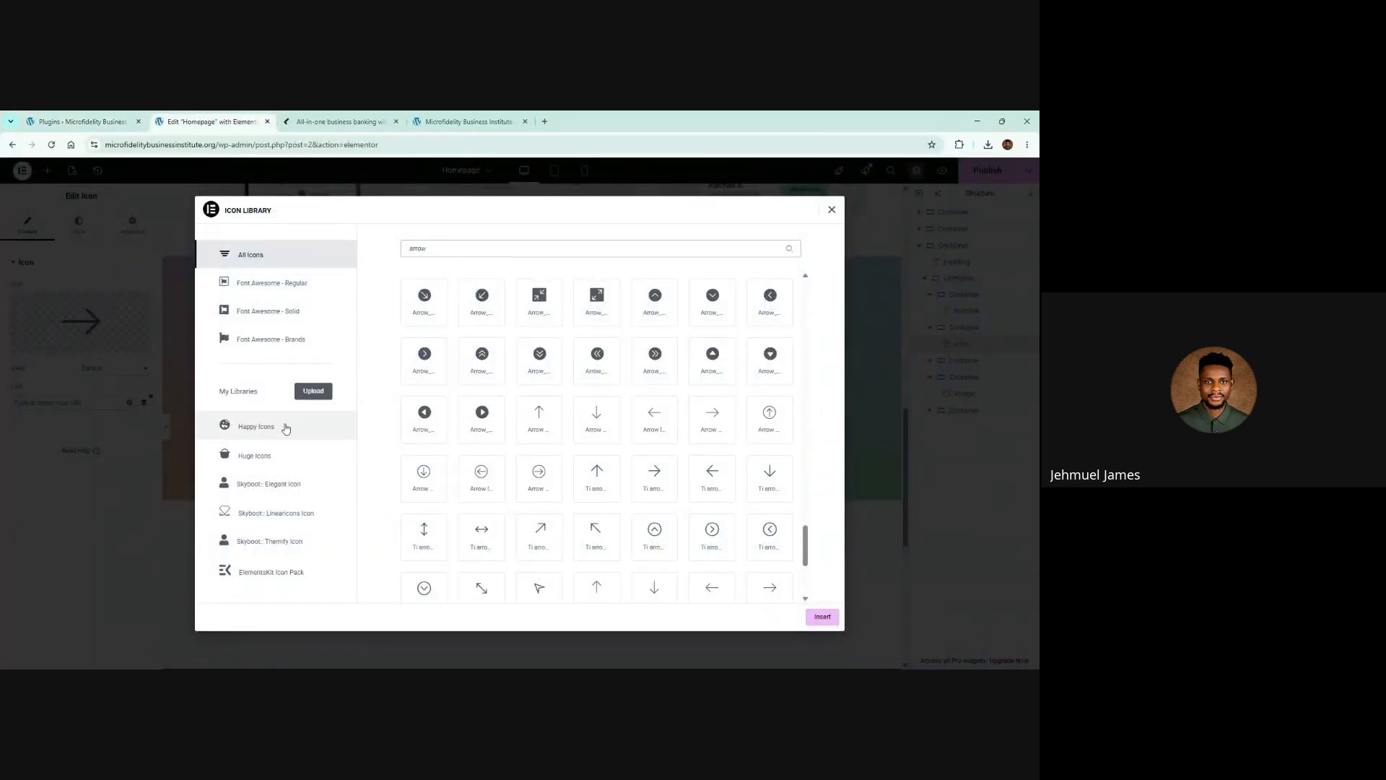
left_click(286, 425)
left_click(274, 458)
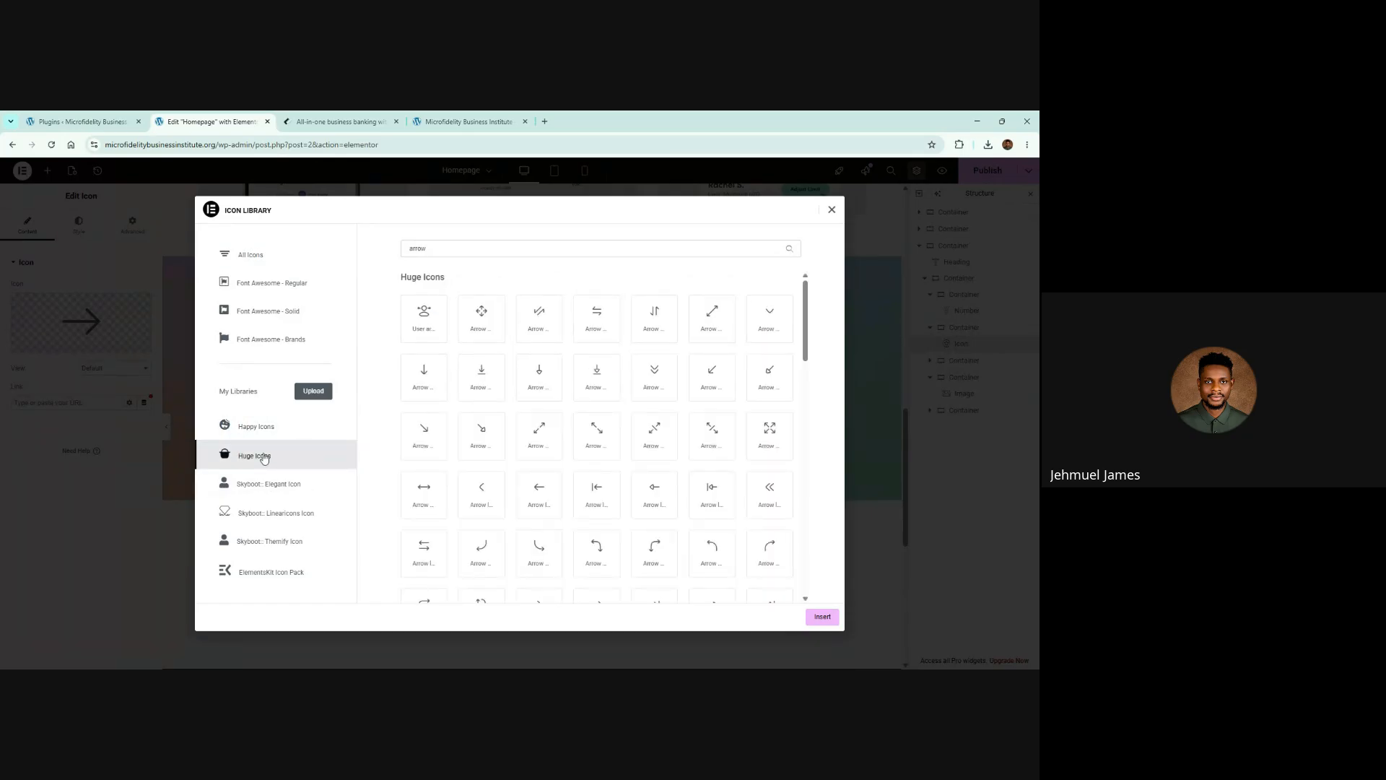
left_click(265, 491)
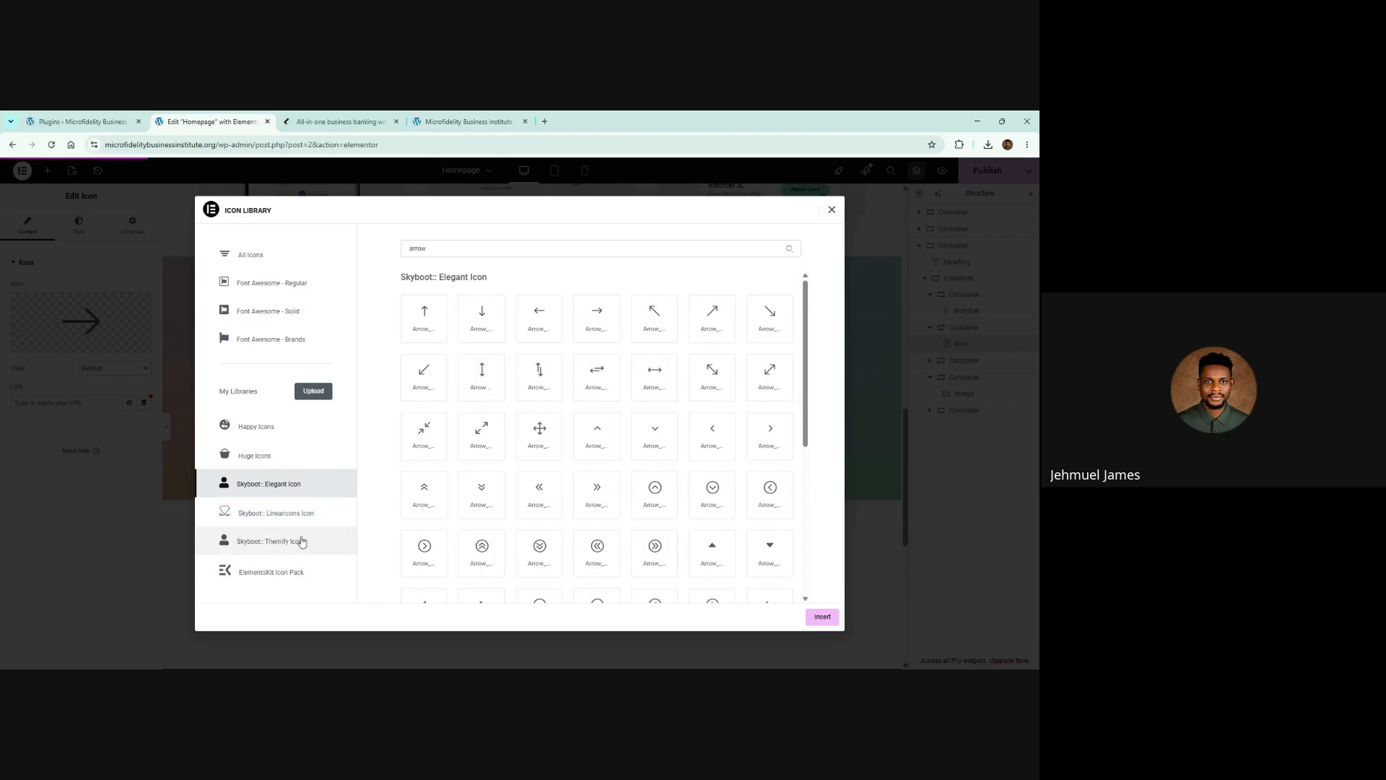
left_click(275, 572)
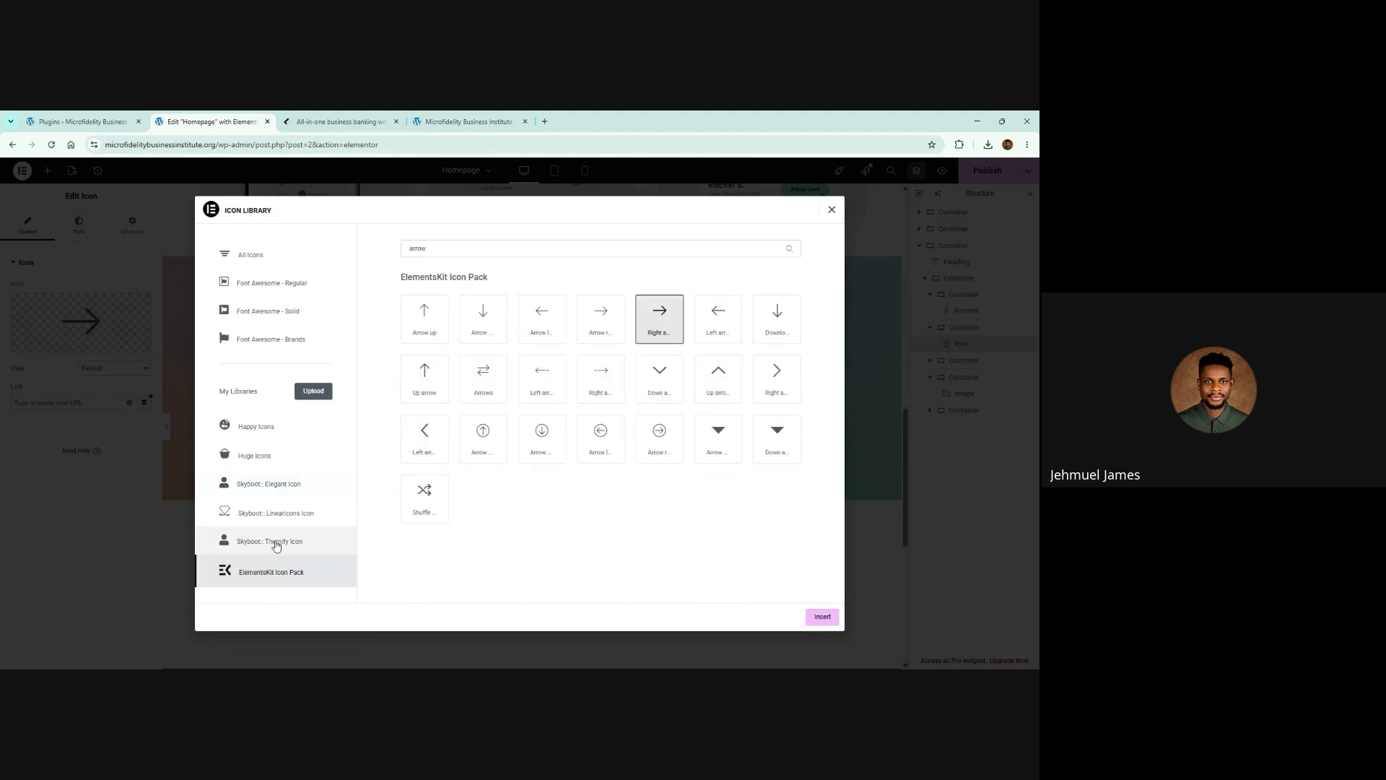
left_click(276, 544)
left_click(285, 519)
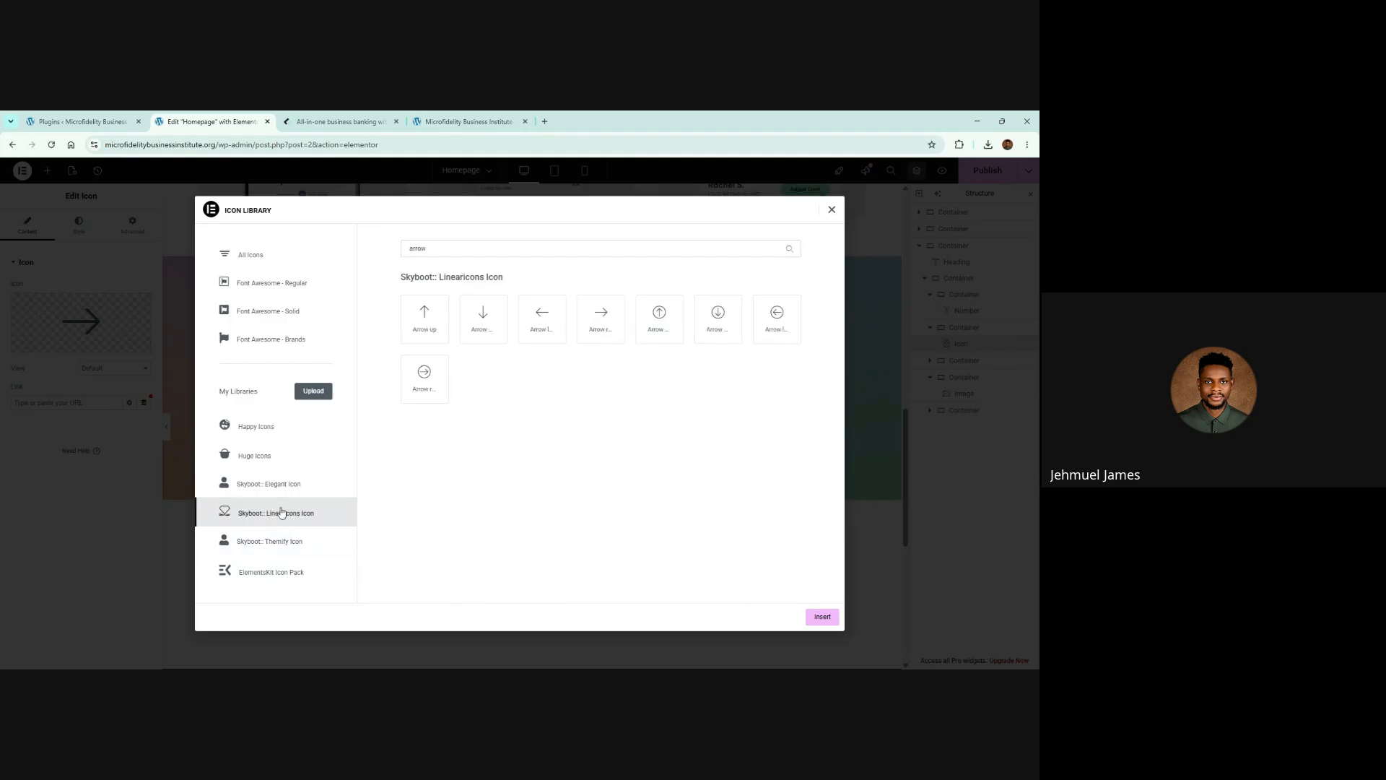
left_click(274, 485)
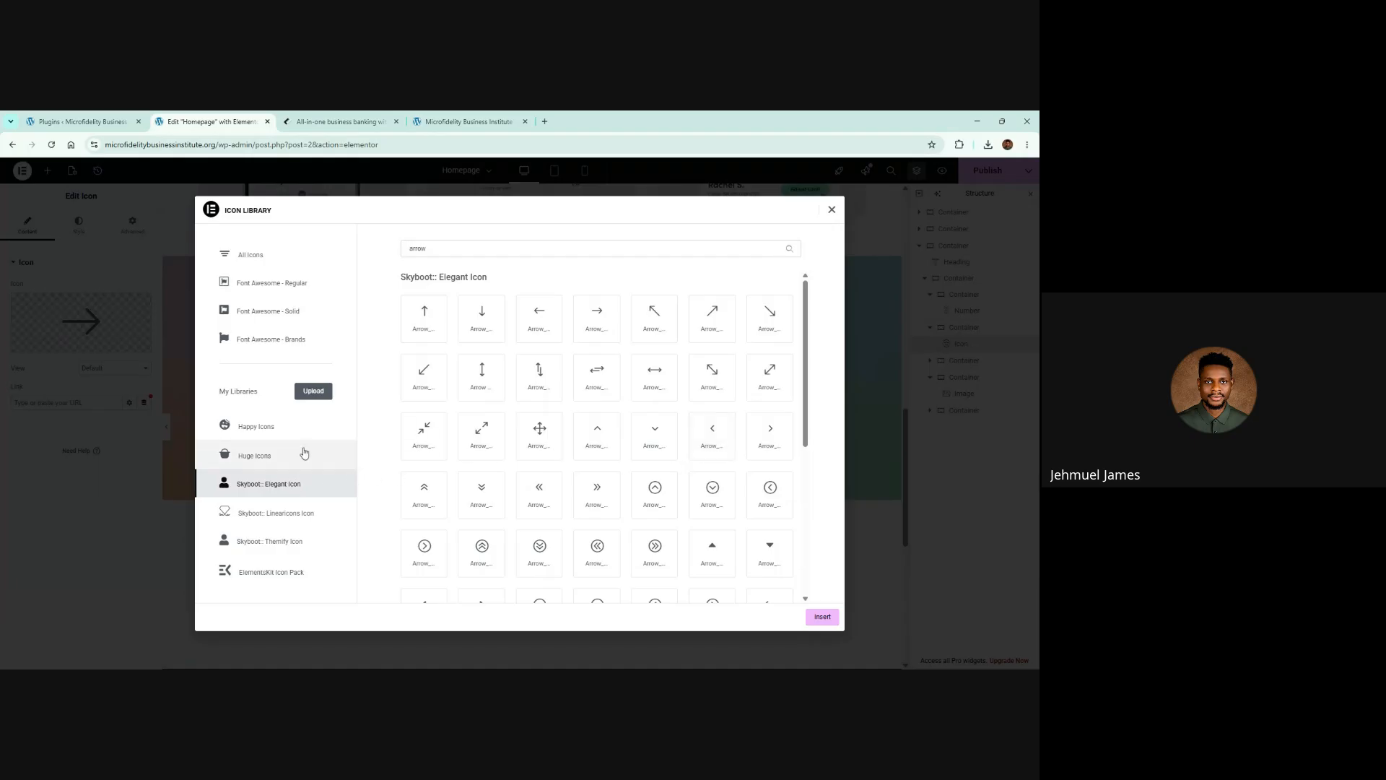
left_click(274, 458)
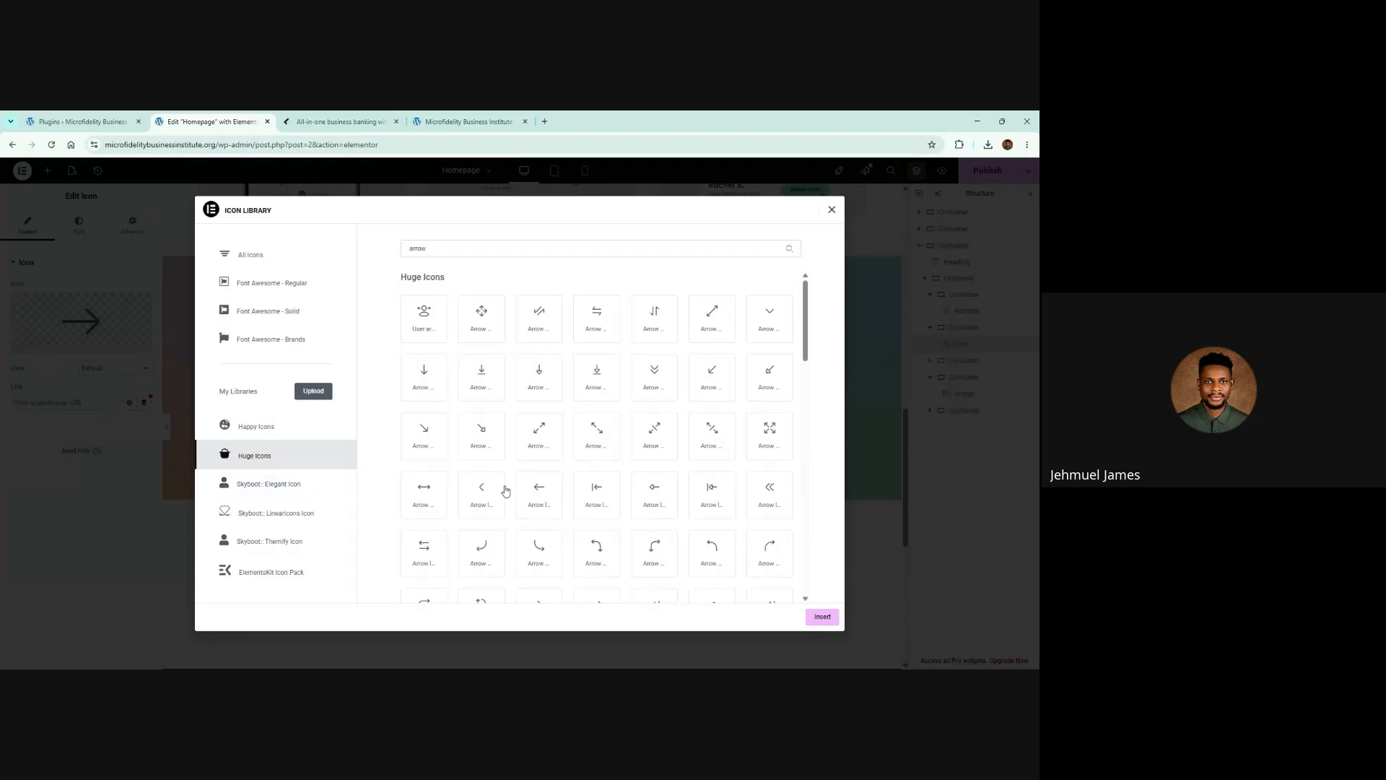
Insert the plain right arrow from the Huge Icons pack as the icon after the first card
scroll(650, 490, "down", 2)
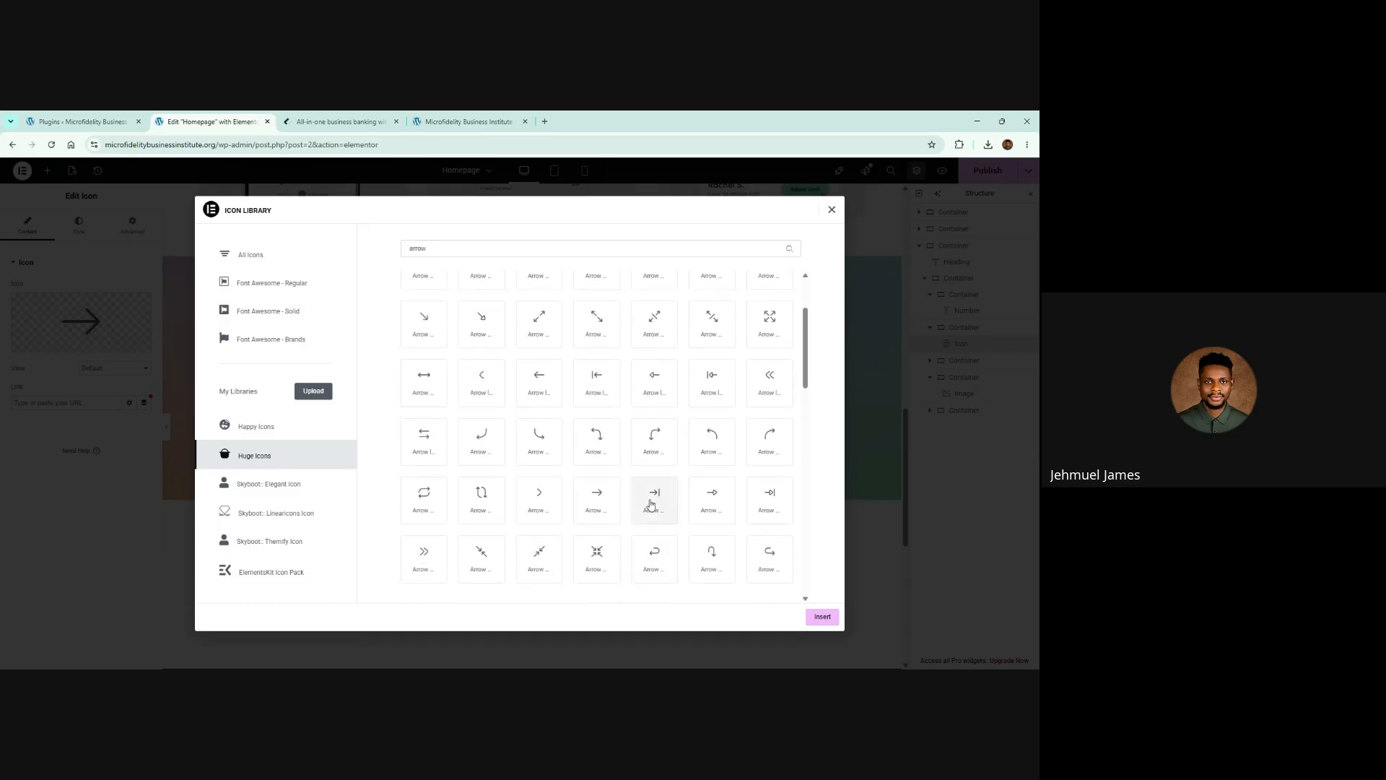
scroll(650, 504, "up", 2)
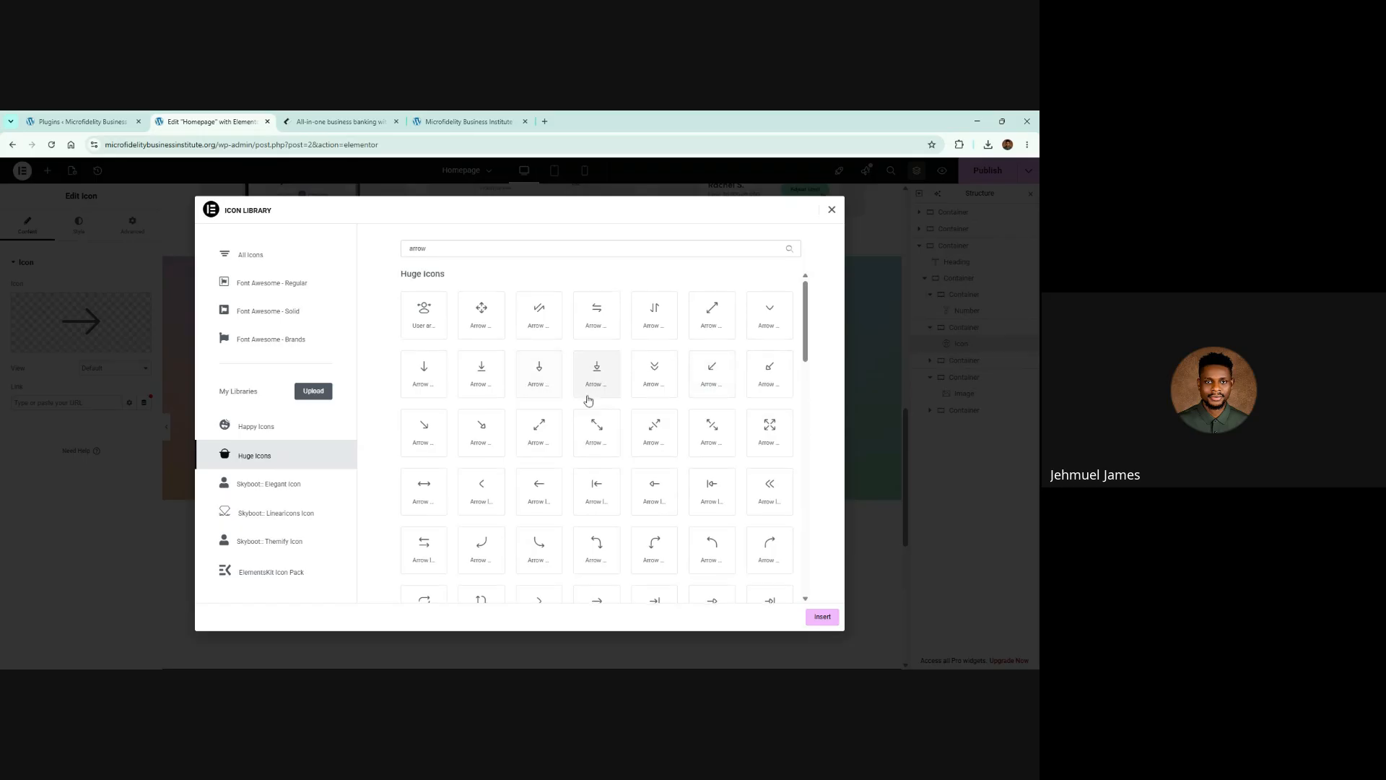
scroll(589, 400, "down", 5)
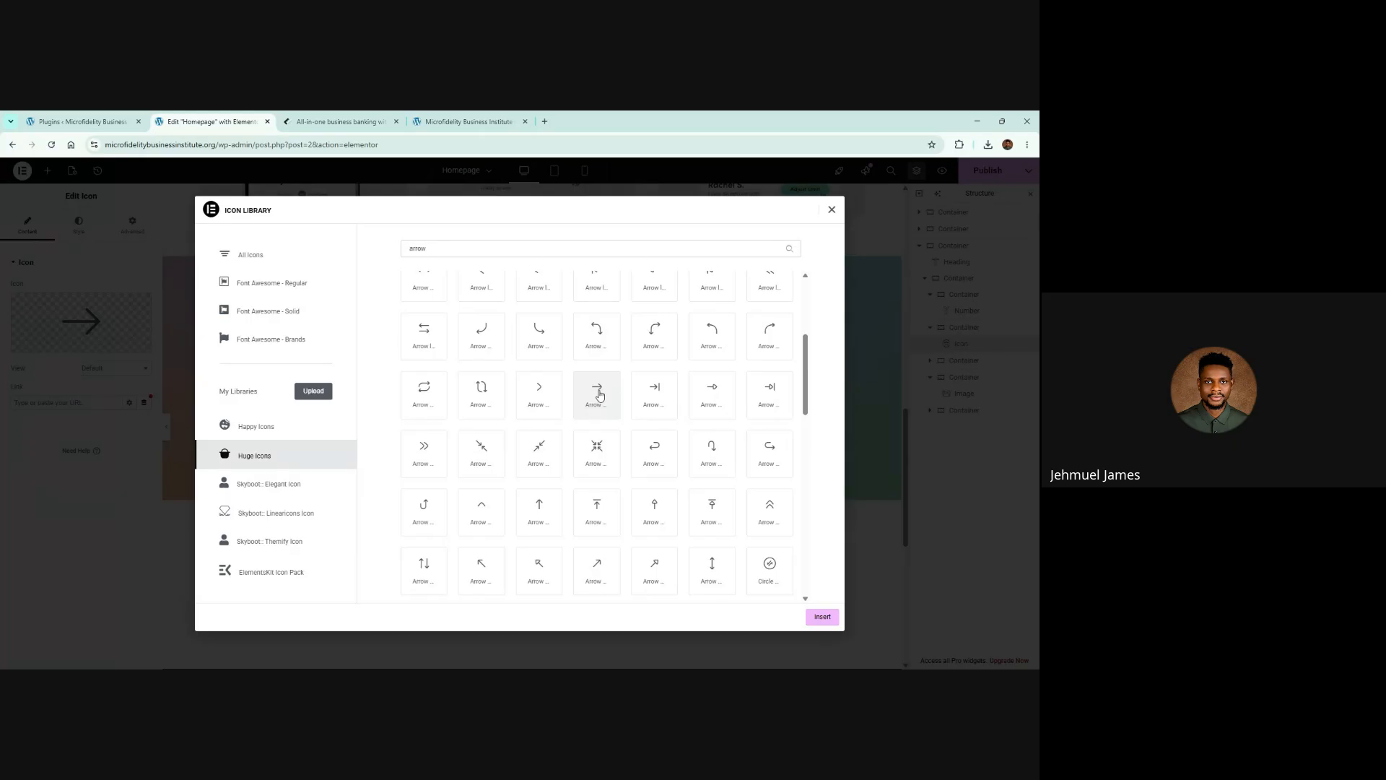
left_click(599, 396)
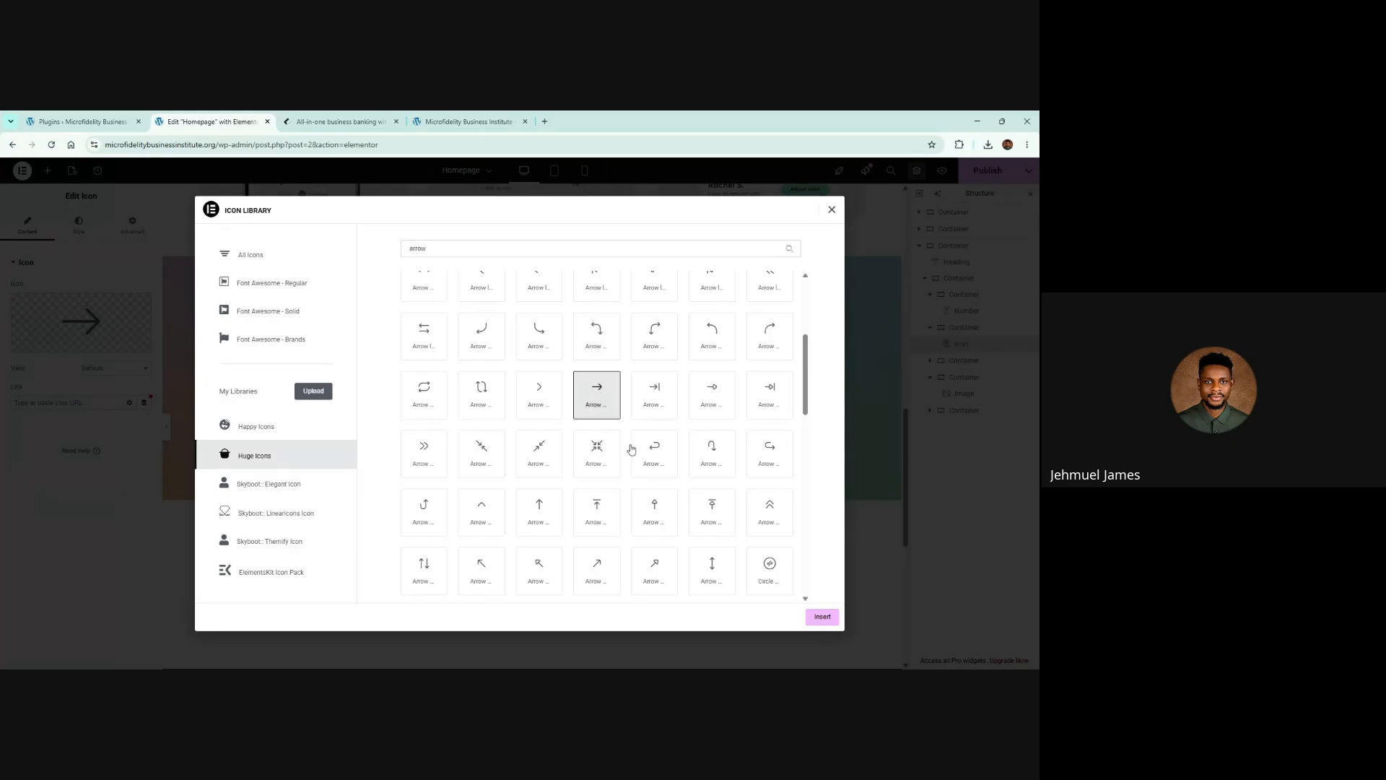
left_click(286, 429)
left_click(272, 460)
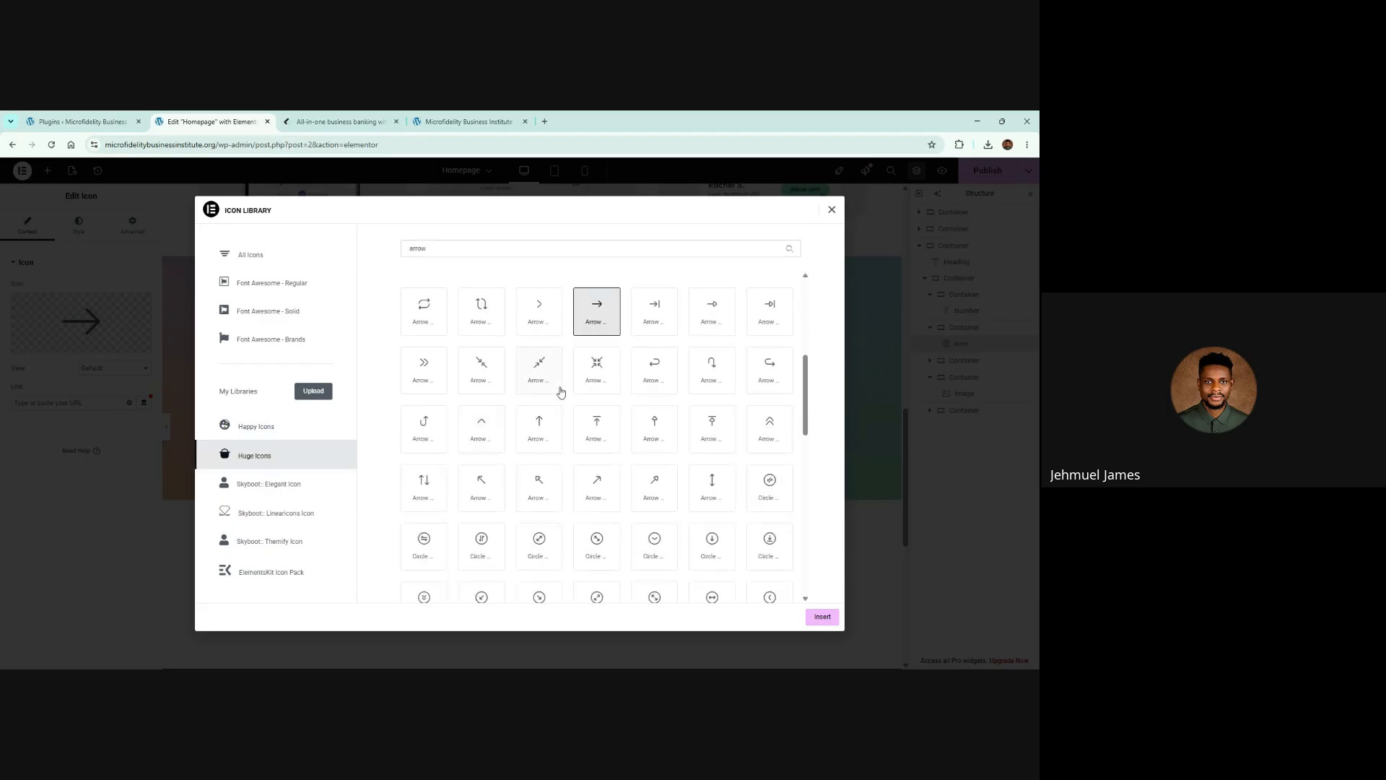
left_click(822, 617)
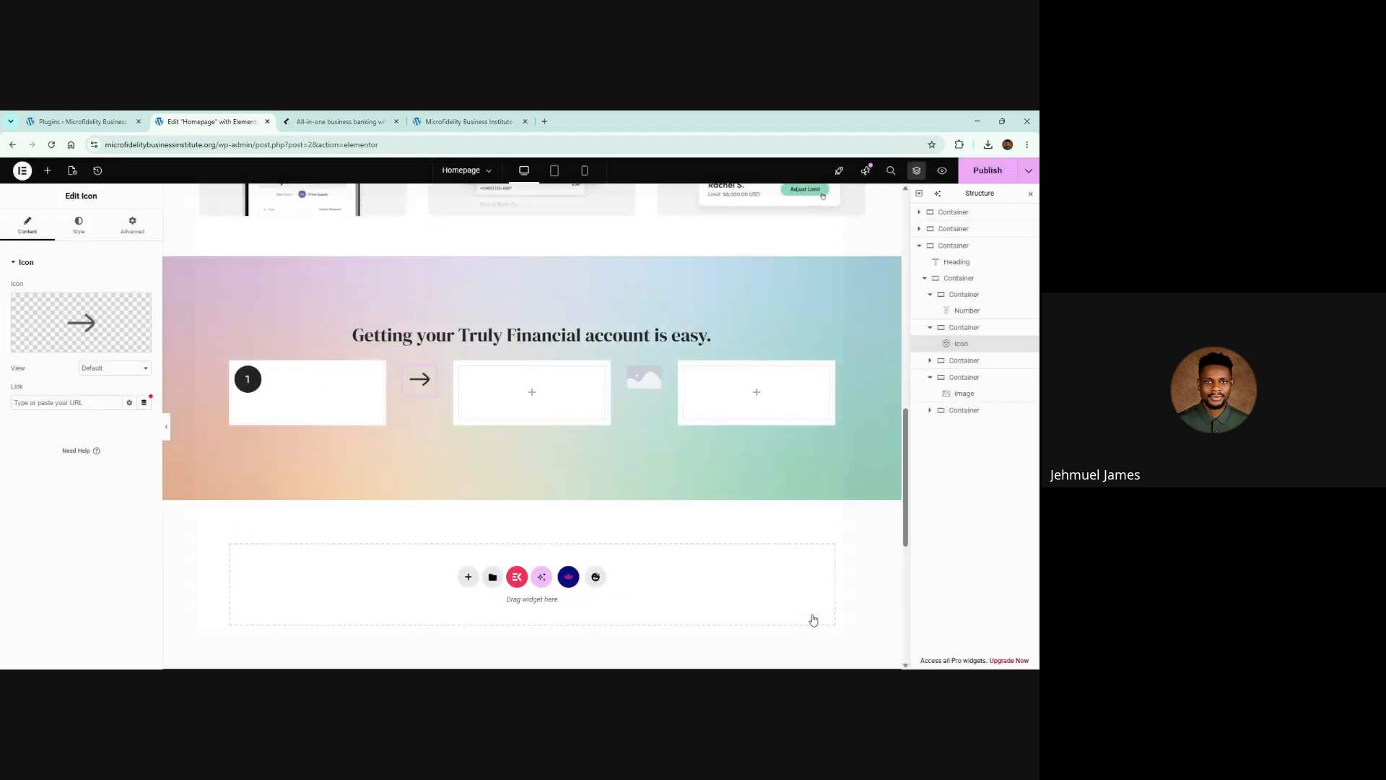
Copy the arrow icon into the container between the second and third cards and delete the placeholder image there
right_click(426, 379)
left_click(445, 428)
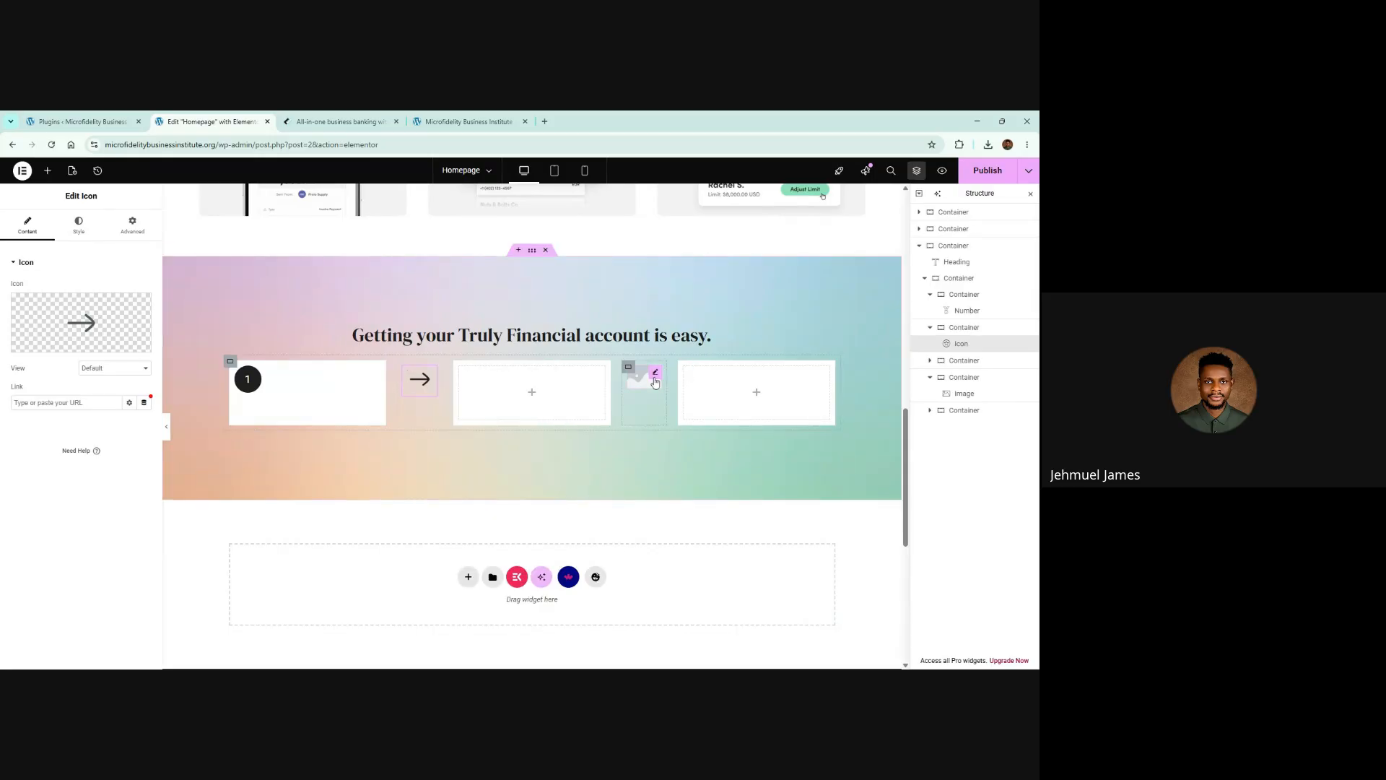
right_click(655, 381)
left_click(675, 449)
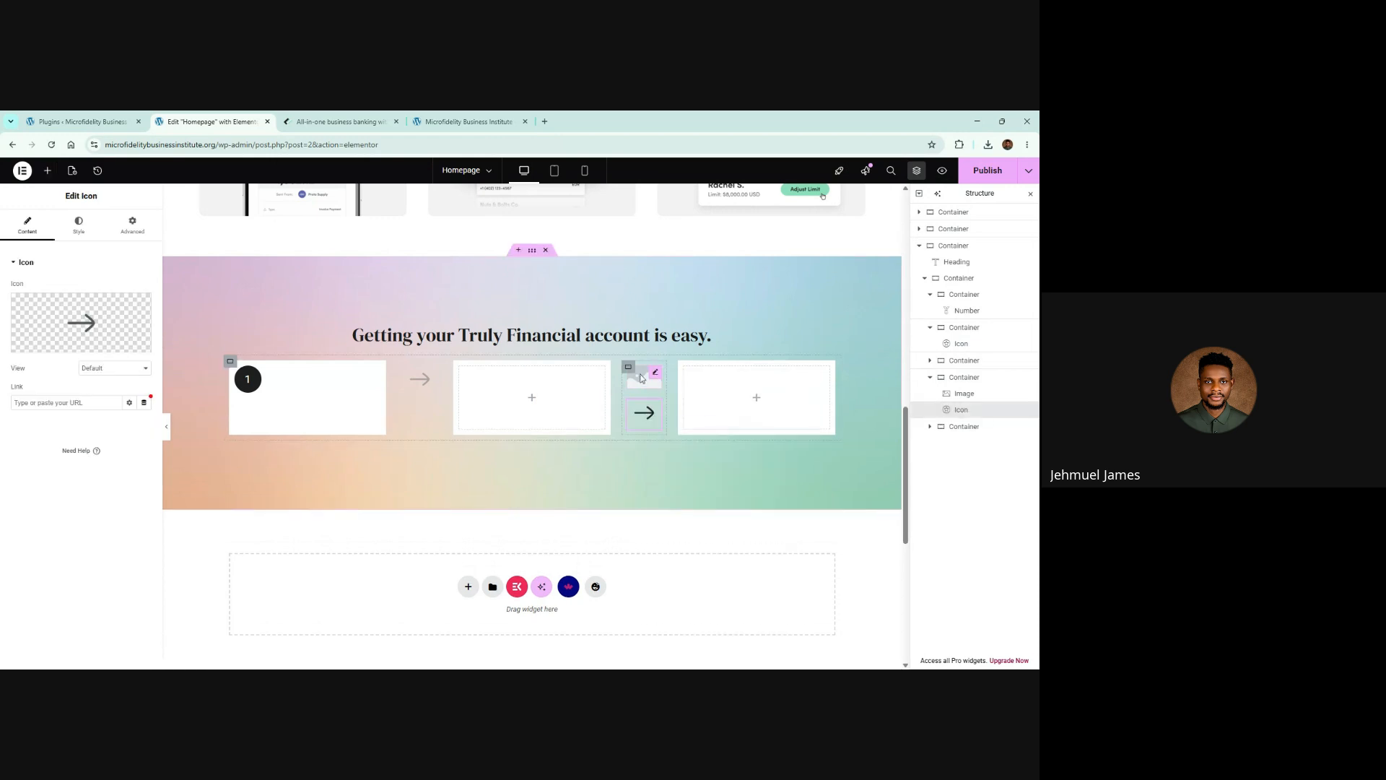
right_click(641, 377)
left_click(660, 617)
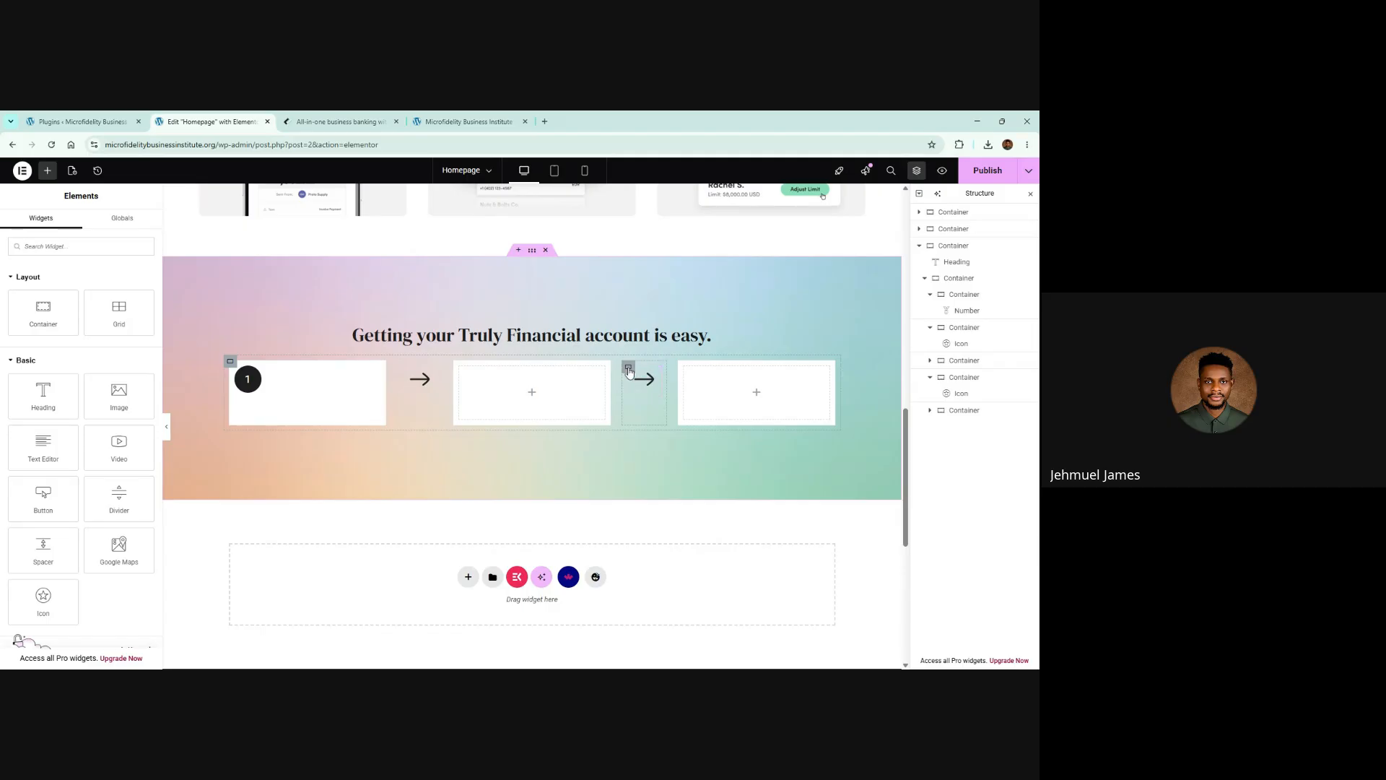
Set the justify content of both arrow containers to center
left_click(628, 369)
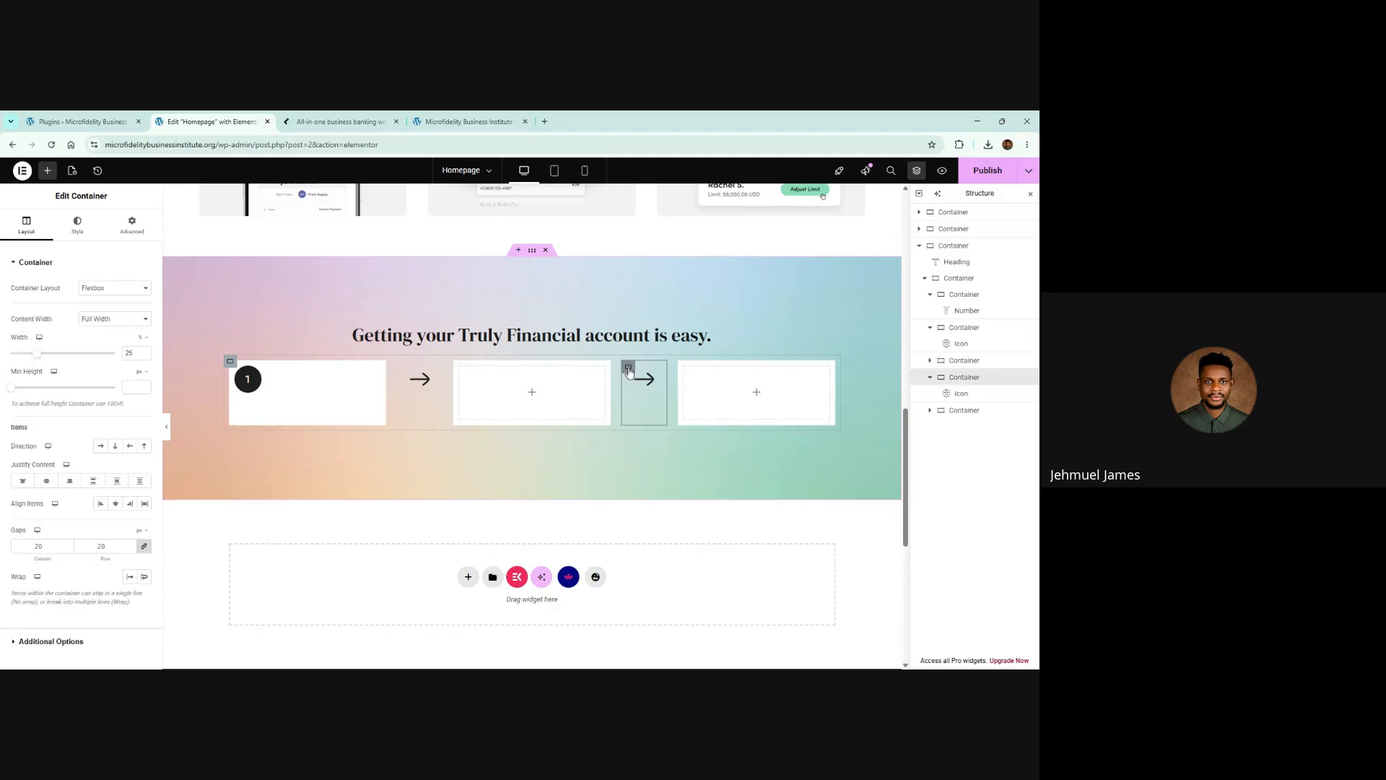
left_click(47, 481)
left_click(403, 367)
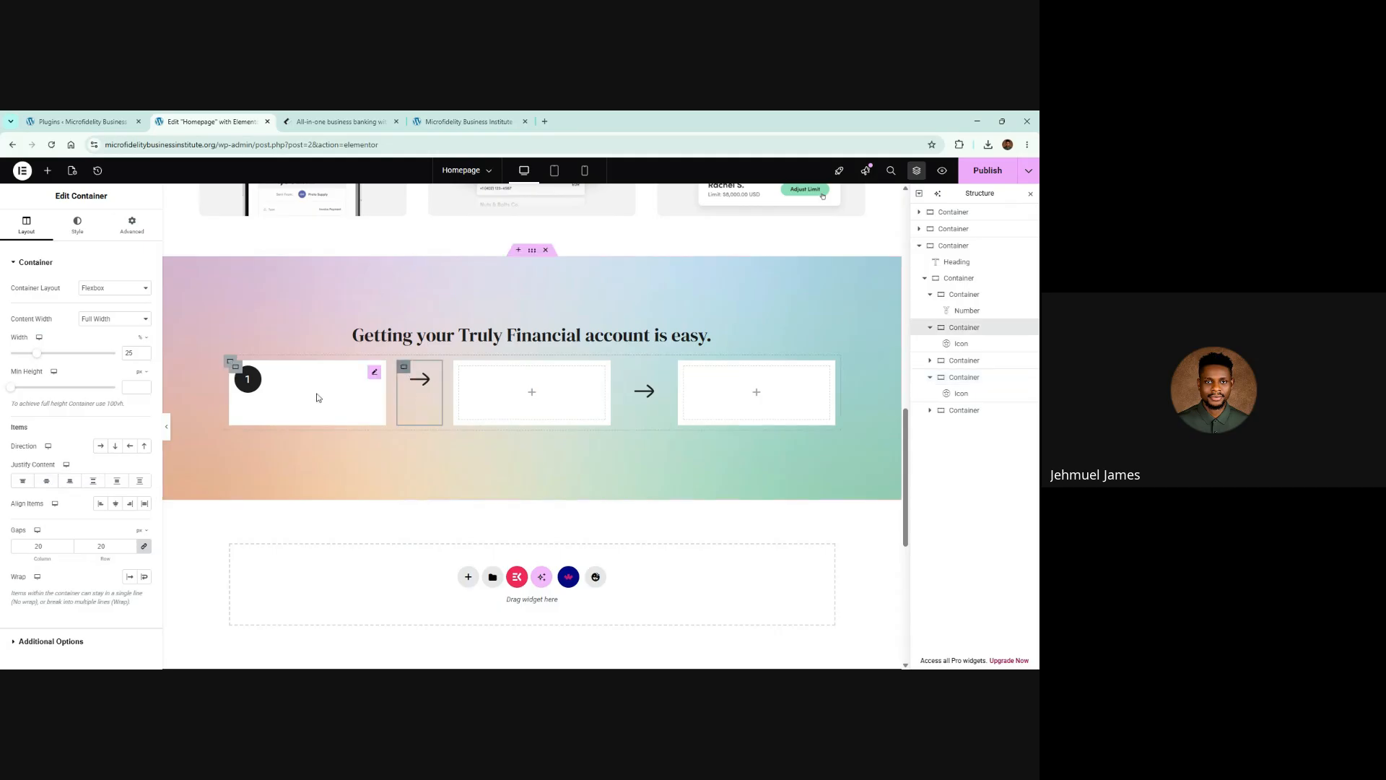
left_click(48, 482)
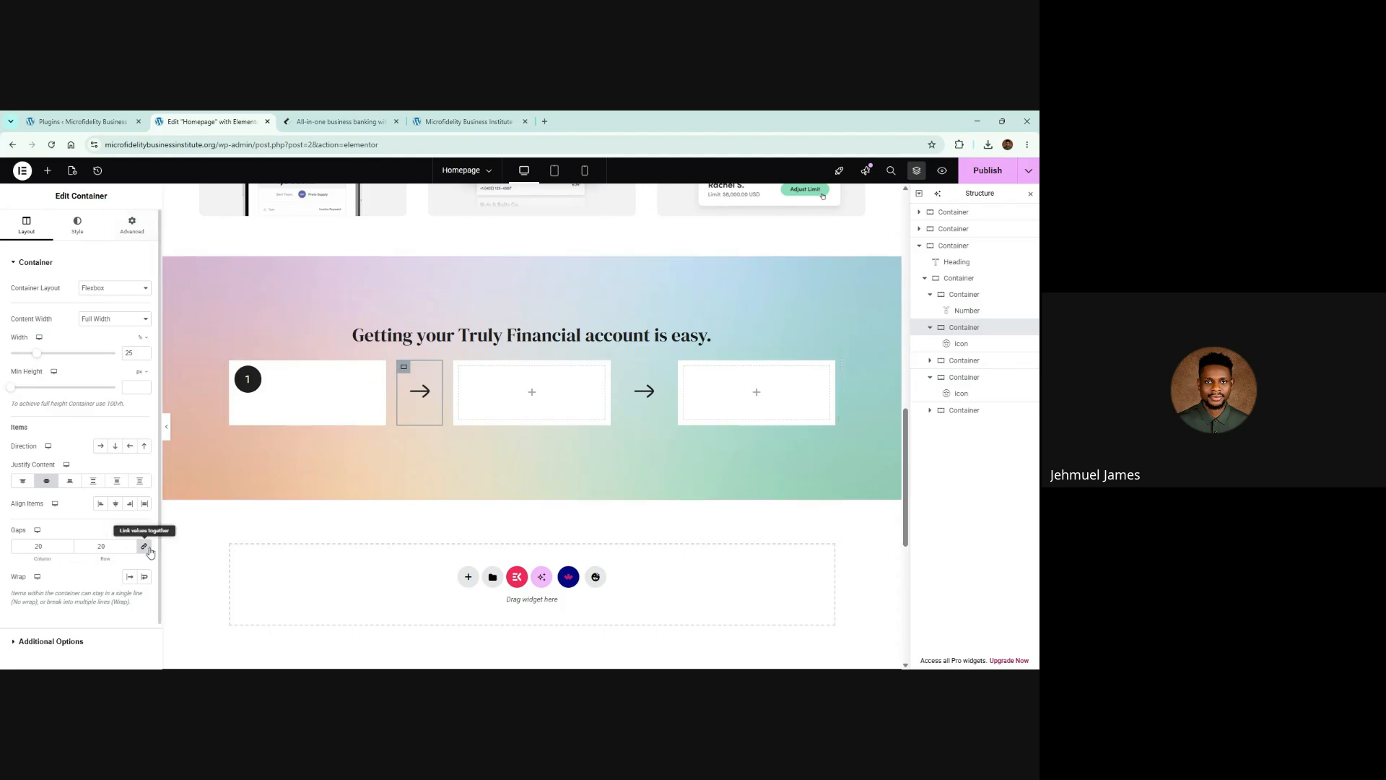
Set the padding of both arrow containers to 0, and the gaps of the second arrow's container to 0
left_click(132, 224)
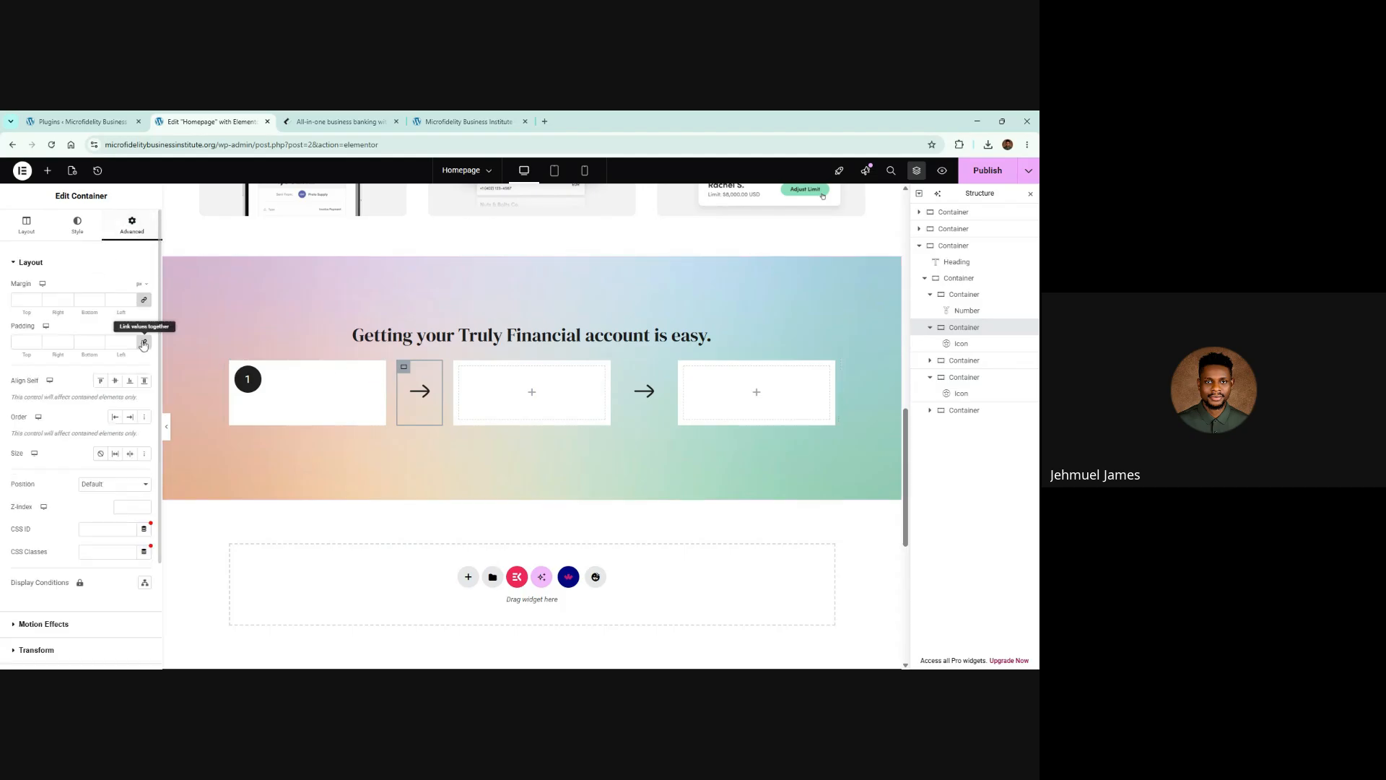
left_click(642, 394)
left_click(132, 225)
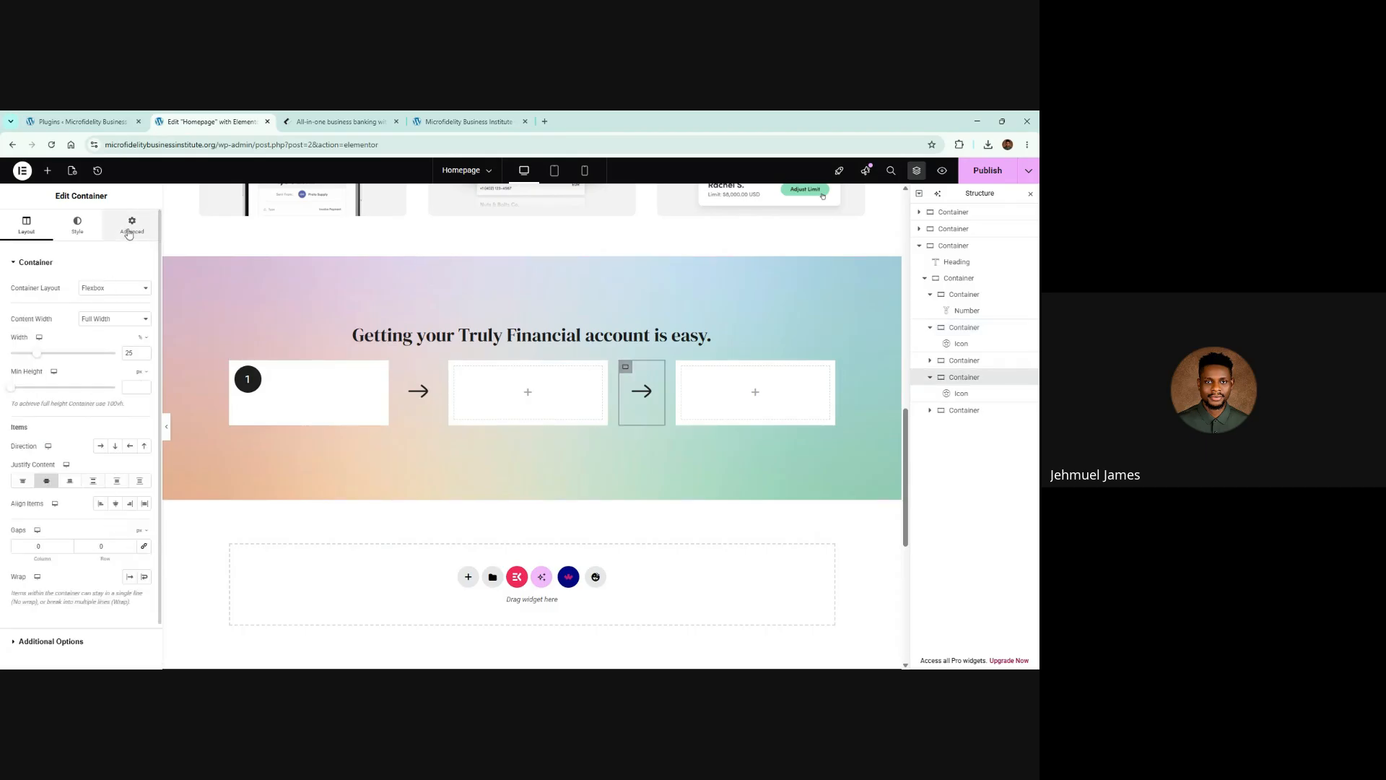
left_click(144, 342)
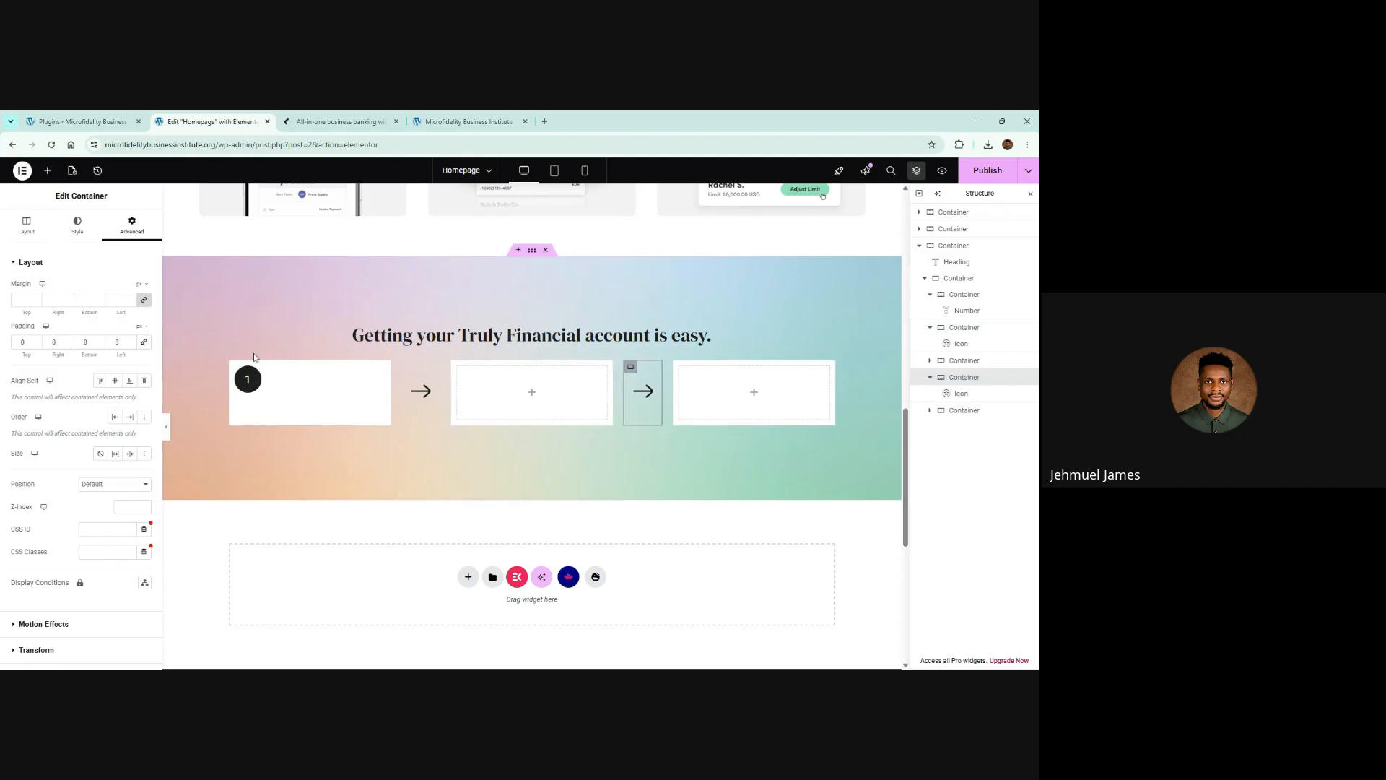
Center-align the number 1 badge in the first card and compare it with the reference Truly Financial page
left_click(283, 382)
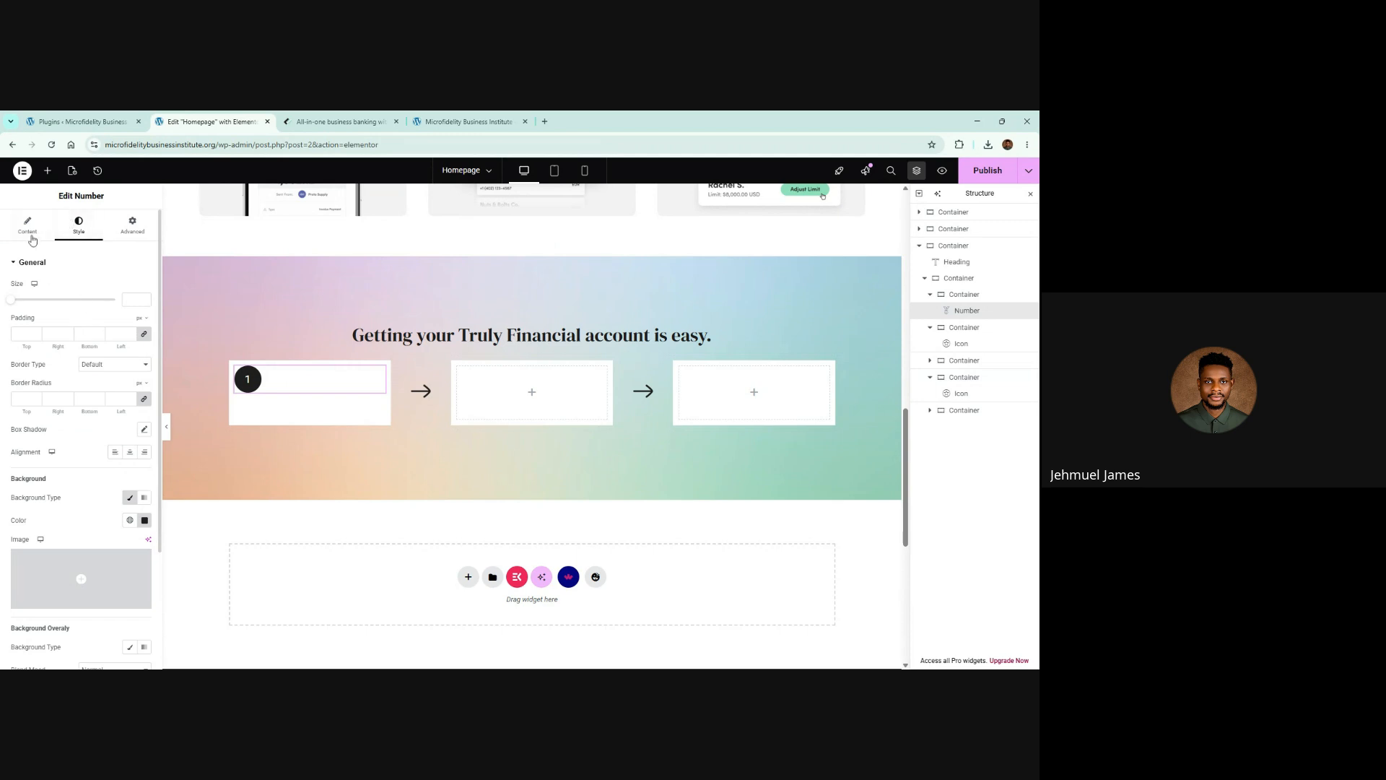
left_click(130, 452)
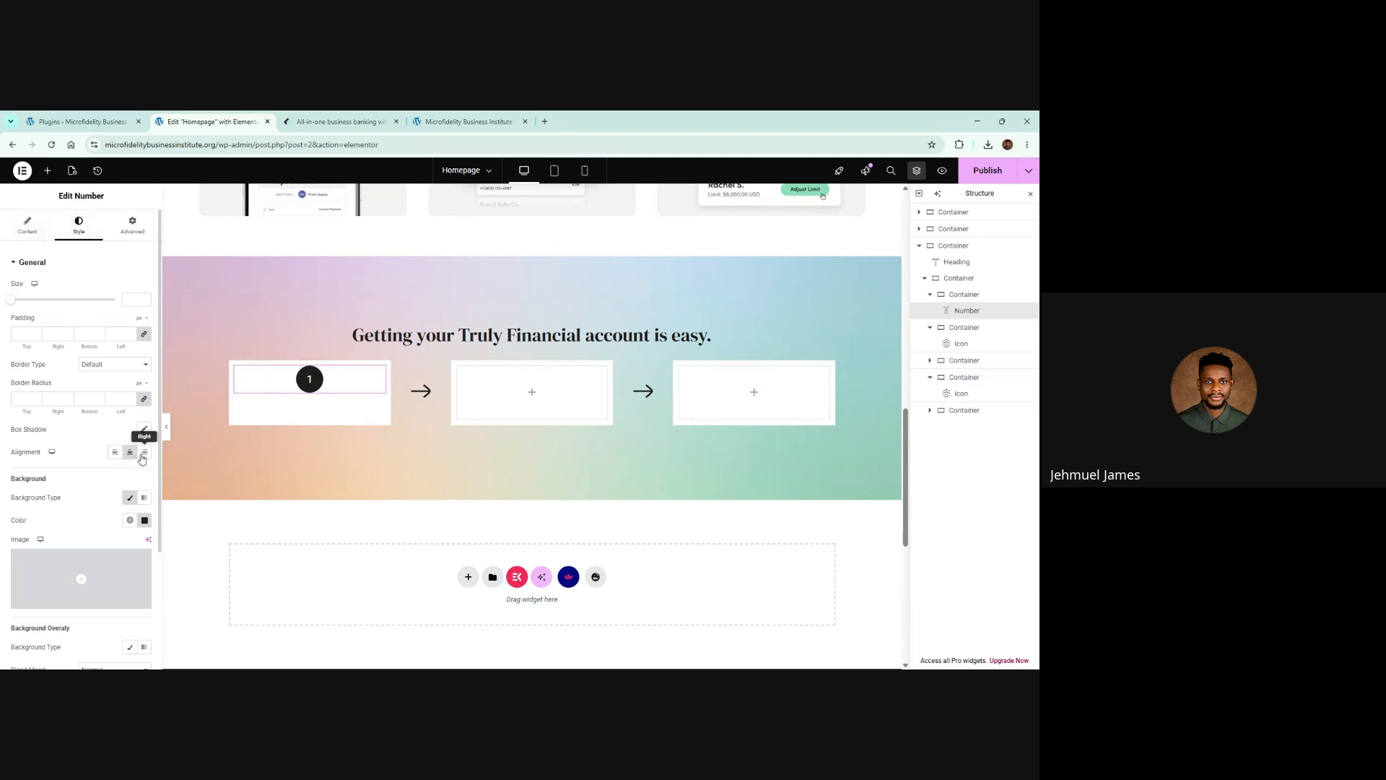
left_click(338, 122)
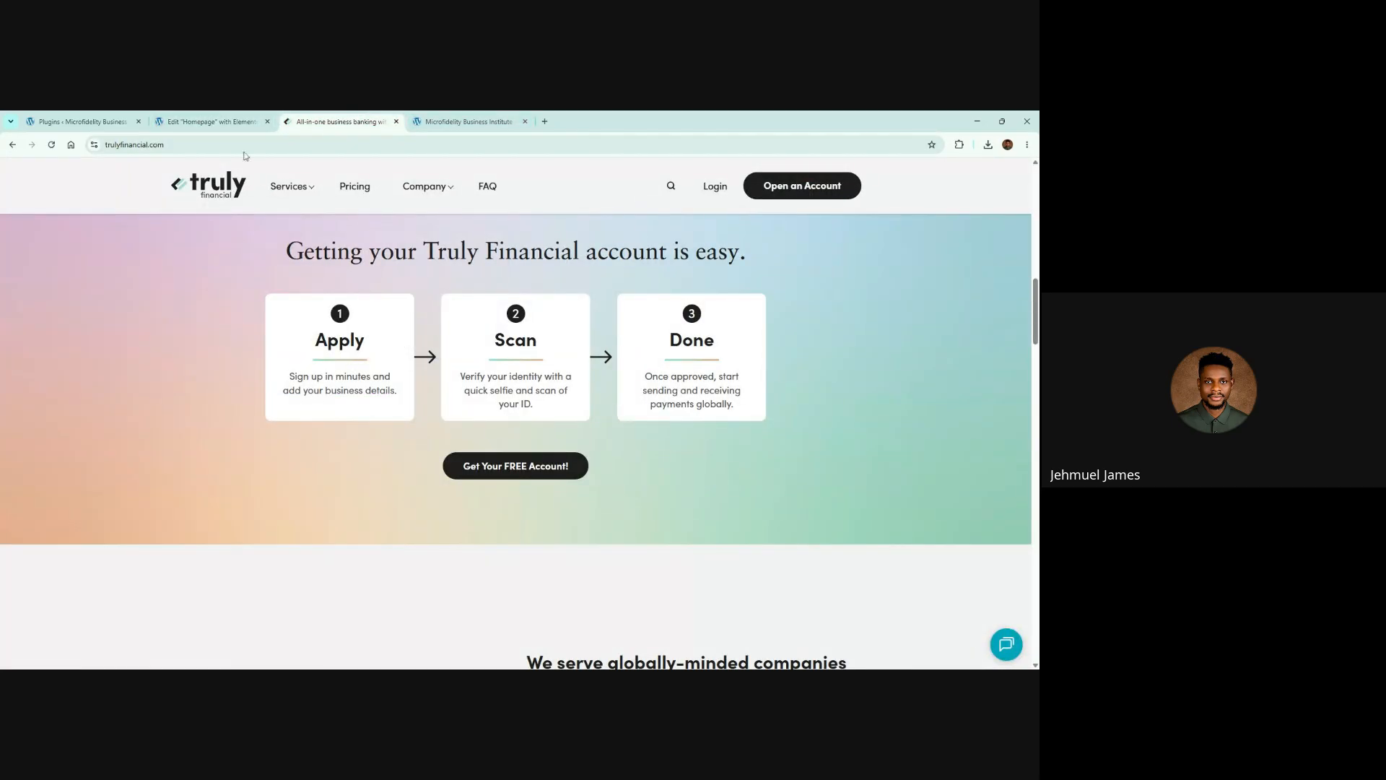
In the Elementor editor, copy the "Global Payments" heading and paste it below the number badge in the first card
left_click(245, 122)
scroll(564, 322, "up", 5)
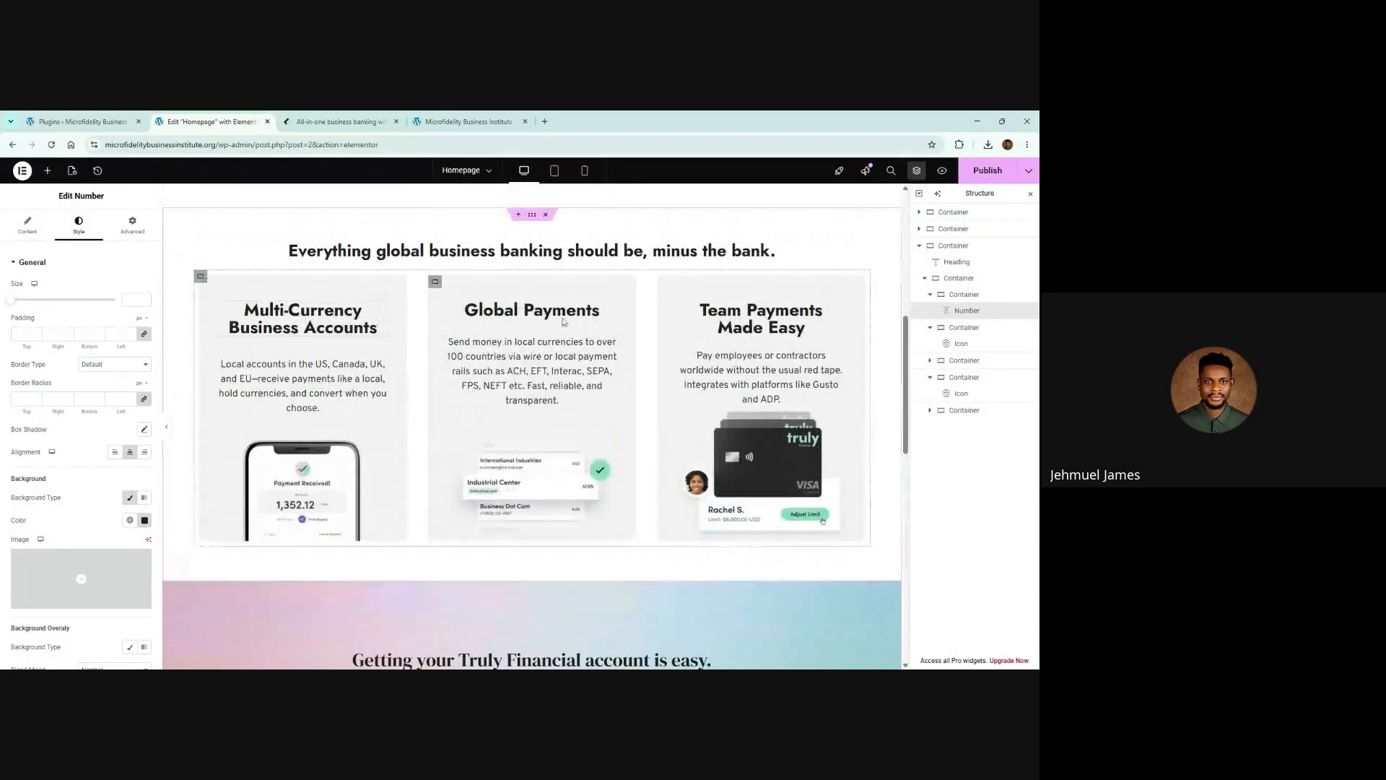
right_click(520, 309)
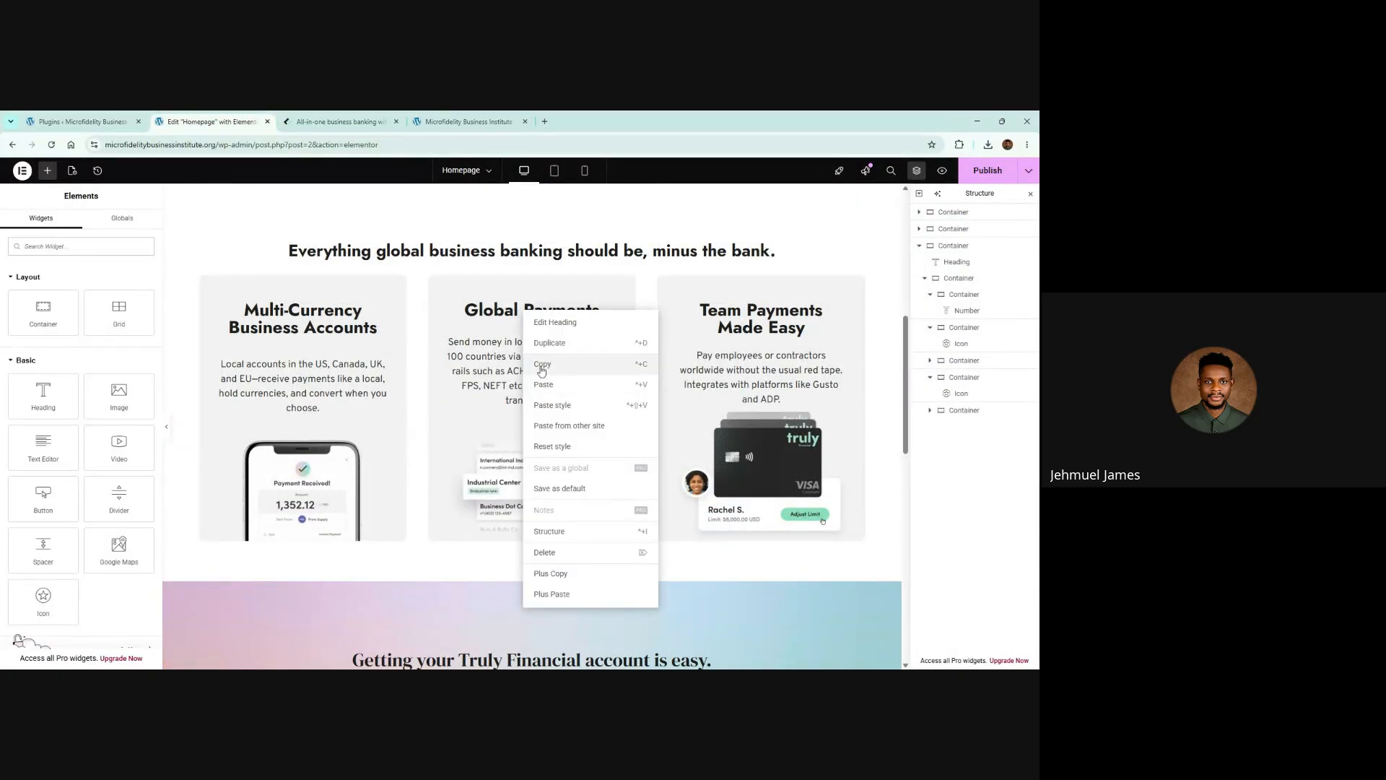
left_click(542, 366)
scroll(307, 406, "down", 5)
right_click(329, 434)
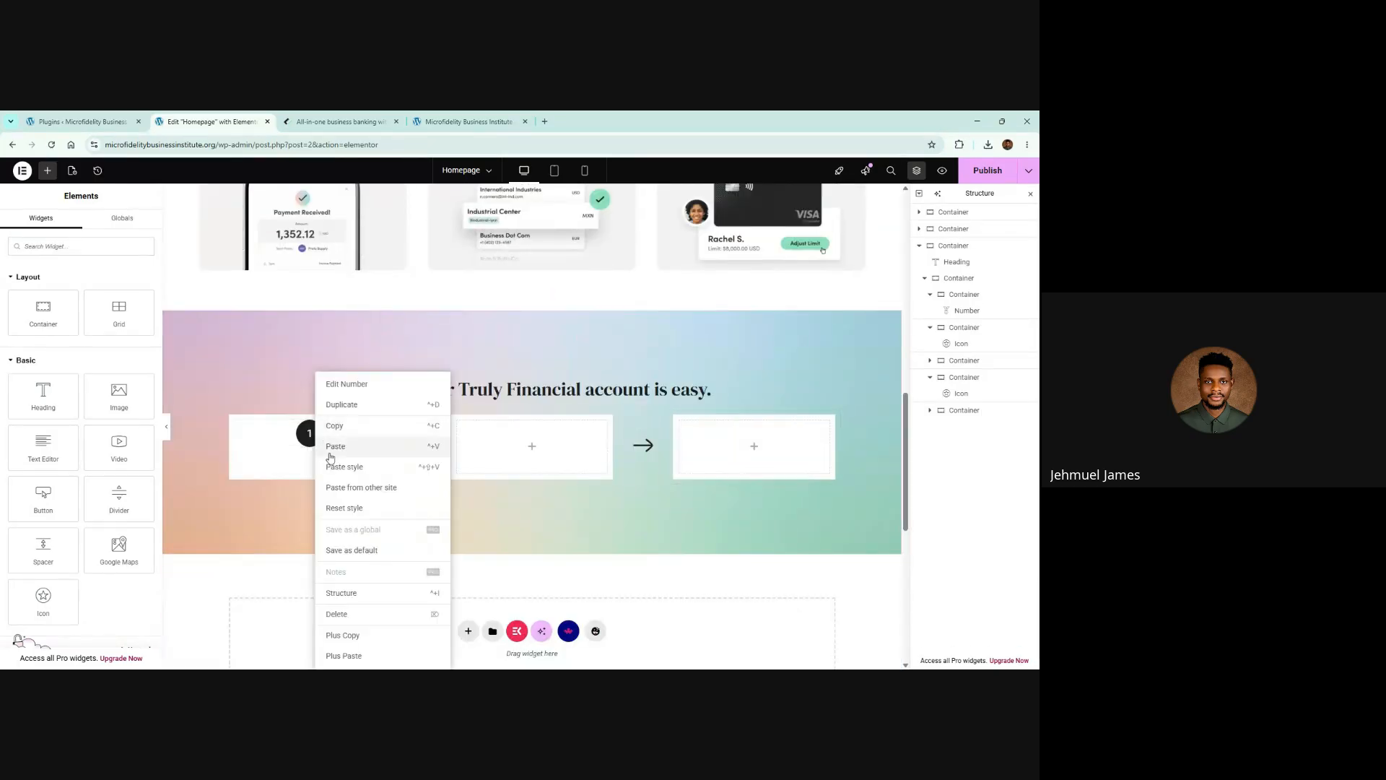
left_click(331, 455)
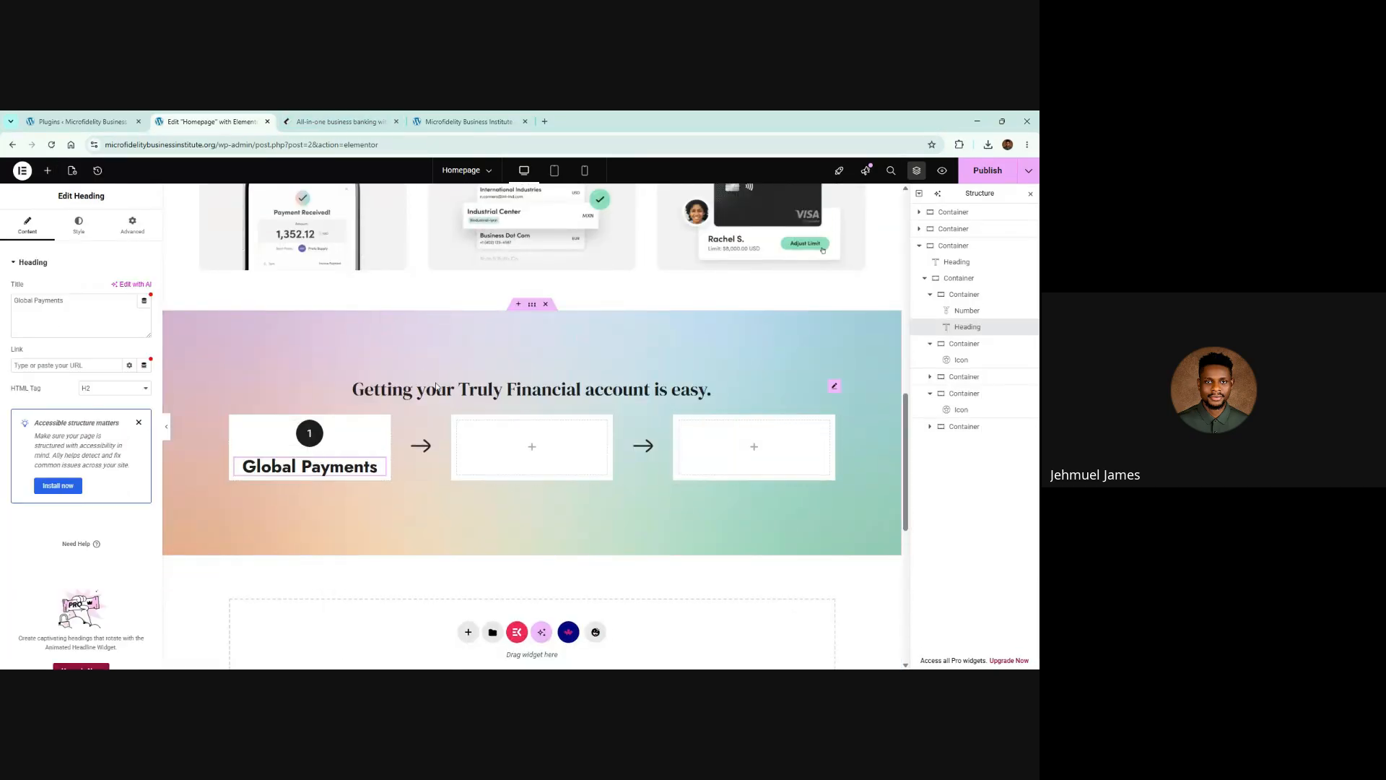
Copy the Multi-Currency Business Accounts paragraph, check the reference card layout, and paste the paragraph below the first step card's heading
scroll(347, 405, "up", 4)
right_click(352, 371)
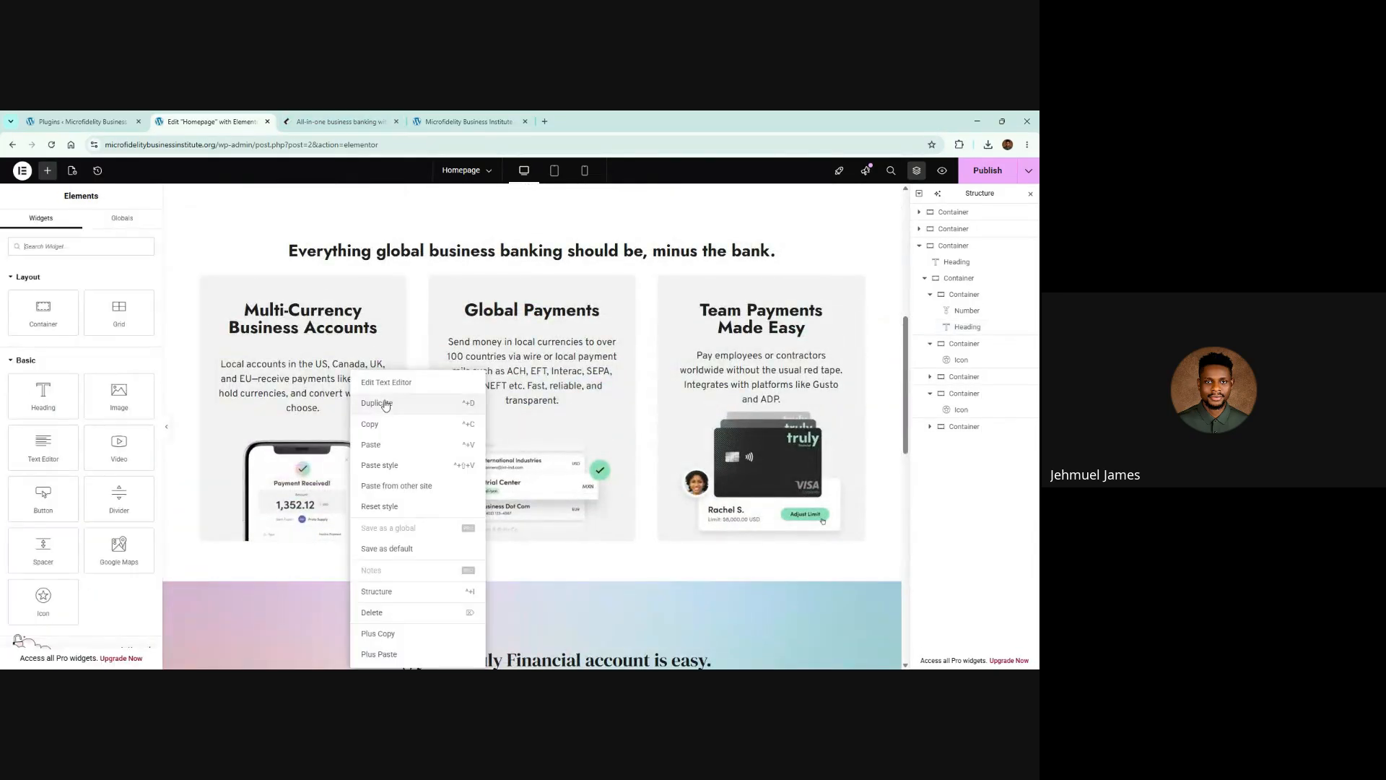
left_click(374, 424)
left_click(377, 115)
scroll(429, 320, "up", 6)
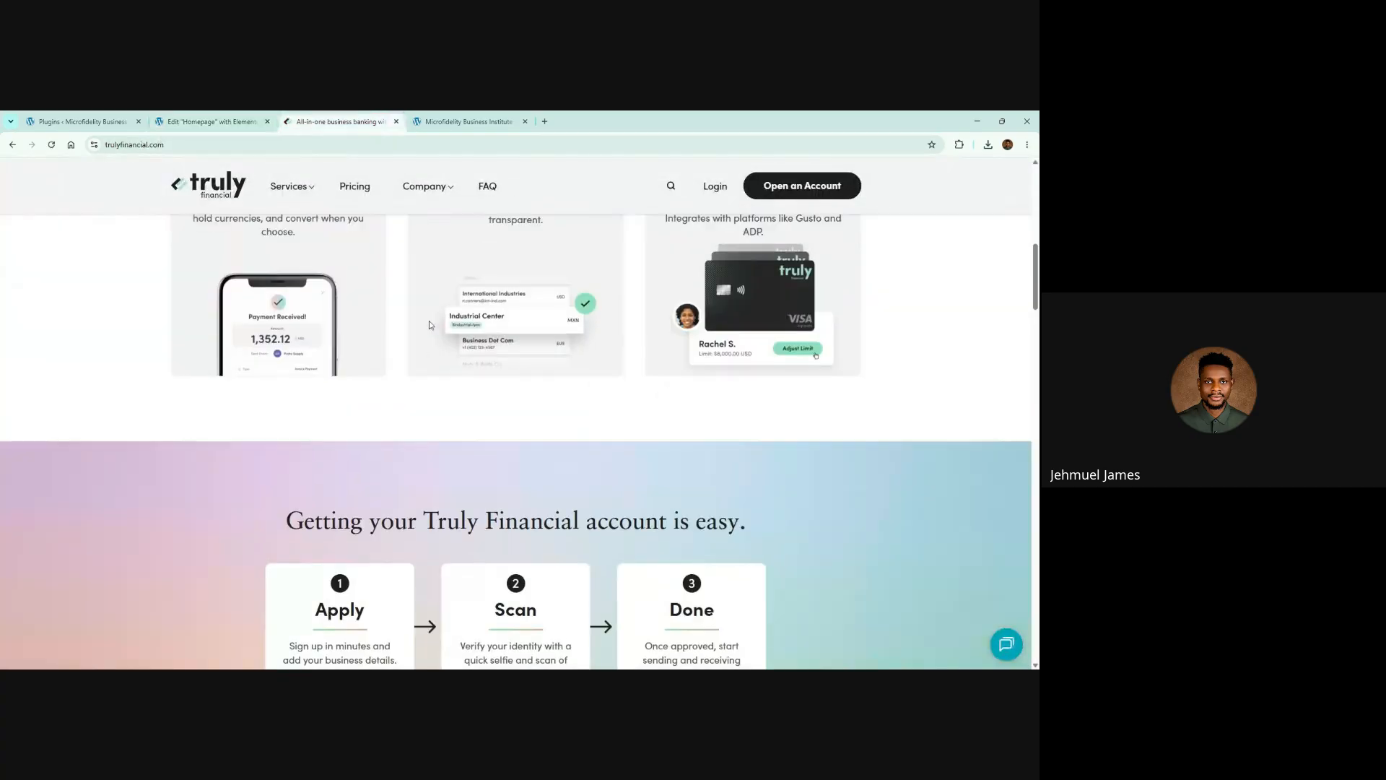
scroll(330, 377, "down", 3)
scroll(330, 377, "down", 1)
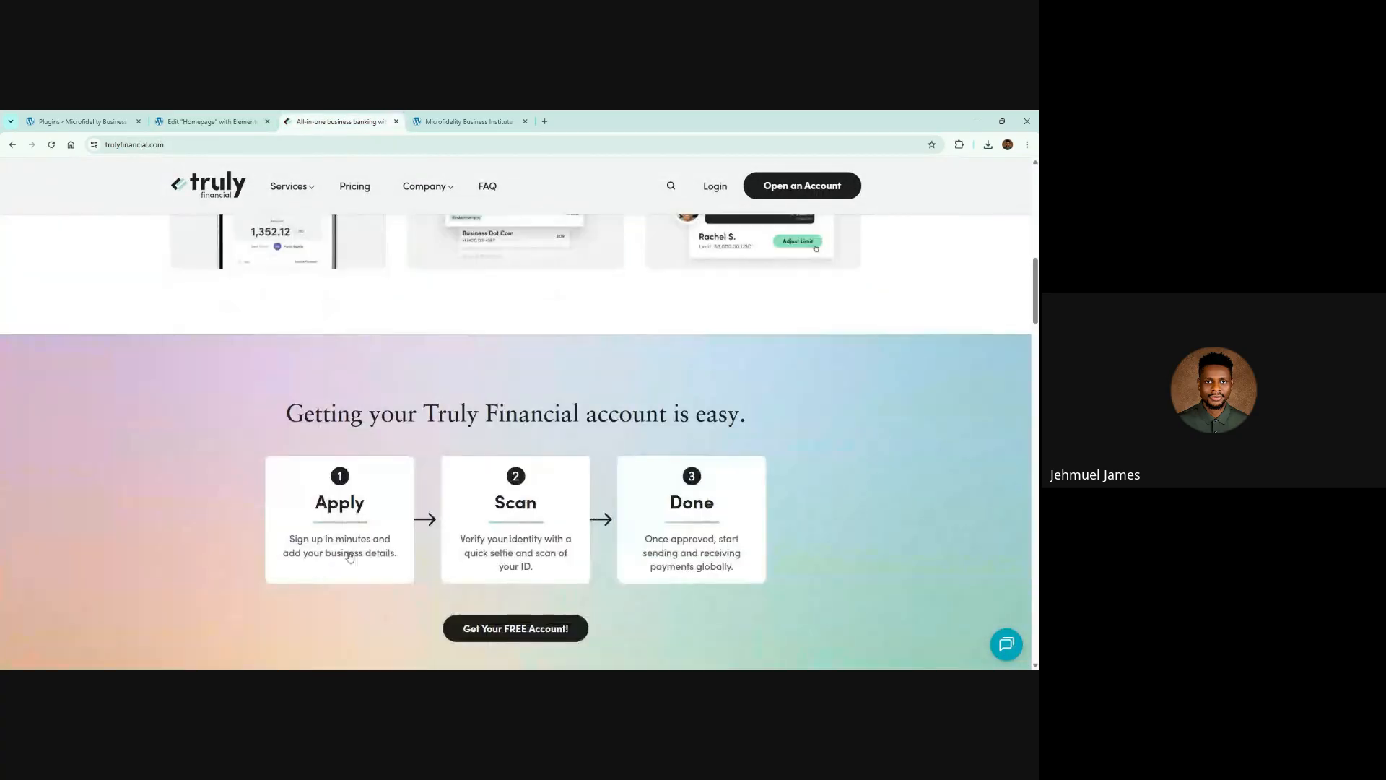
left_click(252, 121)
scroll(296, 310, "down", 5)
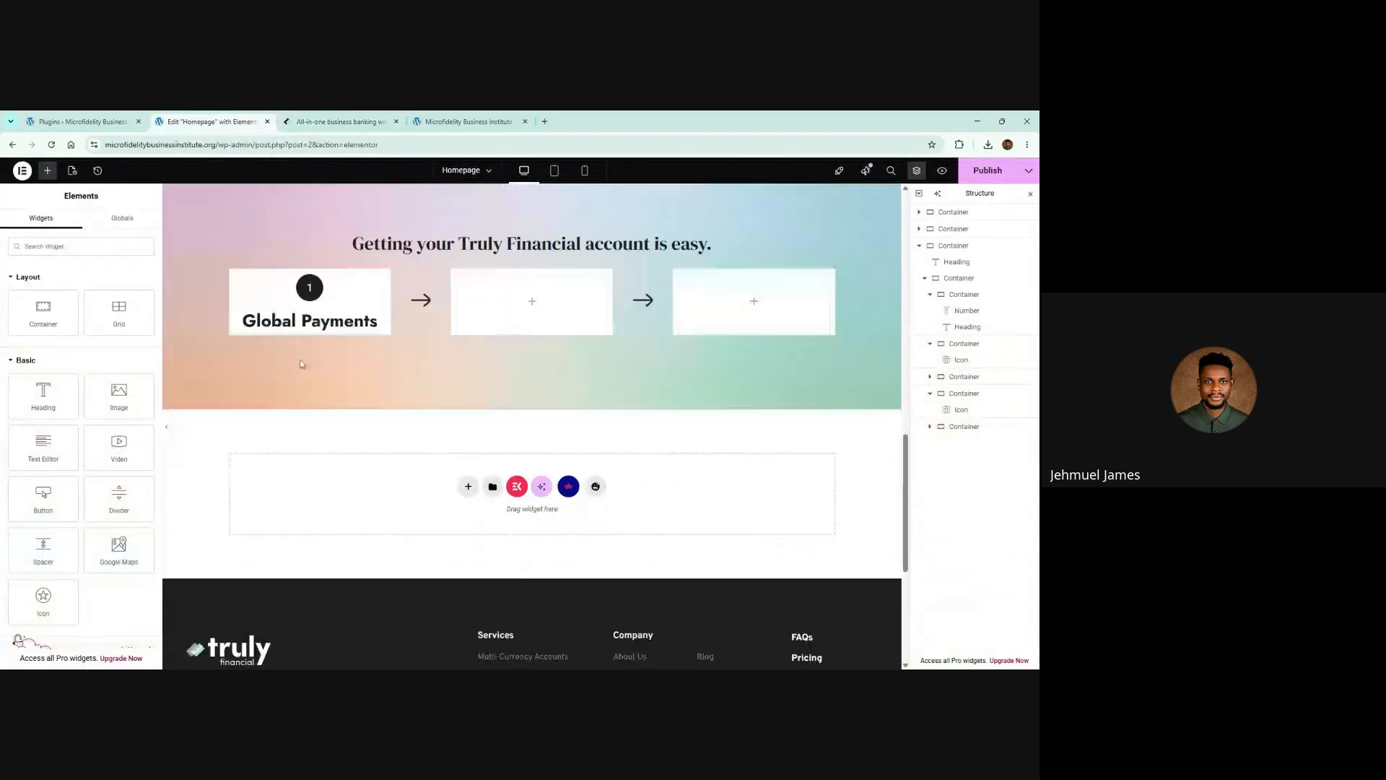
right_click(312, 307)
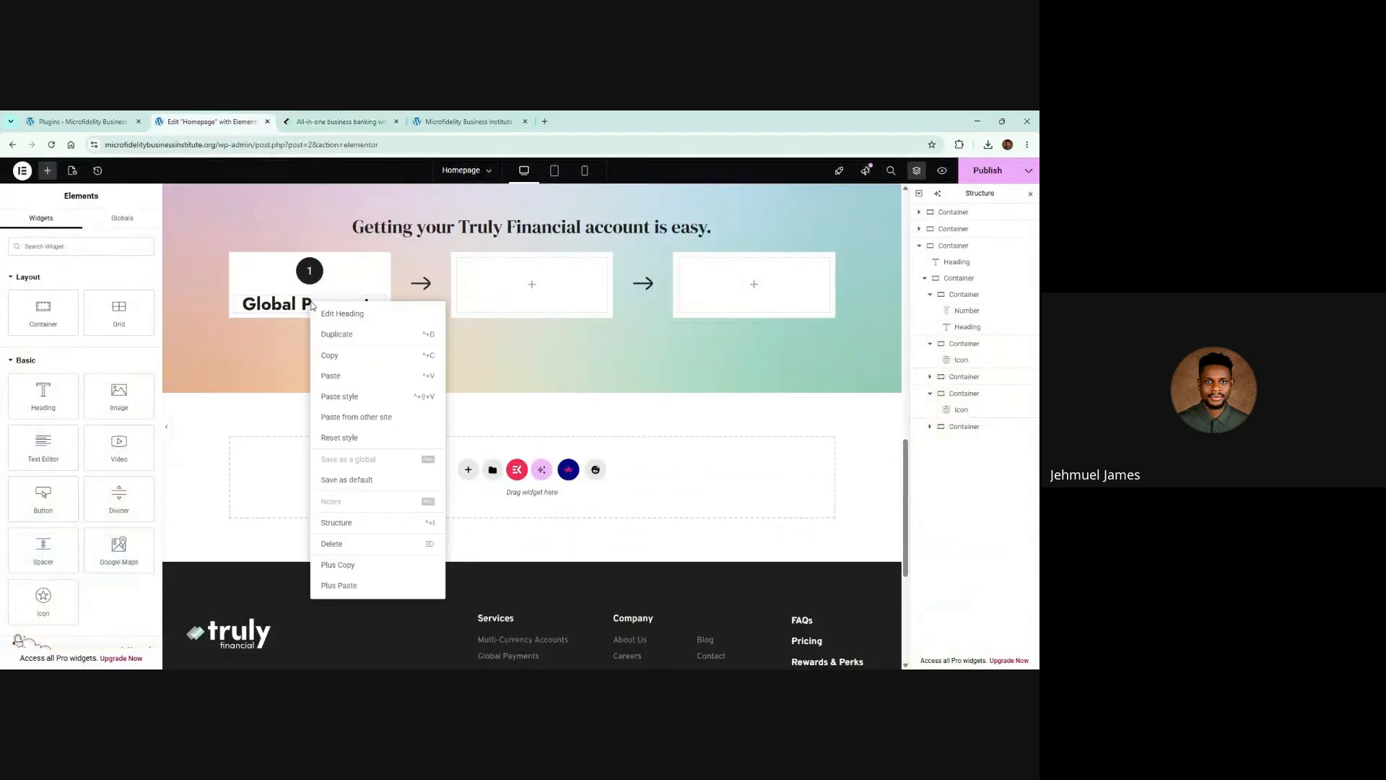
left_click(332, 375)
Change the "Global Payments" heading in the first step card to "Apply"
left_click(379, 303)
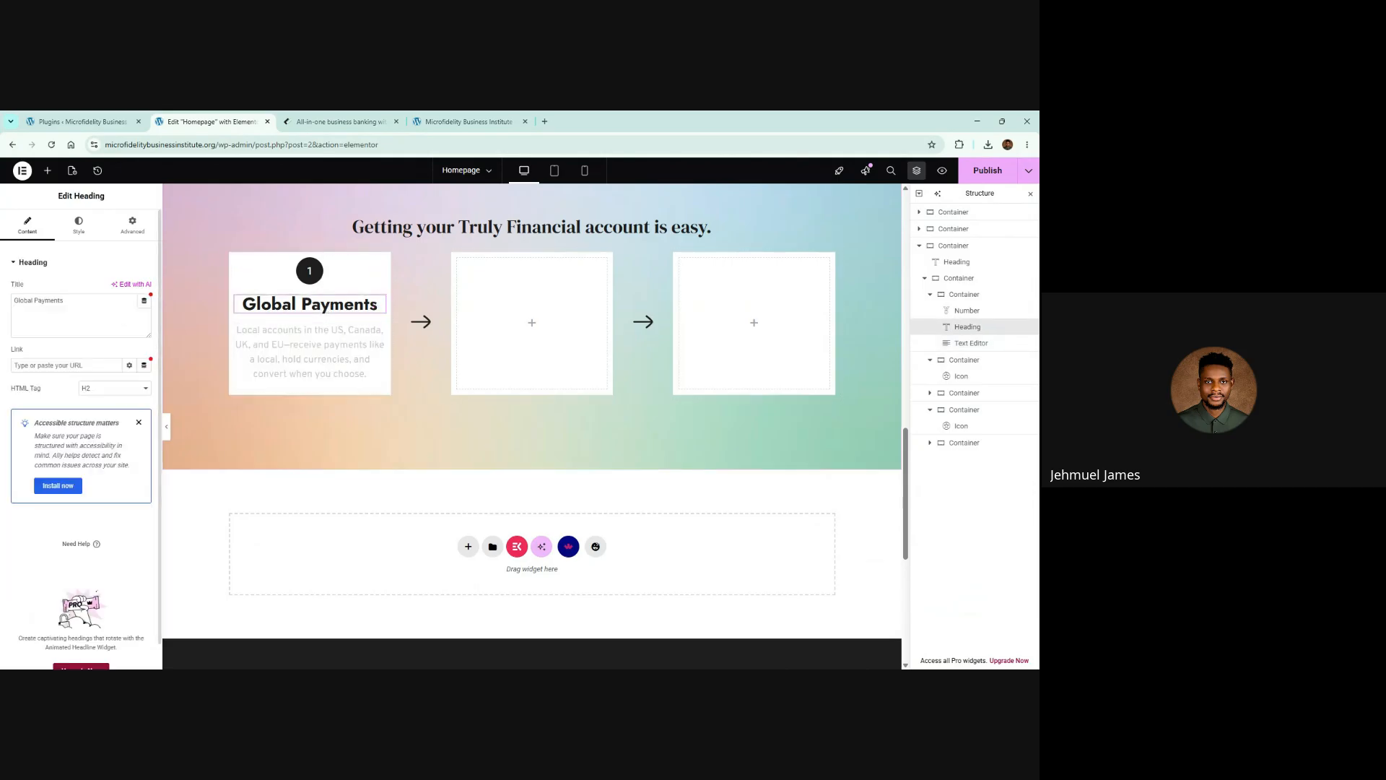
key("ctrl+a")
type("Apply")
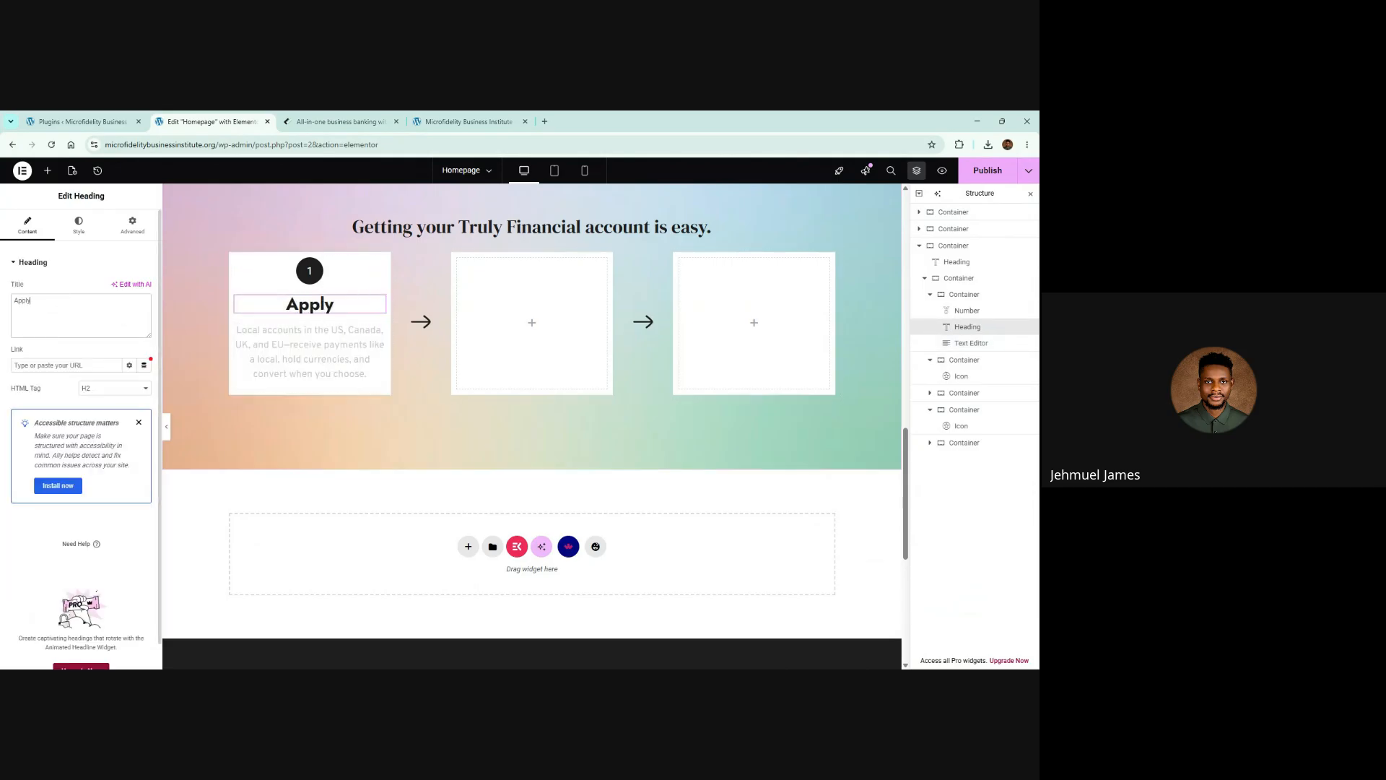
Replace the first card's paragraph with "Sign up in minutes and add your business details." copied from the reference Truly Financial page
left_click(339, 121)
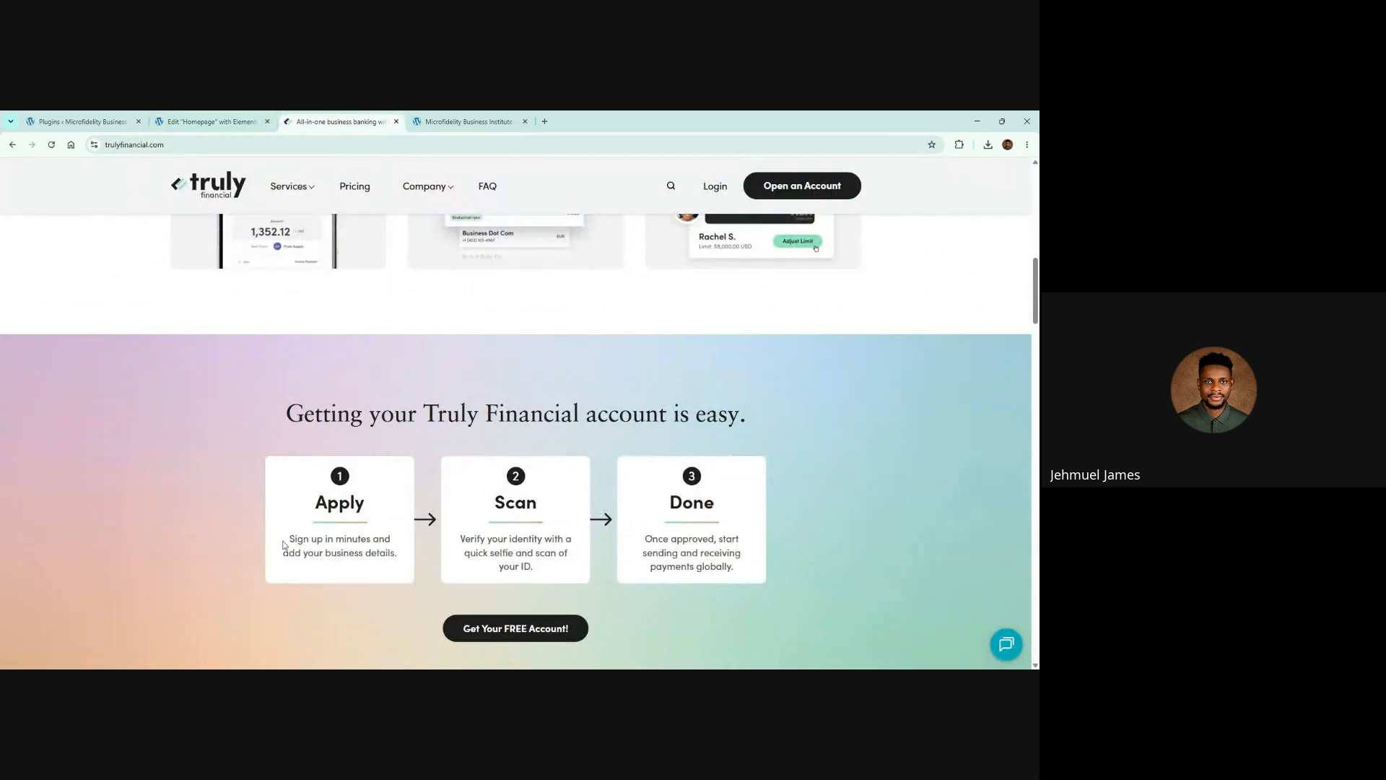
left_click_drag(283, 545, 409, 556)
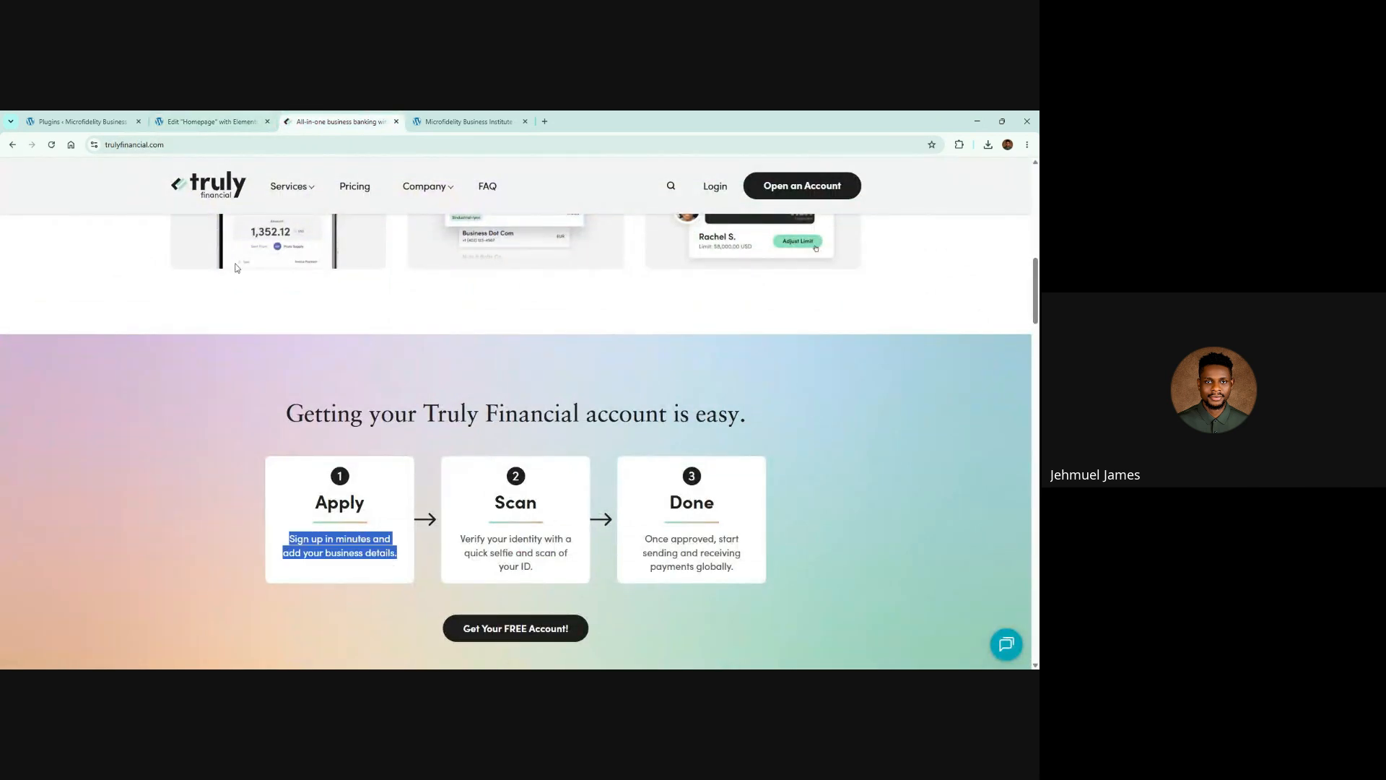
left_click(210, 121)
left_click(310, 351)
left_click(126, 302)
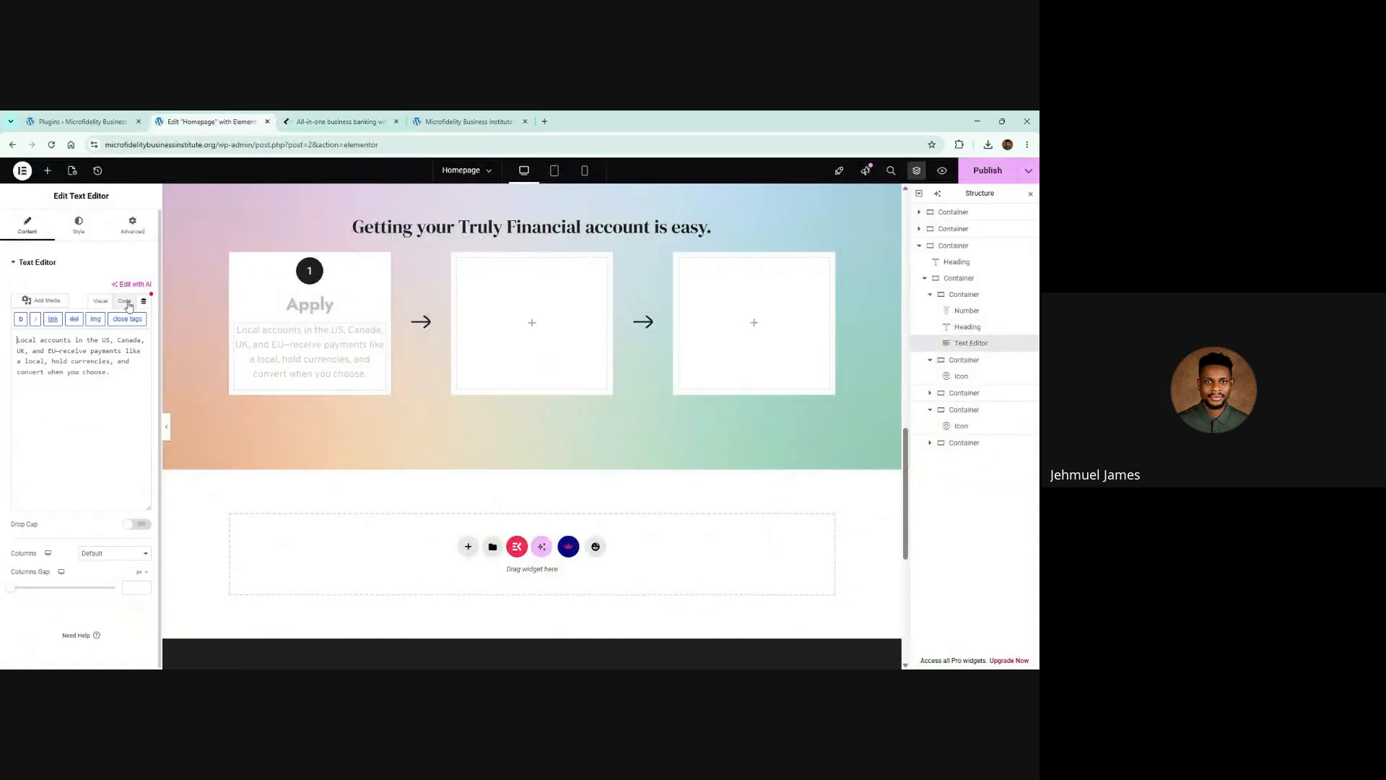
key("ctrl+a")
key("ctrl+v")
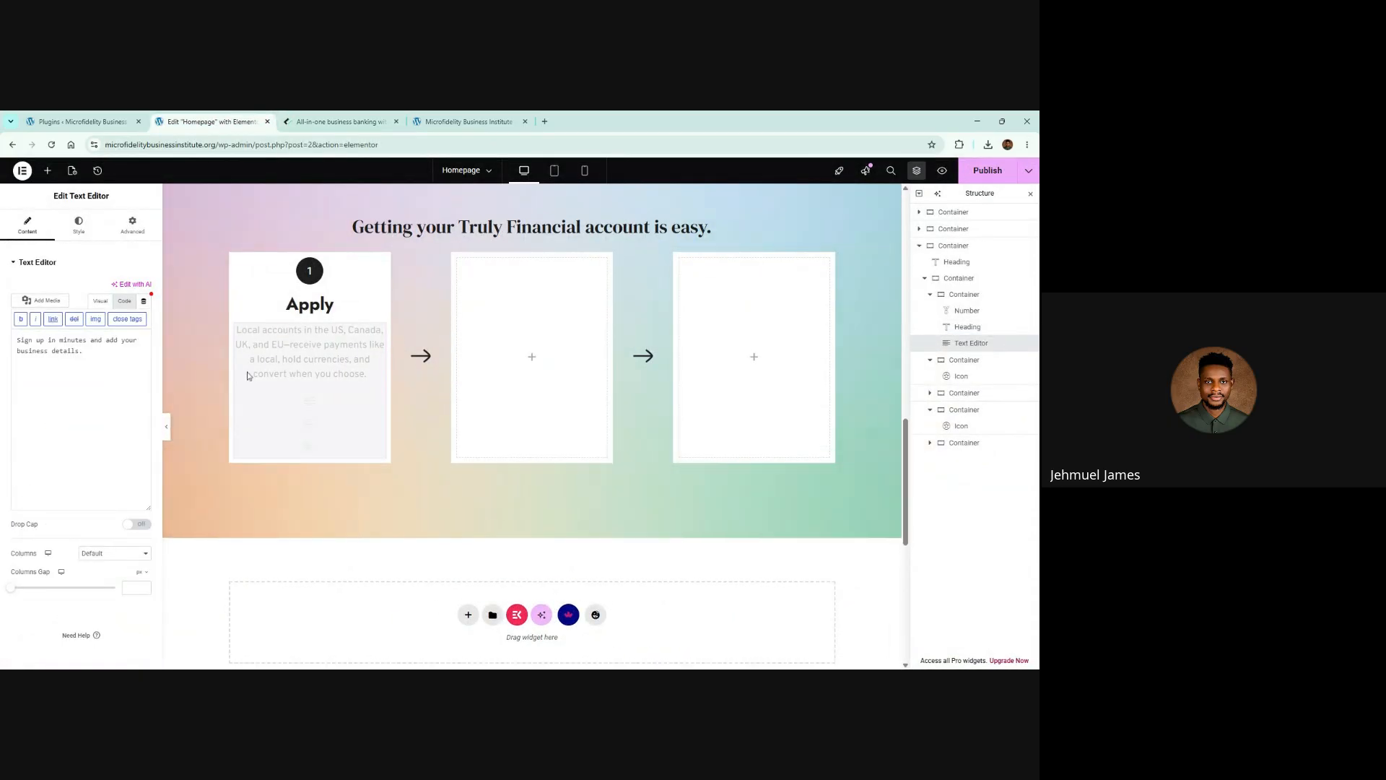
Compare the first card's "Apply" heading with the reference page and give it a lighter font weight
left_click(335, 311)
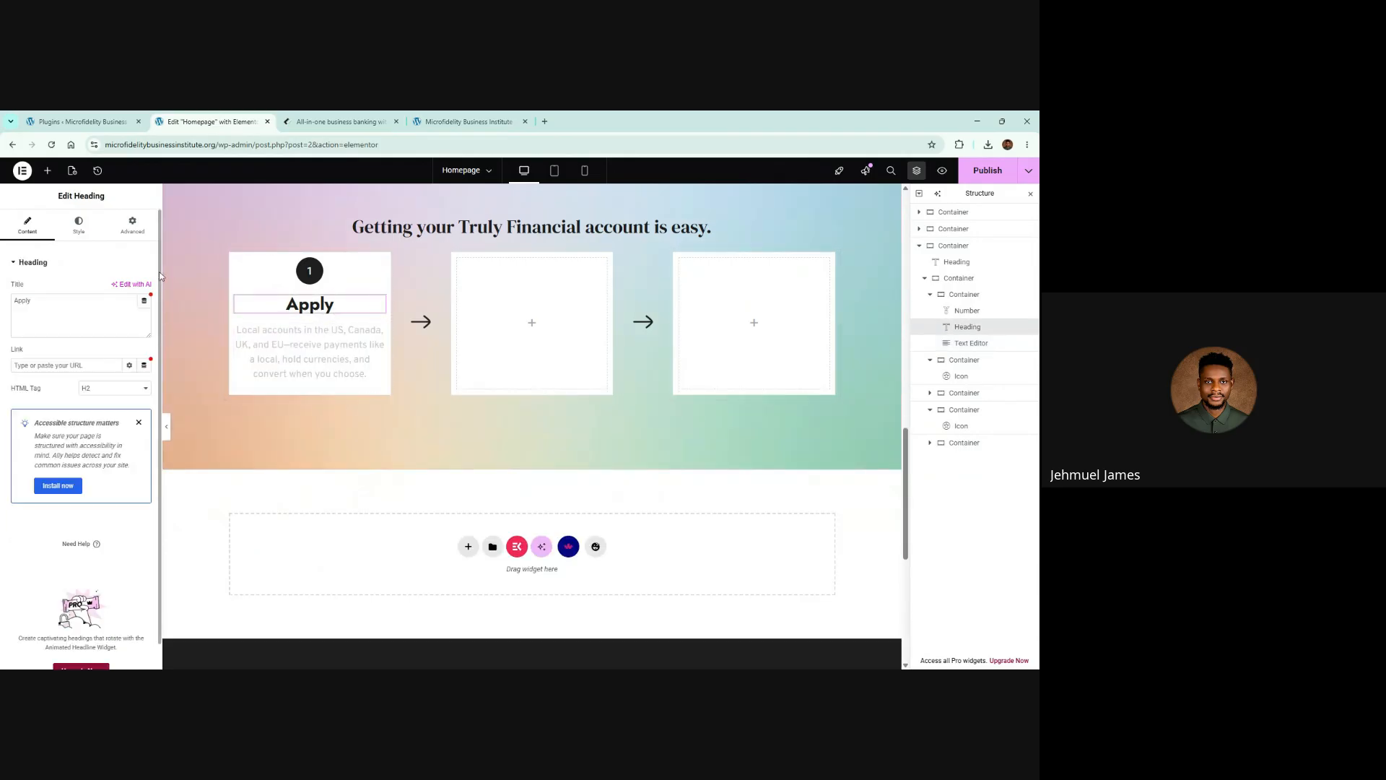
left_click(327, 123)
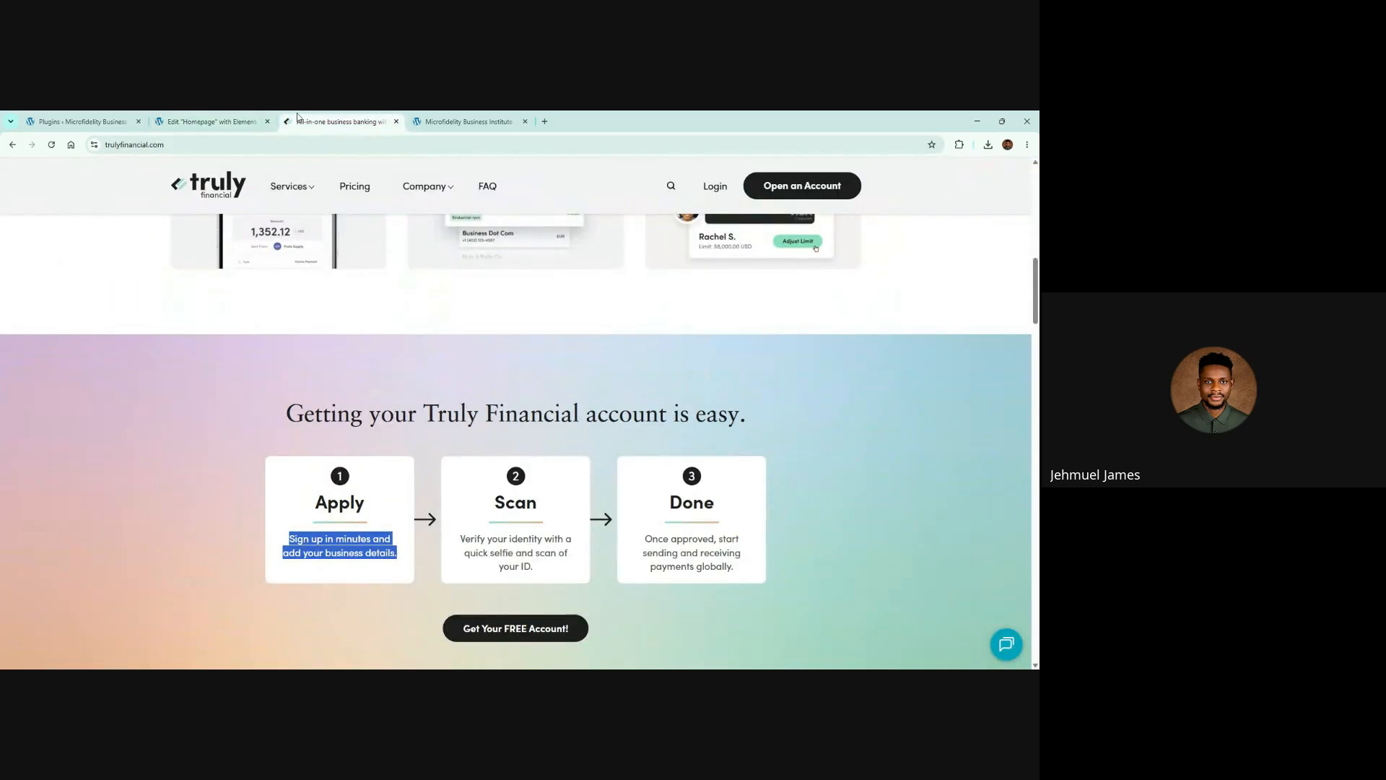
left_click(217, 122)
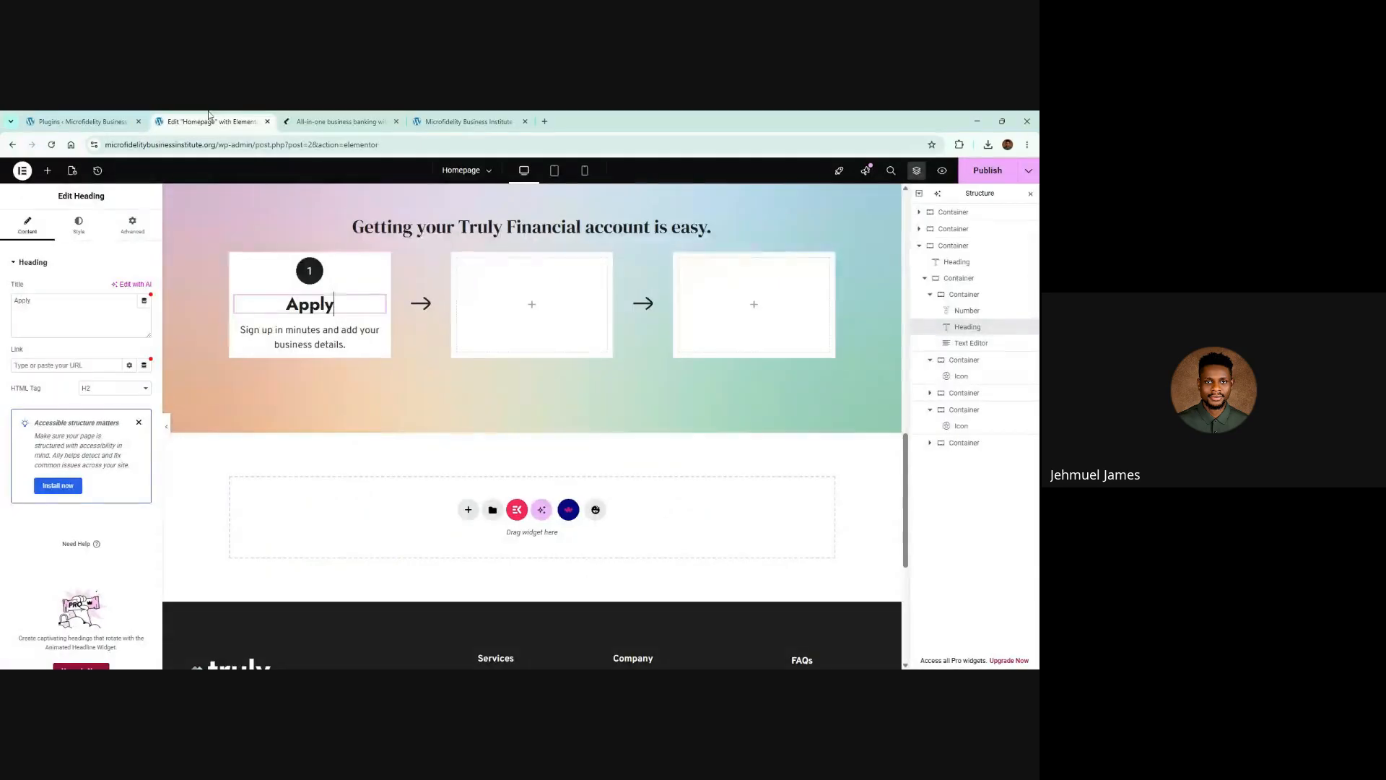
left_click(361, 328)
left_click(350, 311)
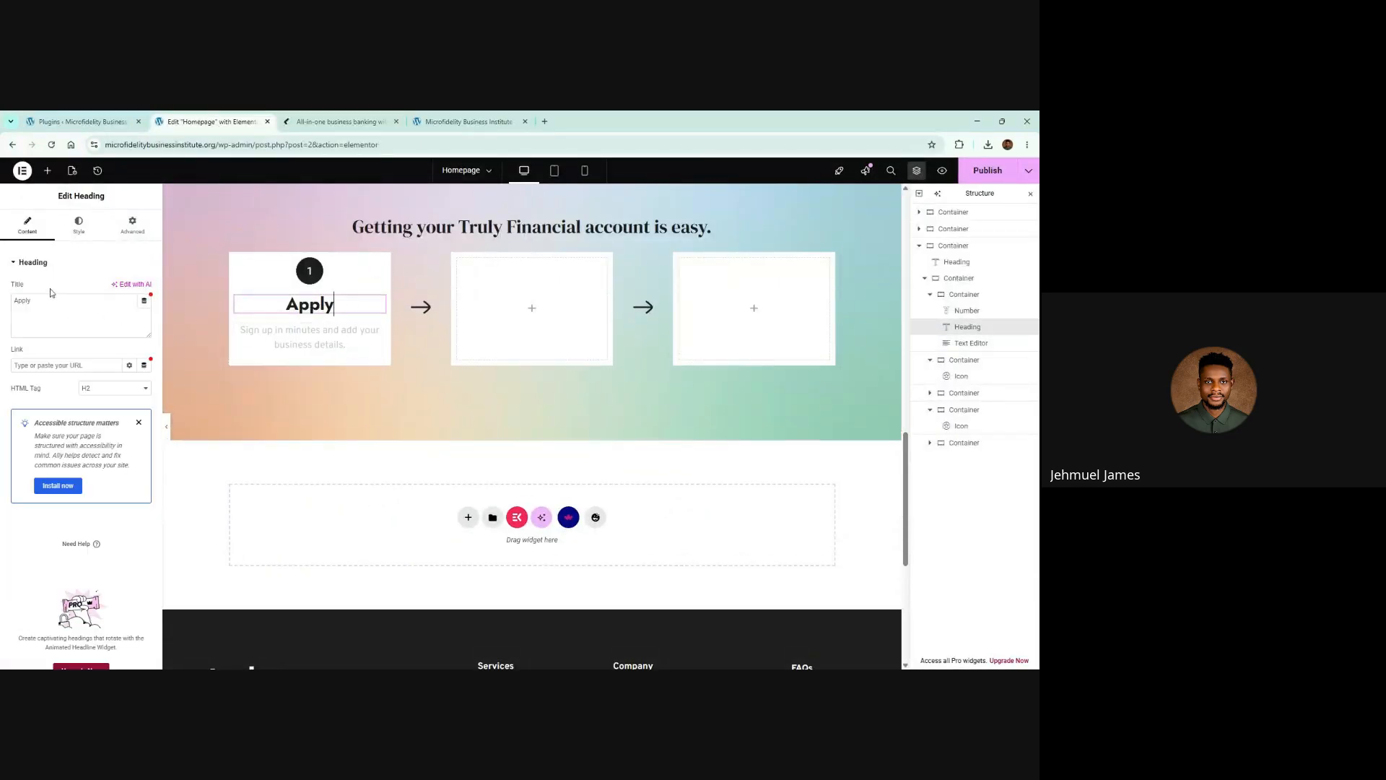
left_click(79, 224)
left_click(144, 319)
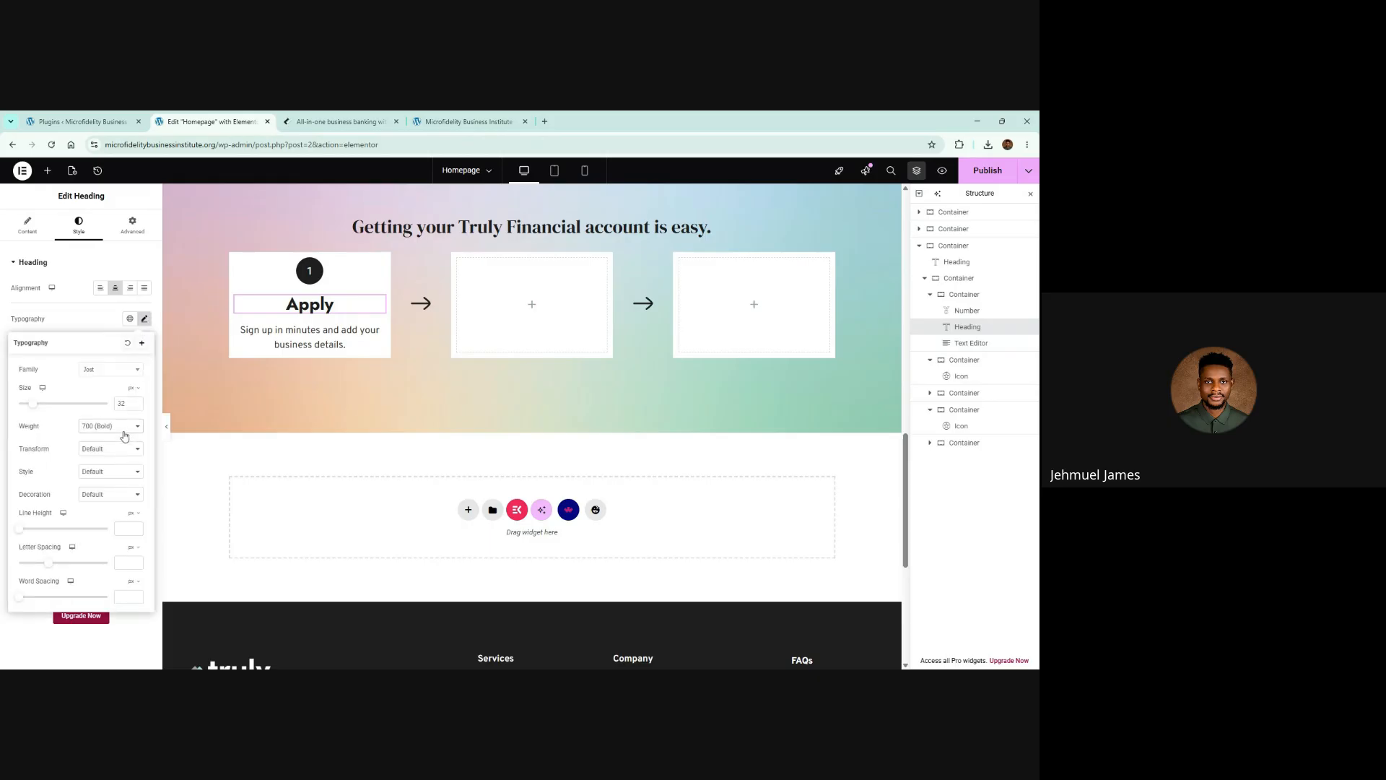
left_click(370, 331)
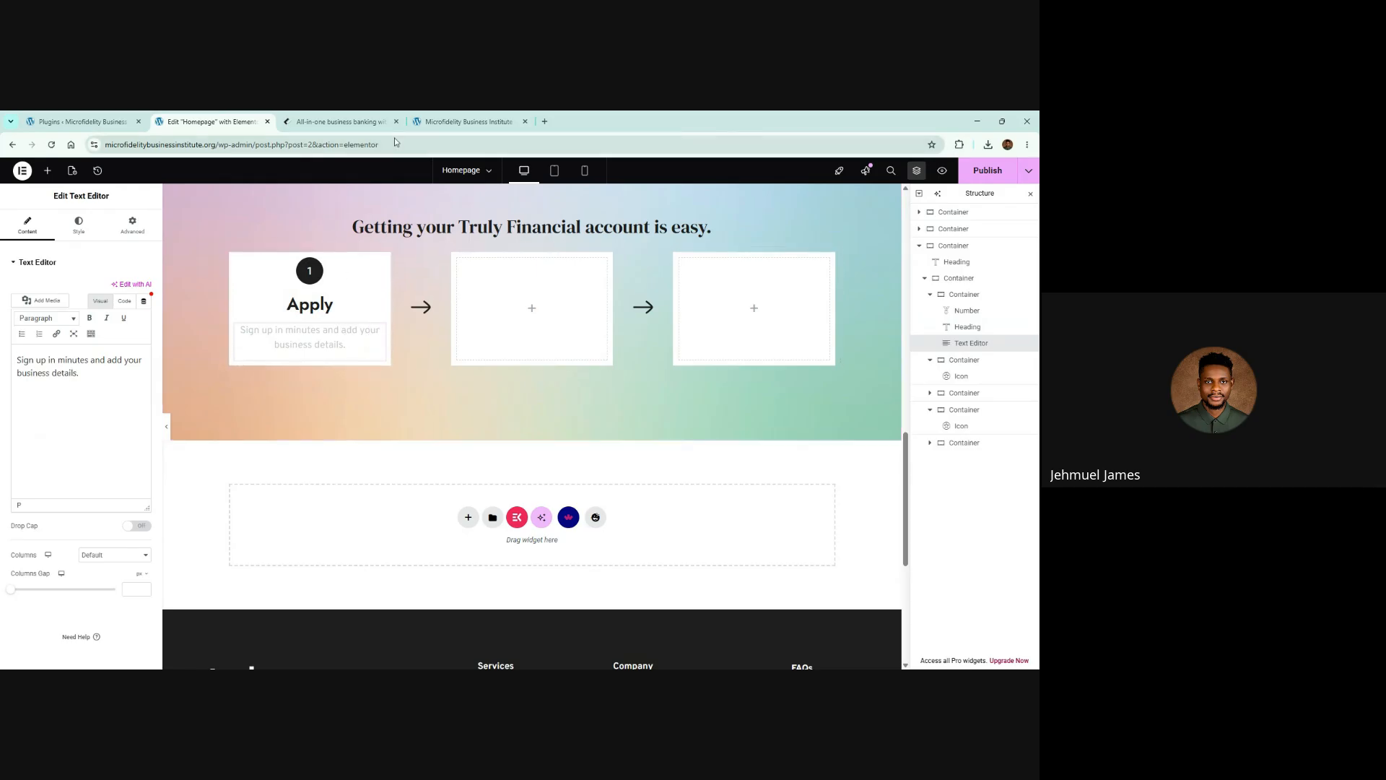
Copy the first card's "Apply" heading and paste it into the empty second card
right_click(354, 304)
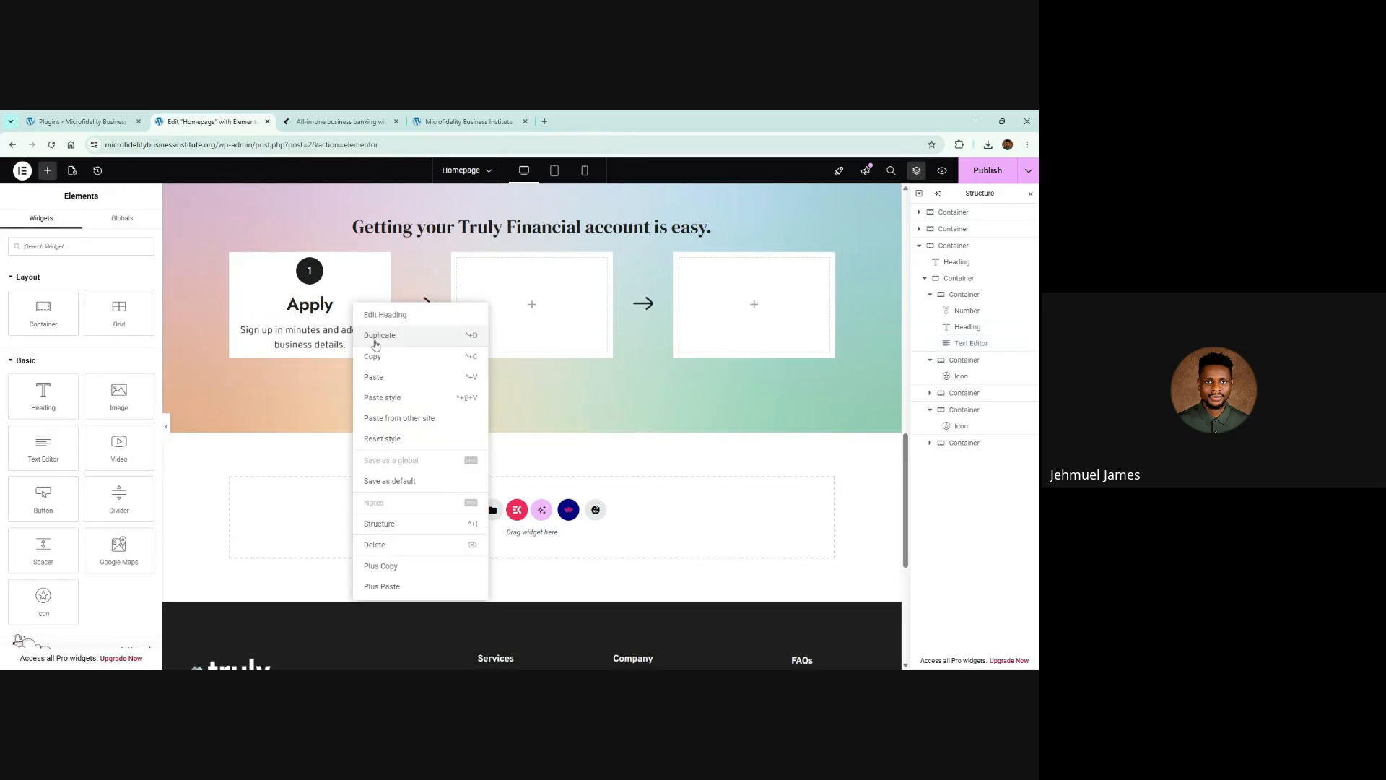
left_click(375, 357)
right_click(527, 298)
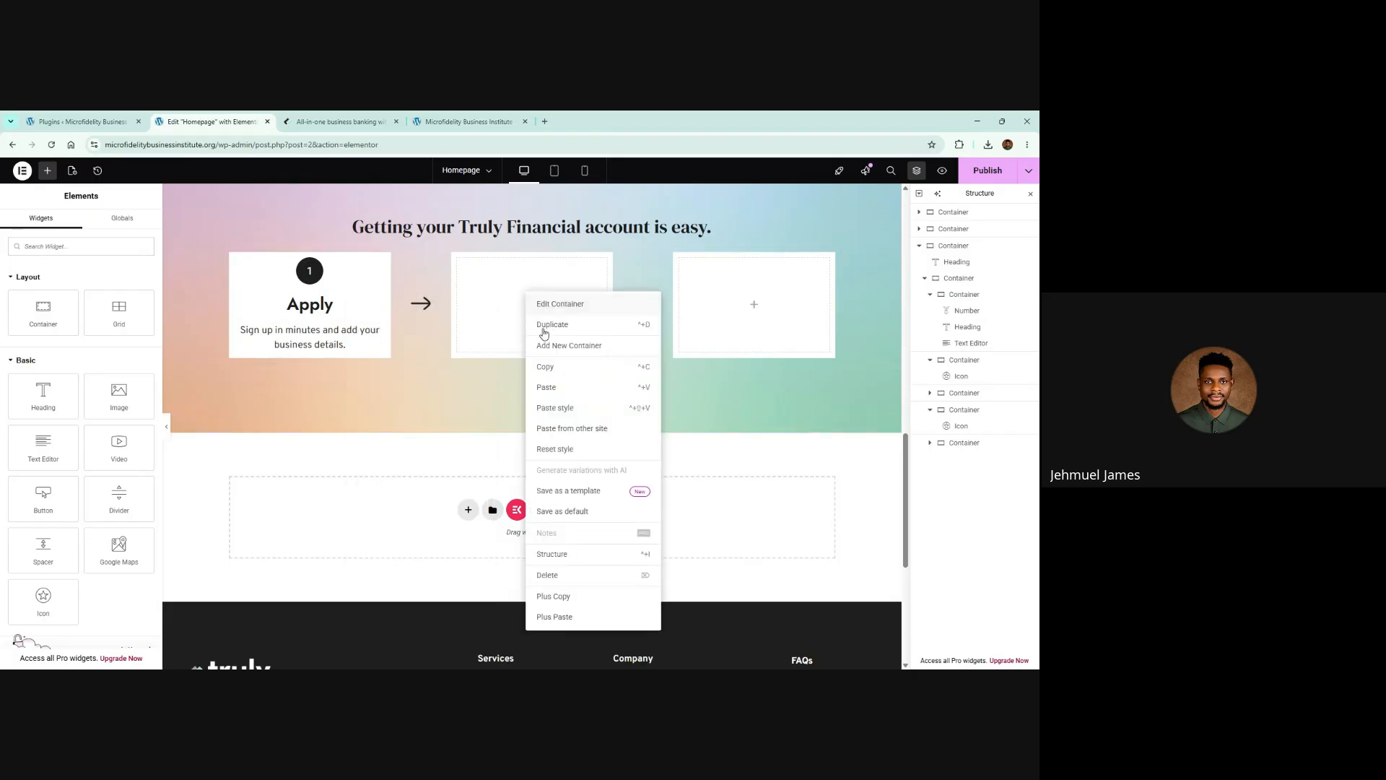
left_click(549, 396)
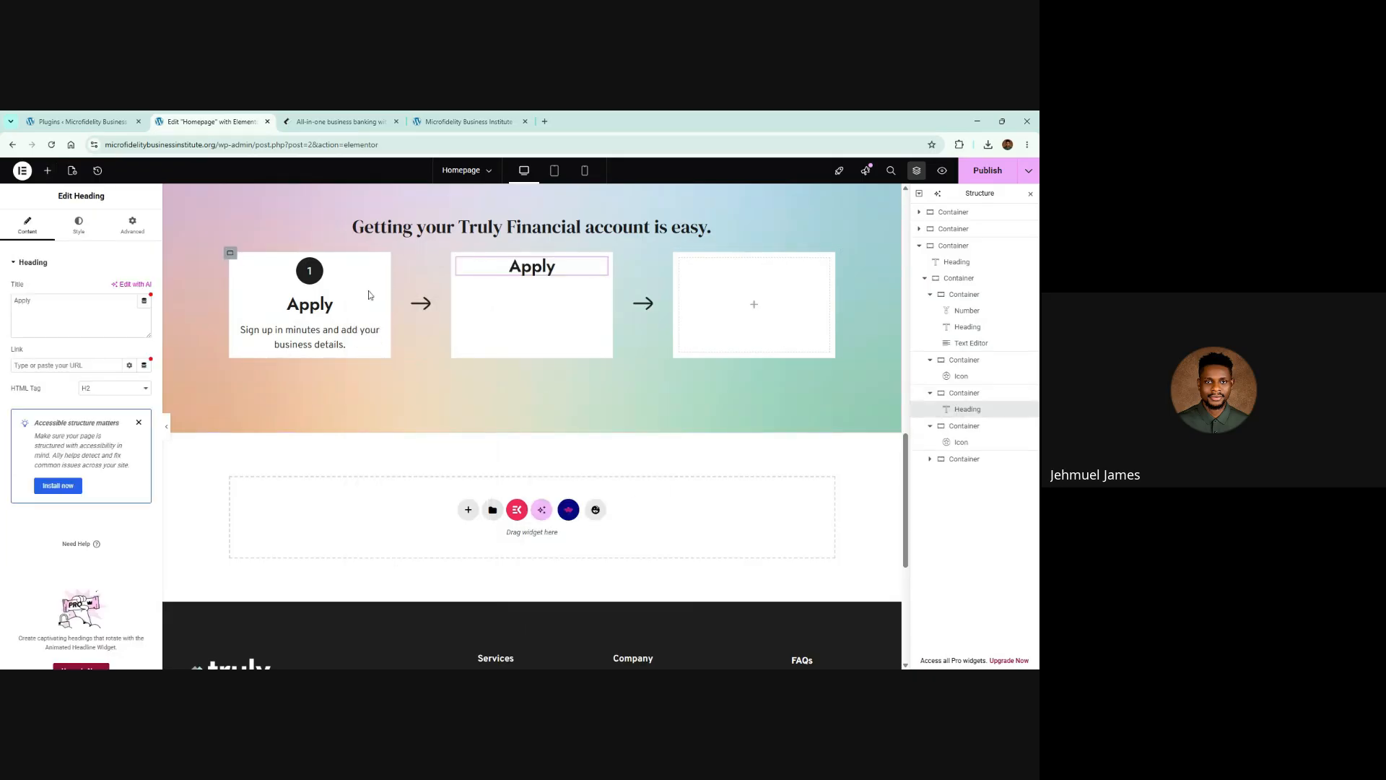
Duplicate the first card's number badge and paragraph, placing the copies above and below the second card's heading
right_click(330, 272)
left_click(354, 299)
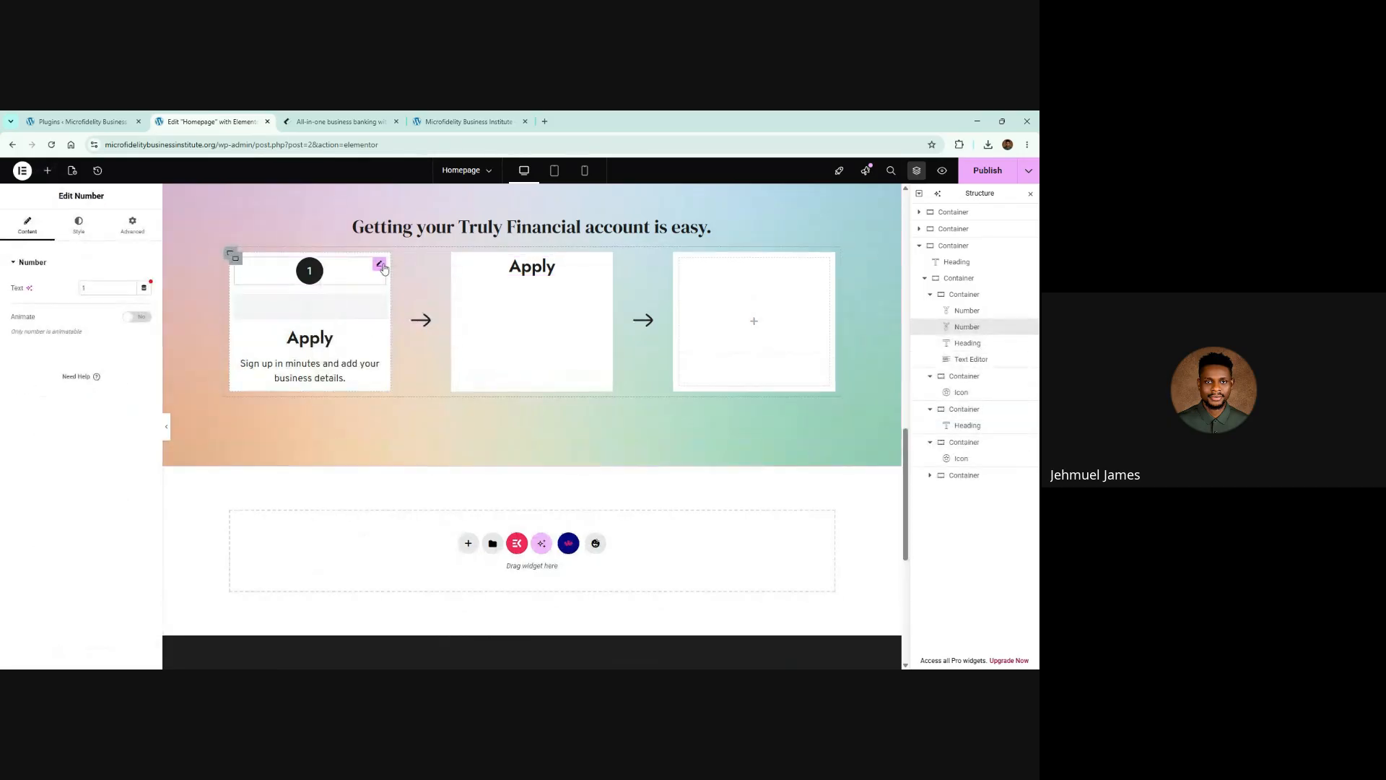
mouse_move(477, 275)
left_mouse_down()
mouse_move(526, 265)
mouse_move(488, 289)
left_mouse_up()
right_click(347, 335)
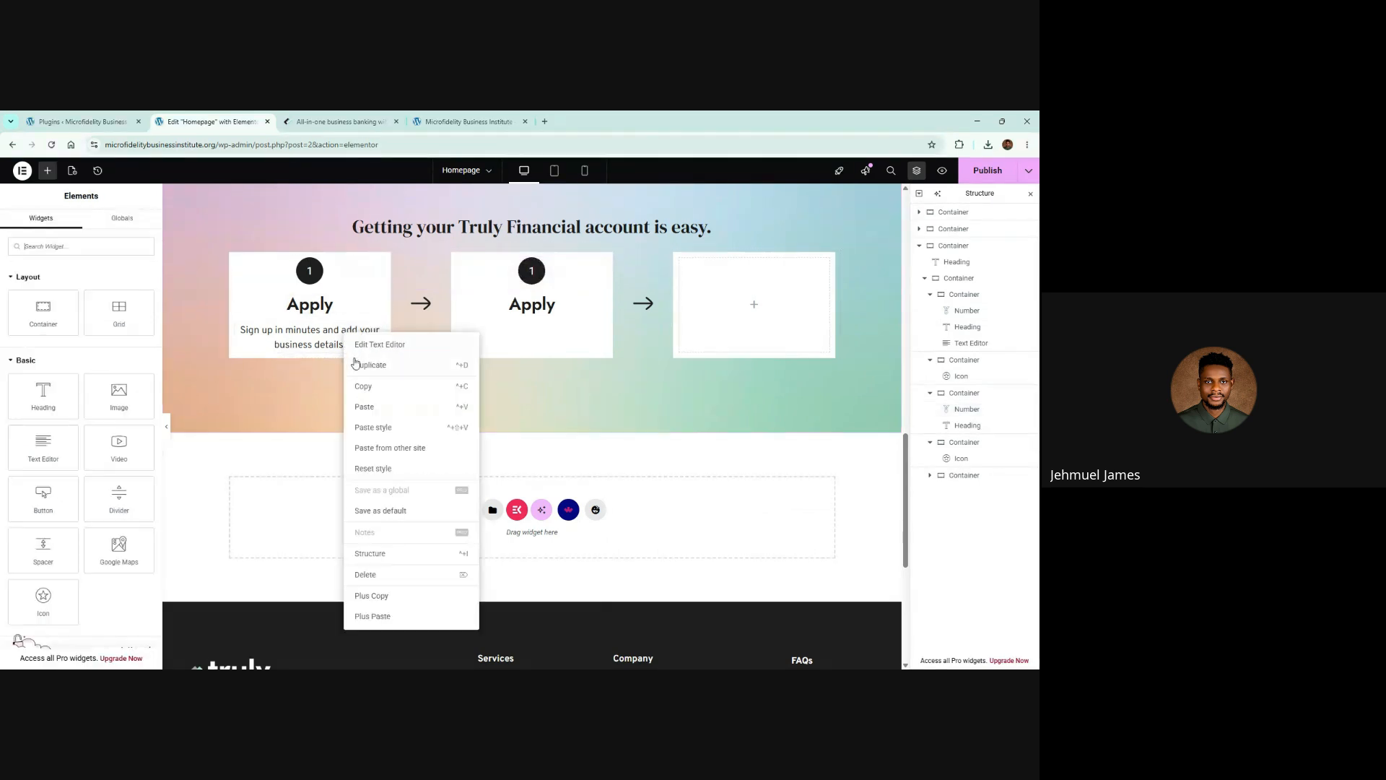
left_click(368, 365)
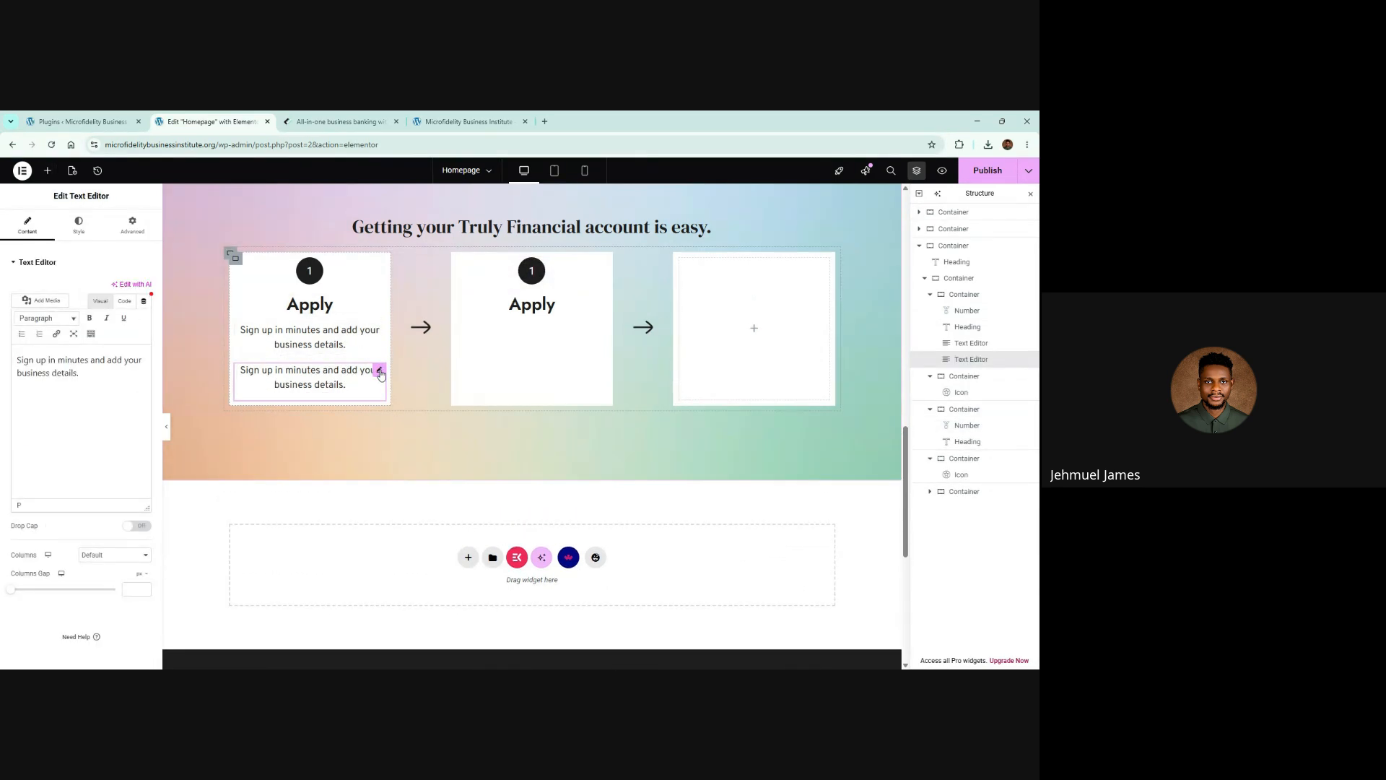
left_click_drag(380, 371, 527, 318)
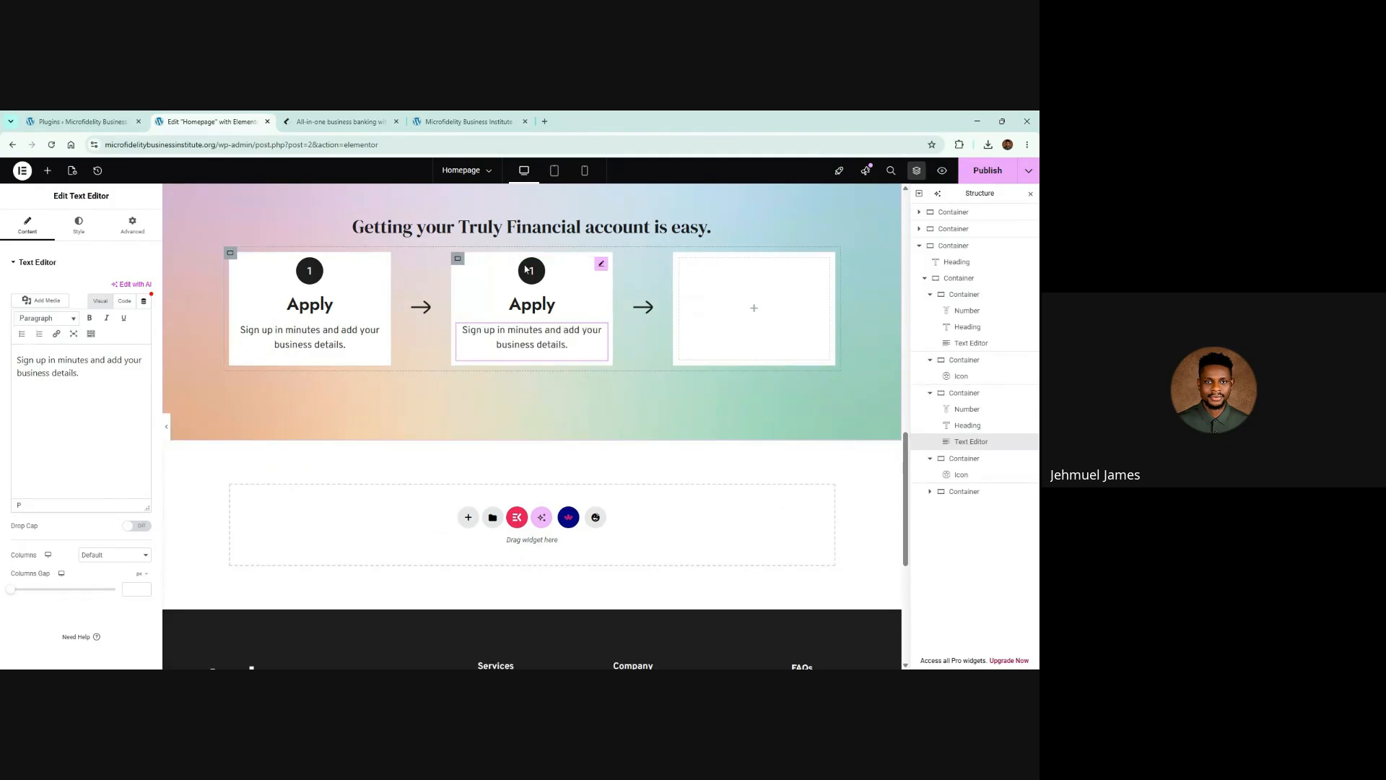
Duplicate the second card's number badge and "Apply" heading, and move the copies into the third card with the badge on top
right_click(540, 272)
left_click(563, 301)
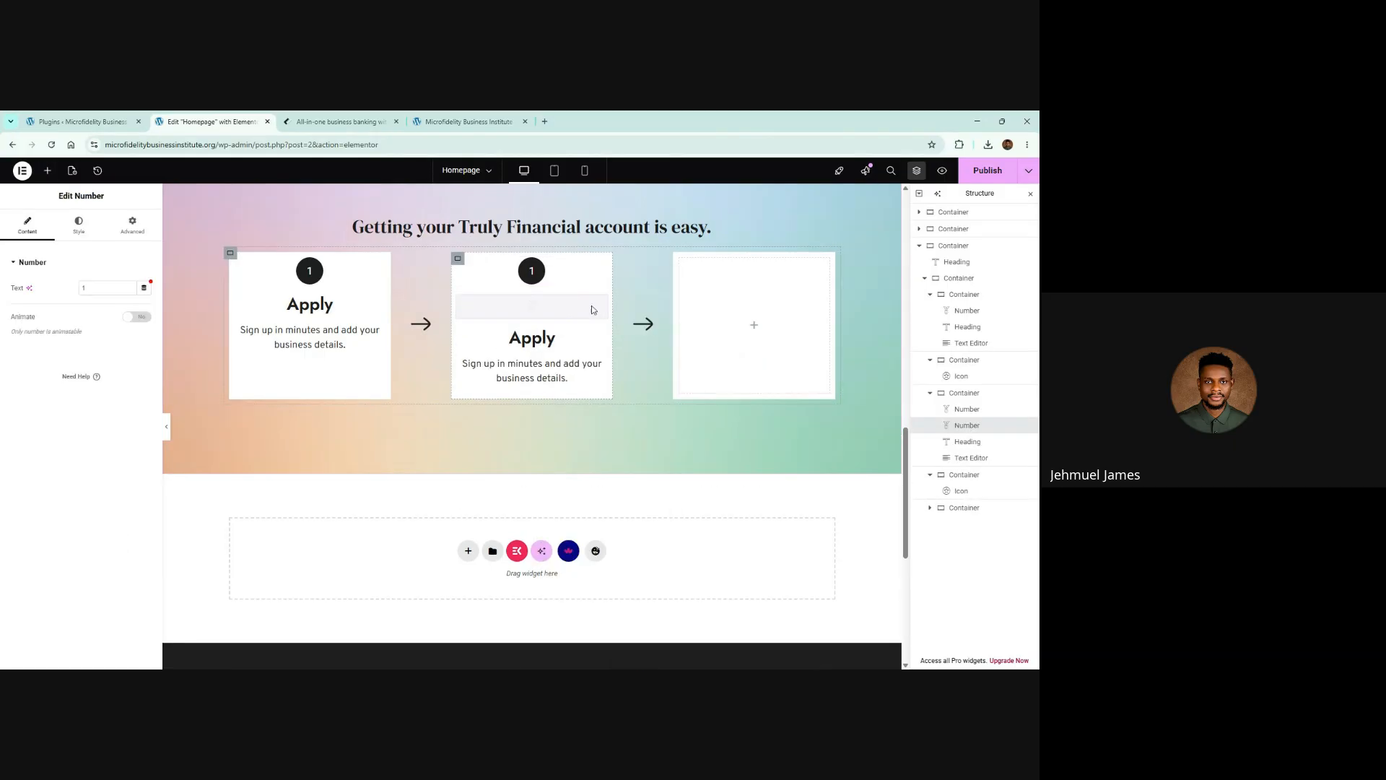
left_click_drag(589, 304, 726, 312)
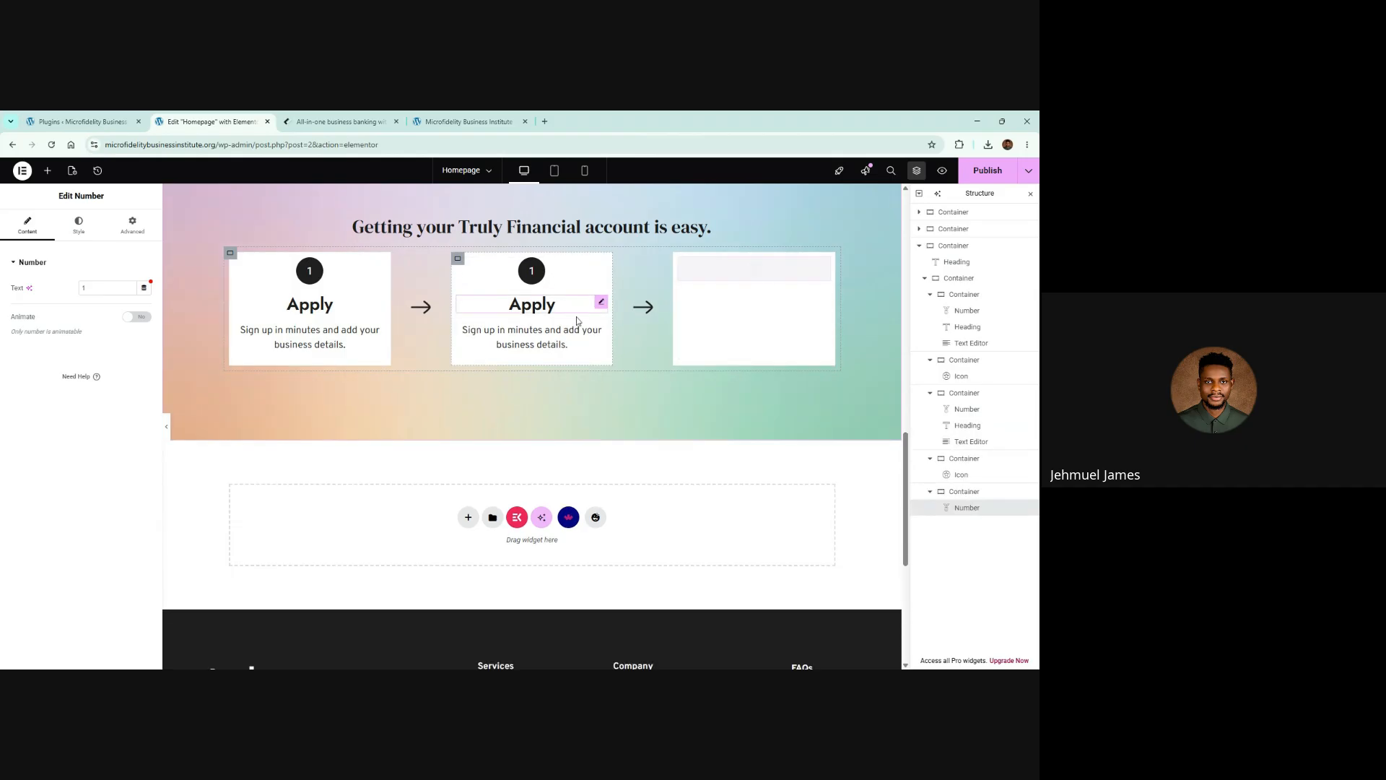
right_click(578, 310)
left_click(590, 325)
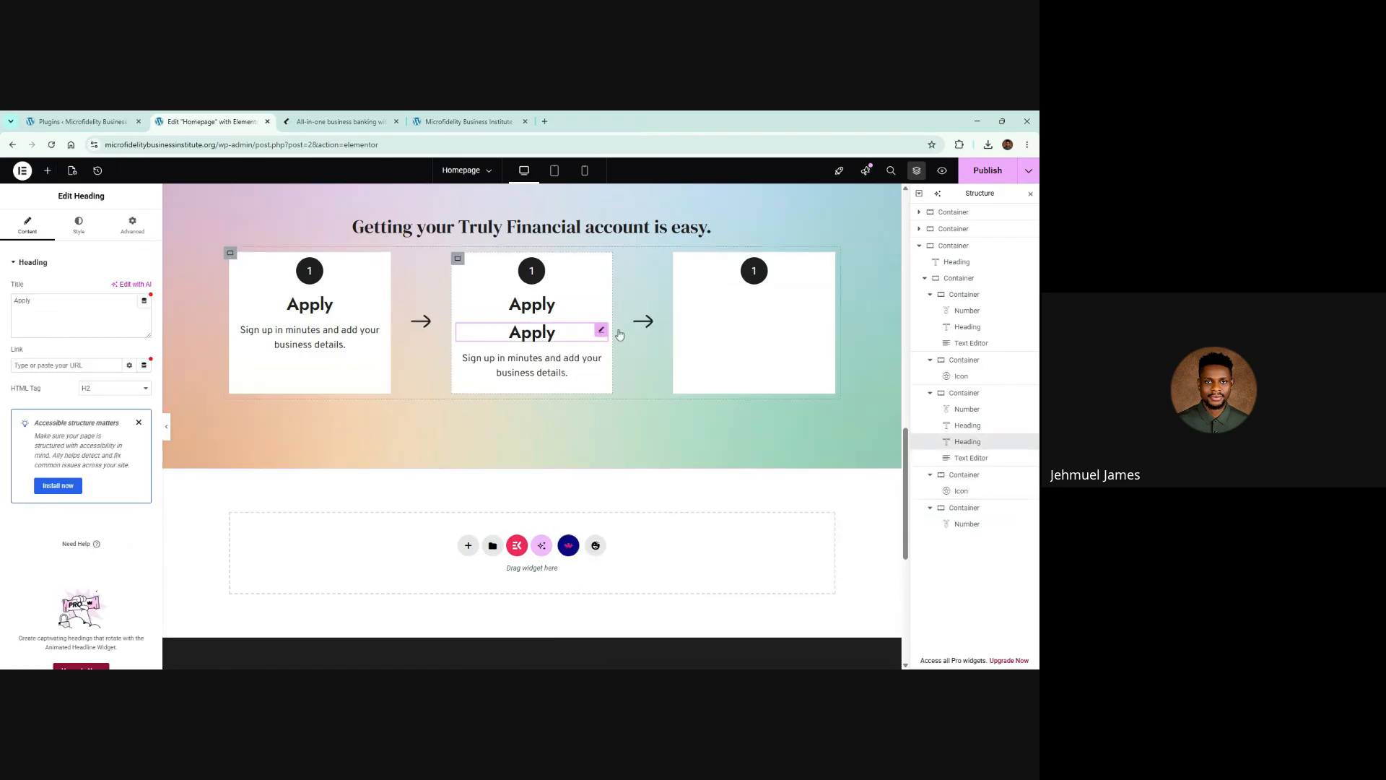
left_click_drag(620, 334, 707, 269)
left_click_drag(620, 334, 752, 296)
Copy the second card's paragraph and paste it below the heading in the third card
right_click(559, 337)
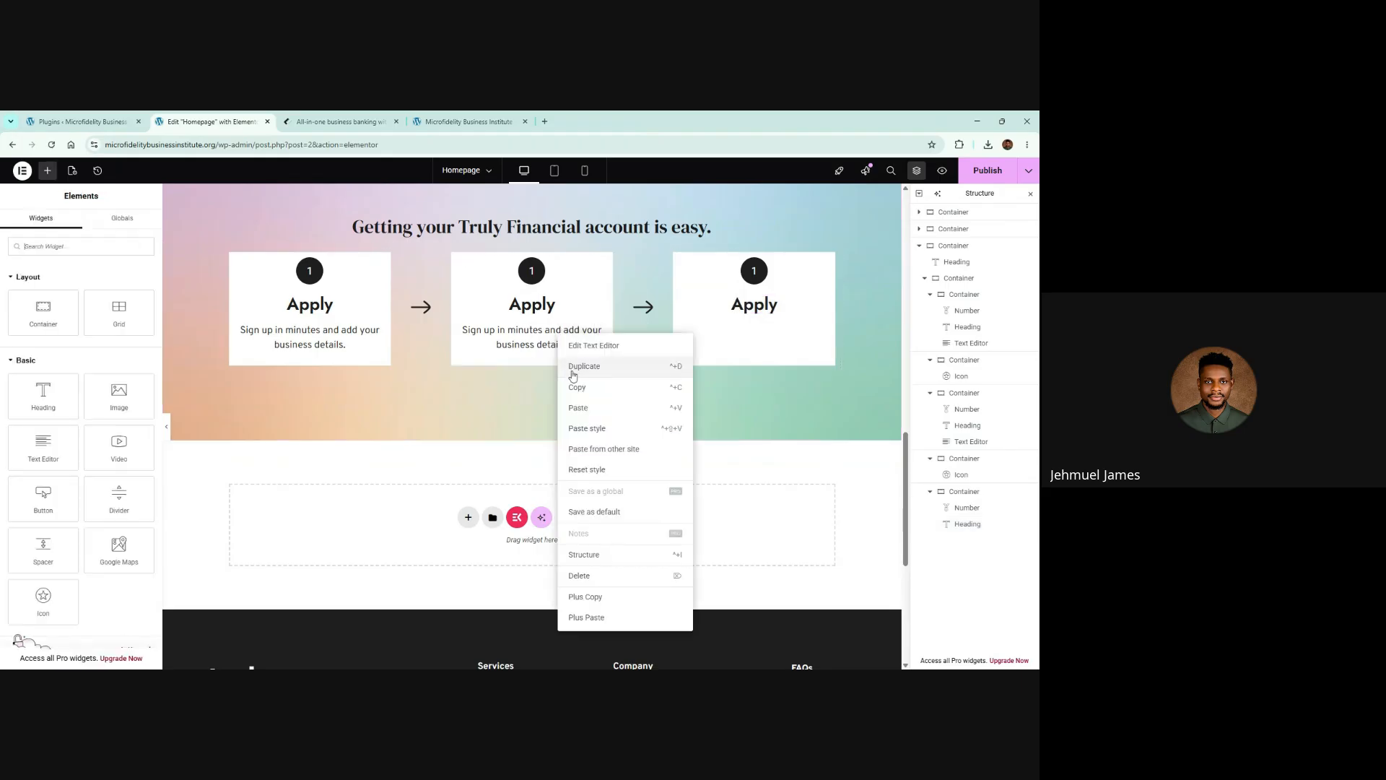
key("Escape")
right_click(754, 306)
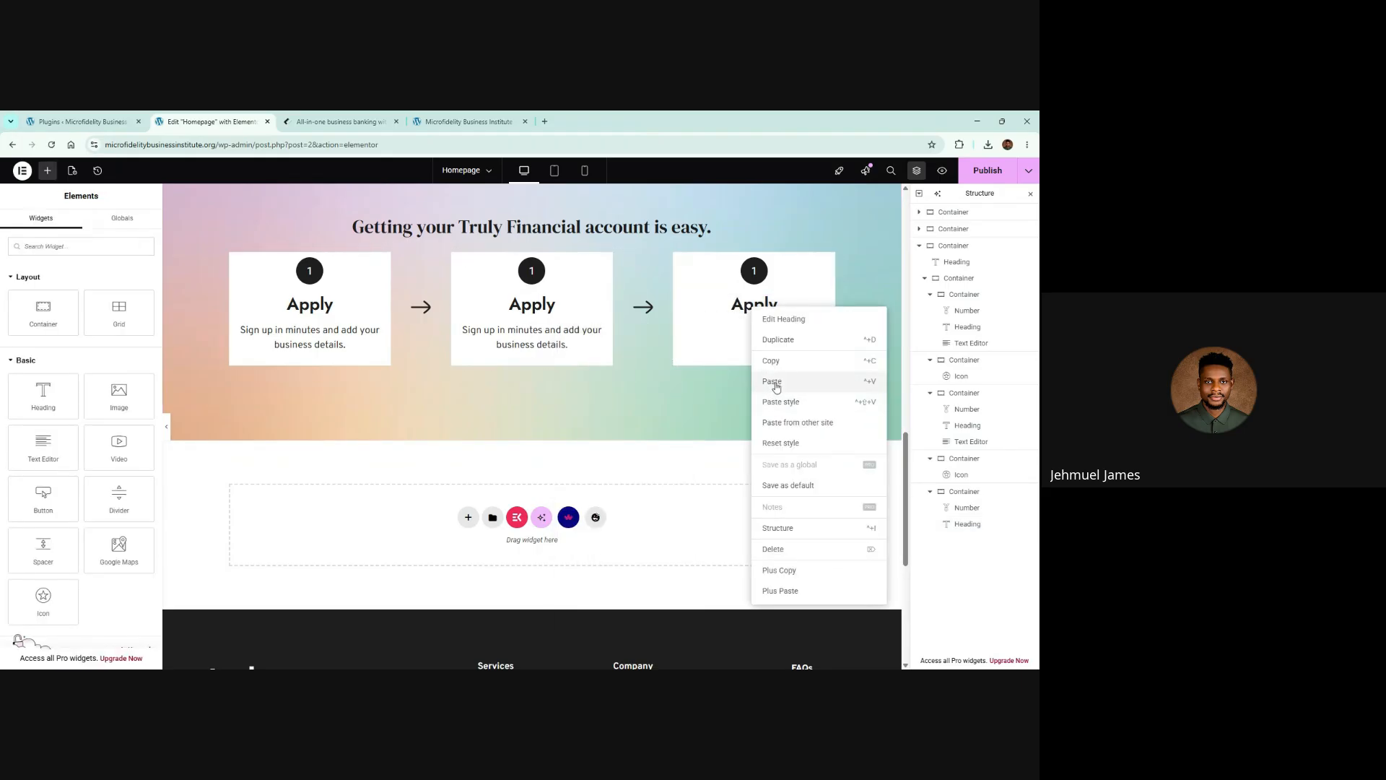
left_click(772, 381)
Replace the second card's paragraph with the reference page's text "Verify your identity with a quick selfie and scan of your ID."
left_click(339, 121)
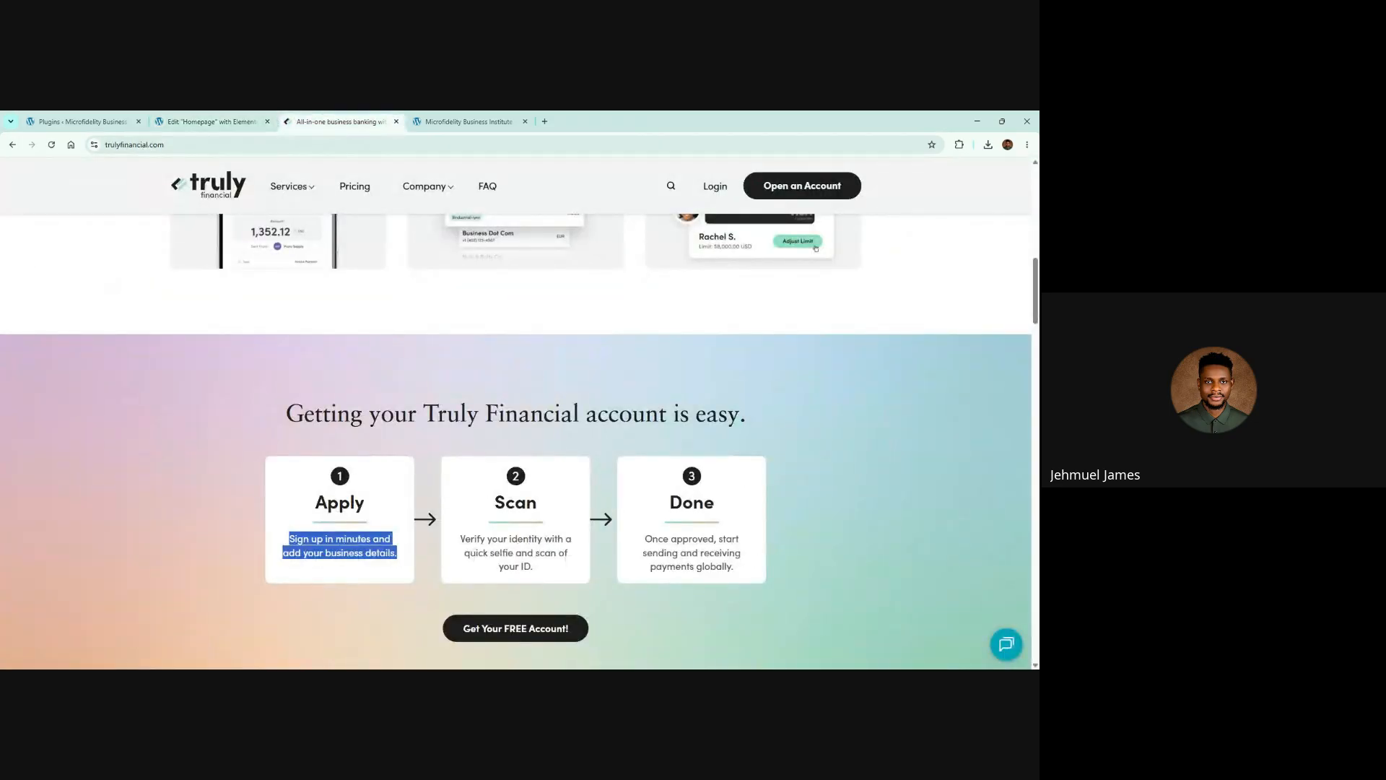
triple_click(566, 559)
left_click(210, 121)
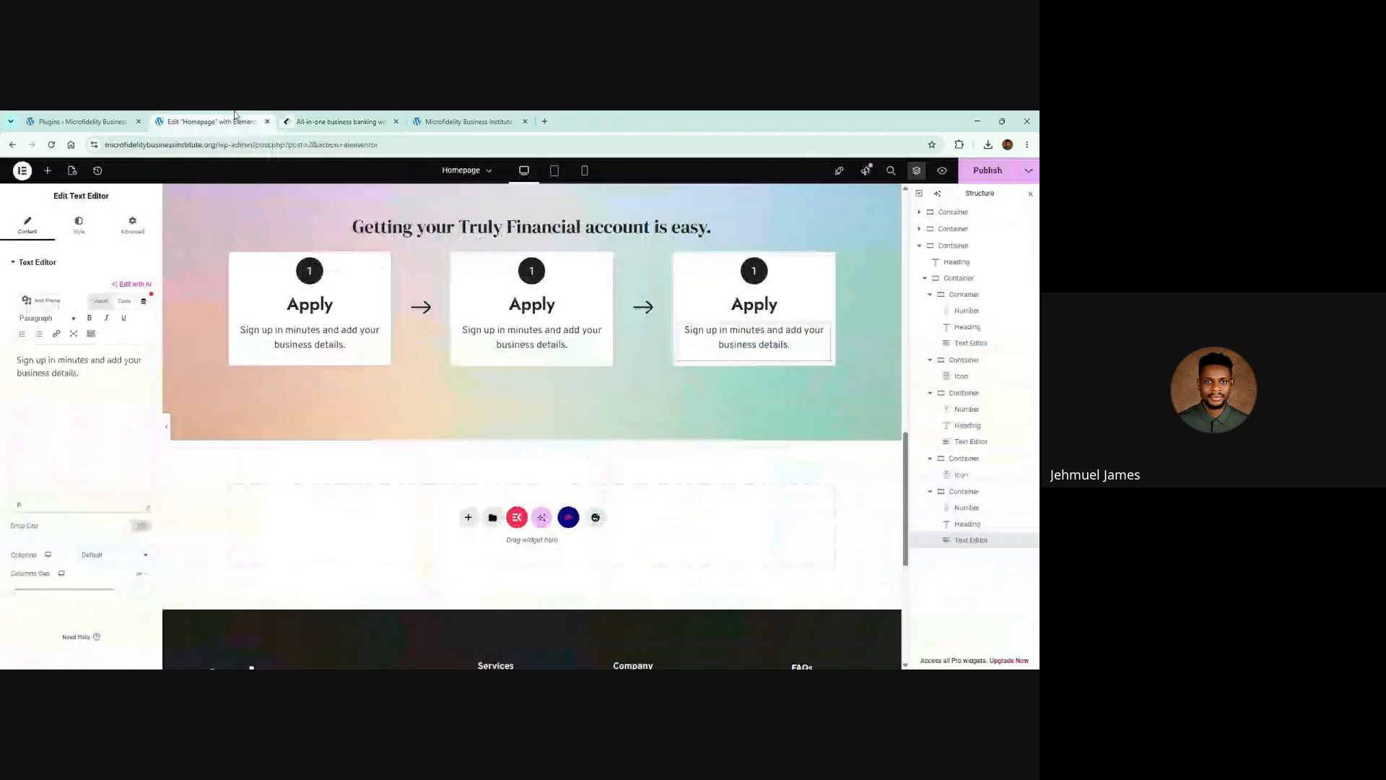
left_click(532, 337)
left_click(134, 301)
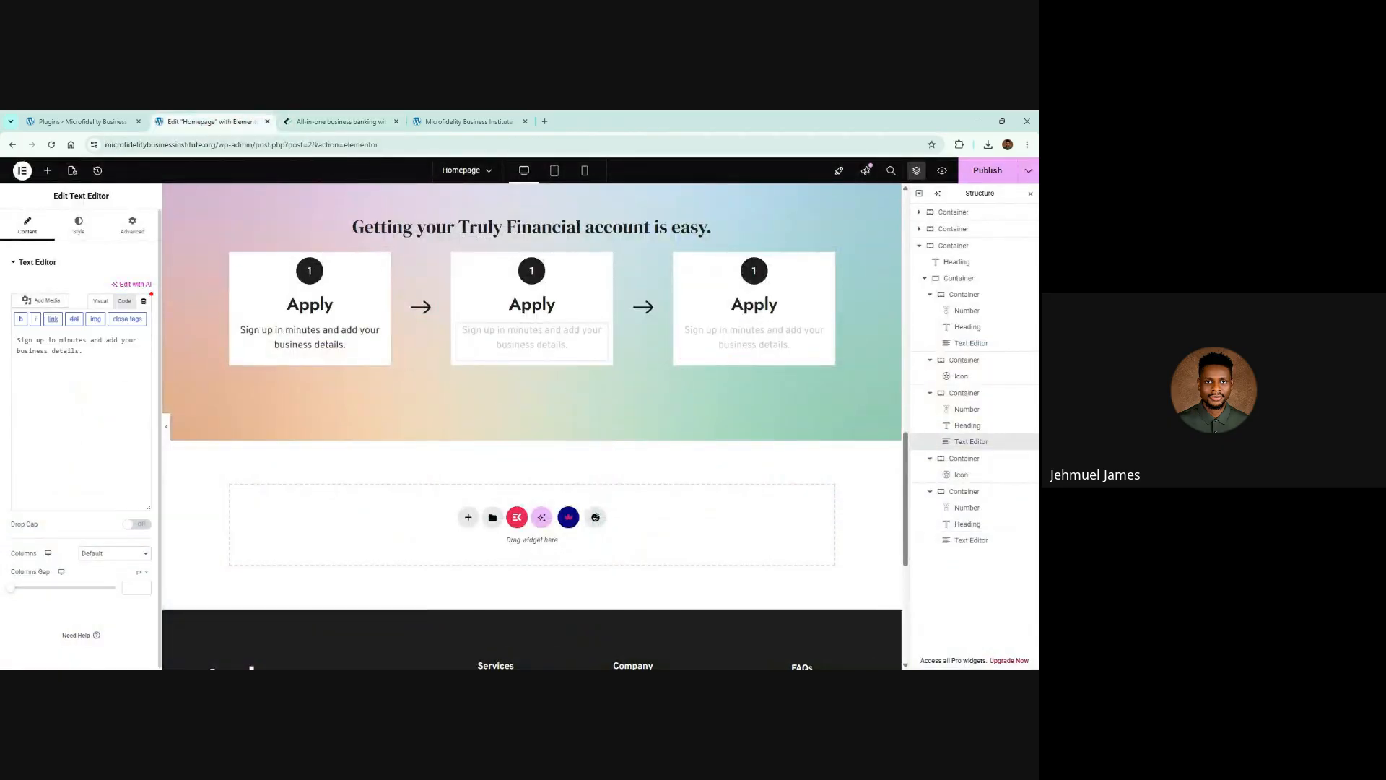
key("ctrl+a")
key("ctrl+v")
Change the second card's heading to "Scan" and the third card's heading to "Done"
left_click(541, 306)
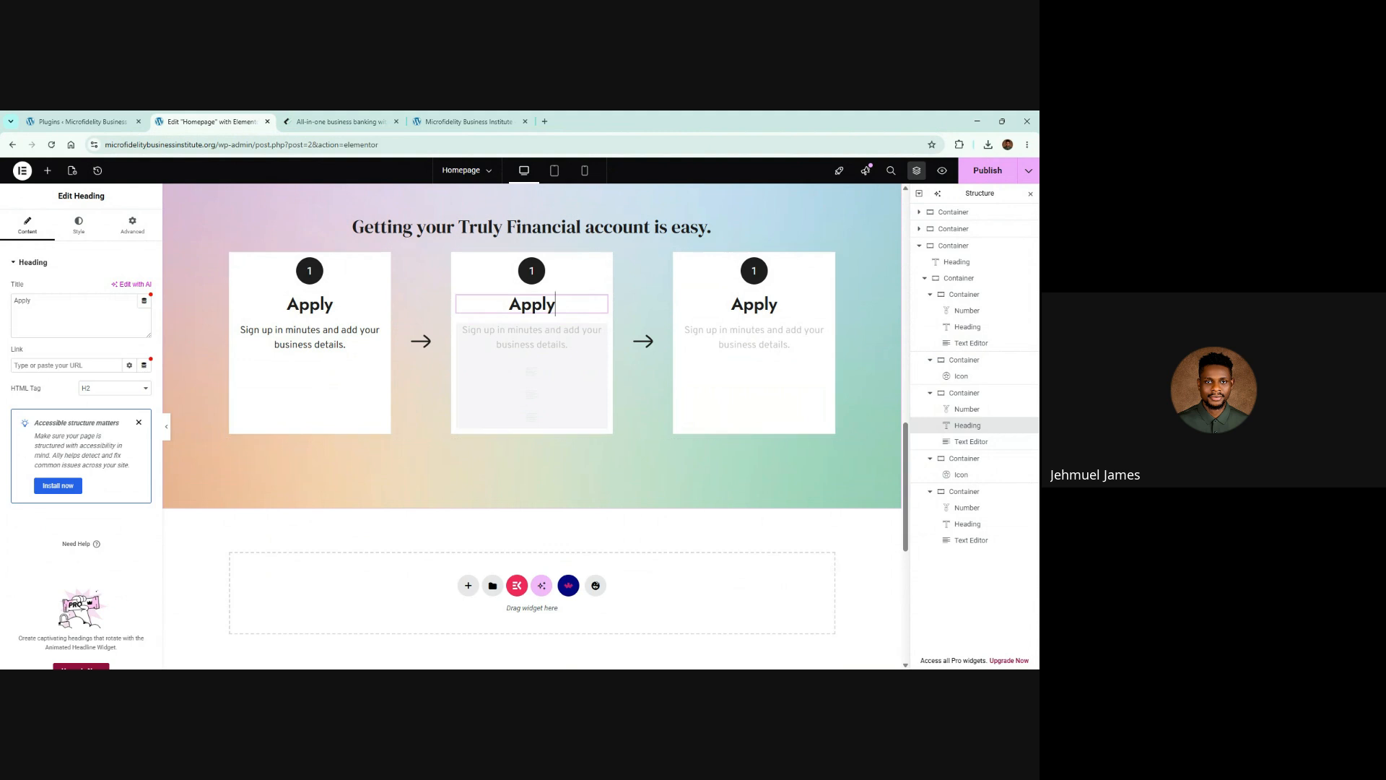
type("Scan")
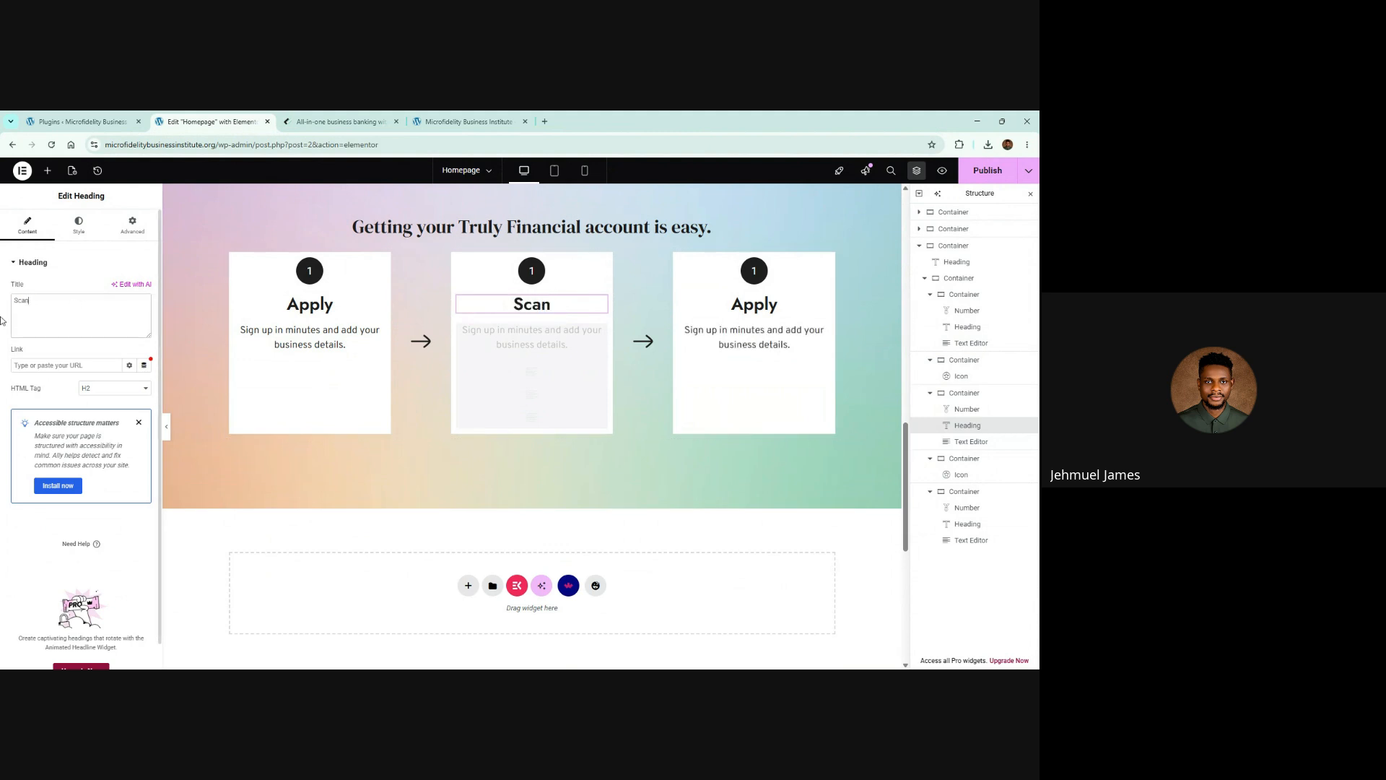
left_click(758, 308)
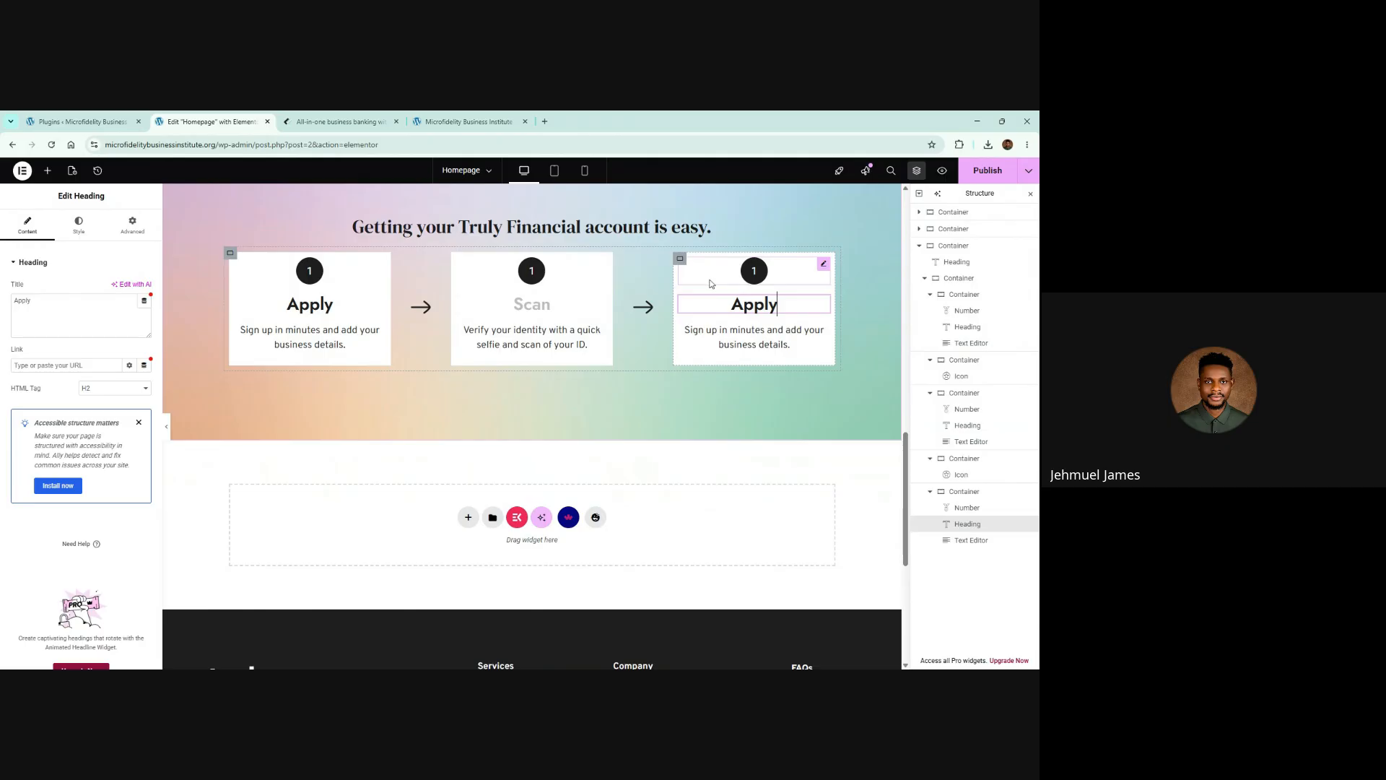
left_click(83, 336)
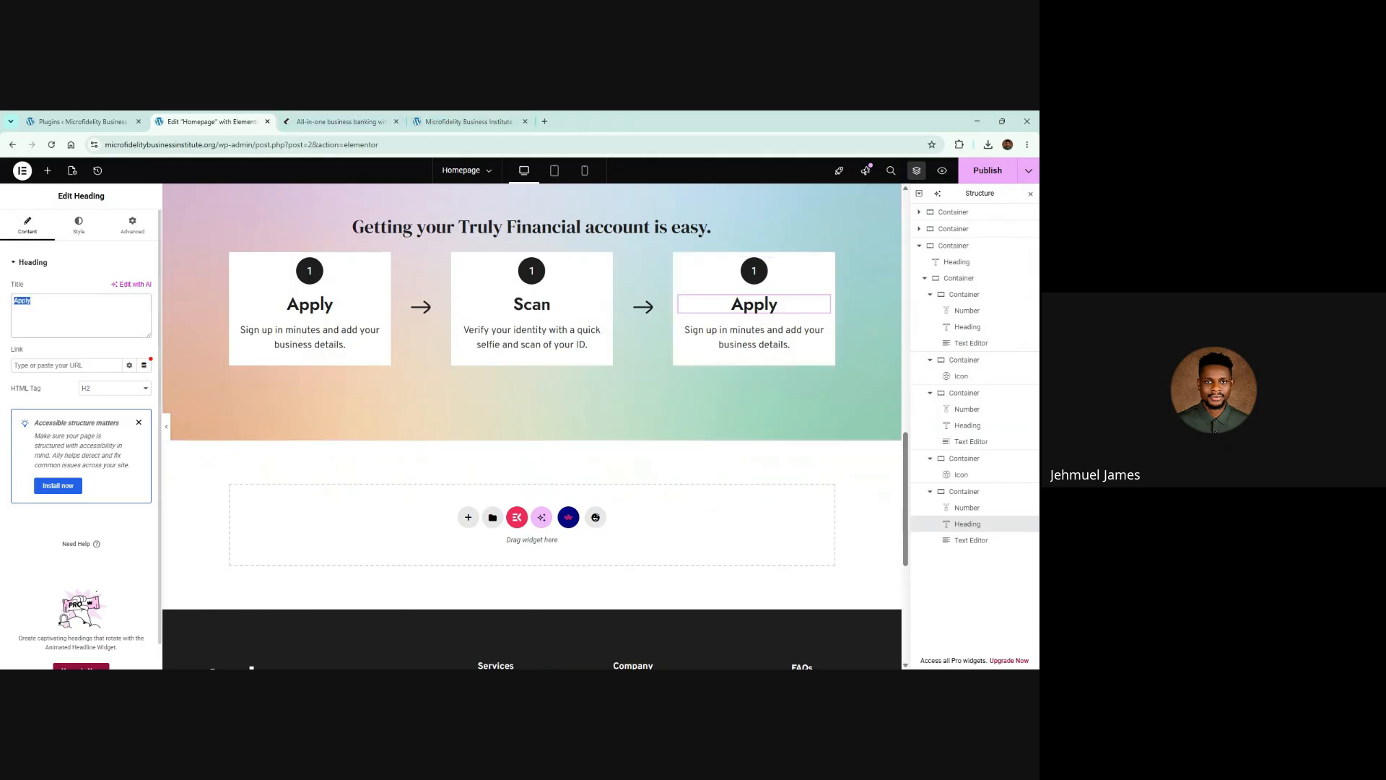
type("Done")
Replace the third card's paragraph with the reference page's text "Once approved, start sending and receiving payments globally."
left_click(299, 120)
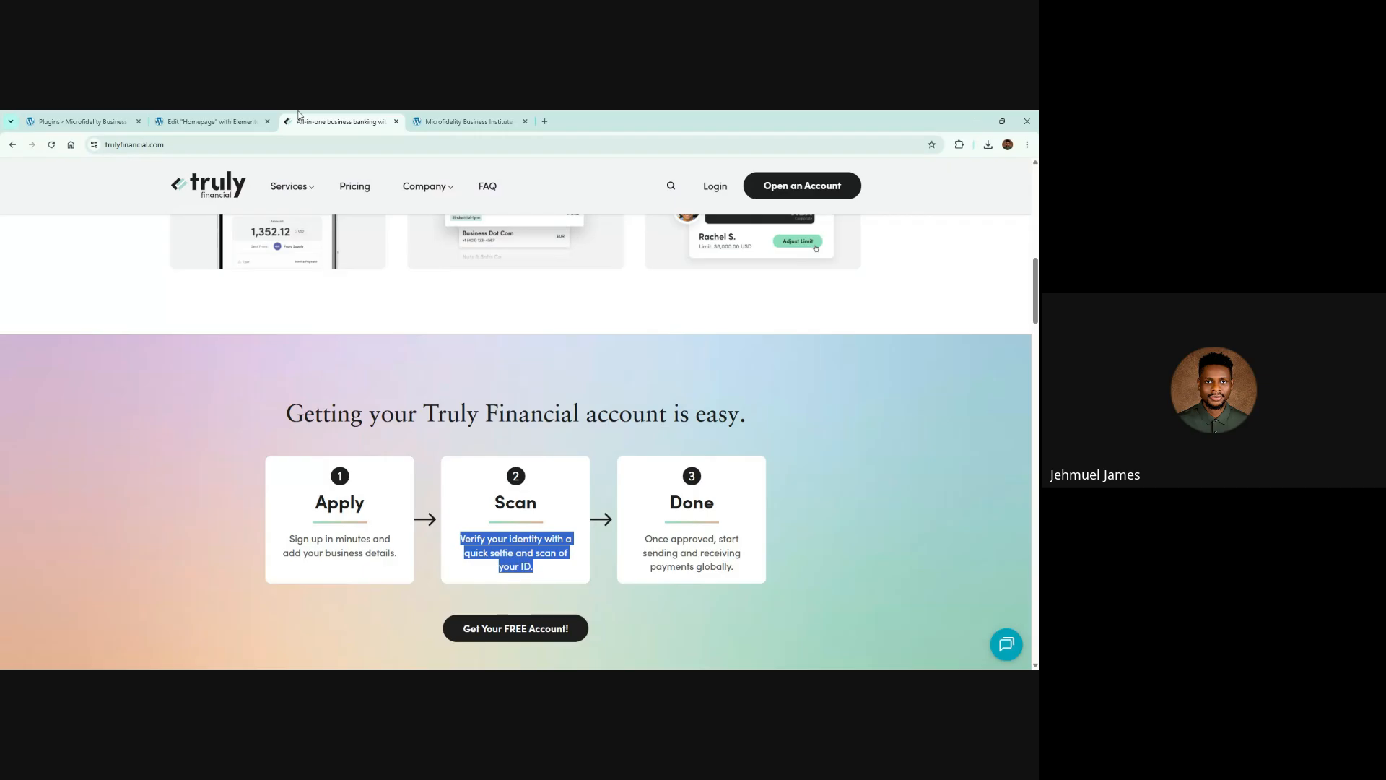
left_click_drag(642, 539, 756, 575)
key("ctrl+c")
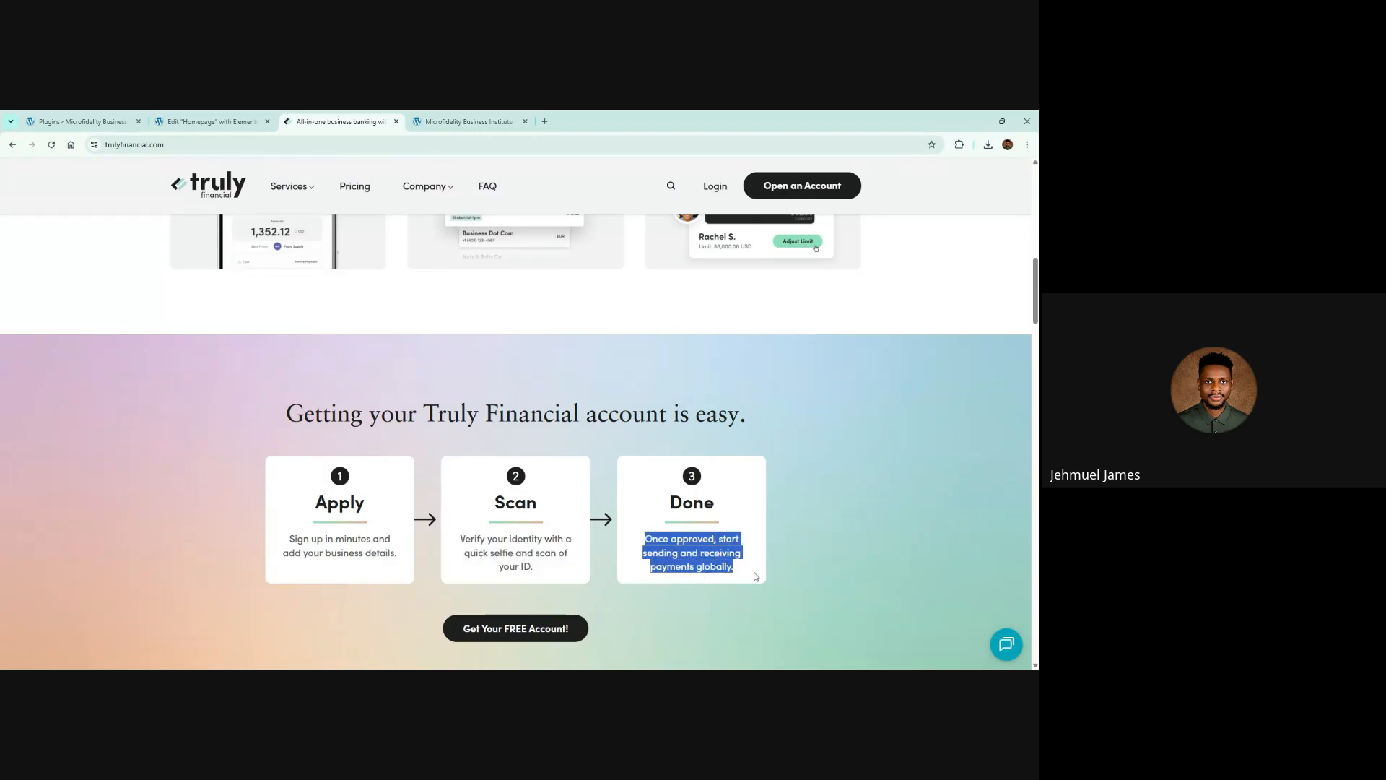
left_click(210, 121)
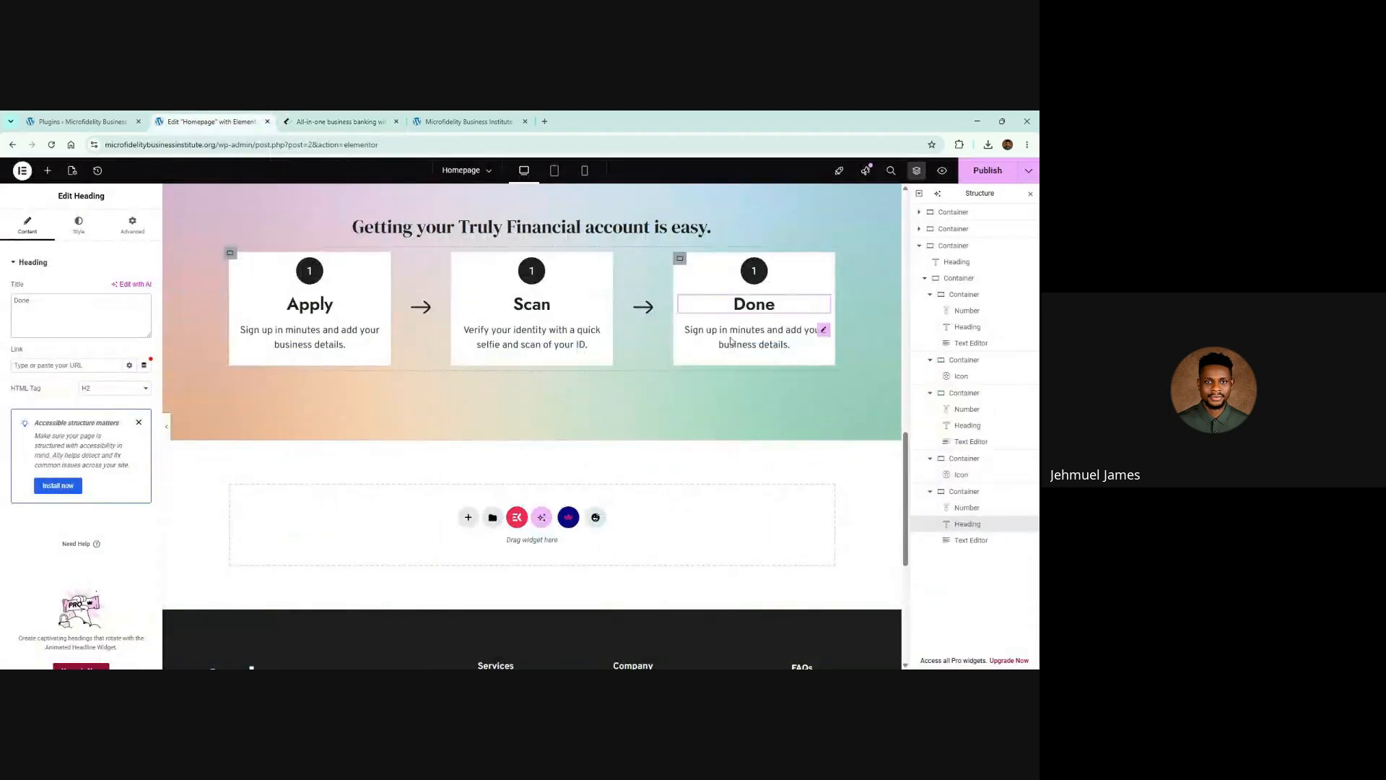
left_click(754, 337)
left_click(126, 302)
key("ctrl+a")
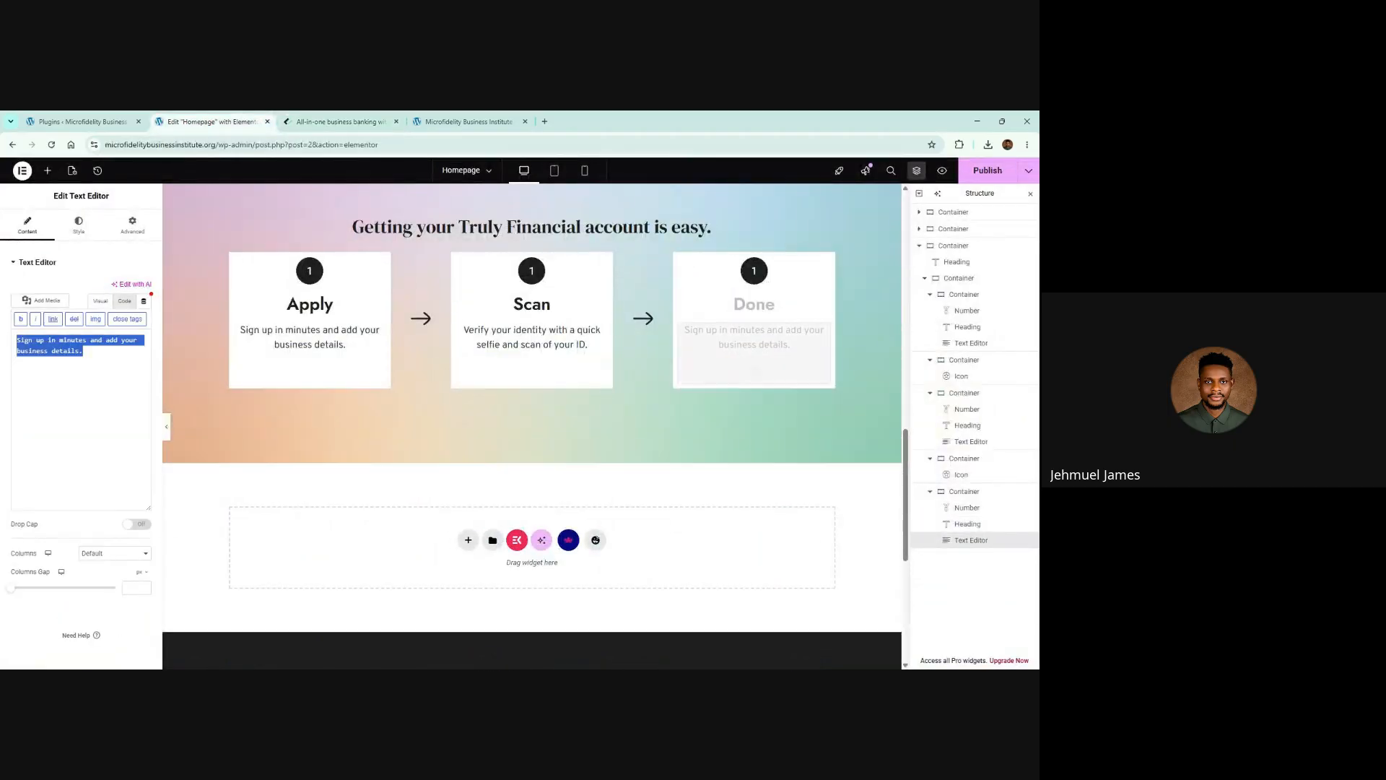
key("ctrl+v")
Unlink the Apply card container's padding values, switch the unit to rem, and set top and bottom padding to 1
scroll(422, 409, "up", 2)
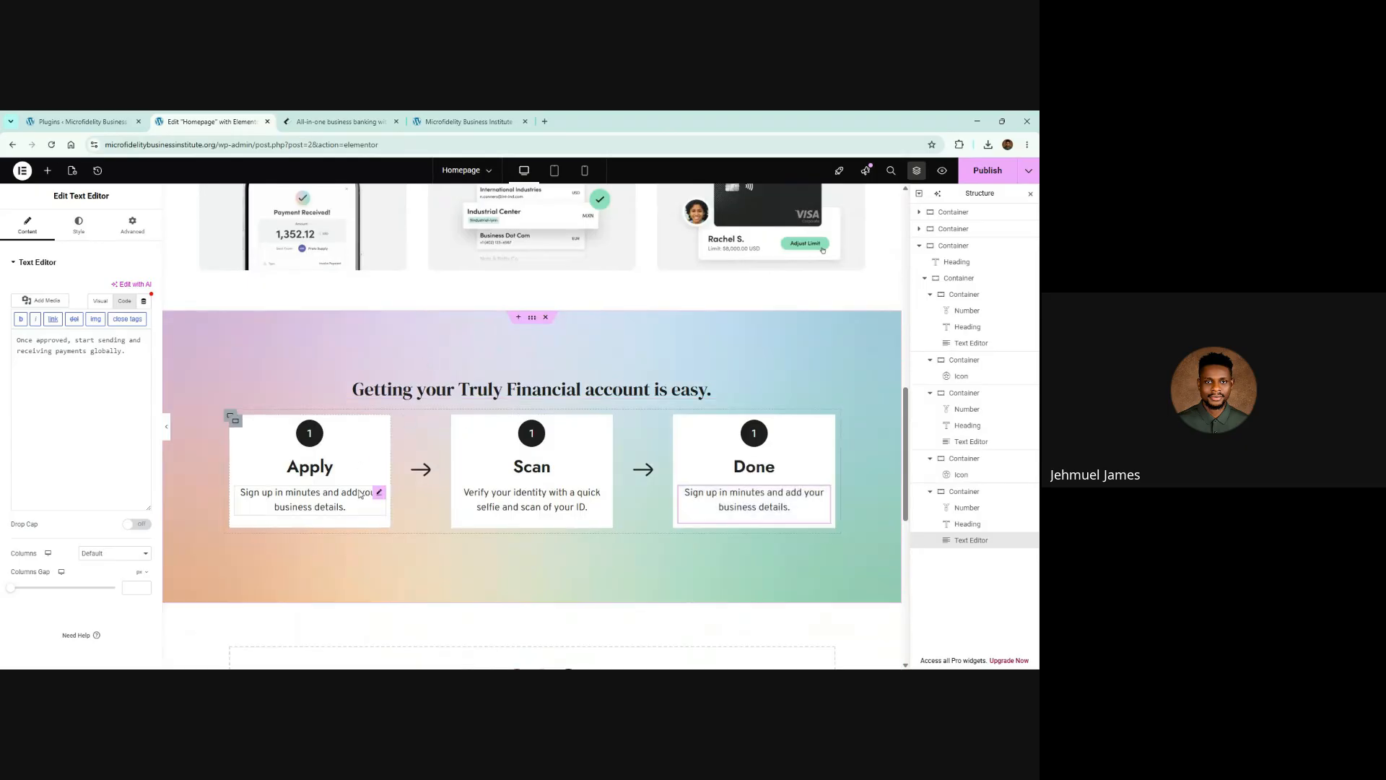
left_click(236, 422)
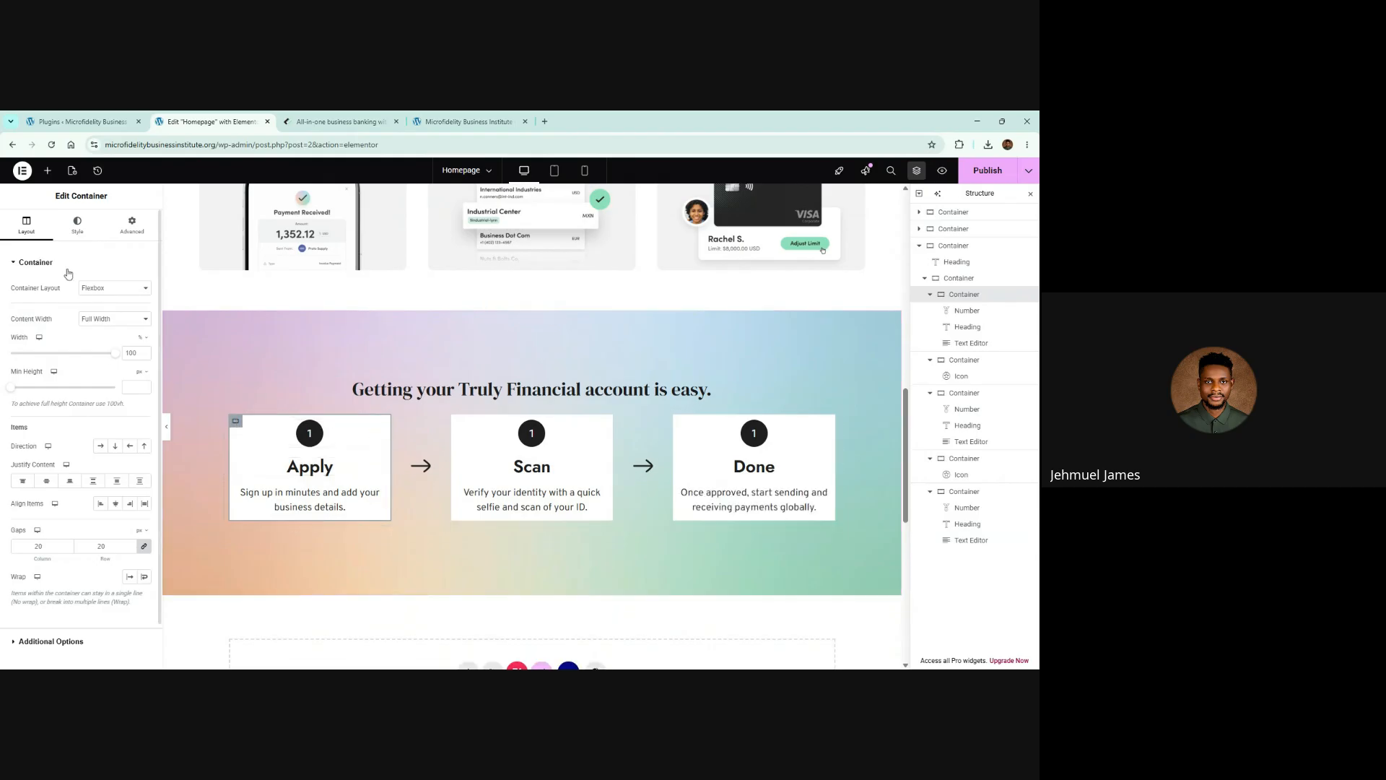
left_click(91, 235)
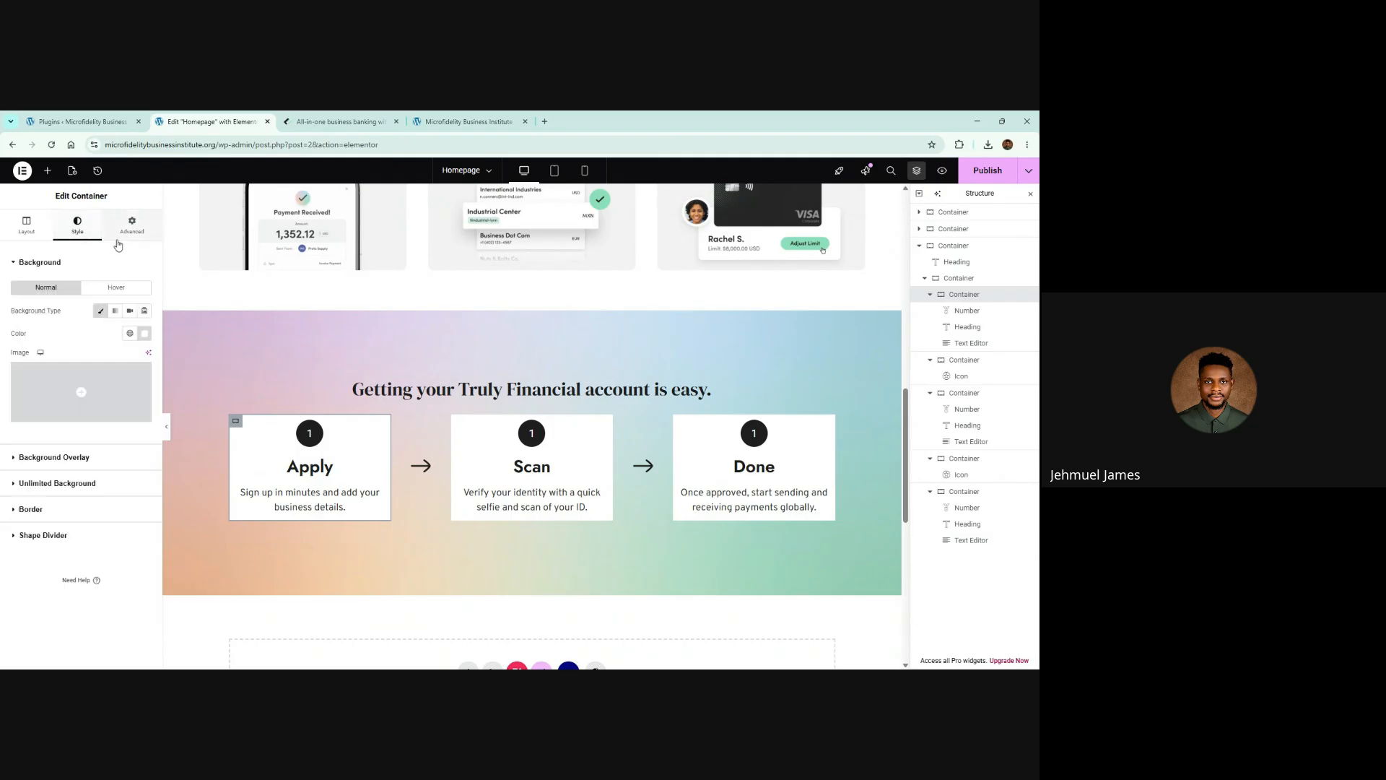
left_click(130, 232)
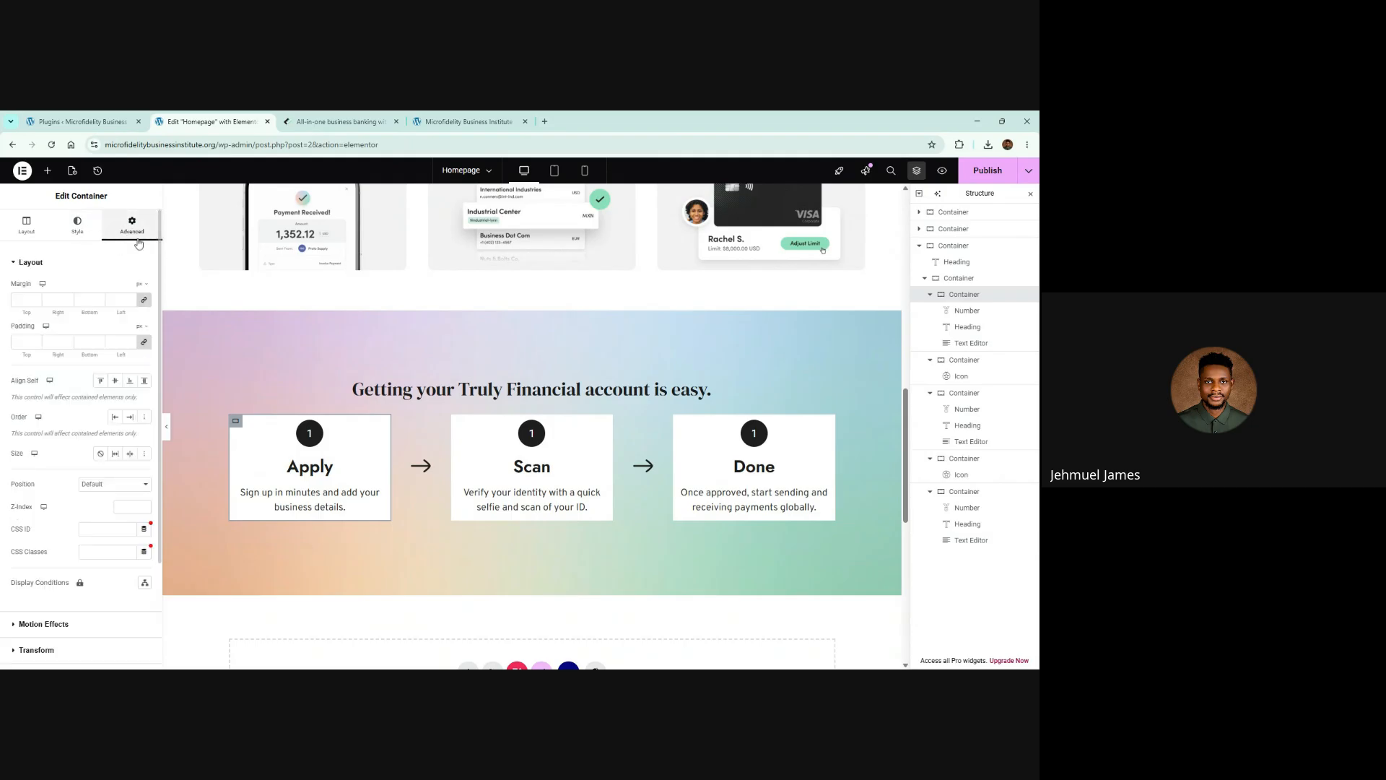
left_click(143, 344)
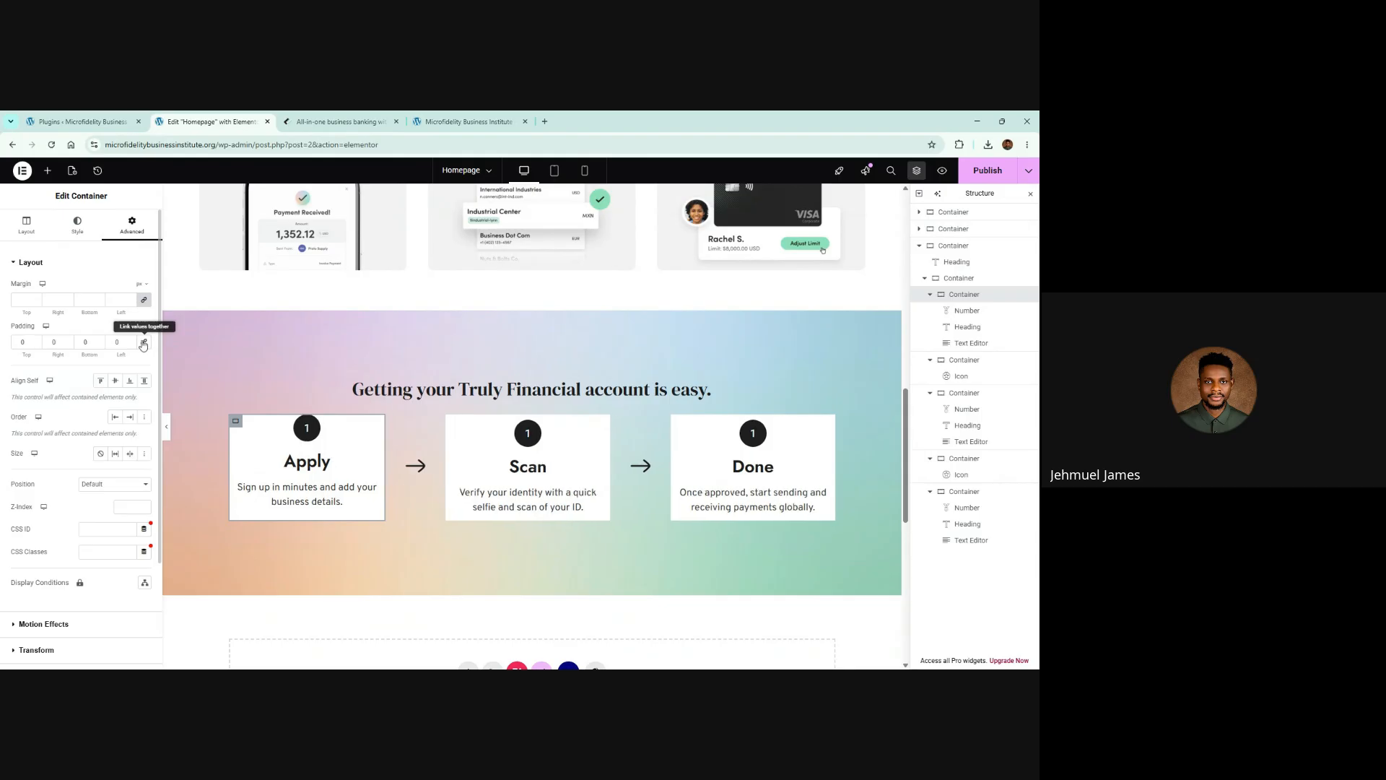
left_click(146, 328)
left_click(144, 375)
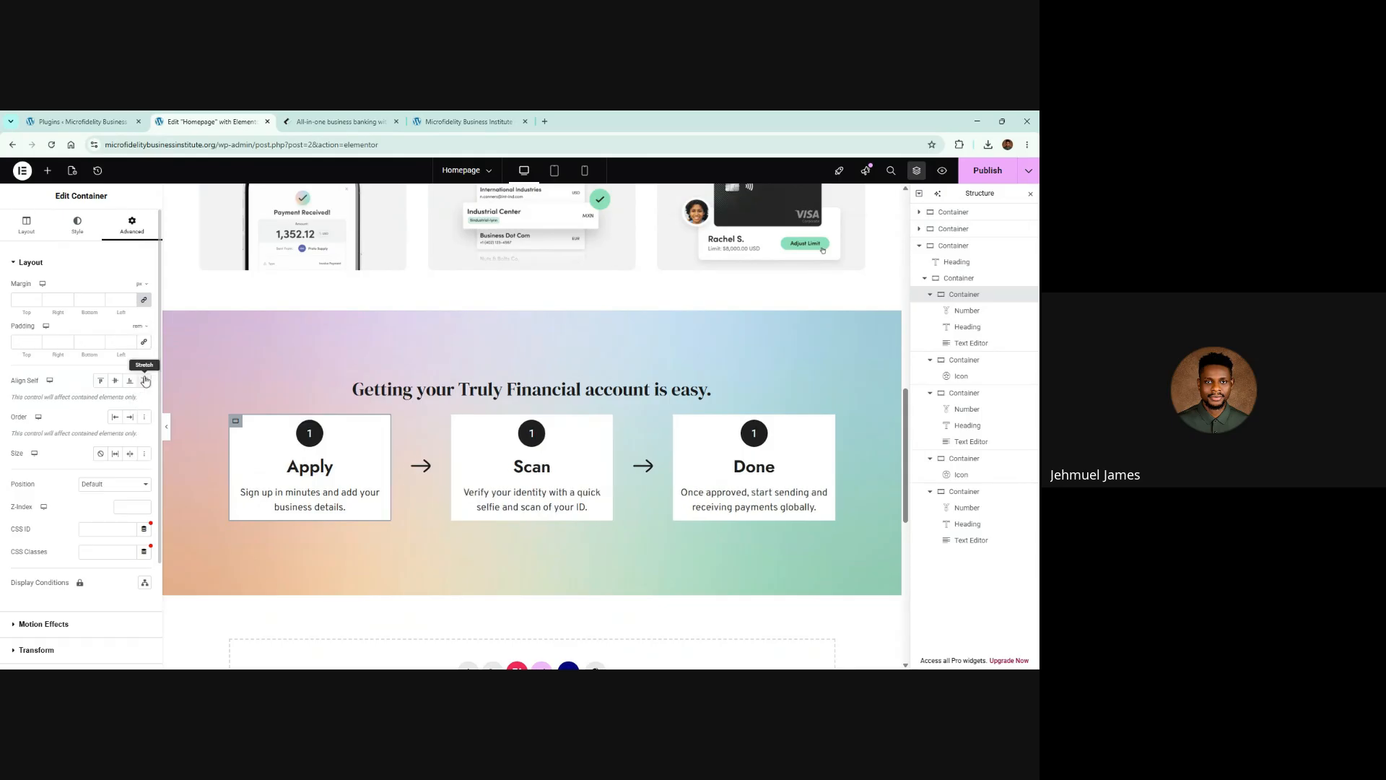
left_click(320, 120)
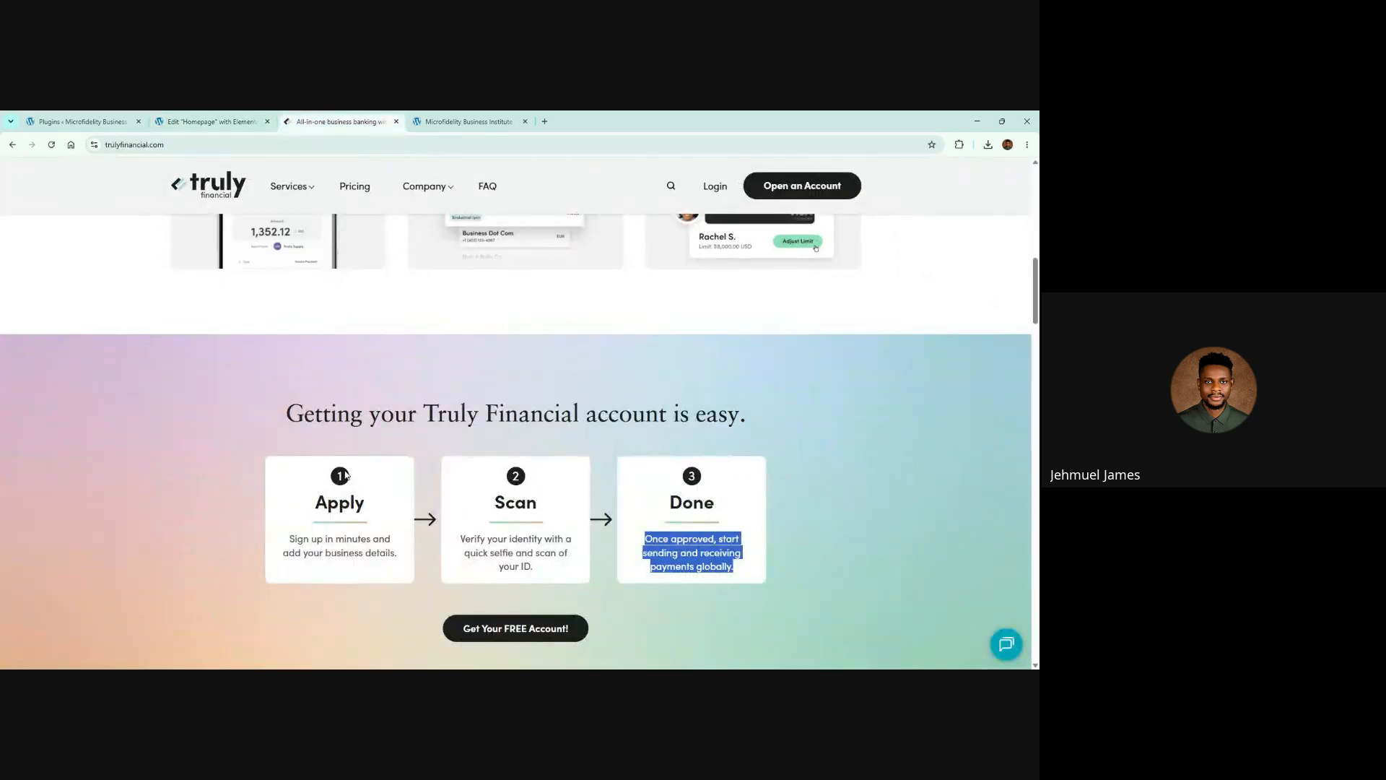
left_click(217, 122)
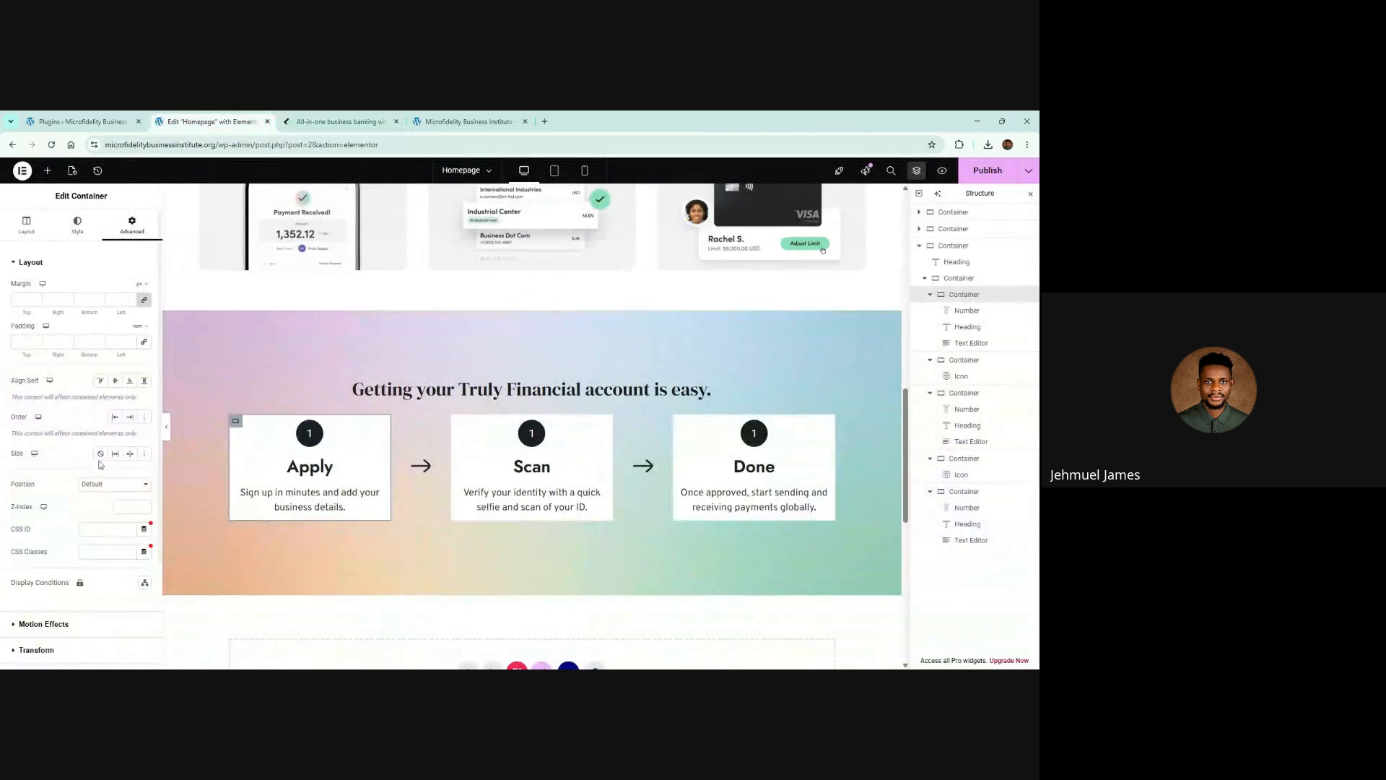
left_click(35, 342)
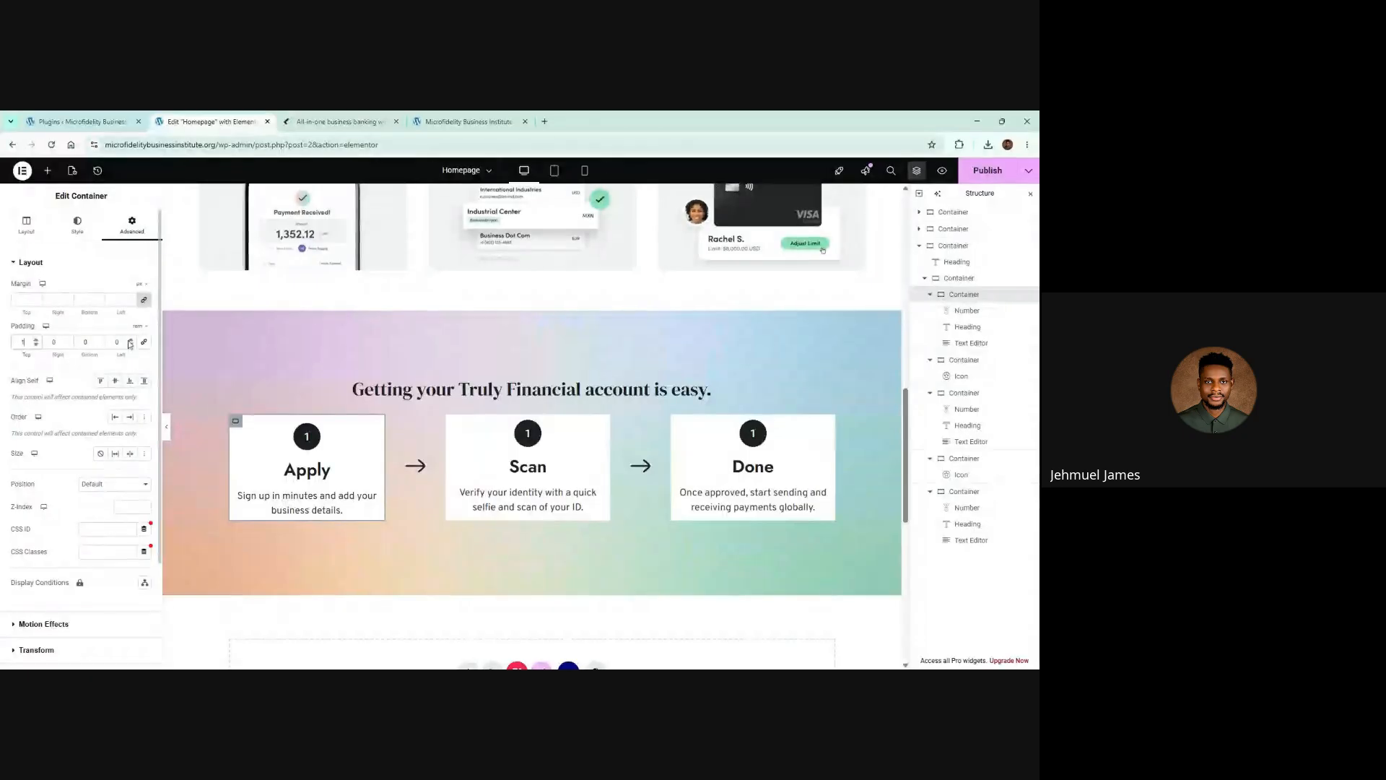
left_click(101, 341)
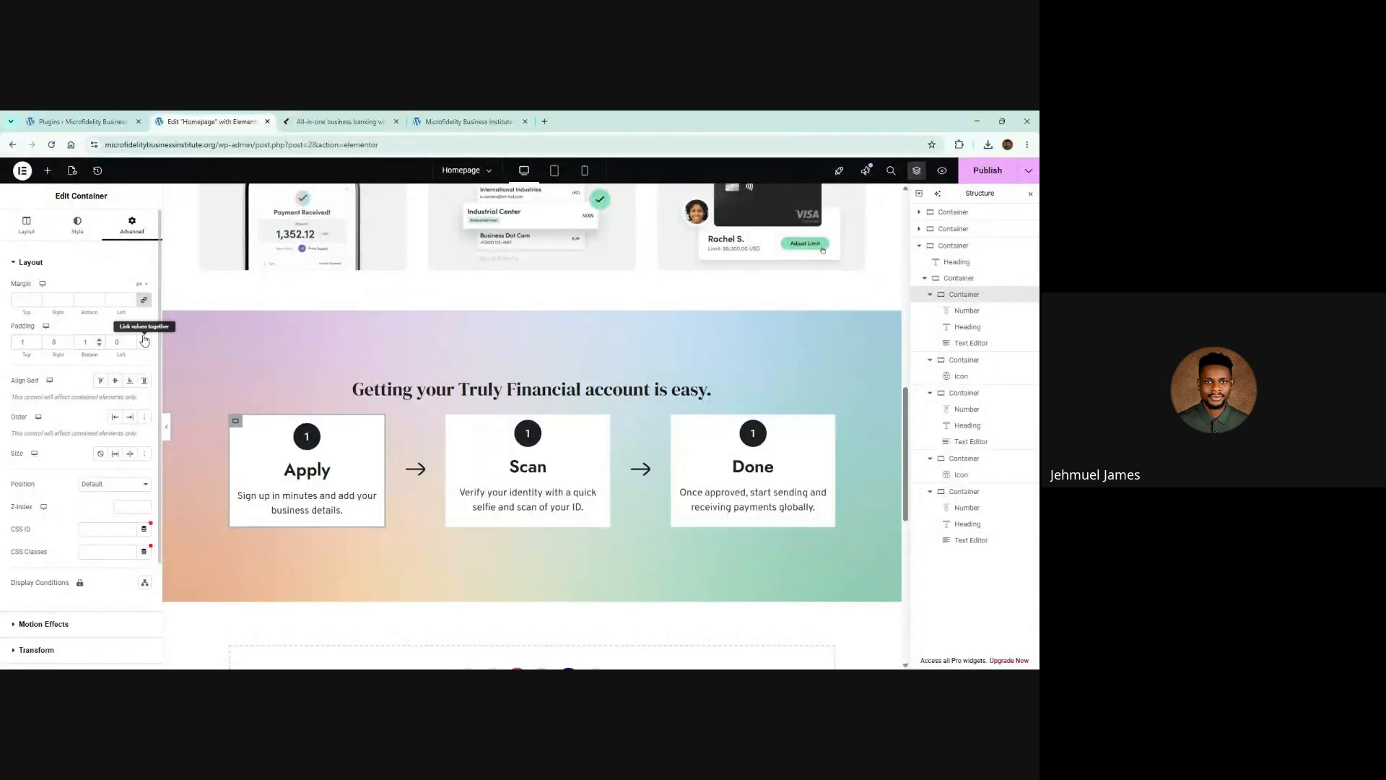
Set the Apply card's left and right padding to 1.5 rem, comparing its spacing with the reference page
left_click(339, 122)
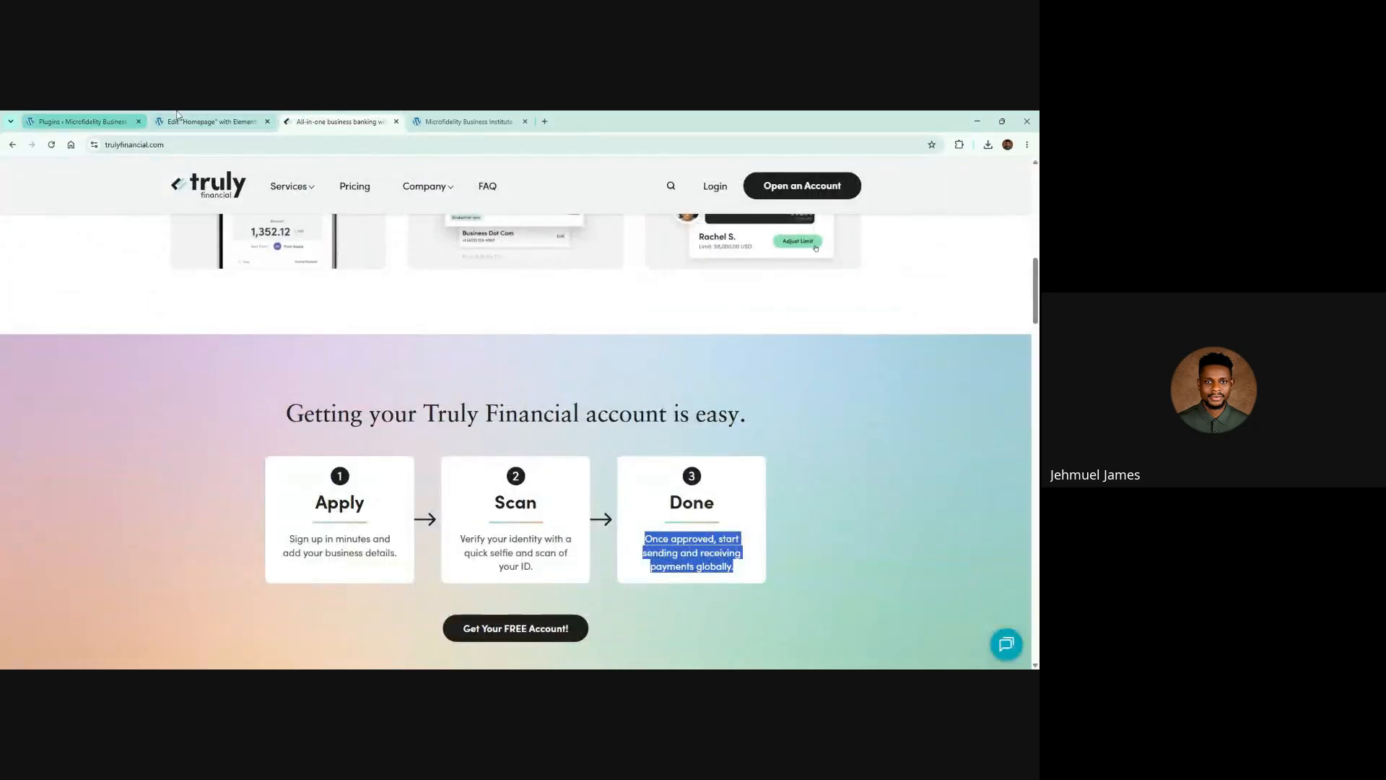
left_click(209, 121)
left_click(131, 341)
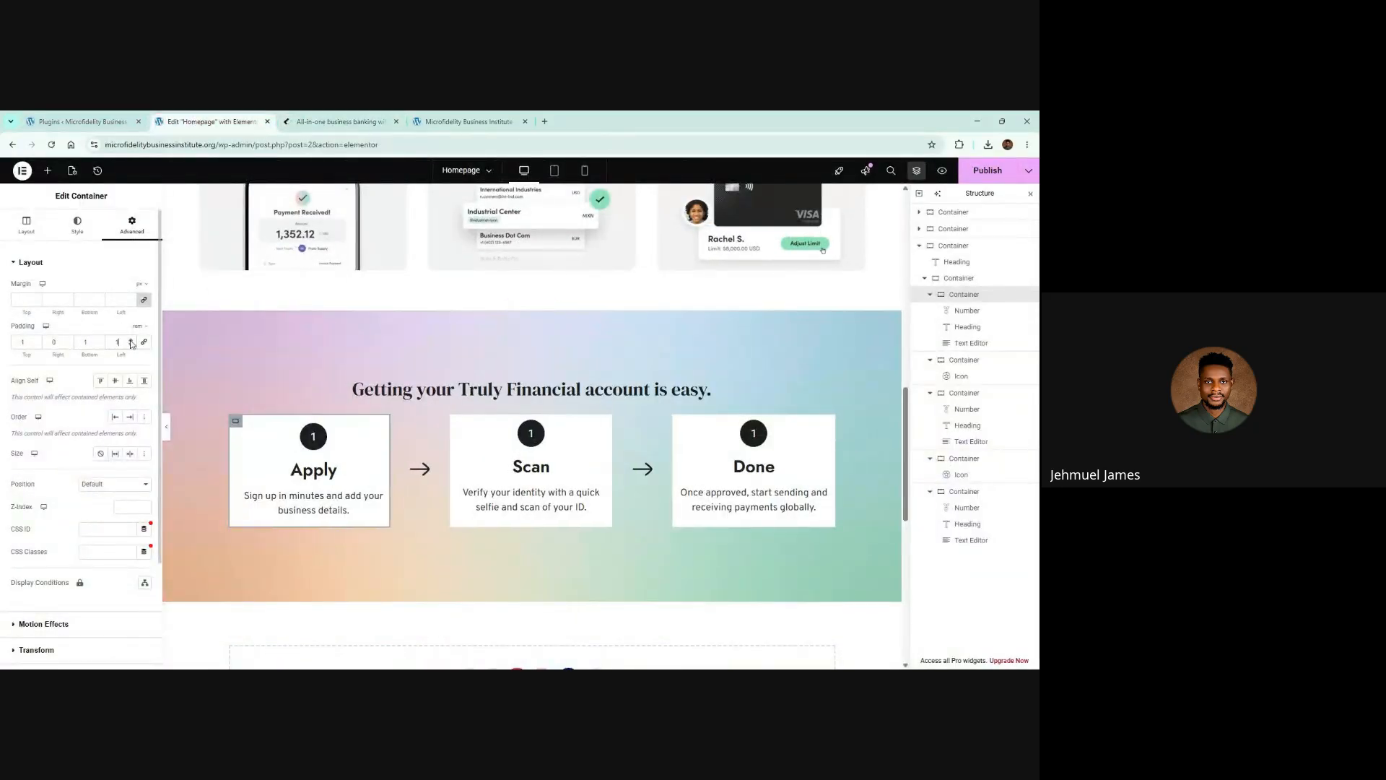
left_click(340, 121)
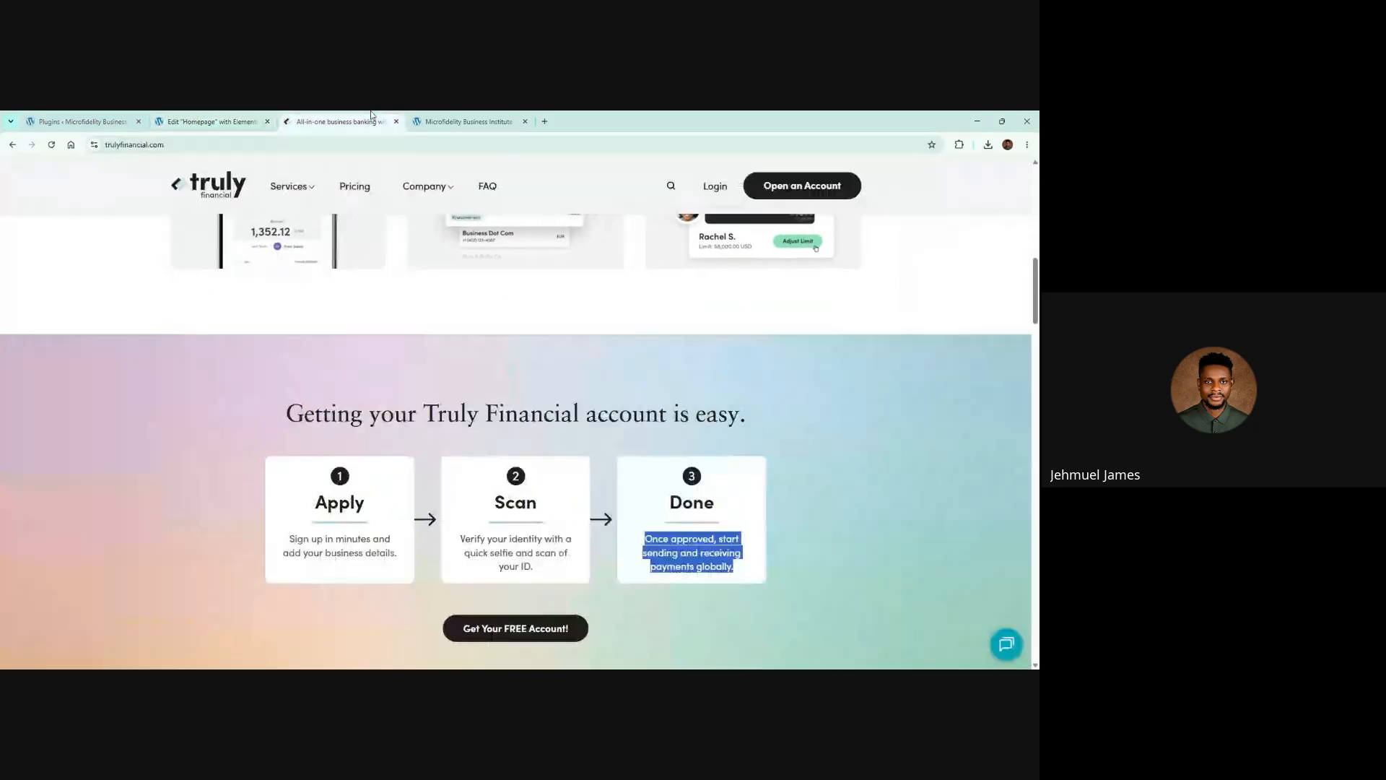
left_click(216, 122)
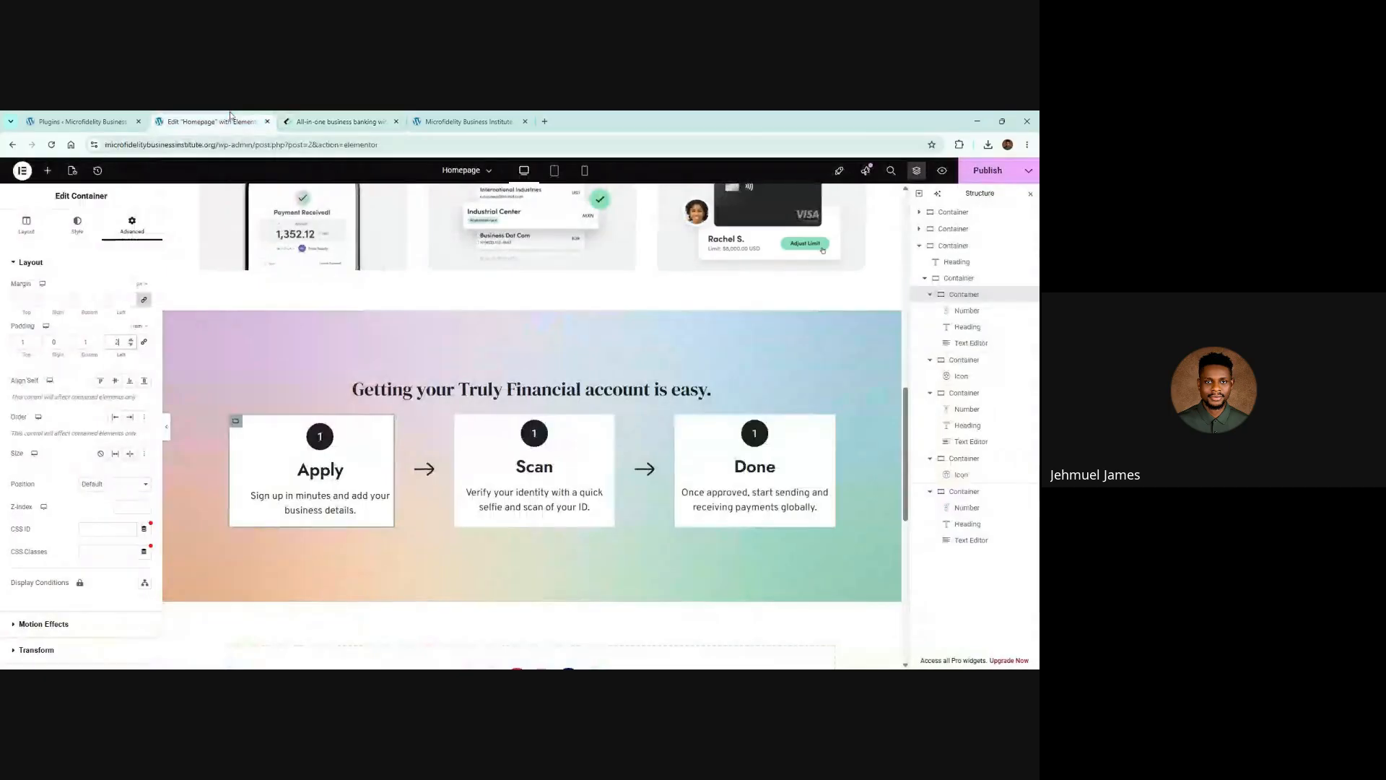
left_click(132, 345)
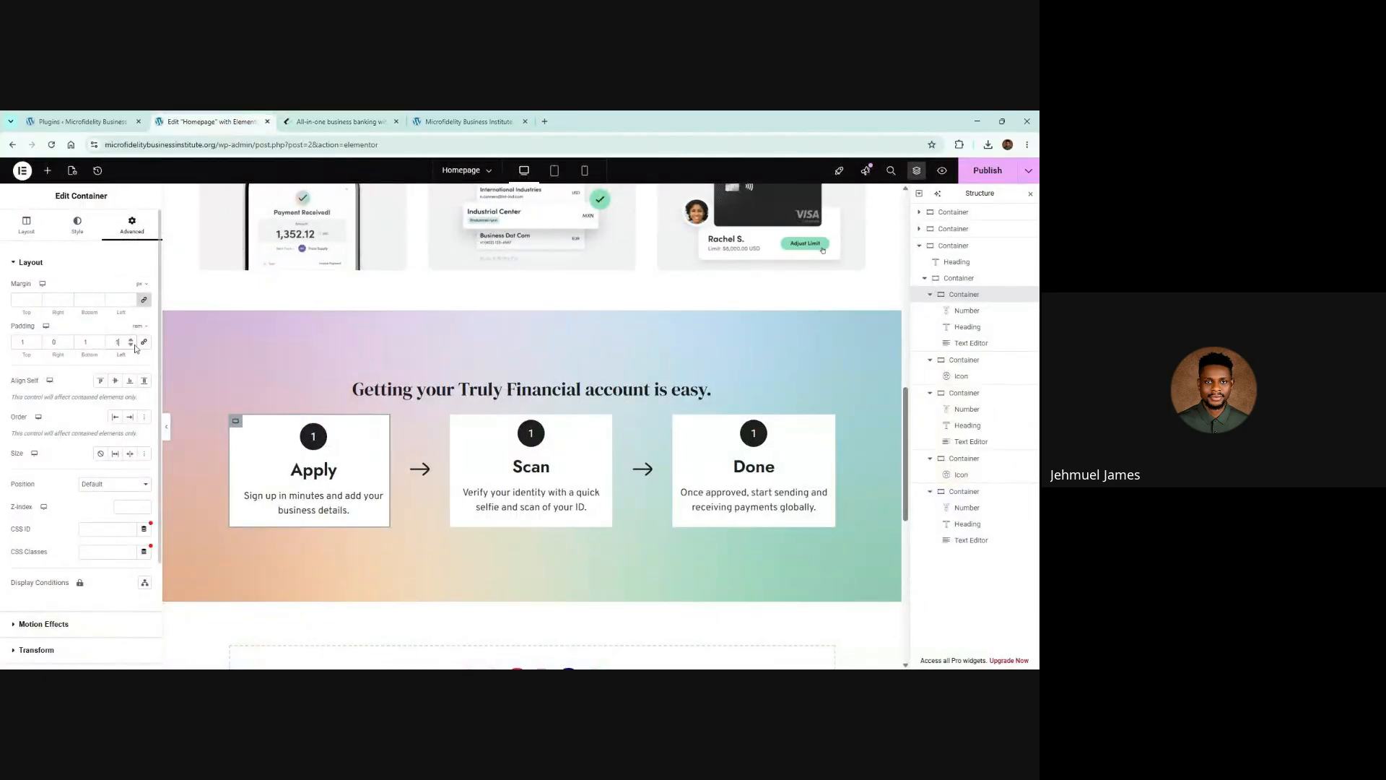
type(".5")
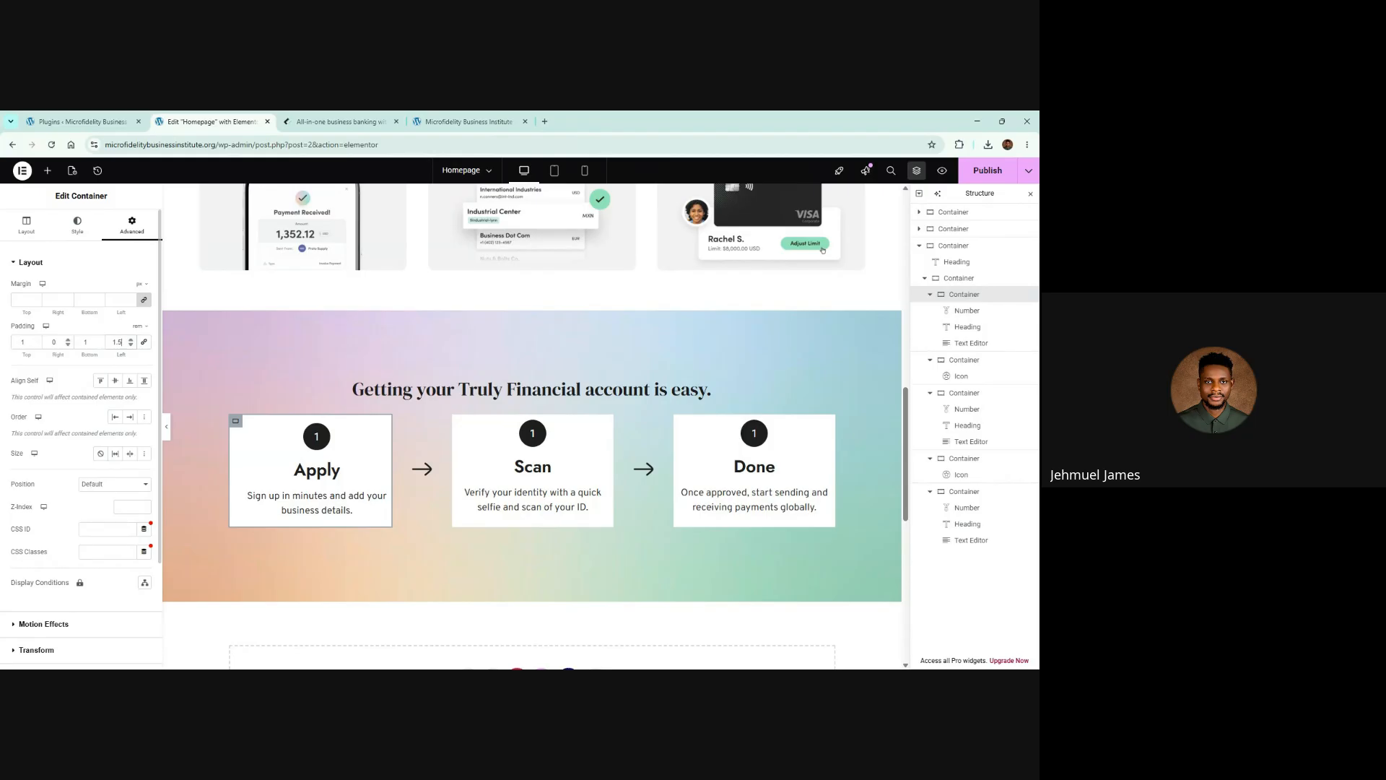
left_click(67, 340)
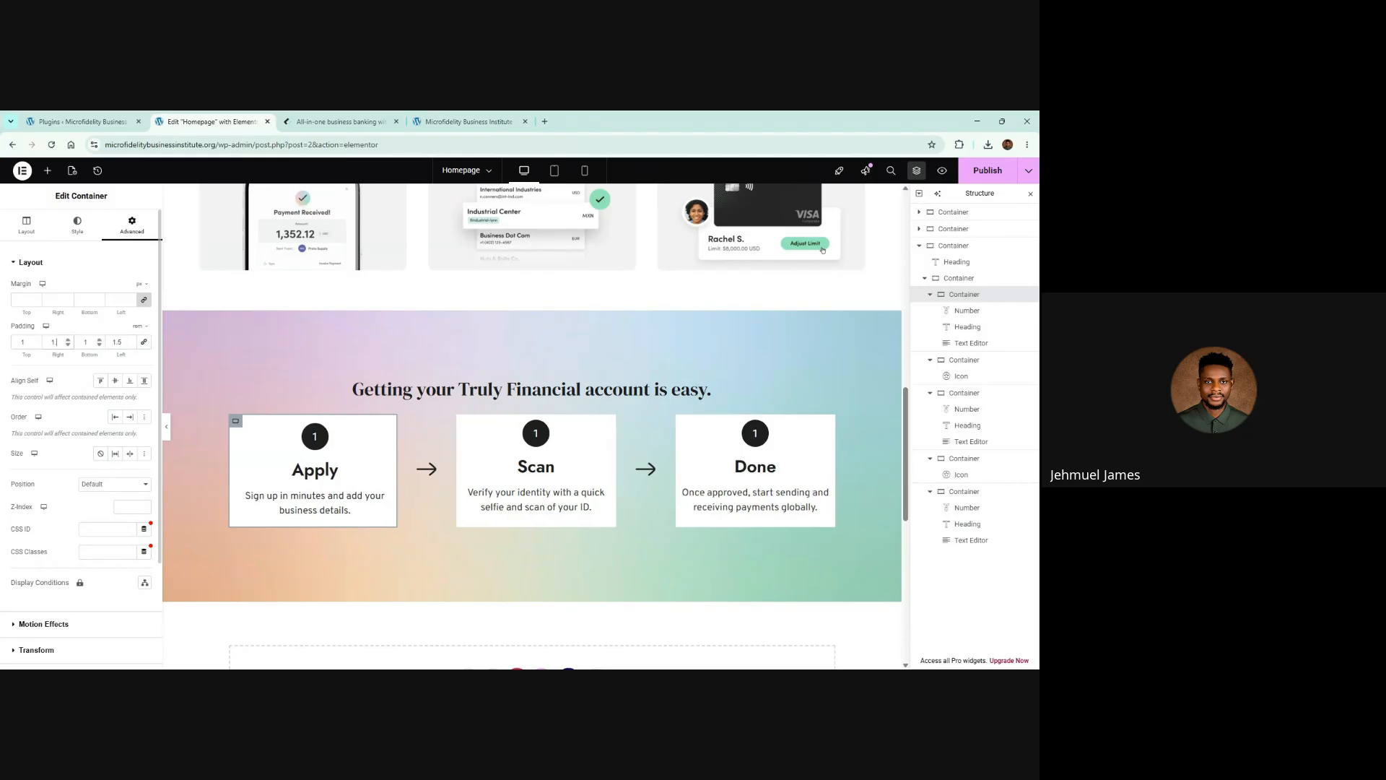
type(".5")
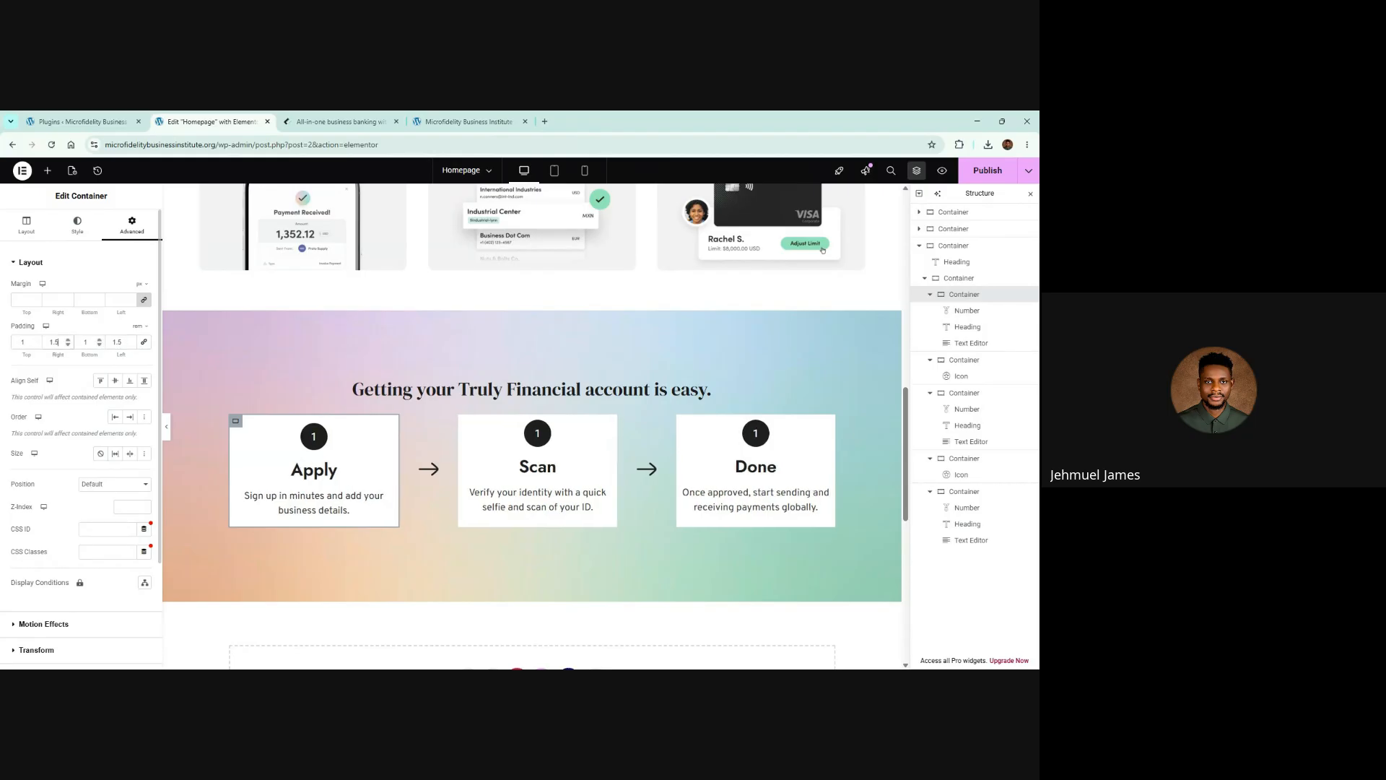
Open the border settings of the Apply card's container
left_click(75, 226)
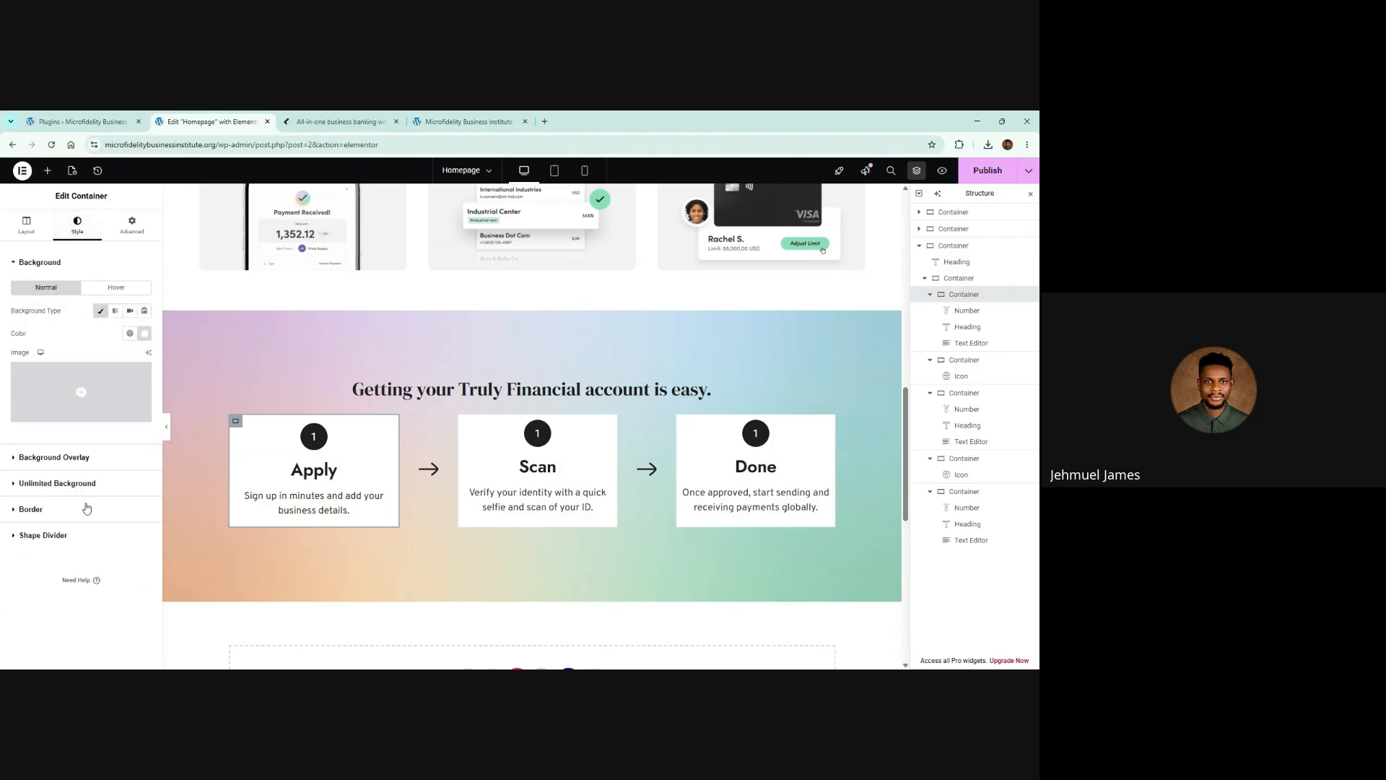
left_click(131, 226)
scroll(112, 466, "down", 3)
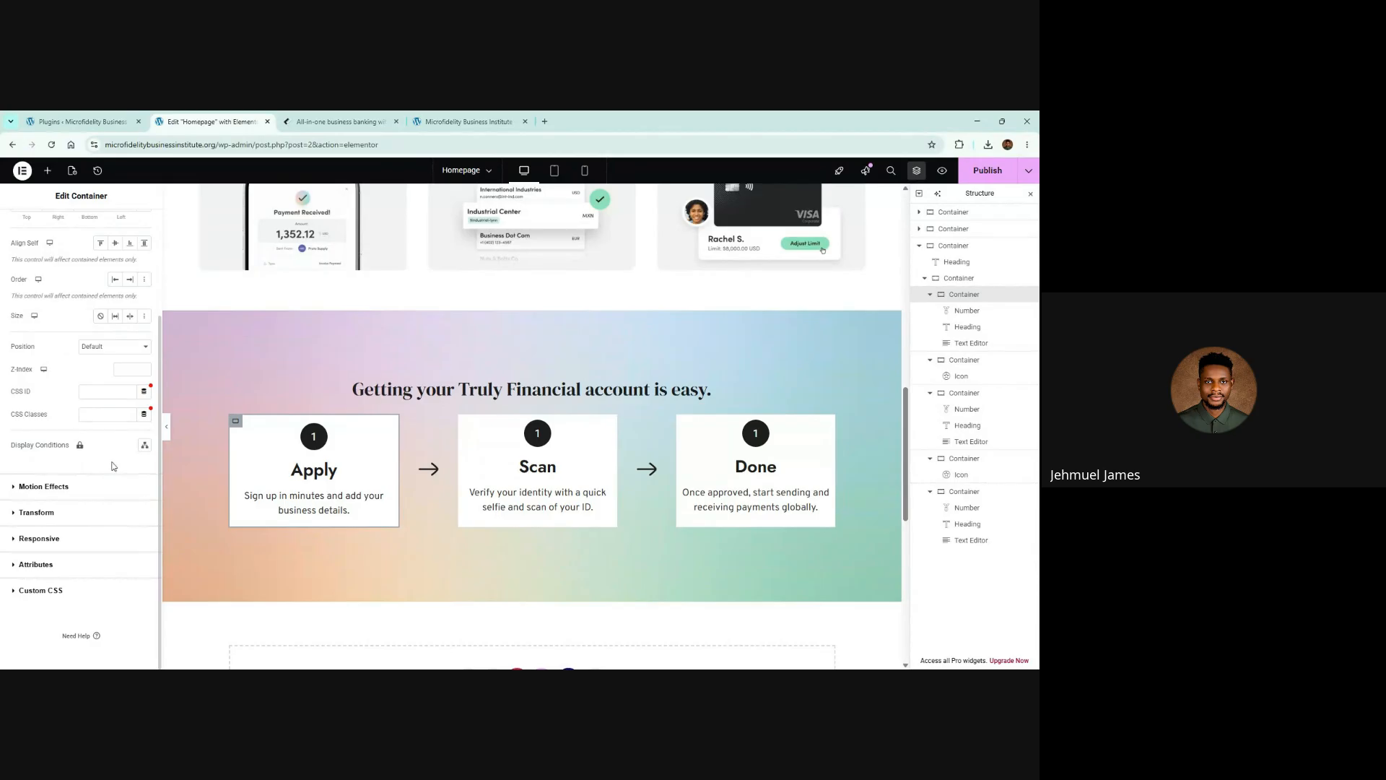
scroll(79, 312, "up", 5)
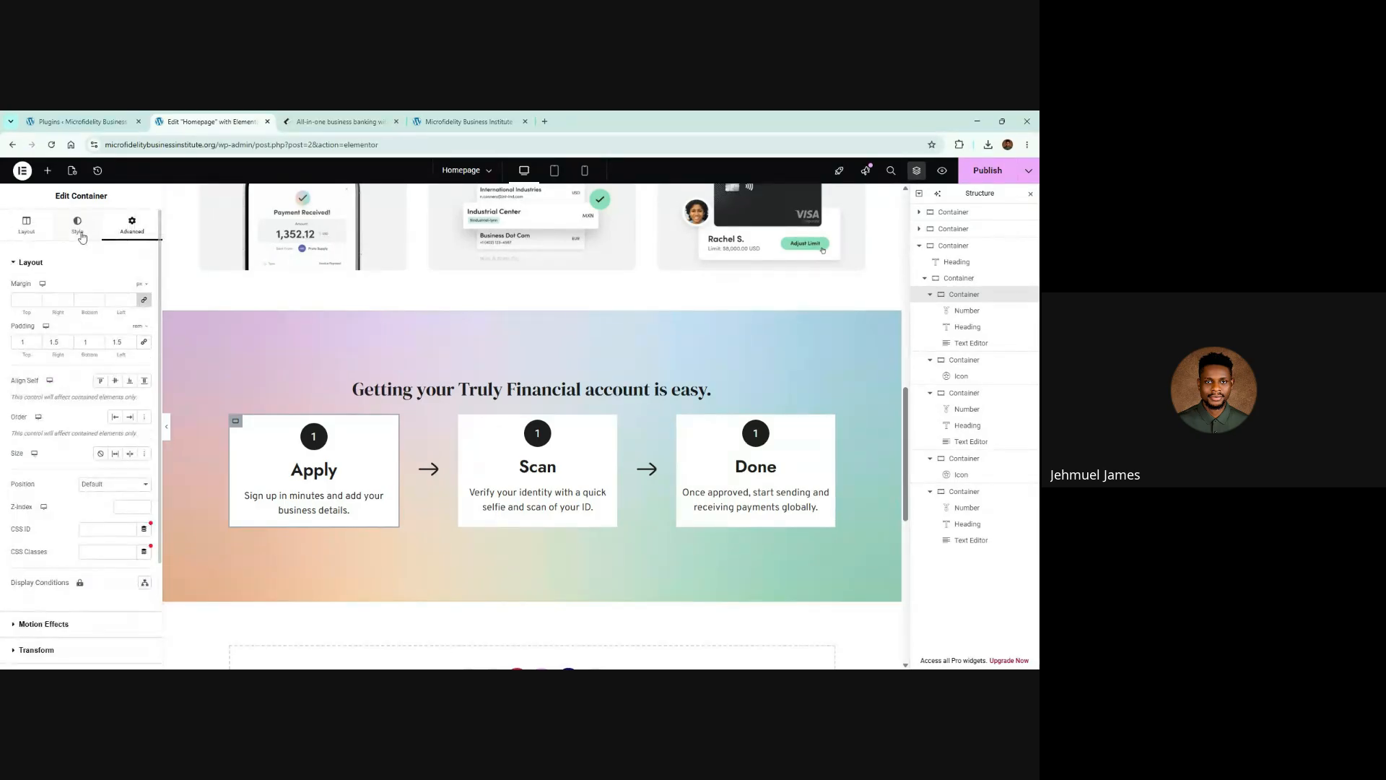
left_click(78, 224)
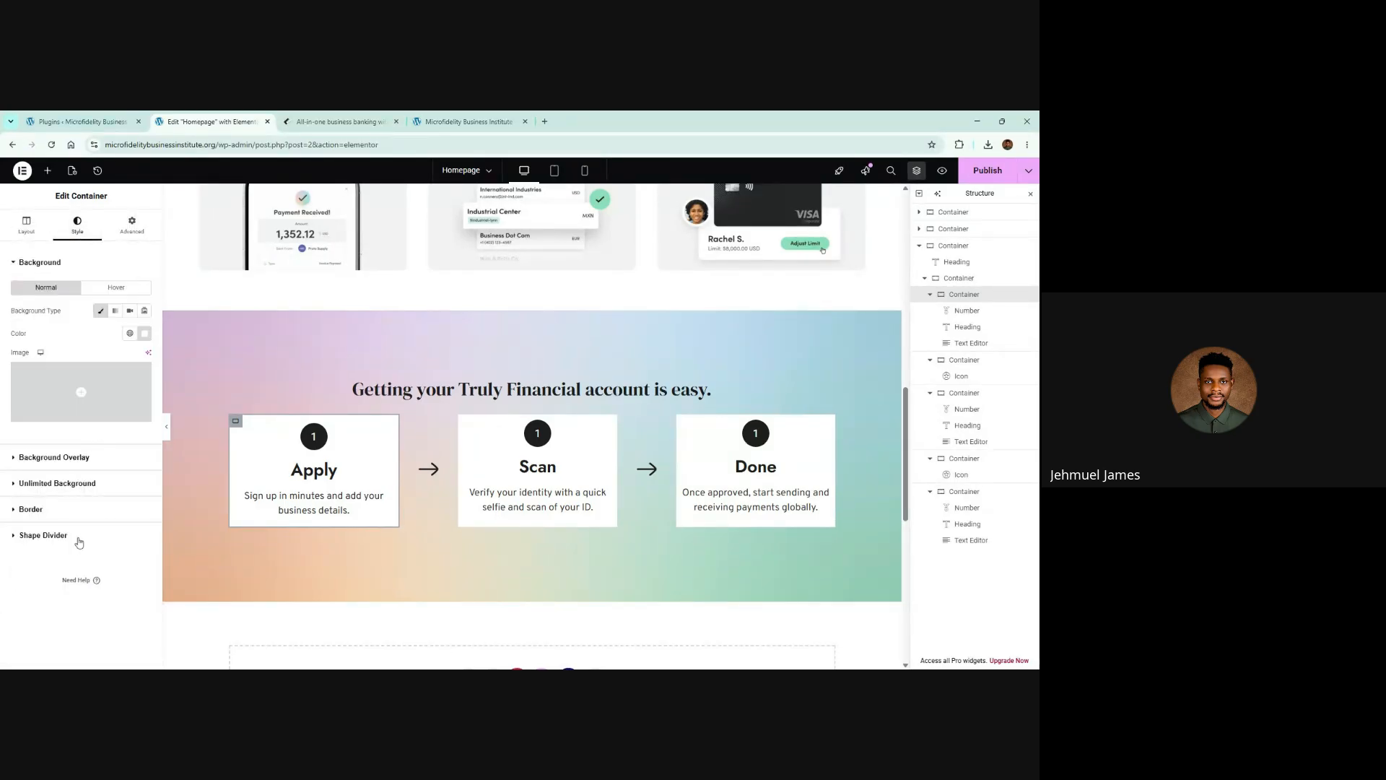
left_click(69, 510)
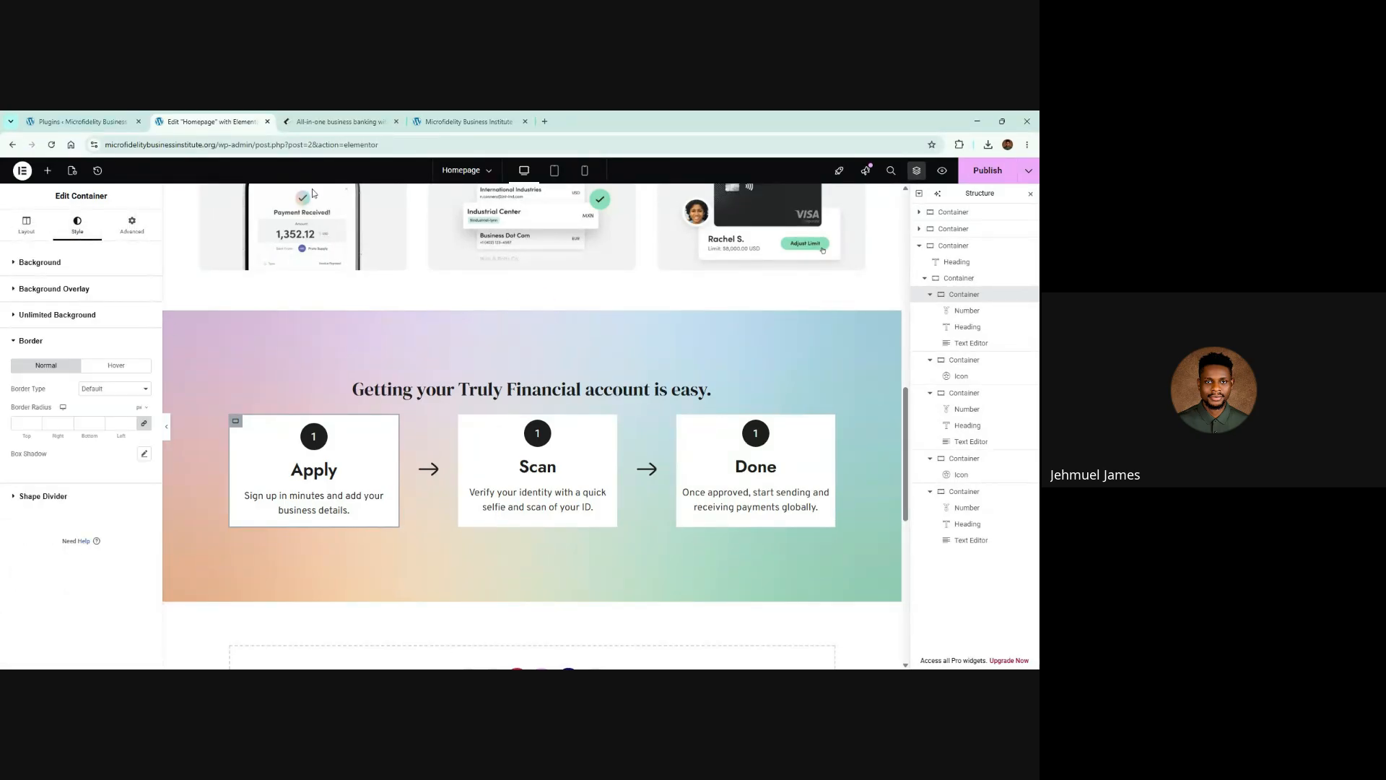
Inspect the Apply card on the Truly Financial reference page and look up its border radius in the CSS styles
left_click(341, 120)
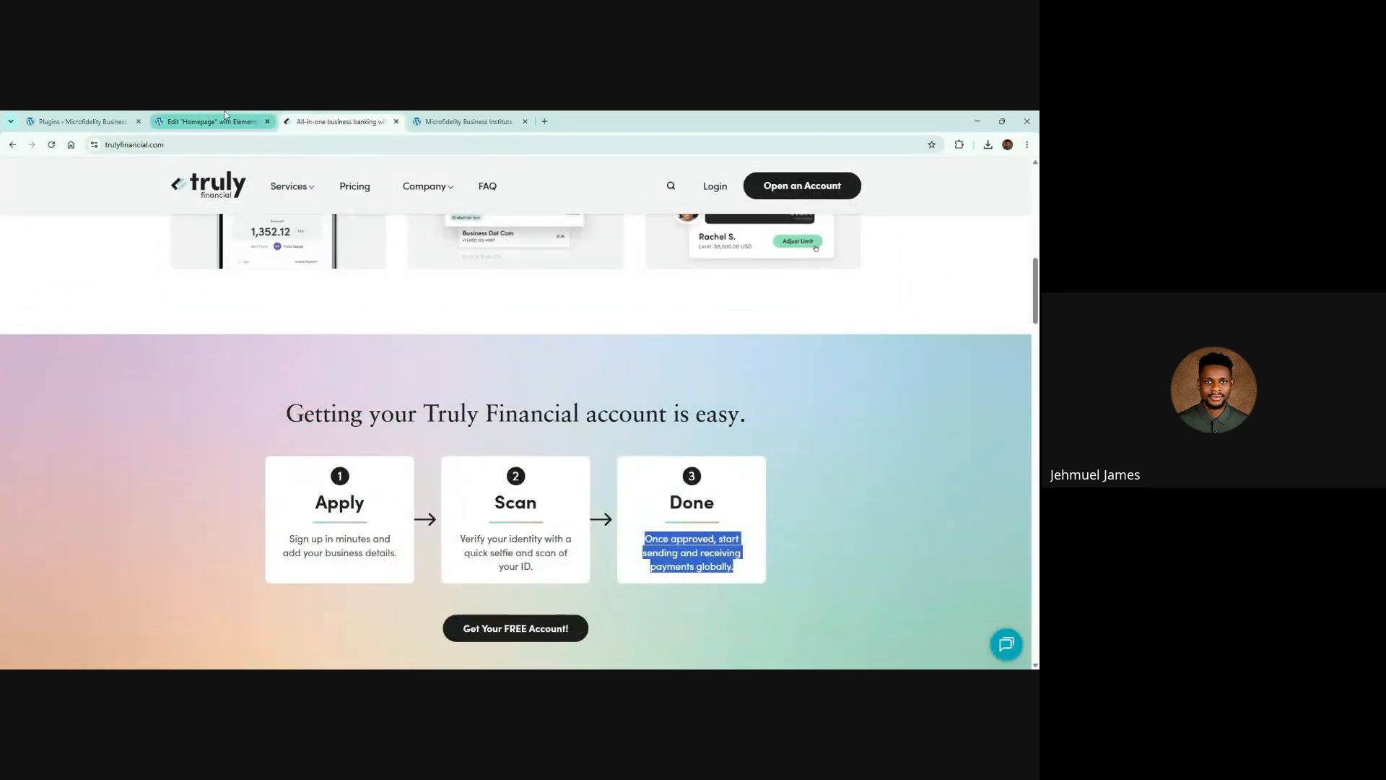
left_click(389, 479)
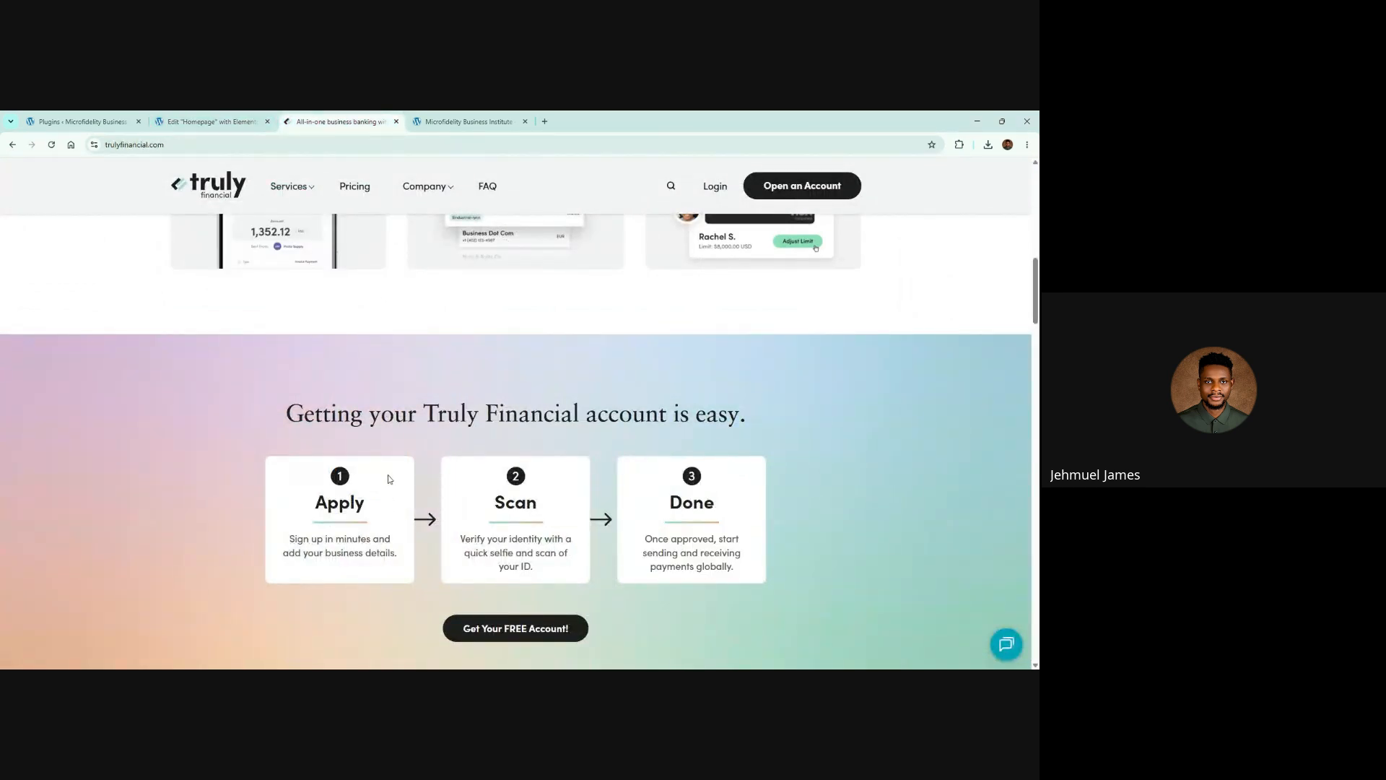
left_click(436, 468)
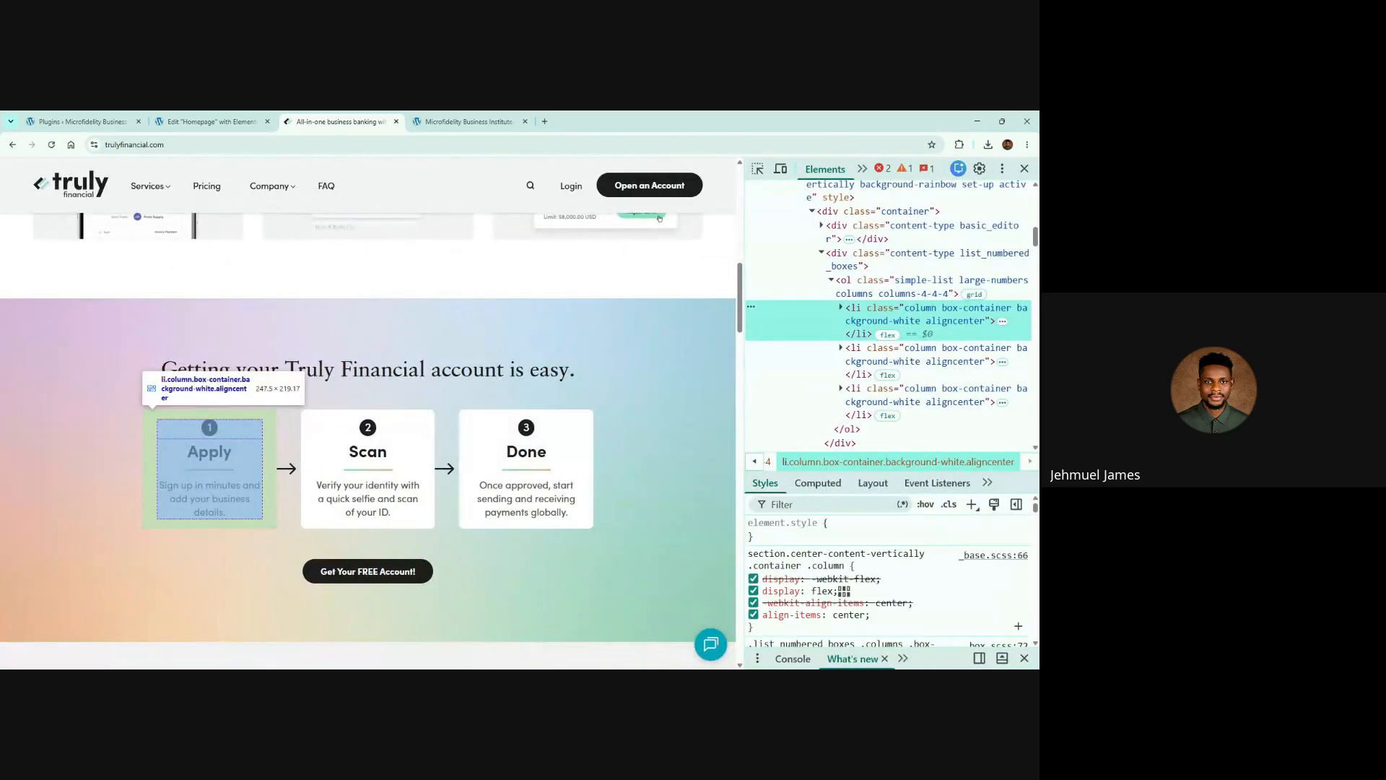
scroll(842, 594, "down", 5)
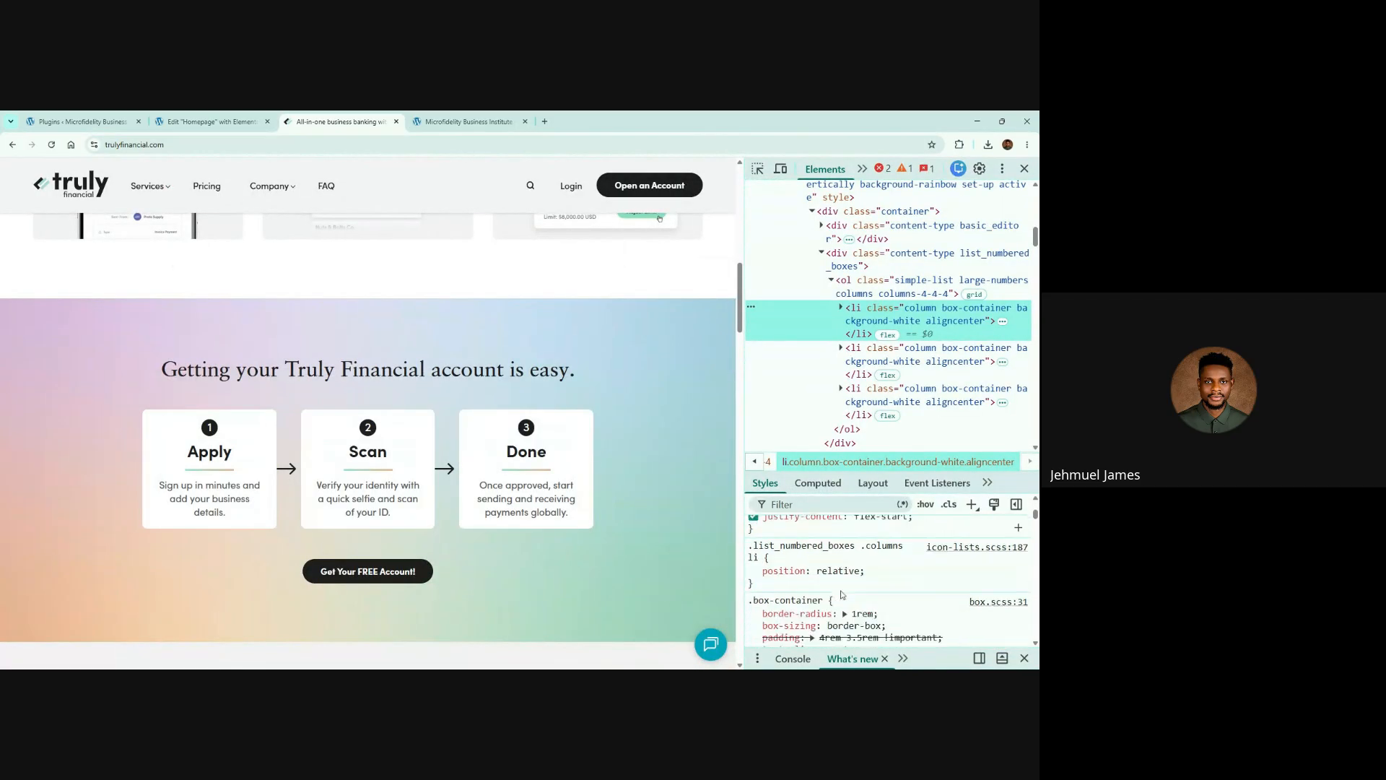
scroll(841, 594, "down", 2)
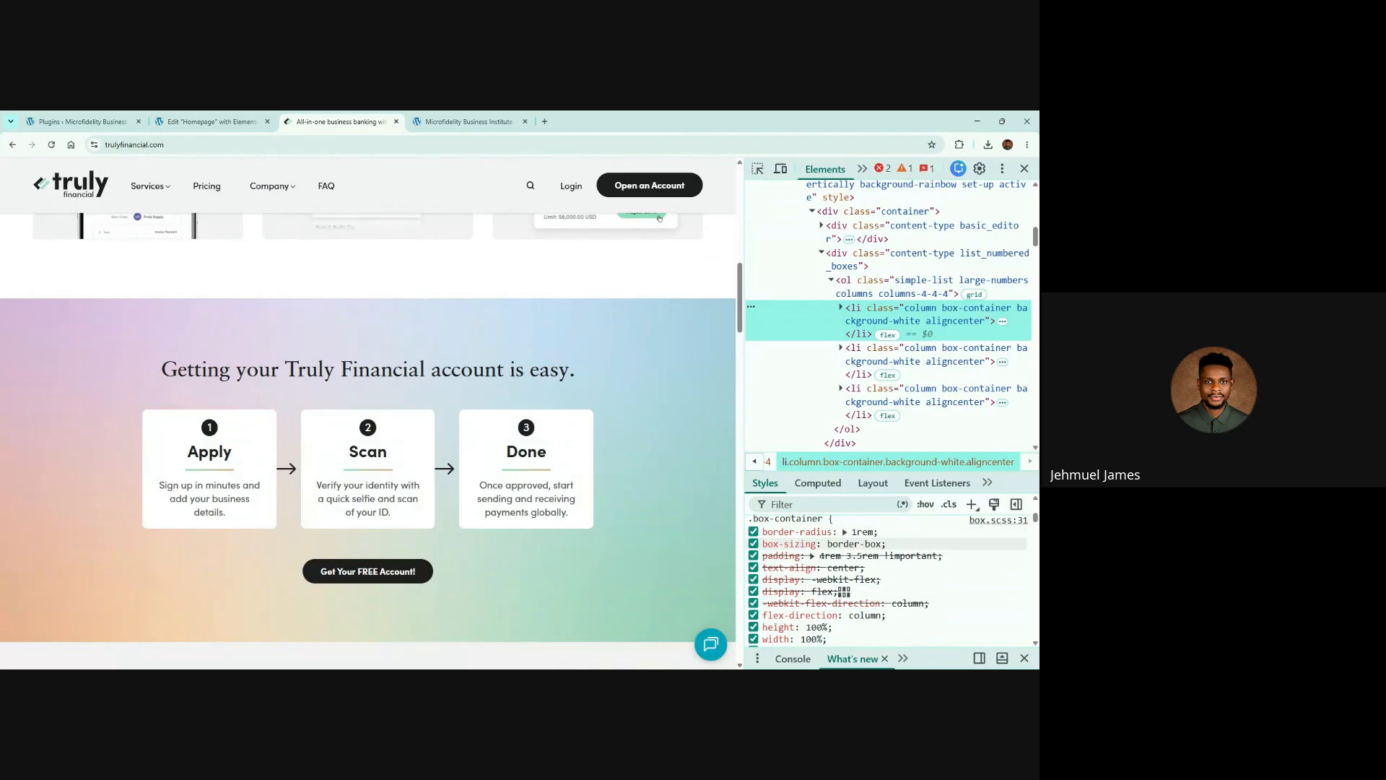
left_click(1002, 168)
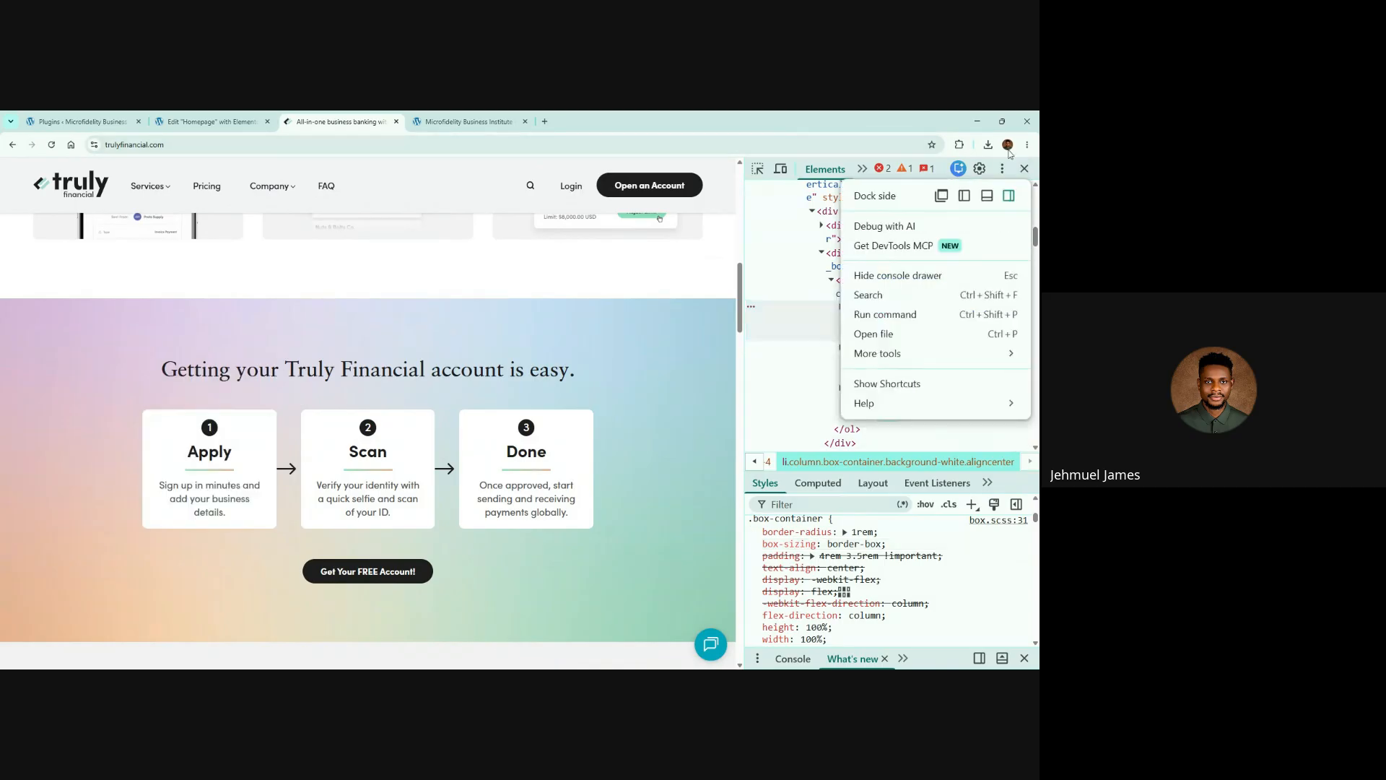
left_click(1021, 172)
left_click(1024, 169)
Switch the Apply card container's border radius unit to rem and round its corners like the reference, comparing the card with the reference page
left_click(209, 122)
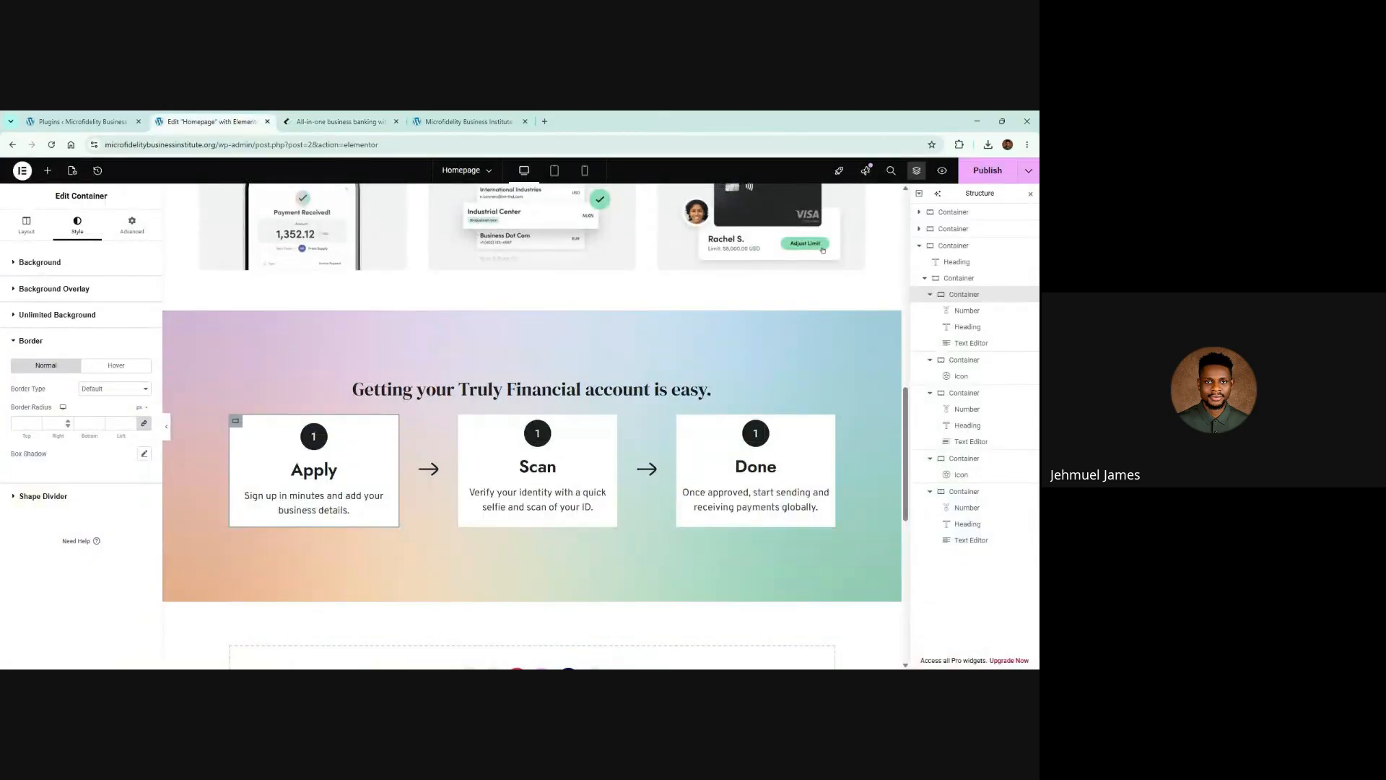
left_click(140, 407)
left_click(139, 457)
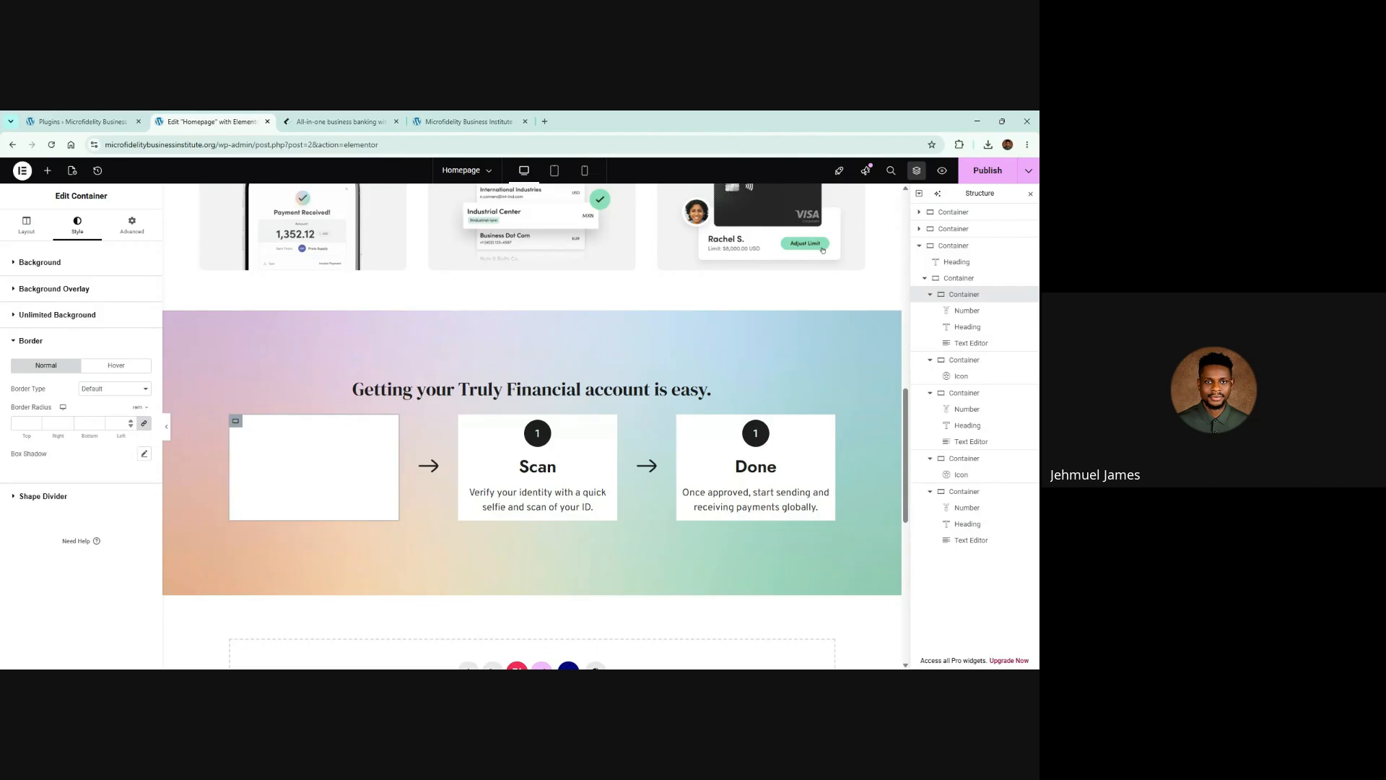
left_click(587, 512)
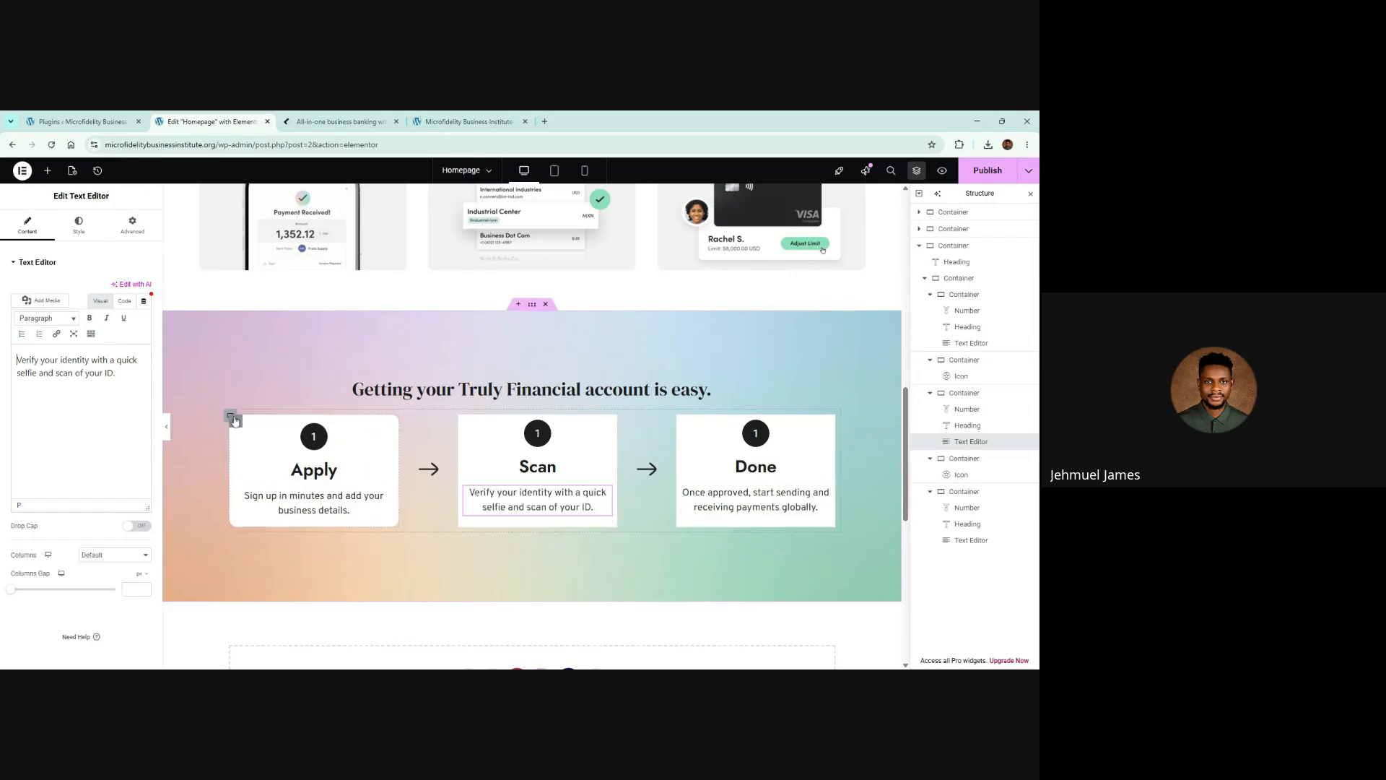
left_click(298, 116)
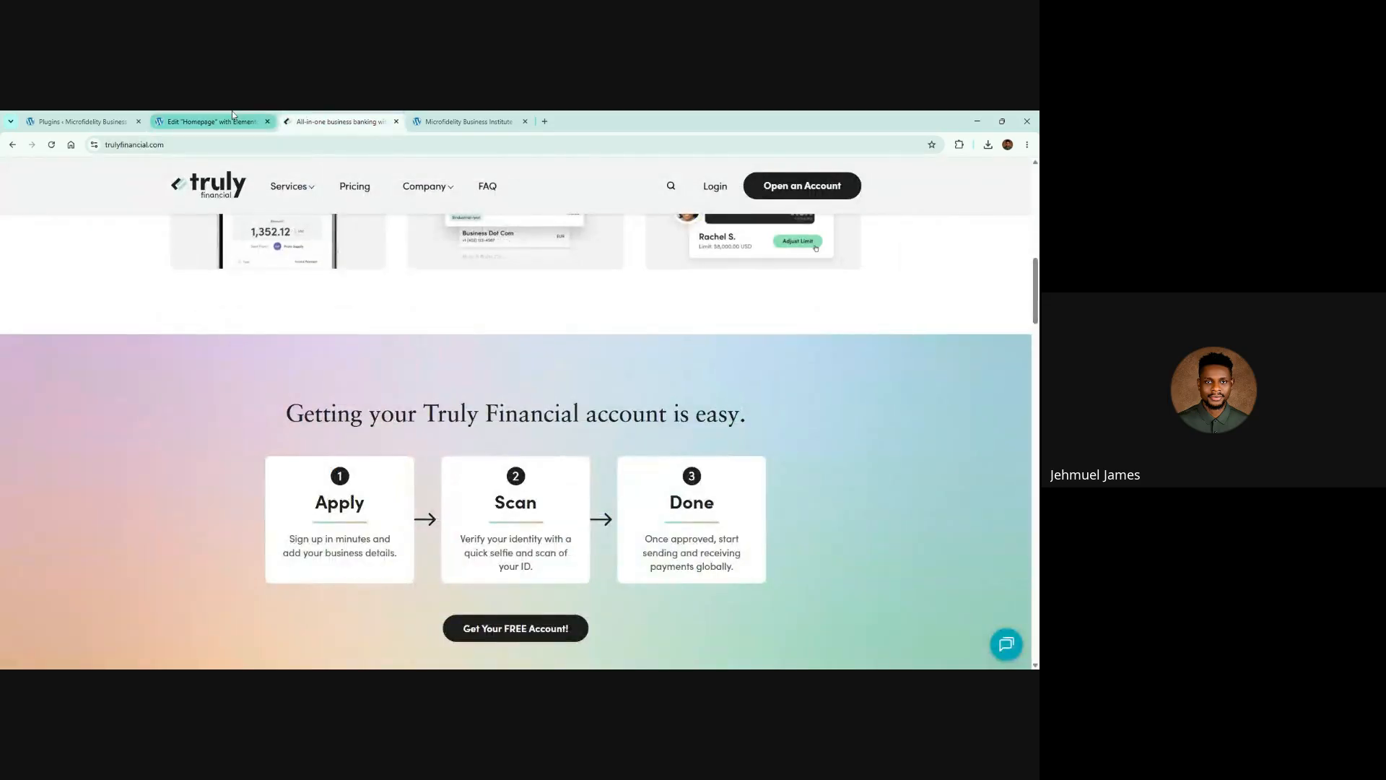
left_click(253, 117)
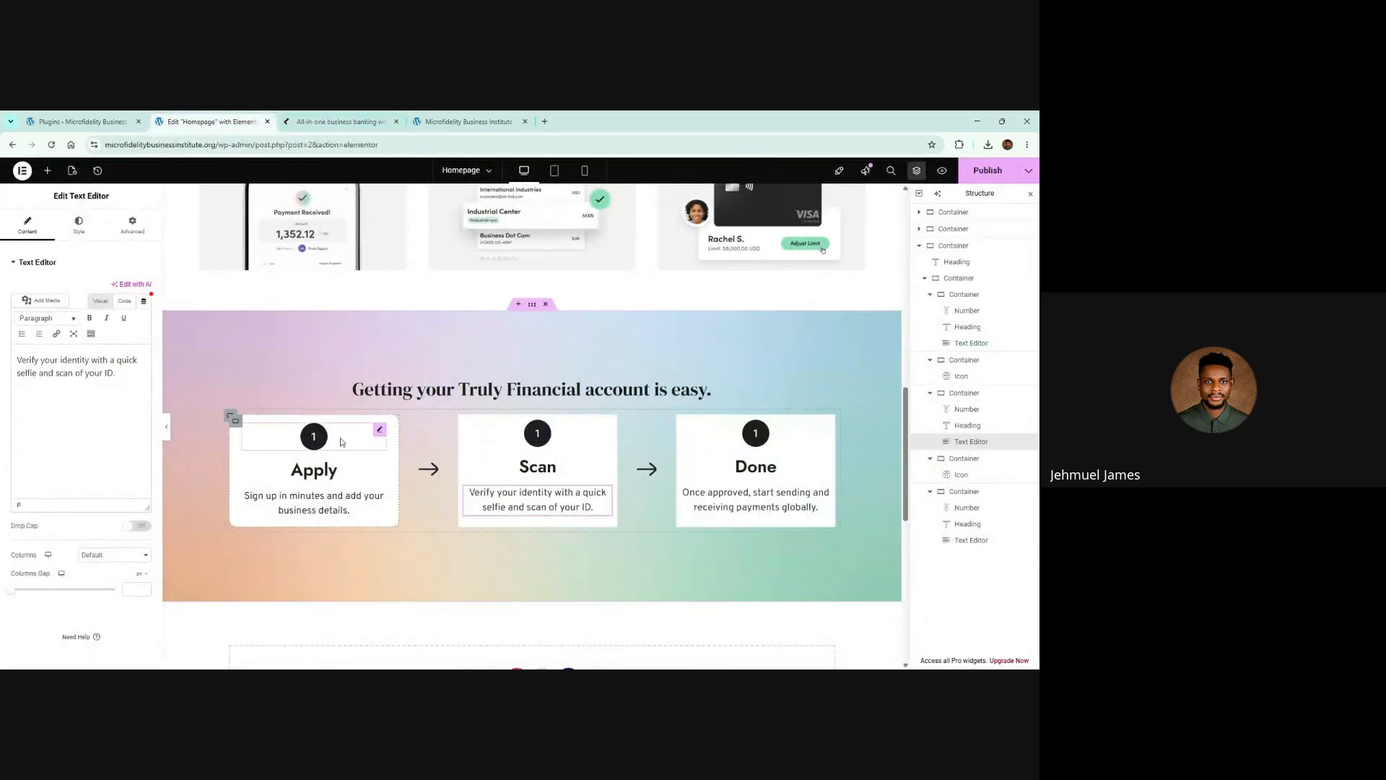
left_click(345, 116)
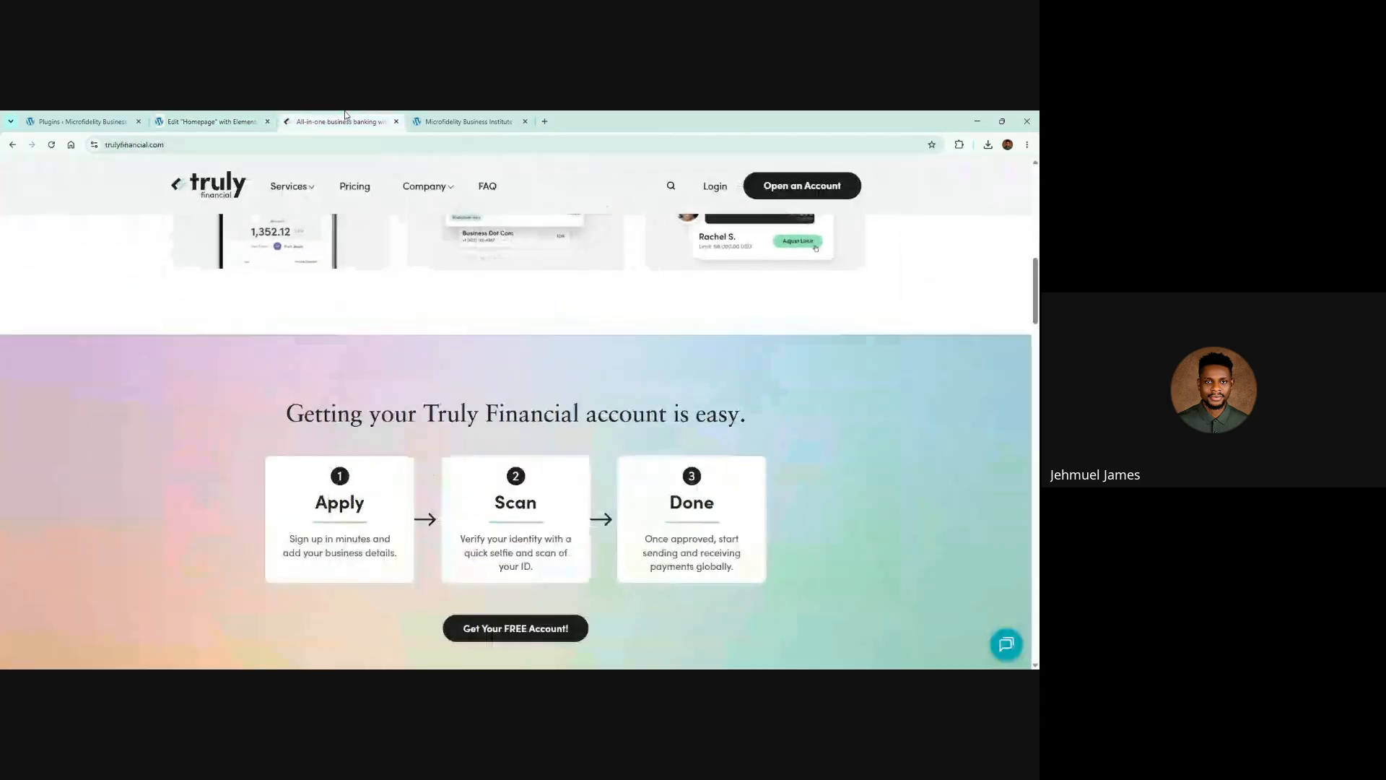
left_click(210, 122)
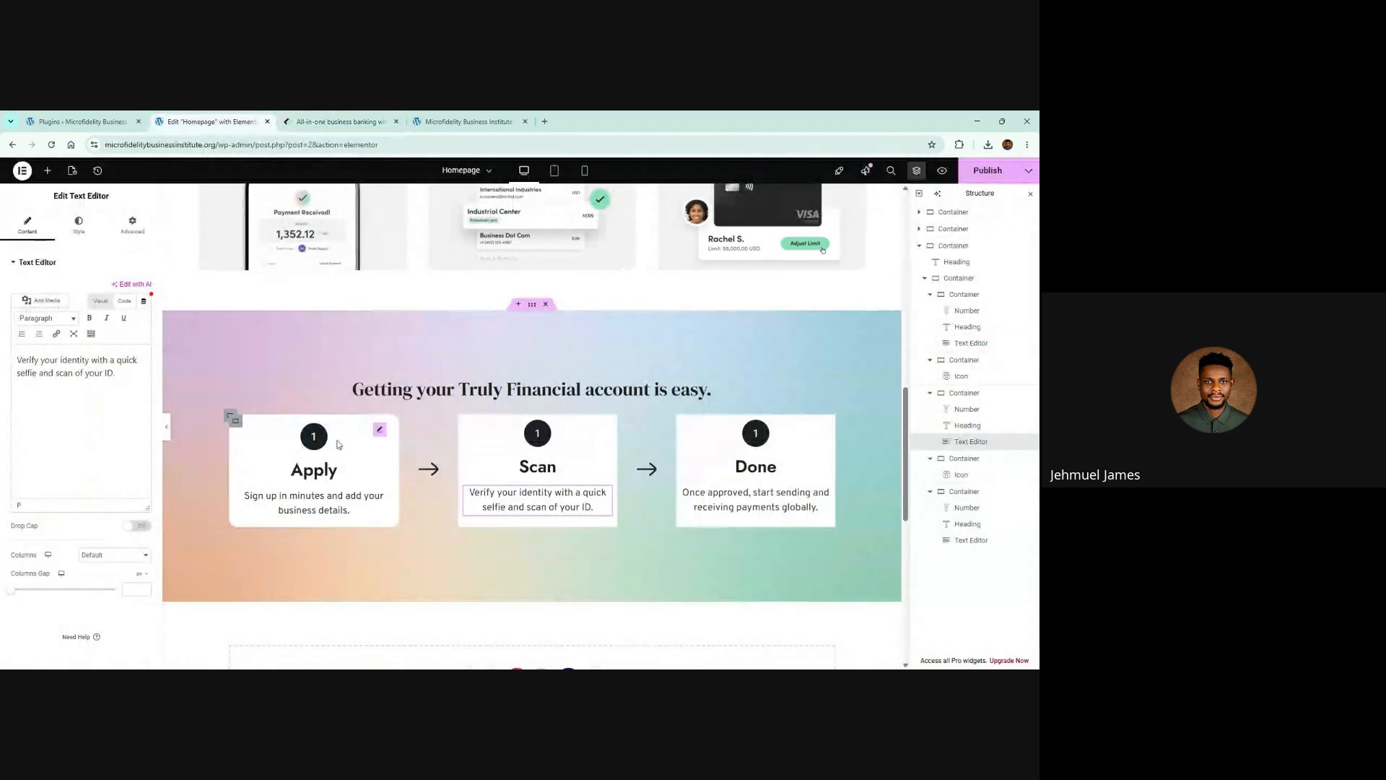
Set the font size of the Apply card's number to 22 px in its text typography settings
left_click(314, 436)
left_click(78, 227)
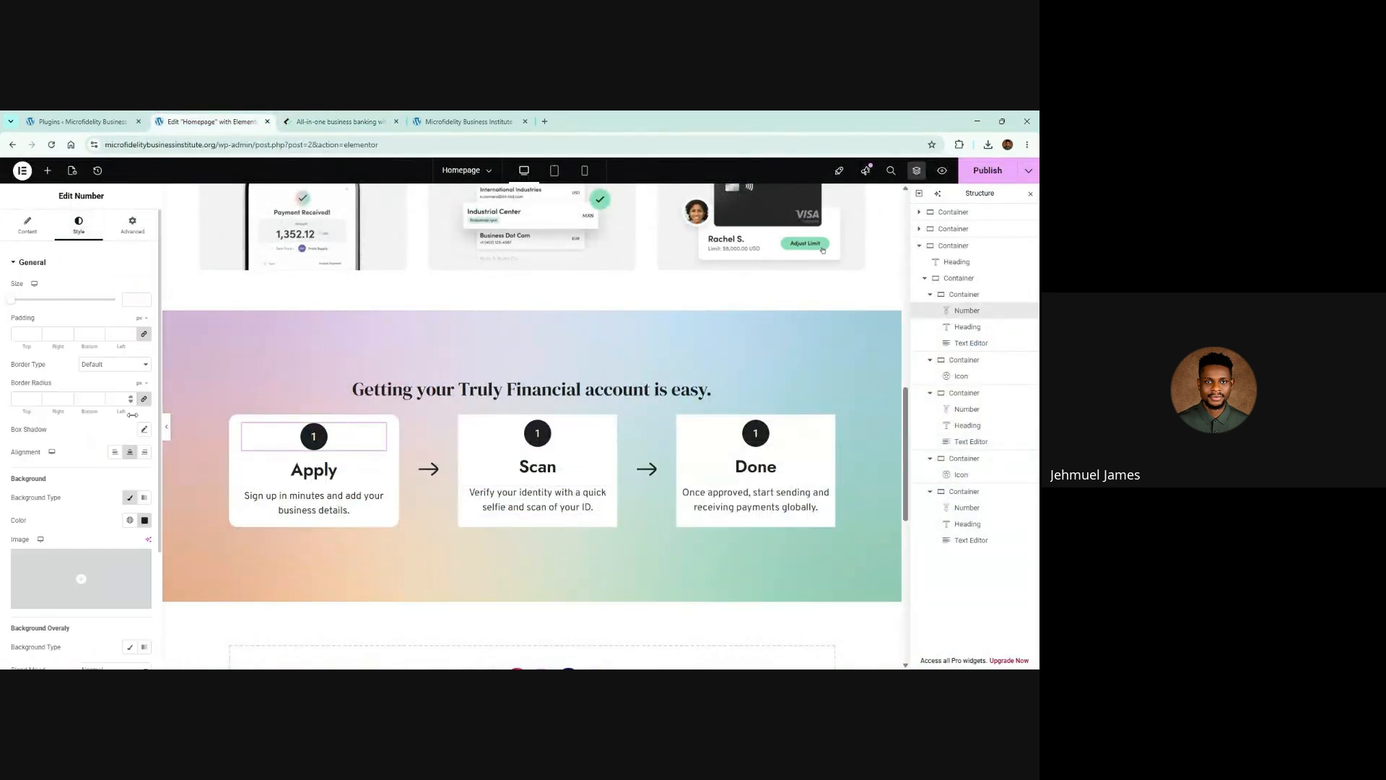
scroll(130, 487, "down", 2)
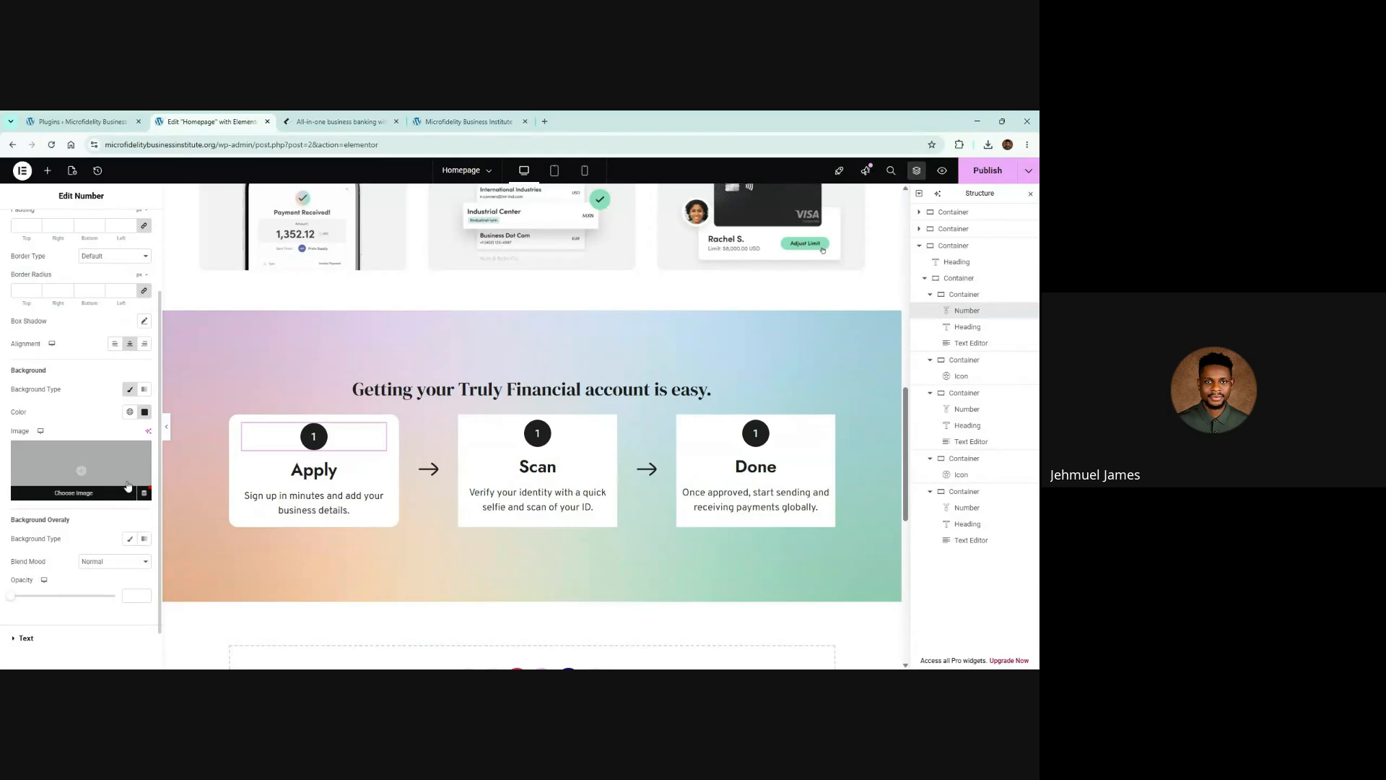
scroll(127, 484, "up", 1)
scroll(119, 470, "up", 1)
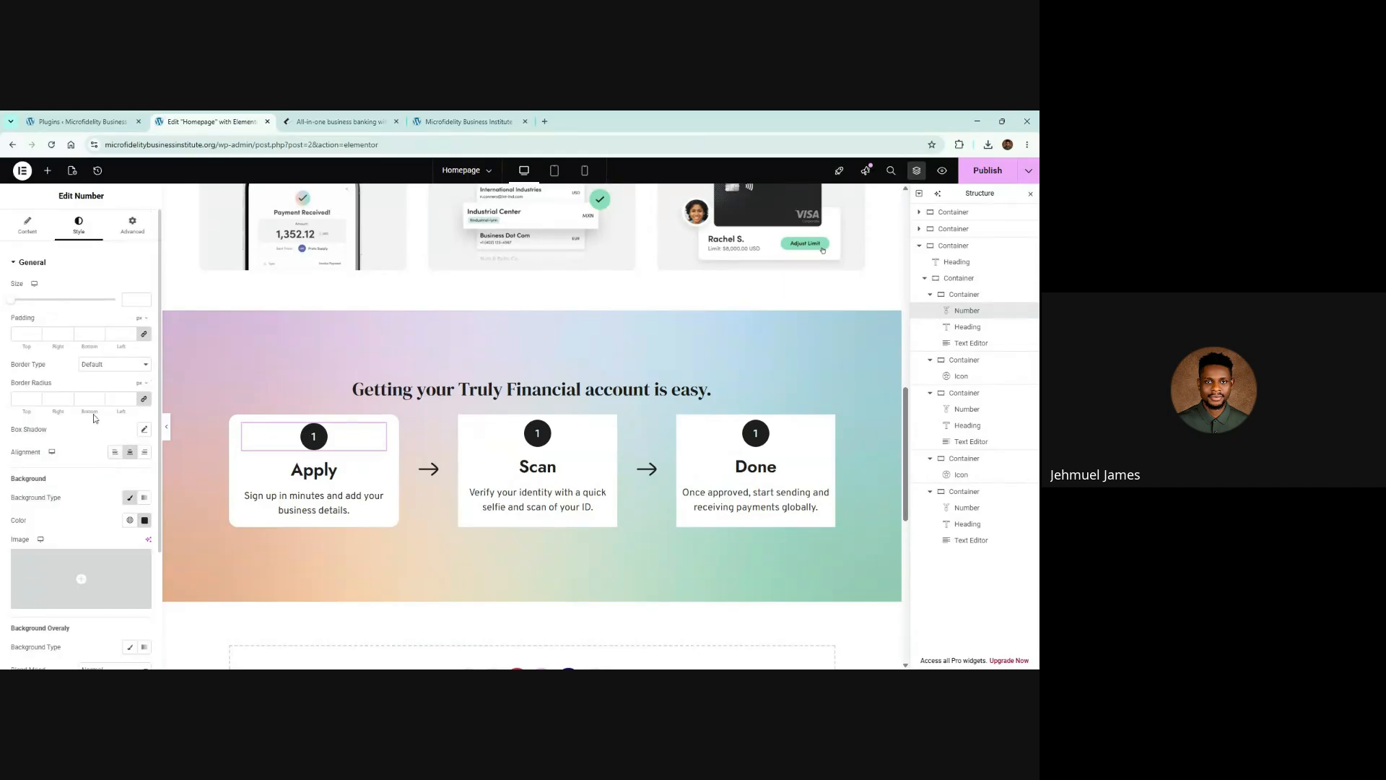
scroll(93, 417, "down", 3)
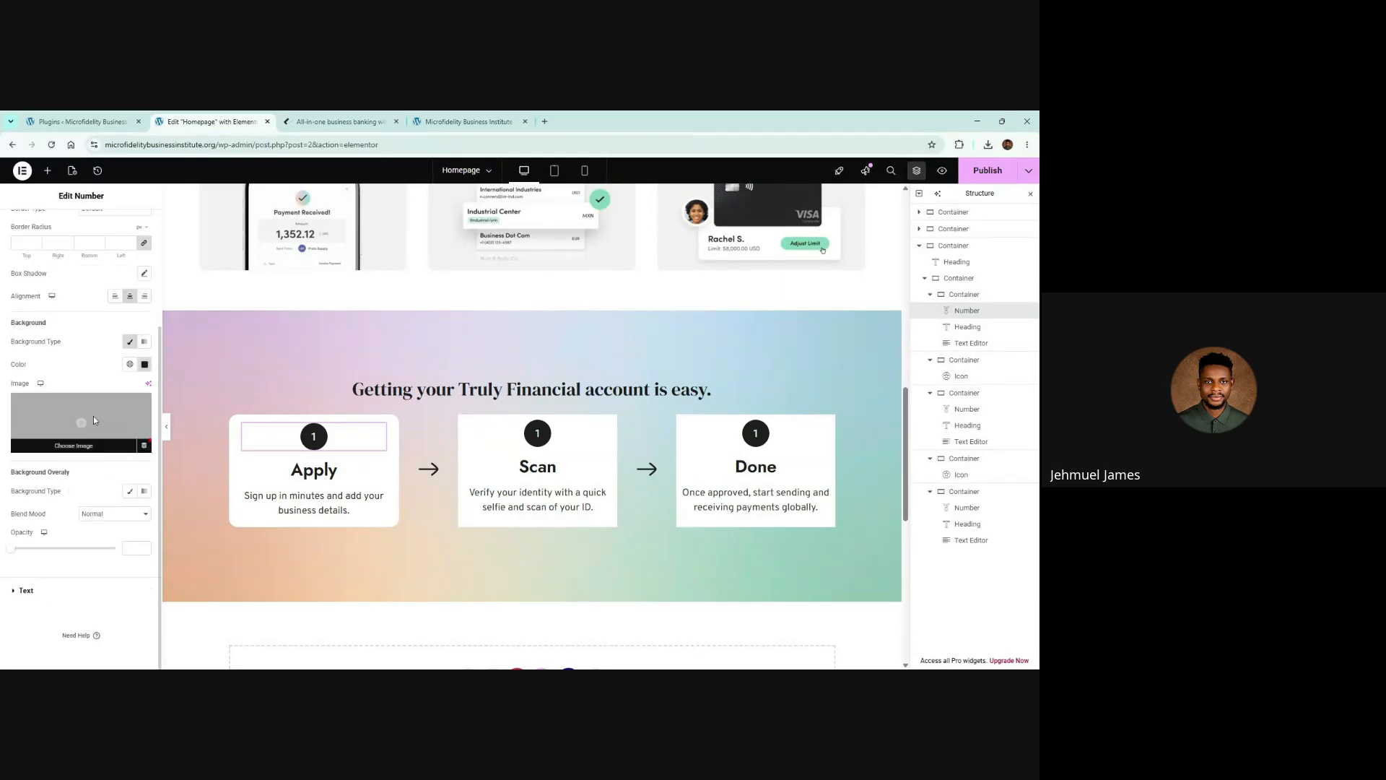
left_click(63, 599)
left_click(145, 336)
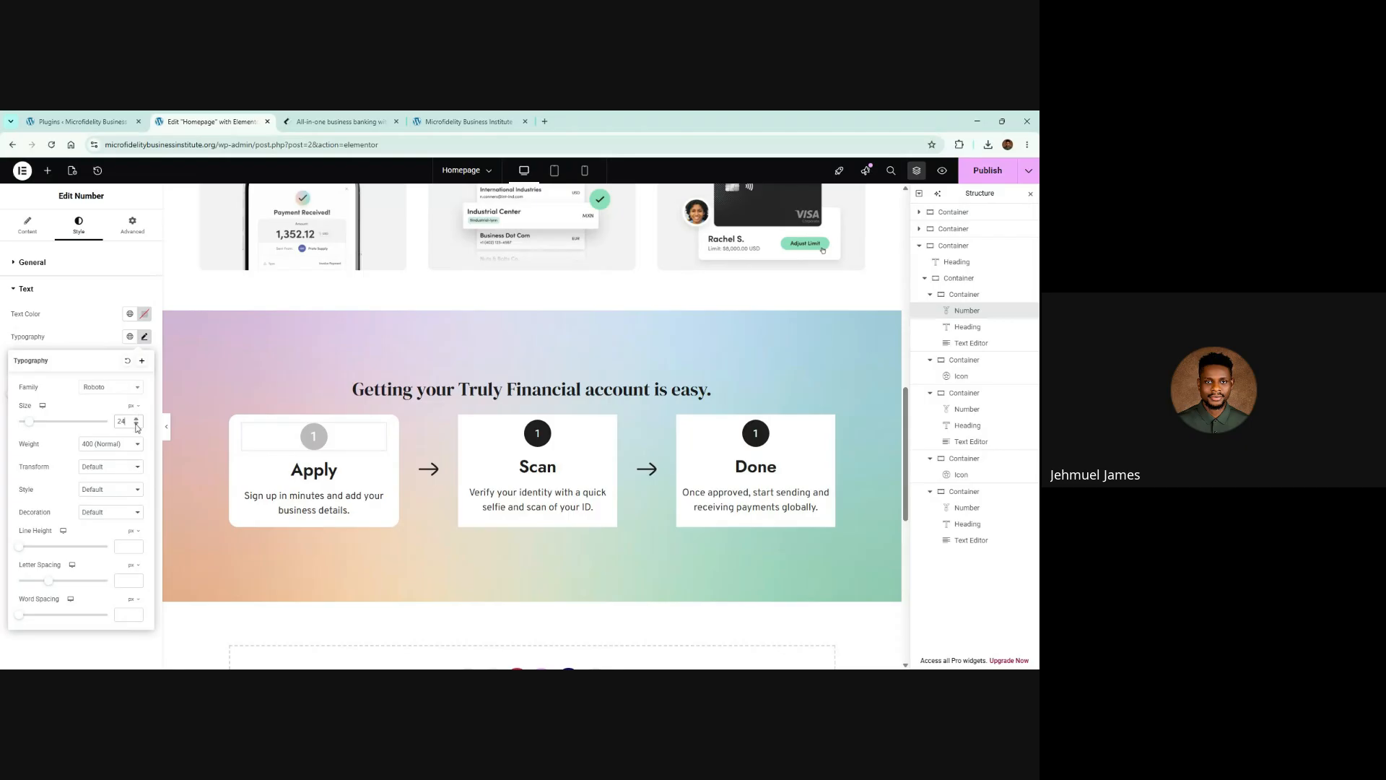
left_click(137, 426)
left_click(137, 425)
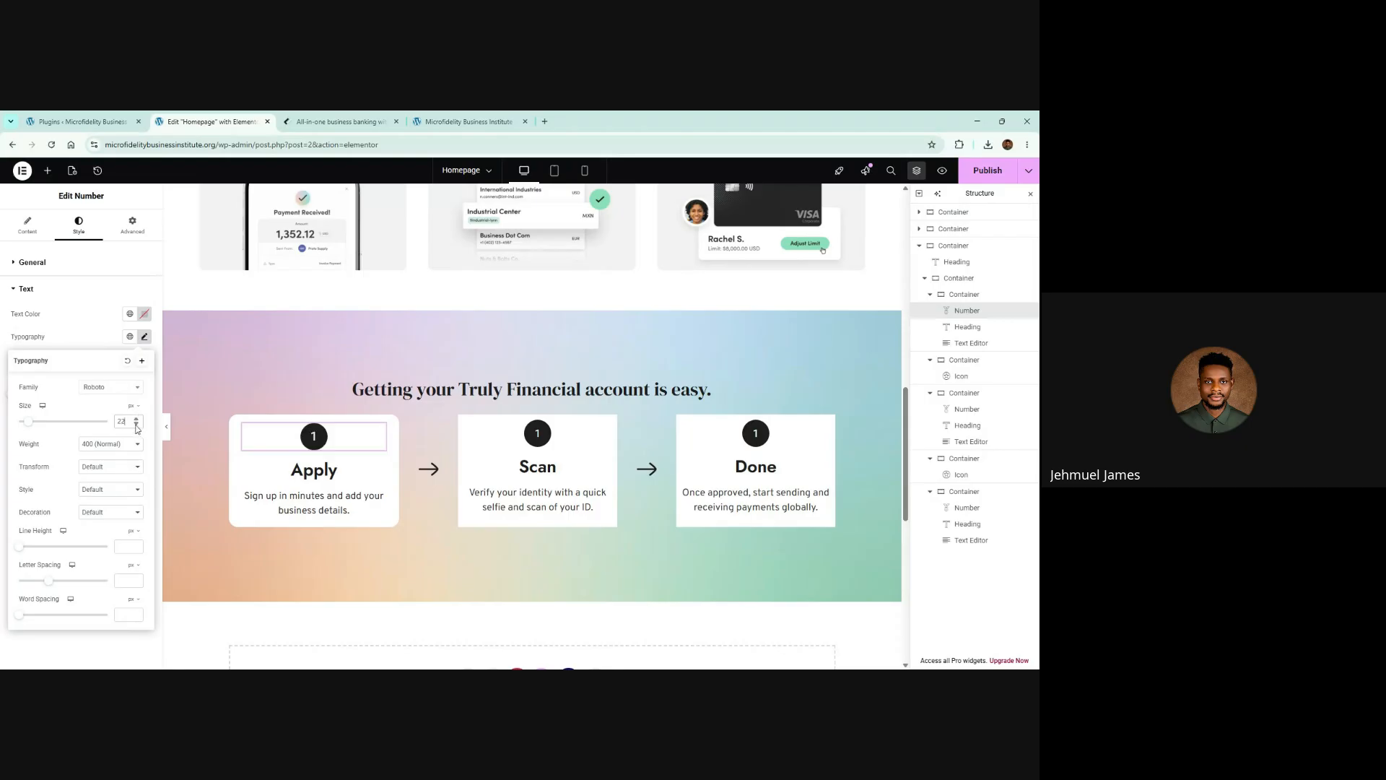
left_click(102, 345)
Set the Apply card's number badge size to 36 px, trying 24, 32 and 40 px and comparing it with the reference page
left_click(99, 261)
scroll(124, 427, "down", 1)
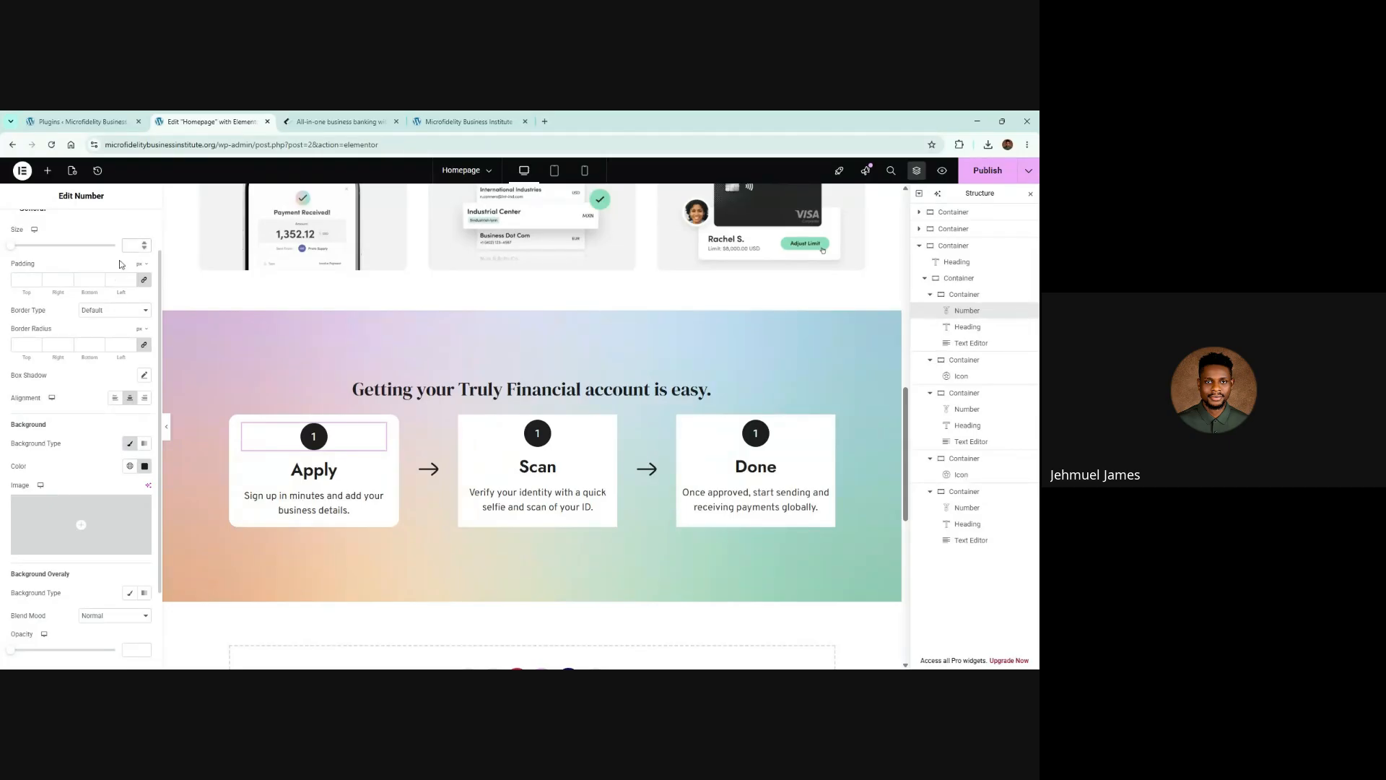
type("24")
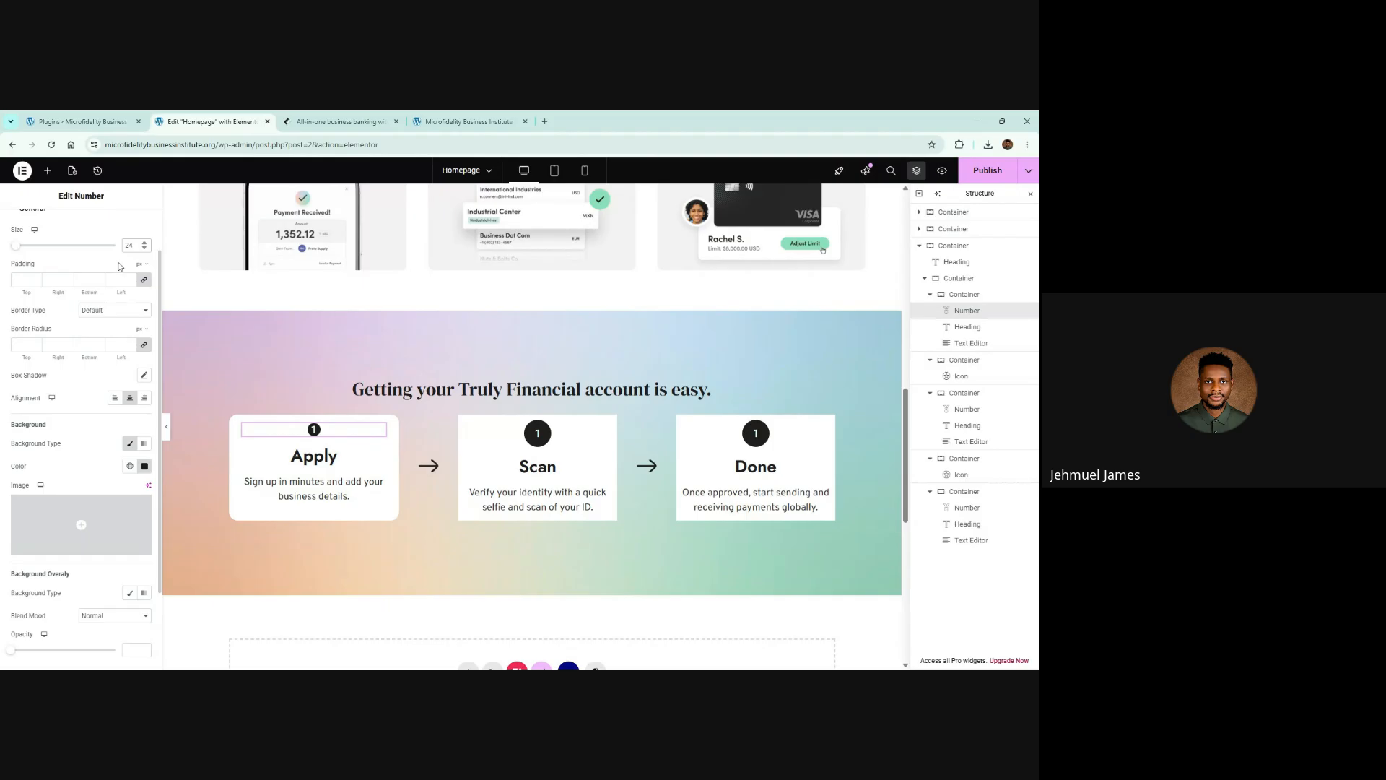
key("BackSpace")
key("BackSpace")
type("32")
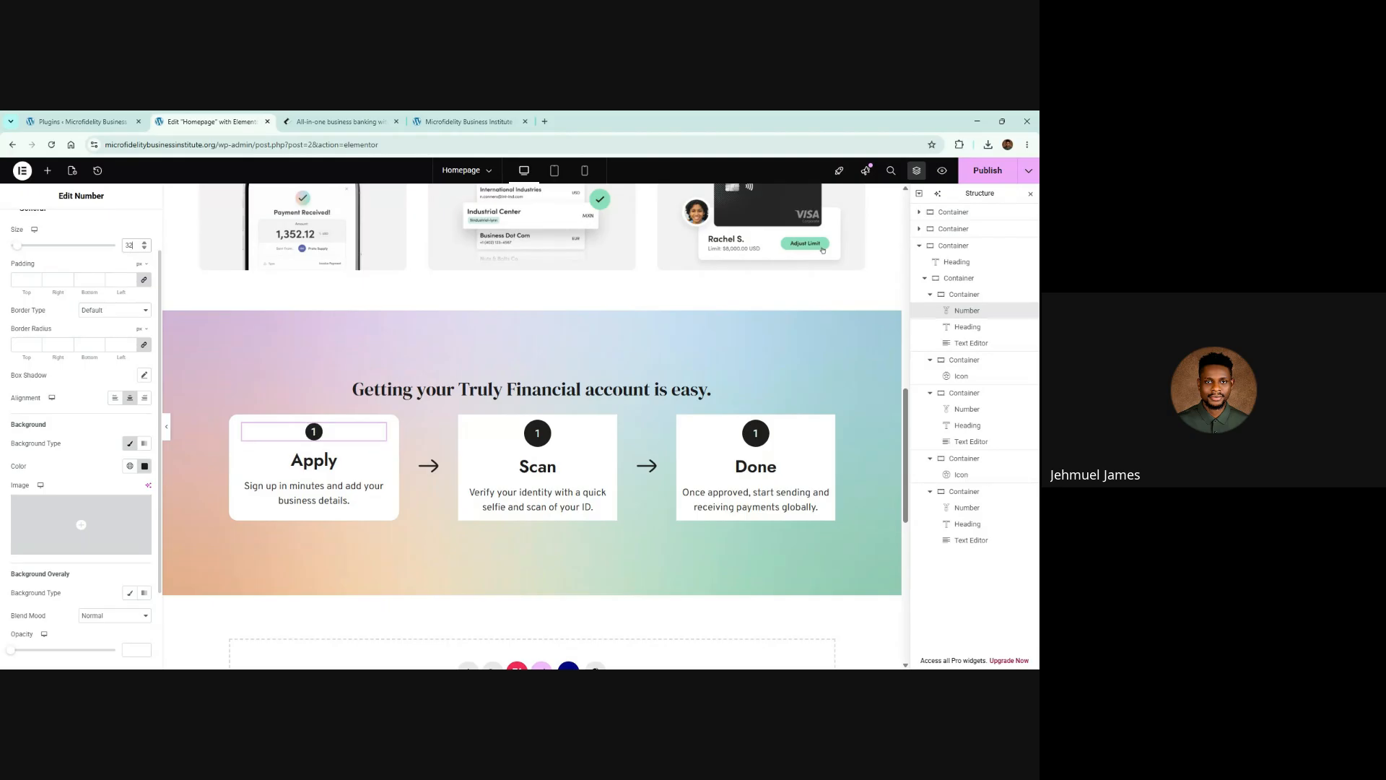
type("40")
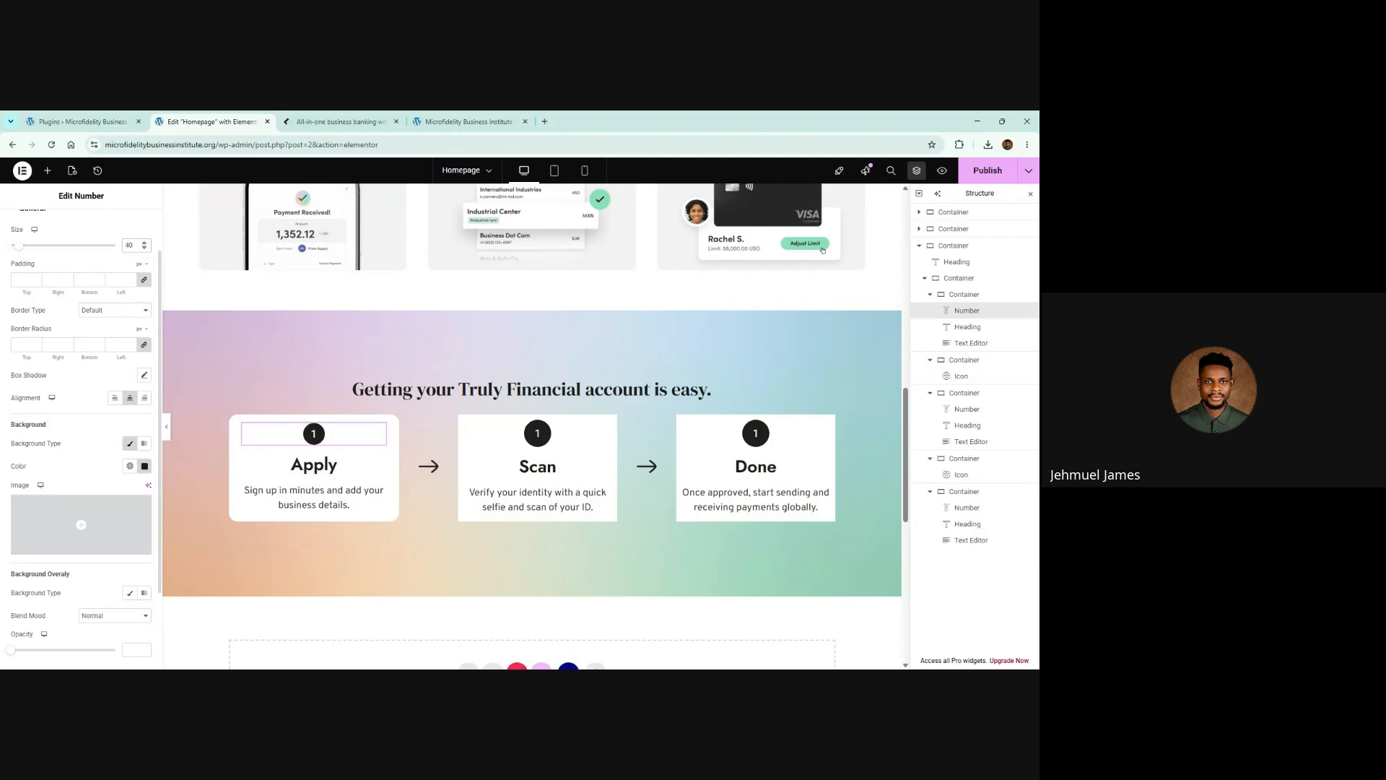
left_click(370, 117)
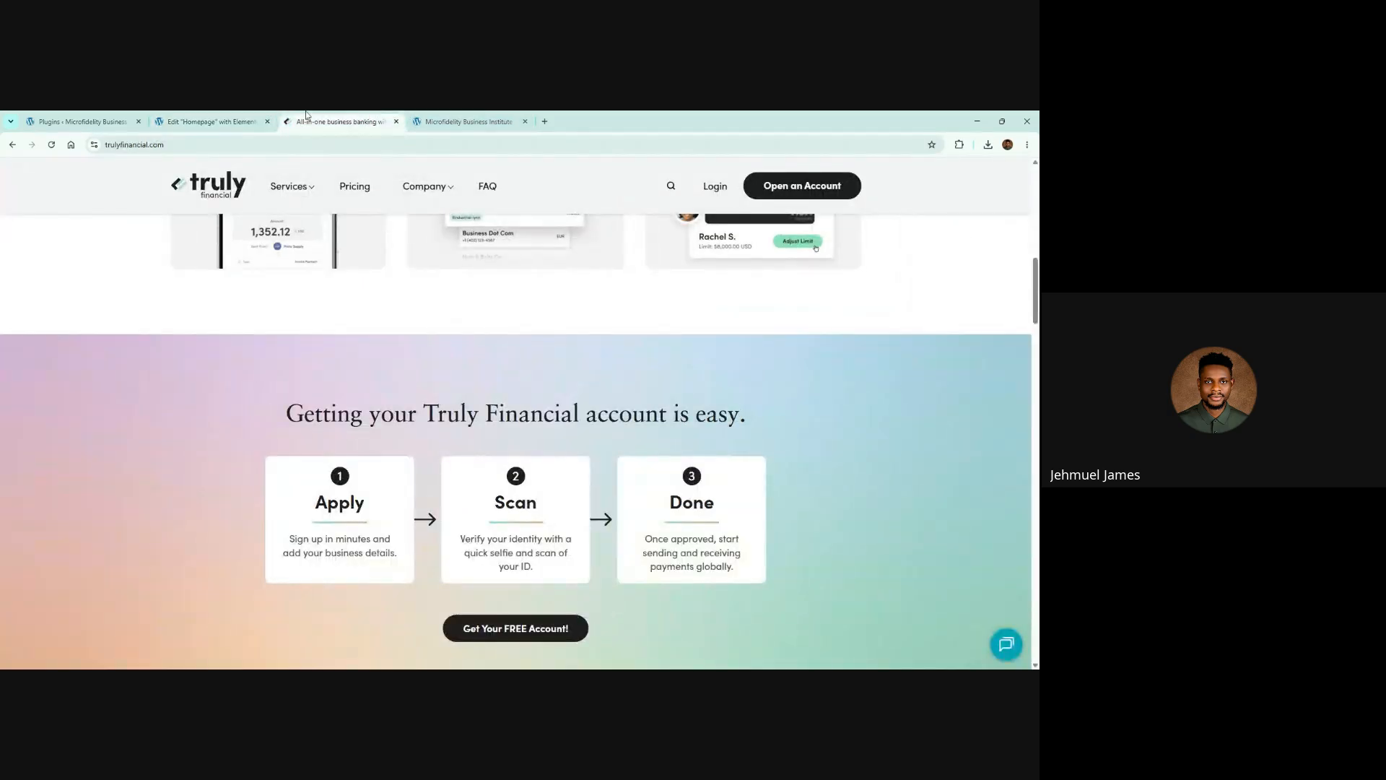
left_click(202, 121)
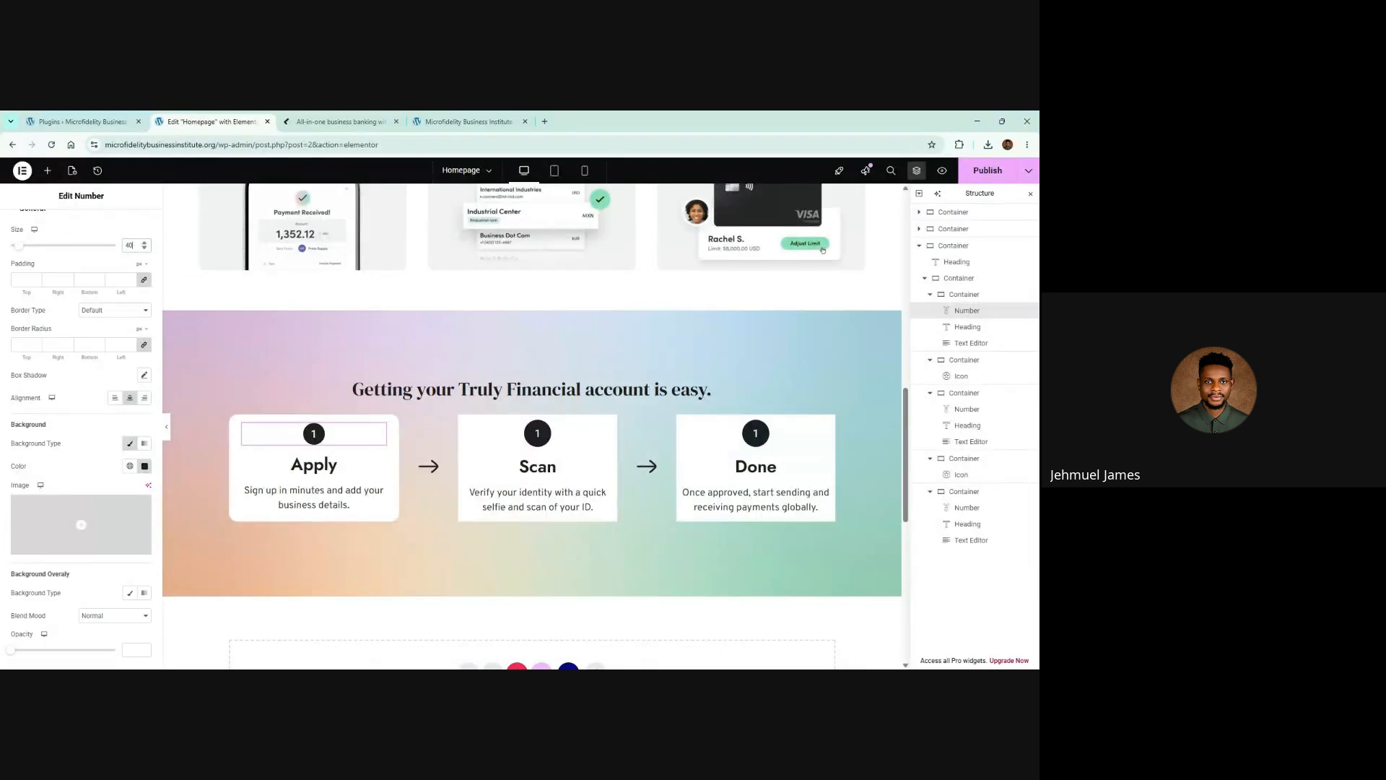
left_click(145, 249)
left_click(145, 249)
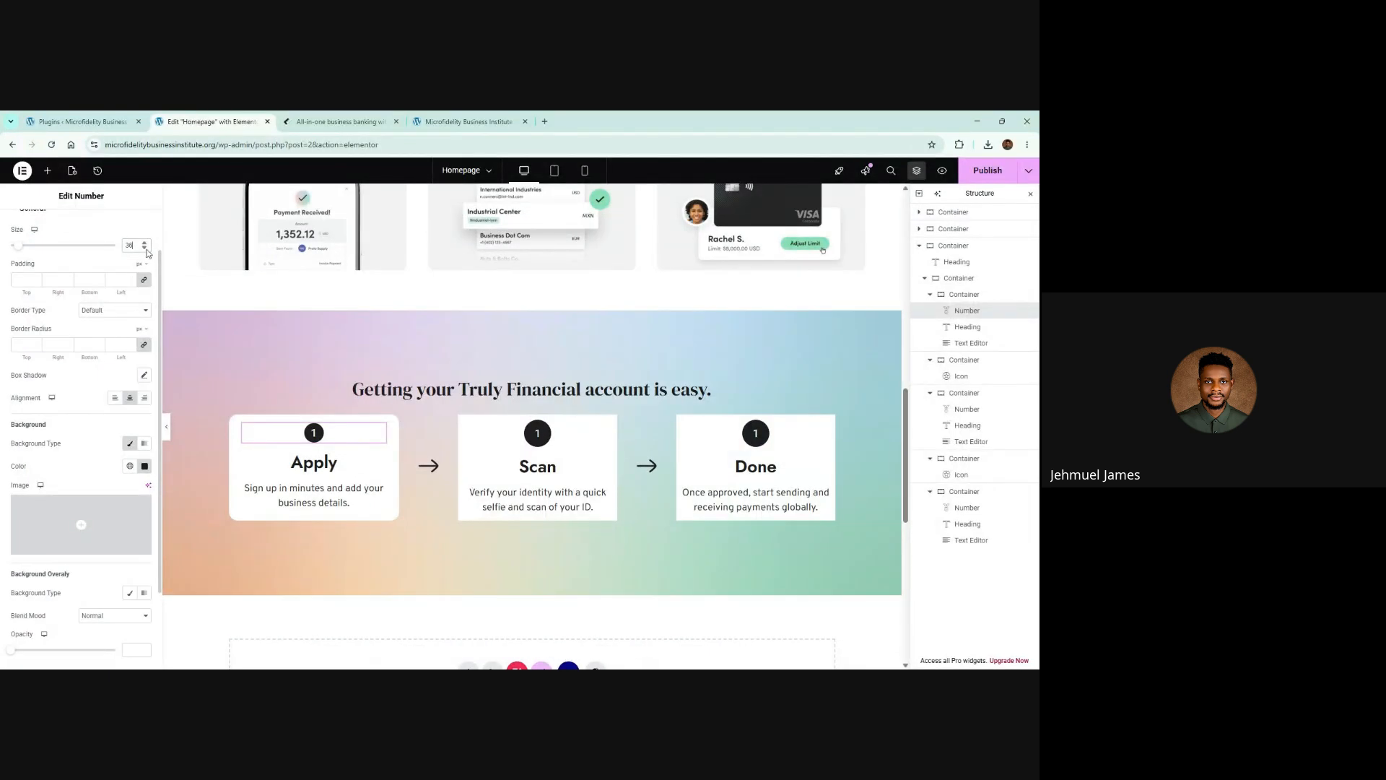
Copy the Apply card's number widget and paste its style onto the number widgets of the Scan and Done cards
right_click(332, 439)
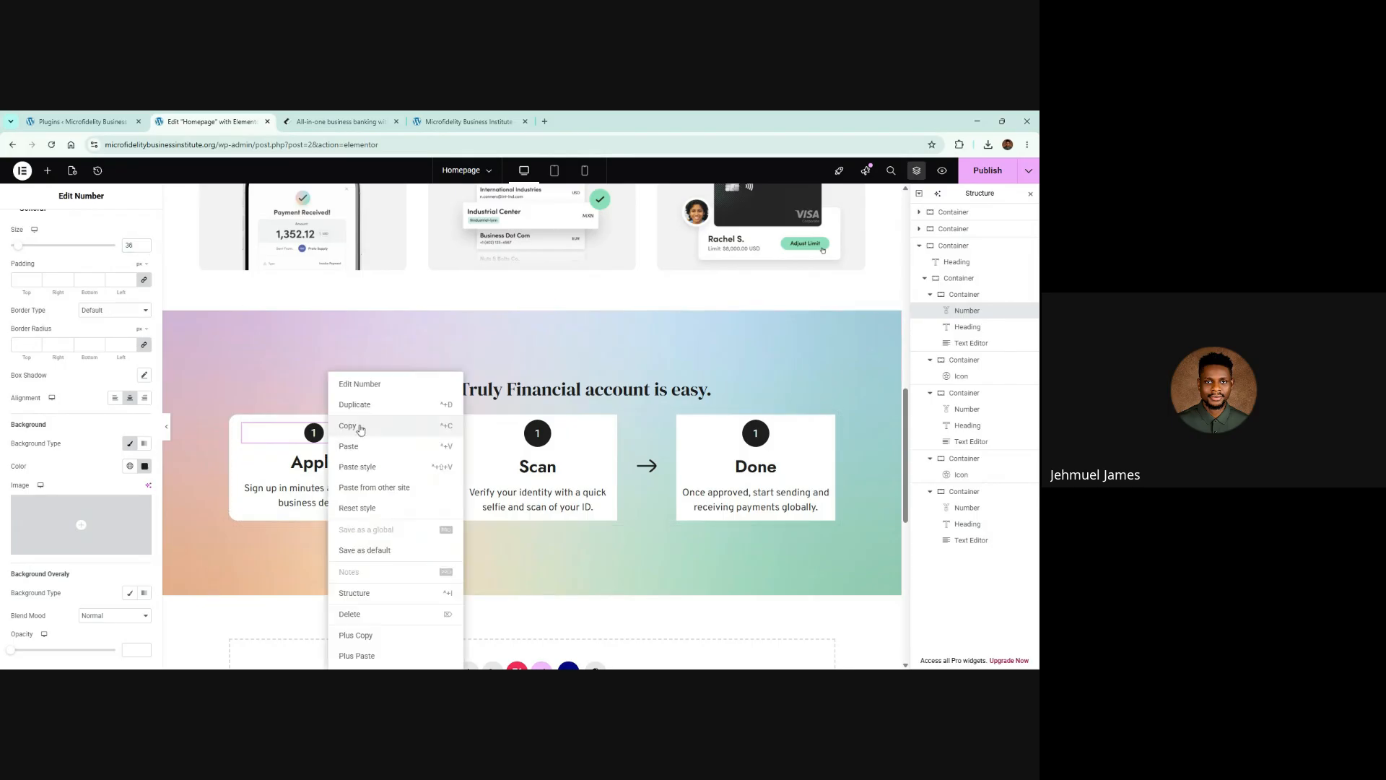
left_click(361, 429)
right_click(541, 437)
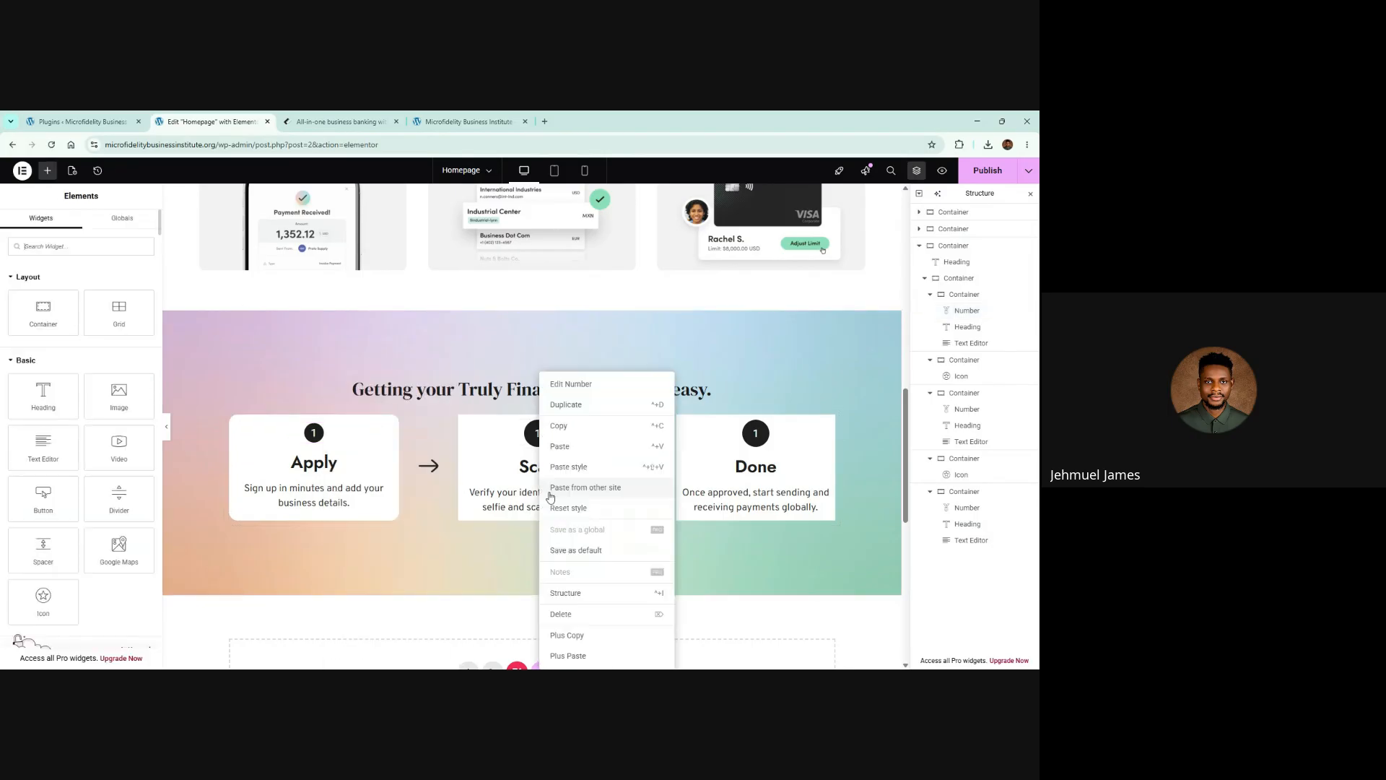
left_click(578, 475)
right_click(758, 433)
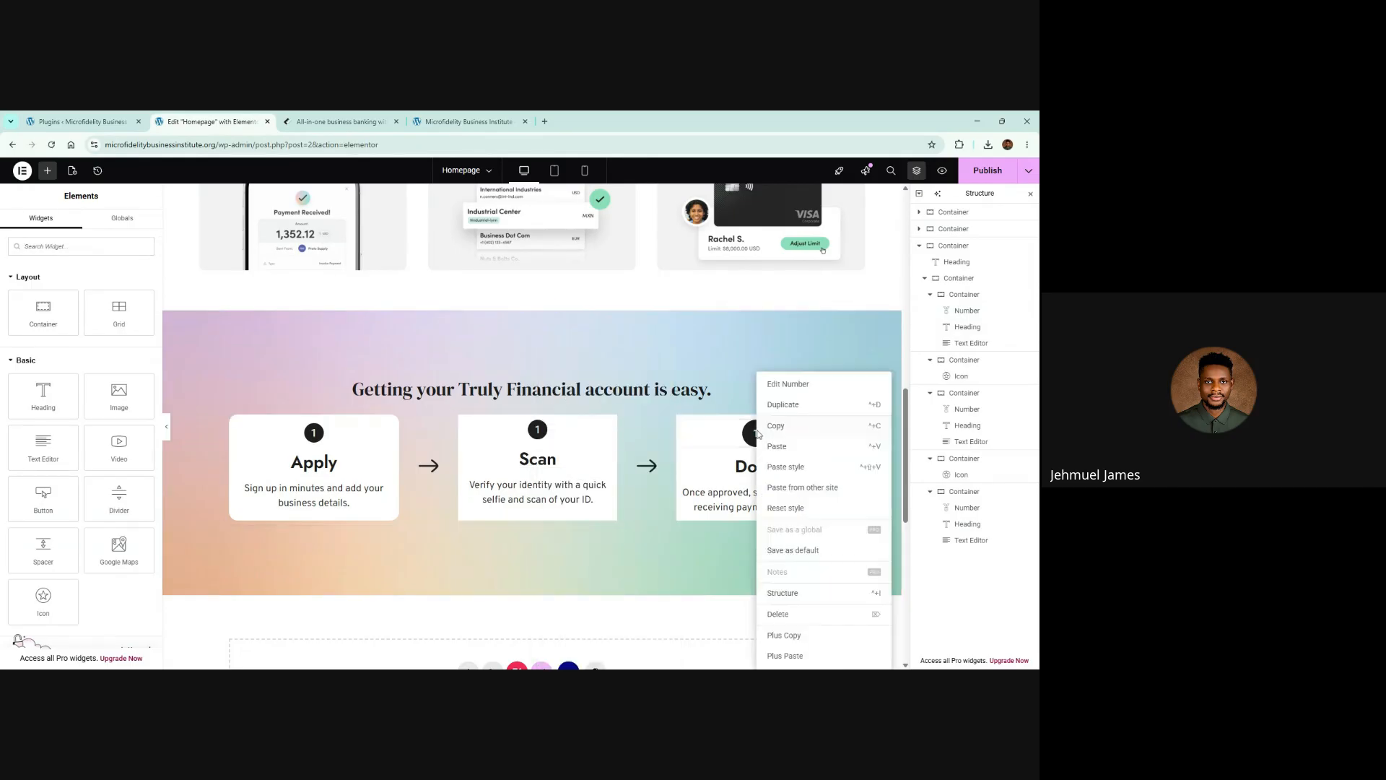
left_click(783, 468)
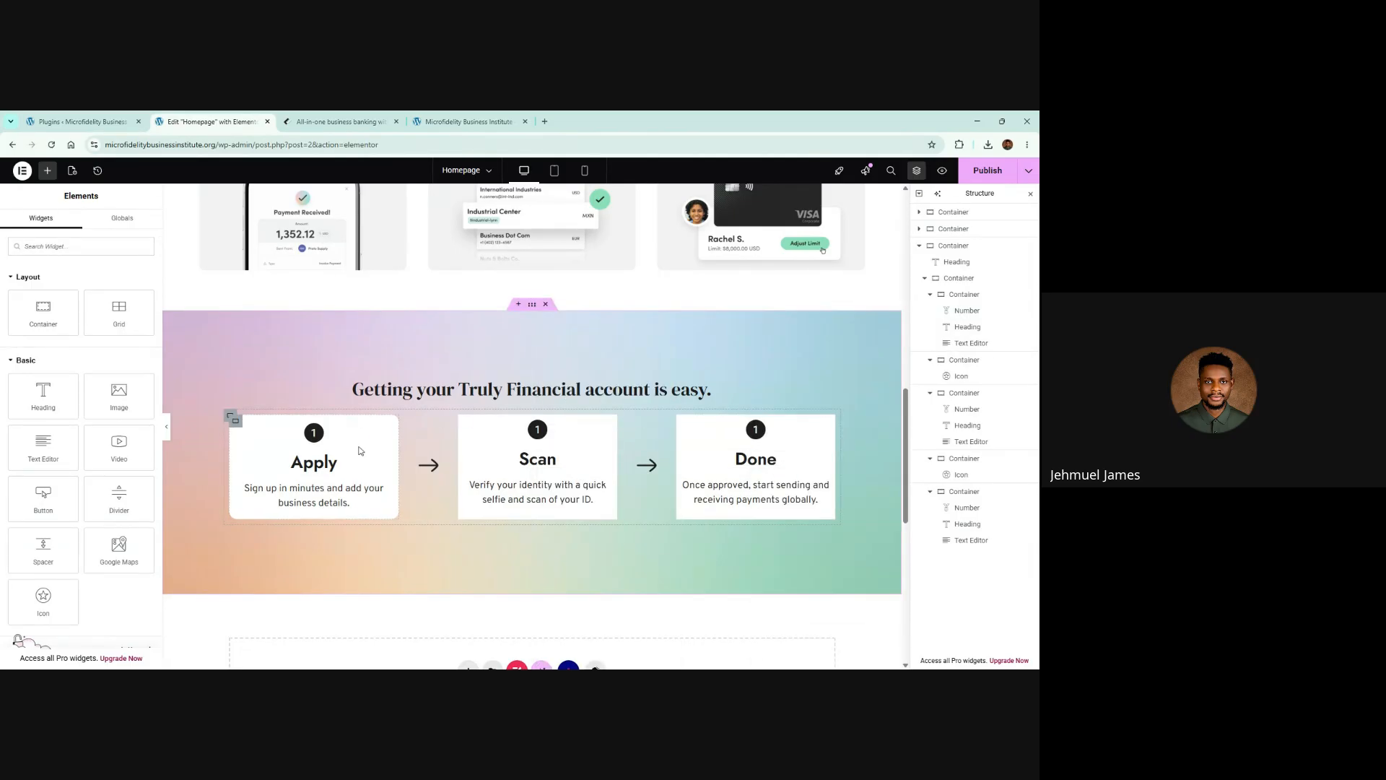
Set the Apply card container's padding to 1.5 rem on all sides with the values linked together
left_click(236, 422)
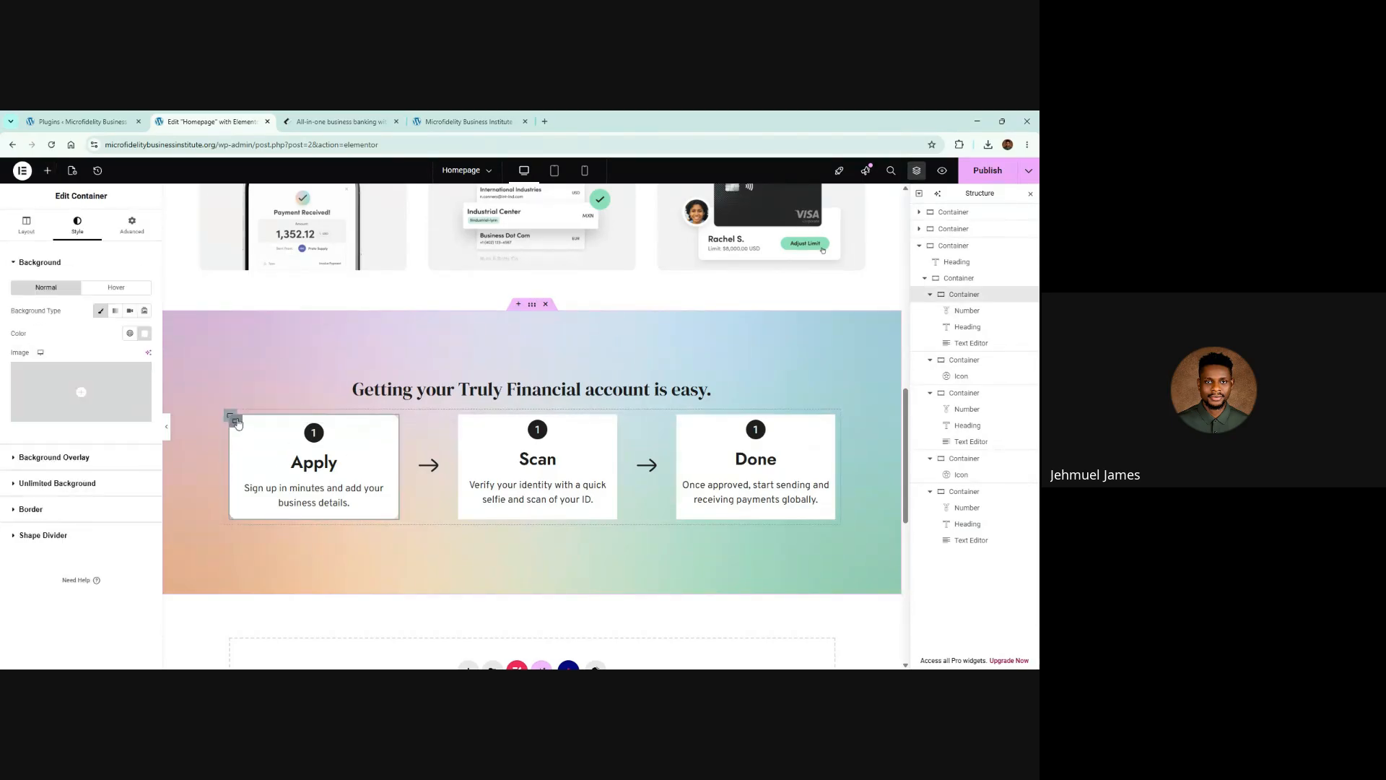
left_click(131, 225)
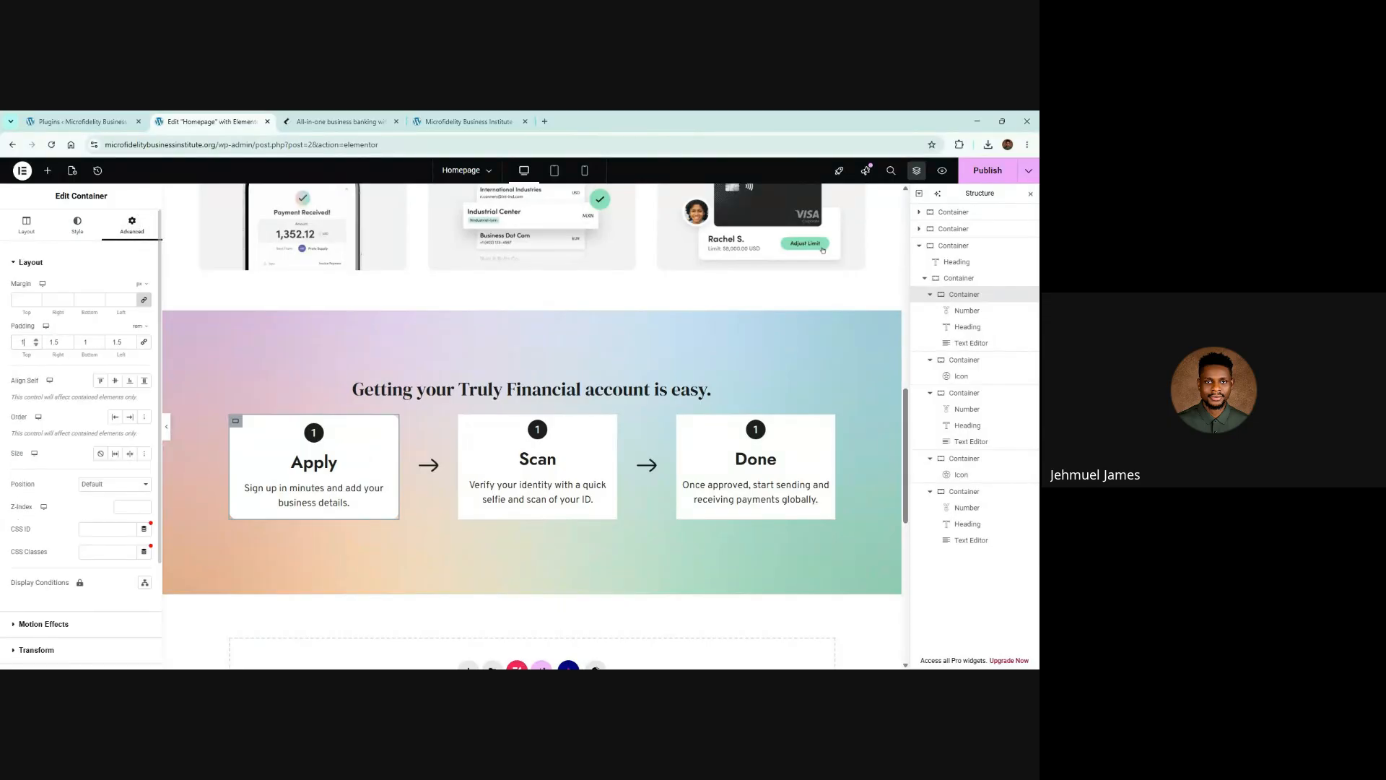
type(".5")
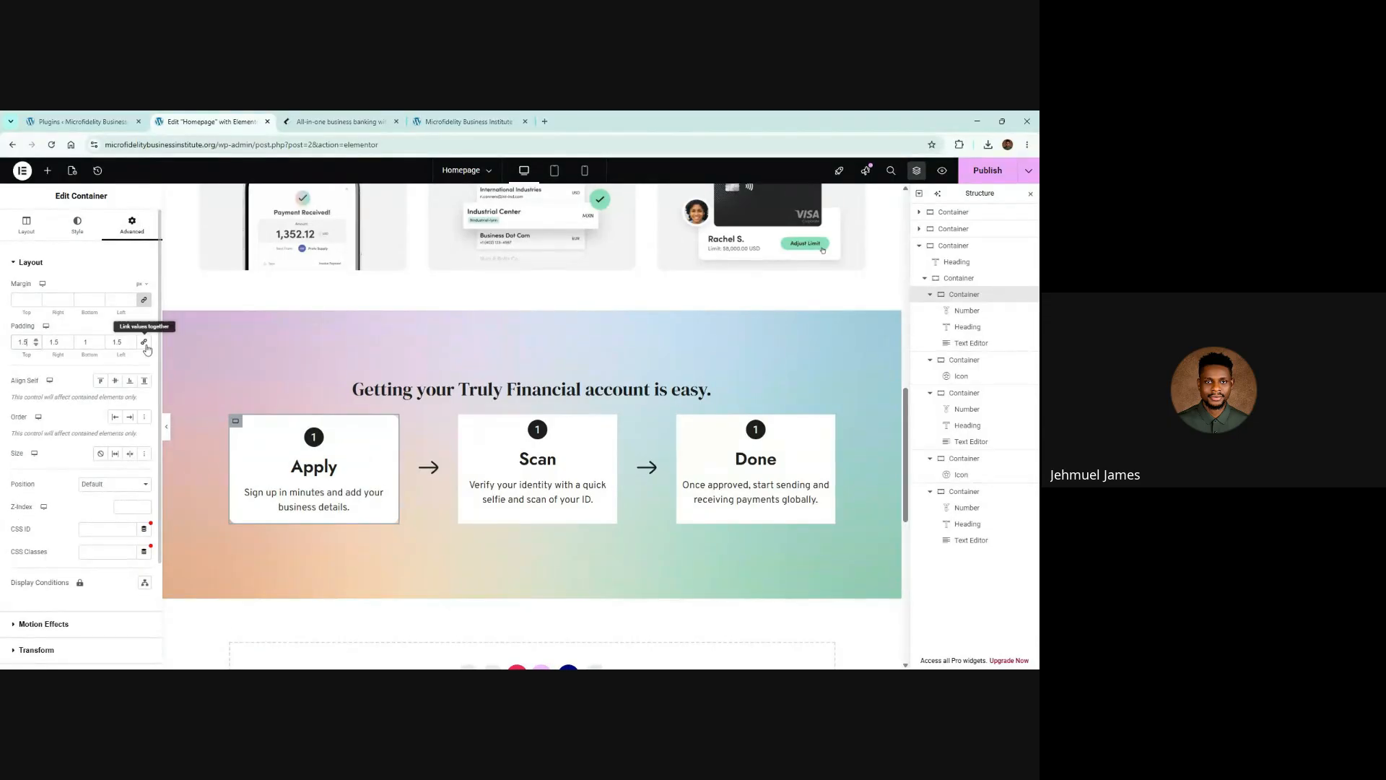
left_click(144, 342)
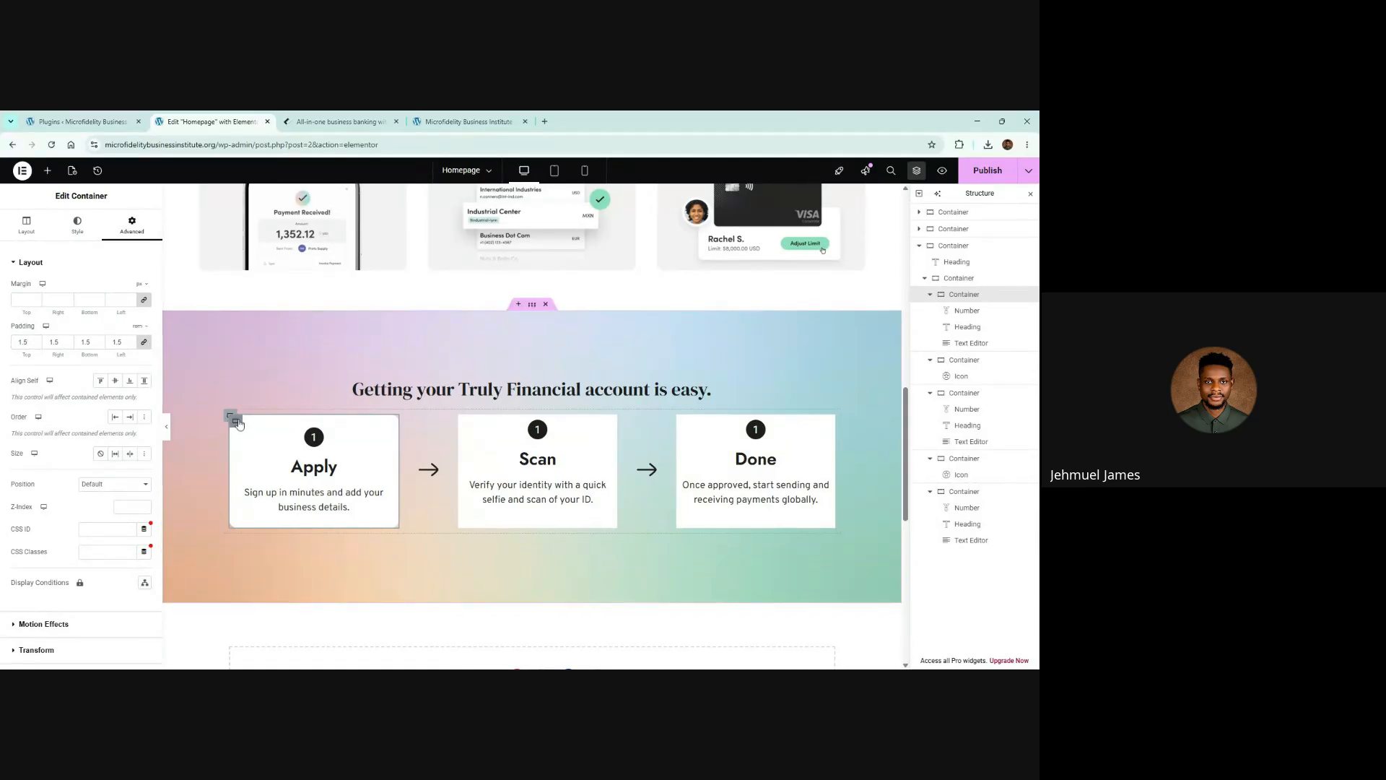
Copy the Apply card's container and paste its style onto the containers of the Scan and Done cards
right_click(238, 422)
left_click(271, 405)
right_click(466, 424)
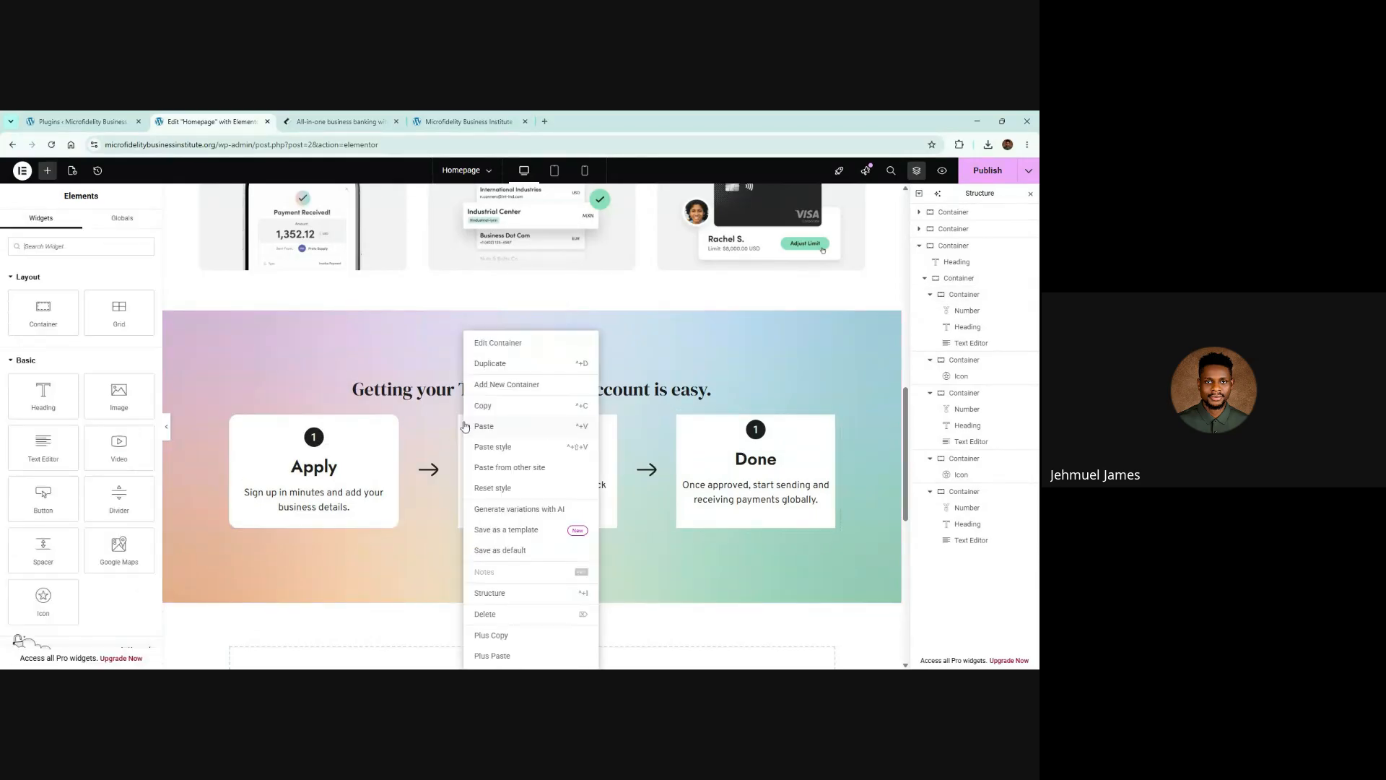
left_click(497, 445)
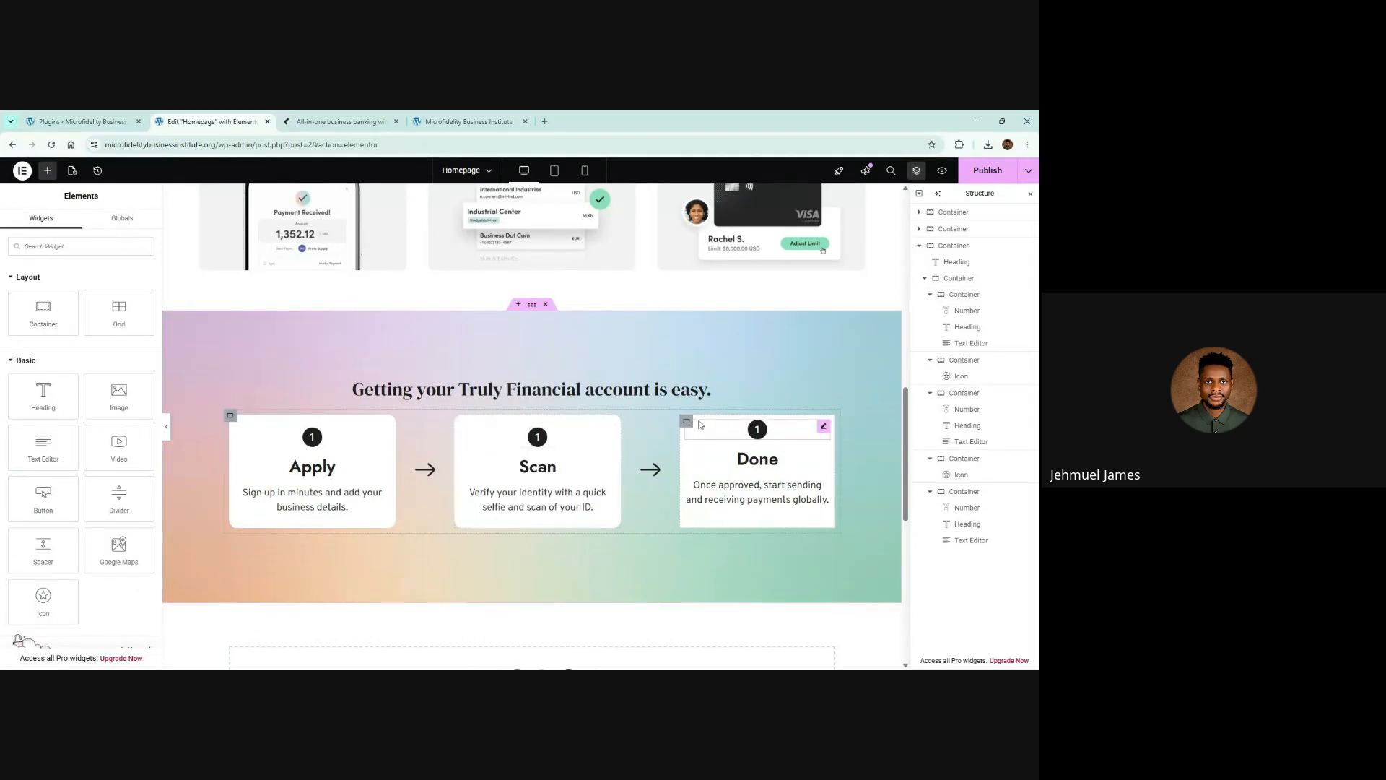
right_click(686, 421)
left_click(709, 447)
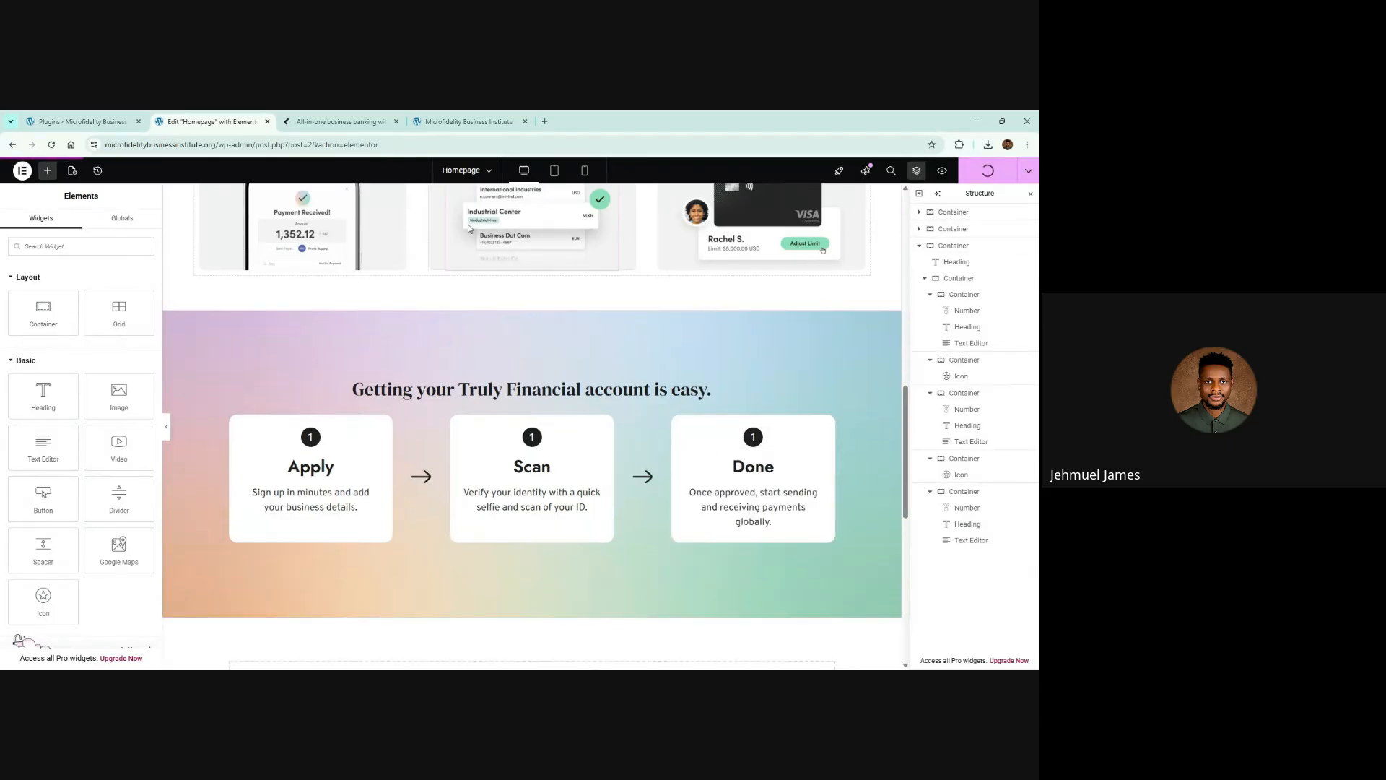
Compare the section with the reference page and set the outer gradient section container's boxed content width to 1250 px
left_click(339, 121)
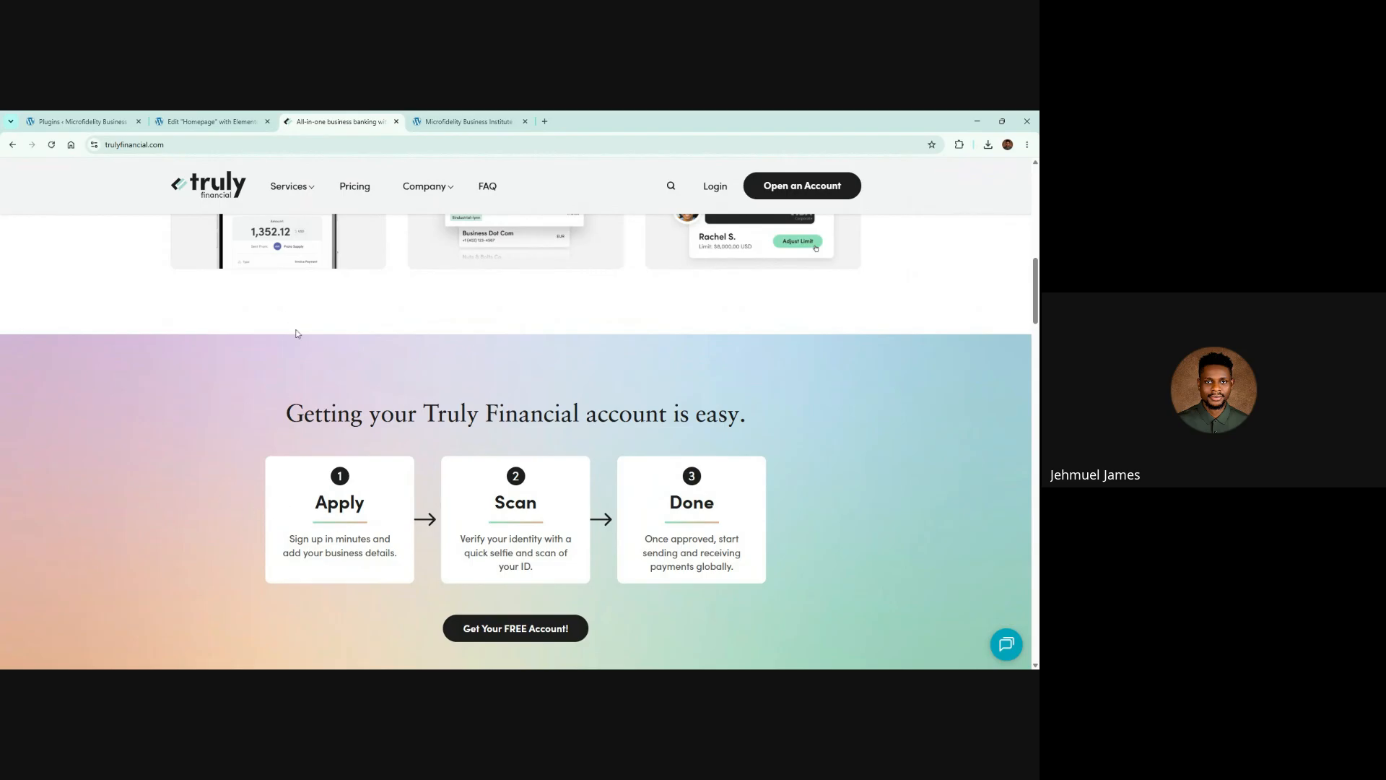
left_click(212, 123)
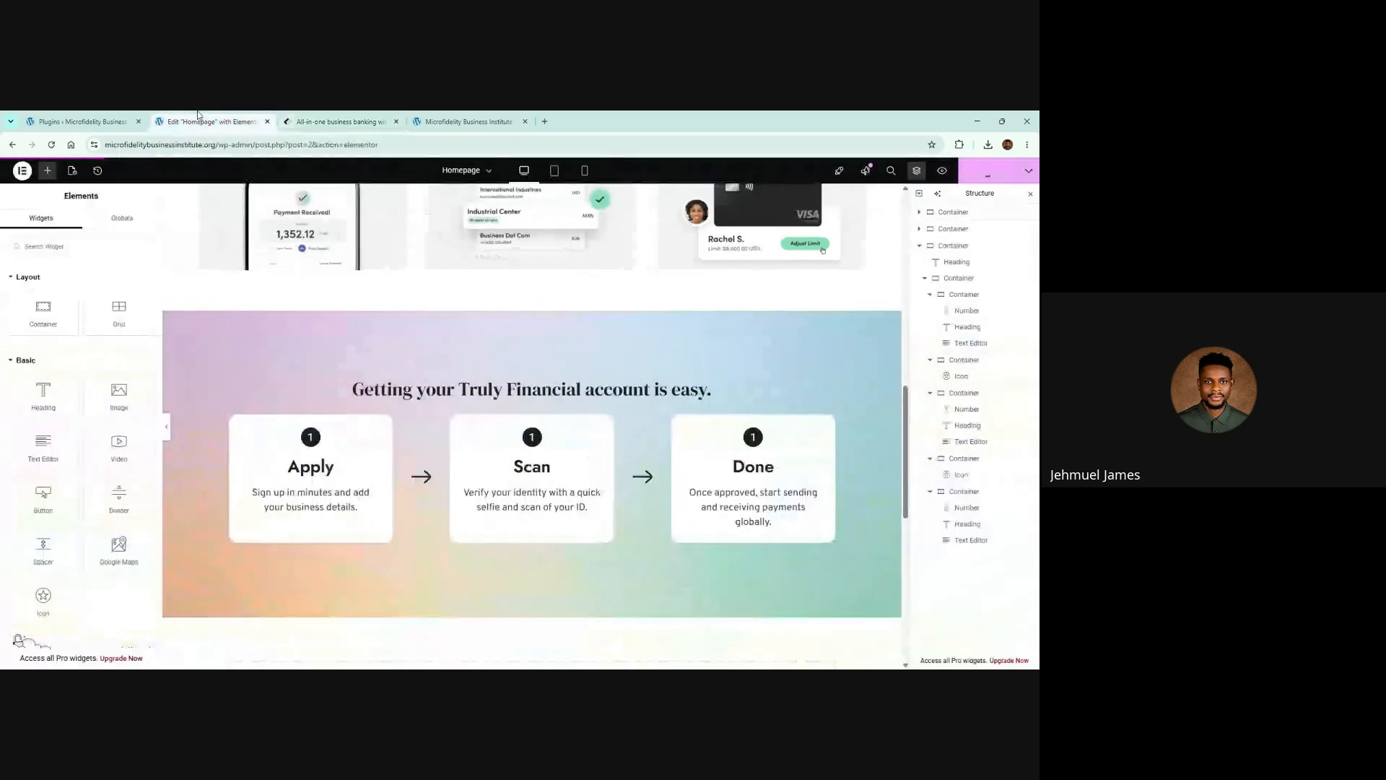
left_click(535, 314)
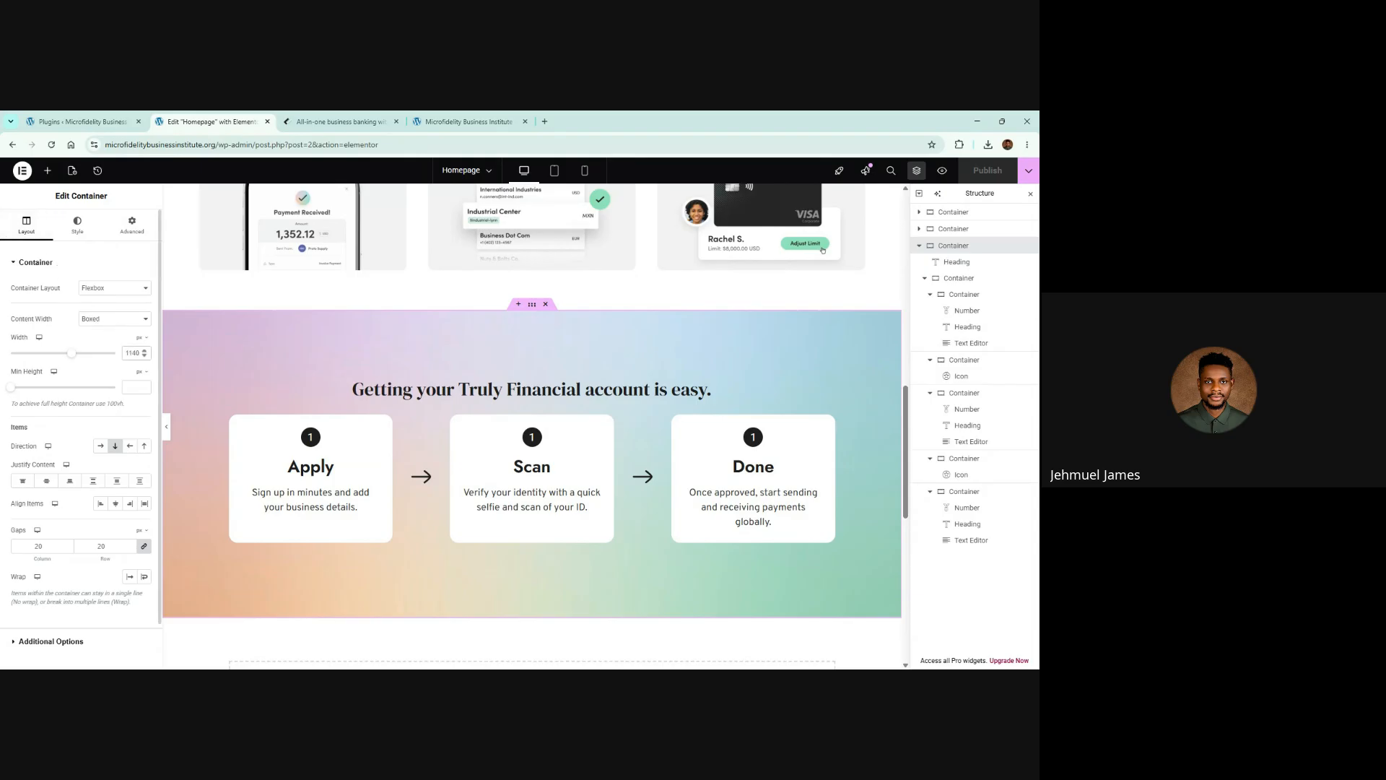
type("1250")
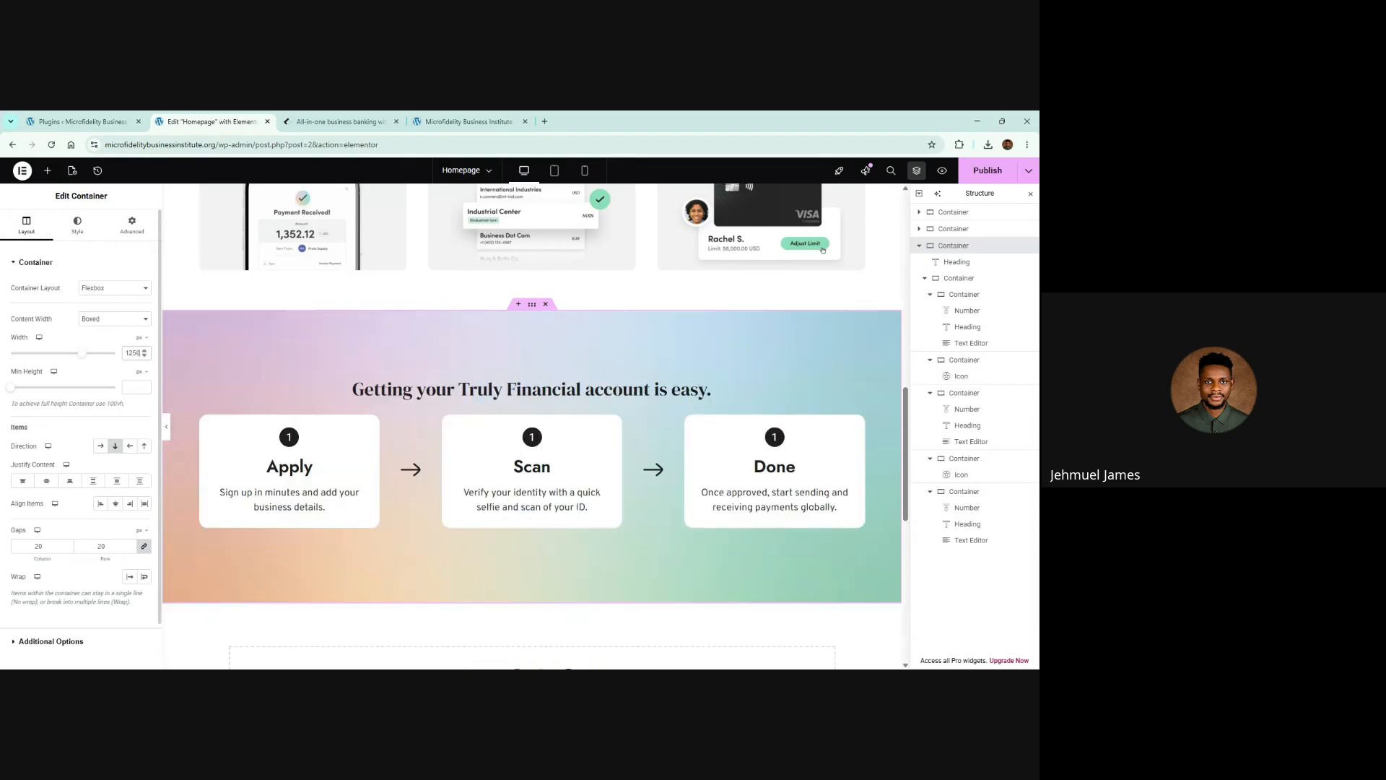
Try a boxed content width of 850 px on the outer gradient section container and compare it with the reference page
key("ctrl+a")
key("BackSpace")
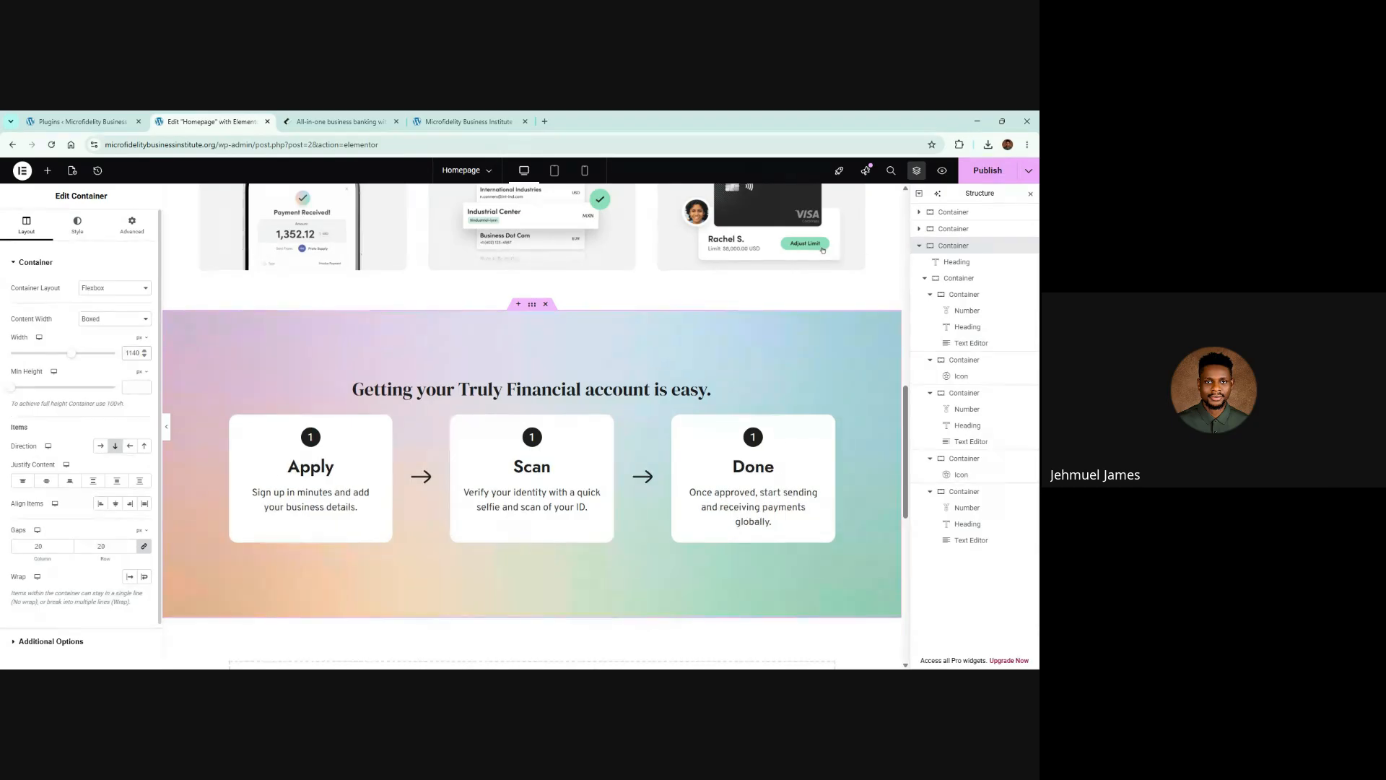
type("850")
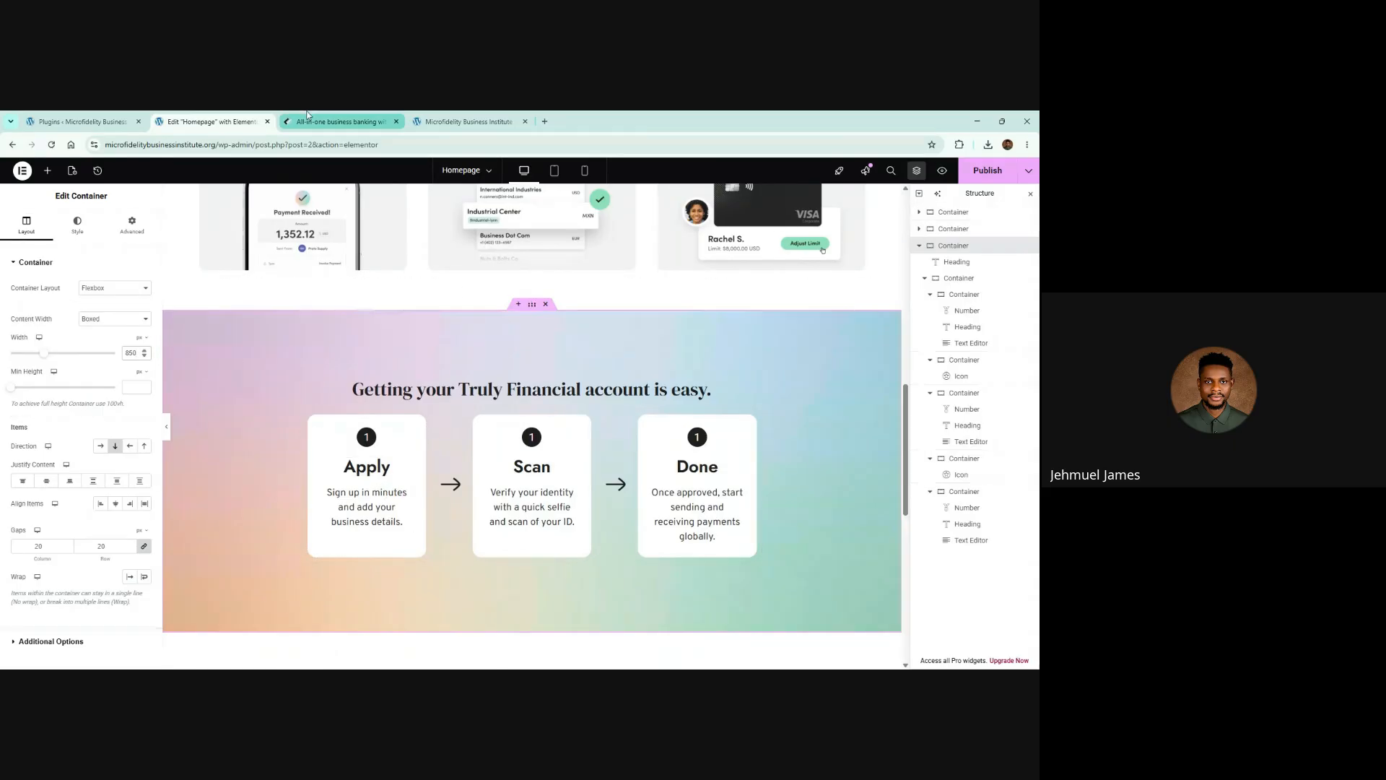
left_click(308, 119)
left_click(210, 121)
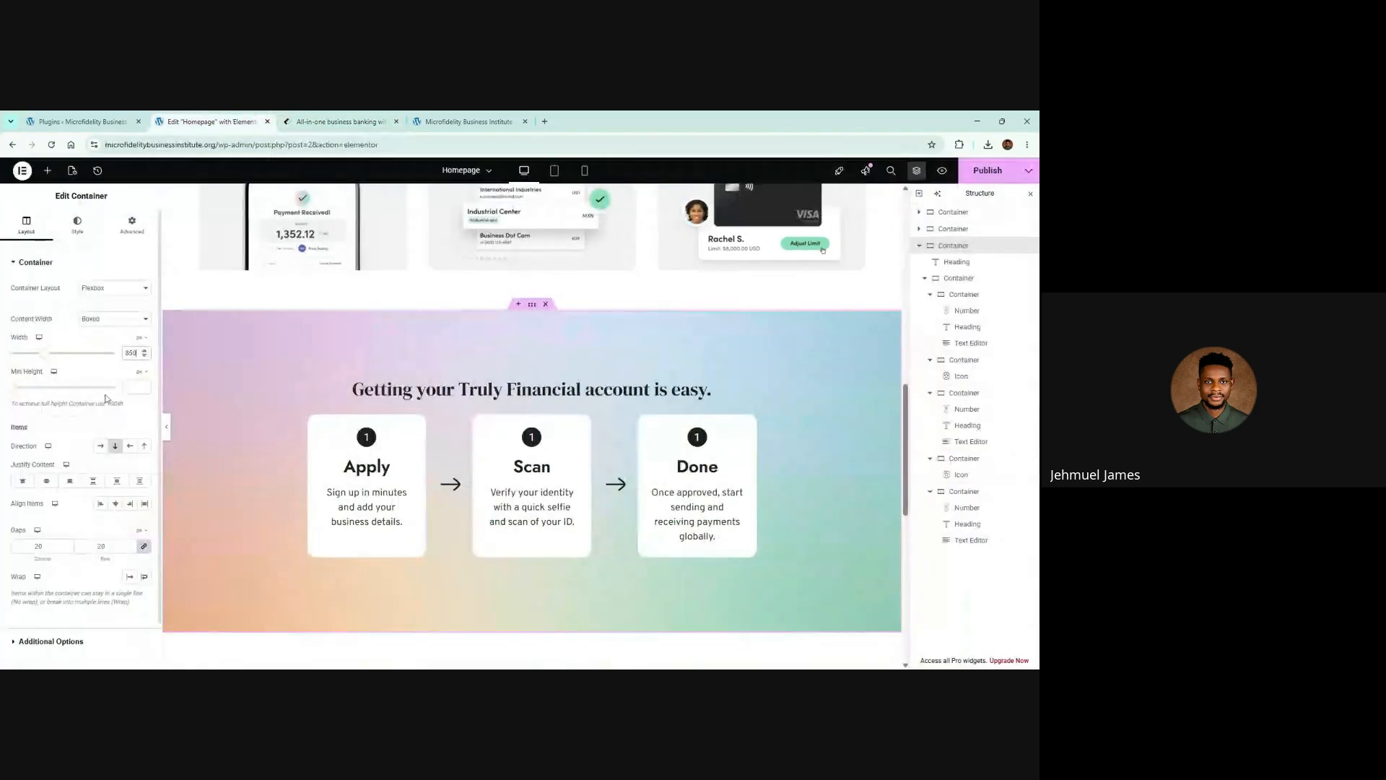
Set the outer gradient section container's boxed content width to 900 px, publish the page and check the reference
double_click(130, 353)
type("900")
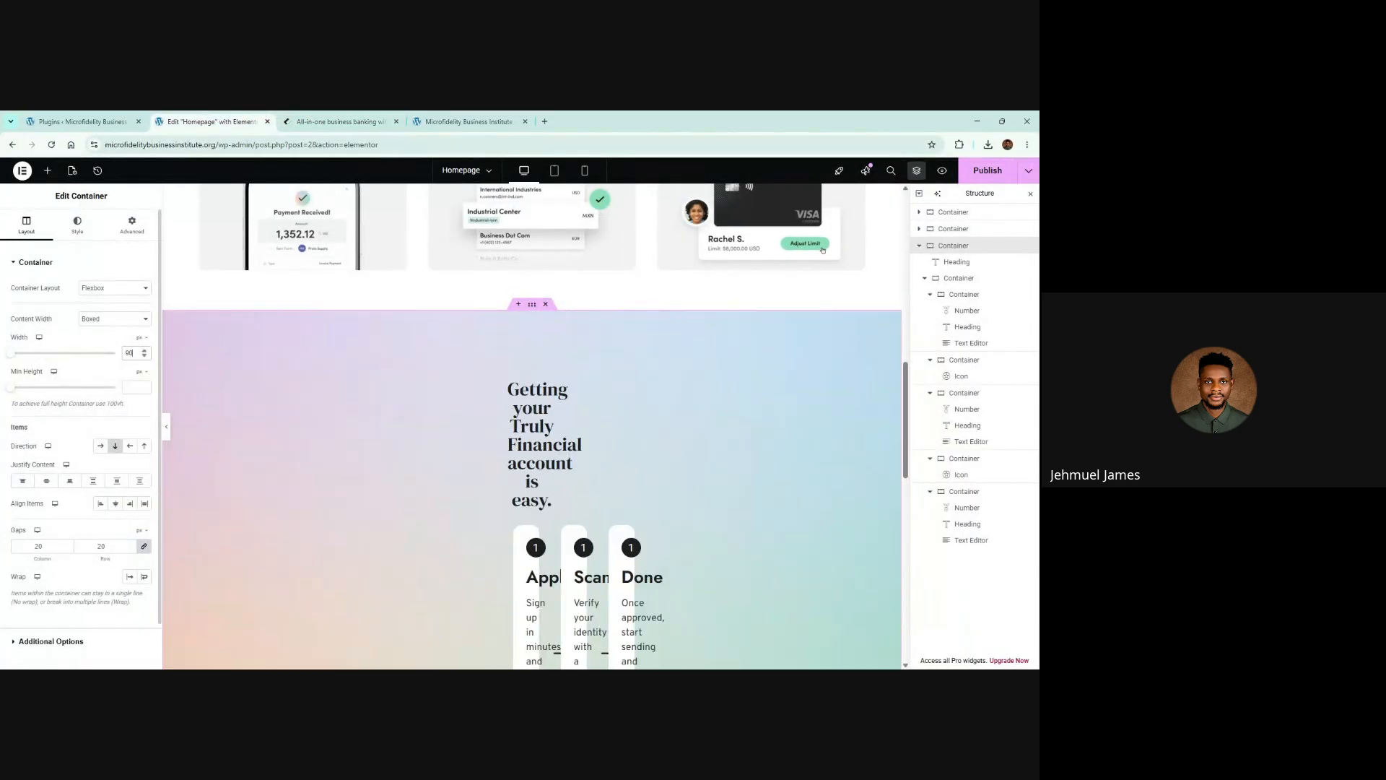
left_click(982, 173)
left_click(386, 114)
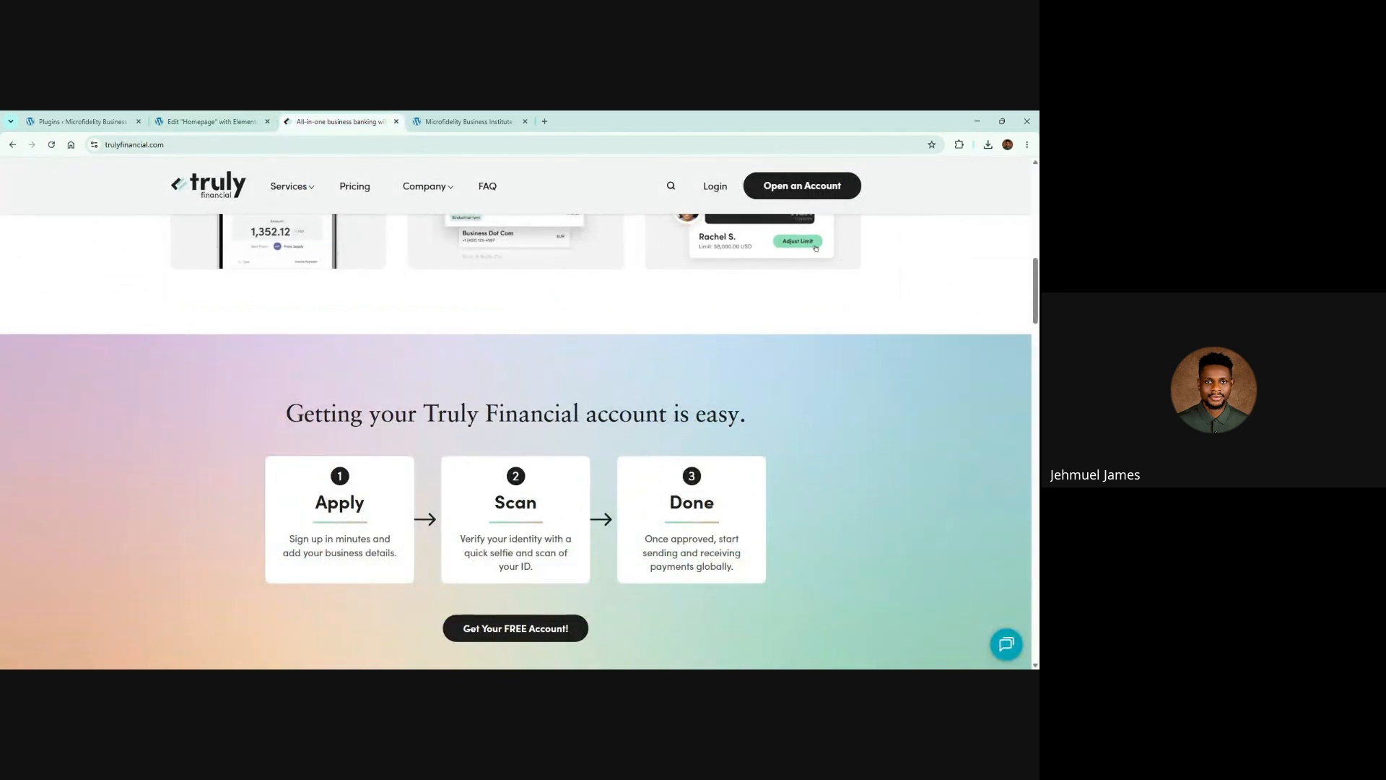
key("ctrl+shift+Tab")
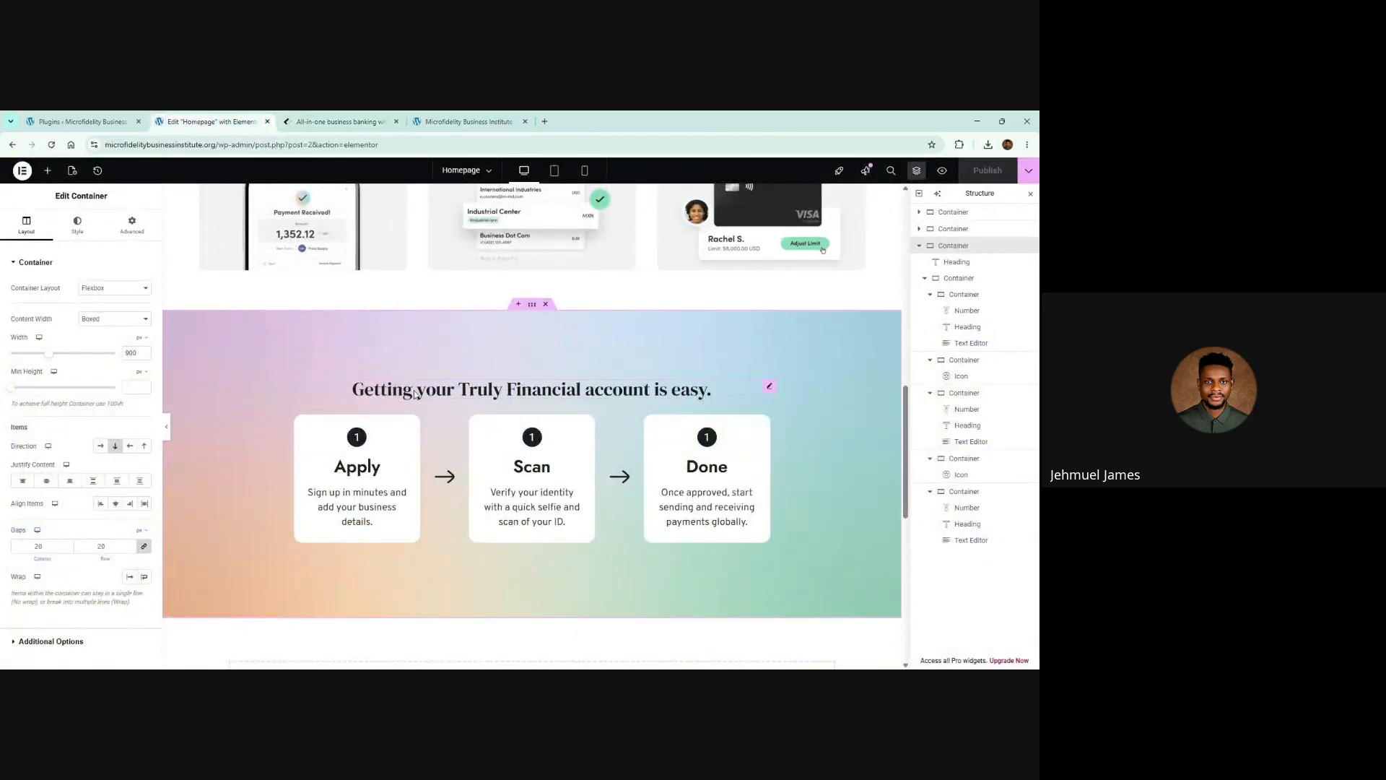
Unlink the section heading's padding values in rem units and try a 2 rem bottom padding before resetting it to 0
left_click(414, 394)
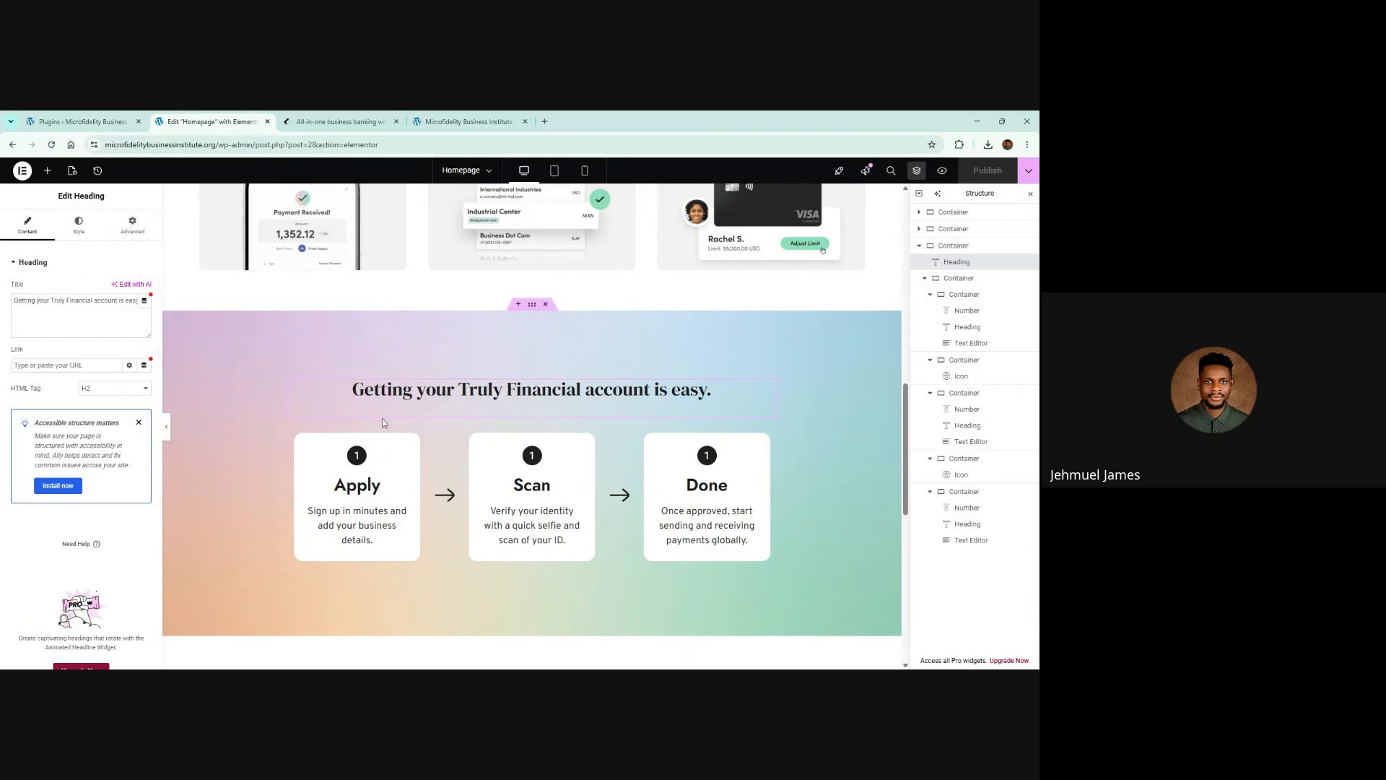
left_click(132, 224)
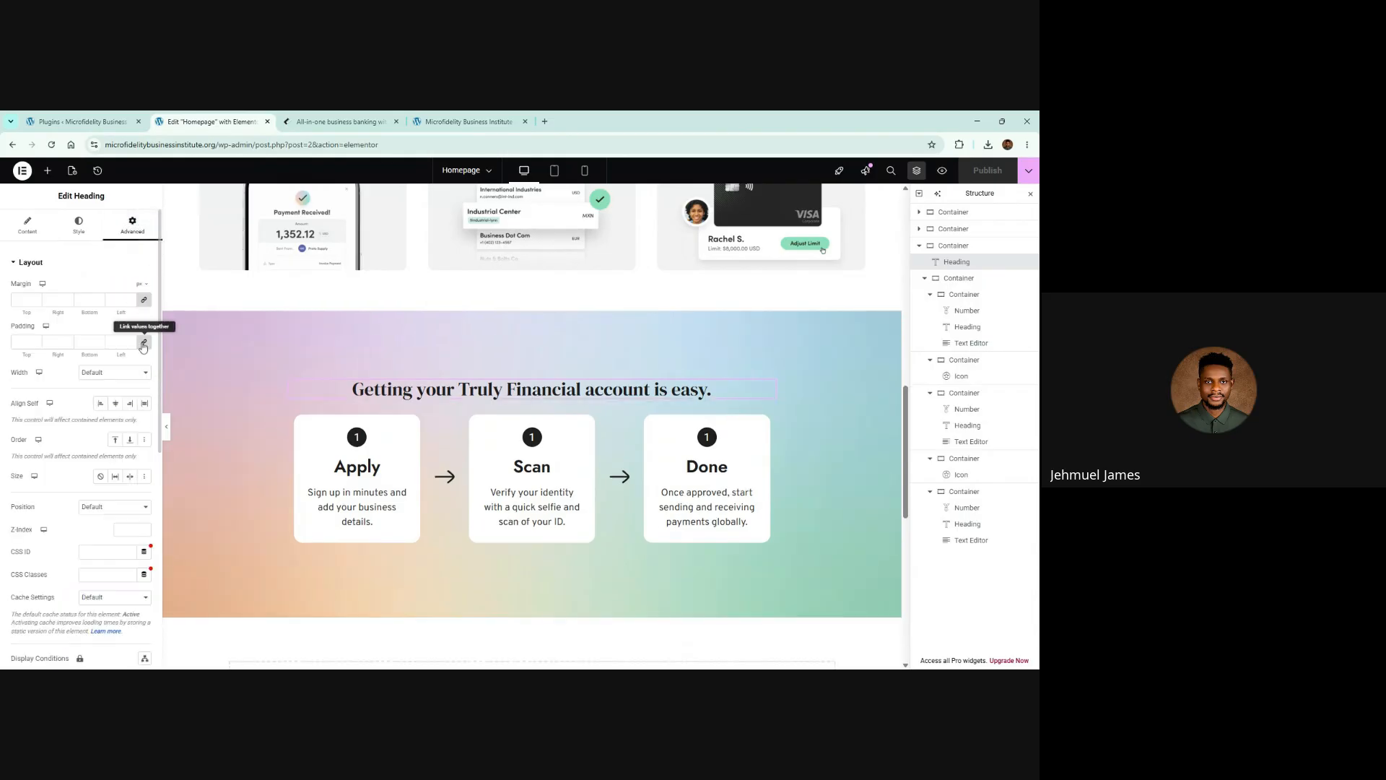
left_click(144, 343)
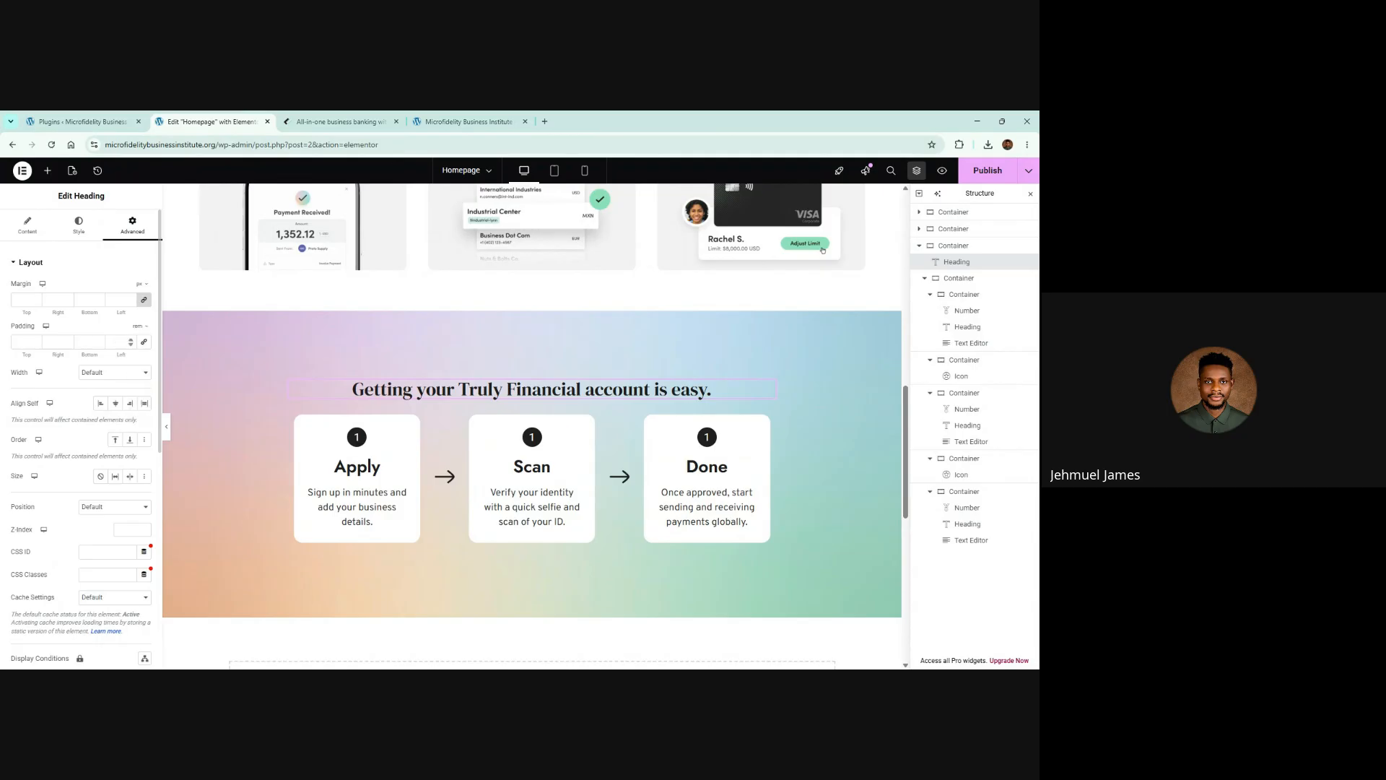
left_click(100, 338)
left_click(100, 338)
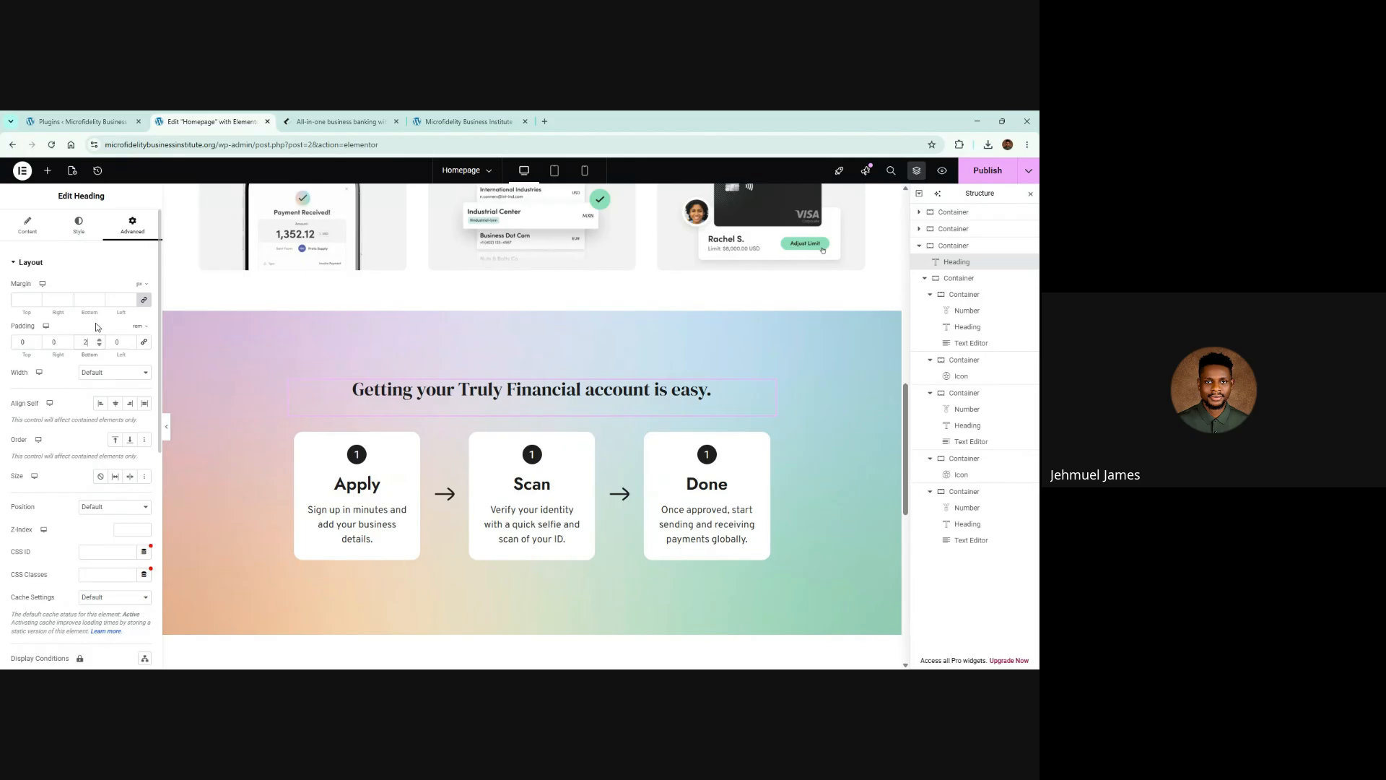
key("Down")
key("Down")
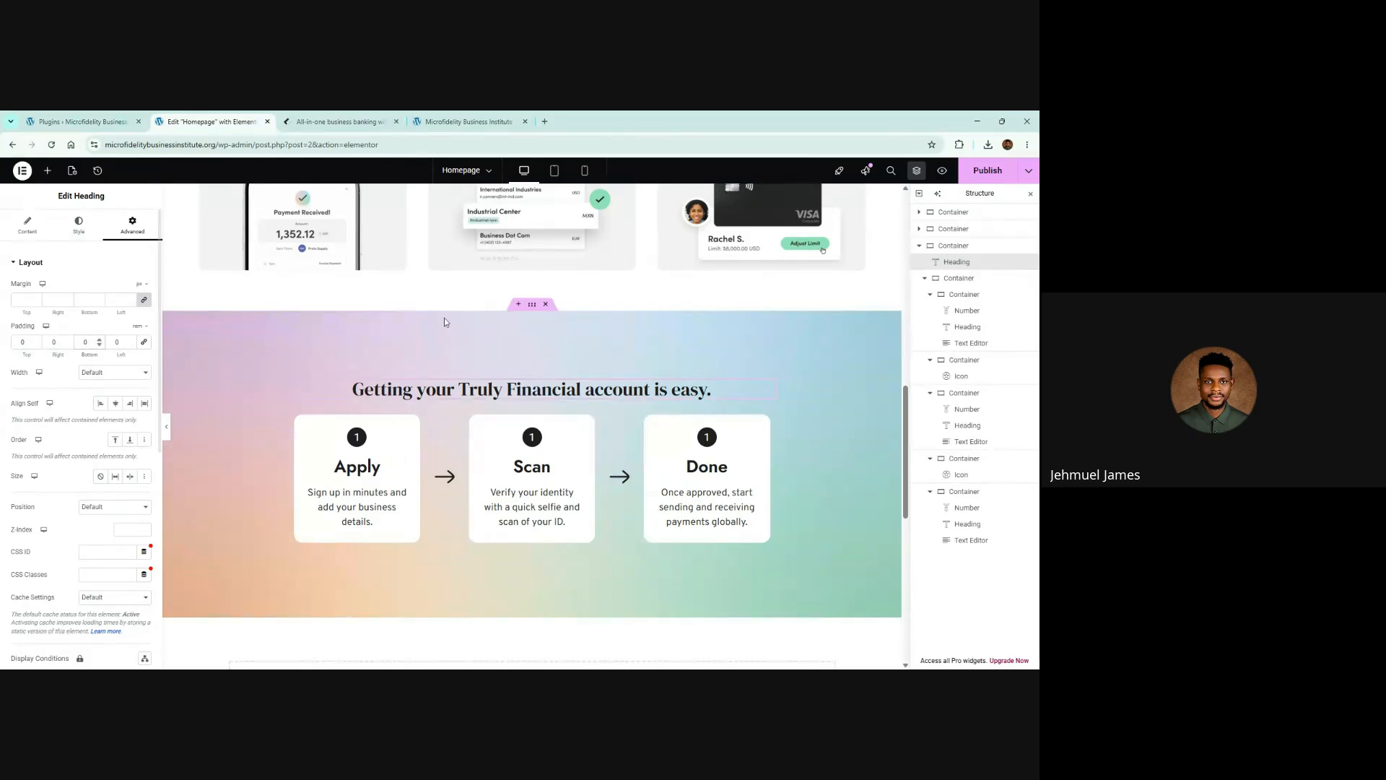
Try column and row gaps of 0 on the outer gradient section container, then restore the default gaps
left_click(532, 306)
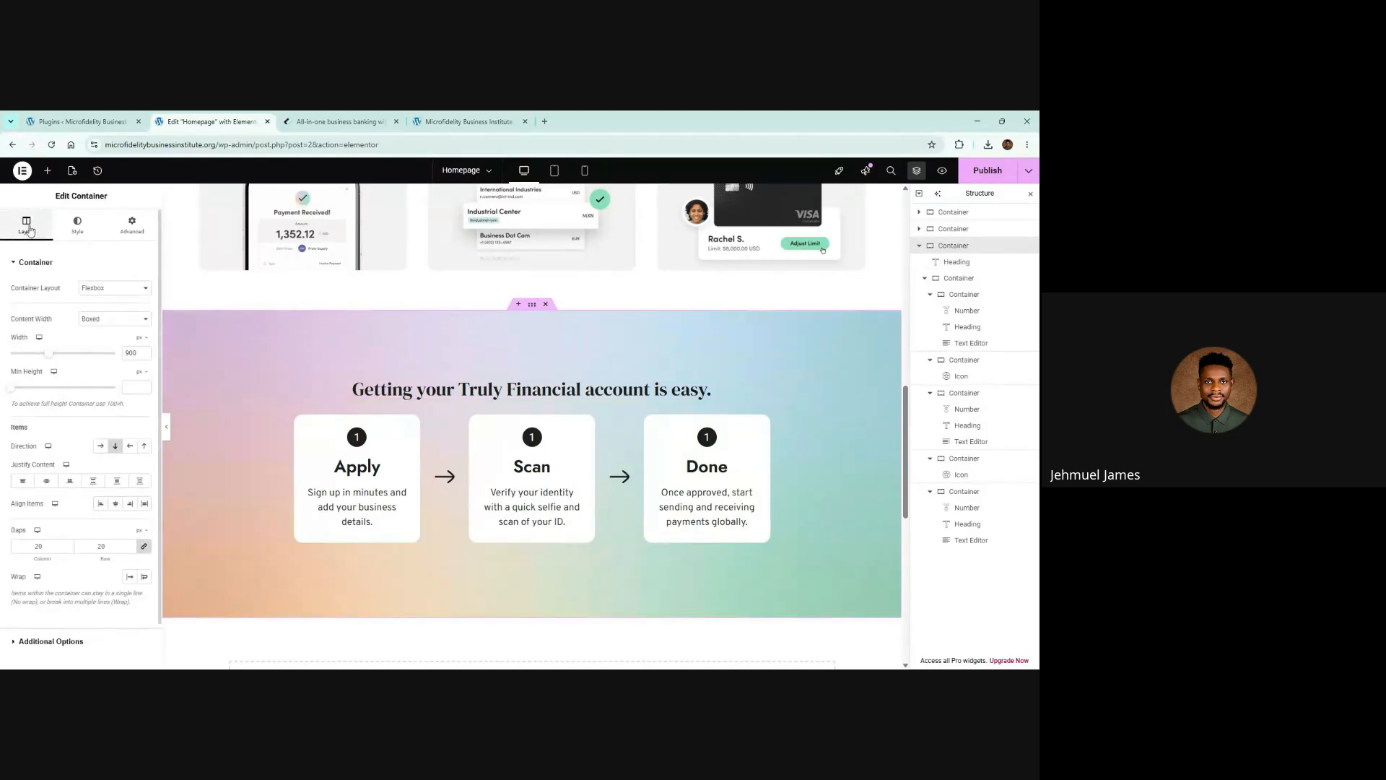
left_click(144, 547)
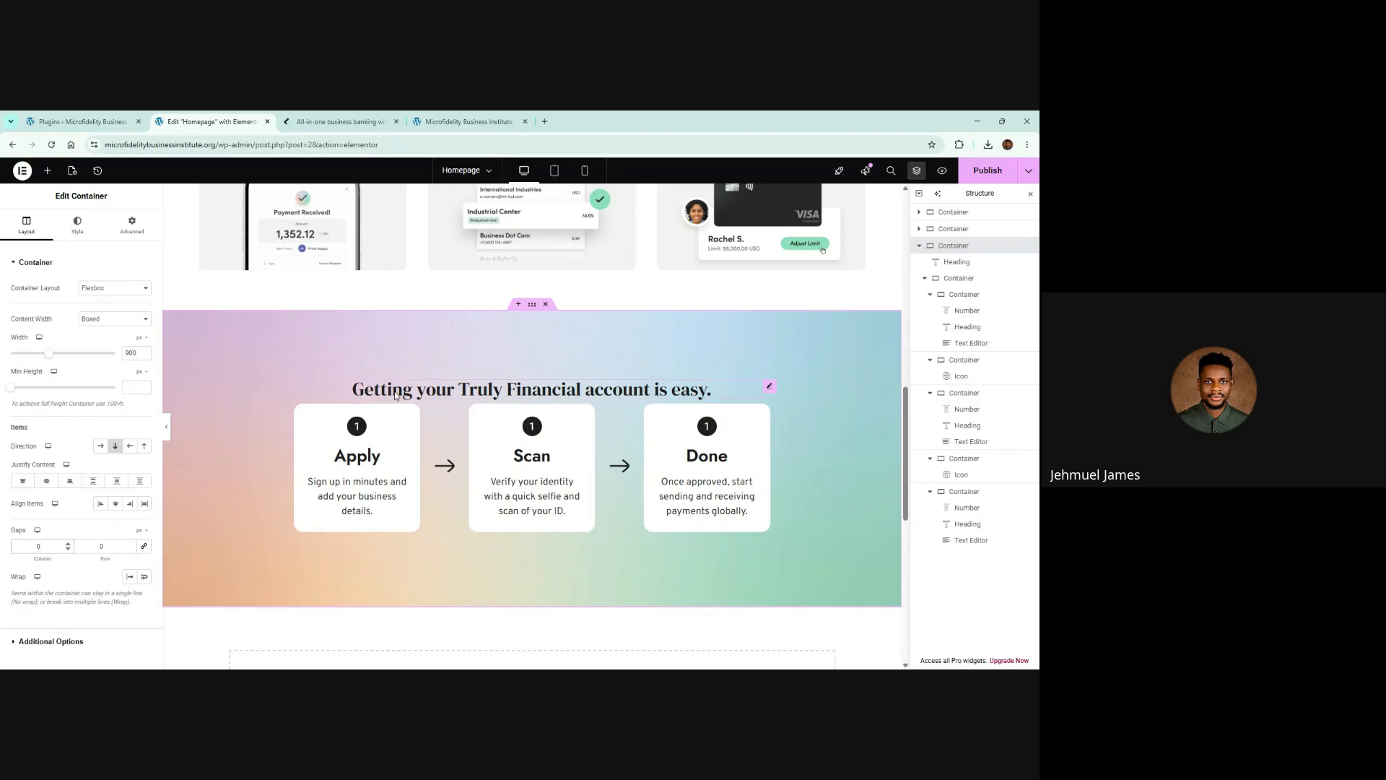
mouse_move(140, 530)
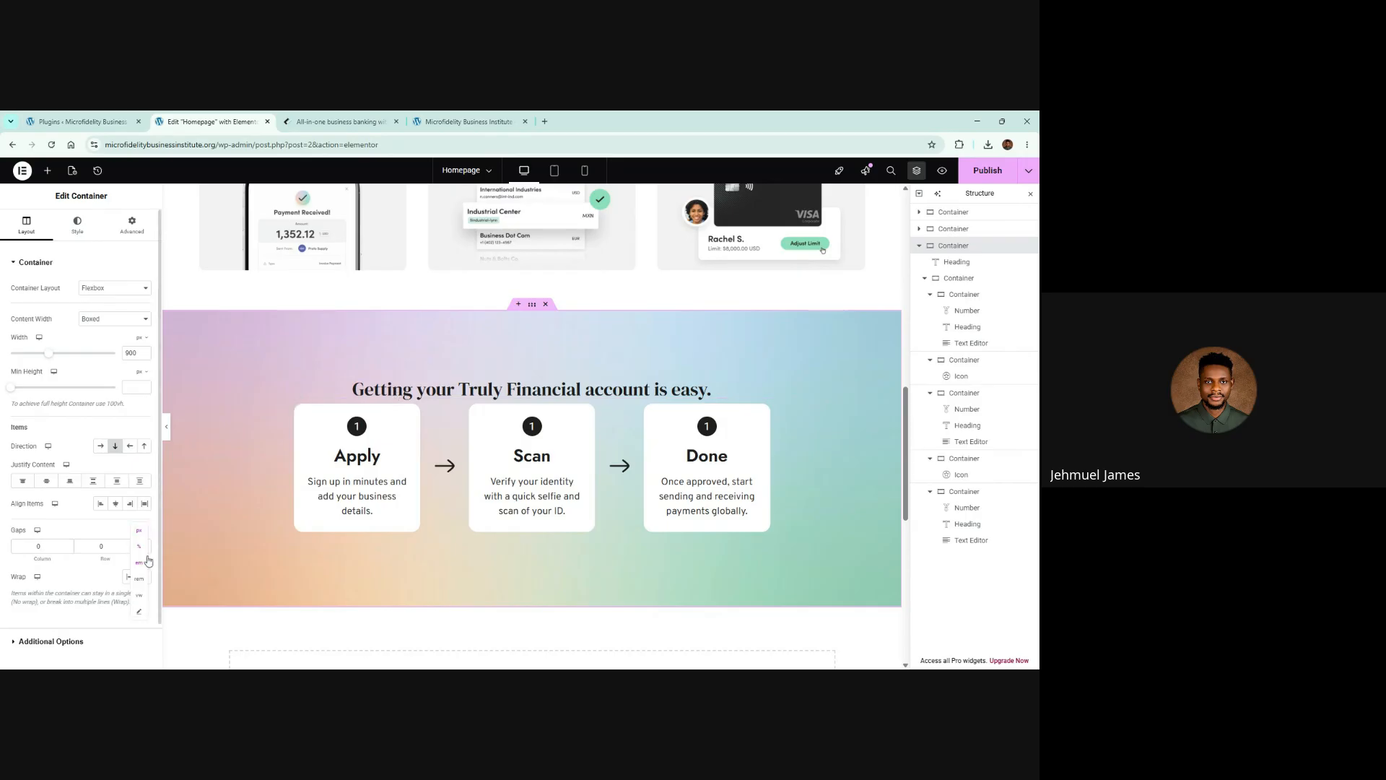
left_click(138, 578)
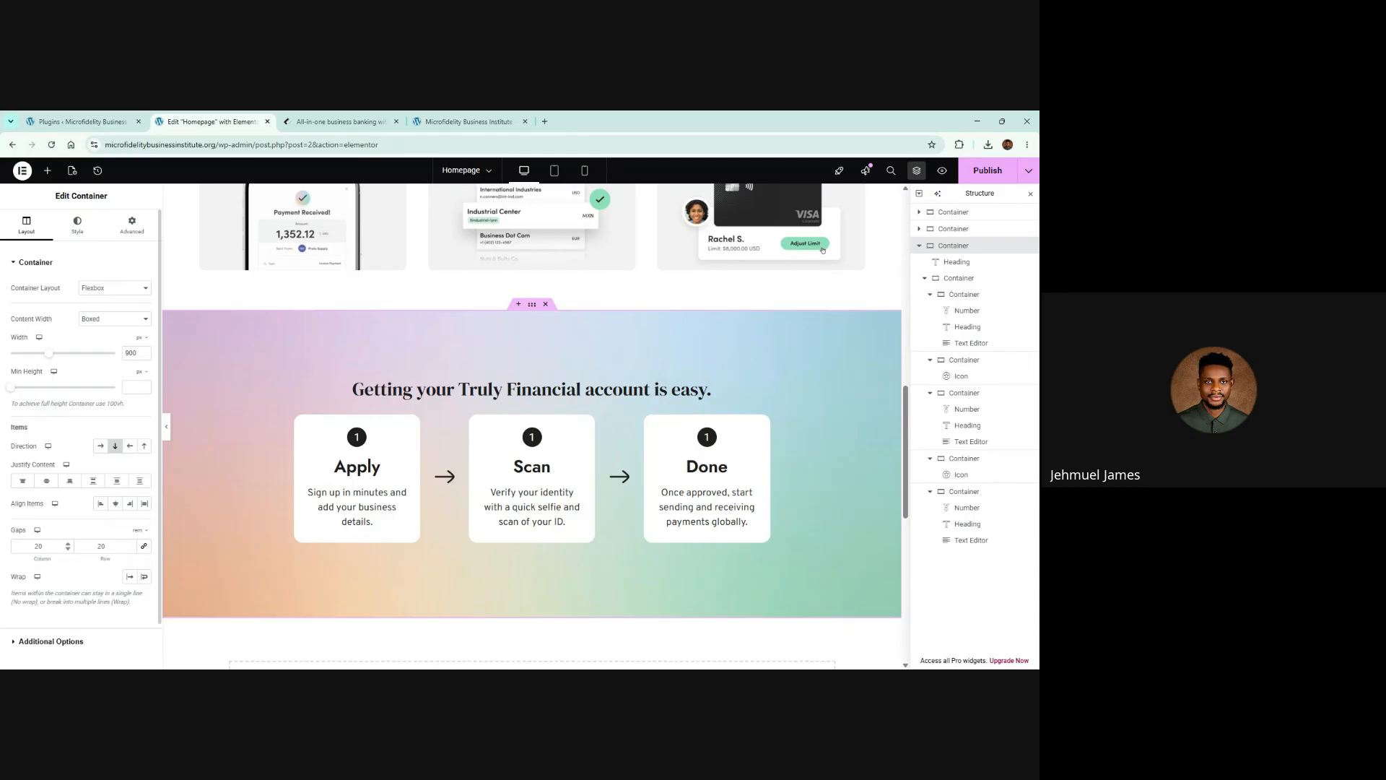
left_click(69, 546)
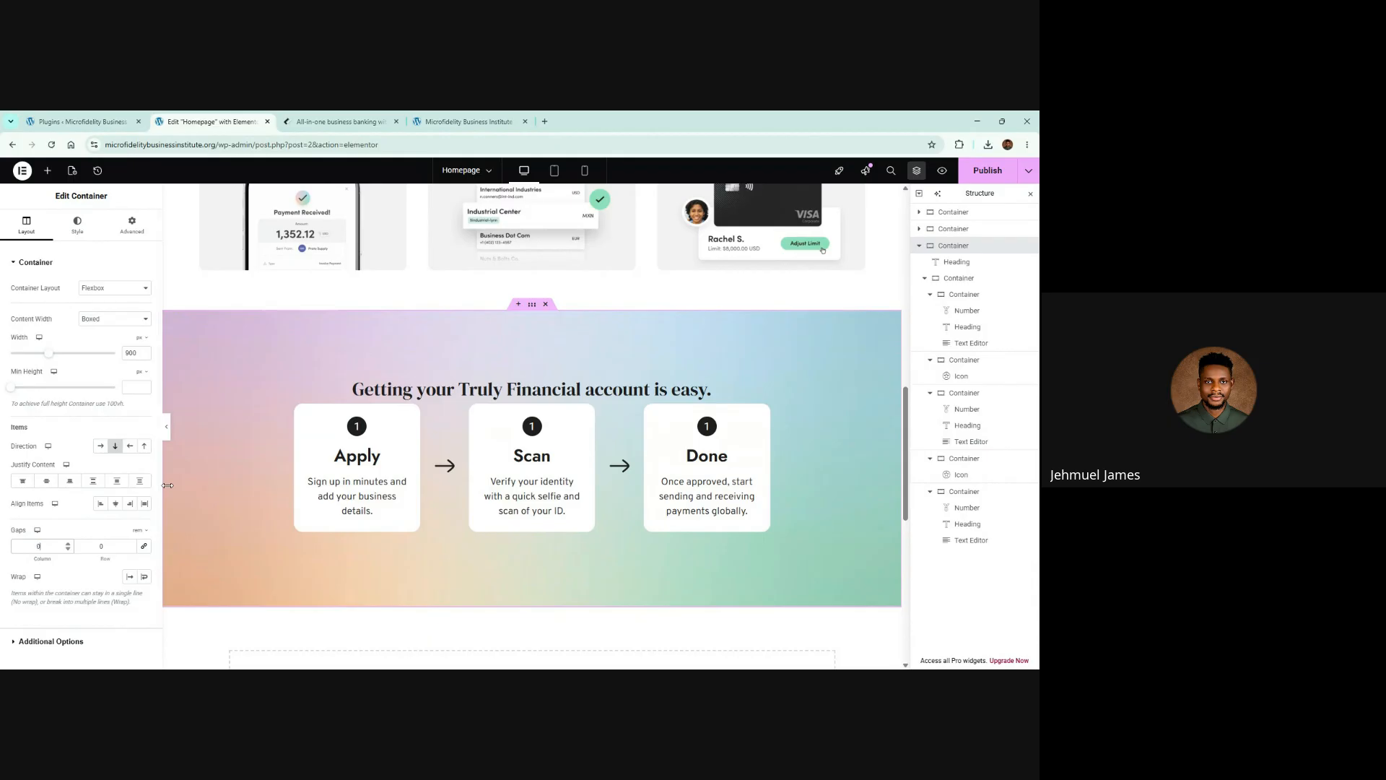
left_click(144, 546)
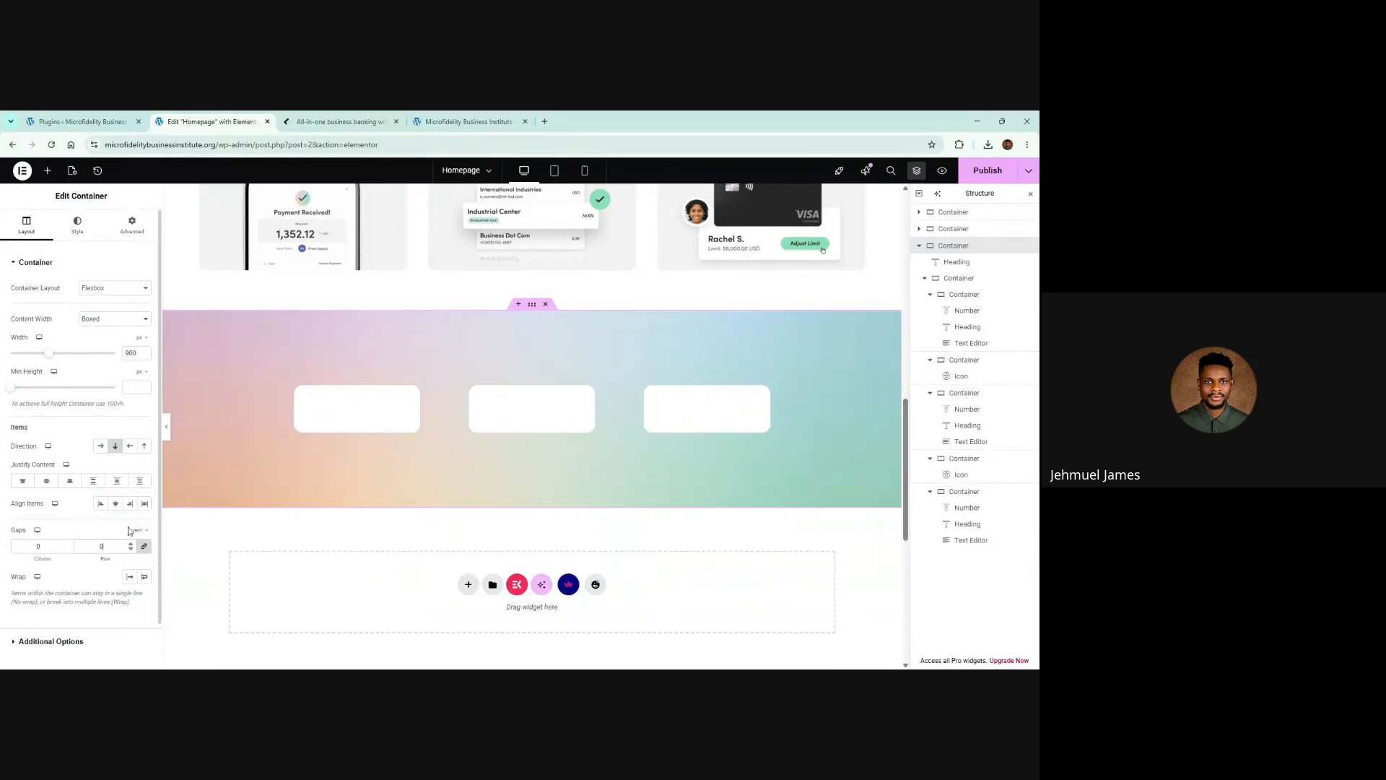
key("BackSpace")
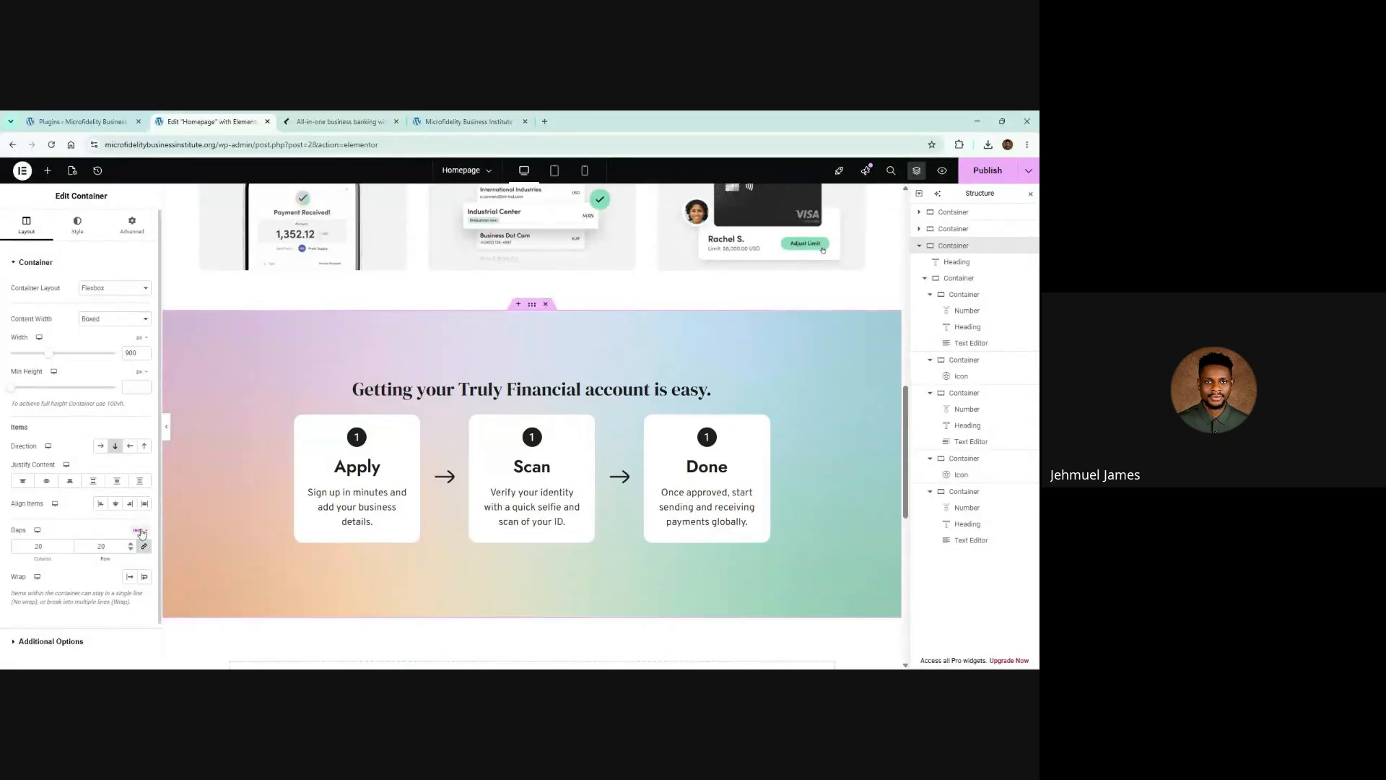
Set the section heading's bottom padding to 2 rem, checking the spacing against the reference page
left_click(767, 388)
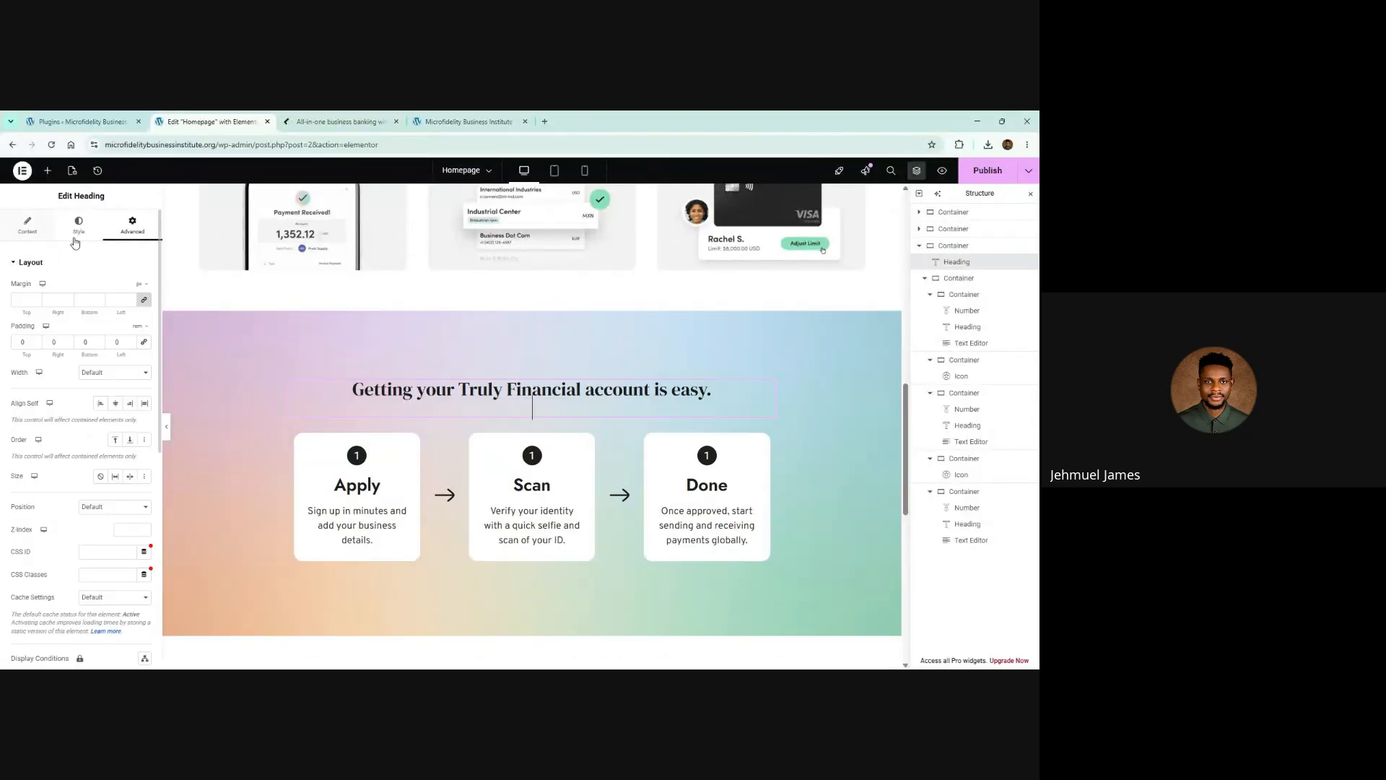
left_click(100, 344)
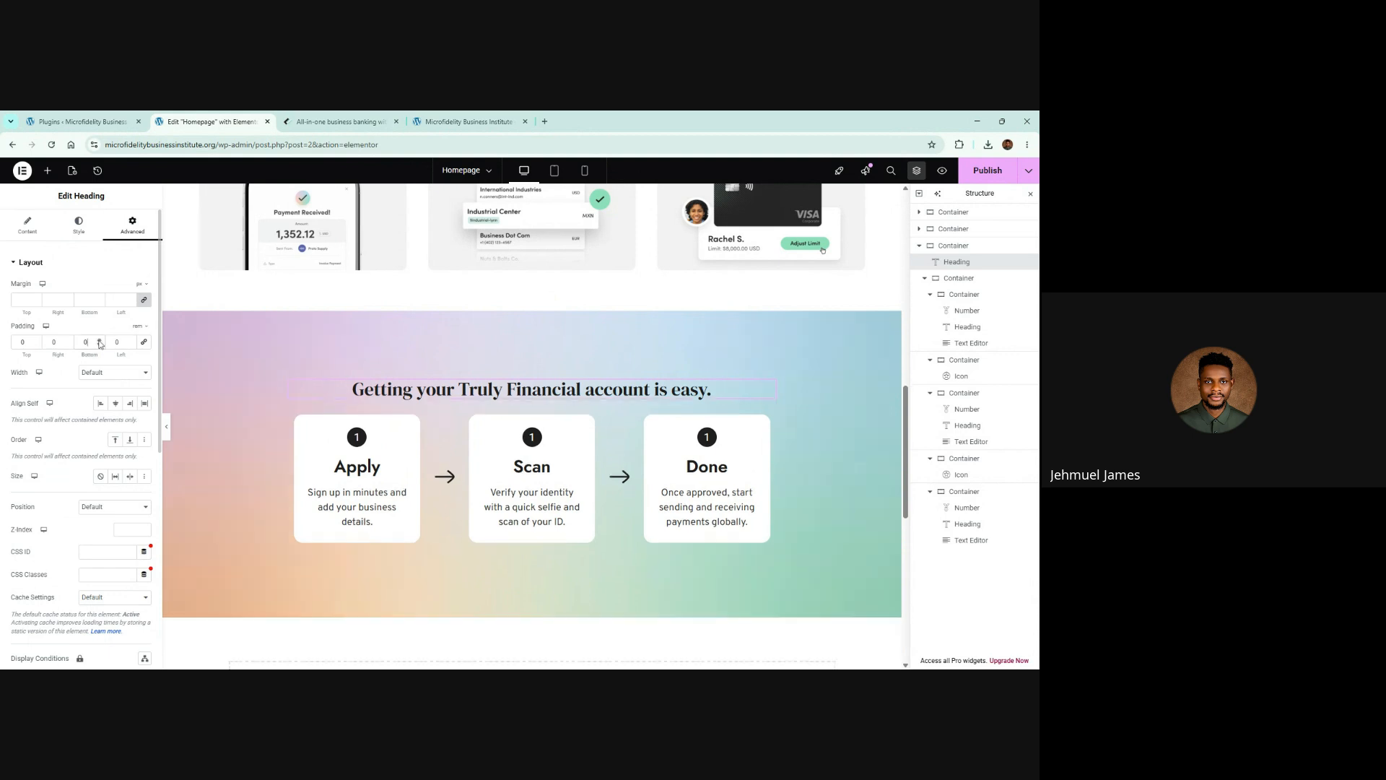
key("Up")
key("Up")
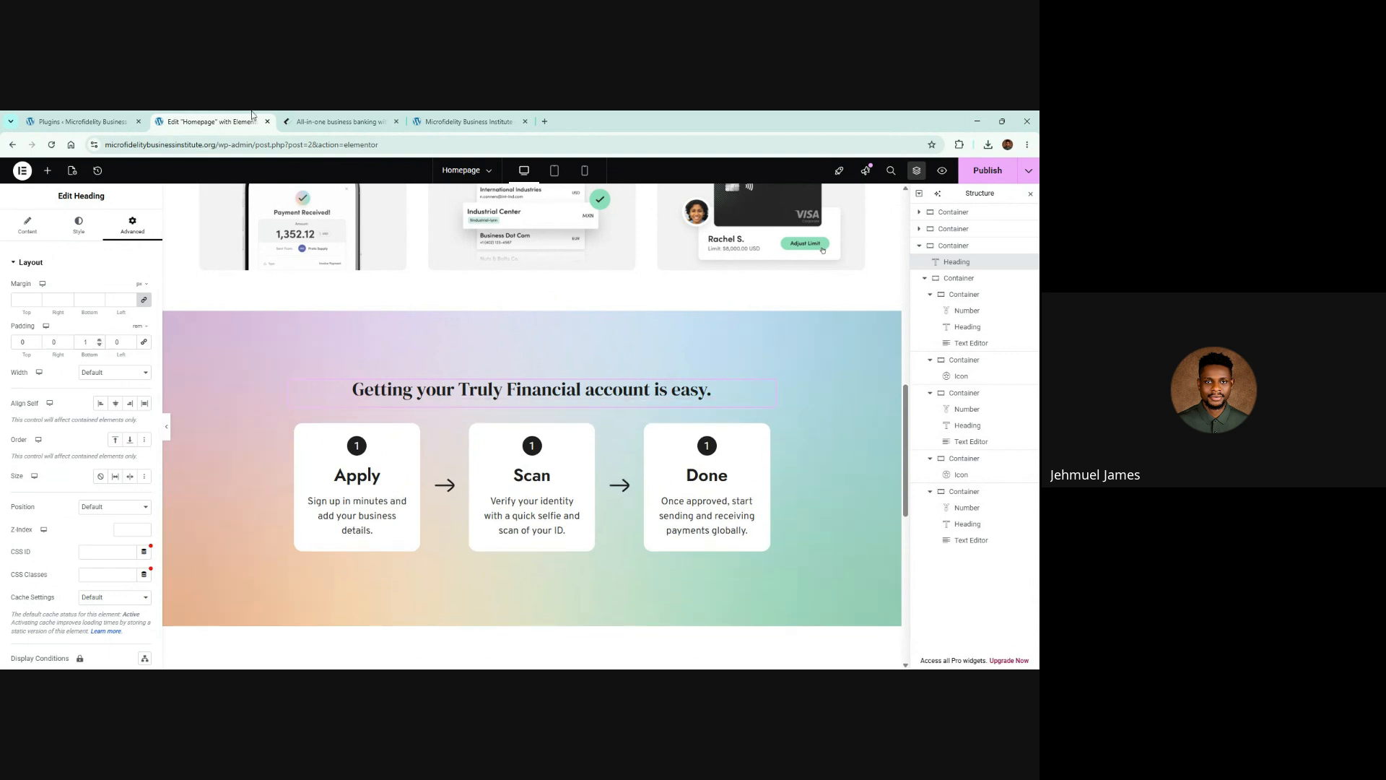
left_click(369, 119)
left_click(209, 121)
left_click(99, 339)
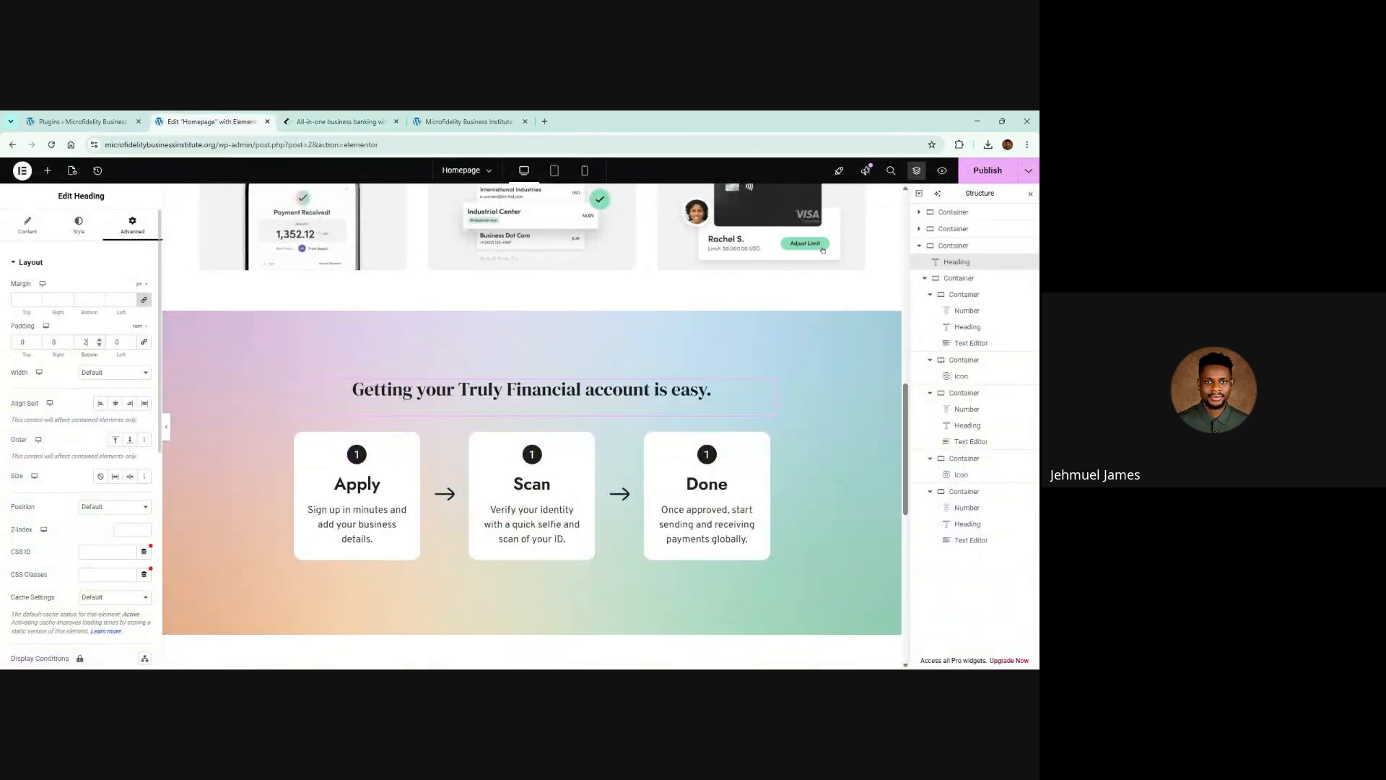
Compare the heading's spacing above the cards with the reference page and publish the homepage
left_click(375, 119)
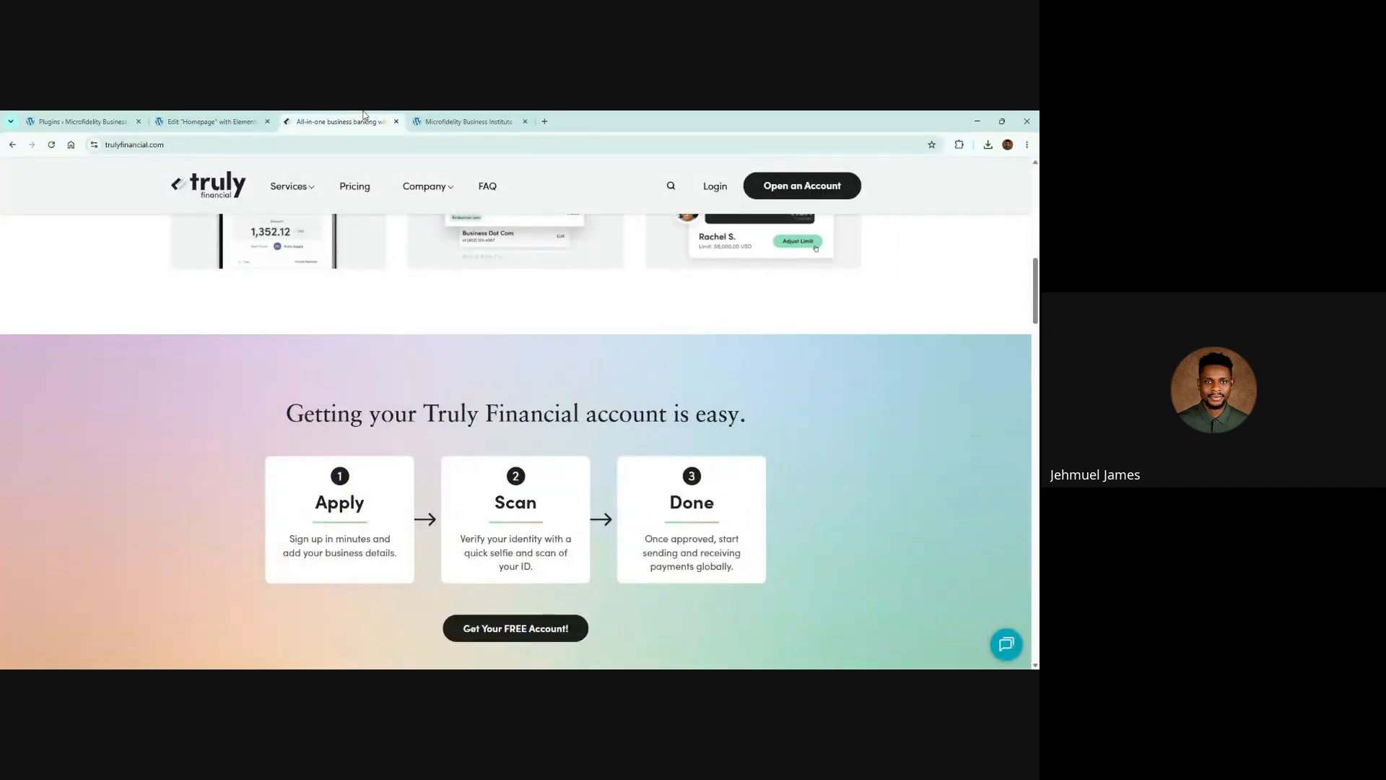
left_click(263, 117)
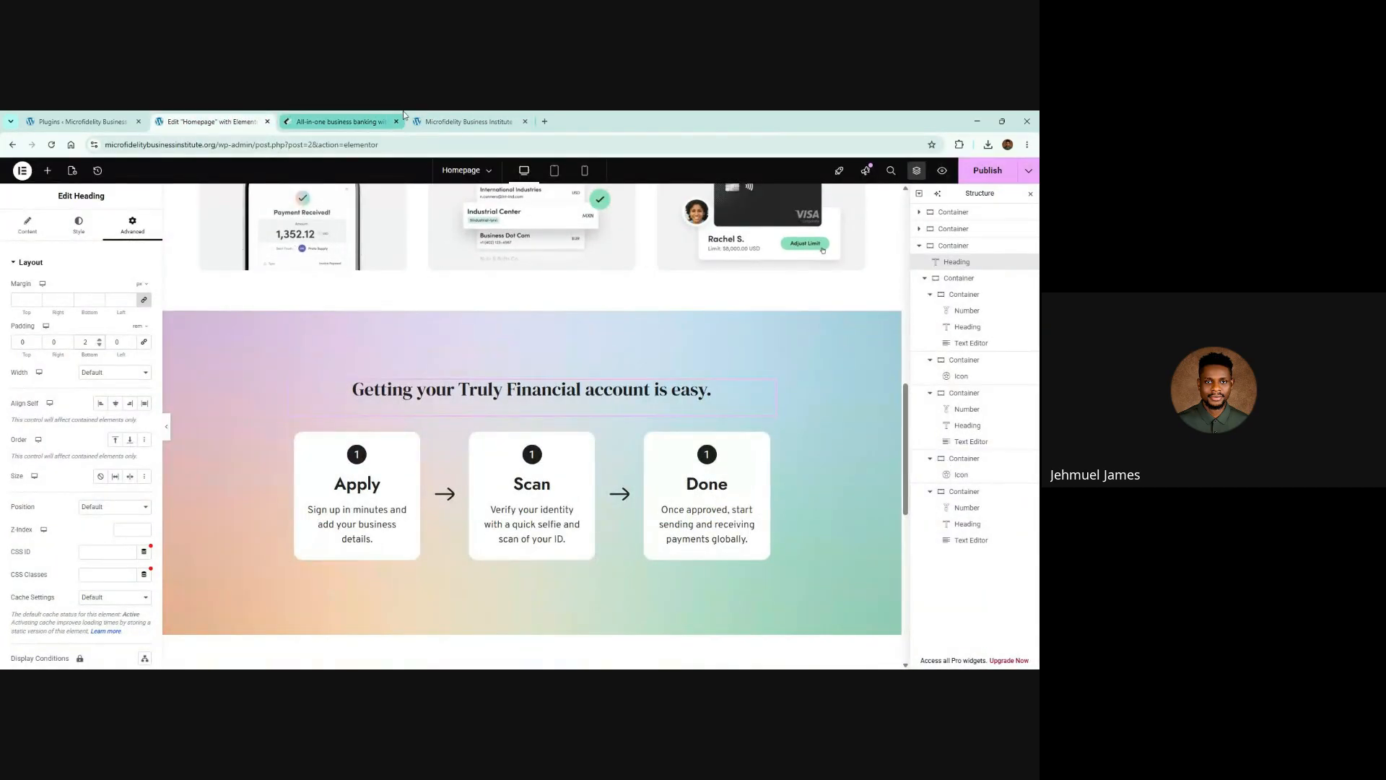
left_click(376, 118)
left_click(181, 117)
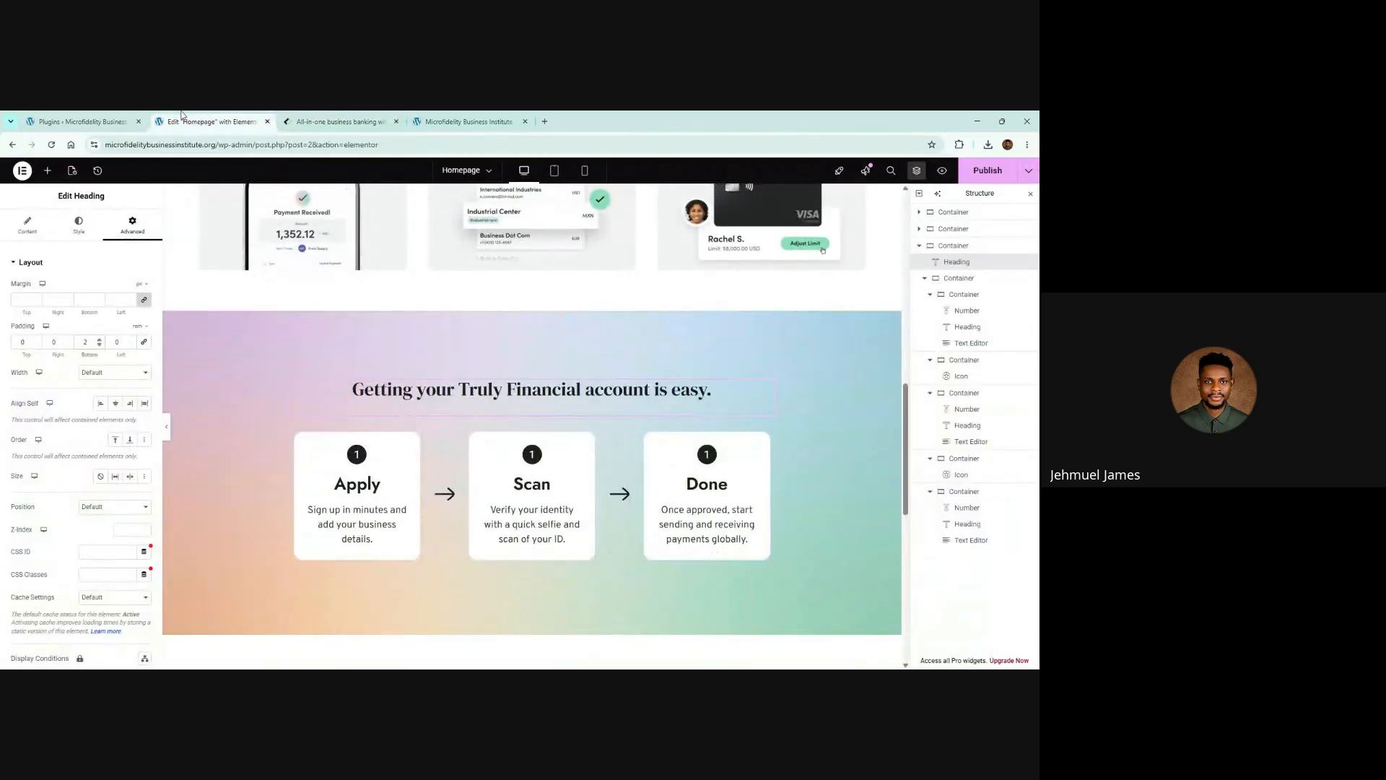
left_click(970, 172)
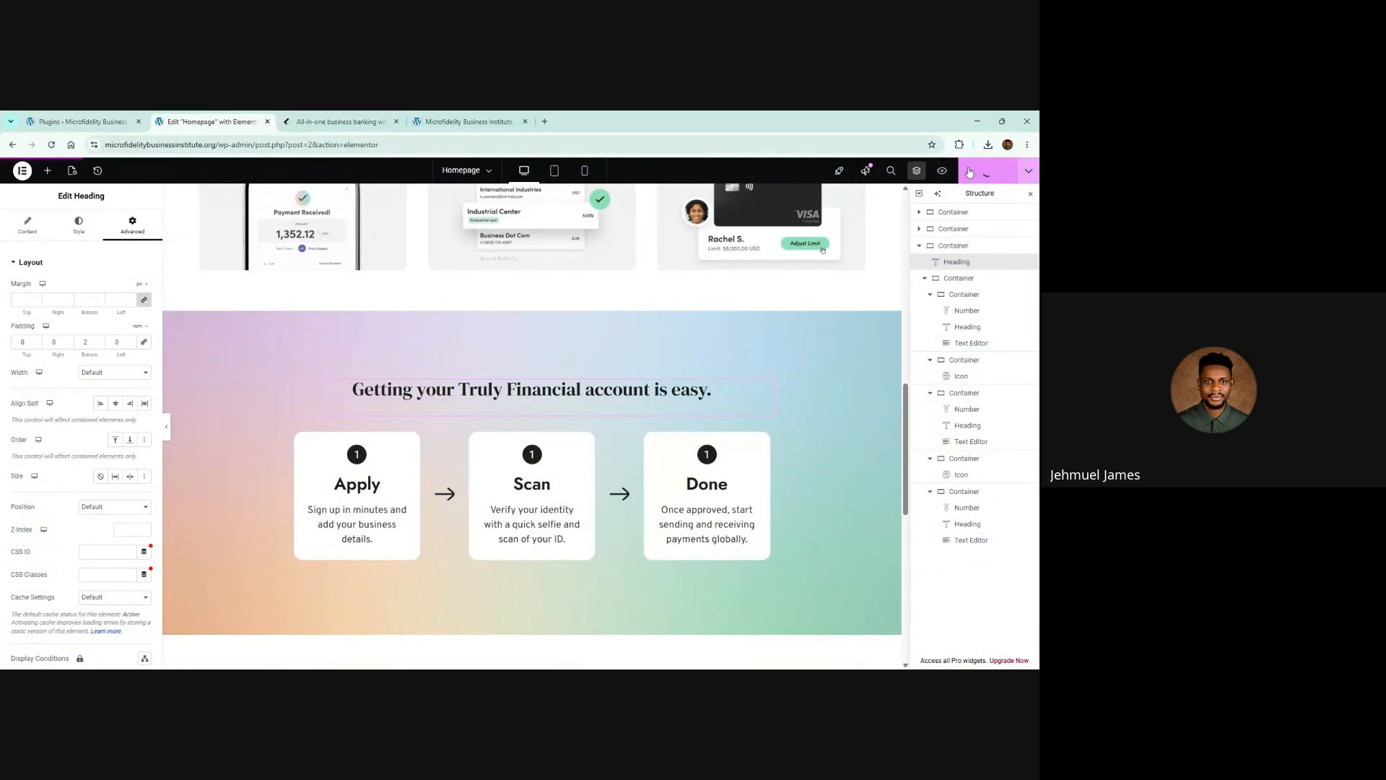
Reload the live homepage and compare its three-step account section with the reference page
left_click(340, 121)
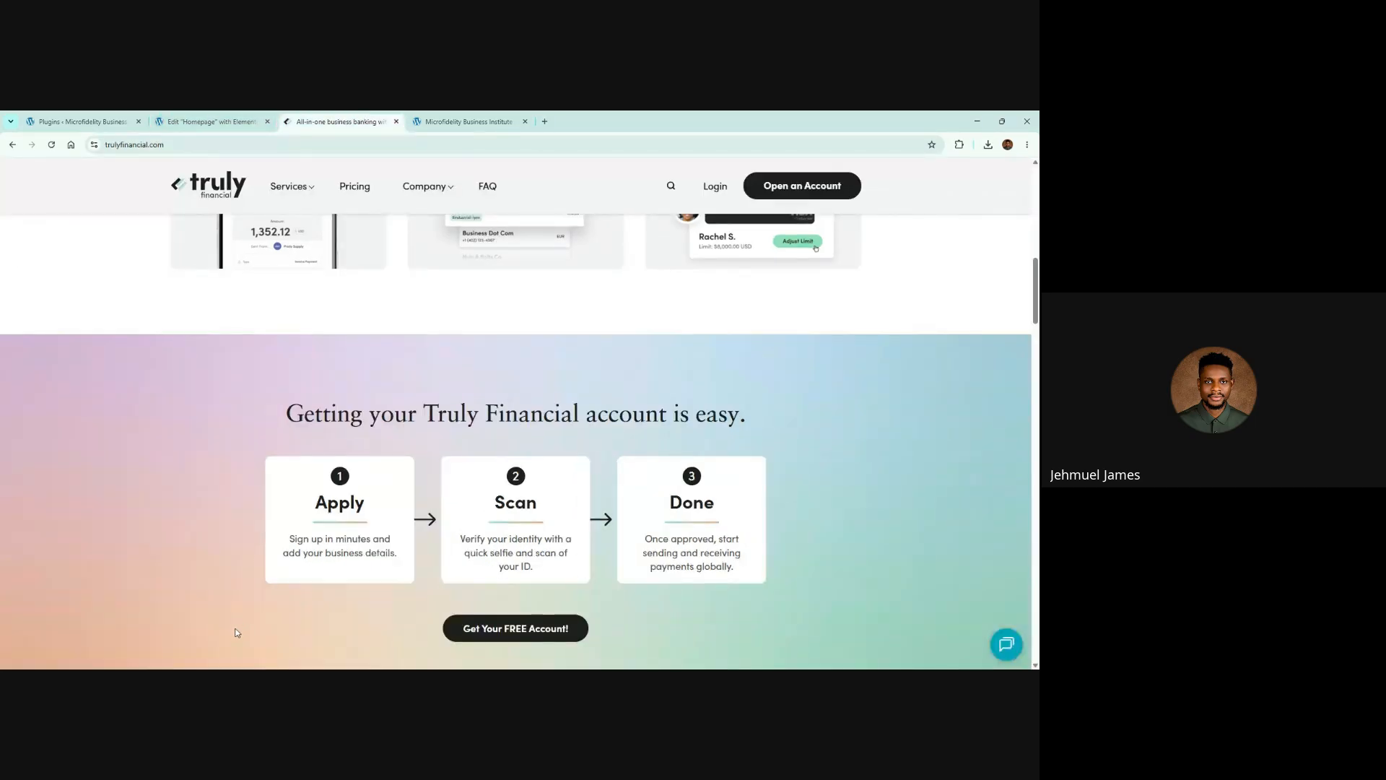
left_click(197, 121)
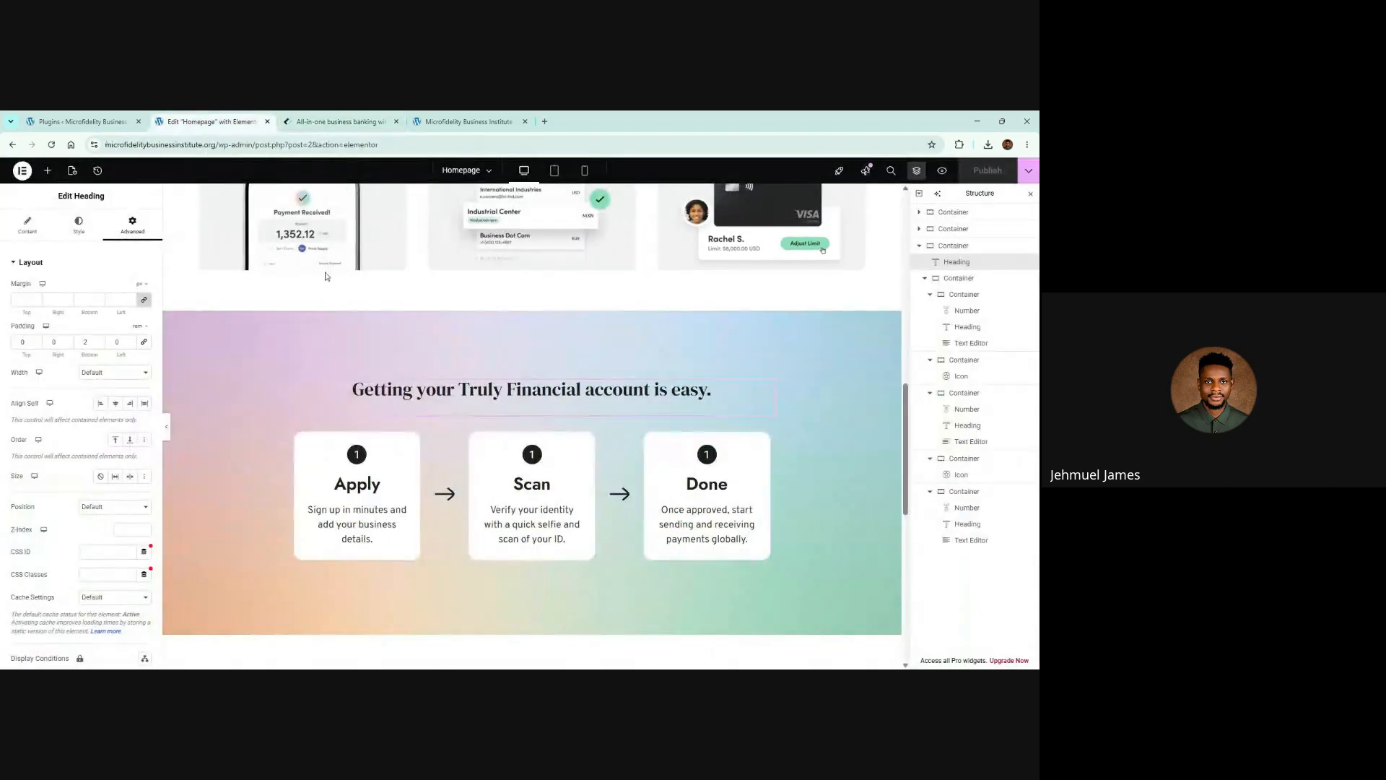
left_click(389, 118)
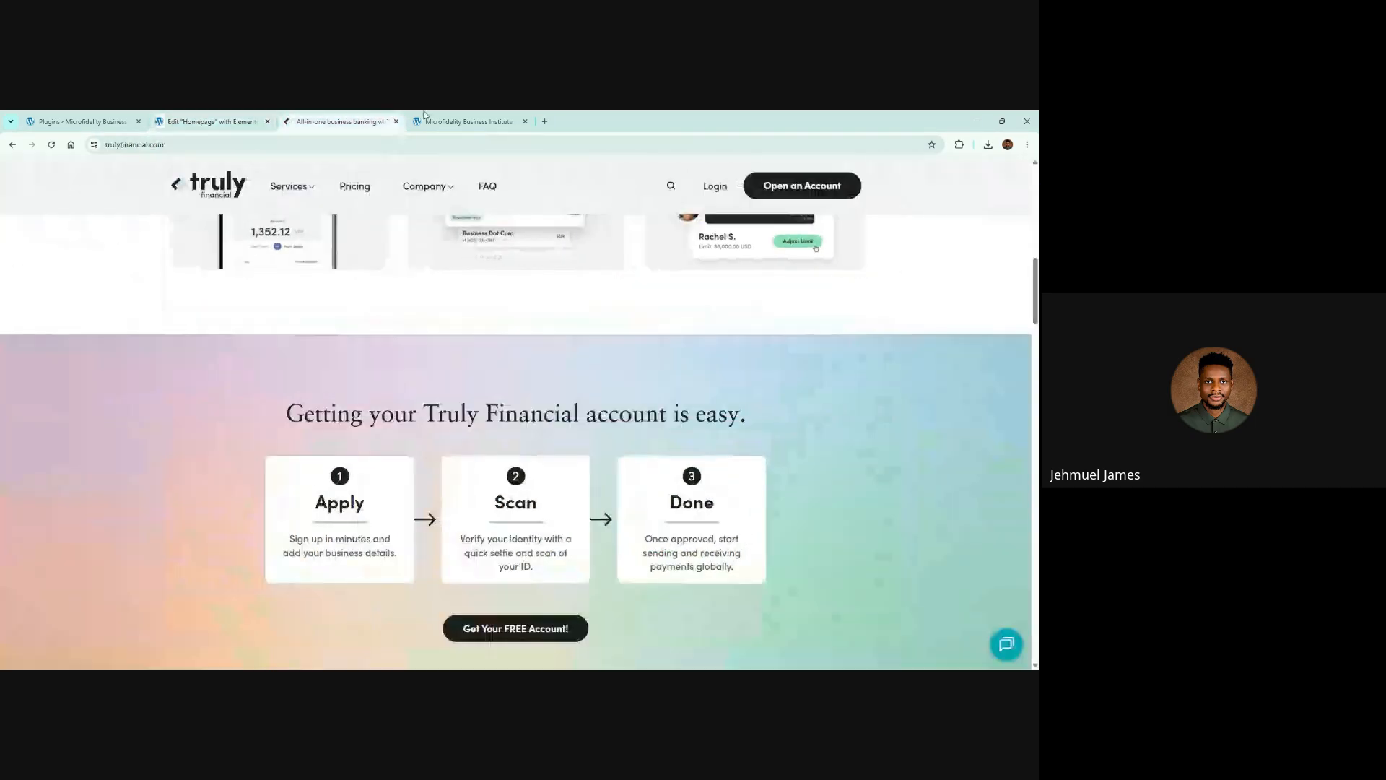
left_click(503, 122)
scroll(678, 321, "down", 1)
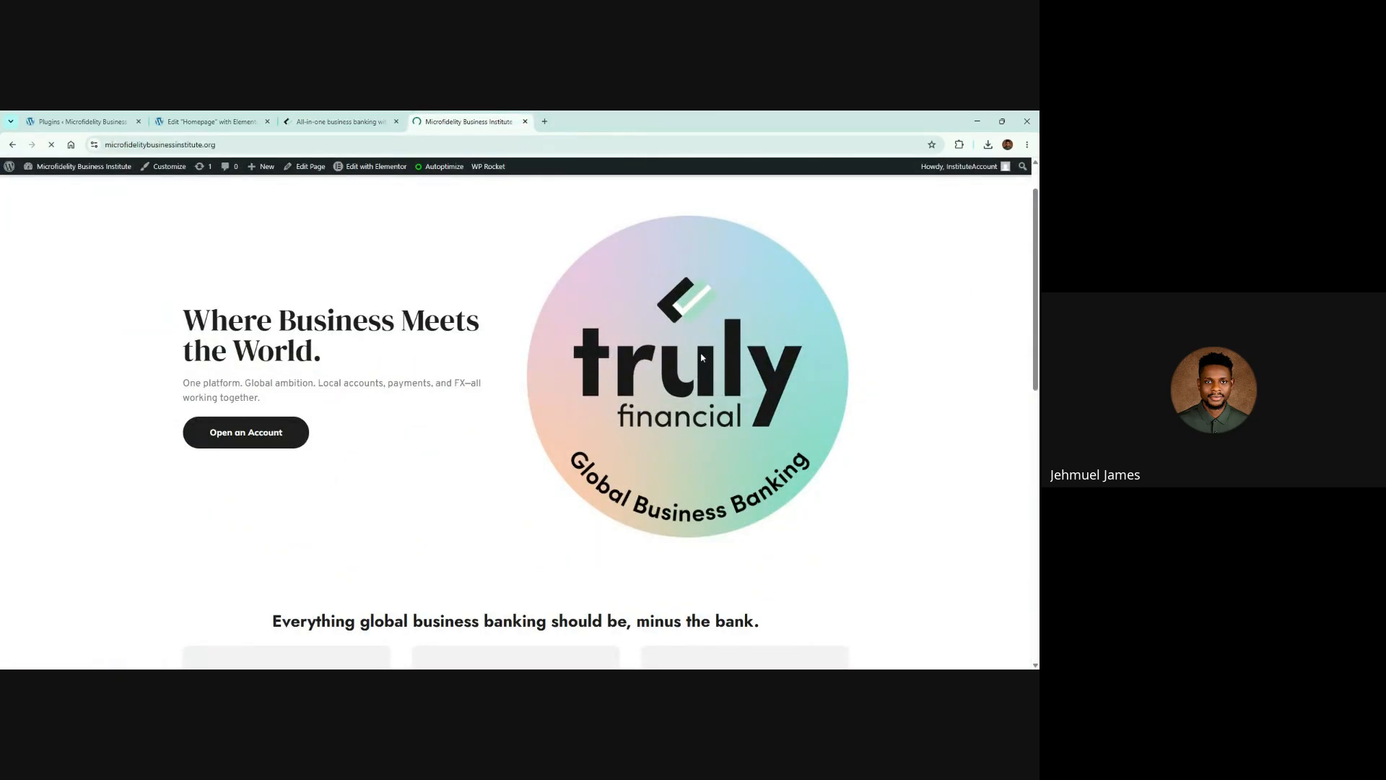
scroll(701, 357, "down", 1)
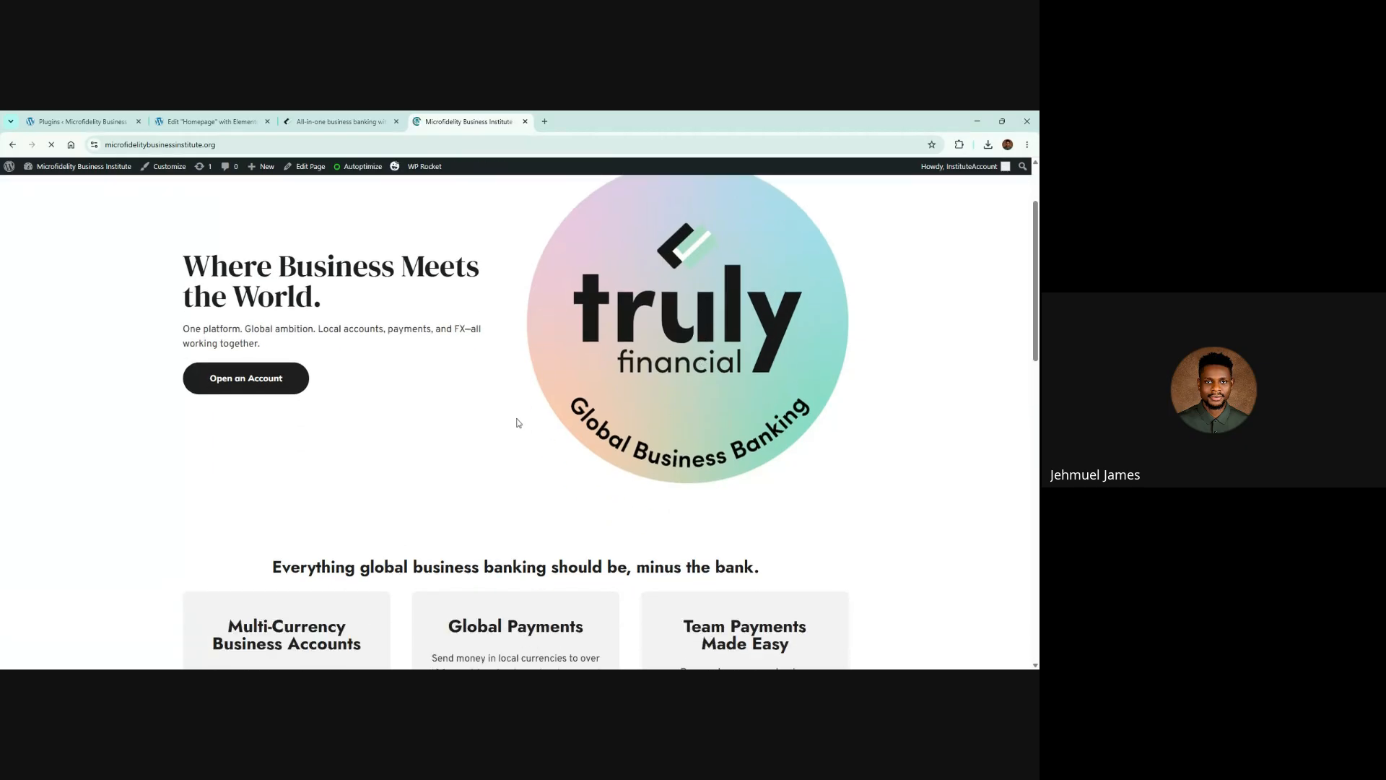
scroll(517, 421, "down", 10)
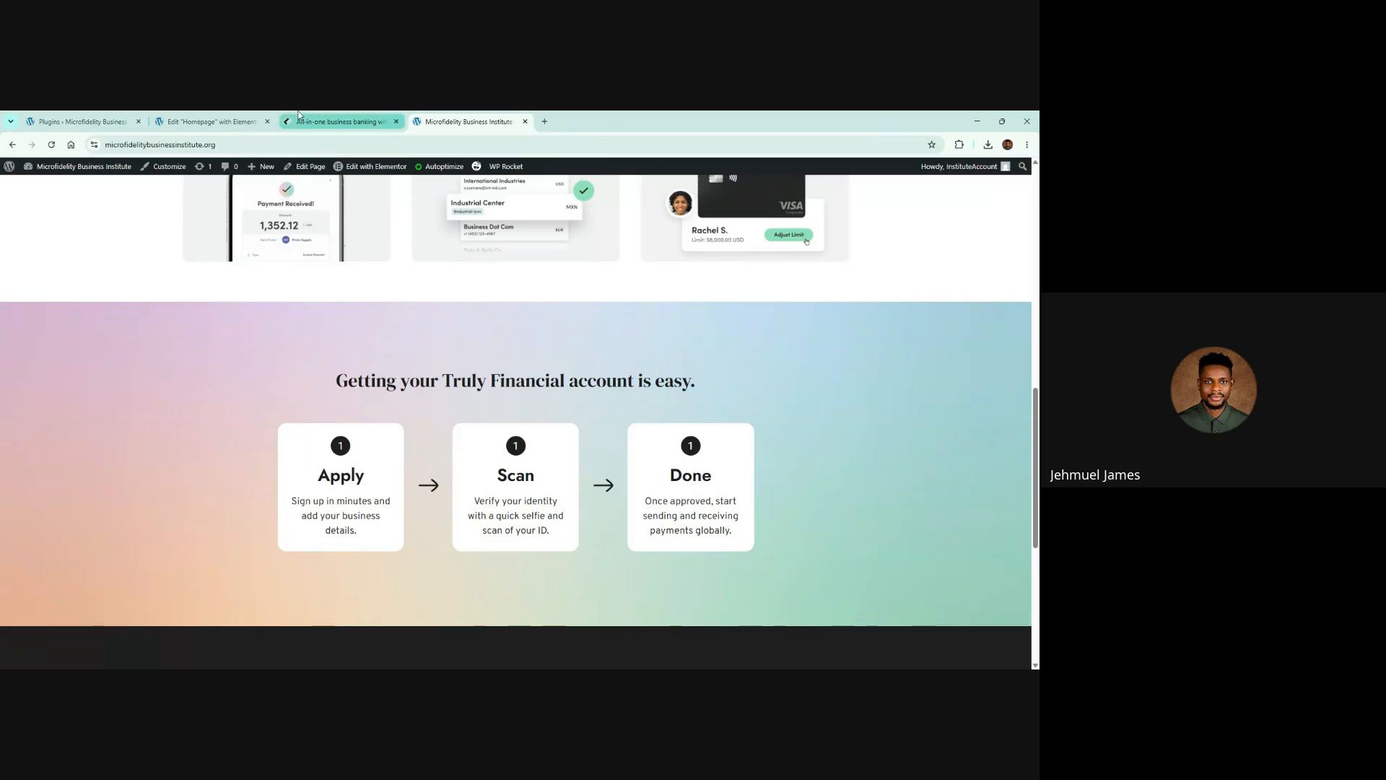
left_click(340, 121)
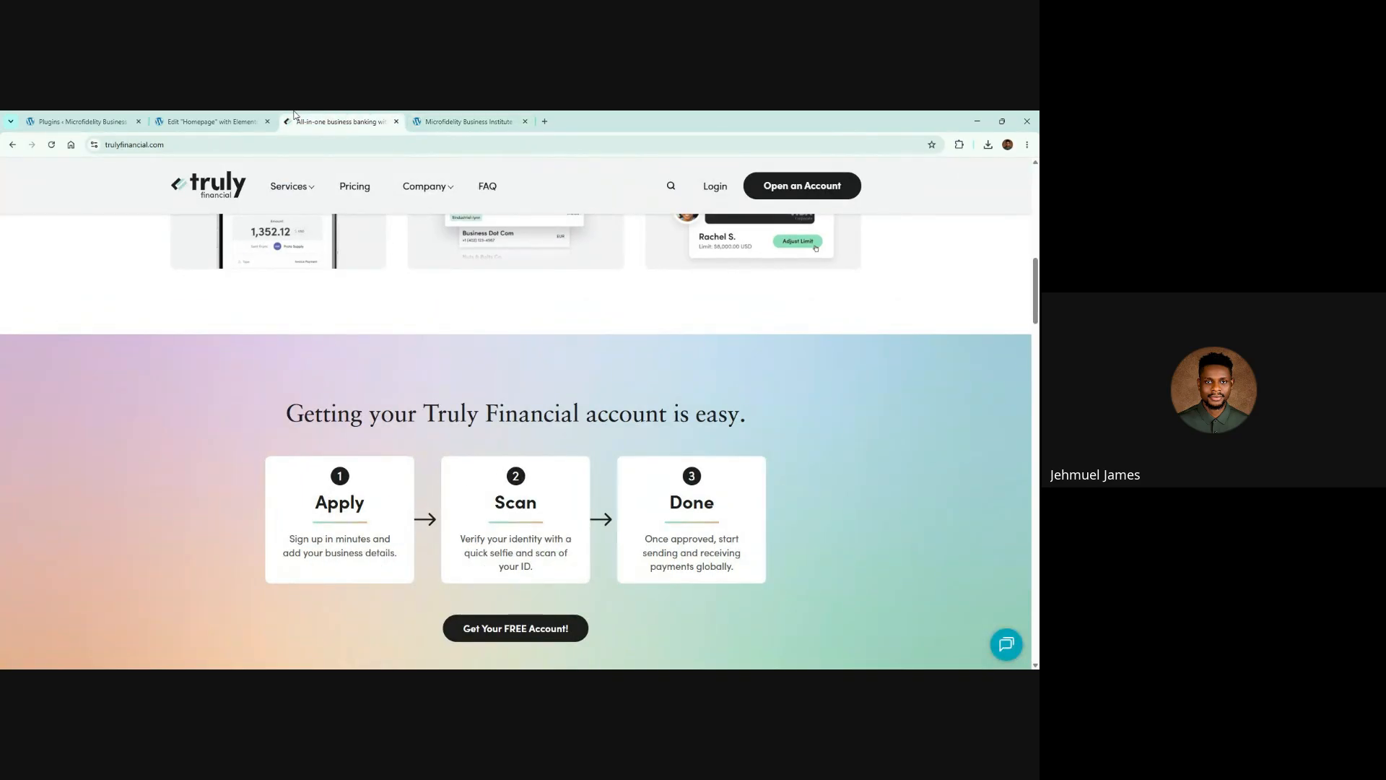
left_click(462, 122)
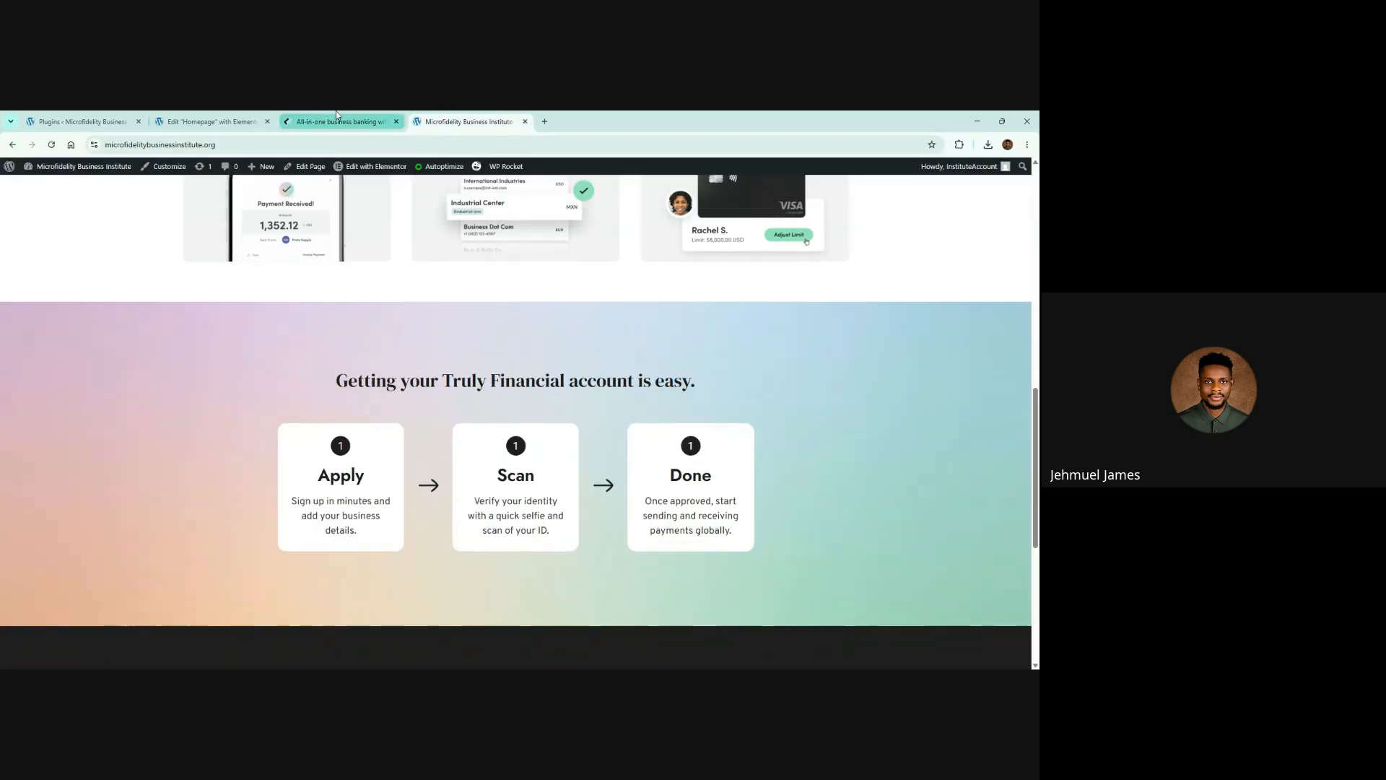
left_click(209, 121)
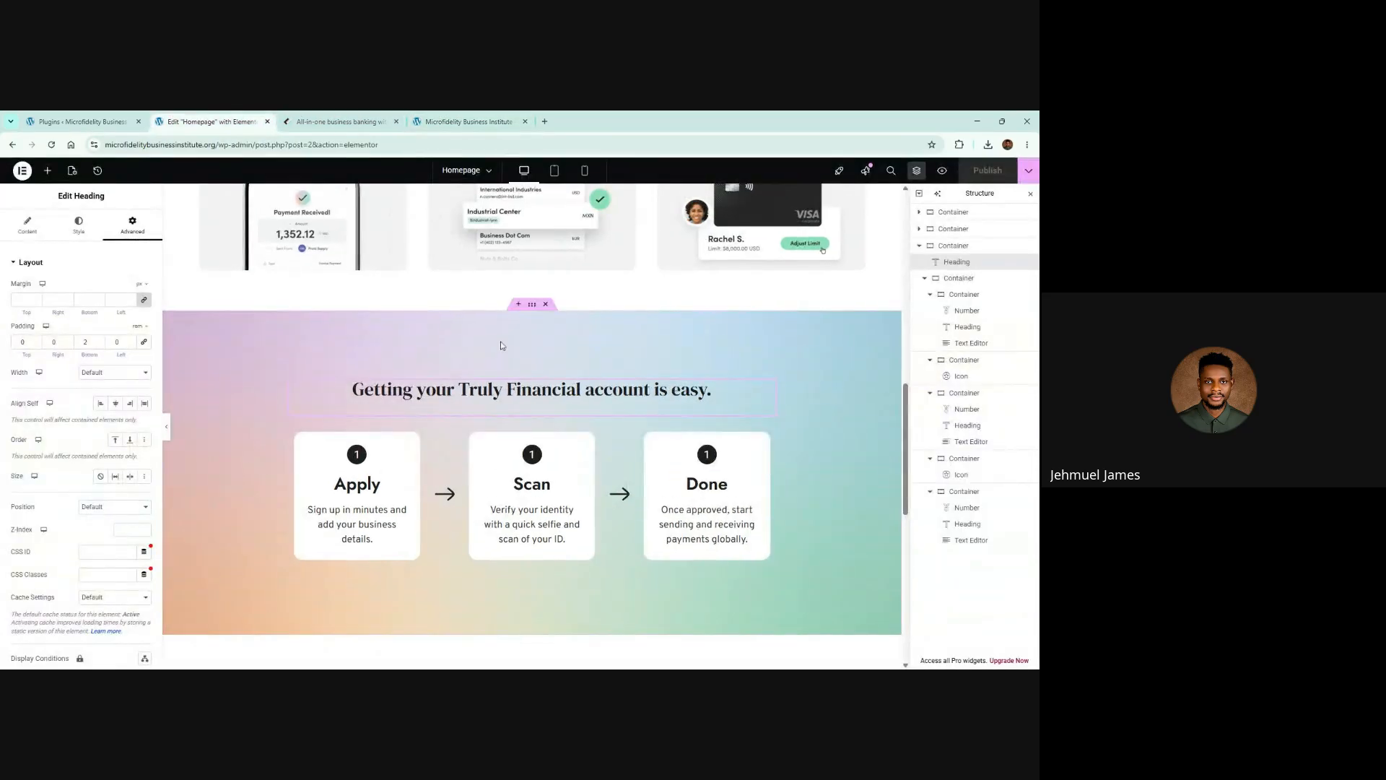
Set the outer gradient section container's width to 1000 px and publish the homepage
left_click(532, 304)
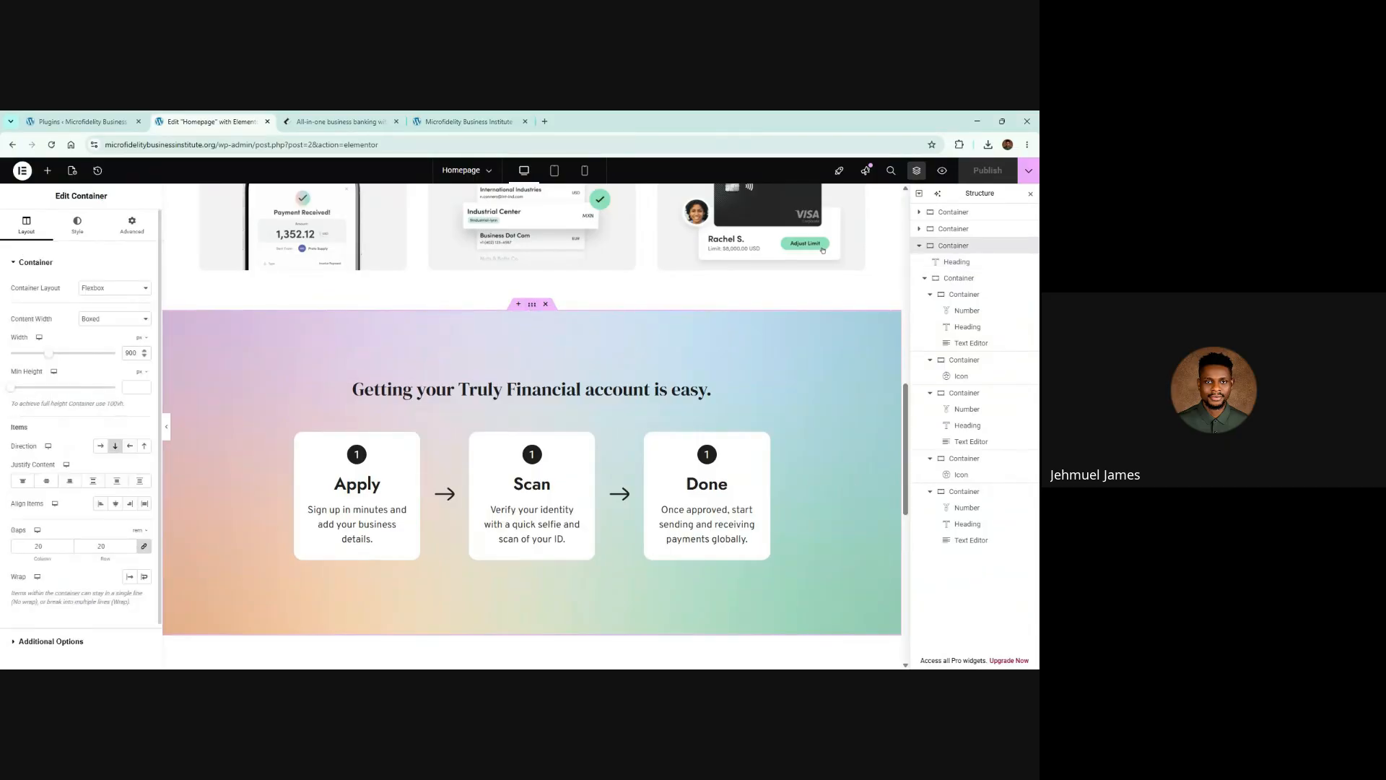
type("1000")
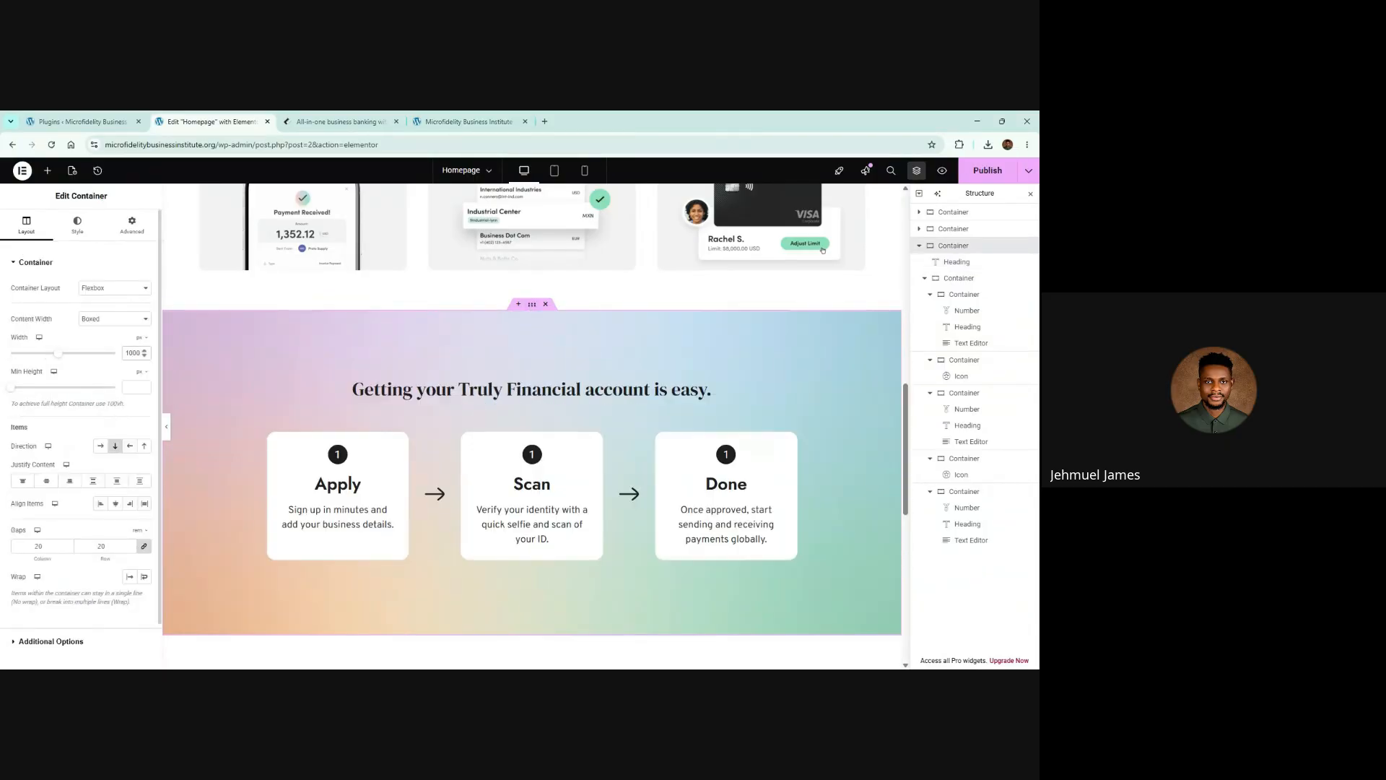
left_click(966, 175)
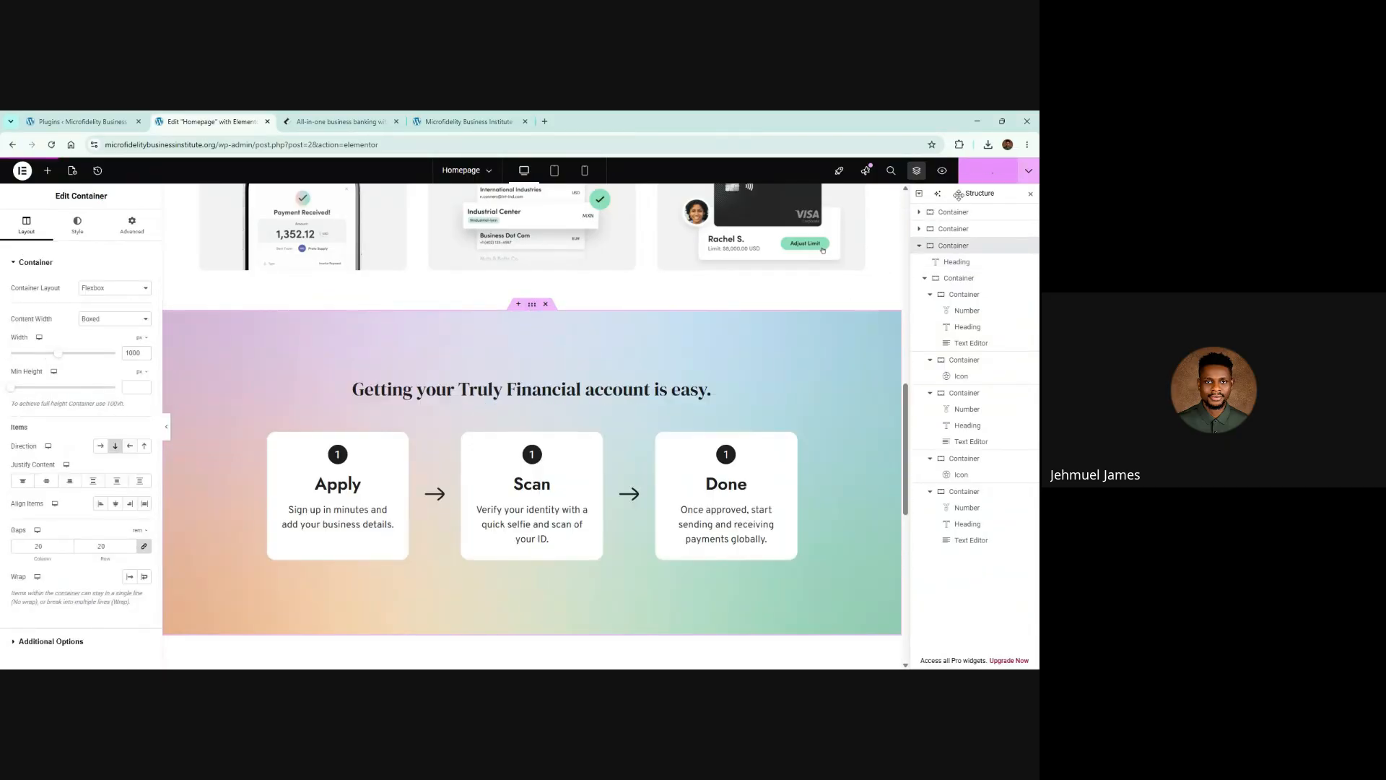
Compare the three feature cards under the global business banking heading between the reference page, the live homepage and the editor
left_click(338, 122)
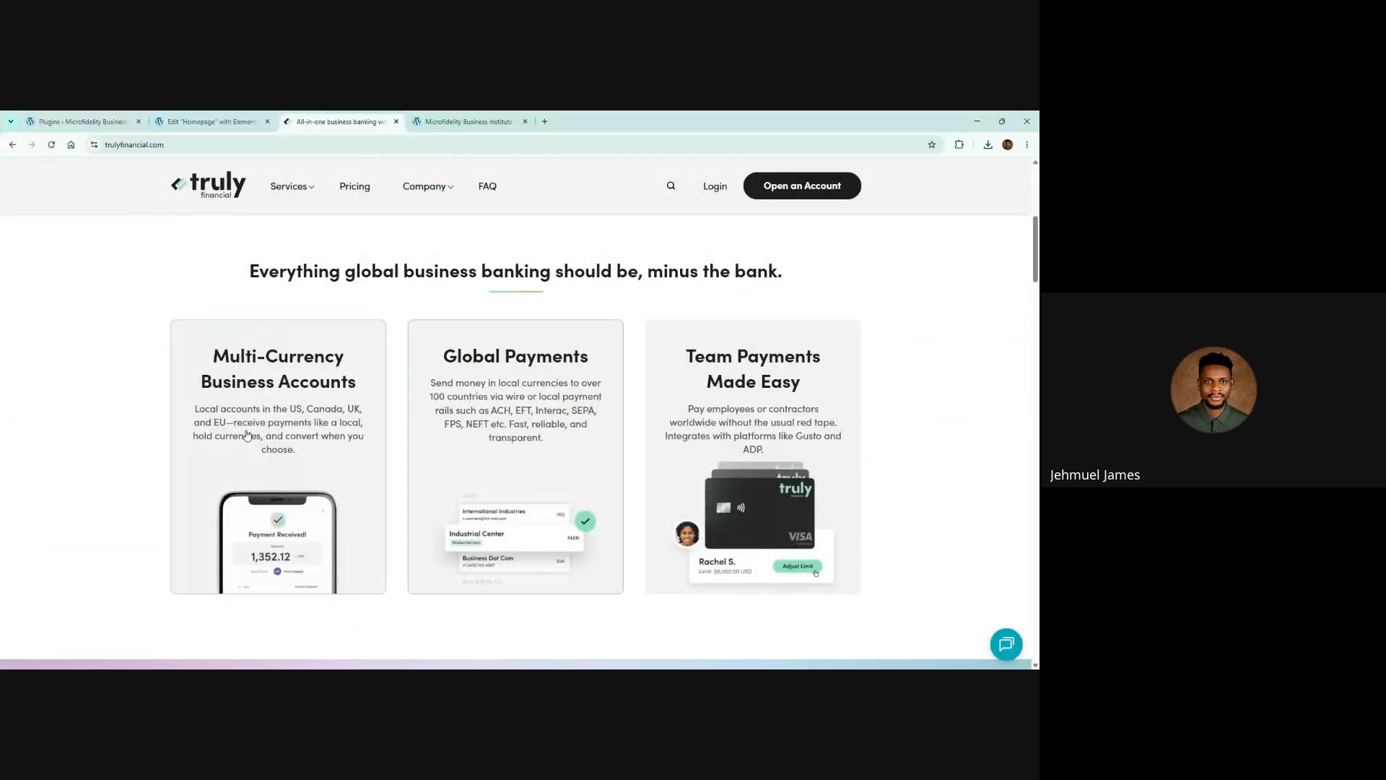
left_click(462, 122)
scroll(434, 345, "up", 4)
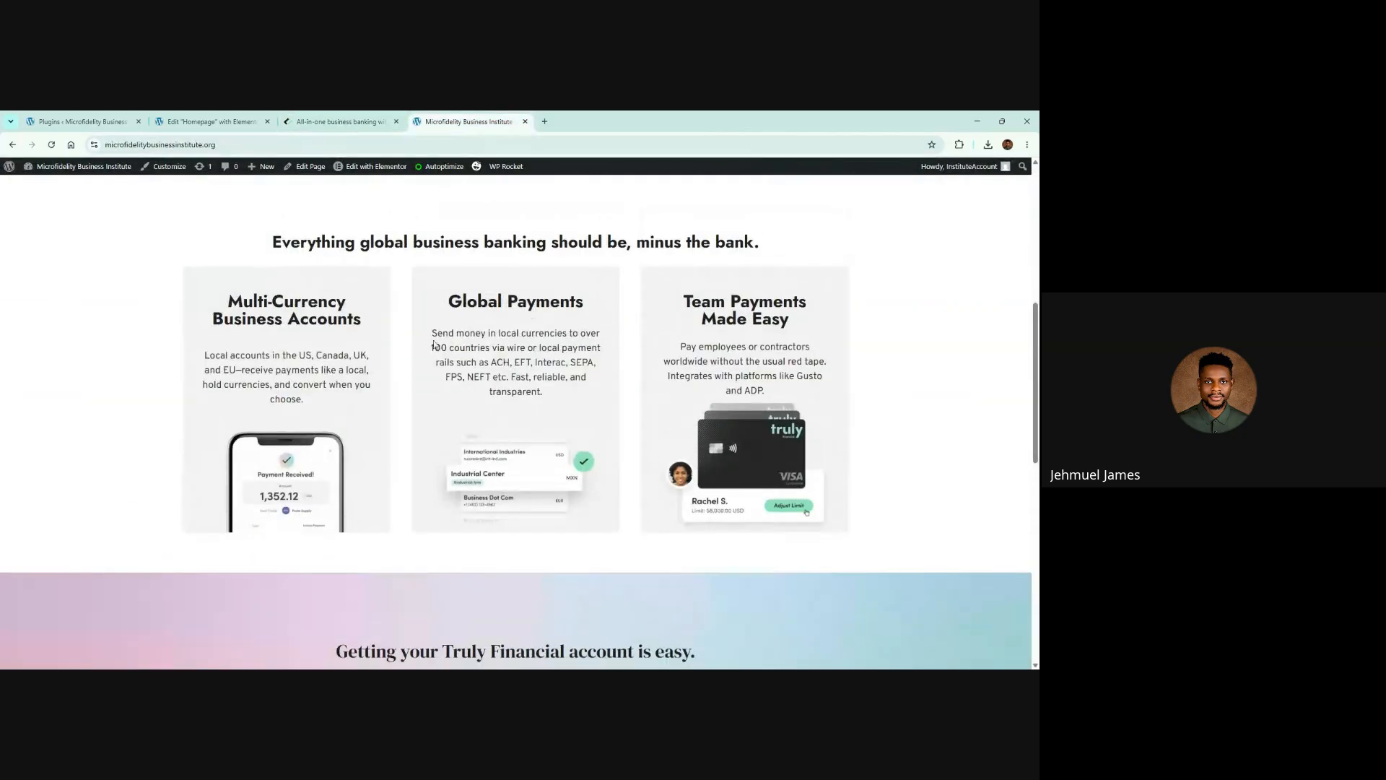
left_click(359, 129)
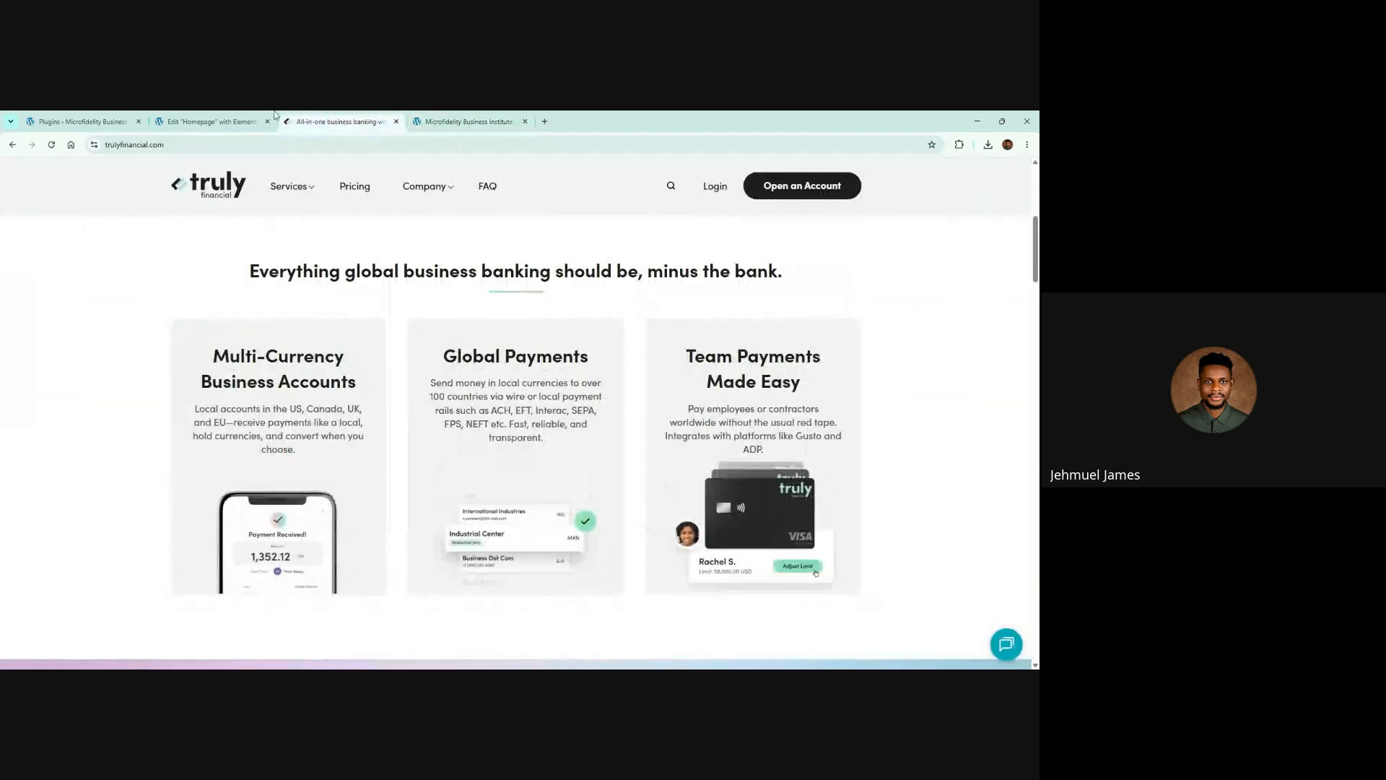
left_click(209, 121)
scroll(452, 275, "up", 3)
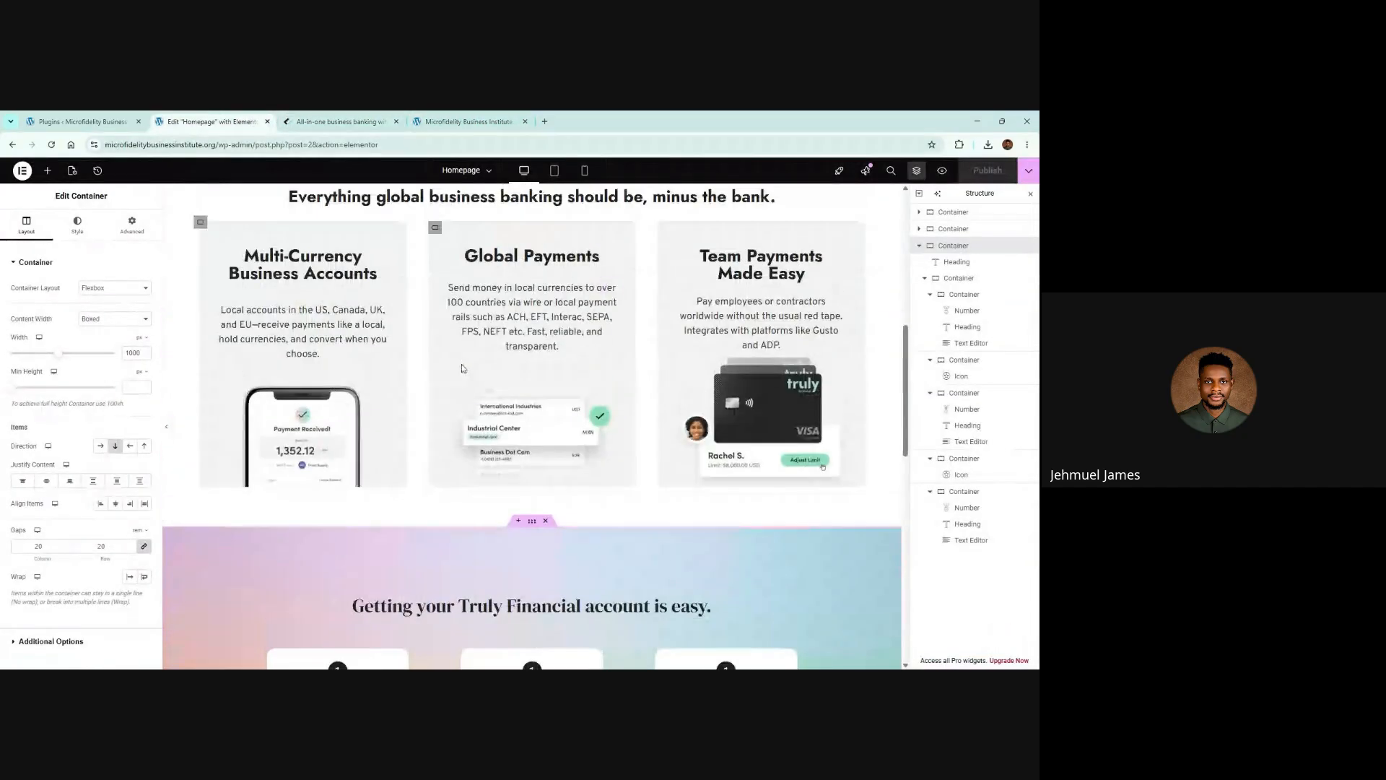
Select the Global Payments card container, then inspect the matching card on the reference page and copy its link colour #45A582
left_click(435, 227)
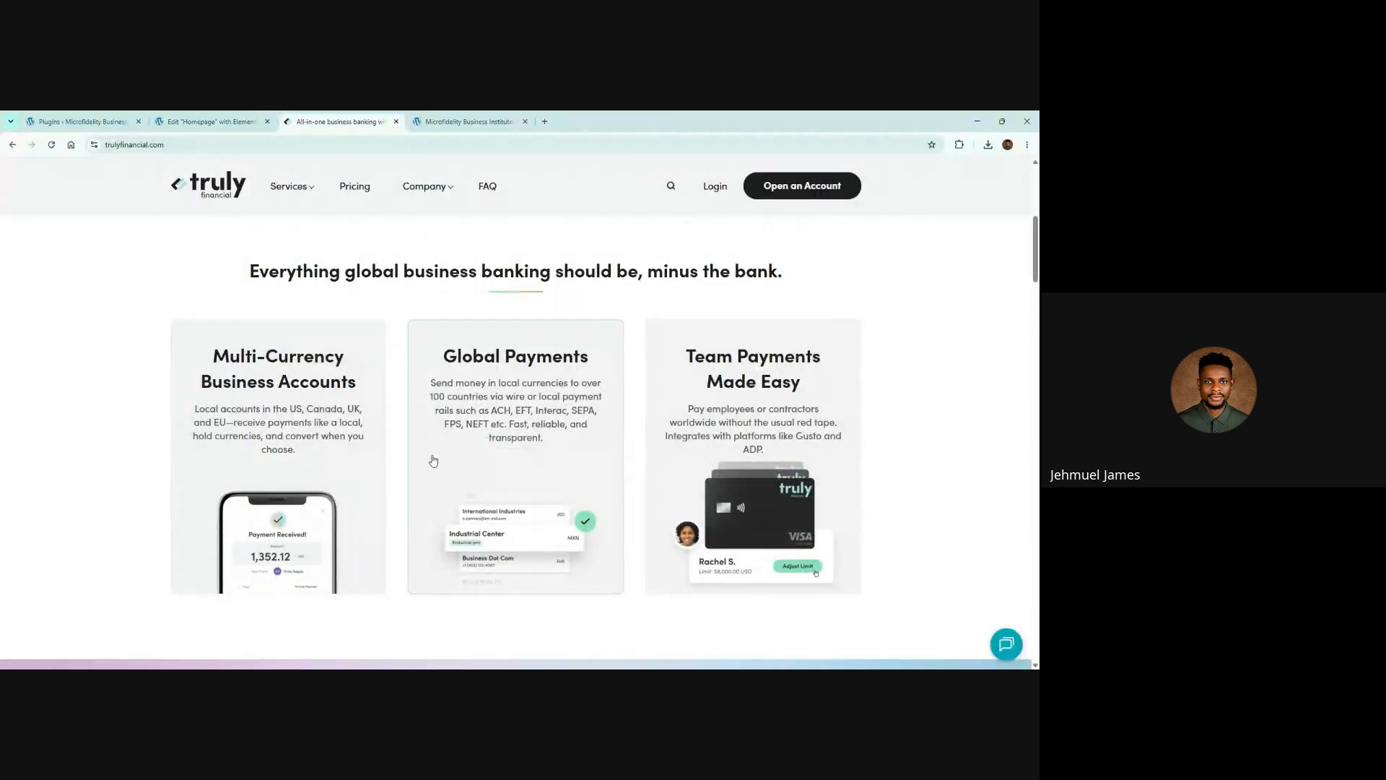
left_click(472, 593)
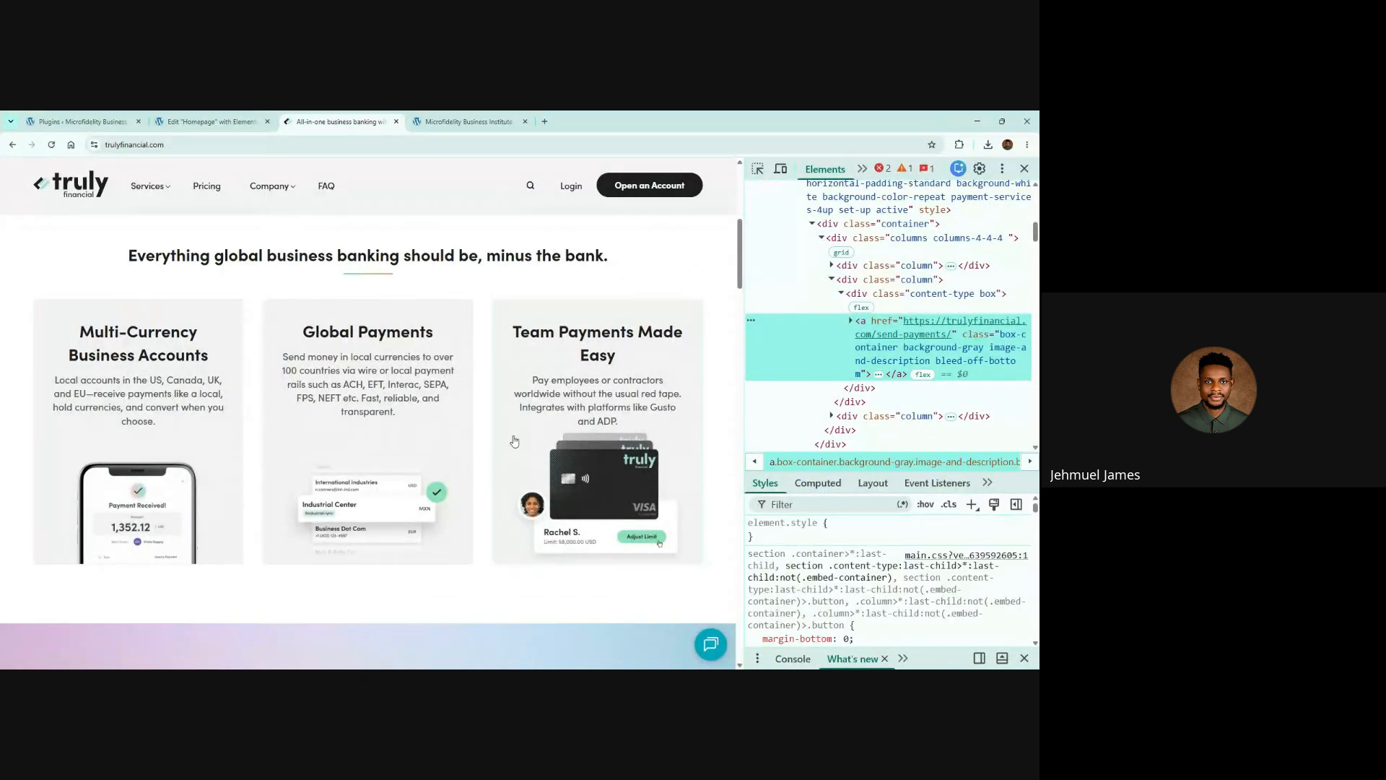
scroll(892, 603, "down", 5)
scroll(893, 604, "down", 8)
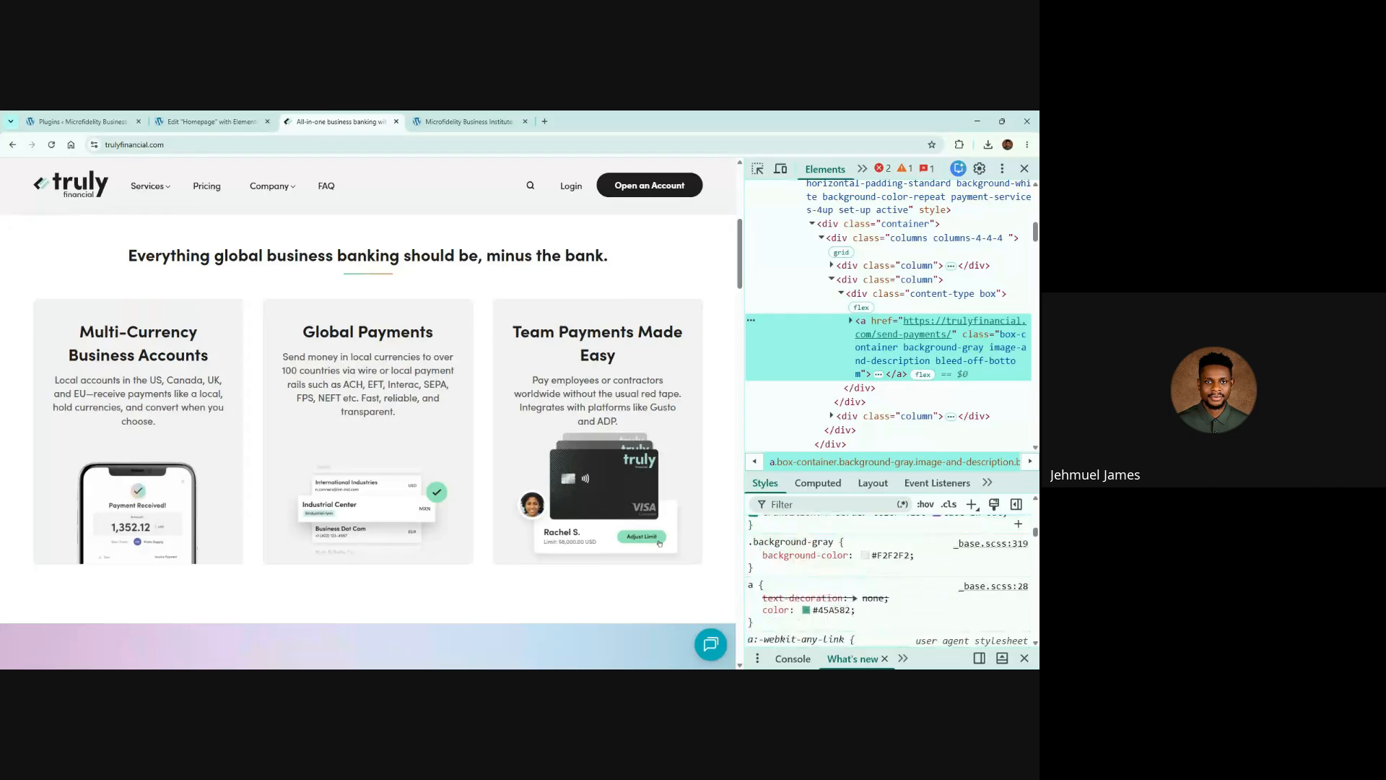
left_click(807, 556)
double_click(882, 422)
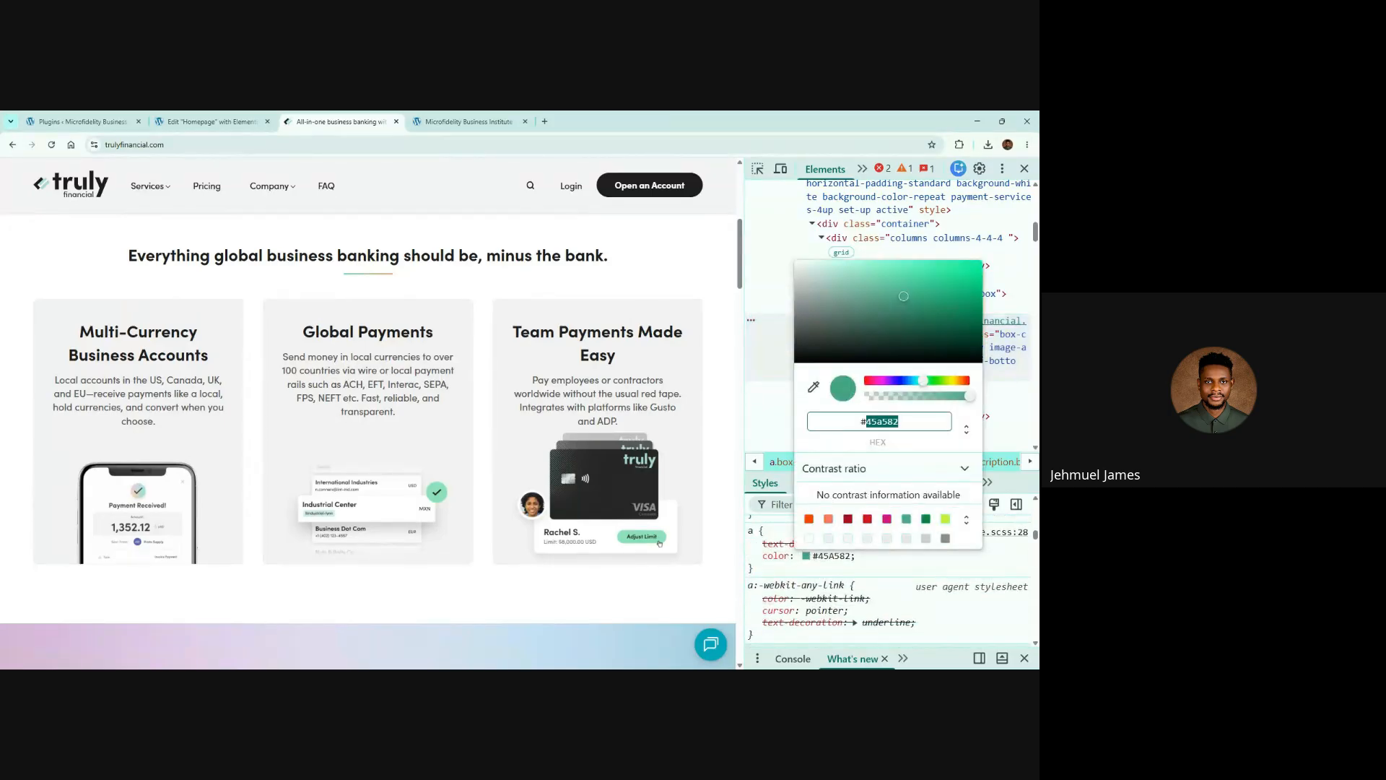
triple_click(883, 422)
key("ctrl+c")
left_click(1025, 169)
Give the Global Payments card a solid 1 px hover border with a 10 px radius and colour #45A582
left_click(246, 118)
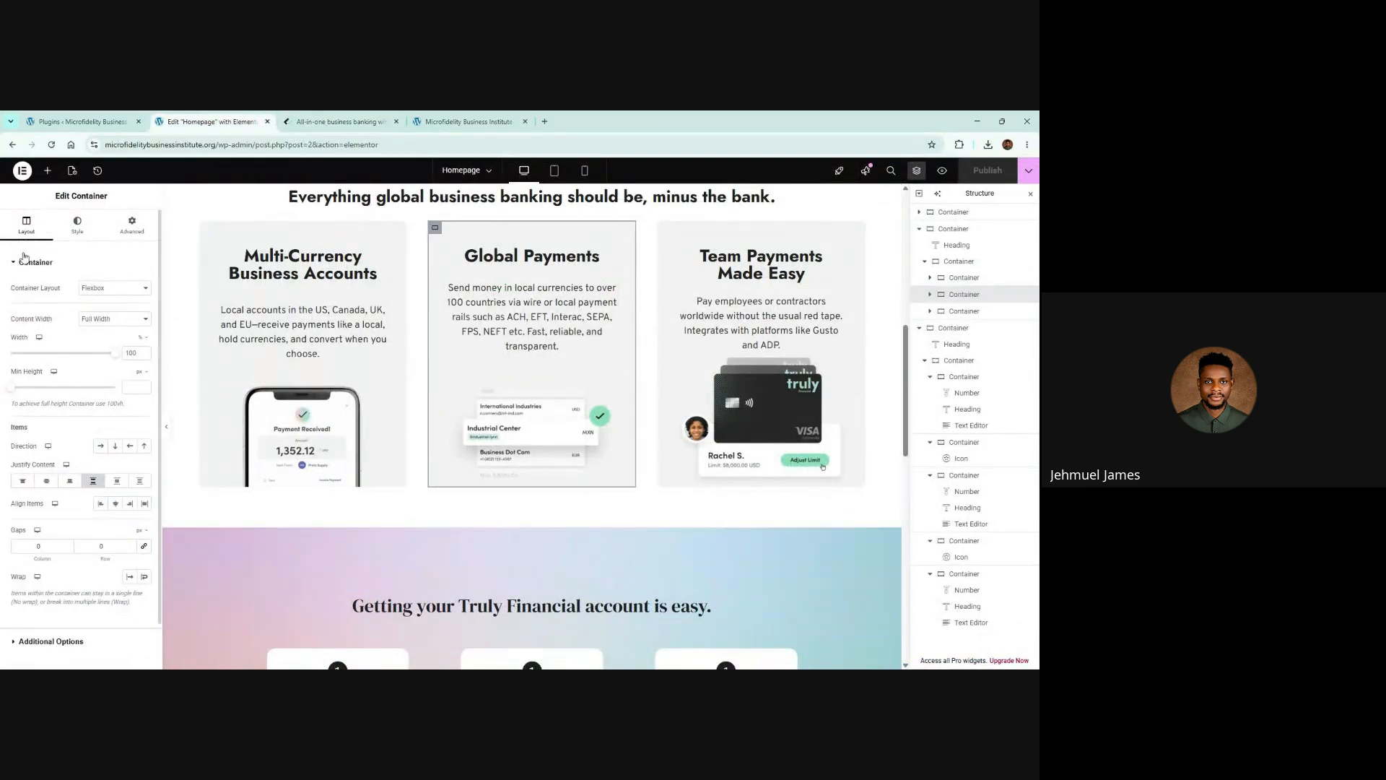
left_click(77, 224)
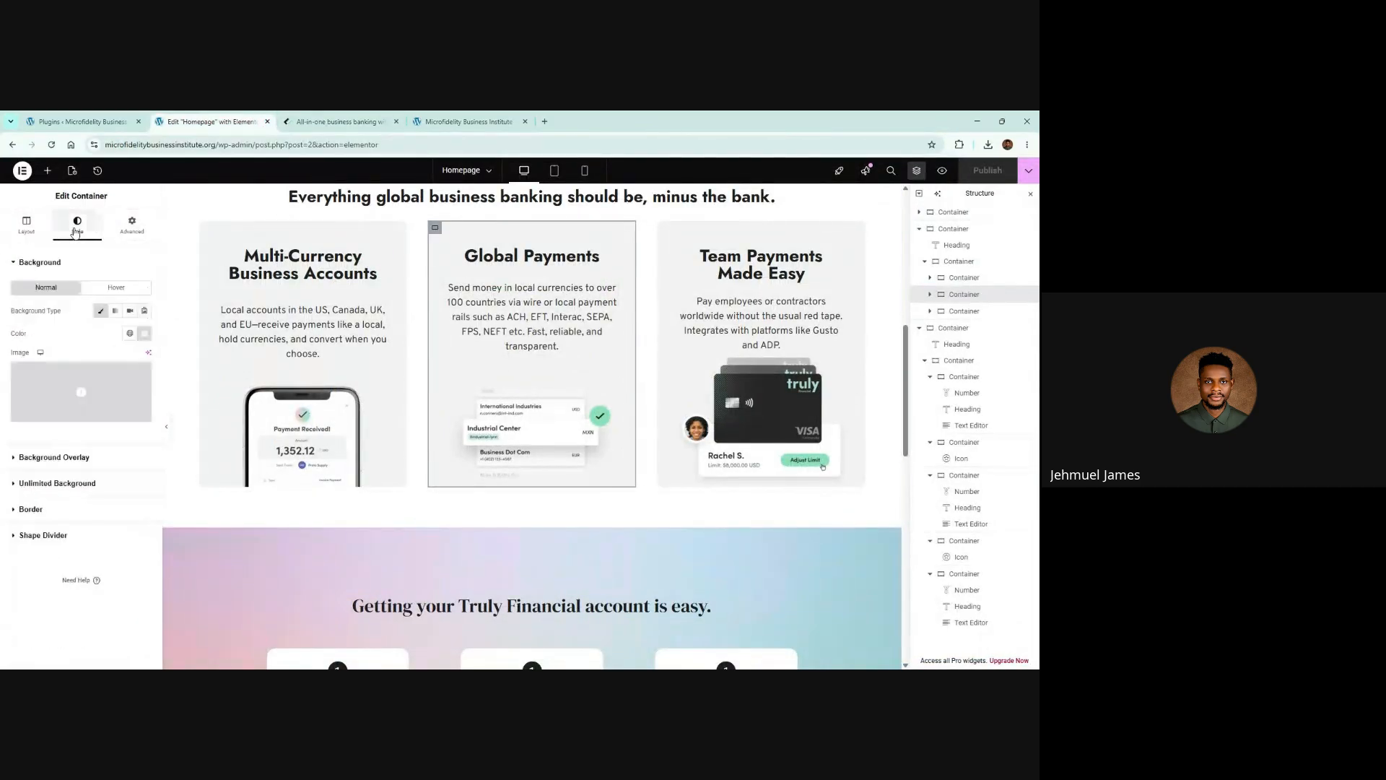
left_click(69, 507)
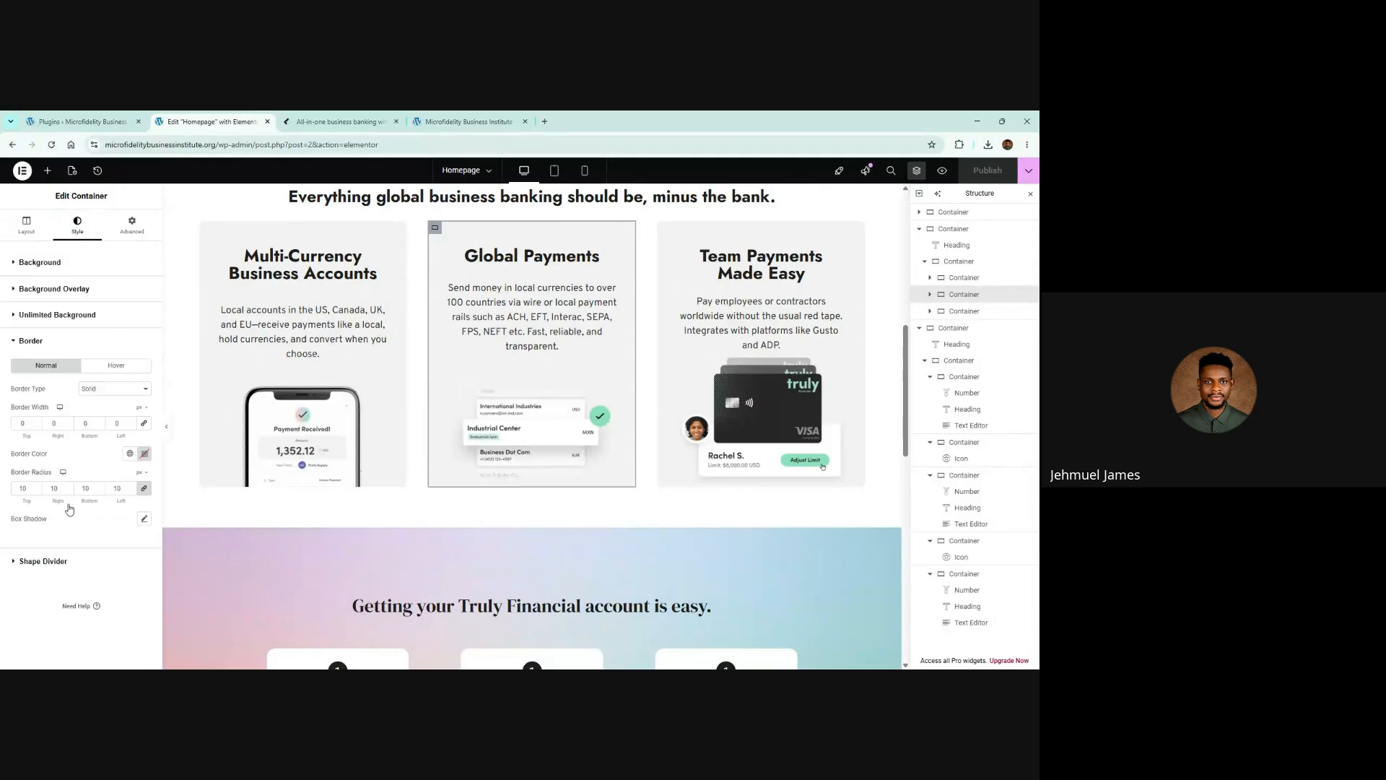
left_click(117, 367)
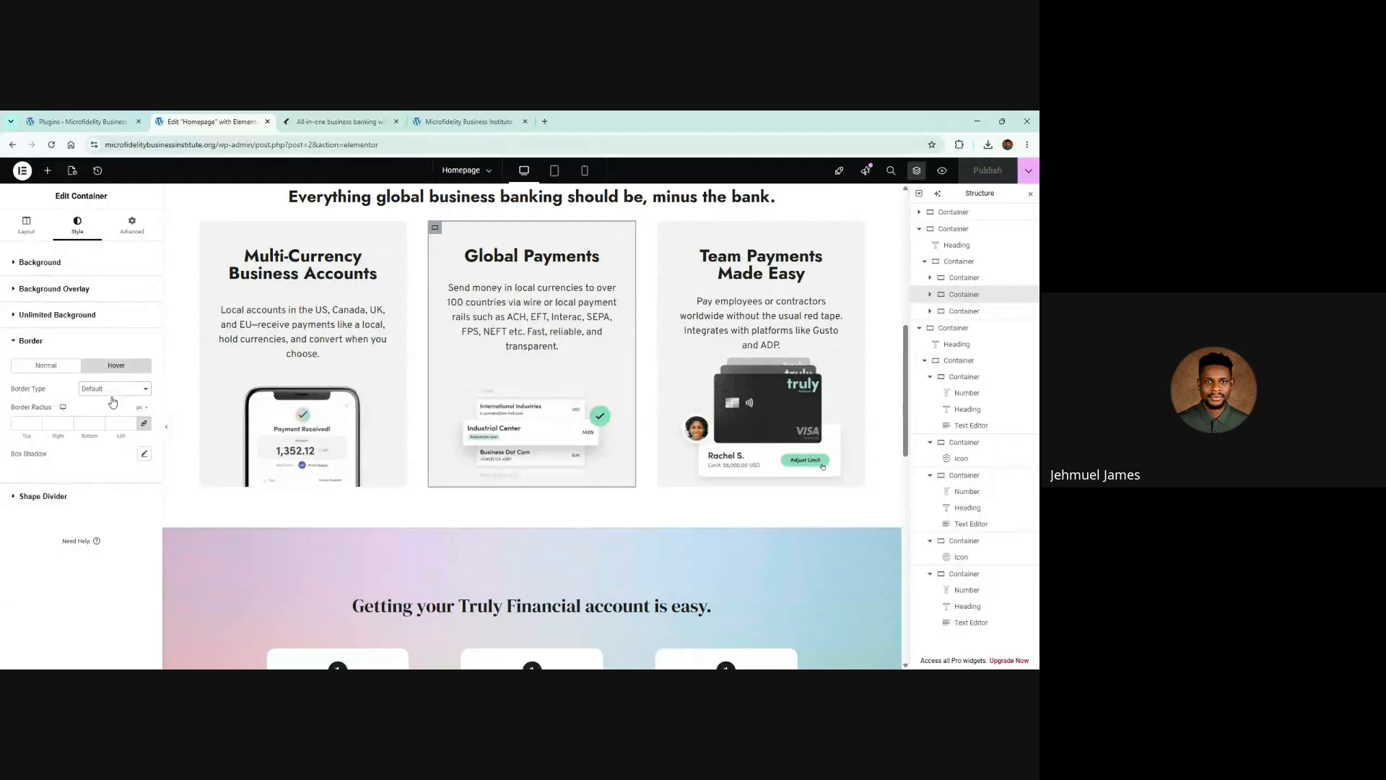
left_click(102, 436)
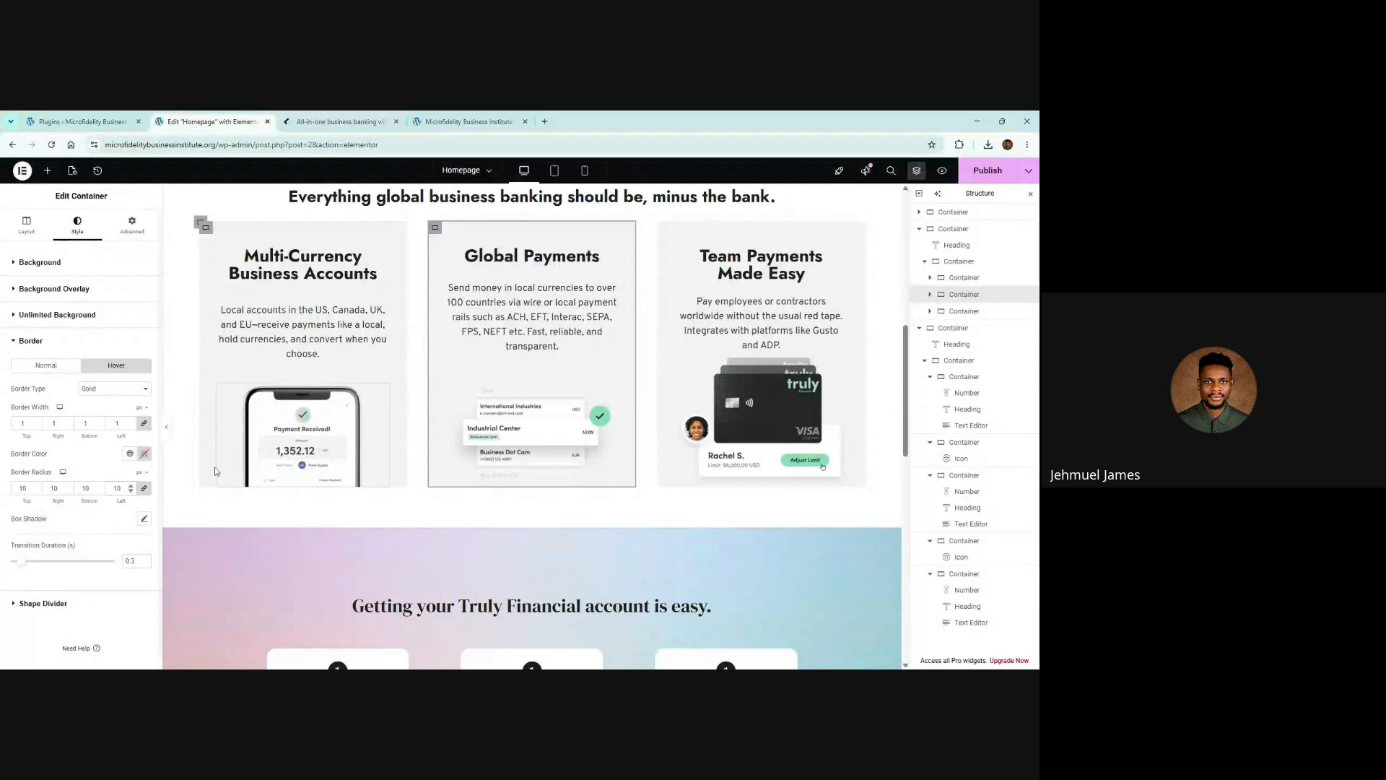
left_click(145, 453)
key("ctrl+v")
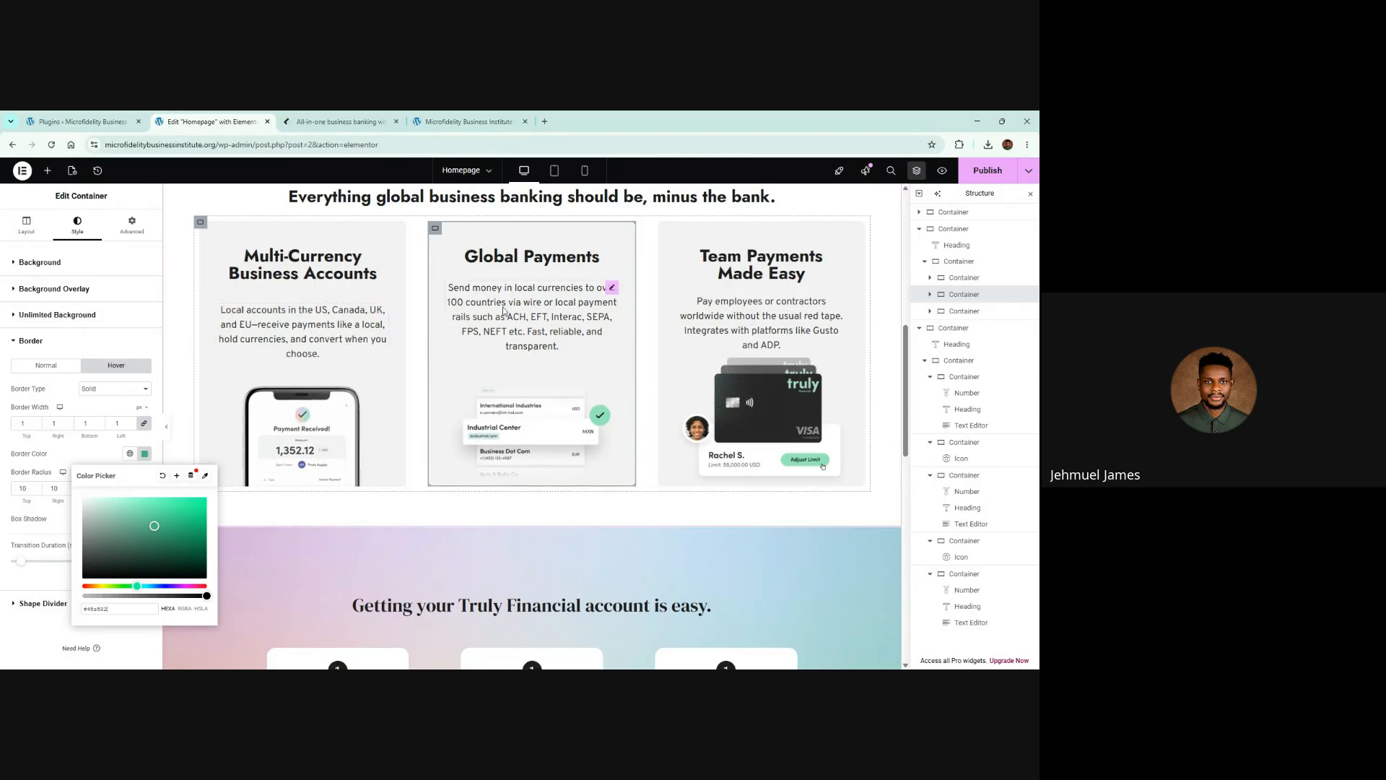
Give the Team Payments Made Easy card a solid 1 px hover border in #45A582 with a 10 px radius
left_click(680, 234)
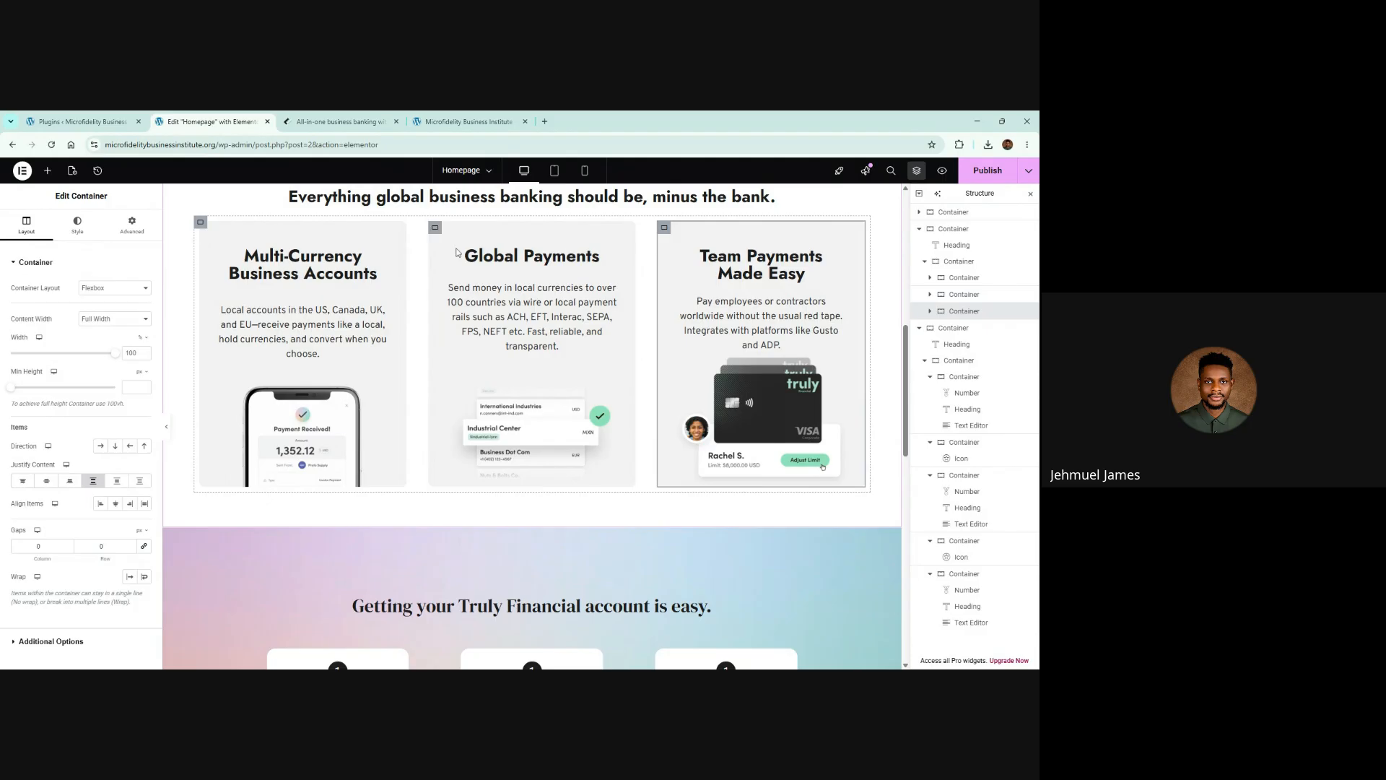
left_click(78, 225)
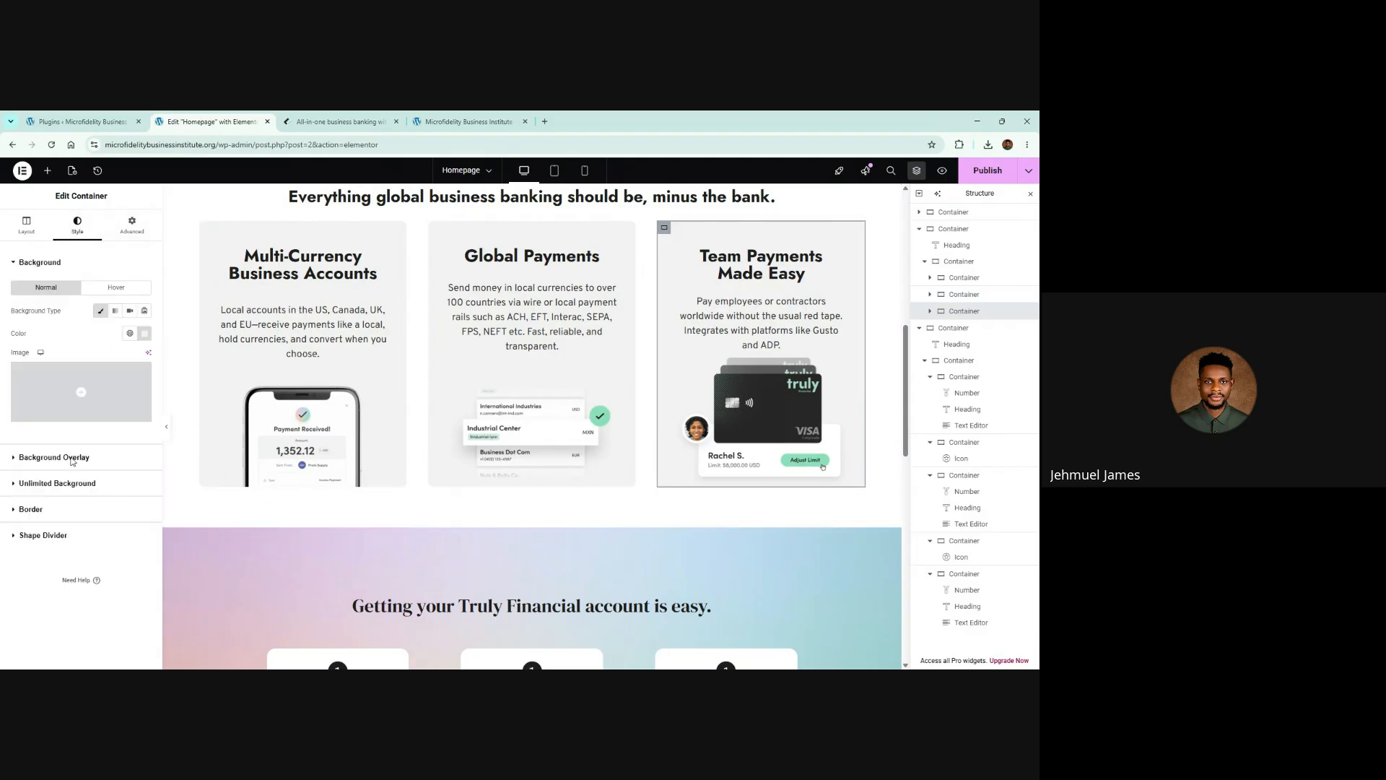
left_click(82, 512)
left_click(116, 365)
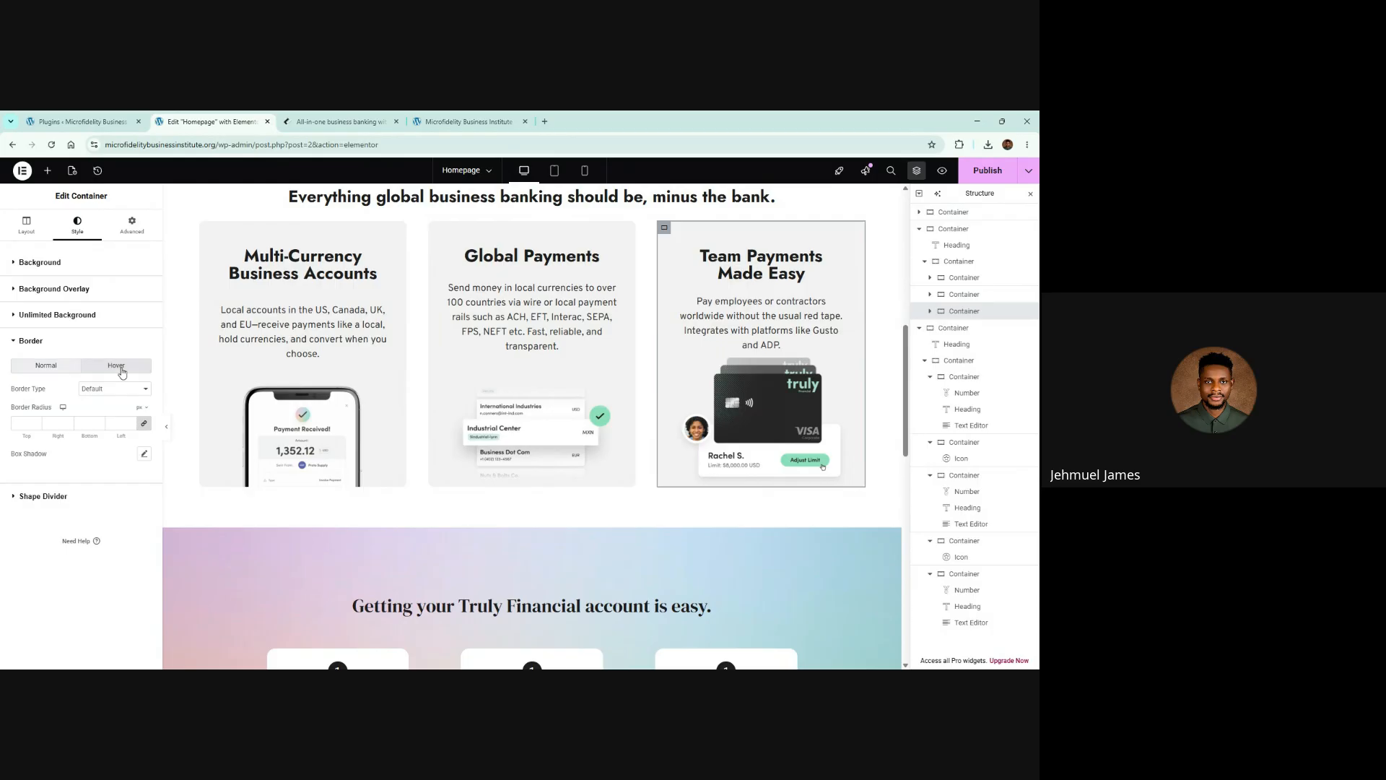
left_click(102, 426)
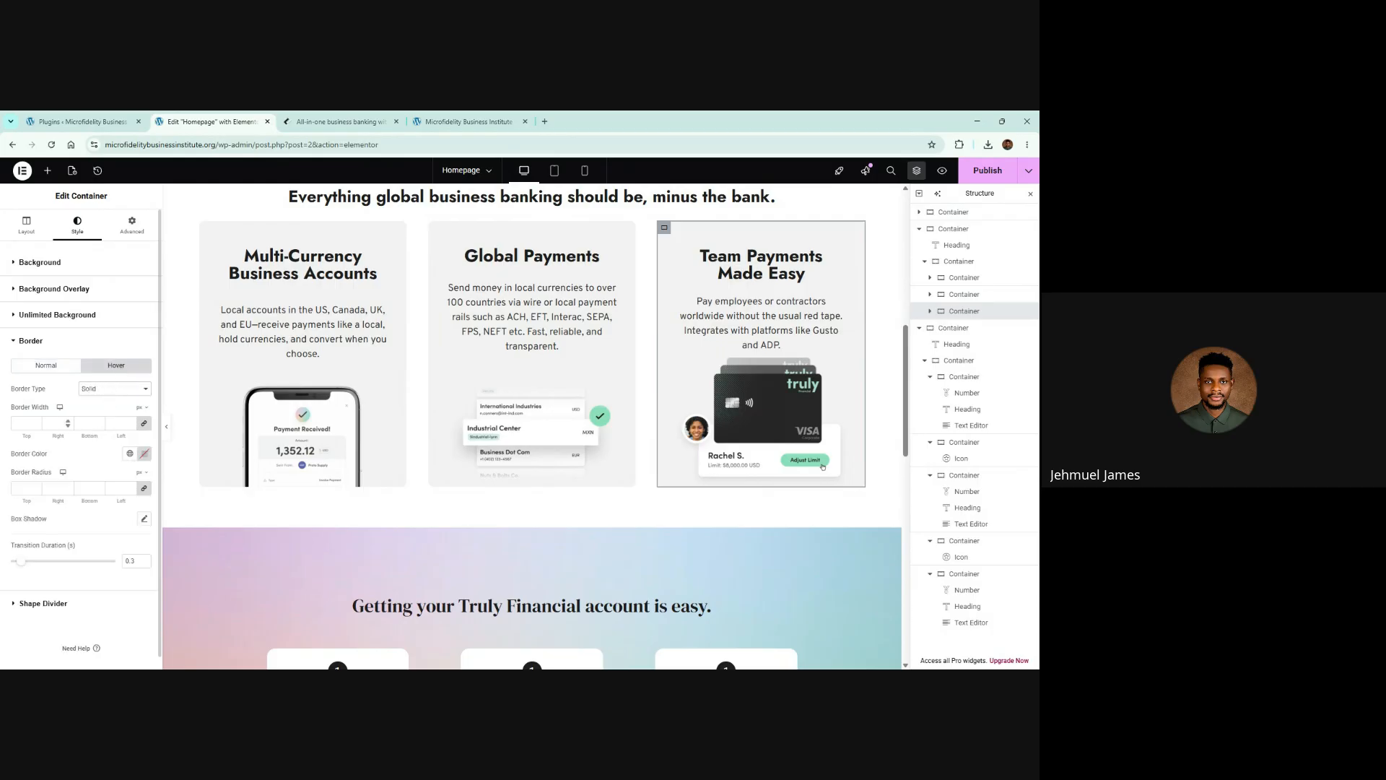
left_click(145, 454)
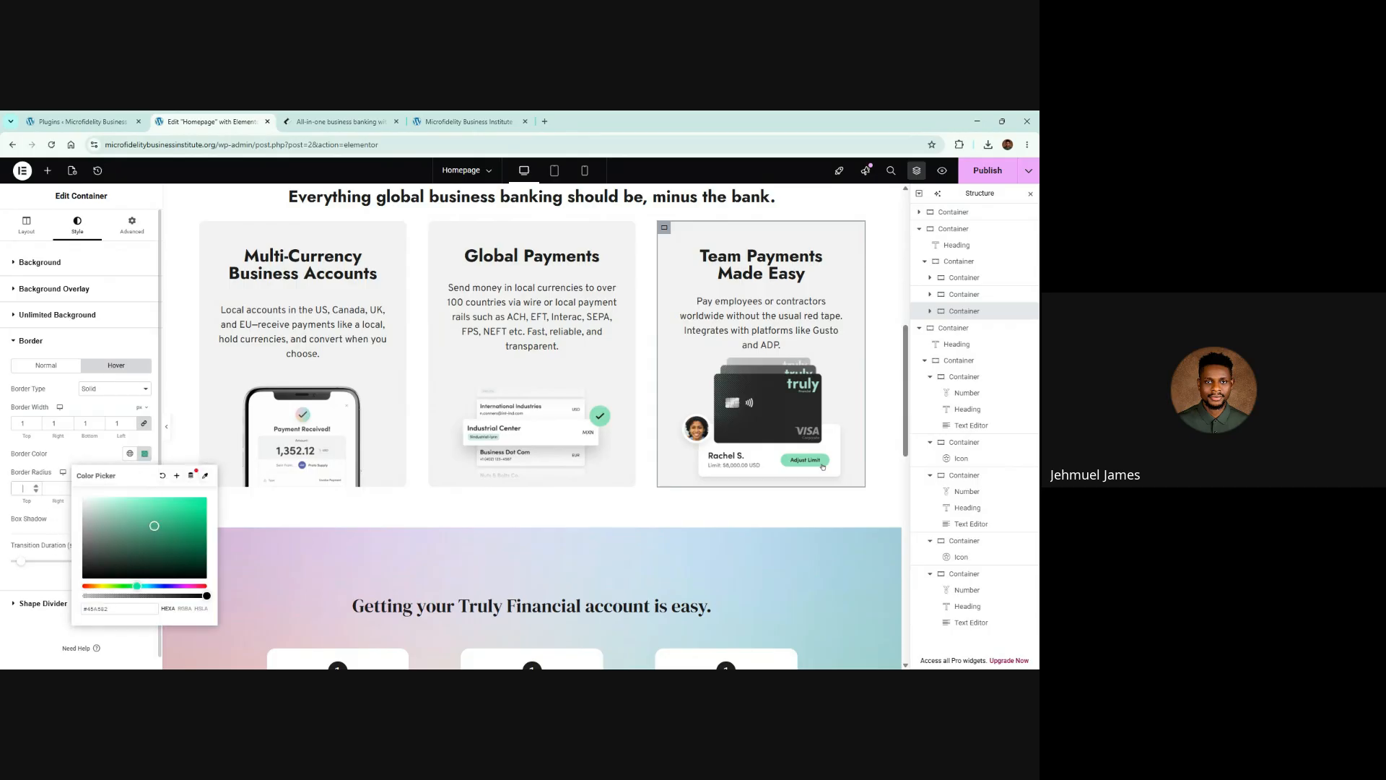
left_click(23, 489)
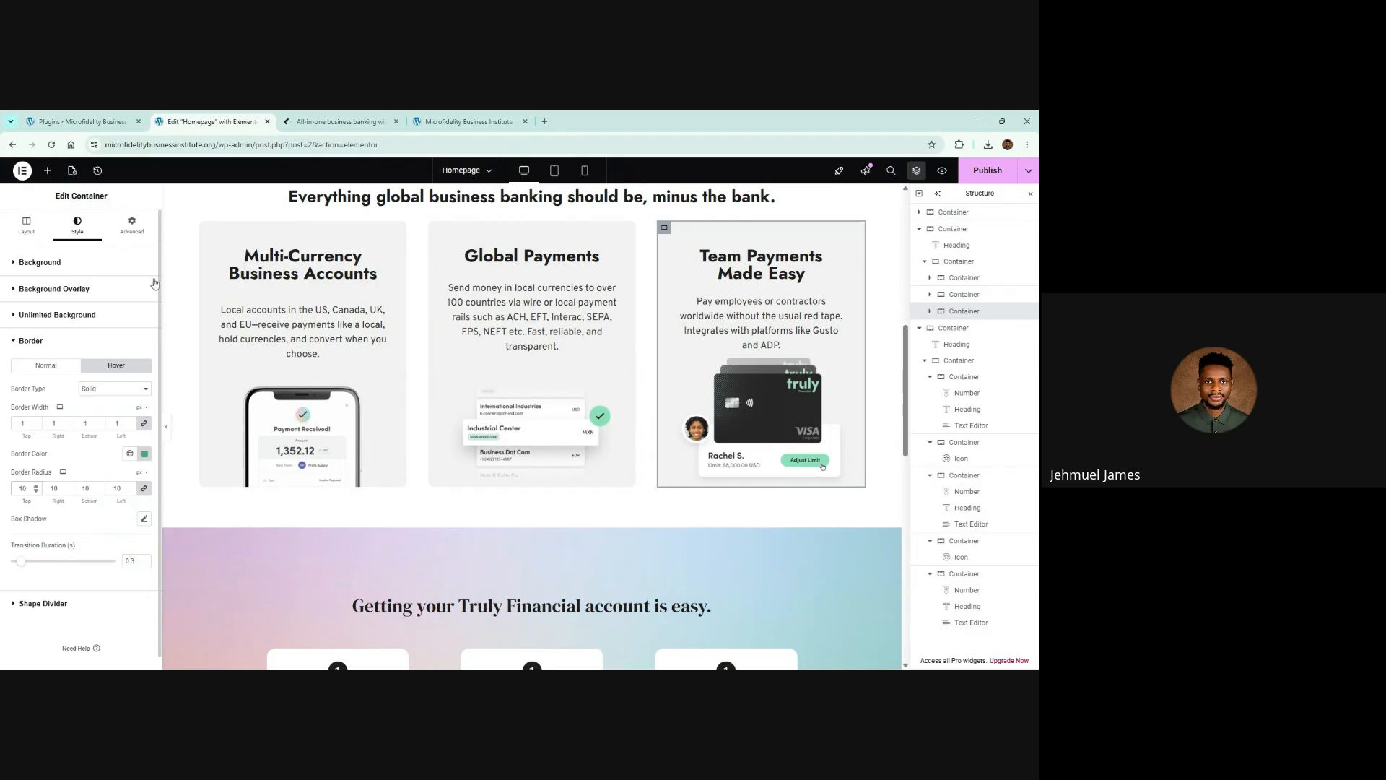
Give the Multi-Currency Business Accounts card a solid 1 px hover border in #45A582 with a 10 px radius
left_click(207, 230)
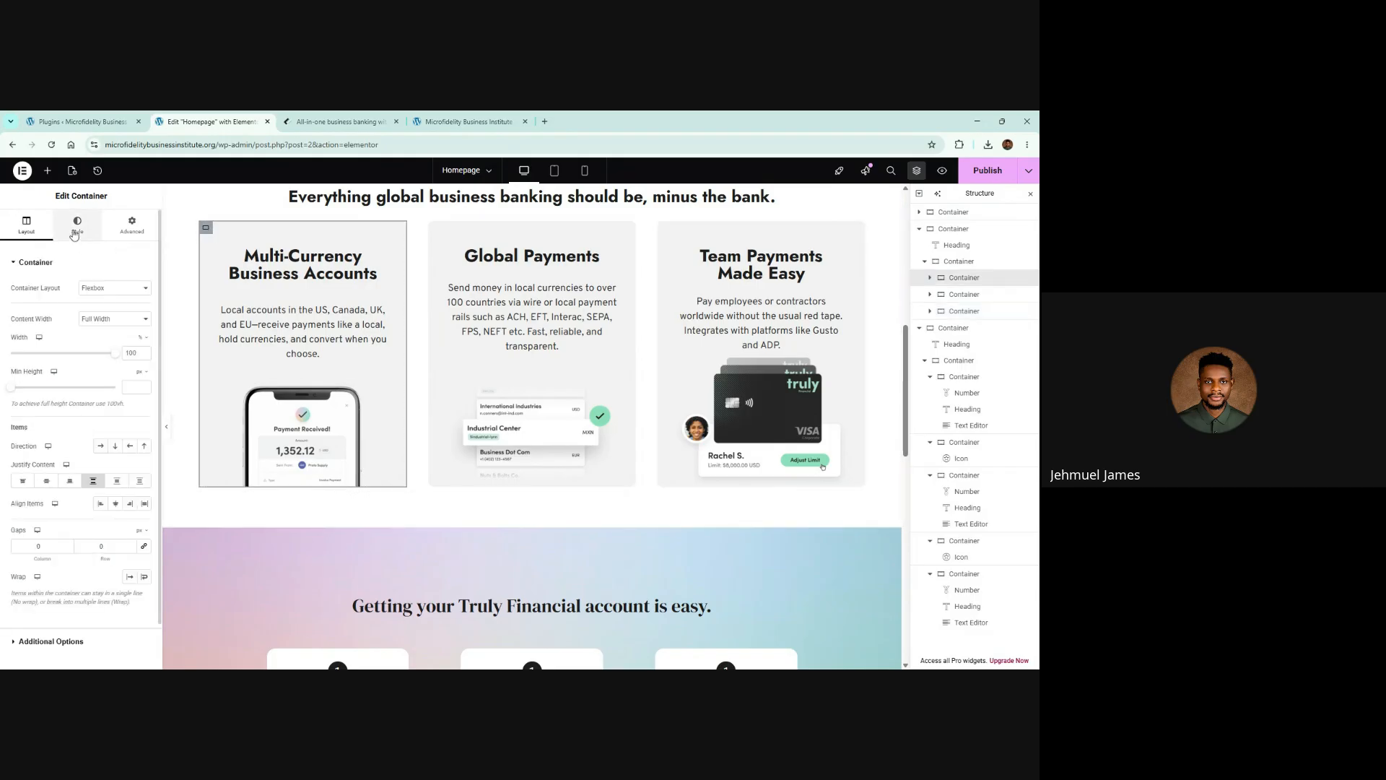
left_click(77, 224)
left_click(76, 510)
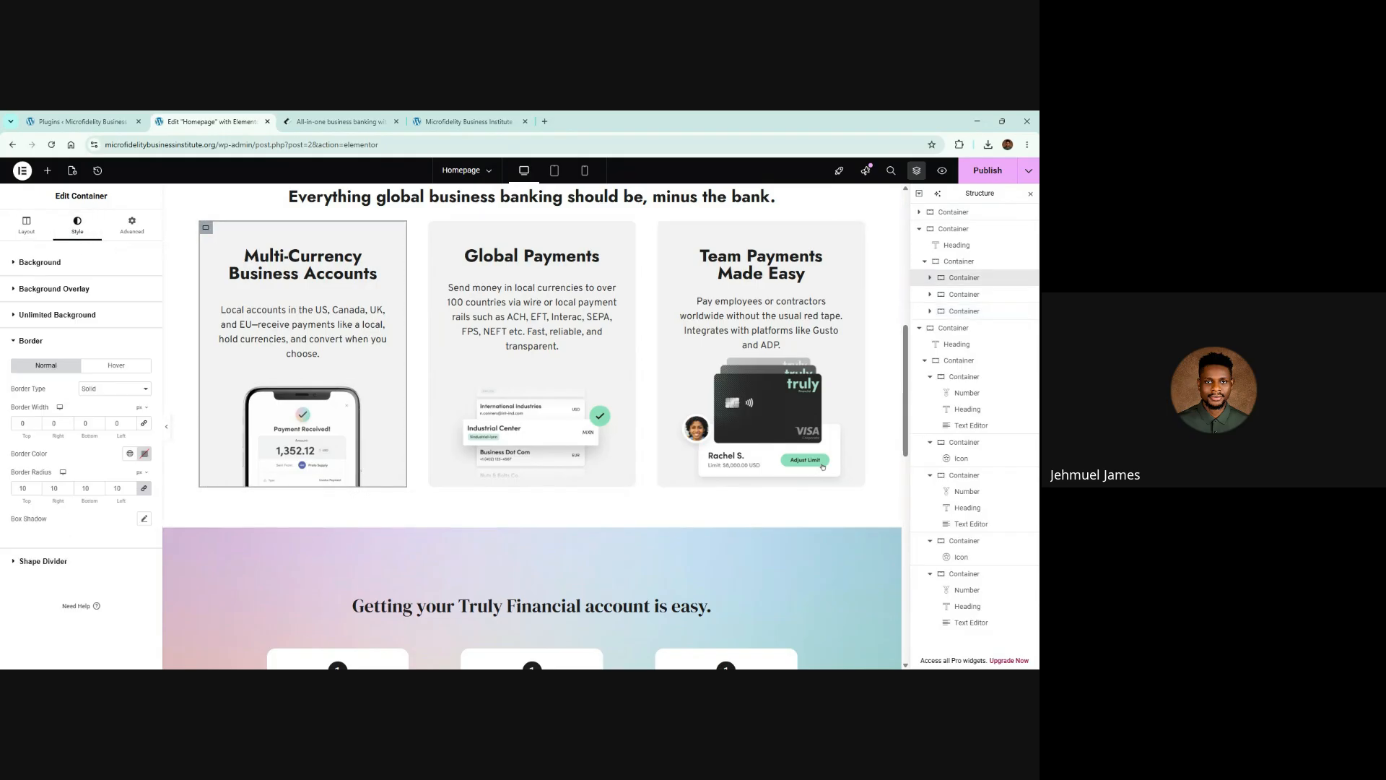
left_click(115, 366)
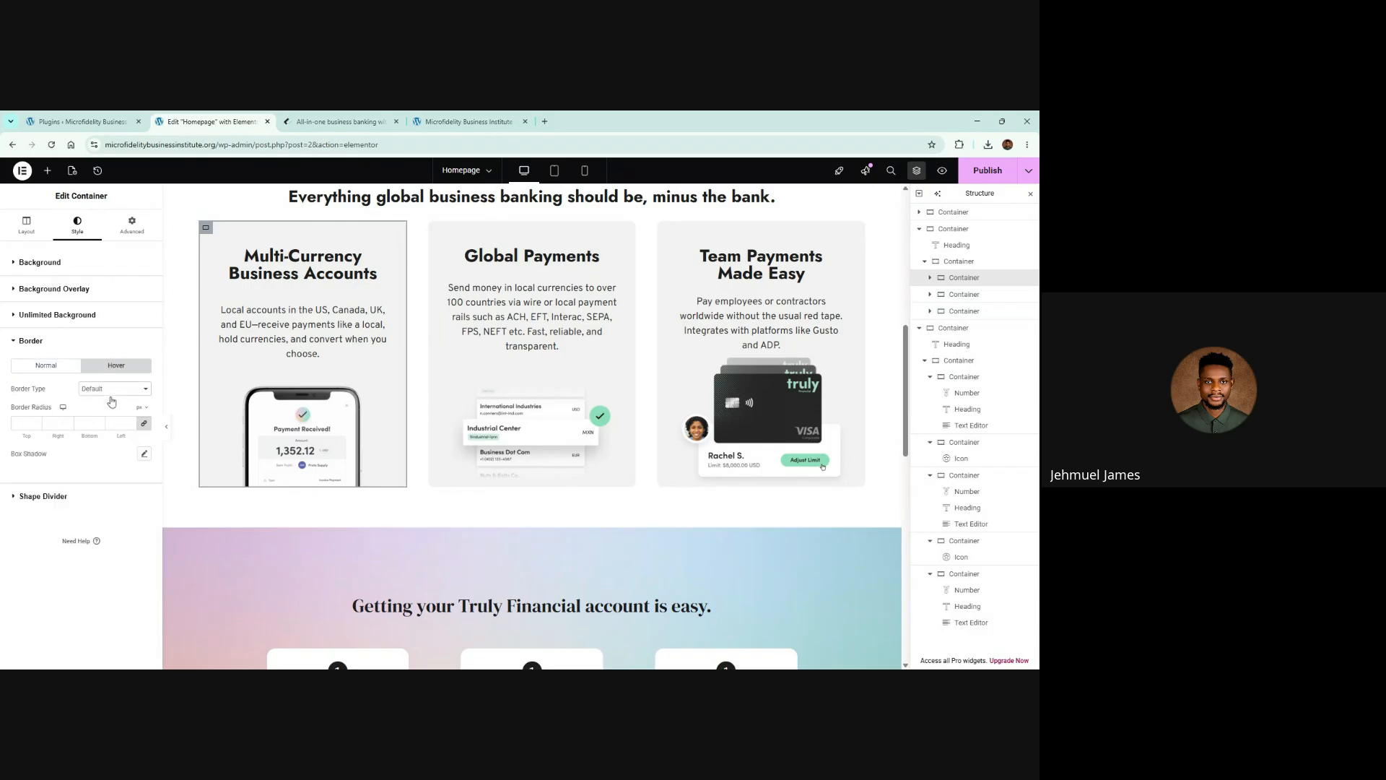
left_click(108, 434)
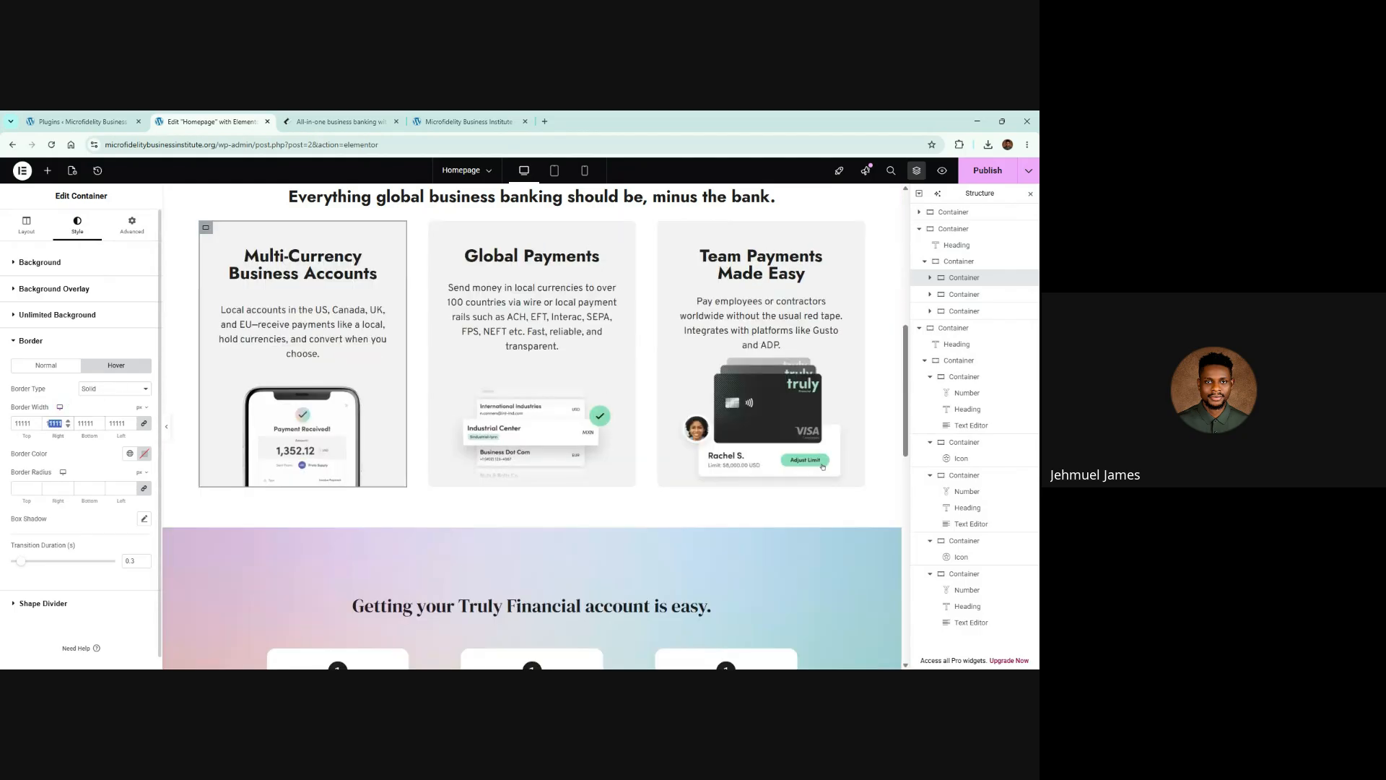
type("12")
left_click(58, 489)
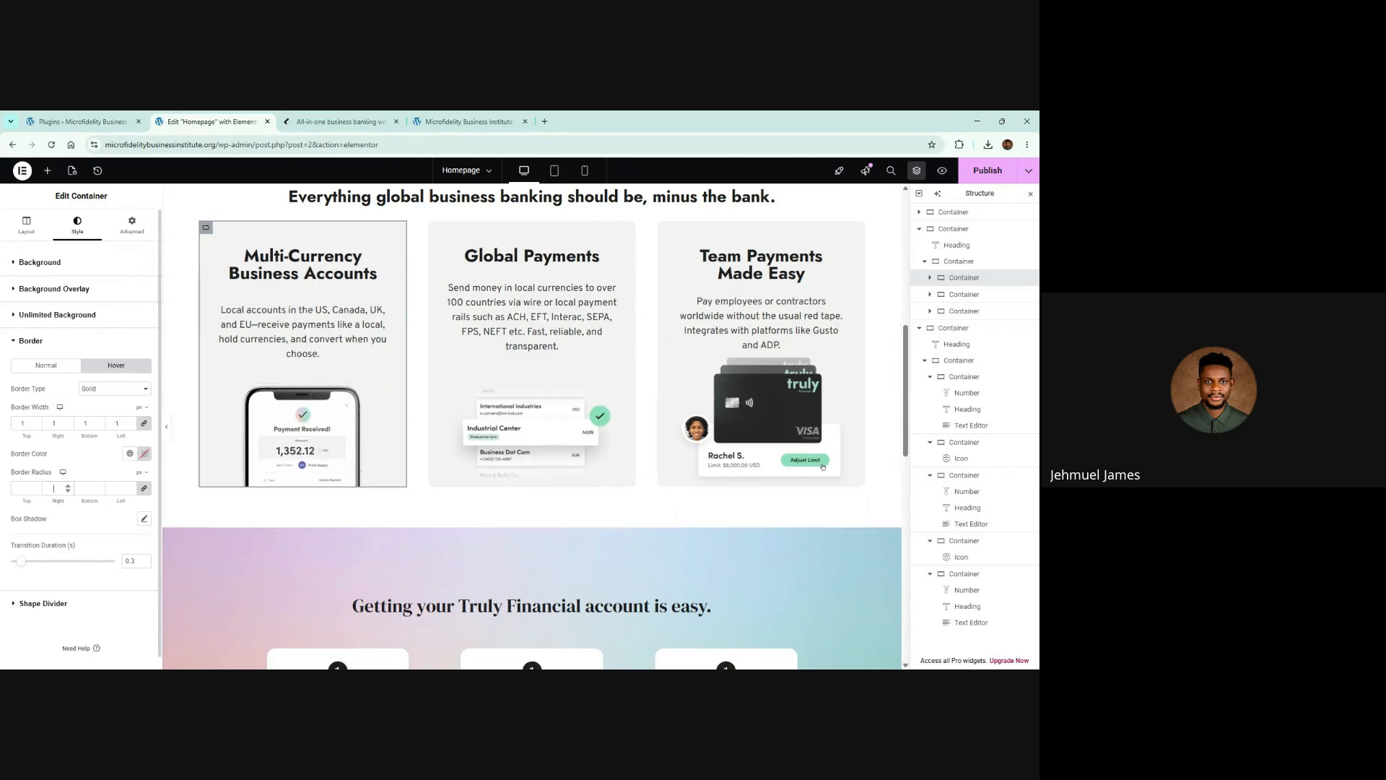
left_click(144, 453)
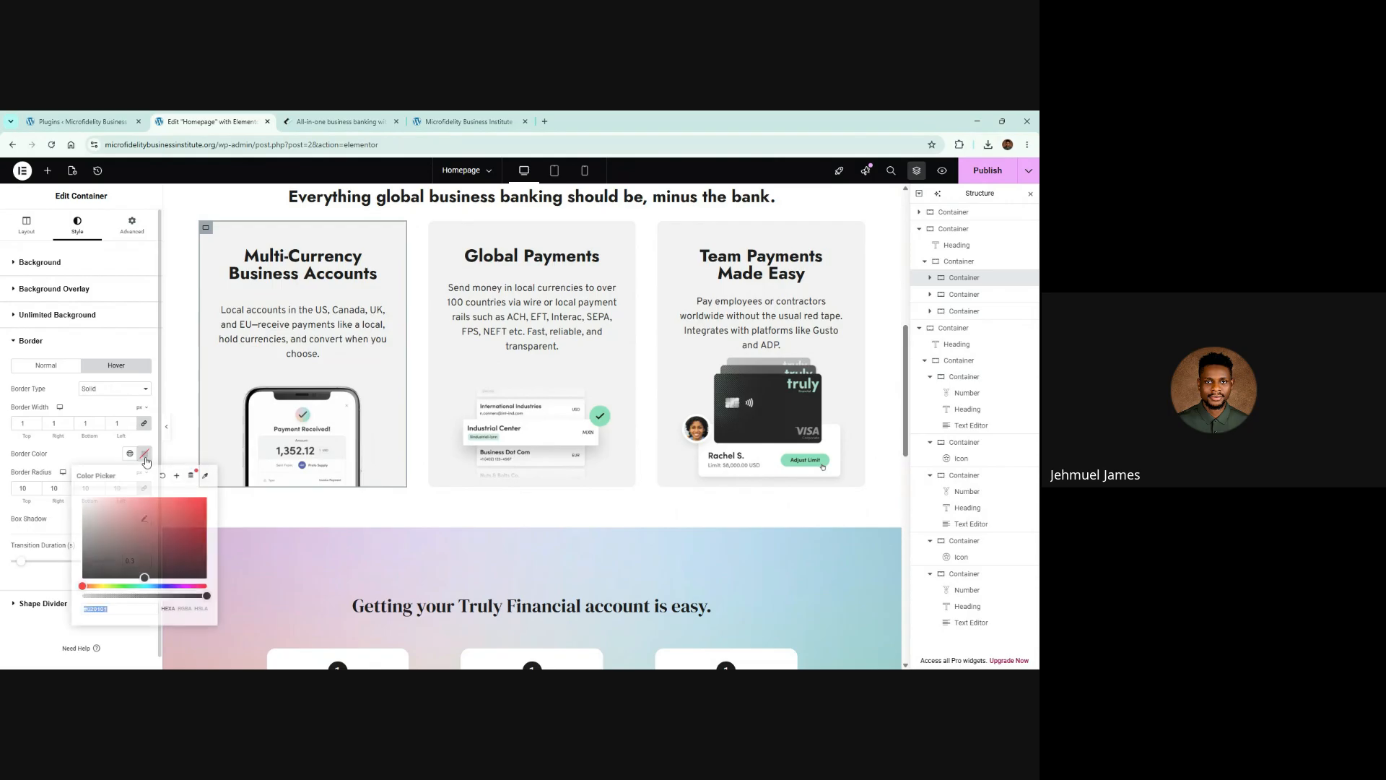
Publish the homepage and look over the feature cards and three-step section in the editor
left_click(977, 177)
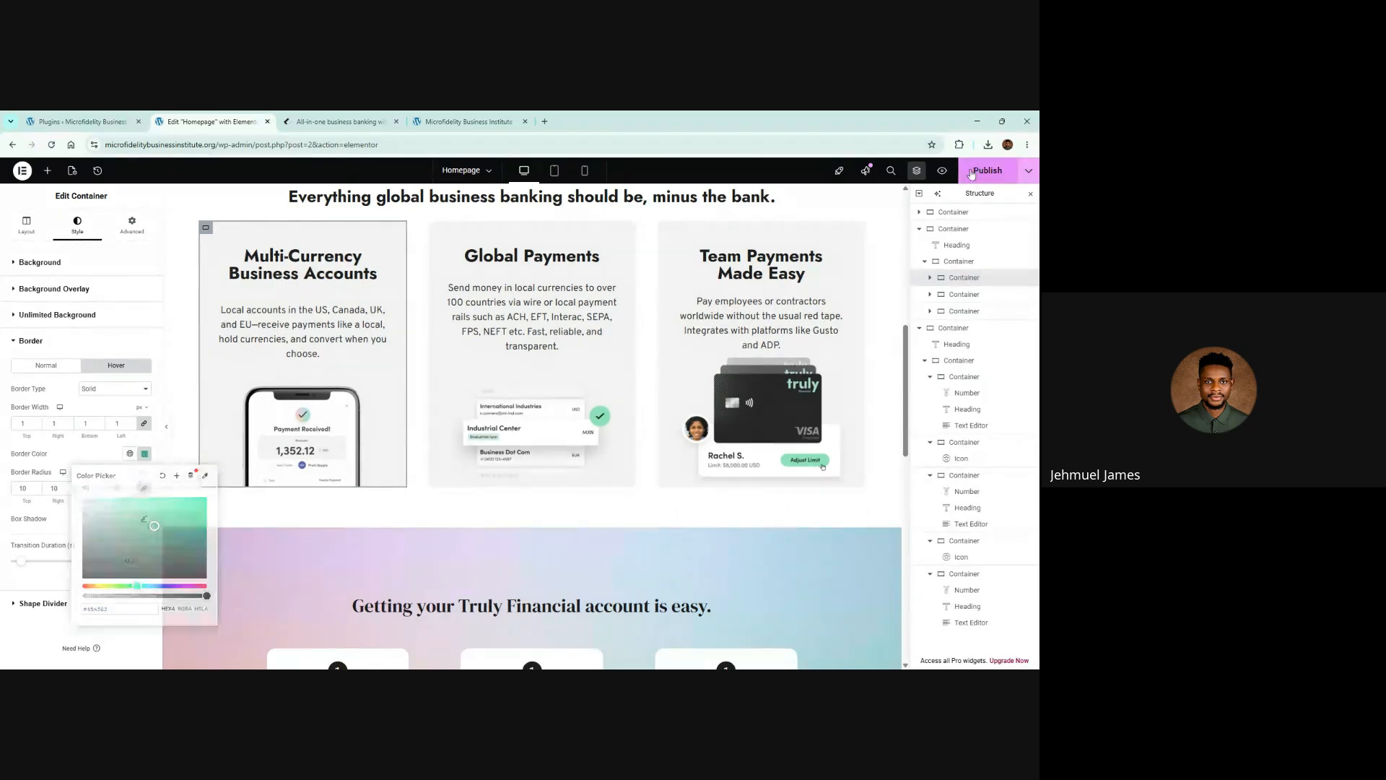
scroll(498, 390, "down", 7)
scroll(494, 390, "up", 8)
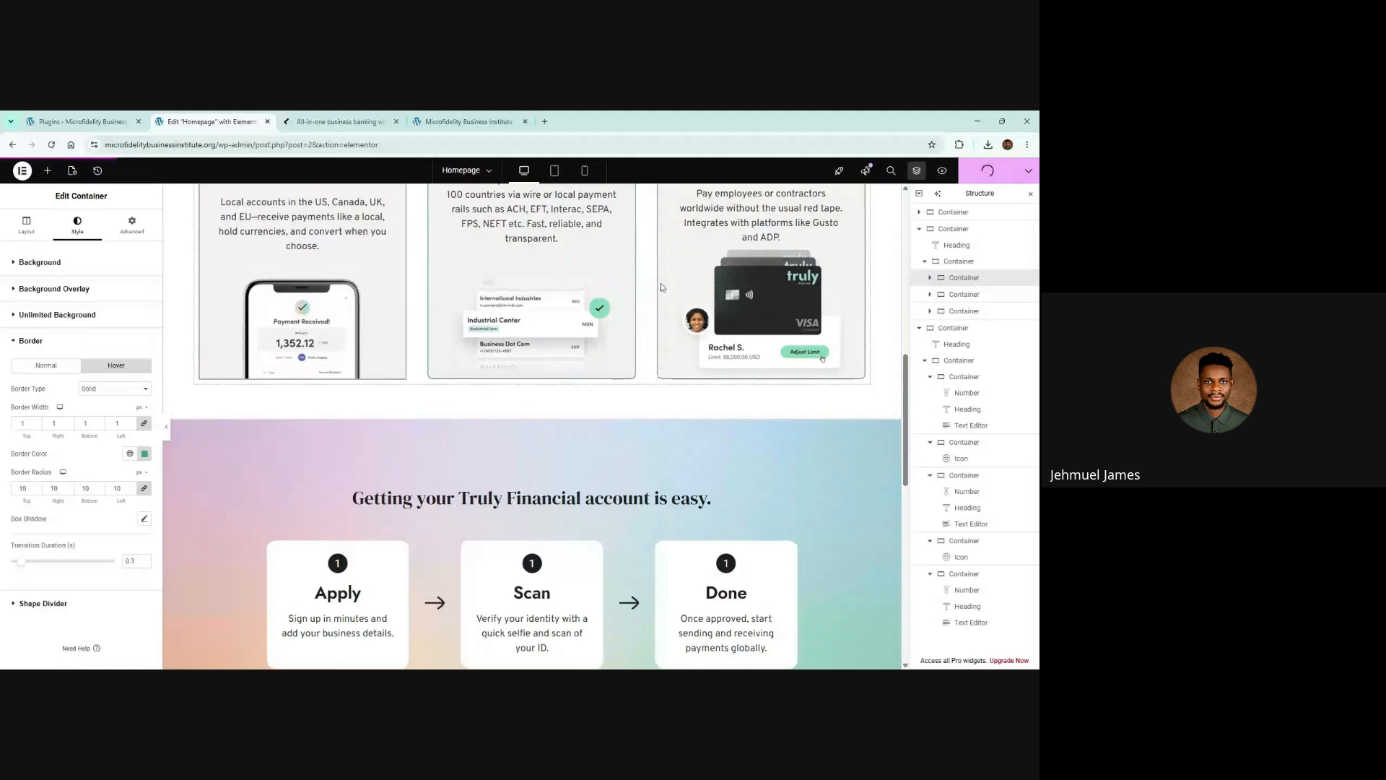
scroll(658, 291, "down", 5)
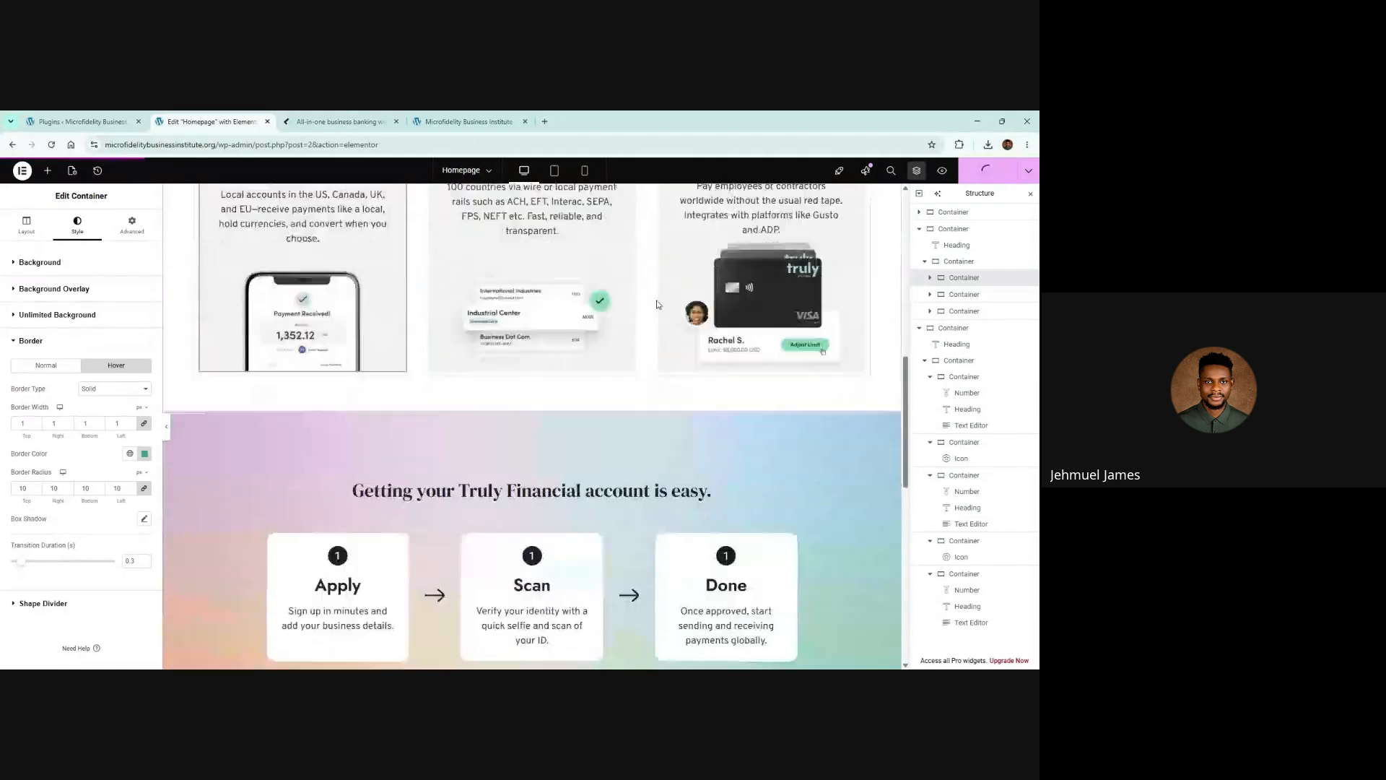
Reload the live homepage and compare the feature cards' hover borders with those on the Truly Financial reference site
left_click(341, 121)
left_click(484, 116)
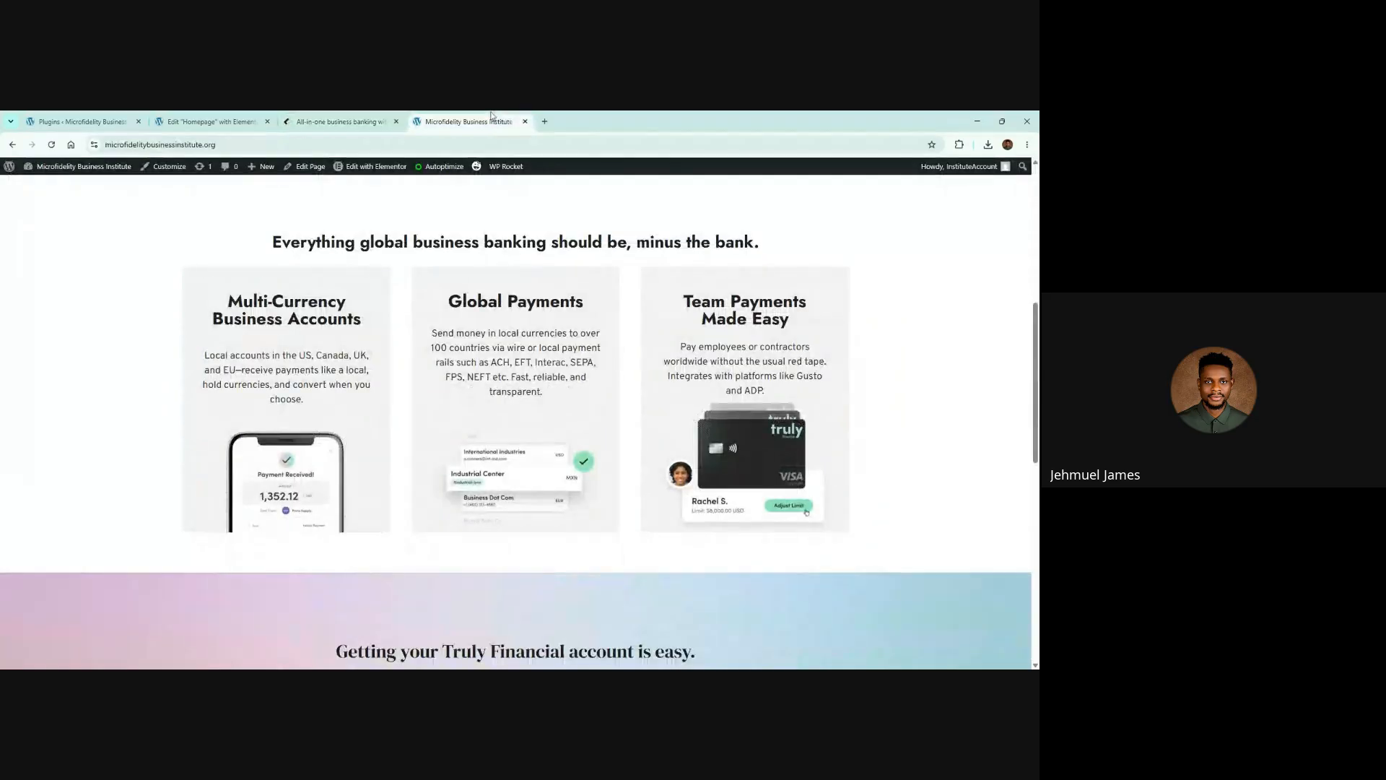
scroll(476, 283, "down", 4)
scroll(474, 278, "up", 6)
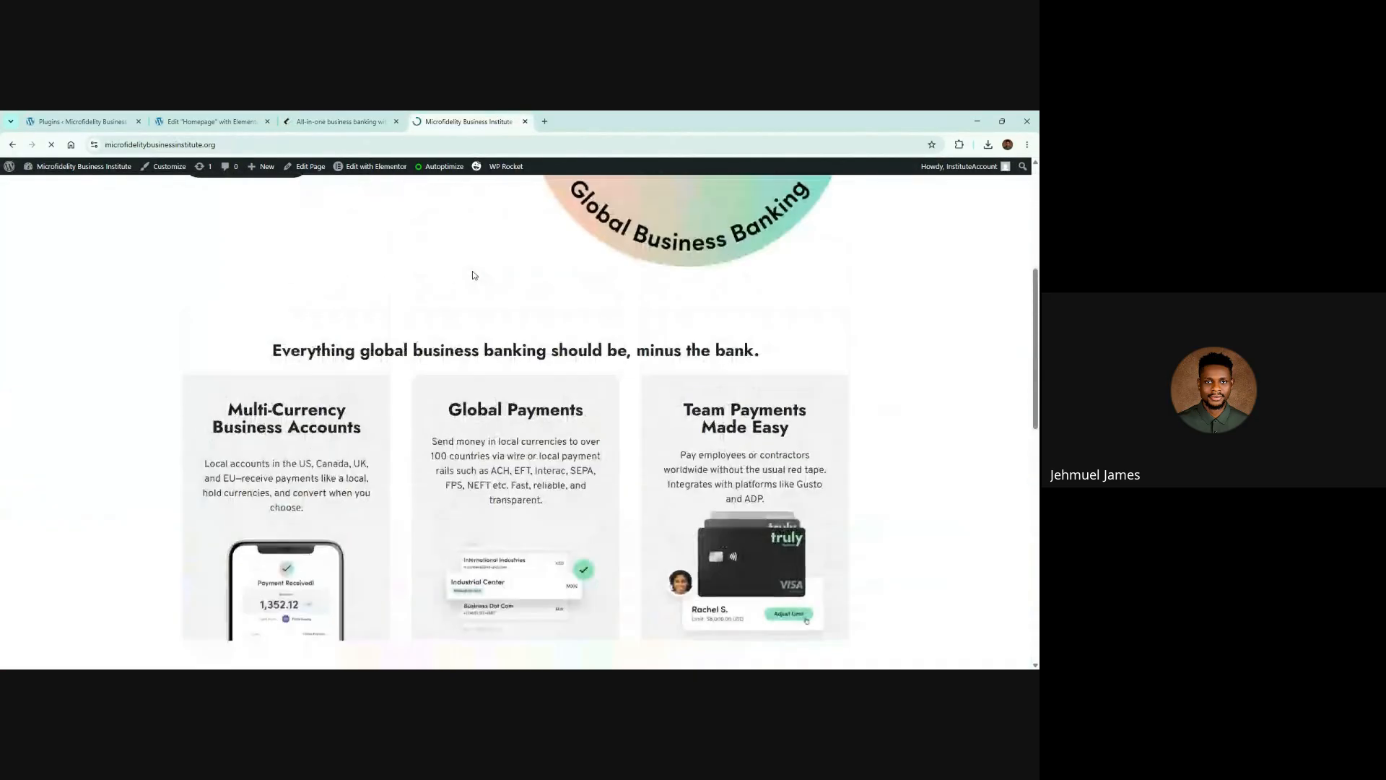
scroll(470, 278, "down", 6)
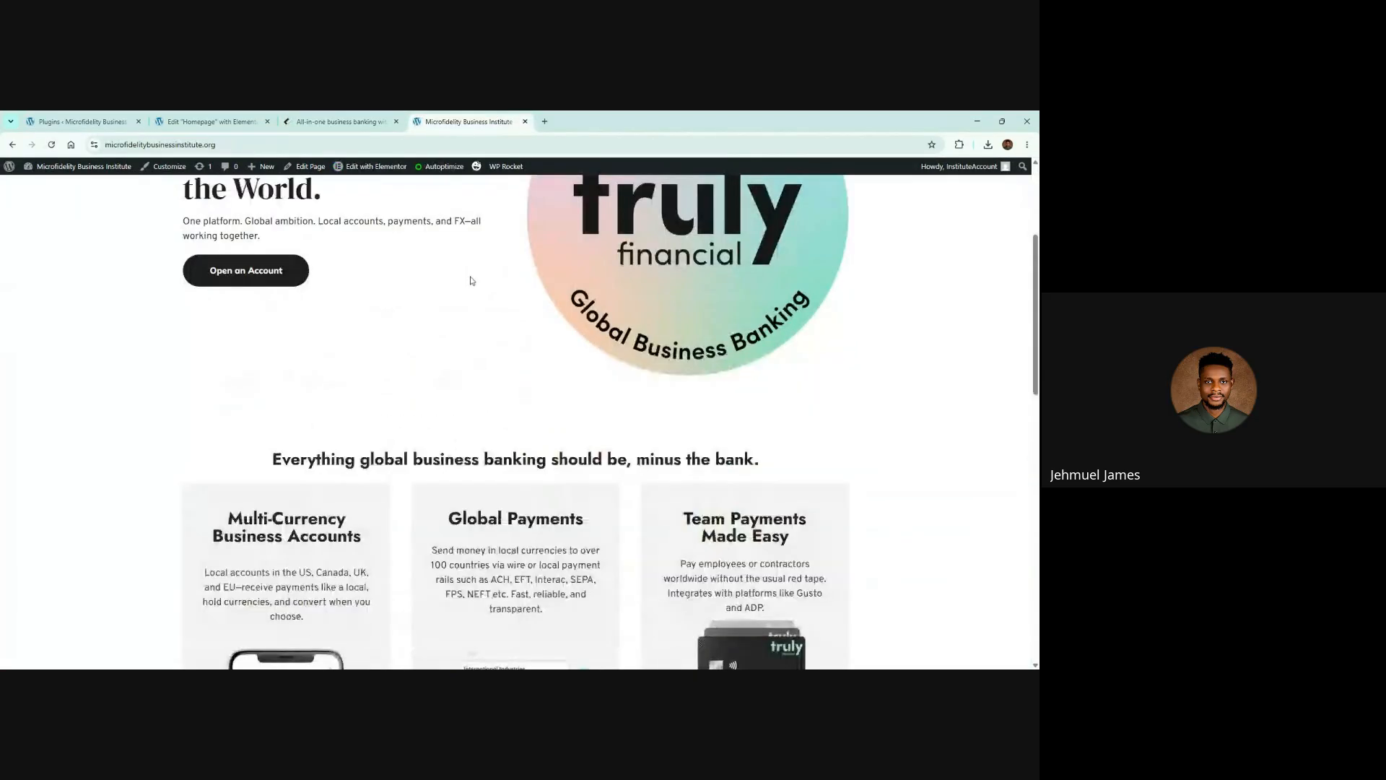
scroll(467, 284, "down", 4)
scroll(466, 286, "up", 5)
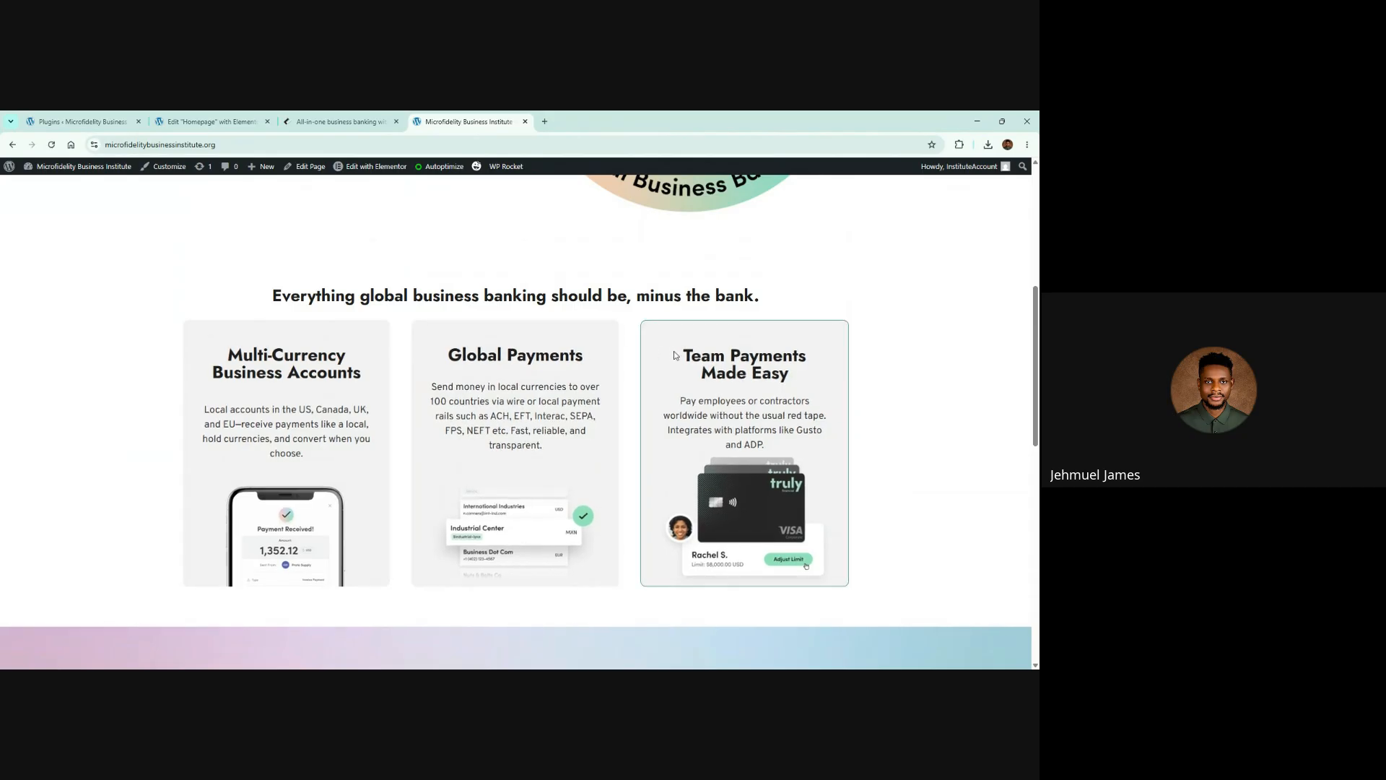
left_click(339, 121)
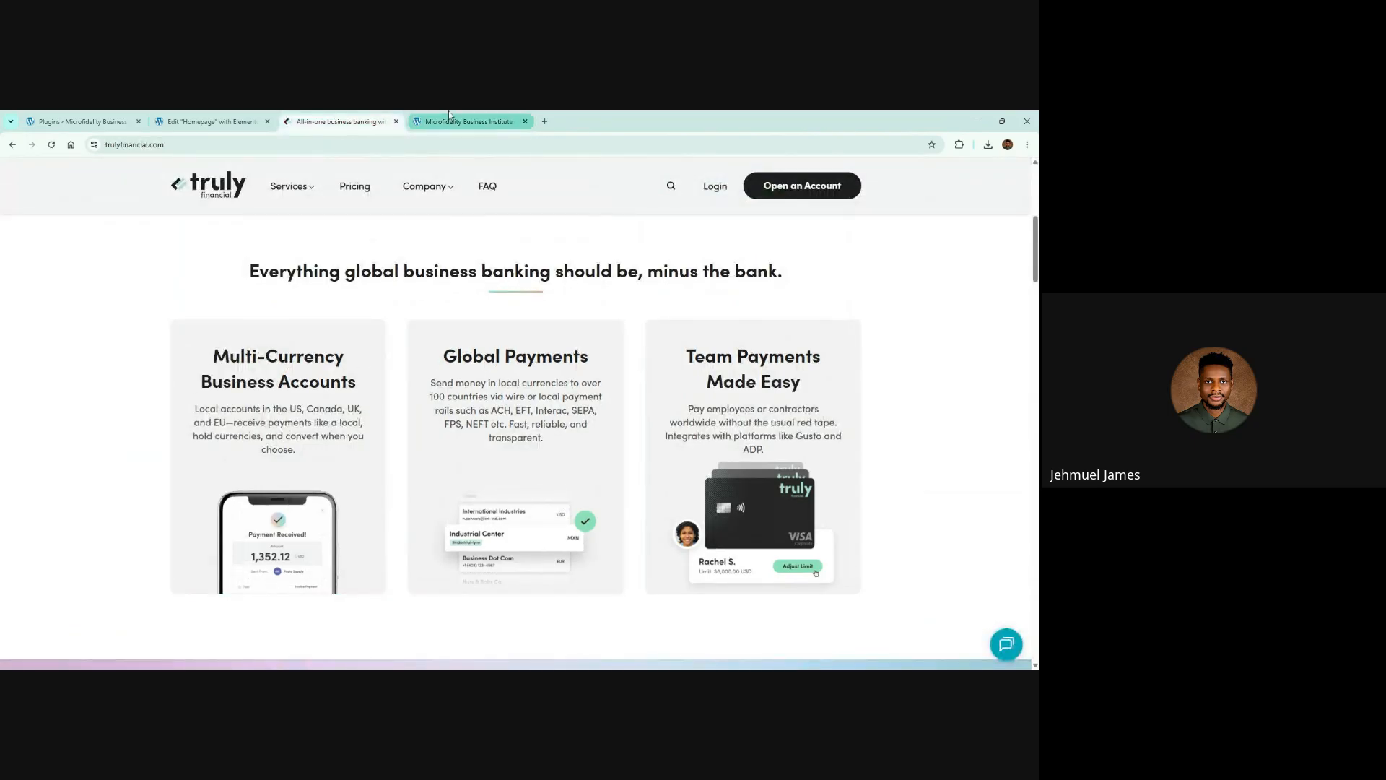
key("ctrl+Tab")
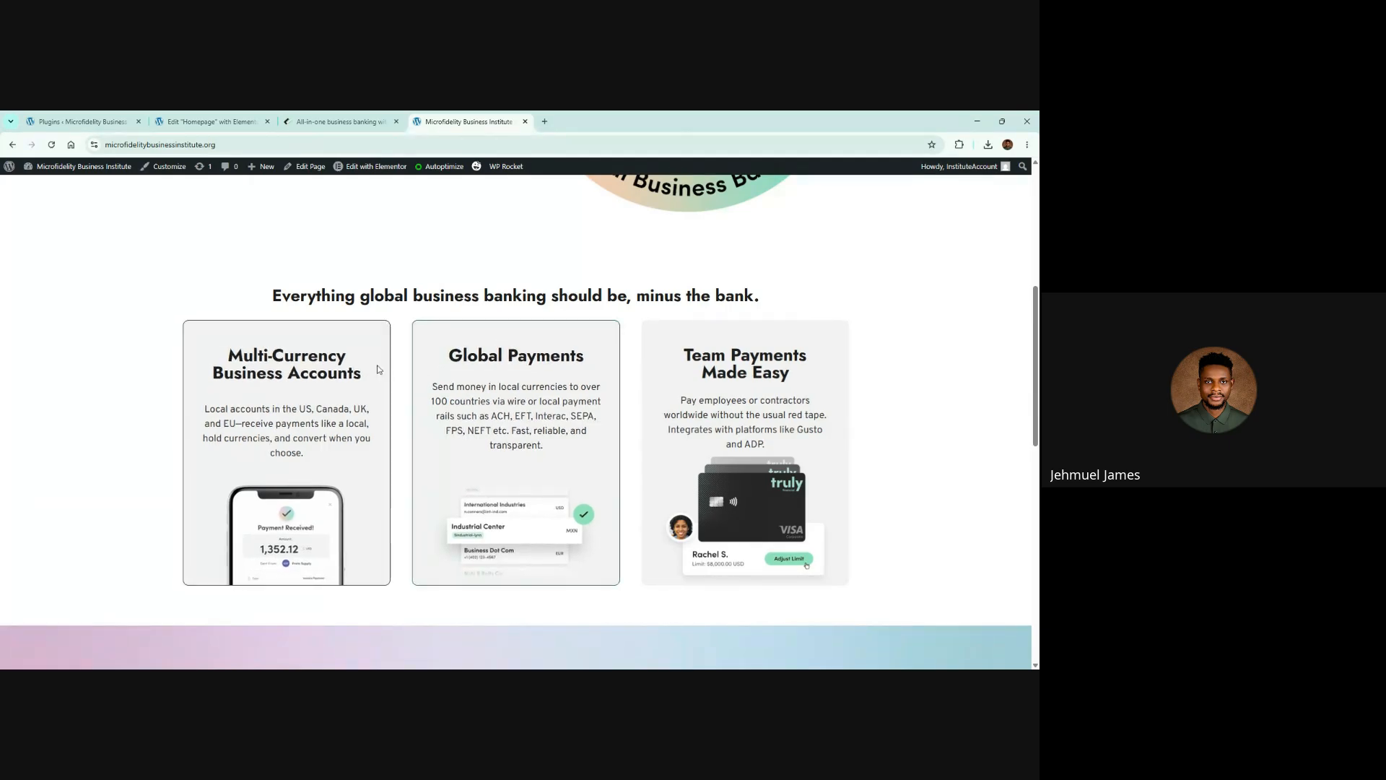
Make the Multi-Currency Business Accounts card's normal-state border colour fully transparent and set its border type to None
left_click(226, 122)
scroll(294, 313, "up", 5)
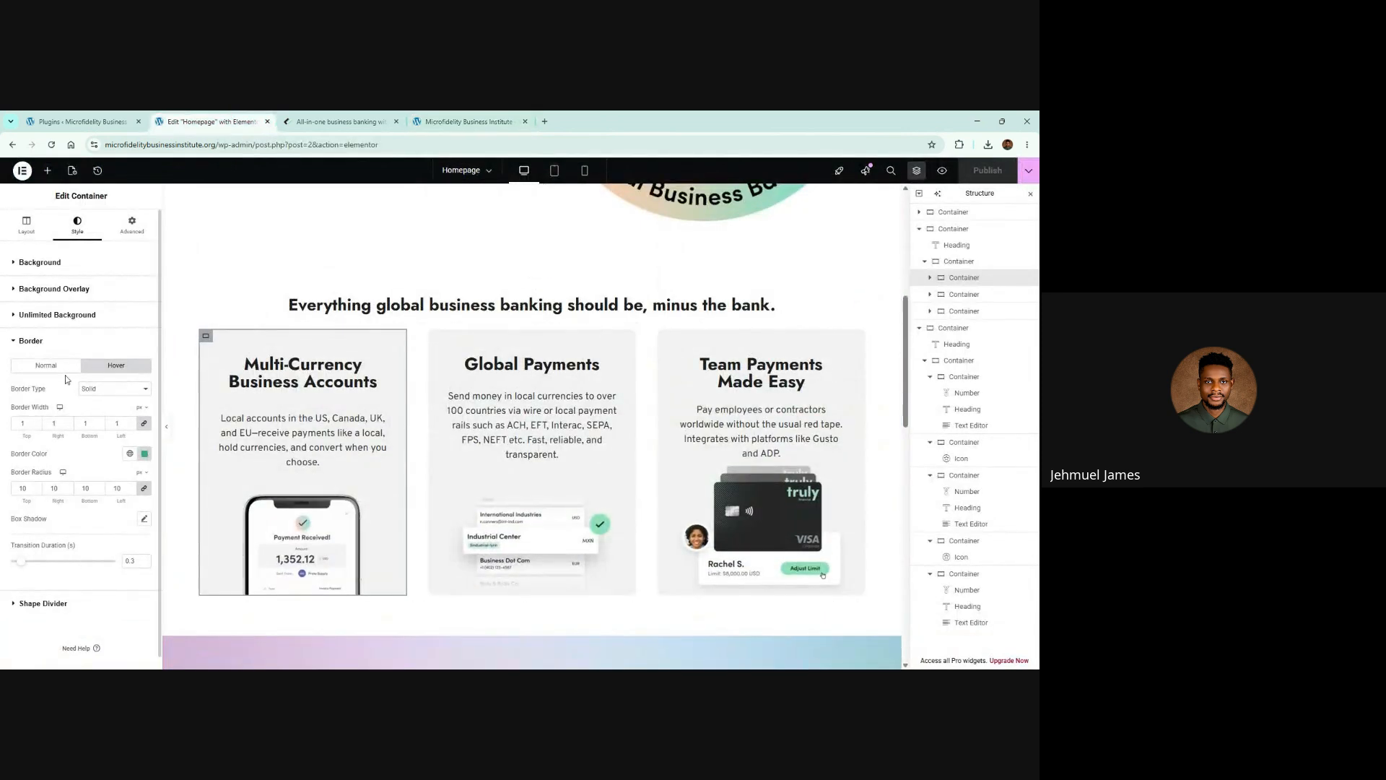
left_click(46, 365)
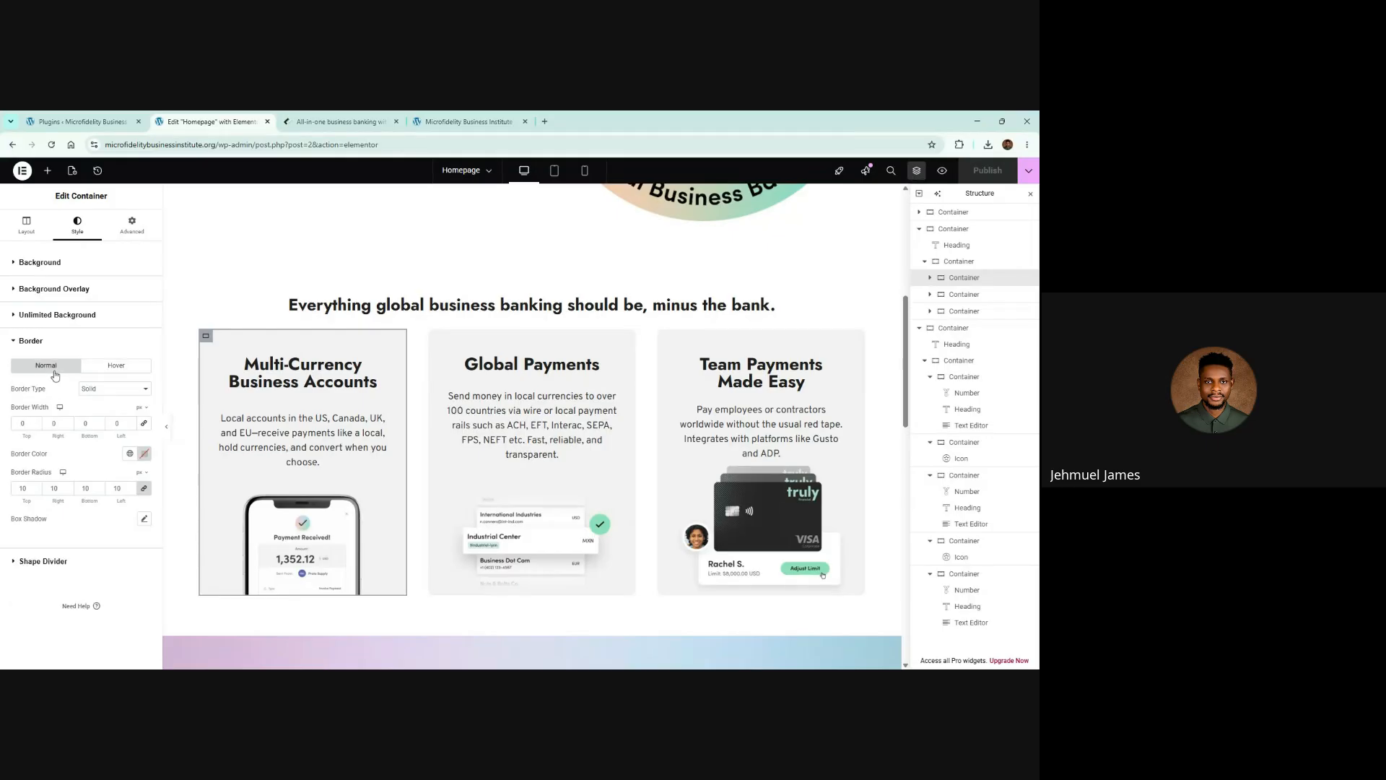
left_click(144, 455)
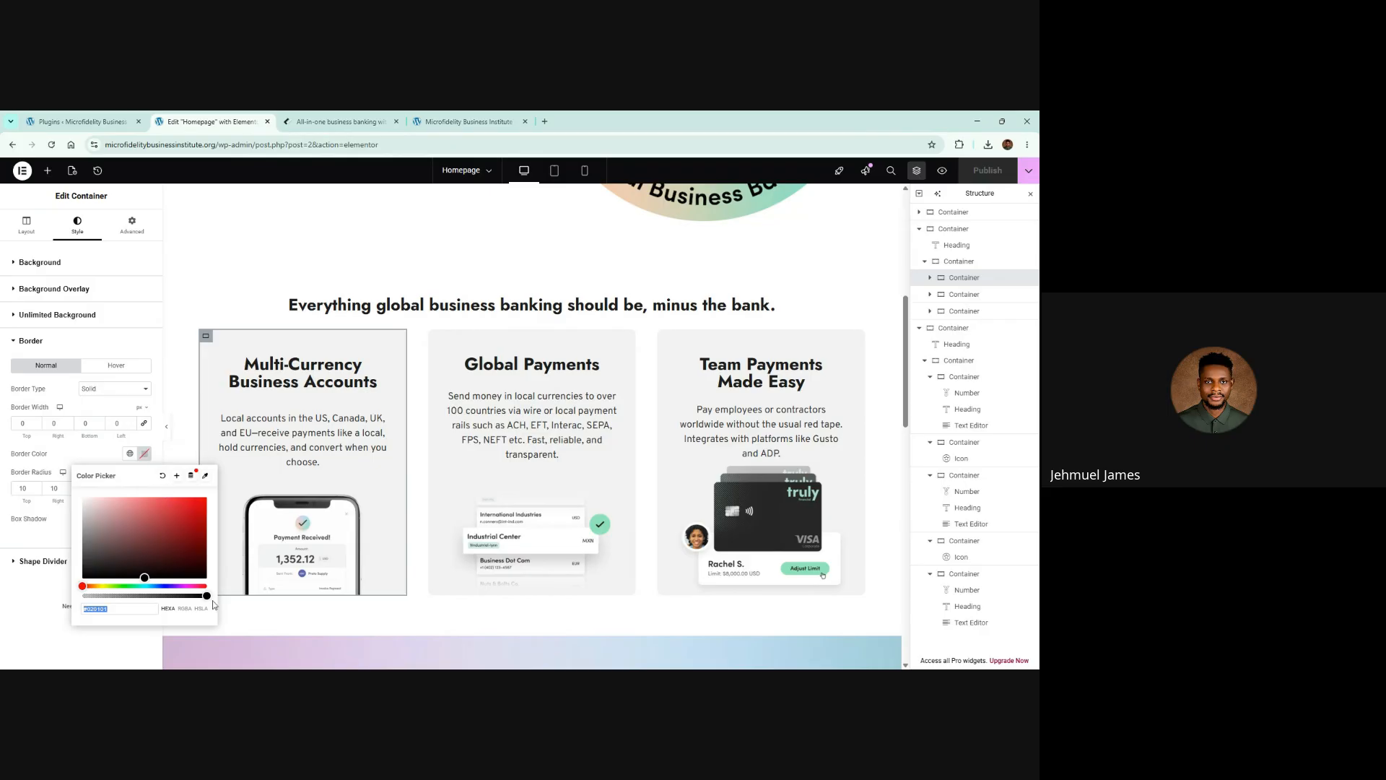
left_click_drag(197, 599, 45, 600)
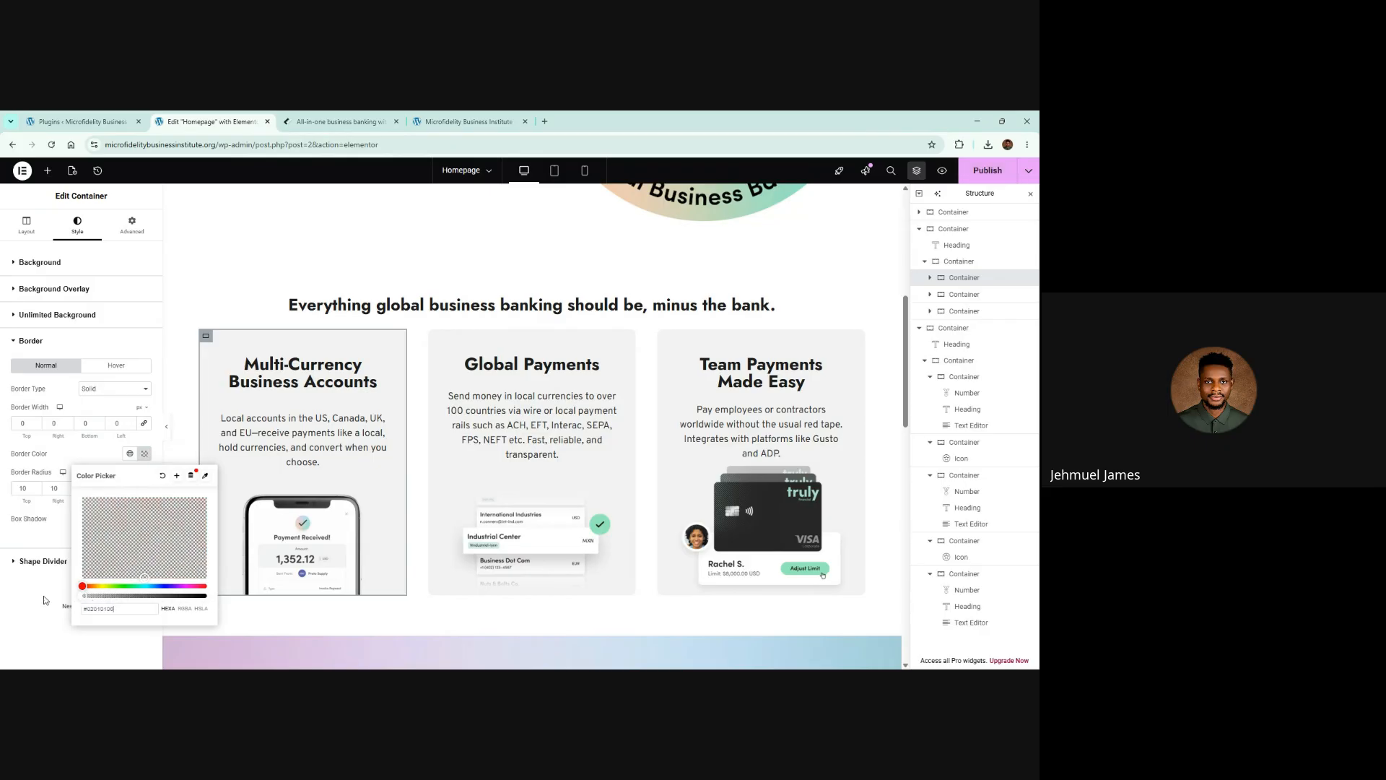
left_click(45, 601)
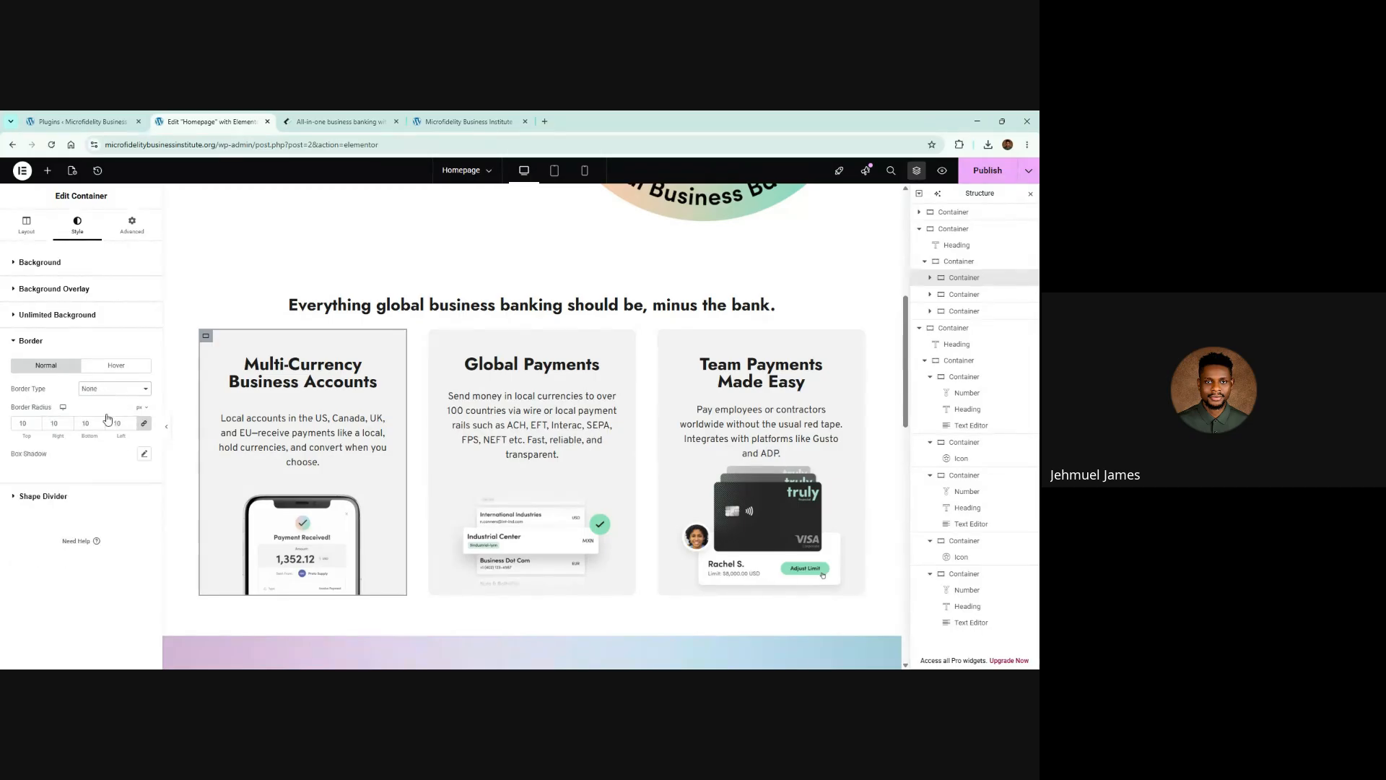
left_click(118, 366)
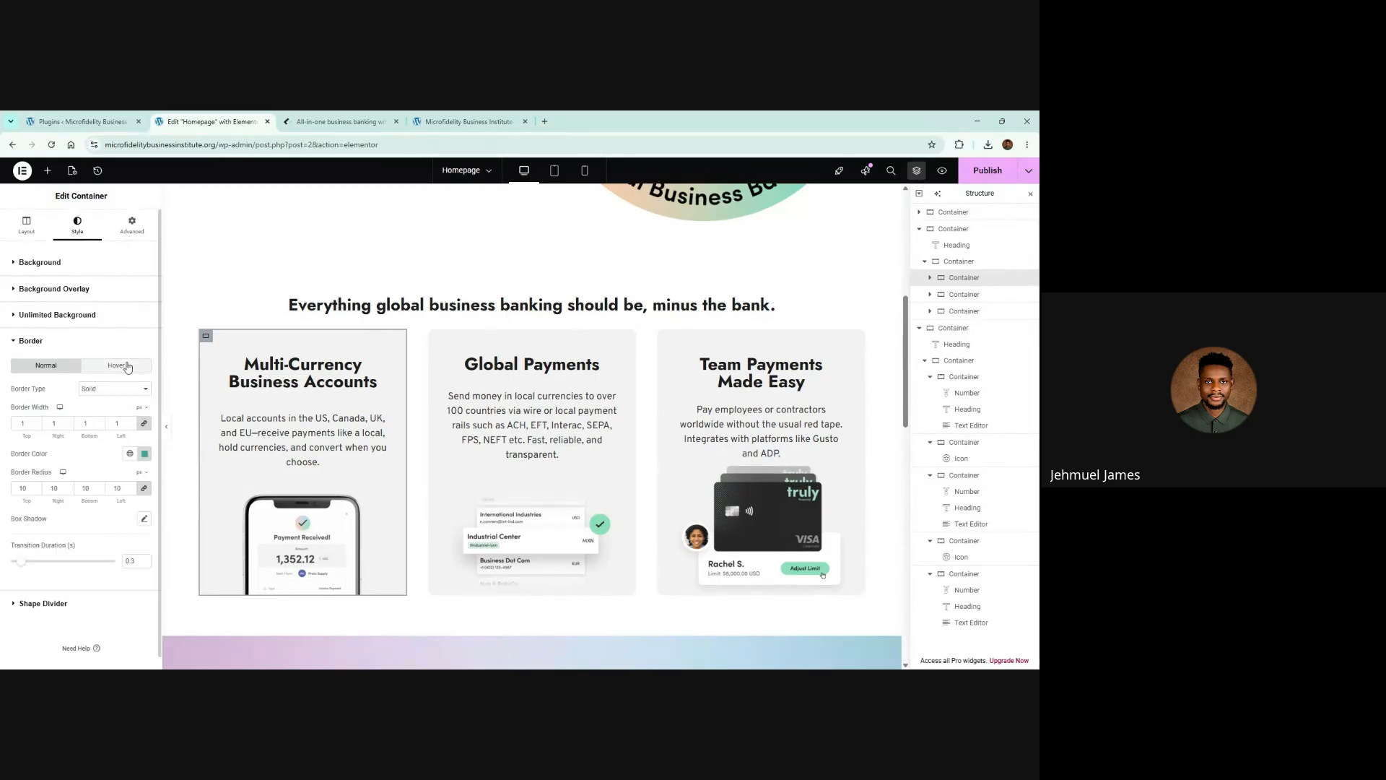
Make the Global Payments card's normal-state border colour fully transparent and leave its border type as Solid
left_click(435, 336)
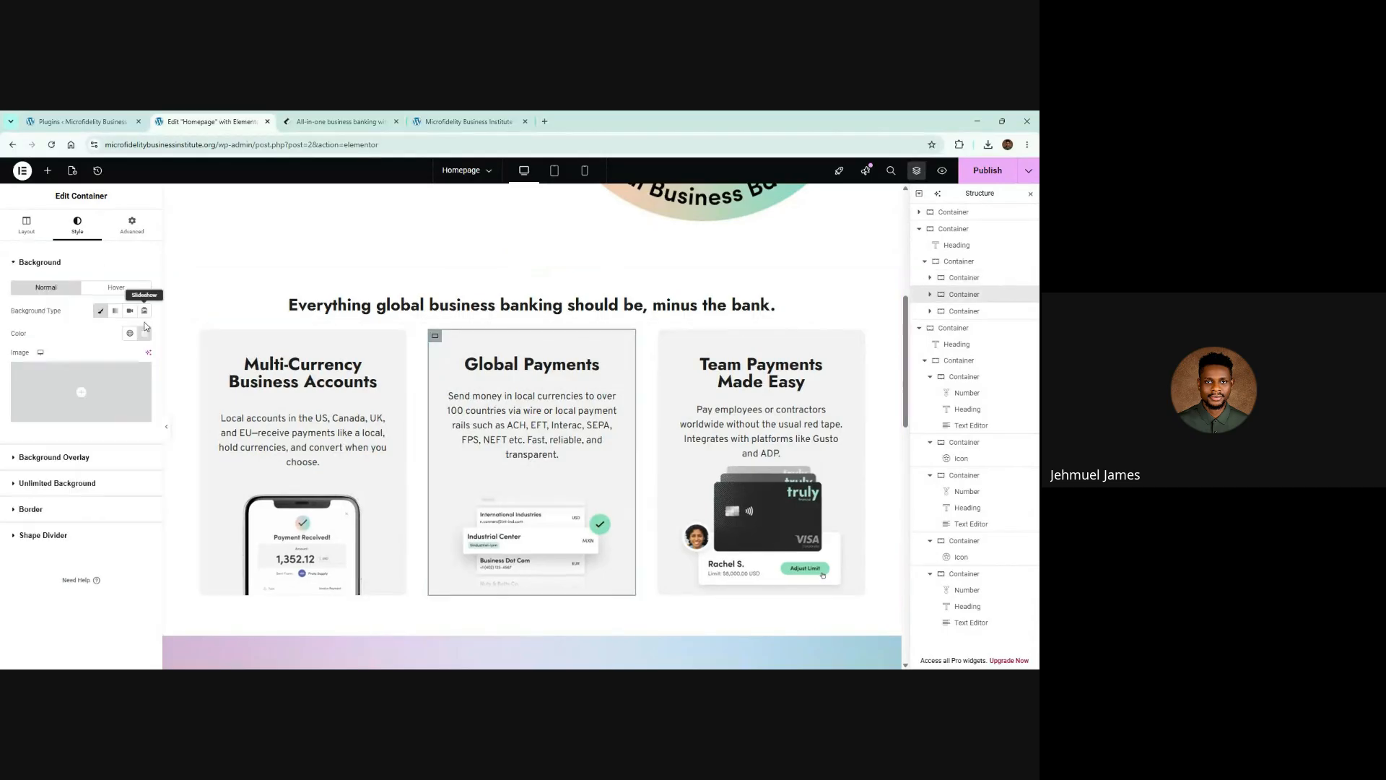
left_click(84, 511)
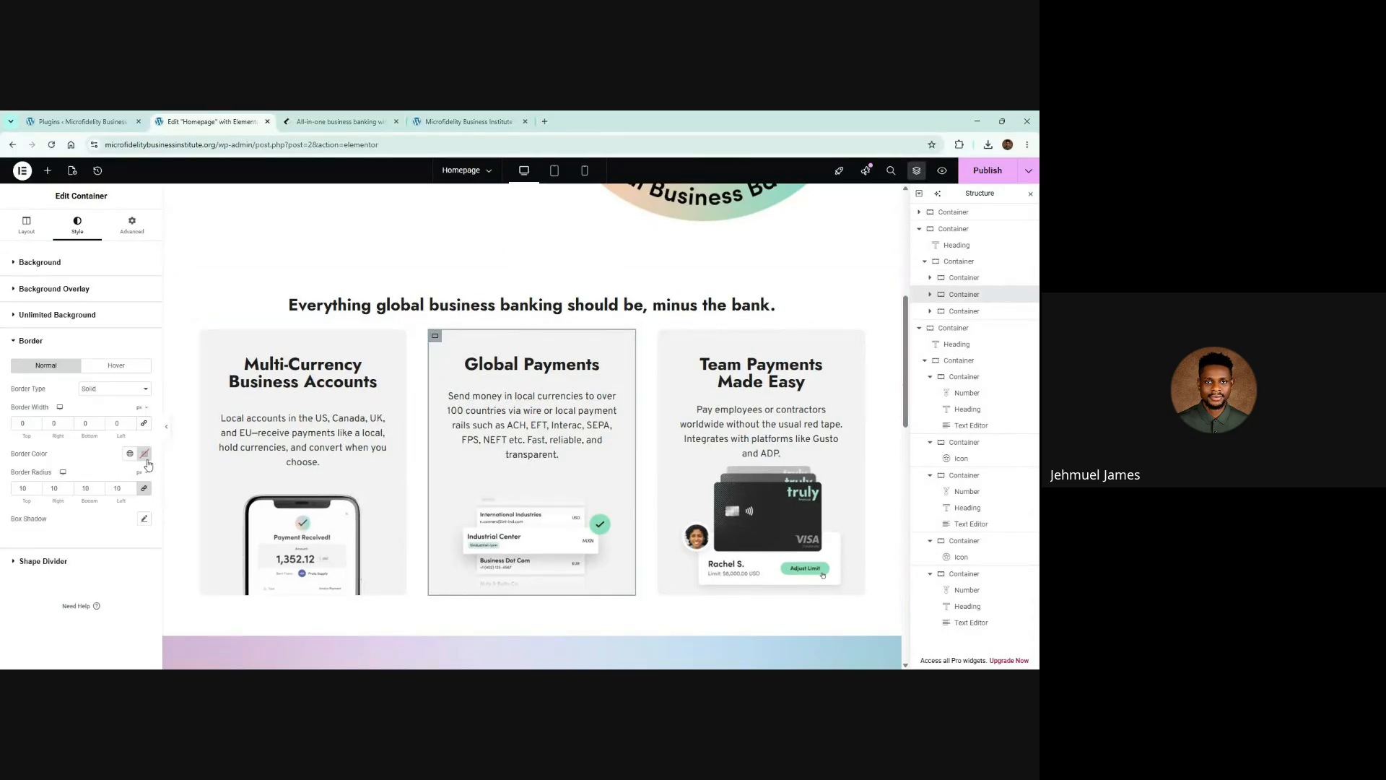
left_click(145, 455)
left_click_drag(205, 595, 84, 596)
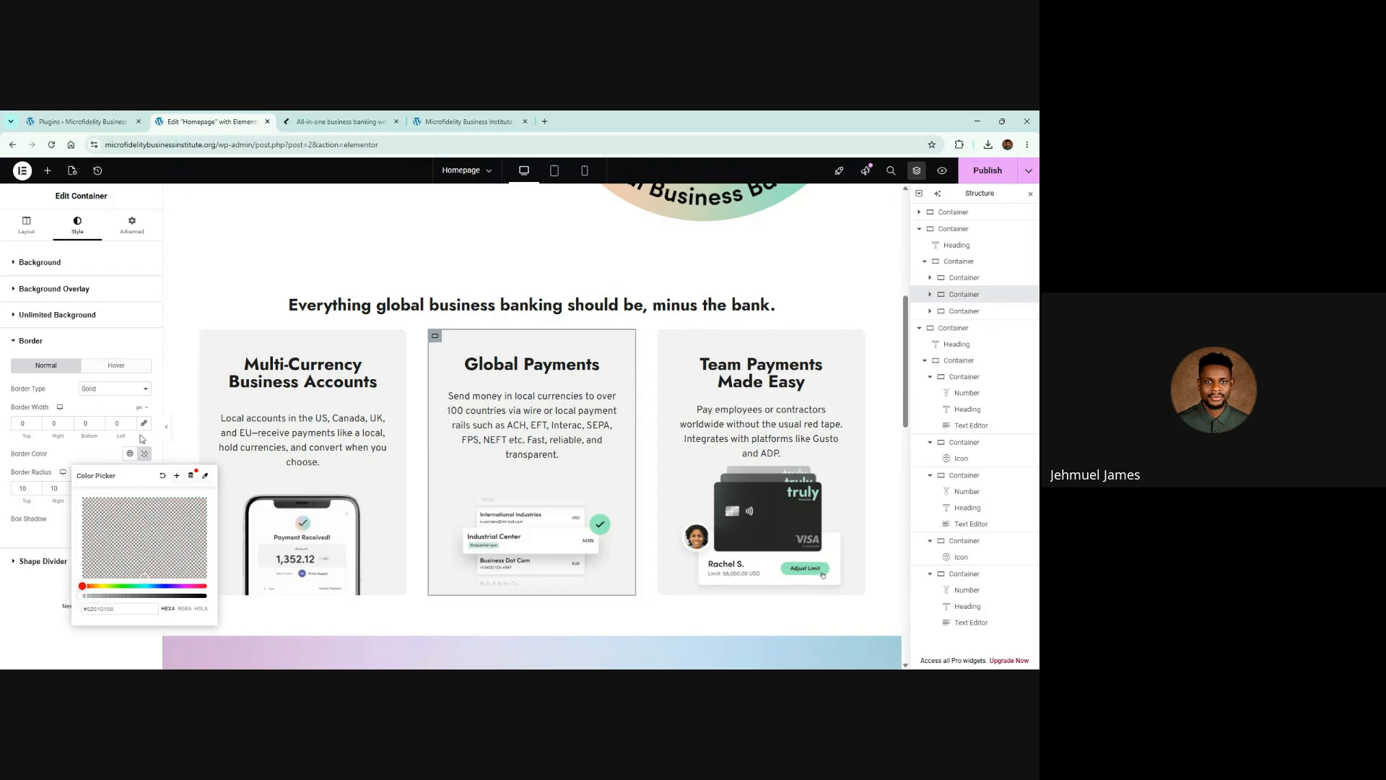
left_click(113, 402)
left_click(113, 402)
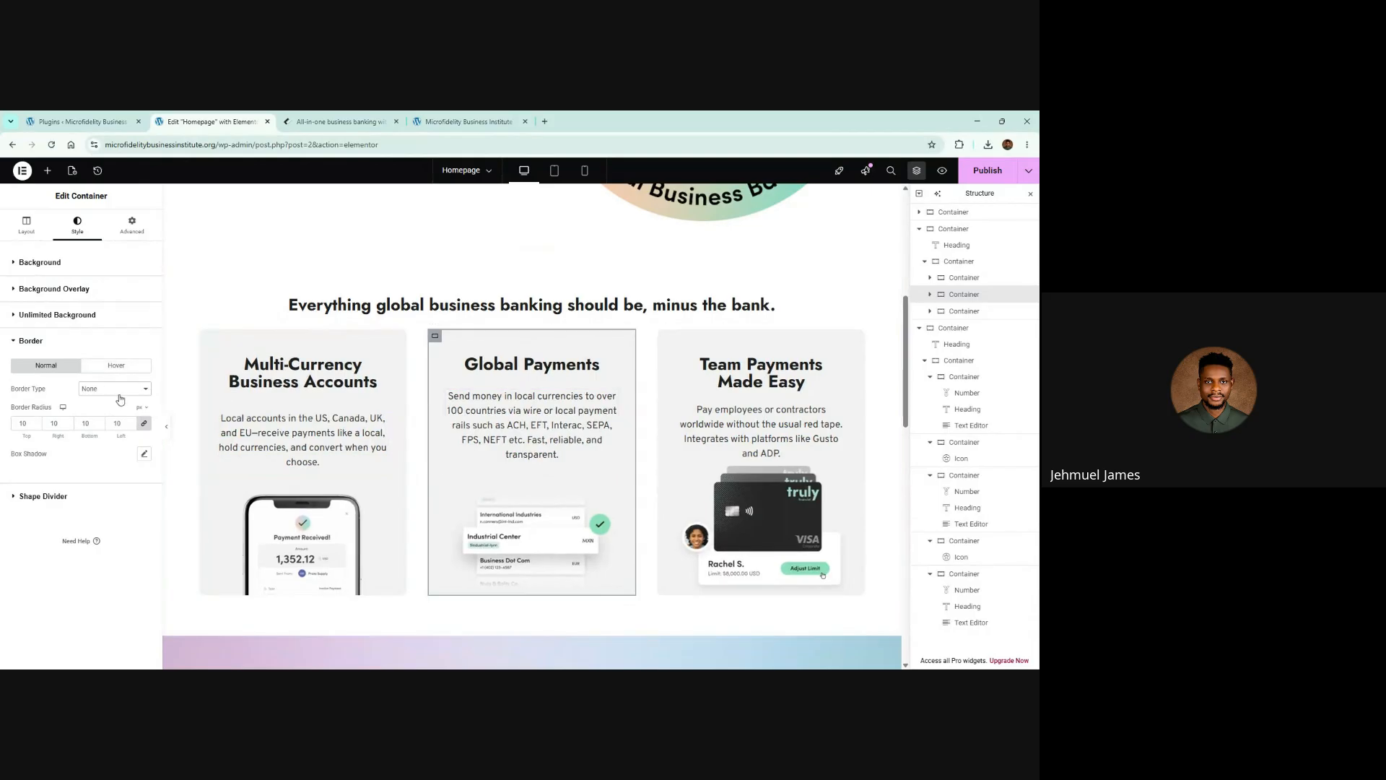
left_click(114, 427)
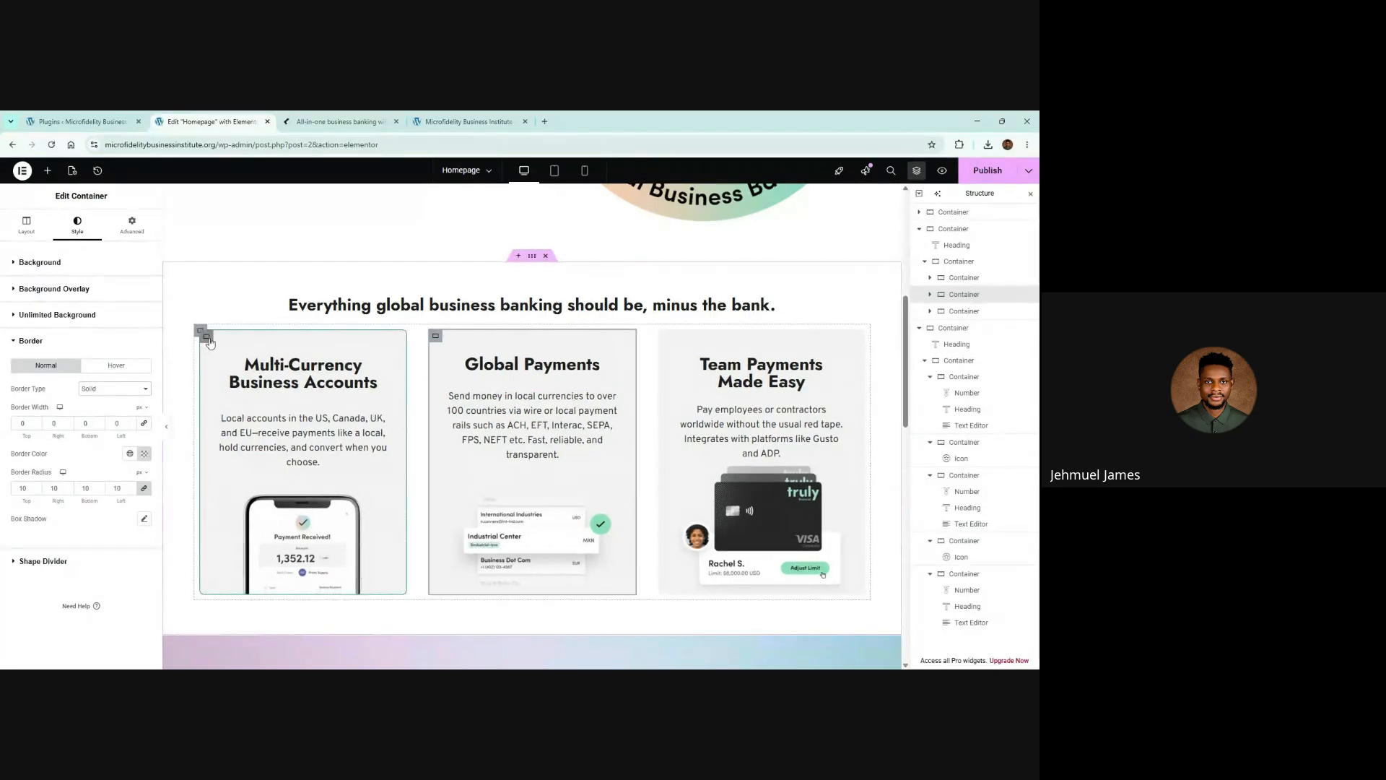
Set the Multi-Currency Business Accounts card's normal-state border type to Solid
left_click(208, 339)
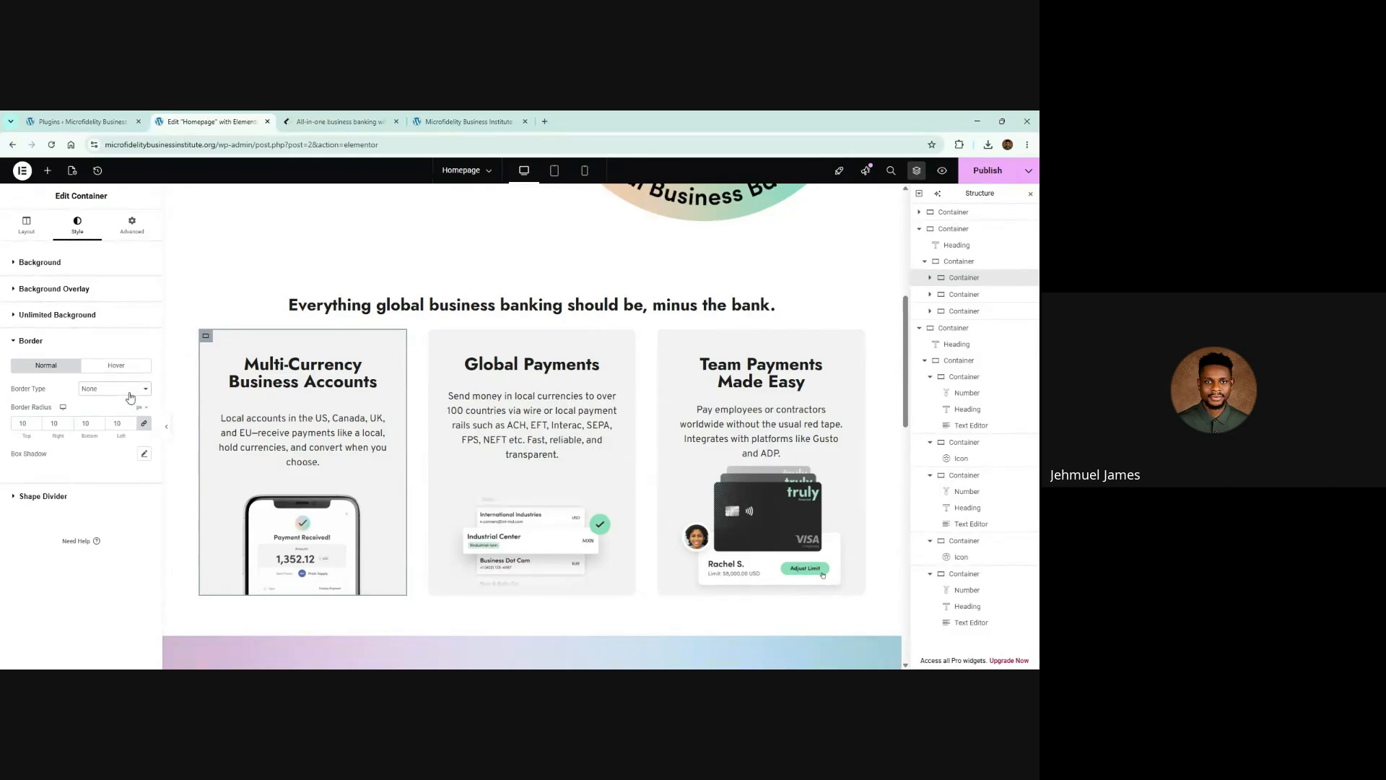
left_click(121, 388)
left_click(127, 418)
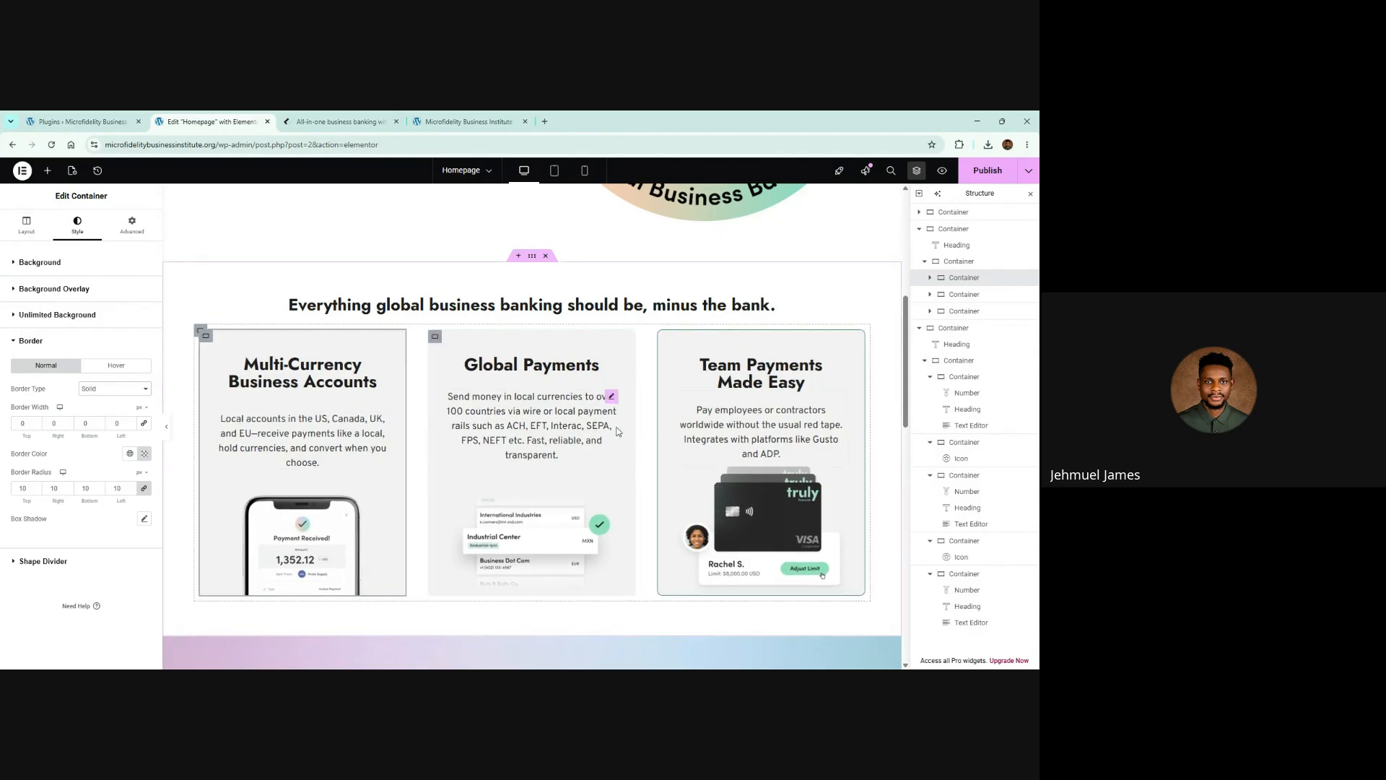
Make the Team Payments Made Easy card's normal-state border colour fully transparent and publish the homepage
left_click(654, 345)
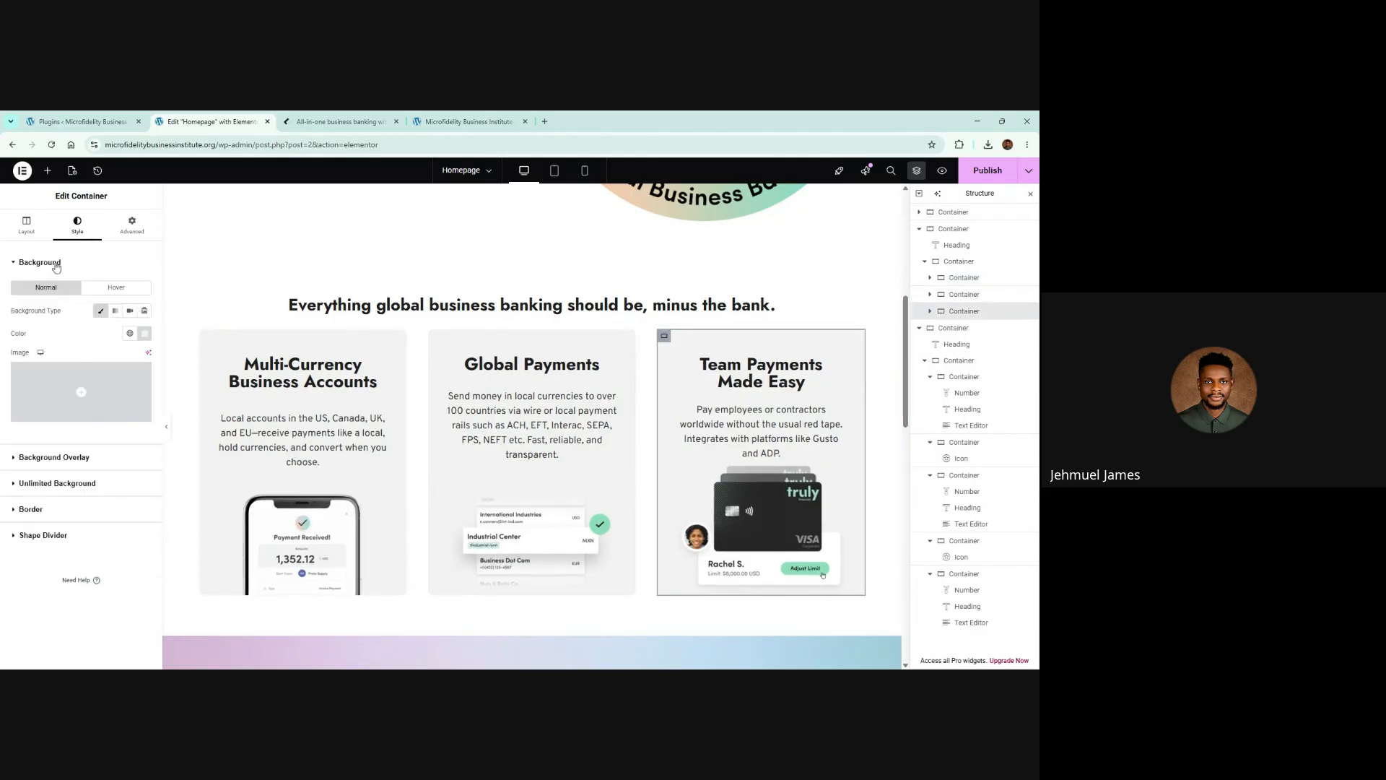
left_click(85, 477)
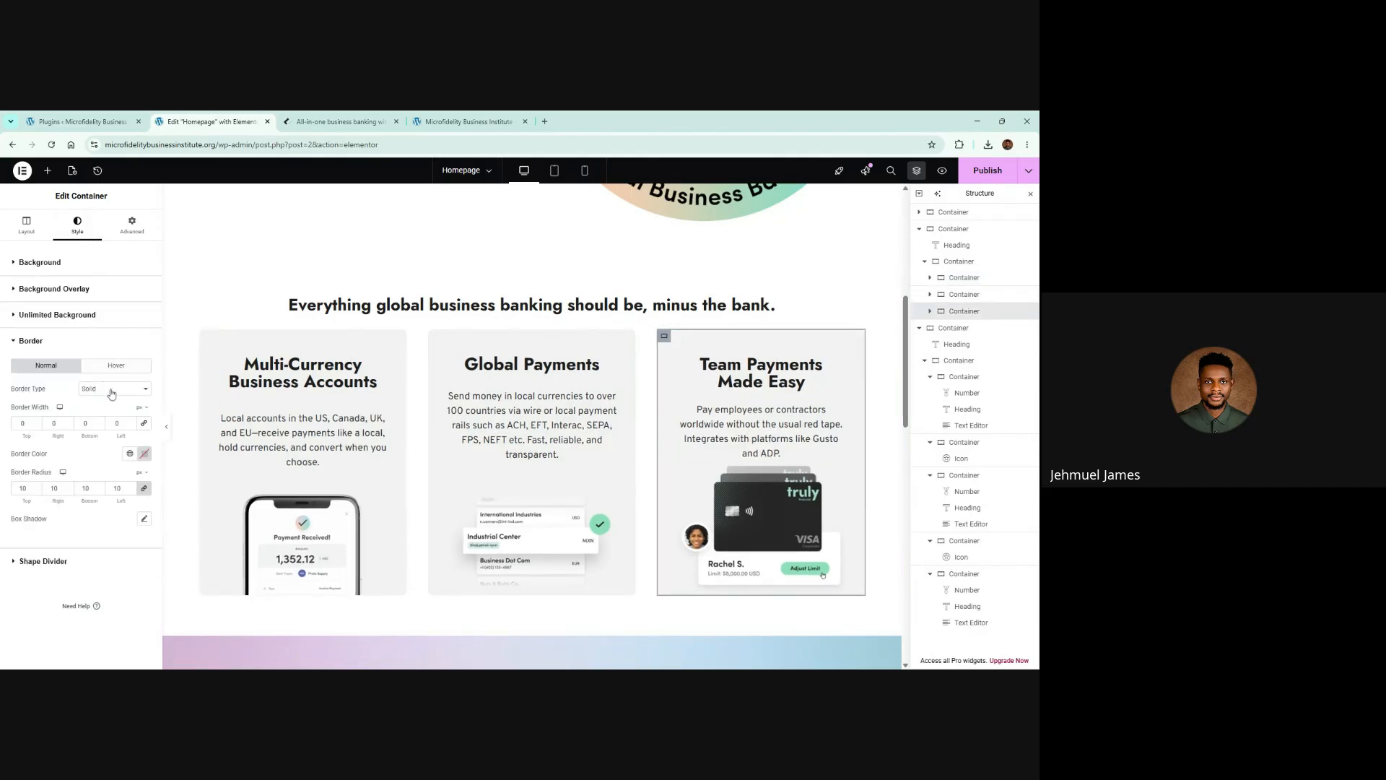
left_click(145, 454)
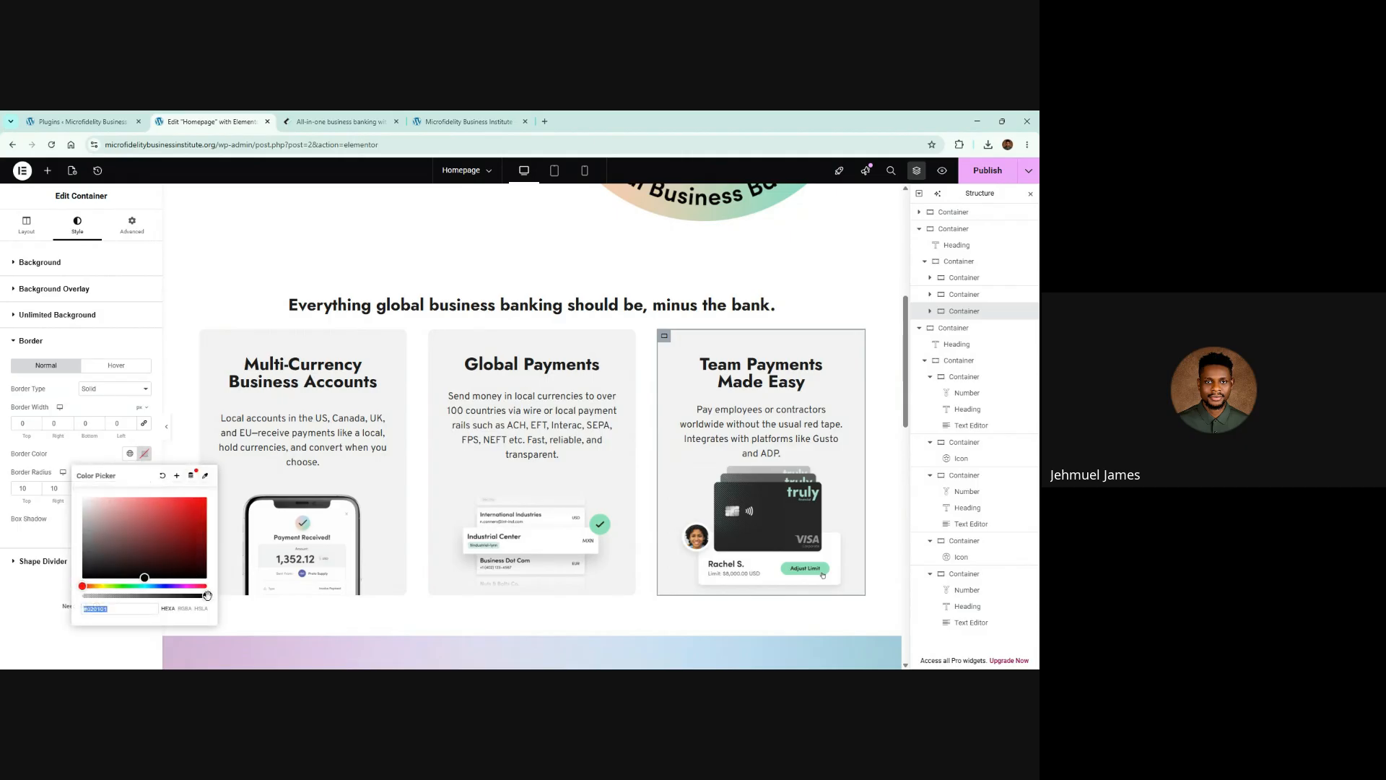
left_click_drag(208, 595, 2, 590)
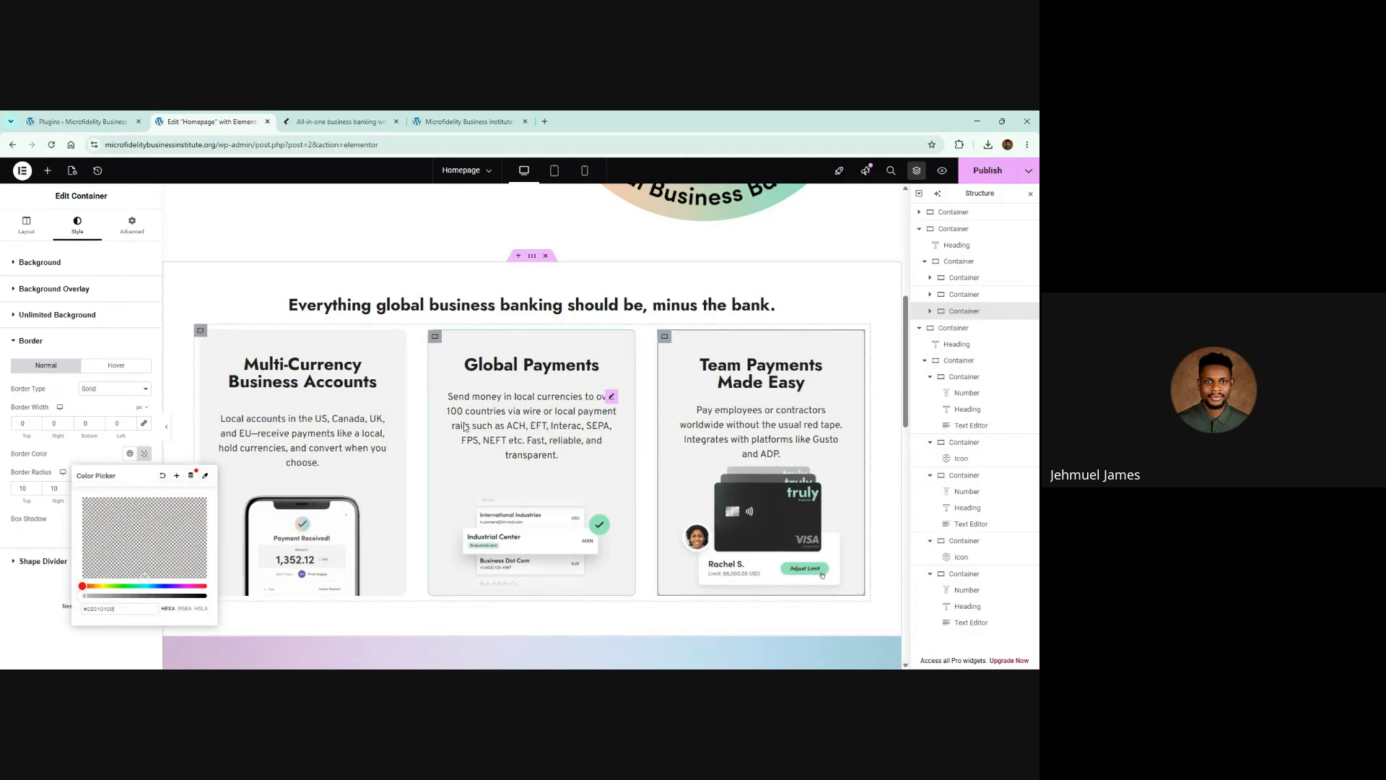
left_click(988, 172)
Compare the live homepage's card hover borders and three-step section with the Truly Financial reference site
left_click(354, 117)
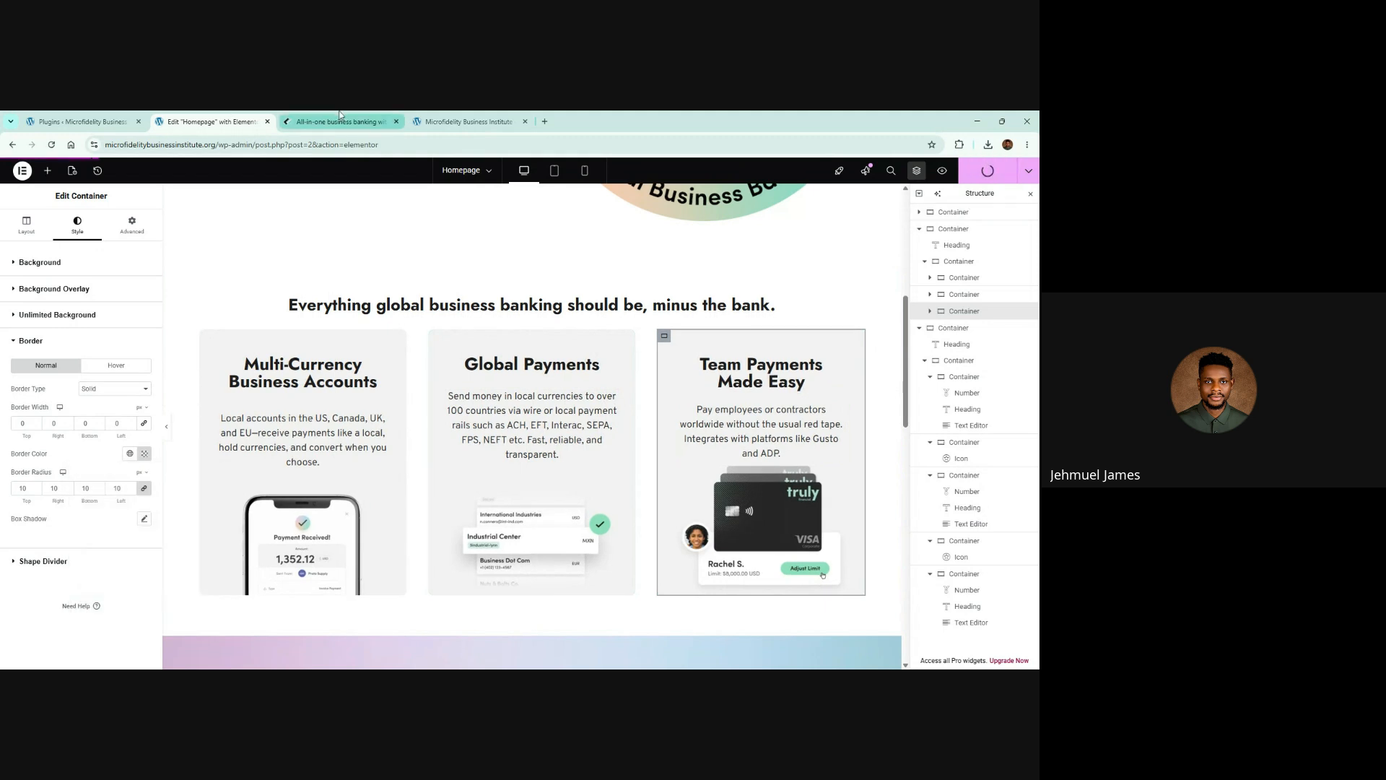
left_click(462, 121)
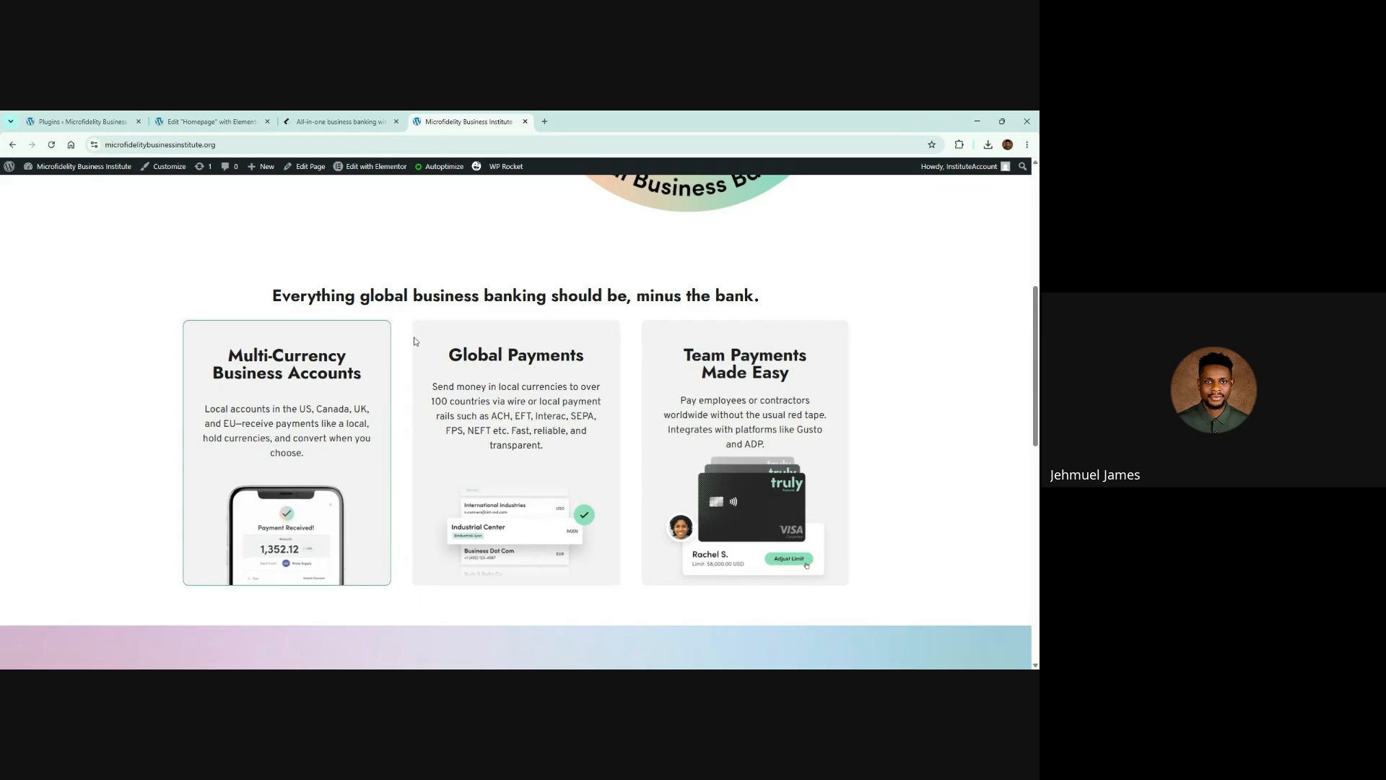
left_click(386, 116)
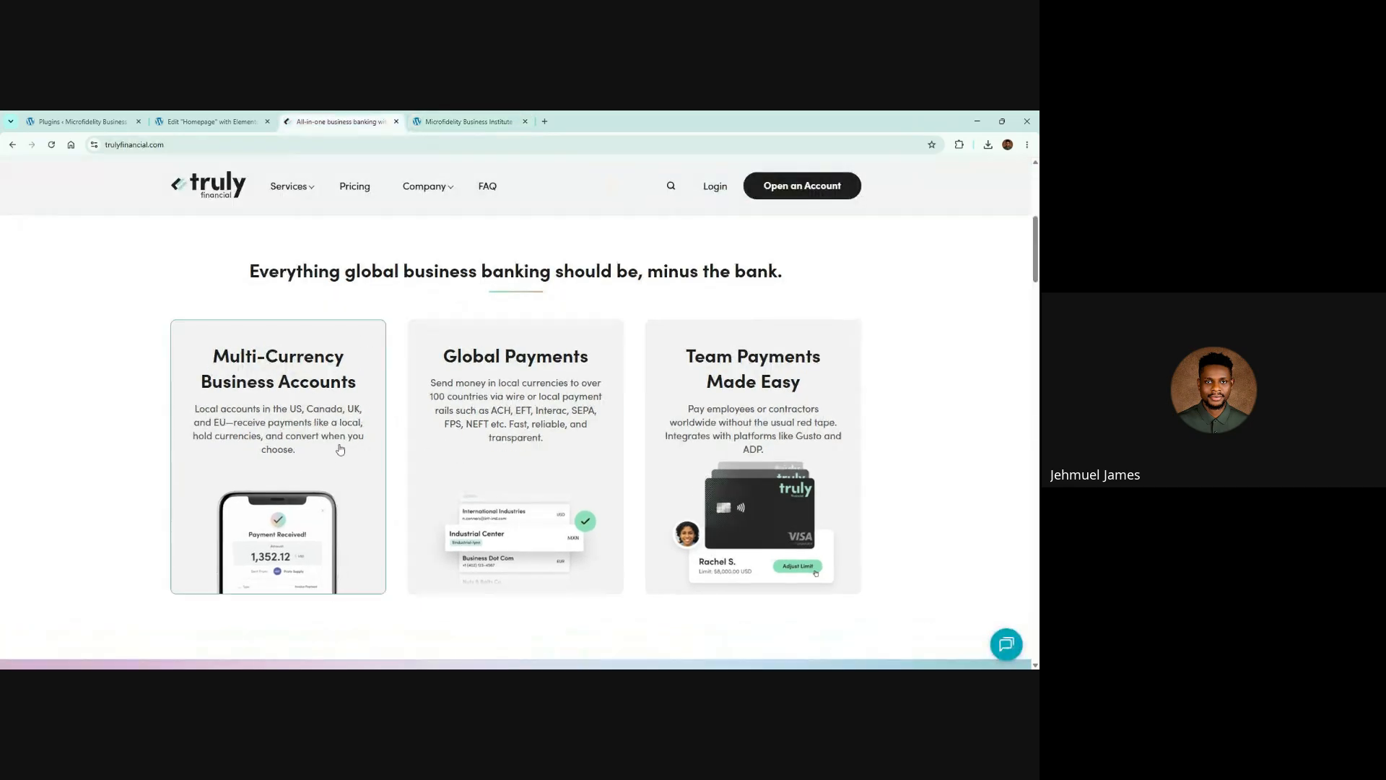
left_click(451, 117)
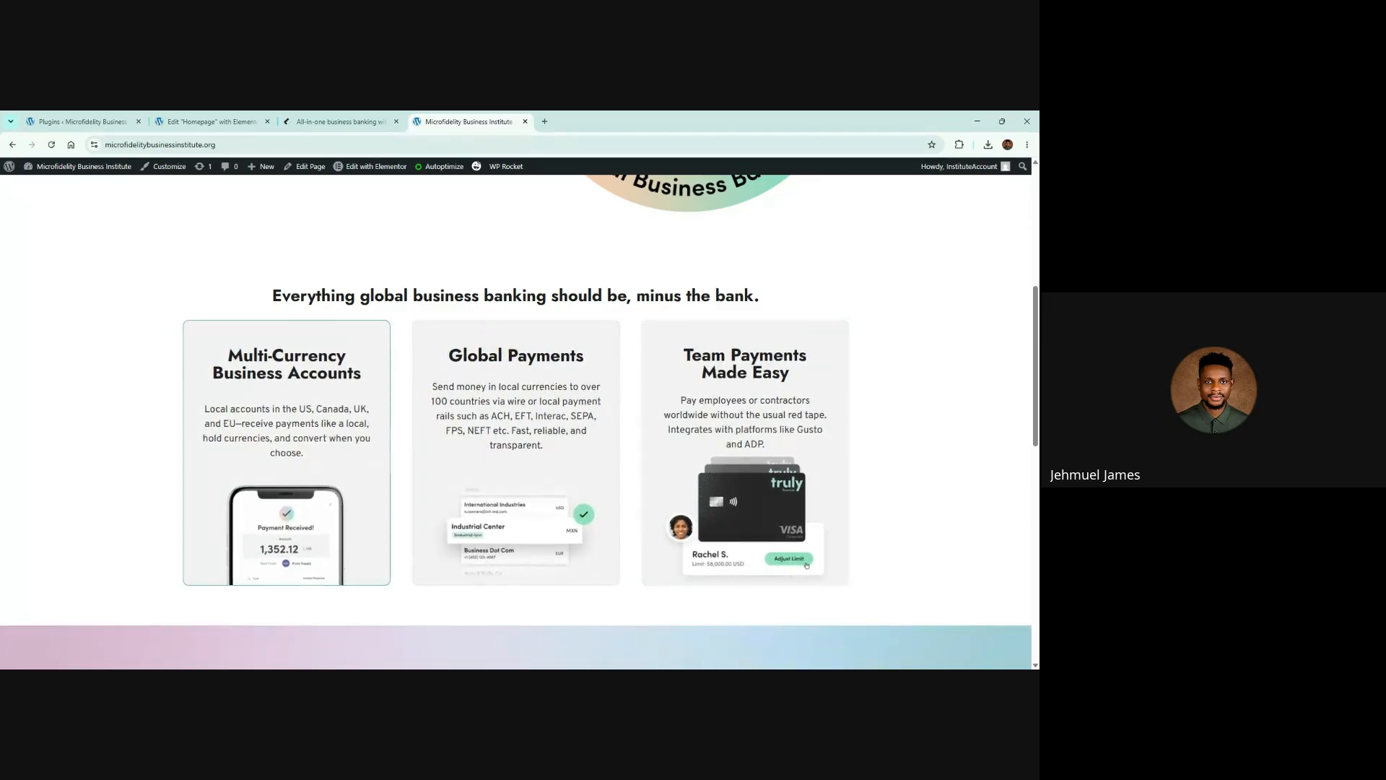
scroll(433, 304, "down", 3)
scroll(517, 419, "down", 5)
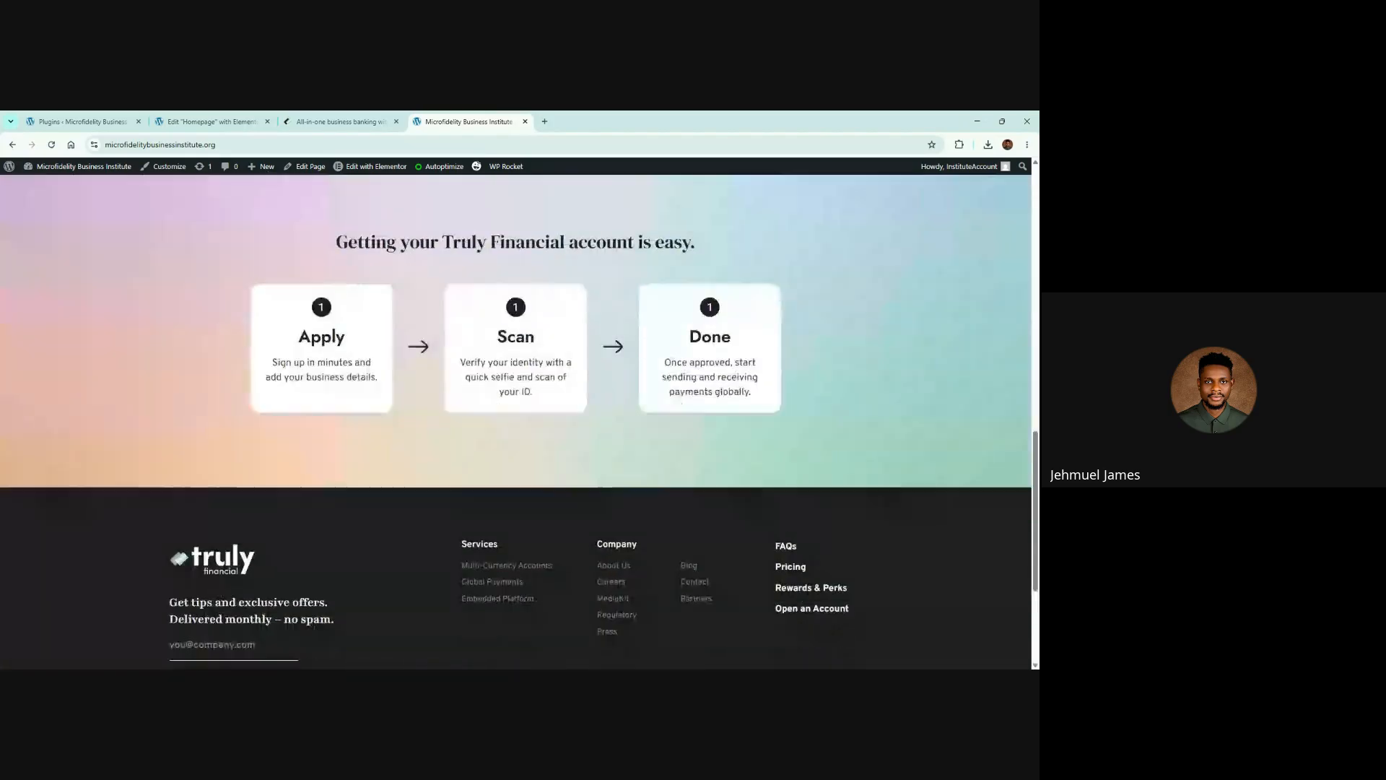
scroll(517, 419, "up", 2)
left_click(341, 119)
scroll(535, 387, "down", 8)
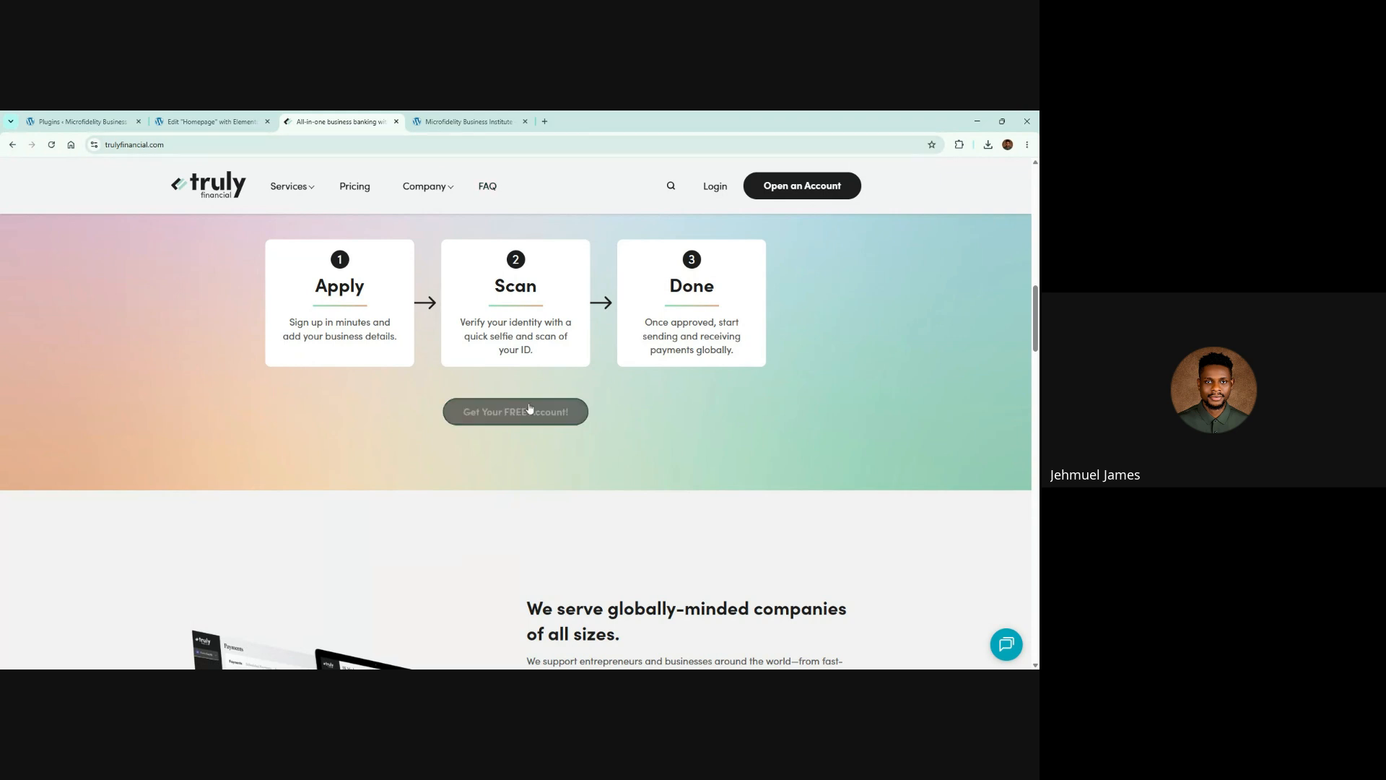
Copy the hero section's Open an Account button and paste it into the three-step section's container below the step cards
left_click(254, 117)
scroll(333, 491, "up", 5)
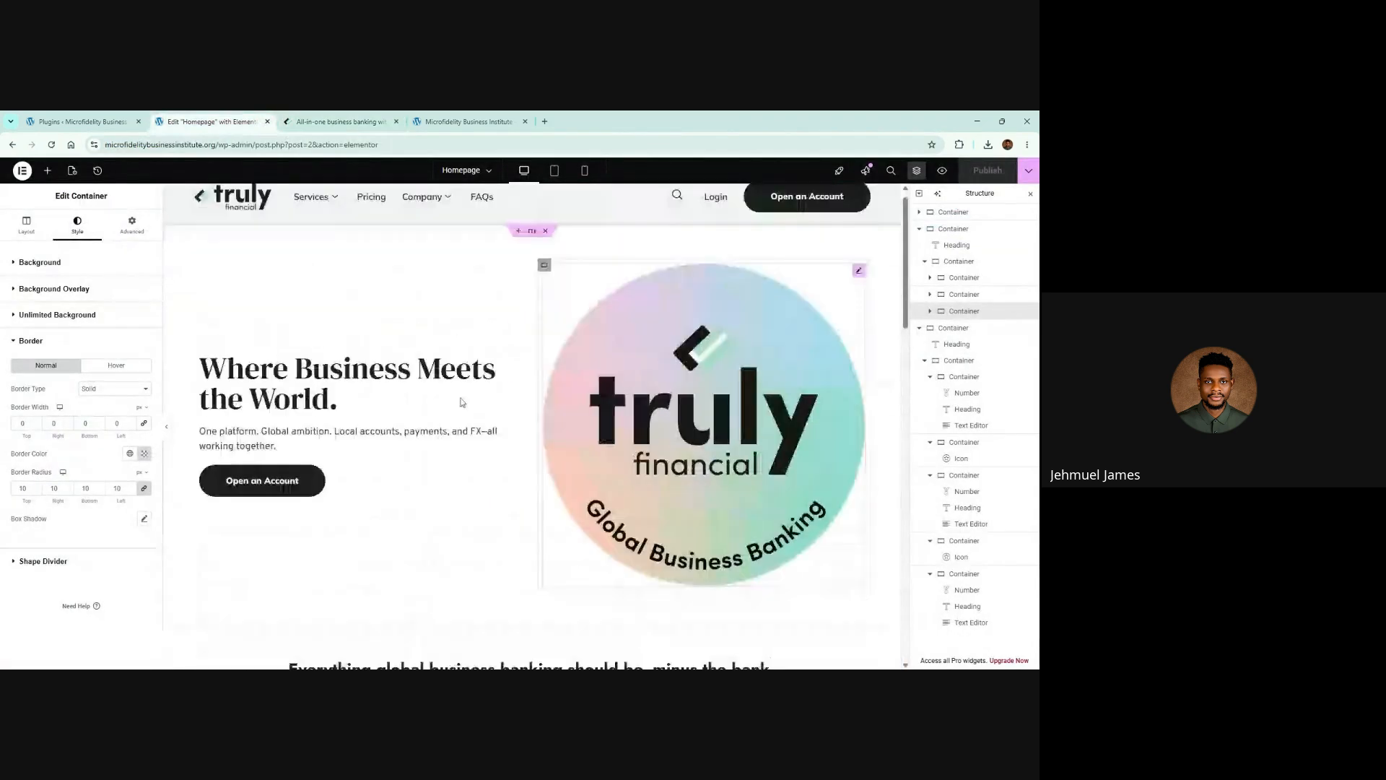
right_click(332, 490)
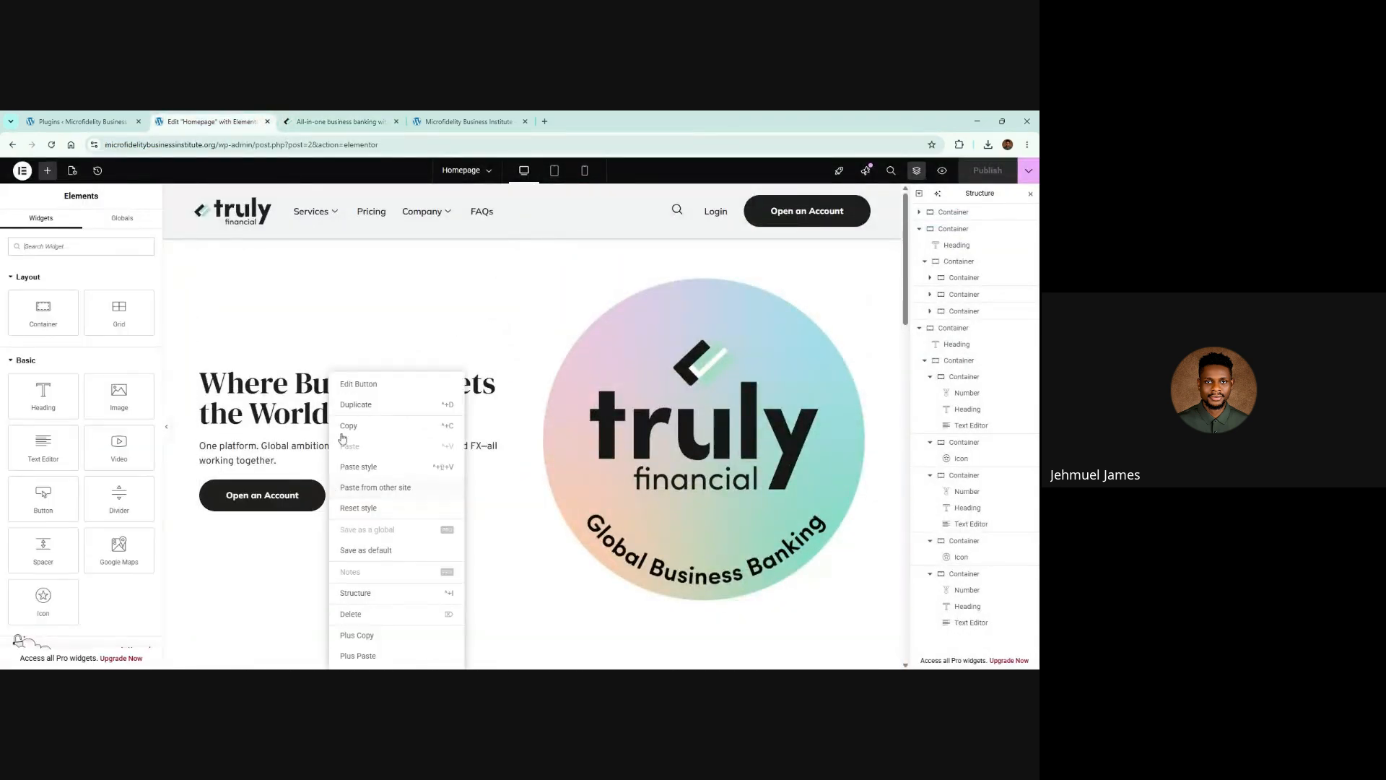
left_click(343, 429)
scroll(568, 441, "down", 15)
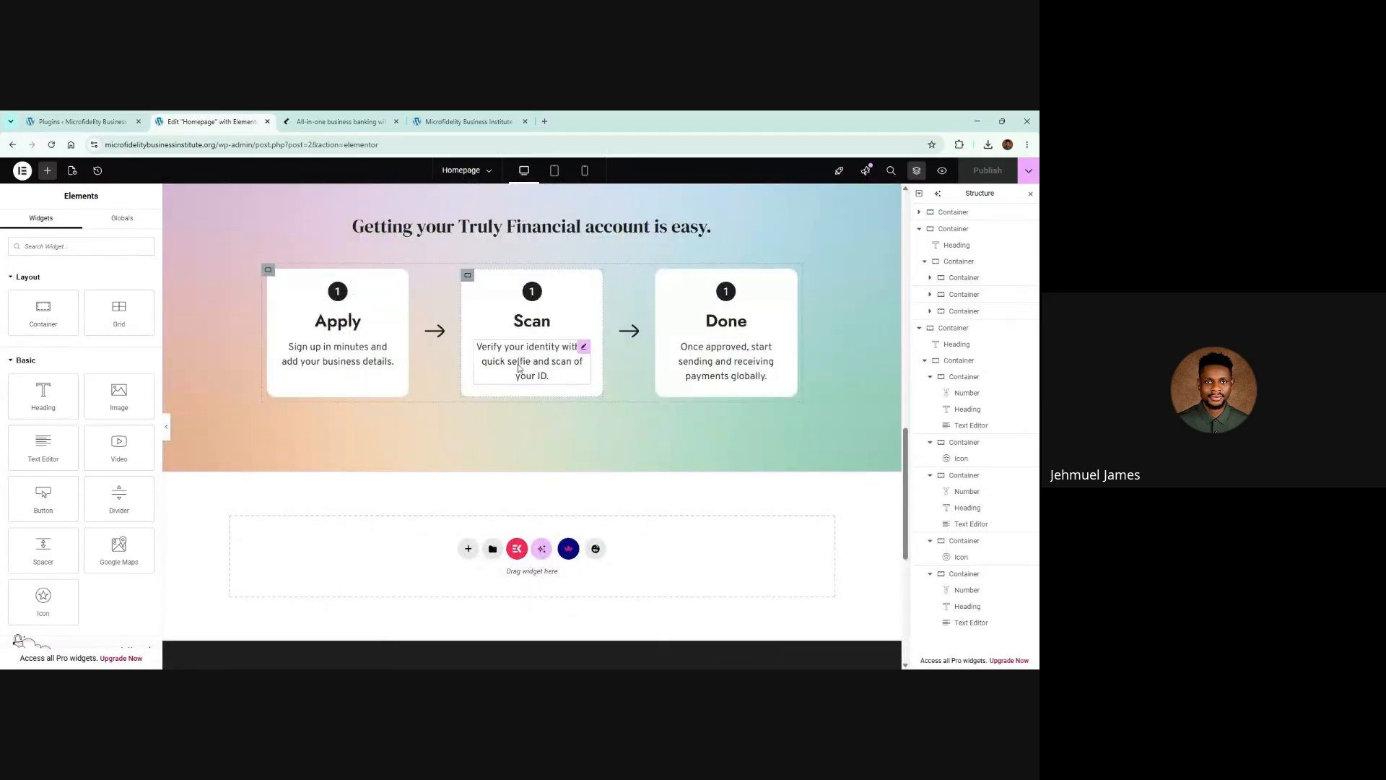
scroll(600, 387, "up", 2)
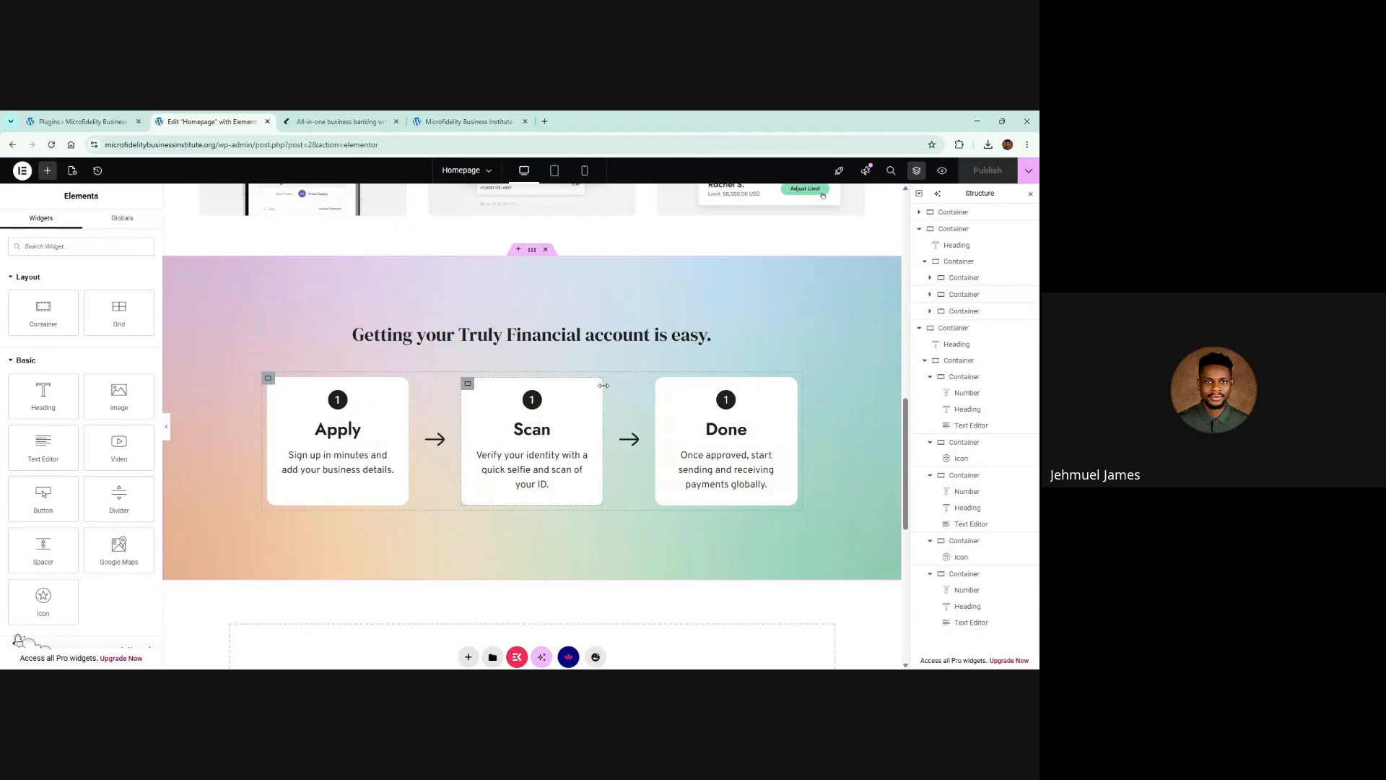
right_click(533, 255)
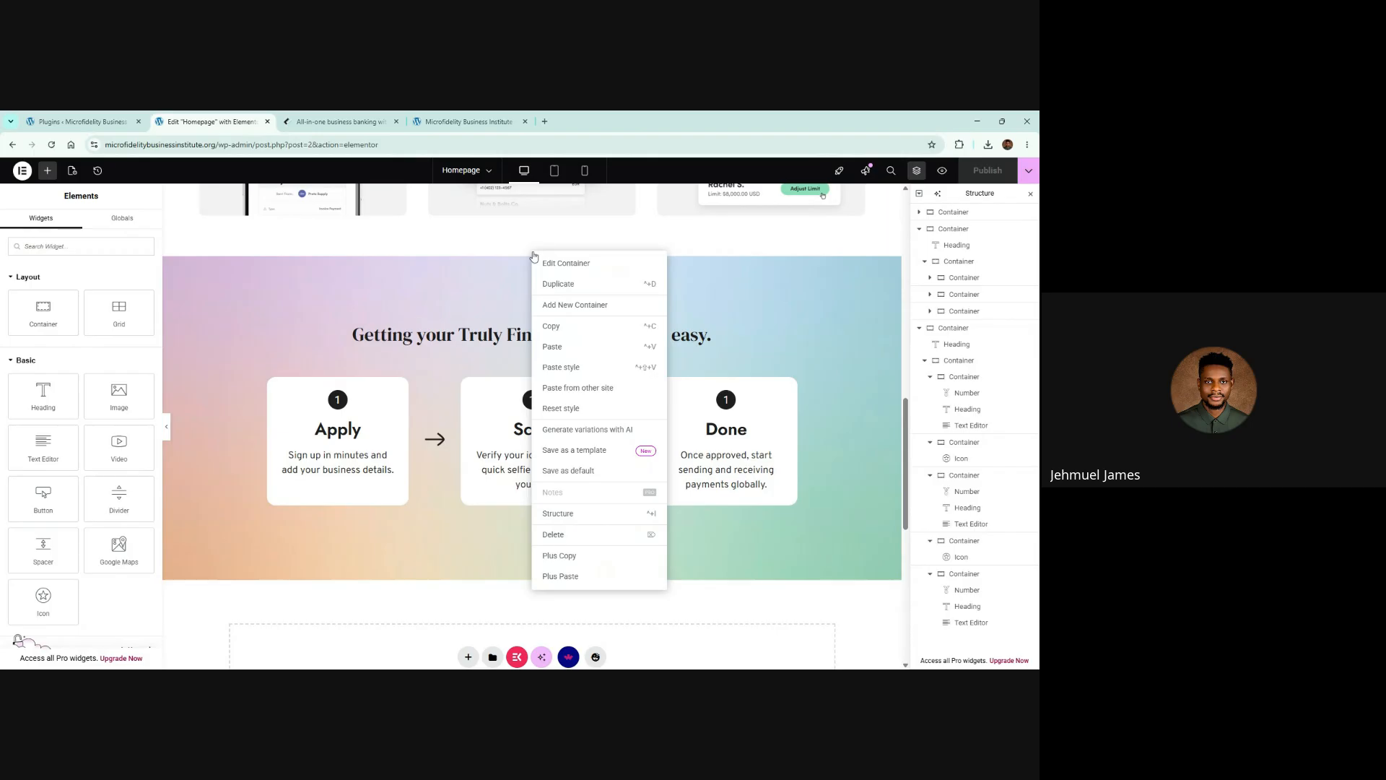
left_click(553, 347)
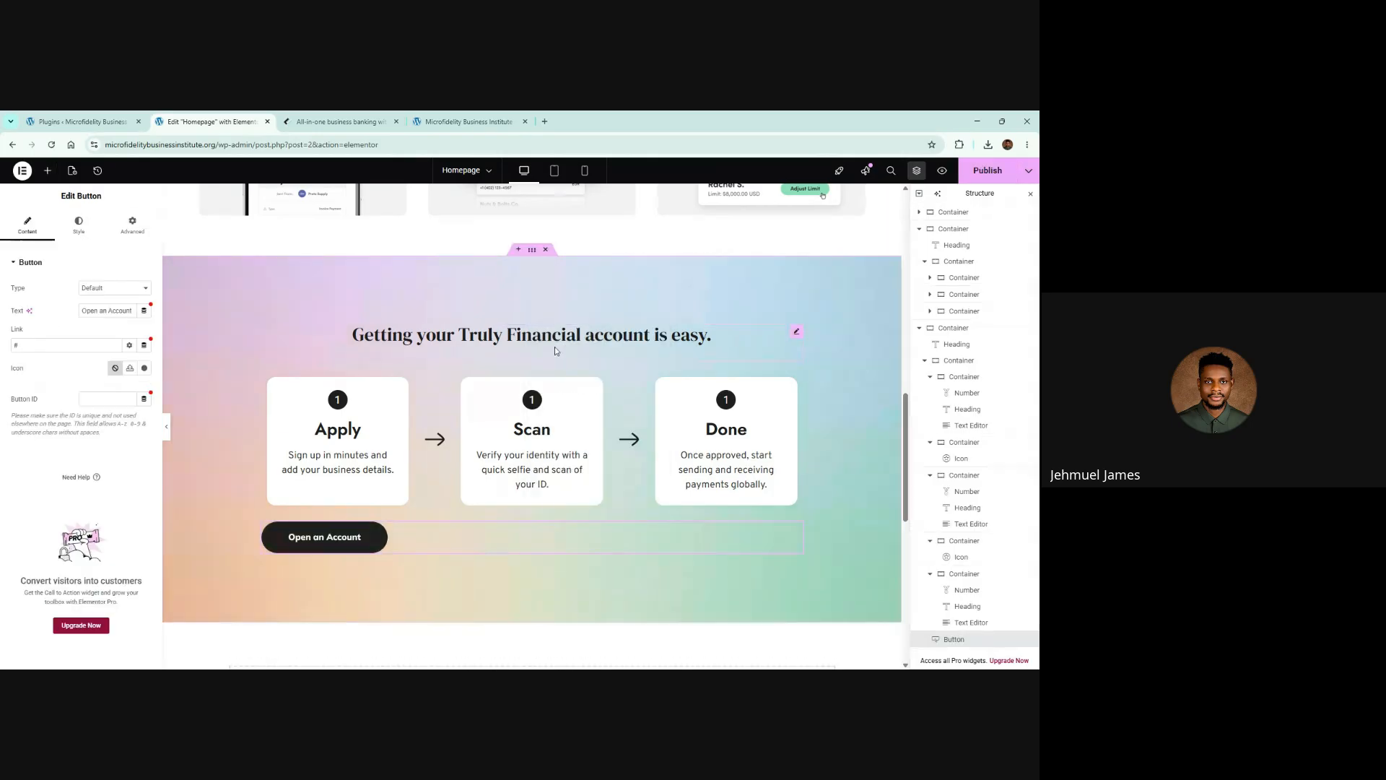
Centre the Open an Account button below the step cards and compare its placement with the Truly Financial reference site
left_click(79, 226)
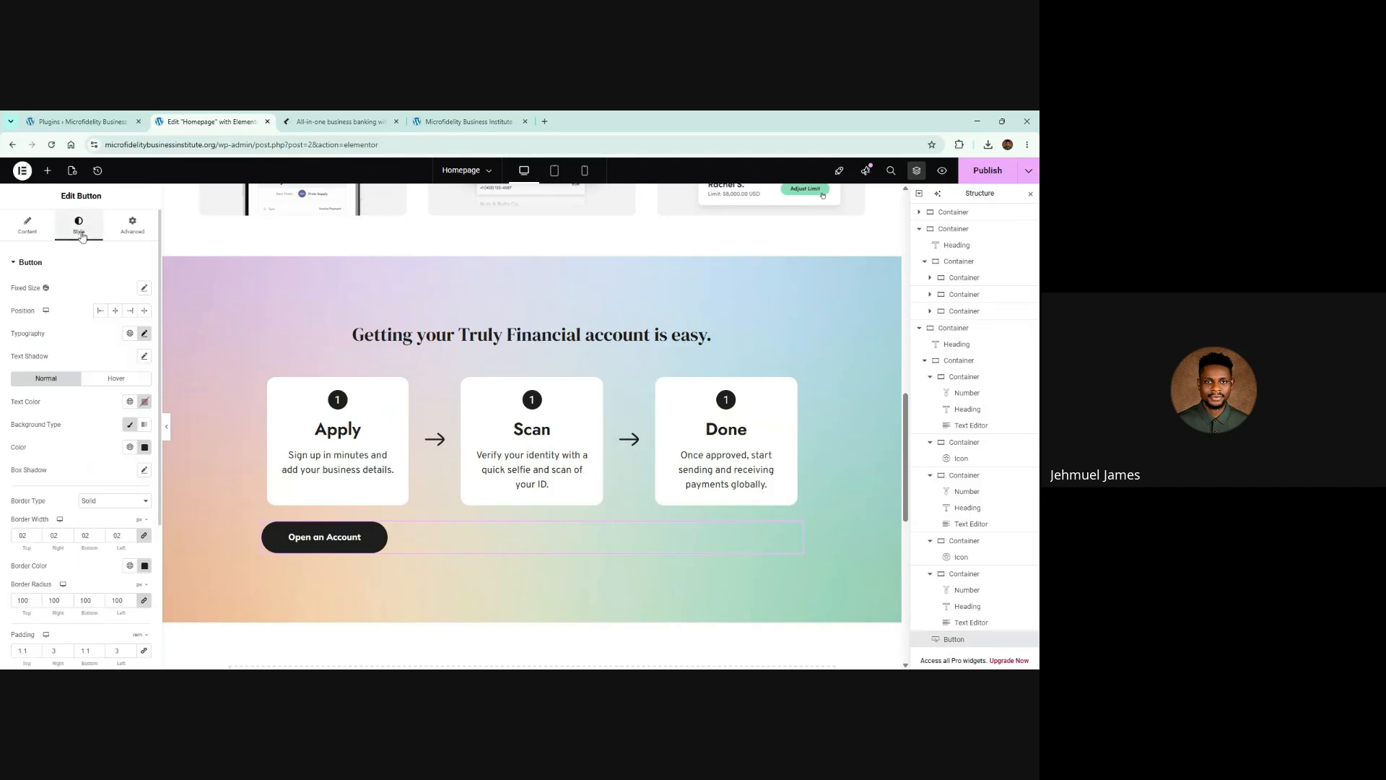
left_click(116, 311)
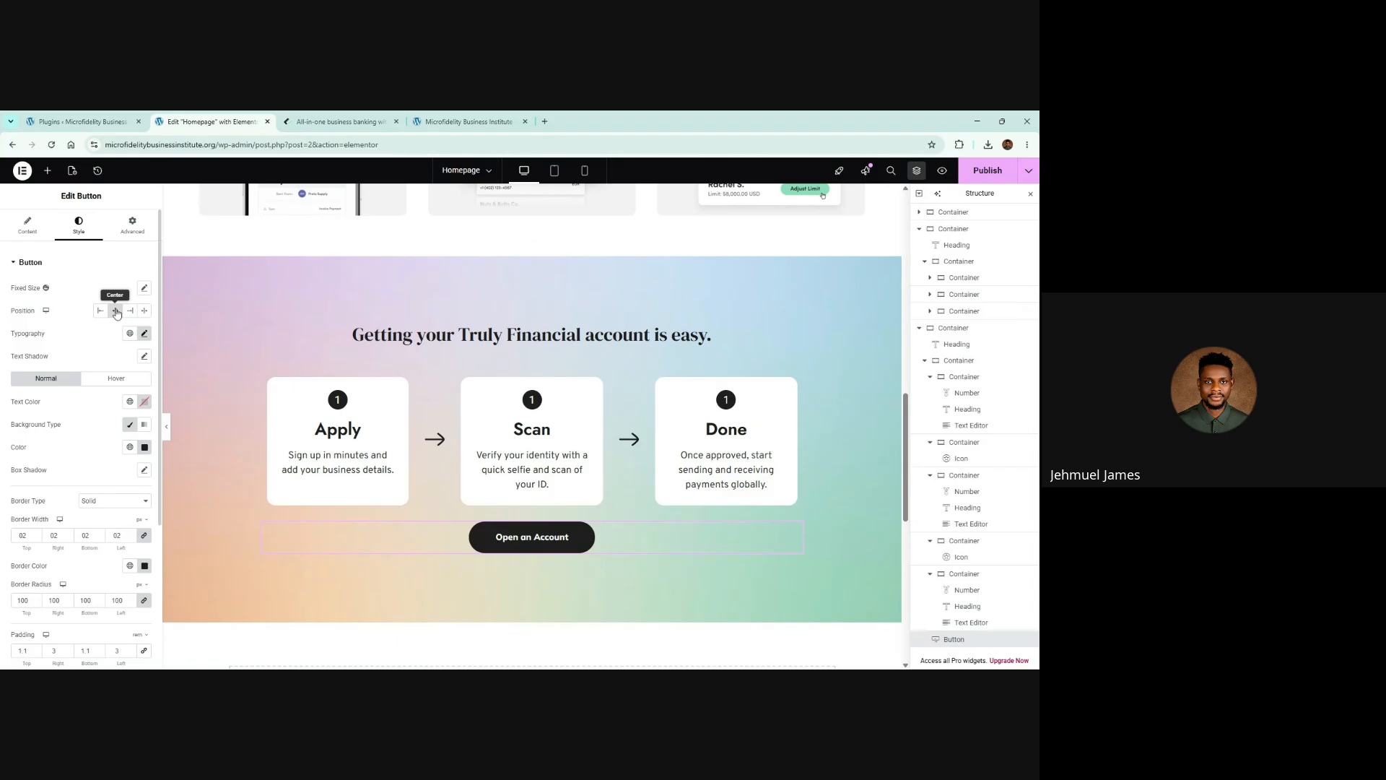
left_click(370, 118)
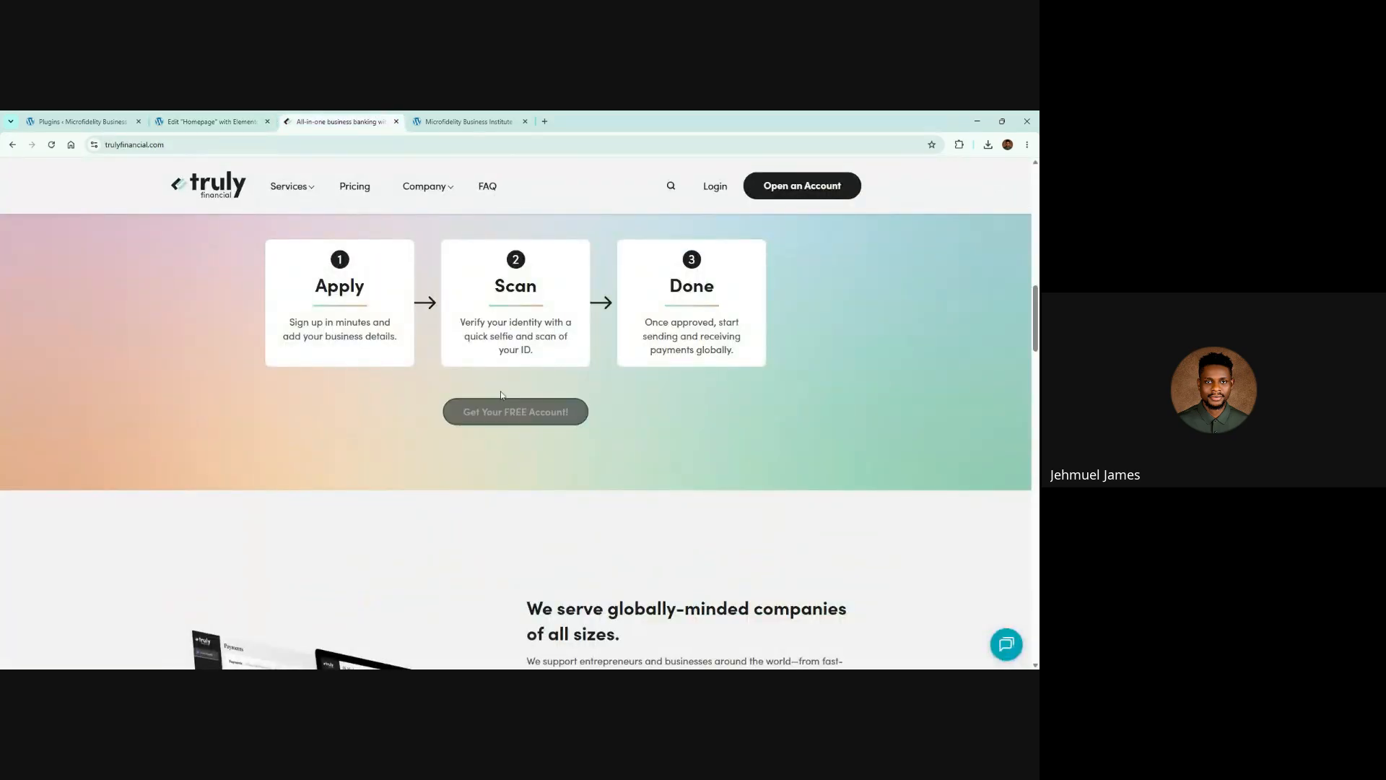
left_click(204, 121)
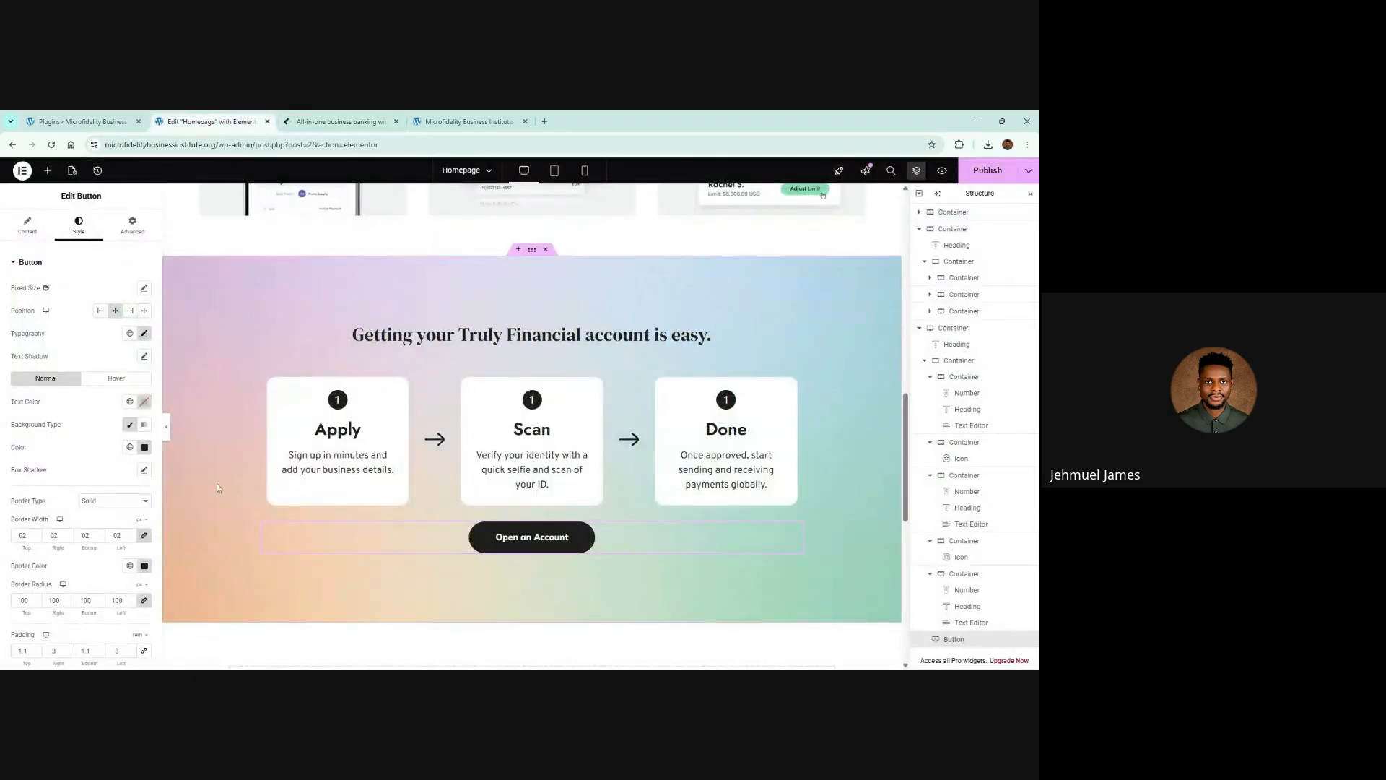
Give the Open an Account button under the step cards 2 rem top padding, unlinked from the other sides, and compare the spacing with the reference site
left_click(134, 235)
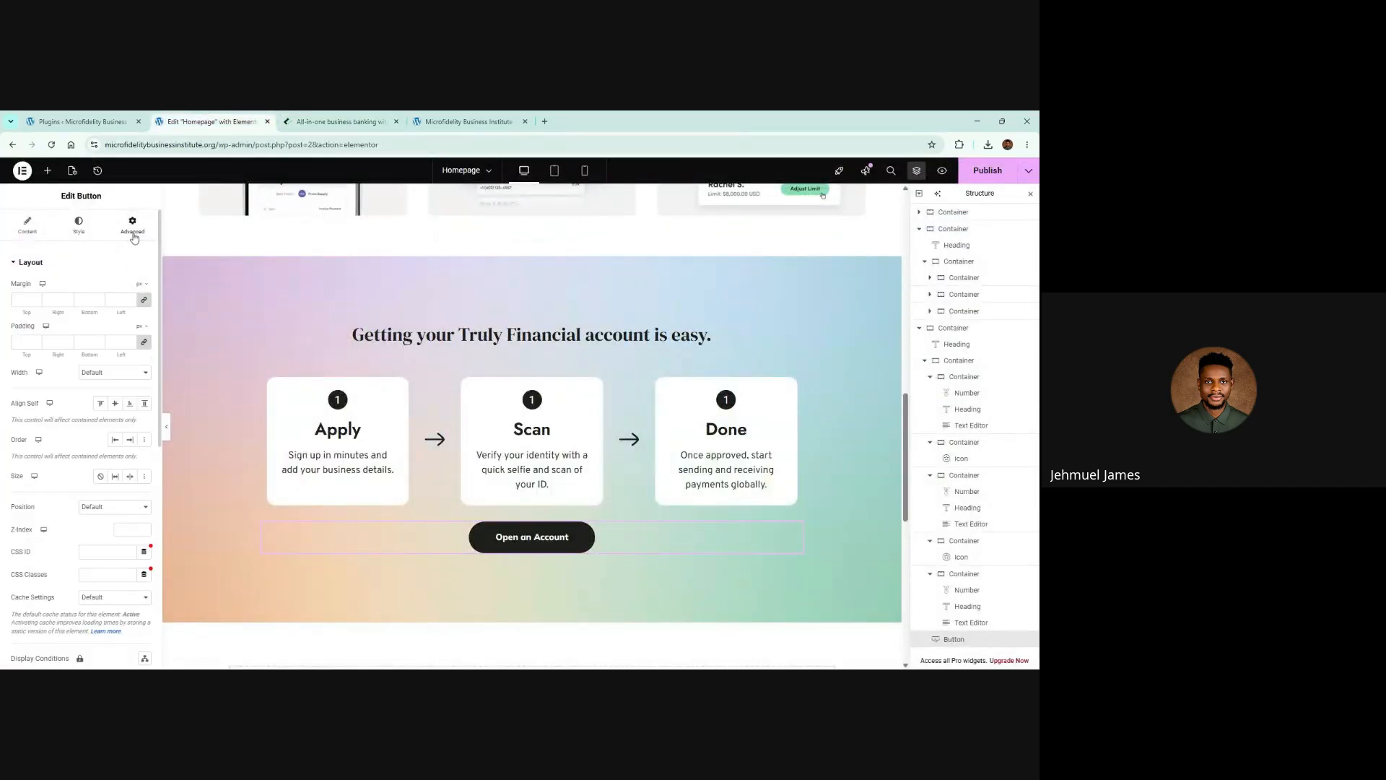
left_click(143, 327)
left_click(138, 374)
left_click(35, 344)
type("2")
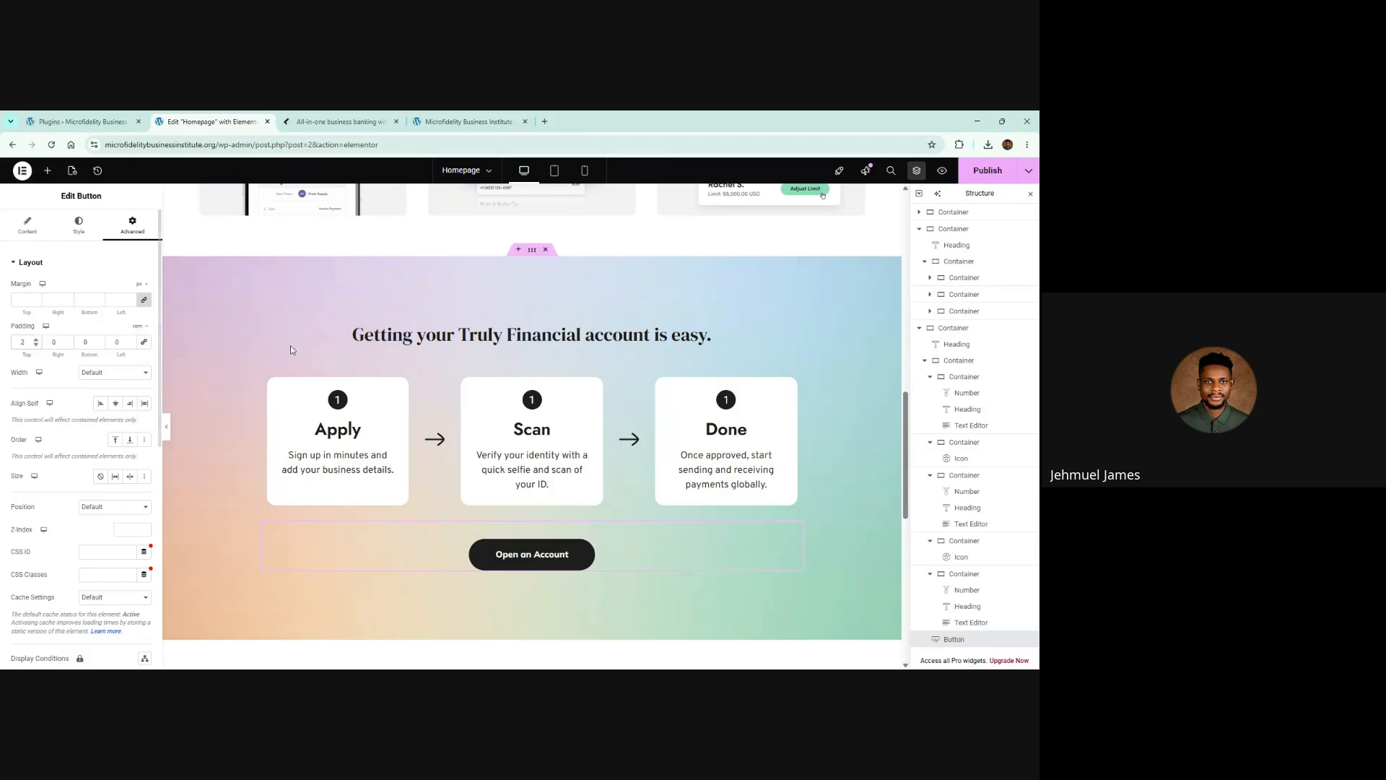
left_click(360, 117)
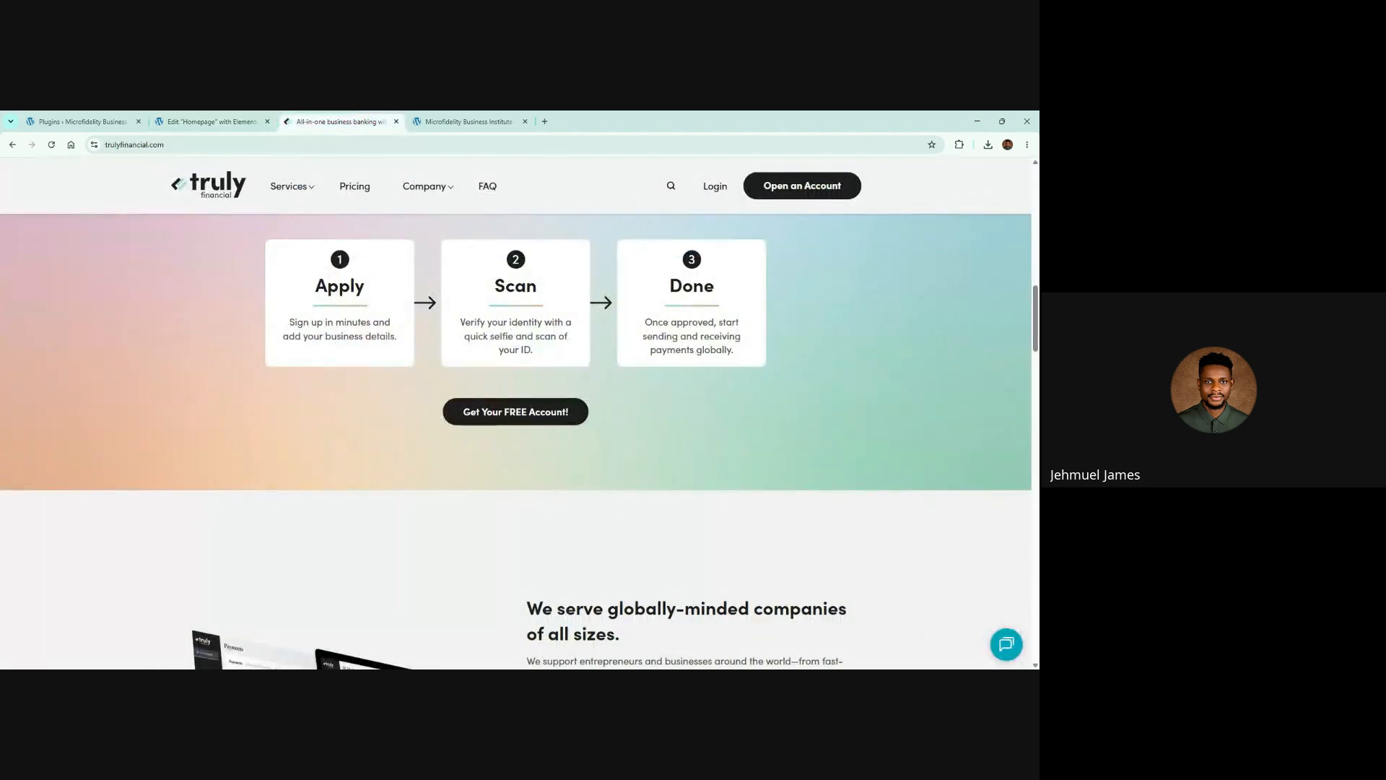
left_click(206, 122)
scroll(433, 506, "down", 2)
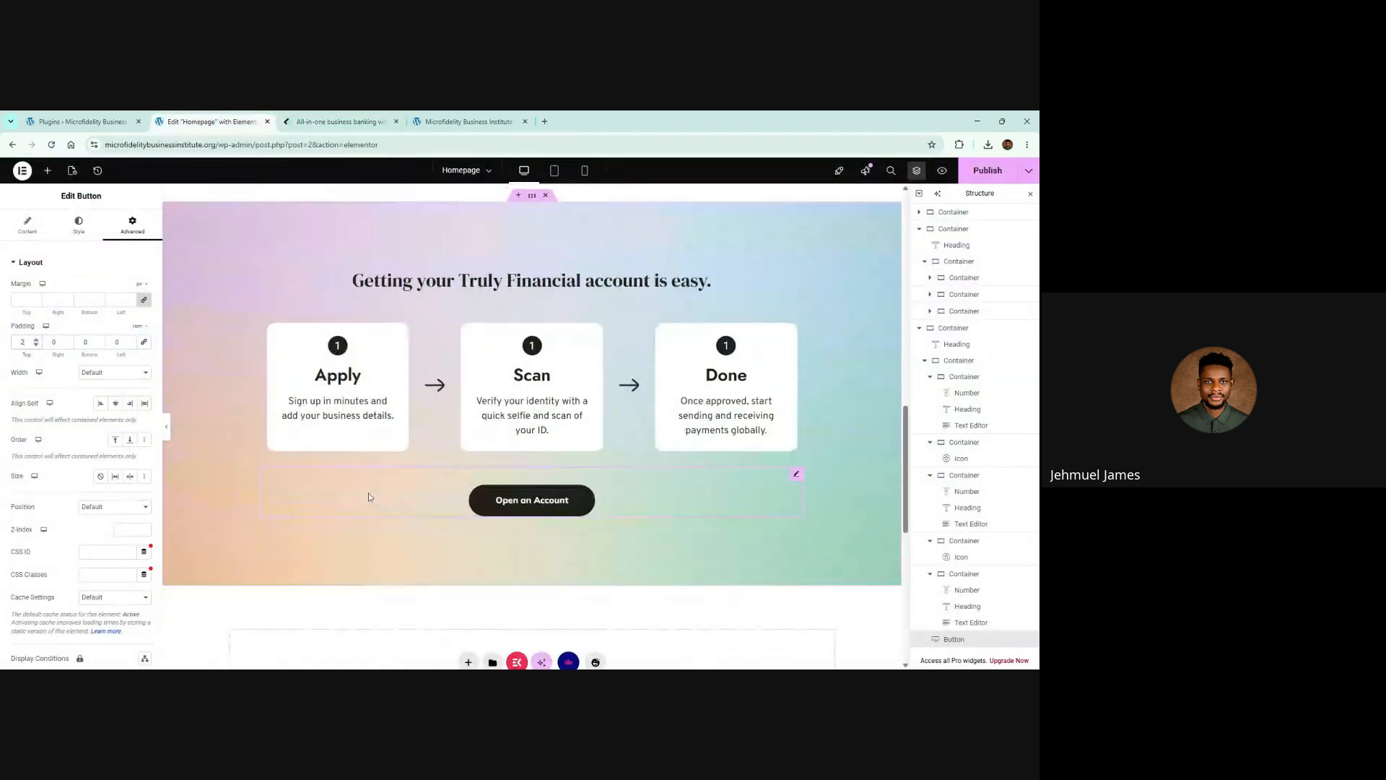
Check the reference button's hover style and copy the hover border colour code from the Global Payments card
left_click(372, 117)
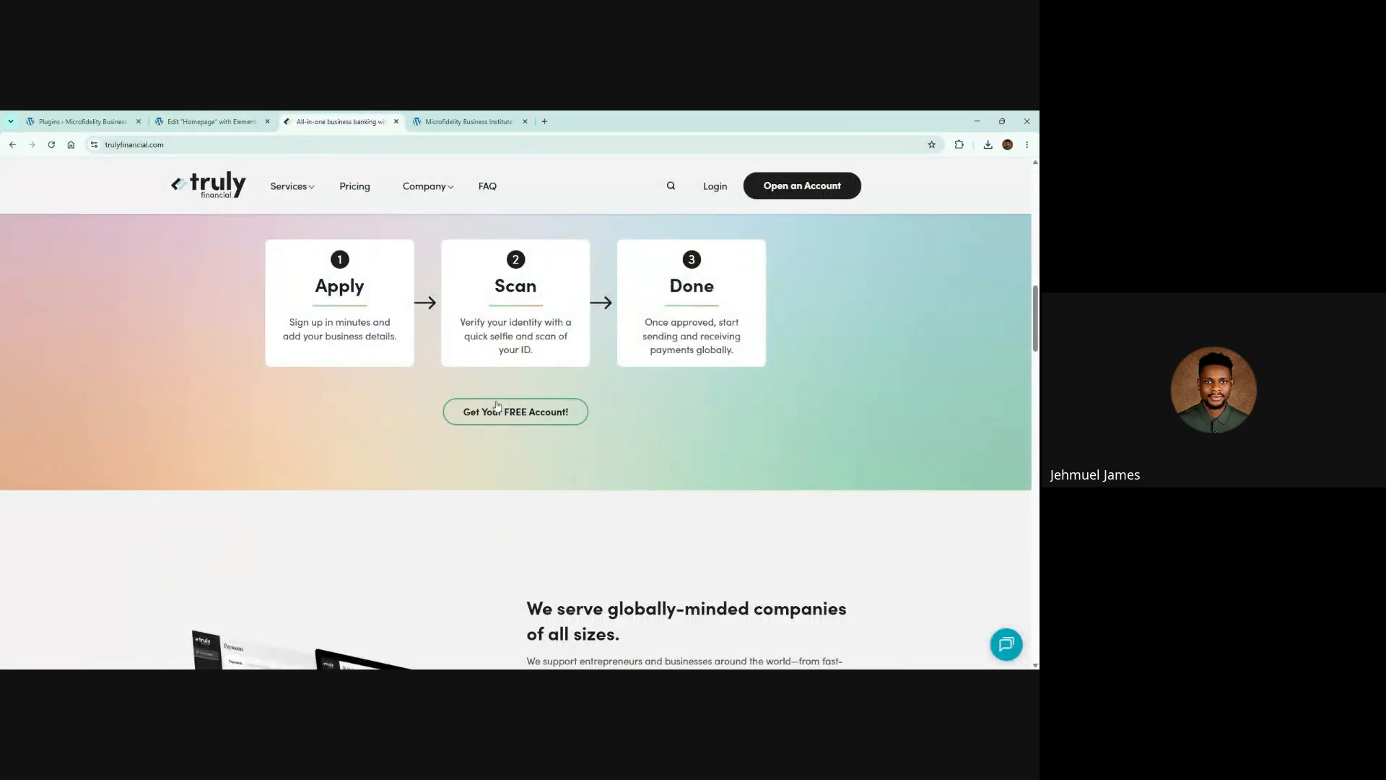
left_click(217, 120)
scroll(437, 385, "up", 5)
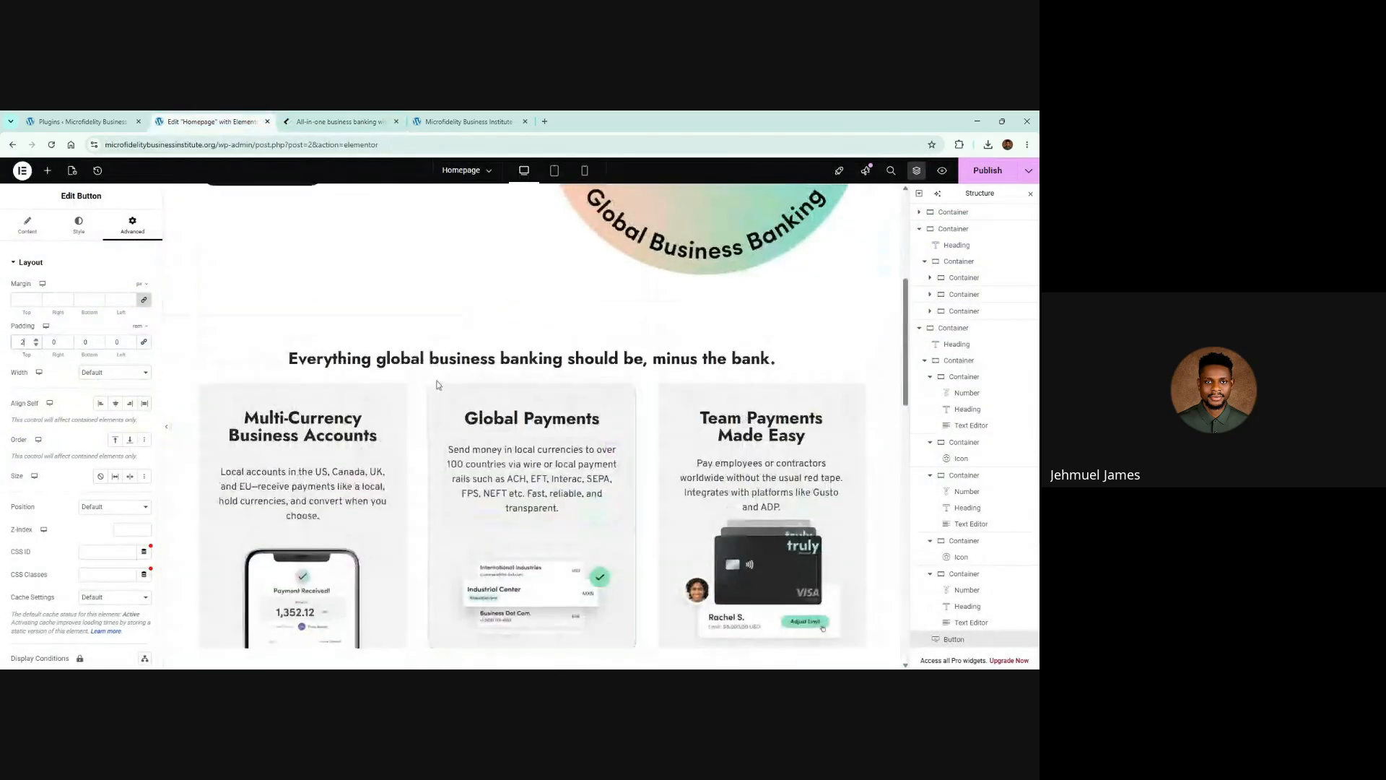
left_click(434, 391)
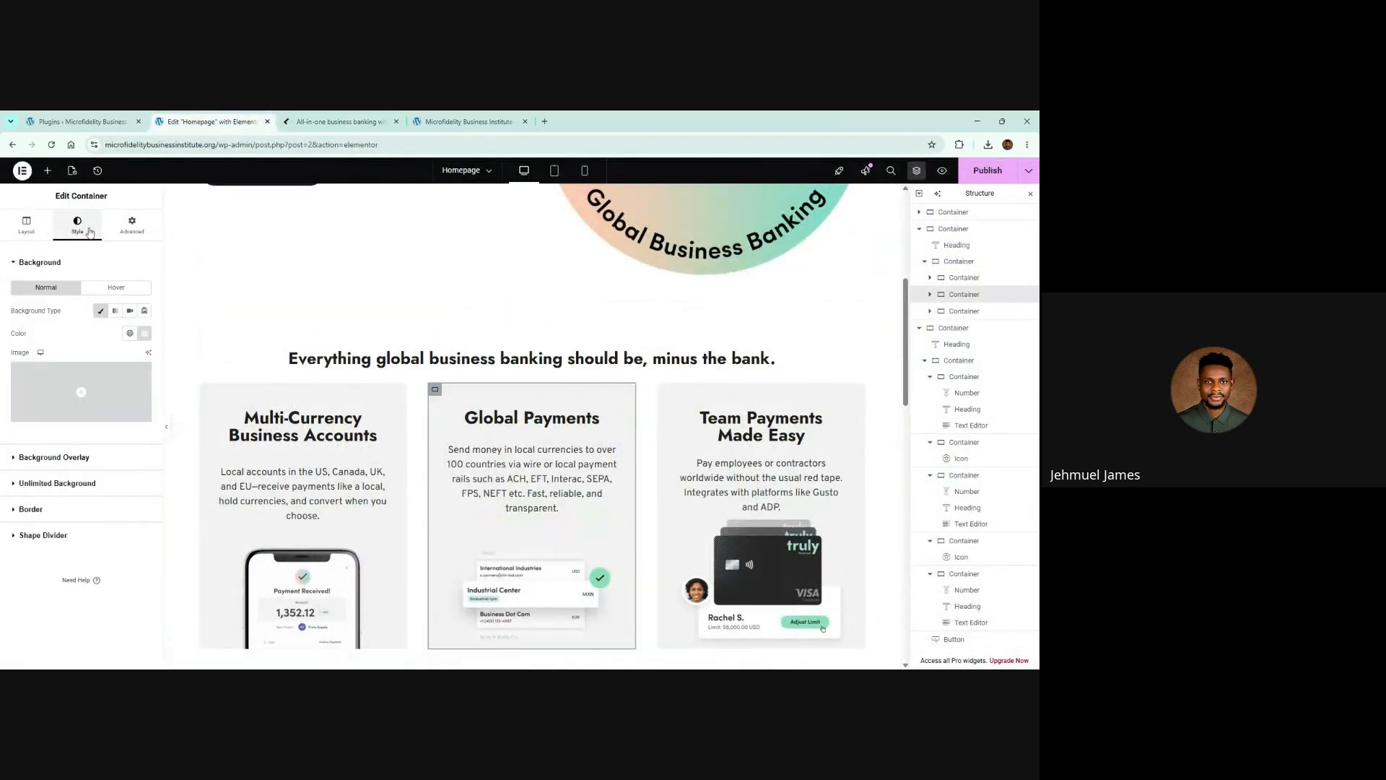
left_click(87, 509)
left_click(115, 365)
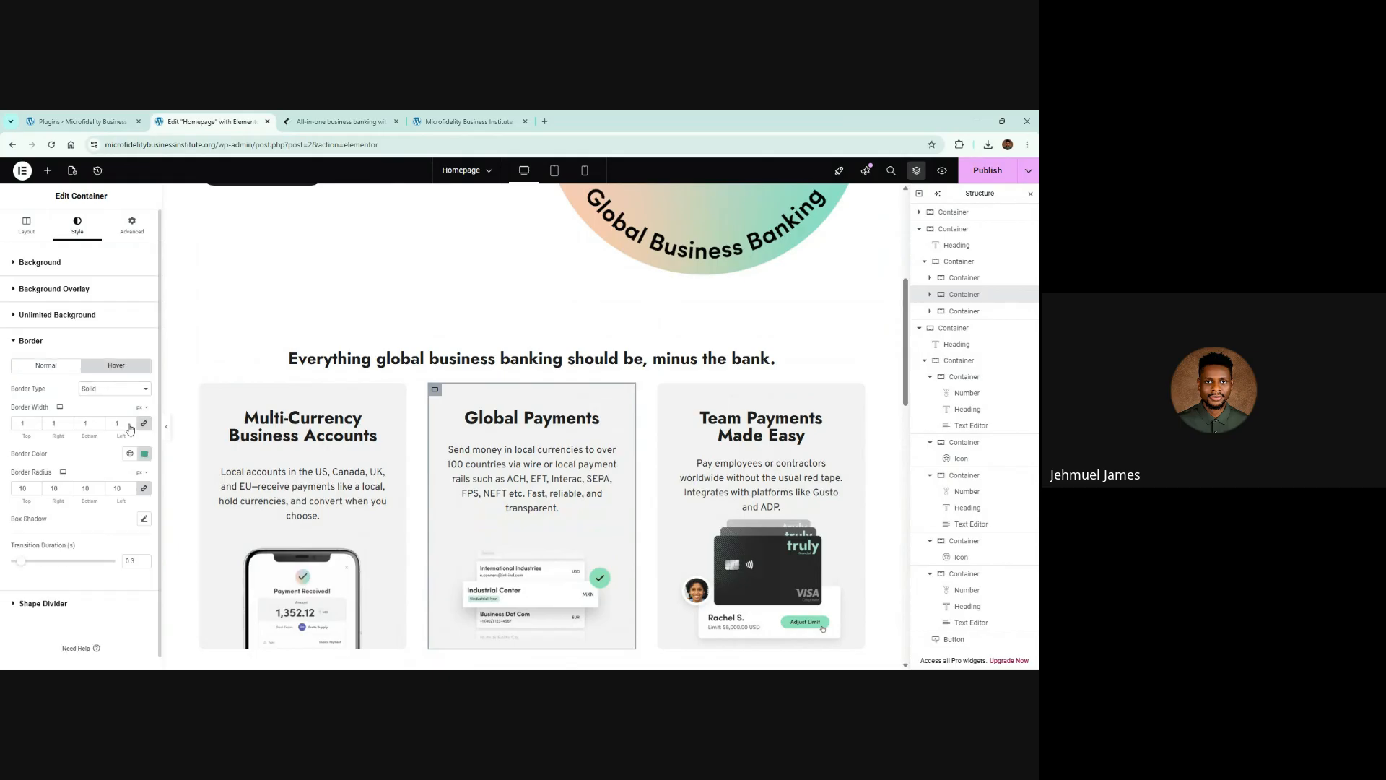
left_click(147, 454)
key("ctrl+c")
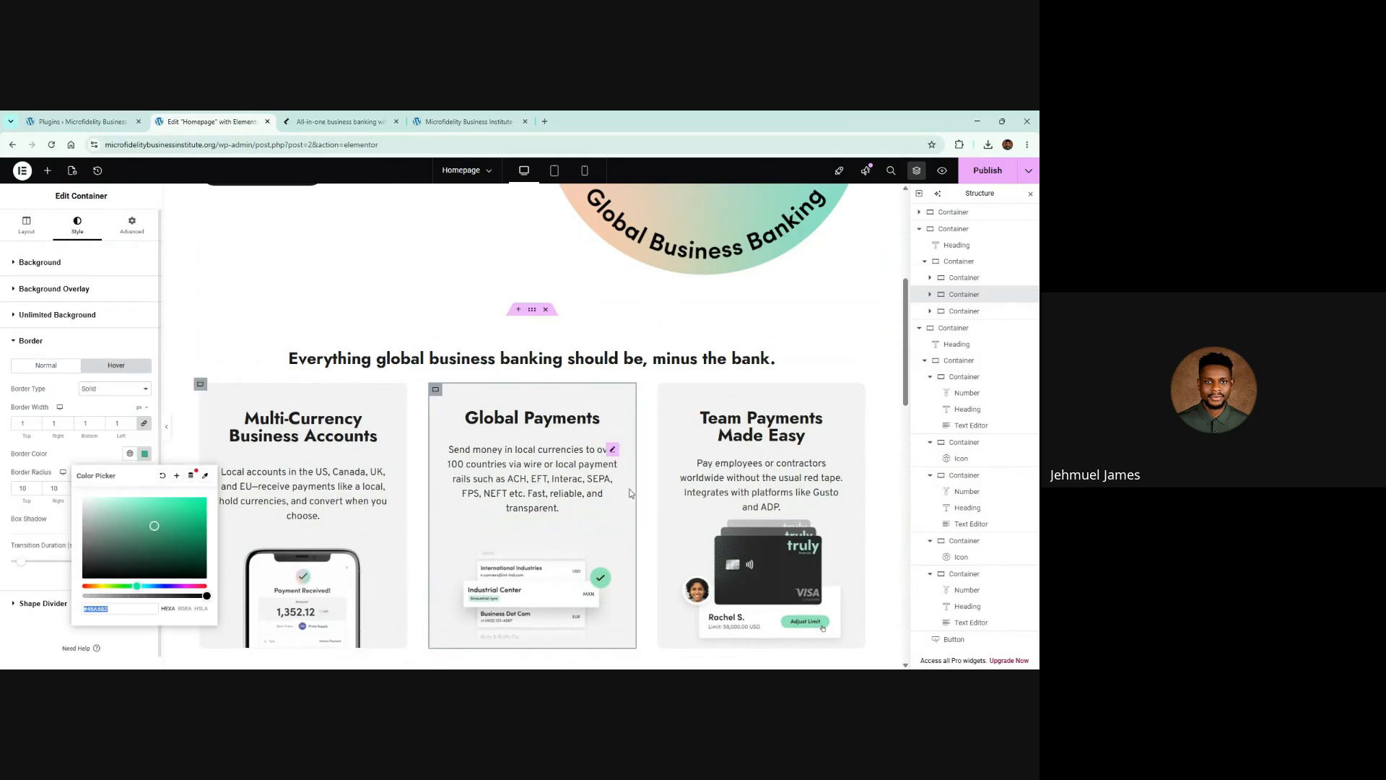
Set the general border colour of the button below the step cards to the copied green, #46A582
scroll(598, 385, "down", 10)
left_click(581, 391)
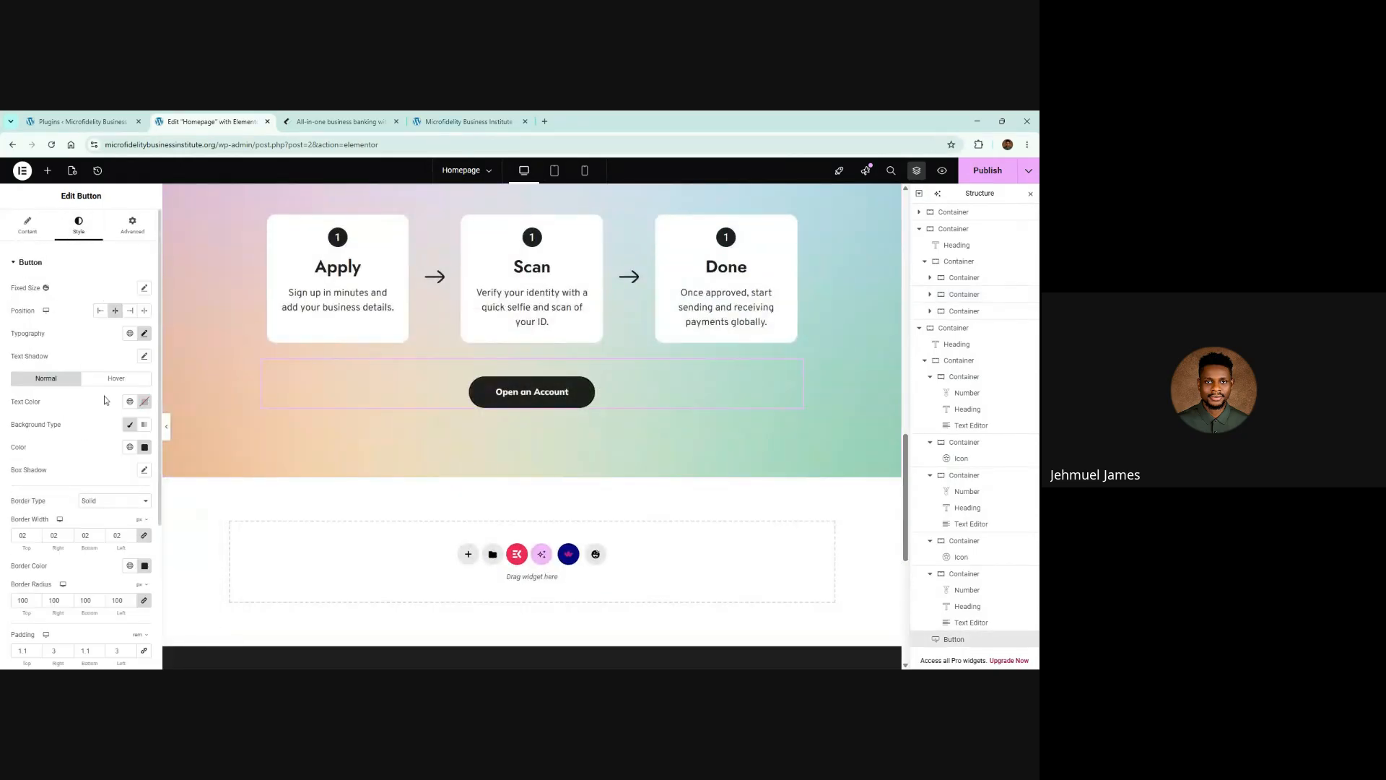
left_click(115, 378)
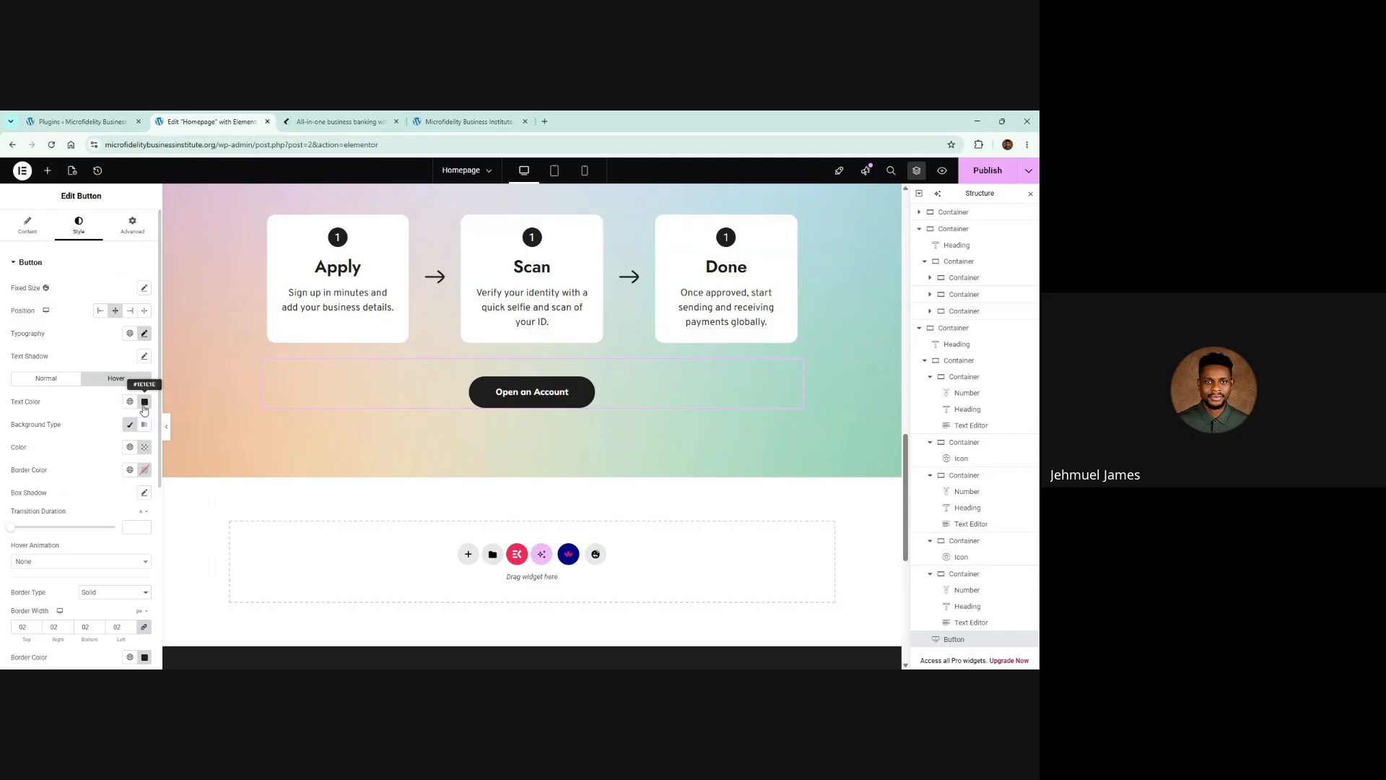
left_click(339, 121)
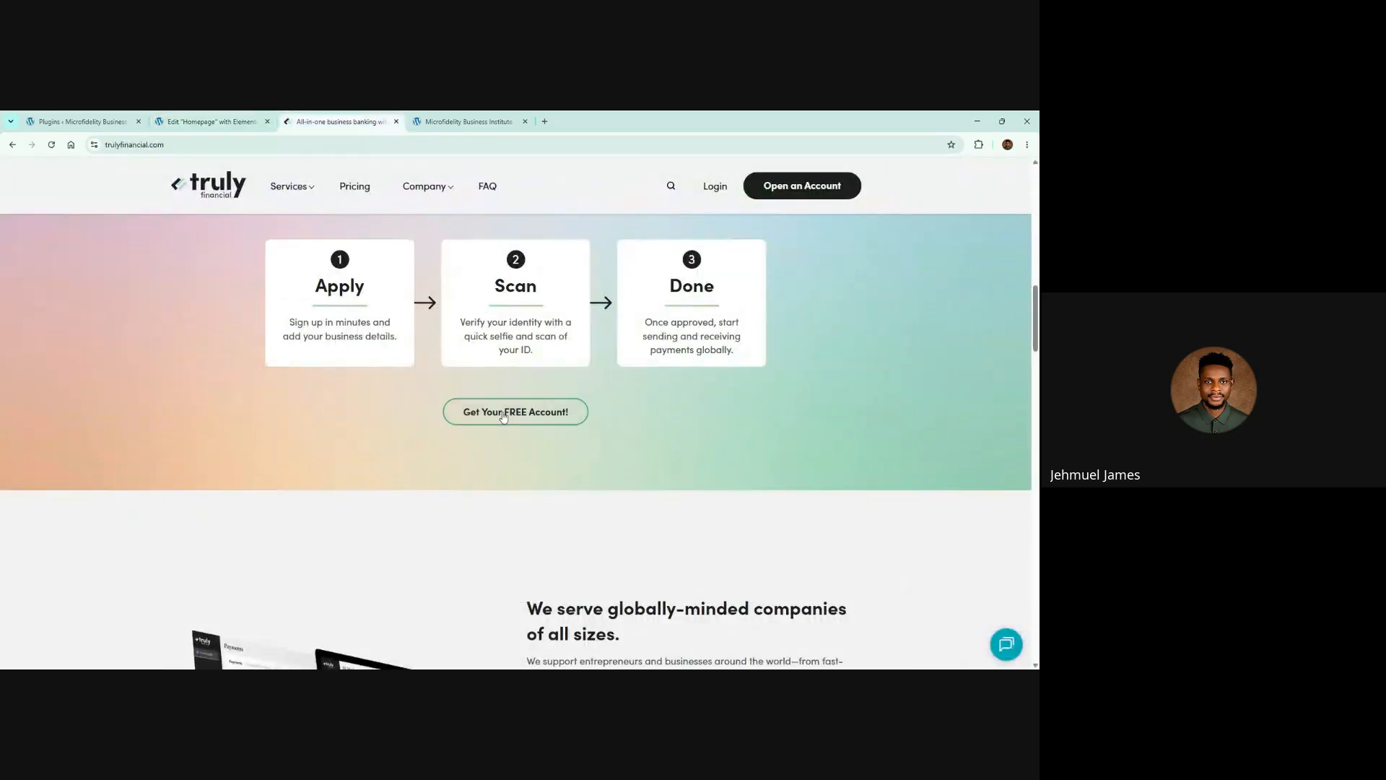
left_click(210, 121)
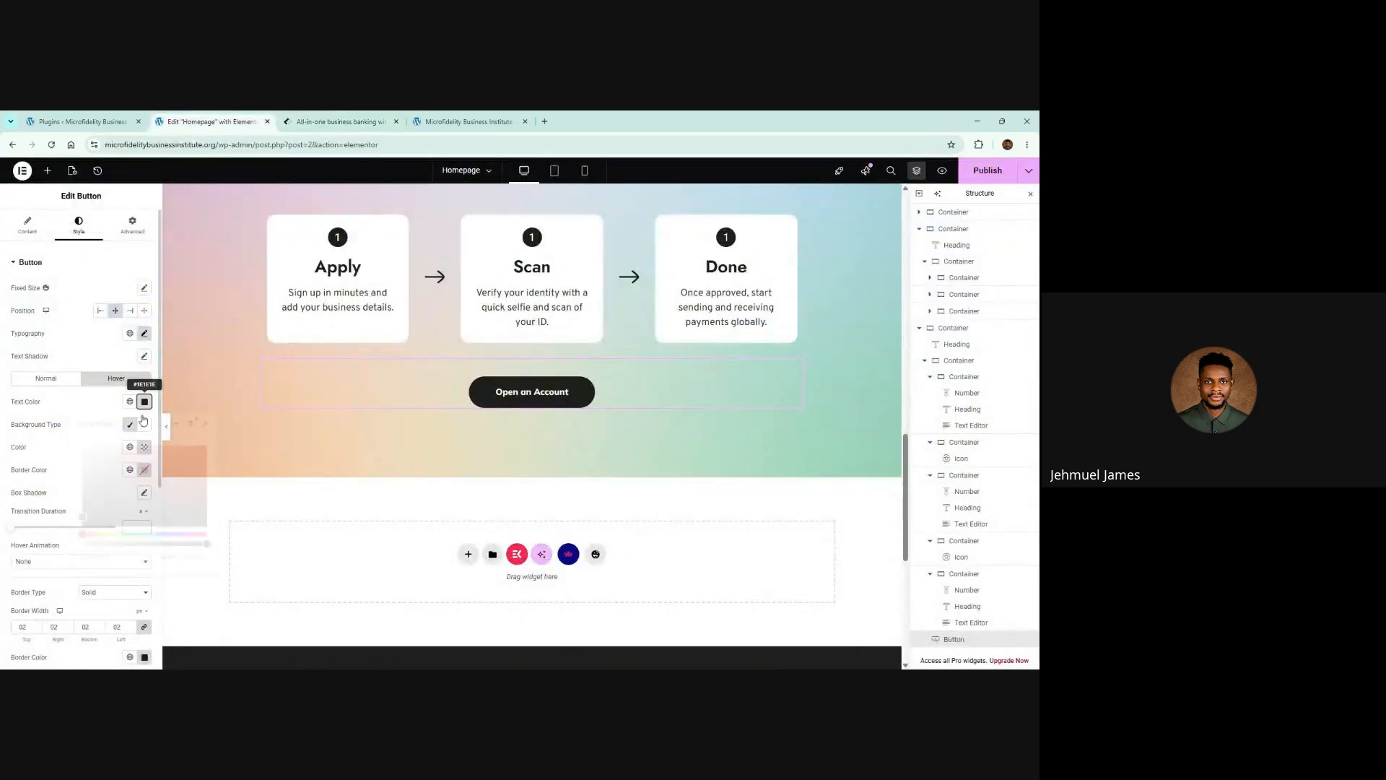
left_click(111, 403)
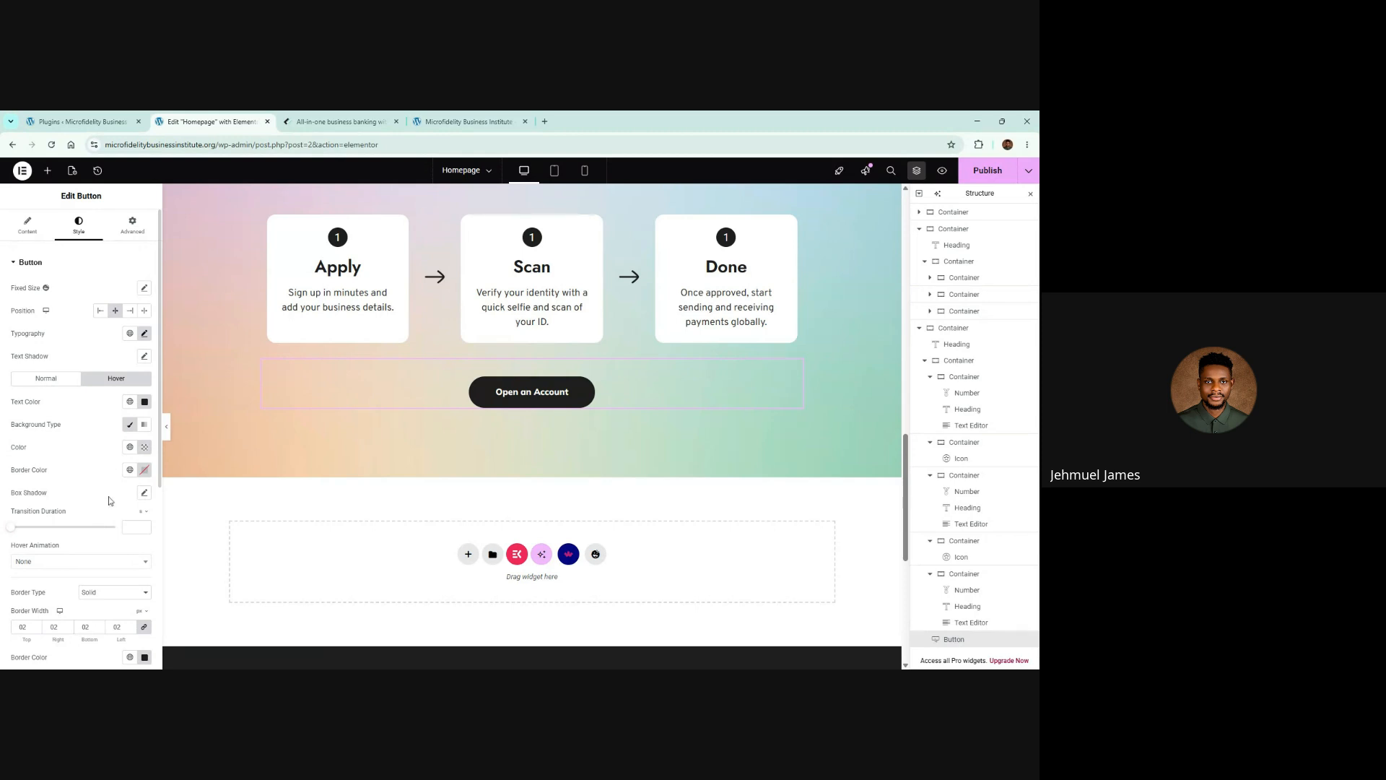
scroll(109, 500, "down", 3)
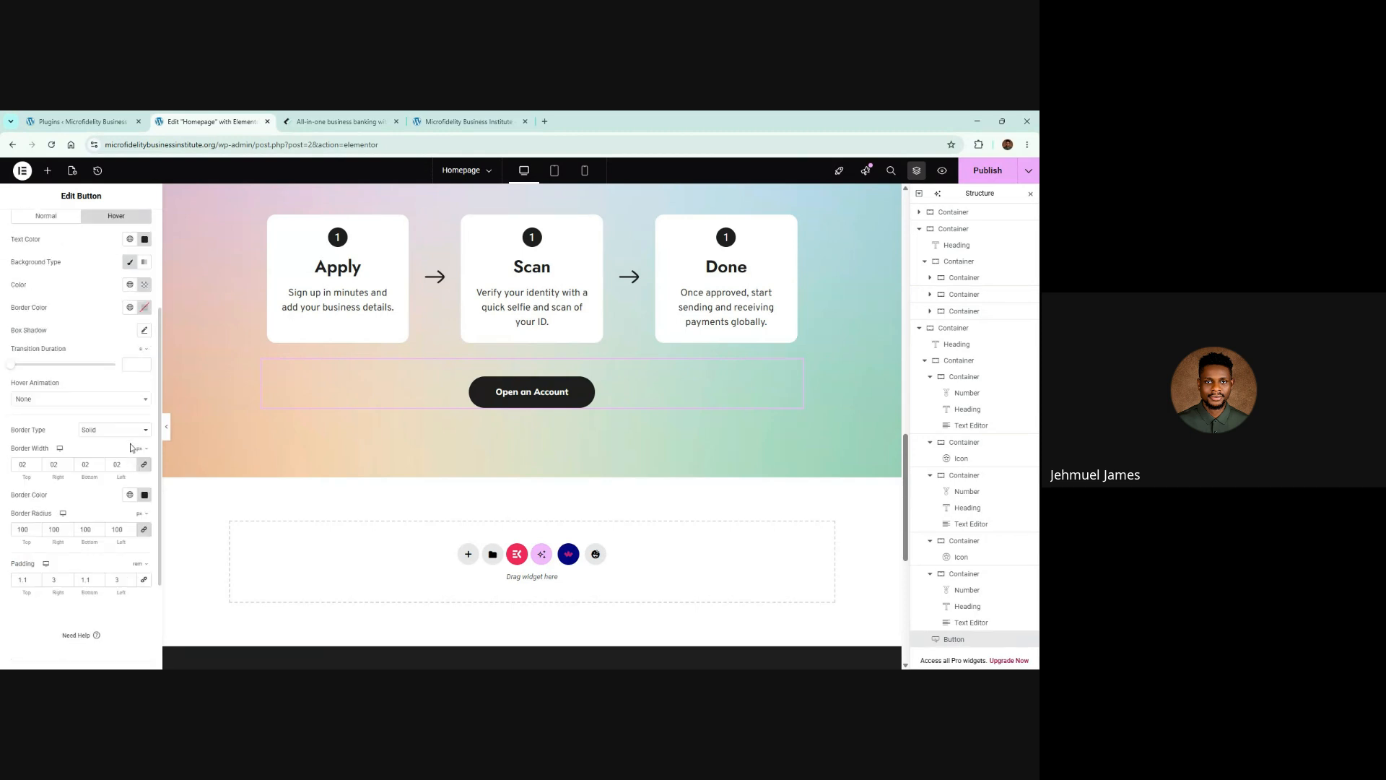
left_click(146, 495)
key("ctrl+v")
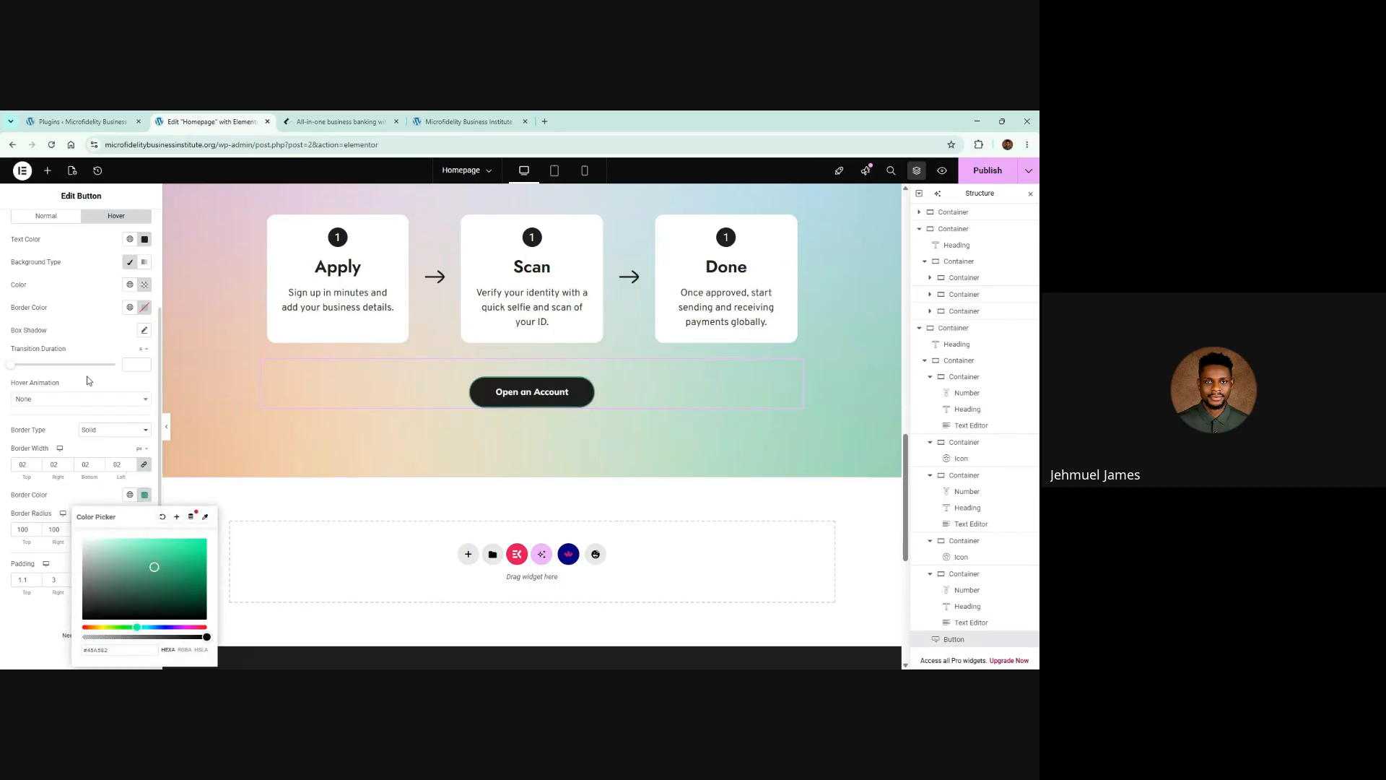
left_click(102, 501)
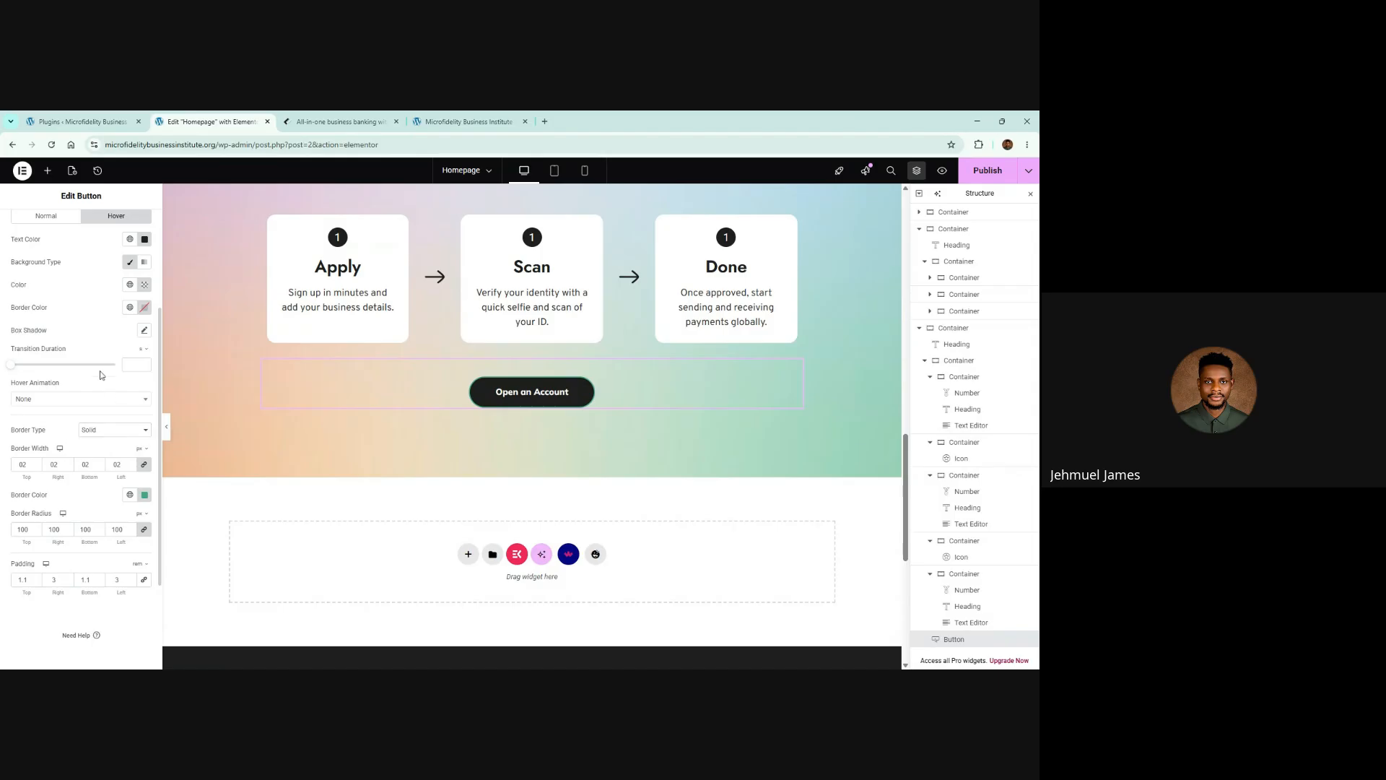
Copy the button's green border colour code from its normal-state settings and make that border colour fully transparent
left_click(49, 218)
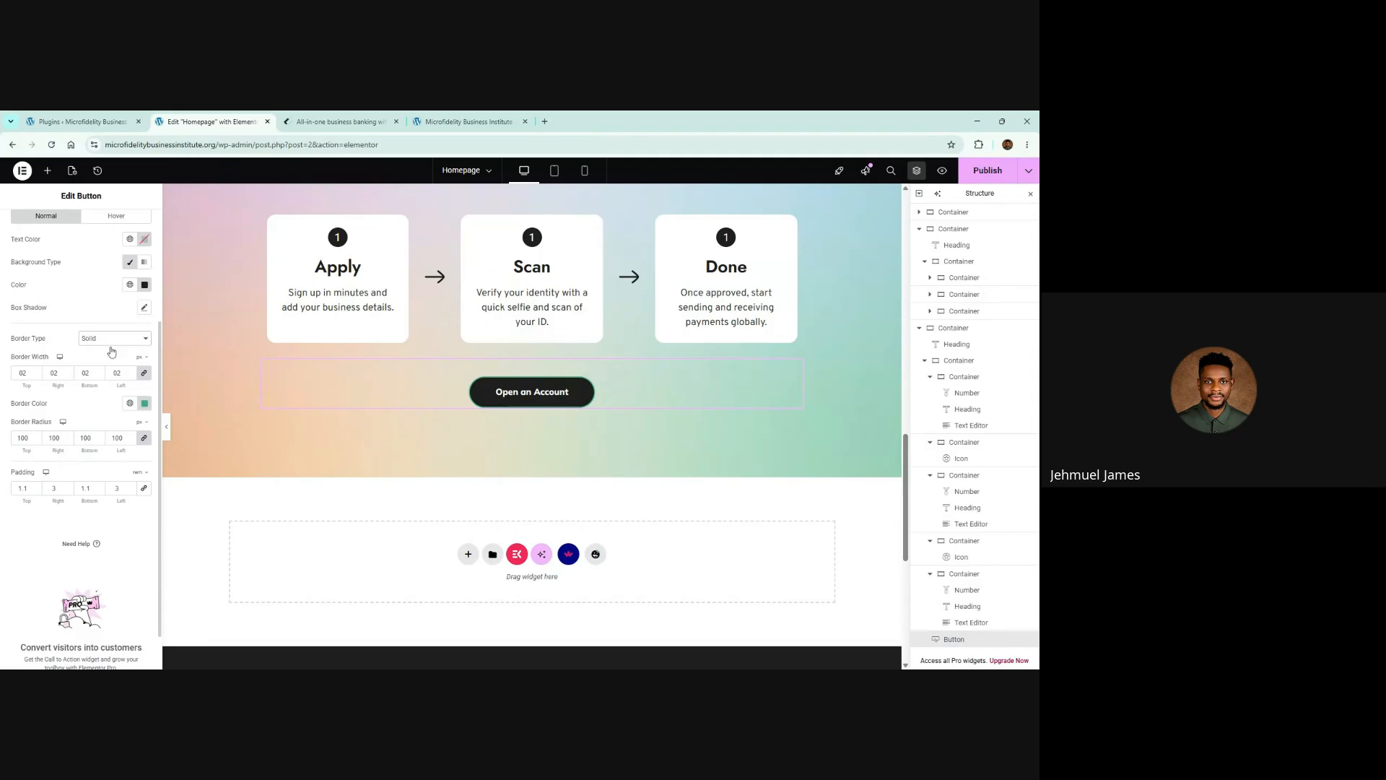
left_click(145, 403)
key("ctrl+c")
left_click_drag(205, 545, 84, 545)
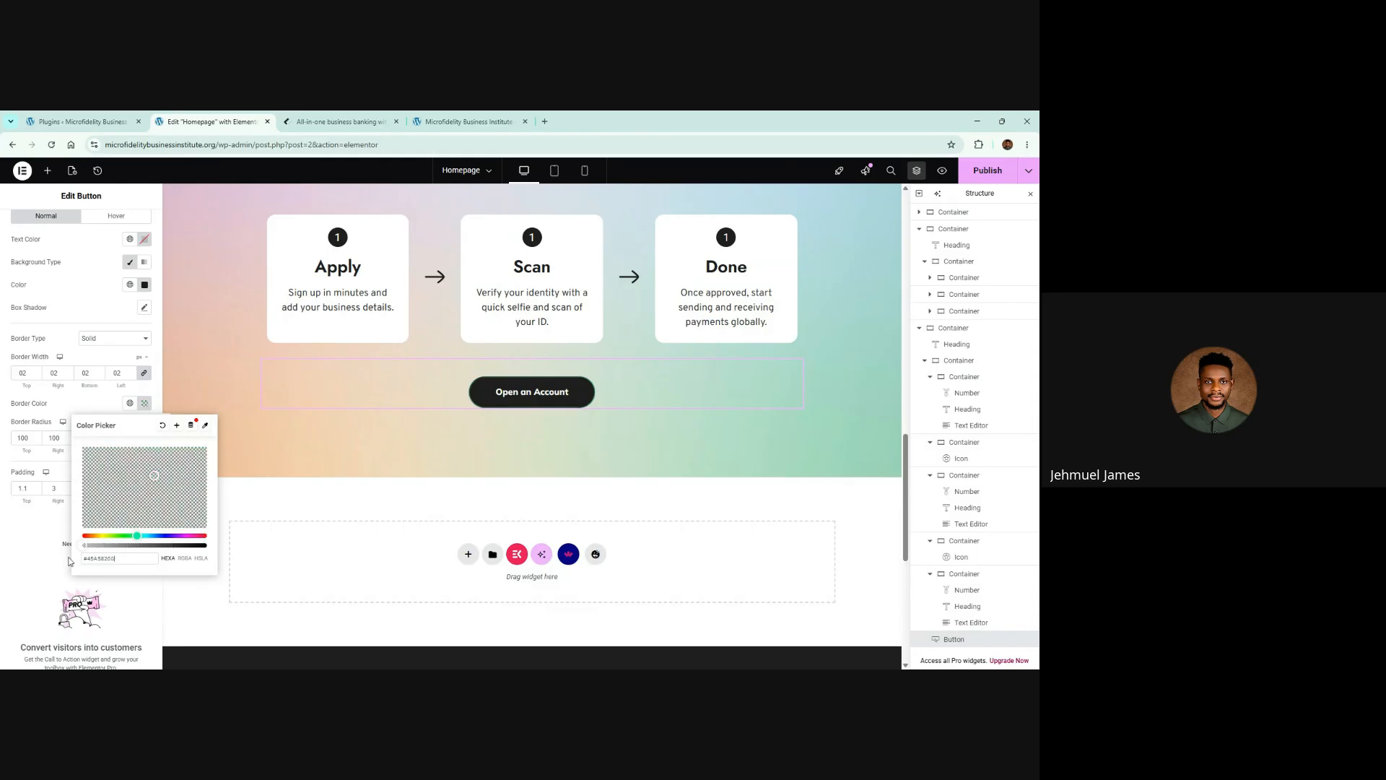
scroll(104, 314, "up", 3)
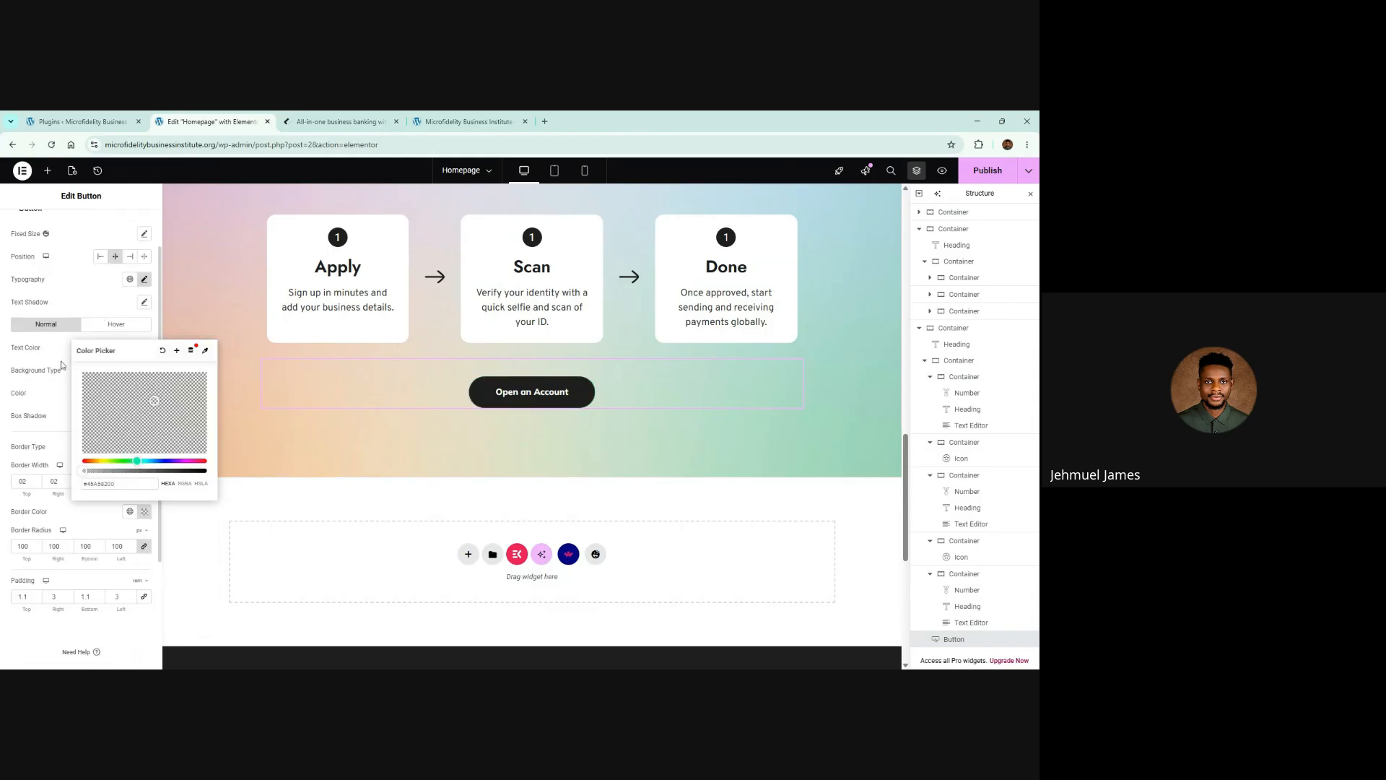
left_click(62, 372)
Set the hover-state border colour of the button below the step cards to #46A582 and check both states
left_click(117, 326)
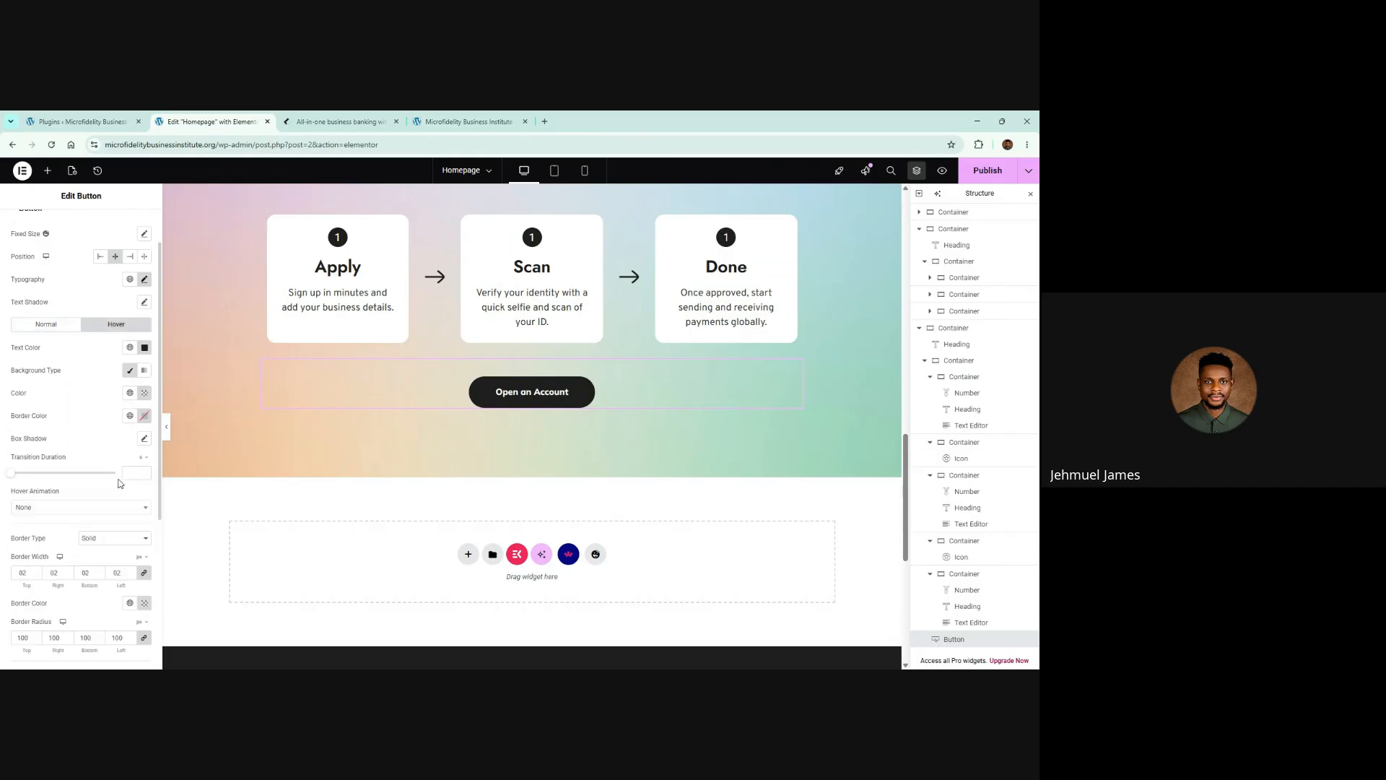
scroll(120, 483, "down", 1)
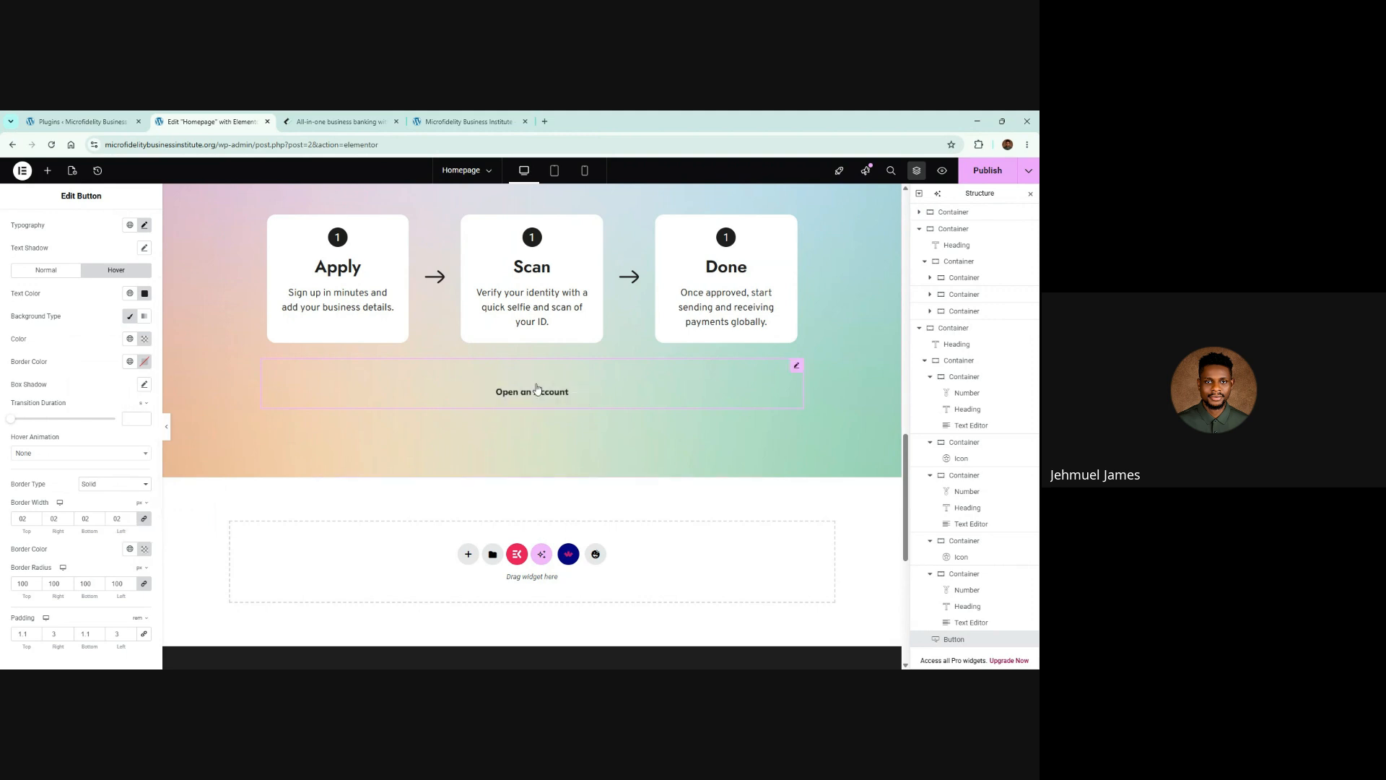
scroll(126, 554, "down", 1)
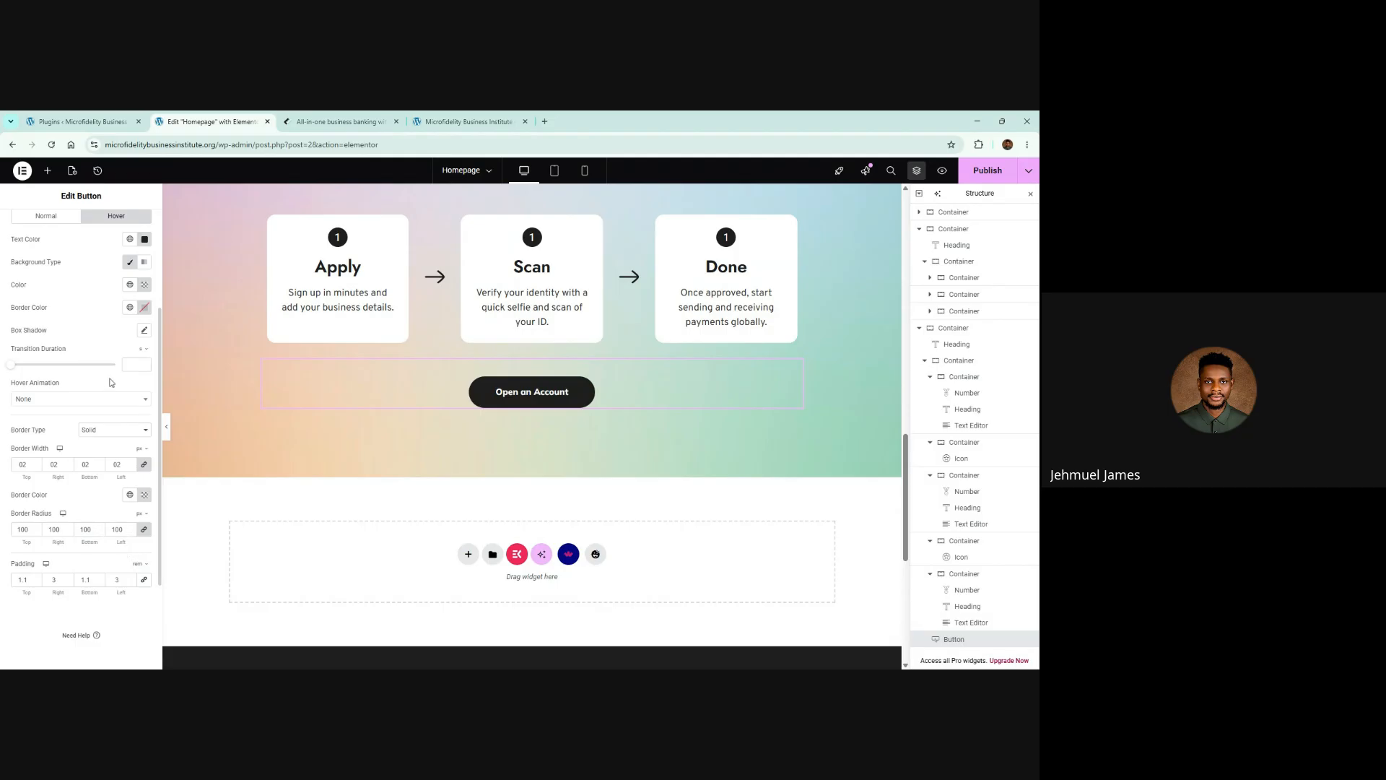
left_click(144, 309)
key("ctrl+v")
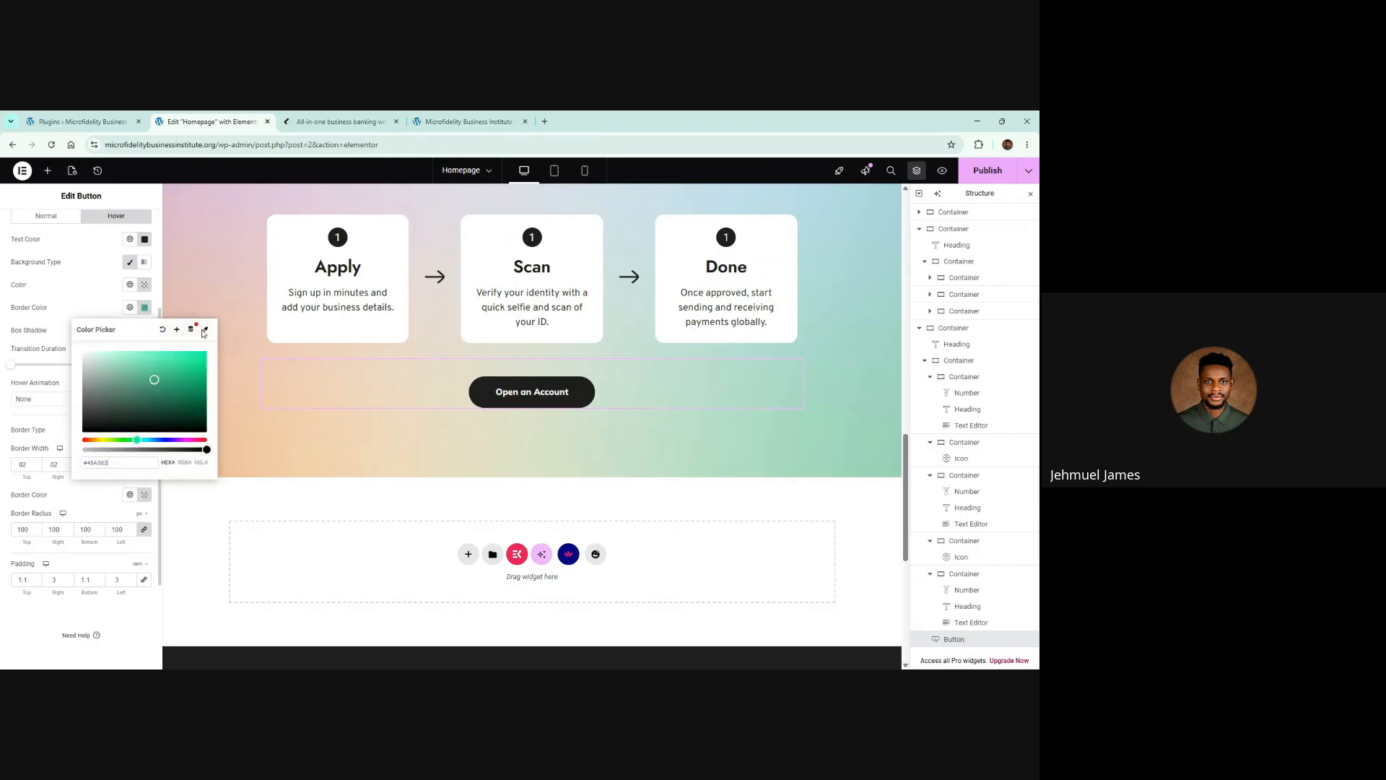
left_click(52, 271)
left_click(47, 218)
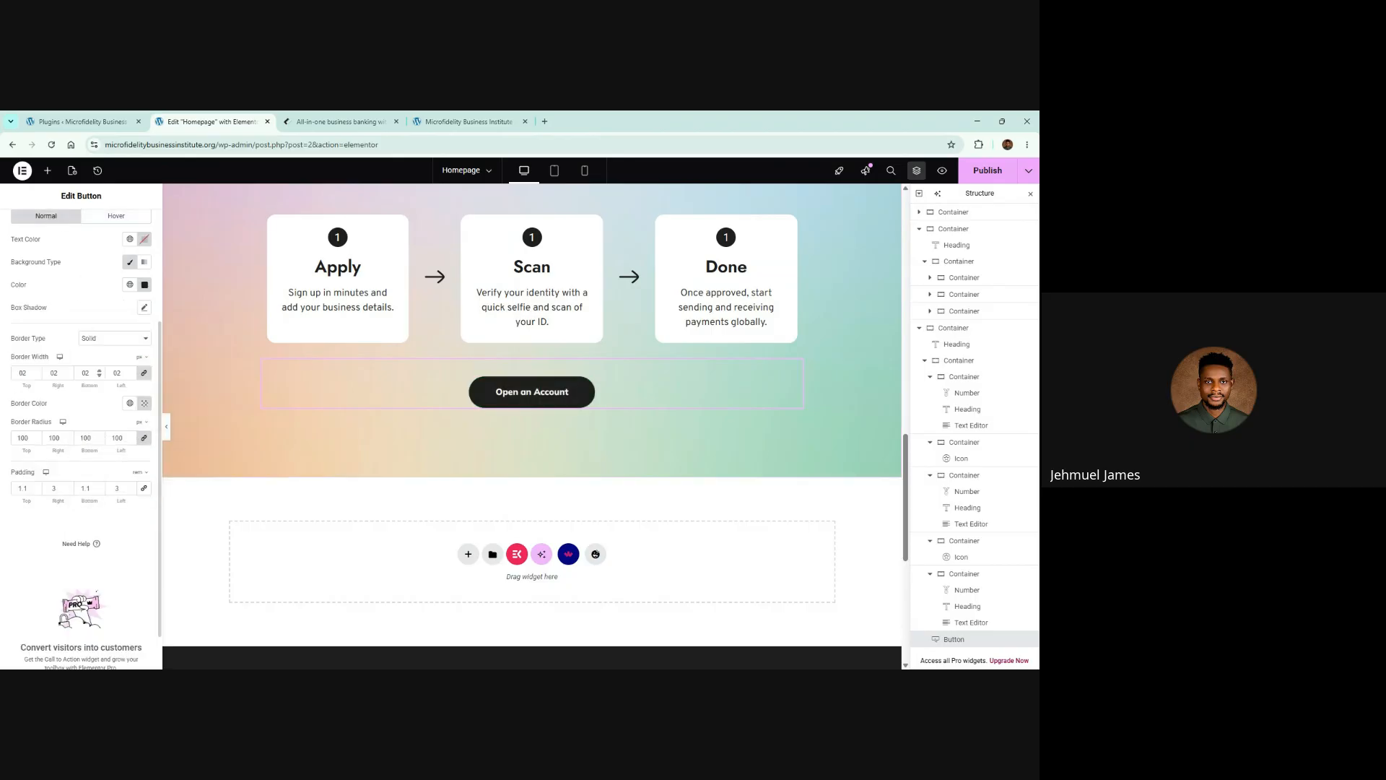
scroll(103, 356, "up", 2)
left_click(114, 324)
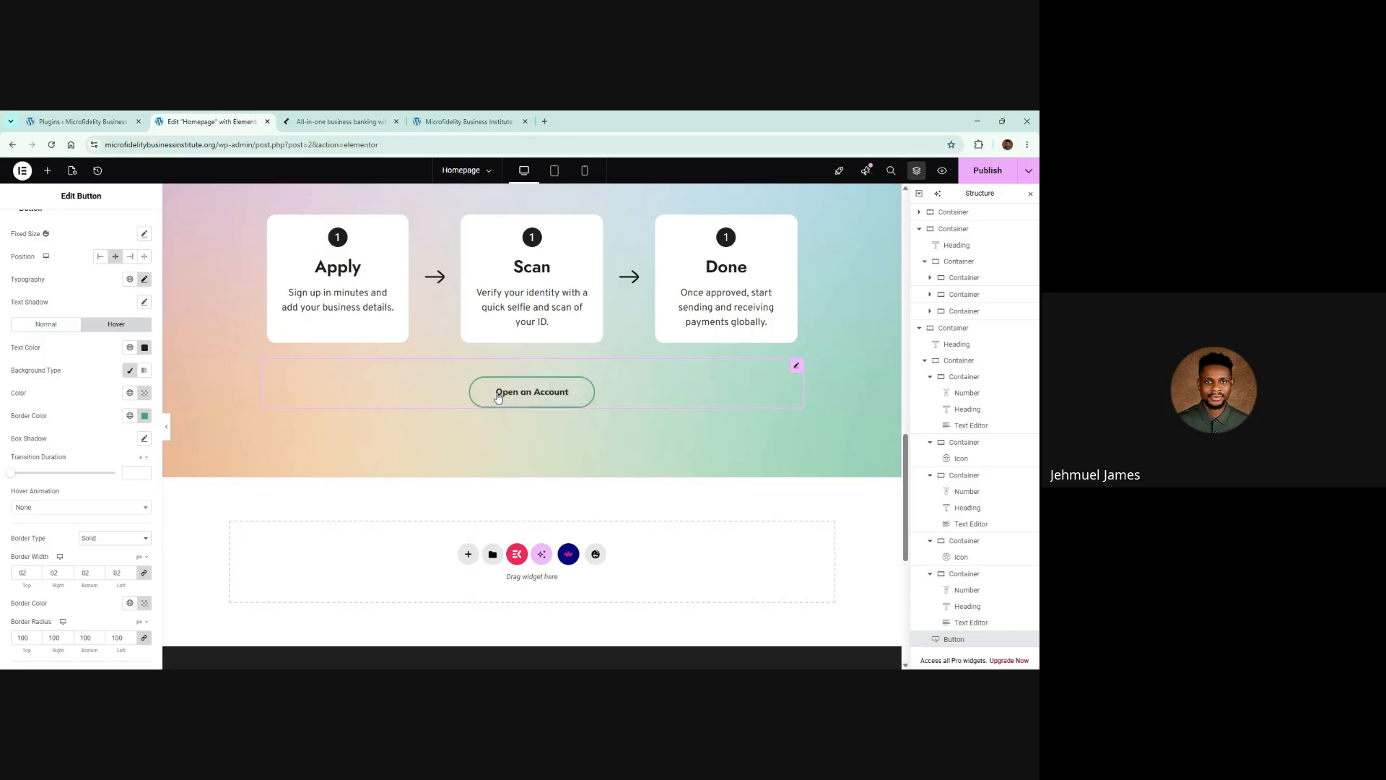
Change the text of the button below the step cards to "Get Your FREE Account!", matching the reference page
left_click(339, 121)
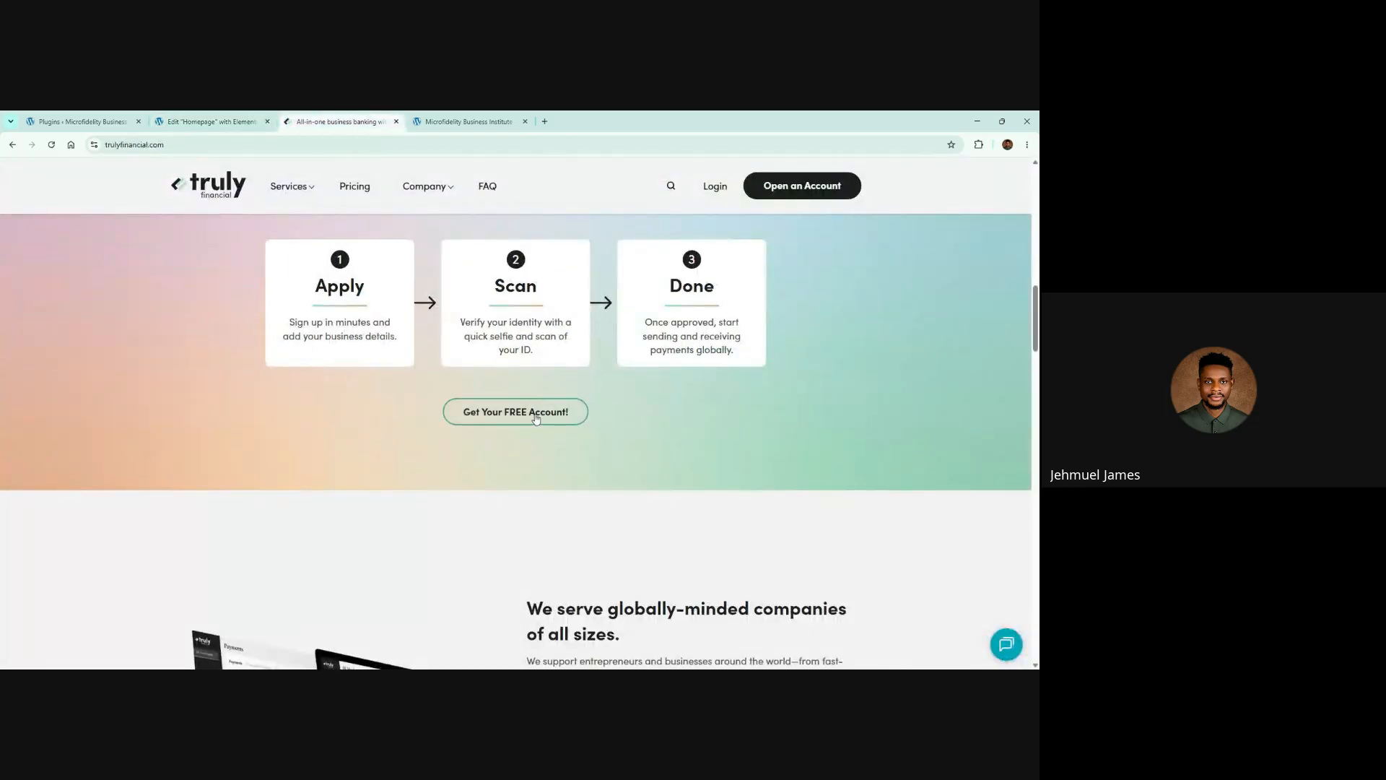
left_click(239, 121)
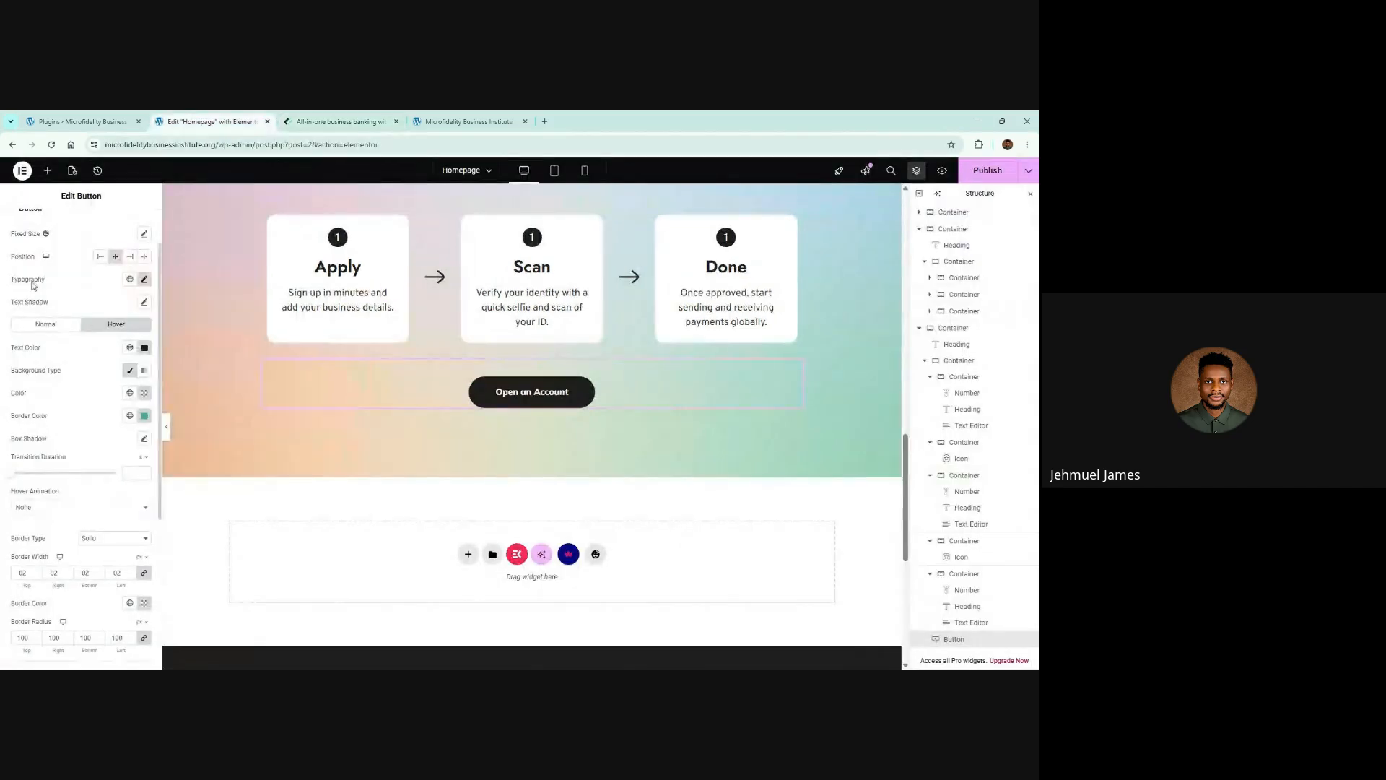
scroll(32, 285, "up", 2)
left_click(27, 224)
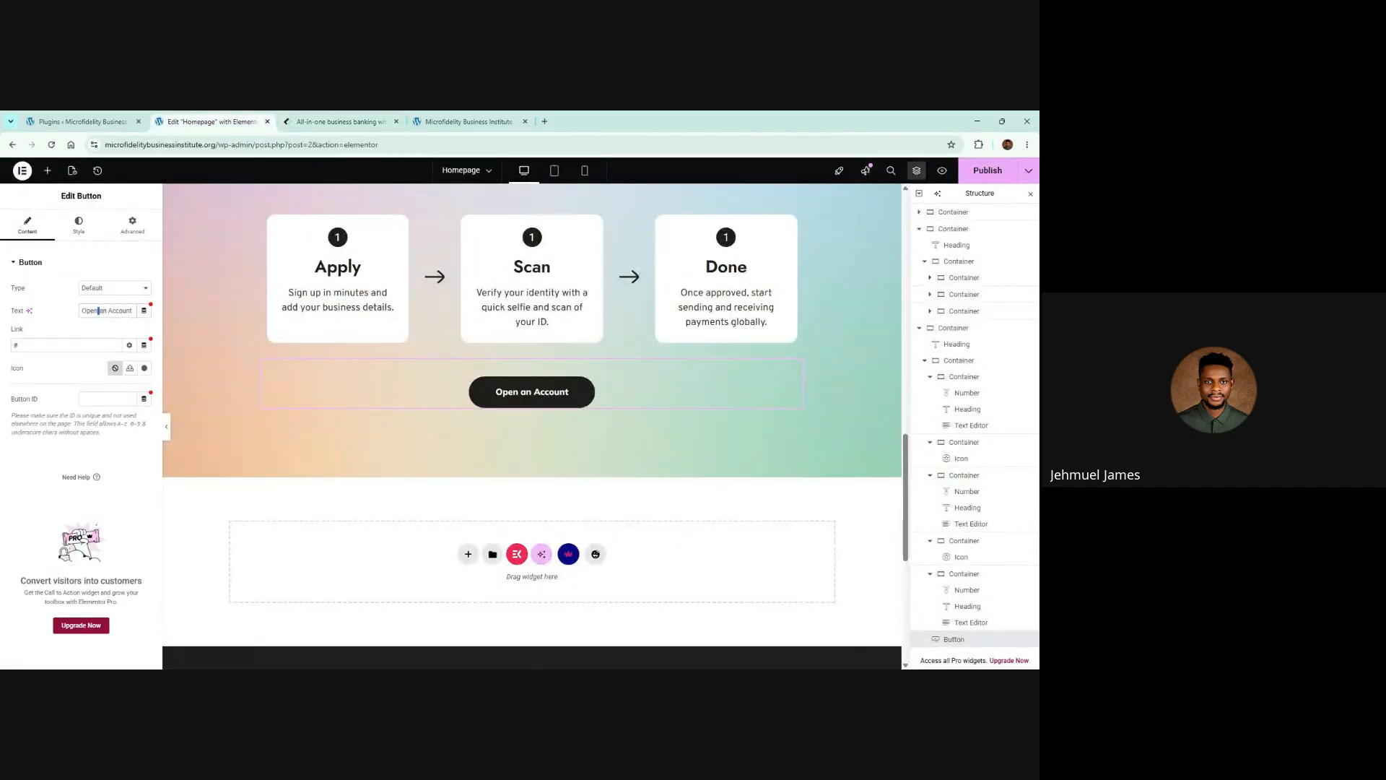
triple_click(98, 311)
type("Ge")
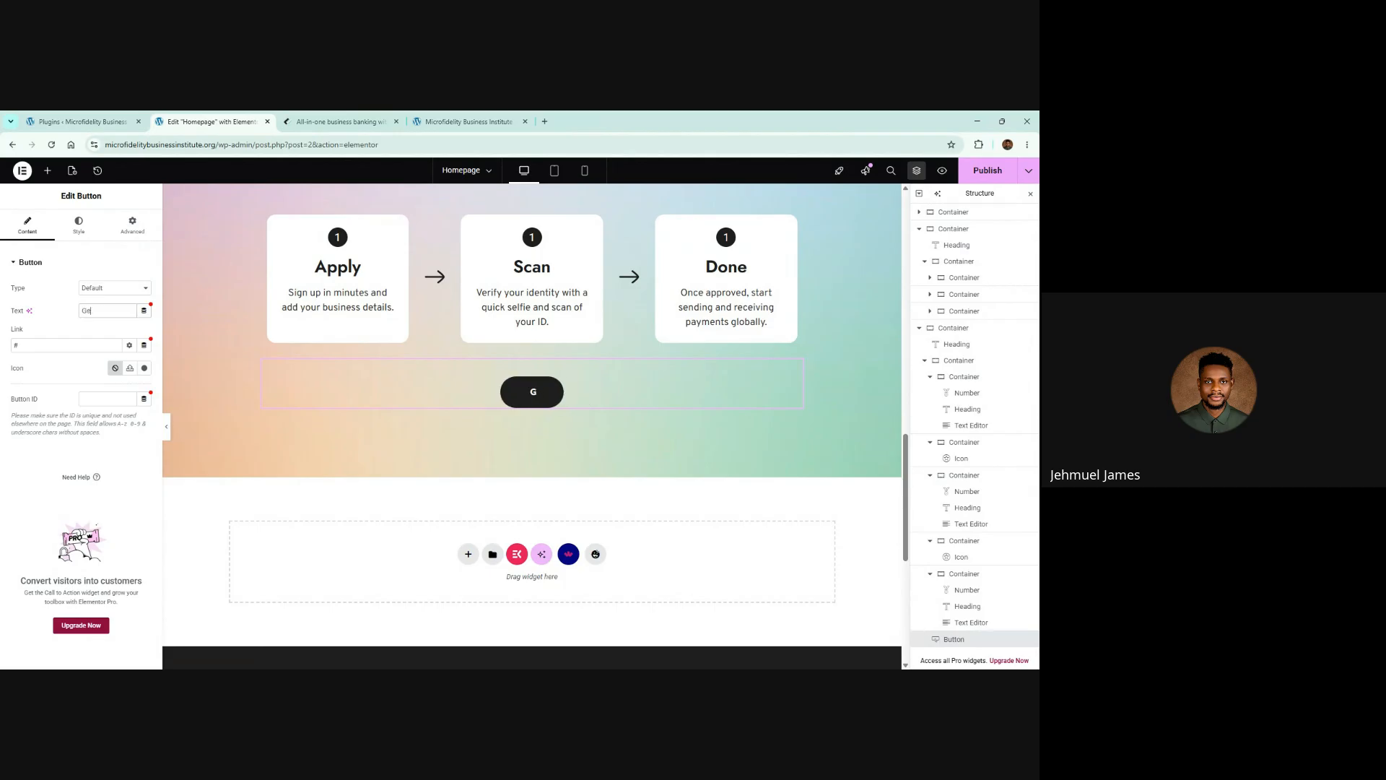
type("t Your FREE")
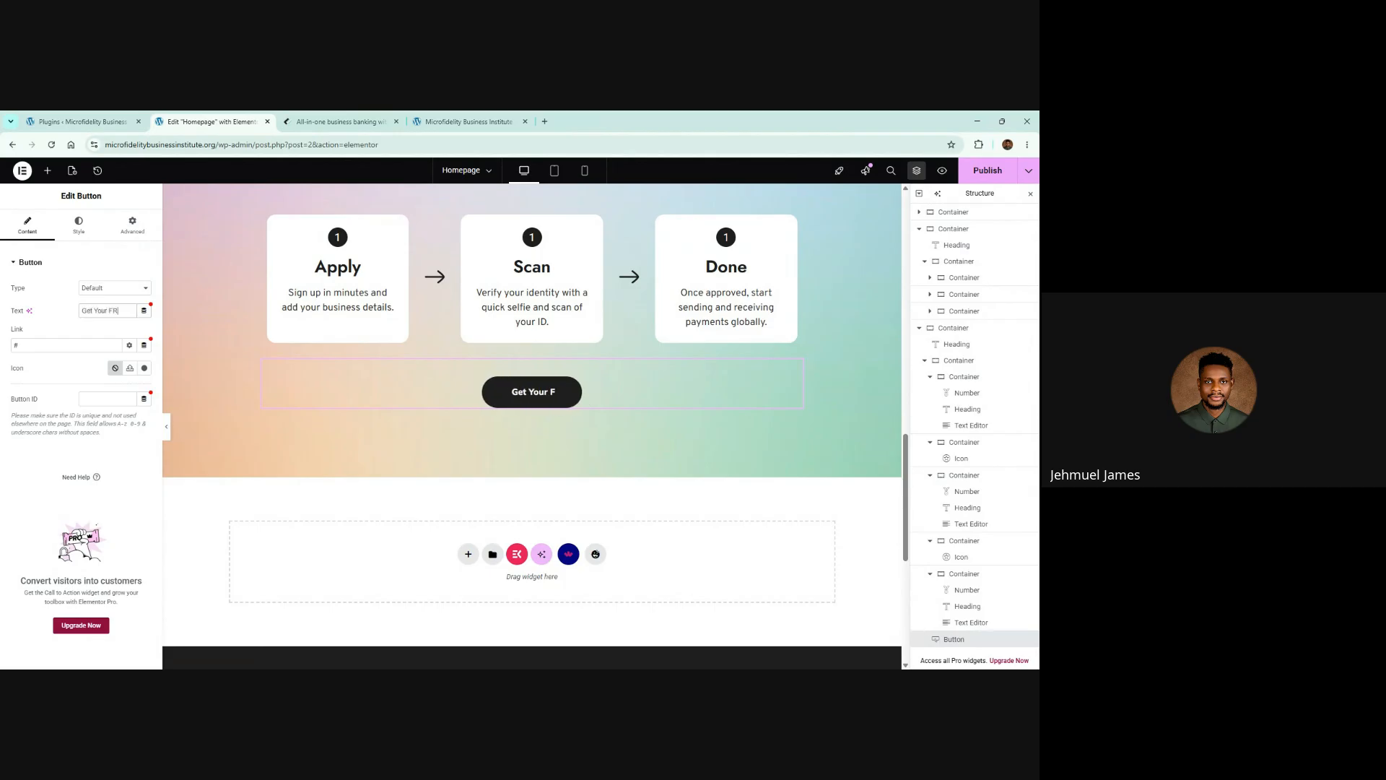
left_click(315, 121)
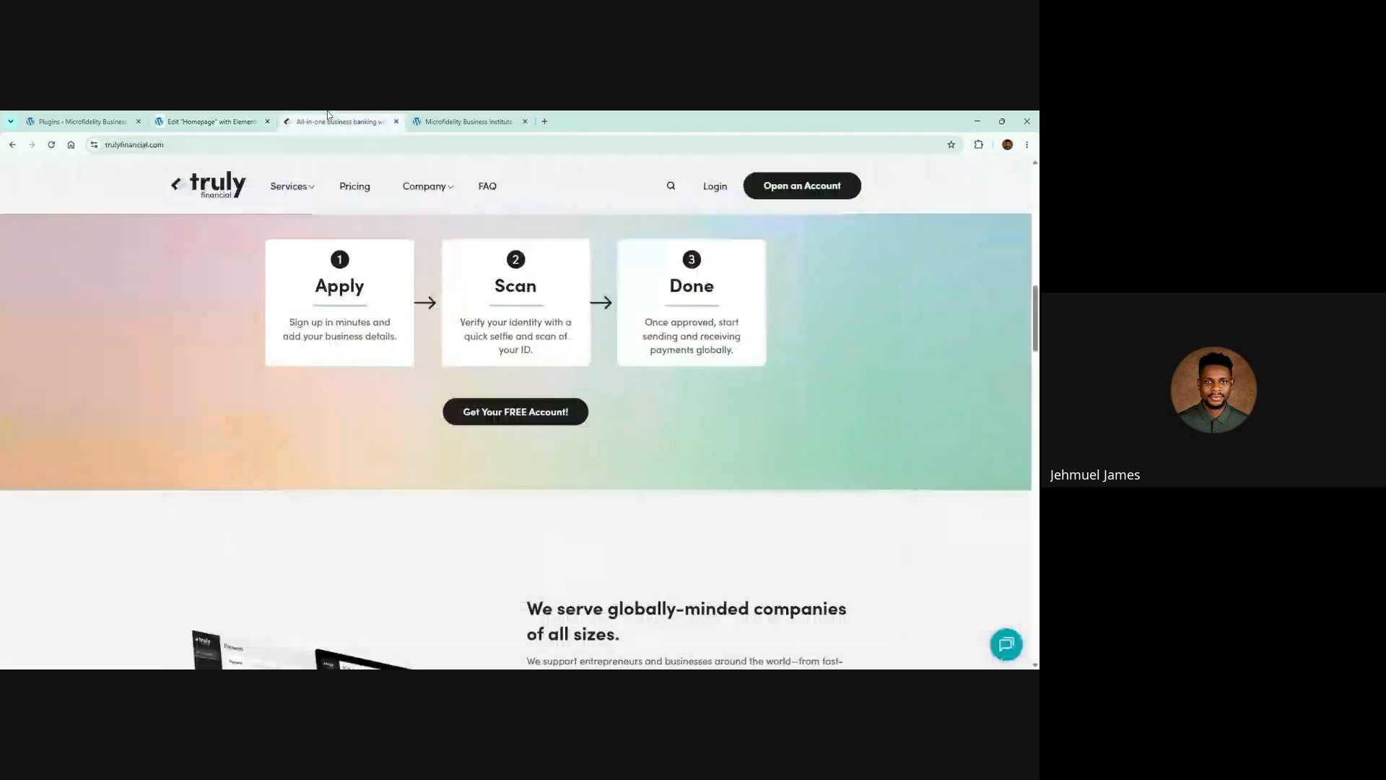
left_click(213, 121)
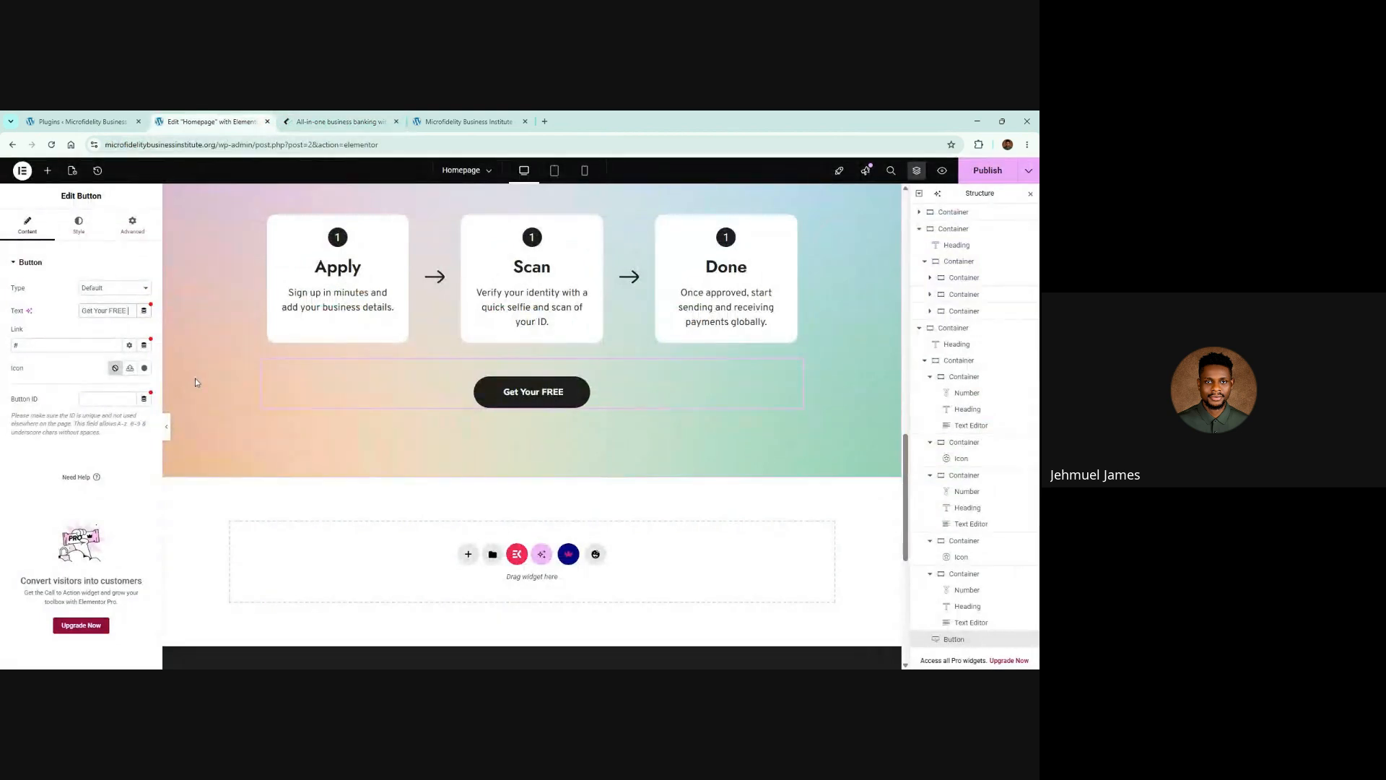
type("Account@")
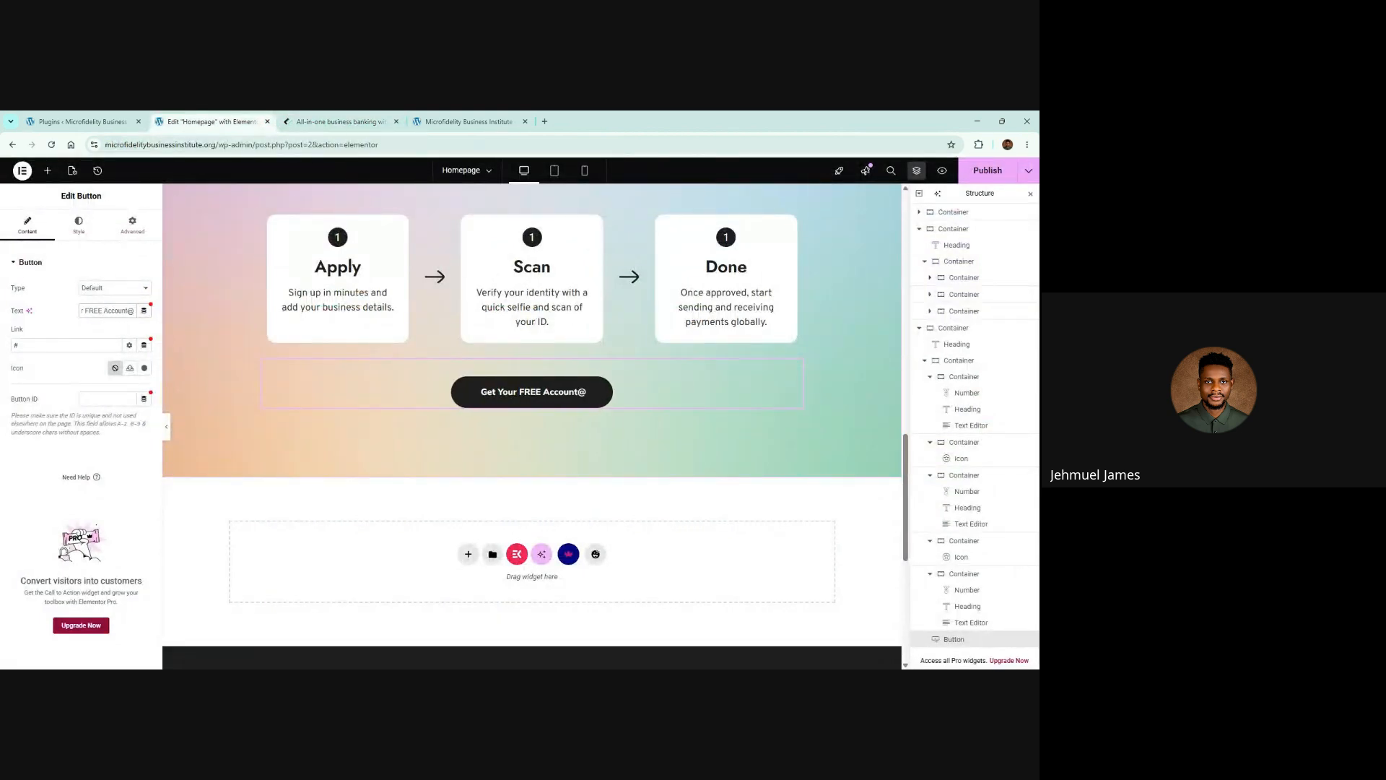
key("BackSpace")
type("!")
Compare the button wording with the reference page and publish the homepage changes
left_click(319, 121)
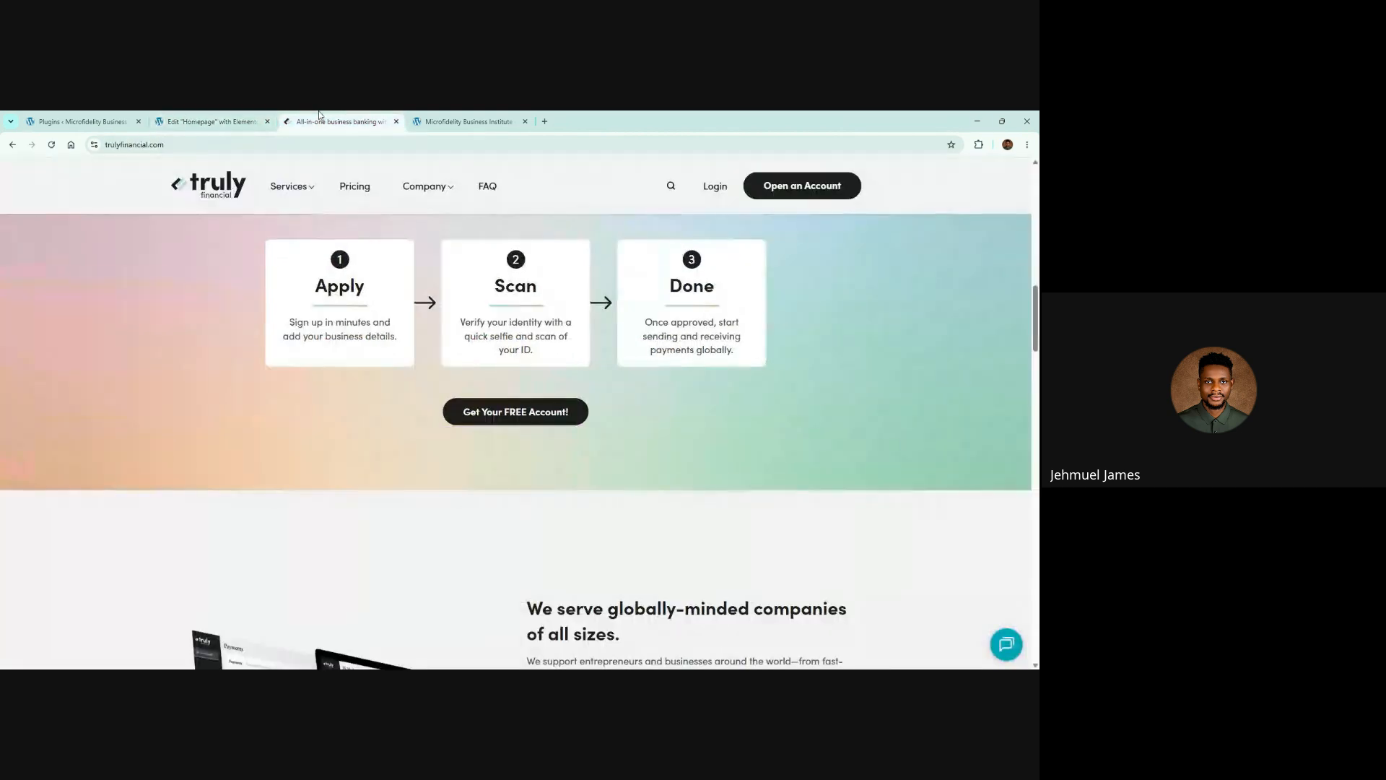
left_click(209, 121)
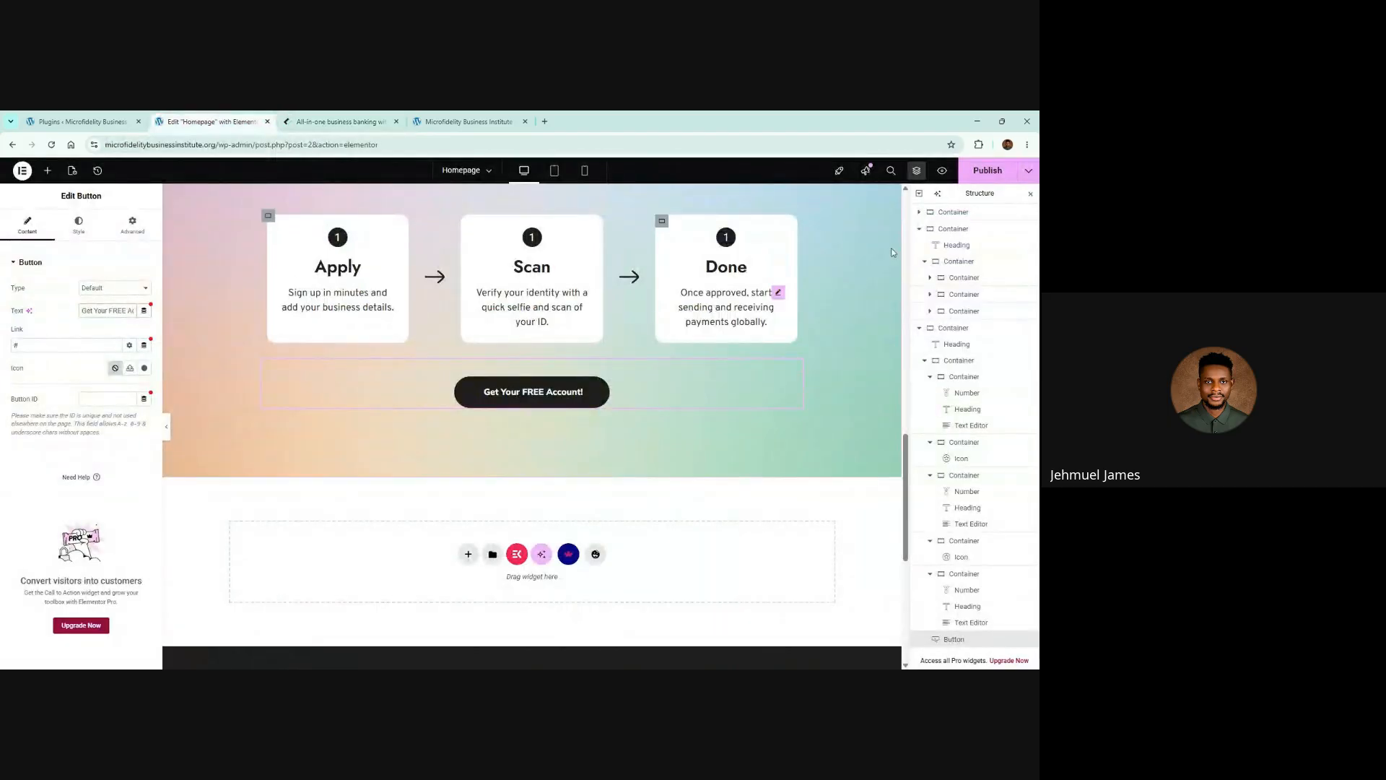
left_click(1002, 171)
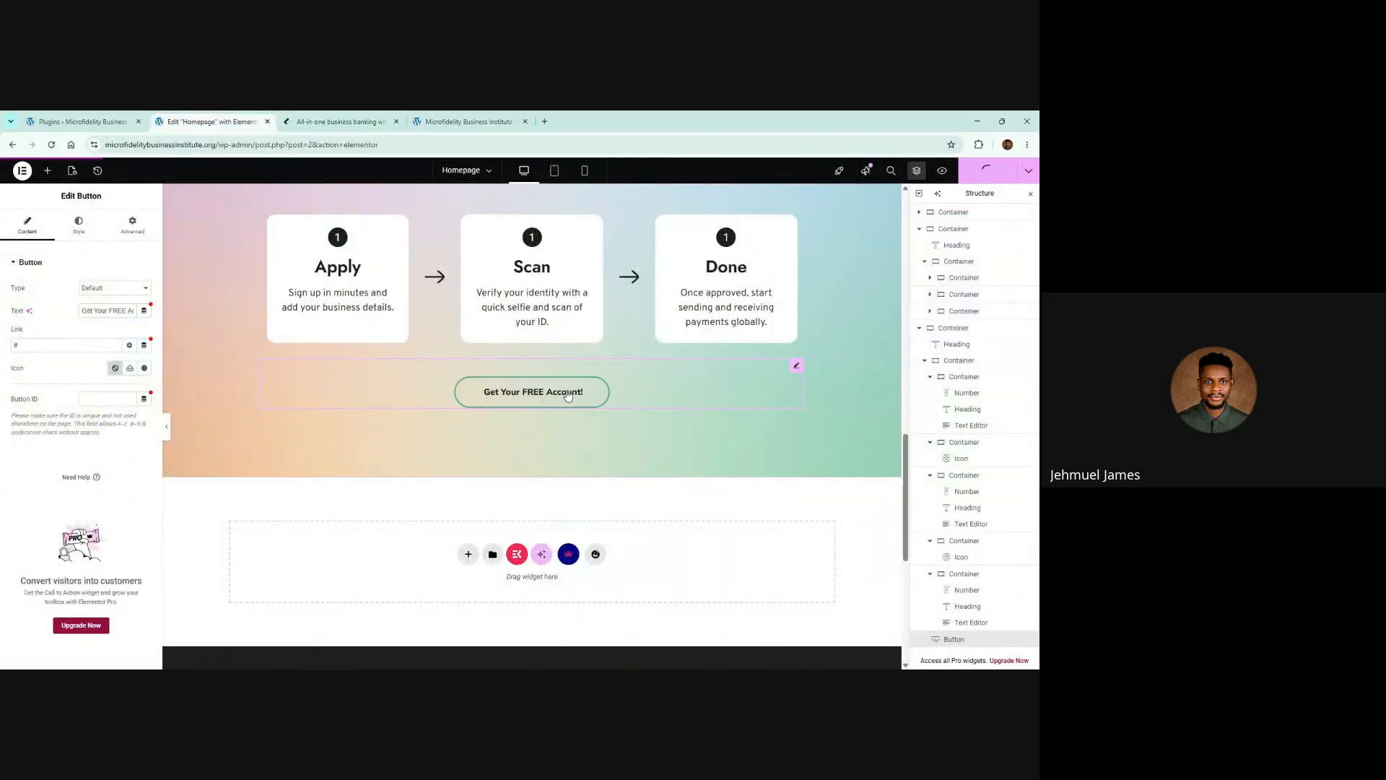
scroll(680, 391, "up", 3)
Review the reference page's globally-minded companies section and add a row flexbox container below the three-step section
left_click(339, 121)
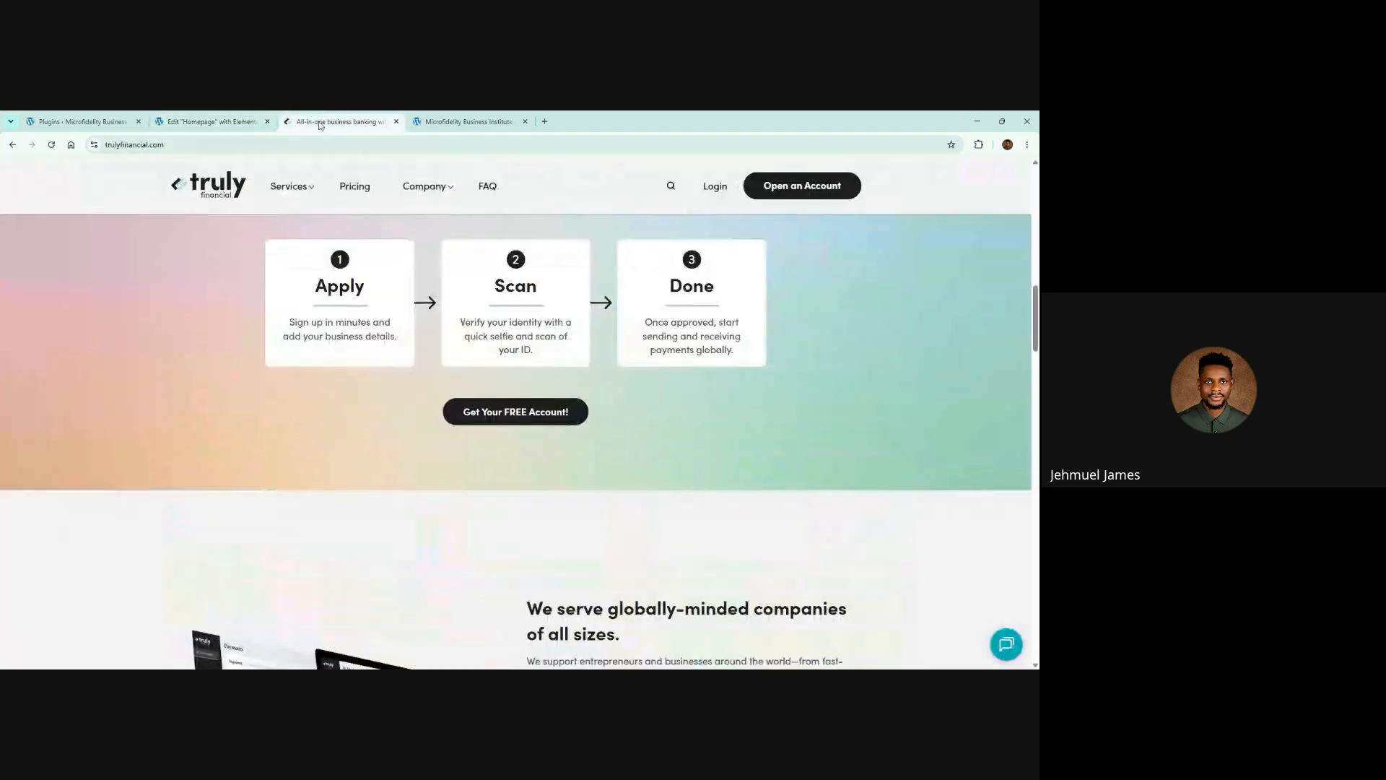
scroll(520, 411, "down", 5)
scroll(574, 534, "down", 4)
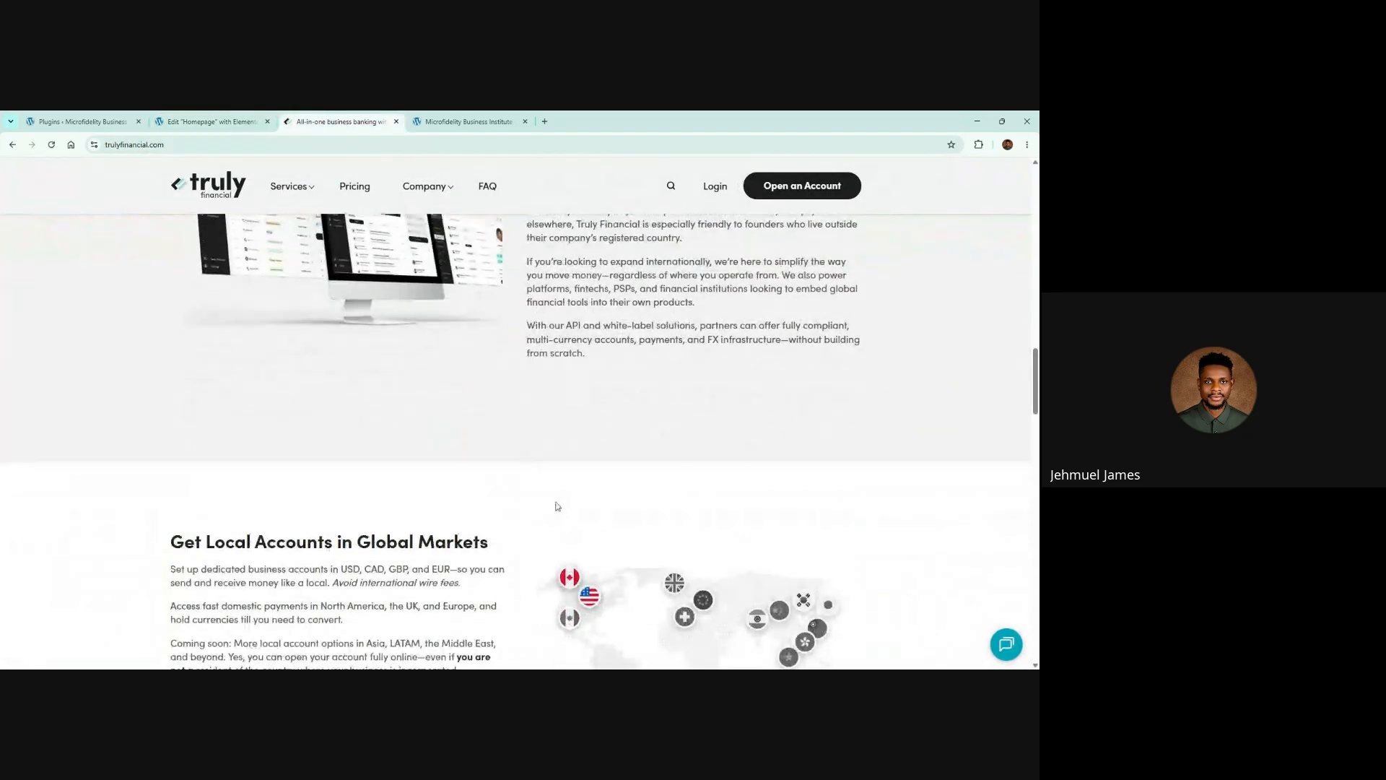
scroll(566, 496, "up", 4)
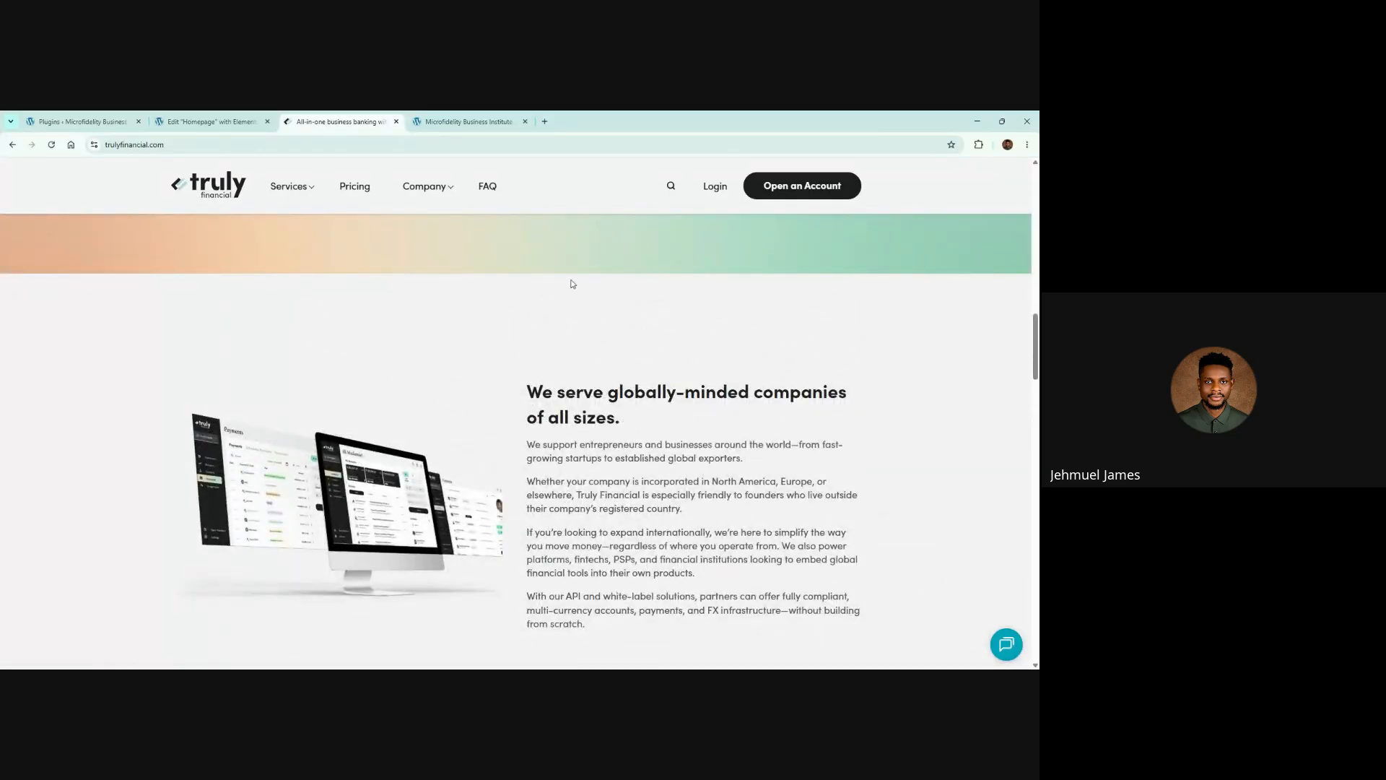
left_click(210, 121)
scroll(794, 325, "down", 5)
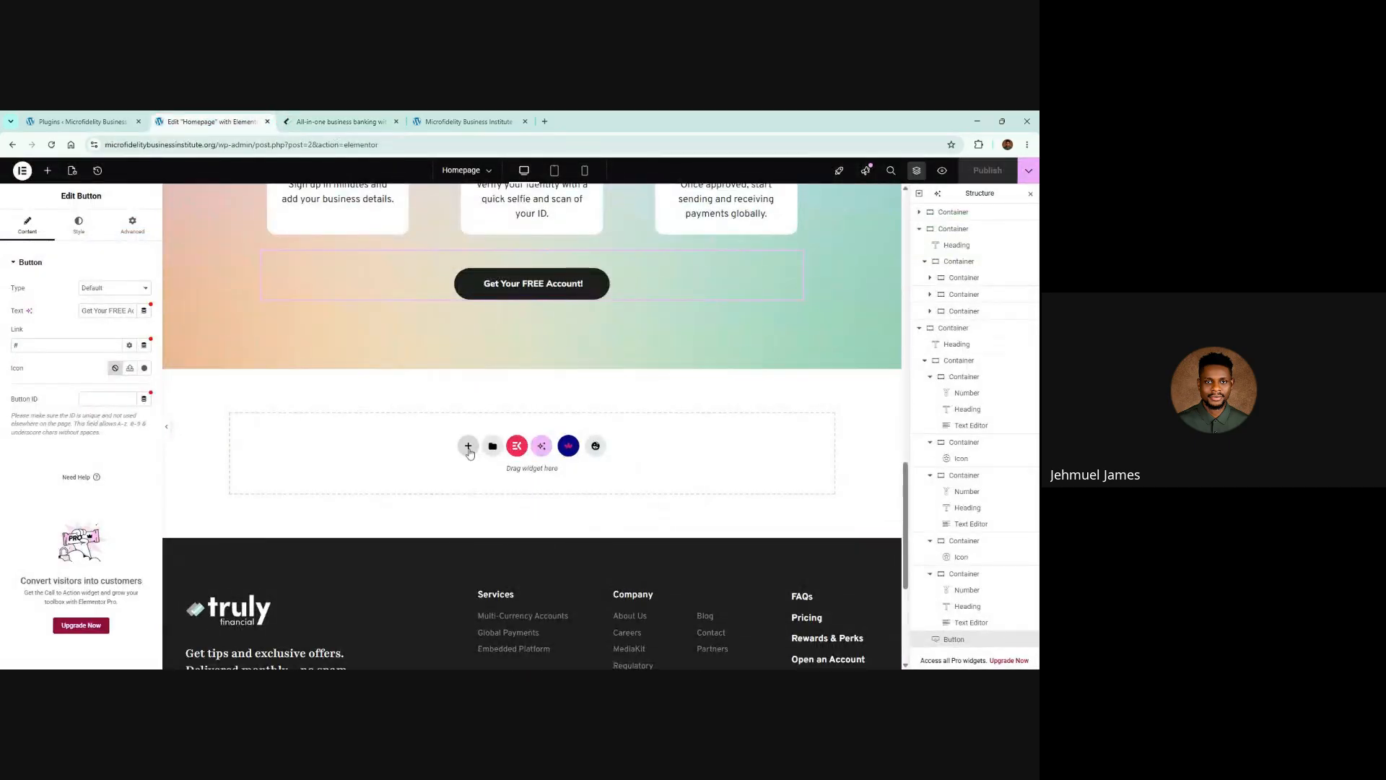
left_click(468, 445)
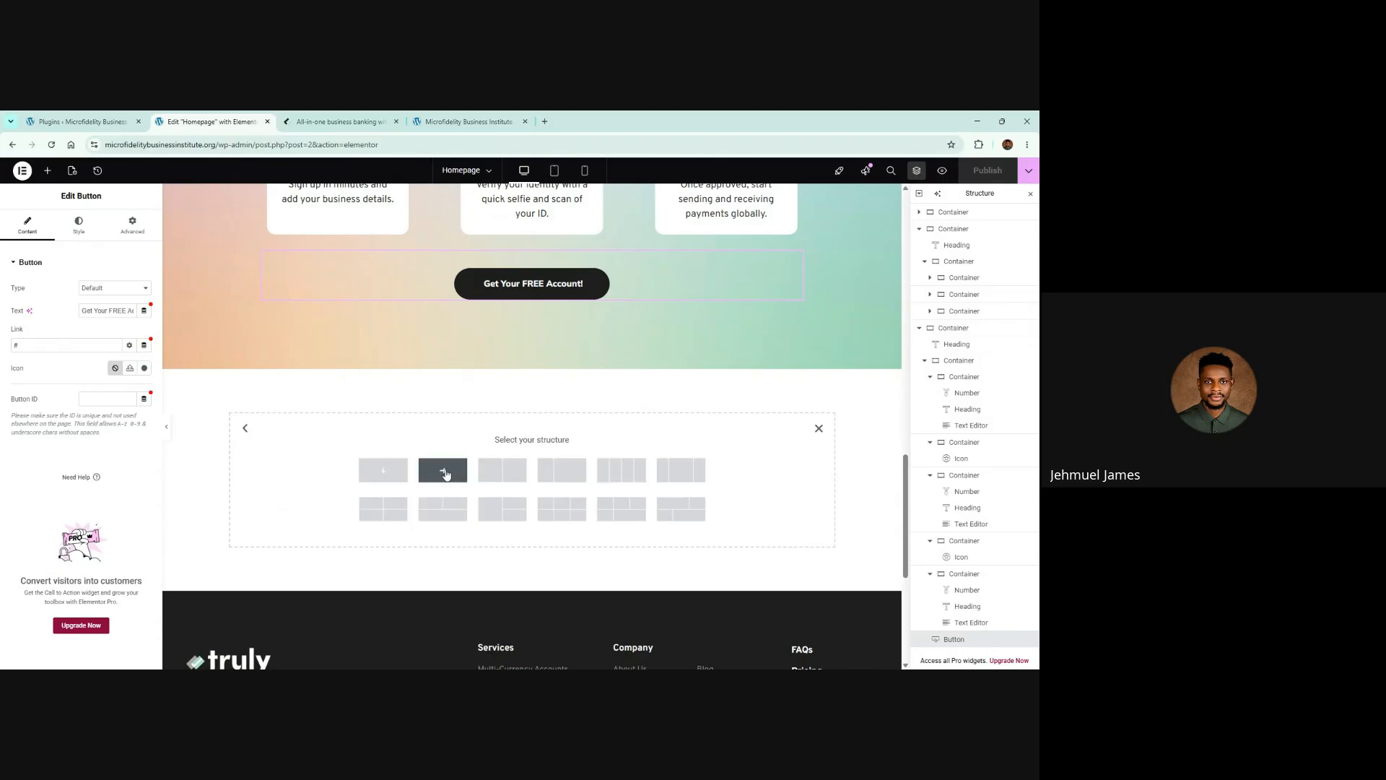
left_click(444, 470)
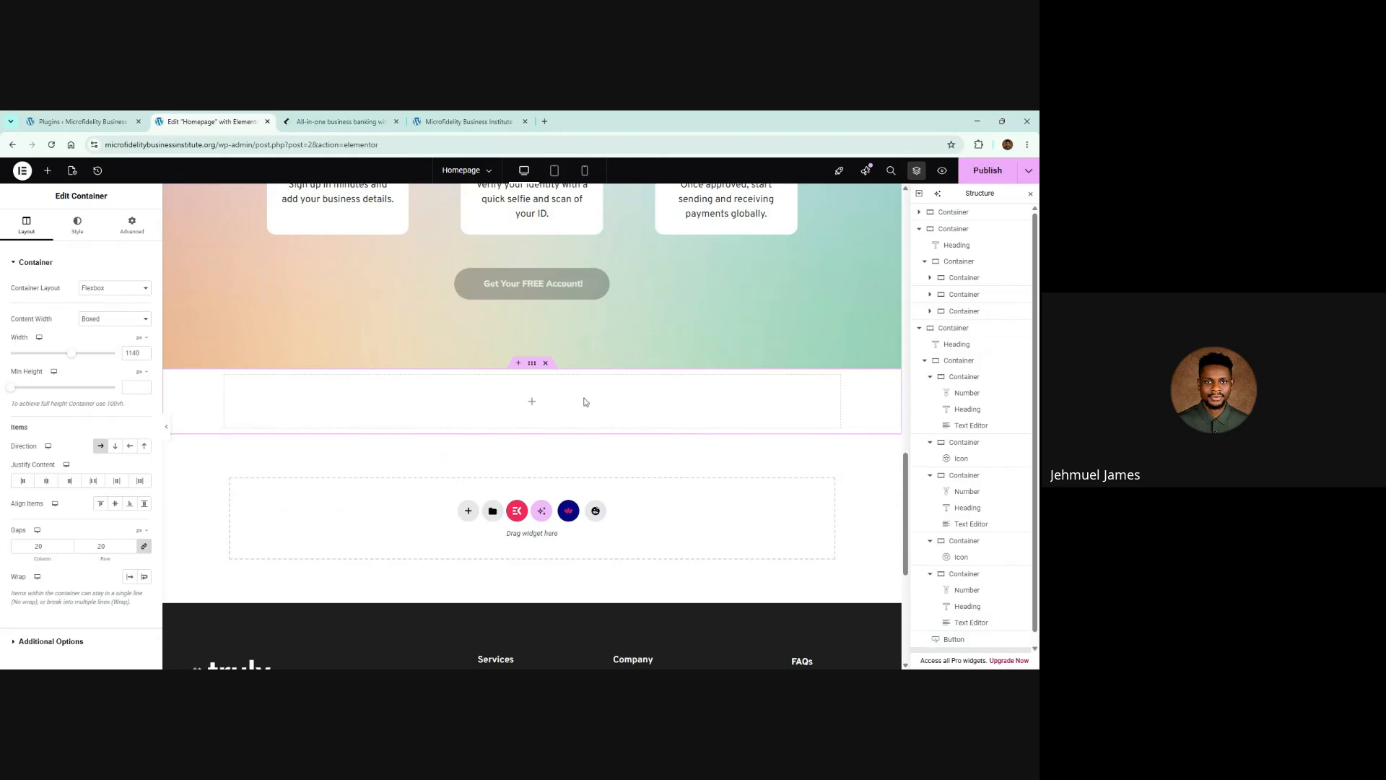
Place an inner container in the new section and duplicate it to make two side-by-side columns
left_click(533, 402)
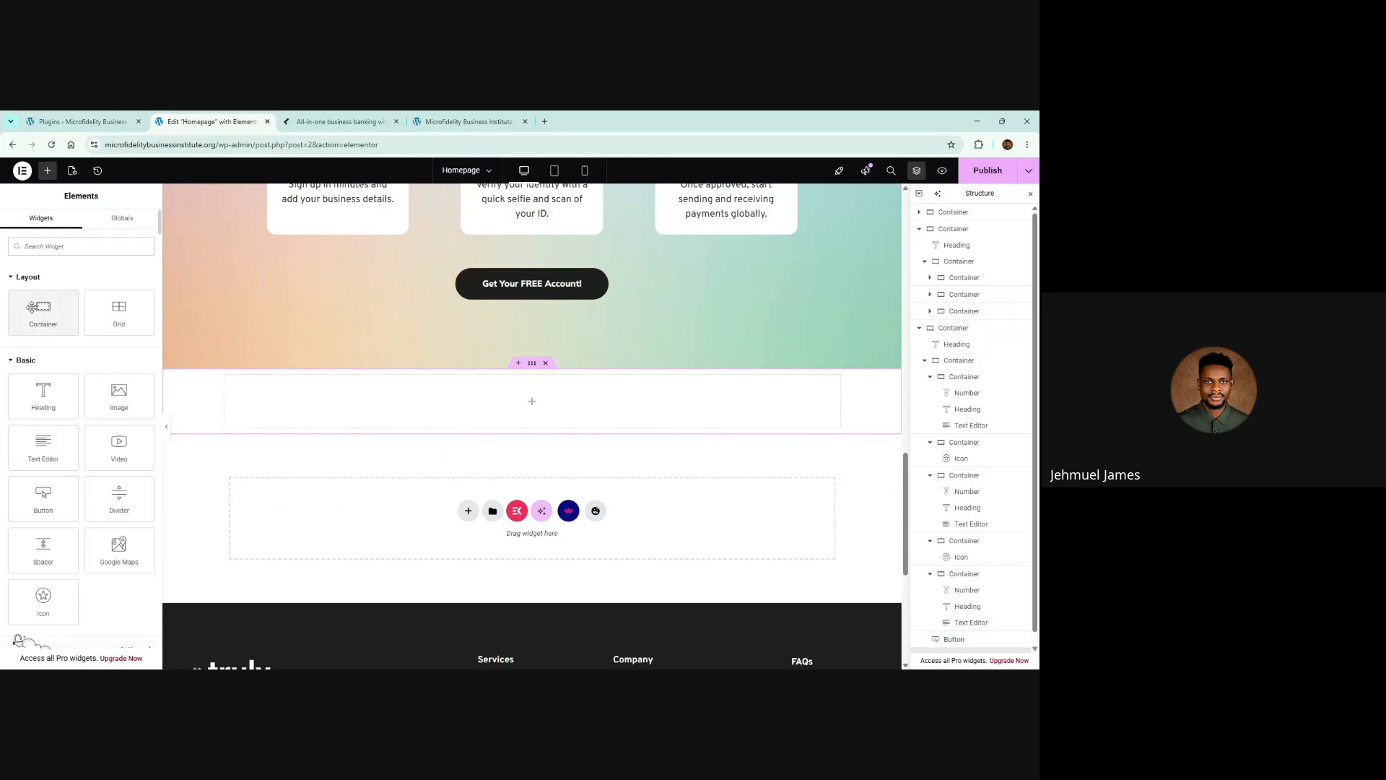
left_click_drag(36, 311, 551, 399)
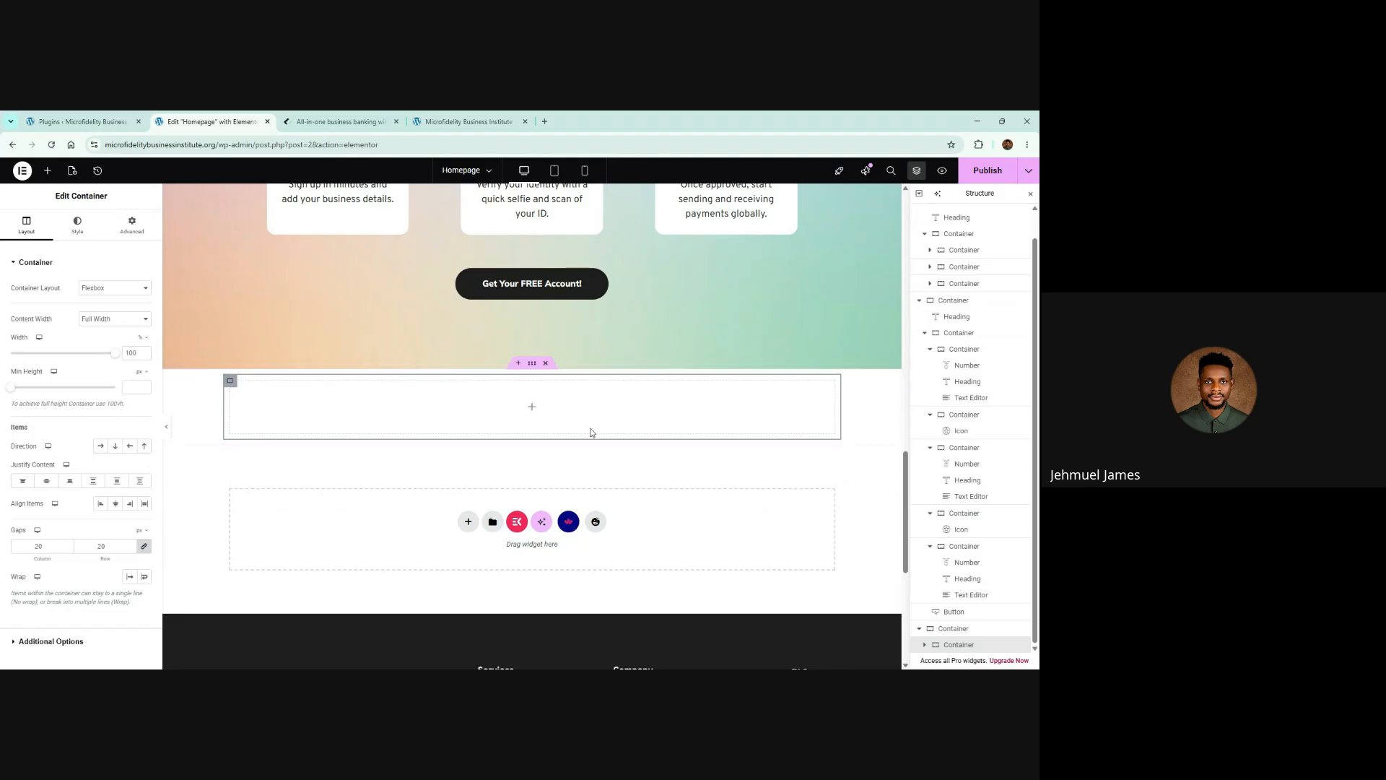
scroll(697, 532, "down", 5)
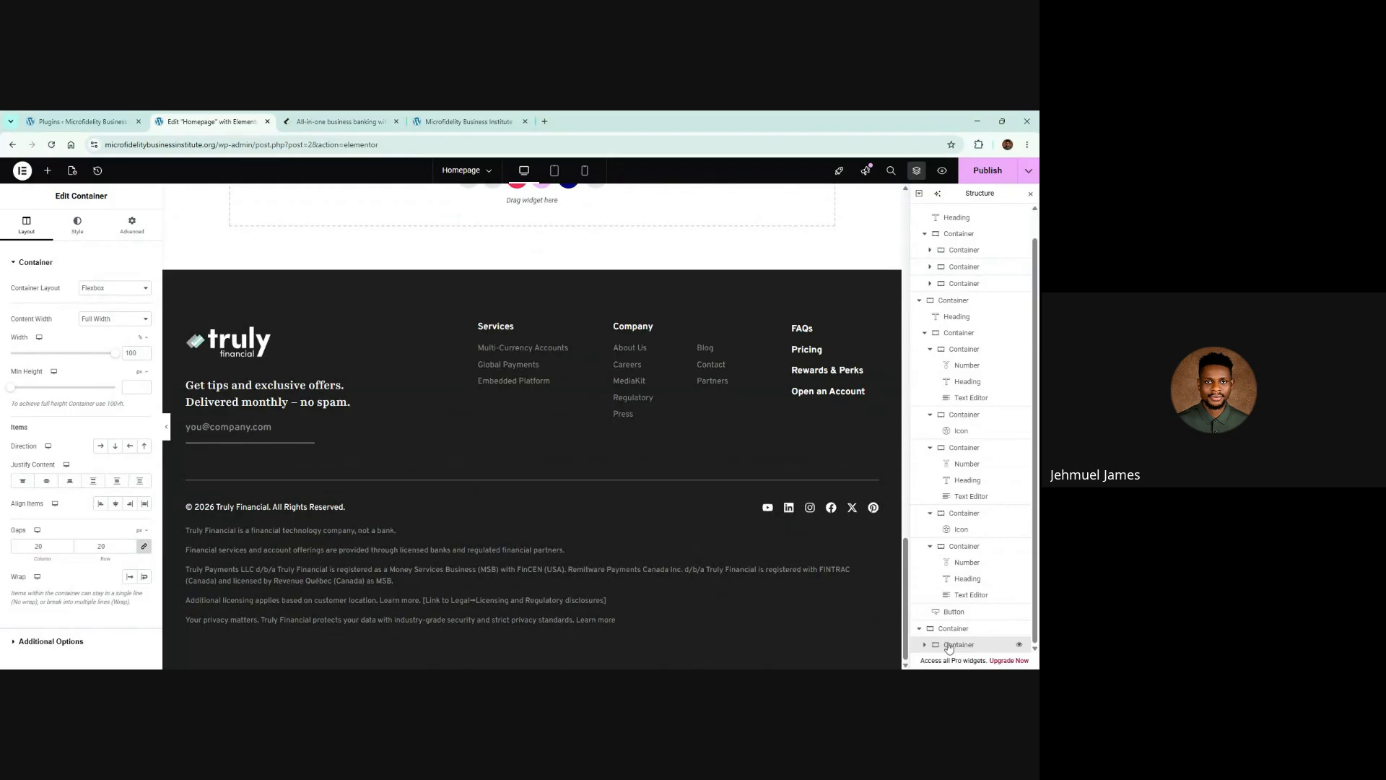
left_click_drag(996, 194, 966, 208)
left_click(824, 277)
scroll(949, 369, "down", 2)
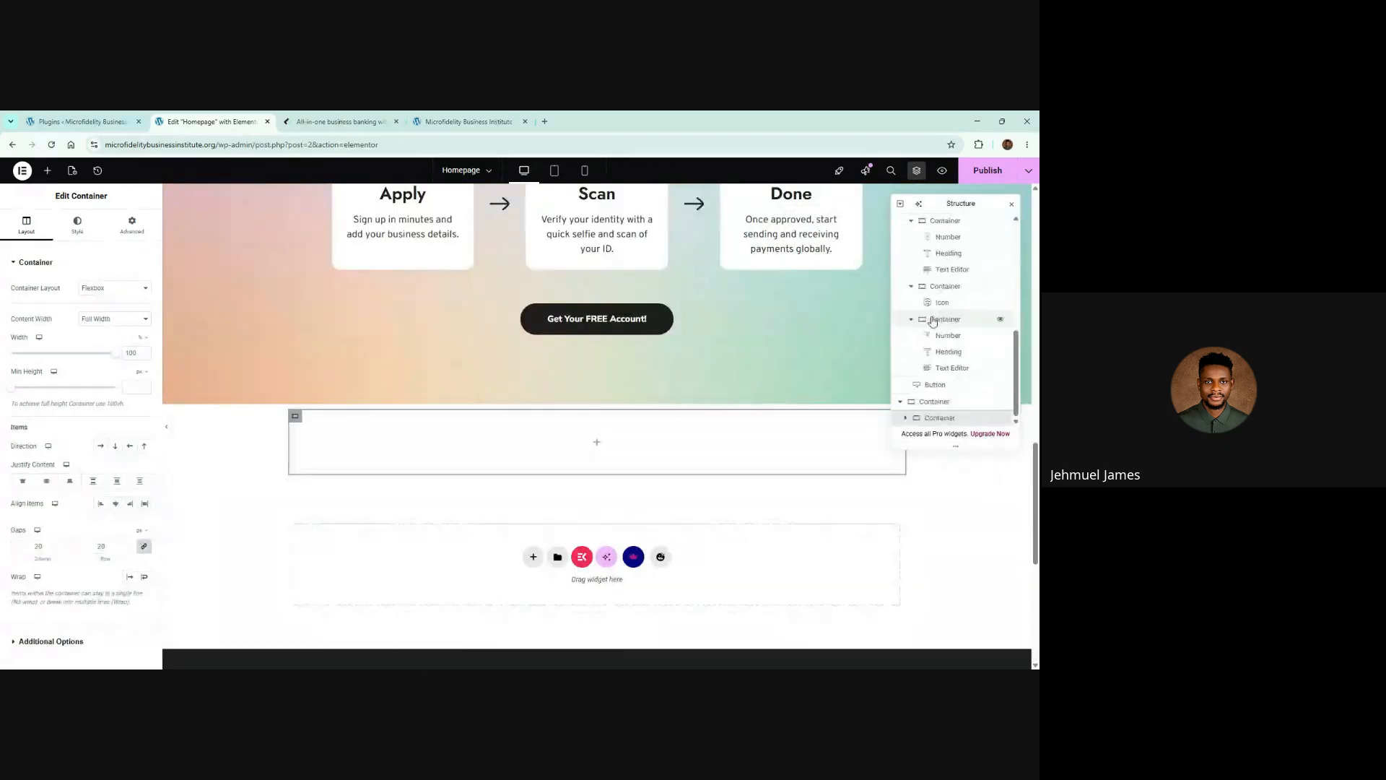
right_click(929, 423)
left_click(933, 364)
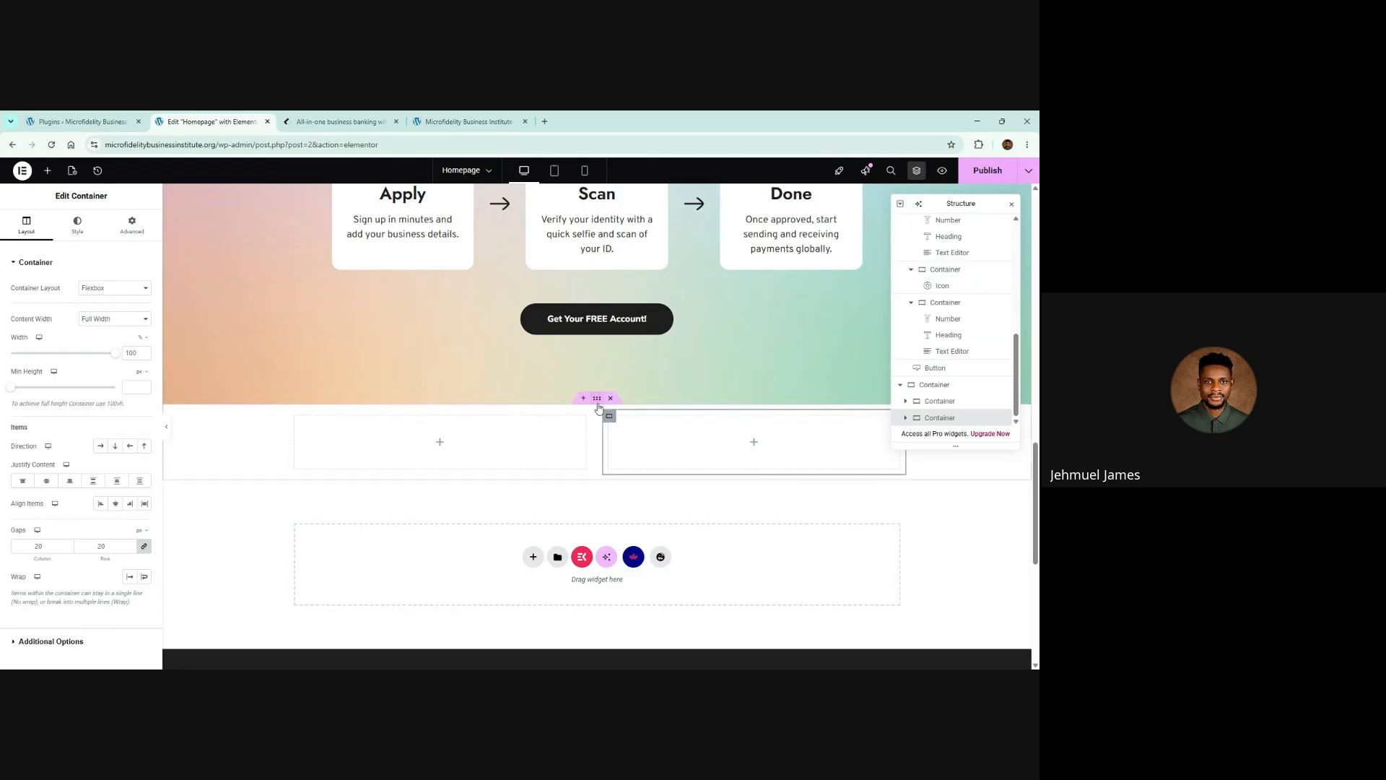
Set the new outer container's top and bottom padding to 8 rem, leaving the sides at 0
left_click(598, 408)
left_click(131, 225)
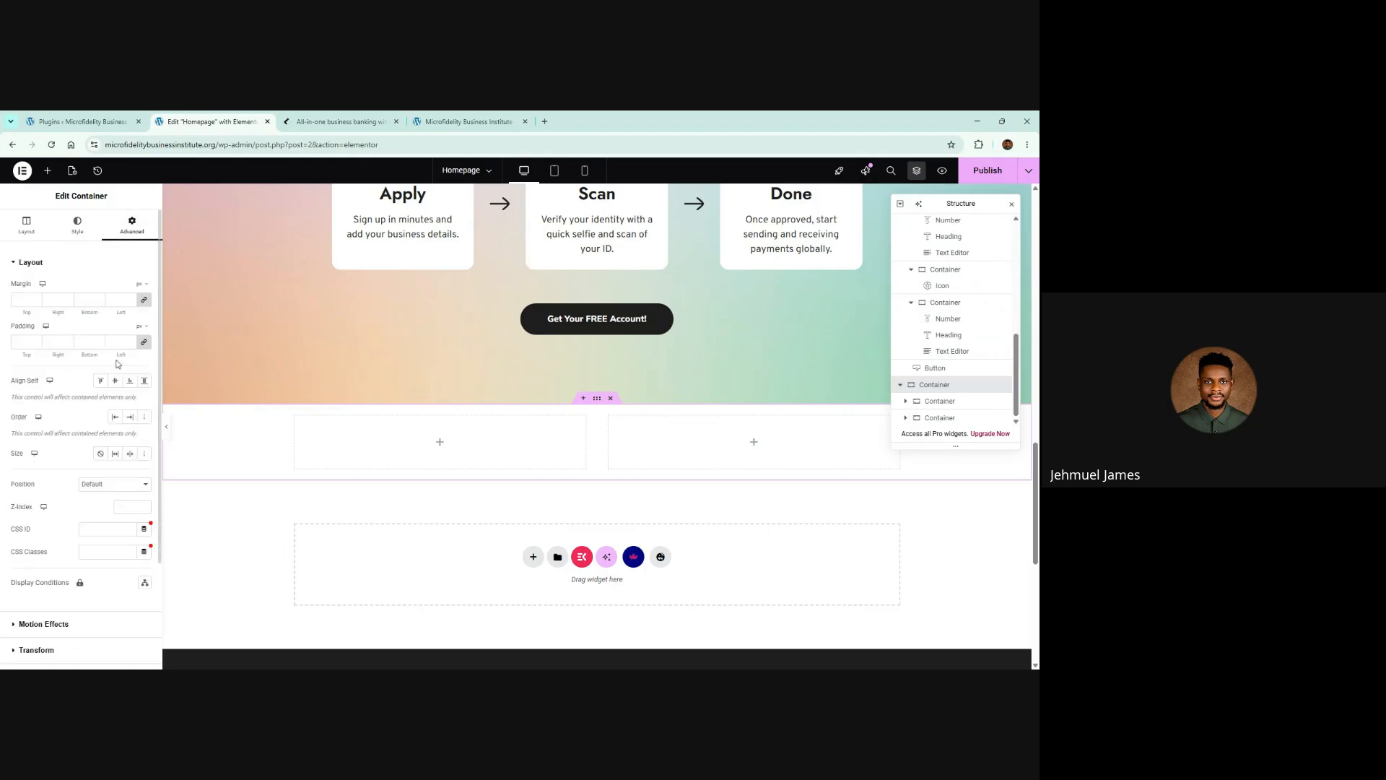
left_click(142, 327)
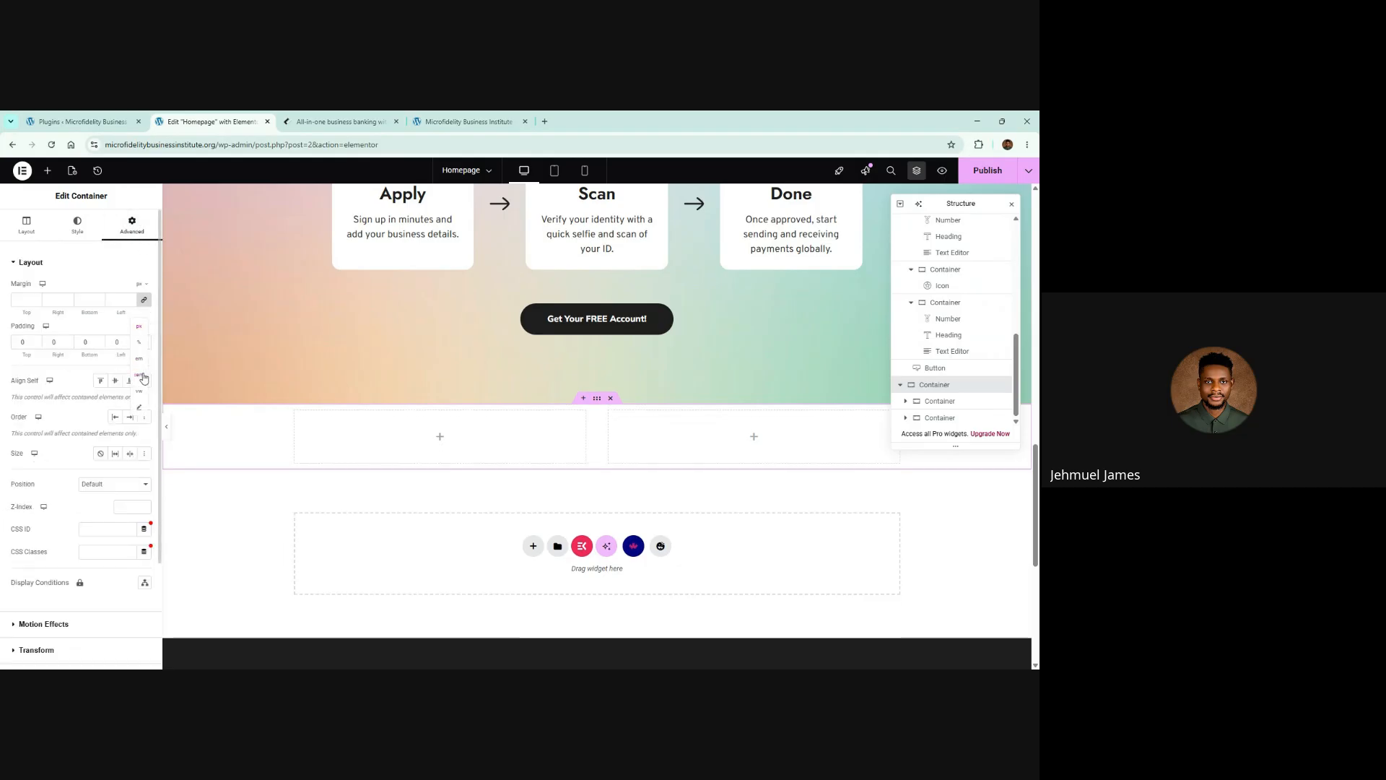
left_click(143, 364)
type("8")
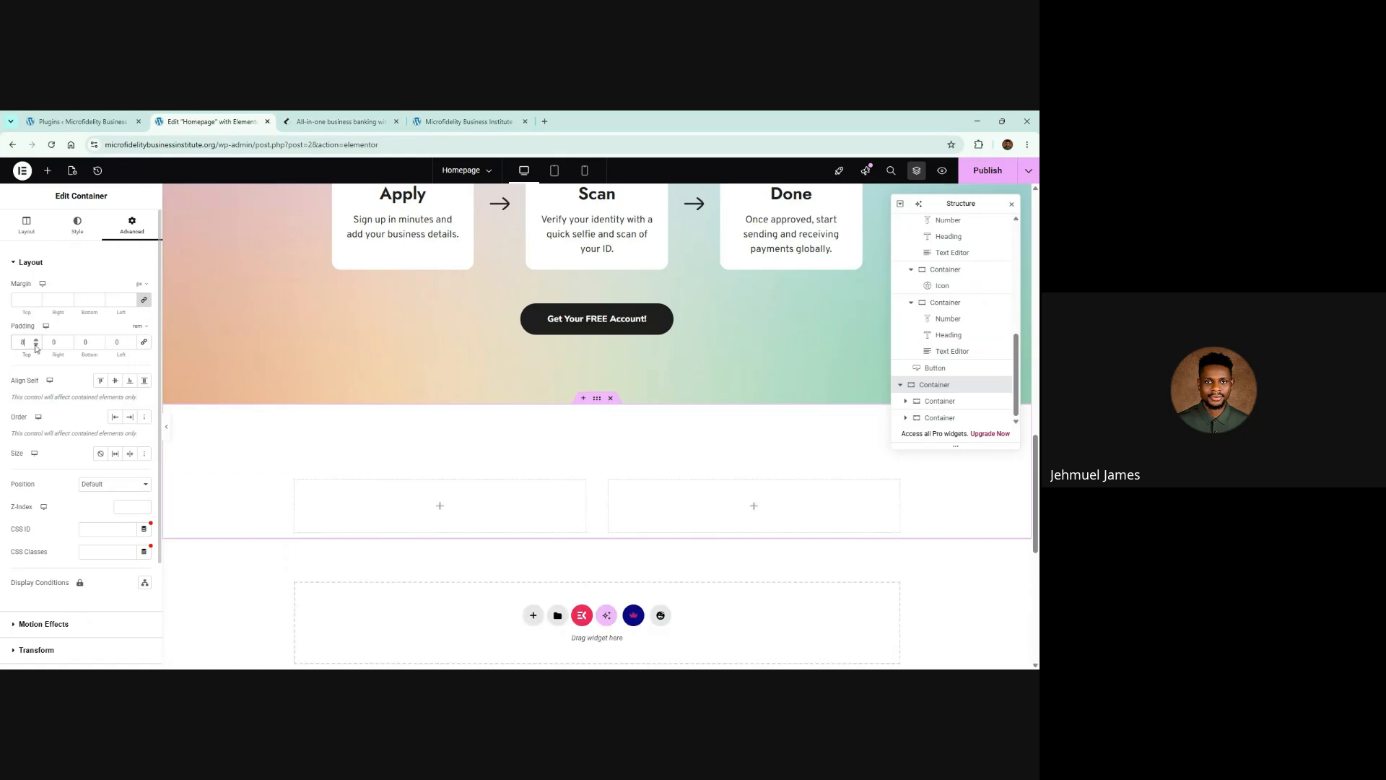
left_click(88, 343)
type("8")
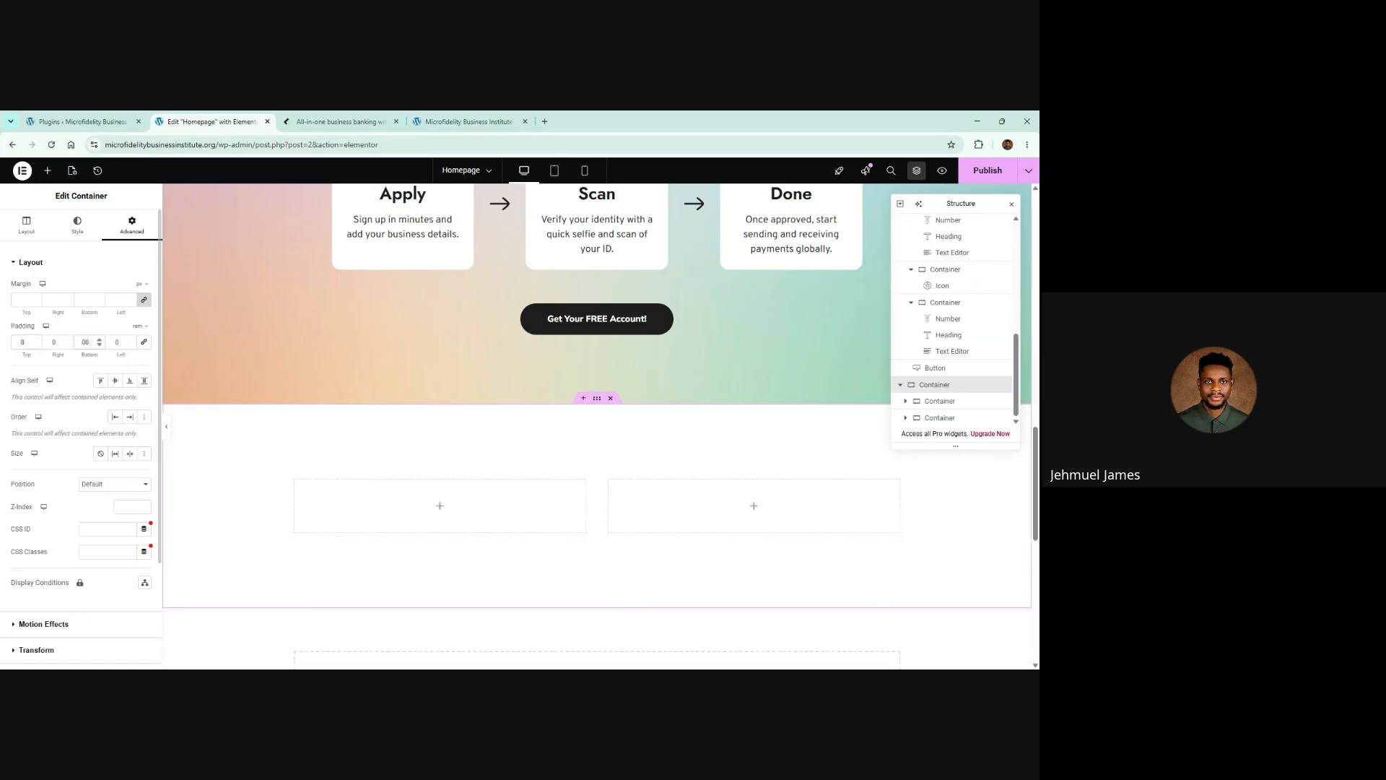
Inspect the reference page's globally-minded companies section and copy its background colour code, #f2f2f2
left_click(367, 126)
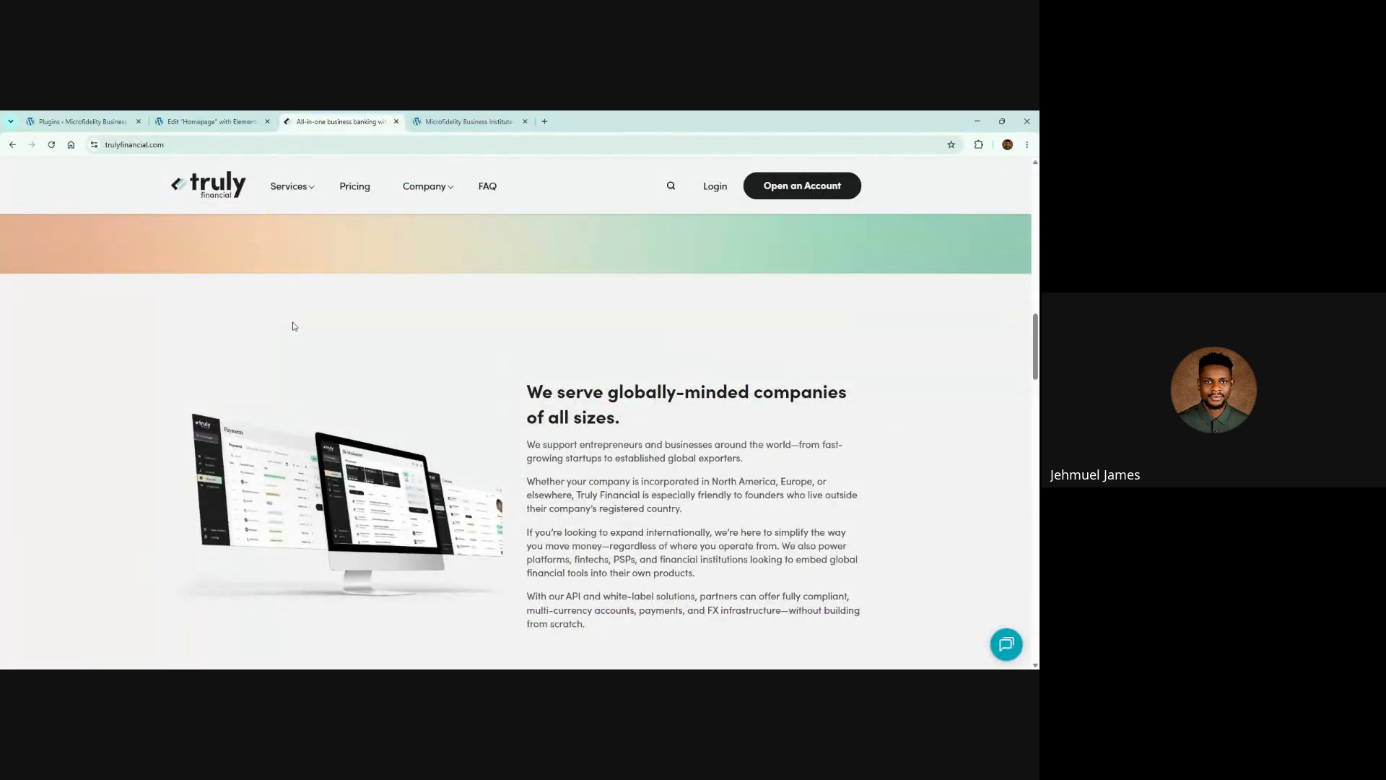
key("ctrl+shift+i")
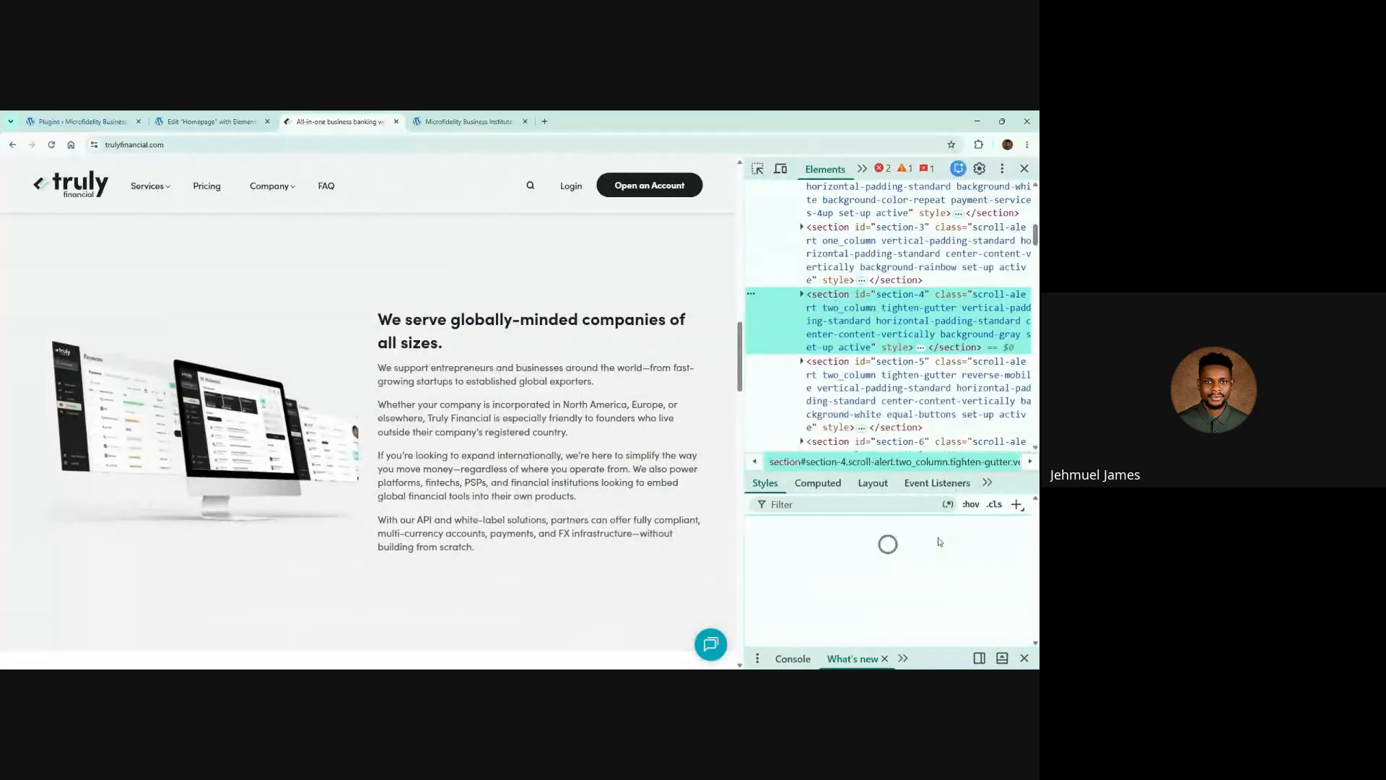
scroll(919, 539, "down", 5)
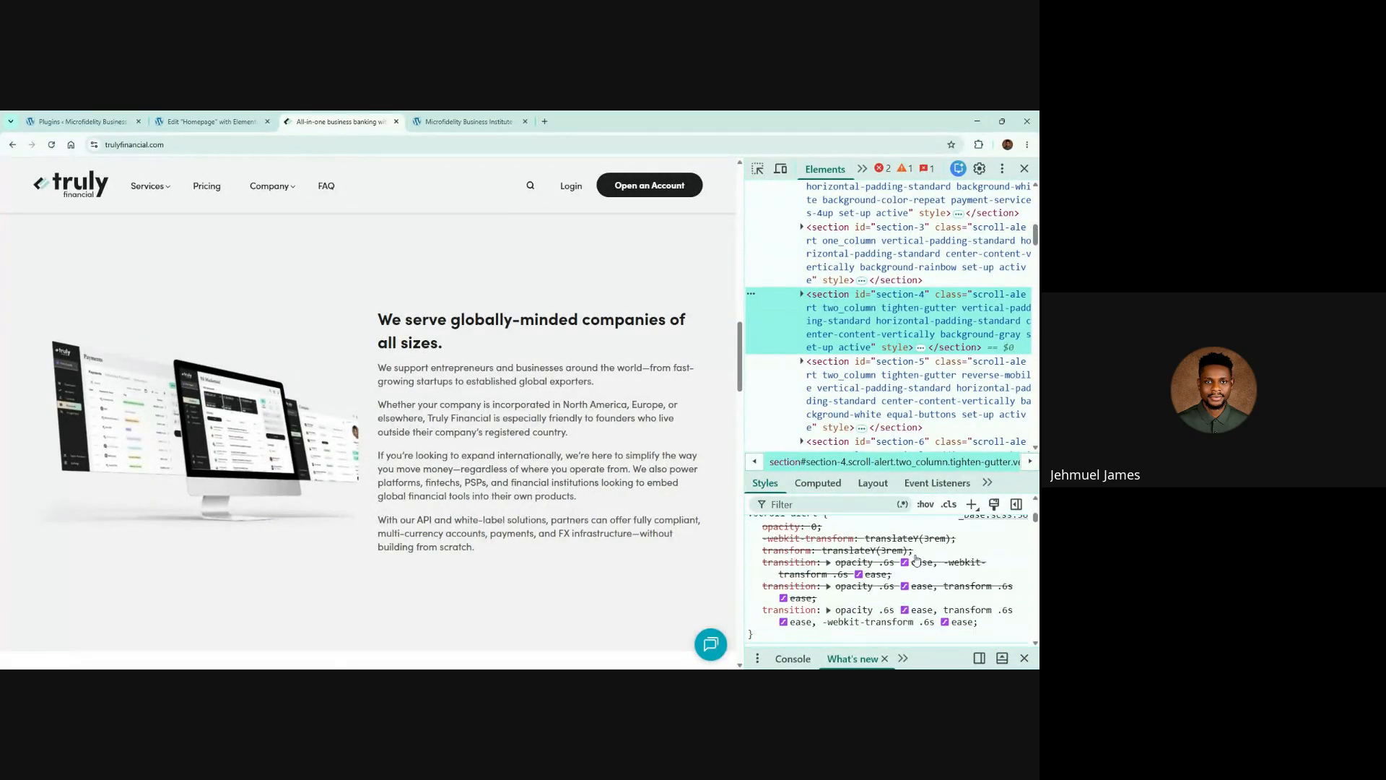
scroll(896, 572, "up", 1)
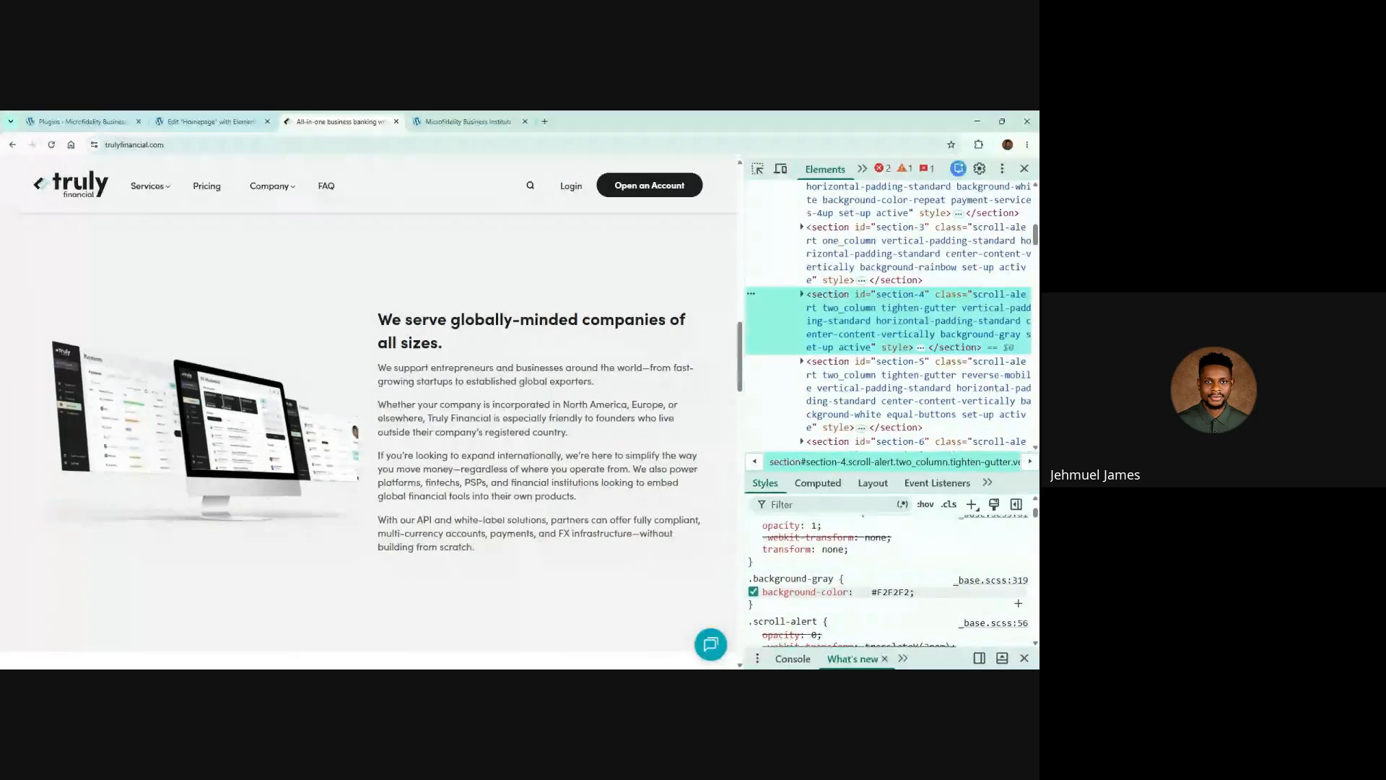
left_click(865, 592)
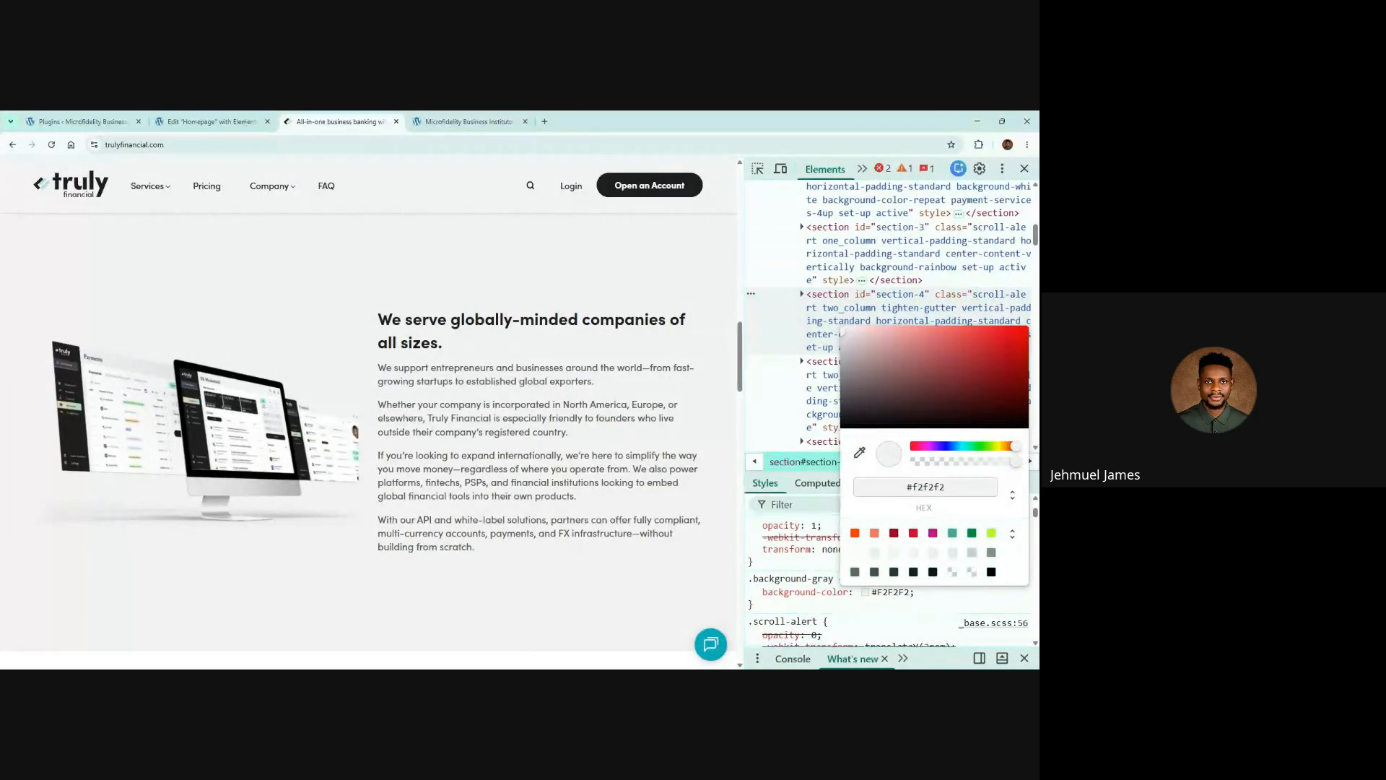
triple_click(926, 487)
left_click(862, 454)
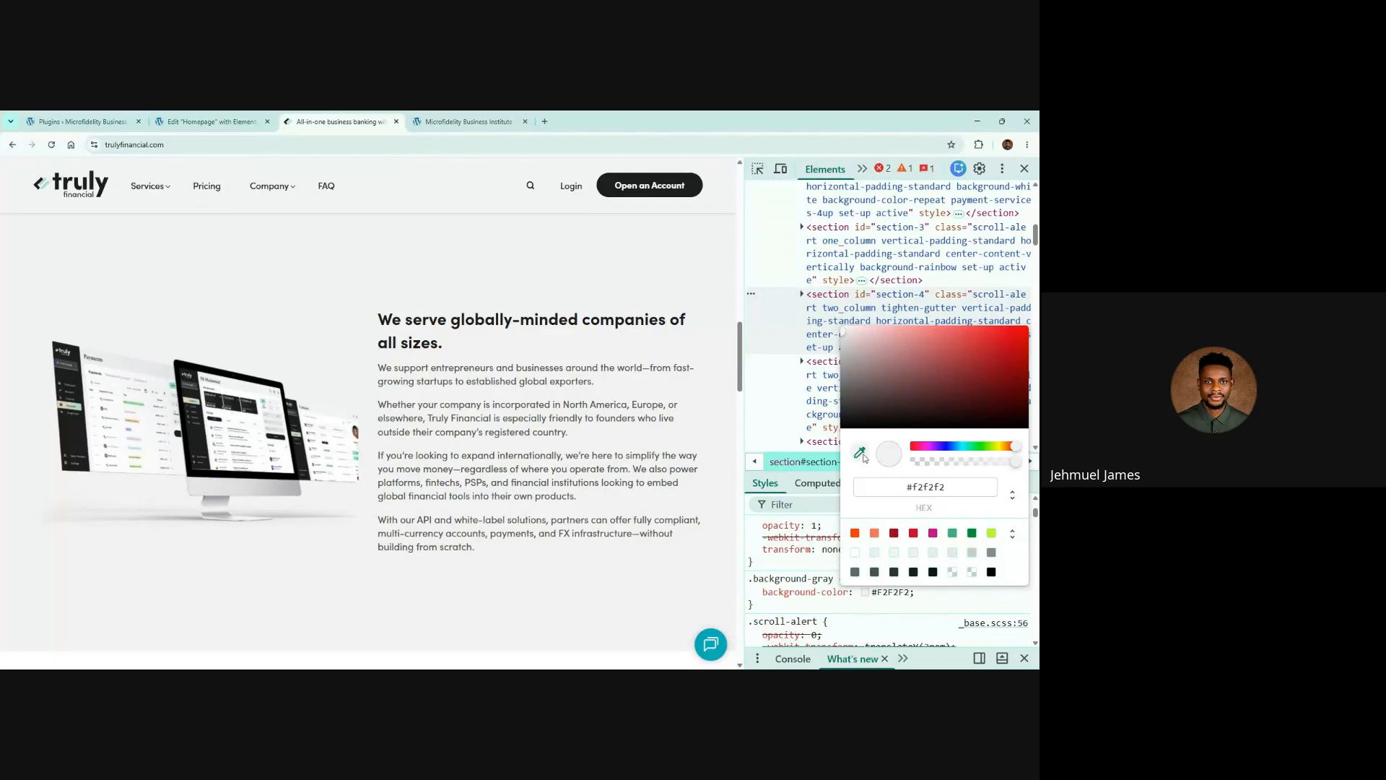
left_click(549, 268)
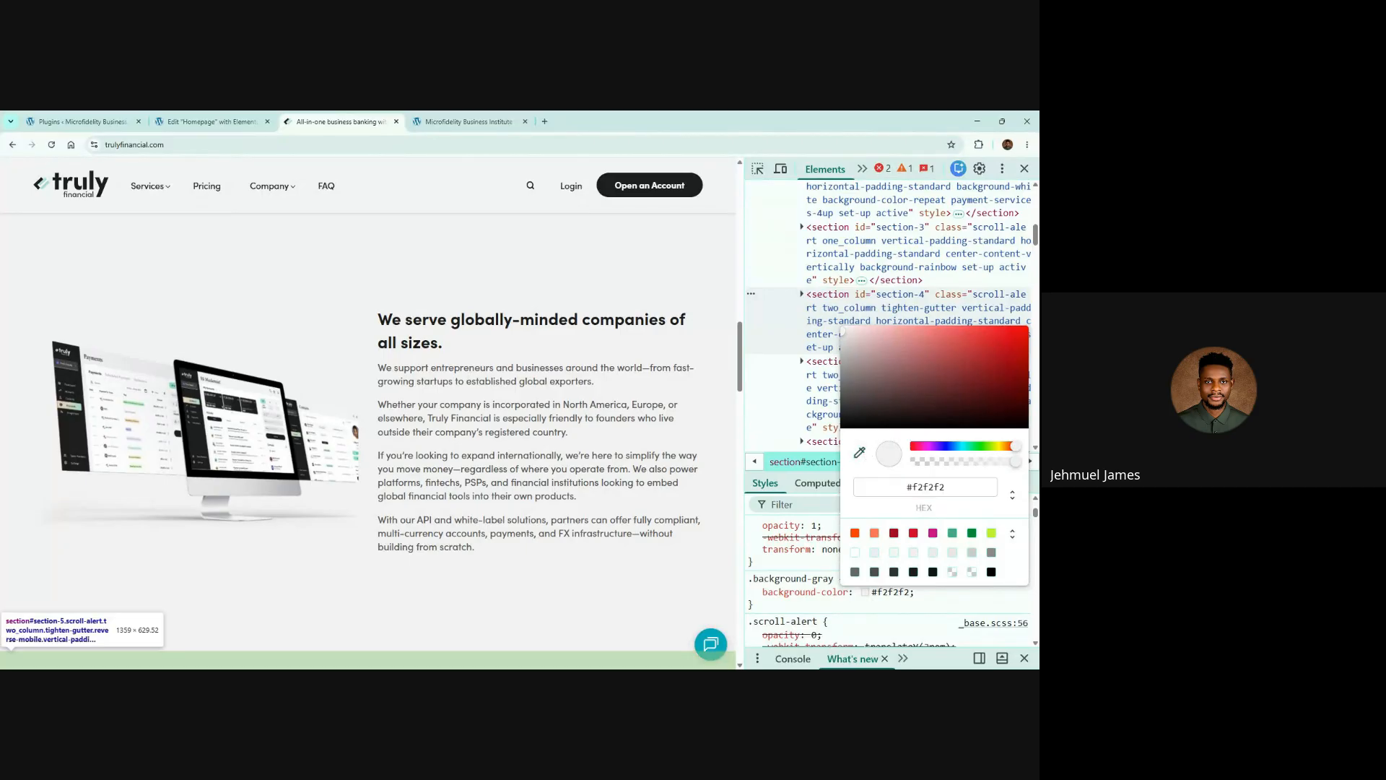
triple_click(926, 487)
key("ctrl+c")
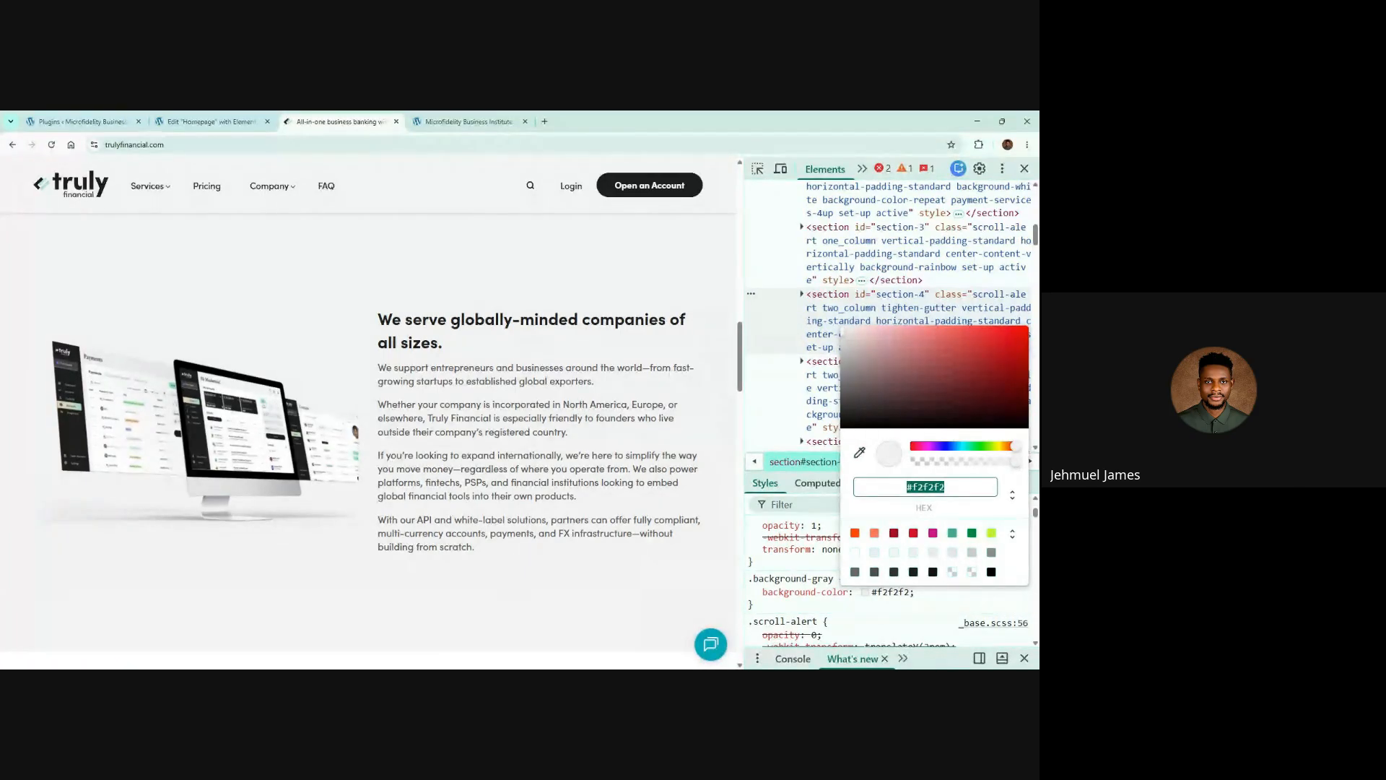
left_click(1024, 169)
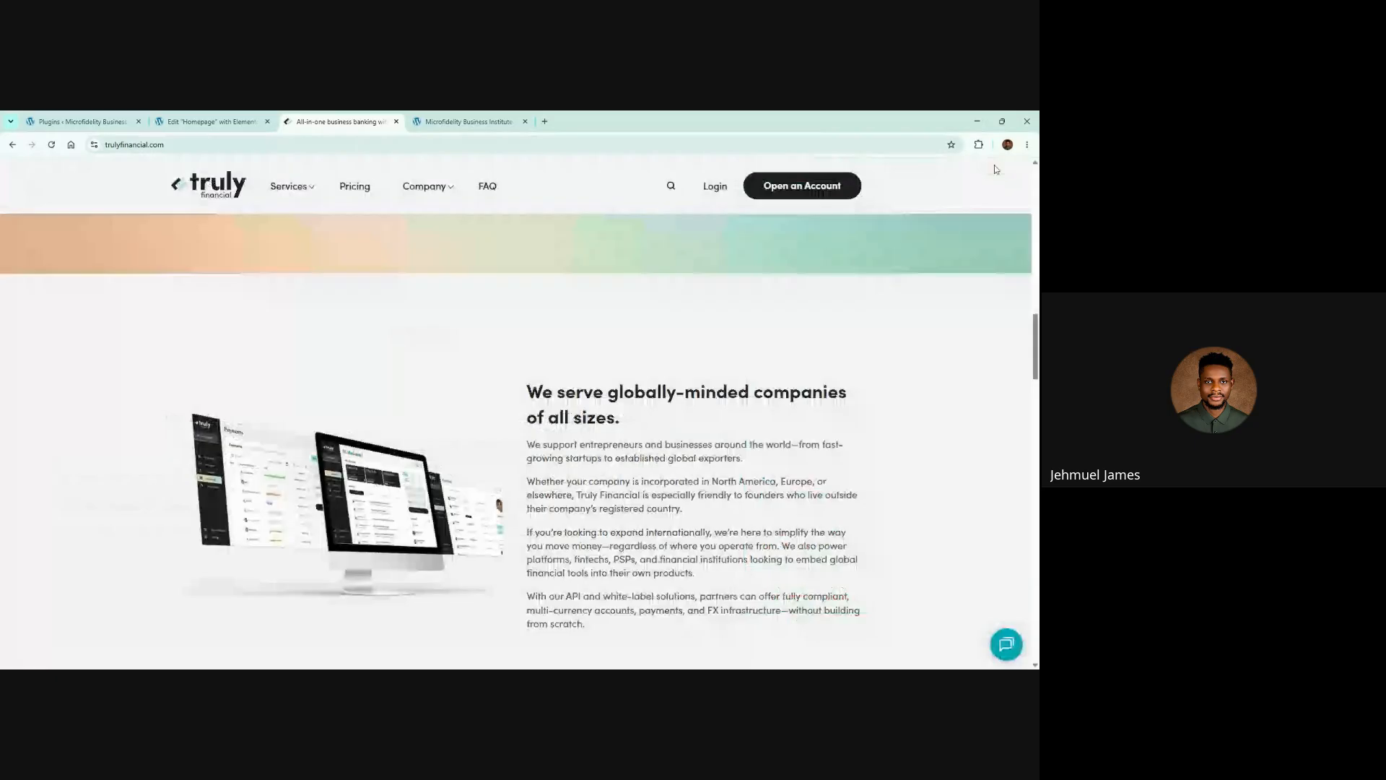
Switch to the Elementor editor and give the new two-column section a classic background in the copied colour #f2f2f2
left_click(197, 115)
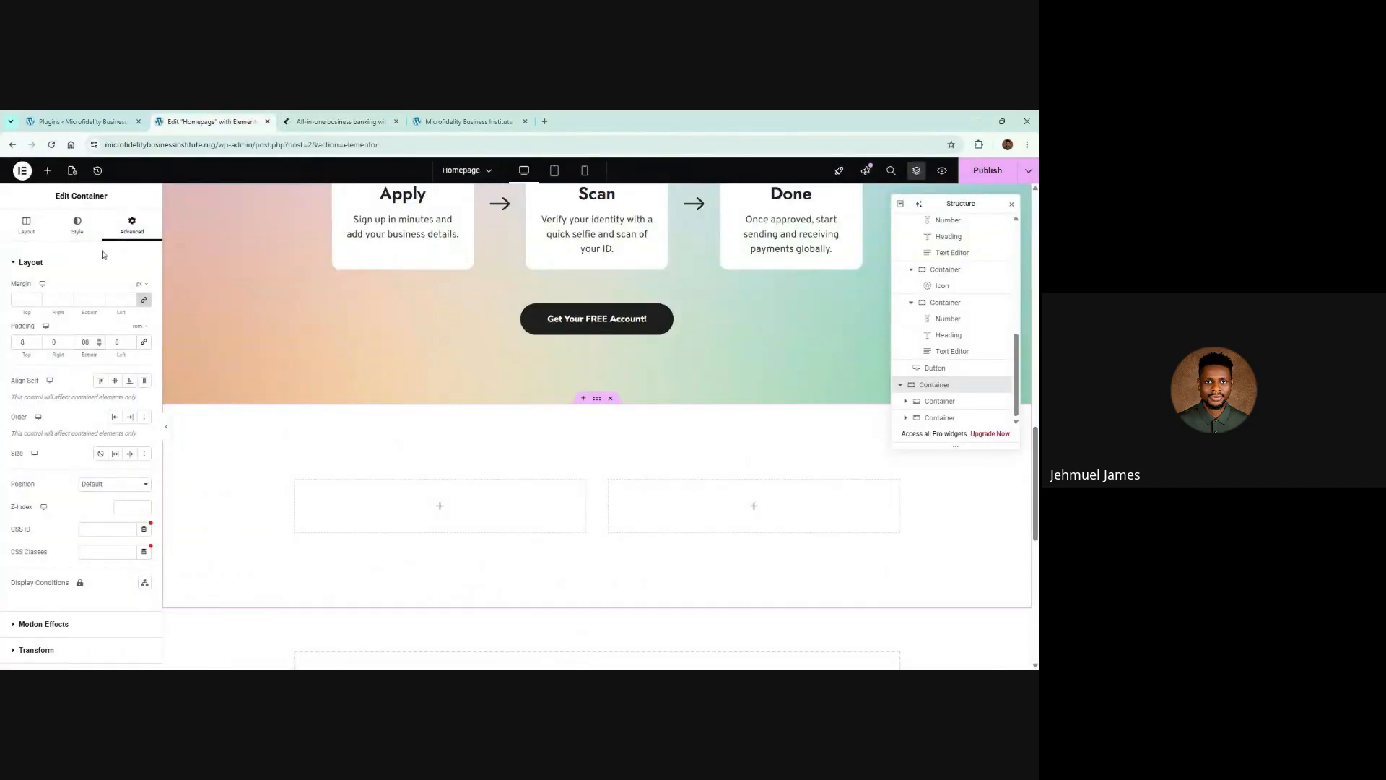
left_click(71, 230)
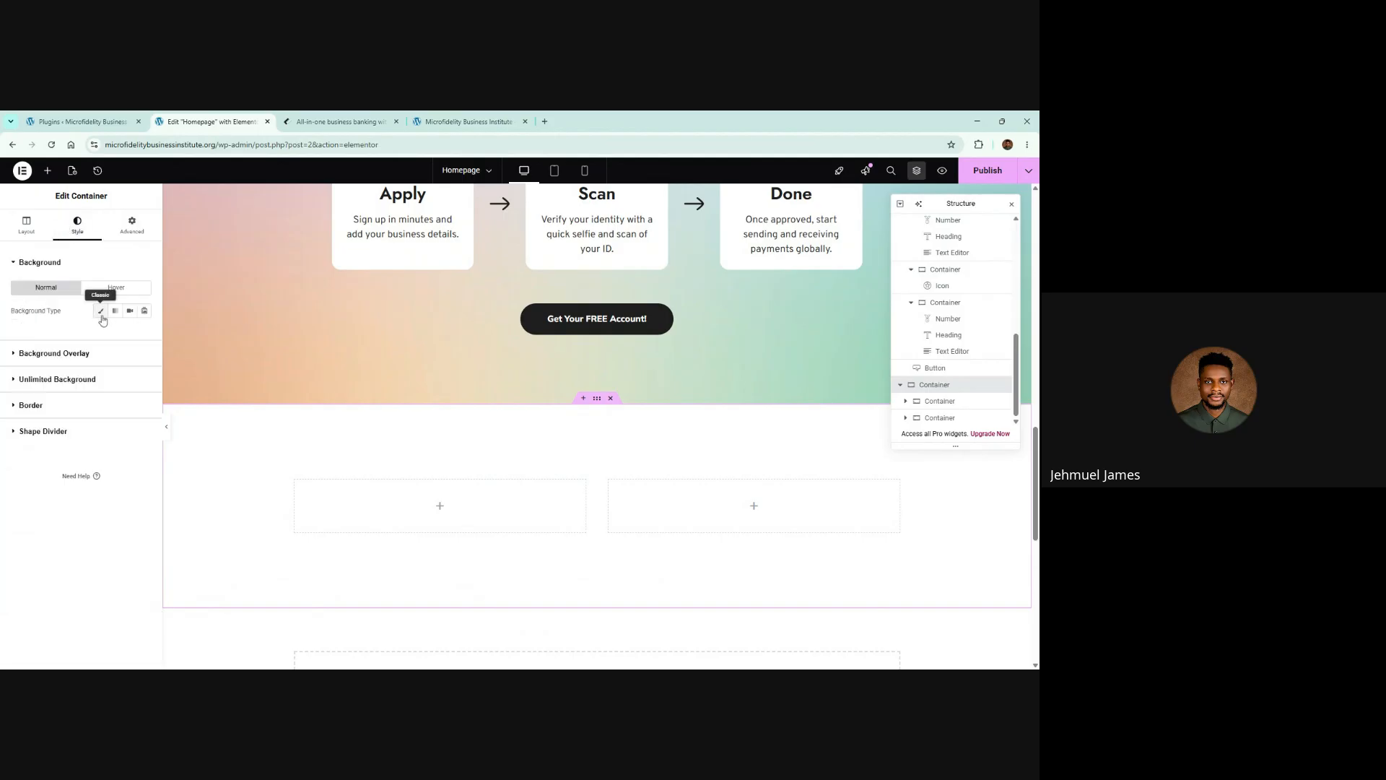
left_click(101, 312)
left_click(145, 334)
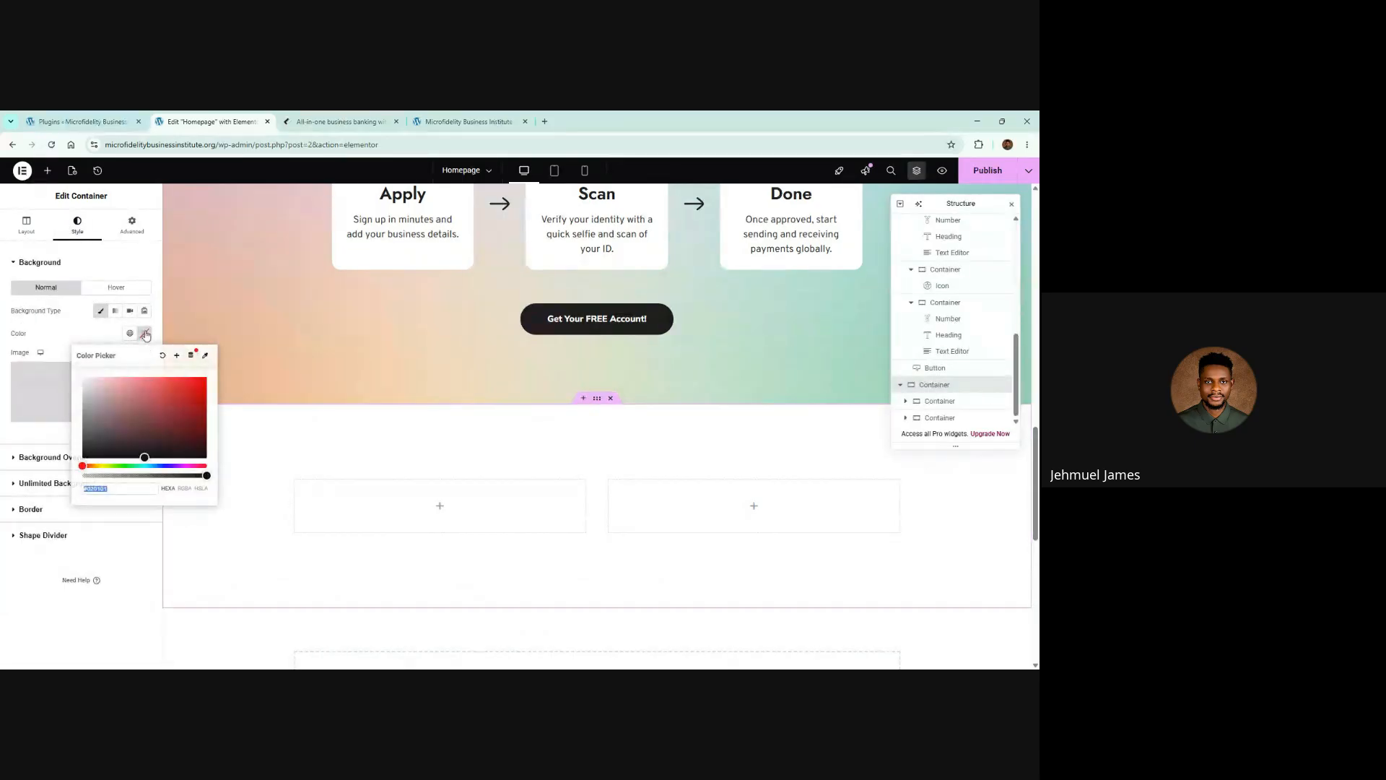
key("ctrl+v")
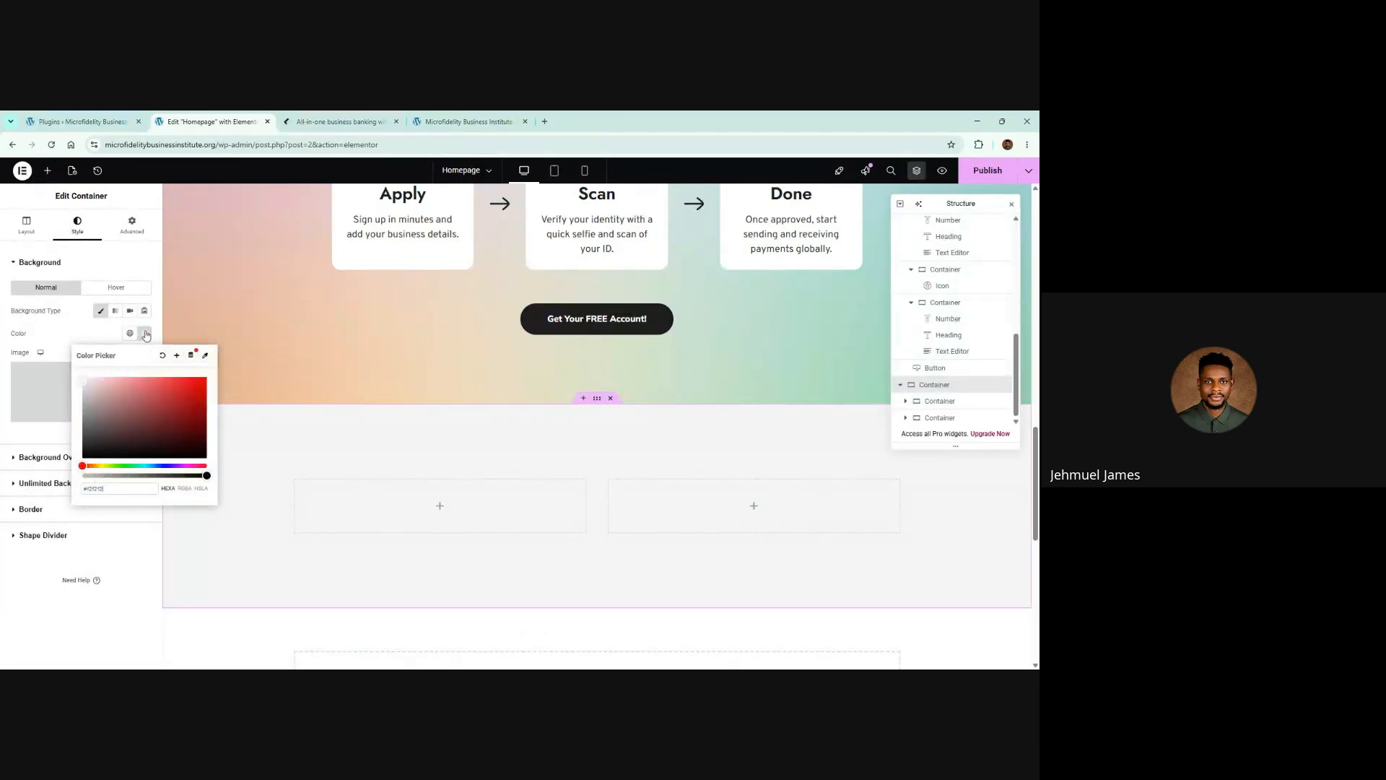
left_click(512, 520)
Check the reference layout, copy the Visa card image from the Team Payments card, and paste it into the new section's first column
left_click(345, 121)
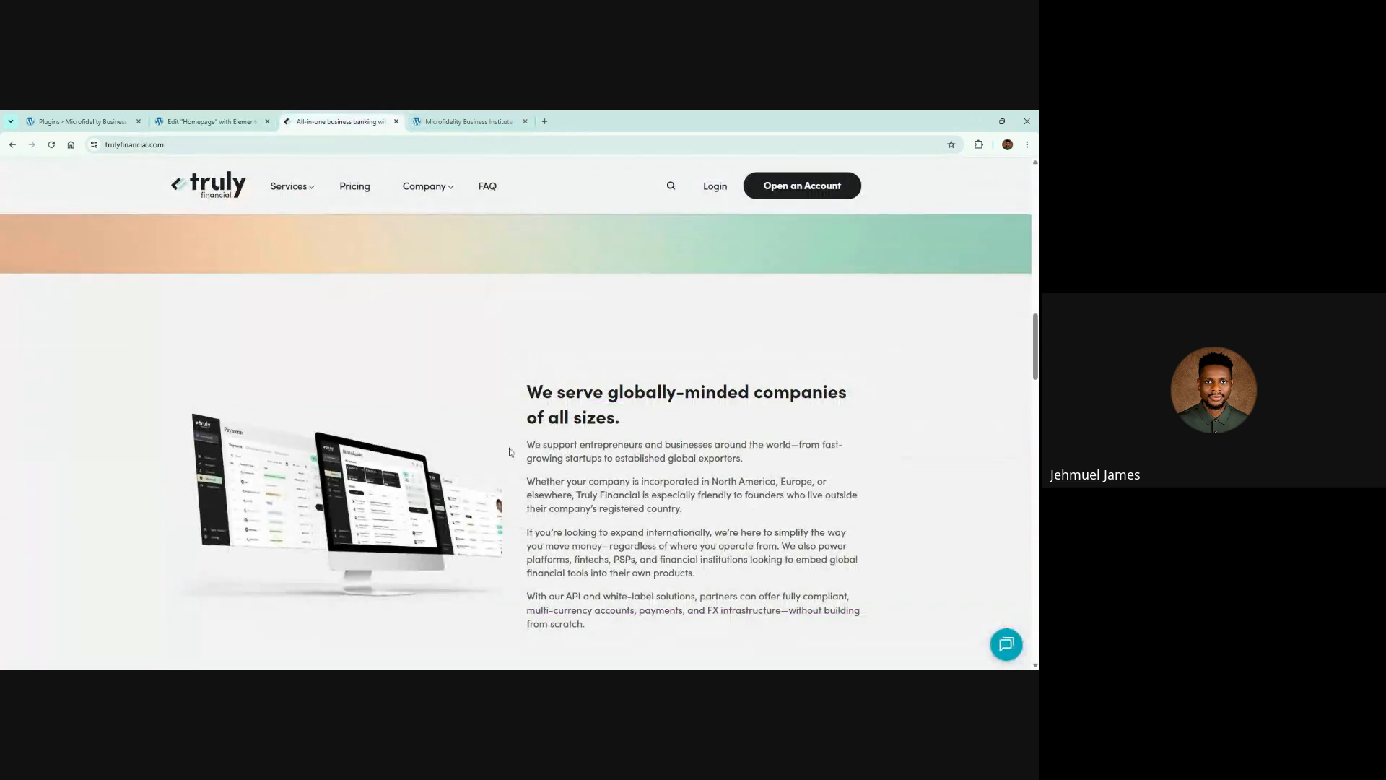
left_click(209, 121)
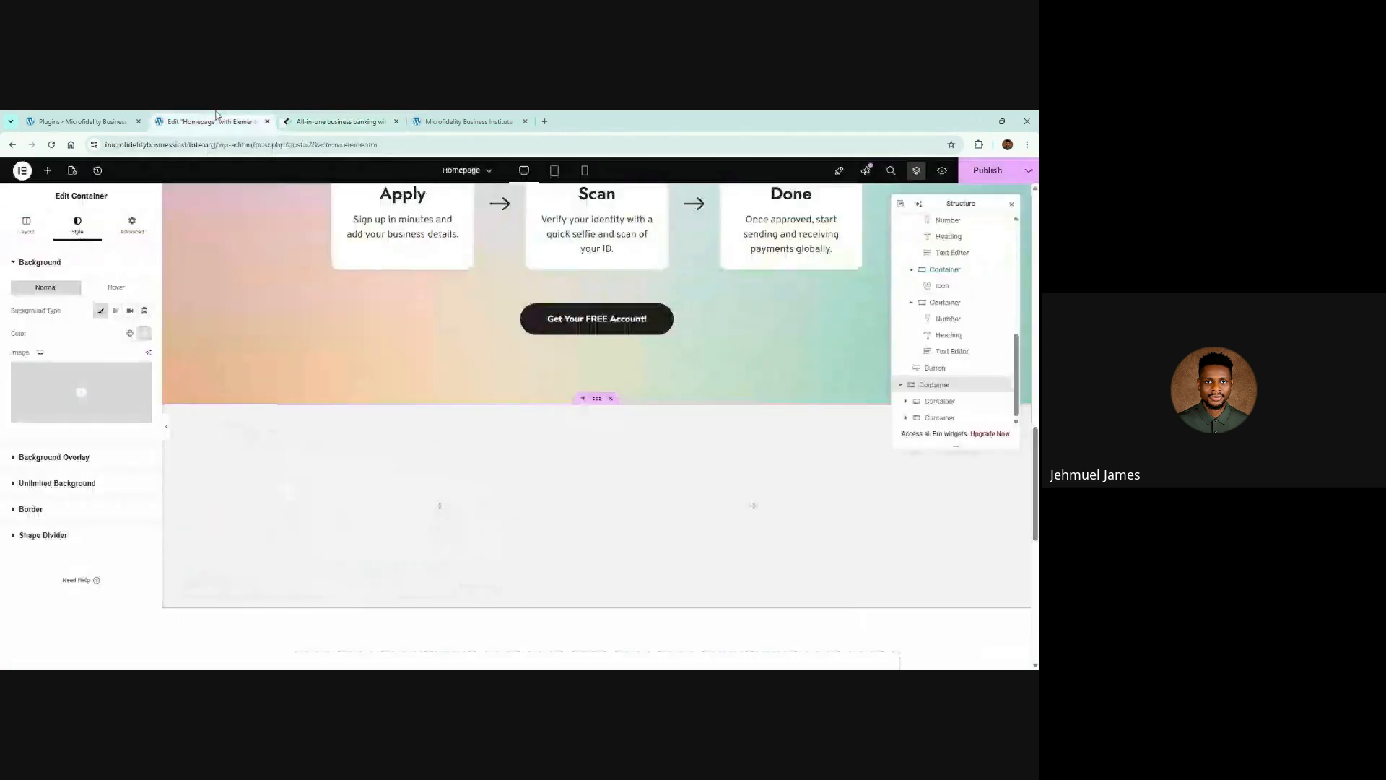
scroll(714, 309, "up", 5)
scroll(715, 308, "up", 1)
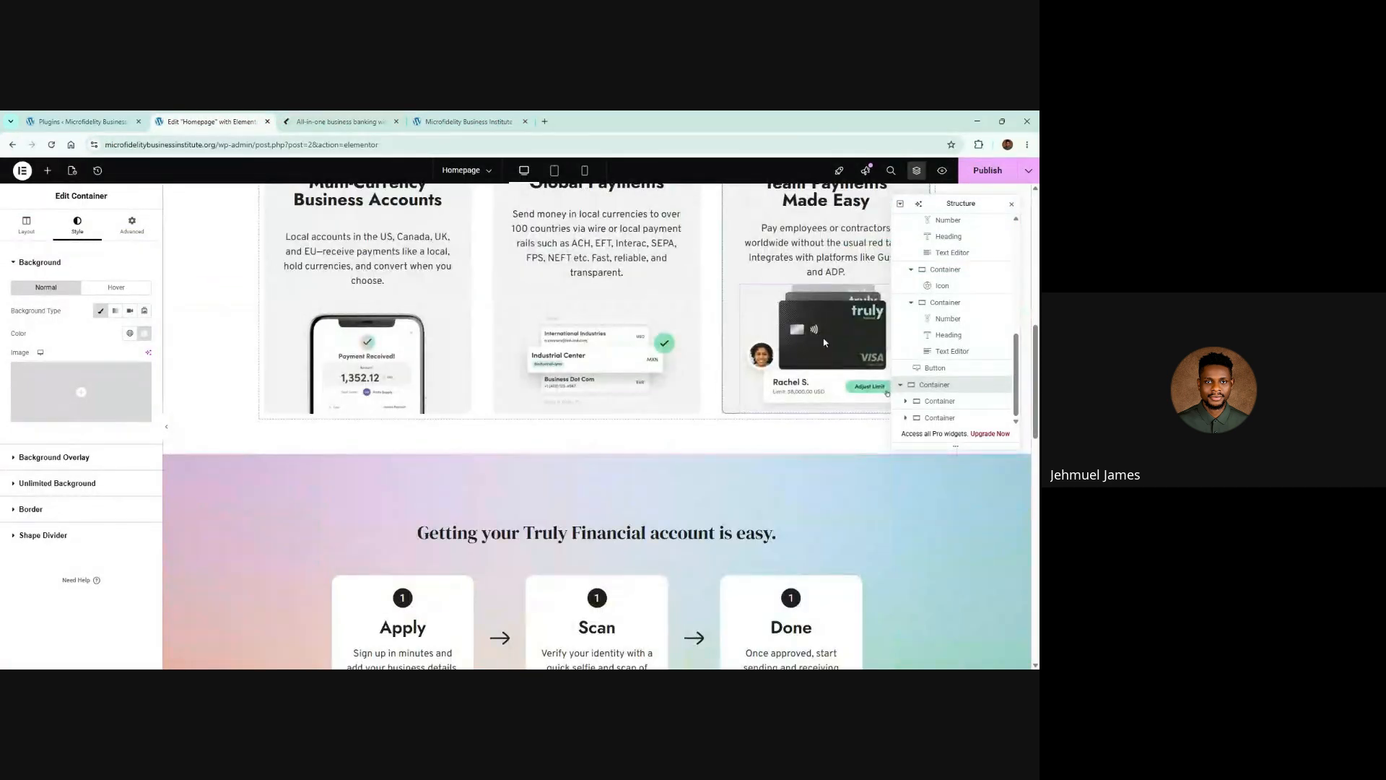
right_click(818, 330)
left_click(833, 385)
scroll(753, 429, "down", 3)
scroll(753, 429, "down", 3)
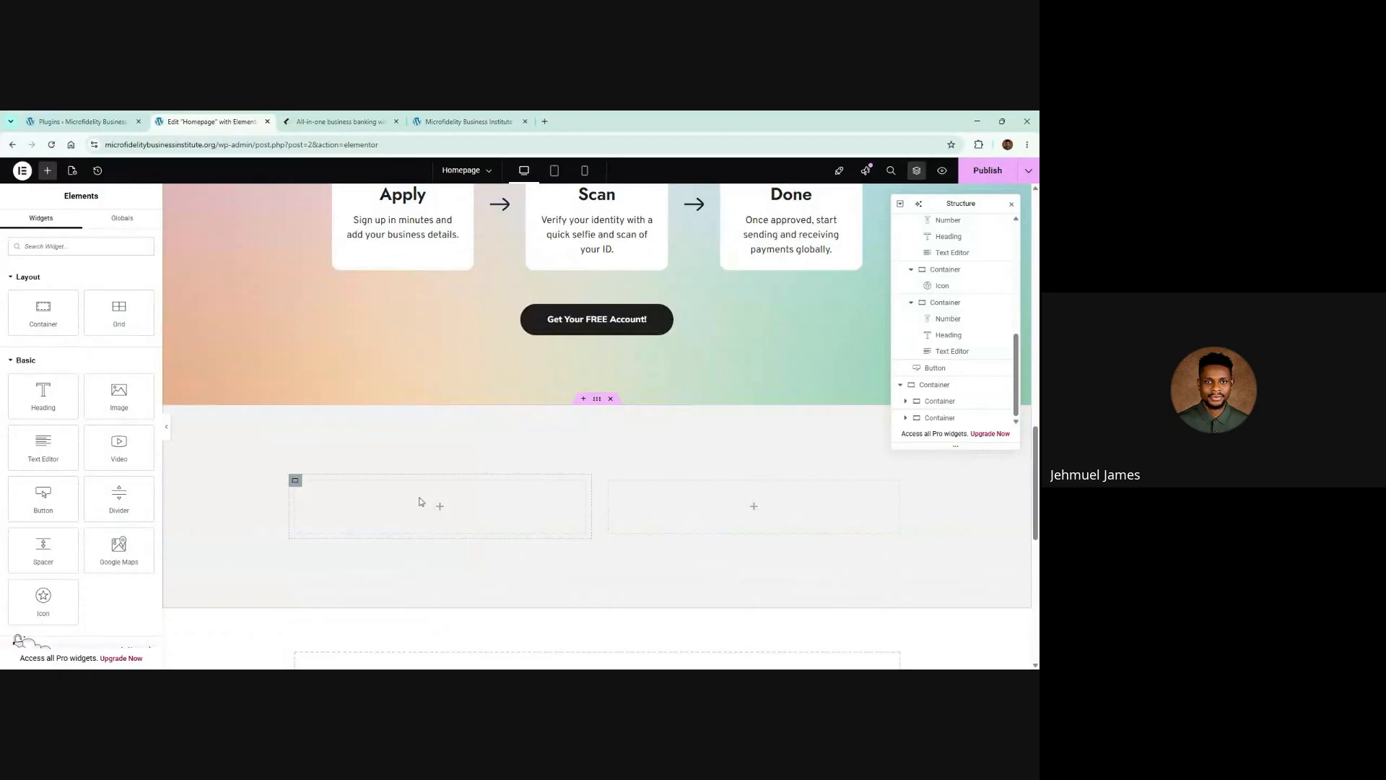
right_click(420, 498)
left_click(448, 428)
scroll(715, 422, "down", 3)
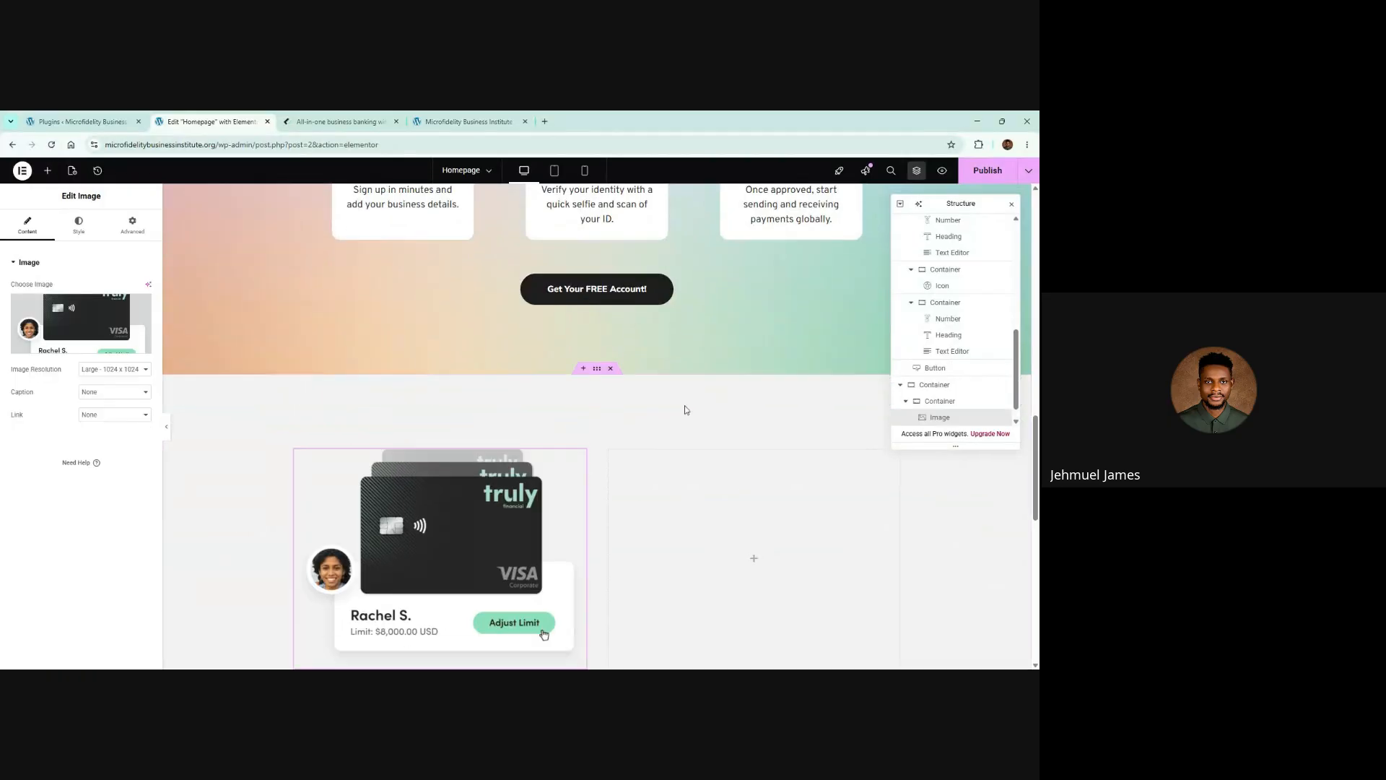
Copy the "Everything global business banking should be, minus the bank." heading into the empty column beside the card image
scroll(732, 354, "up", 2)
scroll(731, 354, "up", 3)
key("ctrl+Tab")
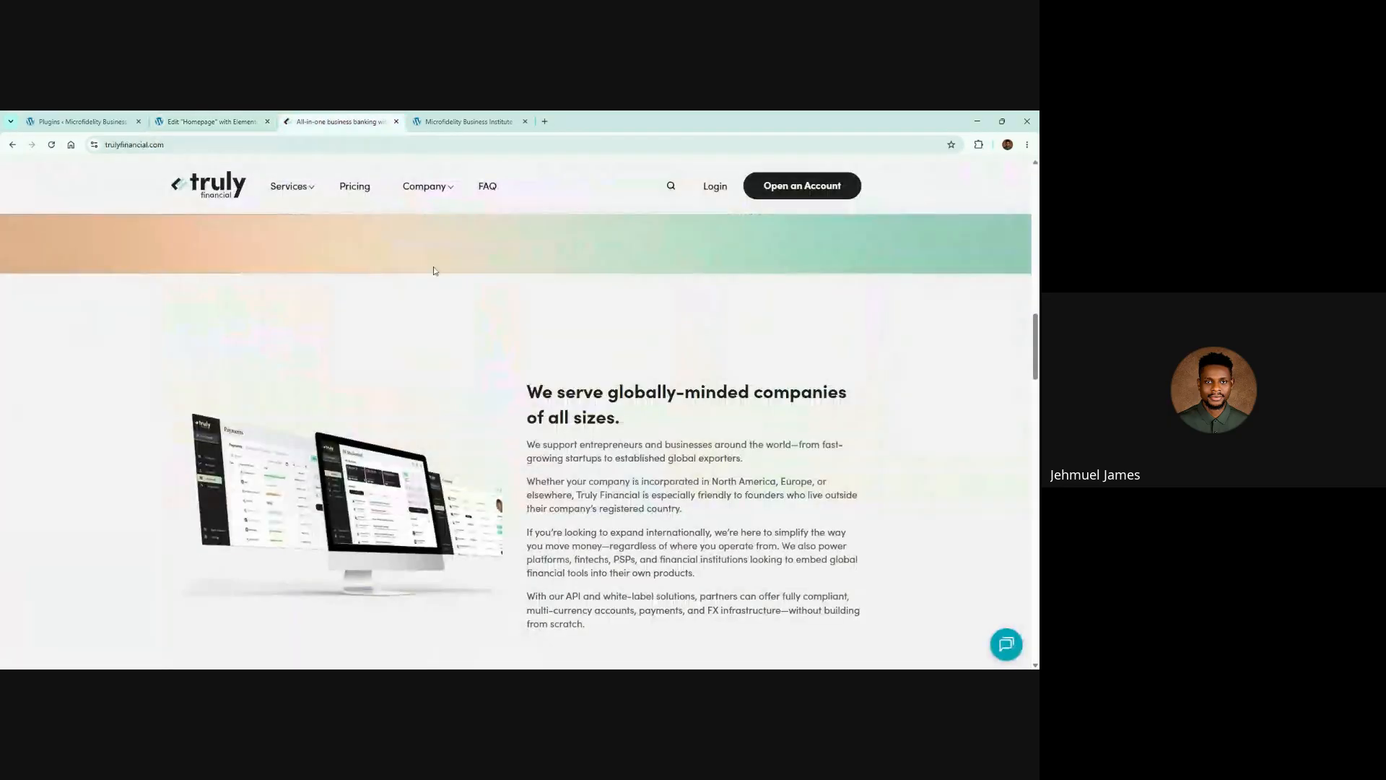
left_click(273, 116)
scroll(588, 403, "up", 5)
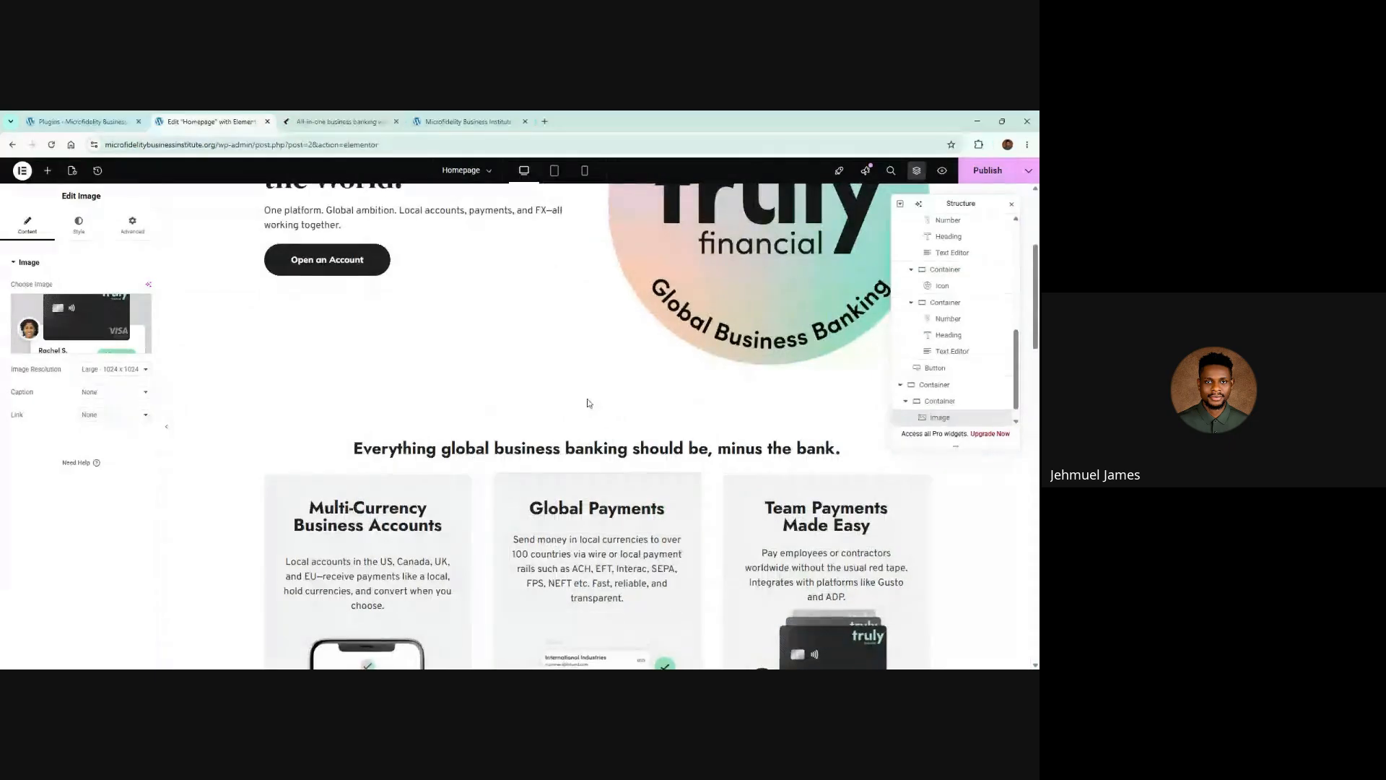
right_click(619, 448)
left_click(639, 436)
scroll(758, 562, "down", 10)
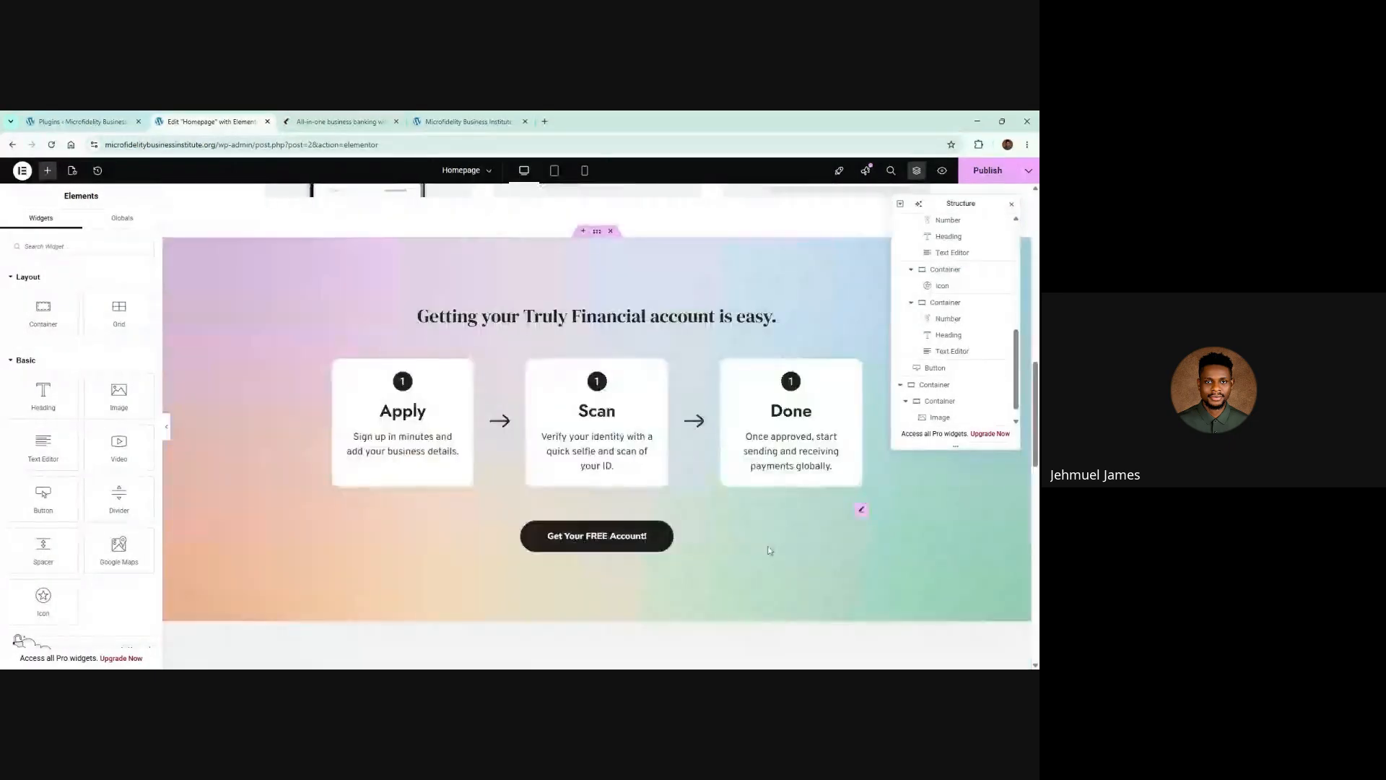
right_click(758, 561)
left_click(778, 426)
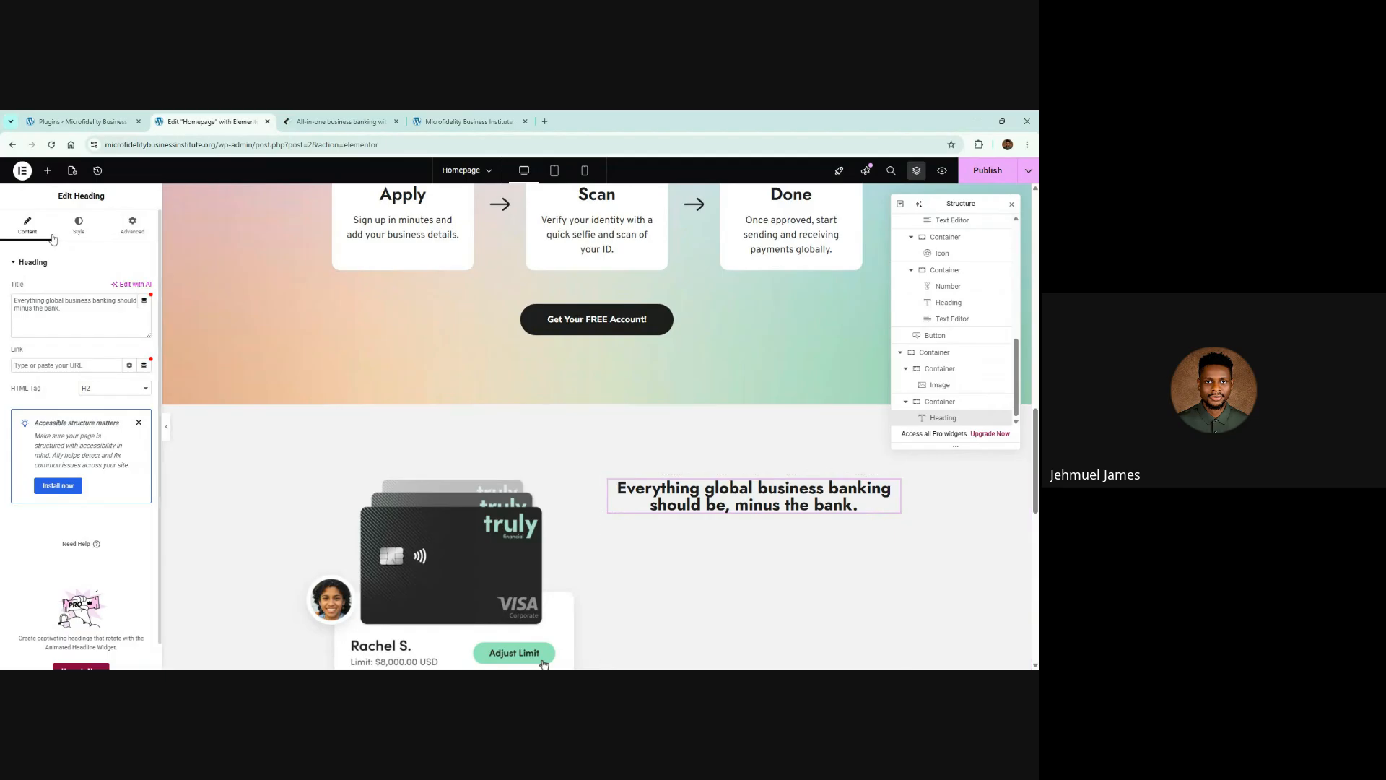
Set the alignment of the pasted heading beside the card image to Start
left_click(79, 225)
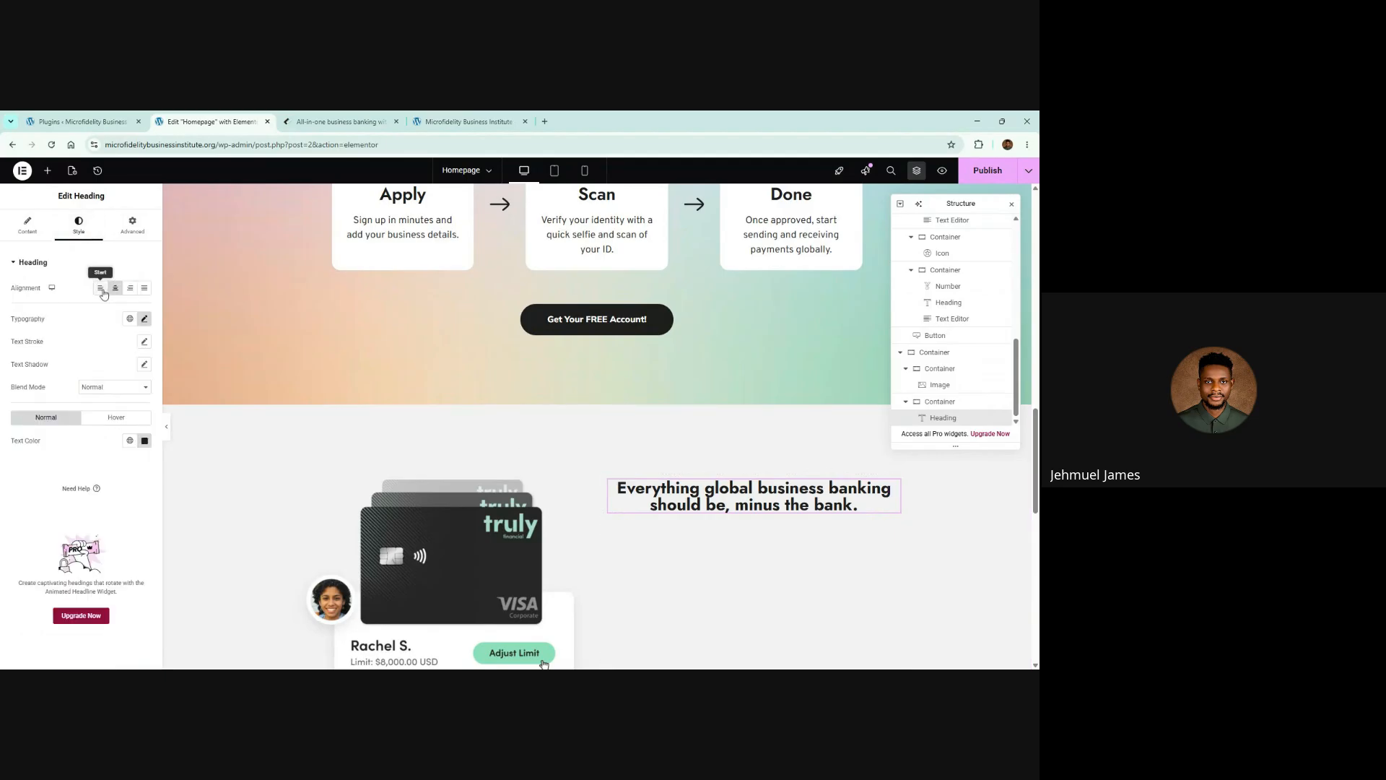
left_click(102, 289)
scroll(389, 425, "down", 2)
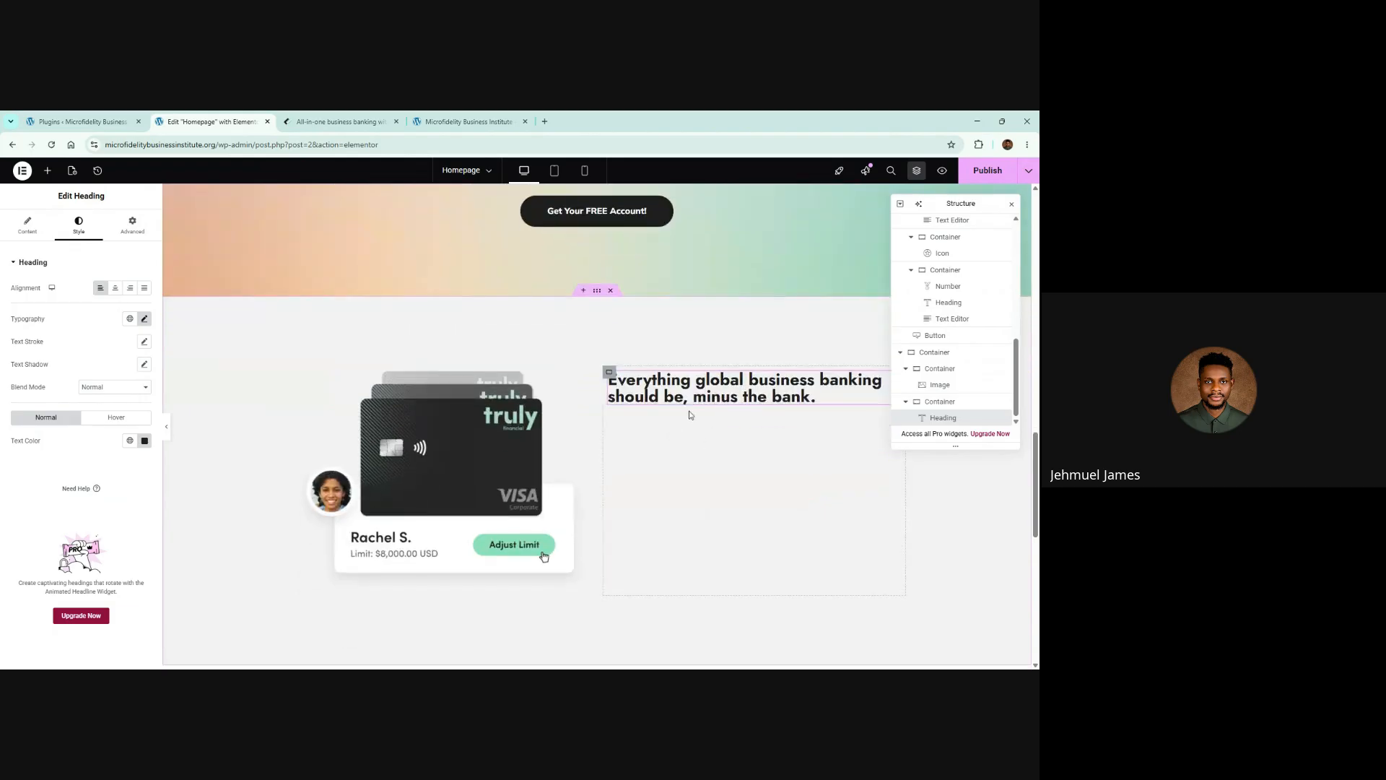
Replace the pasted heading's title with "We serve globally-minded companies of all sizes." copied from the Truly Financial reference page
left_click(328, 121)
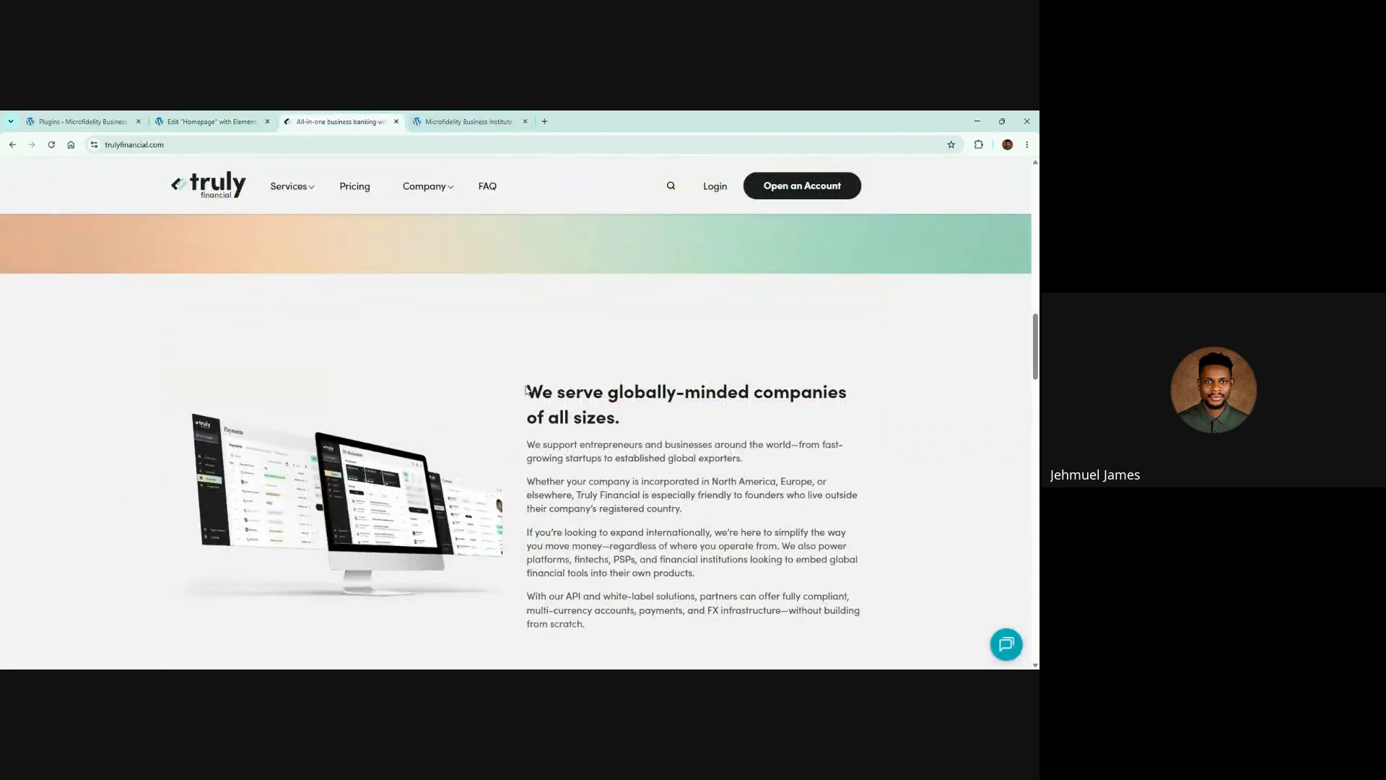
left_click_drag(527, 390, 698, 425)
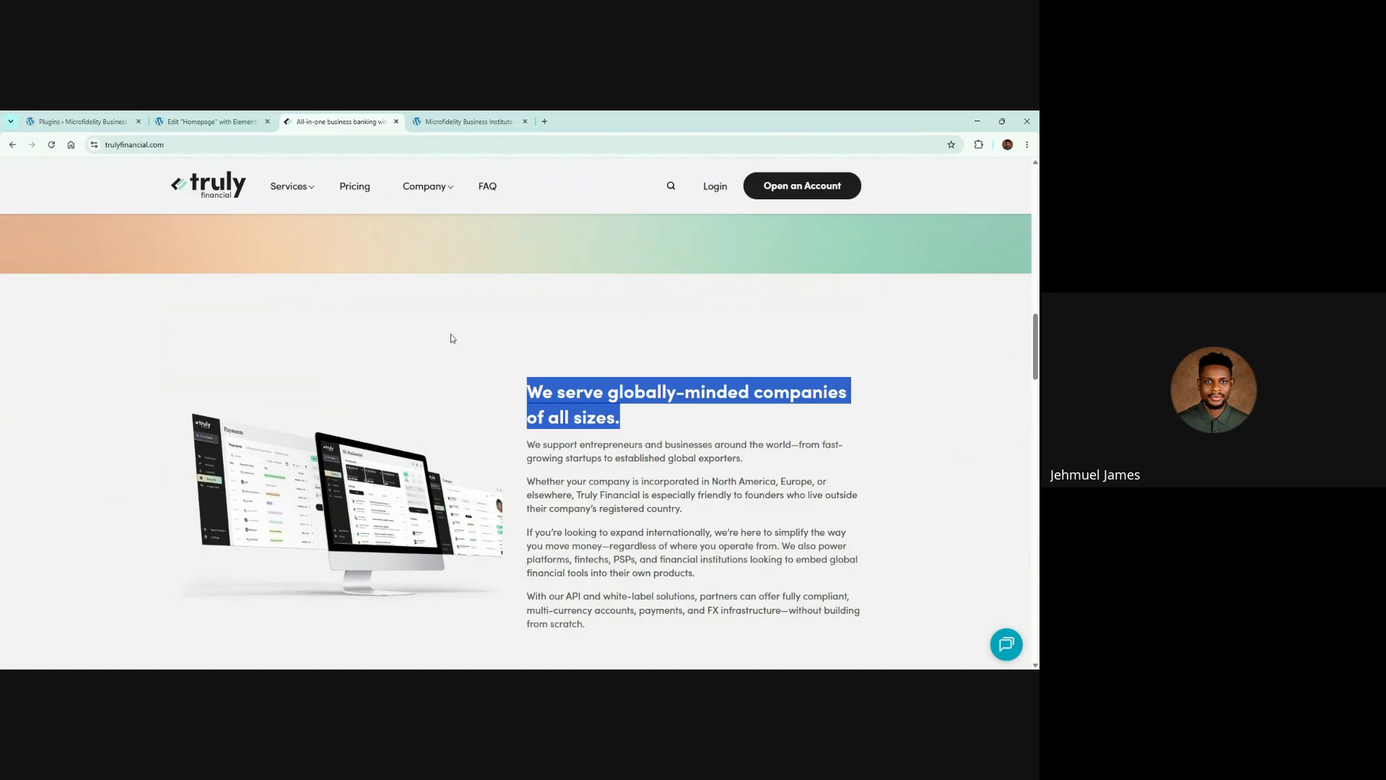
left_click(210, 121)
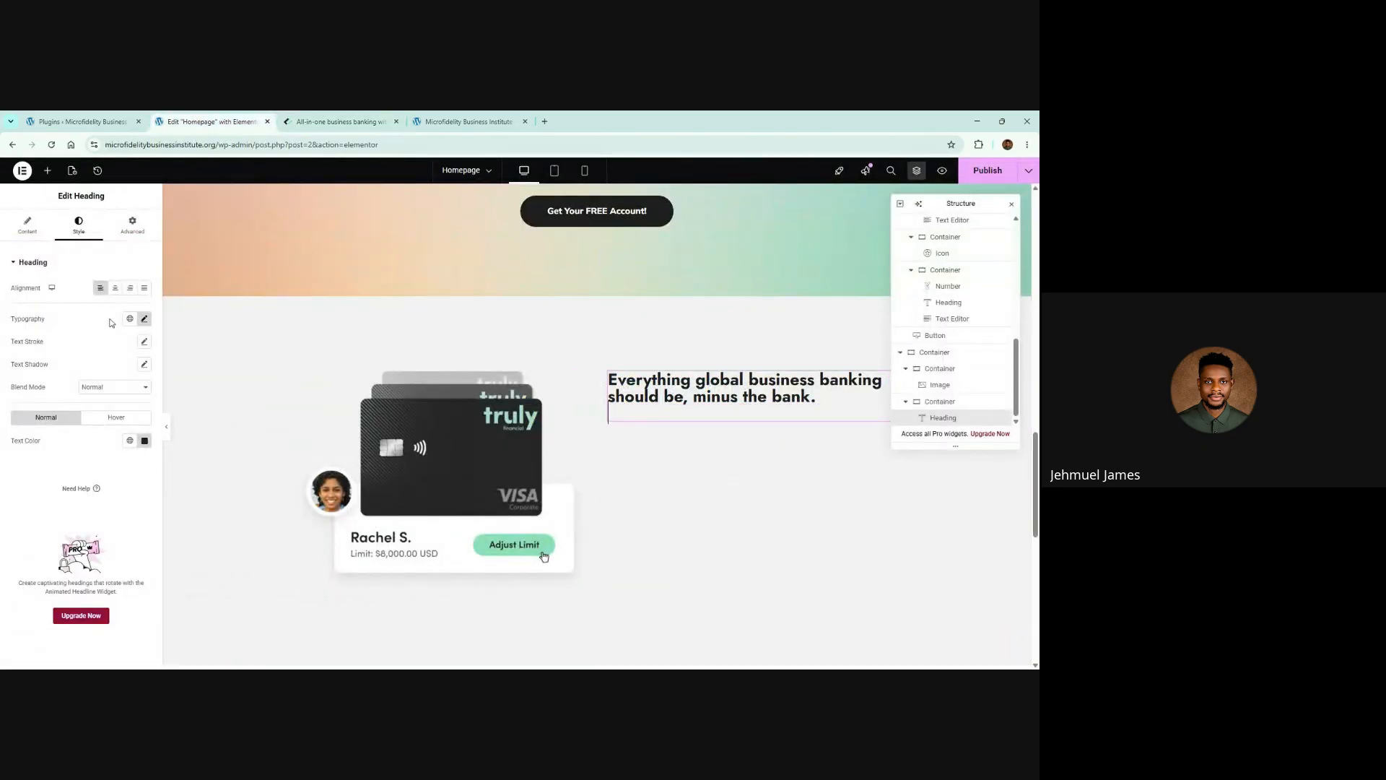
left_click(28, 224)
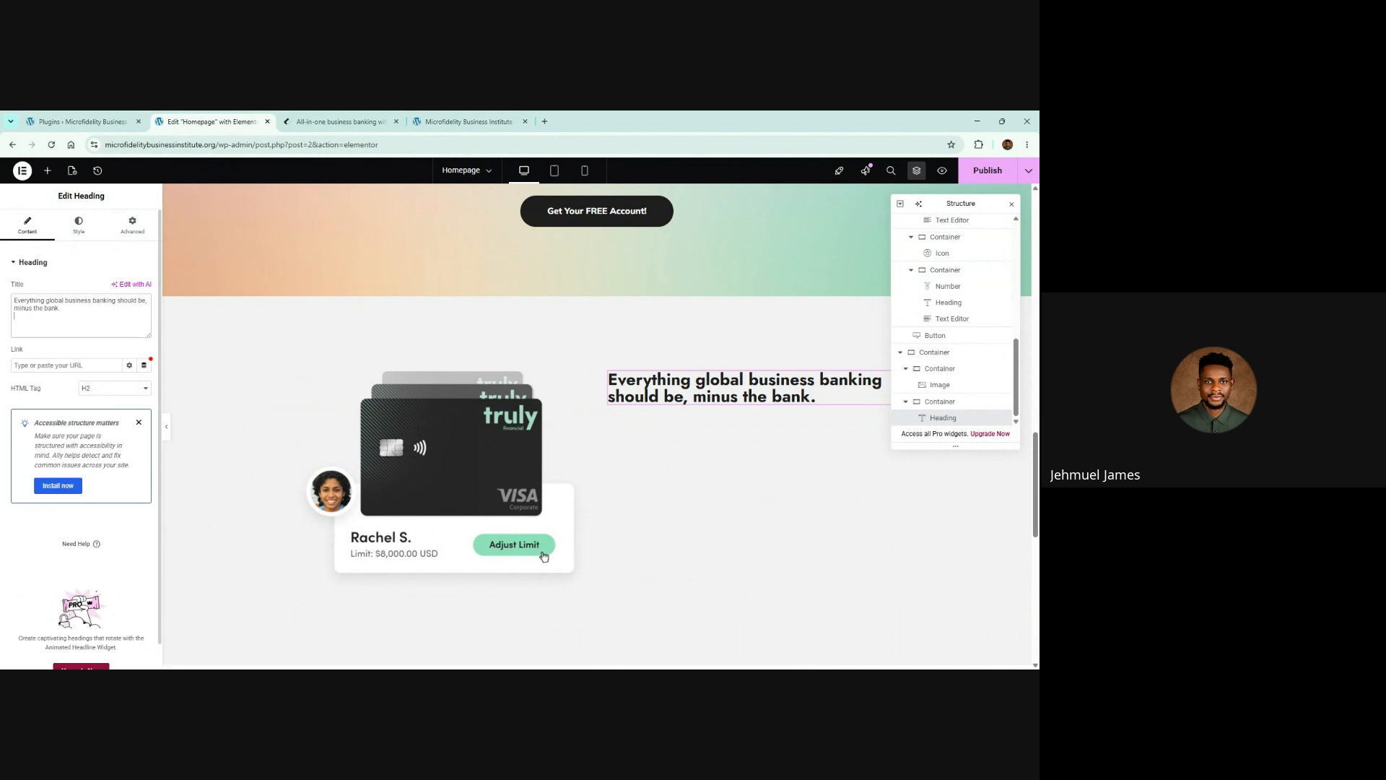
key("ctrl+a")
key("ctrl+v")
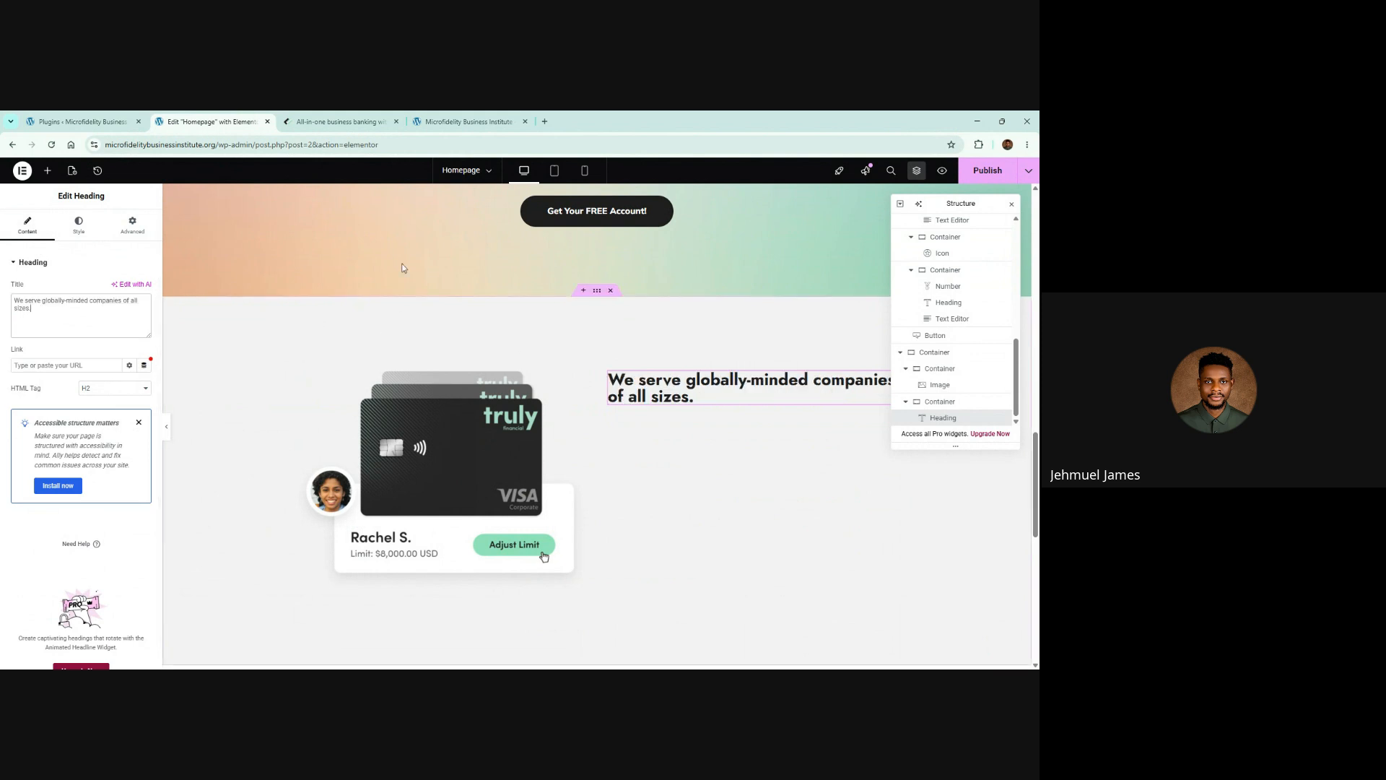
Insert a <br> line break before "of all sizes." in the heading's title to match the reference page
left_click(314, 120)
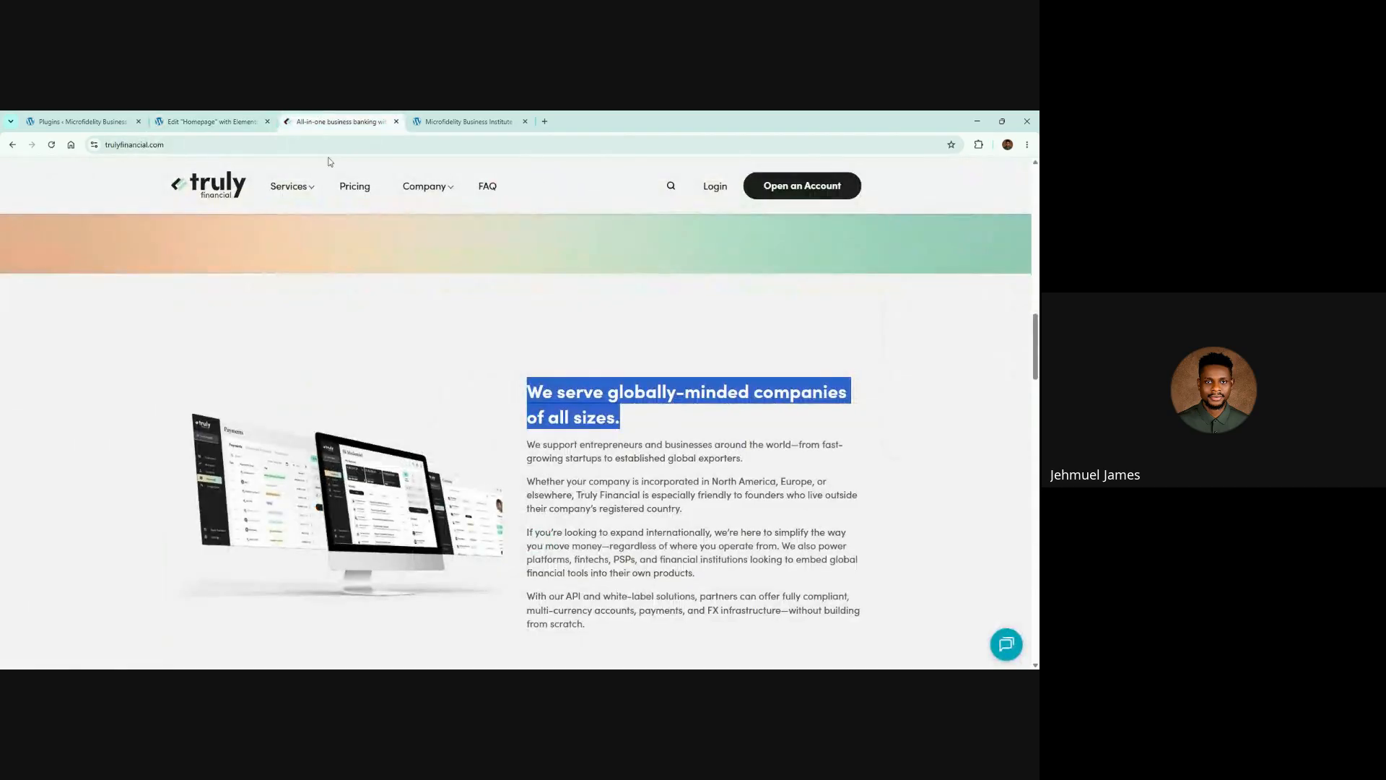
left_click(244, 116)
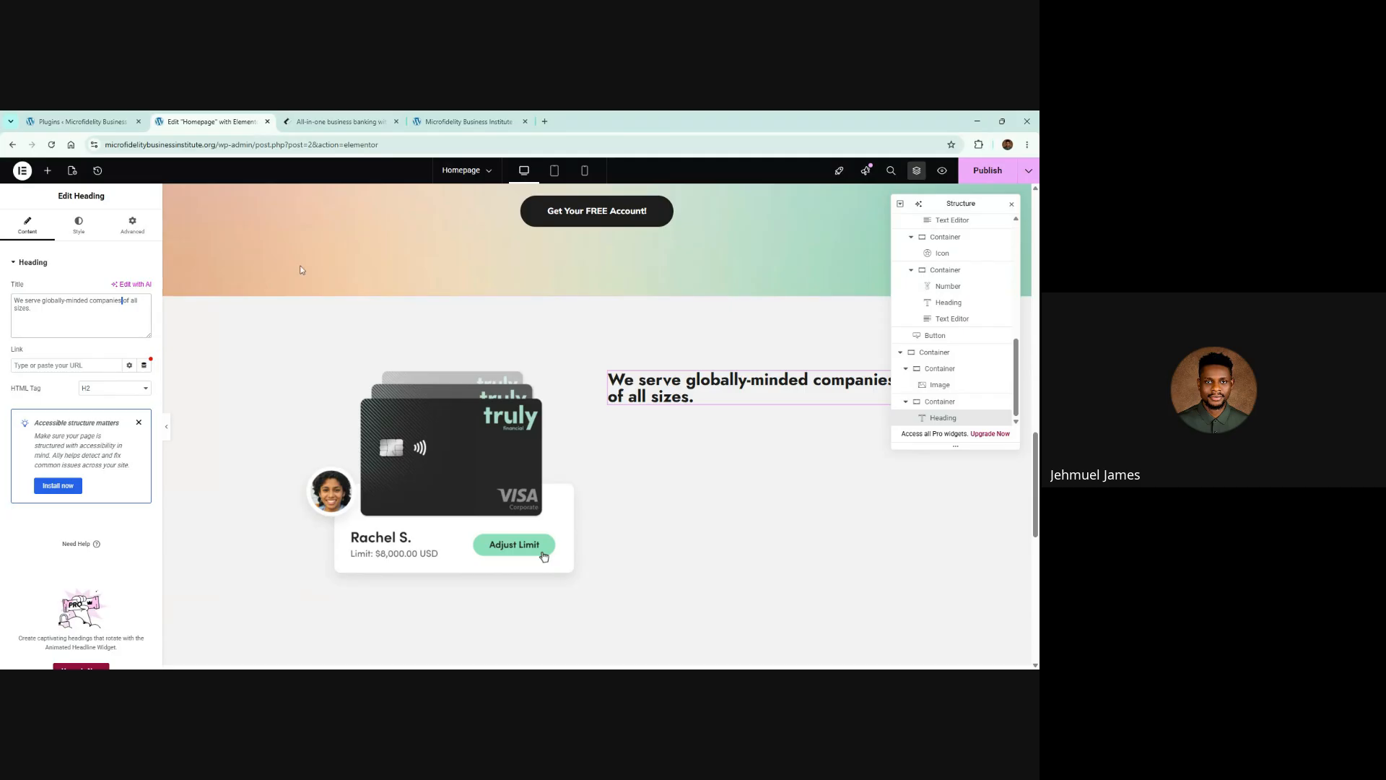
type("<")
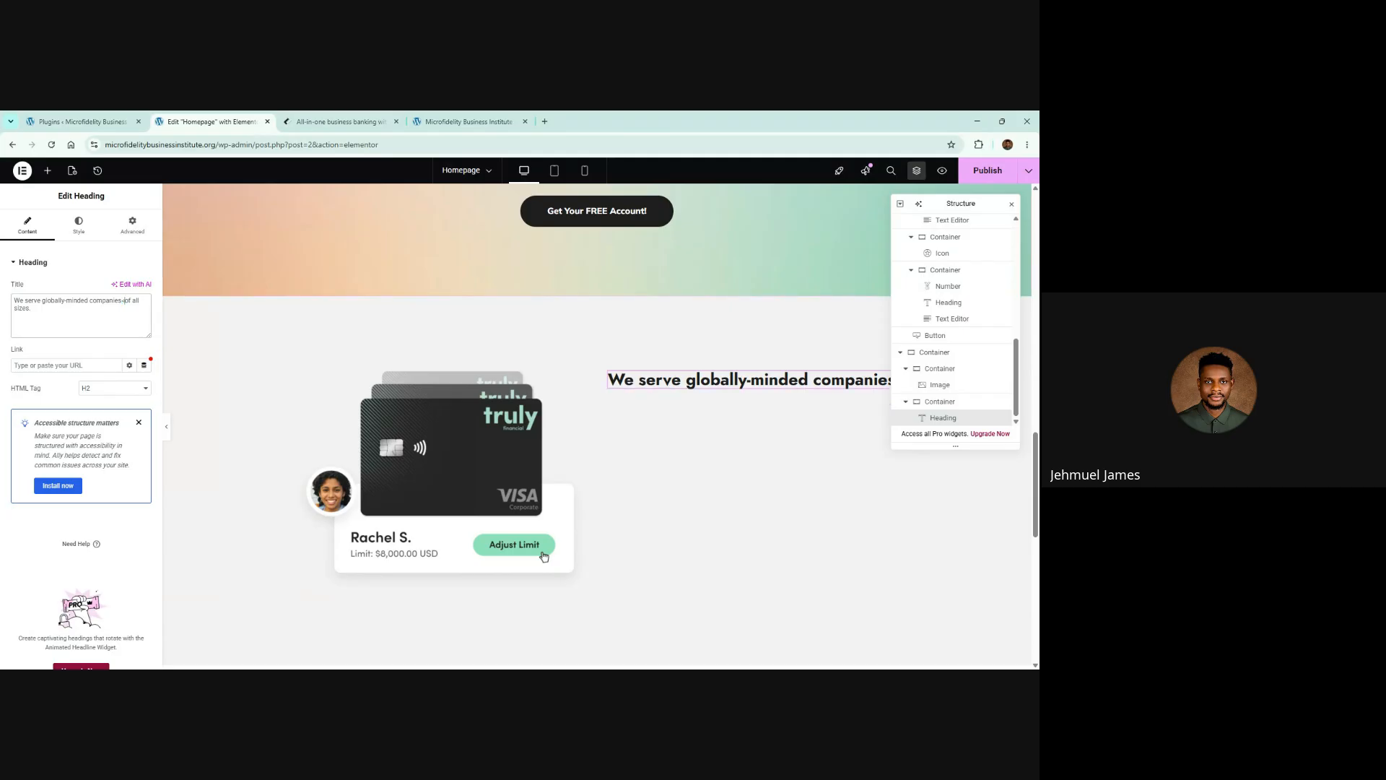
type("br>")
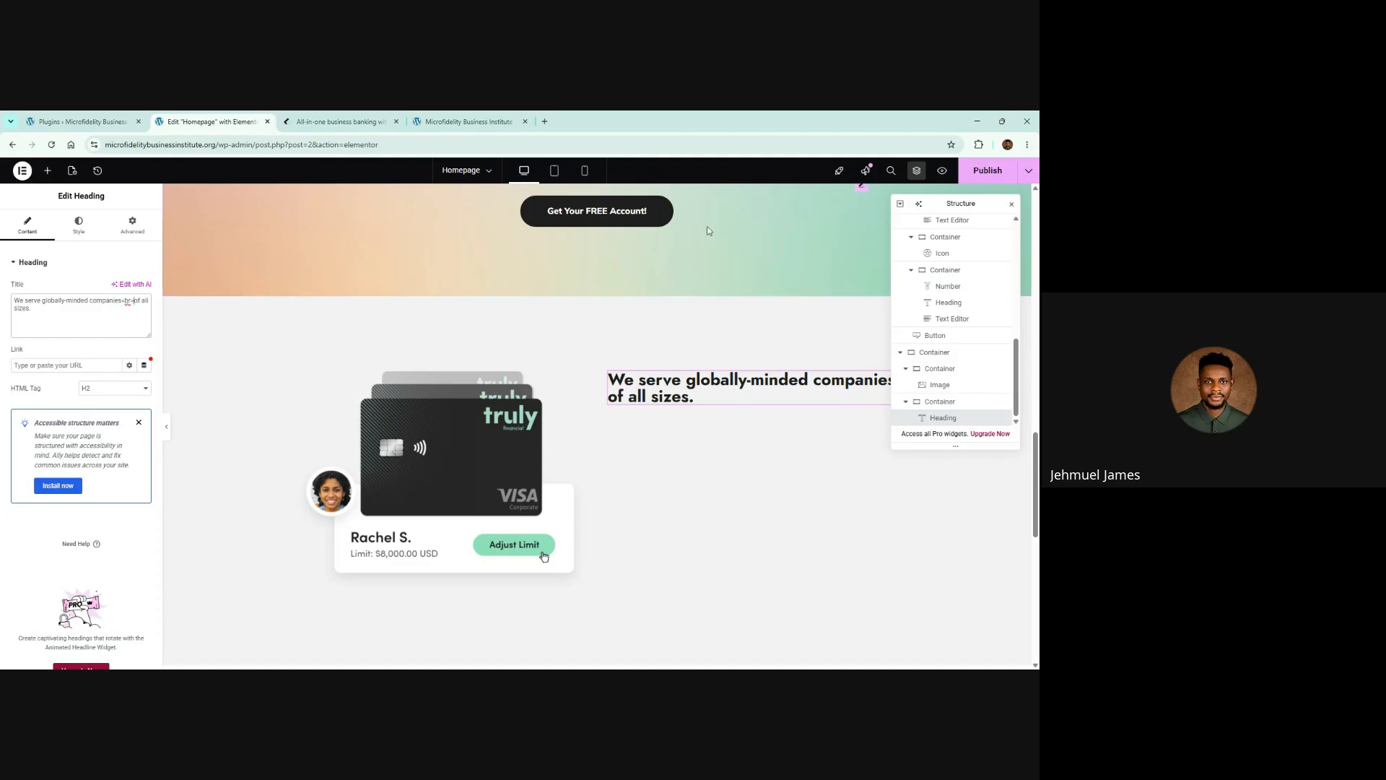
key("ctrl+Tab")
key("ctrl+shift+Tab")
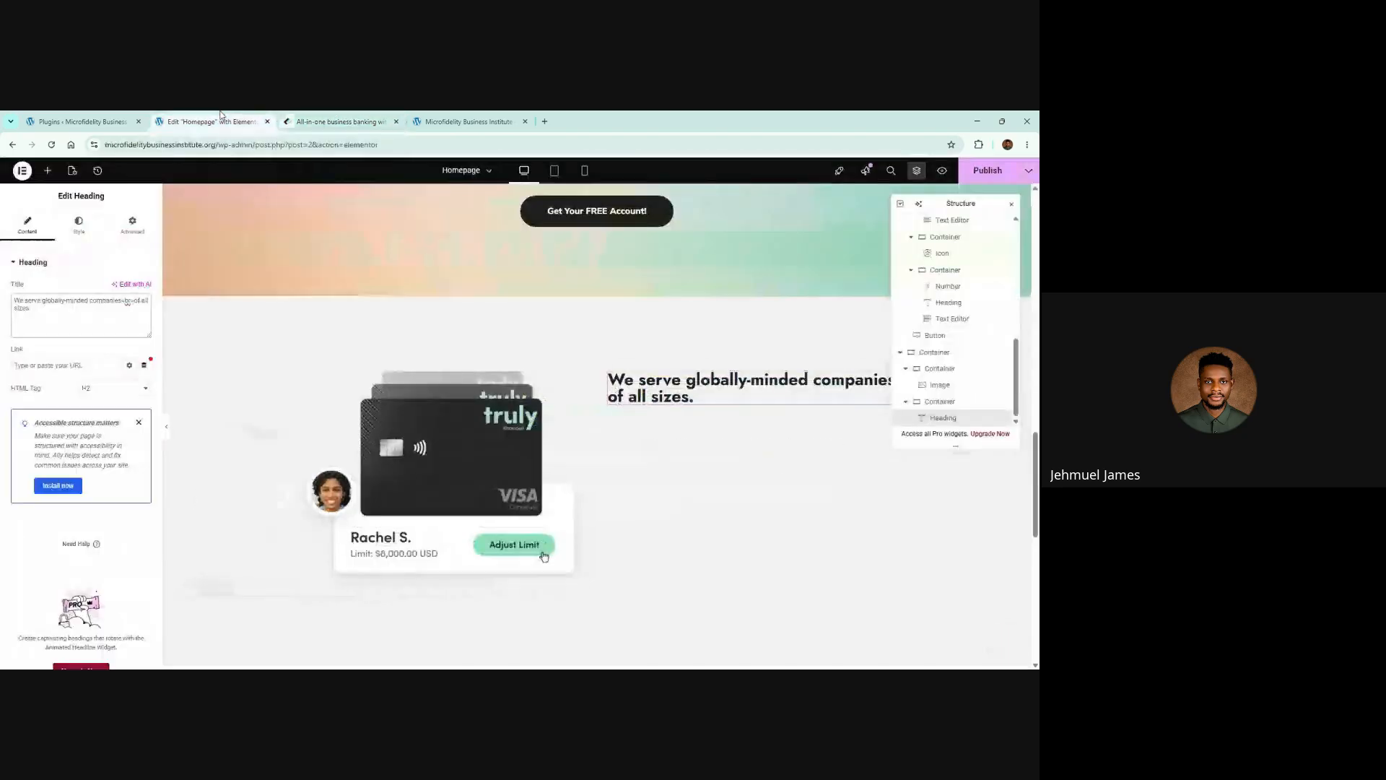
Copy the Scan card's description text below the "We serve globally-minded companies" heading and align it to Start
scroll(607, 570, "up", 6)
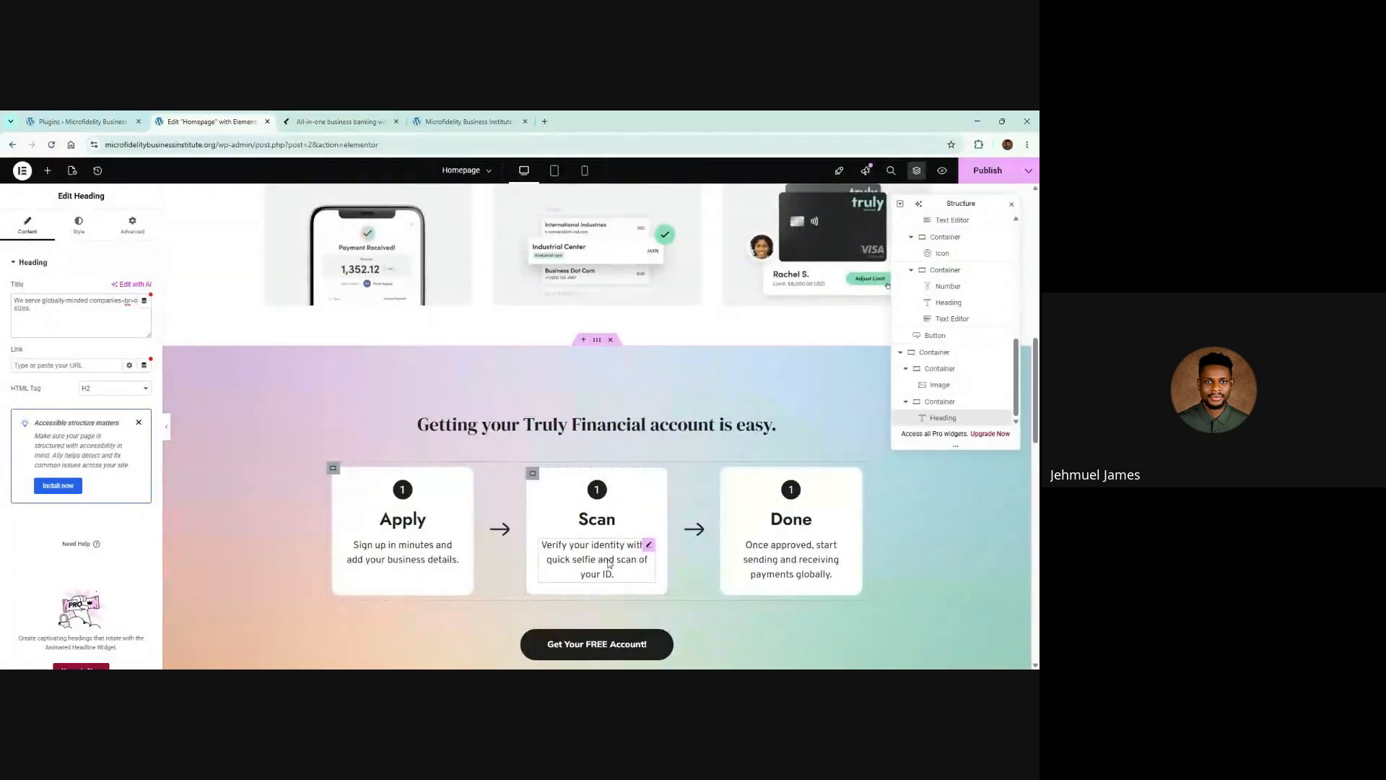
right_click(609, 577)
scroll(707, 484, "down", 2)
scroll(706, 484, "down", 5)
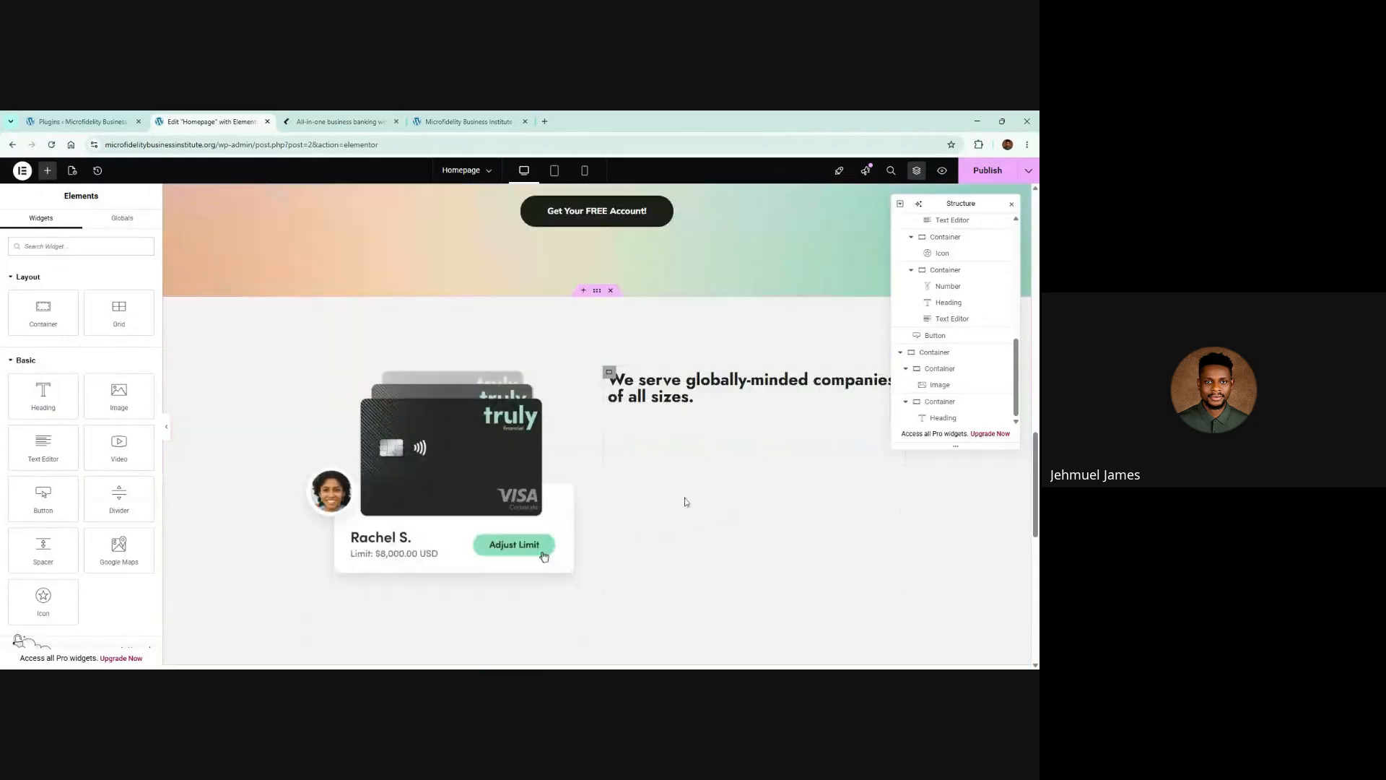
right_click(684, 498)
left_click(711, 448)
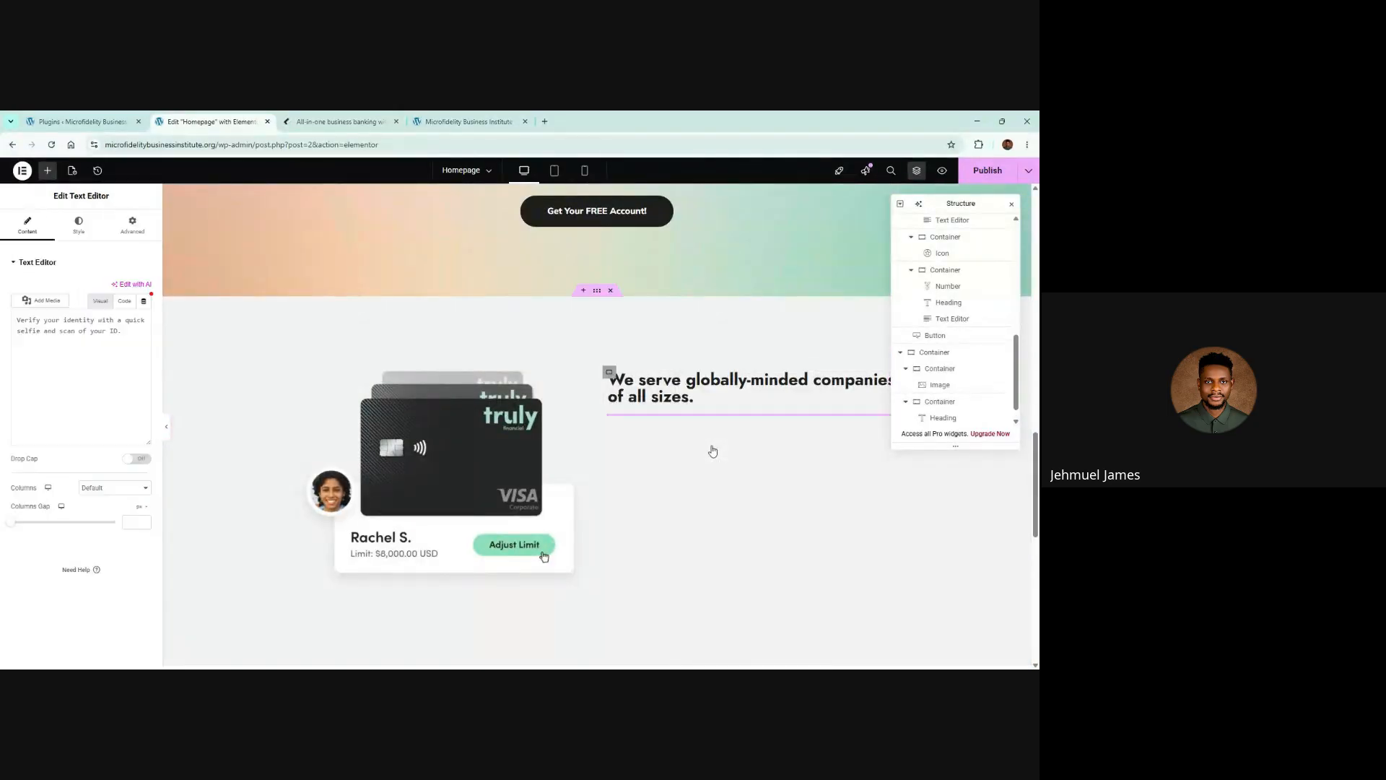
left_click(80, 232)
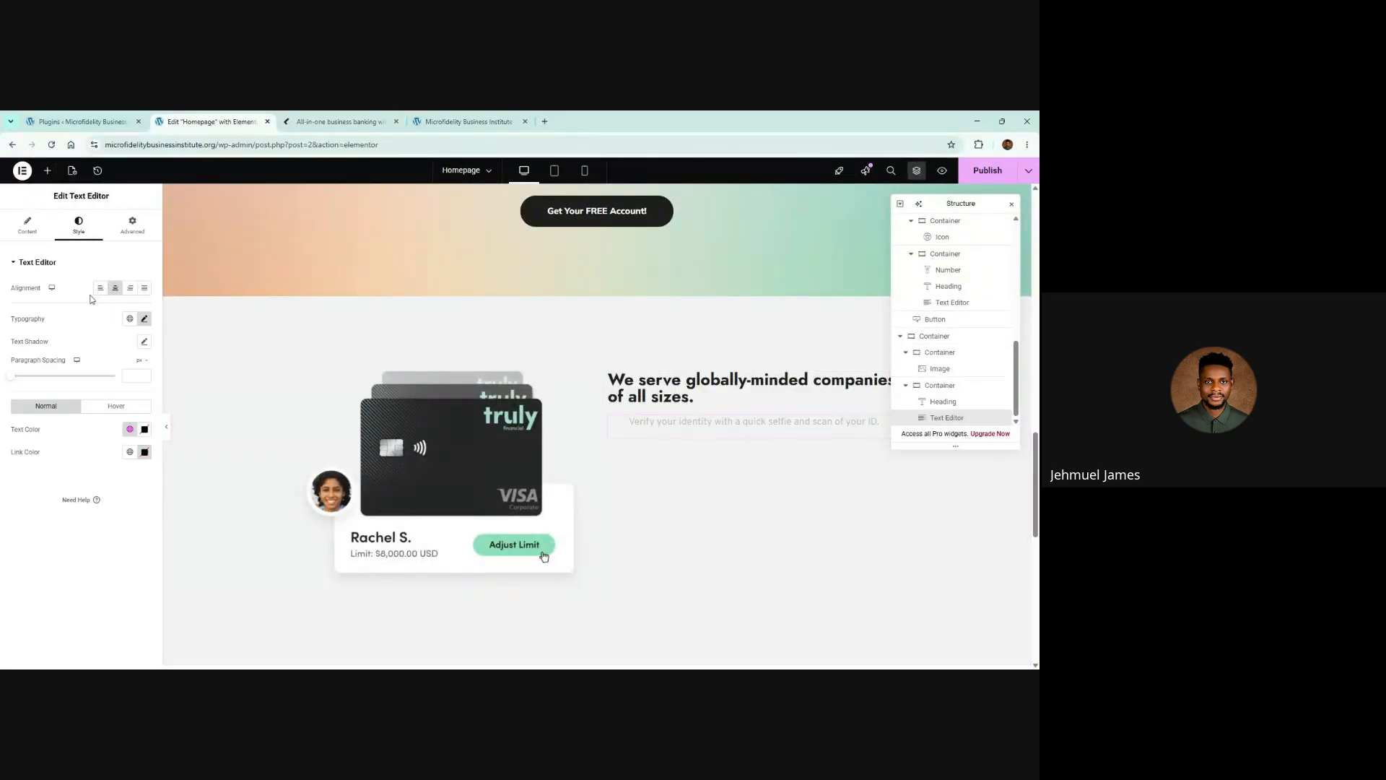
left_click(101, 288)
Replace the pasted description with the reference page's paragraph beginning "We support entrepreneurs and businesses around the world"
left_click(371, 121)
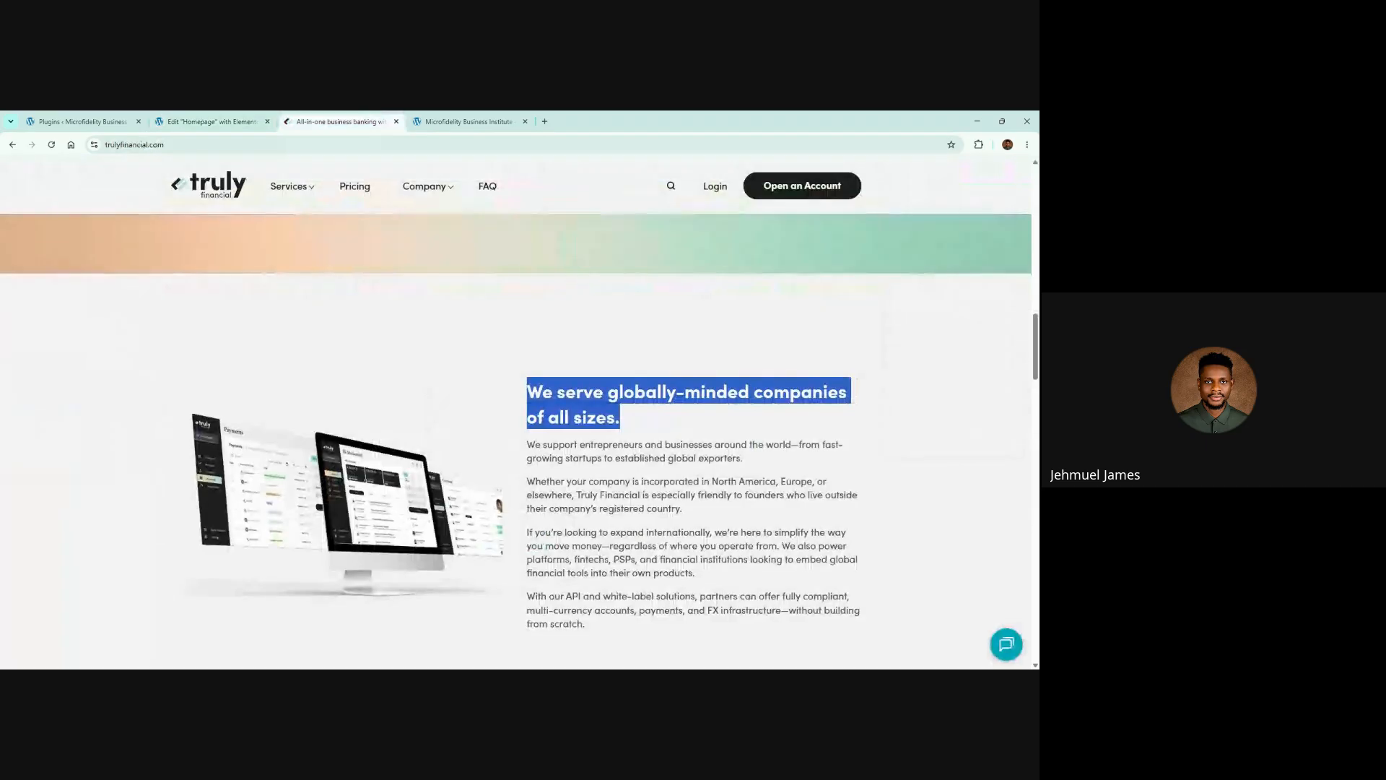
left_click_drag(507, 443, 635, 445)
double_click(639, 459)
triple_click(640, 459)
key("ctrl+c")
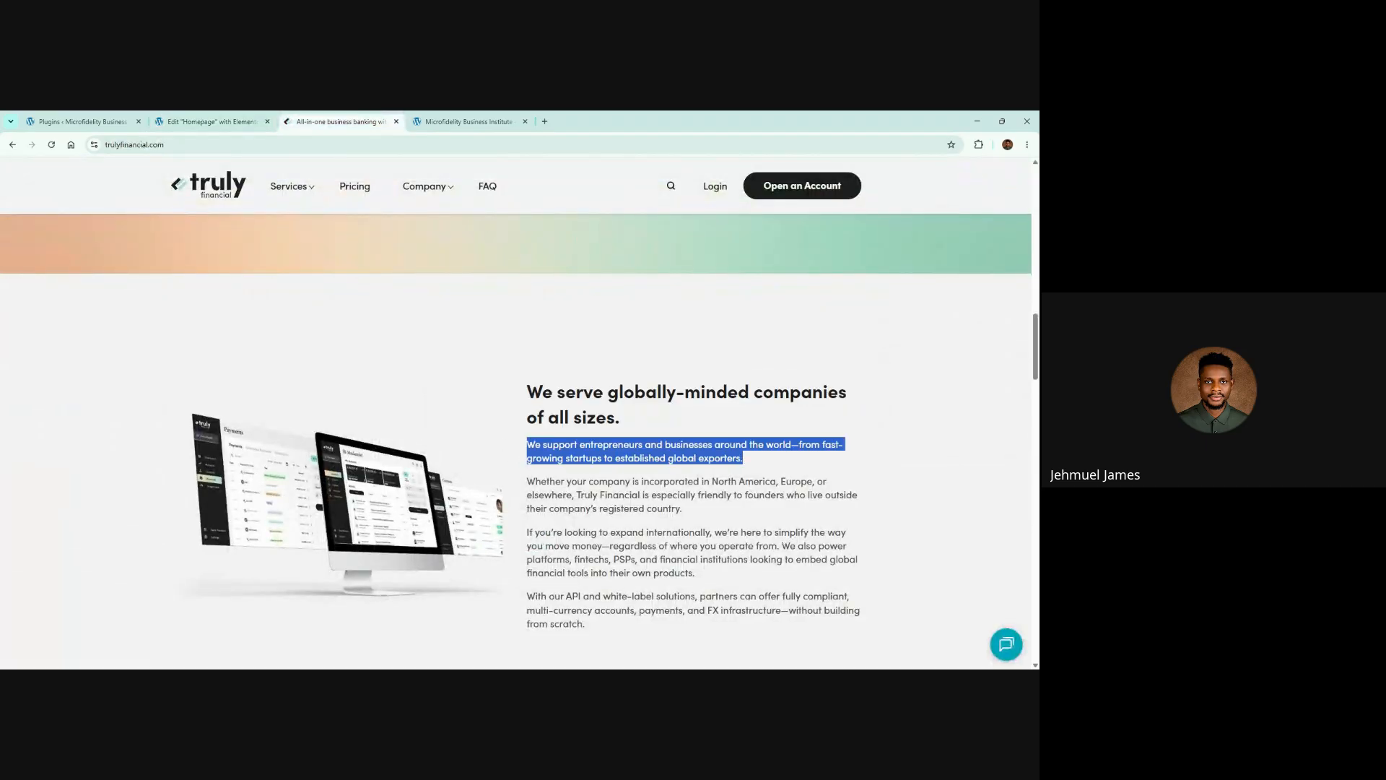
left_click(209, 122)
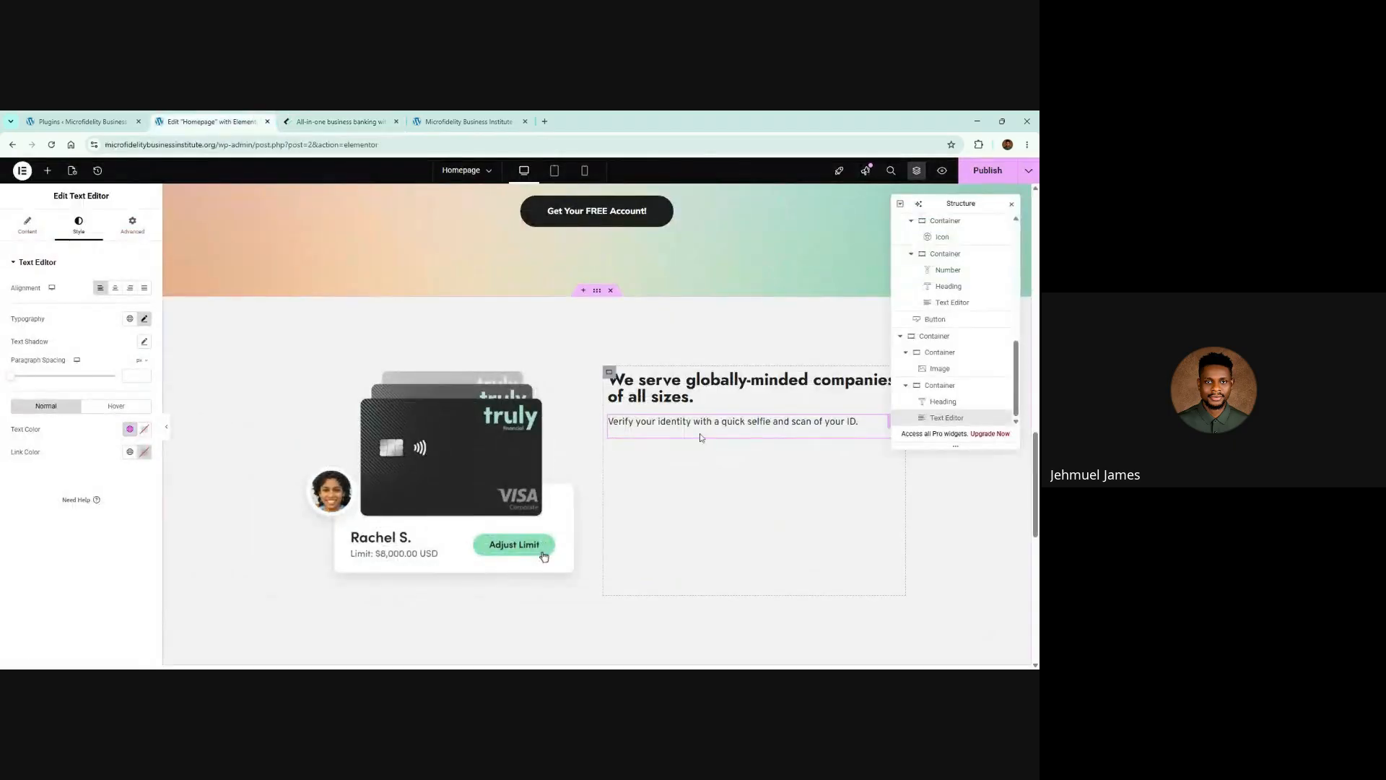
left_click(22, 229)
left_click(124, 301)
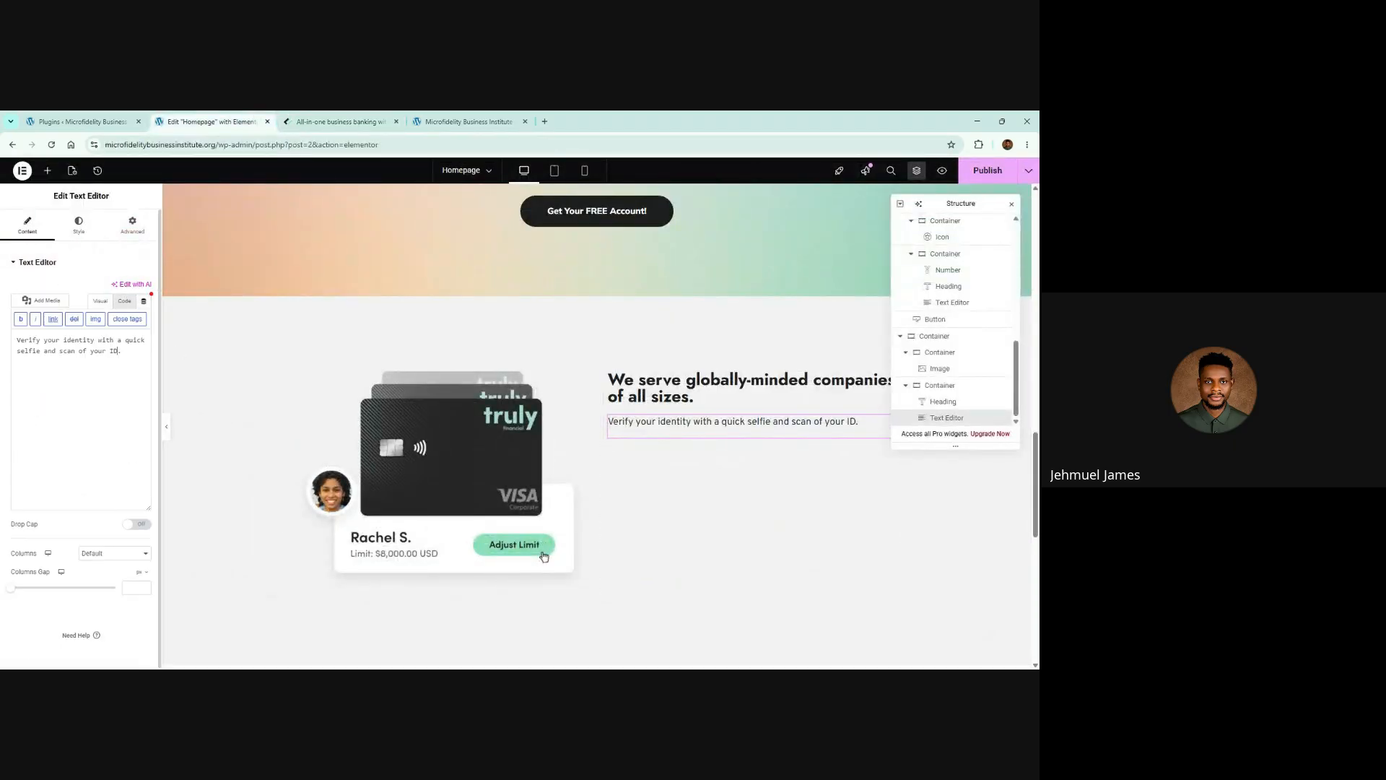
key("ctrl+a")
key("ctrl+v")
Duplicate the first paragraph and replace the copy's text with the reference paragraph beginning "Whether your company is incorporated in North America"
right_click(715, 441)
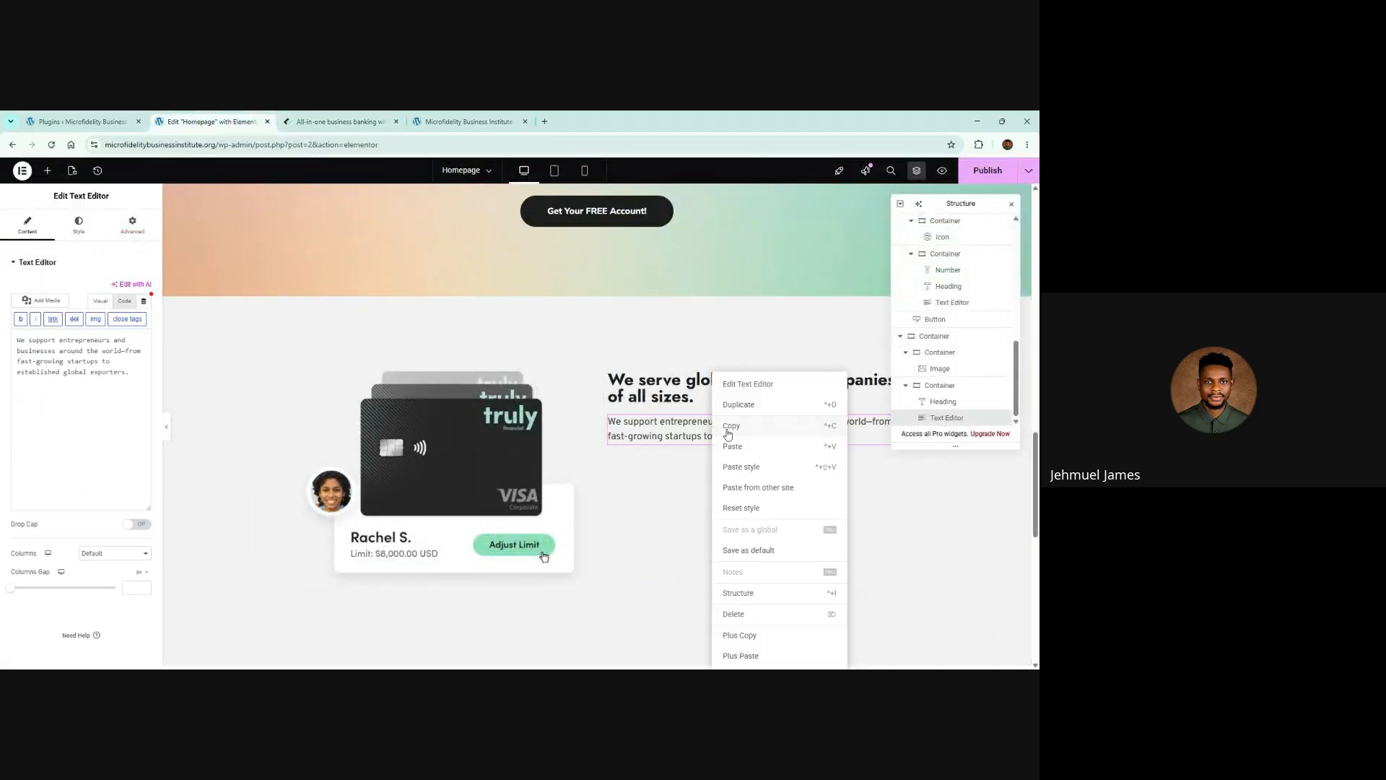
left_click(736, 400)
left_click(379, 120)
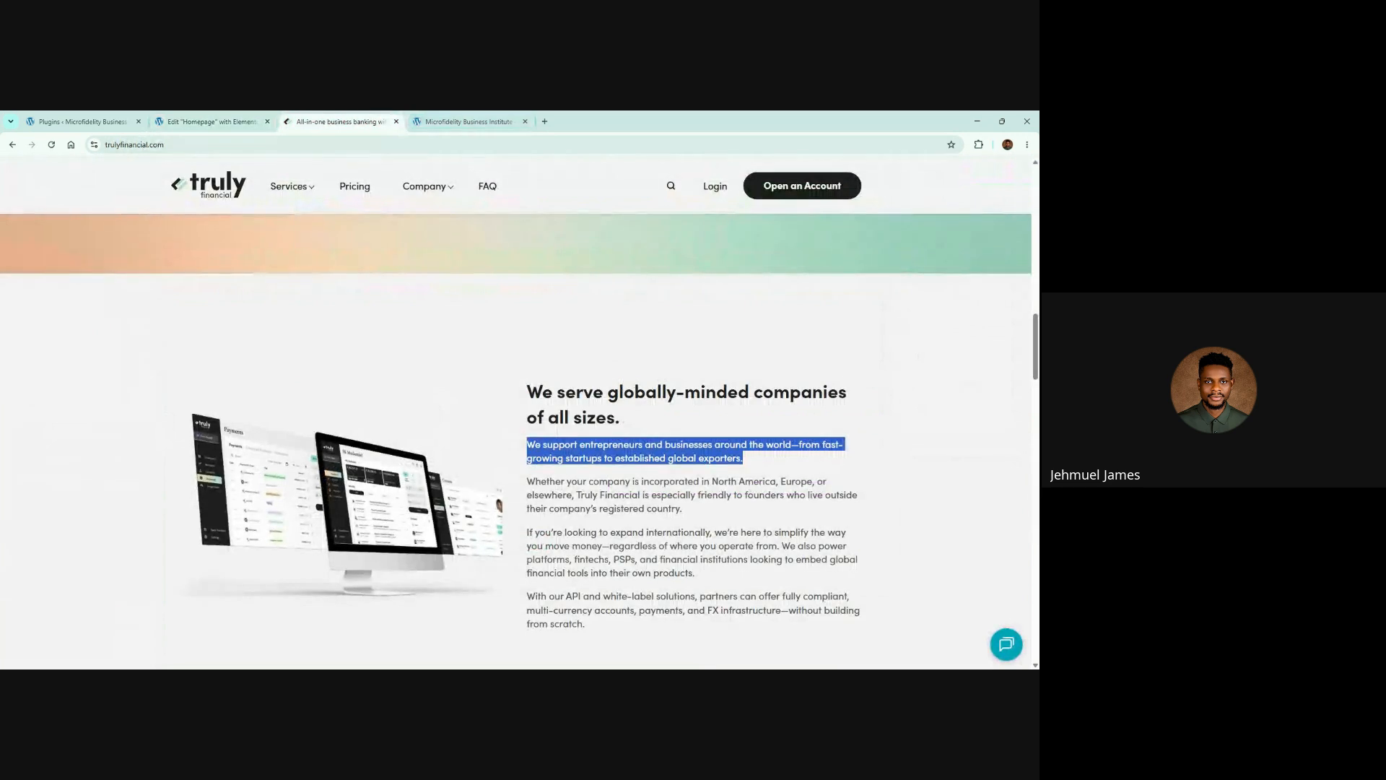
triple_click(650, 495)
key("ctrl+c")
left_click(209, 121)
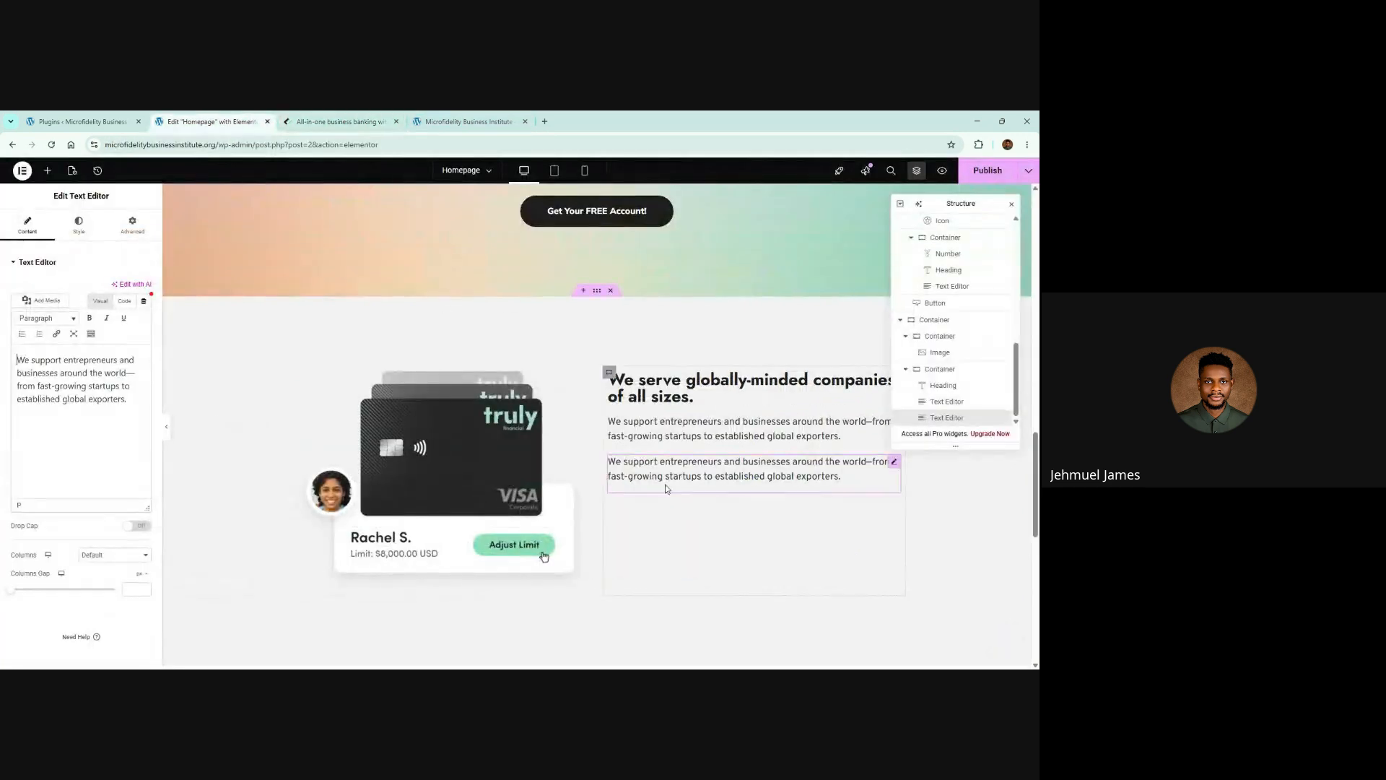
left_click(124, 300)
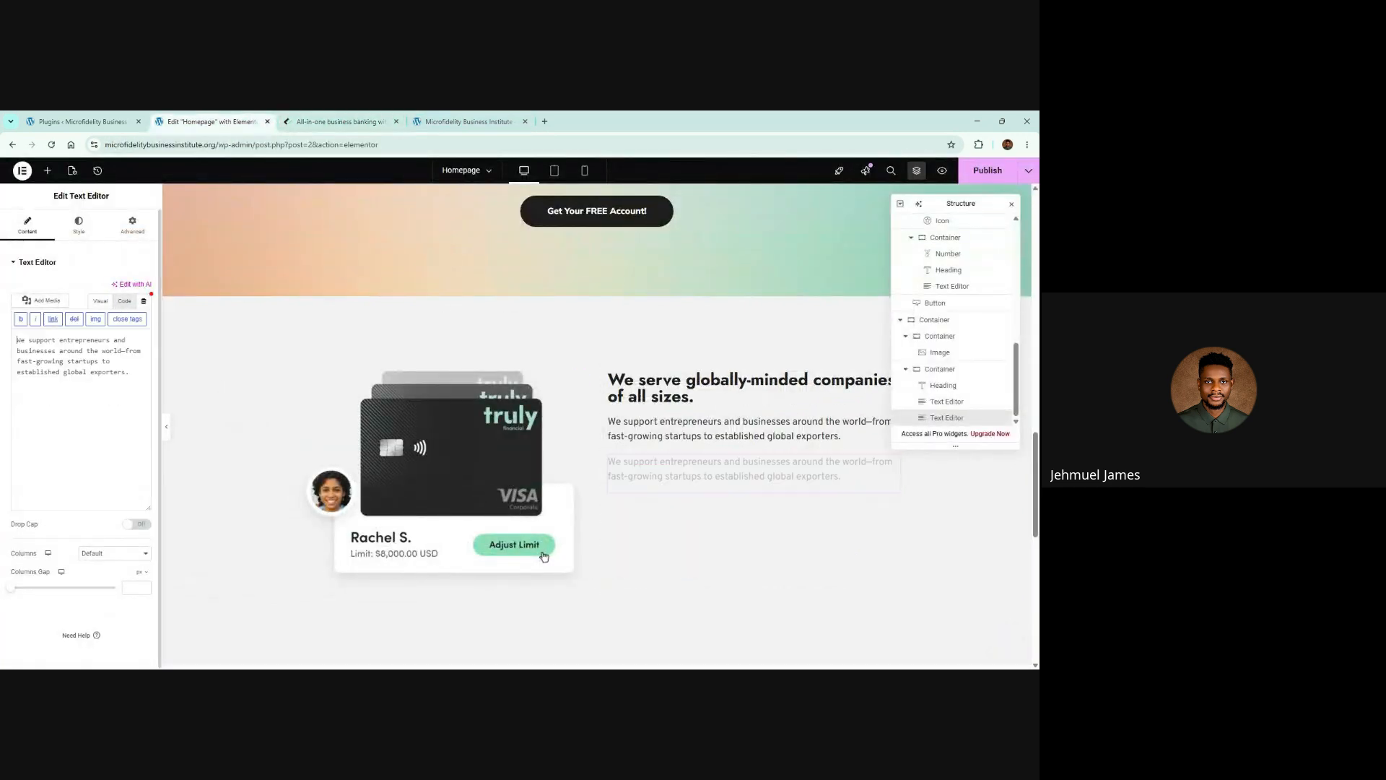
key("ctrl+a")
key("ctrl+v")
Duplicate the second paragraph and replace the copy's text with the reference paragraph beginning "If you're looking to expand internationally"
key("ctrl+Tab")
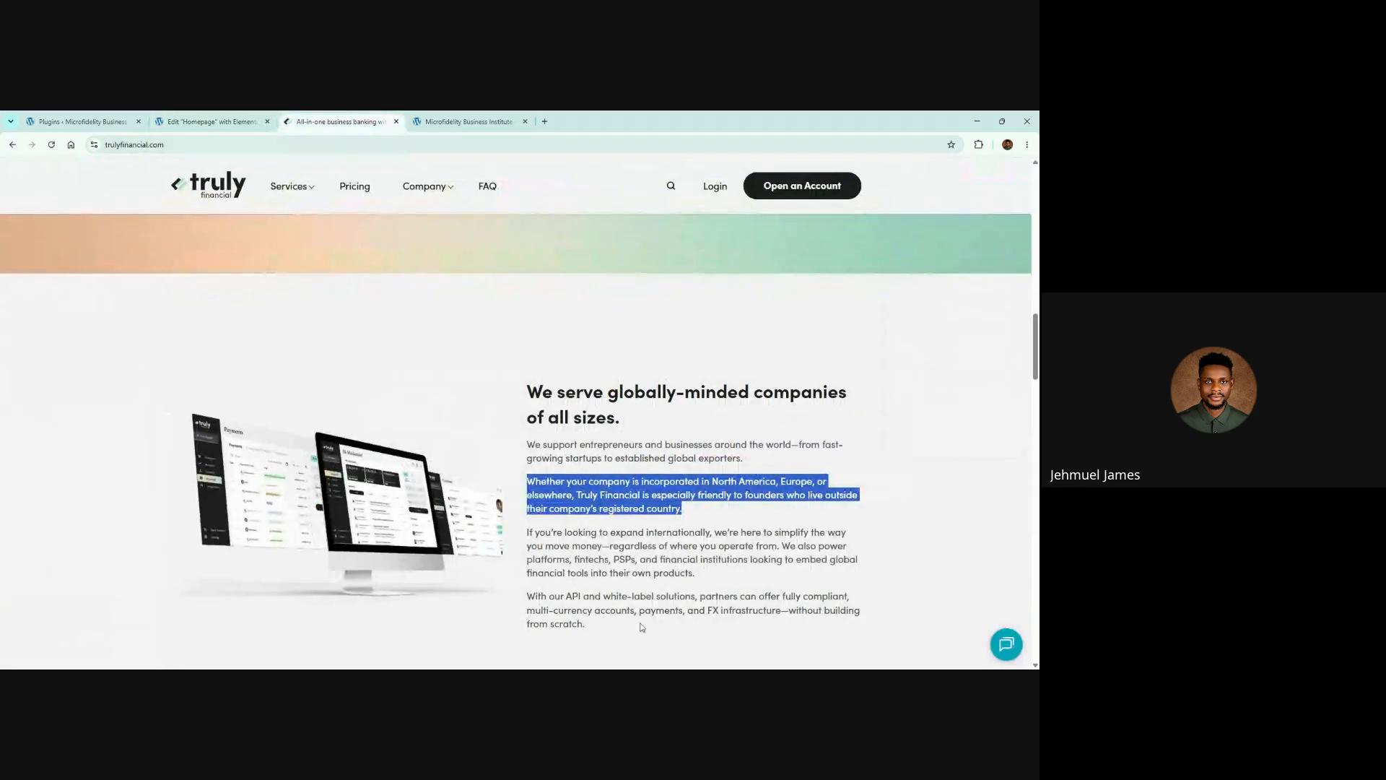
triple_click(625, 558)
left_click(211, 121)
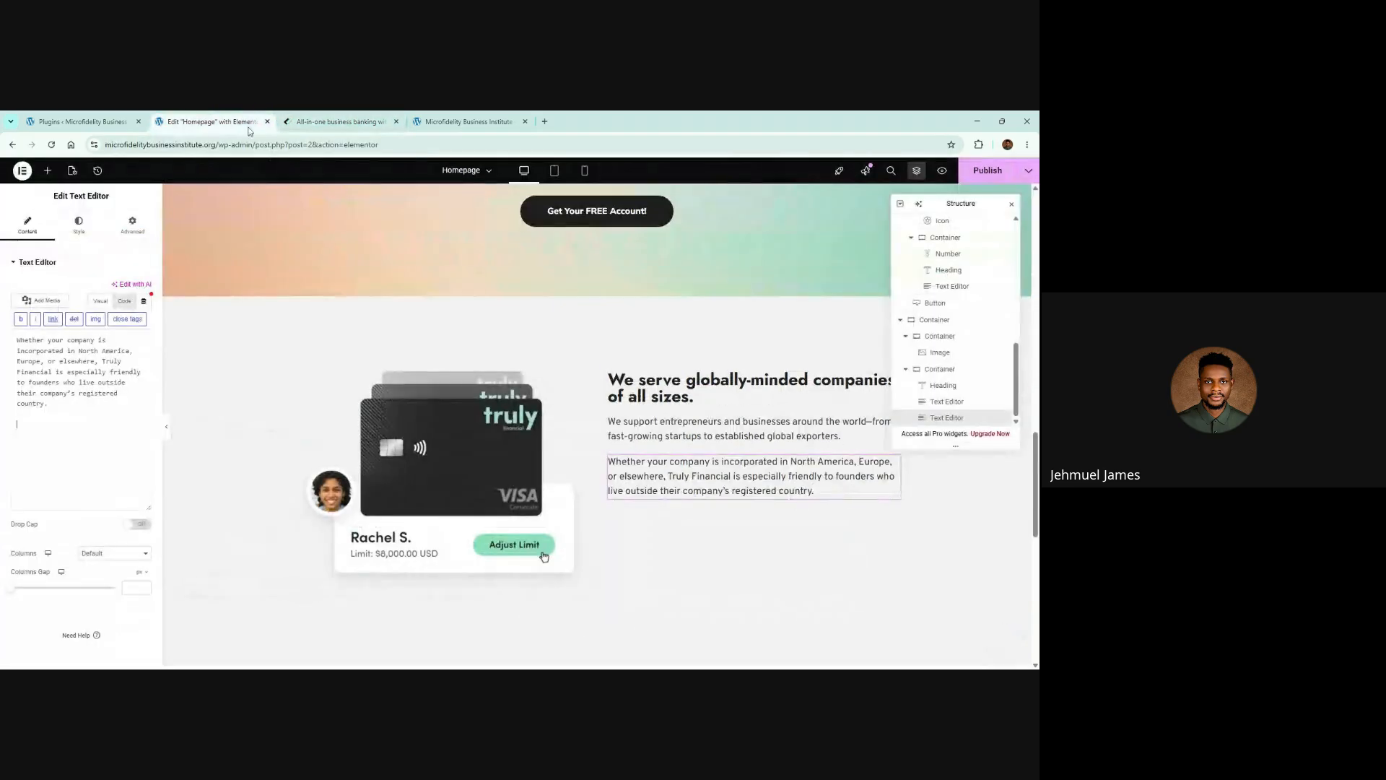
right_click(769, 477)
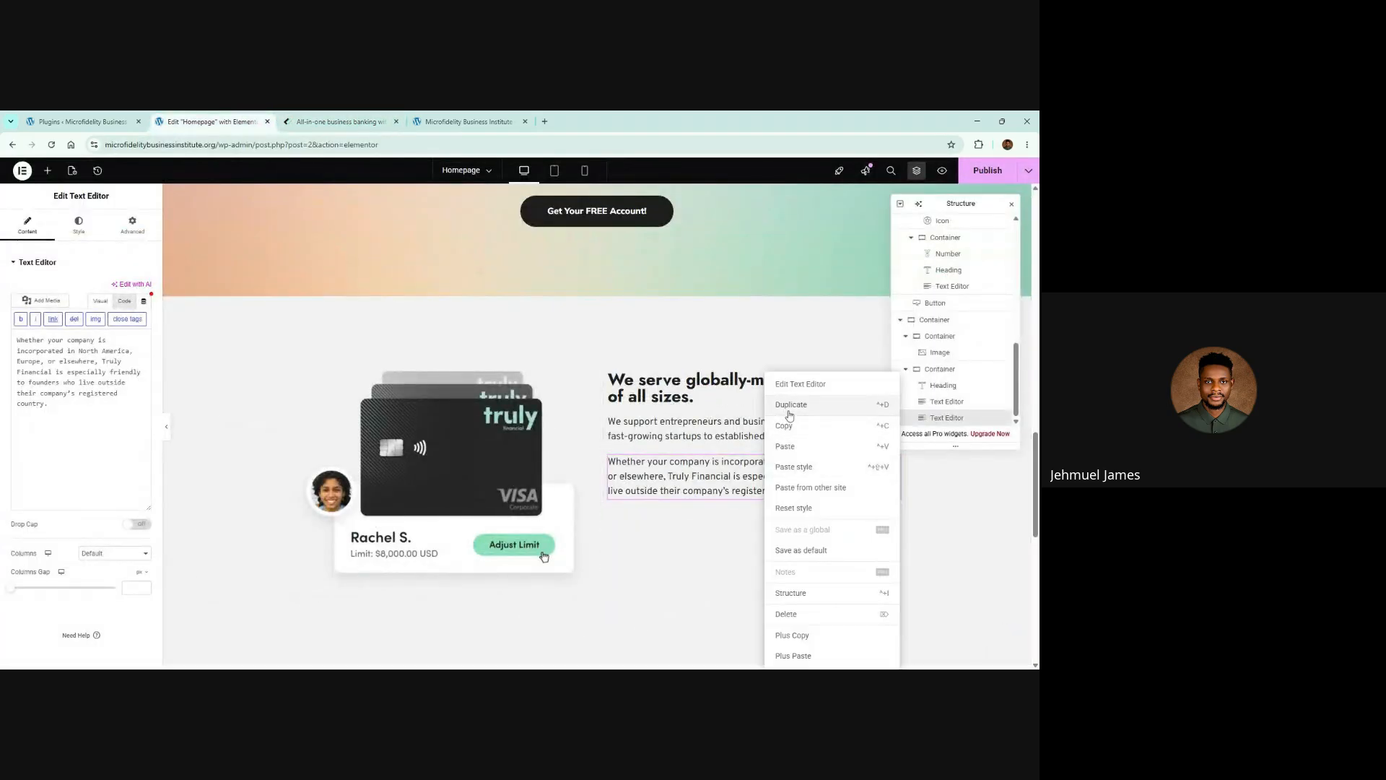
left_click(791, 405)
left_click(125, 301)
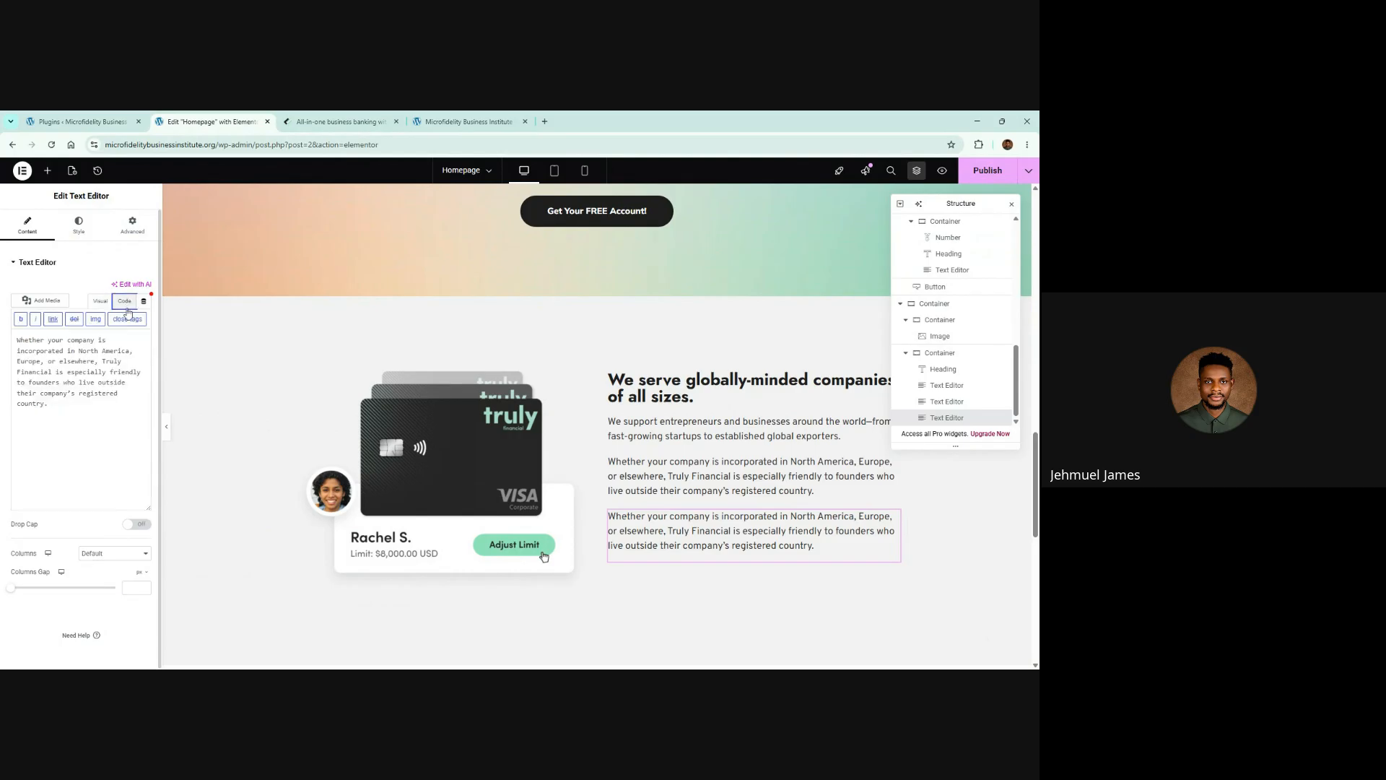
key("ctrl+a")
key("ctrl+v")
Duplicate the third paragraph and replace the copy's text with the reference paragraph beginning "With our API and white-label solutions"
key("ctrl+Tab")
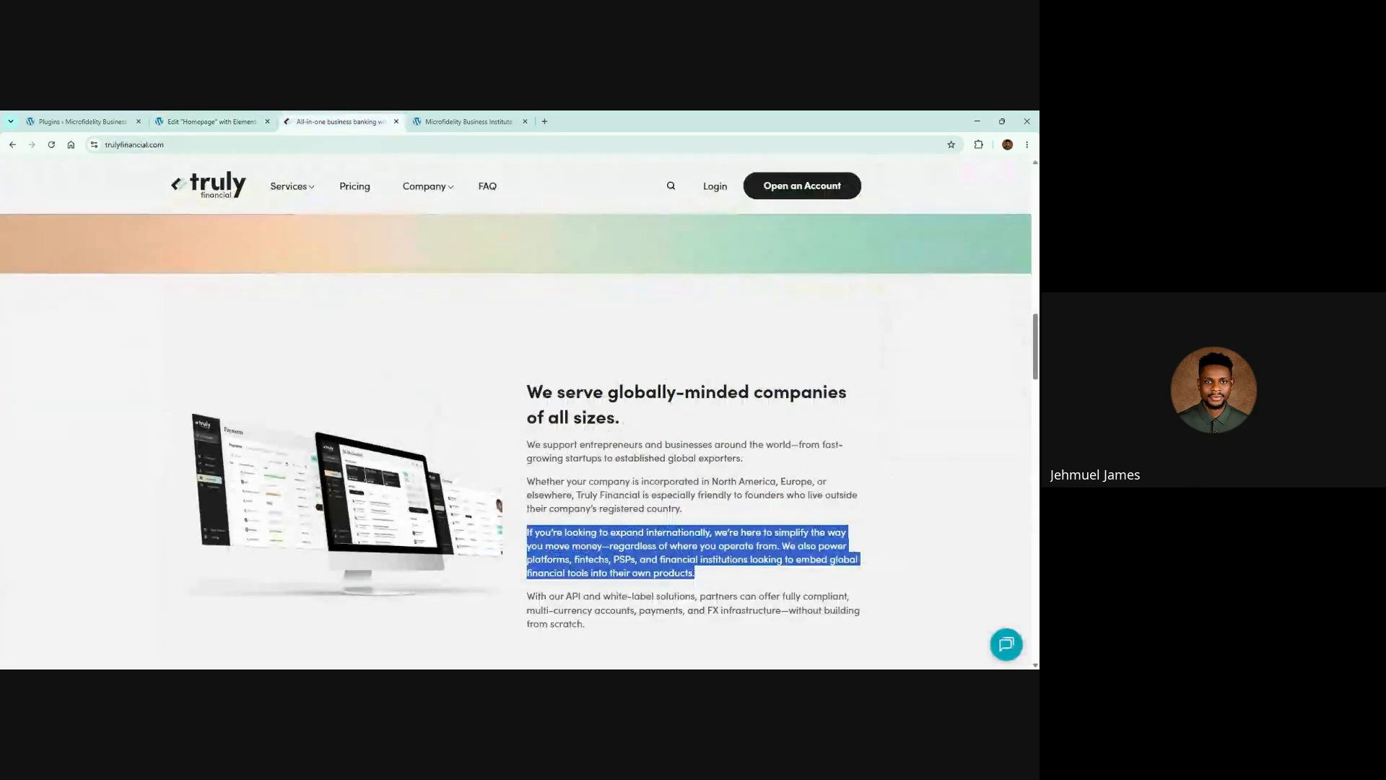
triple_click(574, 501)
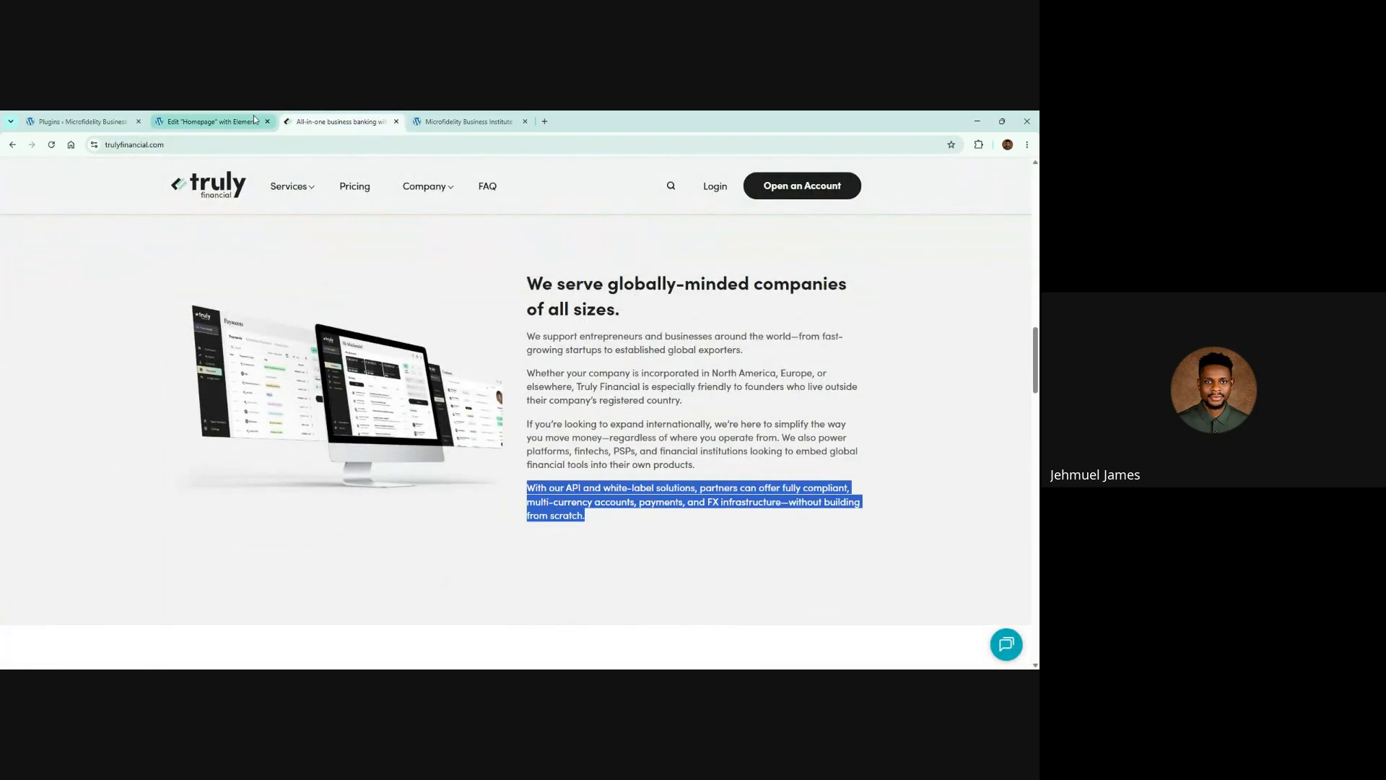
left_click(209, 121)
right_click(642, 547)
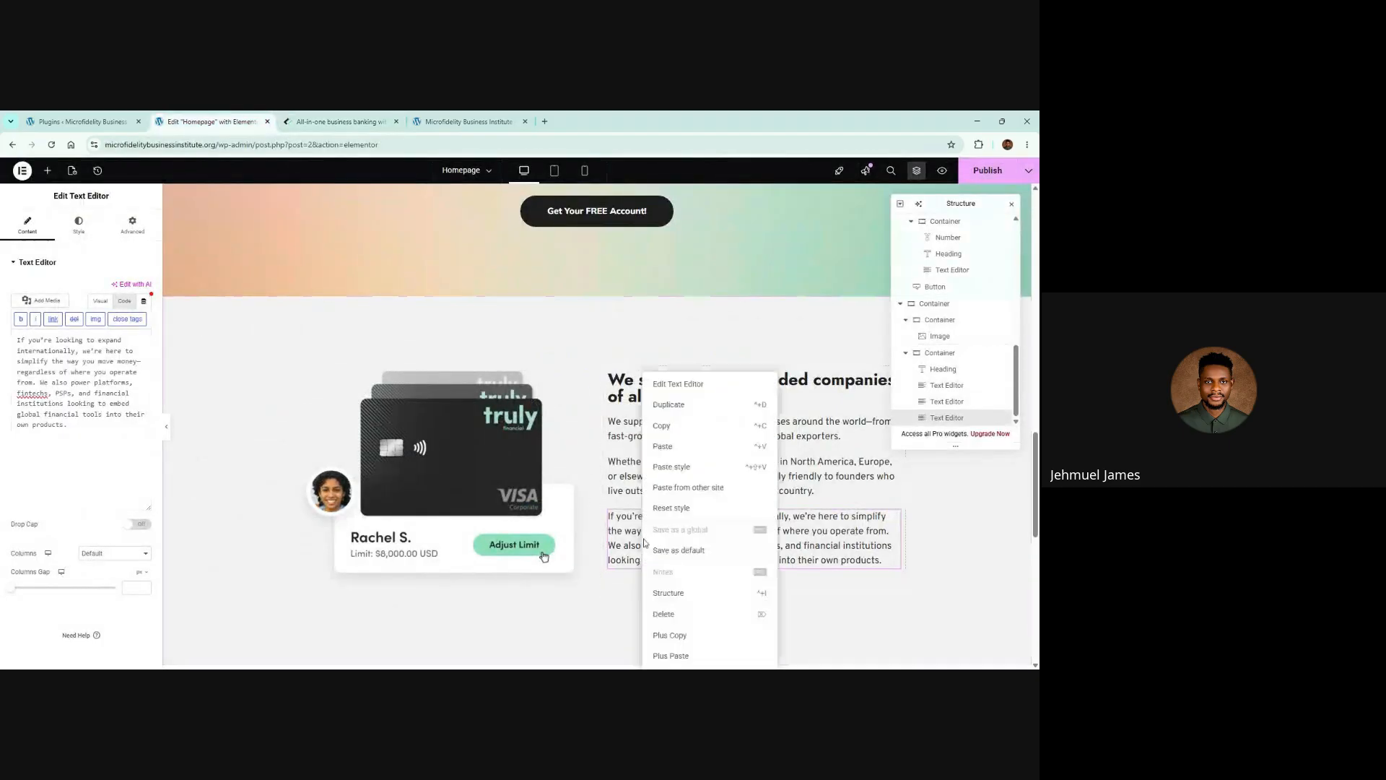
left_click(668, 406)
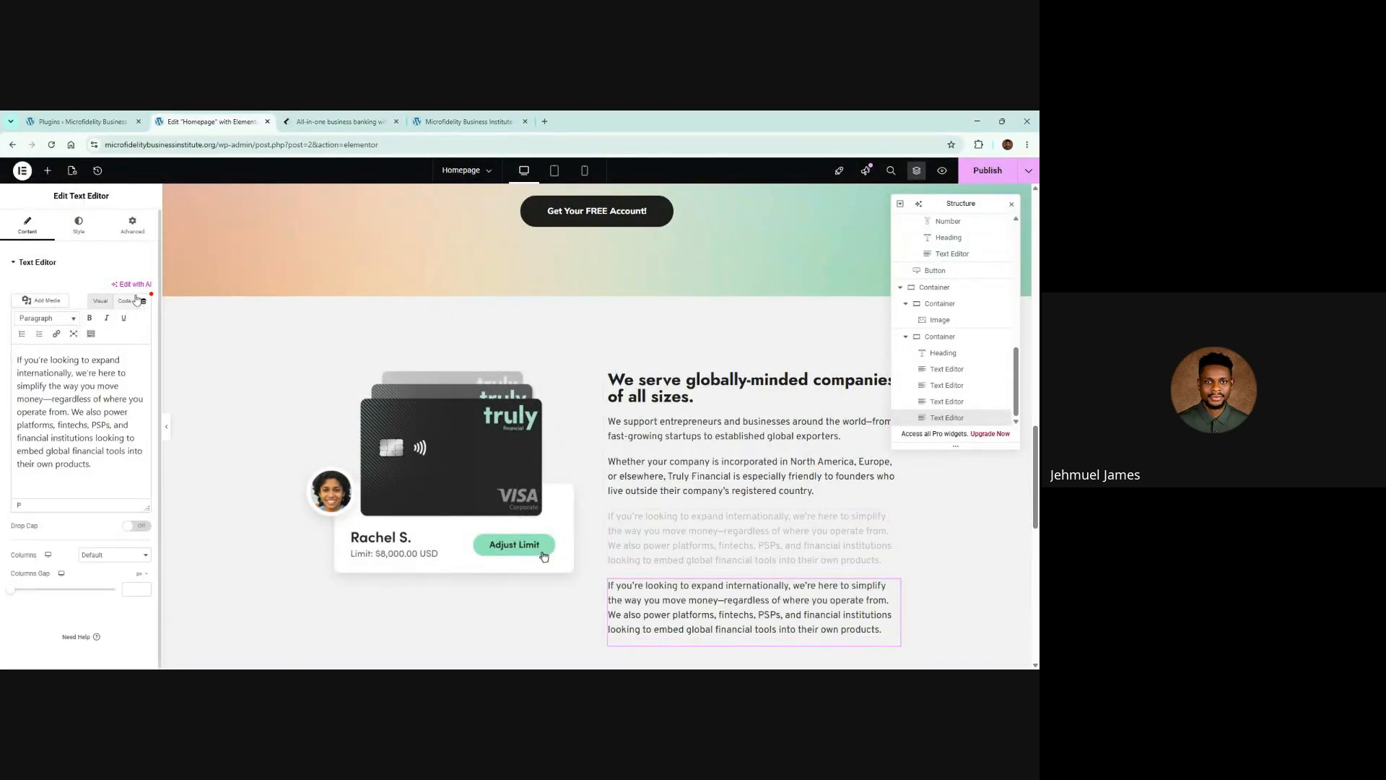
key("ctrl+a")
key("ctrl+v")
scroll(499, 298, "down", 2)
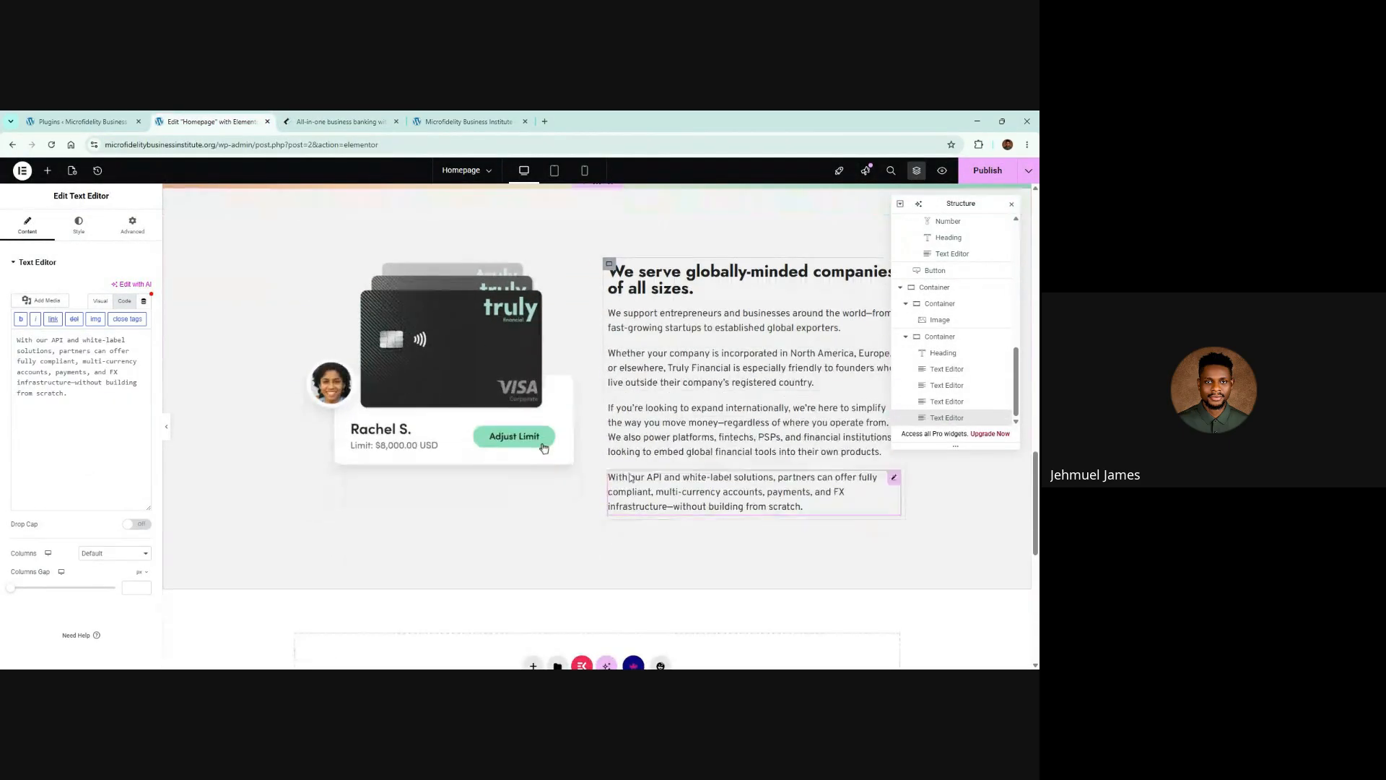
Download the desktop app screens image from the reference page's "We serve globally-minded companies" section
left_click(339, 121)
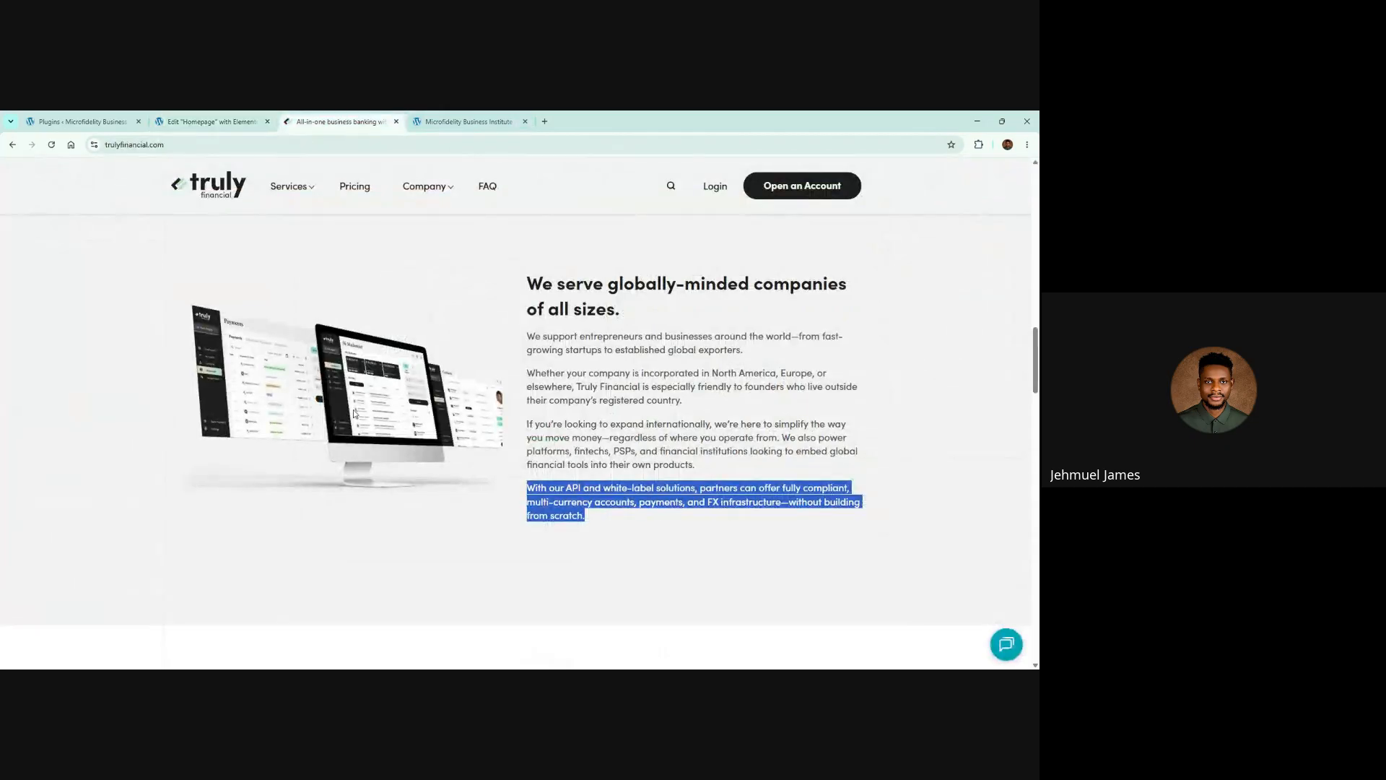
key("alt+Tab")
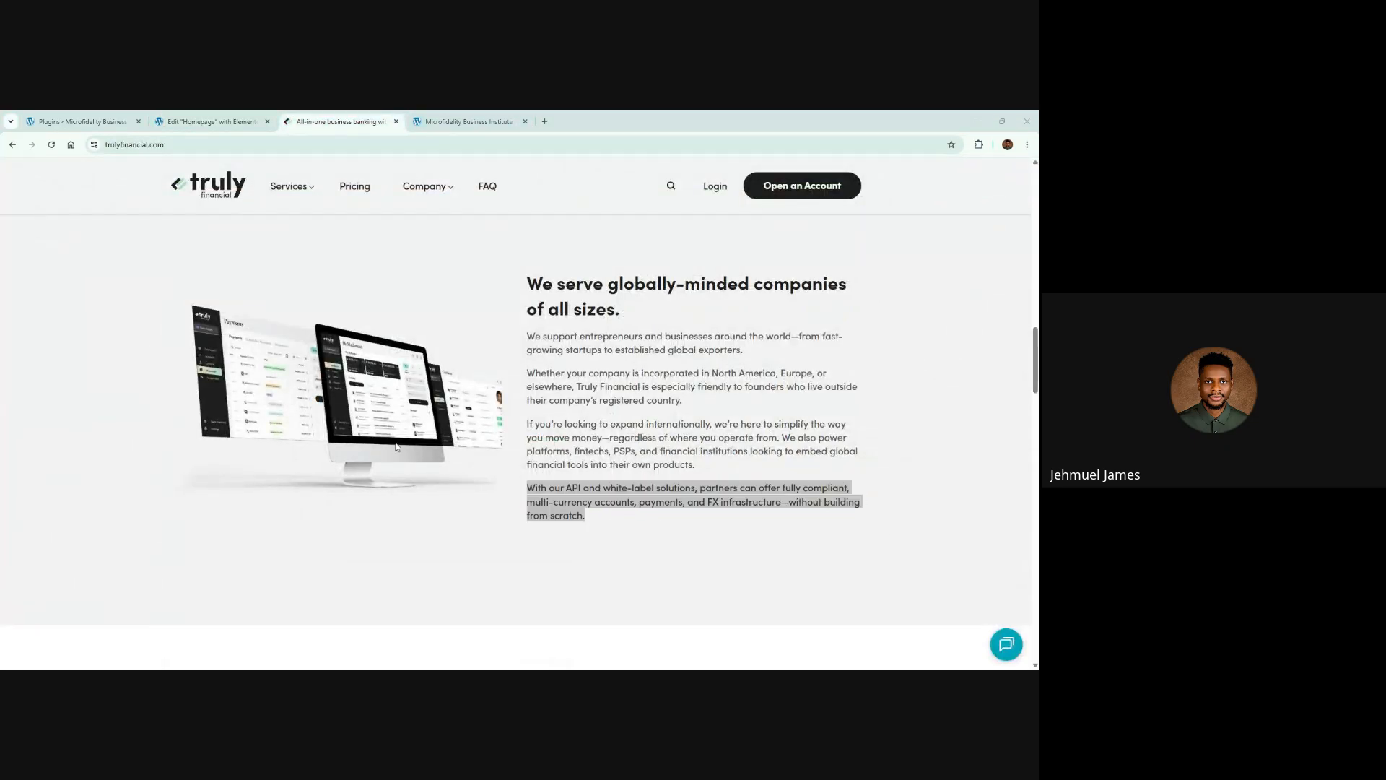
left_click(396, 447)
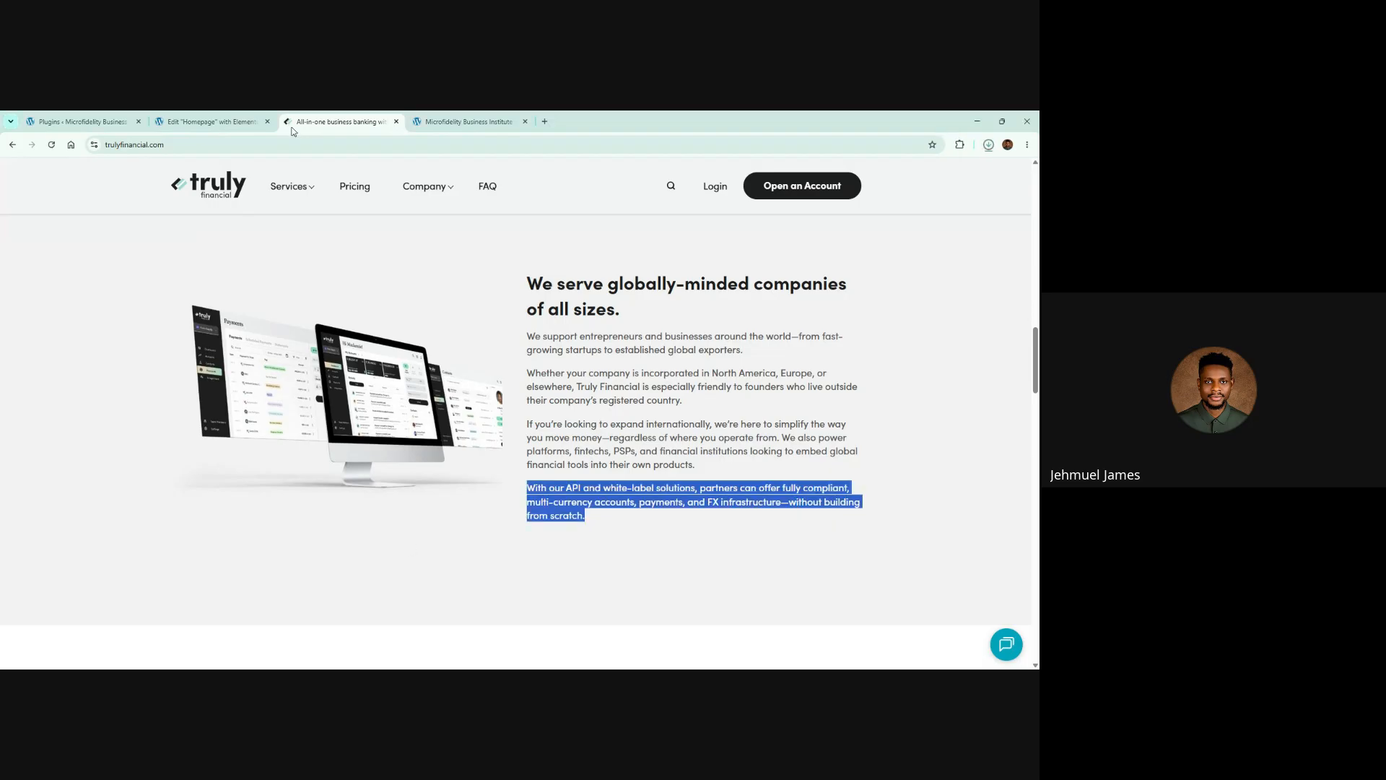
Replace the bank card image beside the paragraphs with the downloaded who-we-serve-truly-financial-desktop-app-screens image by uploading it to the media library
left_click(206, 123)
left_click(449, 380)
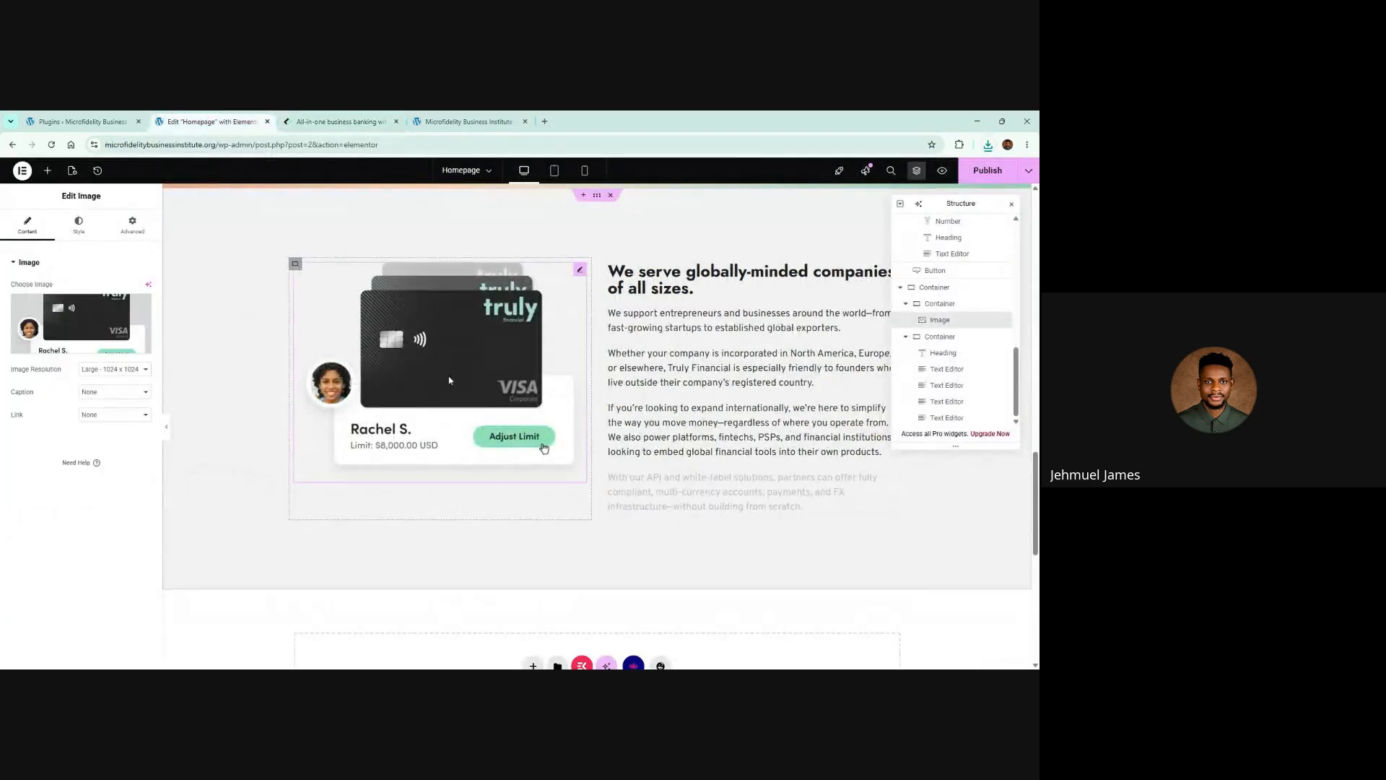
left_click(81, 322)
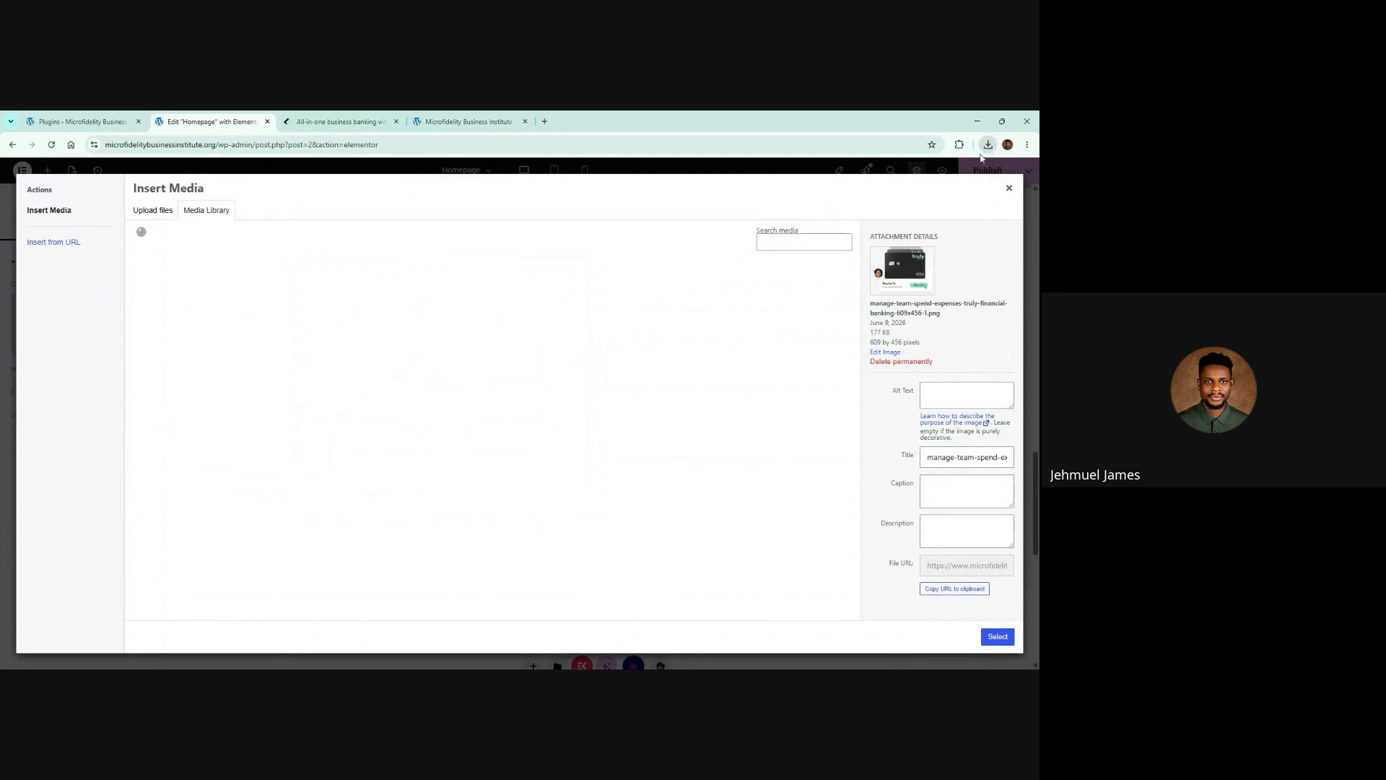
left_click_drag(982, 158, 597, 353)
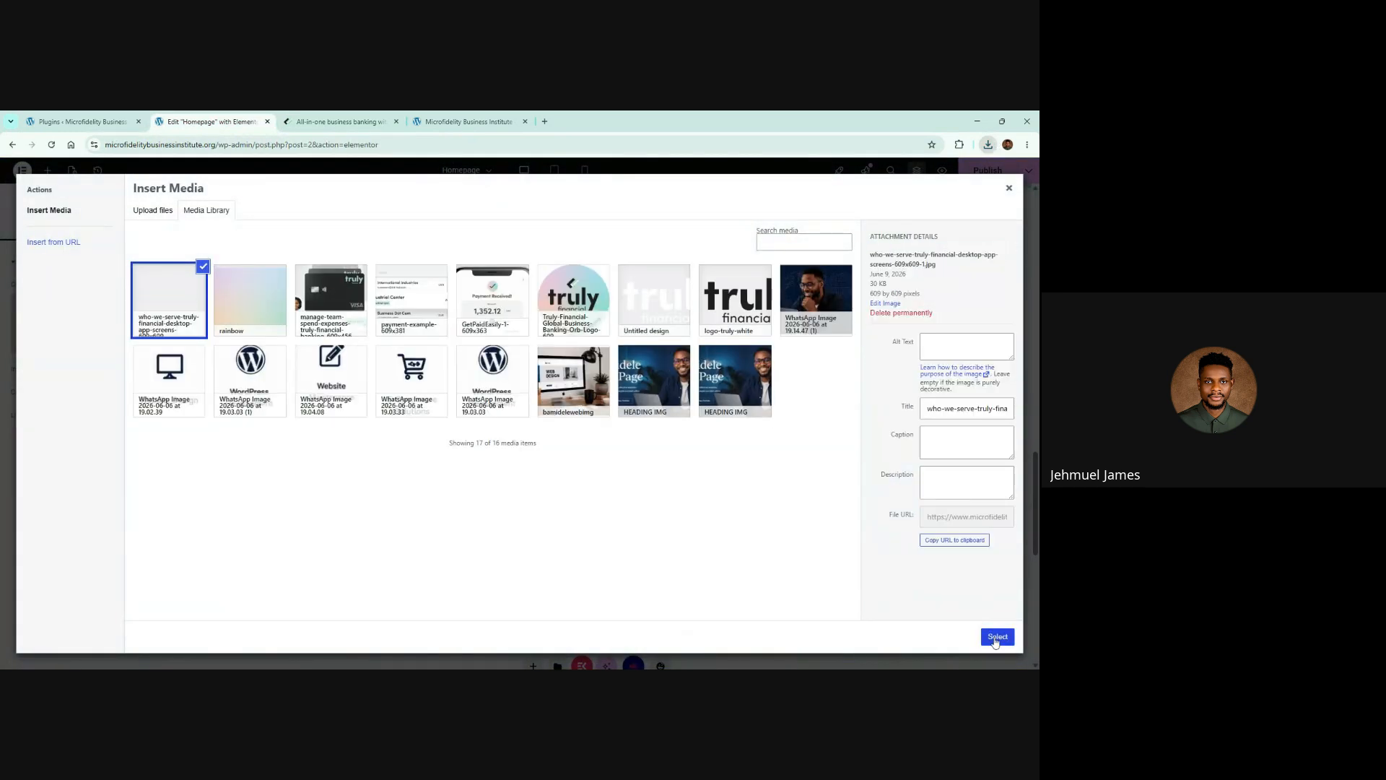
left_click(996, 638)
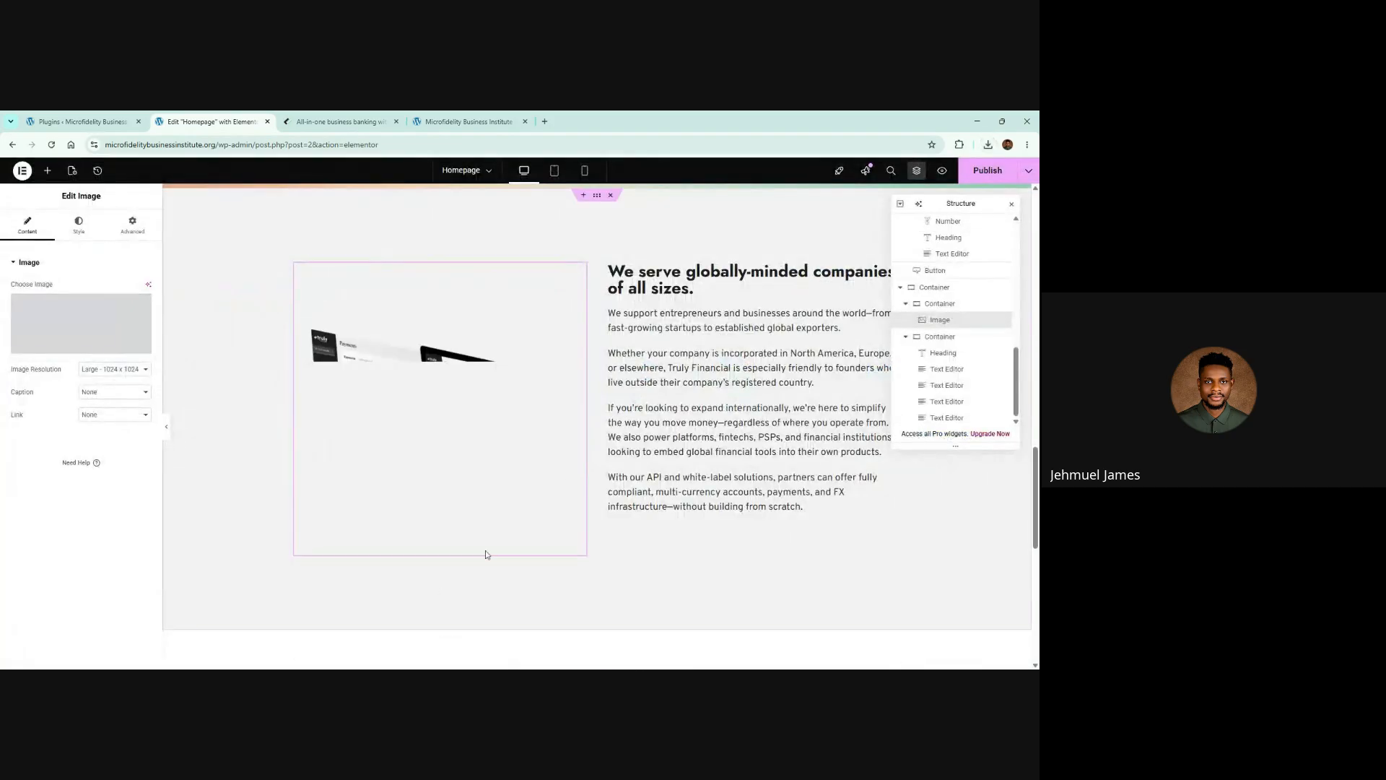
Set the boxed width of the "We serve globally-minded companies" section container to 1250 px and publish the page
left_click(596, 198)
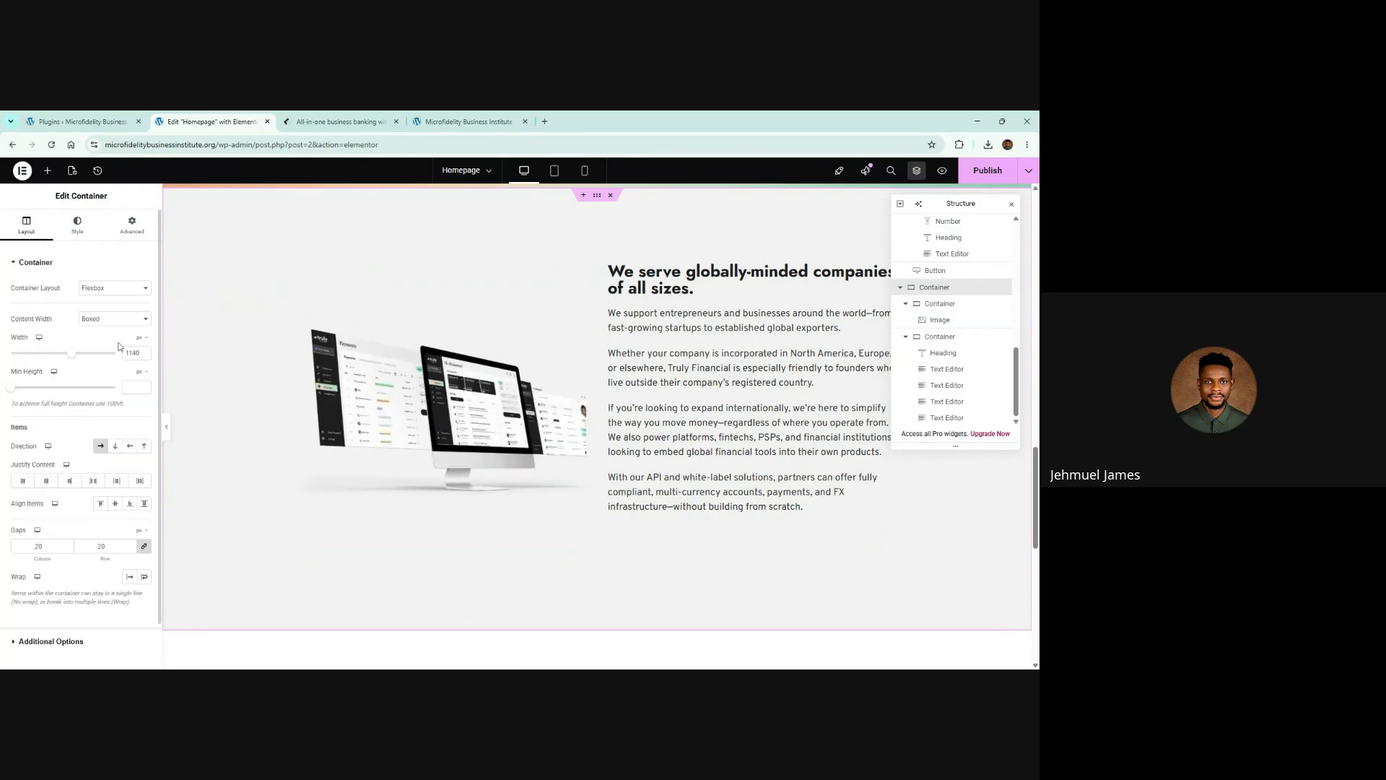
type("1250")
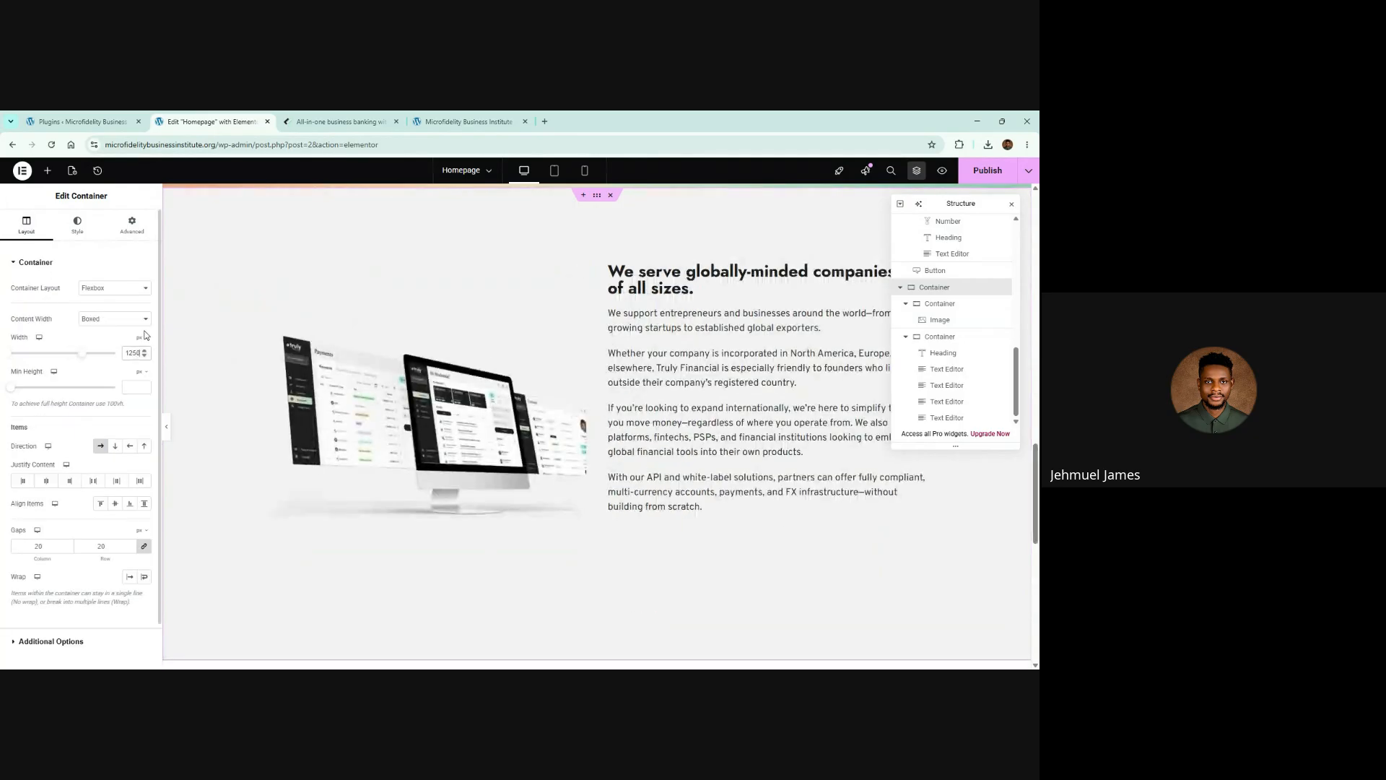
left_click(990, 180)
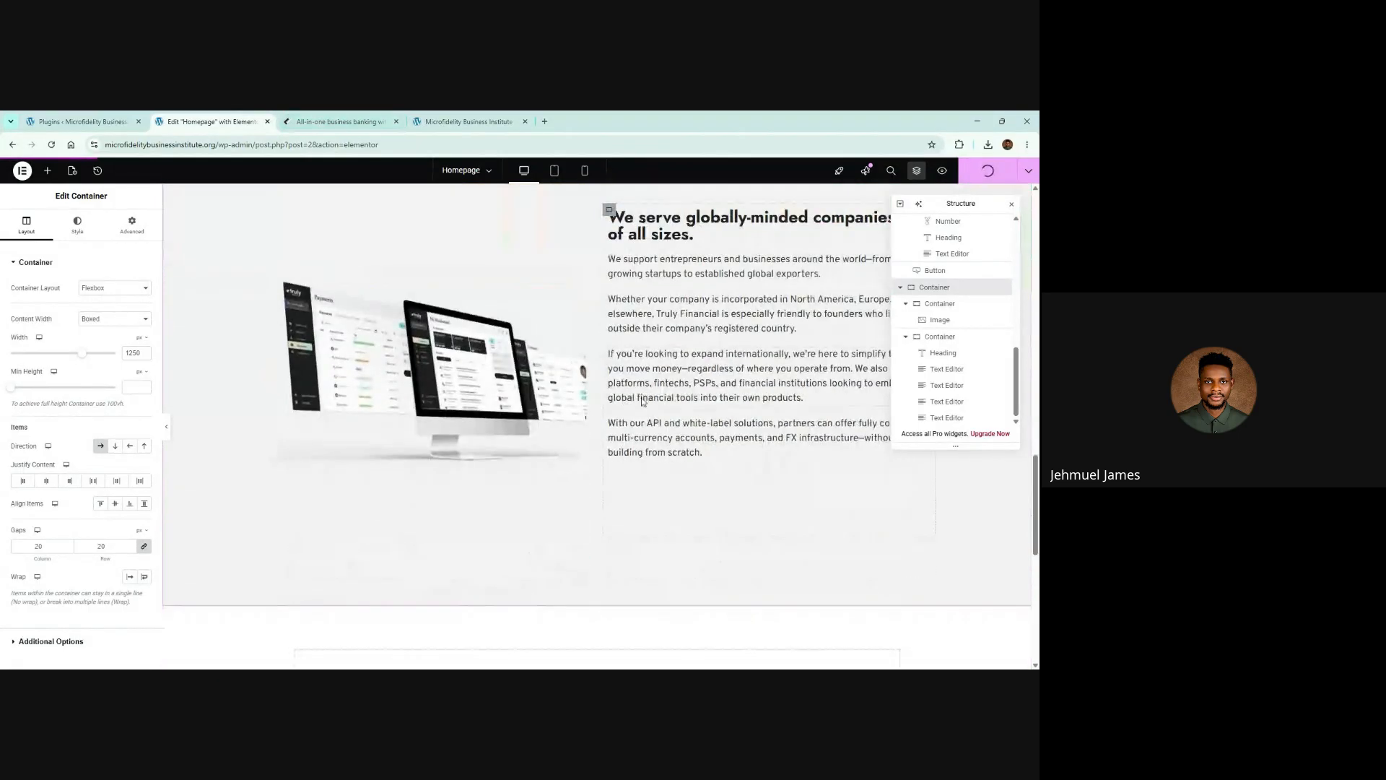
Set Justify Content to Center for both the image container and the text container, matching the reference layout, and publish the page
left_click(310, 116)
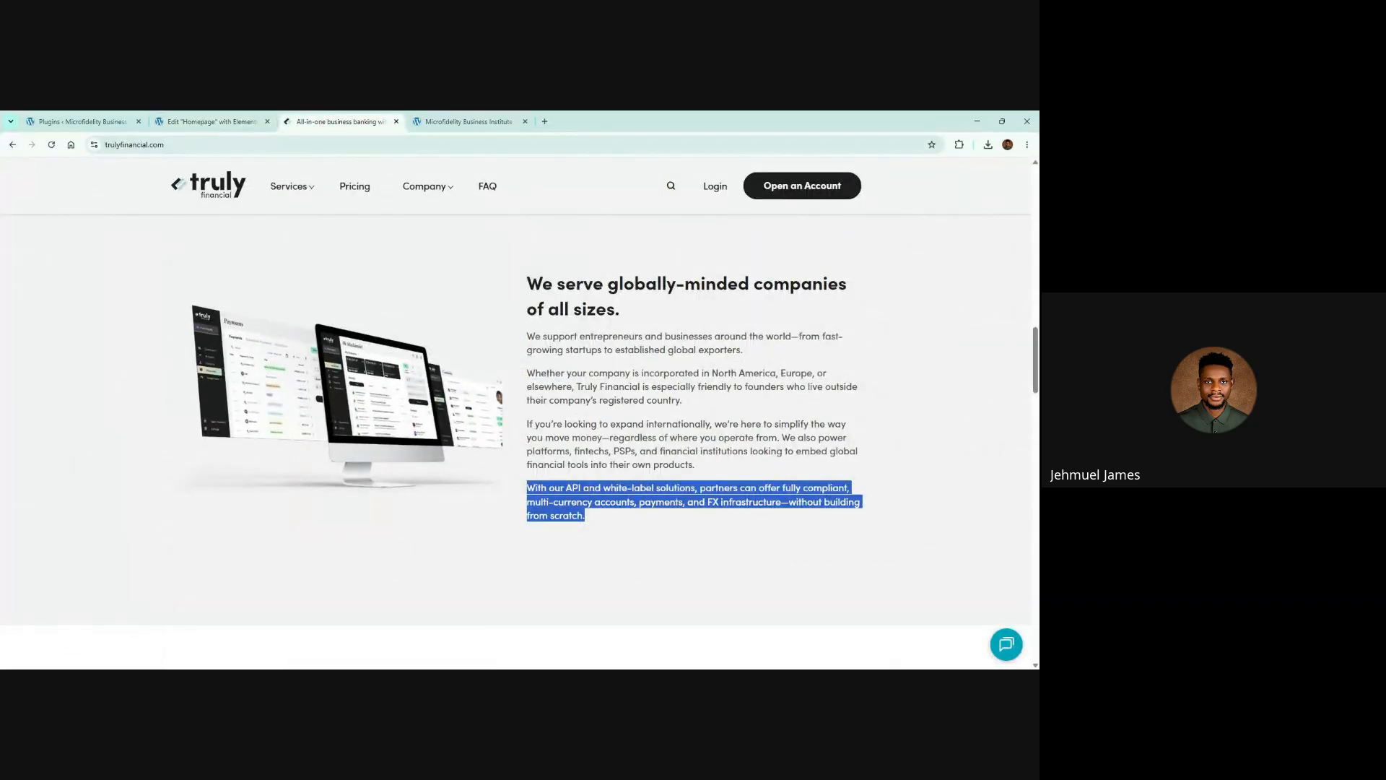
left_click(192, 117)
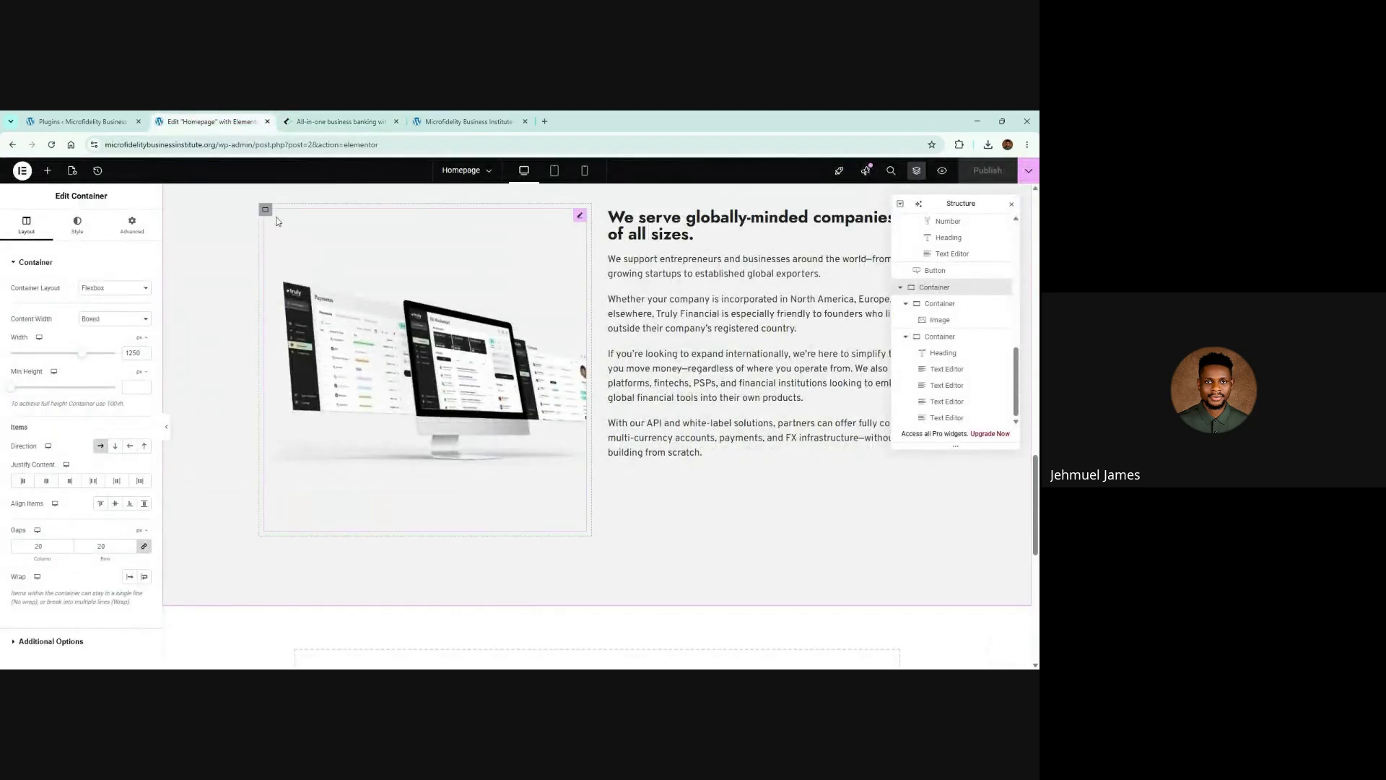
left_click(265, 211)
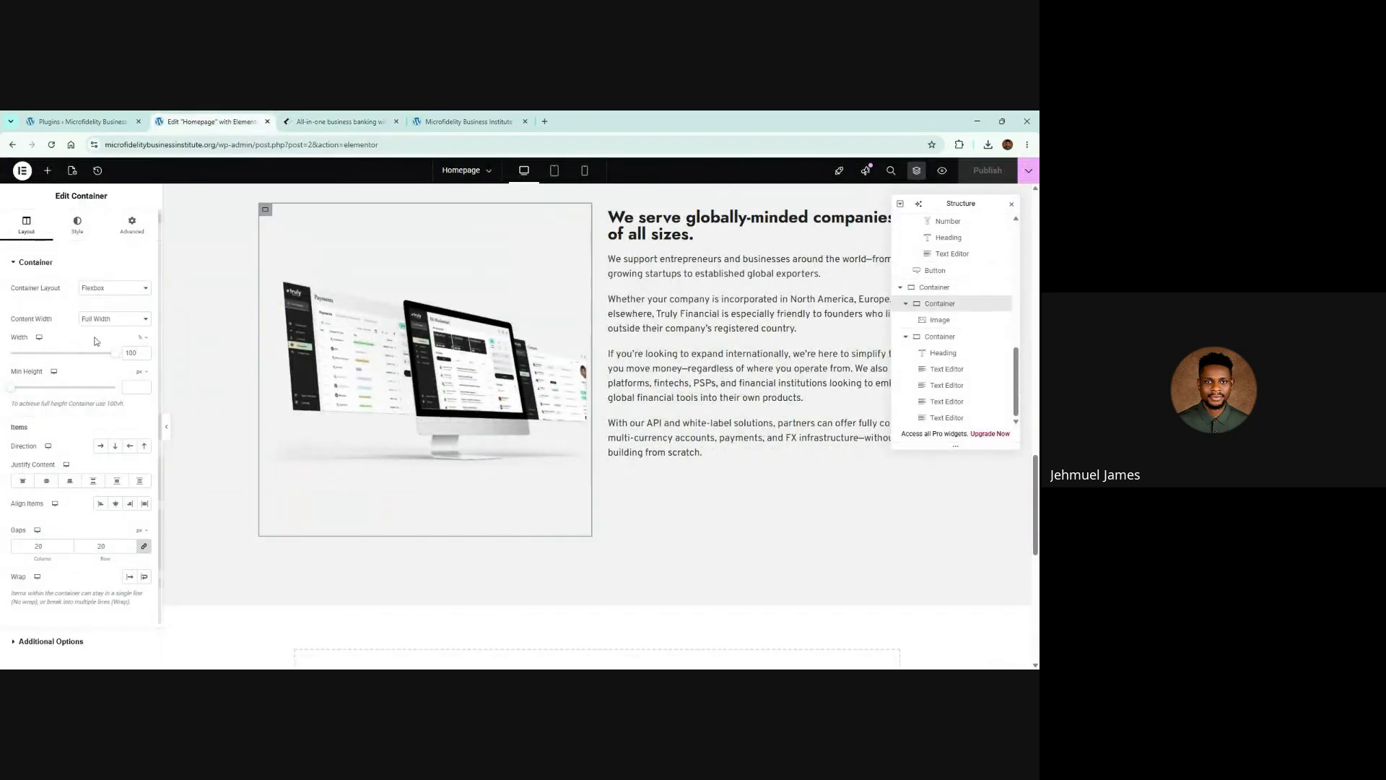
left_click(47, 482)
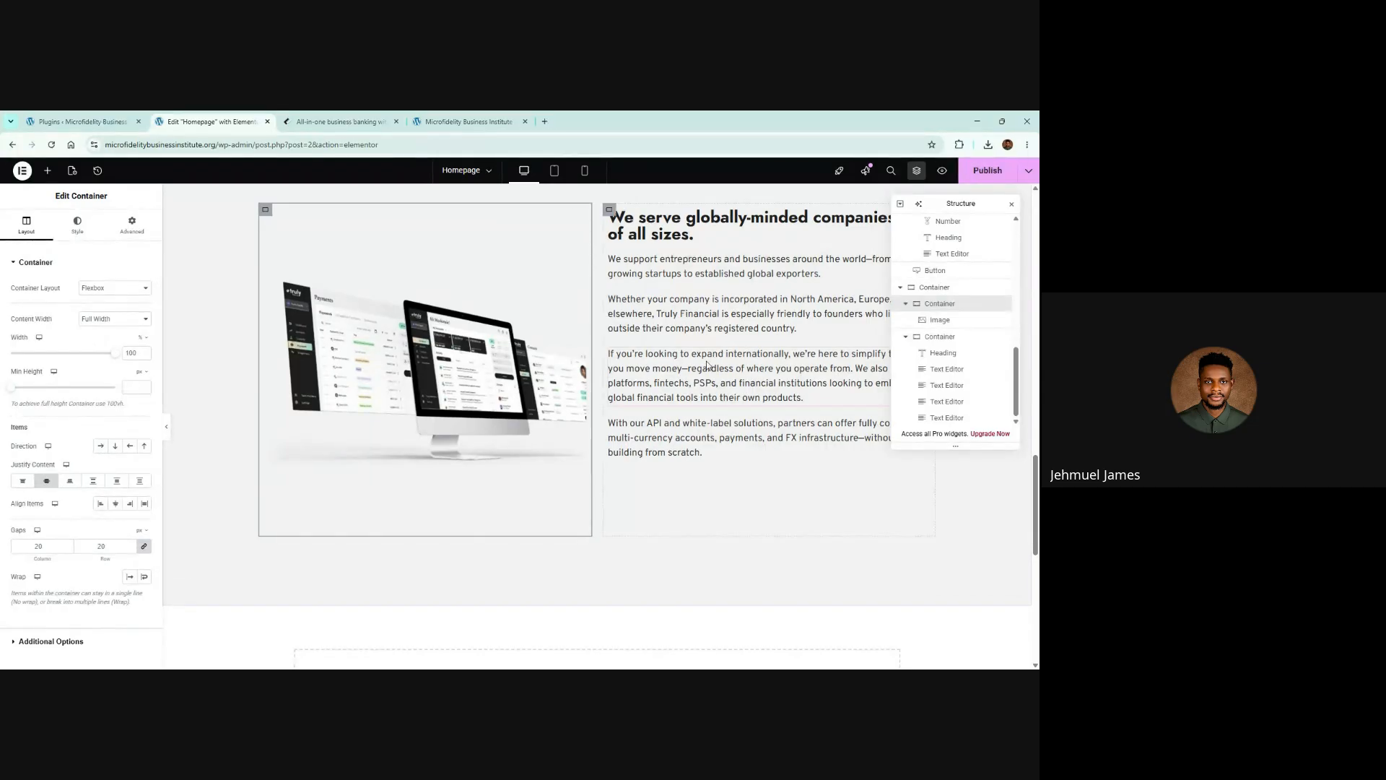
left_click(610, 211)
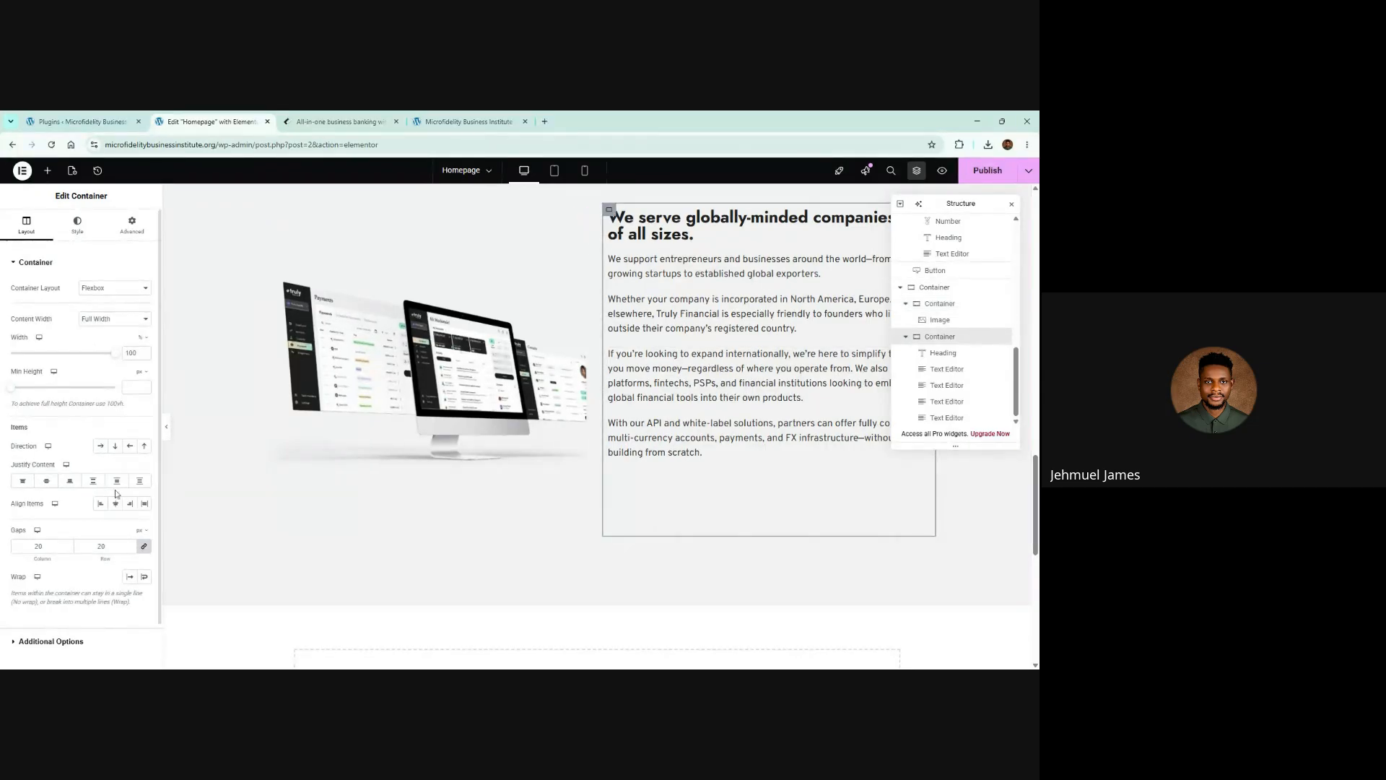
left_click(48, 484)
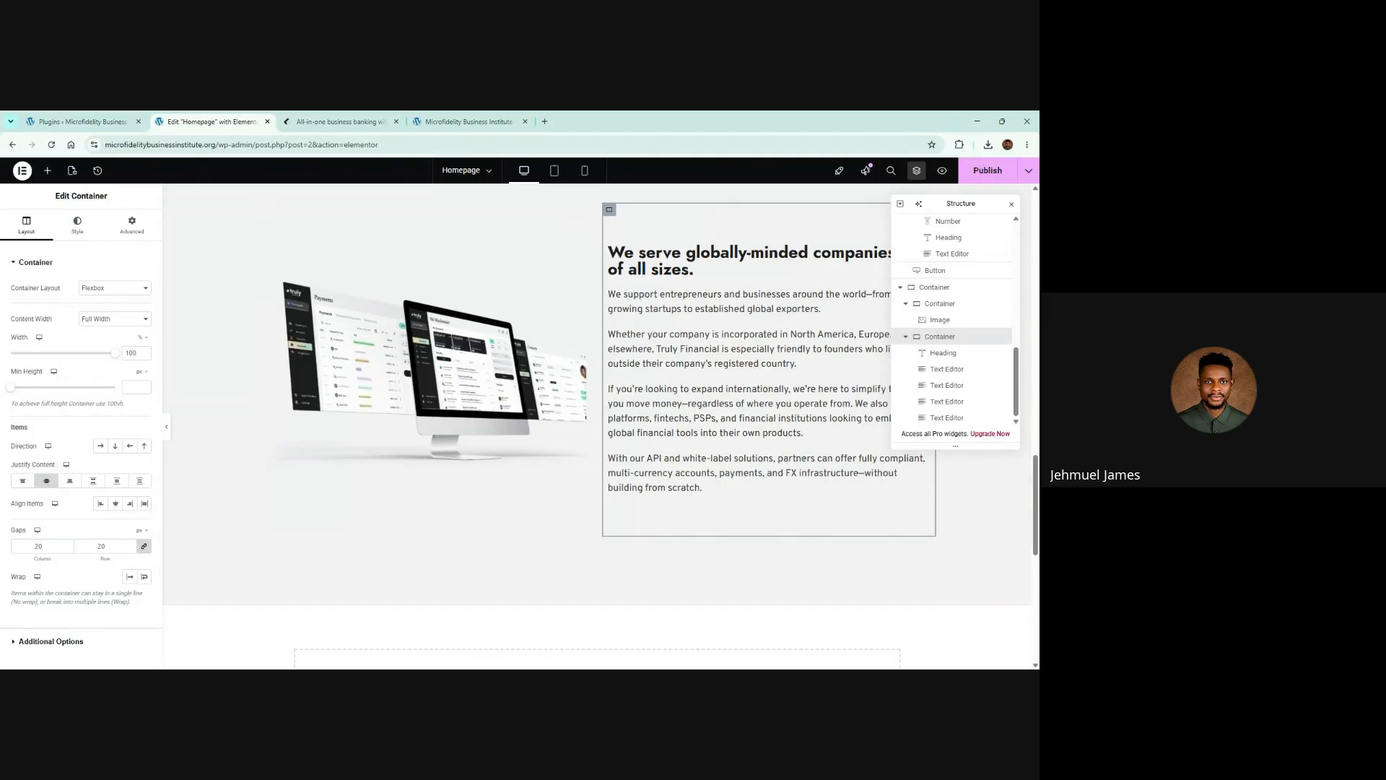
left_click(1000, 174)
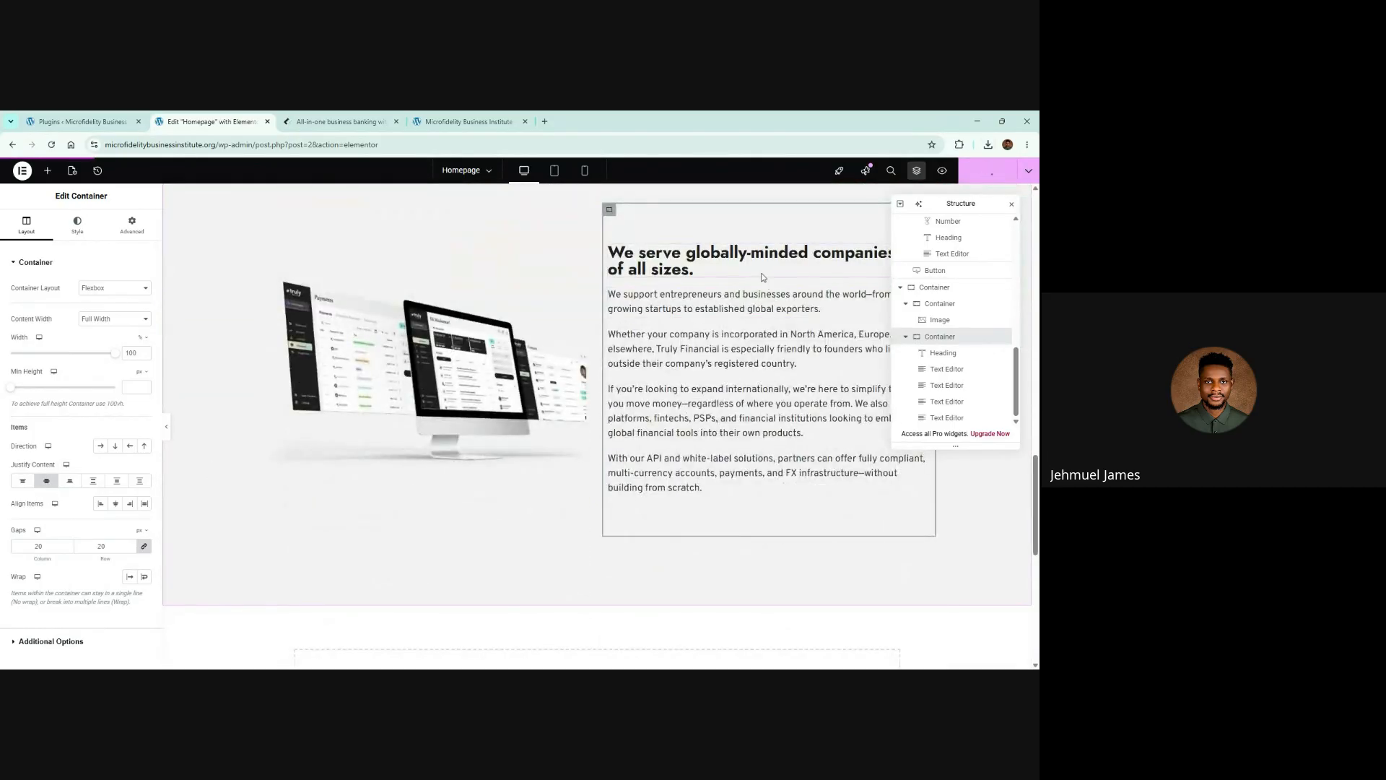
Examine the reference page's spacing and its next section, "Get Local Accounts in Global Markets"
left_click(315, 119)
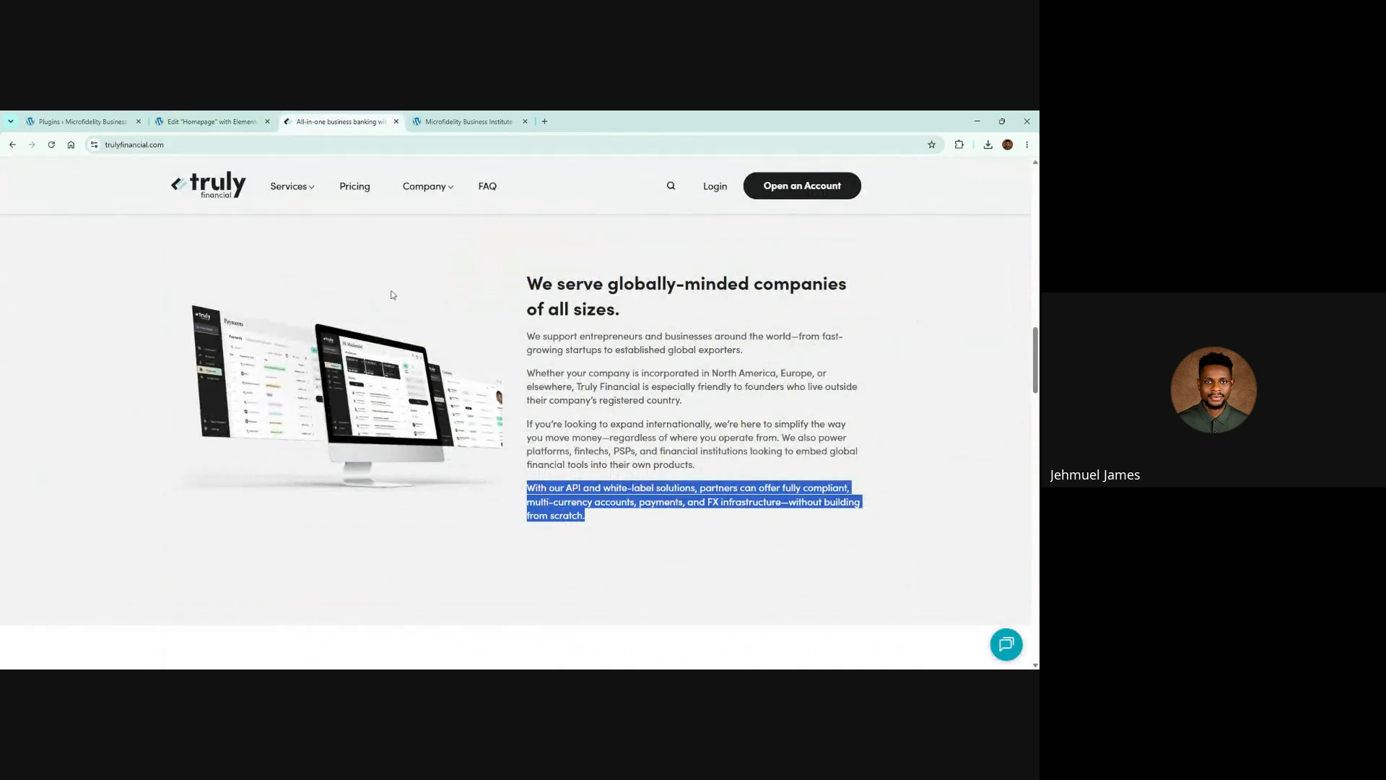
scroll(204, 432, "up", 2)
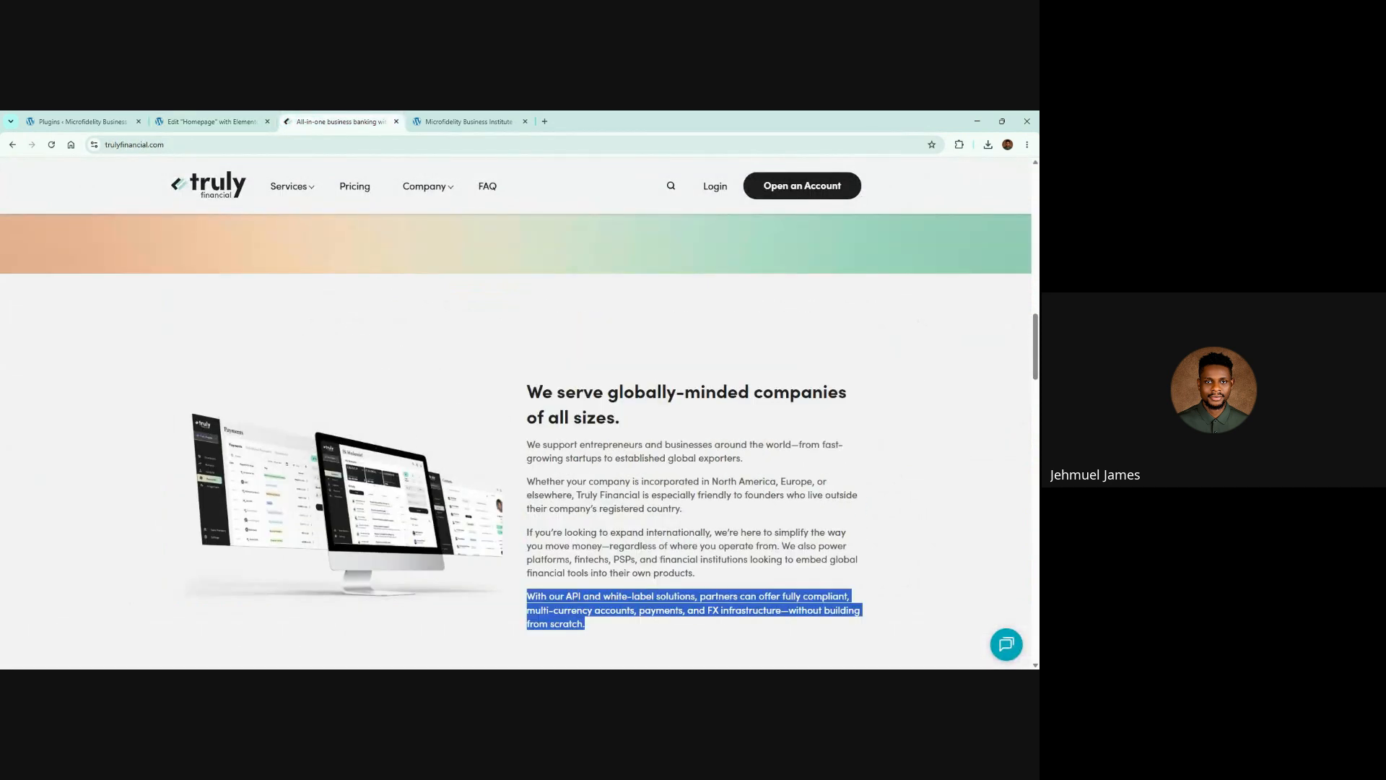
scroll(516, 441, "down", 5)
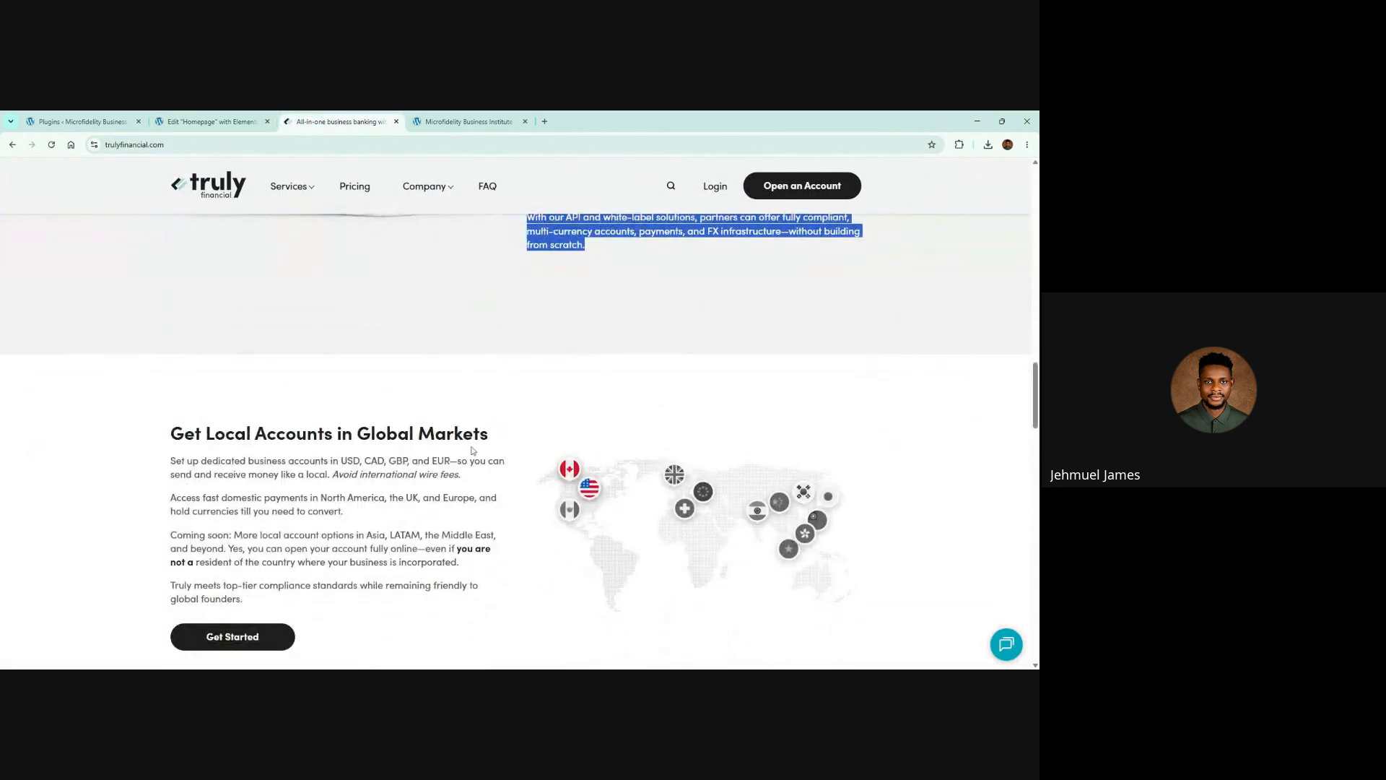
scroll(651, 316, "down", 2)
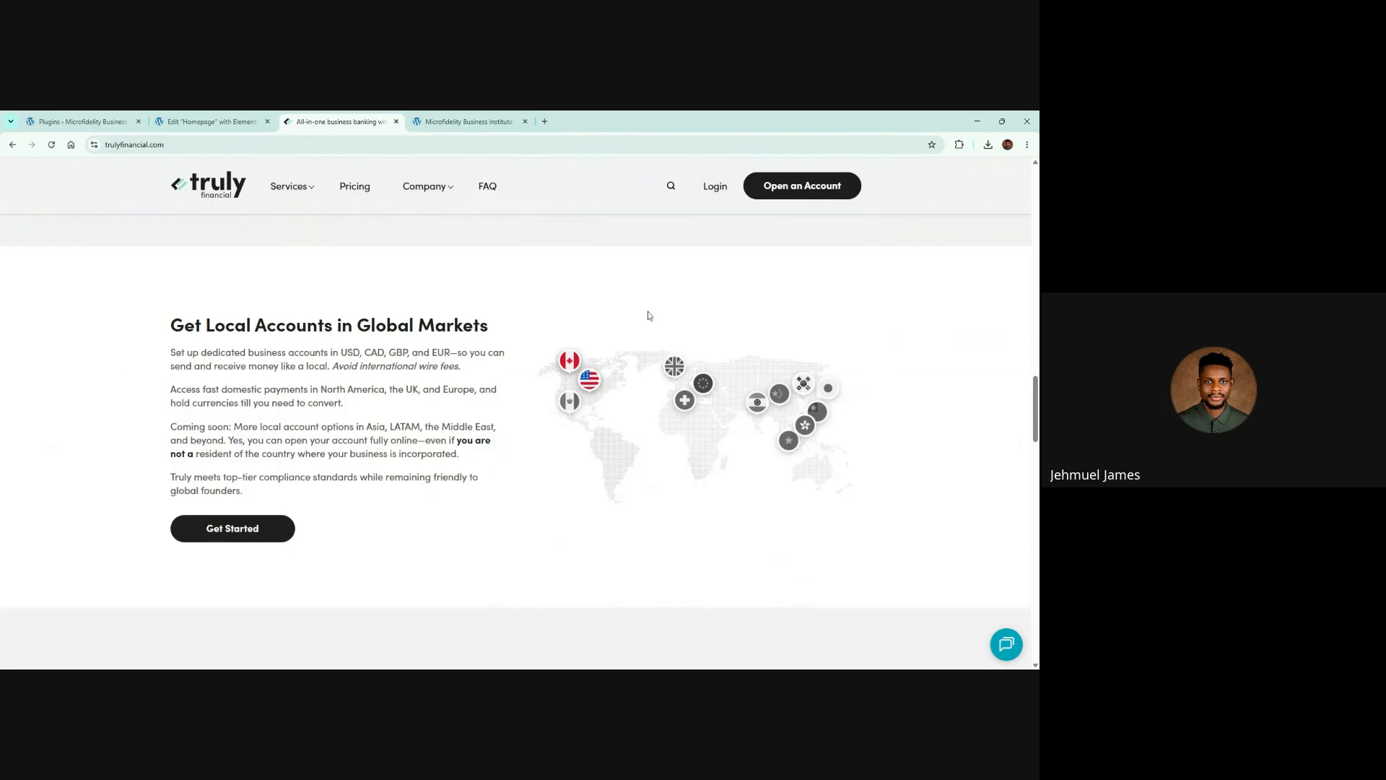
scroll(650, 318, "up", 2)
scroll(276, 333, "up", 1)
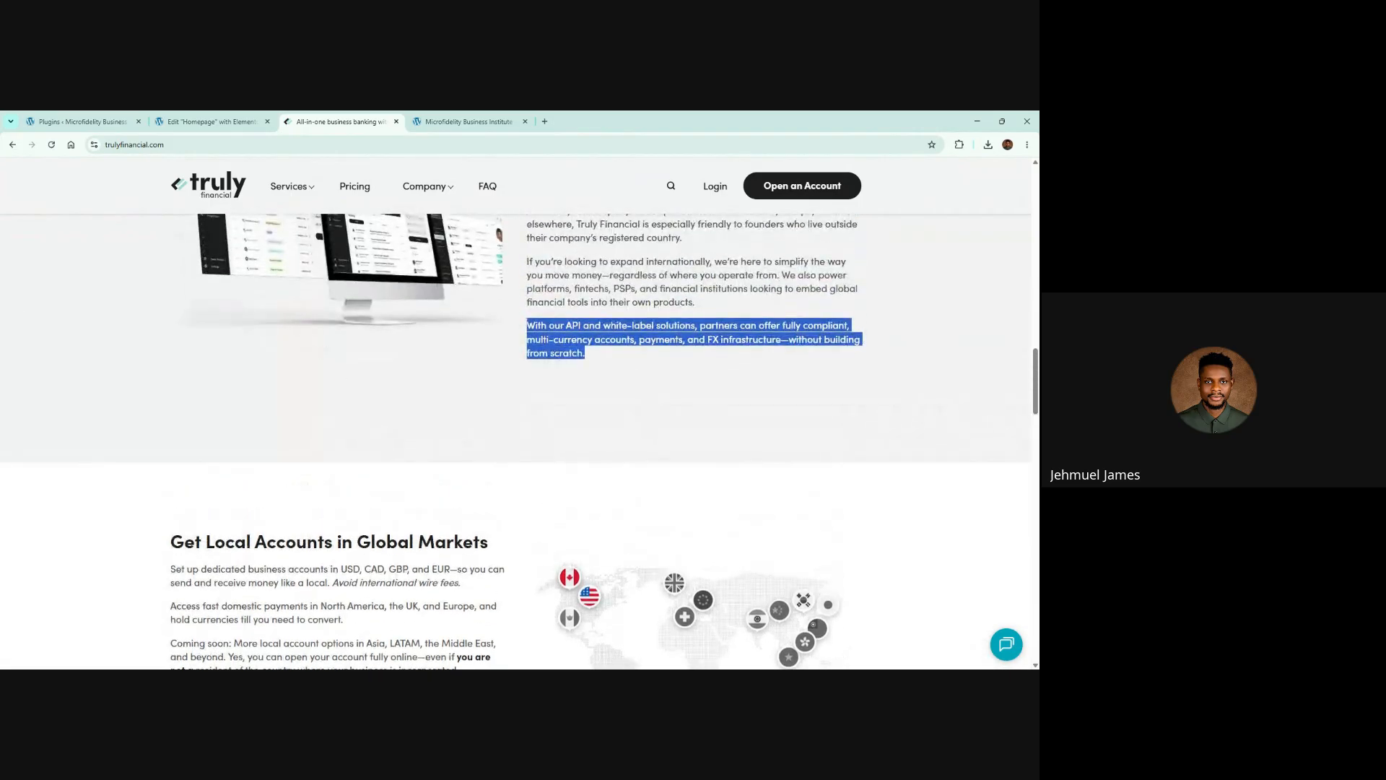
scroll(38, 541, "down", 2)
Duplicate the "We serve globally-minded companies" section and set the copy's direction to Row - reversed, matching the reference page's next section
left_click(197, 115)
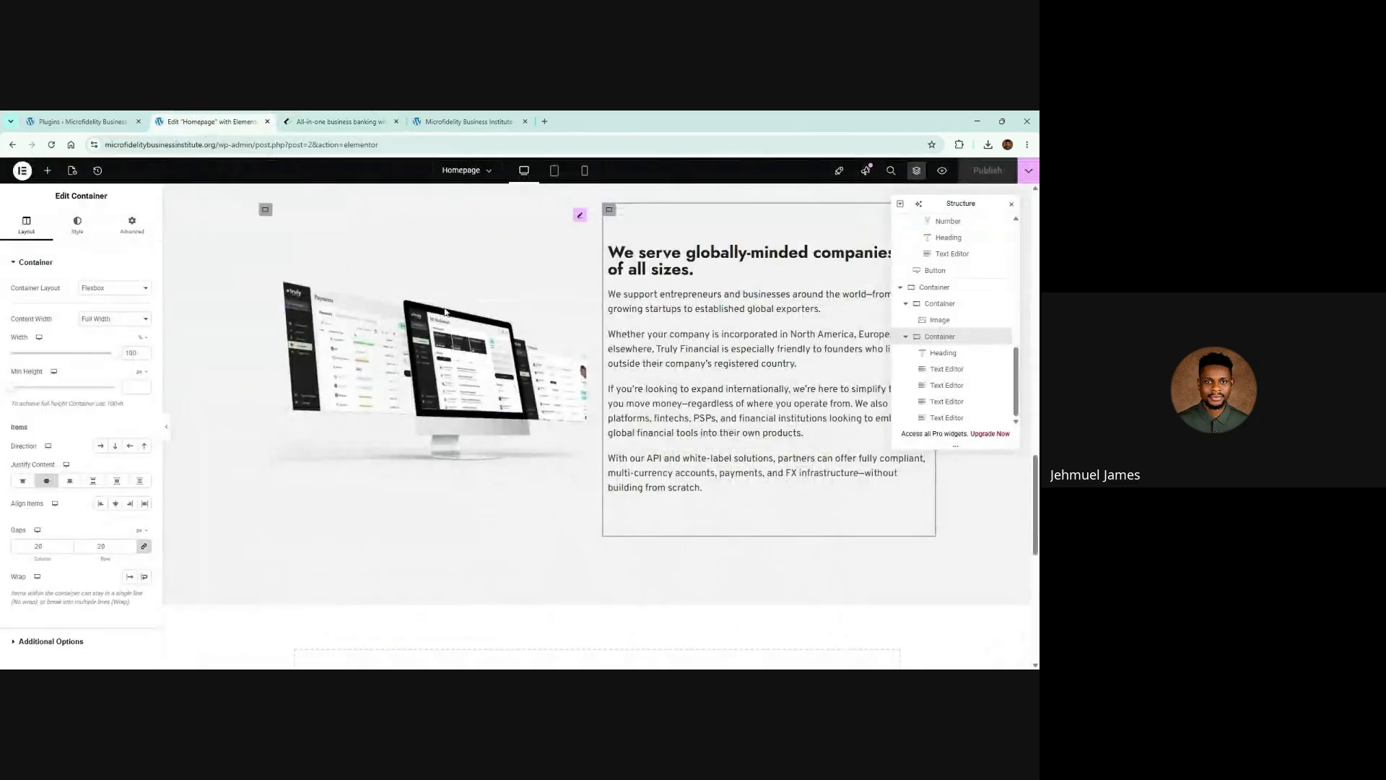
scroll(600, 346, "down", 3)
scroll(600, 346, "up", 5)
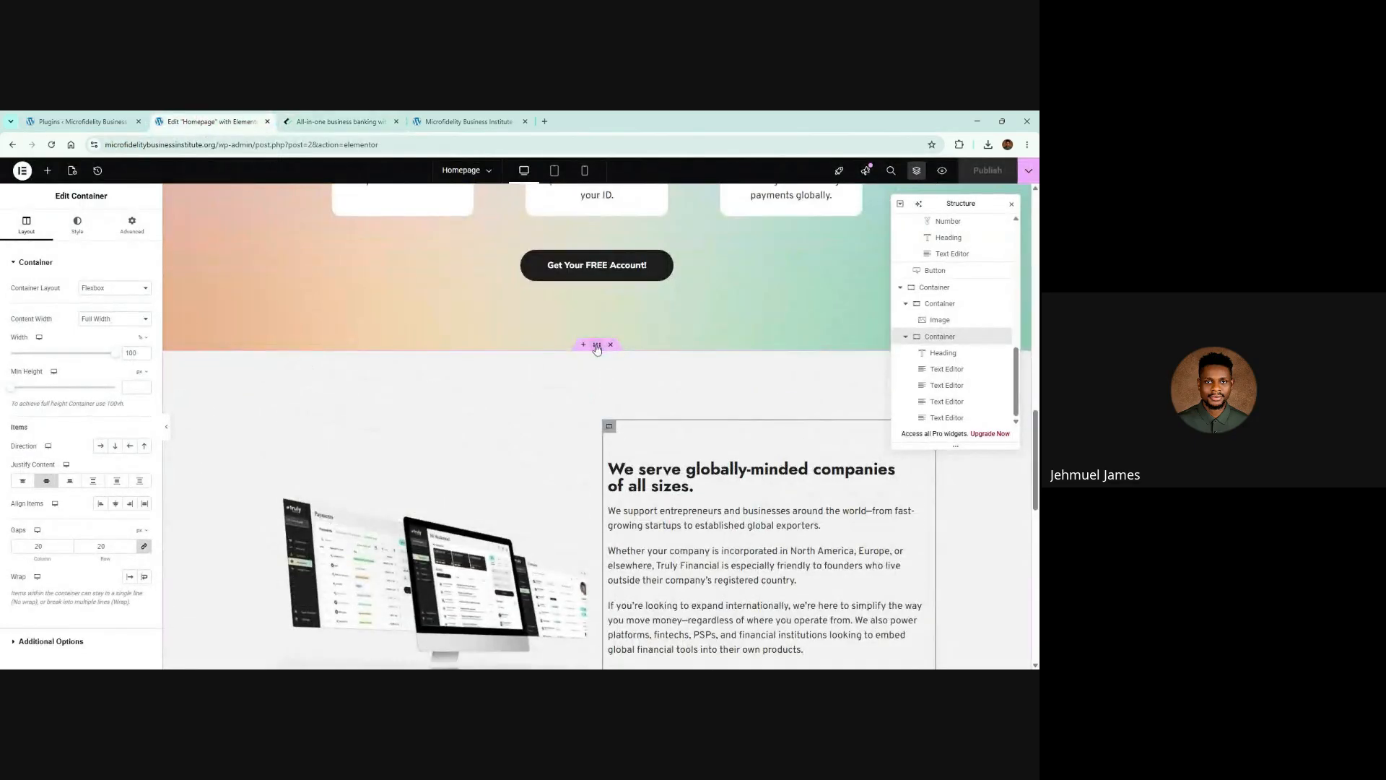
right_click(596, 347)
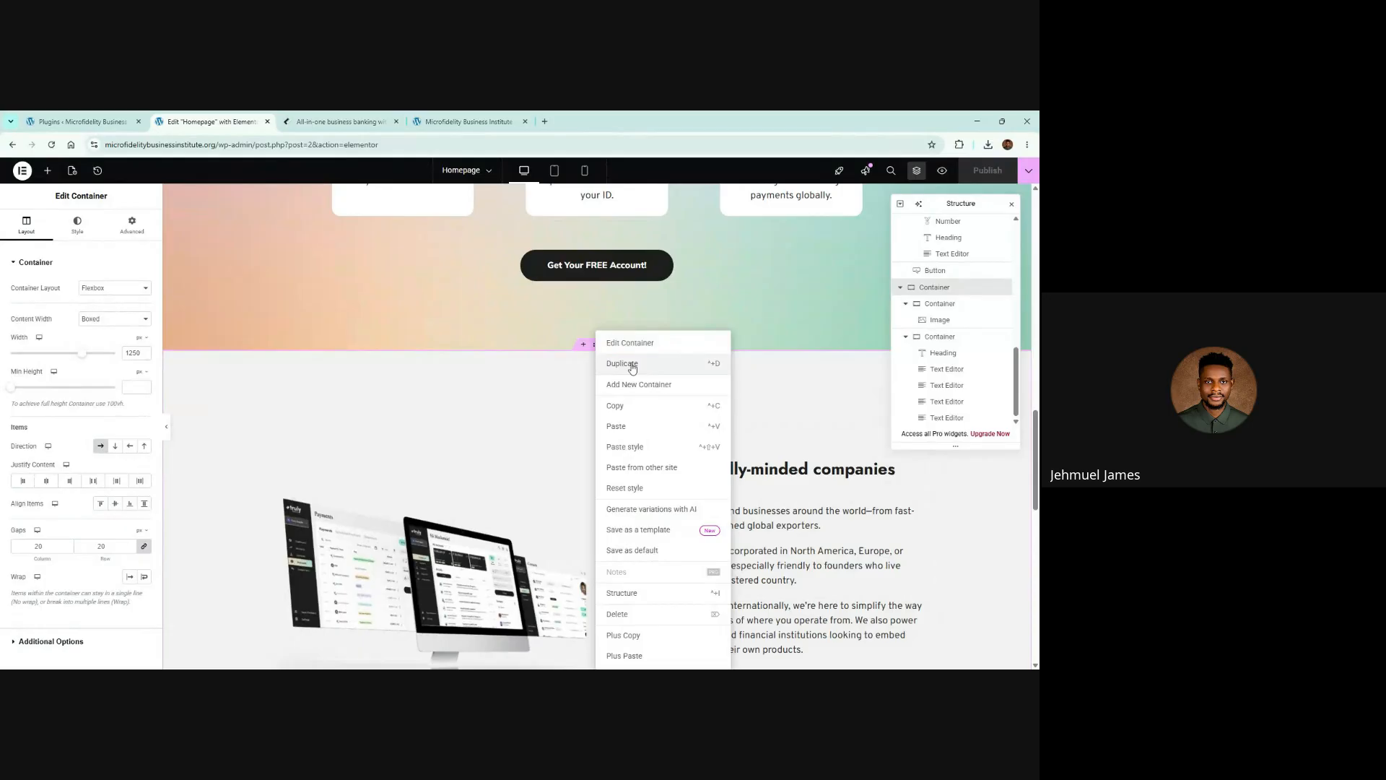
left_click(629, 366)
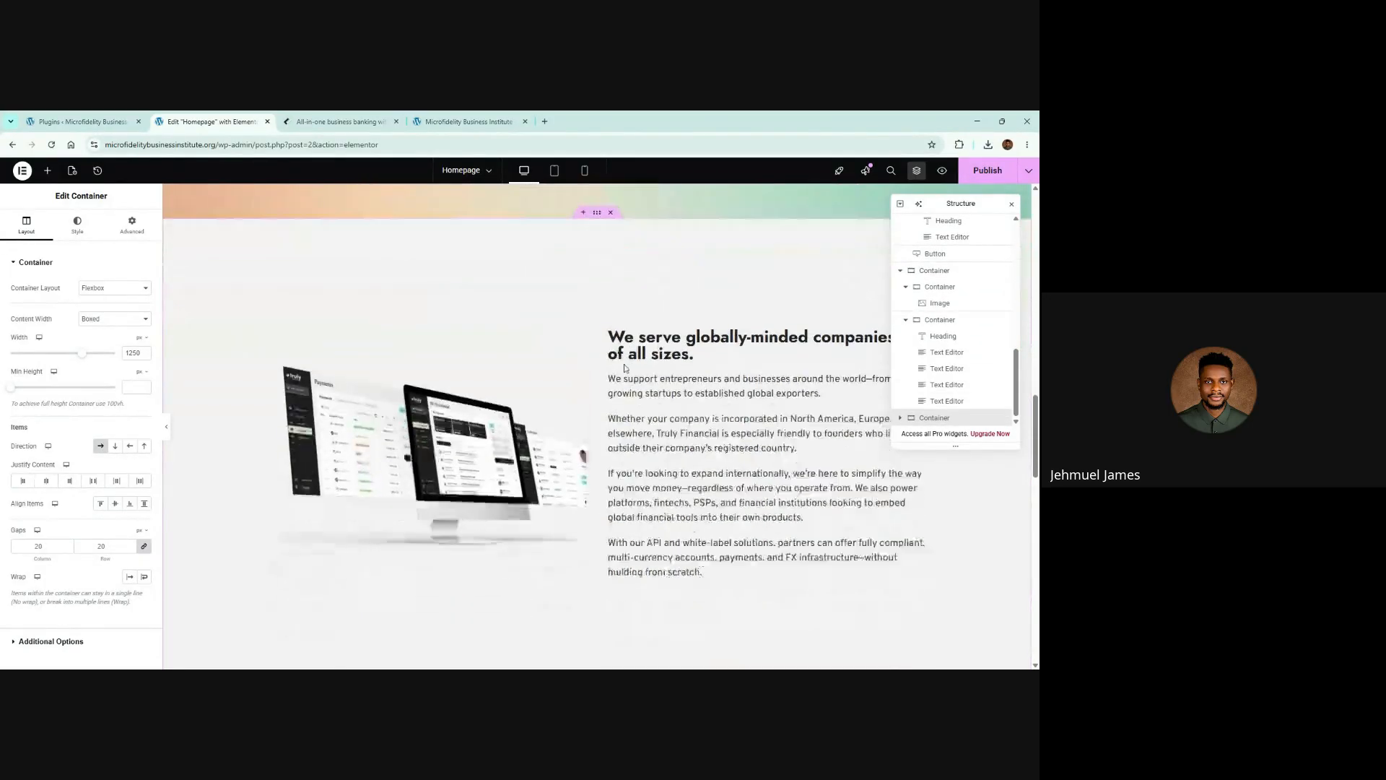
scroll(624, 372, "down", 1)
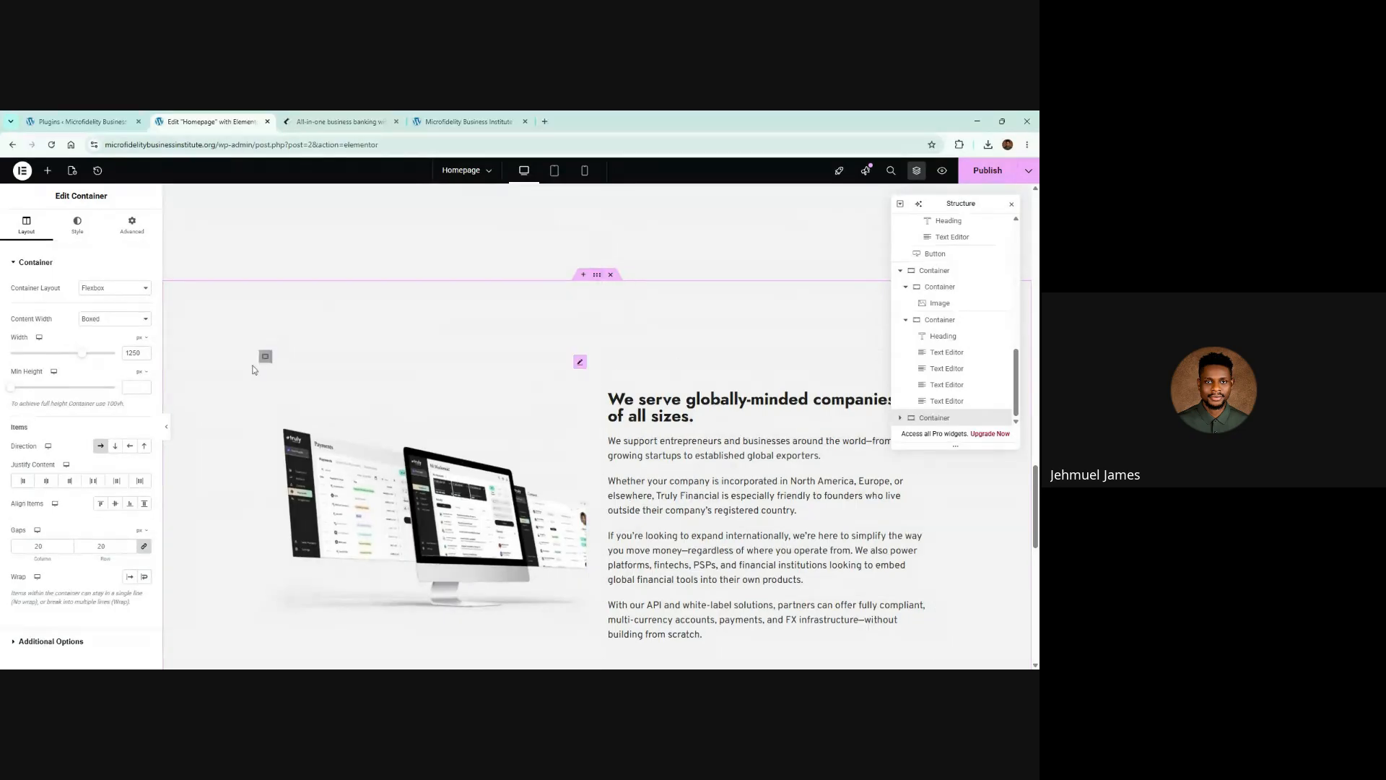
left_click(130, 447)
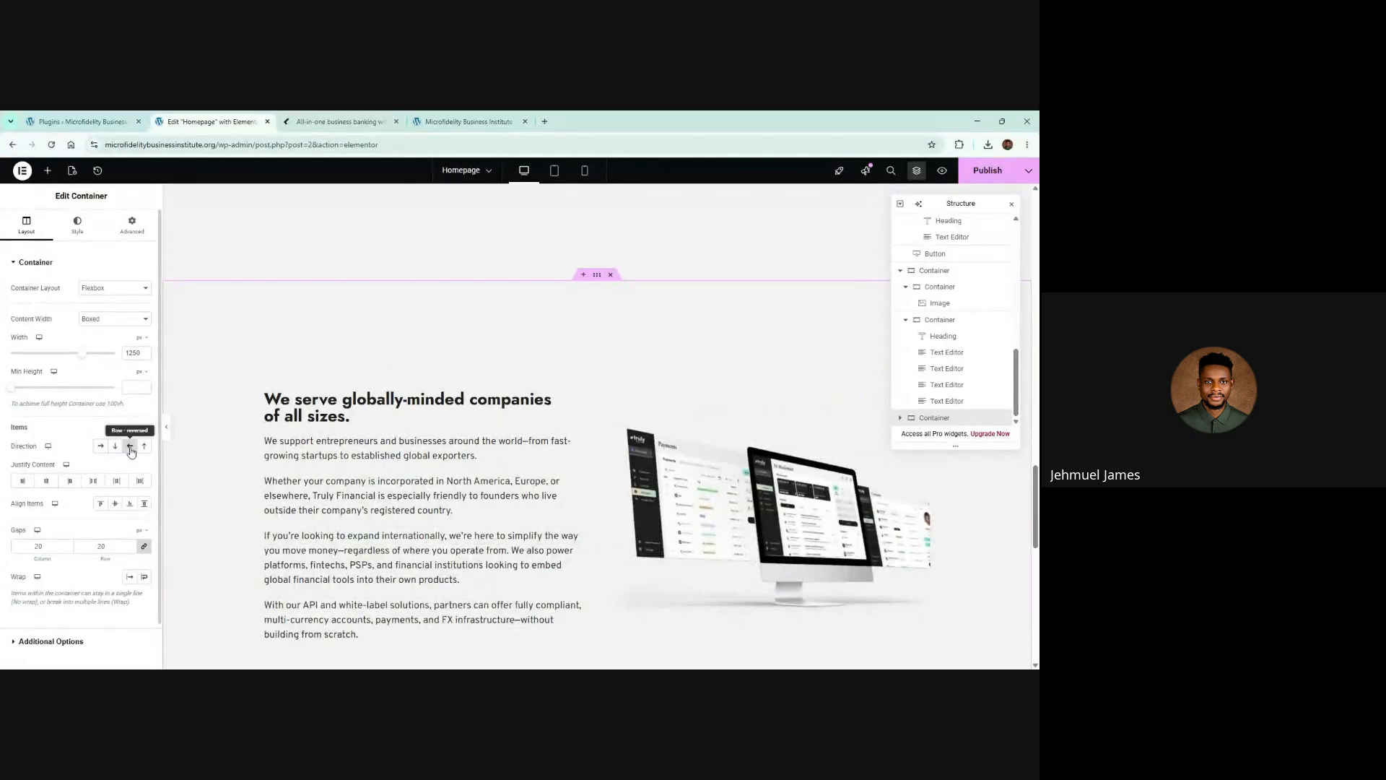
scroll(477, 451, "down", 2)
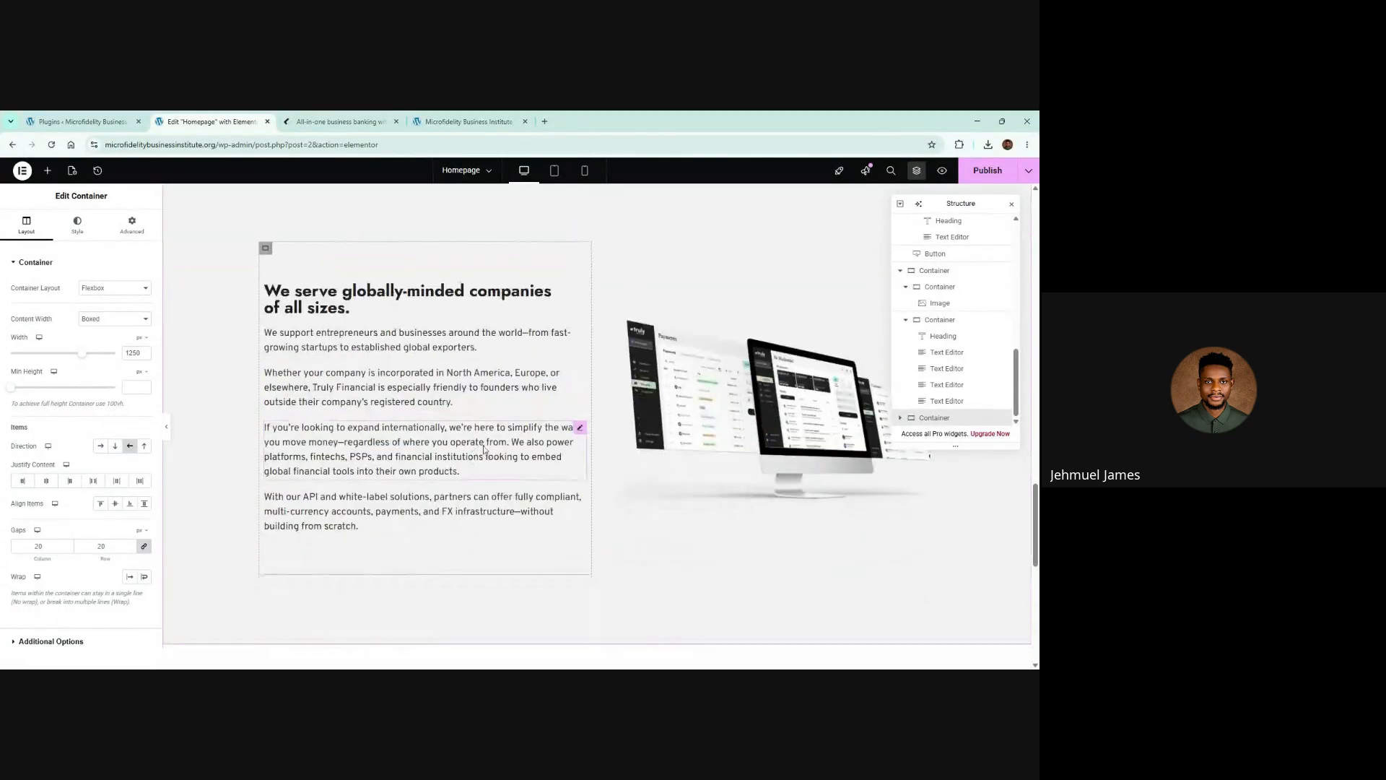
left_click(355, 117)
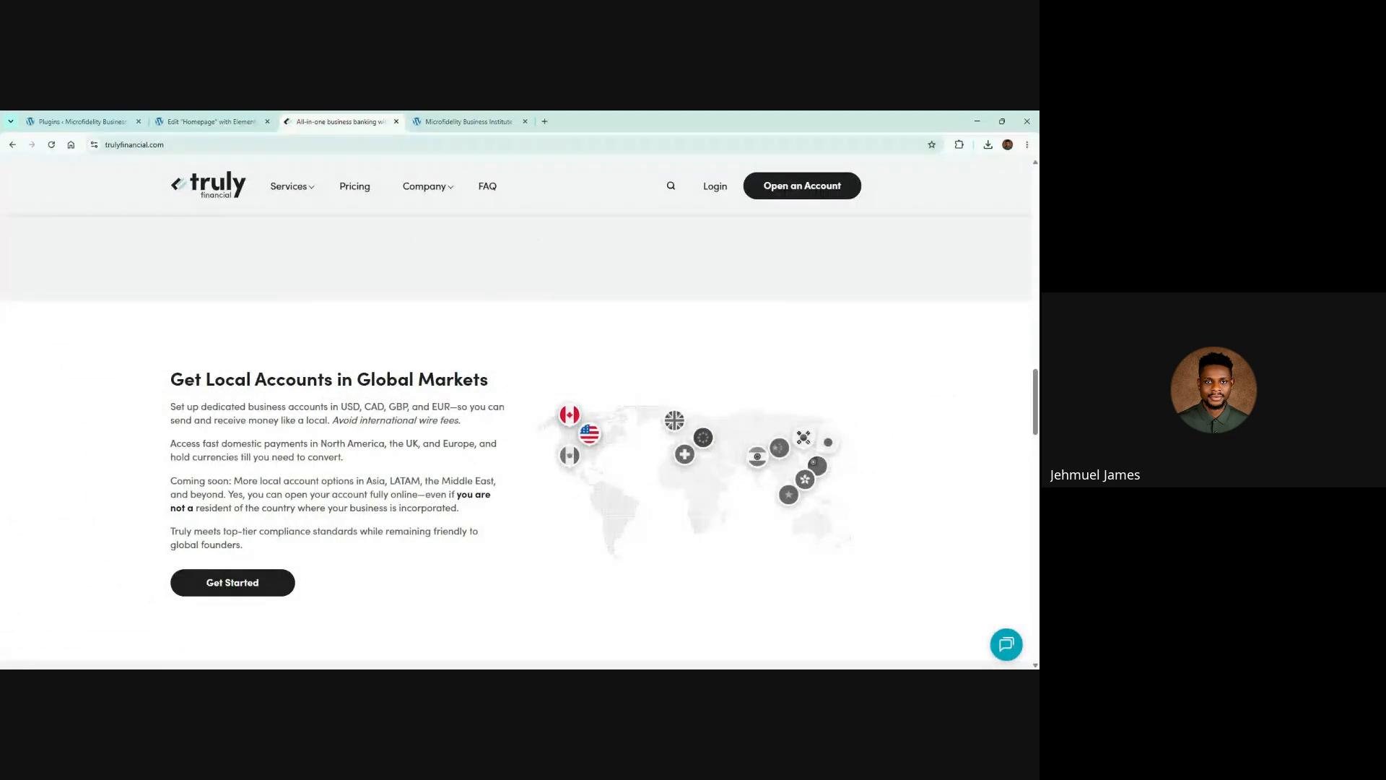
Replace the duplicated section's heading with the reference page's "Get Local Accounts in Global Markets"
triple_click(229, 379)
key("ctrl+c")
left_click(209, 121)
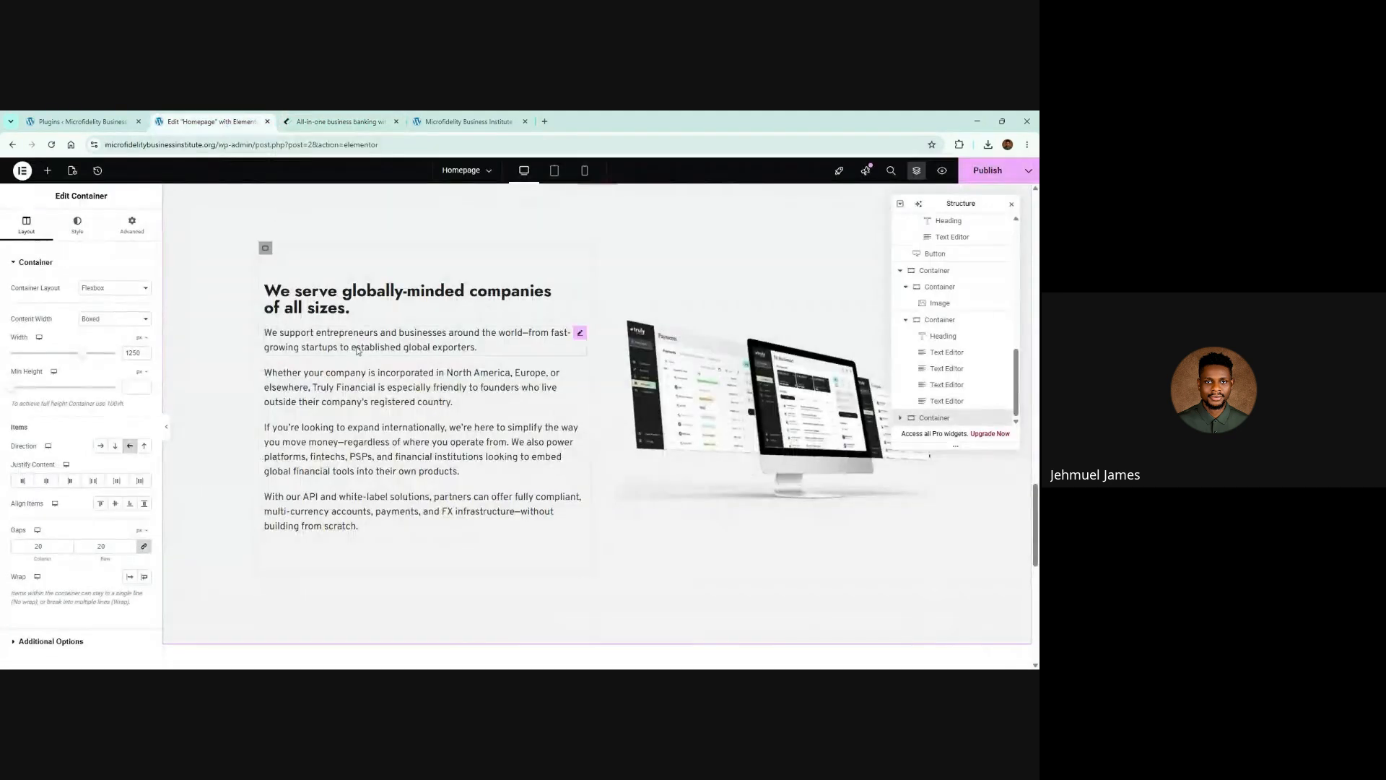
left_click(339, 297)
triple_click(72, 303)
key("ctrl+v")
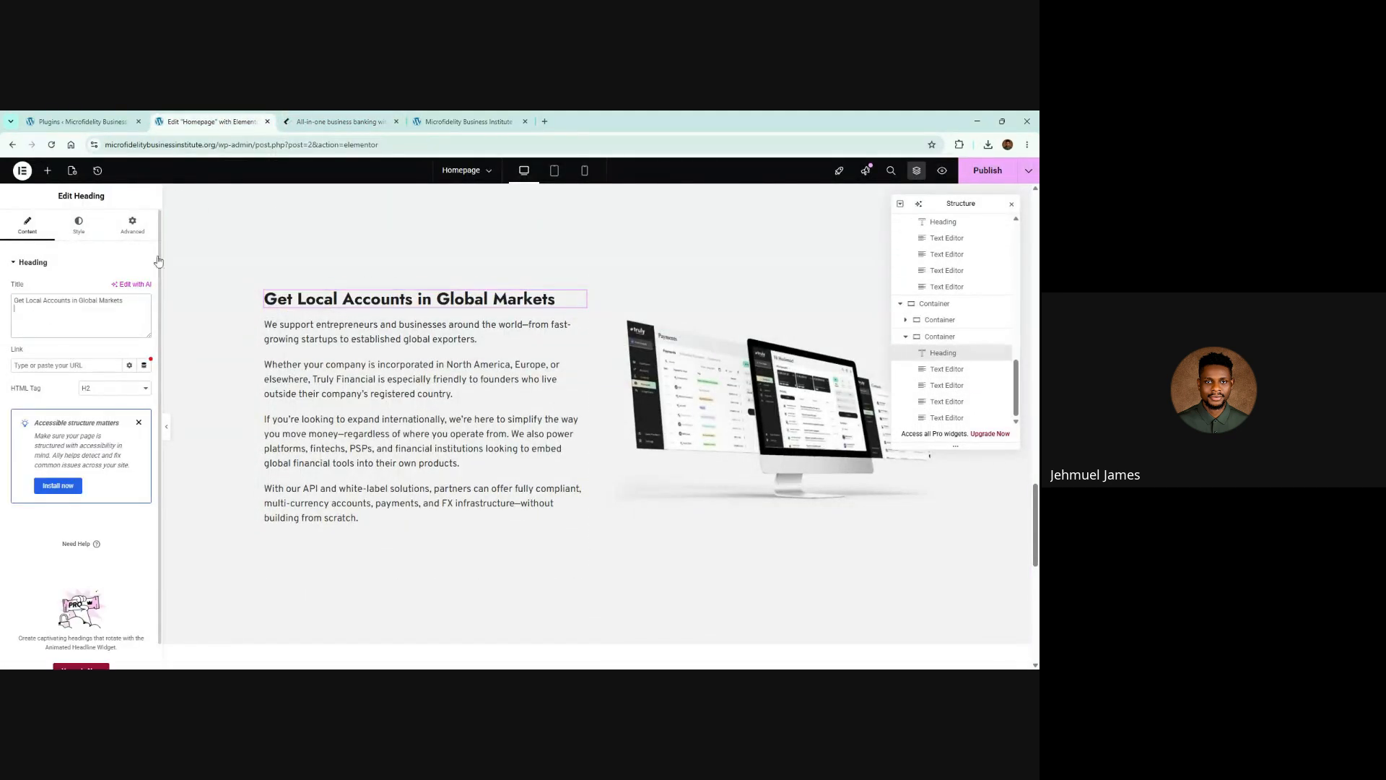
Replace the section's first paragraph with the reference text starting "Set up dedicated business accounts in USD, CAD, GBP, and EUR"
left_click(341, 121)
triple_click(325, 413)
key("ctrl+c")
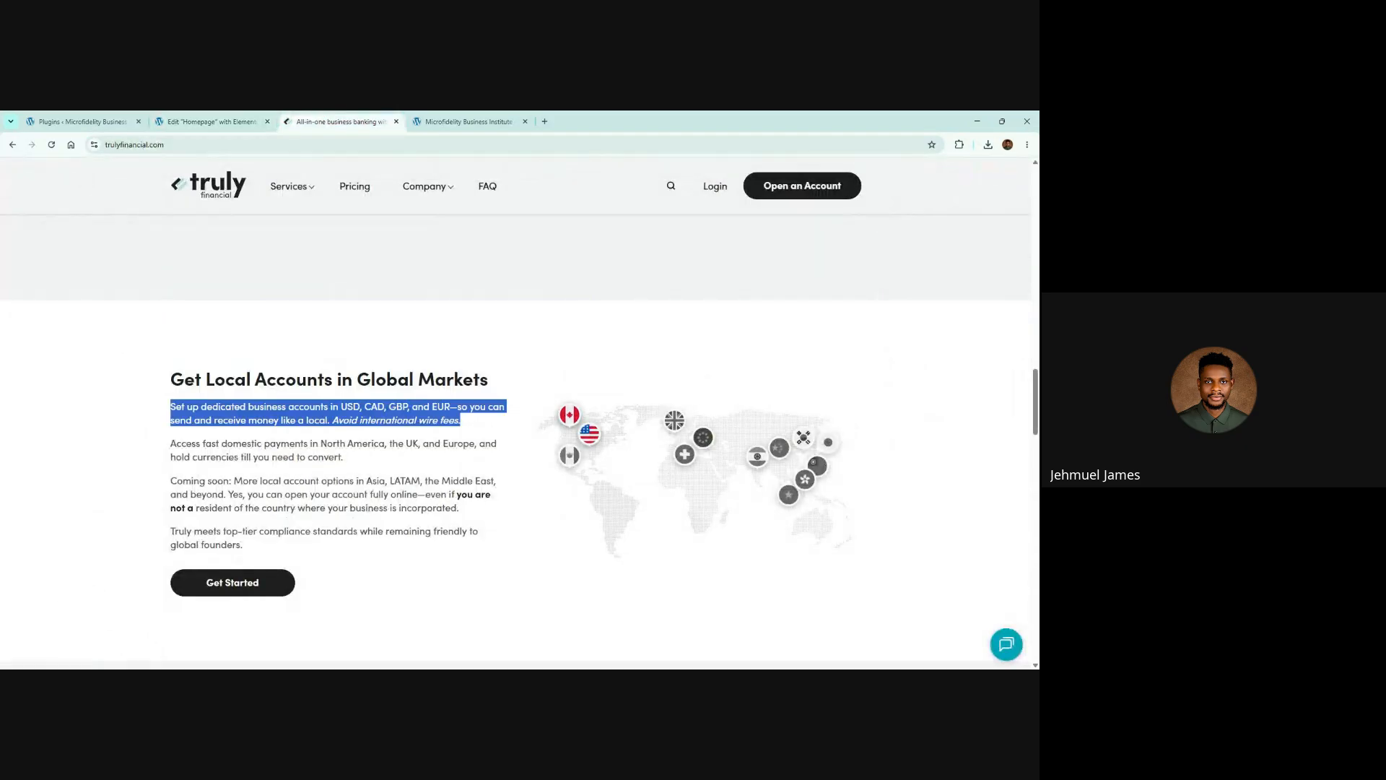
left_click(166, 121)
left_click(376, 328)
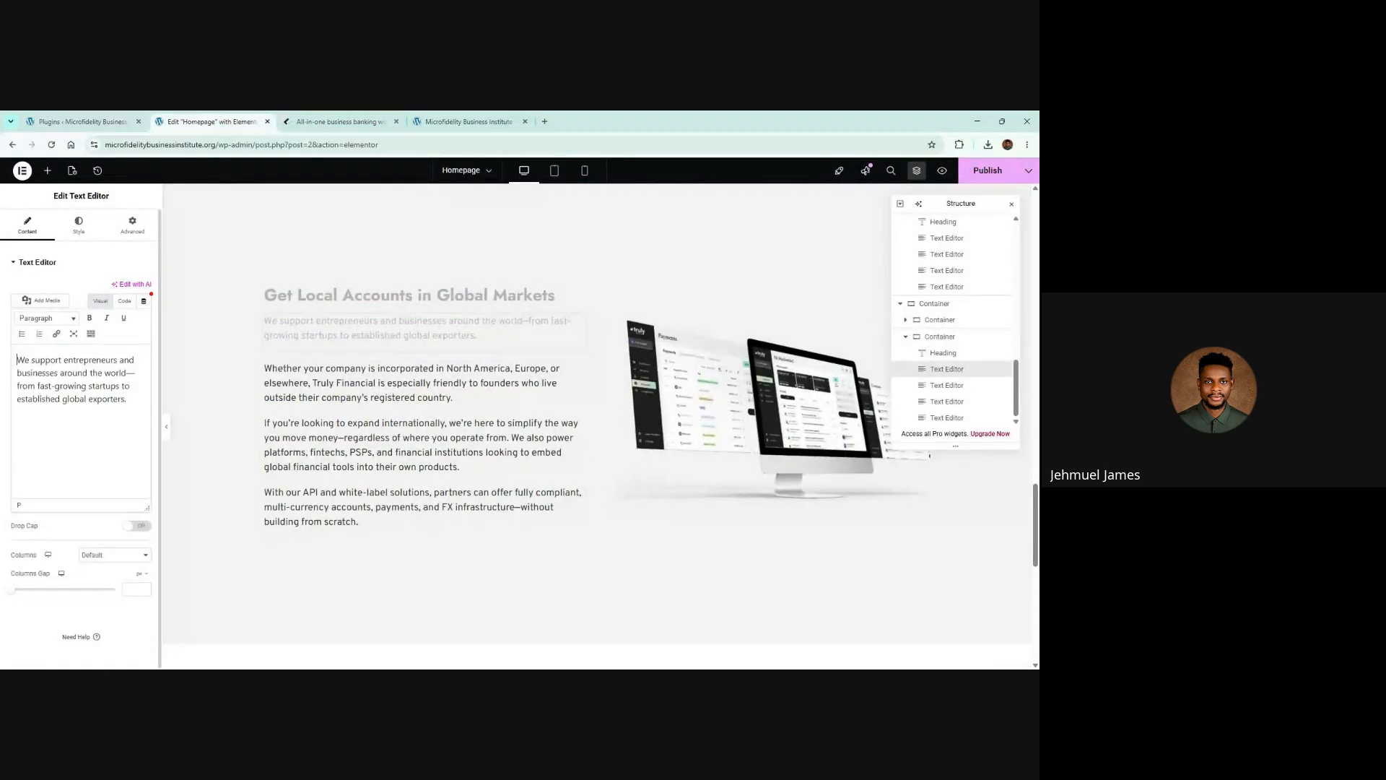
left_click(124, 301)
key("ctrl+a")
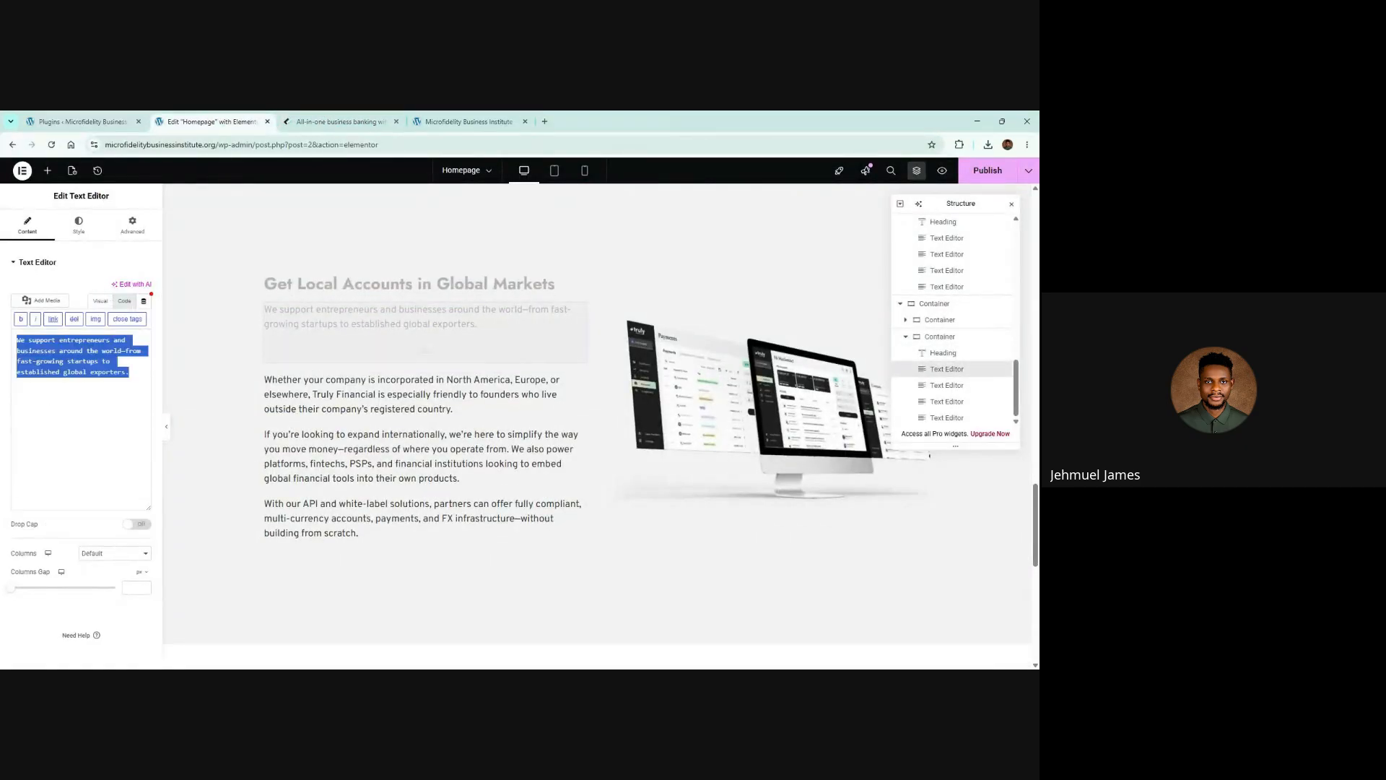
key("ctrl+v")
Replace the second paragraph with the reference text starting "Access fast domestic payments in North America, the UK, and Europe"
left_click(351, 125)
triple_click(308, 443)
key("ctrl+c")
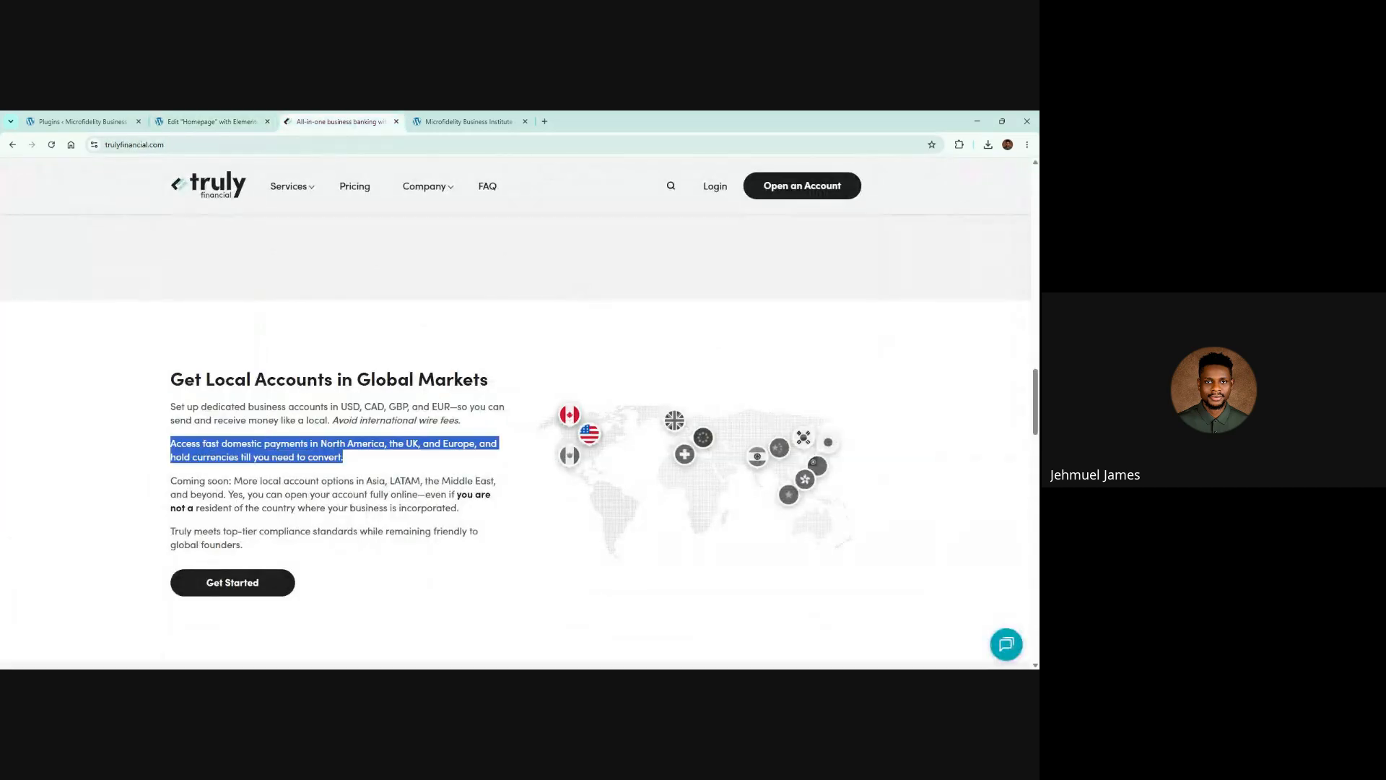
left_click(209, 121)
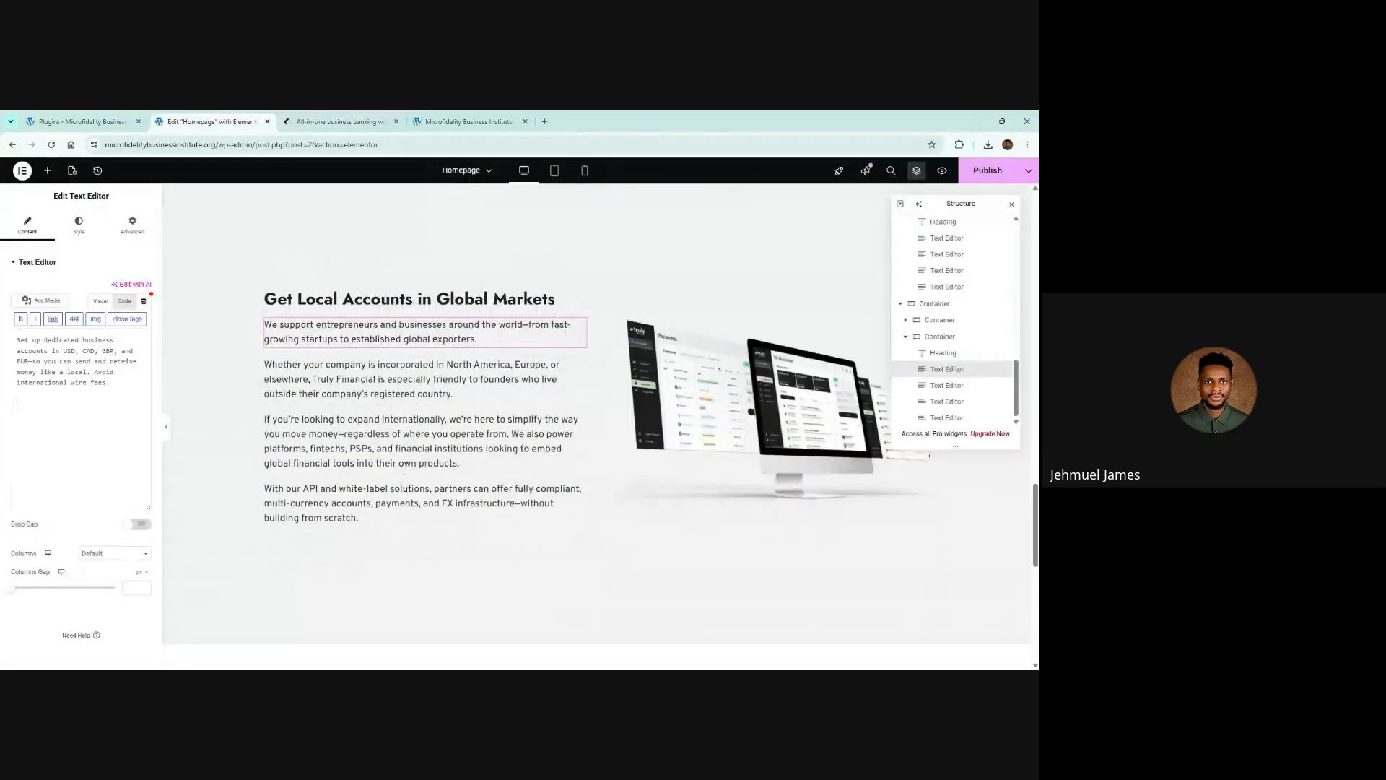
left_click(381, 391)
left_click(124, 301)
triple_click(79, 383)
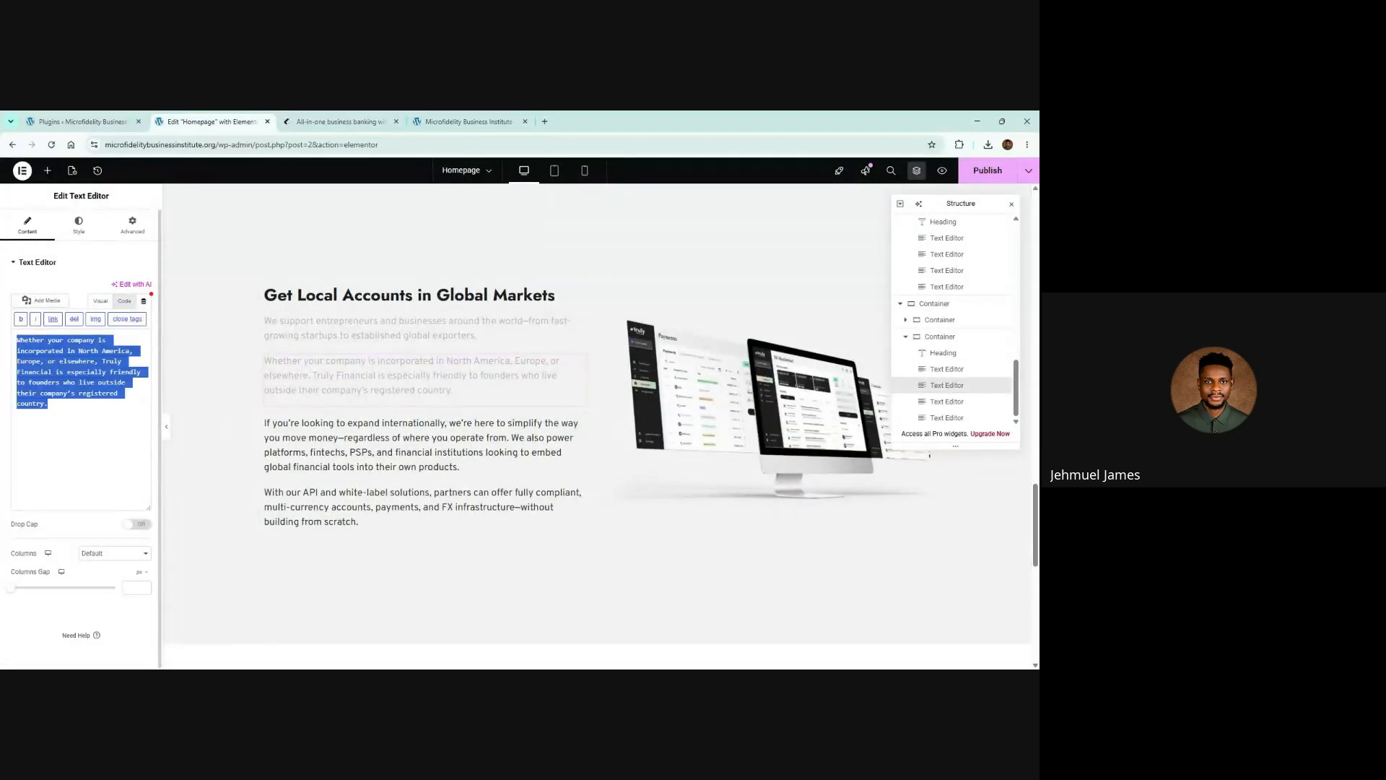
key("ctrl+v")
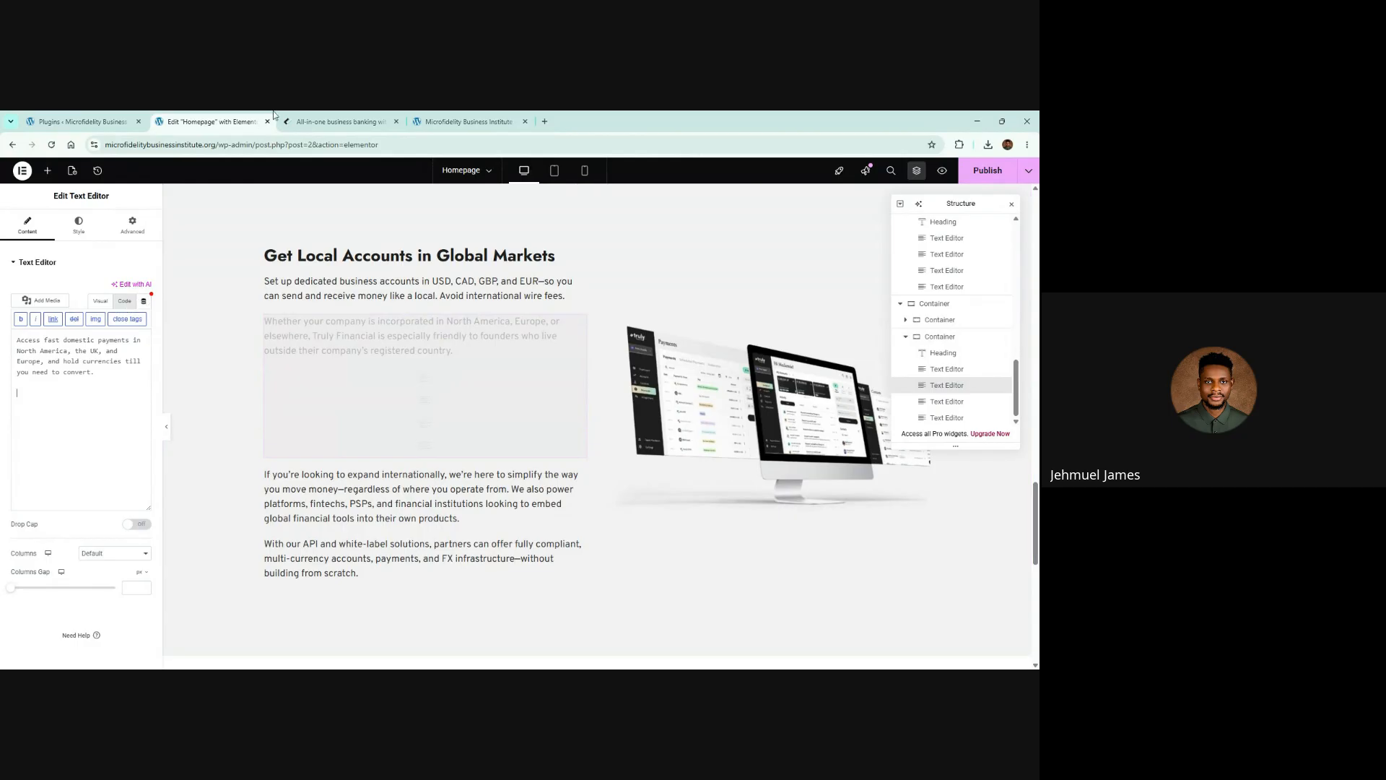
Replace the third paragraph with the reference text starting "Coming soon: More local account options in Asia, LATAM, the Middle East"
left_click(317, 122)
triple_click(332, 494)
key("ctrl+c")
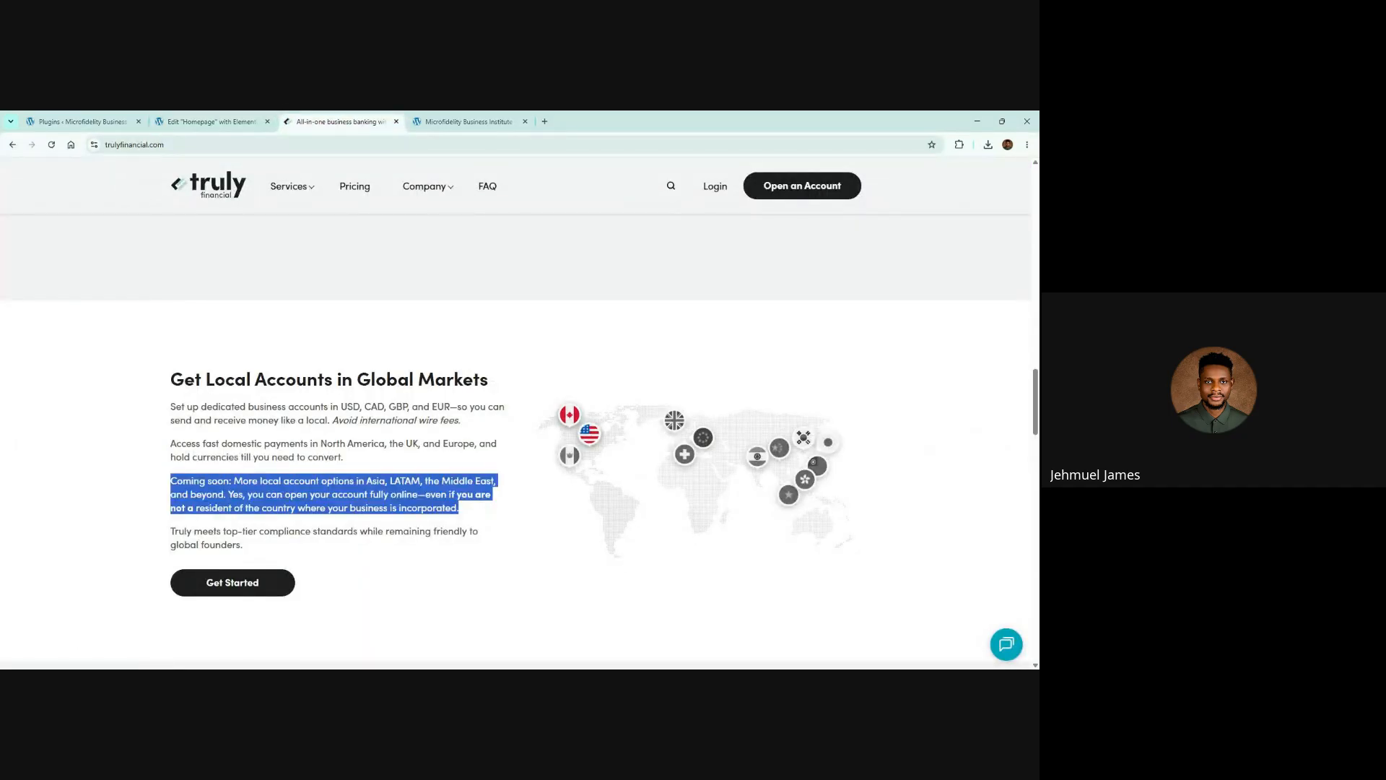
left_click(210, 121)
left_click(576, 418)
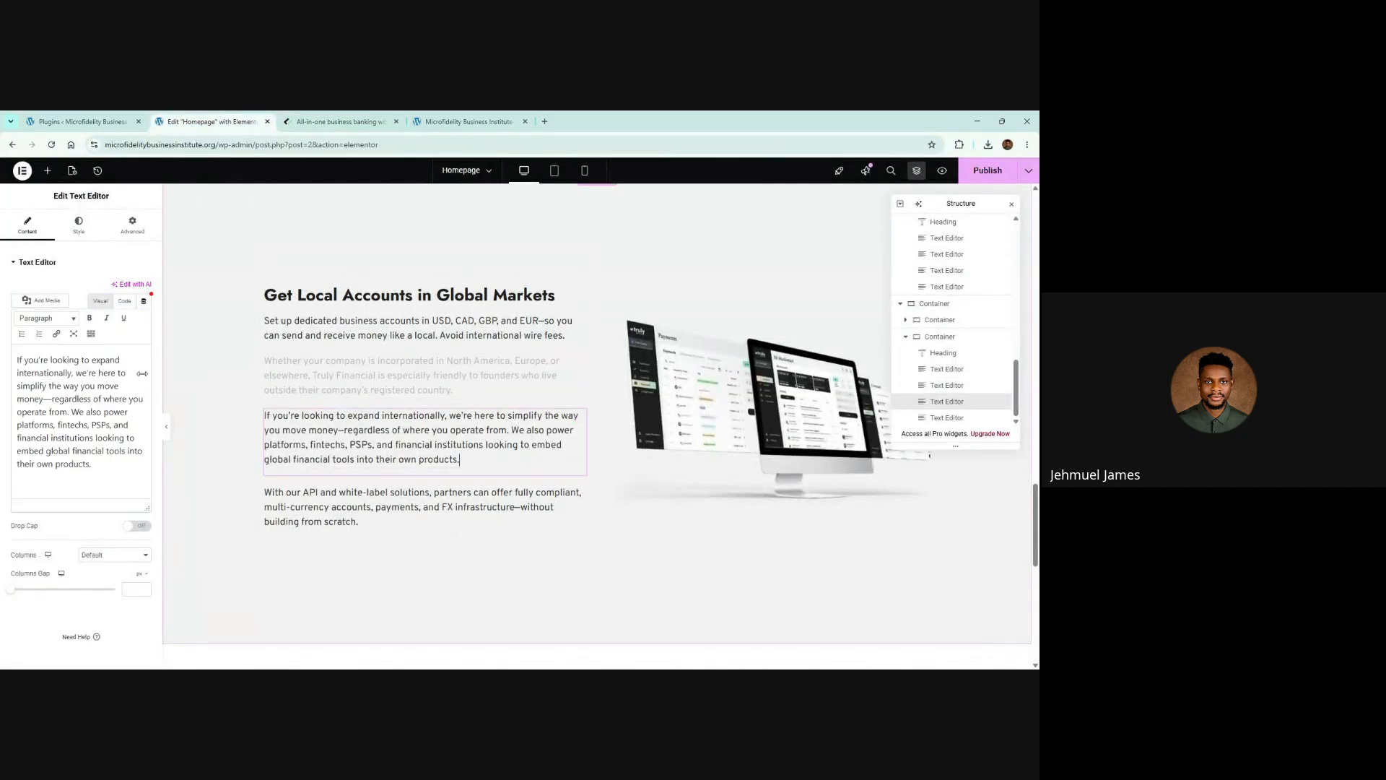
left_click(124, 301)
triple_click(79, 383)
key("ctrl+v")
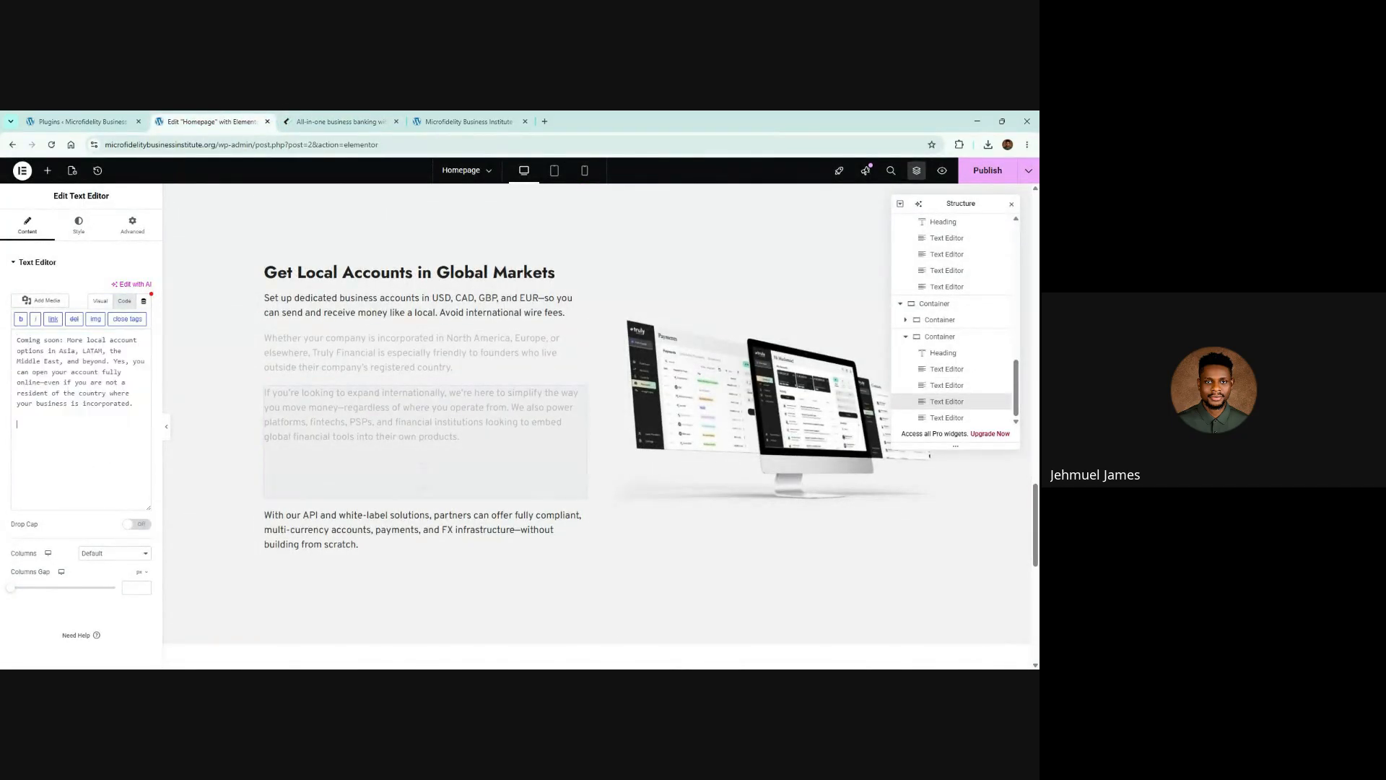
Replace the fourth paragraph with the reference text "Truly meets top-tier compliance standards while remaining friendly to global founders."
left_click(340, 121)
left_click(307, 551)
triple_click(286, 530)
key("ctrl+c")
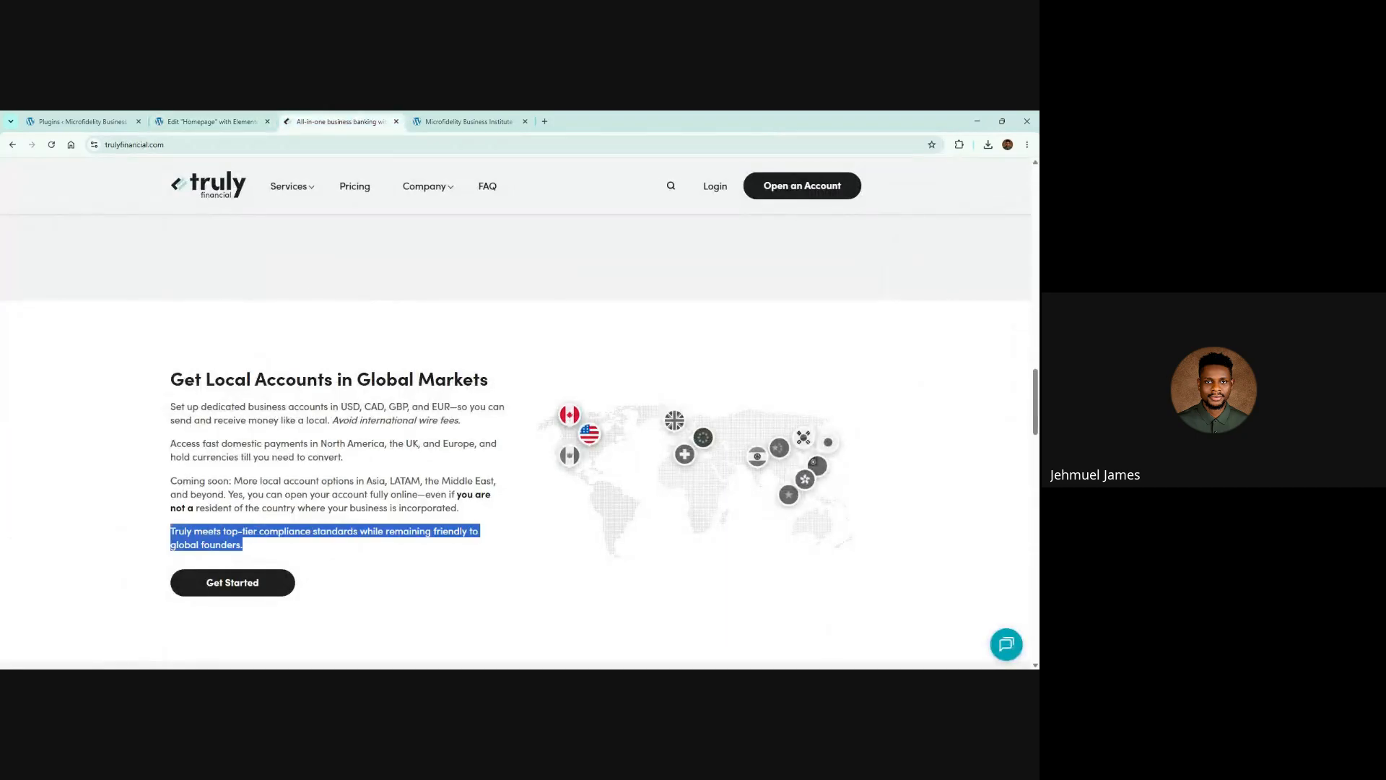
key("ctrl+Page_Up")
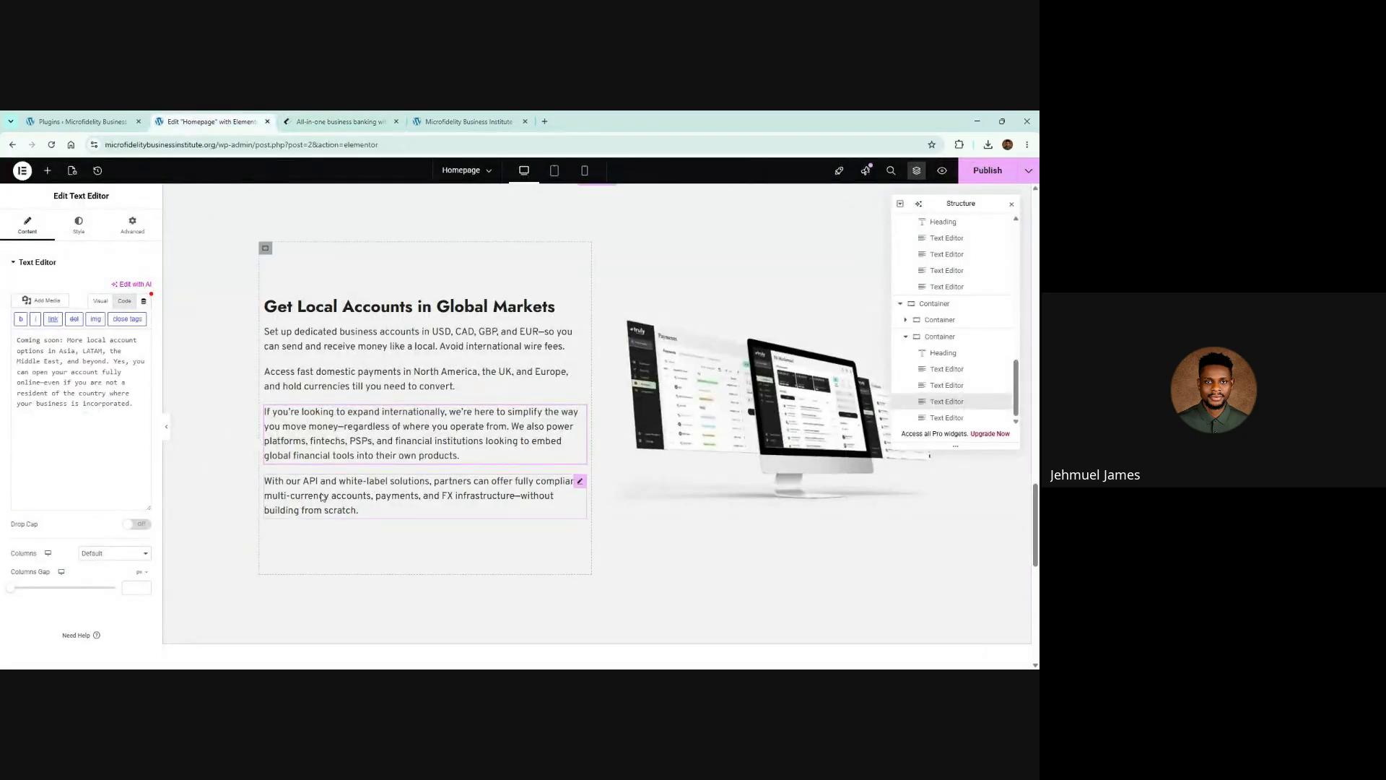
left_click(322, 497)
left_click(124, 301)
key("ctrl+a")
key("ctrl+v")
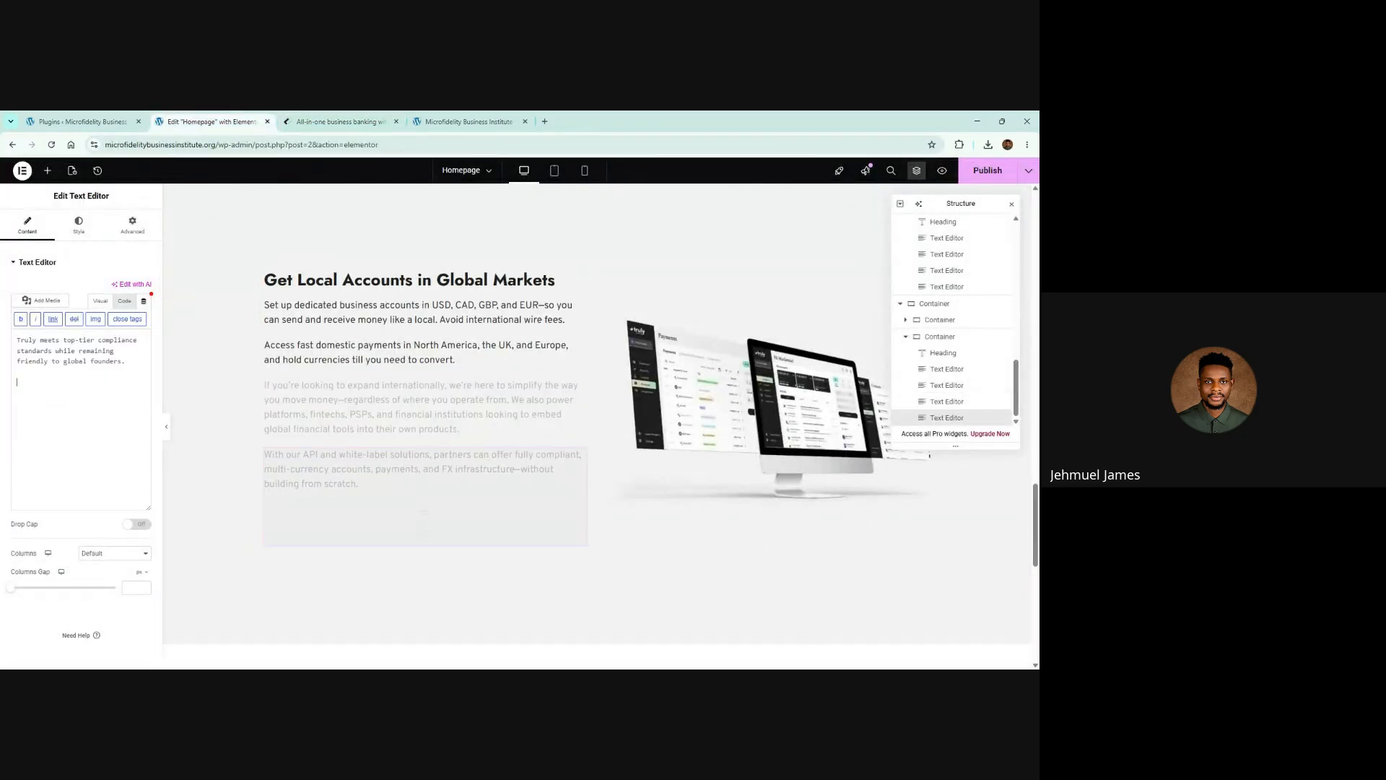
Copy the "Get Your FREE Account!" button from the gradient section and paste it below the last paragraph of "Get Local Accounts in Global Markets"
key("ctrl+Page_Down")
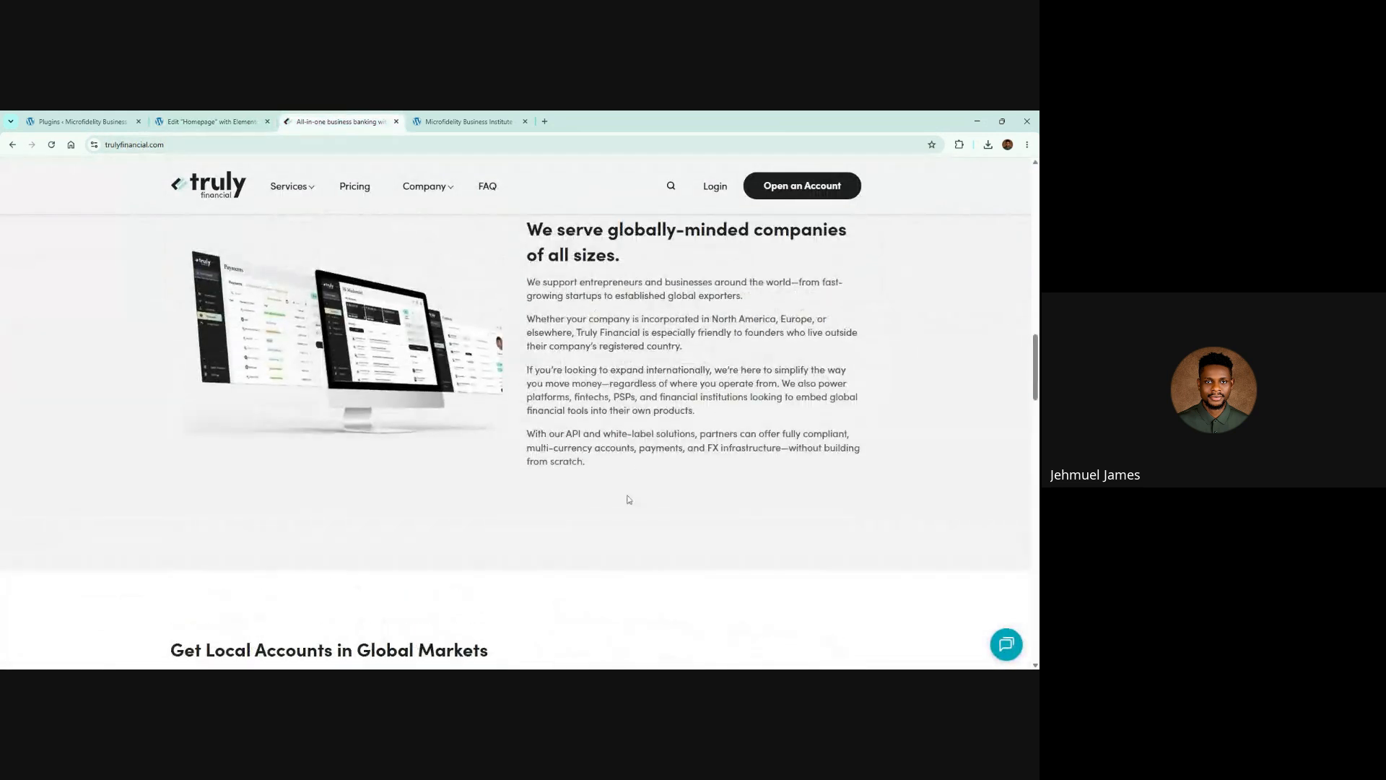
scroll(628, 499, "down", 5)
key("ctrl+Page_Up")
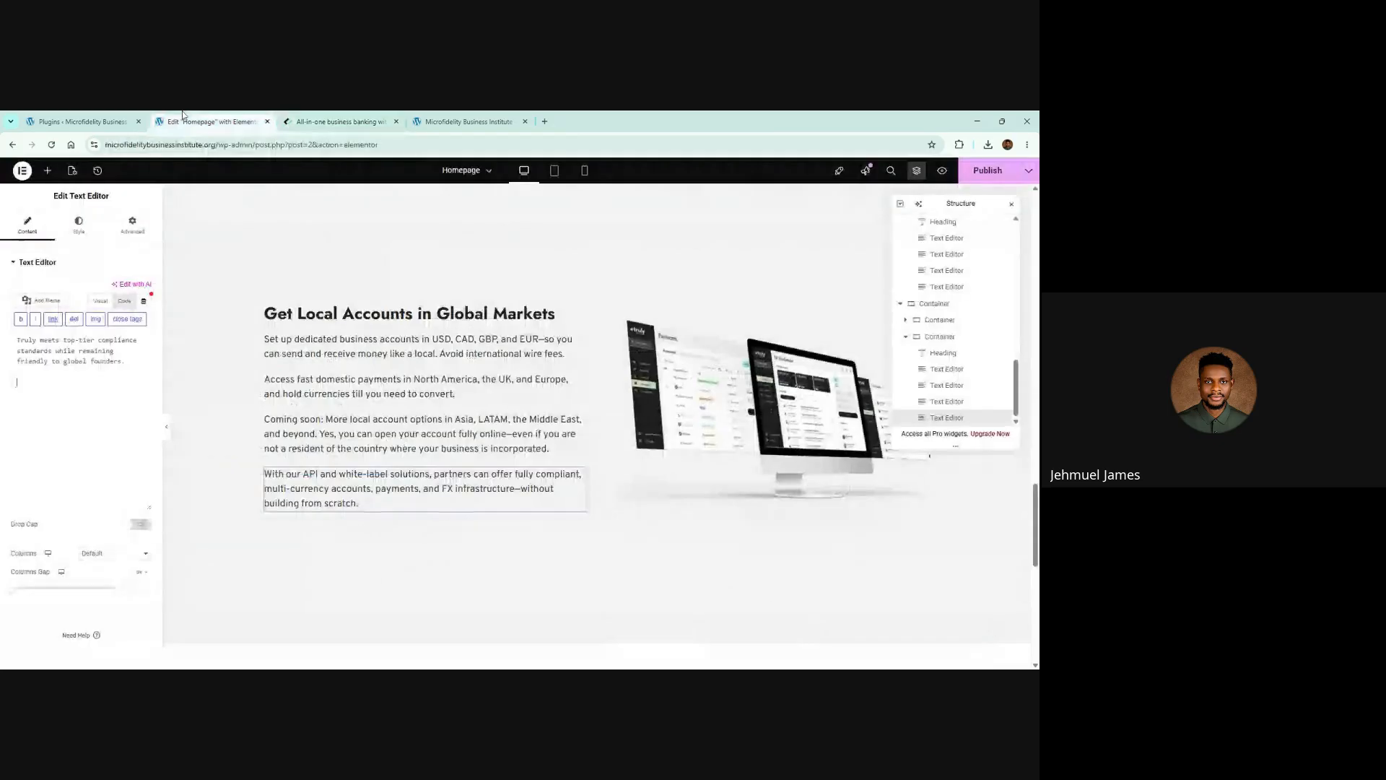
scroll(546, 296, "up", 8)
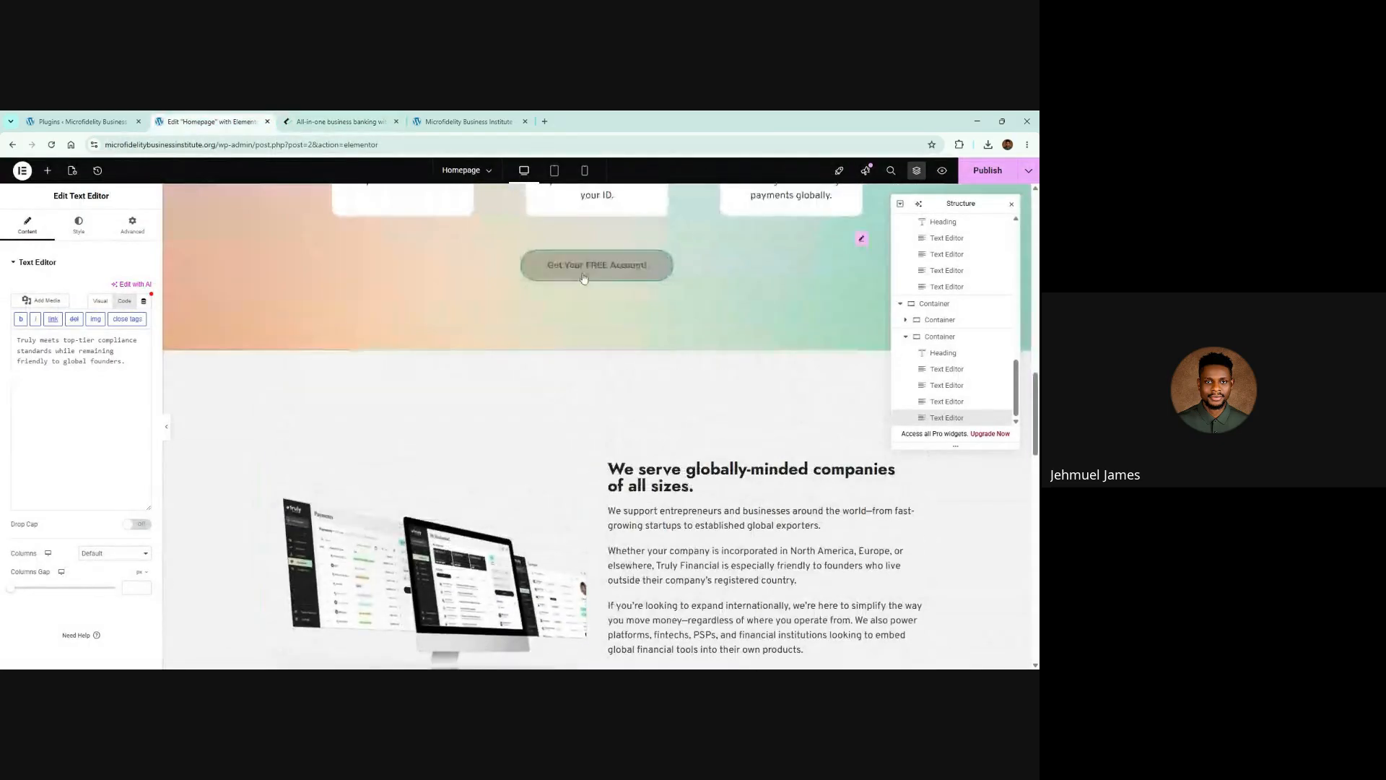
right_click(625, 263)
left_click(639, 314)
scroll(404, 423, "down", 10)
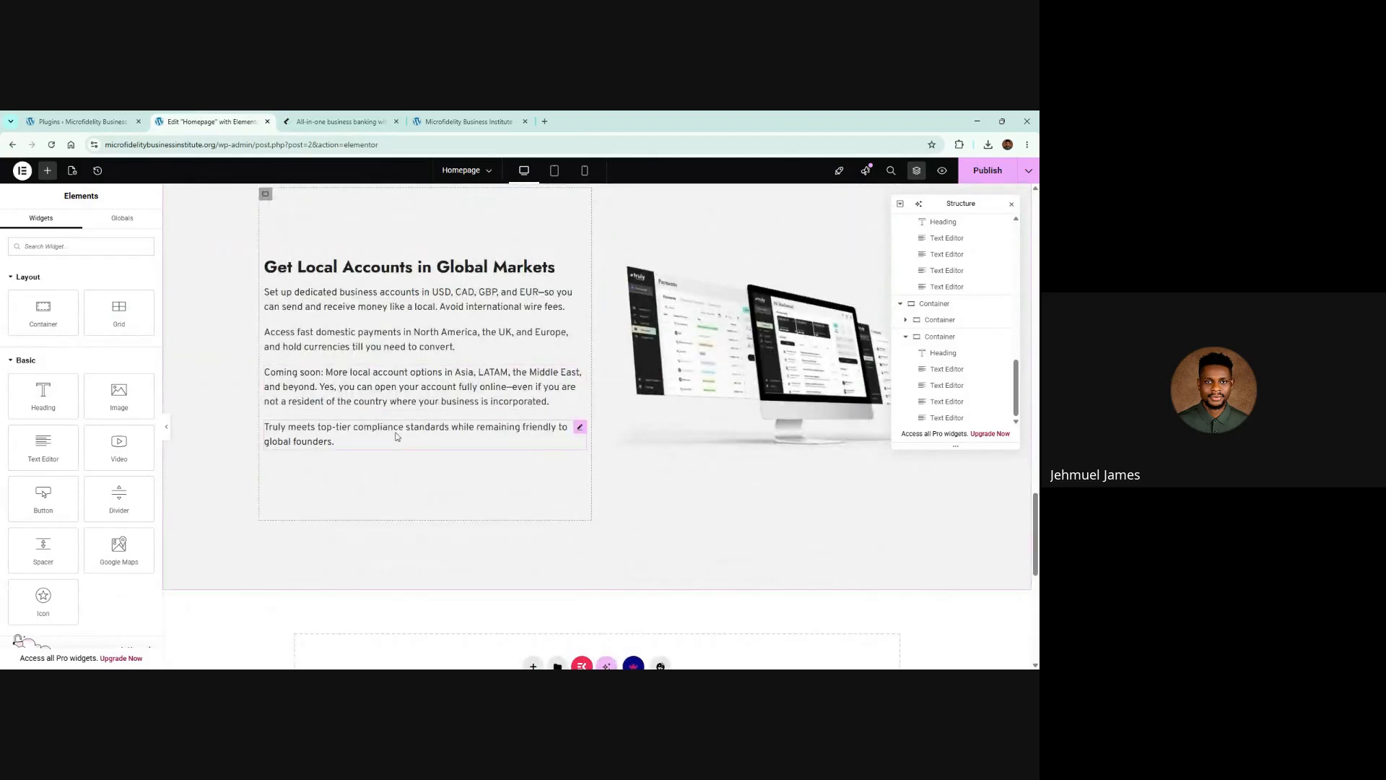
right_click(404, 423)
left_click(413, 446)
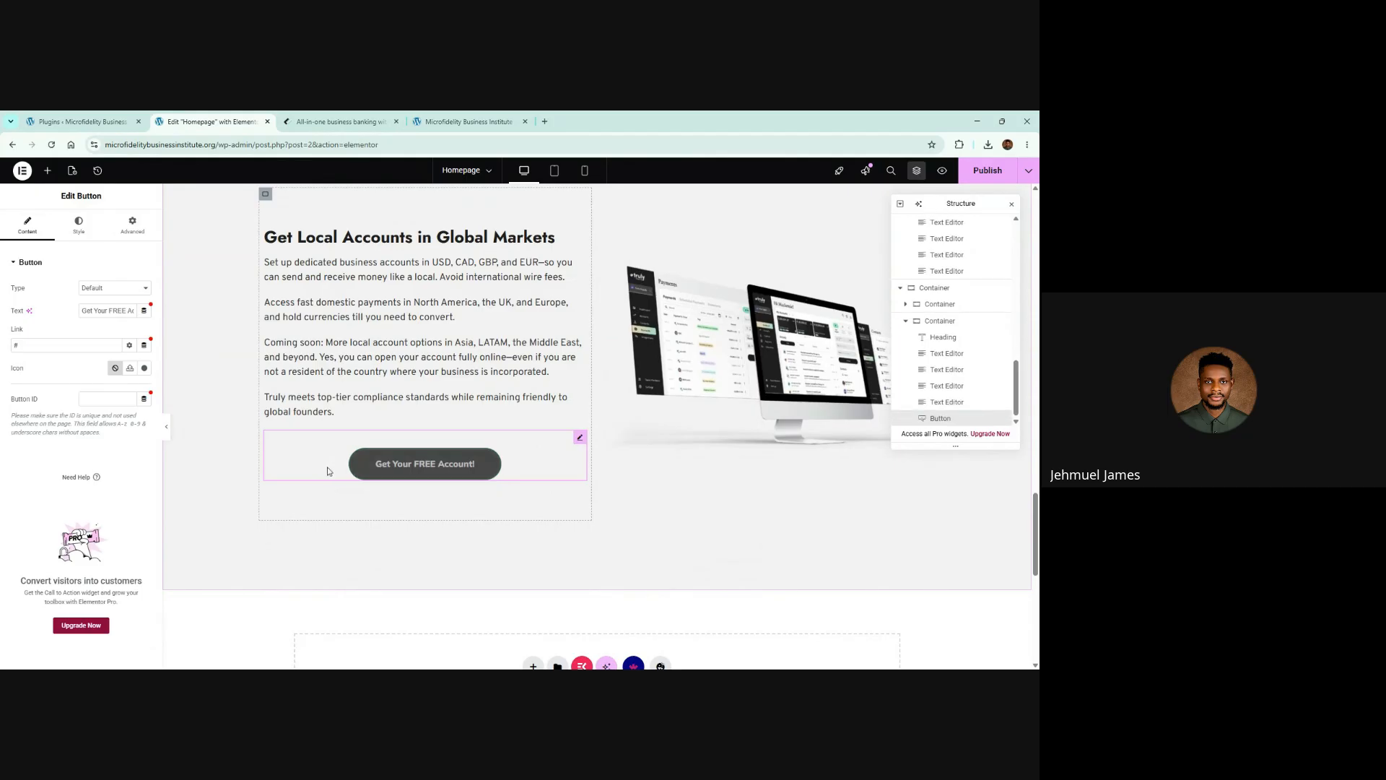
Set the pasted button's position to Left and change its text to "Get Started", matching the reference page
left_click(81, 225)
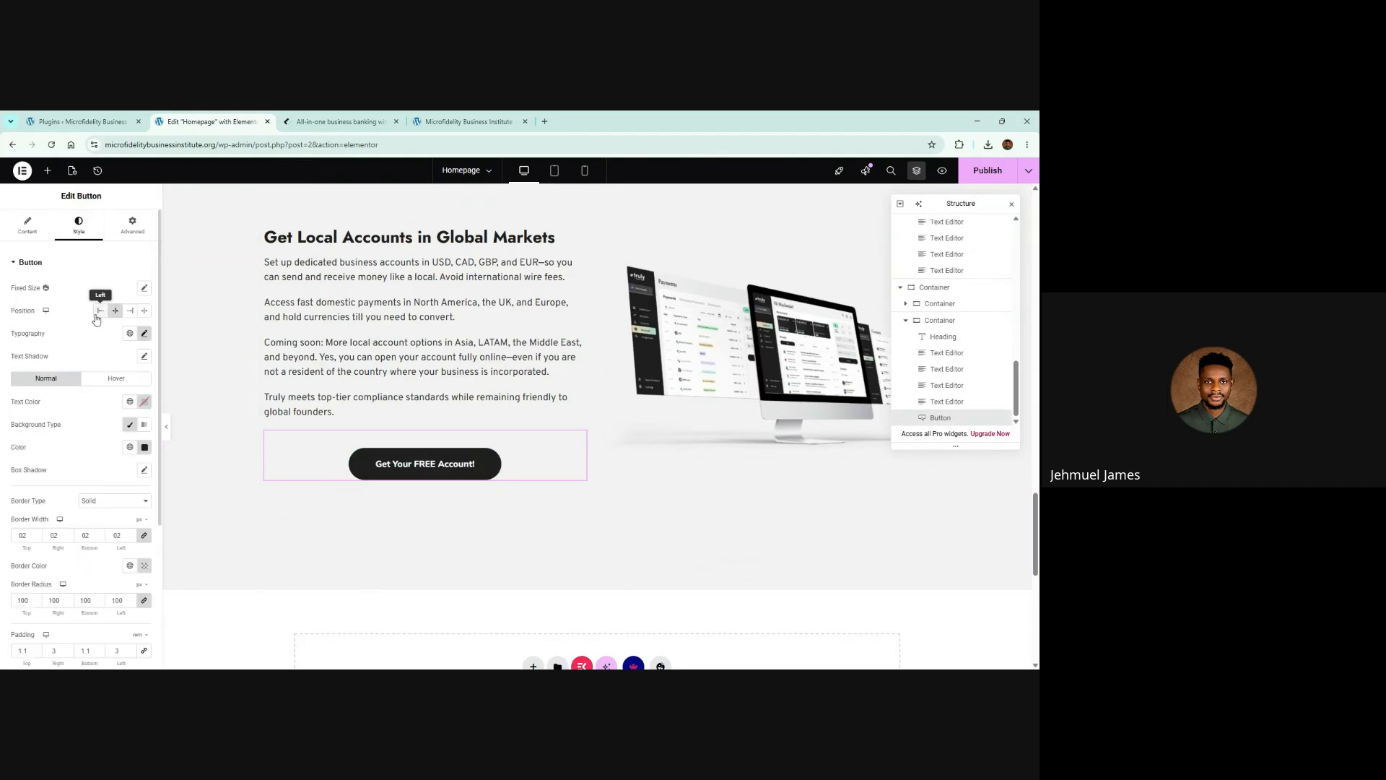
left_click(99, 313)
left_click(340, 121)
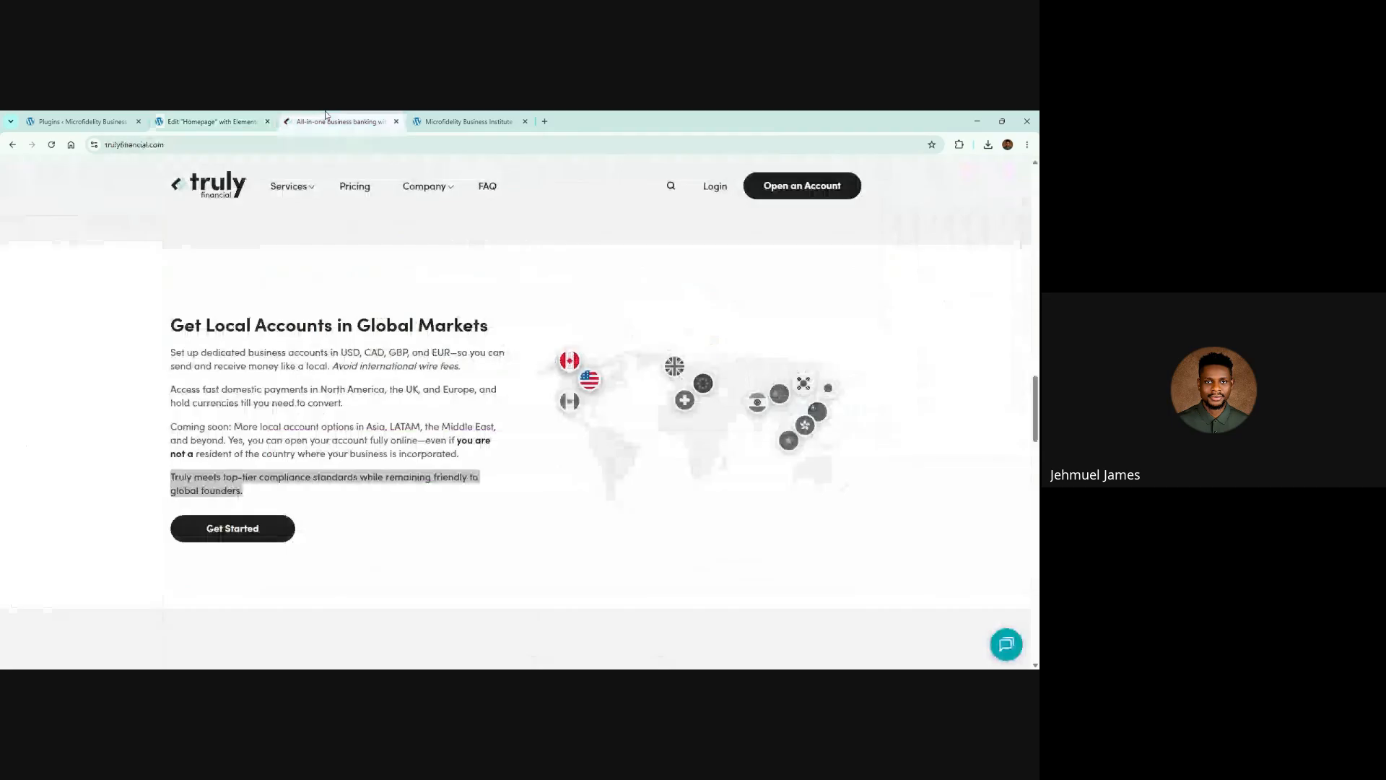
left_click(210, 122)
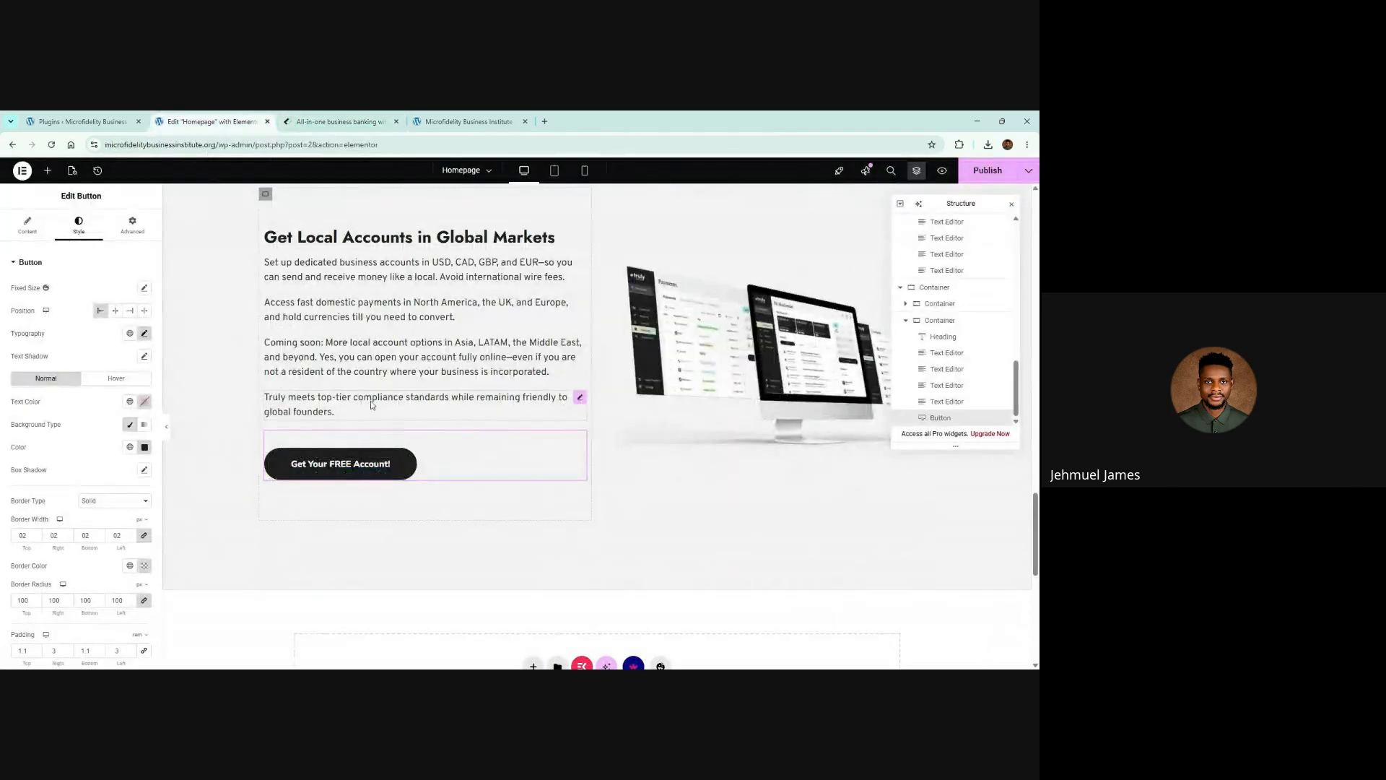
left_click(42, 233)
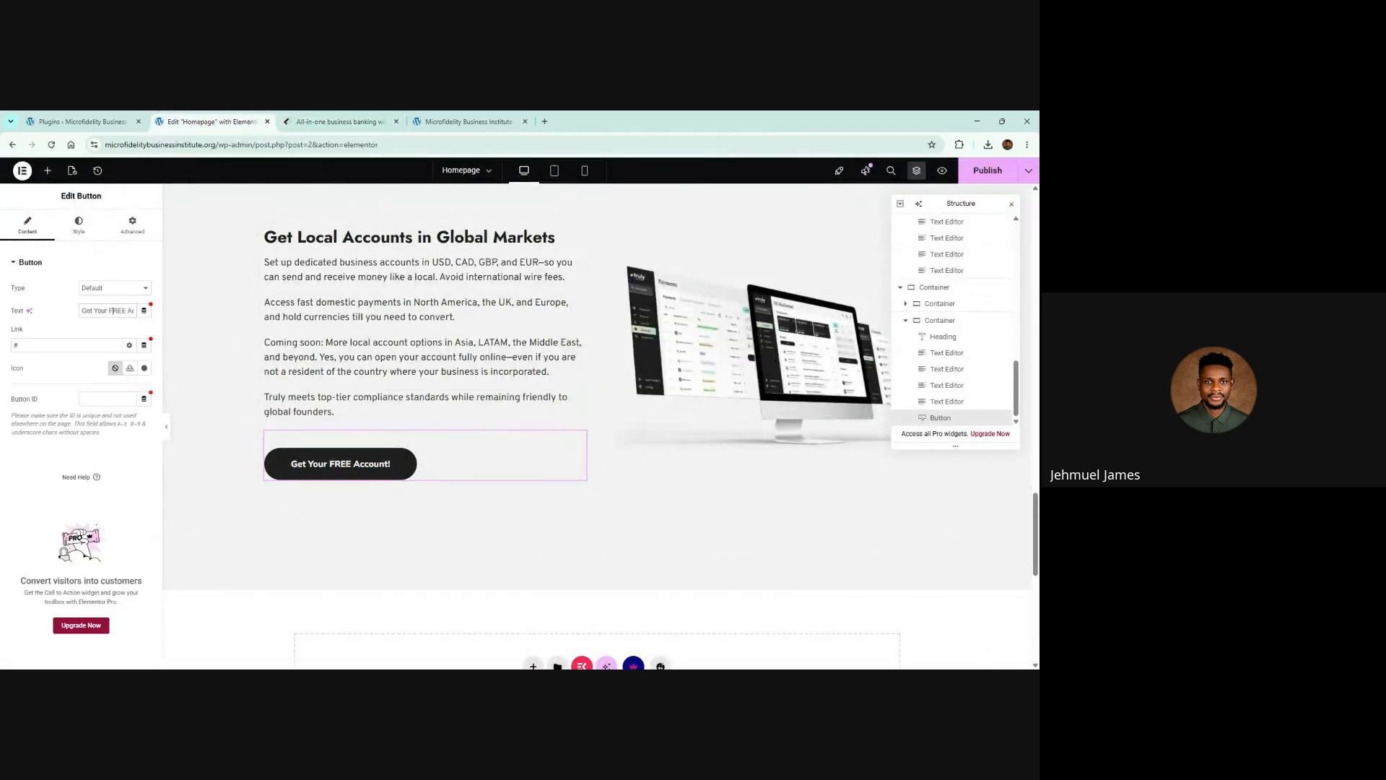
key("ctrl+a")
type("G")
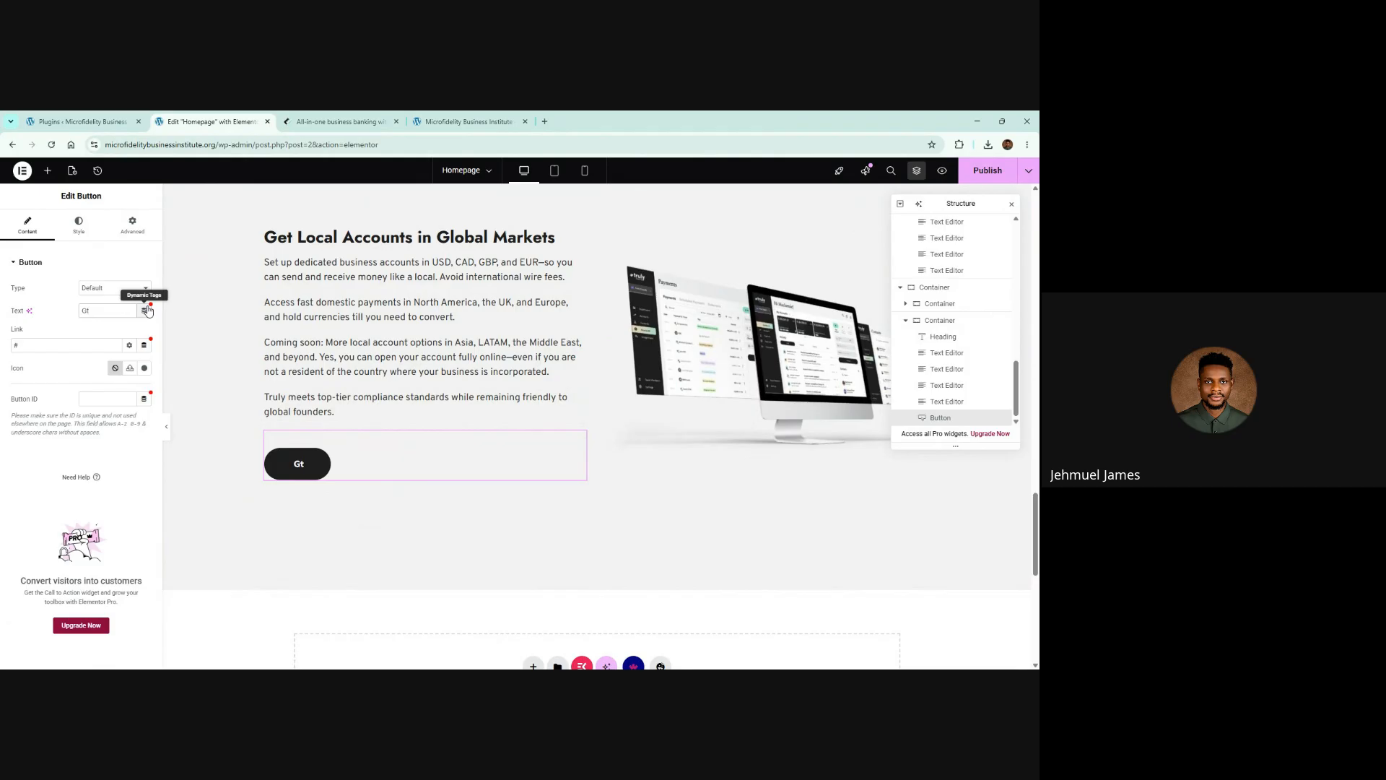
type("et SD")
key("BackSpace")
type("tarted")
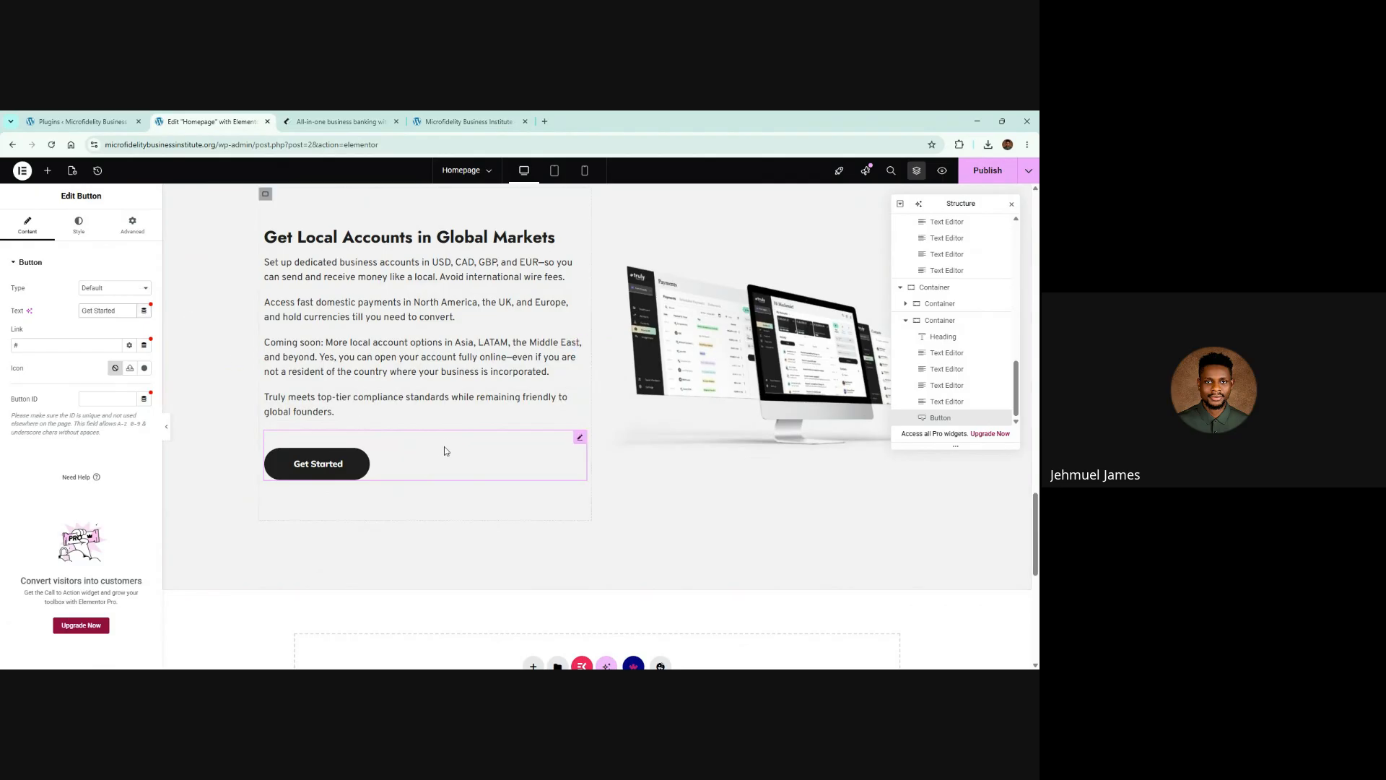
Widen the "Get Started" button by setting its left and right padding to 4, and publish the page
left_click(338, 122)
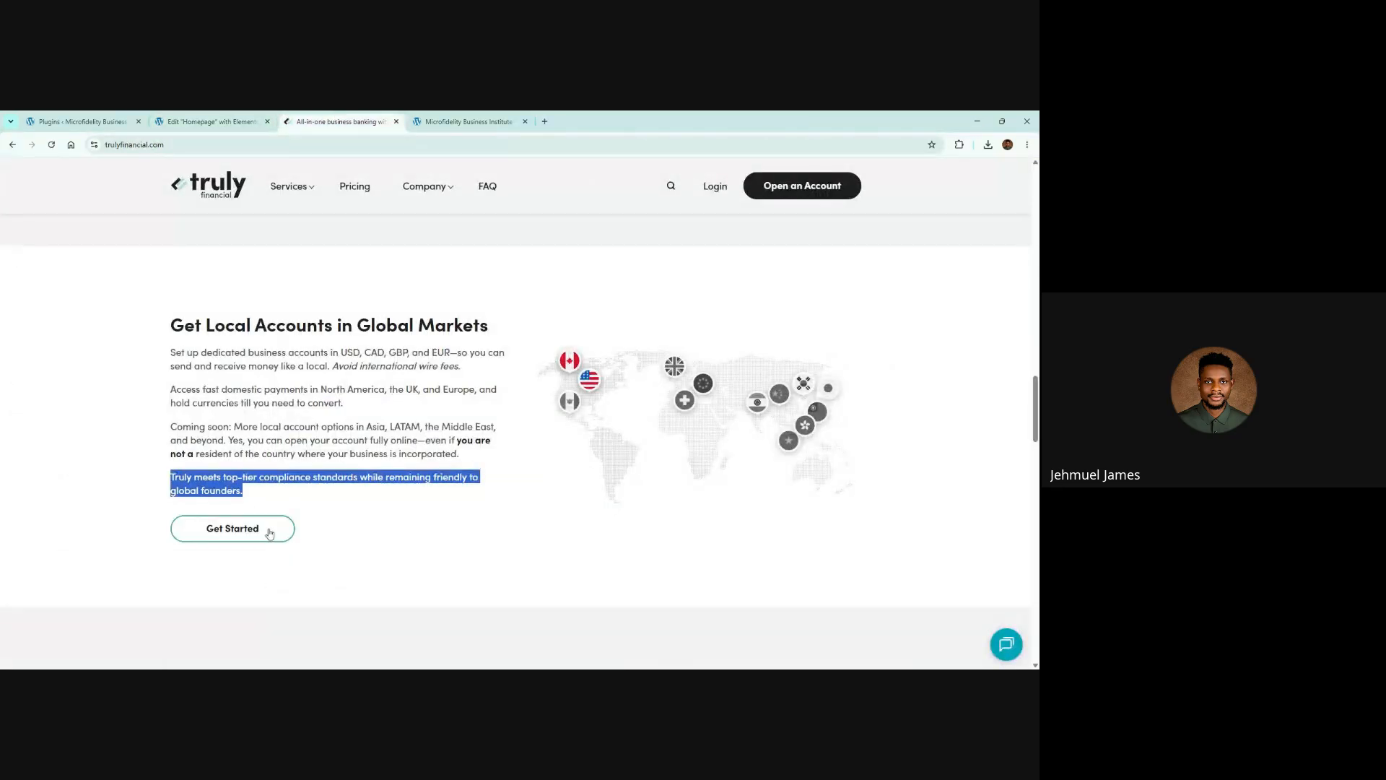
left_click(210, 122)
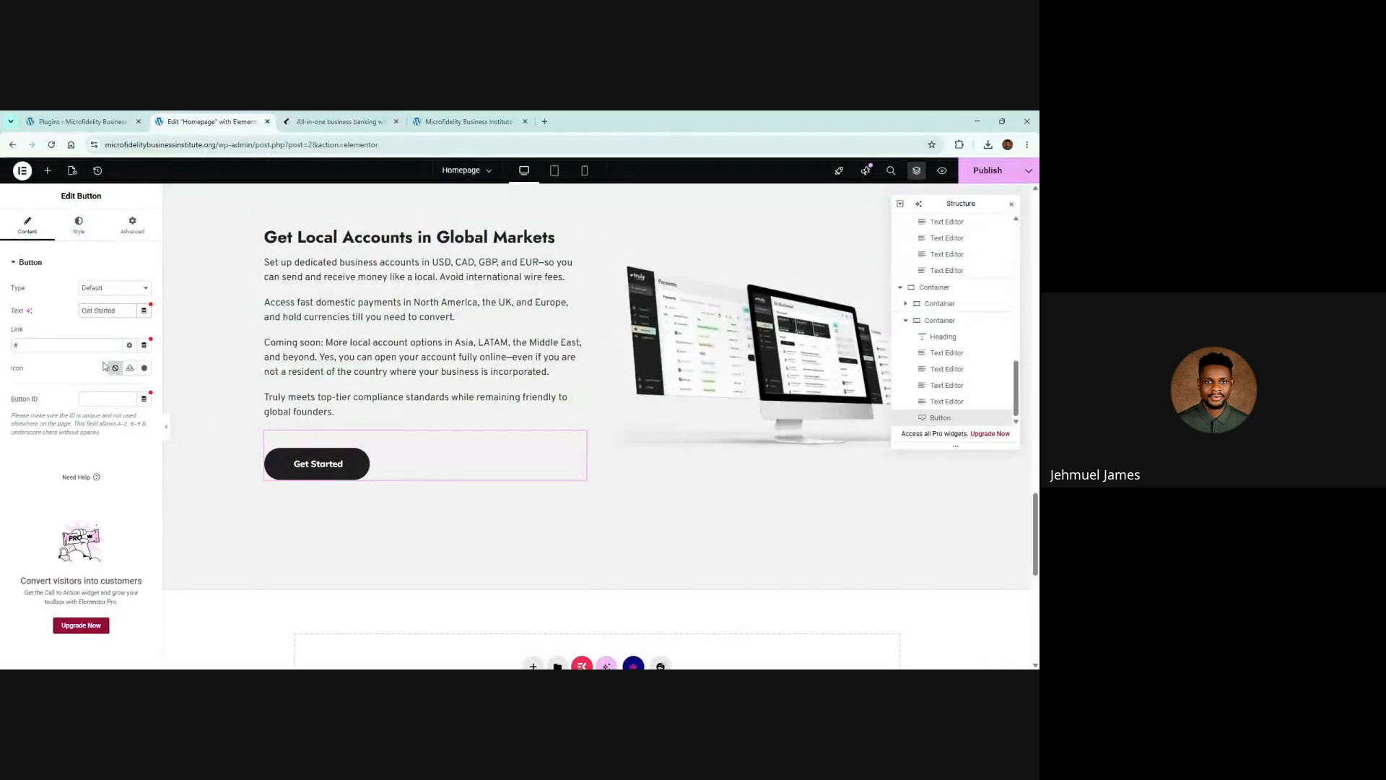
left_click(79, 224)
scroll(79, 362, "down", 5)
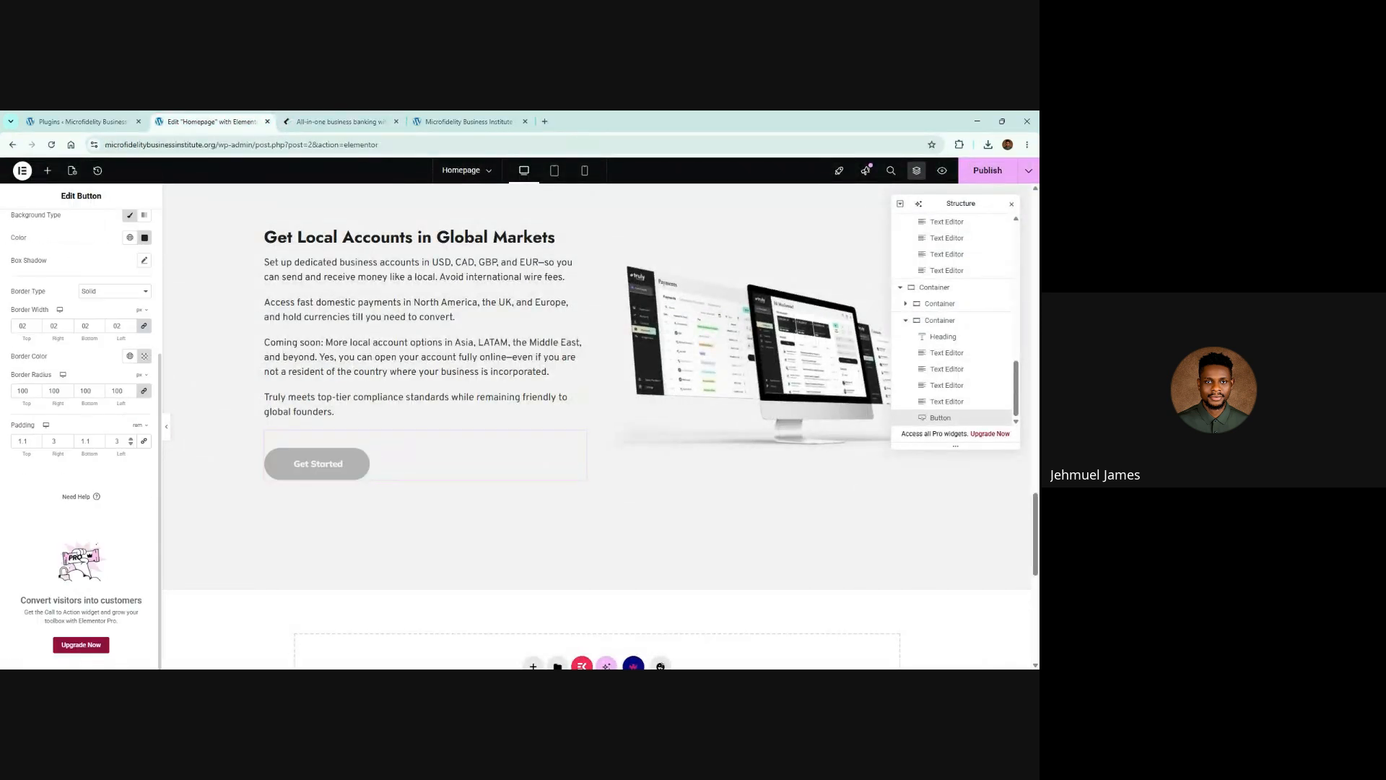
left_click(132, 441)
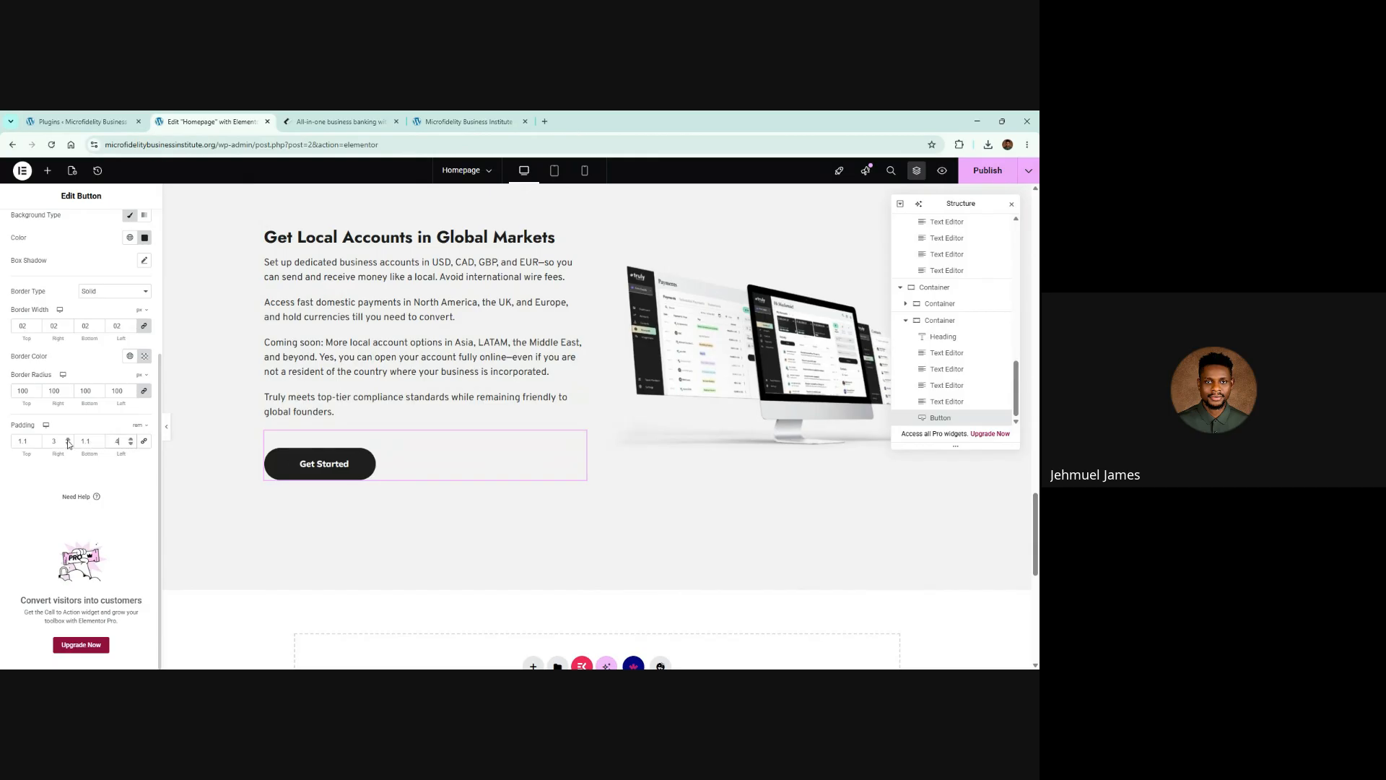
left_click(980, 172)
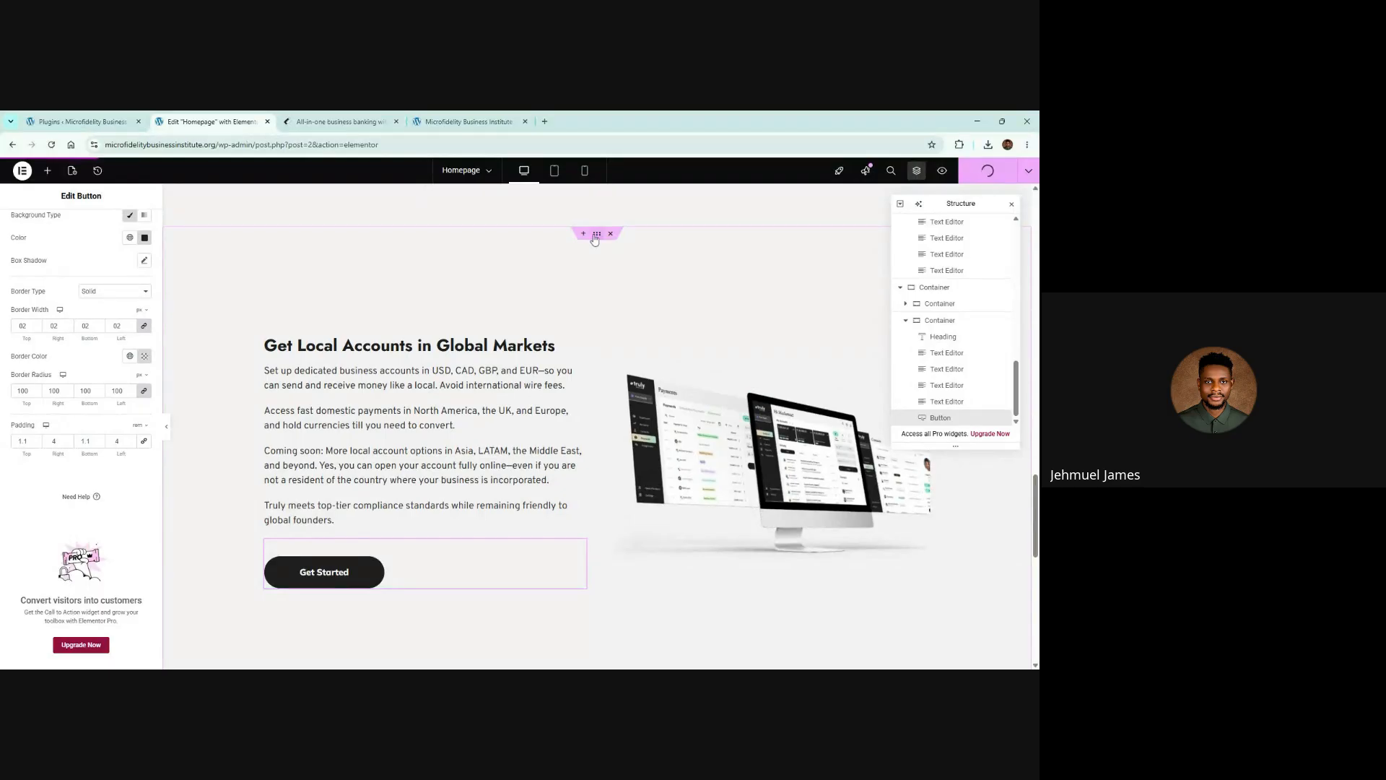
Set the background color of the "Get Local Accounts in Global Markets" section container to #fff
left_click(353, 228)
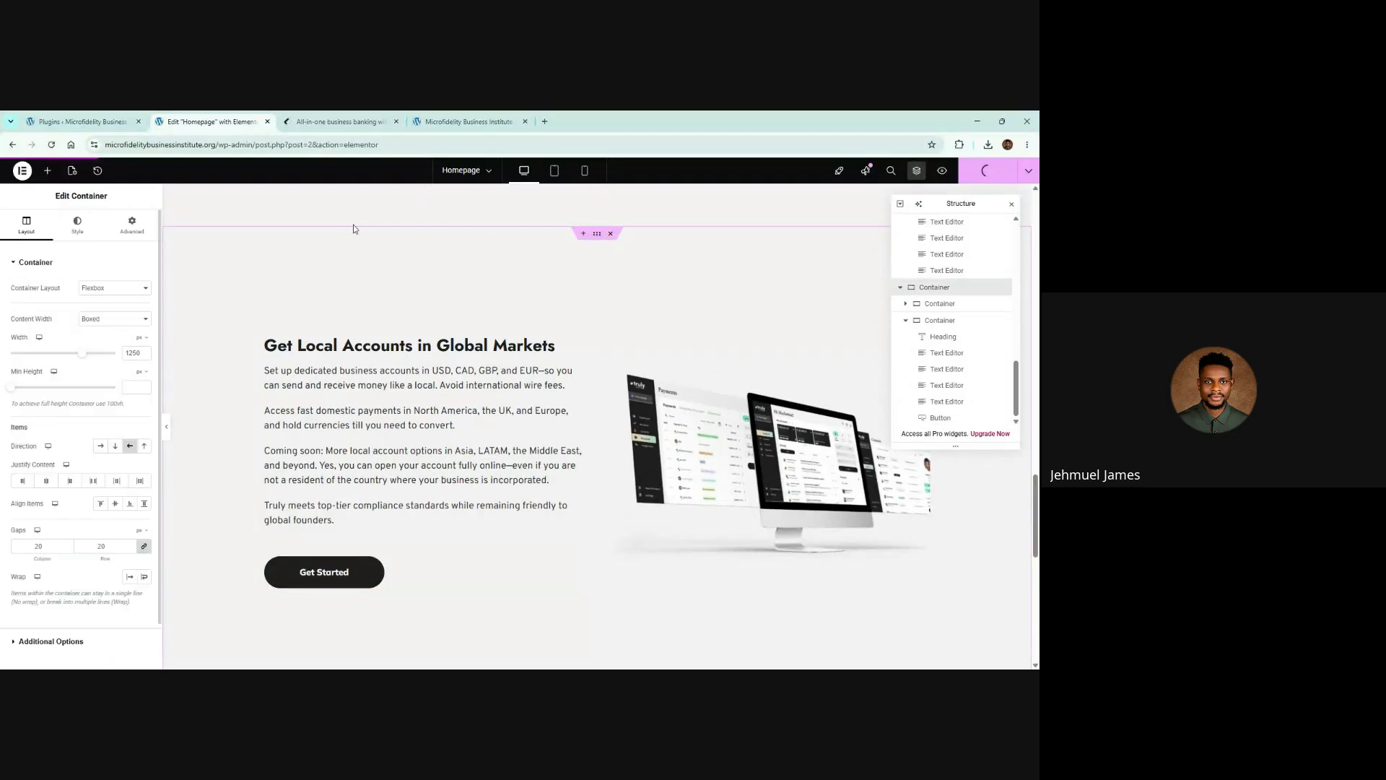
left_click(76, 230)
left_click(144, 332)
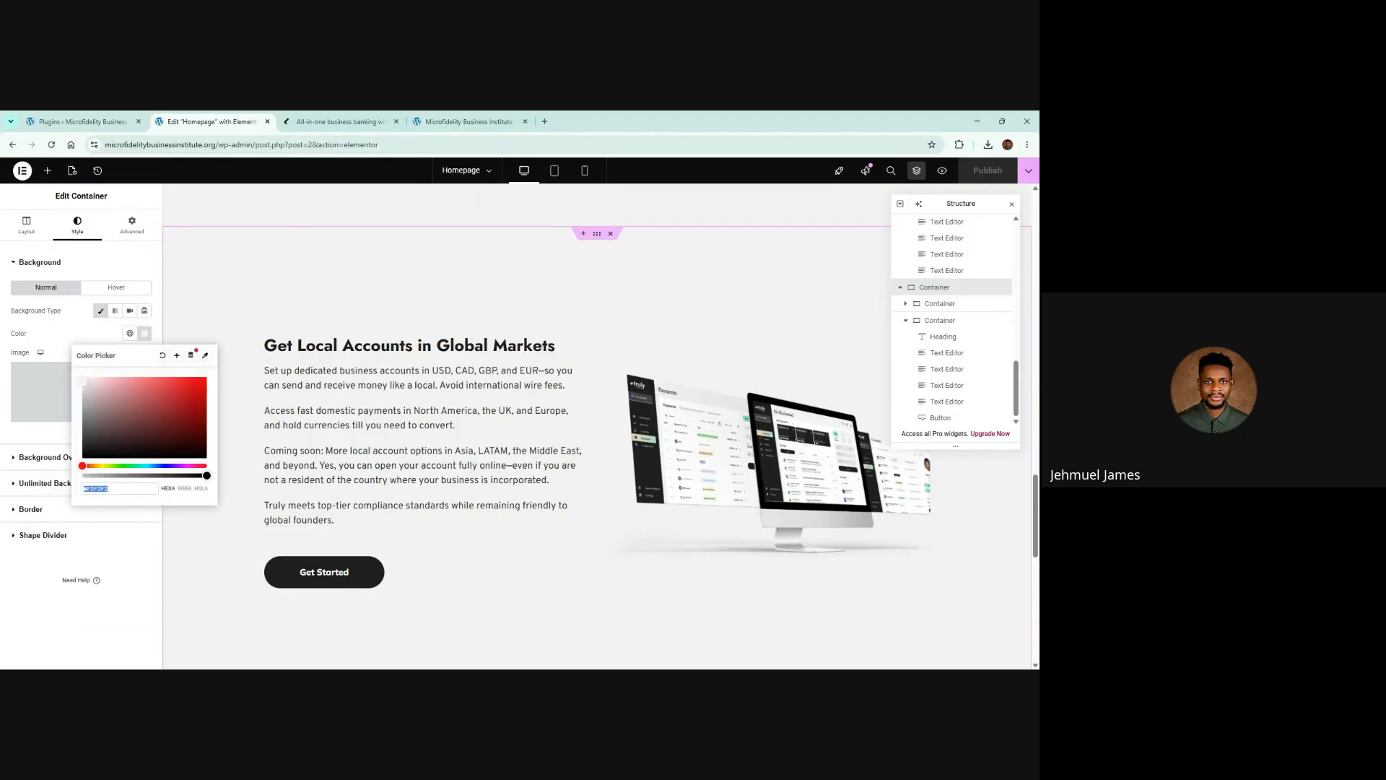
type("#fff")
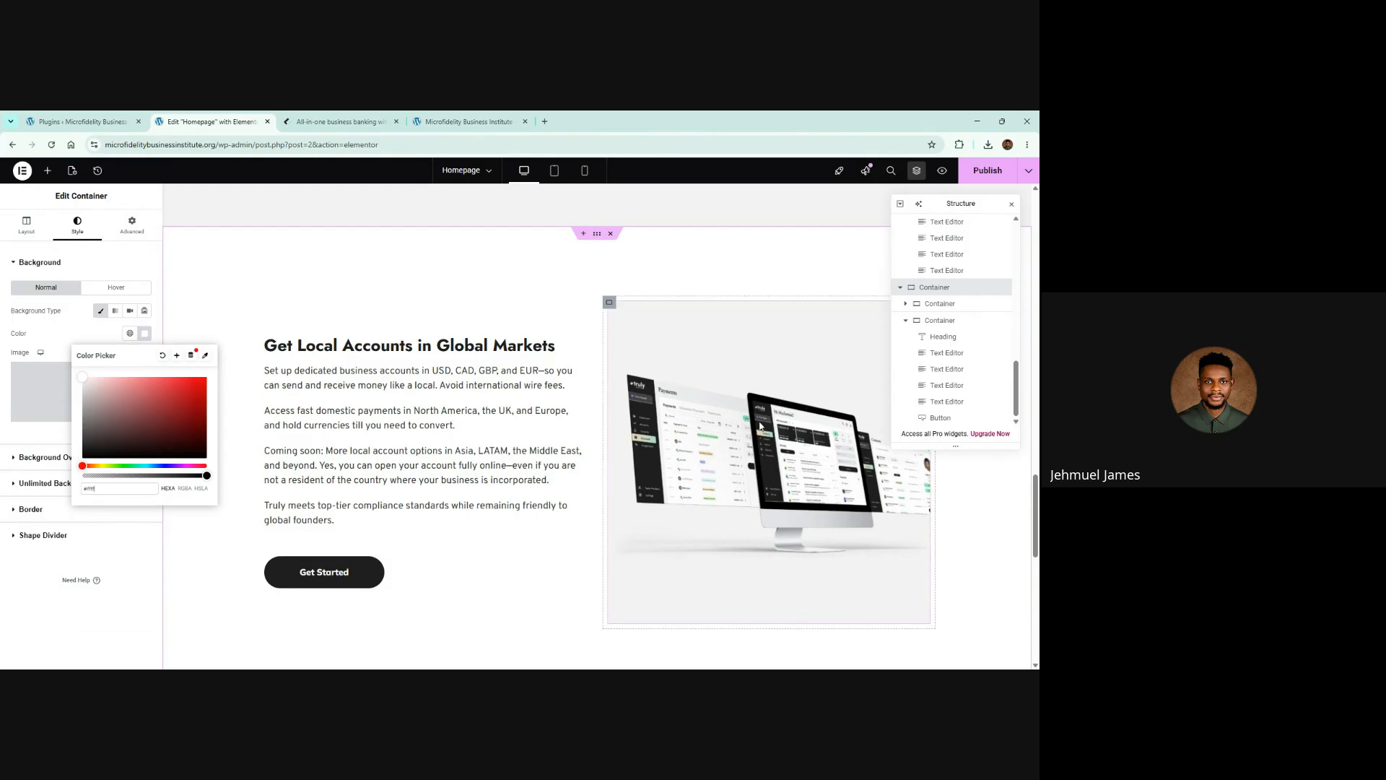
Select the image in the "Get Local Accounts in Global Markets" section and save the world map image from the Truly Financial reference page
left_click(760, 426)
left_click(340, 122)
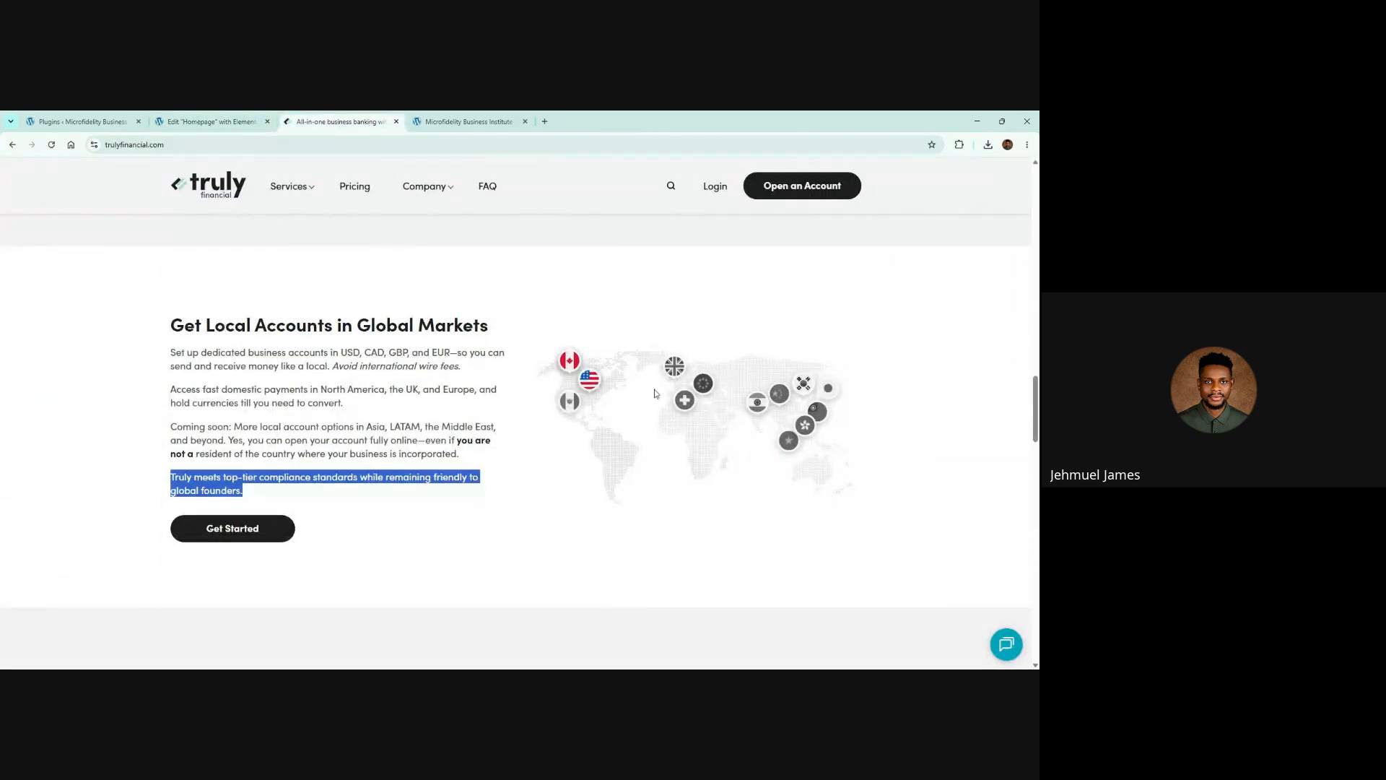
right_click(654, 389)
left_click(708, 415)
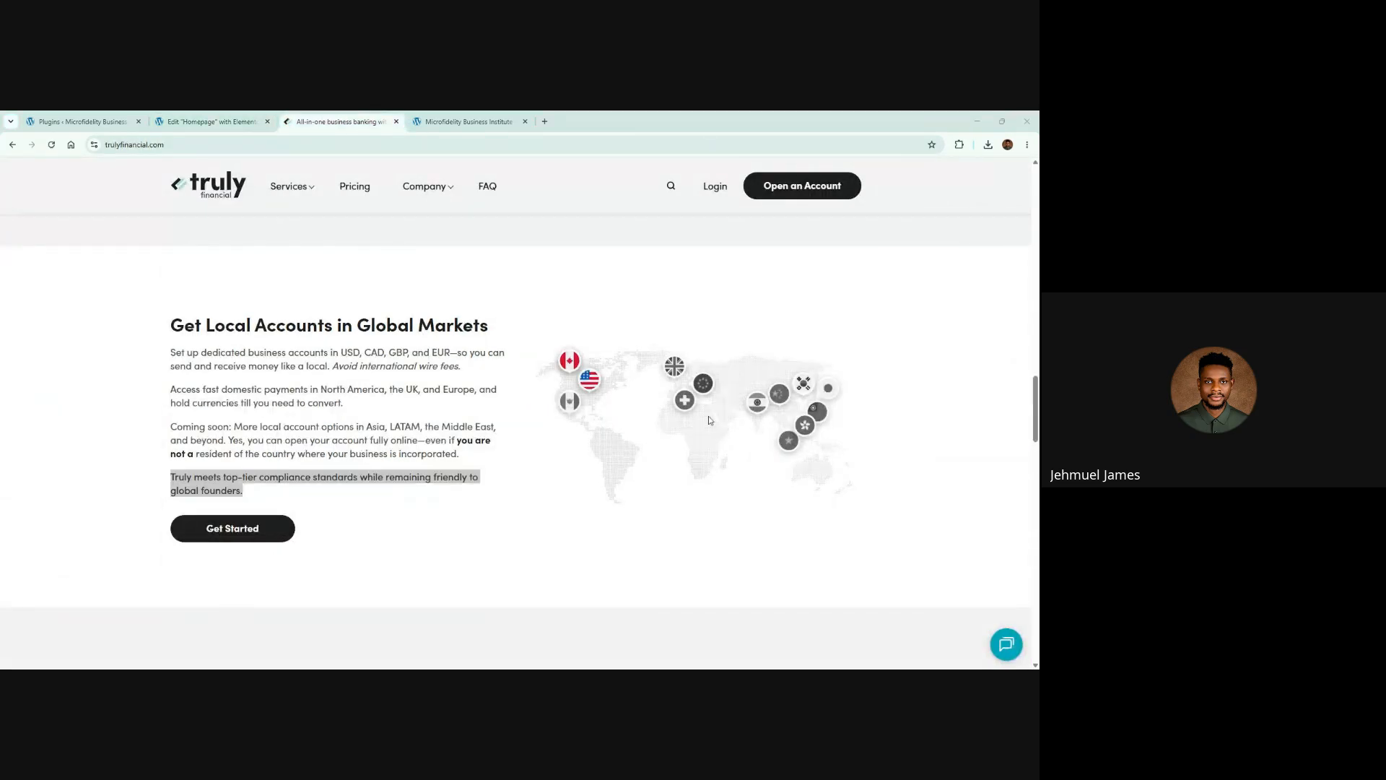
key("ctrl+shift+Tab")
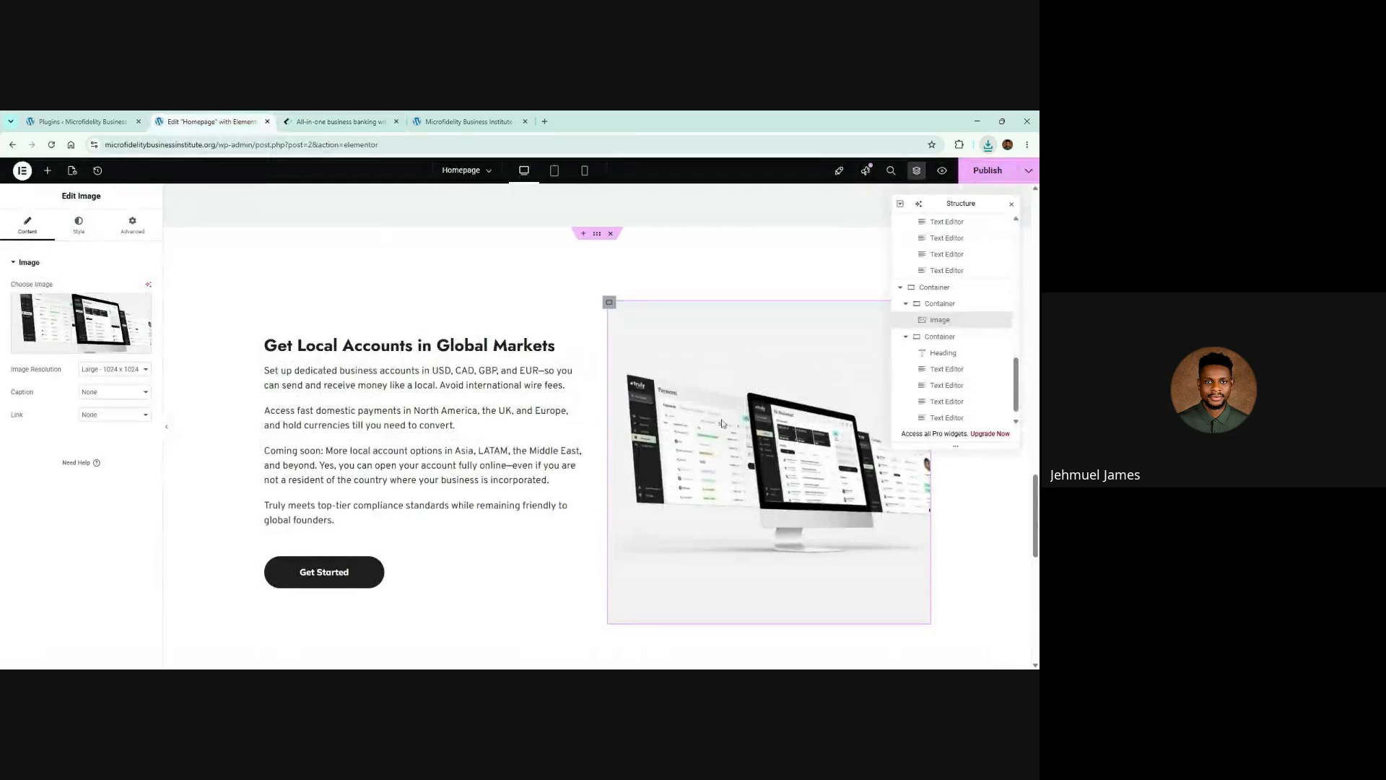
Upload the downloaded truly-world-map-2-609x357-1.png as the section's image, publish the page, and compare it with the reference page
left_click(81, 333)
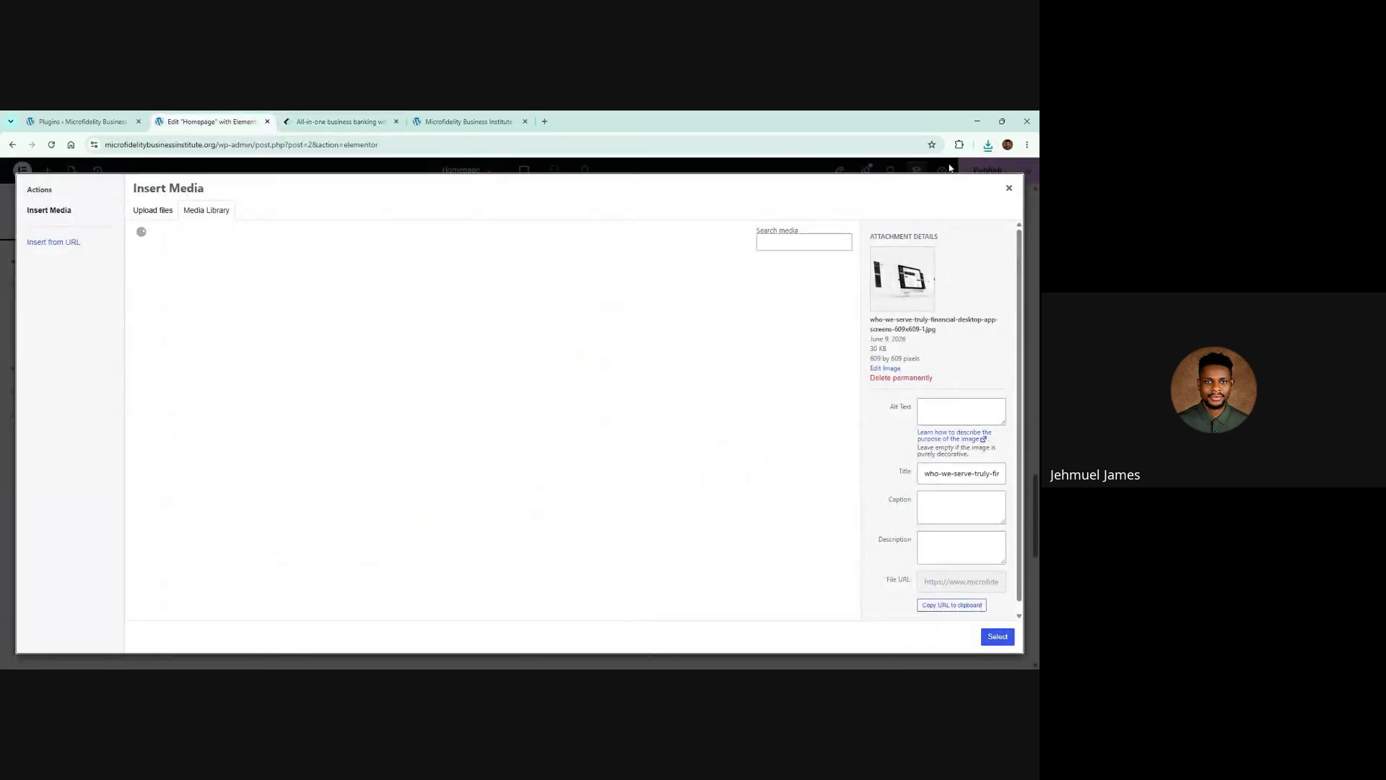
left_click_drag(987, 148, 682, 611)
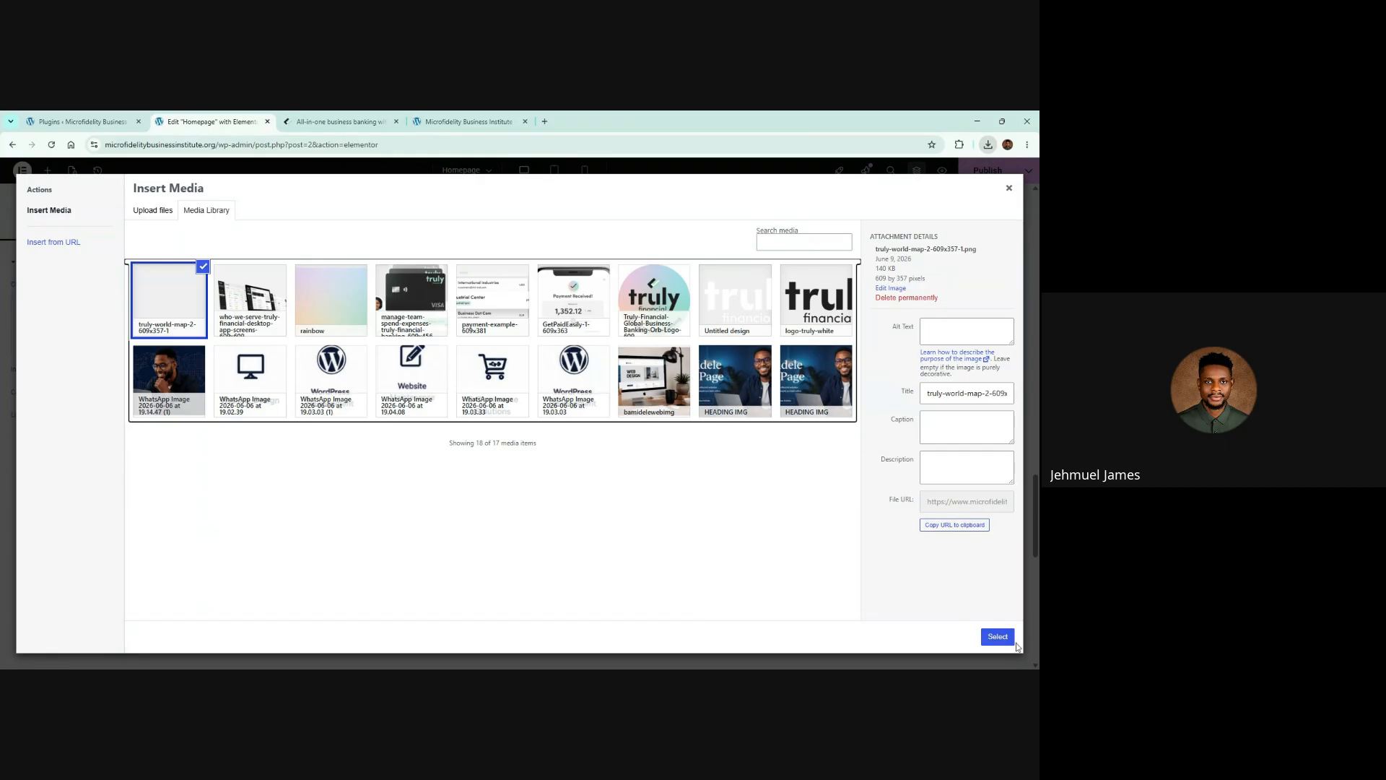
left_click(997, 637)
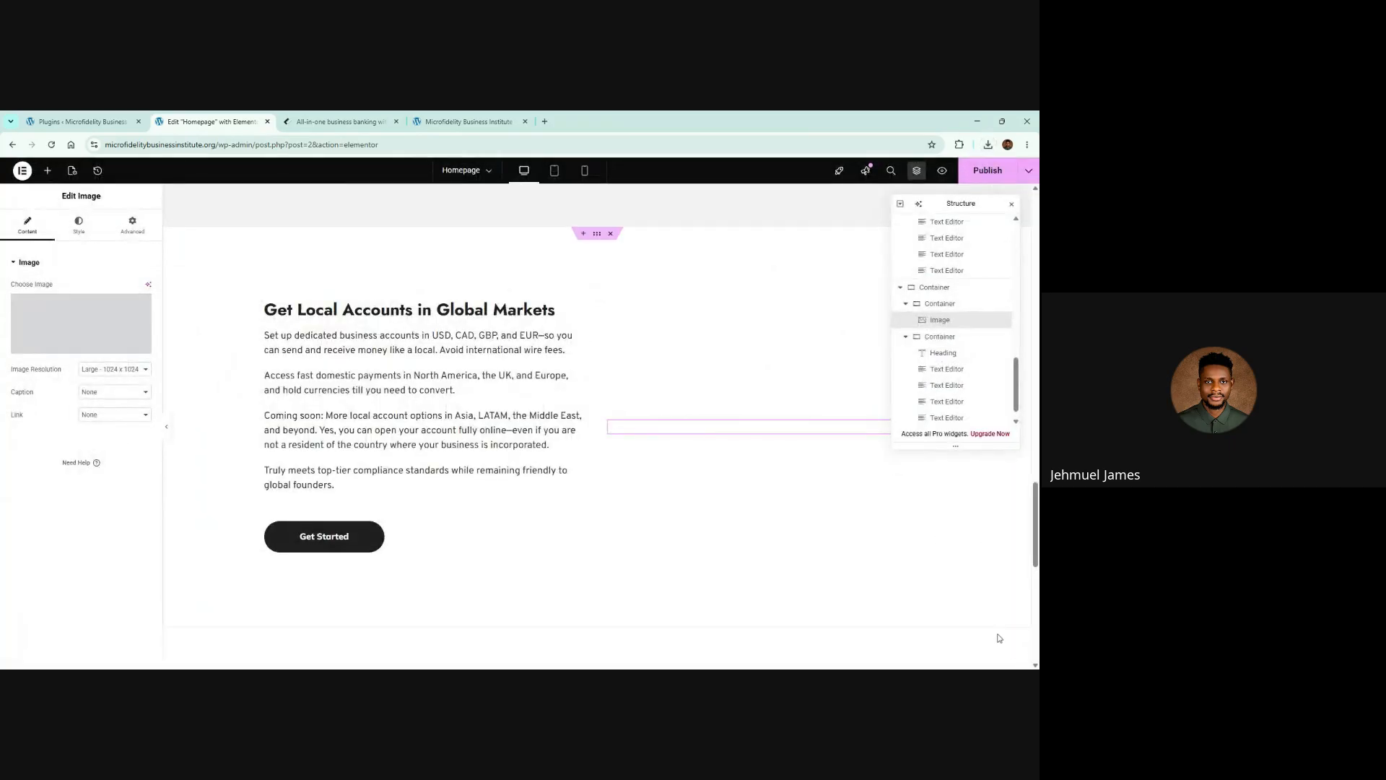
left_click(989, 174)
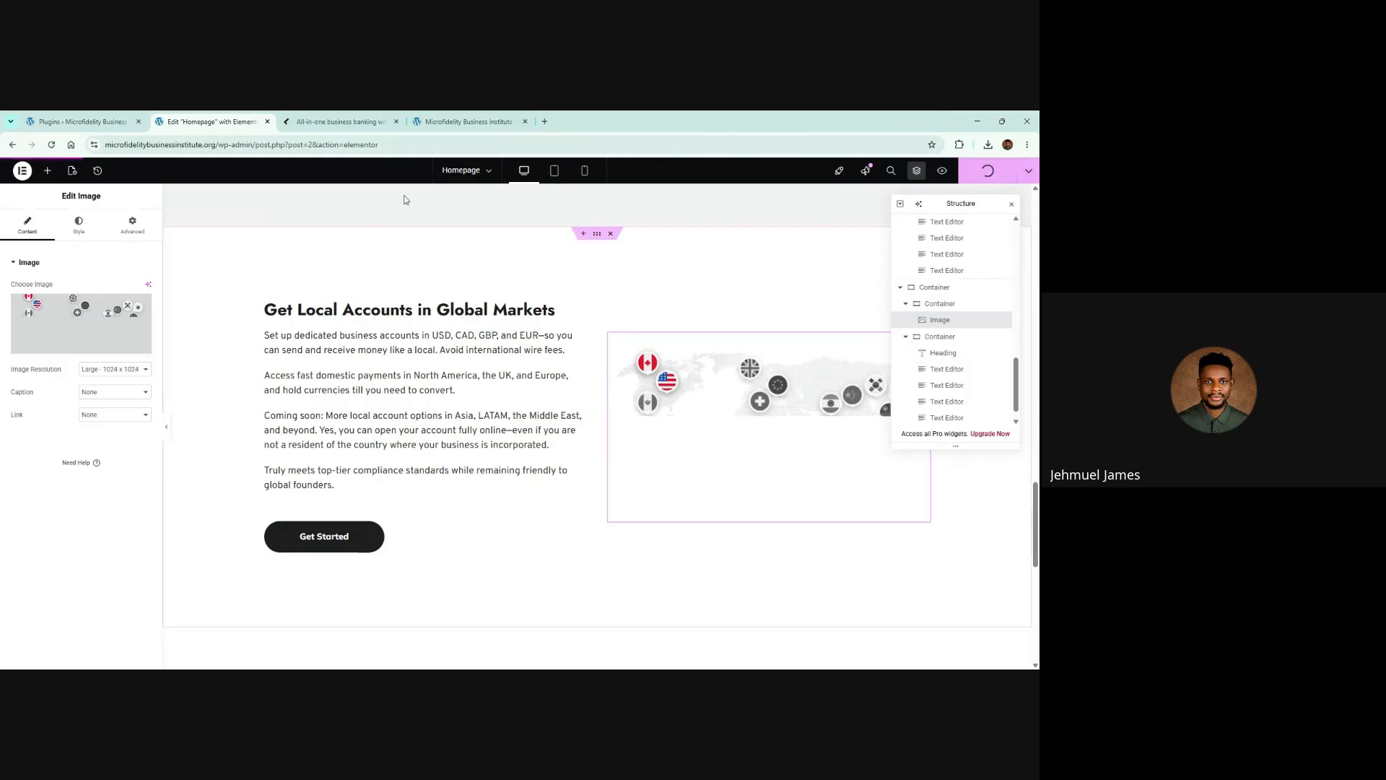
left_click(378, 115)
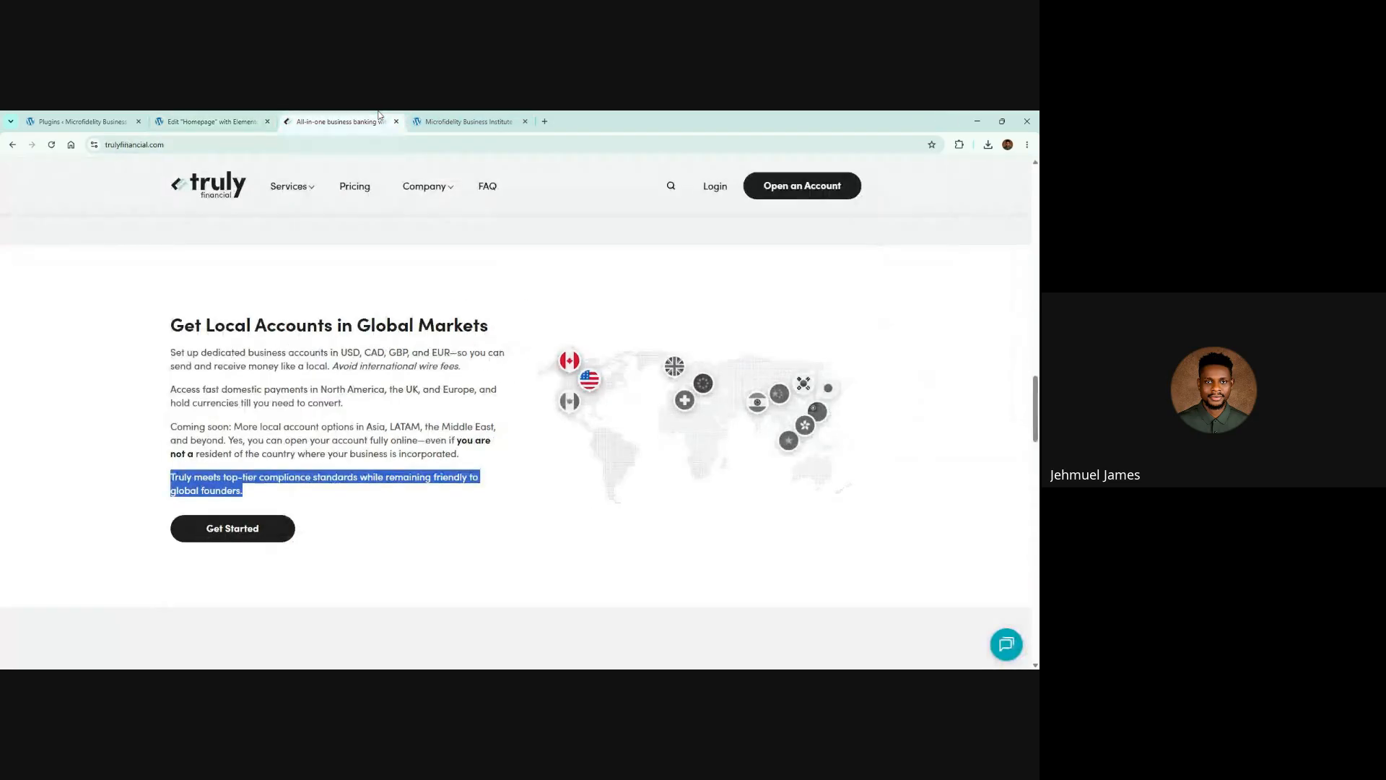
left_click(238, 122)
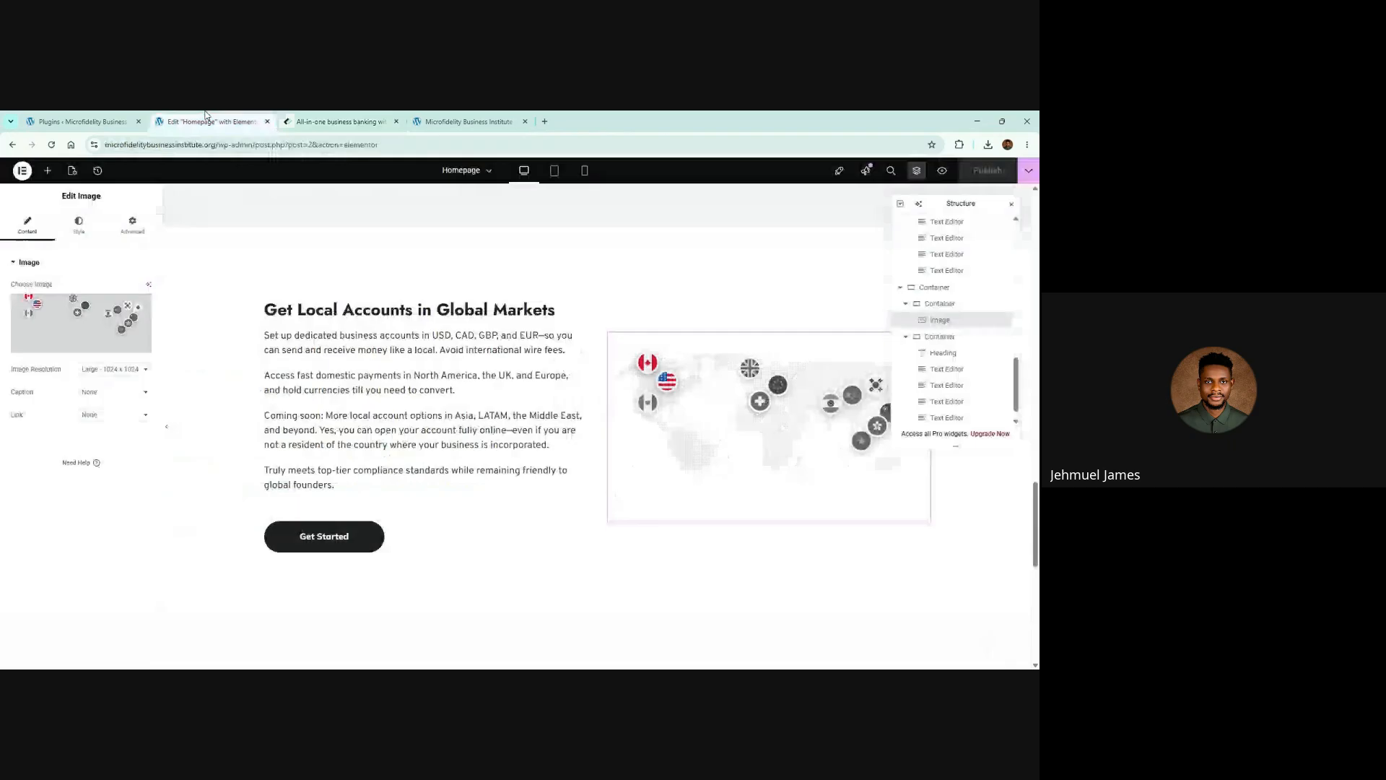
Following the reference page's next section, copy the "We serve globally-minded companies of all sizes." container and paste it above the footer
left_click(291, 117)
scroll(484, 375, "down", 7)
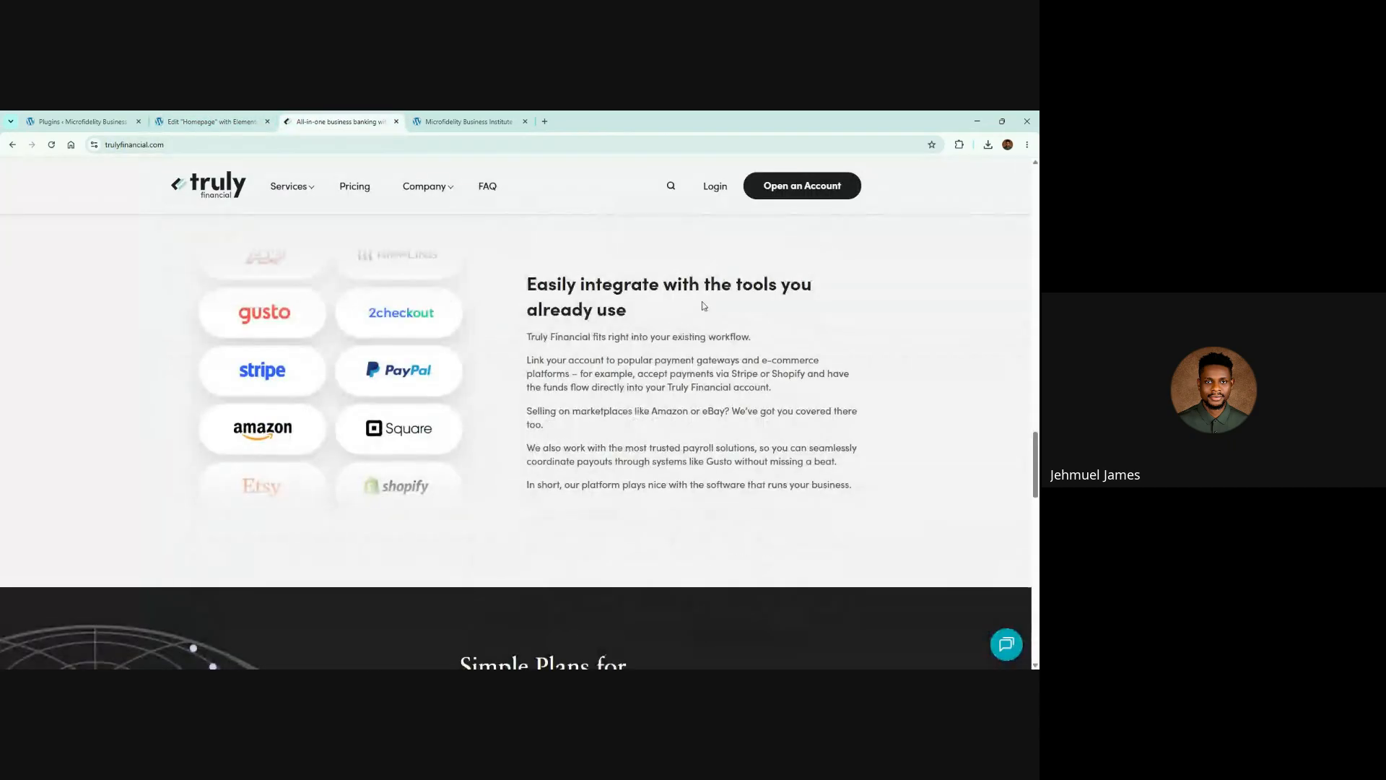
scroll(478, 359, "up", 2)
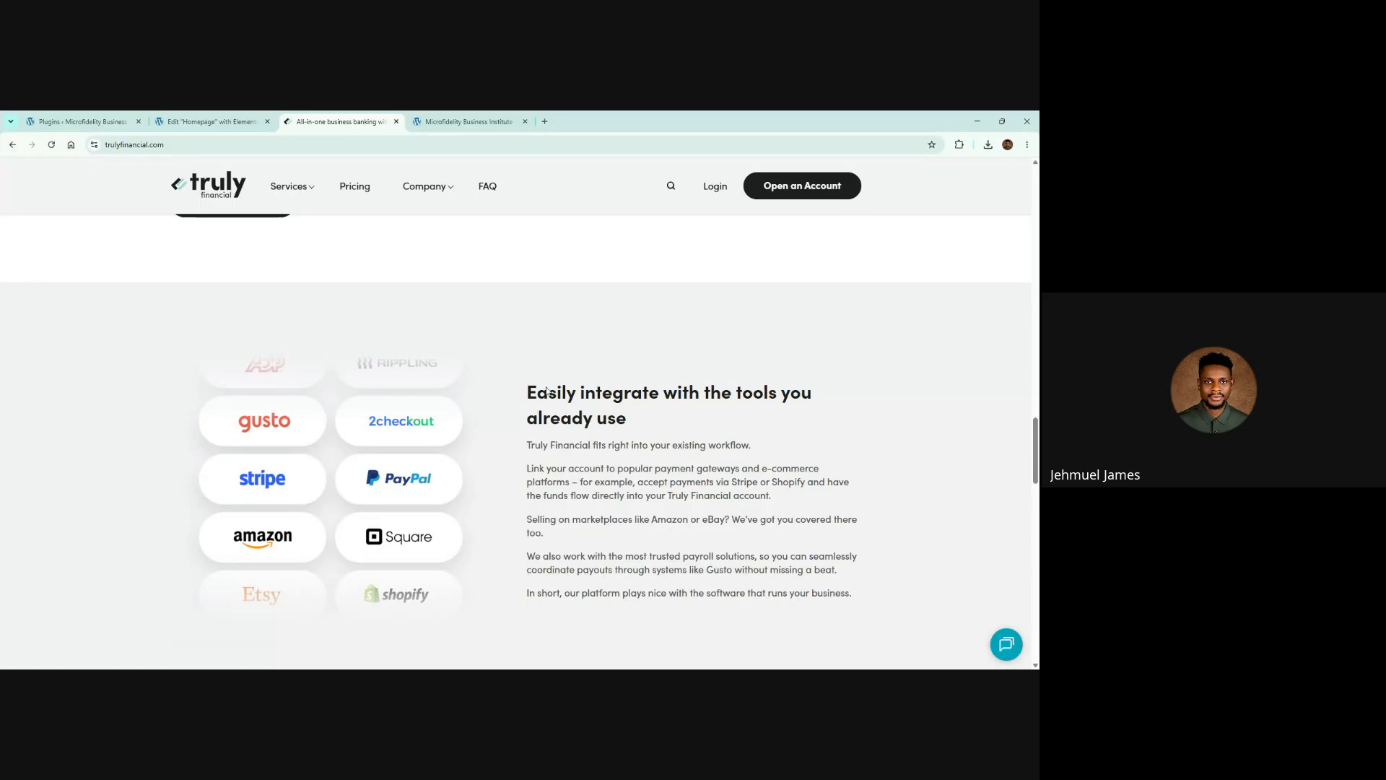
left_click(210, 121)
scroll(606, 265, "up", 6)
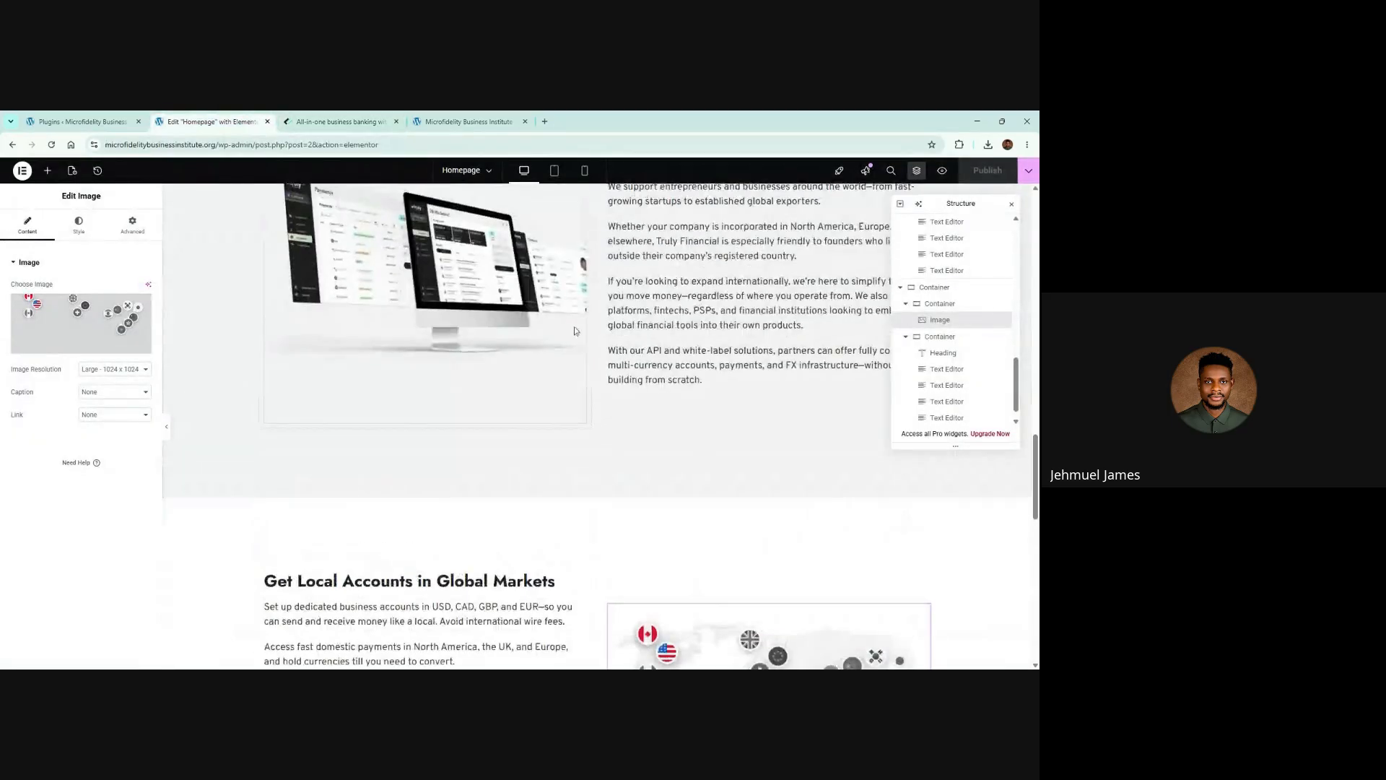
right_click(605, 253)
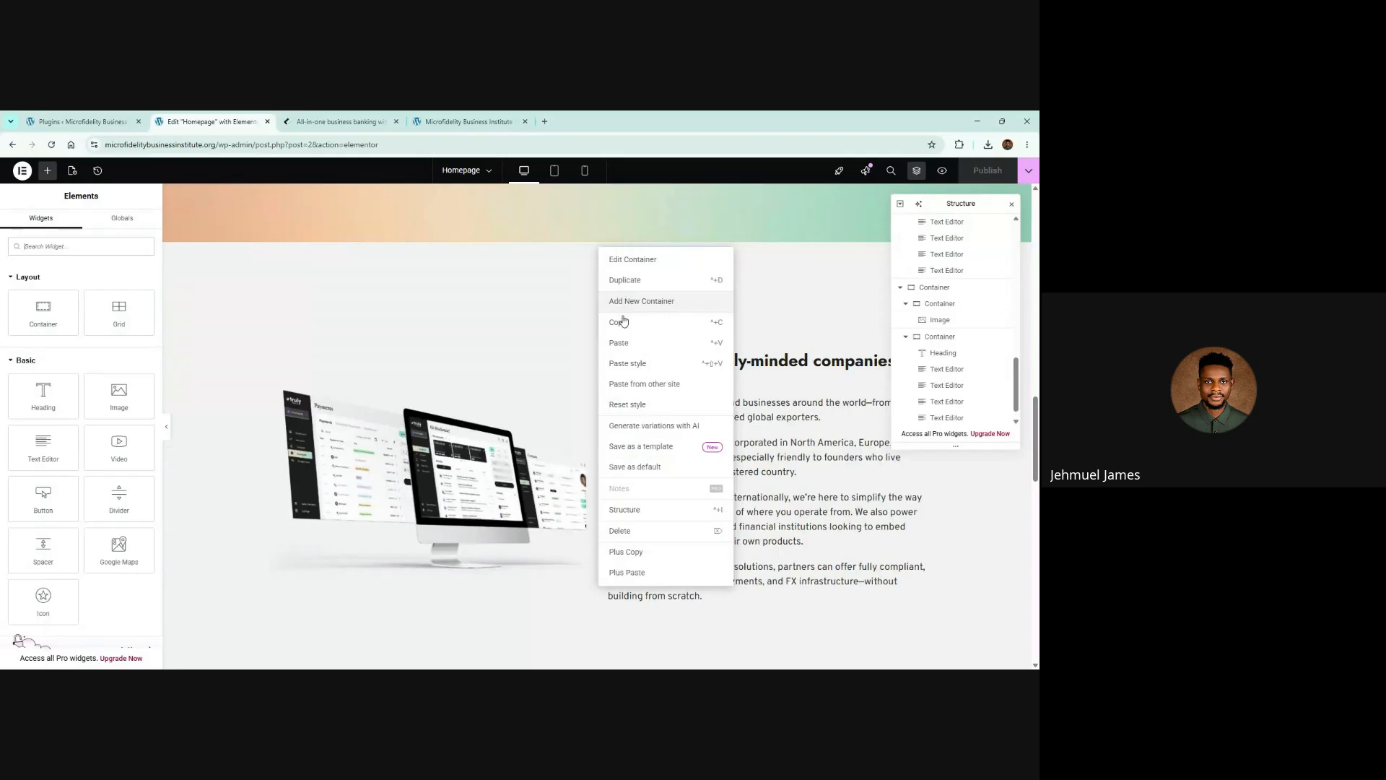
scroll(618, 321, "down", 8)
scroll(625, 334, "down", 3)
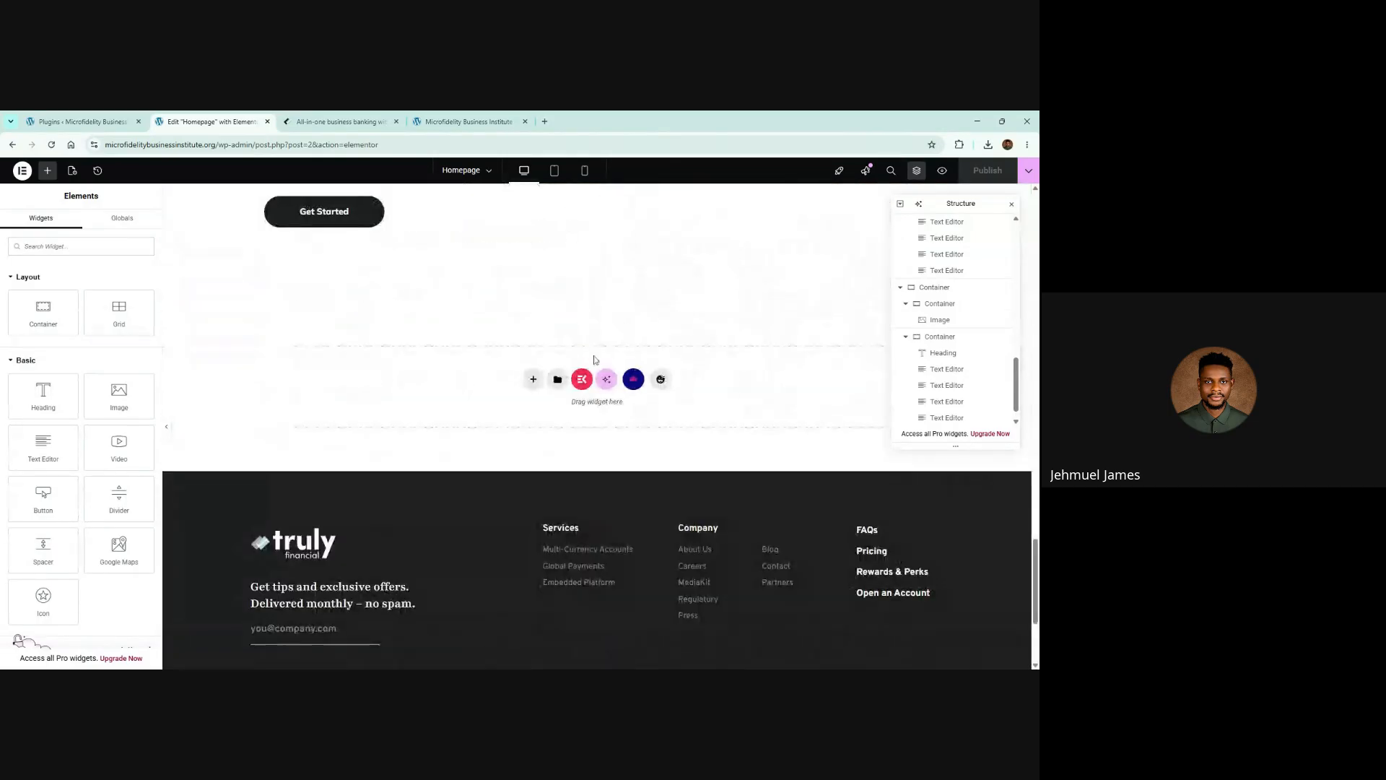
right_click(477, 367)
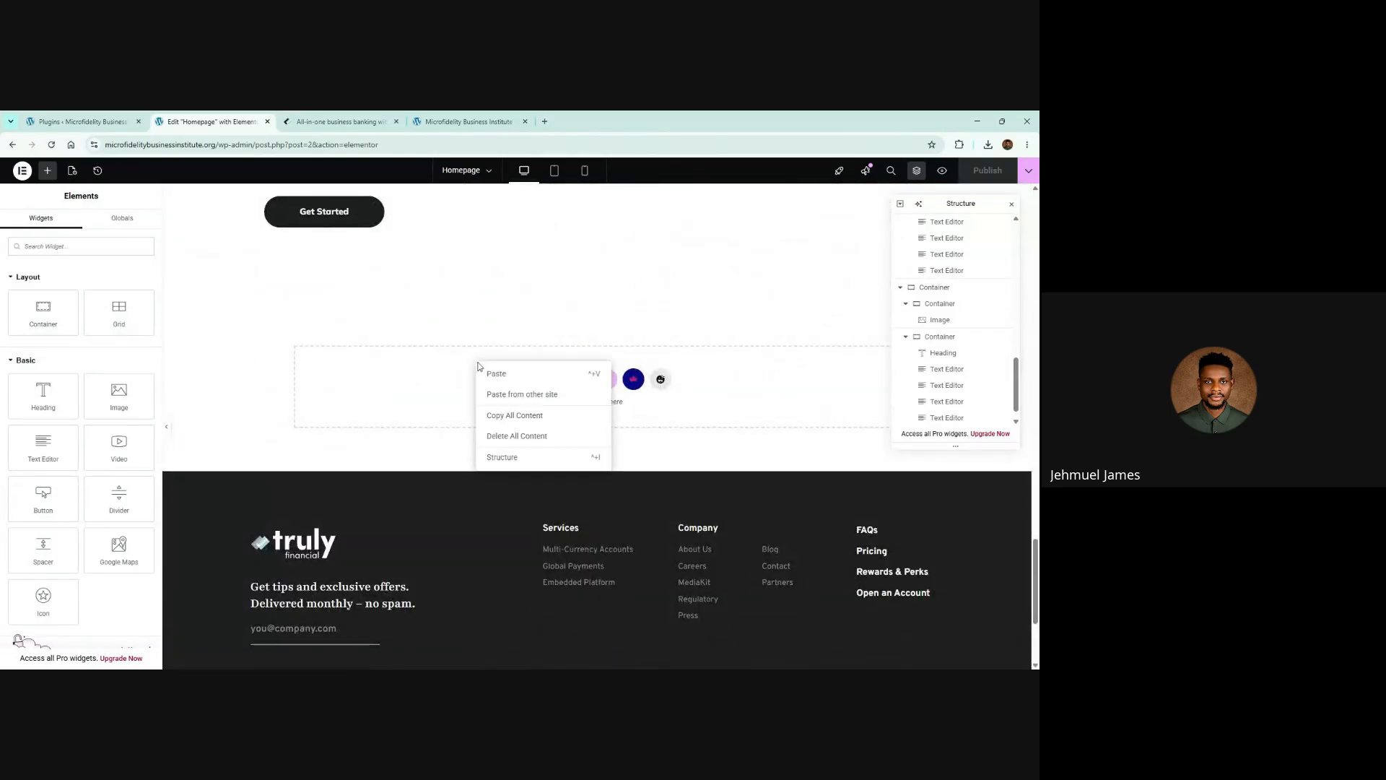
left_click(517, 379)
Remove the computer screens image from the pasted section and save the integration logos image from the reference page
left_click(514, 377)
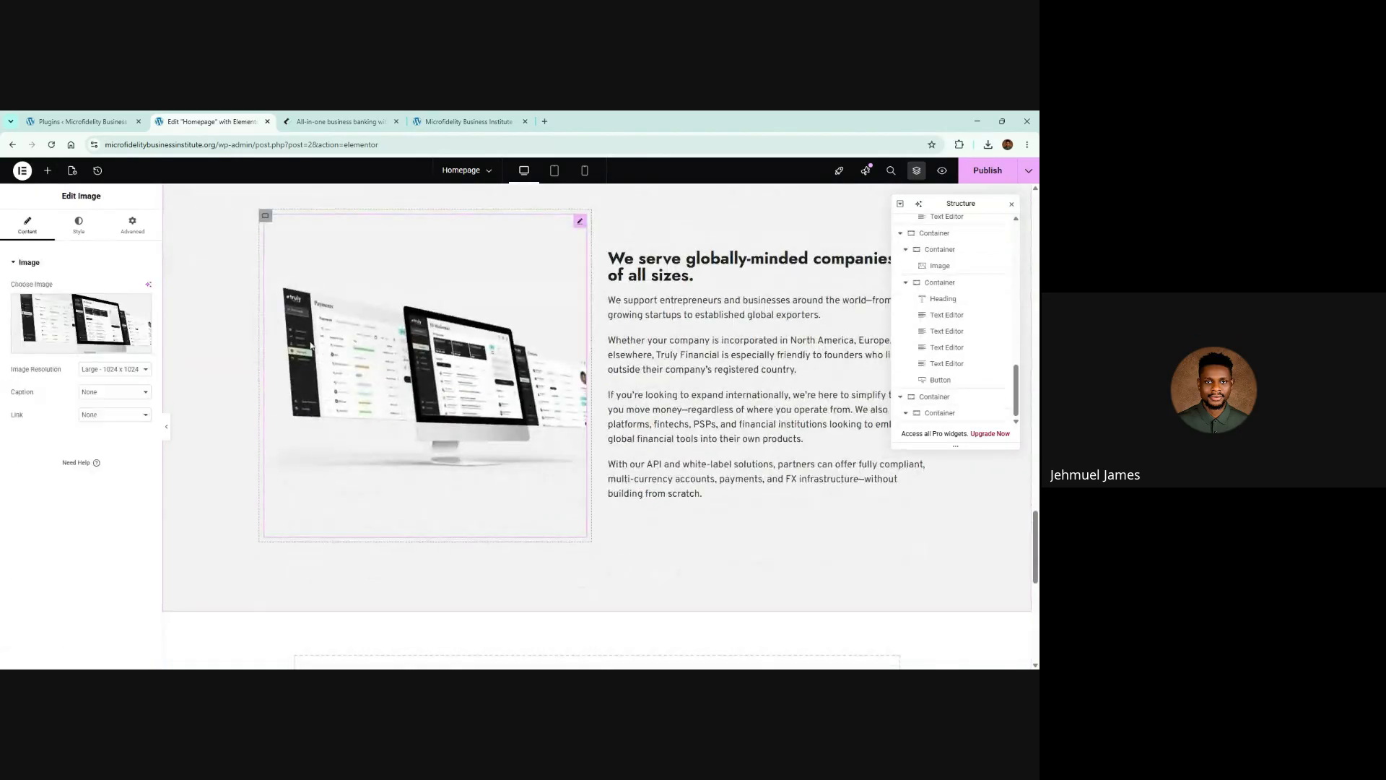
mouse_move(132, 312)
left_click(144, 346)
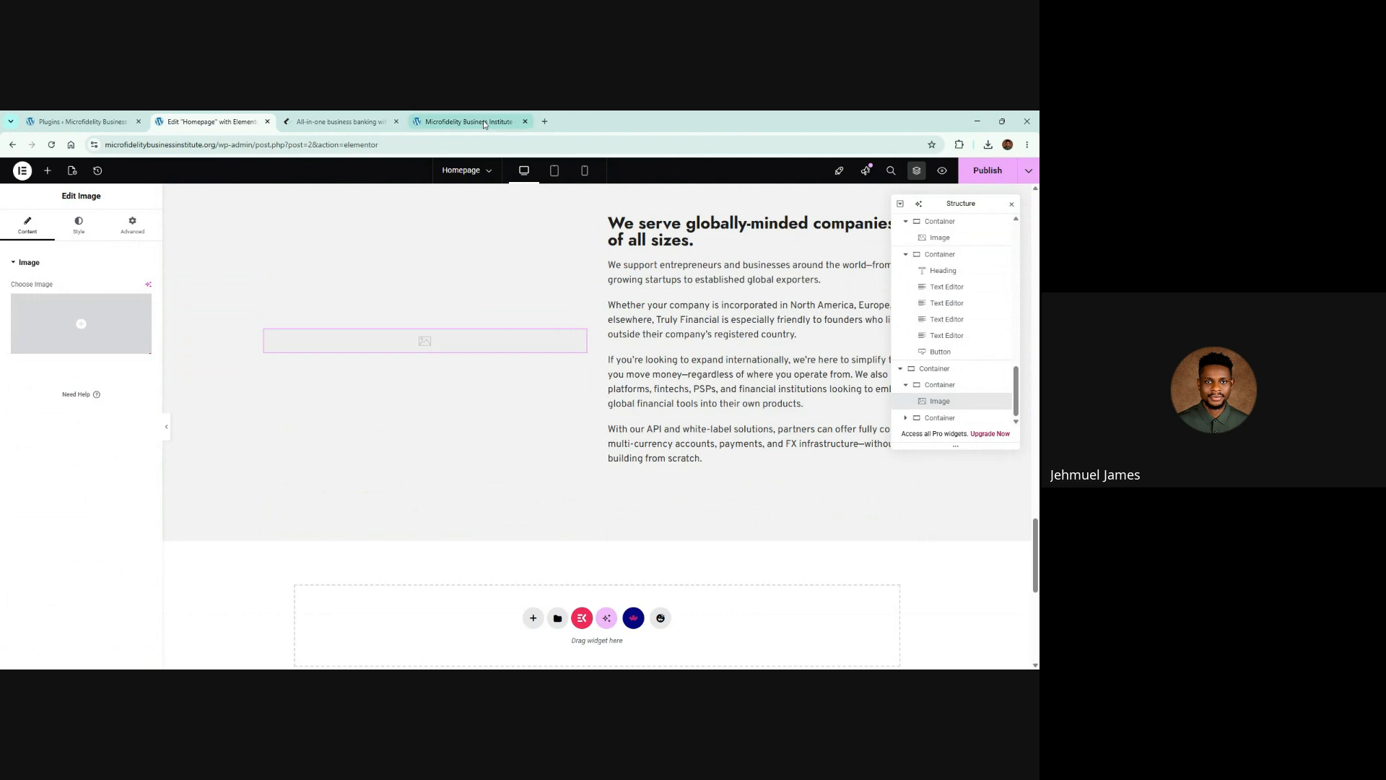
left_click(334, 121)
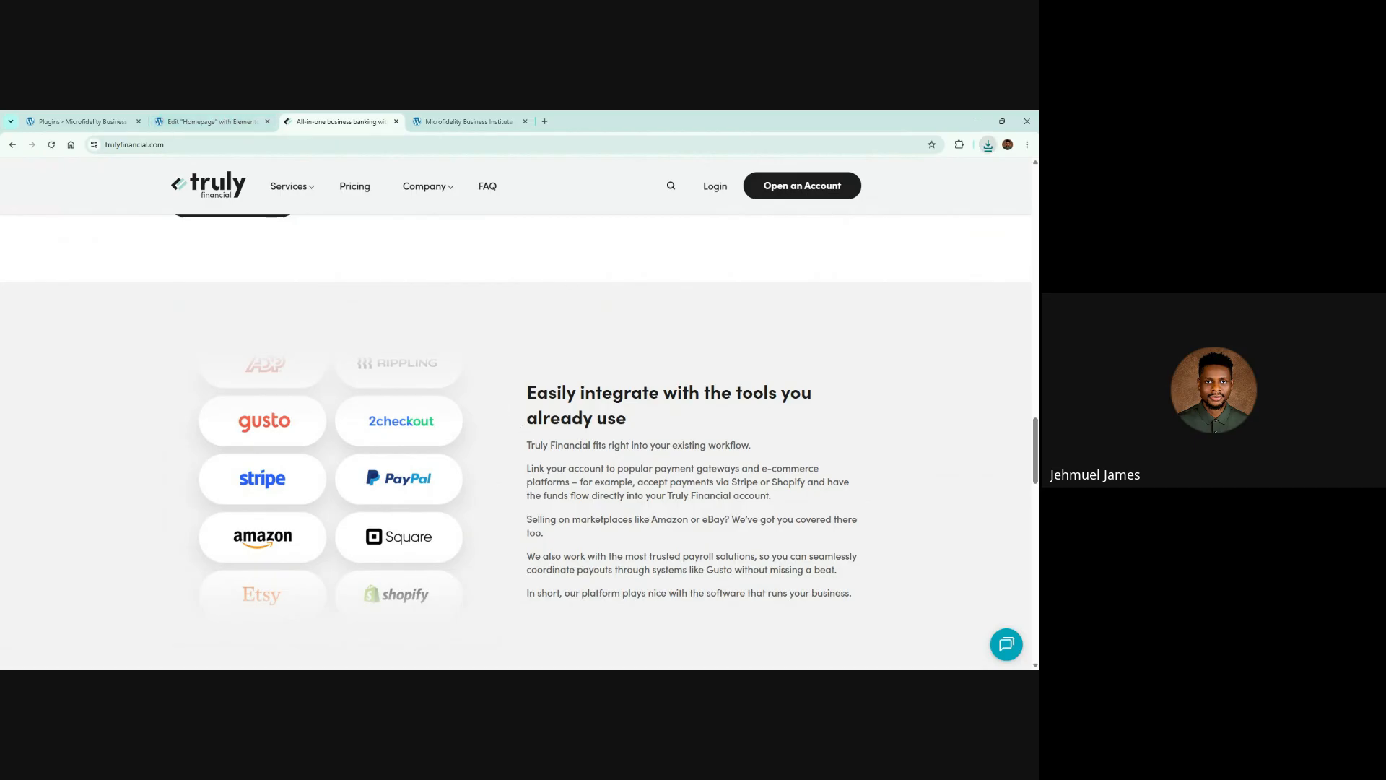
Copy the "Easily integrate with the tools you already use" heading from the reference page and upload integrations-609x603.png as the pasted section's image
left_click_drag(528, 390, 696, 431)
key("ctrl+c")
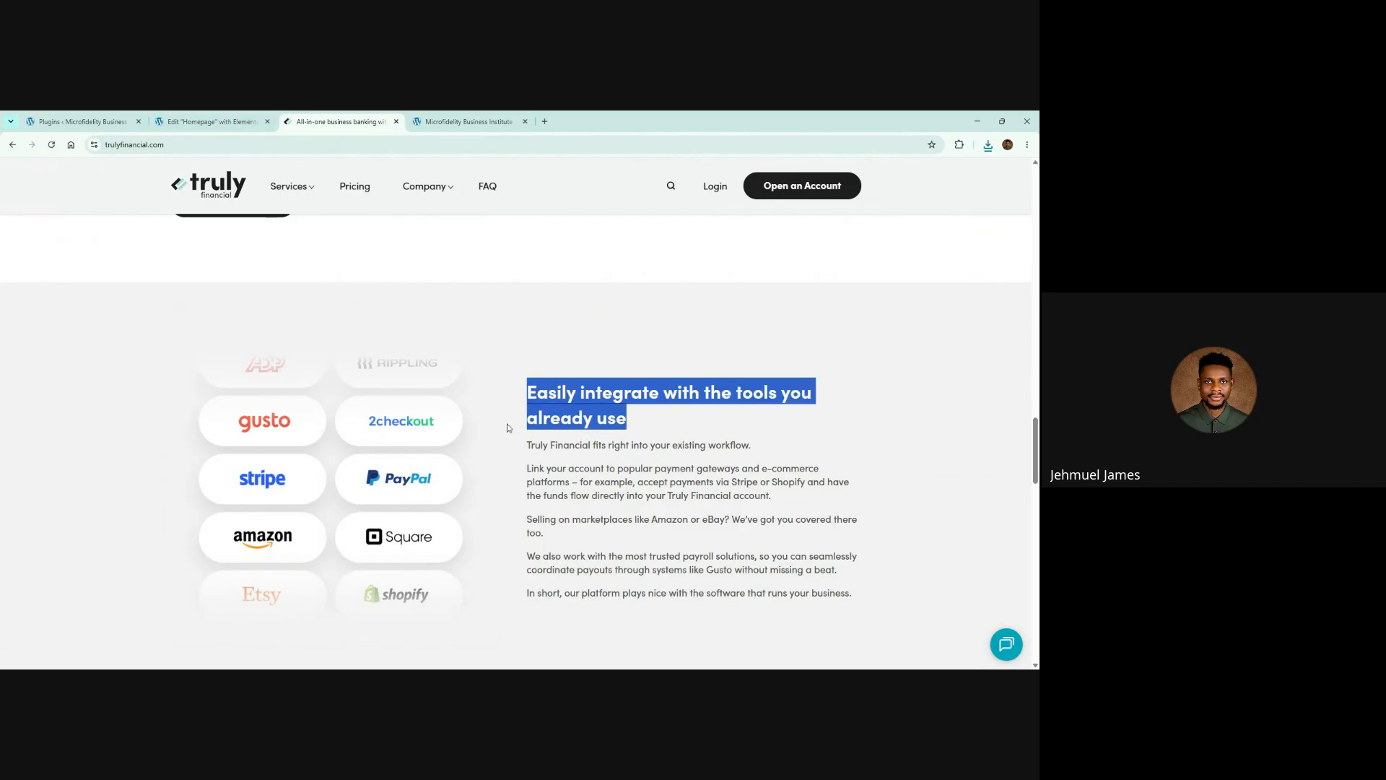
left_click(209, 121)
left_click(502, 341)
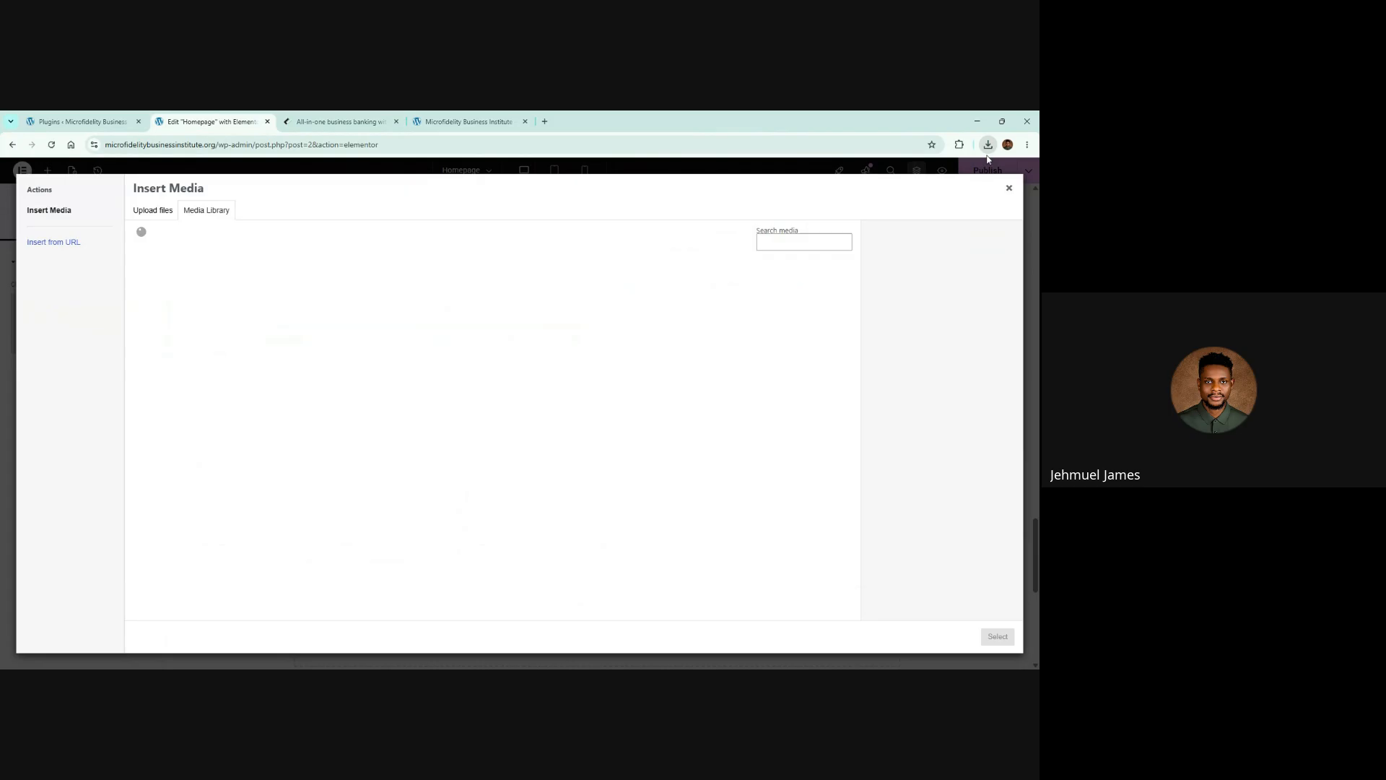
left_click_drag(987, 158, 526, 348)
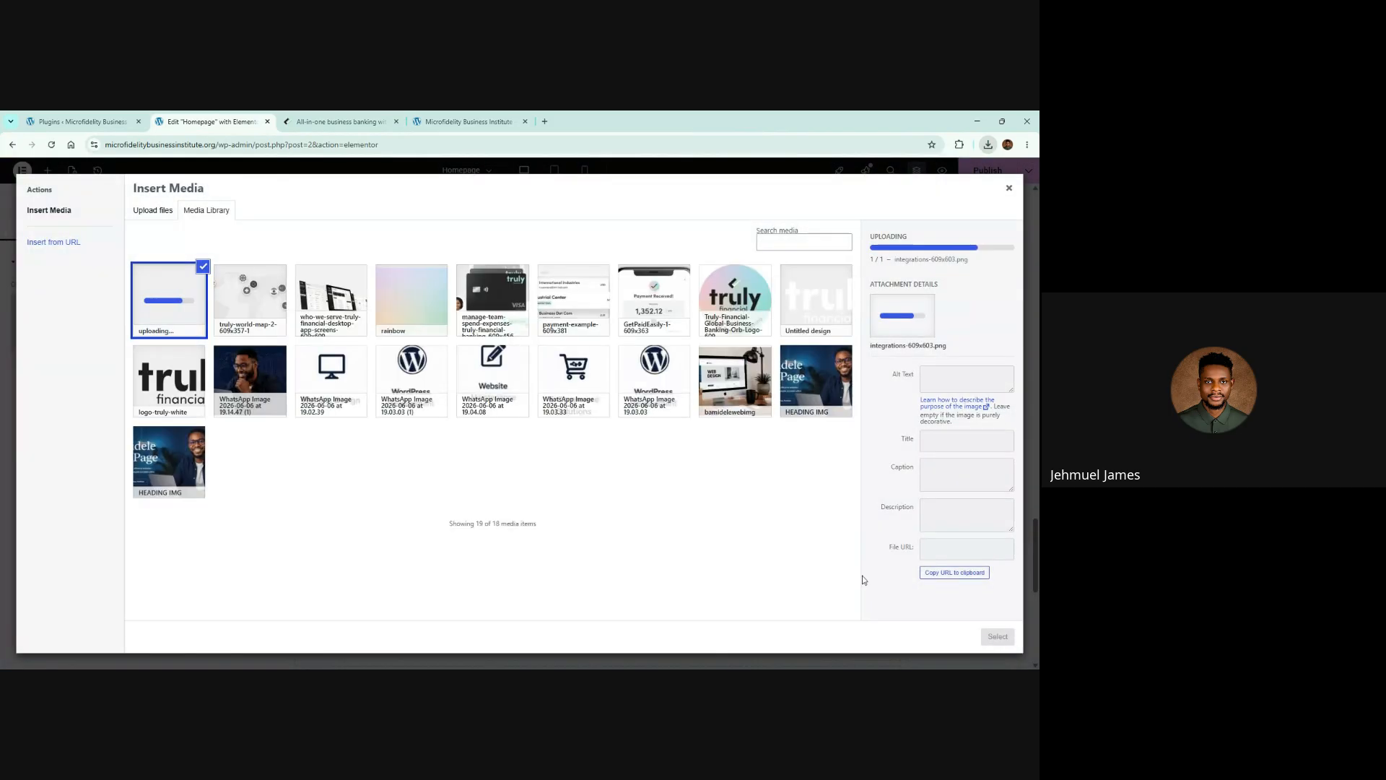
left_click(995, 638)
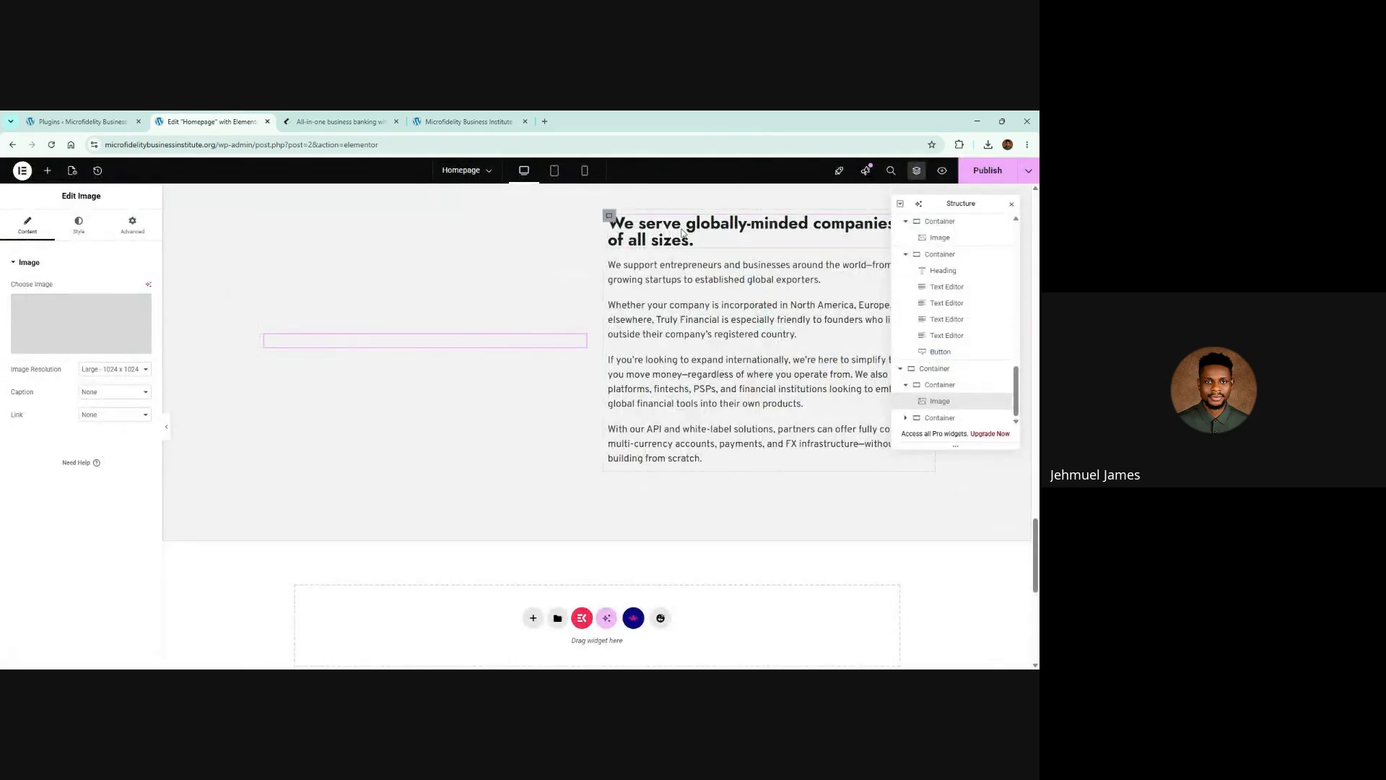
Replace the pasted section's heading with "Easily integrate with the tools you already use", adding a <br> before "already", and close the structure overview
left_click(682, 234)
left_click(125, 307)
key("ctrl+a")
key("ctrl+v")
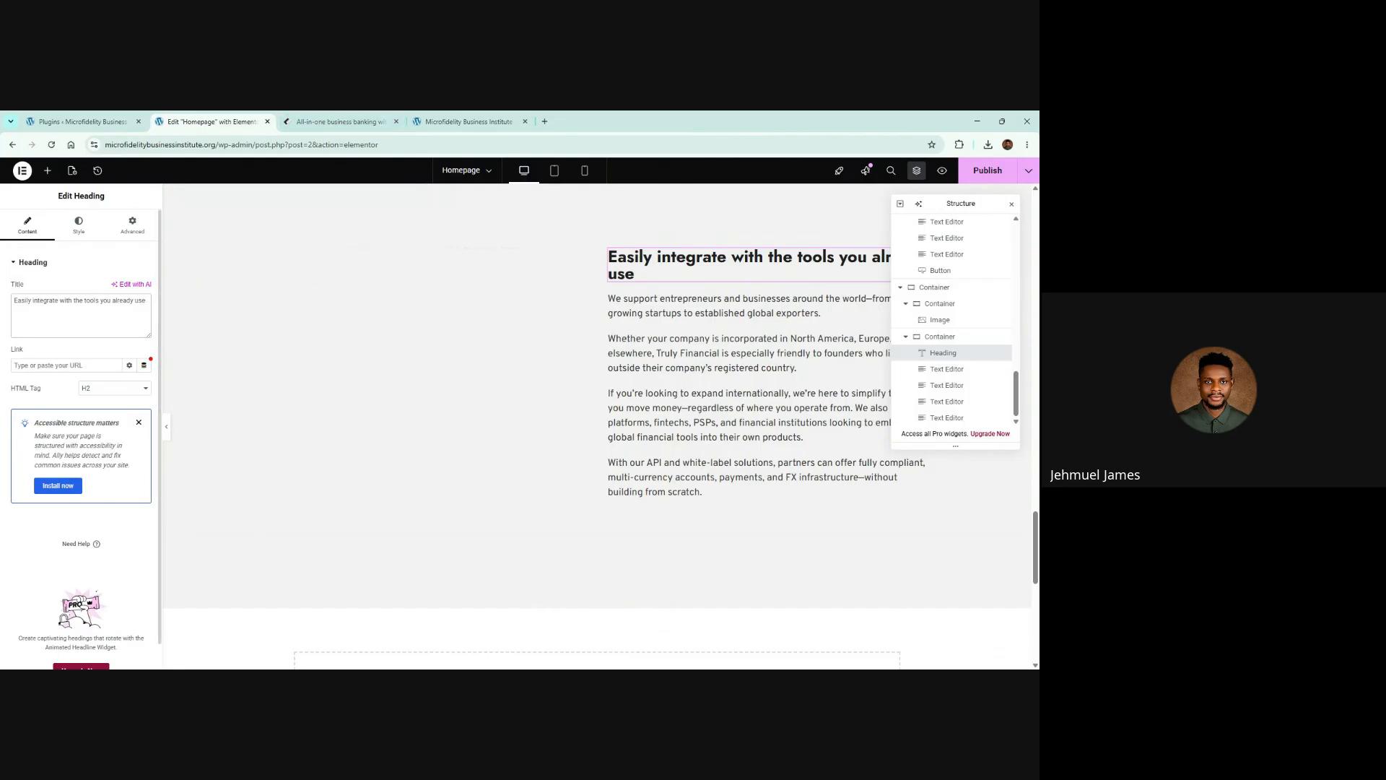
left_click(114, 301)
type("<br>")
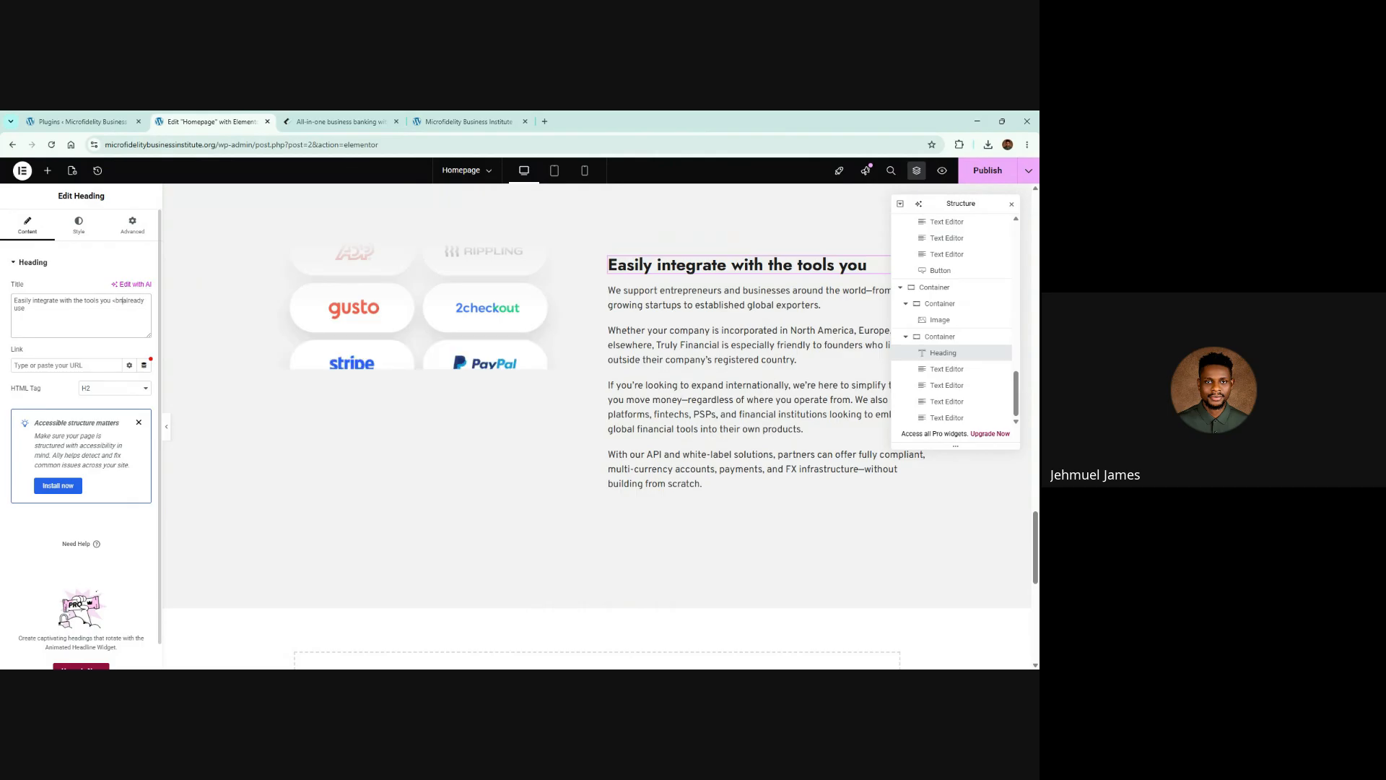
type("bn>")
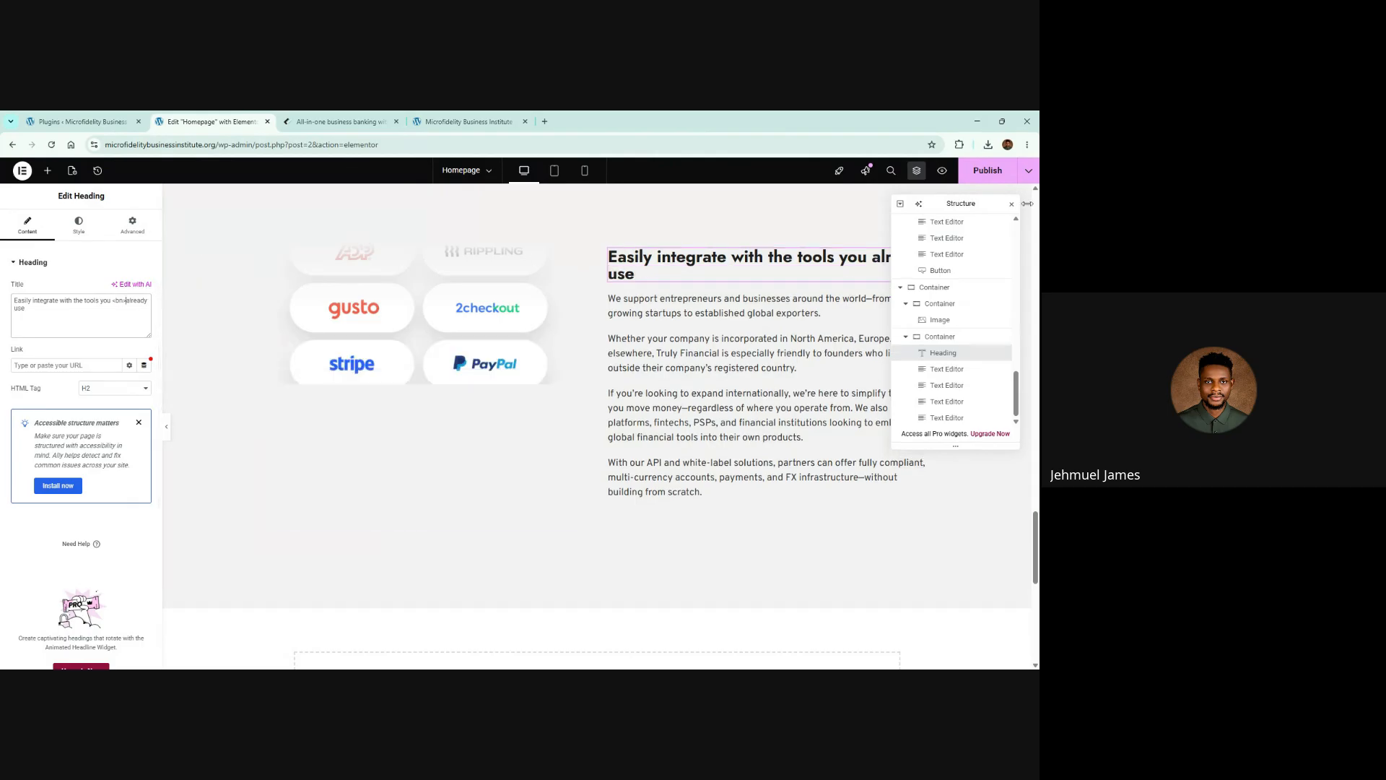
left_click(1012, 204)
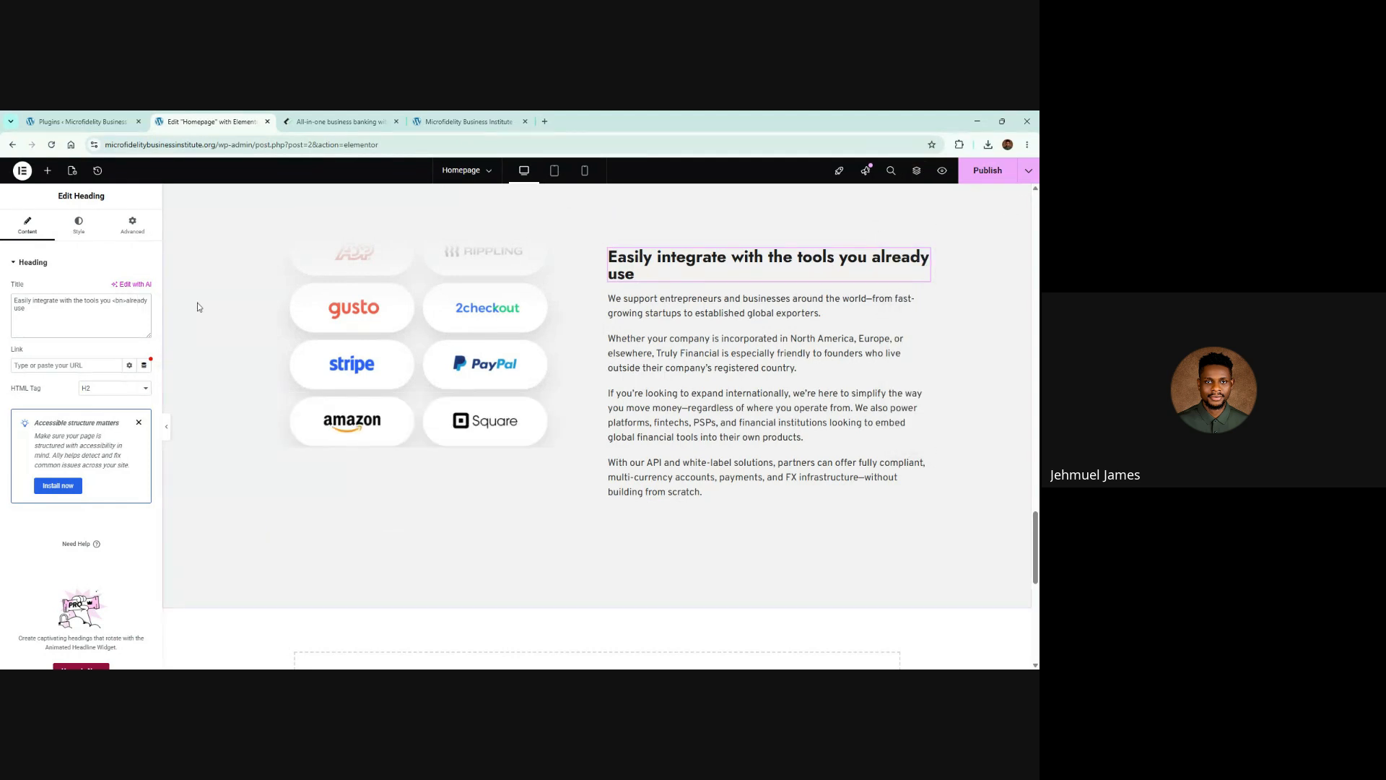
type("r")
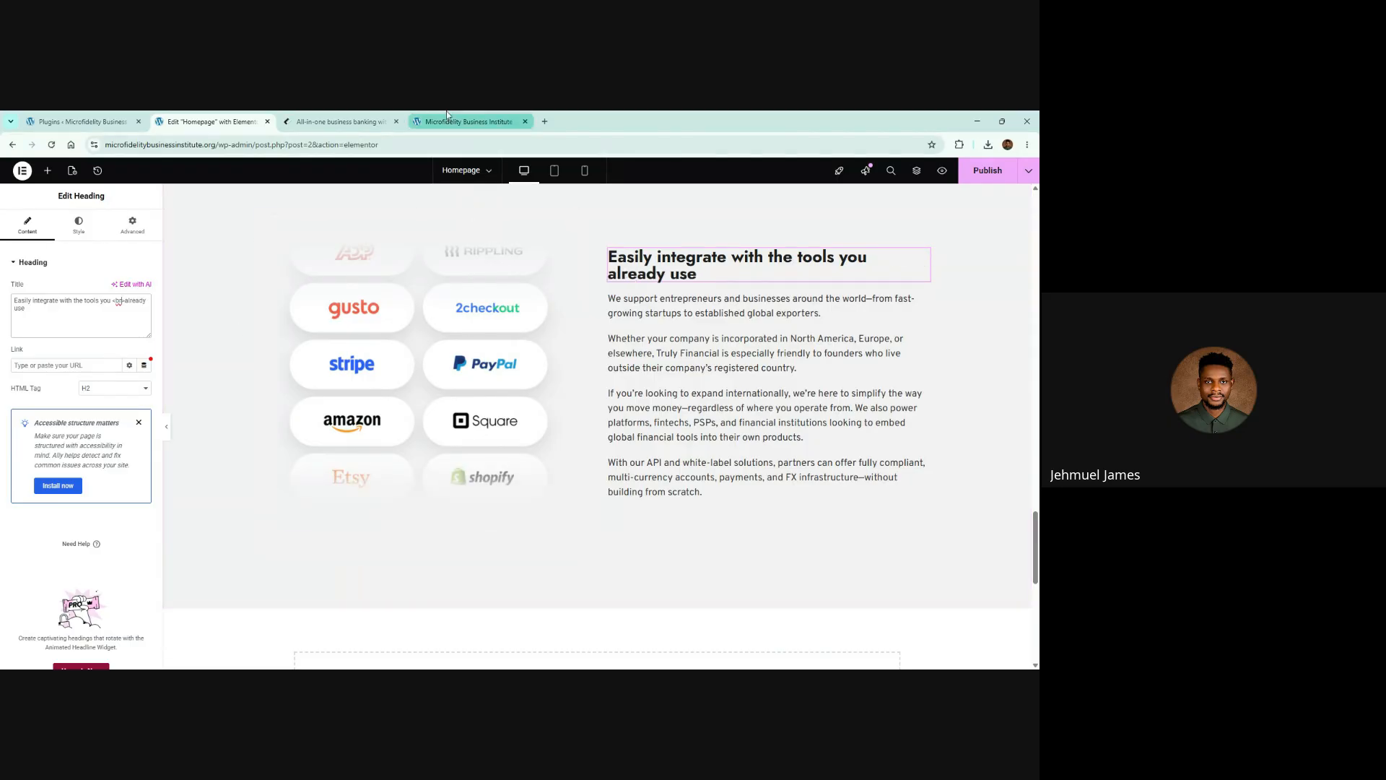
Replace the section's first paragraph with "Truly Financial fits right into your existing workflow." copied from the reference page
left_click(311, 121)
scroll(566, 345, "down", 2)
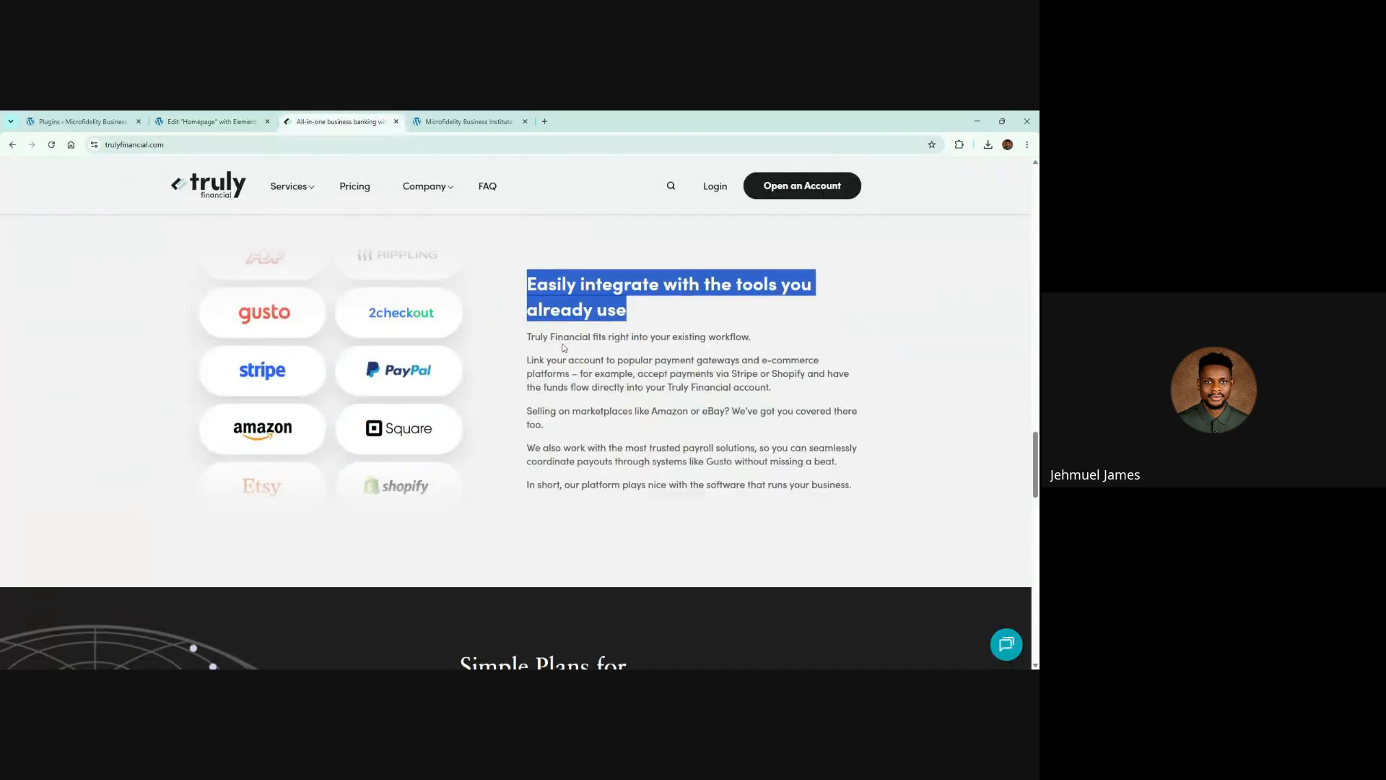
triple_click(566, 336)
key("ctrl+c")
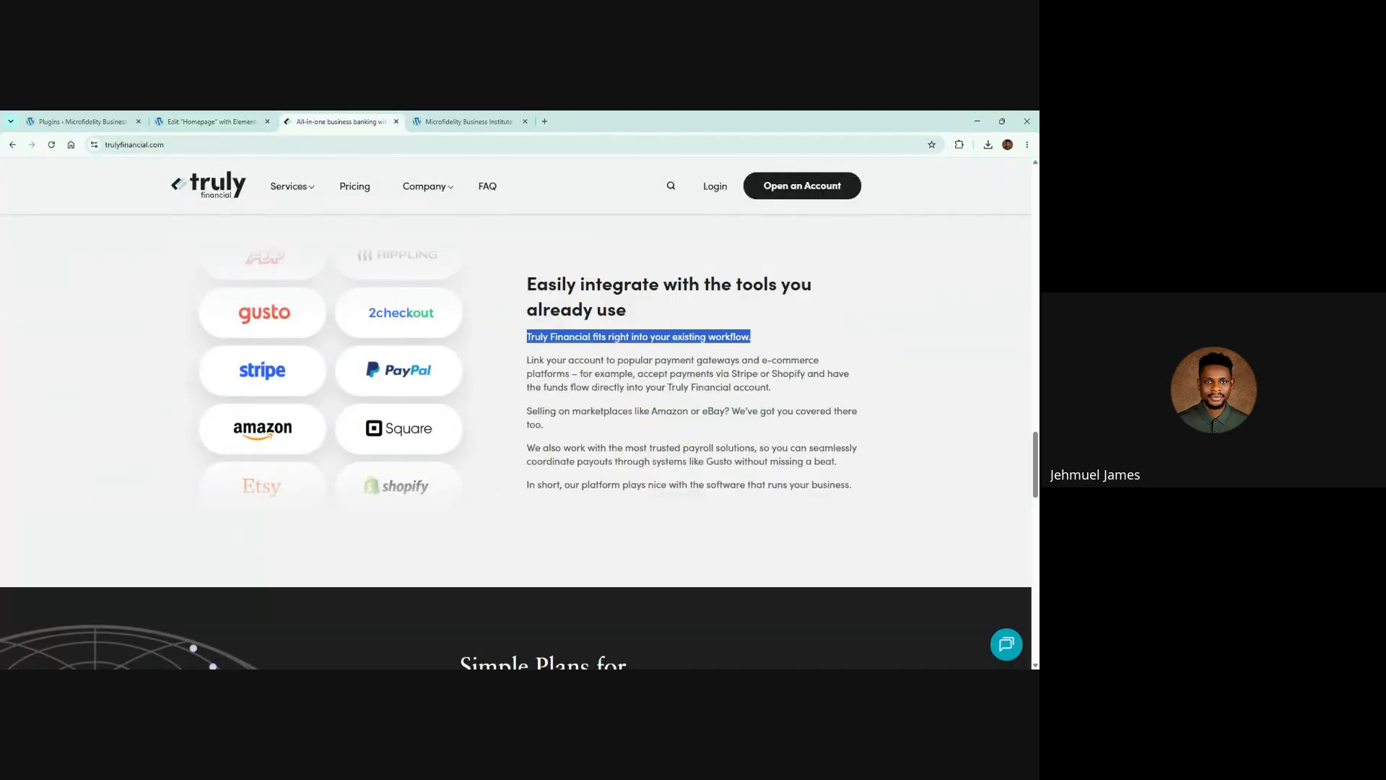
left_click(210, 121)
left_click(736, 306)
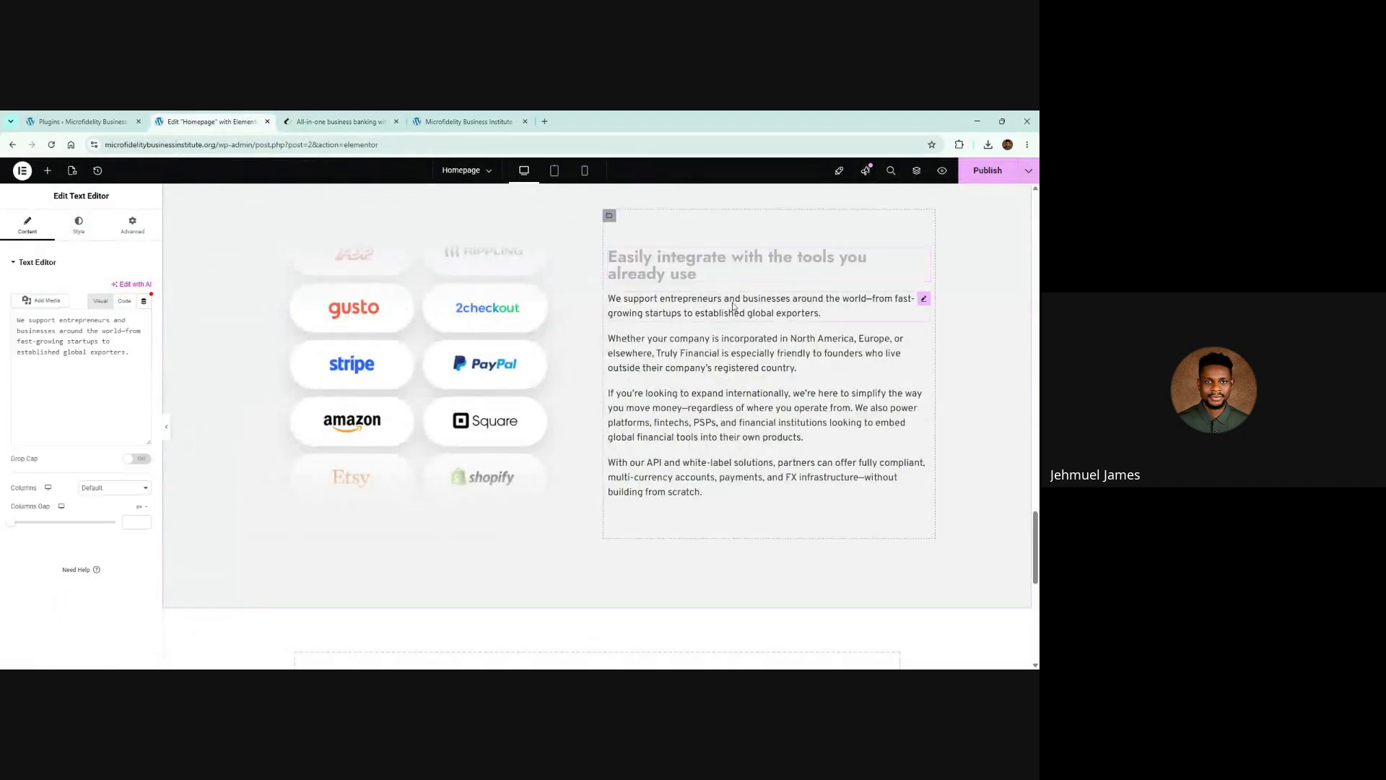
left_click(124, 300)
key("ctrl+a")
key("ctrl+v")
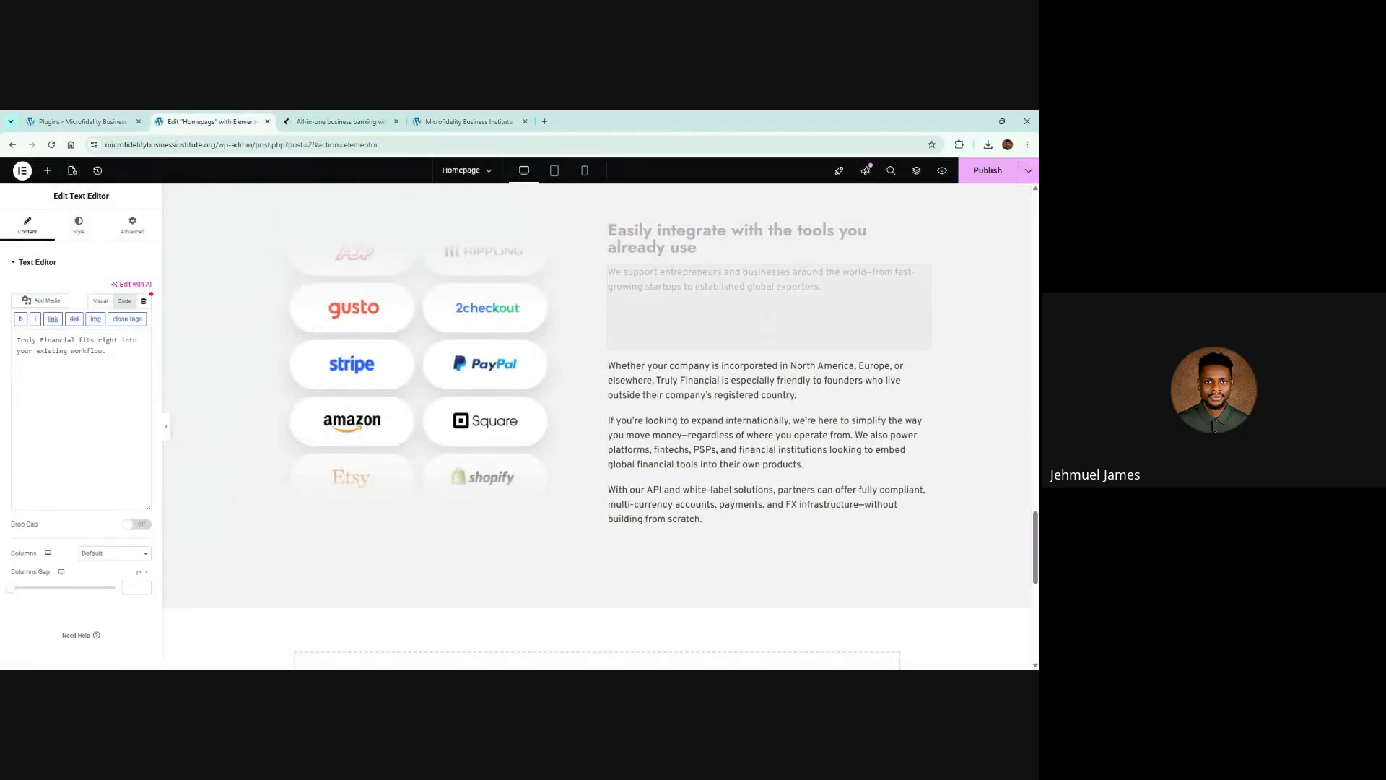
Replace the section's second paragraph with the reference page's "Link your account to popular payment gateways and e-commerce platforms" text
left_click(339, 121)
triple_click(689, 374)
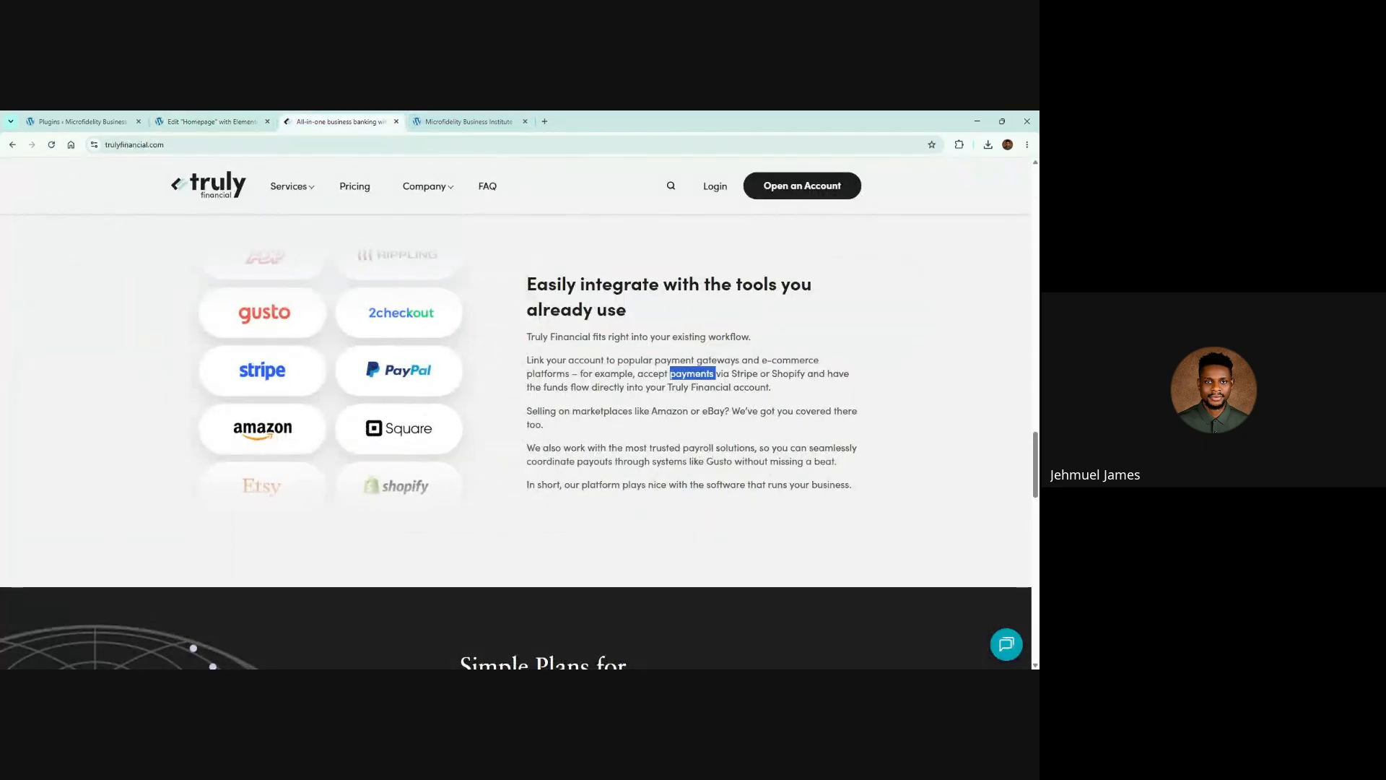
left_click(209, 121)
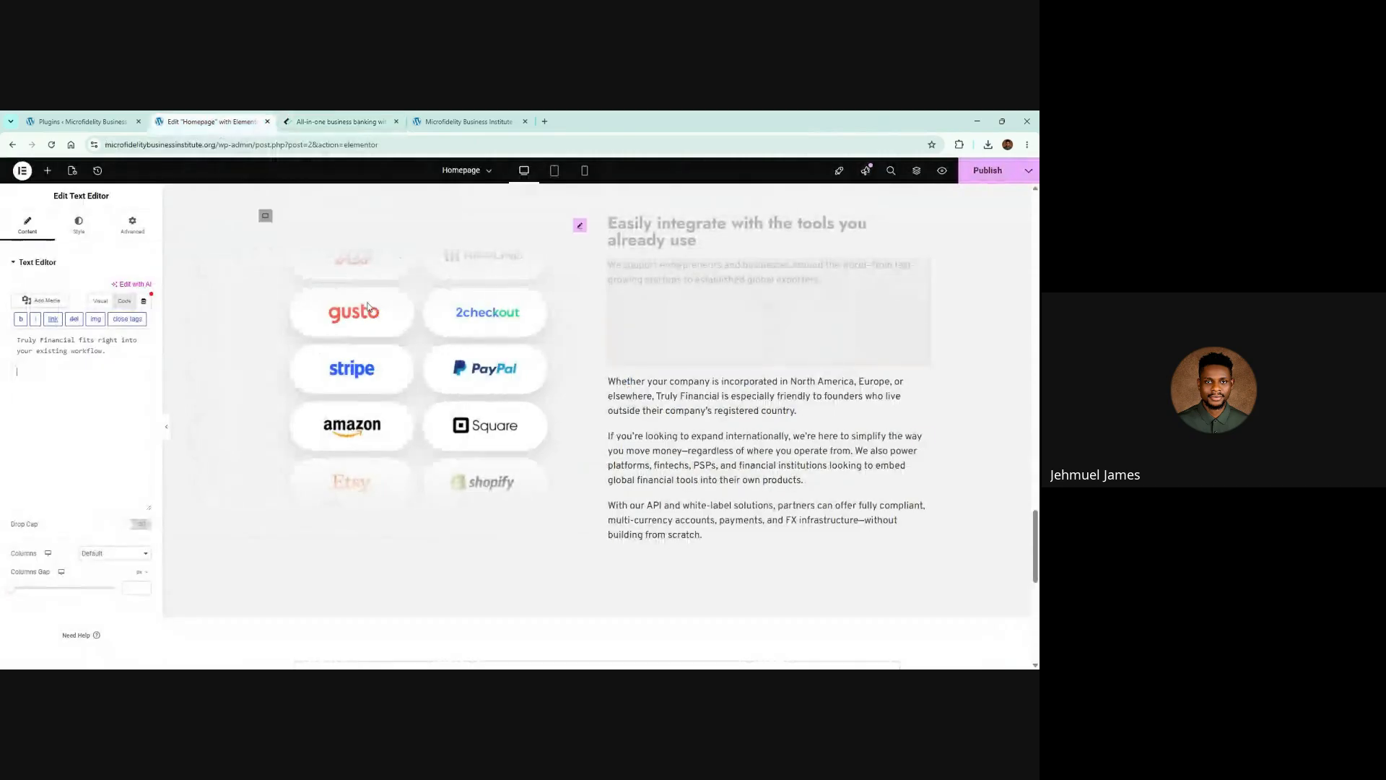
left_click(124, 301)
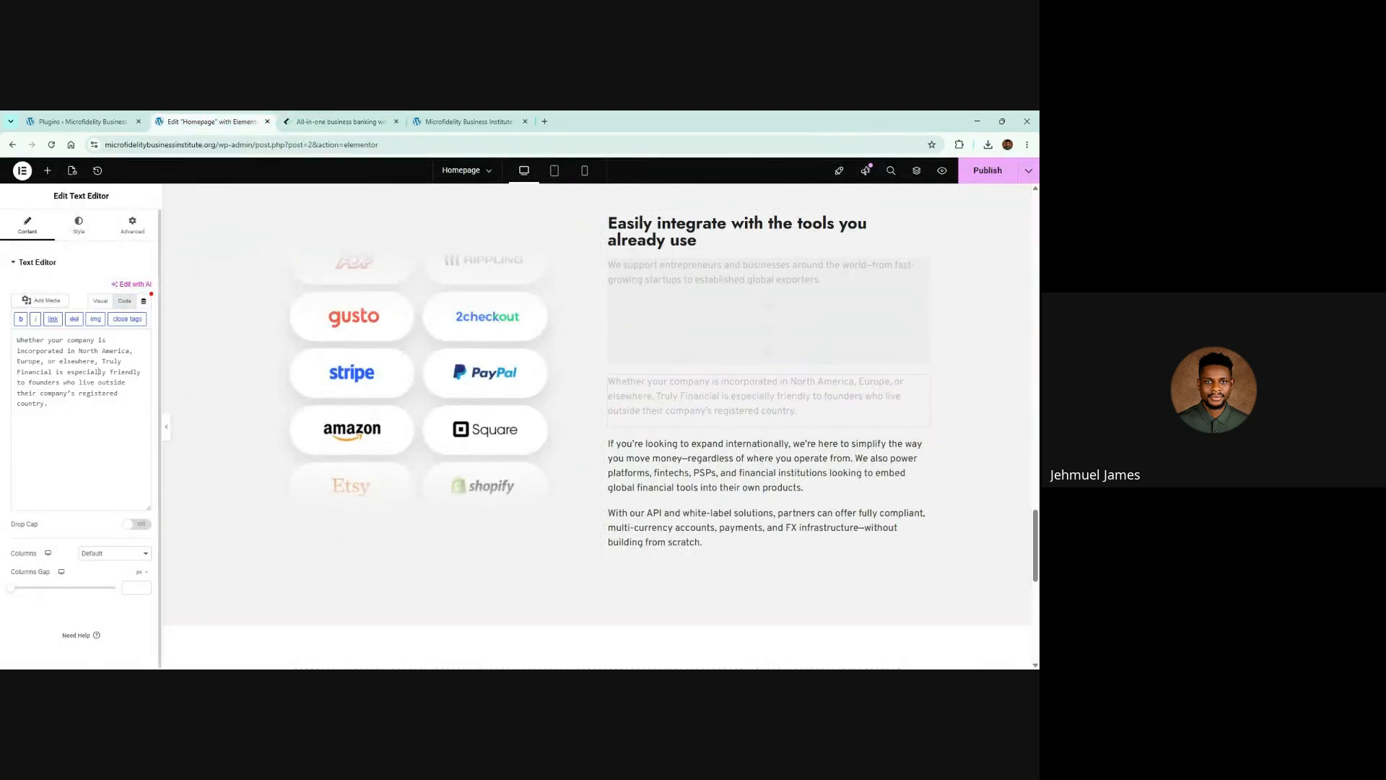
key("ctrl+a")
type("Link your account to popular payment gateways and e-commerce platforms — for example, accept payments via Stripe or Shopify and have the funds flow directly into your Truly Financial account.")
key("ctrl+Tab")
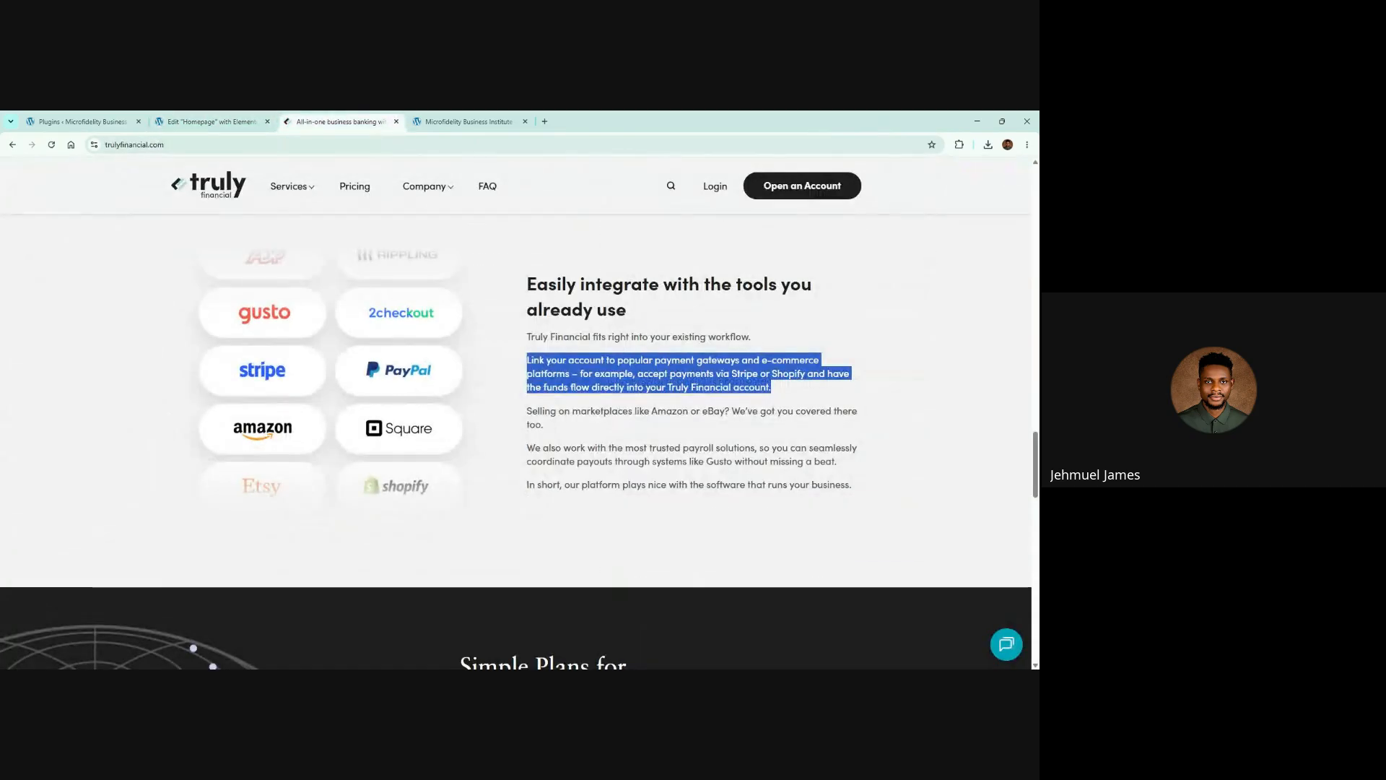
Replace the section's third paragraph with the reference page's "Selling on marketplaces like Amazon or eBay? We've got you covered there too."
triple_click(604, 411)
key("ctrl+c")
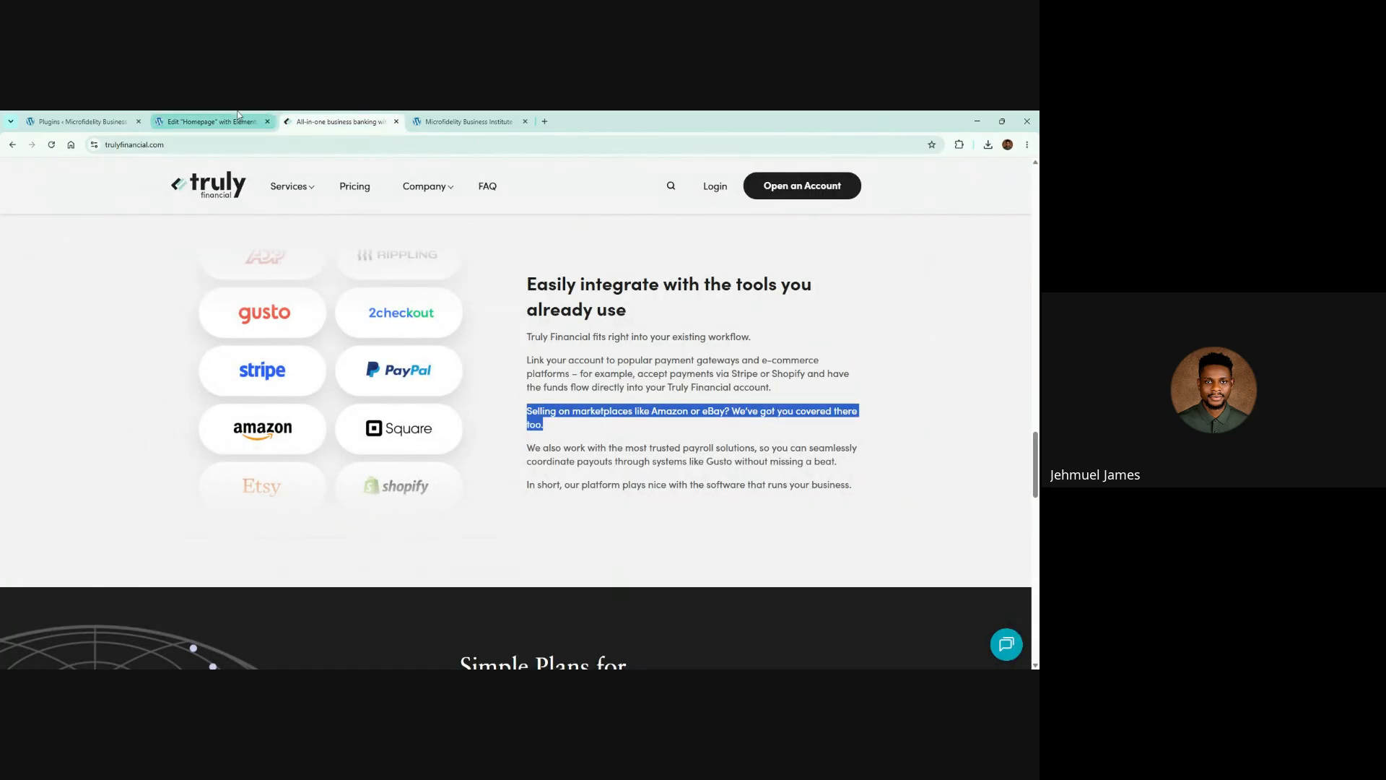
left_click(210, 121)
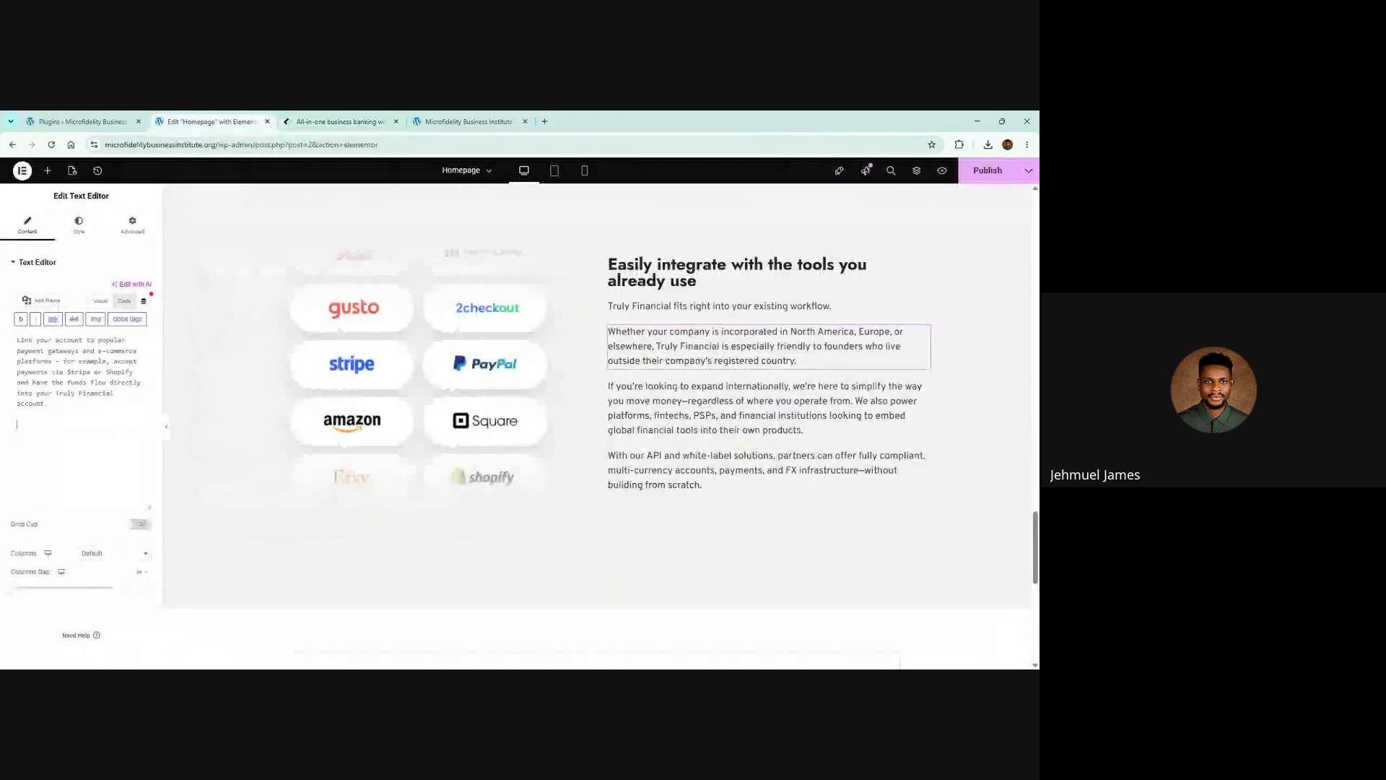
left_click(124, 300)
key("ctrl+a")
key("ctrl+v")
Replace the section's fourth paragraph with the reference page's "We also work with the most trusted payroll solutions" text
left_click(329, 121)
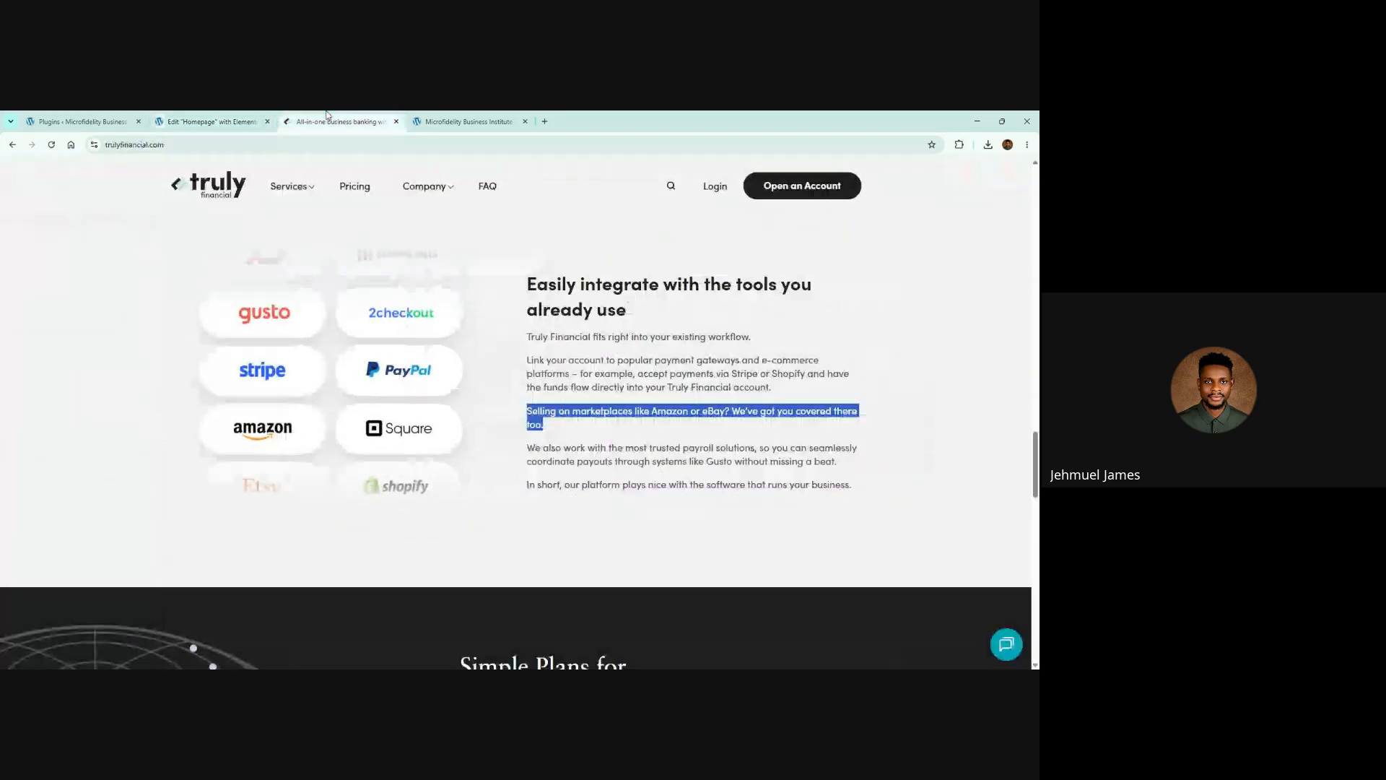
triple_click(637, 447)
key("ctrl+c")
left_click(210, 121)
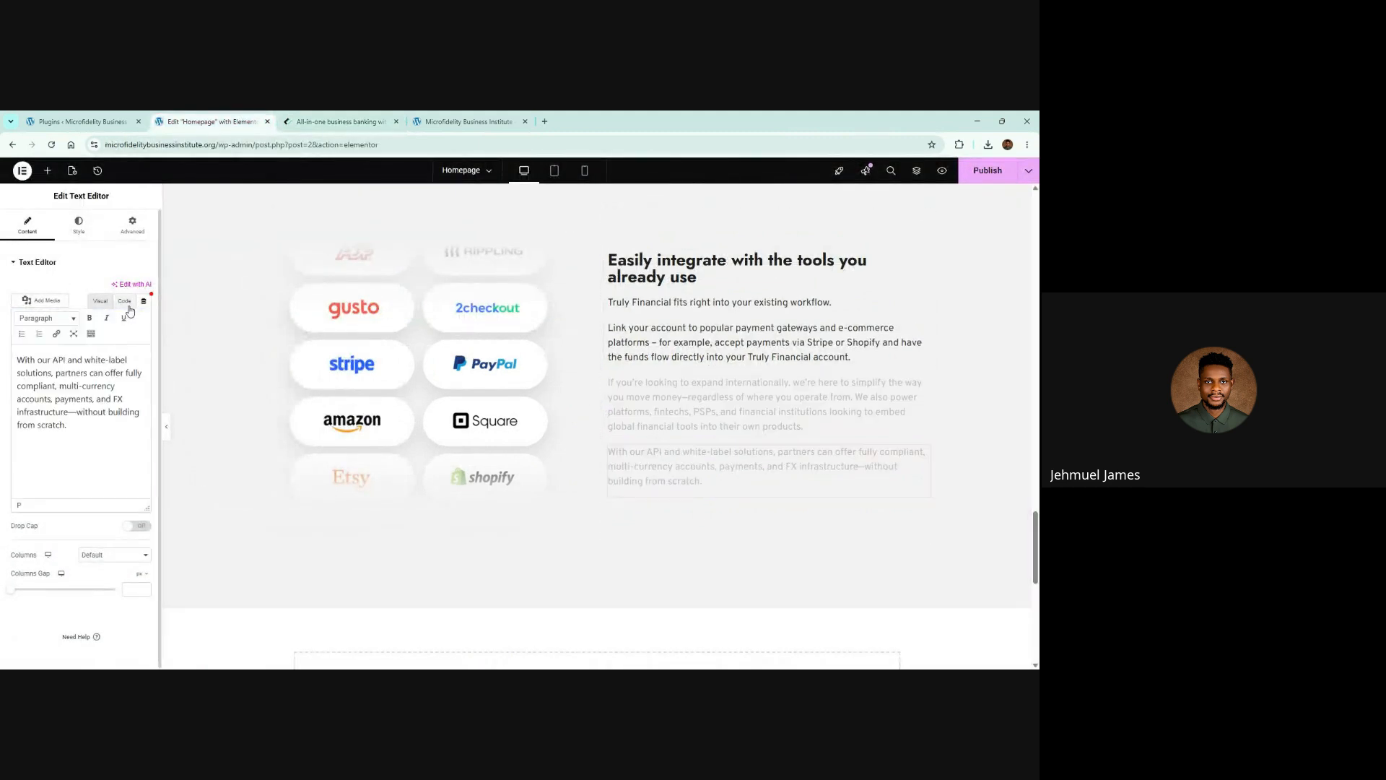
left_click(124, 301)
key("ctrl+a")
key("ctrl+v")
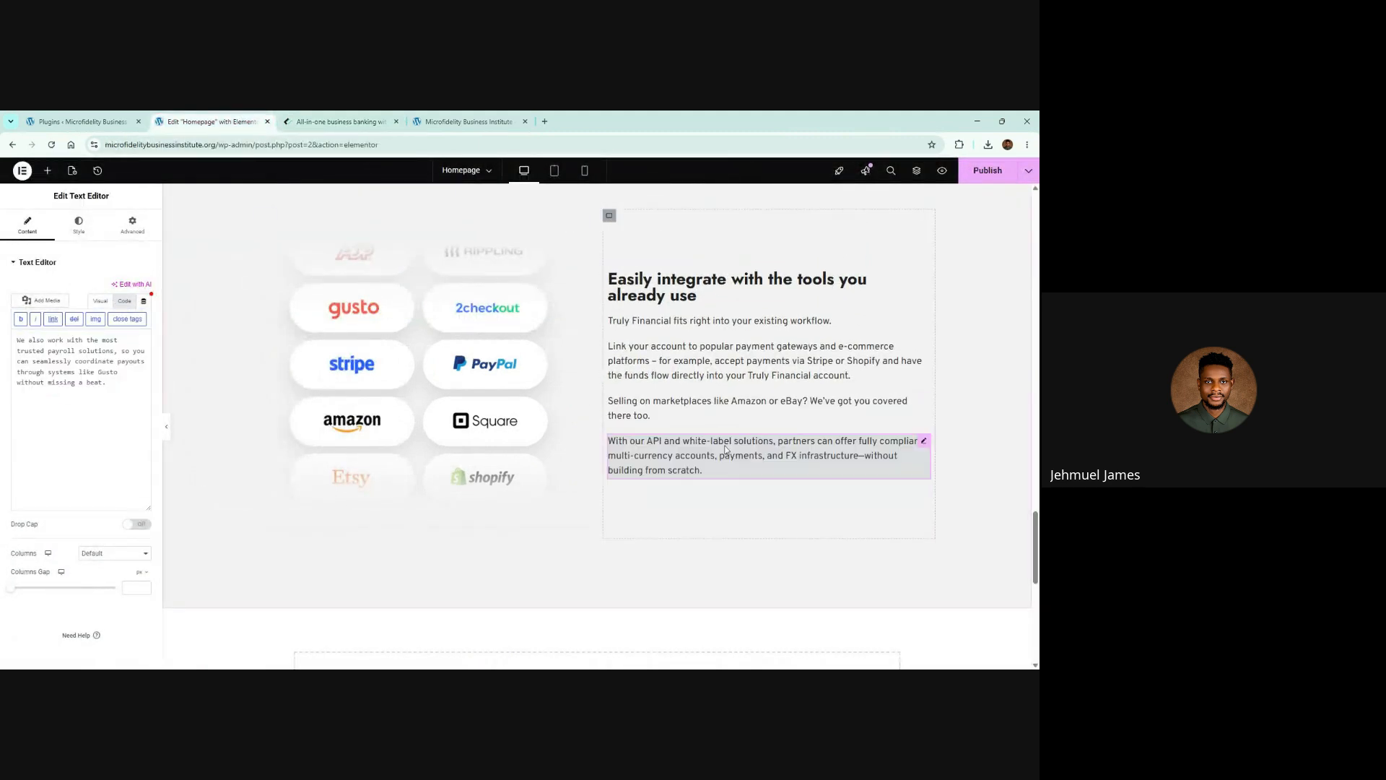
Duplicate the payroll paragraph and replace the copy's text with "In short, our platform plays nice with the software that runs your business." from the reference page
right_click(718, 450)
left_click(737, 410)
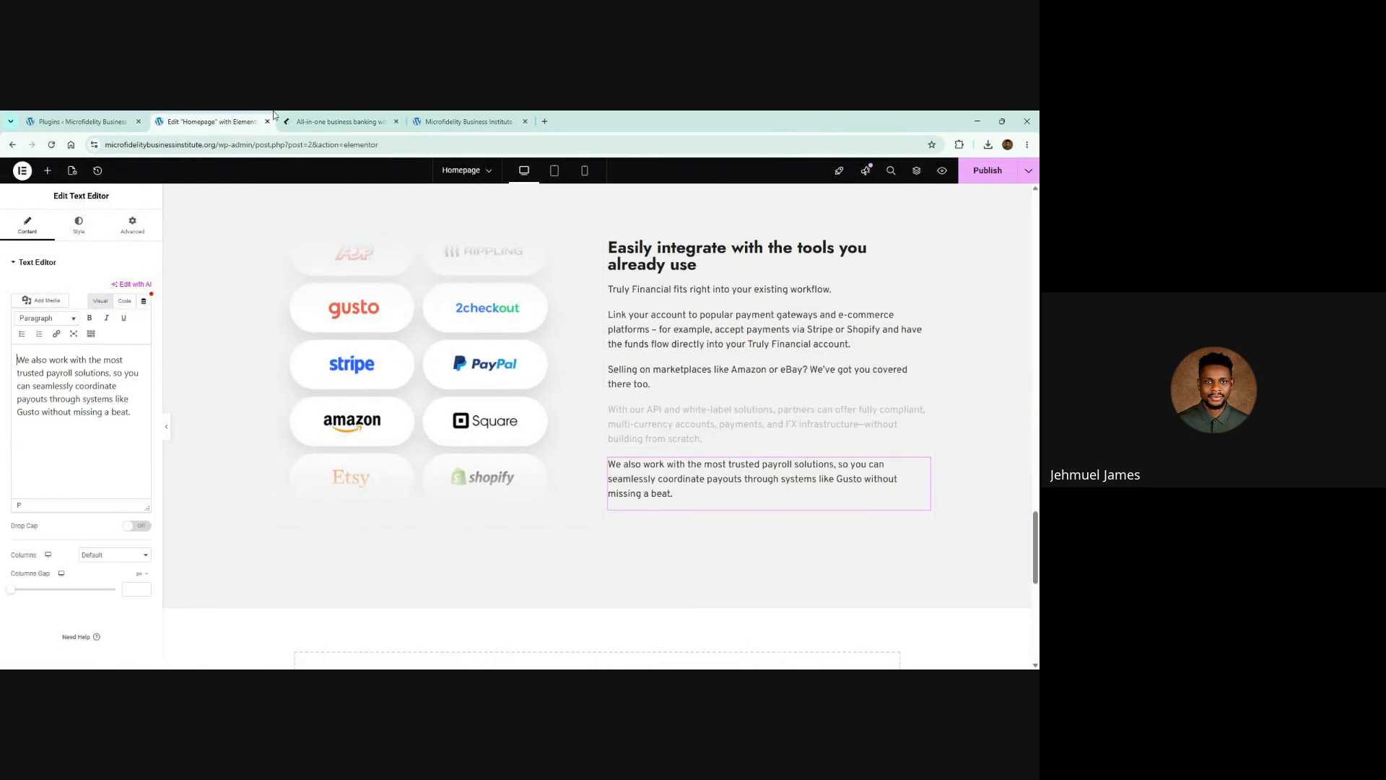
left_click(340, 121)
left_click(575, 480)
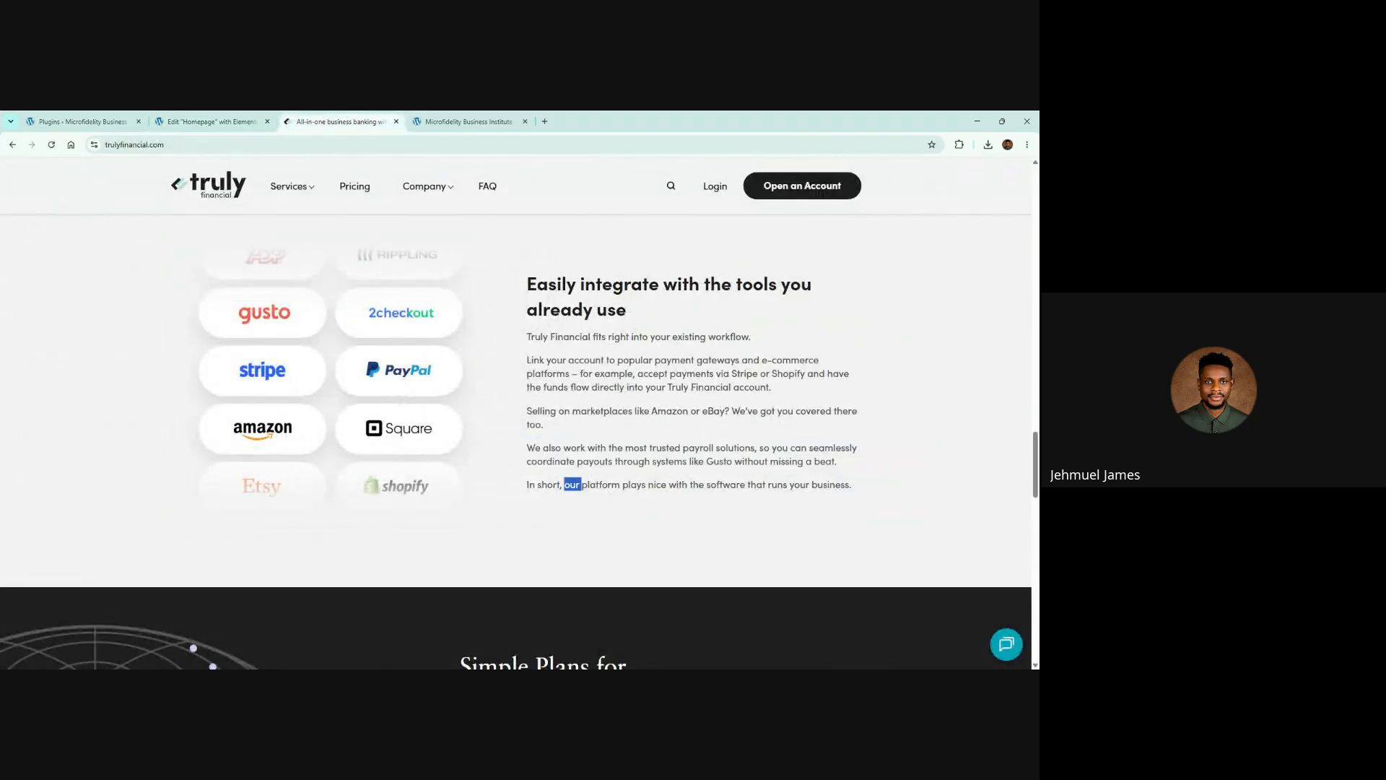
triple_click(574, 482)
key("ctrl+c")
left_click(242, 122)
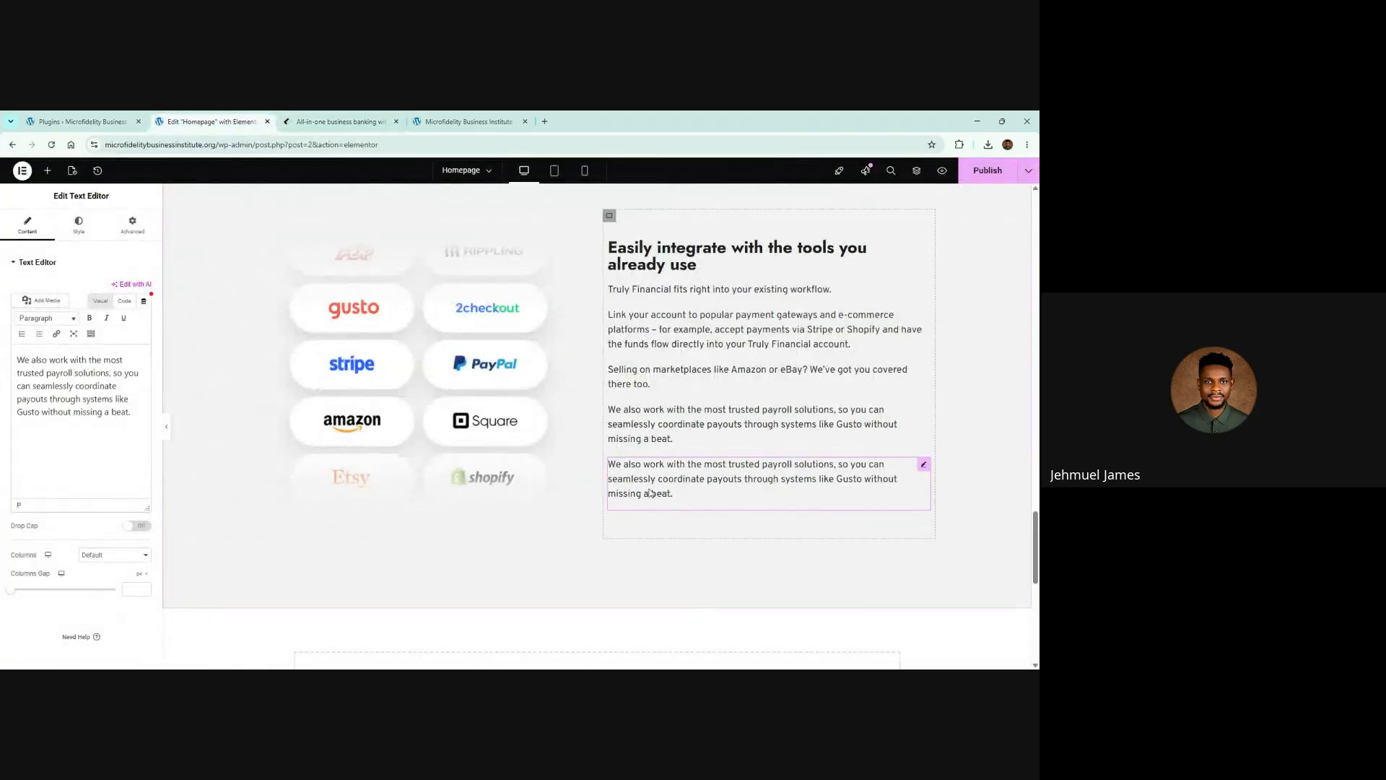
left_click(125, 301)
key("ctrl+a")
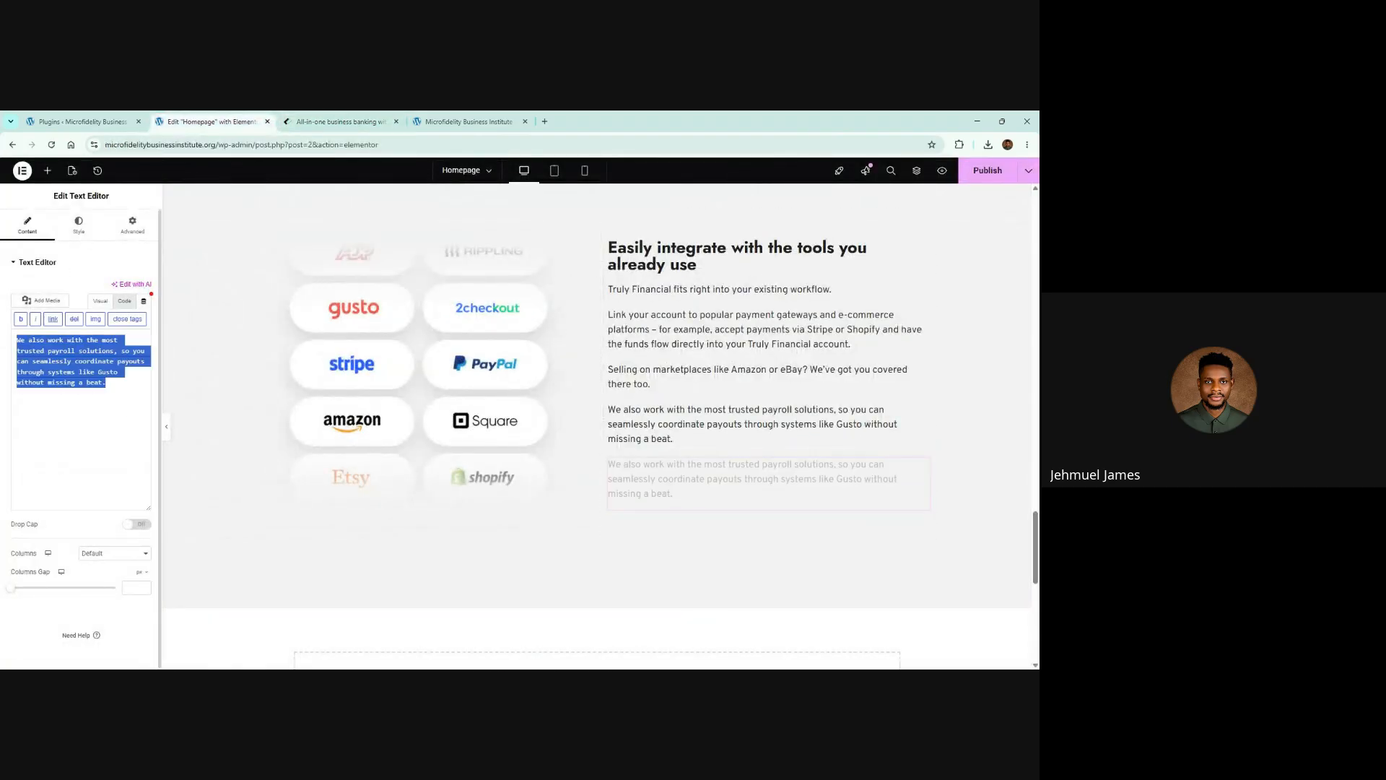
key("ctrl+v")
key("ctrl+Tab")
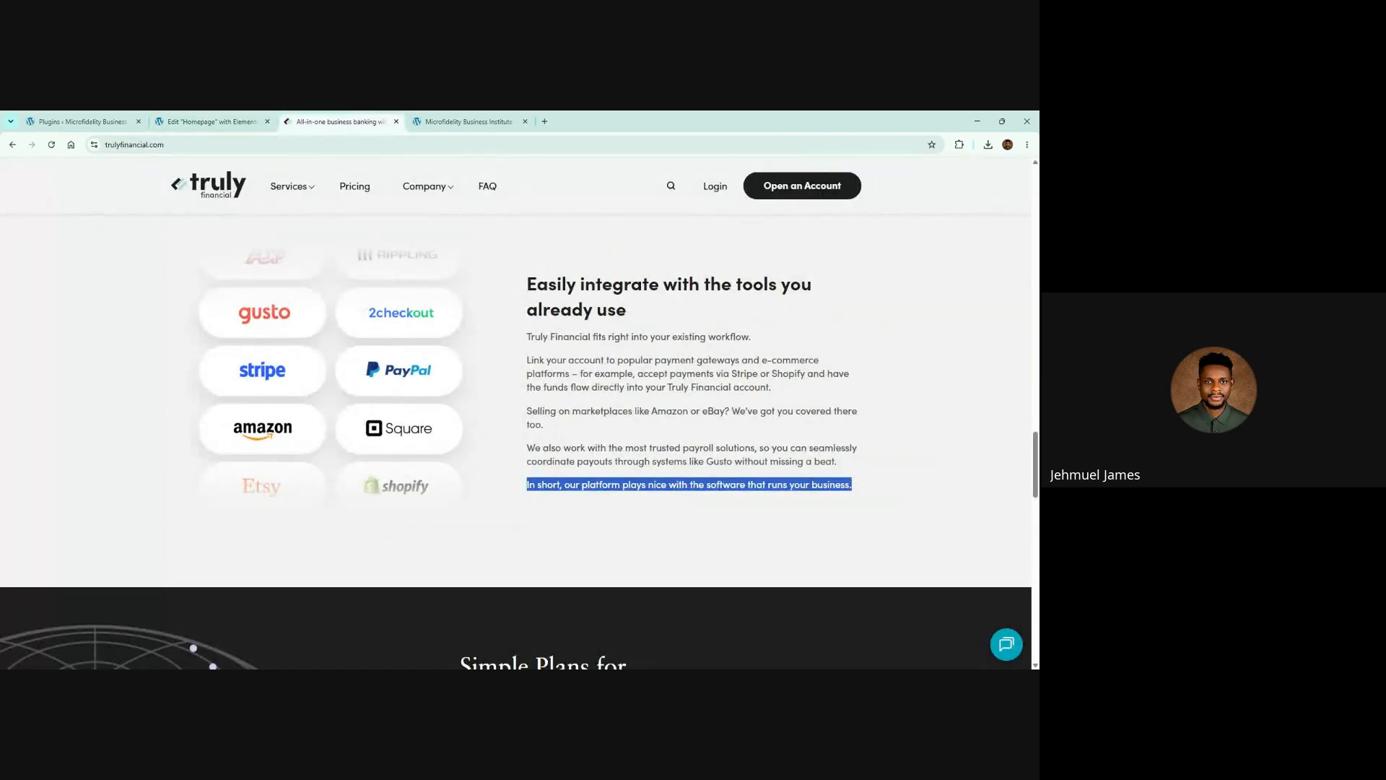
left_click(206, 117)
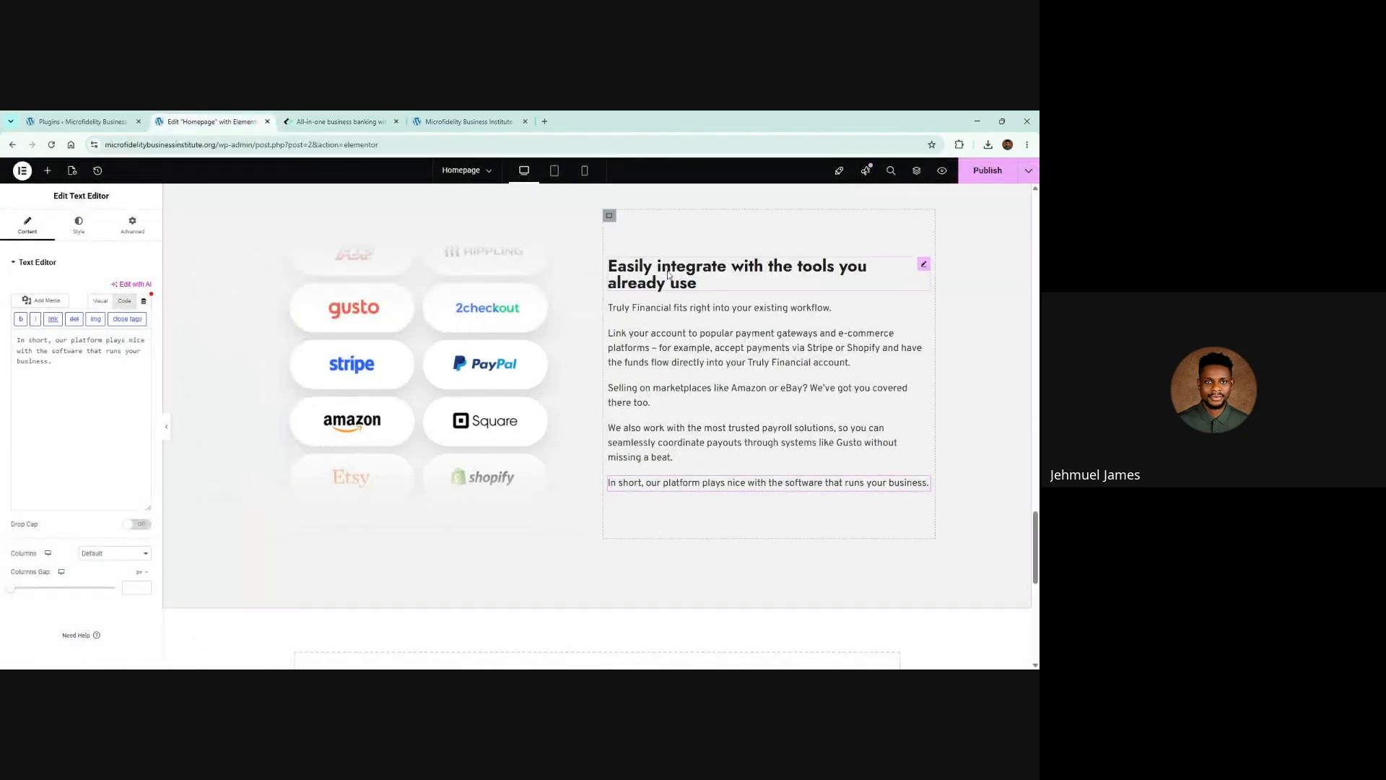
Set the line height of the "Easily integrate with the tools you already use" heading to 1.4 em
left_click(655, 284)
left_click(78, 224)
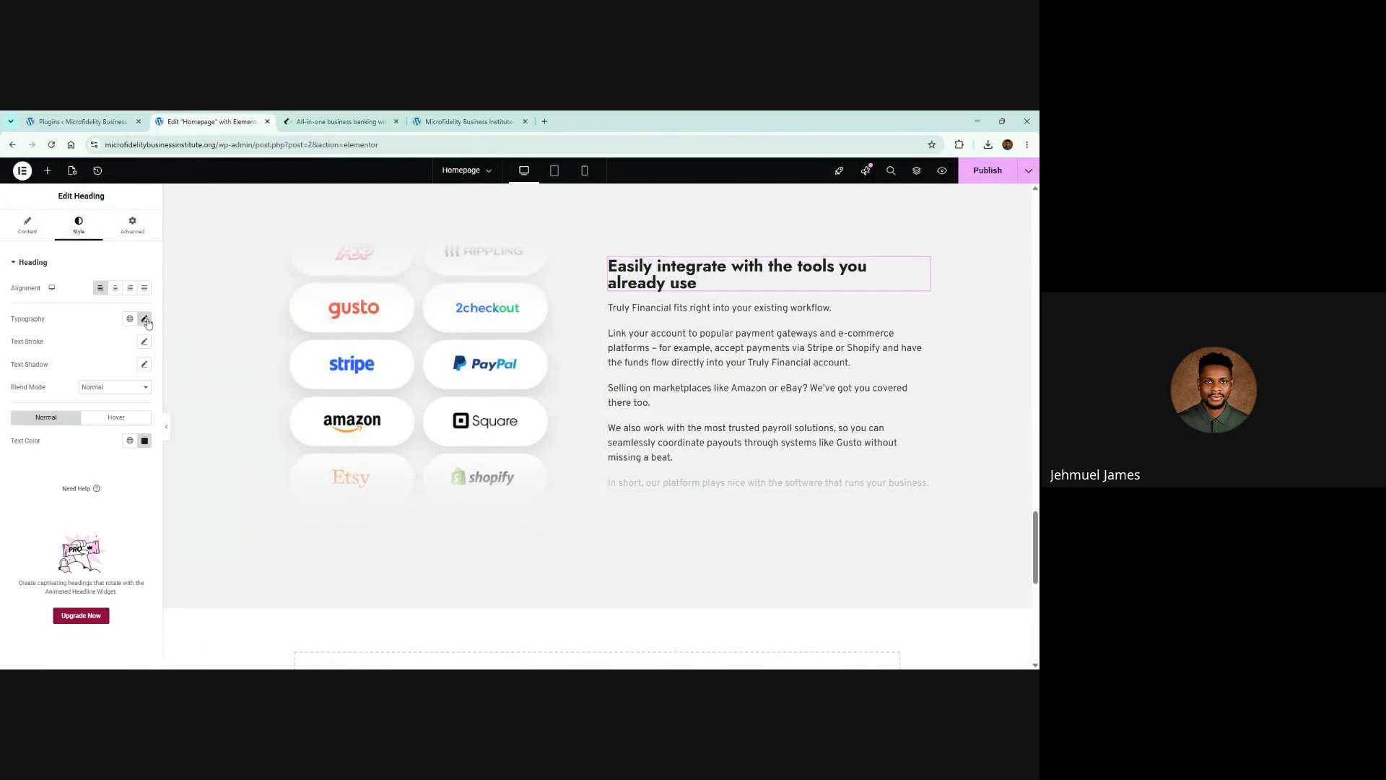
left_click(145, 319)
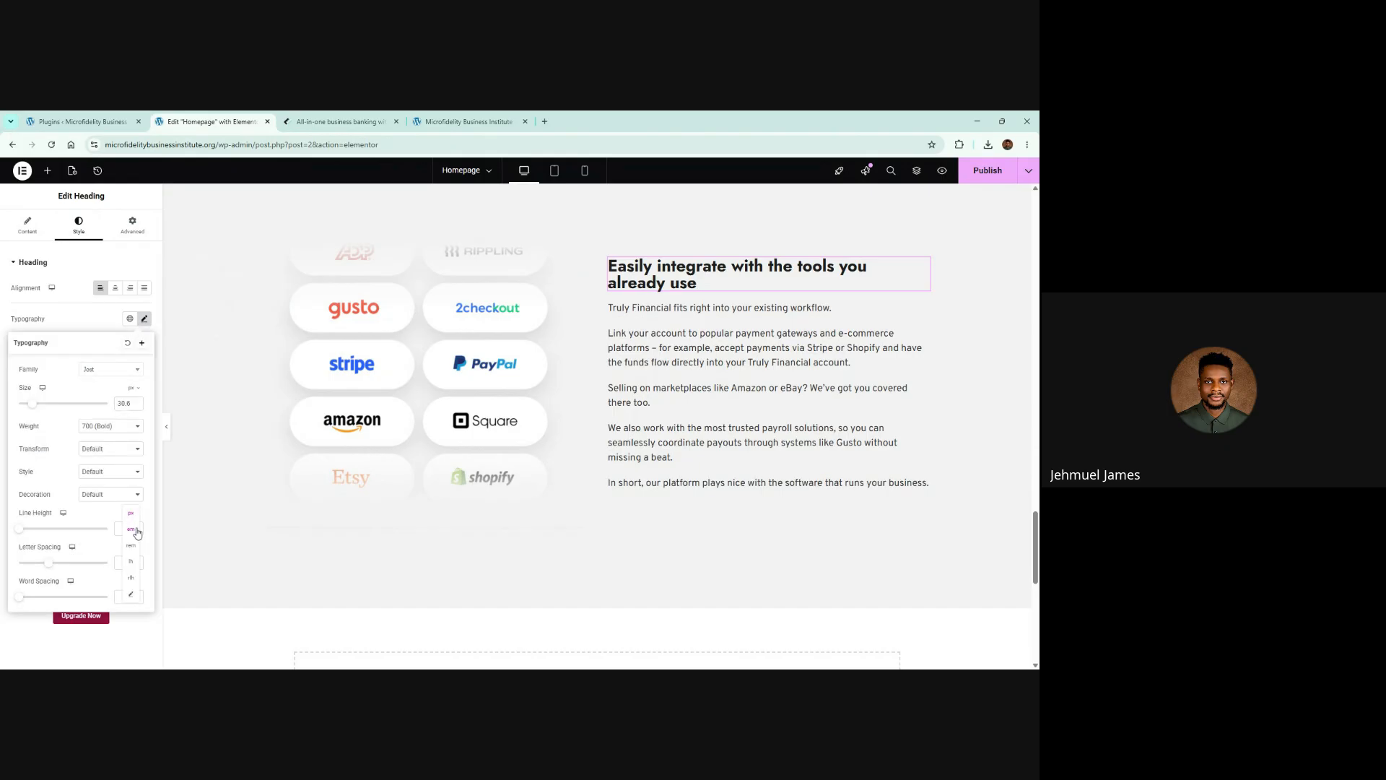
left_click(134, 529)
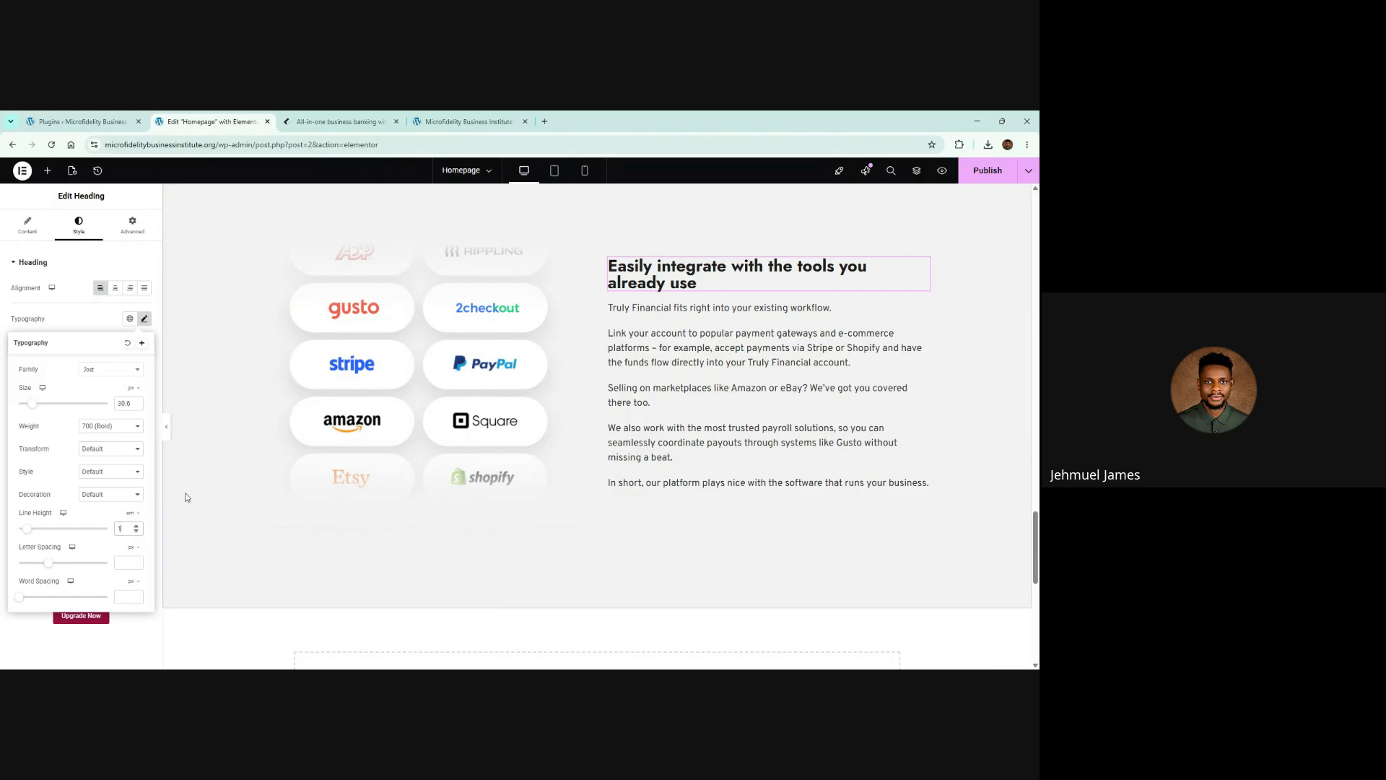
type(".2")
key("BackSpace")
type("4")
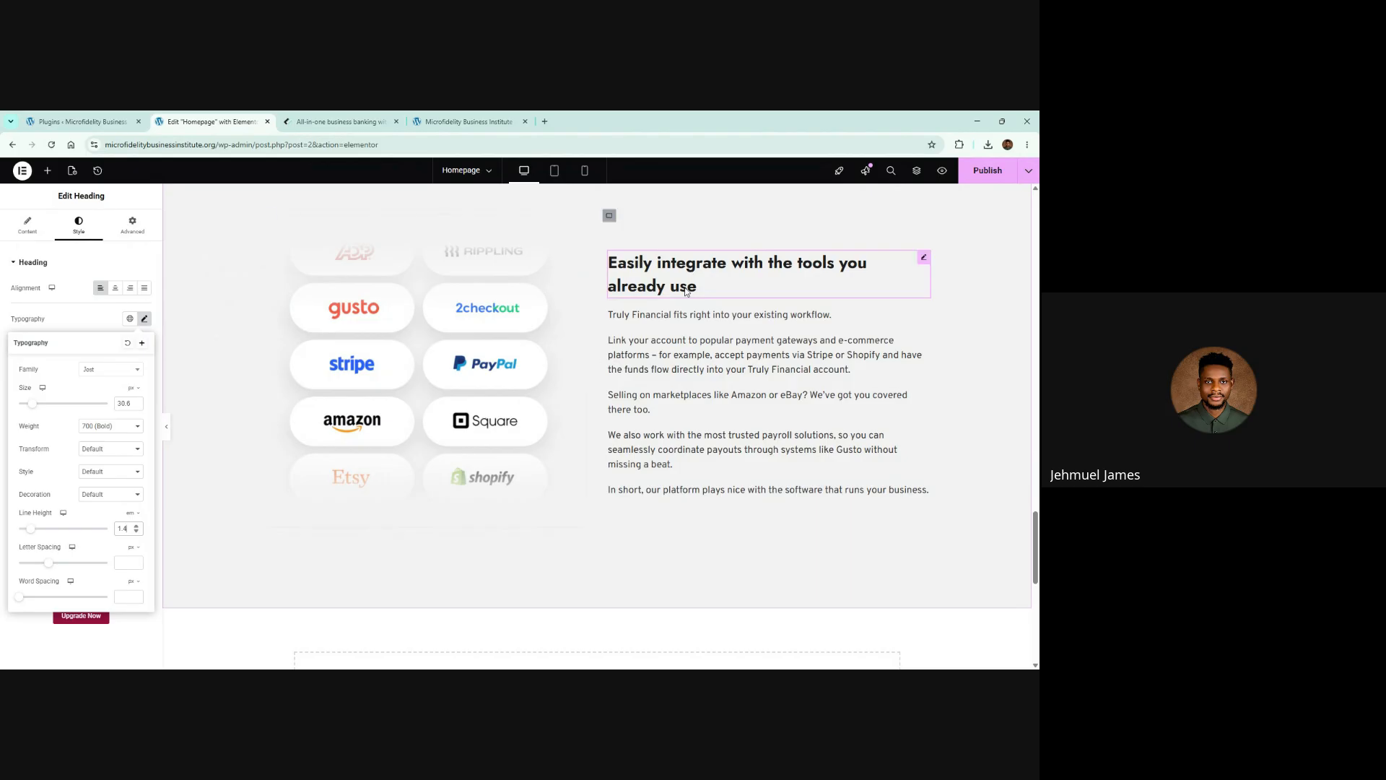
Copy the "Easily integrate with the tools you already use" heading and paste its style onto the "We serve globally-minded companies of all sizes." heading
scroll(700, 289, "down", 12)
scroll(703, 295, "up", 3)
scroll(701, 303, "up", 4)
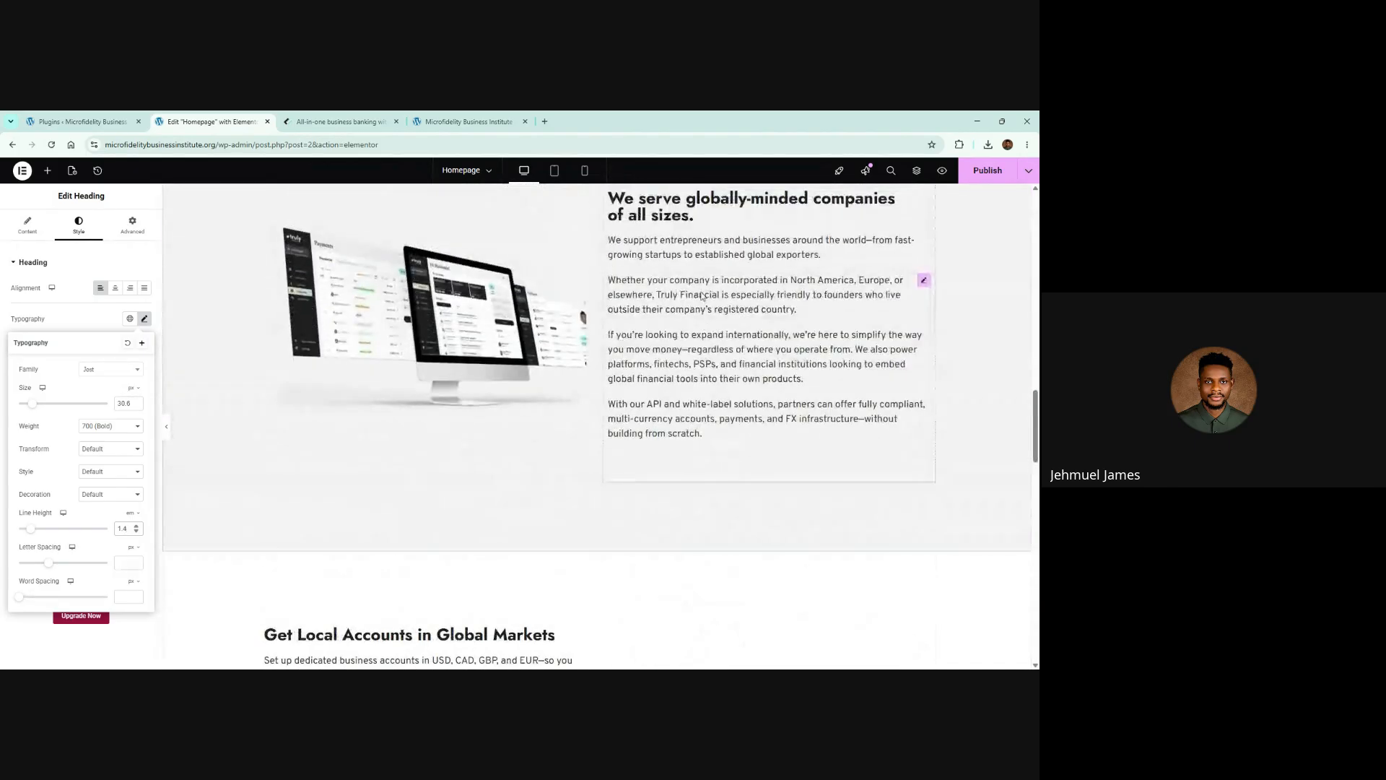
scroll(667, 484, "down", 8)
scroll(668, 485, "down", 3)
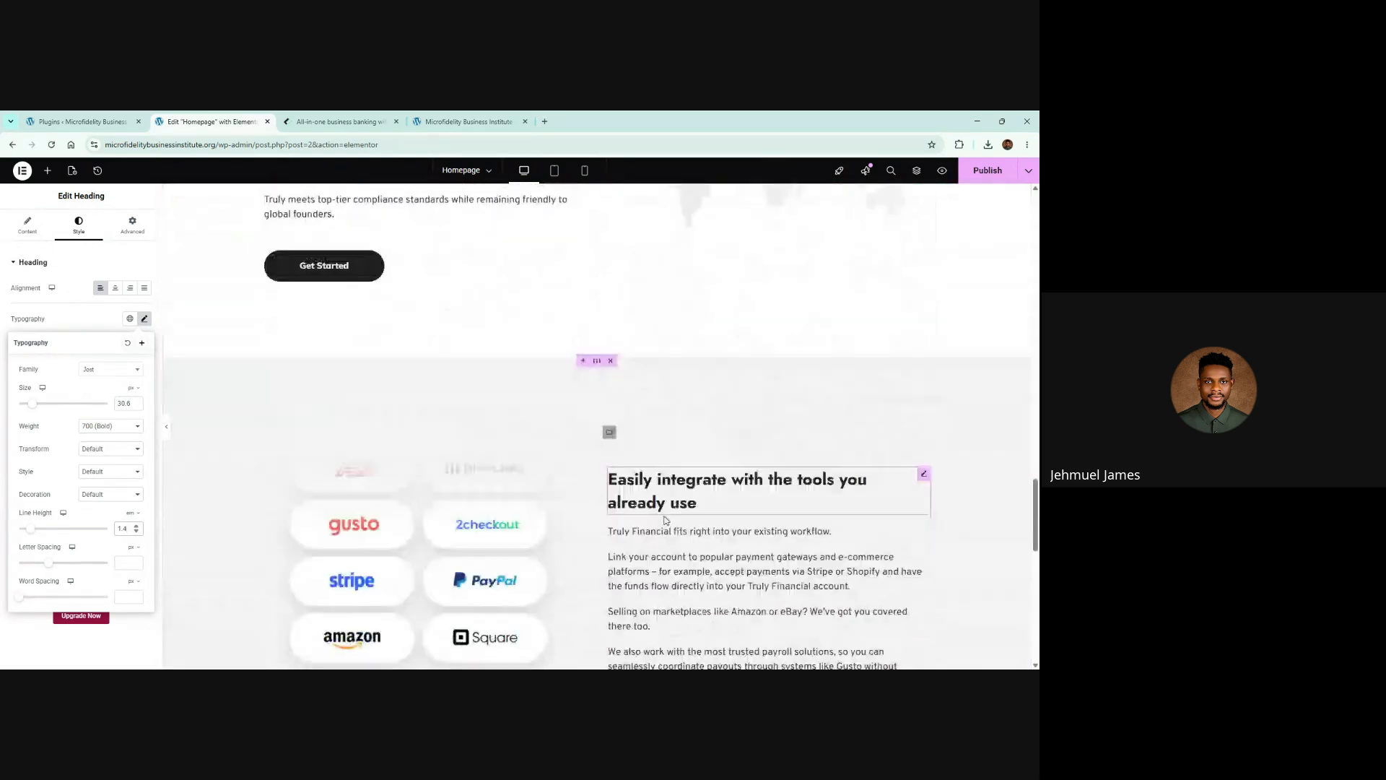
right_click(669, 500)
left_click(691, 428)
scroll(691, 428, "up", 1)
scroll(690, 426, "up", 10)
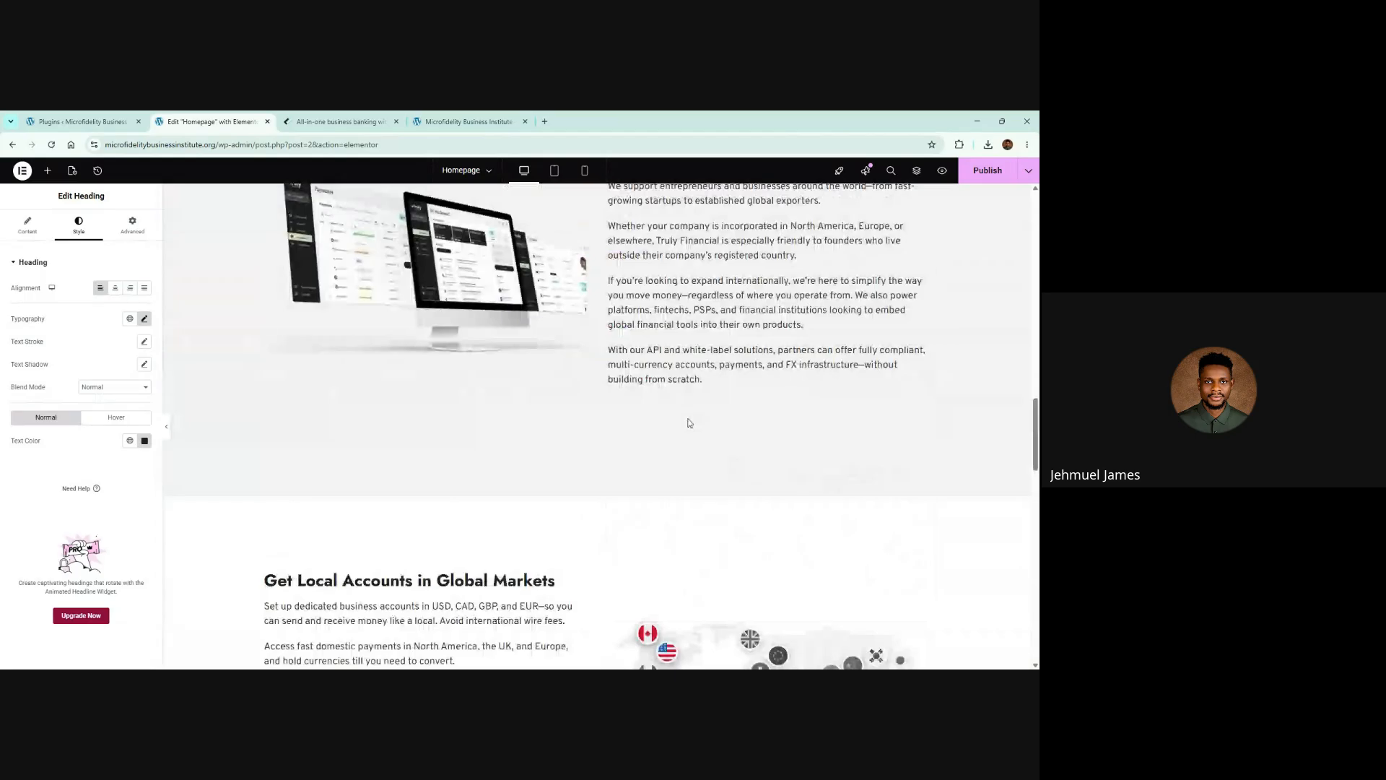
right_click(722, 433)
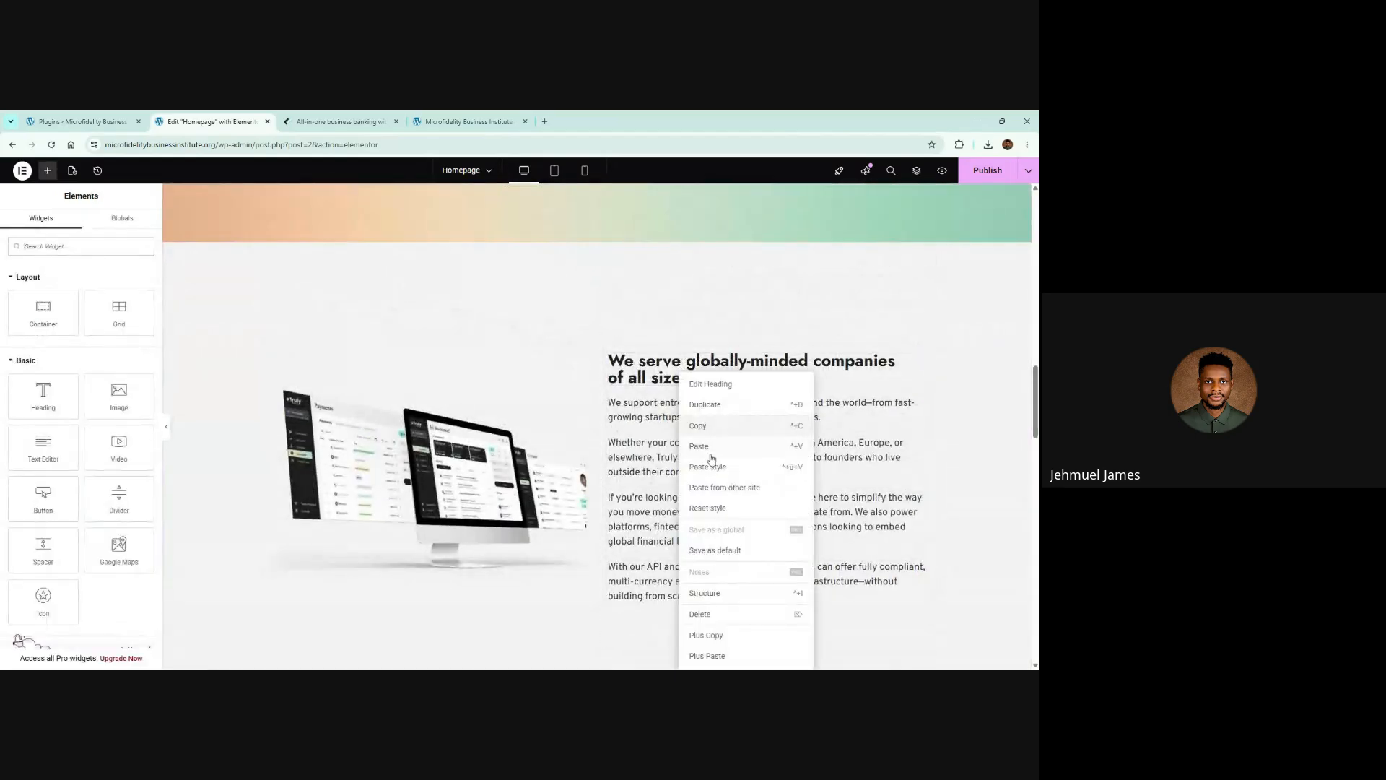
left_click(706, 464)
Check the neighbouring sections on the reference page and publish the updated homepage
left_click(366, 119)
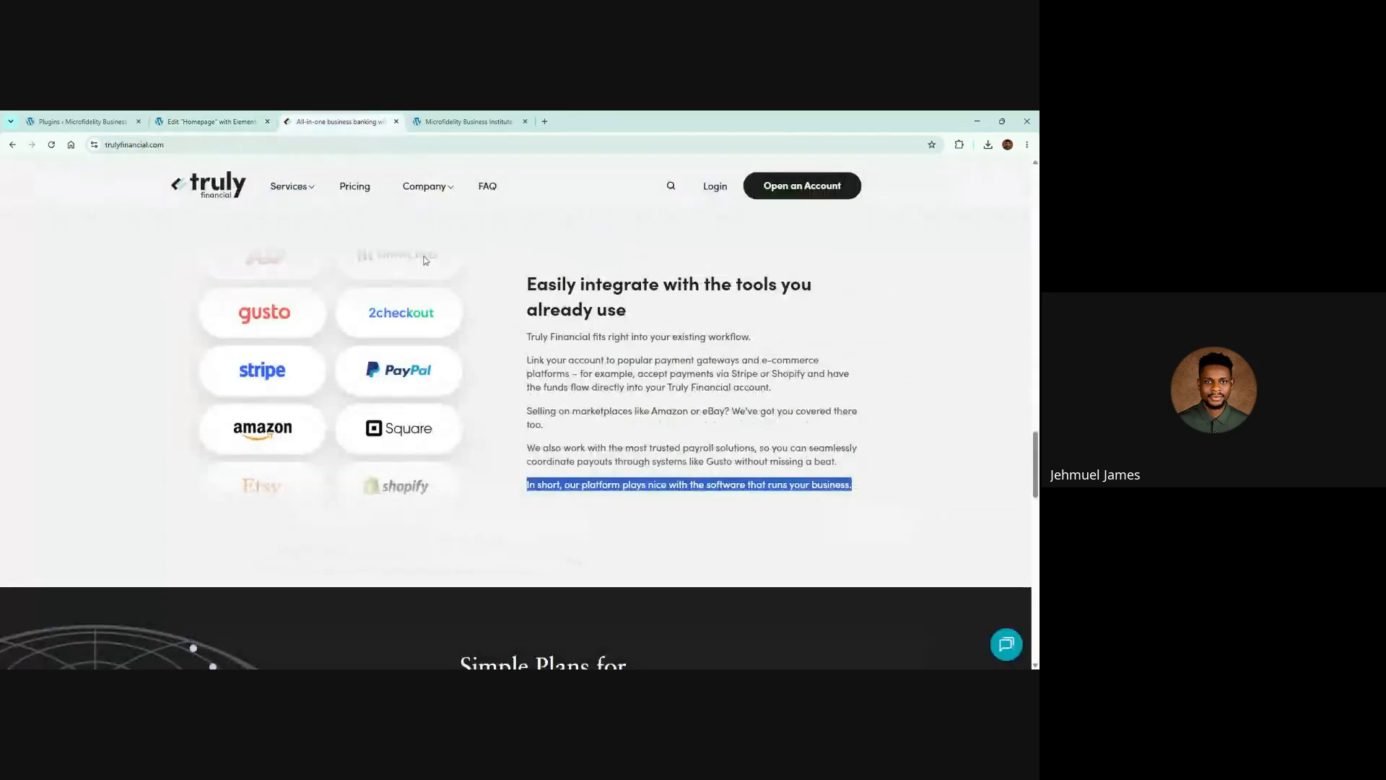
scroll(579, 369, "up", 10)
scroll(595, 458, "down", 15)
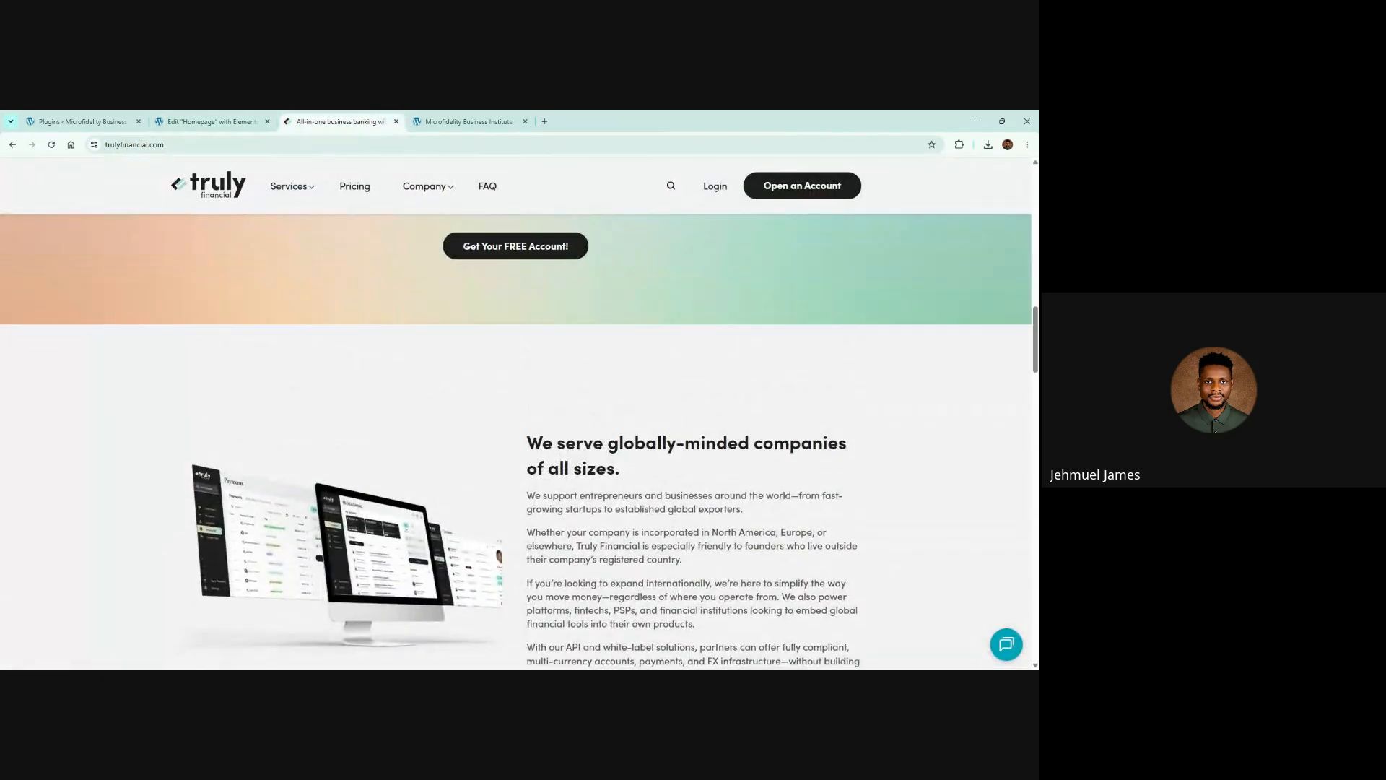
scroll(597, 457, "up", 2)
scroll(510, 282, "down", 3)
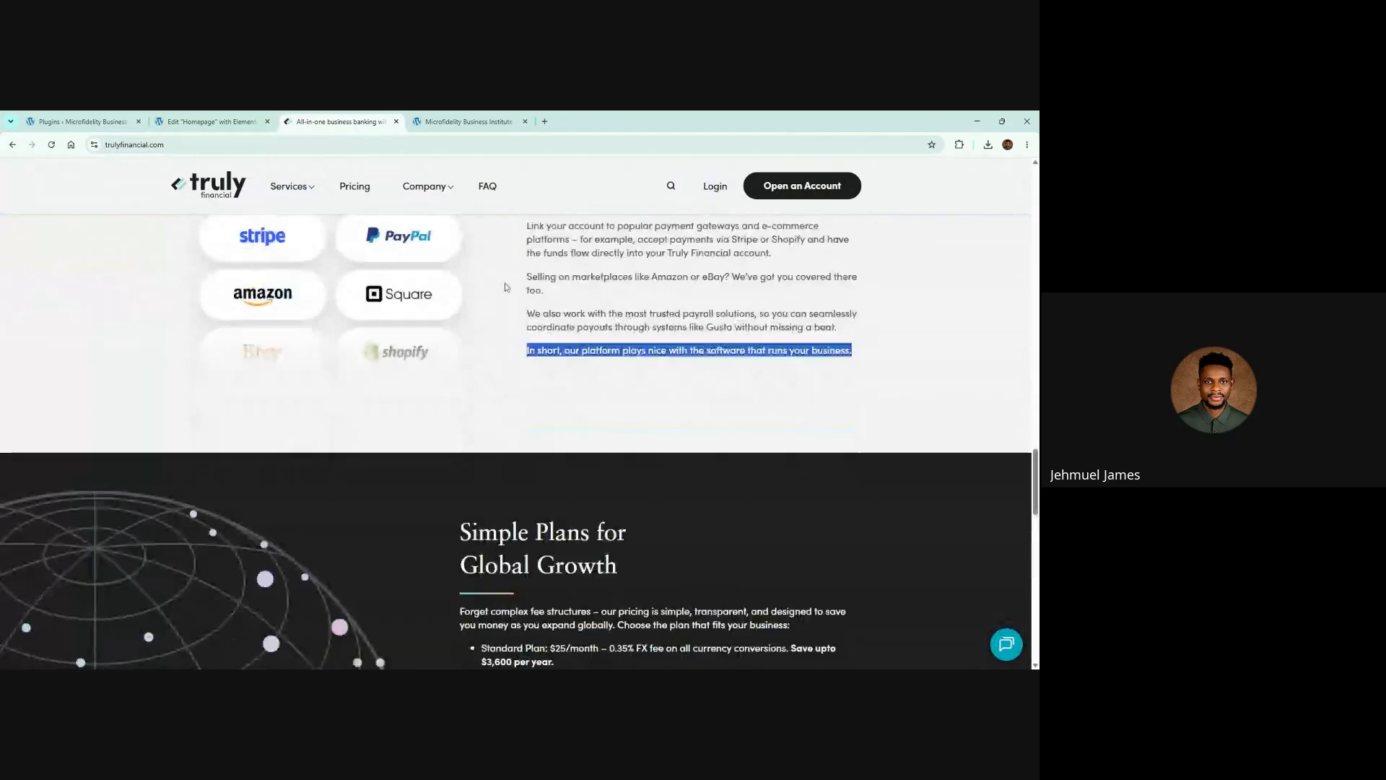
left_click(210, 121)
left_click(989, 174)
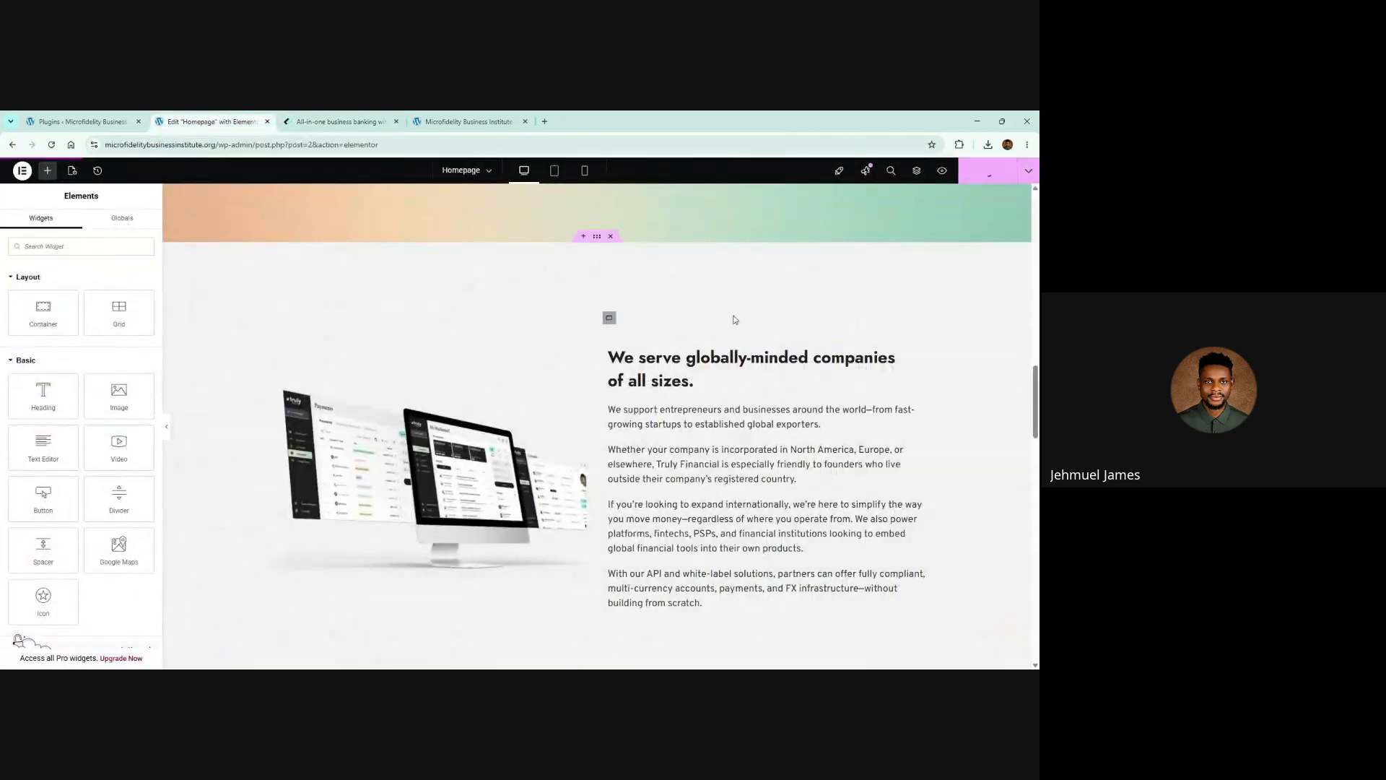
Compare the "We serve globally-minded companies" and "Get Local Accounts in Global Markets" sections with the same sections on the reference page
scroll(734, 319, "down", 2)
scroll(458, 257, "up", 4)
left_click(322, 121)
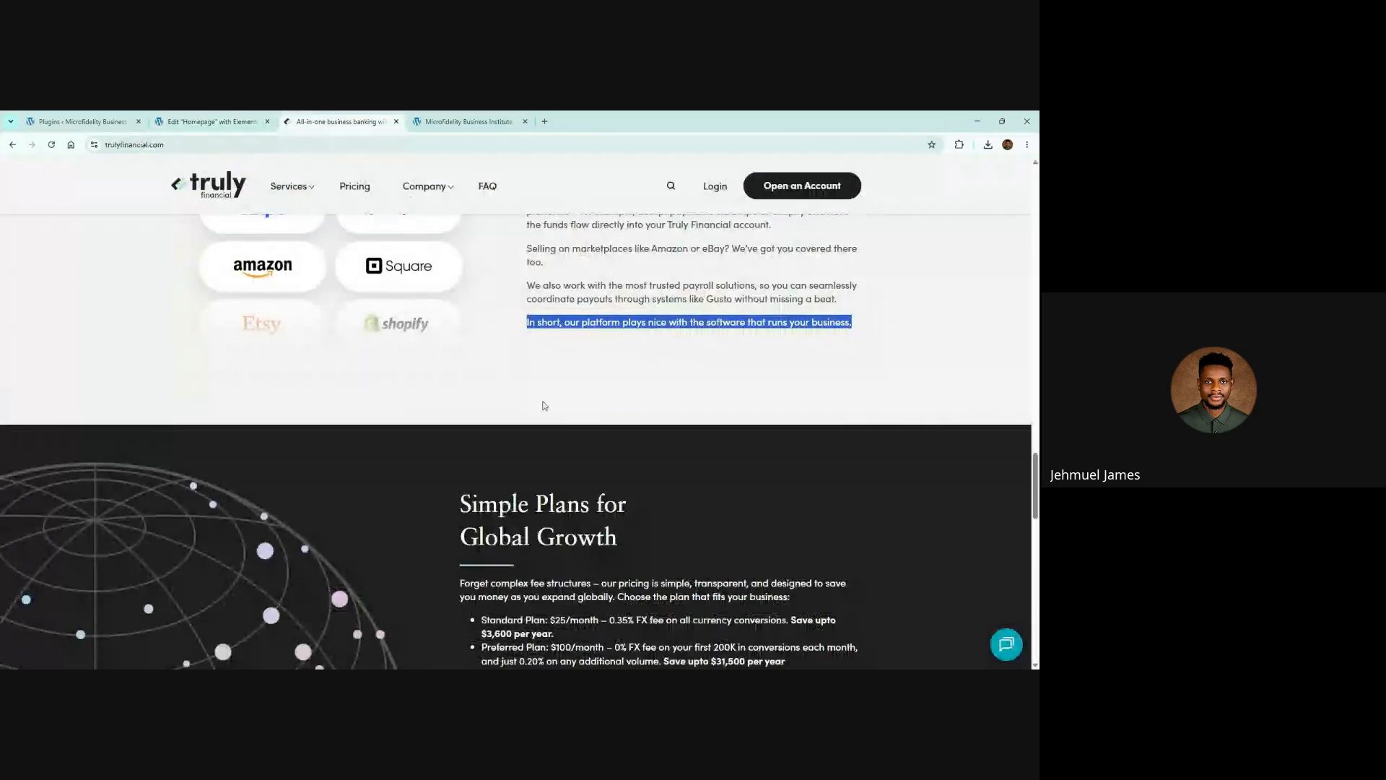
scroll(541, 402, "up", 10)
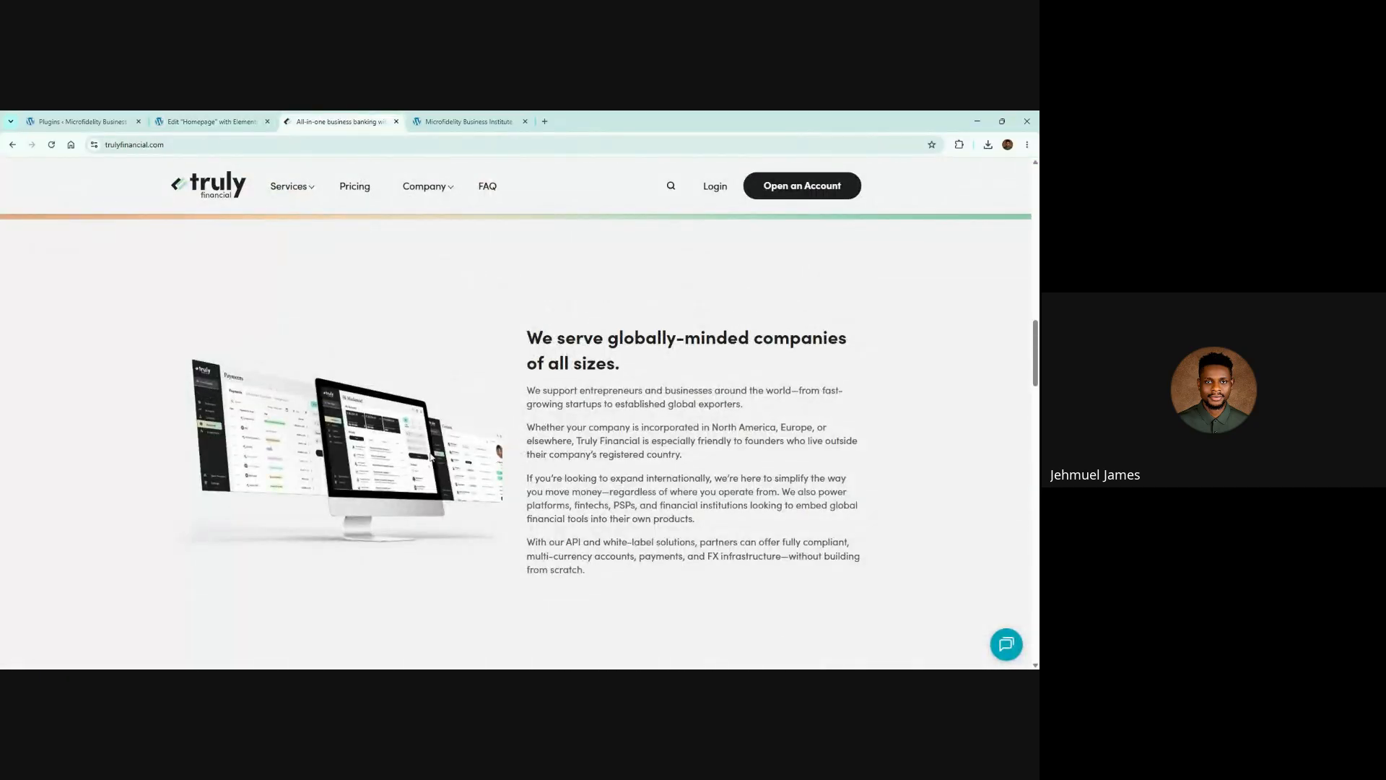
left_click(209, 121)
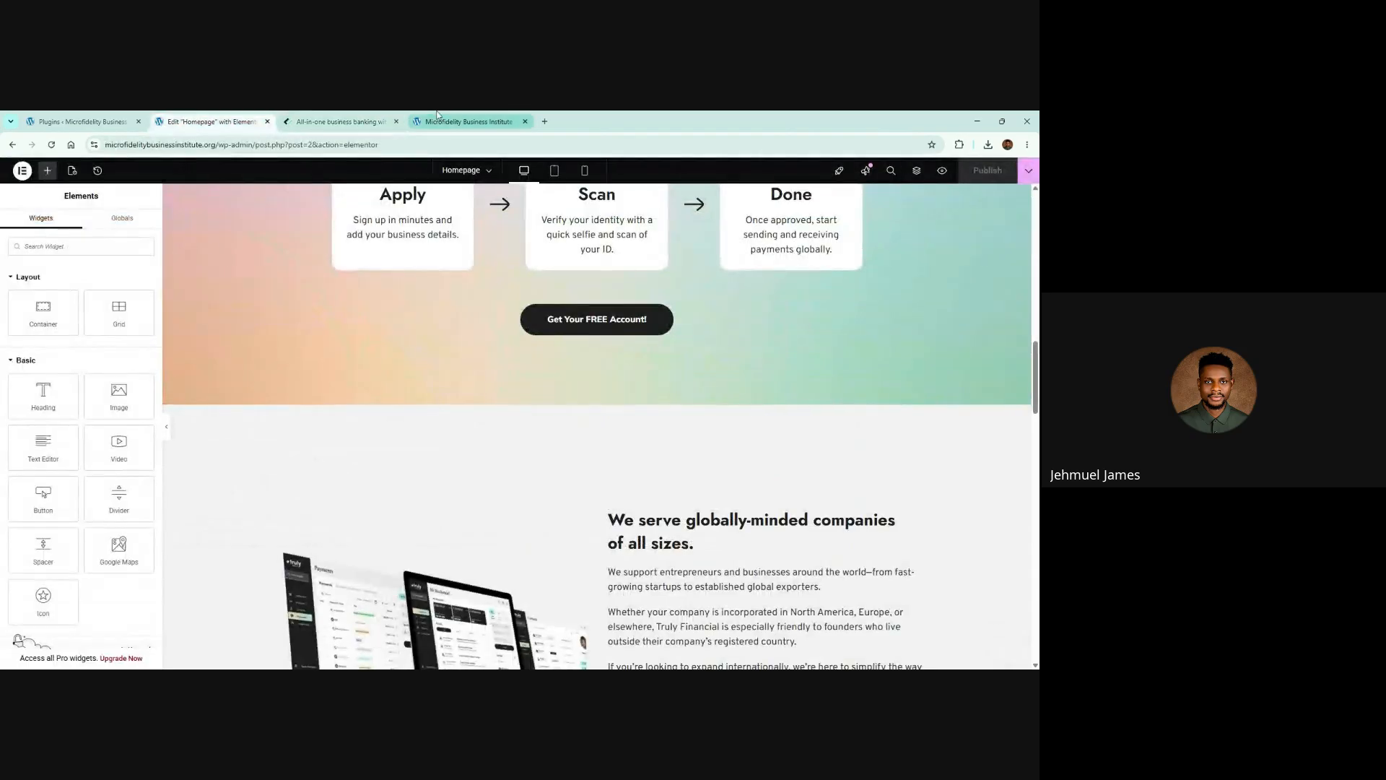
scroll(605, 528, "down", 3)
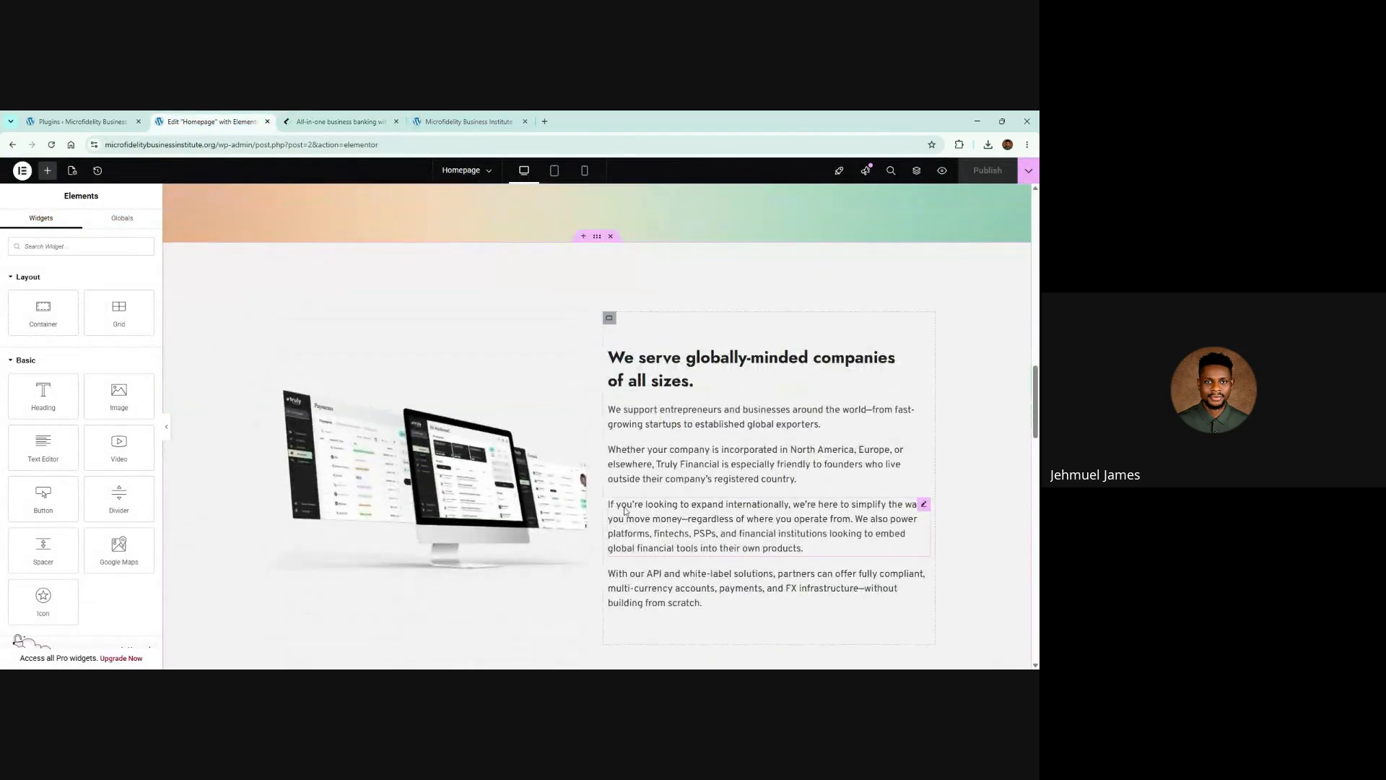
scroll(610, 524, "down", 5)
left_click(368, 120)
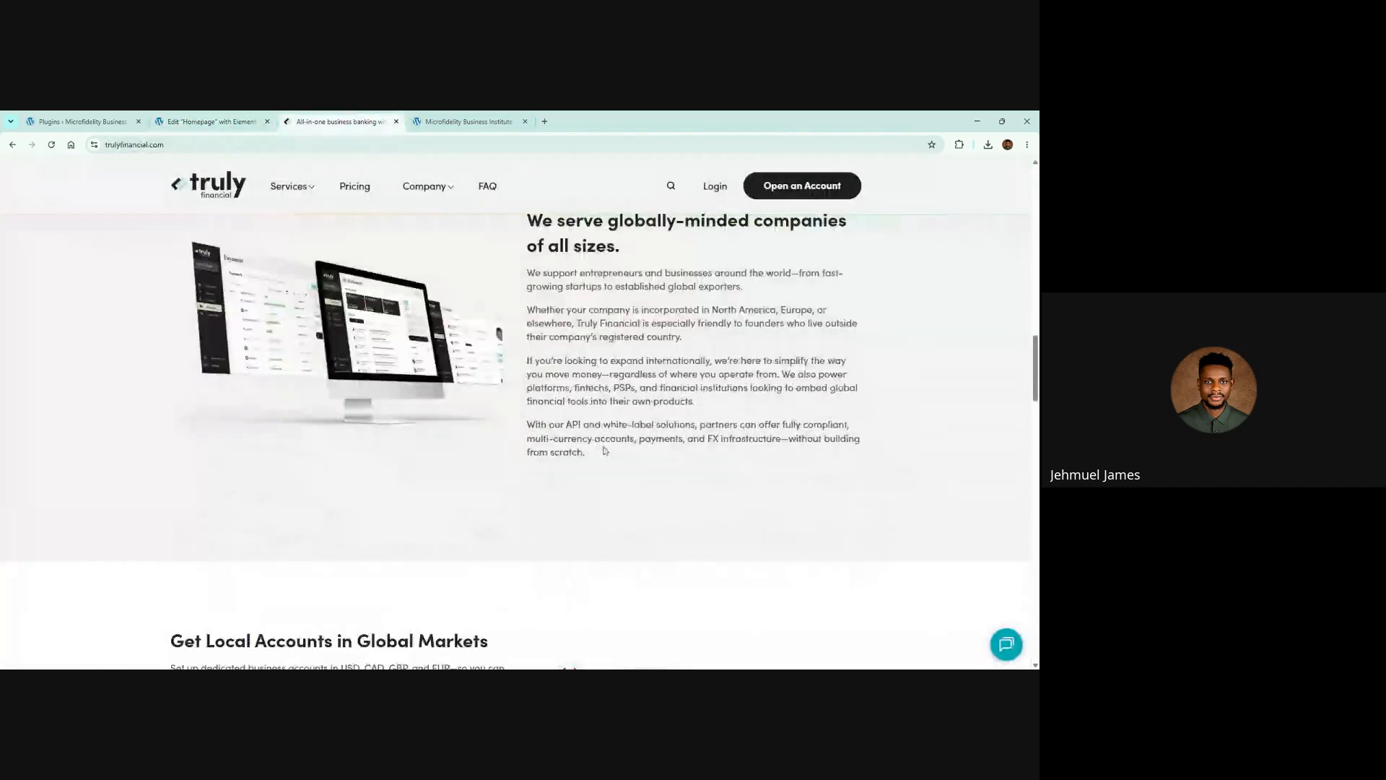
scroll(585, 460, "down", 5)
left_click(209, 122)
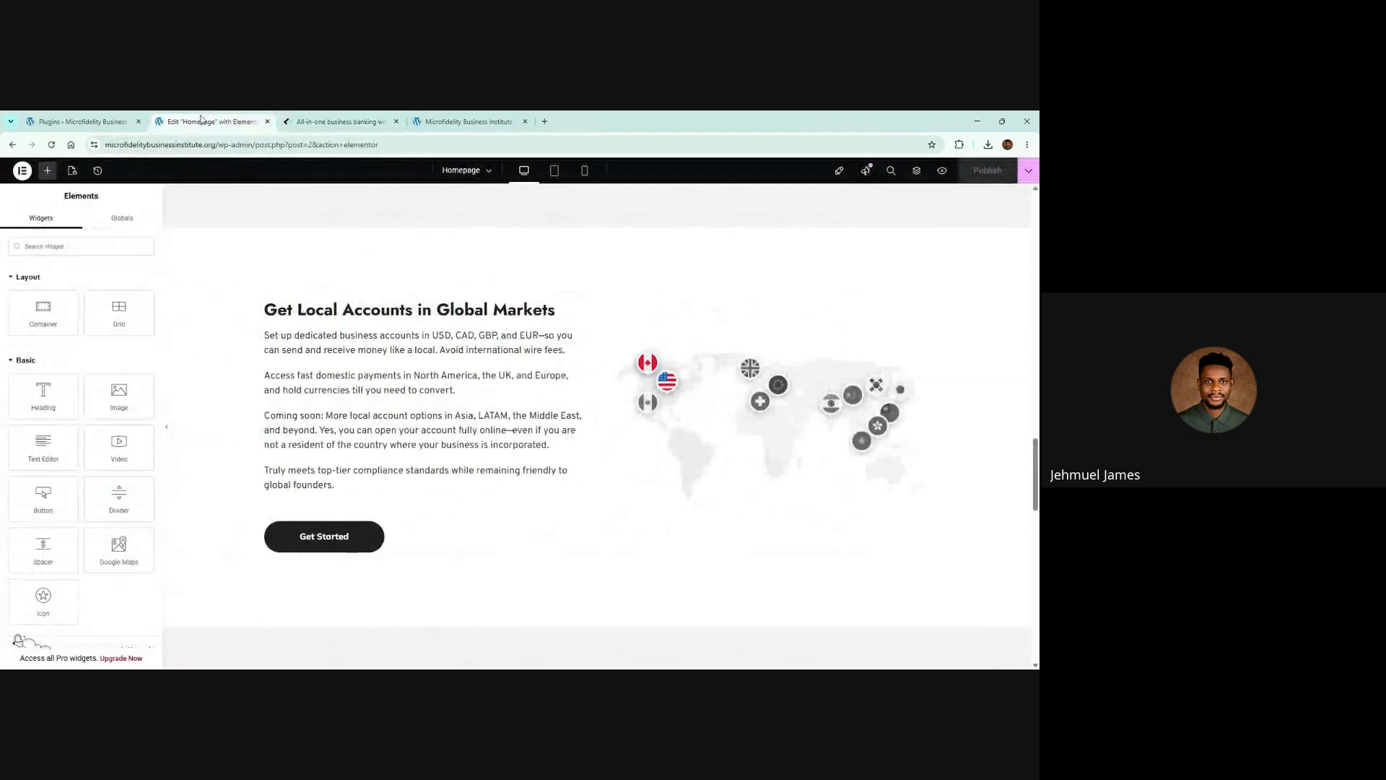
scroll(582, 324, "up", 1)
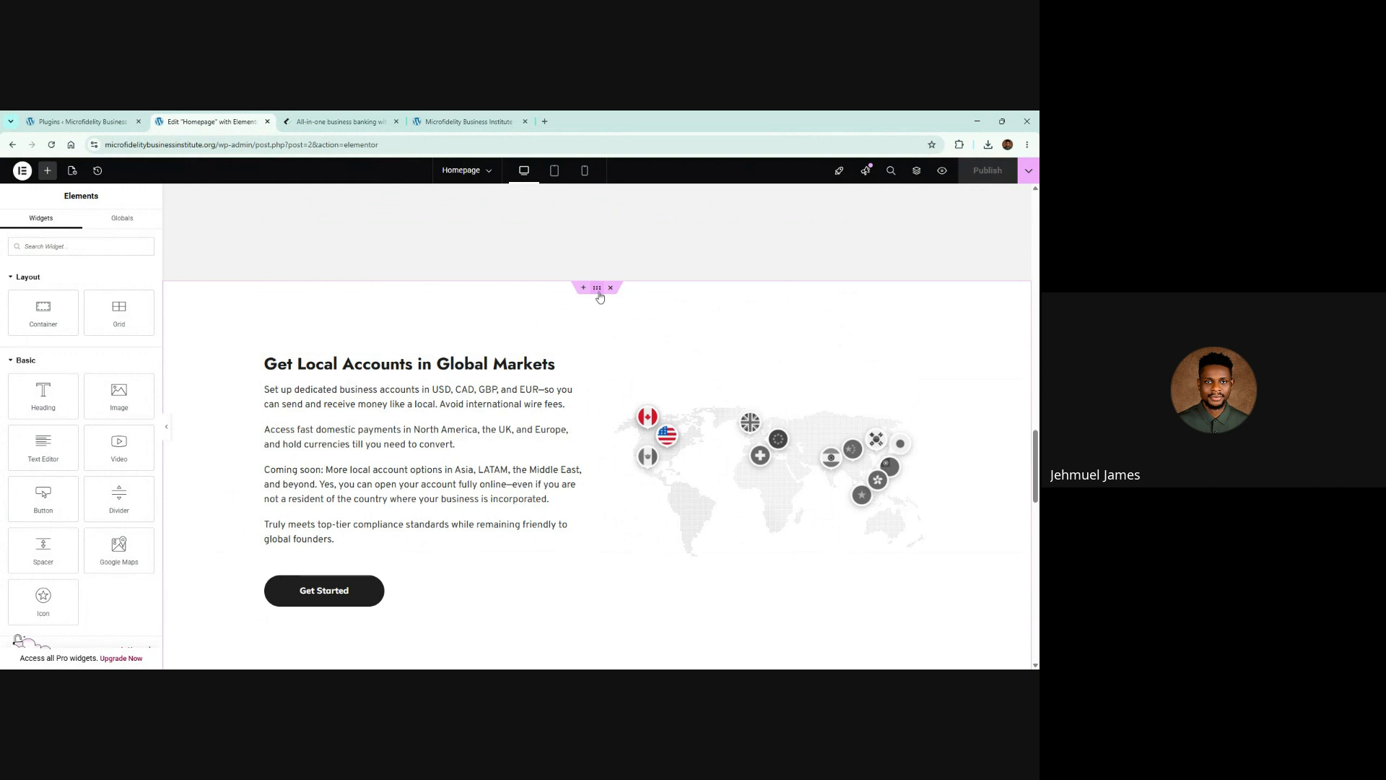
Try a separate, unlinked column gap on the container of the "Get Local Accounts in Global Markets" section
left_click(596, 290)
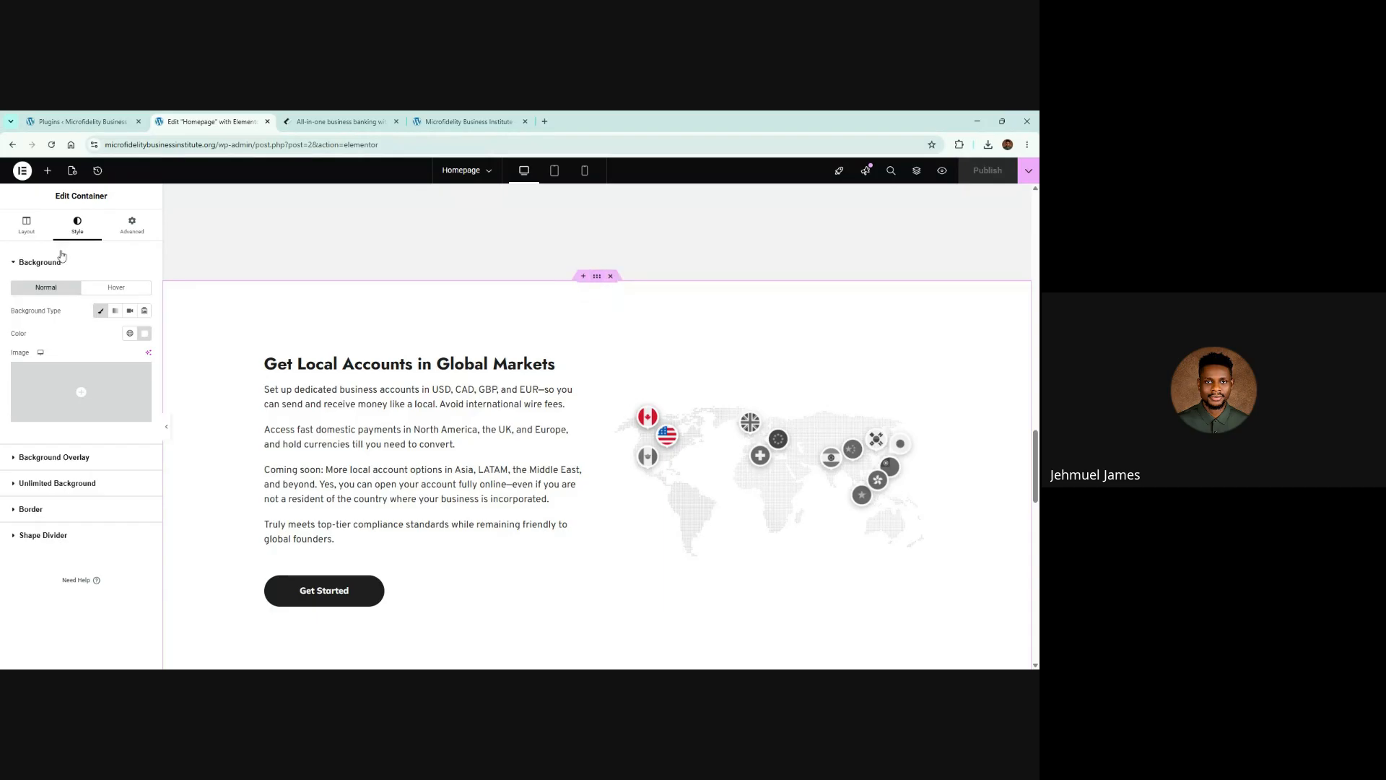
left_click(26, 225)
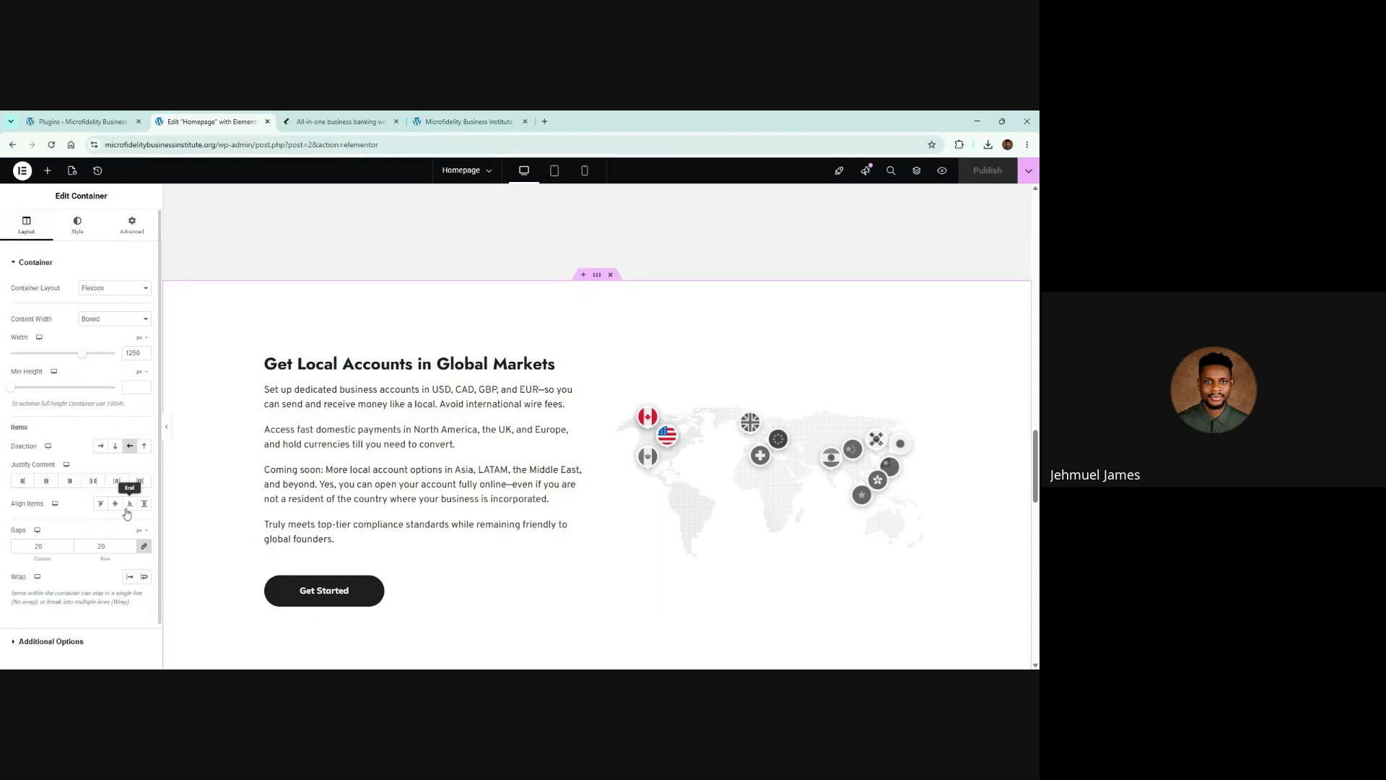
left_click(144, 549)
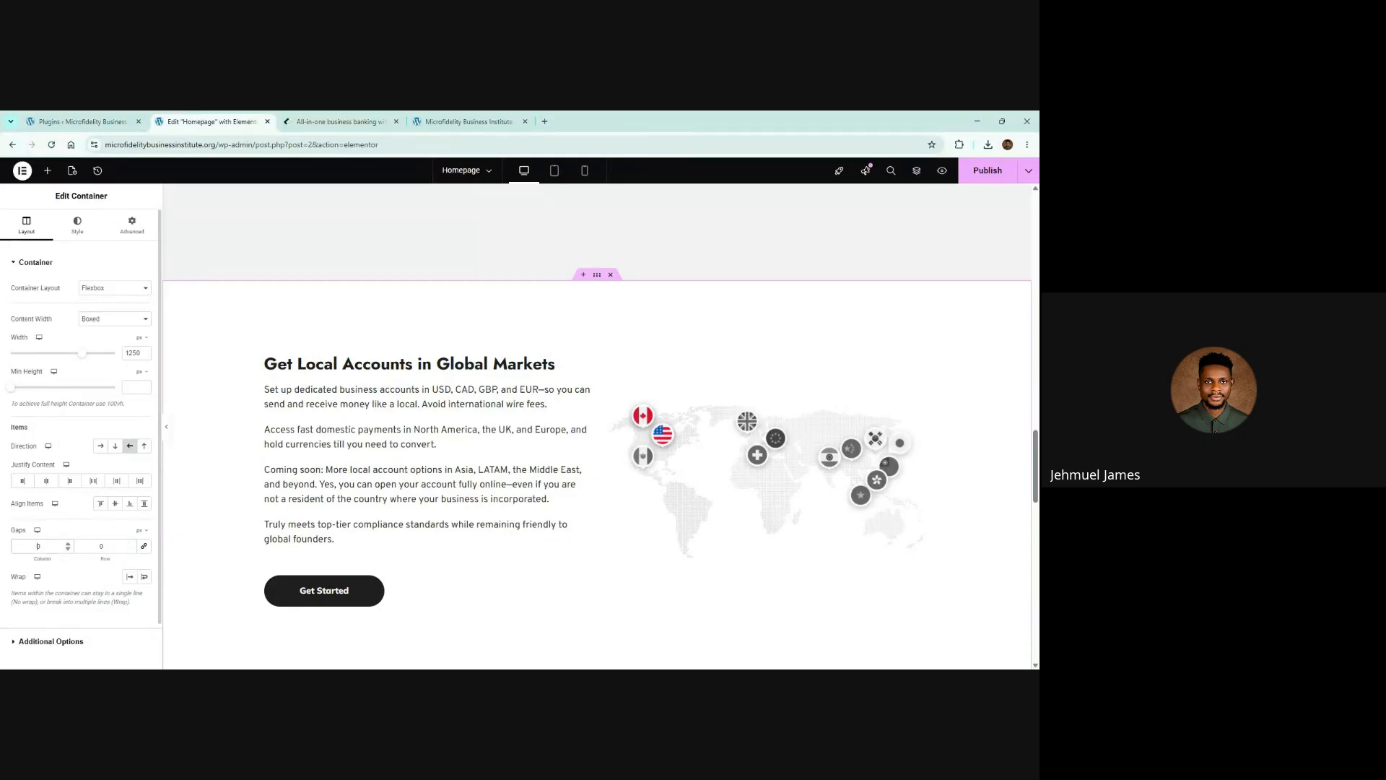
type("5")
key("BackSpace")
type("8")
key("BackSpace")
left_click(144, 546)
key("BackSpace")
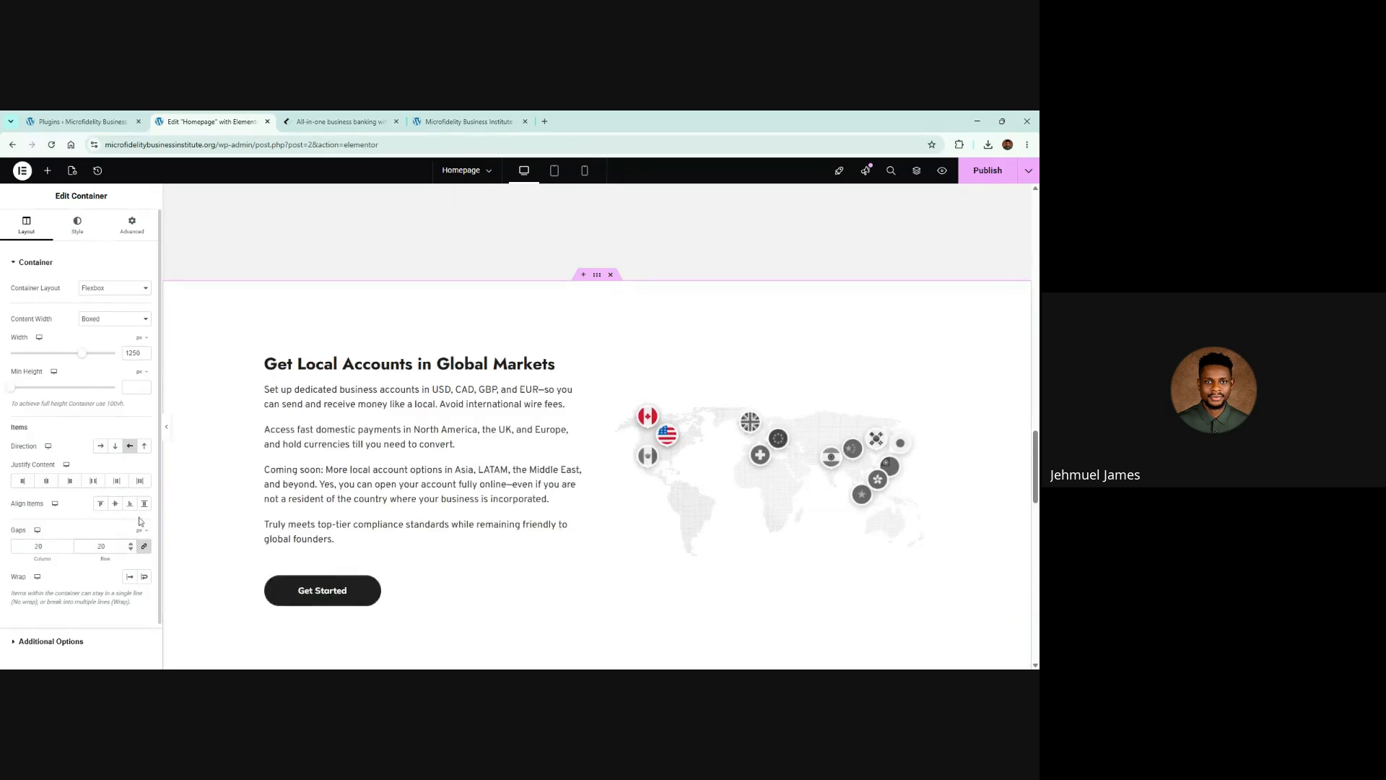
Try an unlinked right padding of 440 px on the text container of the "Get Local Accounts in Global Markets" section
left_click(265, 357)
left_click(132, 226)
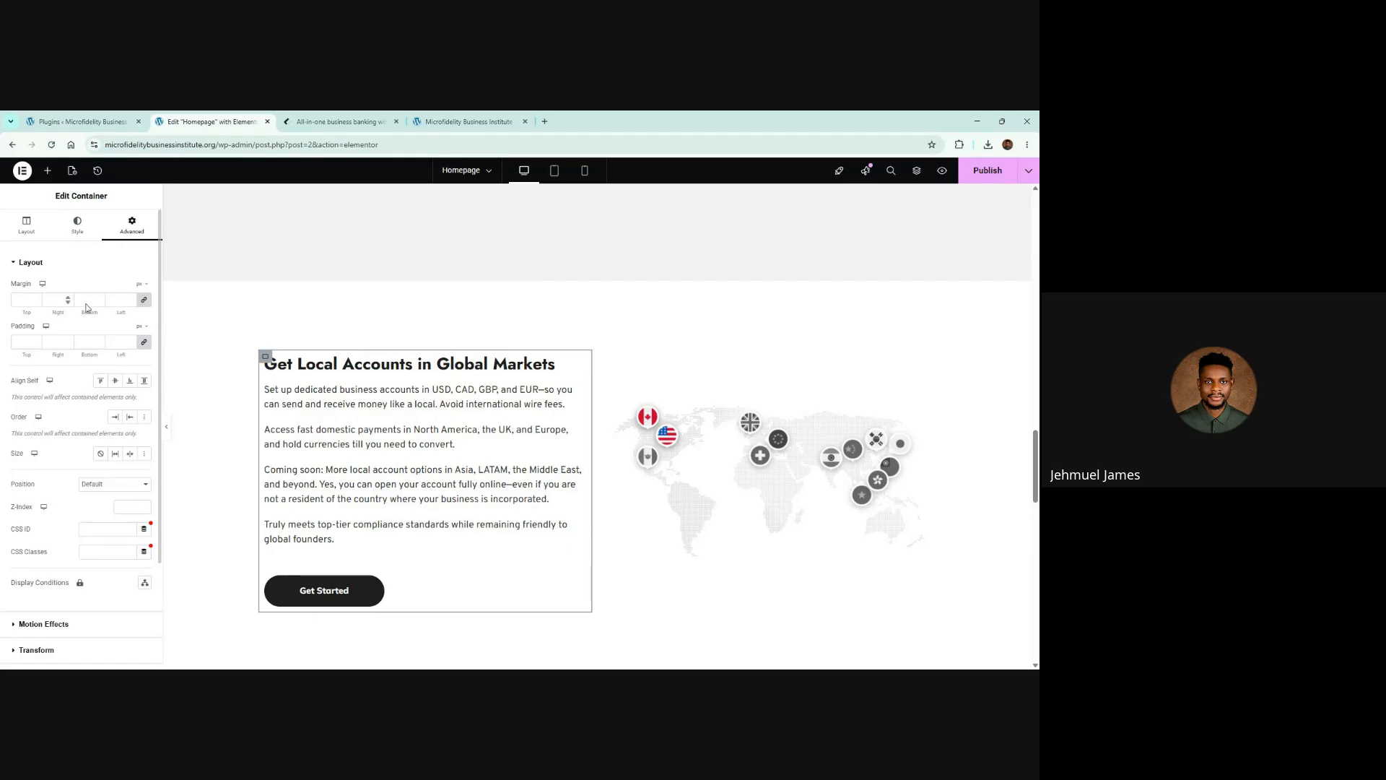
left_click(144, 343)
left_click(143, 326)
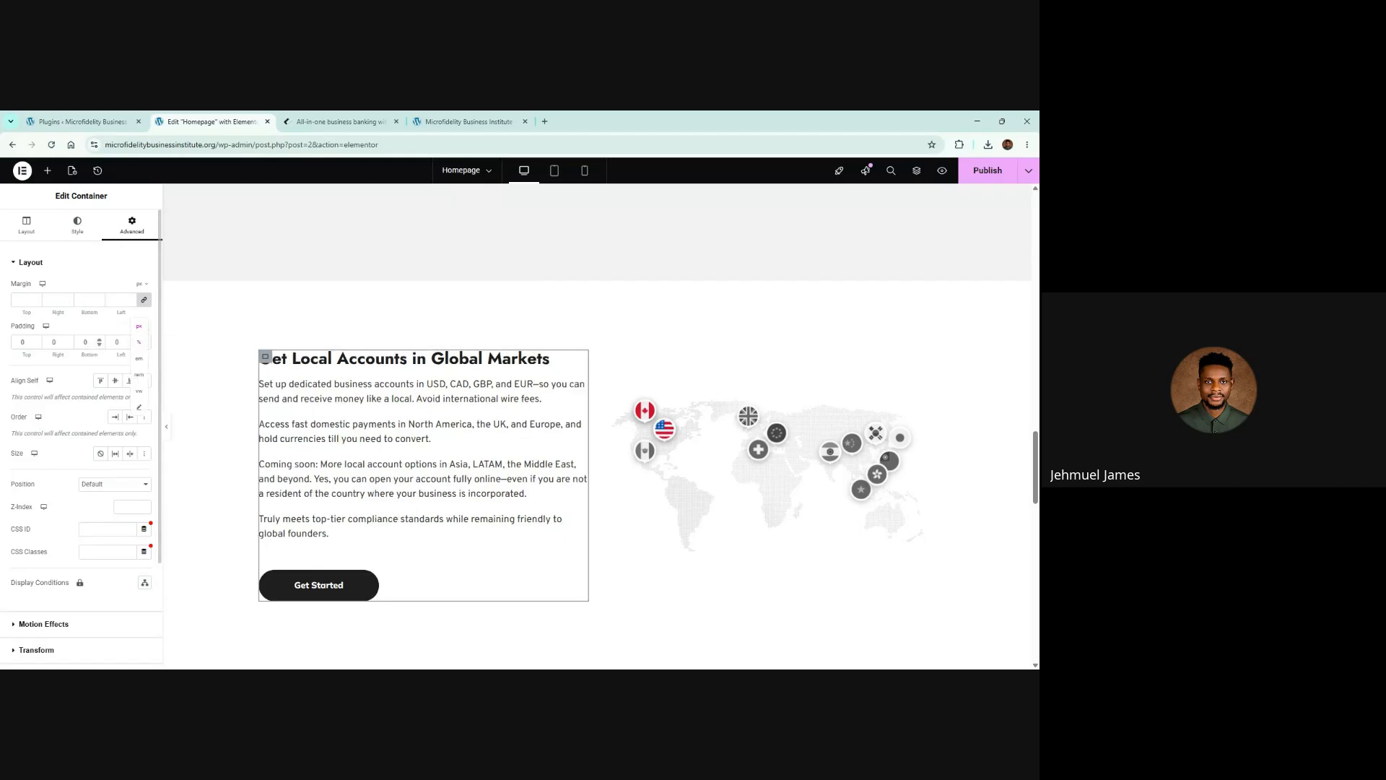
left_click(54, 341)
type("44")
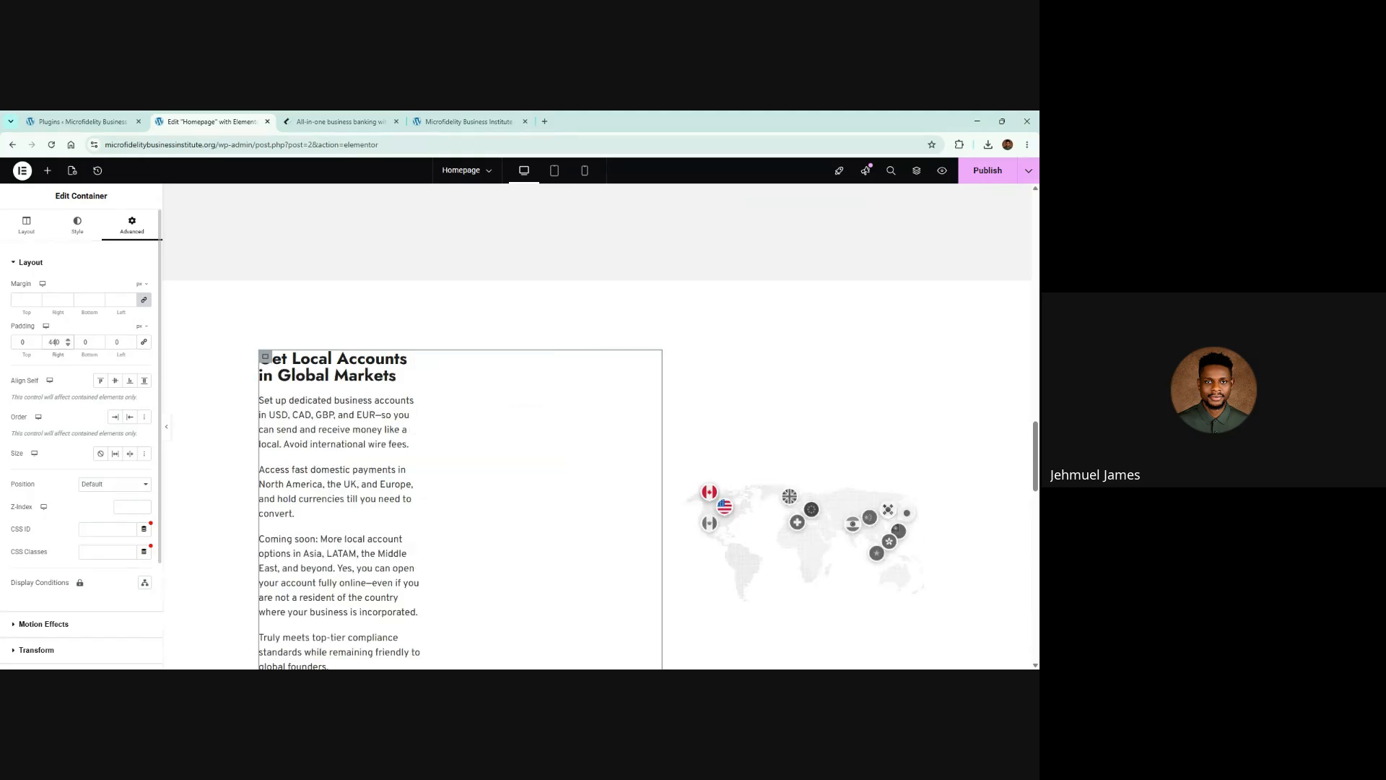
key("BackSpace")
key("BackSpace")
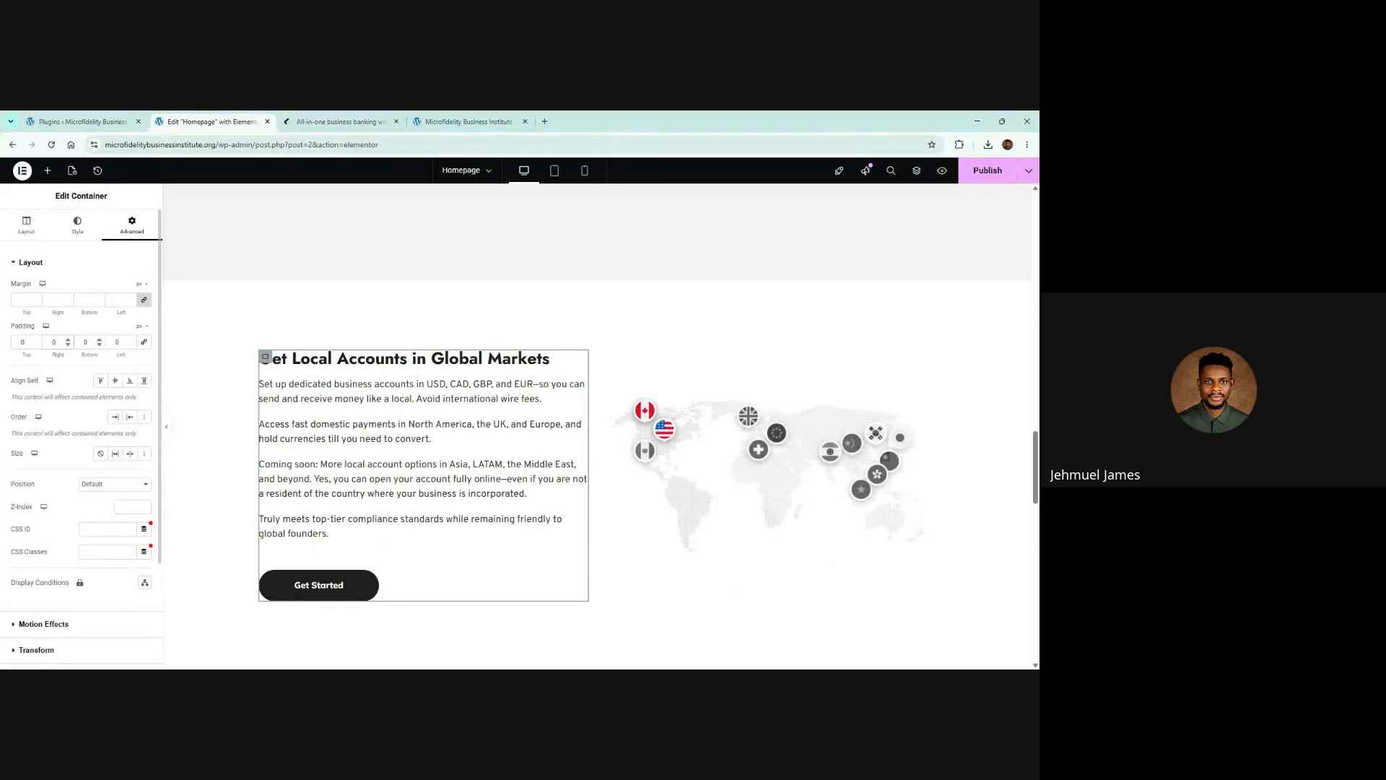
left_click(145, 343)
left_click(118, 343)
key("BackSpace")
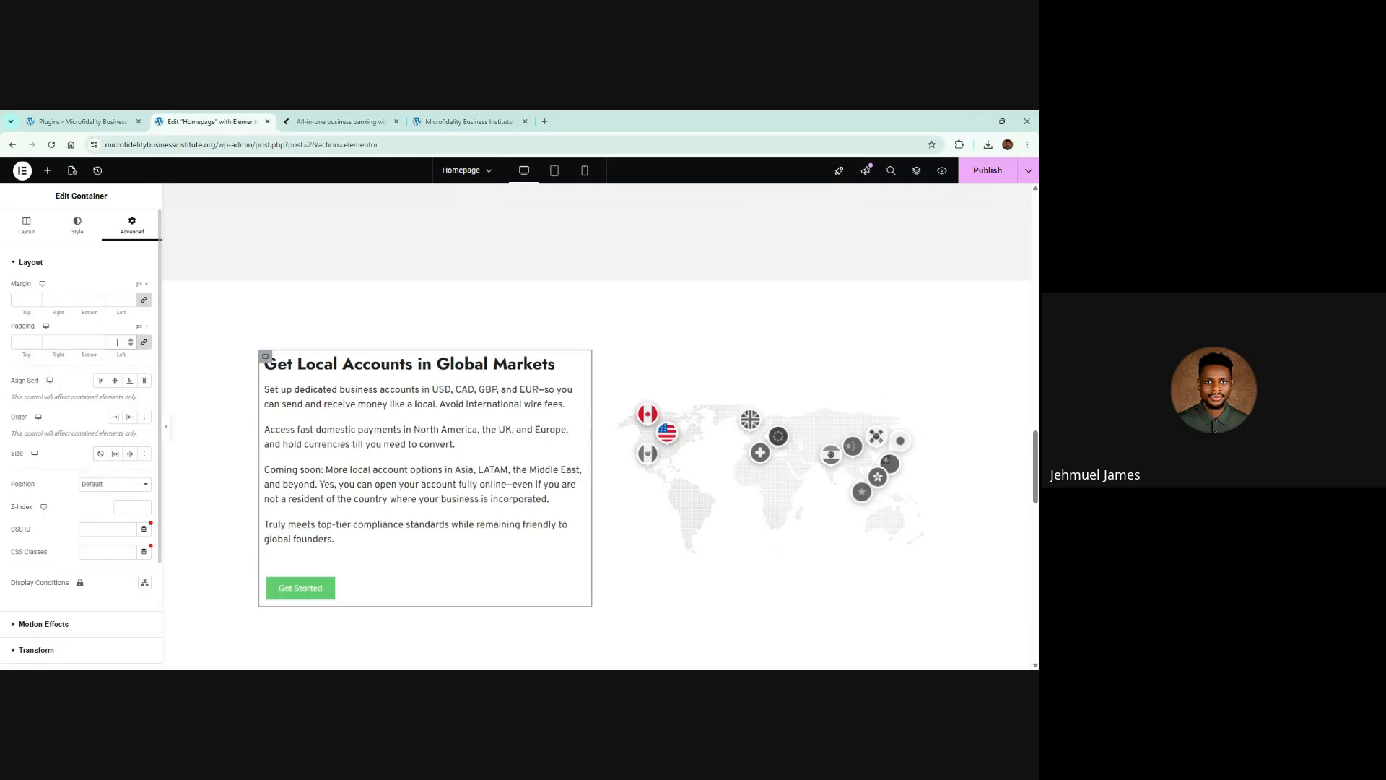
Publish the homepage and reload its live page
left_click(988, 173)
scroll(472, 339, "down", 7)
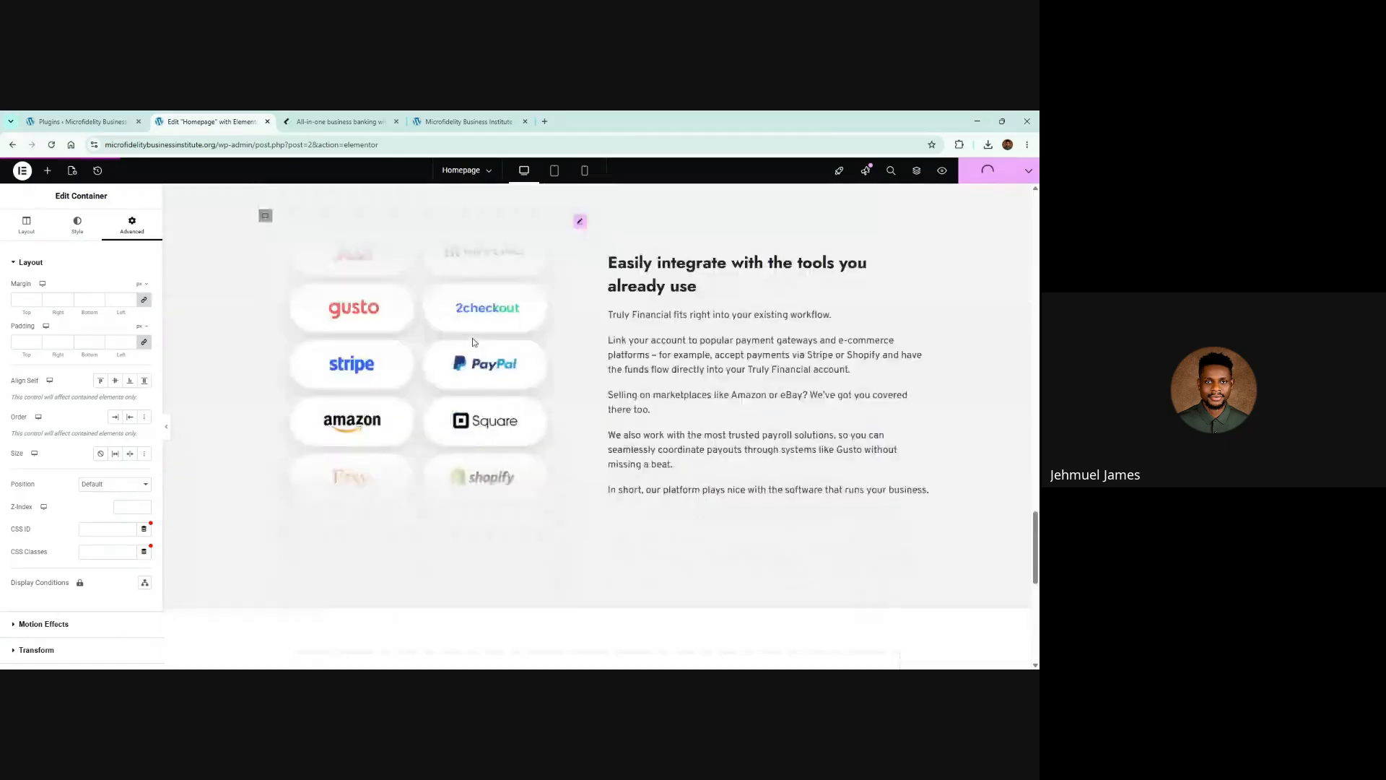
scroll(472, 341, "down", 2)
scroll(472, 341, "up", 3)
scroll(549, 308, "up", 2)
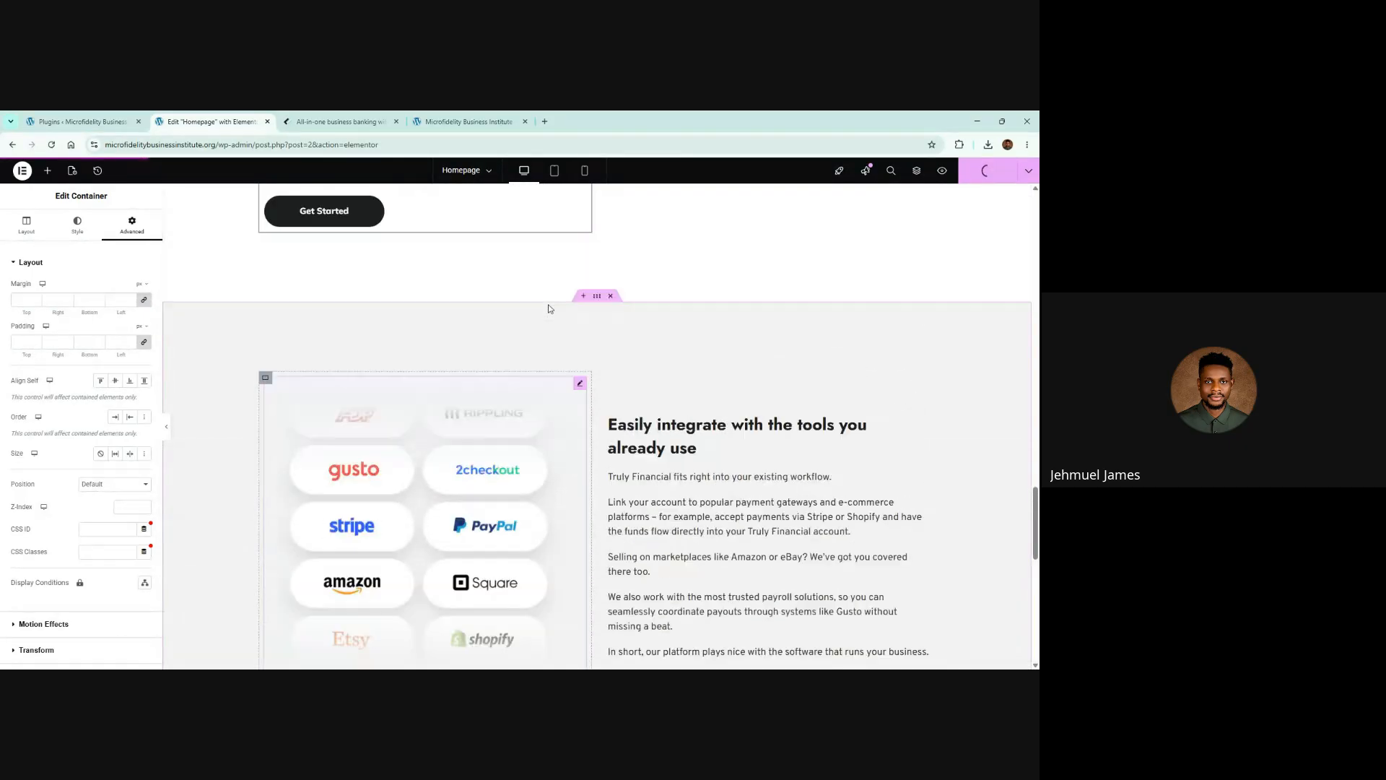
left_click(442, 116)
left_click(365, 116)
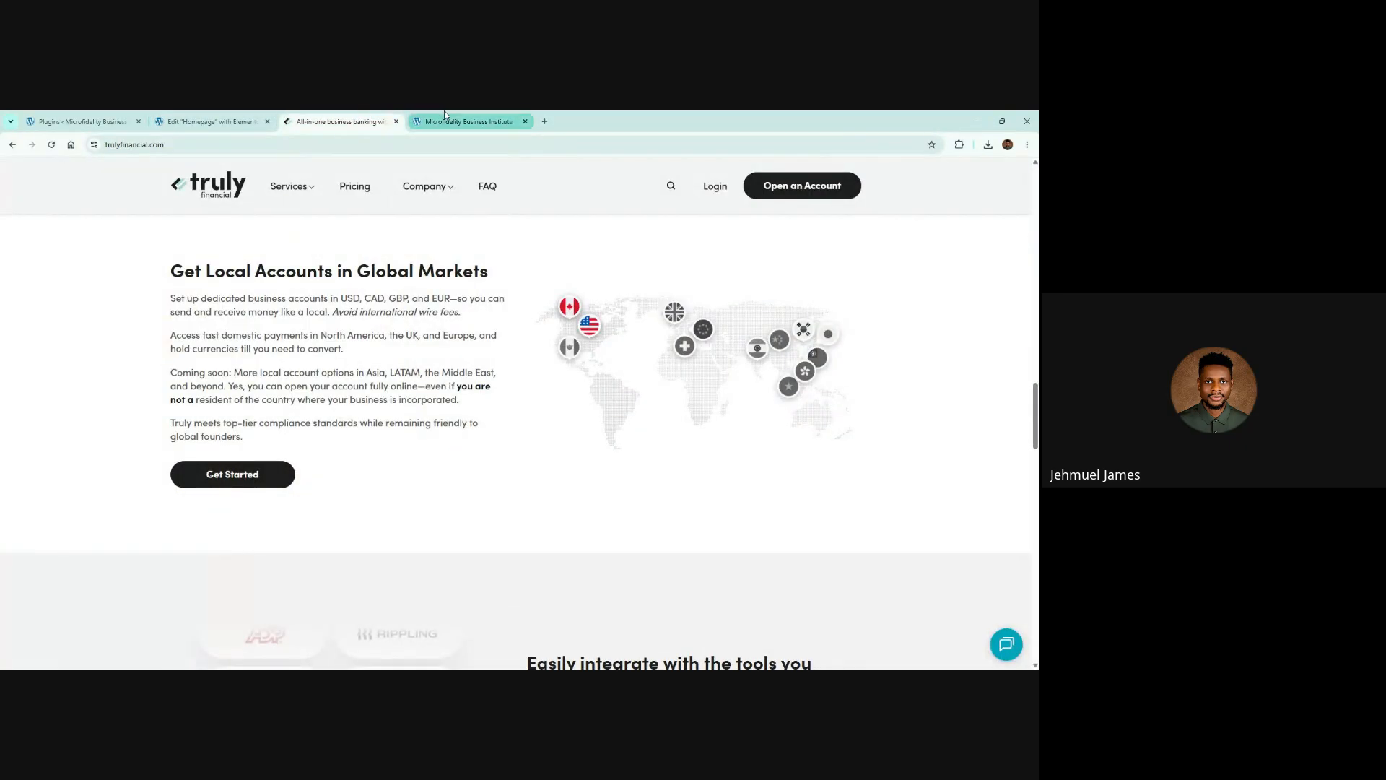
left_click(445, 115)
key("F5")
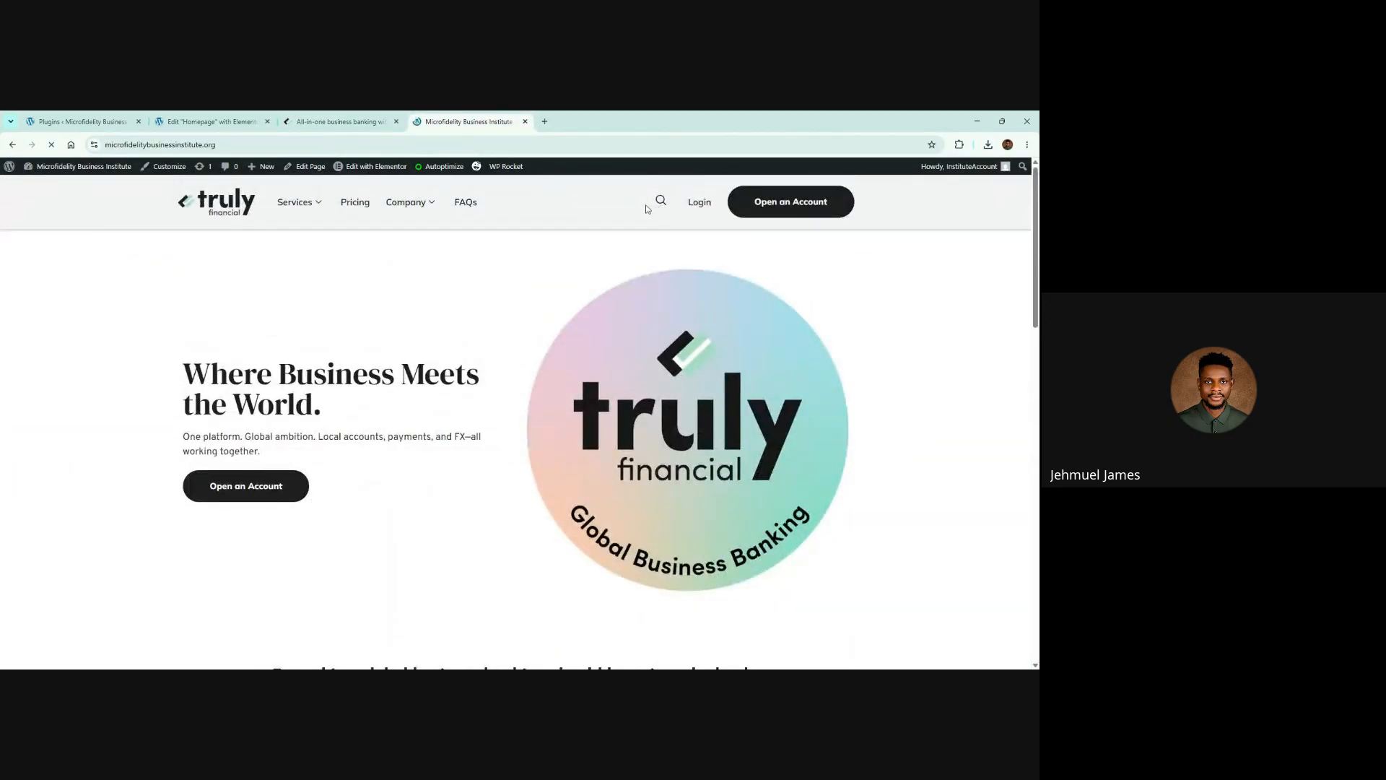
Compare the live "Get Local Accounts in Global Markets" section with the same section on the reference page
scroll(642, 209, "down", 10)
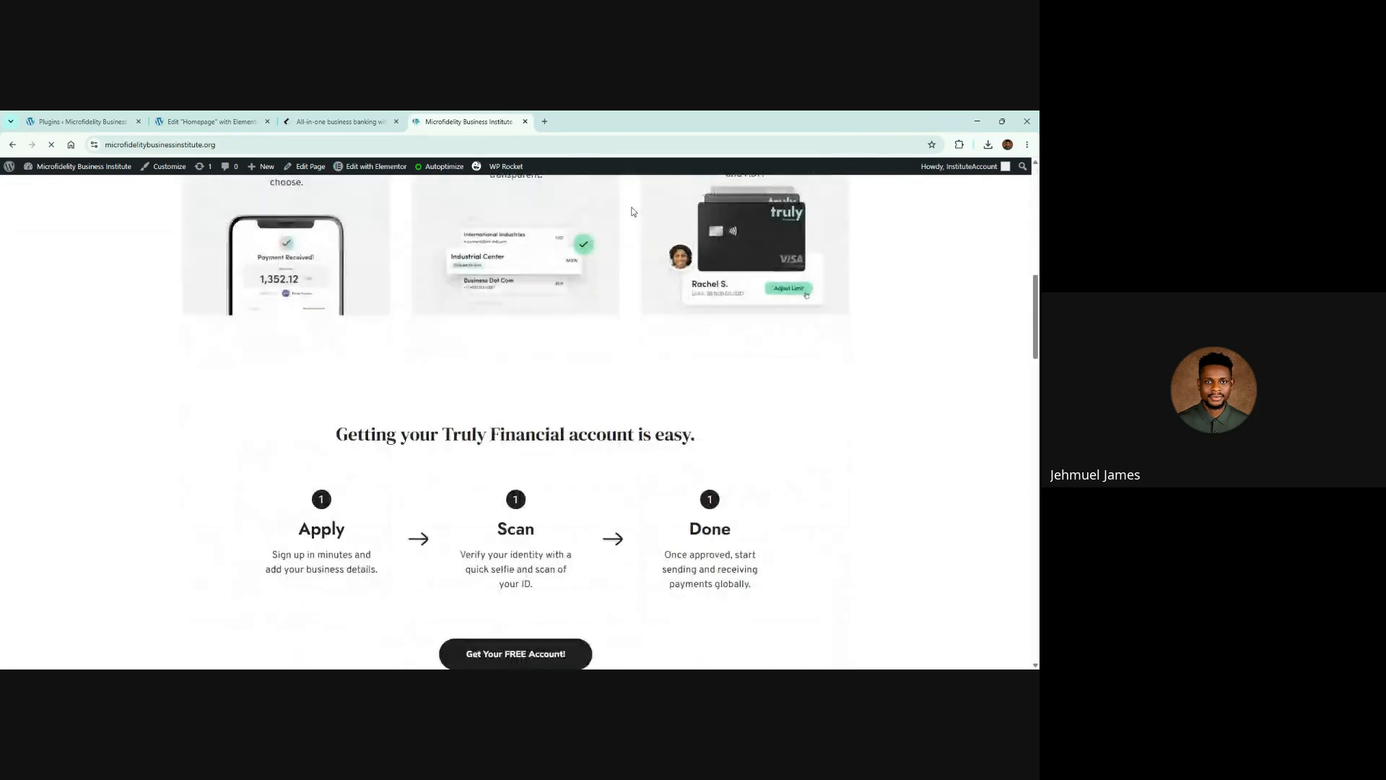
scroll(632, 212, "down", 2)
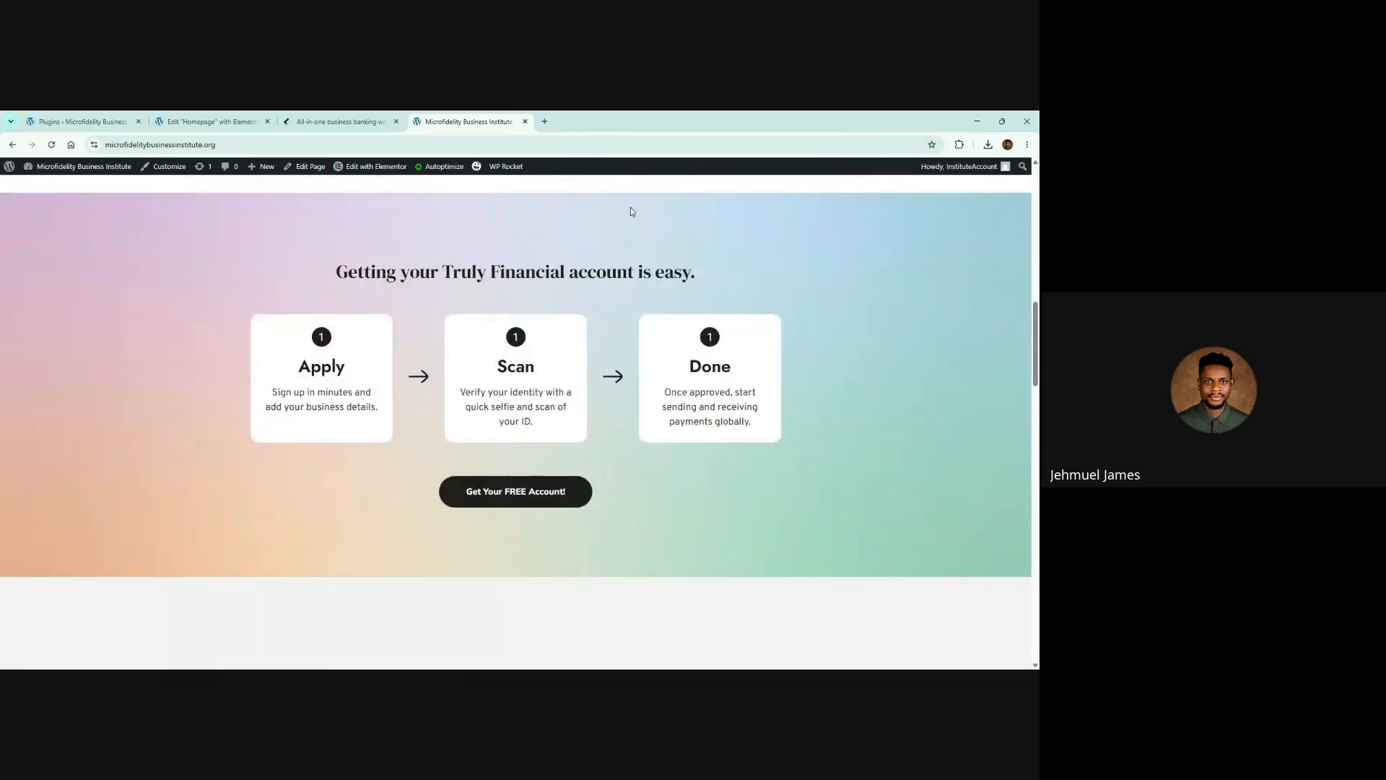
scroll(612, 213, "down", 4)
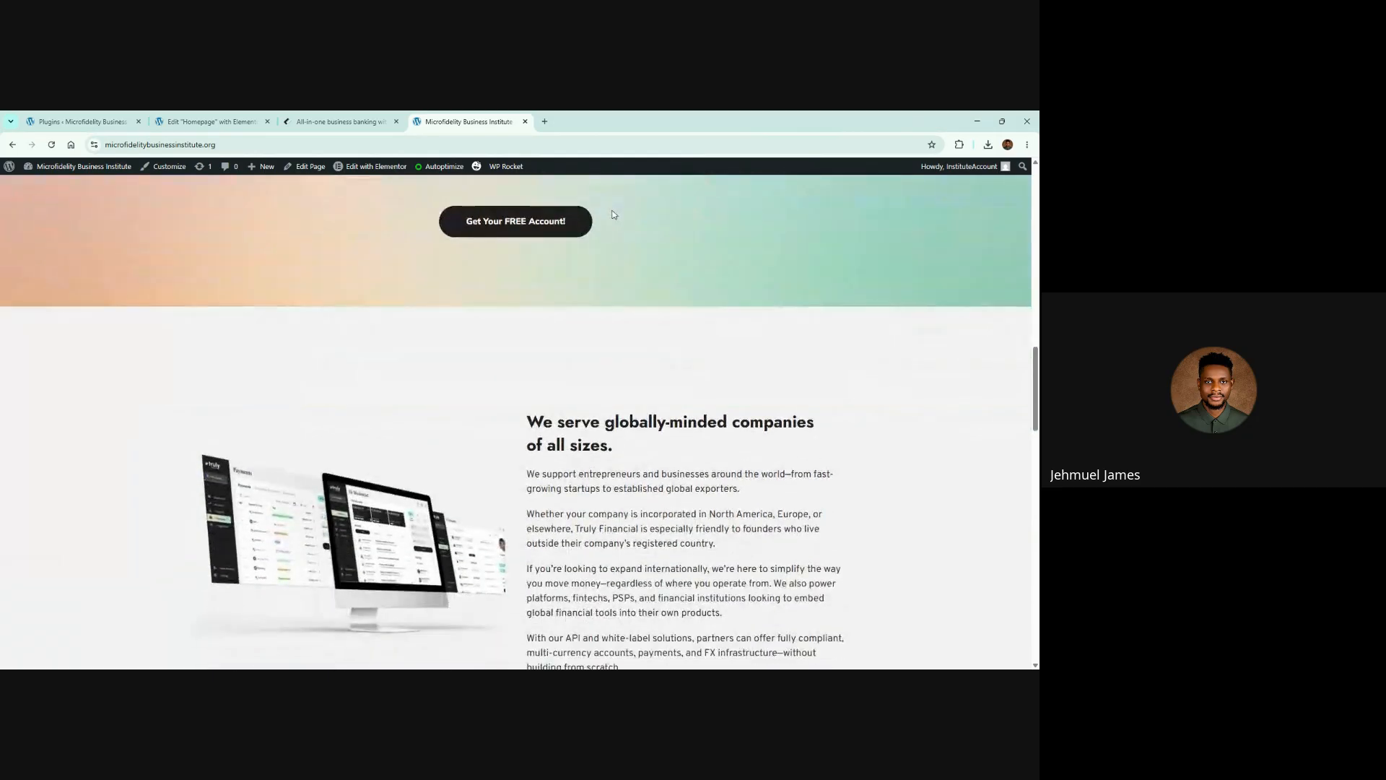
scroll(613, 213, "down", 7)
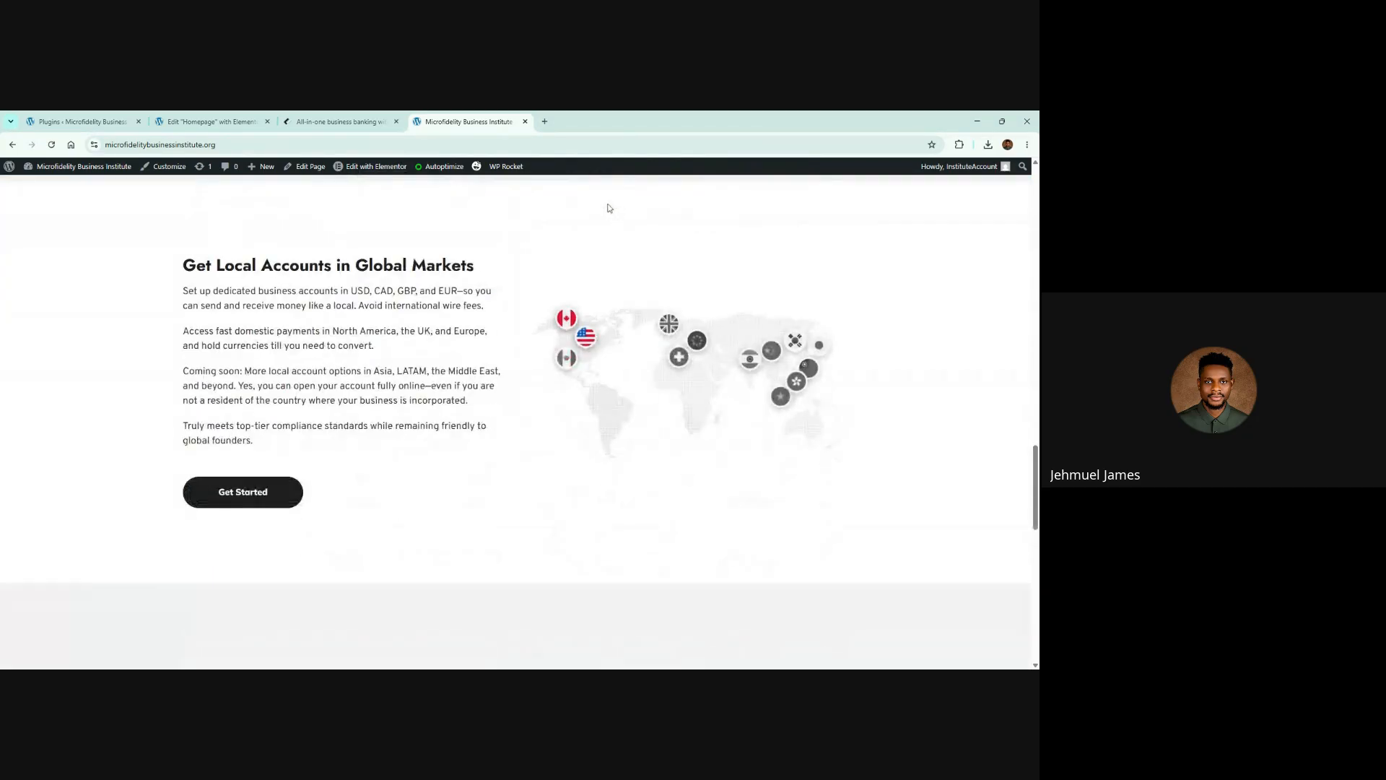
scroll(354, 189, "up", 2)
left_click(332, 122)
scroll(515, 413, "up", 1)
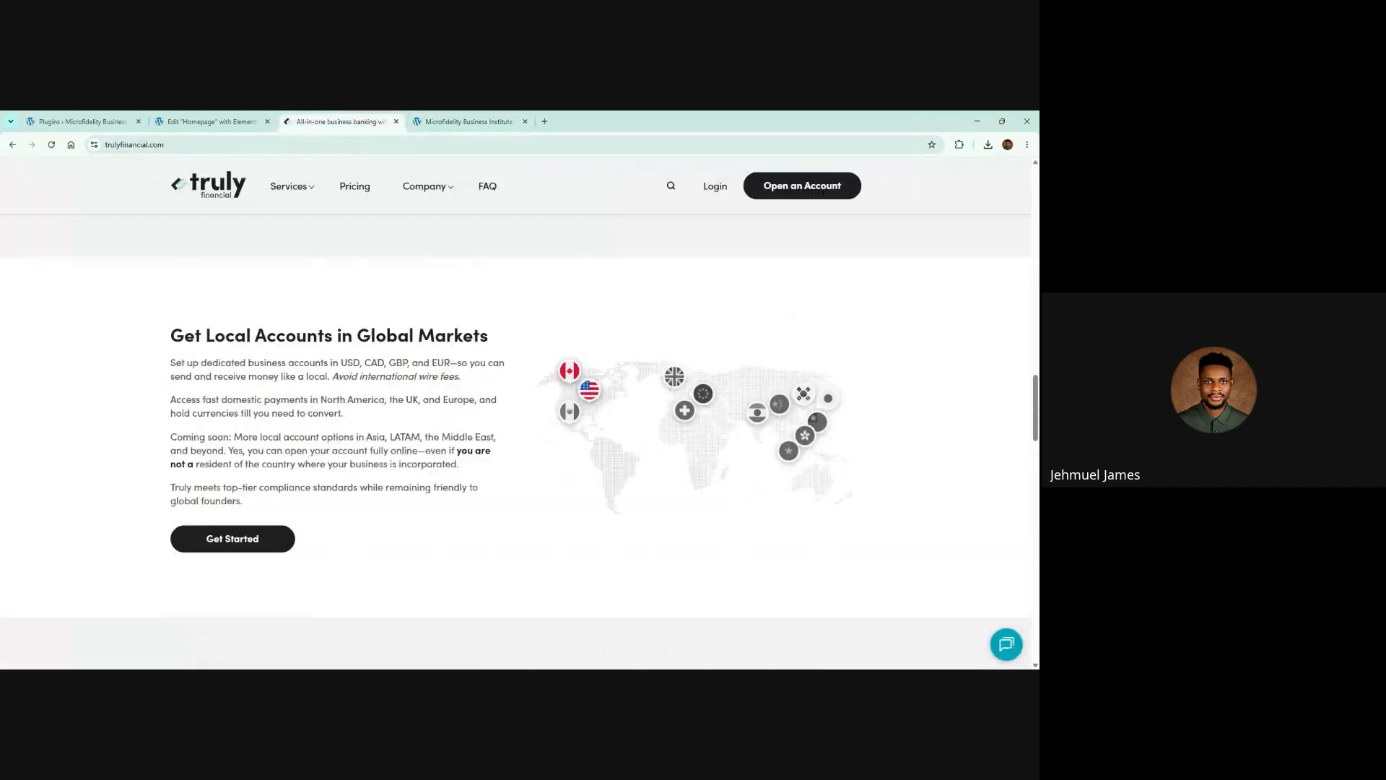
scroll(443, 353, "down", 2)
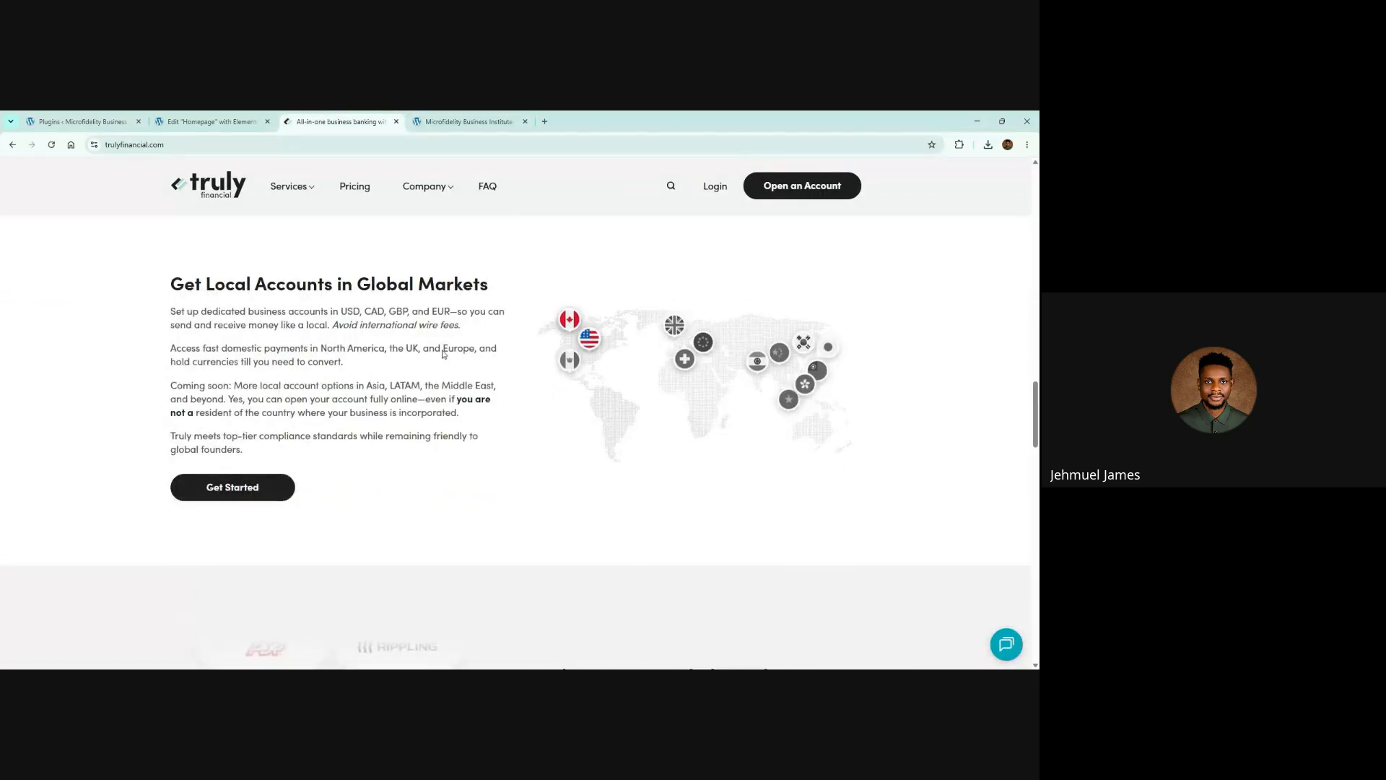
left_click(487, 120)
scroll(470, 241, "down", 2)
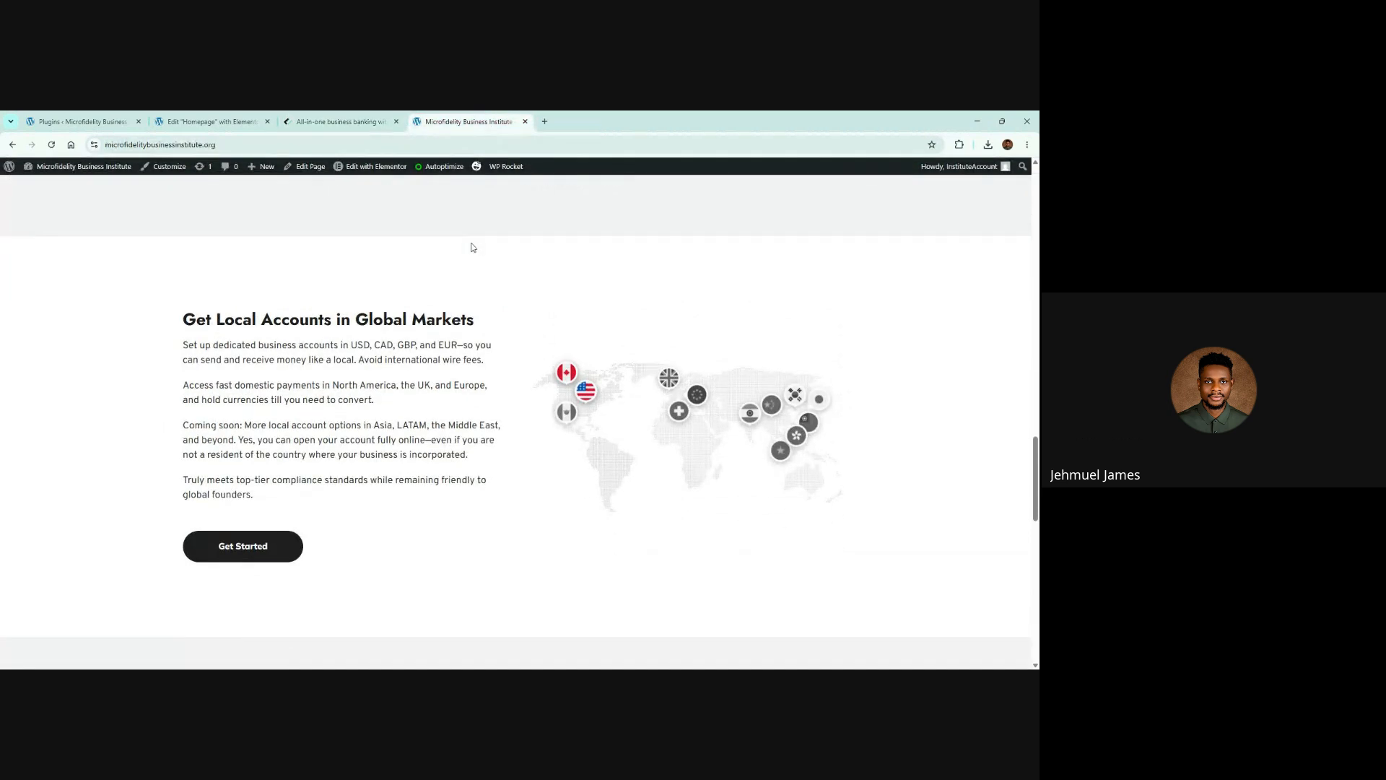
scroll(470, 242, "up", 1)
left_click(342, 119)
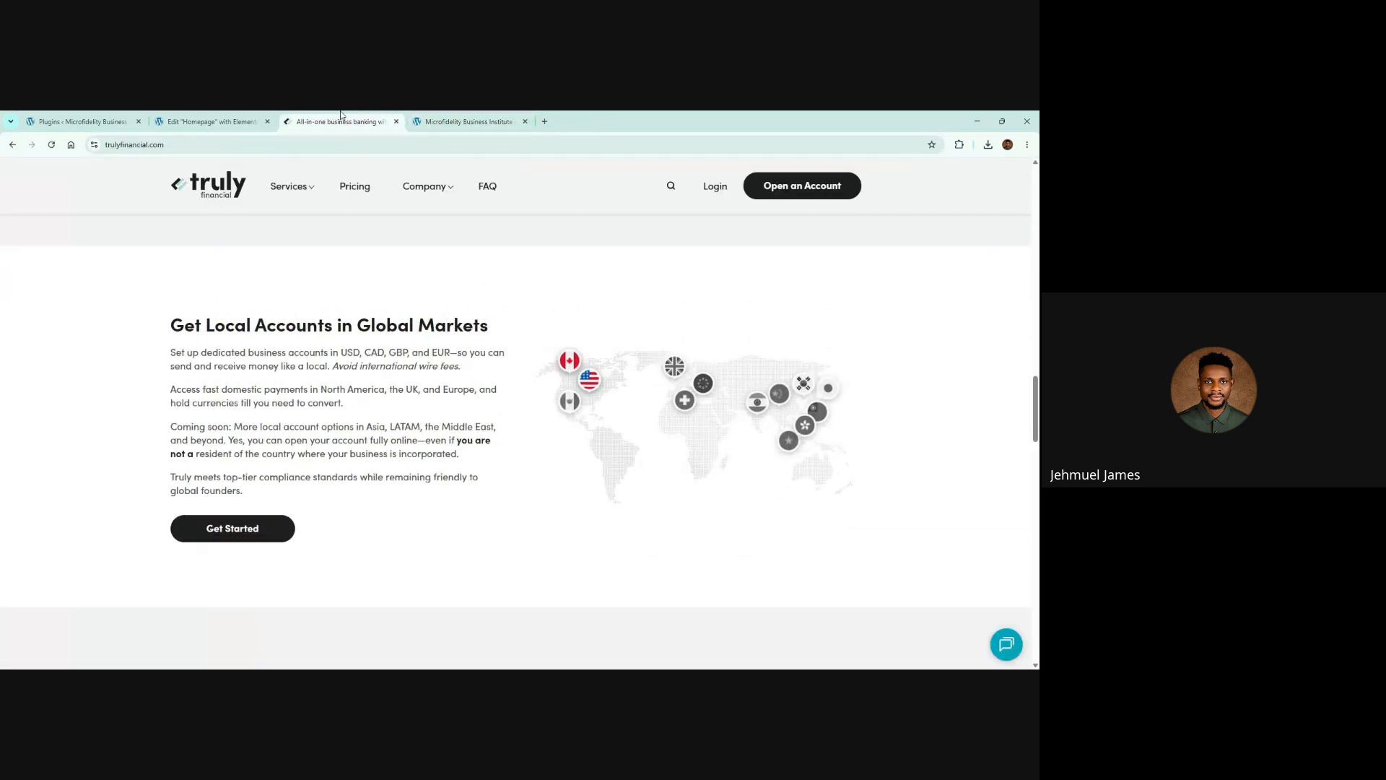
left_click(416, 120)
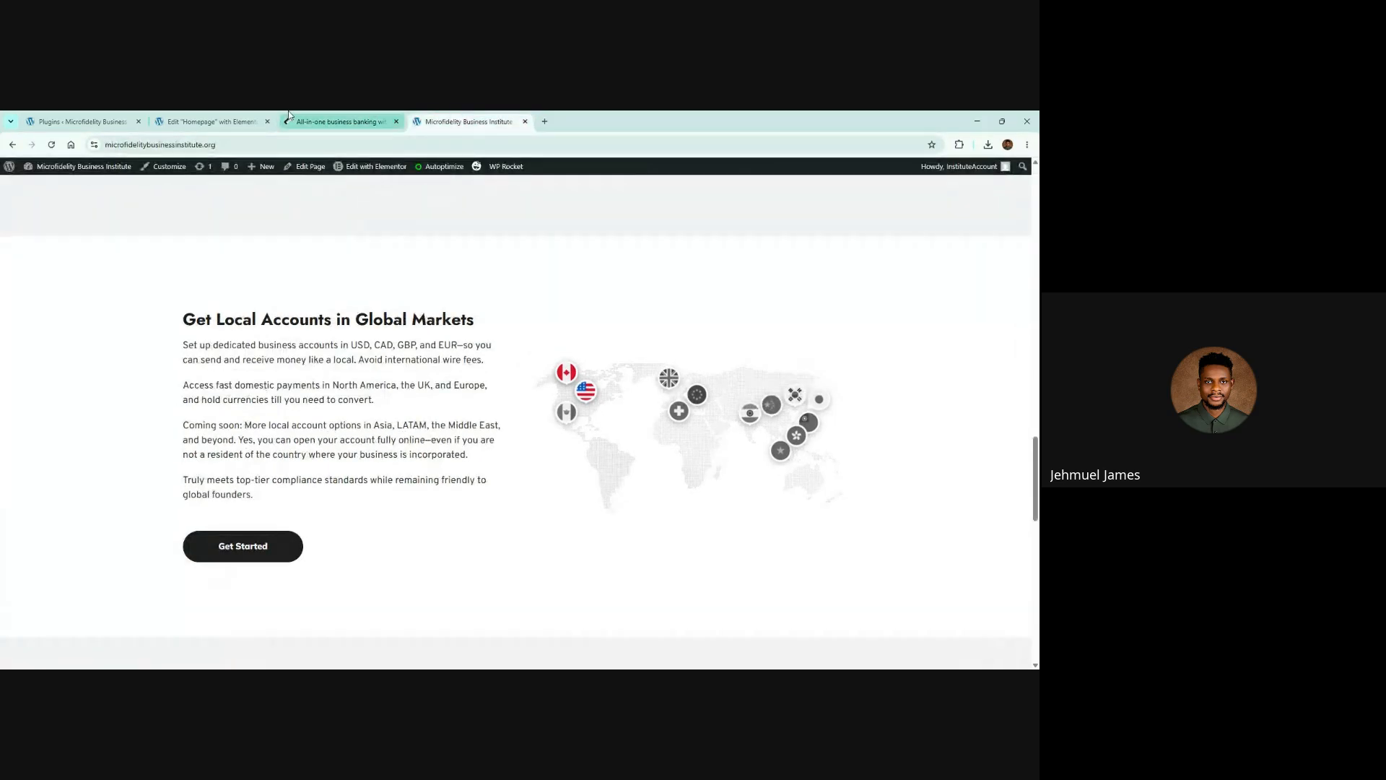
left_click(288, 117)
left_click(416, 119)
Compare the live "Easily integrate with the tools you already use" section with its counterpart on the reference page
scroll(470, 310, "down", 5)
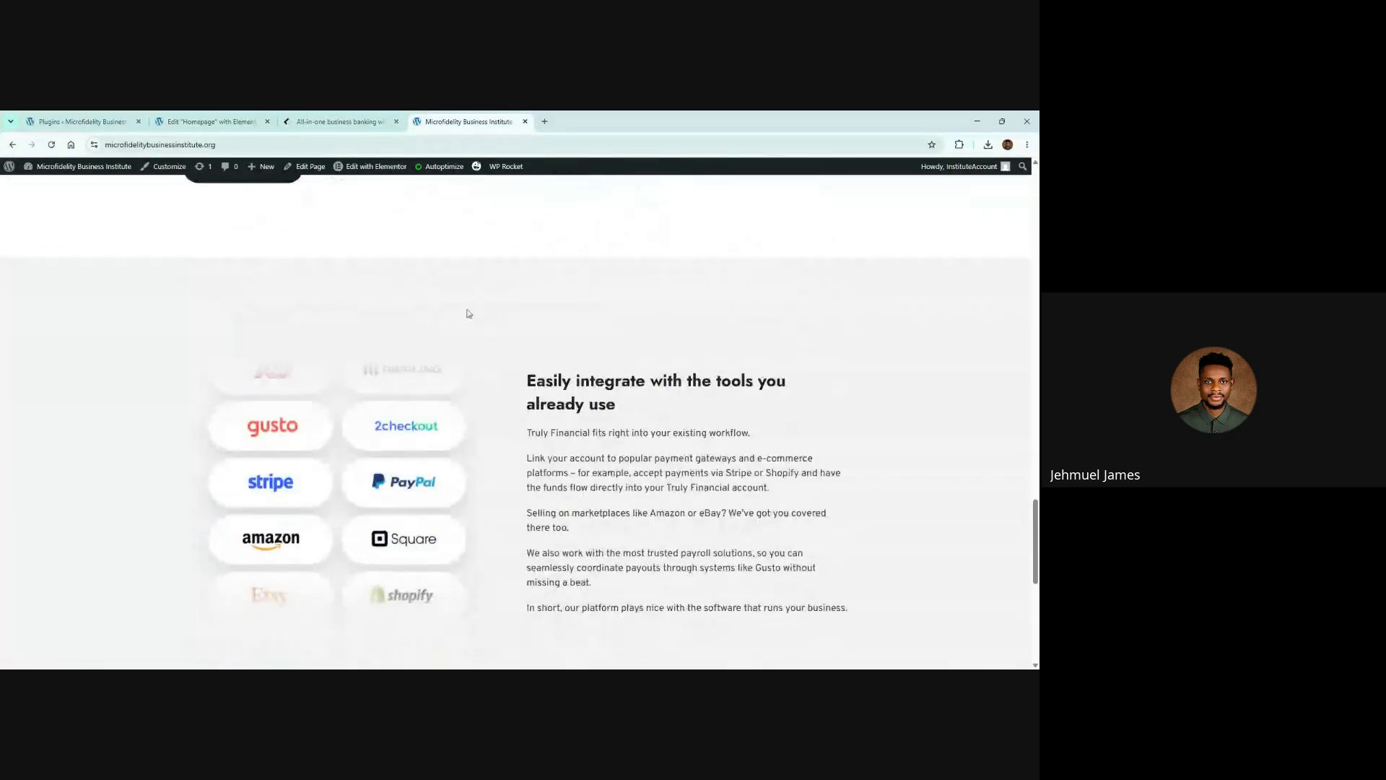
left_click(342, 120)
scroll(413, 373, "down", 5)
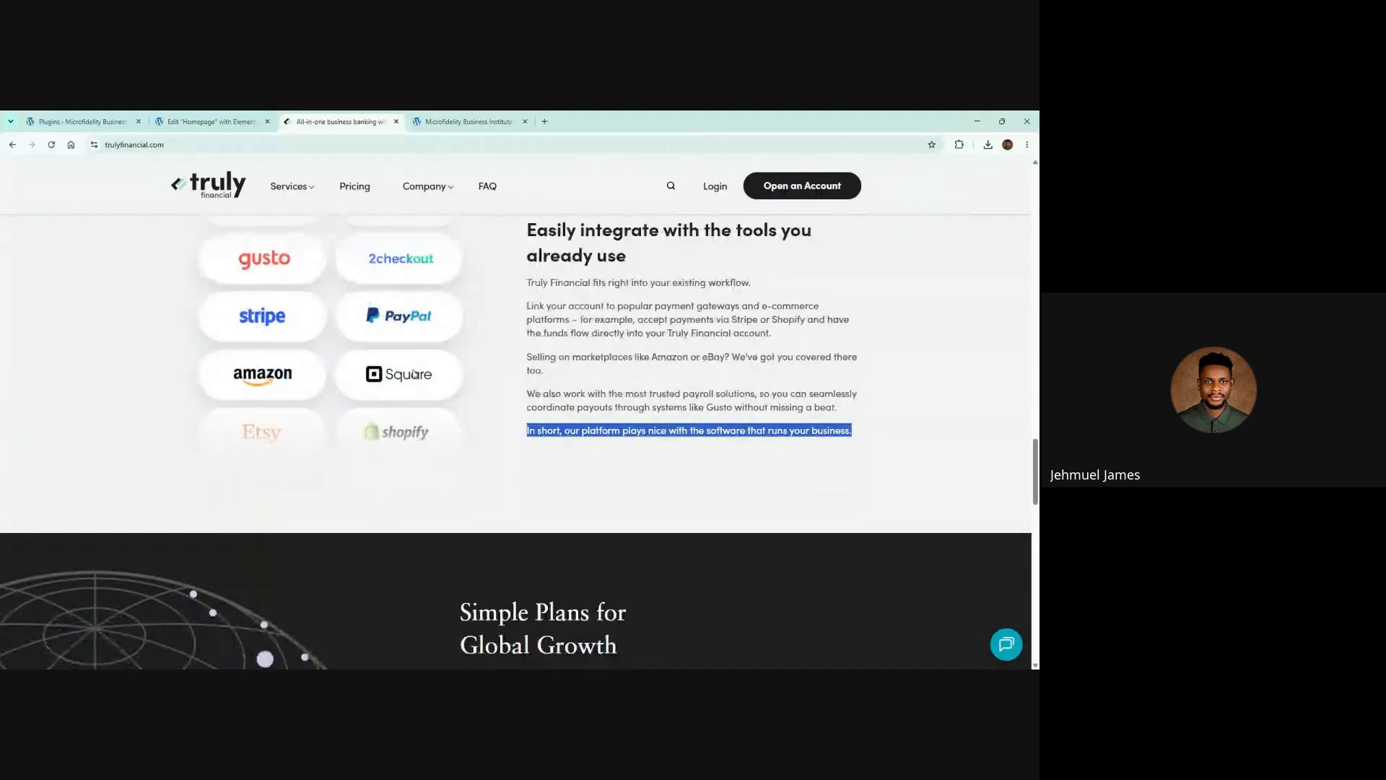
left_click(469, 121)
scroll(507, 408, "down", 3)
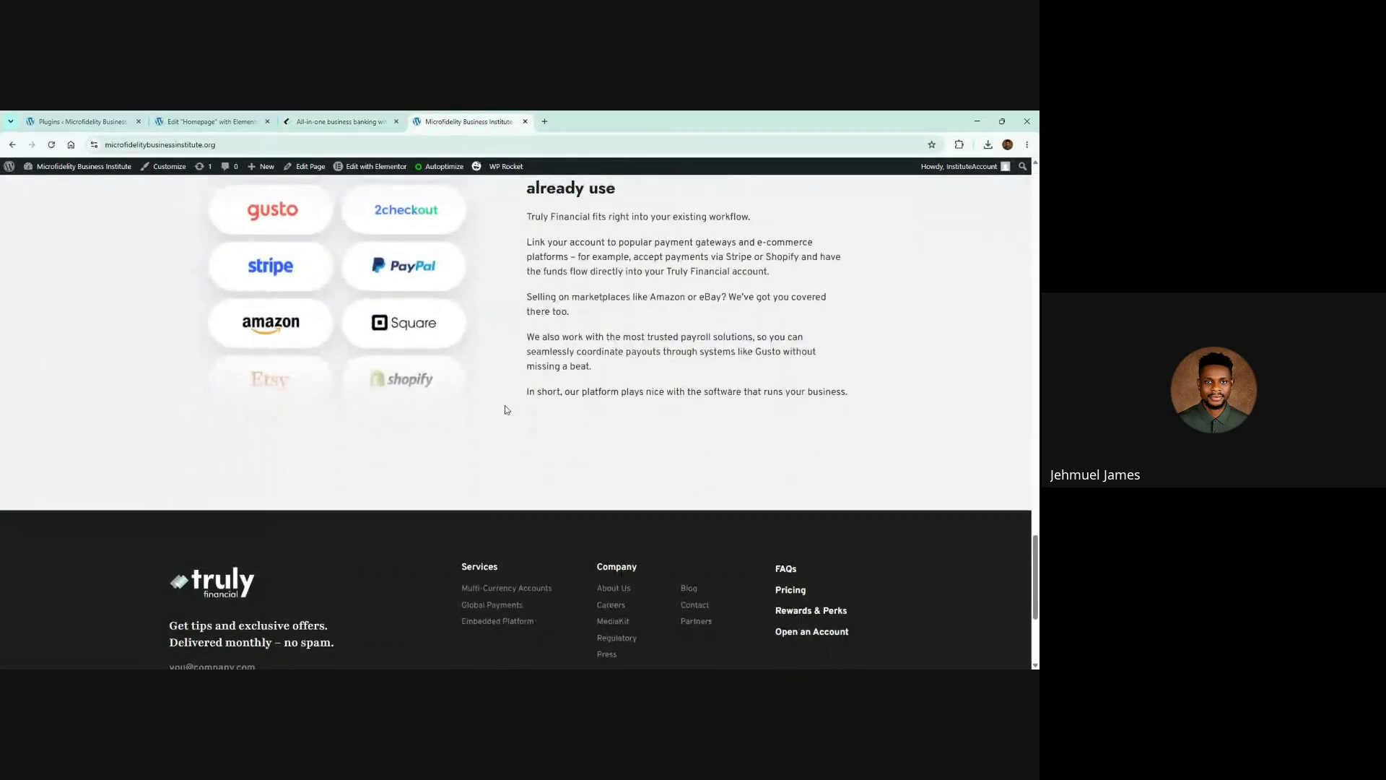
scroll(507, 409, "up", 2)
left_click(339, 120)
left_click(516, 116)
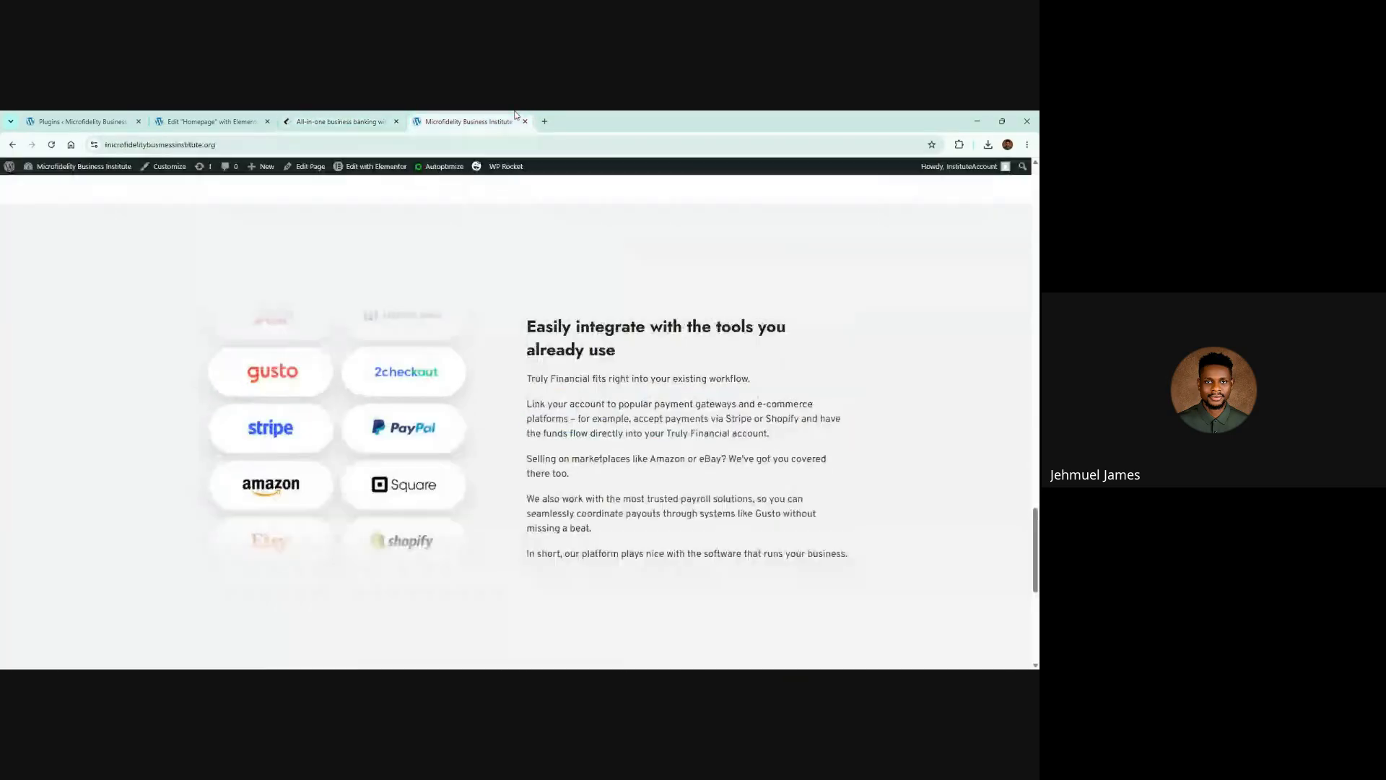
Check what follows the integrations section on the live page, on the reference page and in the Elementor editor
scroll(471, 439, "down", 5)
scroll(449, 365, "up", 2)
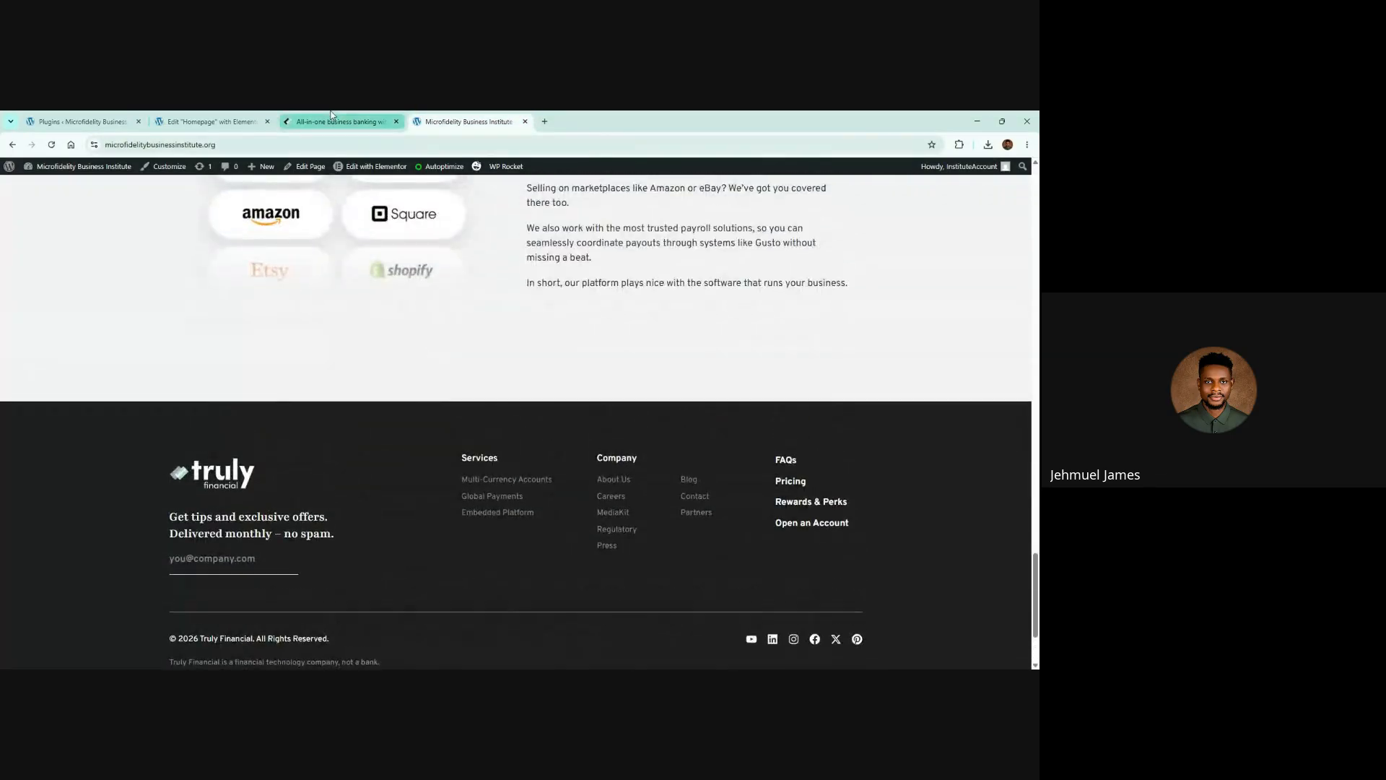
left_click(332, 119)
scroll(340, 328, "down", 7)
scroll(340, 327, "up", 3)
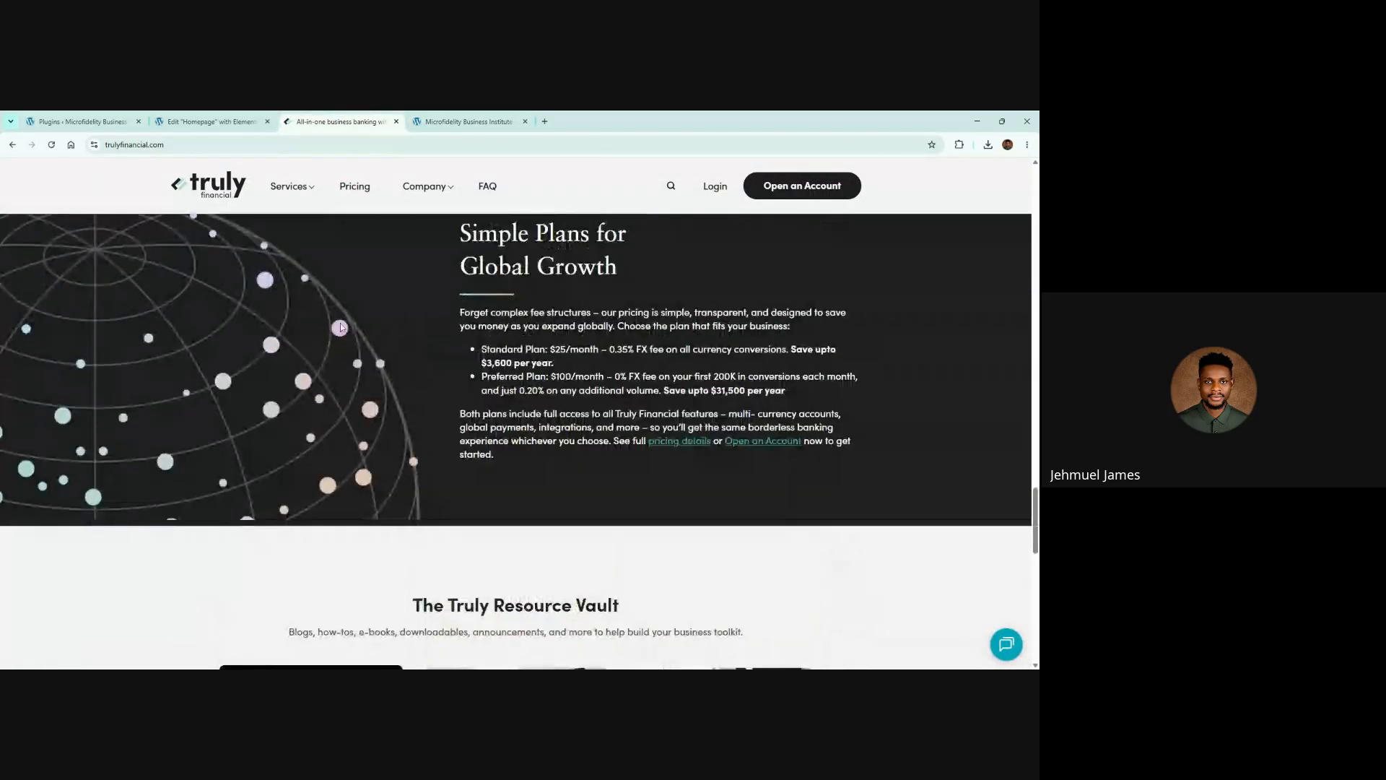
scroll(537, 390, "up", 3)
scroll(483, 511, "down", 3)
scroll(503, 440, "up", 2)
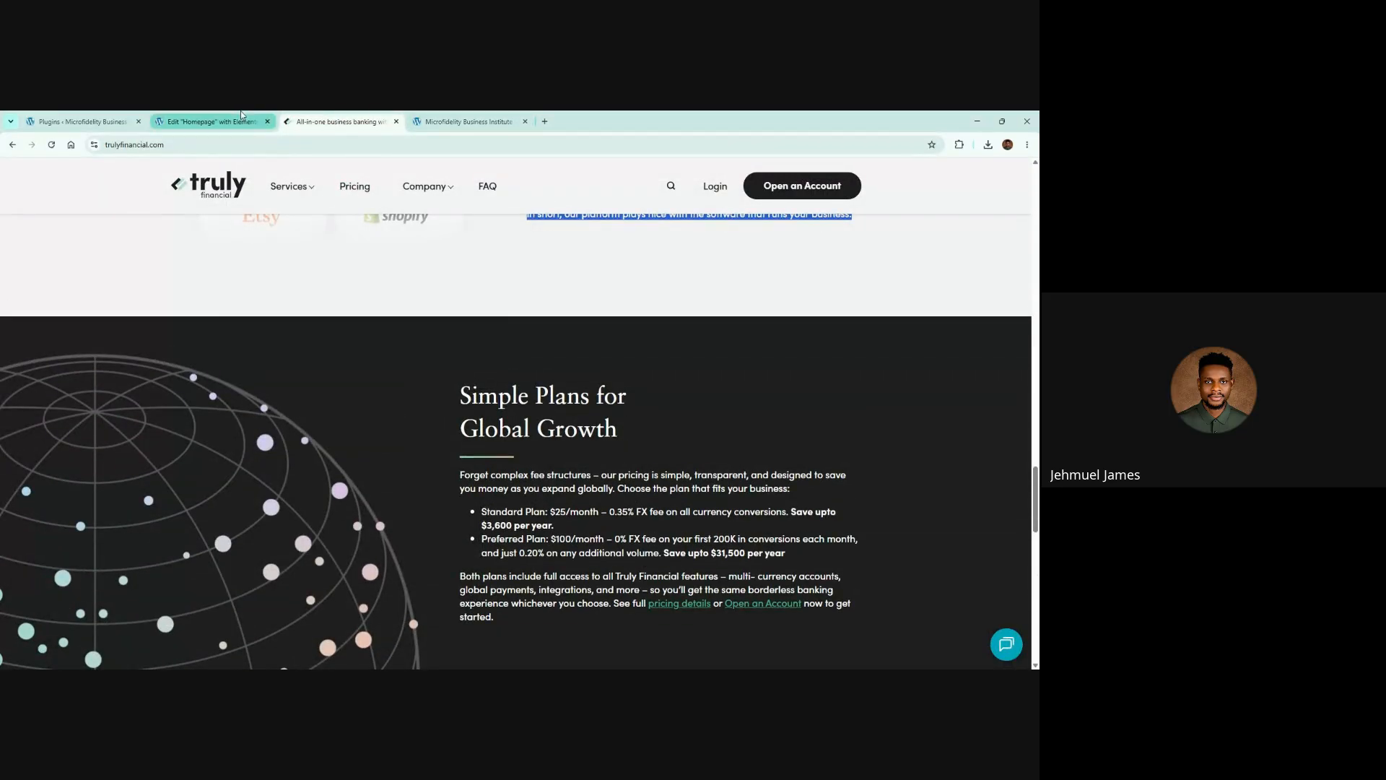
left_click(209, 122)
scroll(562, 426, "down", 10)
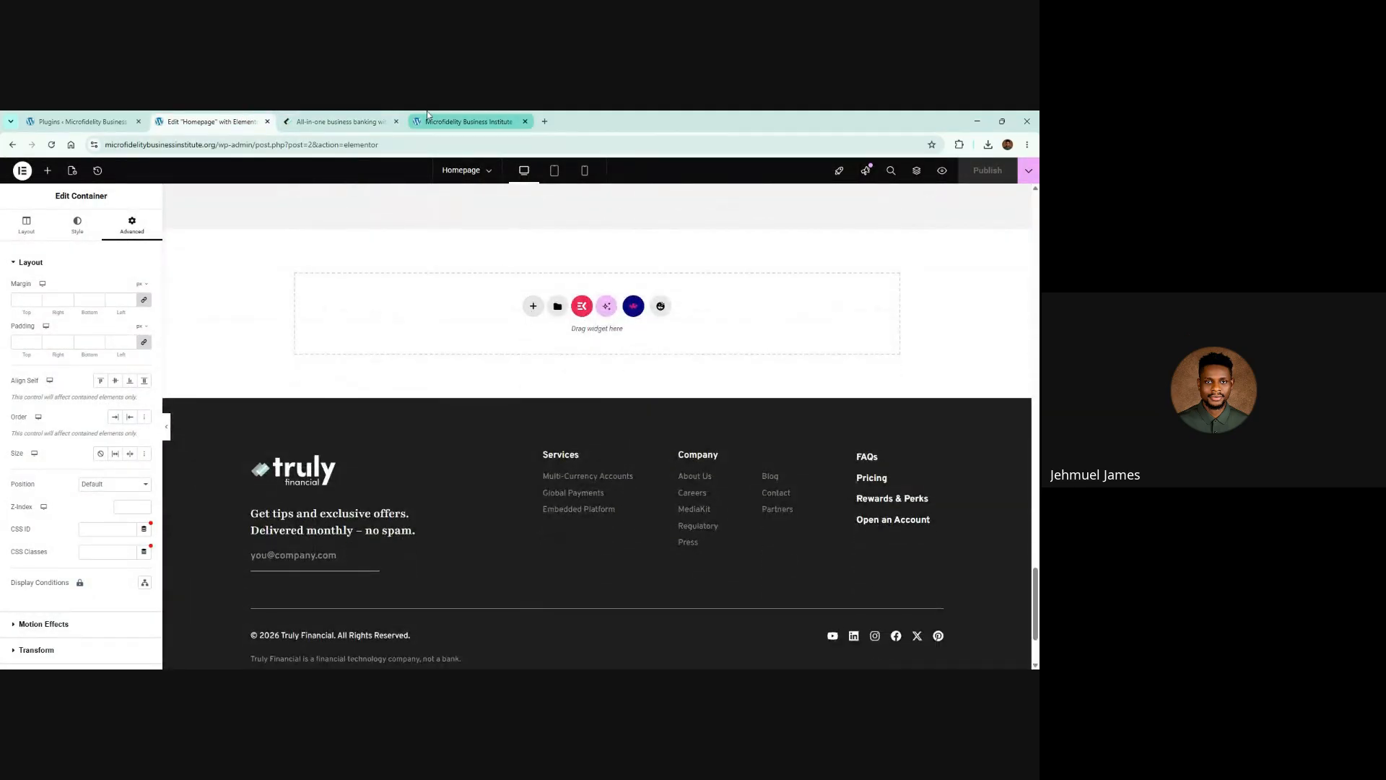
left_click(466, 121)
left_click(370, 120)
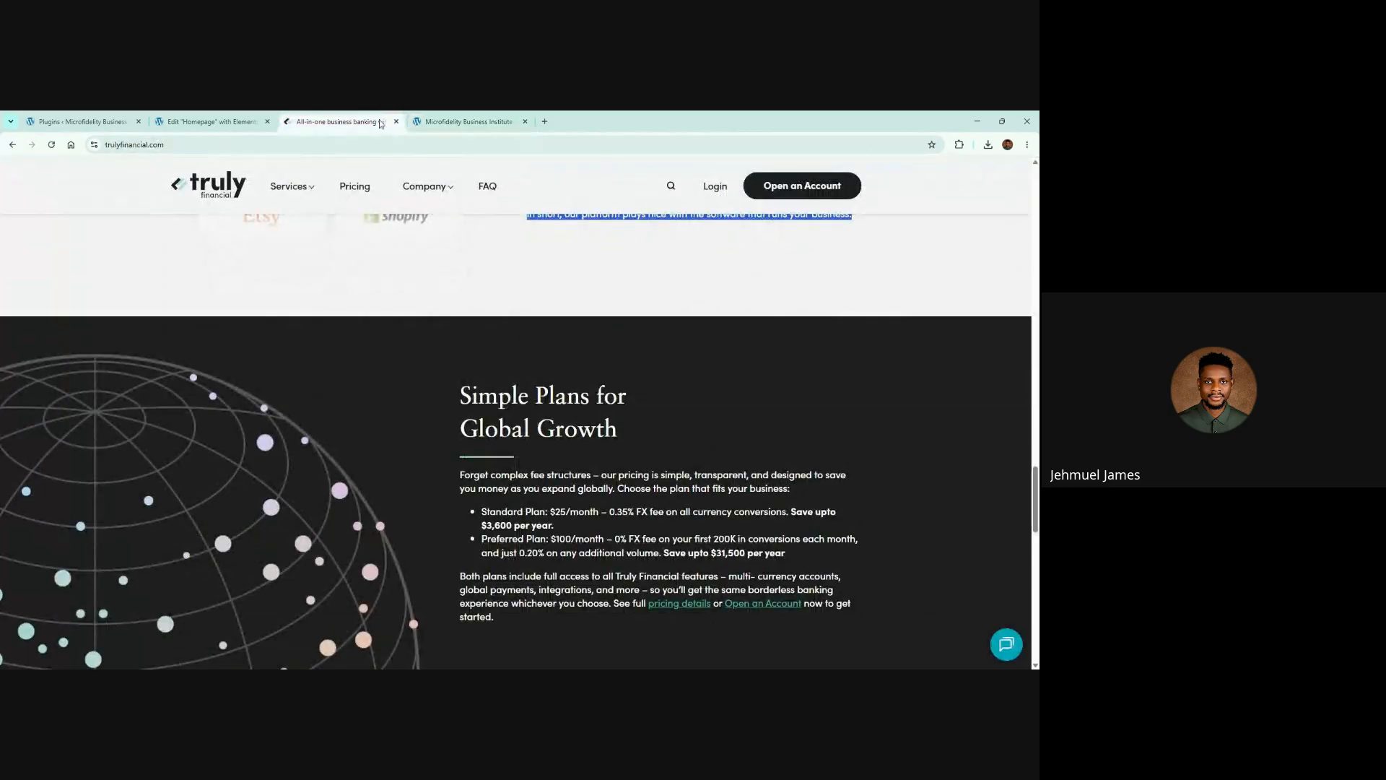
Examine the post cards in "The Truly Resource Vault" and open "Factors to Consider When Hiring Freelance Software Developers" in a new tab
scroll(441, 303, "down", 3)
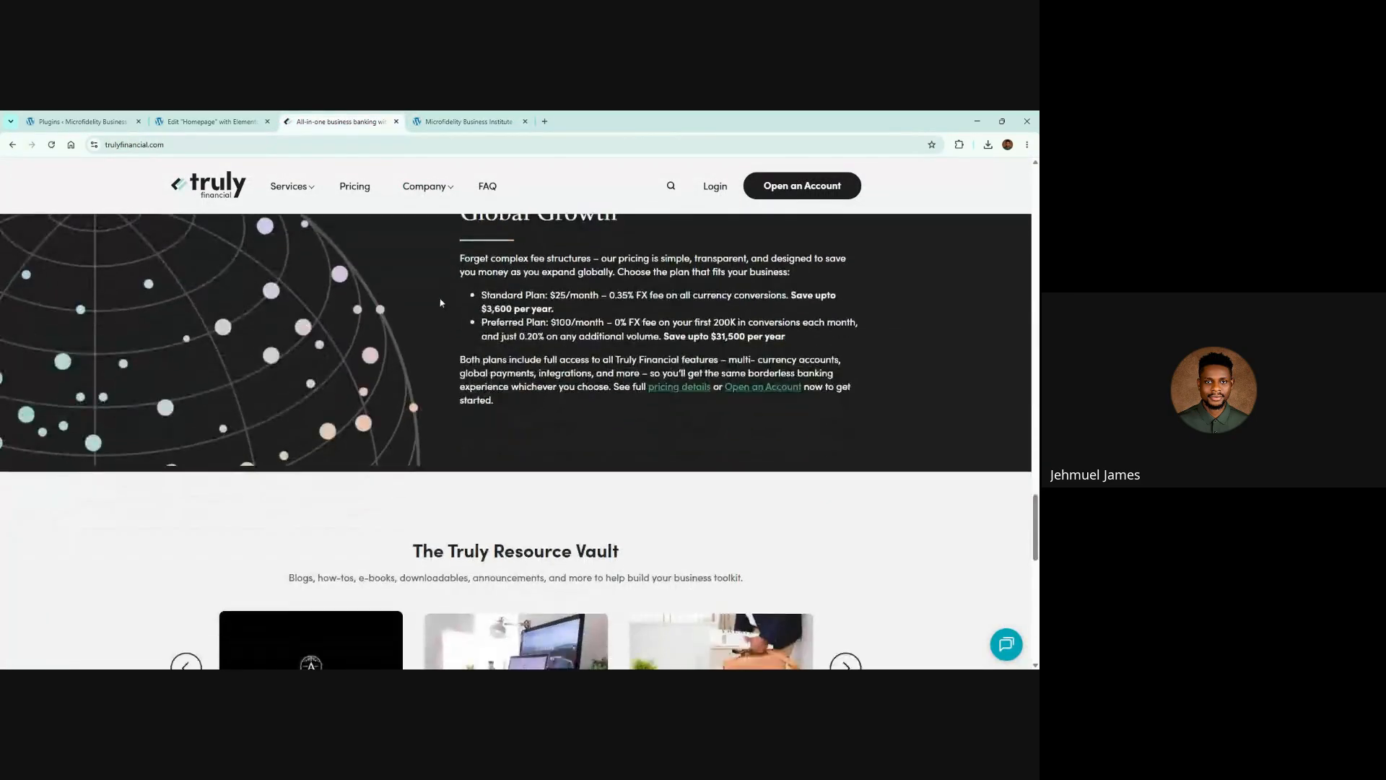
scroll(441, 303, "down", 2)
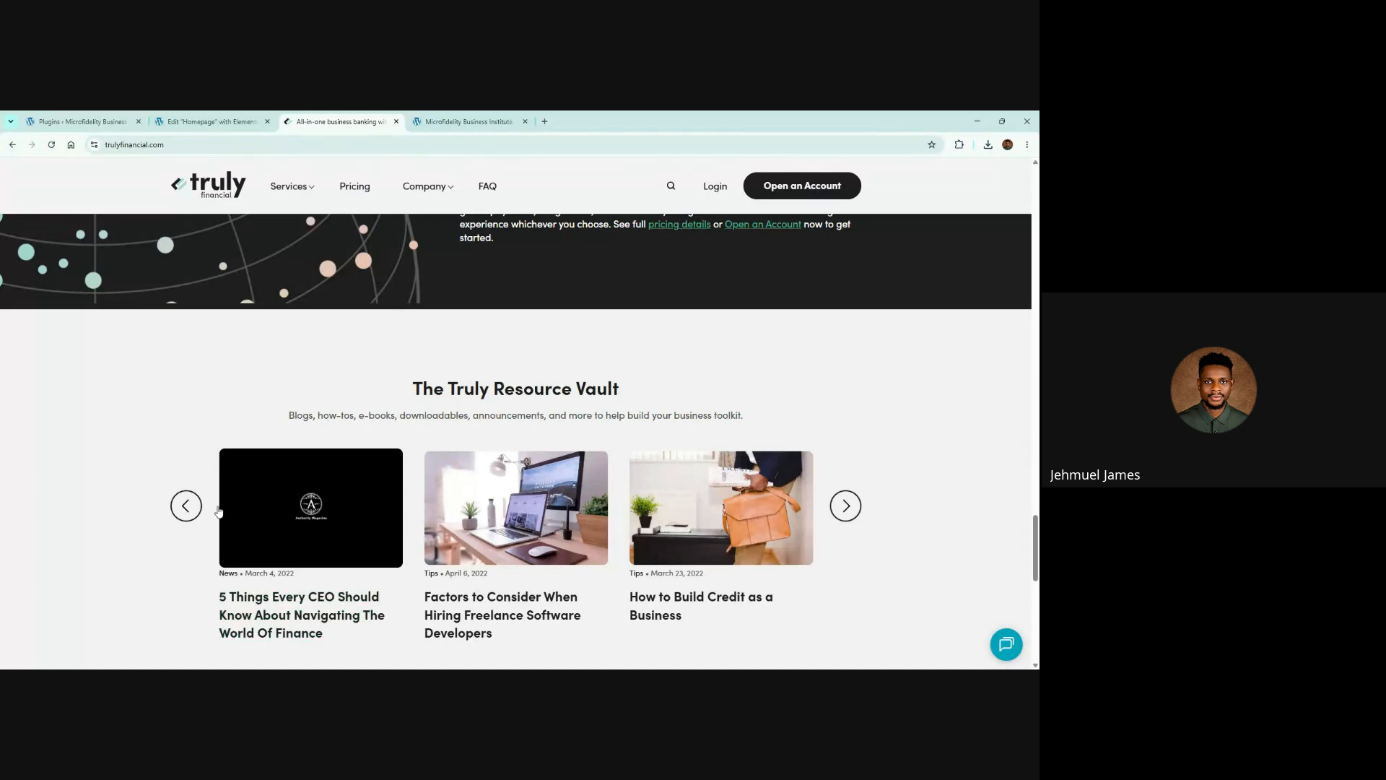
scroll(406, 505, "down", 2)
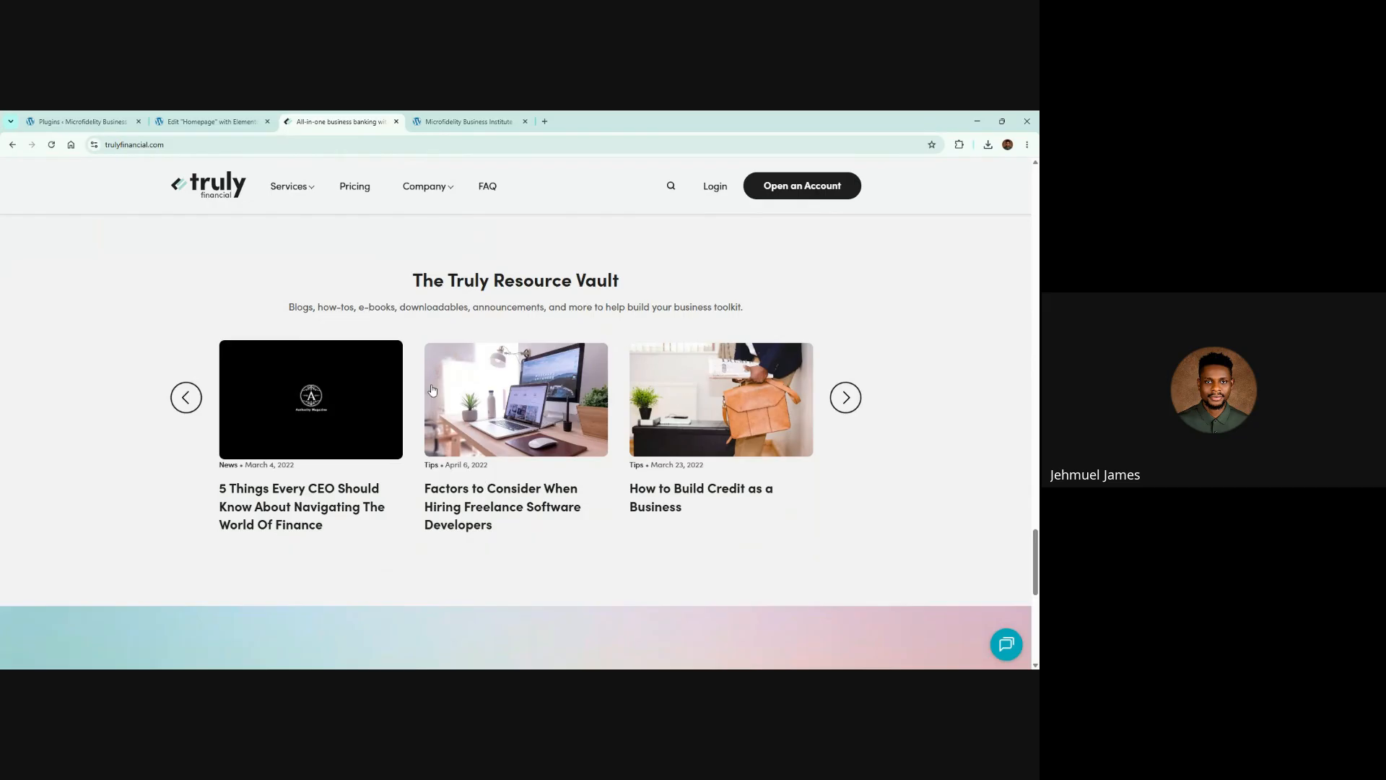
middle_click(474, 495)
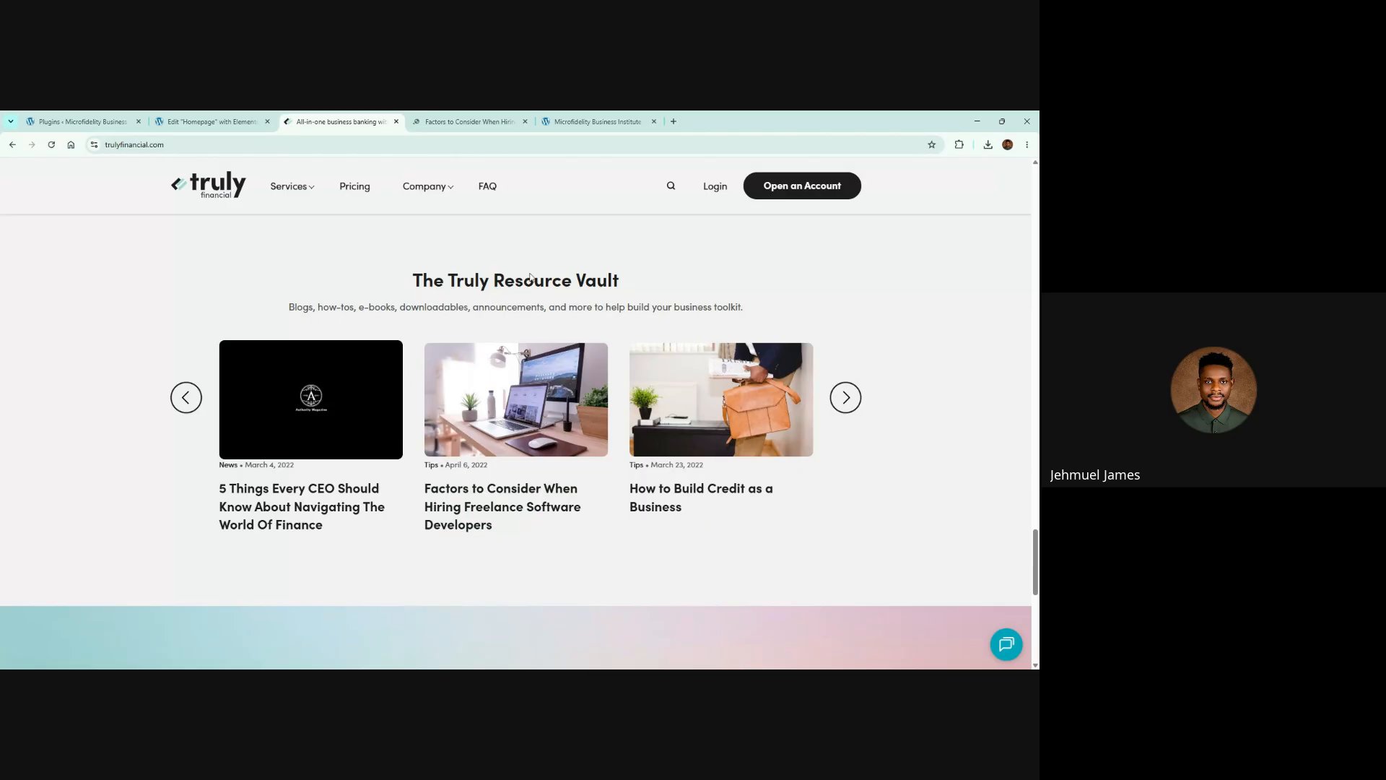
left_click(474, 117)
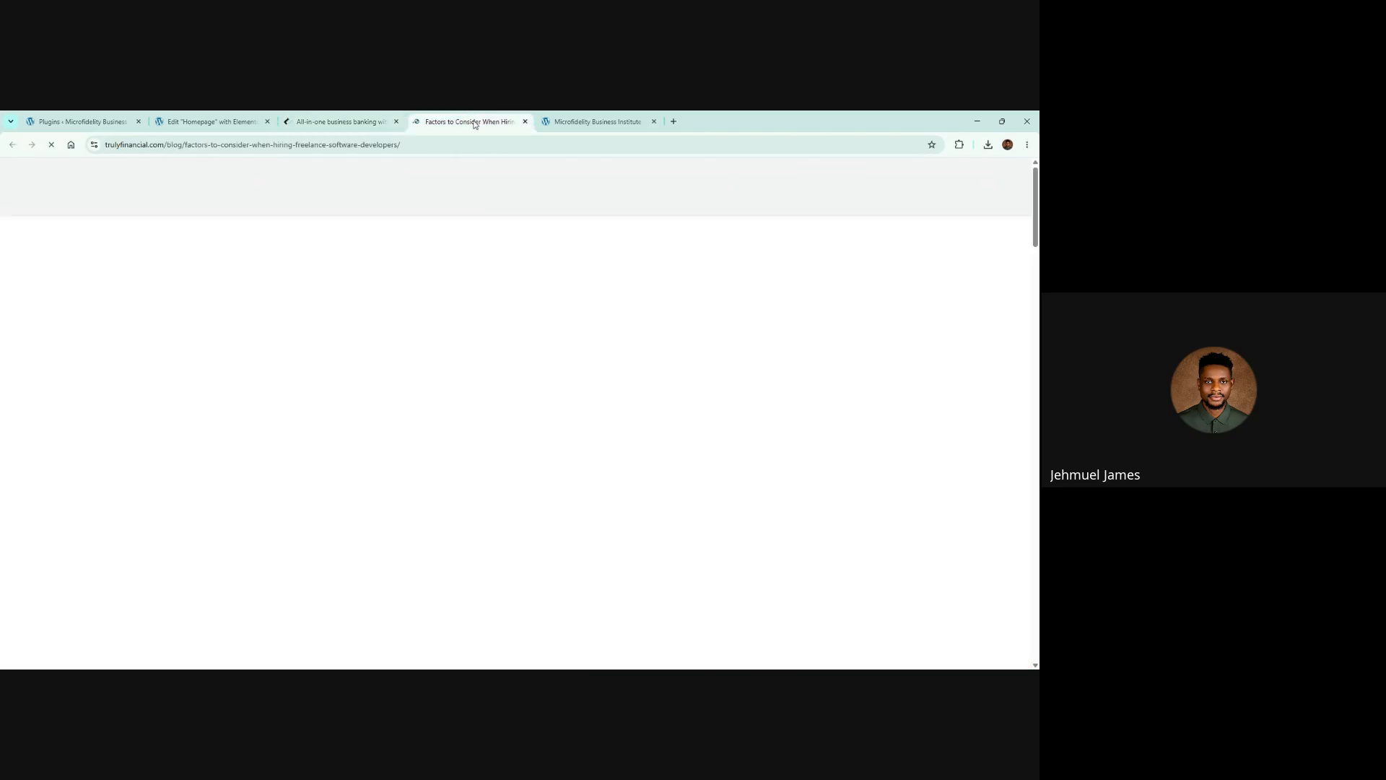
left_click(171, 145)
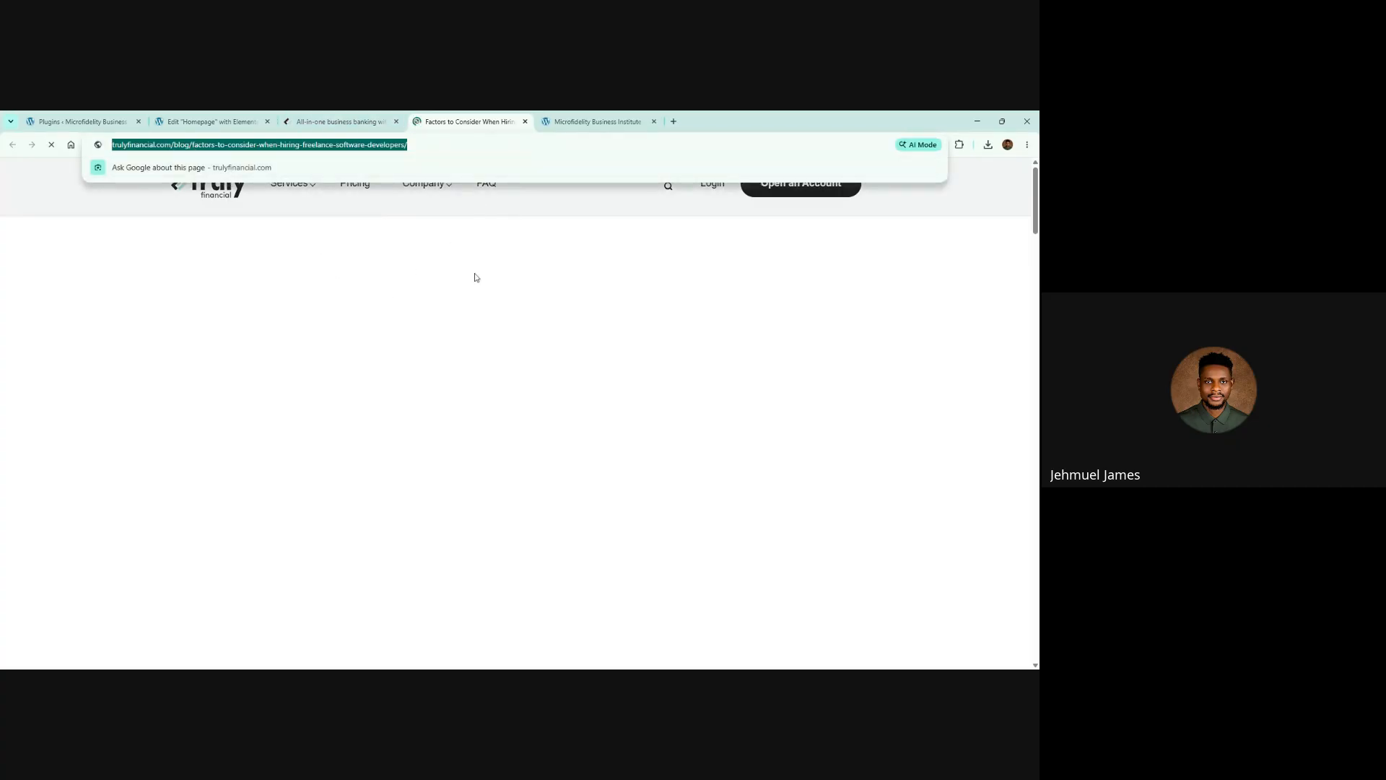
left_click(357, 115)
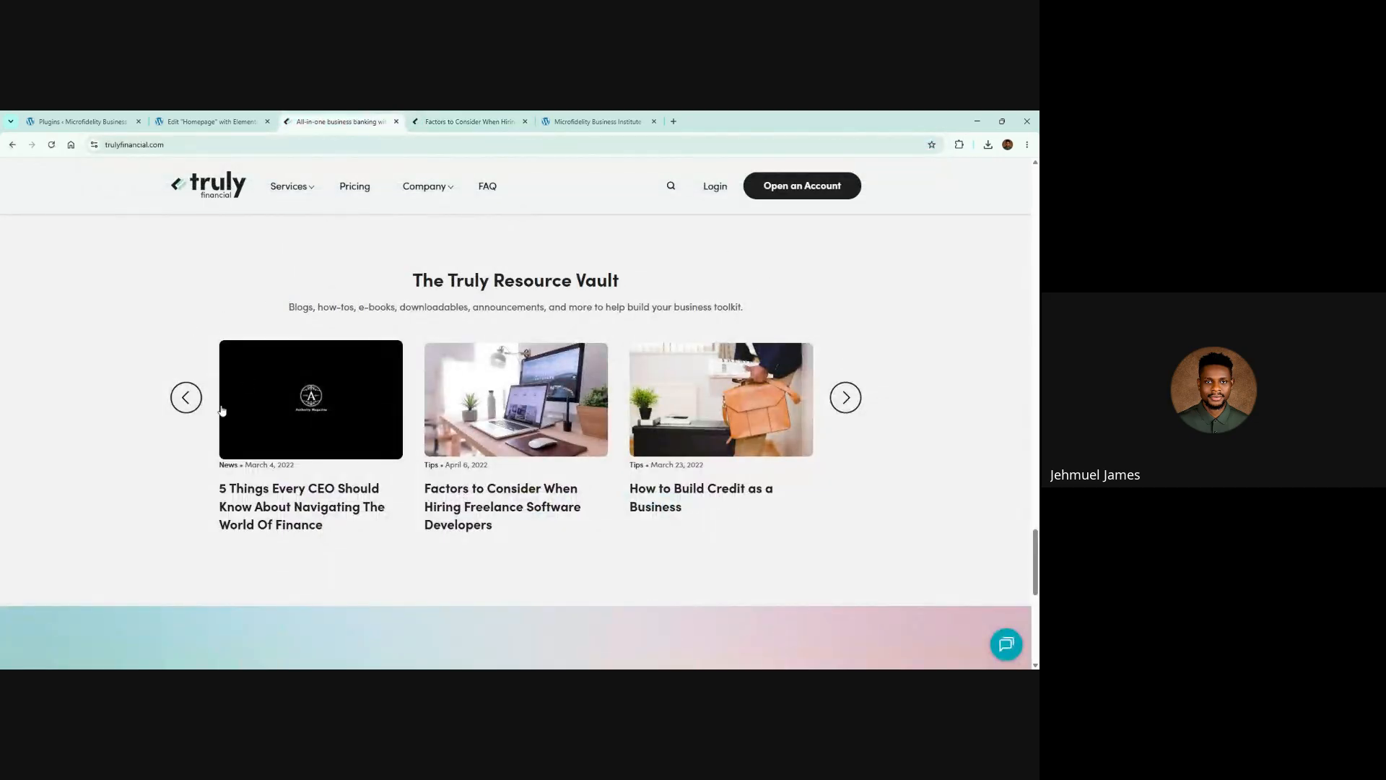
left_click_drag(138, 410, 777, 516)
left_click(817, 430)
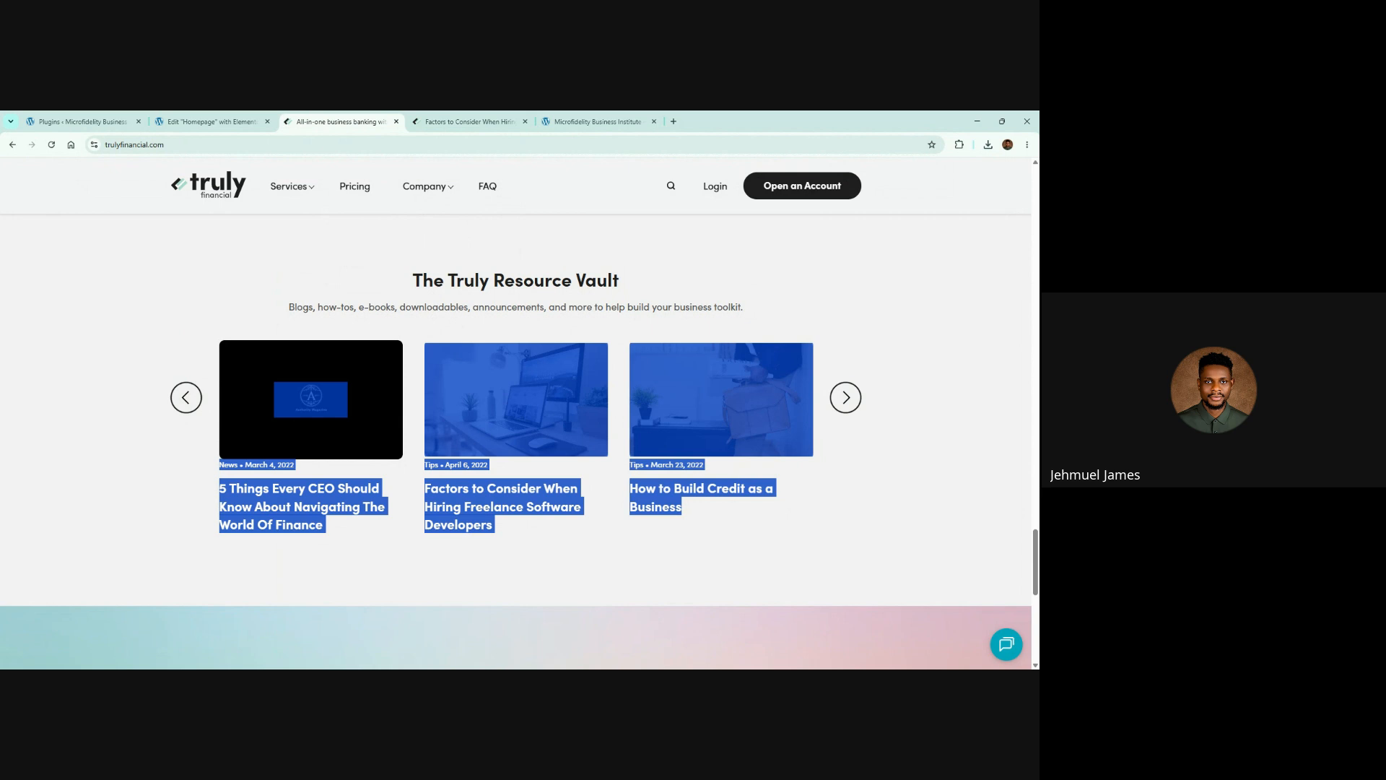
Search the Elementor widget library for post widgets
left_click(209, 122)
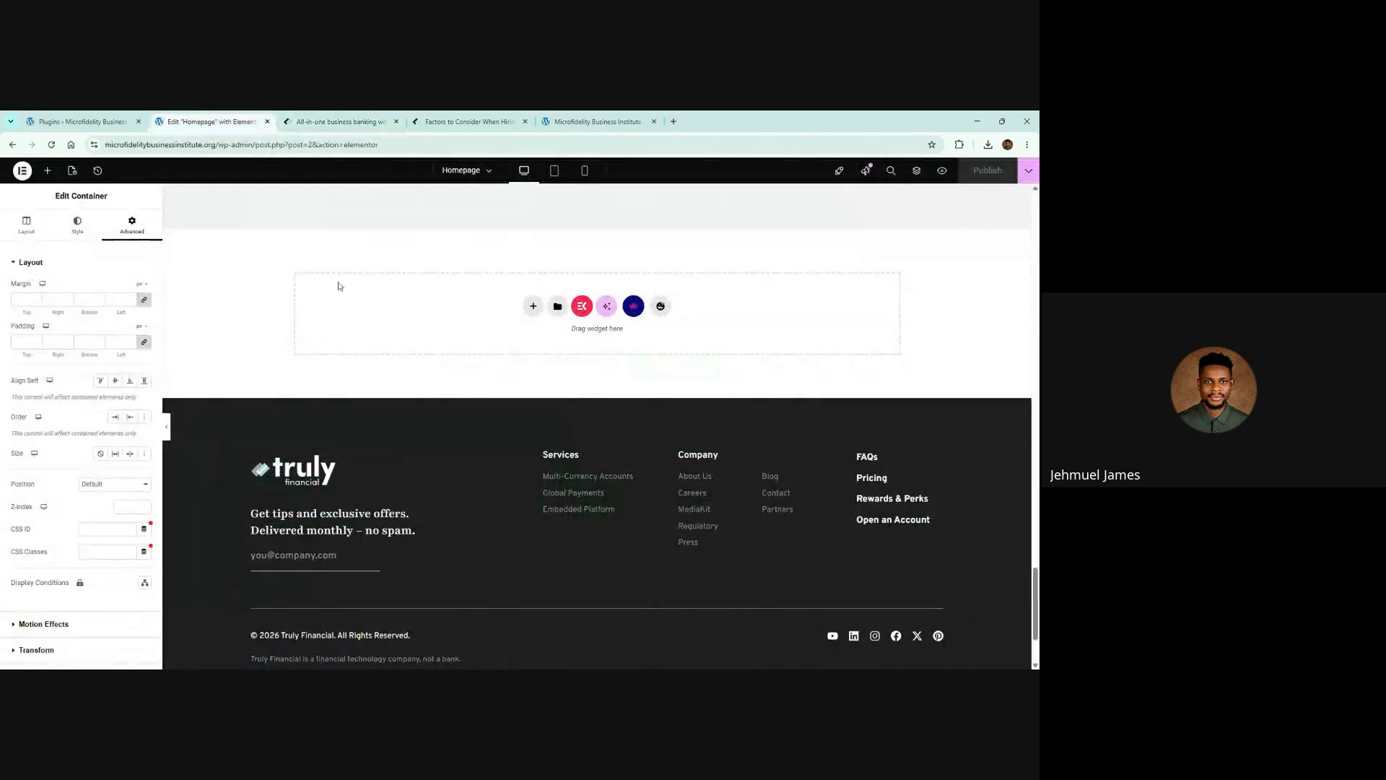
right_click(487, 312)
left_click(83, 247)
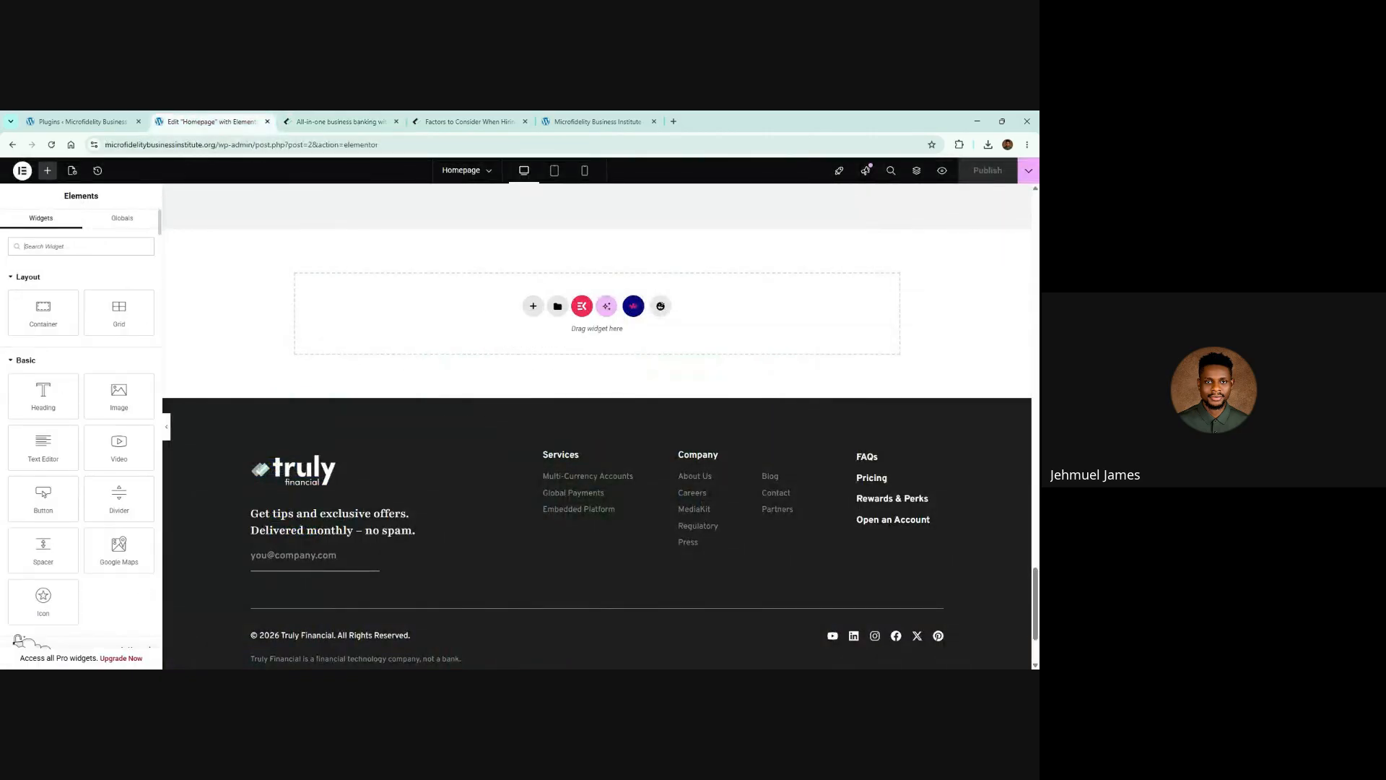
type("post")
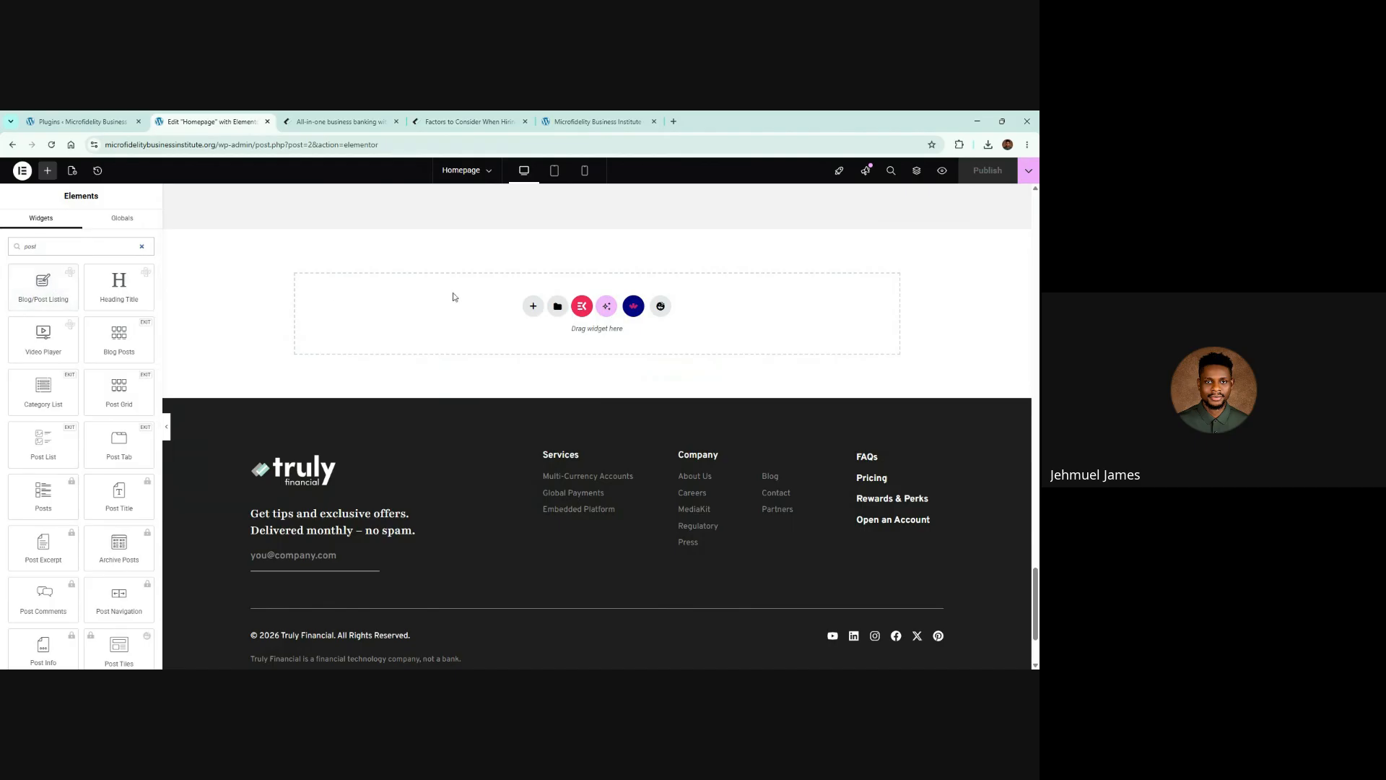
scroll(436, 333, "up", 2)
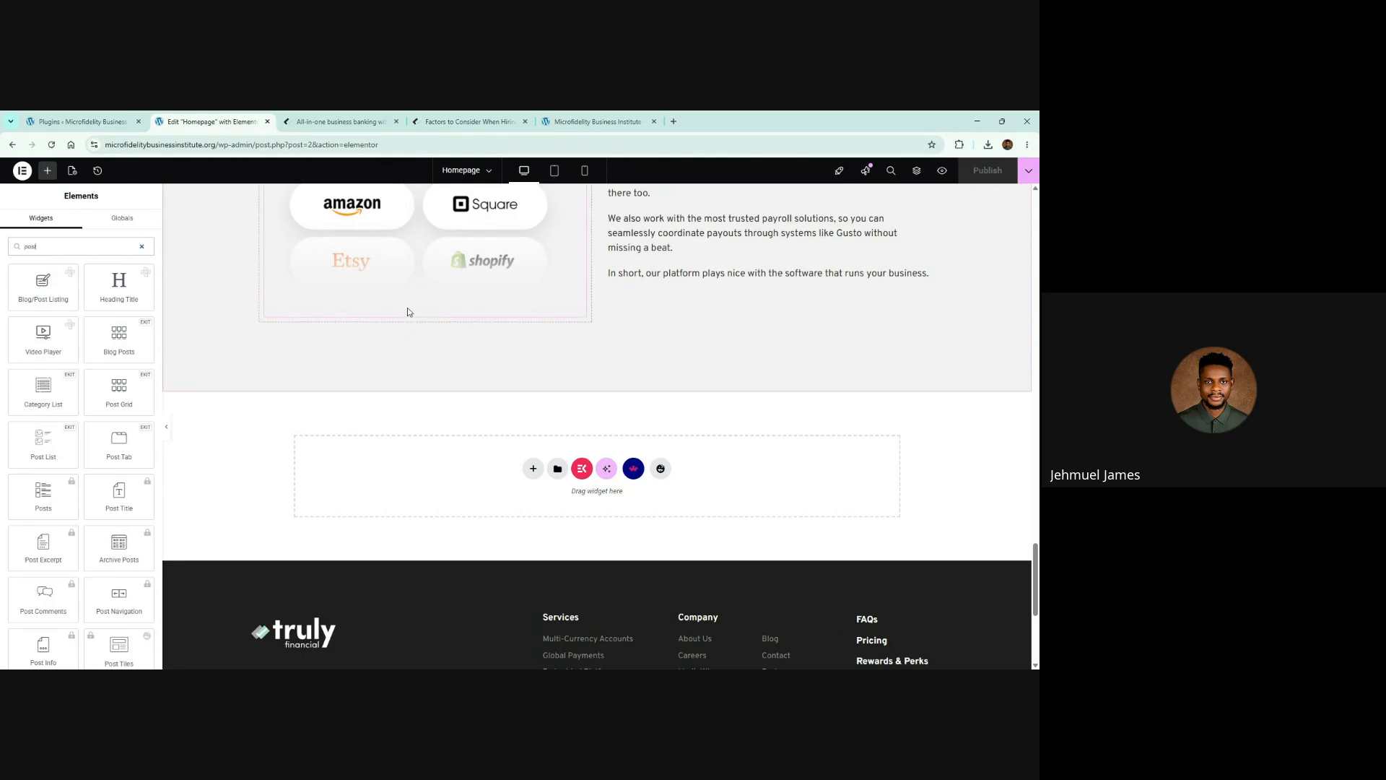
scroll(419, 333, "up", 2)
Review the opened blog article, the Resource Vault and the "Simple Plans for Global Growth" section on the reference site
left_click(468, 122)
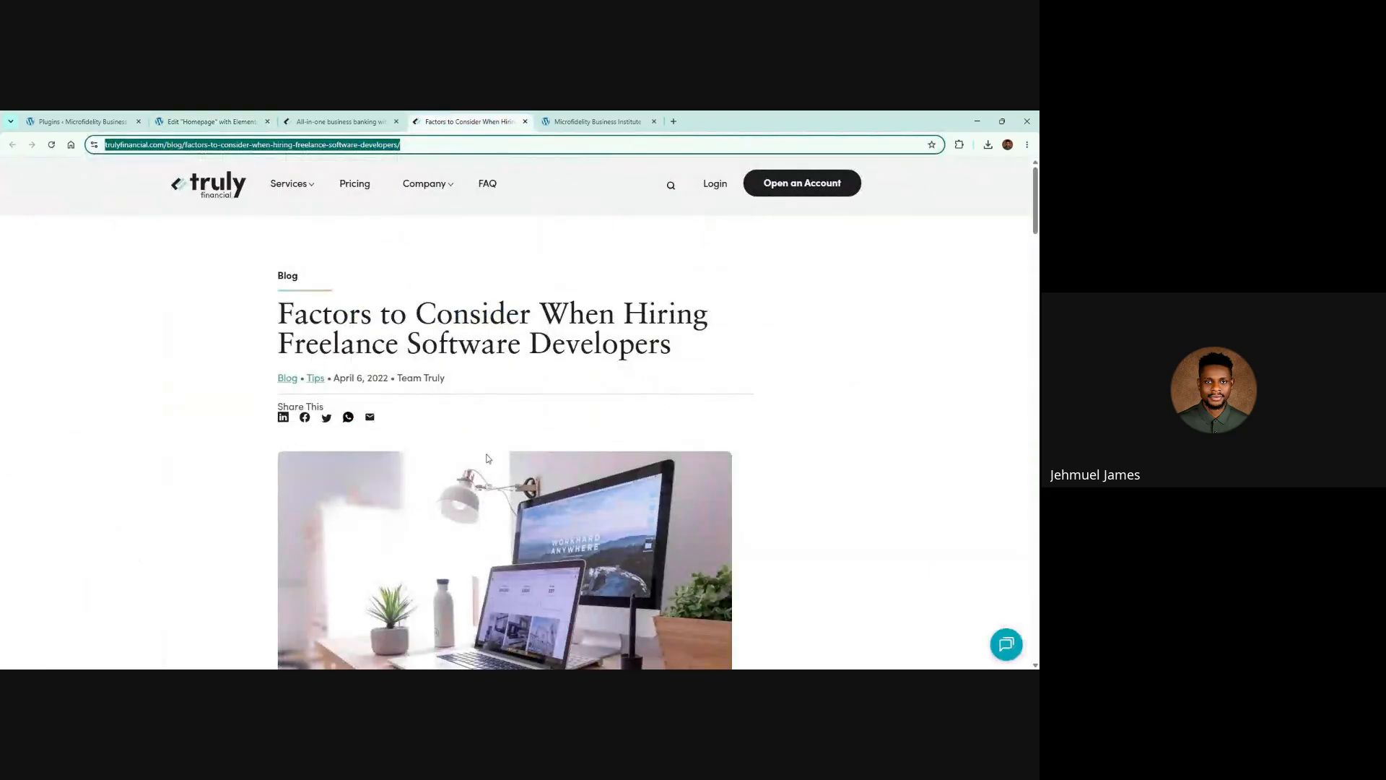
left_click(363, 115)
scroll(434, 462, "down", 5)
scroll(376, 426, "up", 10)
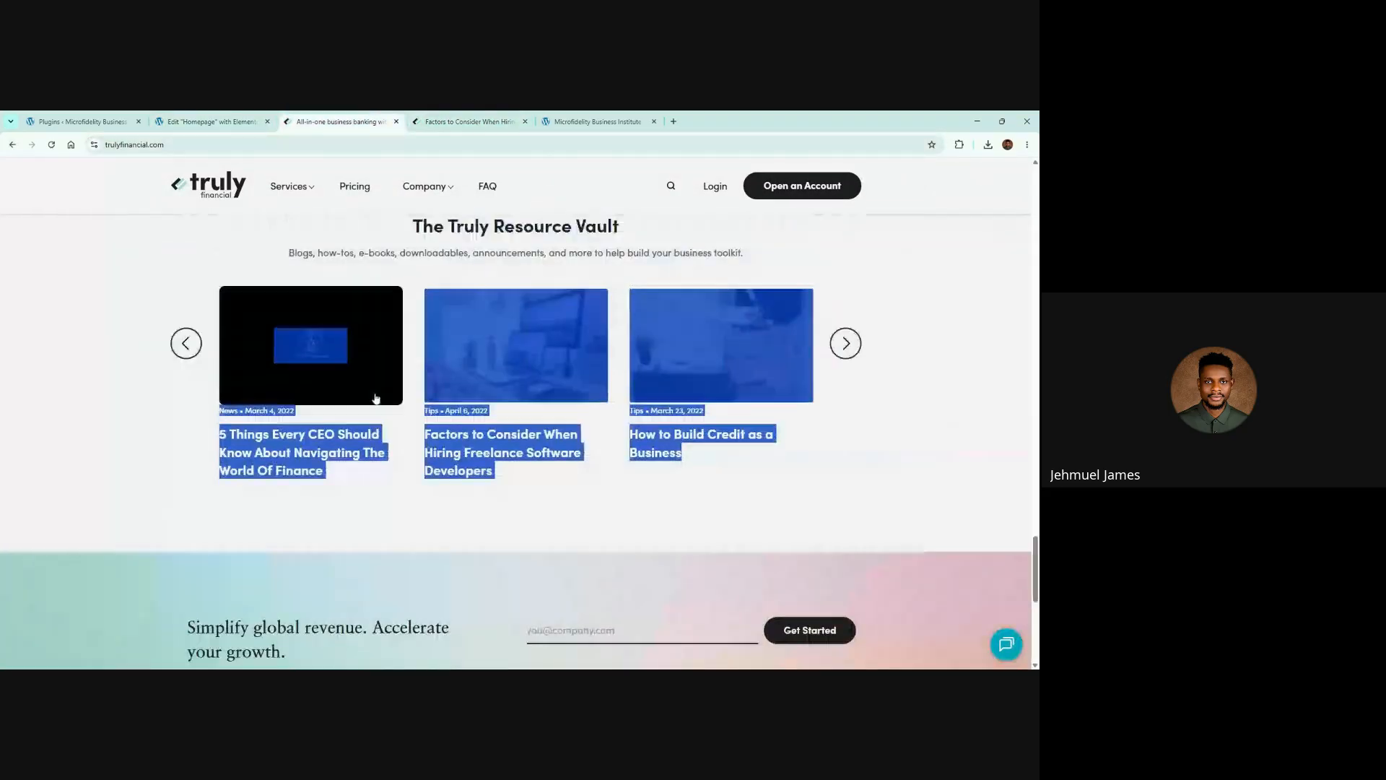
scroll(404, 408, "up", 2)
scroll(373, 410, "down", 3)
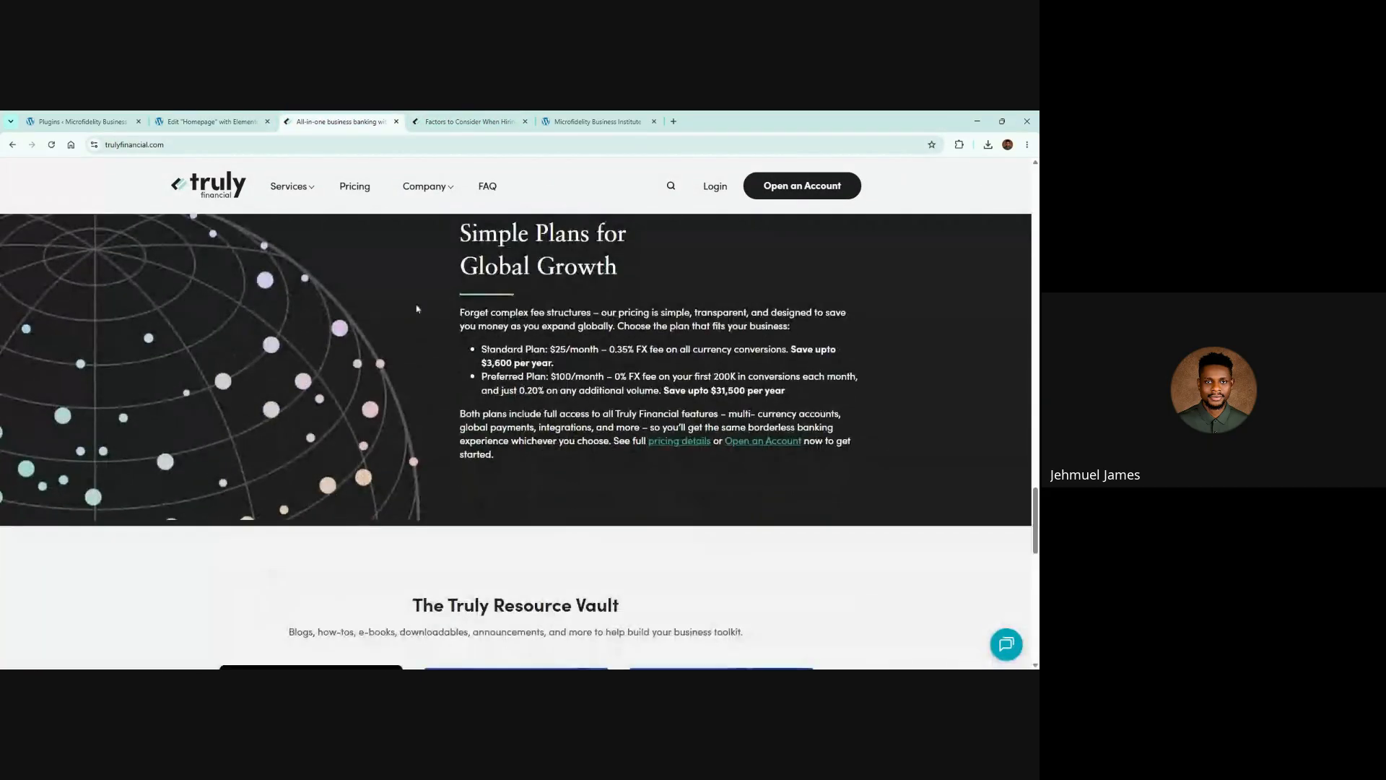
scroll(453, 342, "up", 3)
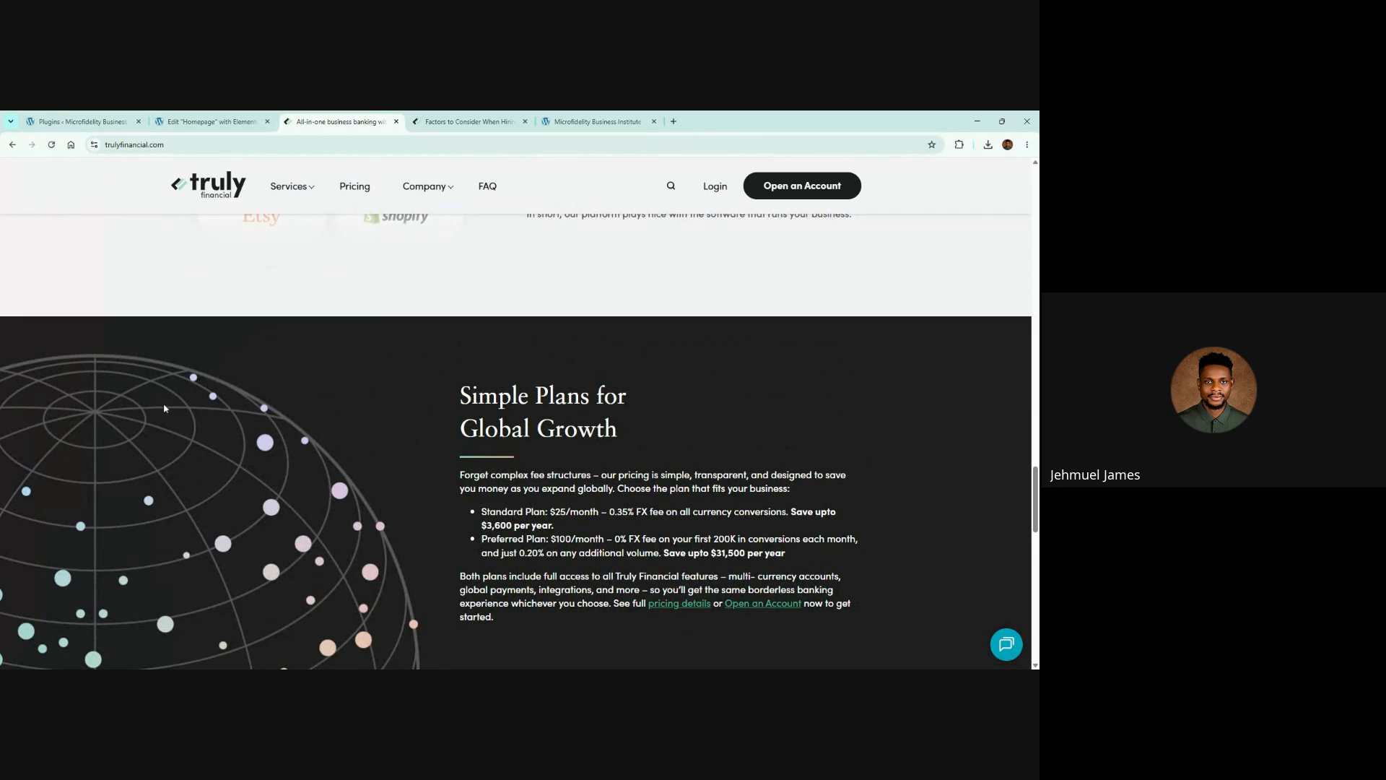
left_click_drag(164, 409, 452, 463)
Try duplicating the "Easily integrate with the tools you already use" container in the Elementor editor, then discard the copy
left_click(210, 121)
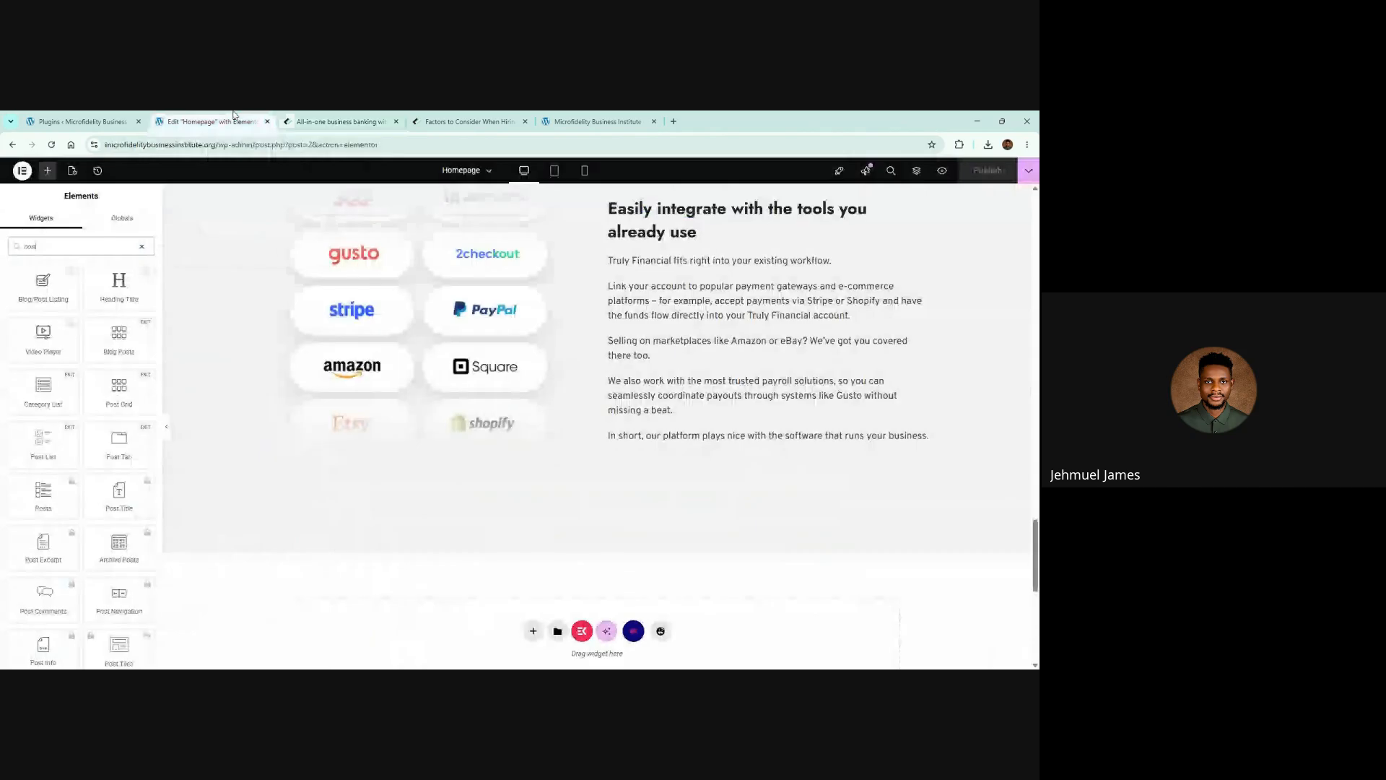
scroll(634, 315, "down", 3)
scroll(635, 315, "up", 4)
scroll(634, 315, "down", 3)
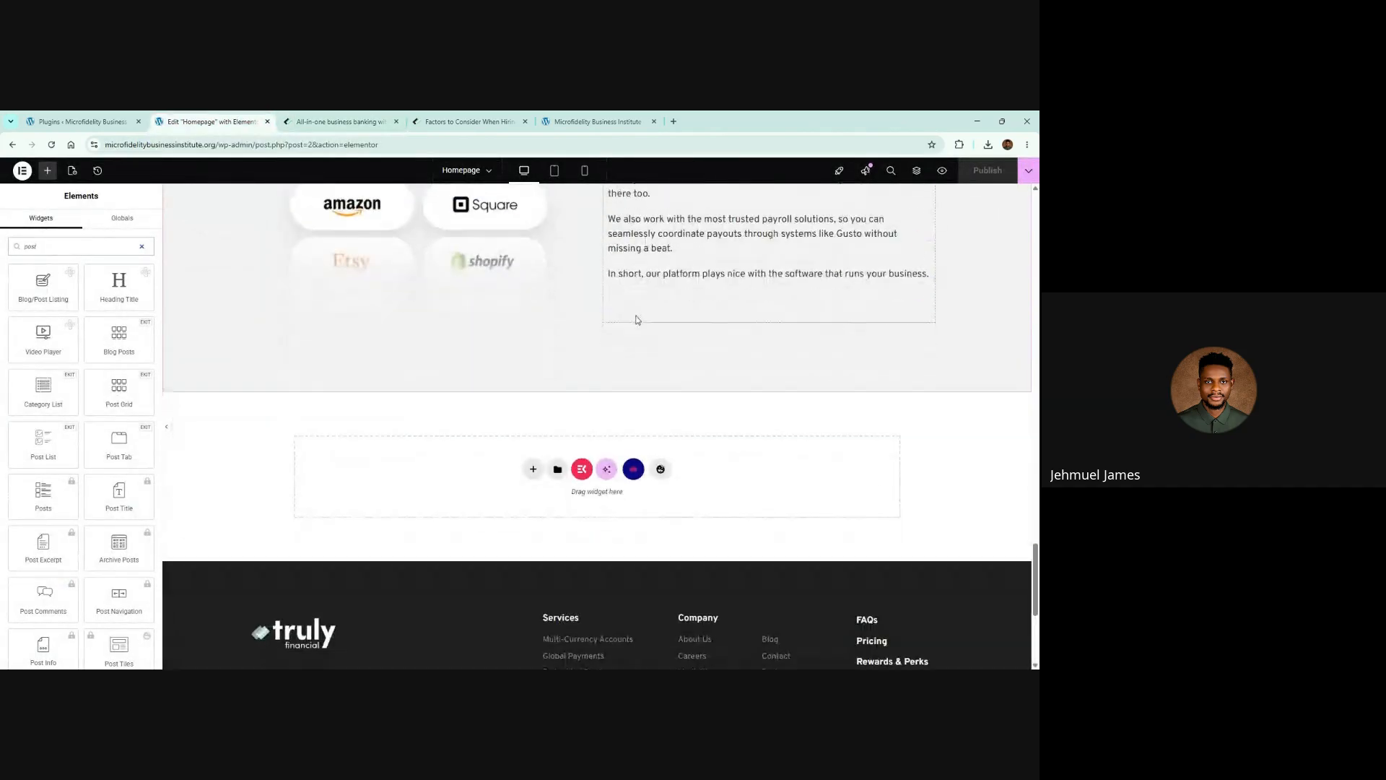
scroll(635, 315, "up", 5)
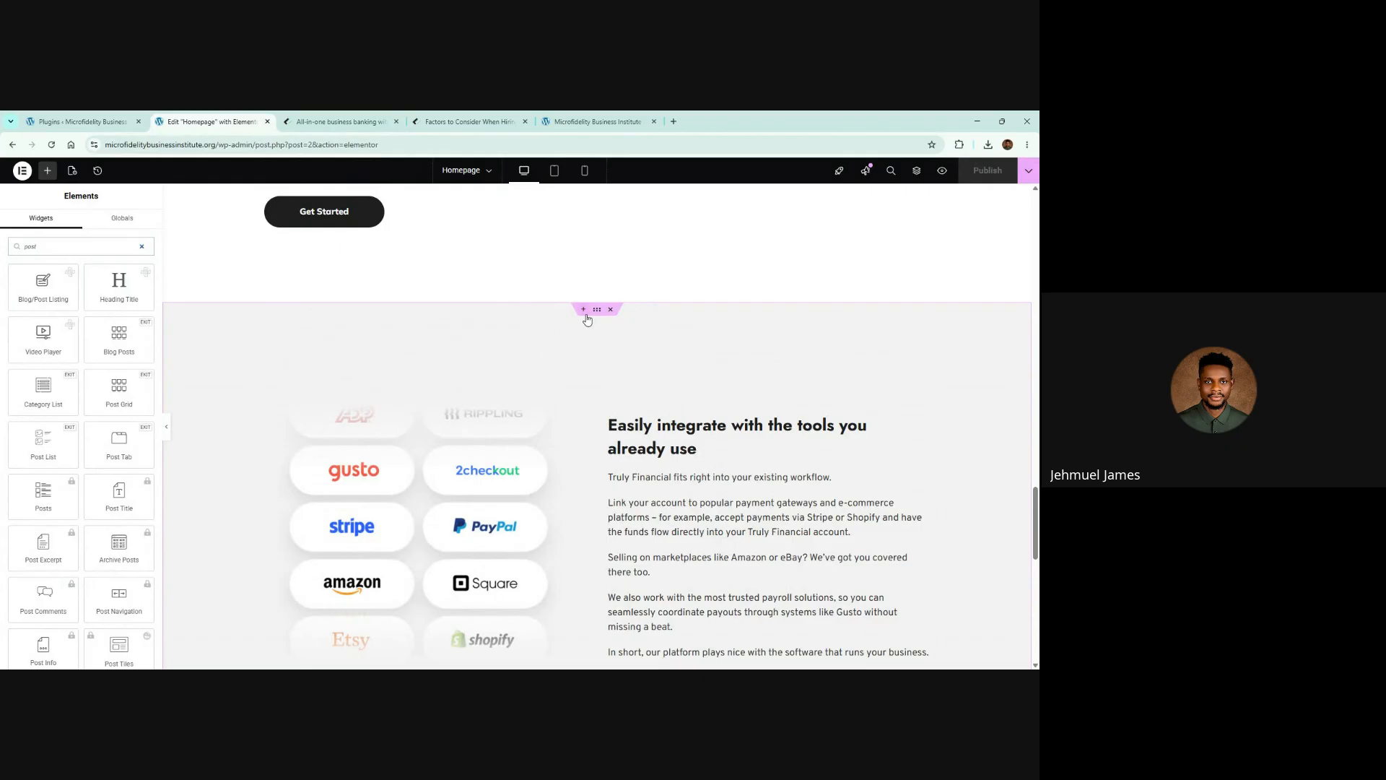
right_click(598, 315)
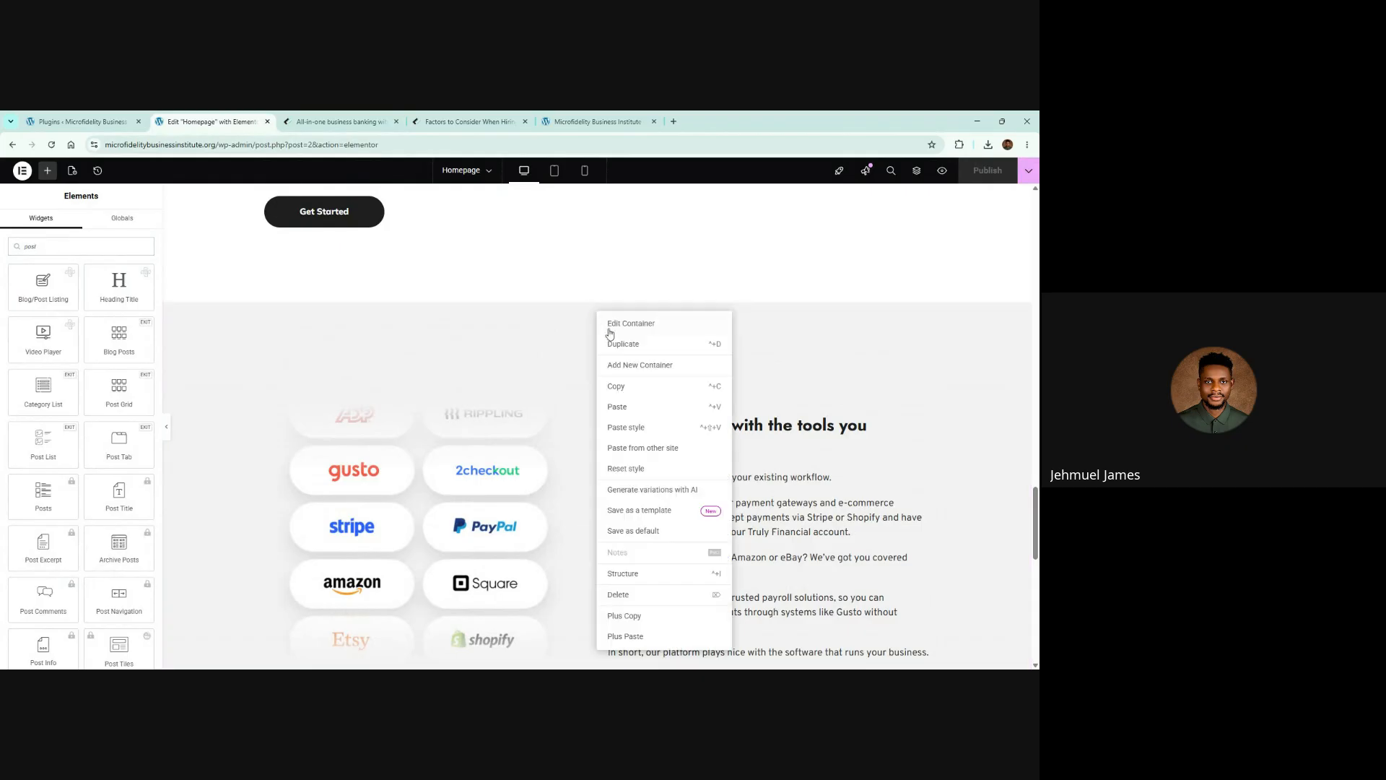
left_click(615, 345)
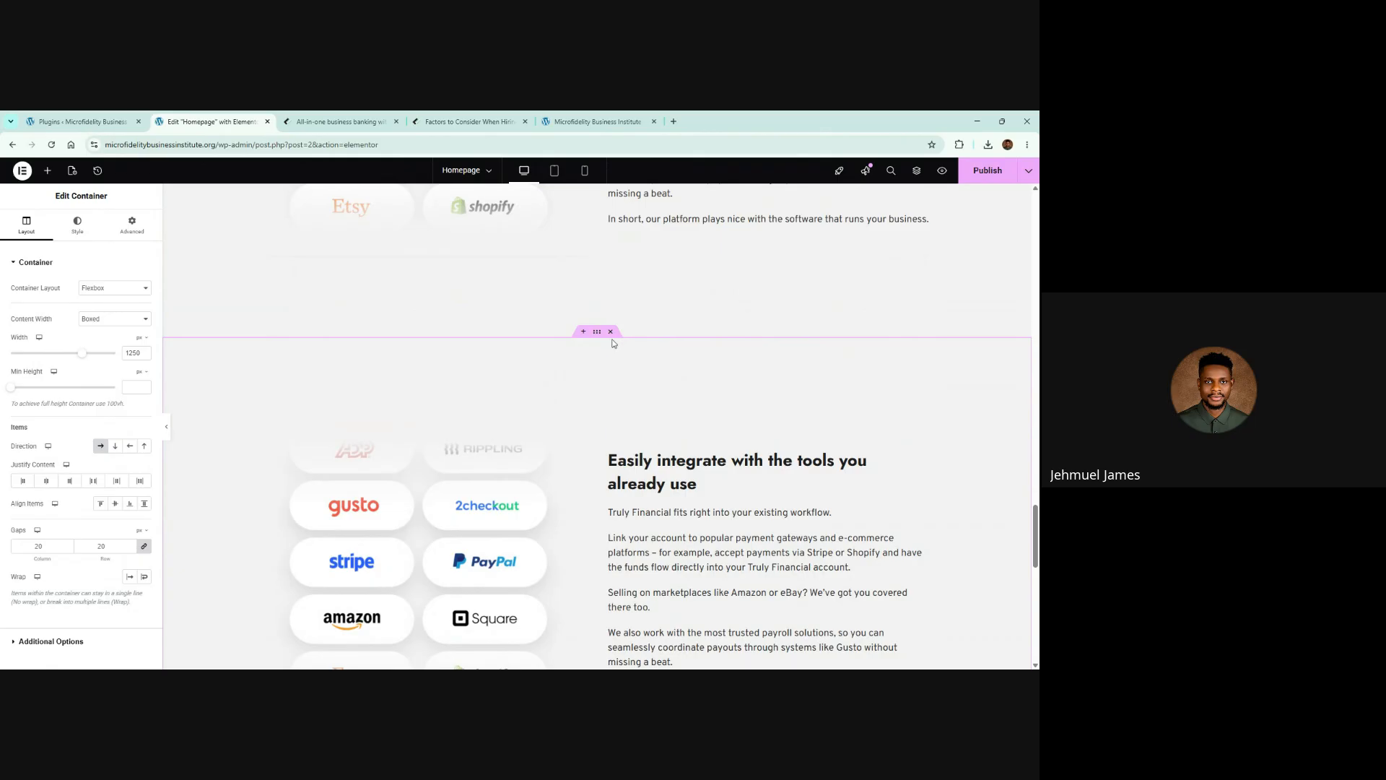
left_click(610, 331)
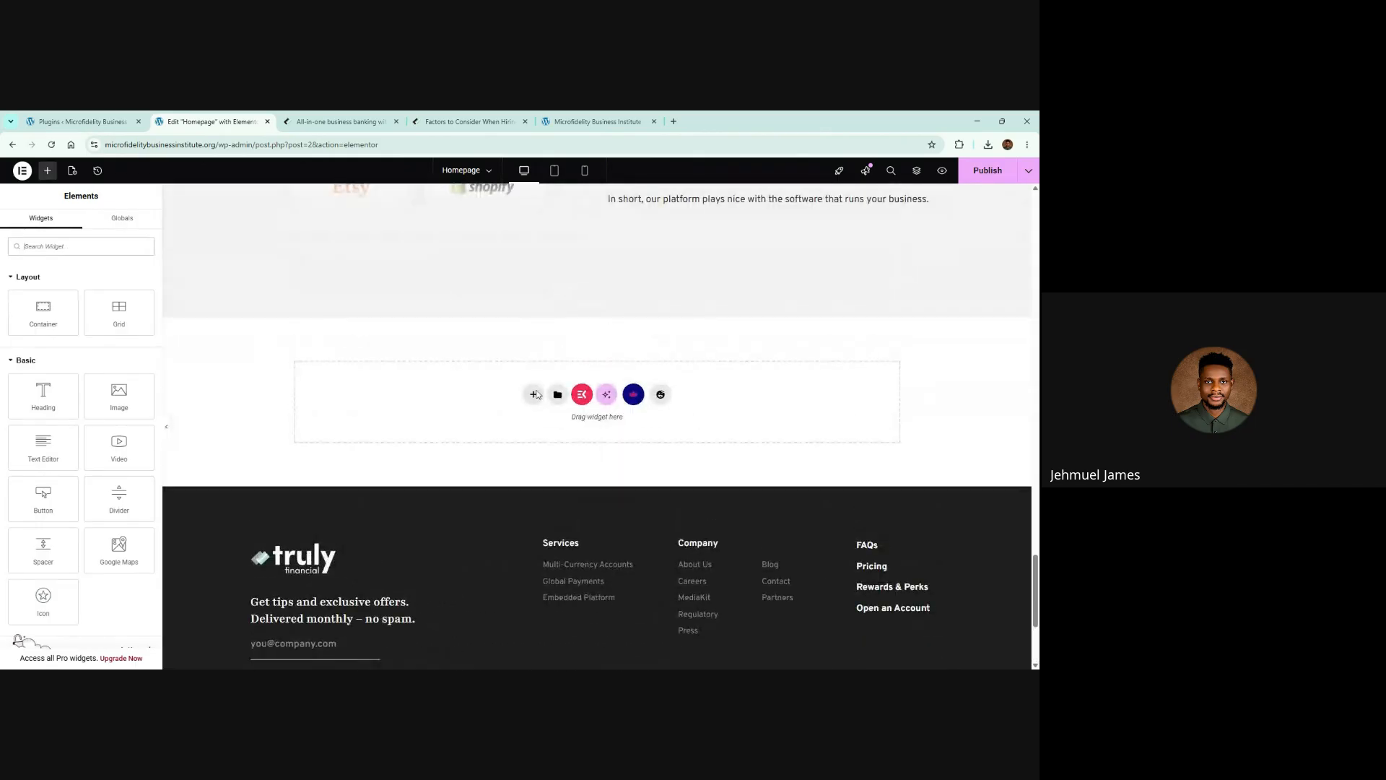
Add a row-direction container below the integrations section and place an empty full-width container inside it
left_click(535, 395)
left_click(564, 426)
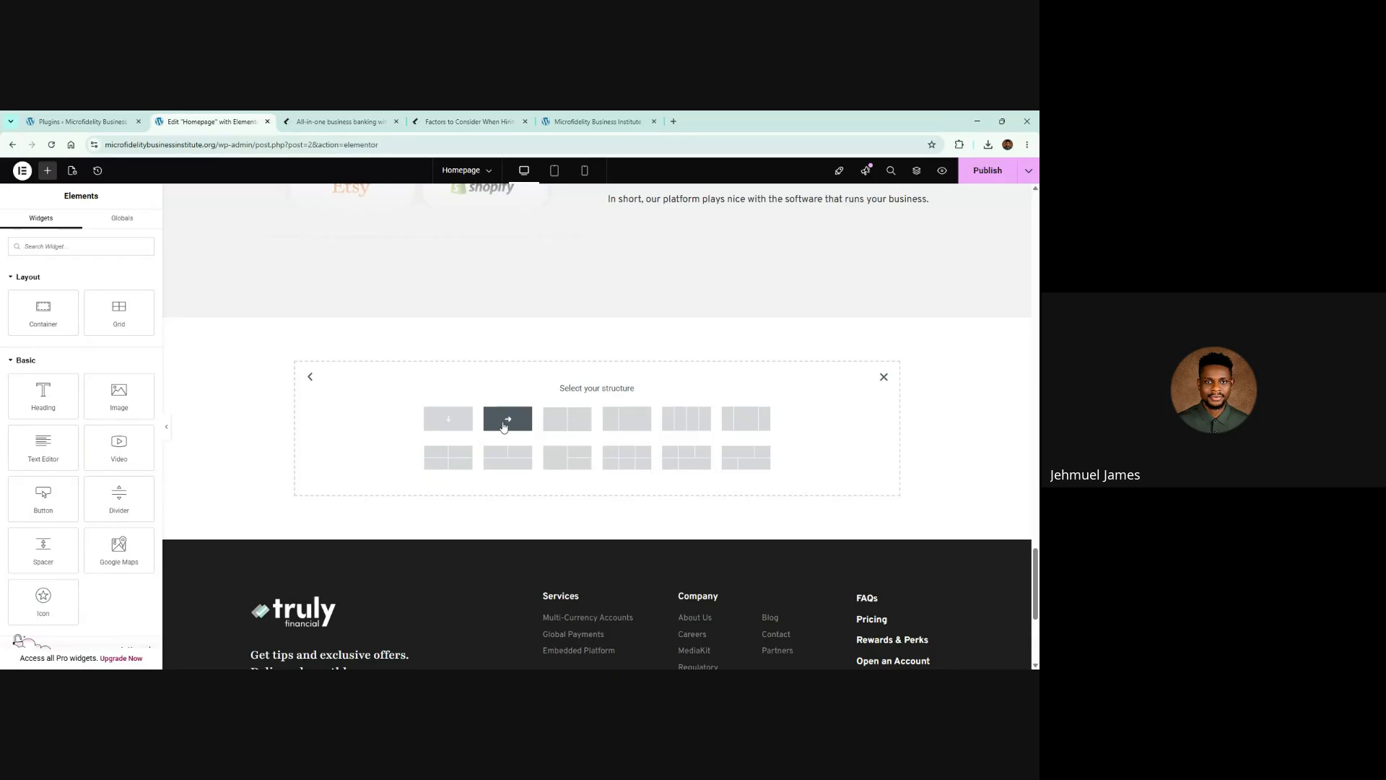
left_click(504, 425)
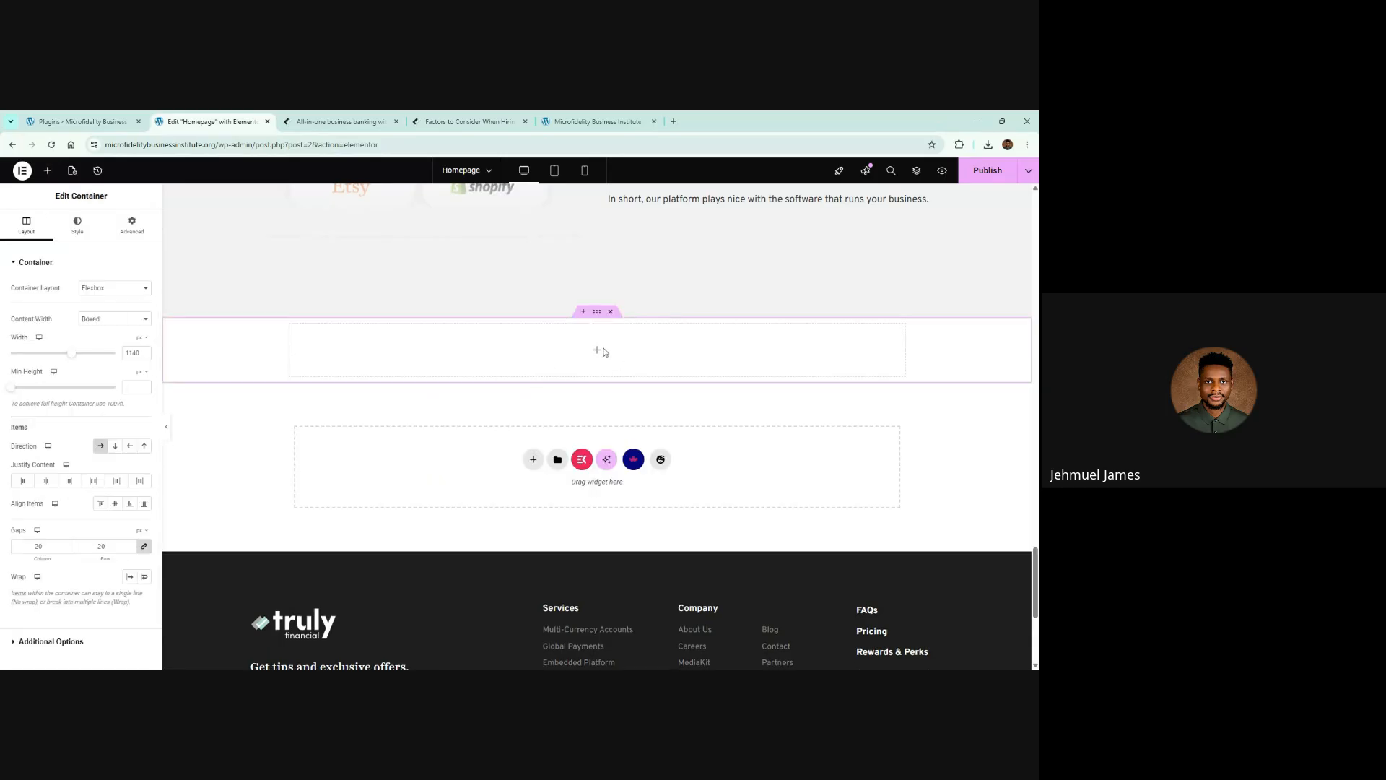
right_click(601, 353)
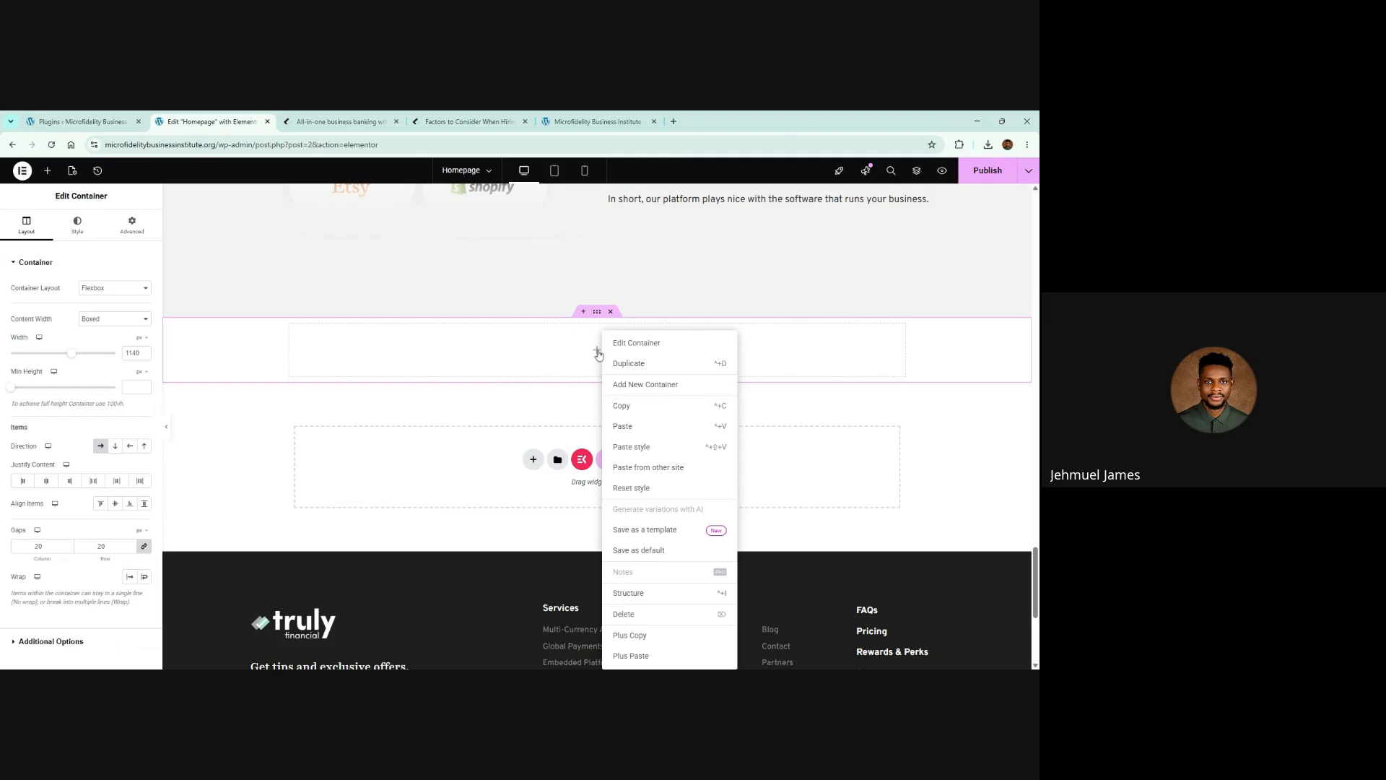
left_click(597, 353)
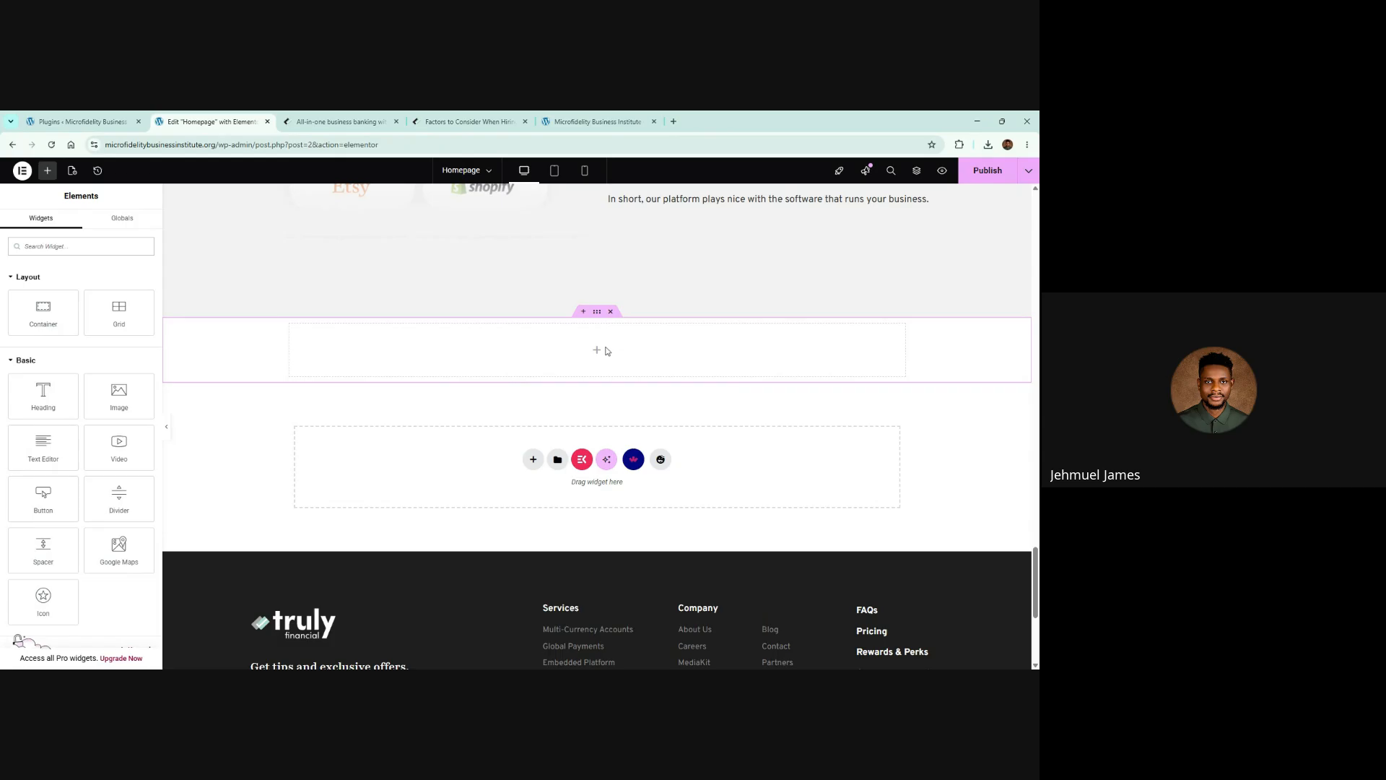
right_click(601, 349)
left_click(597, 355)
right_click(597, 355)
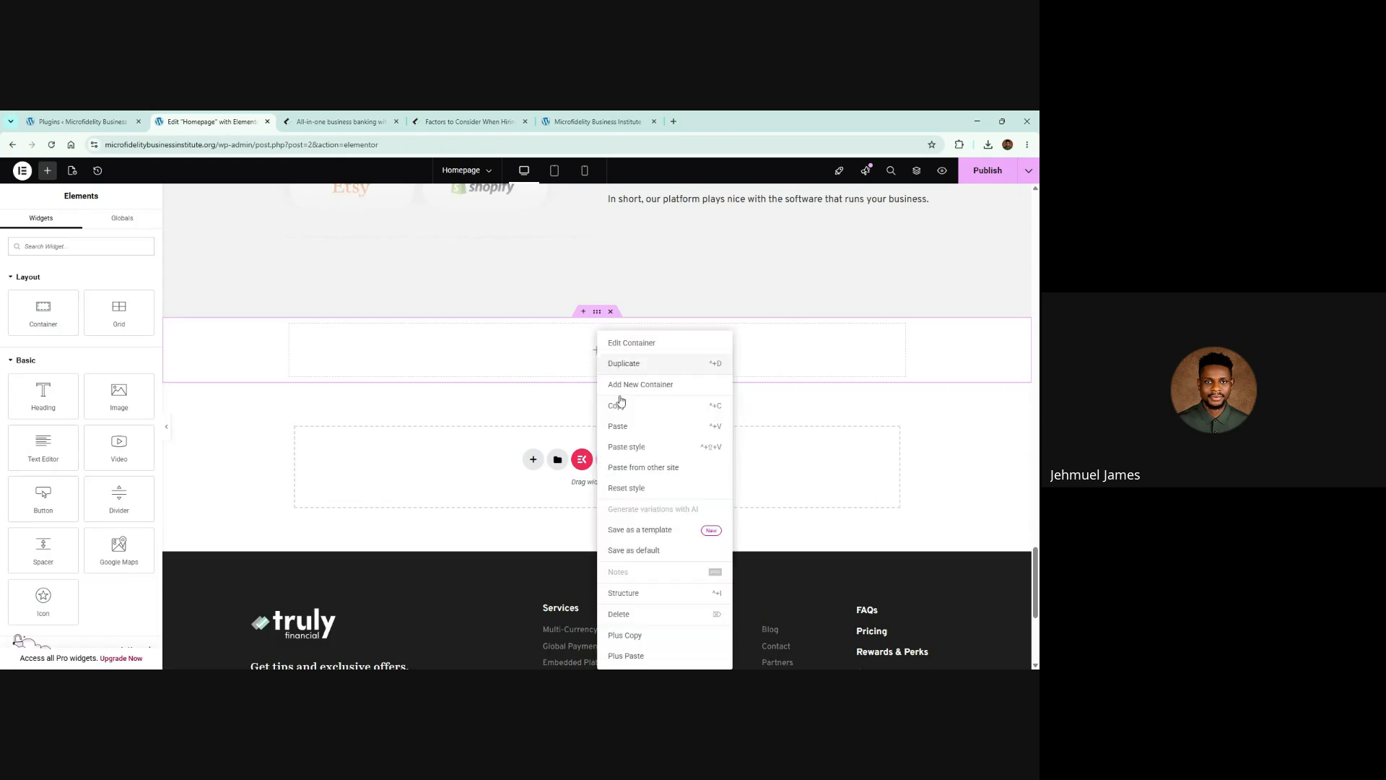
left_click(626, 435)
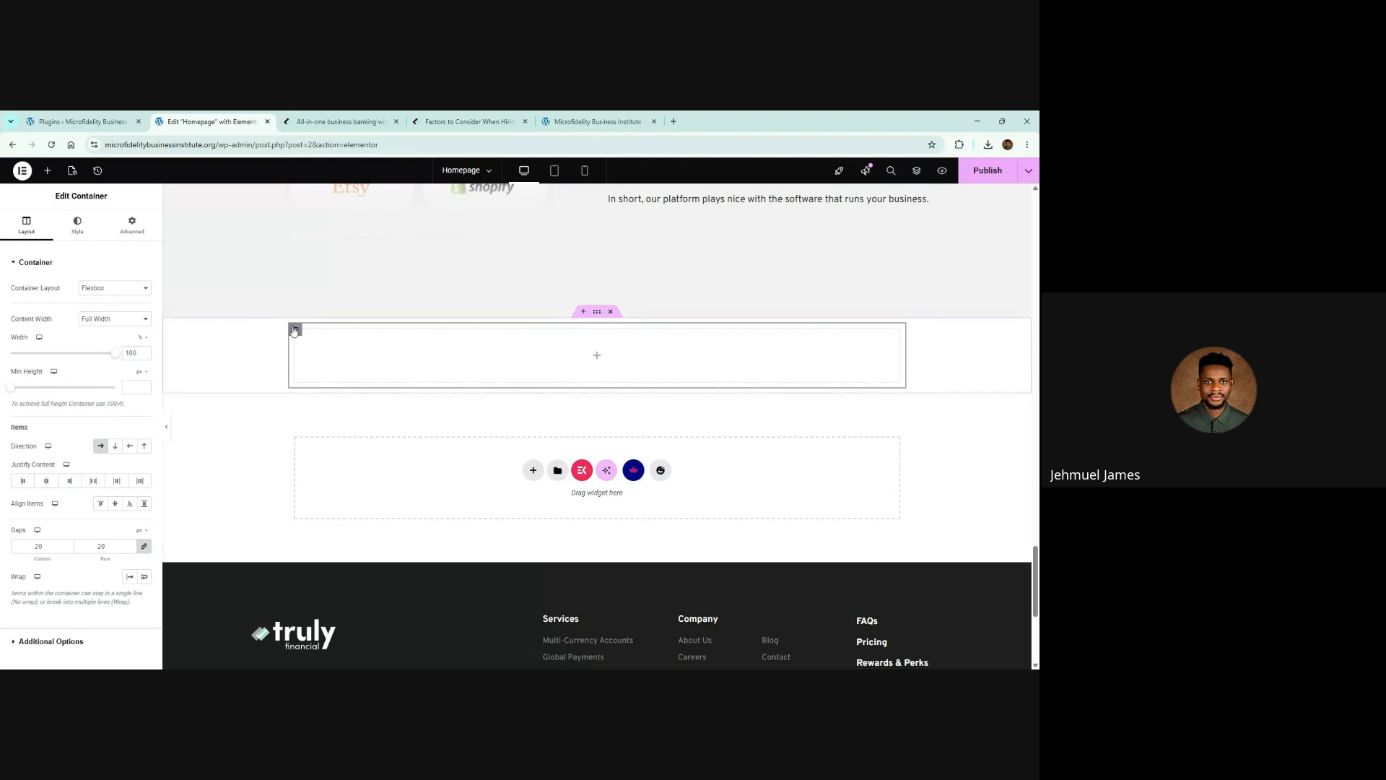
Duplicate the new section's inner container to make two side-by-side columns
left_click(917, 171)
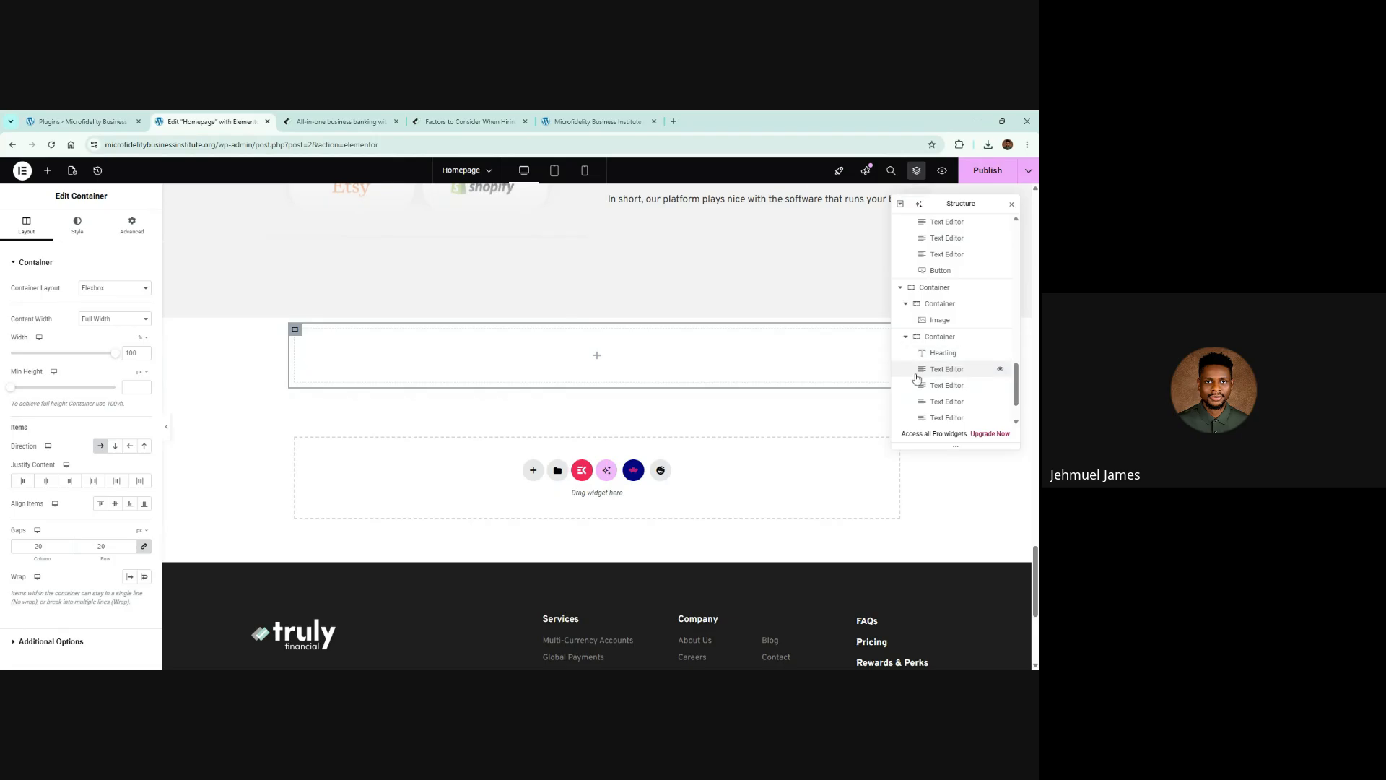
scroll(917, 378, "down", 1)
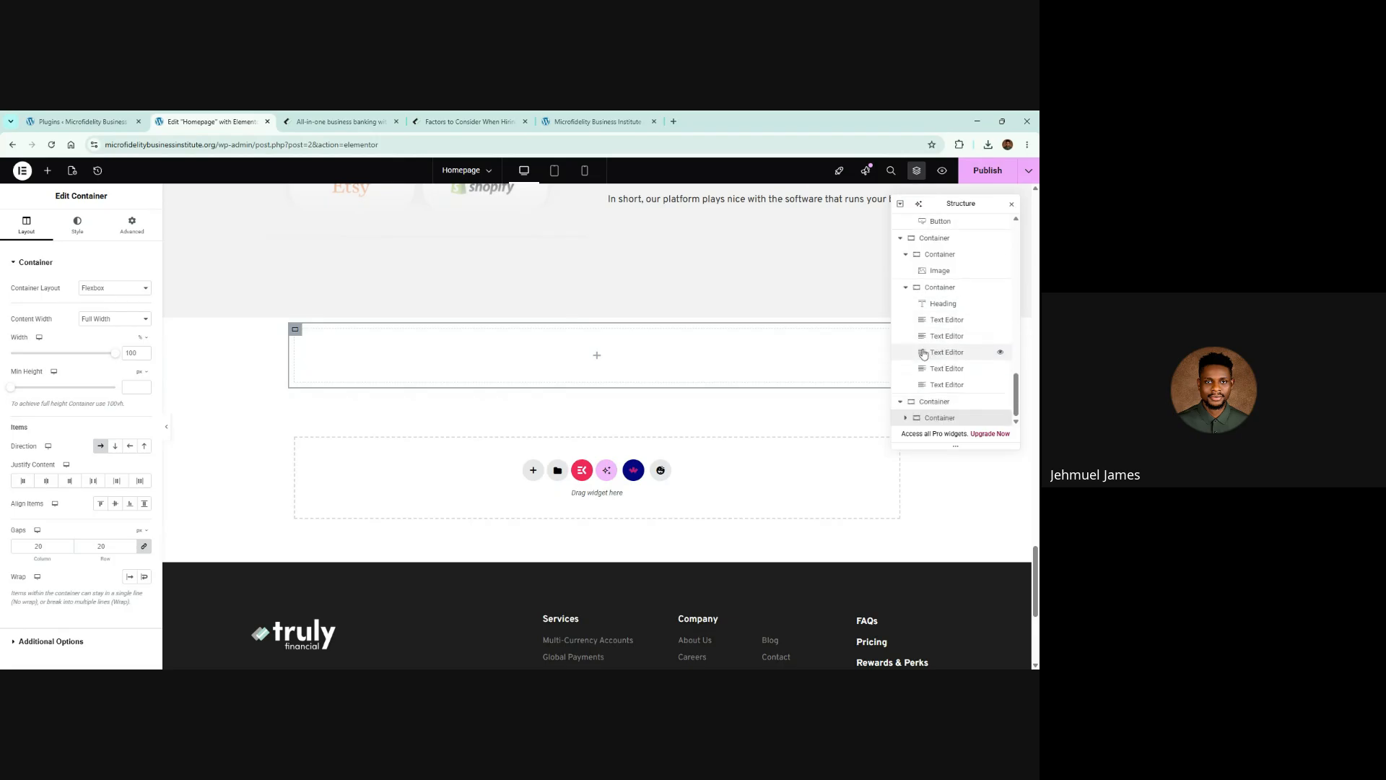
right_click(917, 421)
left_click(931, 365)
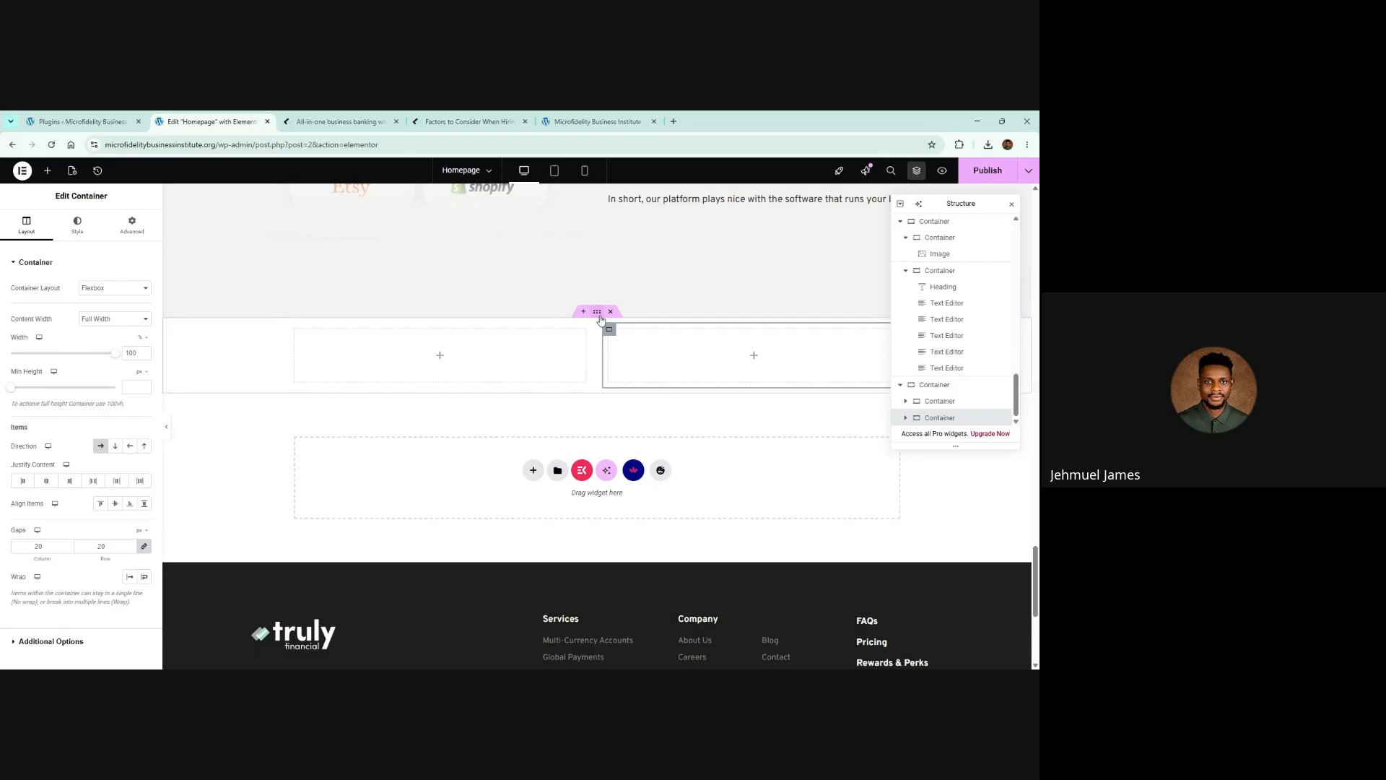
Set the new outer container's top and bottom padding to 8 rem each, with the sides unlinked
left_click(597, 313)
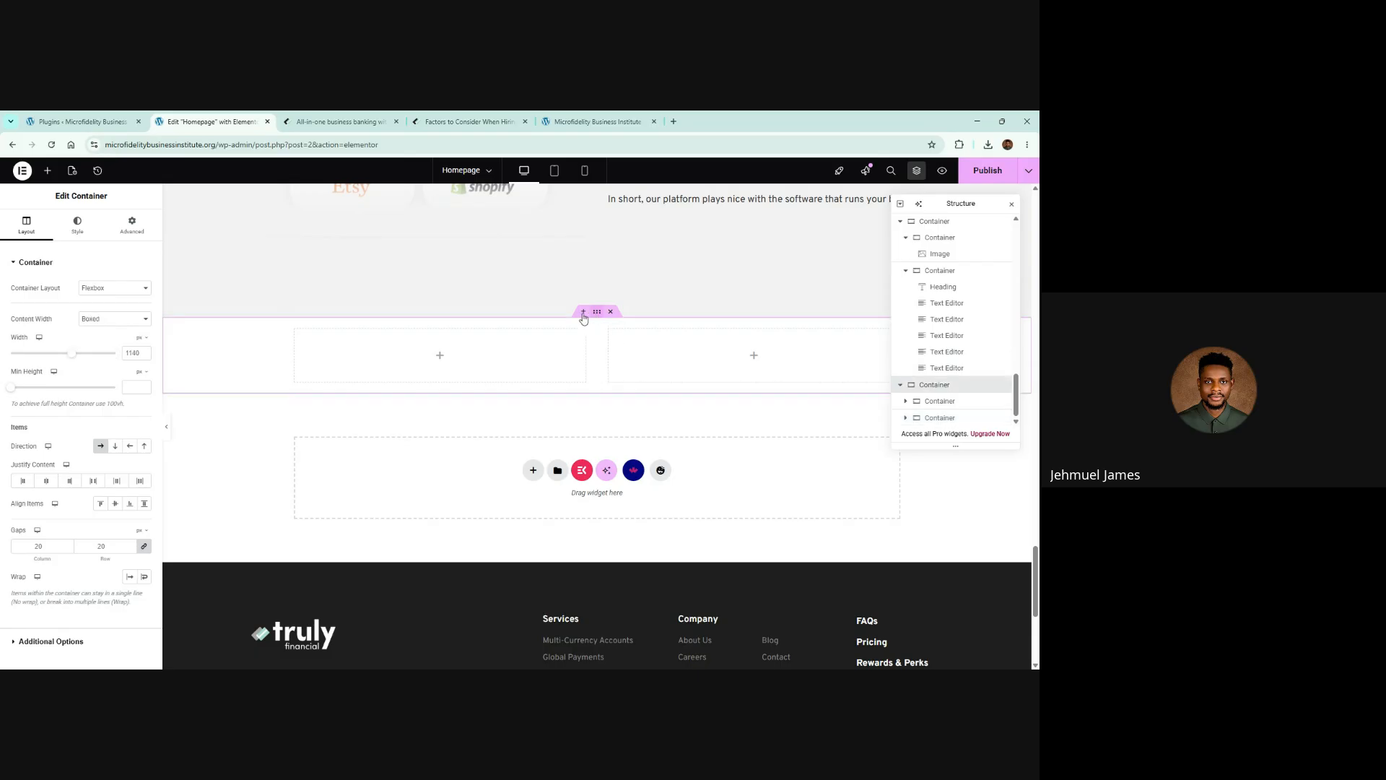
left_click(79, 227)
left_click(130, 230)
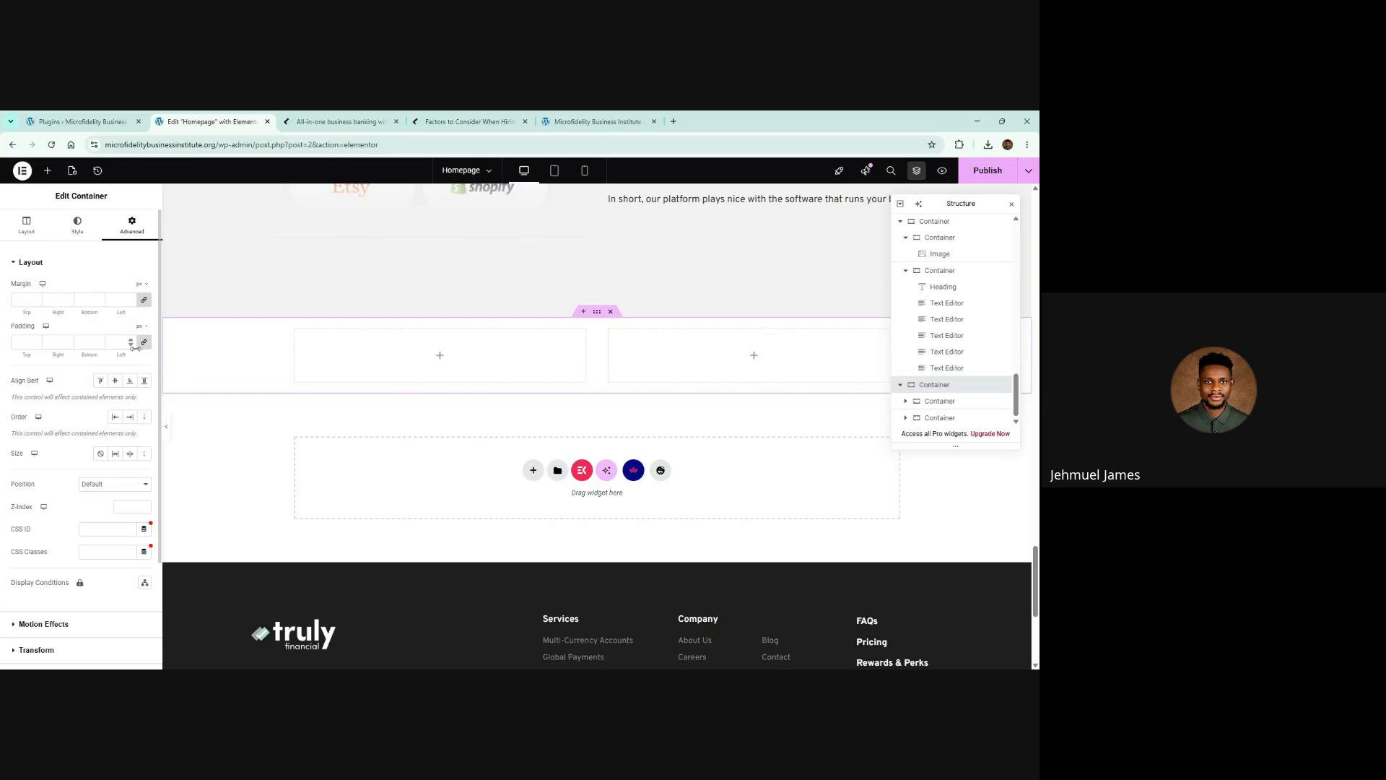
left_click(141, 327)
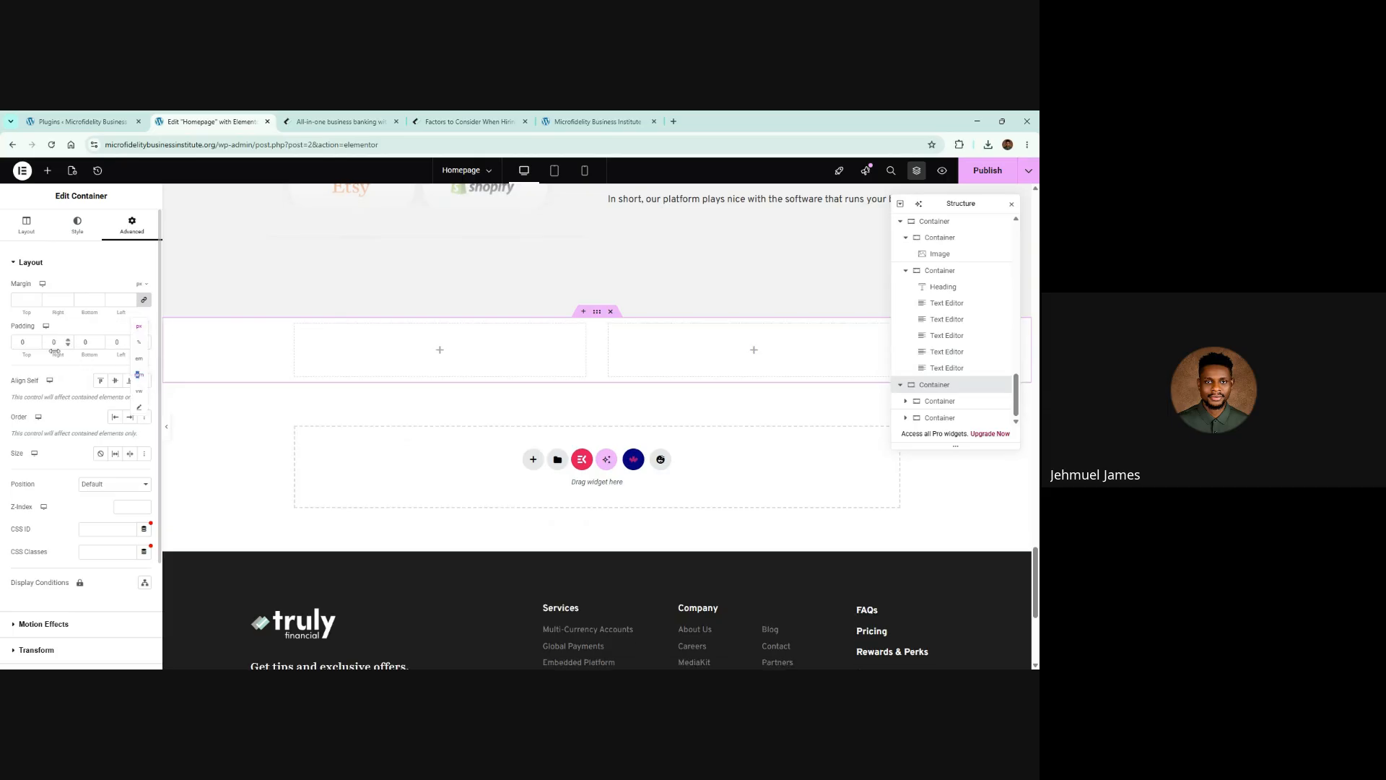
left_click(23, 342)
type("88")
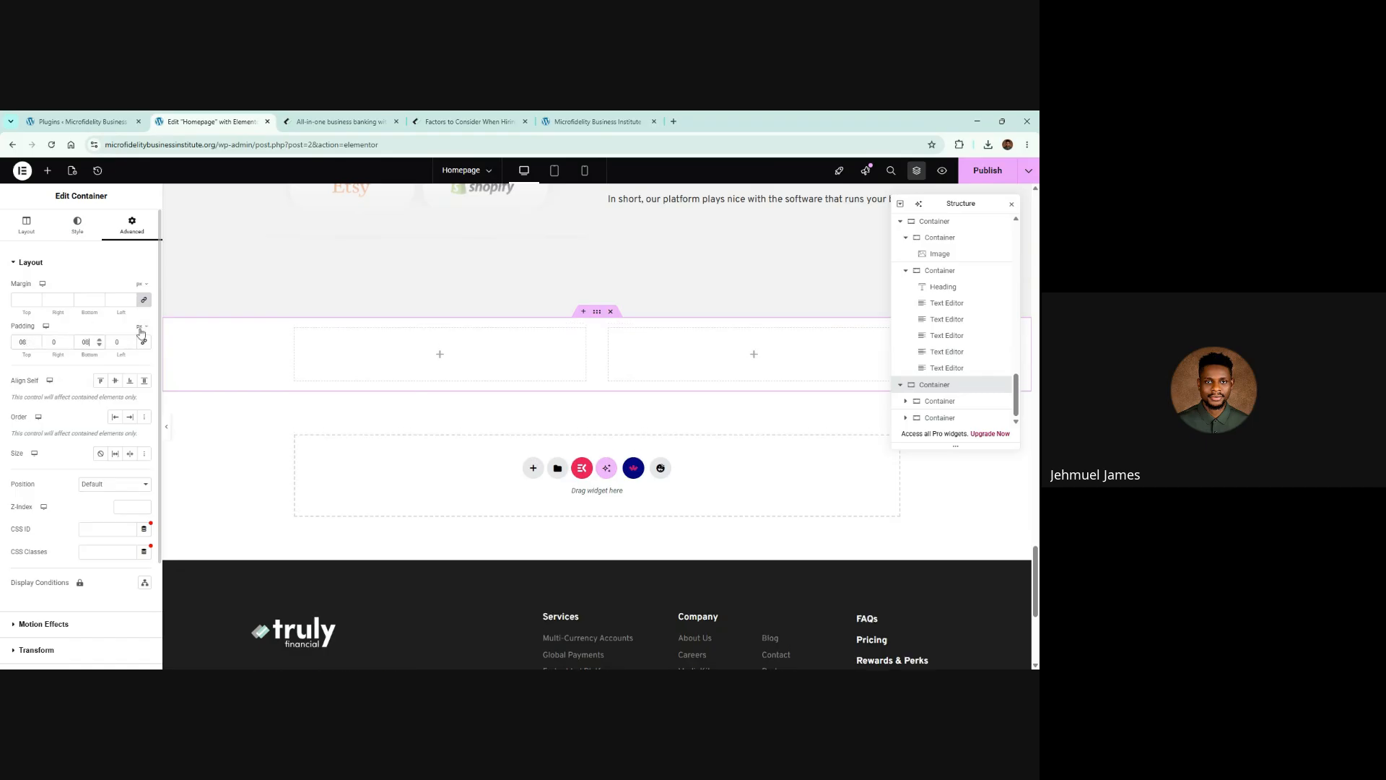
left_click(139, 326)
left_click(136, 375)
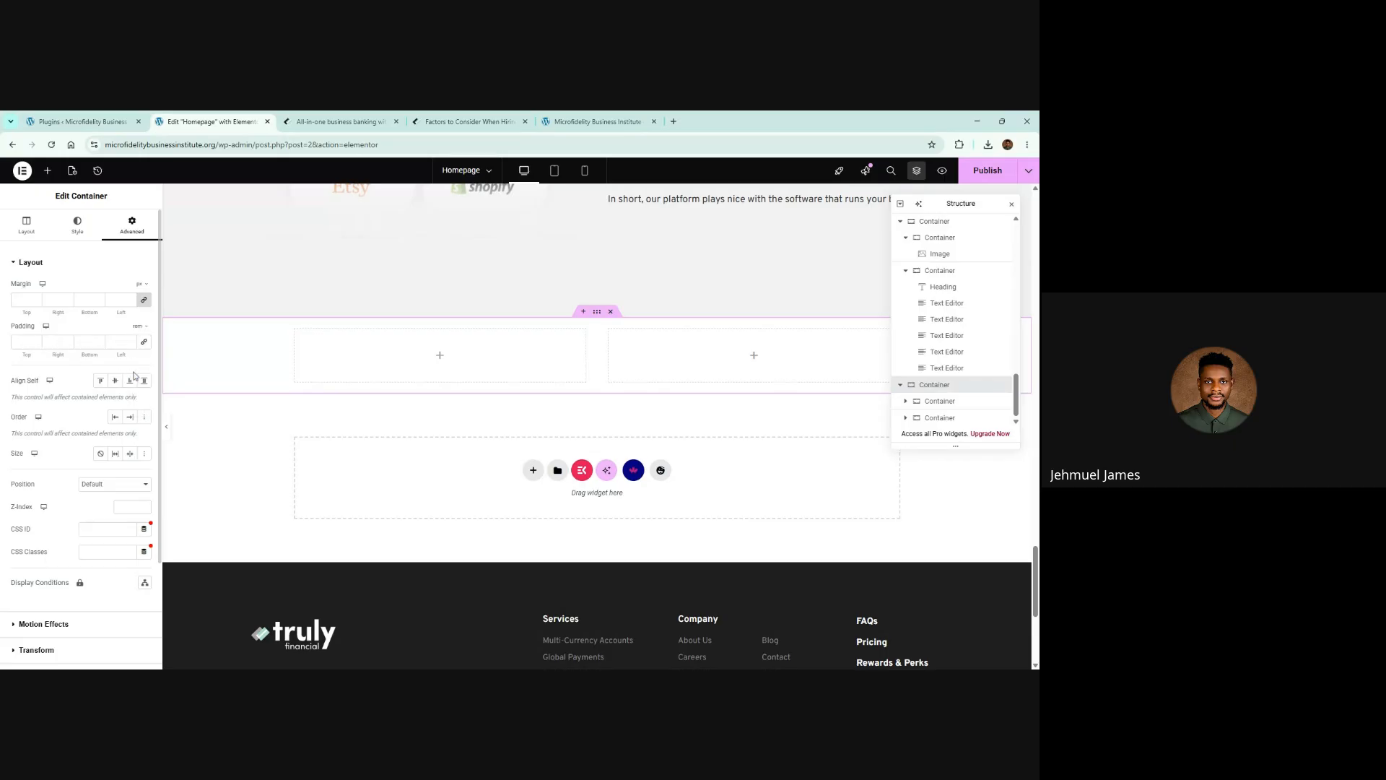
left_click(22, 341)
type("8")
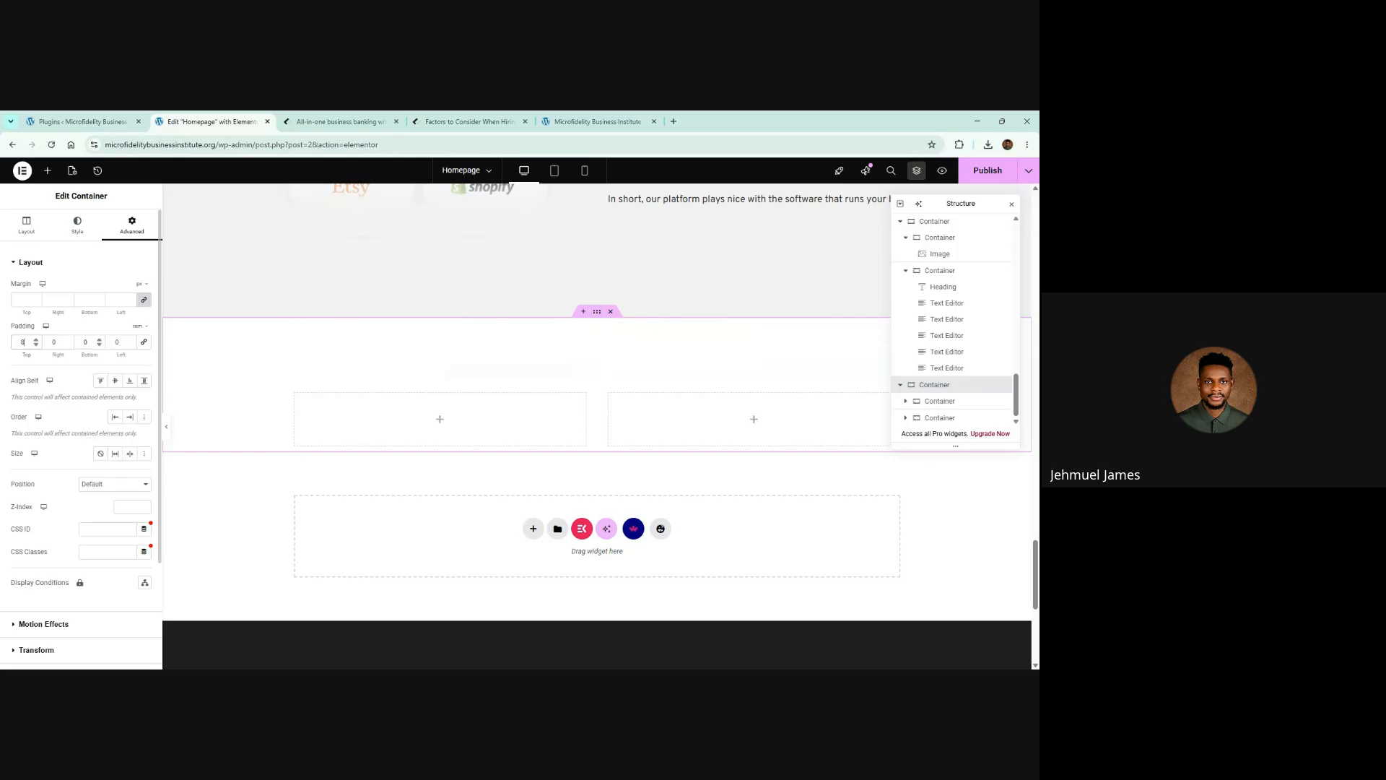
left_click(88, 342)
type("8")
Give the new outer container a classic background in colour #1e1e1e
left_click(78, 225)
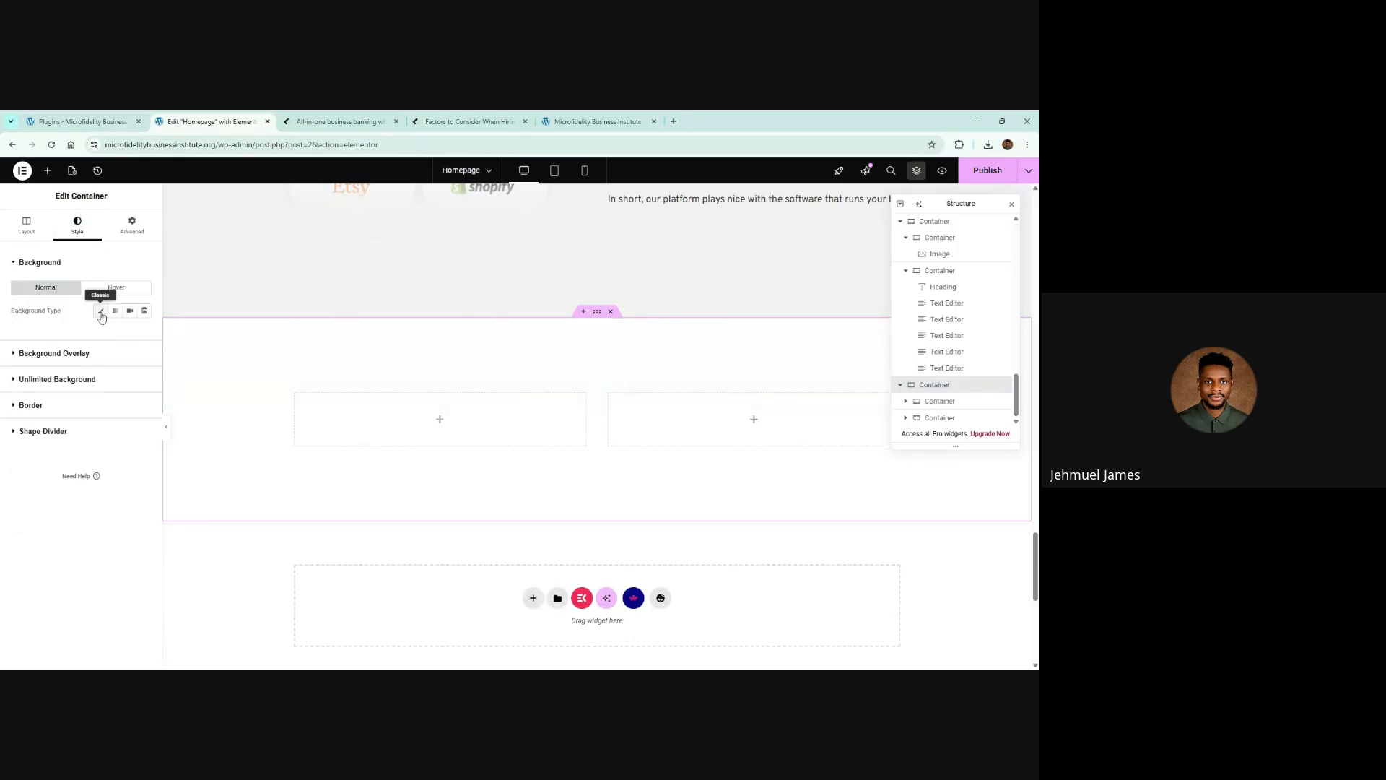
left_click(100, 310)
left_click(145, 332)
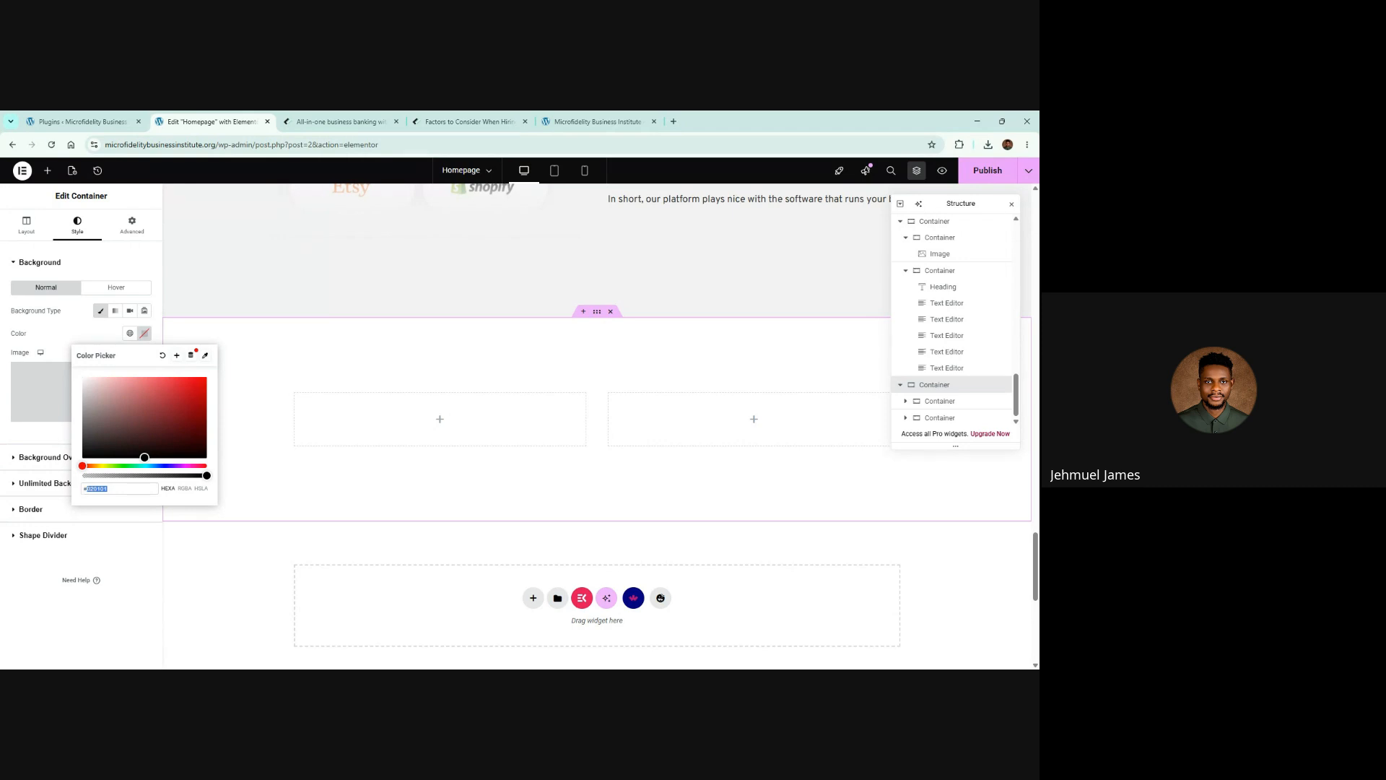
type("1e1e1e")
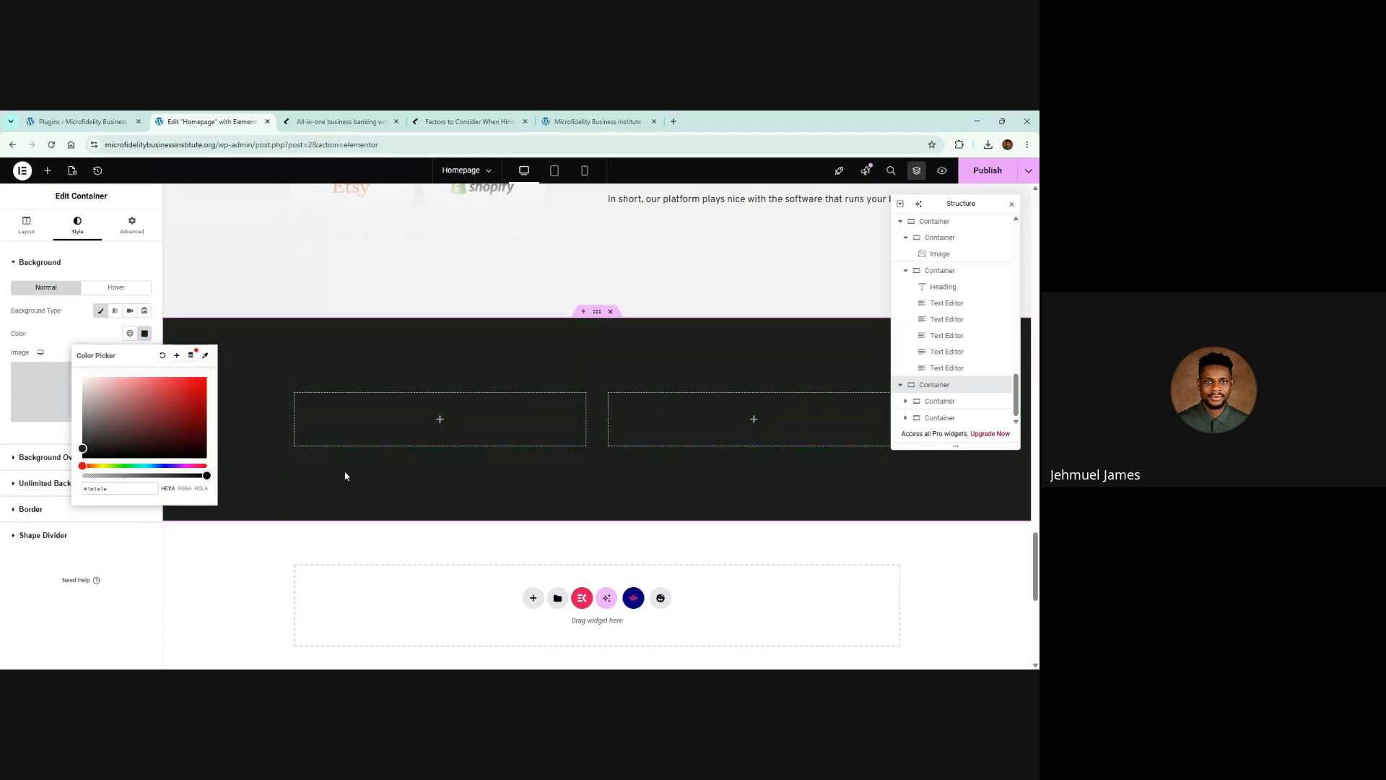
Switch to the Truly Financial reference page and open its source files in the developer tools from the Simple Plans globe graphic
left_click(367, 121)
scroll(199, 368, "down", 1)
scroll(200, 369, "up", 1)
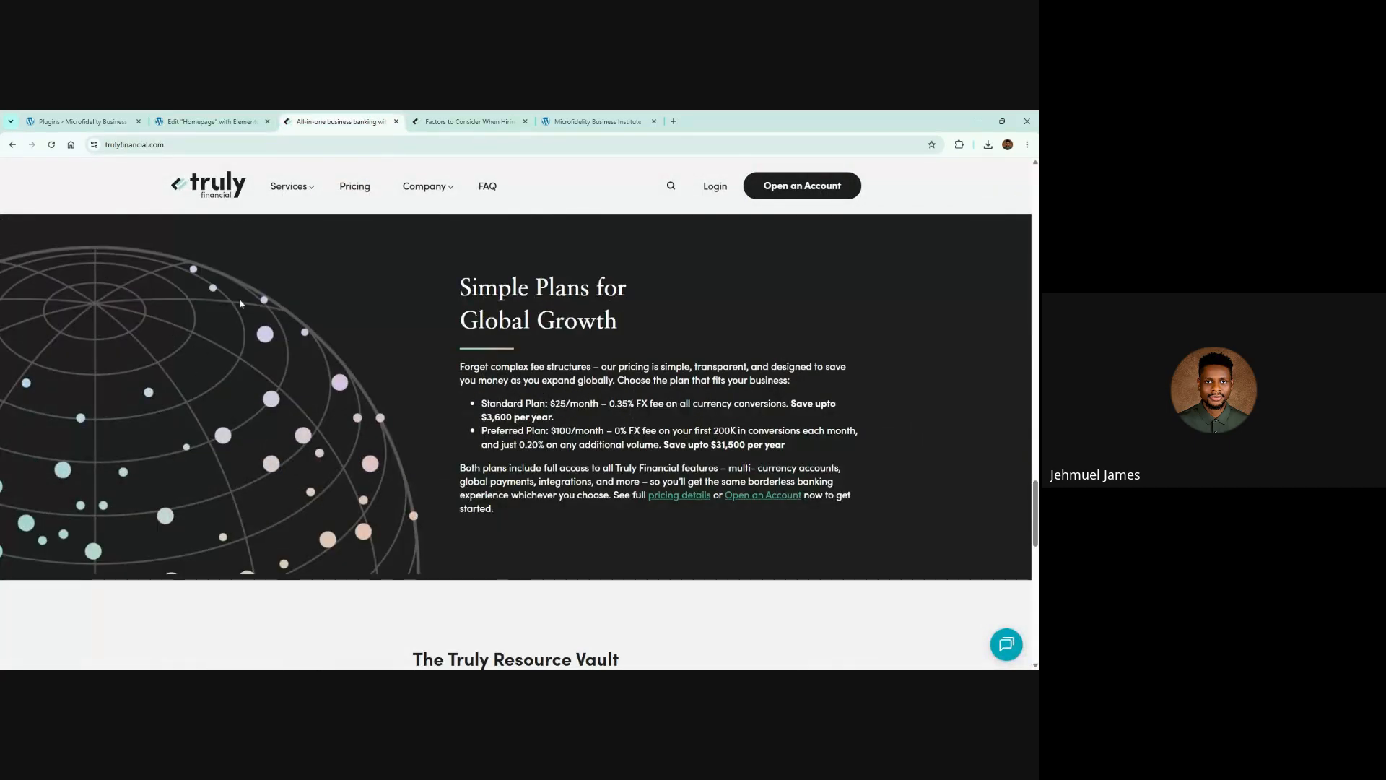
left_click(249, 531)
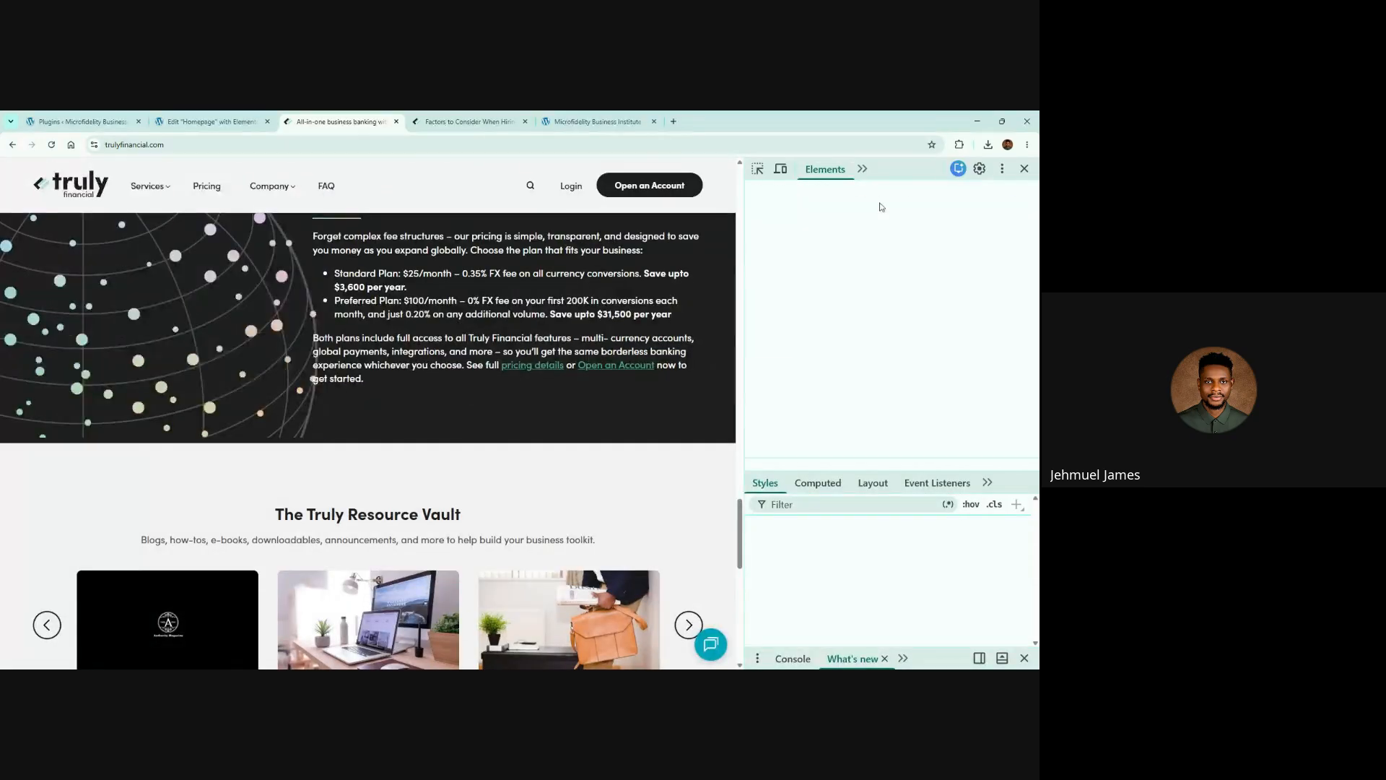
left_click(863, 172)
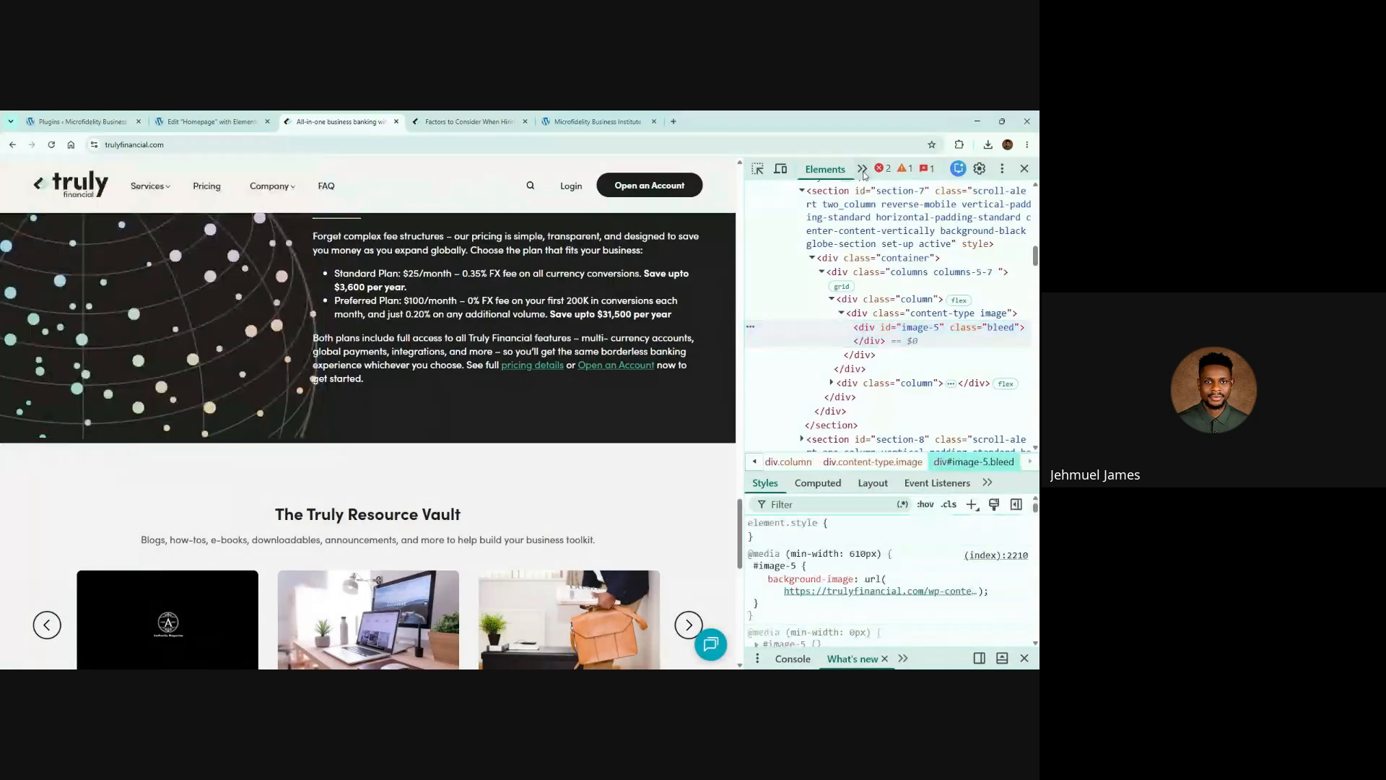
left_click(881, 215)
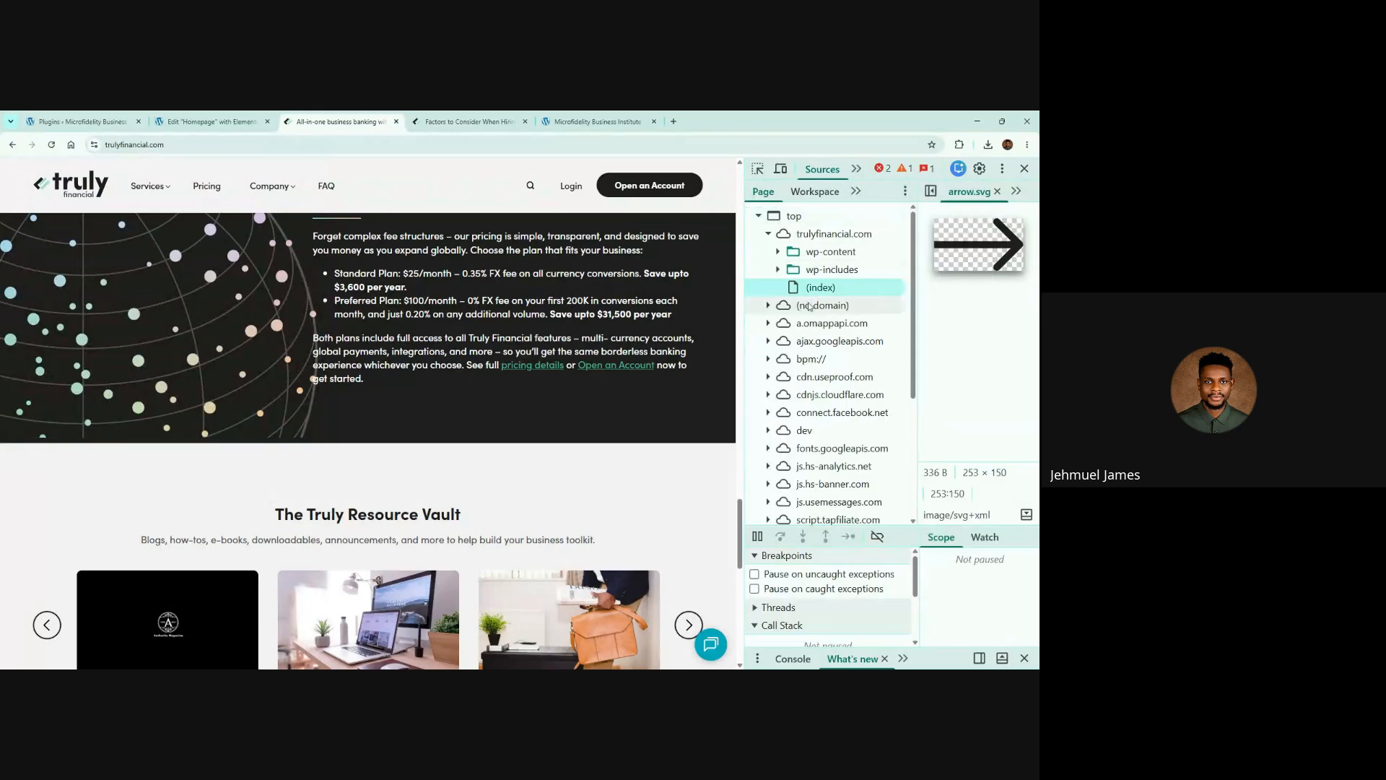
Examine the images in the plumbweb-child theme's _assets/img folder for the globe graphic
left_click(777, 251)
left_click(789, 289)
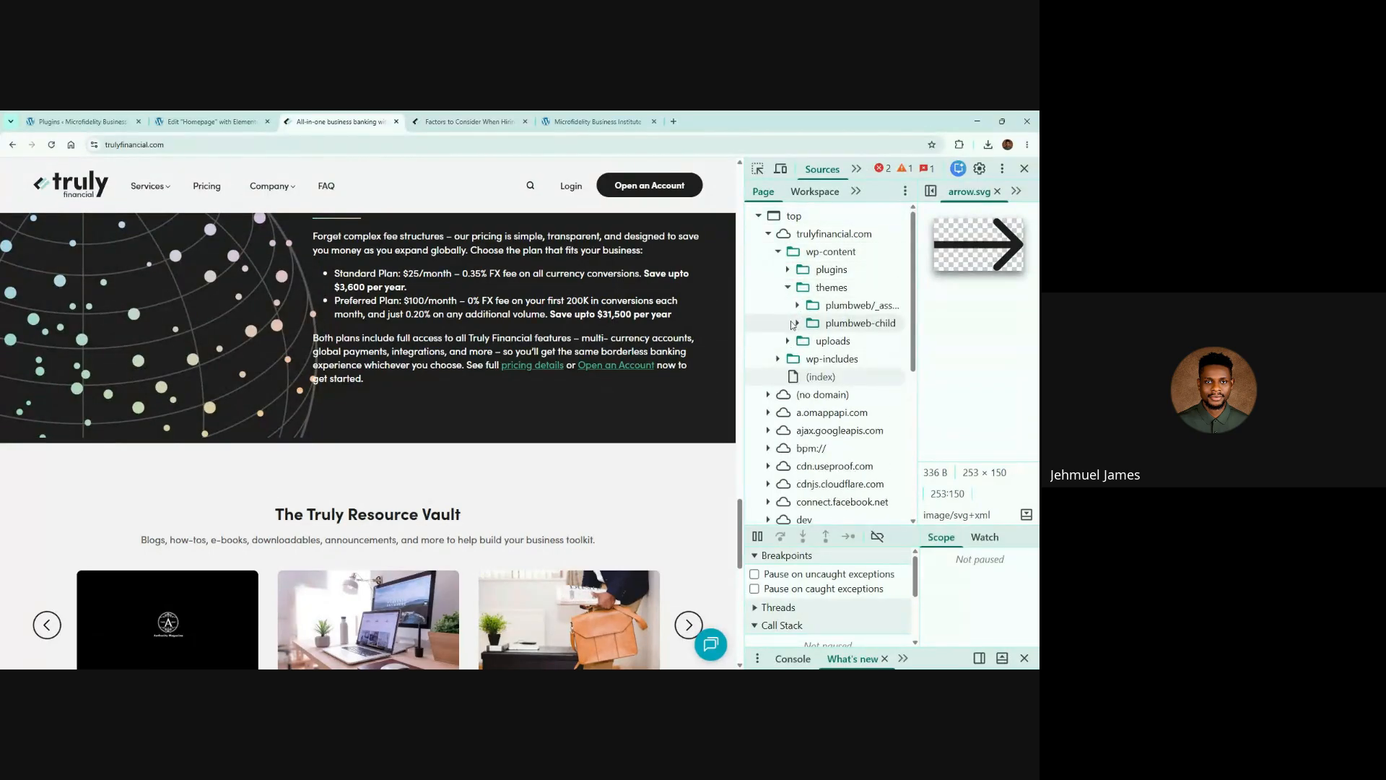
left_click(798, 322)
left_click(808, 341)
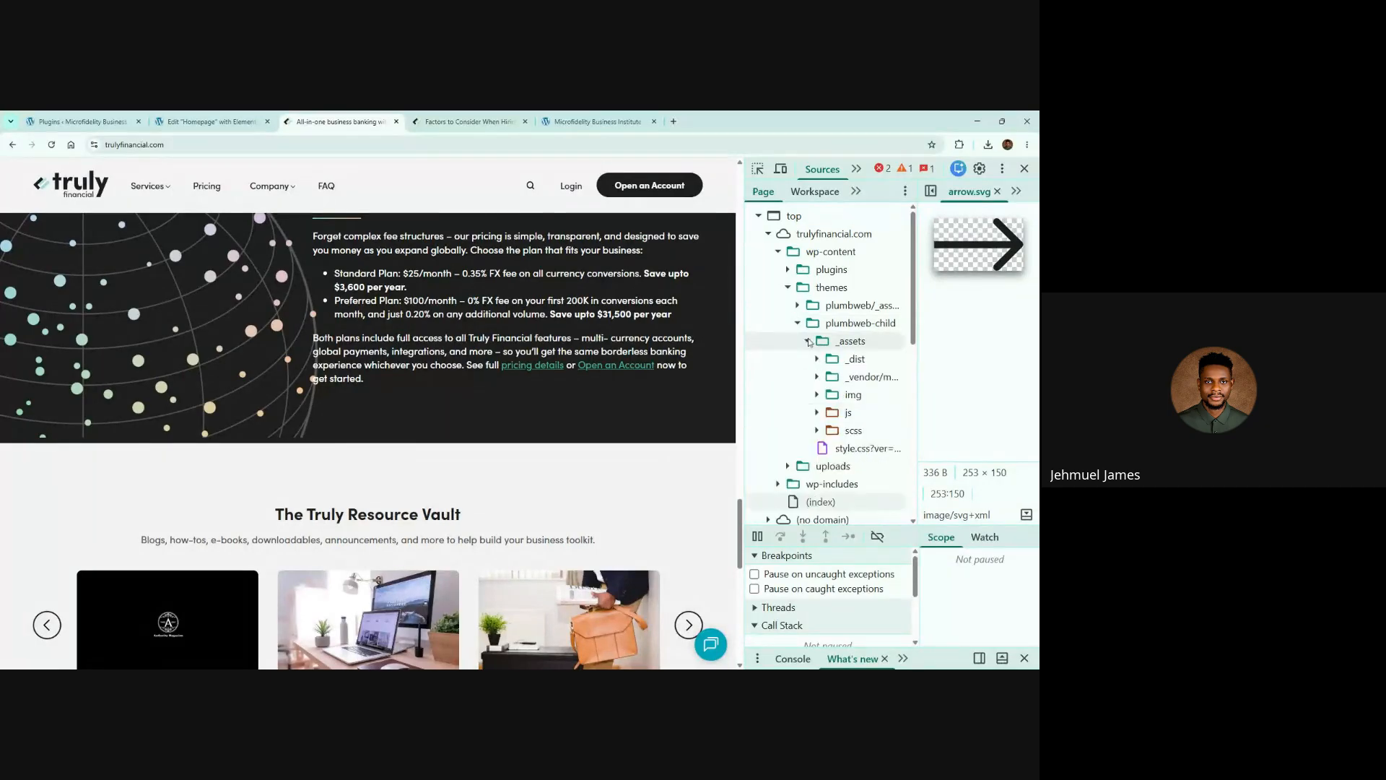
left_click(817, 394)
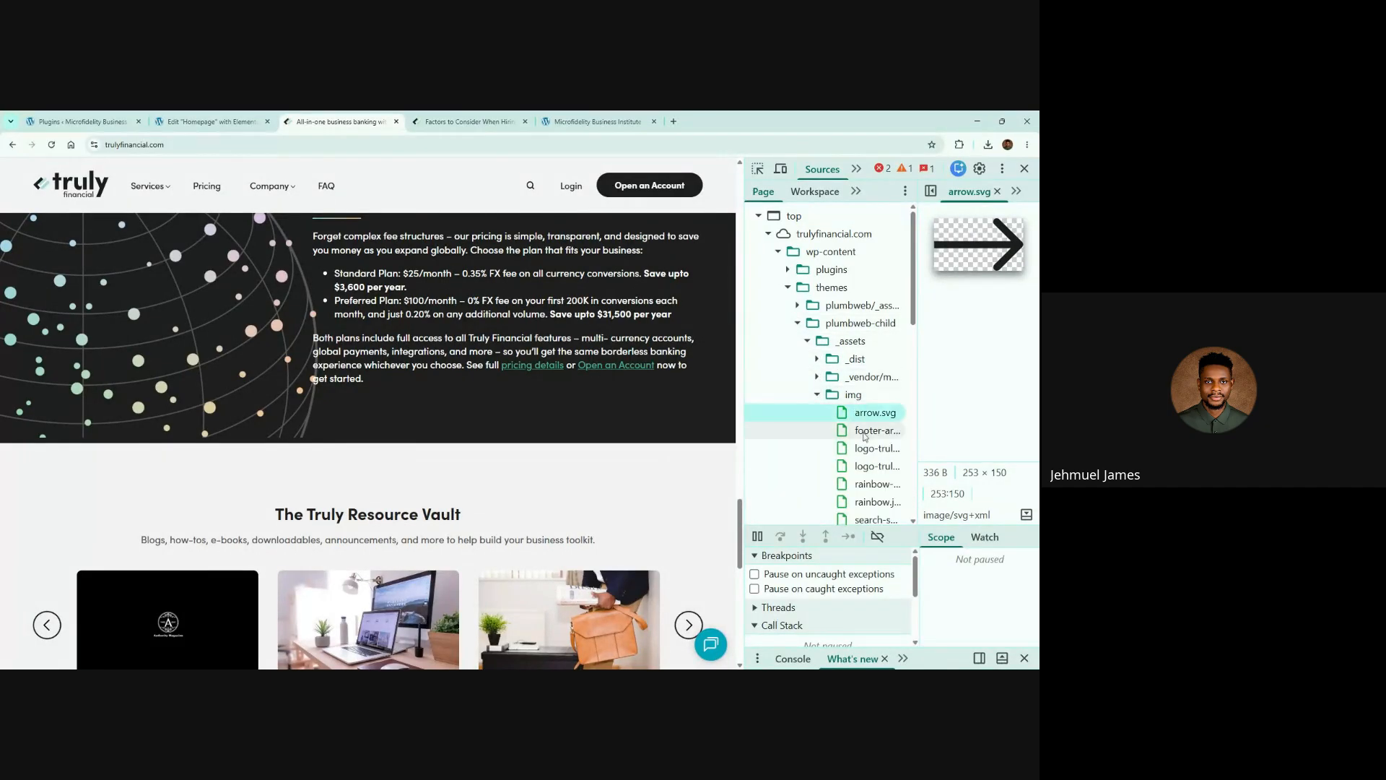
left_click(866, 430)
scroll(866, 431, "down", 2)
left_click(867, 411)
left_click(873, 393)
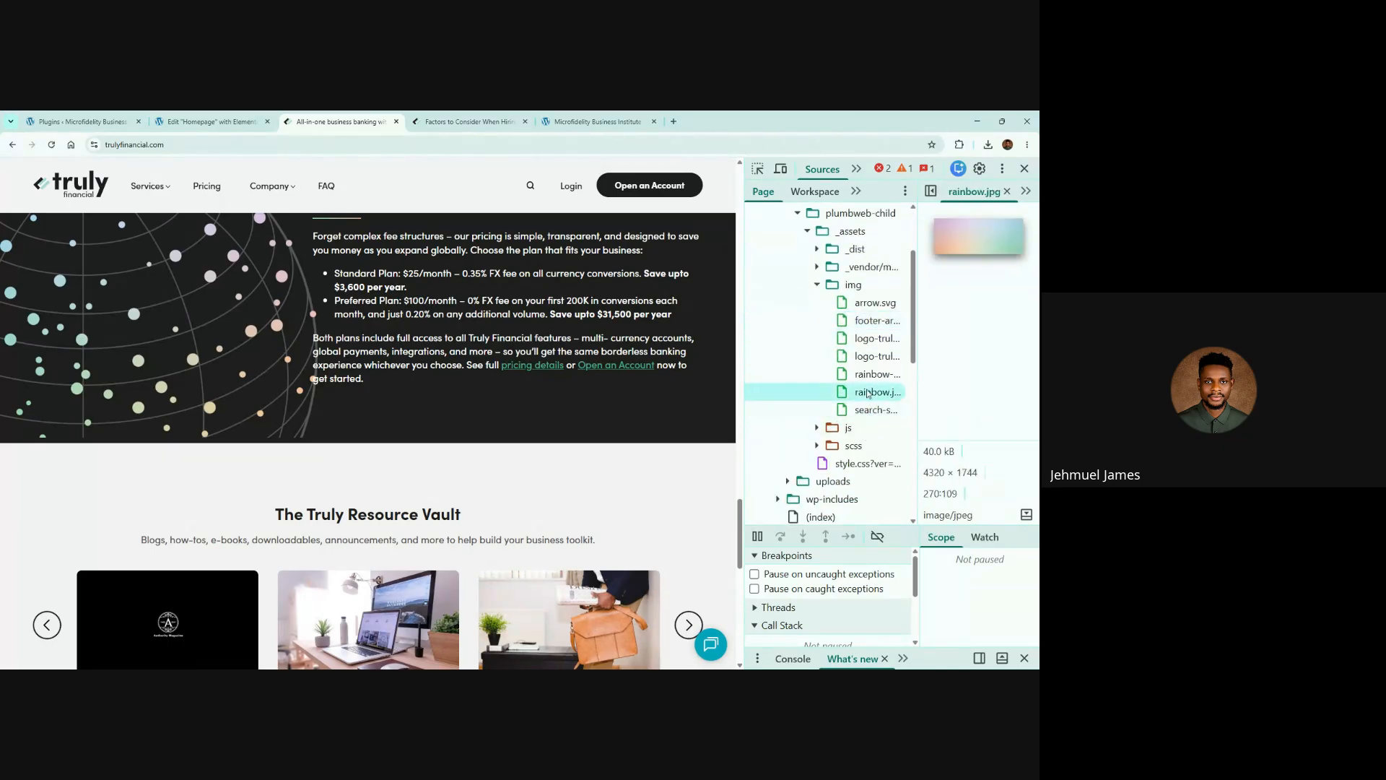
left_click(872, 374)
left_click(872, 356)
left_click(872, 338)
left_click(856, 303)
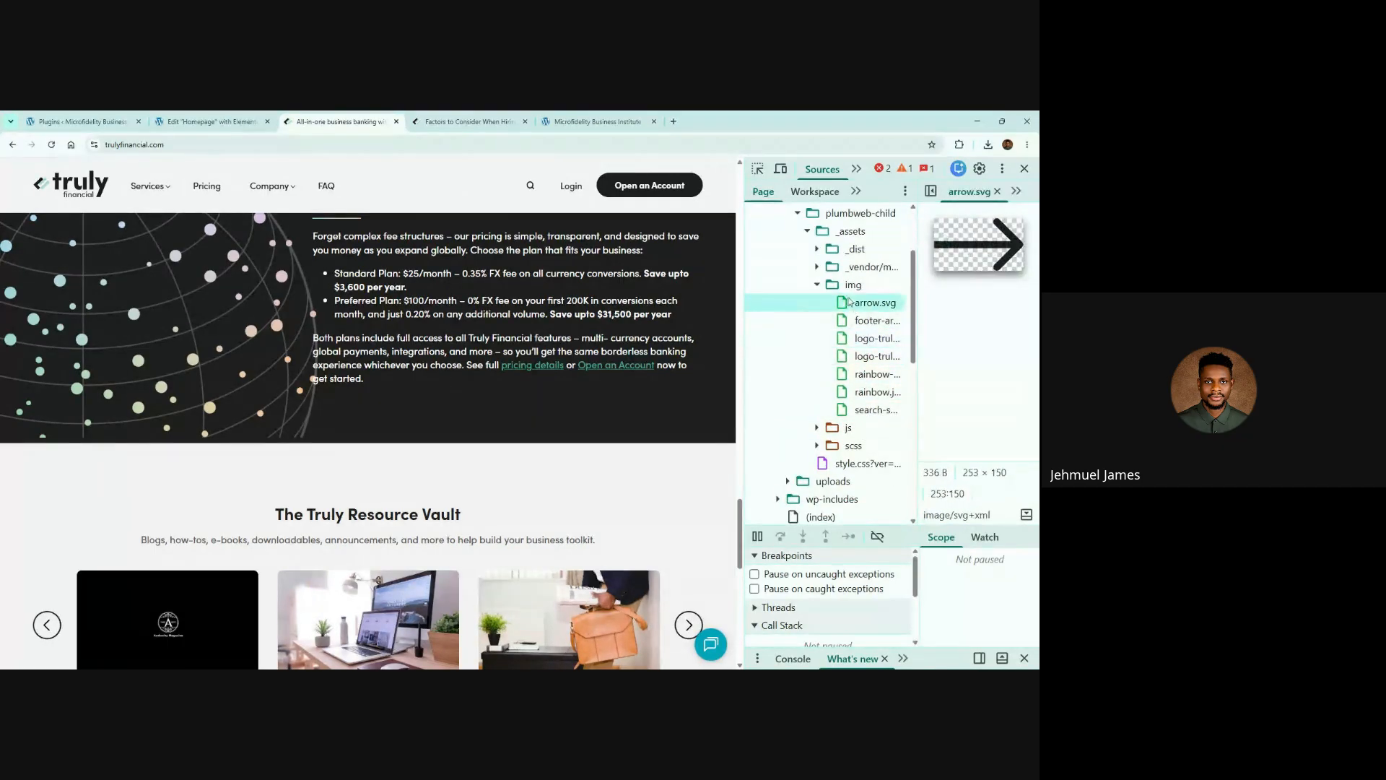
Collapse the themes folder and expand the uploads folder under wp-content
left_click(818, 285)
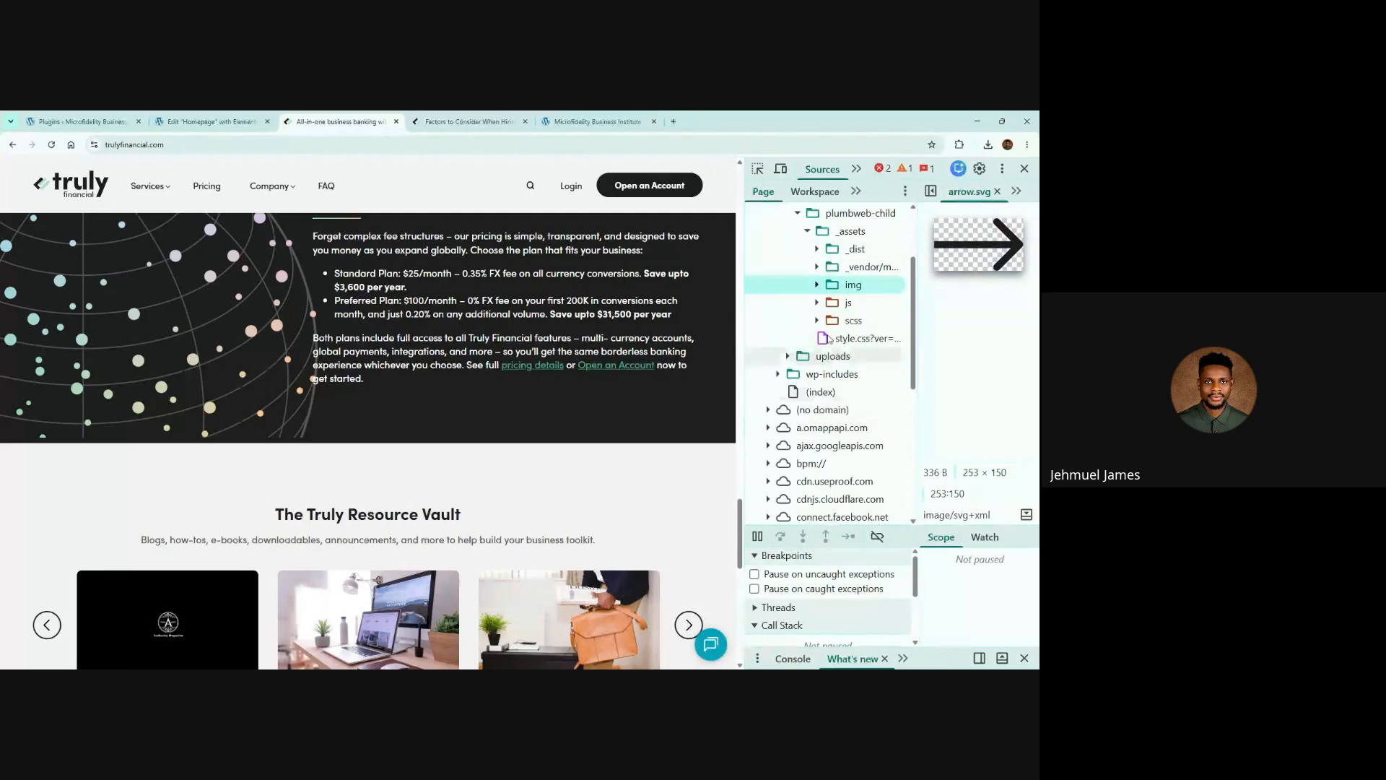
left_click(808, 231)
scroll(811, 251, "up", 3)
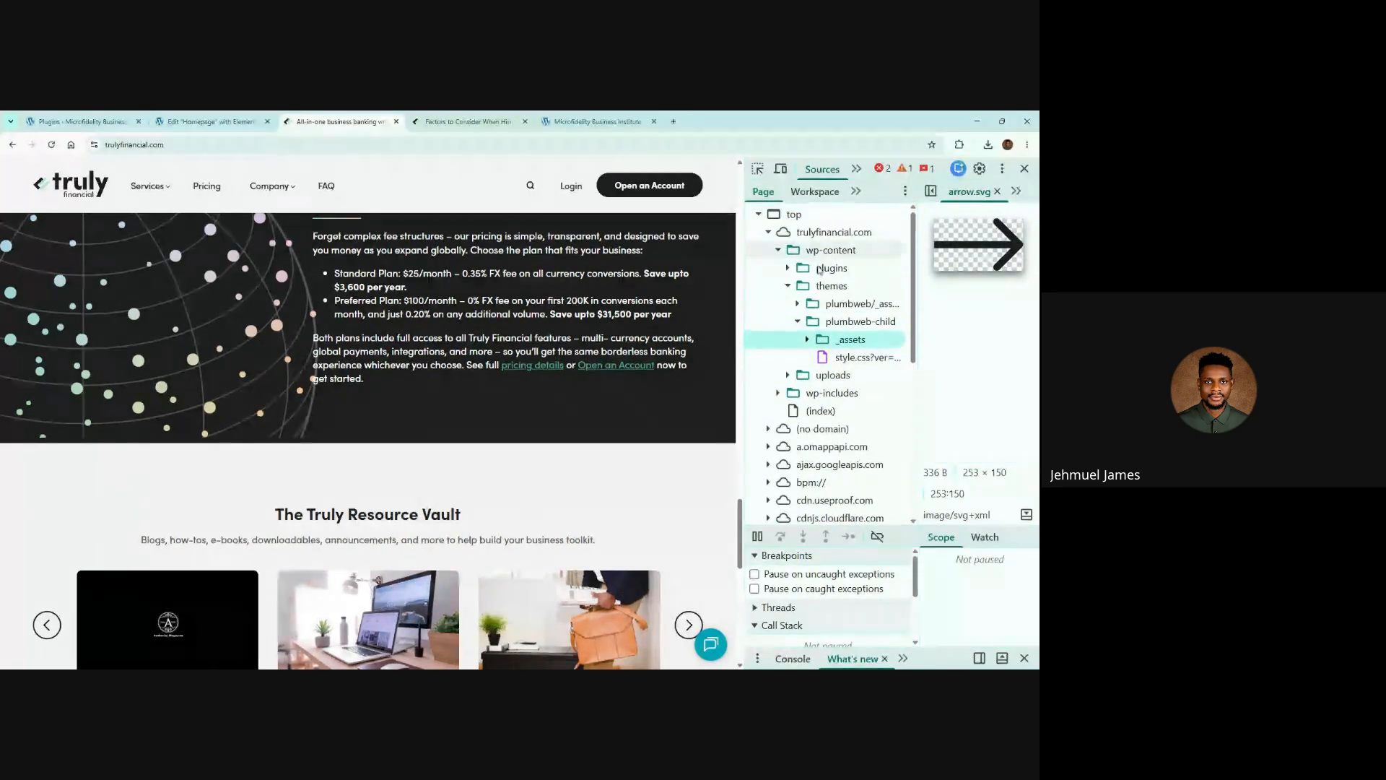
left_click(788, 287)
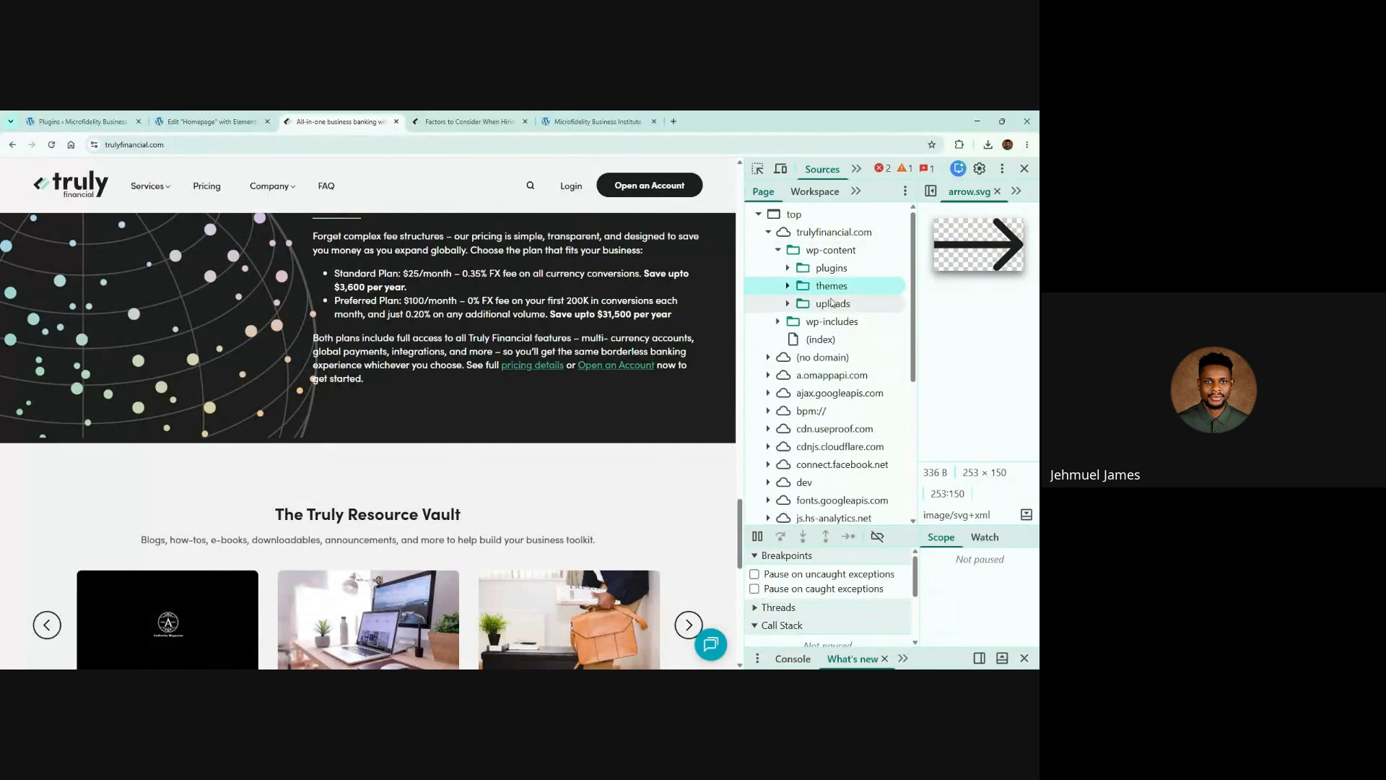
left_click(791, 307)
left_click(789, 304)
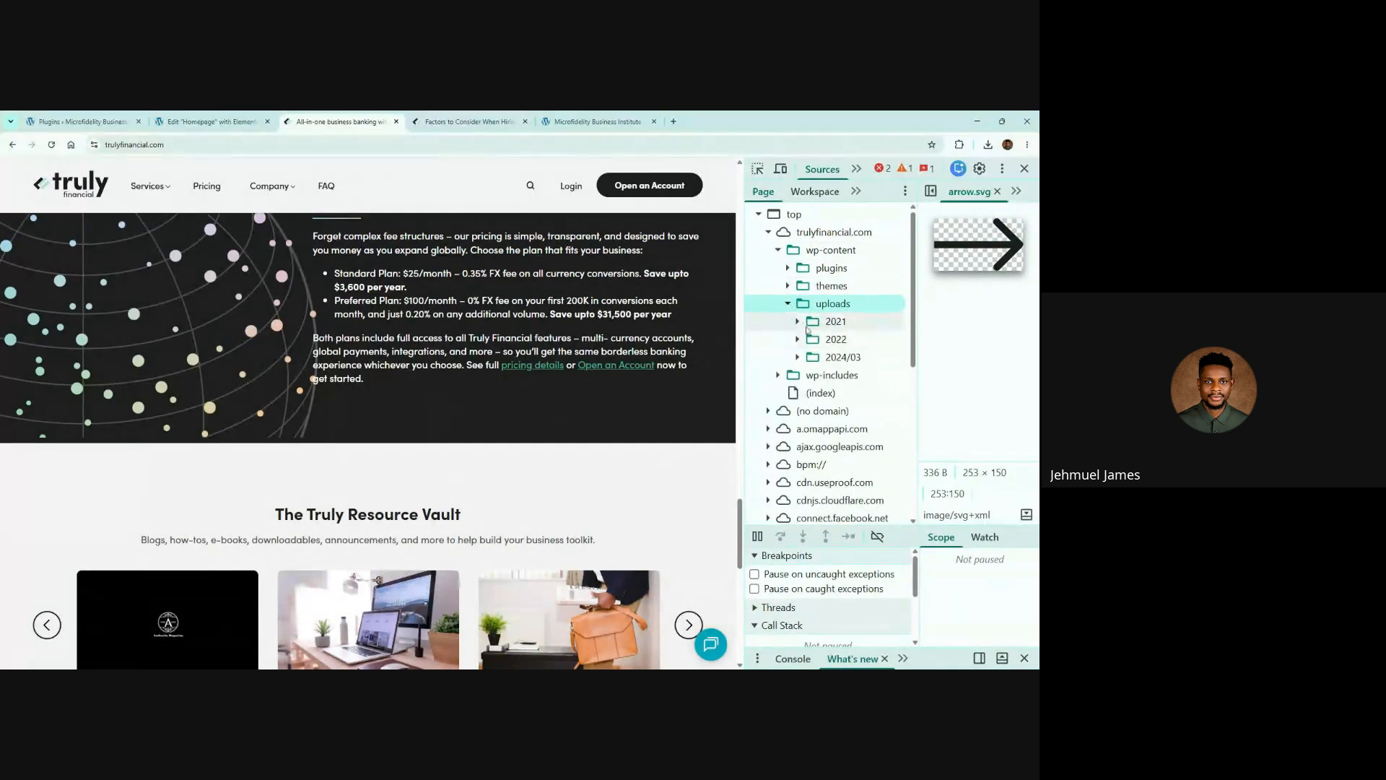
Look through the 03, 04 and 09 subfolders of the 2021 uploads for the globe graphic
left_click(798, 322)
left_click(807, 340)
left_click(807, 358)
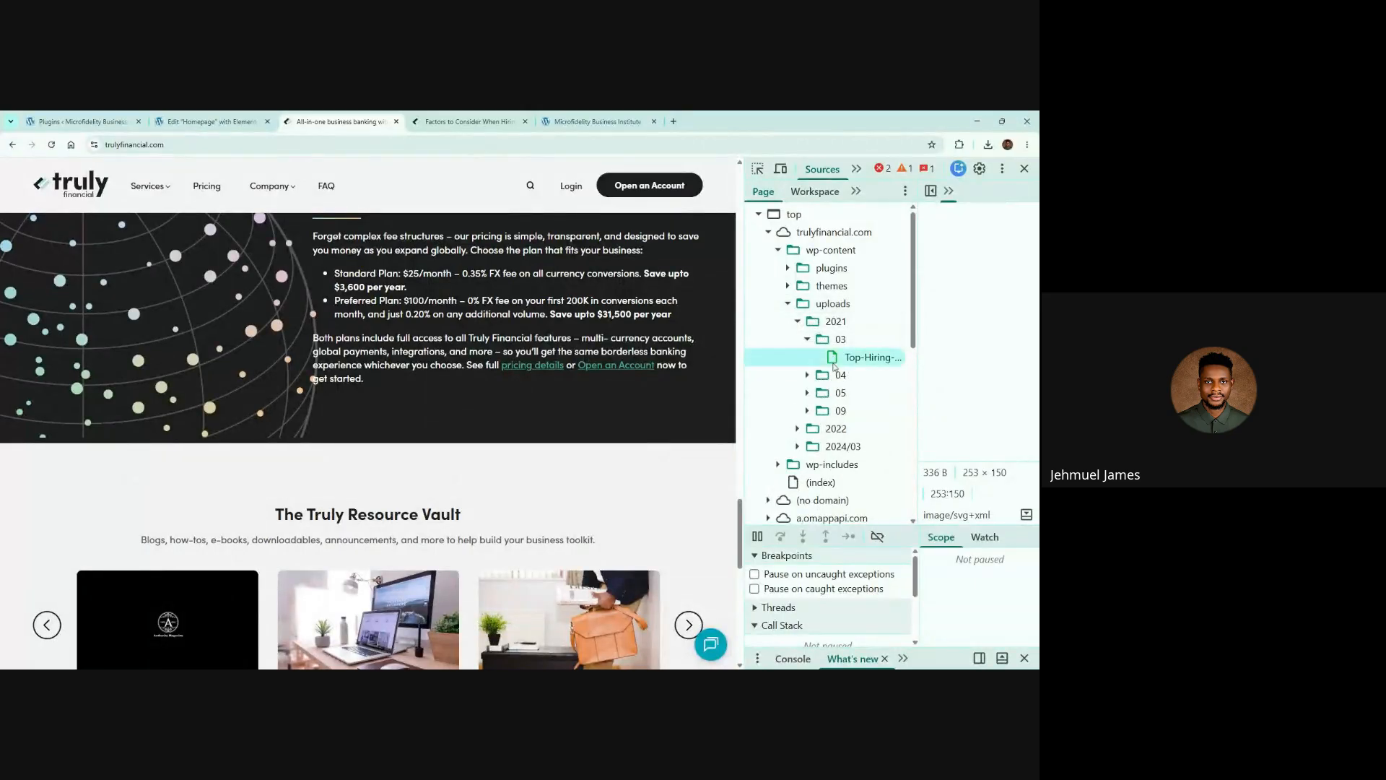
left_click(807, 375)
left_click(838, 464)
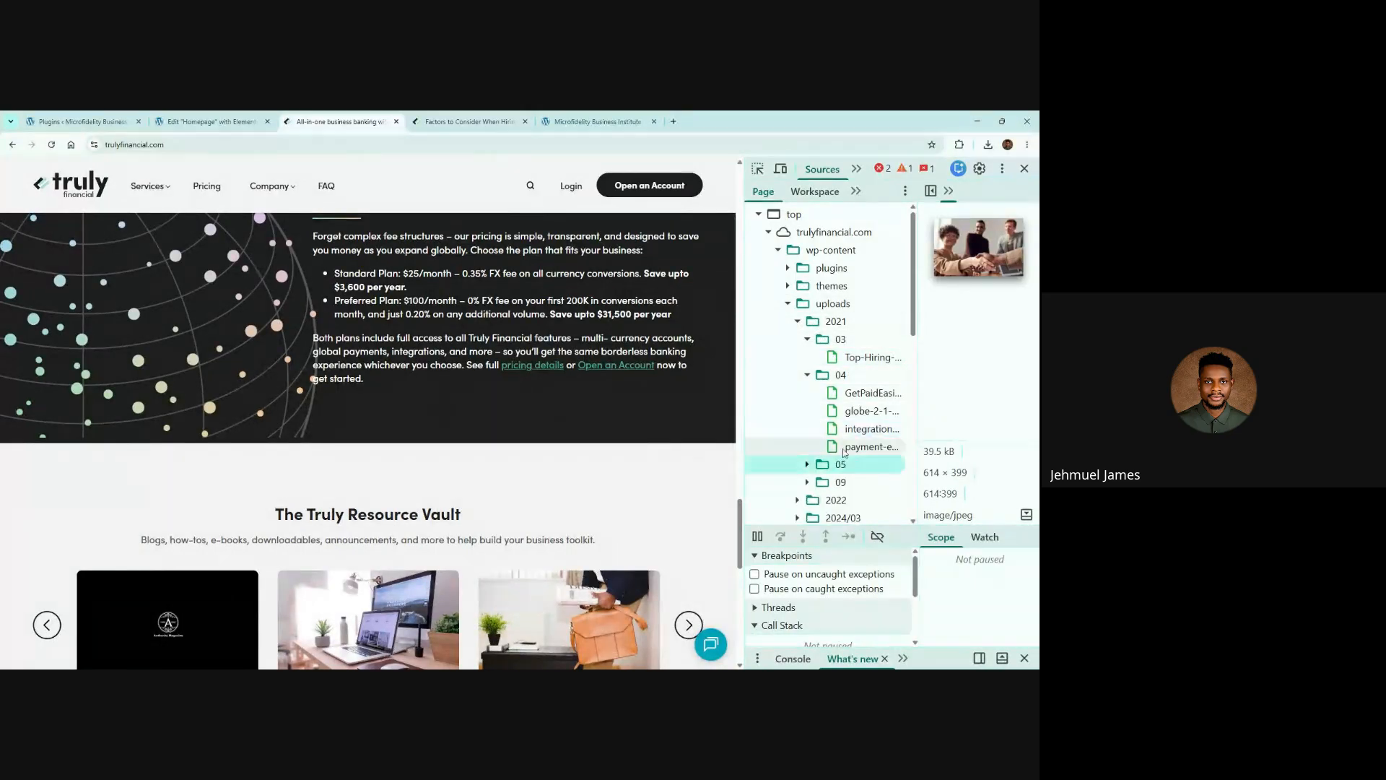
scroll(844, 429, "down", 1)
left_click(808, 428)
left_click(867, 446)
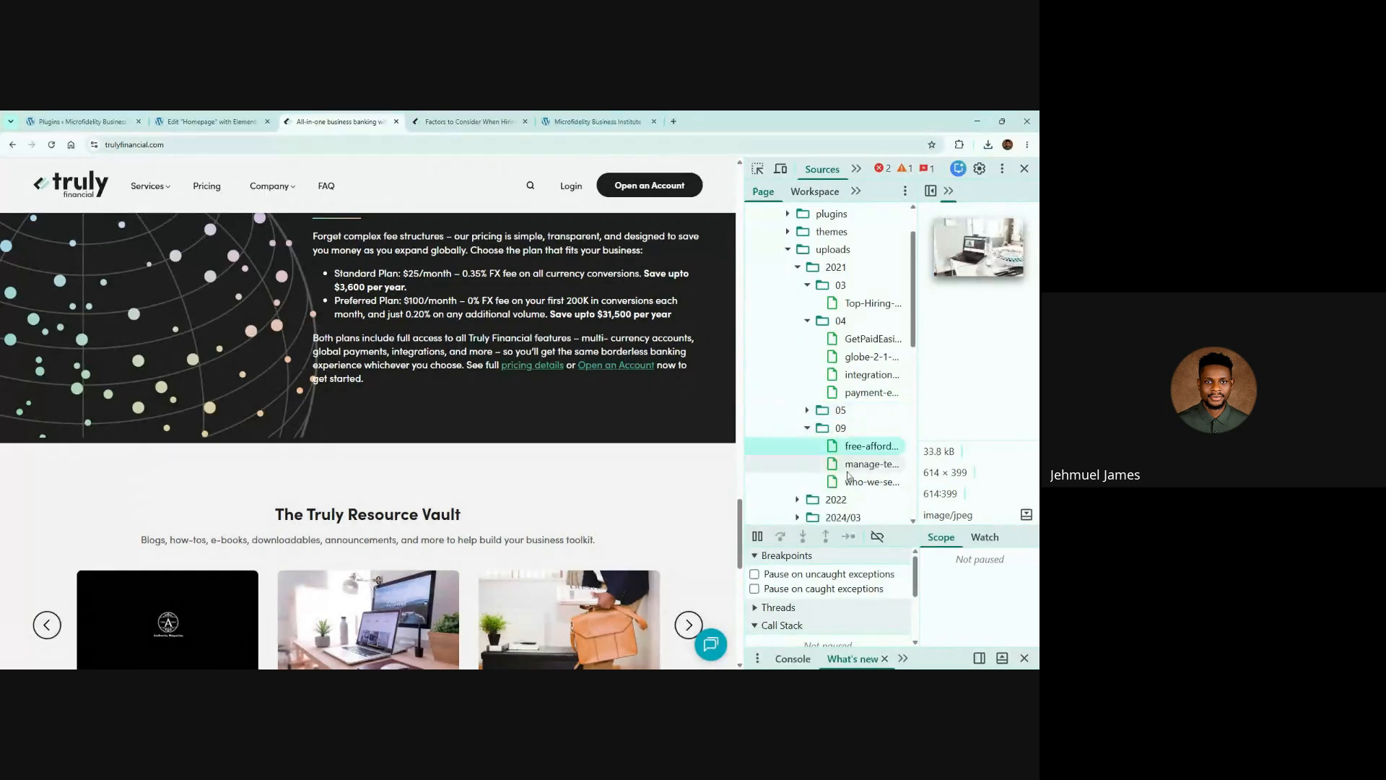
Expand the 2022 uploads folder and preview the images in its 02 subfolder
scroll(831, 448, "down", 1)
left_click(830, 463)
left_click(826, 446)
left_click(798, 446)
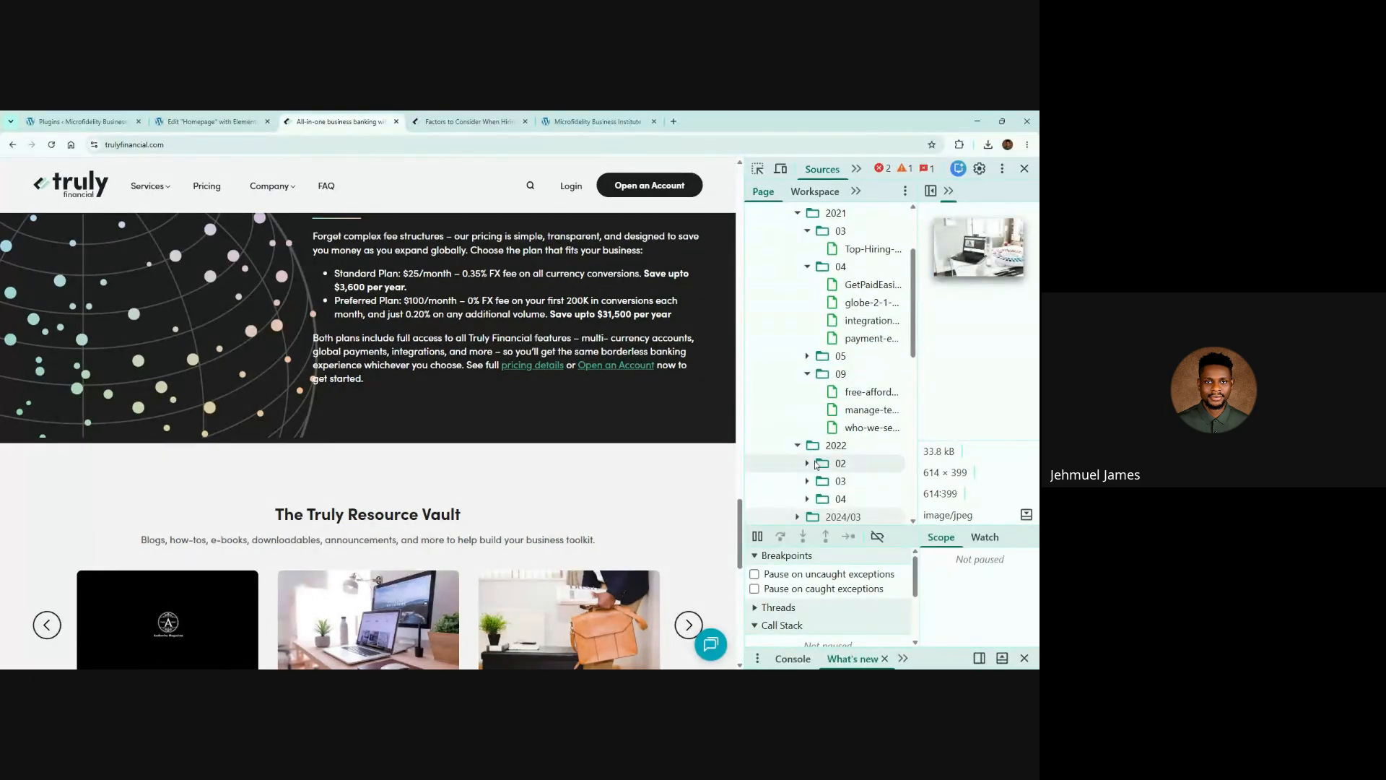
left_click(807, 463)
left_click(859, 482)
scroll(860, 482, "down", 2)
left_click(870, 408)
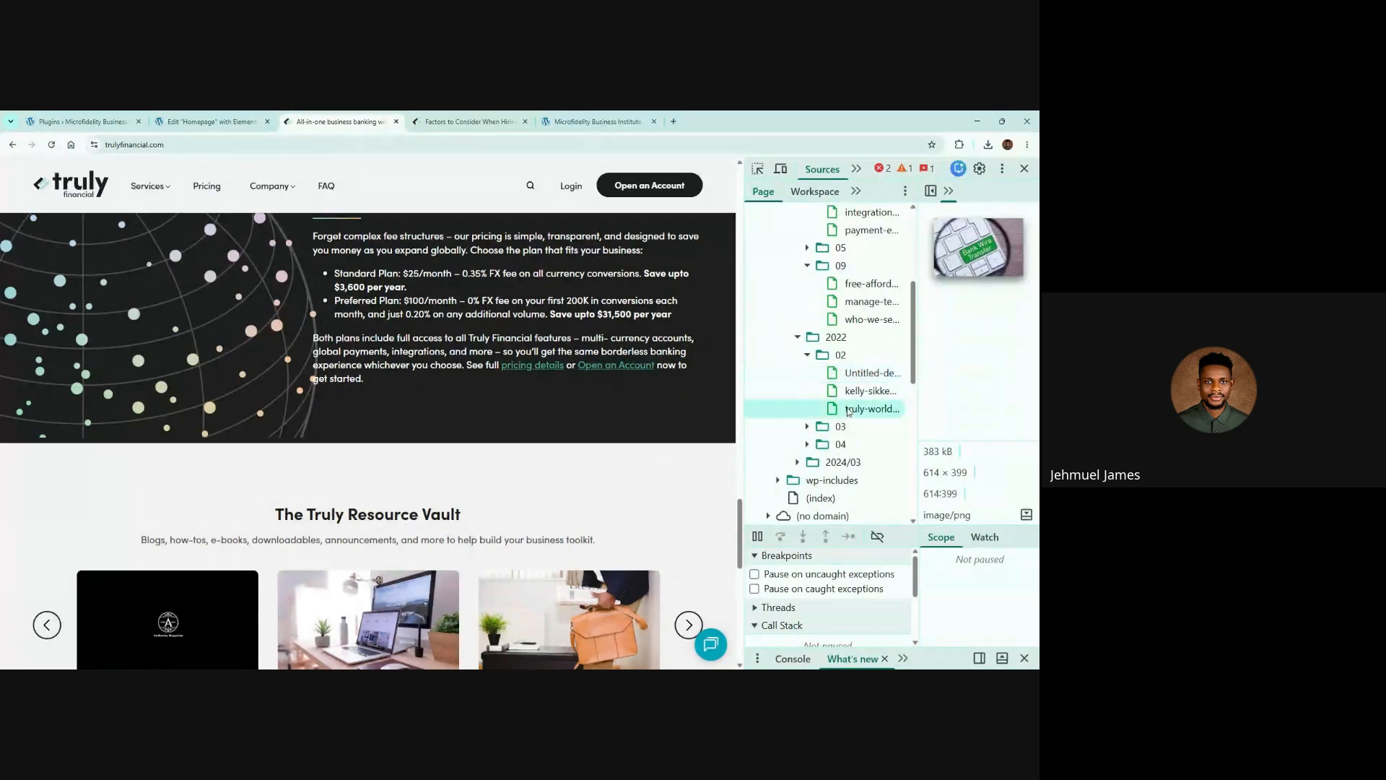
scroll(830, 362, "down", 2)
left_click(870, 283)
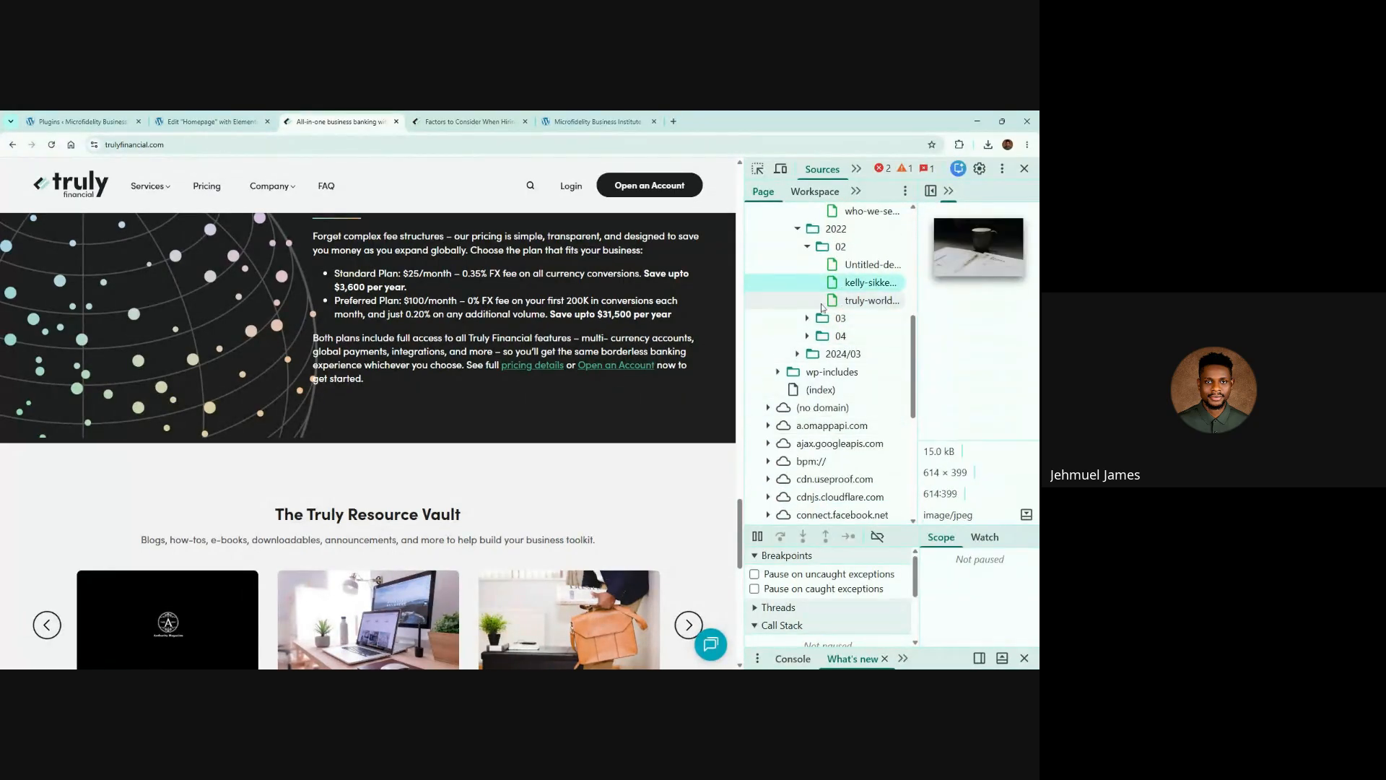
Preview the images in the 2022/03, 2022/04 and 2024/03 uploads folders in search of the globe graphic
left_click(807, 317)
left_click(838, 336)
left_click(836, 353)
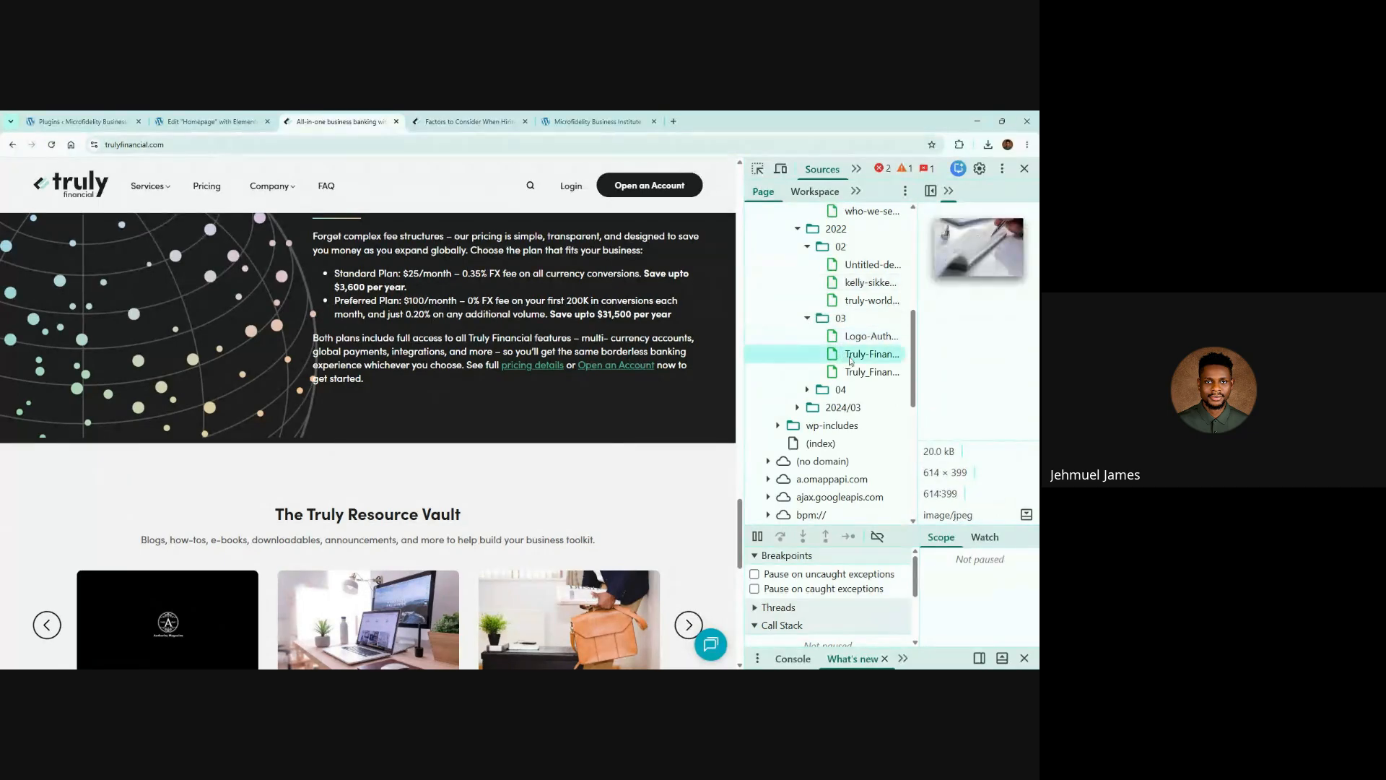
left_click(831, 372)
left_click(806, 389)
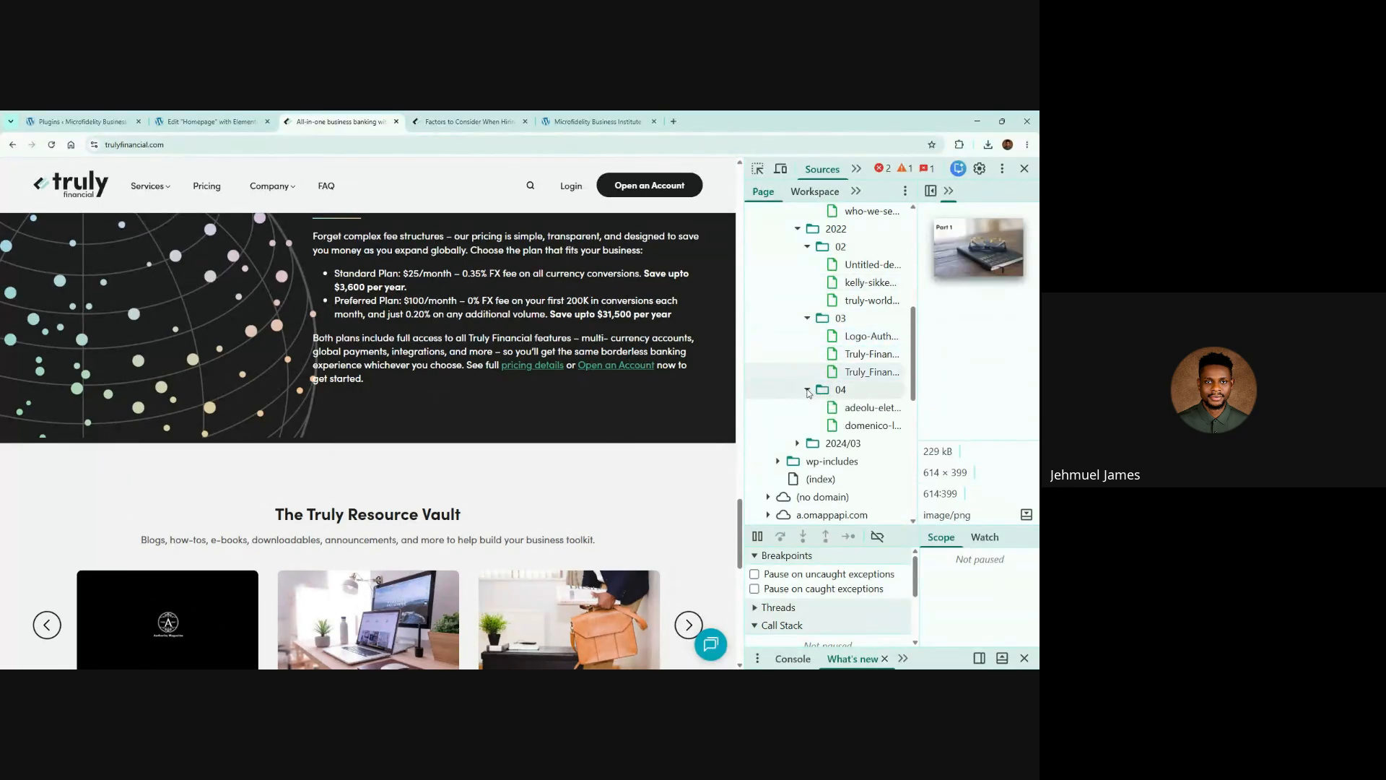
left_click(866, 407)
left_click(863, 426)
scroll(843, 438, "down", 3)
left_click(837, 334)
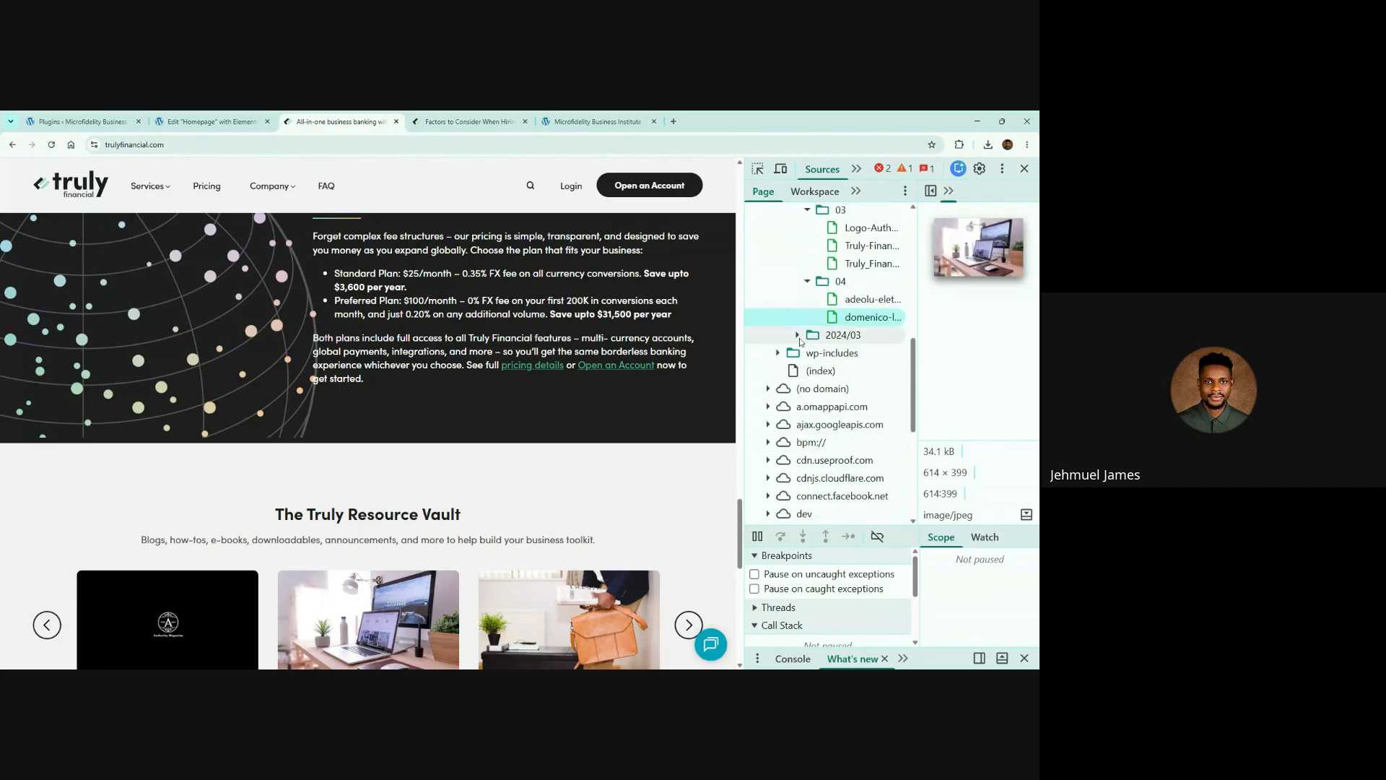
left_click(843, 354)
Recheck the 2021/09 uploads and preview the image in the 2021/05 subfolder
scroll(843, 354, "up", 6)
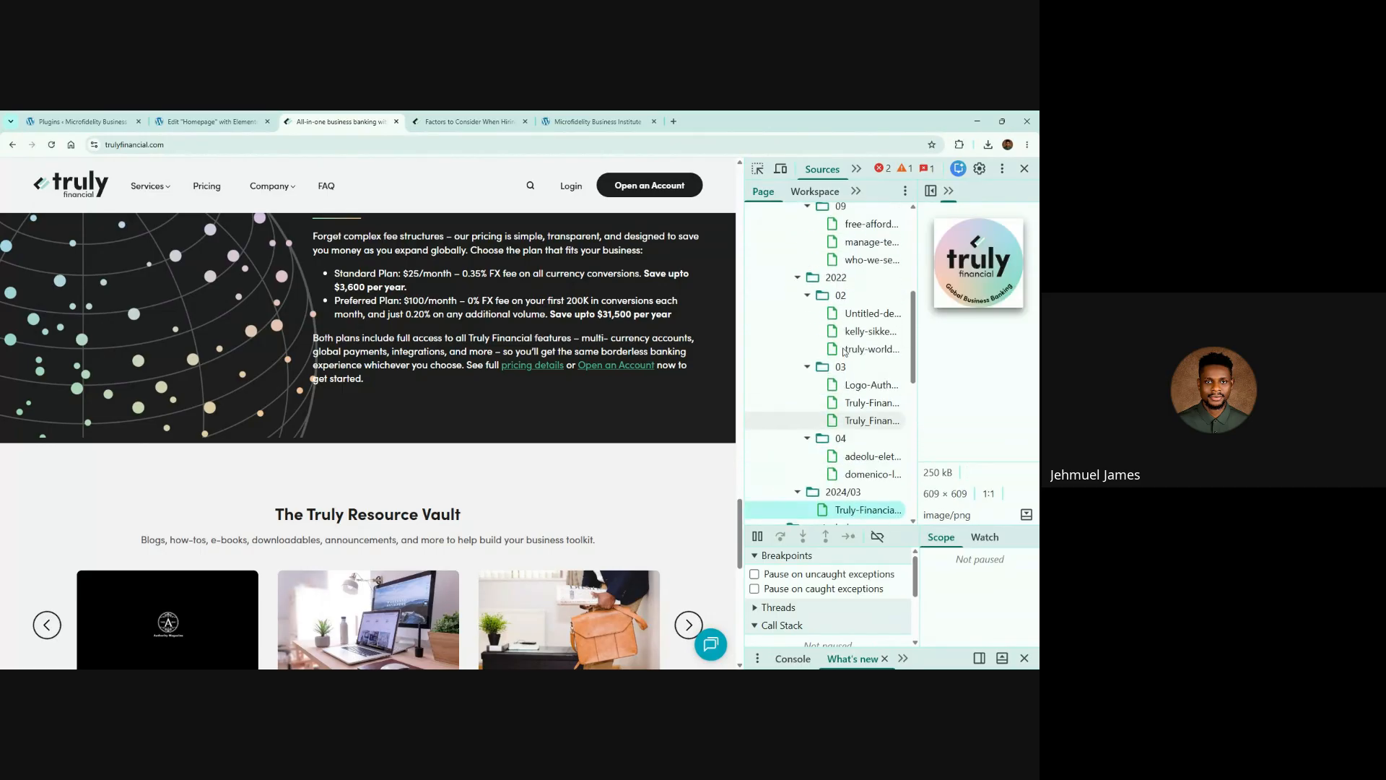
left_click(846, 318)
left_click(863, 301)
left_click(864, 283)
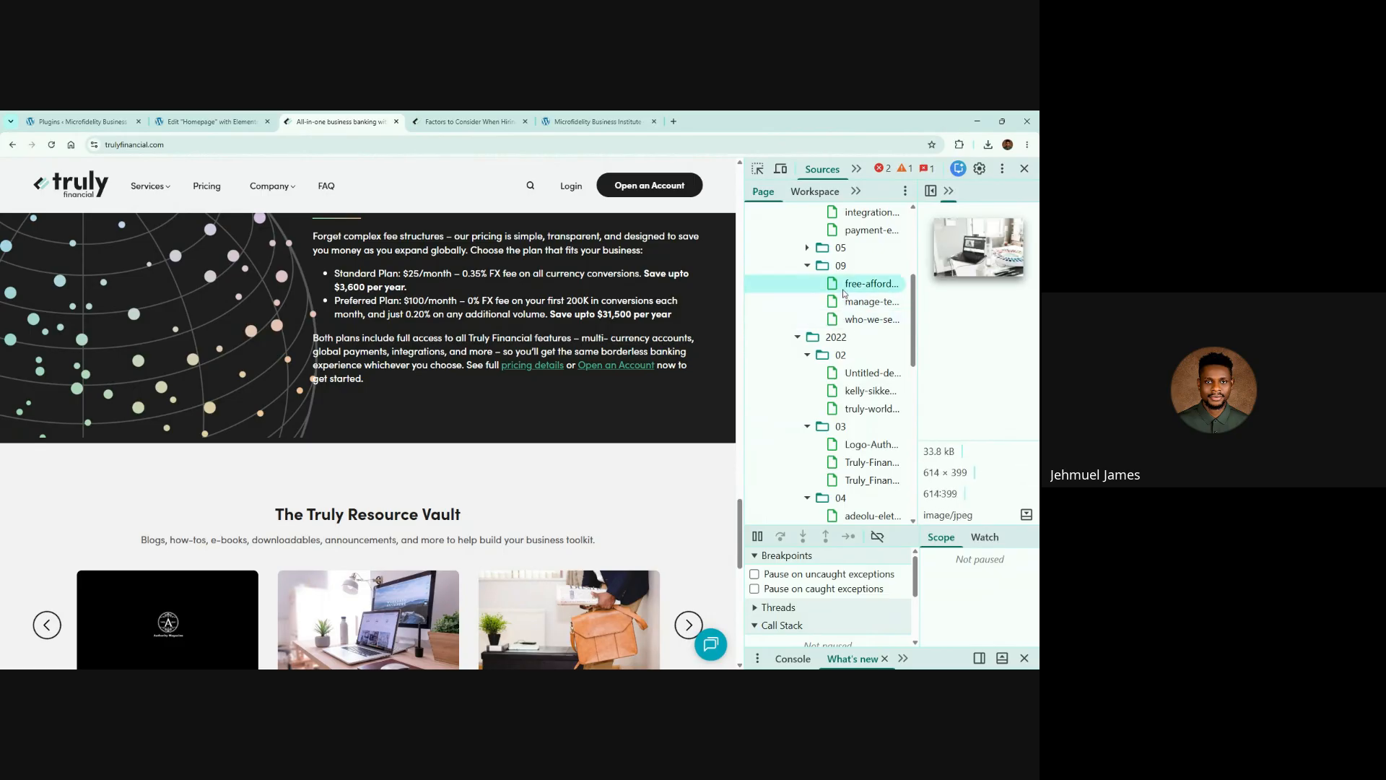
scroll(816, 296, "up", 2)
left_click(815, 302)
left_click(856, 320)
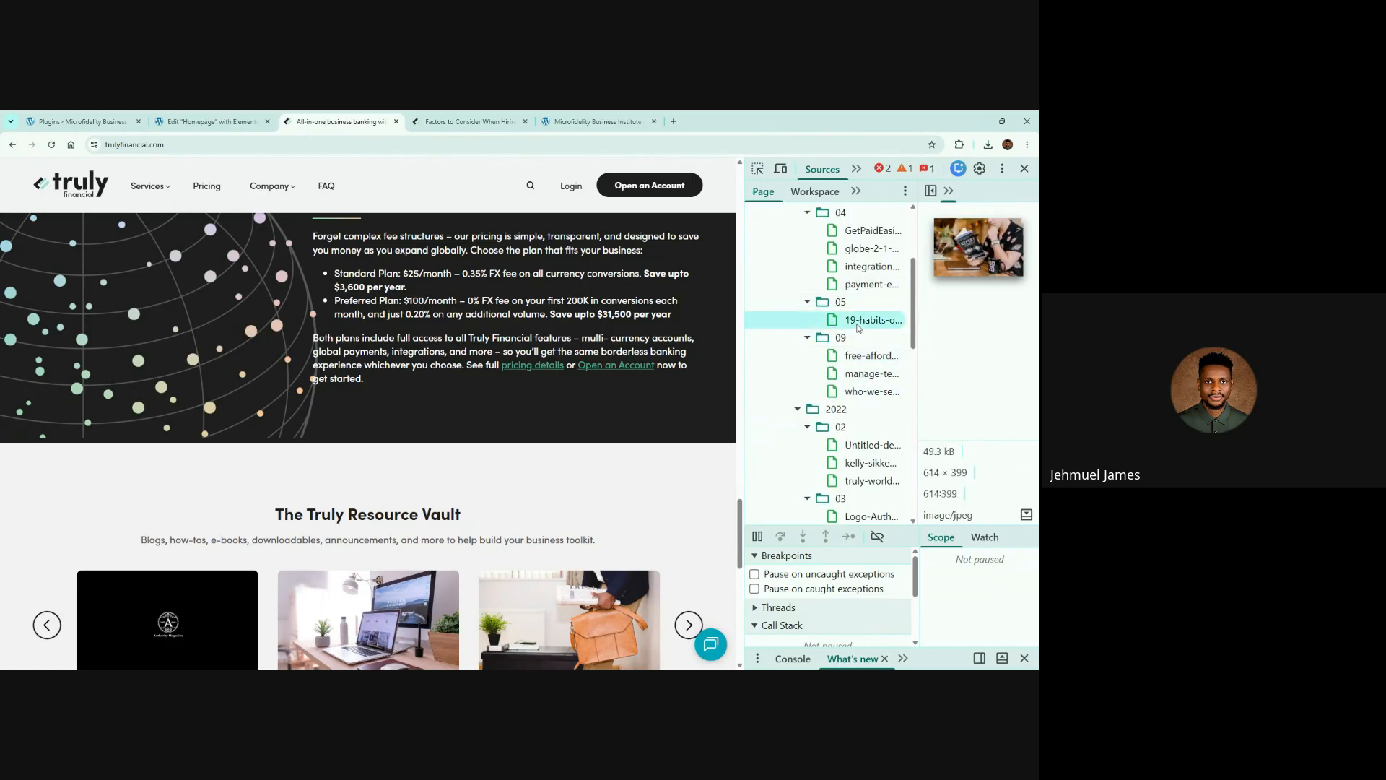
Reopen the themes folder and recheck the plumbweb-child _assets/img files for the globe graphic
scroll(852, 318, "up", 3)
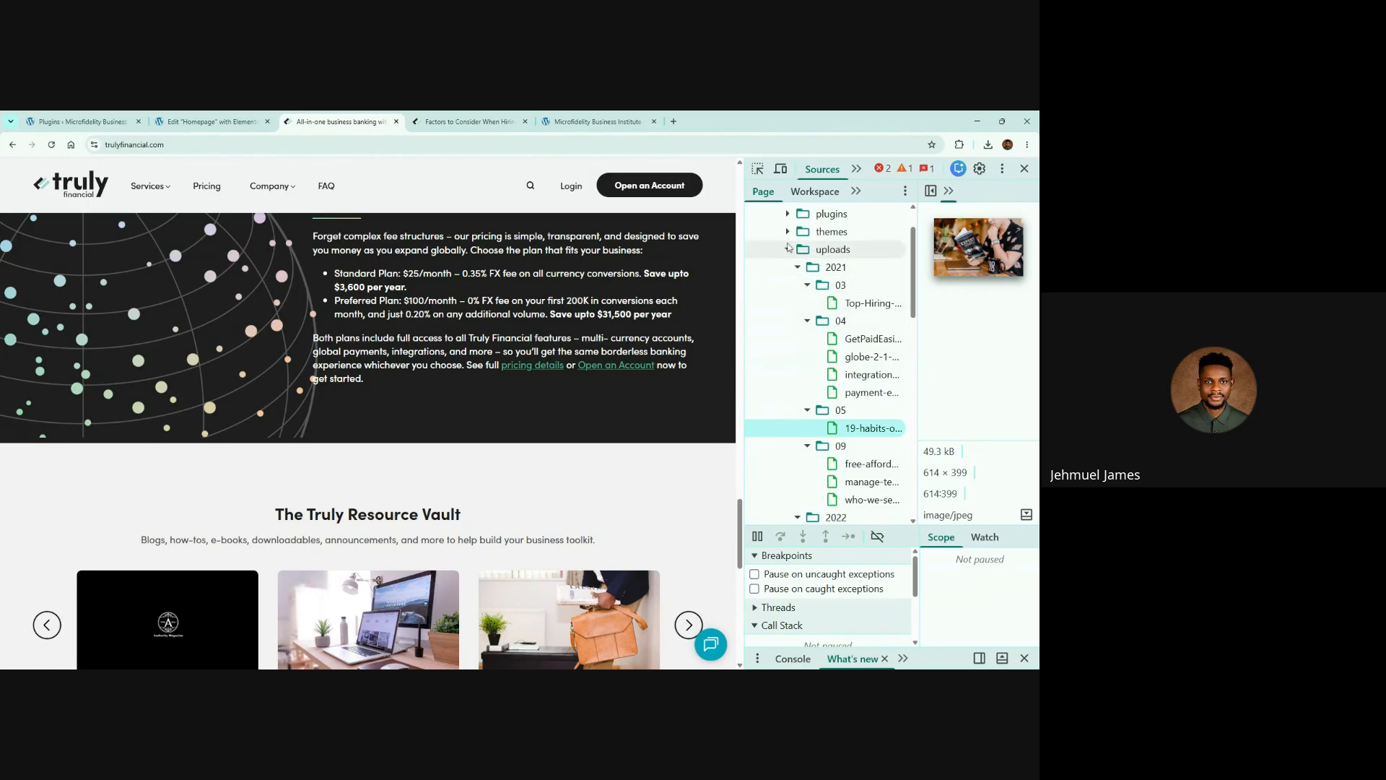
left_click(812, 231)
left_click(798, 250)
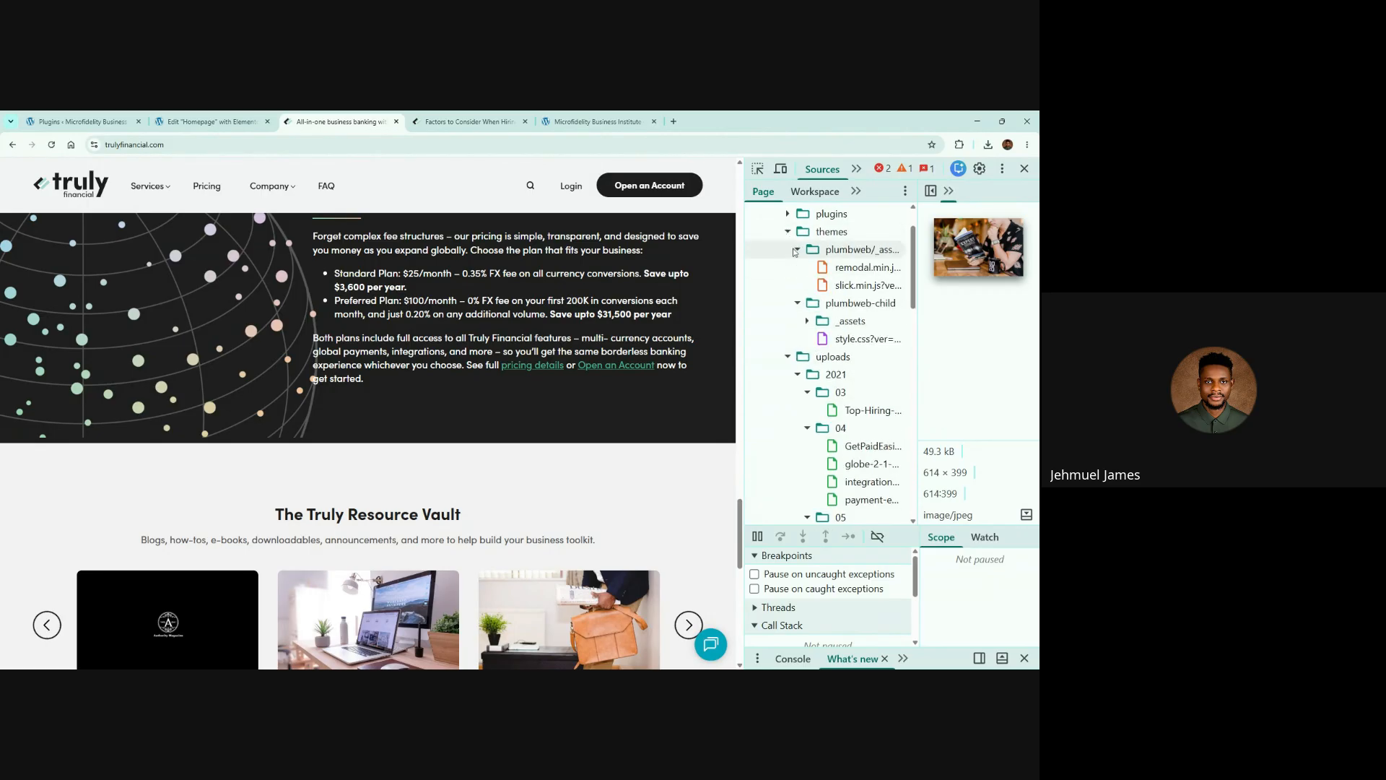
left_click(796, 250)
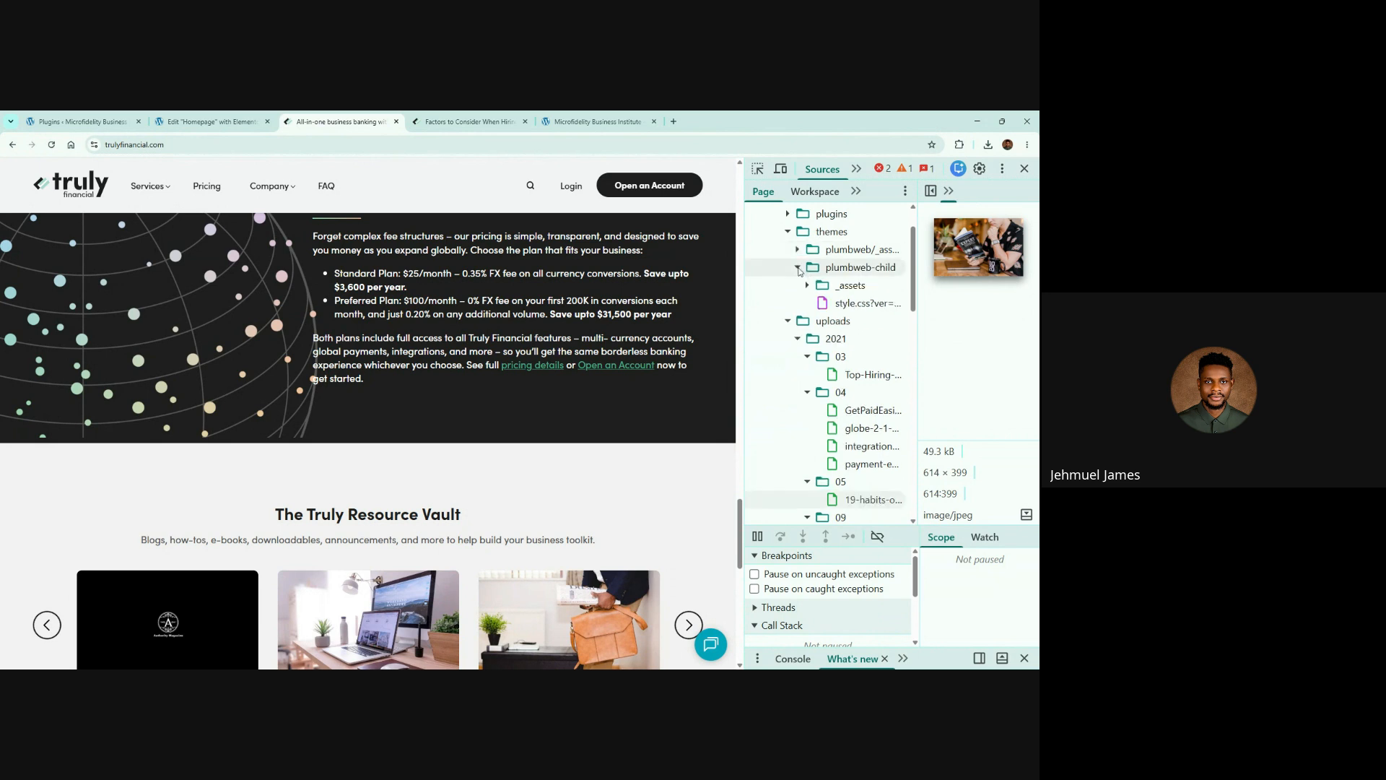
left_click(807, 285)
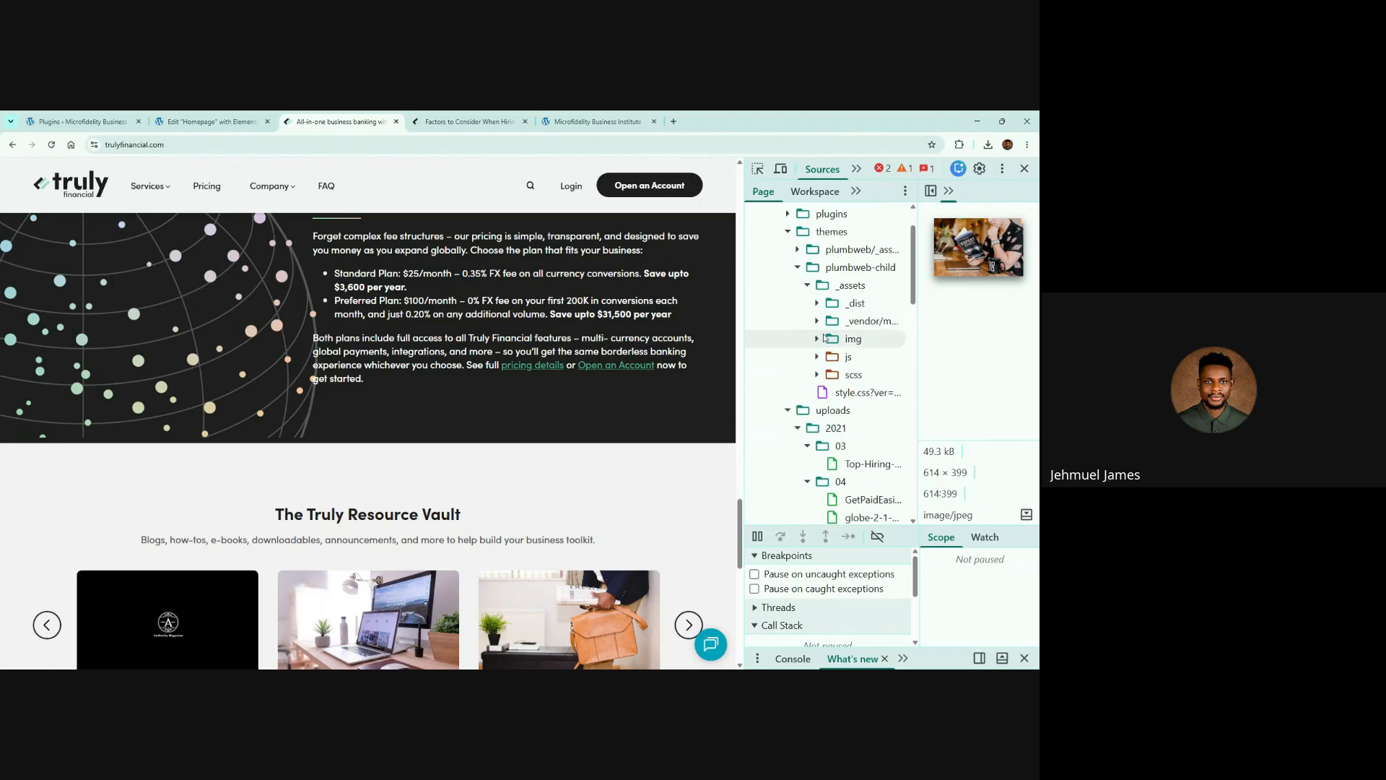
left_click(817, 343)
left_click(852, 356)
left_click(851, 375)
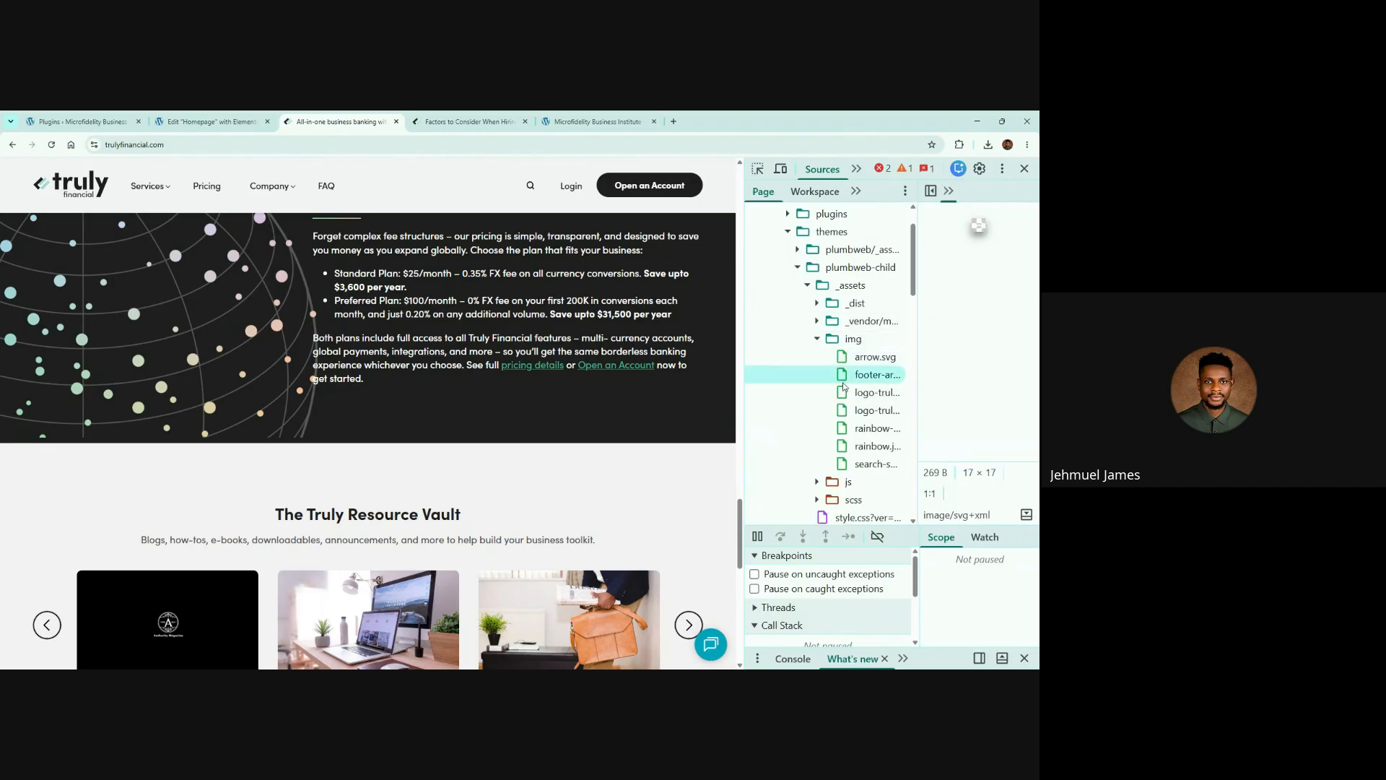
left_click(851, 394)
key("Up")
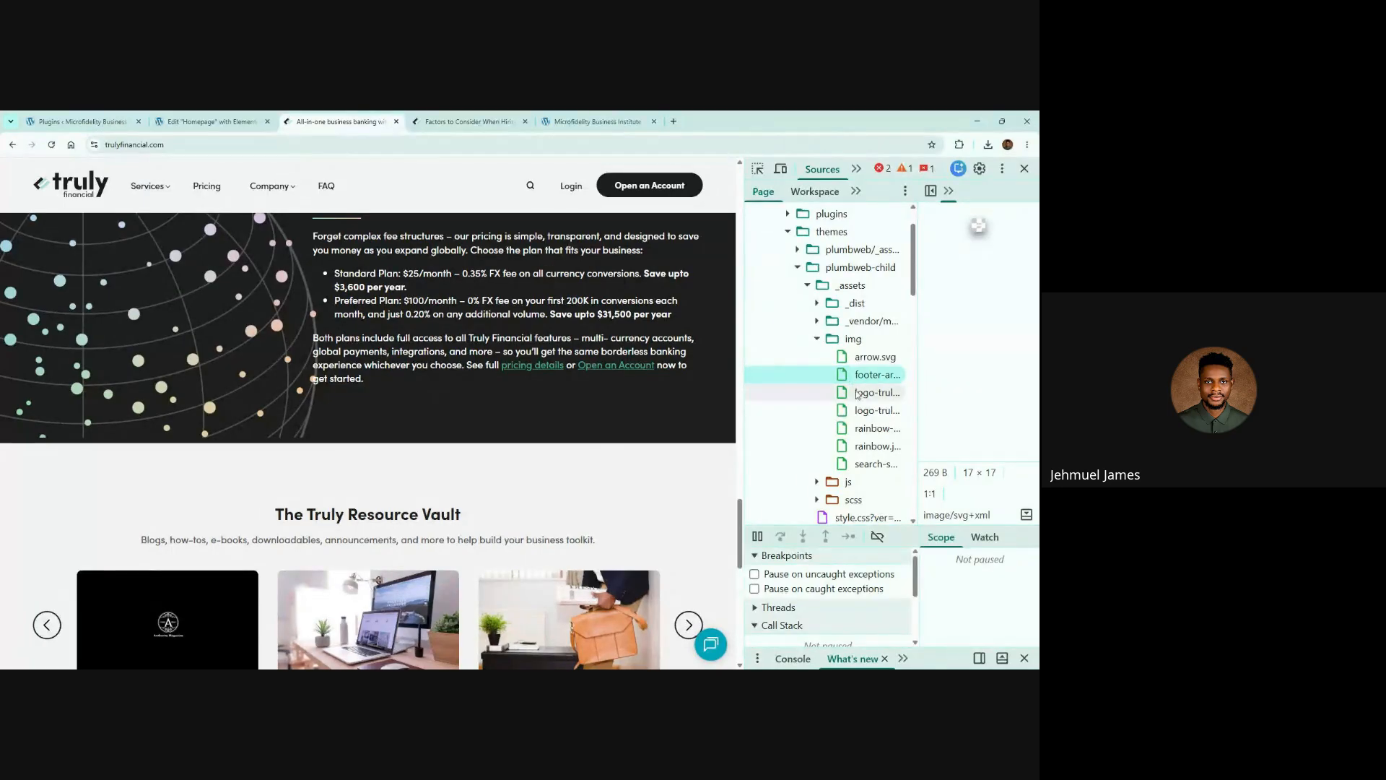
left_click(874, 465)
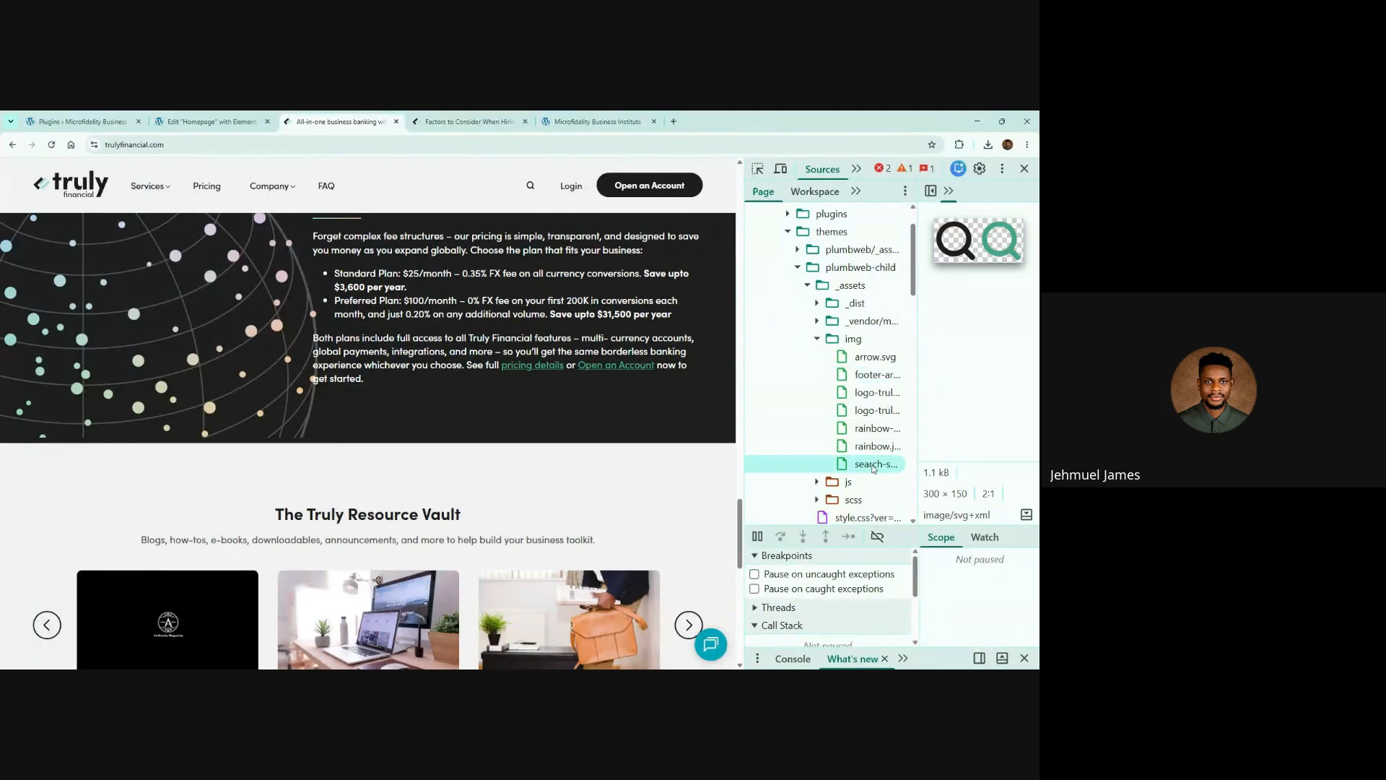
Preview the 2021/03 and 2021/04 uploads up to the globe-2-1 image file
scroll(852, 455, "down", 2)
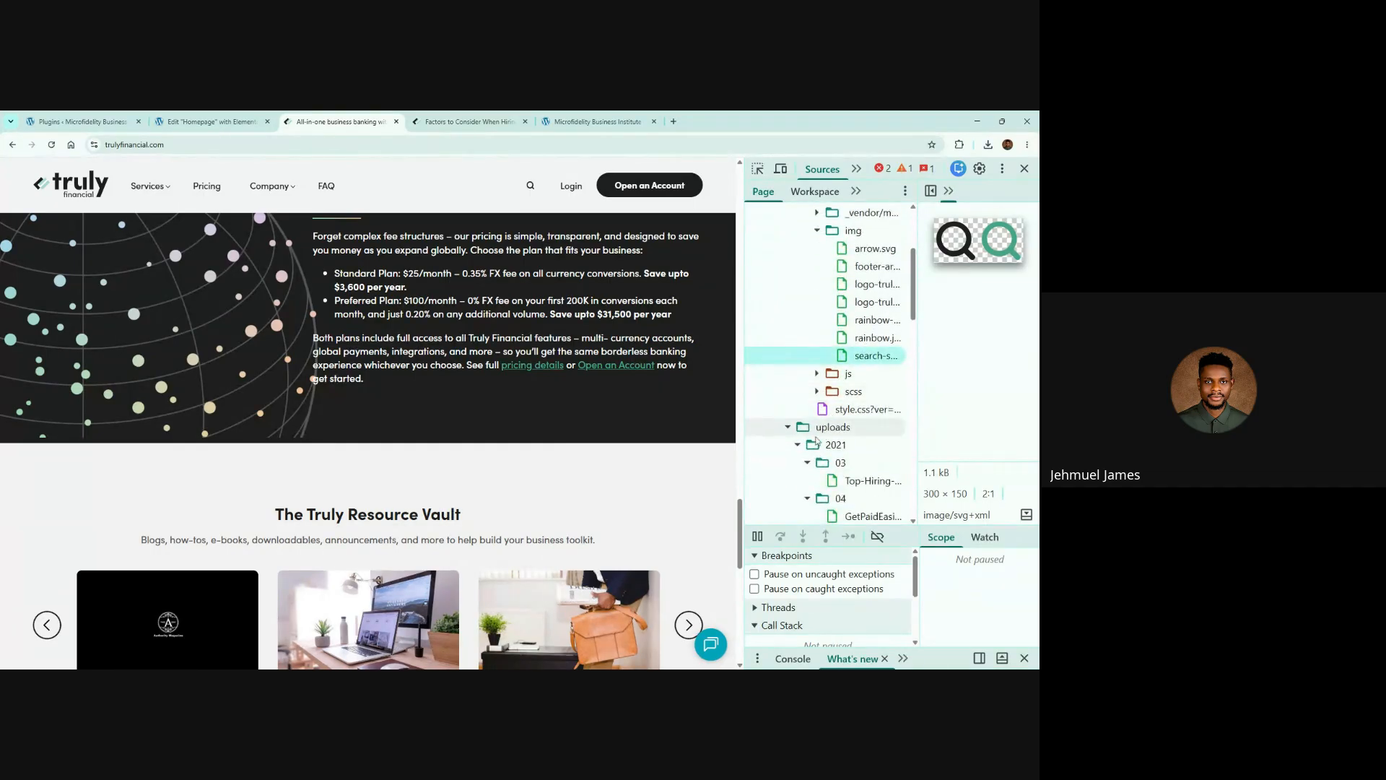
scroll(831, 449, "down", 2)
left_click(833, 372)
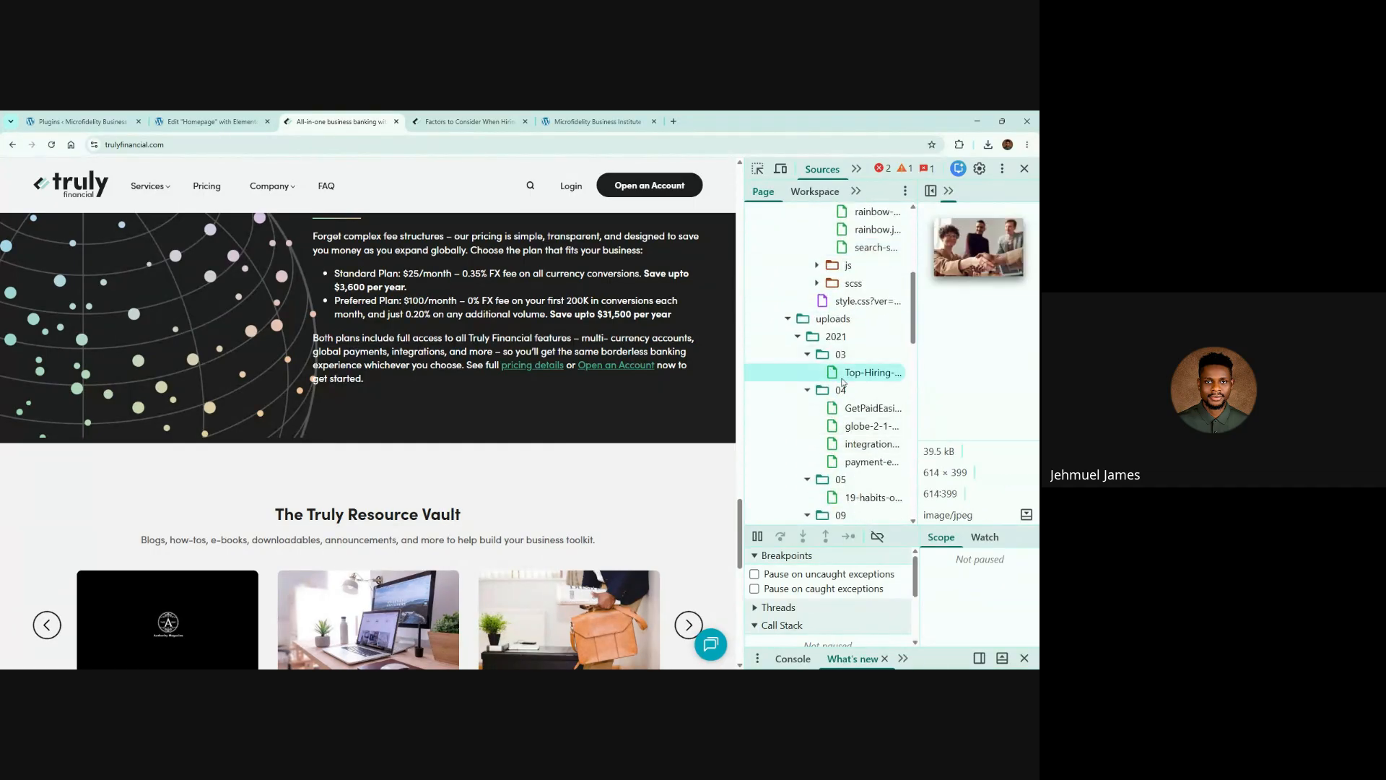
left_click(844, 408)
left_click(849, 426)
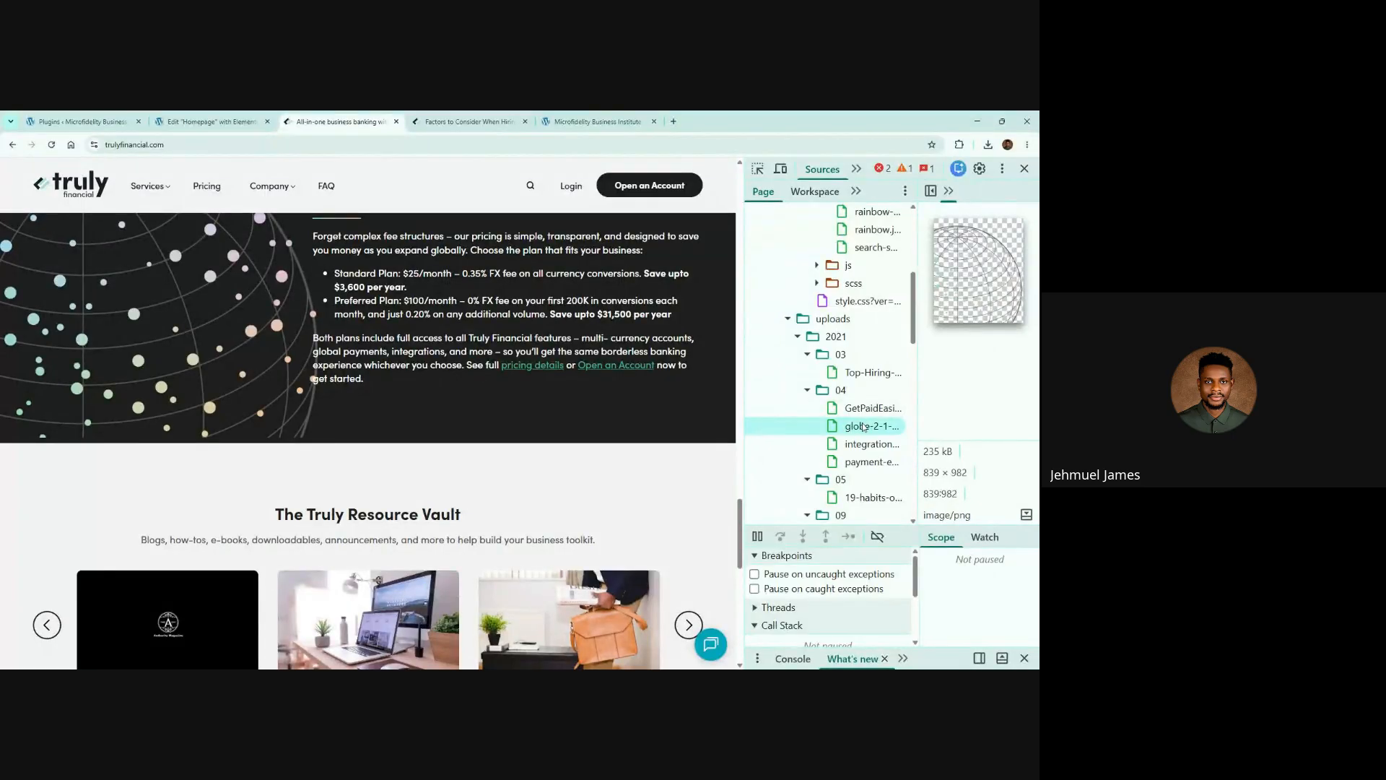
Save the previewed globe-2-1 image and return to the dark two-column section in the Elementor homepage editor
left_click(994, 277)
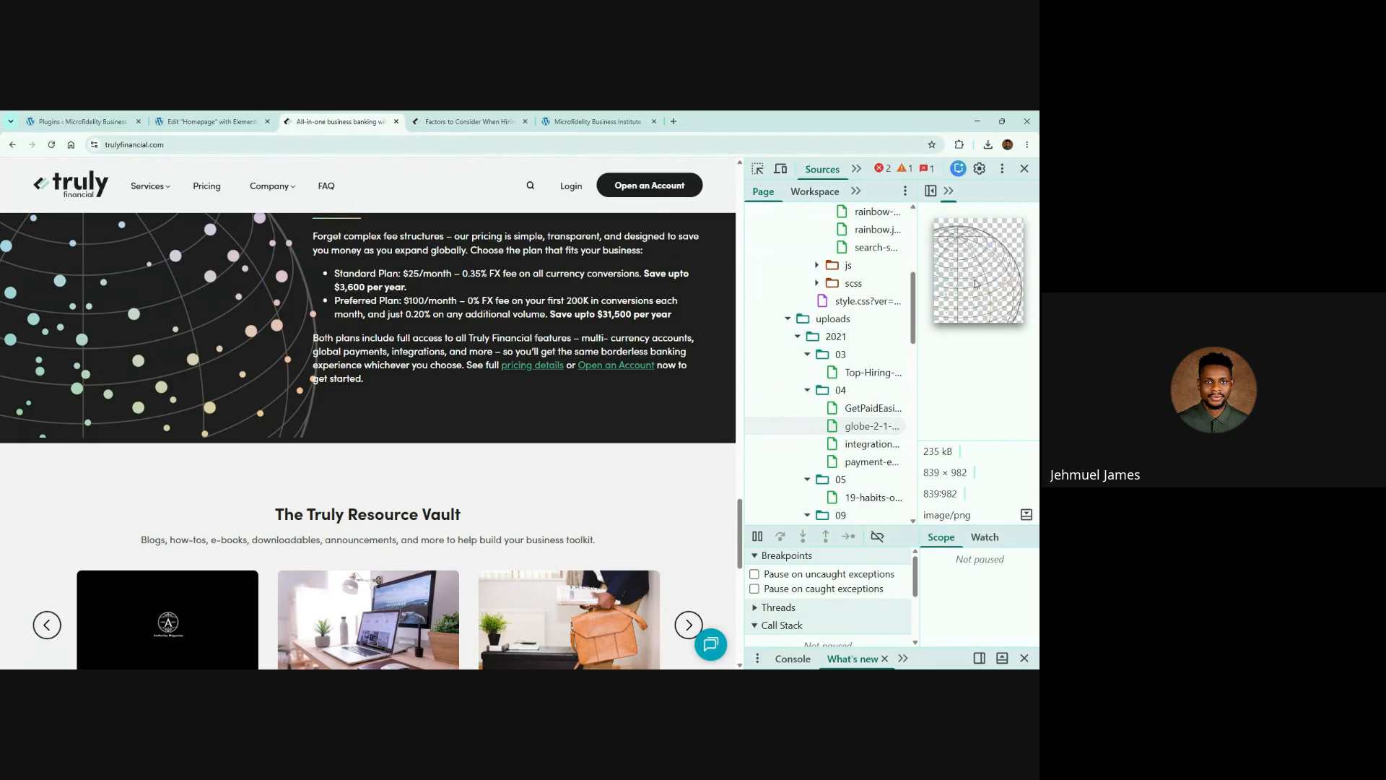
left_click(211, 121)
scroll(387, 384, "down", 1)
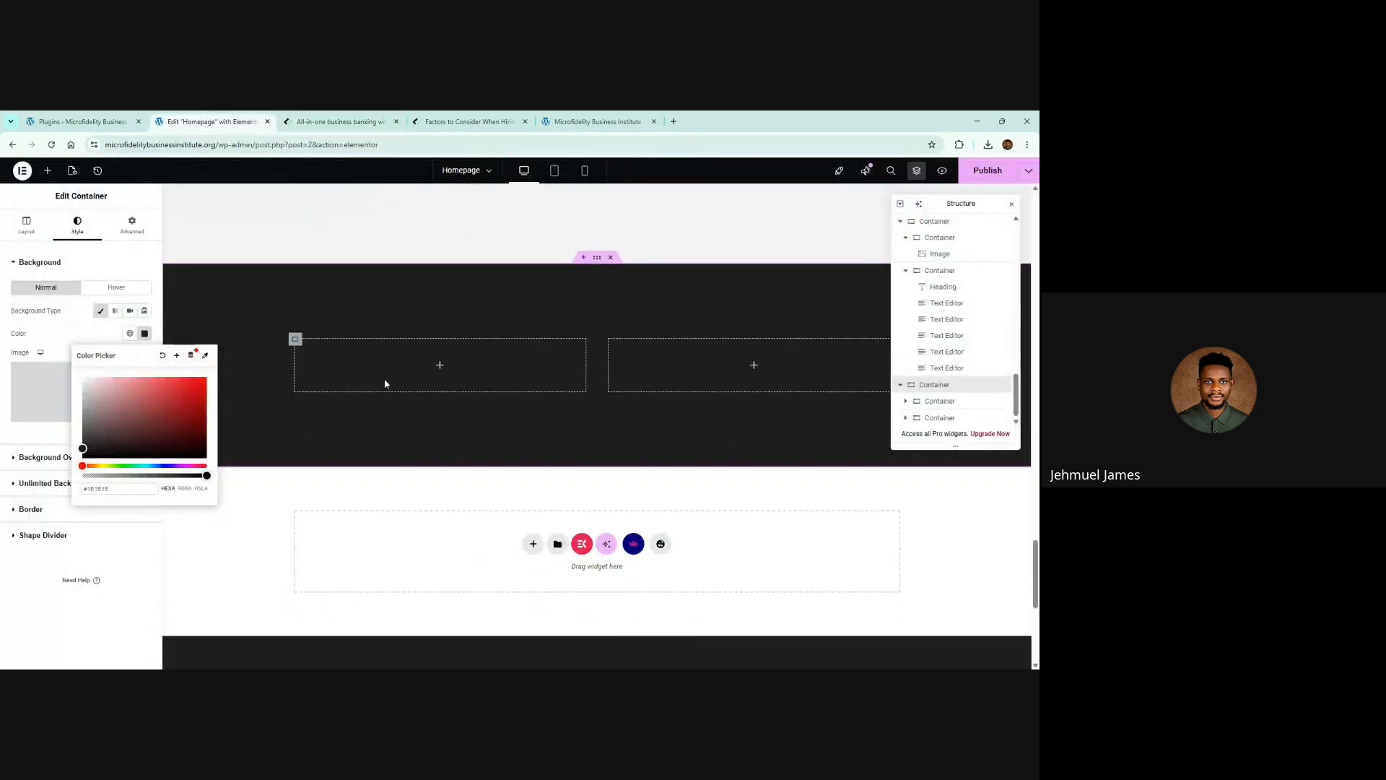
left_click(385, 360)
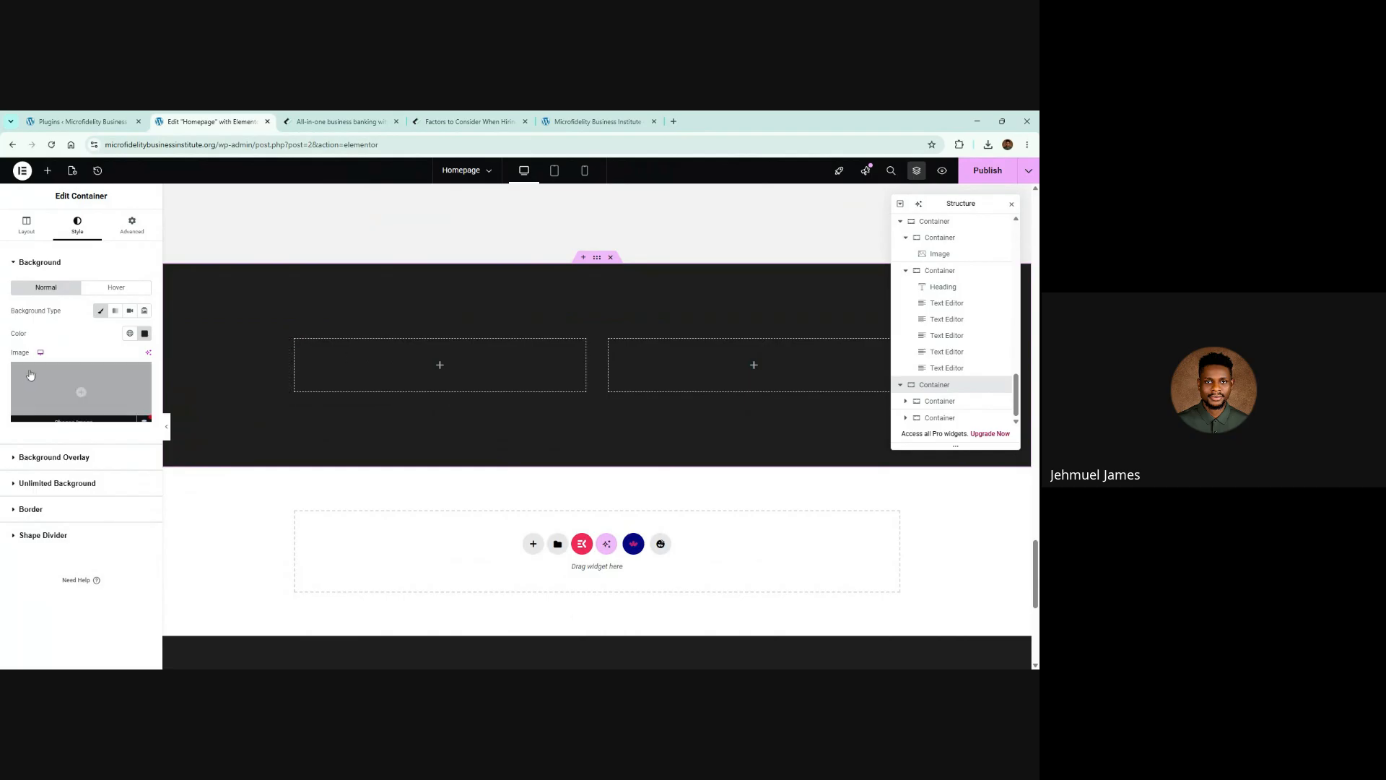
Add an Image widget to the dark section's left column and start a file upload for its image
mouse_move(123, 371)
left_click(440, 367)
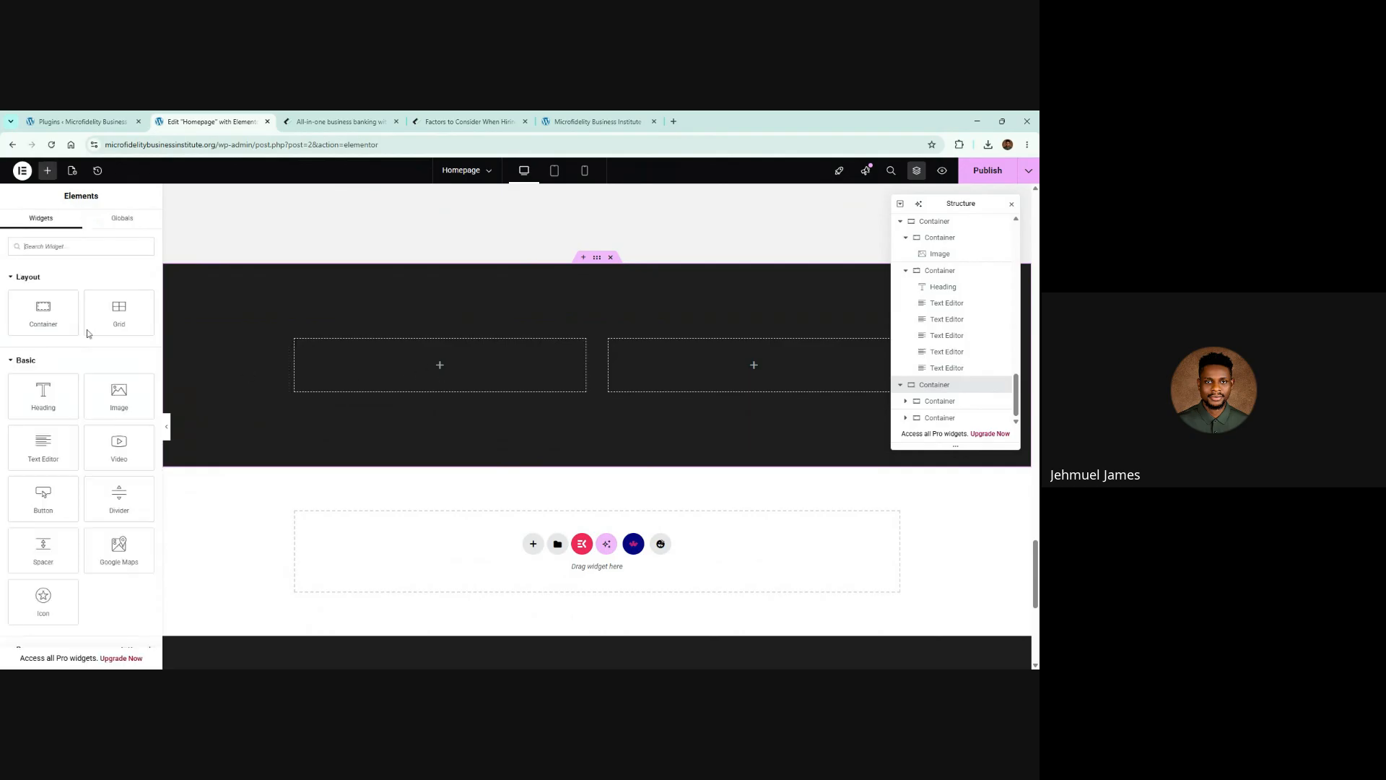
left_click_drag(120, 406, 440, 369)
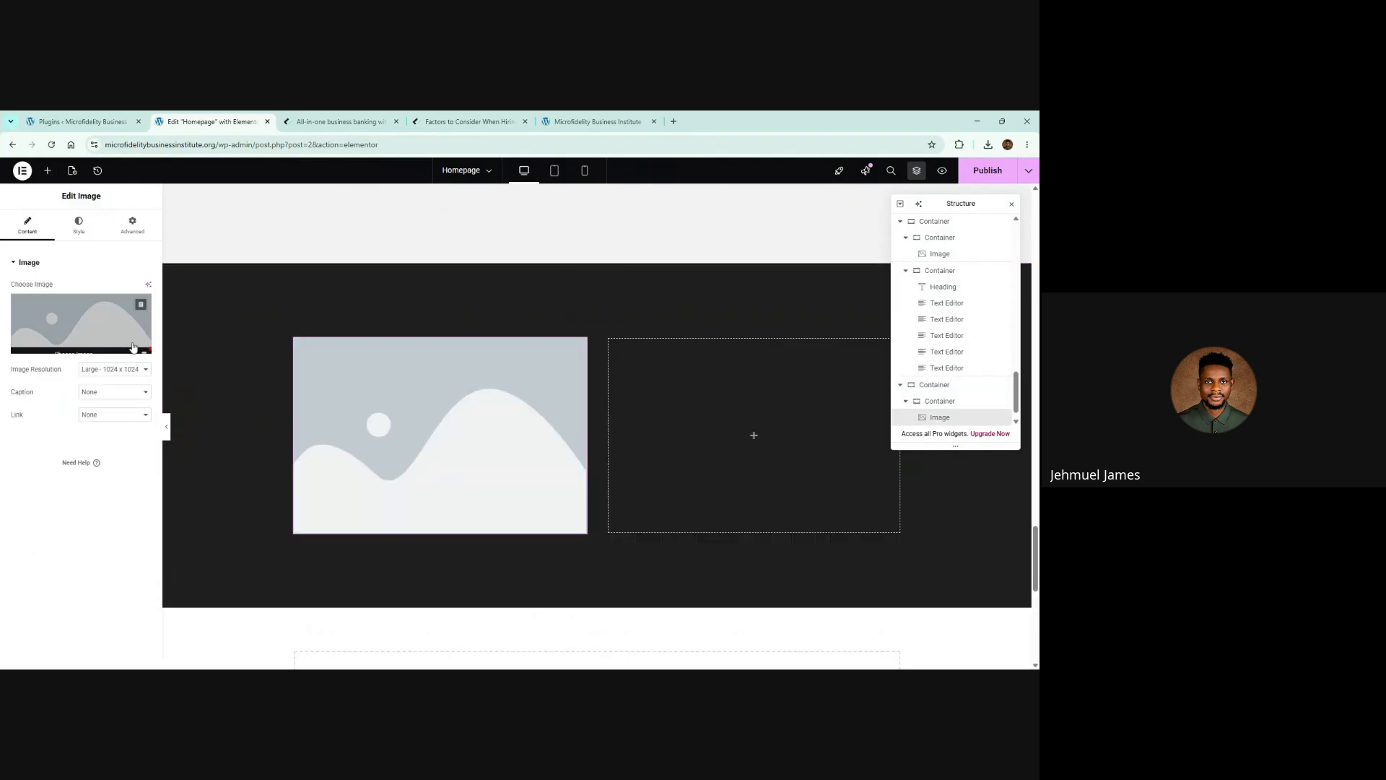
left_click(78, 324)
left_click(164, 217)
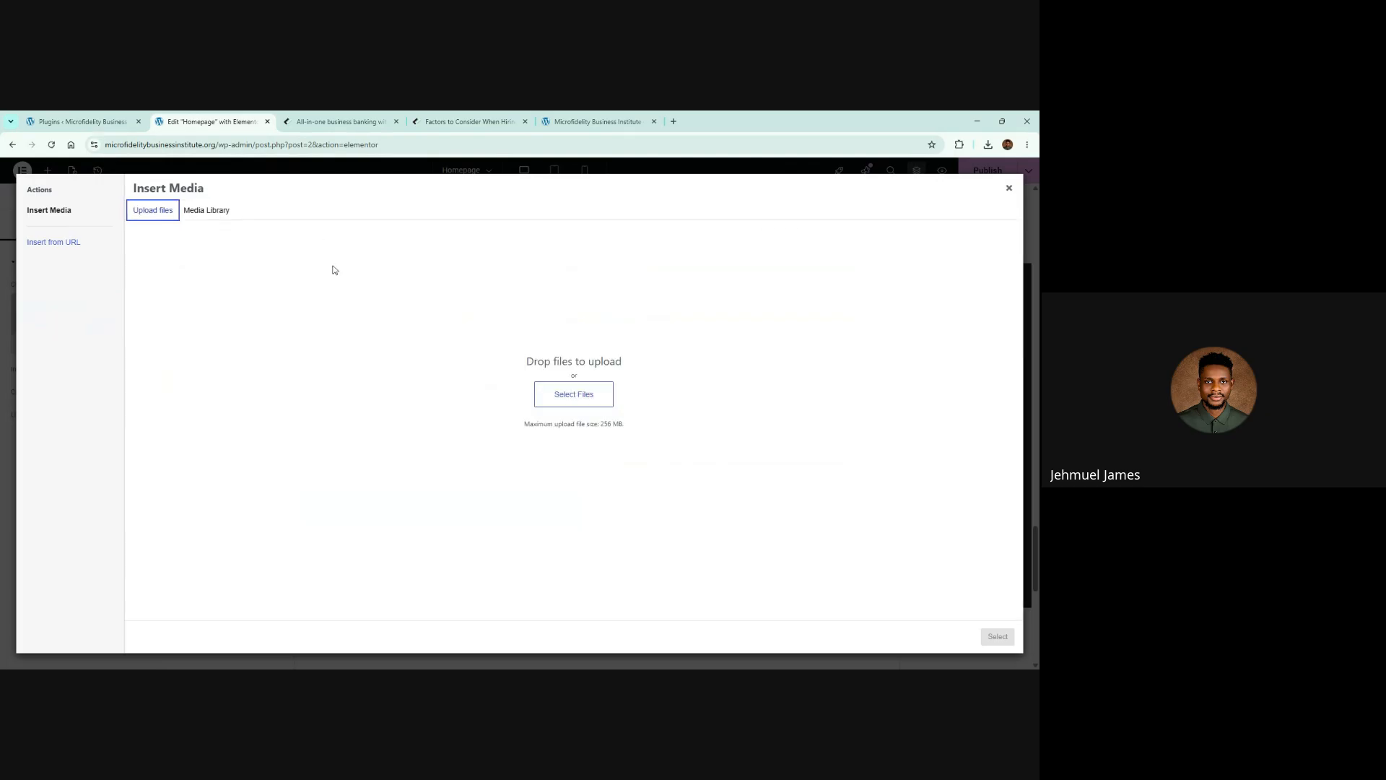
left_click(579, 406)
Try loading globe-2-1-839x982.png into CloudConvert's SVG to PNG converter in a new browser tab
left_click(678, 127)
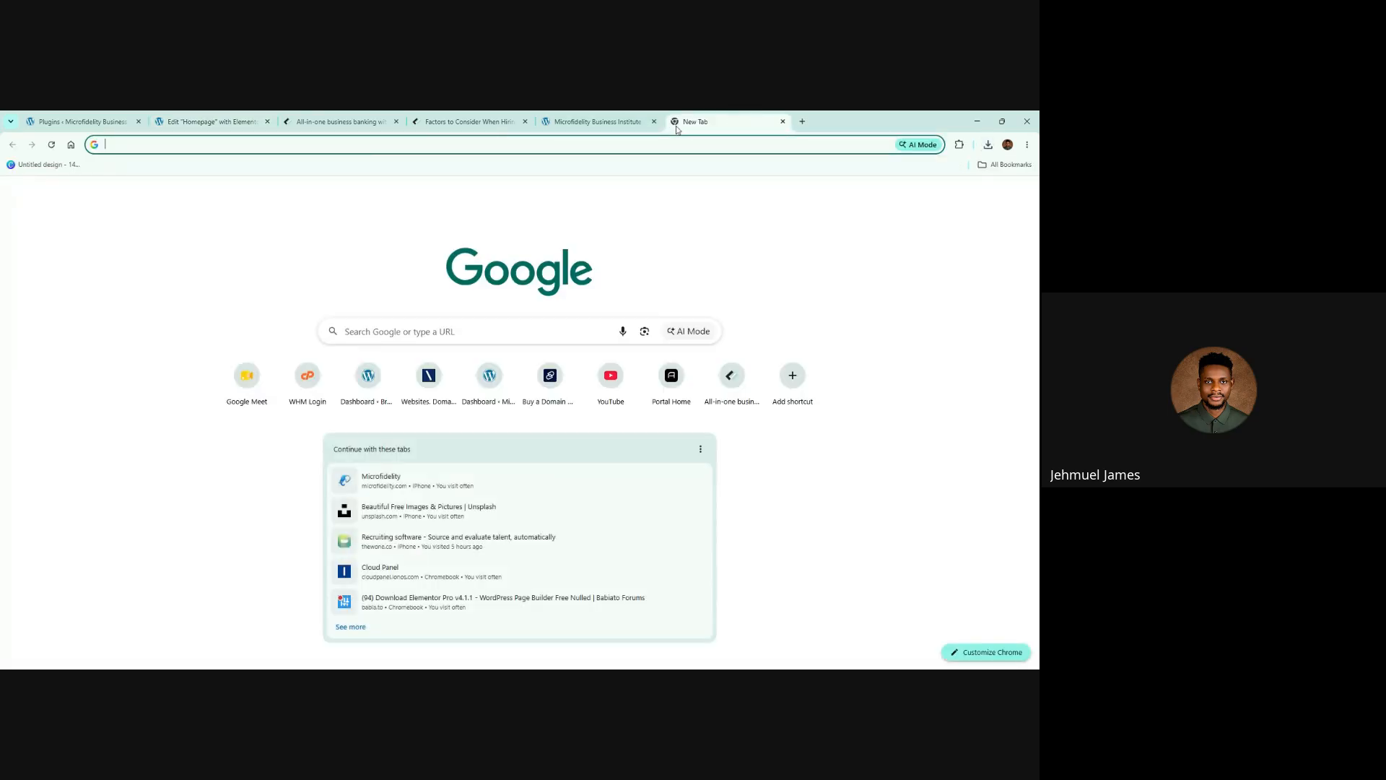
type("svg")
key("Return")
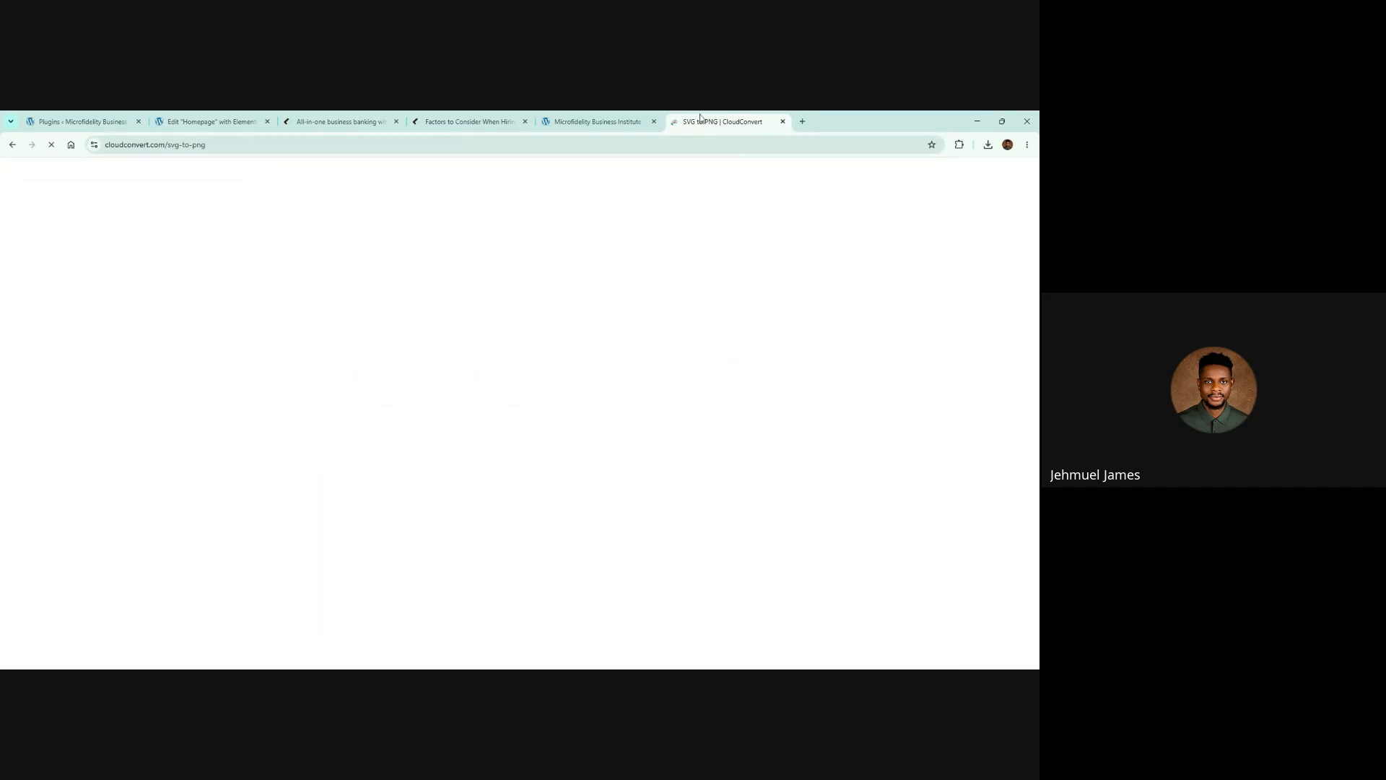
scroll(312, 349, "down", 2)
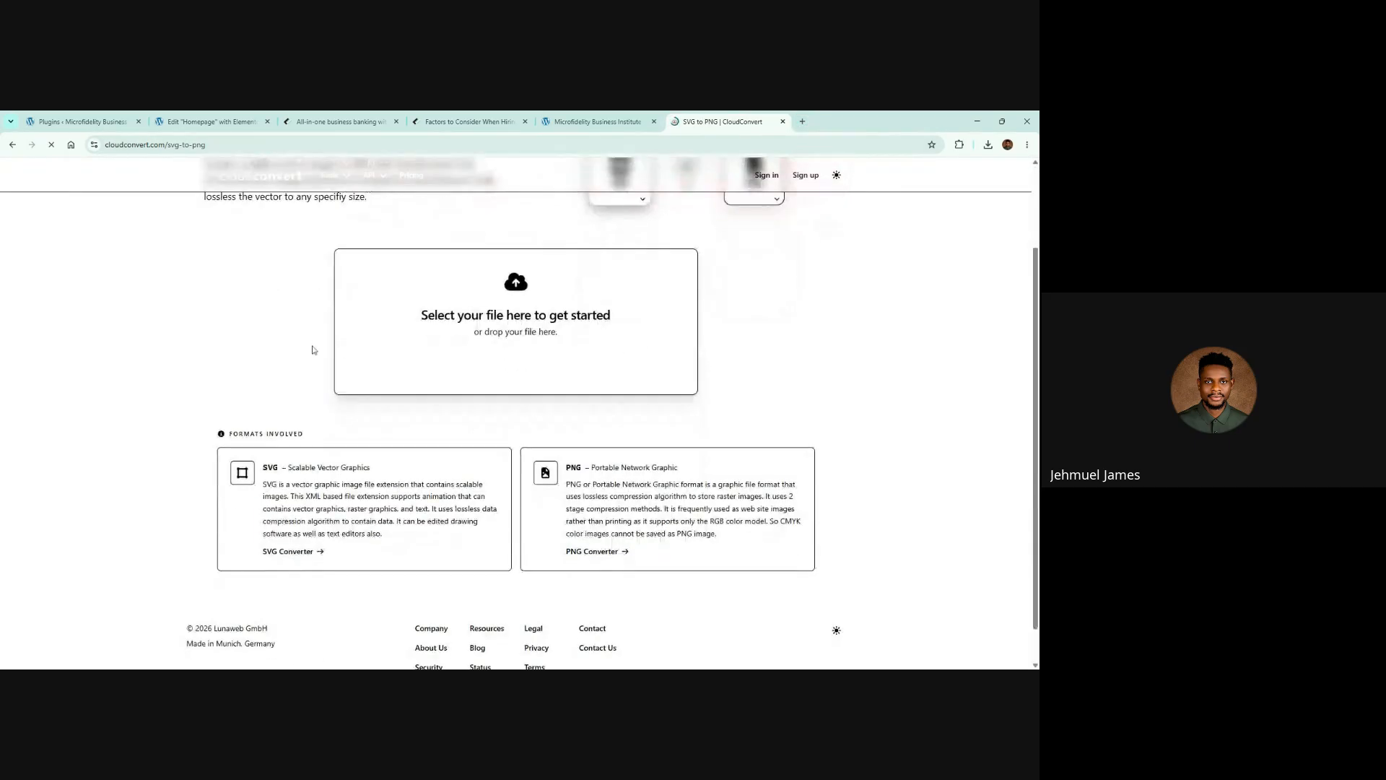
scroll(313, 349, "up", 2)
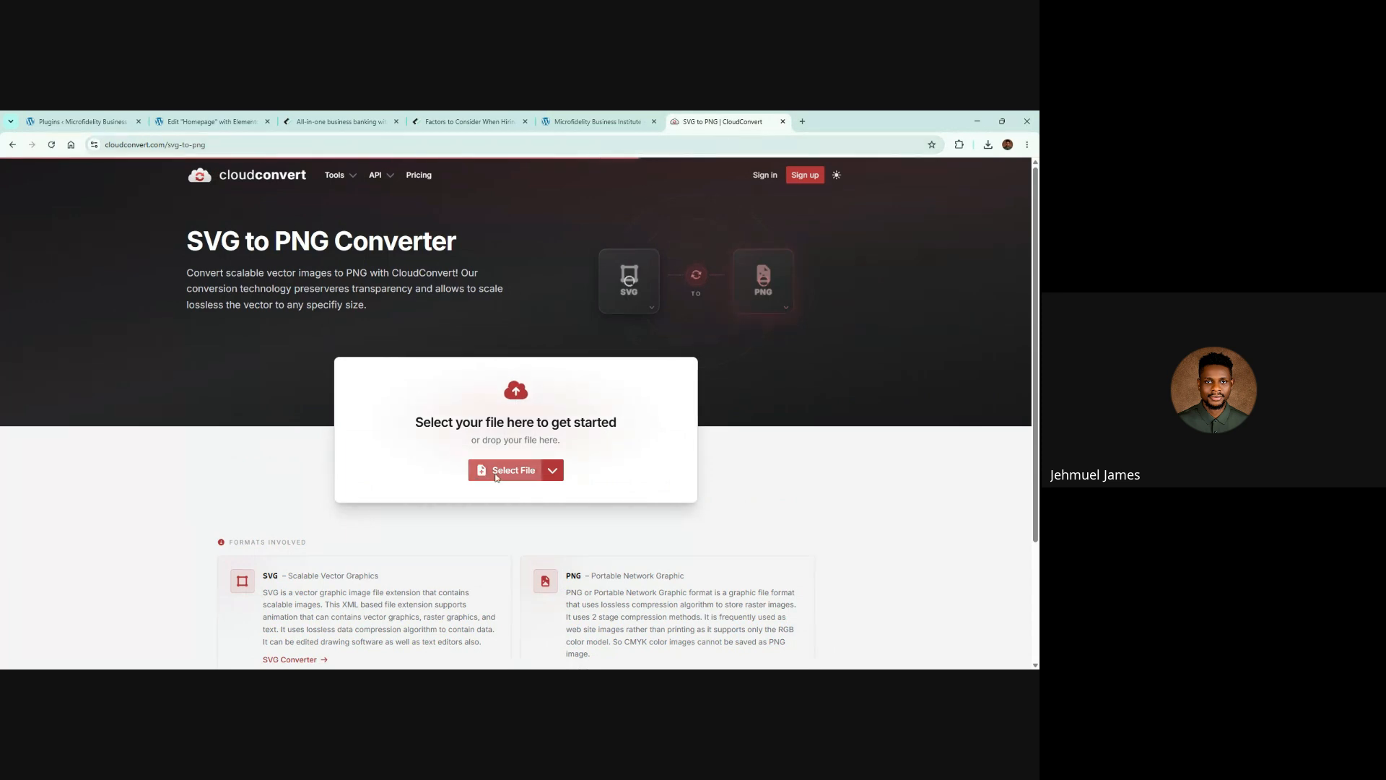
left_click(497, 475)
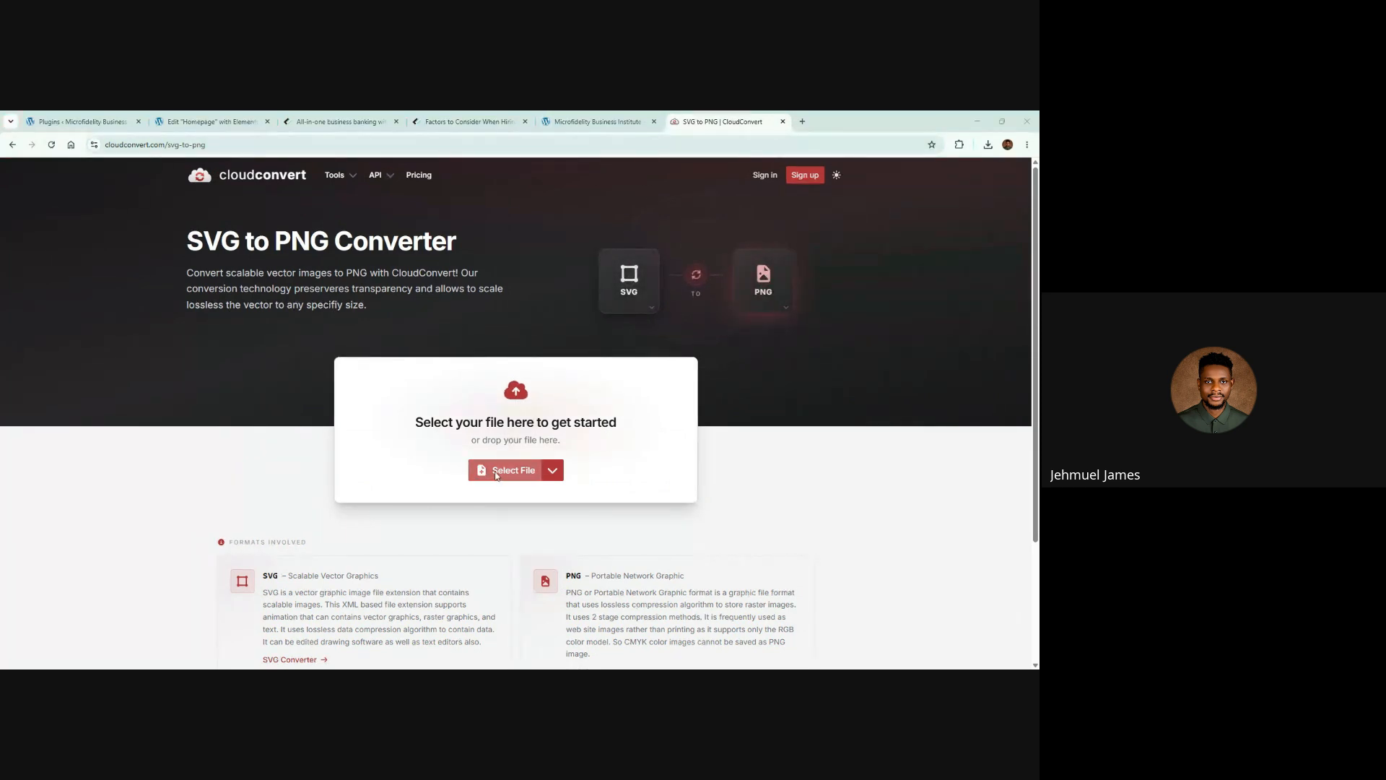
double_click(158, 248)
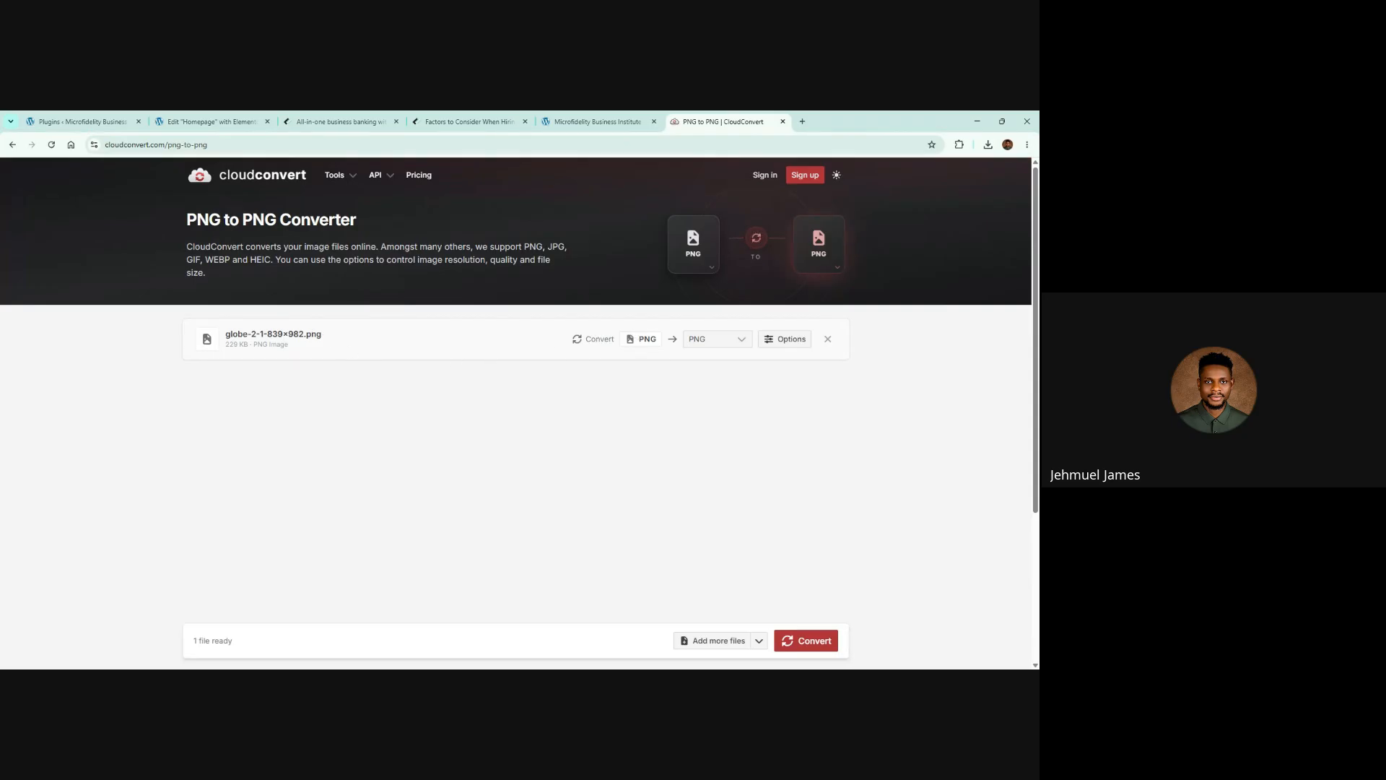
Return to the Elementor editor, upload the globe-2-1-839x982 PNG and use it as the left column's image
left_click(202, 117)
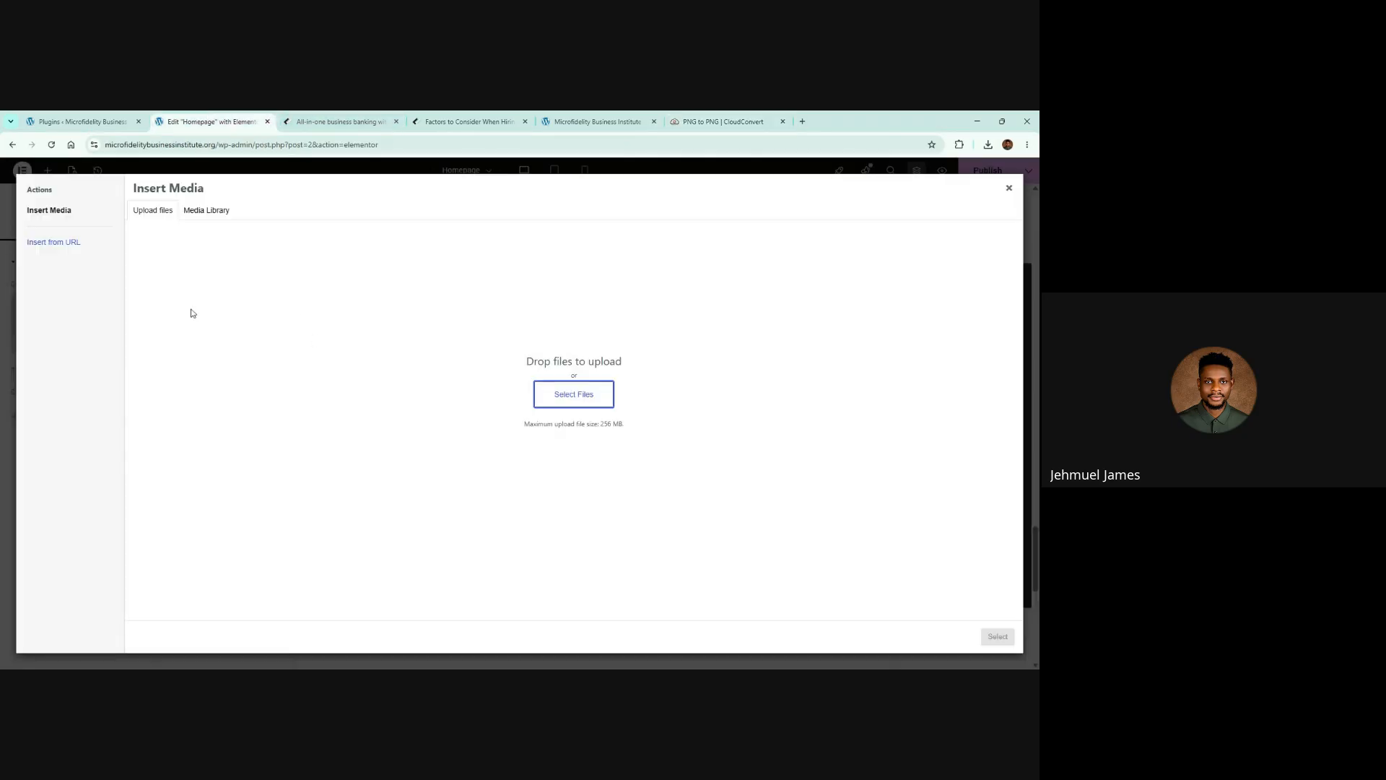
left_click(564, 409)
double_click(170, 242)
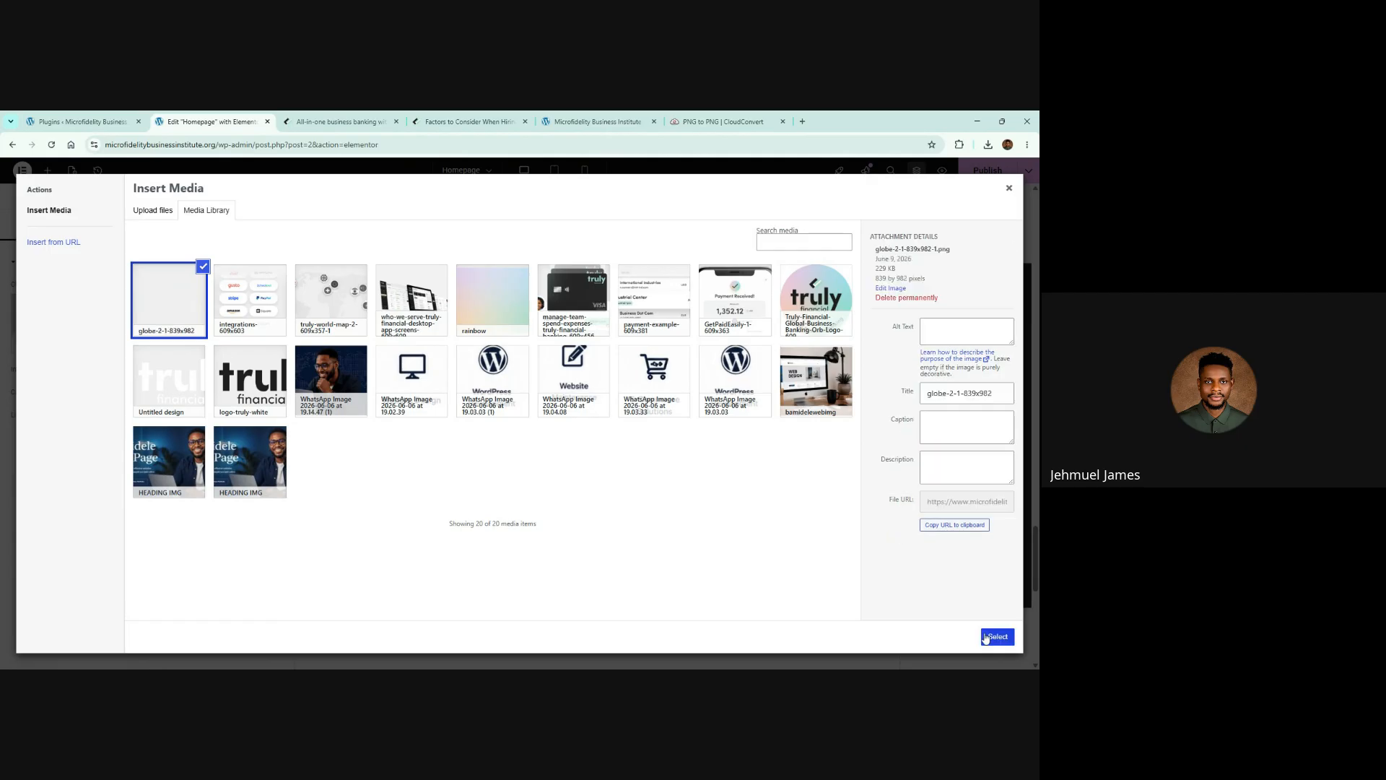
left_click(986, 636)
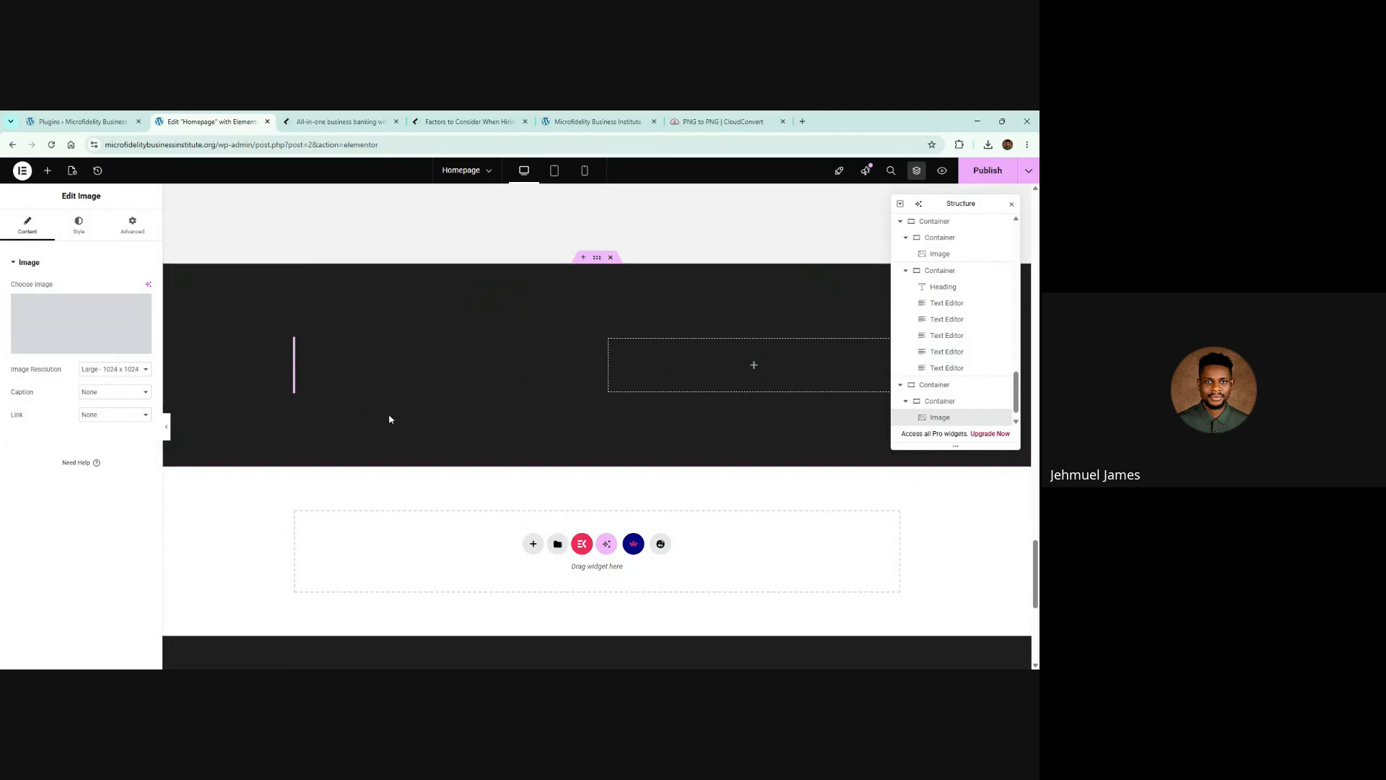
scroll(480, 391, "down", 1)
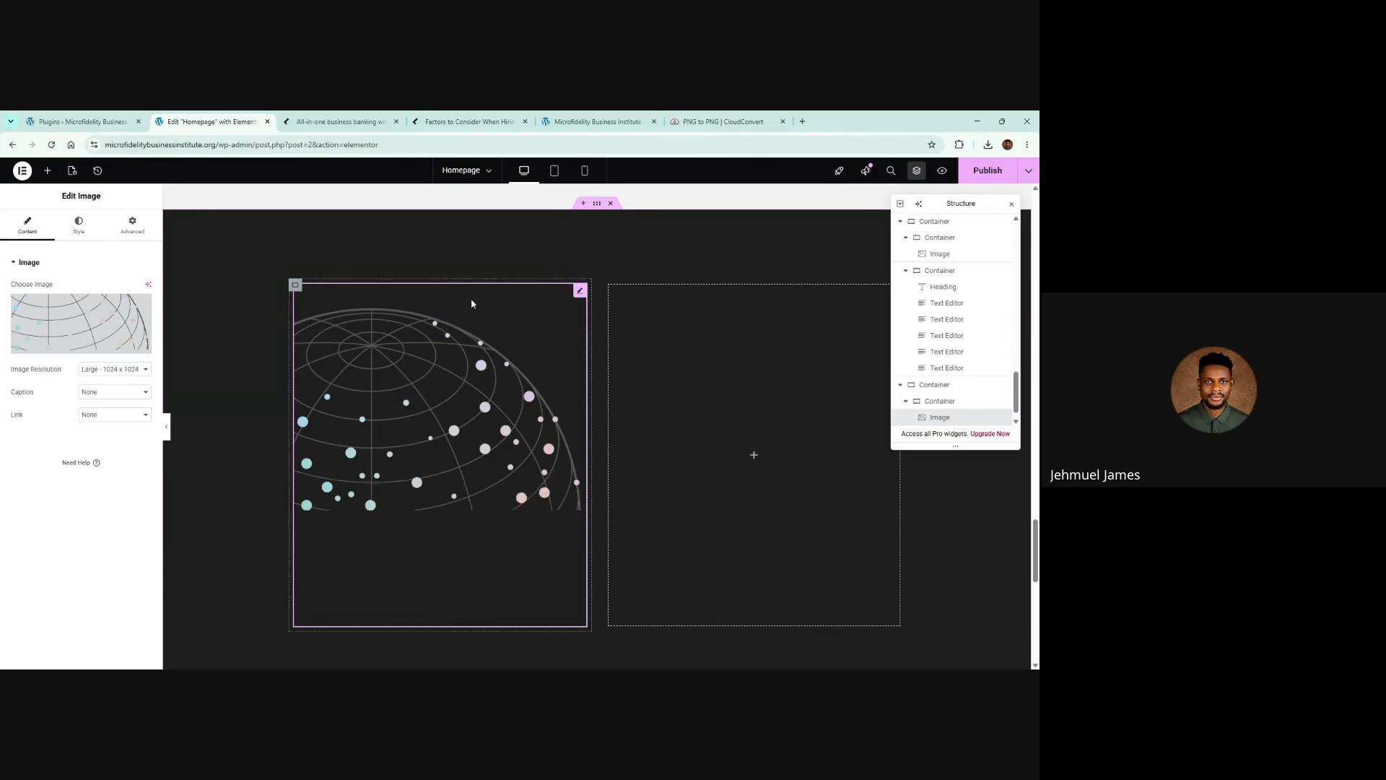
Close the developer tools on the Truly Financial site and compare its Simple Plans for Global Growth section with the Elementor version
key("ctrl+Tab")
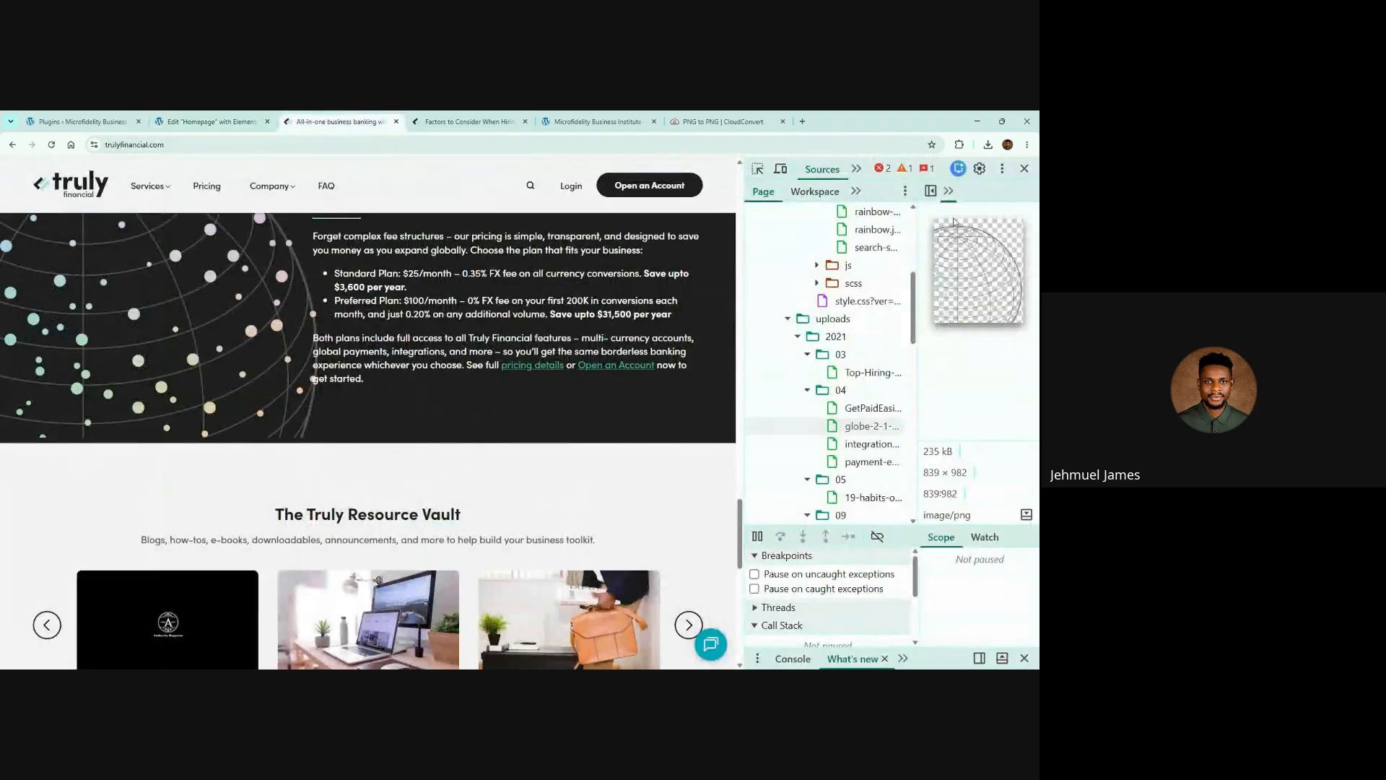
left_click(1024, 168)
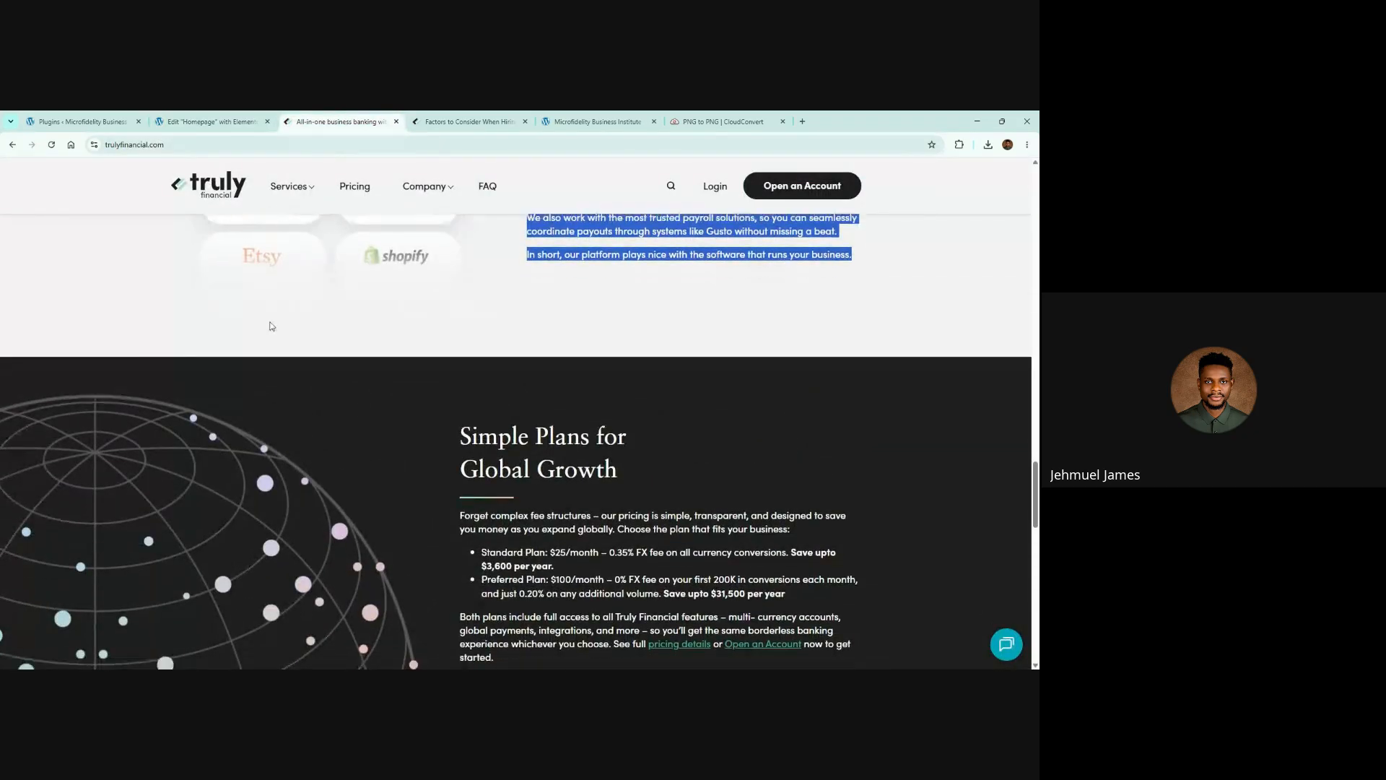
left_click(210, 120)
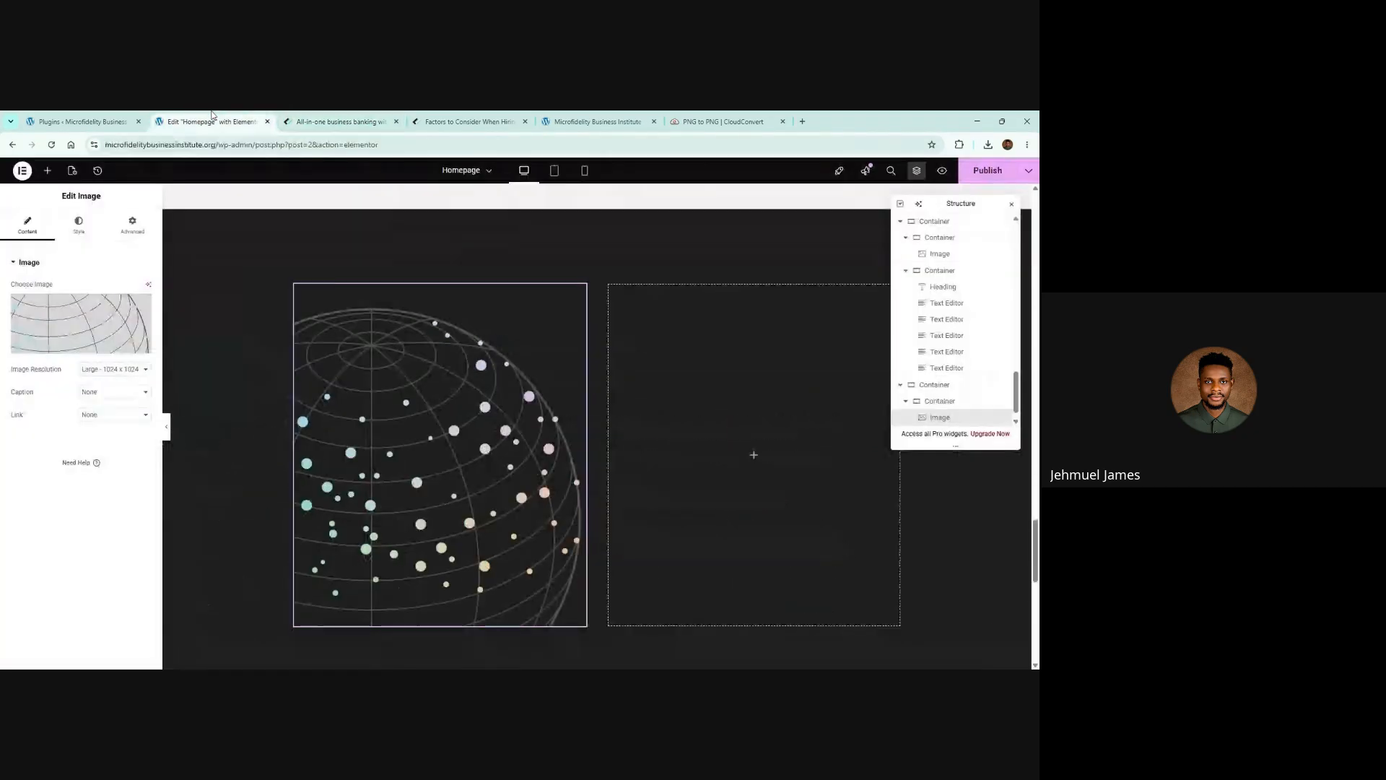
Set the dark section container's content width to Full Width and check the globe's size
left_click(598, 226)
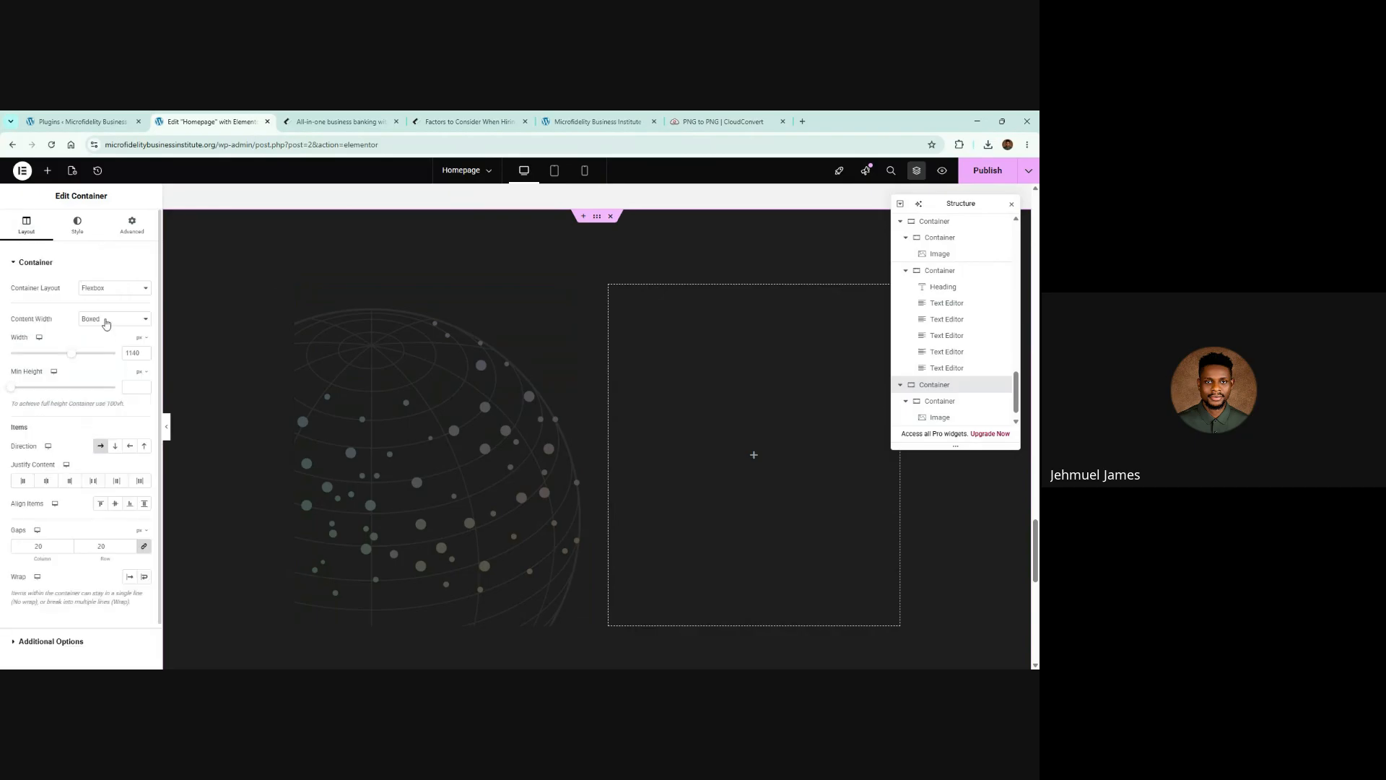
left_click(106, 320)
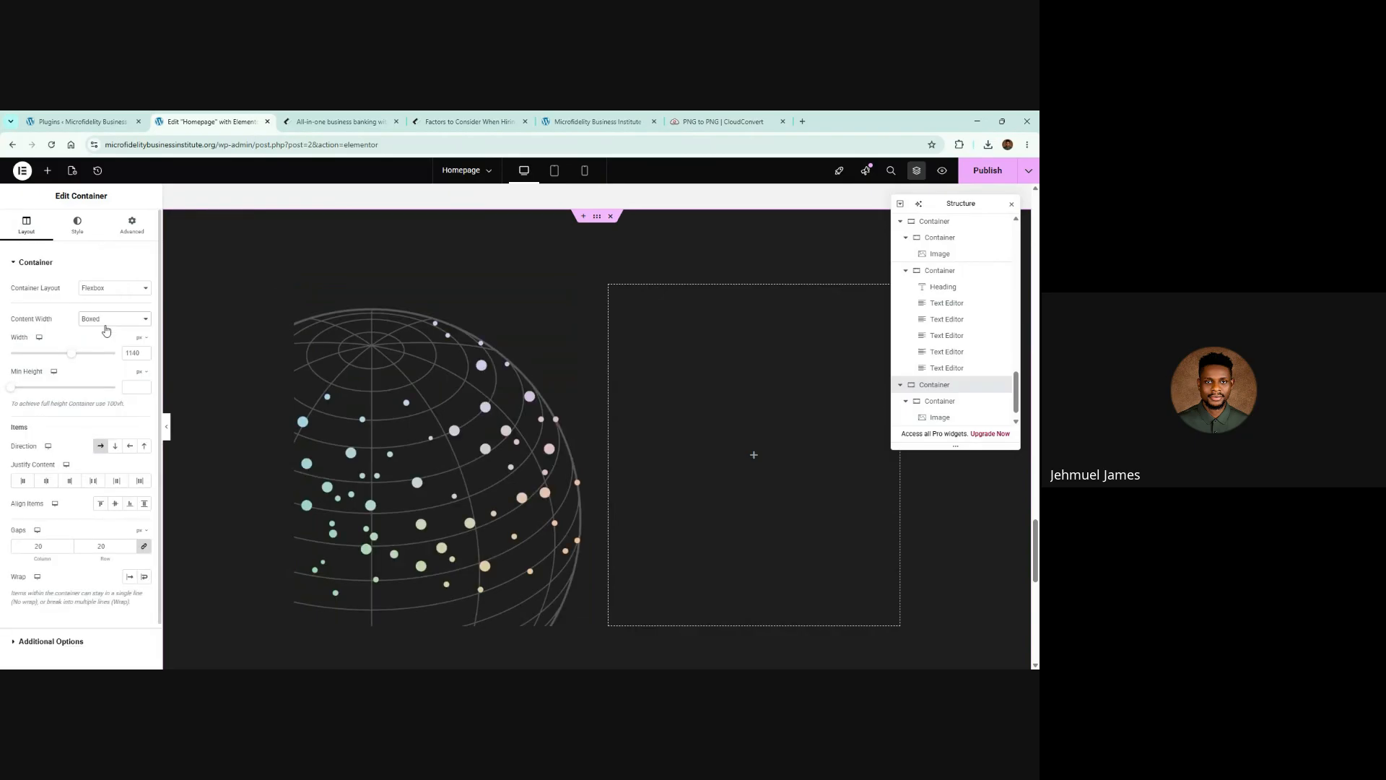
left_click(107, 347)
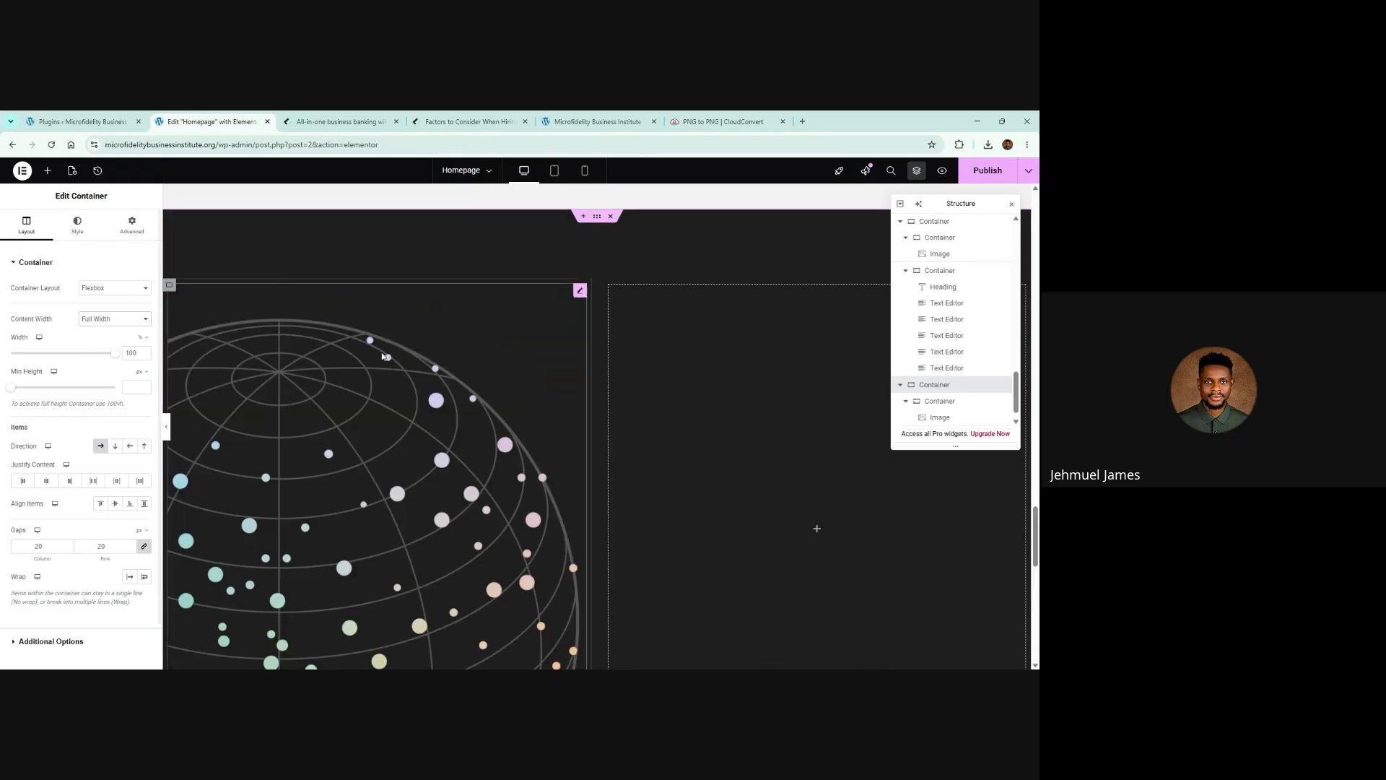
scroll(426, 357, "down", 4)
scroll(426, 363, "up", 2)
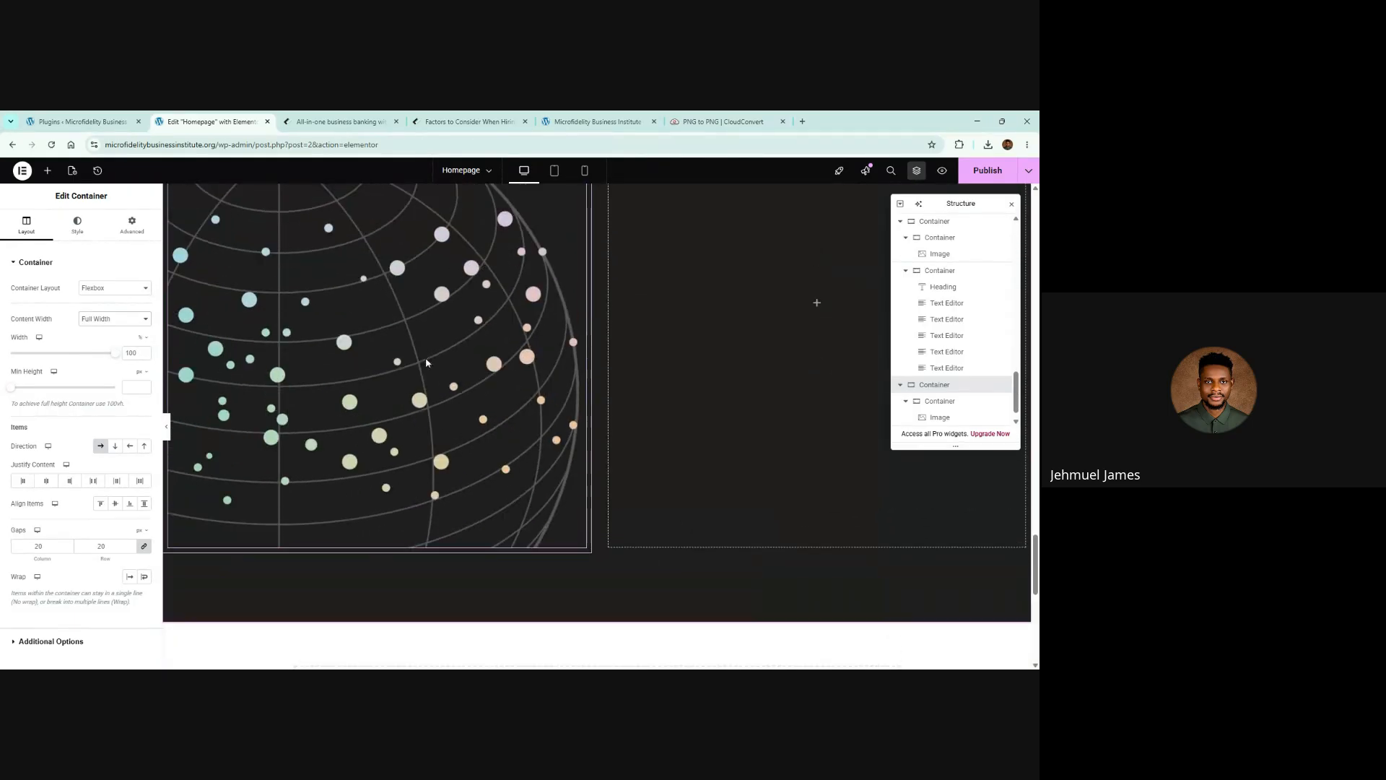
Try a bottom padding of 0 on the dark container and set its content width back to Boxed
left_click(131, 223)
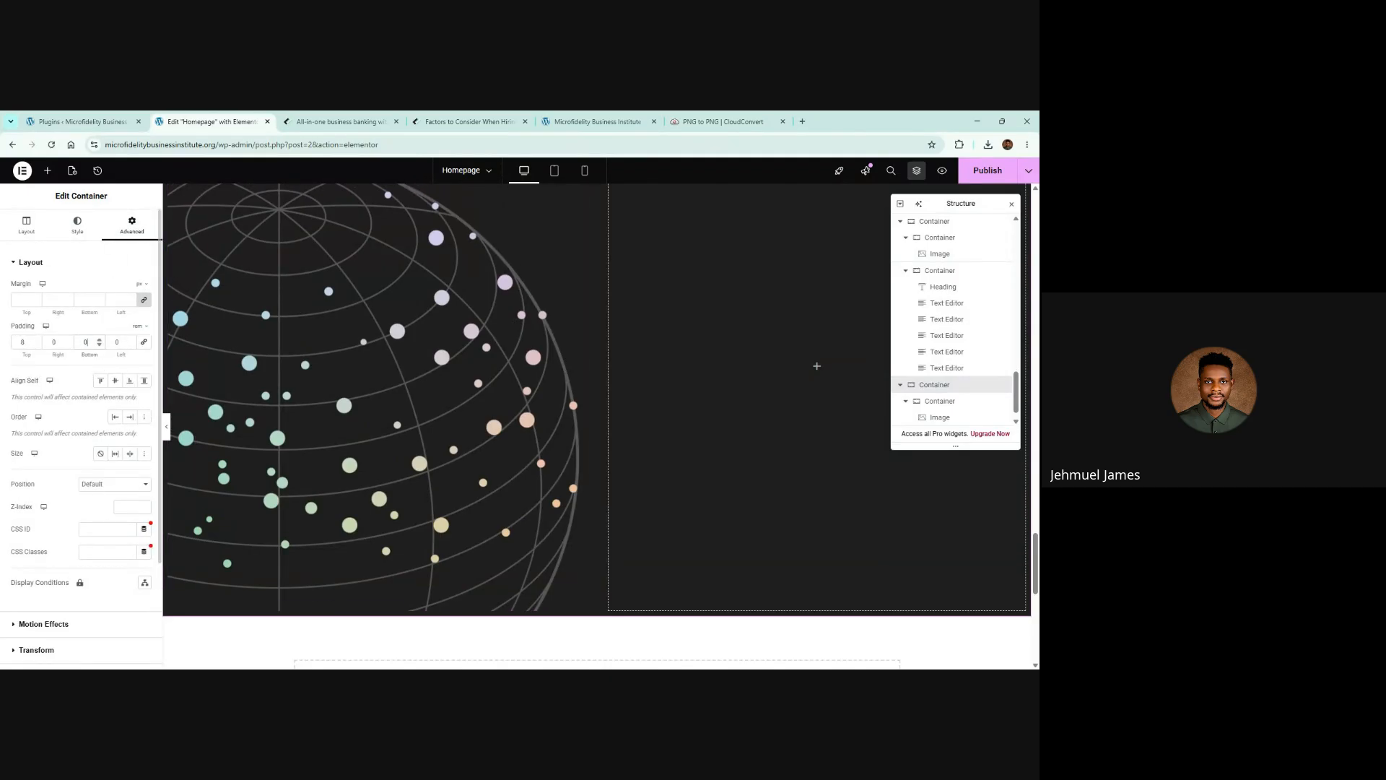
scroll(647, 397, "up", 2)
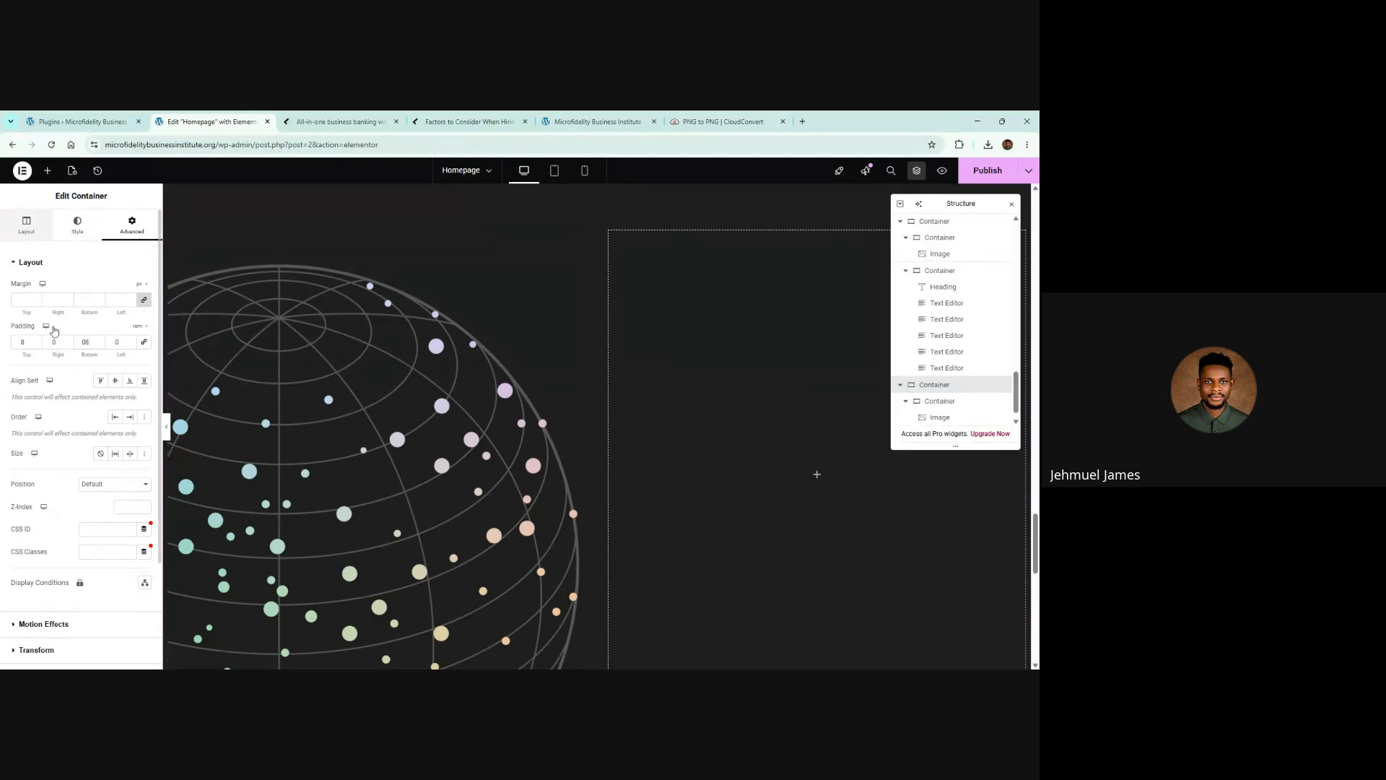
left_click(26, 224)
left_click(99, 334)
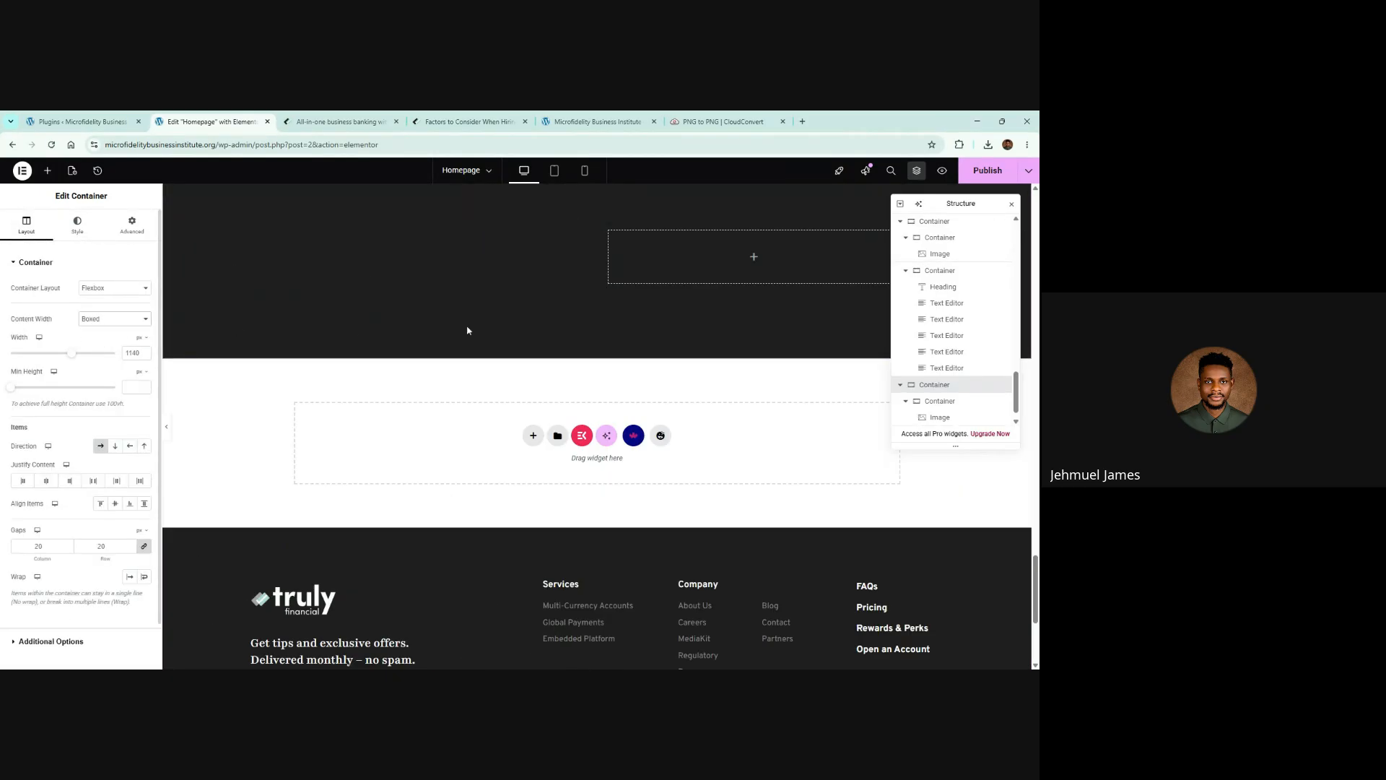
Delete the globe Image widget from the dark section's left column
scroll(454, 562, "up", 3)
right_click(454, 562)
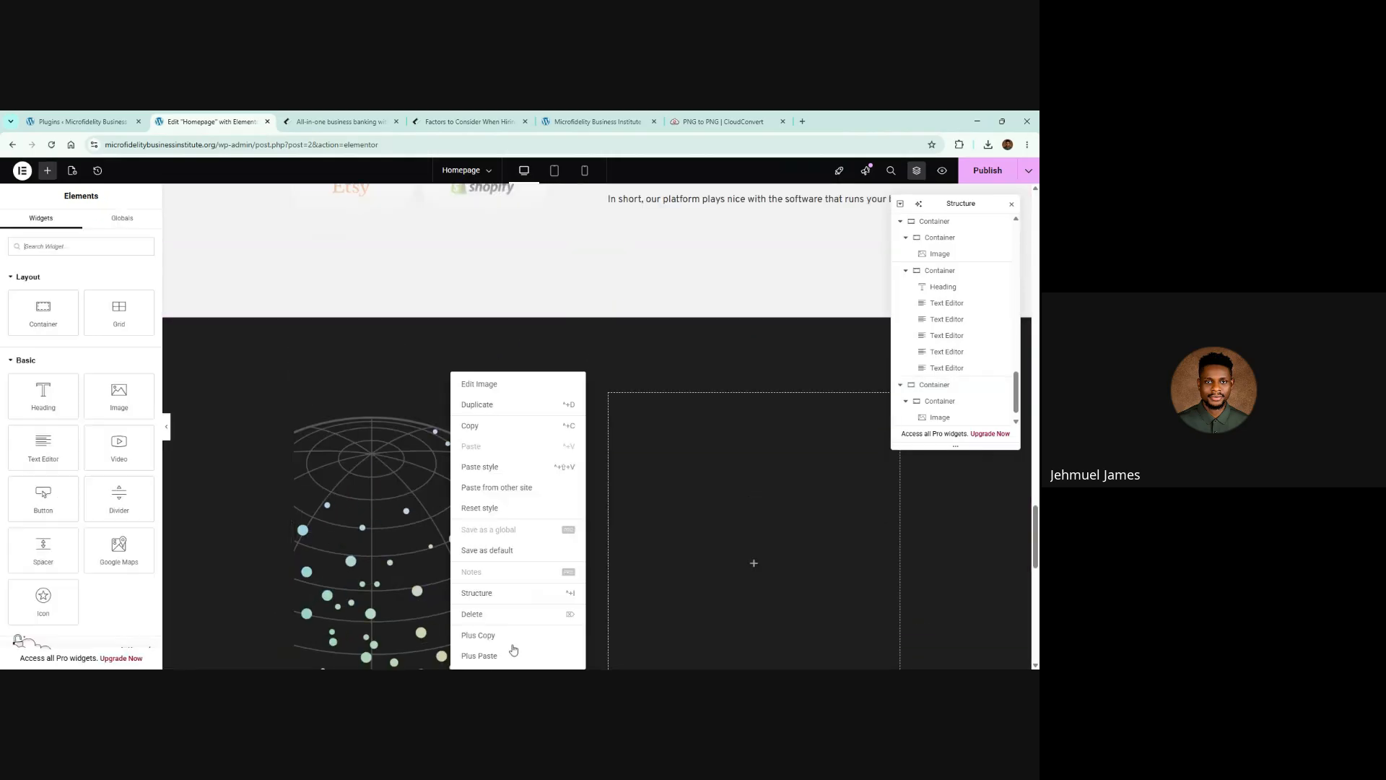
left_click(481, 615)
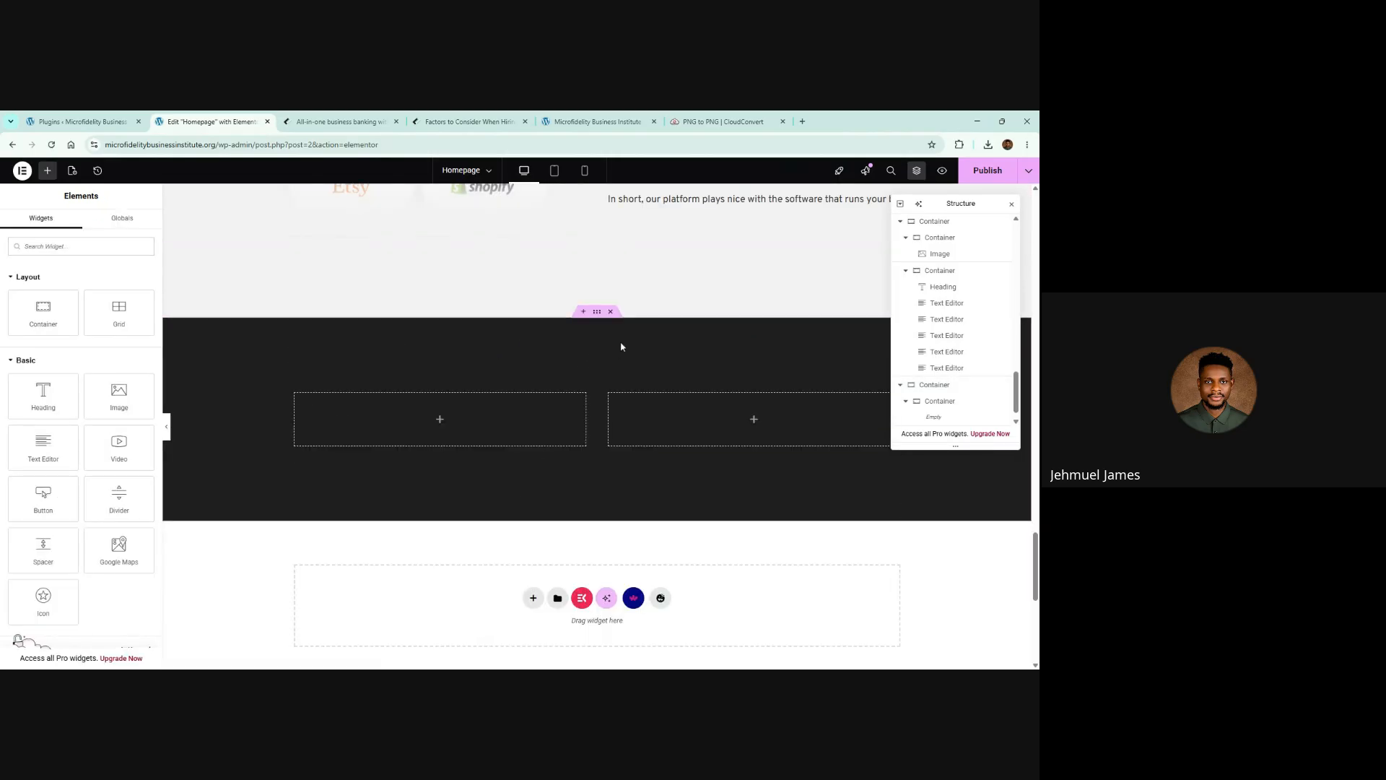
Set globe-2-1-839x982 from the media library as the dark section container's background image
left_click(596, 316)
left_click(78, 225)
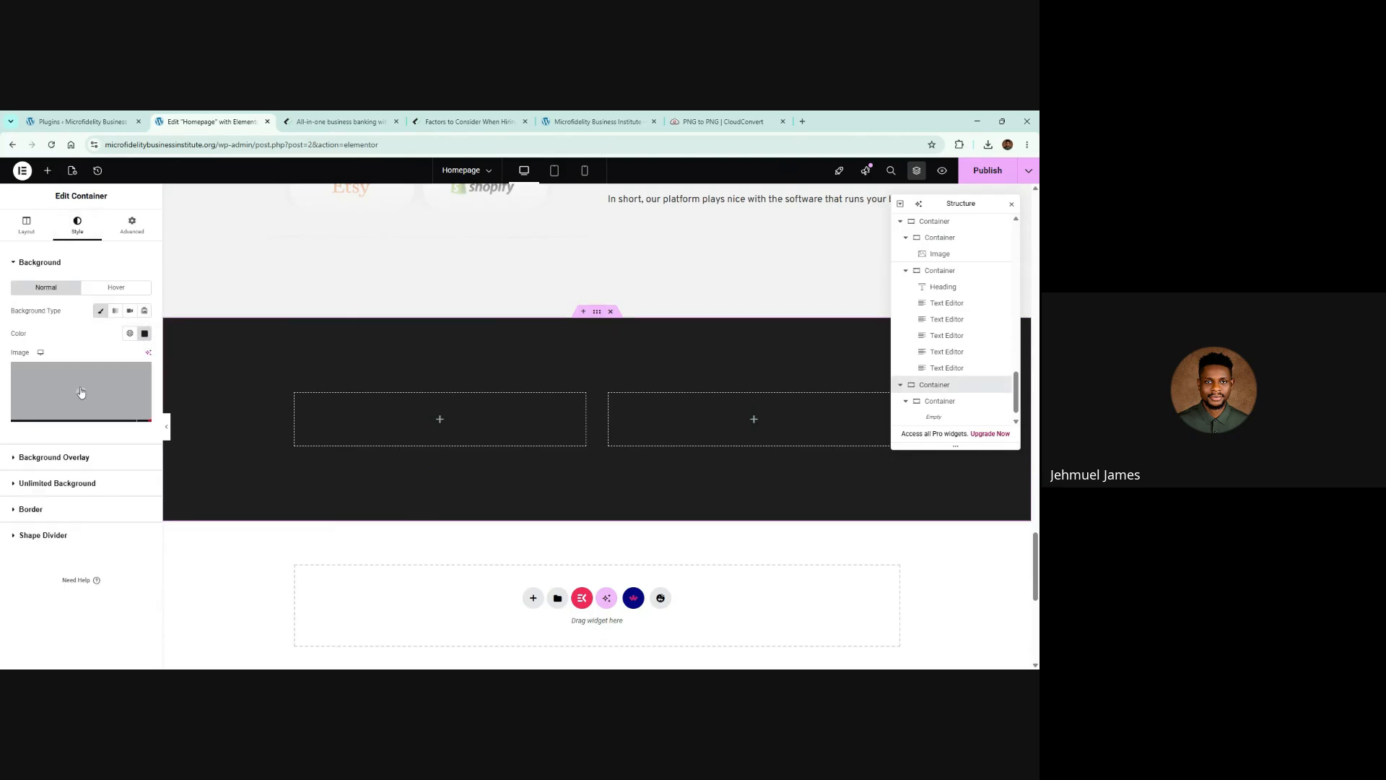
left_click(81, 386)
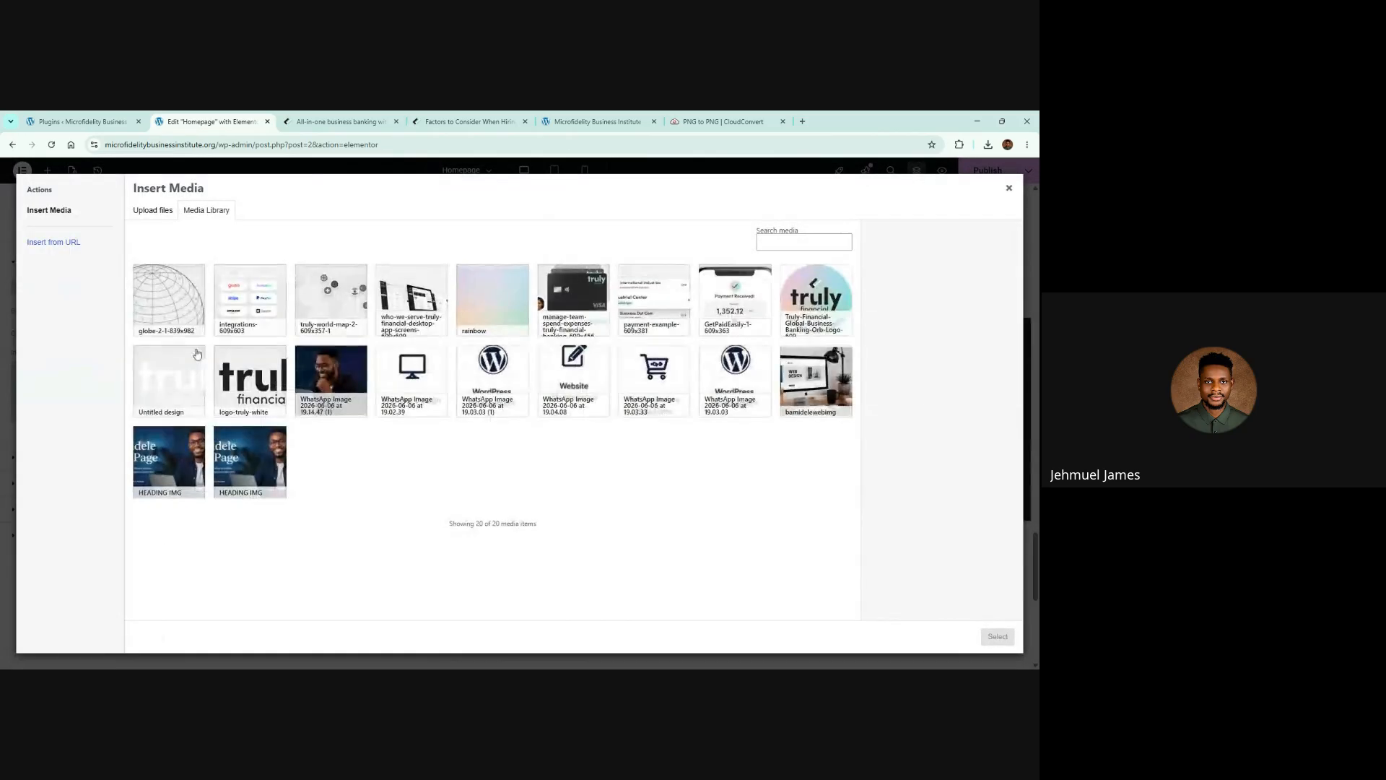
left_click(147, 323)
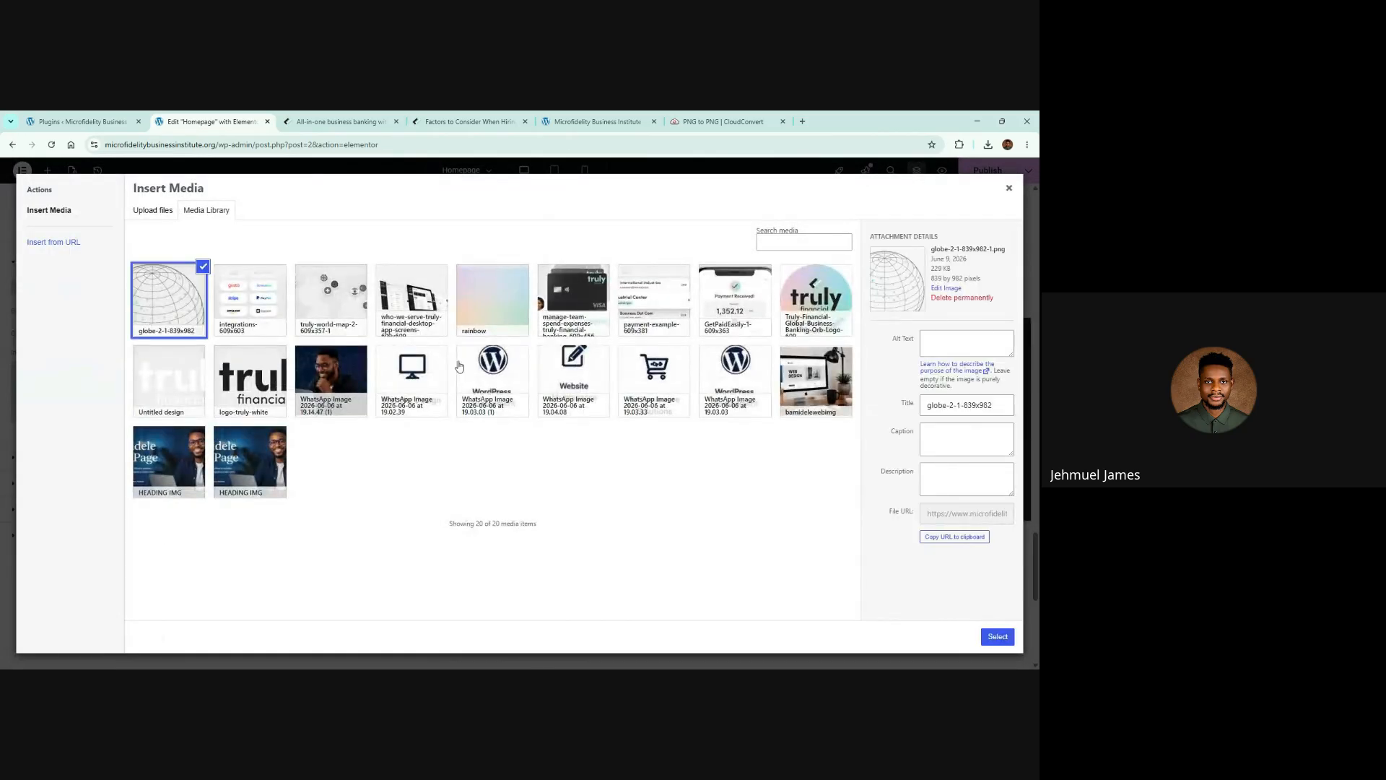
left_click(997, 638)
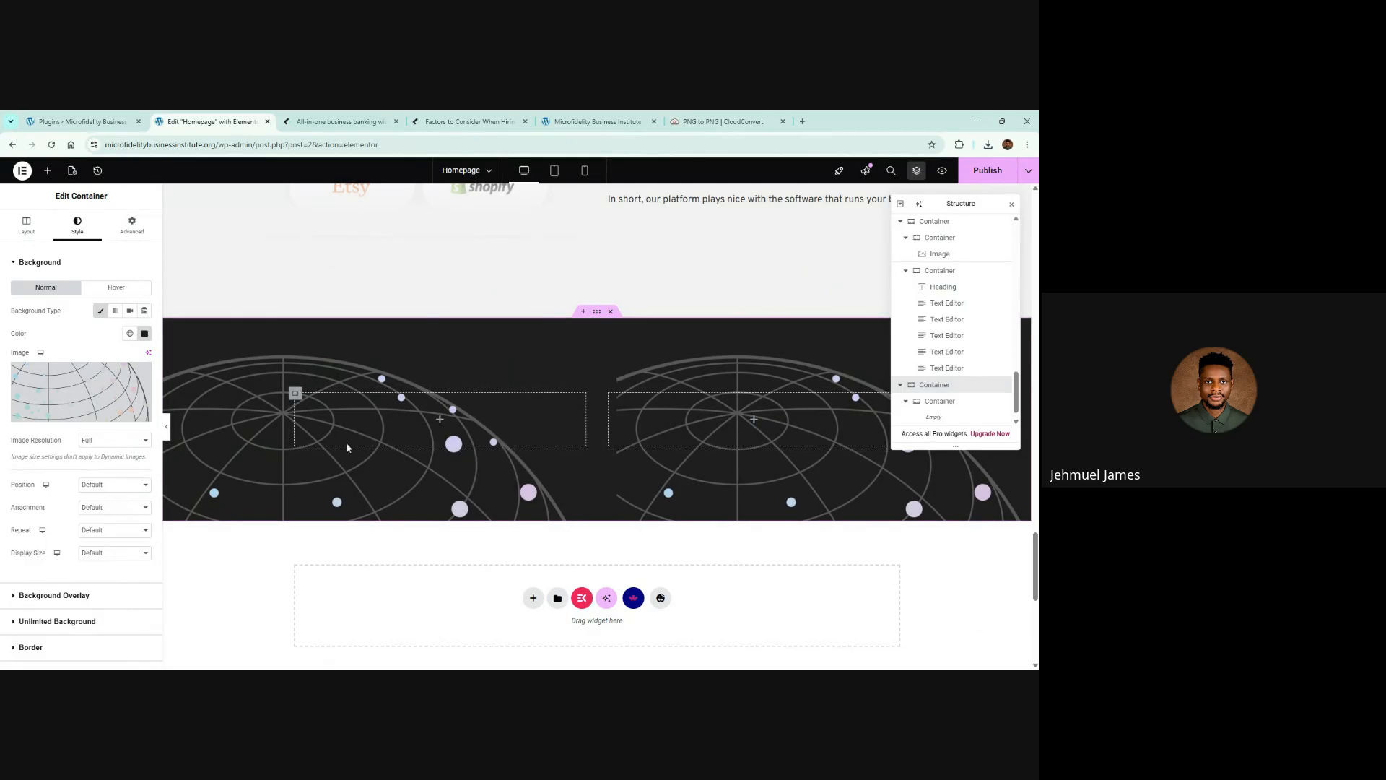
Set the globe background's repeat to No-repeat and try the Top Center and Center Center positions
left_click(120, 532)
left_click(119, 564)
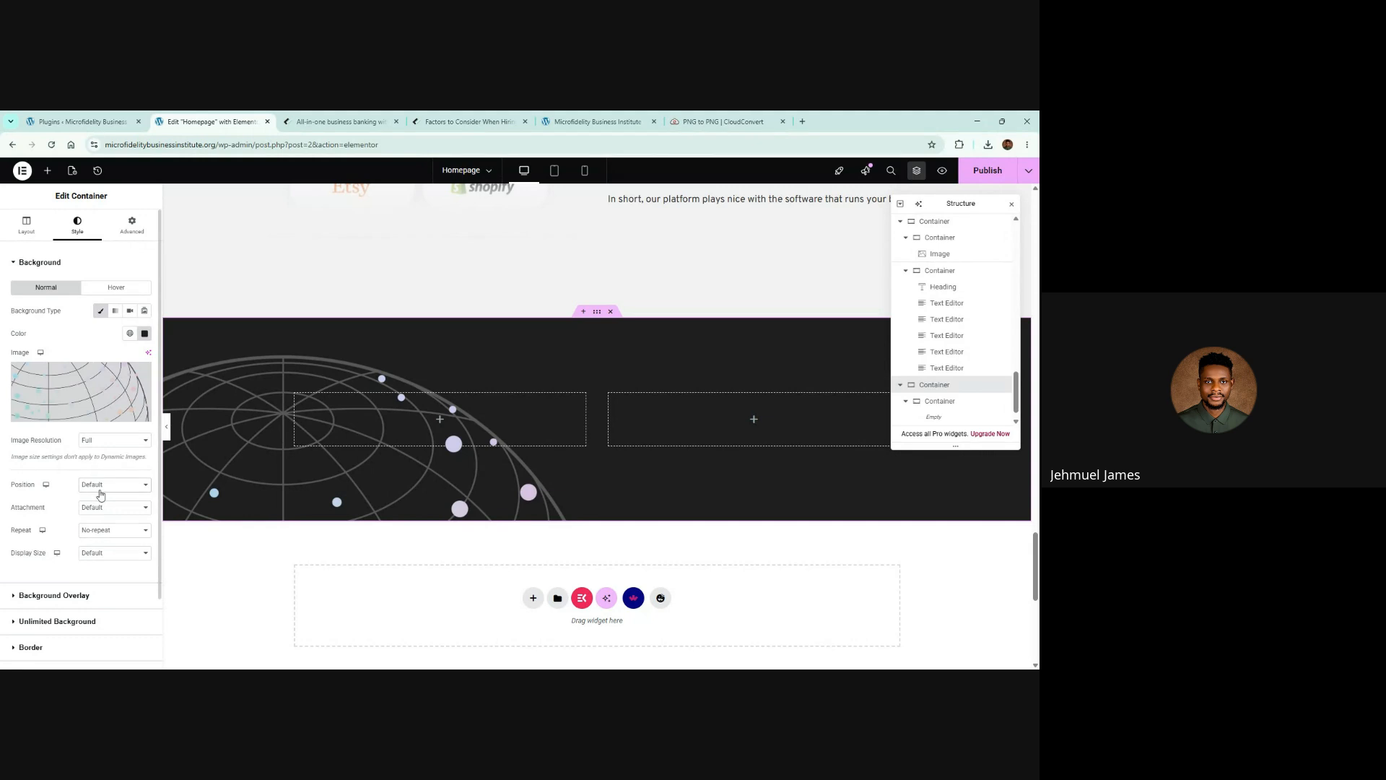
left_click(113, 543)
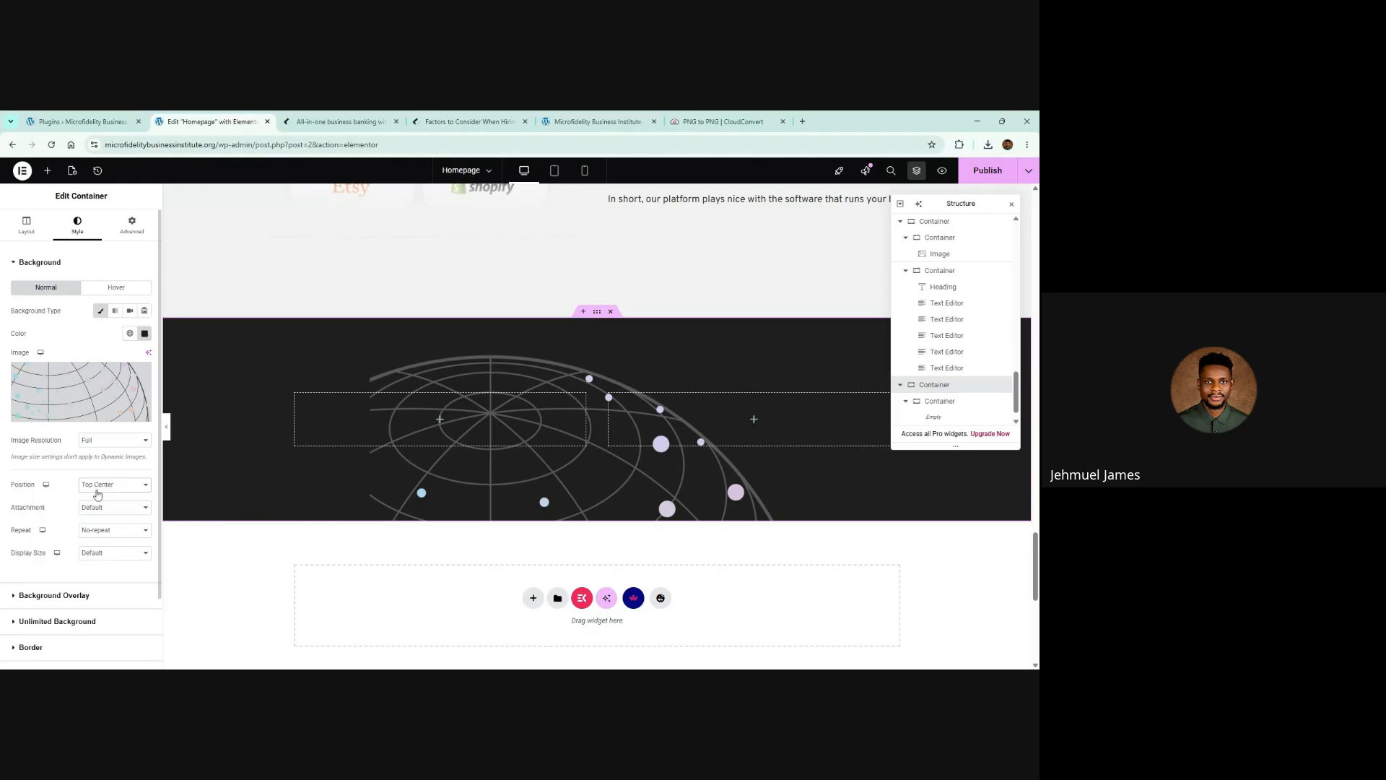
left_click(98, 494)
left_click(101, 508)
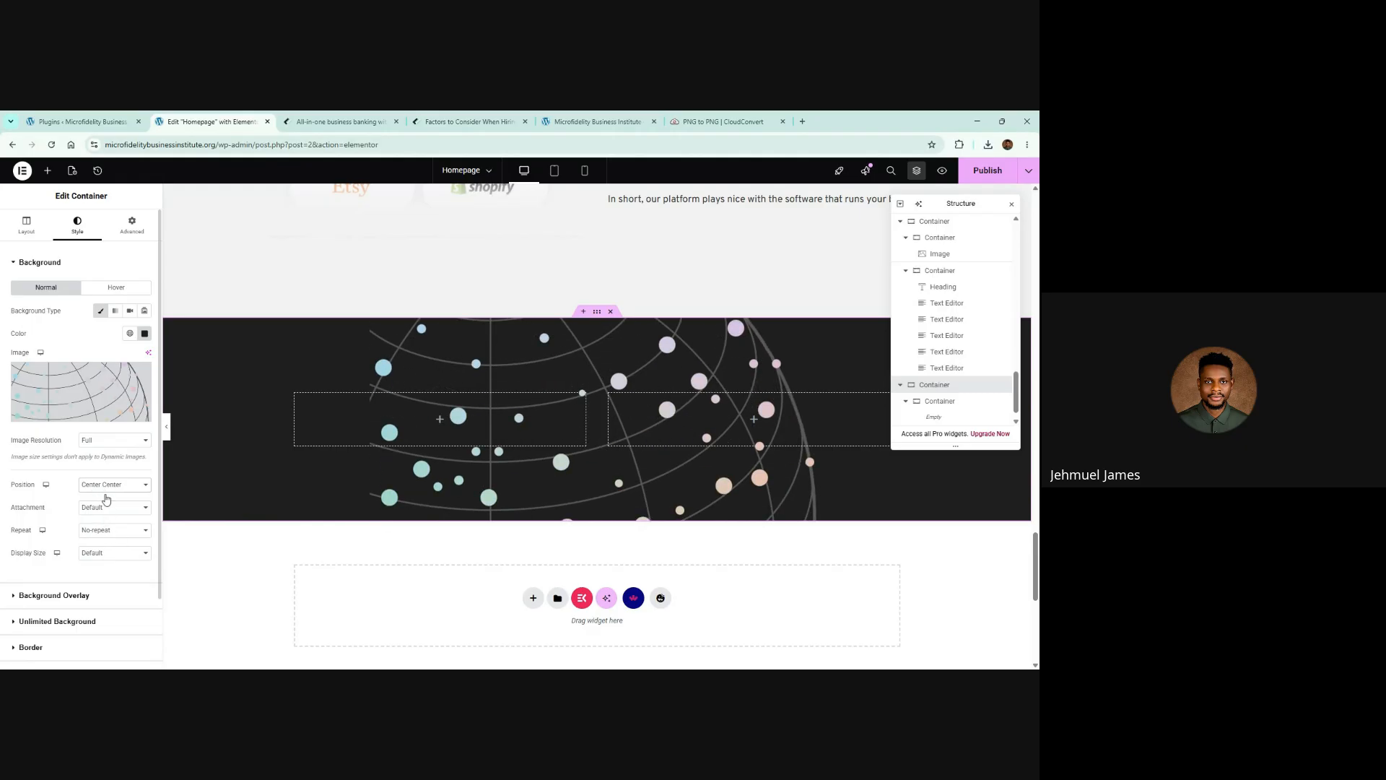
Try the Center Left and Bottom Left positions for the globe background, and set it to Top Left
left_click(106, 495)
left_click(117, 525)
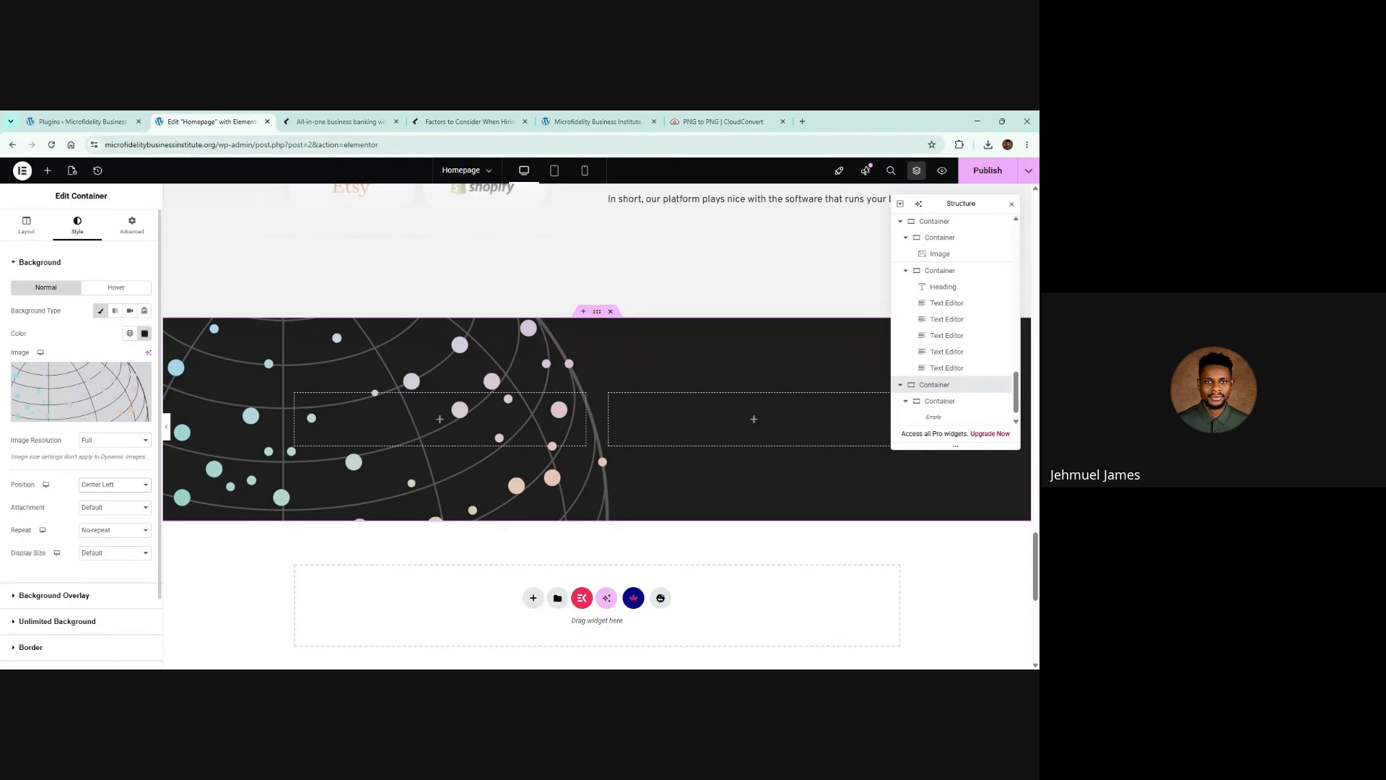
left_click(101, 574)
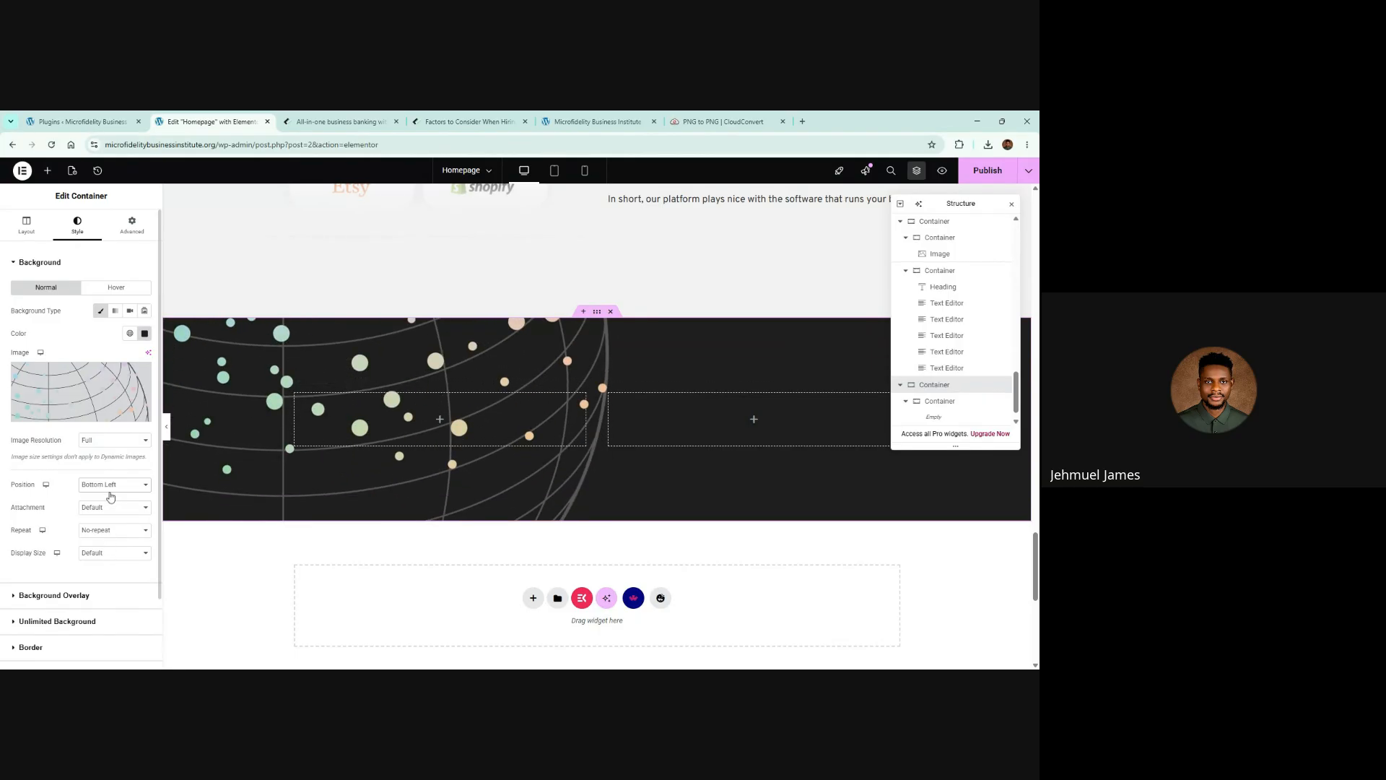
left_click(112, 566)
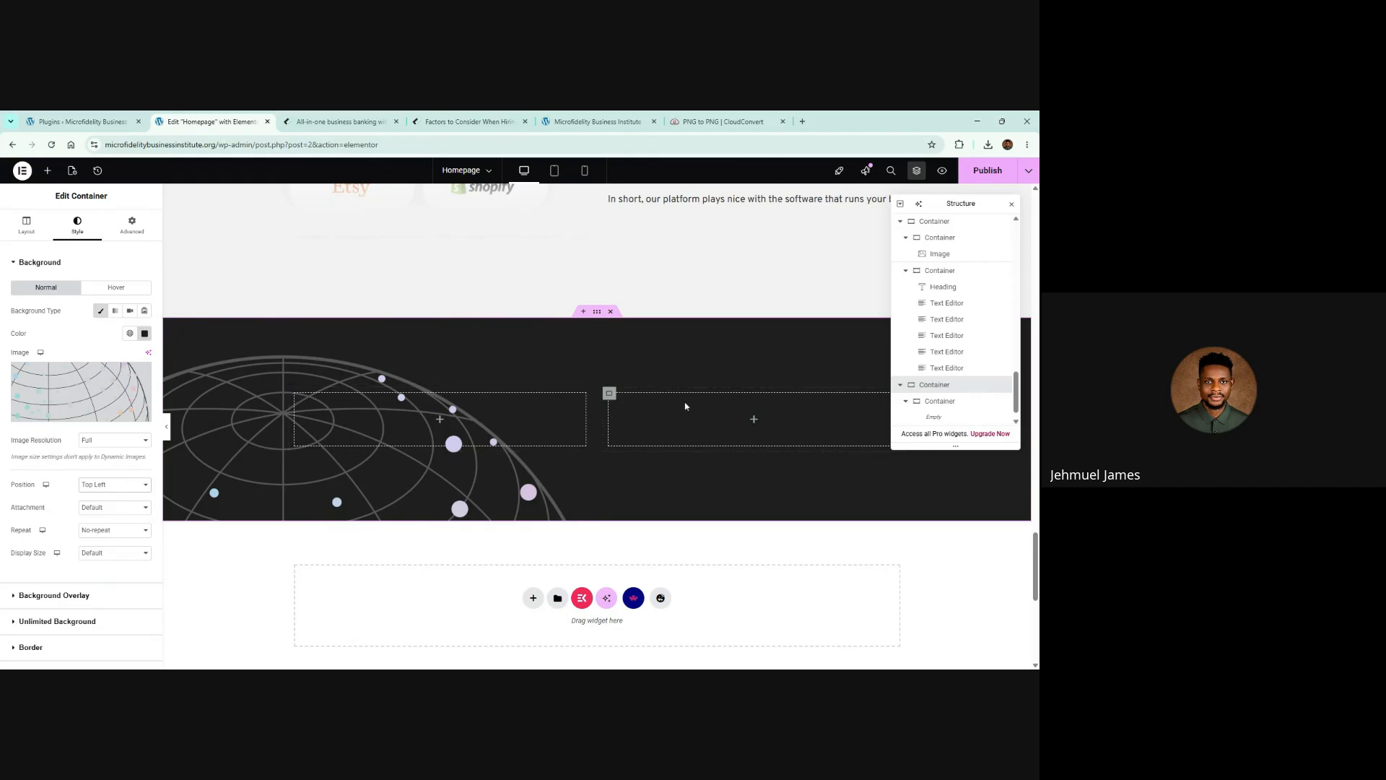
Copy the "Getting your Truly Financial account is easy." heading and paste it into the dark section's empty right column
left_click(754, 422)
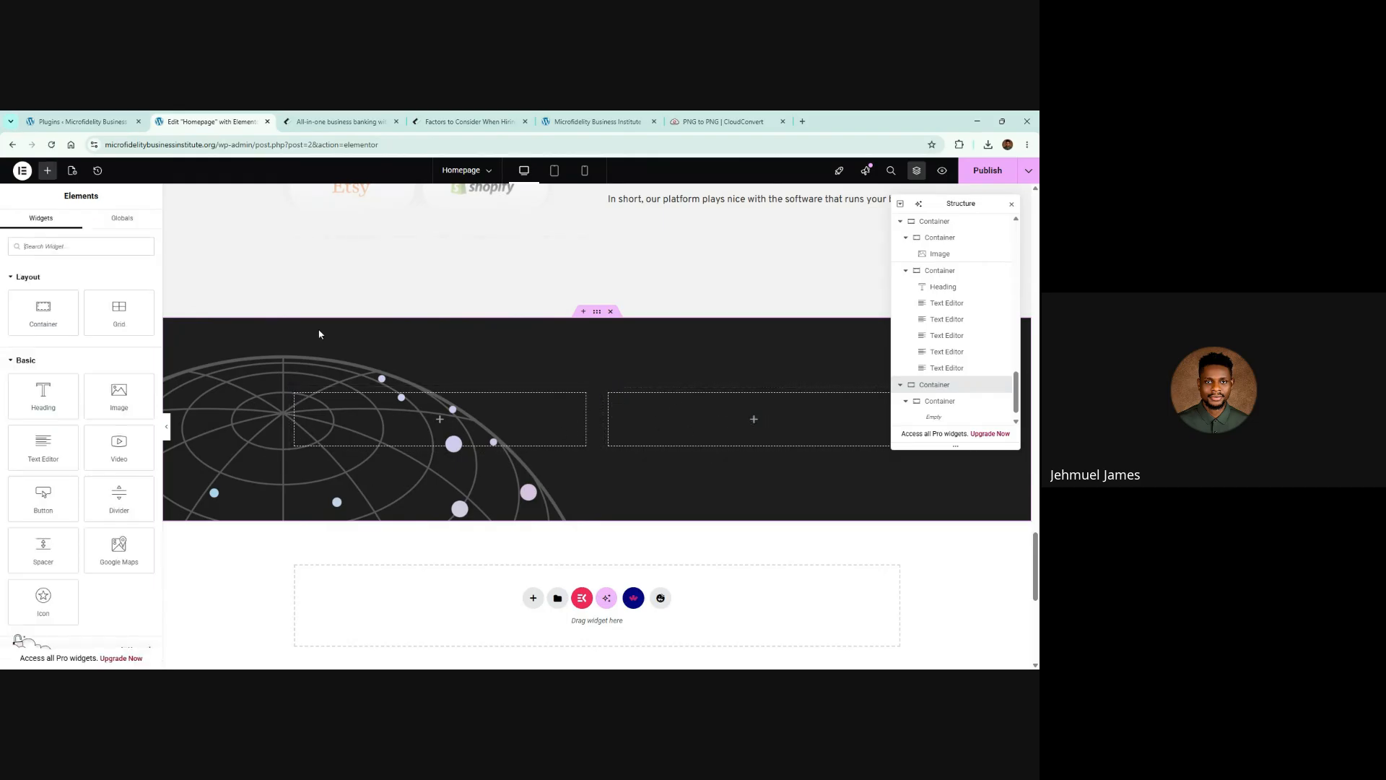
scroll(318, 332, "up", 3)
left_click(339, 122)
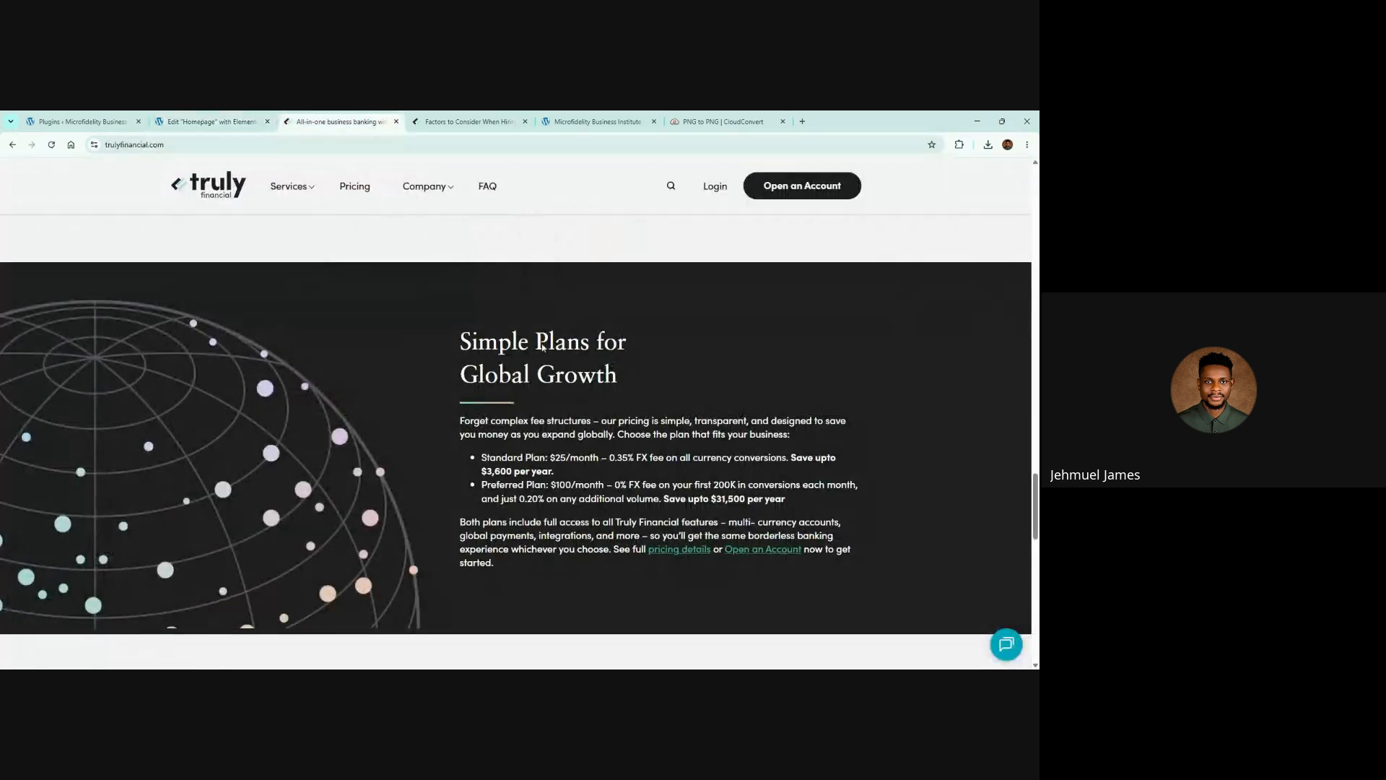
left_click(209, 121)
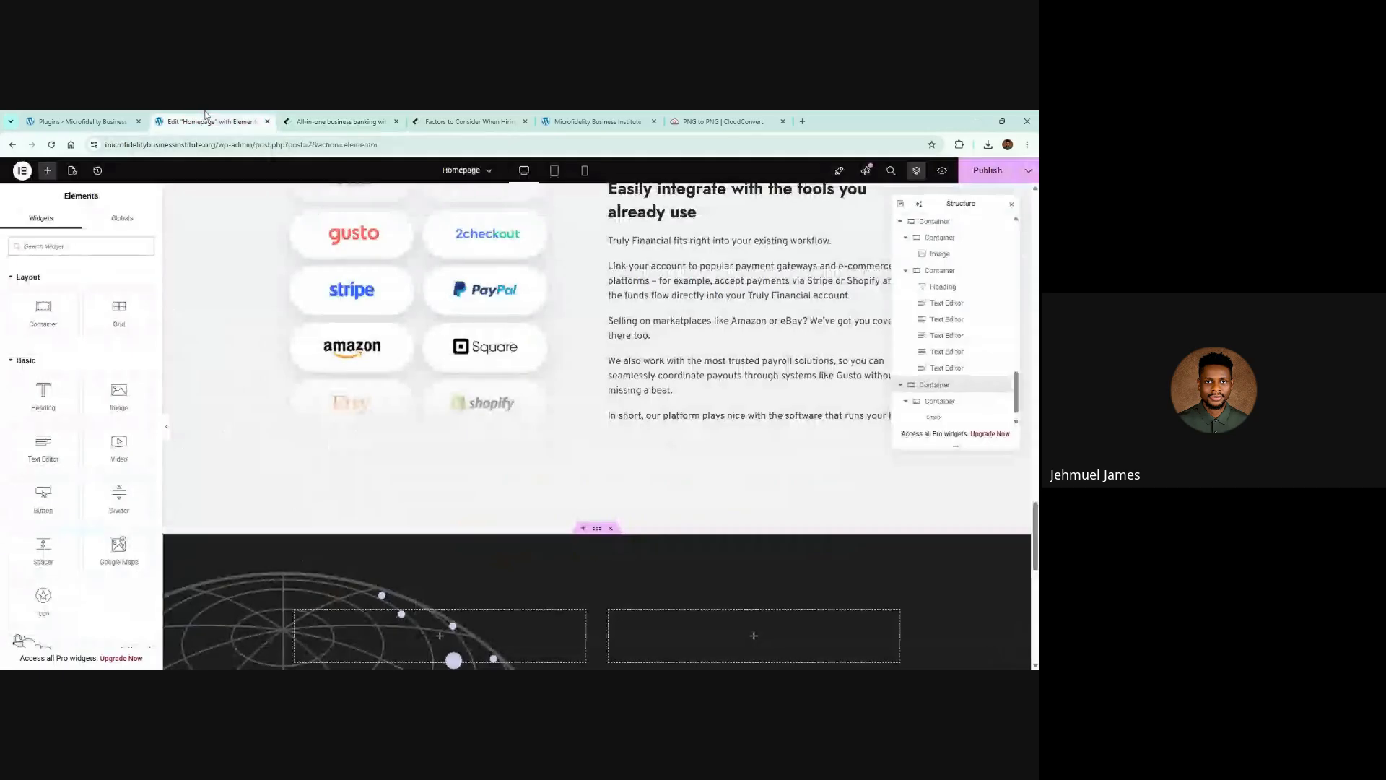
scroll(531, 318, "up", 7)
scroll(531, 319, "up", 12)
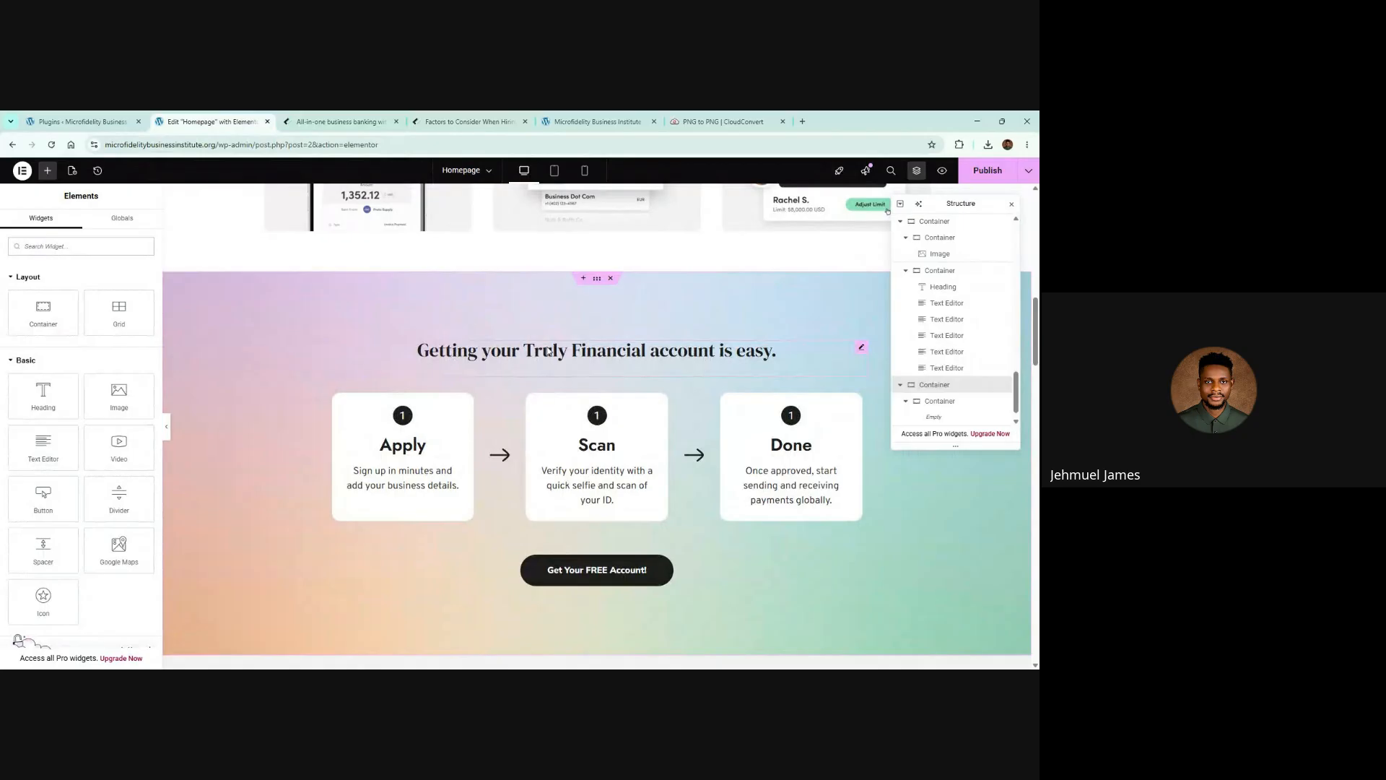
right_click(549, 352)
scroll(563, 396, "down", 7)
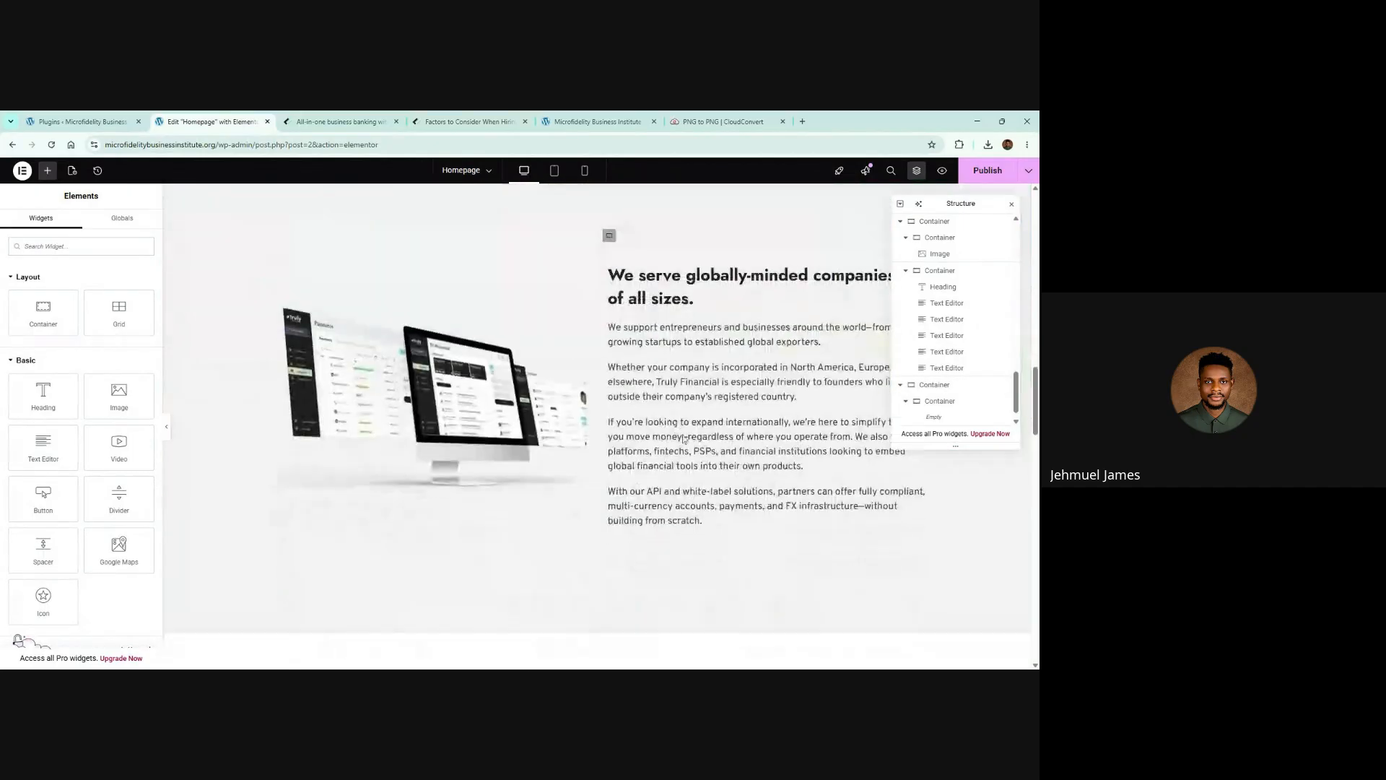
scroll(684, 439, "down", 10)
right_click(711, 408)
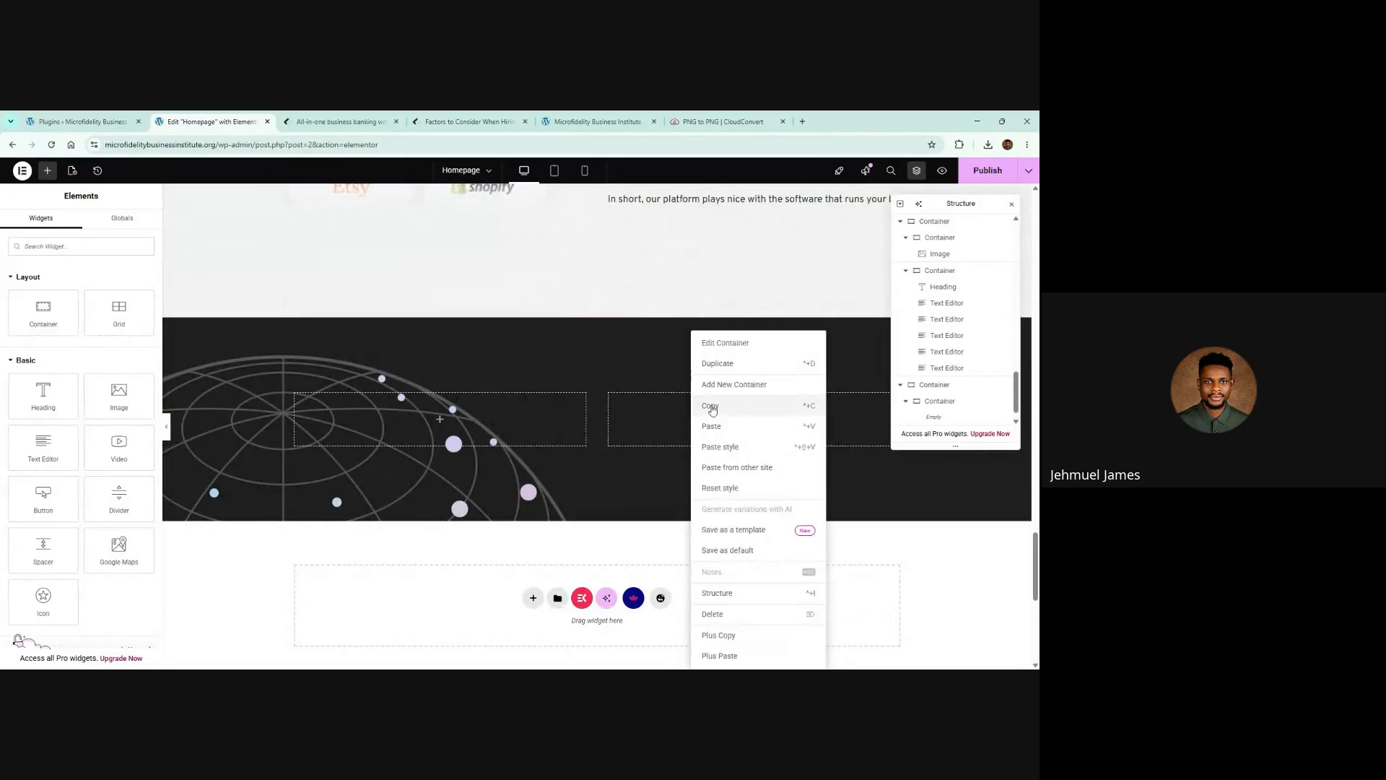
left_click(718, 428)
Set the pasted heading's text color to #fff and align it left
left_click(79, 224)
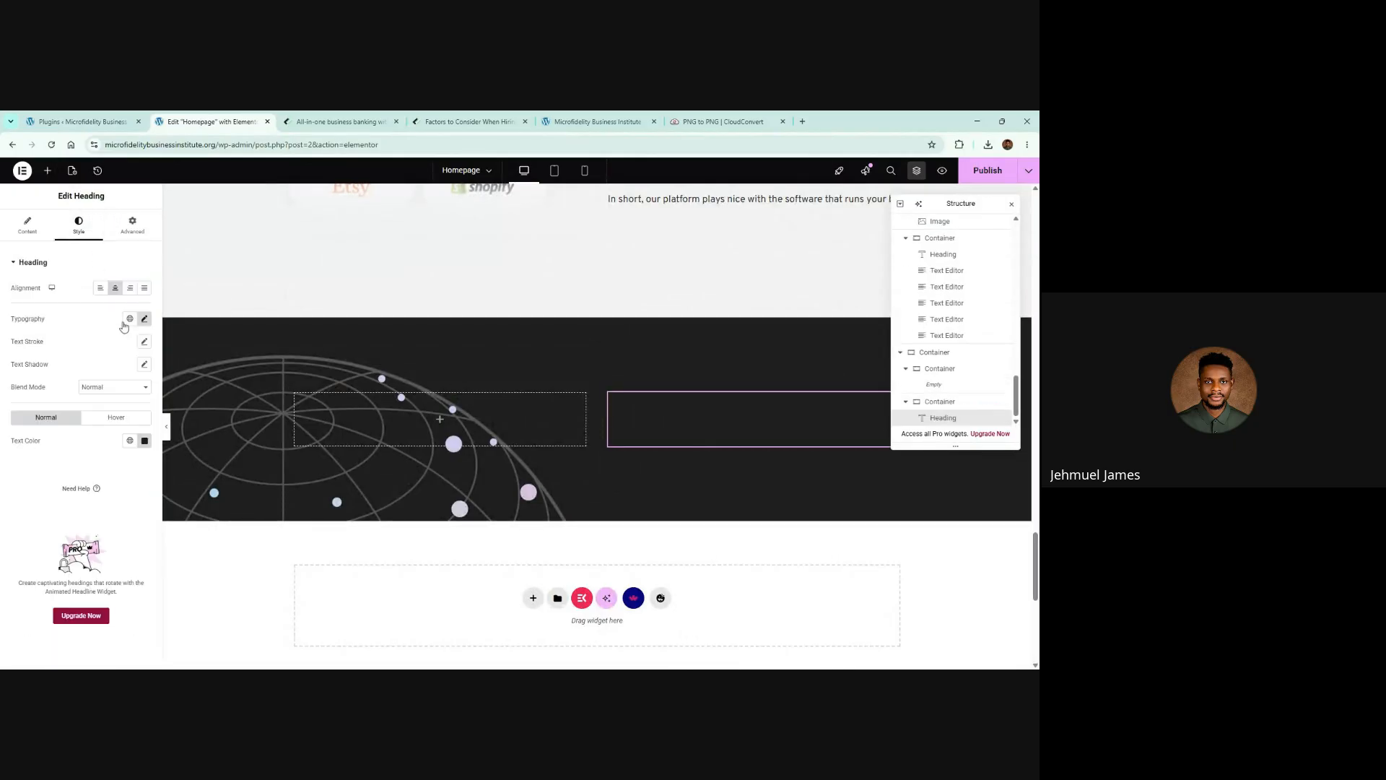
left_click(145, 441)
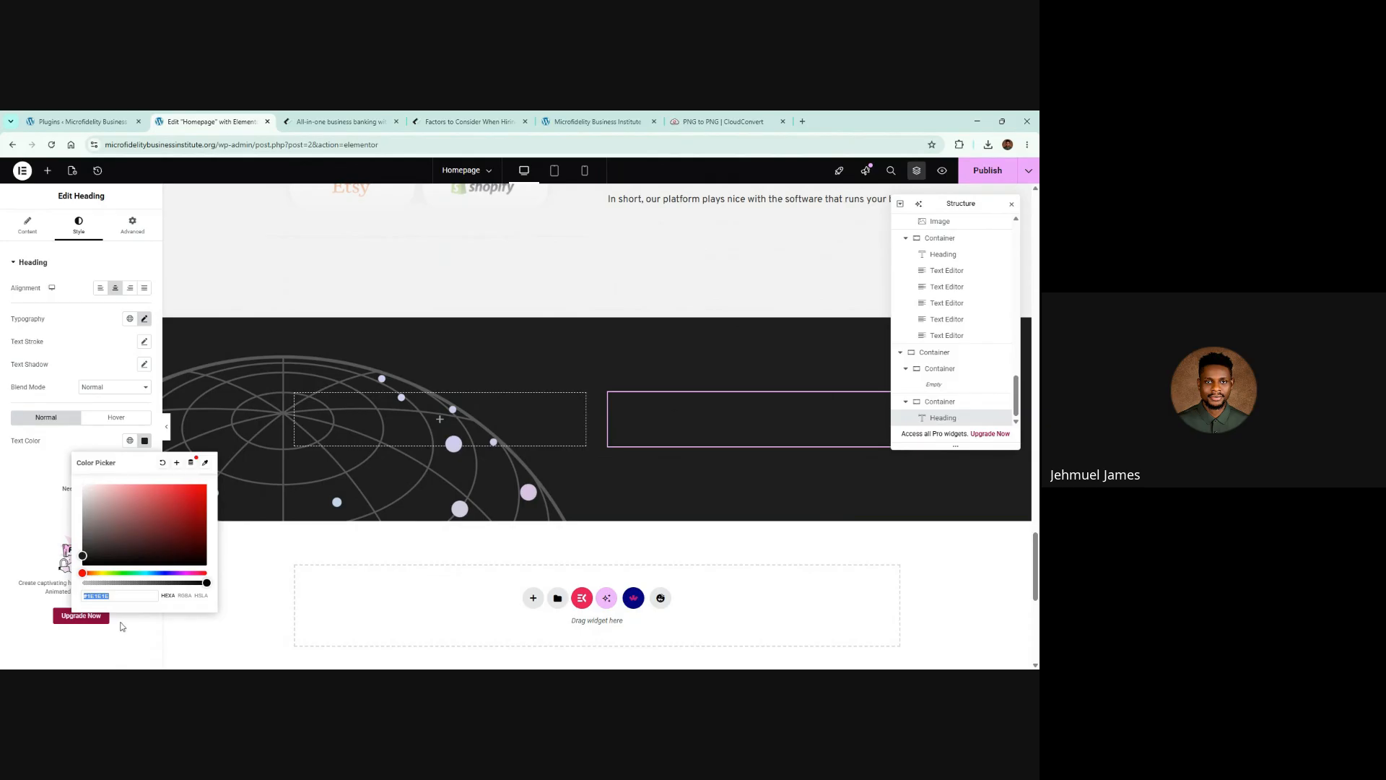
type("#fff")
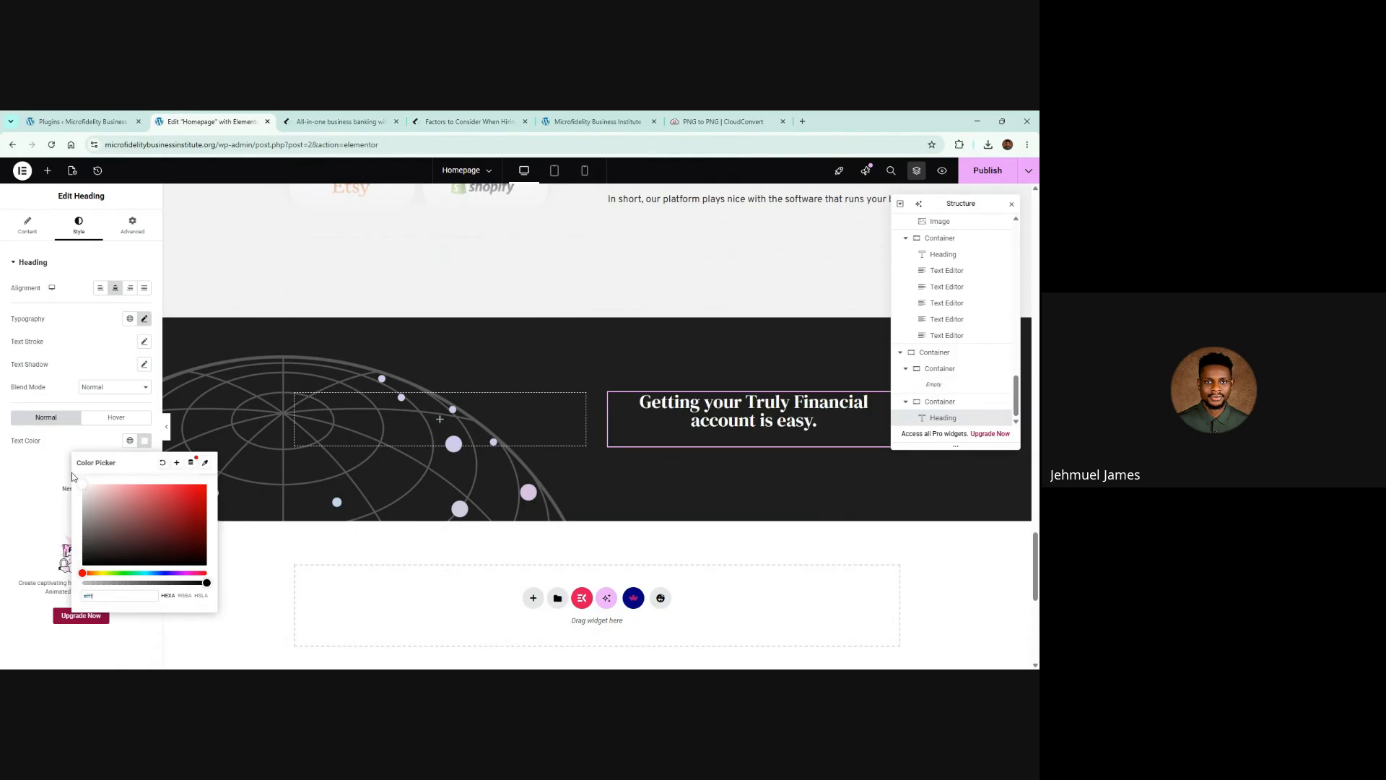
left_click(56, 491)
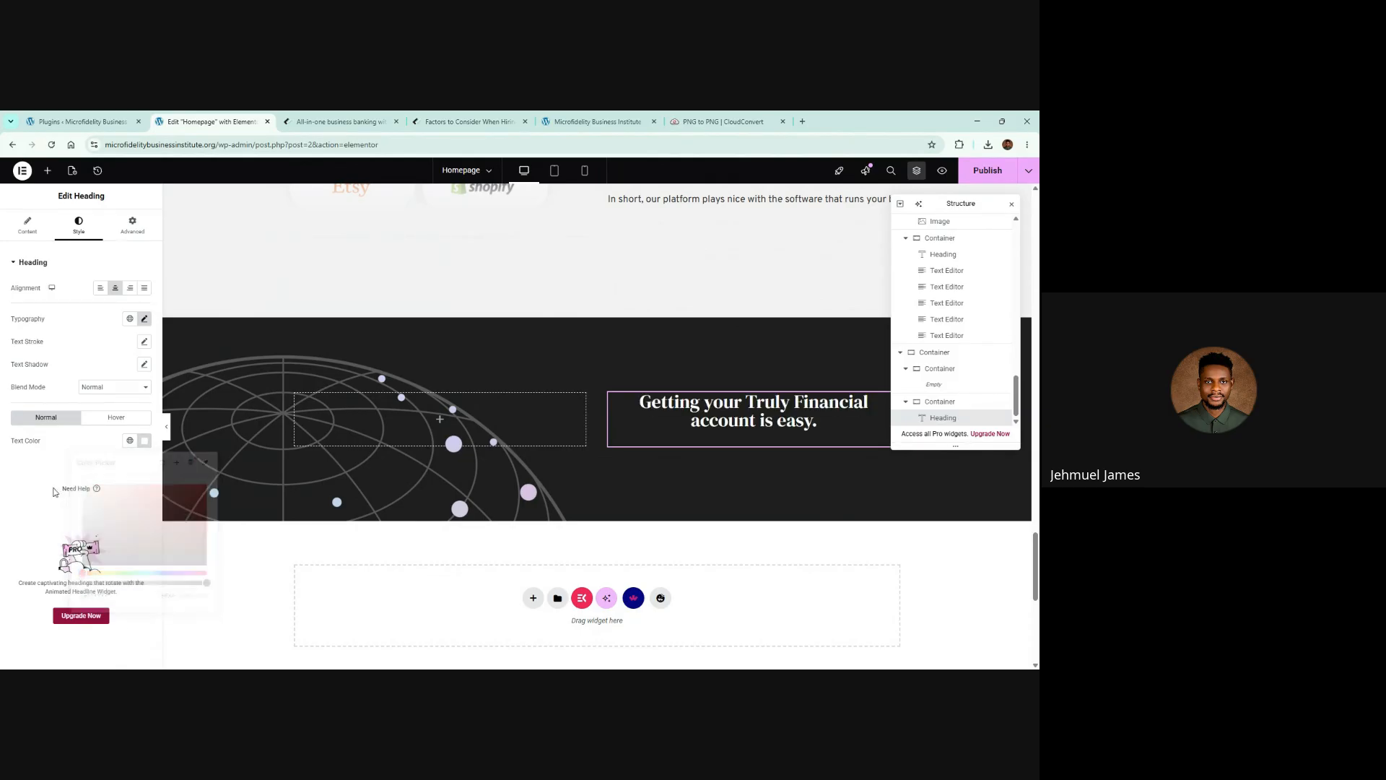
left_click(100, 287)
Compare with the heading on the Truly Financial reference page and set the pasted heading's font size to 50 px
left_click(333, 121)
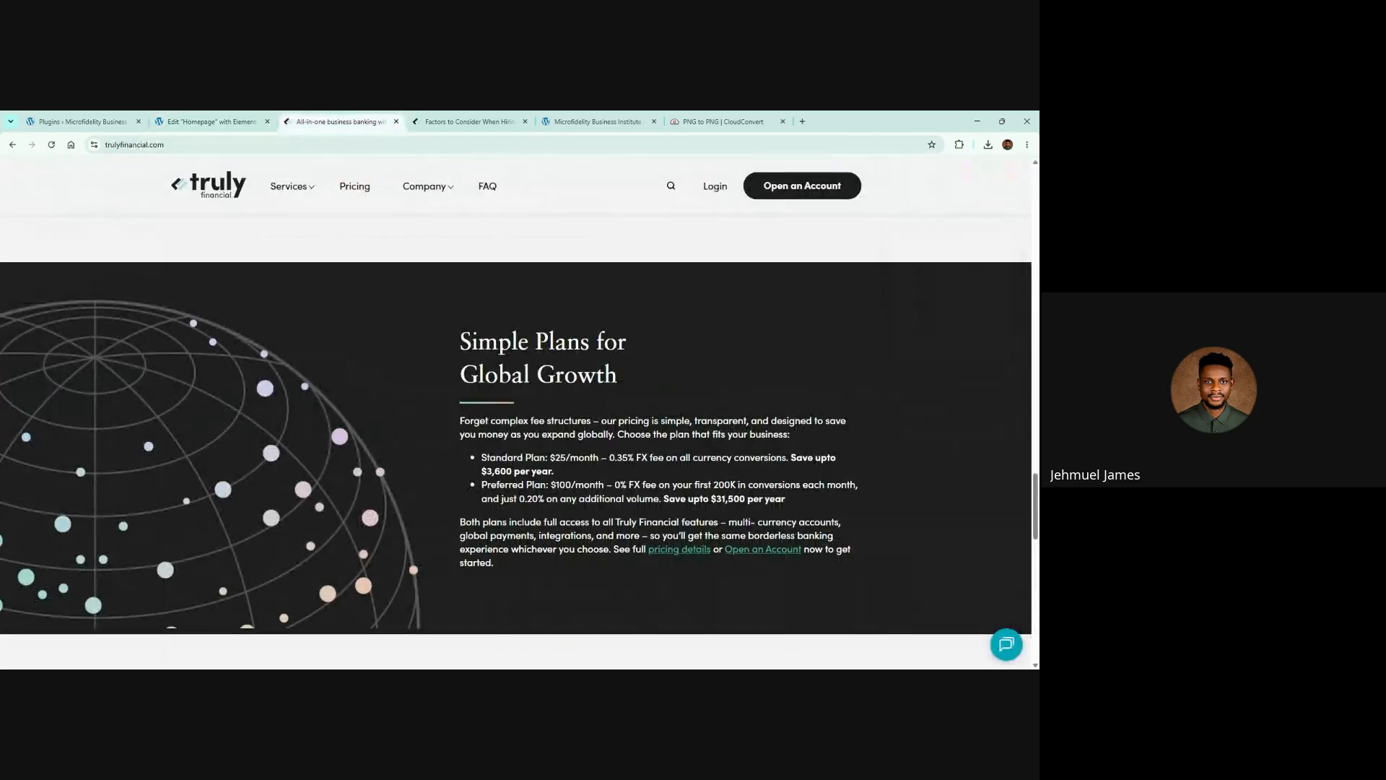
triple_click(531, 341)
scroll(455, 339, "up", 20)
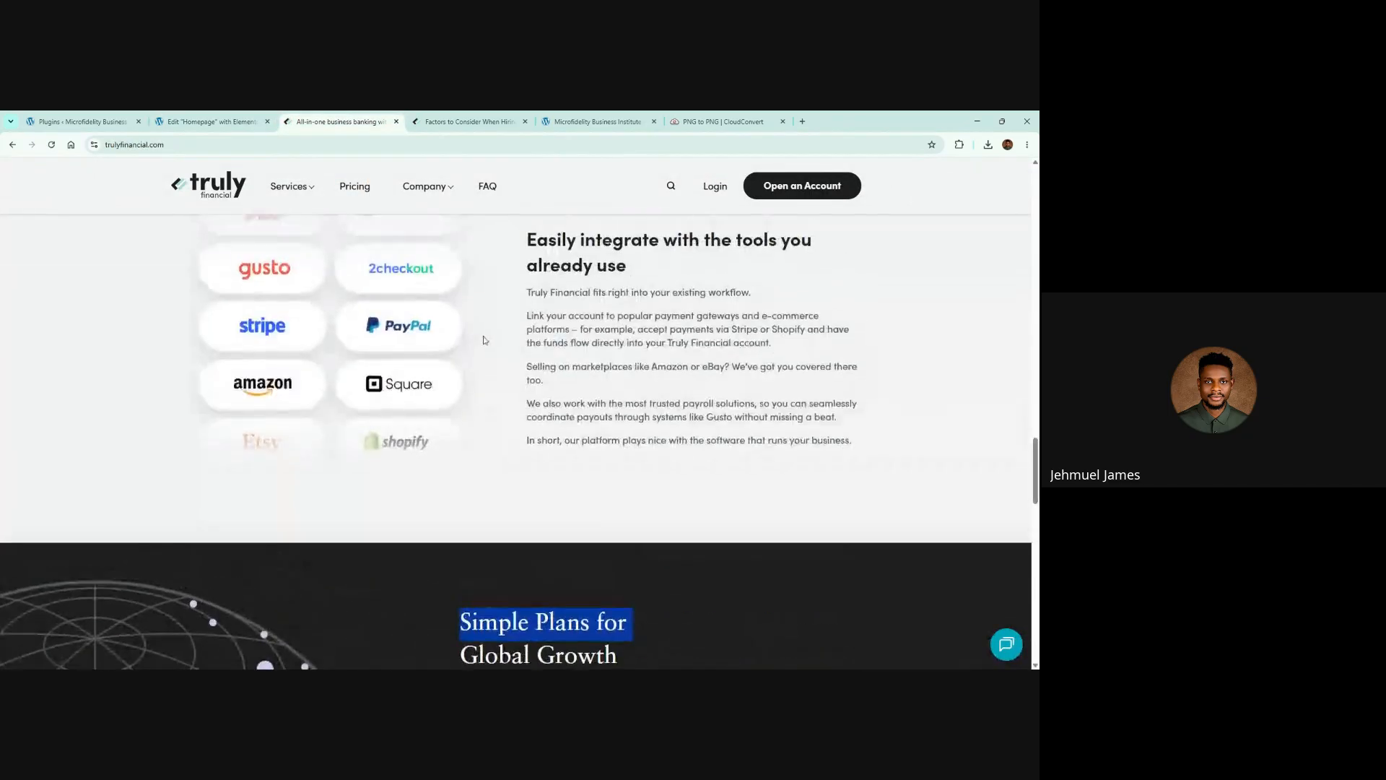
scroll(454, 339, "up", 6)
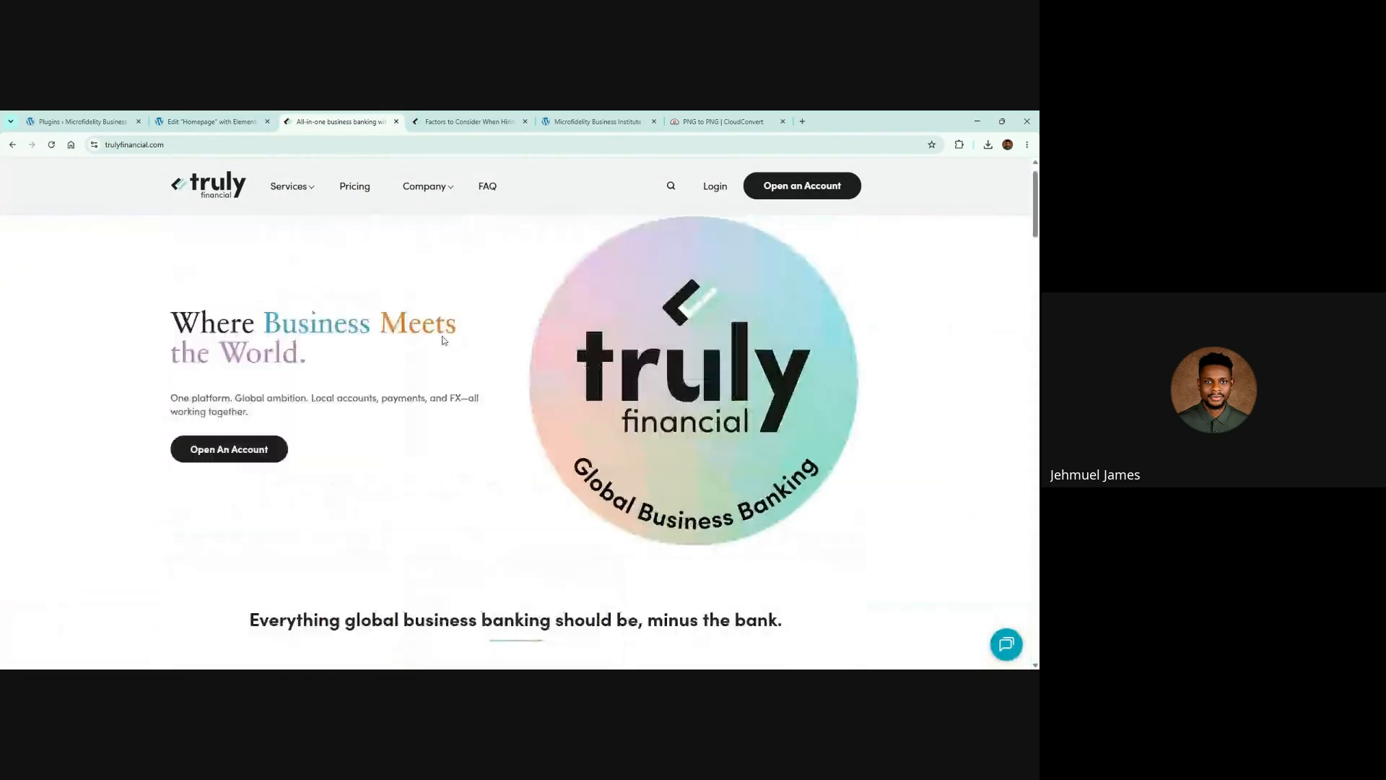
scroll(519, 441, "down", 20)
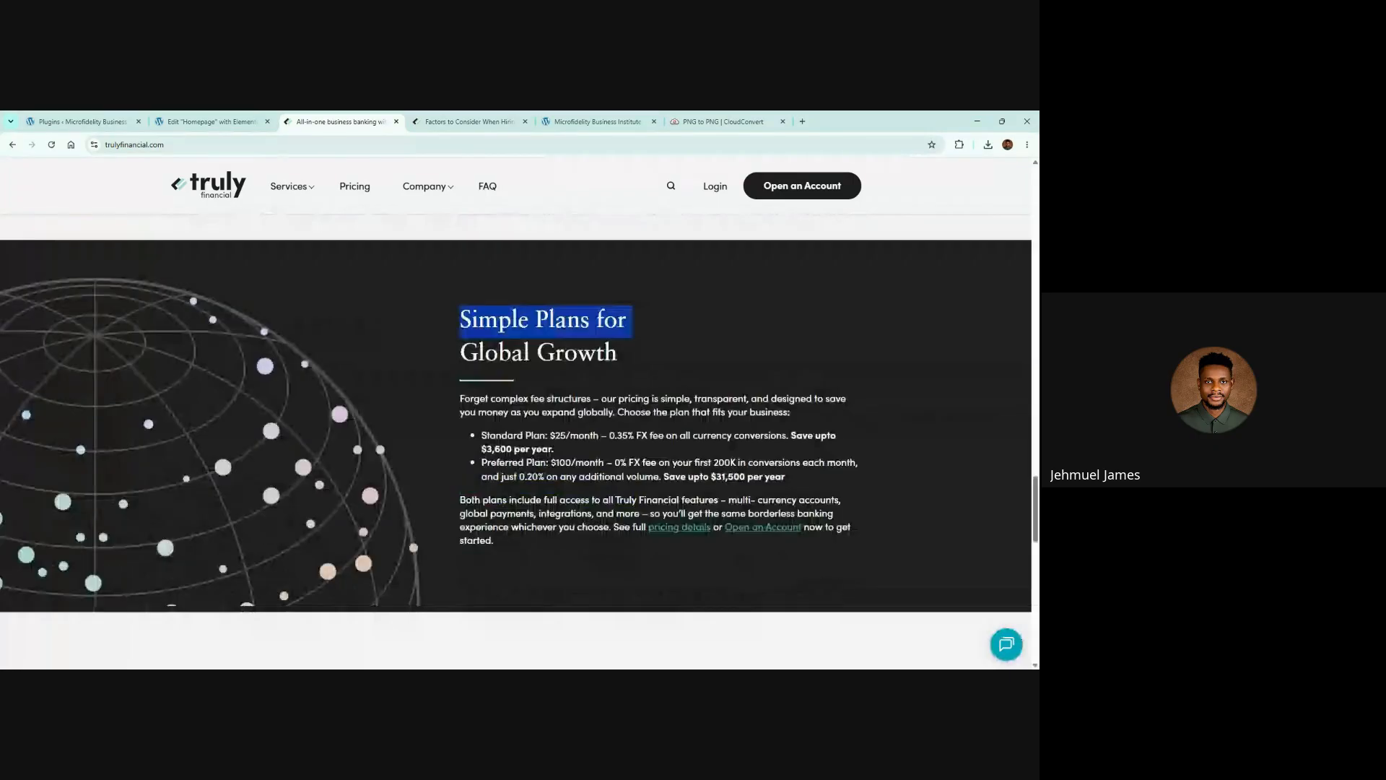
scroll(520, 441, "down", 1)
left_click(244, 119)
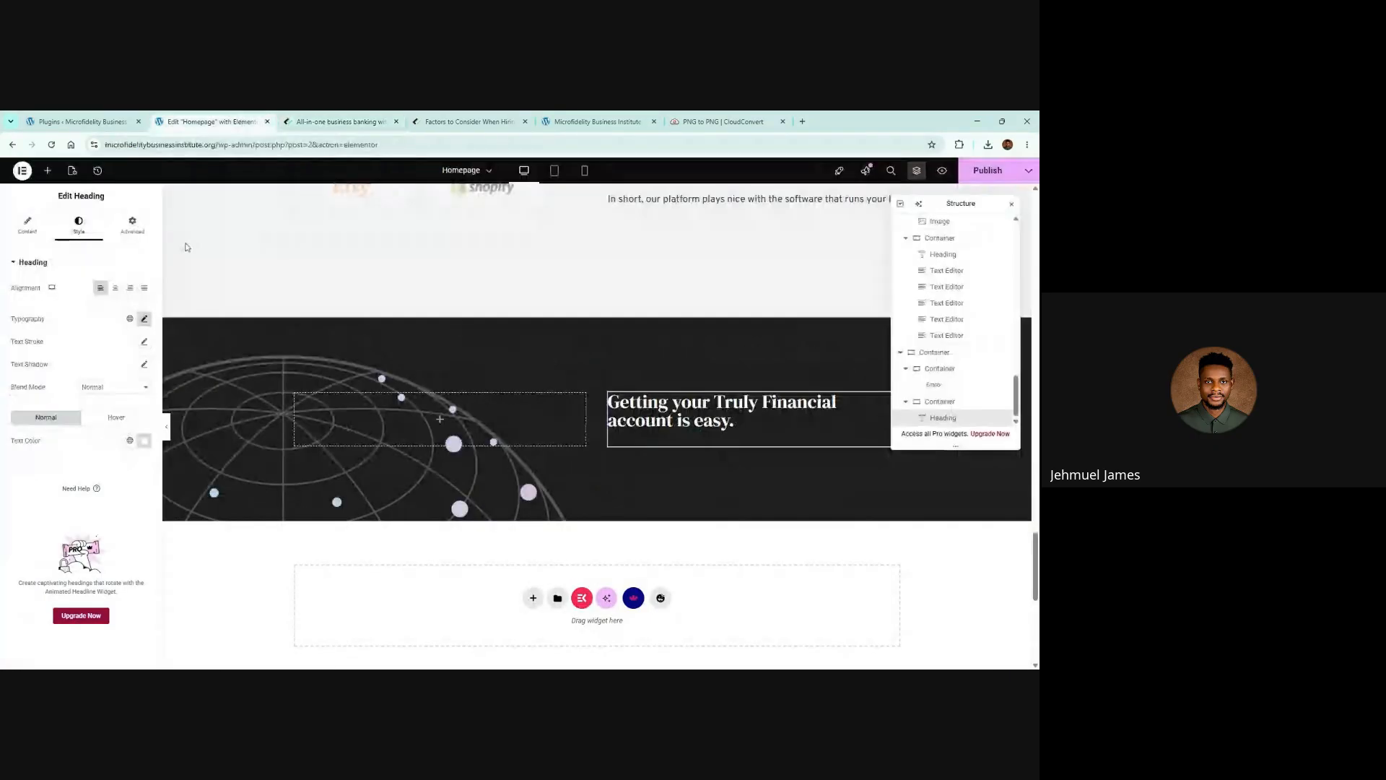
left_click(145, 318)
left_click_drag(125, 403, 112, 408)
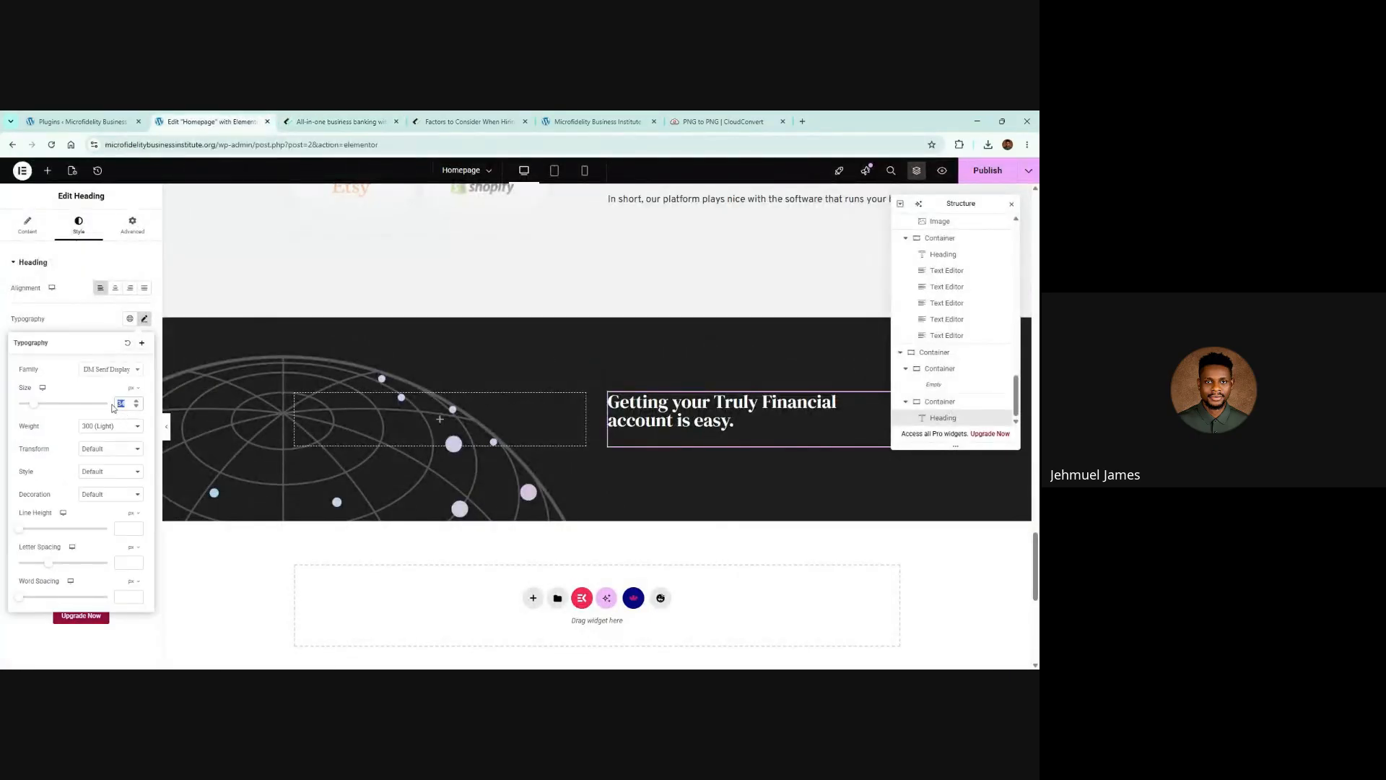
type("50")
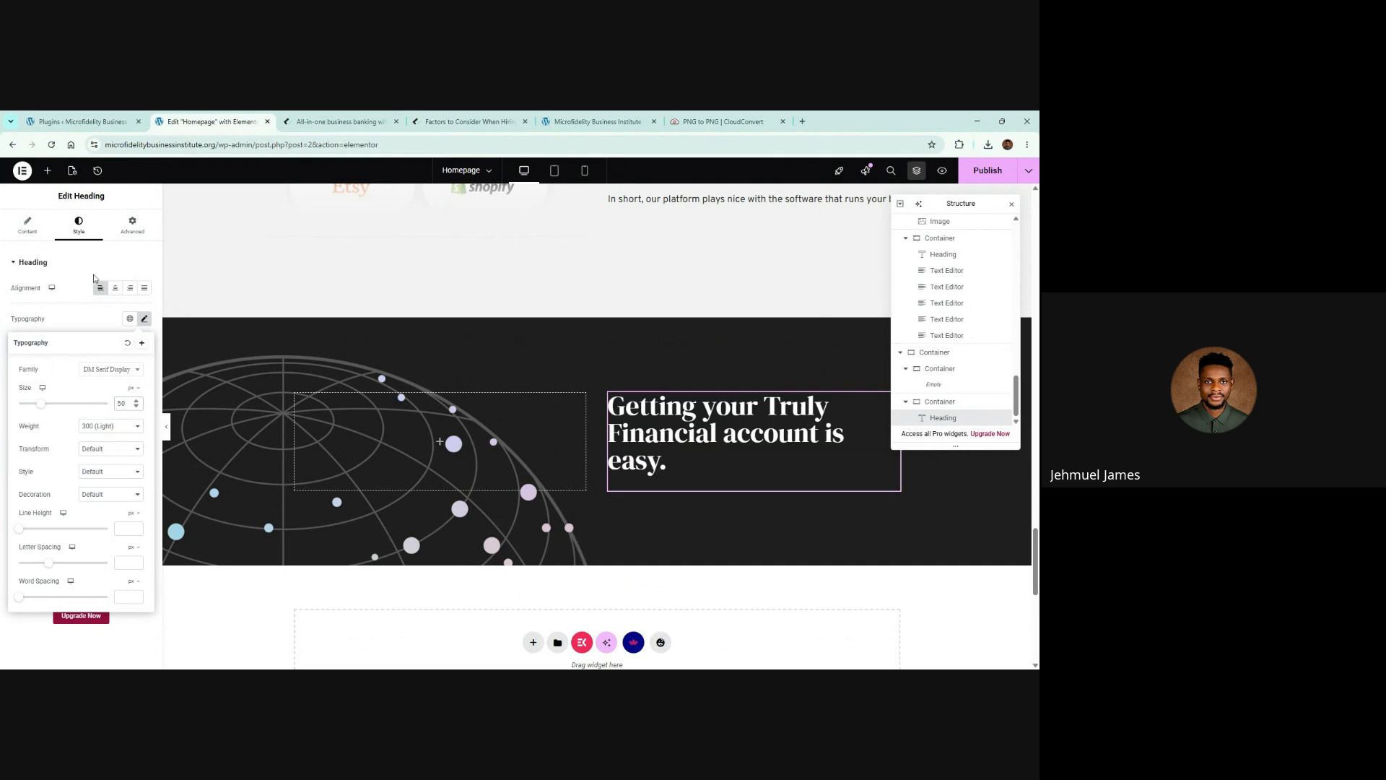
Replace the heading's title with "Simple Plans for Global Growth" from the reference page, adding a <br> after "for"
left_click(314, 119)
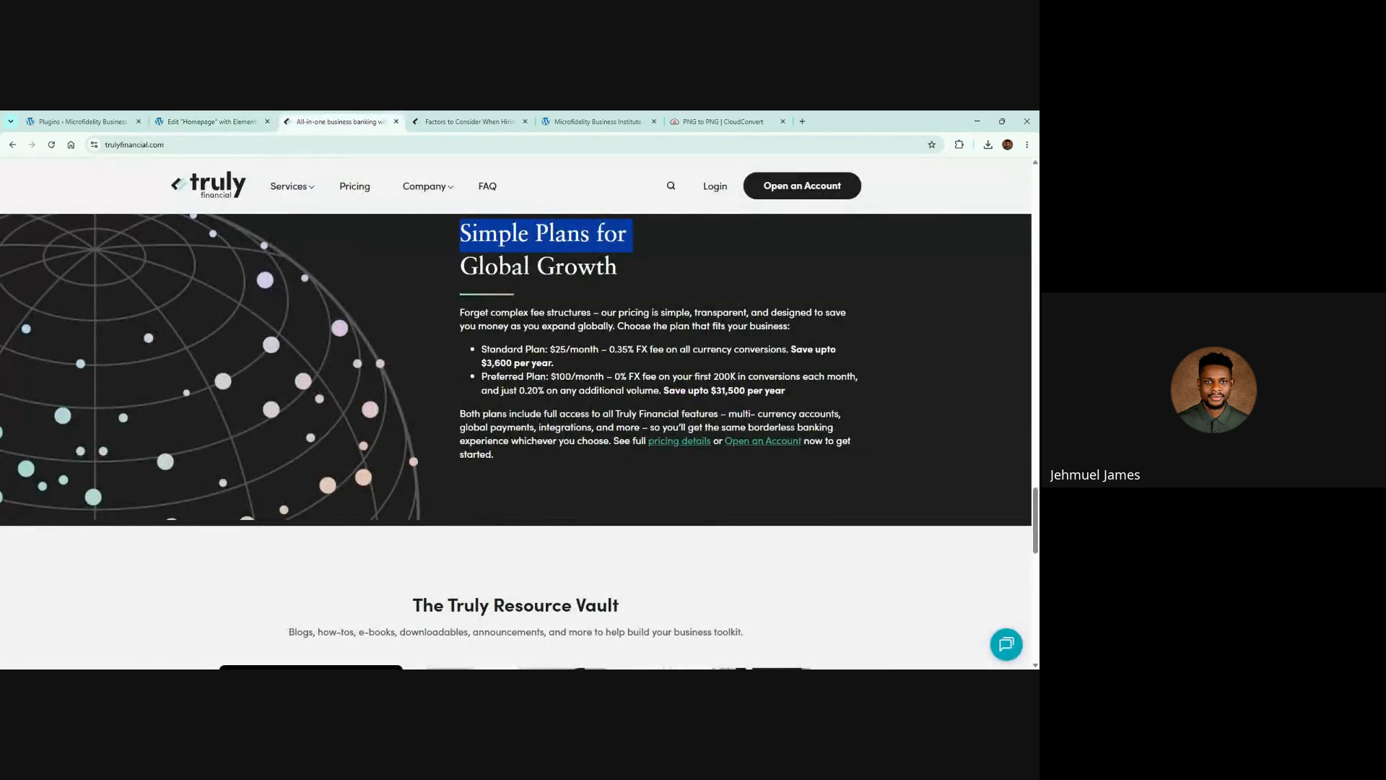
left_click_drag(455, 232, 643, 265)
key("ctrl+c")
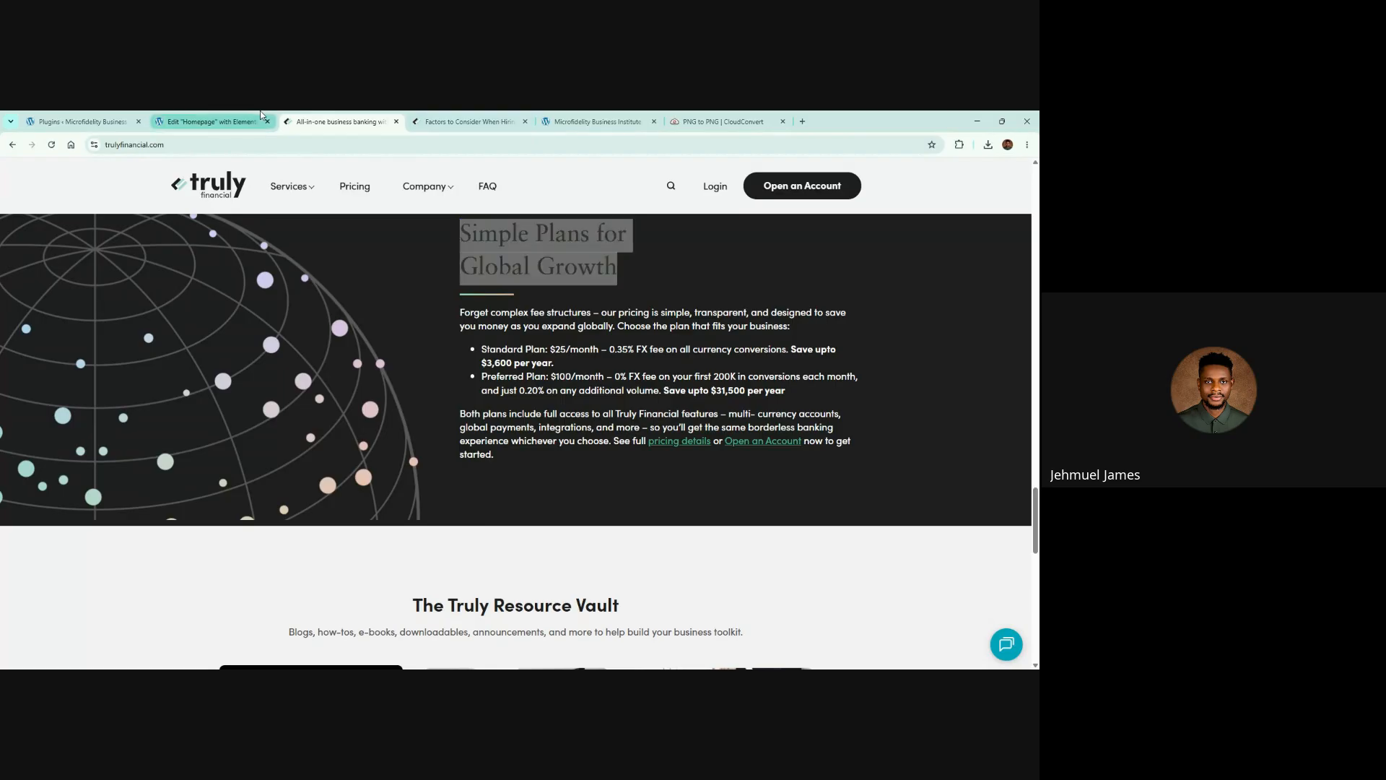
left_click(209, 121)
key("ctrl+a")
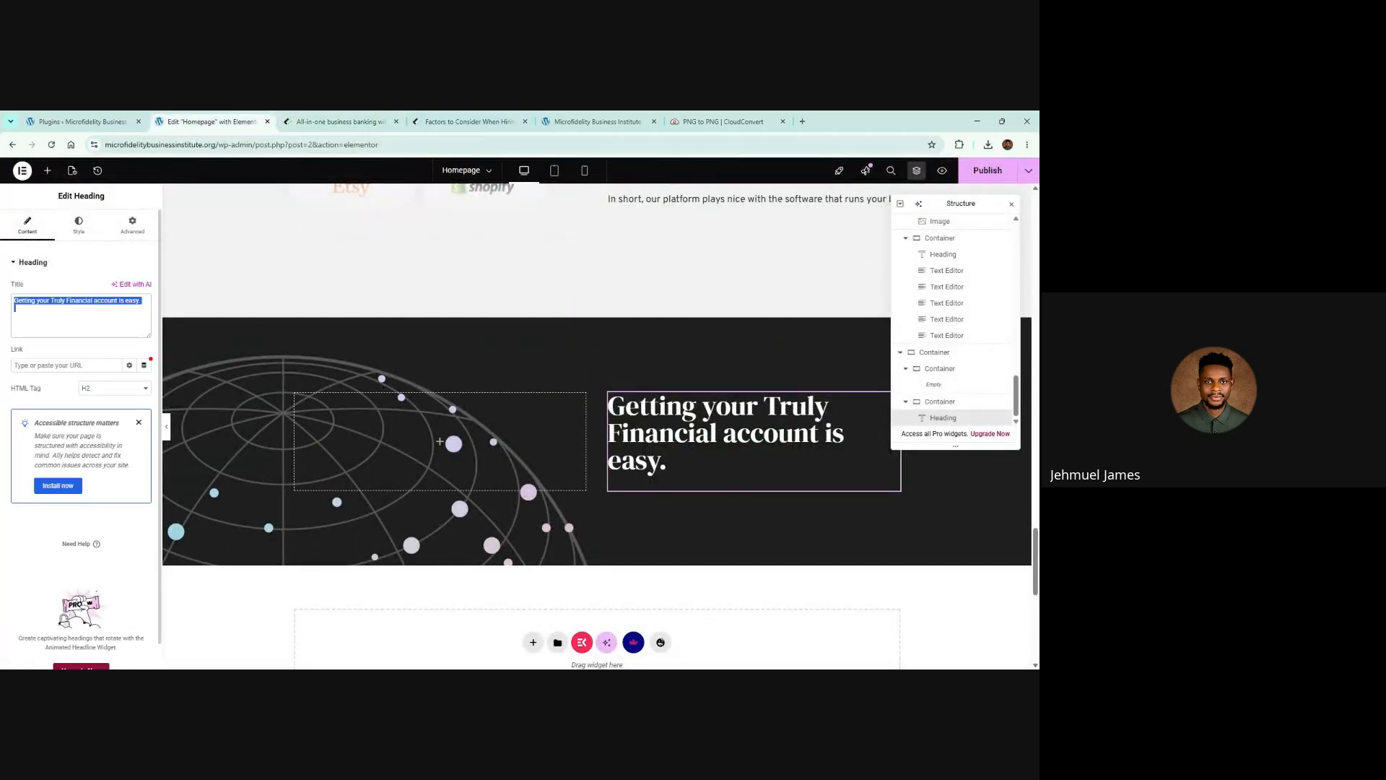
key("ctrl+v")
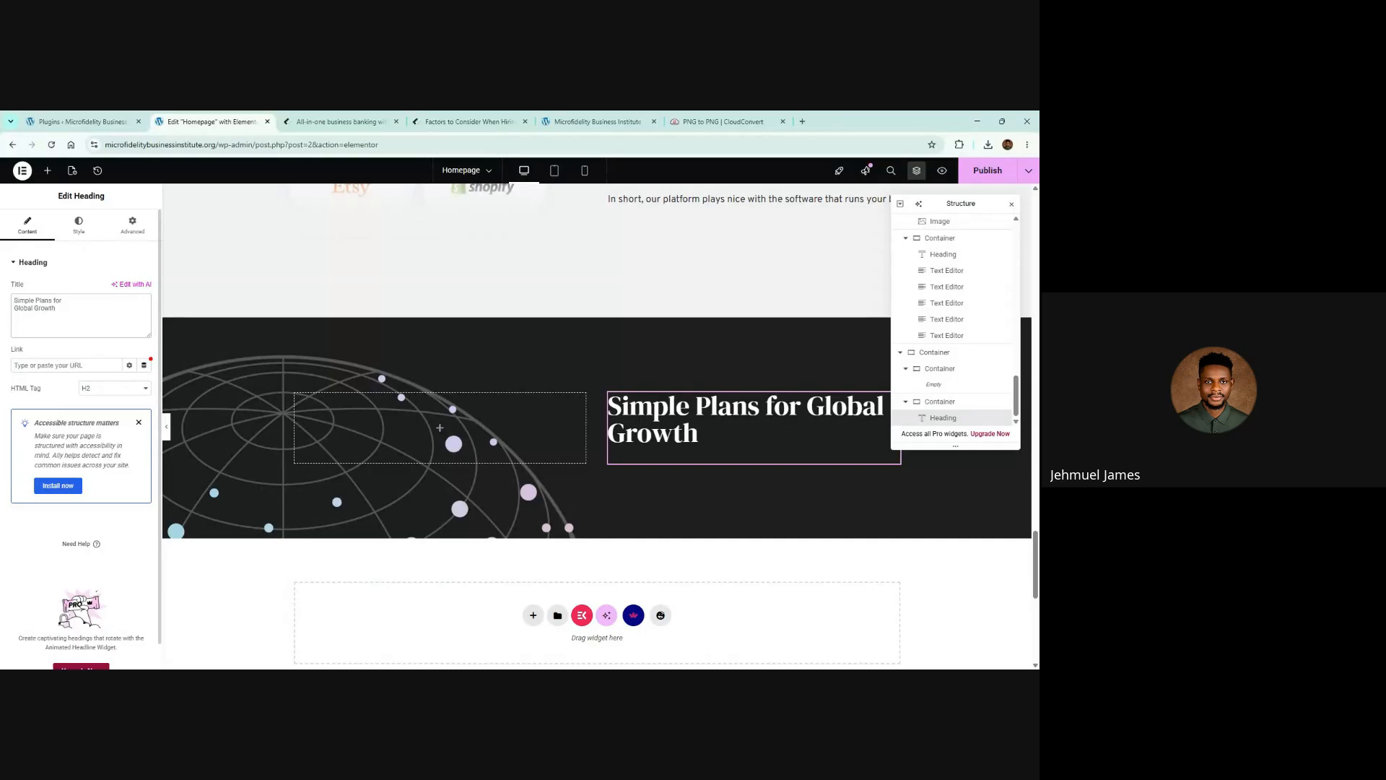
type("<br")
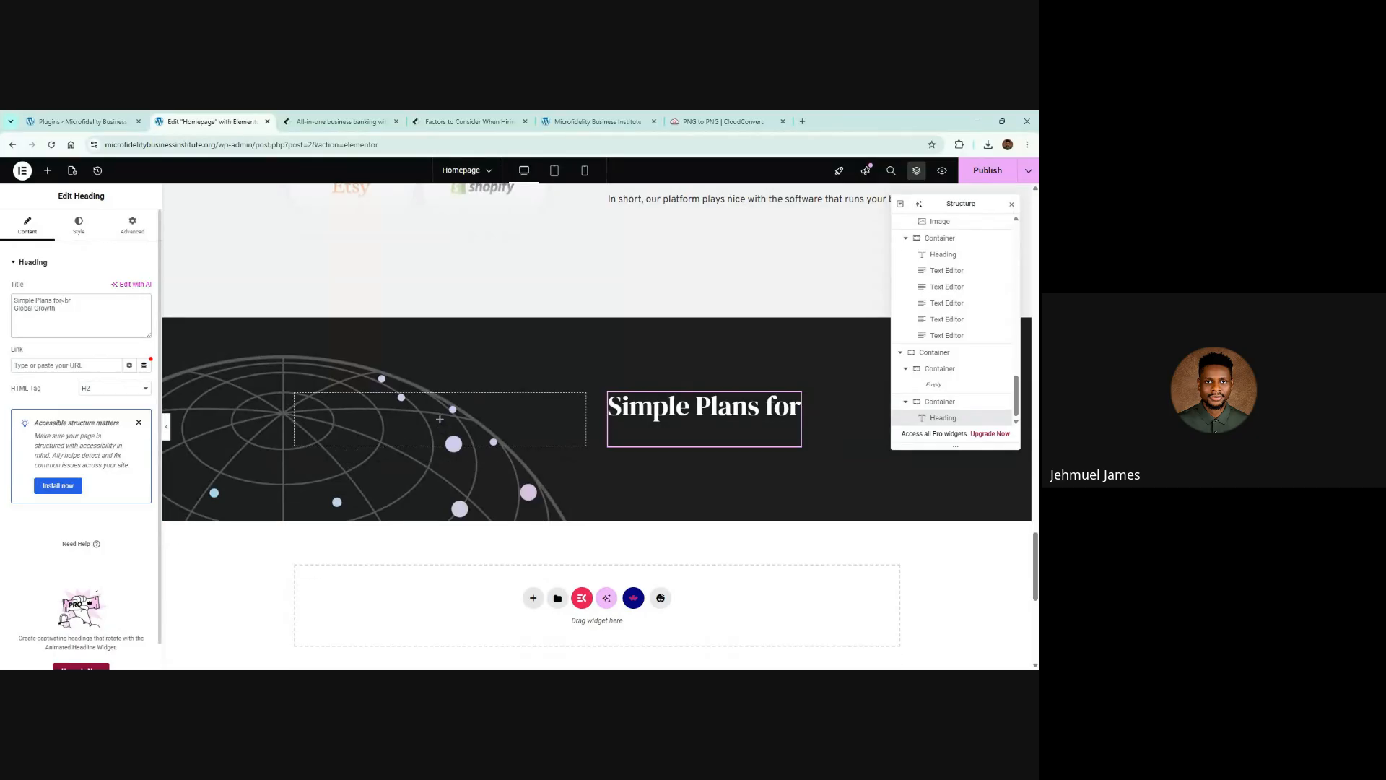
type(">")
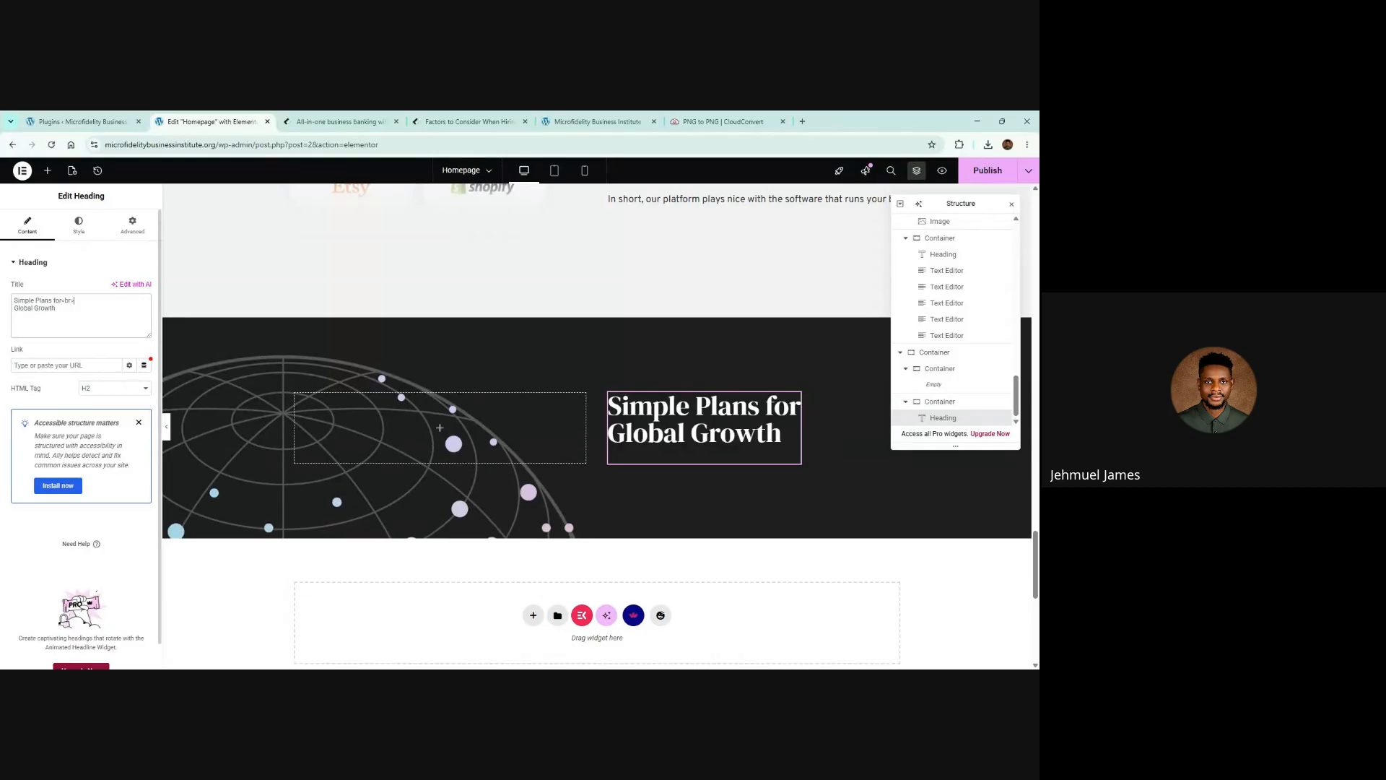
Set the Simple Plans for Global Growth heading's line height to 1.4 em
left_click(79, 224)
left_click(144, 319)
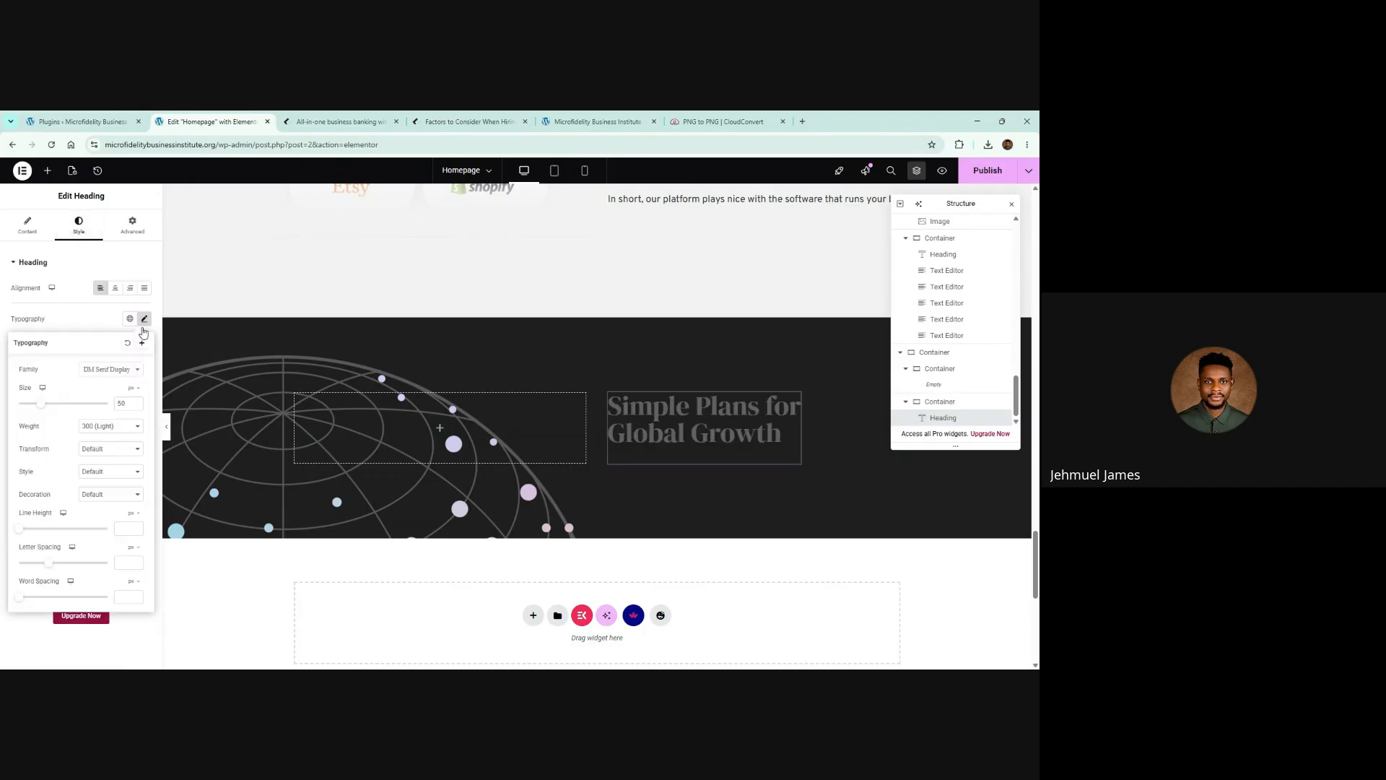
left_click(130, 512)
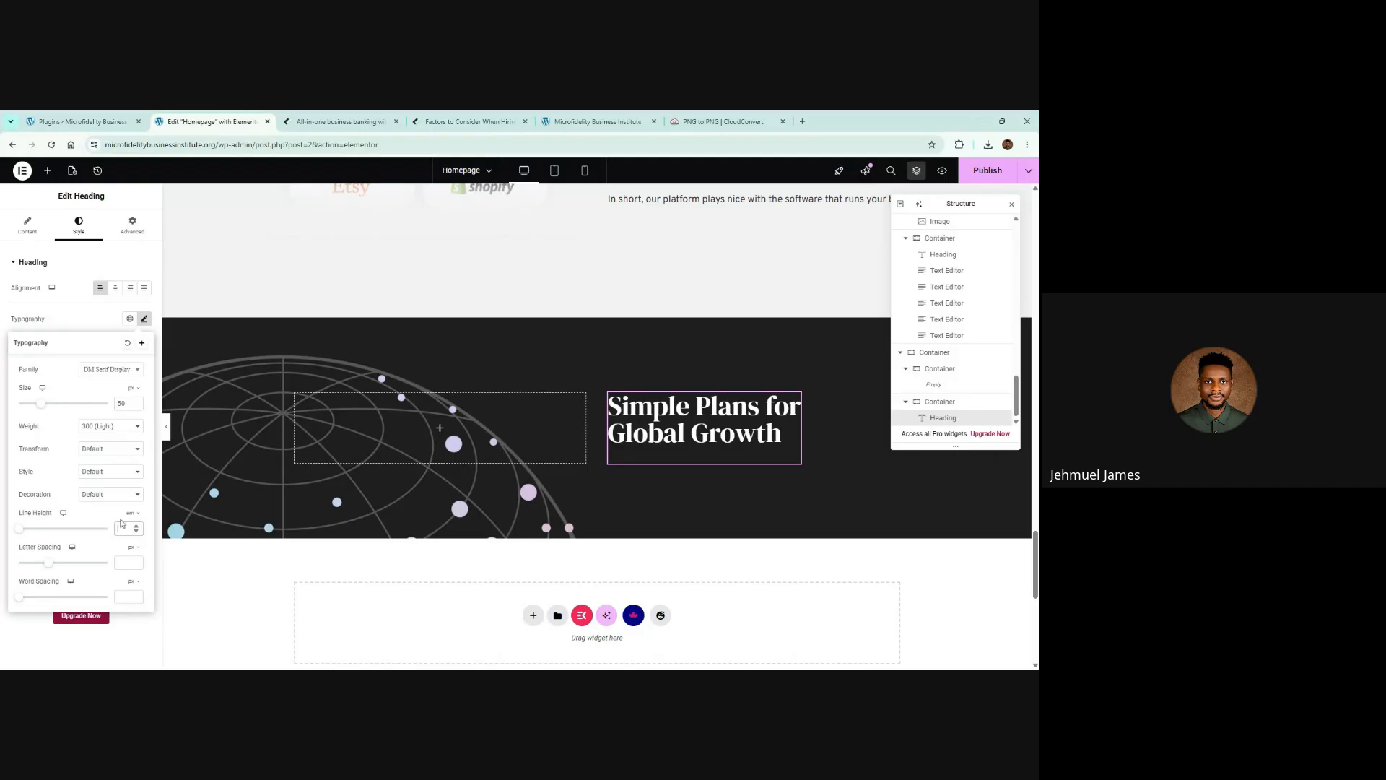
type(".4")
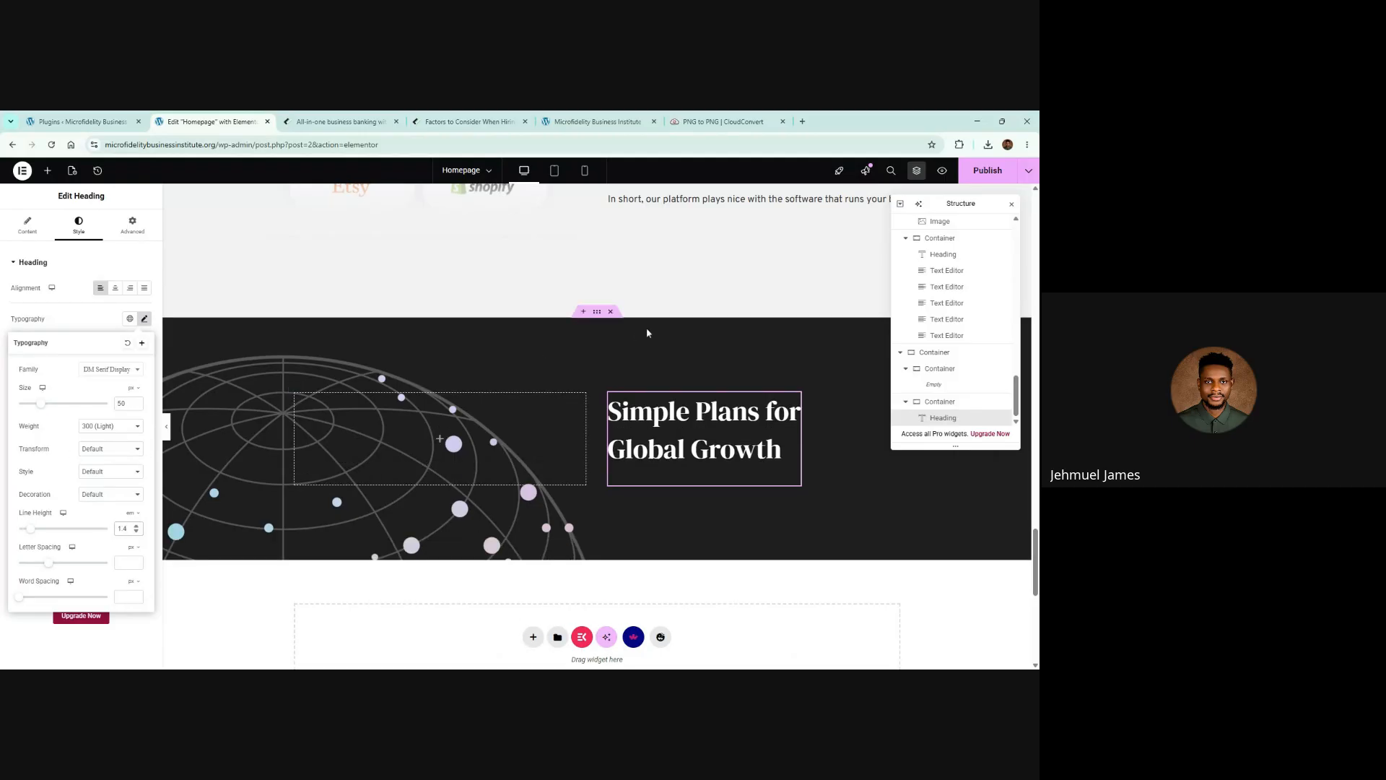
Check the reference section, and copy the "Link your account to popular payment gateways" paragraph for reuse in the dark section
left_click(339, 122)
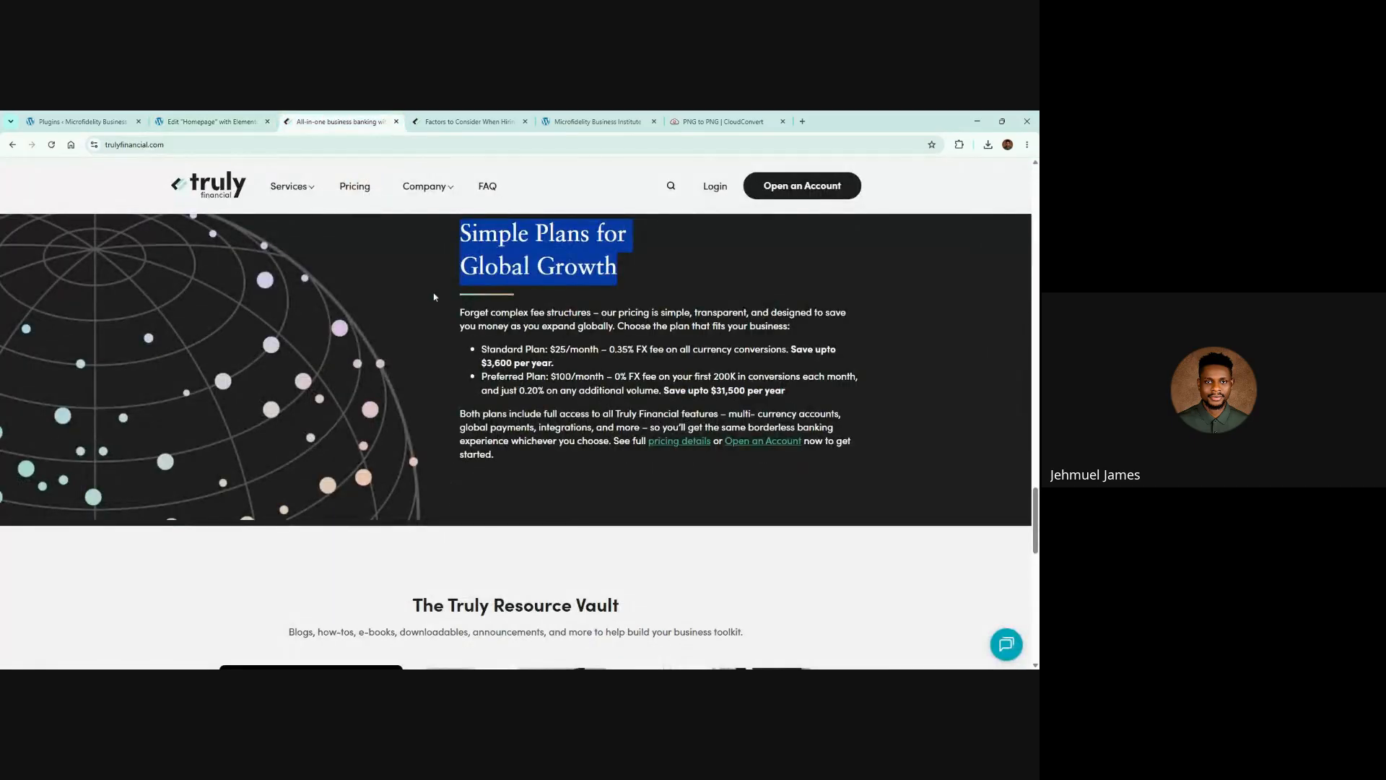
left_click(416, 269)
left_click(209, 121)
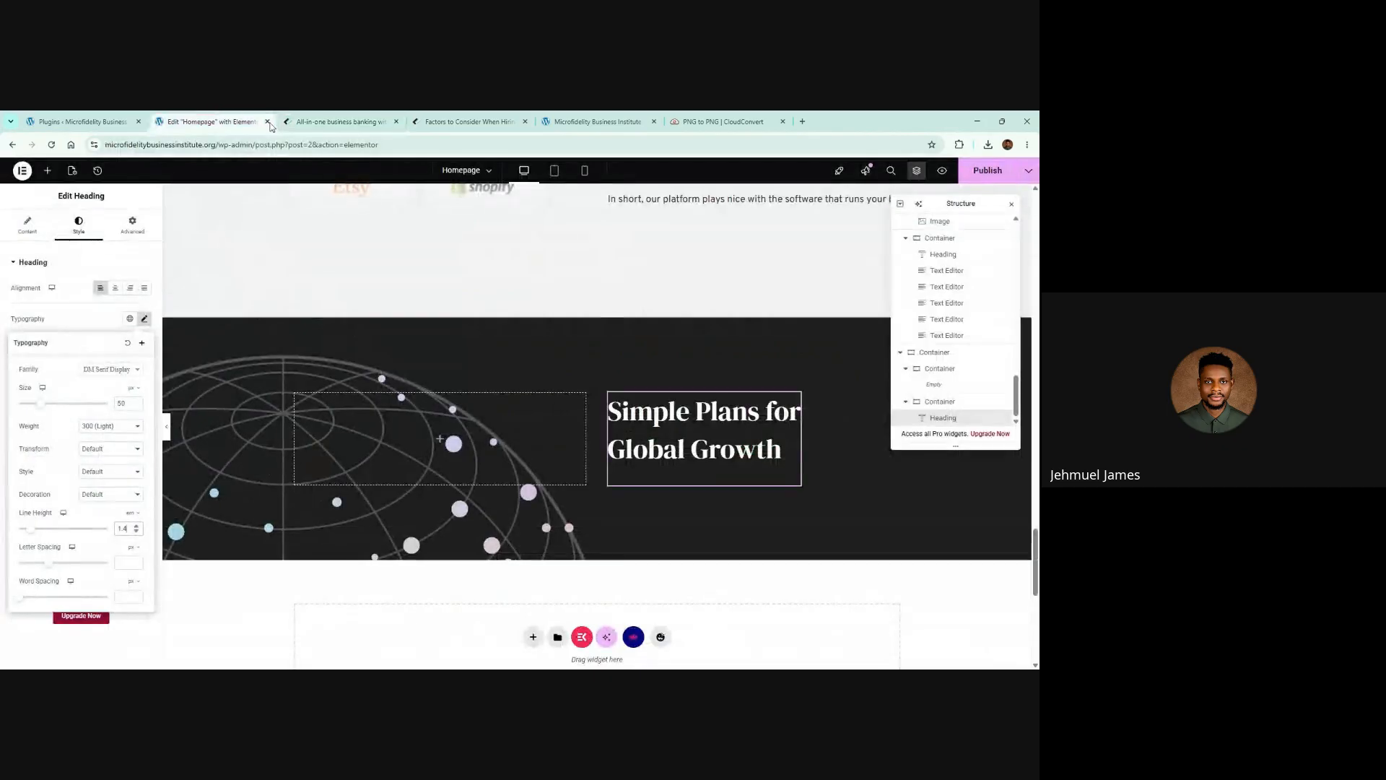
scroll(673, 425, "up", 2)
scroll(674, 425, "up", 1)
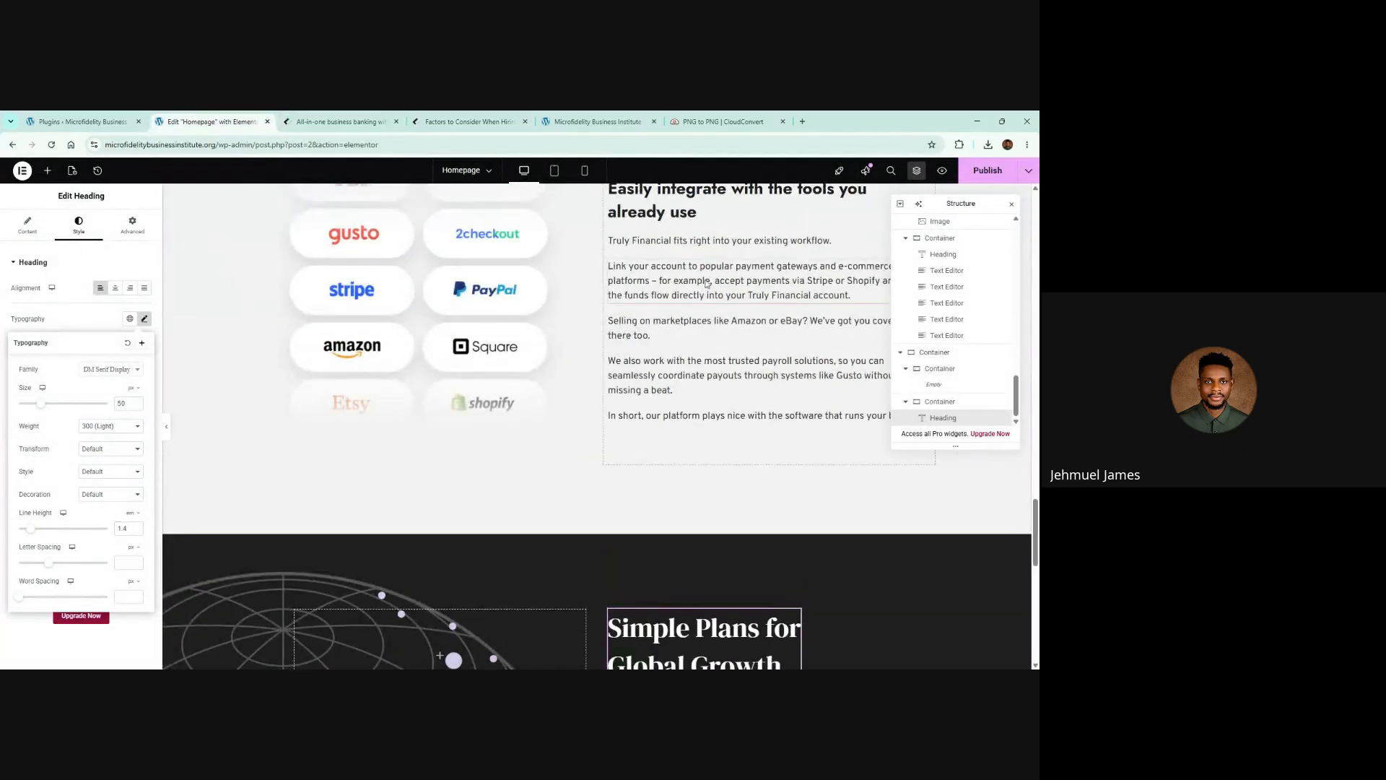
right_click(705, 281)
left_click(728, 336)
scroll(728, 389, "down", 4)
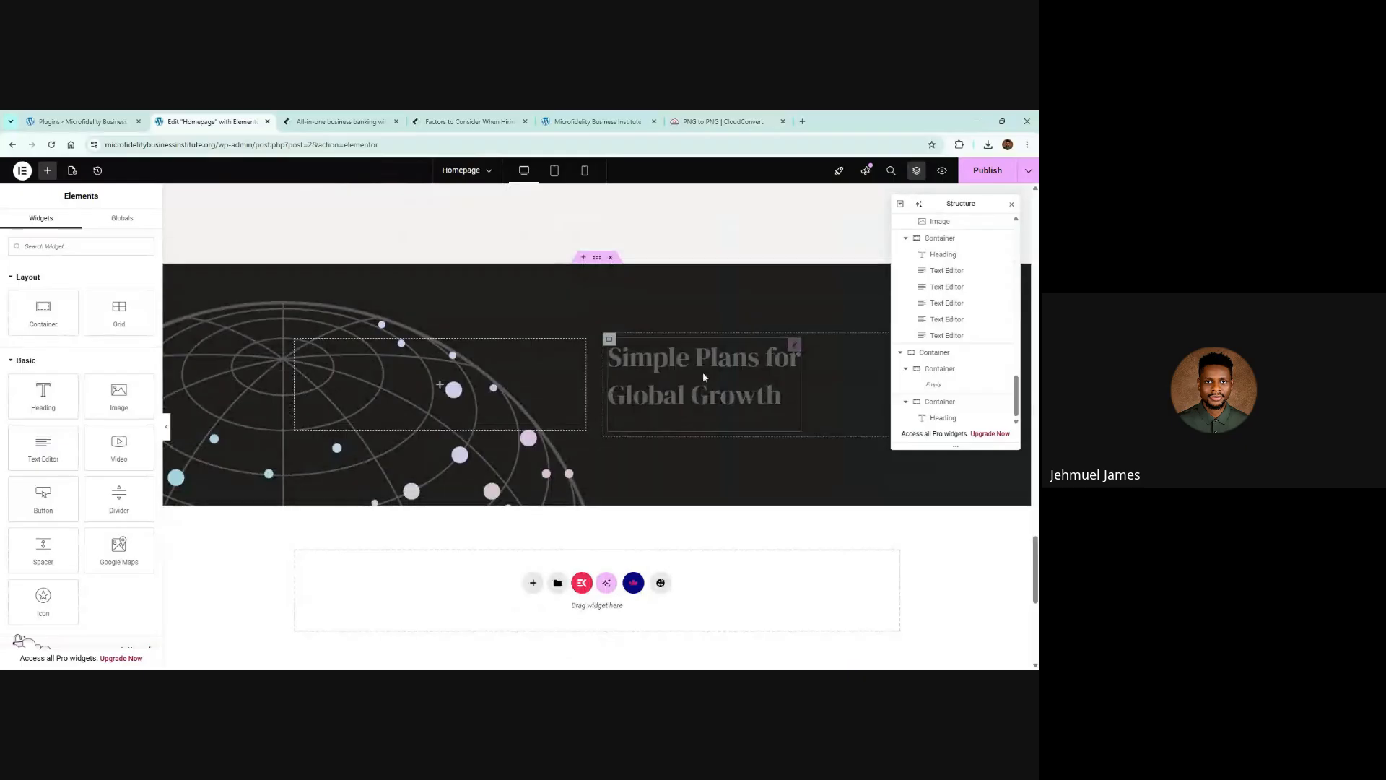
Paste the copied text editor after the "Simple Plans for Global Growth" heading and set their container's direction to column
right_click(704, 377)
left_click(725, 448)
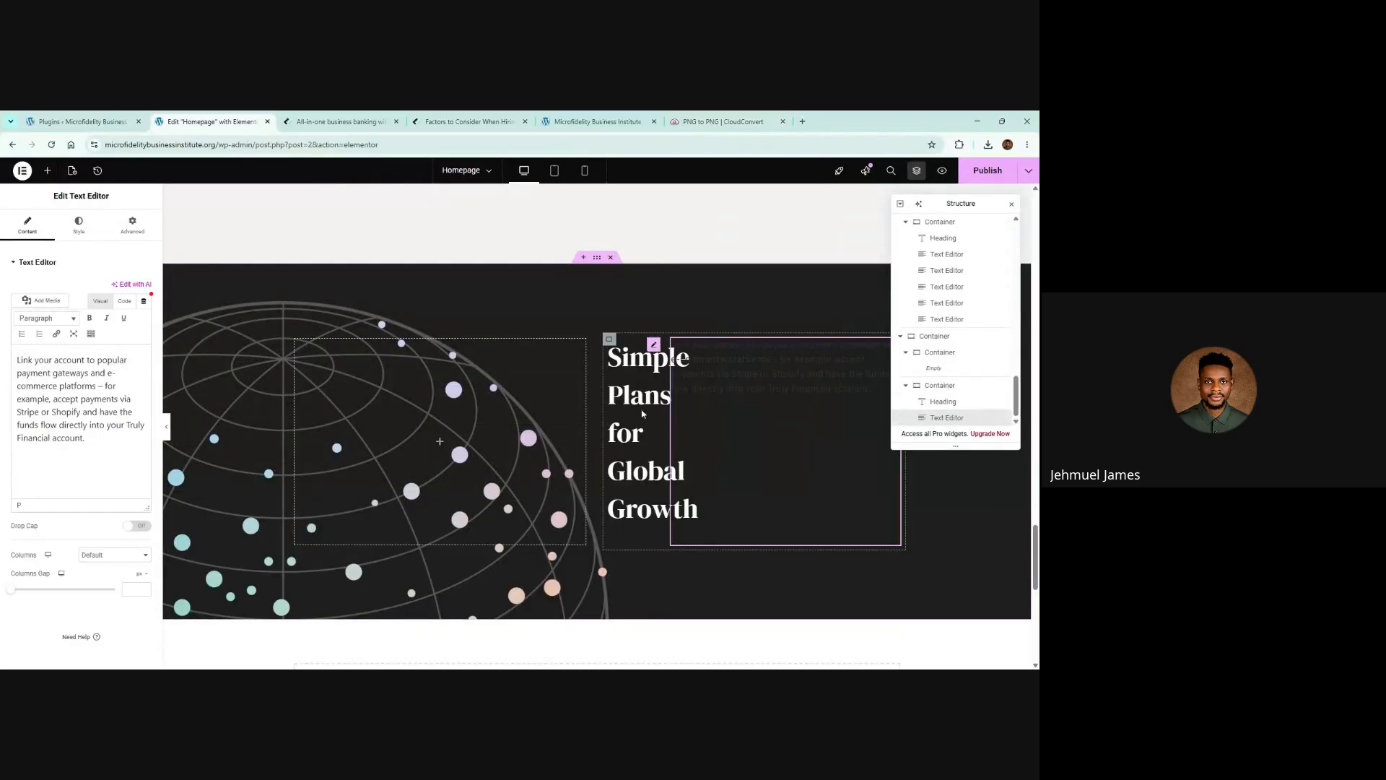
left_click(610, 341)
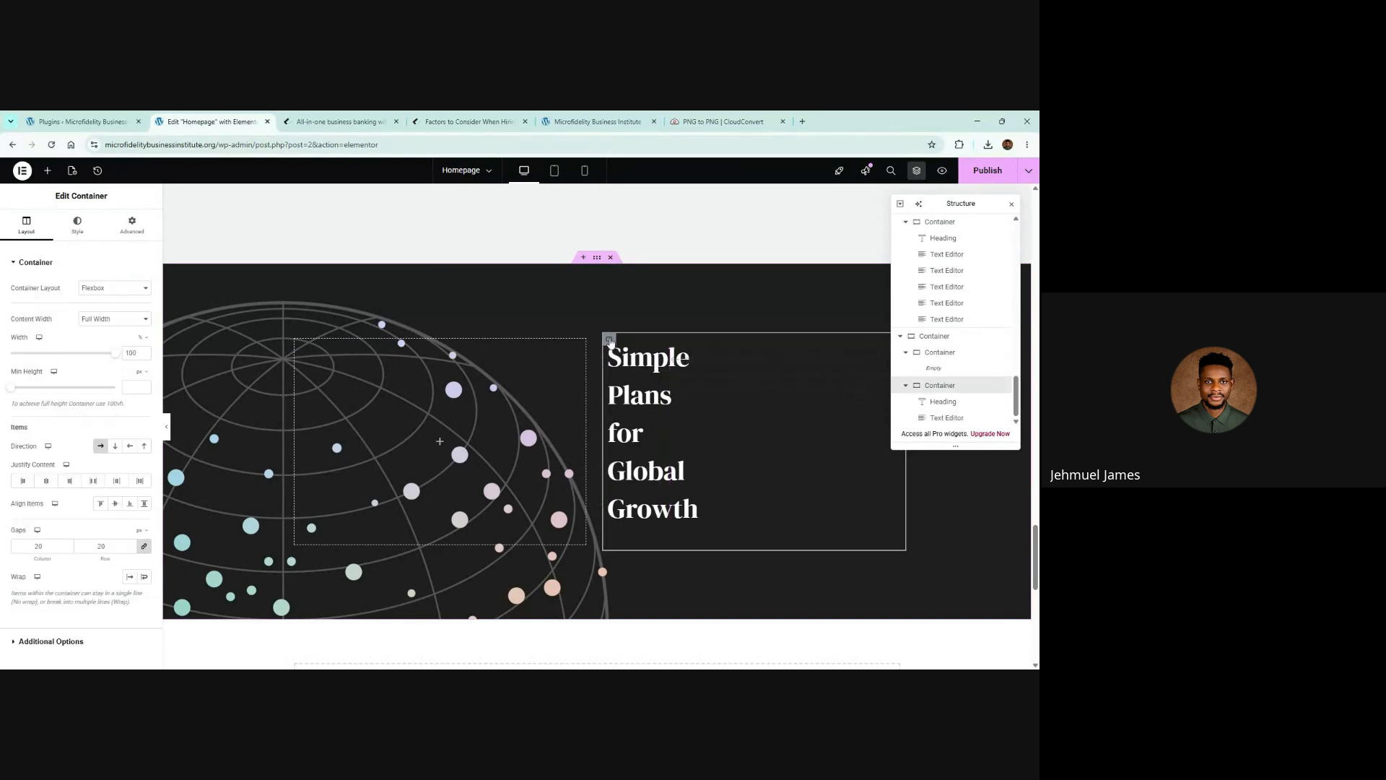
left_click(116, 448)
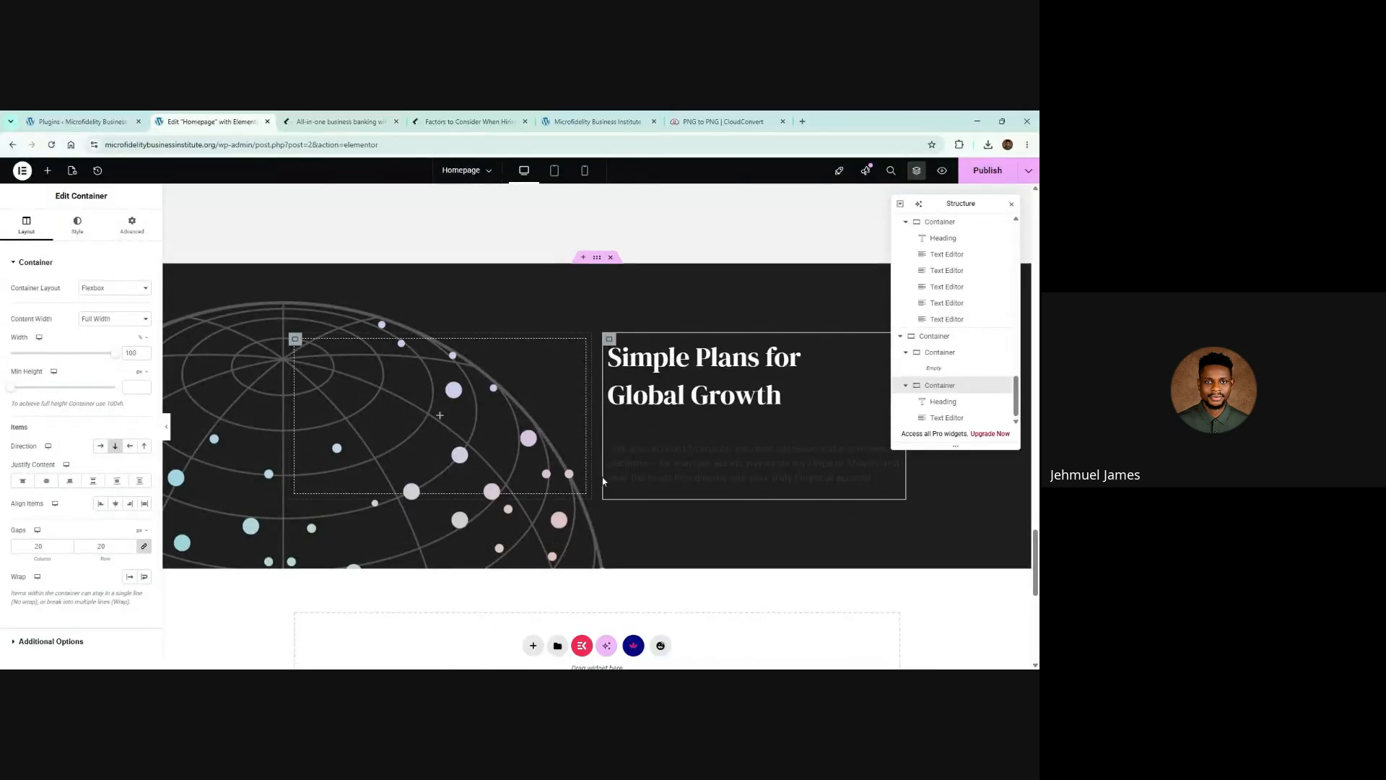
Set the text color of the paragraph below the "Simple Plans for Global Growth" heading to #fff
left_click(734, 459)
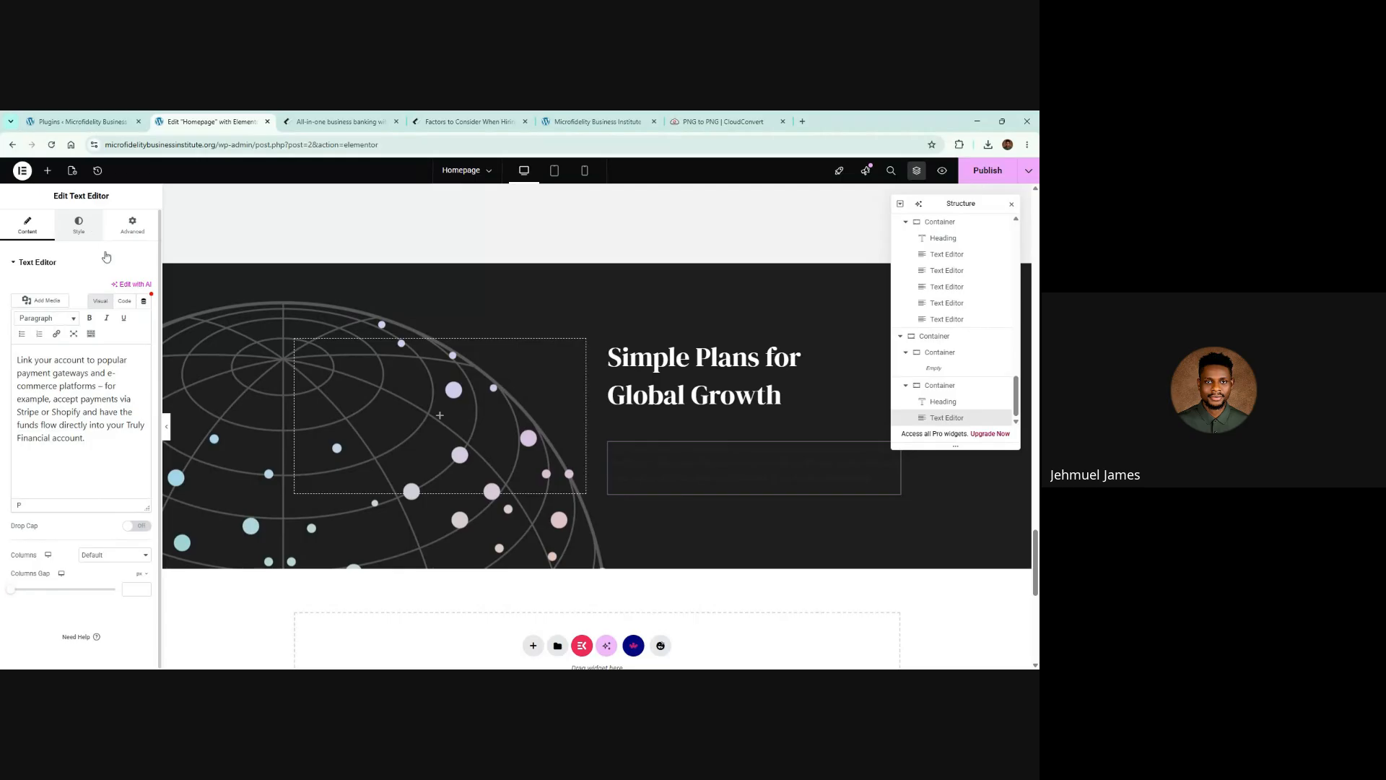
left_click(79, 224)
left_click(145, 428)
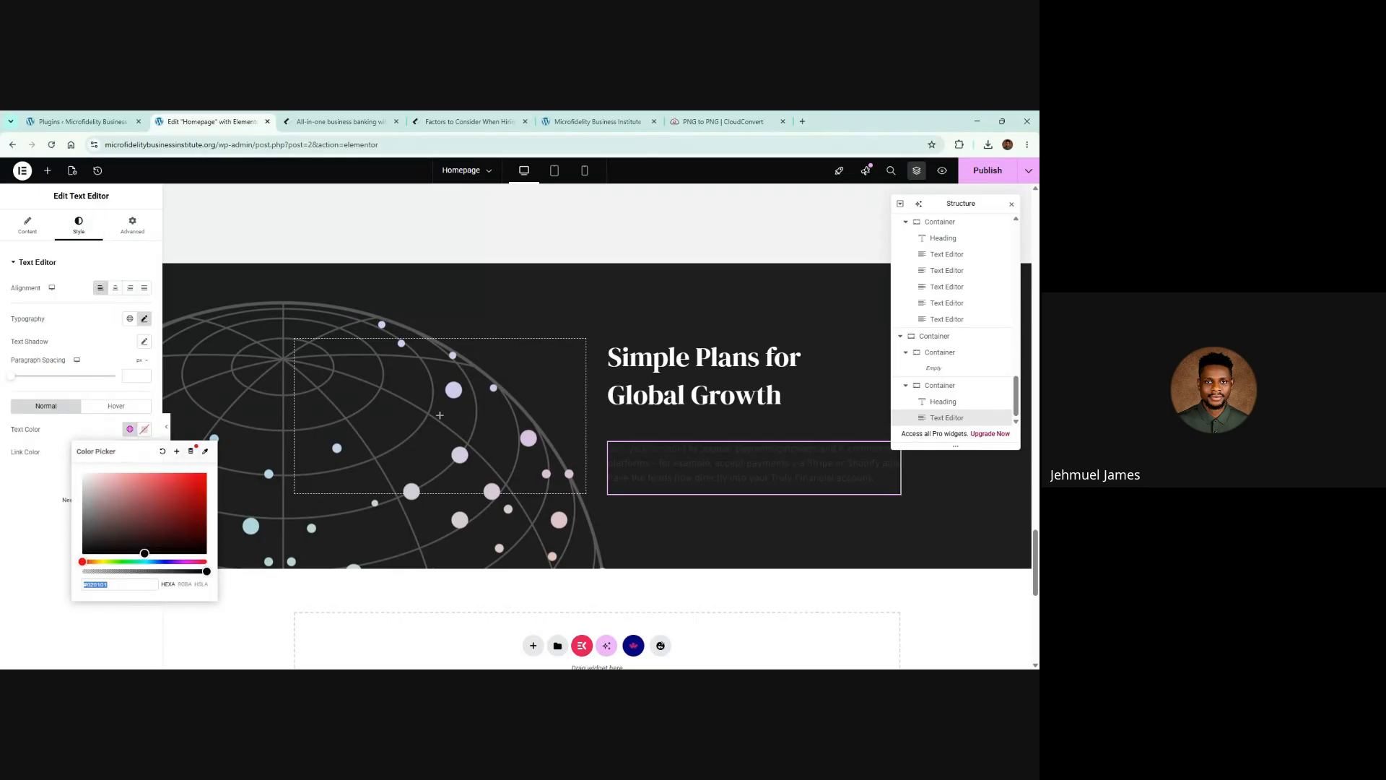
type("#fff")
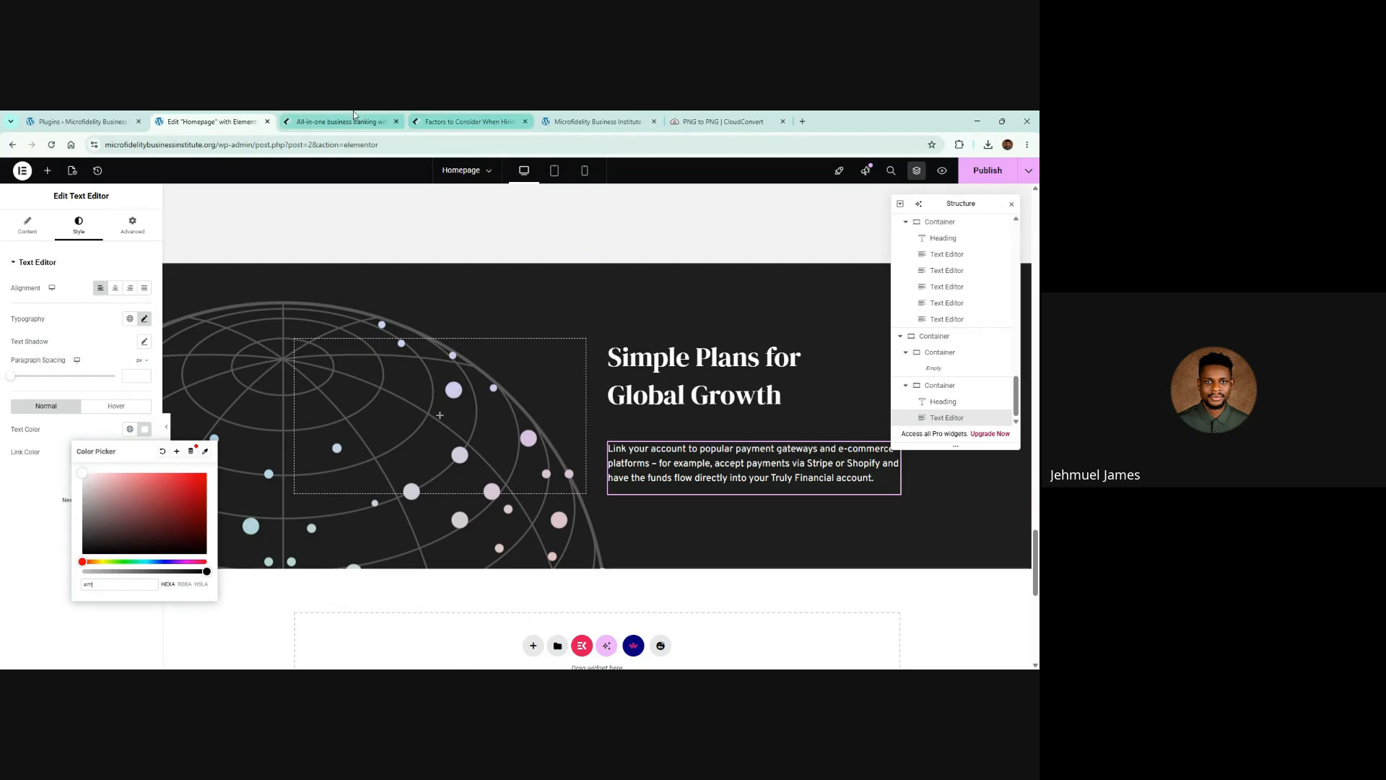
Copy the full plan description, including its bullets and closing paragraph, from the matching section on trulyfinancial.com and return to the homepage editor
left_click(356, 118)
left_click_drag(452, 315, 816, 334)
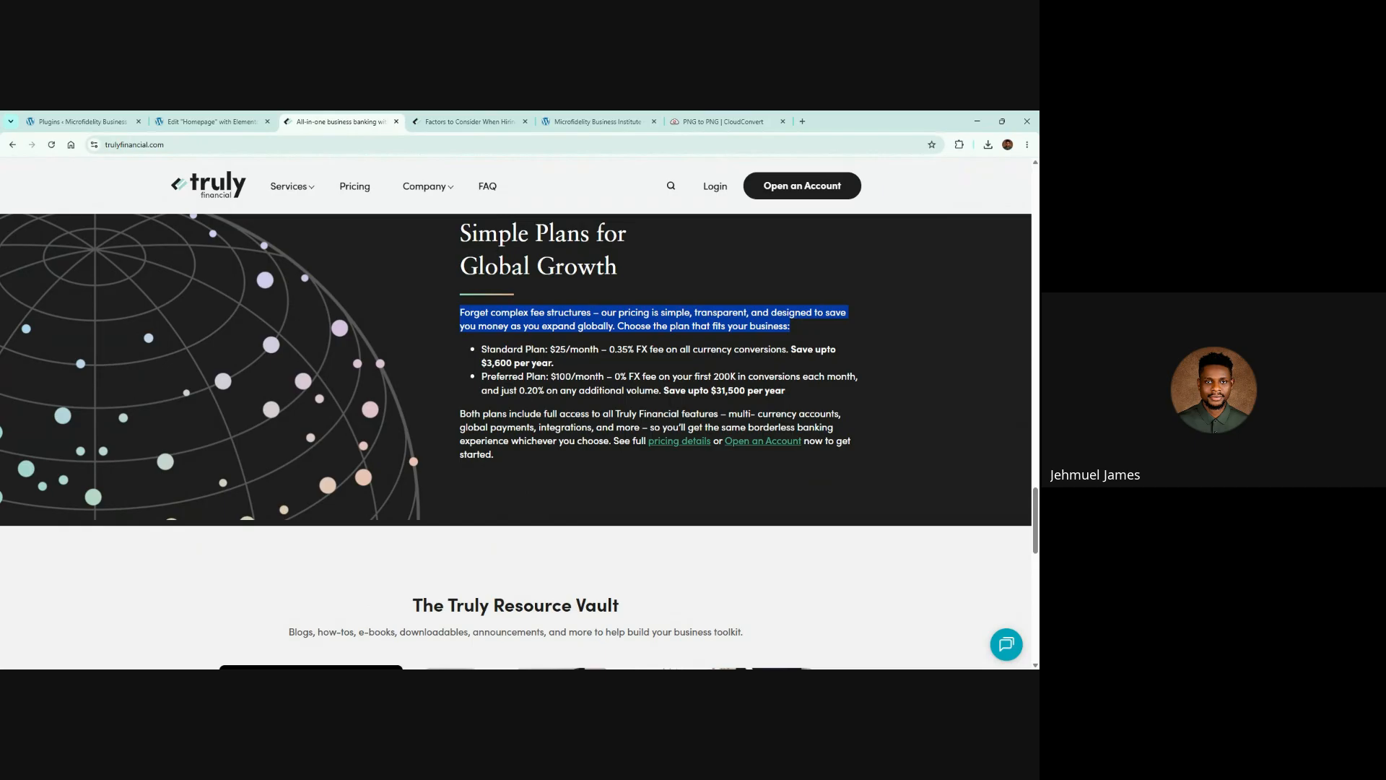
left_click(630, 372)
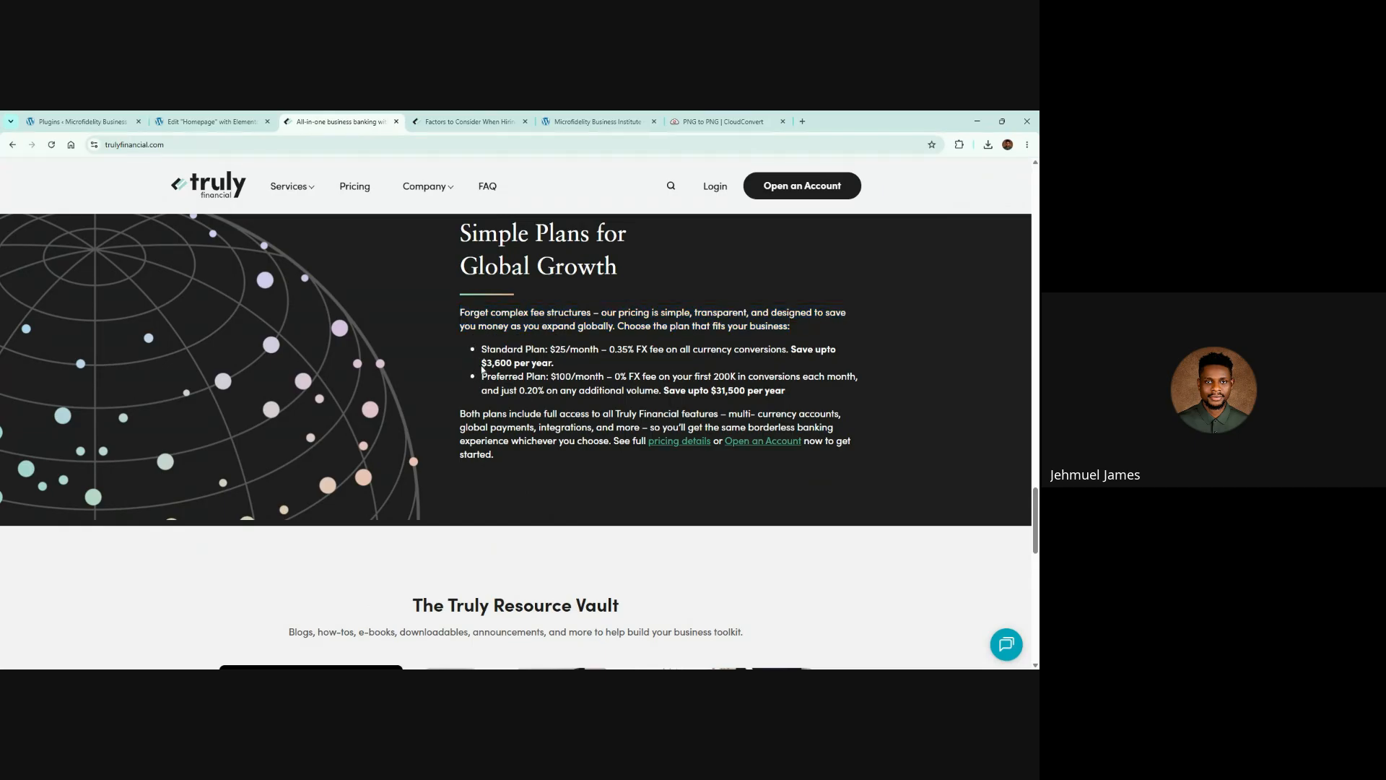
left_click_drag(455, 316, 822, 466)
left_click(213, 121)
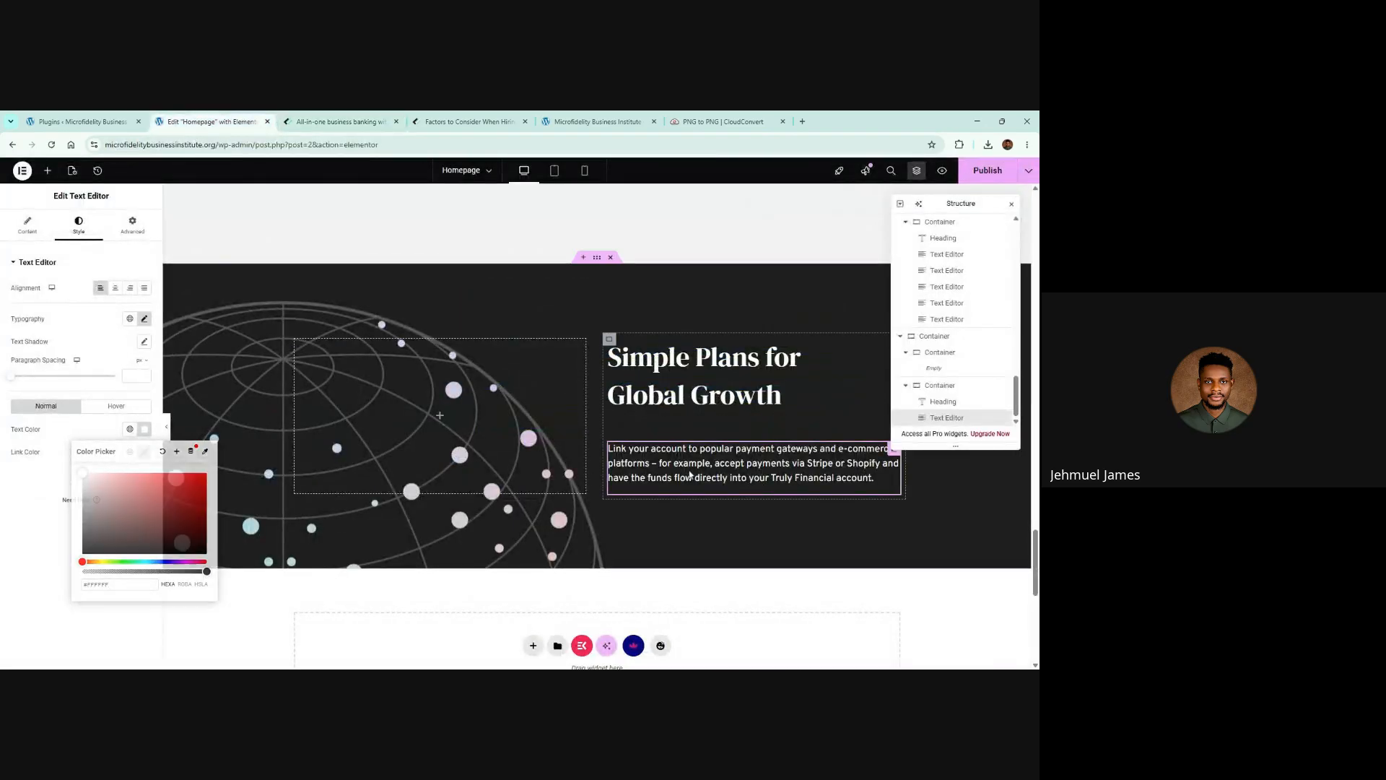
Try to replace the paragraph's content in code view with the copied plan description
left_click(36, 227)
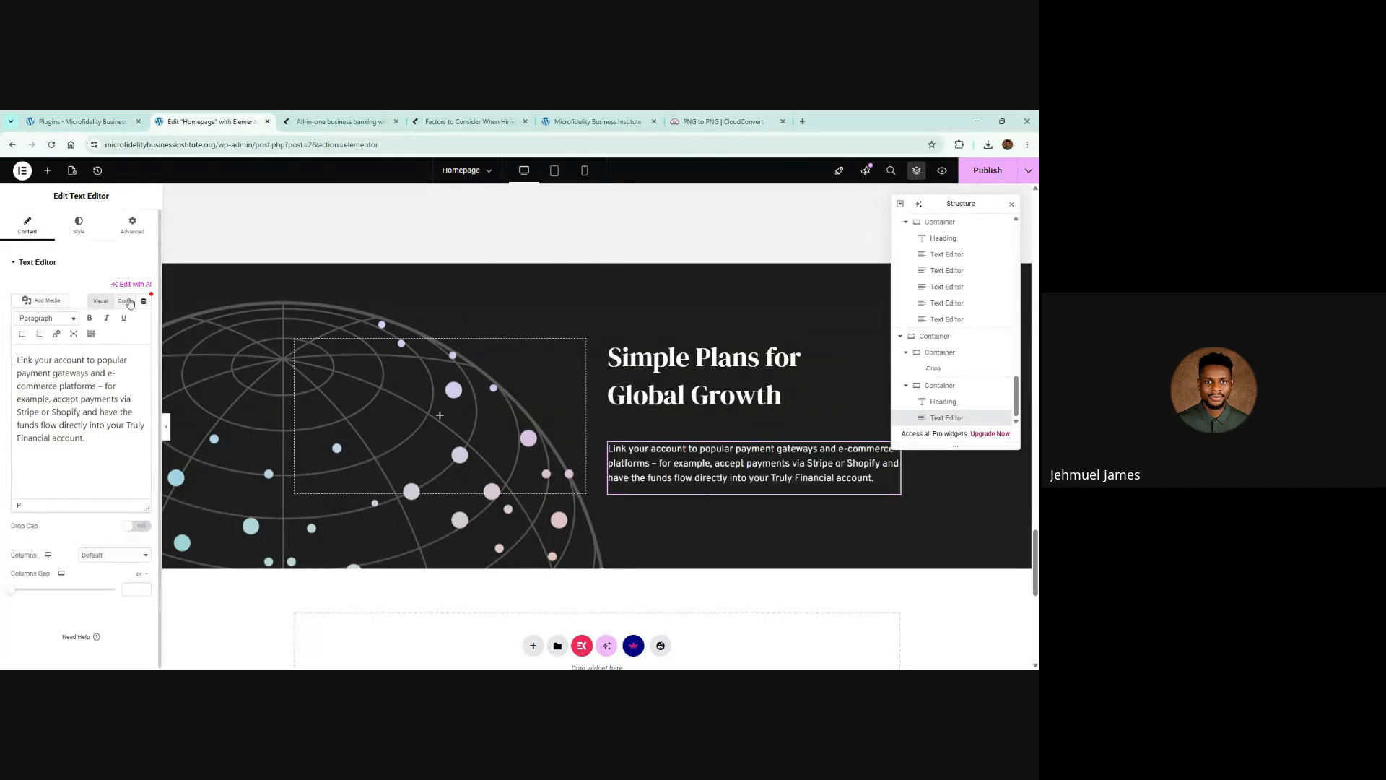
left_click(129, 302)
key("ctrl+a")
key("ctrl+v")
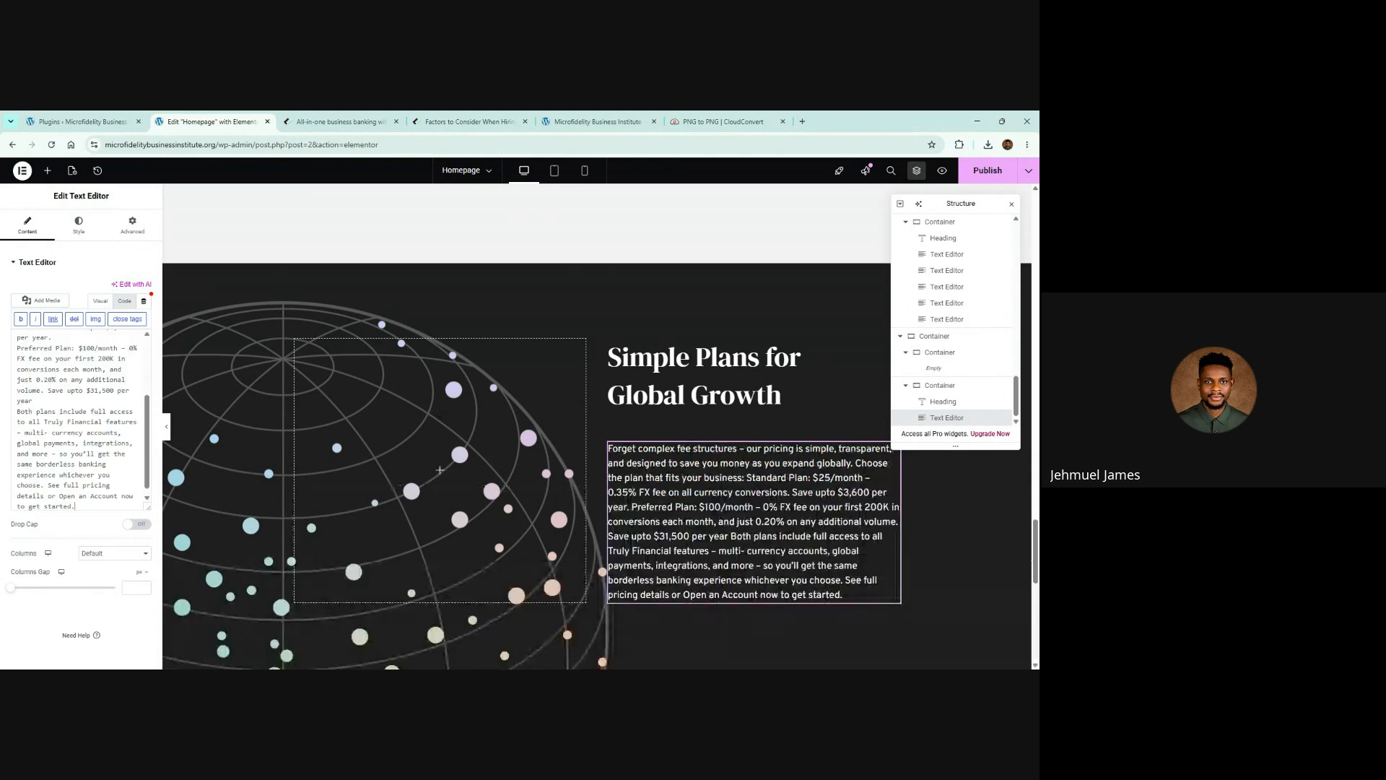
scroll(79, 419, "up", 5)
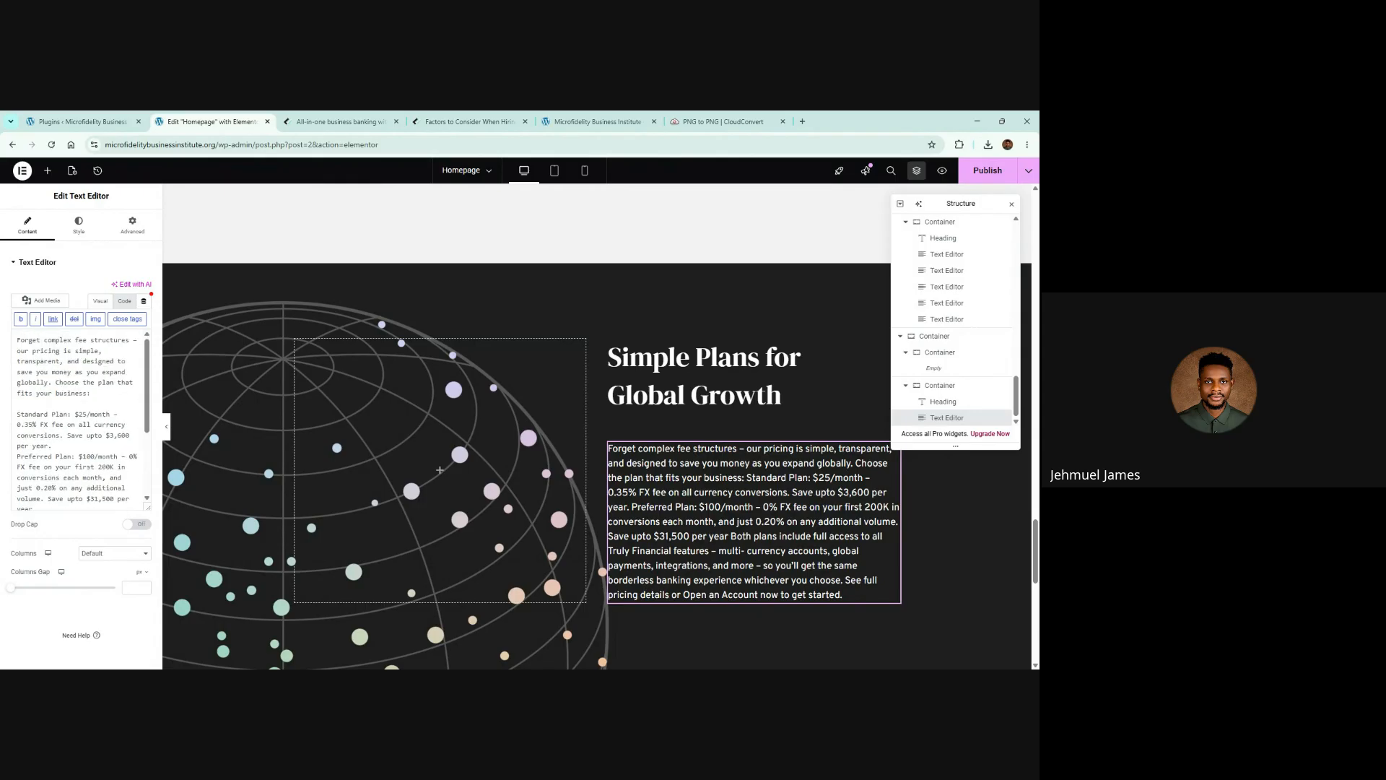
Clear the text editor and paste the copied plan description as formatted text with its bullets, bold text and links
key("ctrl+a")
key("Delete")
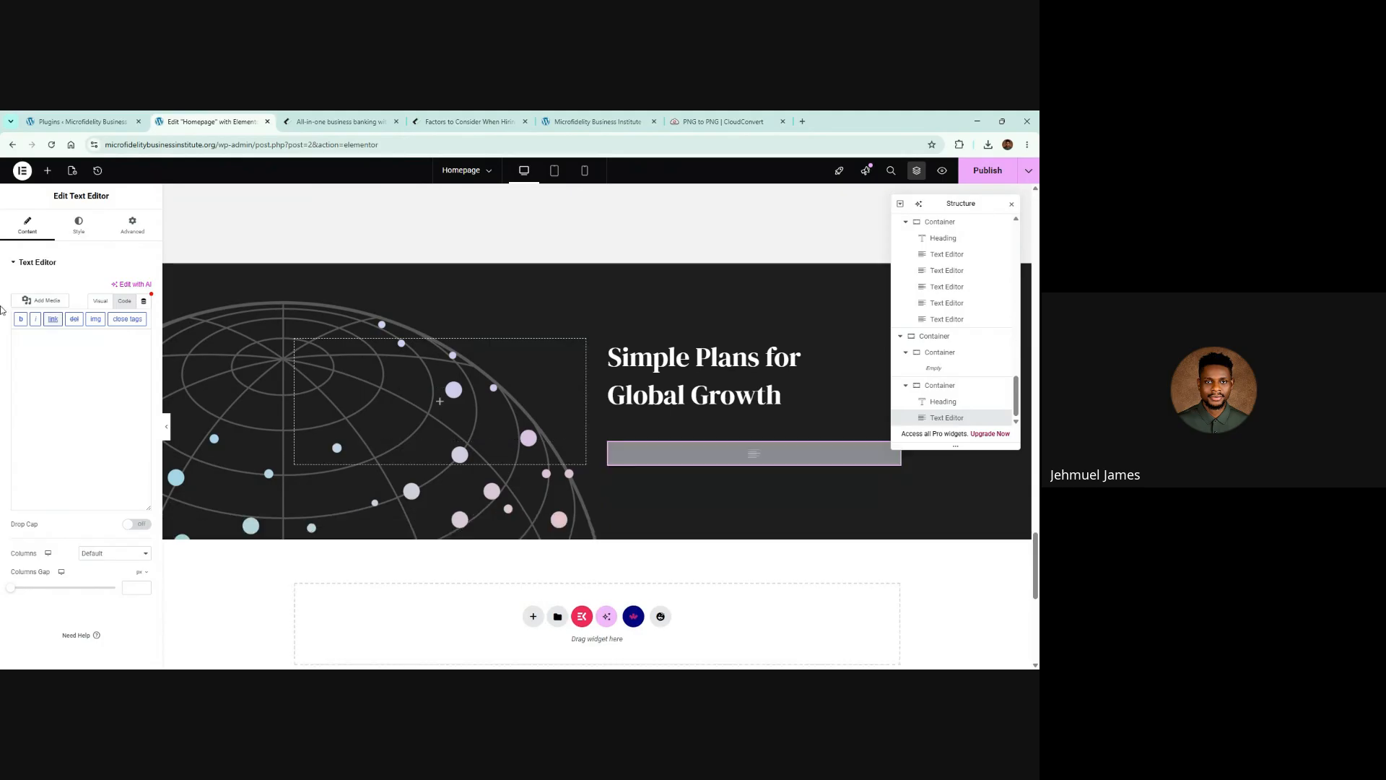
key("ctrl+v")
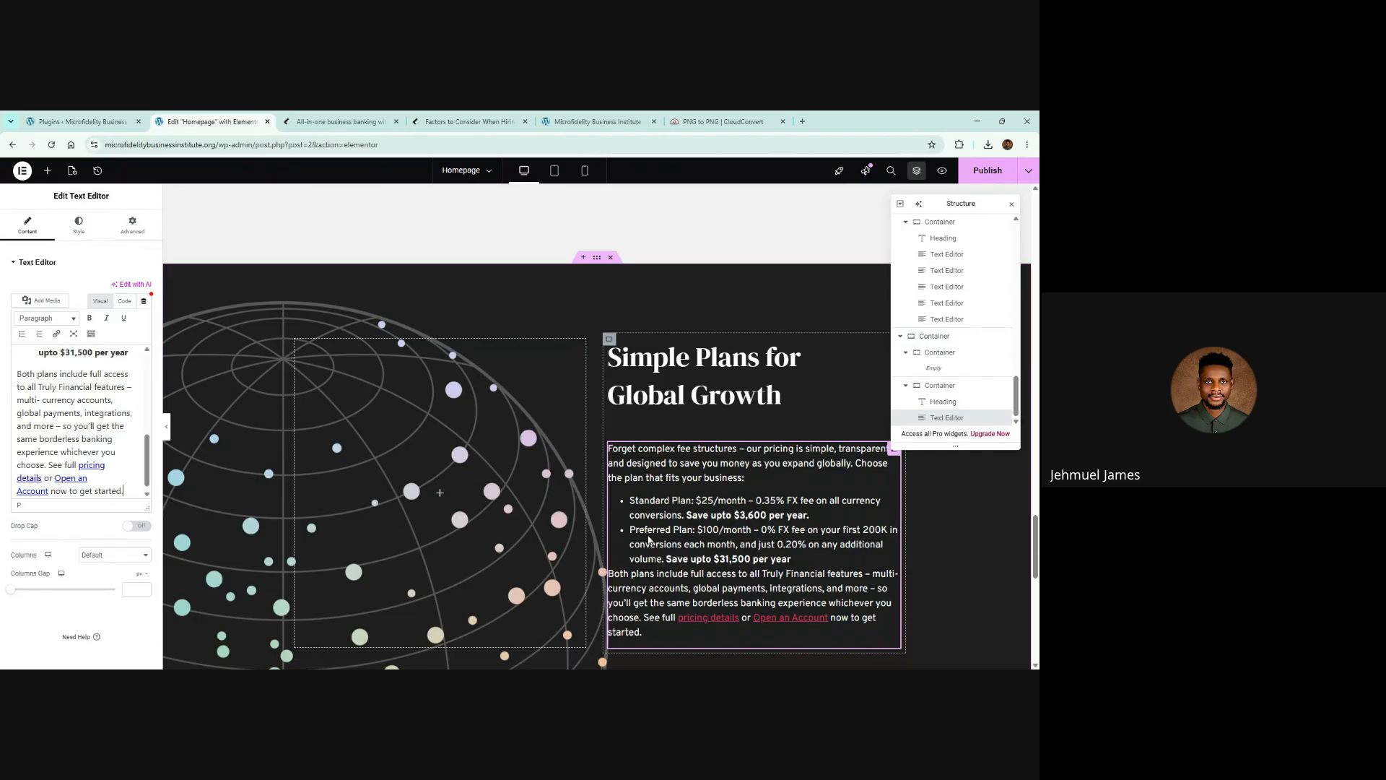
Compare the pasted plan description's spacing and formatting with the original section on trulyfinancial.com
scroll(648, 539, "down", 2)
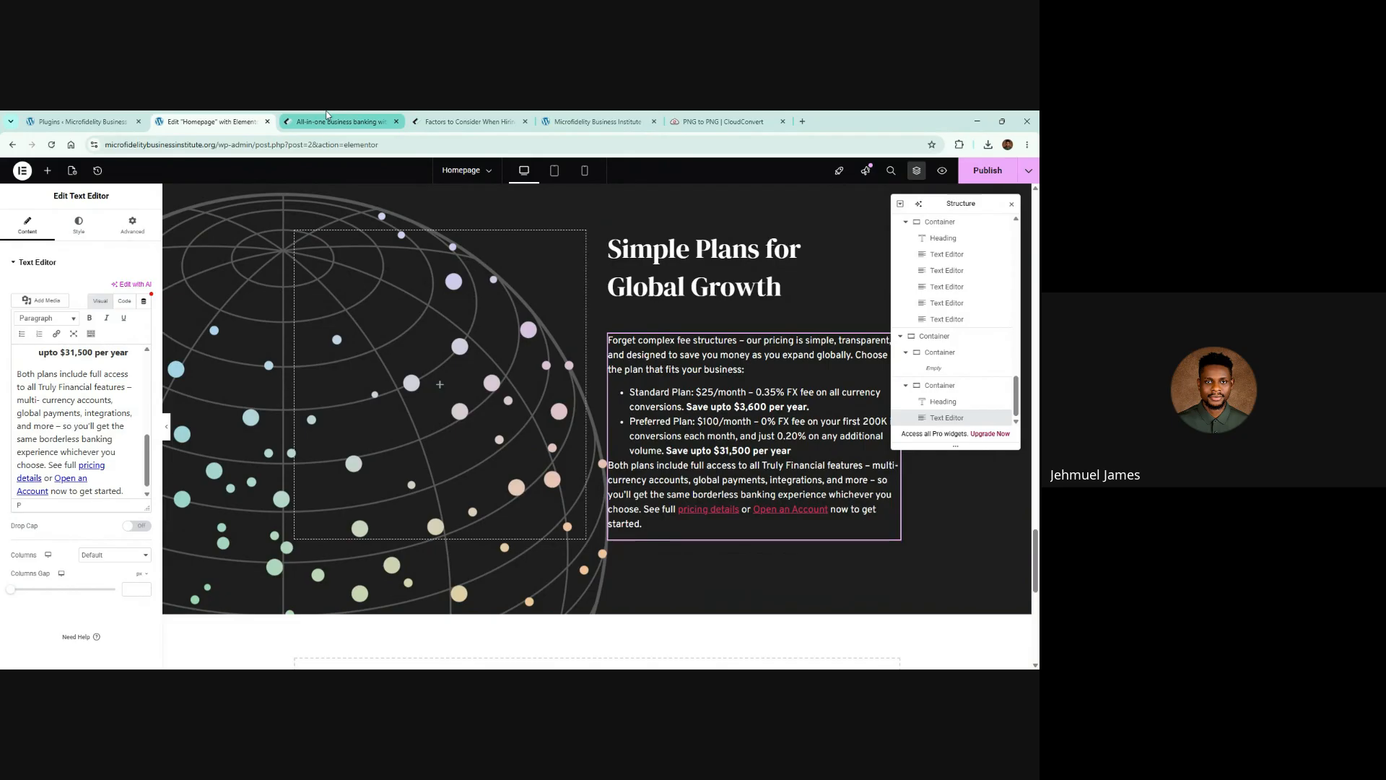
left_click(330, 120)
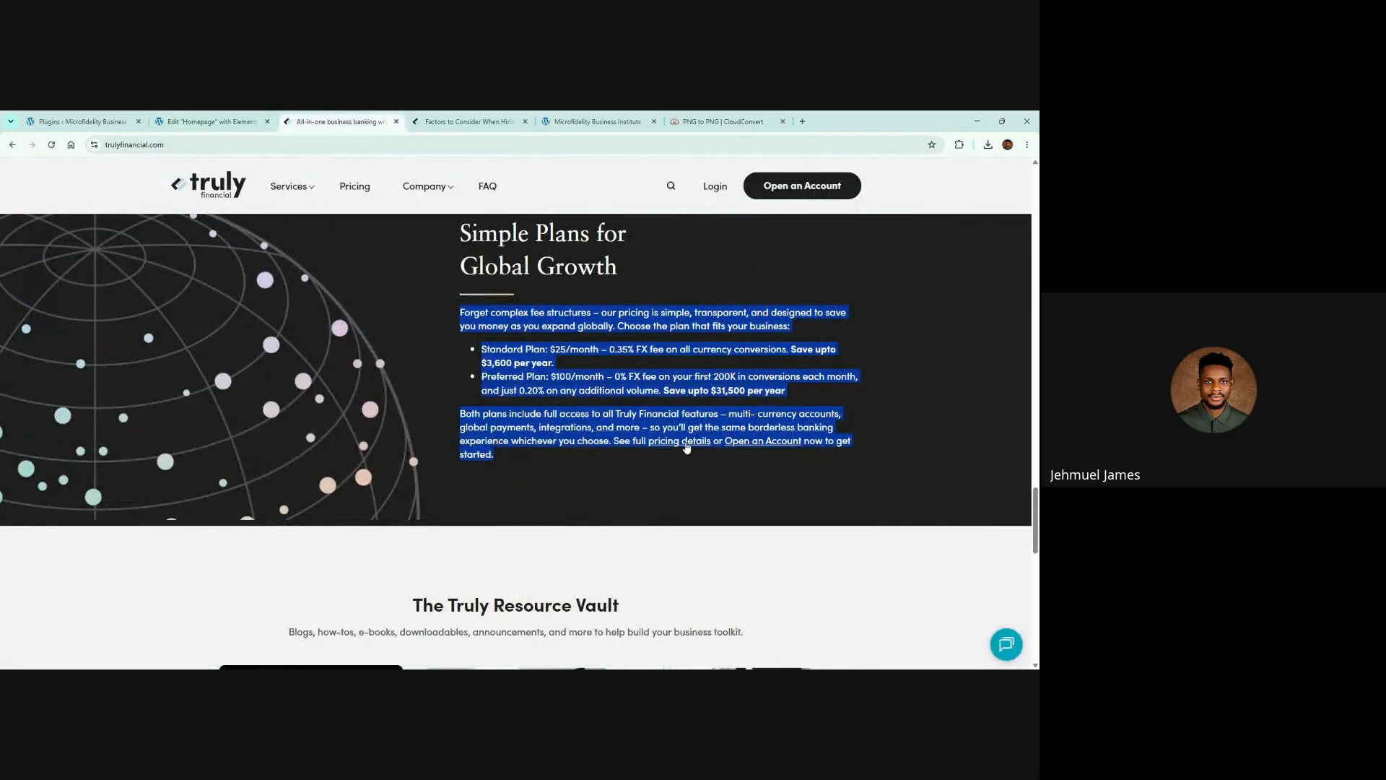
left_click(682, 432)
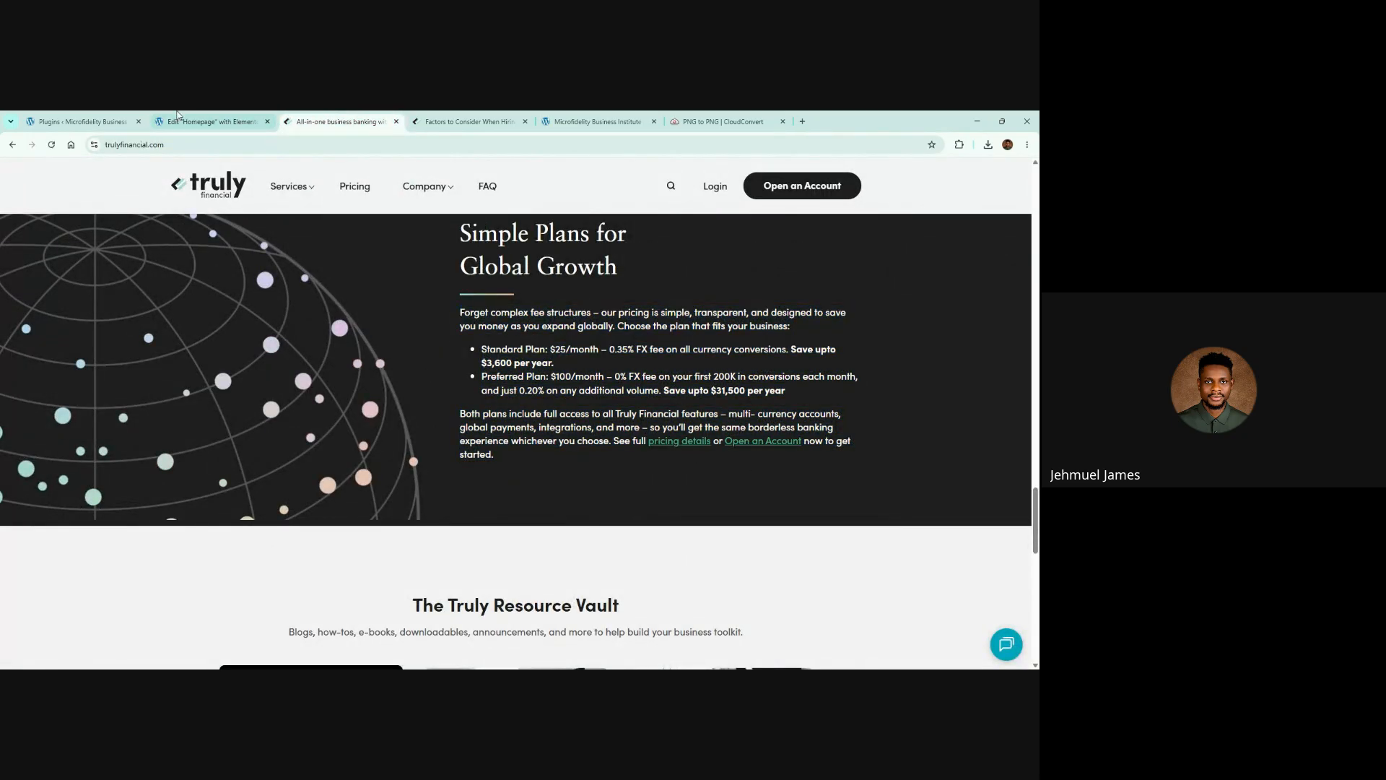
left_click(116, 120)
left_click(195, 121)
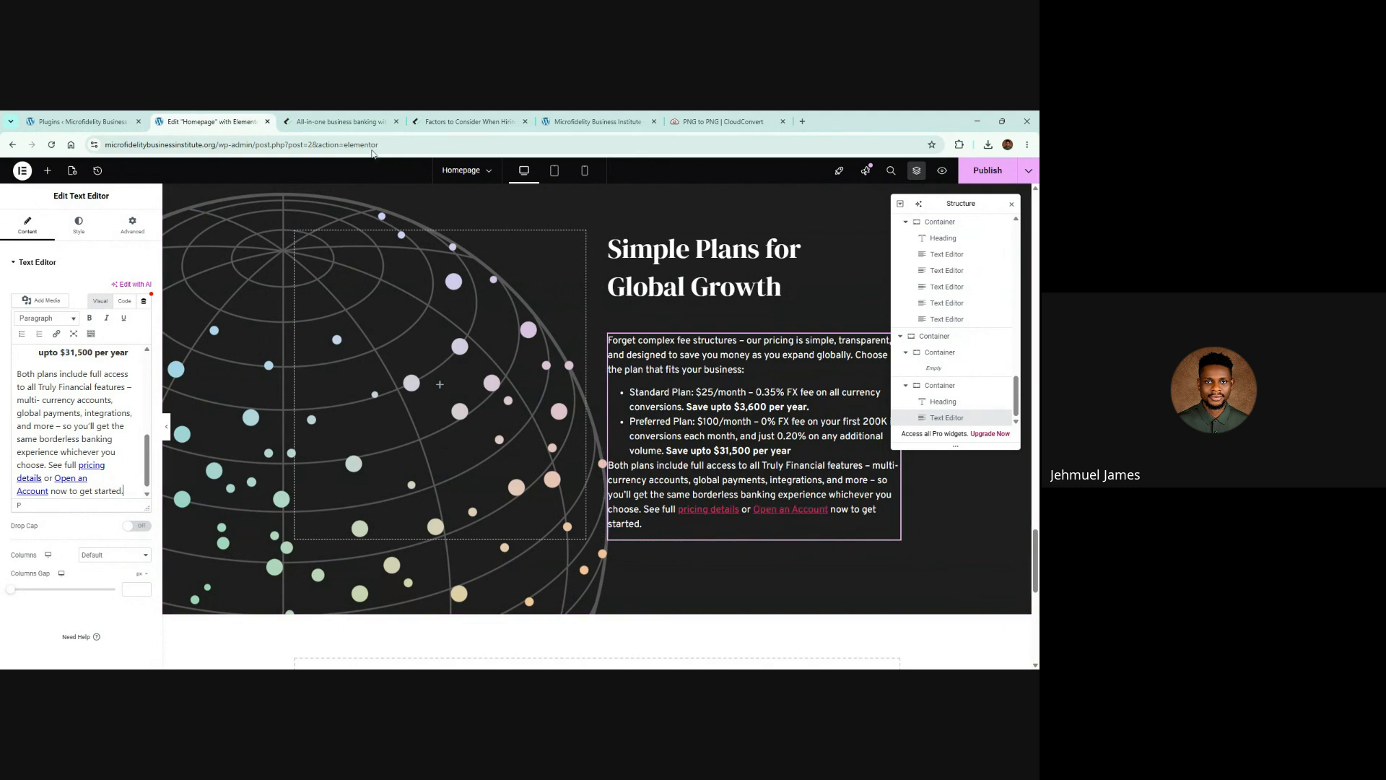
left_click(331, 119)
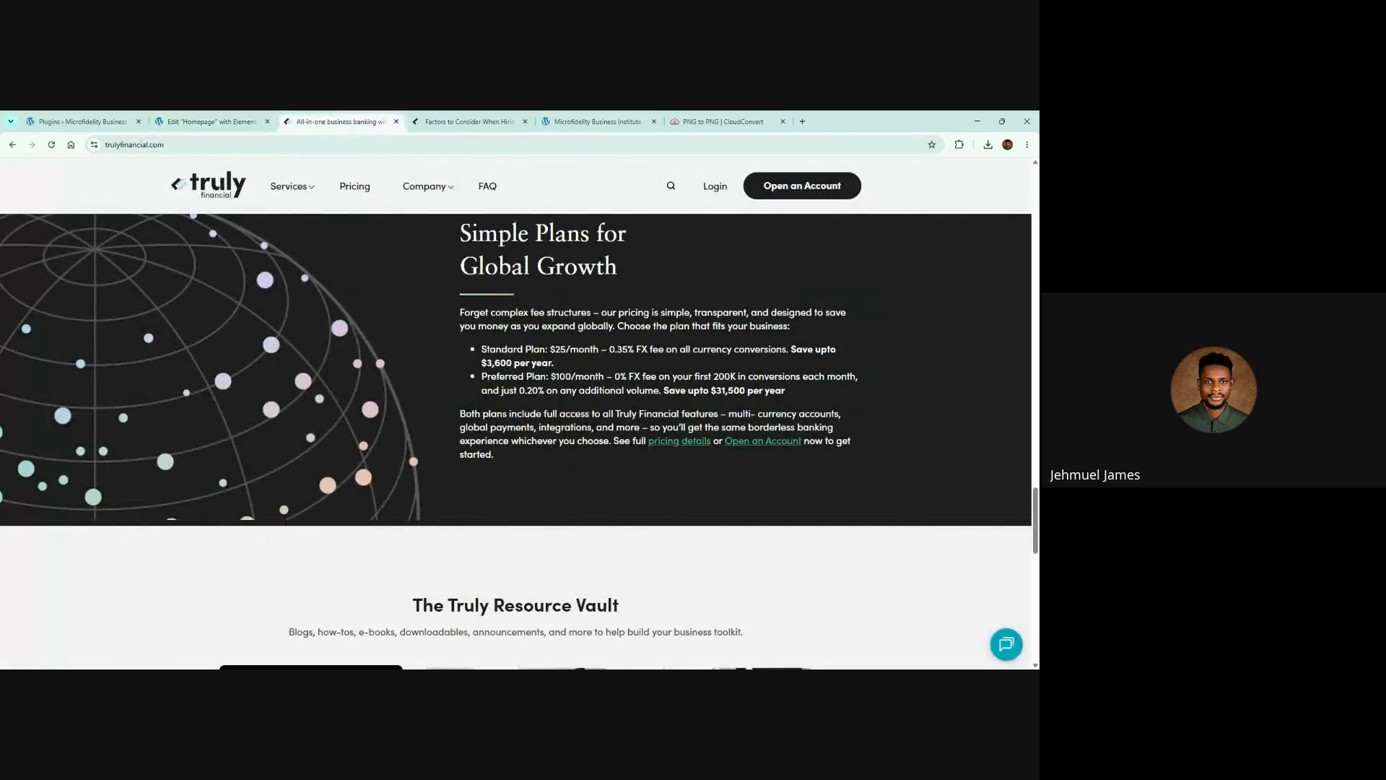
left_click(209, 121)
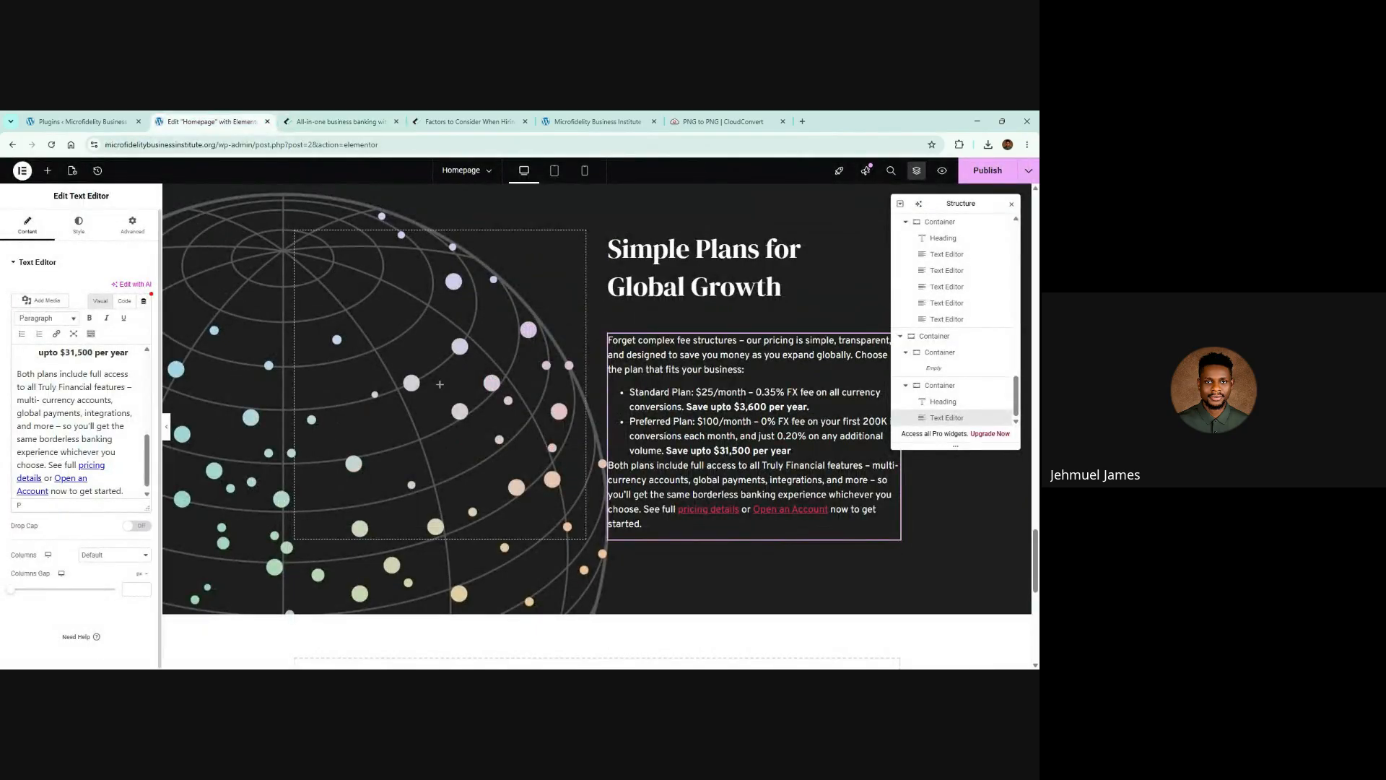
Insert a blank line after "Save upto $31,500 per year" to separate the bullet list from the closing paragraph
left_click(130, 353)
type("<br>")
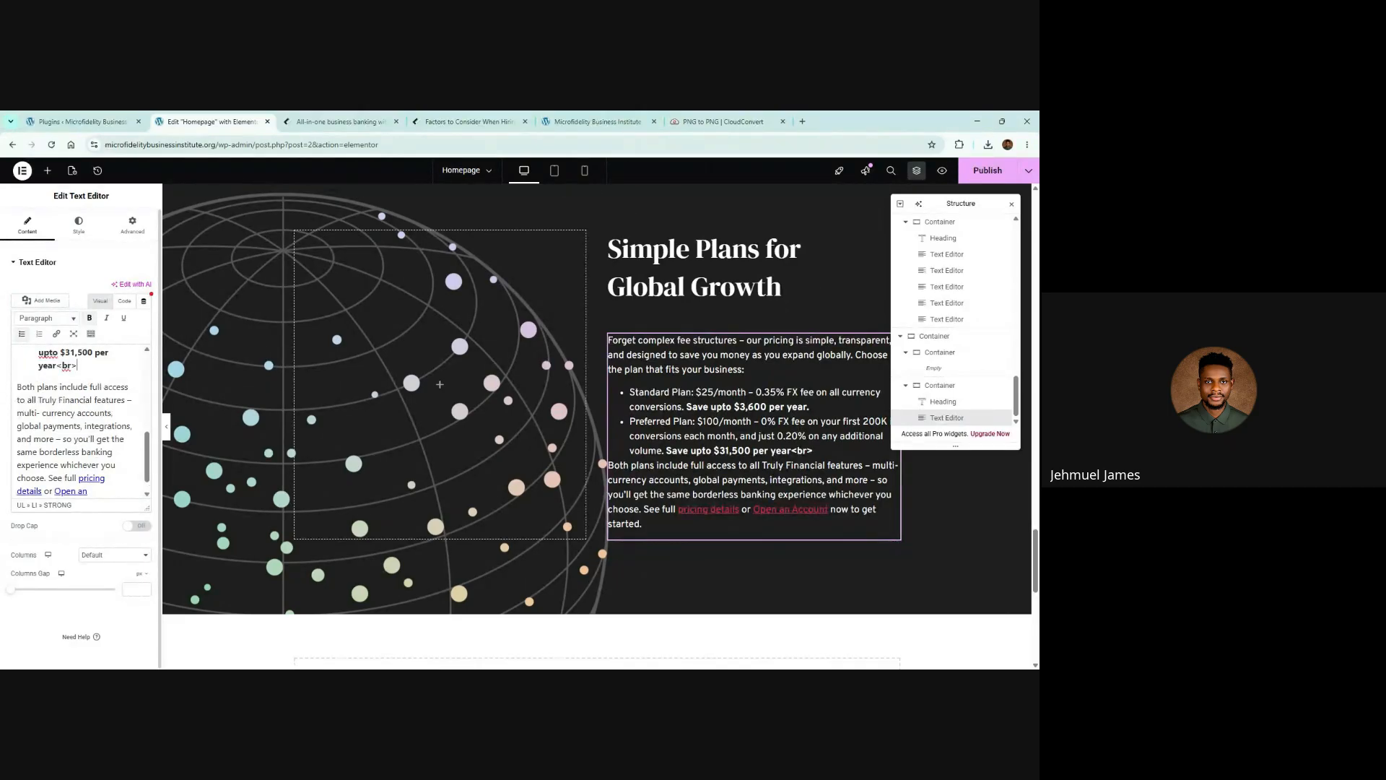
key("BackSpace")
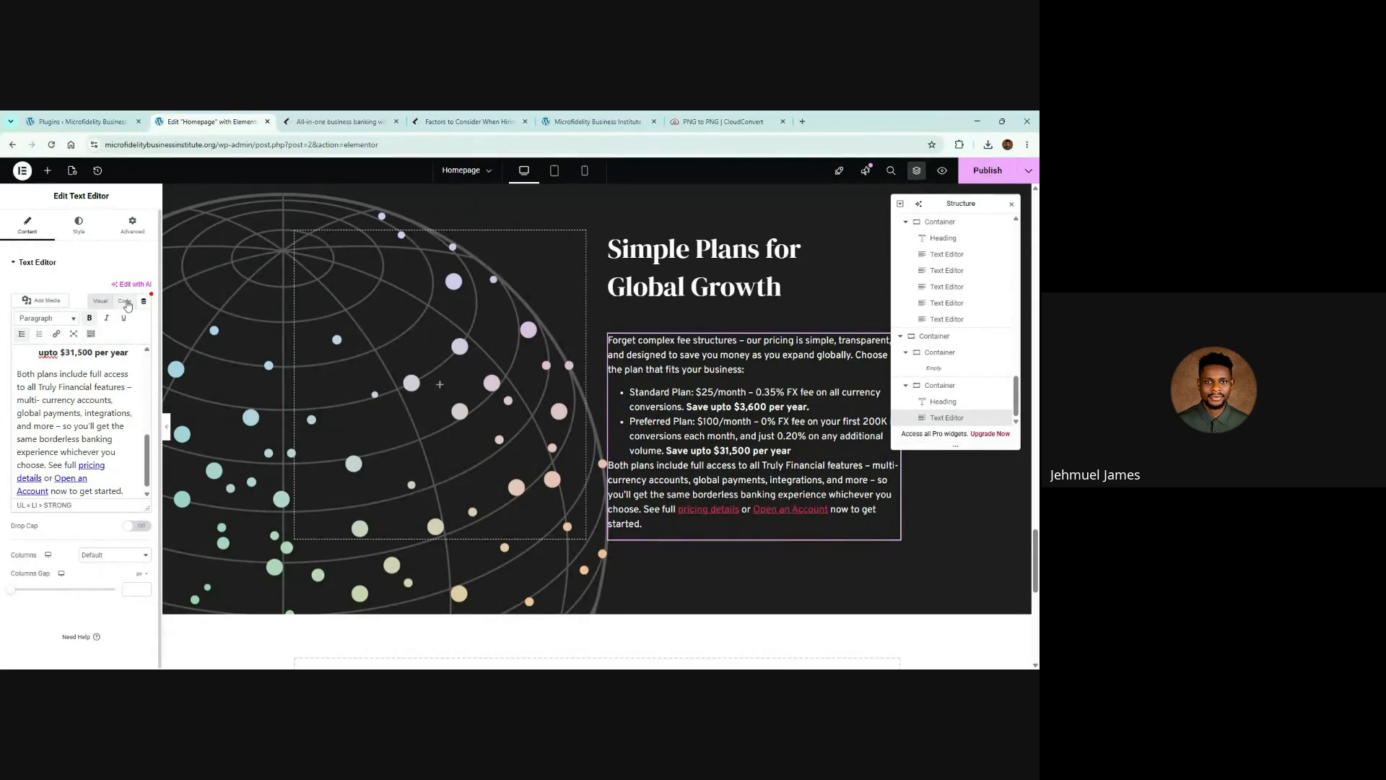
key("Return")
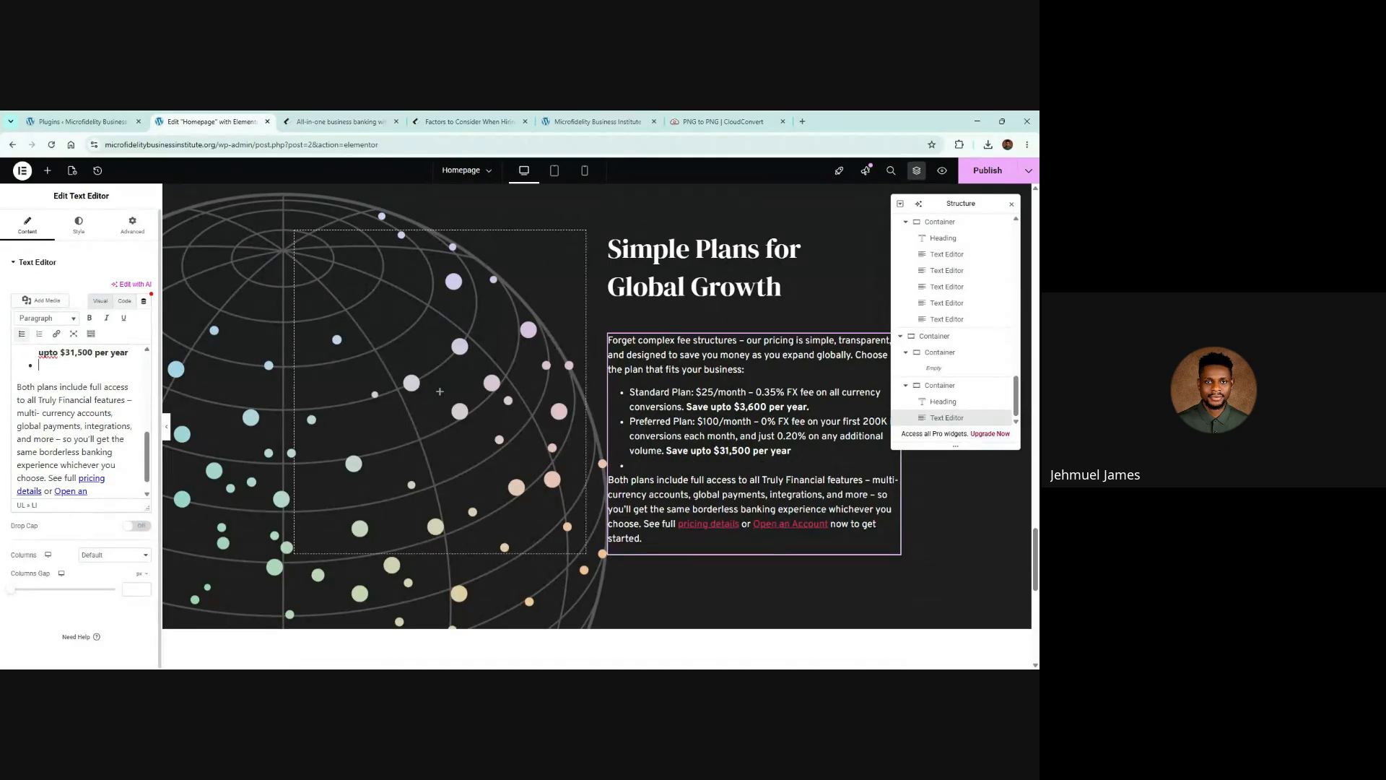
key("BackSpace")
key("Return")
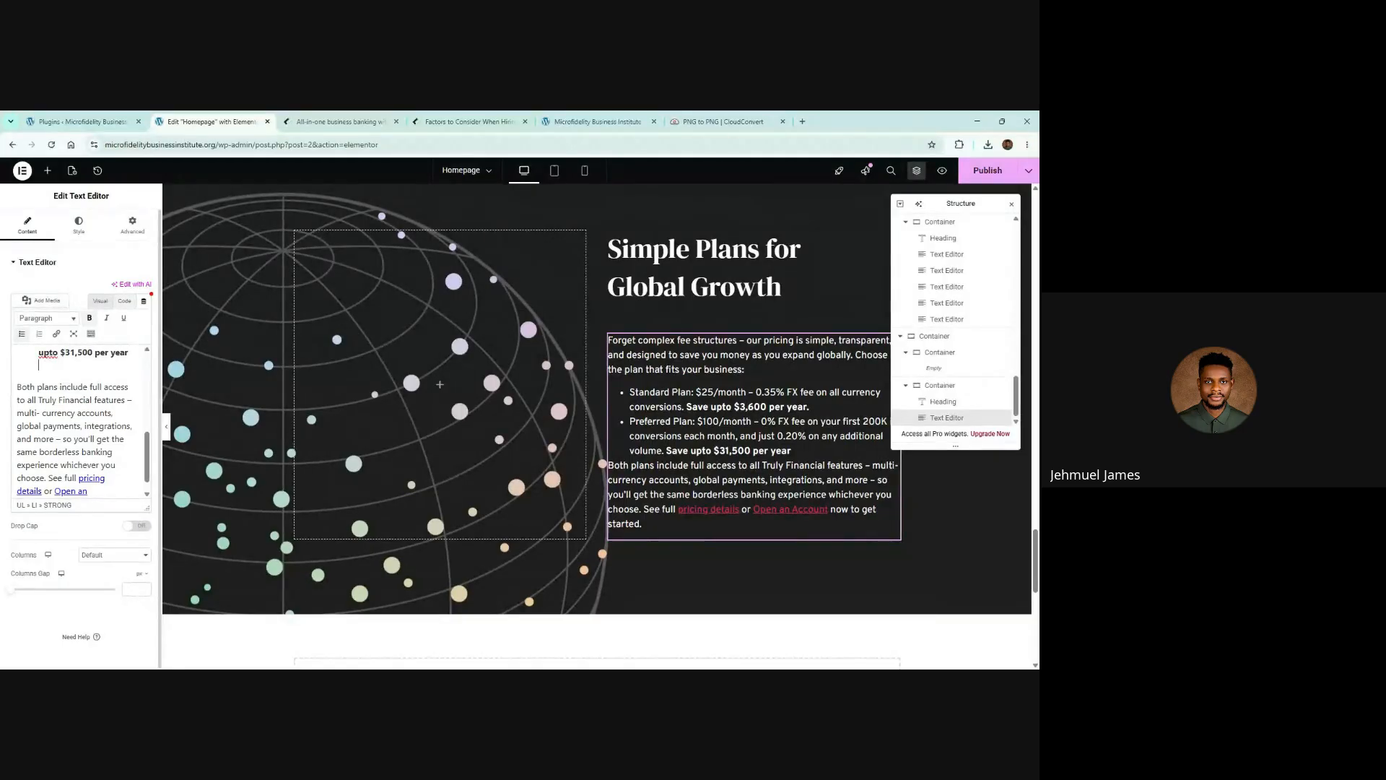
key("Return")
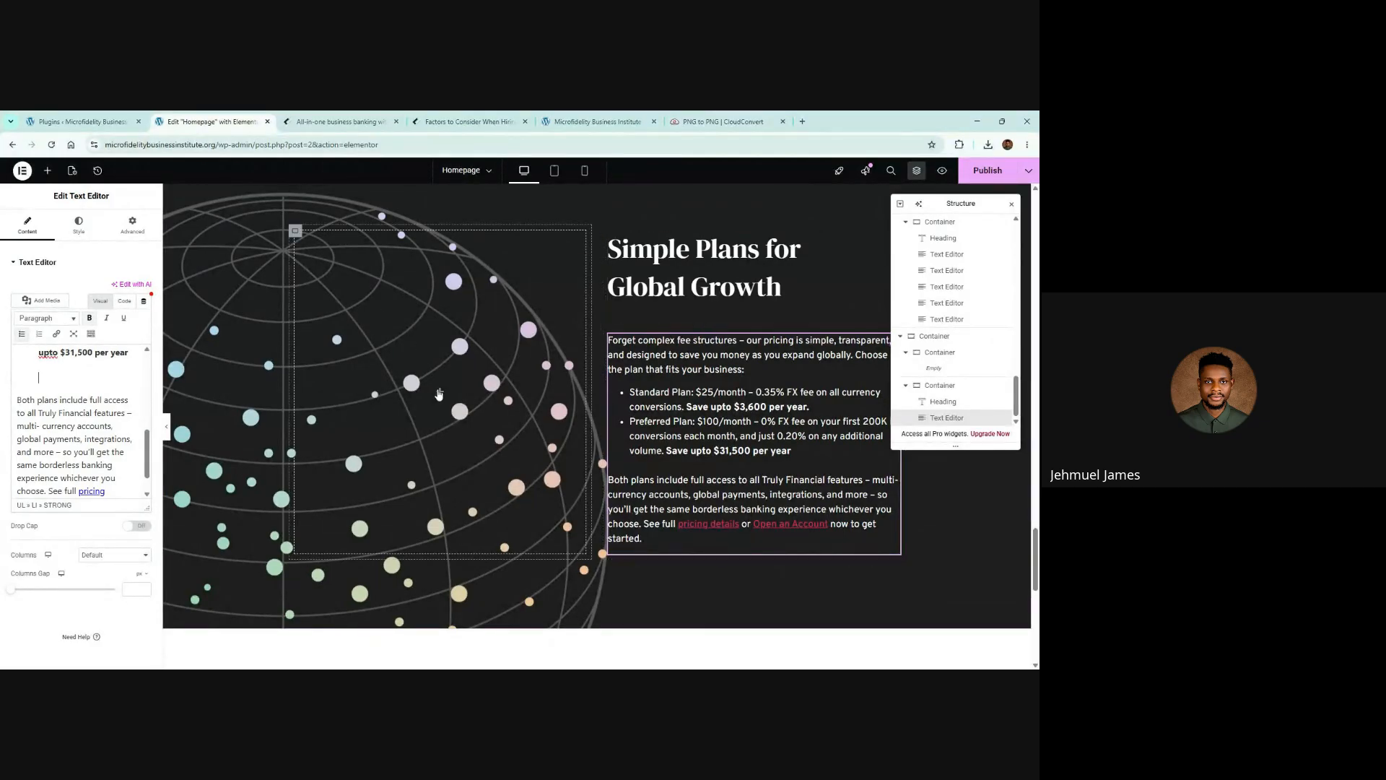
Add a Spacer widget to the empty container beside the "Simple Plans for Global Growth" content
left_click(440, 392)
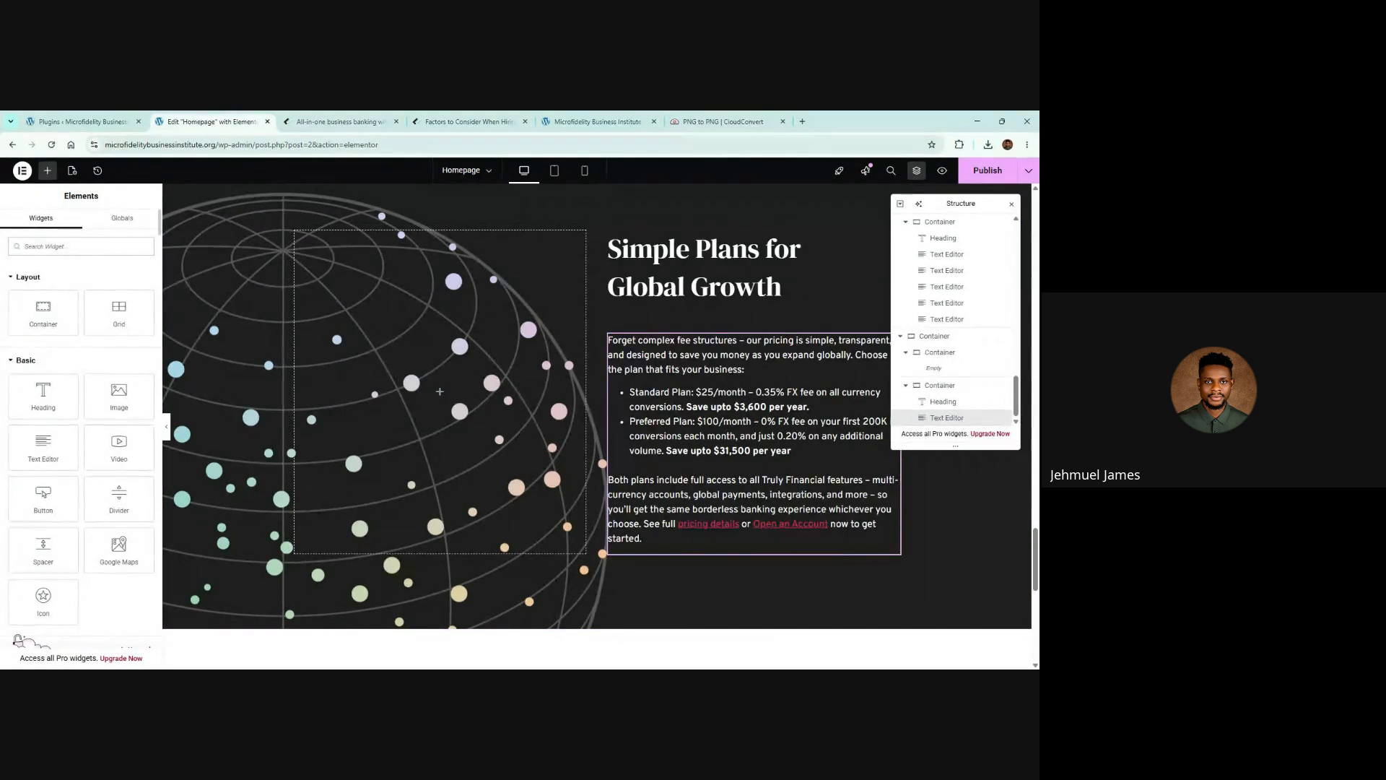
type("space")
left_click_drag(60, 294, 439, 392)
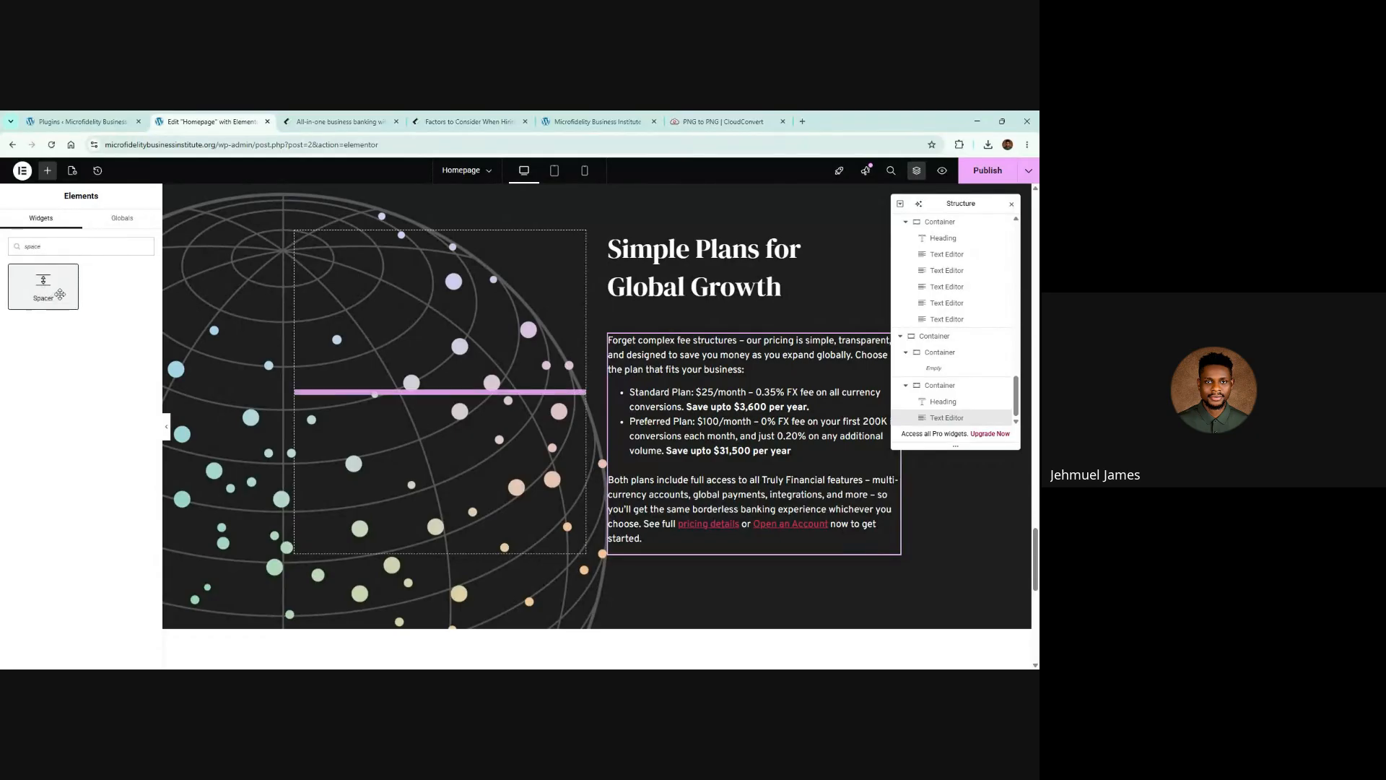
left_click_drag(60, 294, 468, 391)
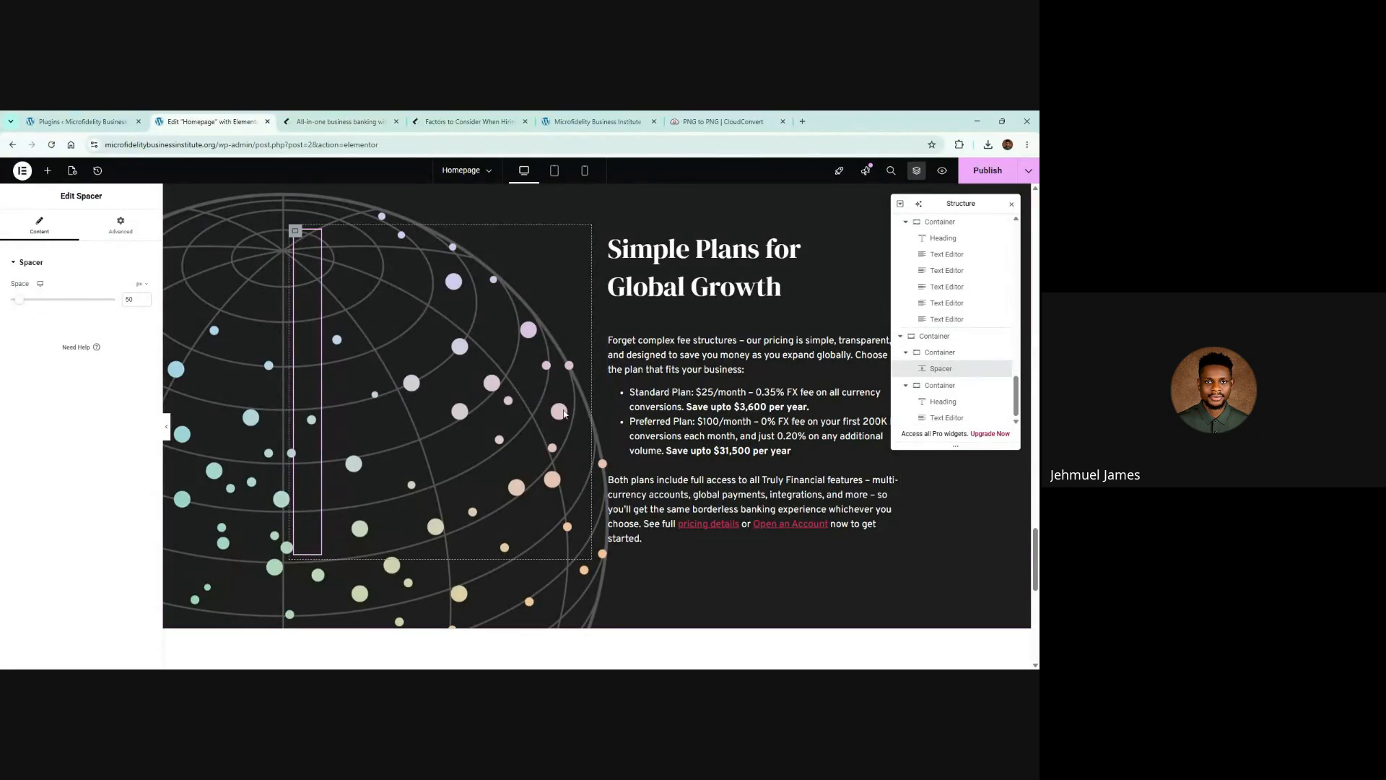
Examine the section's padding and container layout settings and compare the section with the original on trulyfinancial.com
scroll(567, 414, "up", 2)
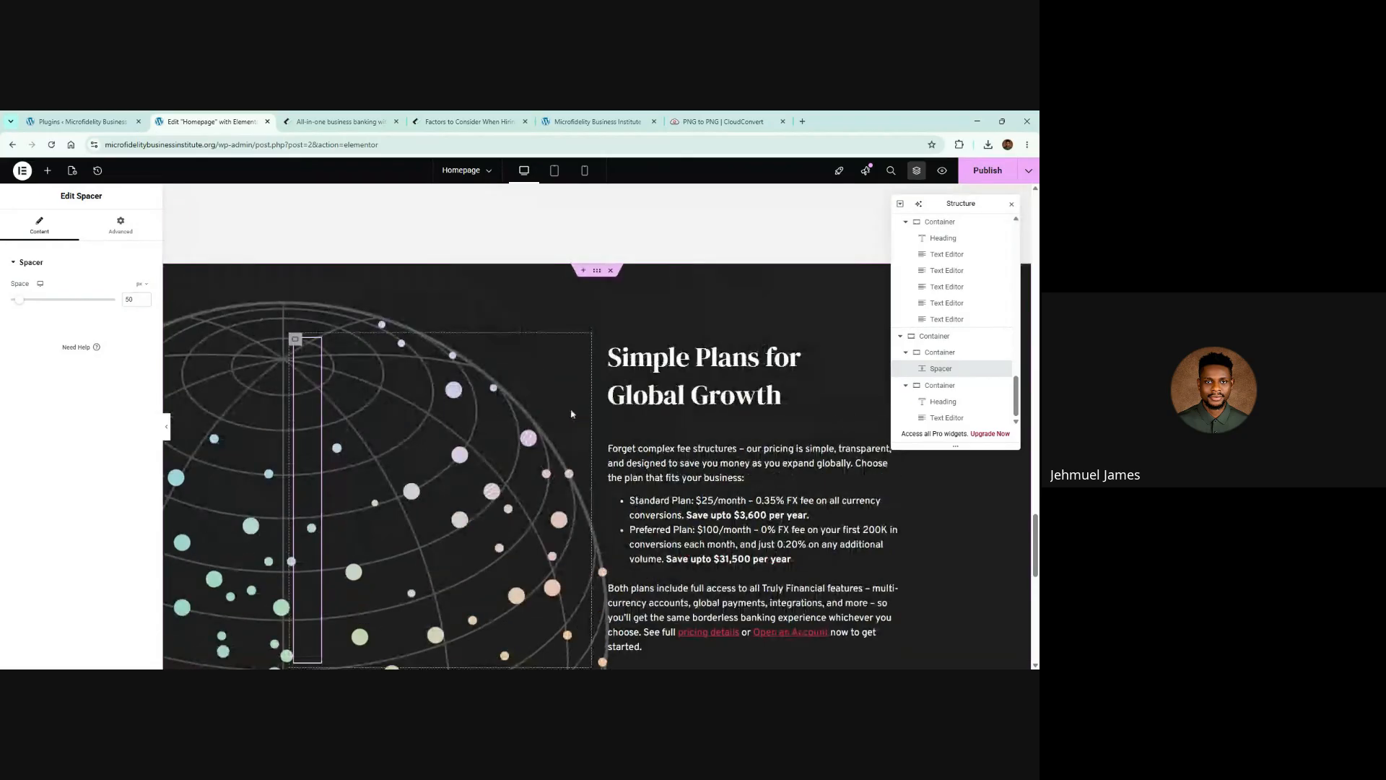
left_click(599, 261)
scroll(642, 383, "down", 2)
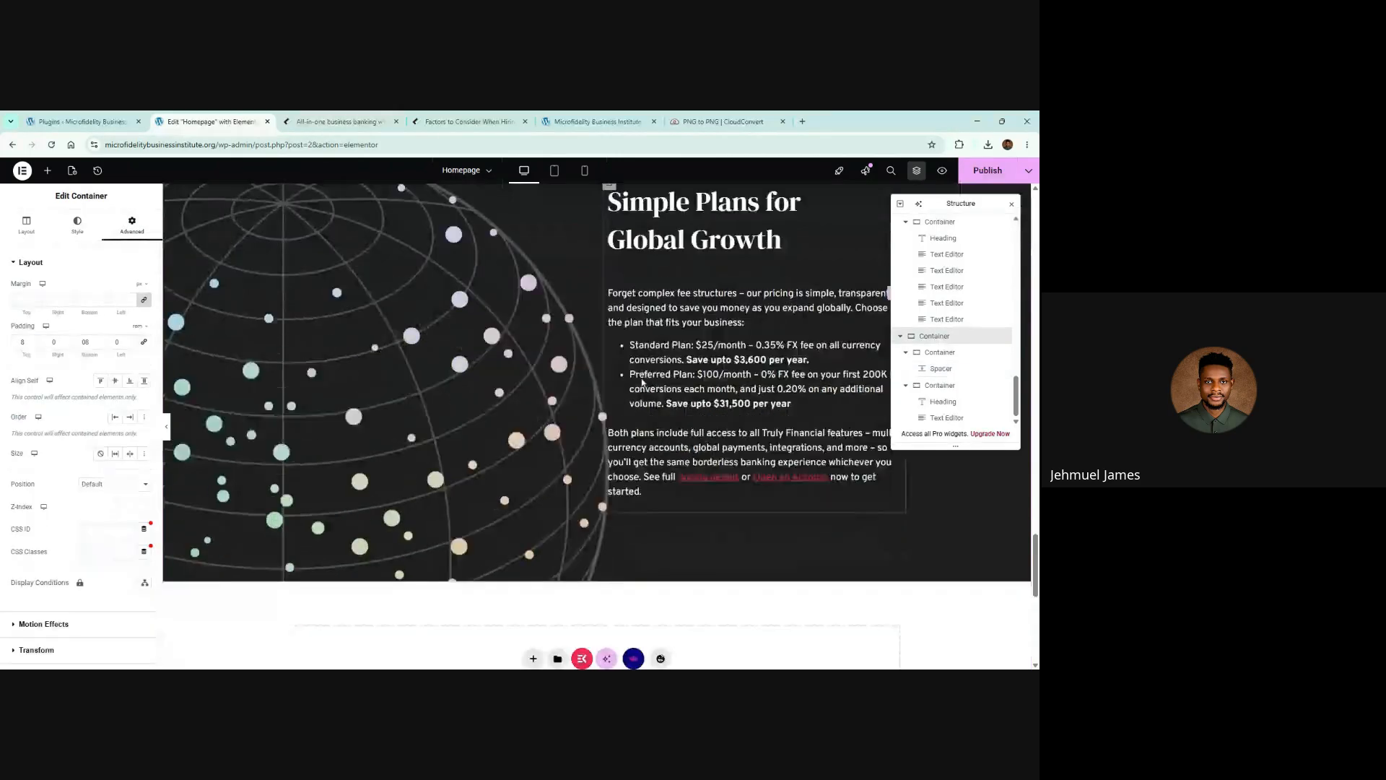
left_click(350, 120)
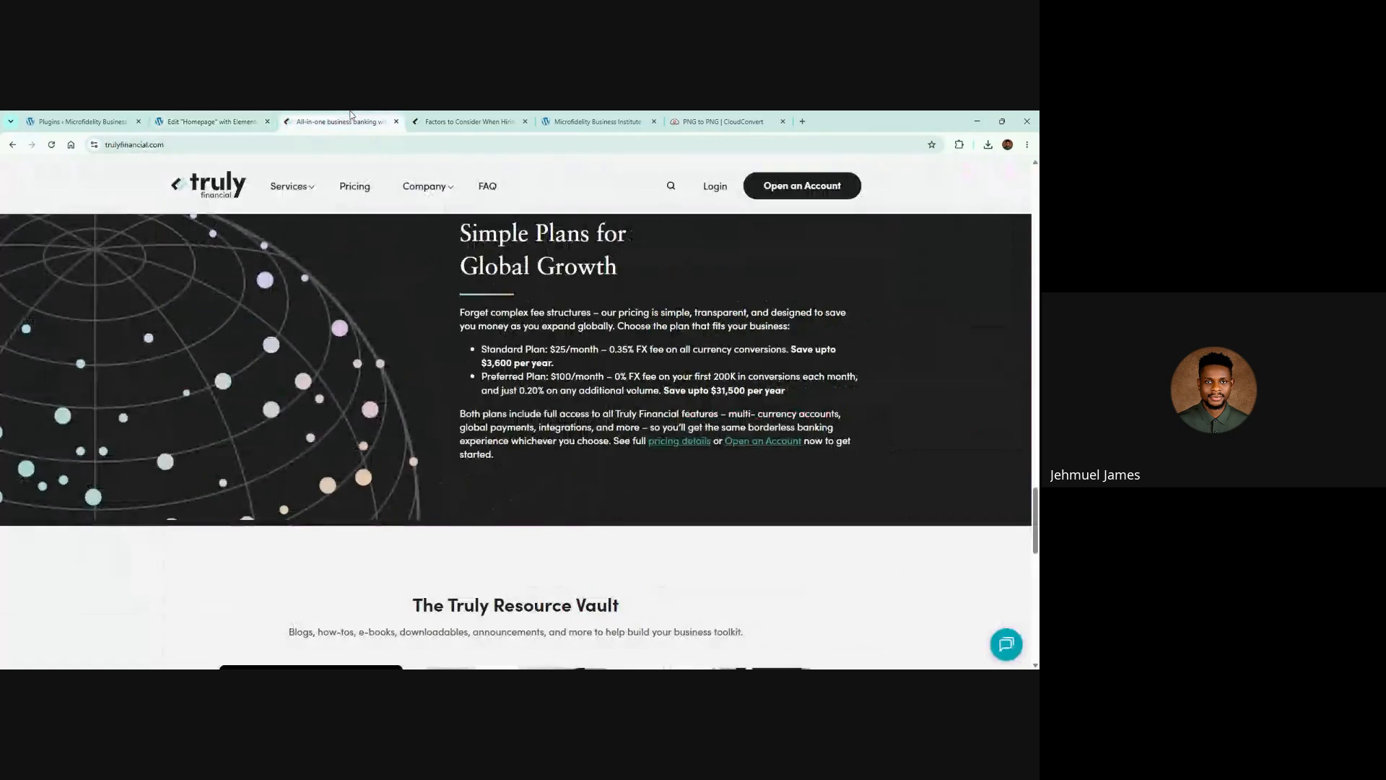
scroll(520, 441, "up", 2)
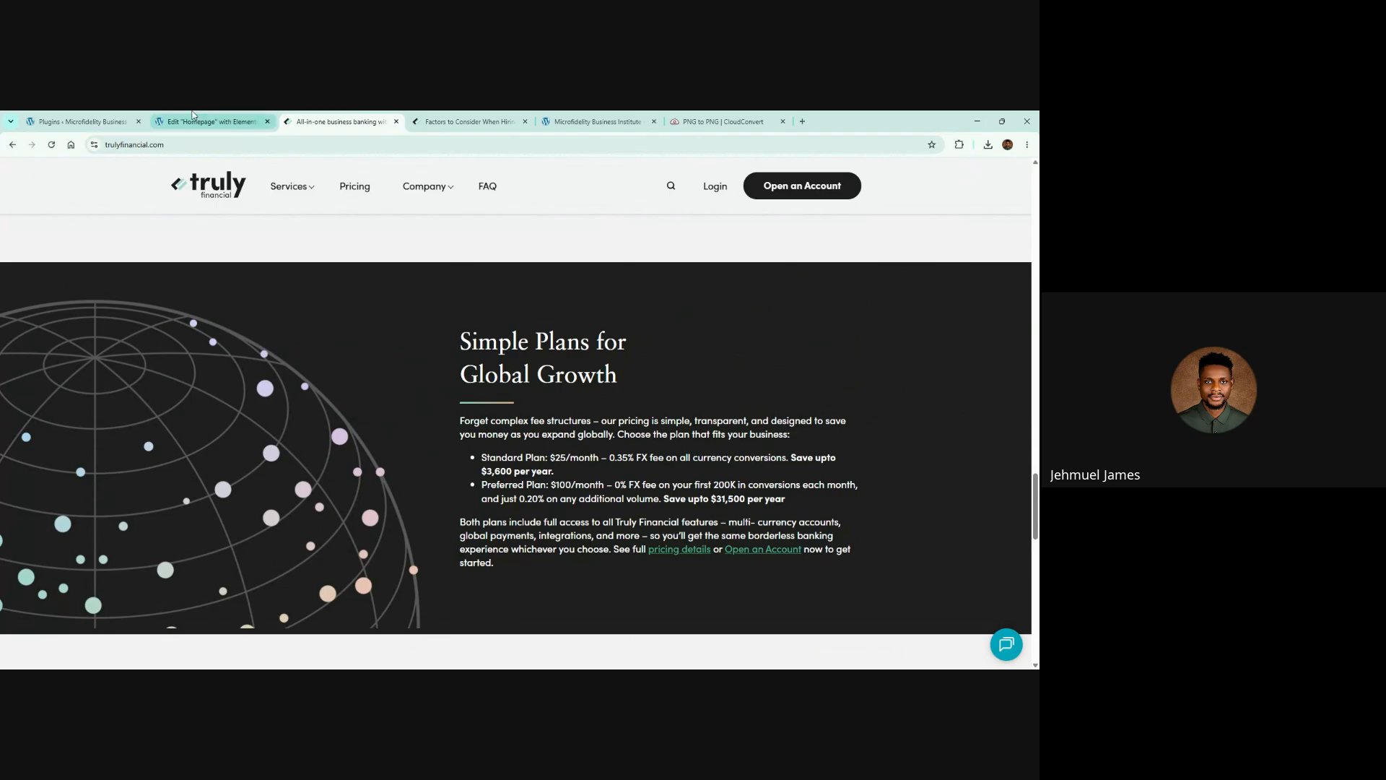
left_click(223, 115)
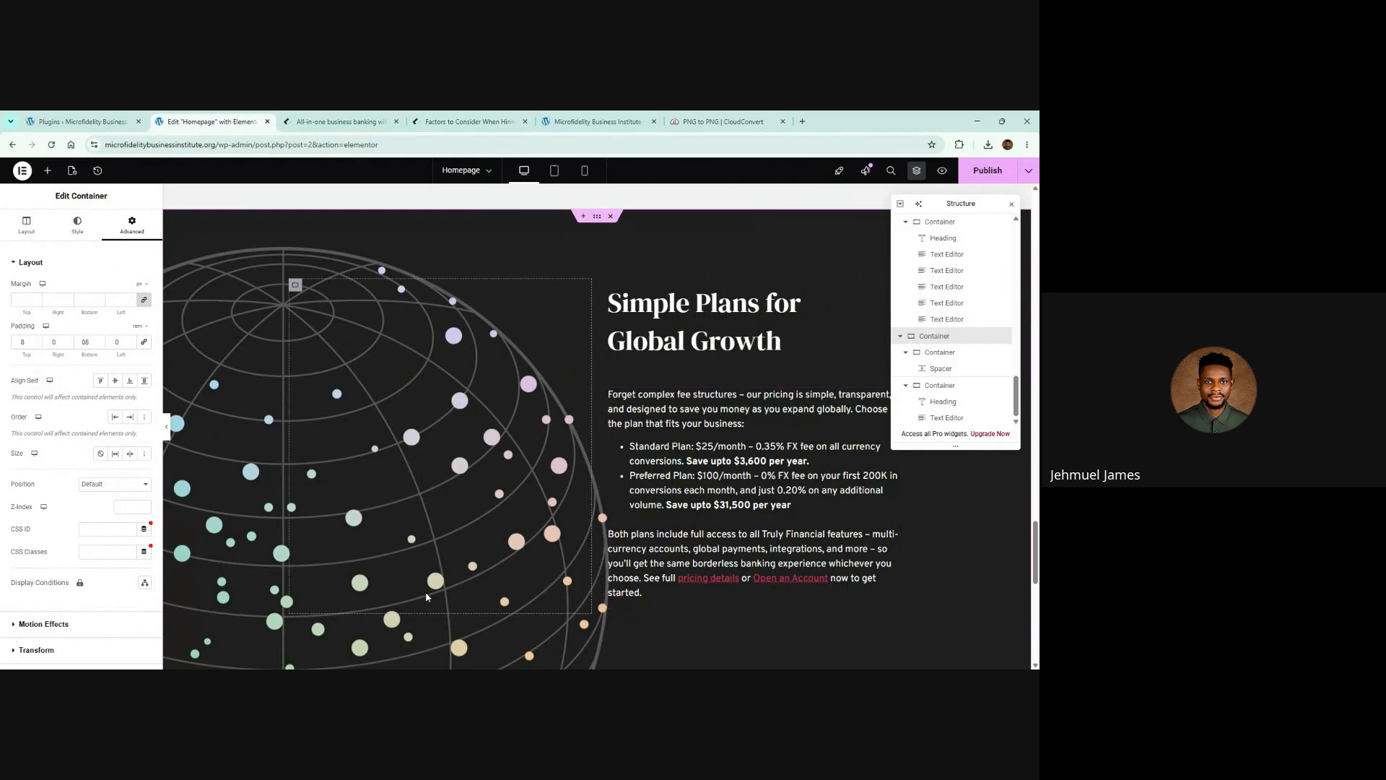
left_click(329, 318)
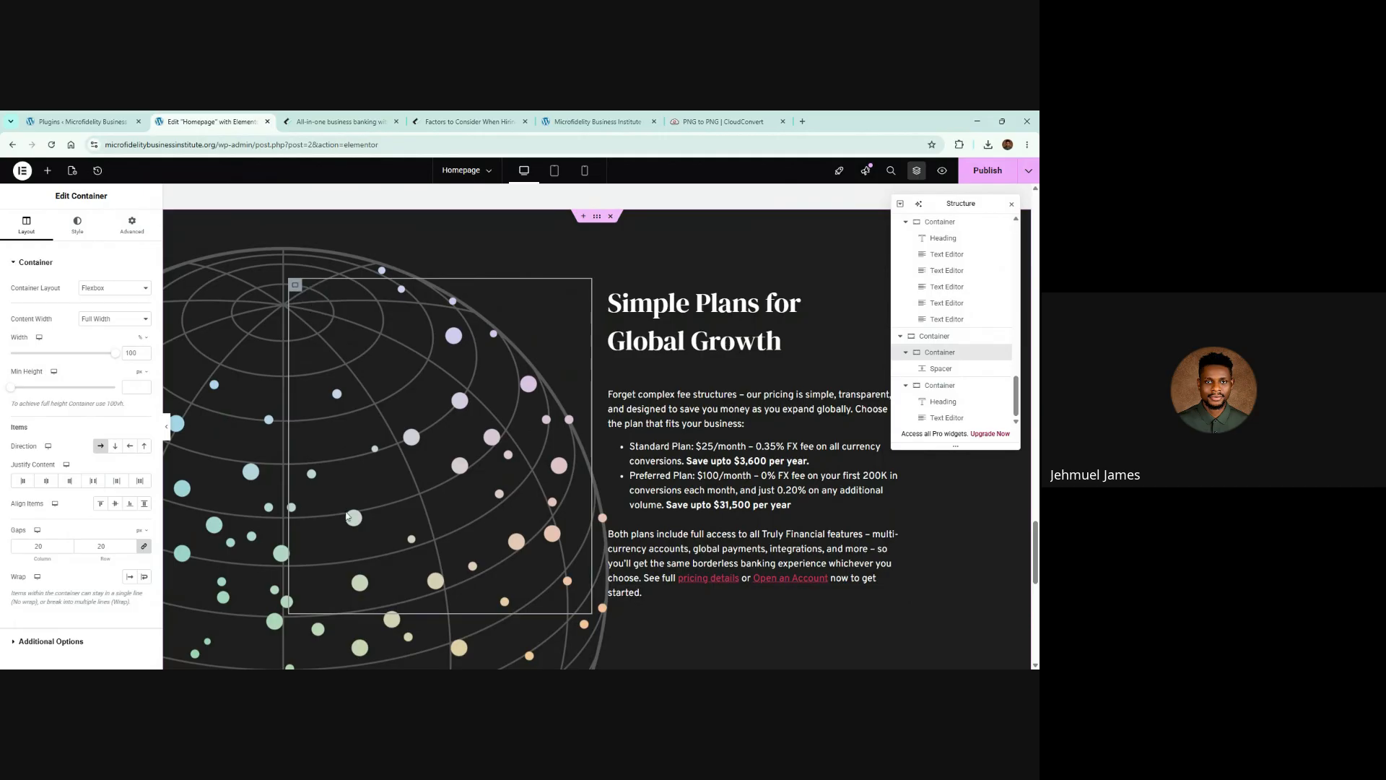
scroll(383, 591, "down", 1)
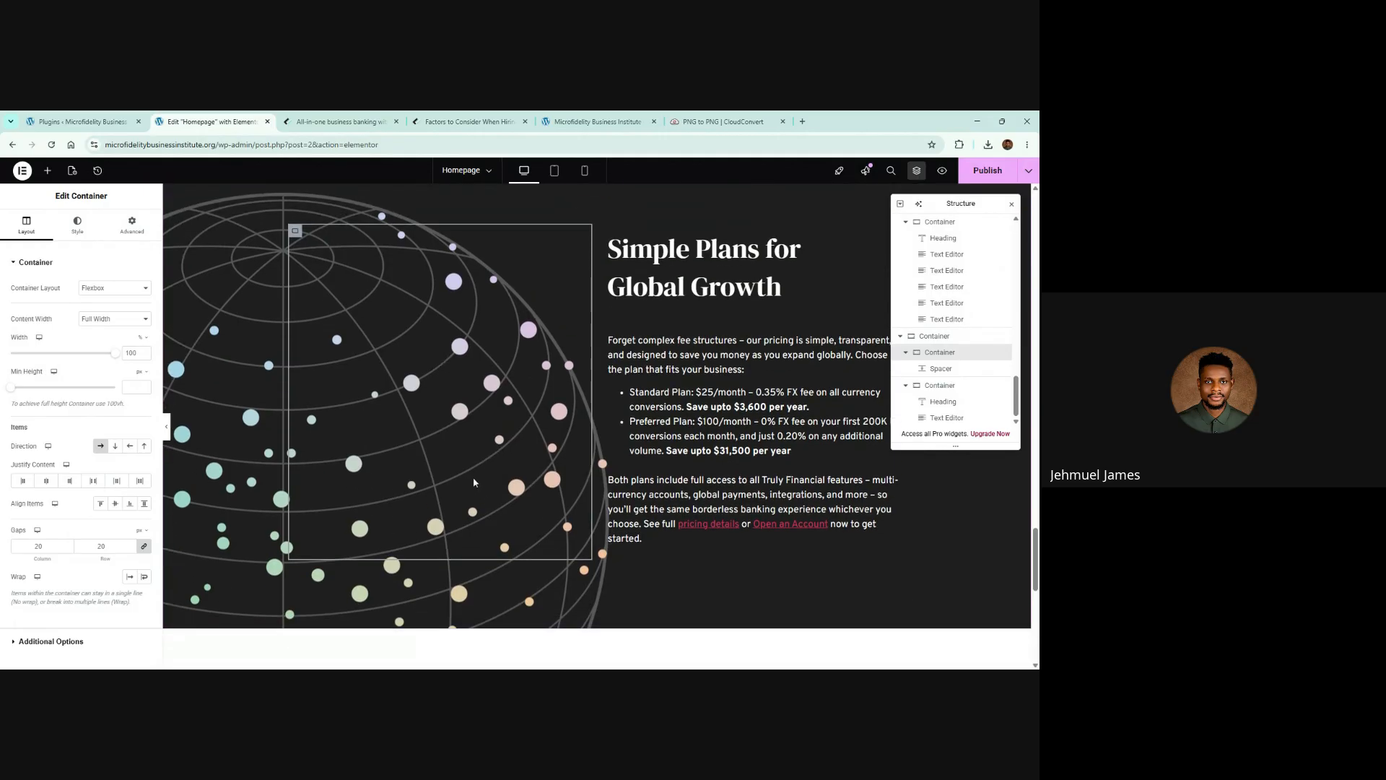
Delete the Spacer widget from the container beside the "Simple Plans for Global Growth" content
scroll(390, 516, "down", 2)
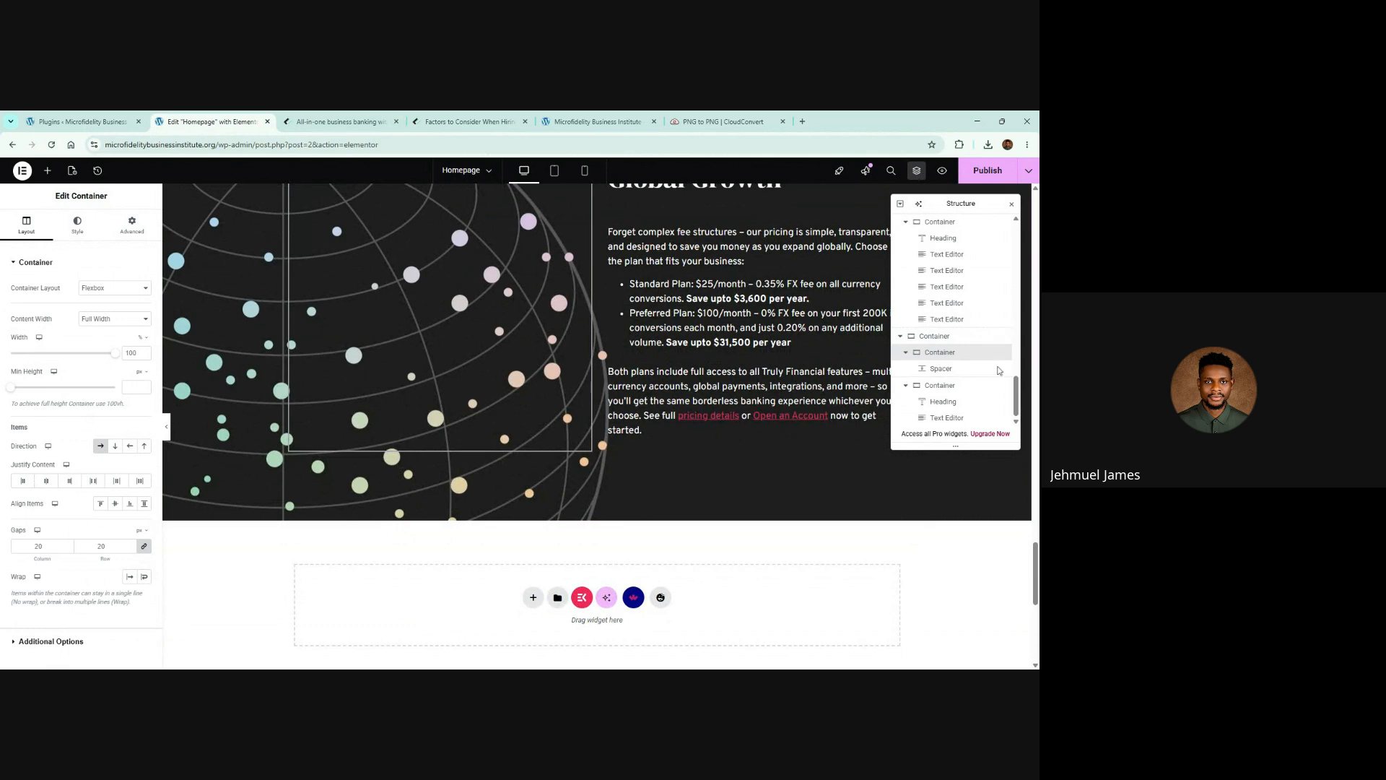
left_click(942, 370)
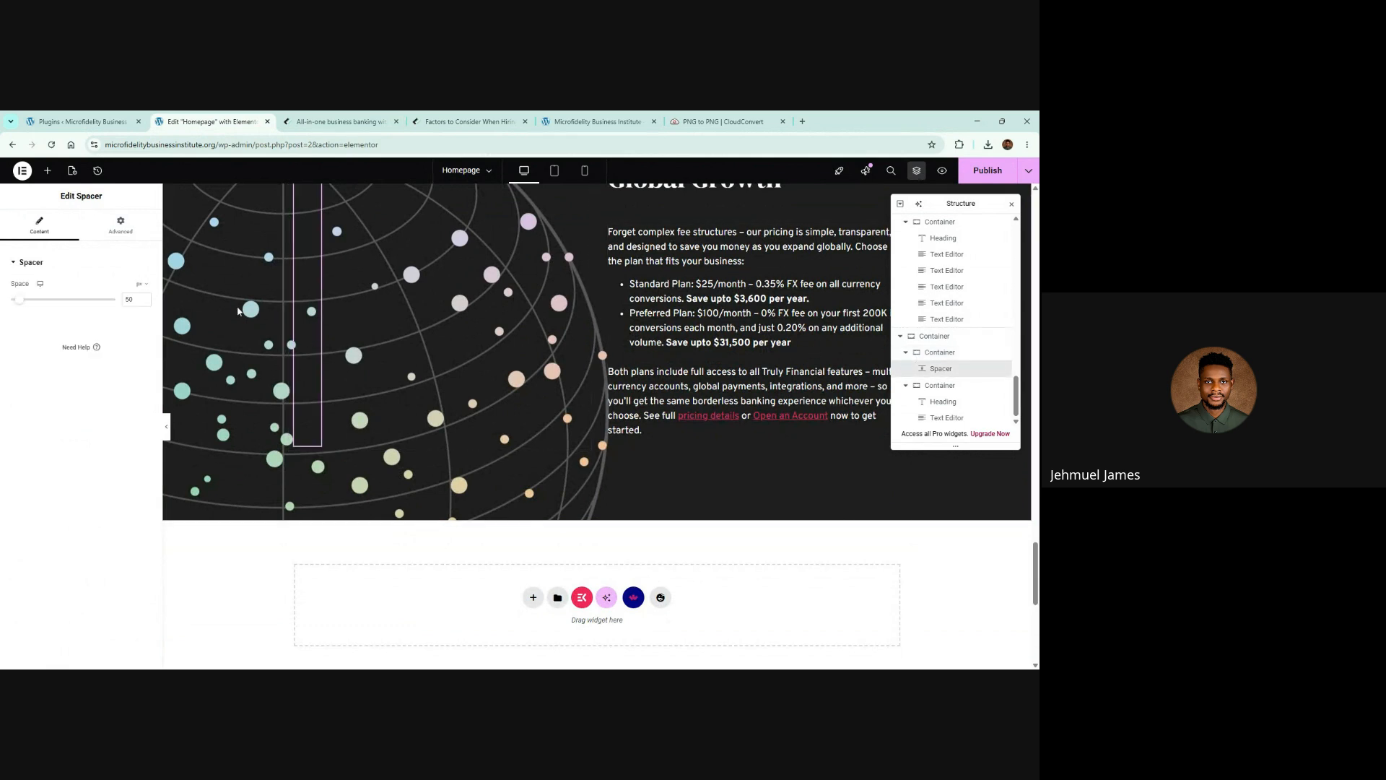
left_click(133, 300)
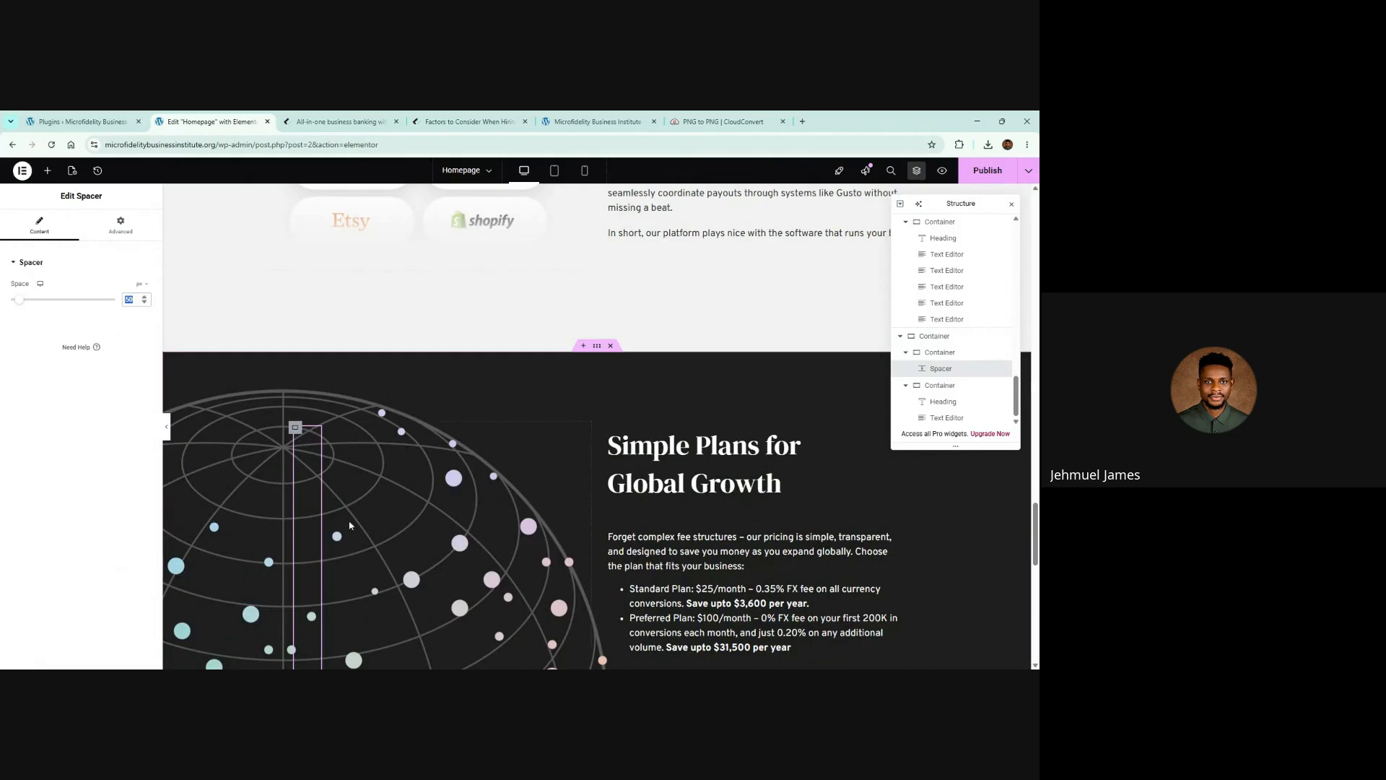
scroll(506, 361, "down", 2)
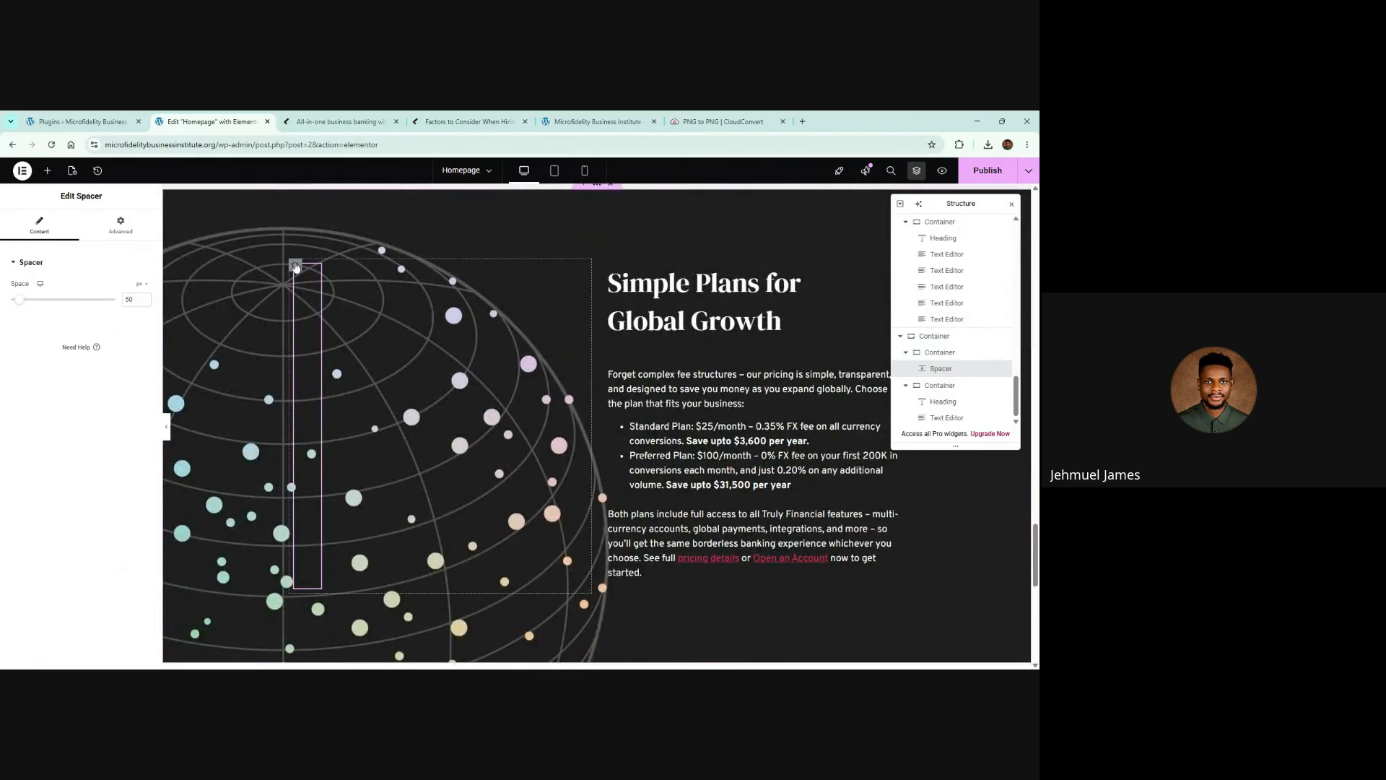
left_click(295, 267)
left_click(314, 270)
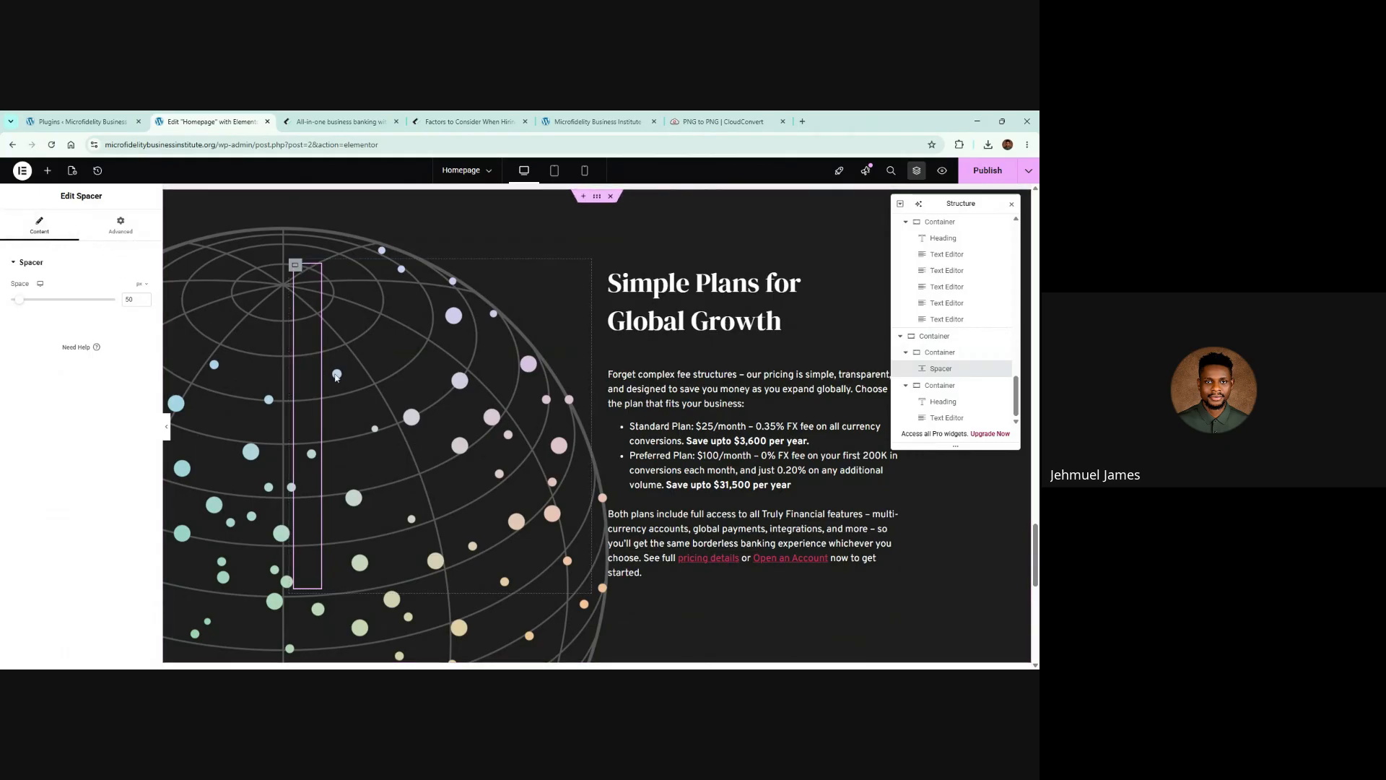
right_click(310, 364)
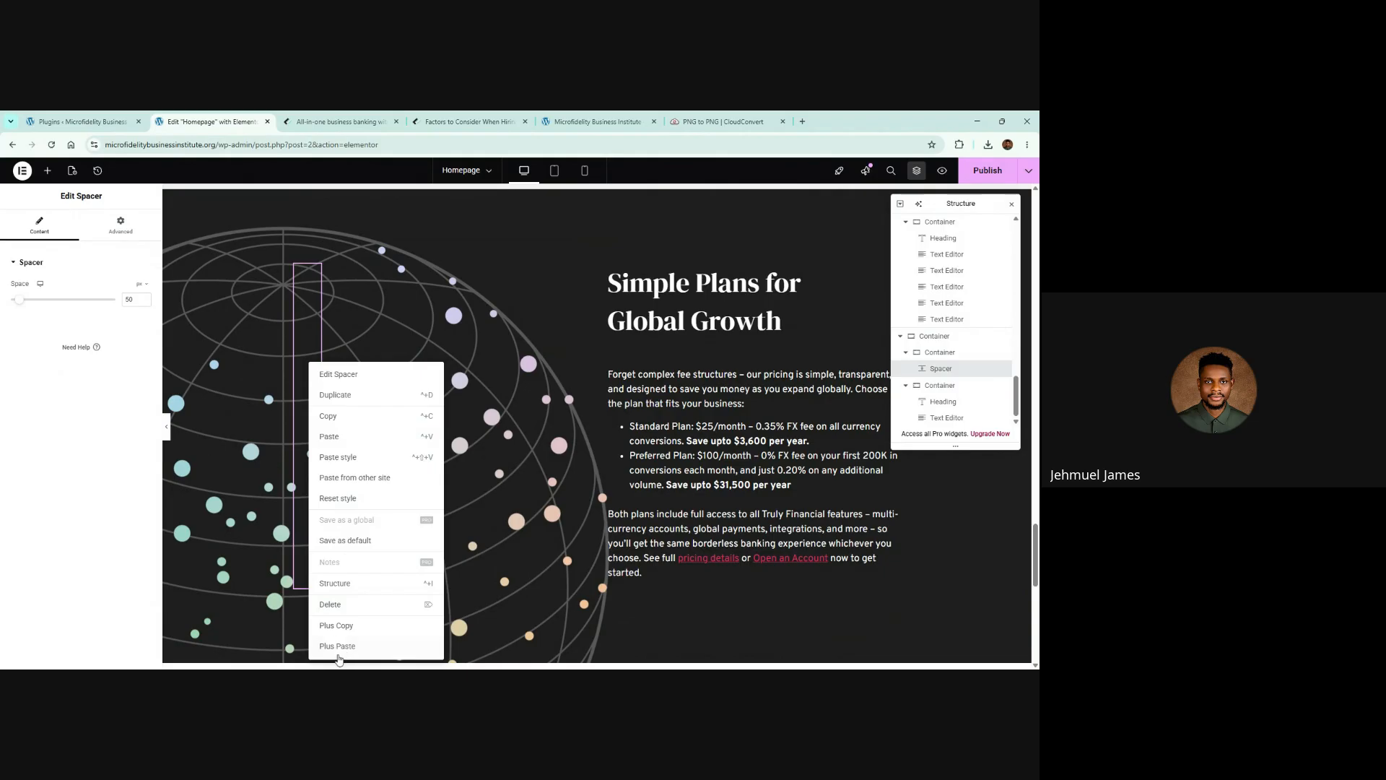
left_click(336, 606)
Copy the "Simple Plans for Global Growth" heading and paste it into the empty container beside it
right_click(655, 321)
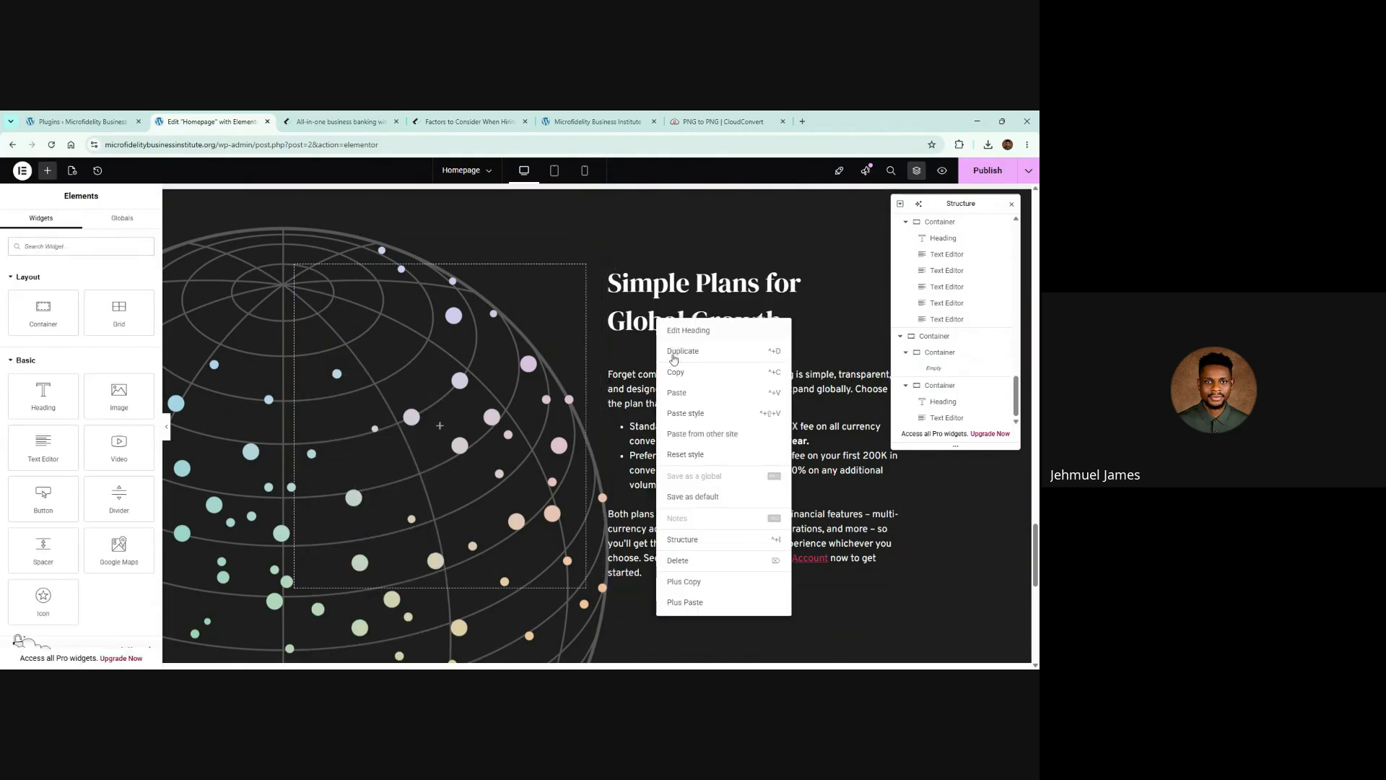
left_click(648, 372)
right_click(448, 332)
left_click(465, 408)
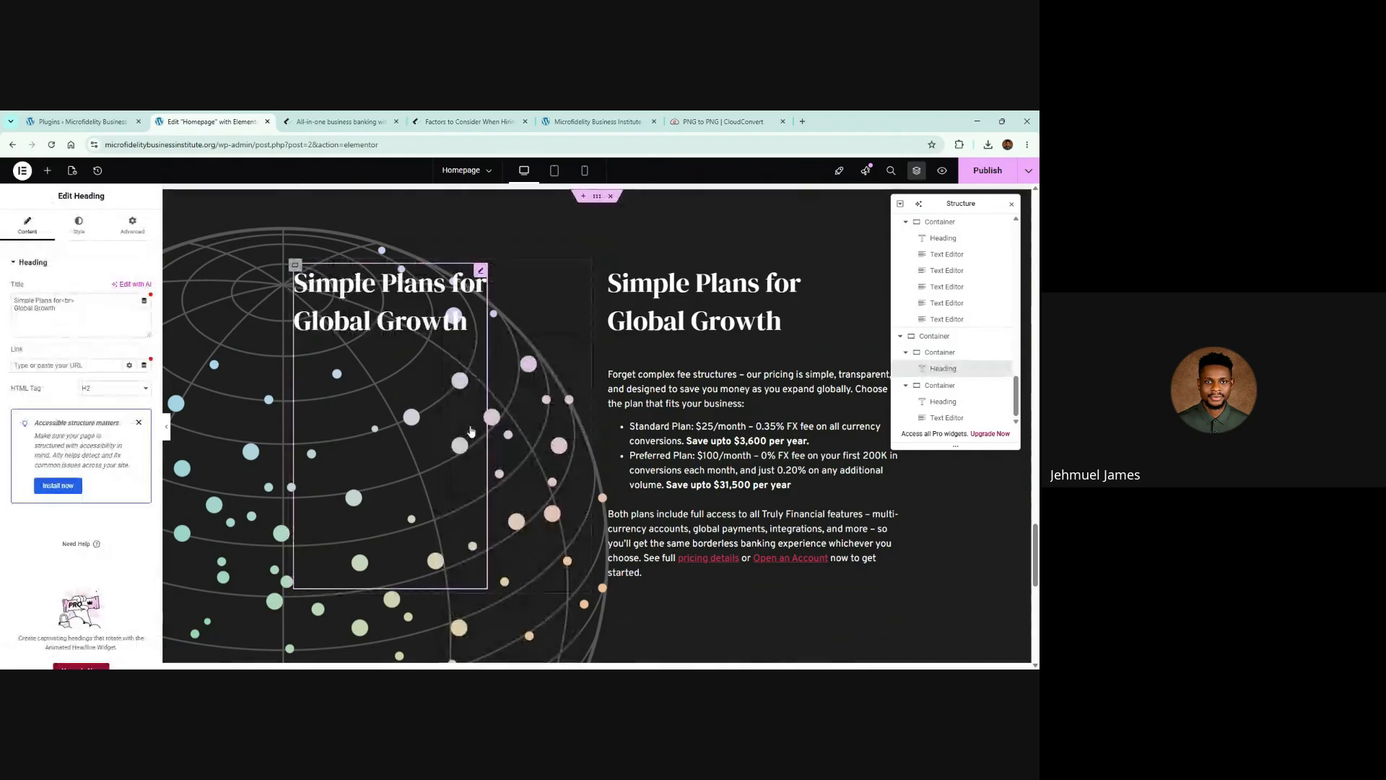
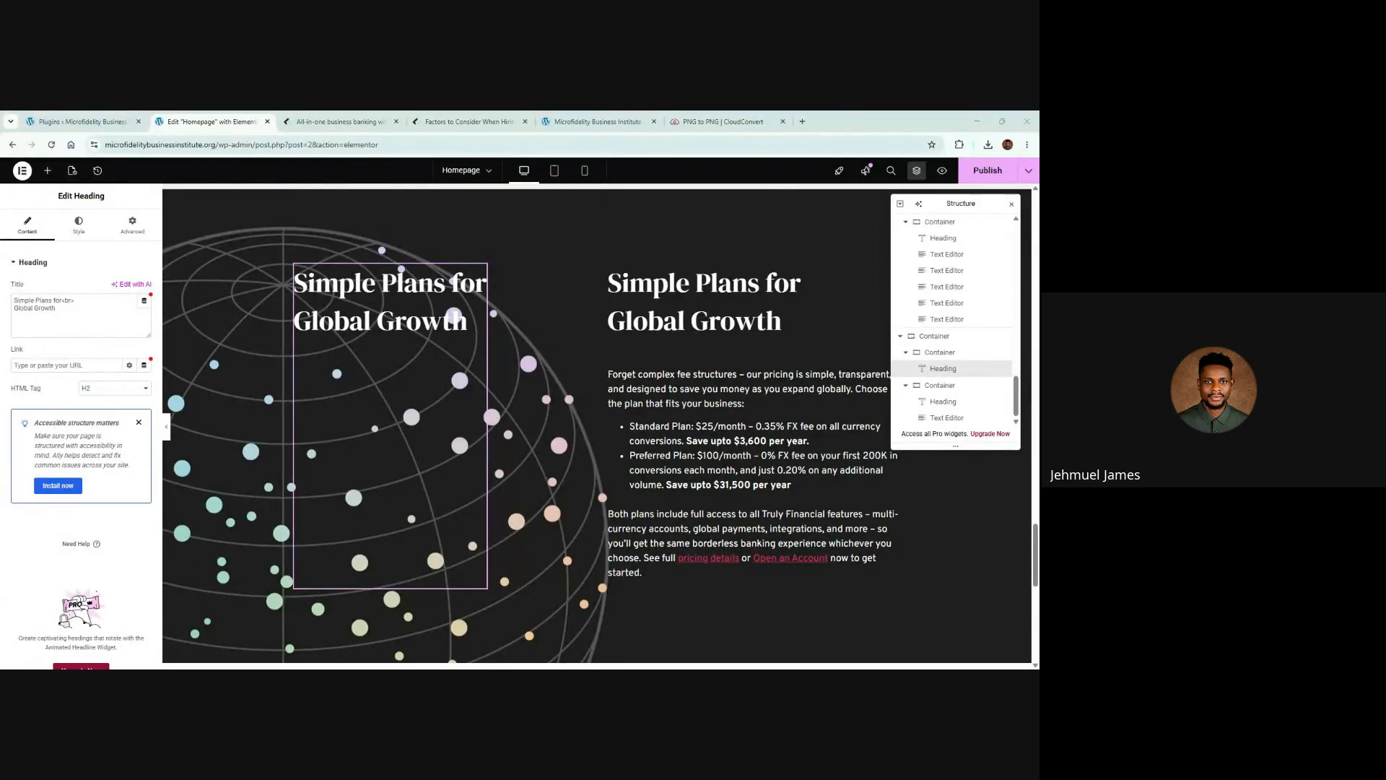
Delete the pasted duplicate of the "Simple Plans for Global Growth" heading
left_click(422, 308)
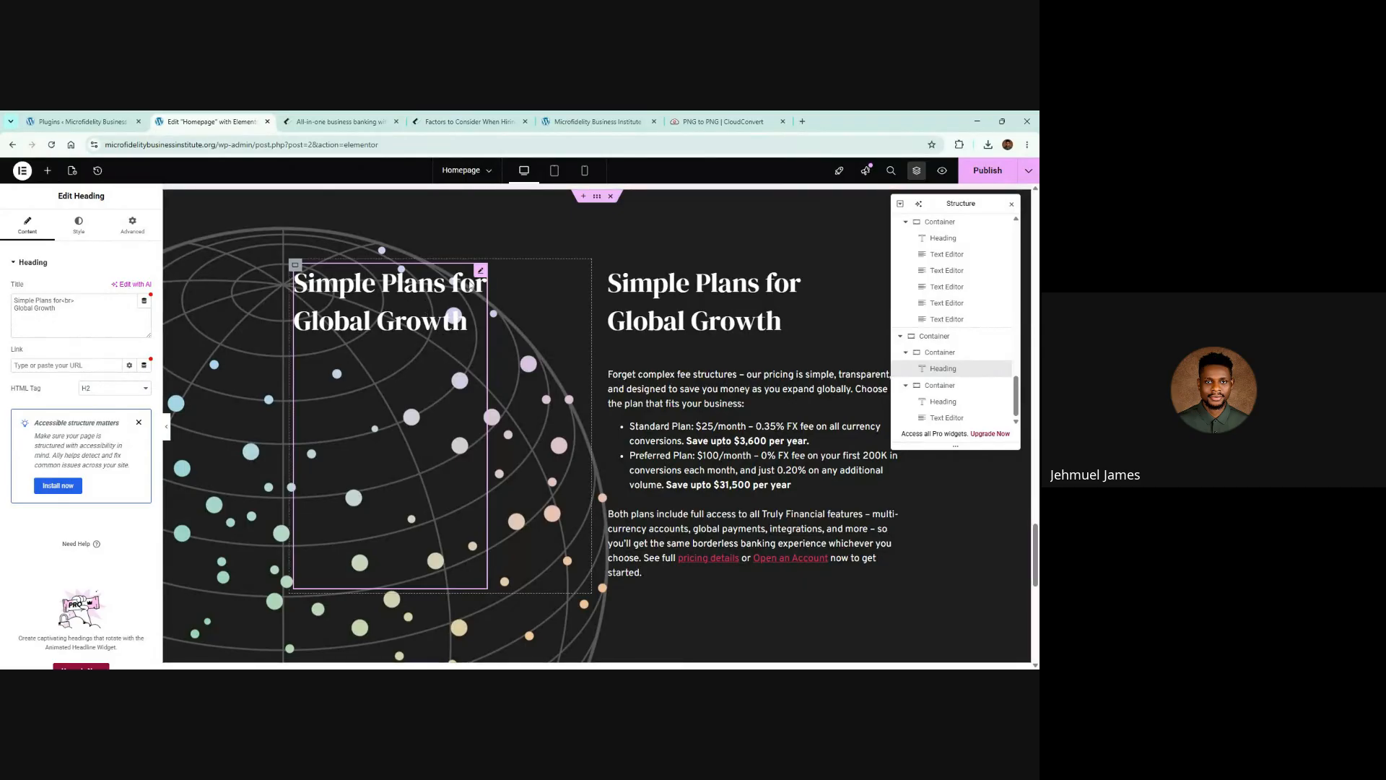
right_click(481, 272)
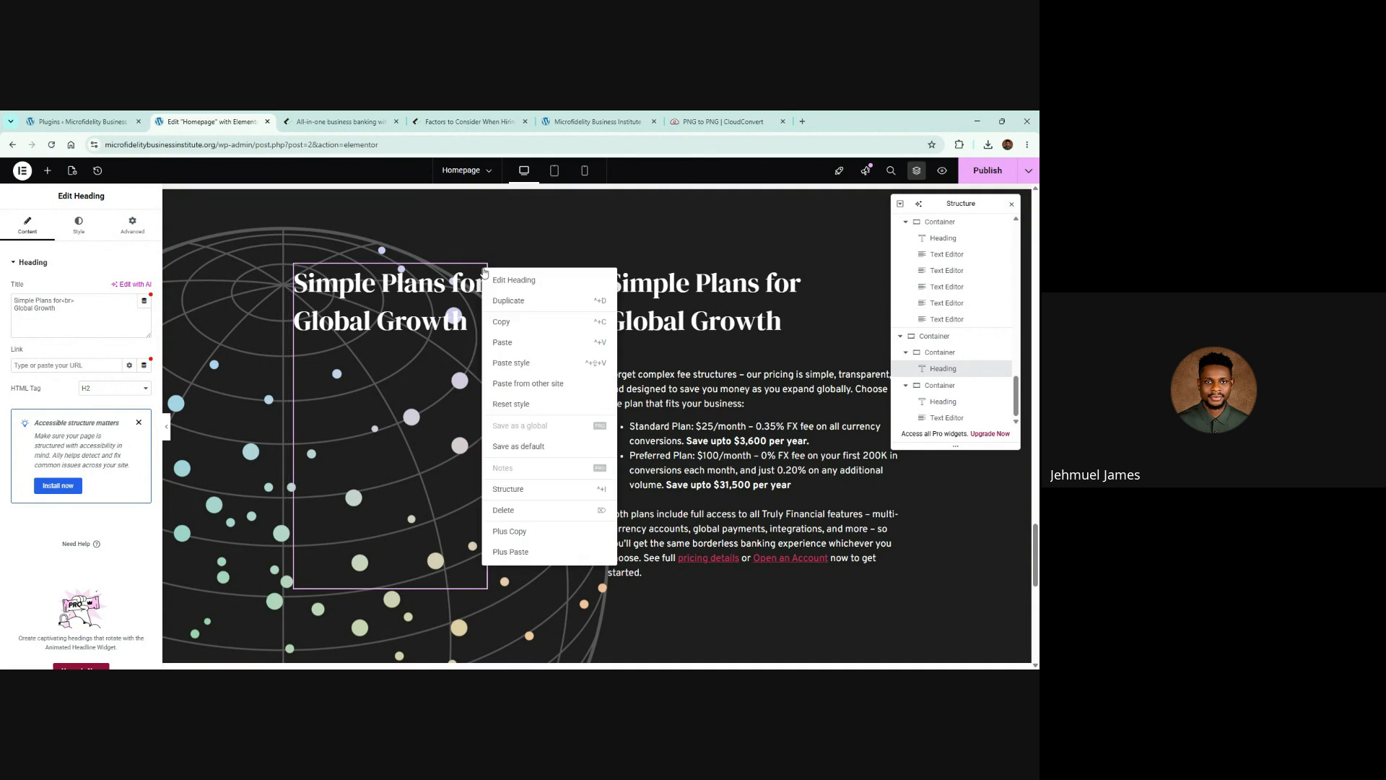
left_click(526, 536)
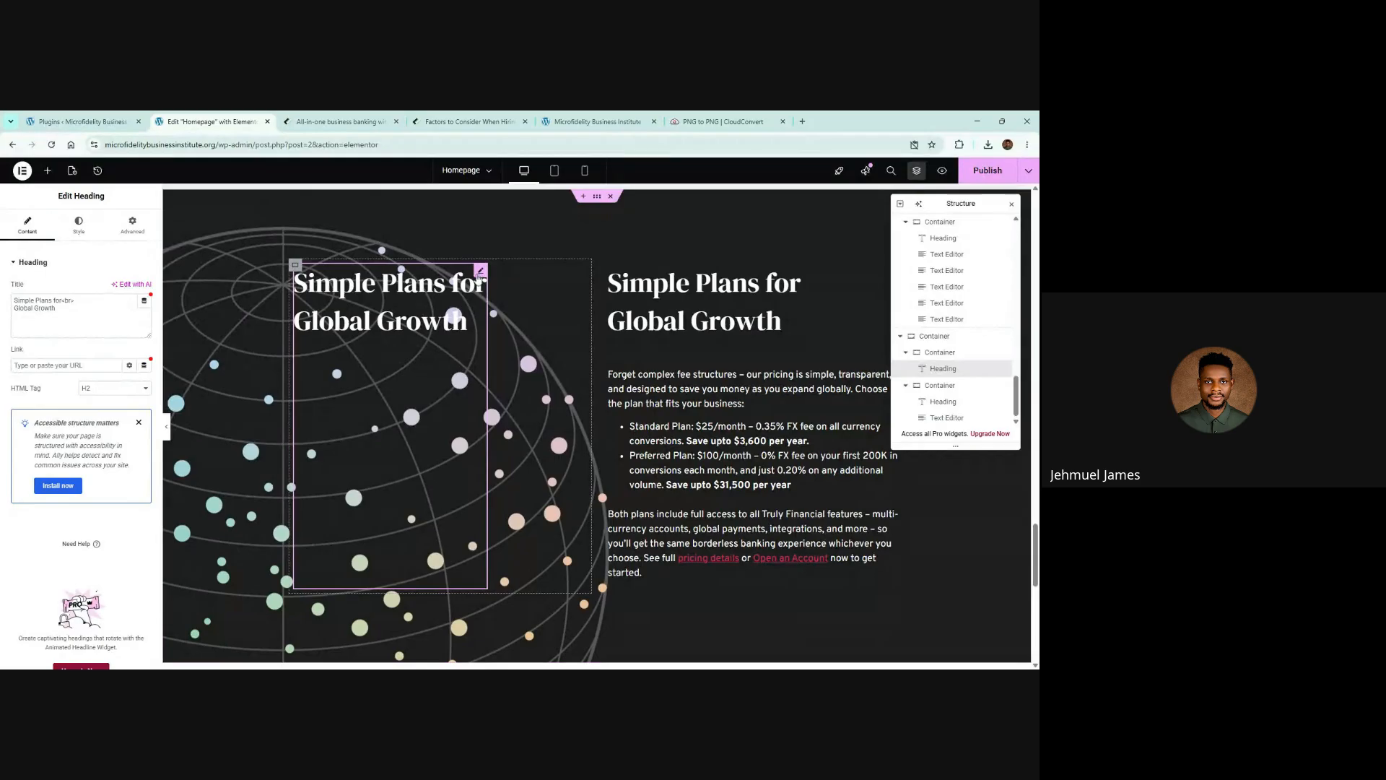
right_click(479, 274)
left_click(501, 519)
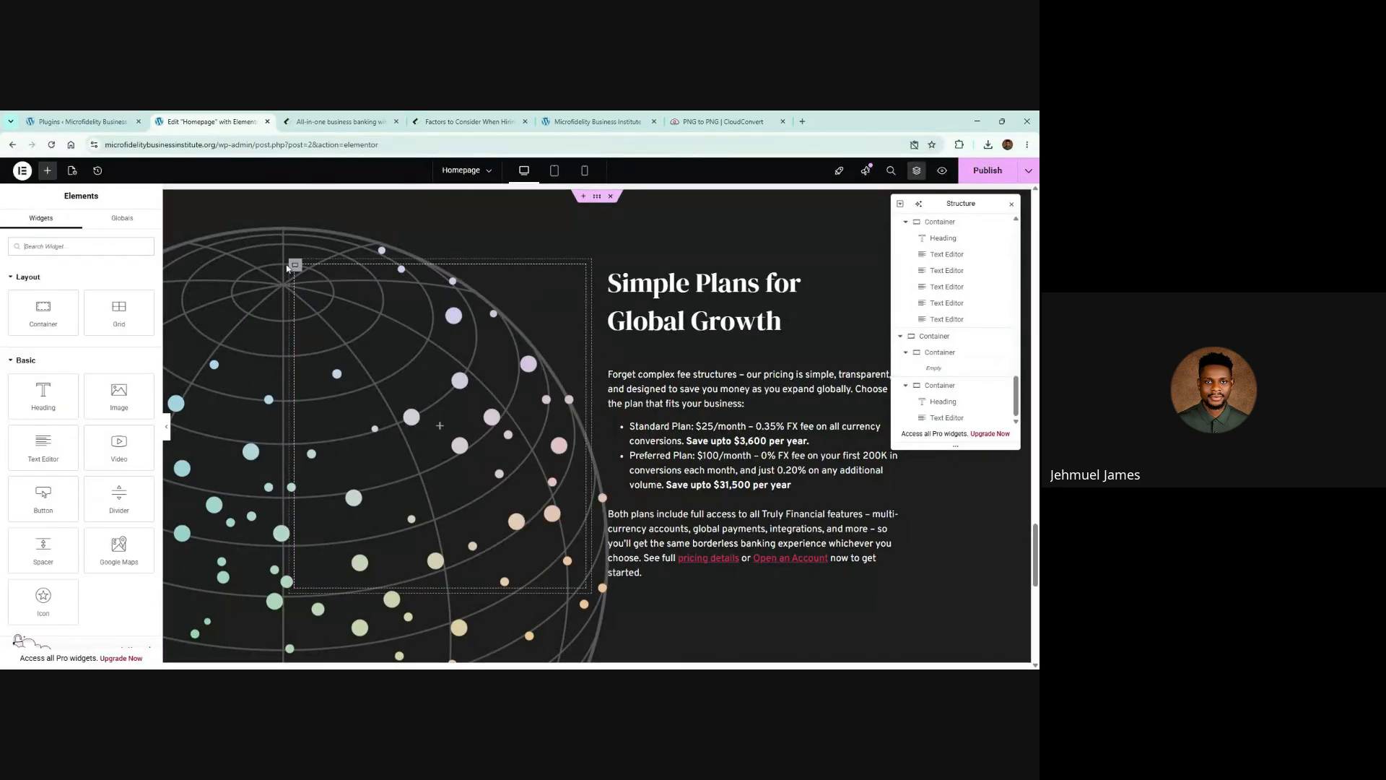
Set the empty container's minimum height to 0 and add a Spacer widget inside it
left_click(293, 265)
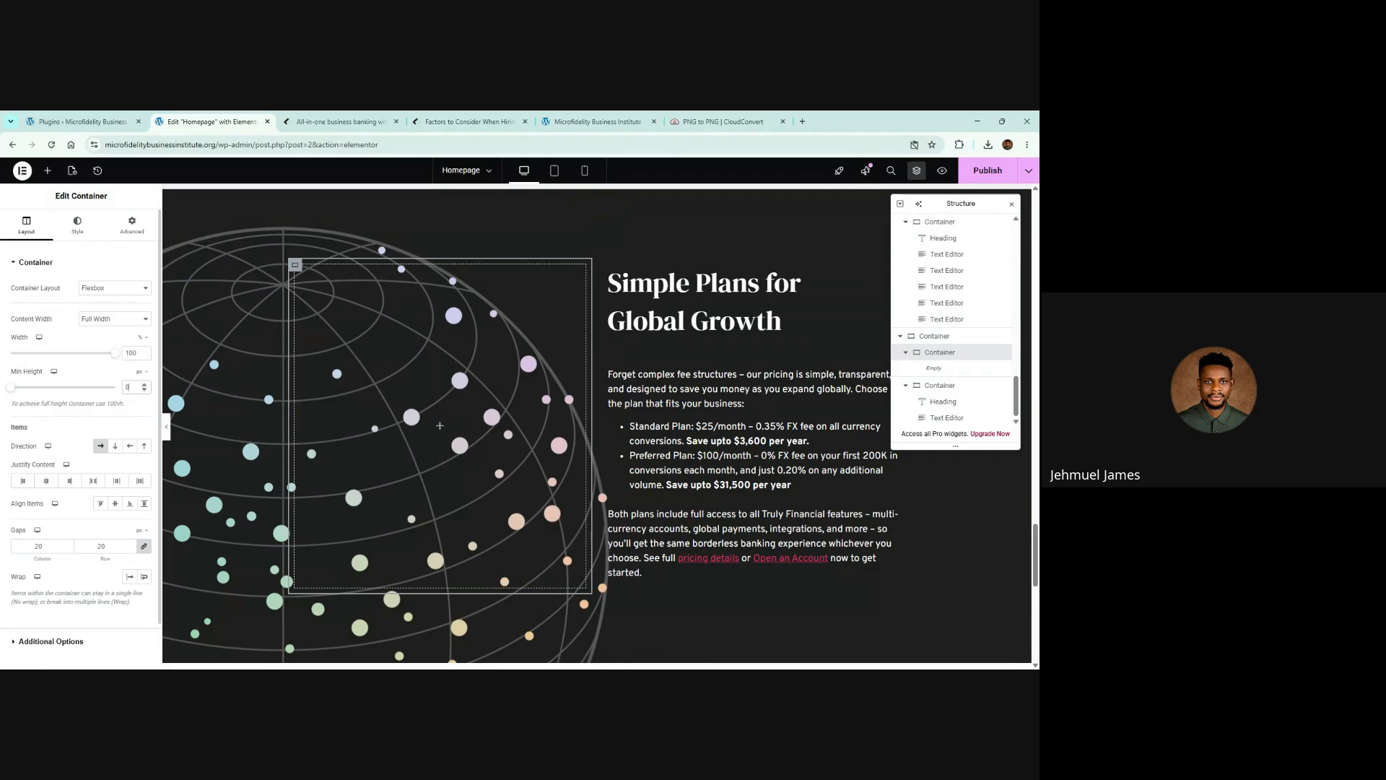
right_click(443, 428)
left_click(452, 376)
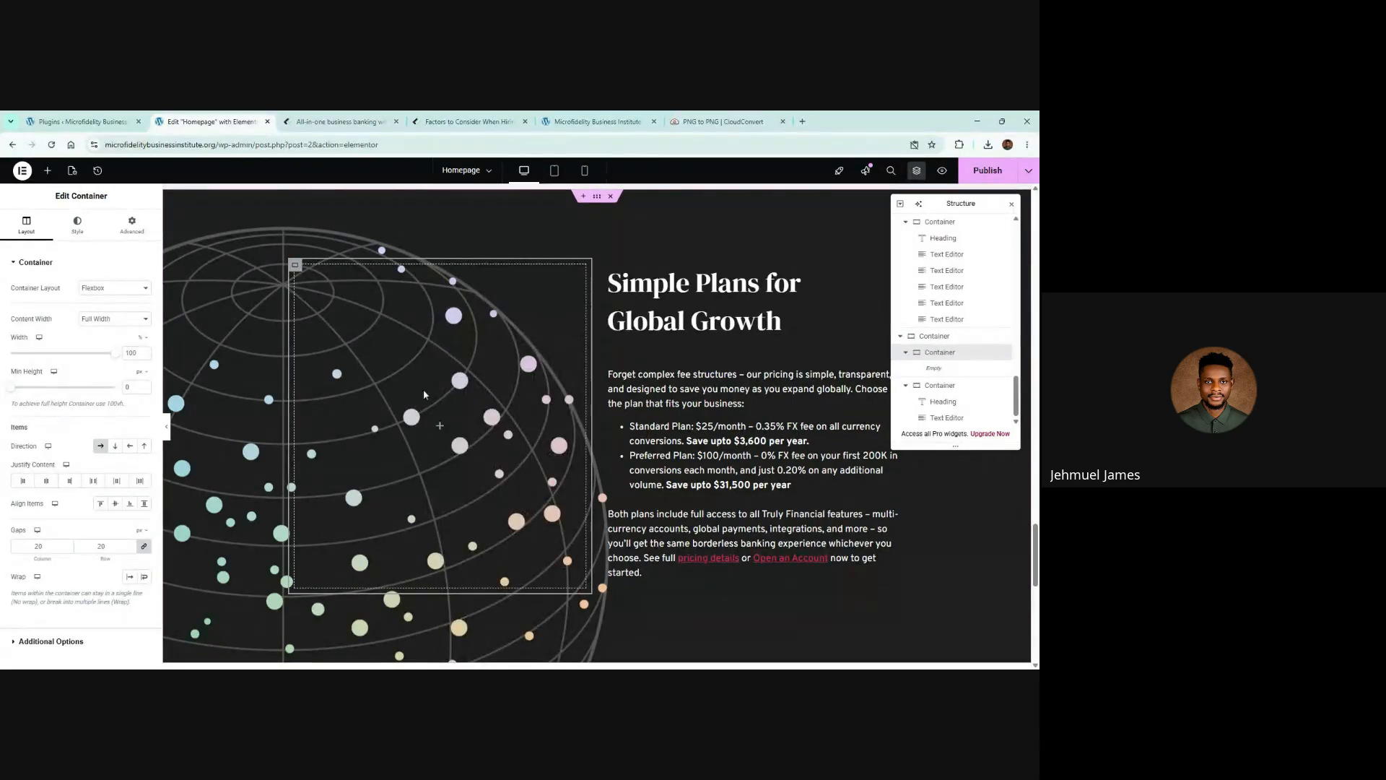
left_click(48, 171)
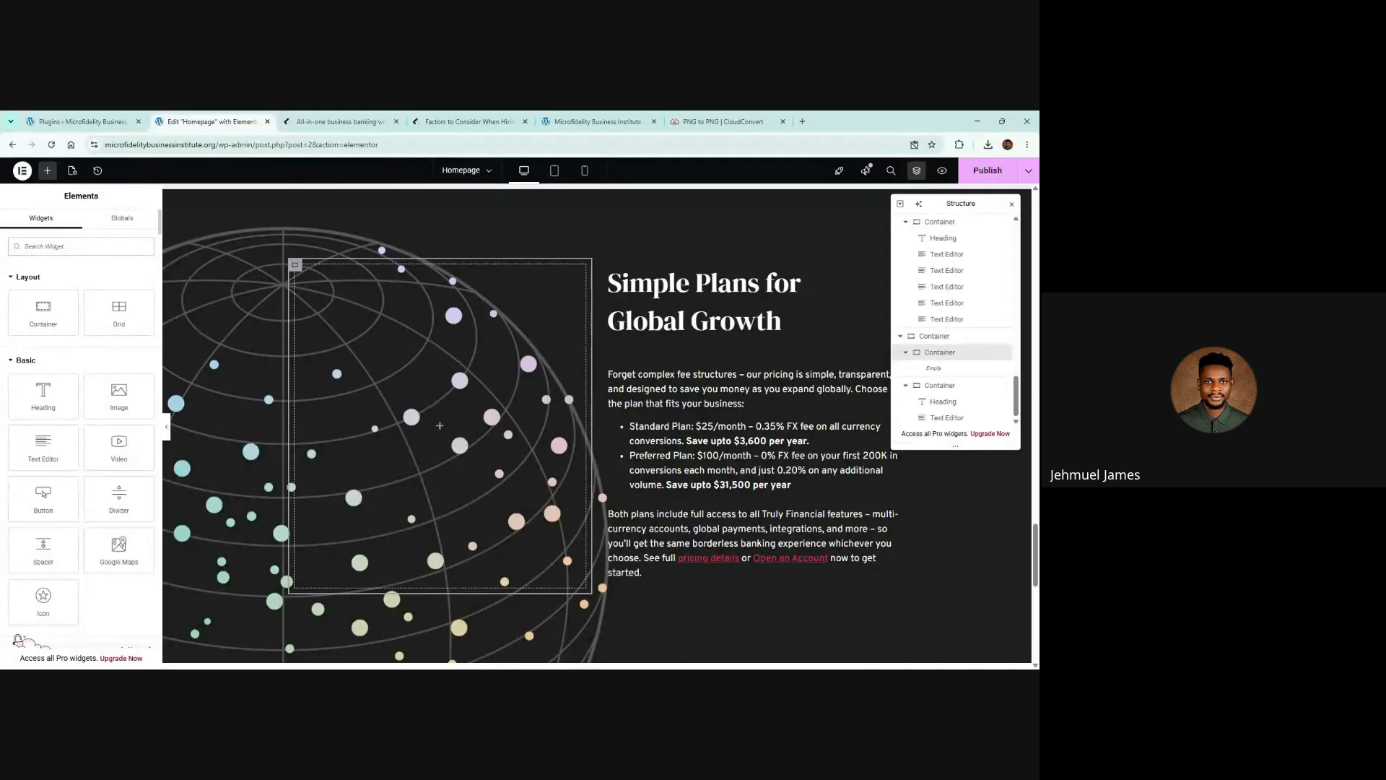
type("space")
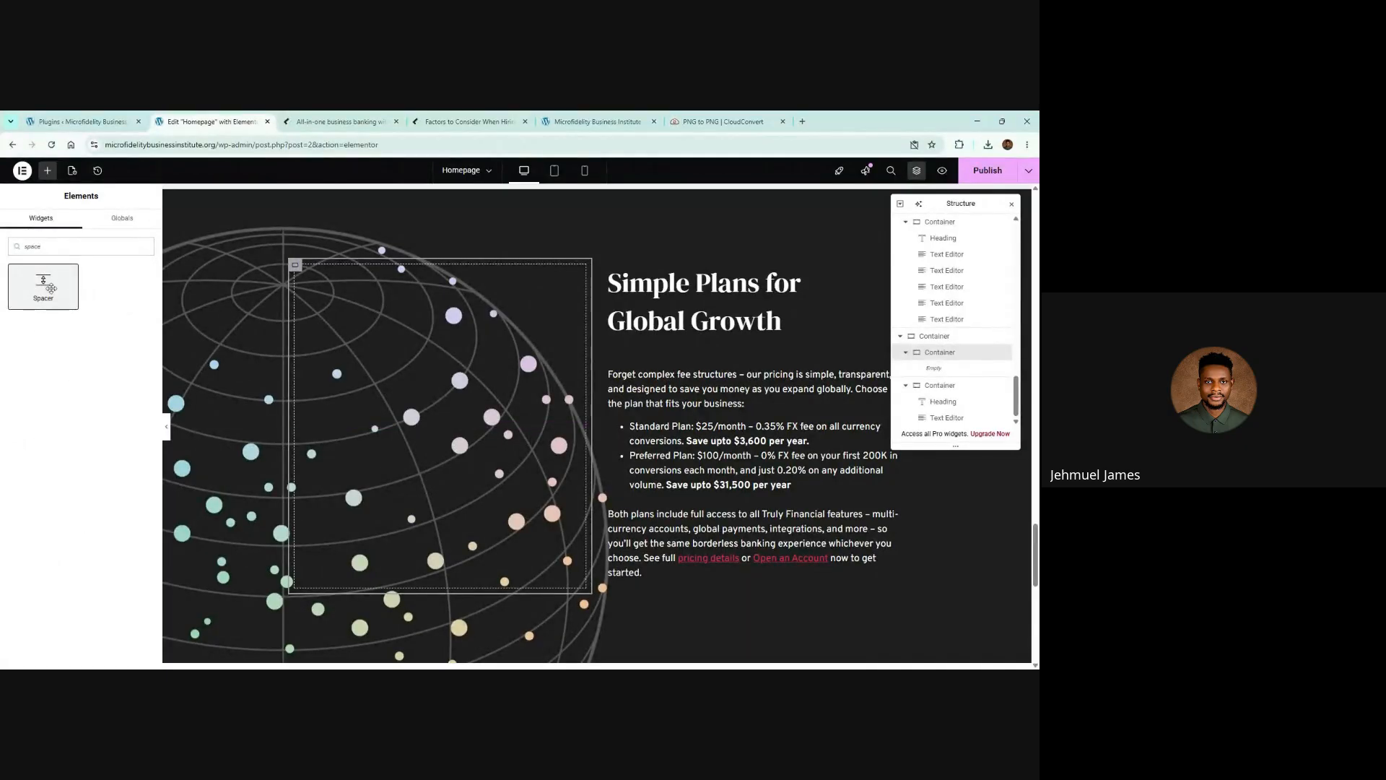
left_click_drag(51, 289, 295, 271)
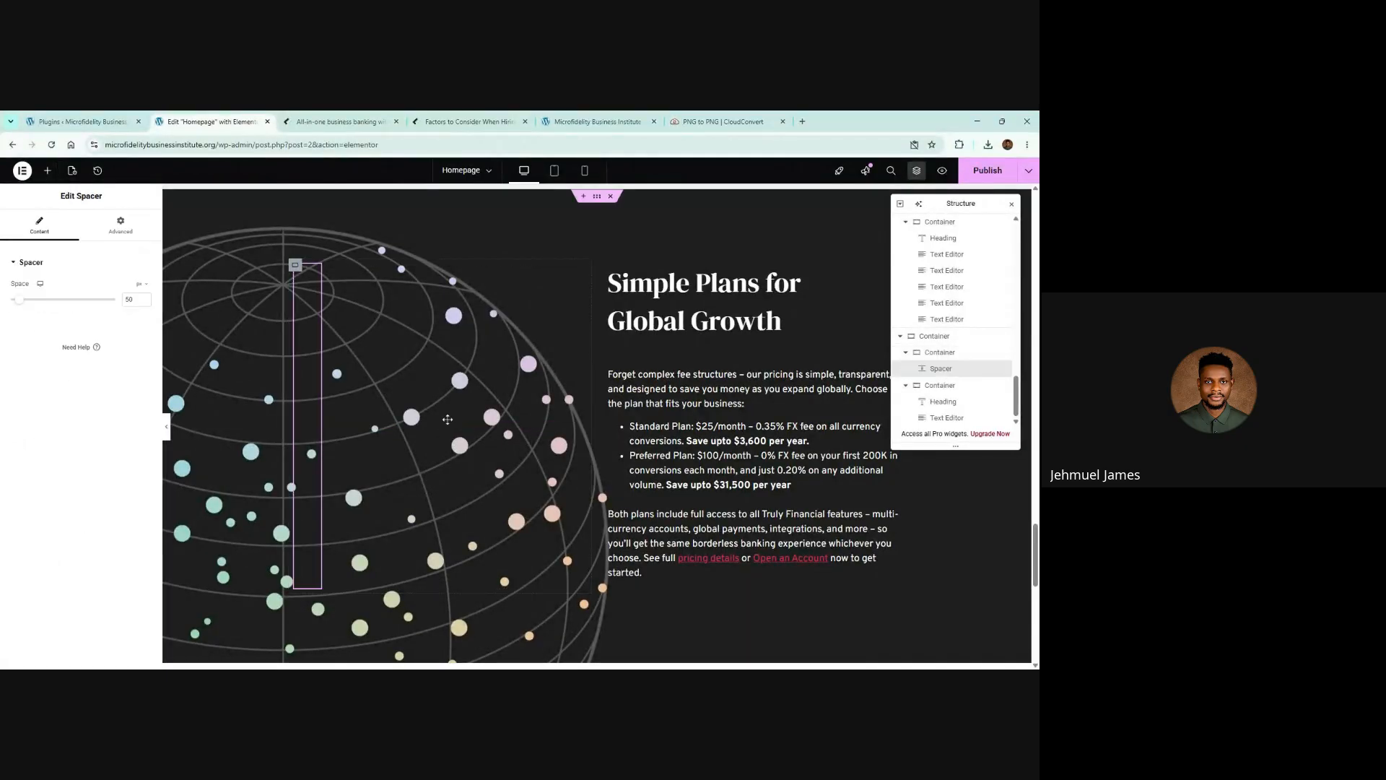
Set the width of the Spacer's container to 45%, using the original section on trulyfinancial.com as the layout reference
left_click(296, 269)
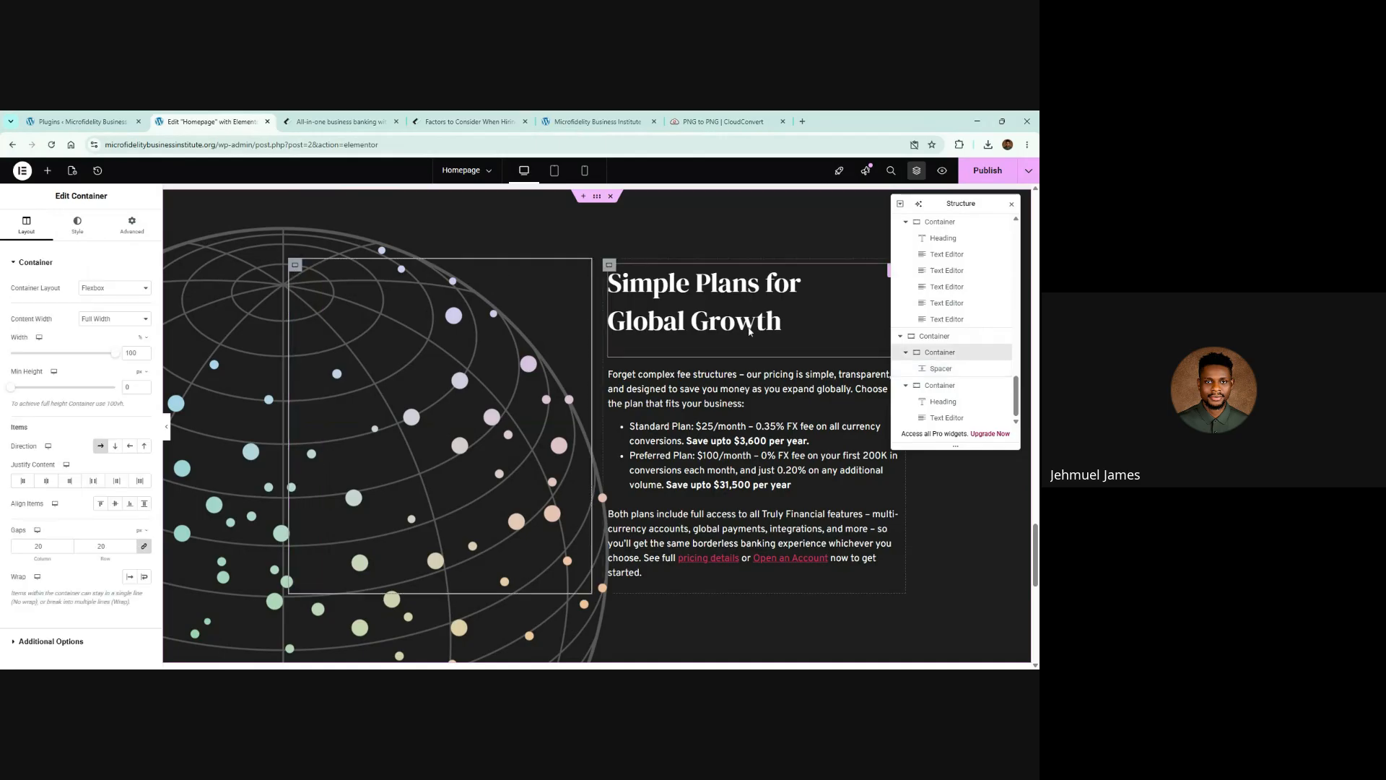
left_click(599, 199)
scroll(650, 361, "down", 1)
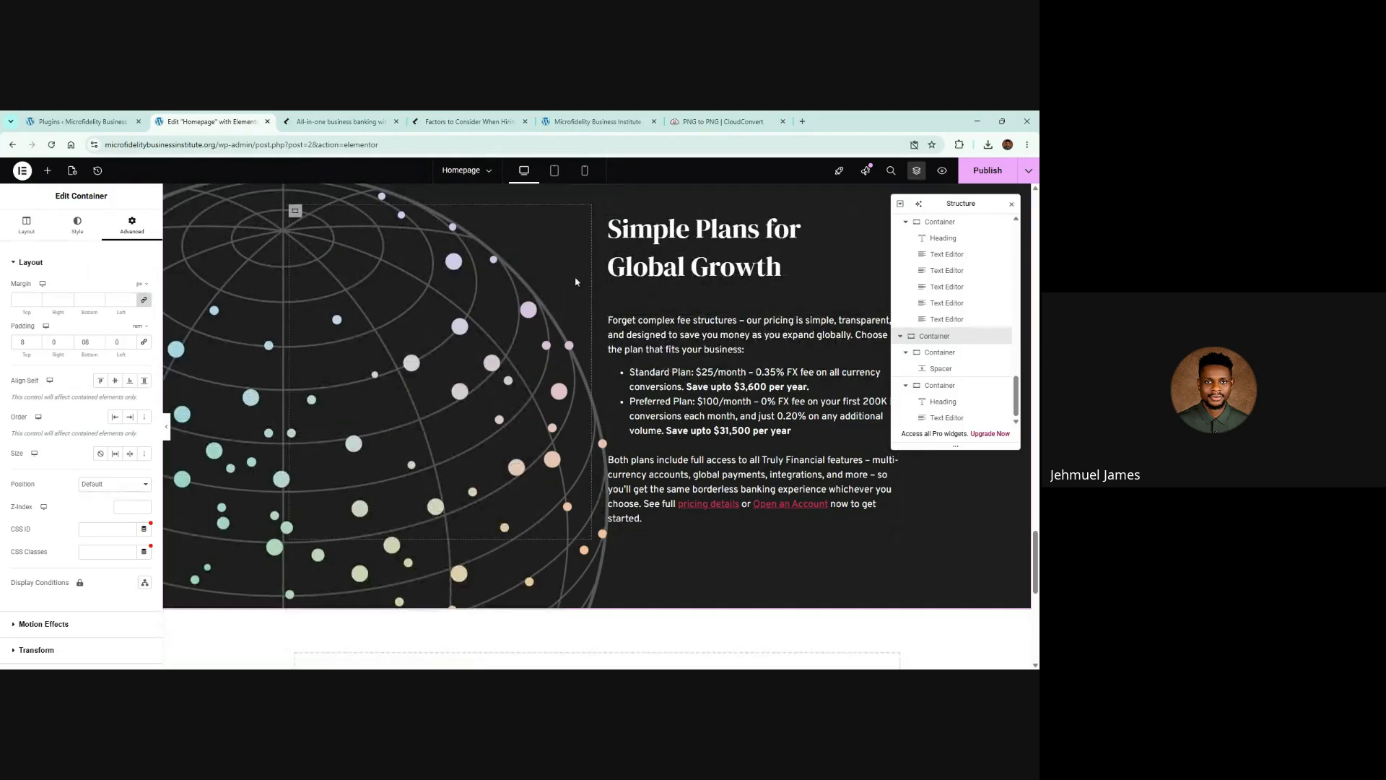
scroll(571, 277, "up", 2)
left_click(367, 121)
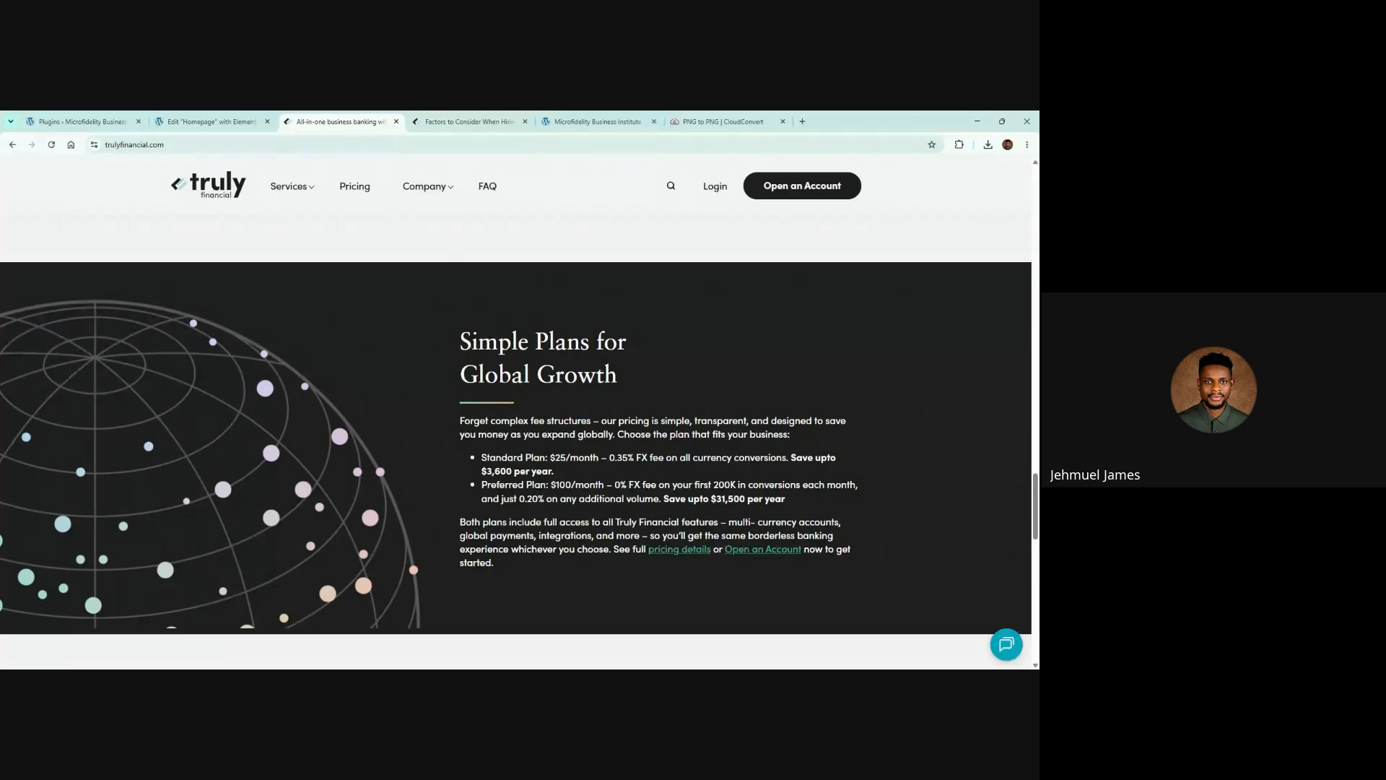
left_click(209, 121)
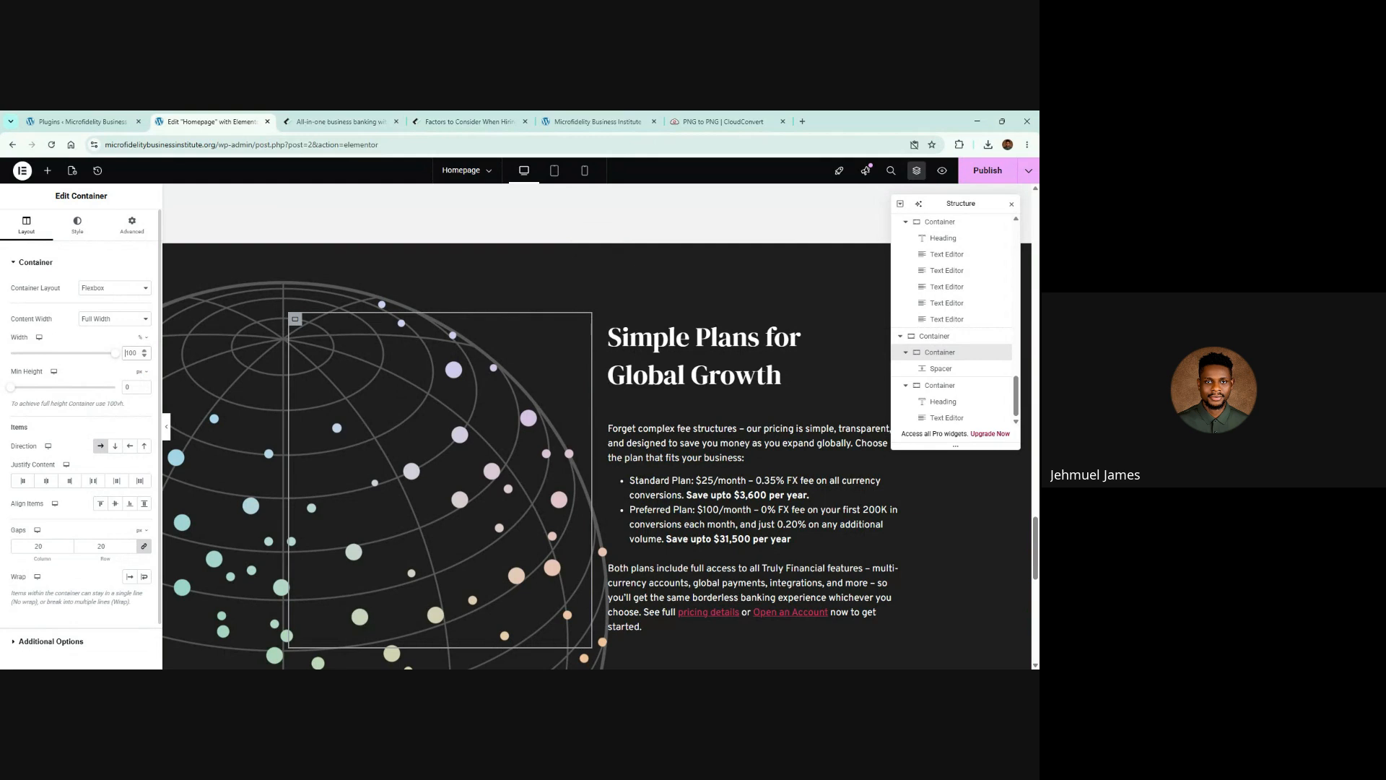
type("40")
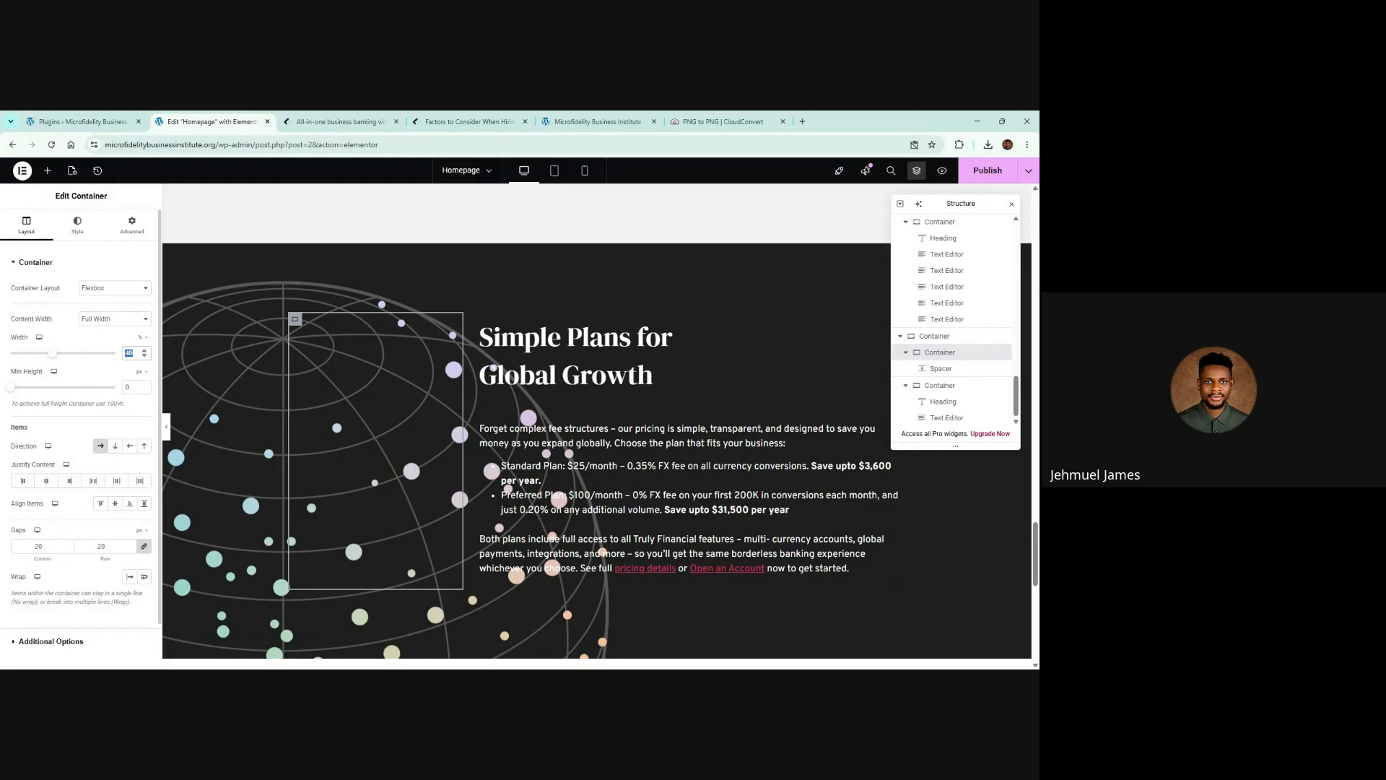
type("45")
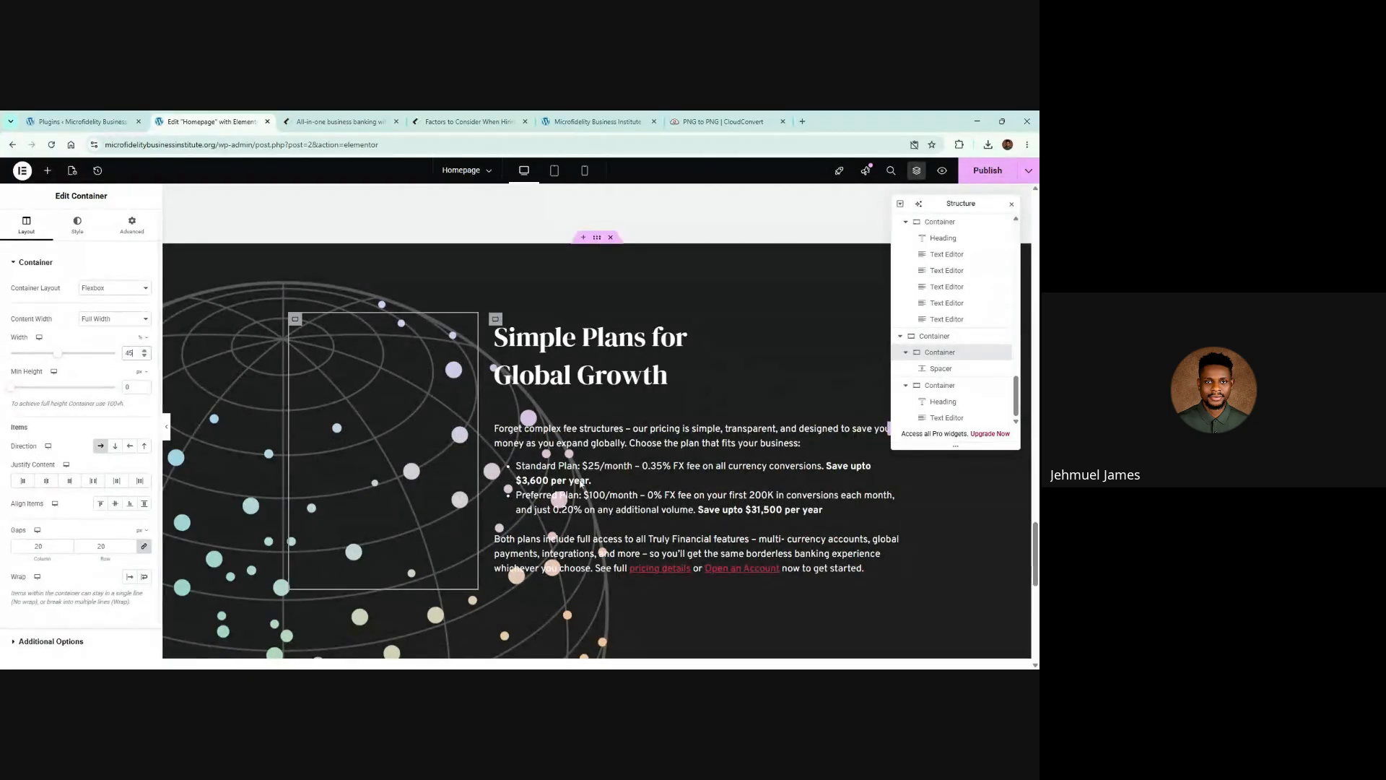
scroll(584, 322, "down", 1)
scroll(585, 323, "up", 2)
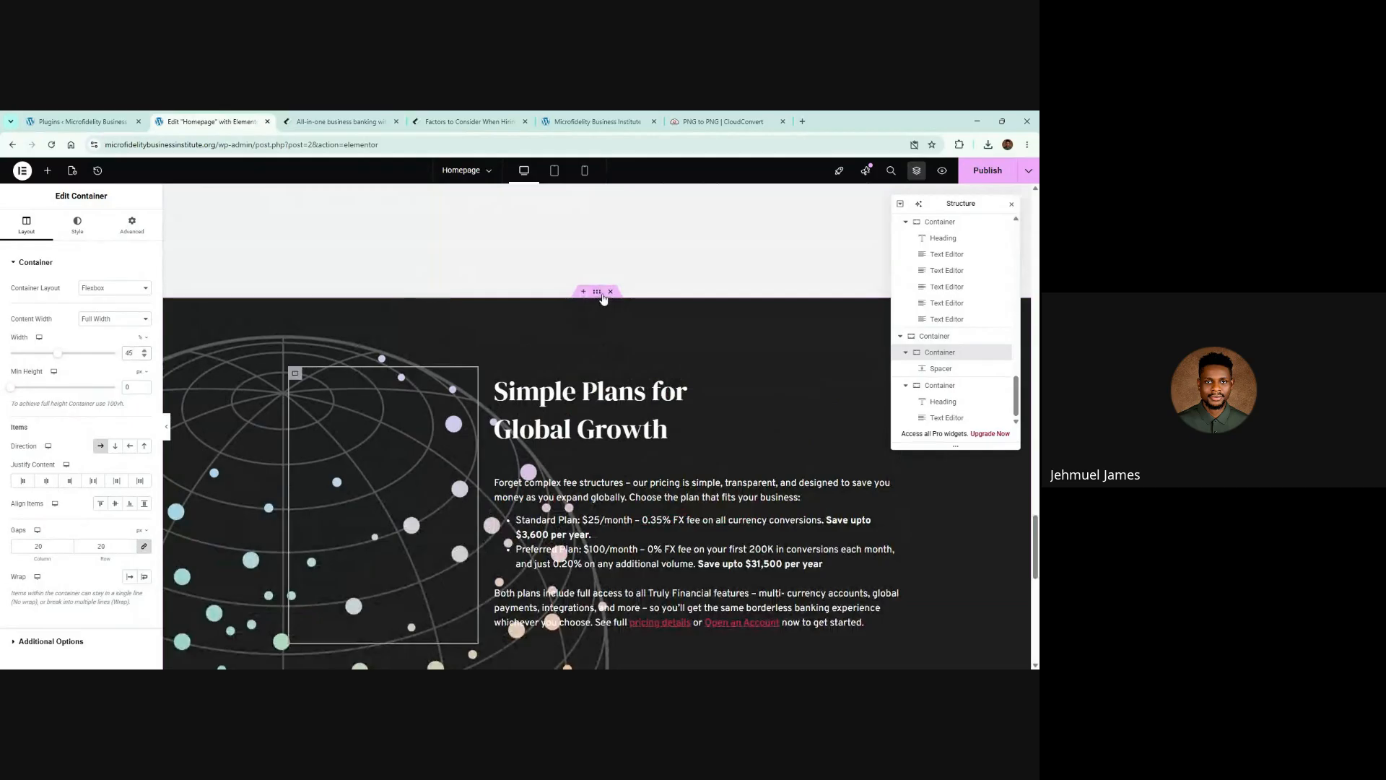
Set the globe background image's display size to Cover on the outer section container
left_click(598, 293)
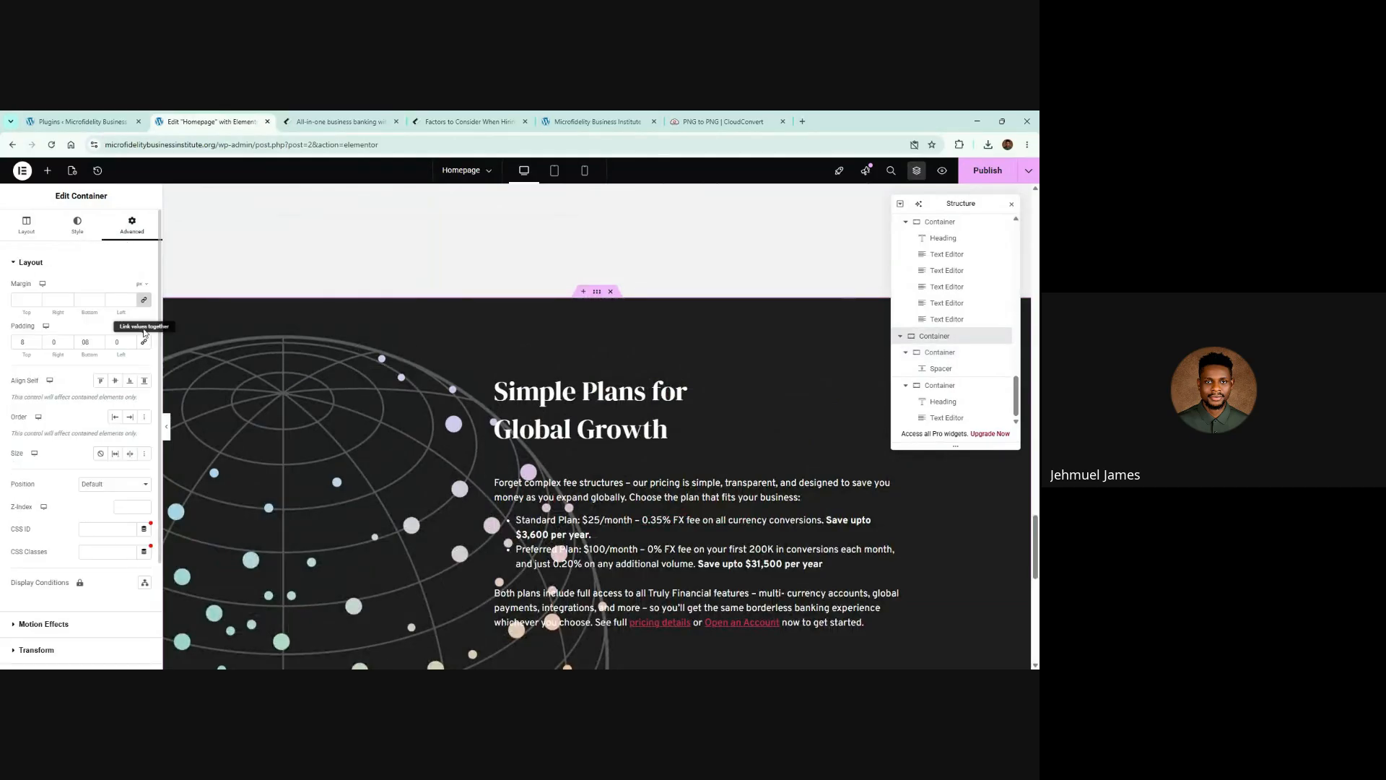
left_click(316, 130)
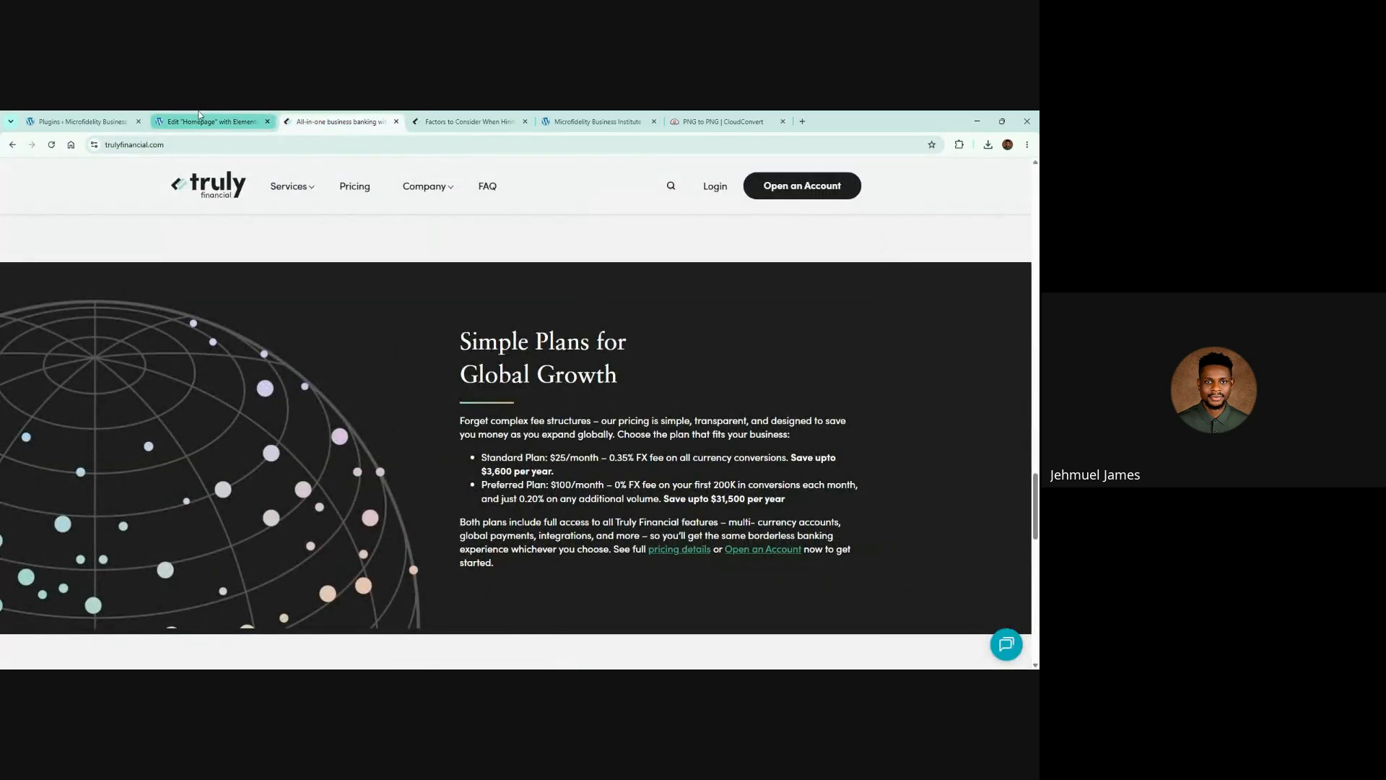
left_click(198, 117)
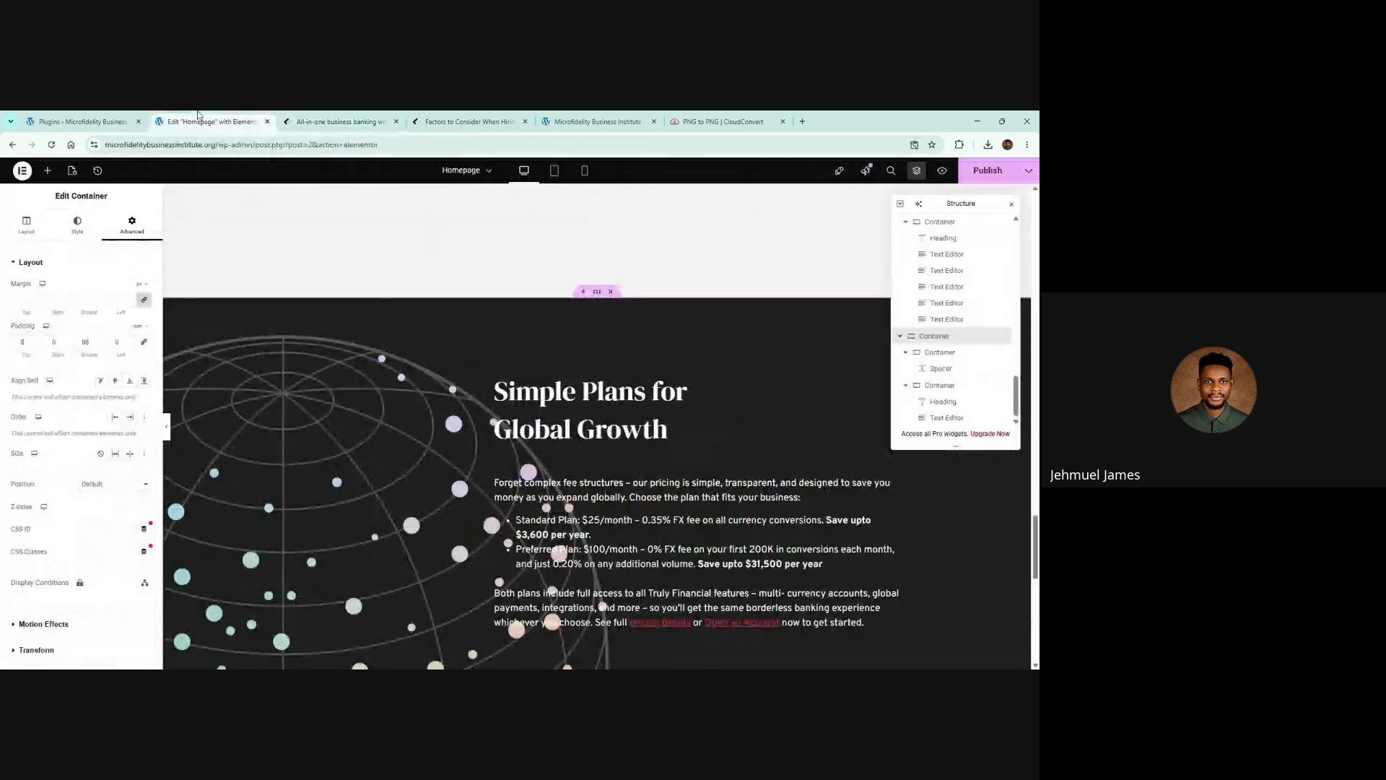
left_click(295, 374)
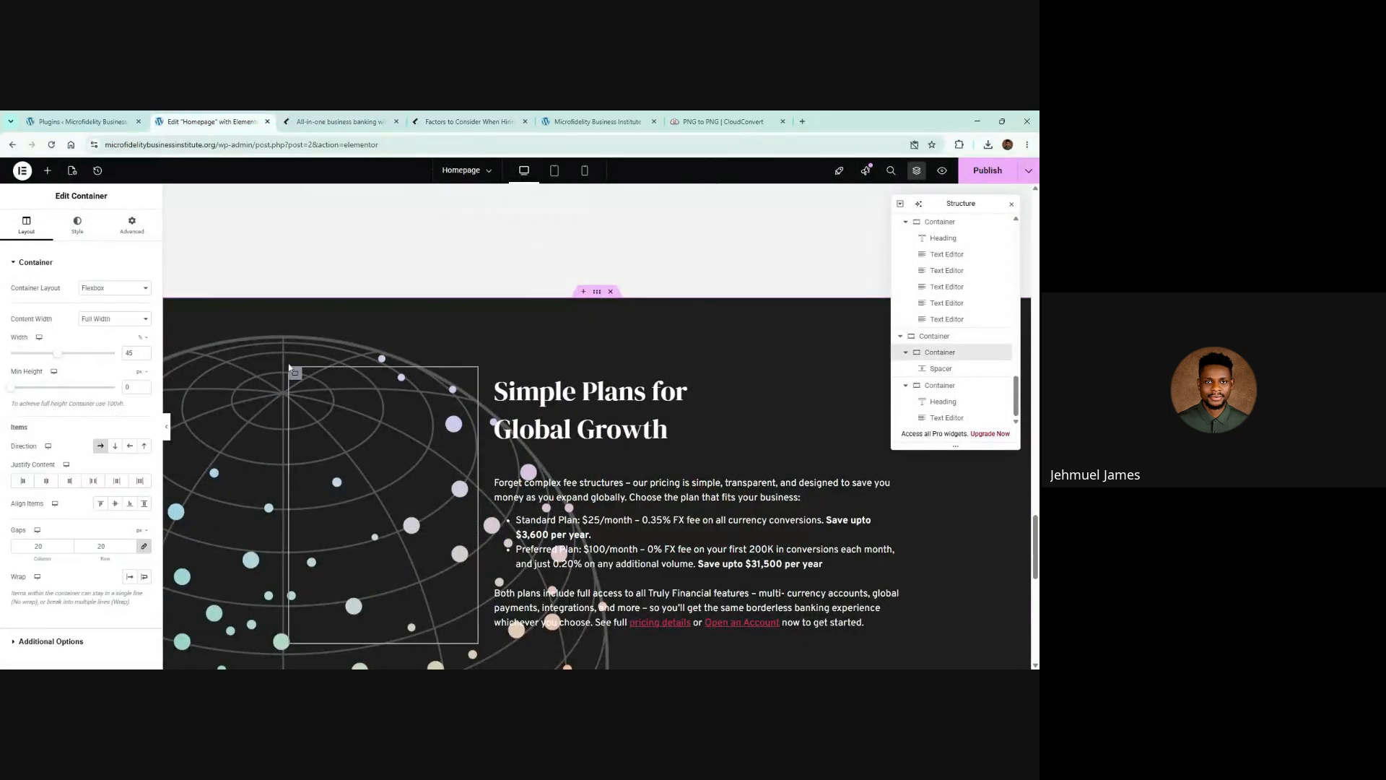
left_click(616, 307)
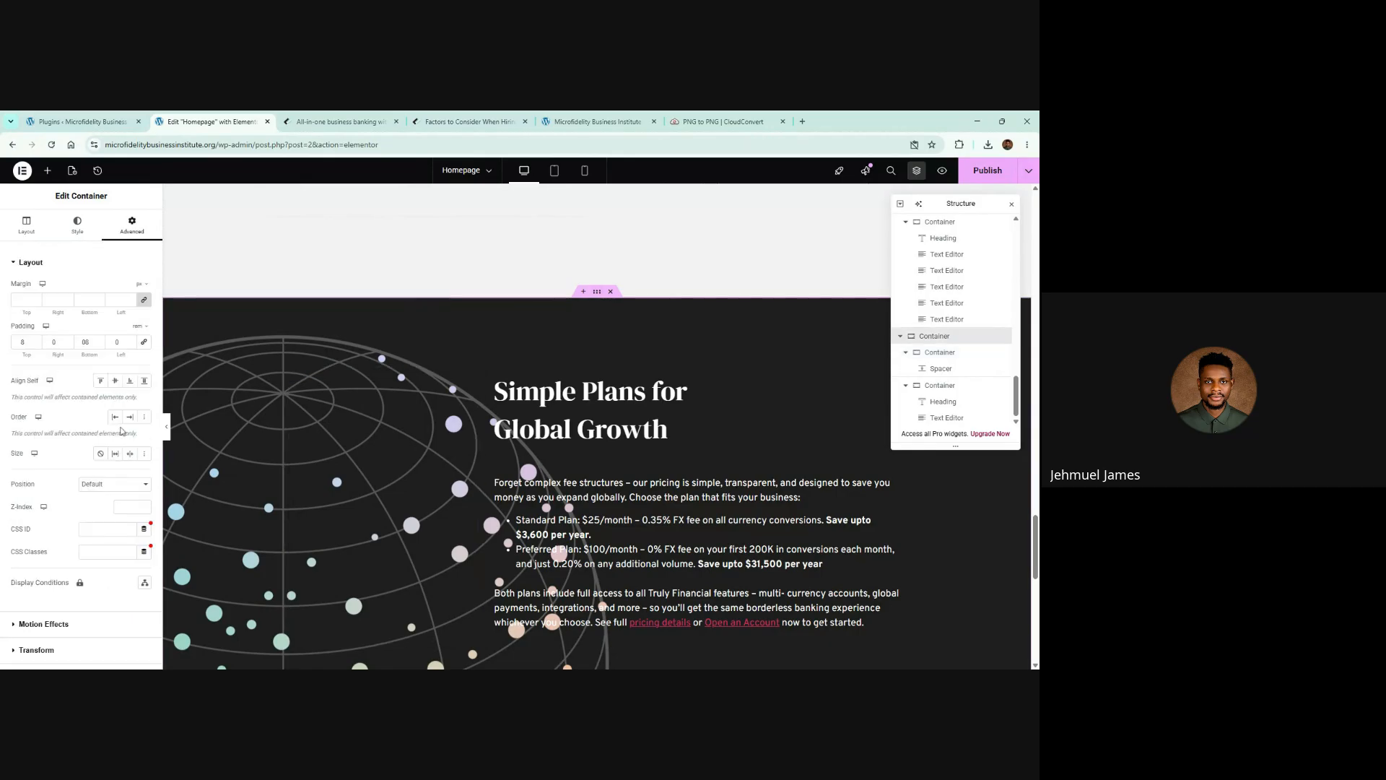
left_click(78, 226)
scroll(103, 411, "down", 2)
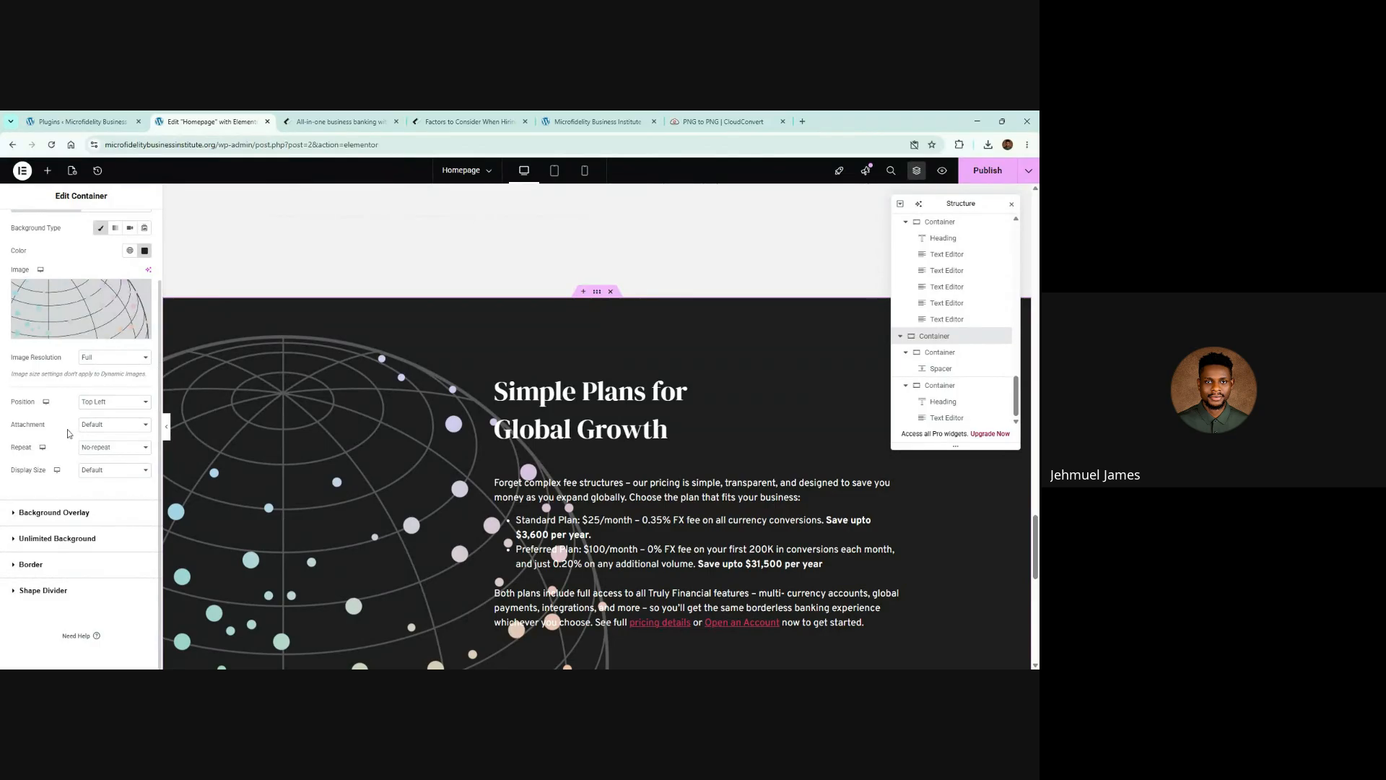
left_click(100, 470)
left_click(104, 513)
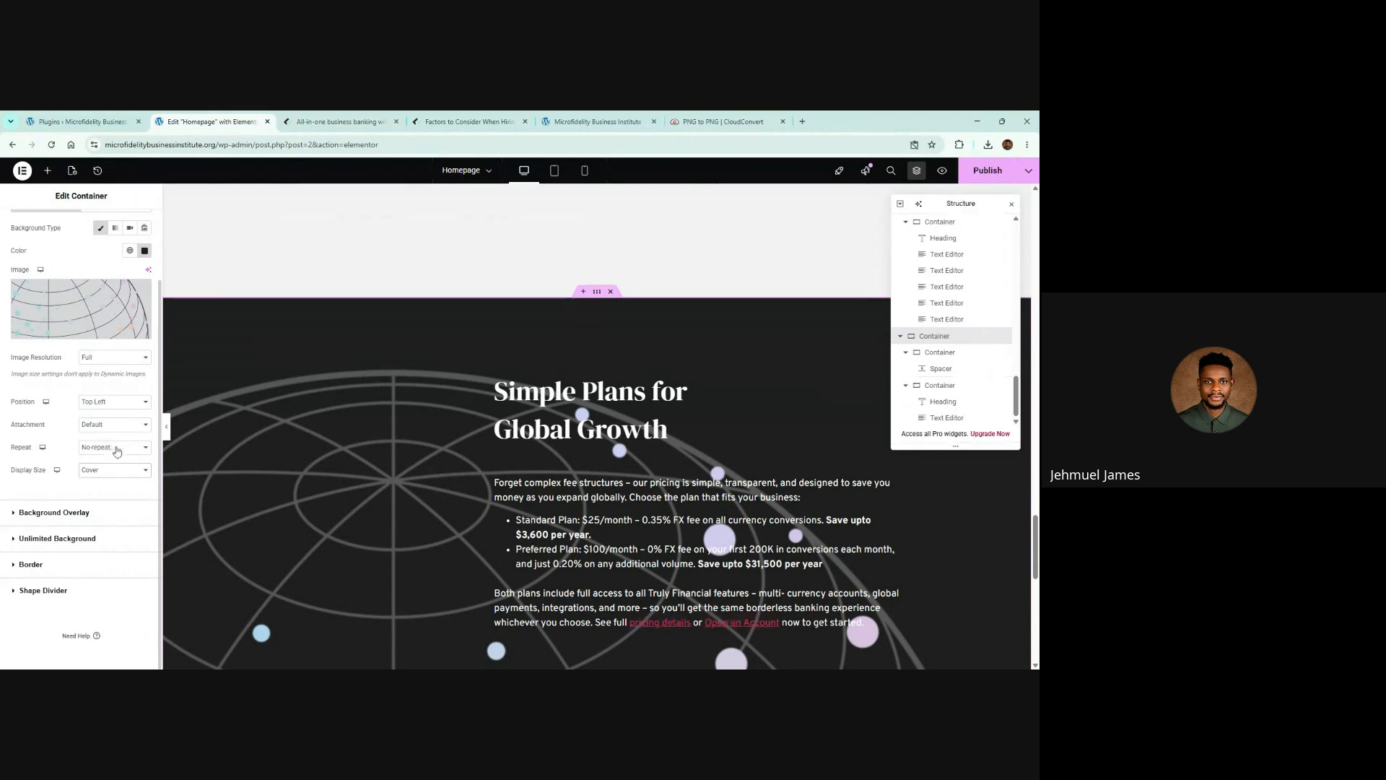
scroll(114, 409, "down", 4)
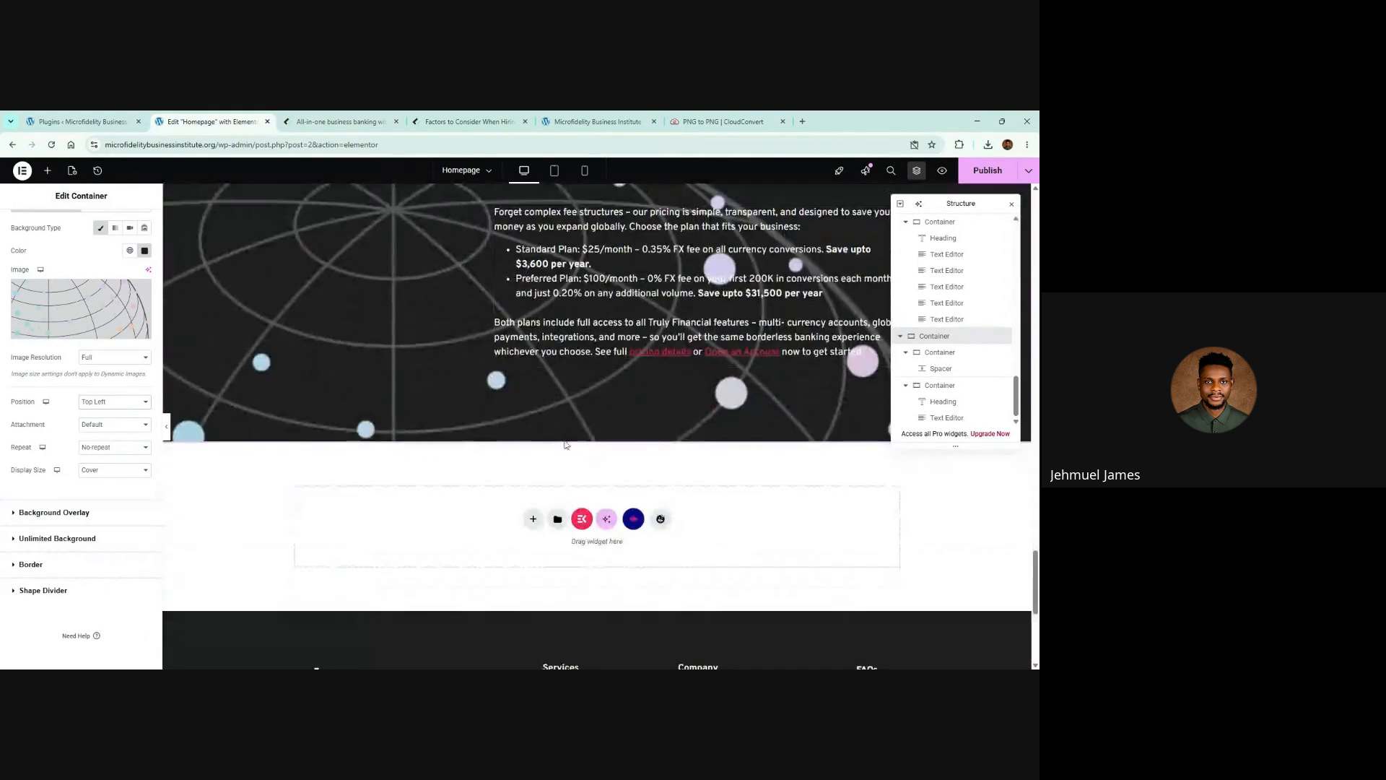
scroll(334, 333, "up", 2)
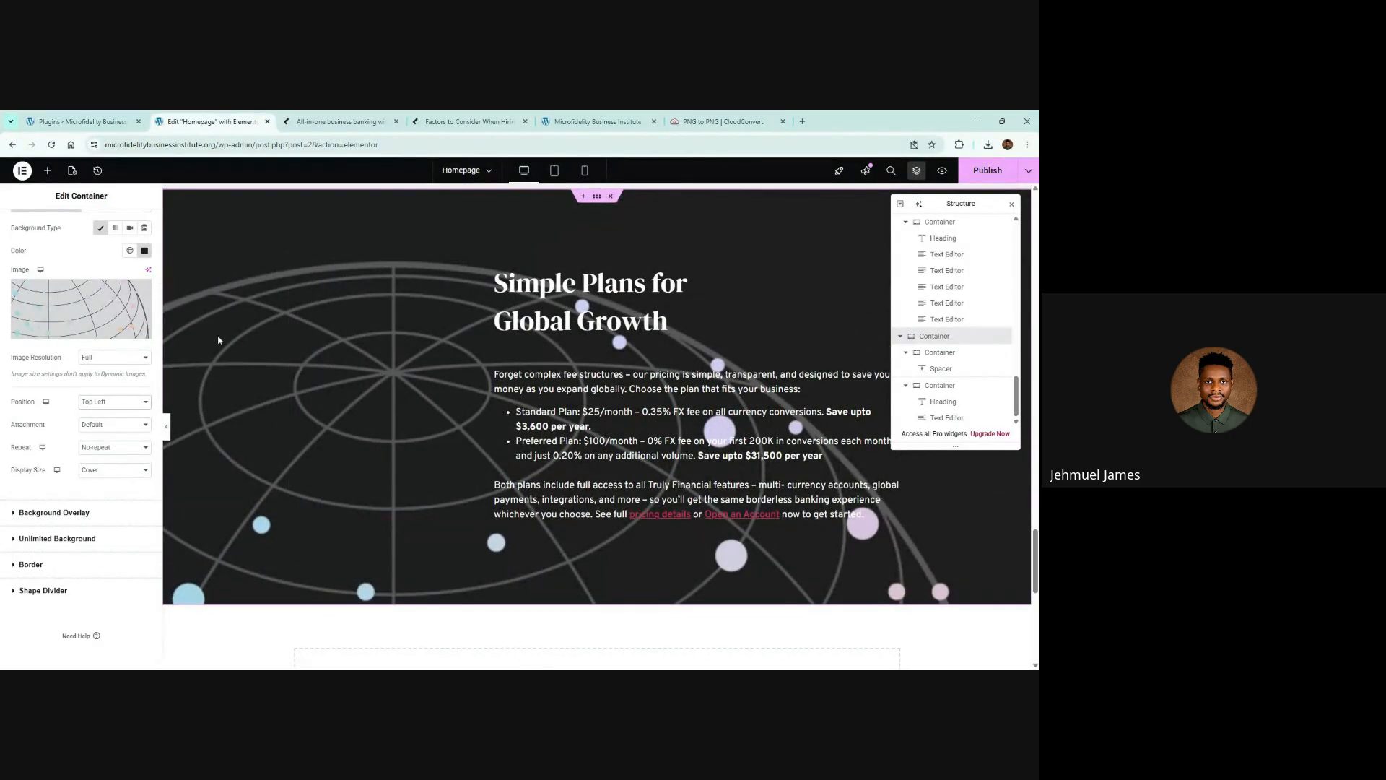
Remove the globe background image from the outer section container
left_click(141, 290)
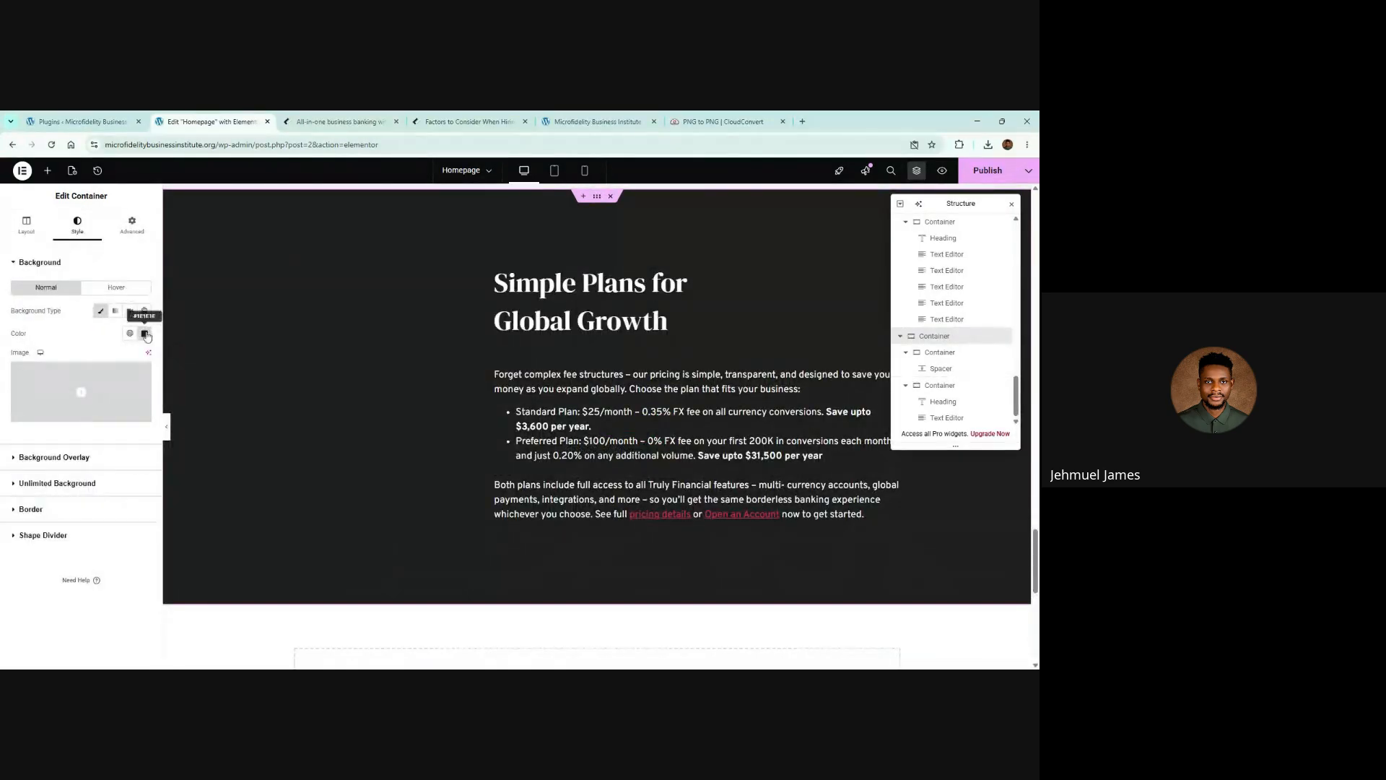
Delete the Spacer widget from the column container beside the "Simple Plans for Global Growth" text
left_click(144, 333)
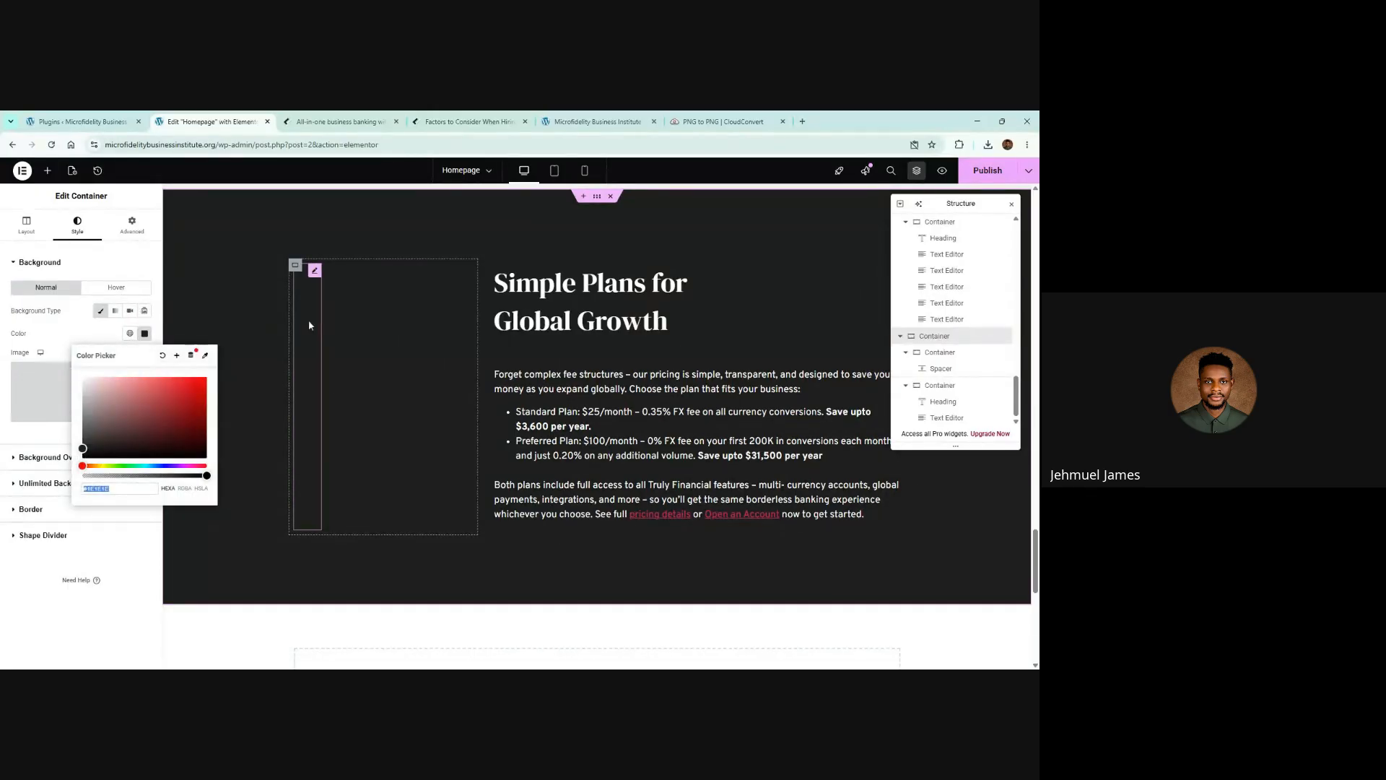
left_click(309, 319)
right_click(309, 320)
left_click(331, 563)
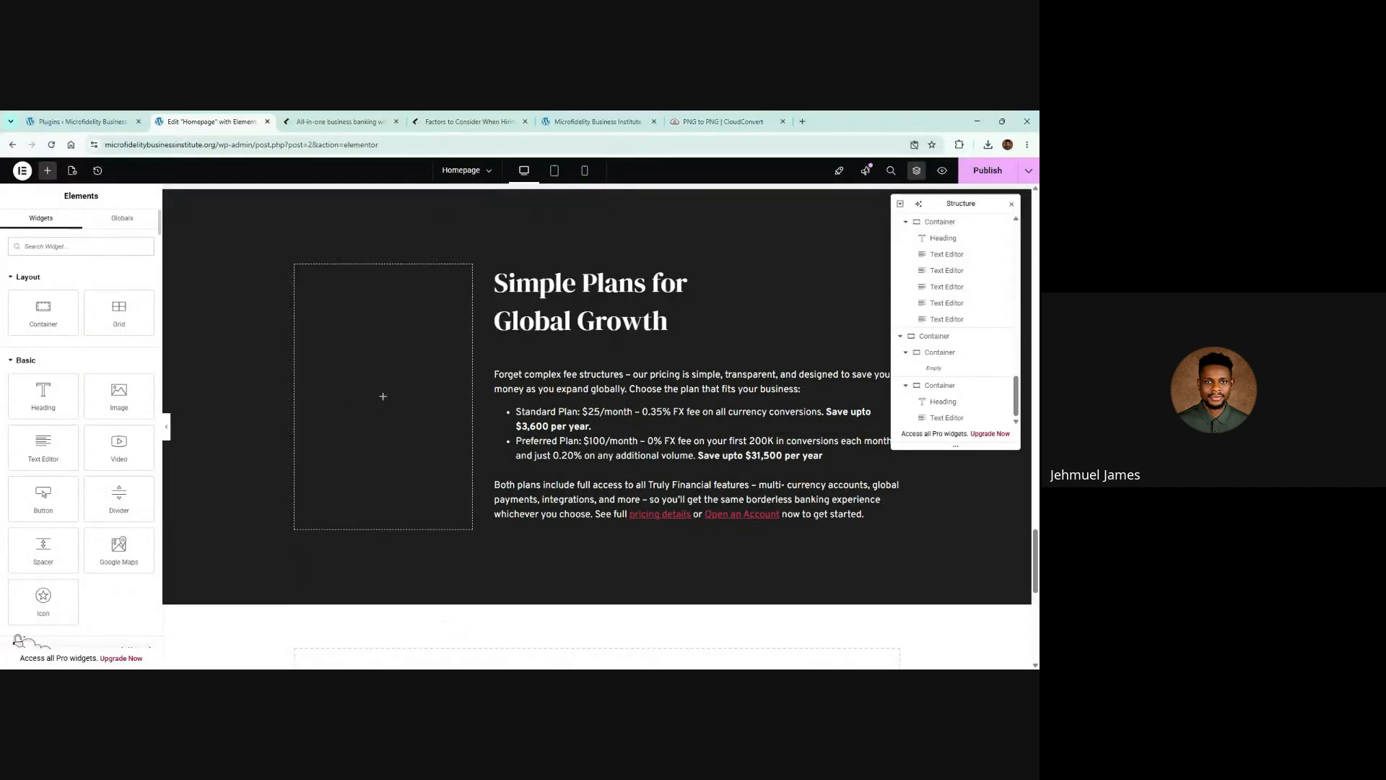
Add an Image widget to the empty column container and choose globe-2-1-839x982 from the media library
type("imagfe")
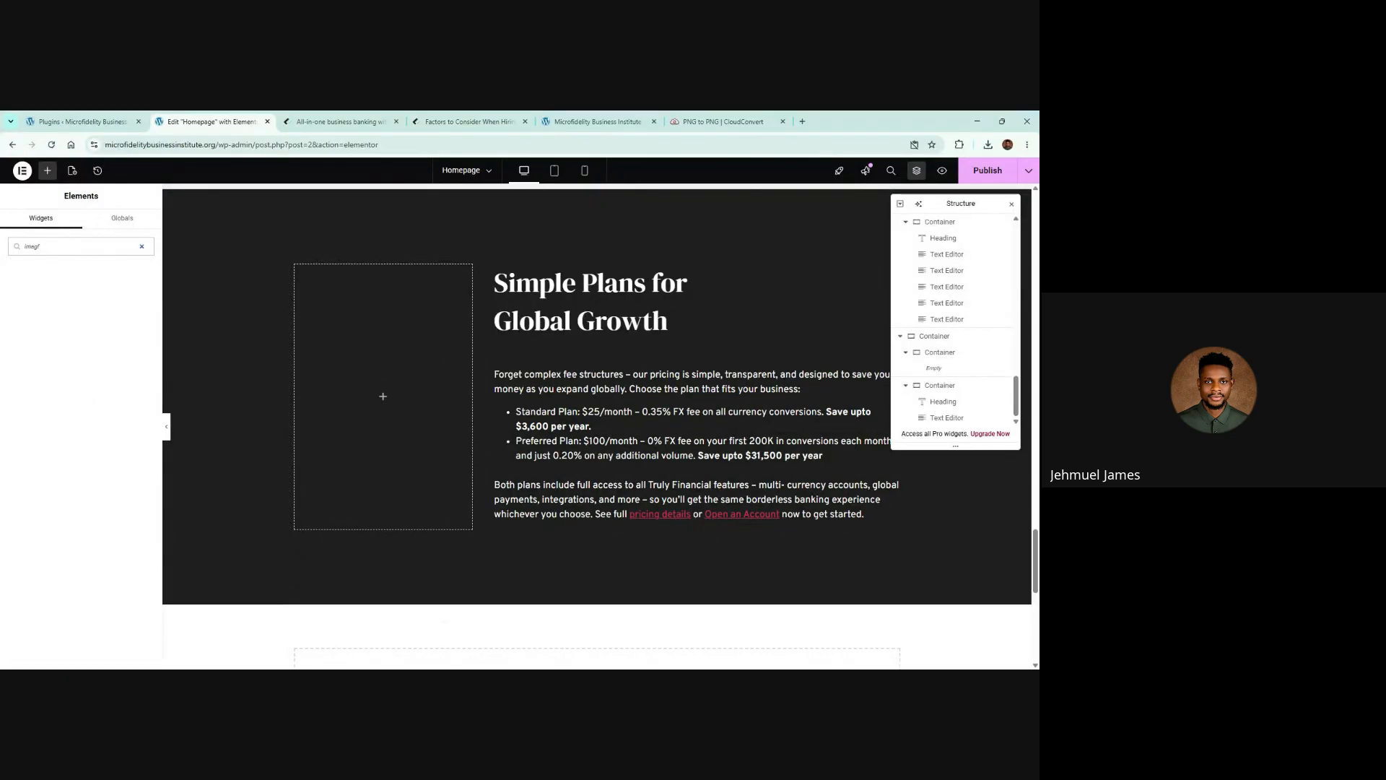
left_click(70, 292)
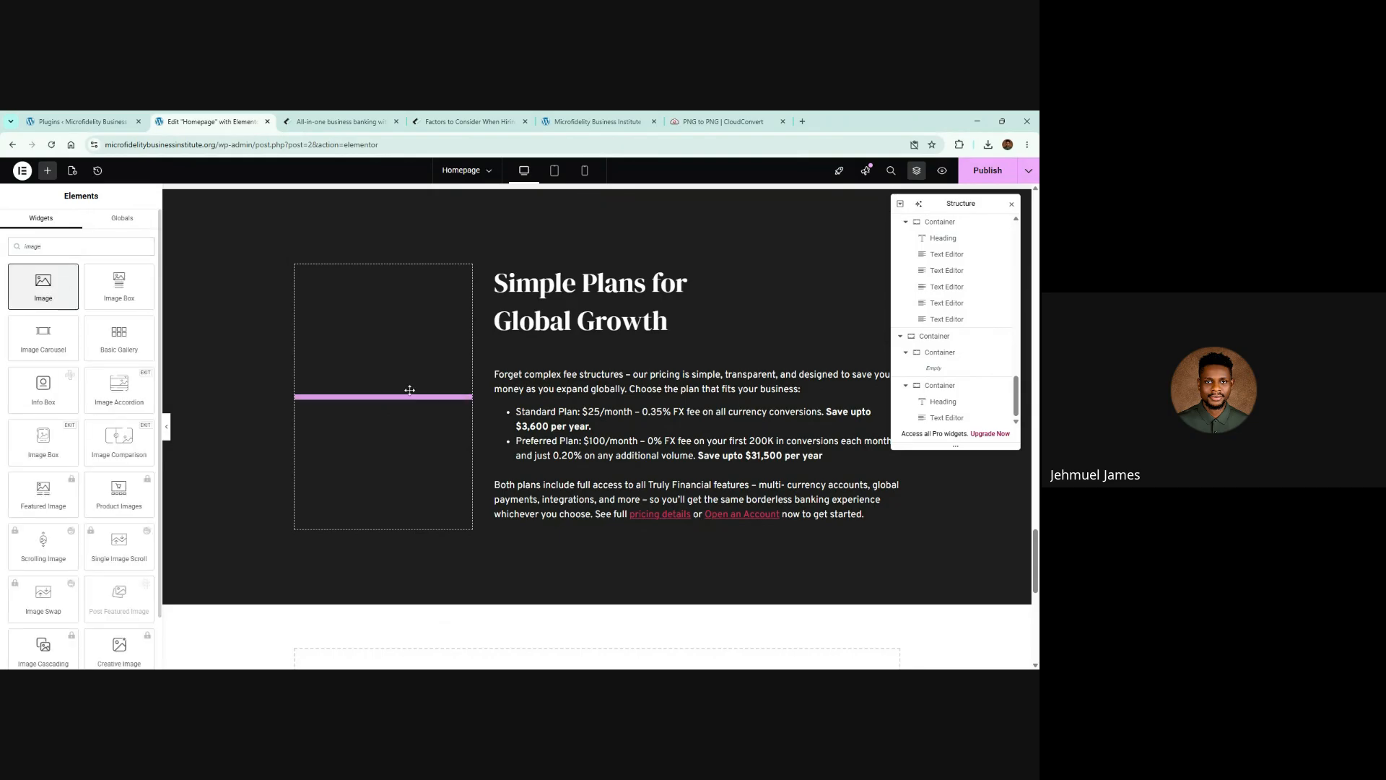
left_click(72, 299)
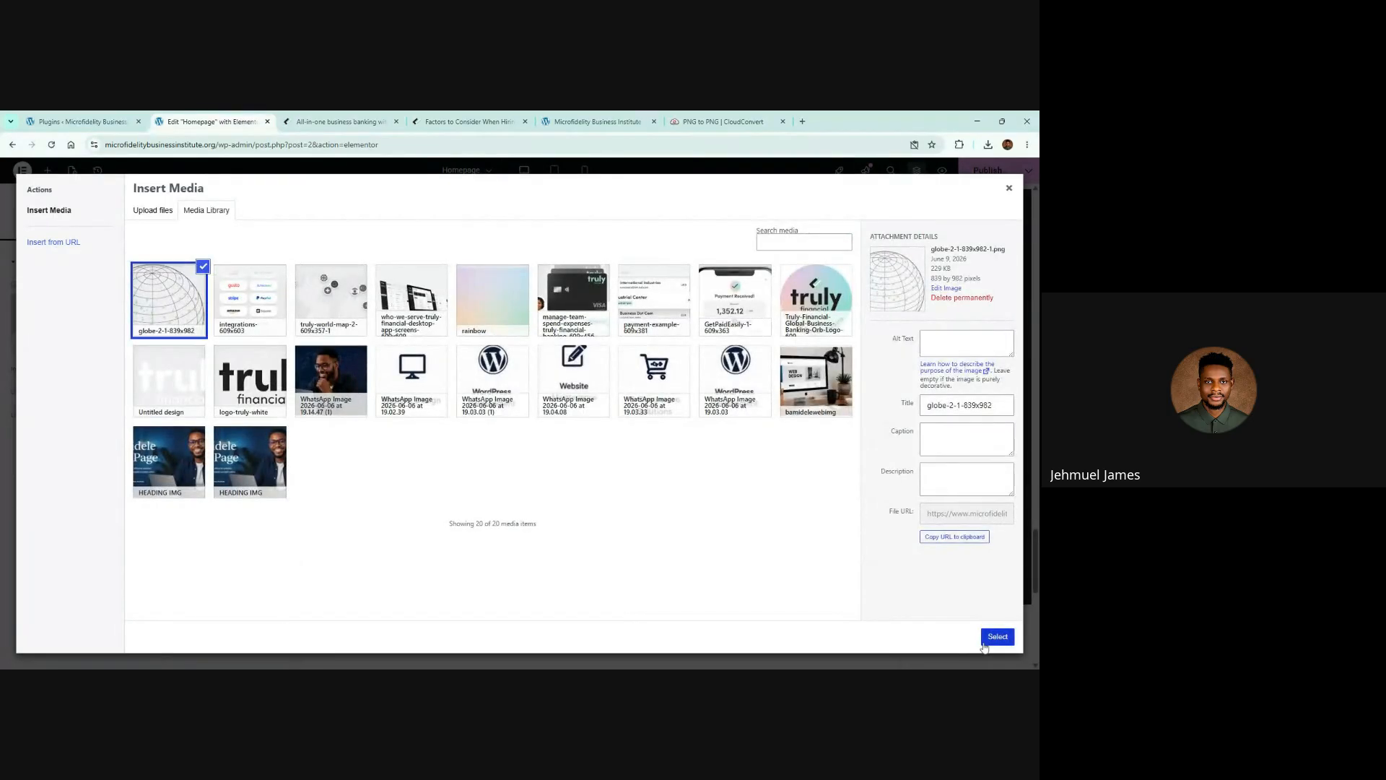
left_click(996, 636)
Set the width of the globe image's container to 100%, using the original section on trulyfinancial.com as the reference
left_click(339, 122)
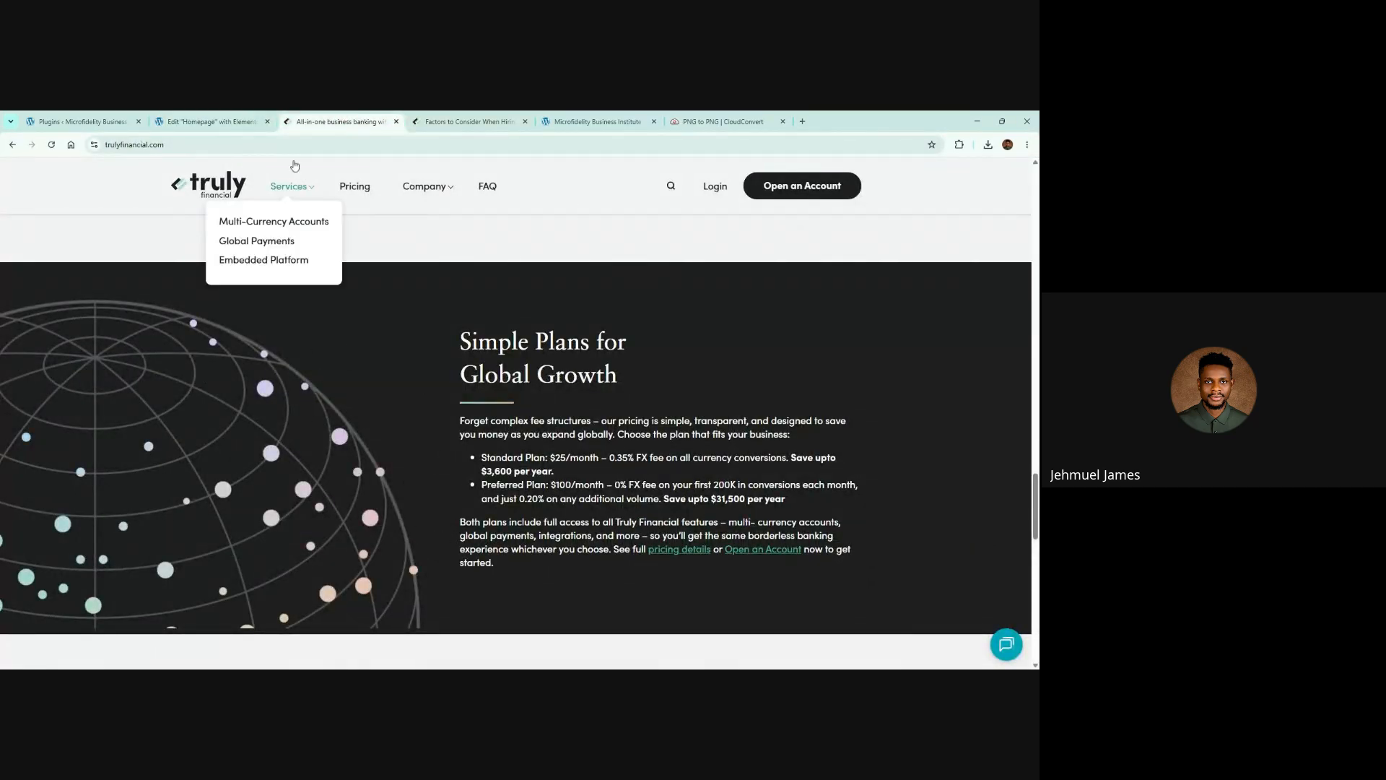
left_click(211, 122)
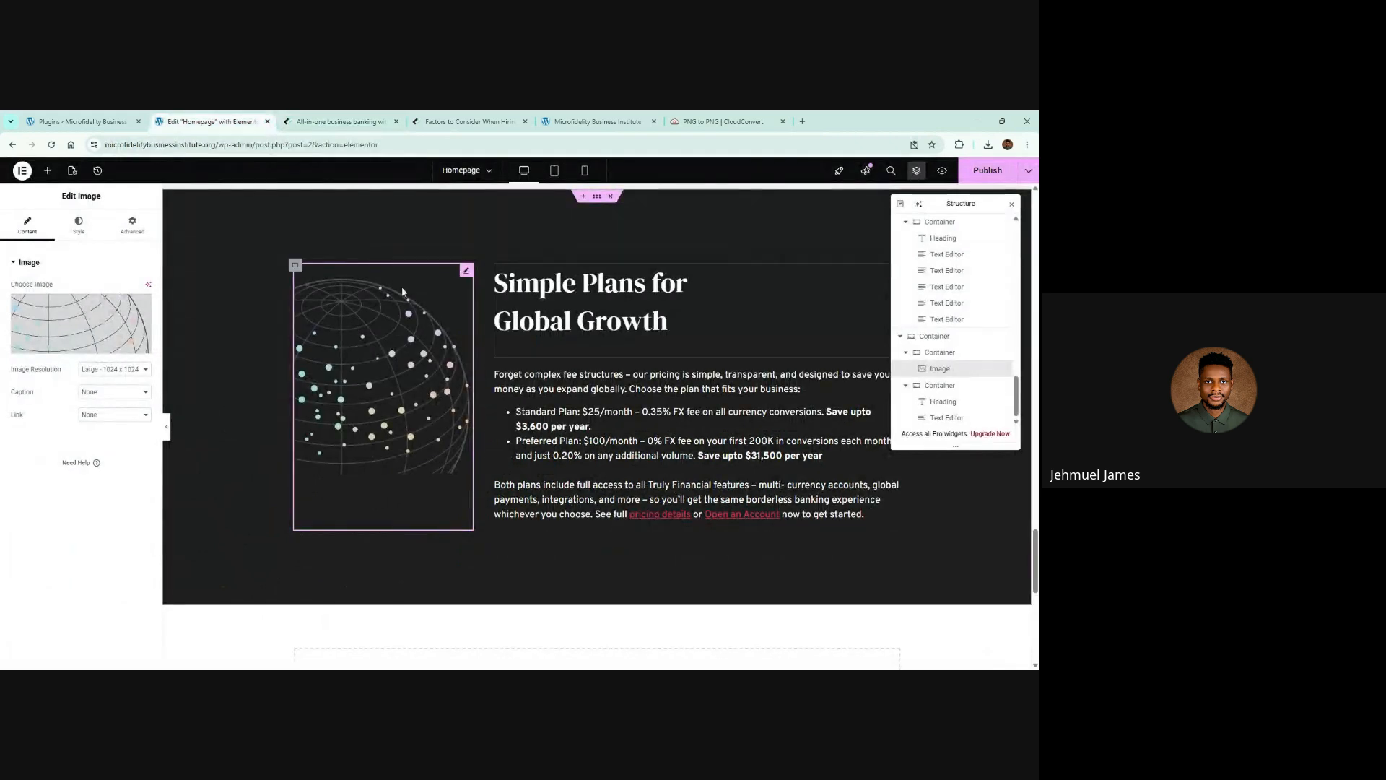
left_click_drag(135, 353, 87, 353)
key("BackSpace")
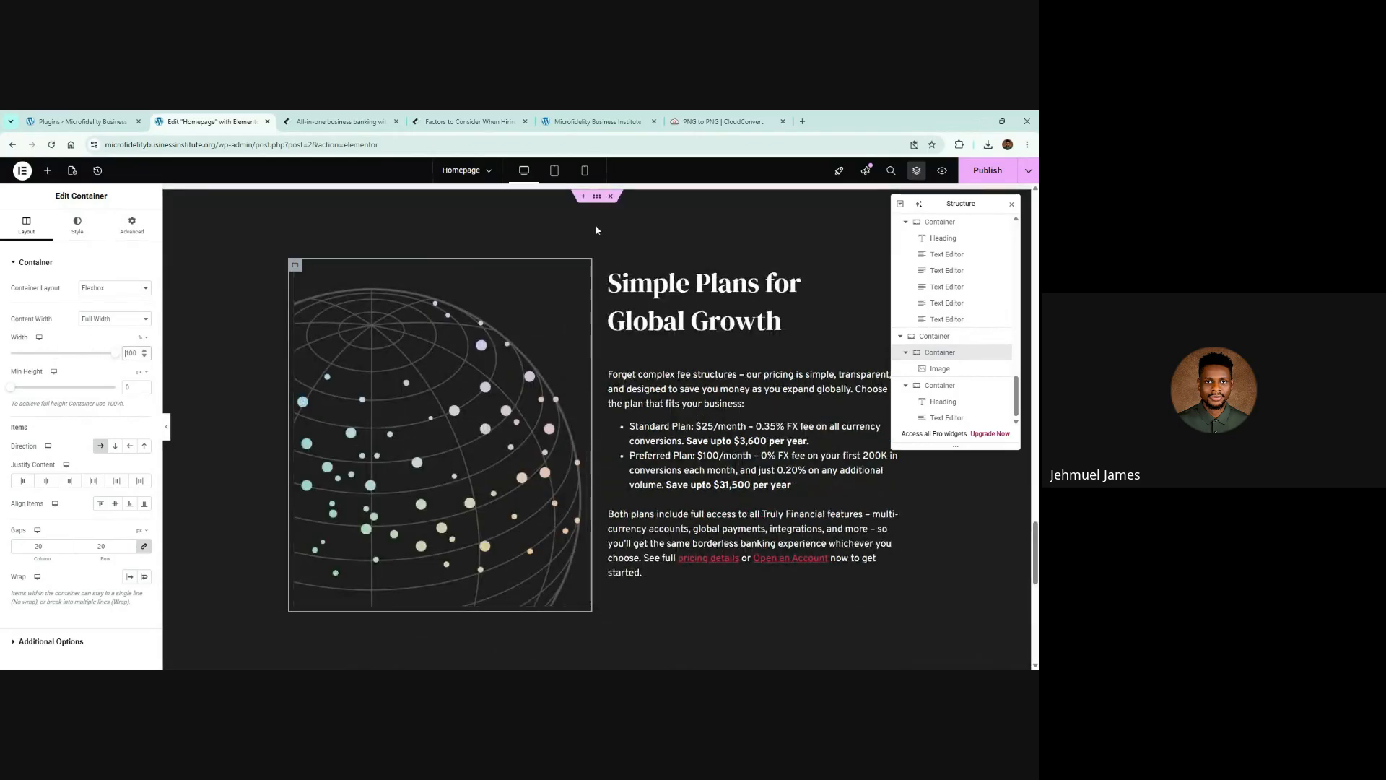
Set the outer section container's content width to Full Width and its bottom padding to 0
left_click(599, 197)
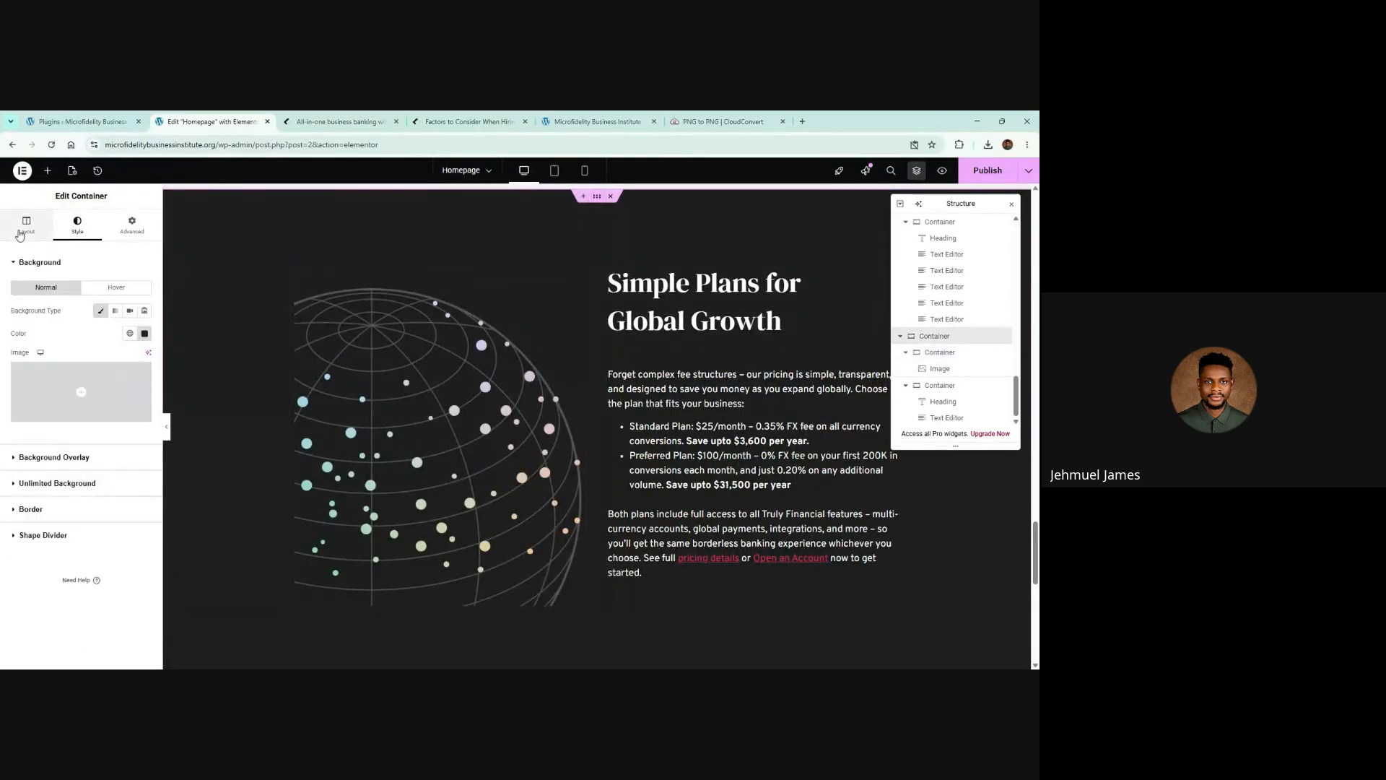
left_click(24, 227)
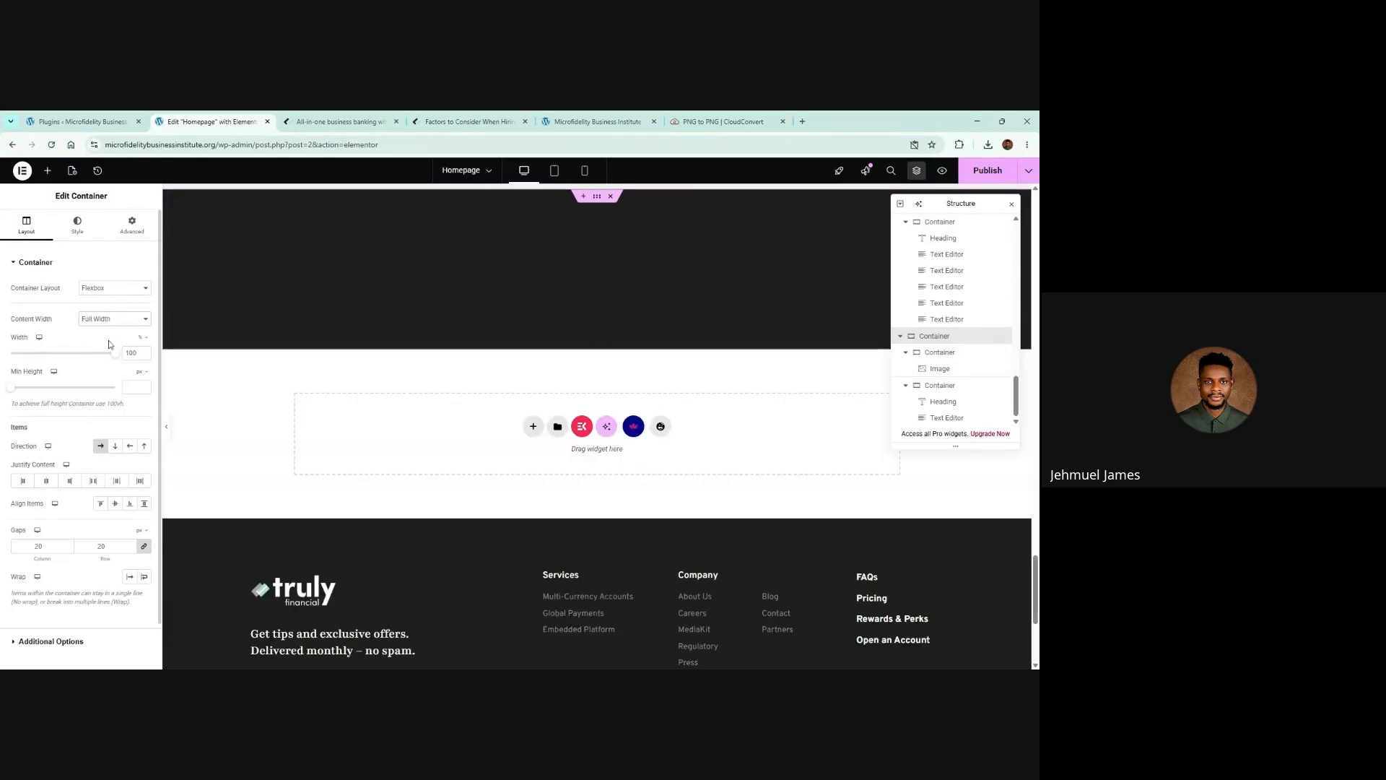
left_click(132, 224)
scroll(141, 253, "down", 1)
scroll(142, 252, "down", 1)
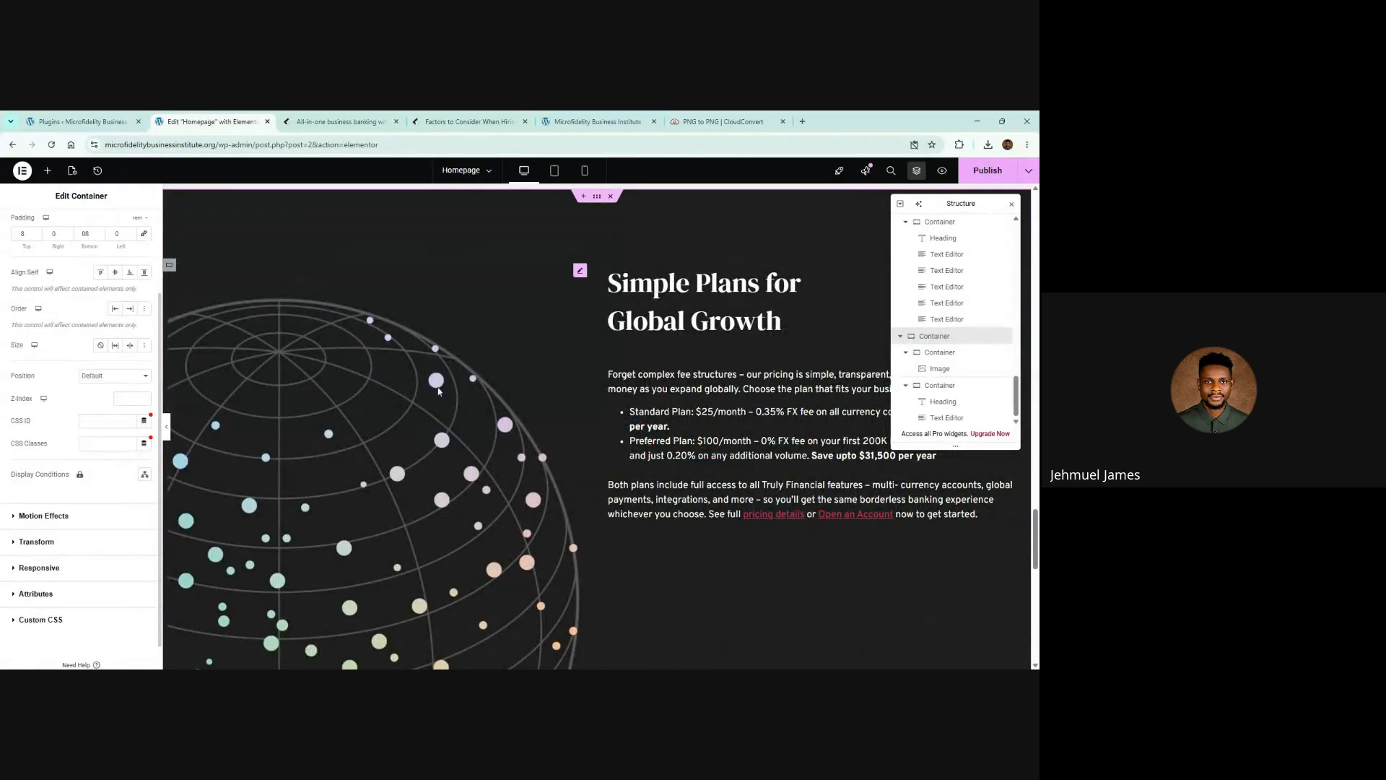
scroll(96, 318, "up", 2)
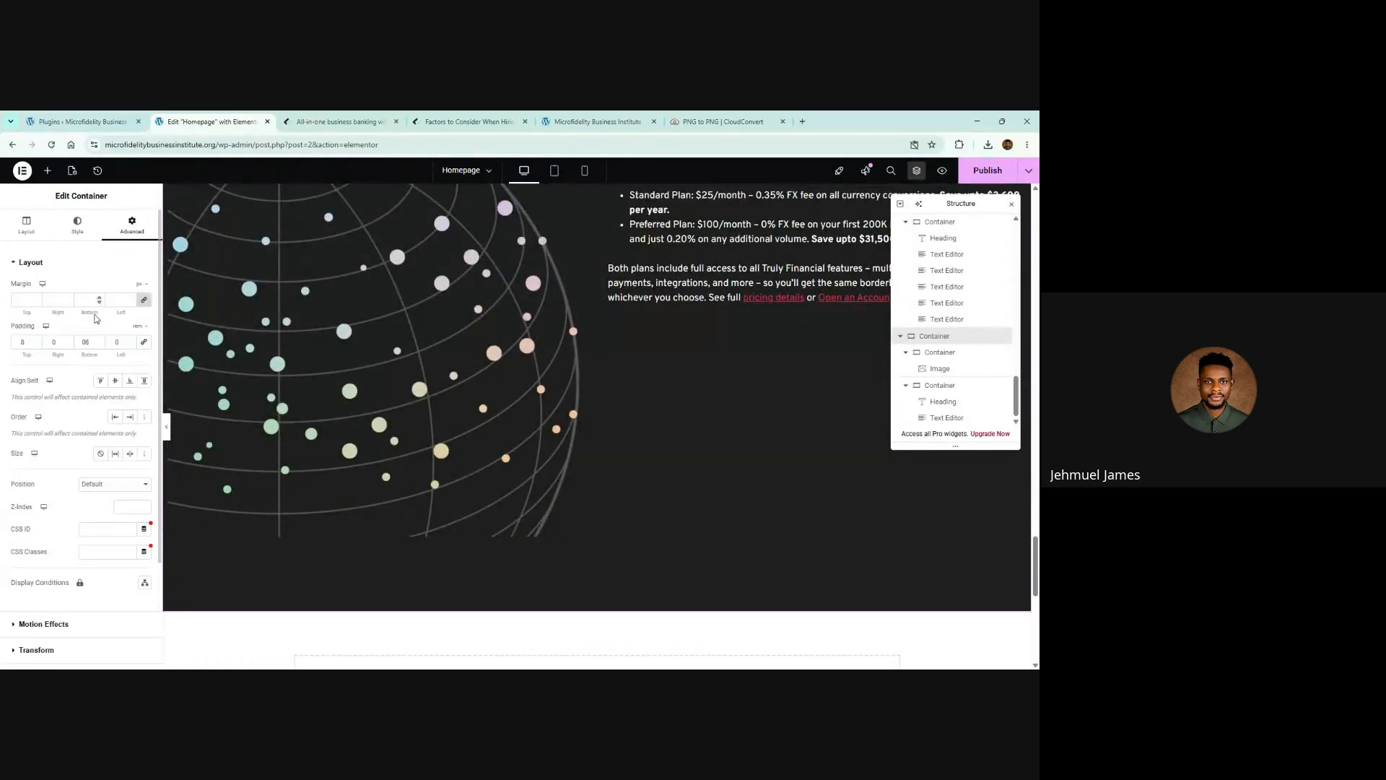
key("BackSpace")
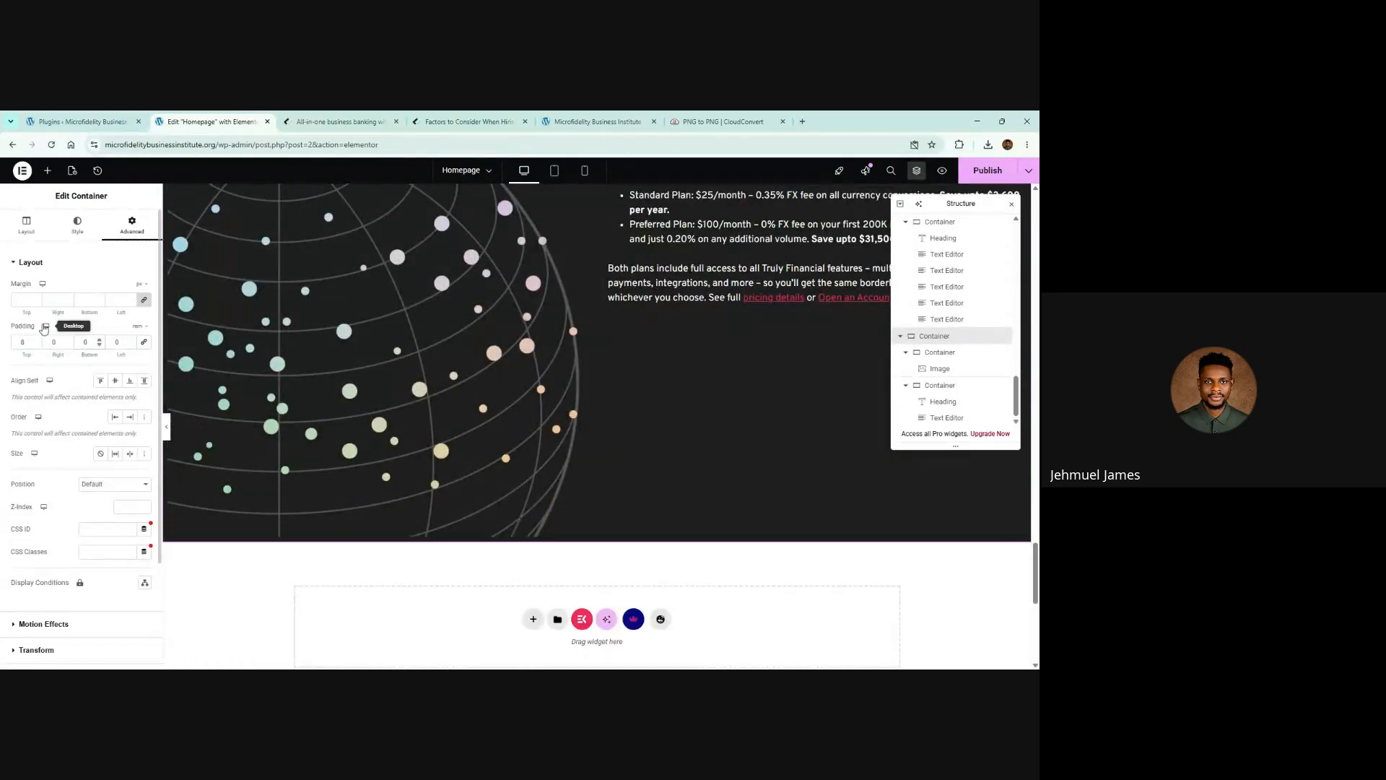
scroll(462, 326, "down", 1)
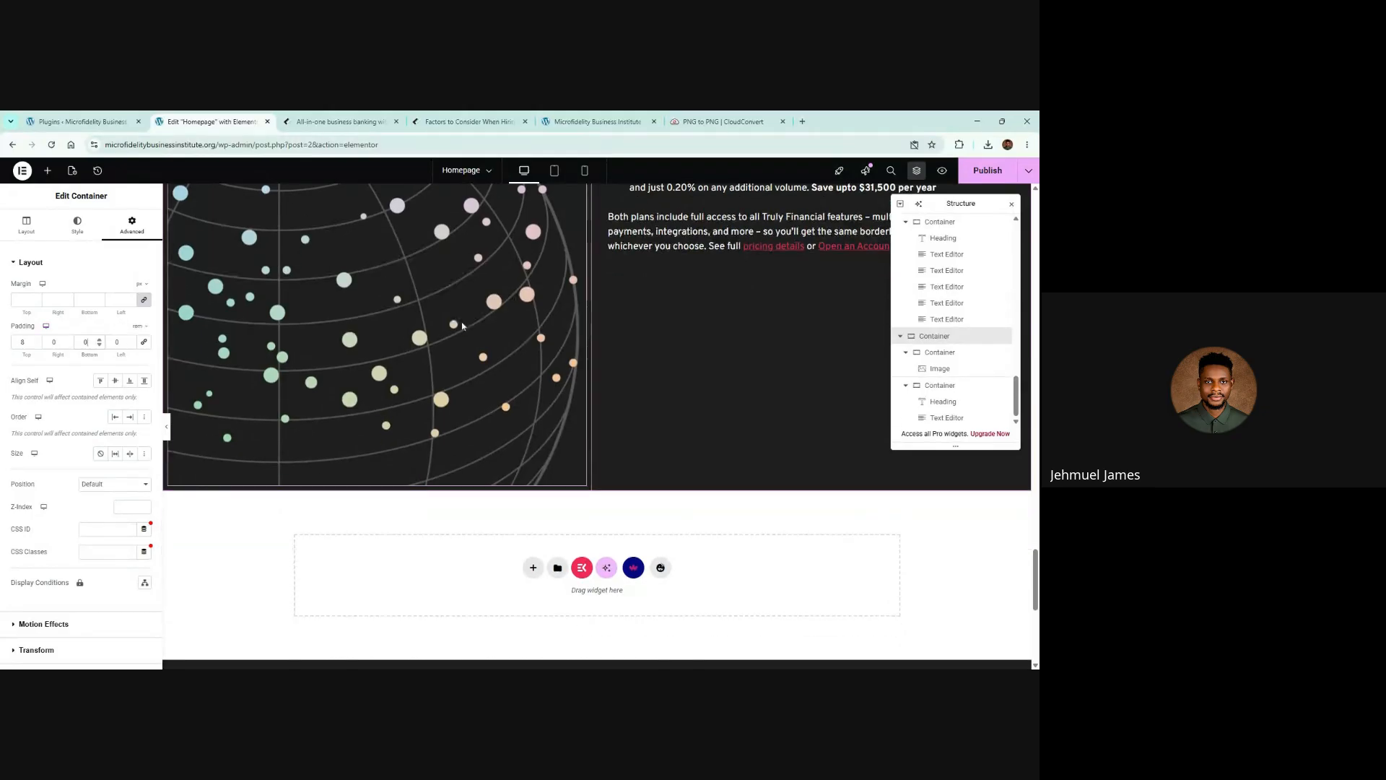
Set the column and row gaps and all paddings of the globe image's container to 0
scroll(462, 326, "up", 4)
scroll(170, 323, "up", 2)
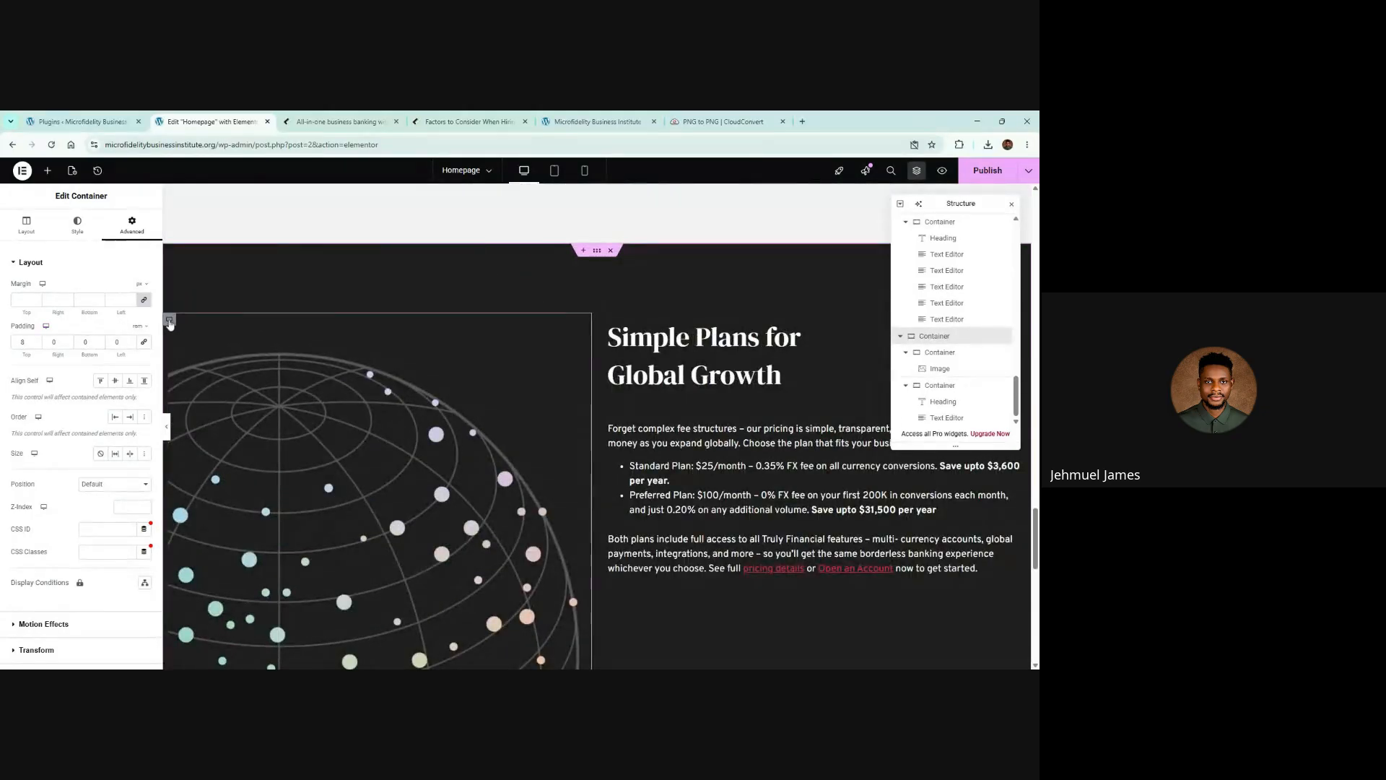
left_click(170, 323)
scroll(390, 318, "down", 3)
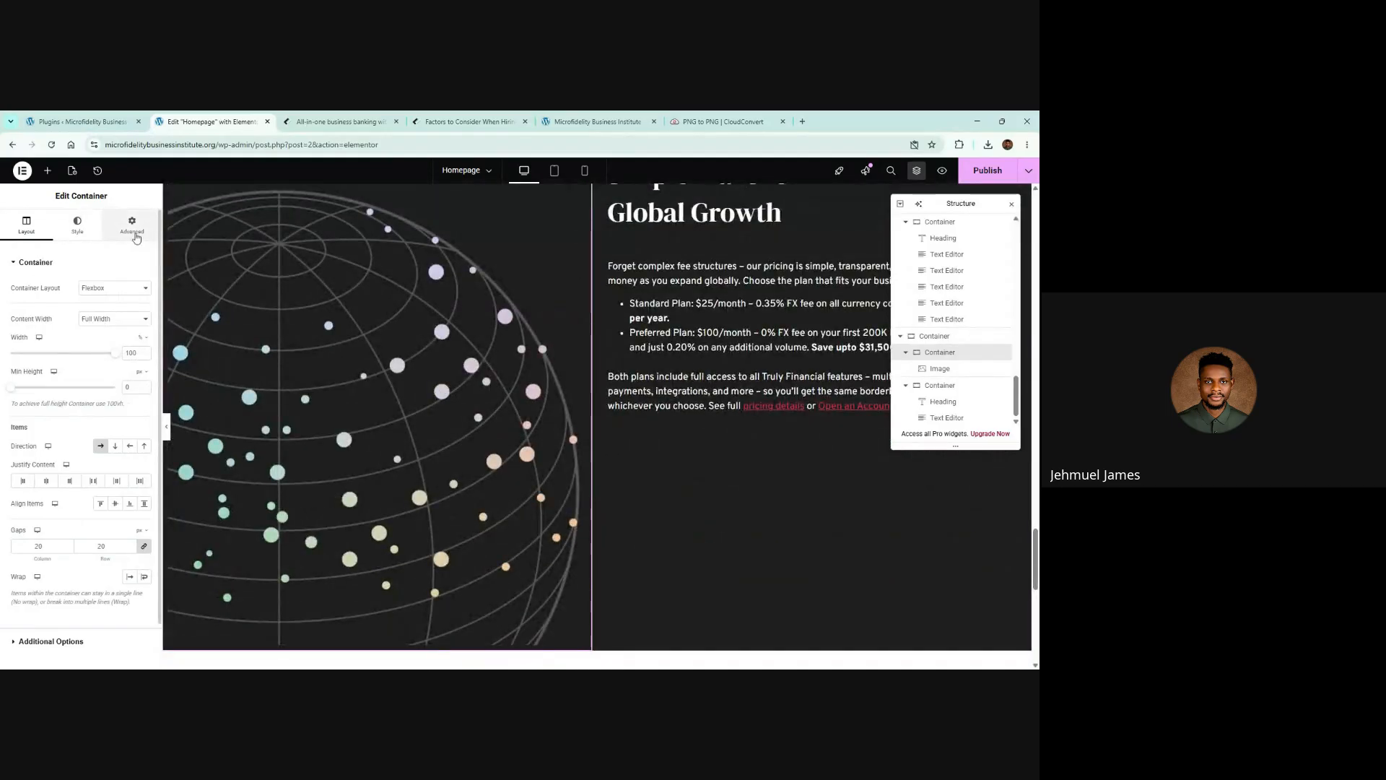
left_click(146, 549)
left_click(138, 235)
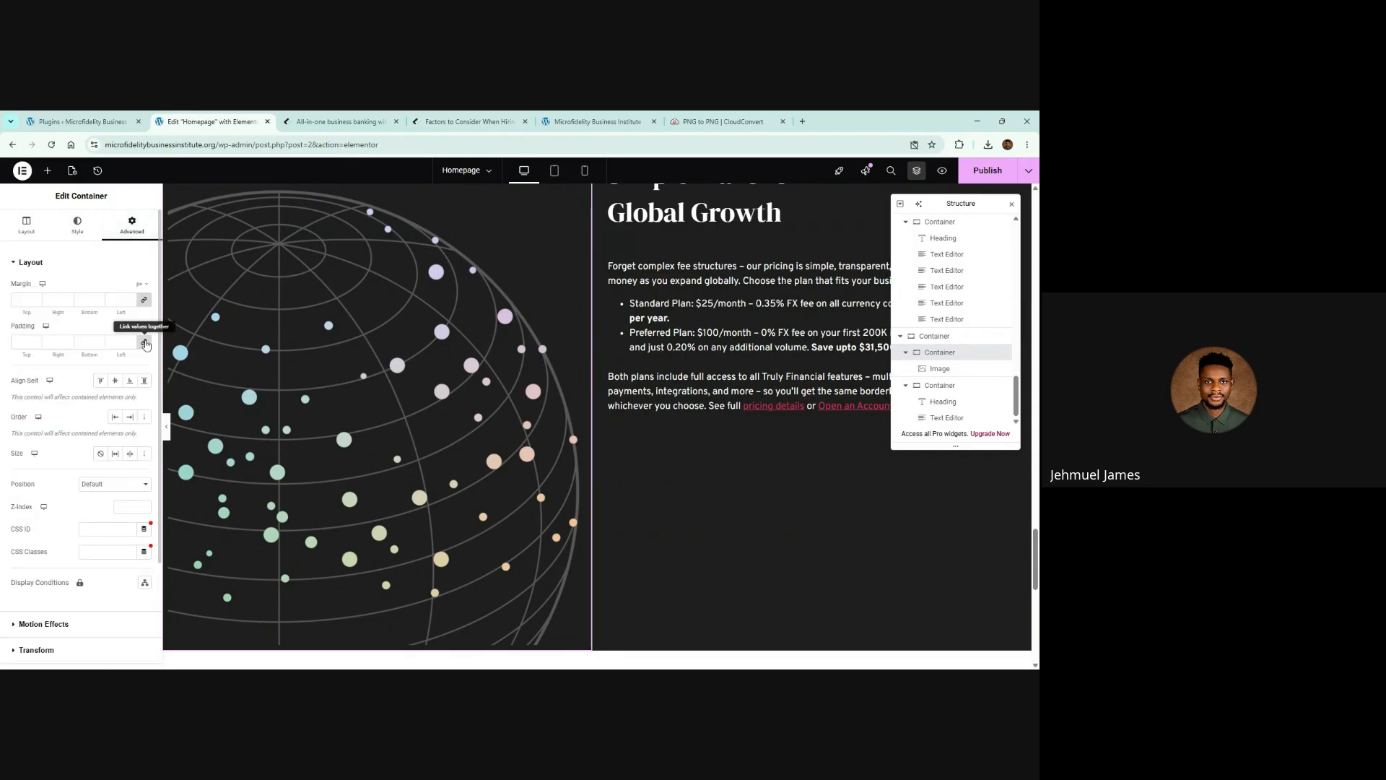
left_click(145, 343)
Set the globe image's resolution to Full
scroll(543, 383, "up", 3)
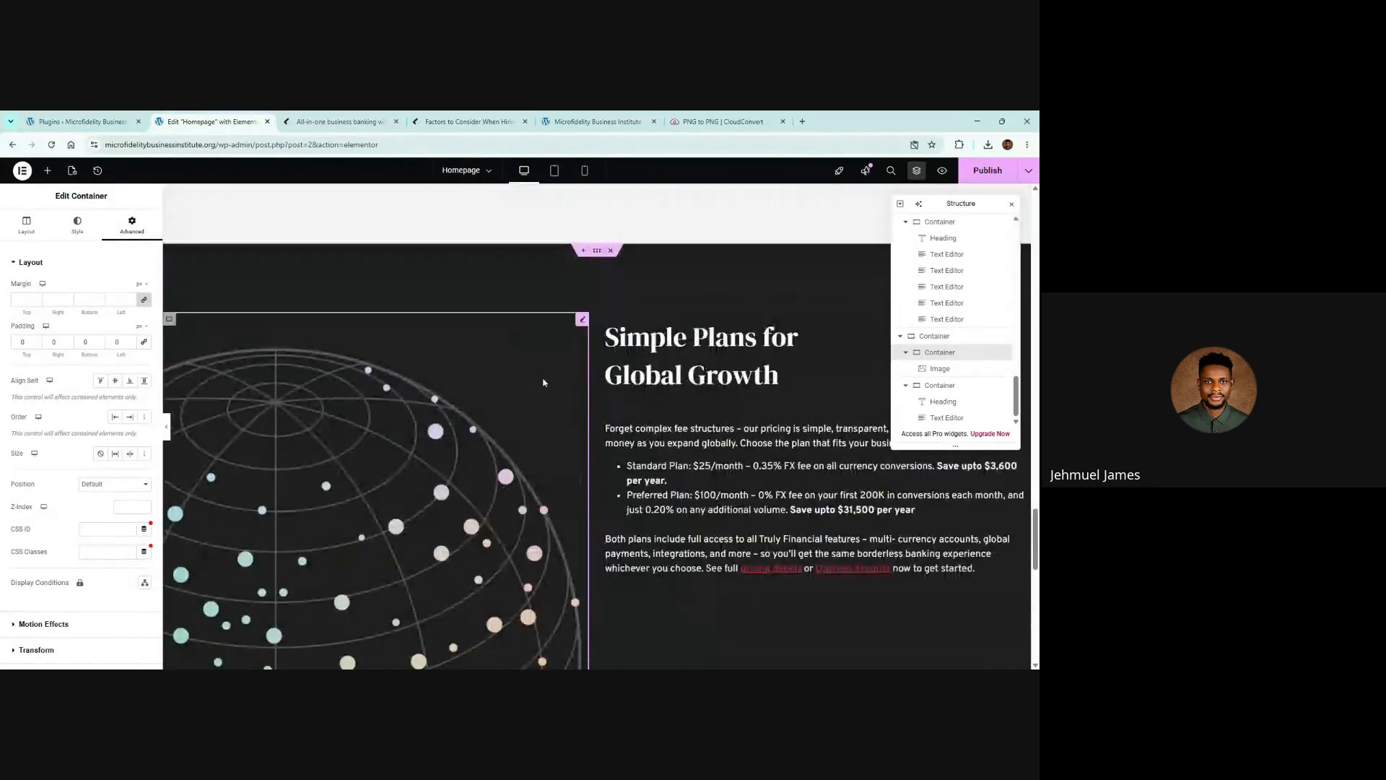
left_click(77, 224)
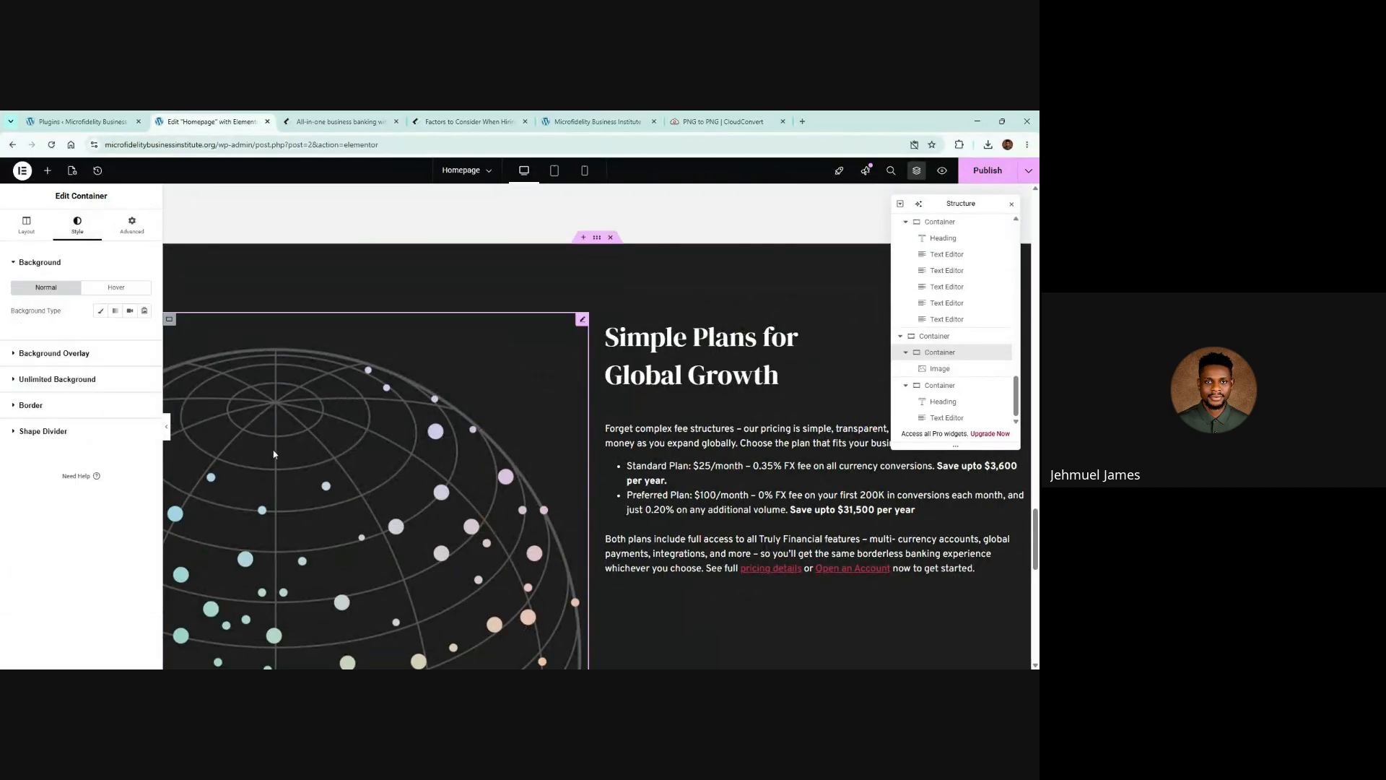
scroll(273, 455, "up", 2)
scroll(668, 434, "down", 4)
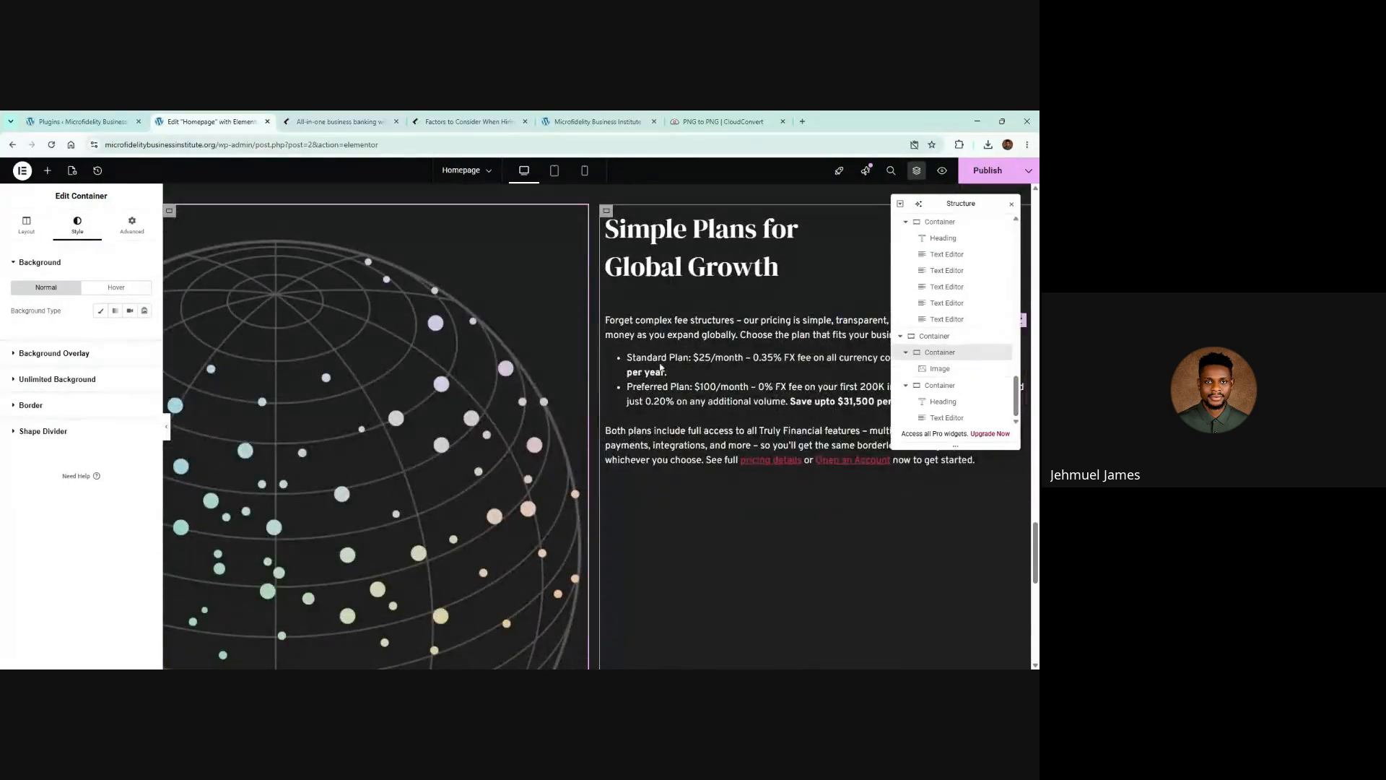
scroll(661, 368, "down", 1)
left_click(278, 325)
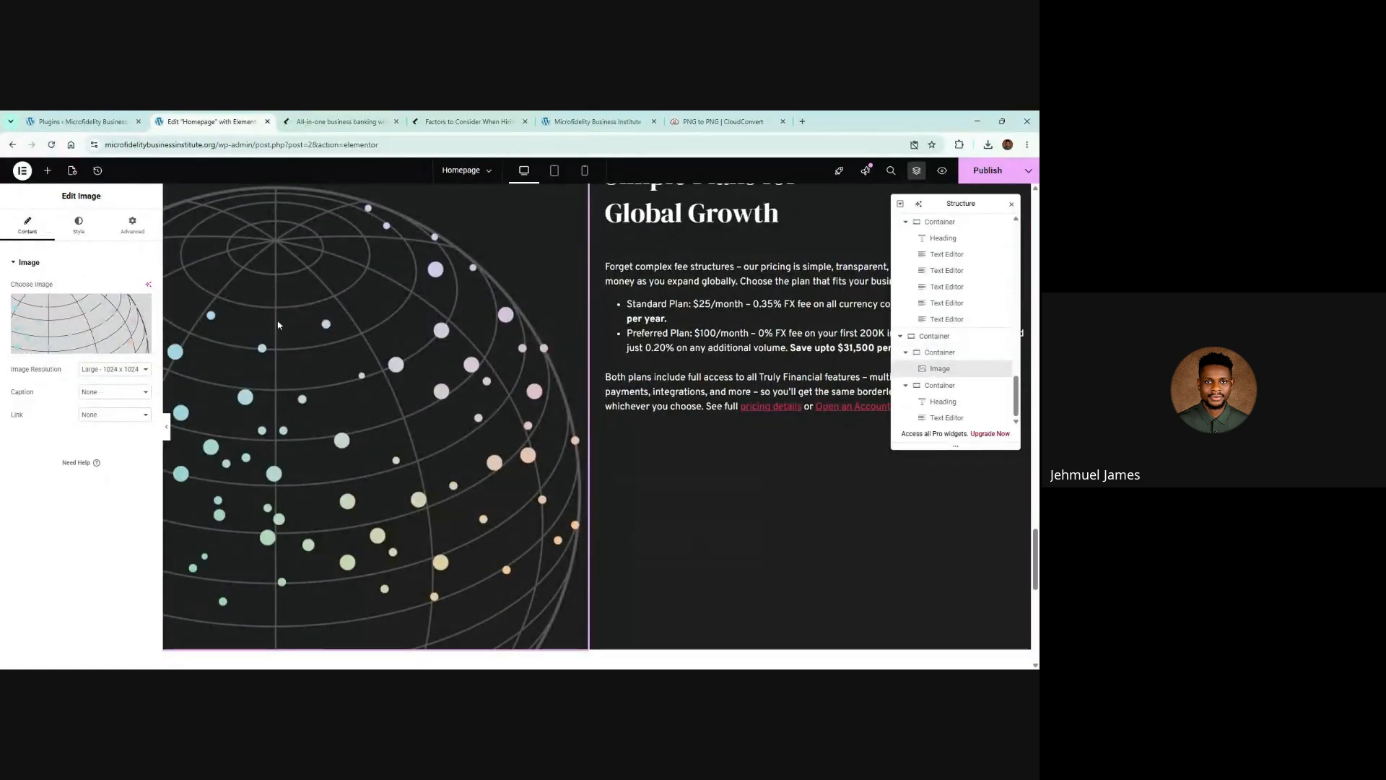
scroll(278, 325, "up", 1)
left_click(86, 225)
left_click(37, 224)
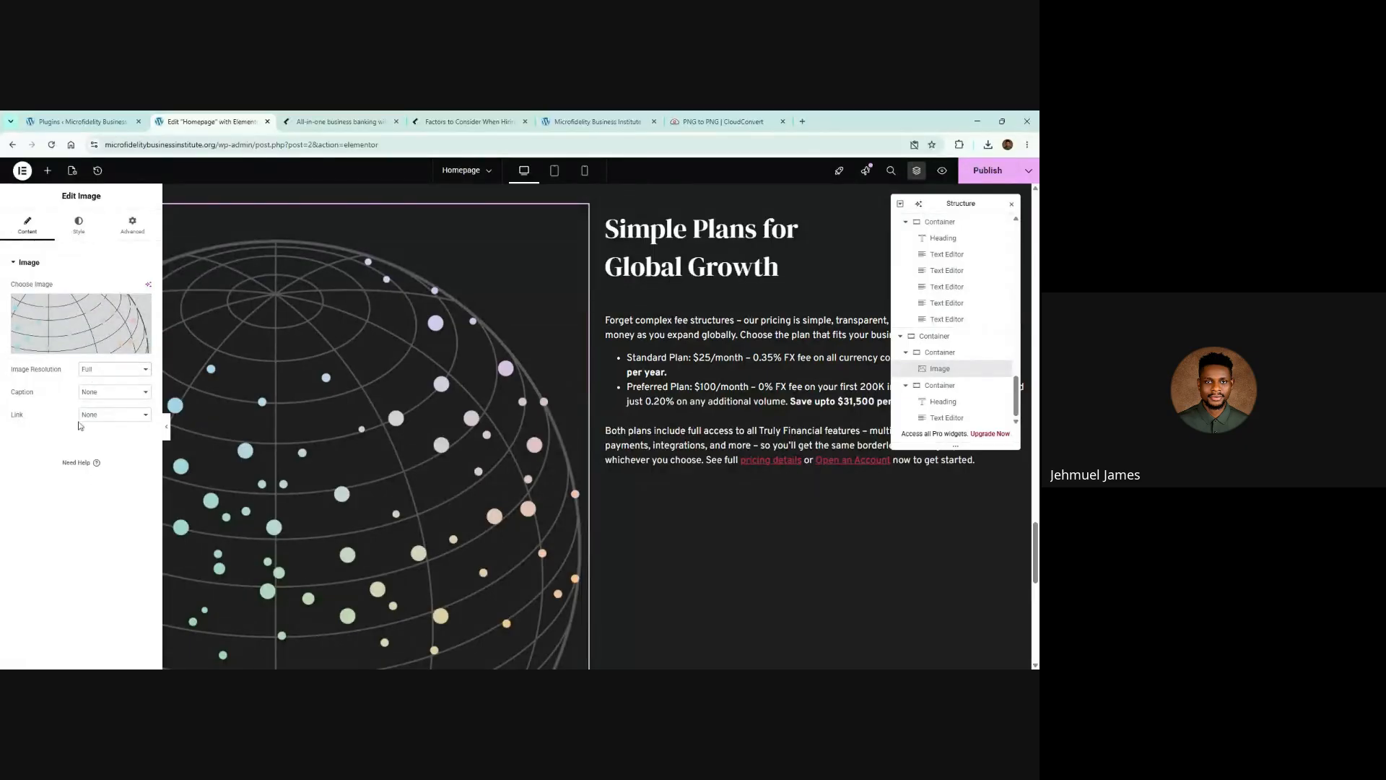
Set the globe image's width to 70% and its alignment to Start
left_click(79, 224)
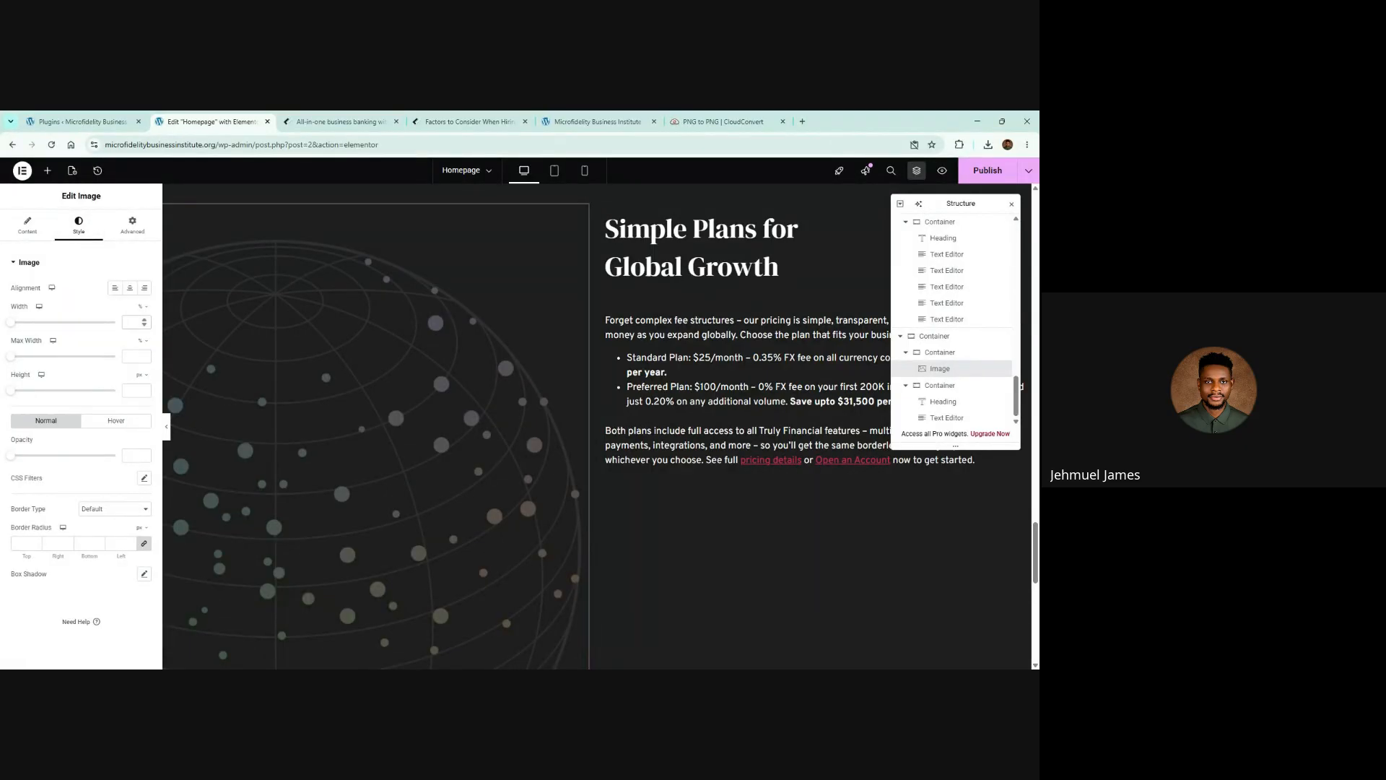
type("70")
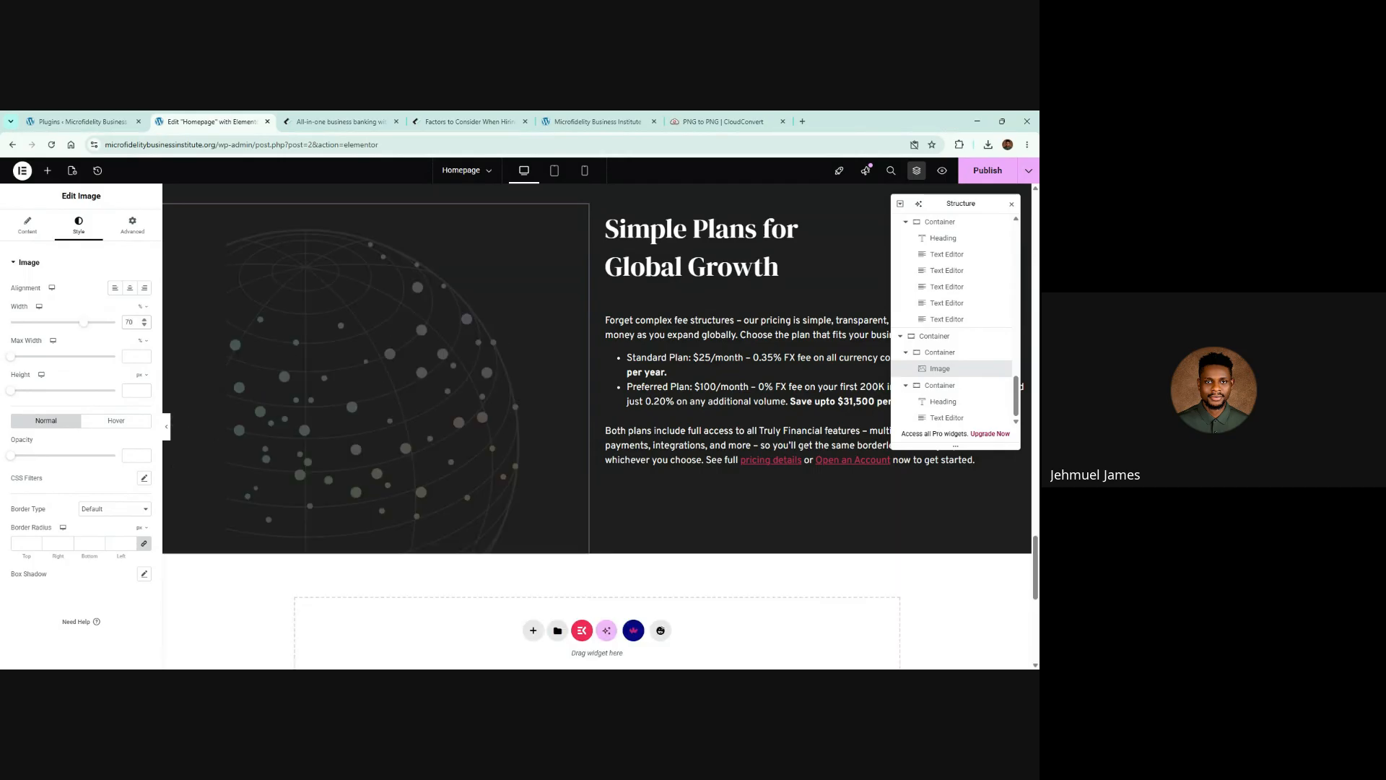
left_click(113, 288)
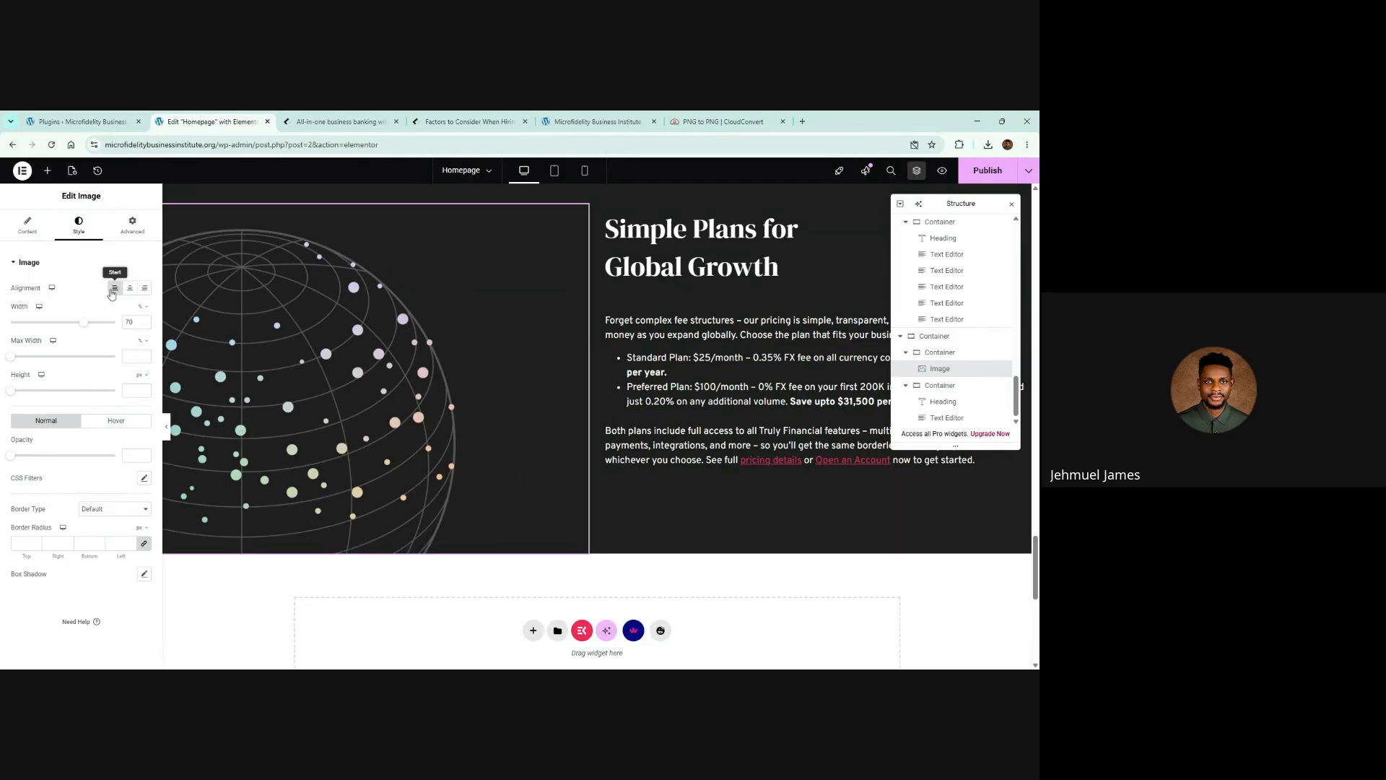
Set the width of the globe image's container to 80%
scroll(368, 288, "up", 3)
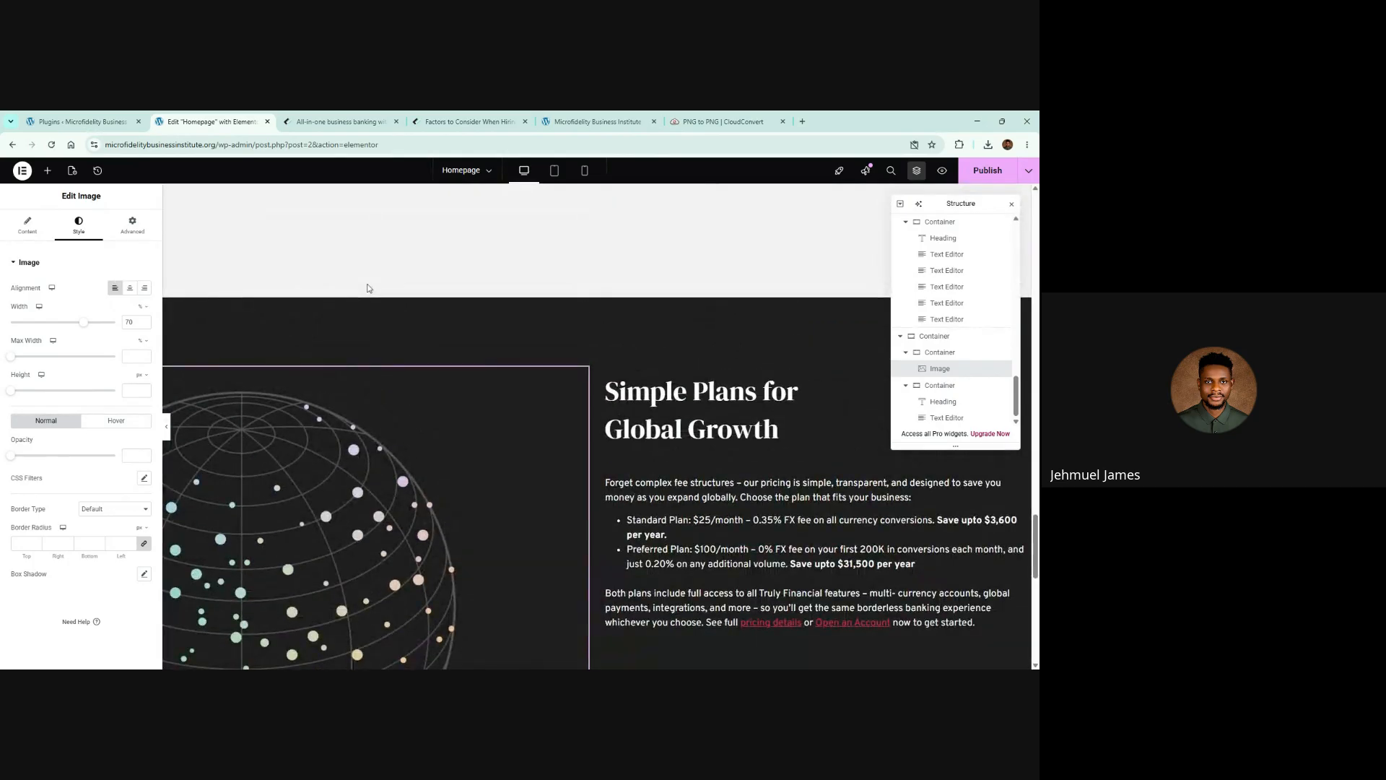
left_click(171, 375)
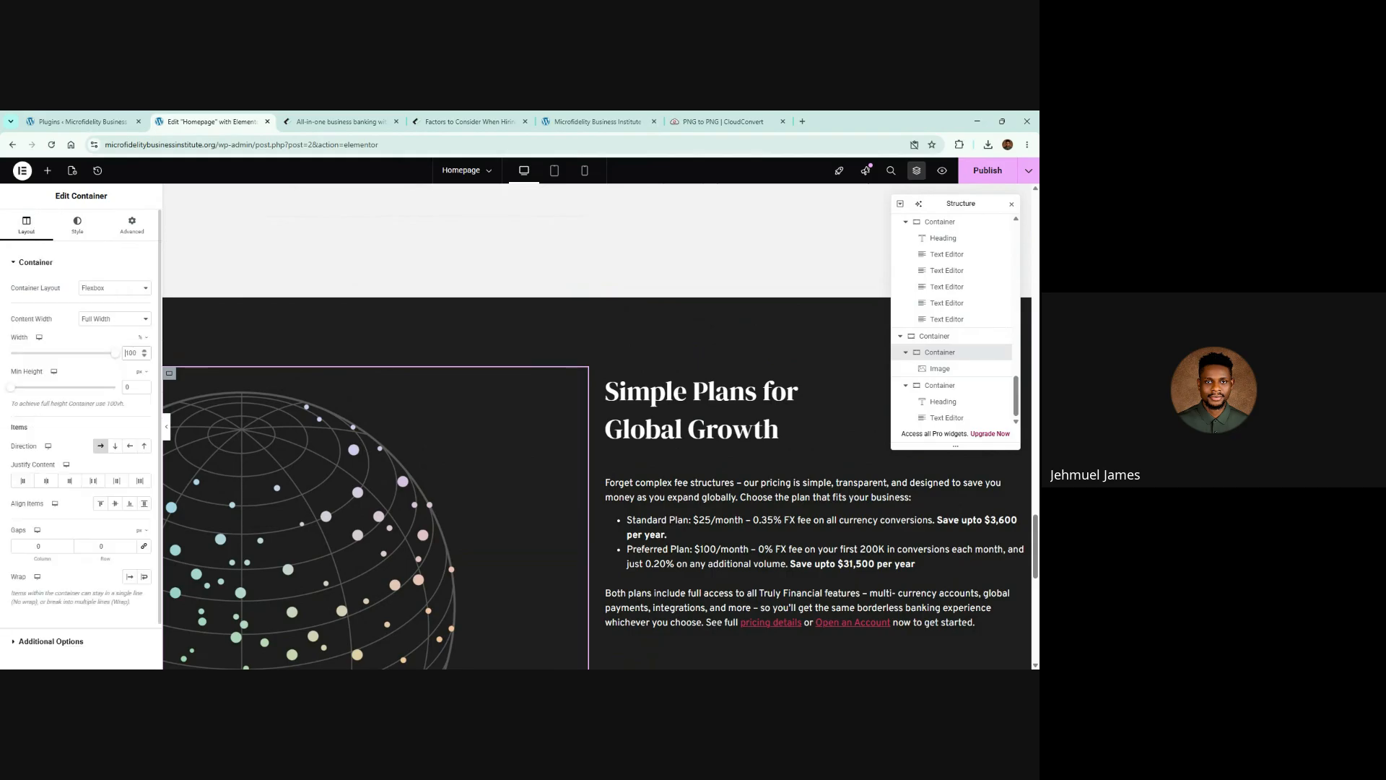
double_click(131, 353)
type("80")
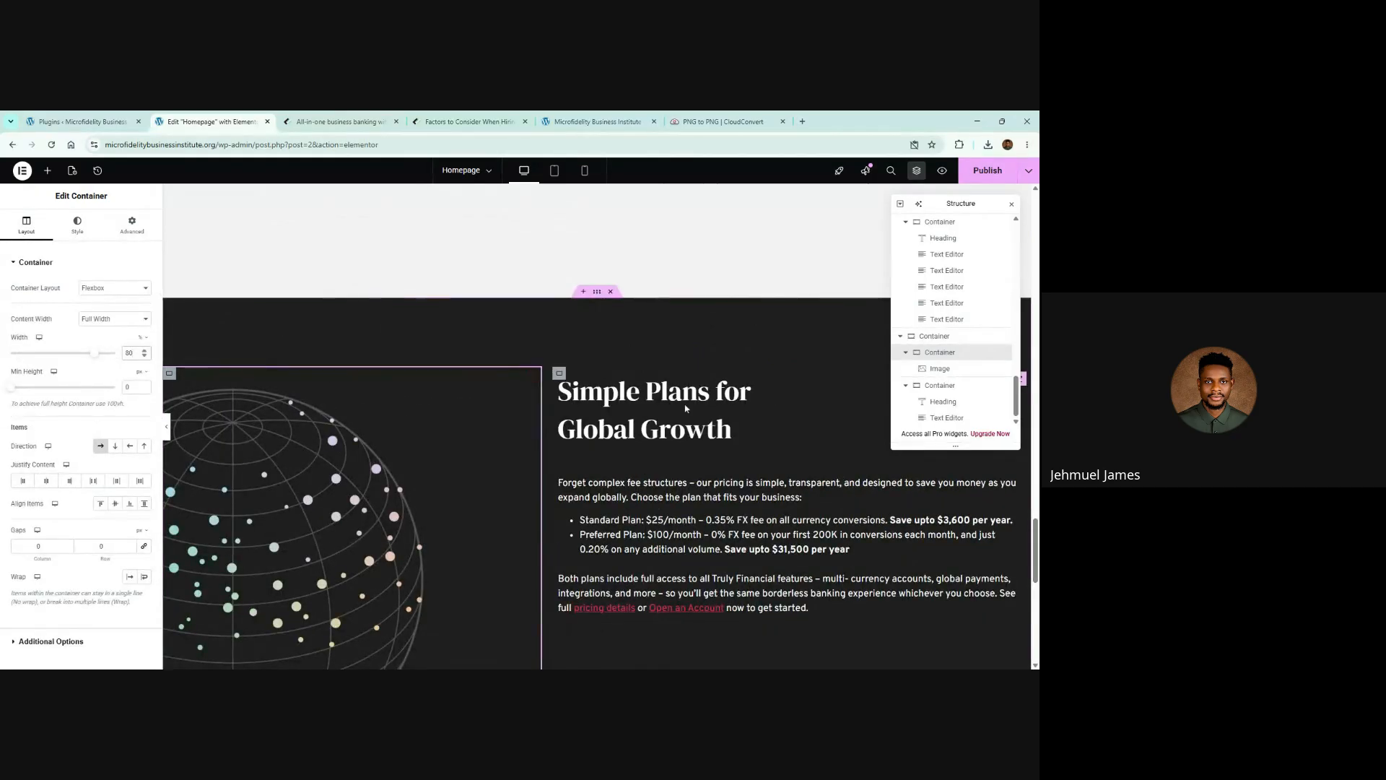
Compare the globe with the original section on trulyfinancial.com and set the globe image's width to 80%
scroll(673, 357, "down", 2)
left_click(340, 122)
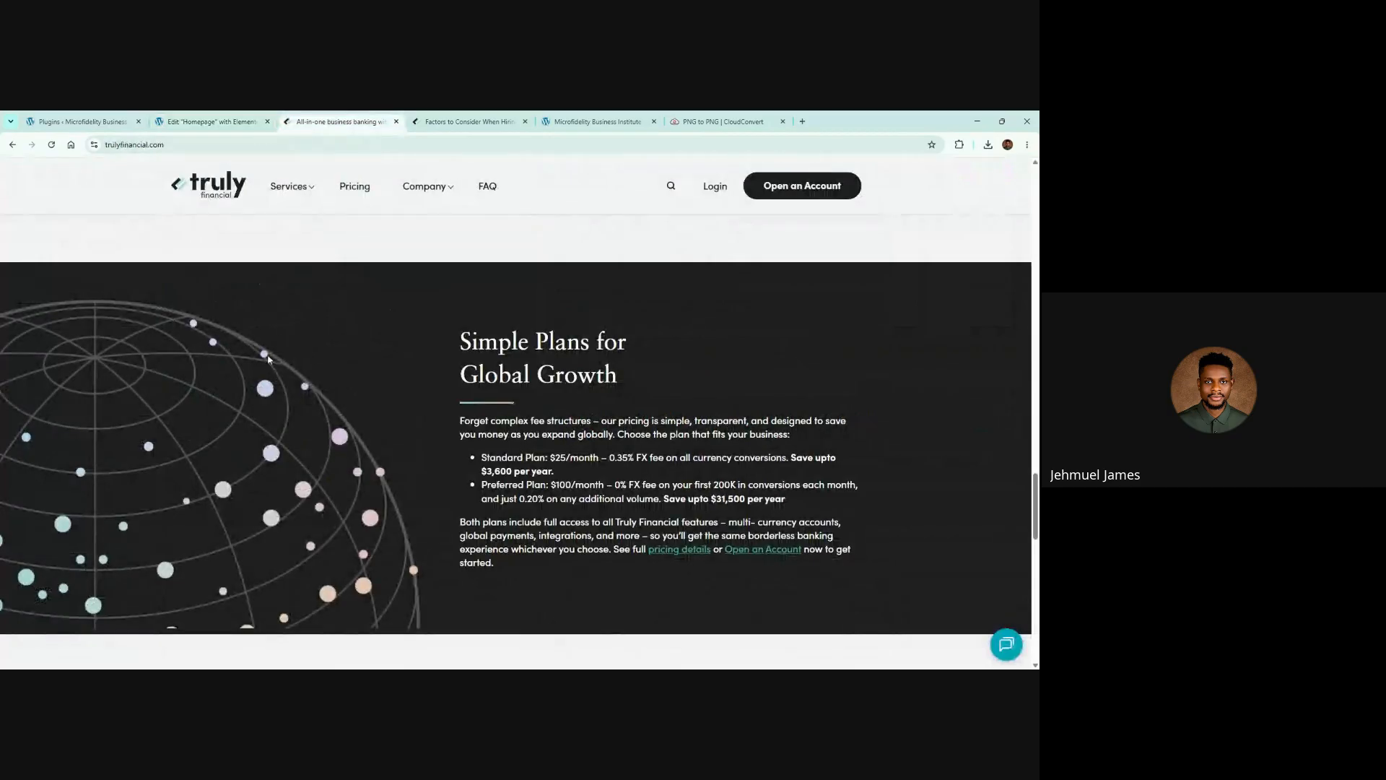
left_click_drag(447, 282, 457, 587)
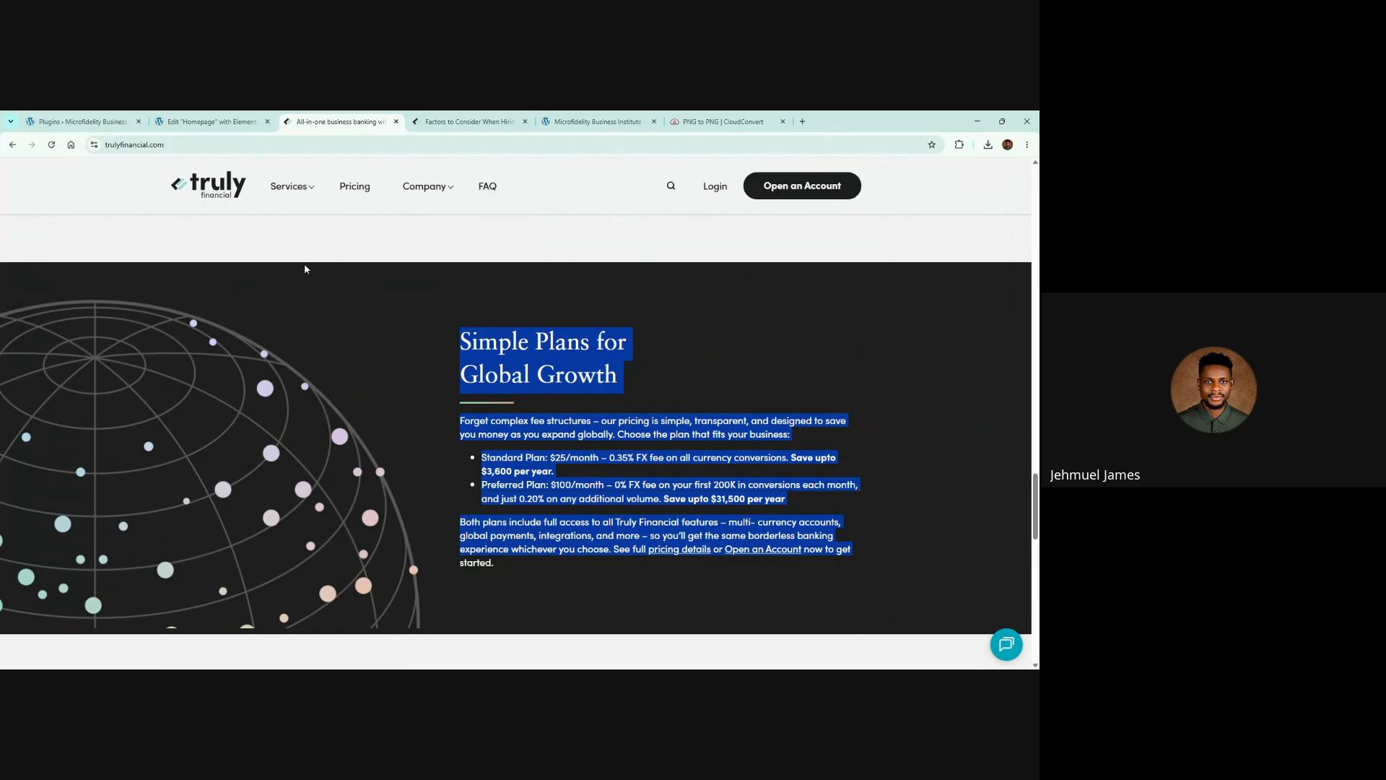
left_click(210, 121)
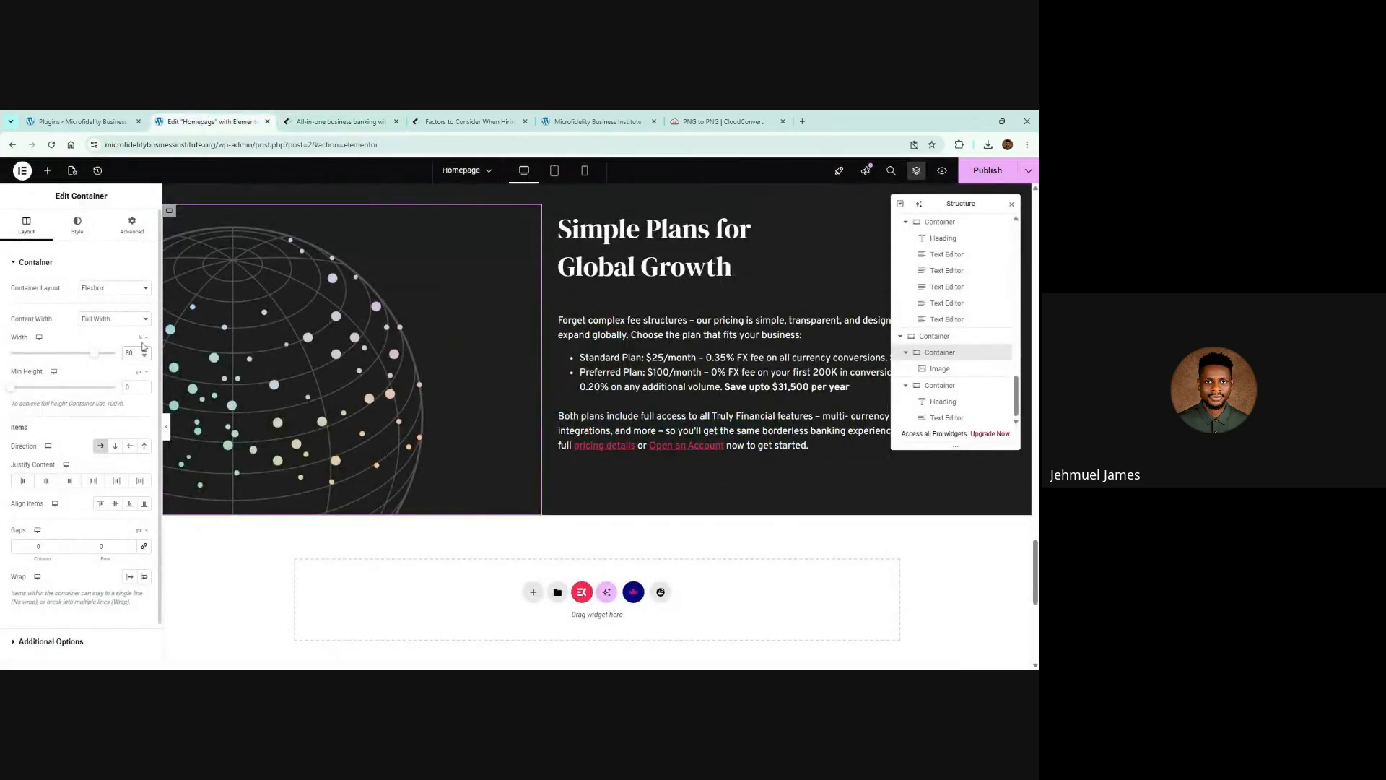
left_click(264, 311)
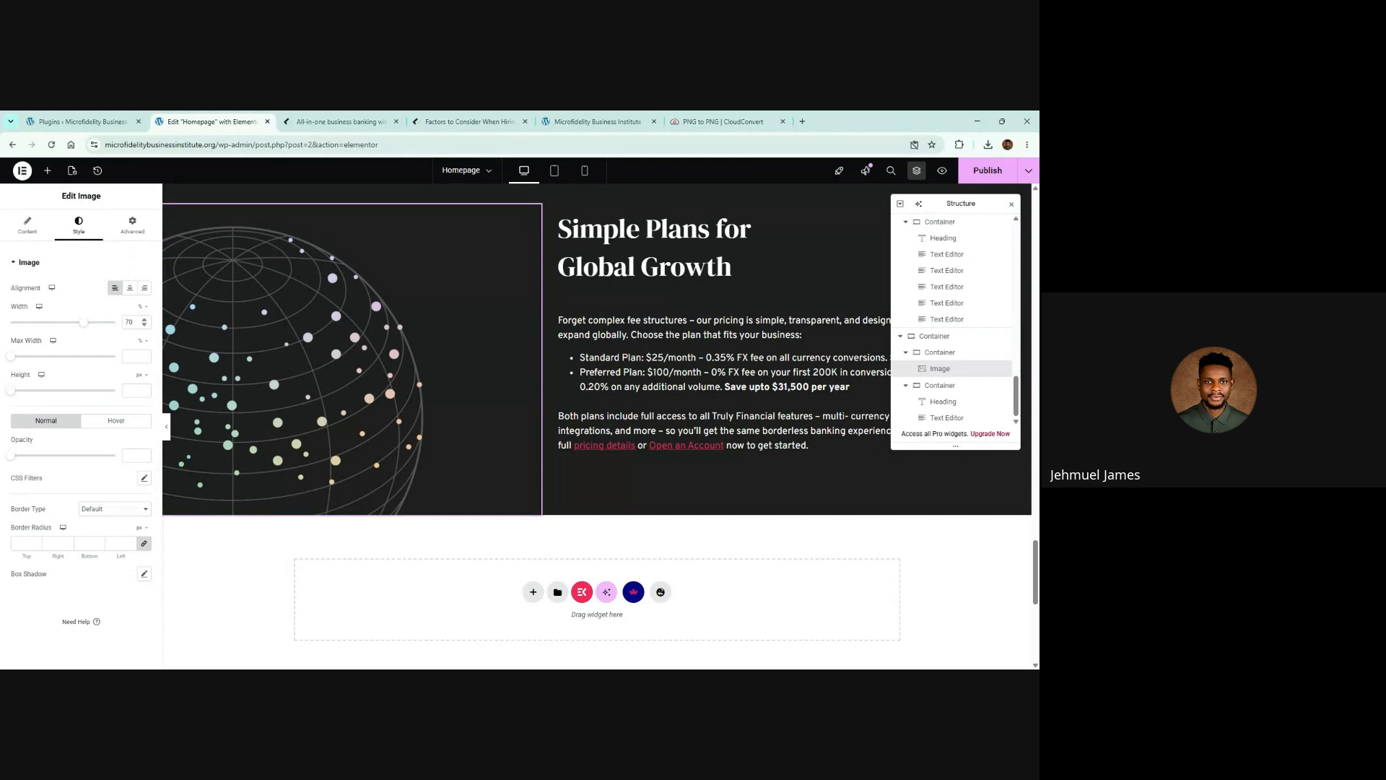
key("BackSpace")
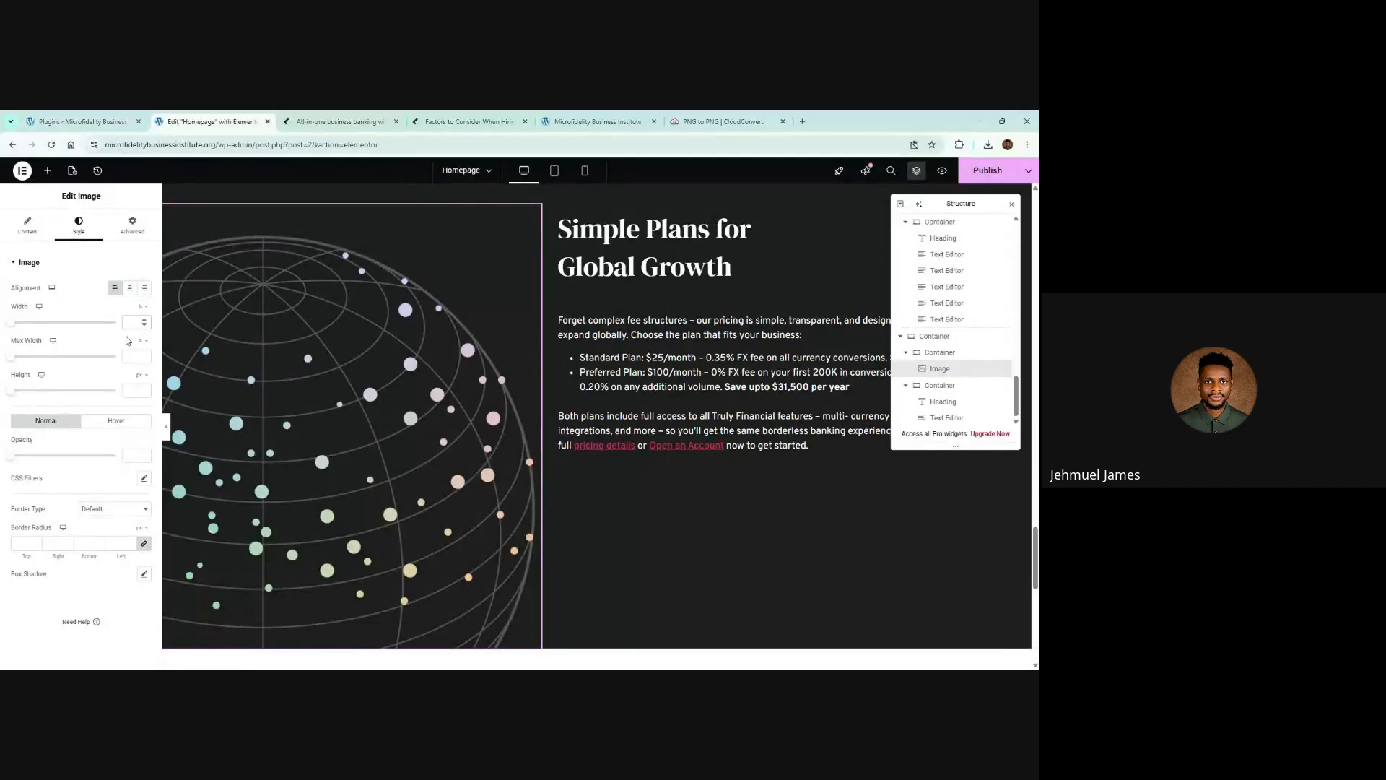
type("90")
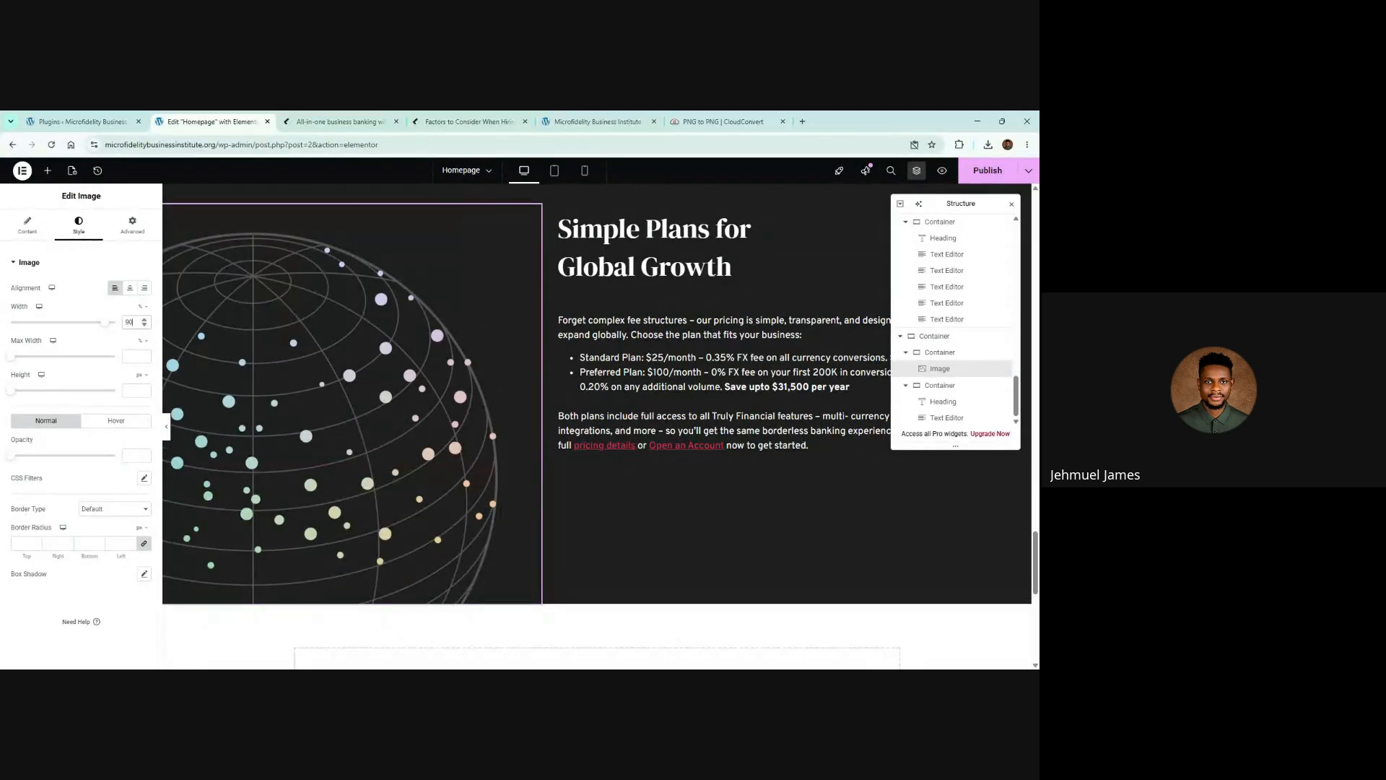
type("80")
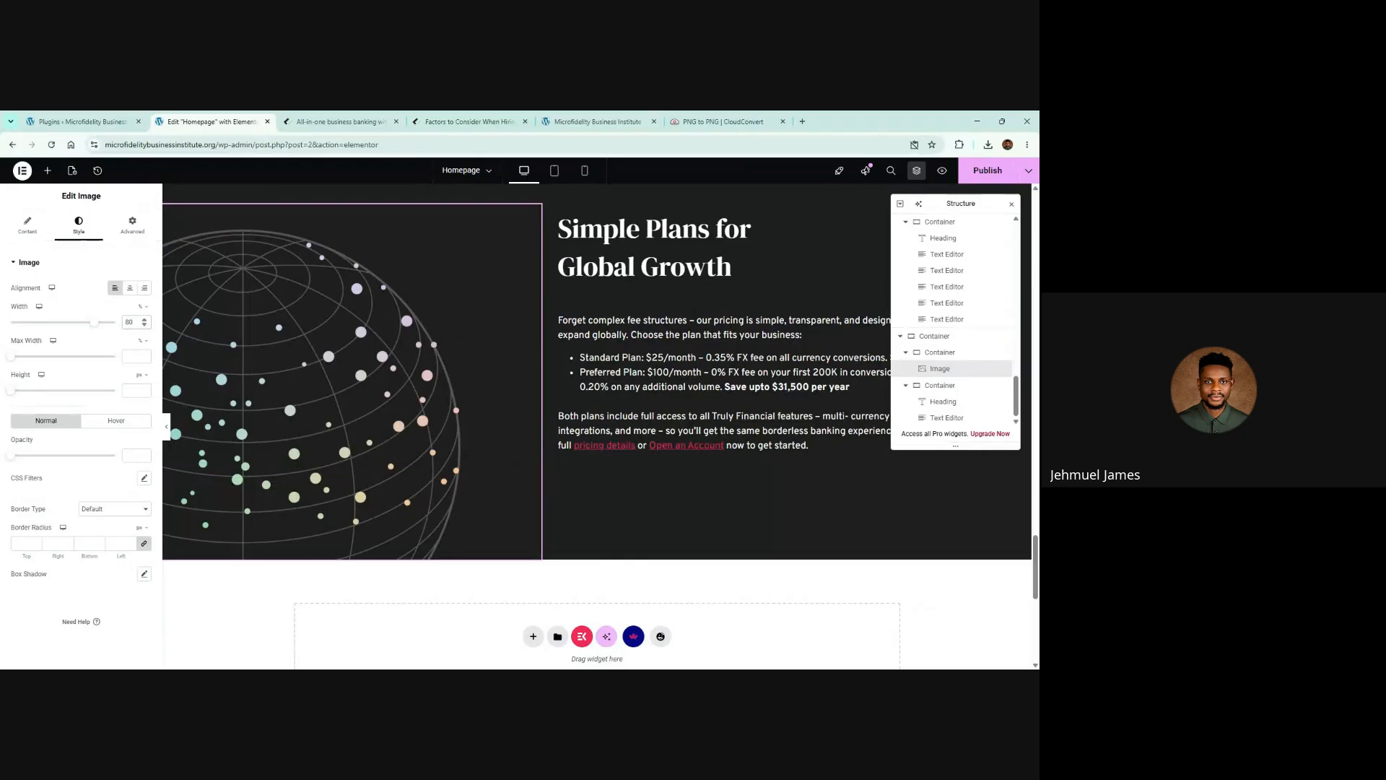
Publish the globe image changes on the homepage and select the container holding the Simple Plans text
left_click(983, 176)
scroll(591, 286, "up", 1)
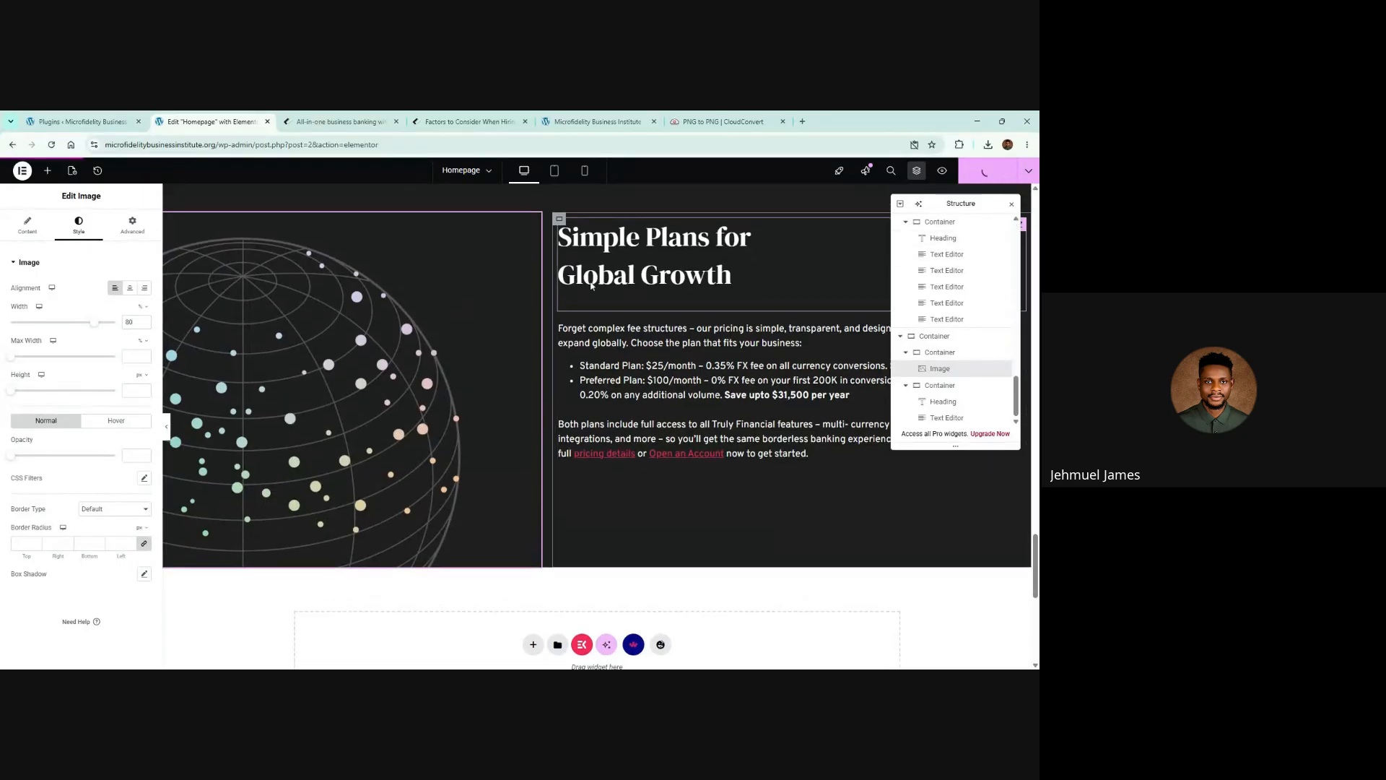
scroll(591, 286, "up", 4)
scroll(596, 302, "down", 3)
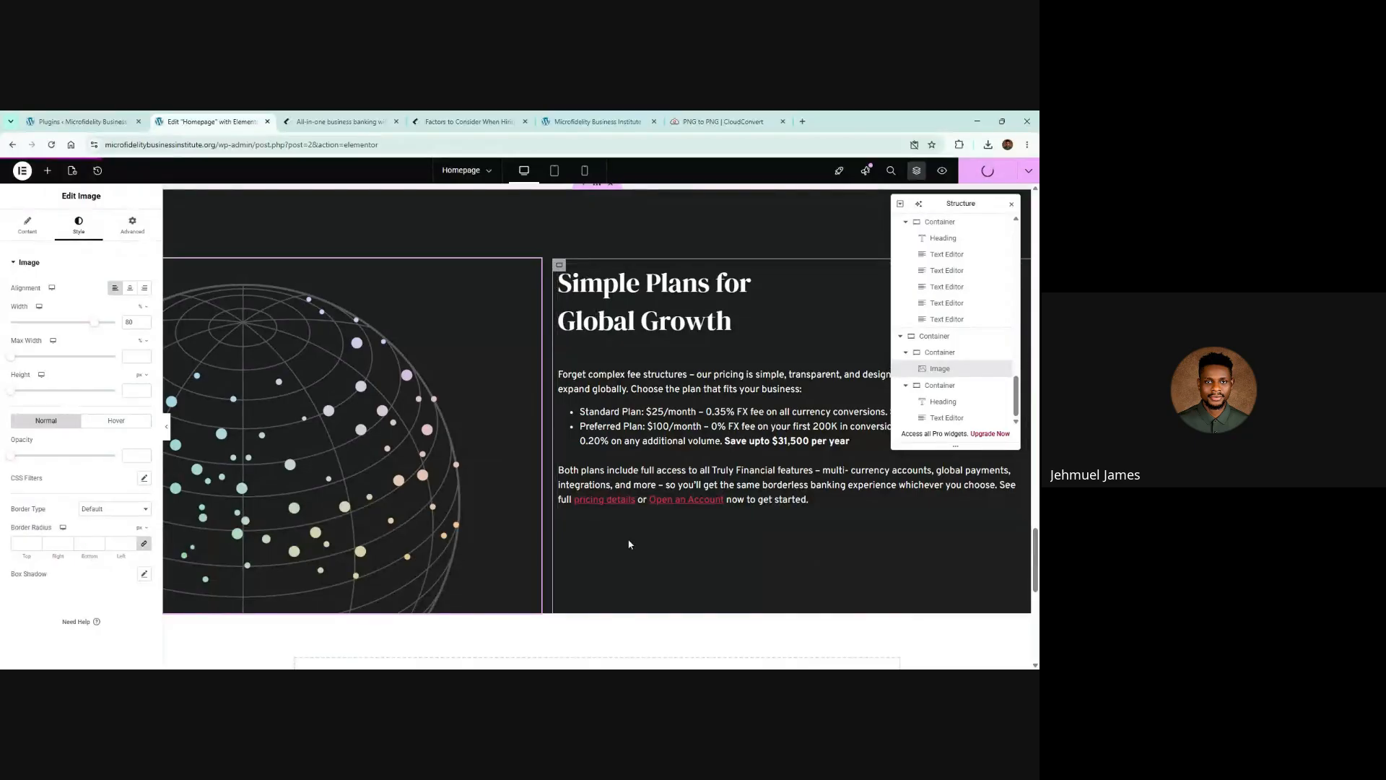
left_click(560, 266)
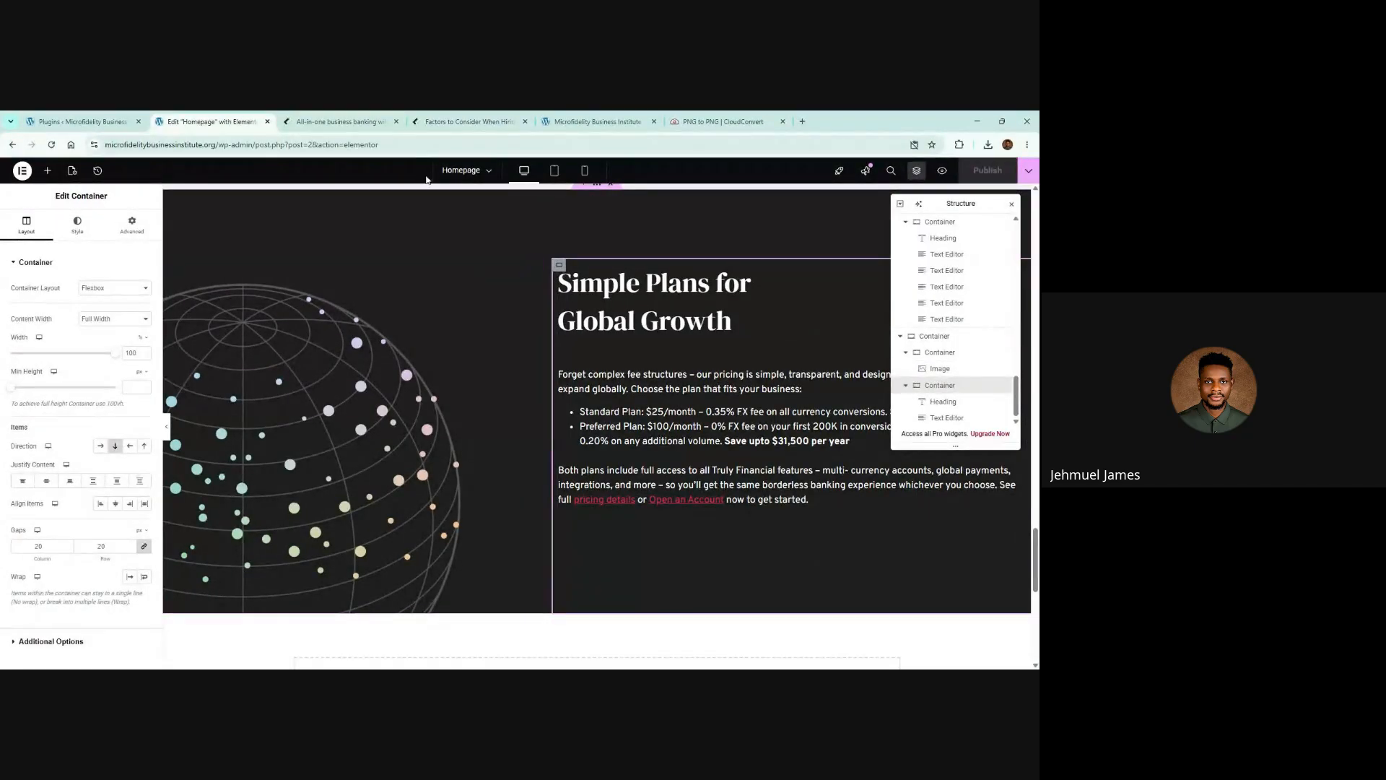
Close the "Factors to Consider" browser tab and compare the live homepage's Simple Plans section with the sections on trulyfinancial.com
left_click(373, 115)
key("ctrl+Tab")
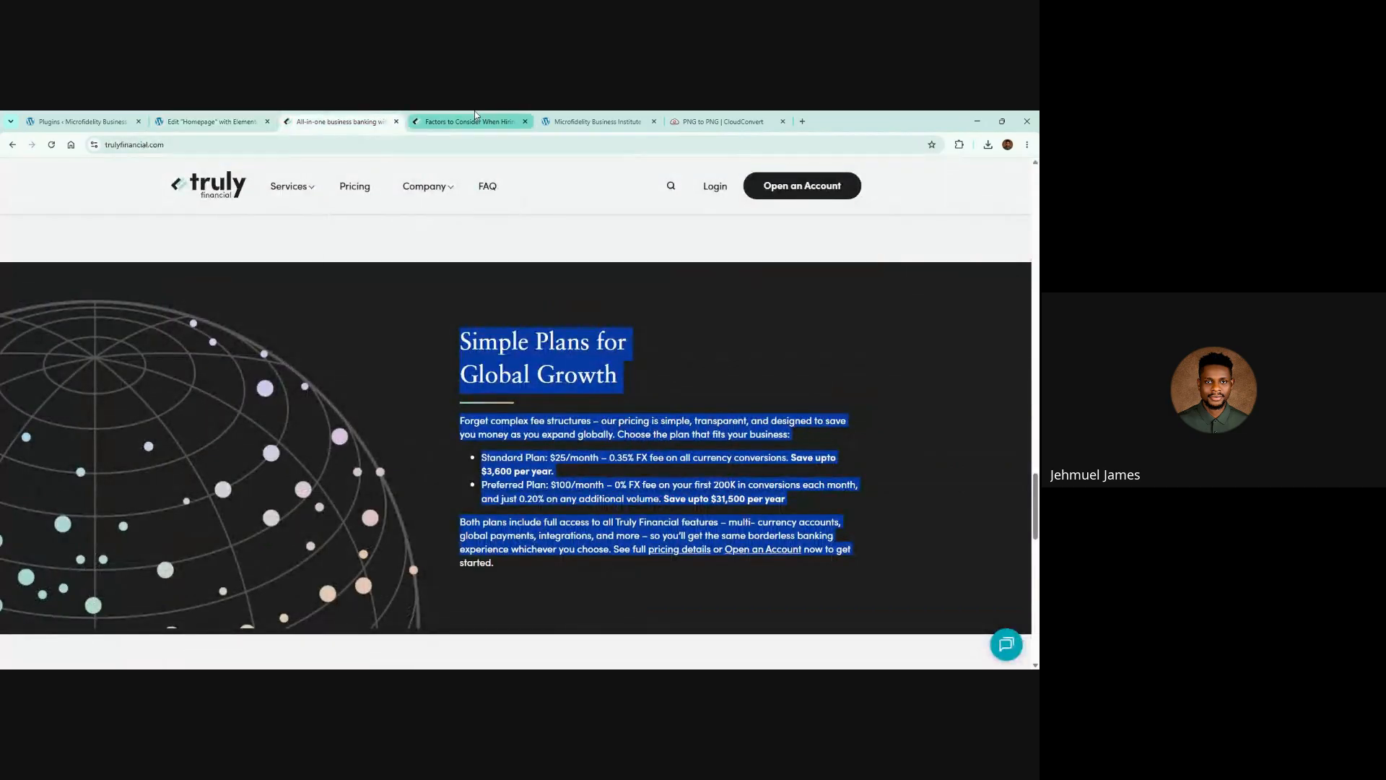
key("ctrl+Tab")
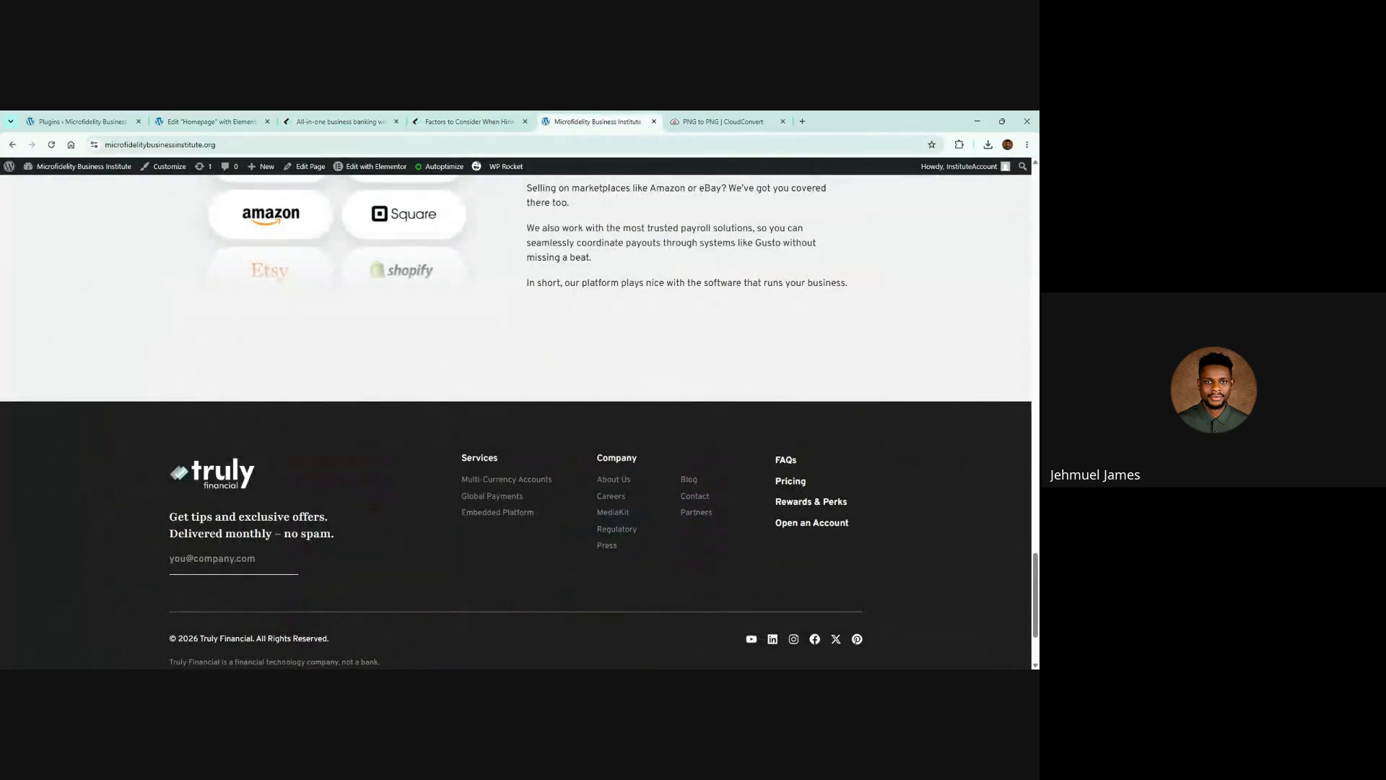
left_click(526, 122)
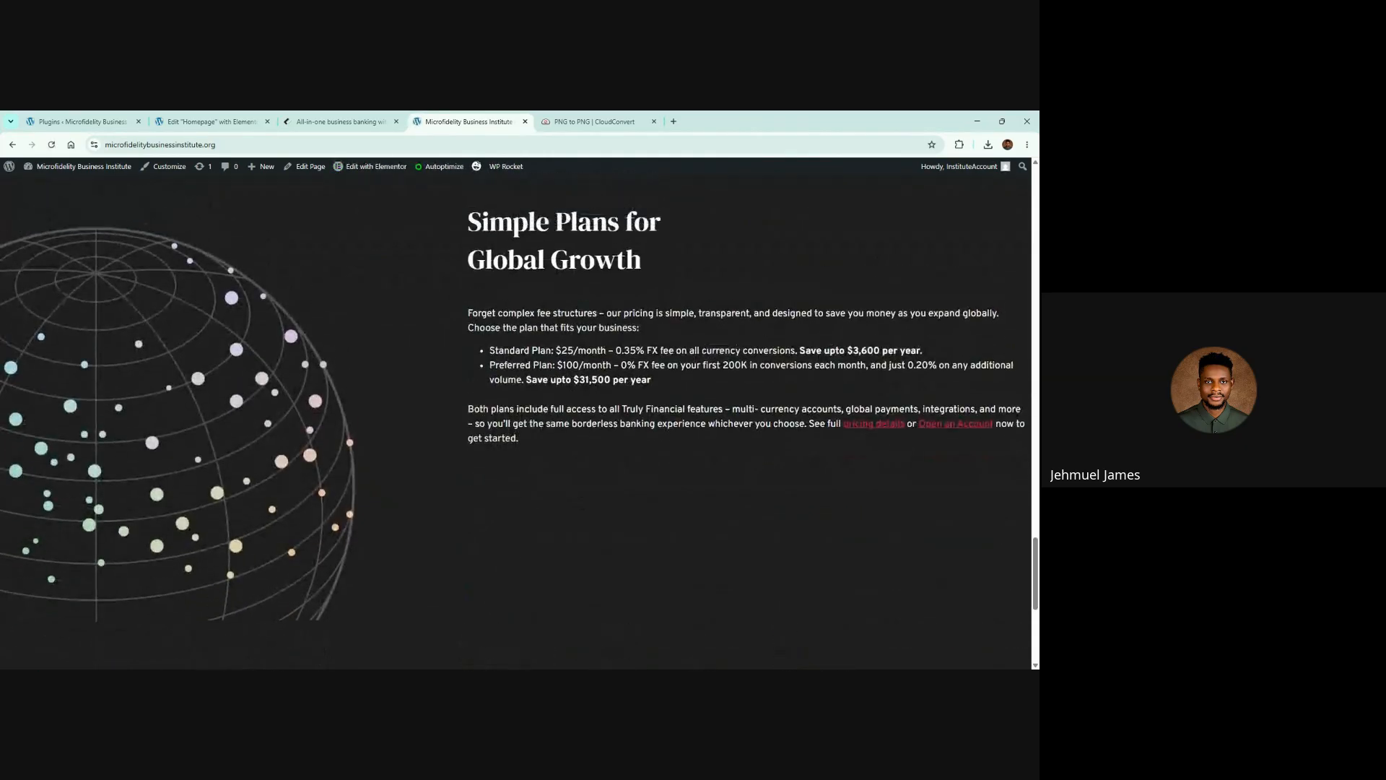
scroll(520, 412, "down", 5)
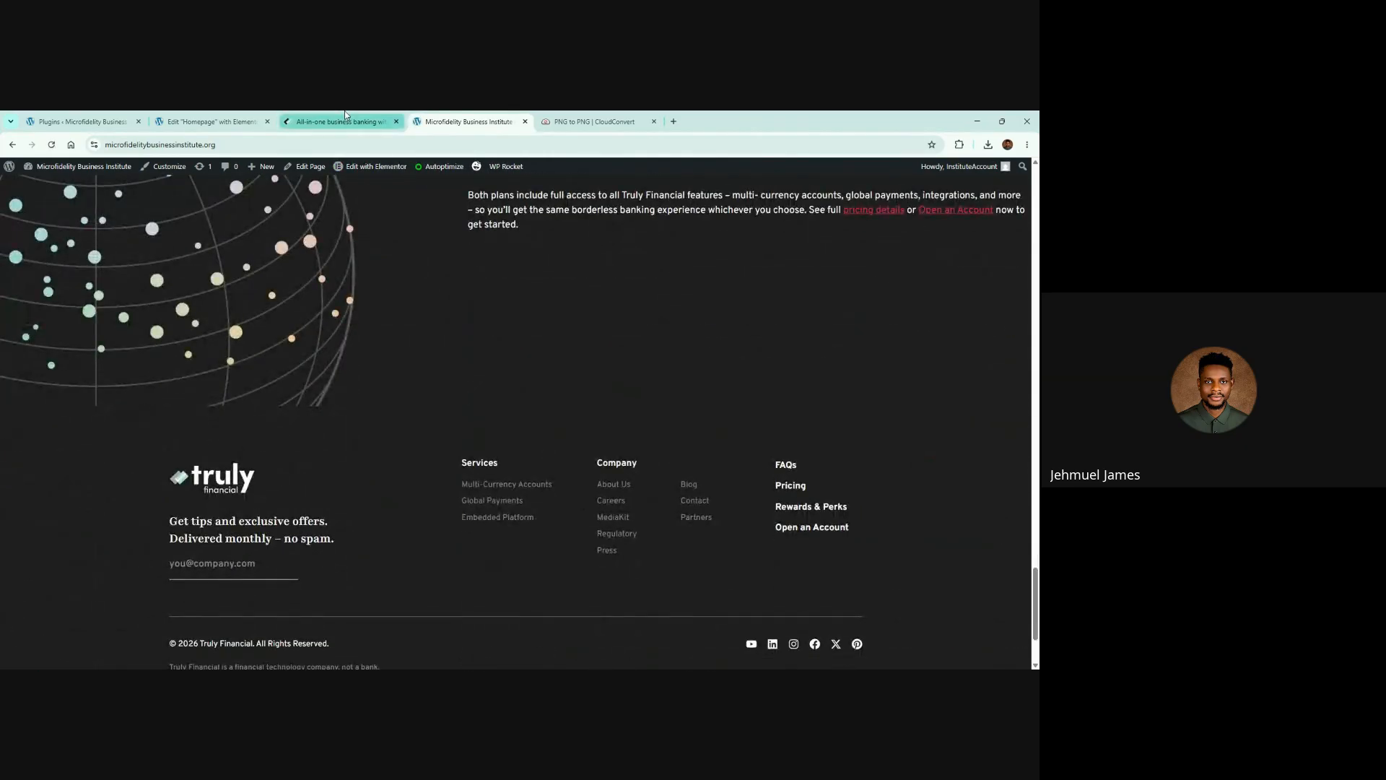
left_click(339, 121)
scroll(525, 321, "up", 5)
scroll(527, 318, "up", 3)
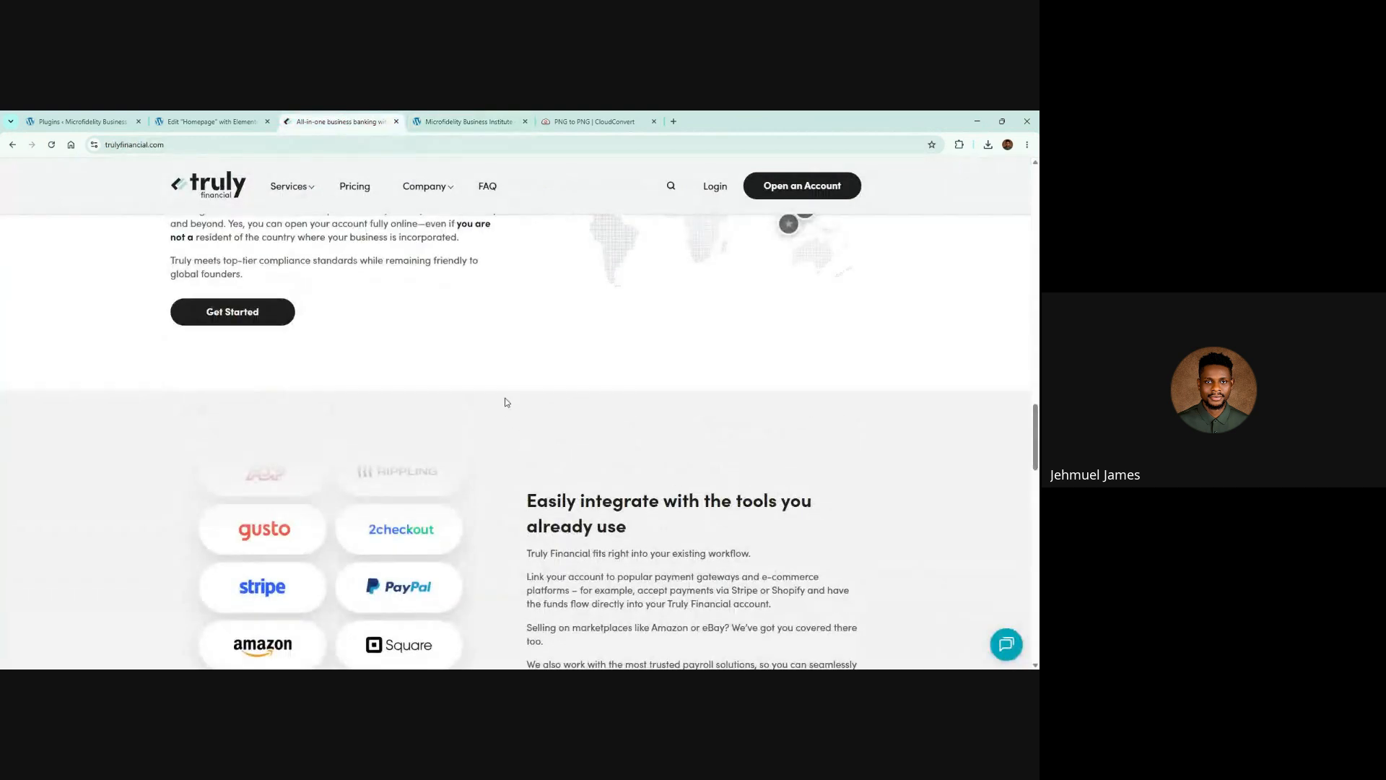
scroll(523, 325, "up", 4)
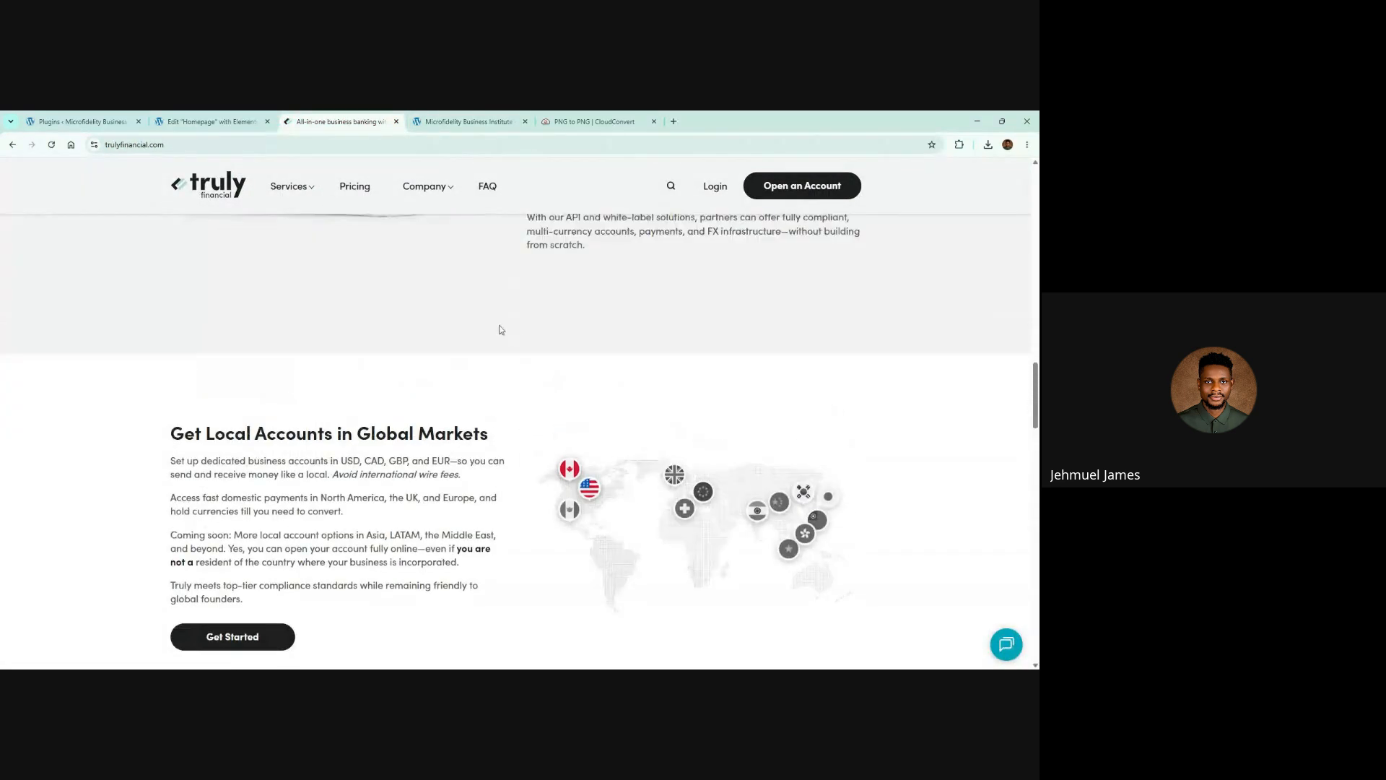
Copy the "Easily integrate with the tools you already use" container and paste it below the Simple Plans section
left_click(191, 118)
scroll(592, 274, "up", 6)
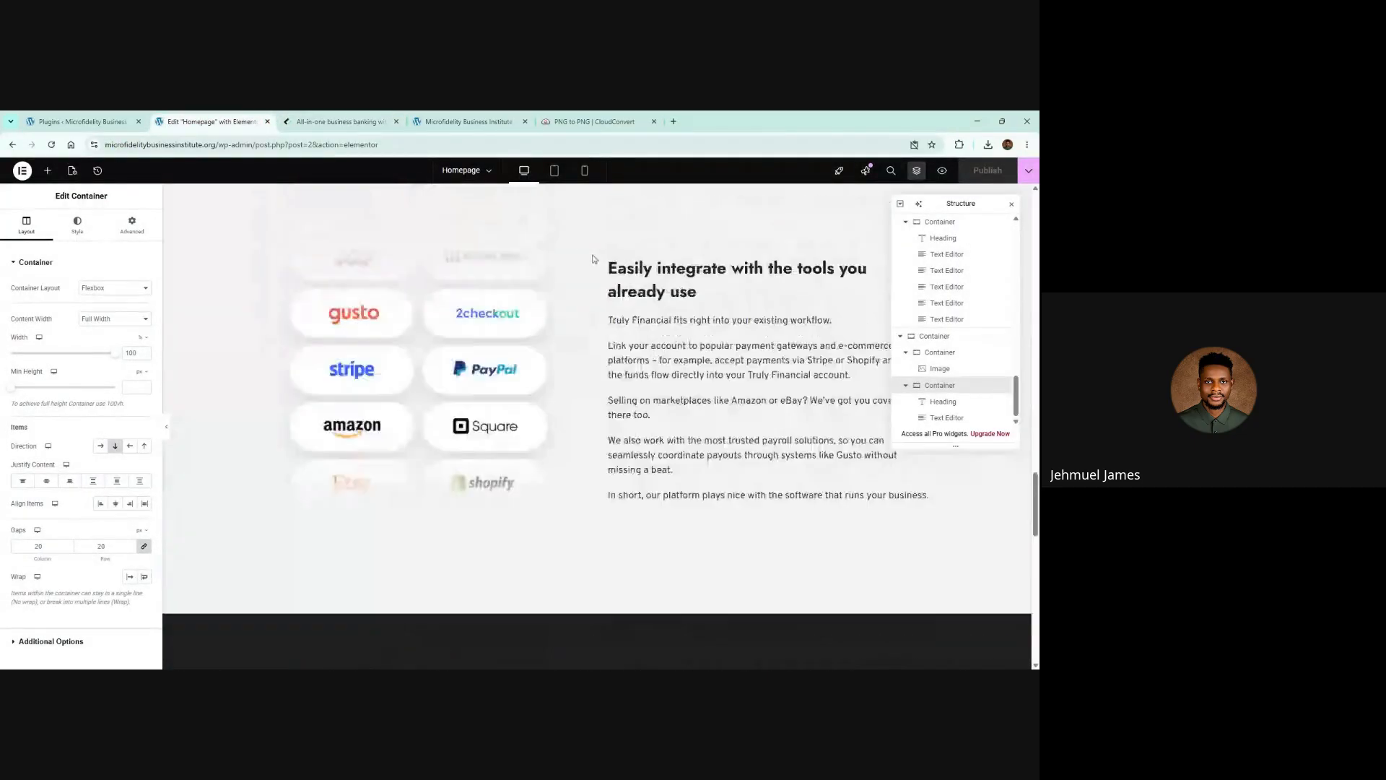
right_click(612, 287)
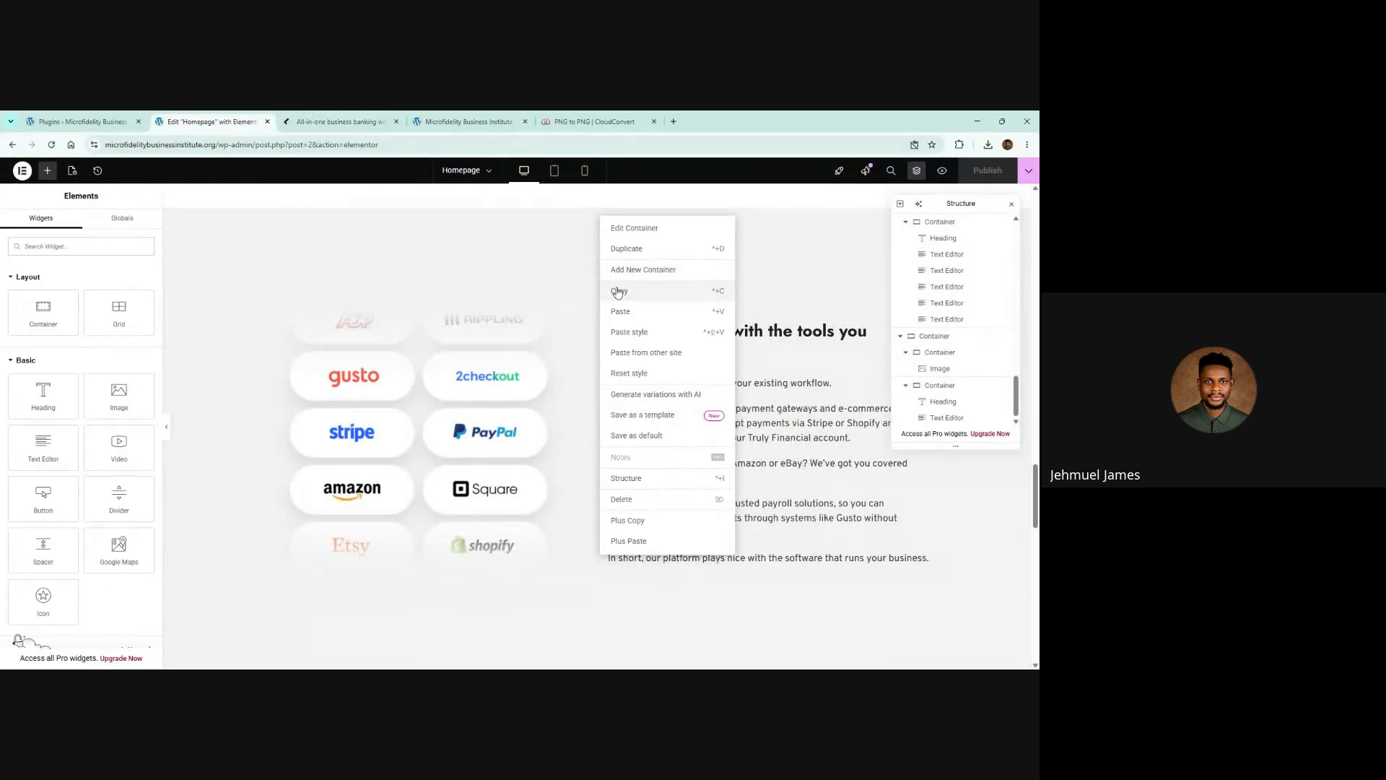
scroll(614, 357, "down", 4)
scroll(614, 356, "down", 8)
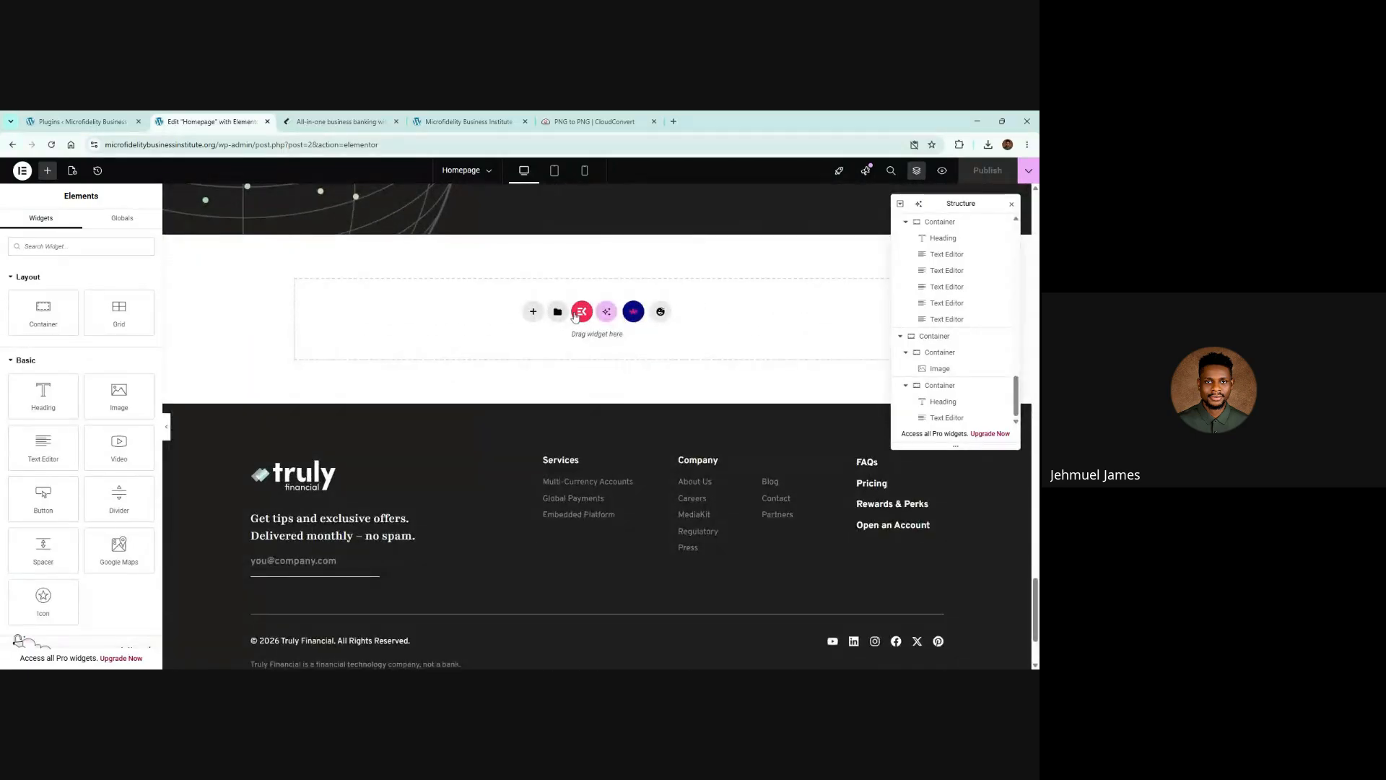
right_click(587, 317)
Check the Simple Plans section on the live page and publish the homepage with the pasted integrations section
left_click(466, 122)
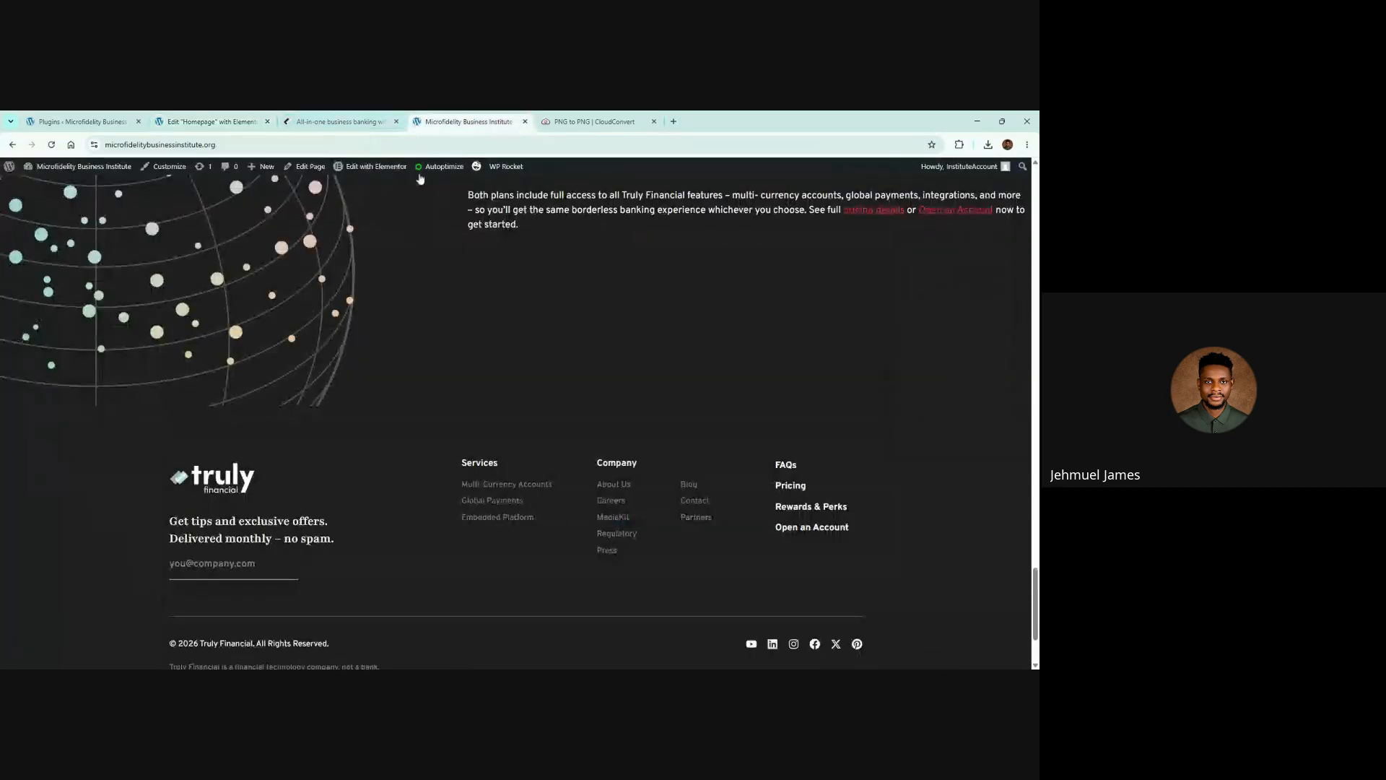
scroll(393, 390, "down", 1)
scroll(436, 419, "up", 5)
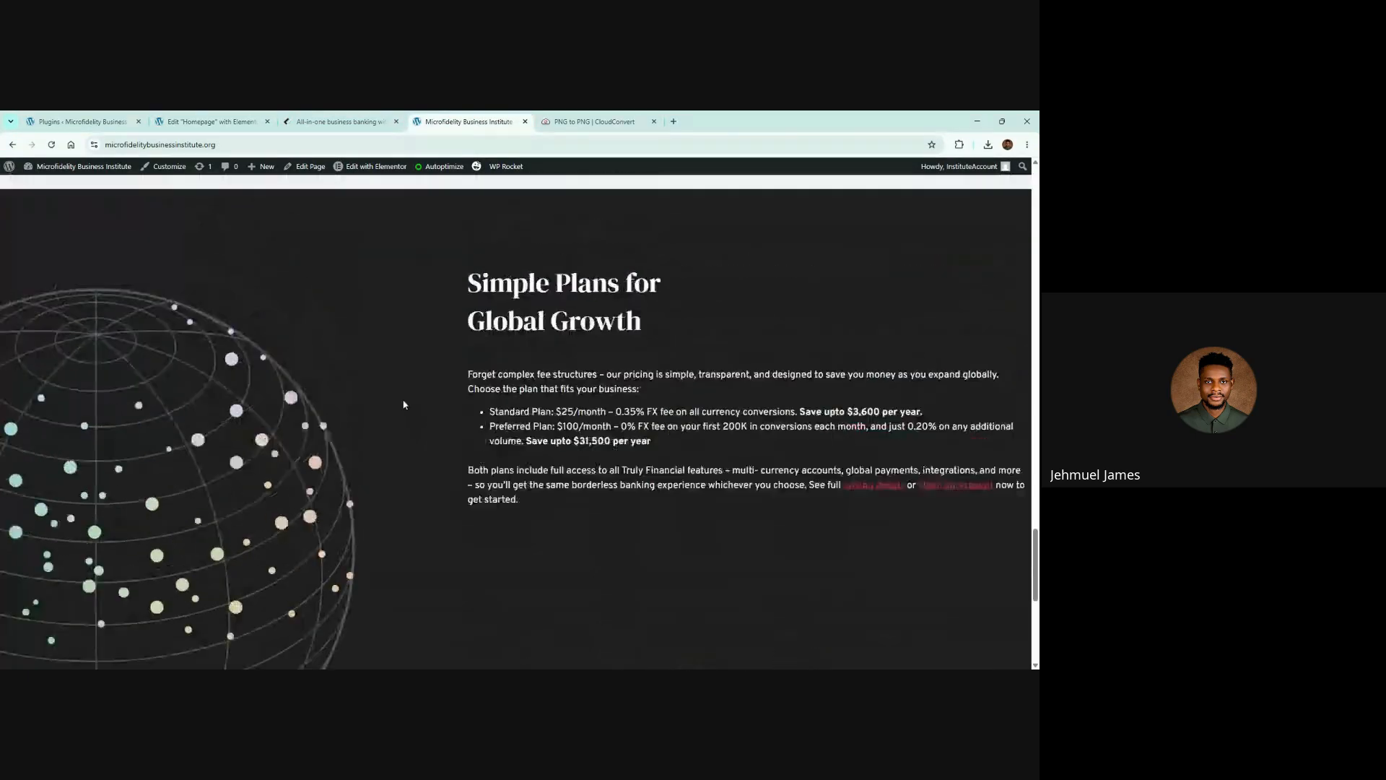
left_click(339, 119)
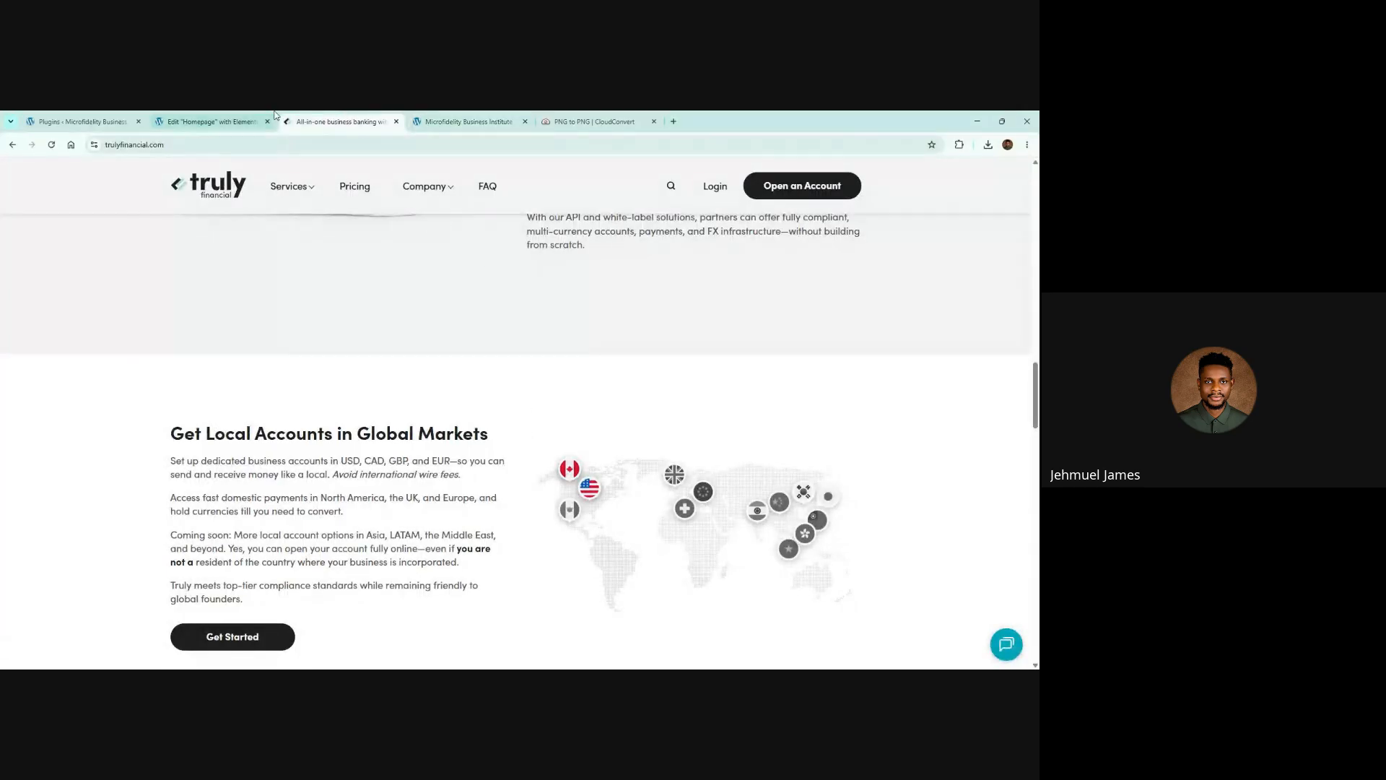
left_click(210, 121)
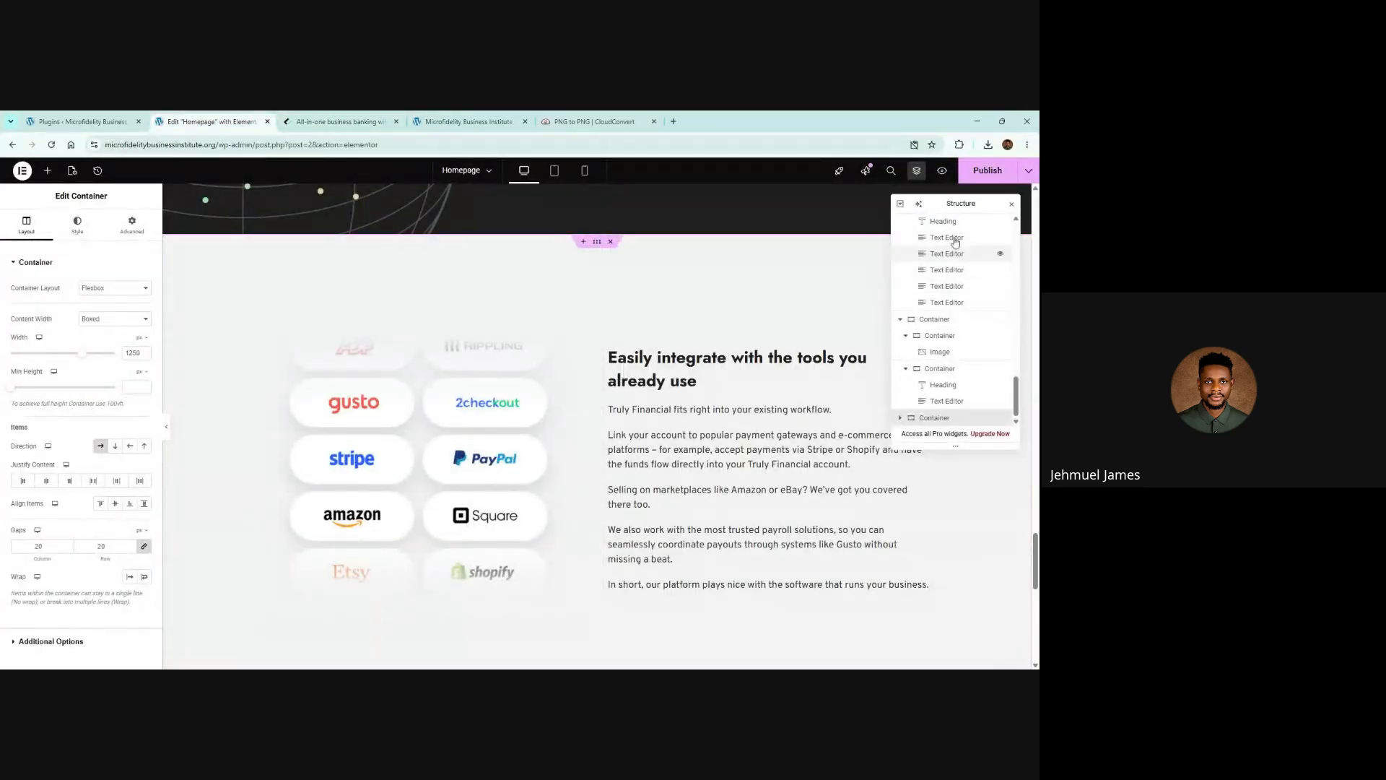
left_click(988, 171)
scroll(769, 253, "up", 2)
scroll(737, 275, "up", 3)
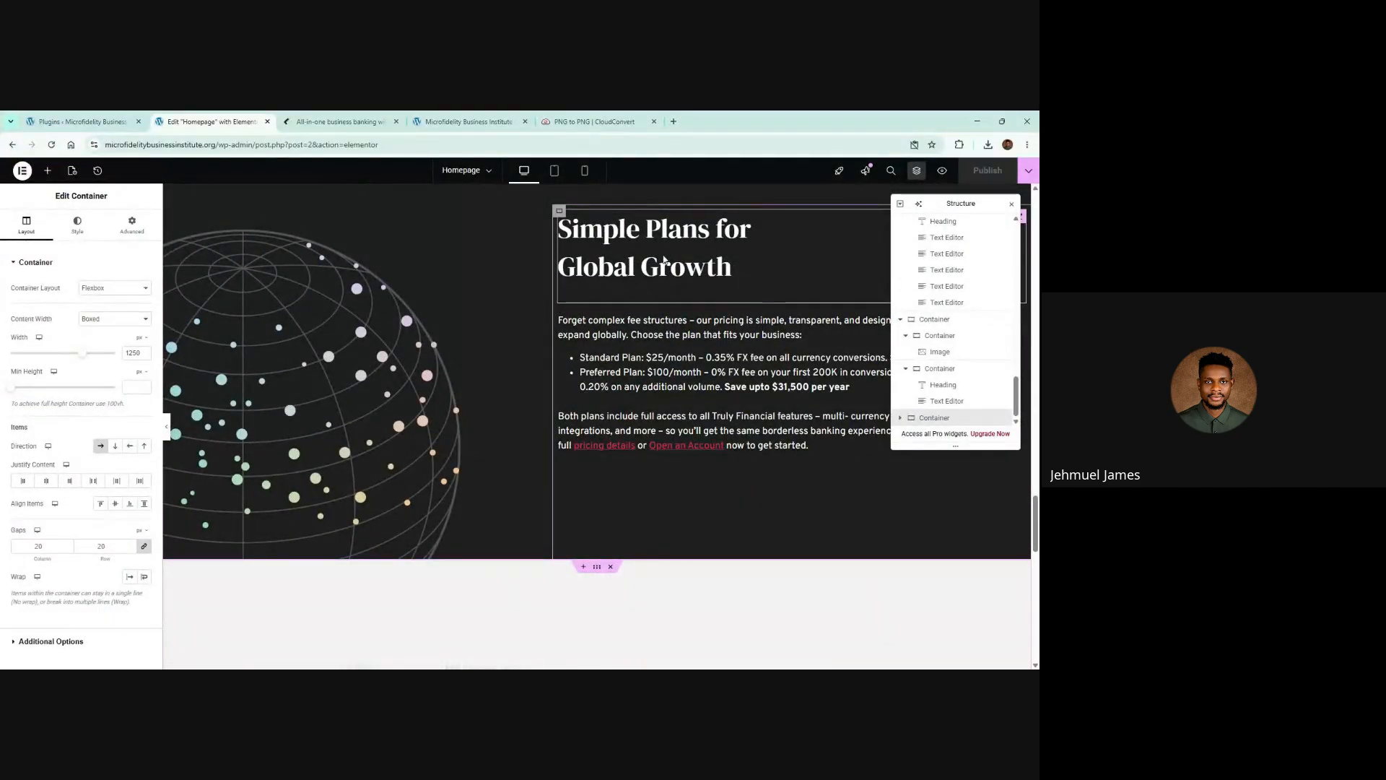
Reload the live homepage and review its Simple Plans section alongside the trulyfinancial.com original
left_click(333, 118)
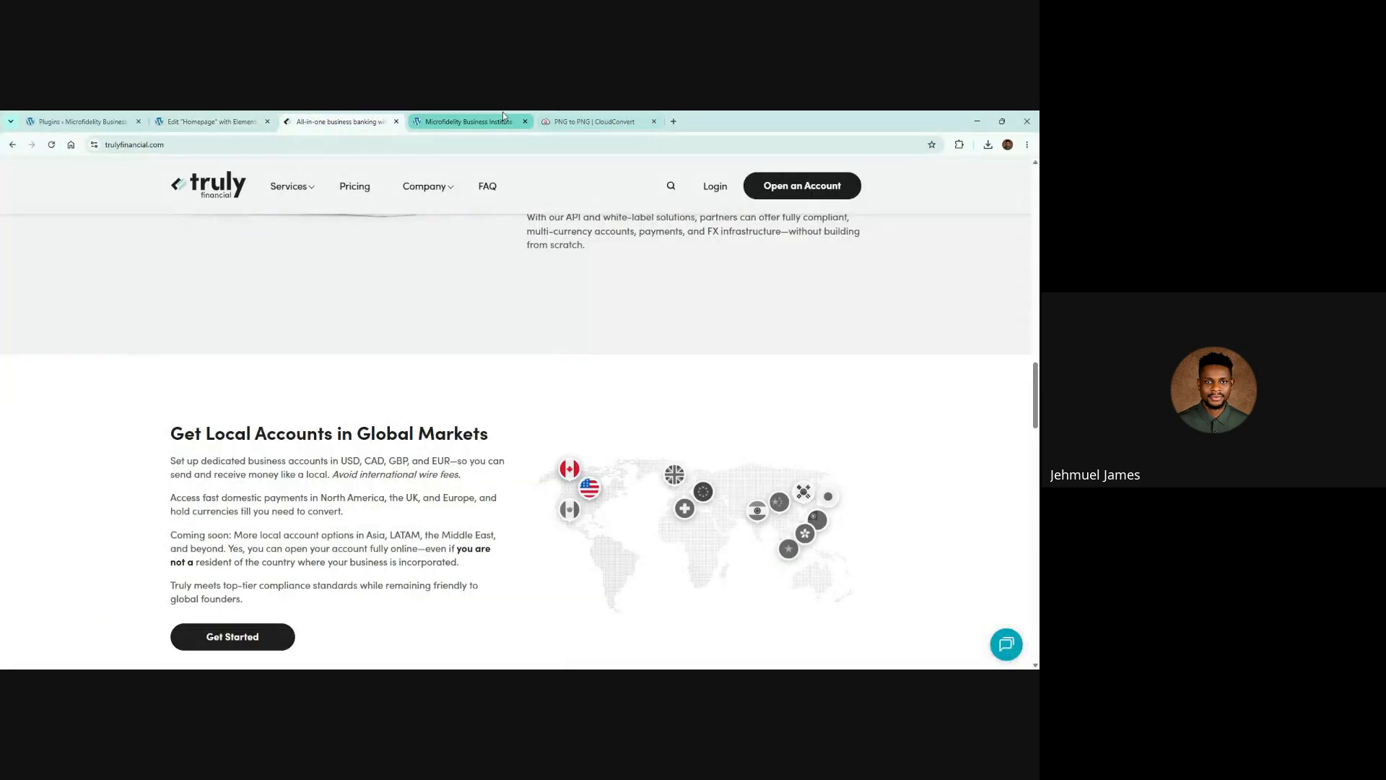
left_click(501, 115)
scroll(652, 415, "down", 2)
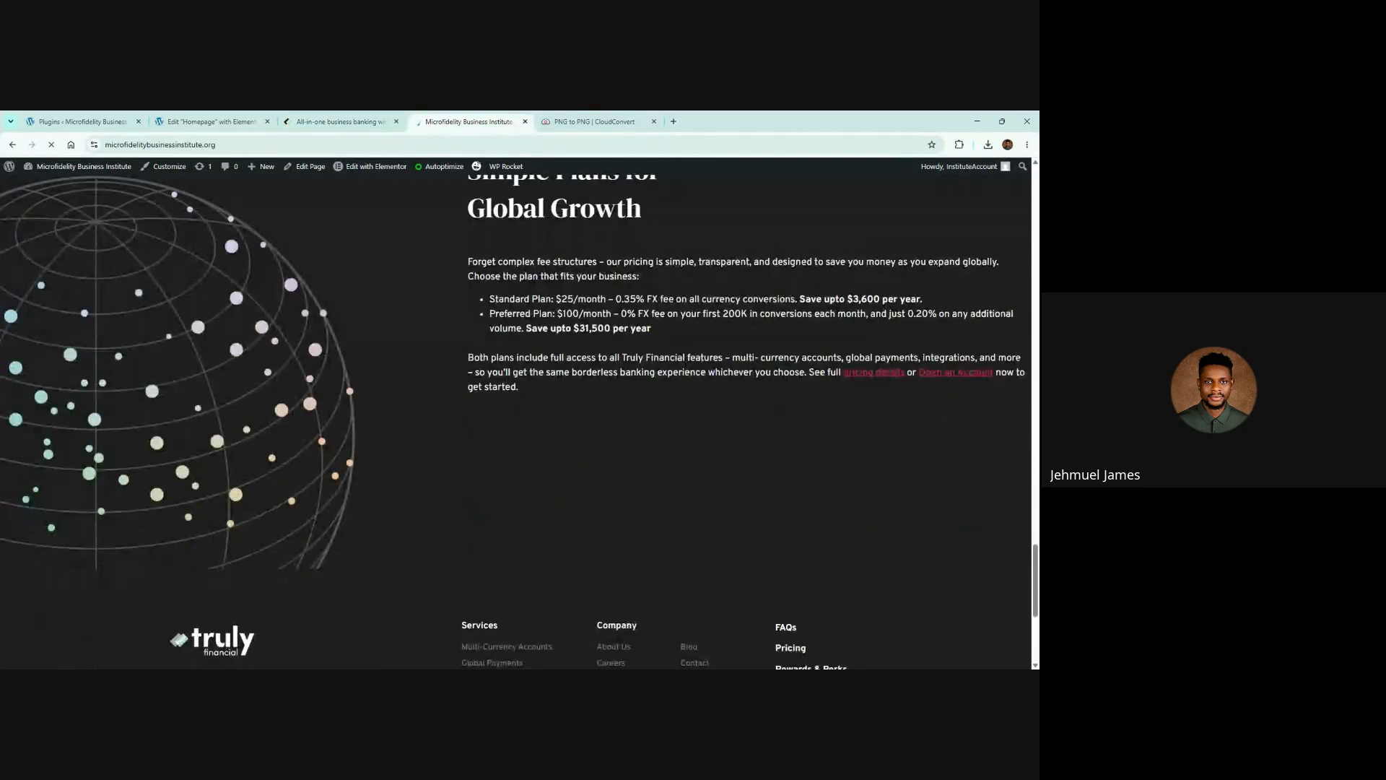
scroll(651, 415, "down", 2)
scroll(651, 415, "up", 4)
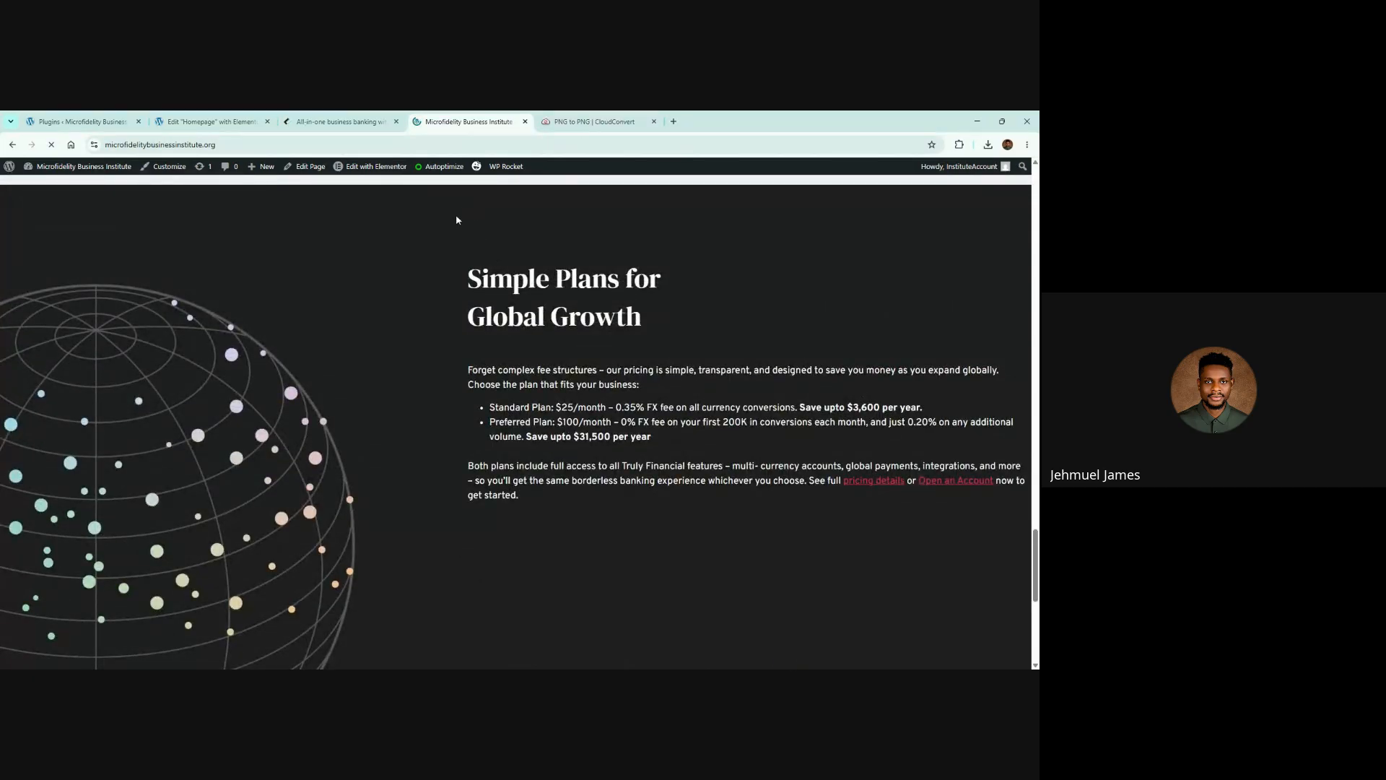
left_click(351, 116)
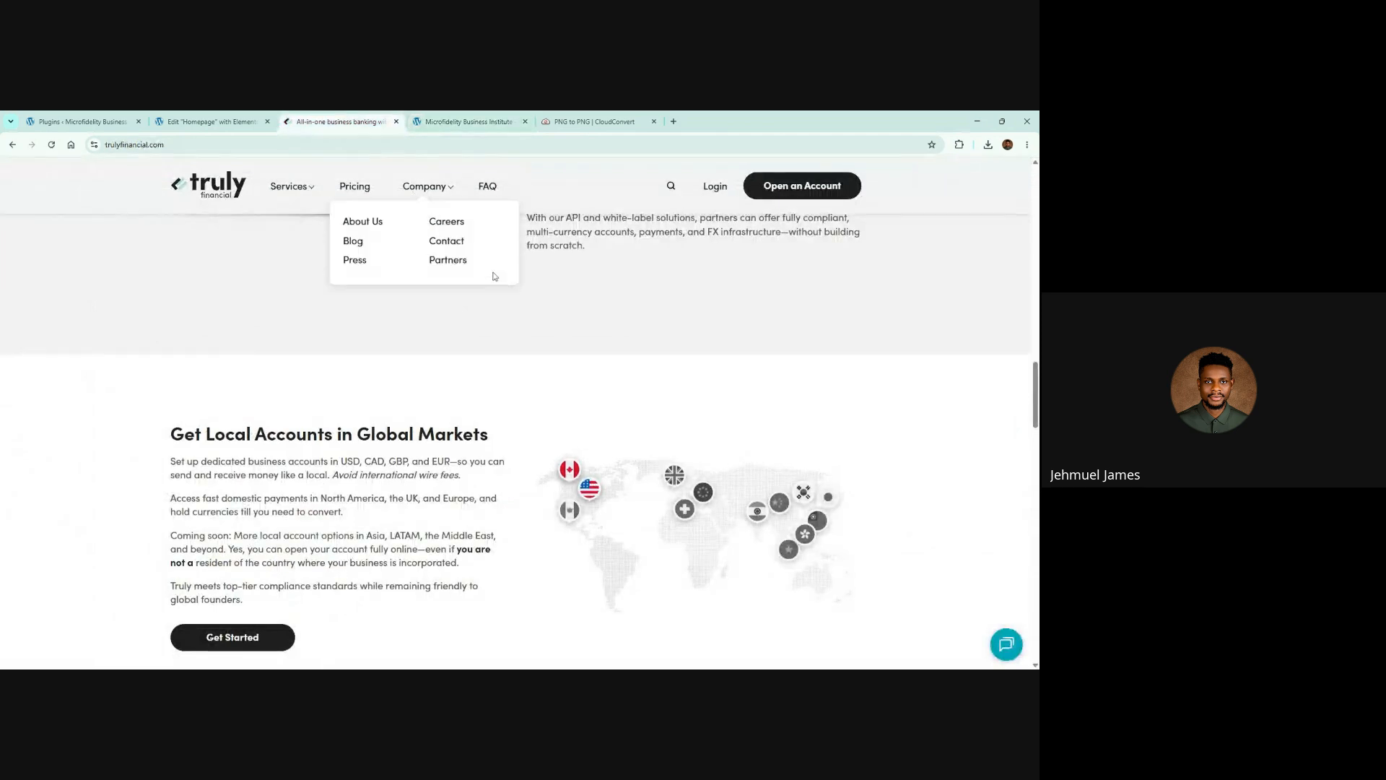
Set the right padding of the Simple Plans section's outer container to 16, keeping the left padding at 0
left_click(209, 122)
scroll(598, 276, "up", 2)
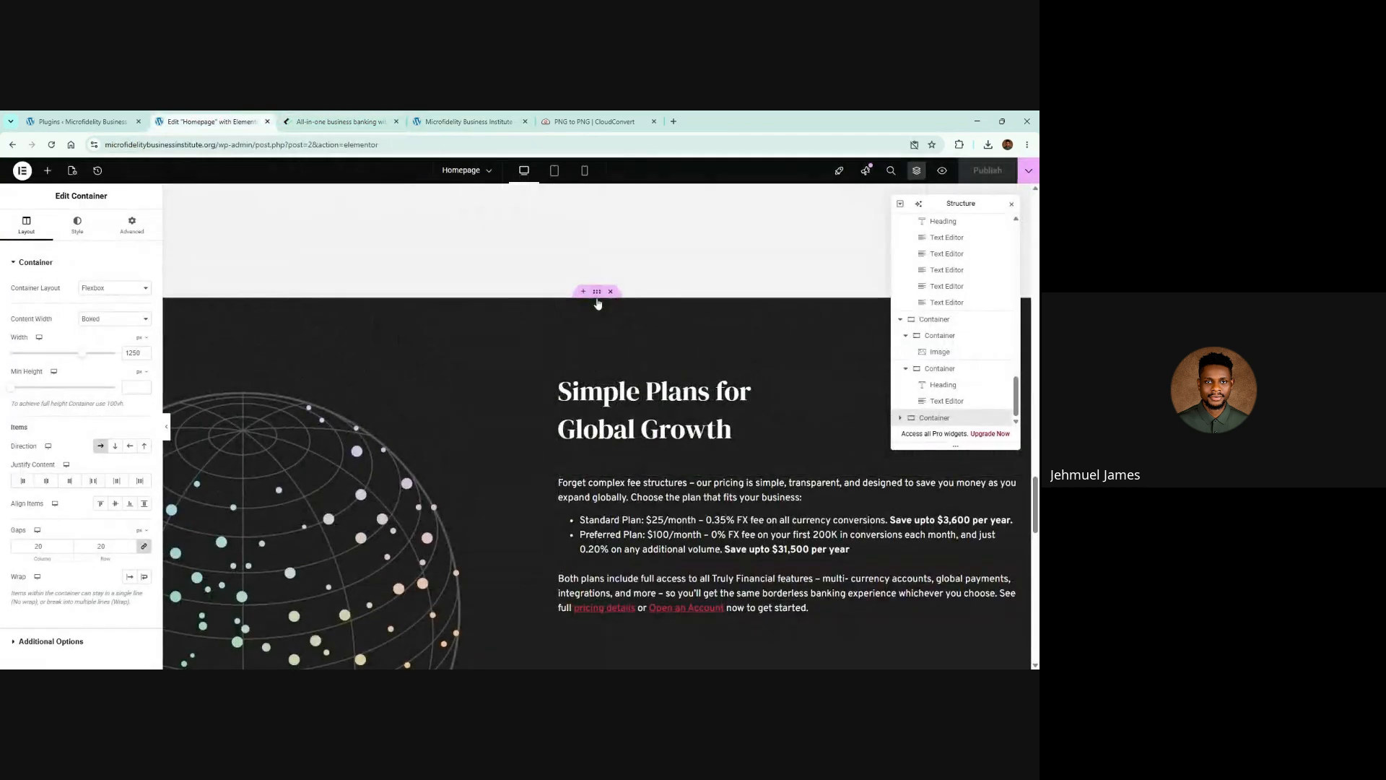
left_click(597, 292)
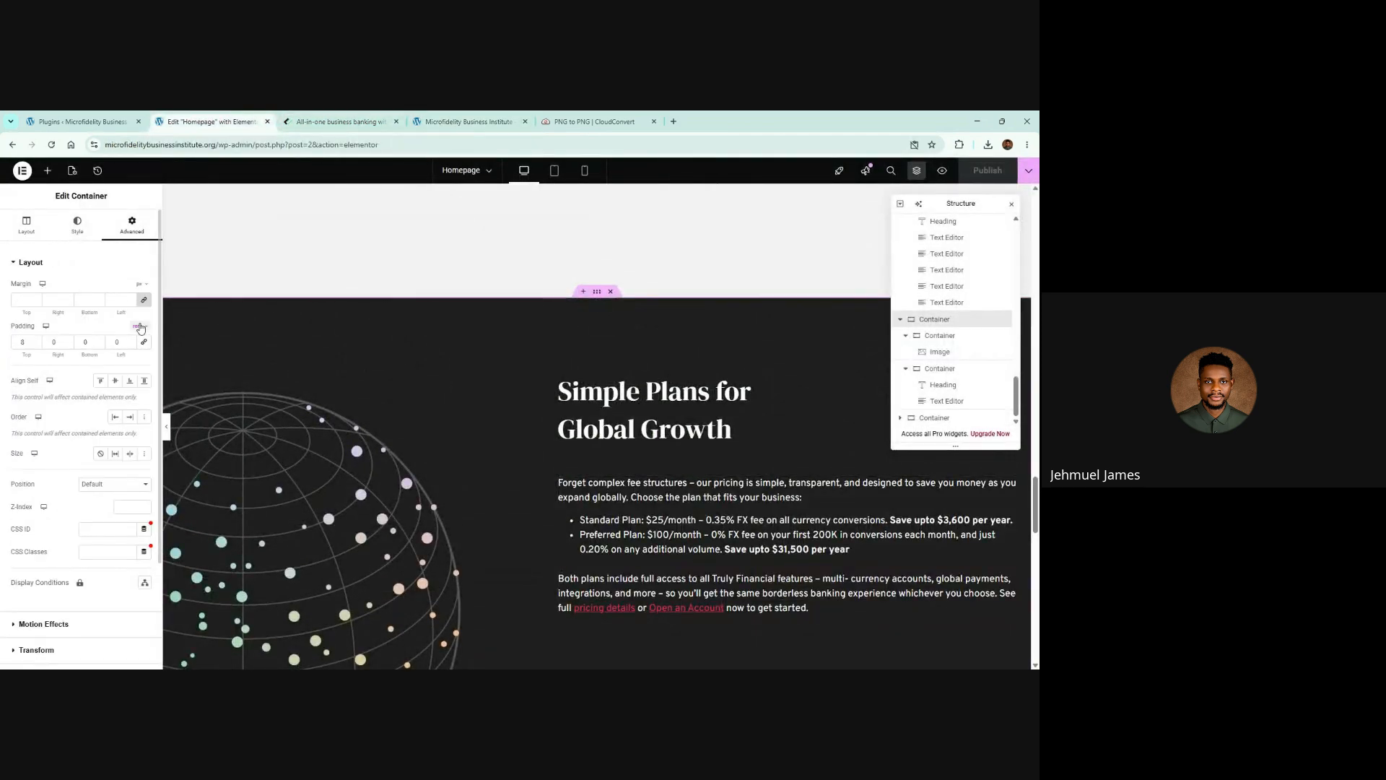
left_click(54, 342)
type("8")
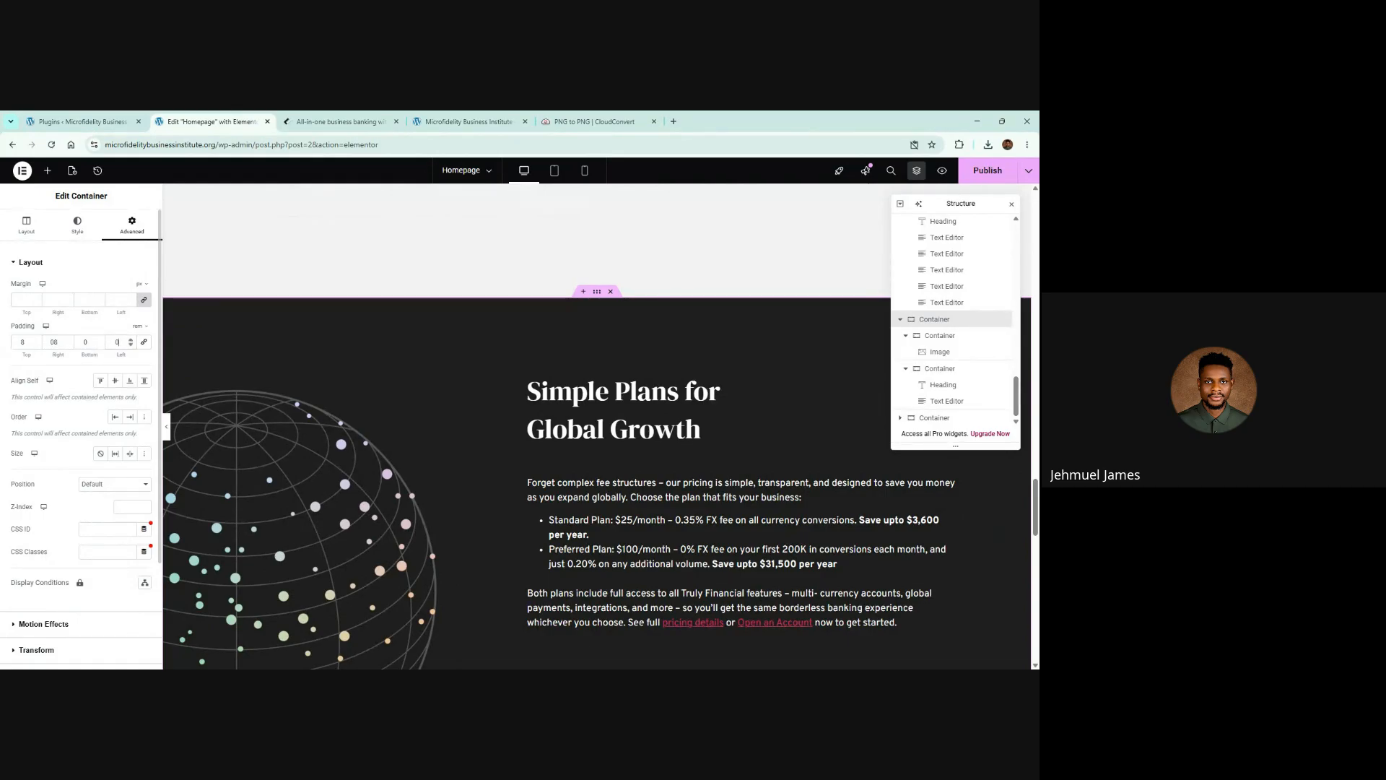
type("8")
key("BackSpace")
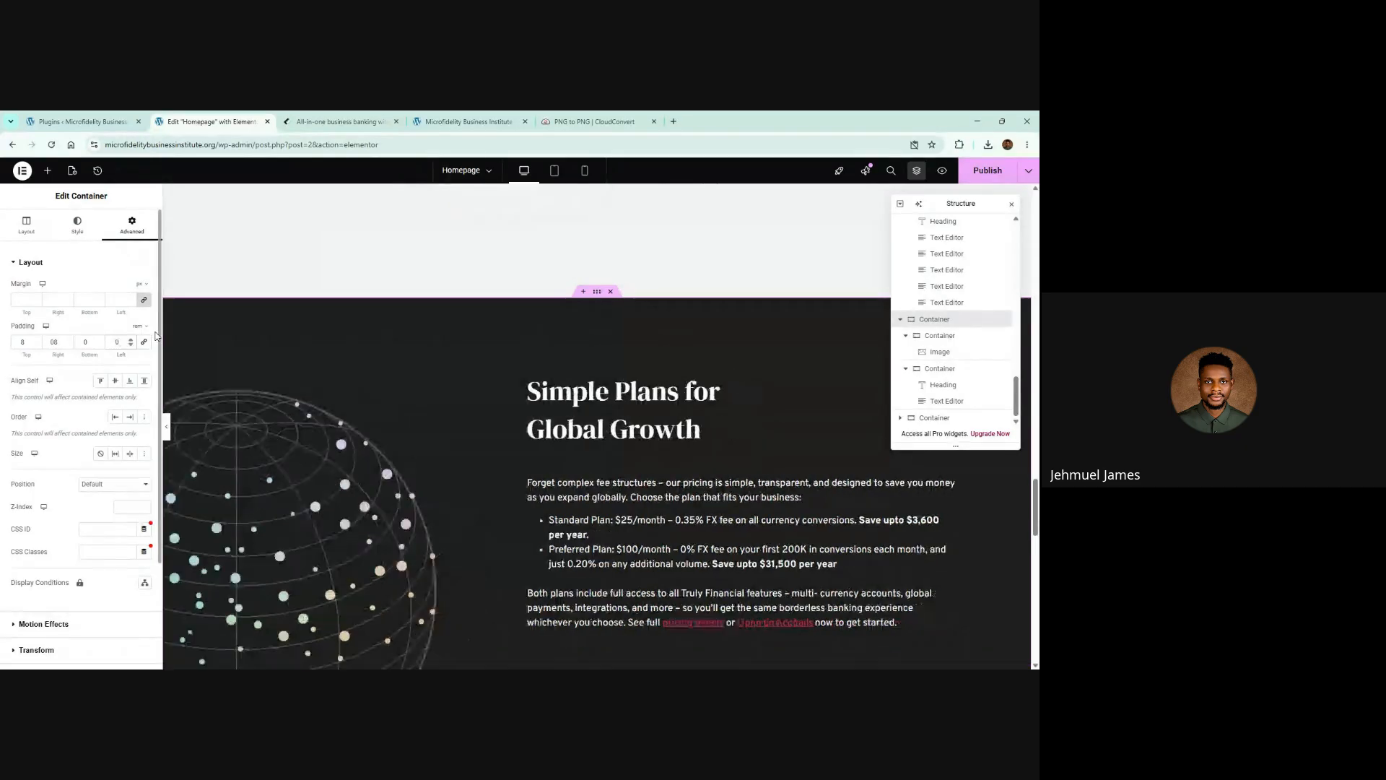
left_click(70, 340)
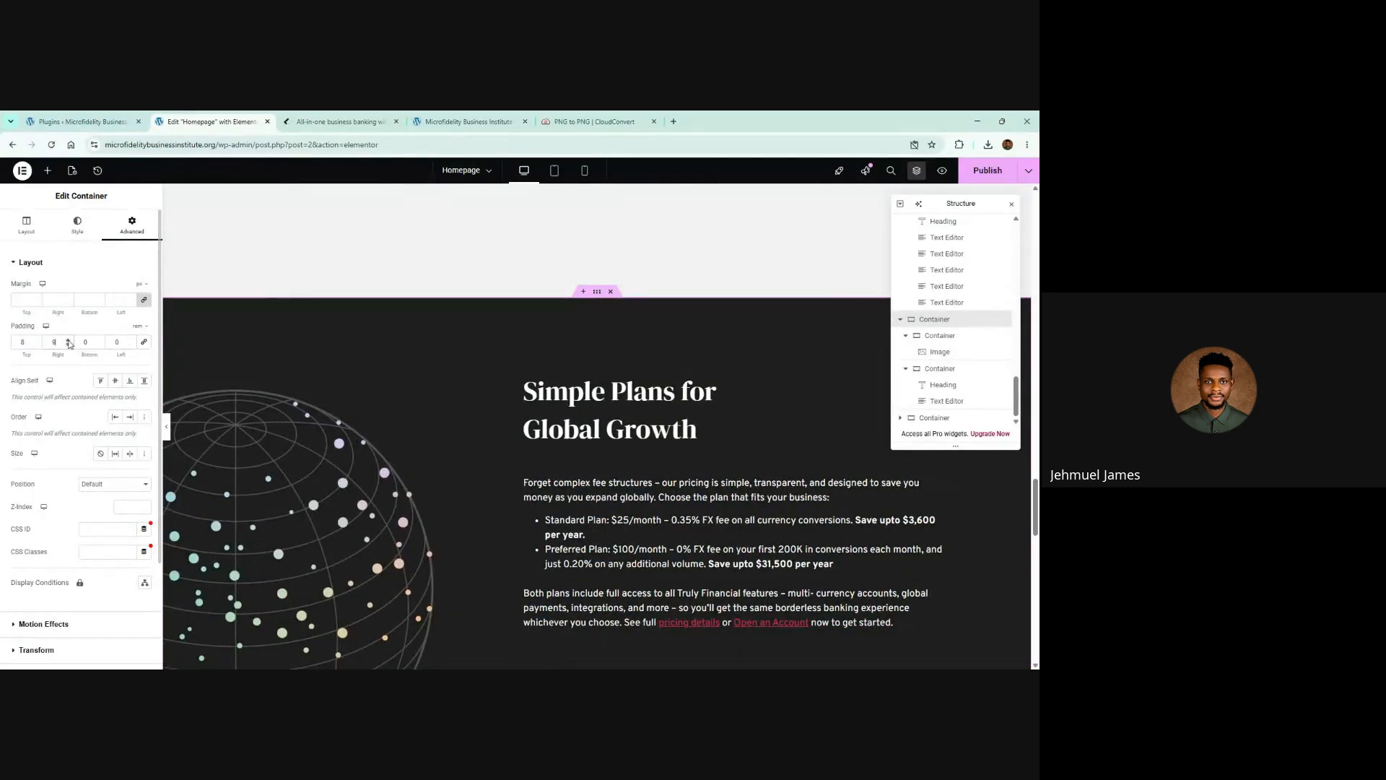
left_click(70, 340)
left_click(70, 340)
left_click(69, 340)
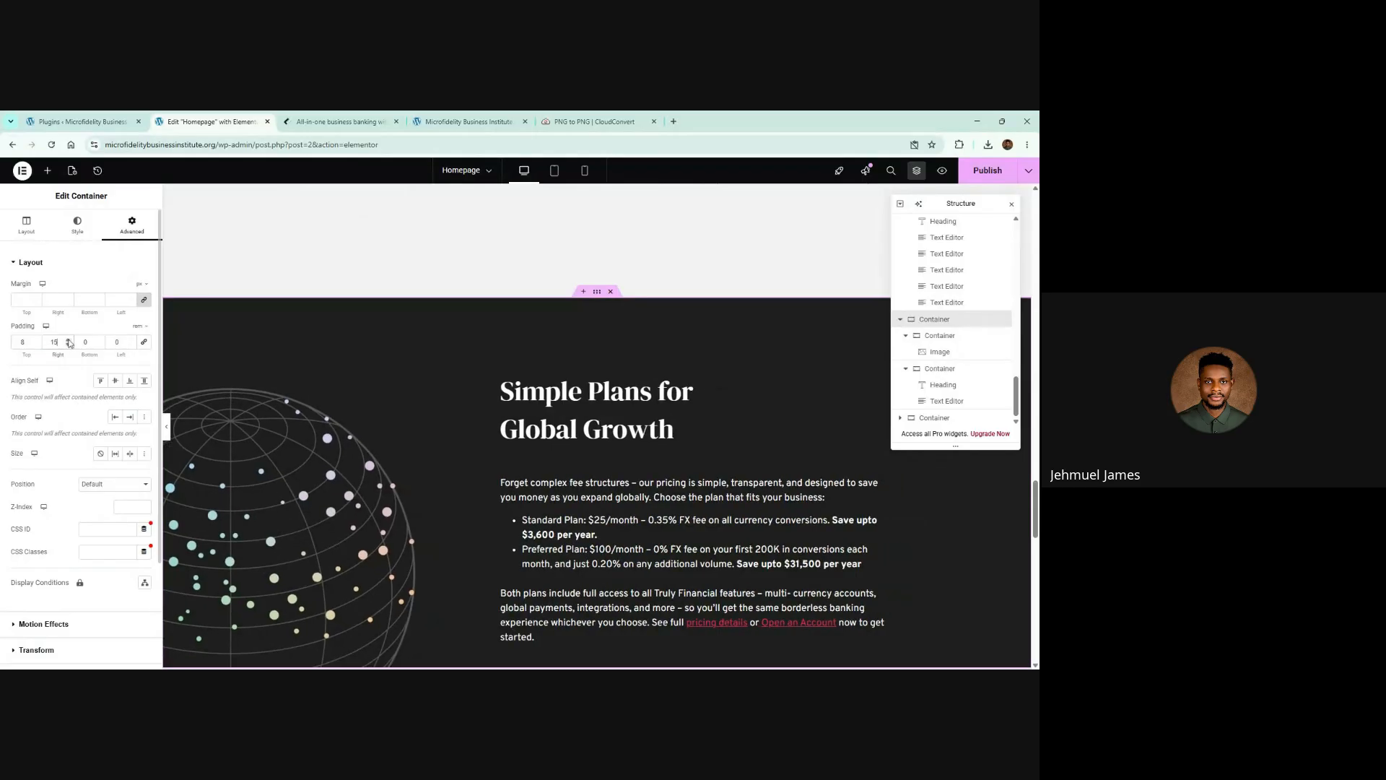
left_click(69, 341)
left_click(69, 340)
left_click(69, 345)
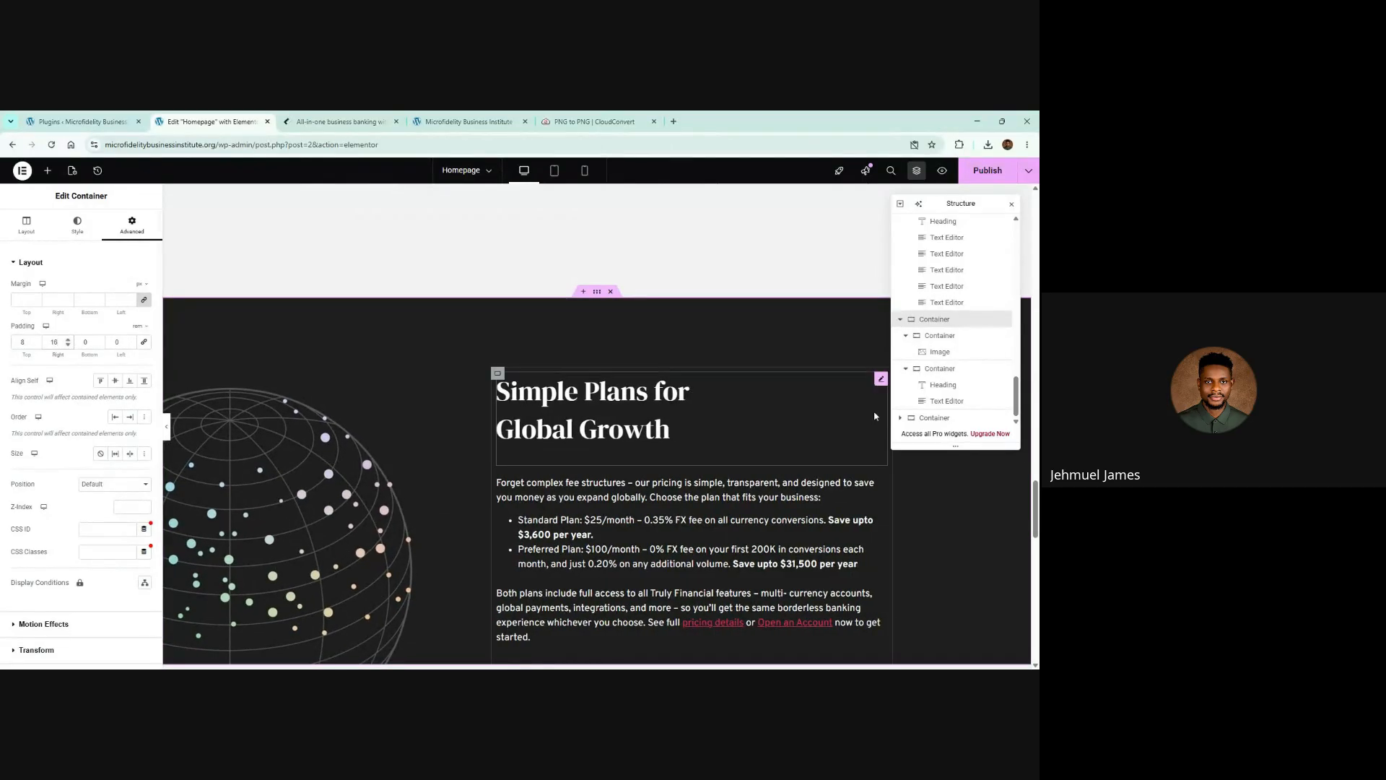
Close the page structure overview, publish the new padding, and look over the Simple Plans section
left_click(1012, 205)
left_click(987, 171)
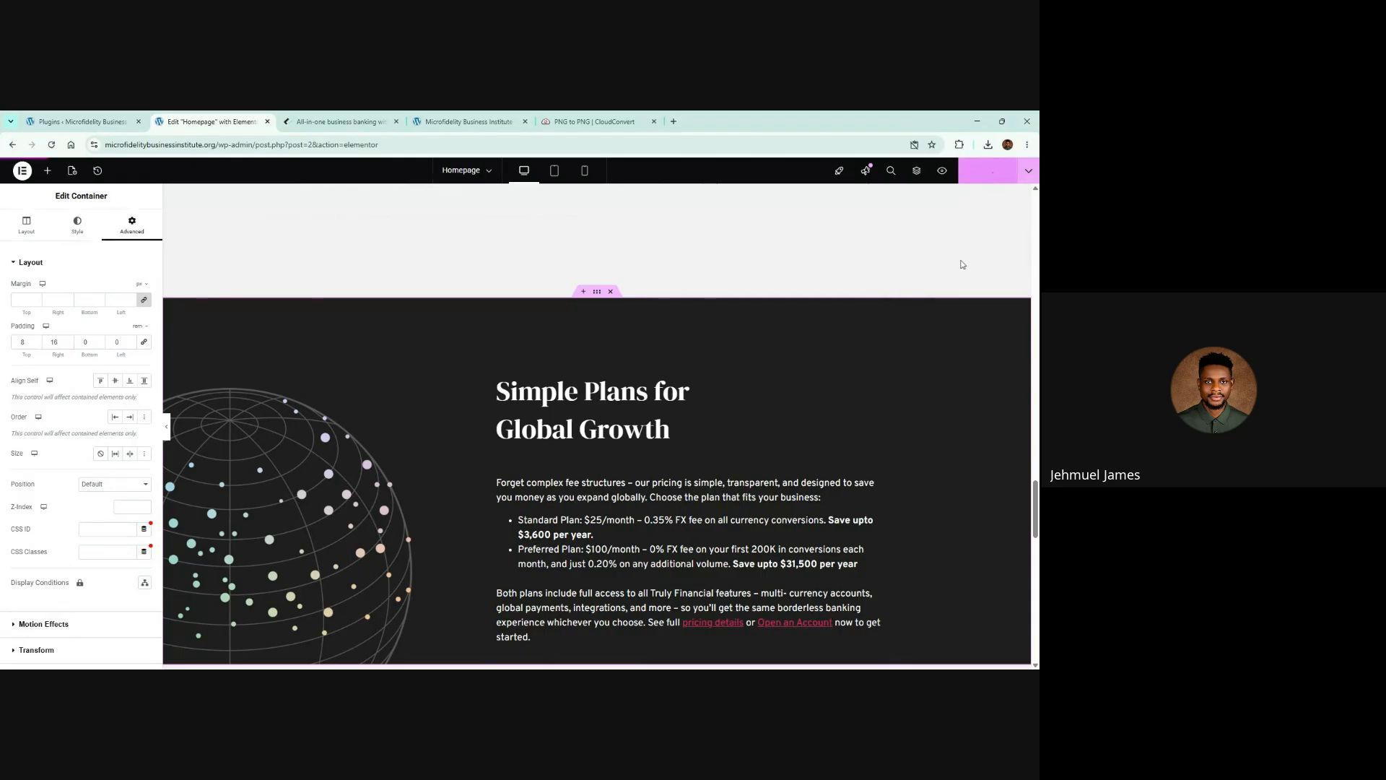
scroll(718, 334, "down", 4)
scroll(614, 346, "up", 4)
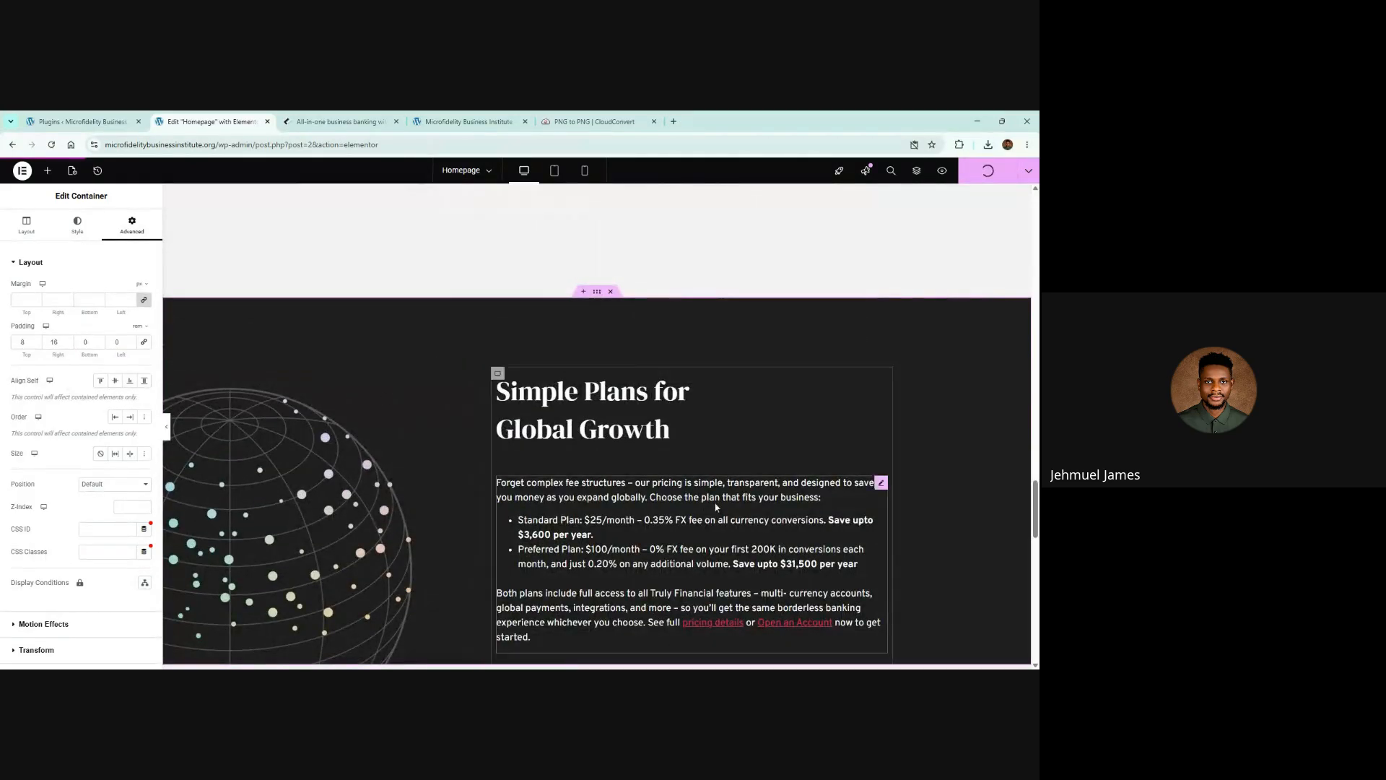
scroll(519, 231, "down", 3)
scroll(520, 246, "up", 3)
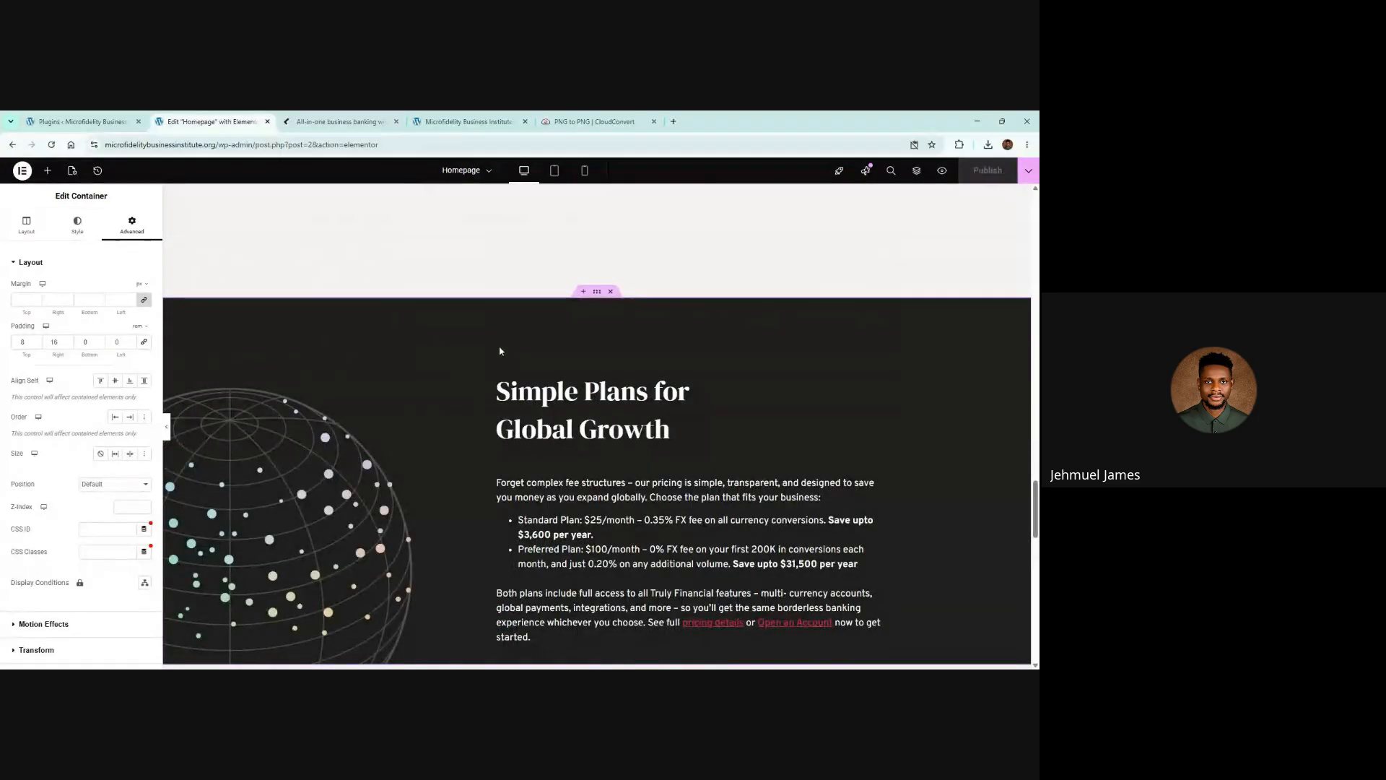
Unlink the padding sides of the Simple Plans text container, change the padding unit and set the bottom padding to 5
left_click(499, 375)
scroll(499, 365, "down", 2)
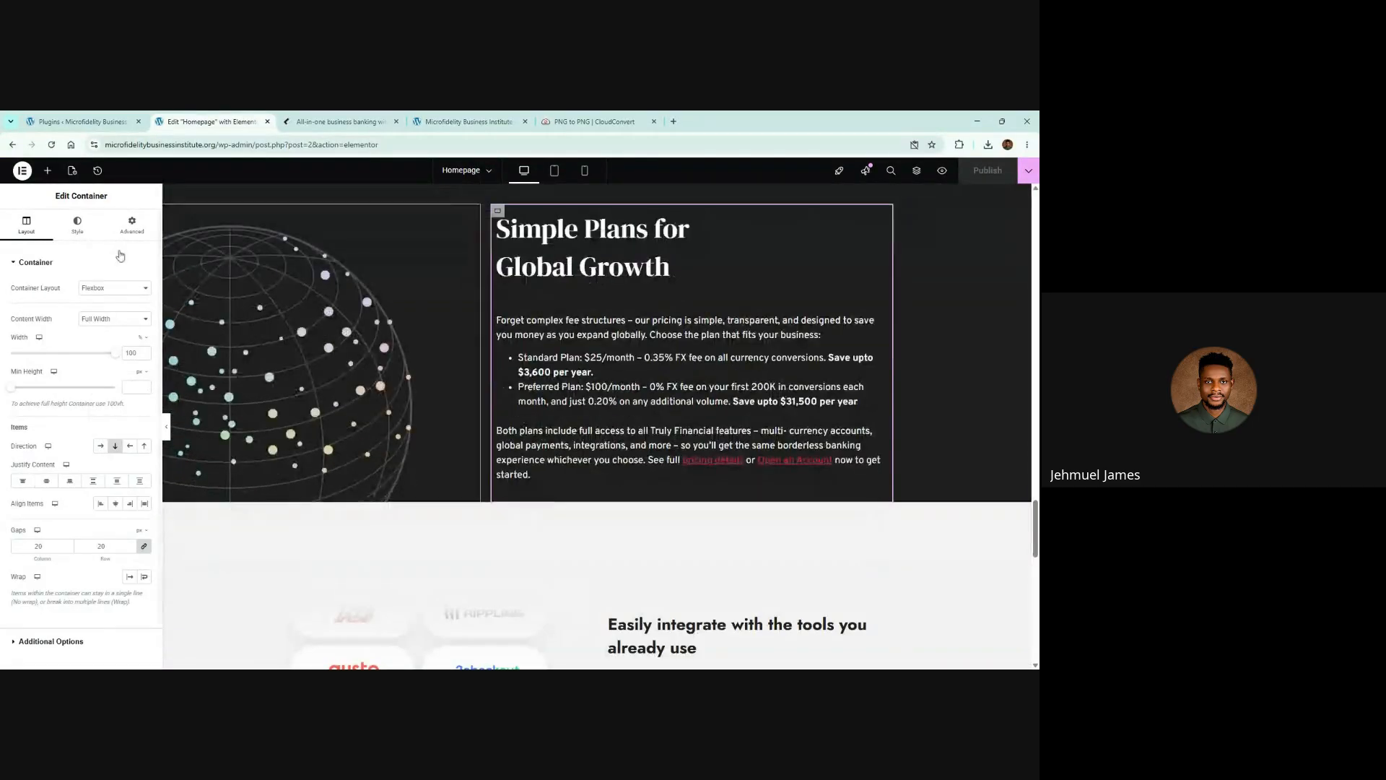
left_click(143, 342)
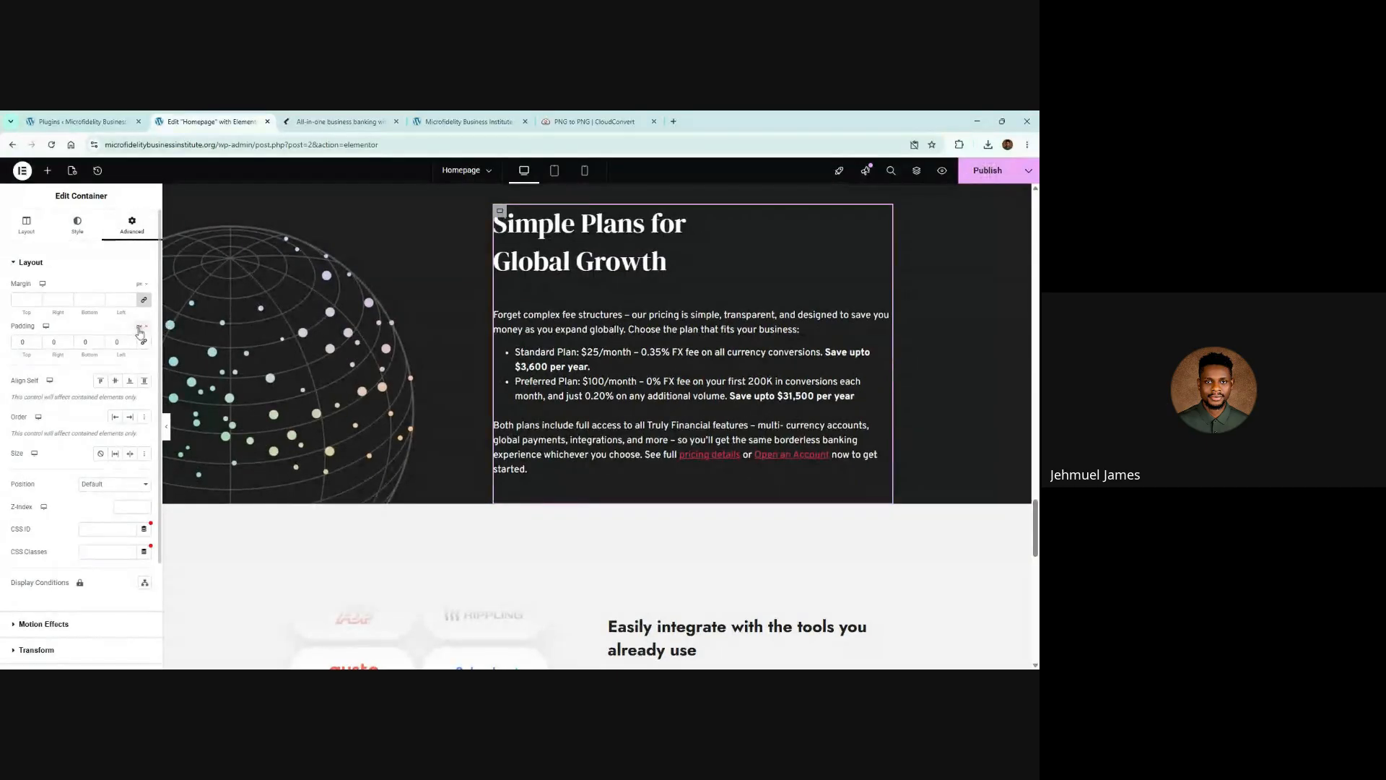
left_click(140, 326)
left_click(139, 377)
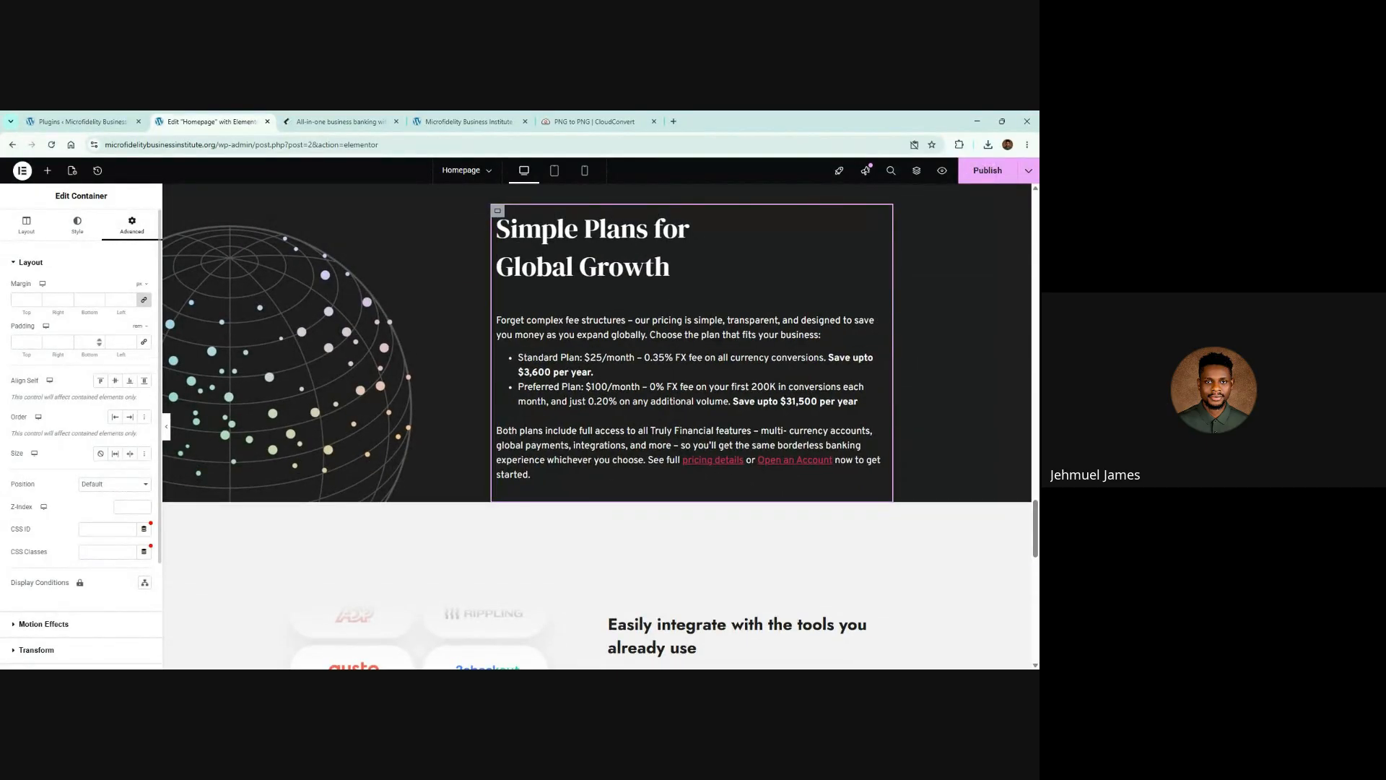
left_click(89, 341)
type("5")
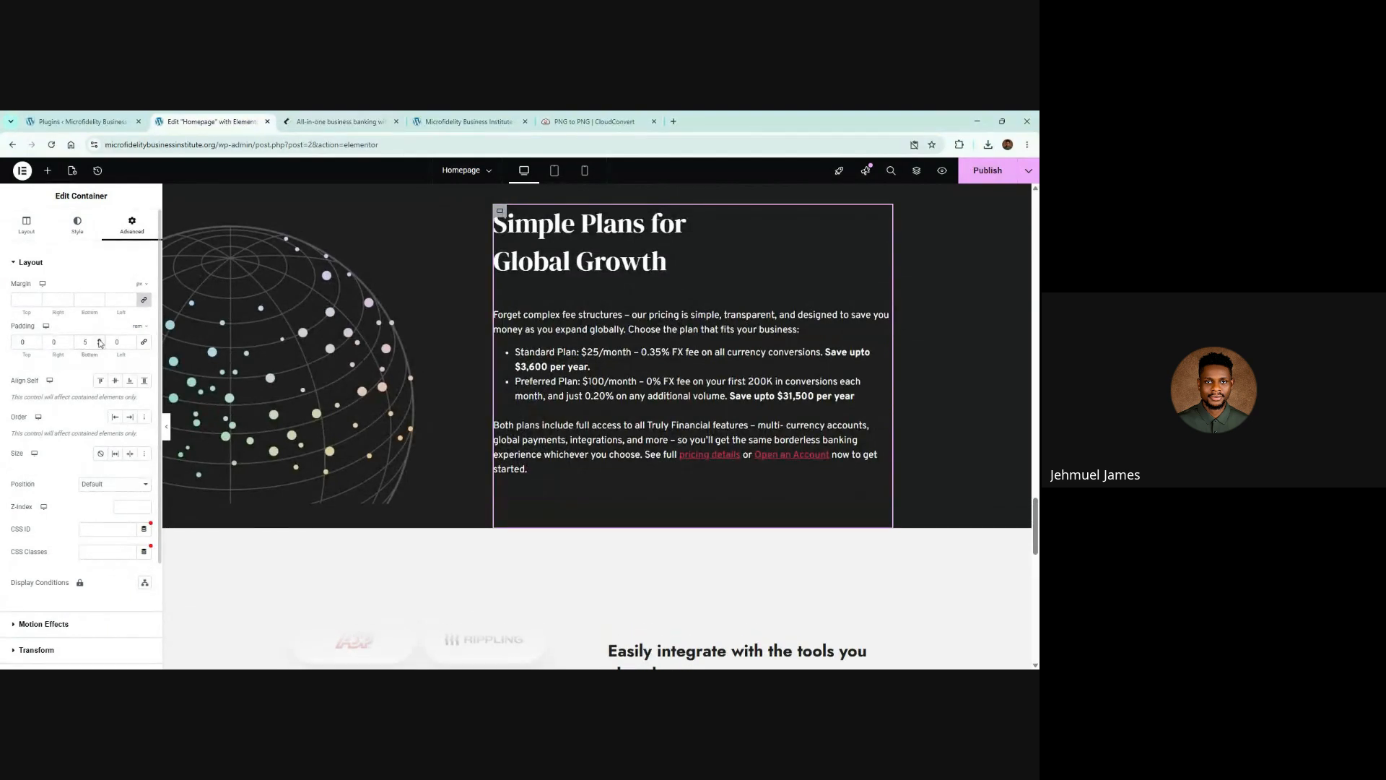
Raise the bottom padding of the Simple Plans text container to 9
left_click(99, 339)
left_click(99, 339)
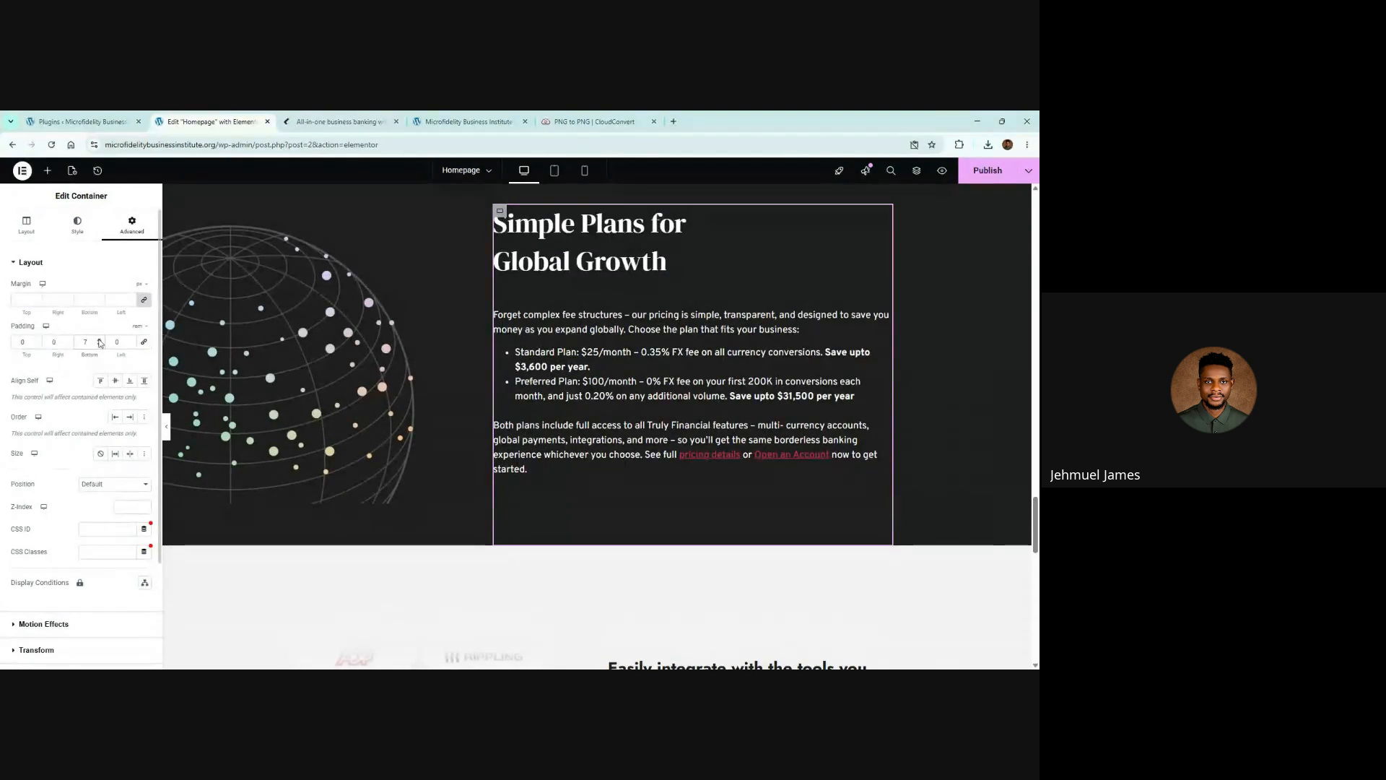
left_click(98, 340)
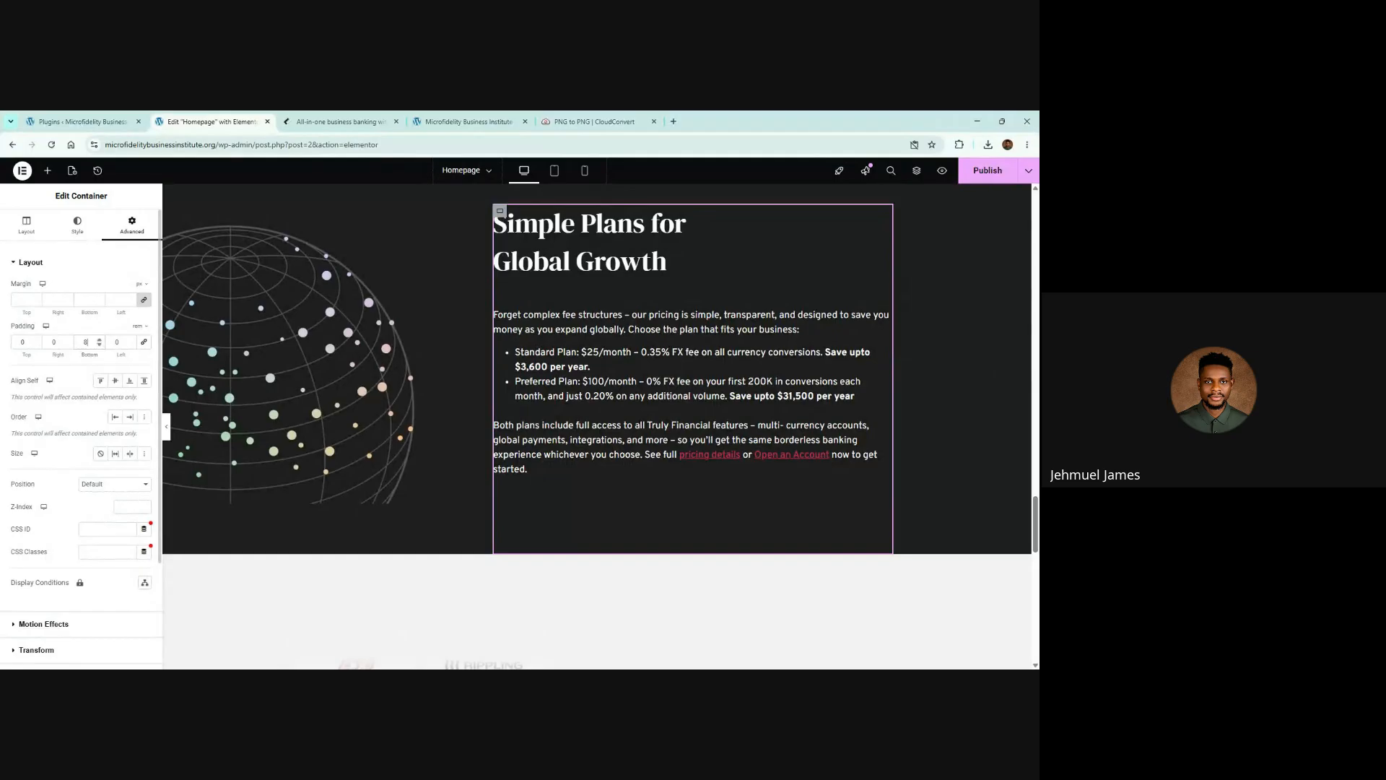
left_click(100, 340)
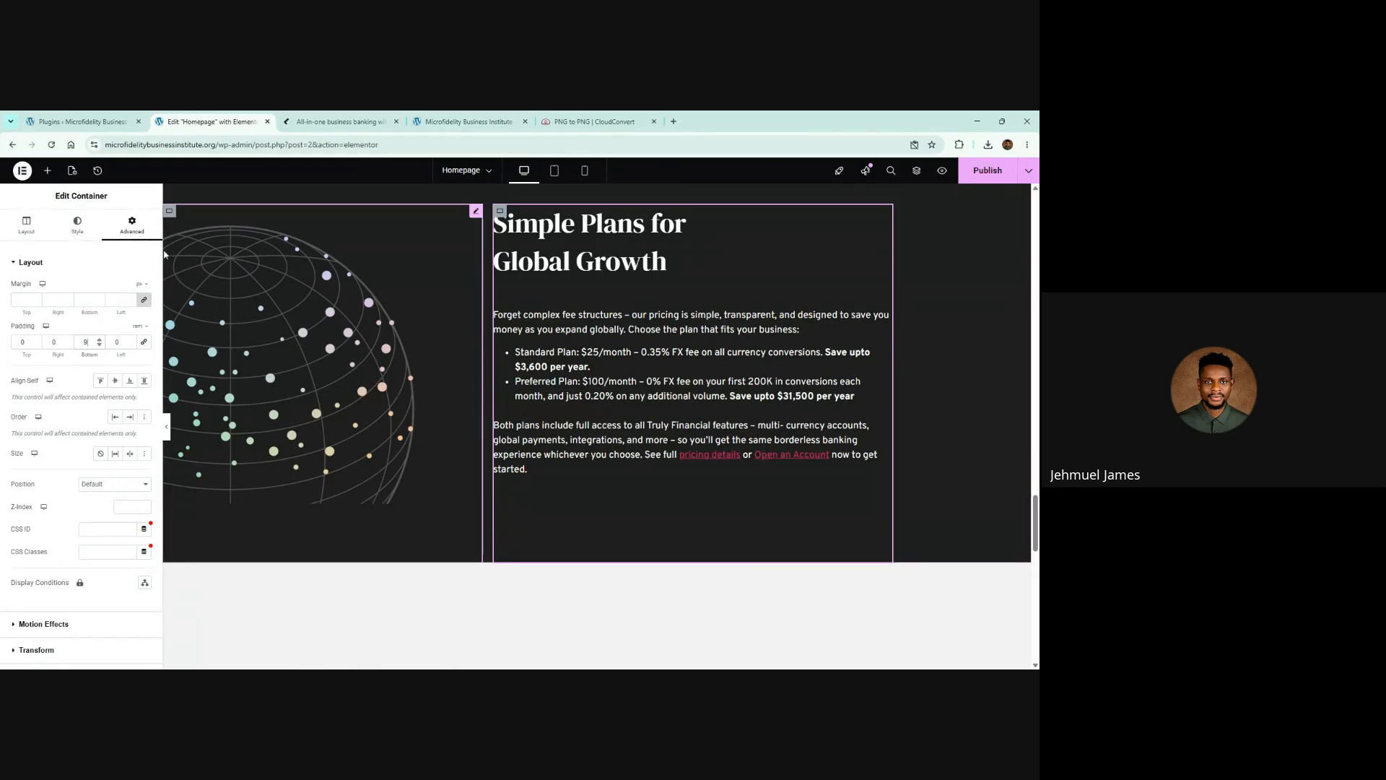
Align the items of the globe image's container to the end and publish the page
left_click(169, 212)
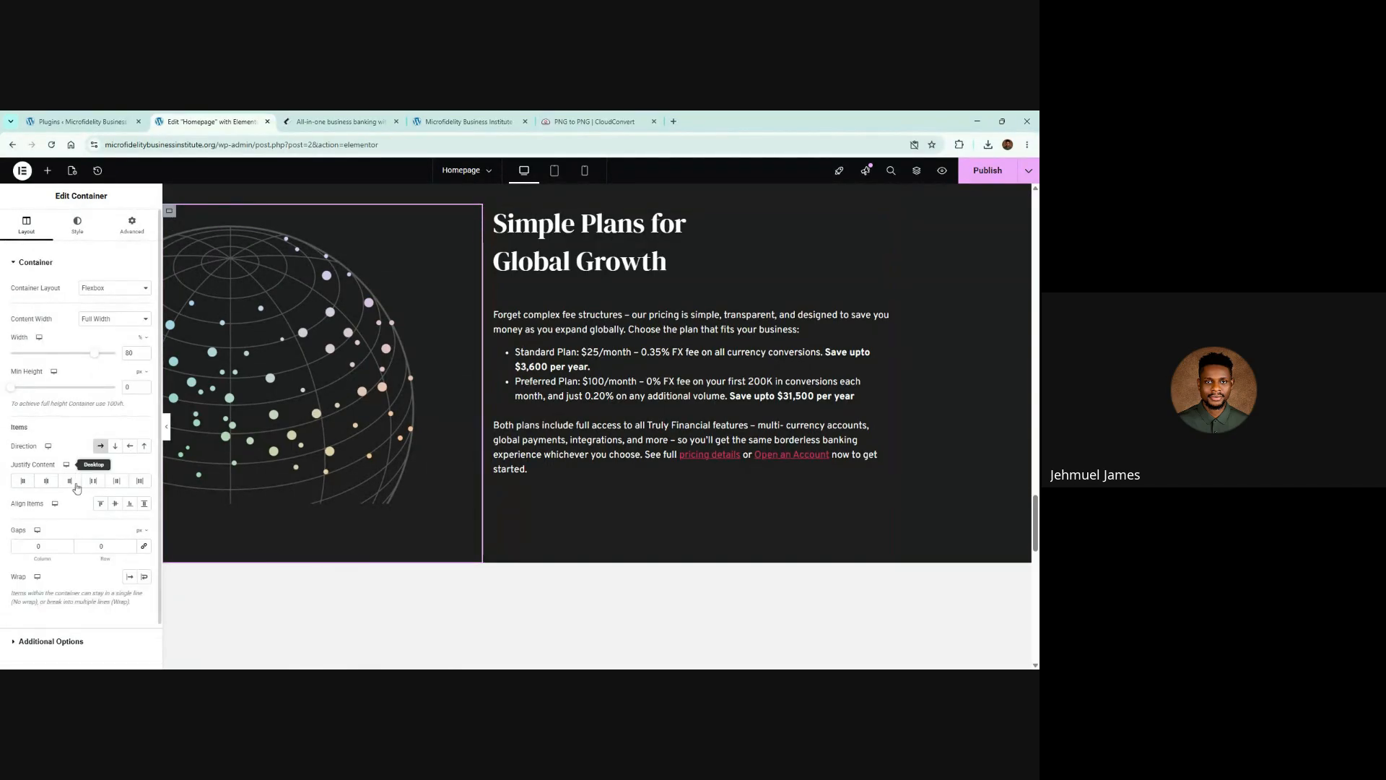
left_click(131, 505)
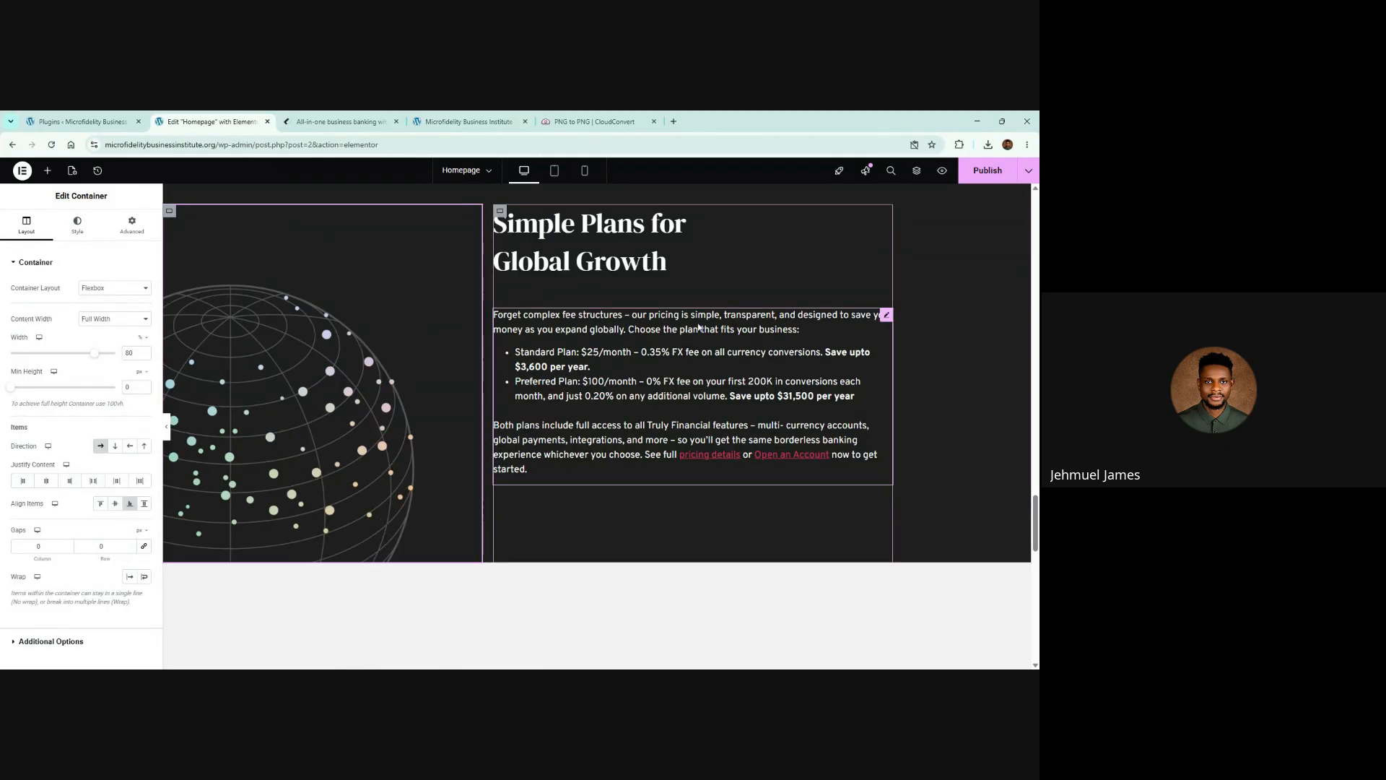
left_click(981, 172)
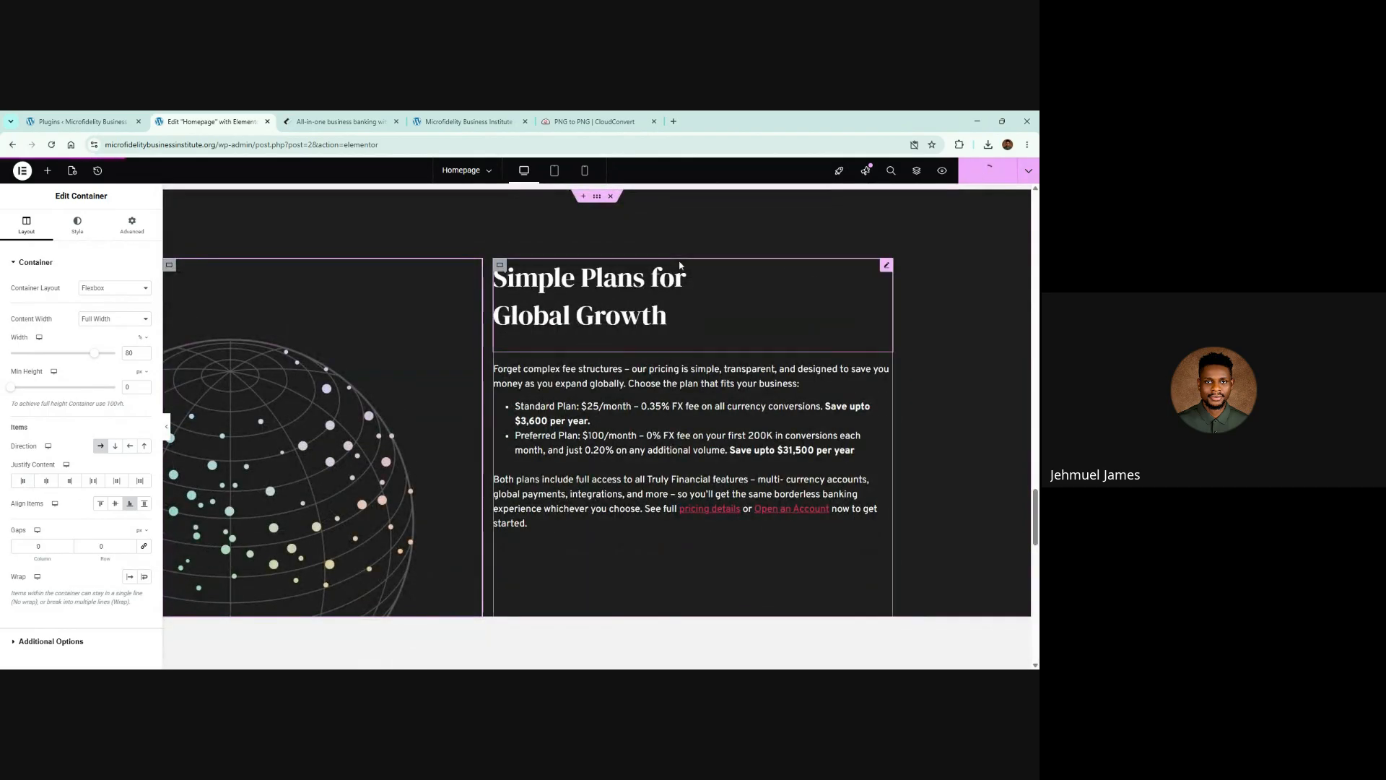
Set the bottom padding of the "Simple Plans for Global Growth" heading to 0
left_click(737, 300)
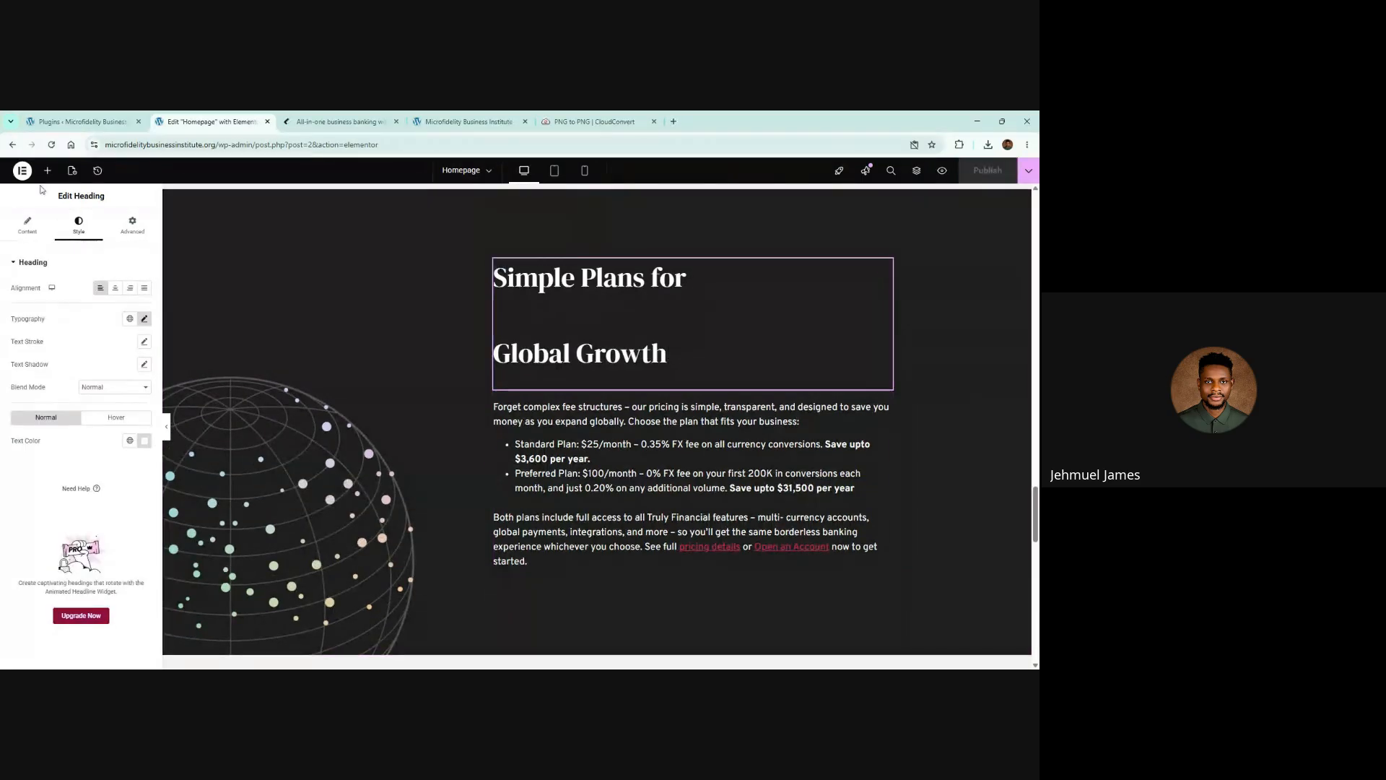
left_click(130, 225)
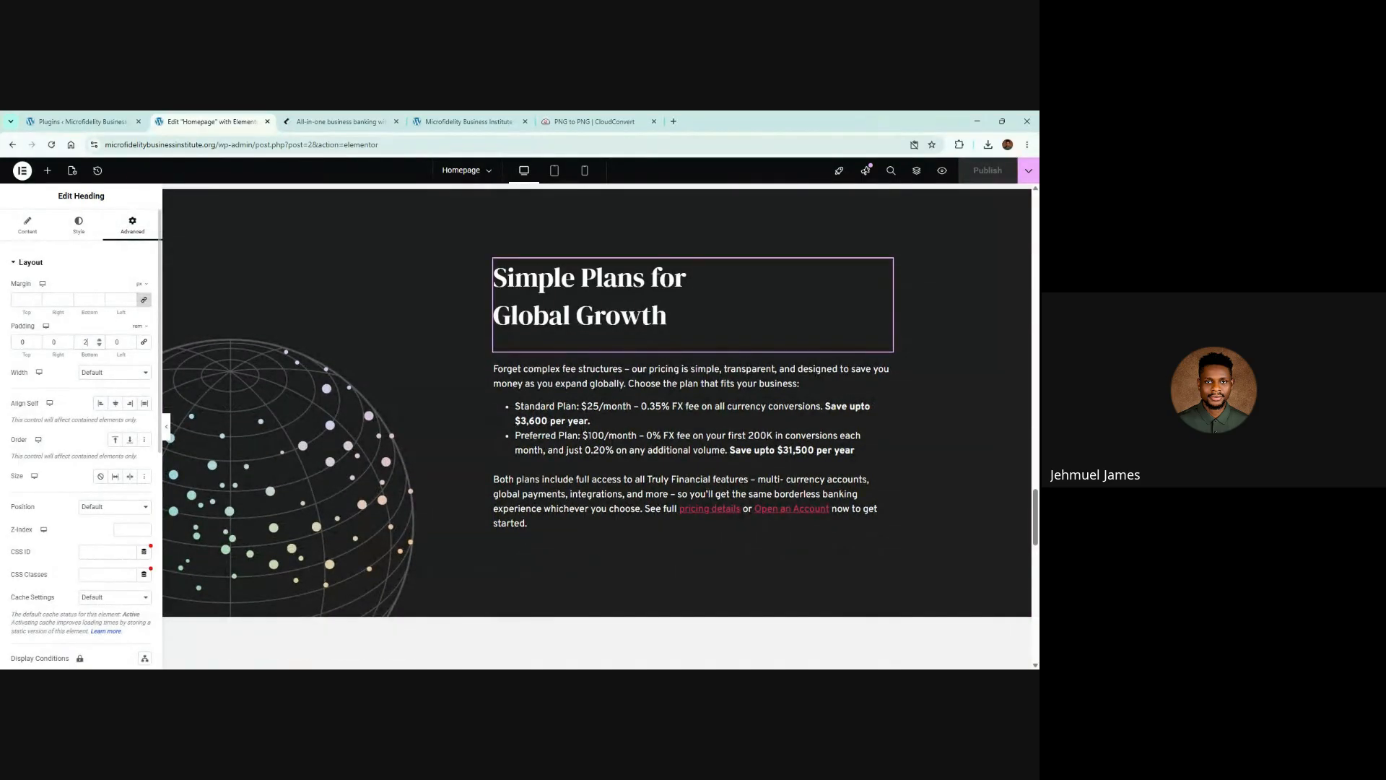
type("0")
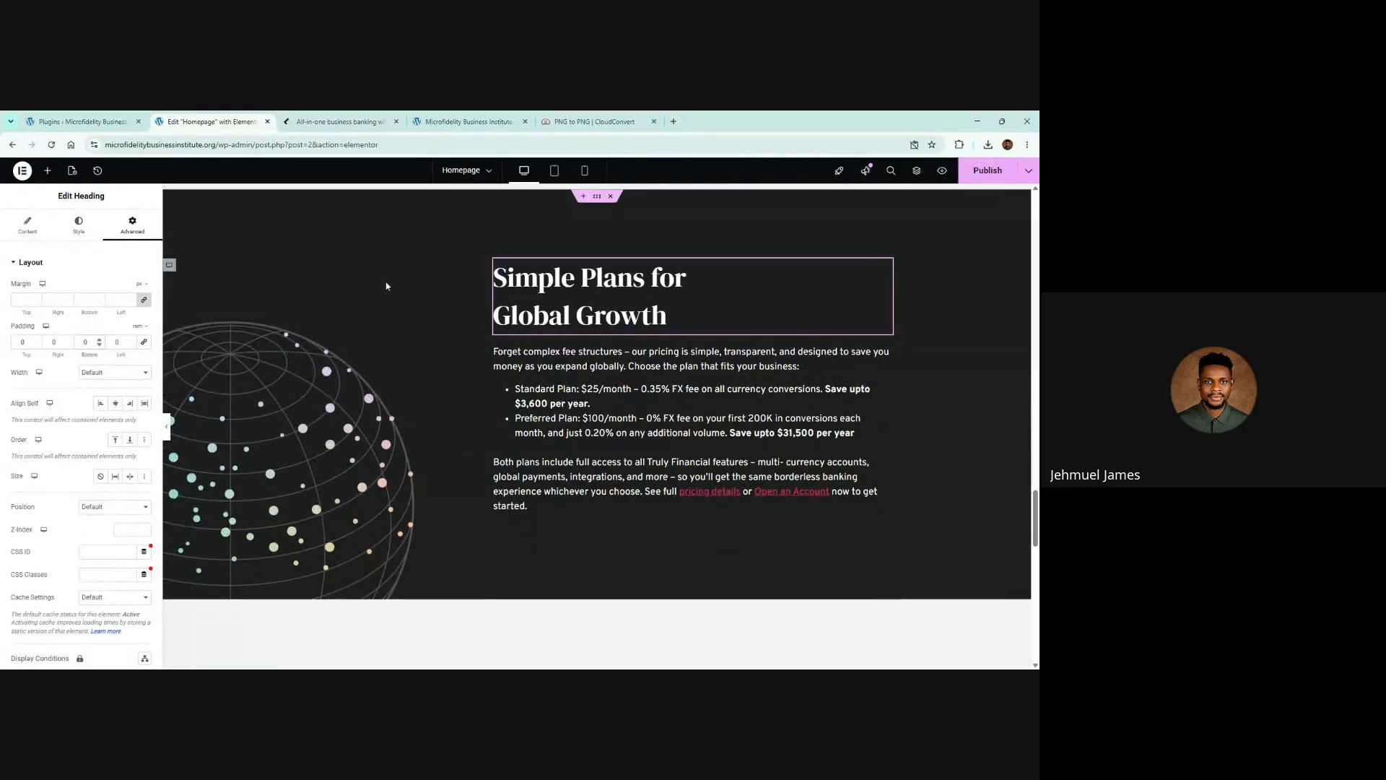
Compare the Simple Plans section with the trulyfinancial.com original and publish the heading's new padding
left_click(340, 121)
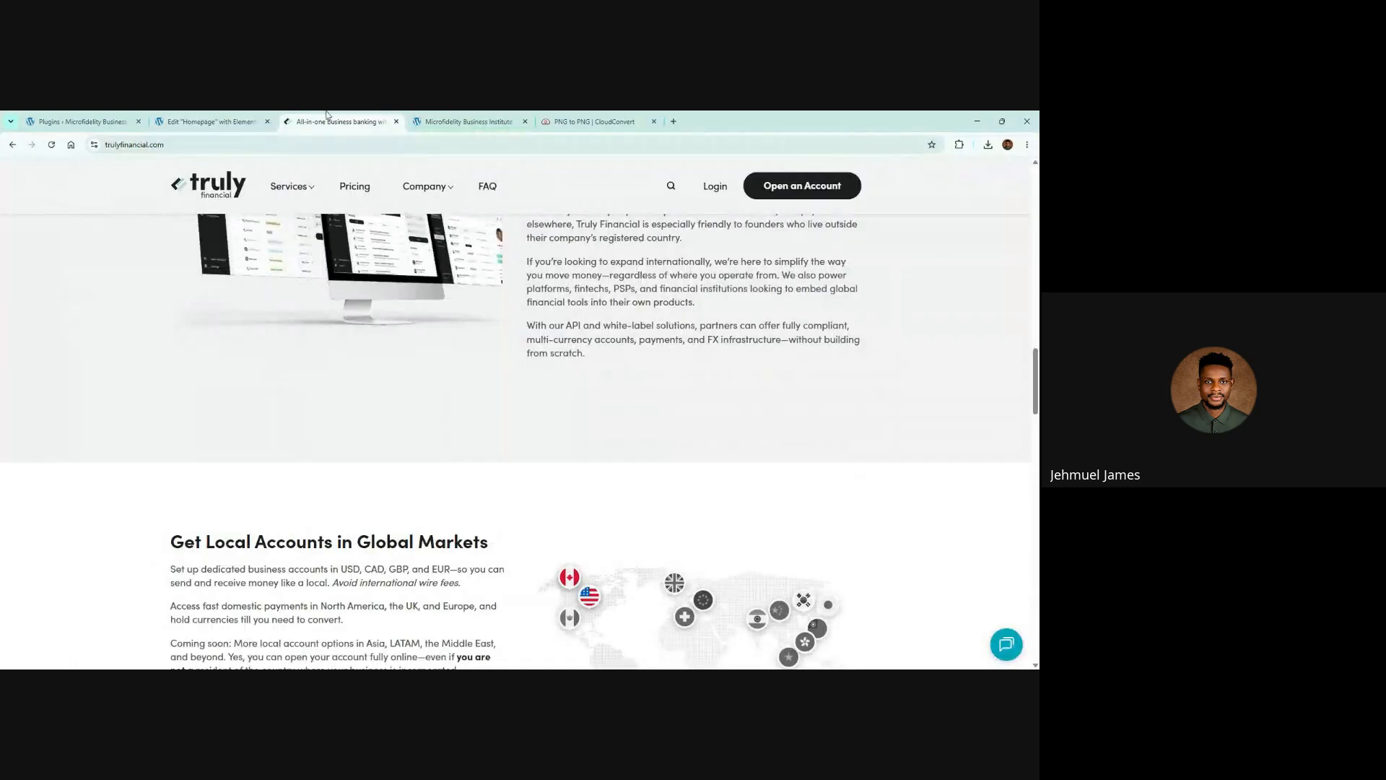
scroll(519, 221, "up", 4)
scroll(518, 221, "down", 15)
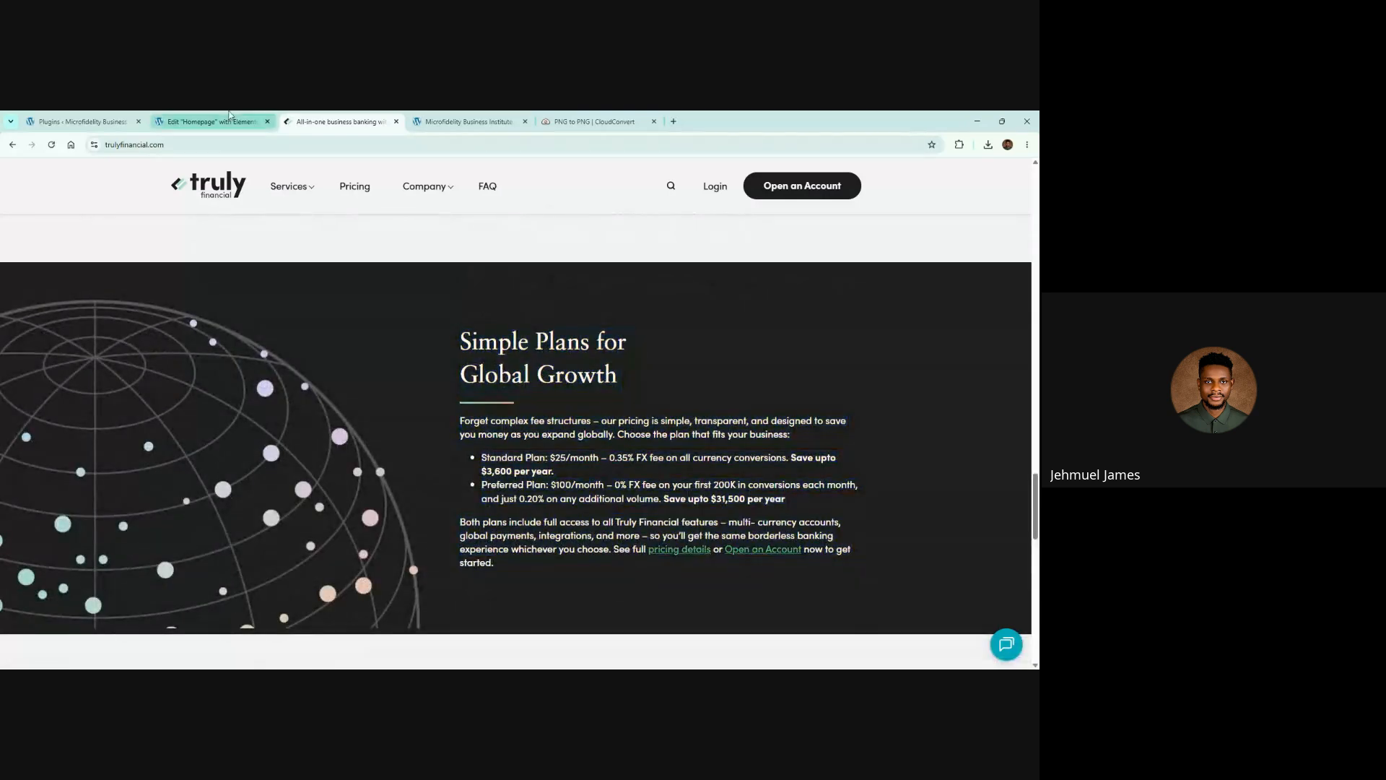
left_click(224, 120)
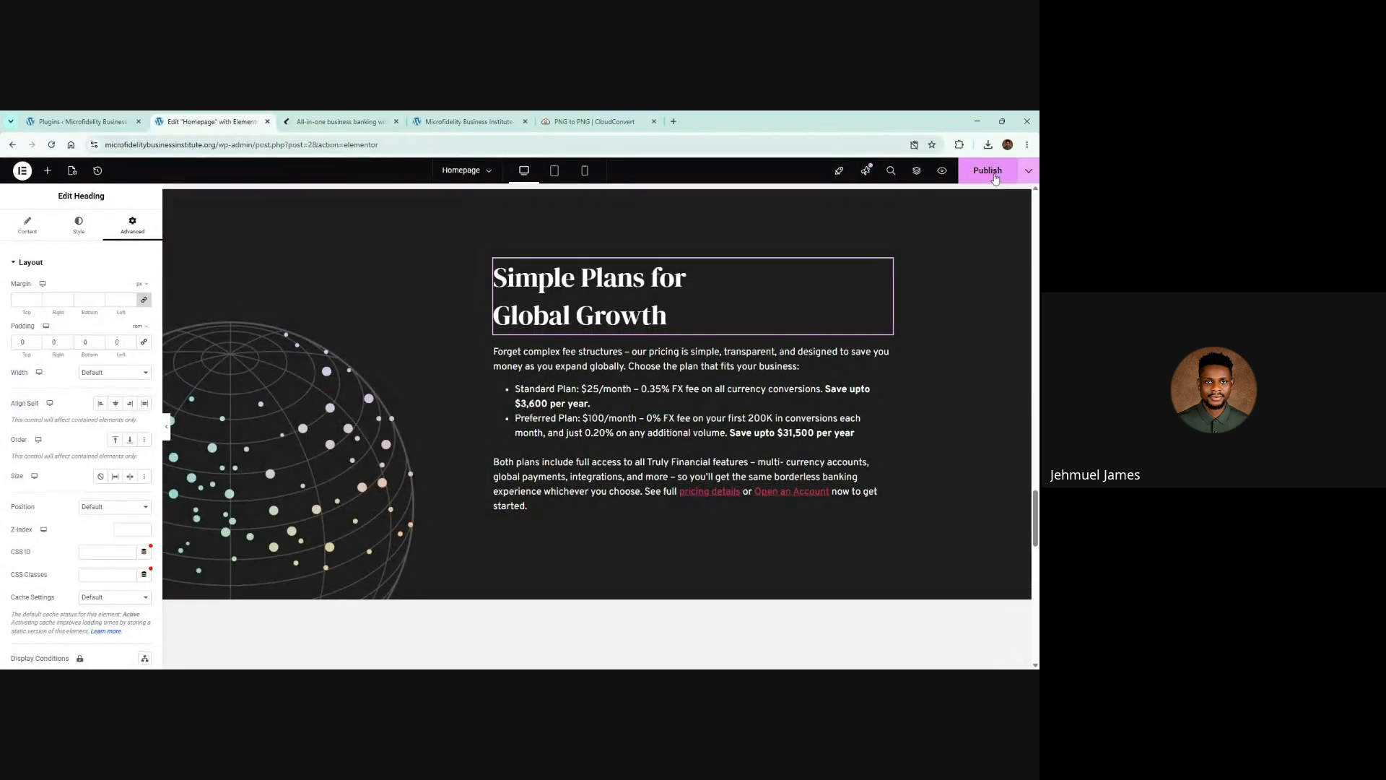
left_click(343, 117)
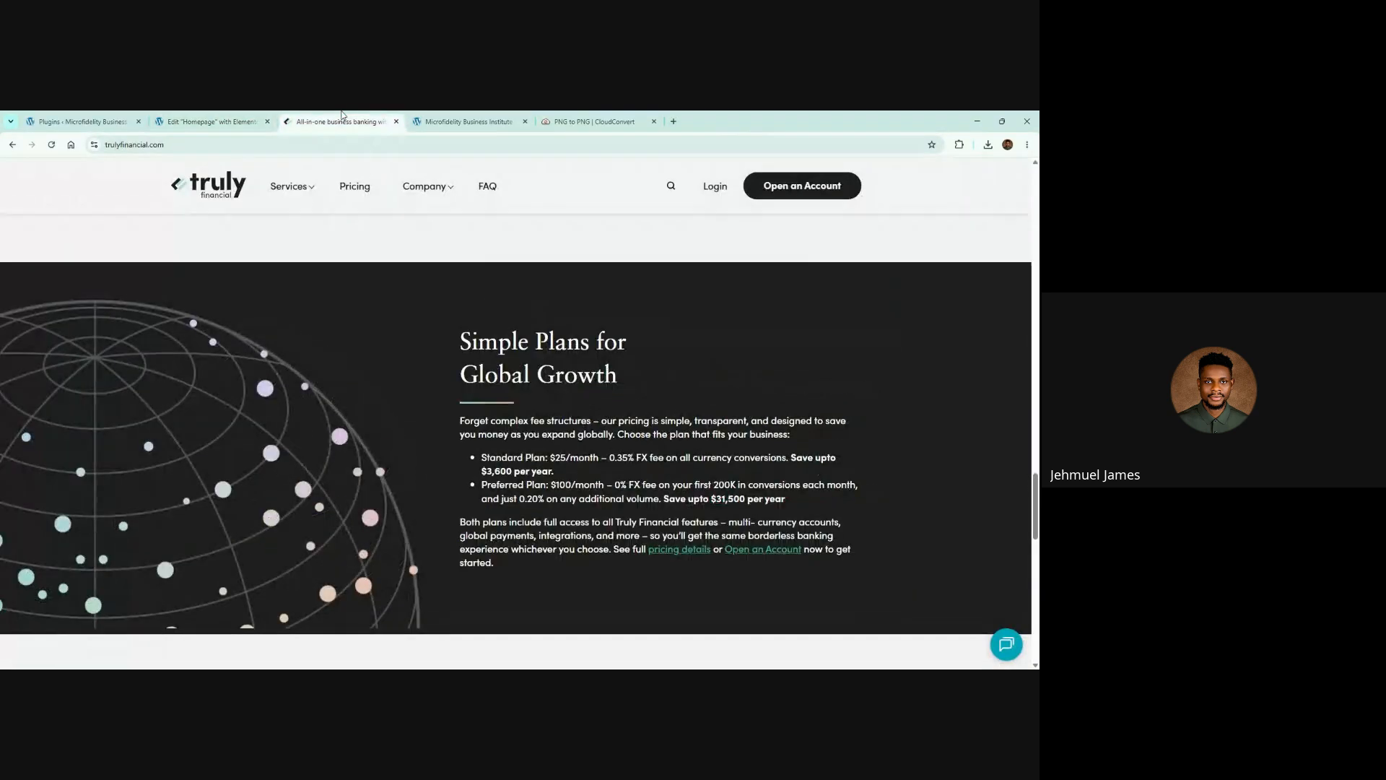
left_click(252, 118)
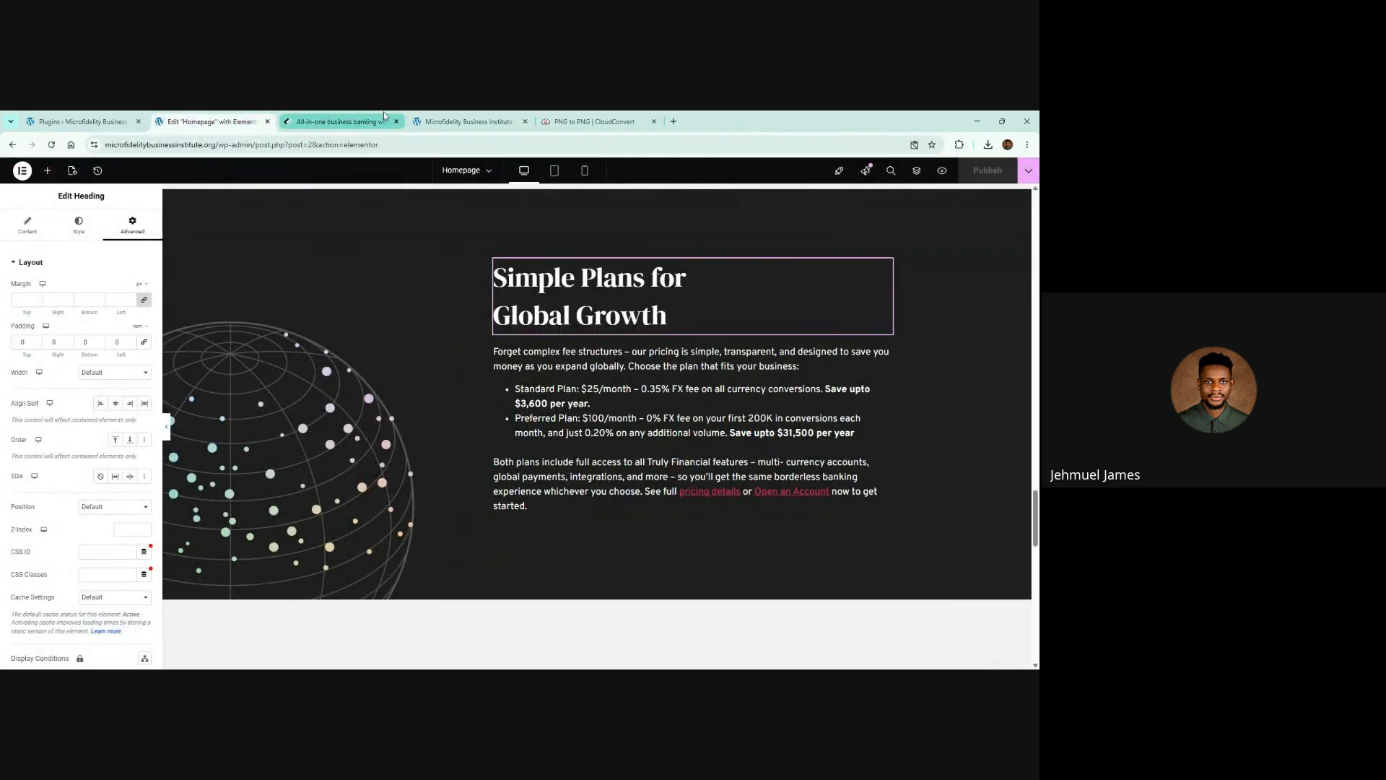
Reload the live homepage and examine the spacing of the Simple Plans section and the globe's position
left_click(433, 117)
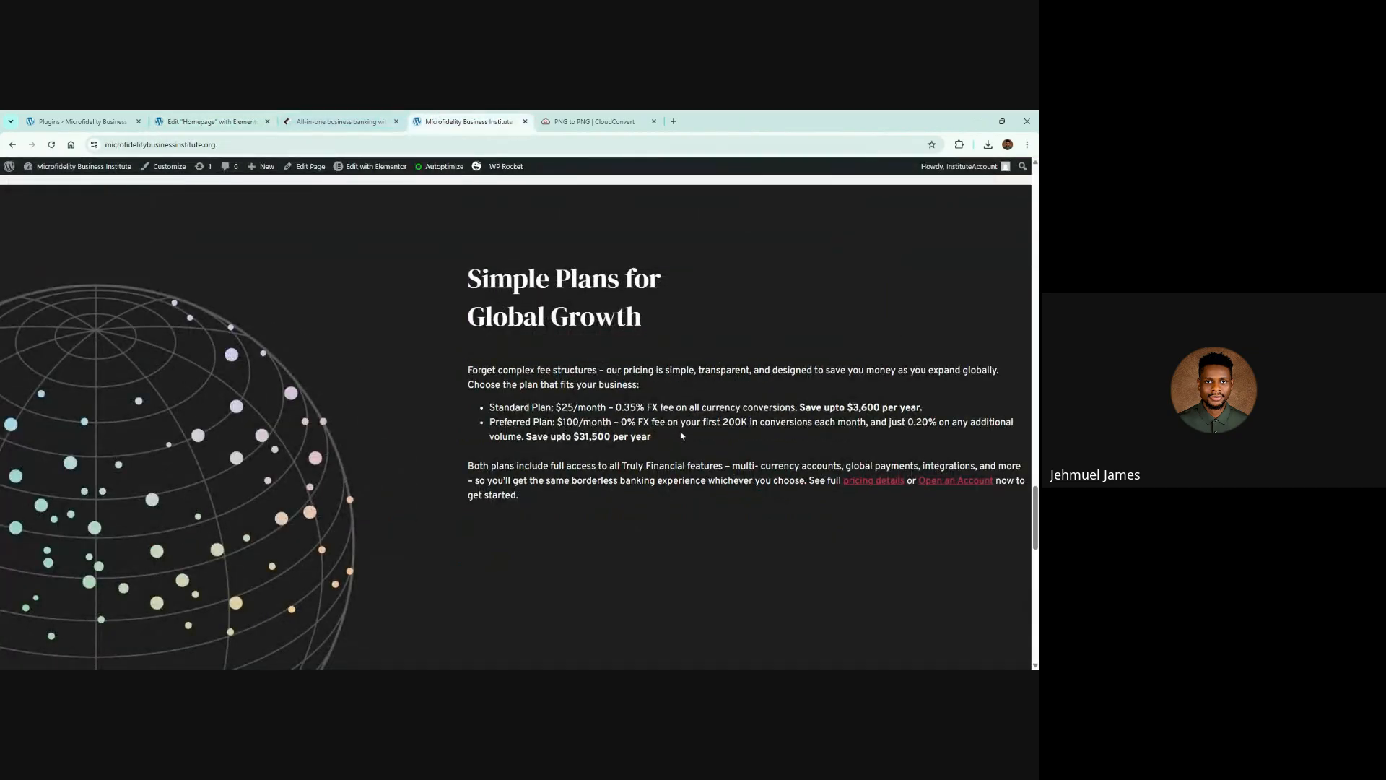
key("F5")
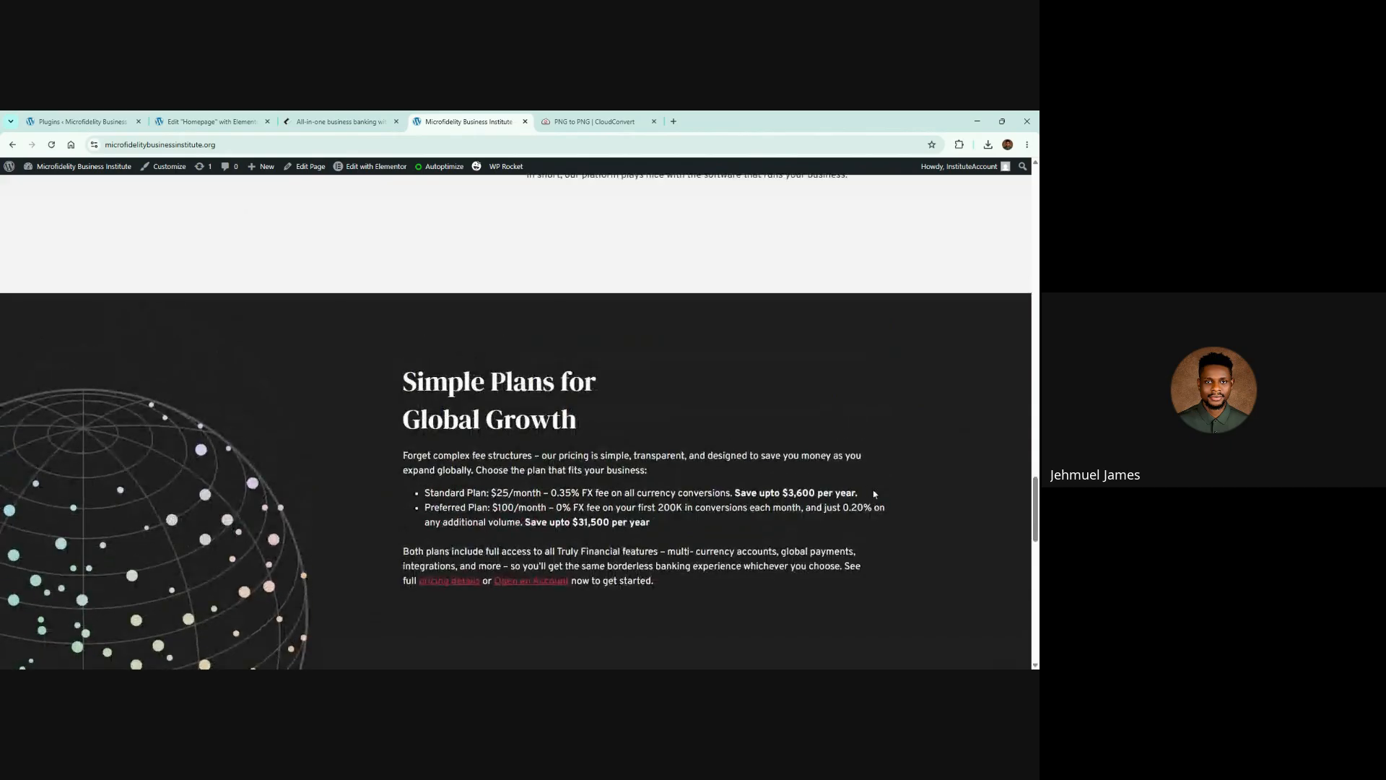
scroll(874, 493, "up", 1)
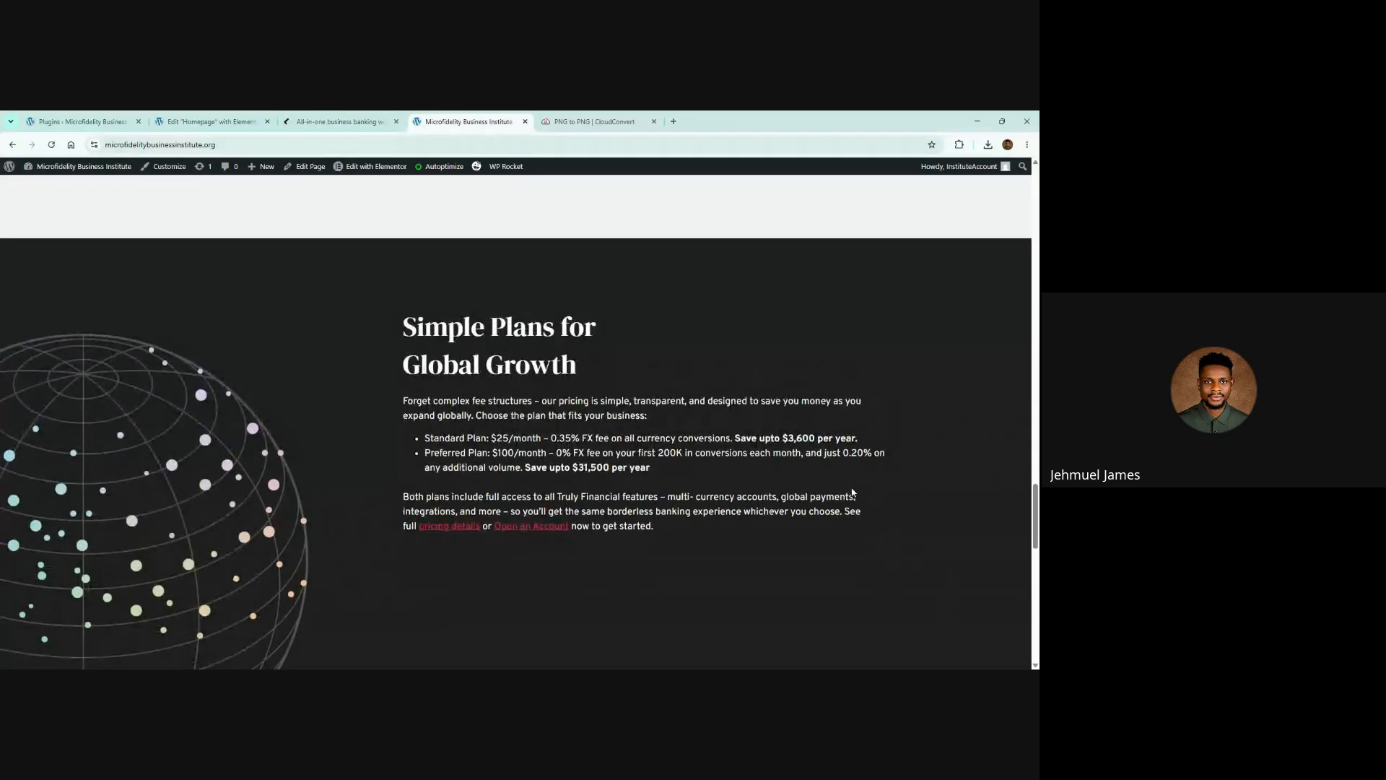
scroll(849, 510, "down", 2)
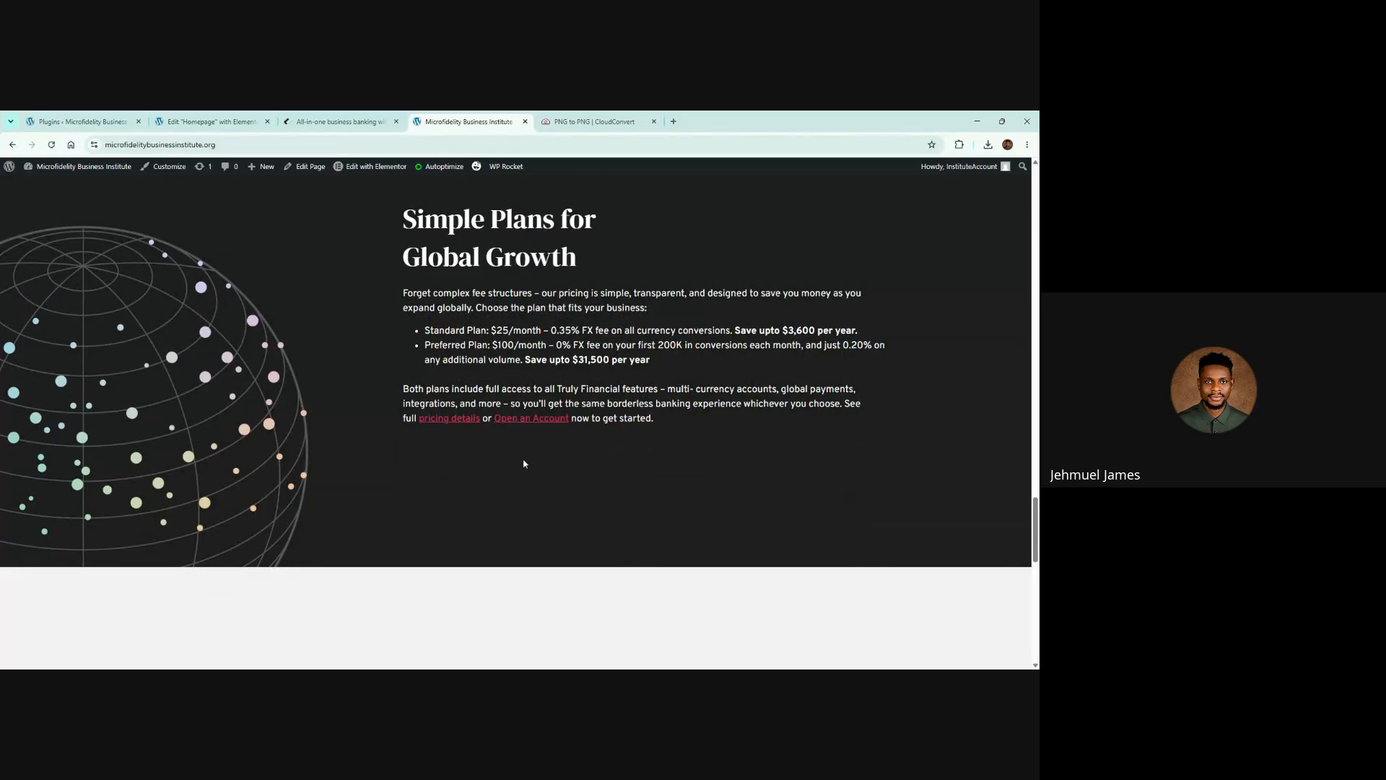
Return to the Elementor editor and reduce the bottom padding of the Simple Plans text container to 6
left_click(240, 121)
scroll(526, 470, "down", 3)
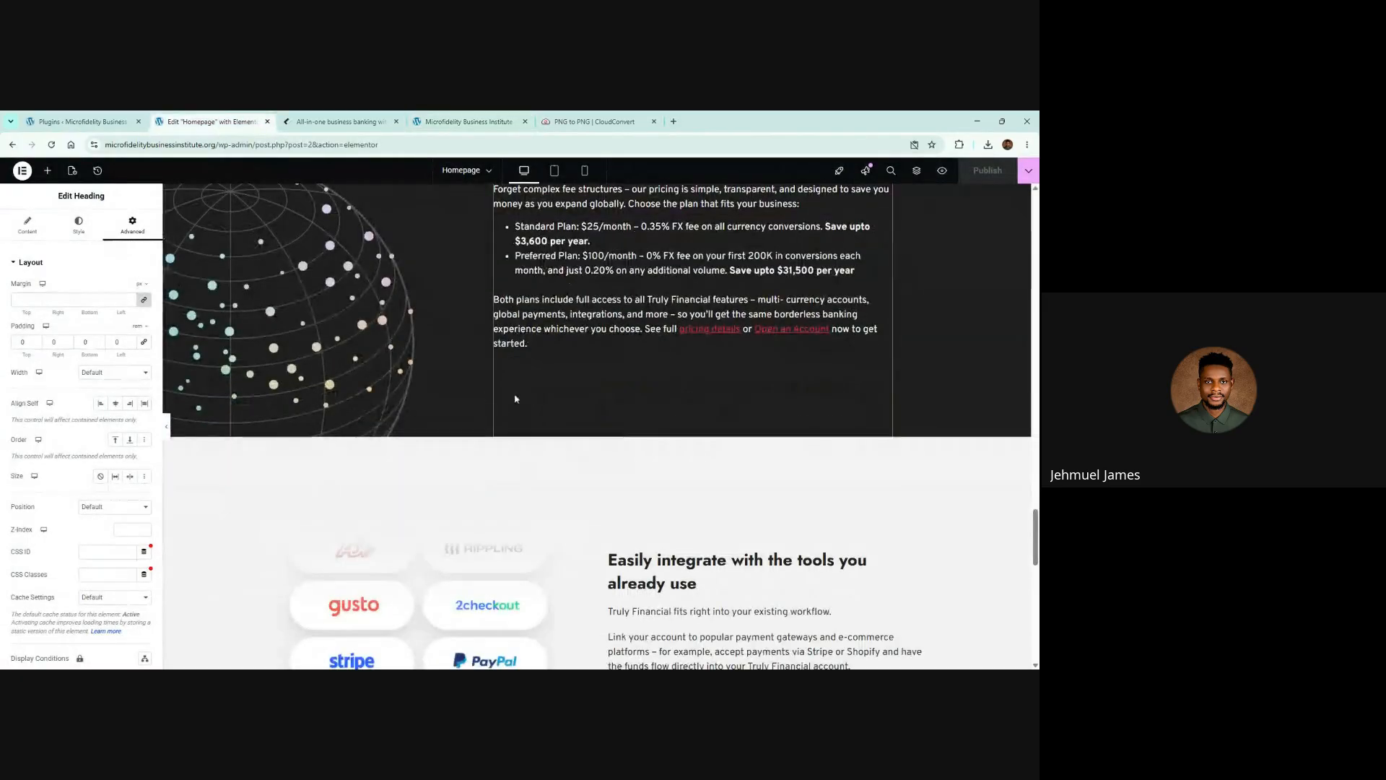
scroll(515, 399, "up", 3)
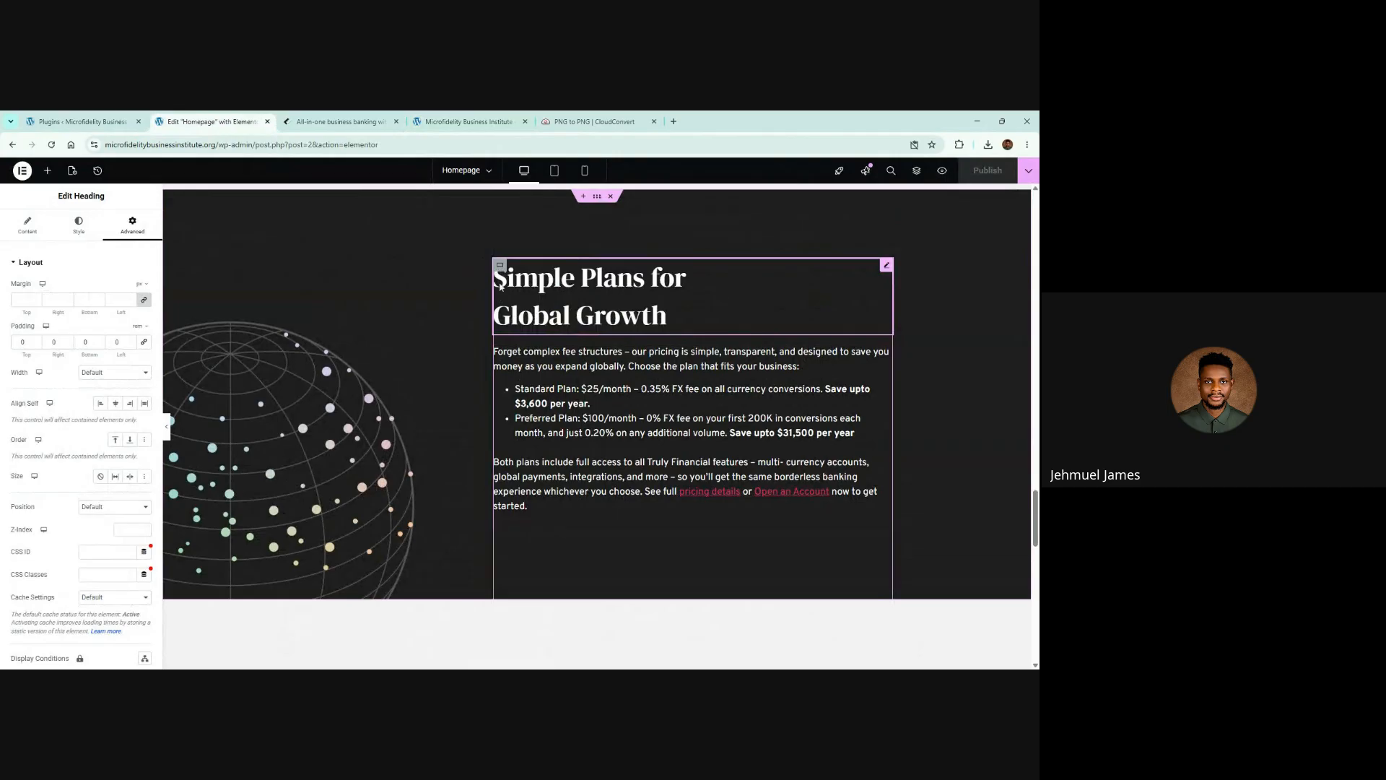
left_click(500, 265)
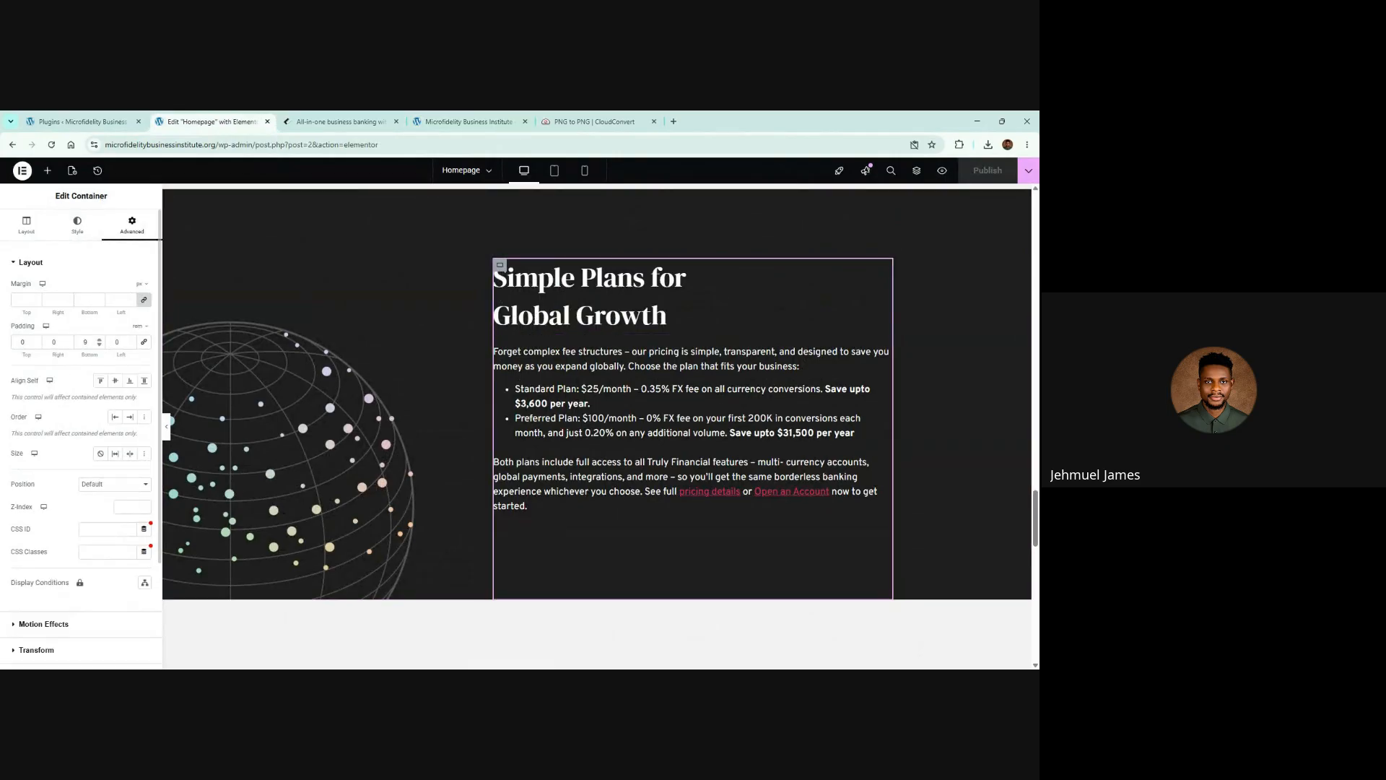
left_click(101, 345)
left_click(100, 345)
left_click(101, 345)
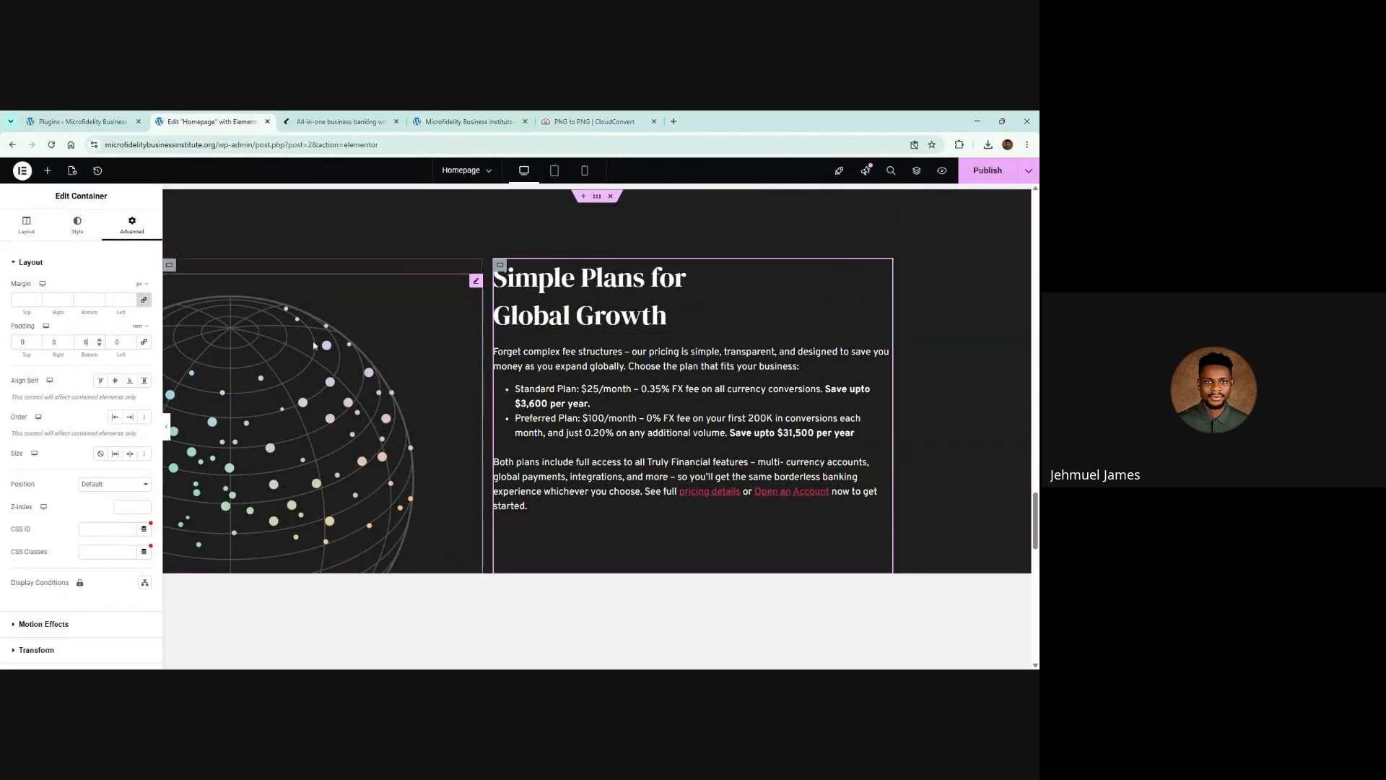
Publish the reduced container padding and look over the Simple Plans section on trulyfinancial.com
left_click(400, 127)
left_click(210, 122)
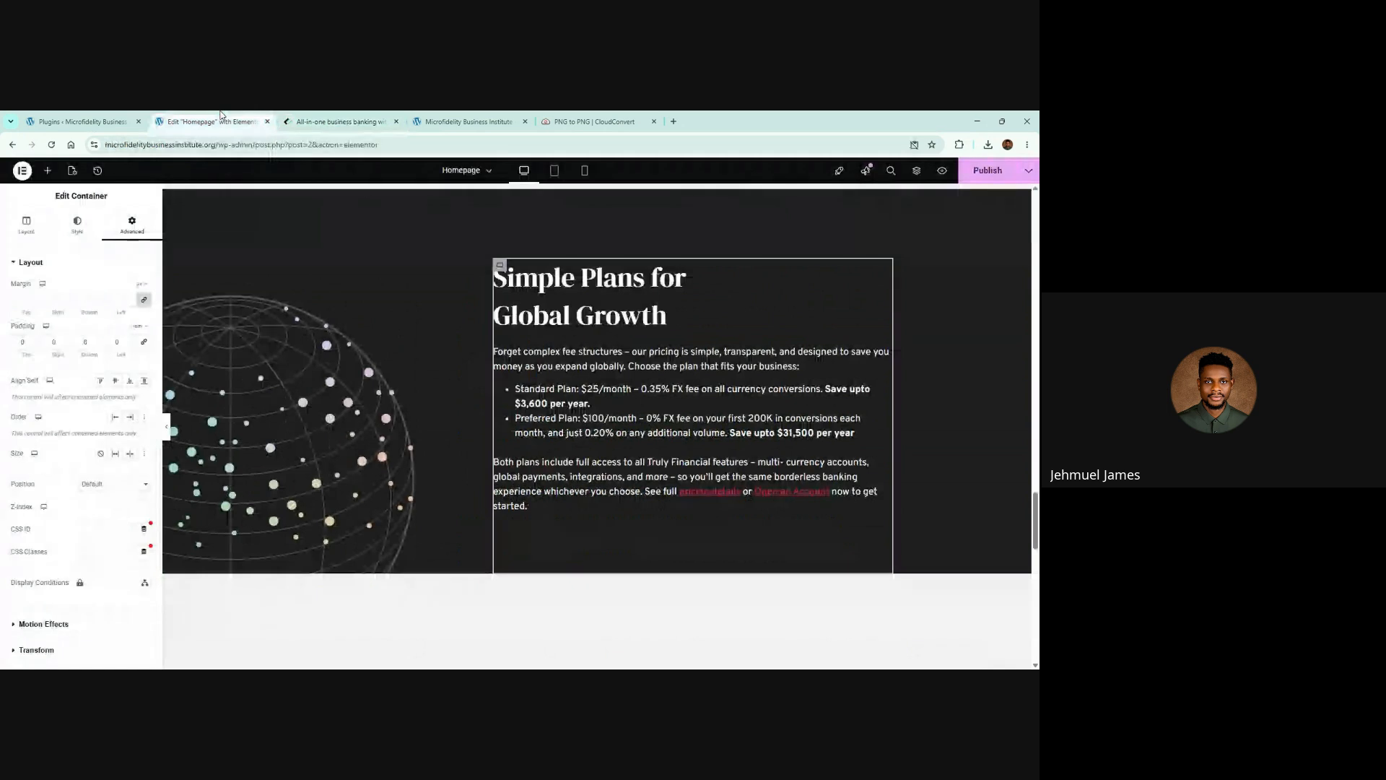
left_click(340, 122)
scroll(456, 426, "up", 2)
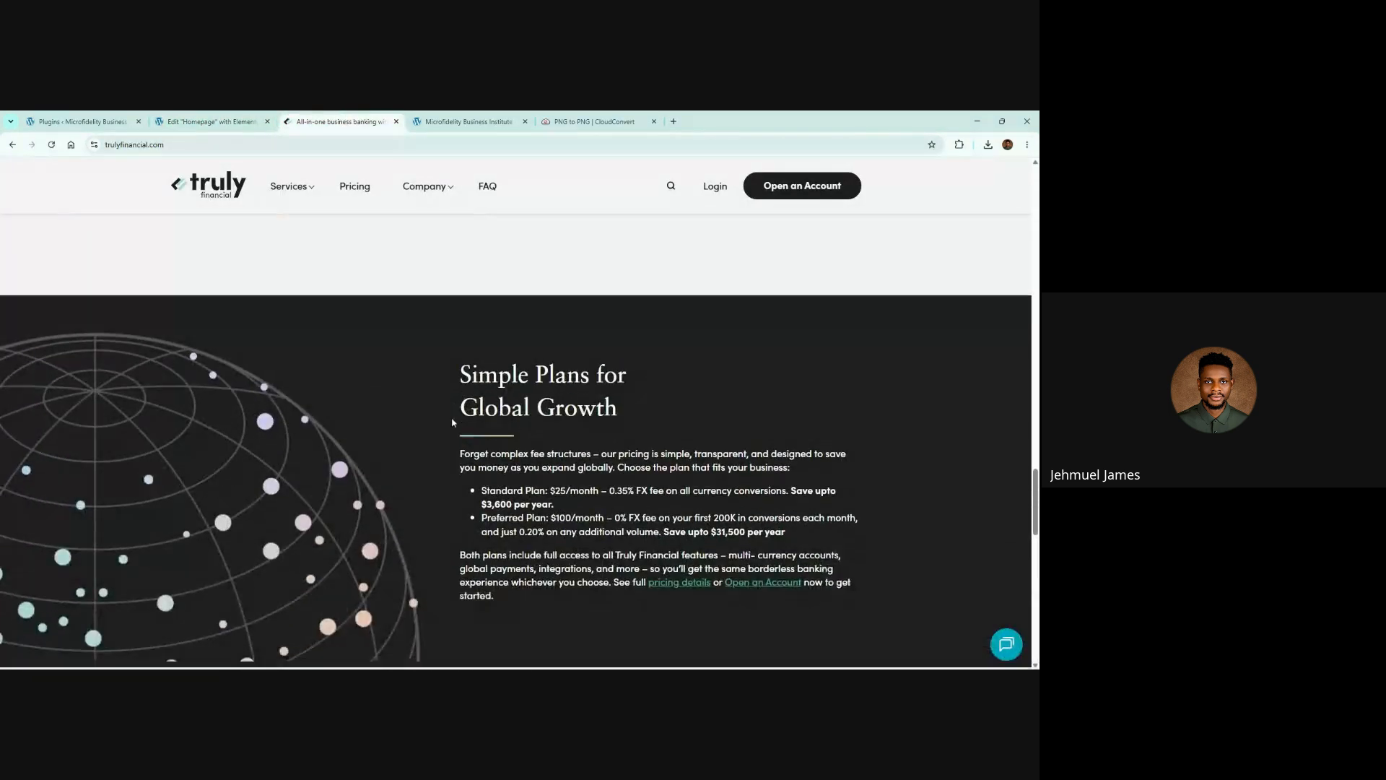
scroll(446, 398, "down", 1)
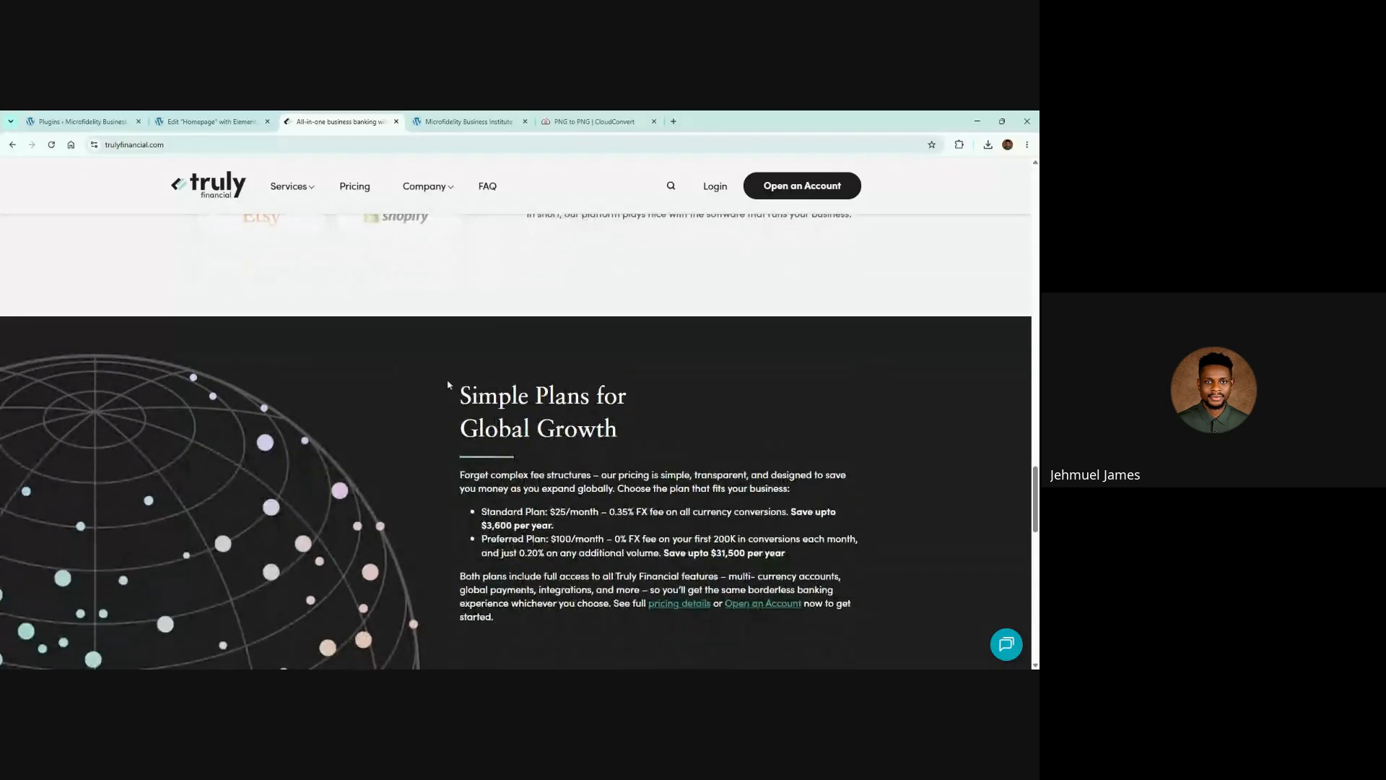
Compare the globe's size and the text layout between the live homepage and trulyfinancial.com, reloading the homepage
left_click(446, 119)
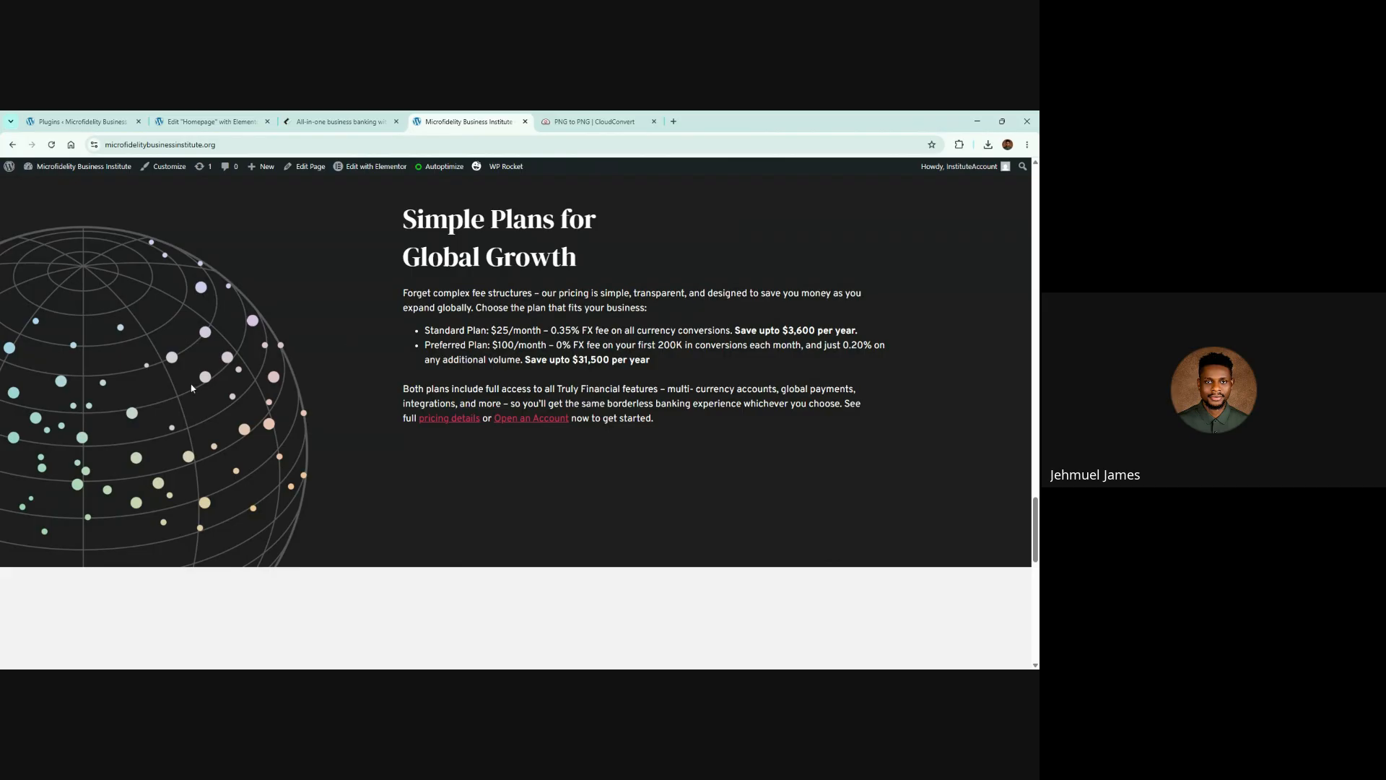
left_click(338, 121)
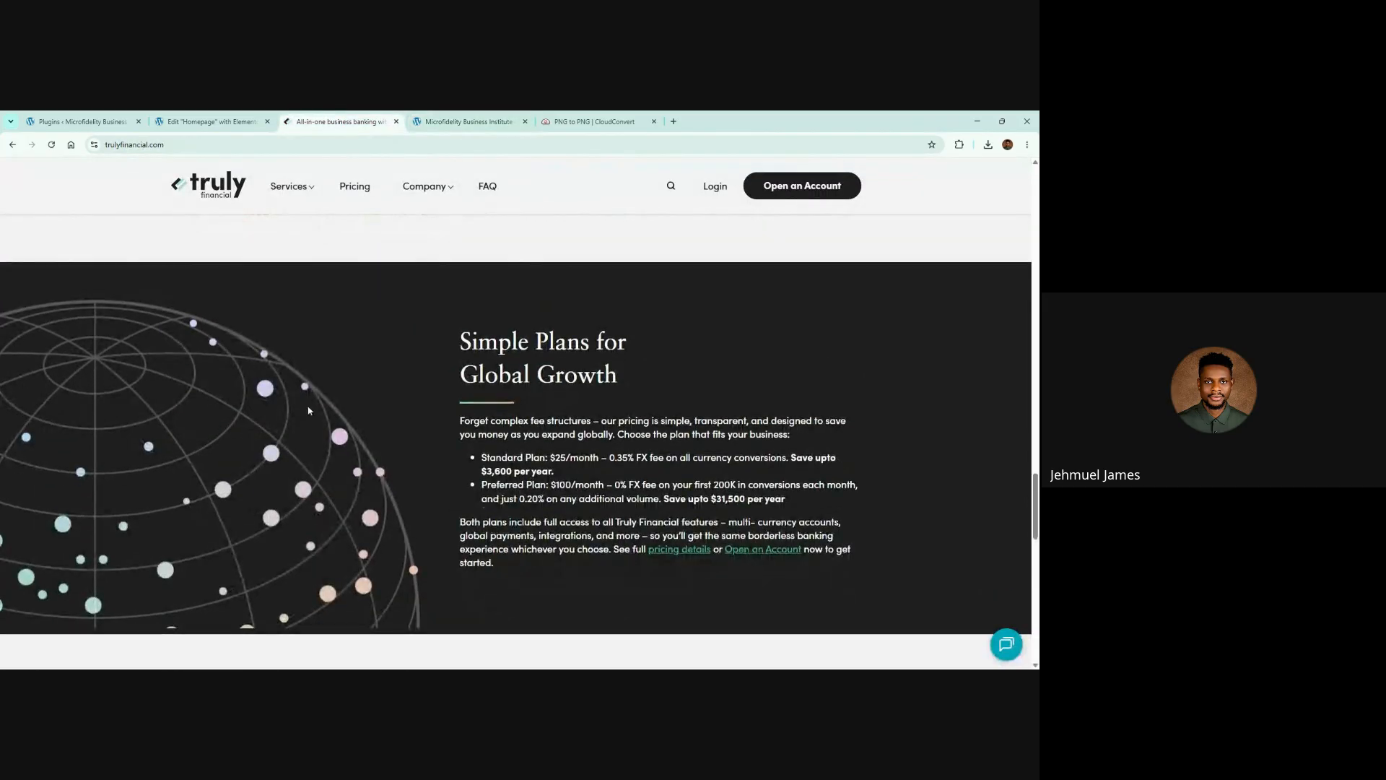
left_click(466, 122)
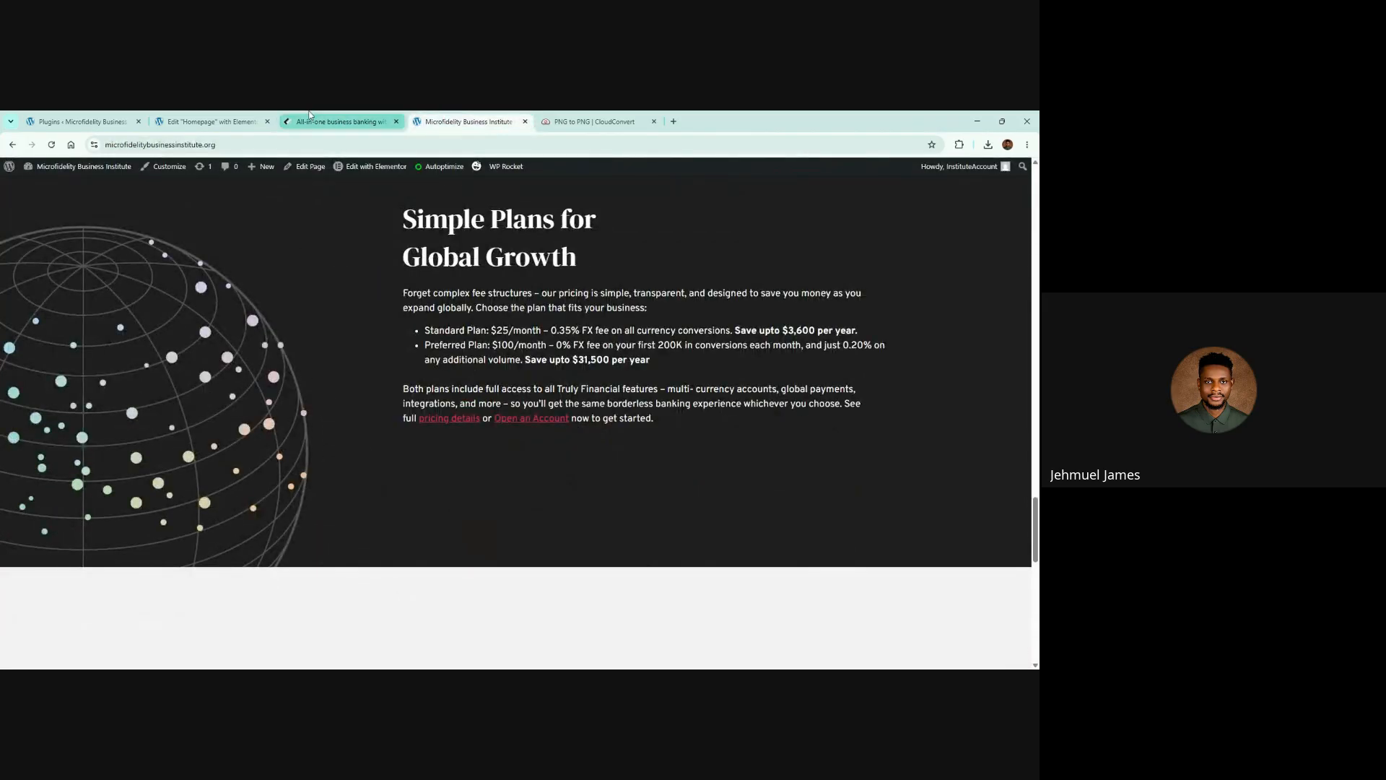
left_click(312, 115)
left_click(437, 123)
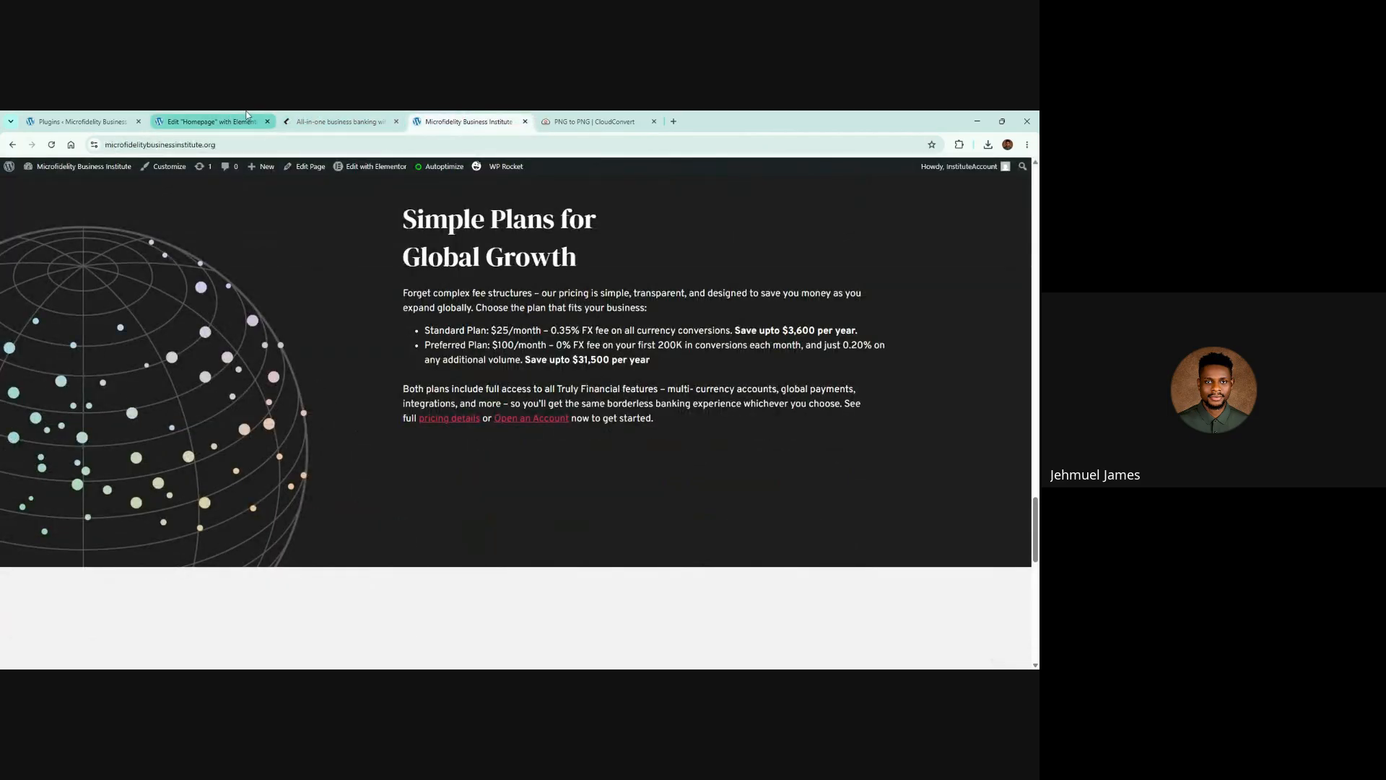
left_click(334, 120)
left_click(456, 117)
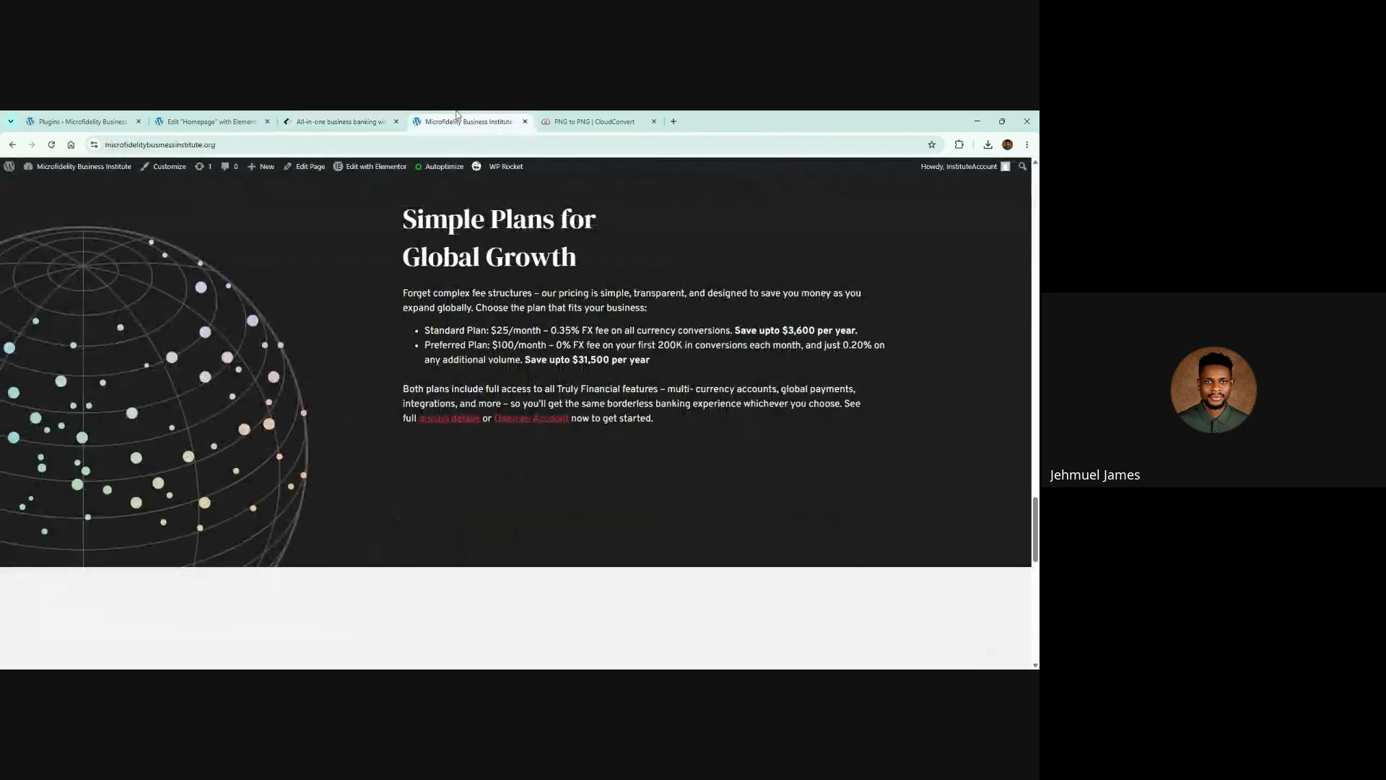
left_click(338, 120)
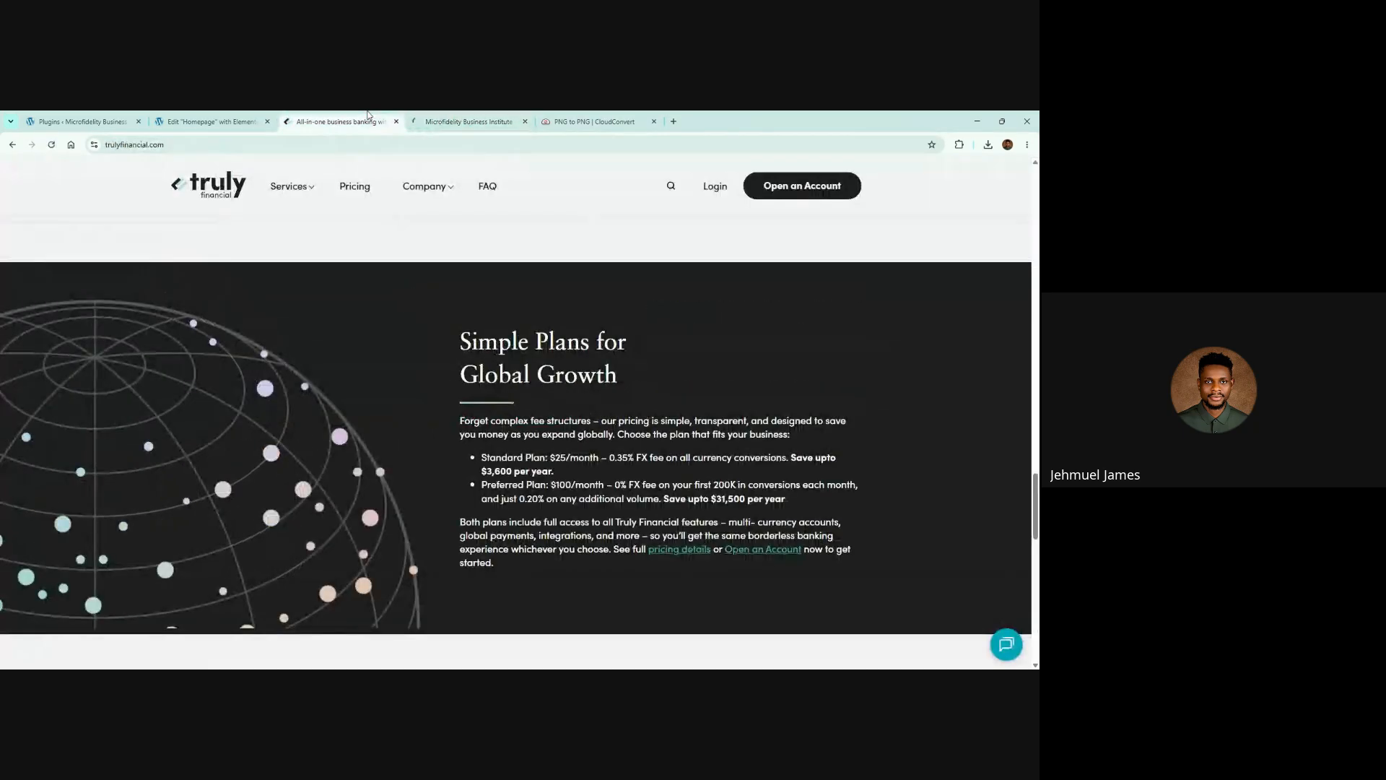
left_click(487, 115)
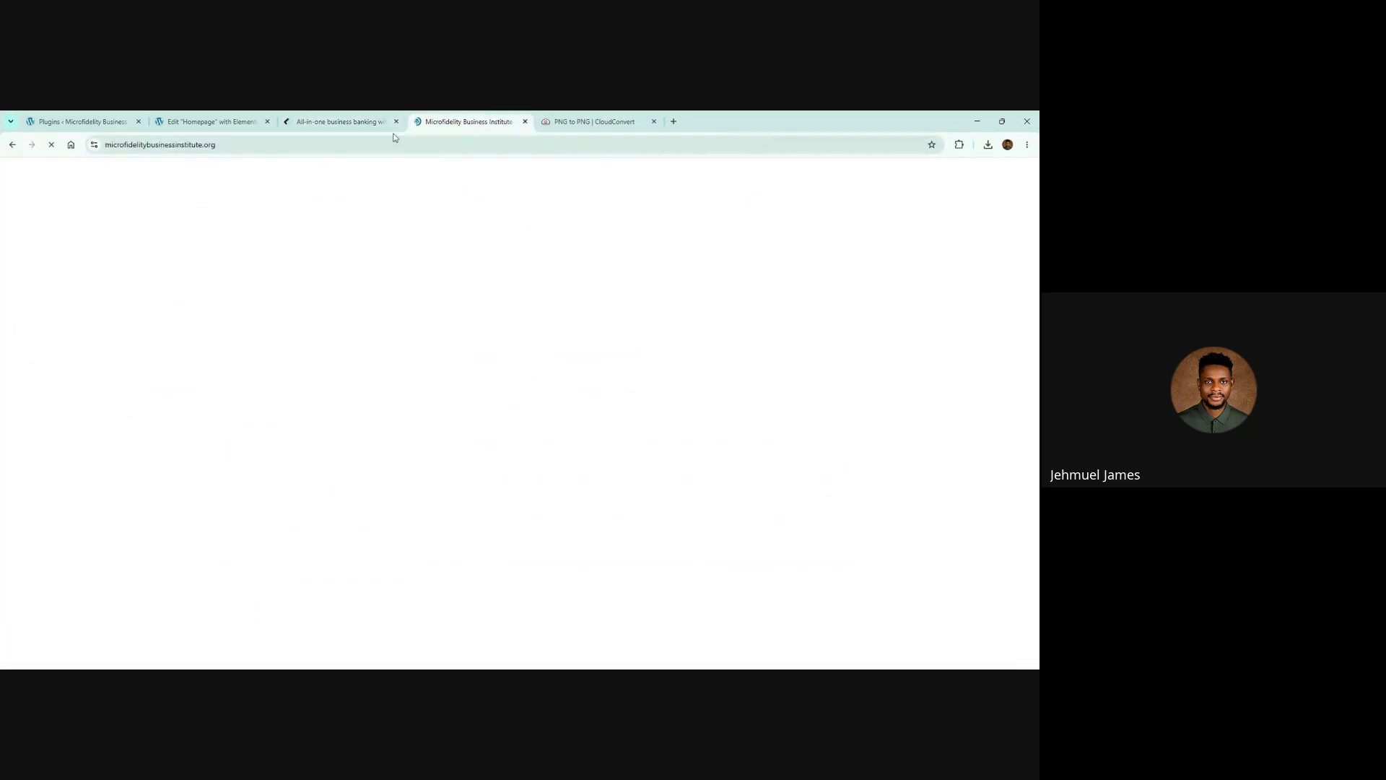
left_click(338, 120)
left_click(210, 120)
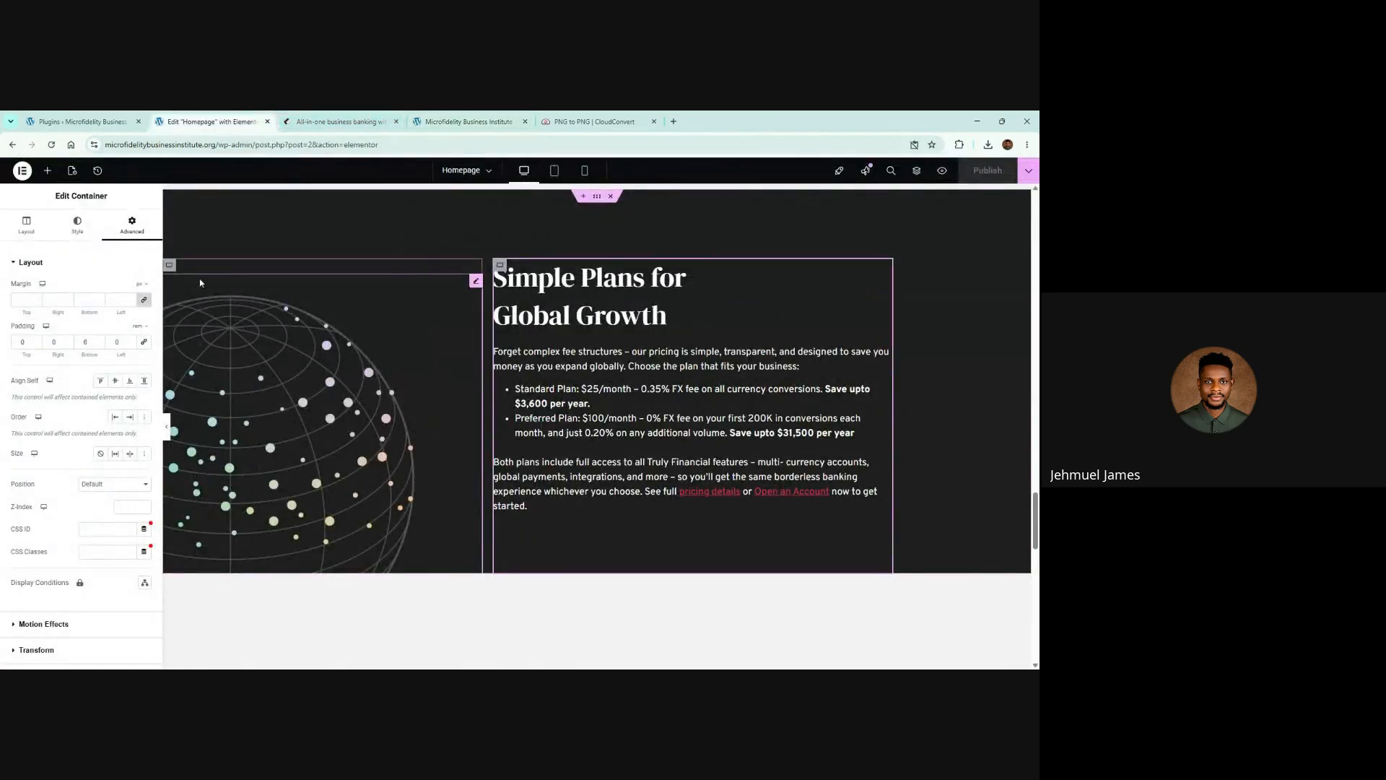
Clear the width value of the globe image in the Simple Plans section
left_click(328, 363)
left_click_drag(137, 323, 102, 317)
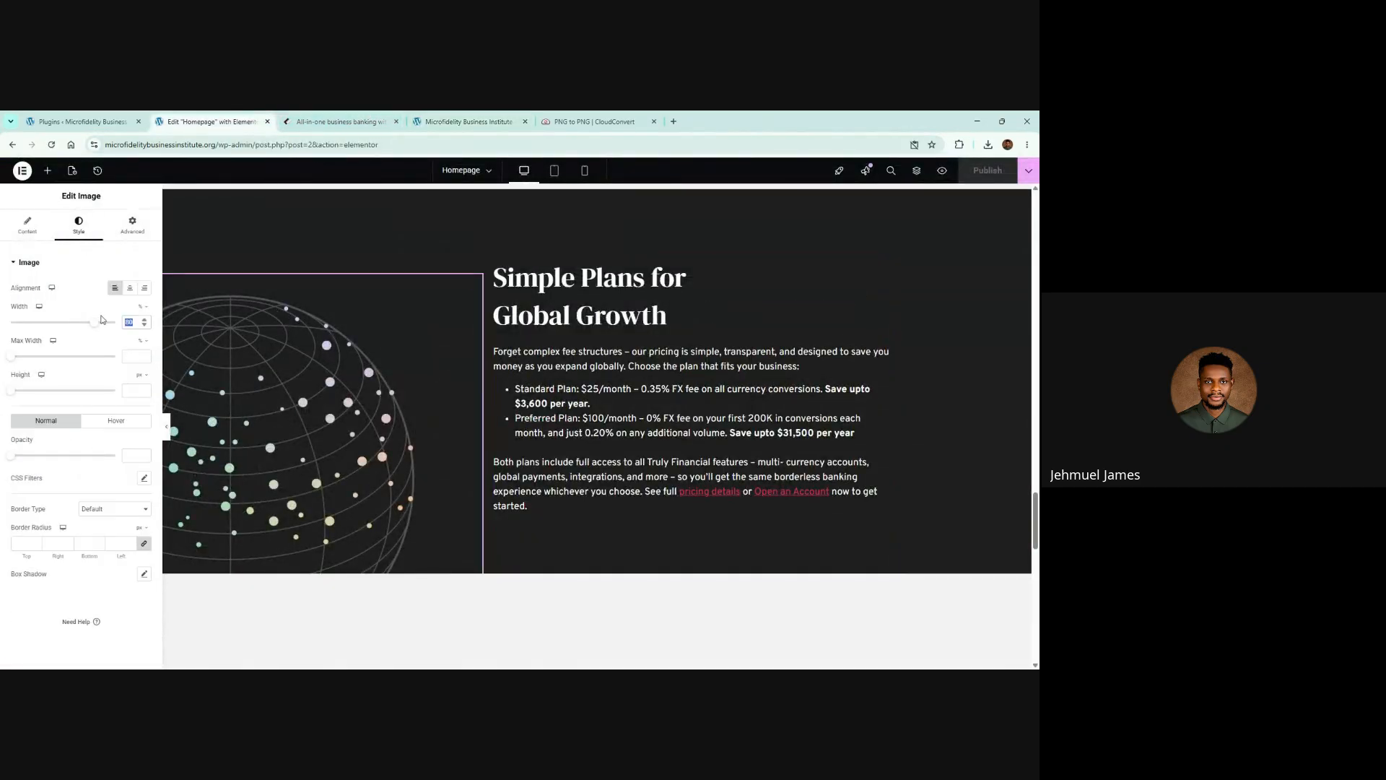
key("BackSpace")
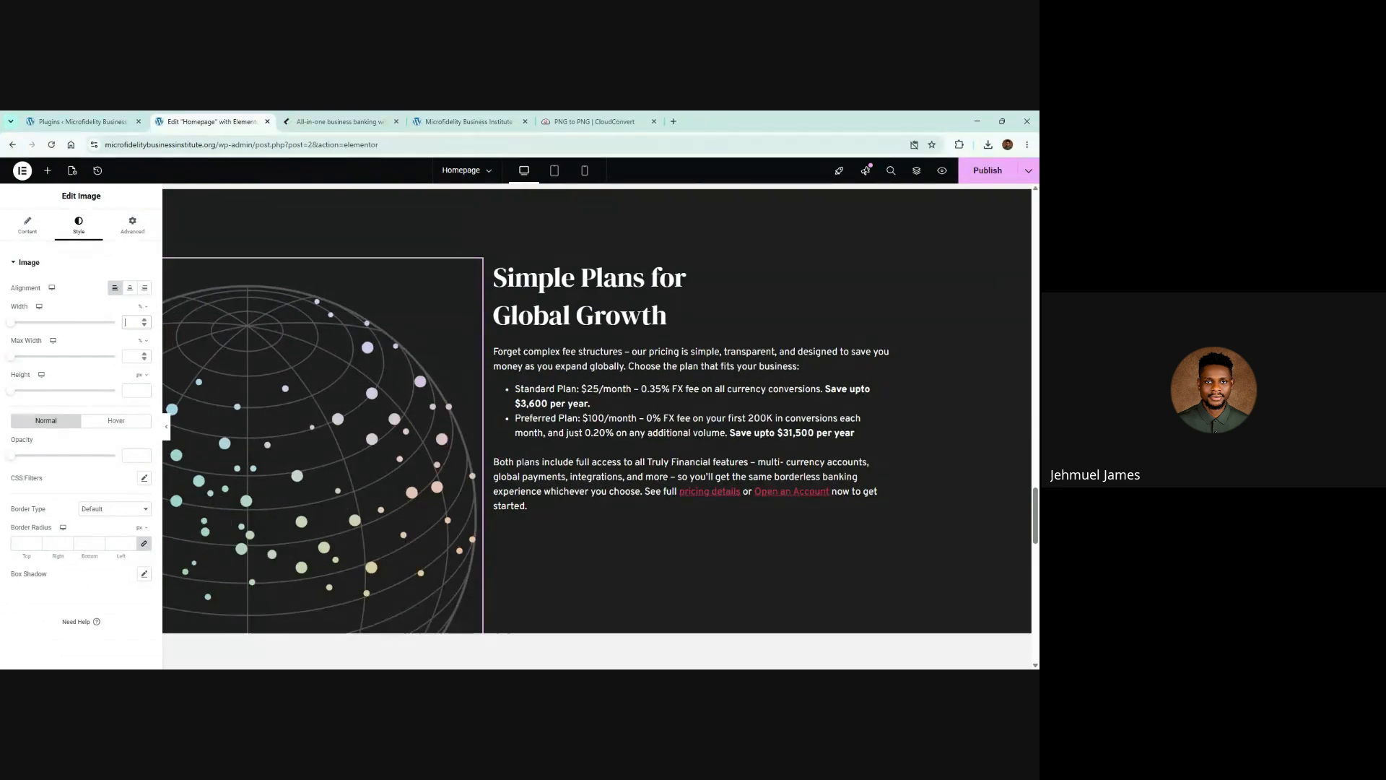
Try a maximum width of 80% on the globe image, and clear it again
left_click(133, 356)
type("80")
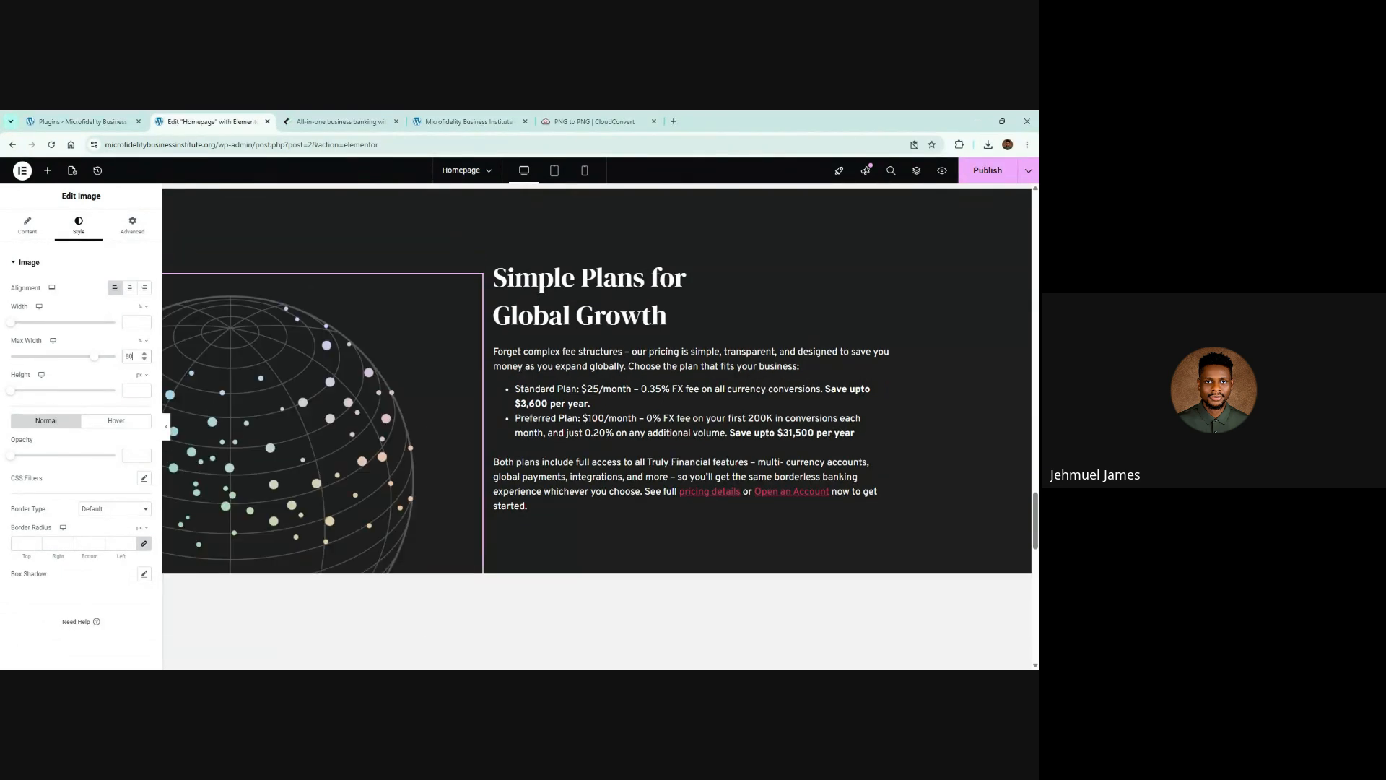
key("ctrl+a")
key("BackSpace")
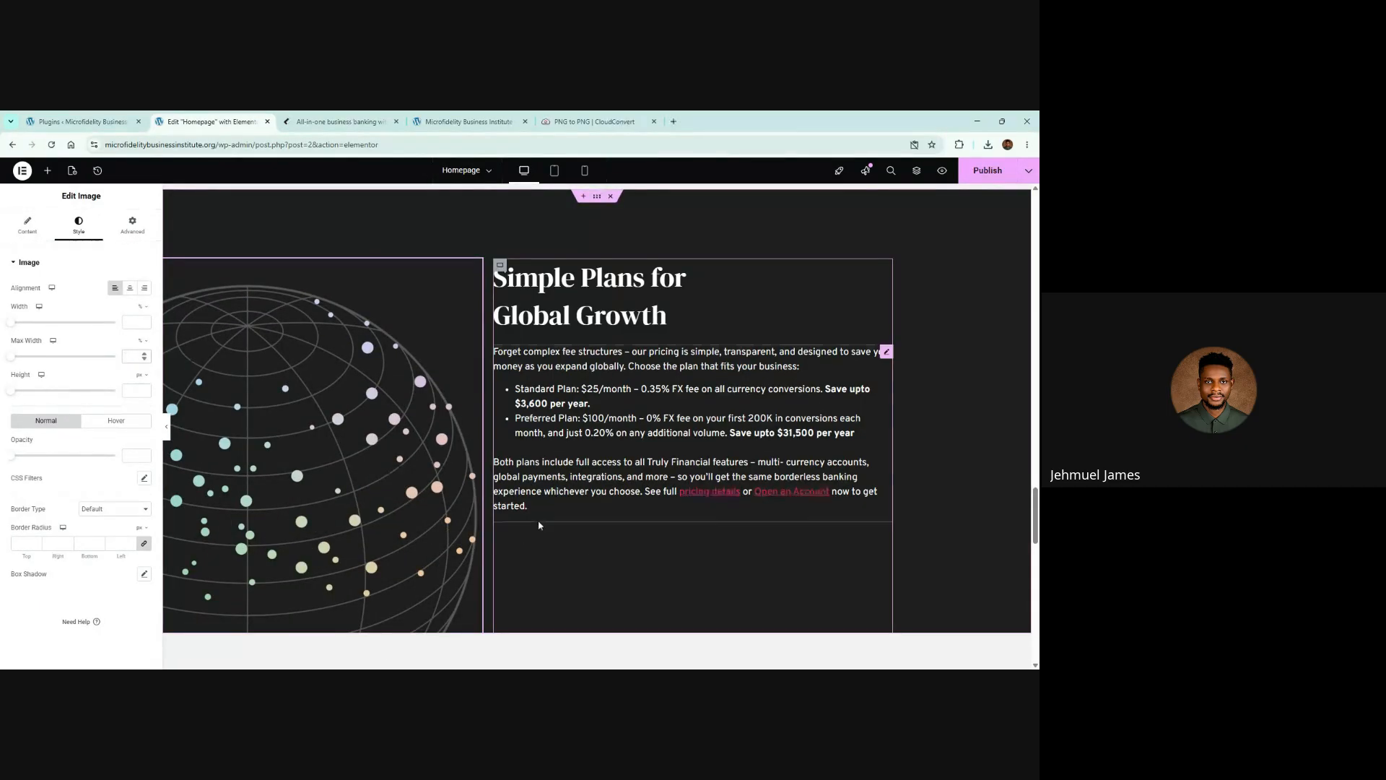
Publish the homepage and compare the globe's size on the reloaded live page with trulyfinancial.com
left_click(499, 266)
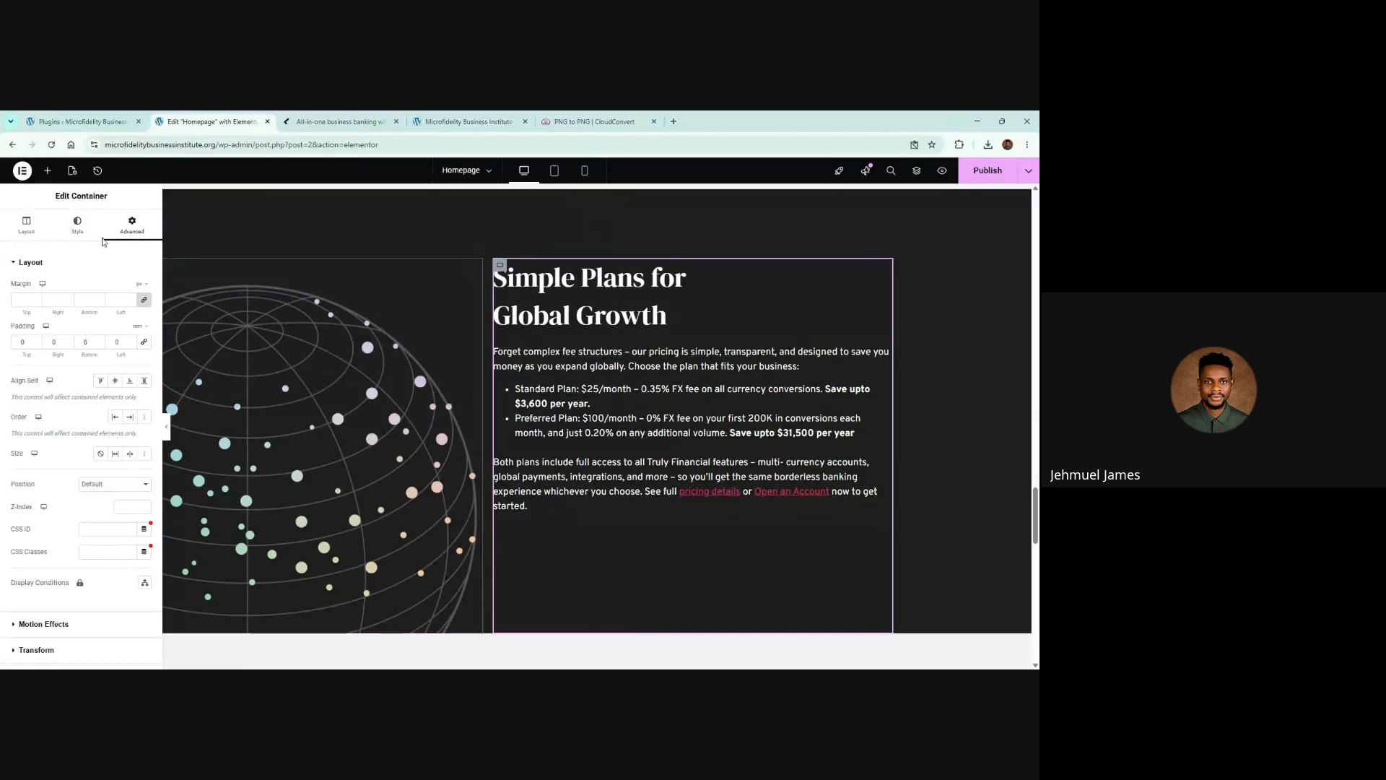
left_click(78, 224)
left_click(132, 224)
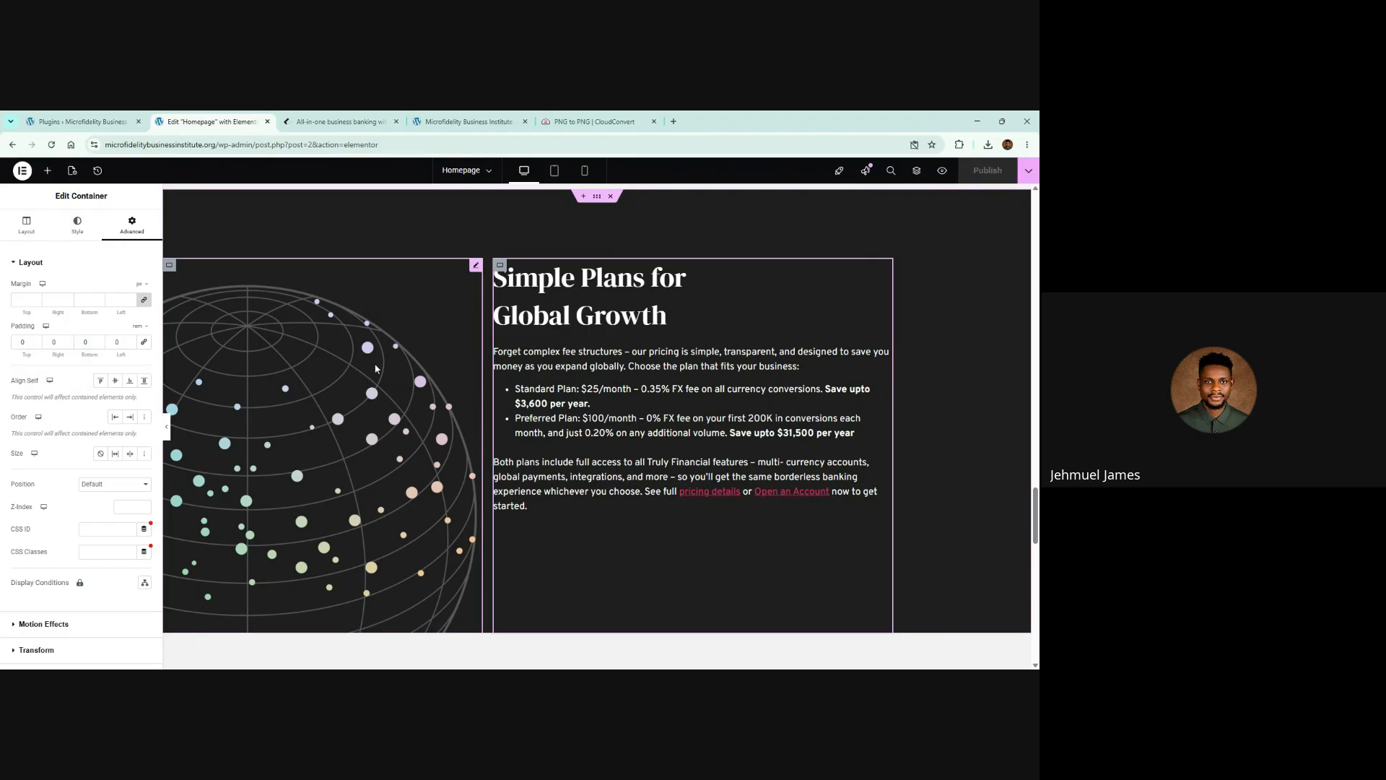
left_click(515, 115)
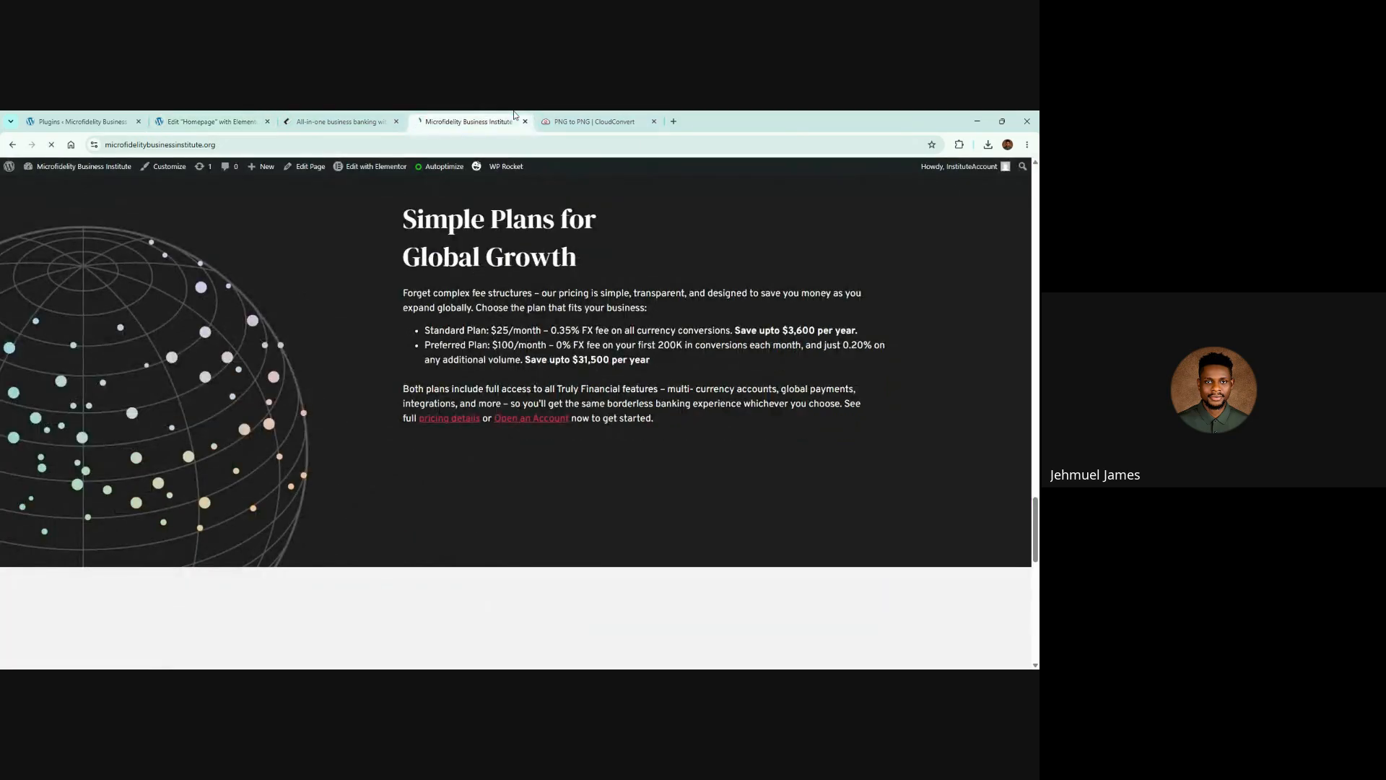
scroll(464, 475, "up", 2)
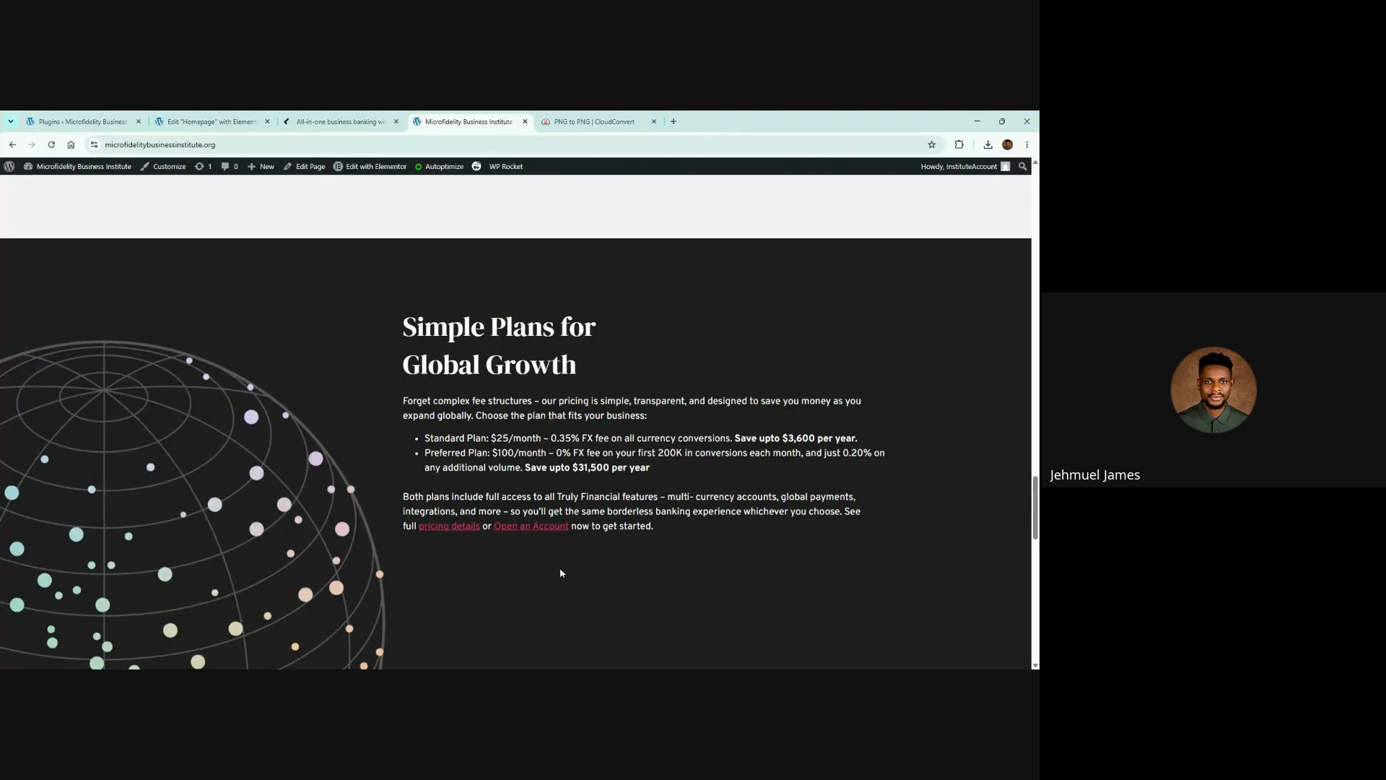
scroll(563, 573, "down", 3)
scroll(564, 574, "up", 2)
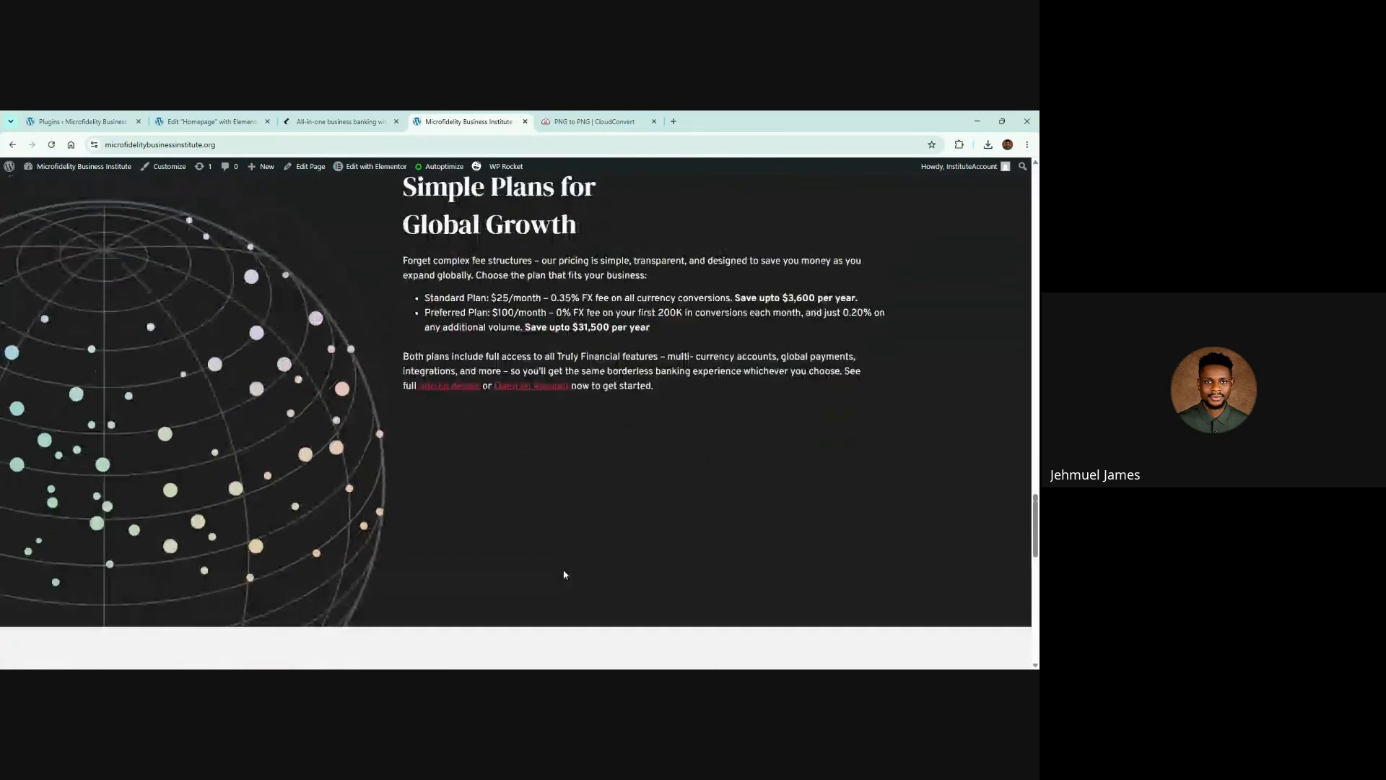
scroll(564, 574, "up", 3)
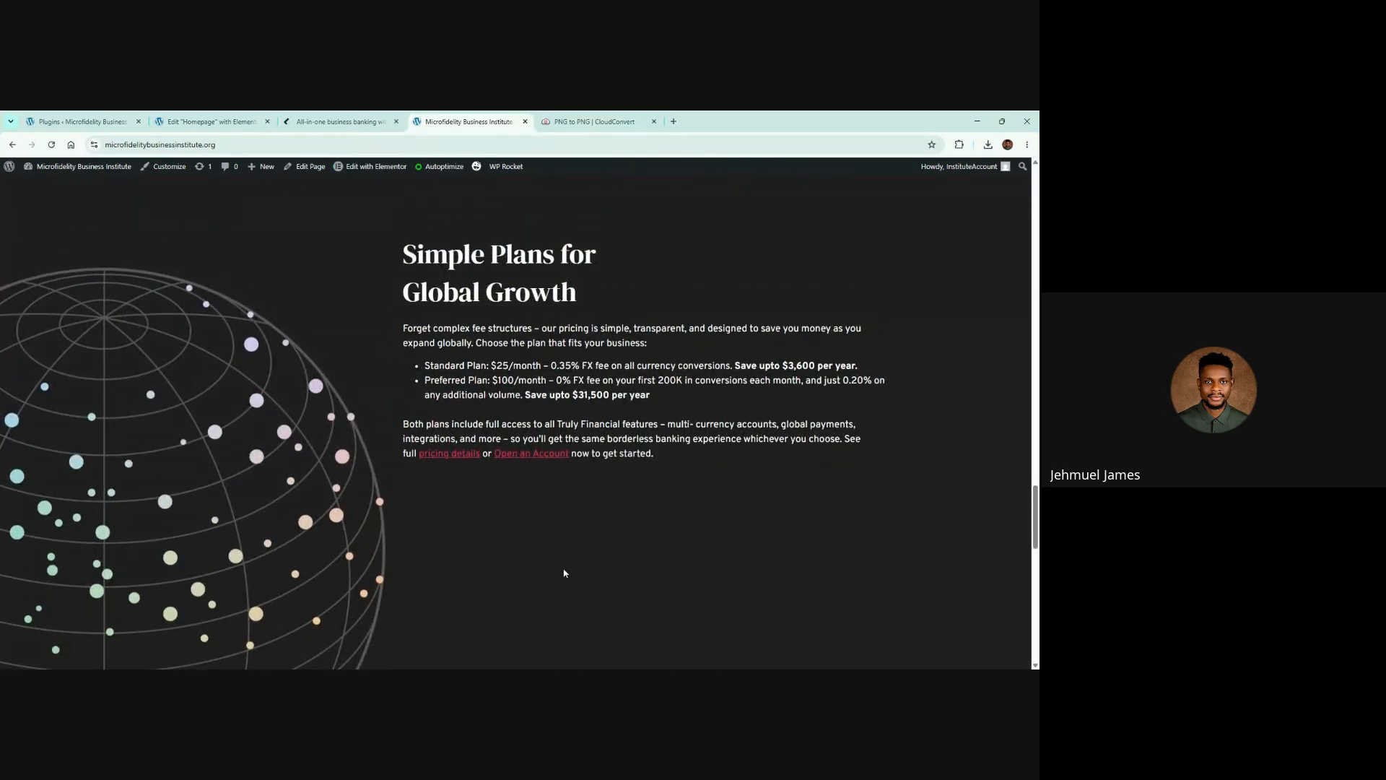
left_click(315, 118)
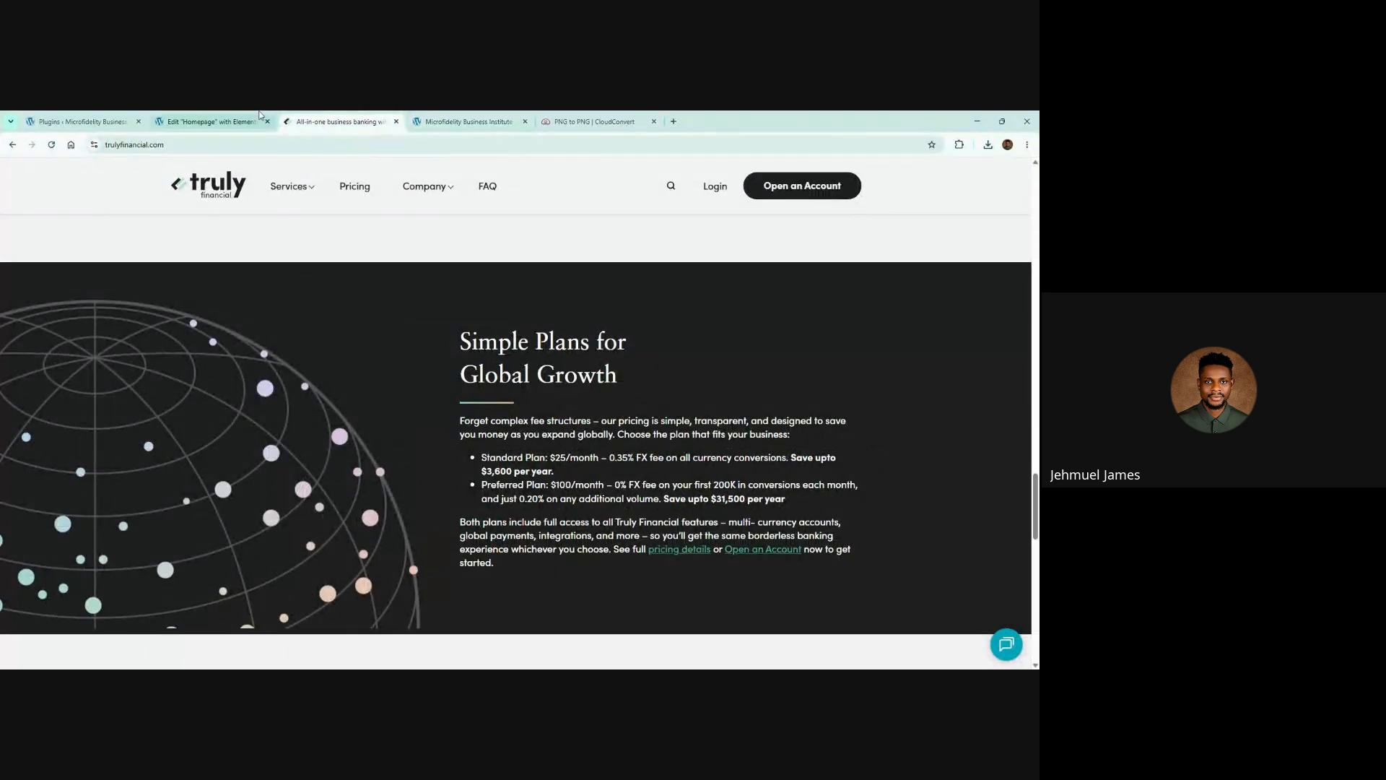
Return to the Elementor editor, set the globe image's maximum width to 80% after trying 90%, and publish the page
left_click(209, 121)
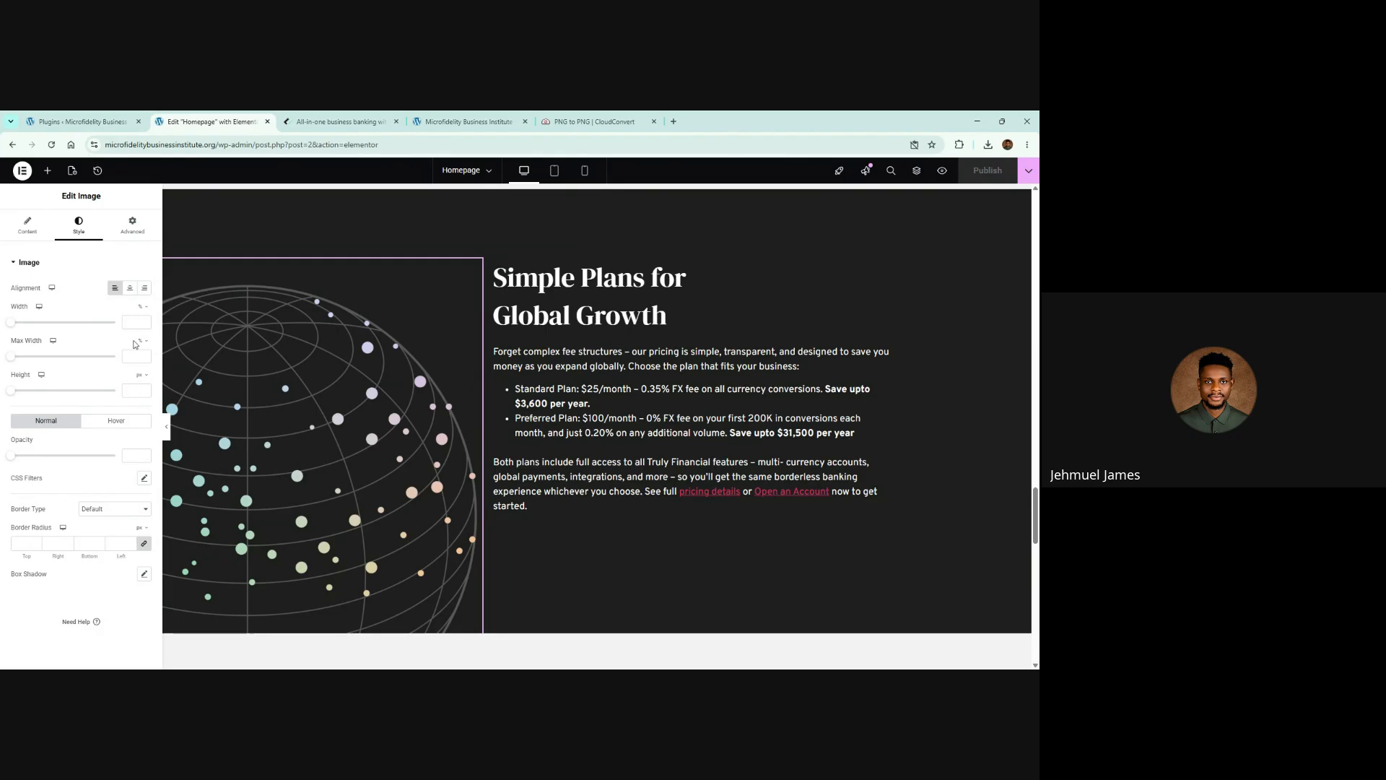
type("90")
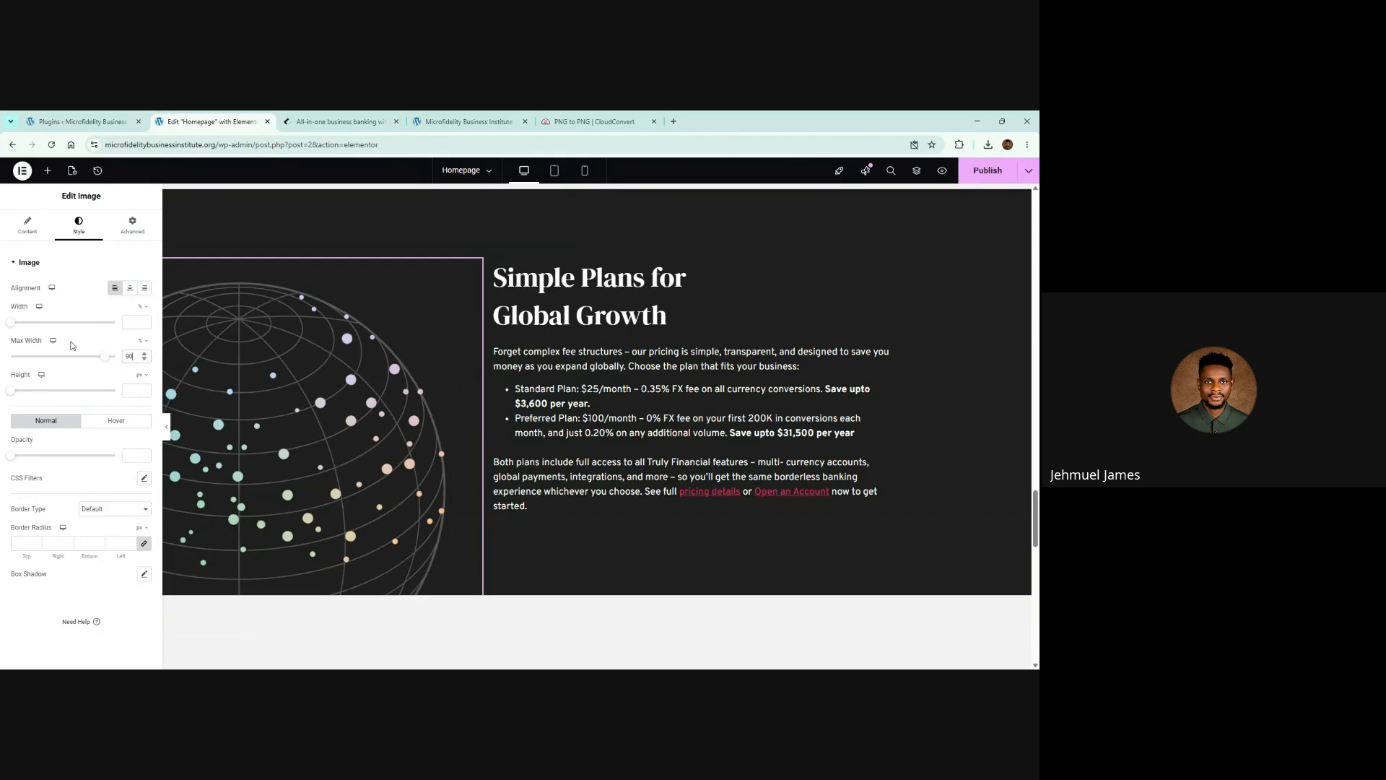
type("80")
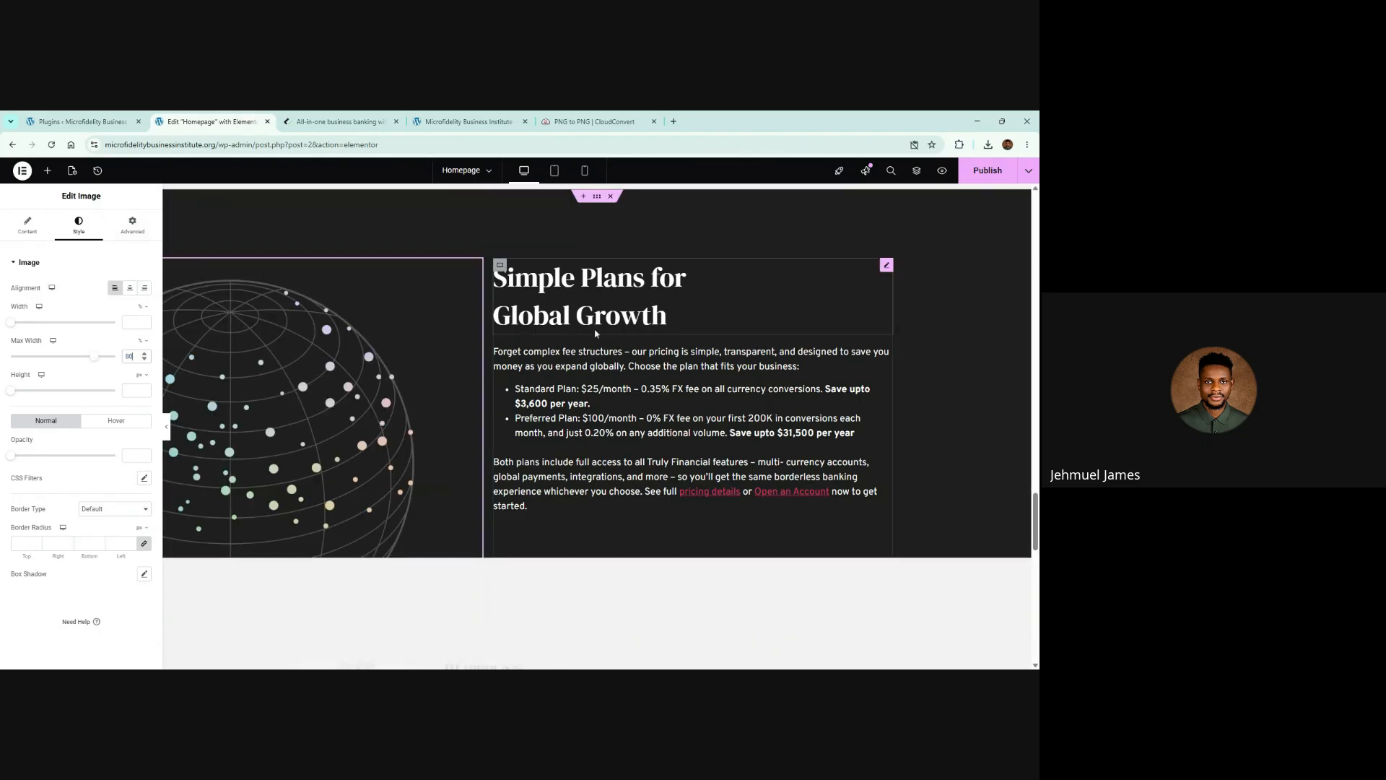
left_click(980, 175)
scroll(426, 217, "down", 1)
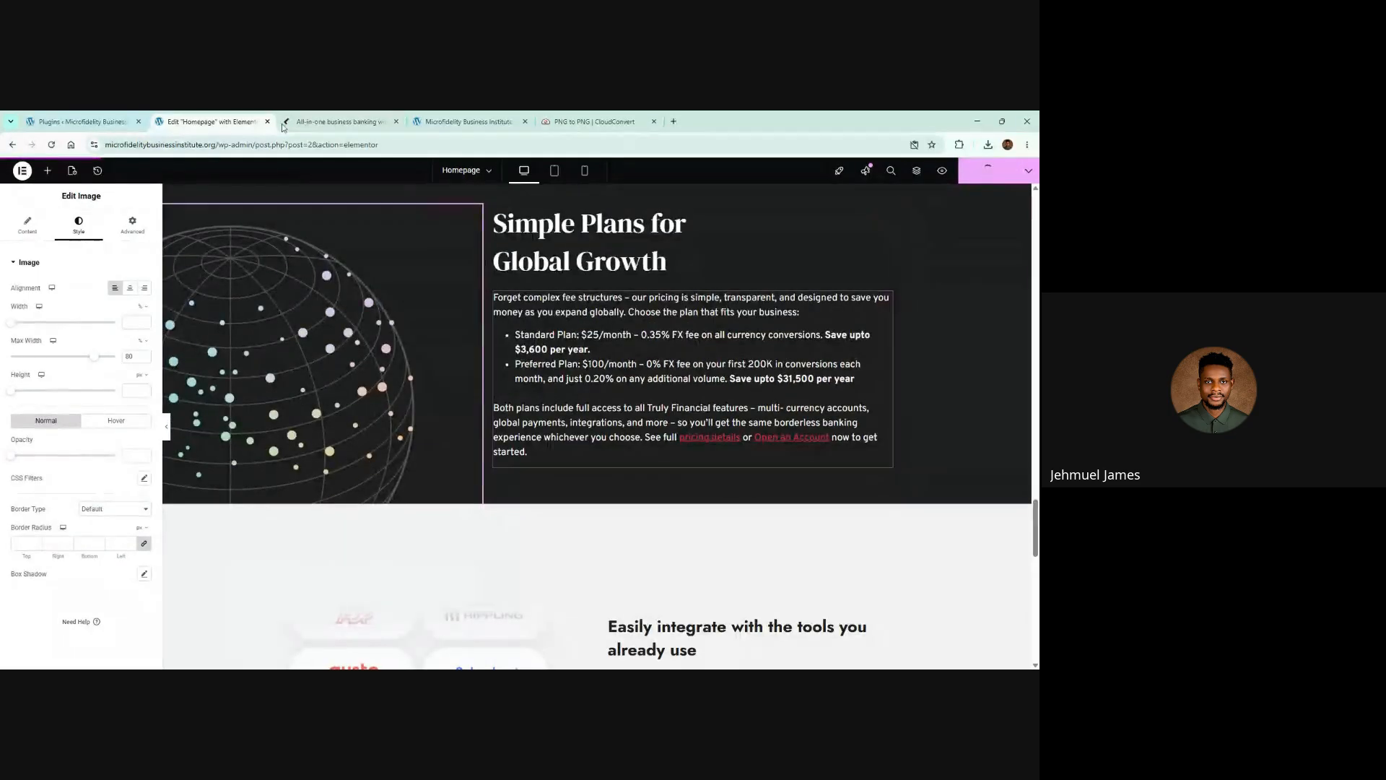
Reload trulyfinancial.com and the live homepage, and compare the globe and spacing of their Simple Plans sections
left_click(373, 118)
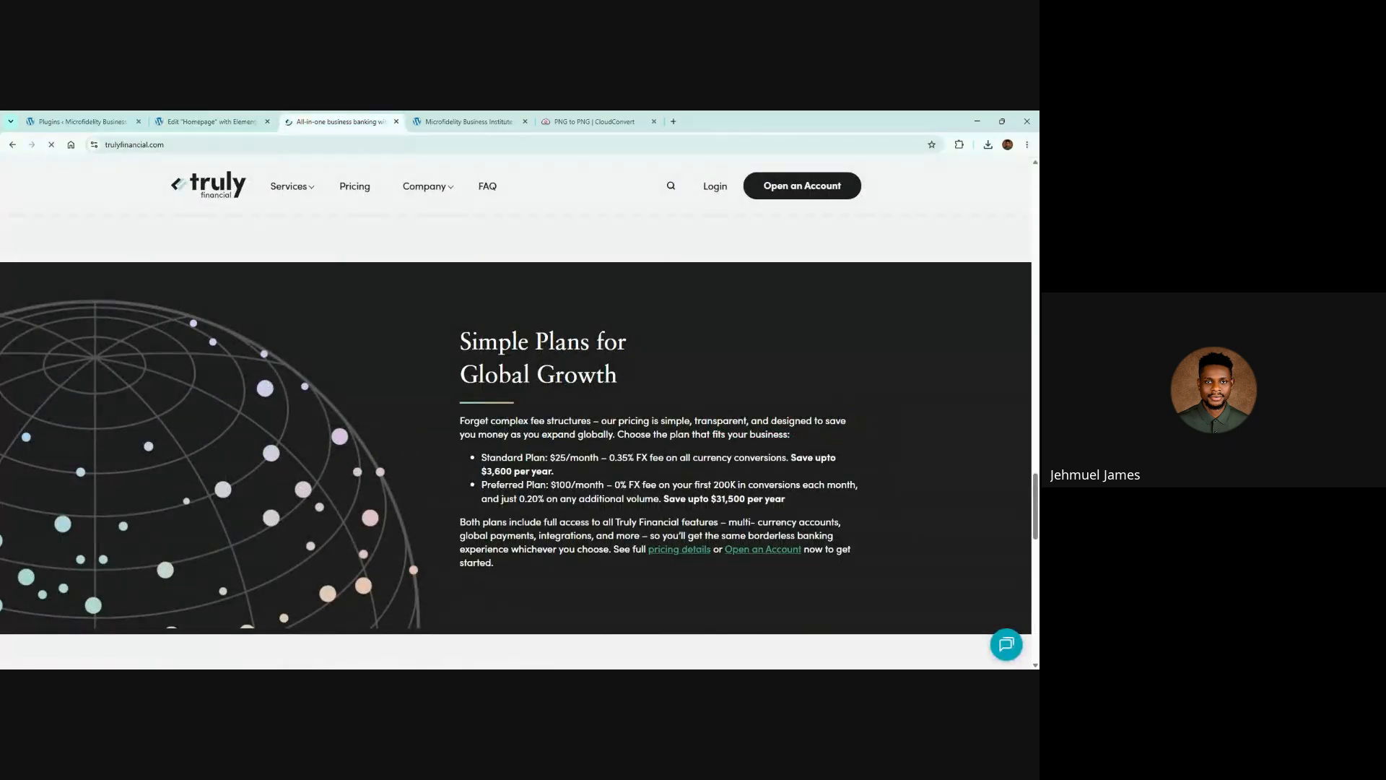
left_click(466, 122)
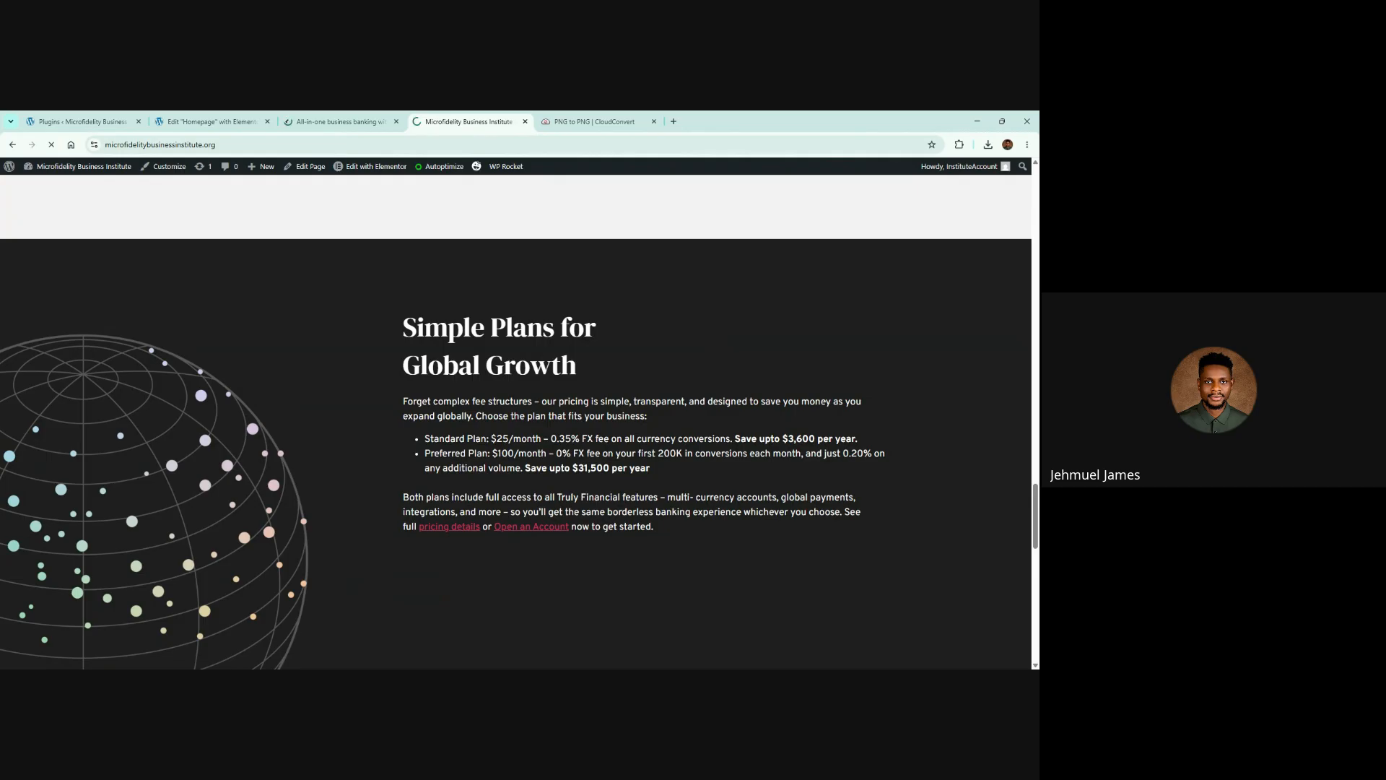
scroll(515, 421, "down", 3)
scroll(516, 422, "up", 2)
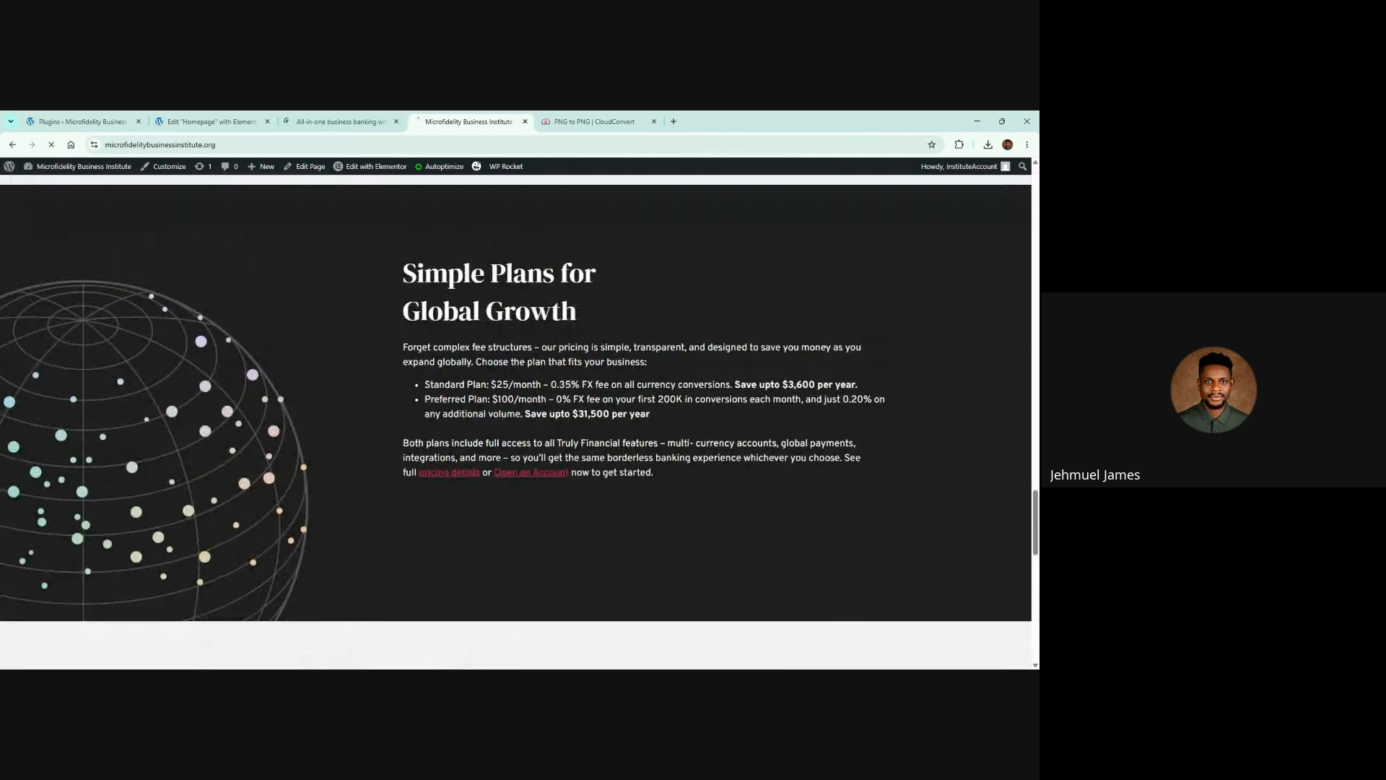
scroll(712, 337, "up", 2)
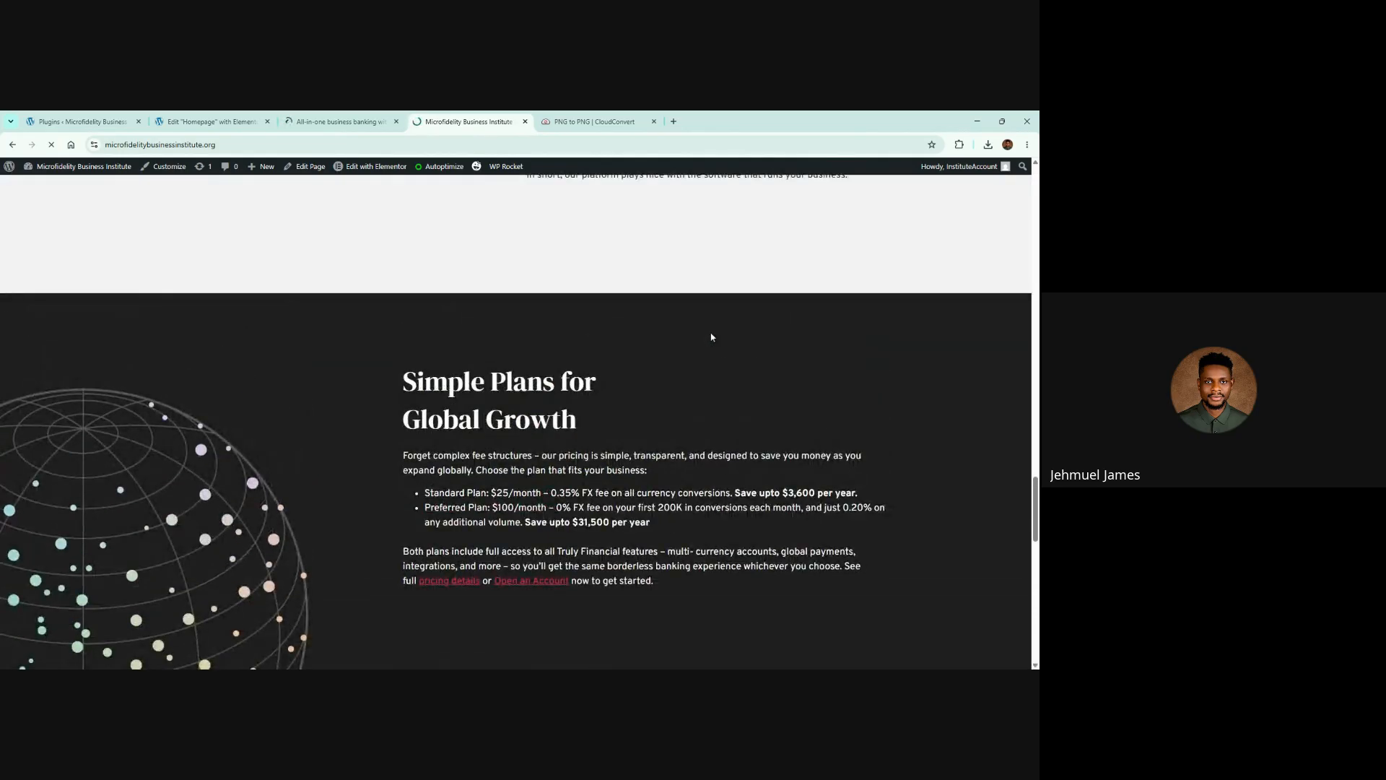
scroll(712, 337, "down", 2)
In the Elementor editor, copy the Simple Plans section container and paste it into the empty area above the footer
left_click(209, 121)
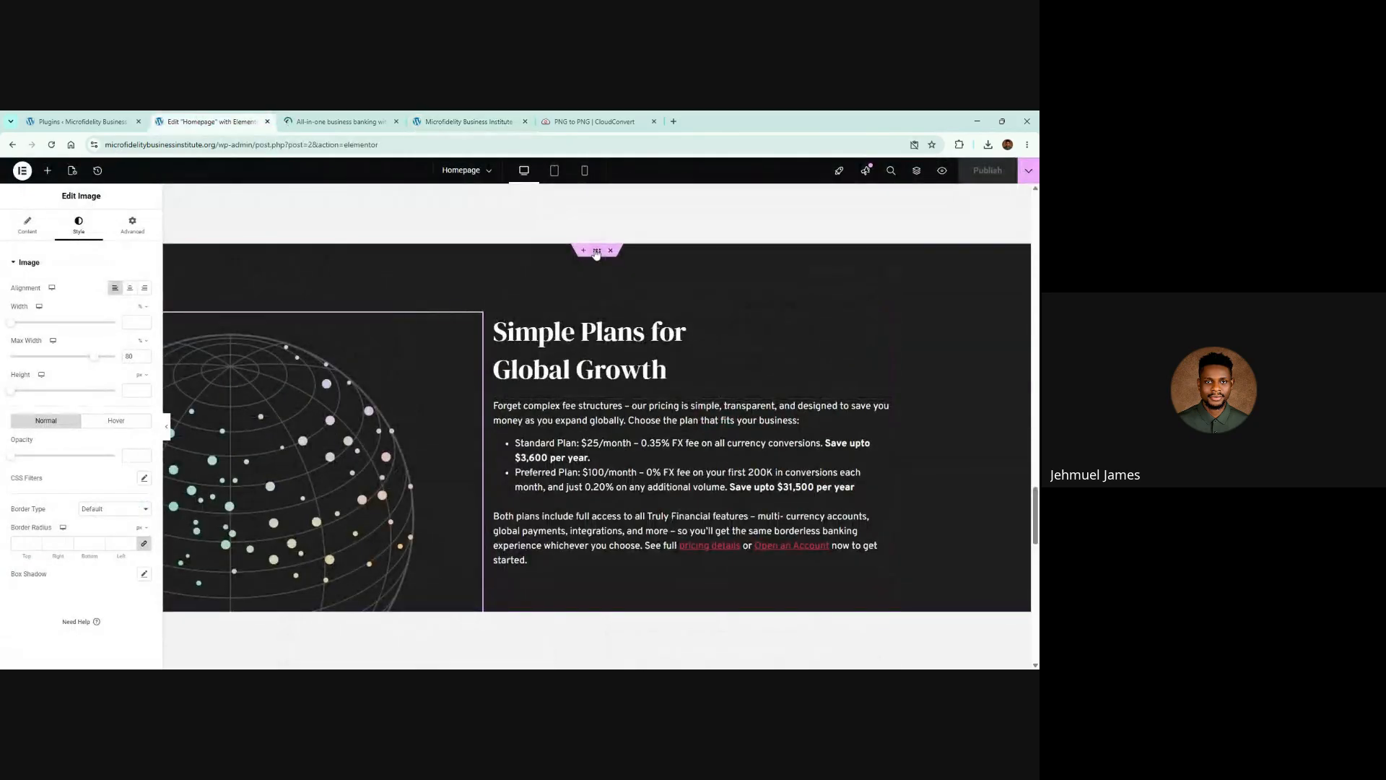
right_click(596, 252)
left_click(619, 325)
scroll(607, 375, "down", 10)
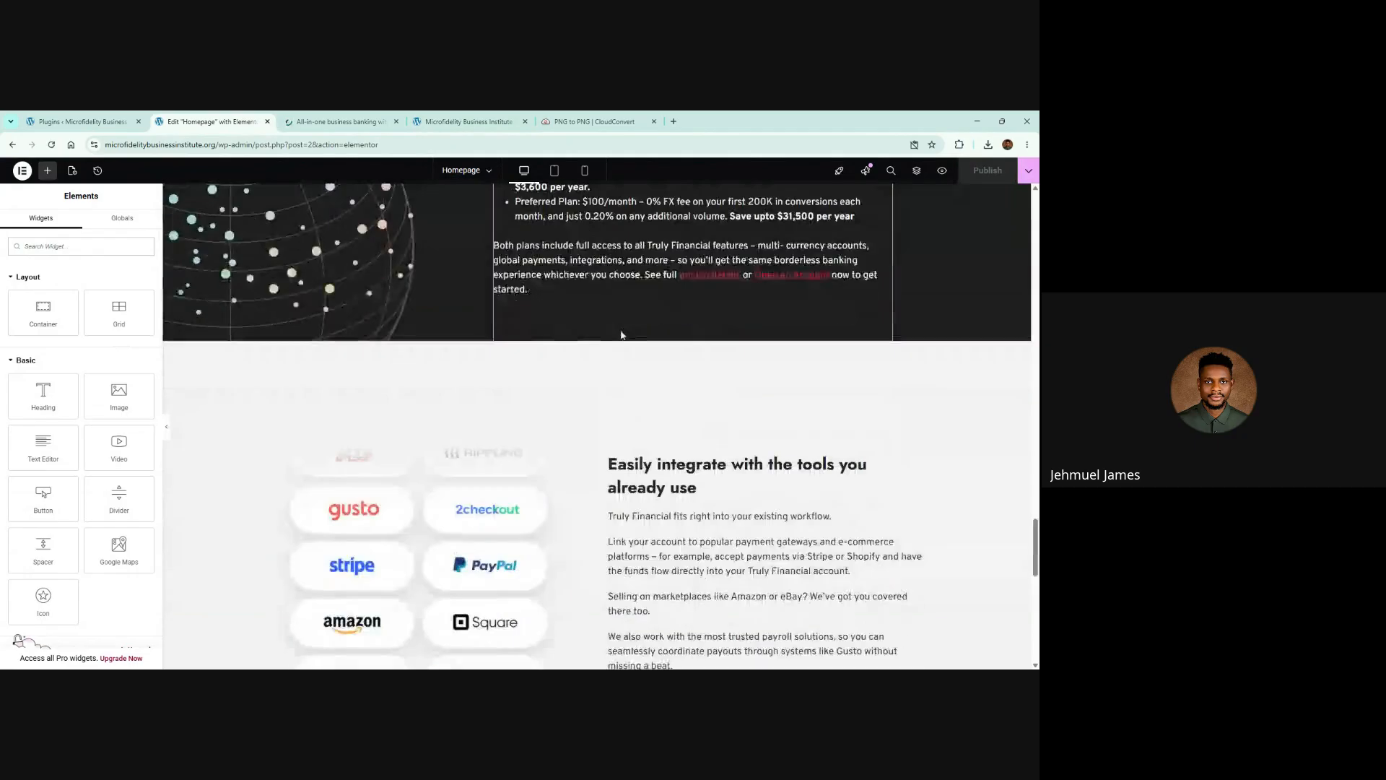
right_click(579, 401)
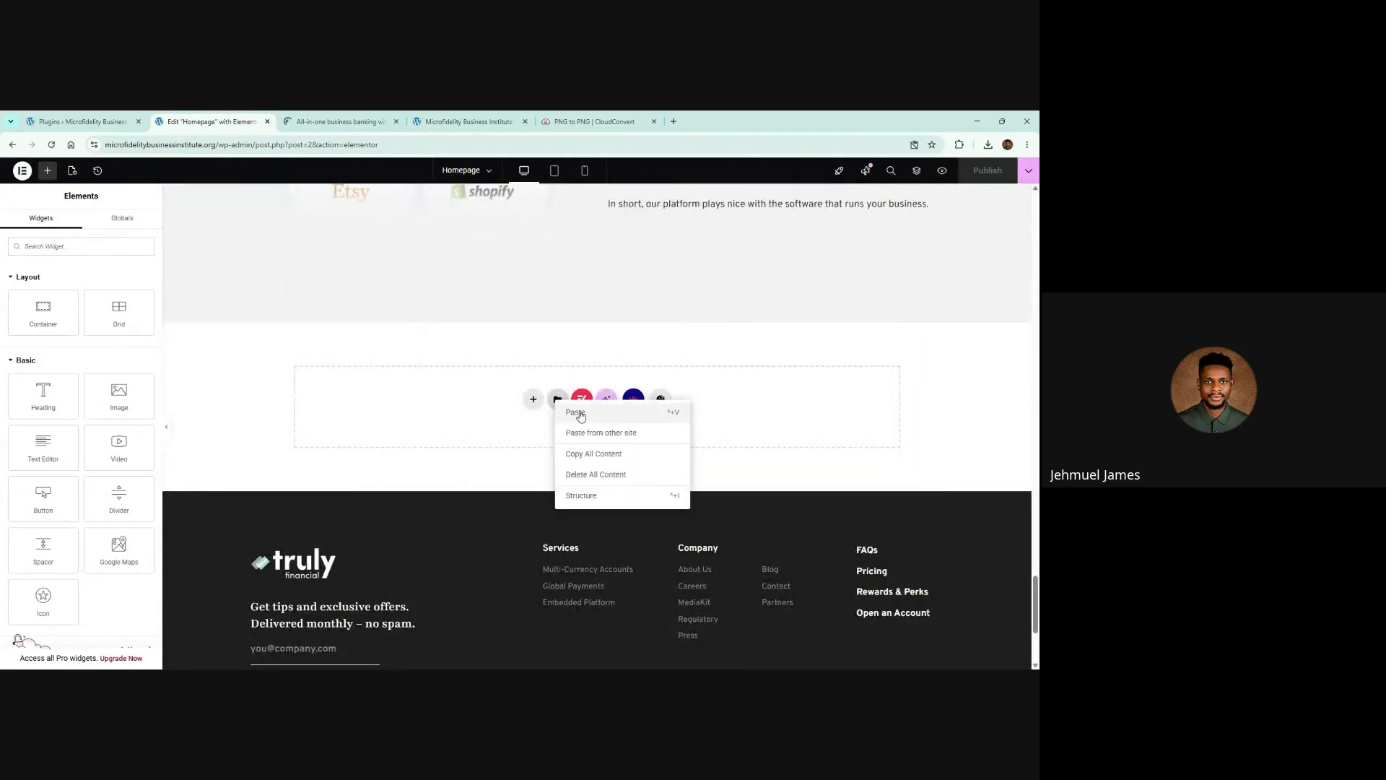
left_click(578, 412)
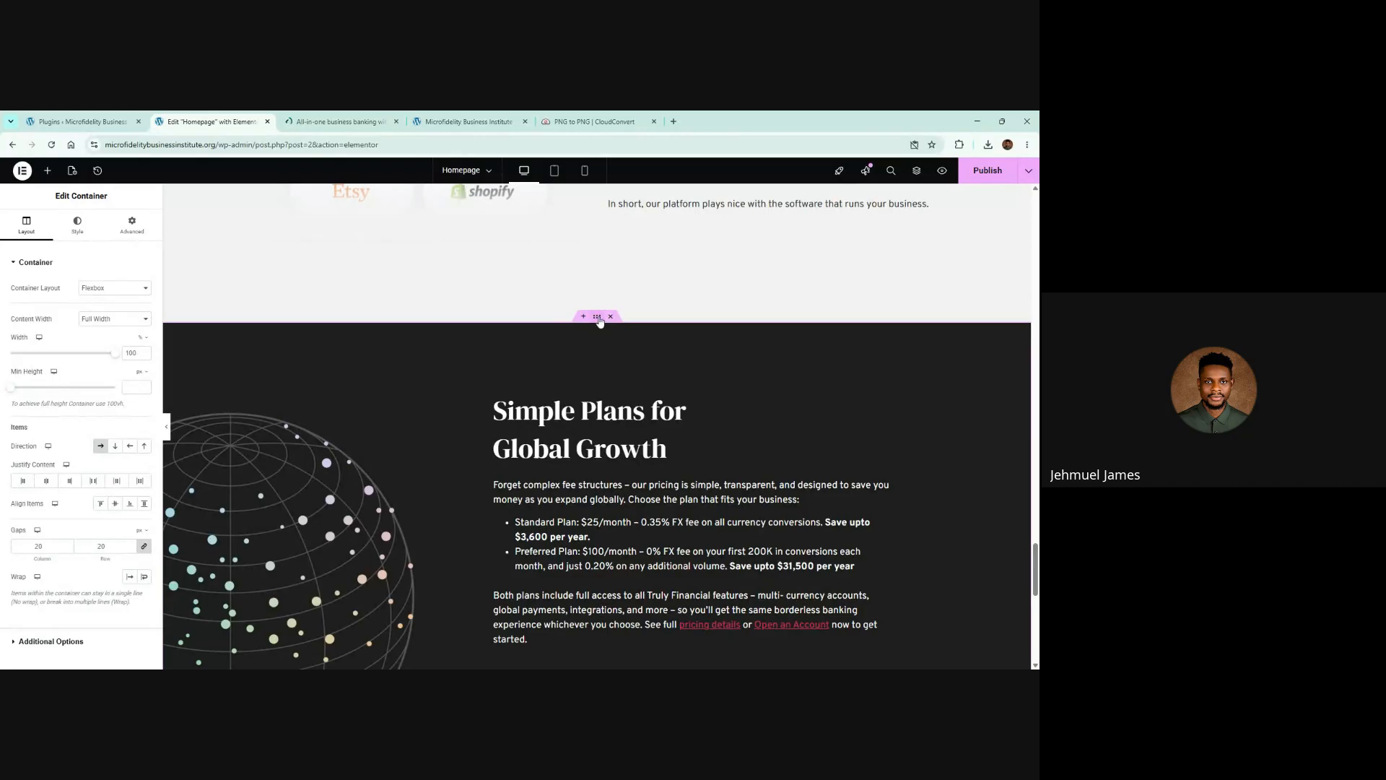
Set the globe-2-1 image from the media library as the background image of the pasted Simple Plans container
left_click(77, 224)
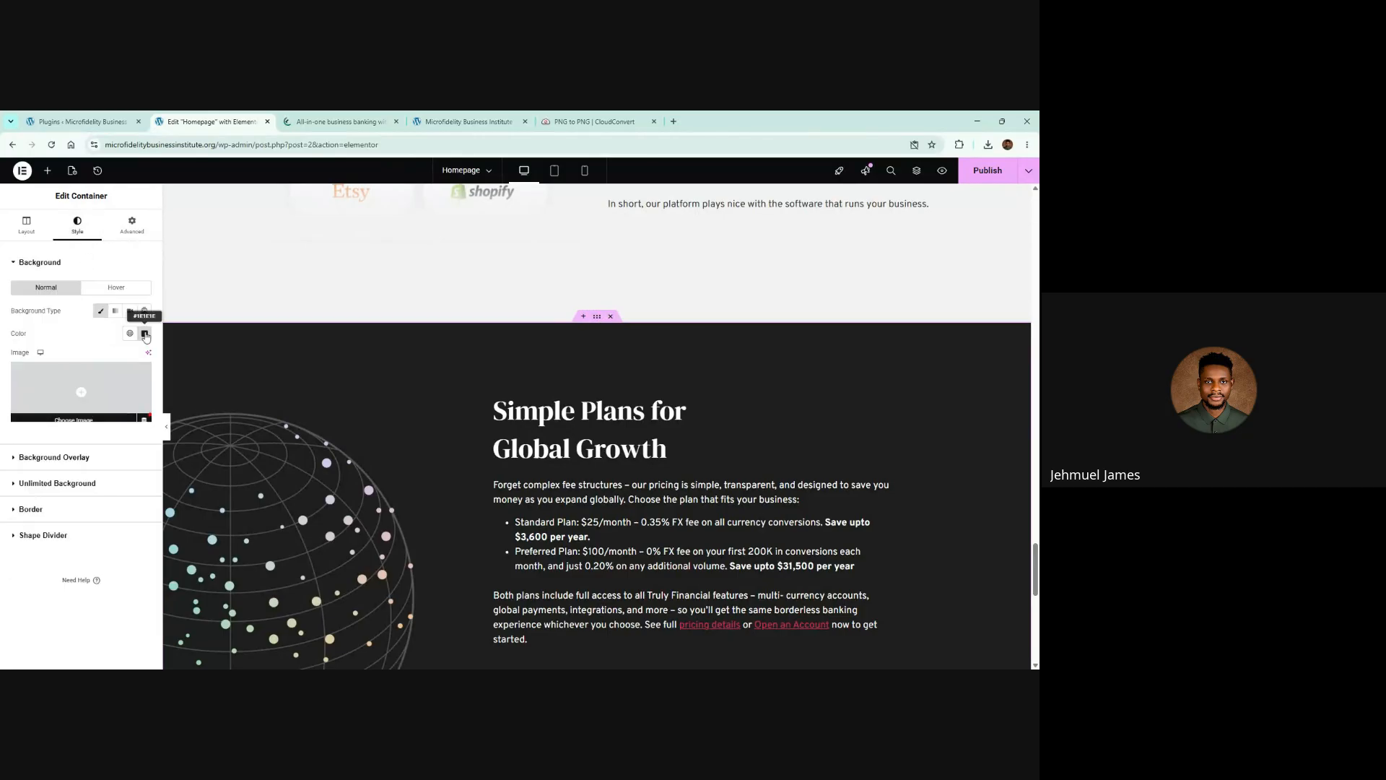
left_click(83, 383)
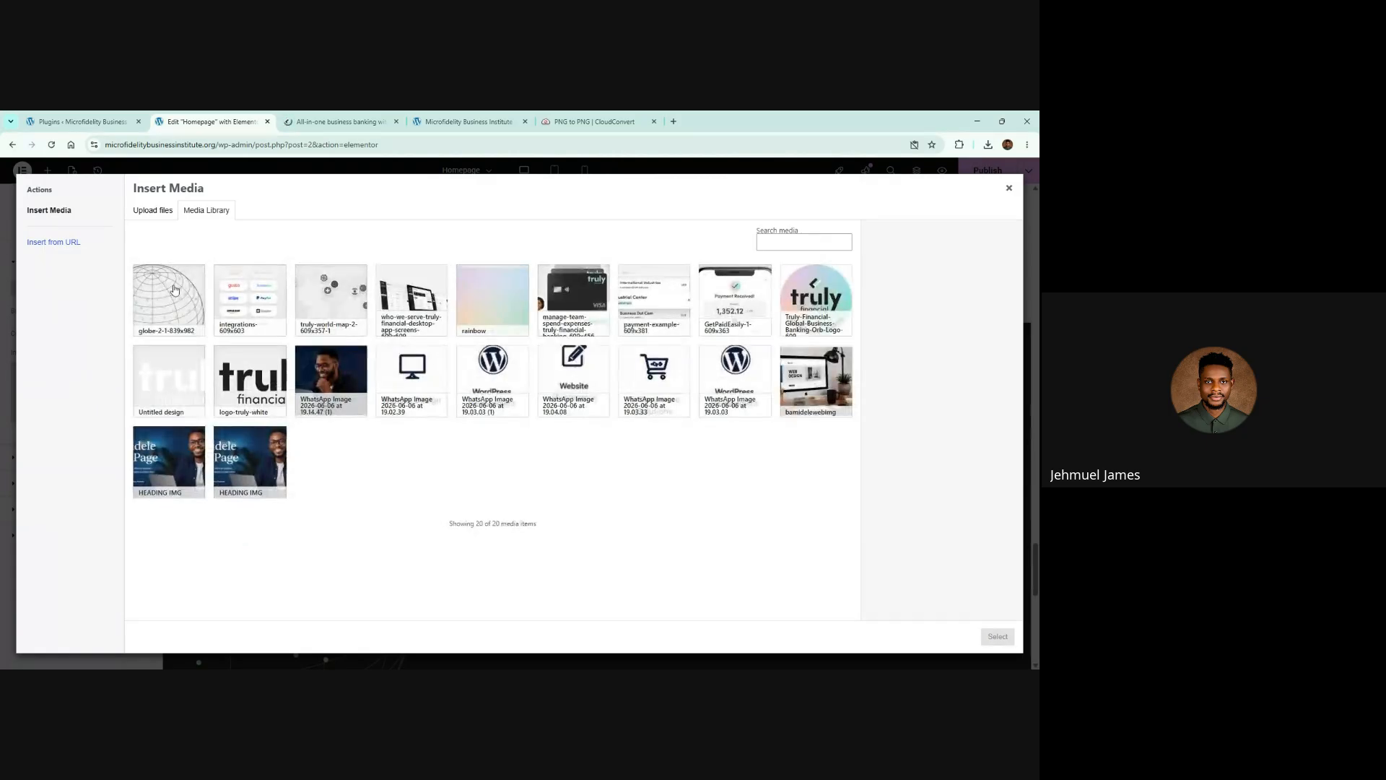
left_click(173, 298)
left_click(998, 636)
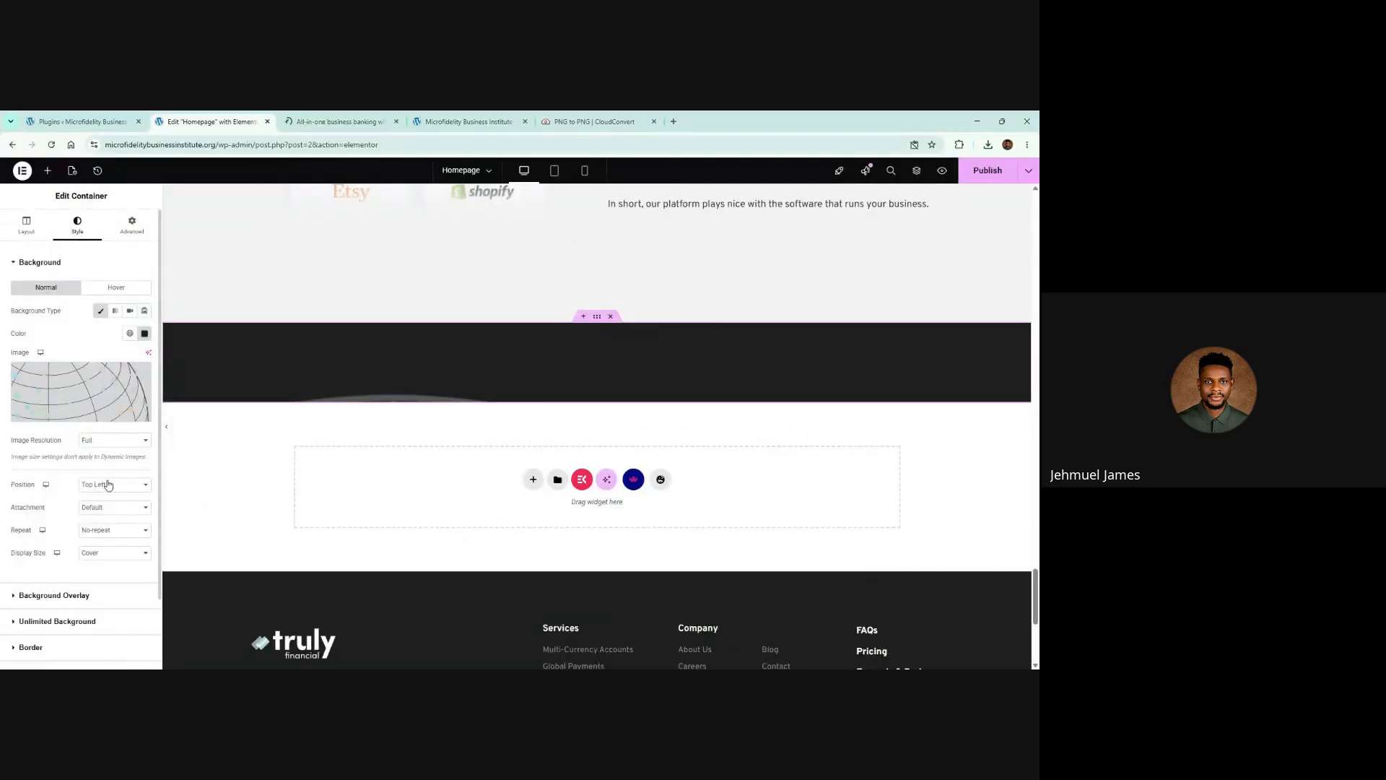
scroll(332, 430, "down", 1)
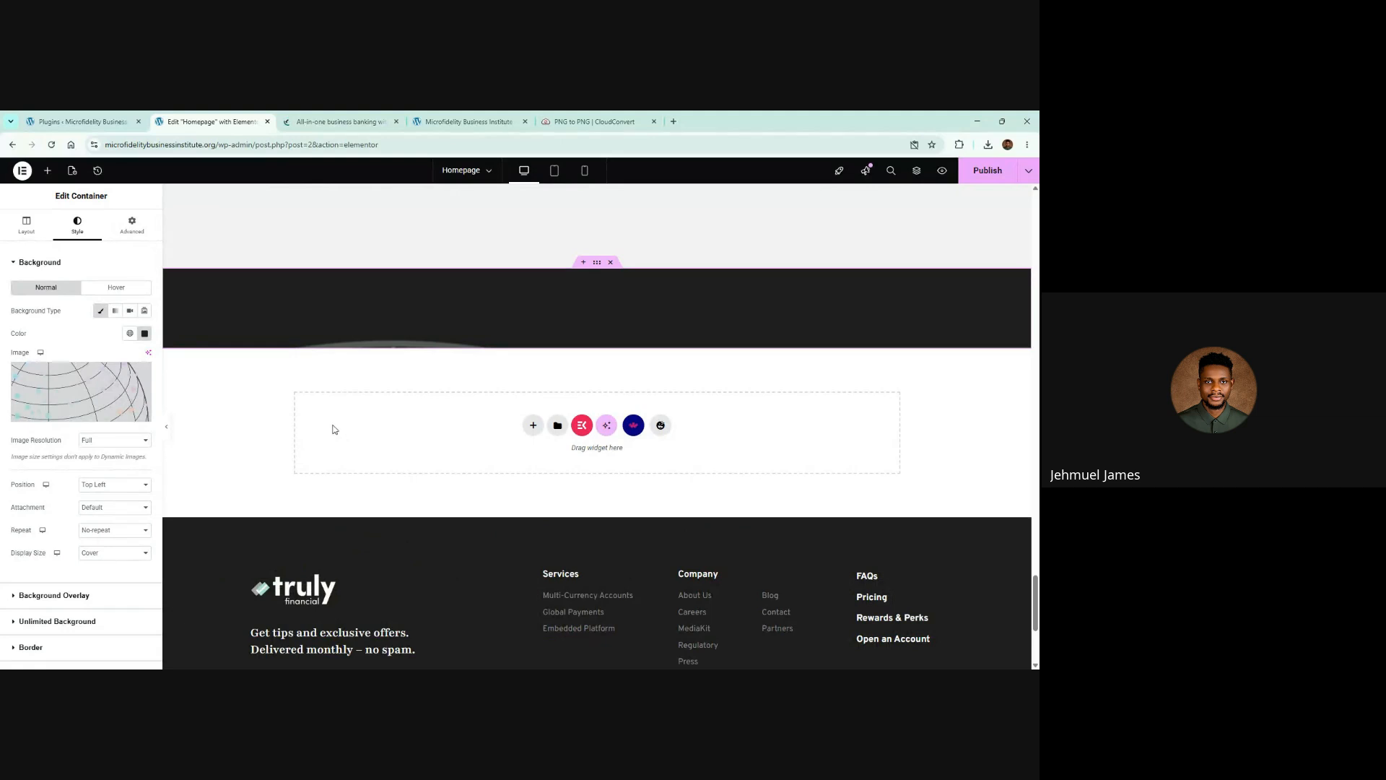
Delete the globe image widget from the first column of the pasted Simple Plans section
left_click(308, 430)
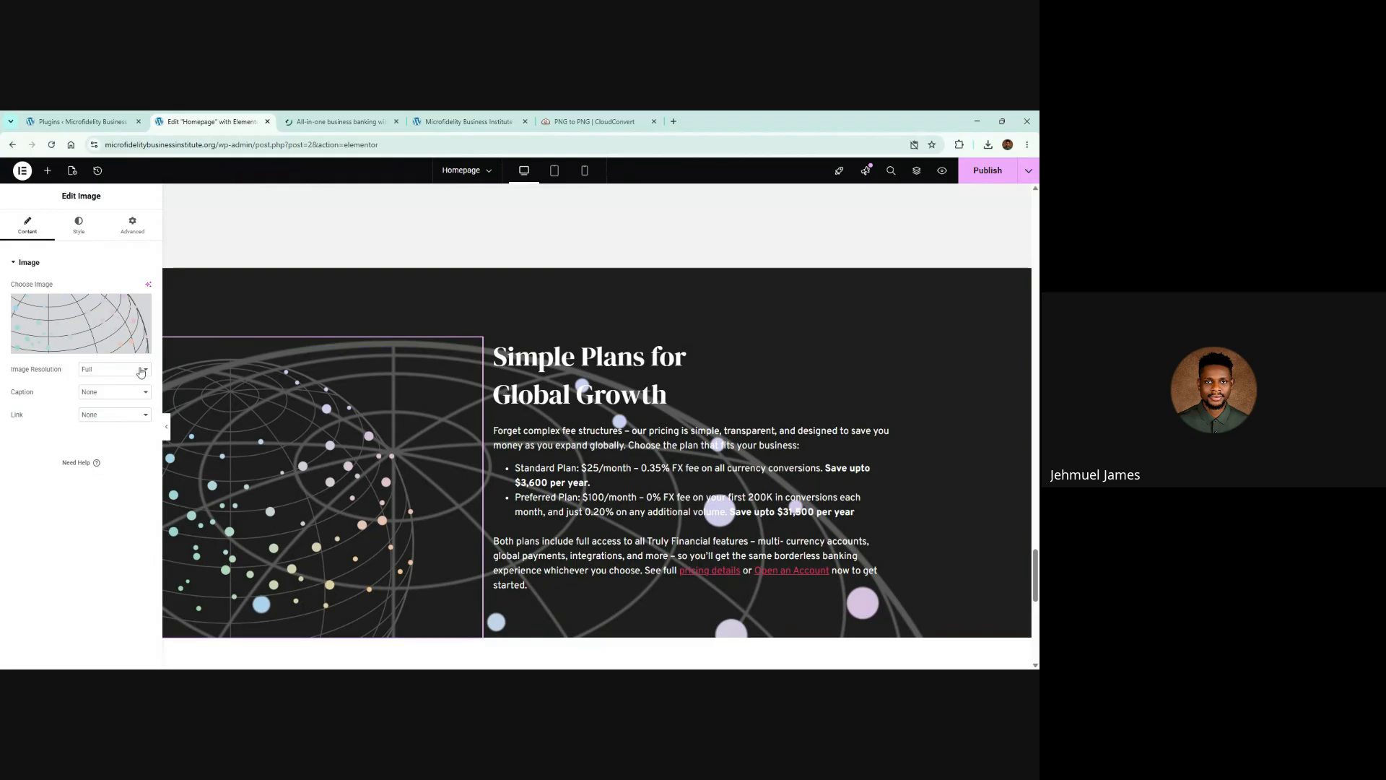
left_click(81, 224)
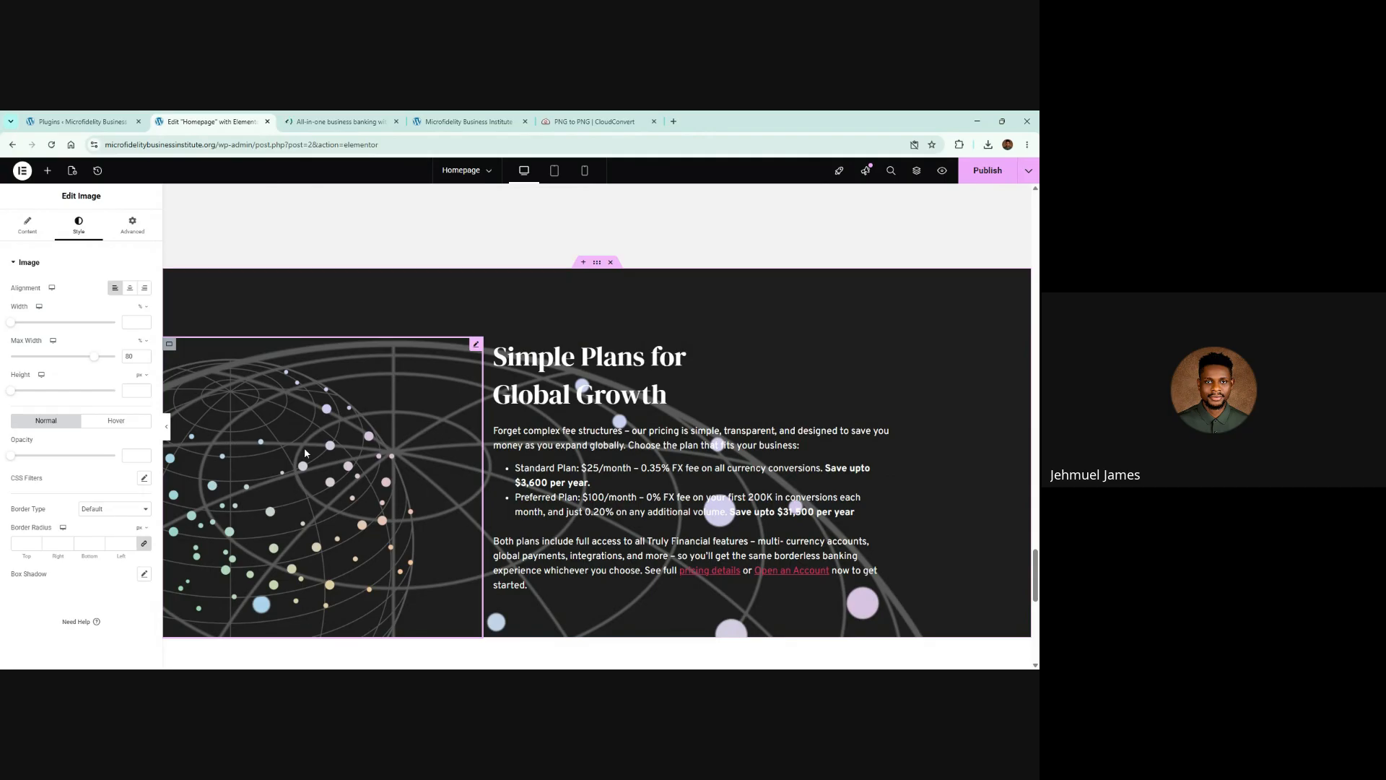
scroll(369, 433, "down", 2)
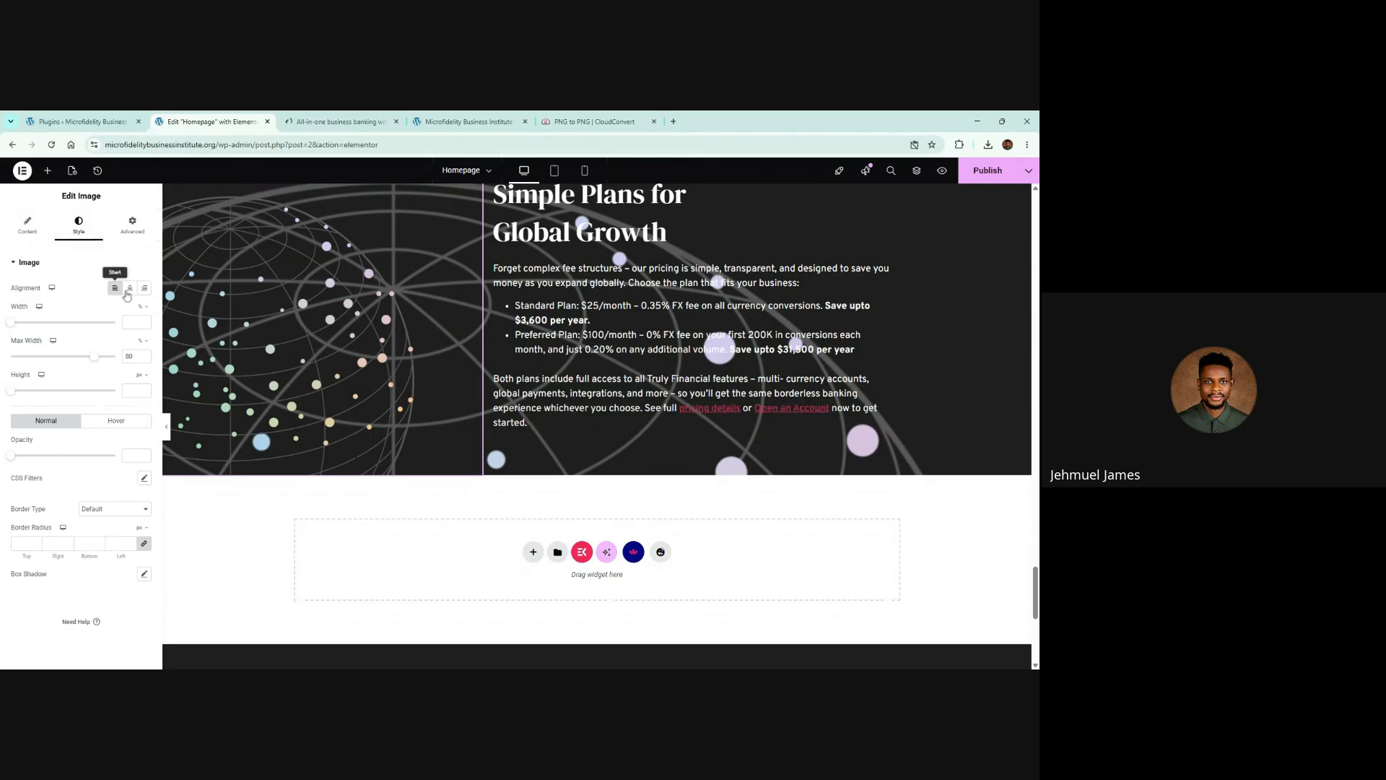
right_click(251, 334)
left_click(305, 574)
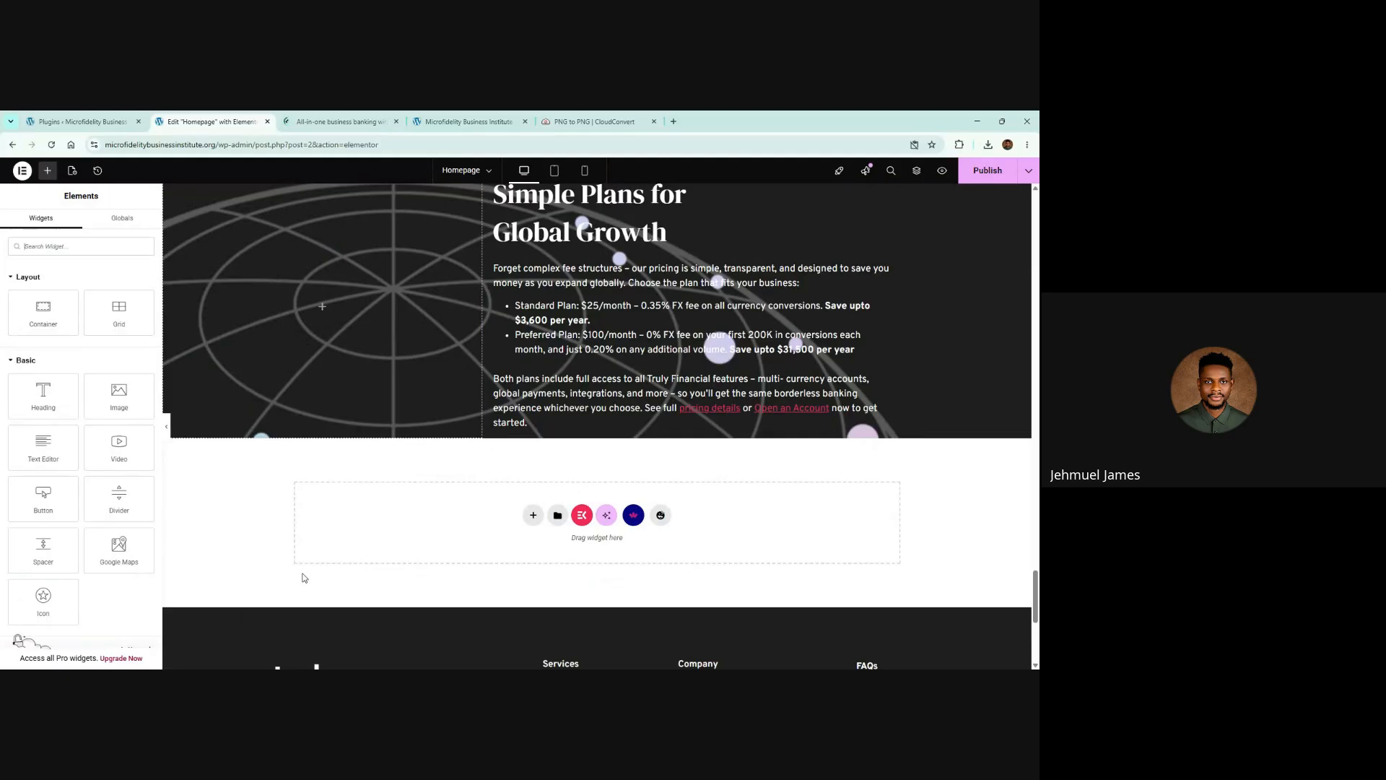
Set the pasted Simple Plans container's background display size to Custom with a width of about 46%
scroll(361, 506, "up", 3)
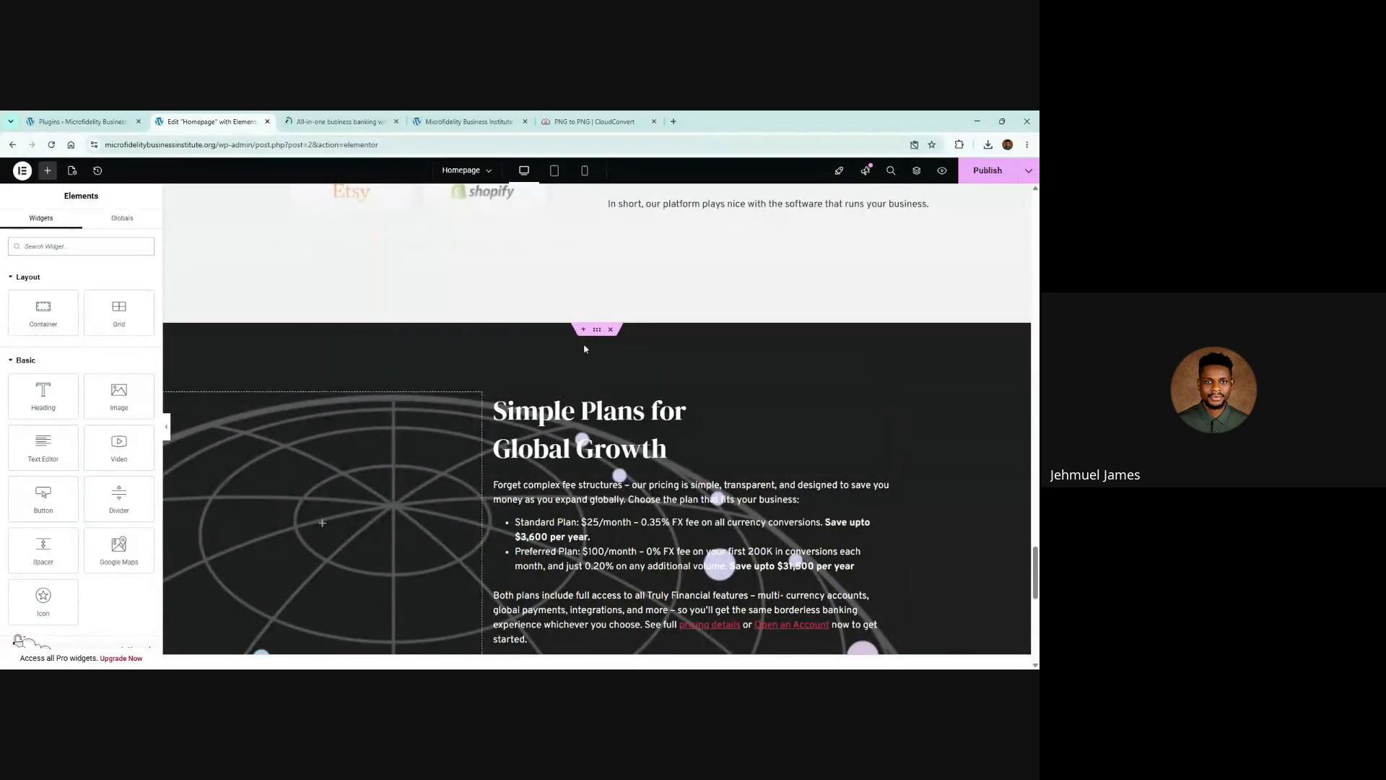
left_click(597, 330)
scroll(238, 377, "up", 2)
scroll(296, 414, "down", 4)
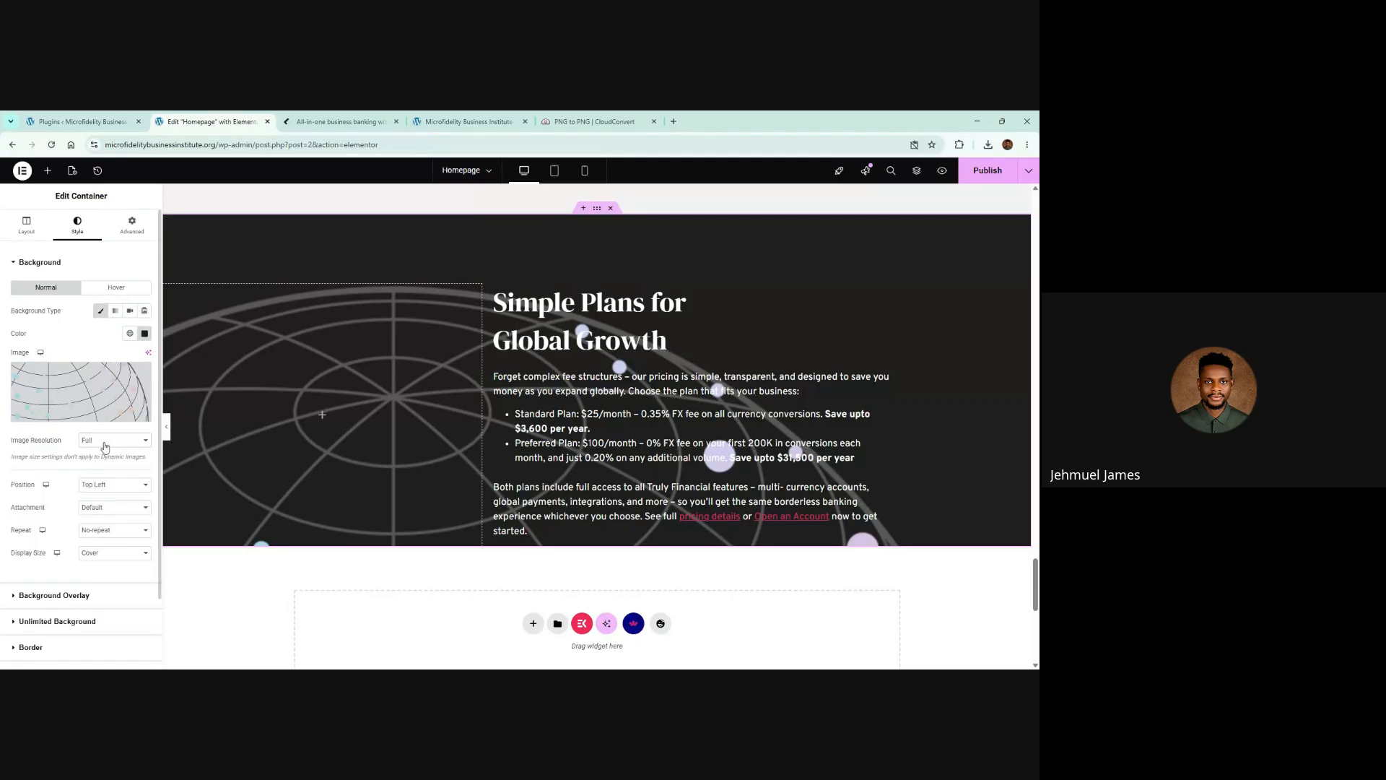
scroll(106, 560, "down", 2)
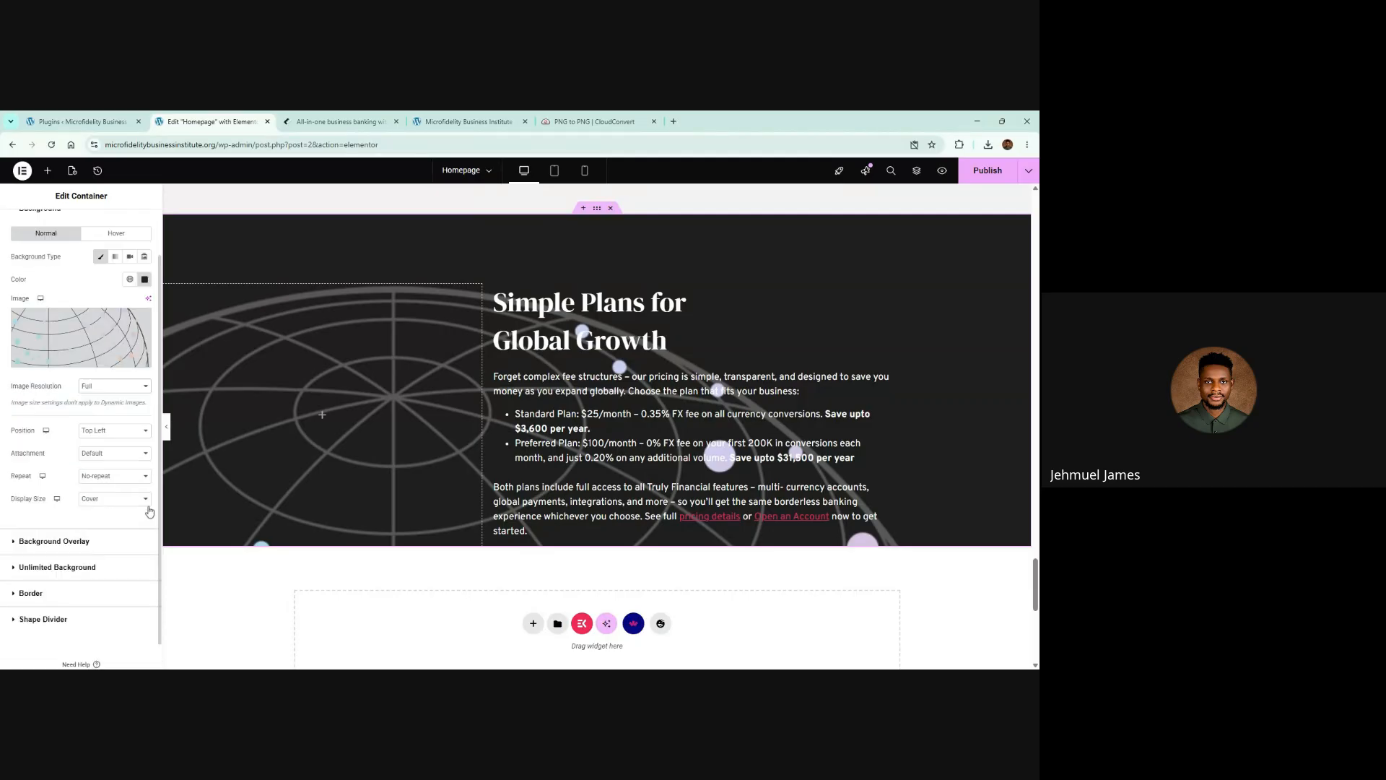
scroll(105, 401, "down", 1)
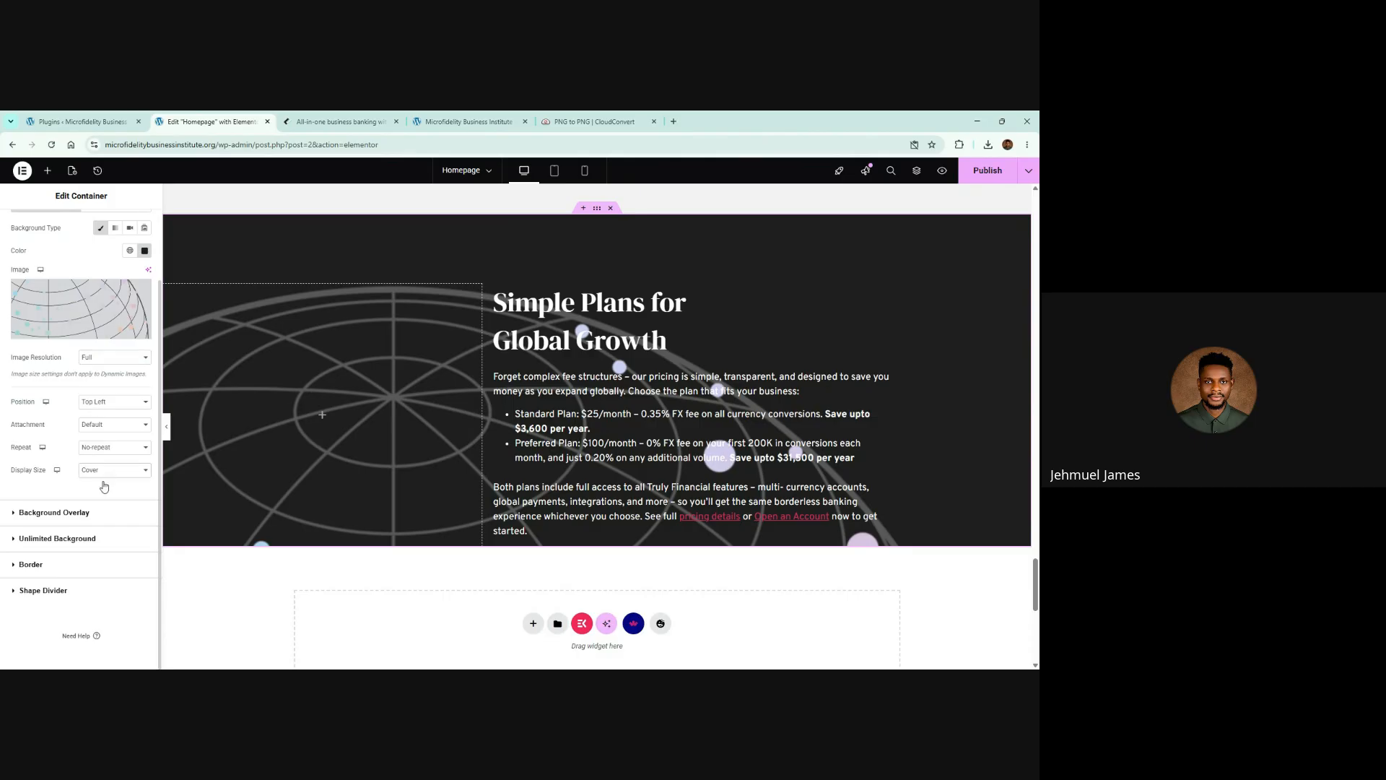
left_click(104, 529)
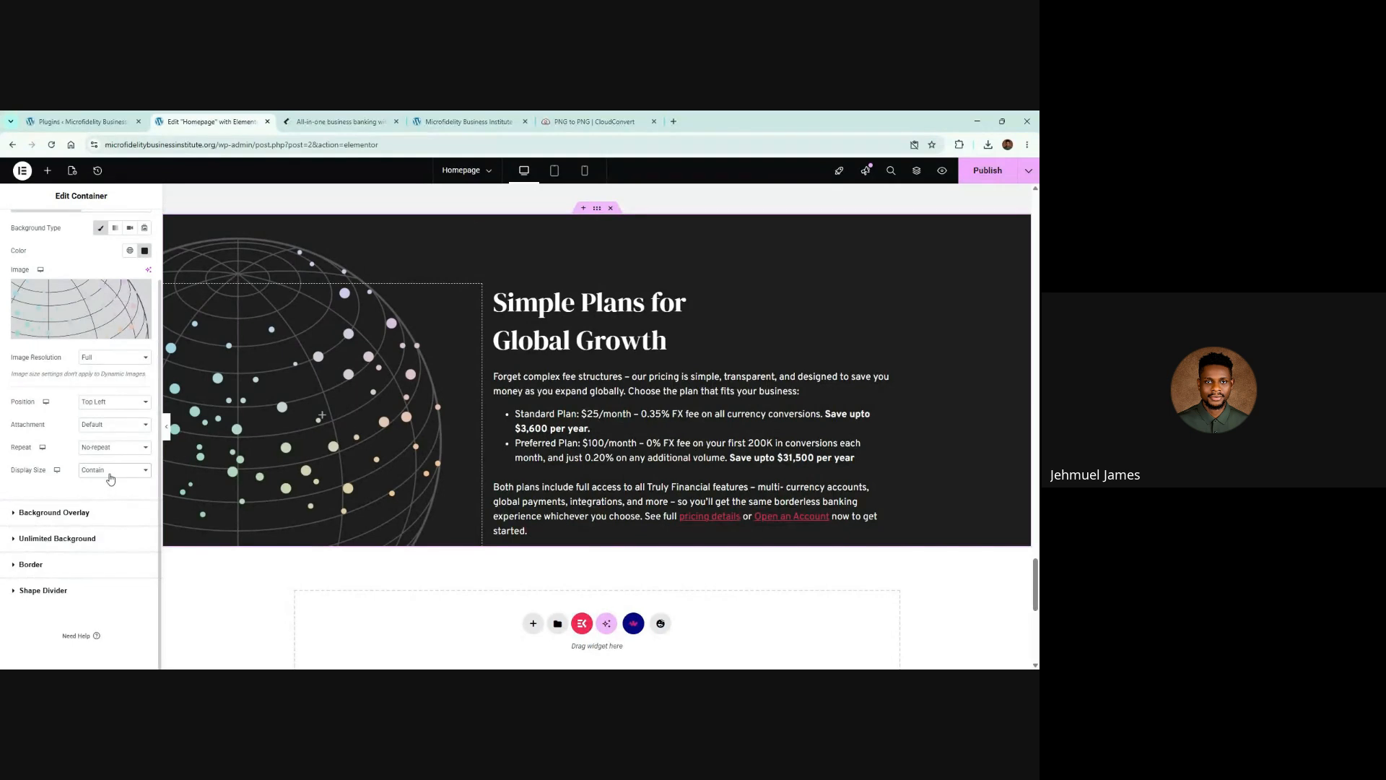
key("Down")
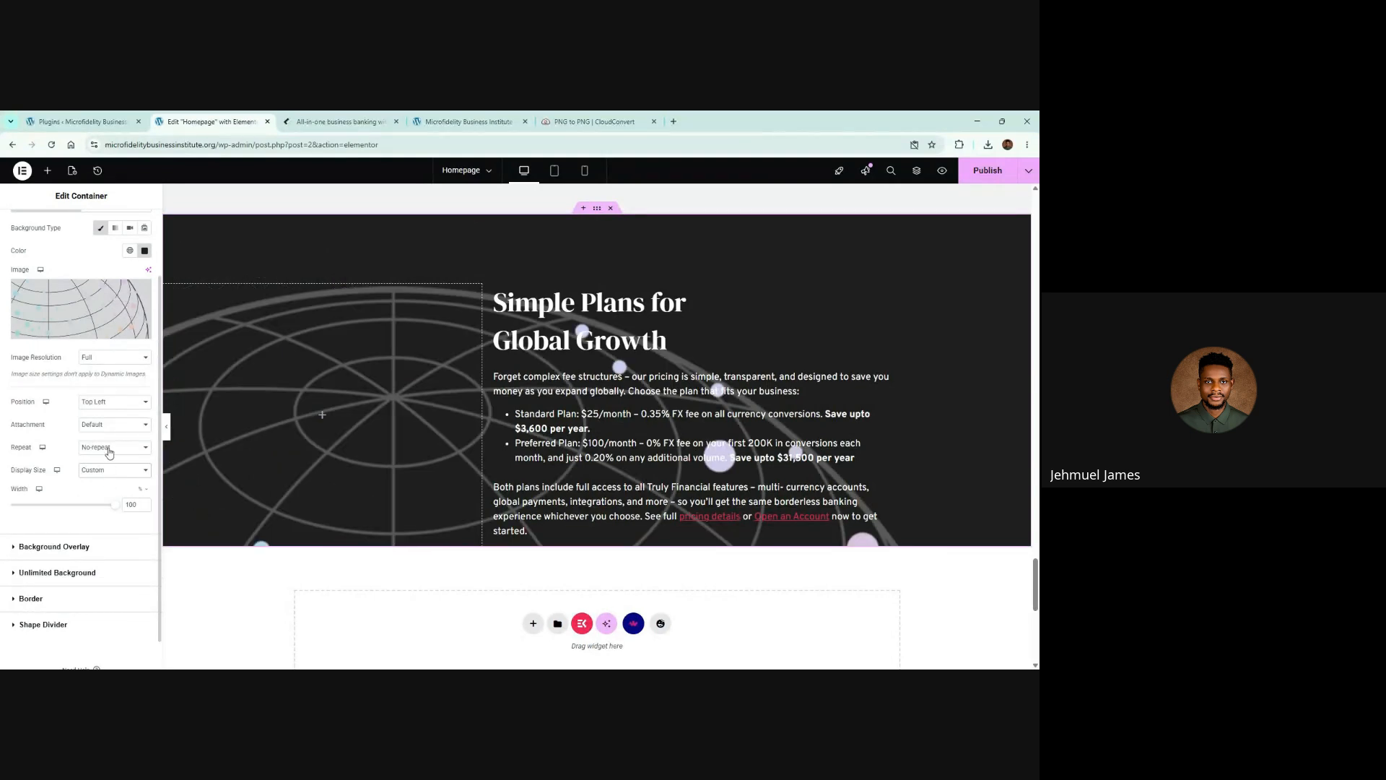
left_click_drag(118, 507, 60, 511)
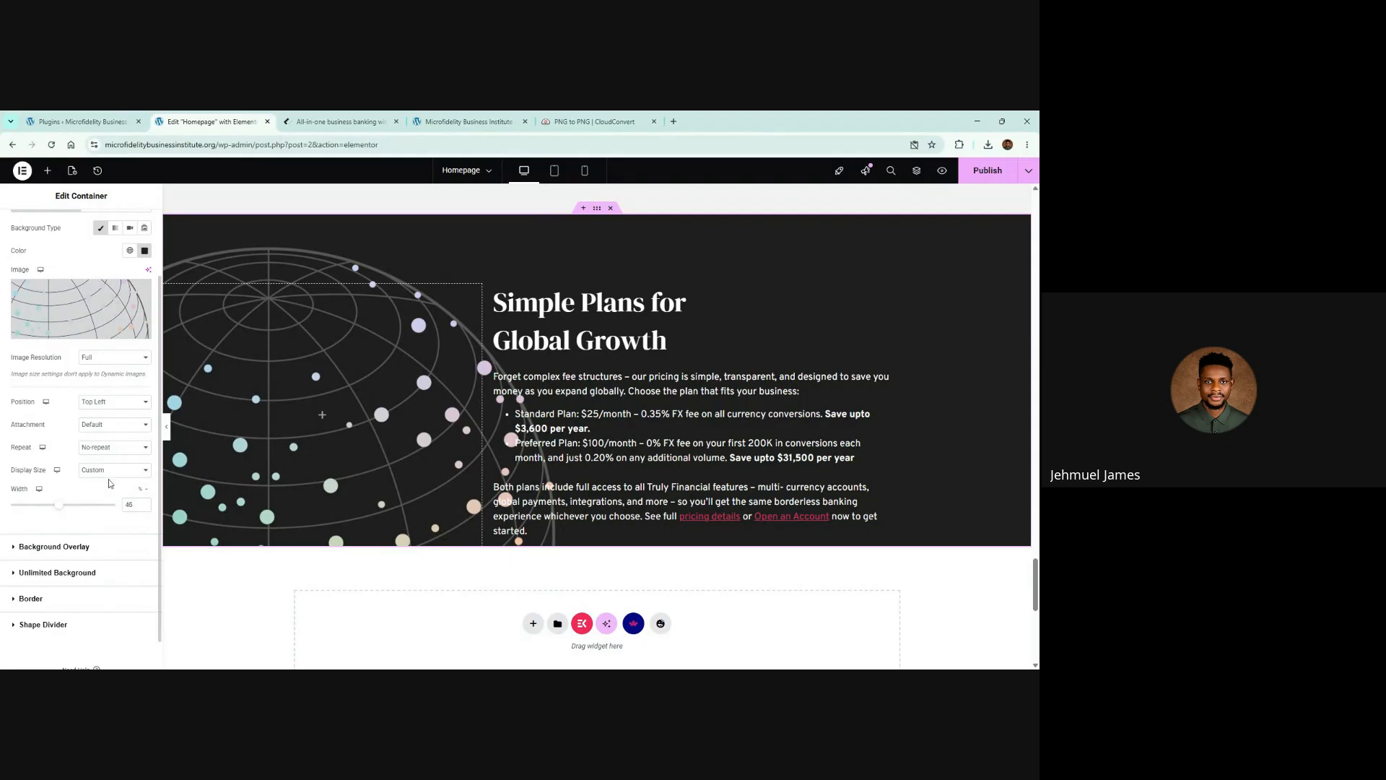
Set the bottom padding of the text column in the pasted Simple Plans section to 6 rem
left_click(499, 290)
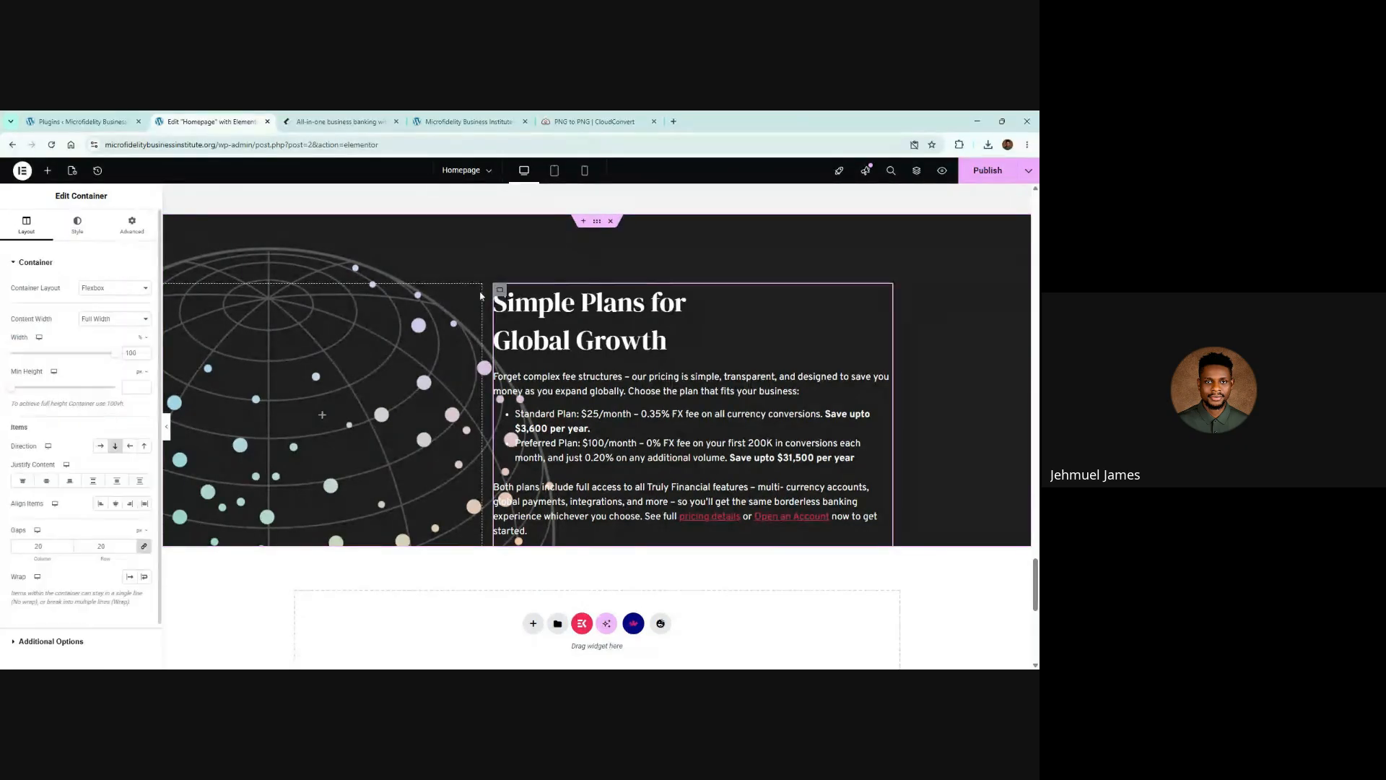
left_click(132, 224)
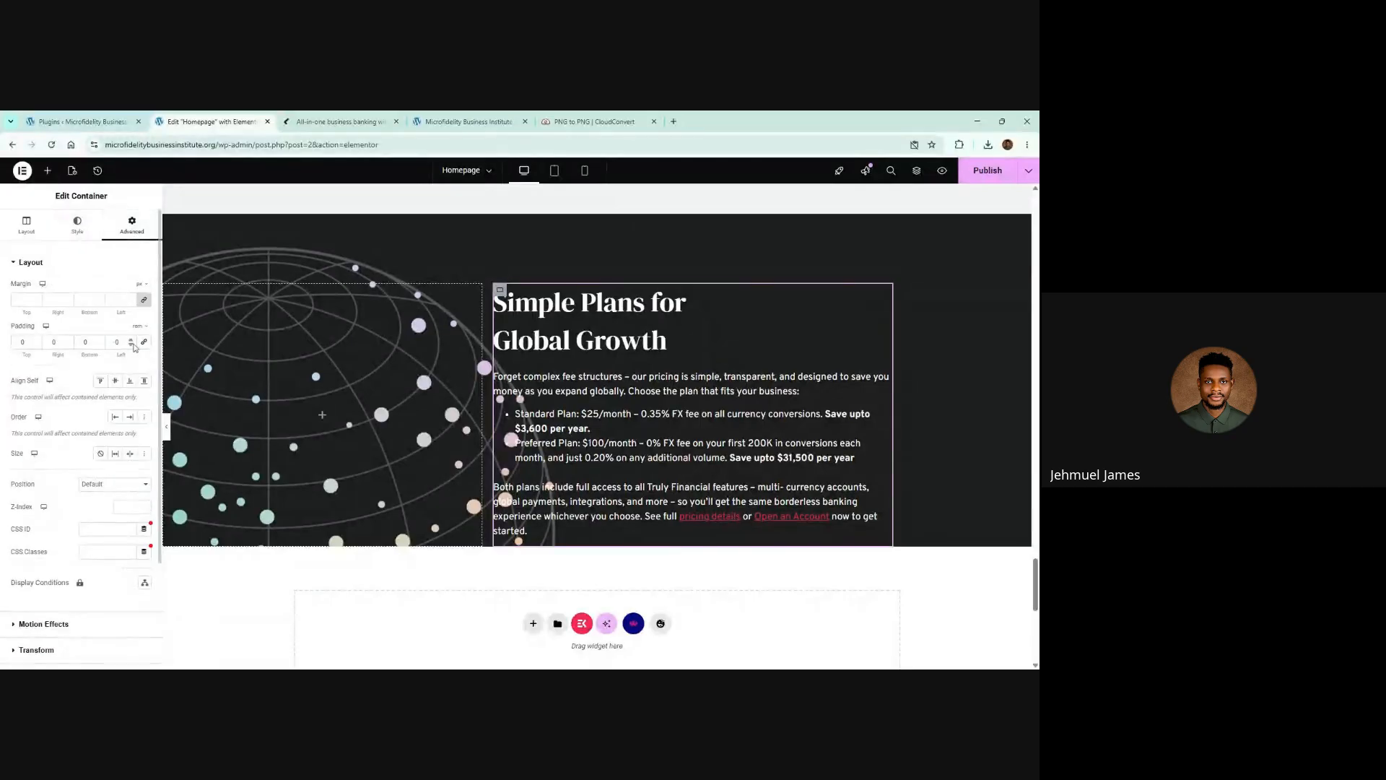
left_click(100, 340)
left_click(100, 340)
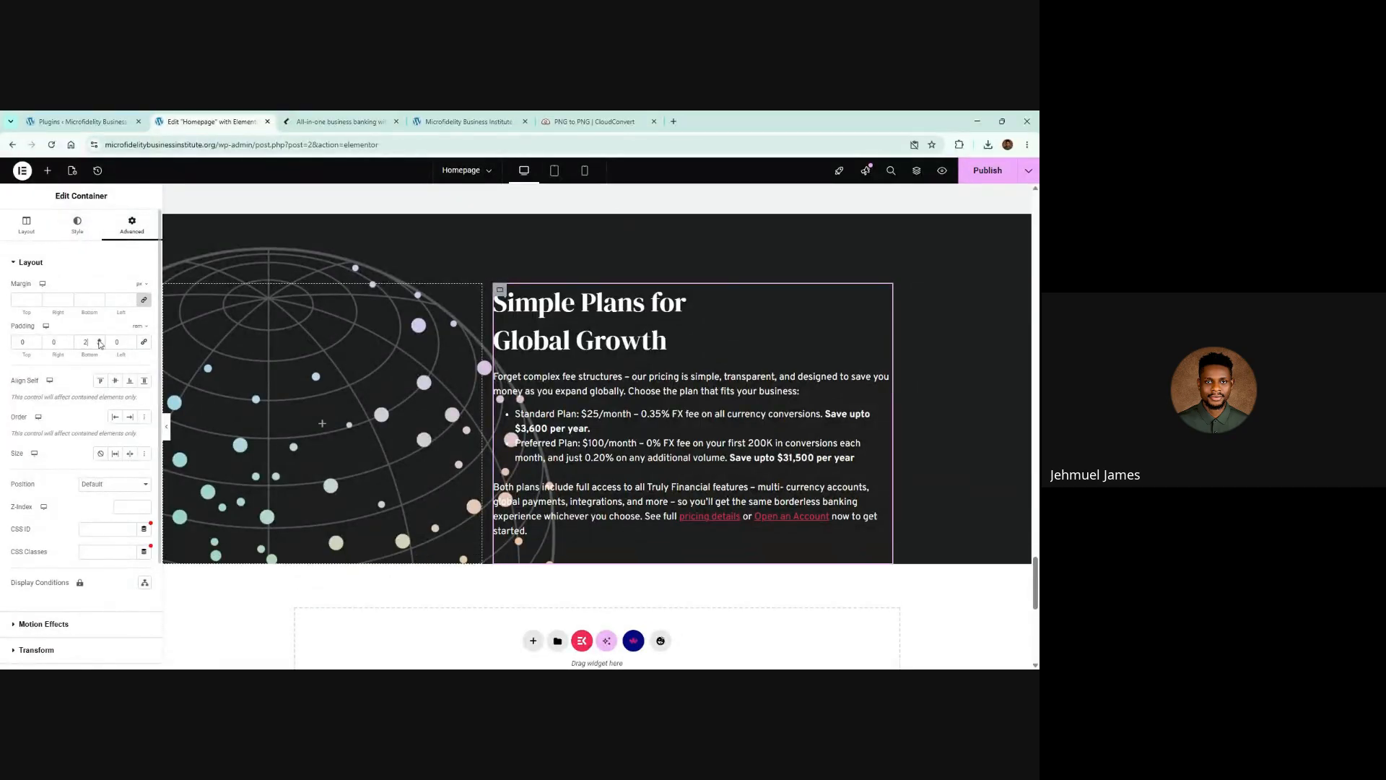
left_click(99, 341)
left_click(99, 341)
left_click(99, 341)
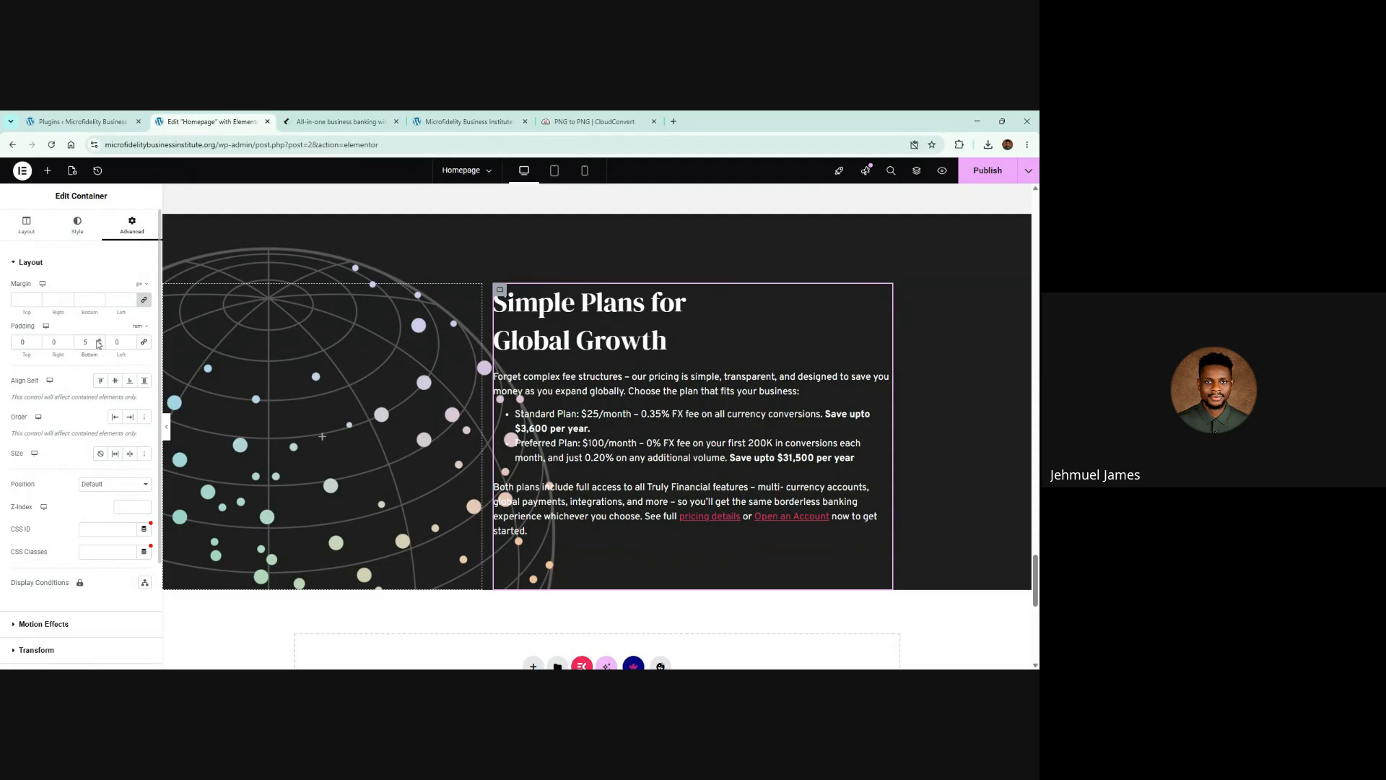
left_click(99, 341)
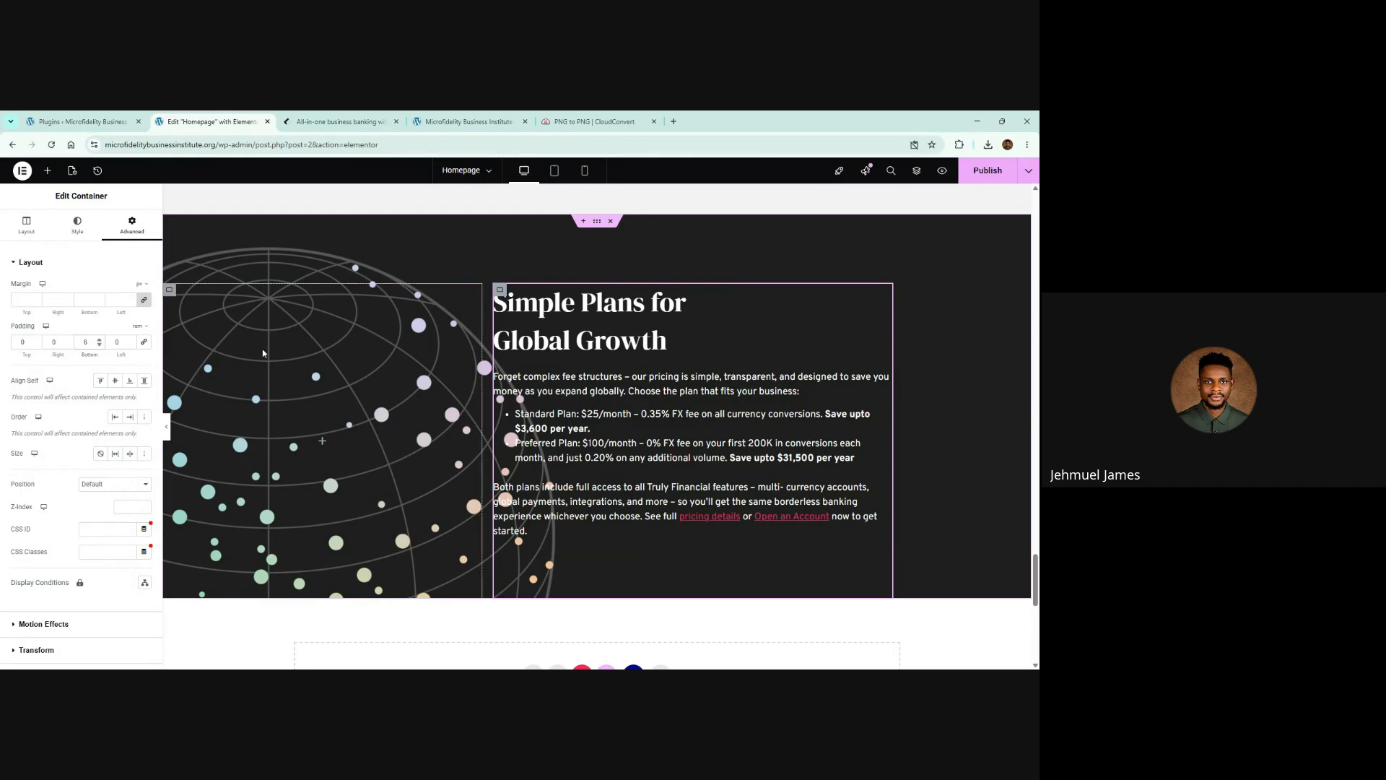
Widen the container's globe background to about 58% and compare it with the Simple Plans section on trulyfinancial.com
left_click(596, 226)
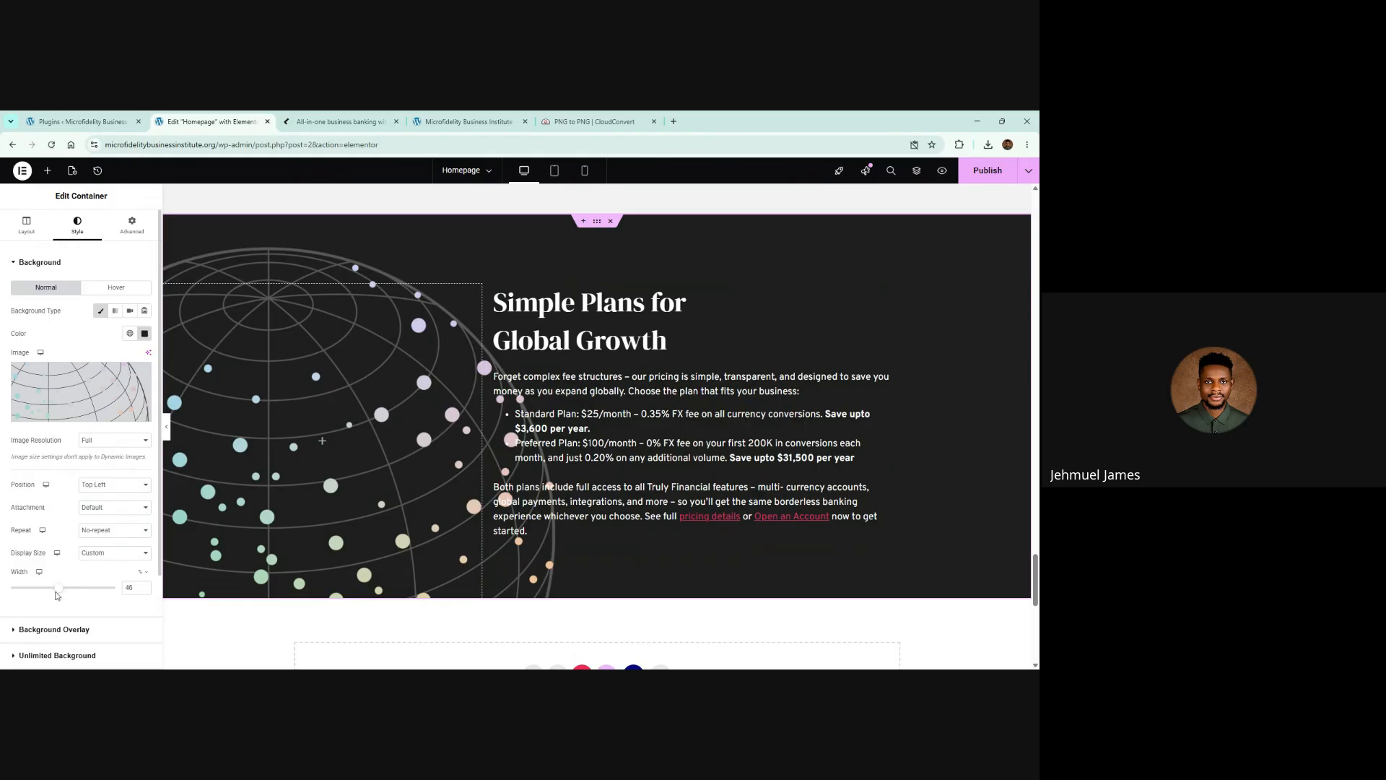
left_click_drag(59, 593, 70, 592)
left_click(384, 118)
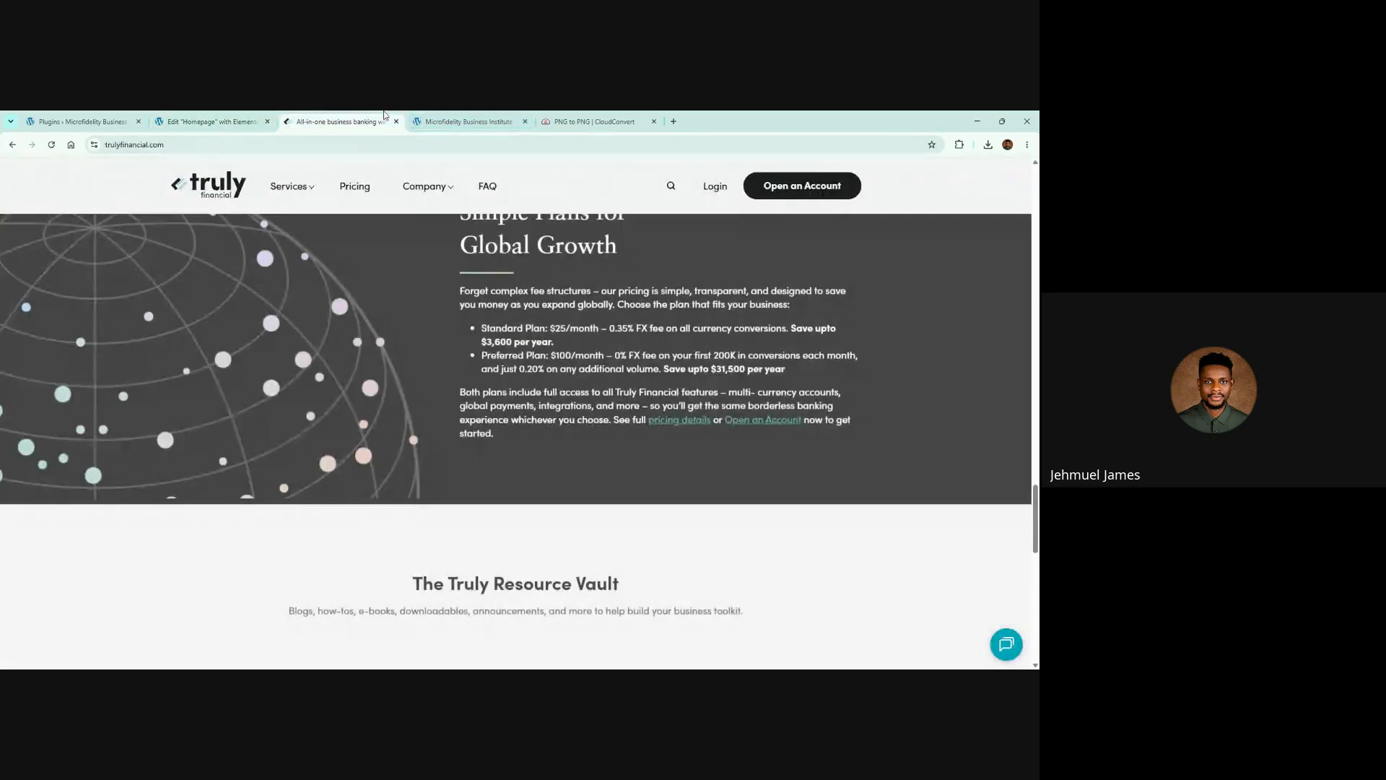
scroll(426, 301, "up", 2)
scroll(377, 258, "down", 1)
left_click(209, 121)
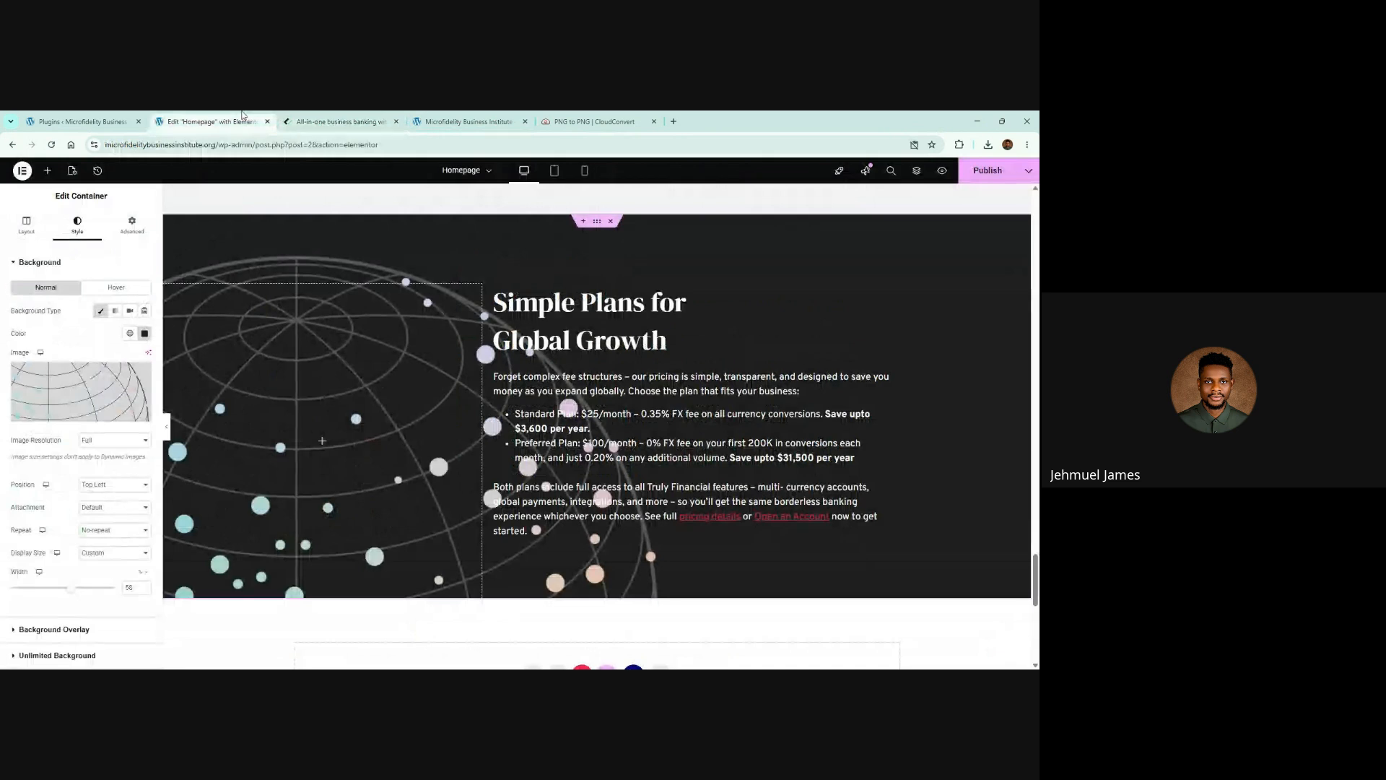
Set the width of the empty first column in the pasted Simple Plans section to 90%
left_click(168, 321)
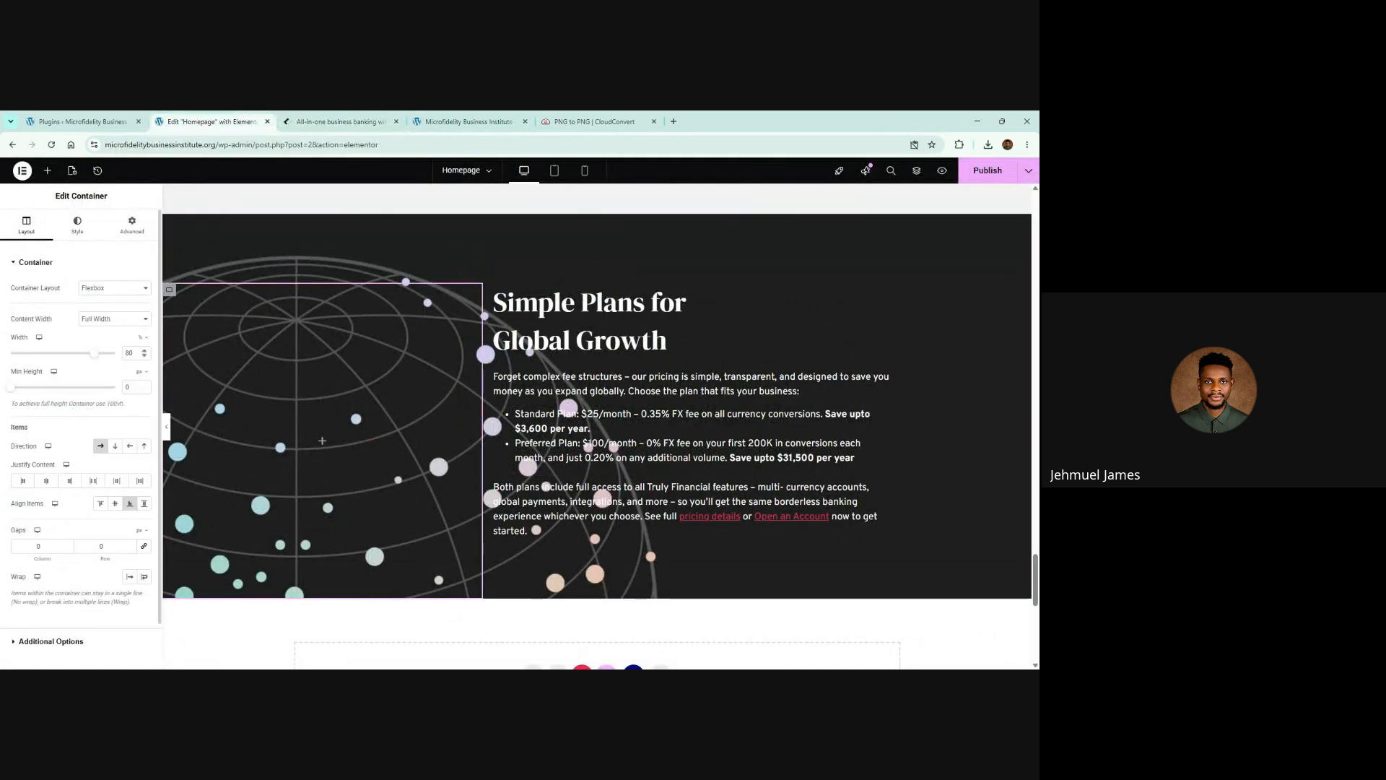
left_click(94, 351)
type("90")
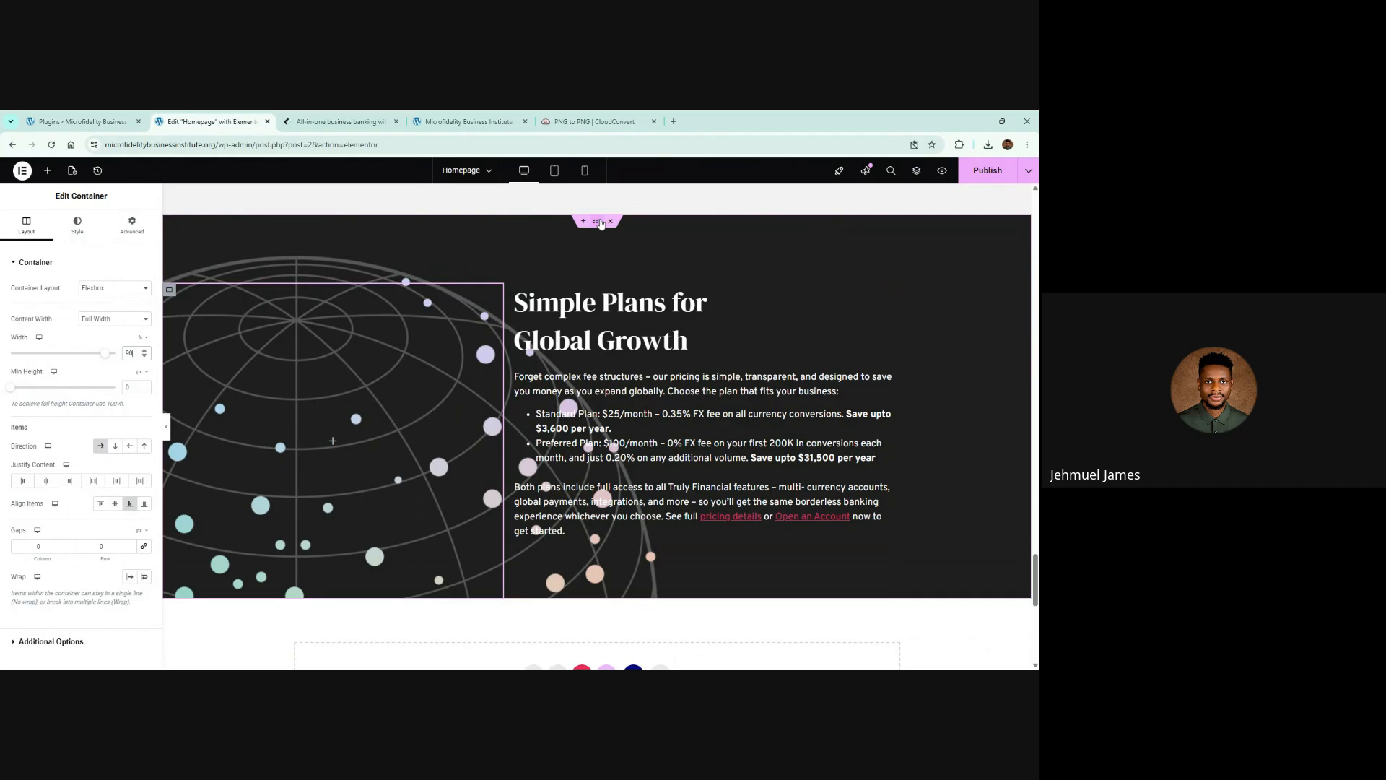
Reduce the section's globe background width to 50%, publish the page, and check the result on the live homepage
left_click(77, 224)
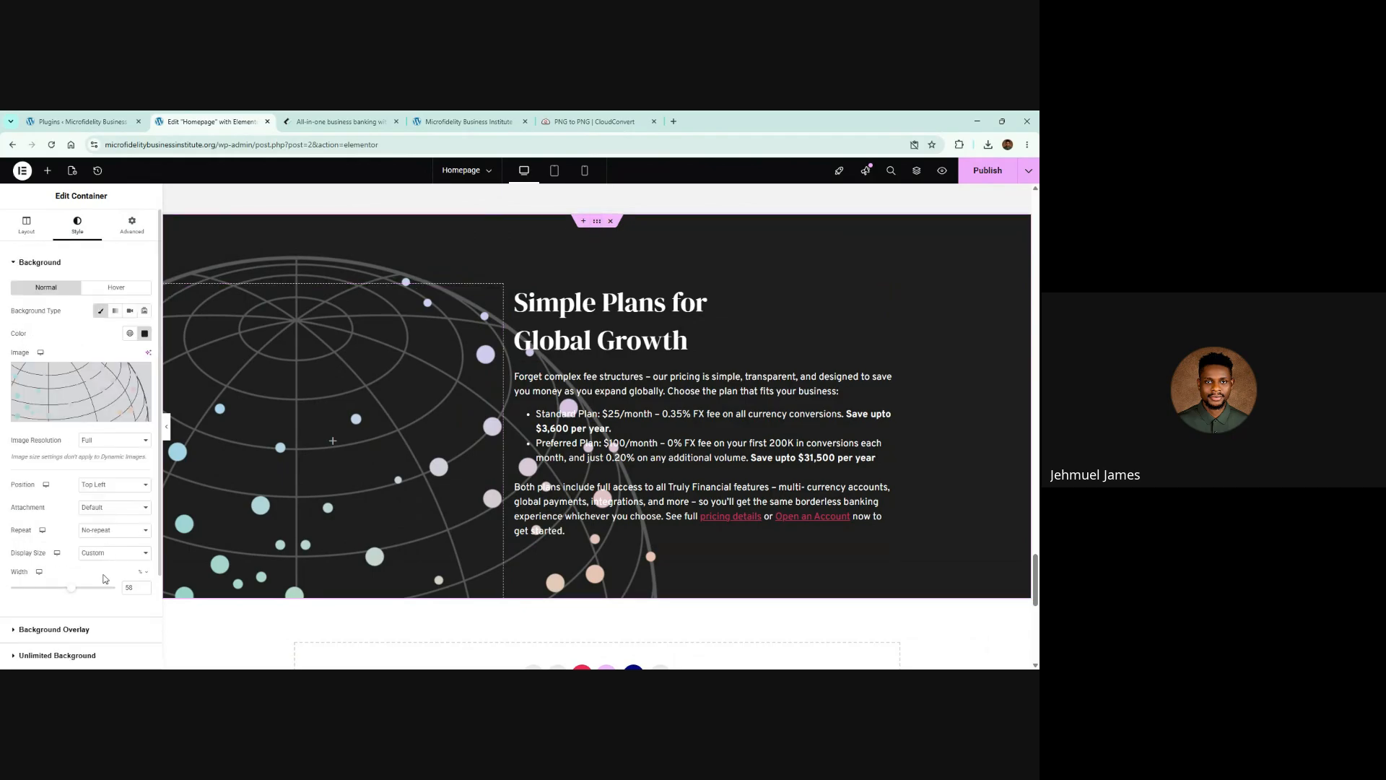
left_click_drag(73, 588, 65, 588)
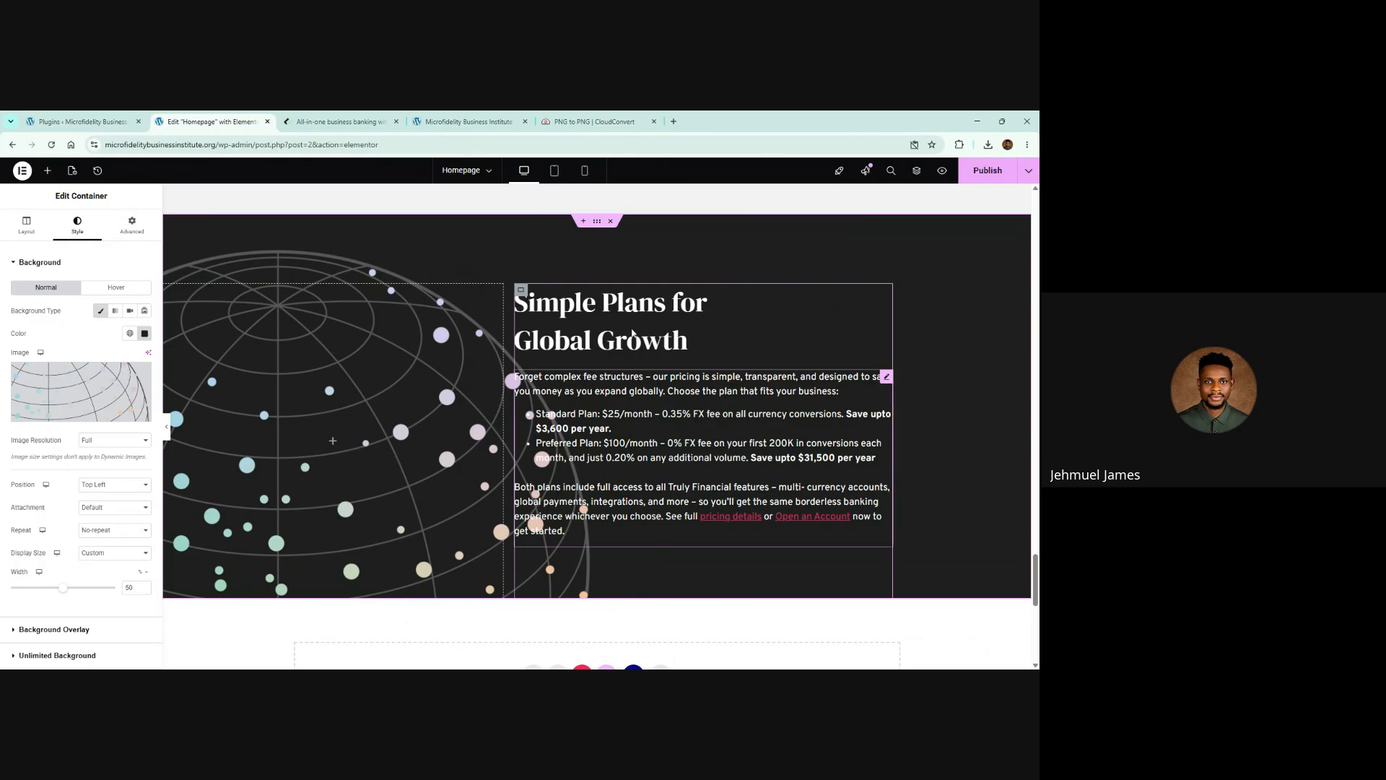
left_click(982, 179)
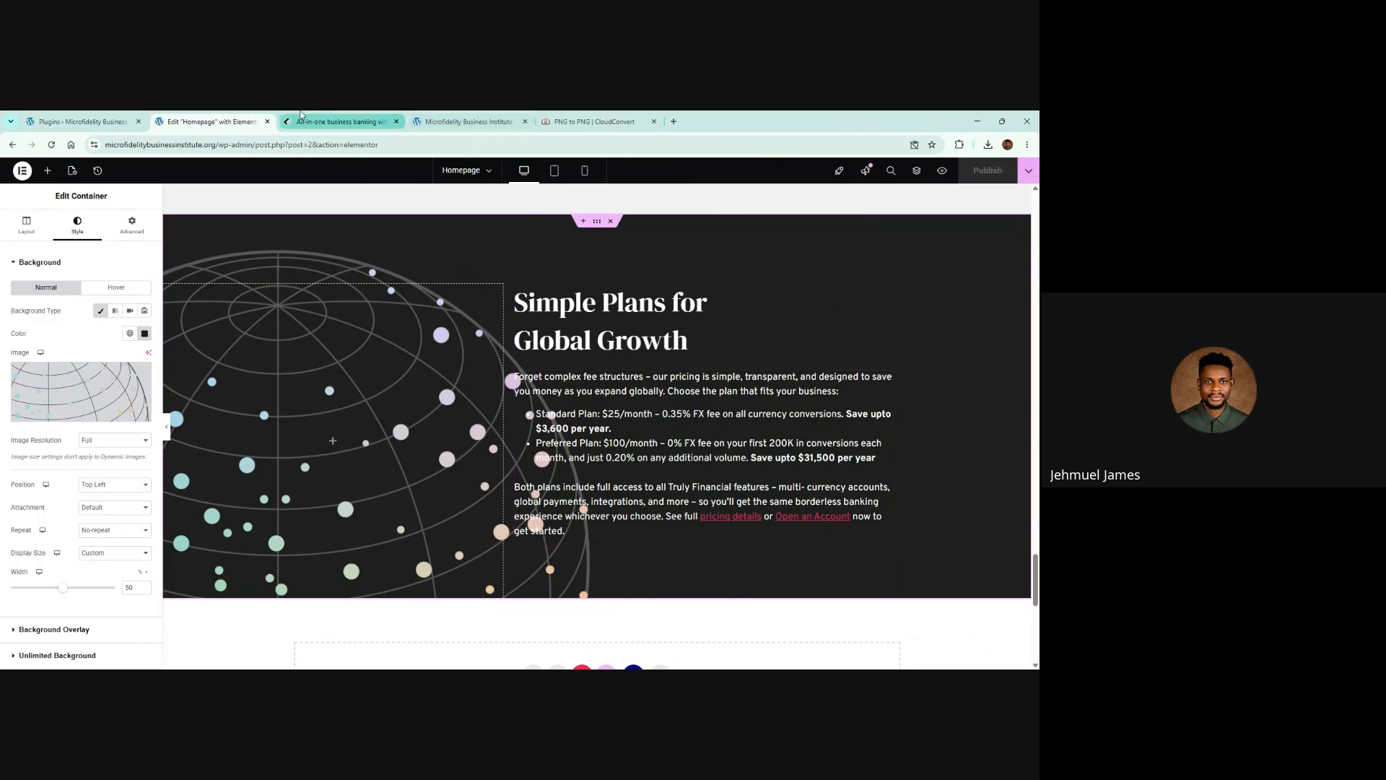
left_click(455, 118)
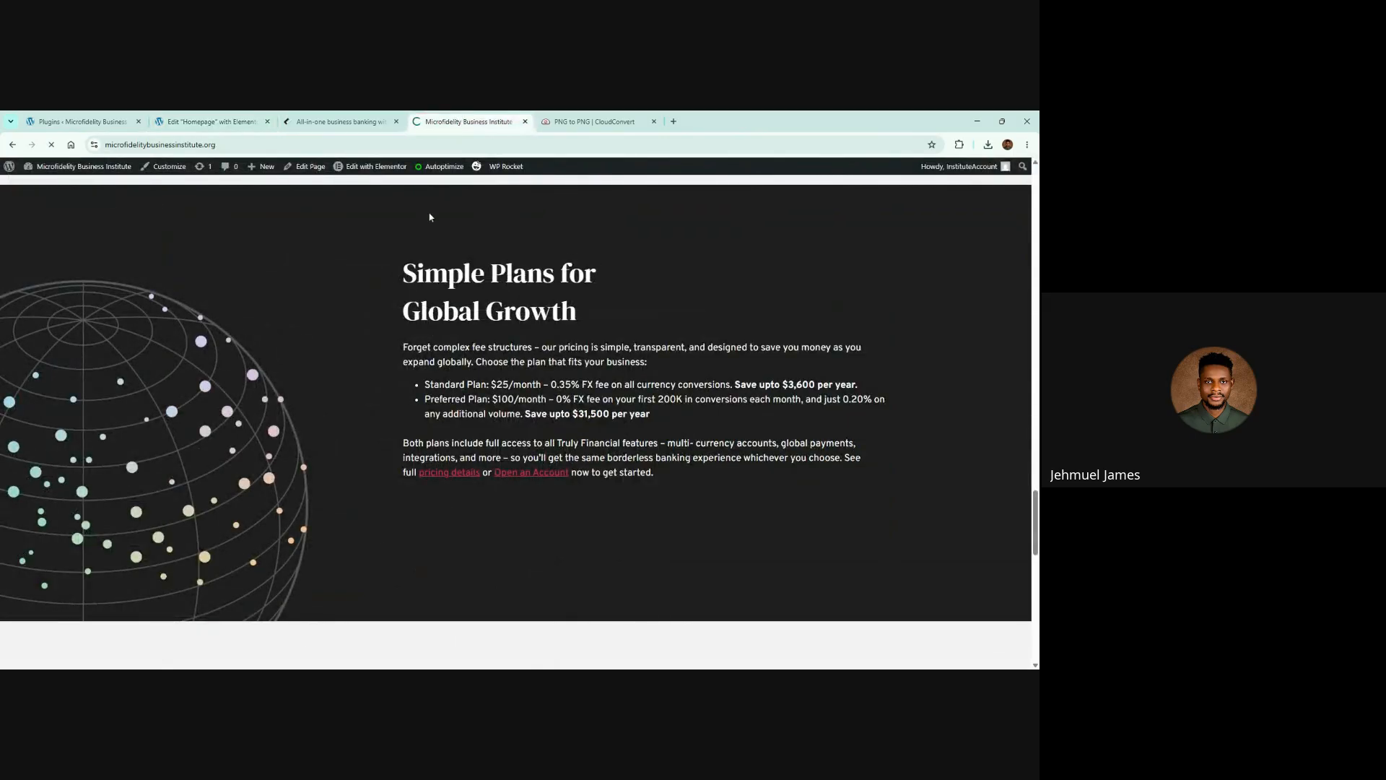
scroll(378, 257, "up", 3)
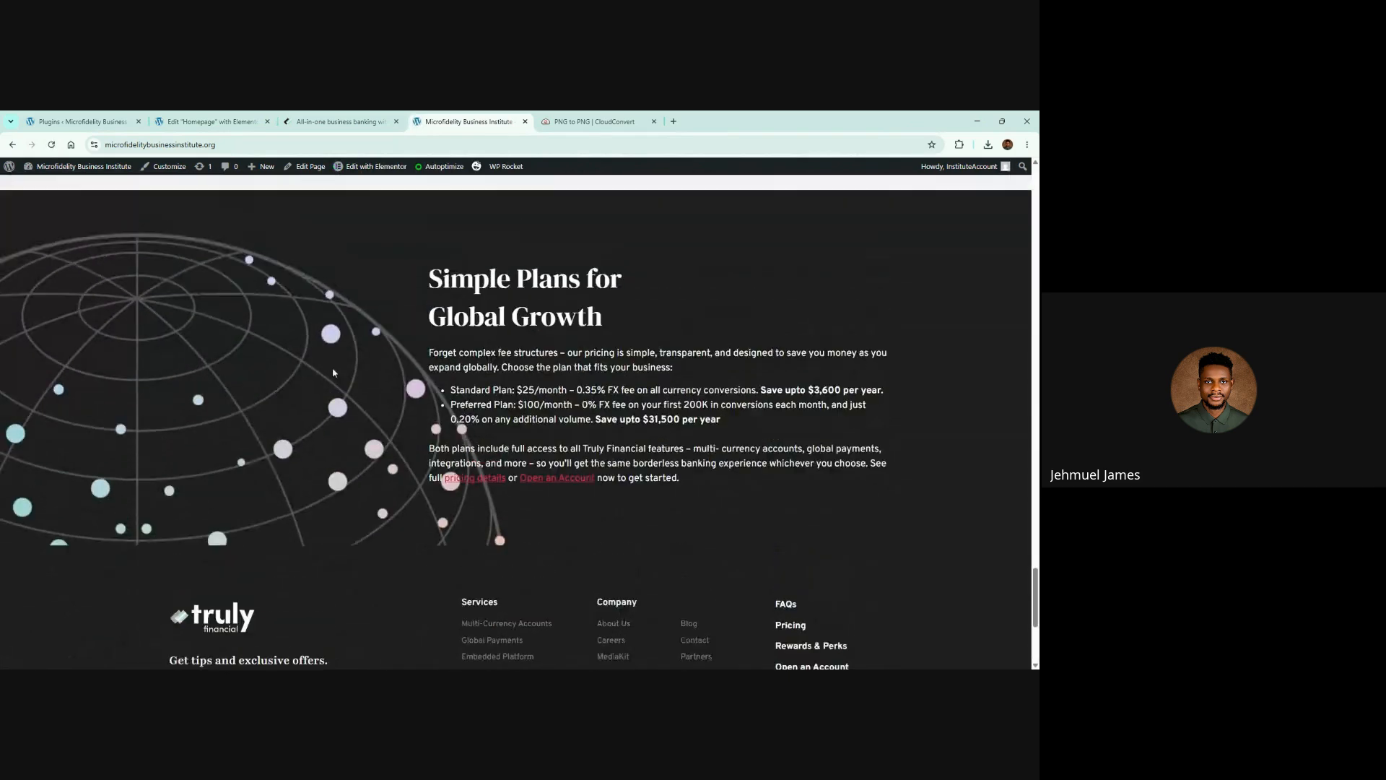
scroll(325, 411, "up", 1)
left_click(210, 121)
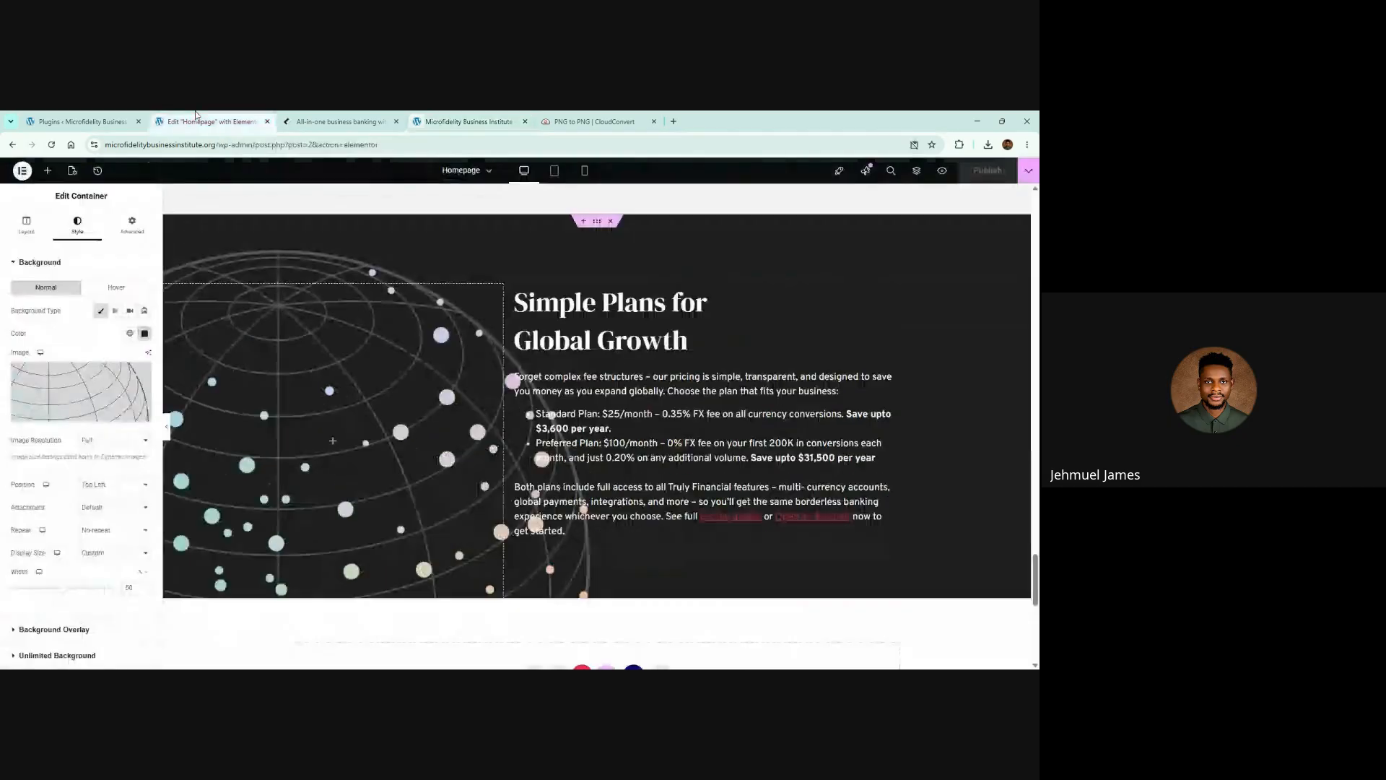
Reduce the globe background width to 41%, publish the page, and preview the section at full width in the editor
left_click_drag(63, 593, 58, 591)
left_click(981, 181)
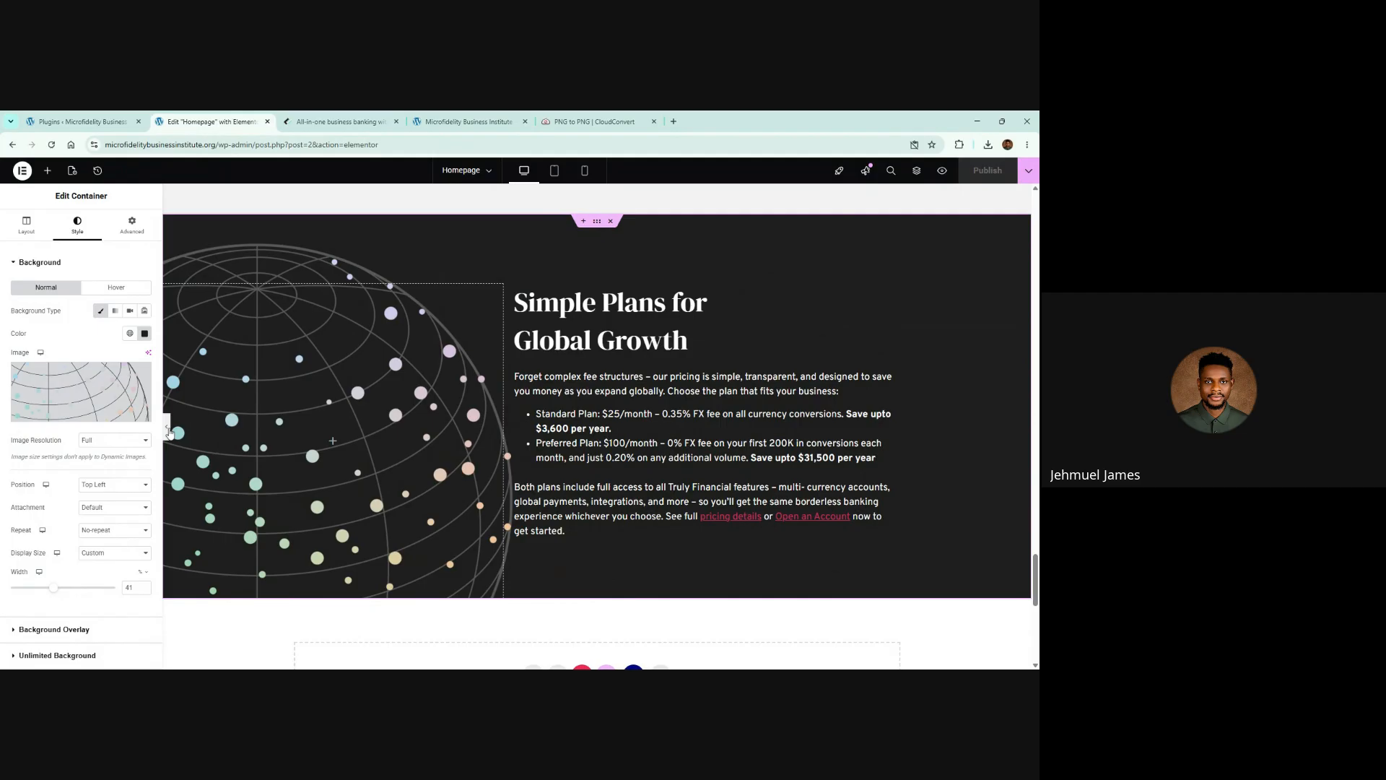
left_click(167, 427)
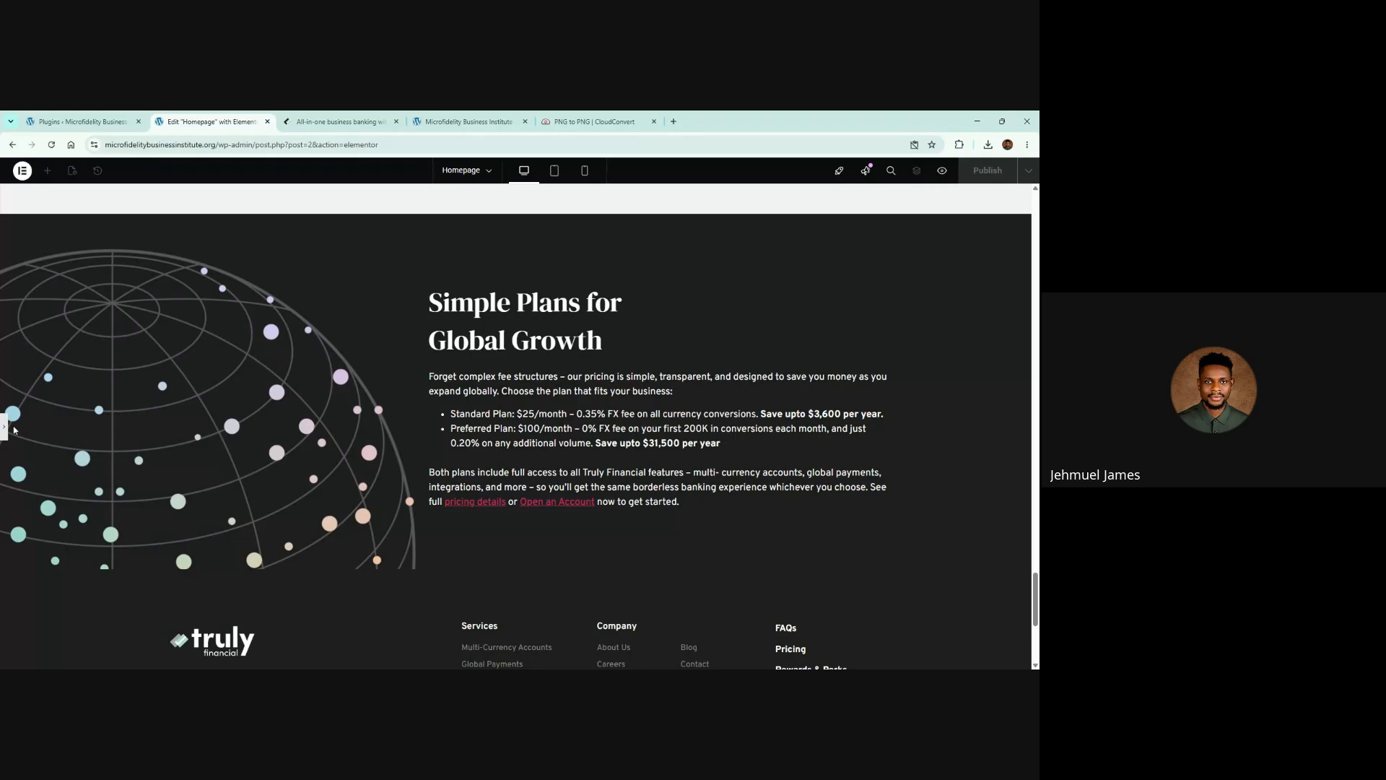
left_click(4, 431)
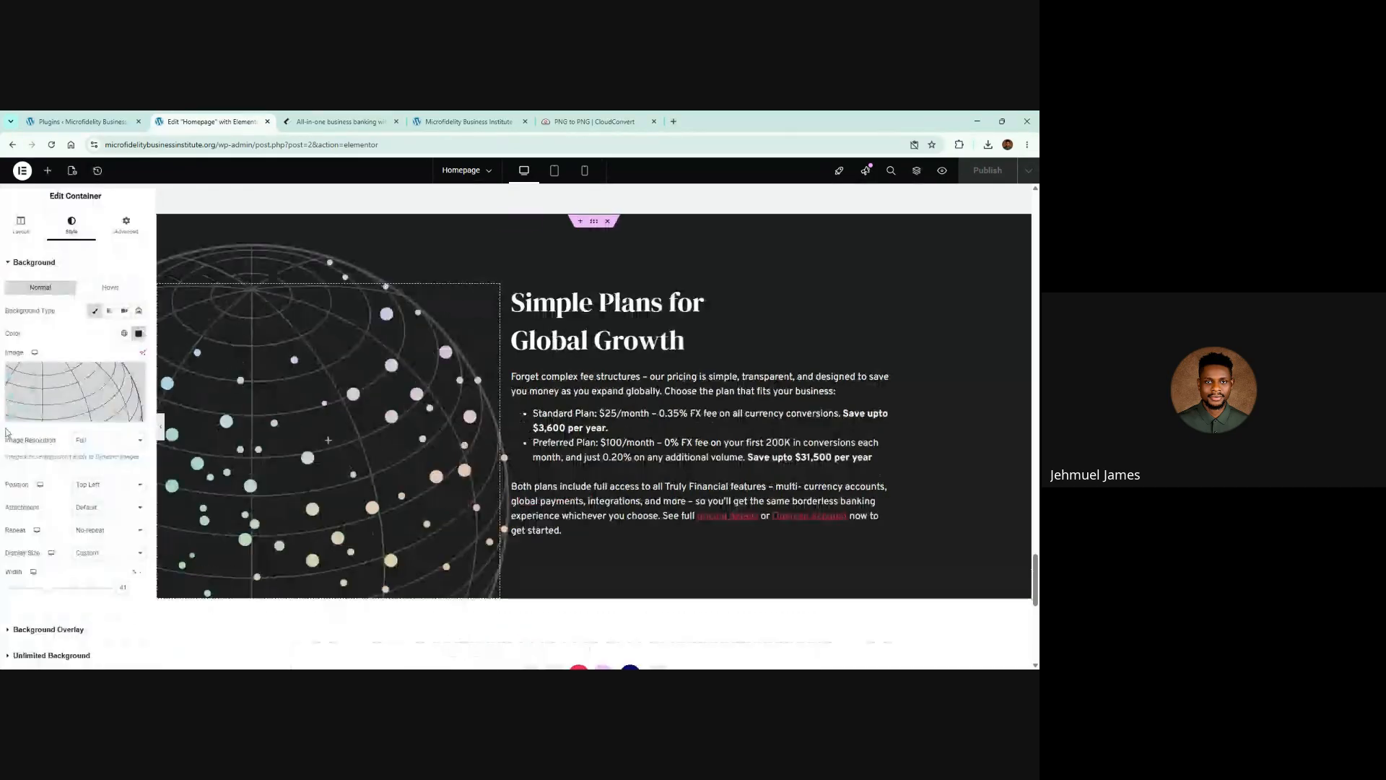
Try a globe background width of 30% and preview the section at full width
left_click_drag(135, 588, 106, 589)
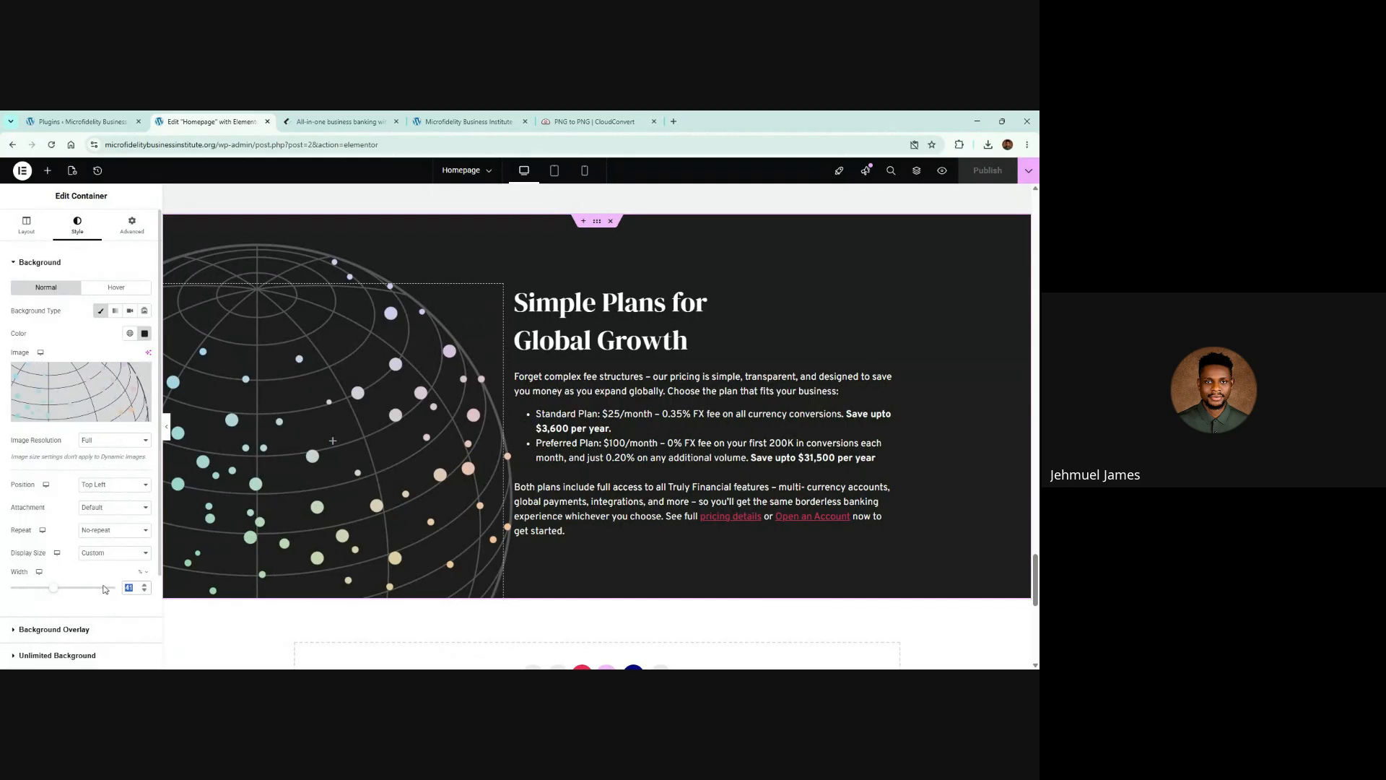
type("30")
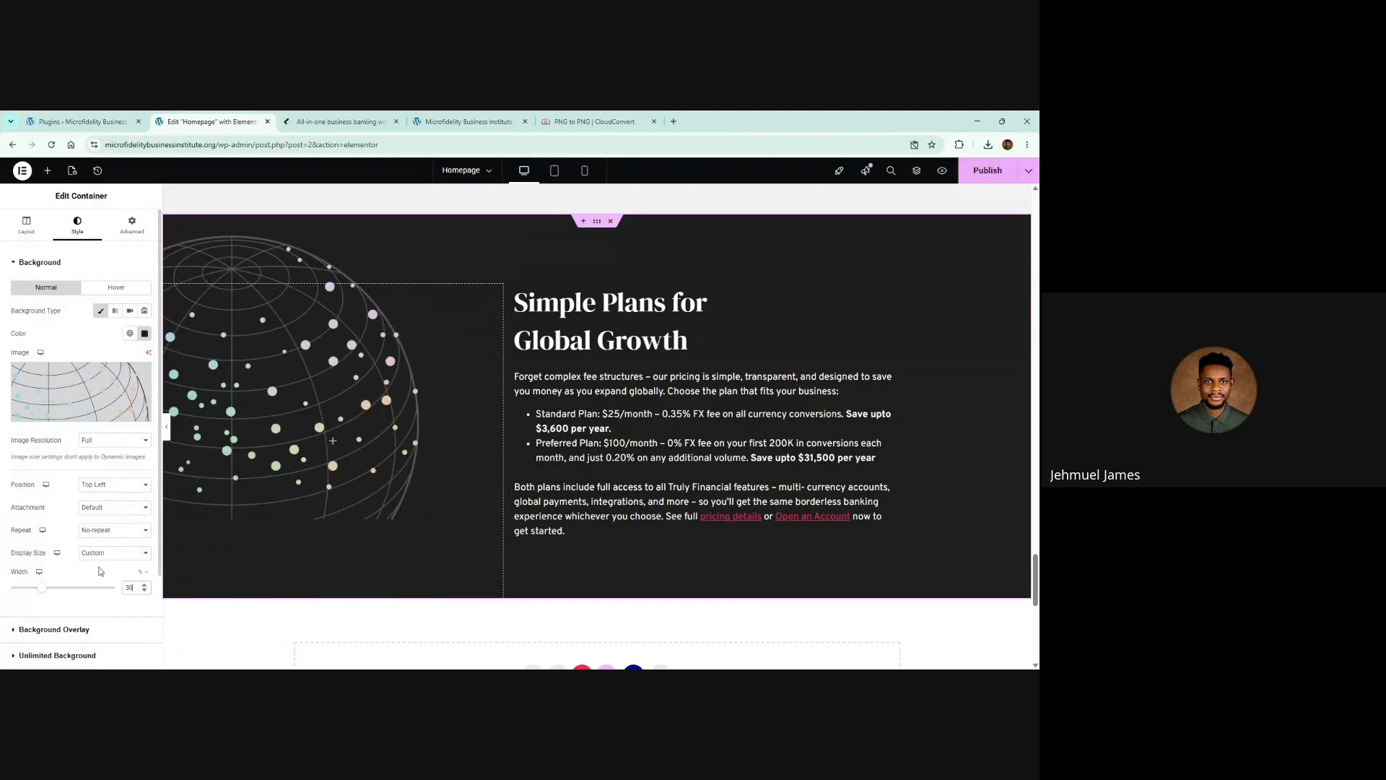
left_click(163, 426)
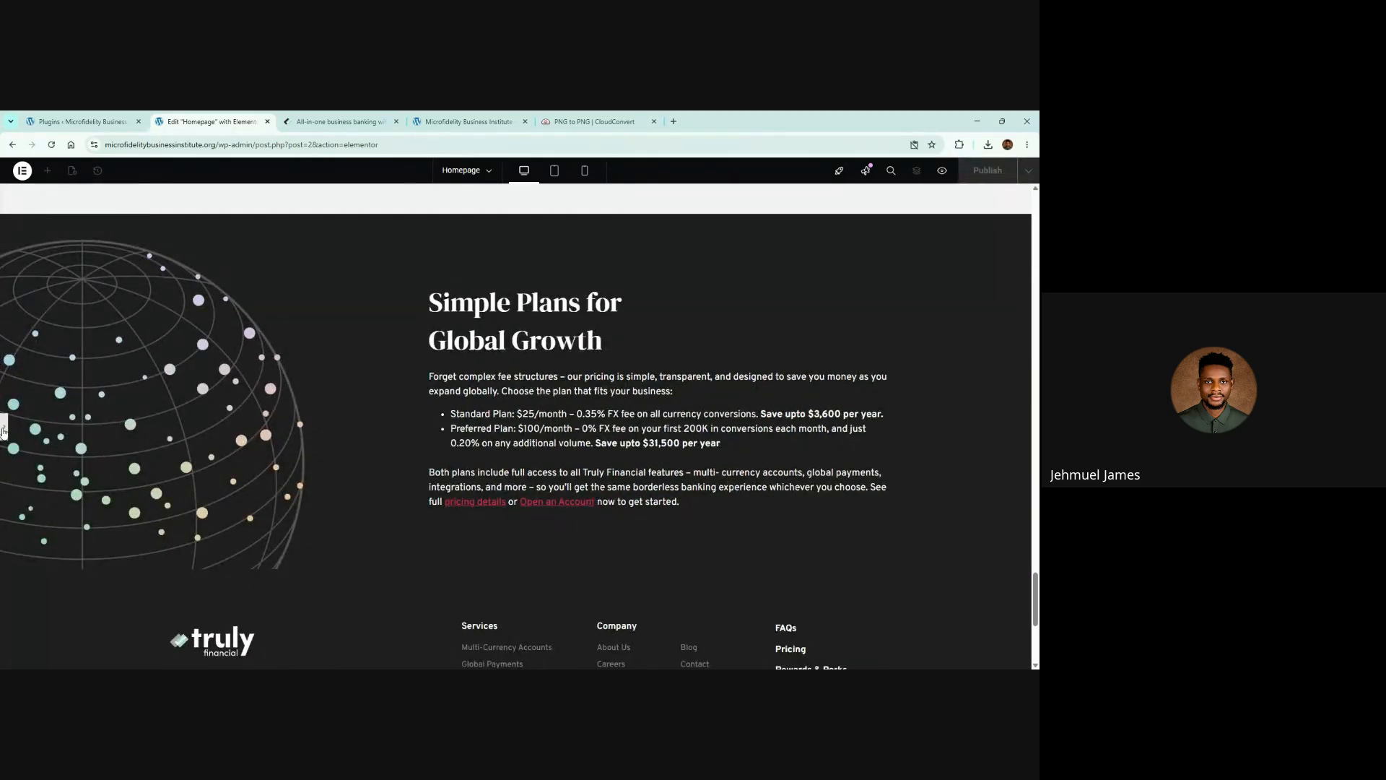
left_click(3, 431)
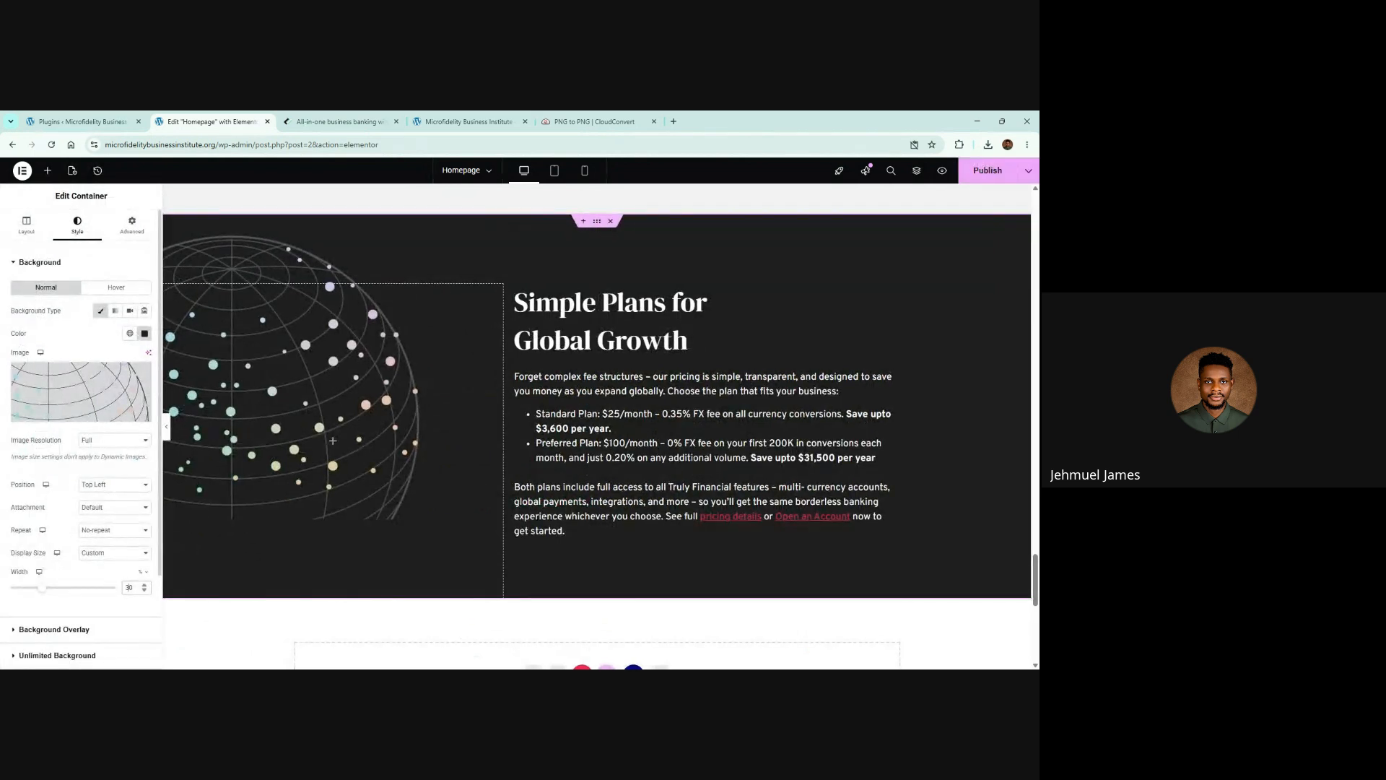
Set the globe background width to 38%, preview it at full width, and compare it with the trulyfinancial.com section
left_click_drag(130, 587, 158, 587)
type("5")
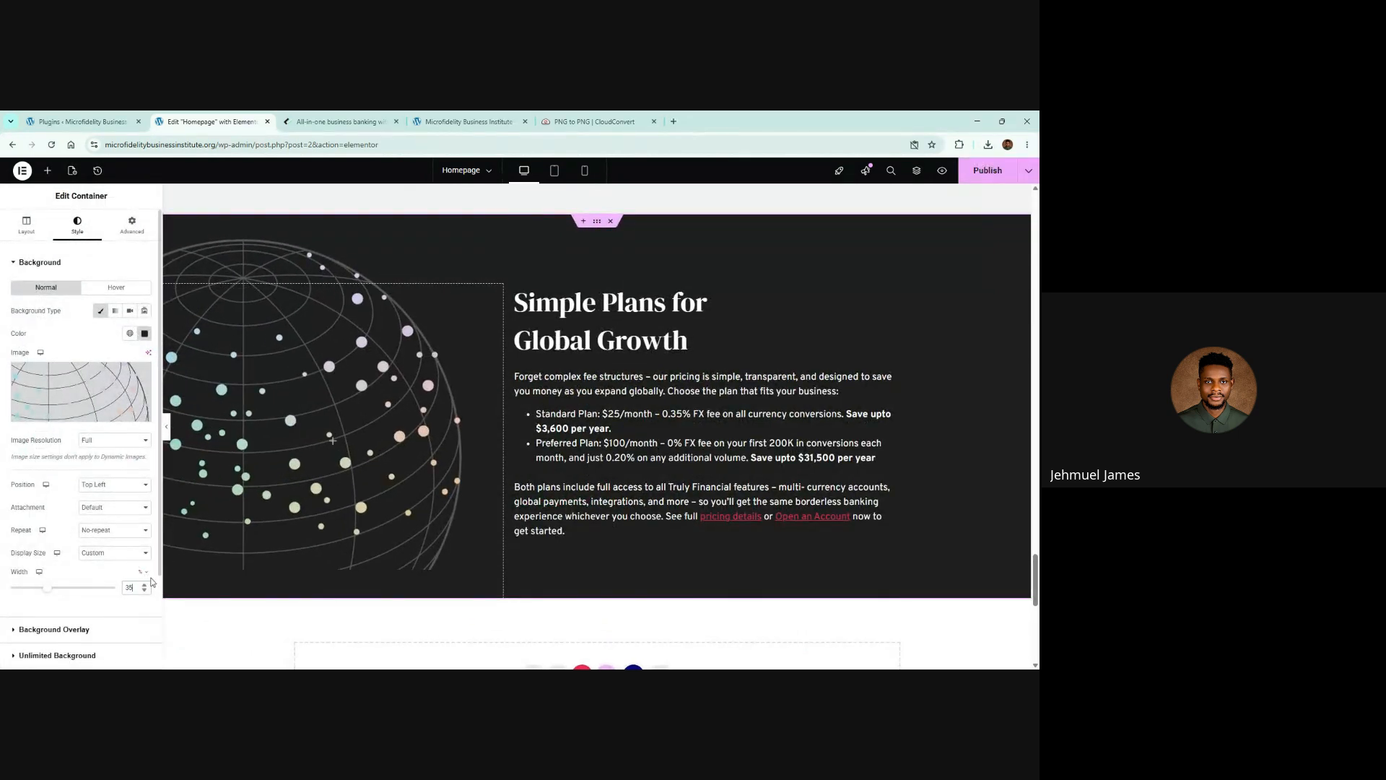
left_click(146, 586)
left_click(145, 586)
left_click(145, 586)
left_click(145, 585)
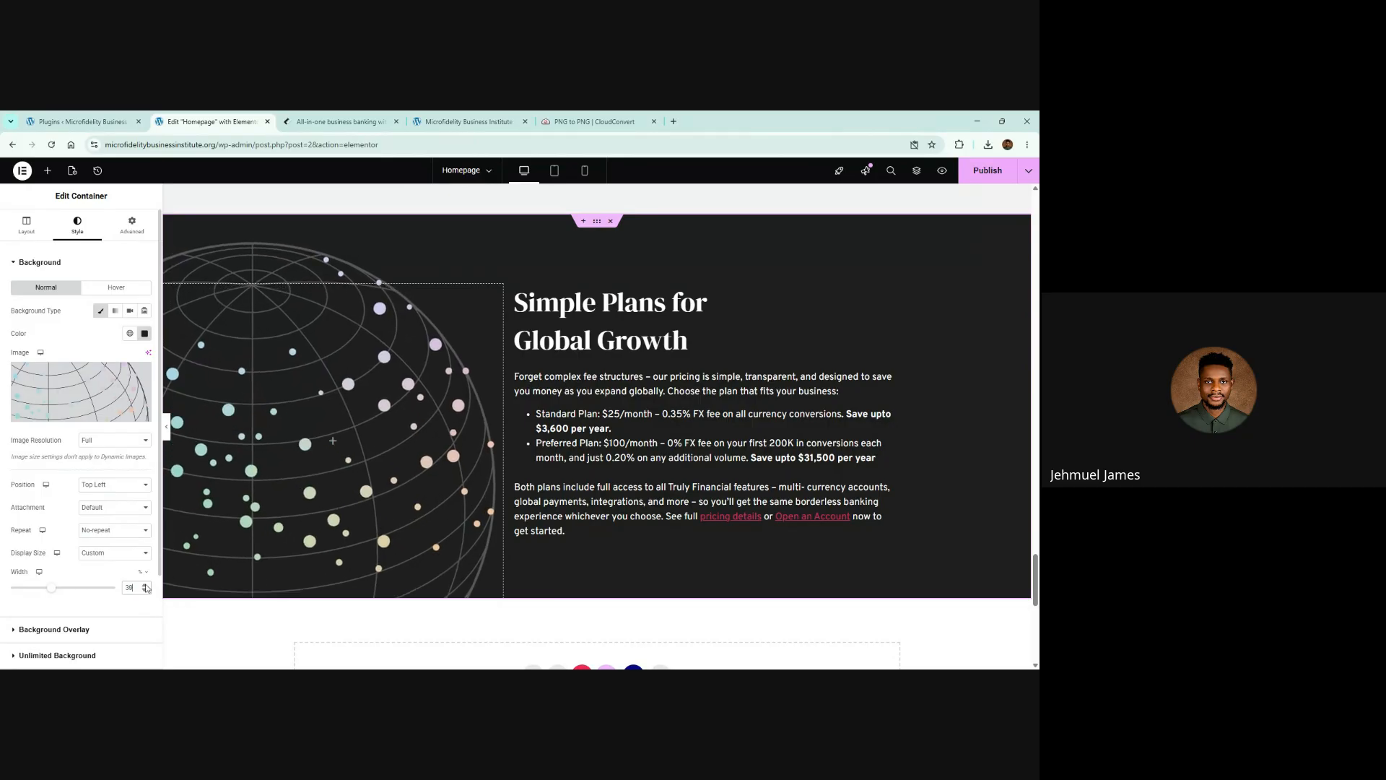
left_click(145, 591)
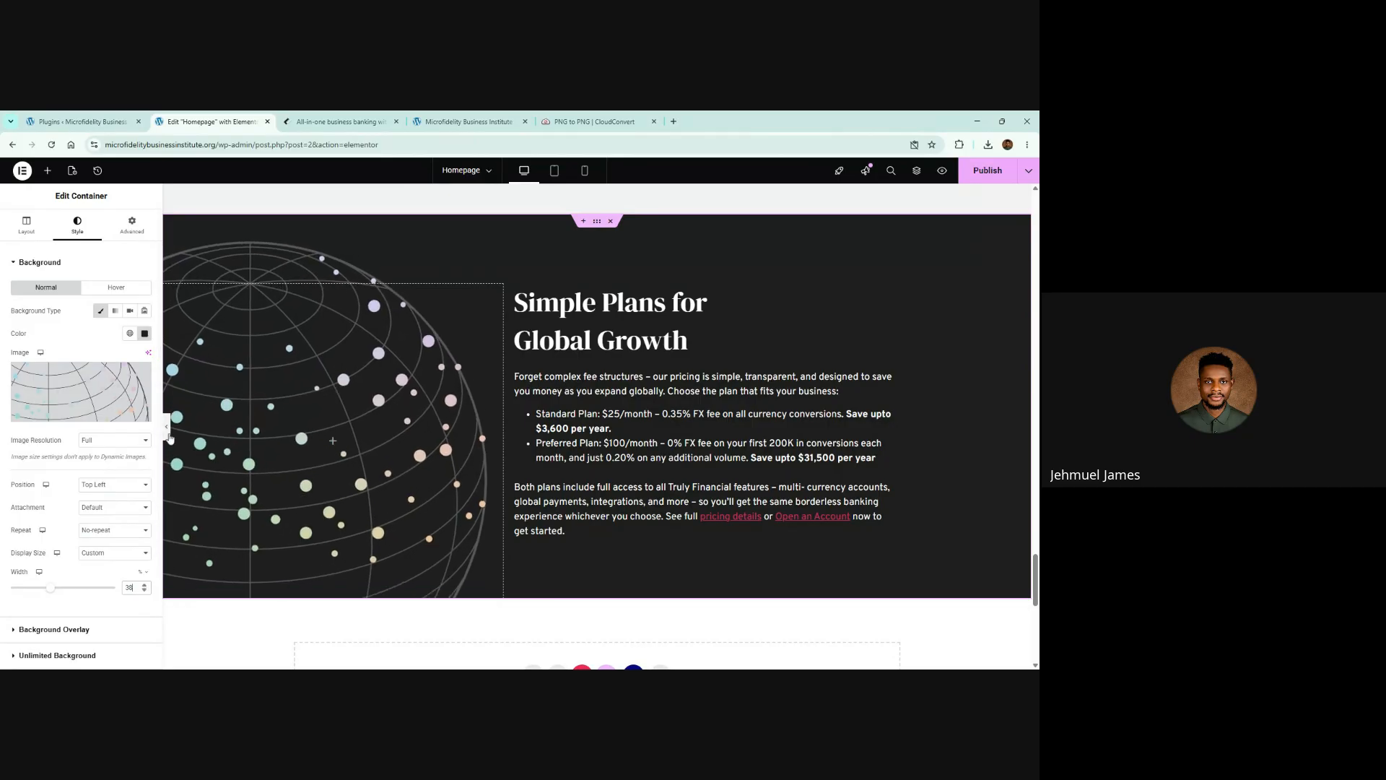
left_click(166, 432)
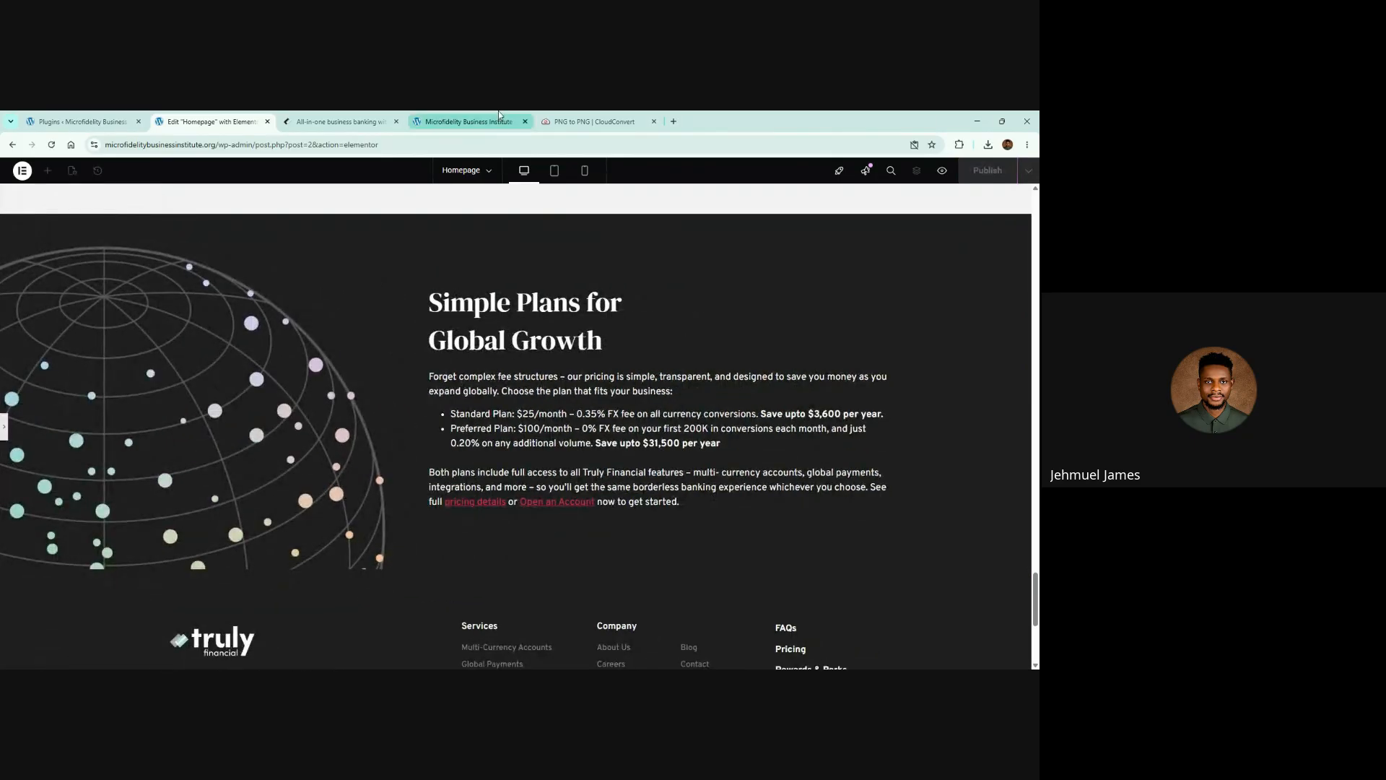
left_click(354, 118)
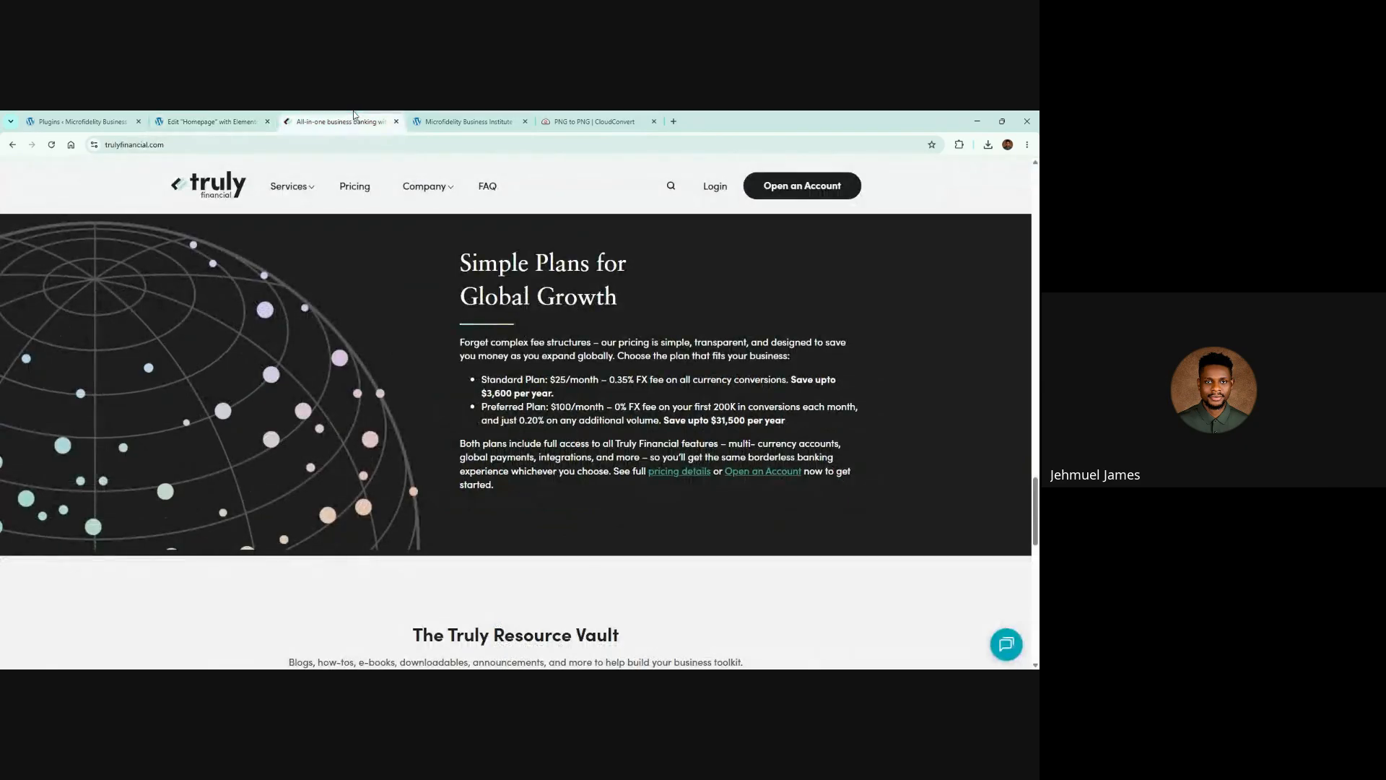
Check the globe section on the live homepage, return to the Elementor editor, and publish the page
left_click(470, 119)
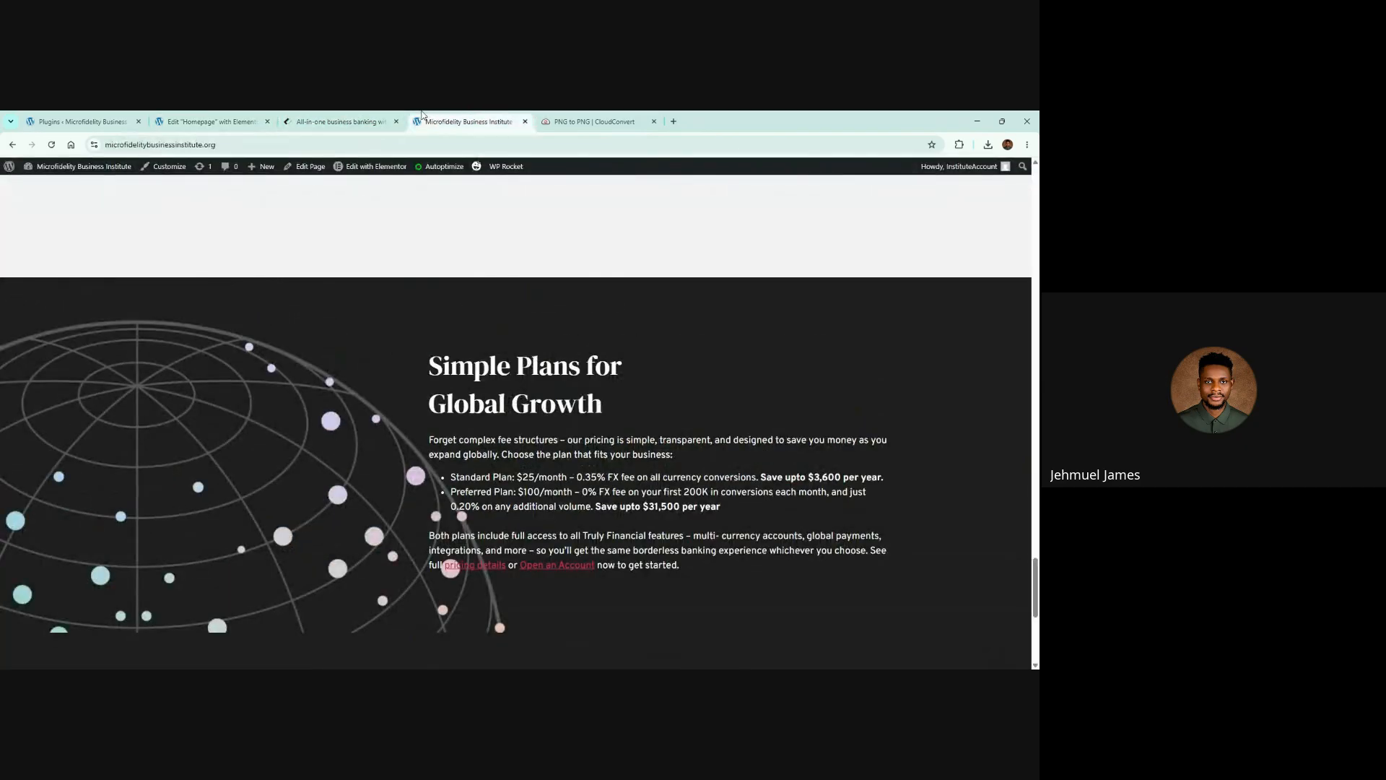
left_click(208, 121)
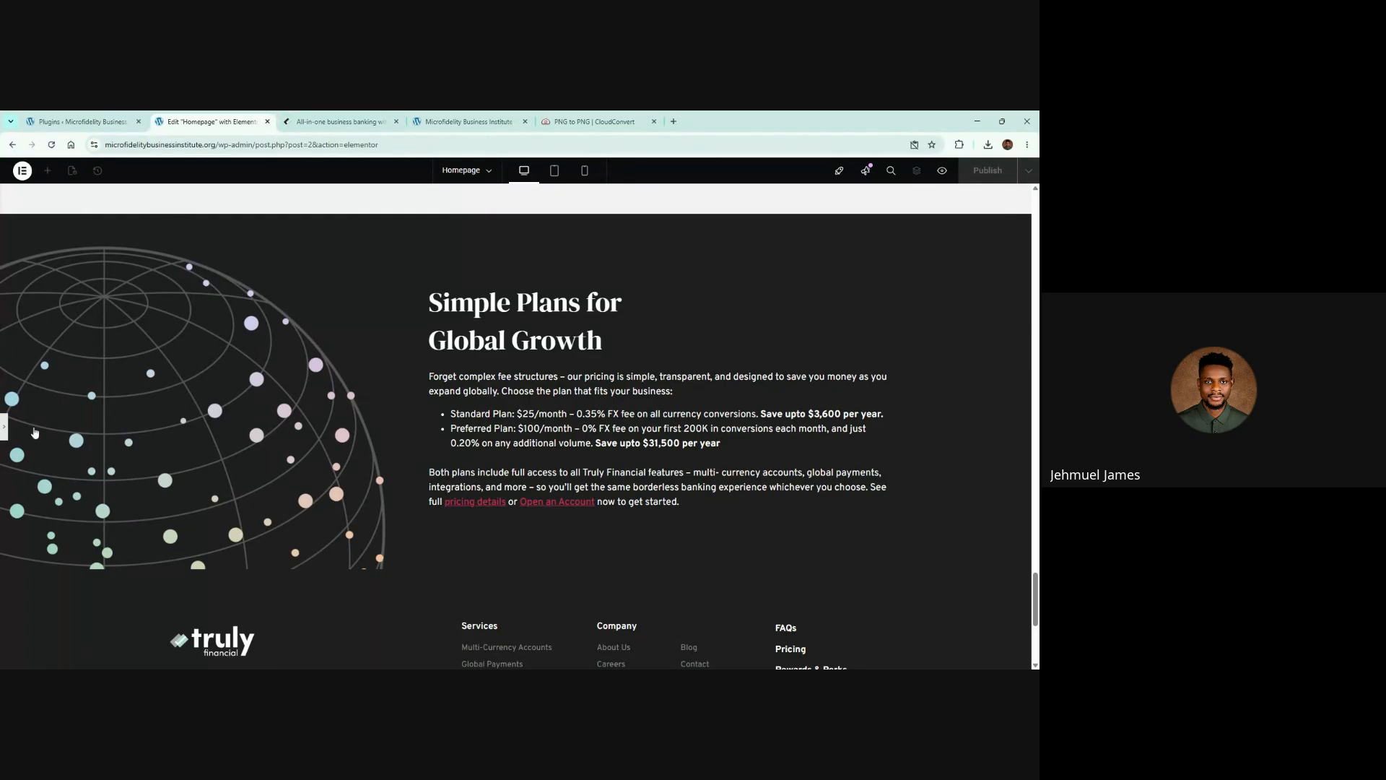
left_click(34, 431)
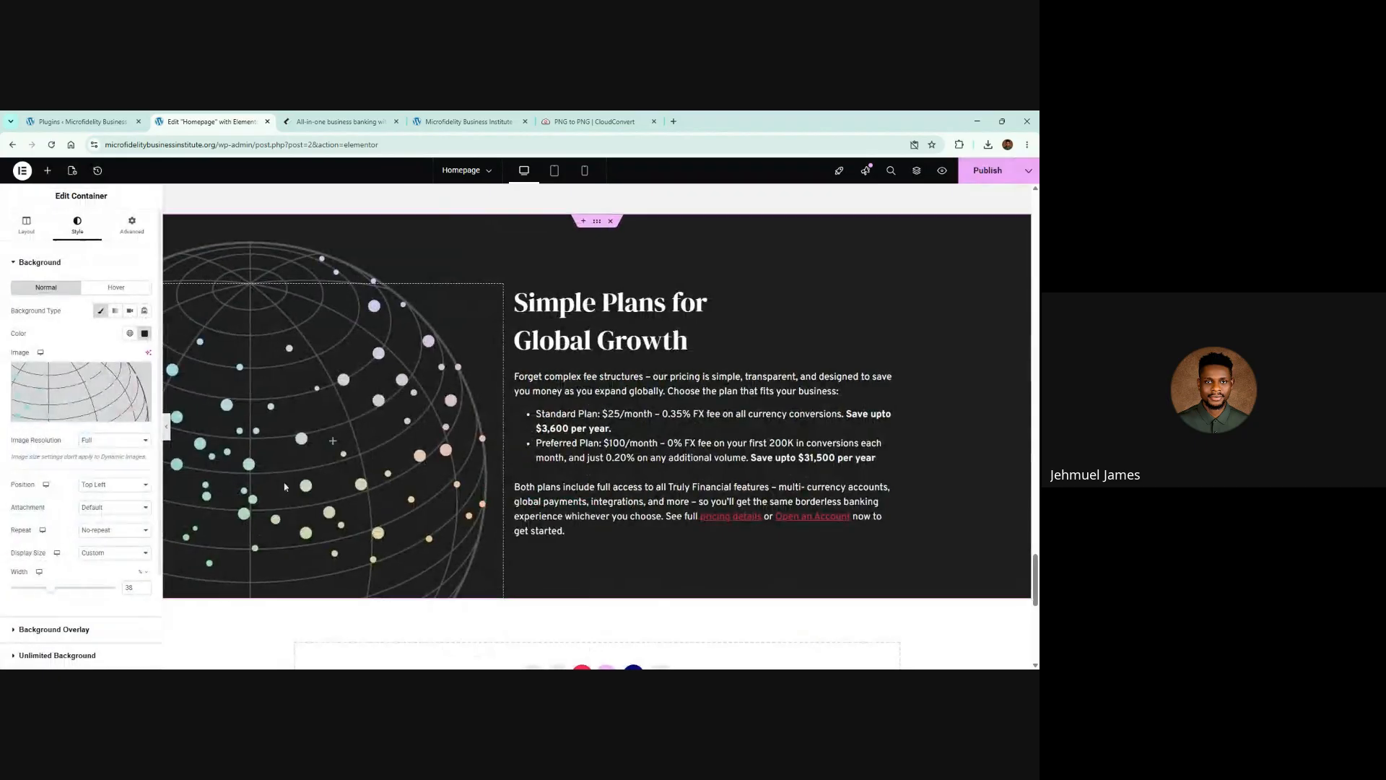
left_click(979, 178)
Copy the "Simple Plans for Global Growth" container and paste it directly above the section's older version higher up the page
scroll(596, 327, "up", 2)
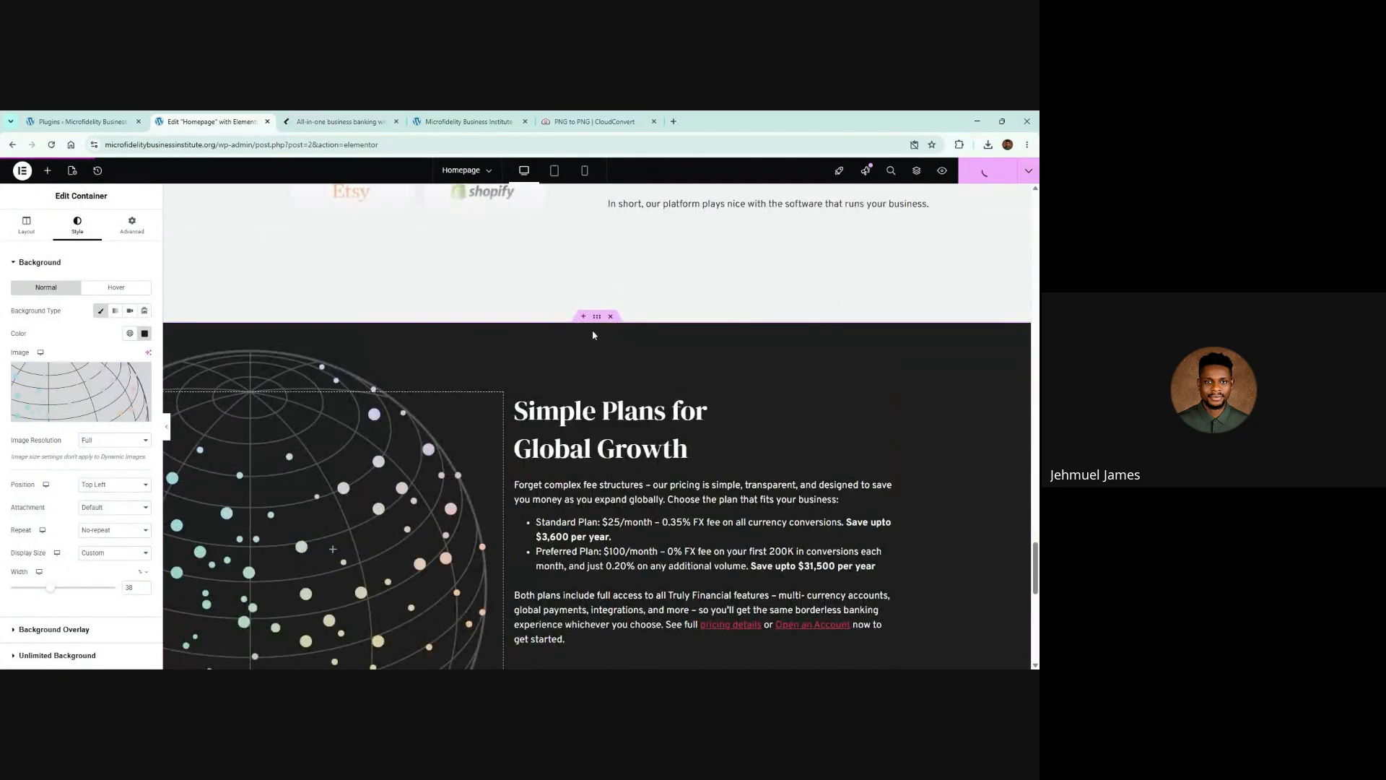
right_click(597, 316)
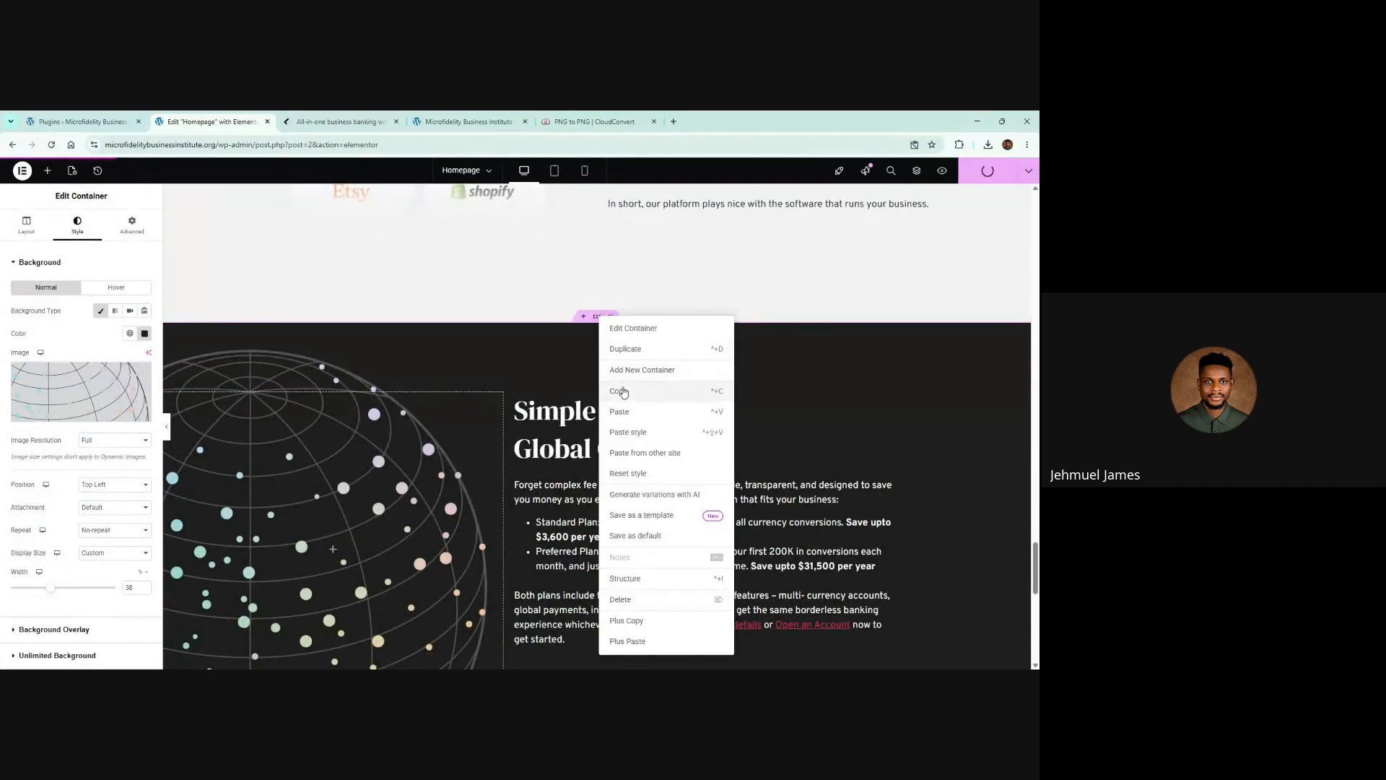
left_click(623, 392)
scroll(612, 381, "up", 13)
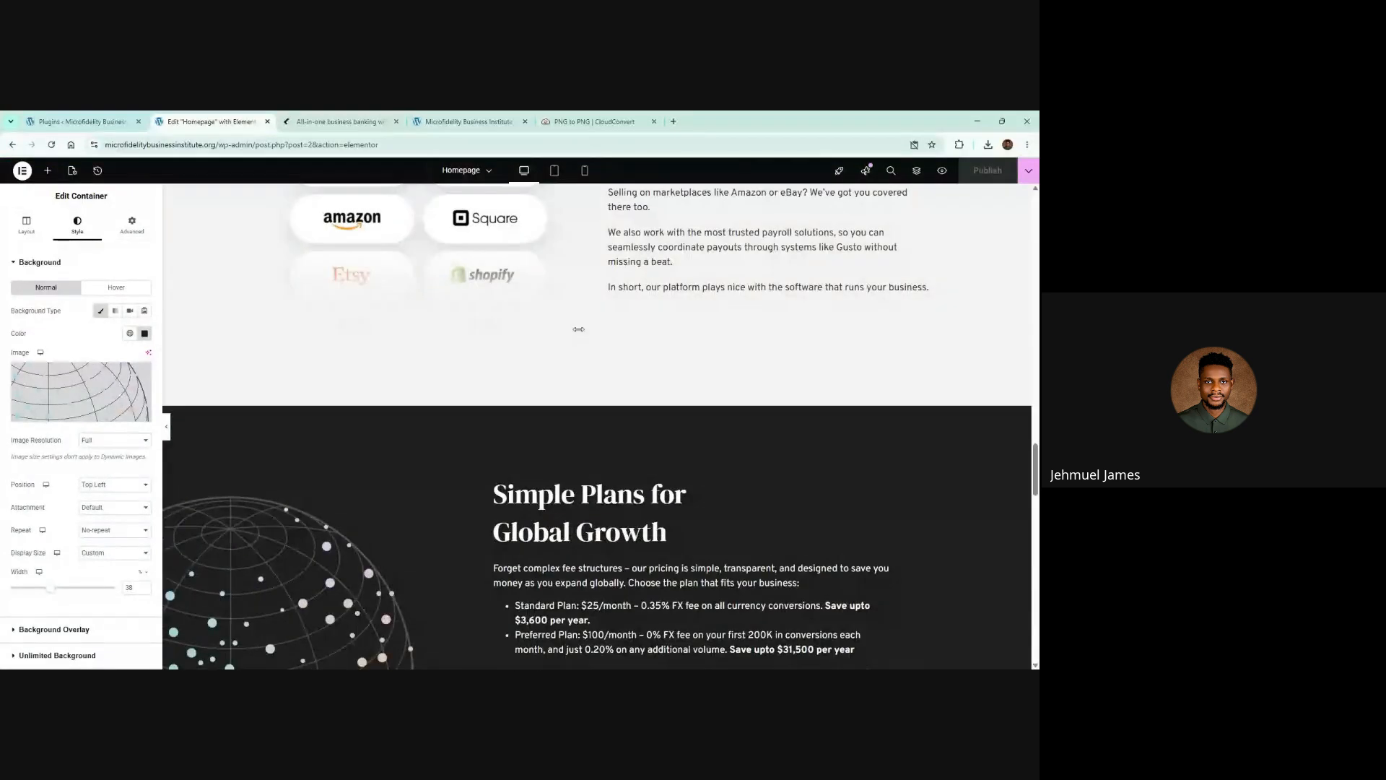
left_click(597, 402)
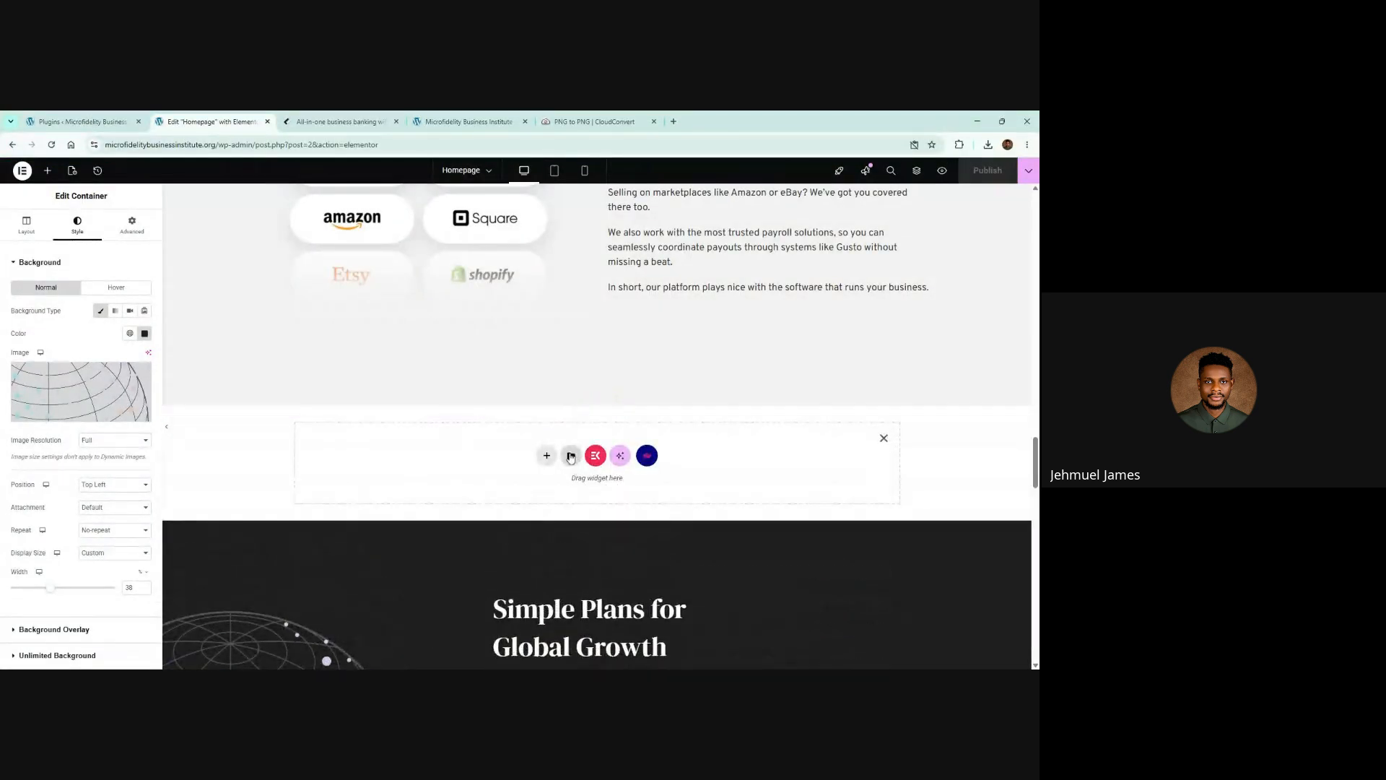
right_click(571, 456)
left_click(577, 465)
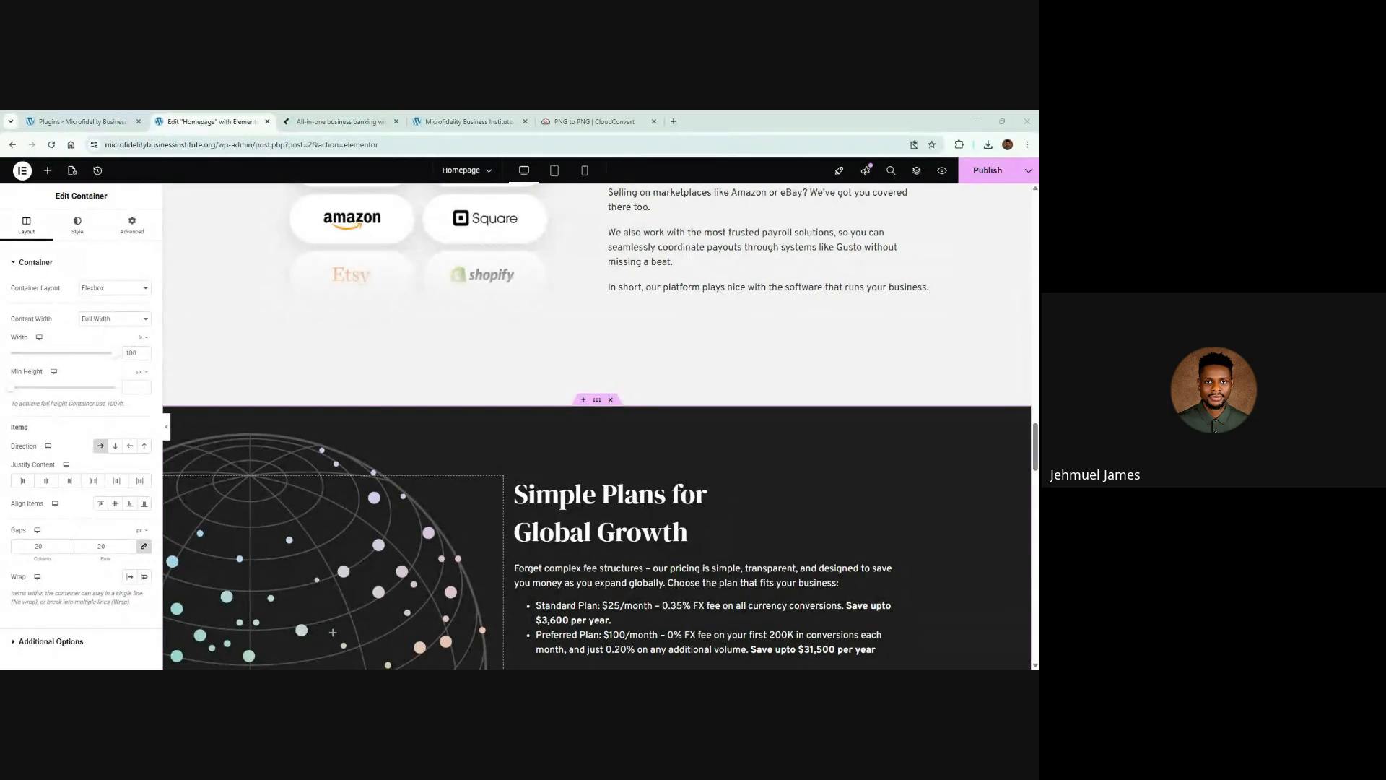
Delete the older "Simple Plans for Global Growth" container below the pasted copy and publish the page
scroll(478, 538, "down", 10)
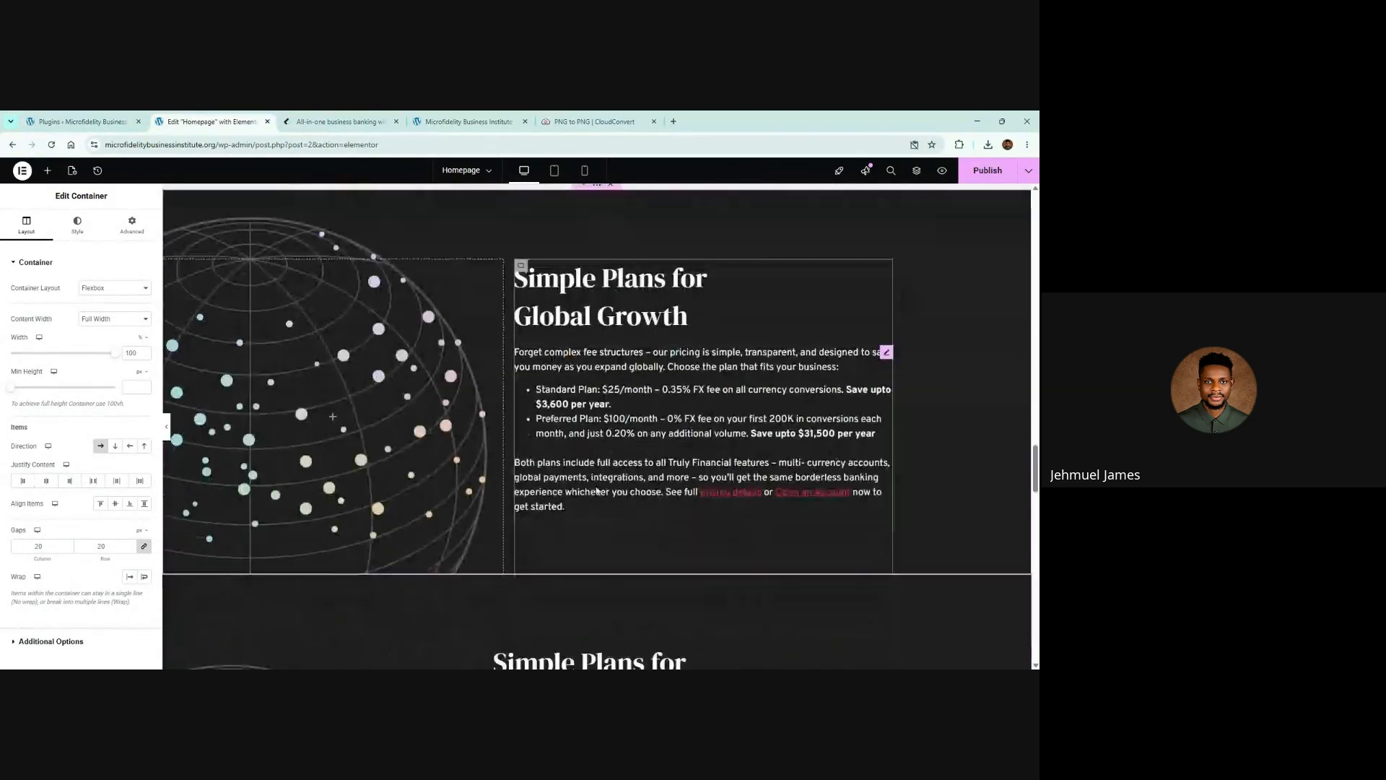
scroll(612, 408, "up", 4)
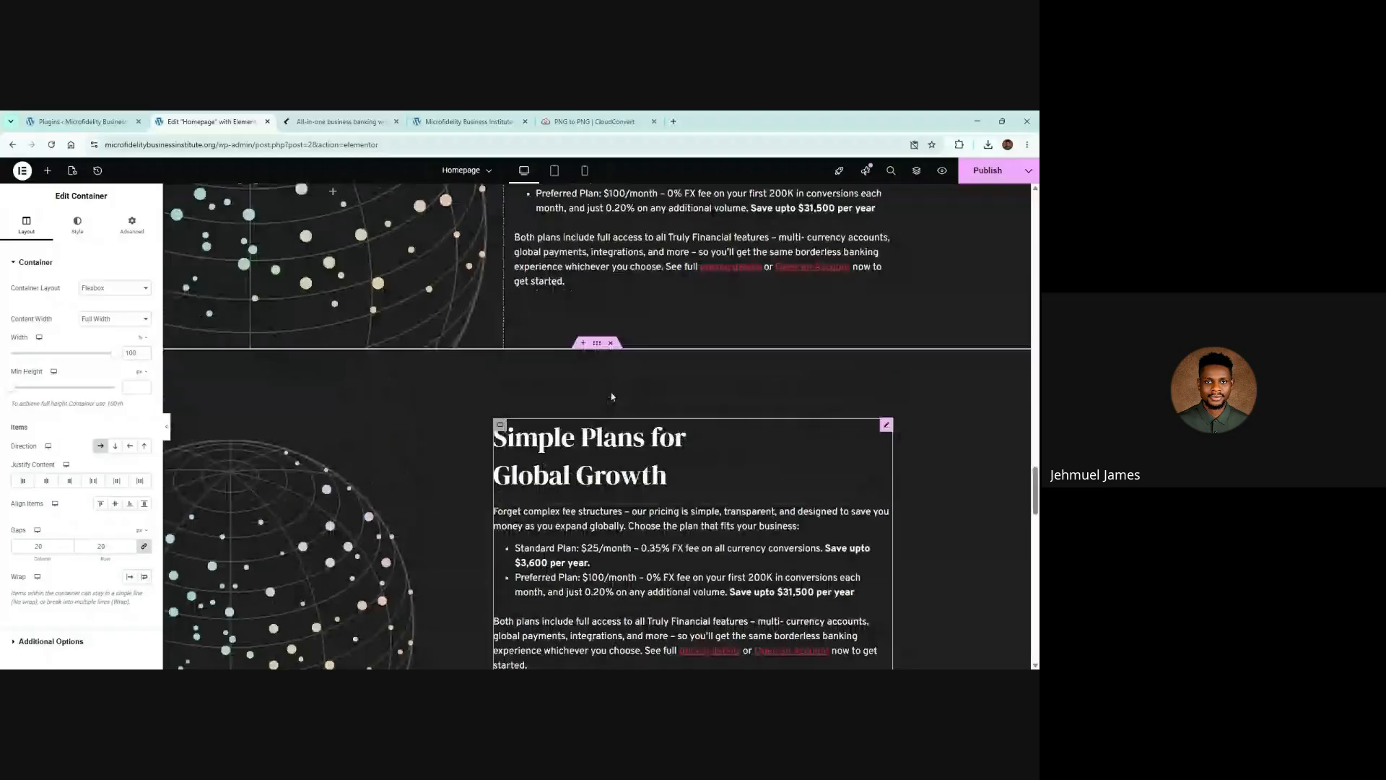
scroll(316, 617, "down", 2)
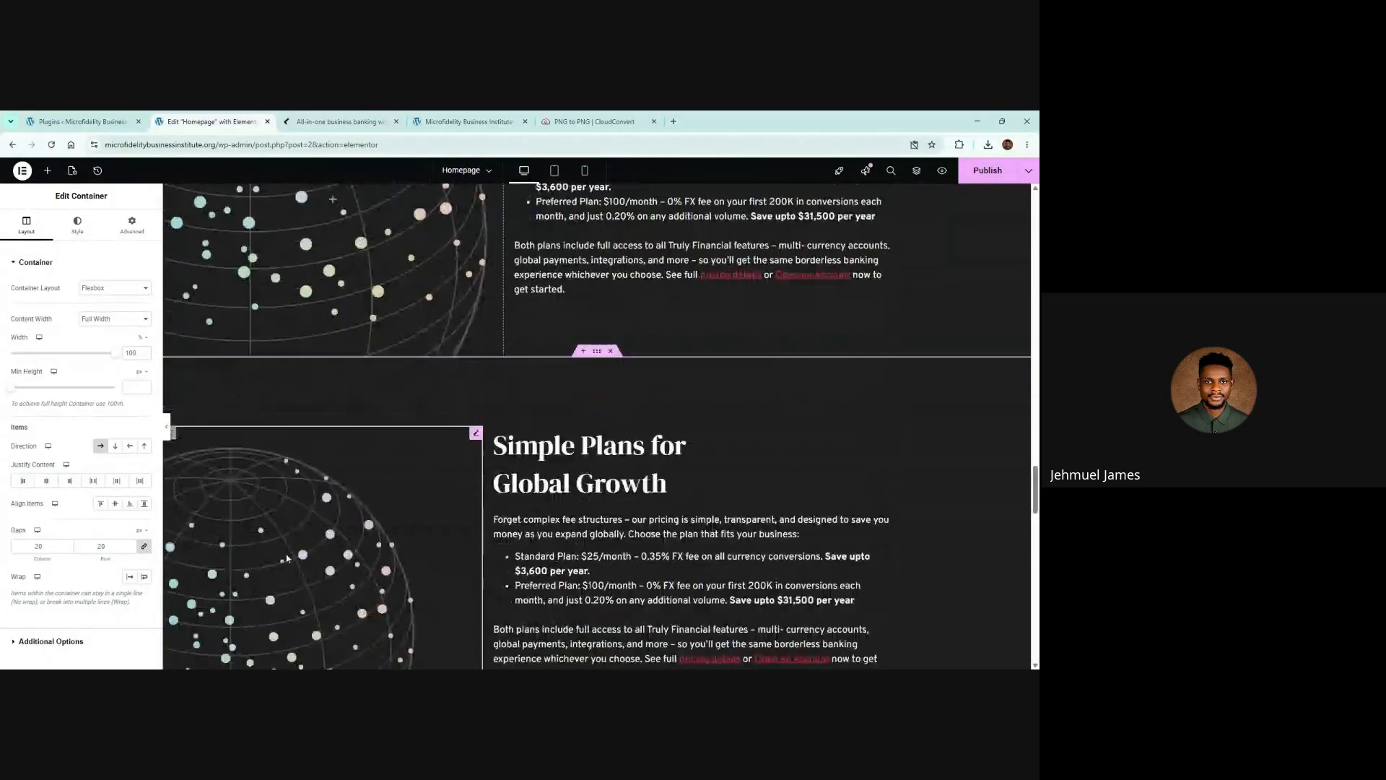
left_click(611, 353)
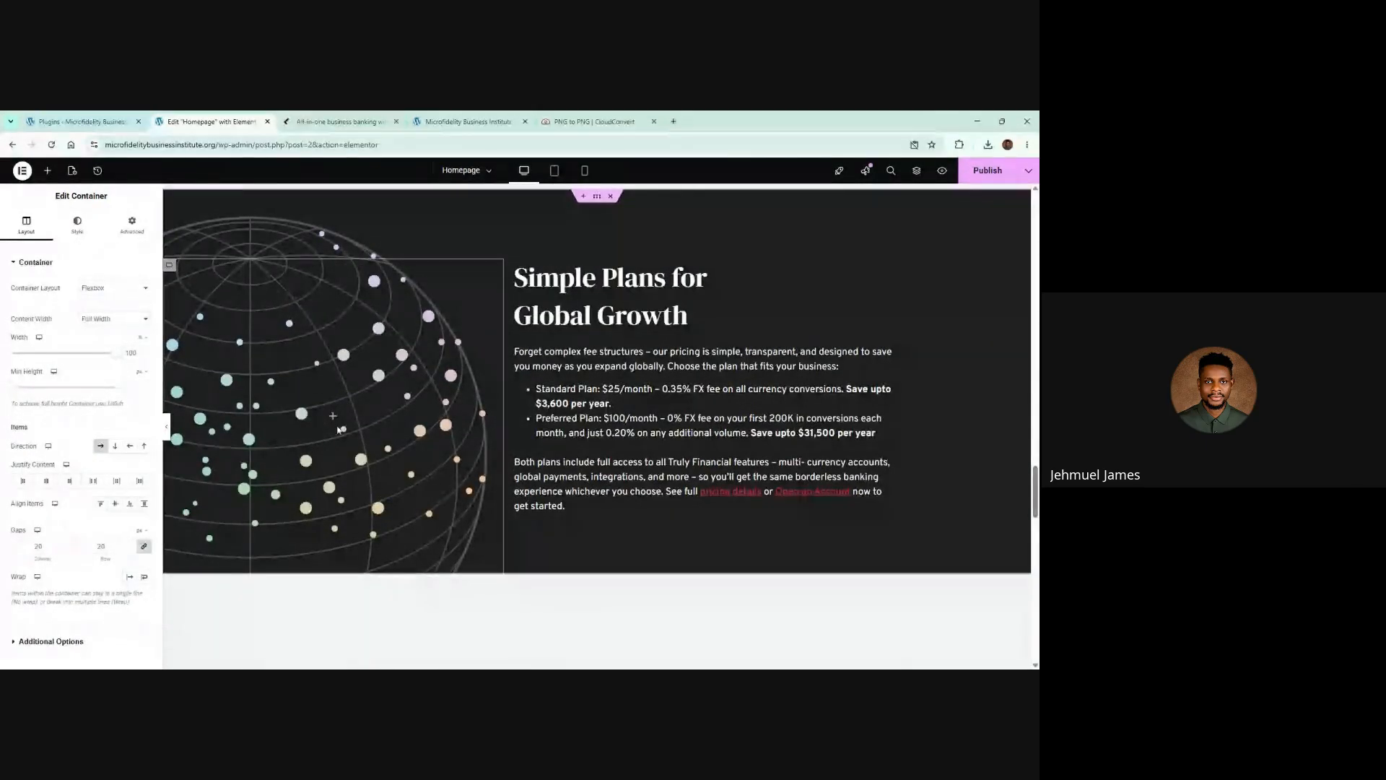
key("ctrl+s")
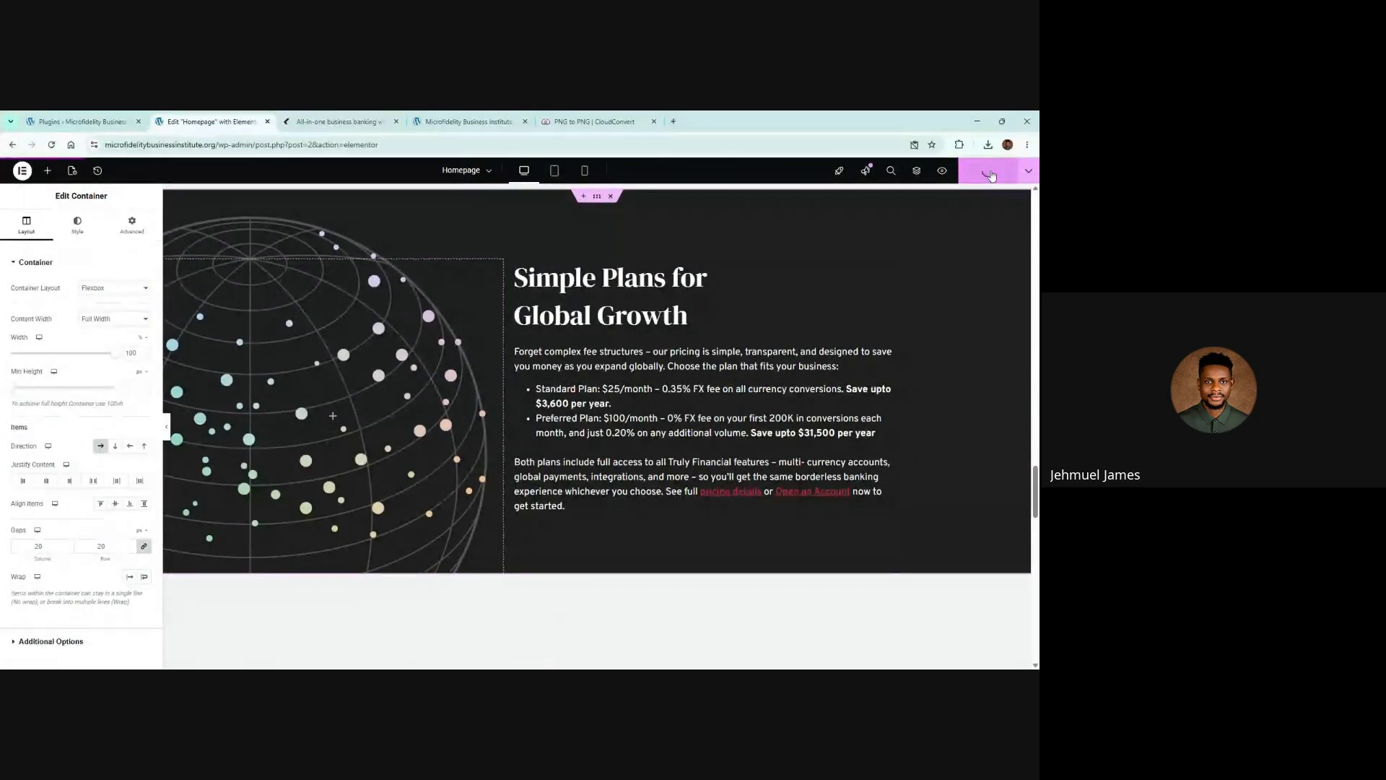
Delete the duplicate "Simple Plans for Global Growth" container just above the footer and publish the page
scroll(607, 381, "down", 6)
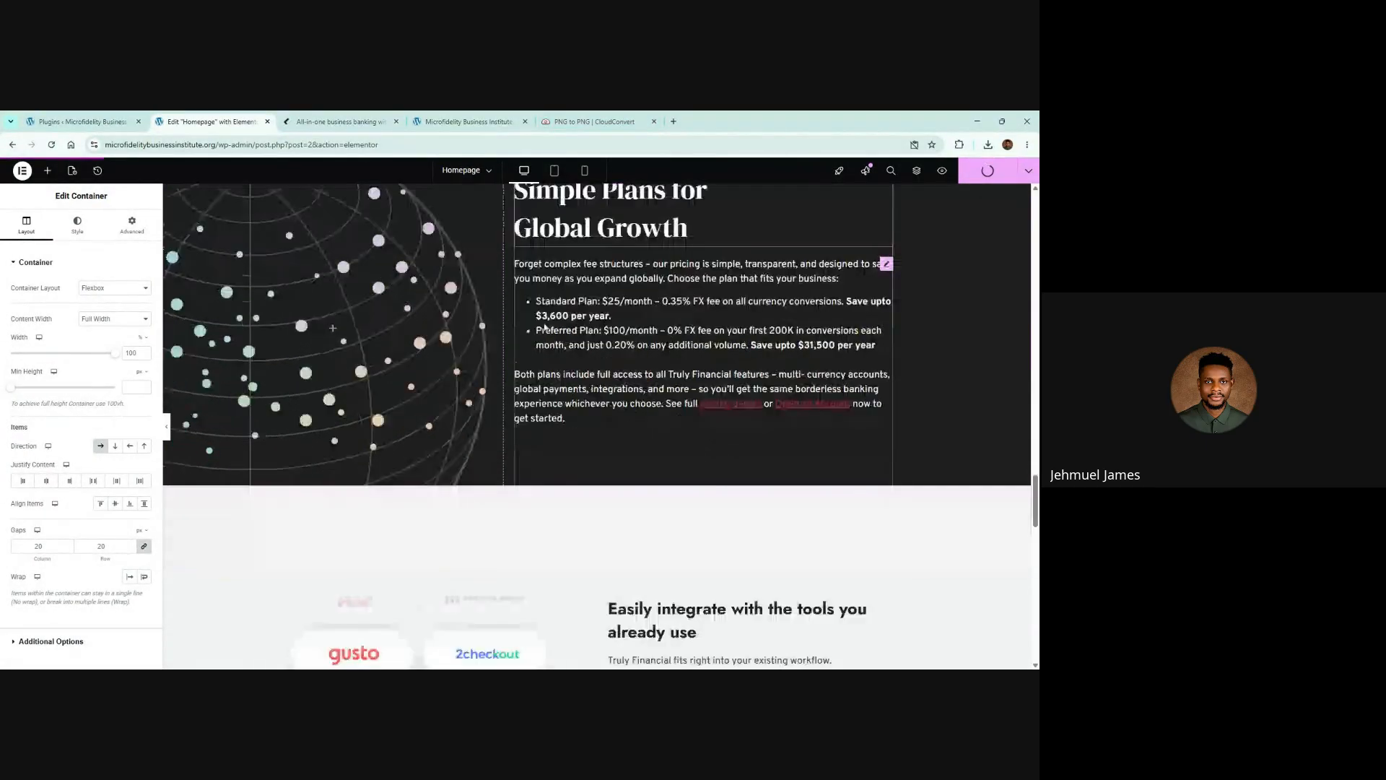
scroll(607, 381, "down", 4)
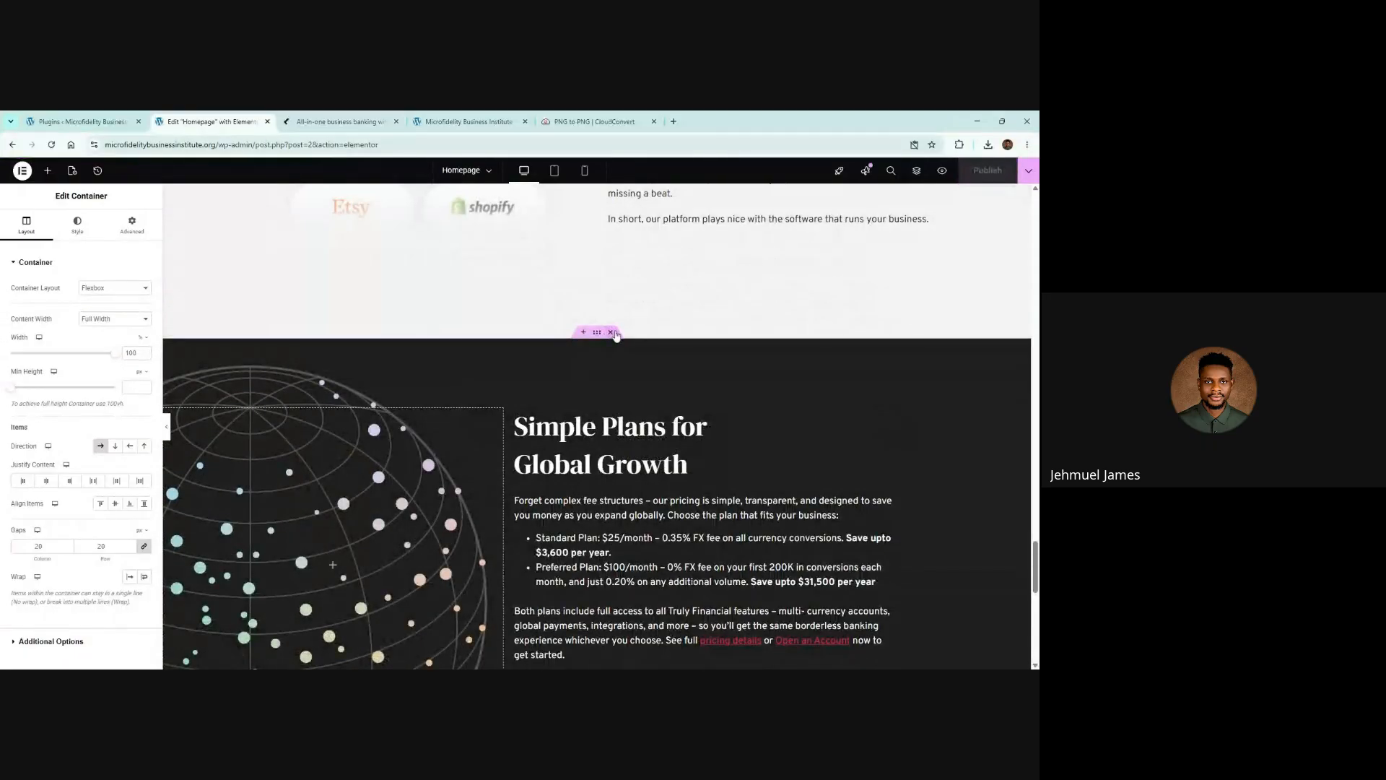
left_click(616, 336)
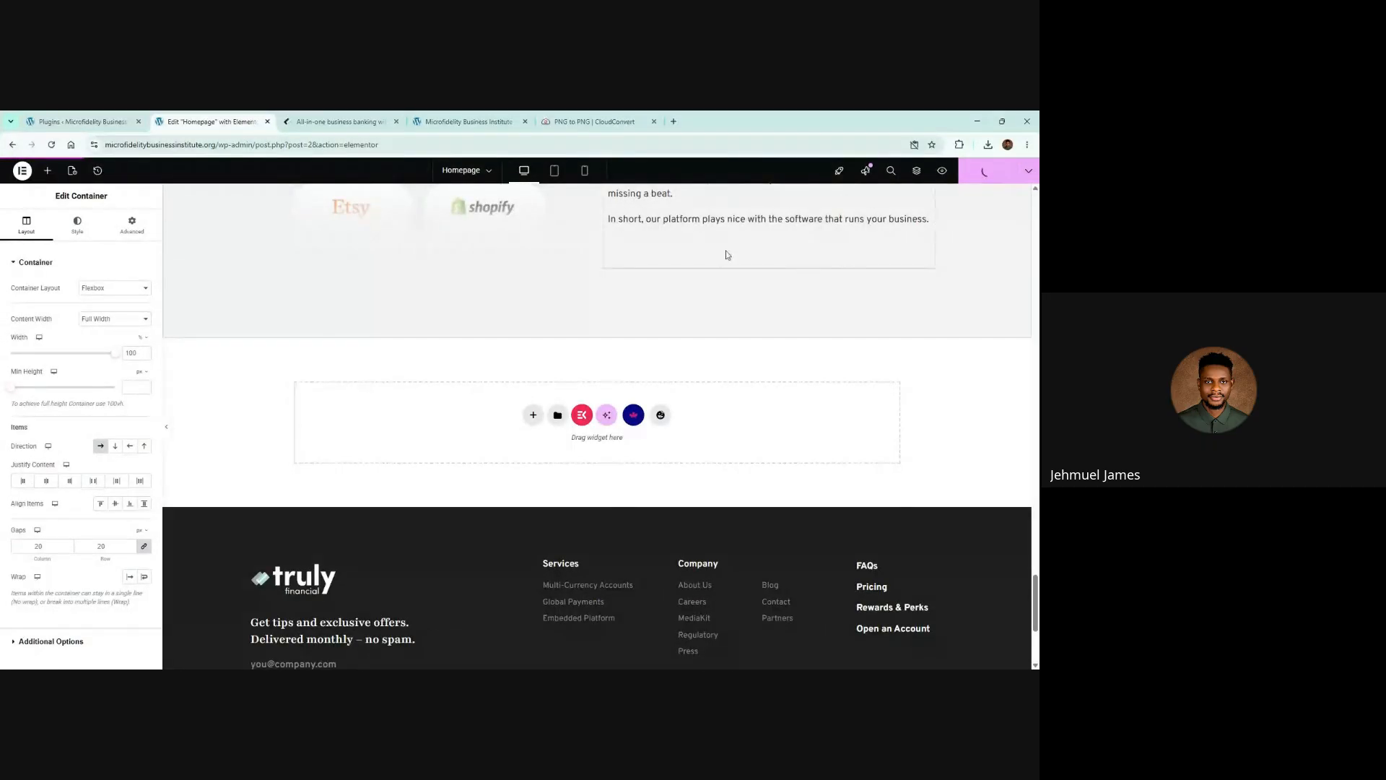
Delete the payment and payroll logos image from the "Easily integrate with the tools you already use" container near the page's end
scroll(726, 253, "up", 5)
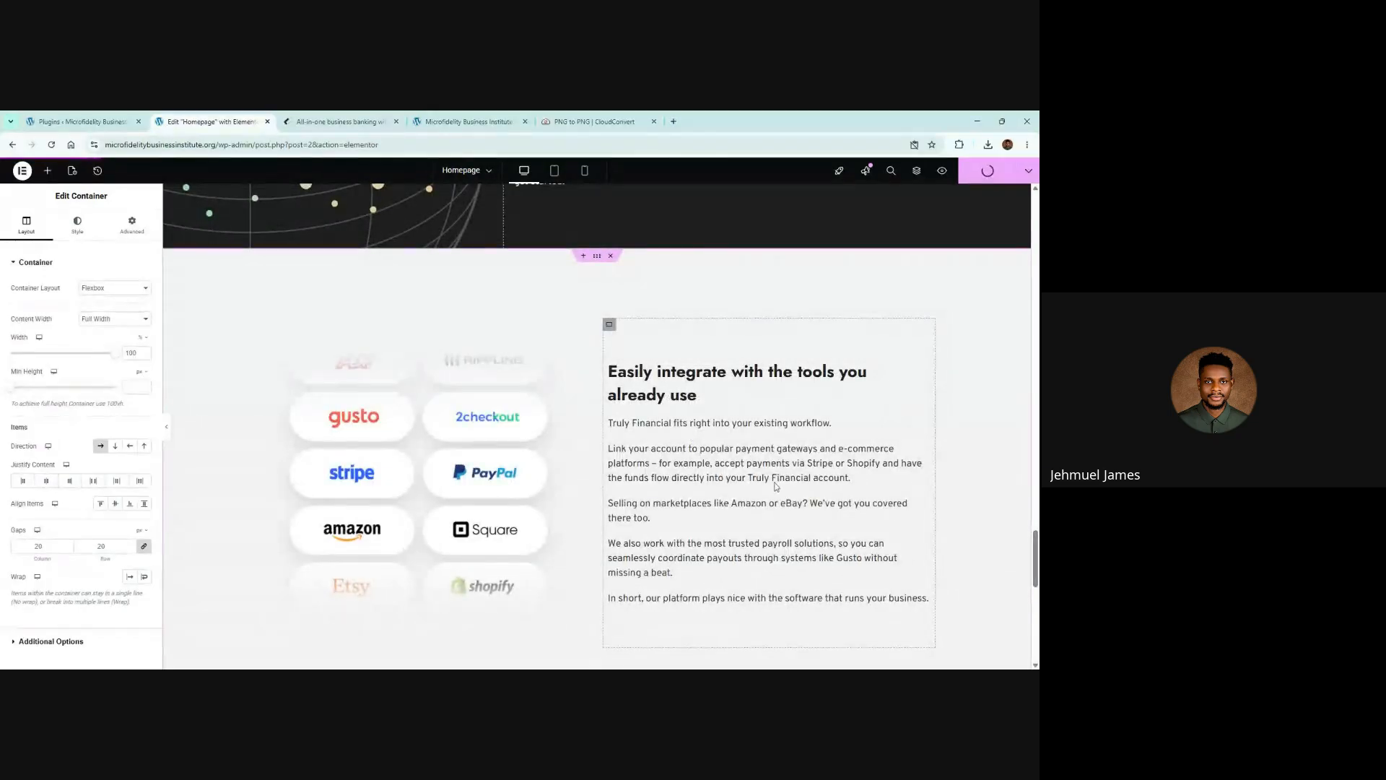
right_click(691, 405)
left_click(510, 376)
right_click(553, 341)
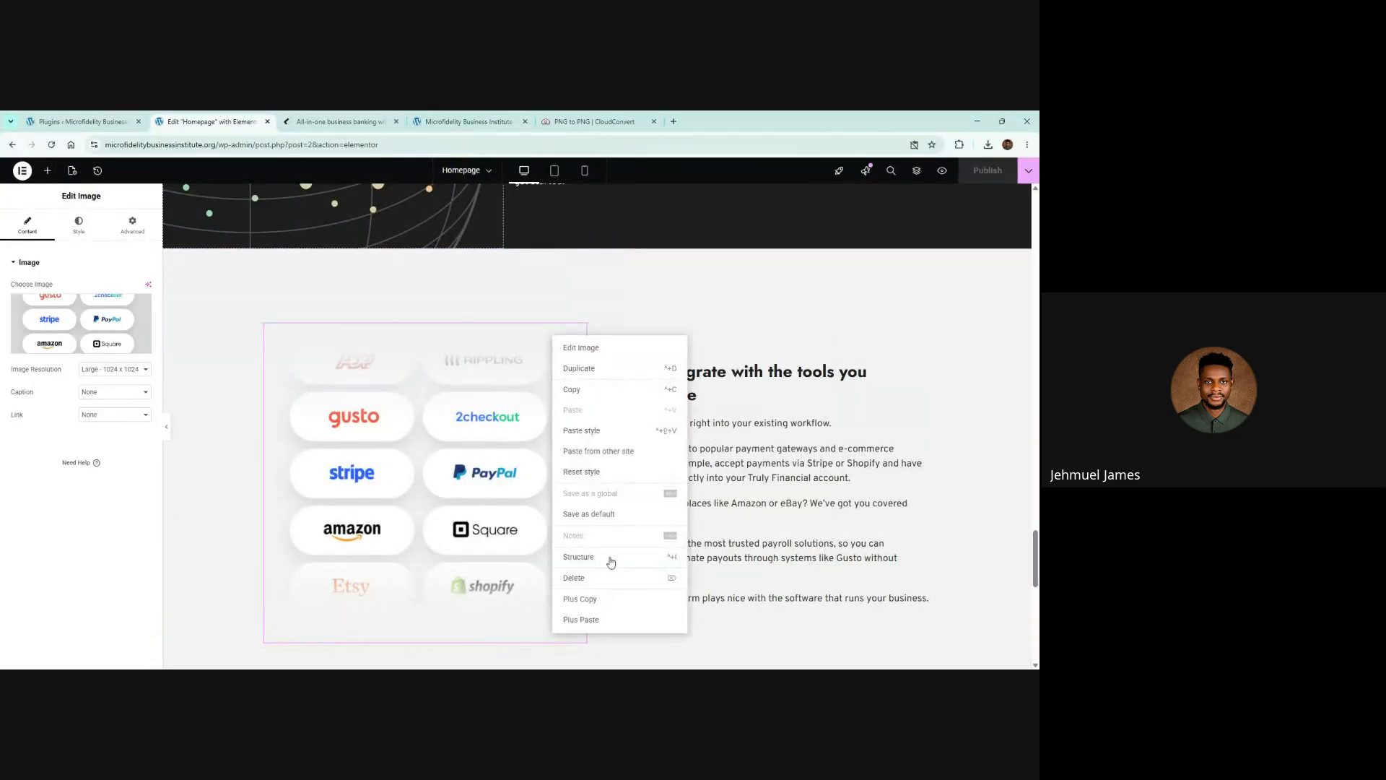
key("Delete")
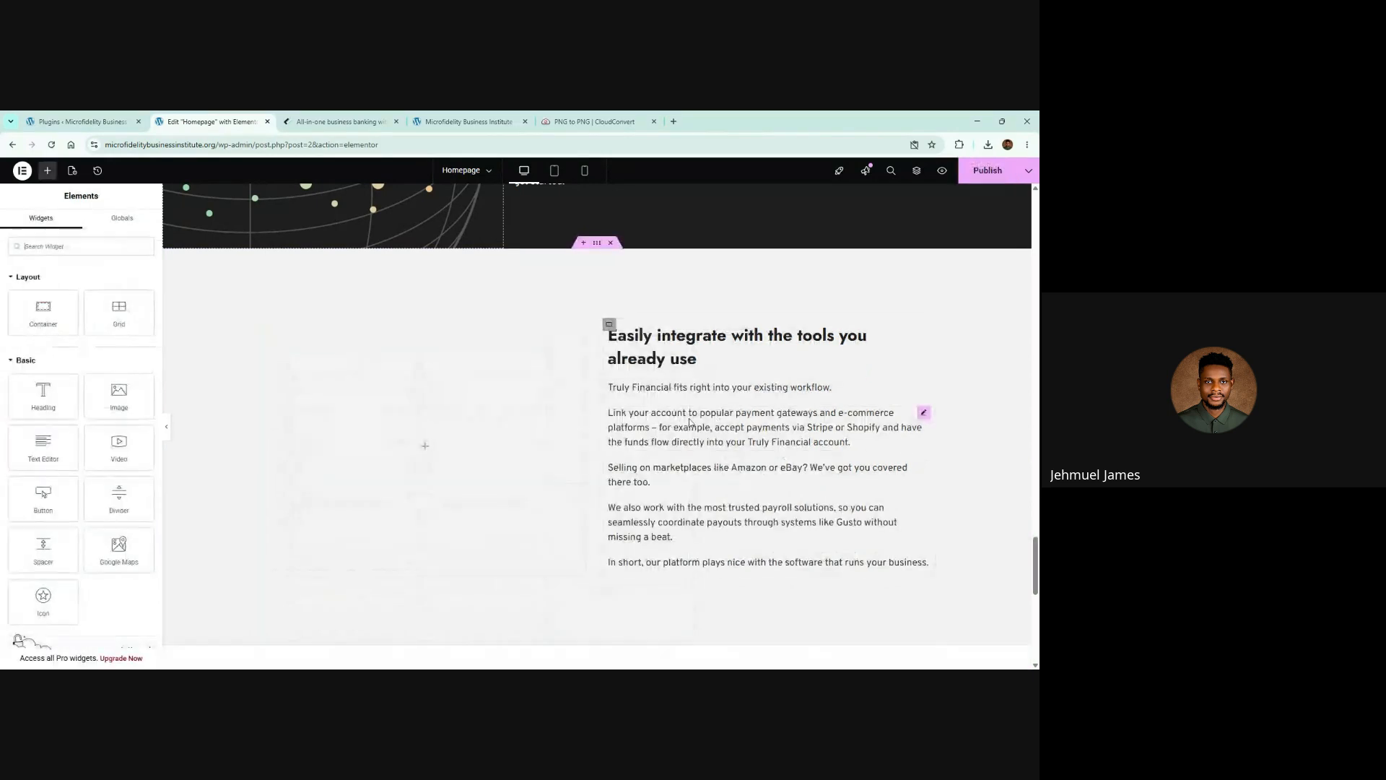
Delete the "Easily integrate with the tools you already use" heading and all text paragraphs from the same container
right_click(709, 346)
left_click(730, 585)
right_click(687, 376)
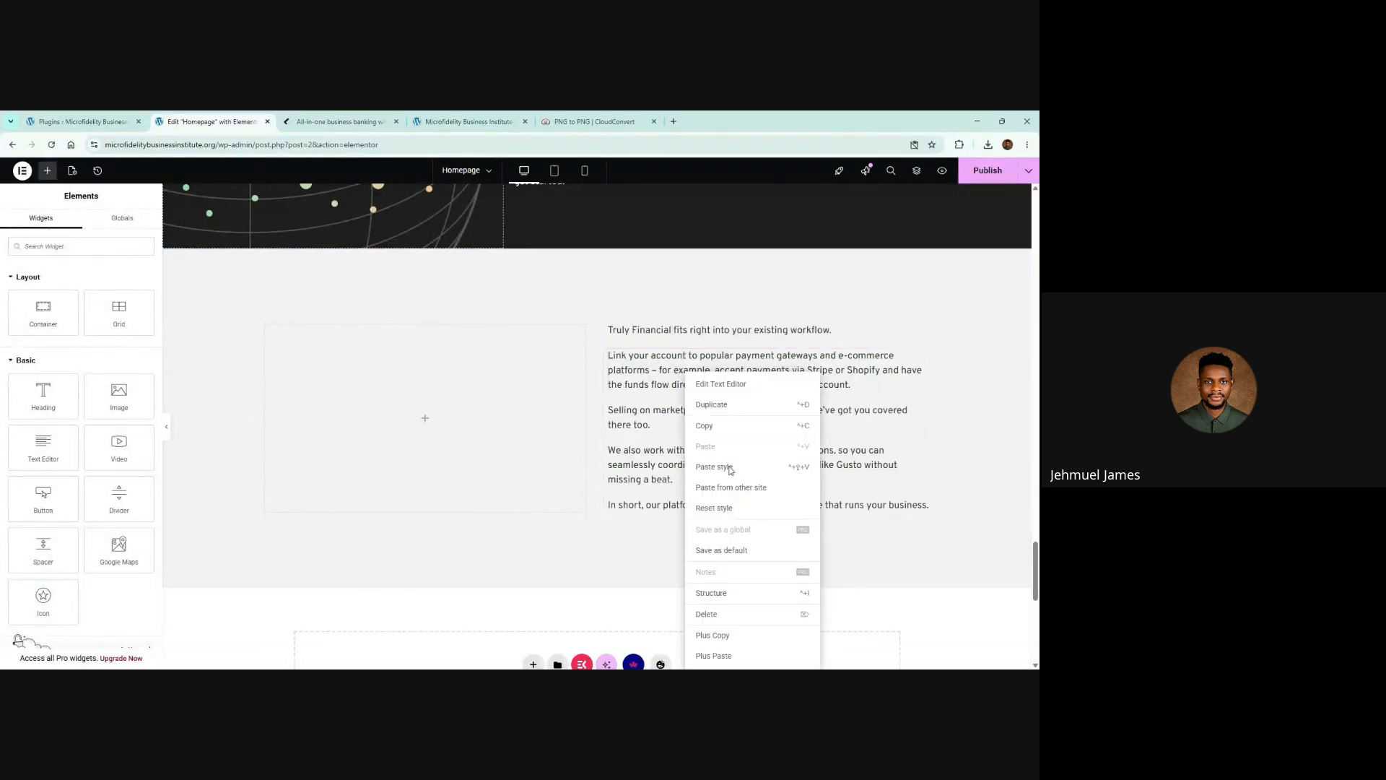
left_click(715, 614)
right_click(679, 404)
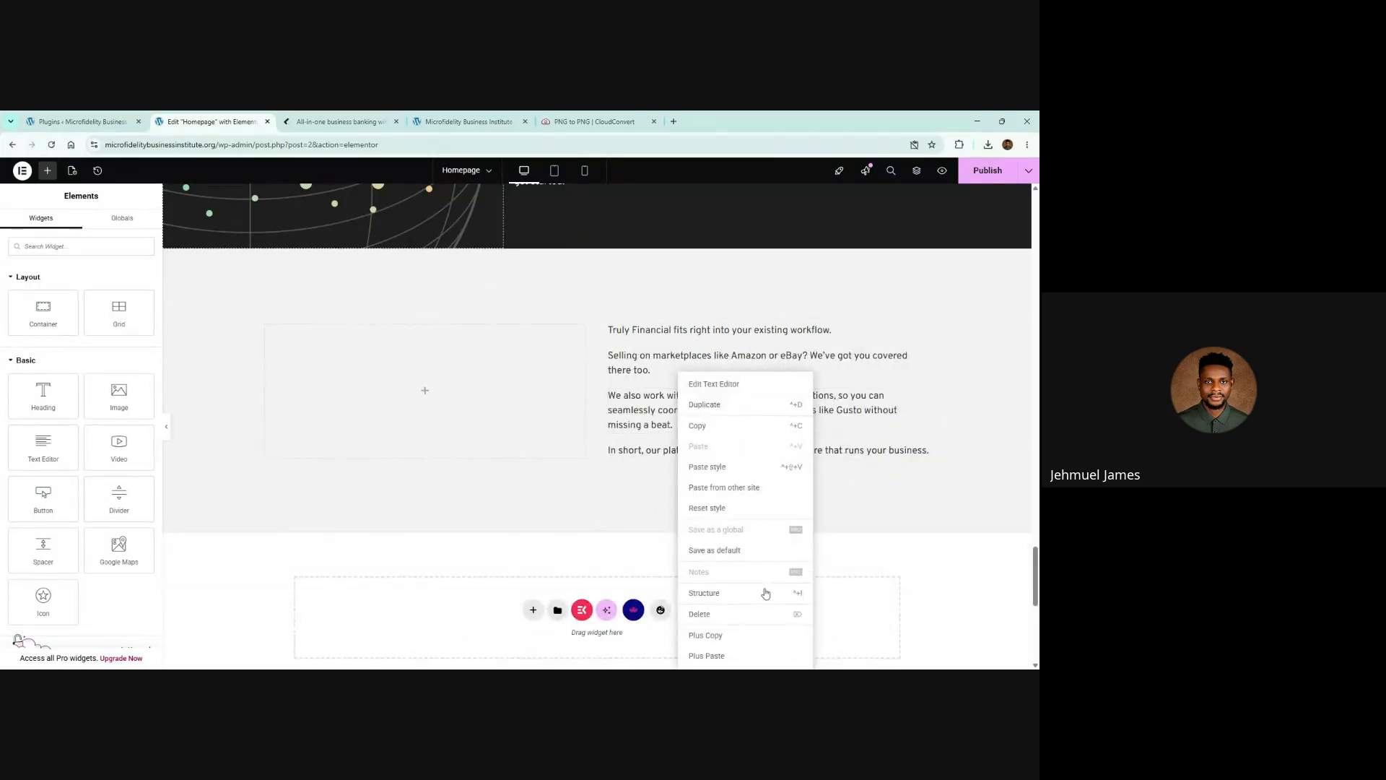
left_click(701, 614)
right_click(653, 361)
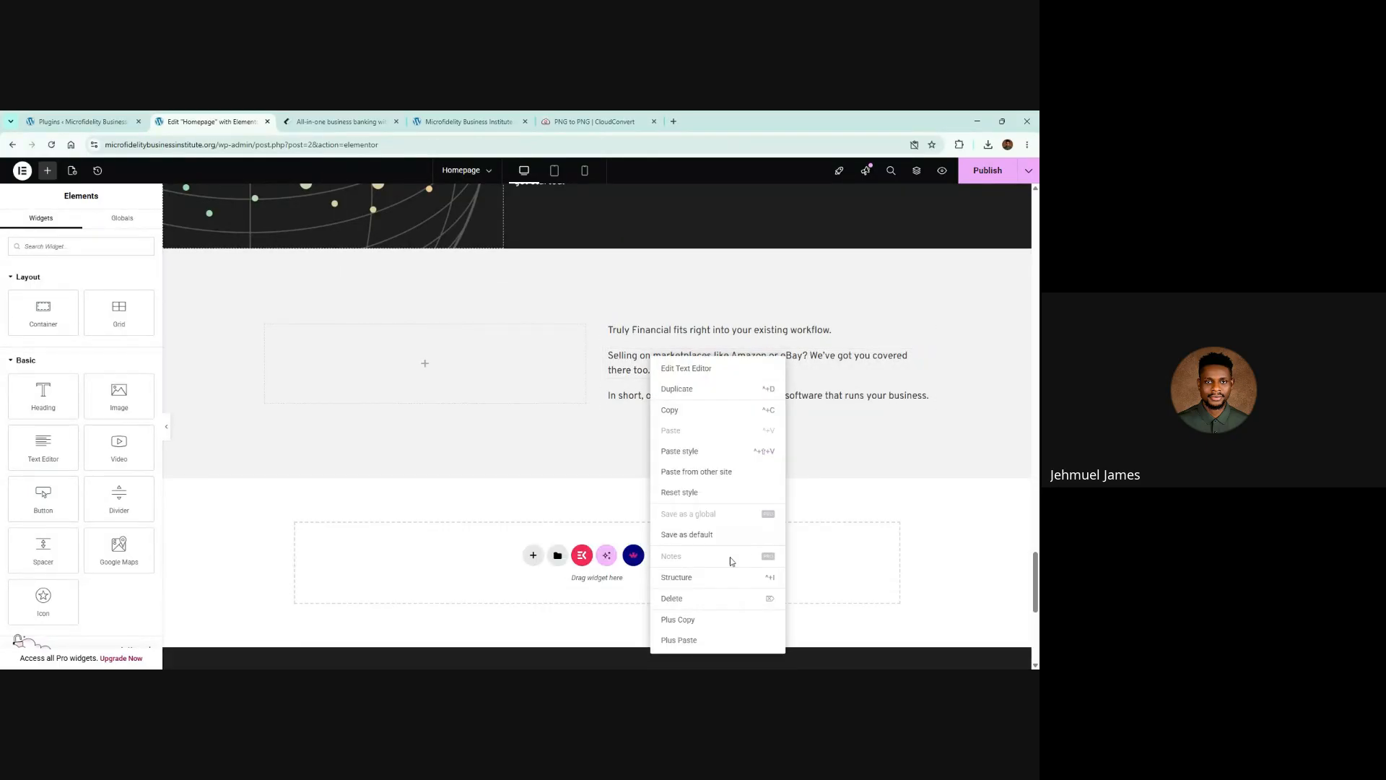
left_click(676, 606)
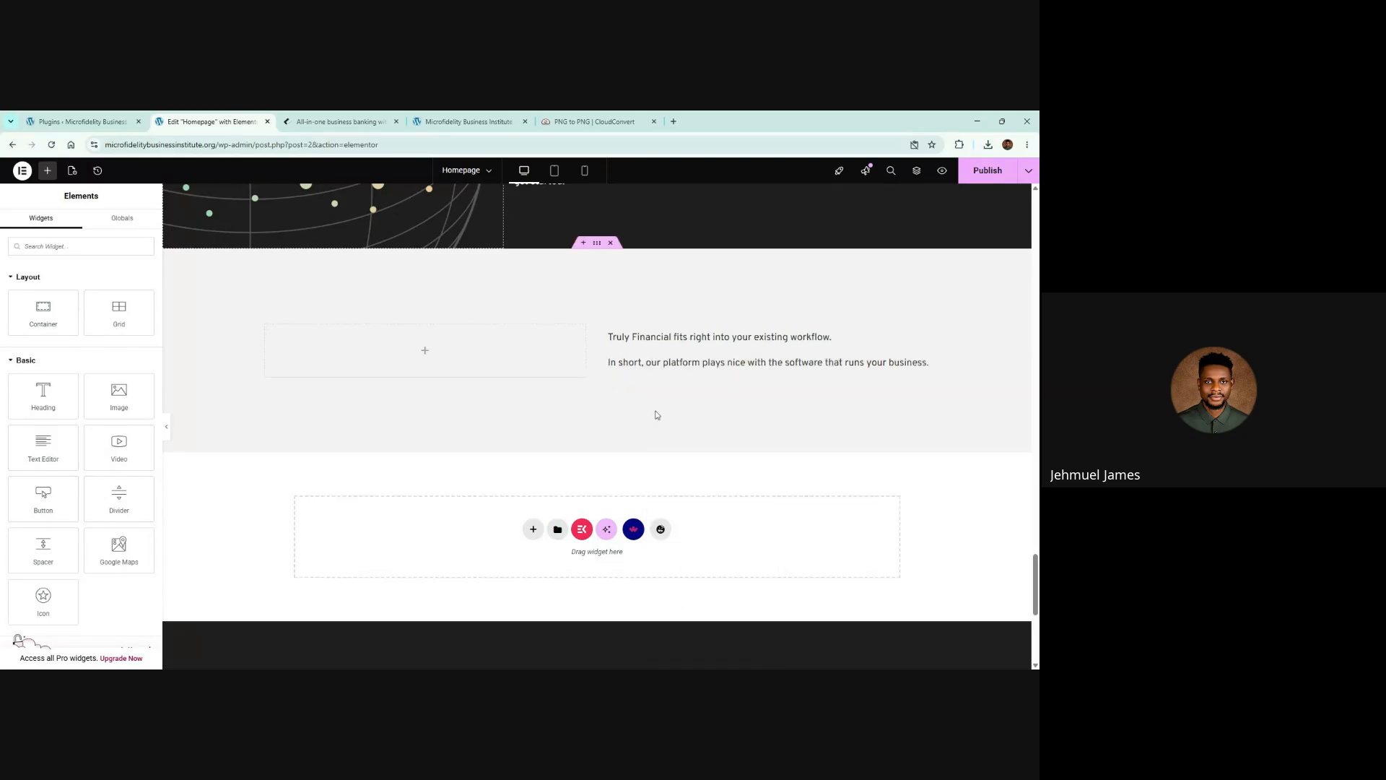
right_click(663, 359)
left_click(691, 603)
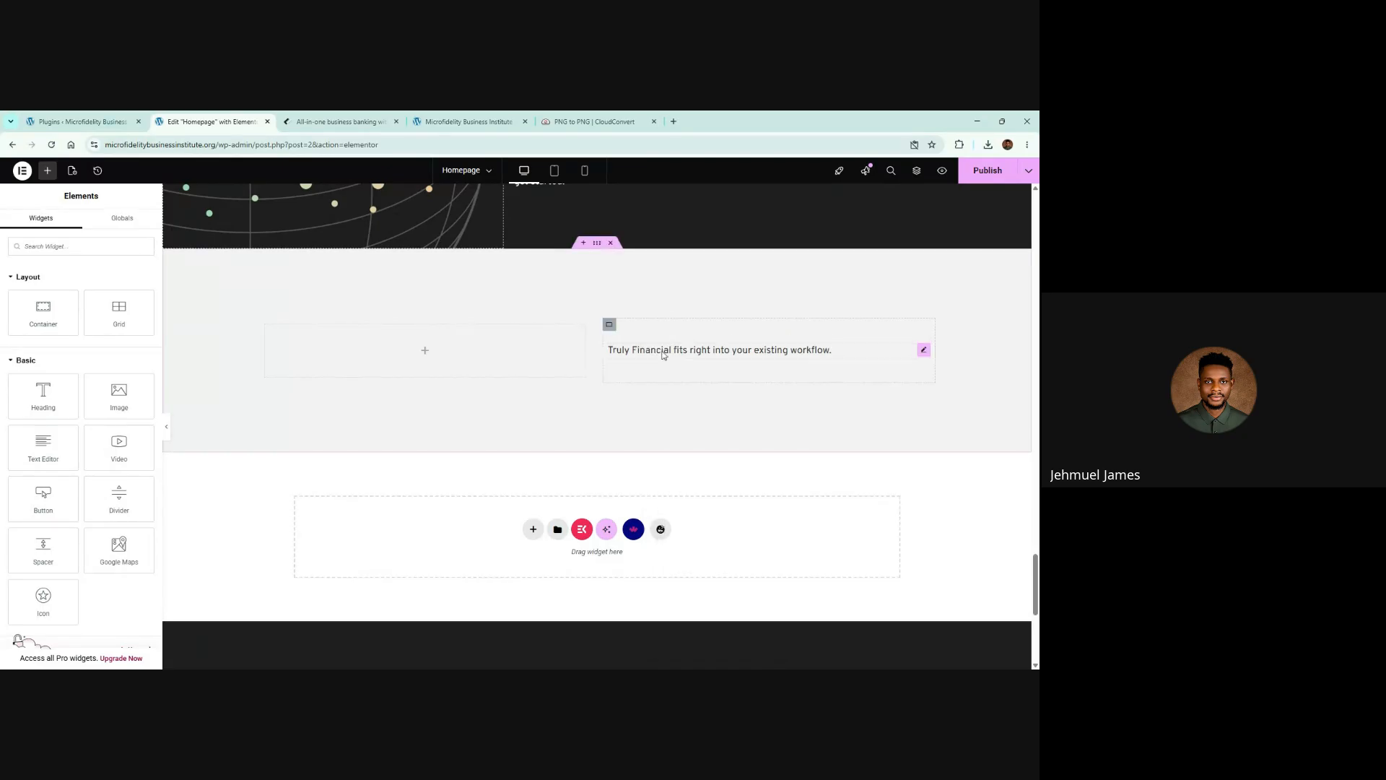
right_click(662, 352)
left_click(689, 592)
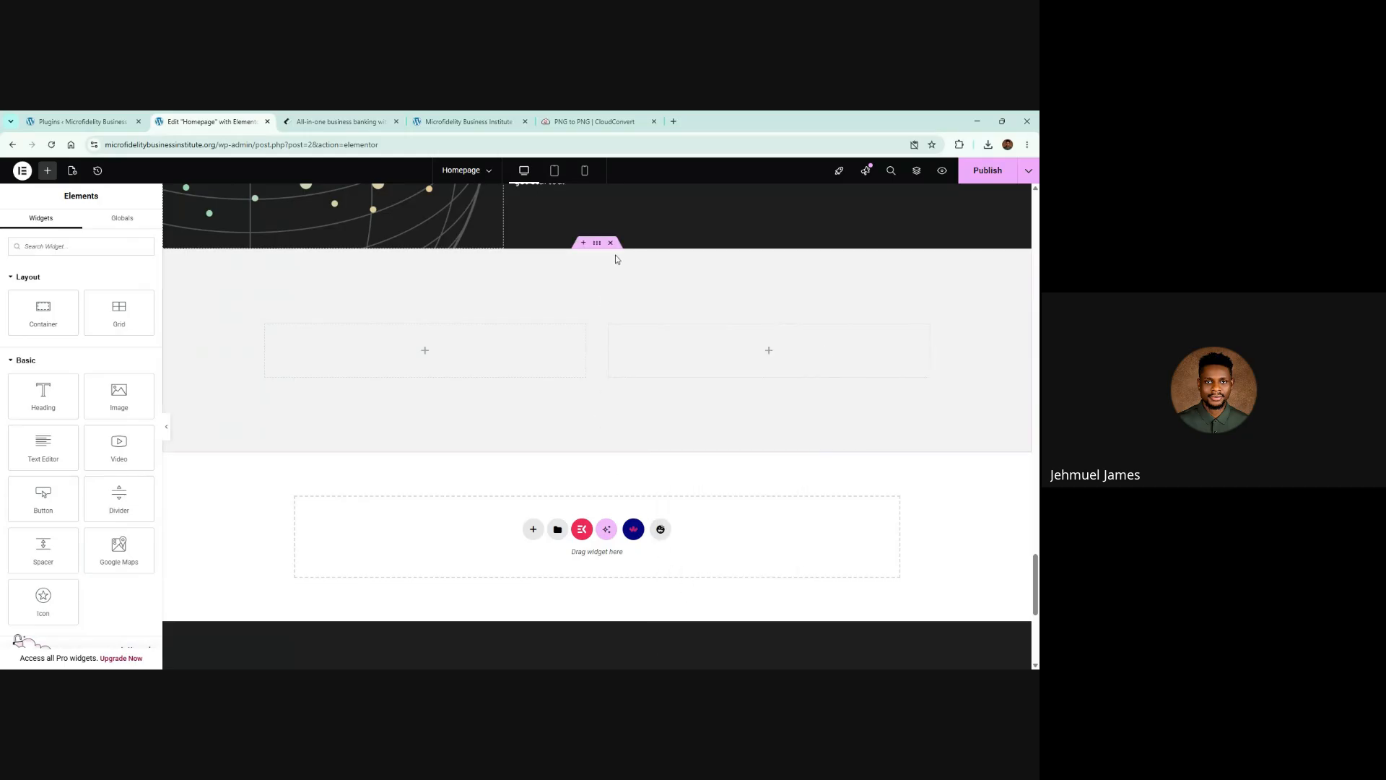
Try minimum heights of 100, 50 and 80 vh on the emptied two-column container, settle on 70 vh, and publish the page
left_click(598, 245)
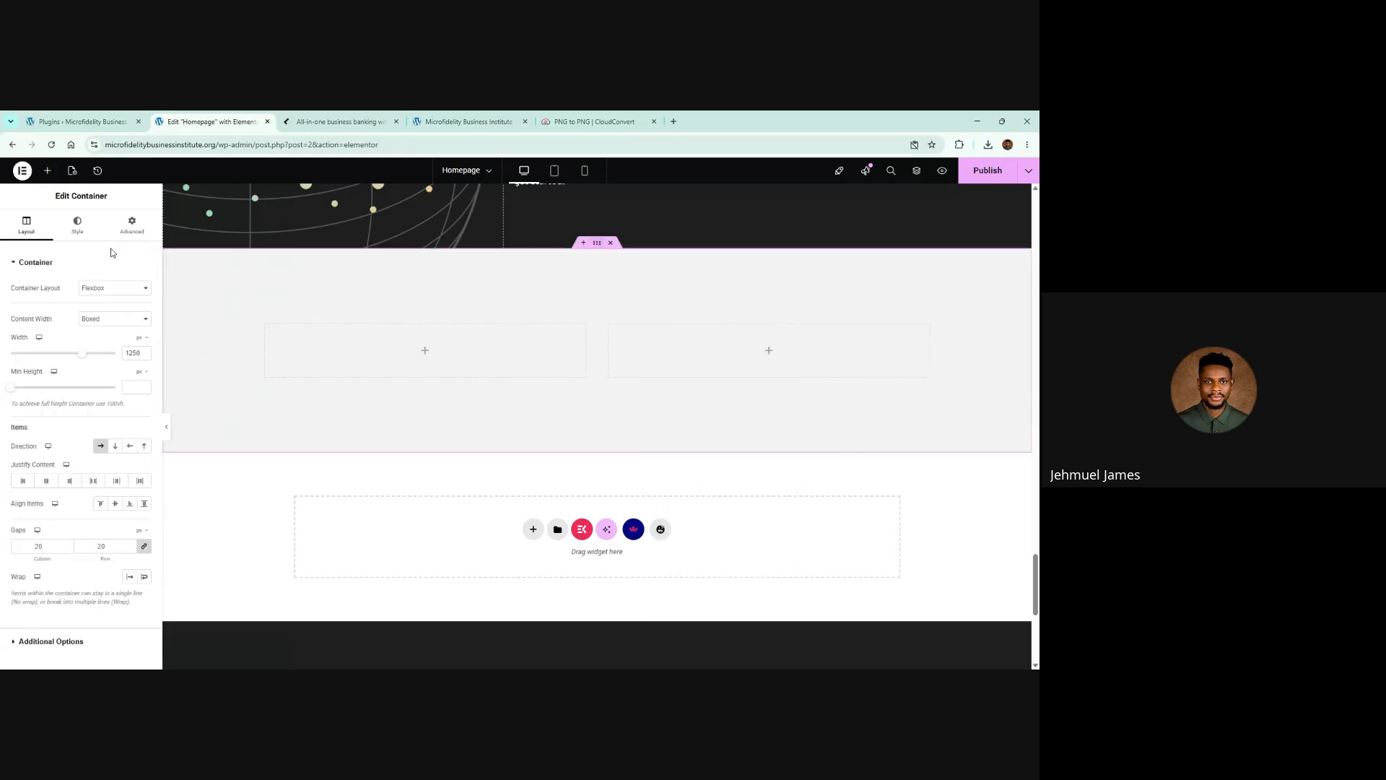
left_click(137, 373)
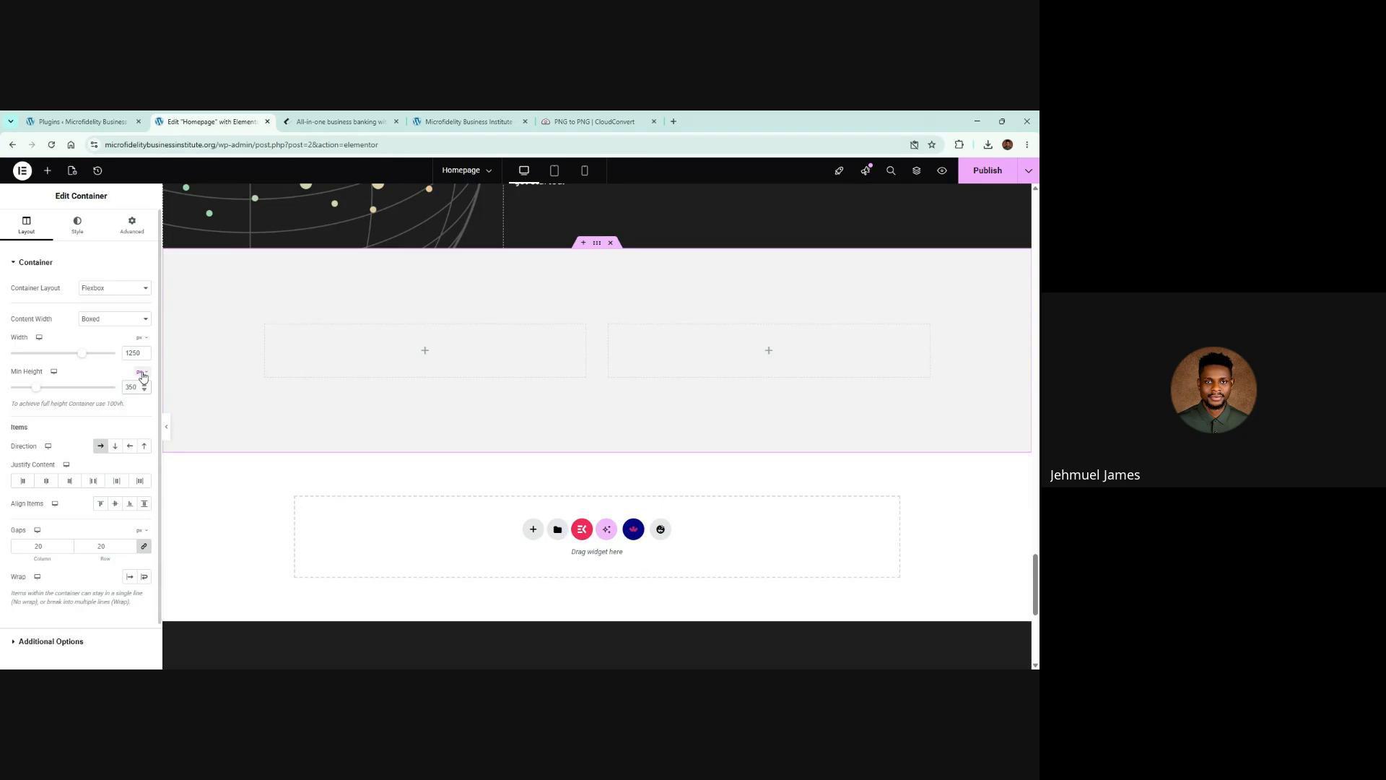
left_click(142, 374)
left_click(140, 383)
type("100")
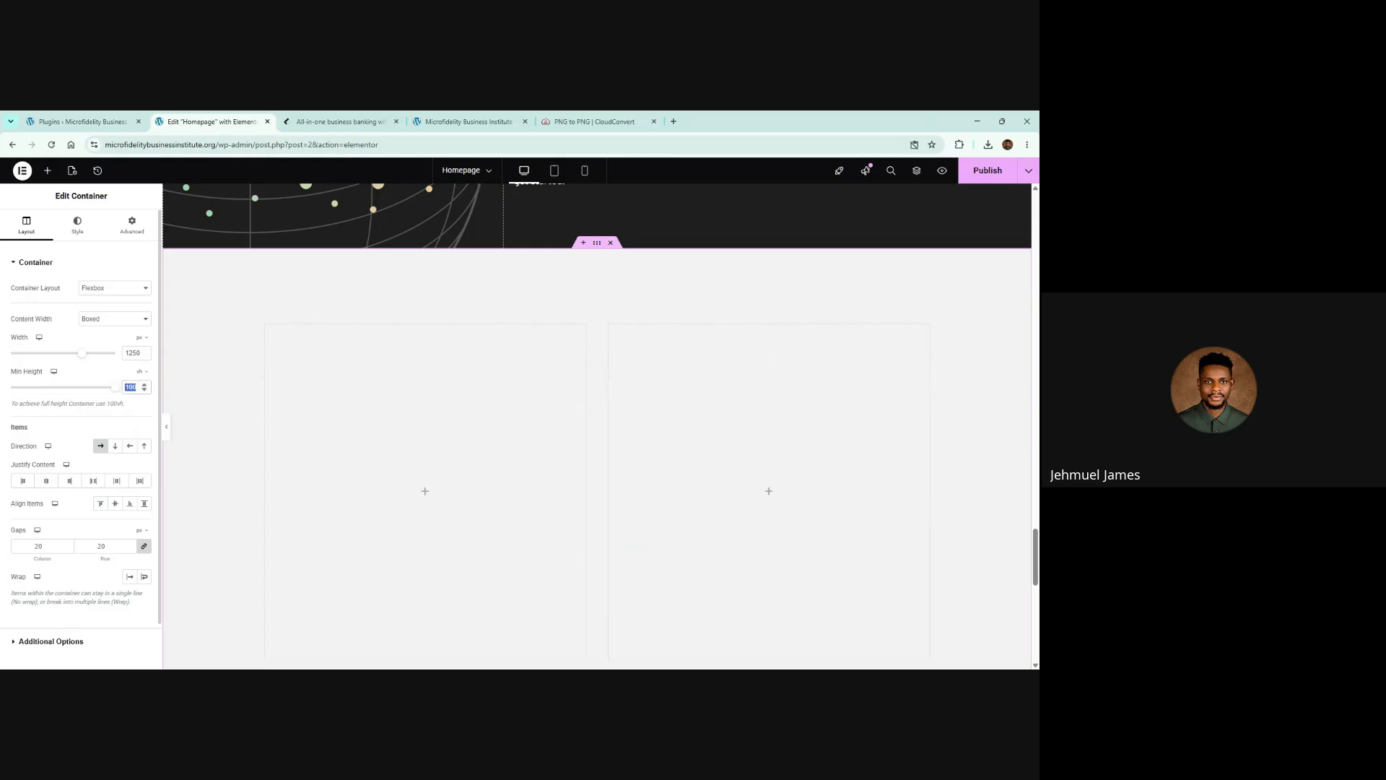
type("50")
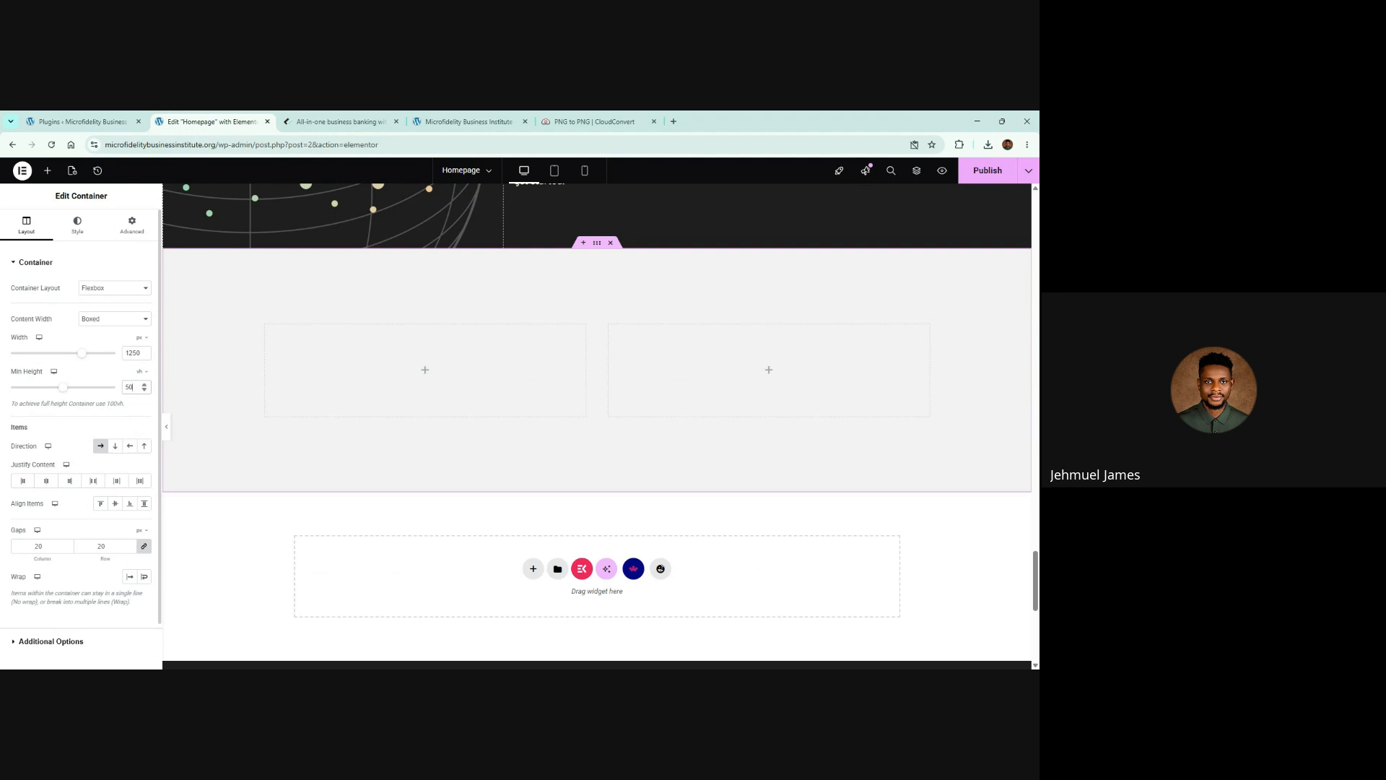
key("BackSpace")
key("BackSpace")
type("80")
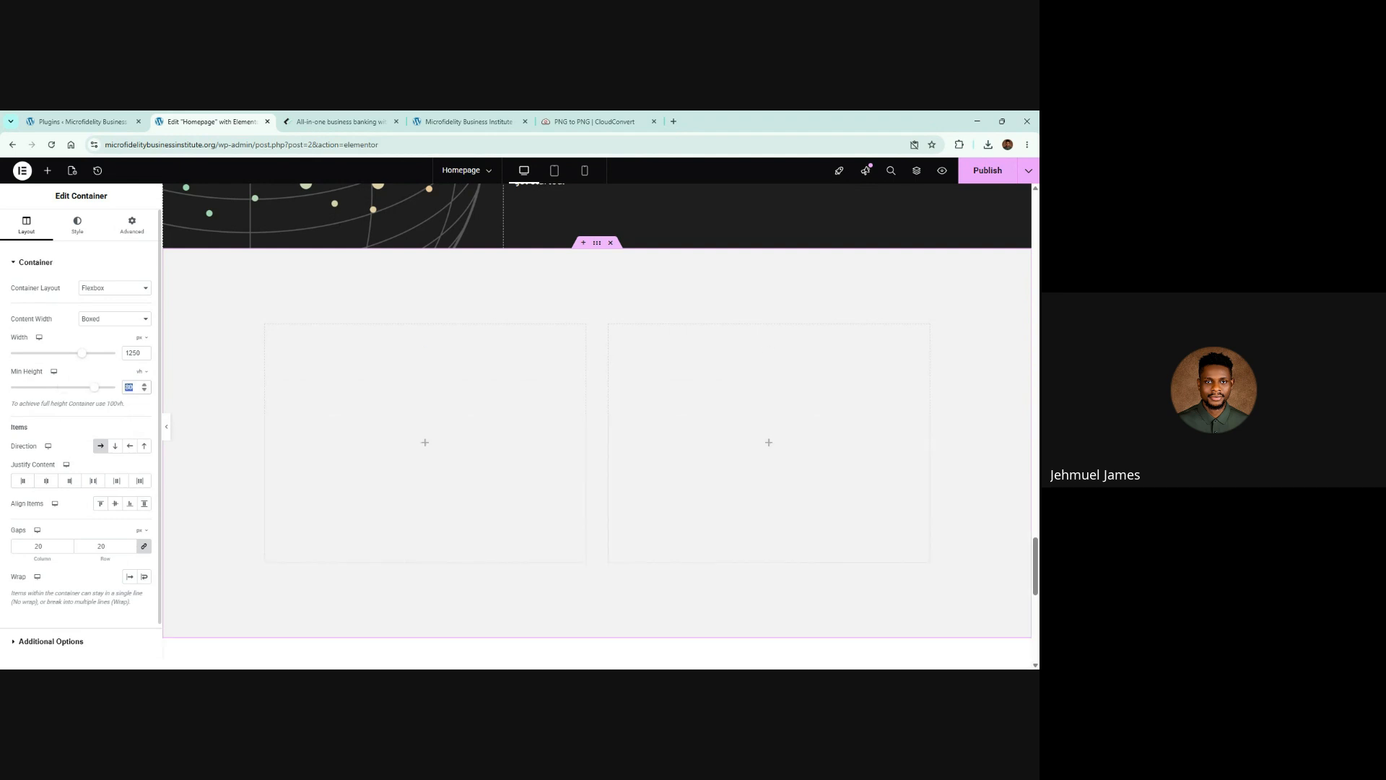
type("70")
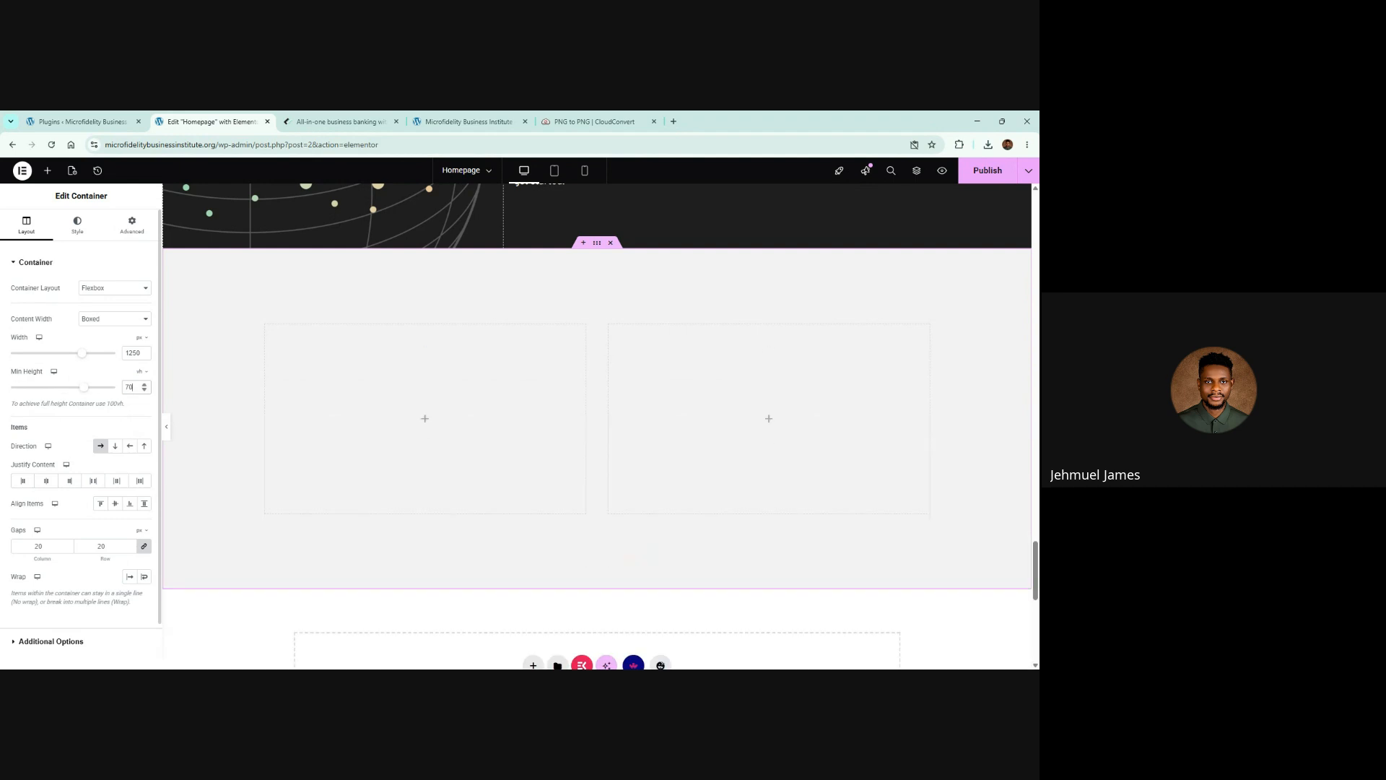
left_click(988, 170)
Compare the "Simple Plans for Global Growth" section's layout and text position on the live homepage with the same section on trulyfinancial.com
scroll(357, 371, "up", 5)
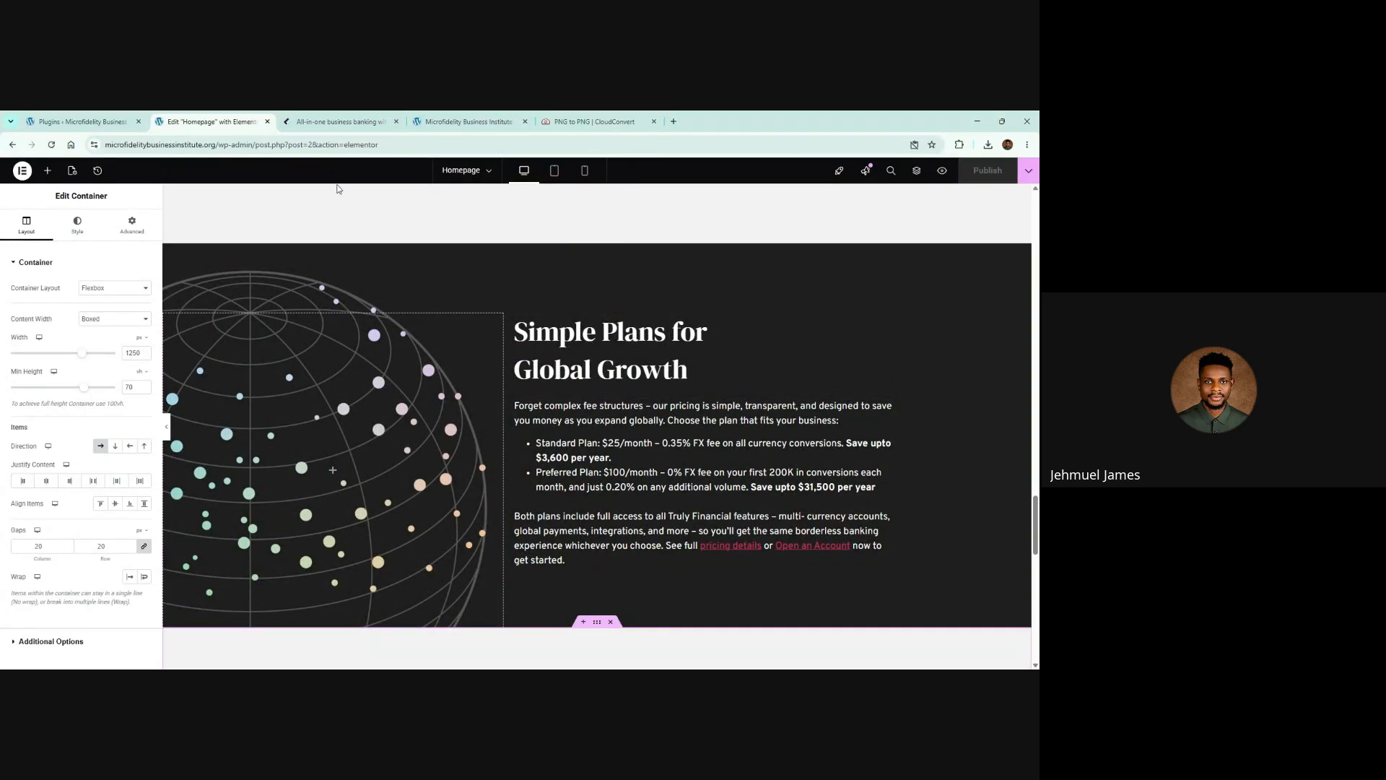
left_click(339, 121)
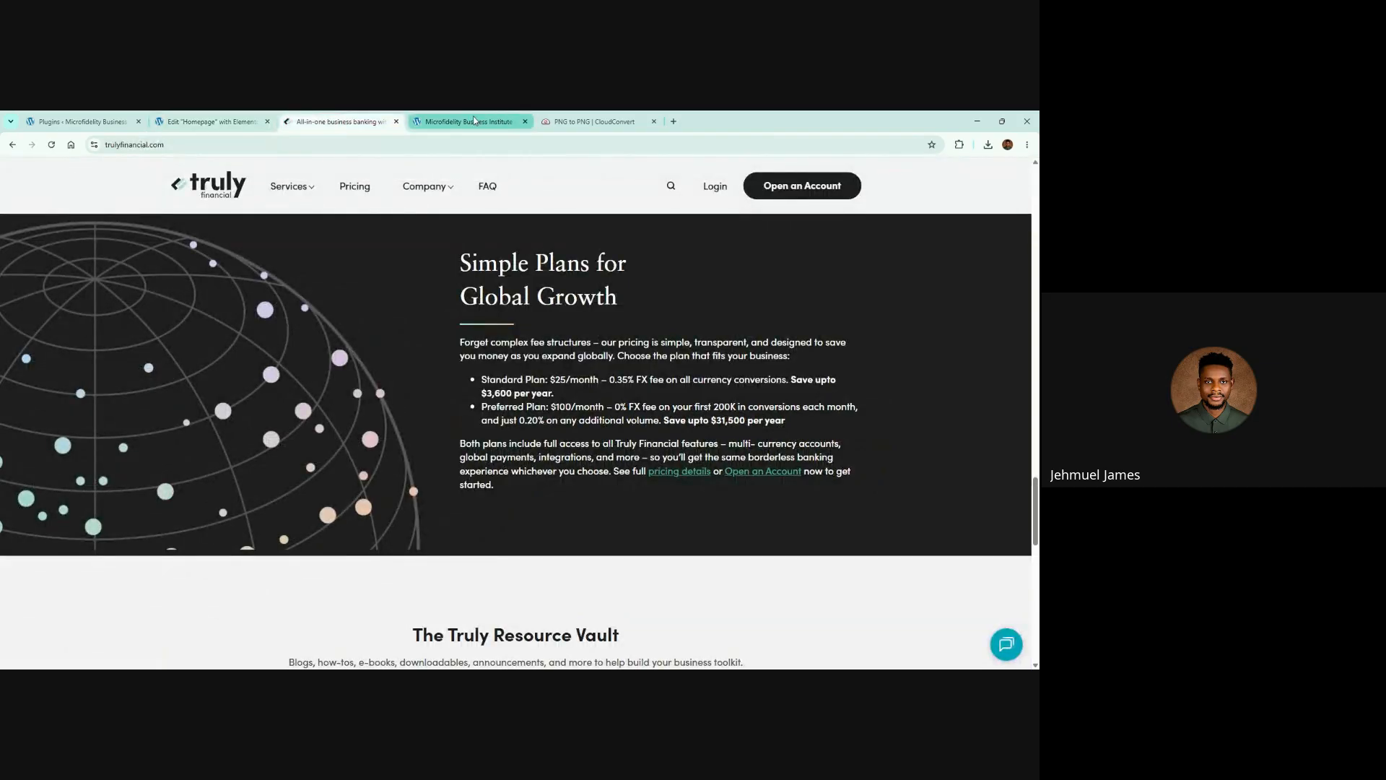
left_click(474, 121)
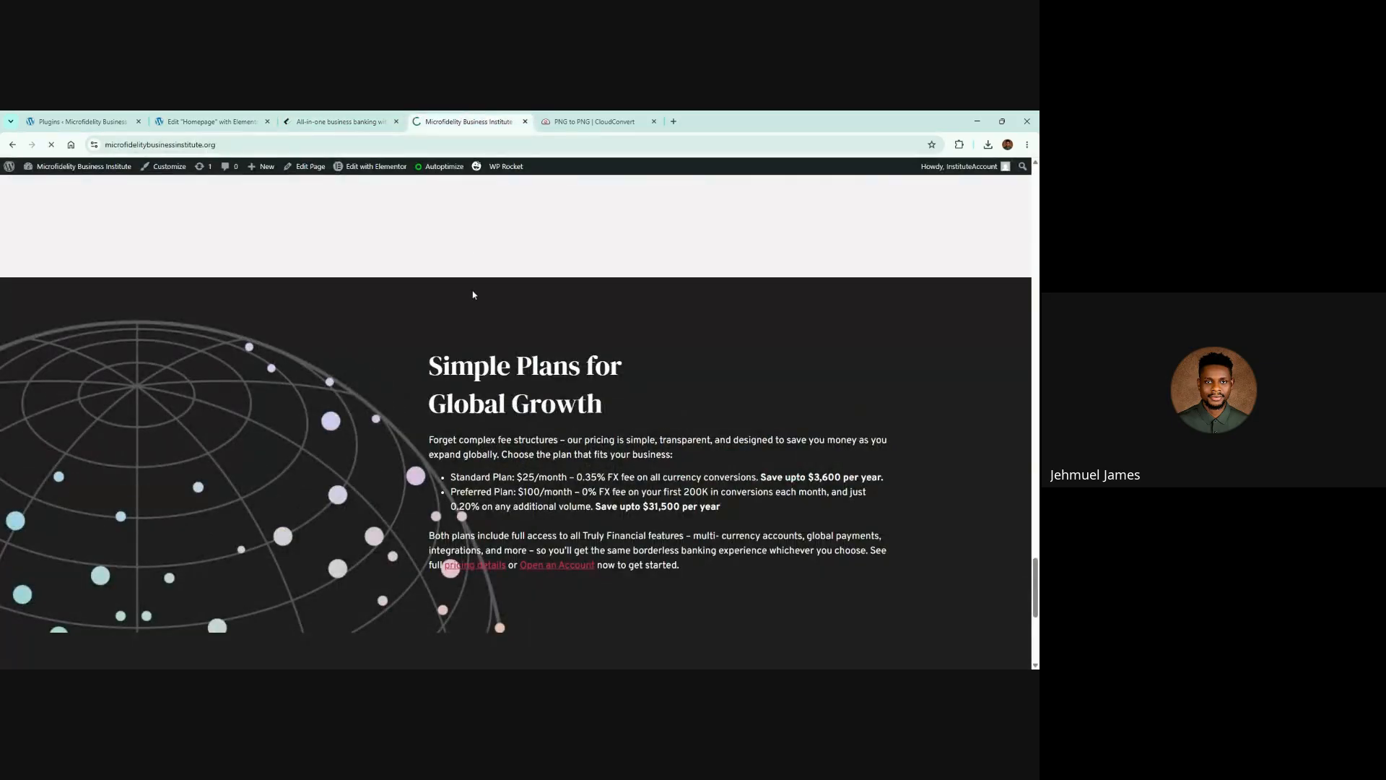
scroll(474, 291, "down", 2)
scroll(485, 273, "up", 3)
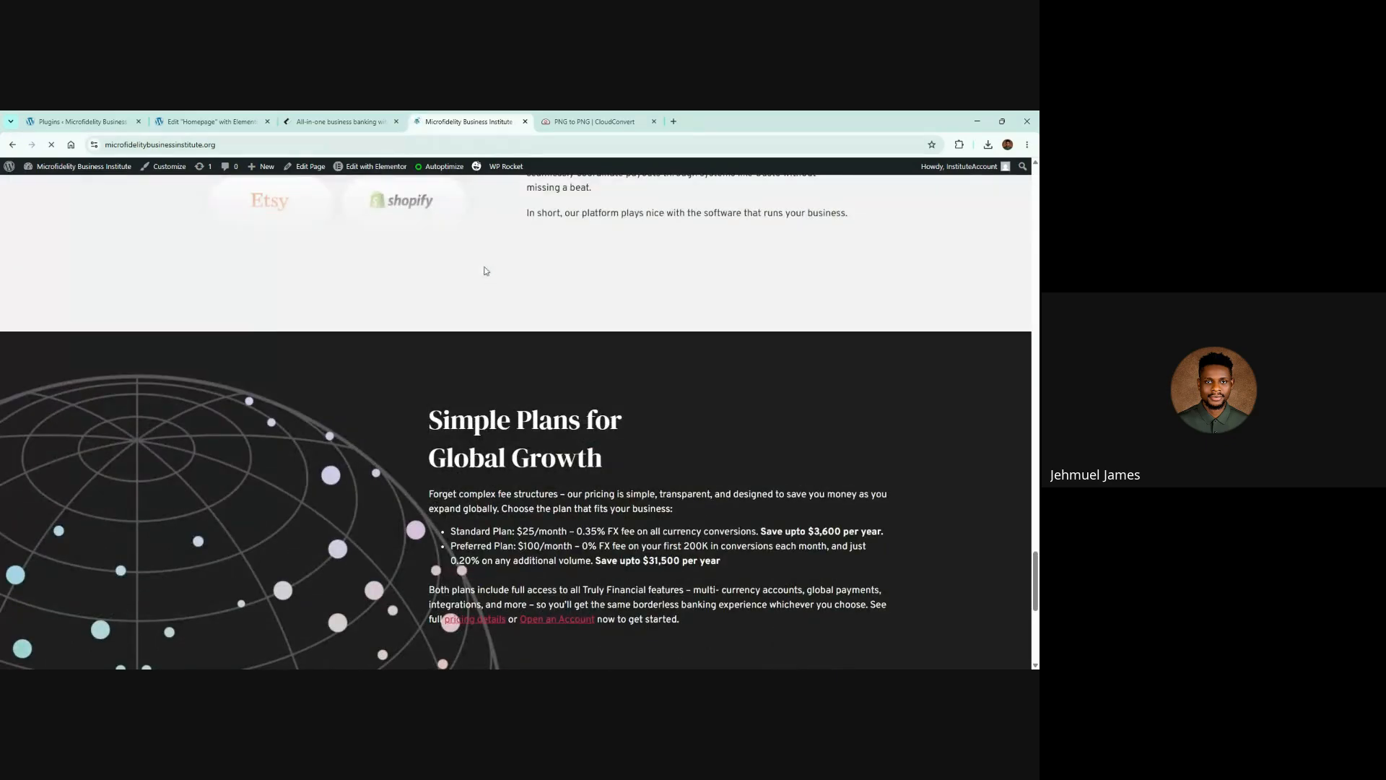
scroll(573, 257, "down", 12)
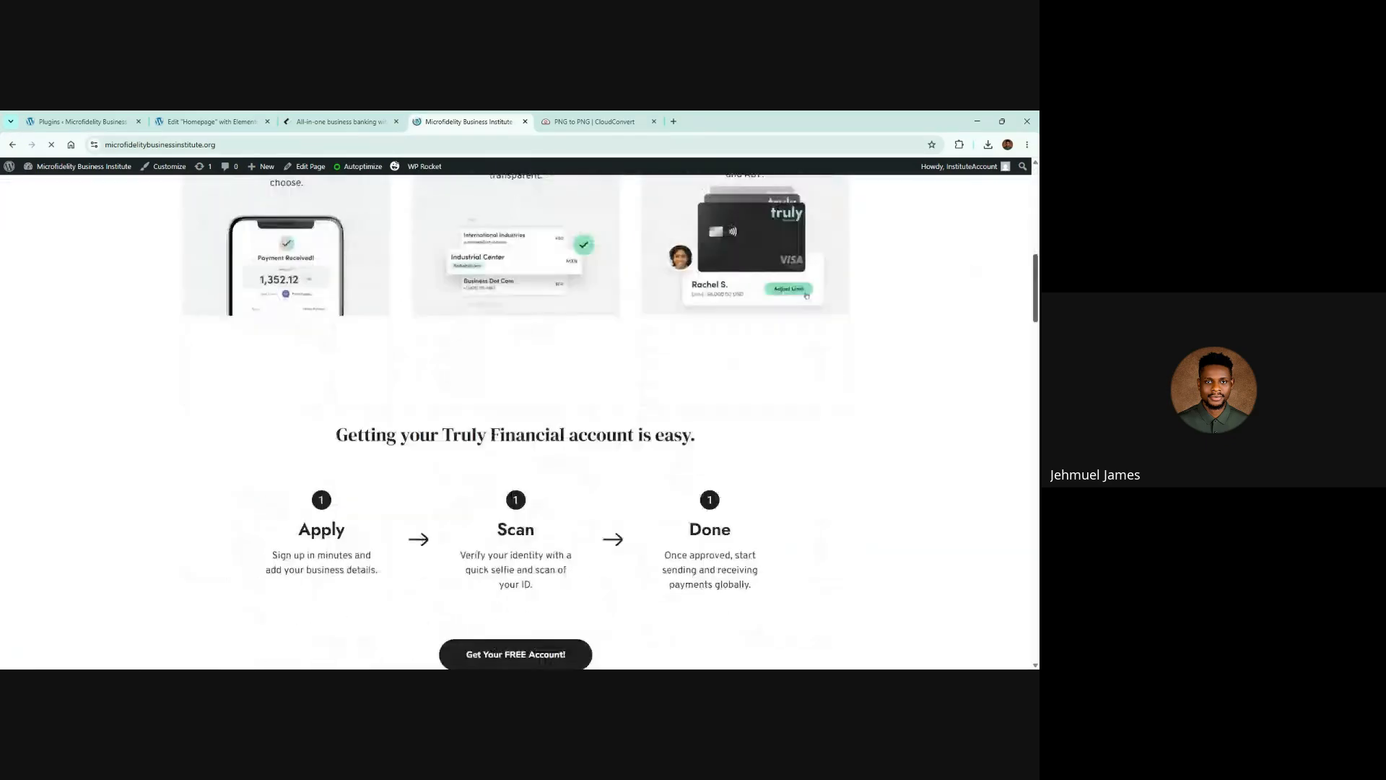
scroll(871, 334, "down", 12)
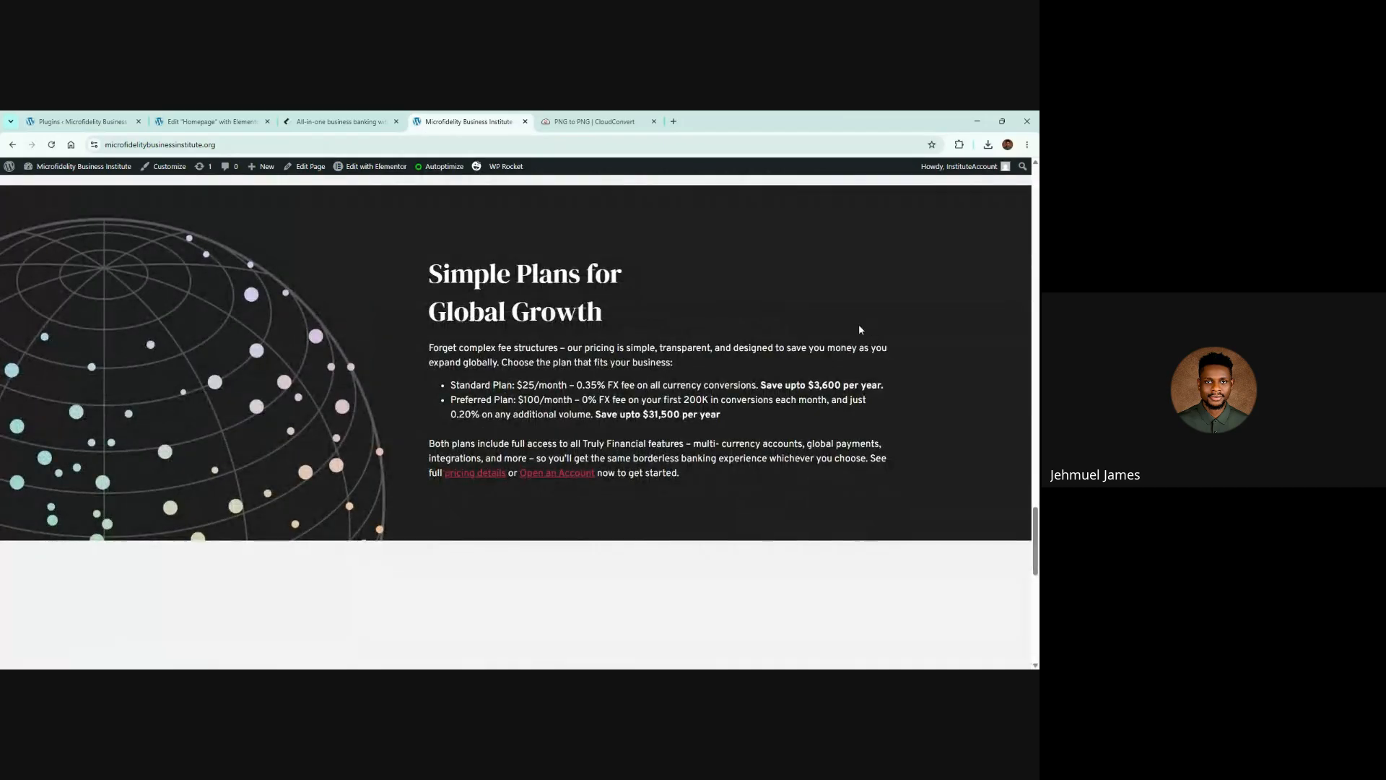
left_click(356, 117)
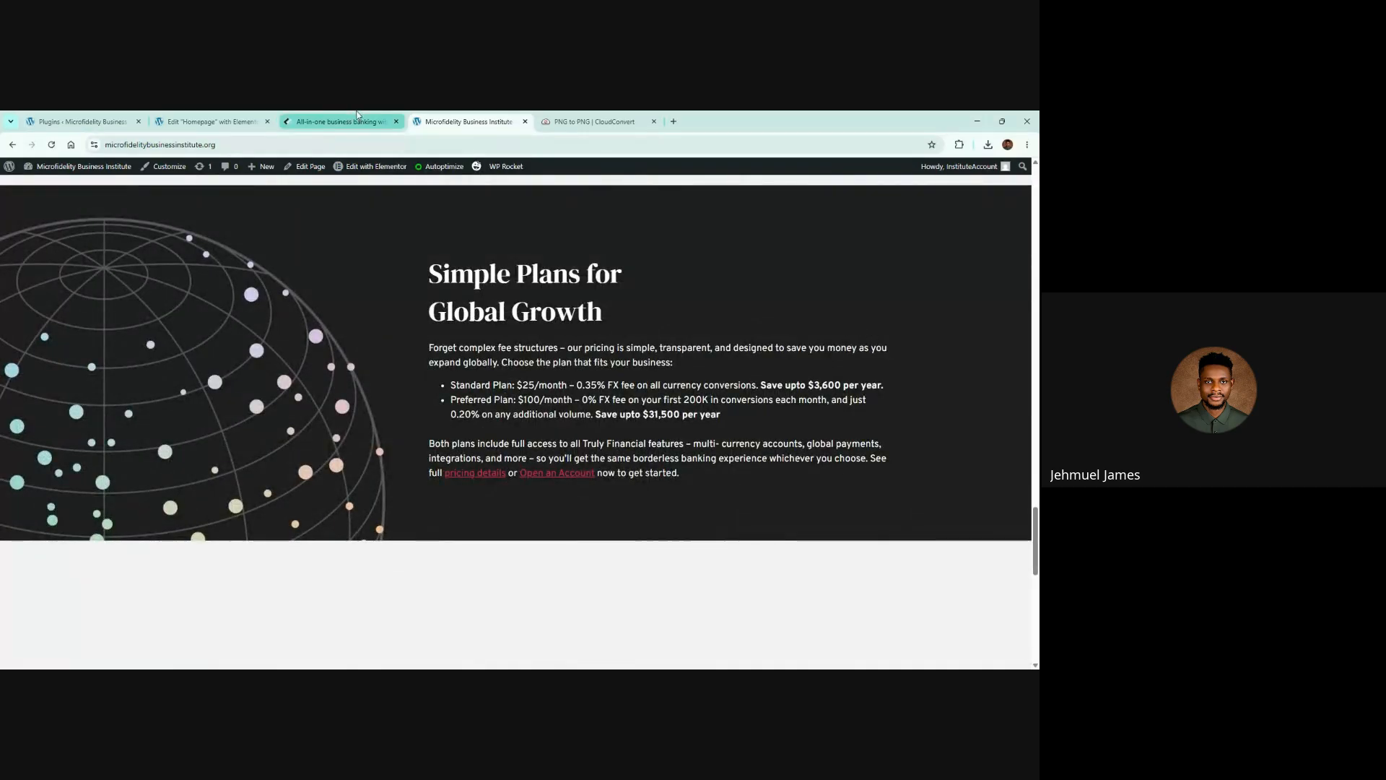
left_click(484, 118)
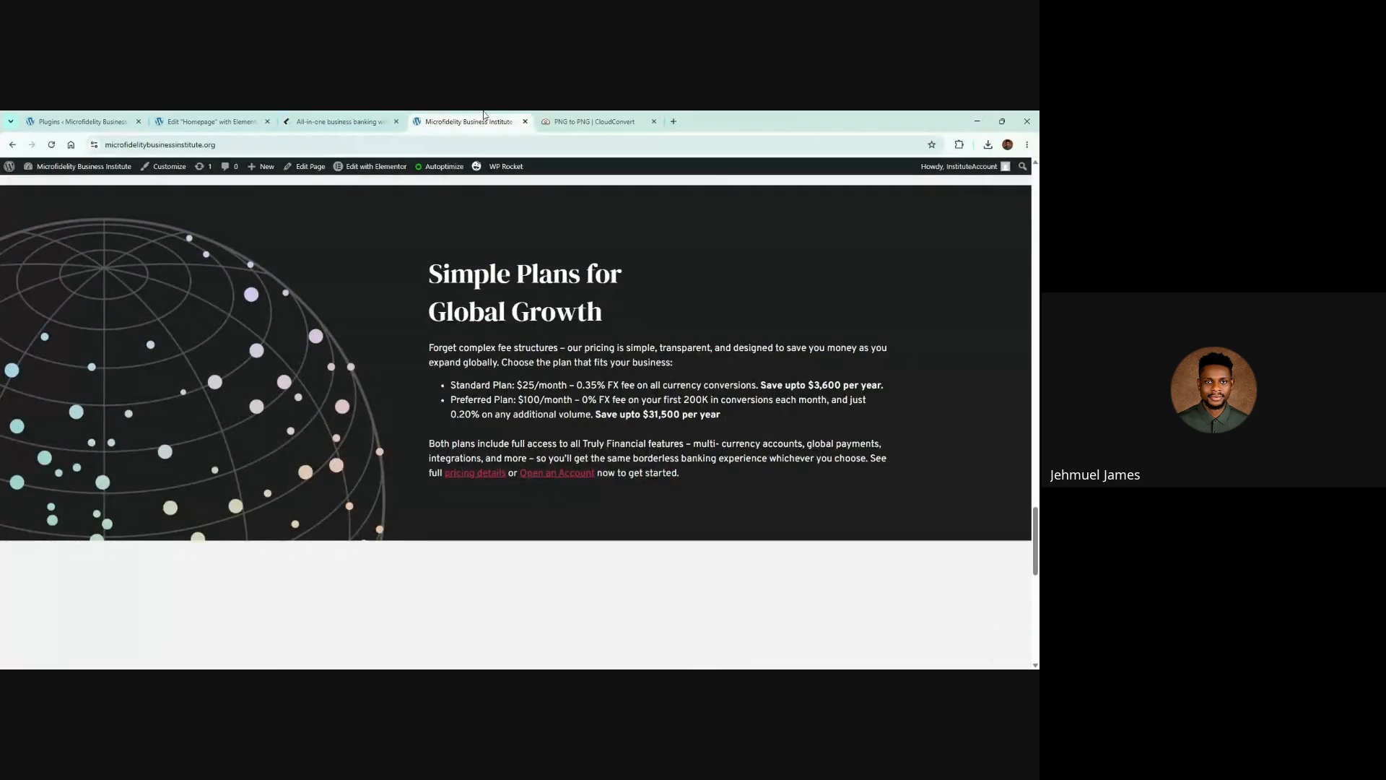
left_click(317, 113)
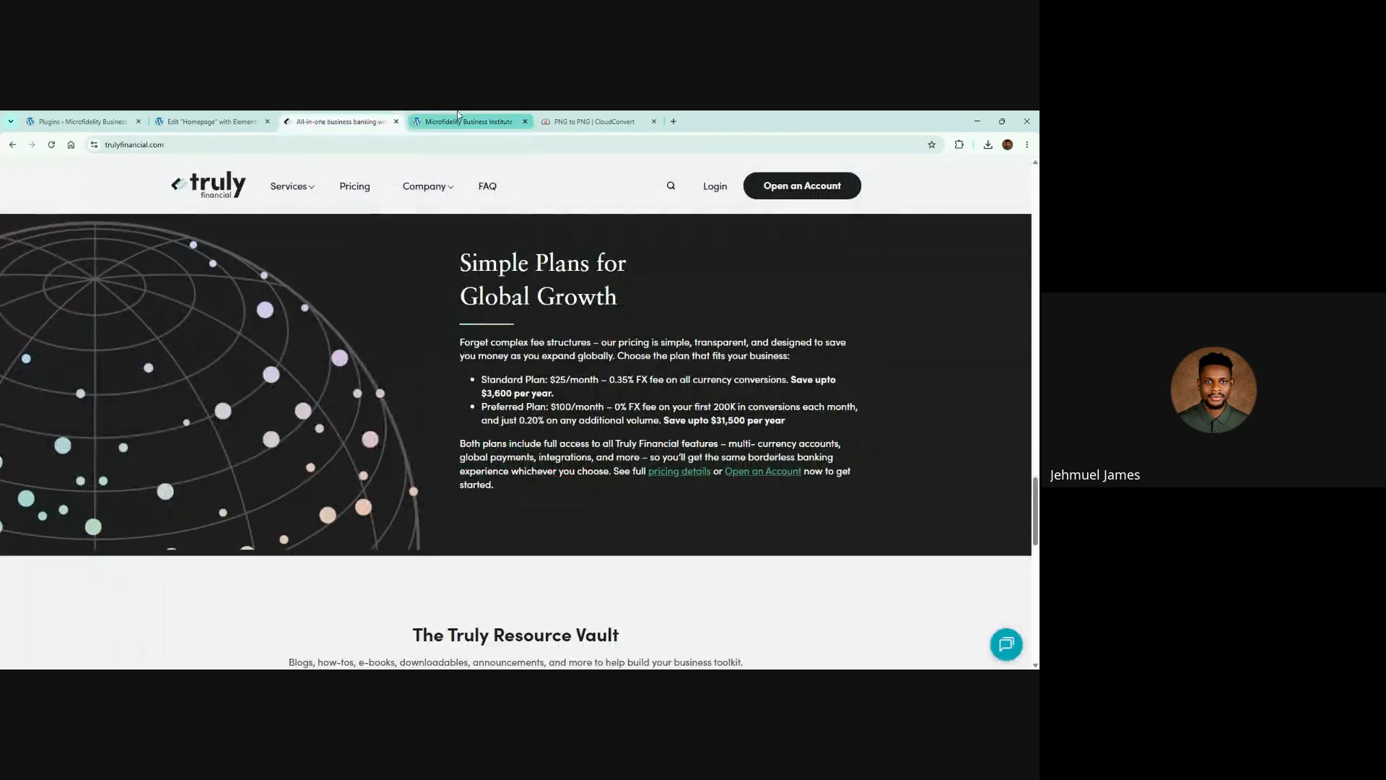
left_click(458, 113)
left_click(305, 117)
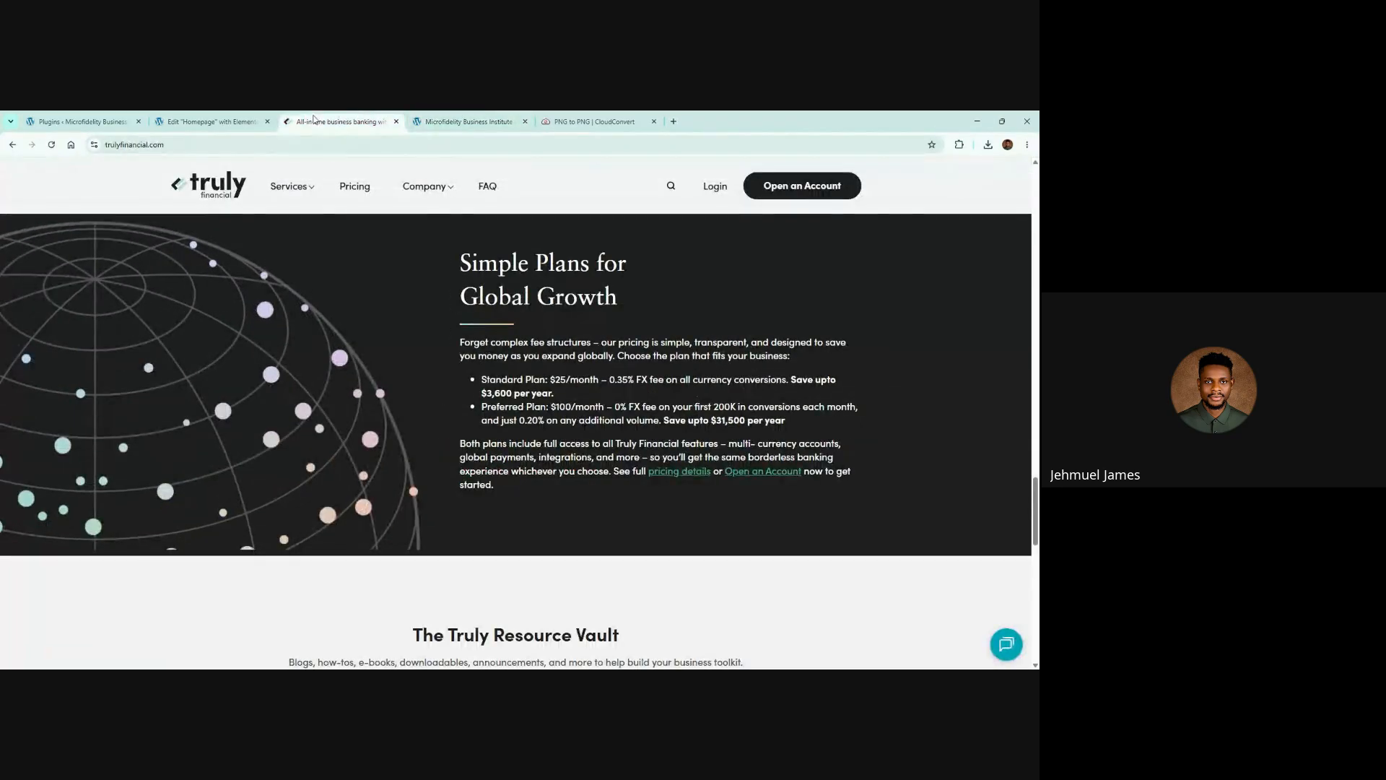
left_click(459, 116)
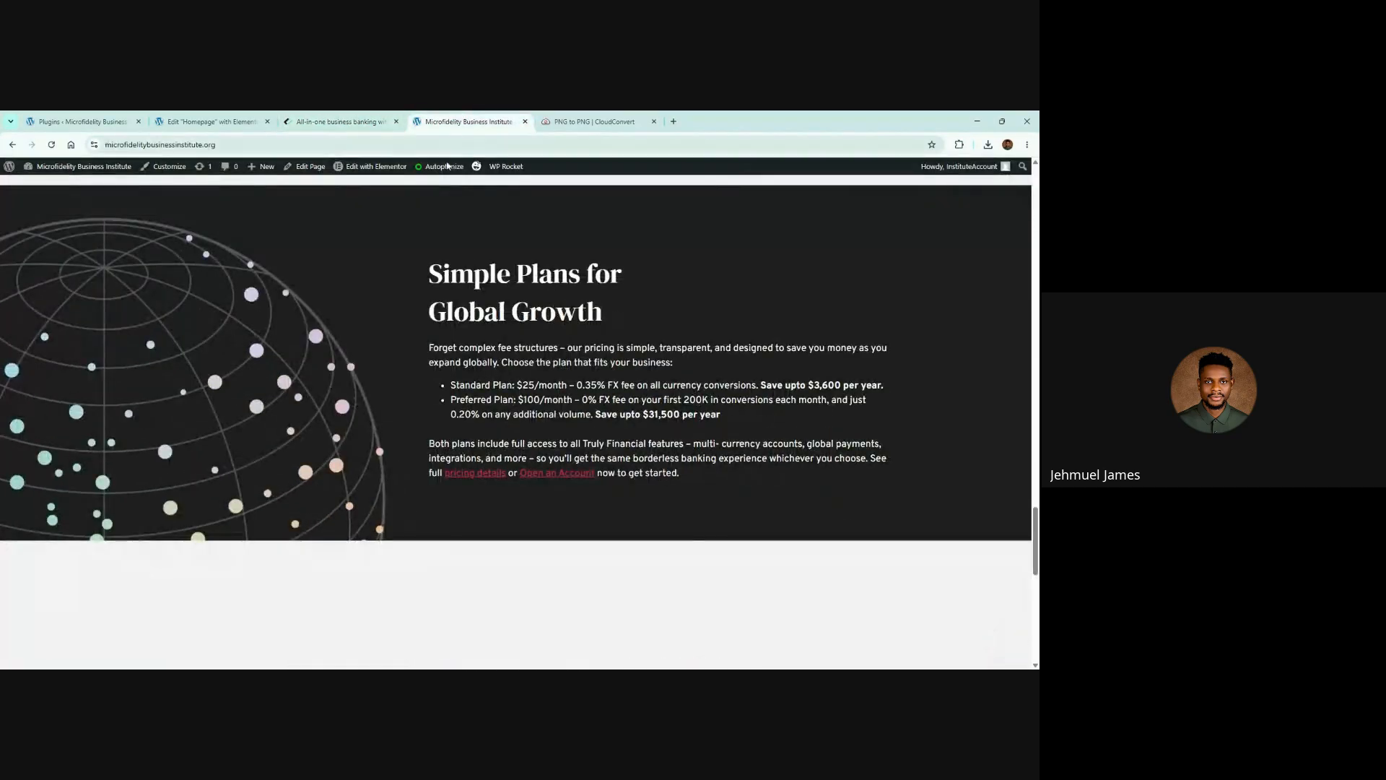
scroll(436, 226, "up", 2)
scroll(436, 226, "down", 1)
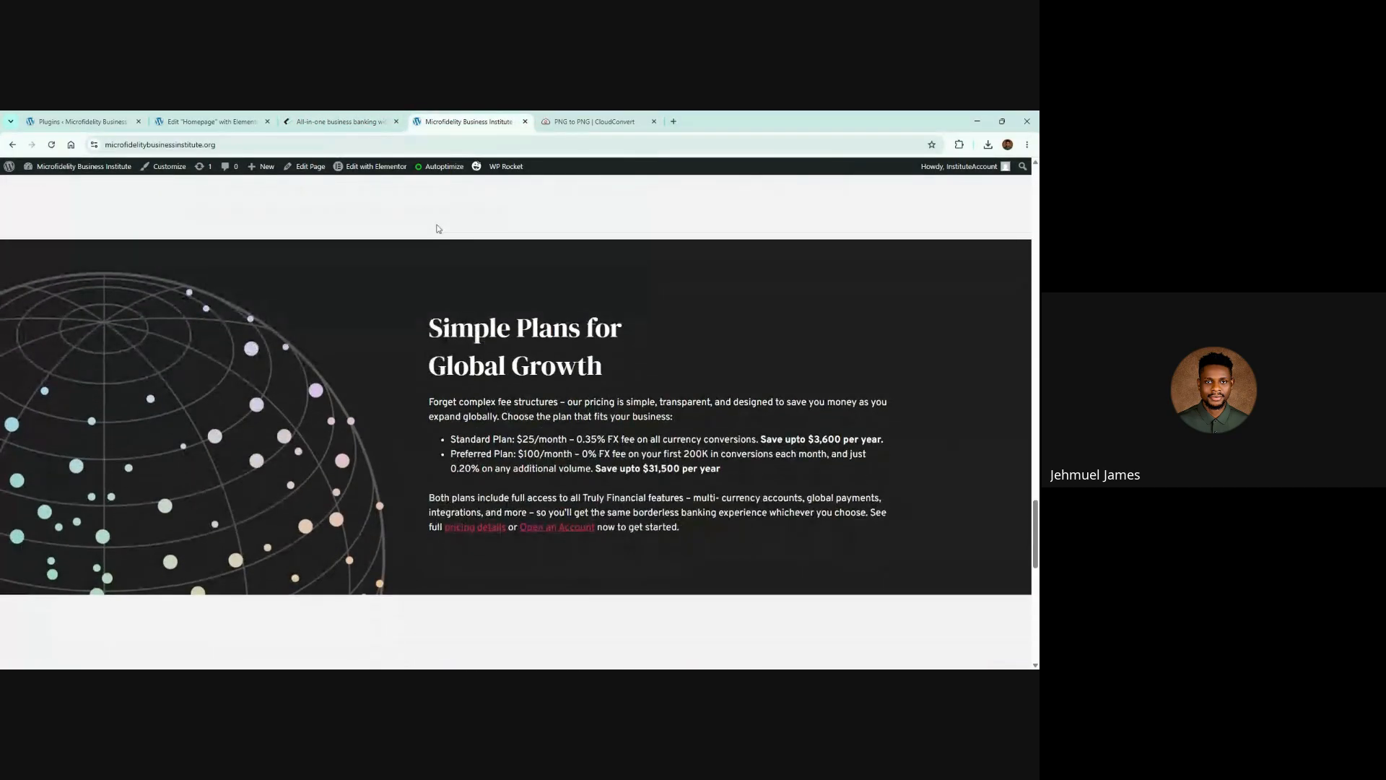
left_click(354, 117)
left_click(473, 117)
left_click(373, 117)
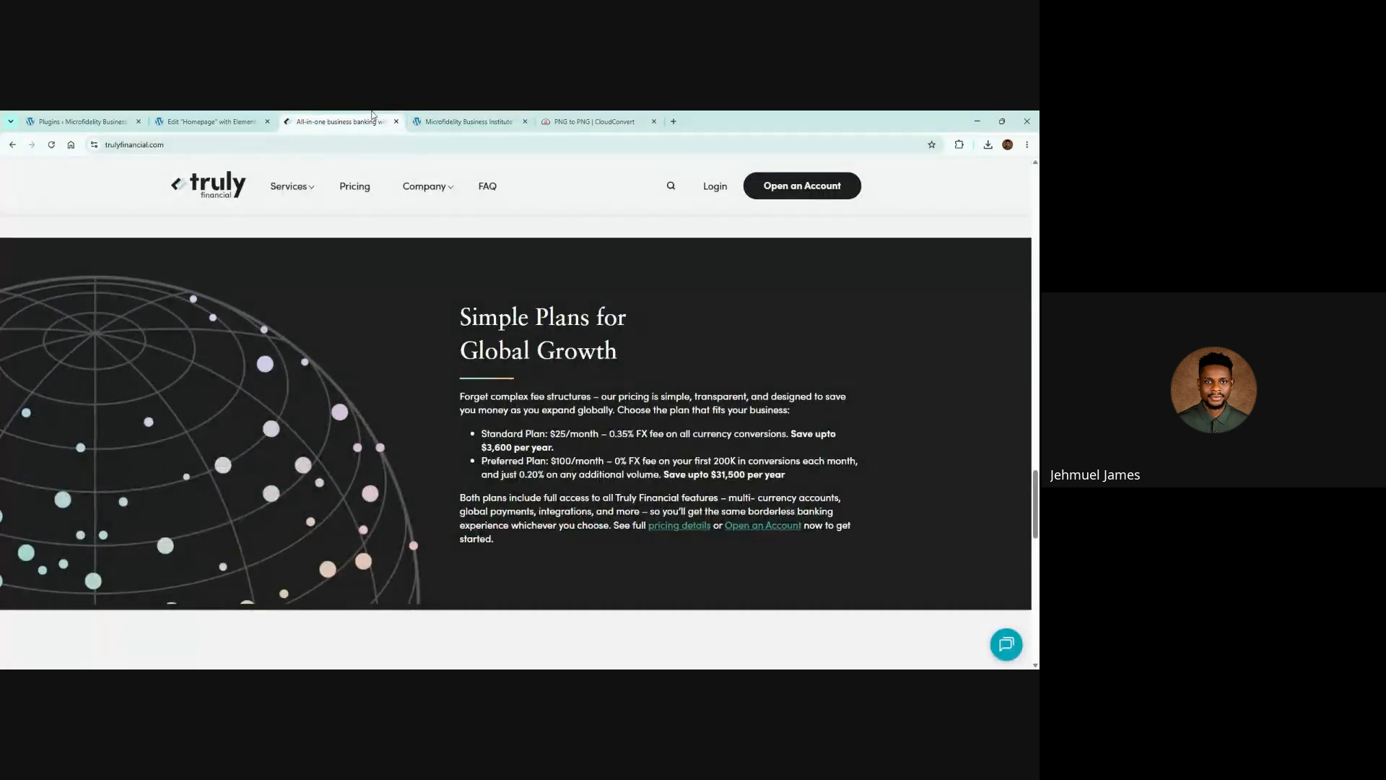
left_click(254, 115)
left_click(426, 117)
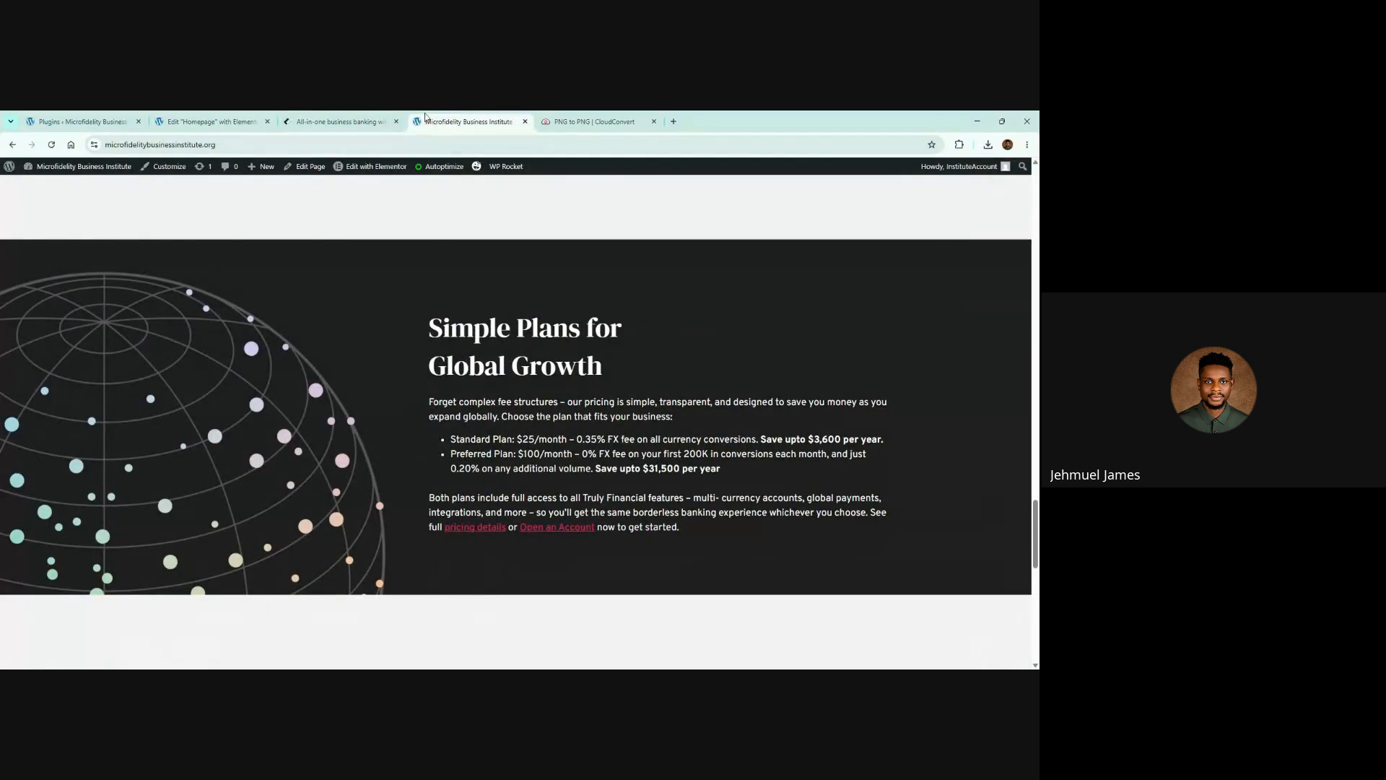
left_click(373, 119)
left_click(427, 118)
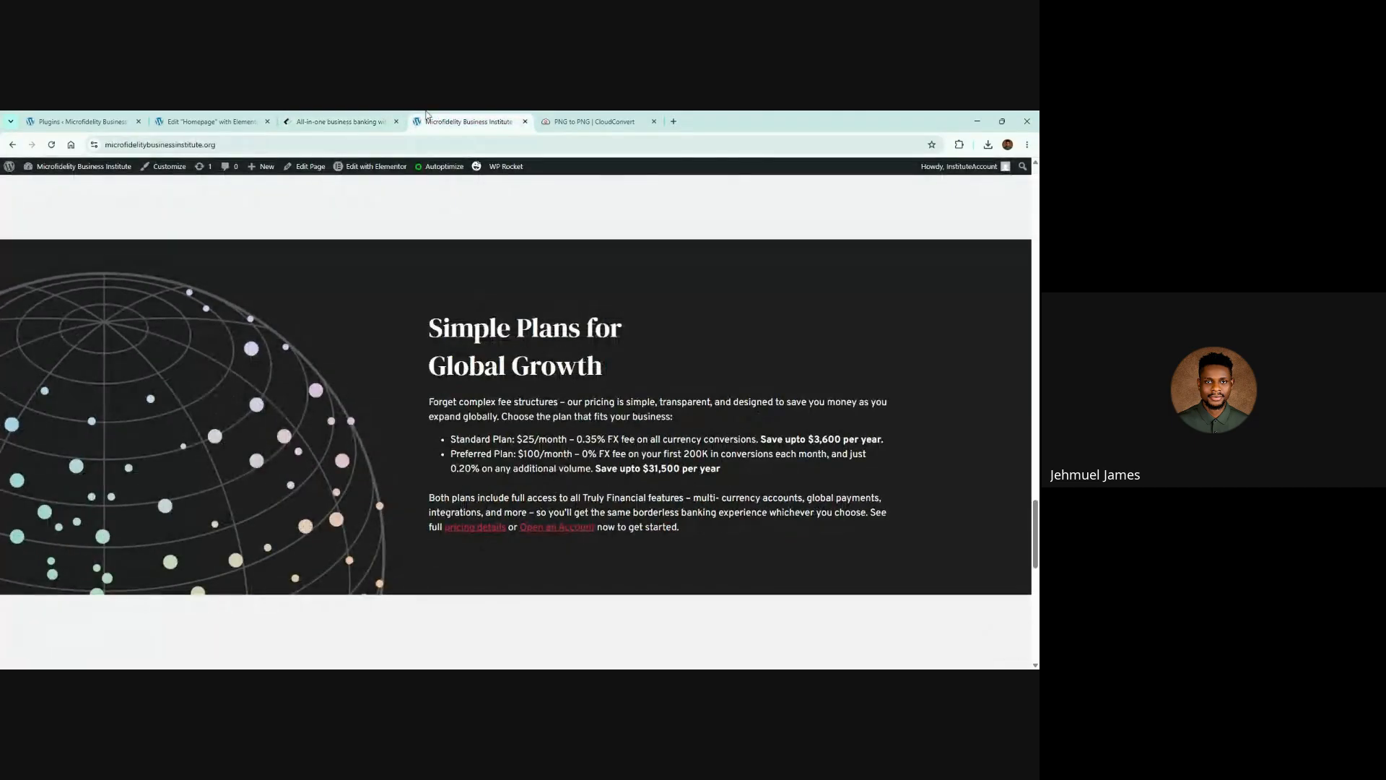
left_click(365, 119)
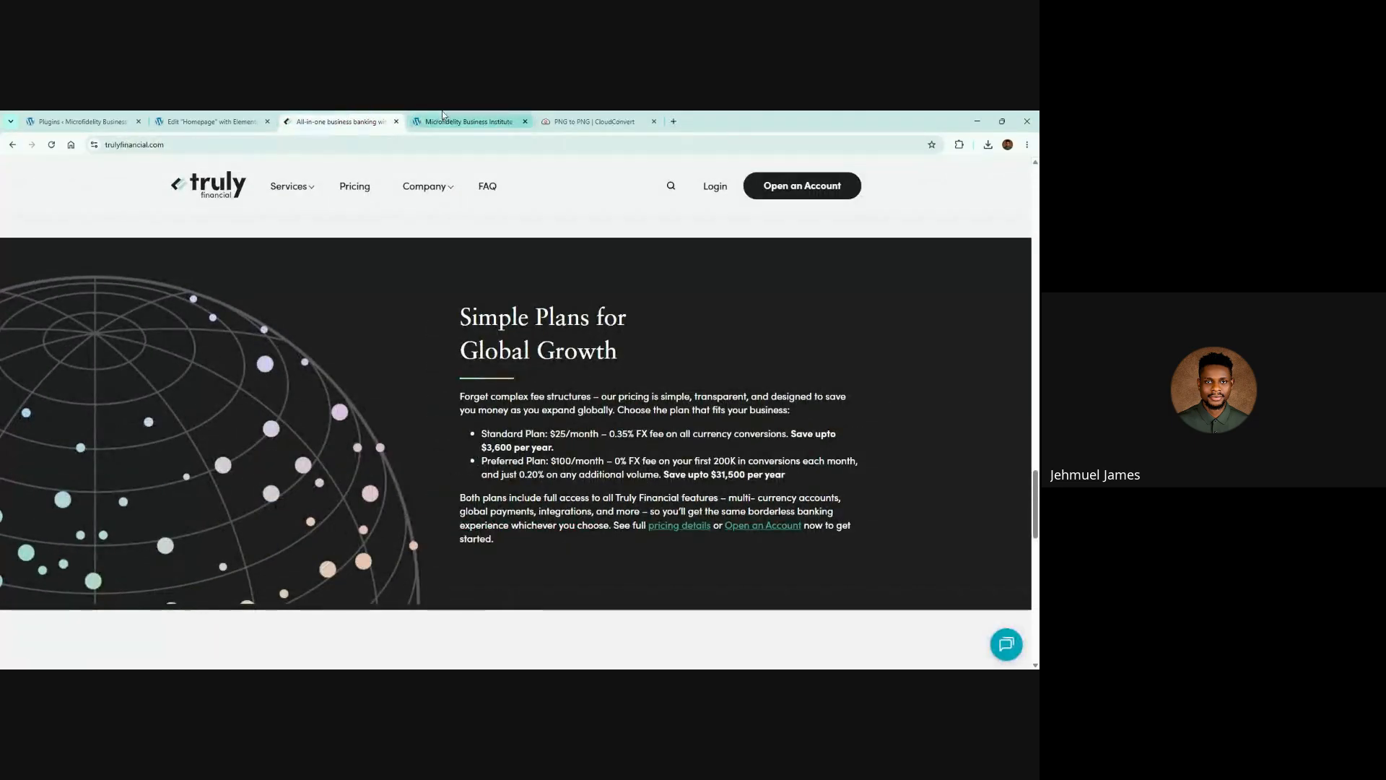
In the Elementor editor, set the width of the "Simple Plans for Global Growth" text column container to 90%
left_click(211, 121)
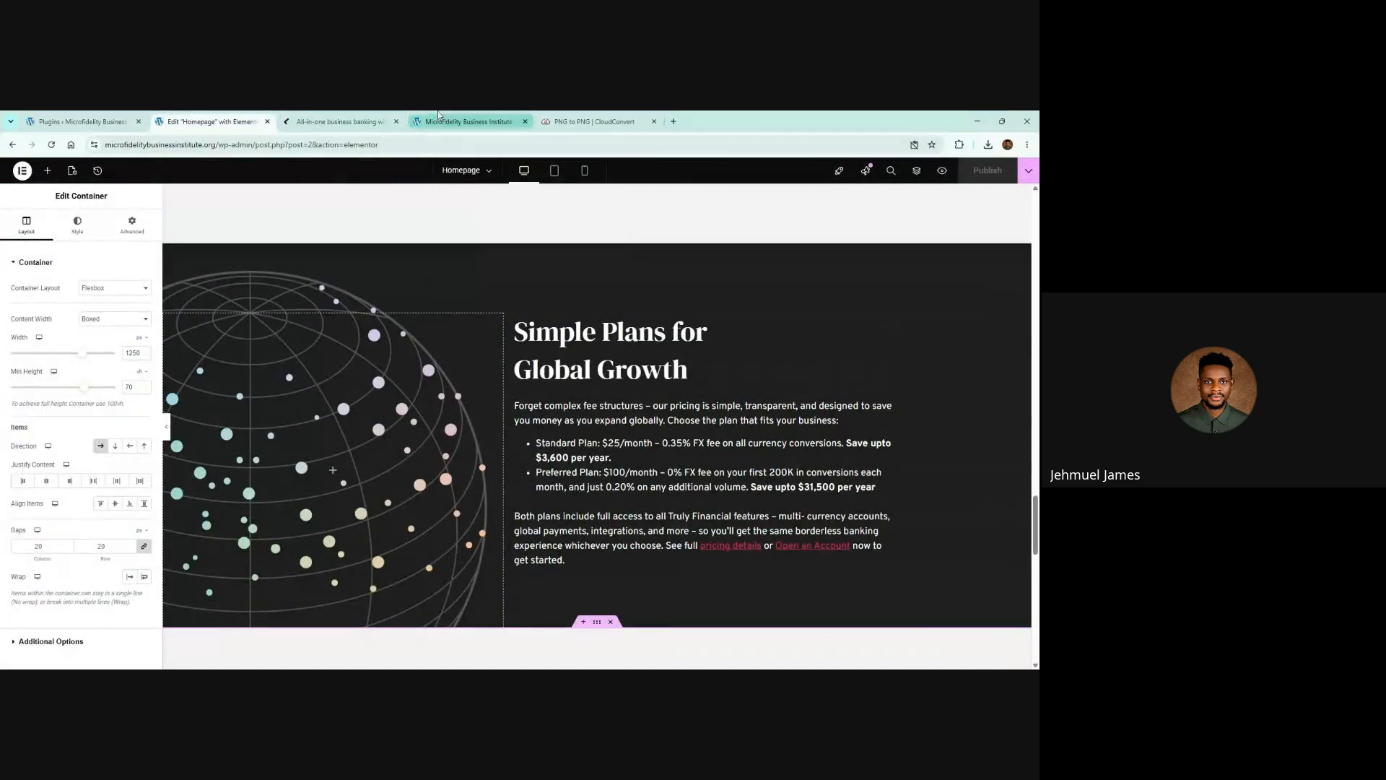
left_click(482, 328)
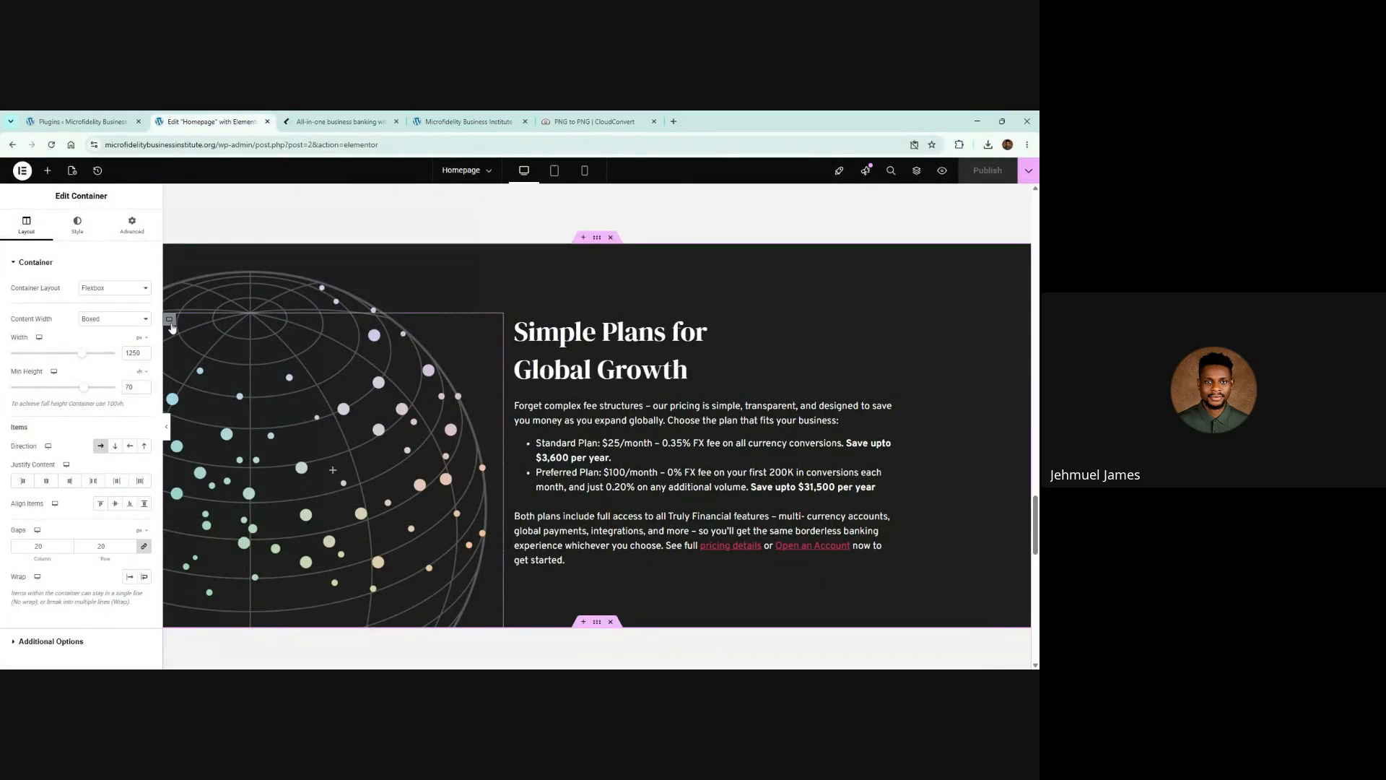
left_click(520, 319)
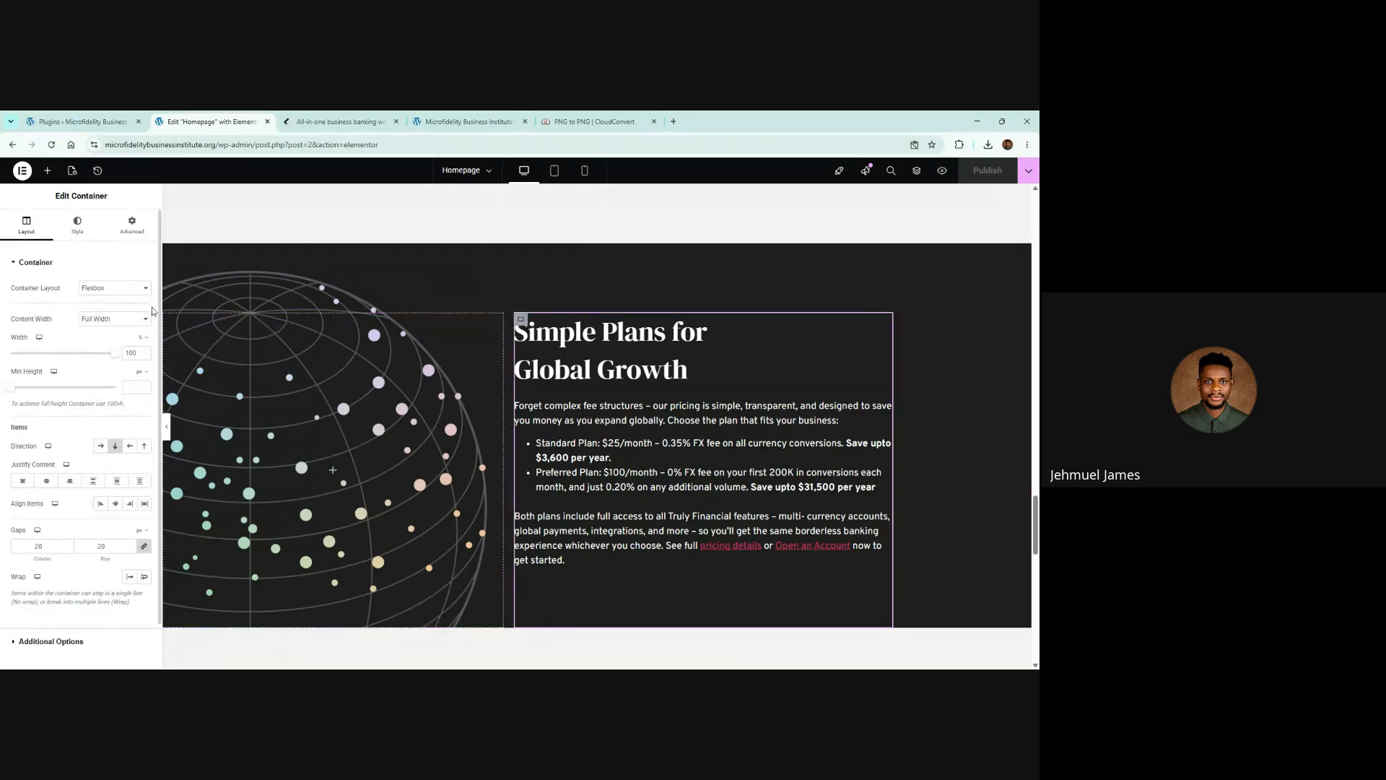
type("90")
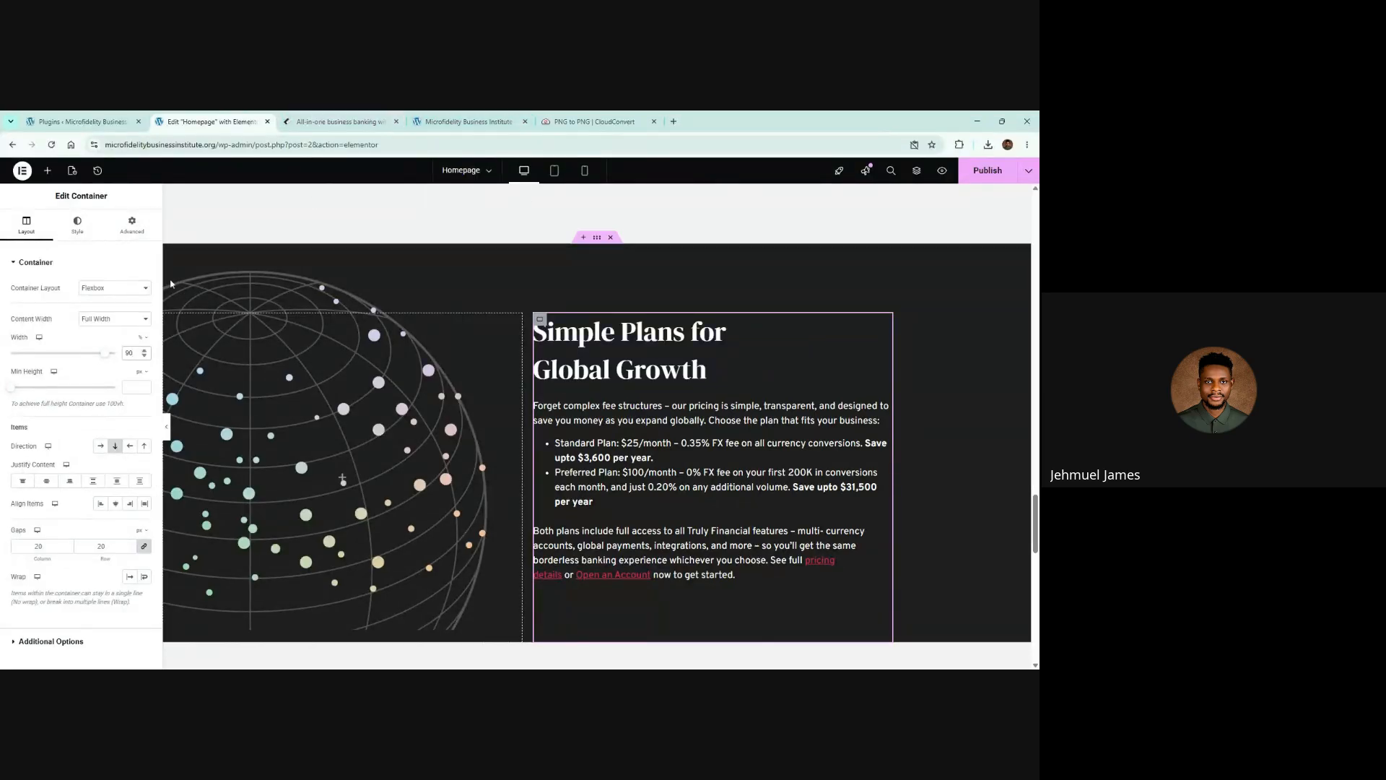
Raise the right padding of the whole "Simple Plans for Global Growth" section container to 18 and publish the page
left_click(113, 228)
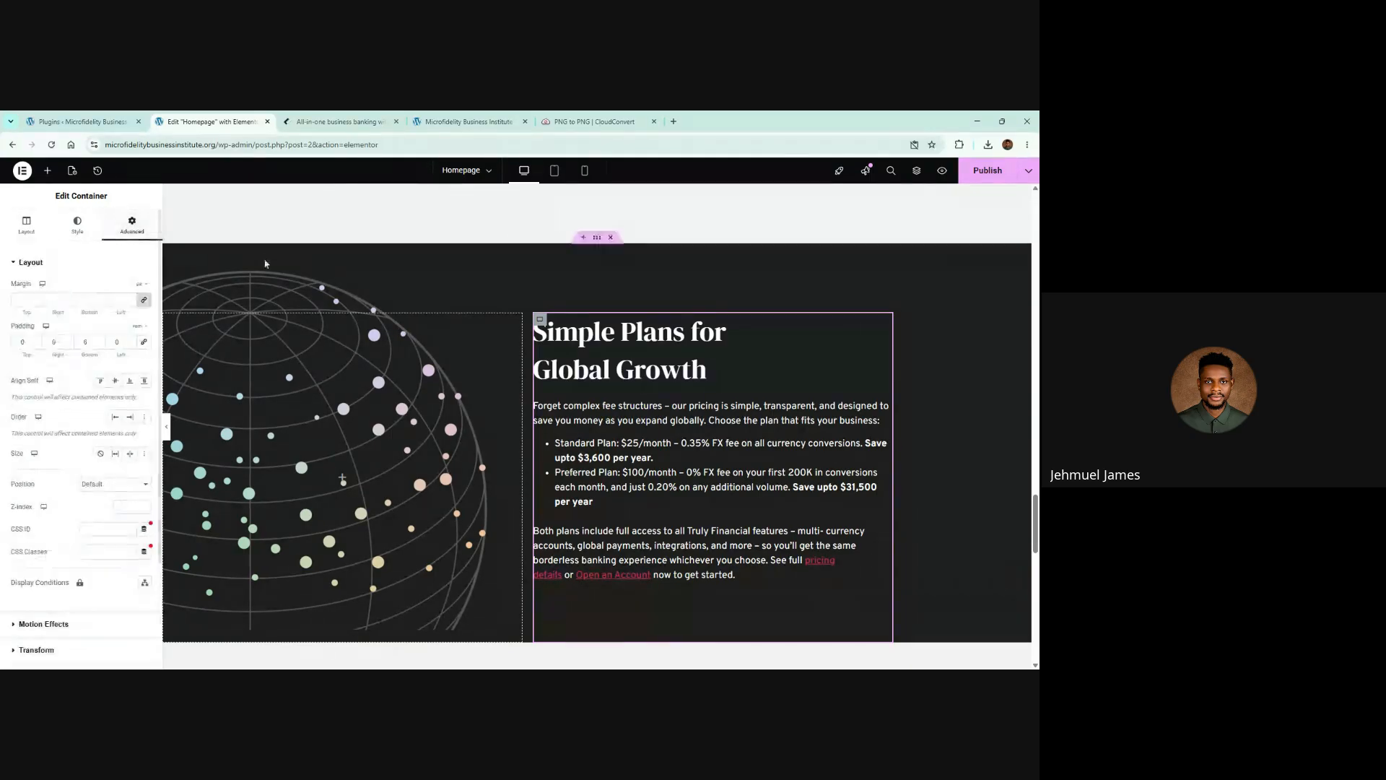
left_click(601, 239)
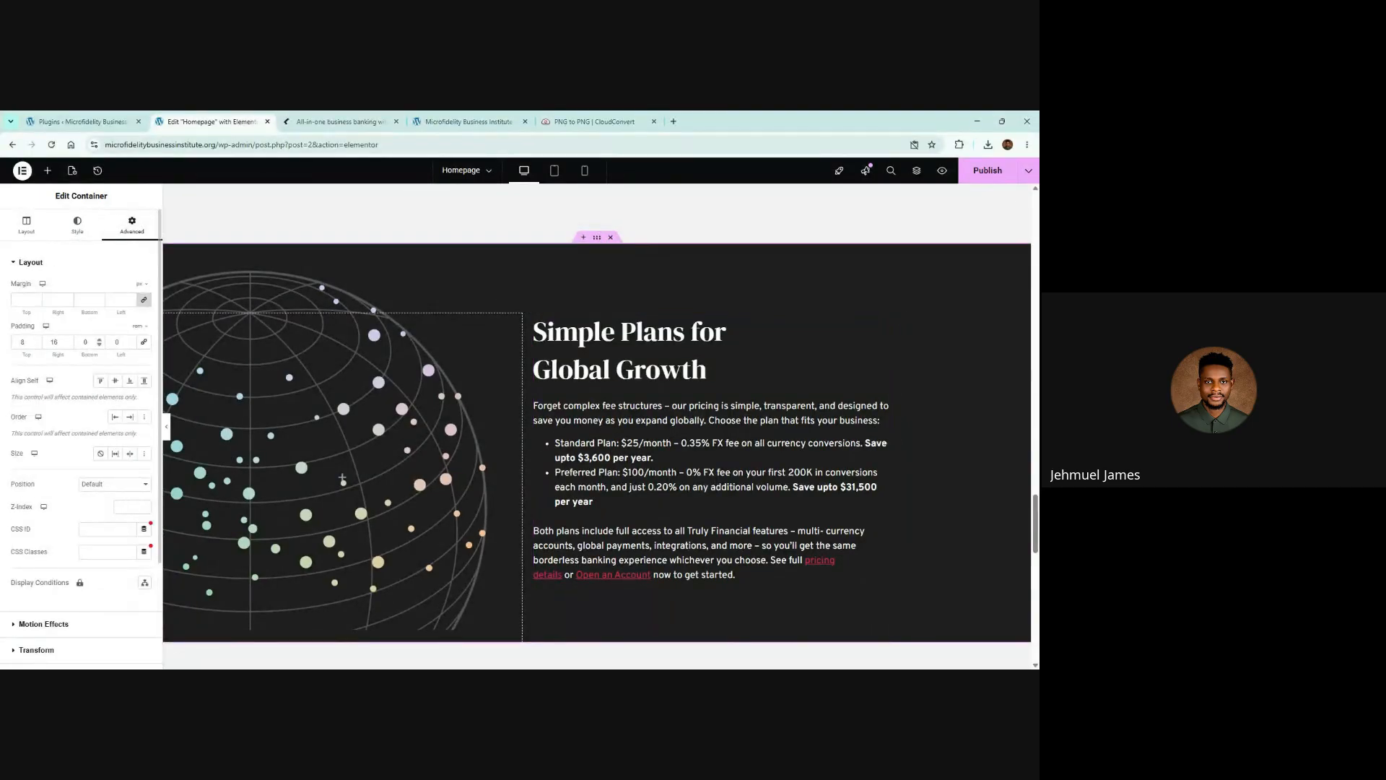
left_click(68, 342)
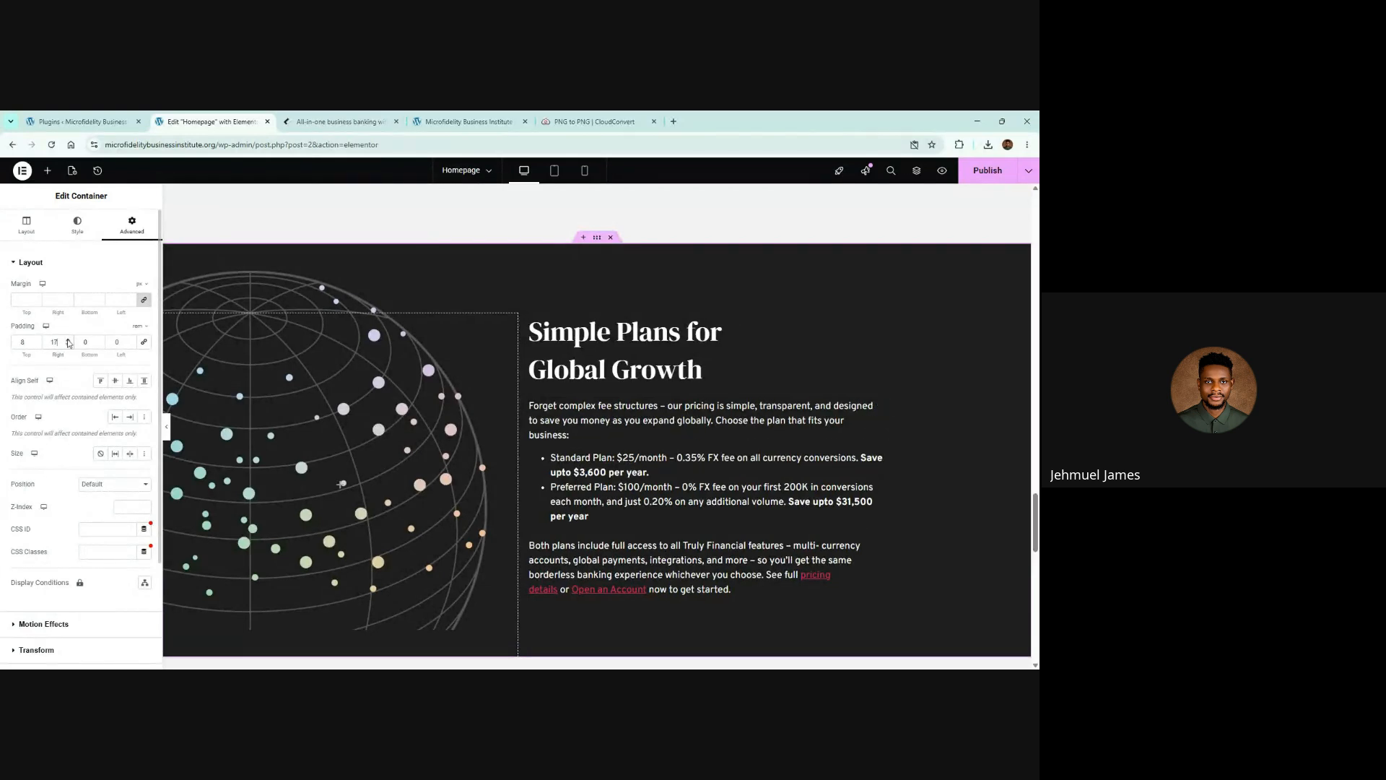
left_click(68, 343)
left_click(67, 343)
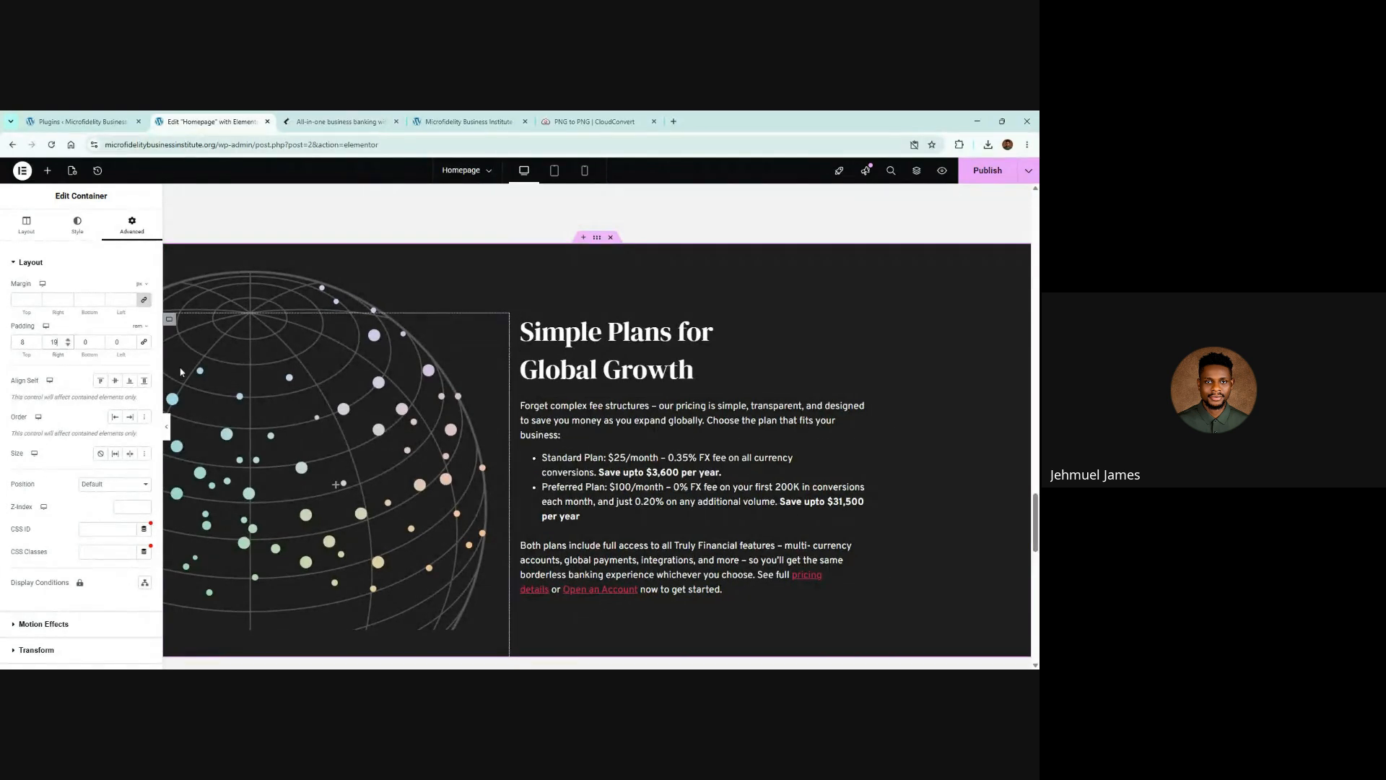
left_click(68, 345)
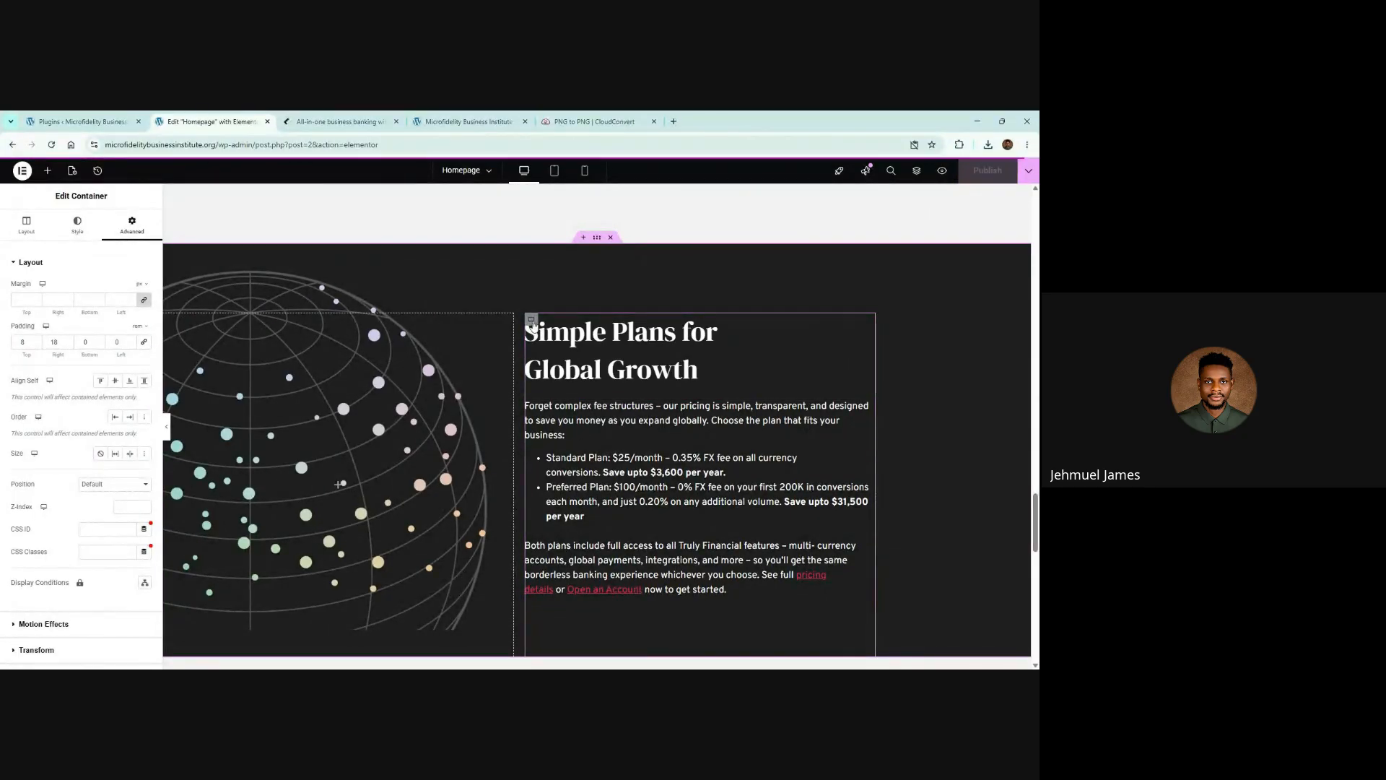
Reload the live homepage, compare the "Simple Plans for Global Growth" text width and position with trulyfinancial.com, and return to the Elementor editor
left_click(466, 121)
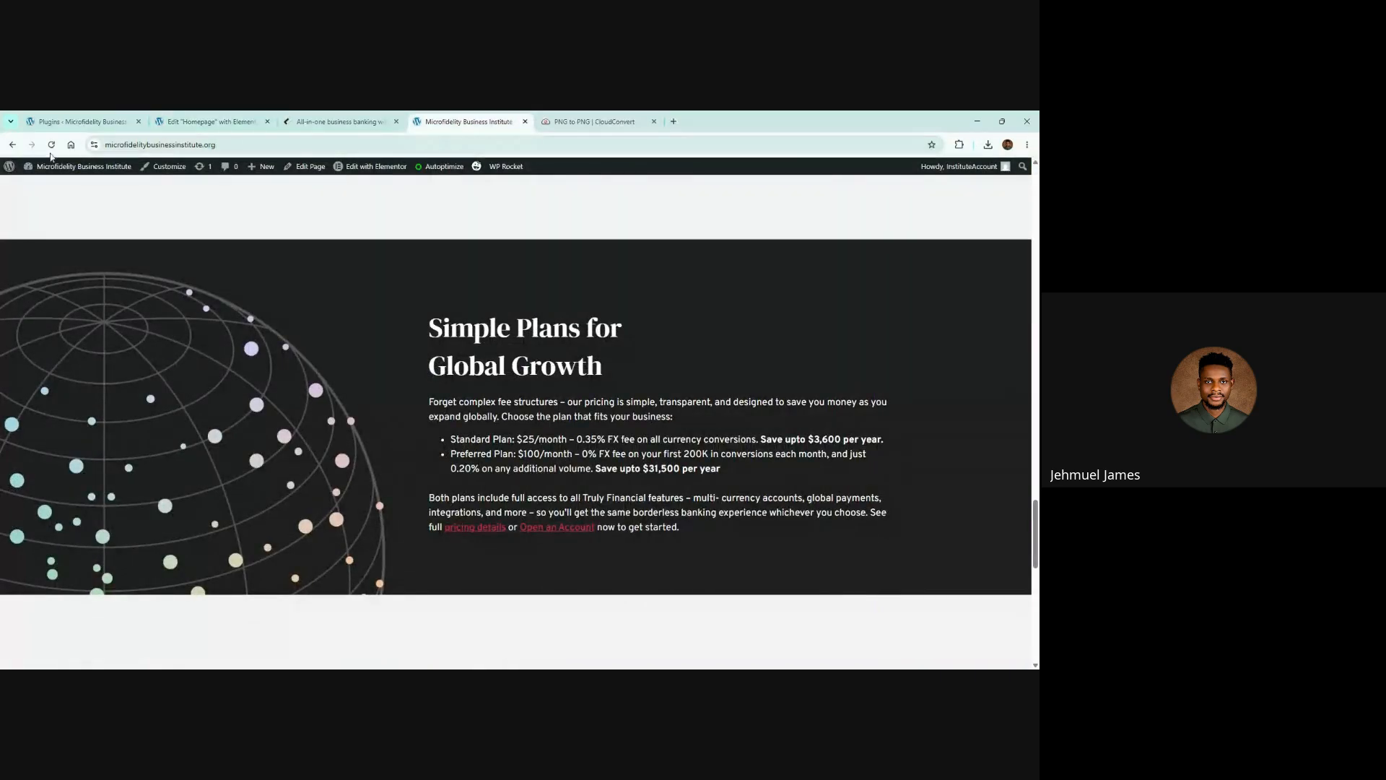
left_click(332, 120)
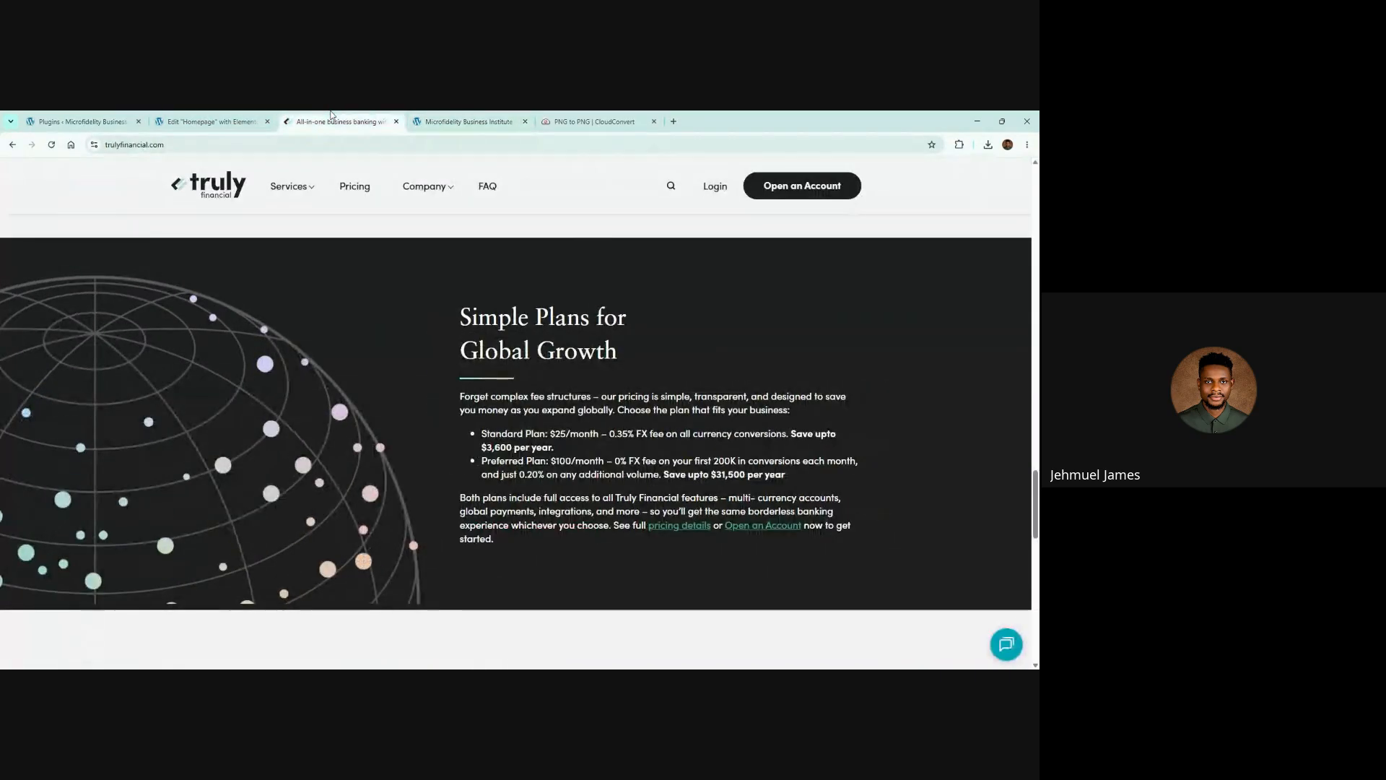
left_click(481, 117)
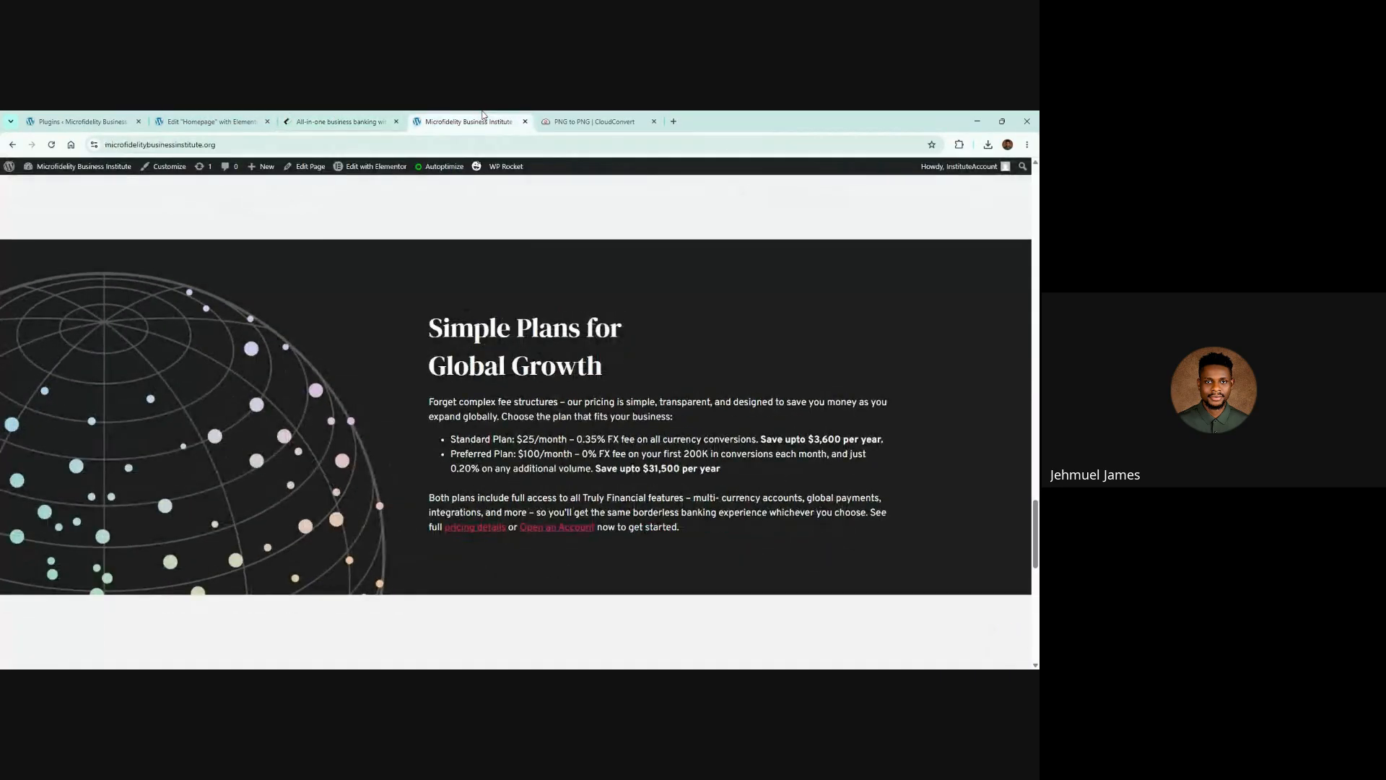
left_click(351, 117)
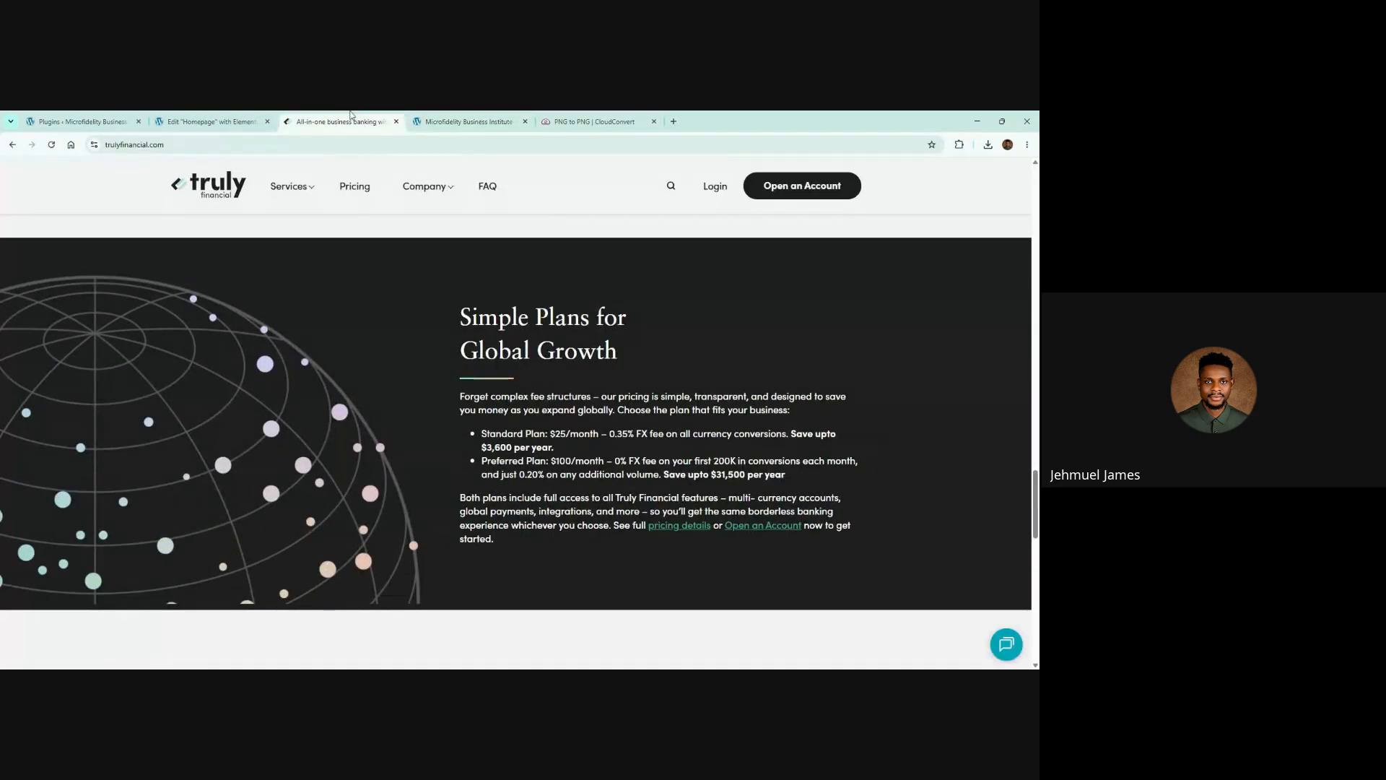
left_click(455, 118)
left_click(390, 118)
left_click(433, 117)
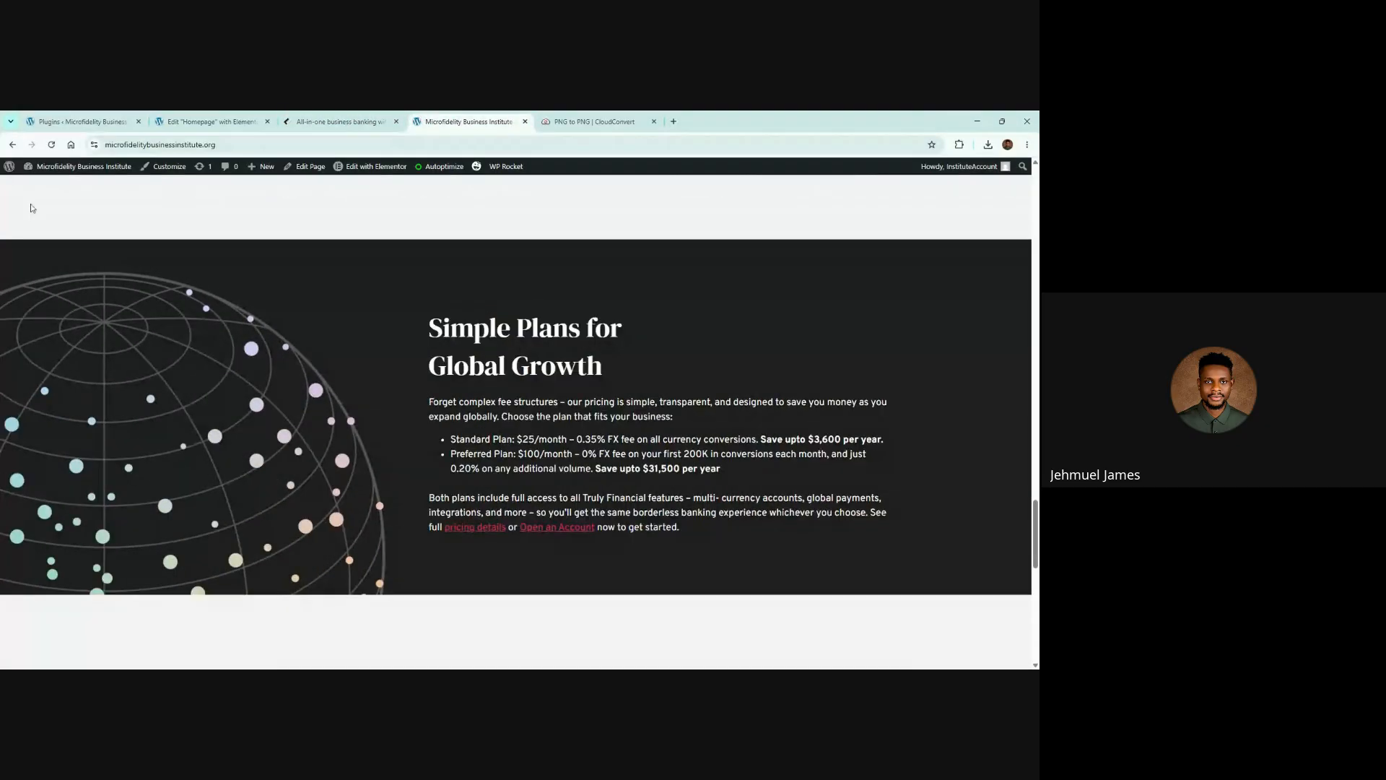
left_click(51, 145)
left_click(347, 121)
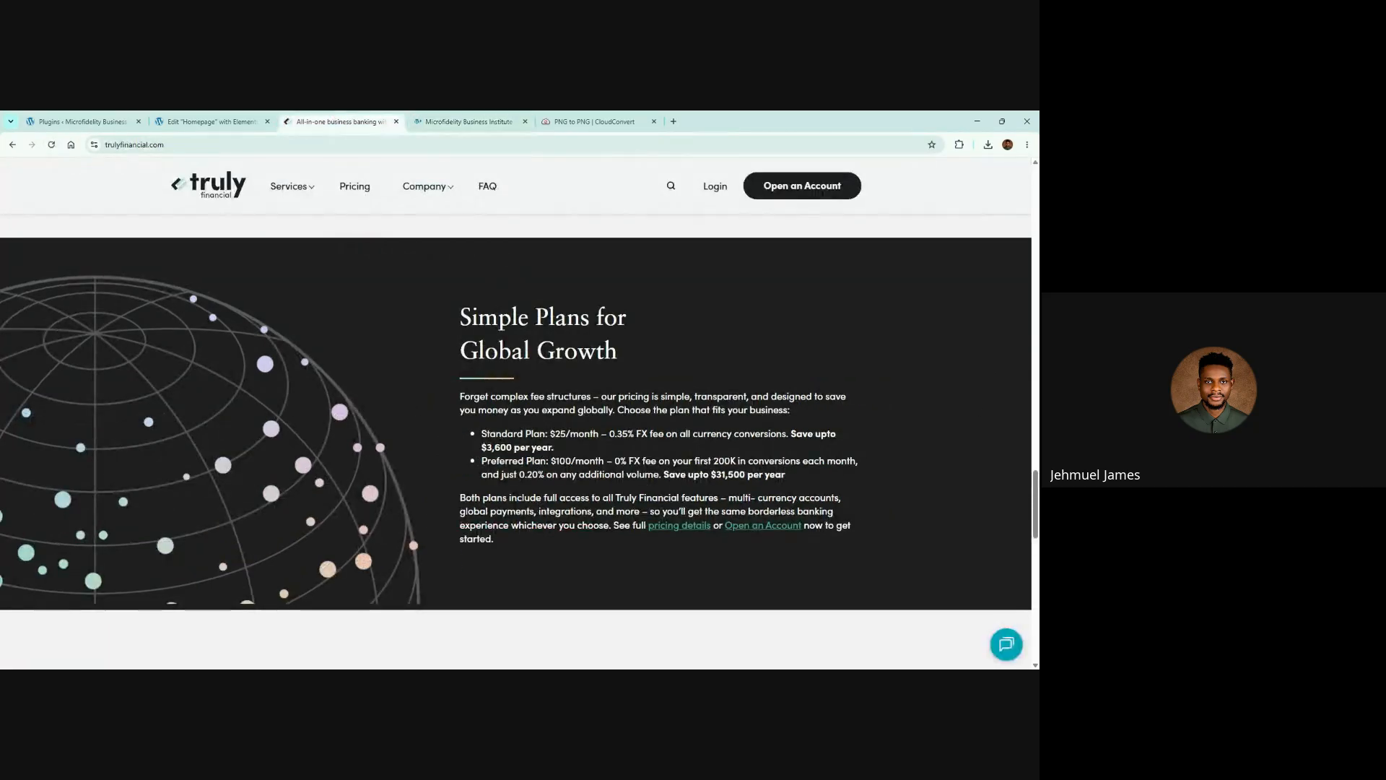
left_click(442, 118)
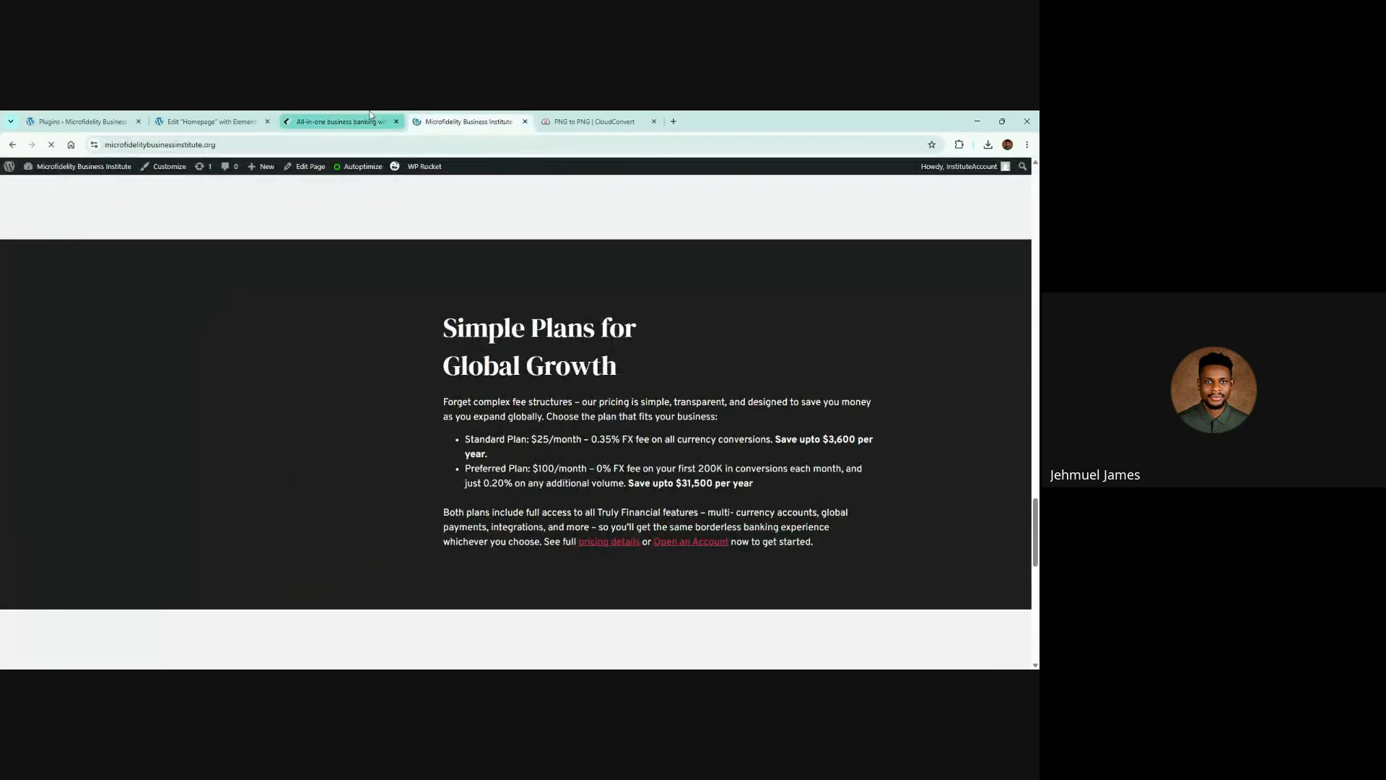
left_click(372, 119)
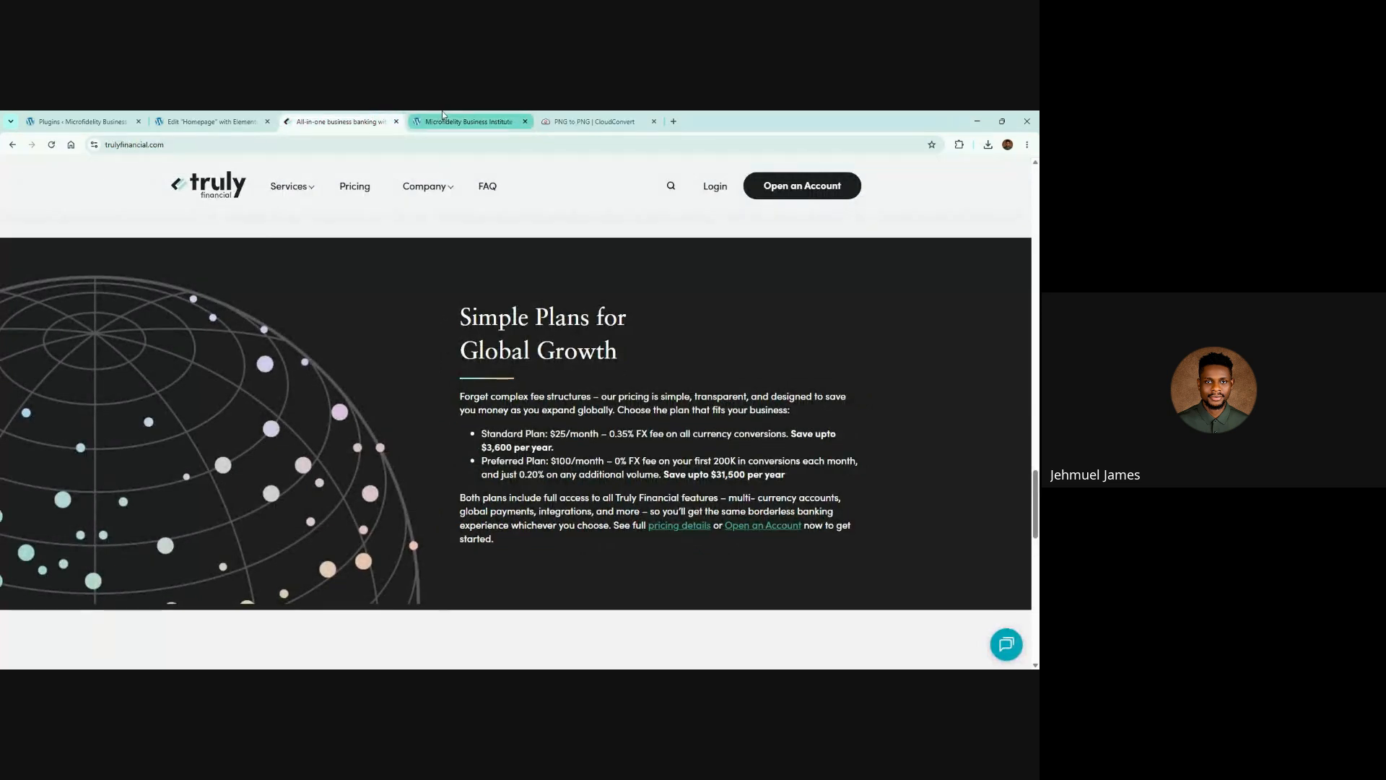
left_click(443, 118)
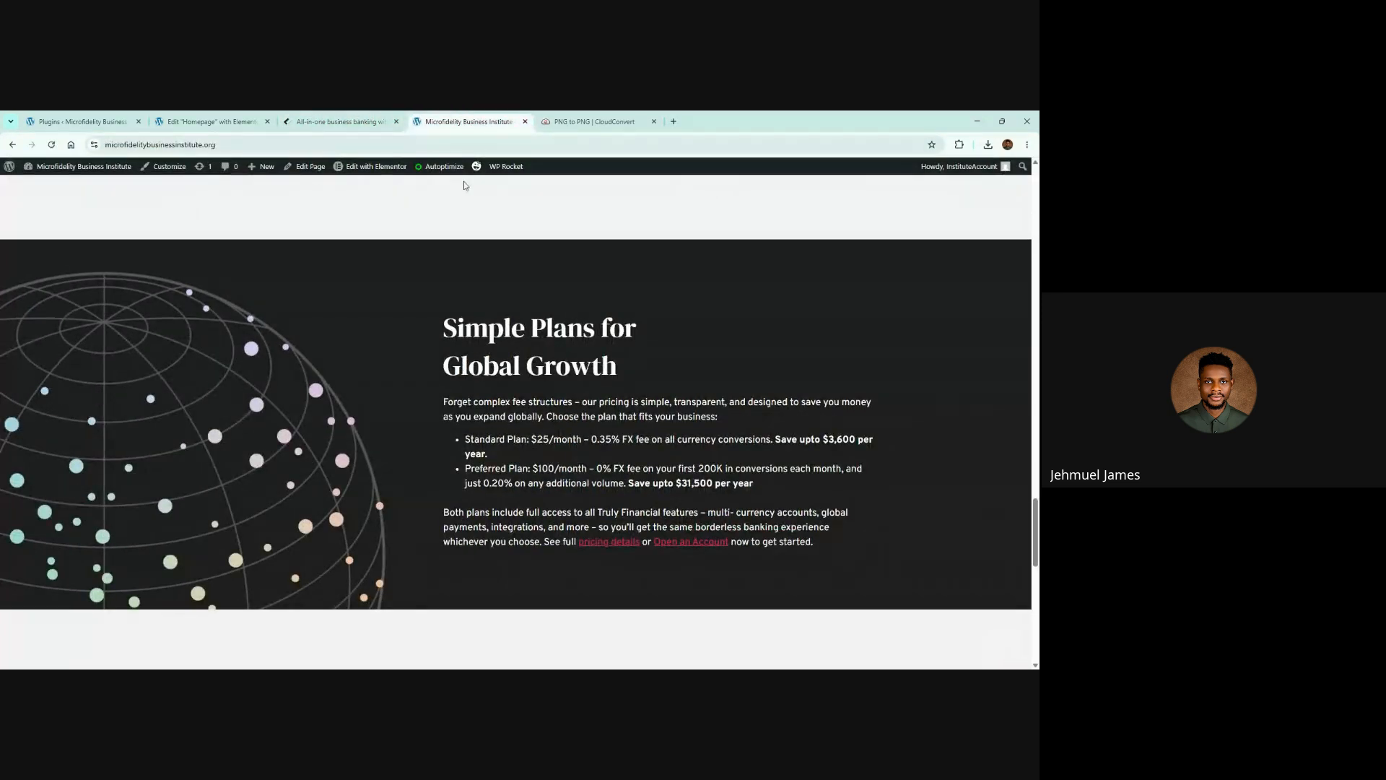
left_click(364, 118)
left_click(472, 117)
left_click(339, 121)
left_click(209, 120)
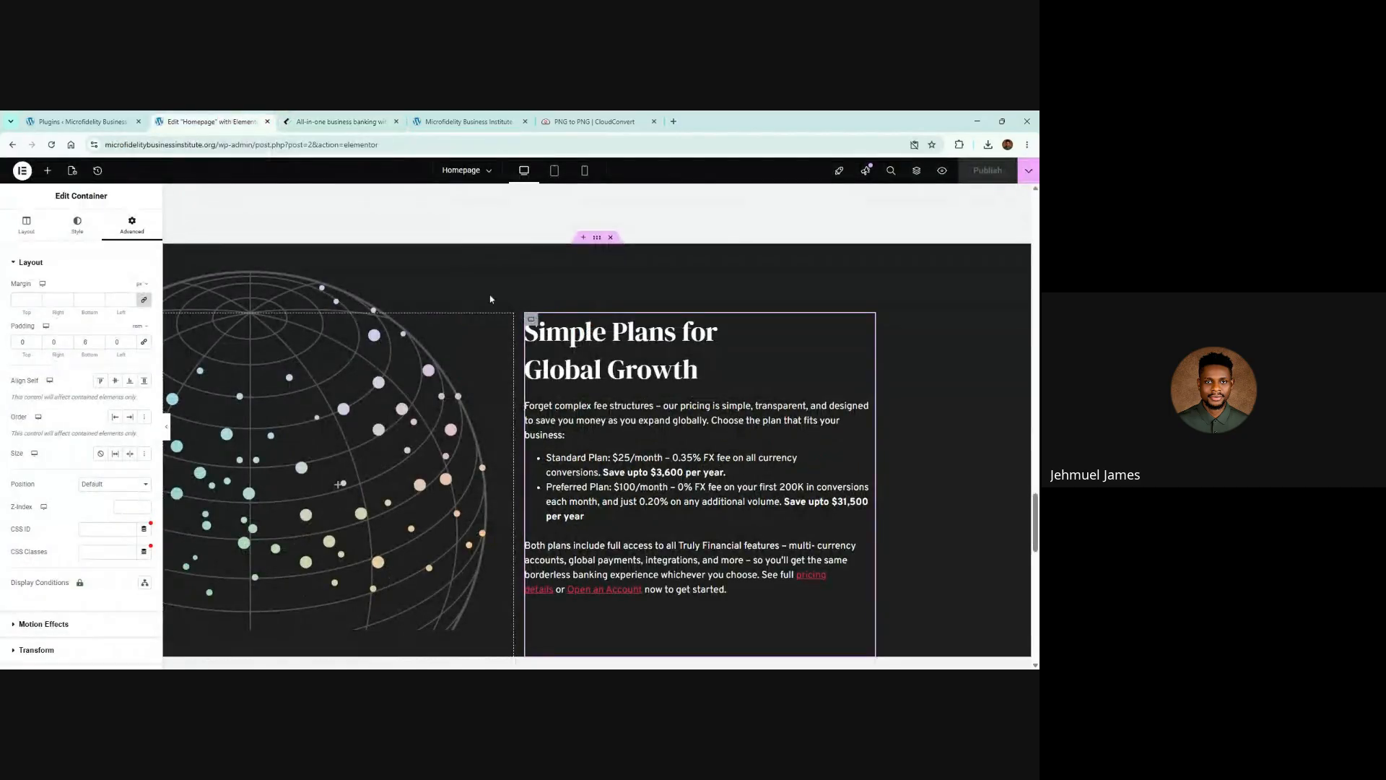
Set the width of the "Simple Plans for Global Growth" text column container to 80% and publish the page
left_click(26, 225)
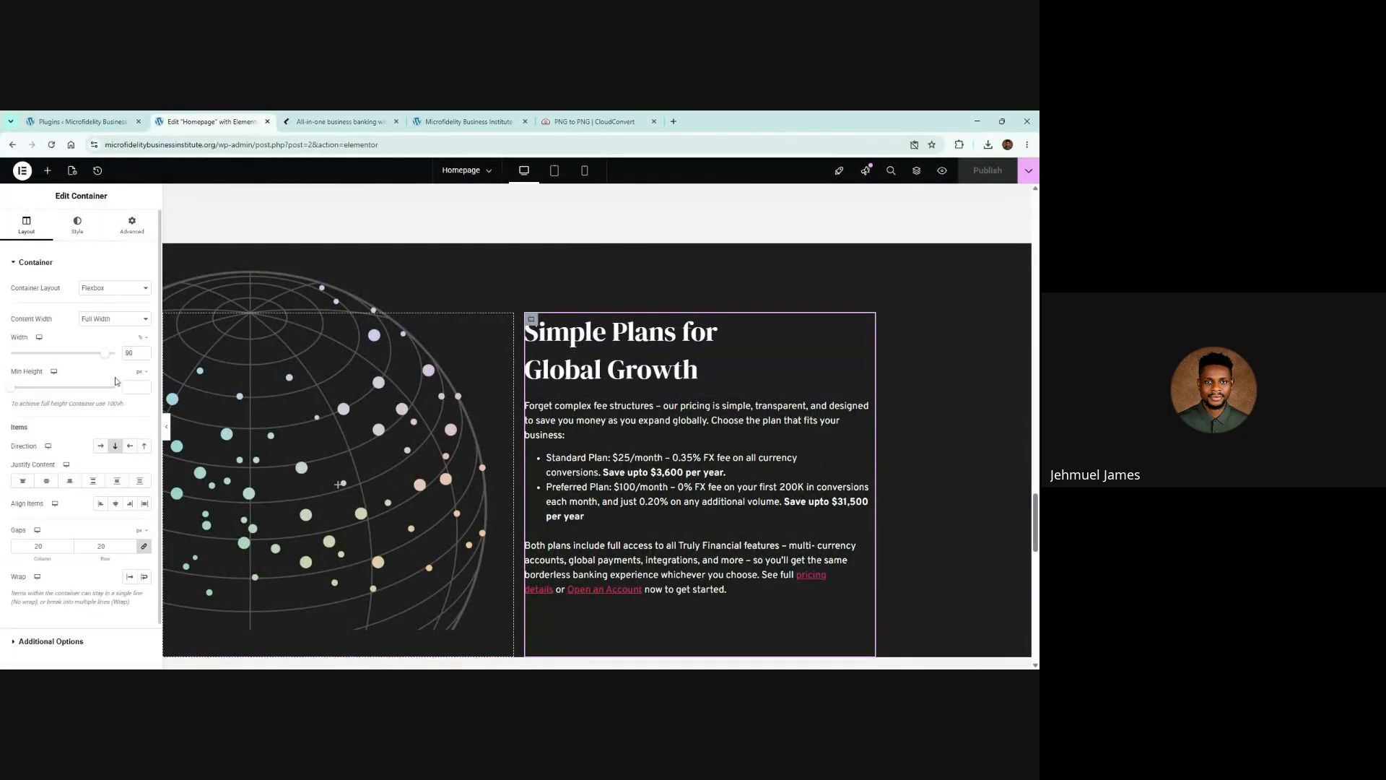
type("8")
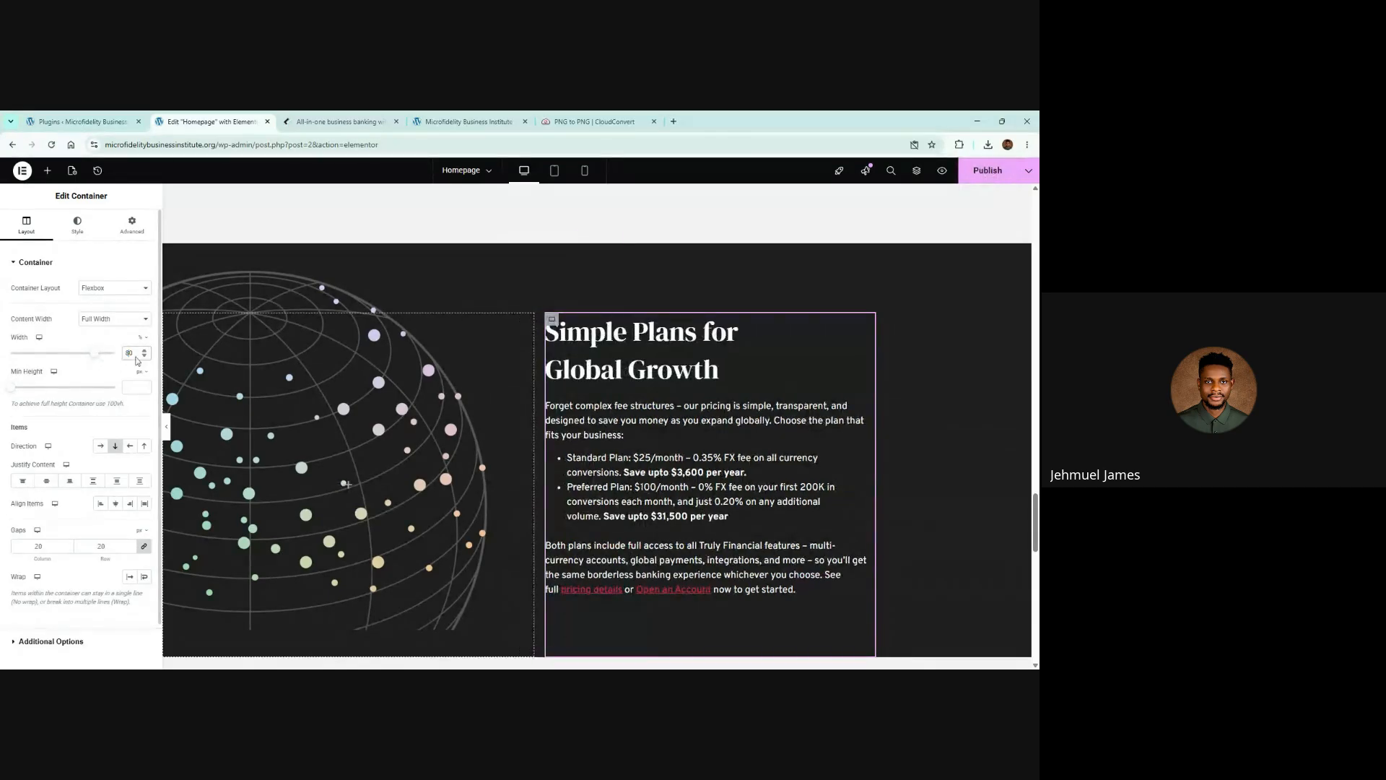
left_click(986, 172)
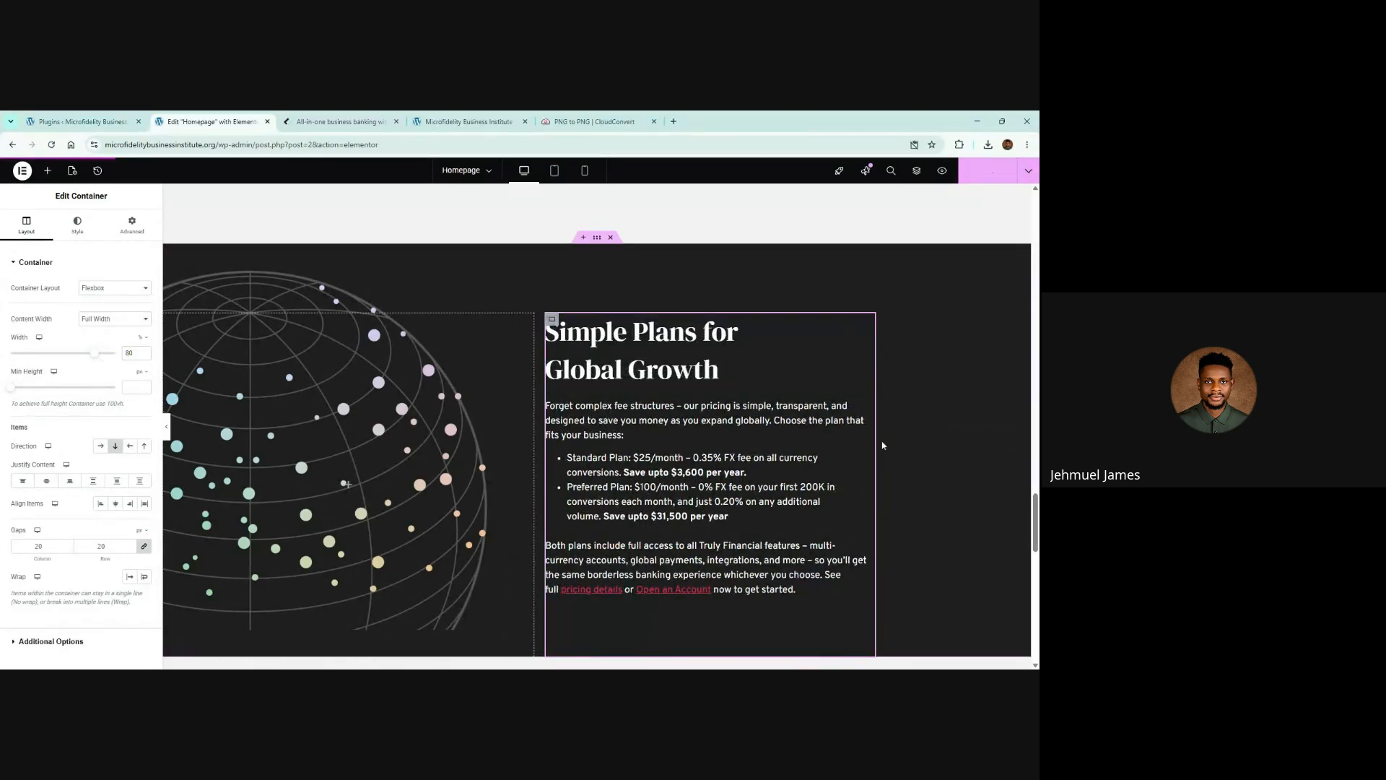
Reload the live homepage and compare the "Simple Plans for Global Growth" text wrapping and globe size with trulyfinancial.com
left_click(466, 122)
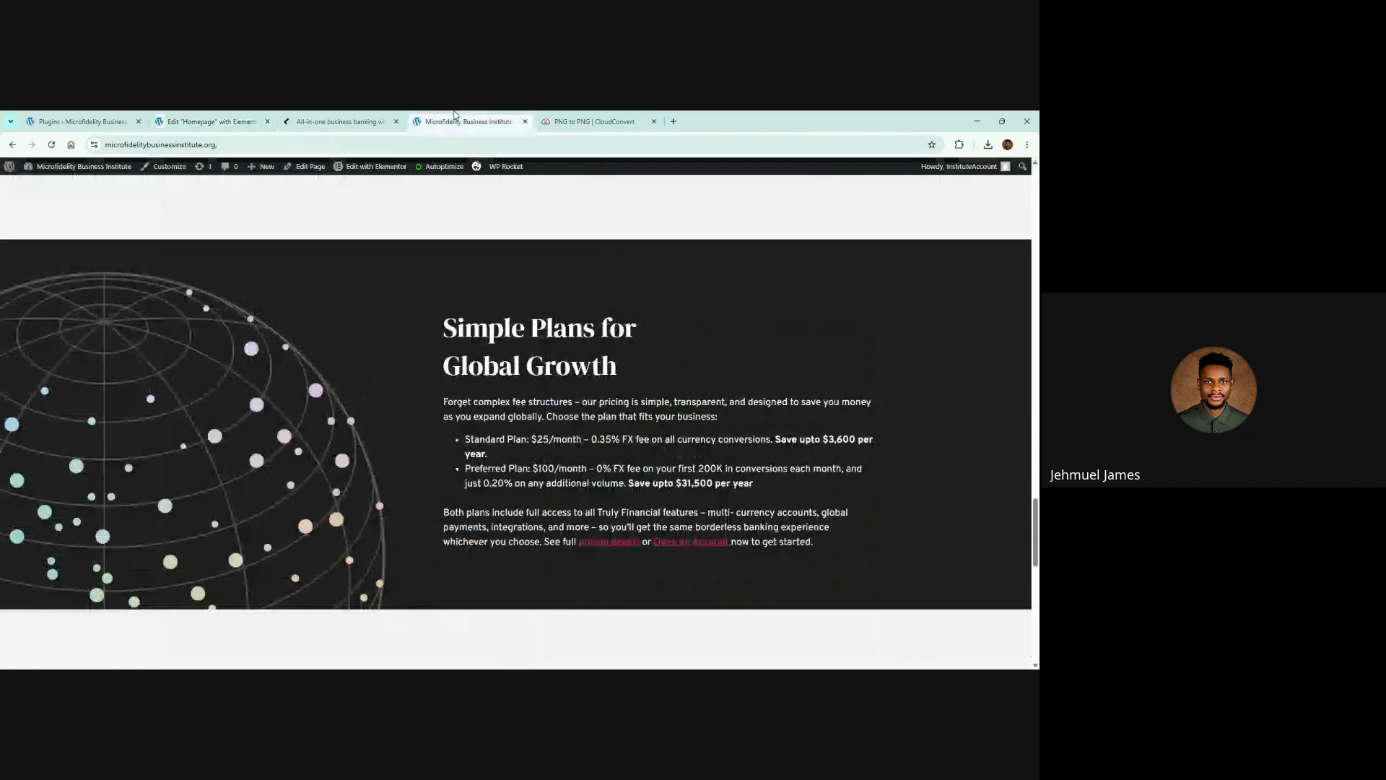
left_click(354, 116)
left_click(209, 121)
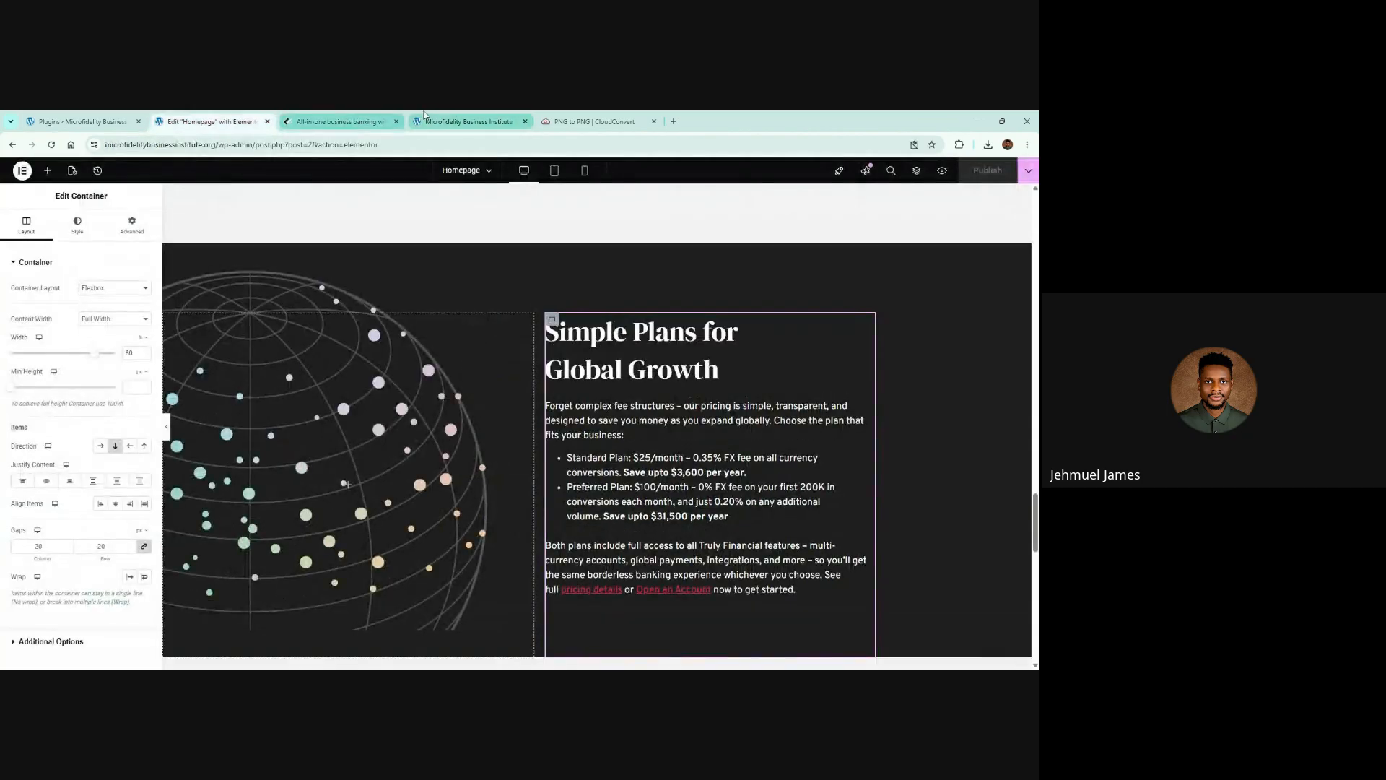
left_click(465, 122)
left_click(51, 145)
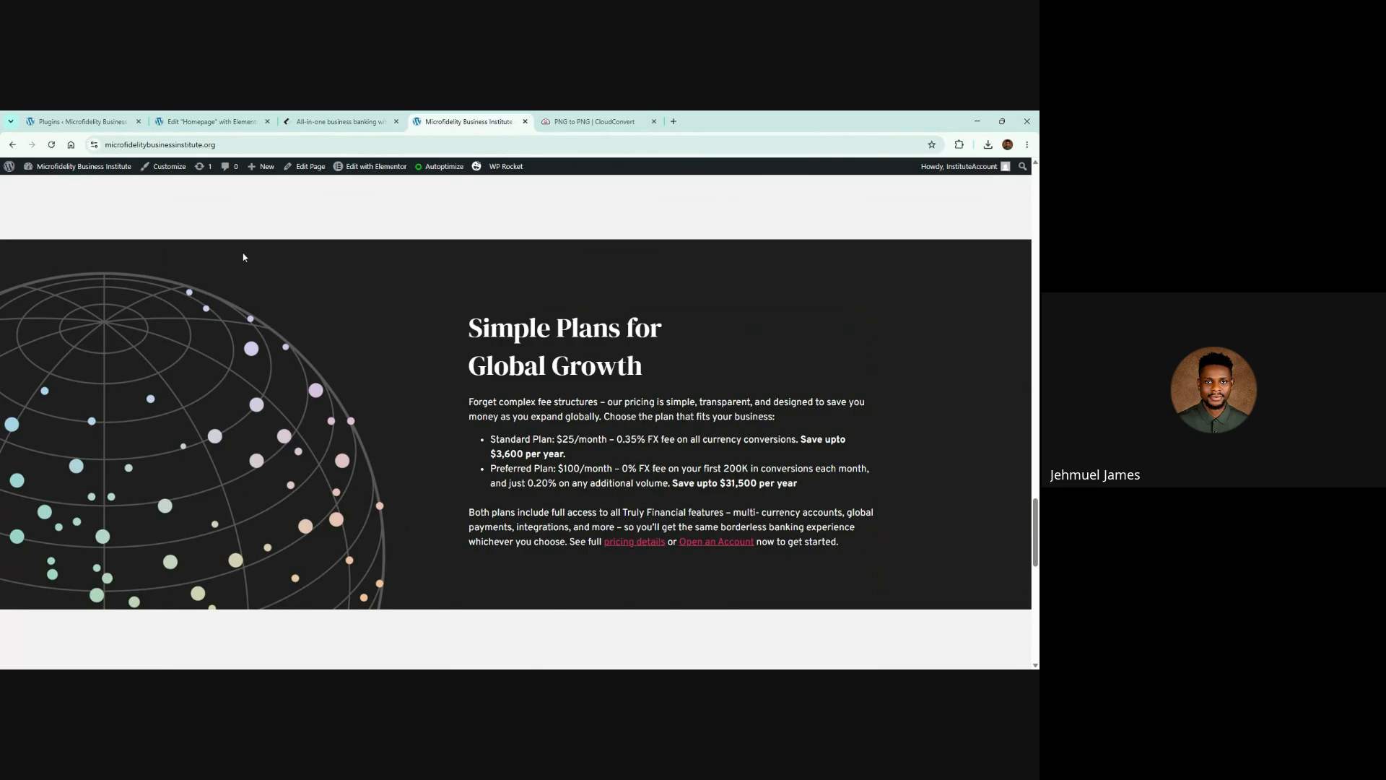
left_click(326, 117)
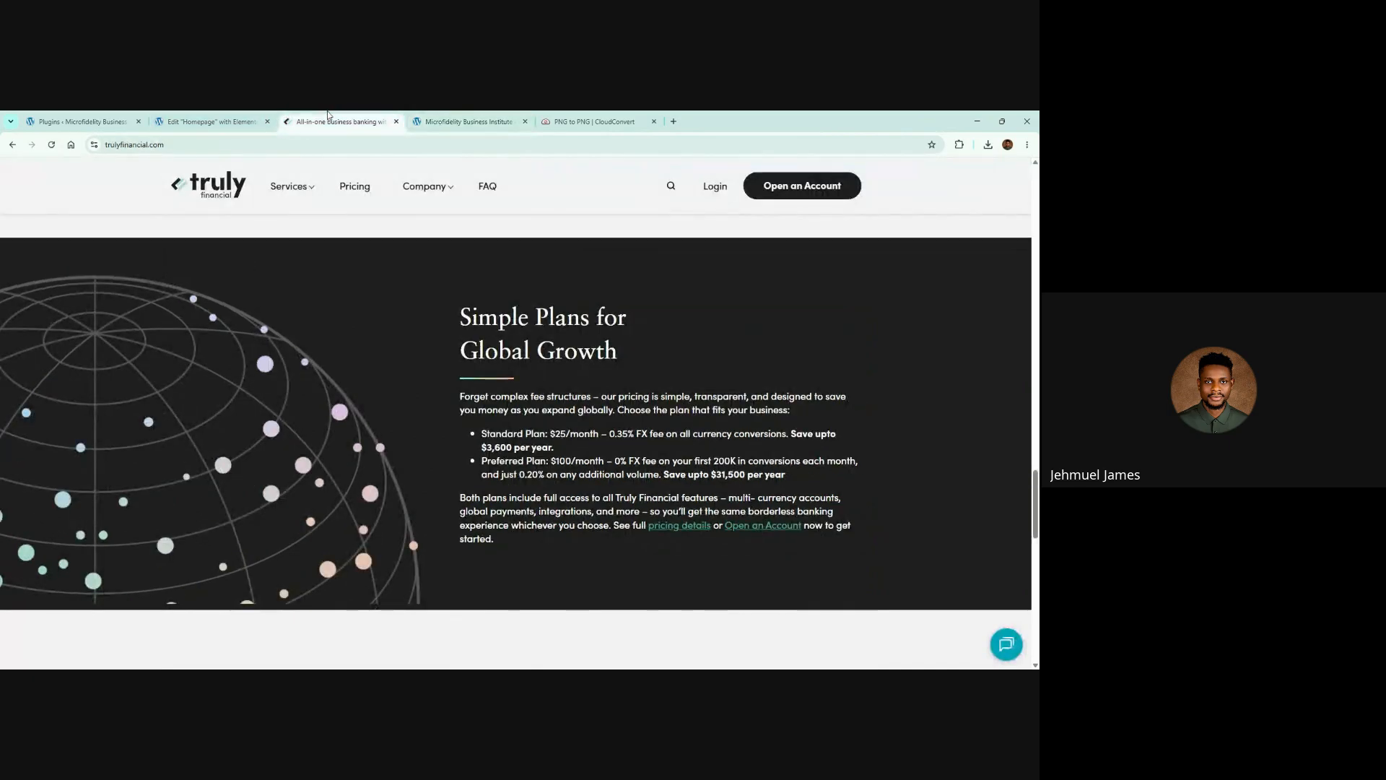
left_click(488, 117)
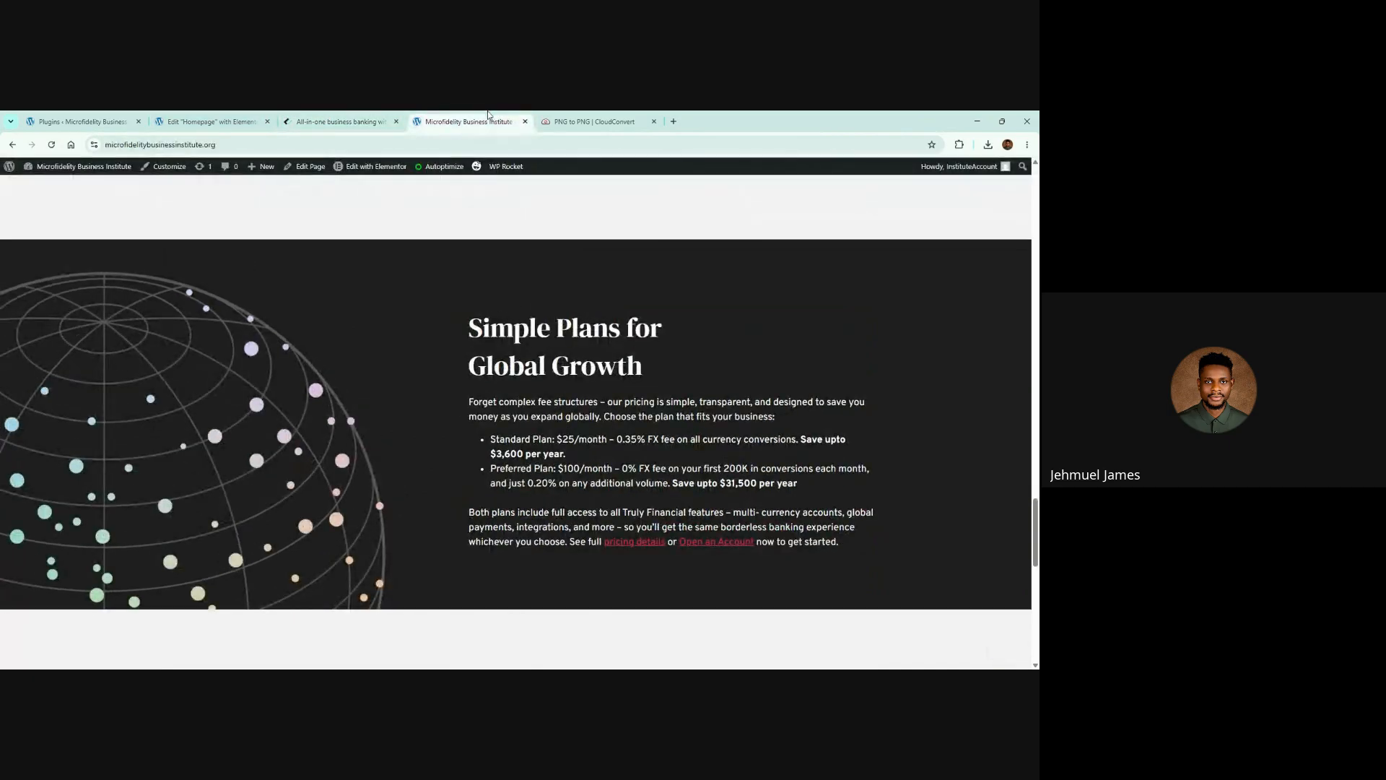
left_click(364, 117)
left_click(468, 115)
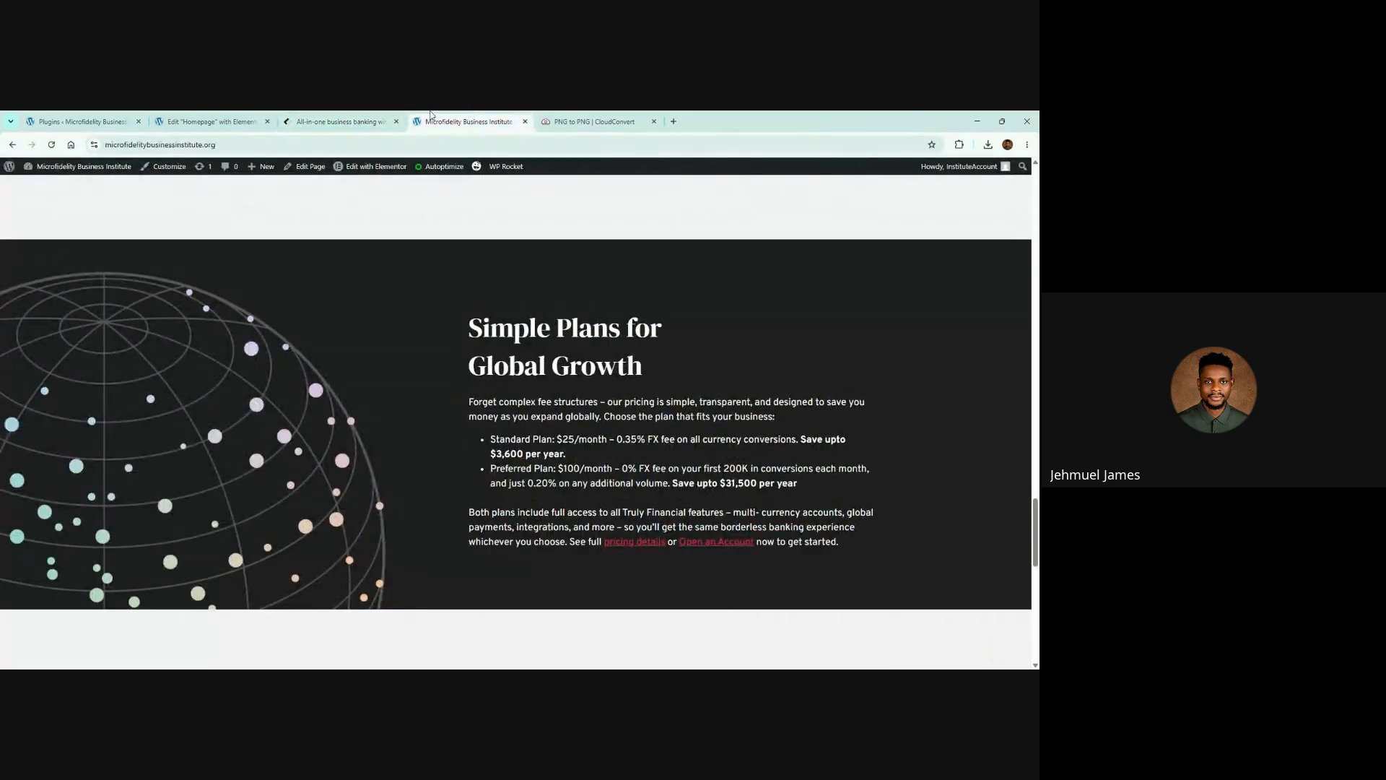
left_click(365, 118)
left_click(473, 118)
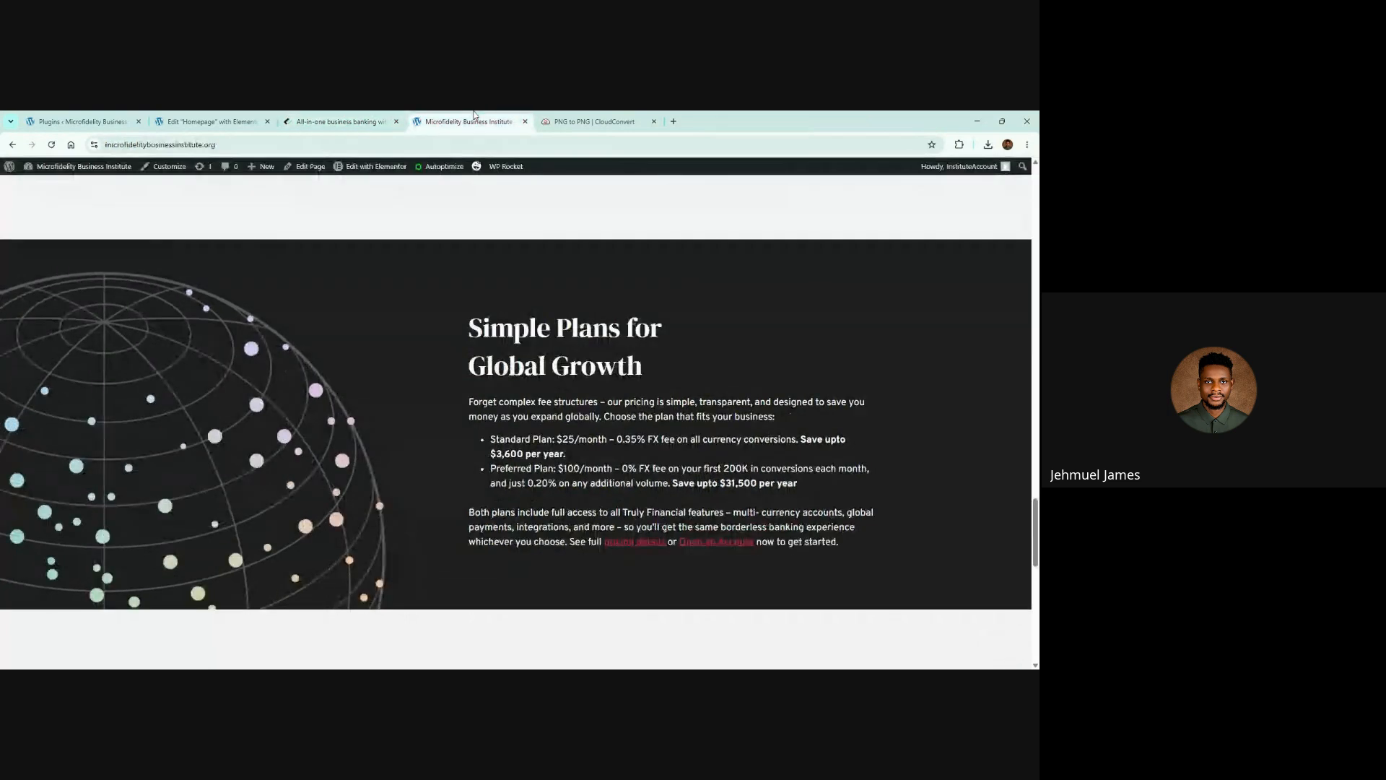
In the Elementor editor, set the globe background image's custom display width to 43% on the "Simple Plans for Global Growth" section container
left_click(231, 117)
left_click(131, 224)
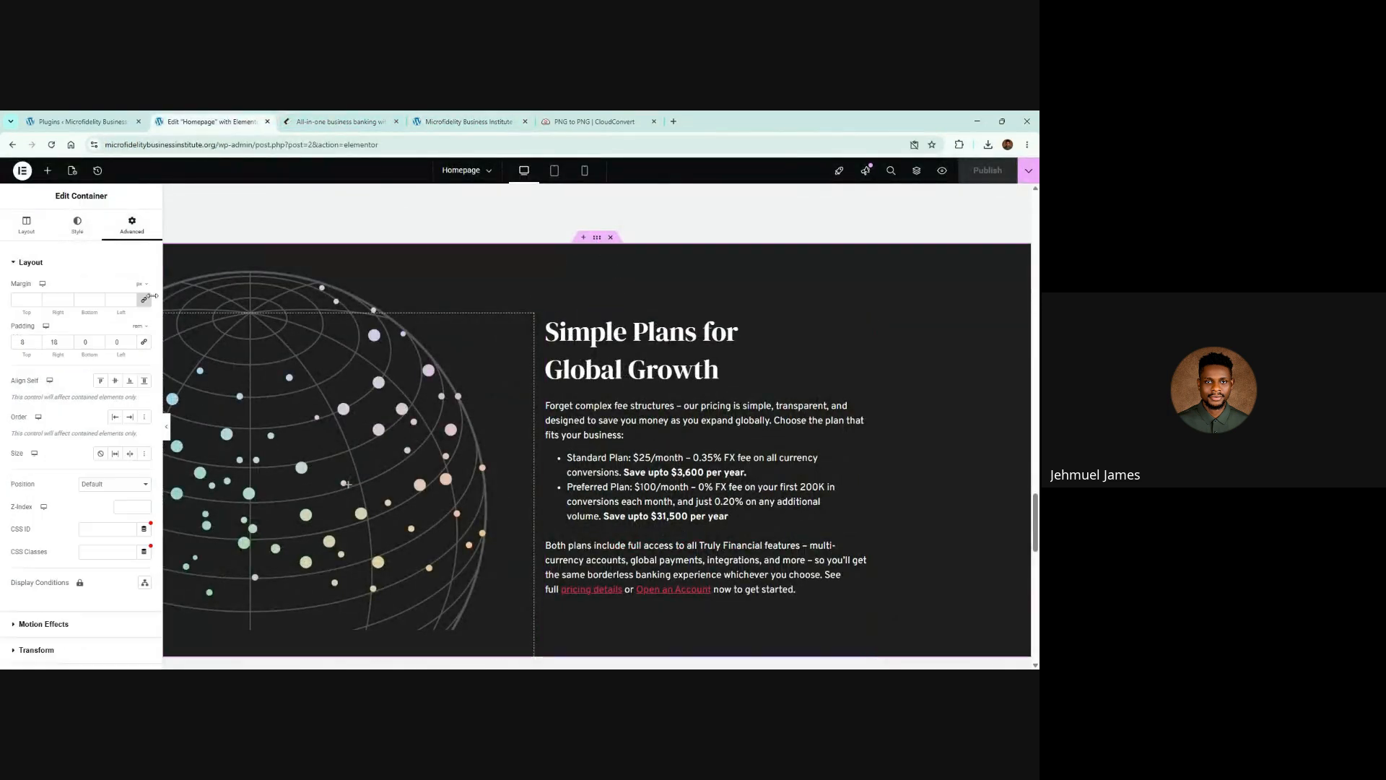
left_click(77, 225)
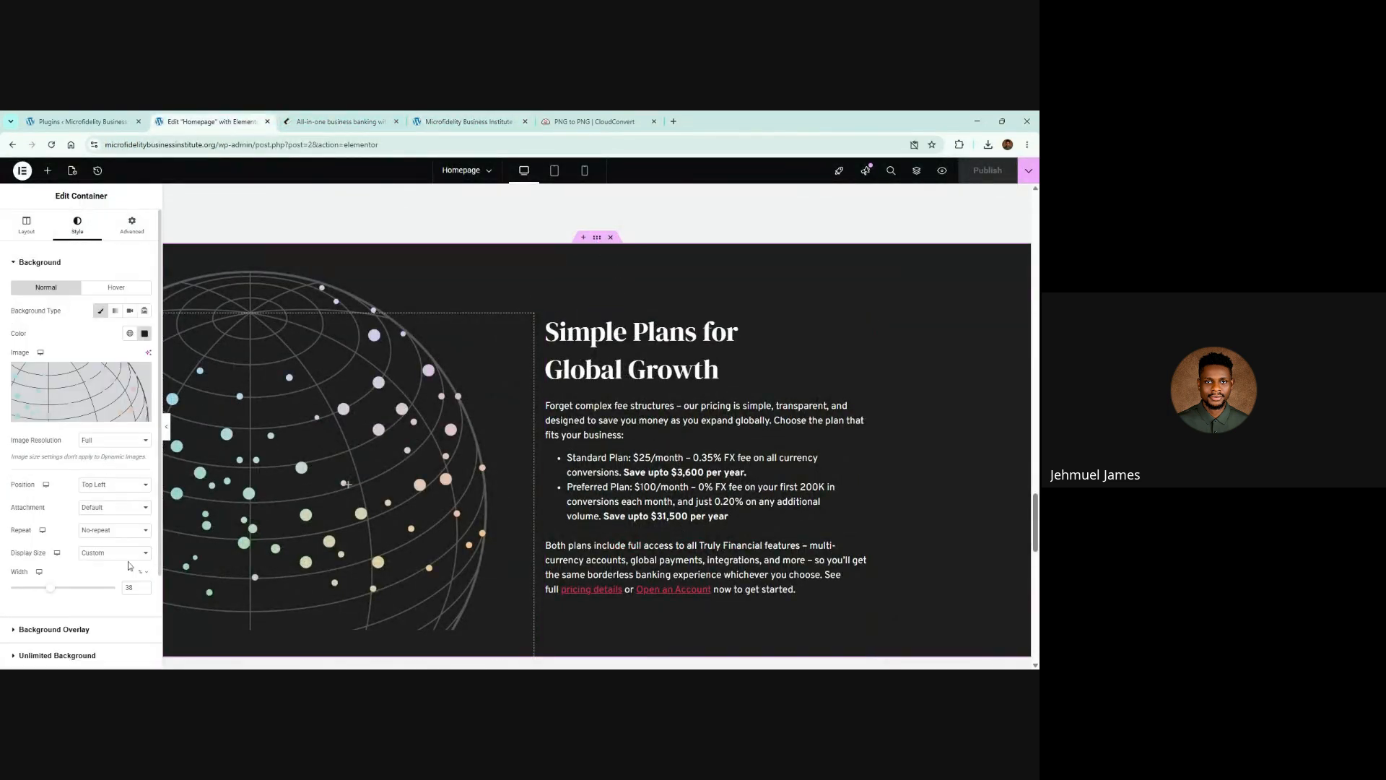
left_click(145, 586)
left_click(145, 586)
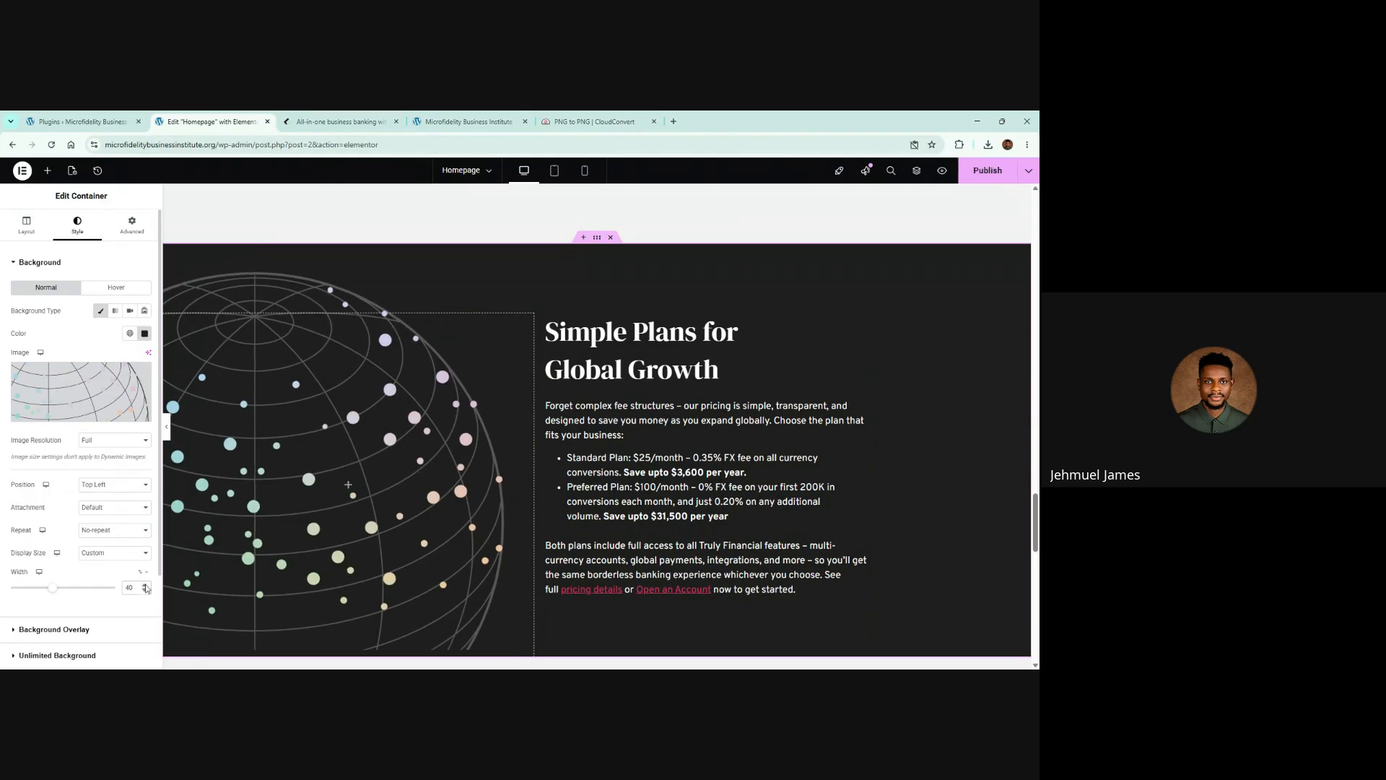
left_click(145, 585)
left_click(145, 586)
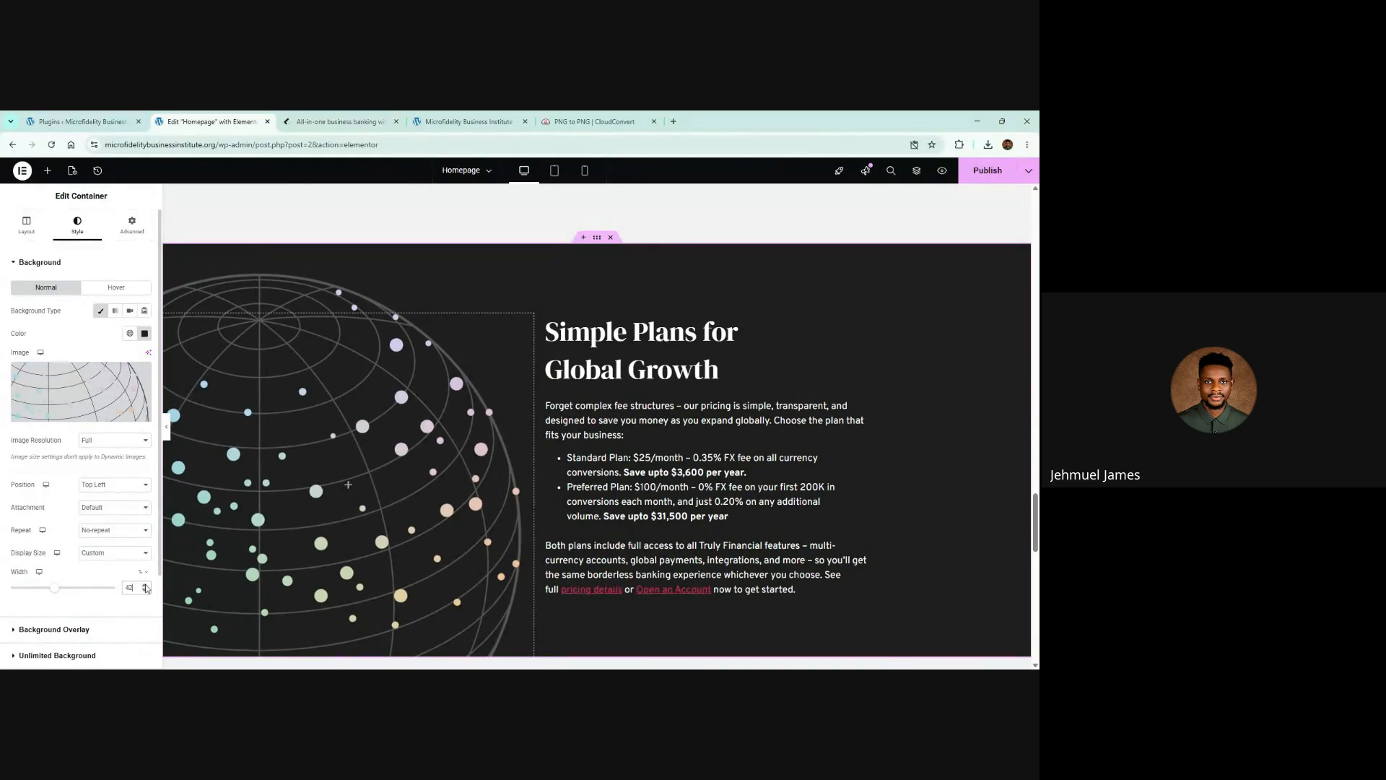
left_click(145, 586)
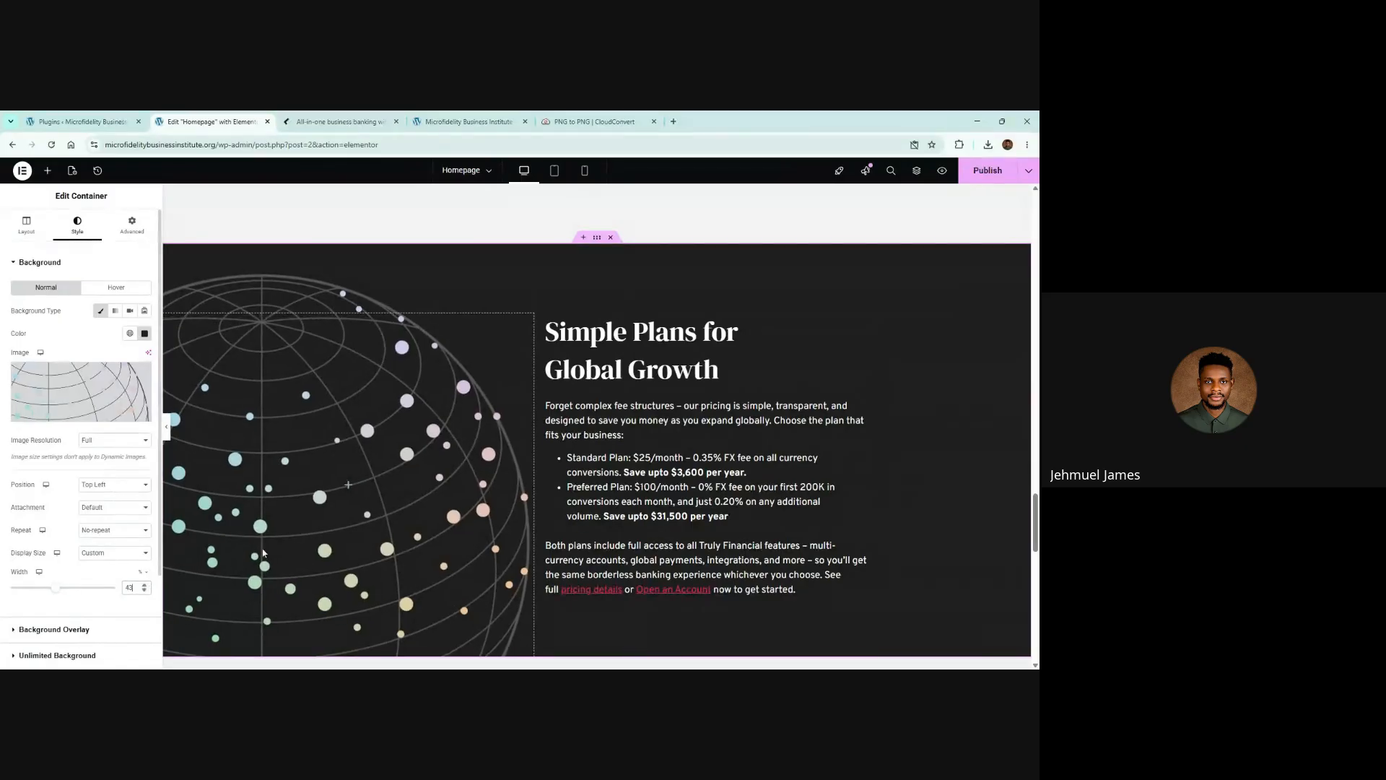
Preview the section at full width without the editing controls and compare its globe size and position with trulyfinancial.com
left_click(167, 431)
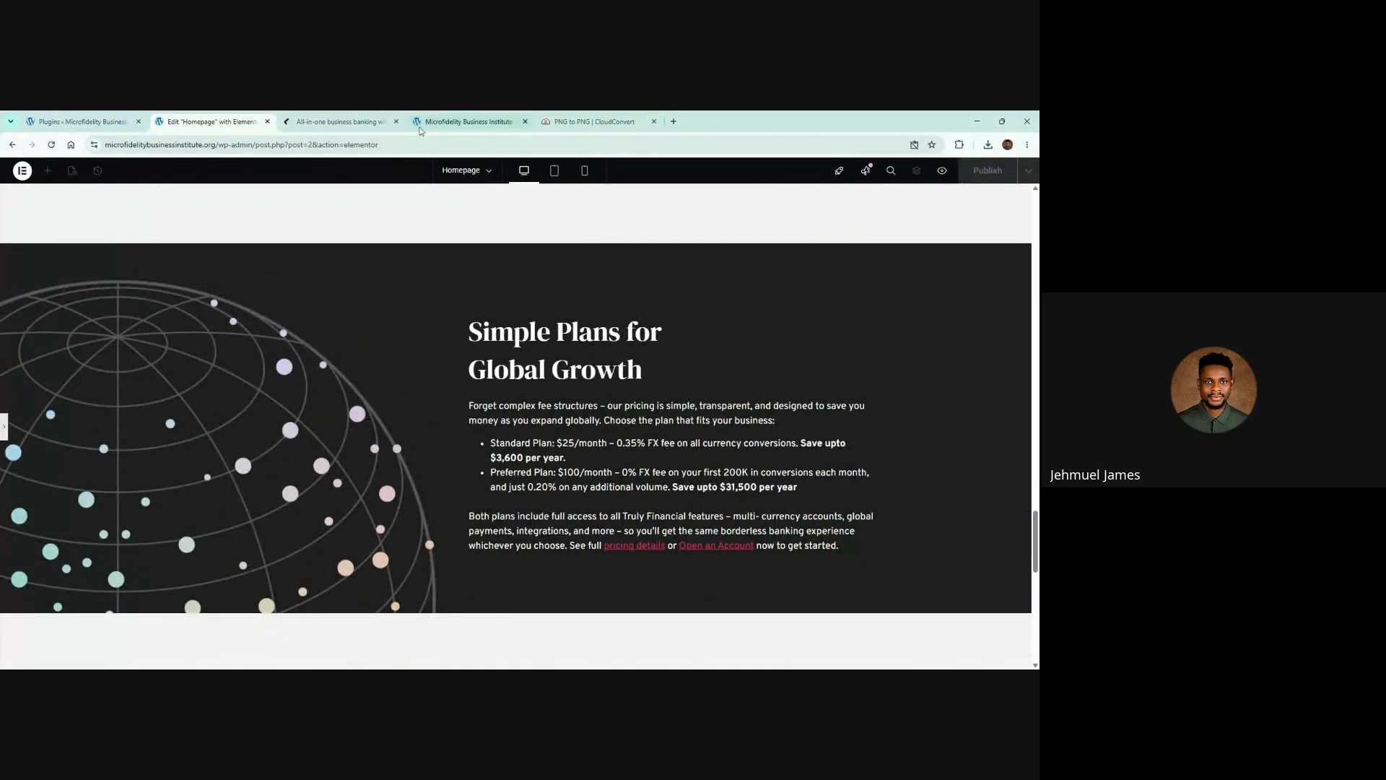
left_click(343, 121)
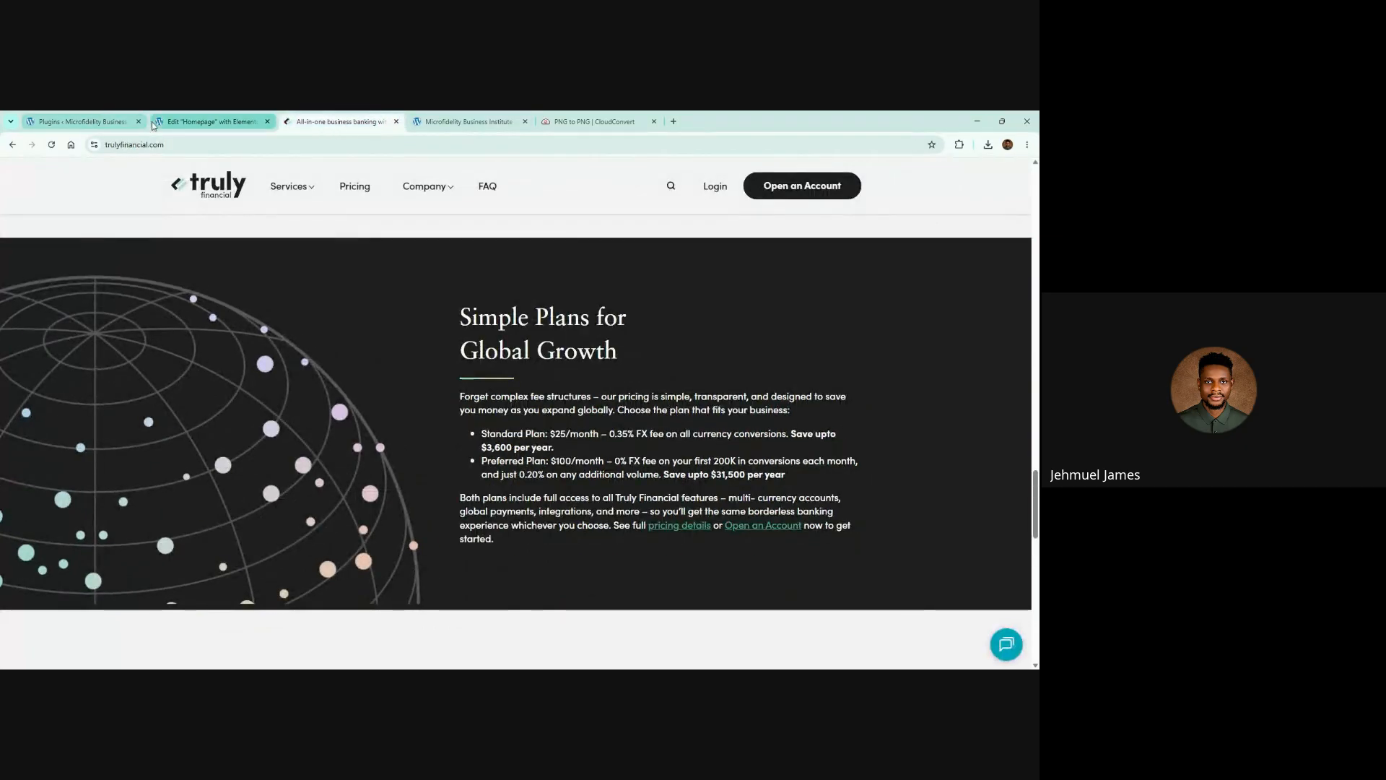
left_click(211, 121)
left_click(313, 115)
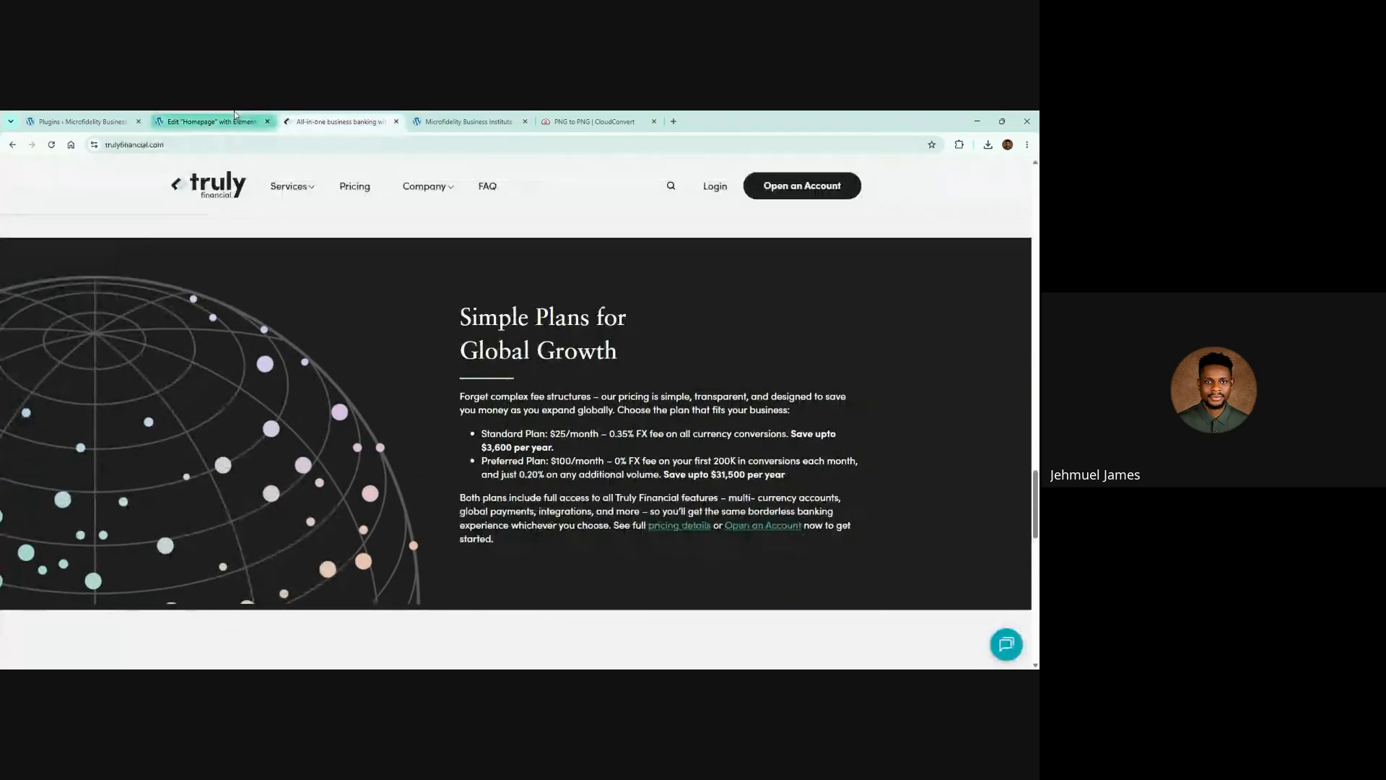
left_click(260, 115)
left_click(314, 115)
left_click(247, 116)
left_click(314, 115)
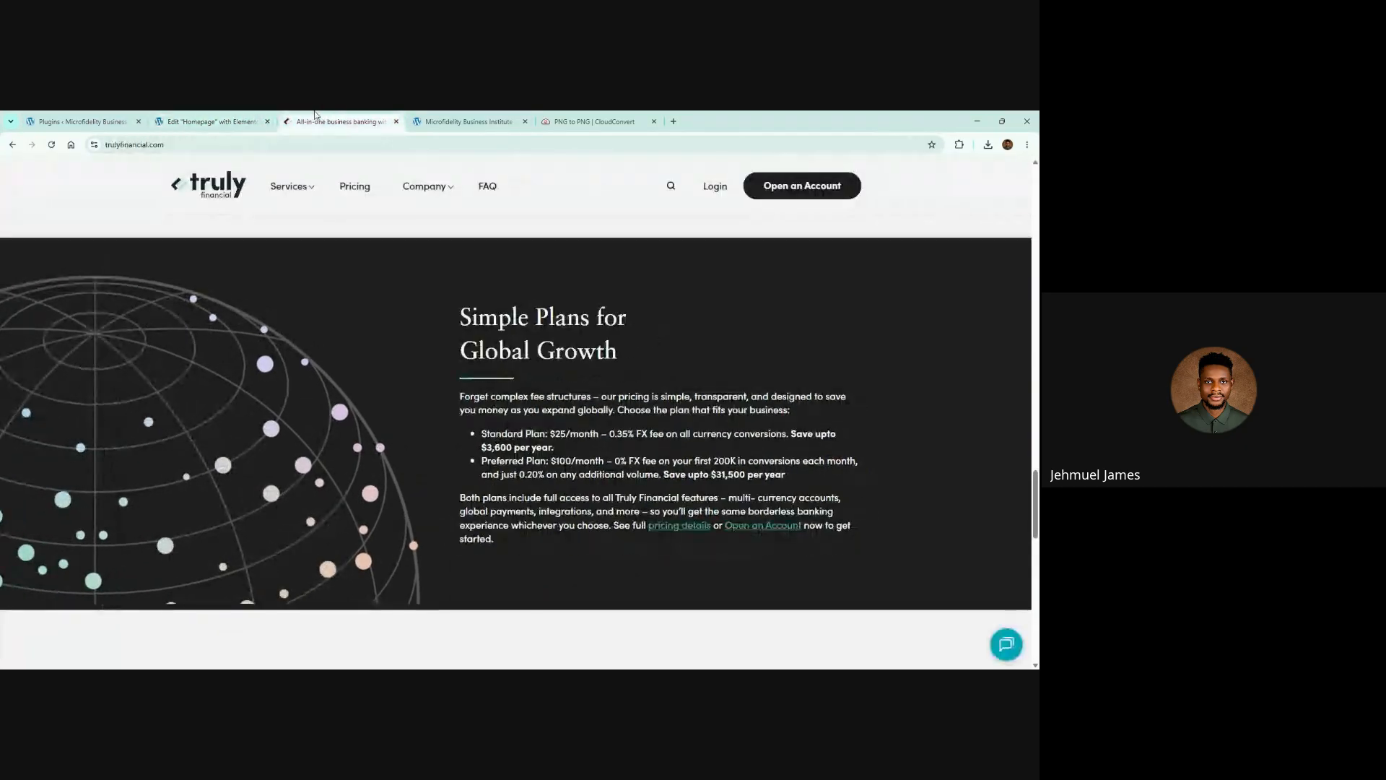
left_click(264, 115)
left_click(328, 115)
left_click(264, 115)
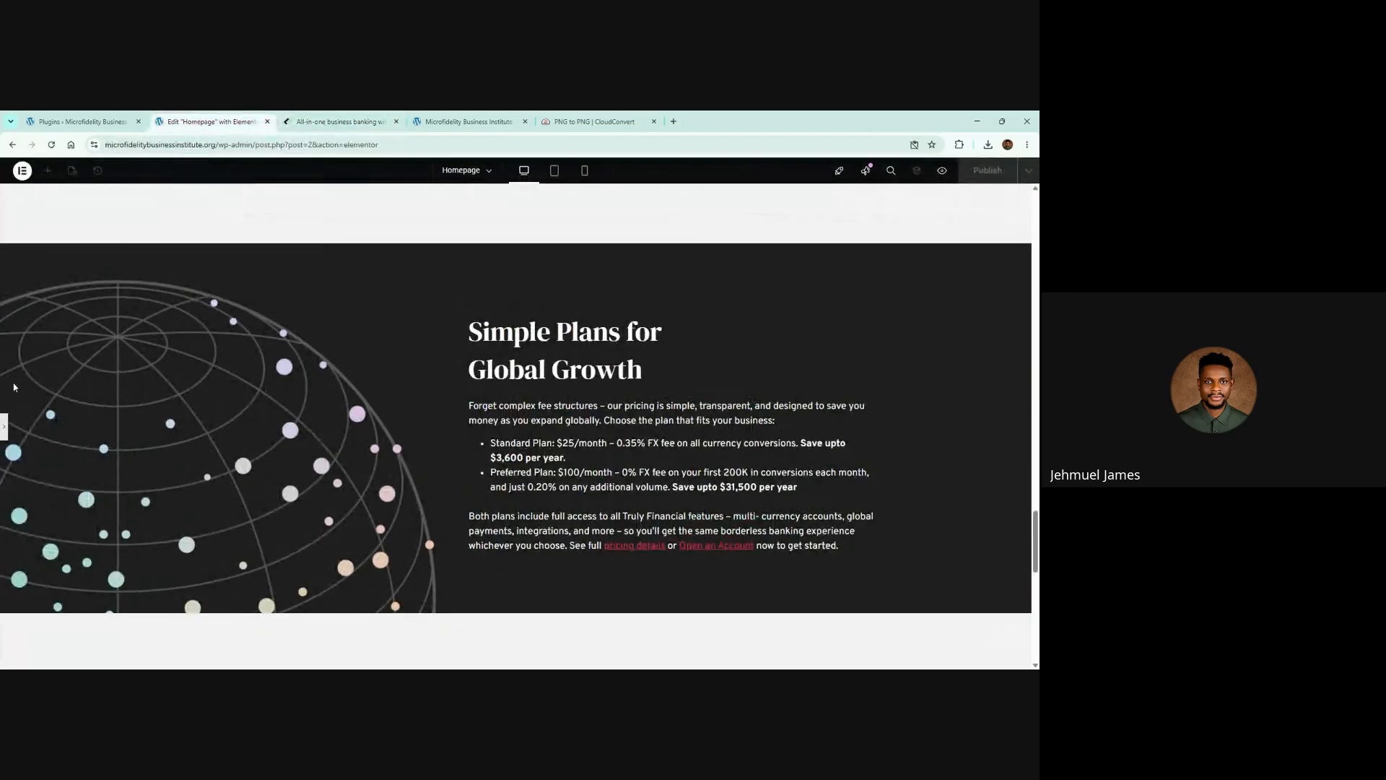
Restore the editing controls, publish the globe background change, and reload the live homepage to check the section
left_click(4, 422)
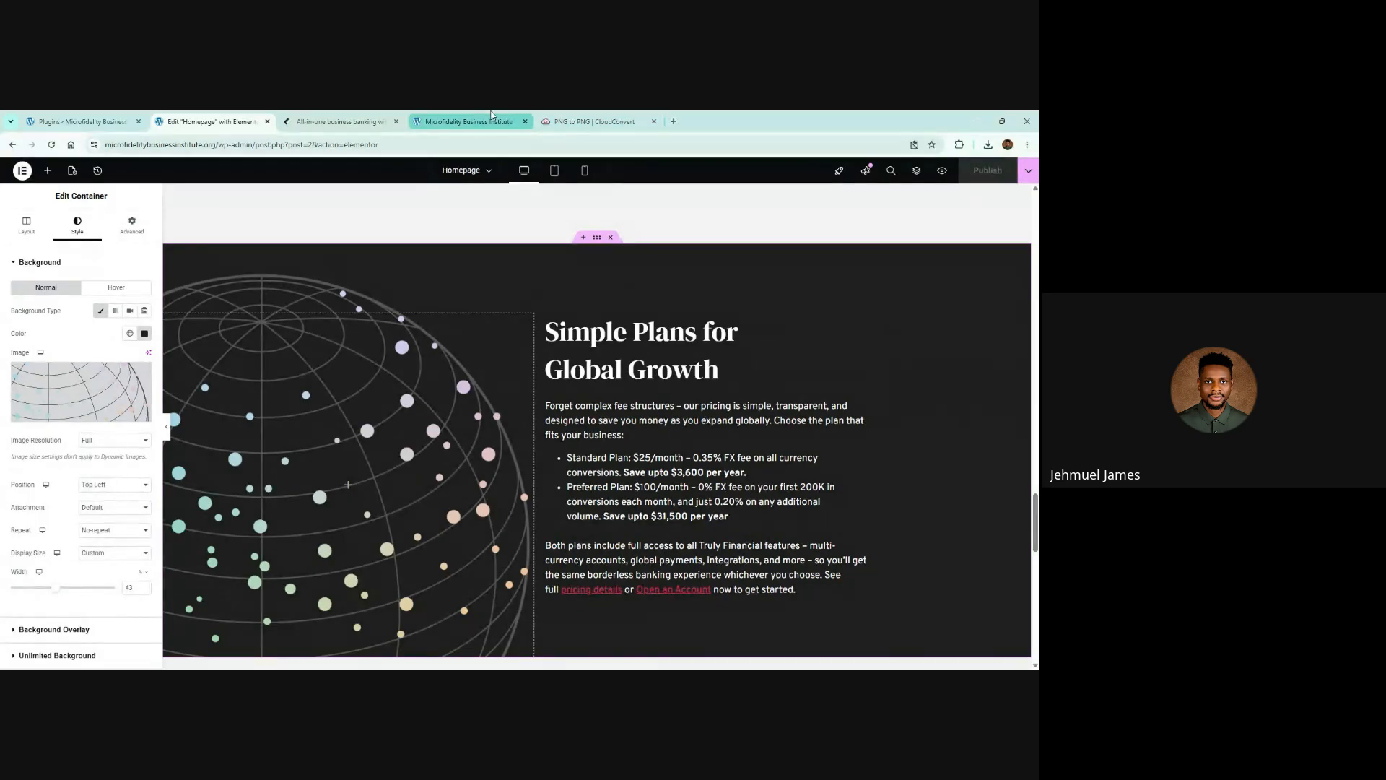
left_click(491, 117)
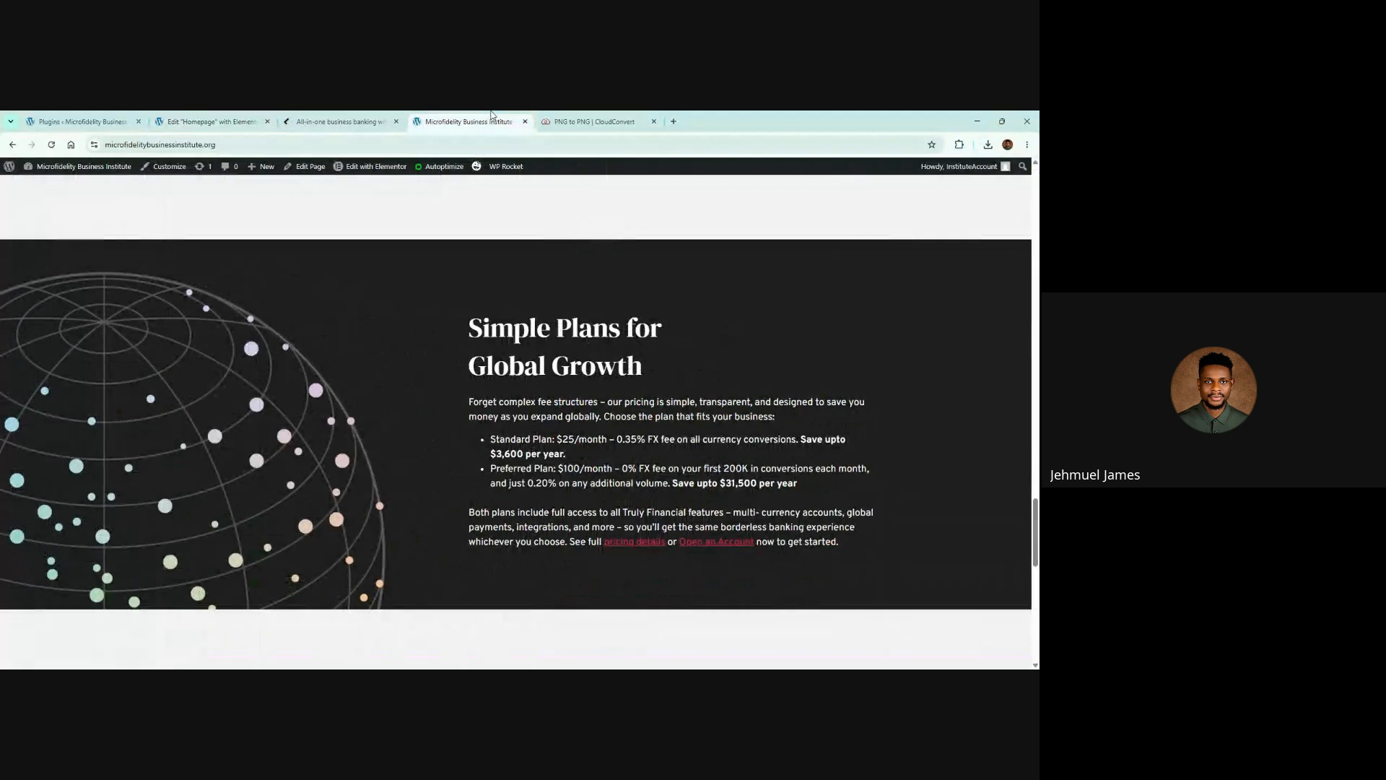
left_click(51, 147)
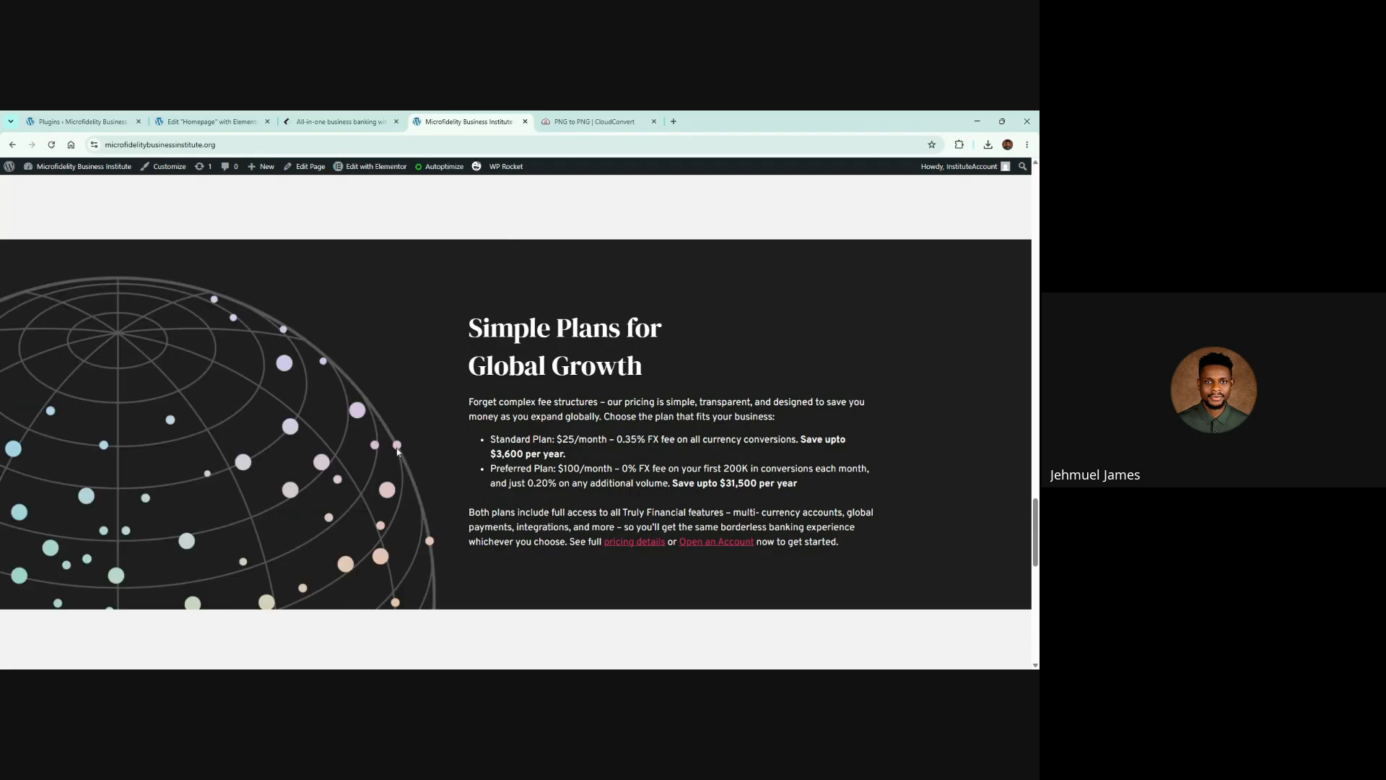
key("alt+Tab")
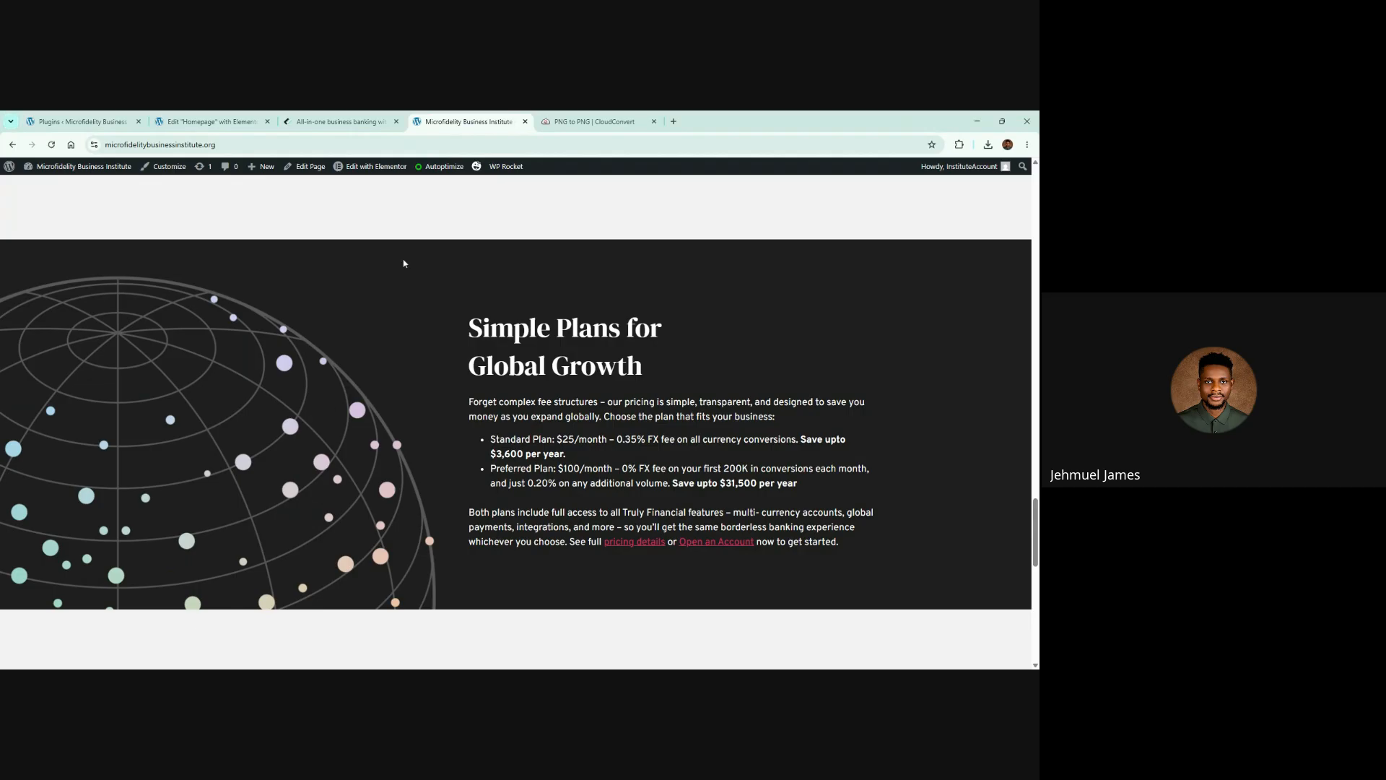
Review the trulyfinancial.com homepage from the "Simple Plans for Global Growth" section up to the hero
left_click(339, 121)
scroll(481, 508, "up", 3)
scroll(481, 508, "down", 1)
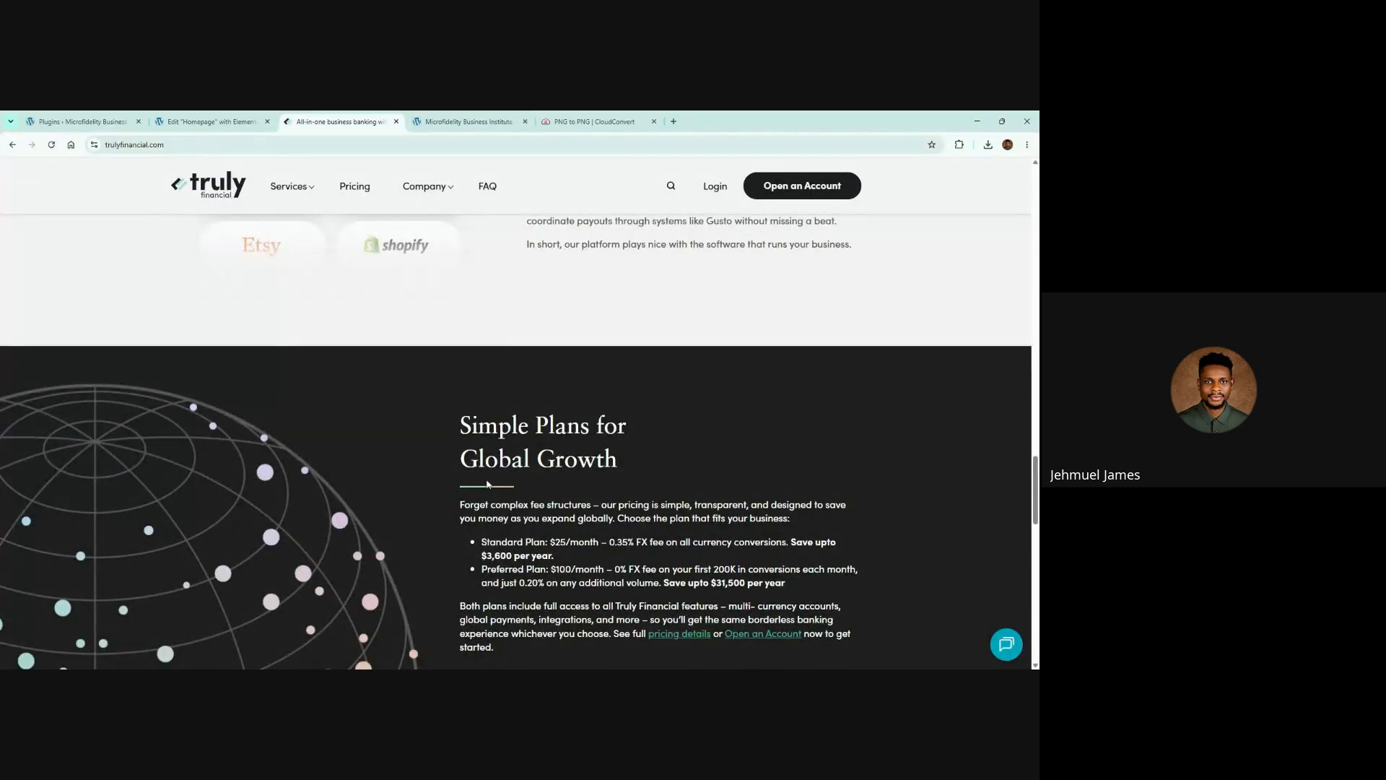
scroll(473, 491, "up", 15)
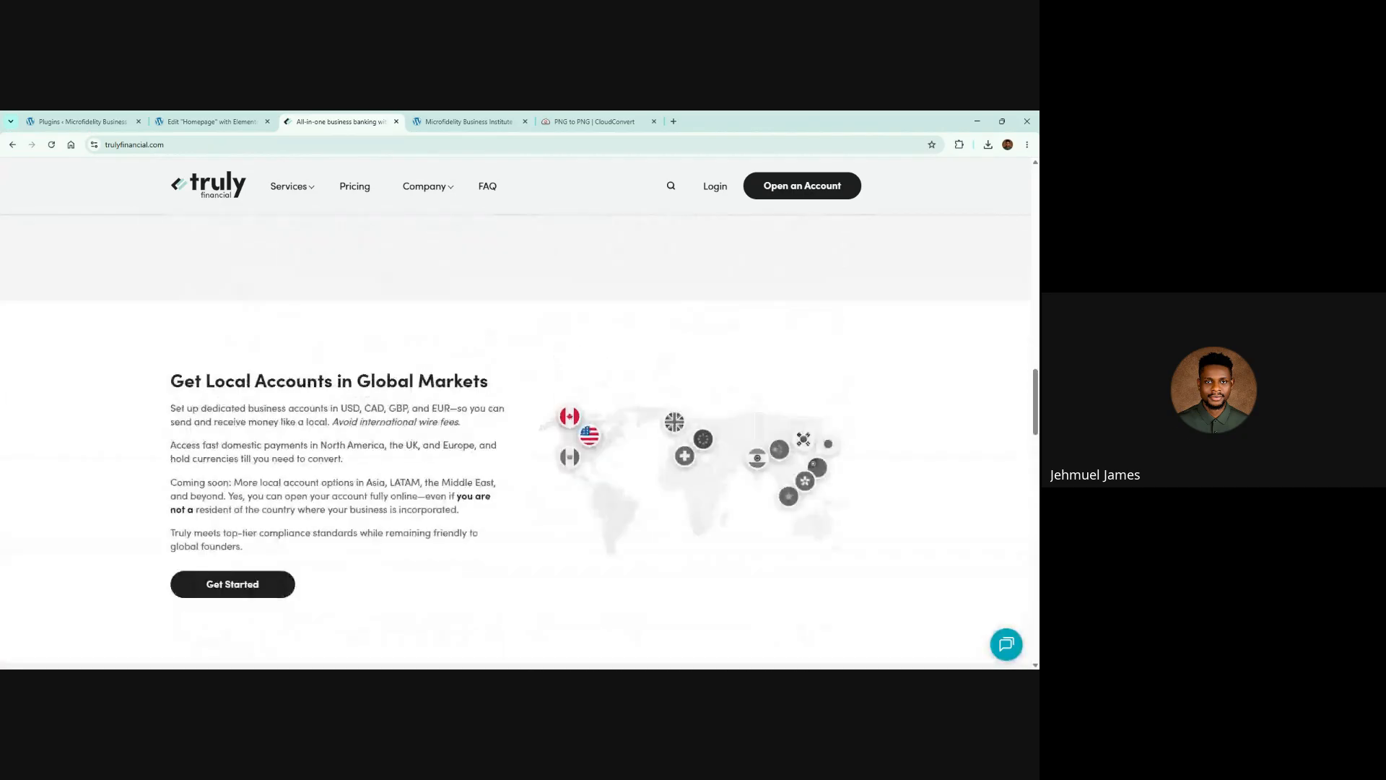
scroll(428, 421, "up", 5)
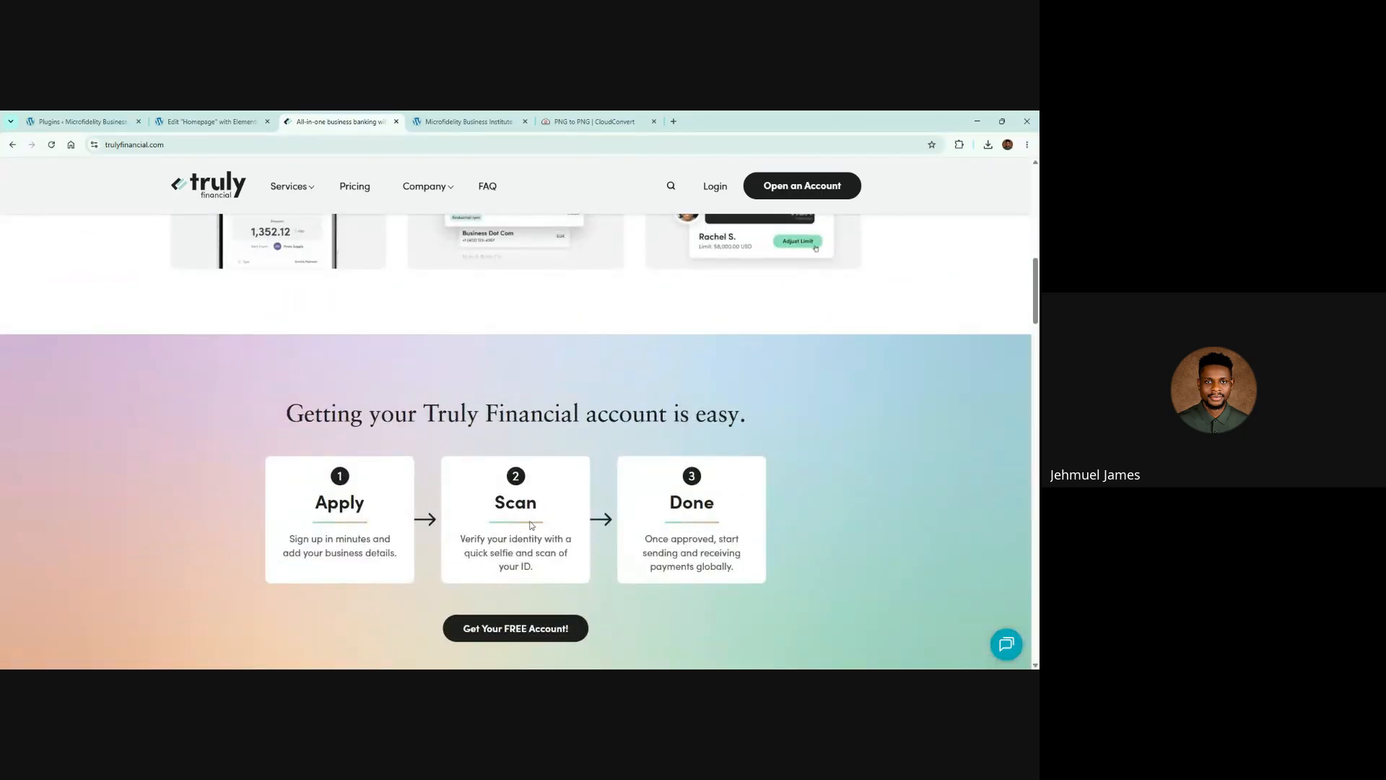
scroll(604, 439, "up", 3)
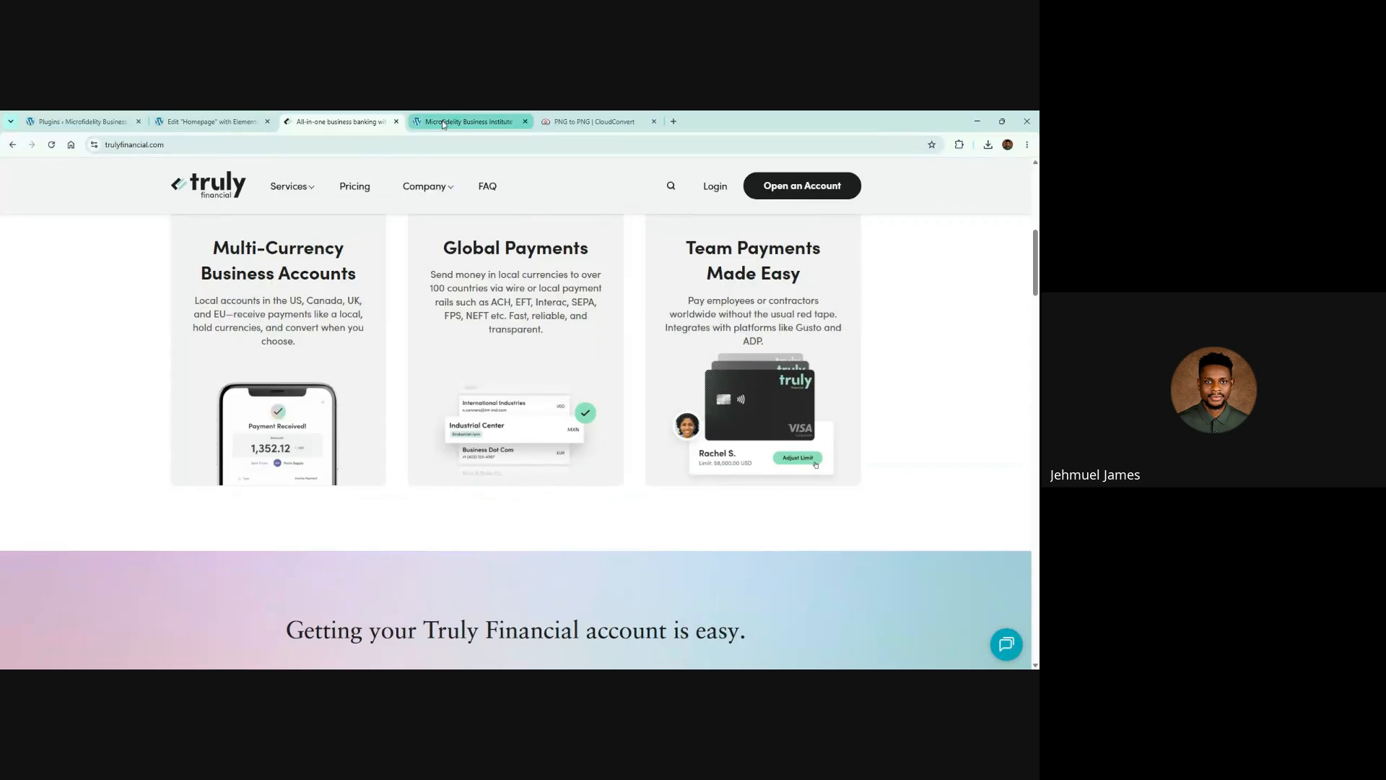
scroll(437, 227, "up", 5)
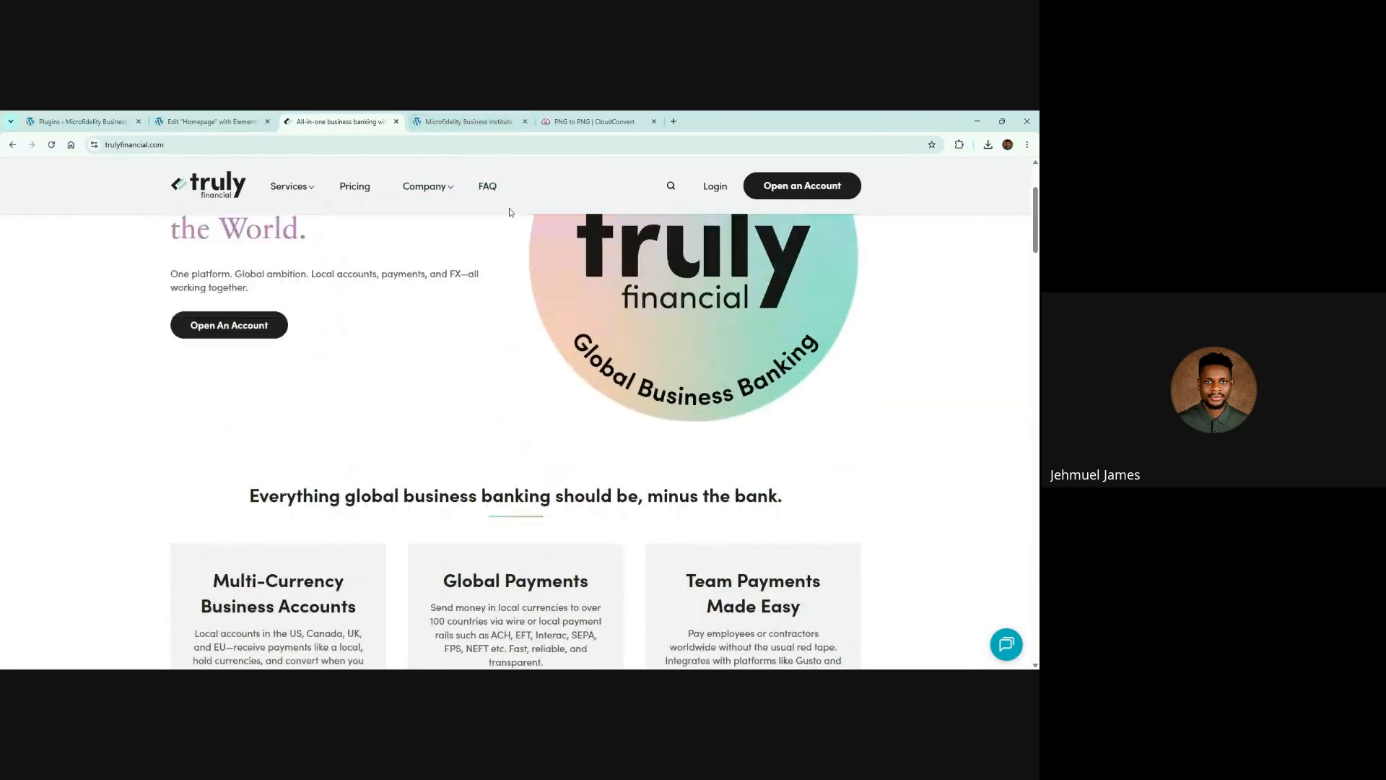
scroll(510, 213, "up", 1)
scroll(490, 263, "up", 2)
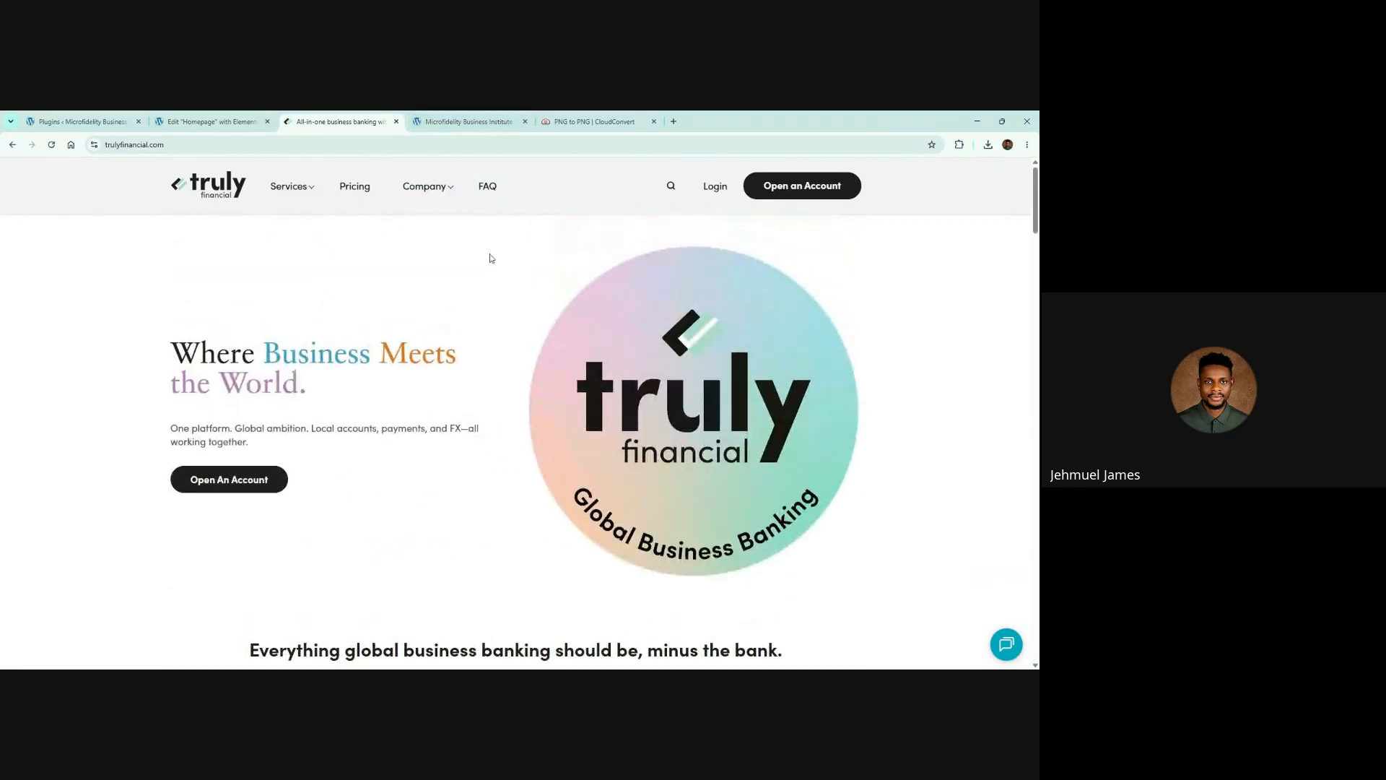
Review the live homepage copy from the footer up to the "Get Local Accounts in Global Markets" section
left_click(459, 120)
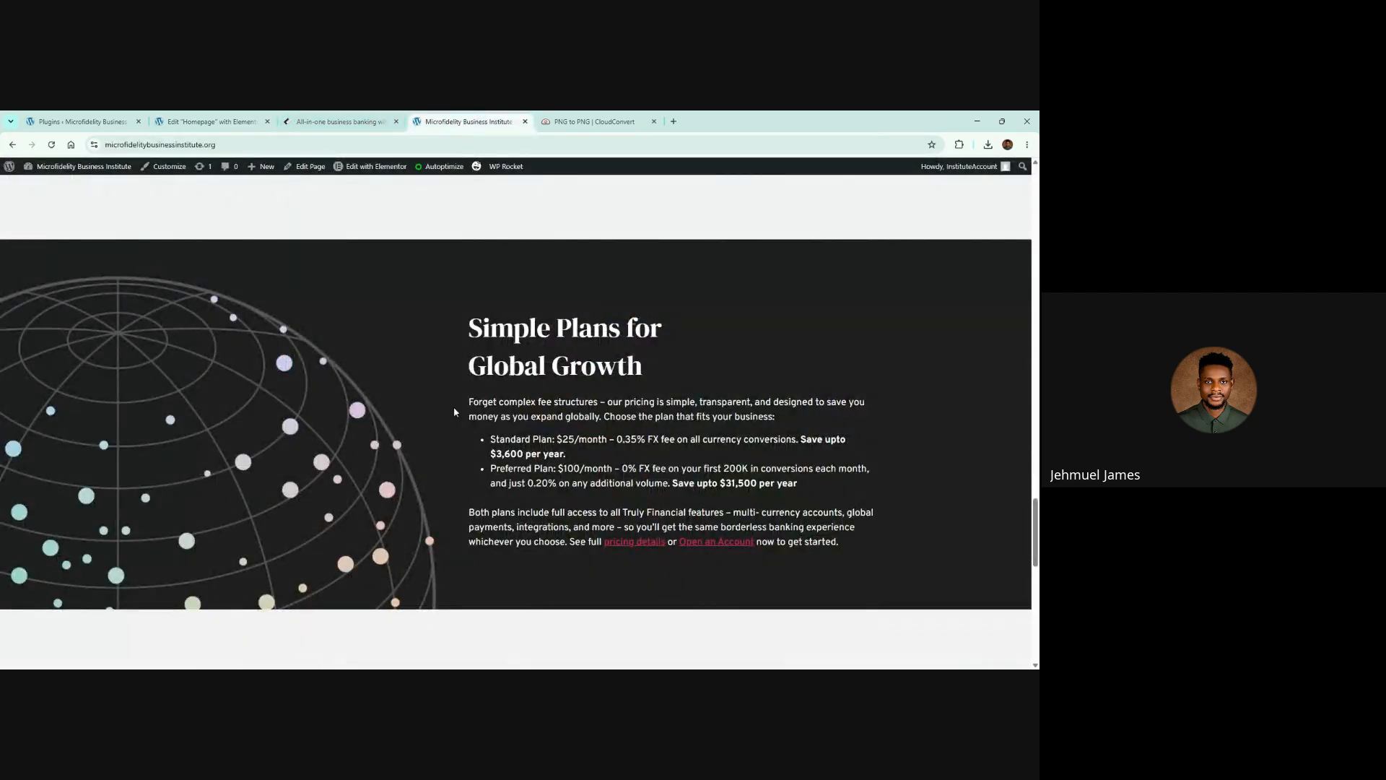
scroll(469, 425, "down", 5)
scroll(469, 426, "up", 5)
scroll(469, 426, "down", 7)
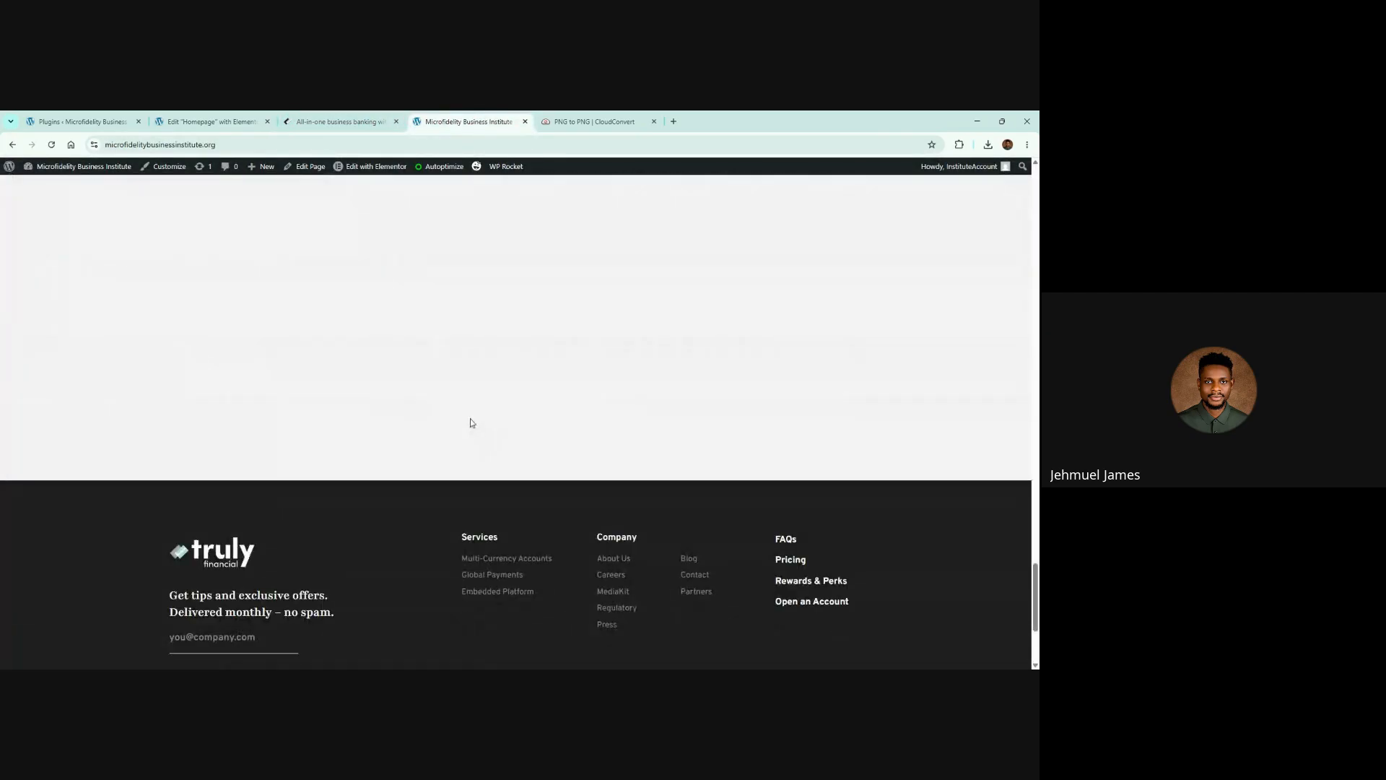
scroll(466, 425, "up", 4)
scroll(458, 424, "down", 3)
scroll(455, 422, "up", 15)
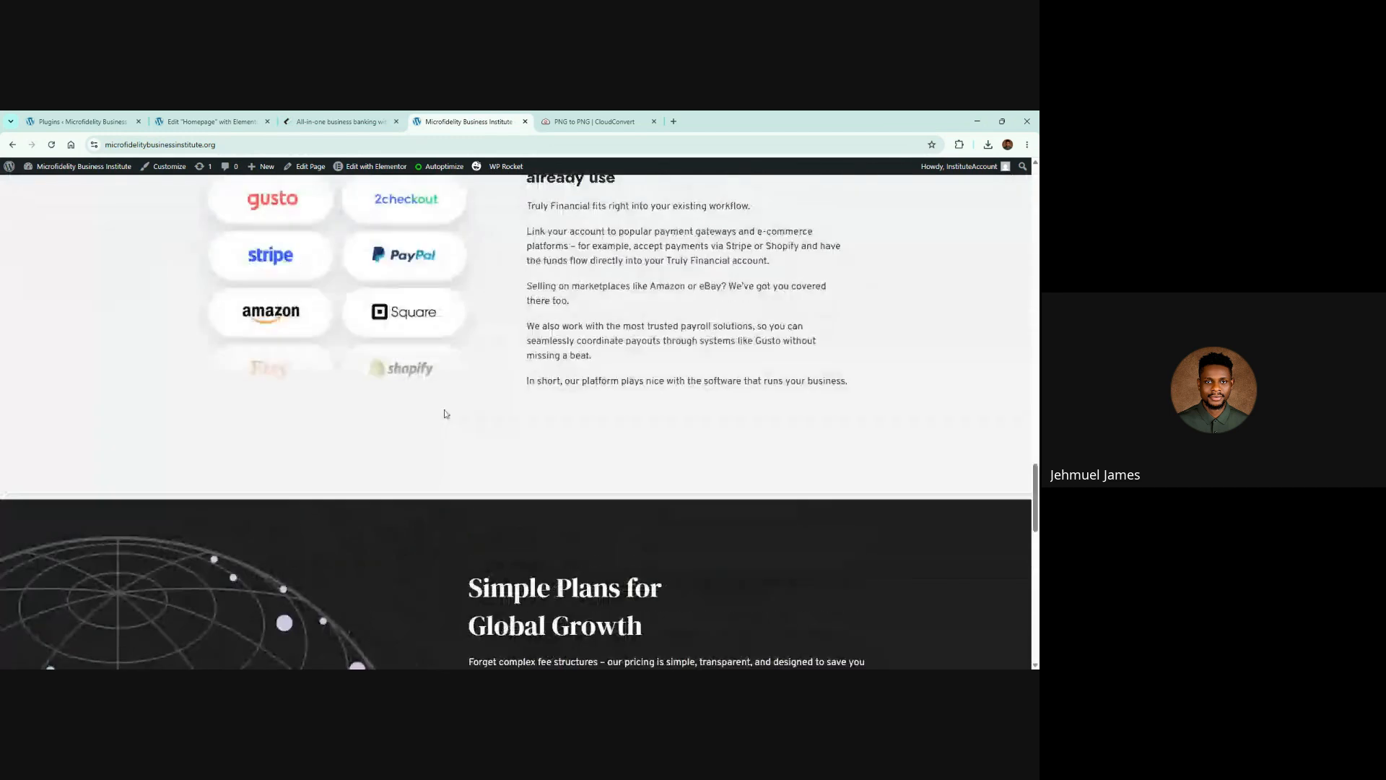
scroll(444, 409, "up", 3)
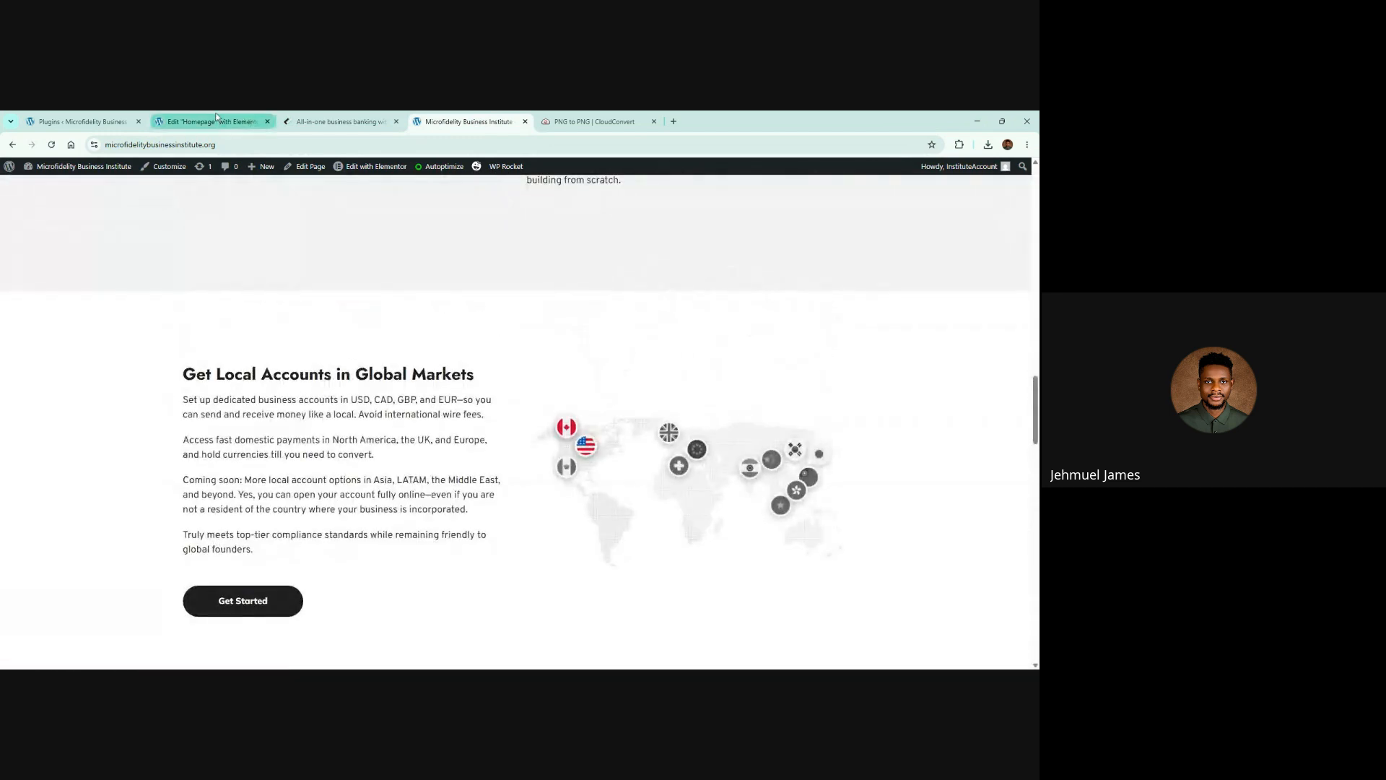
left_click(189, 679)
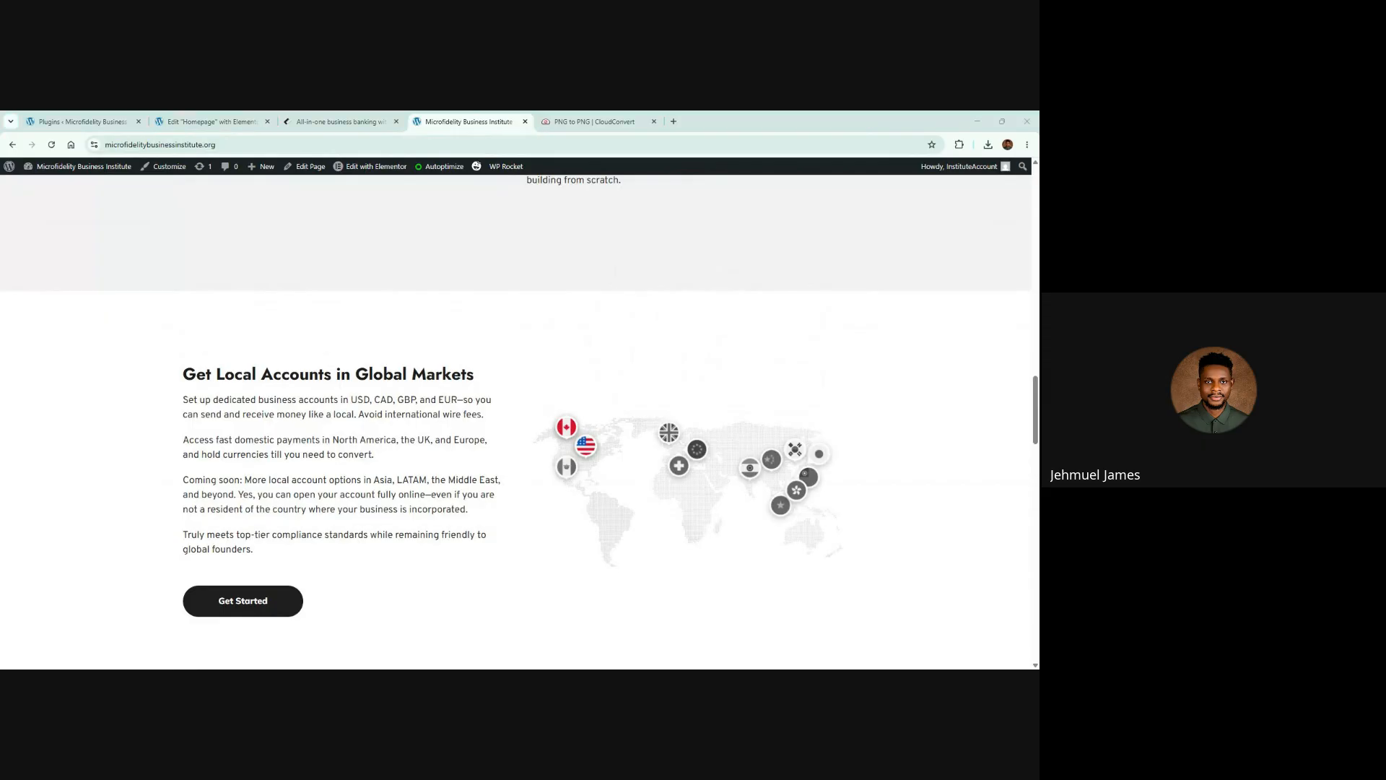